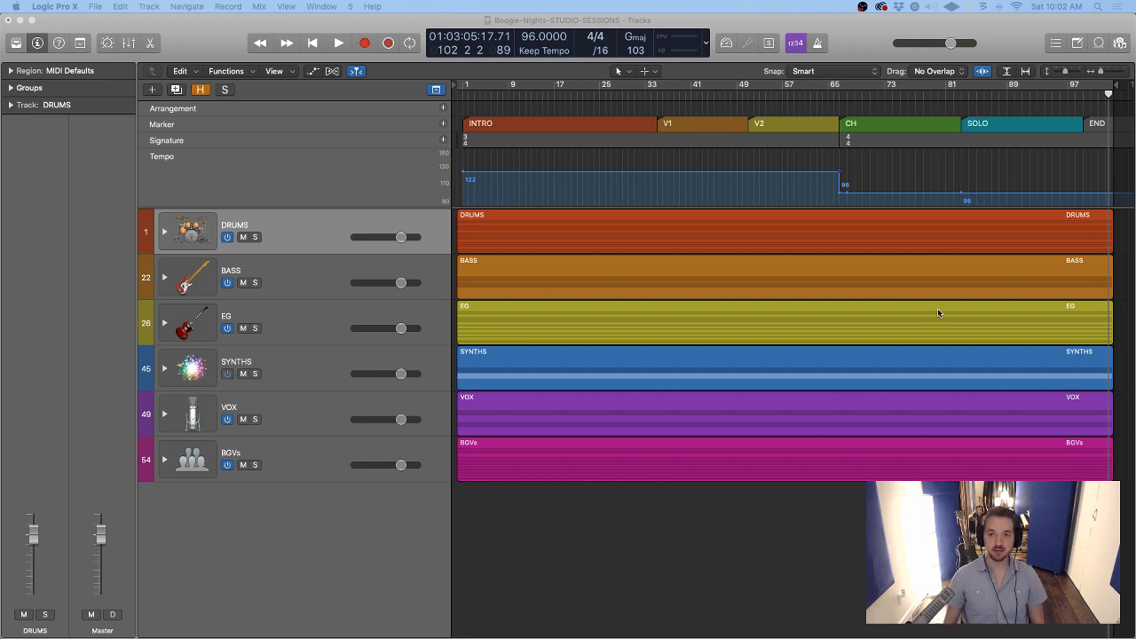
# Play the song briefly from the start of the SOLO section at bar 83, zoomed in on the timeline
pyautogui.click(963, 98)
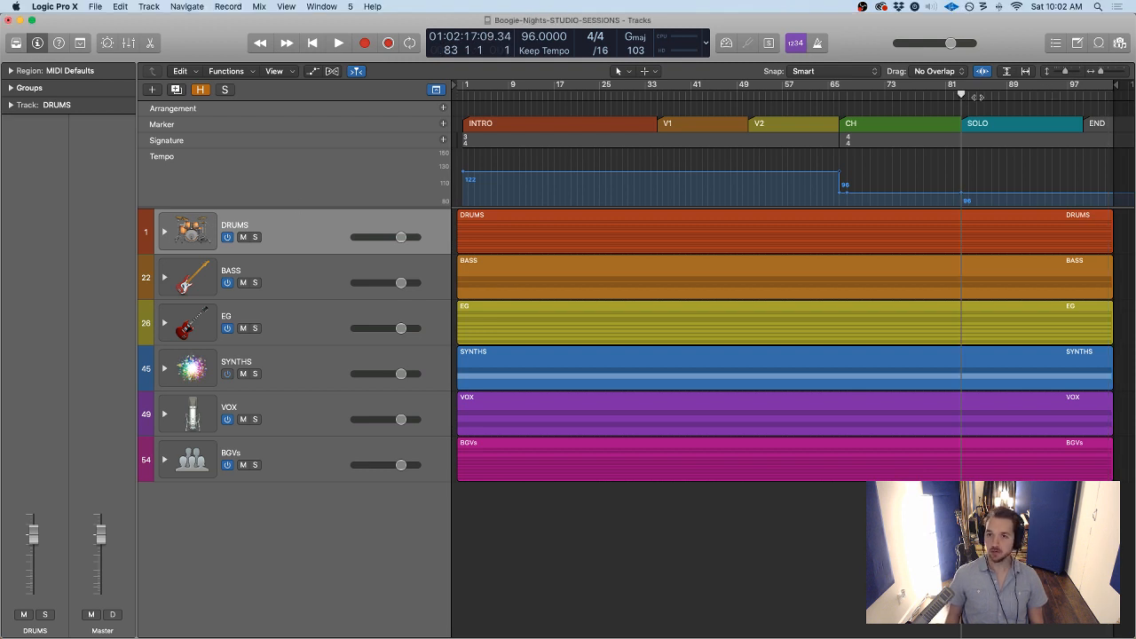
pyautogui.press('super+Right')
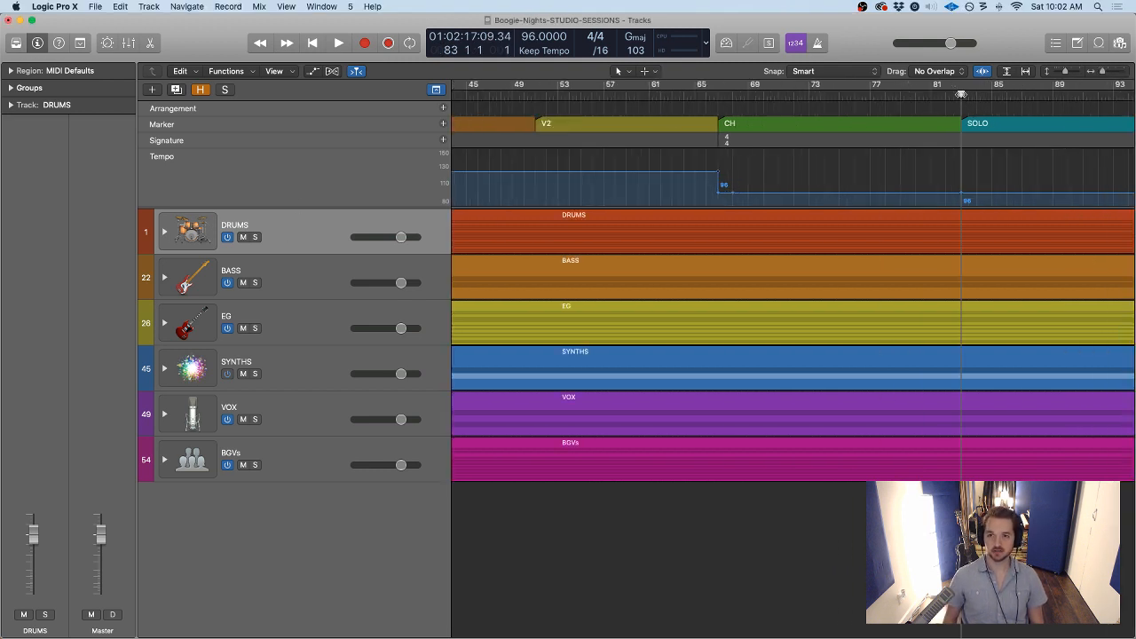
pyautogui.hscroll(2, 973, 355)
pyautogui.press('space')
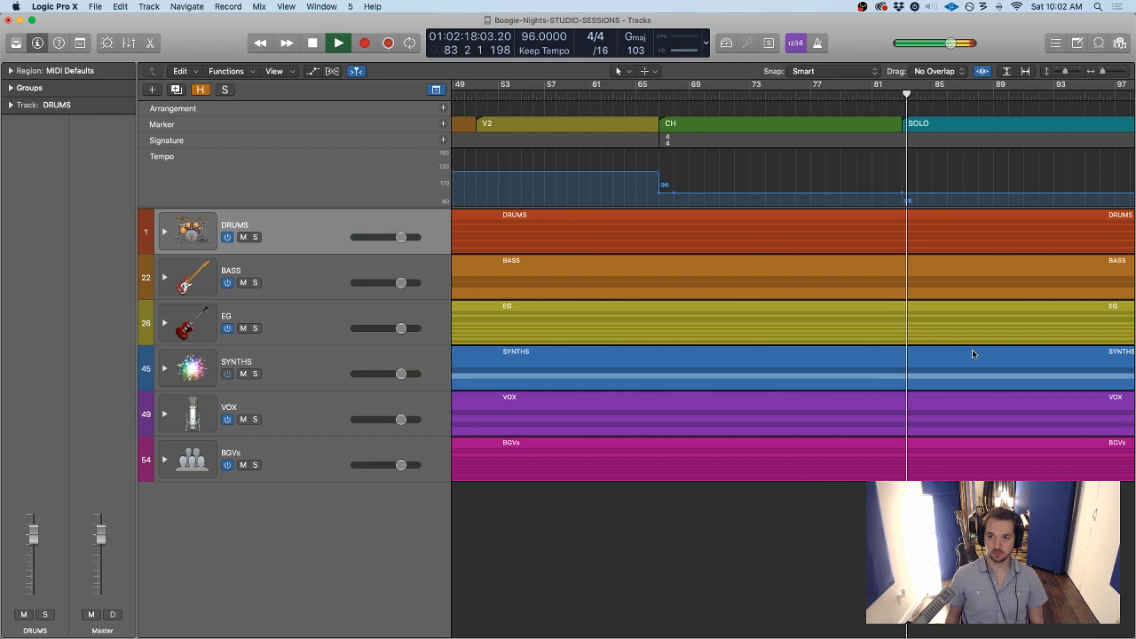
pyautogui.press('space')
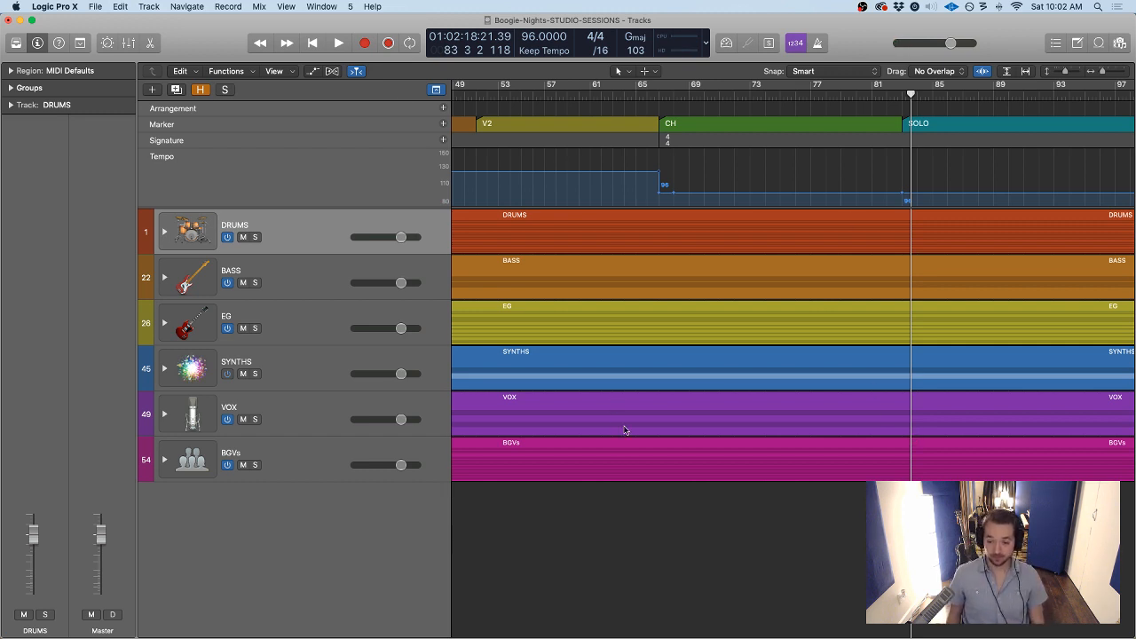
pyautogui.press('super+a')
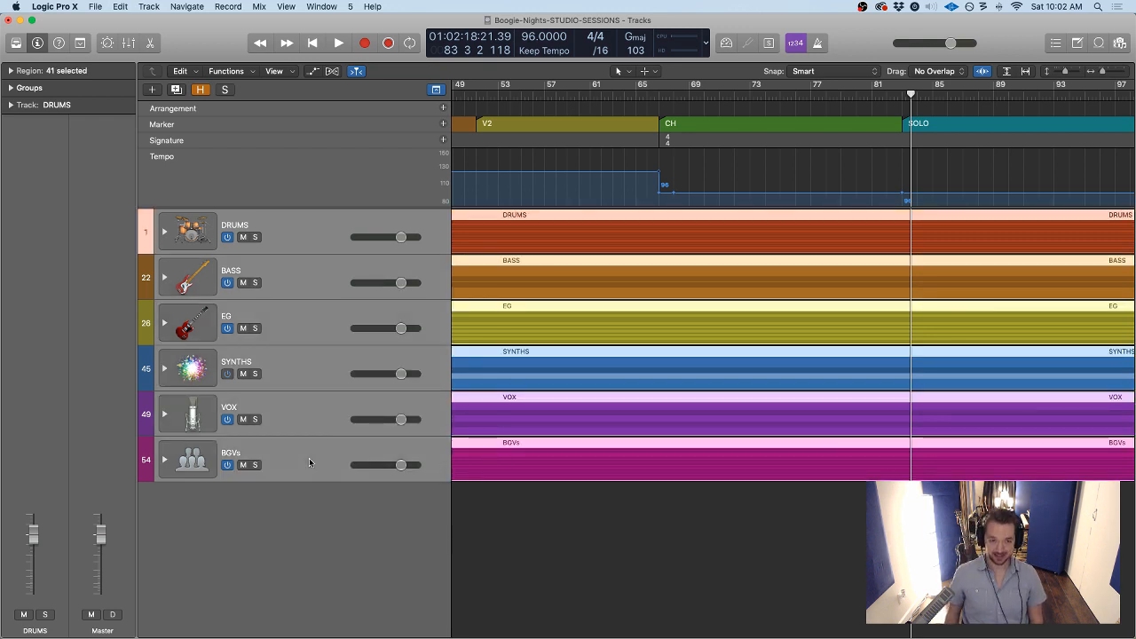
pyautogui.press('ctrl+super+Right')
pyautogui.press('ctrl+super+Left')
pyautogui.click(541, 579)
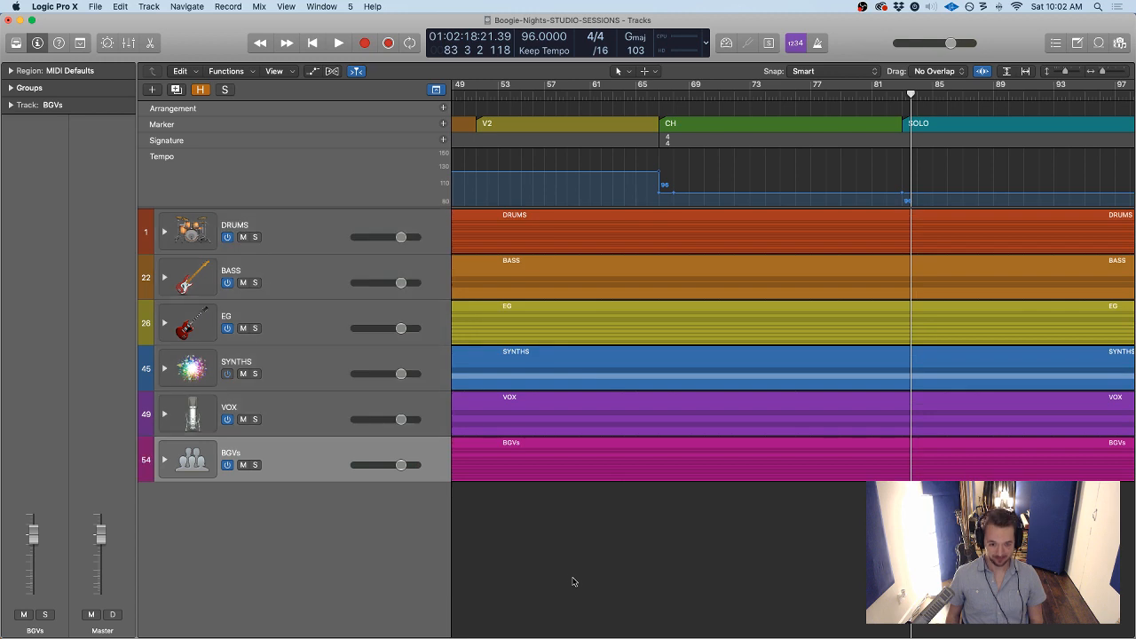
# Reveal the hidden tracks and expand the ROUTING stack near the end of the track list
pyautogui.press('h')
pyautogui.scroll(-5, 275, 536)
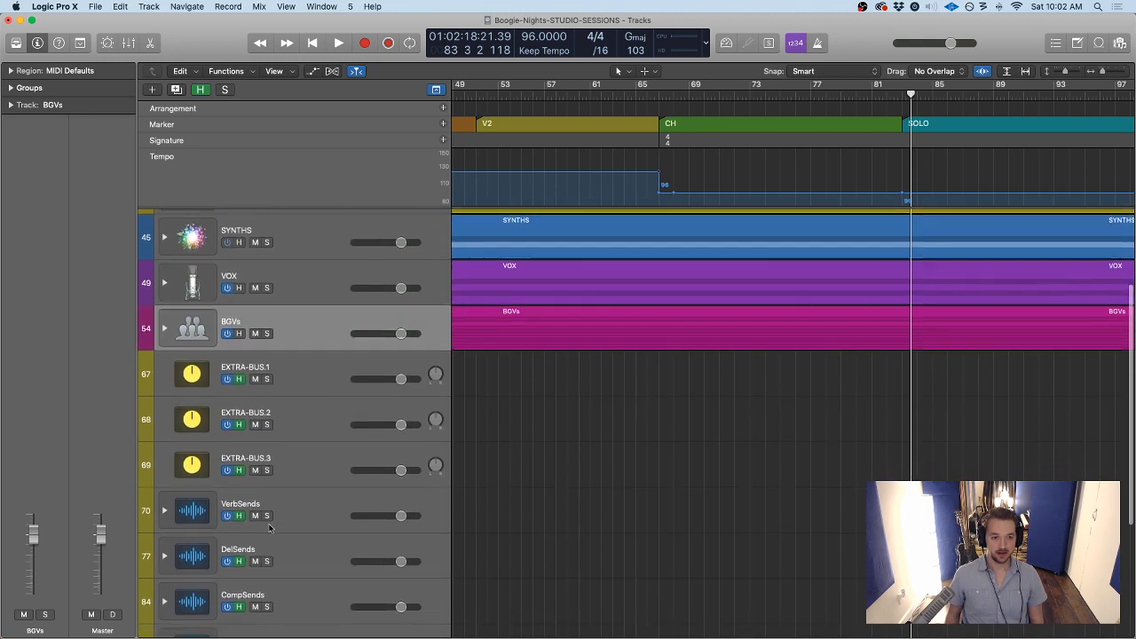
pyautogui.scroll(-1, 343, 541)
pyautogui.click(327, 565)
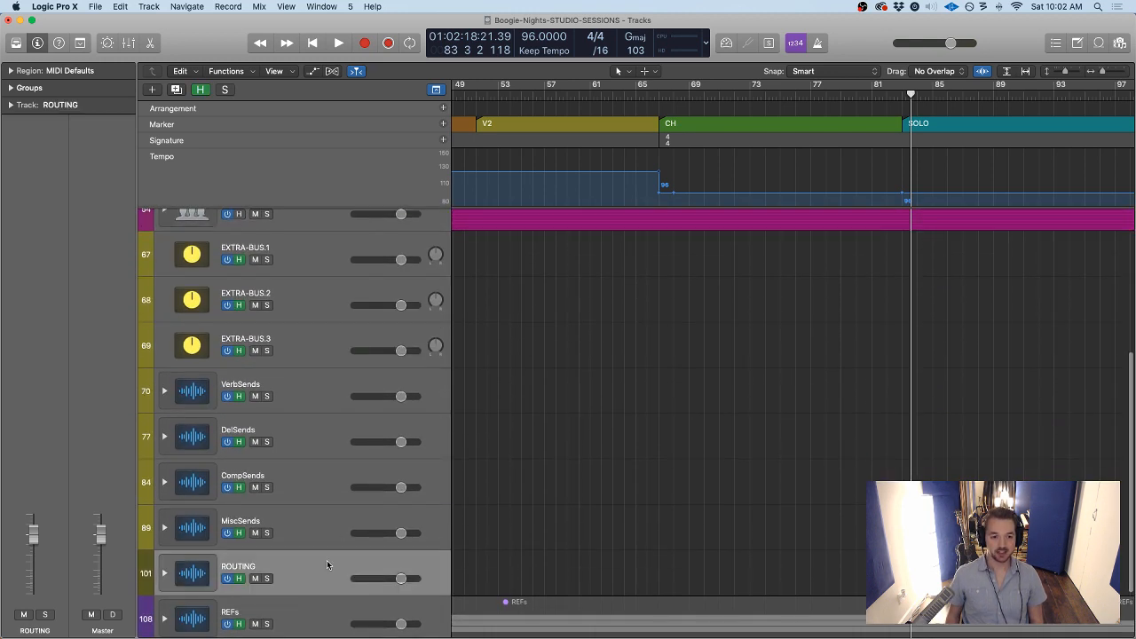
pyautogui.press('ctrl+super+Right')
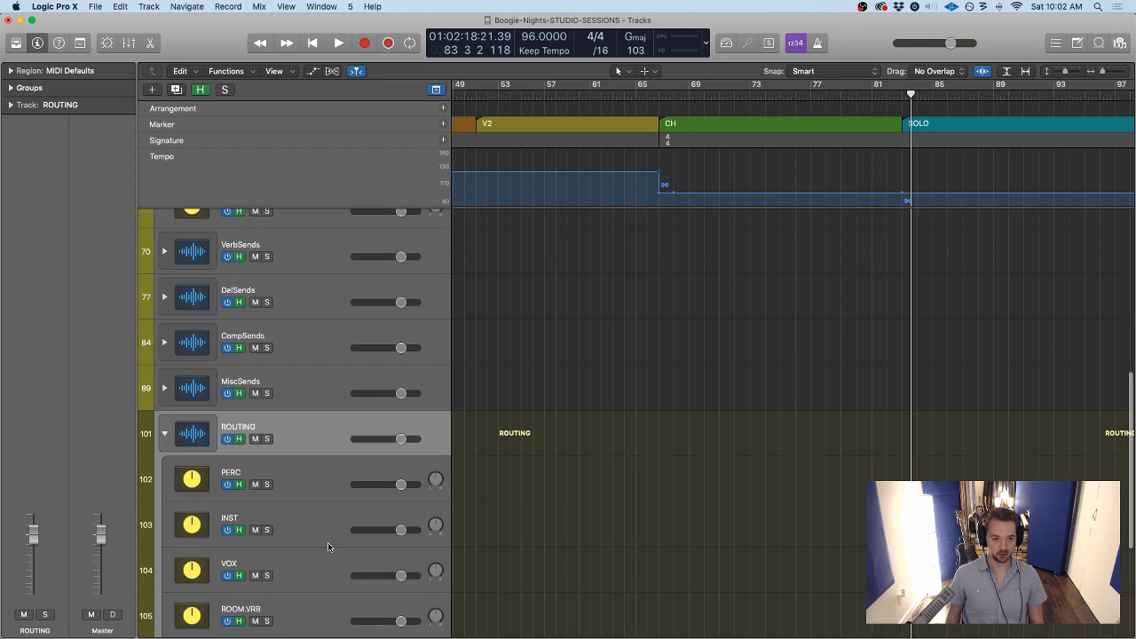
# Turn on the Gain plug-in on the PERC, INST, VOX and ROOM.VRB tracks inside the ROUTING stack
pyautogui.click(310, 471)
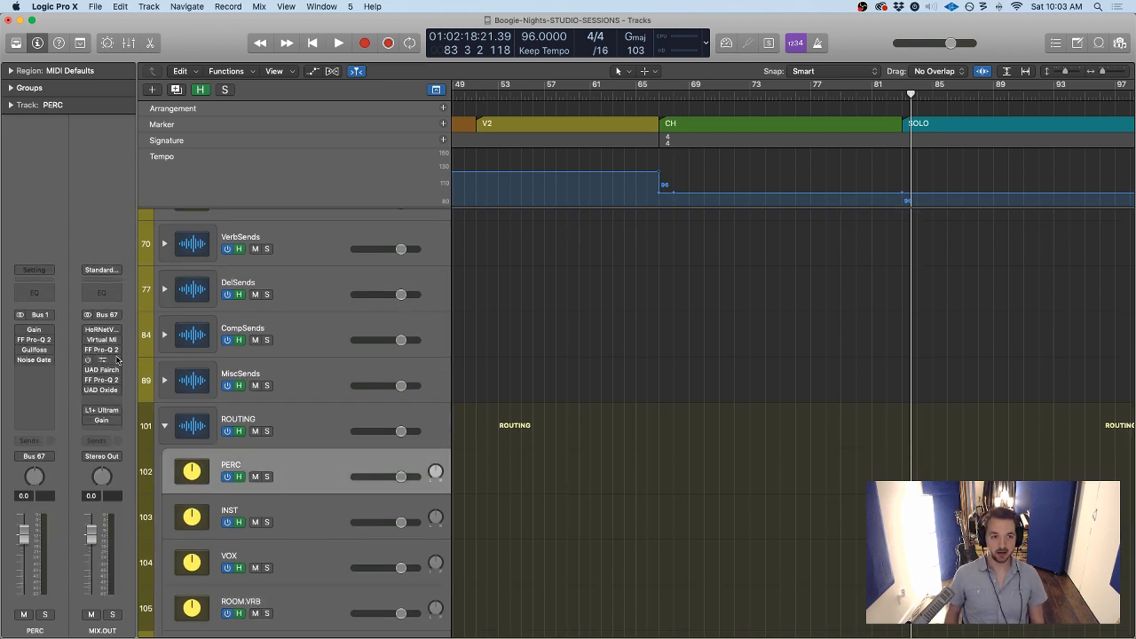
pyautogui.click(15, 336)
pyautogui.click(15, 336)
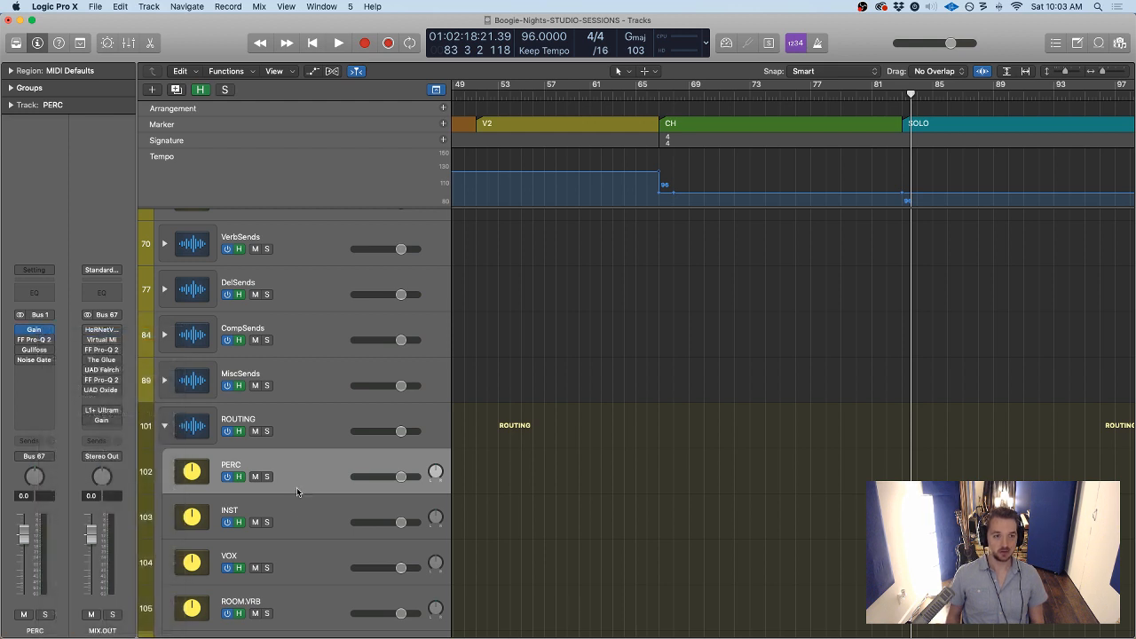
pyautogui.click(266, 504)
pyautogui.click(19, 324)
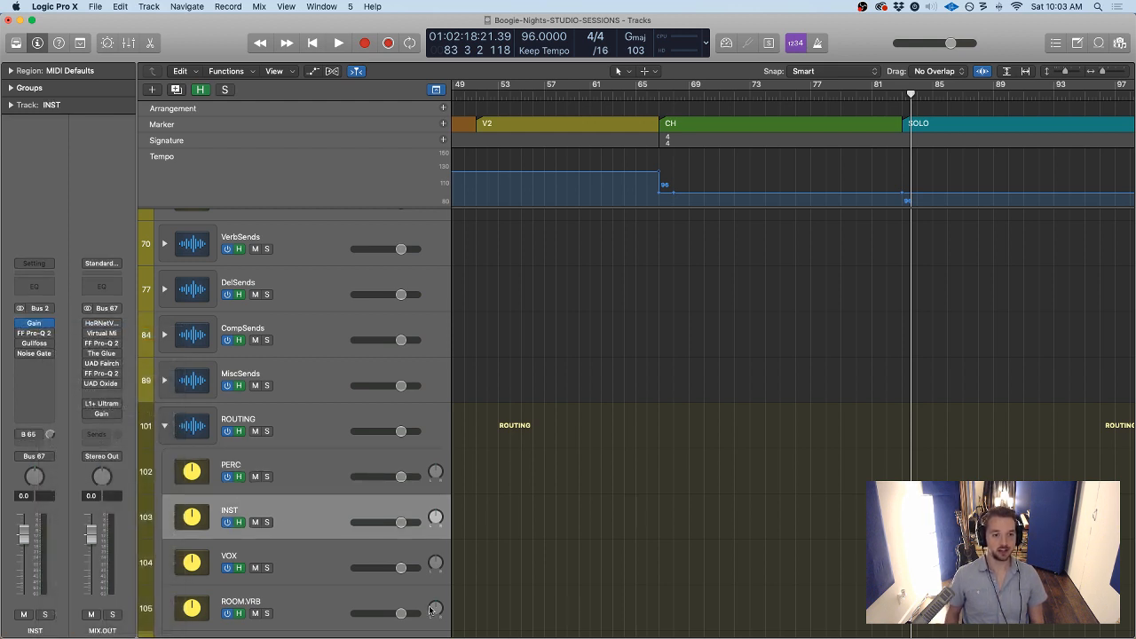
pyautogui.click(320, 582)
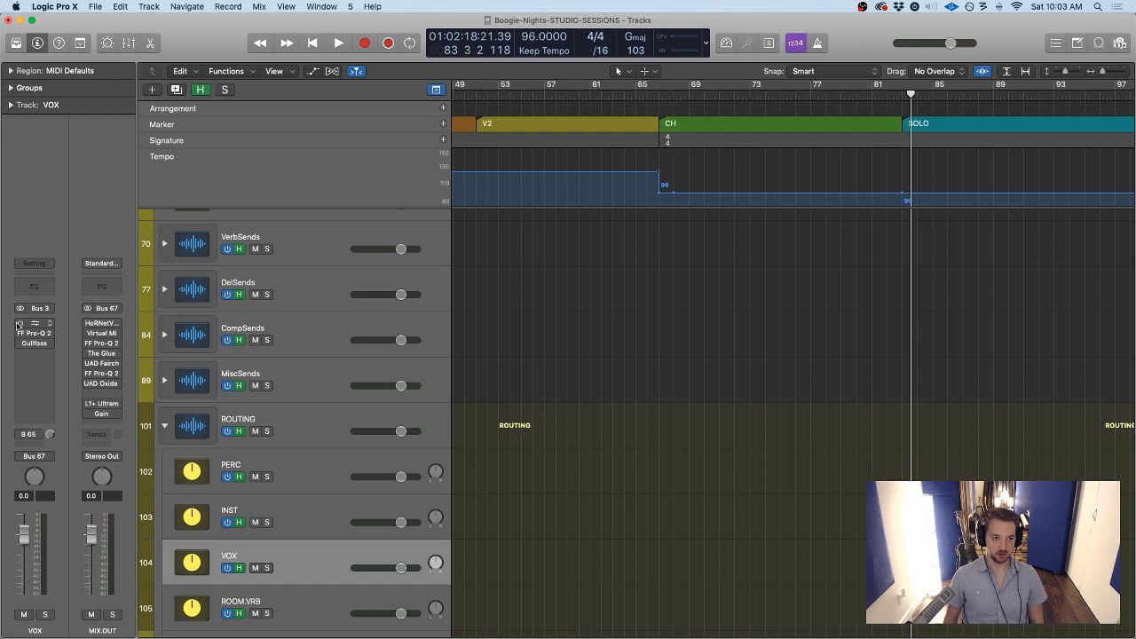
pyautogui.click(307, 605)
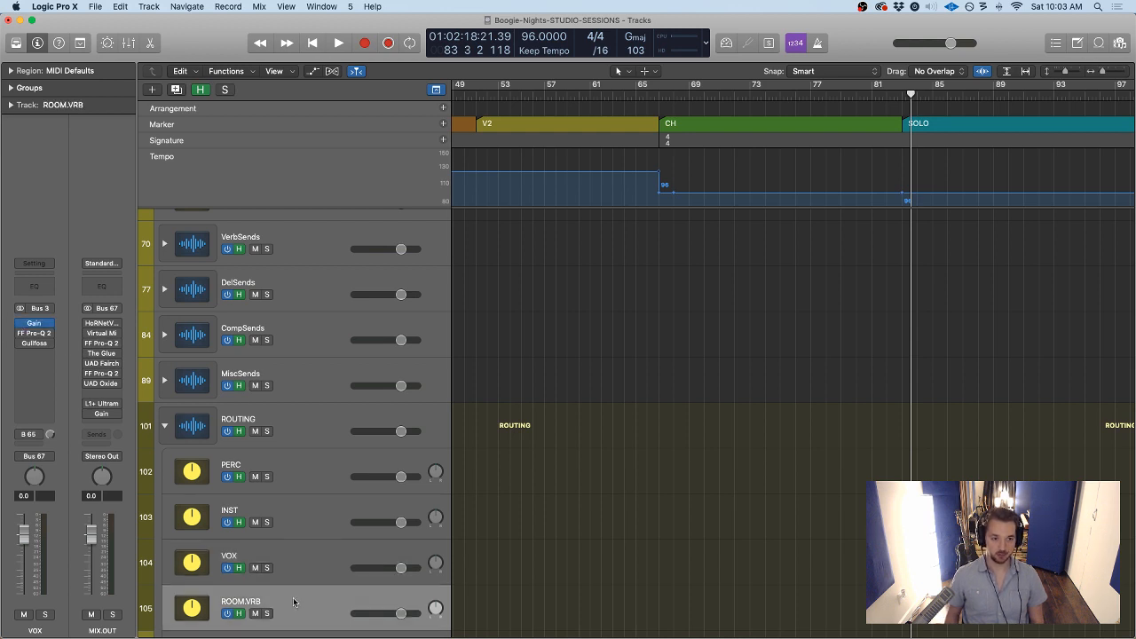
pyautogui.click(27, 323)
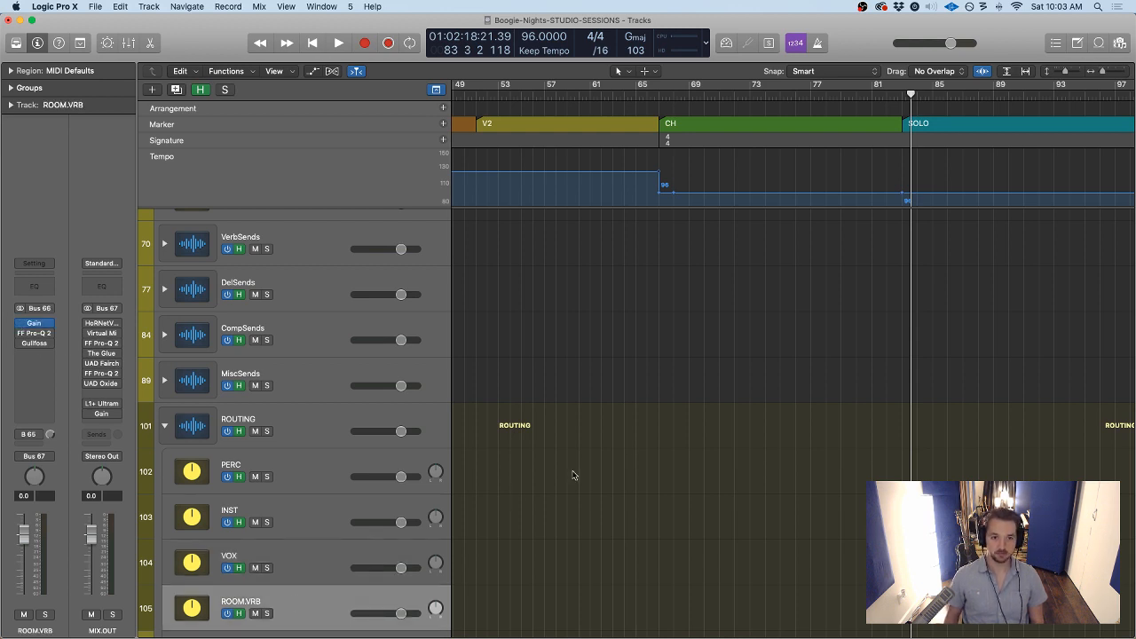
# Collapse the ROUTING stack and hide the utility tracks again, leaving no region selected
pyautogui.click(164, 427)
pyautogui.hotkey('ctrl', 'h')
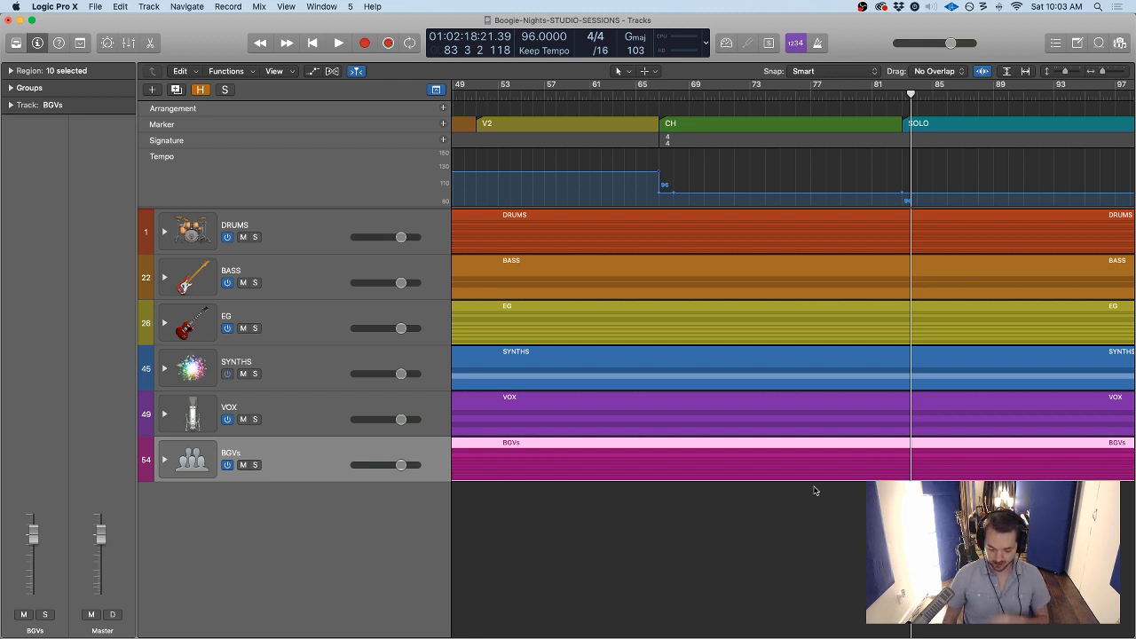
pyautogui.click(840, 522)
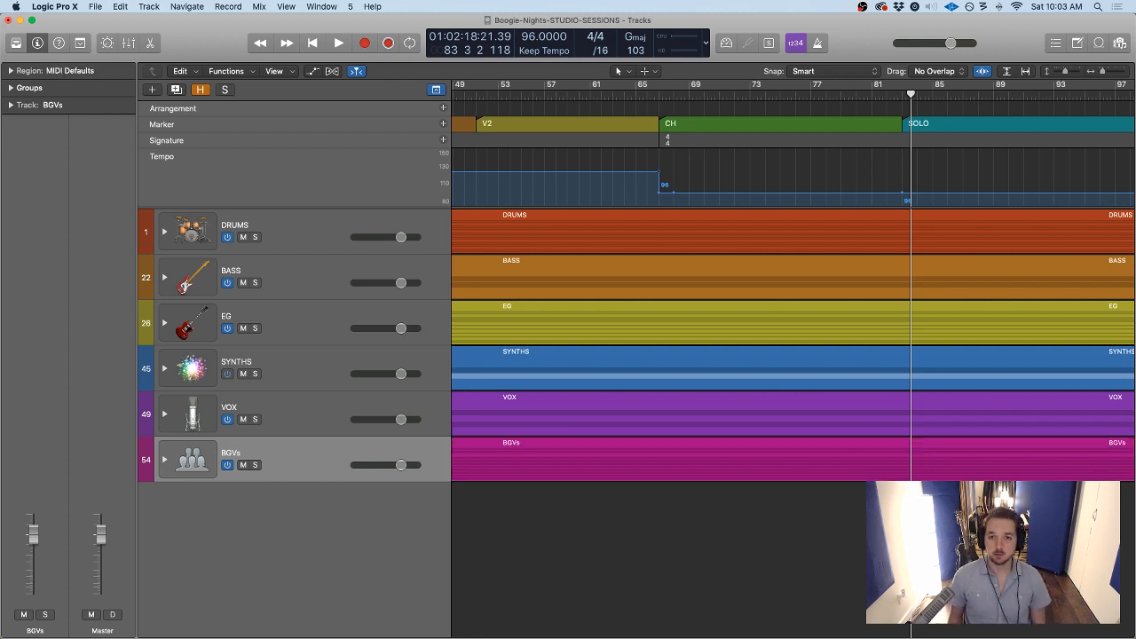
# Fit the whole song in the timeline and hide the global tracks
pyautogui.press('z')
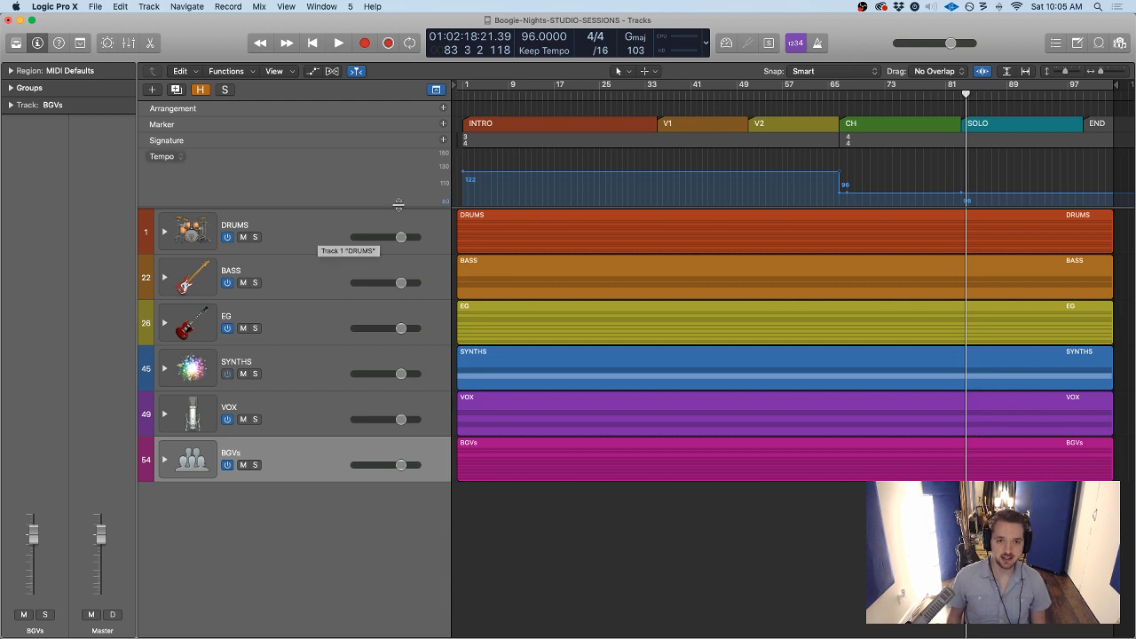
pyautogui.click(434, 90)
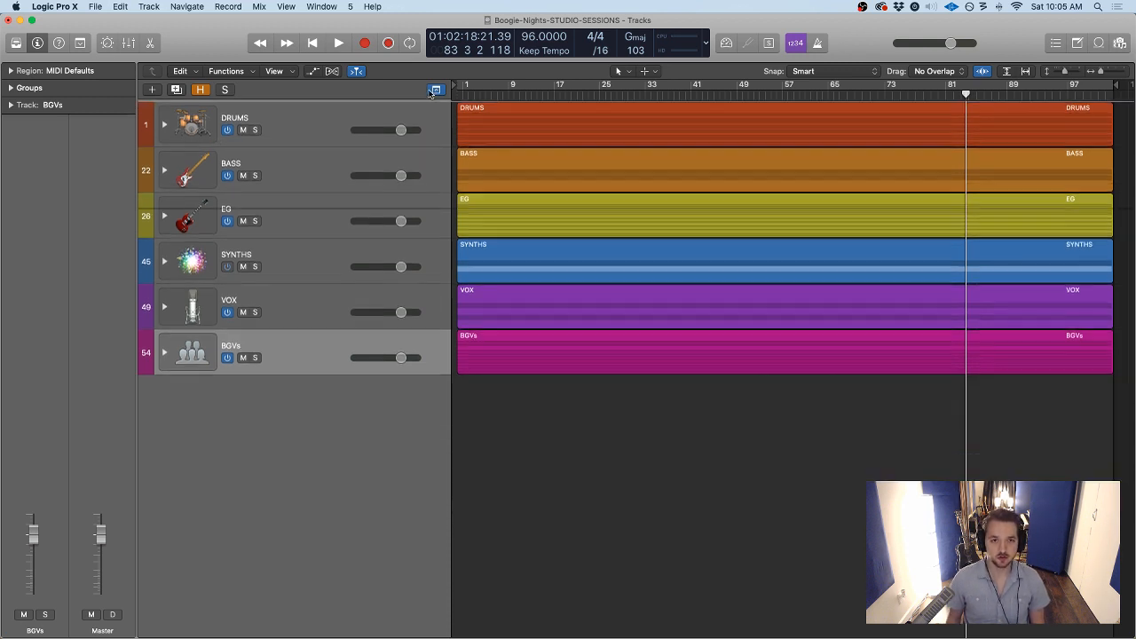
# Open and close the DRUMS, BASS, EG and SYNTHS stacks in turn to inspect their subtracks
pyautogui.click(318, 128)
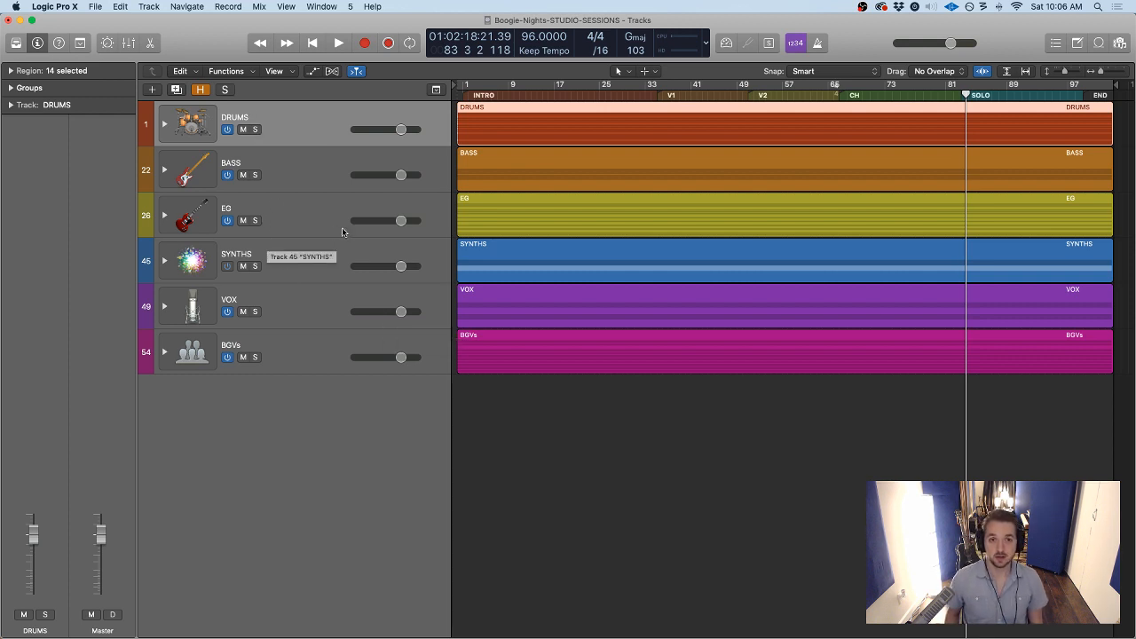
pyautogui.click(164, 125)
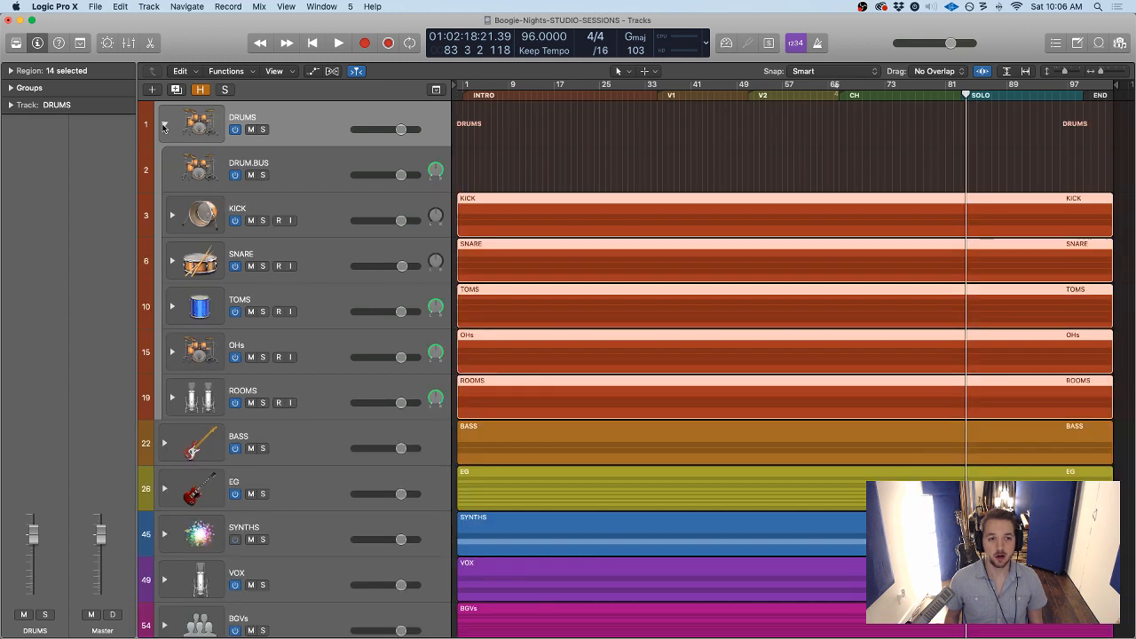
pyautogui.click(163, 125)
pyautogui.click(166, 171)
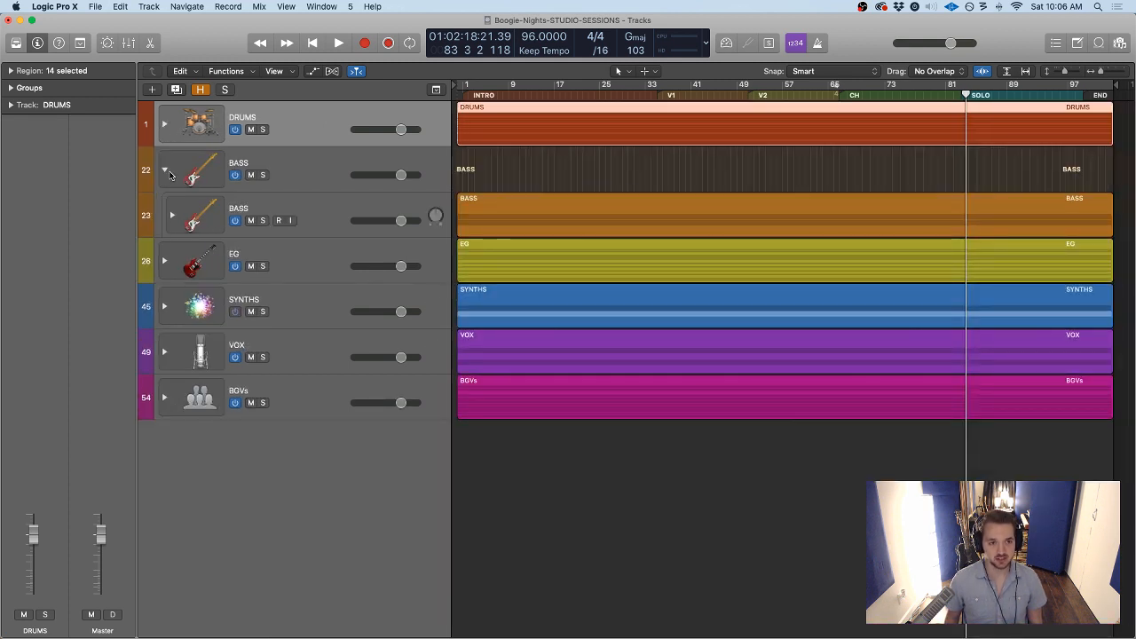
pyautogui.click(166, 171)
pyautogui.click(164, 216)
pyautogui.click(164, 215)
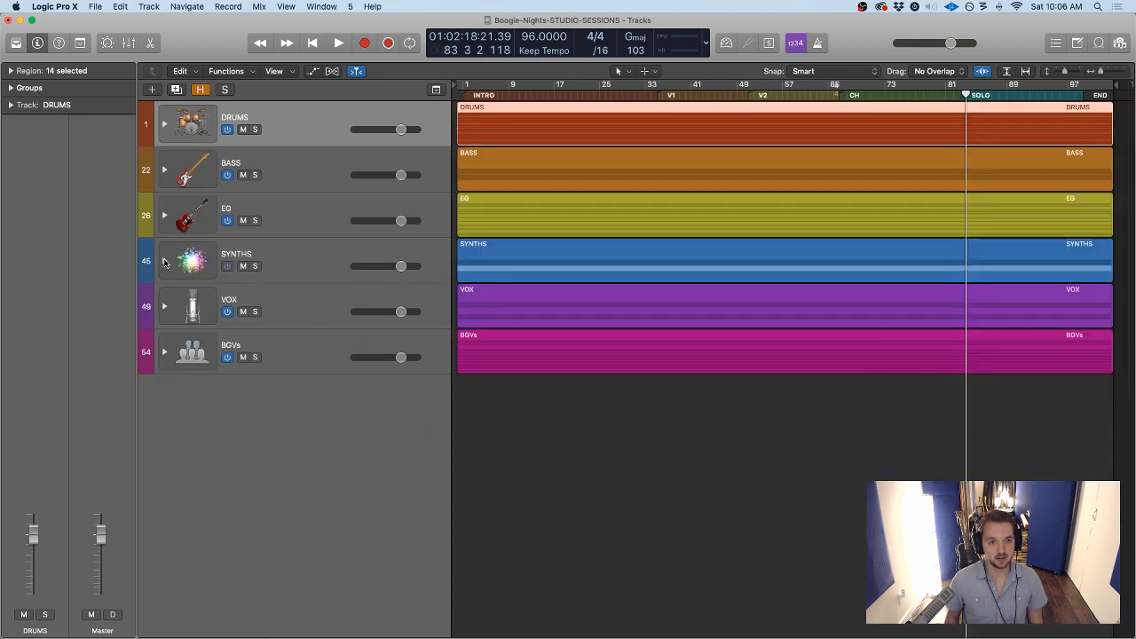
pyautogui.click(163, 262)
pyautogui.click(163, 262)
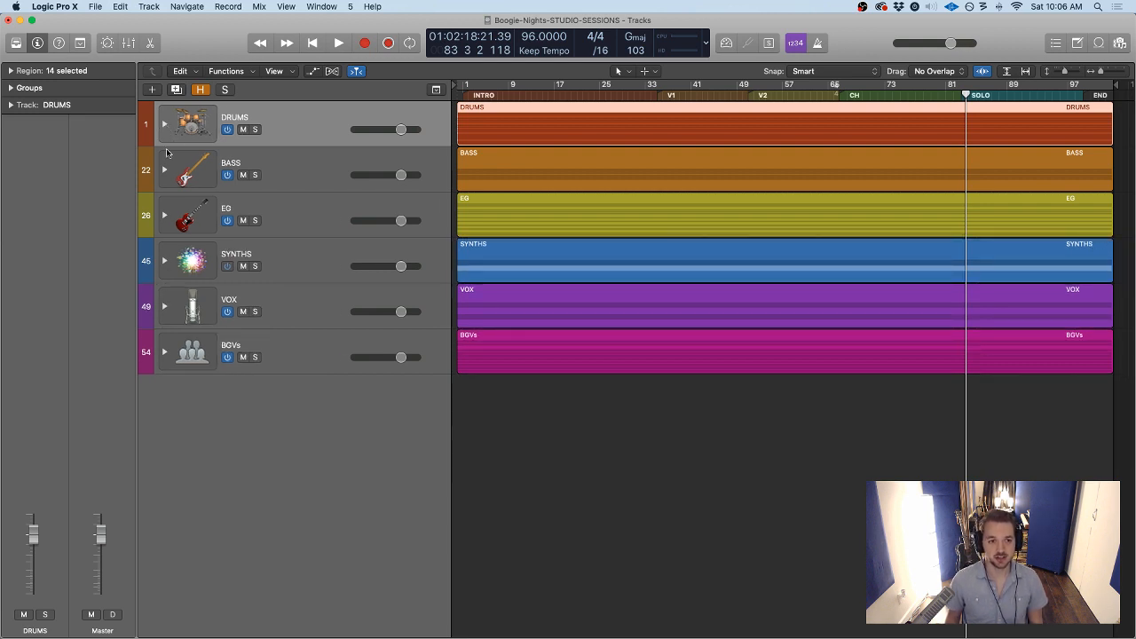
# Select the main track stacks one after another, from DRUMS and BASS through EG, SYNTHS and VOX to BGVs
pyautogui.click(296, 167)
pyautogui.click(299, 124)
pyautogui.click(297, 175)
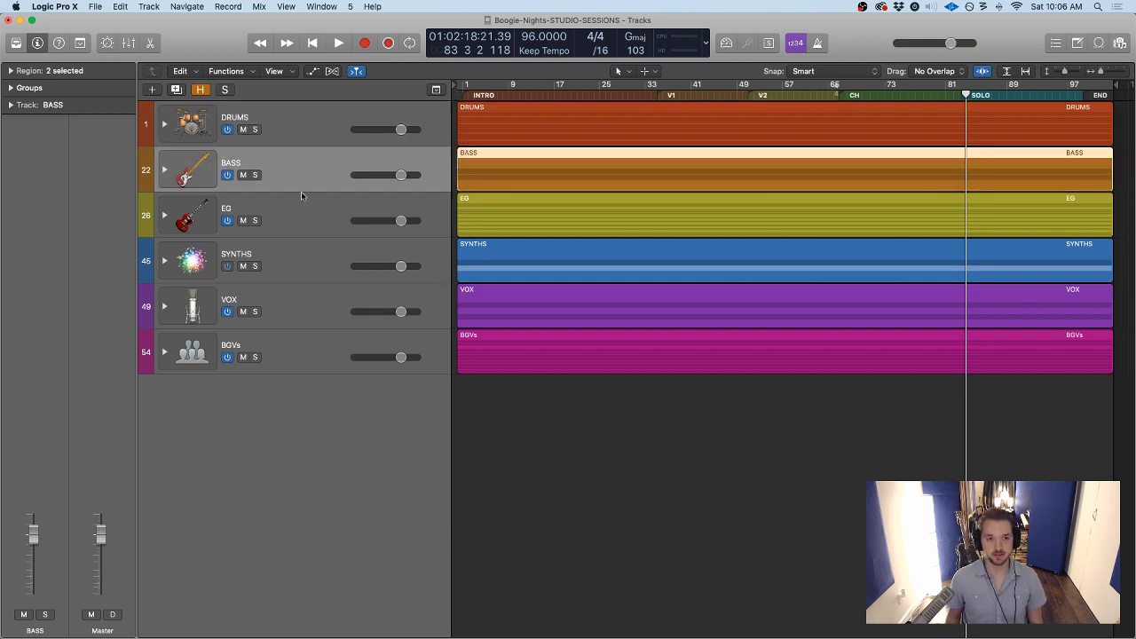
pyautogui.click(302, 221)
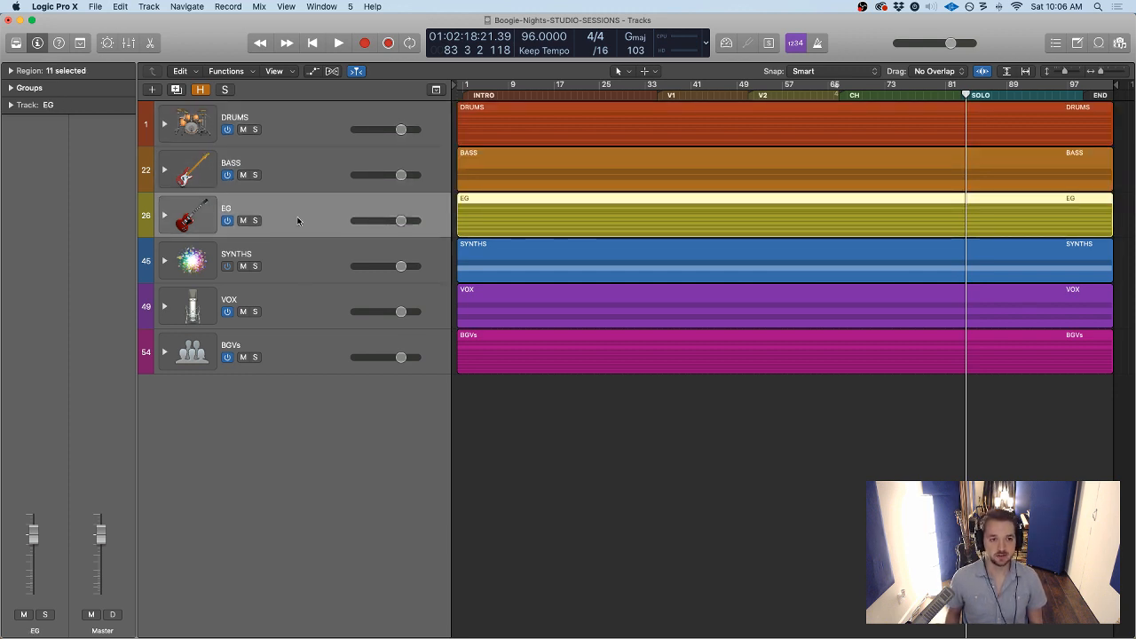
pyautogui.click(306, 255)
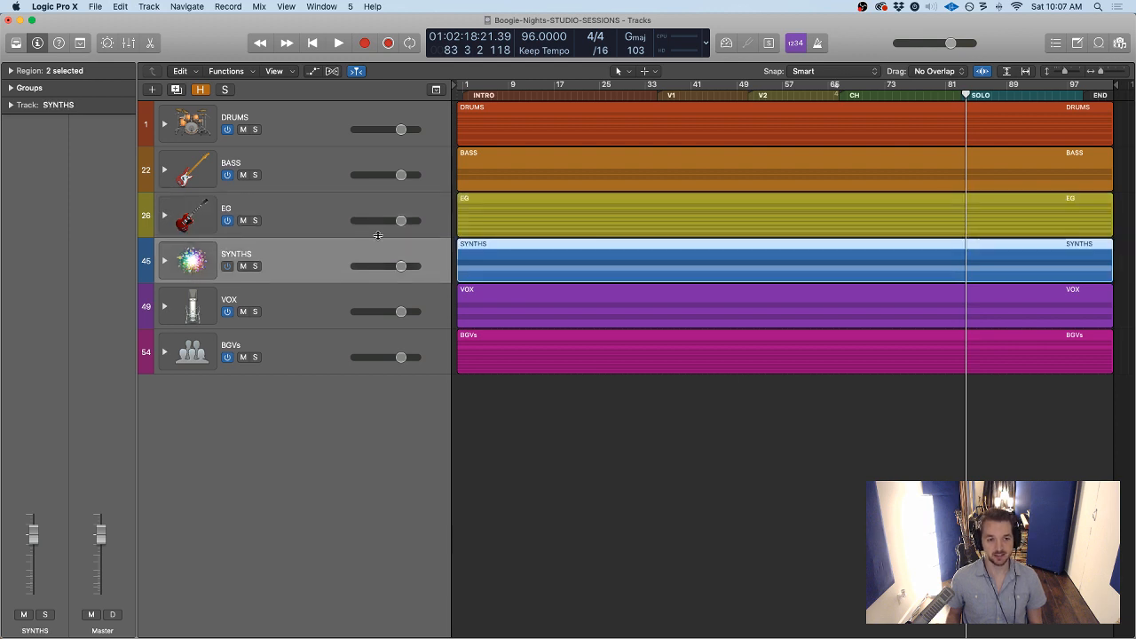
pyautogui.click(306, 300)
pyautogui.click(315, 356)
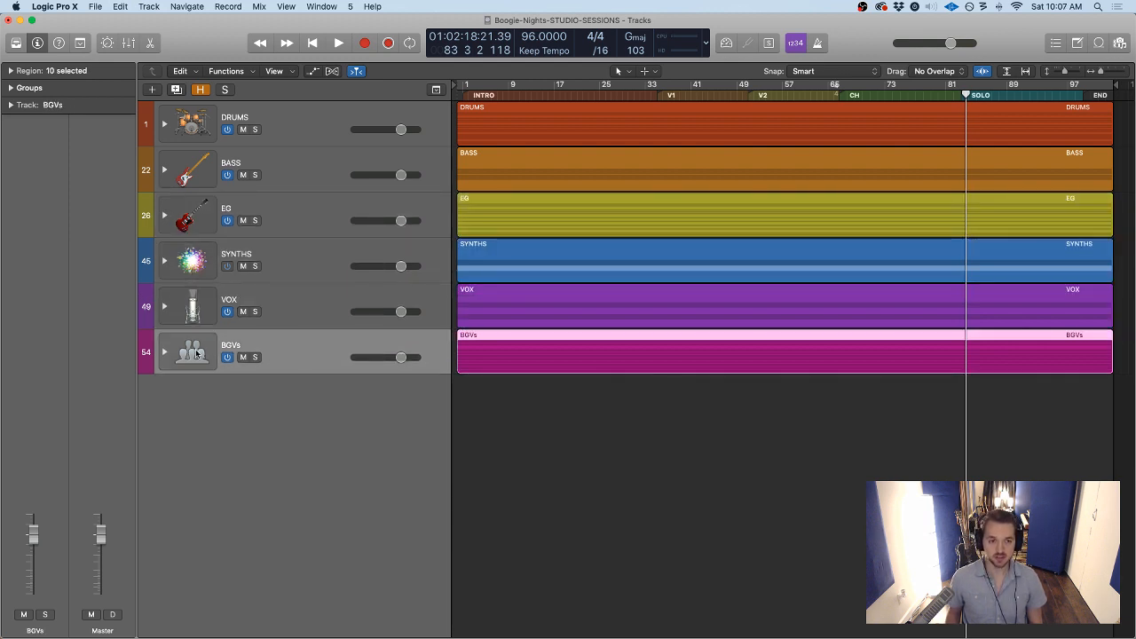
# Expand the DRUMS stack and select its KICK and SNARE substacks alternately to inspect their channel strips and bus routing
pyautogui.click(320, 127)
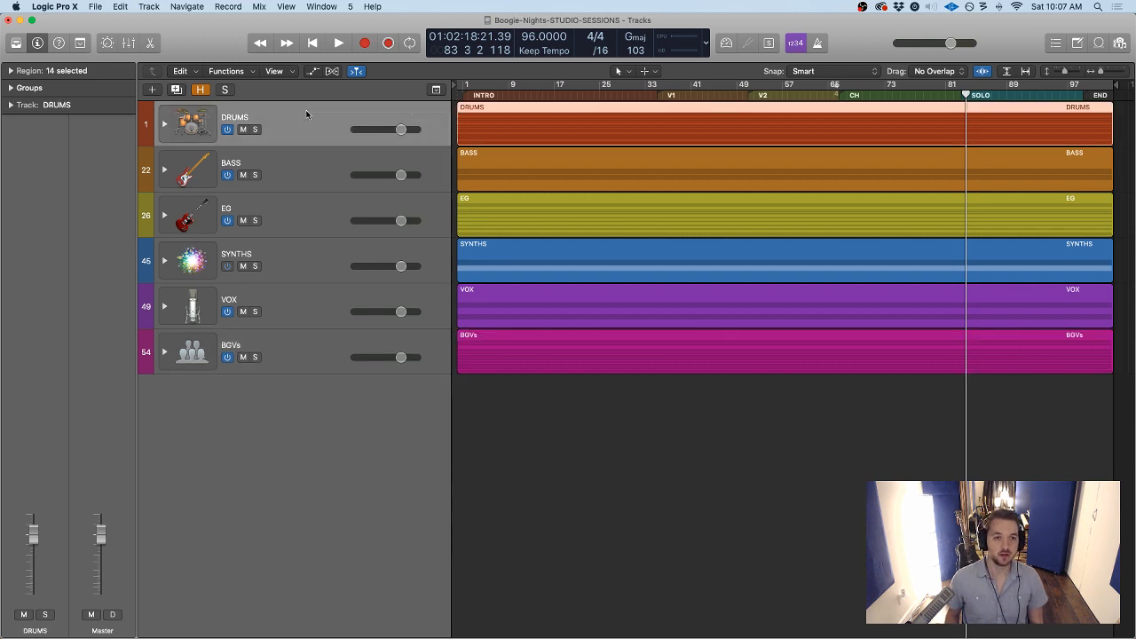
pyautogui.click(165, 125)
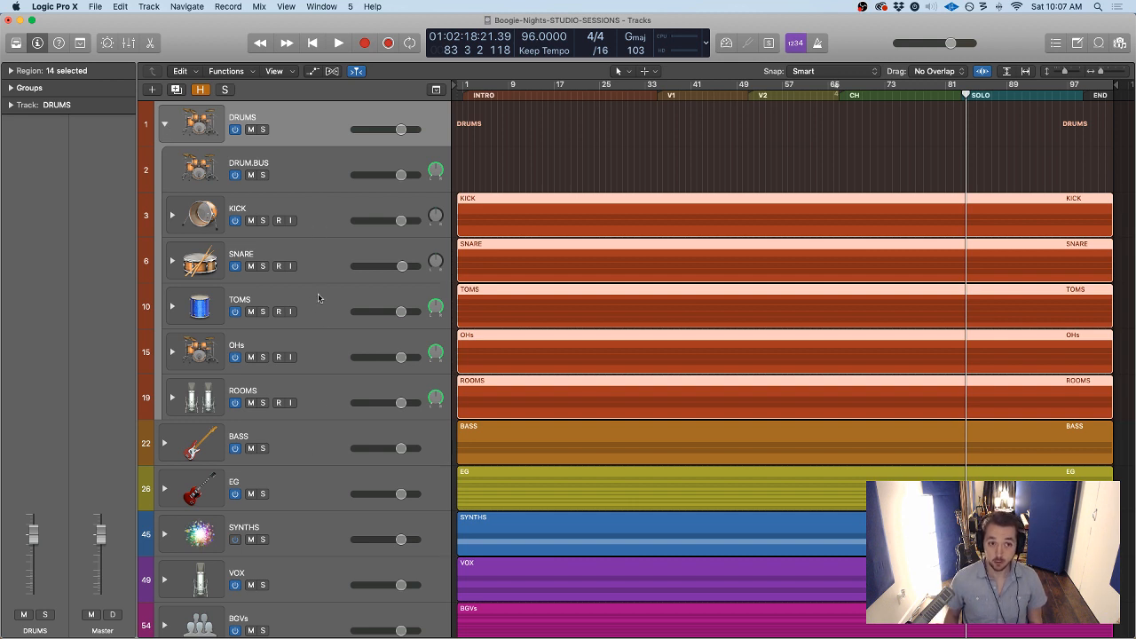
pyautogui.click(316, 222)
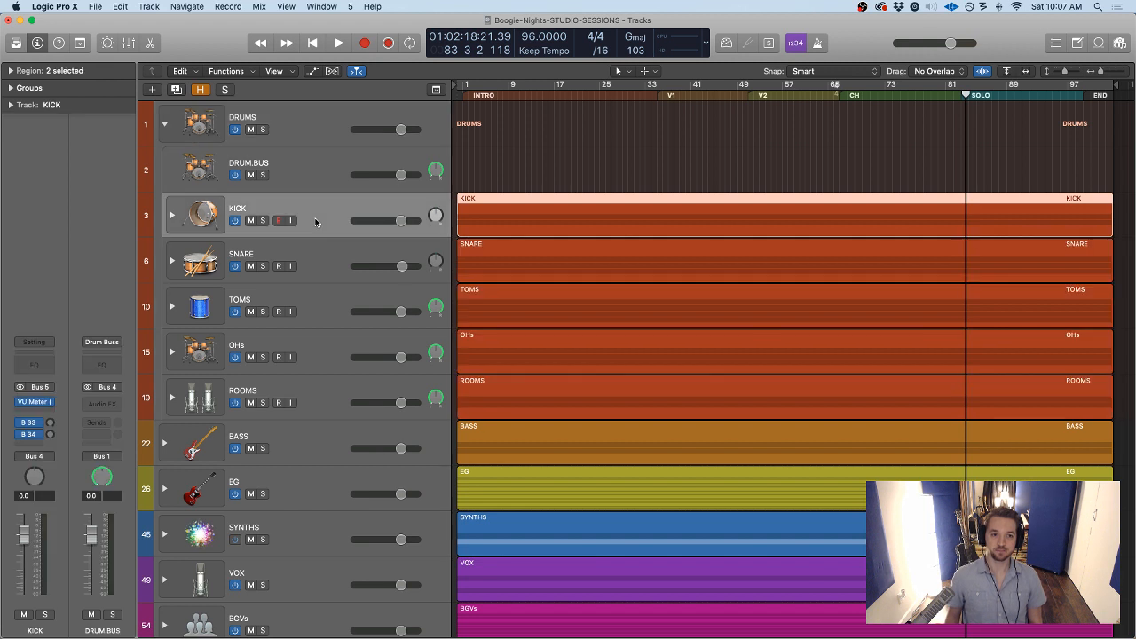
pyautogui.click(317, 268)
pyautogui.click(335, 220)
pyautogui.click(336, 244)
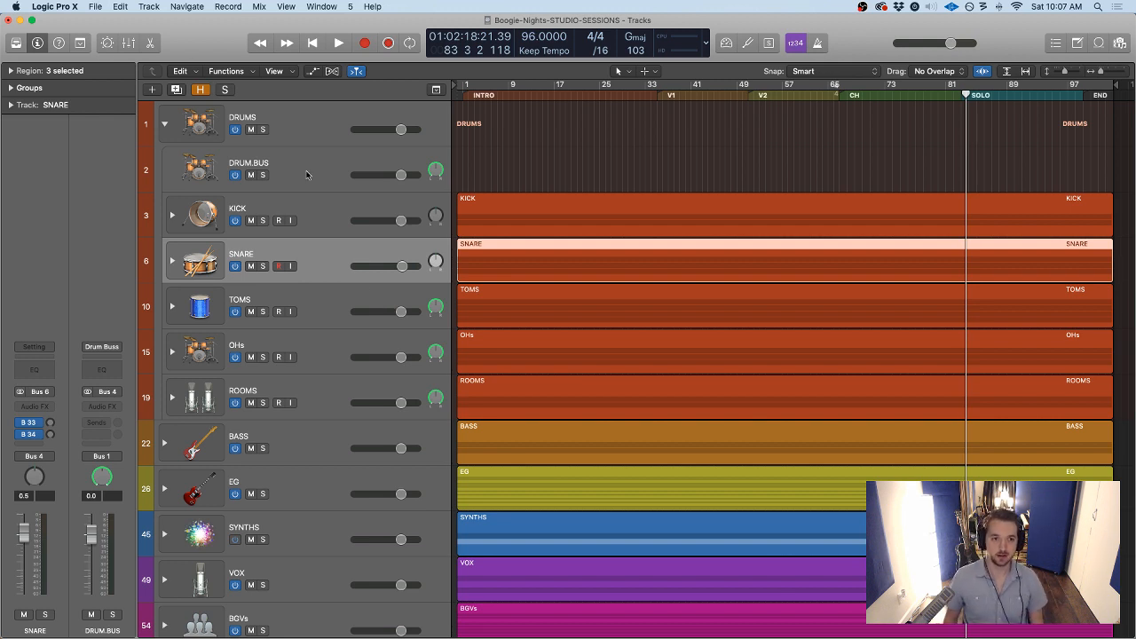
# Expand the SNARE substack and inspect the channel strips of the 03_Snare.Top and 04_Snare.Bottom tracks
pyautogui.click(172, 264)
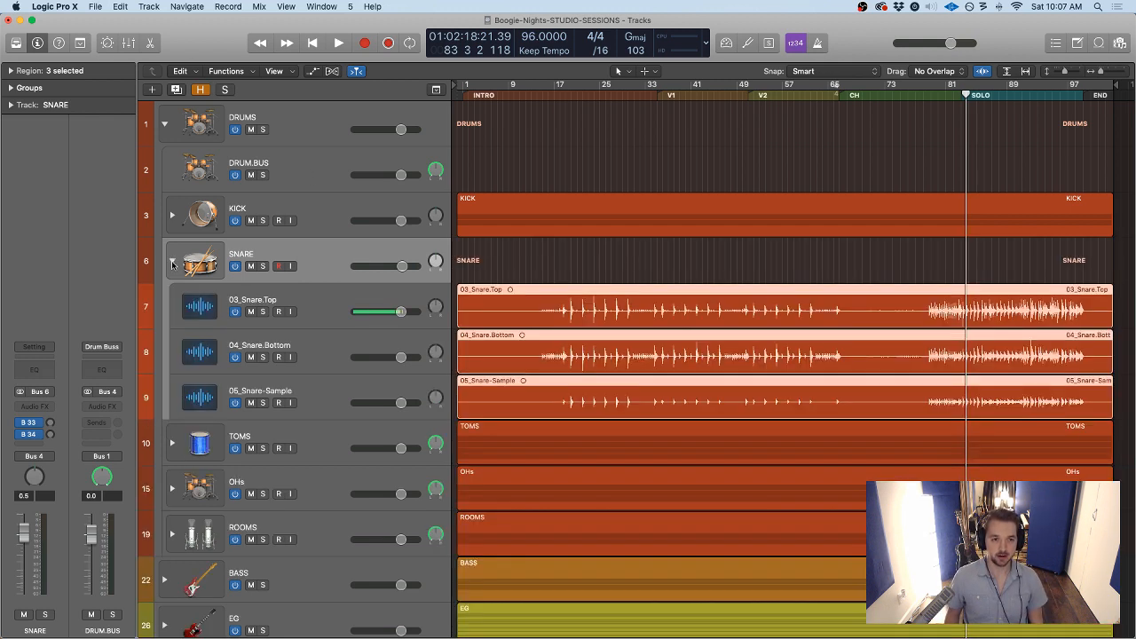
pyautogui.click(298, 303)
pyautogui.click(319, 345)
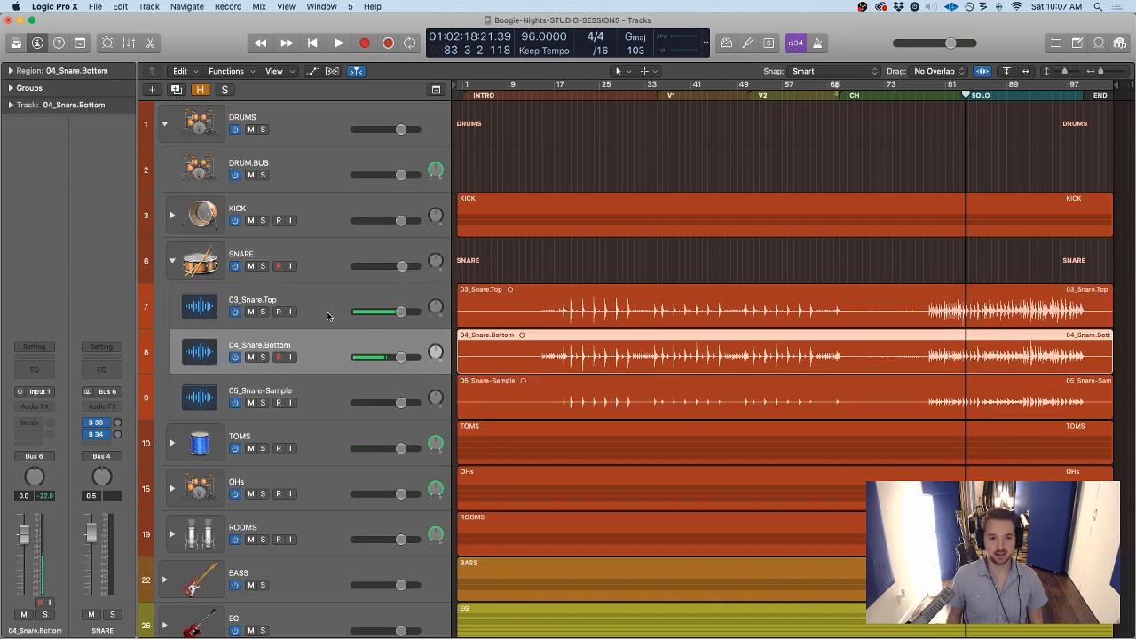
pyautogui.click(328, 315)
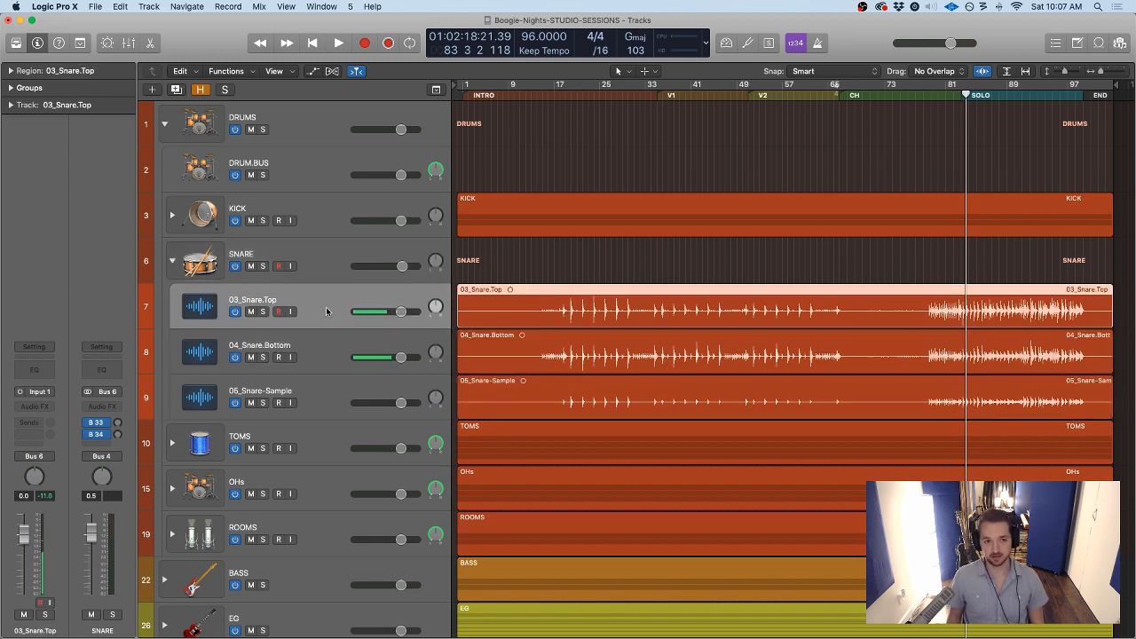
# Inspect the channel strips of the 04_Snare.Bottom and 05_Snare-Sample tracks and collapse the SNARE substack
pyautogui.click(325, 358)
pyautogui.click(311, 387)
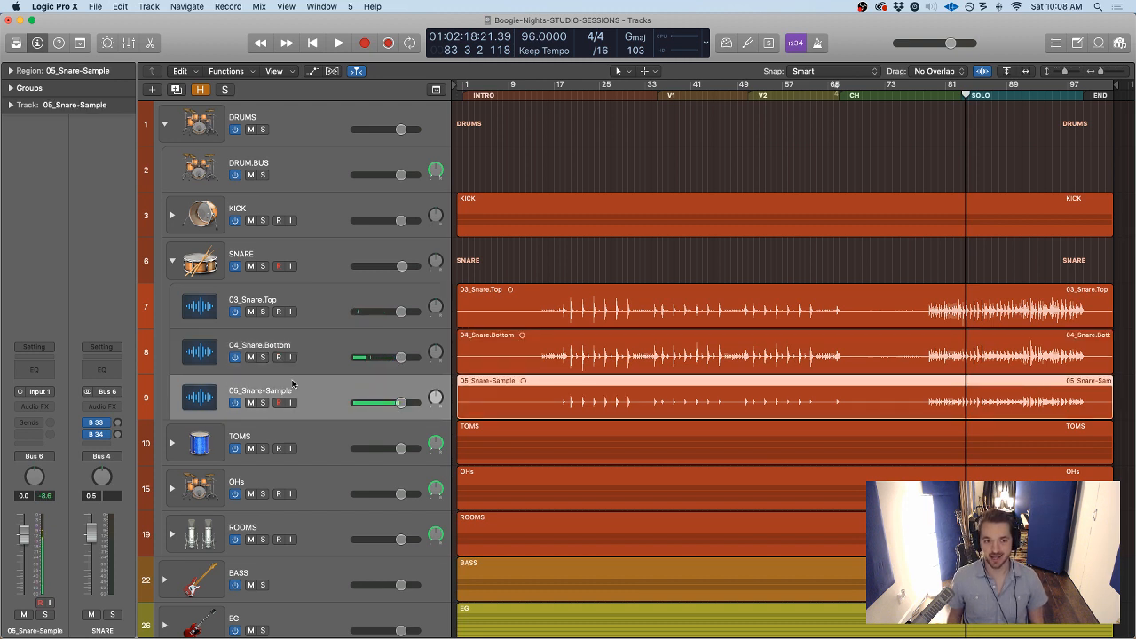
pyautogui.click(173, 261)
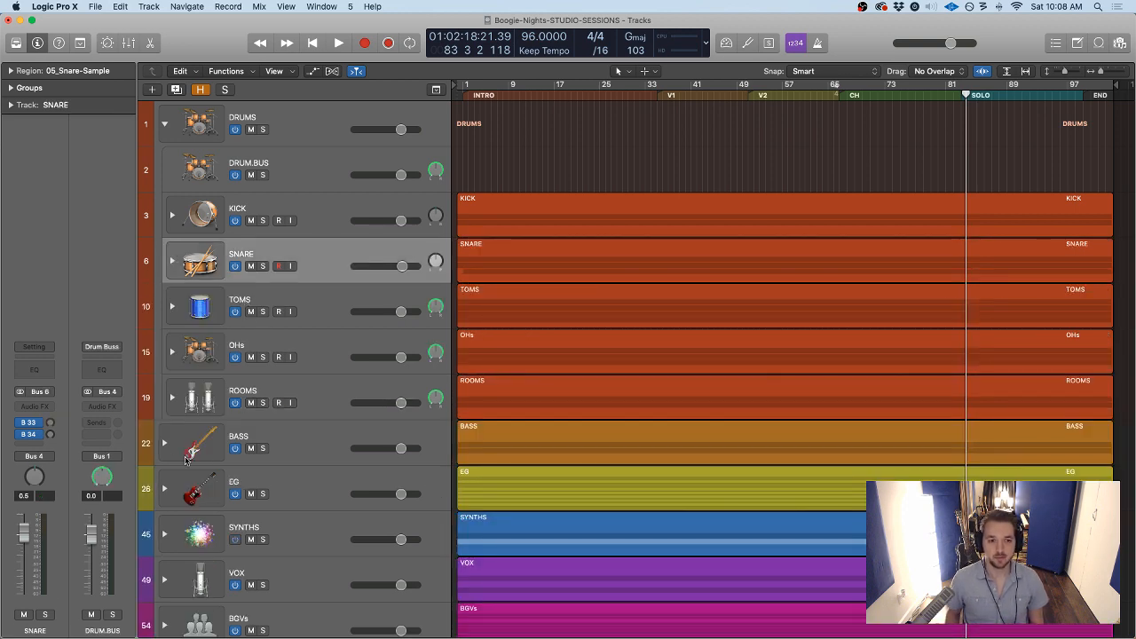
# Expand the EG stack and select its guitar substacks one after another down to EG.5 to inspect their bus routing
pyautogui.click(164, 489)
pyautogui.scroll(-3, 298, 423)
pyautogui.scroll(-4, 298, 424)
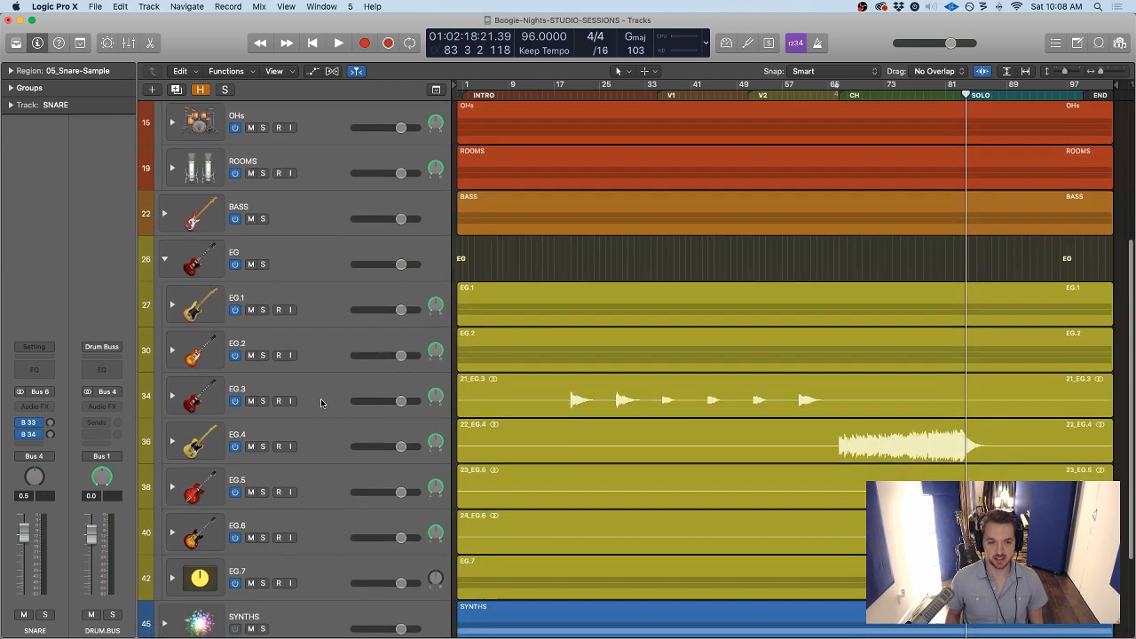
pyautogui.click(341, 251)
pyautogui.click(322, 285)
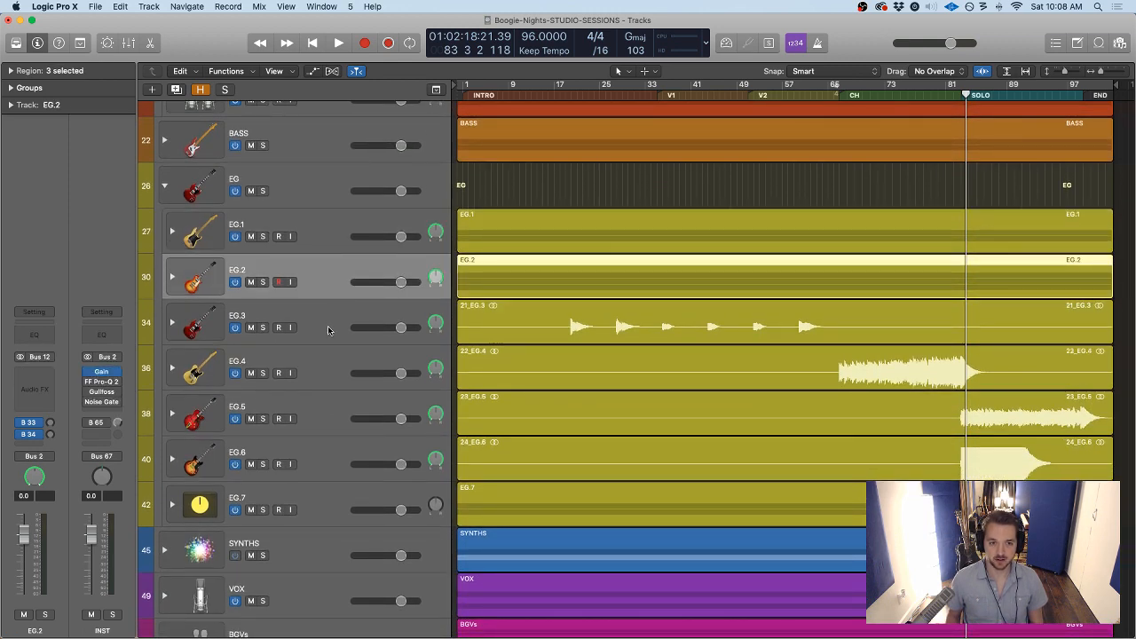
pyautogui.click(327, 328)
pyautogui.click(335, 373)
pyautogui.click(337, 417)
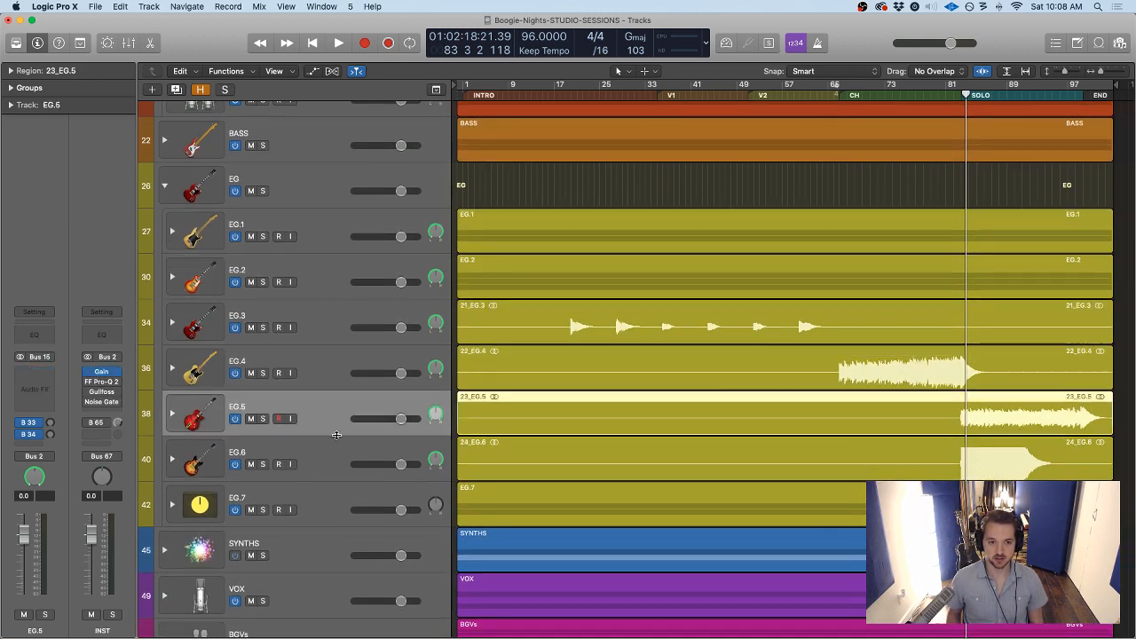
# Expand the EG.1 substack, inspect the channel strips of its 16_EG.1-1 and 17_EG.1-2 tracks, and collapse it again
pyautogui.click(173, 231)
pyautogui.click(344, 326)
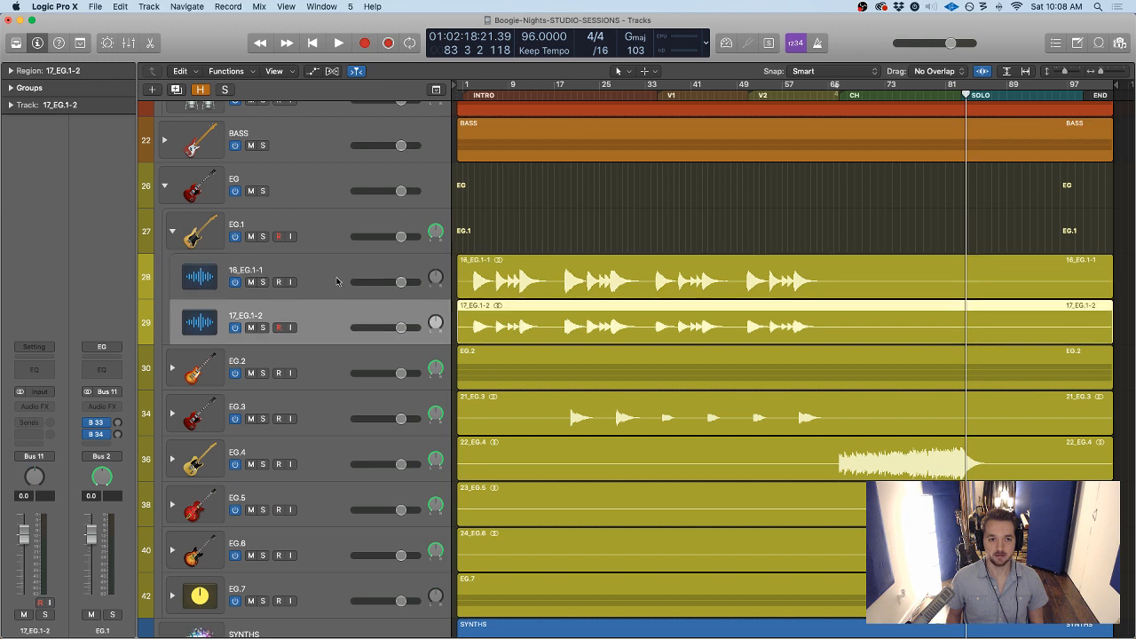
pyautogui.click(339, 282)
pyautogui.click(332, 320)
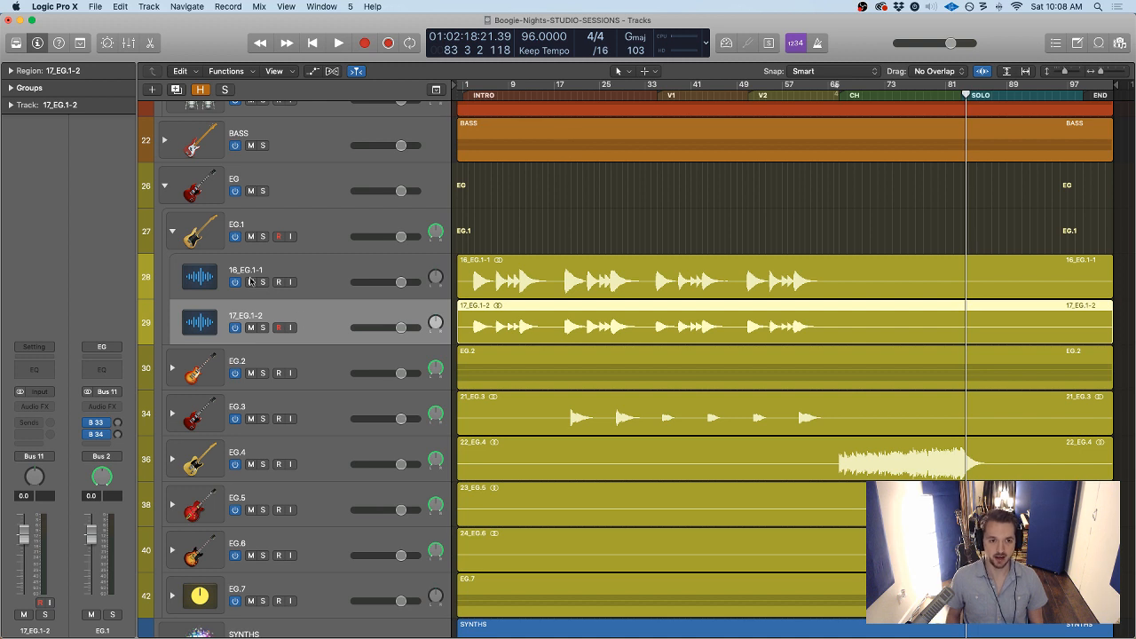
pyautogui.click(302, 274)
pyautogui.click(322, 309)
pyautogui.click(173, 231)
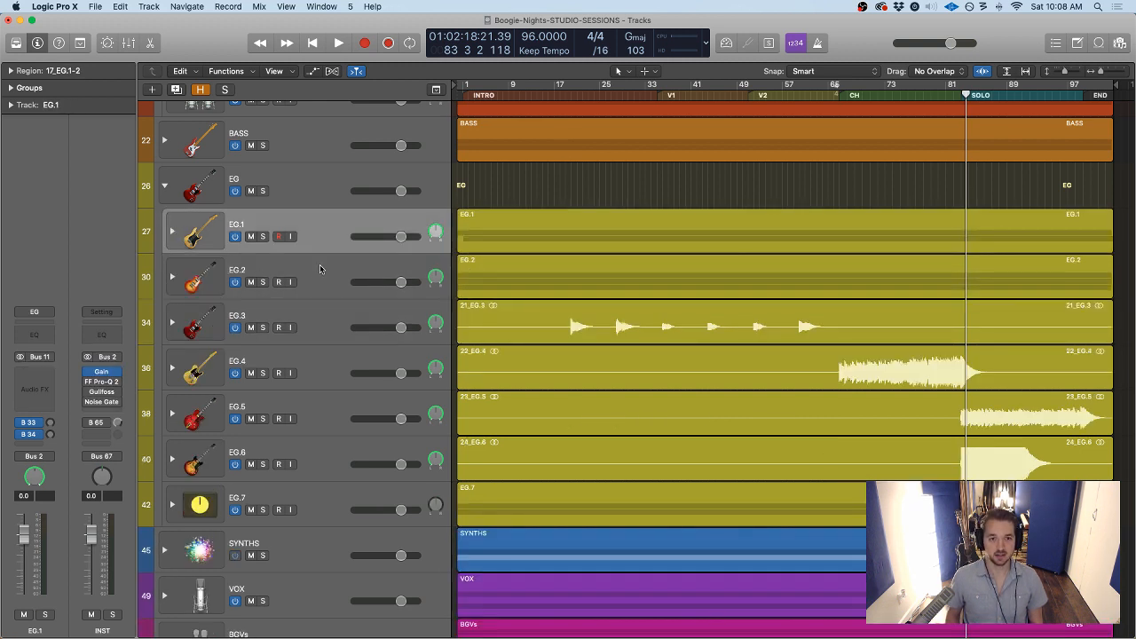
# Select the EG.2 substack, expand EG.3 and inspect the channel strip of its single 21_EG.3 track
pyautogui.click(320, 275)
pyautogui.click(177, 323)
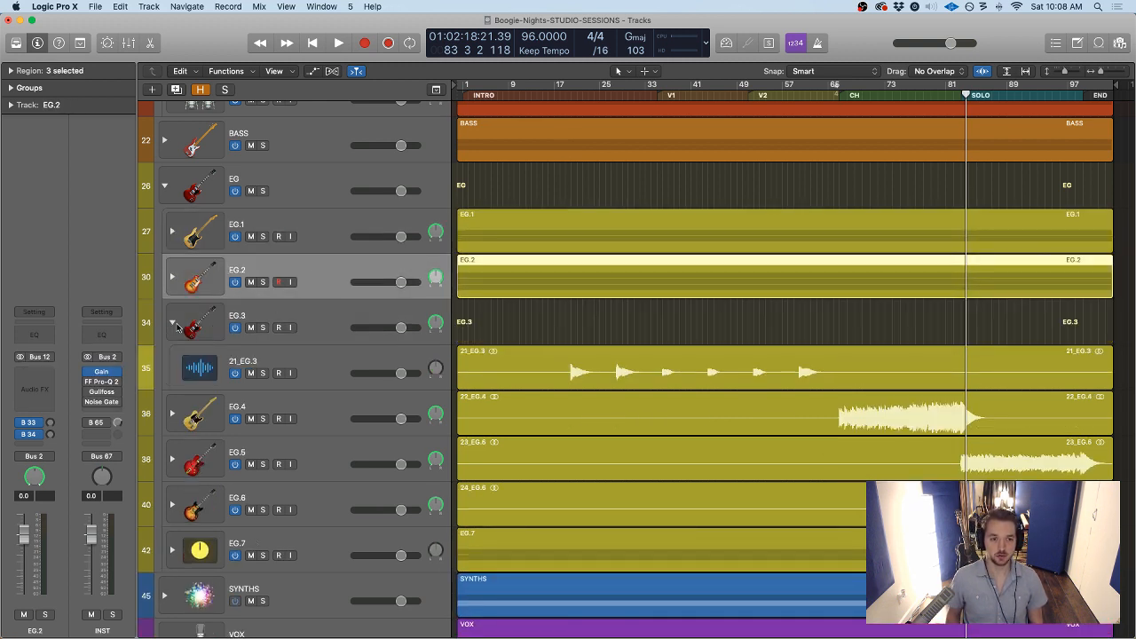
pyautogui.click(171, 323)
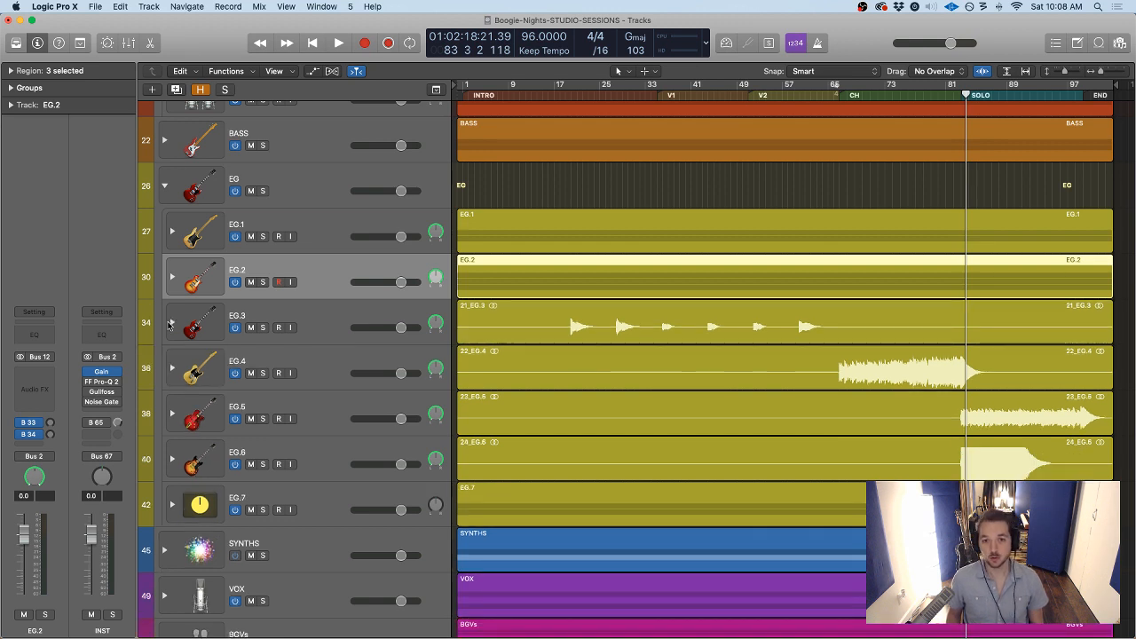
pyautogui.click(171, 323)
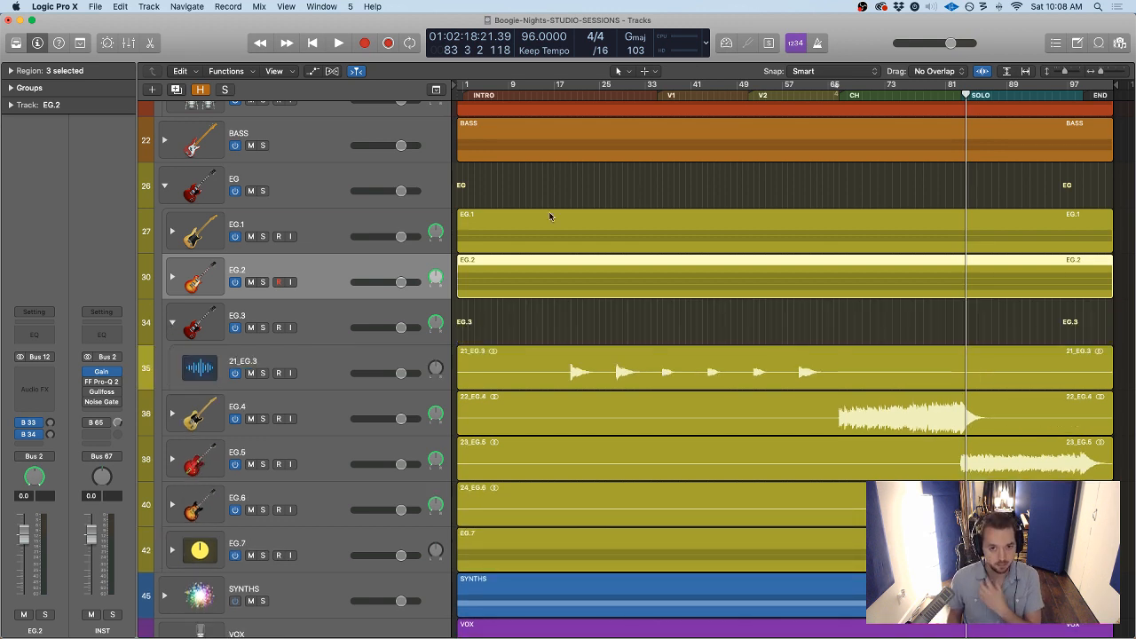
pyautogui.click(375, 360)
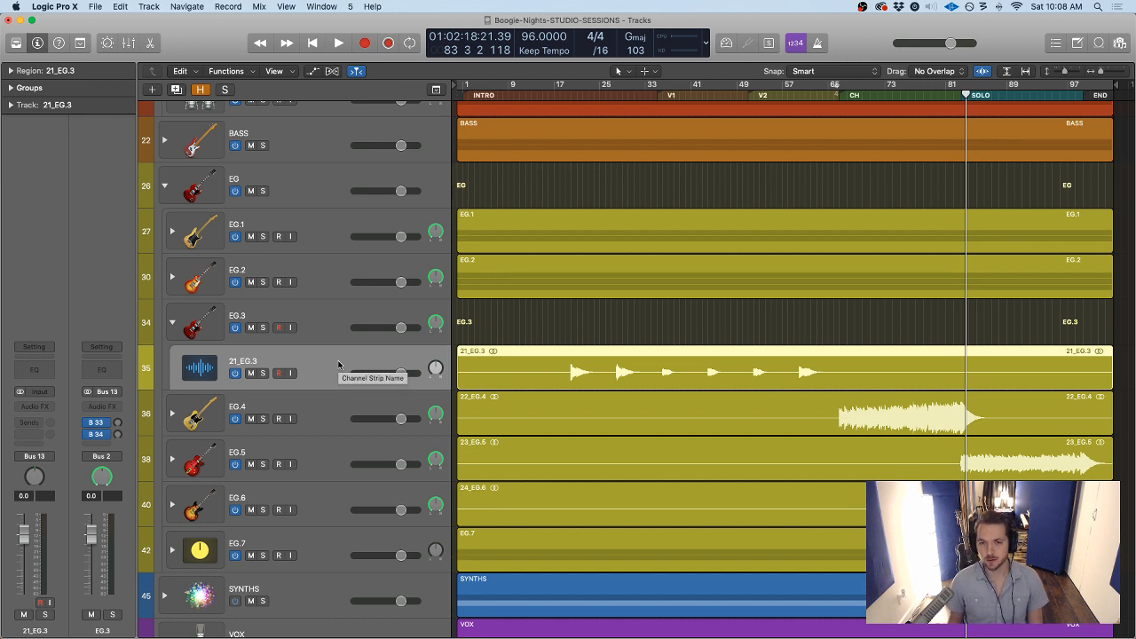
# Compare the channel strips of the EG.3 substack and its 21_EG.3 track, and collapse the substack
pyautogui.click(316, 321)
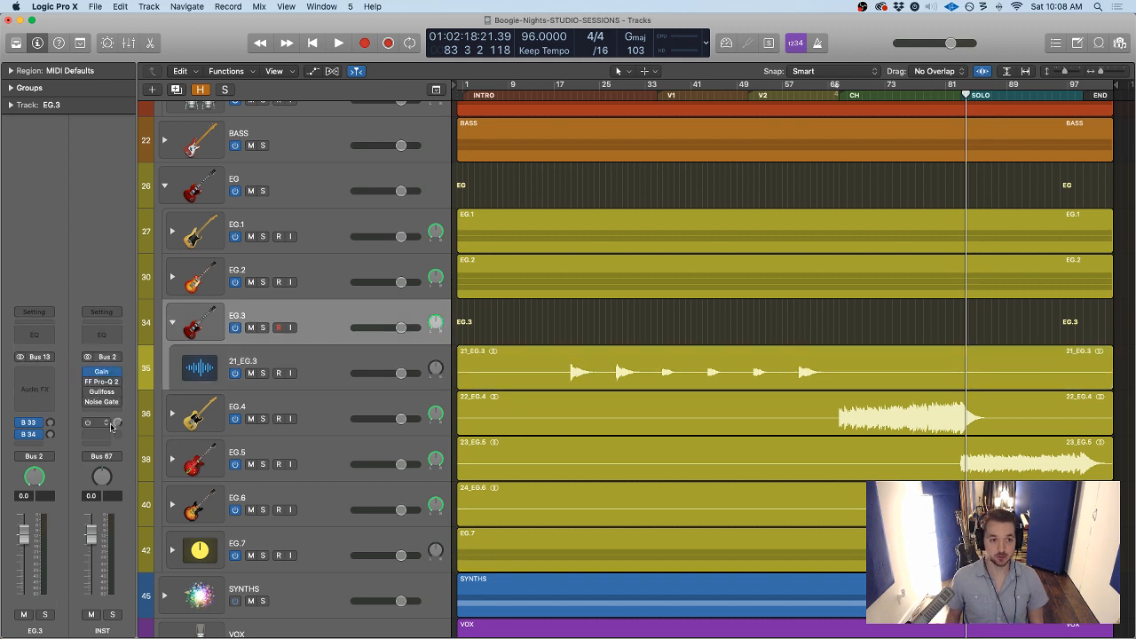
pyautogui.click(25, 367)
pyautogui.click(4, 345)
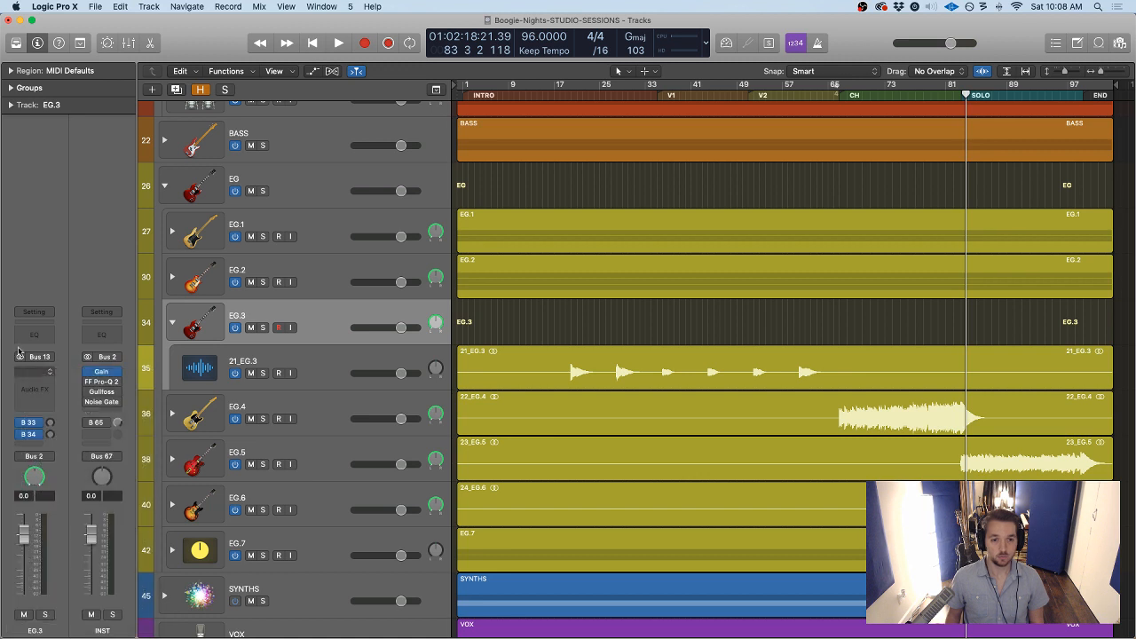
pyautogui.click(318, 362)
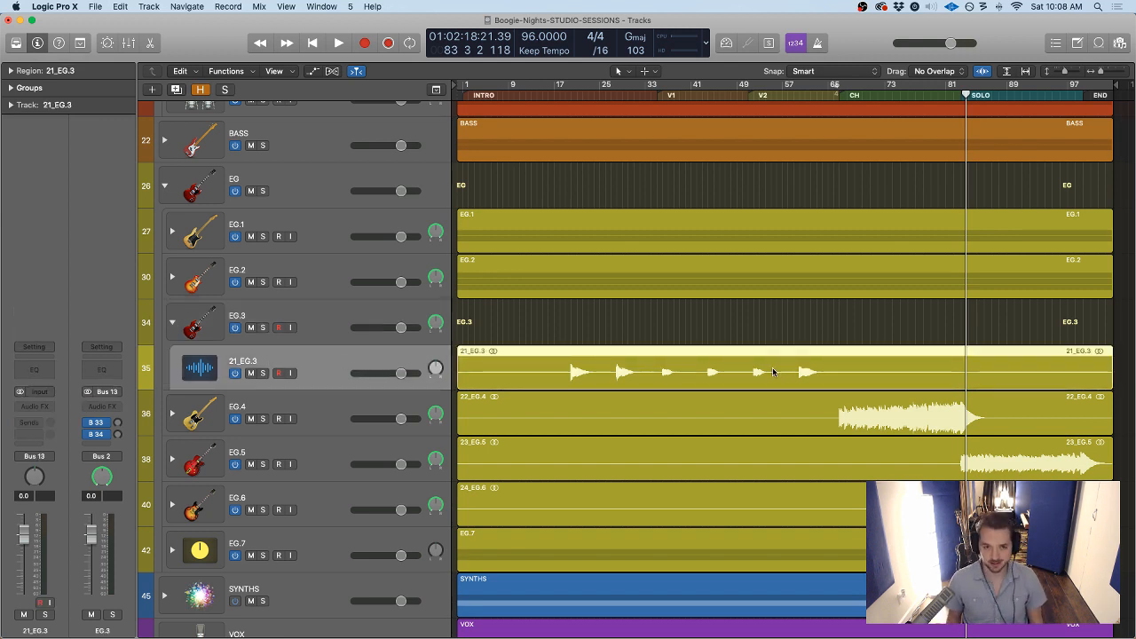
pyautogui.click(274, 320)
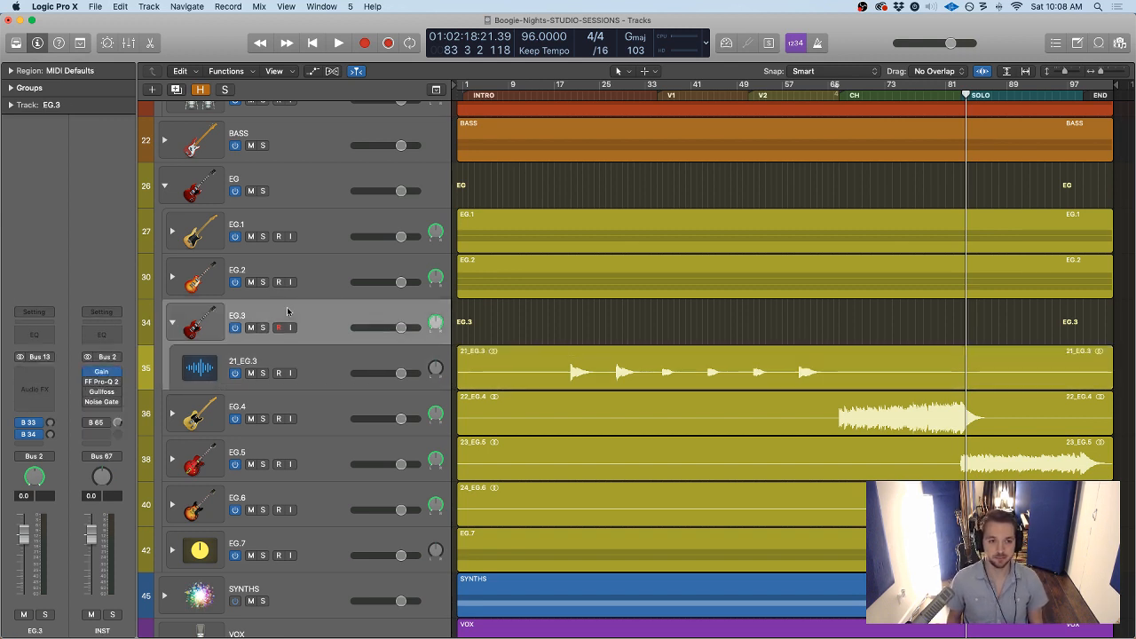
pyautogui.click(173, 323)
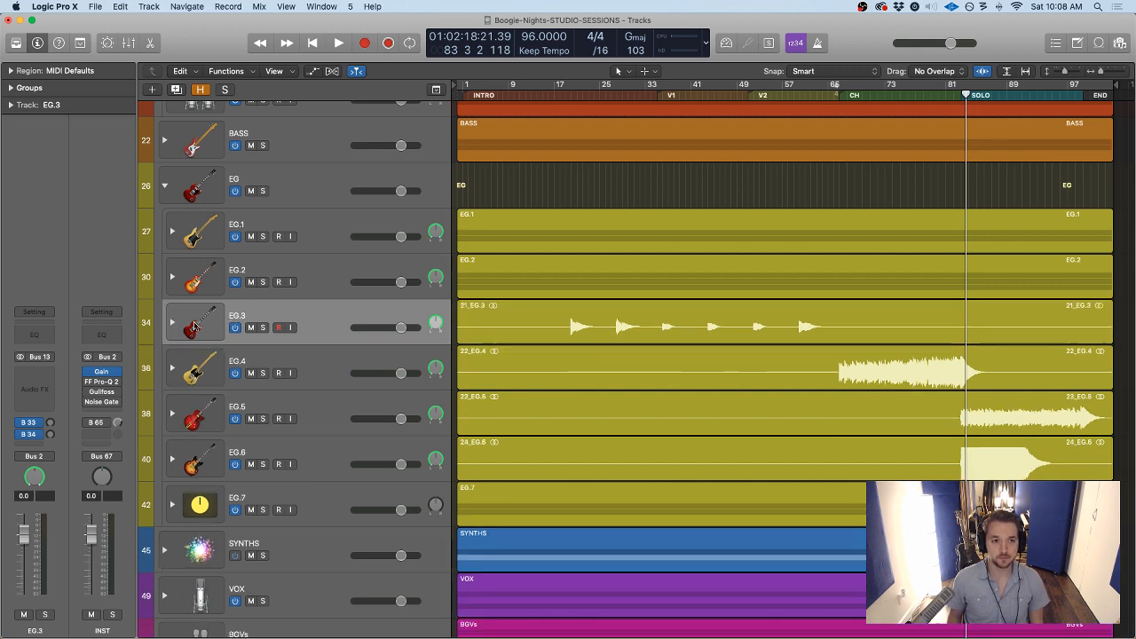
# Collapse the whole EG stack and select the BASS stack
pyautogui.click(164, 184)
pyautogui.scroll(3, 227, 177)
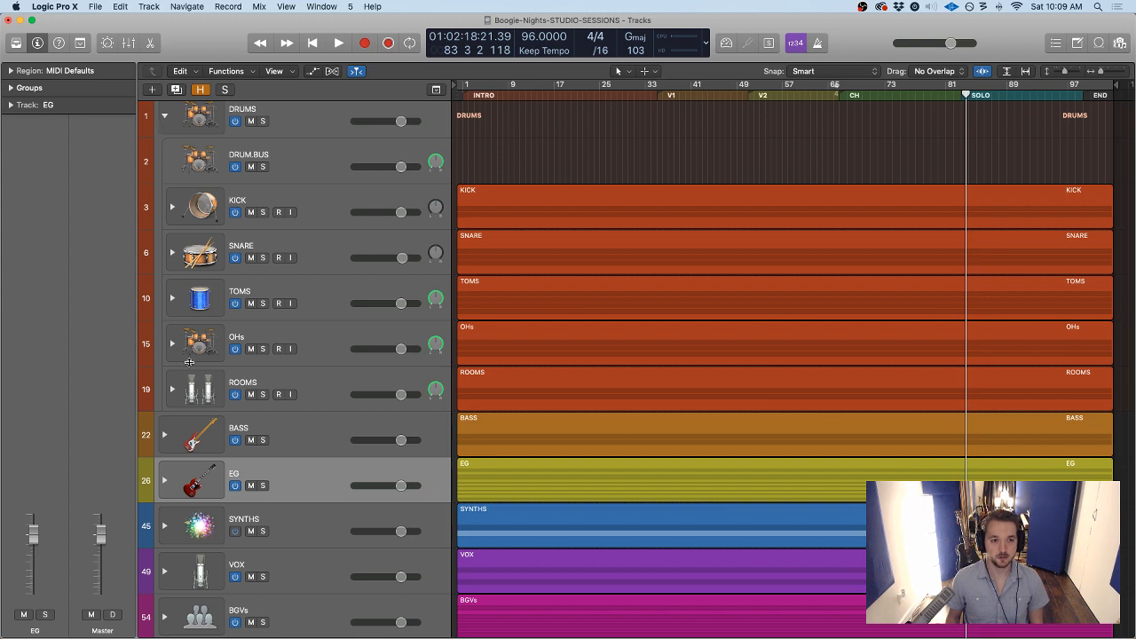
pyautogui.click(293, 440)
pyautogui.scroll(-1, 278, 455)
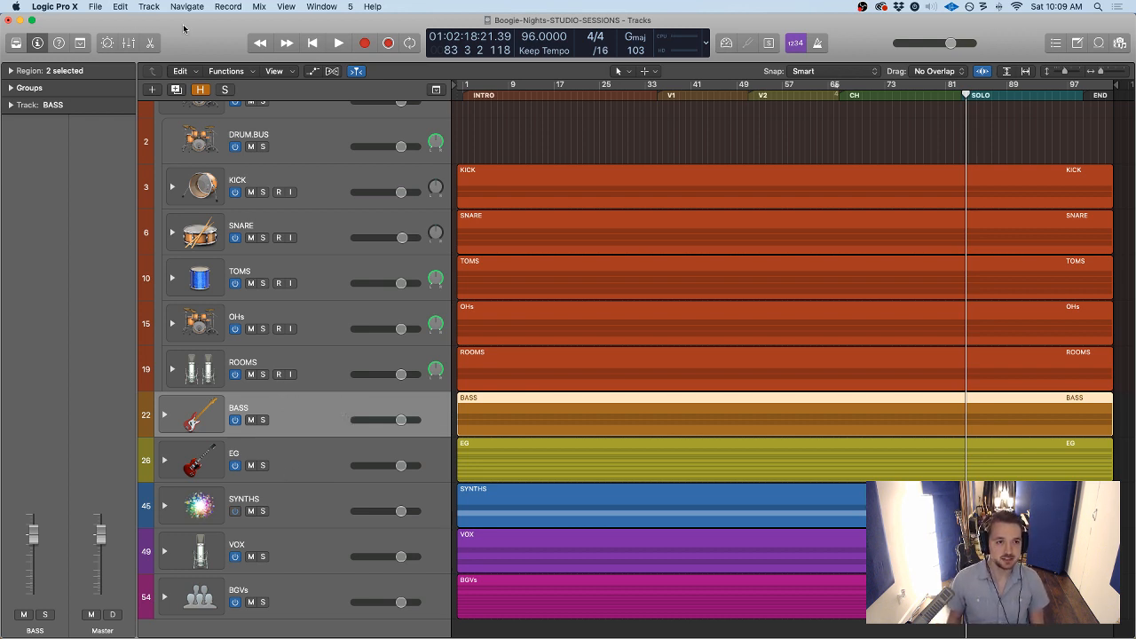
# Close the current project without saving, create a new project from the Main Template 01 template, and hide its Note Pad
pyautogui.click(94, 7)
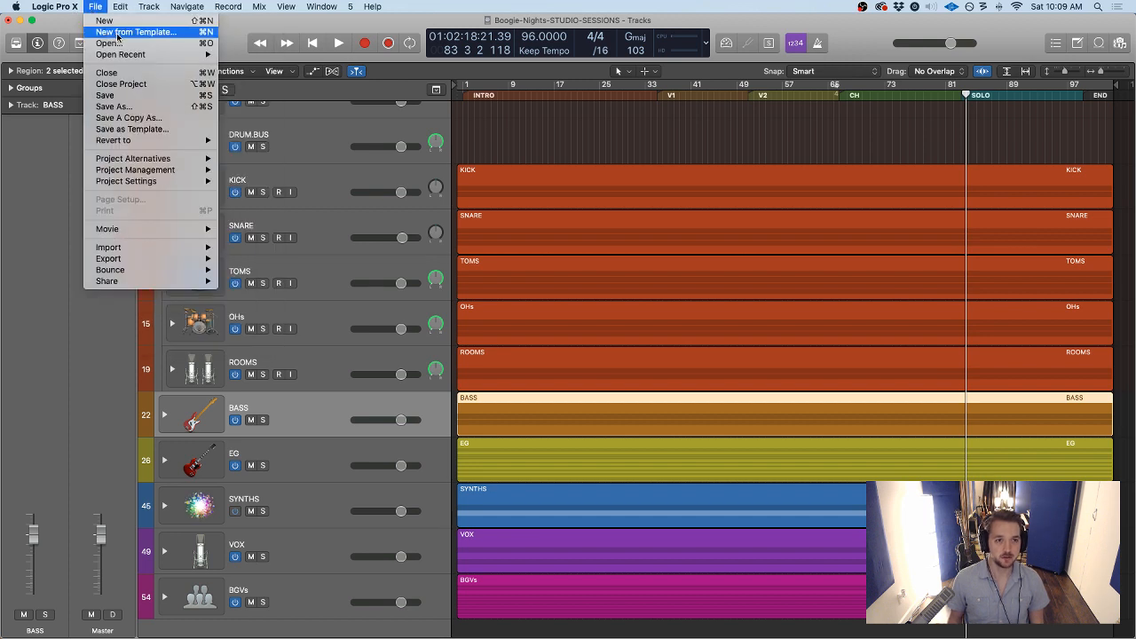
pyautogui.click(117, 33)
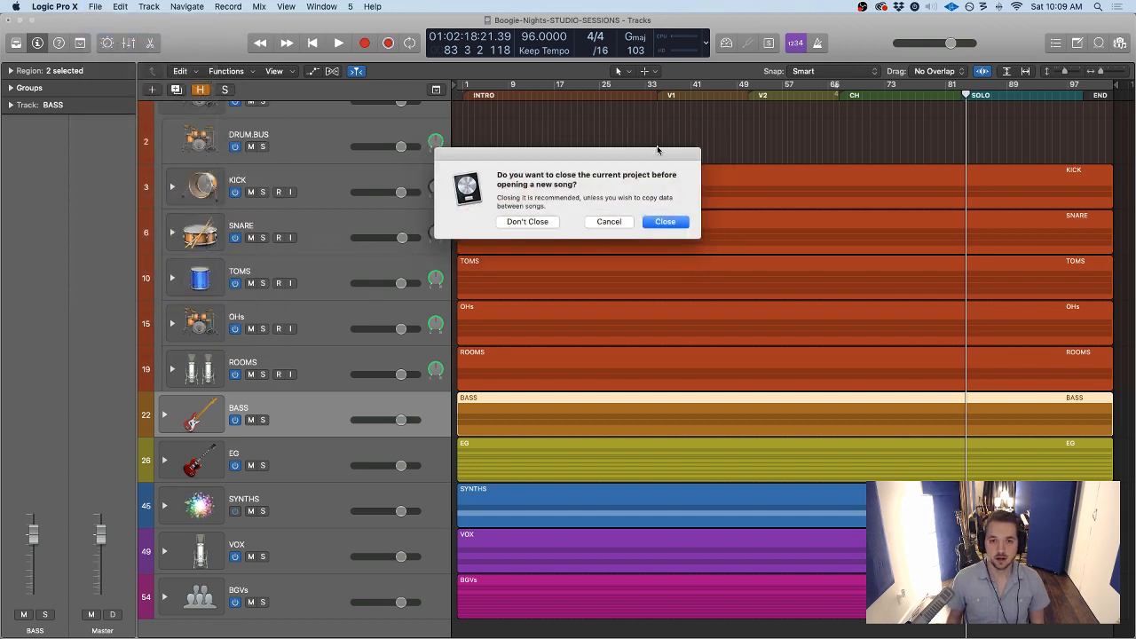
pyautogui.click(657, 222)
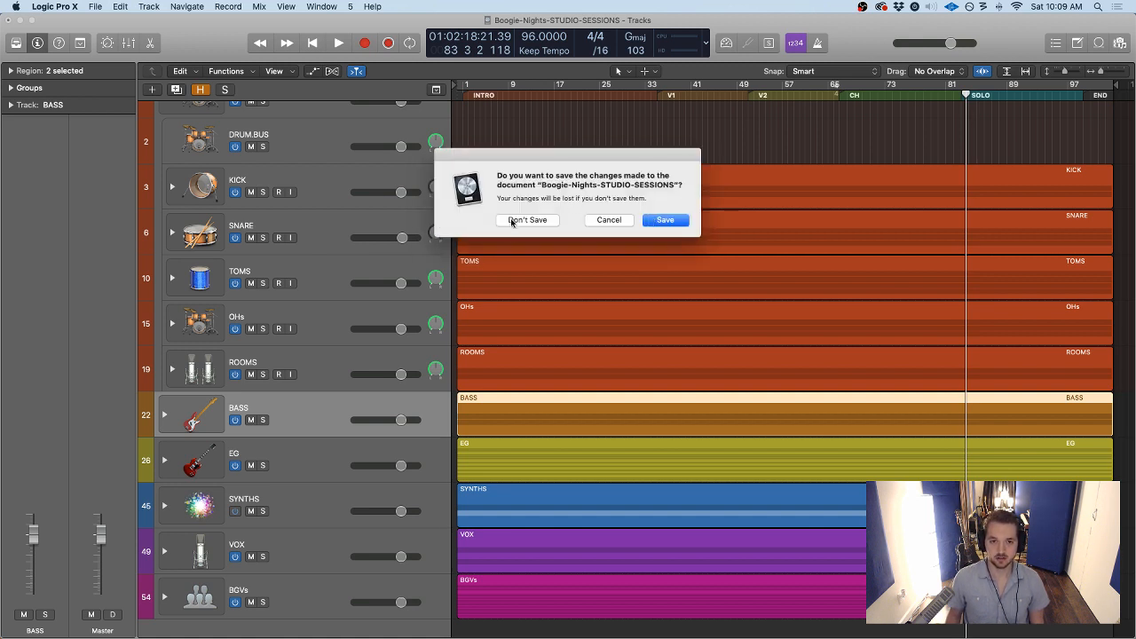
pyautogui.click(512, 221)
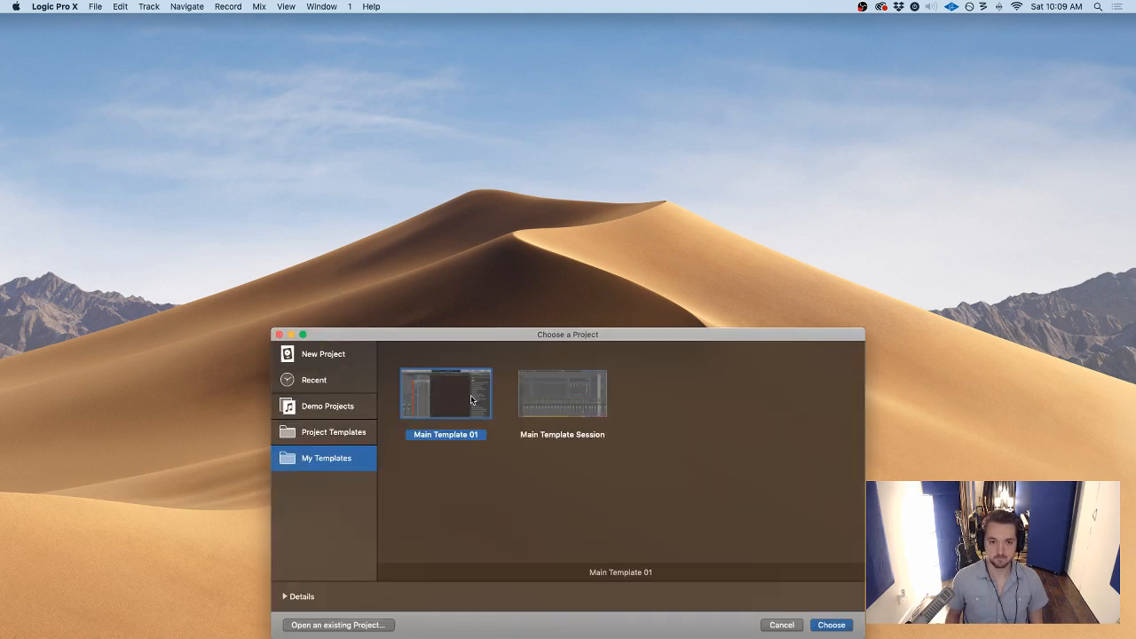
pyautogui.doubleClick(471, 400)
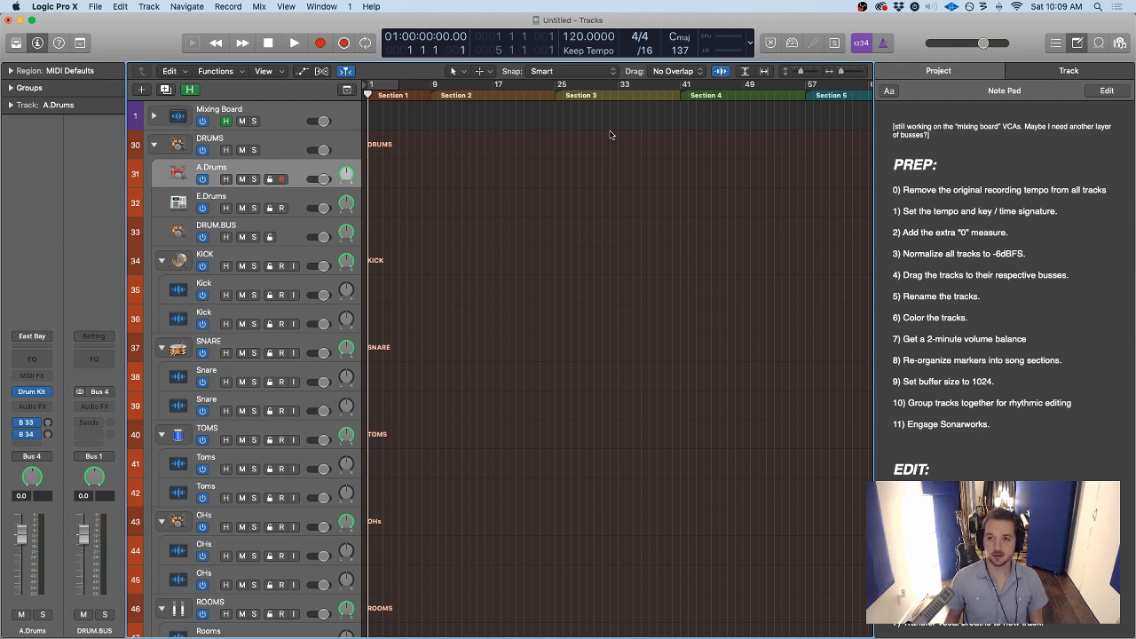
pyautogui.click(1077, 42)
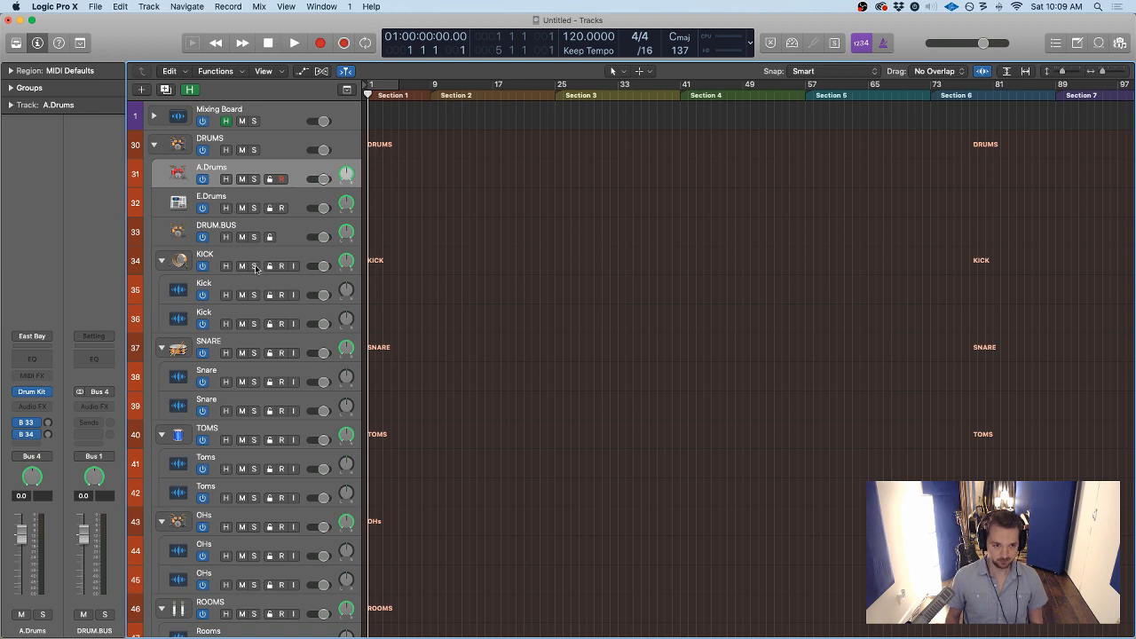
# Select all tracks from DRUMS down to MASTER, collapse their stacks, and hide the tracks marked as hidden
pyautogui.scroll(-5, 258, 271)
pyautogui.scroll(5, 258, 271)
pyautogui.click(291, 132)
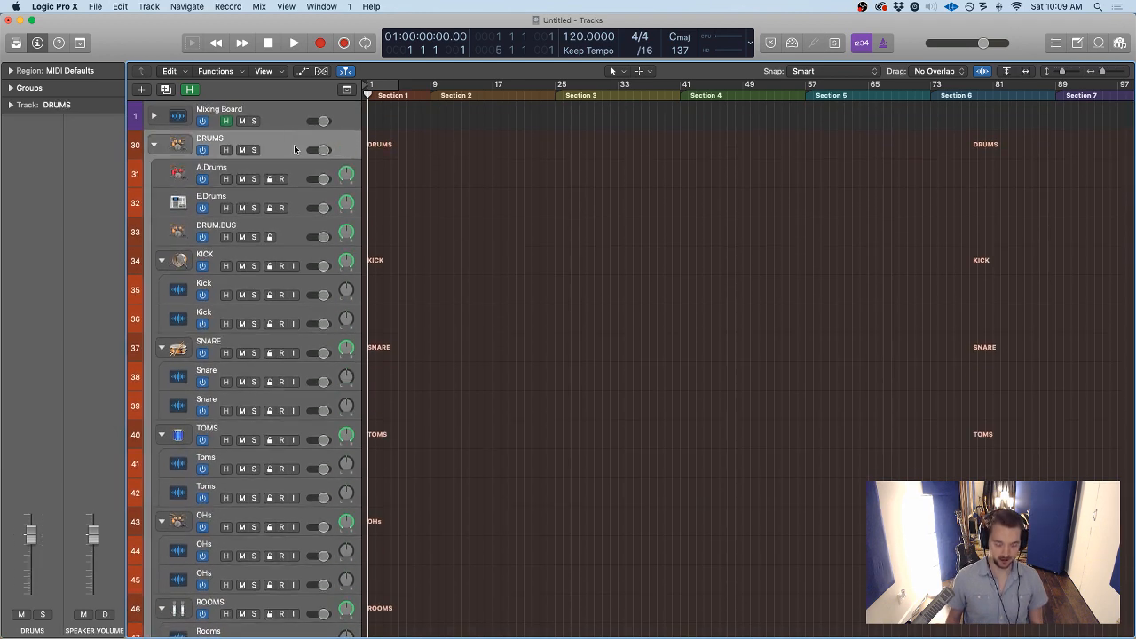
pyautogui.scroll(-20, 295, 154)
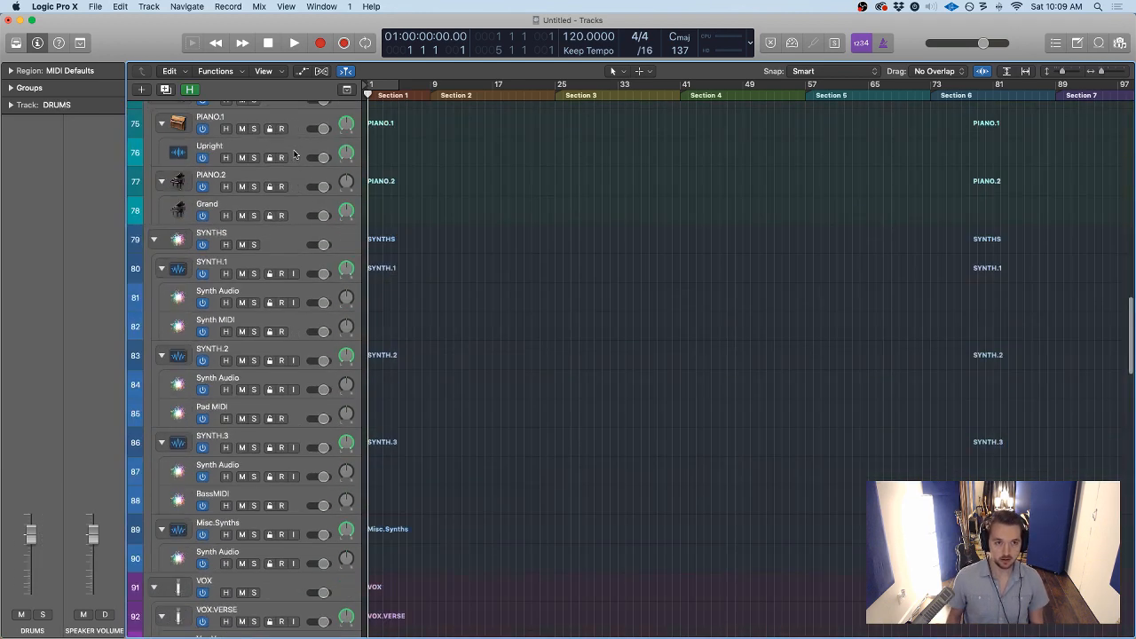
pyautogui.keyDown('shift'); pyautogui.click(293, 598); pyautogui.keyUp('shift')
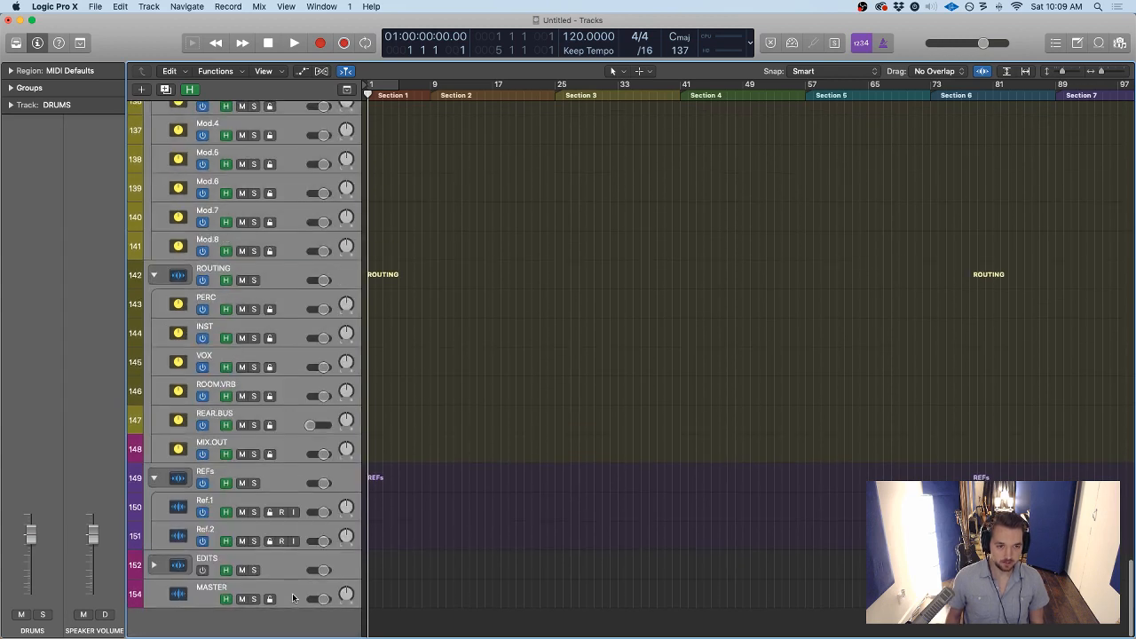
pyautogui.press('ctrl+super+Left')
pyautogui.press('h')
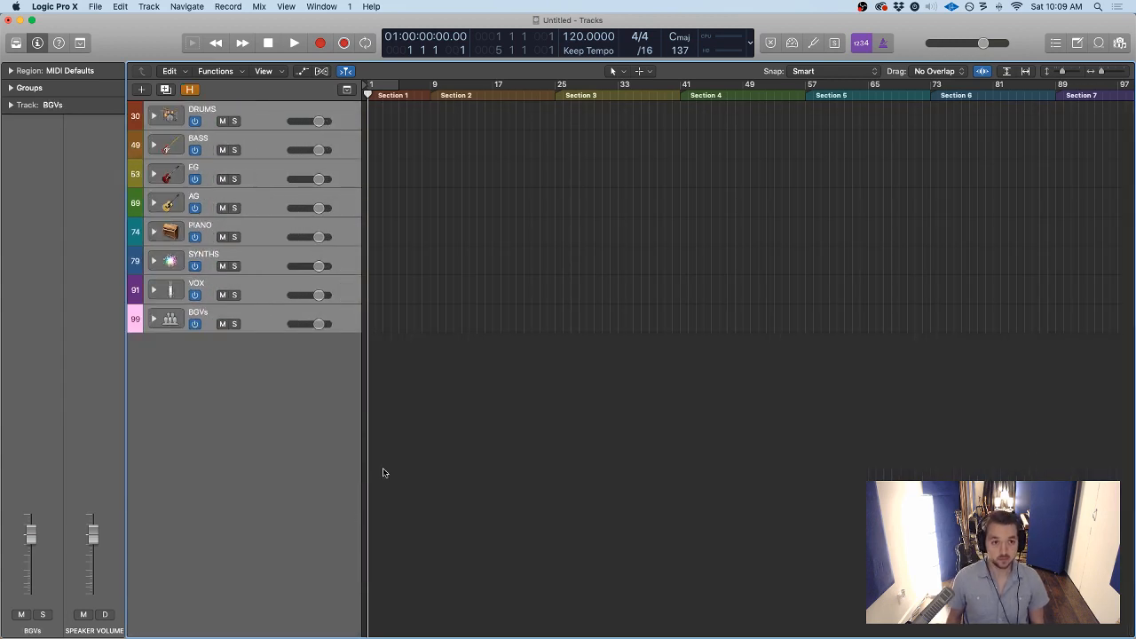
# Enlarge the track height and select the template's main stacks in turn, from DRUMS and BASS through EG, AG, PIANO, SYNTHS and VOX to BGVs
pyautogui.click(248, 112)
pyautogui.press('super+Down')
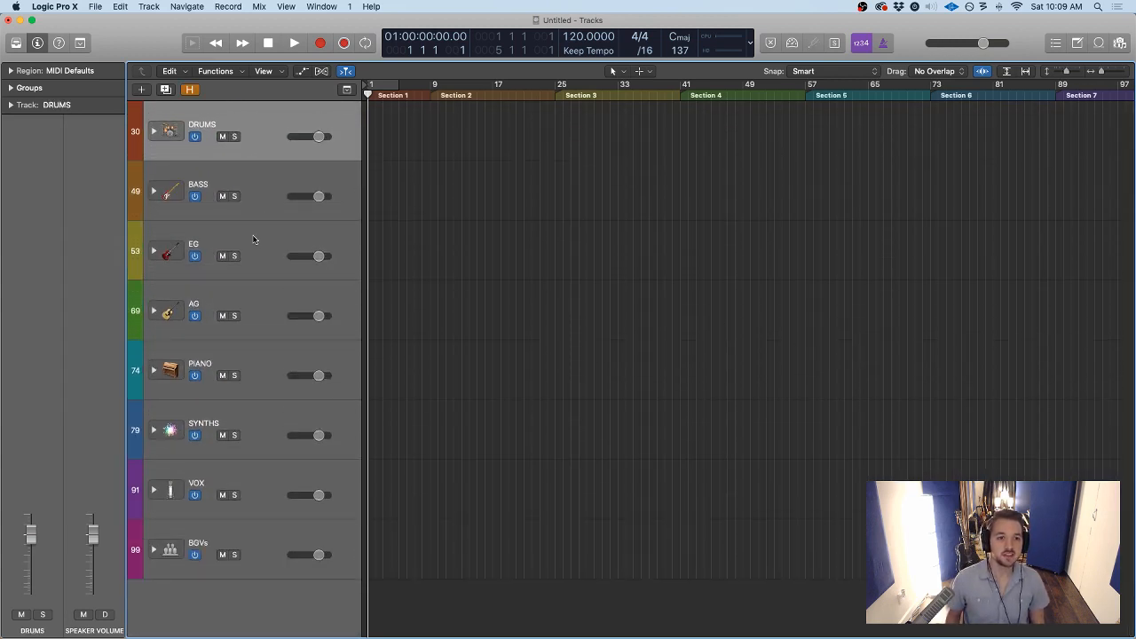
pyautogui.click(257, 181)
pyautogui.click(265, 251)
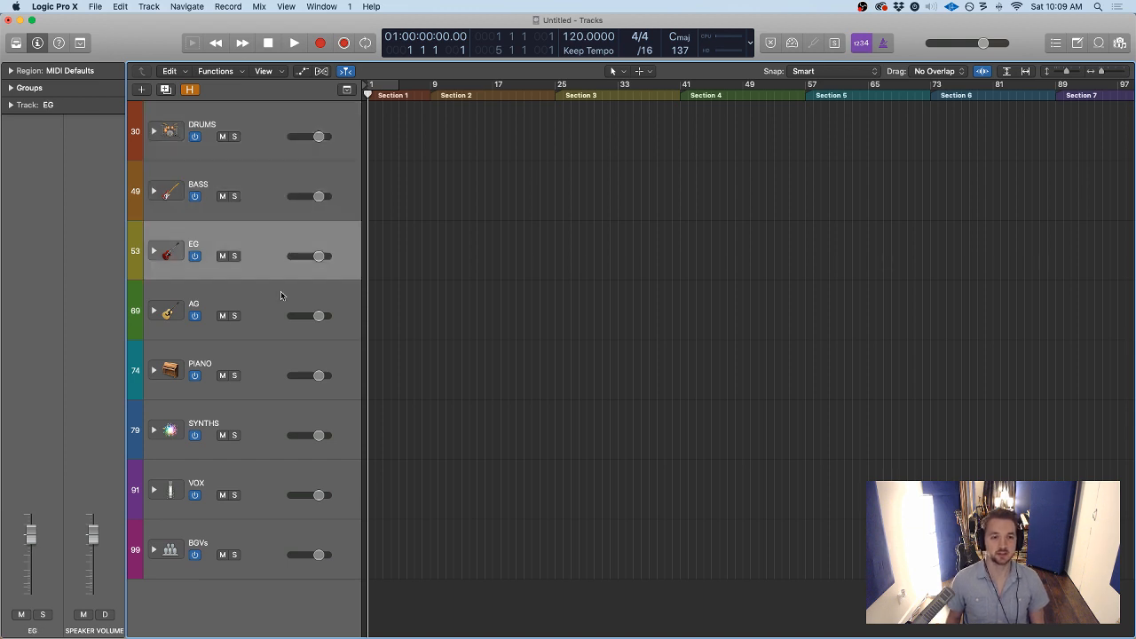
pyautogui.click(279, 324)
pyautogui.click(278, 371)
pyautogui.click(282, 428)
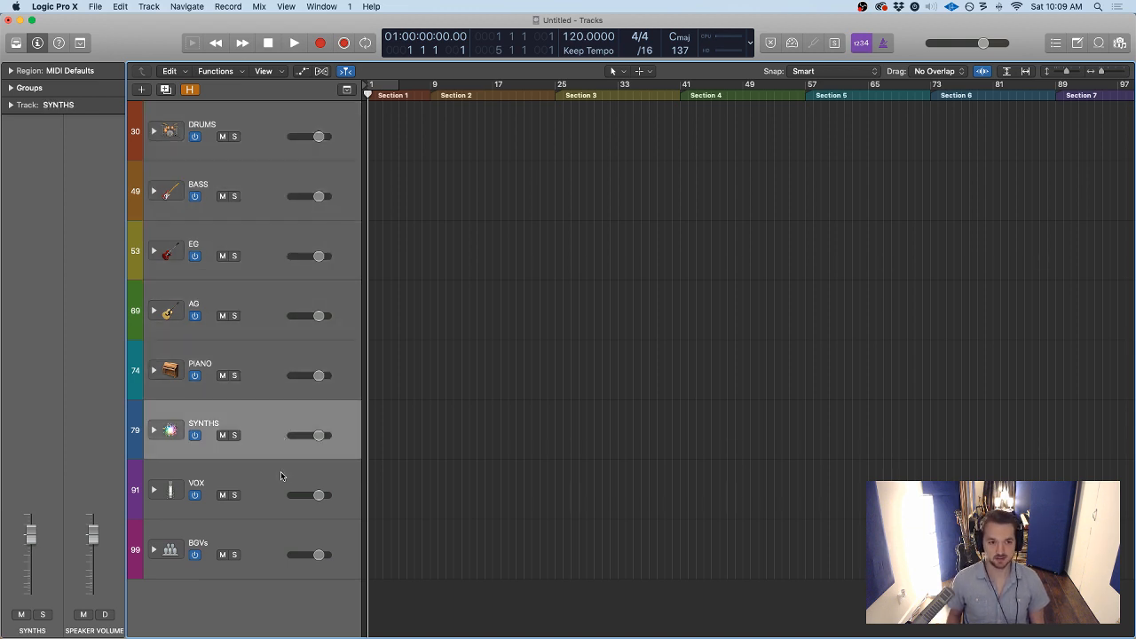
pyautogui.click(280, 474)
pyautogui.click(279, 524)
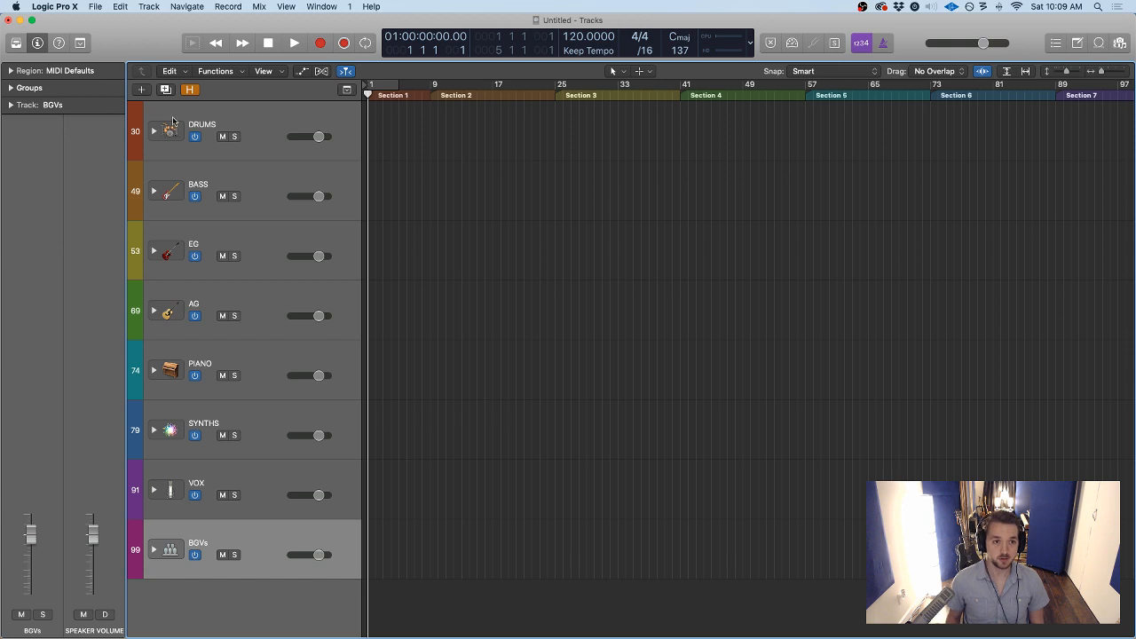
# Select the DRUMS and BASS stacks in turn and expand BASS to inspect its substack
pyautogui.click(137, 127)
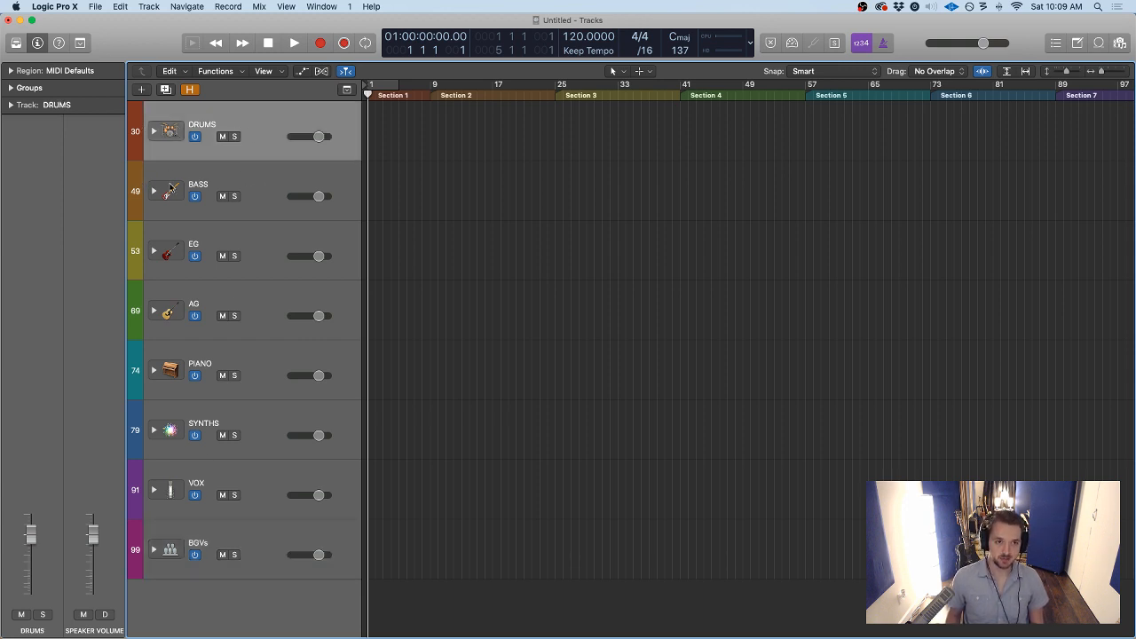
pyautogui.click(172, 189)
pyautogui.click(154, 193)
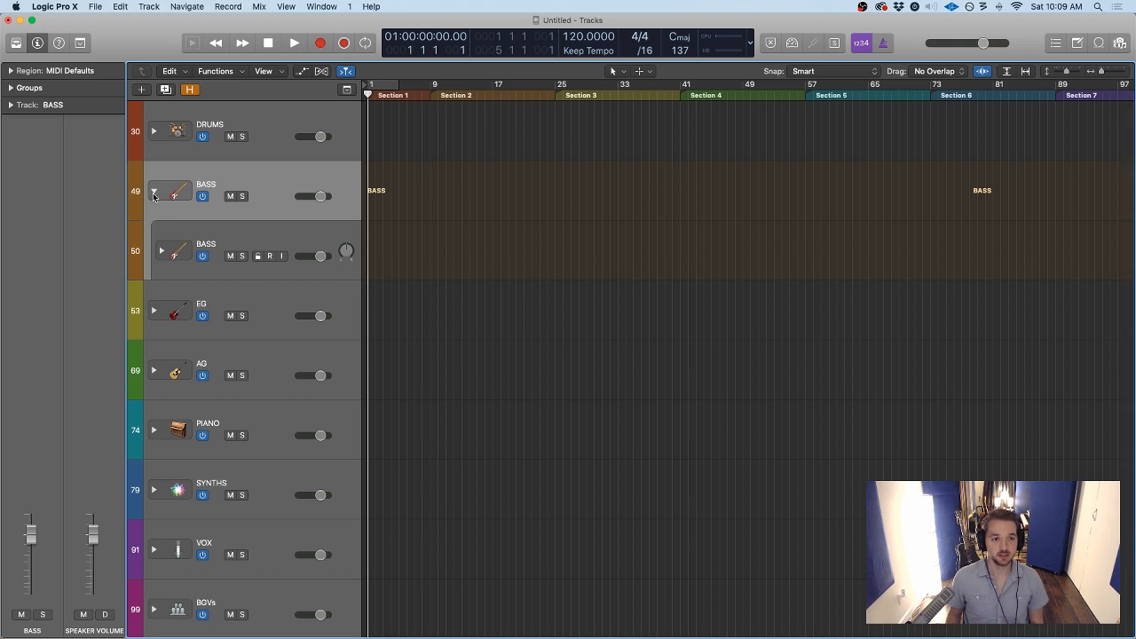
# Collapse the BASS stack and select the SYNTHS and DRUMS stacks in turn
pyautogui.click(153, 194)
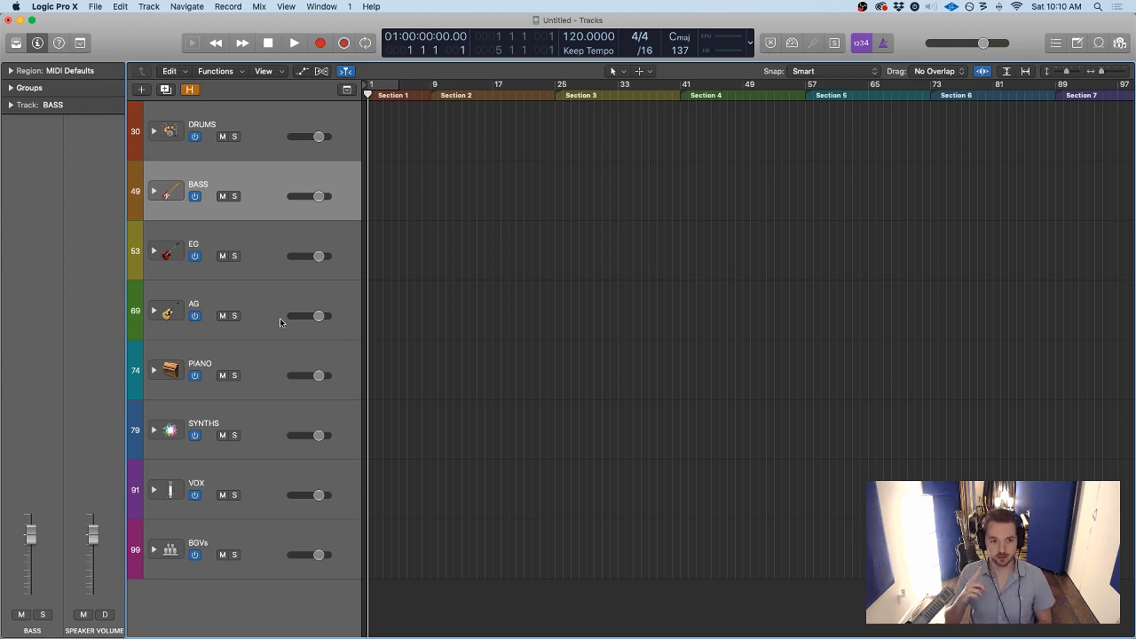
pyautogui.click(277, 435)
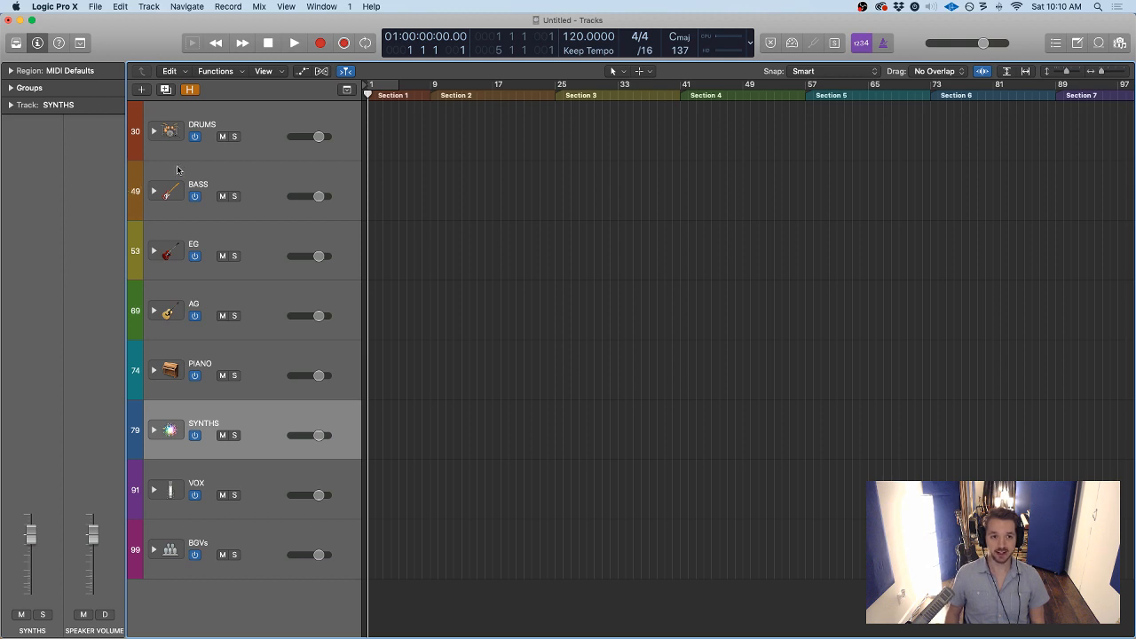
pyautogui.click(275, 127)
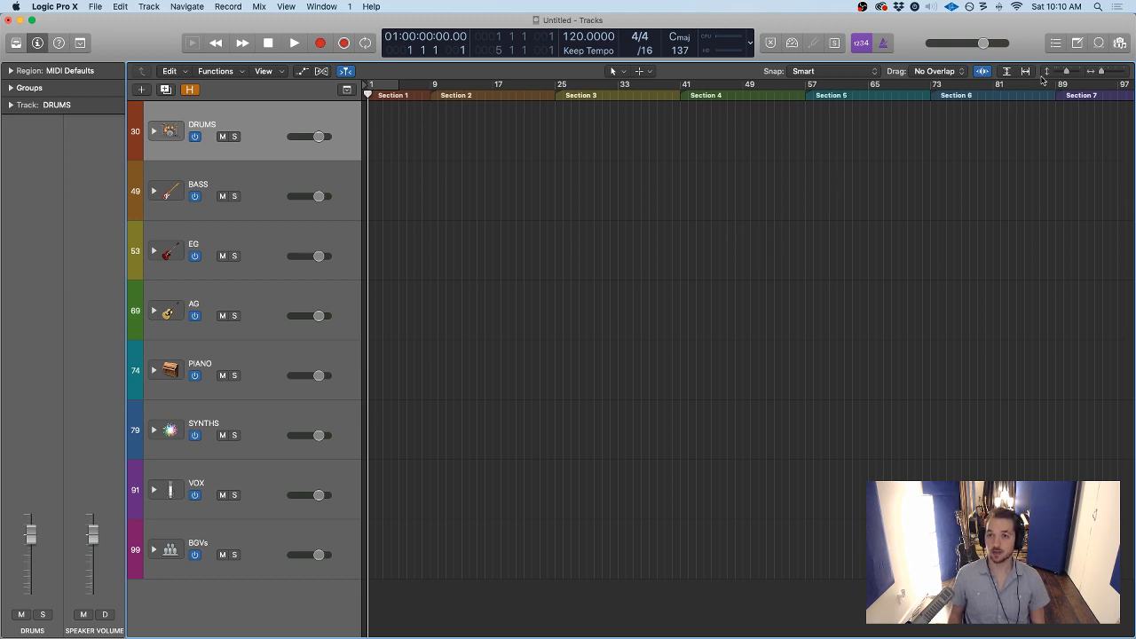
# Show the project Note Pad and read through its PREP, EDIT and FINAL STEPS checklists
pyautogui.click(1080, 43)
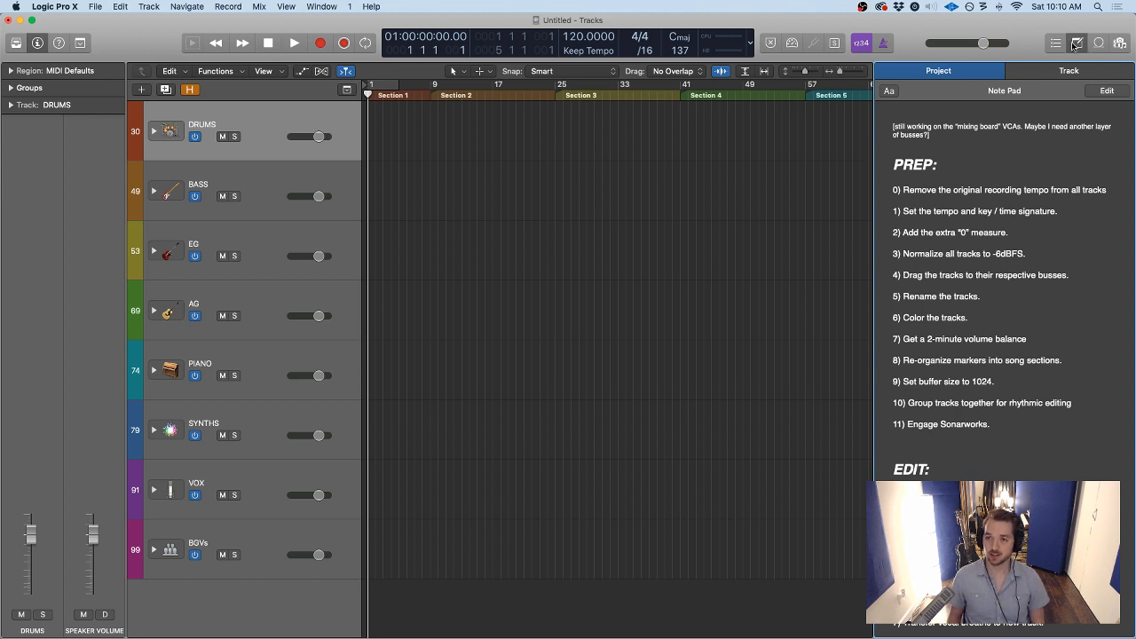
pyautogui.scroll(-2, 1000, 377)
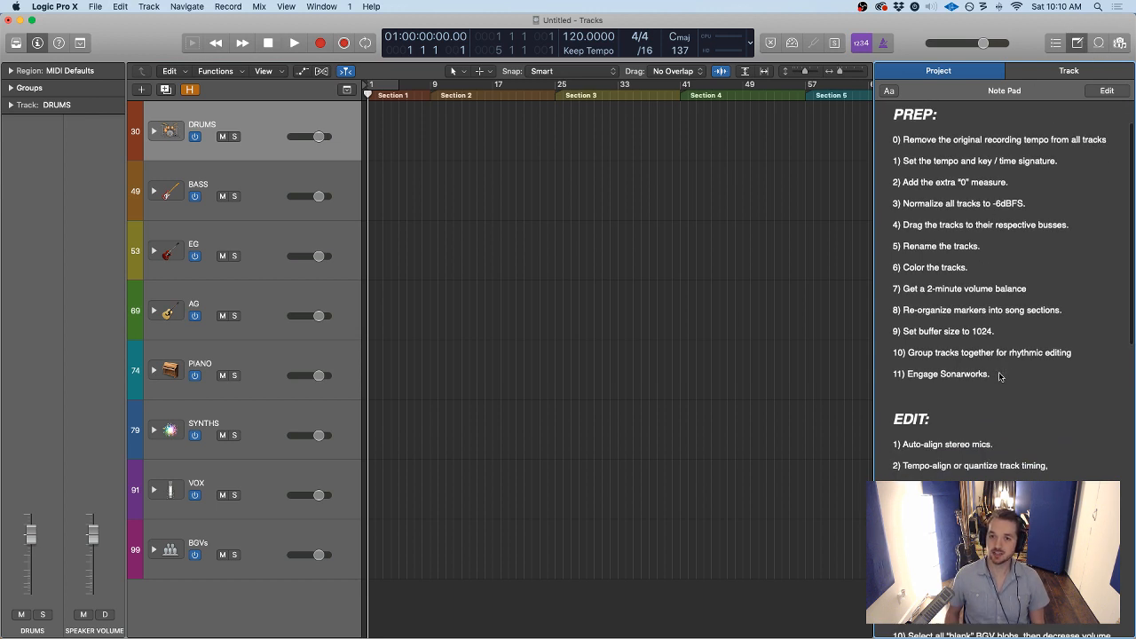
pyautogui.scroll(-12, 1000, 376)
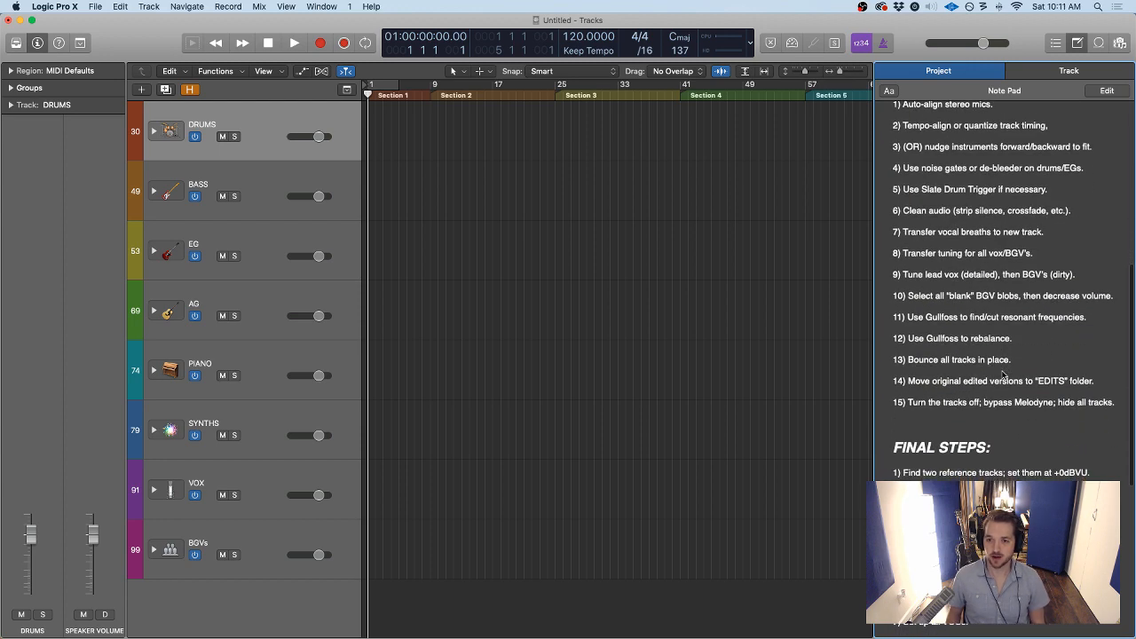
pyautogui.scroll(-6, 1003, 375)
pyautogui.scroll(12, 1004, 376)
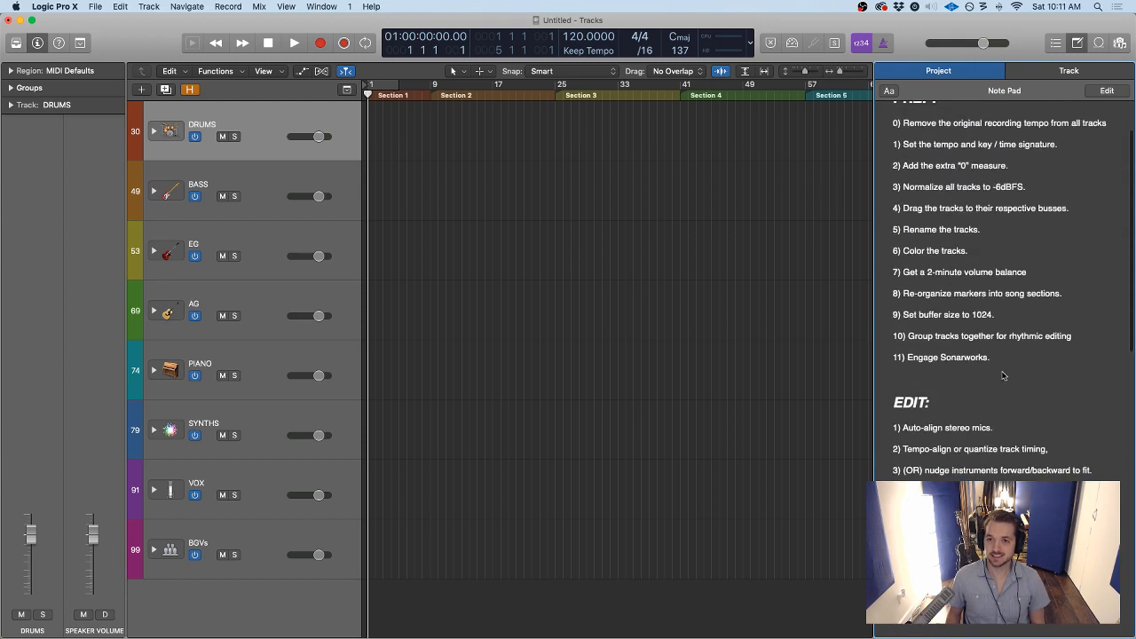
pyautogui.scroll(3, 1002, 372)
pyautogui.scroll(-1, 898, 175)
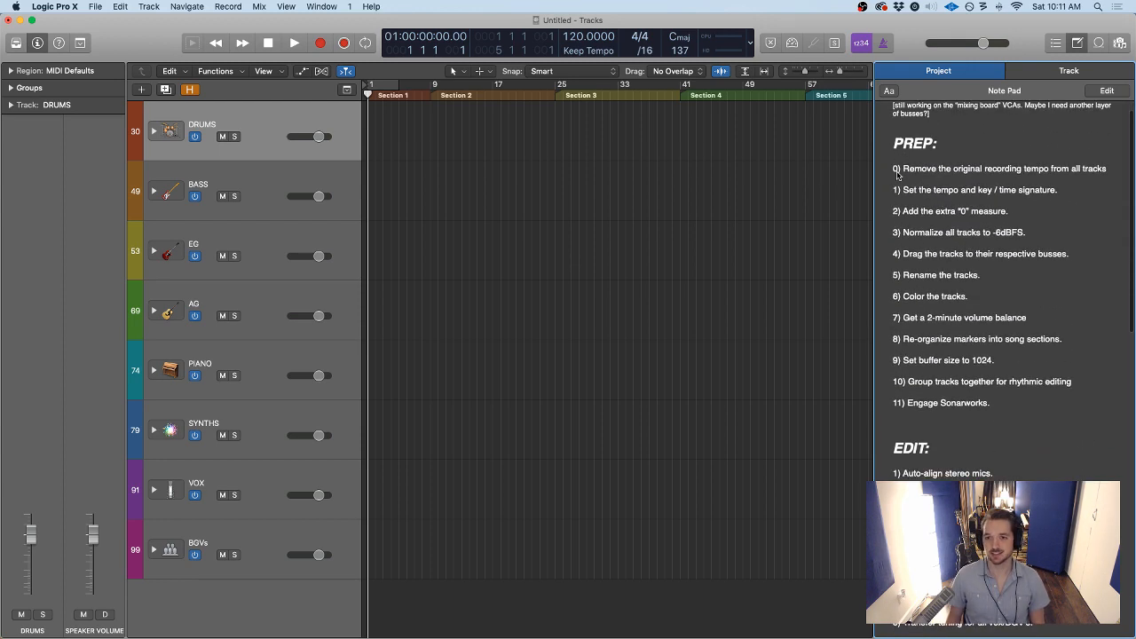
pyautogui.scroll(-10, 899, 175)
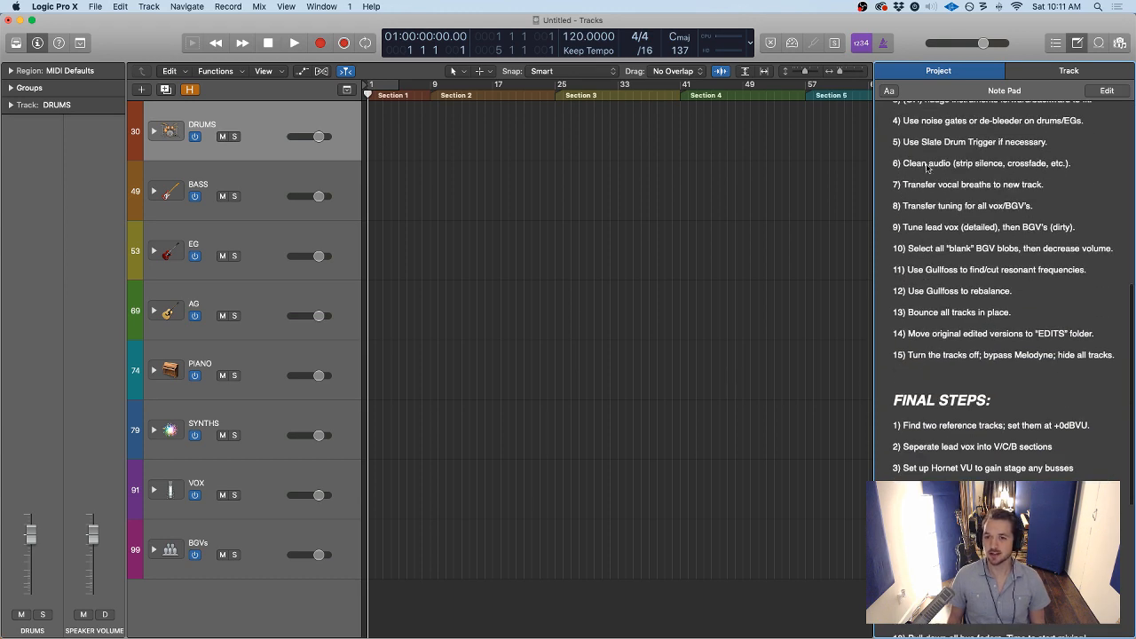
pyautogui.scroll(-5, 928, 169)
pyautogui.scroll(10, 928, 169)
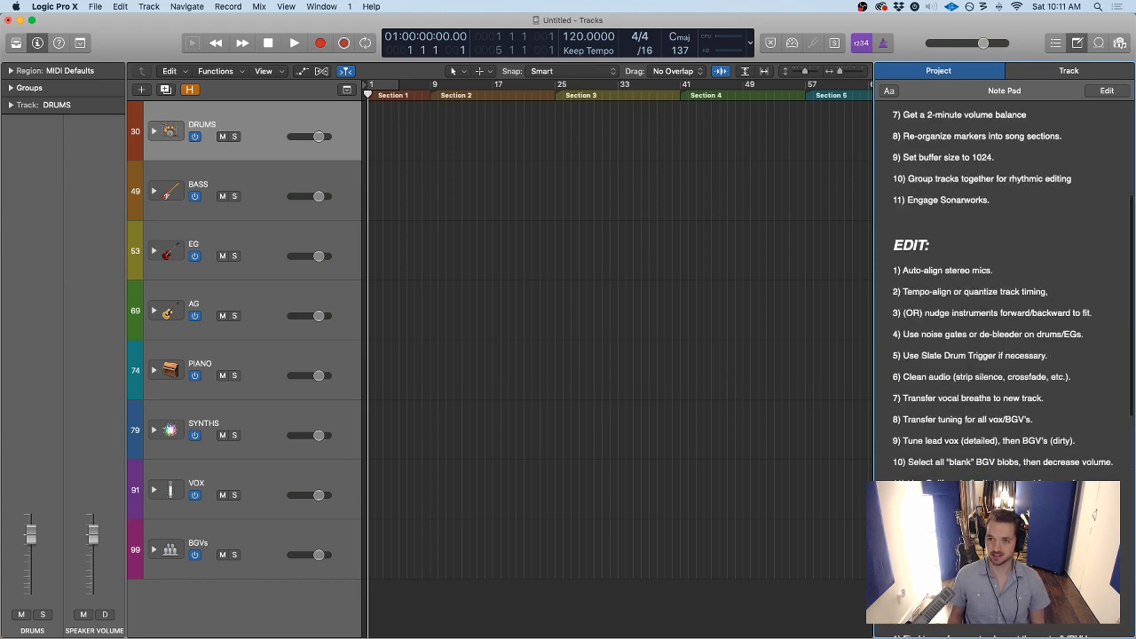
pyautogui.scroll(5, 927, 168)
pyautogui.scroll(-4, 928, 168)
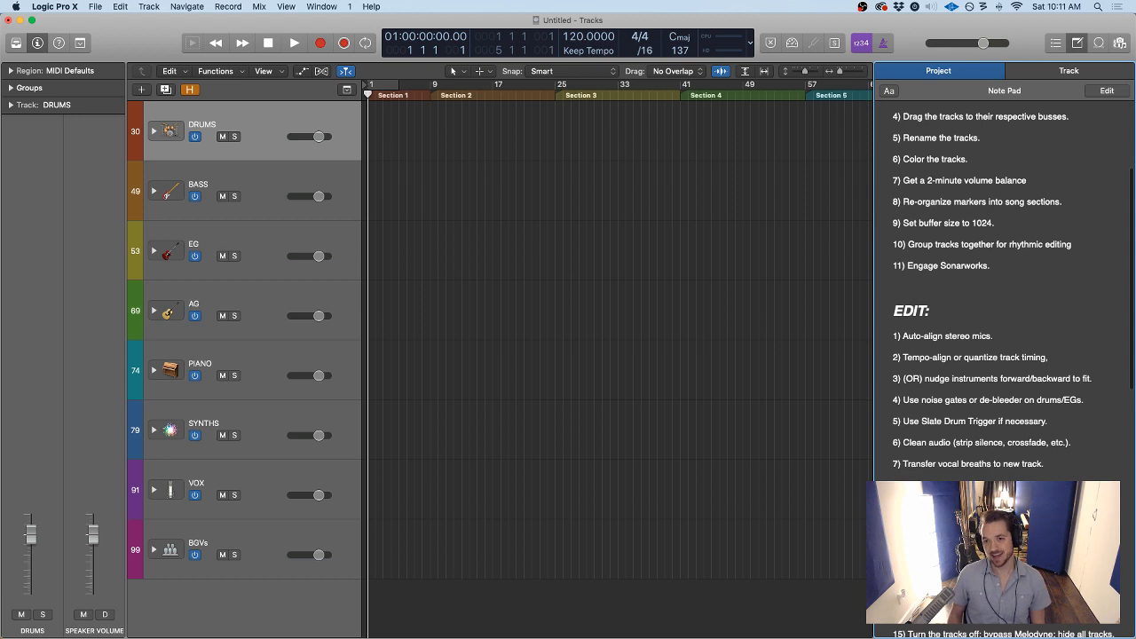
pyautogui.scroll(5, 907, 247)
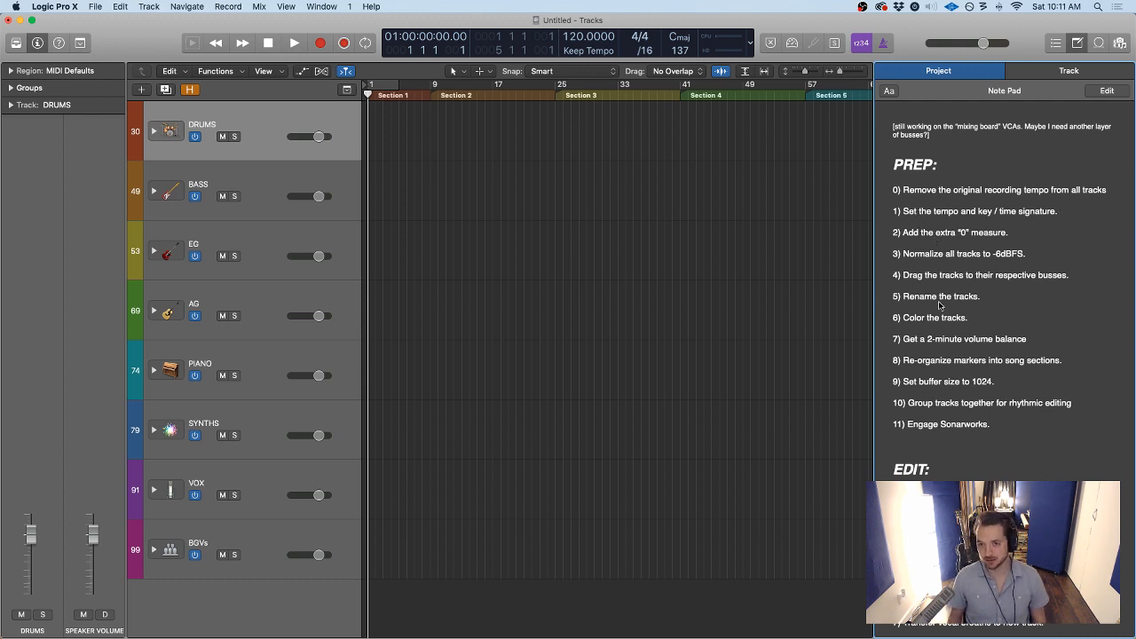
pyautogui.scroll(-2, 941, 307)
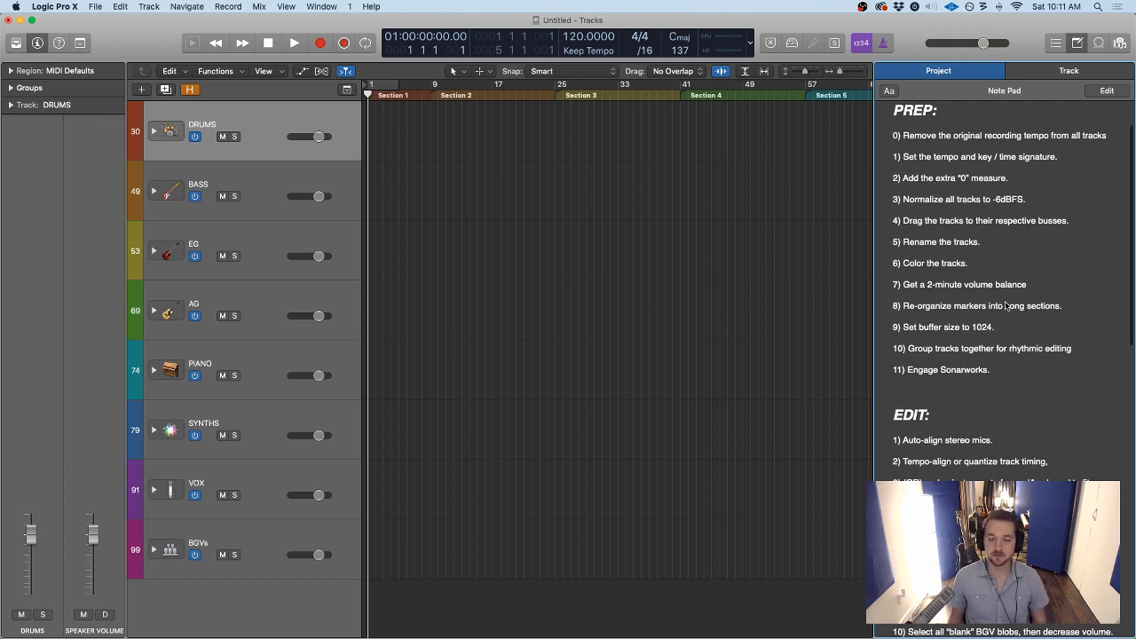
pyautogui.scroll(2, 983, 284)
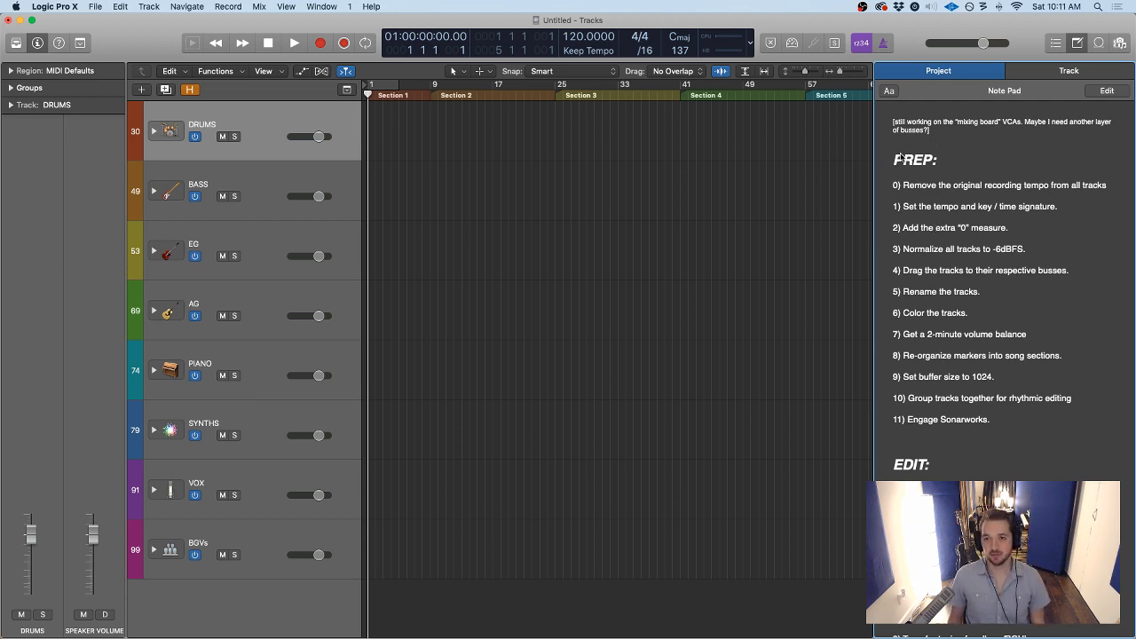
pyautogui.scroll(-2, 903, 190)
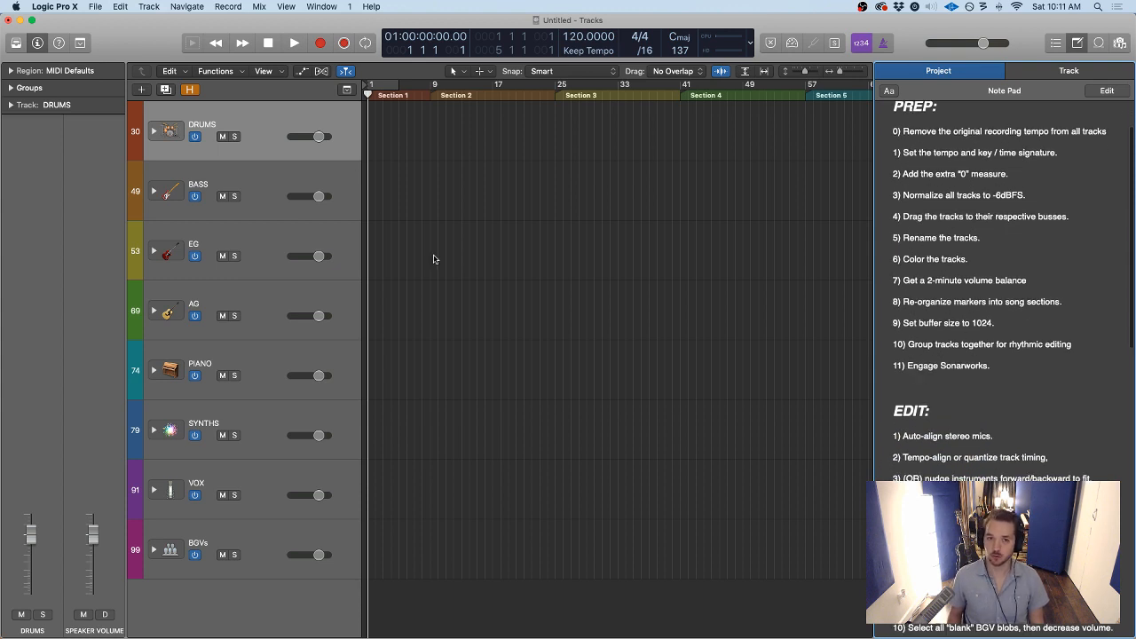
pyautogui.scroll(-3, 938, 235)
pyautogui.scroll(-6, 938, 233)
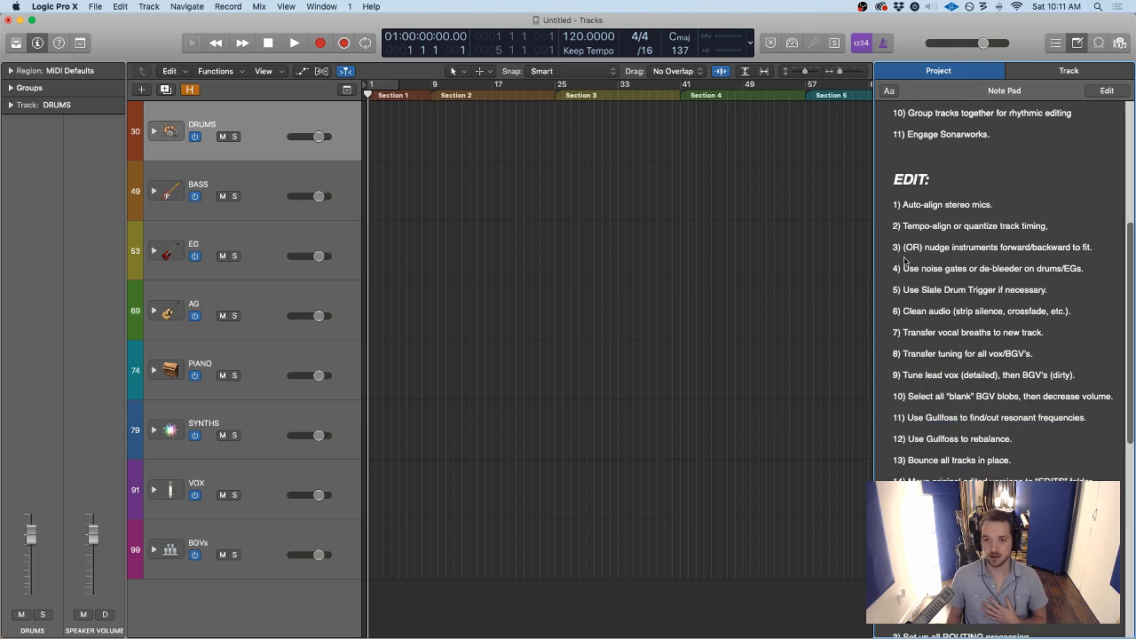
# Delete the text of item 3 about nudging instruments in the EDIT checklist and undo the deletion
pyautogui.click(905, 249)
pyautogui.moveTo(905, 249); pyautogui.dragTo(1094, 257)
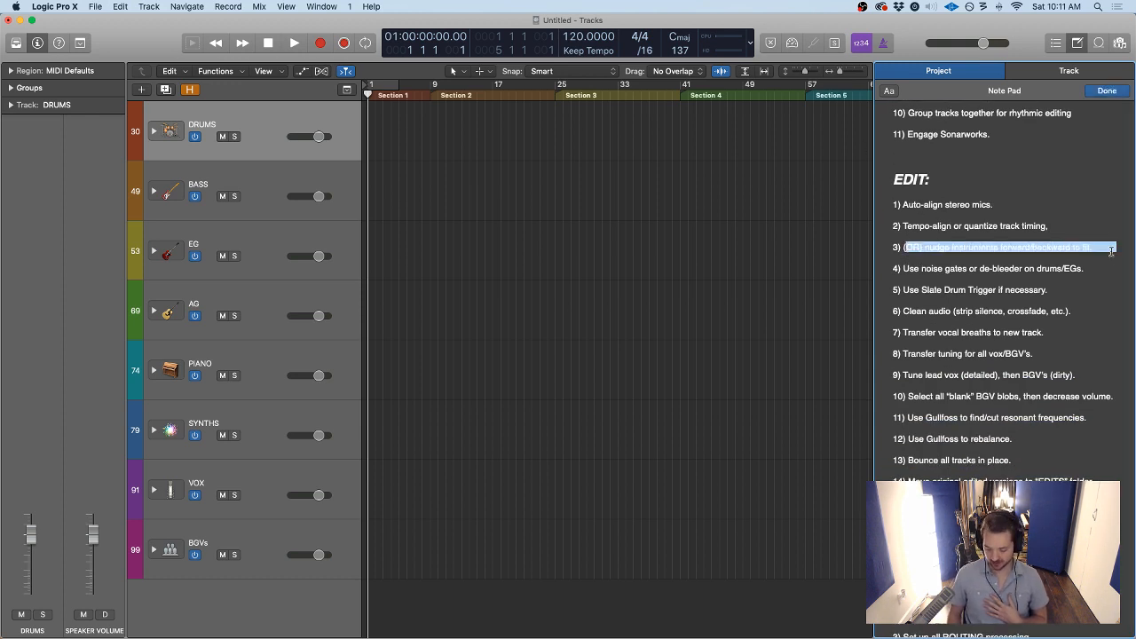
pyautogui.press('BackSpace')
pyautogui.press('super+z')
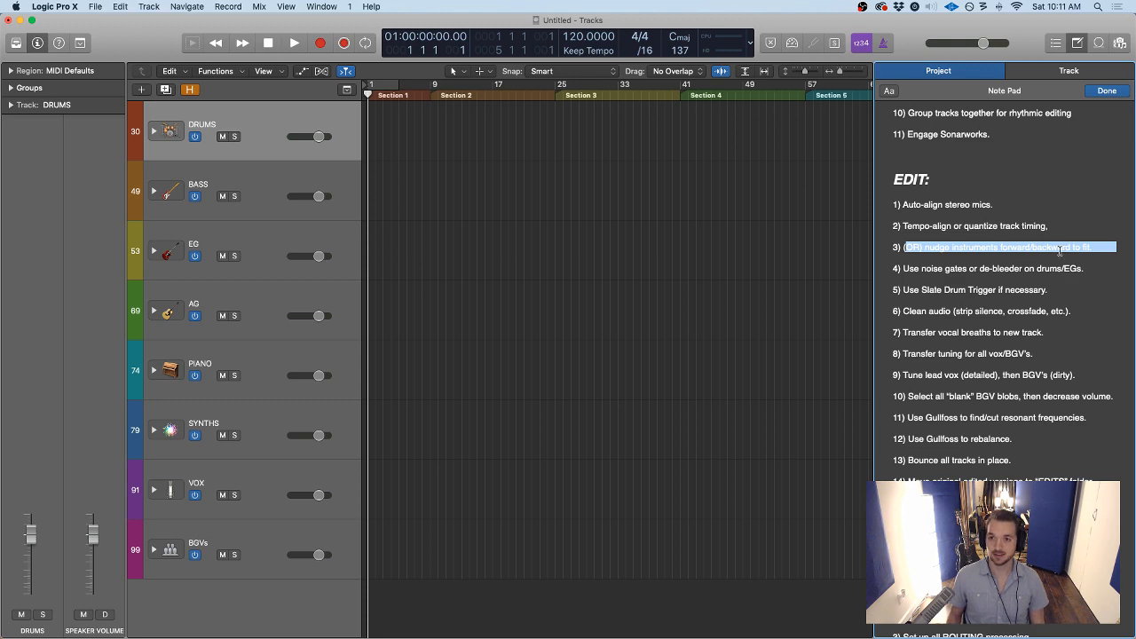
# Look over the rest of the EDIT checklist and the FINAL STEPS, return to PREP, and hide the Note Pad
pyautogui.scroll(-10, 972, 221)
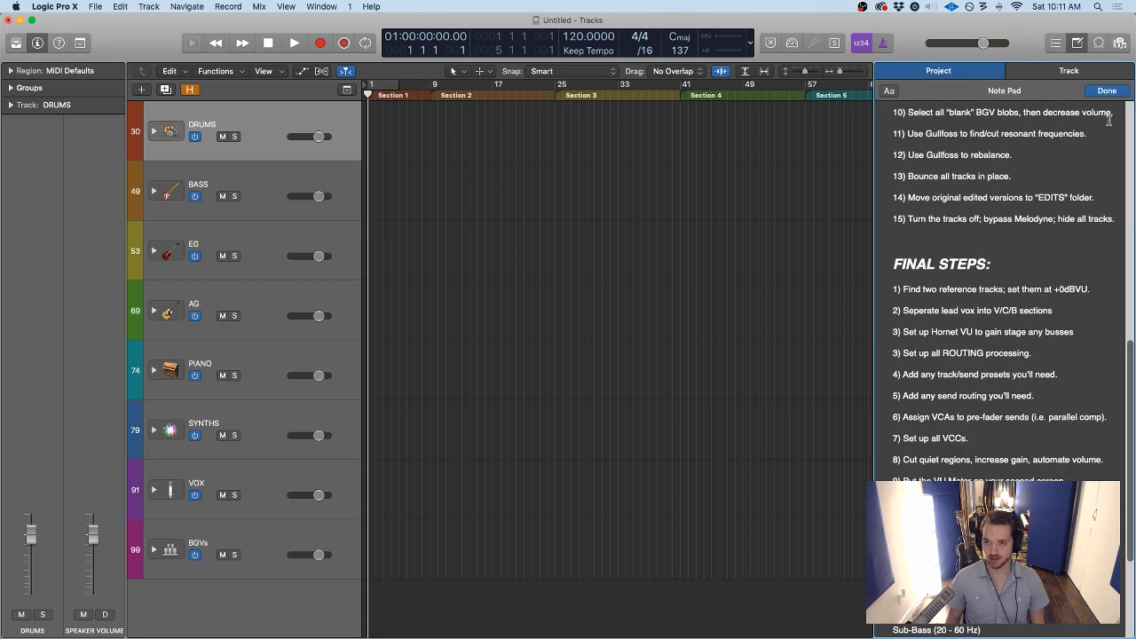
pyautogui.scroll(3, 1033, 216)
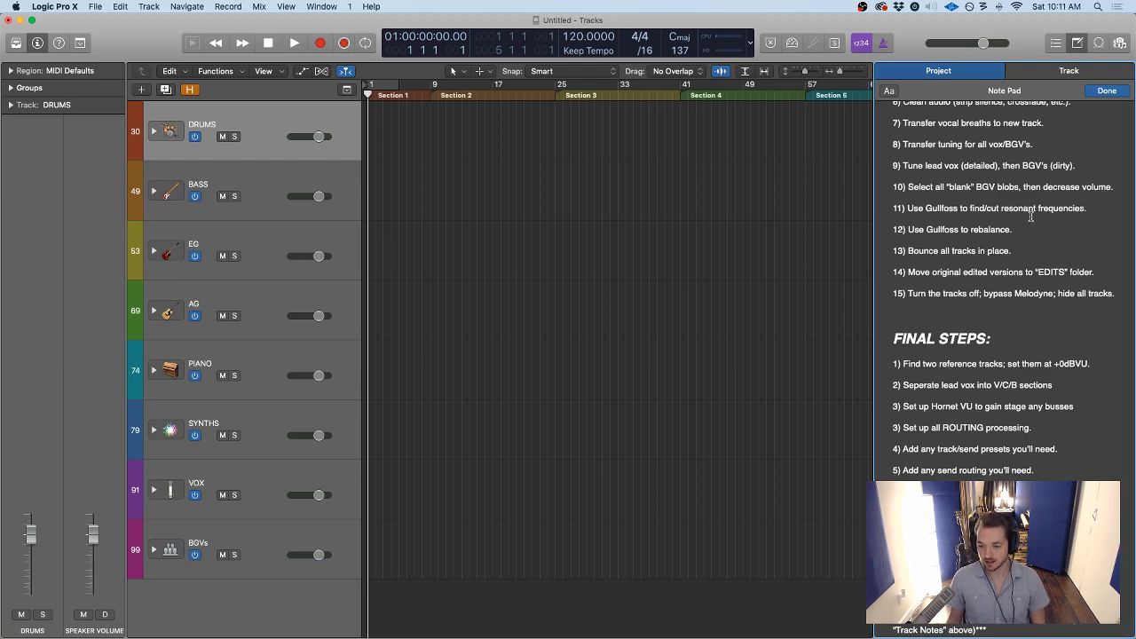
pyautogui.scroll(10, 1030, 242)
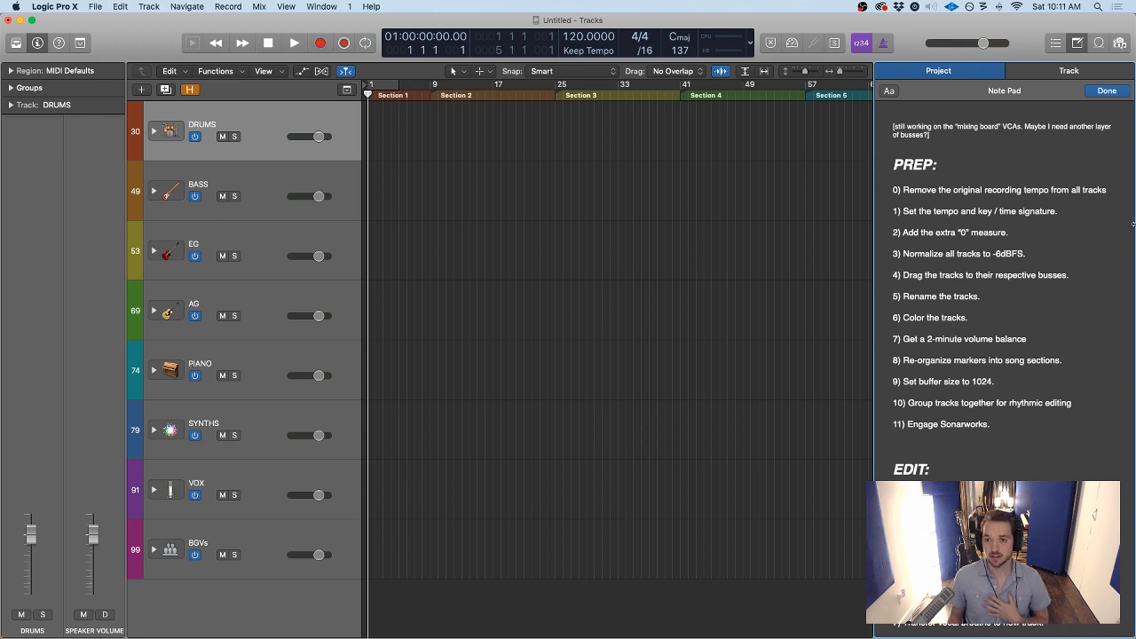
pyautogui.scroll(-1, 1080, 249)
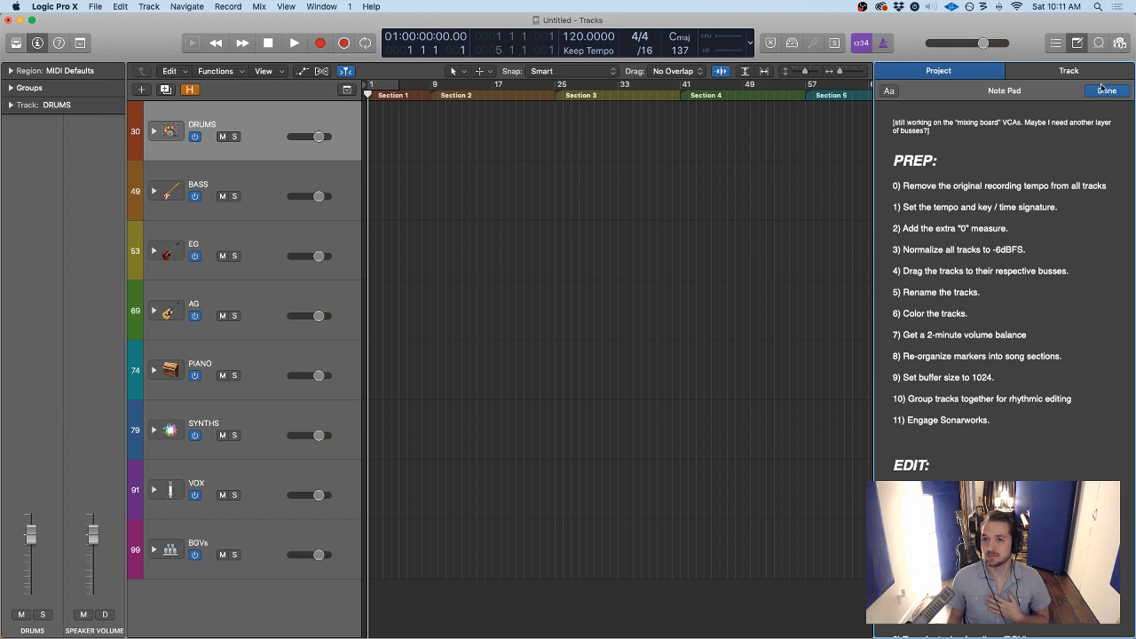
pyautogui.click(1074, 48)
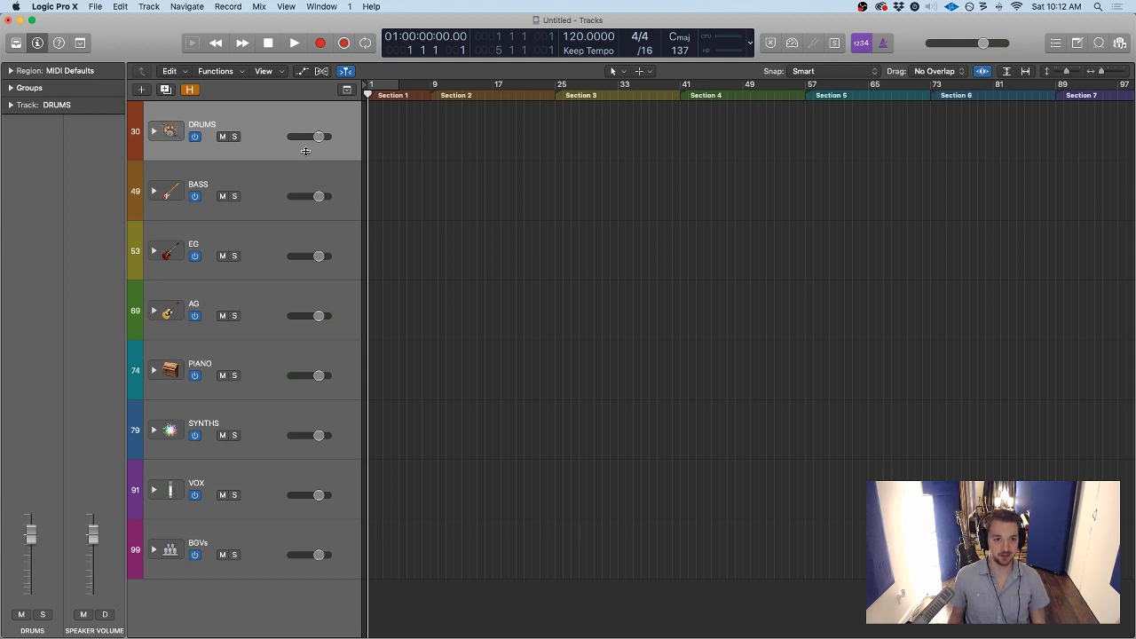
# Show the global tracks and rename the Section 1 marker to INTRO
pyautogui.click(346, 89)
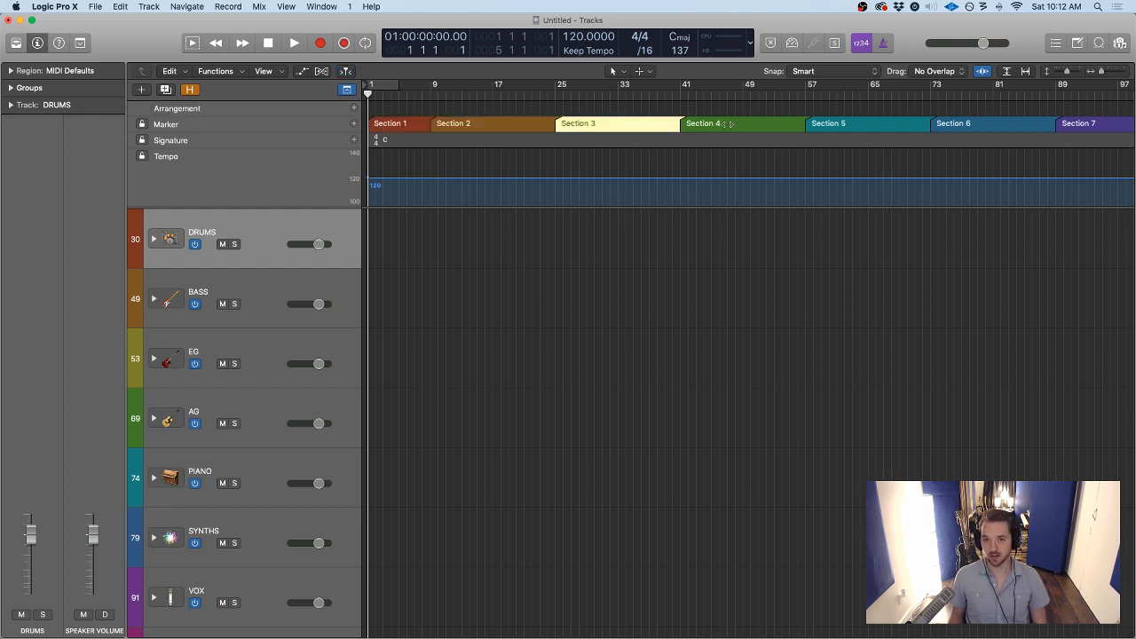
pyautogui.doubleClick(399, 123)
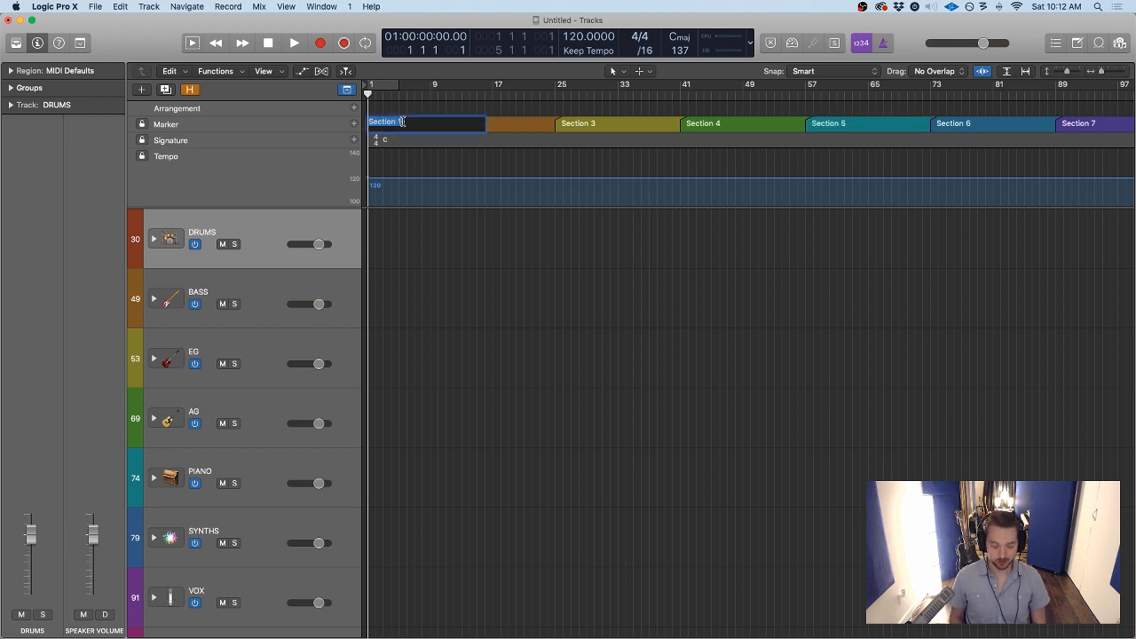
pyautogui.press('BackSpace')
pyautogui.write('INTRO')
pyautogui.press('Return')
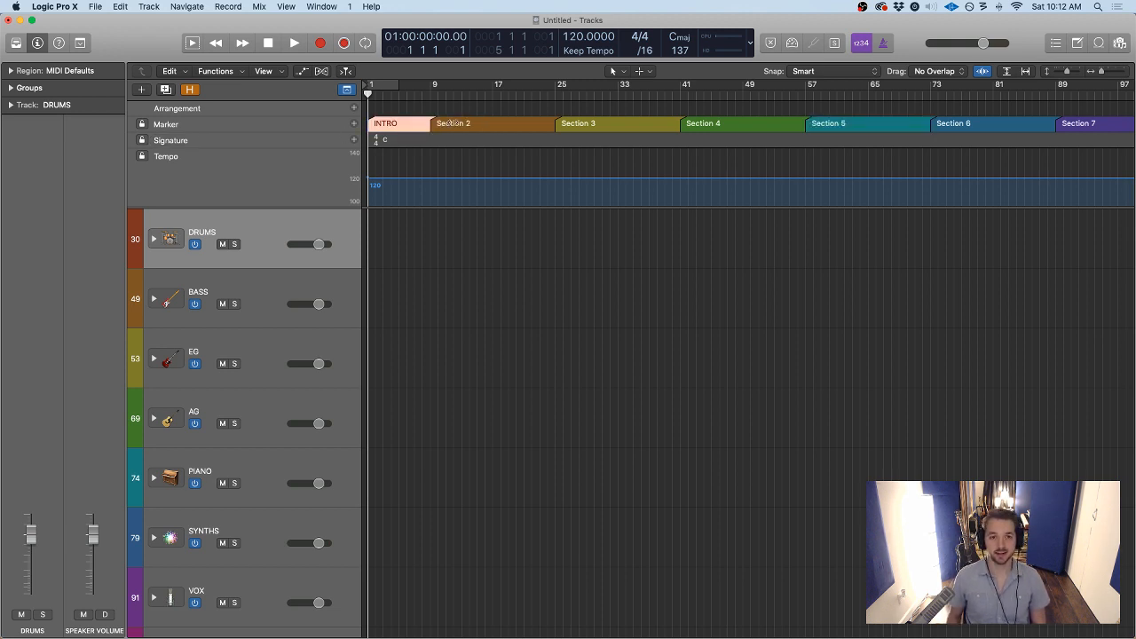
# Rename the Section 2 marker to VERSE 1
pyautogui.doubleClick(453, 124)
pyautogui.write('V')
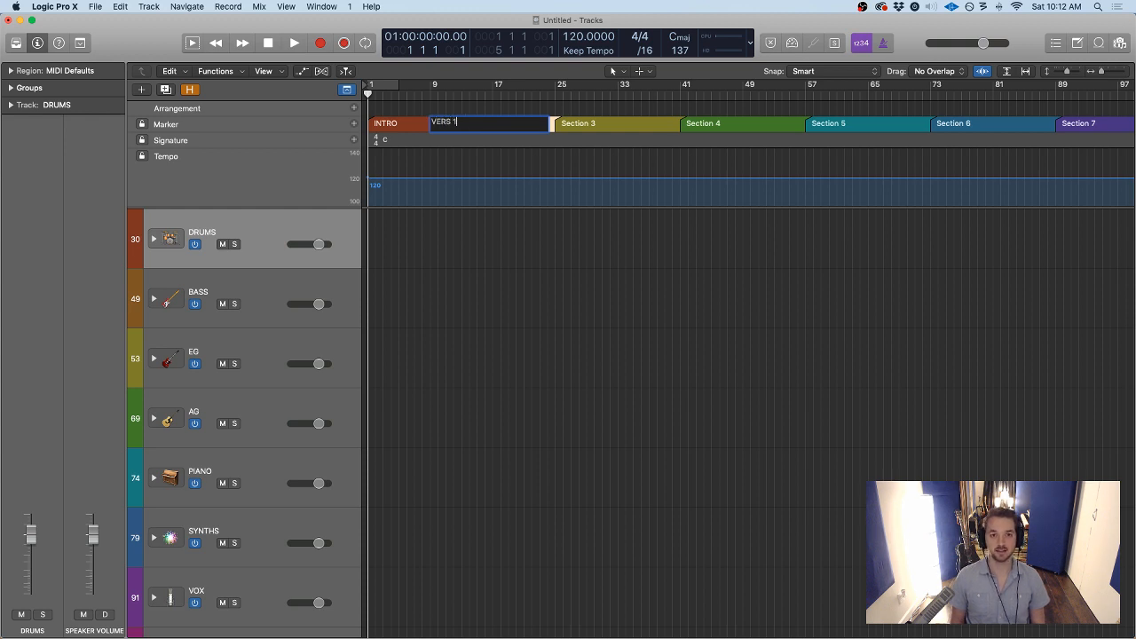
pyautogui.write('ERSE 1')
pyautogui.press('Return')
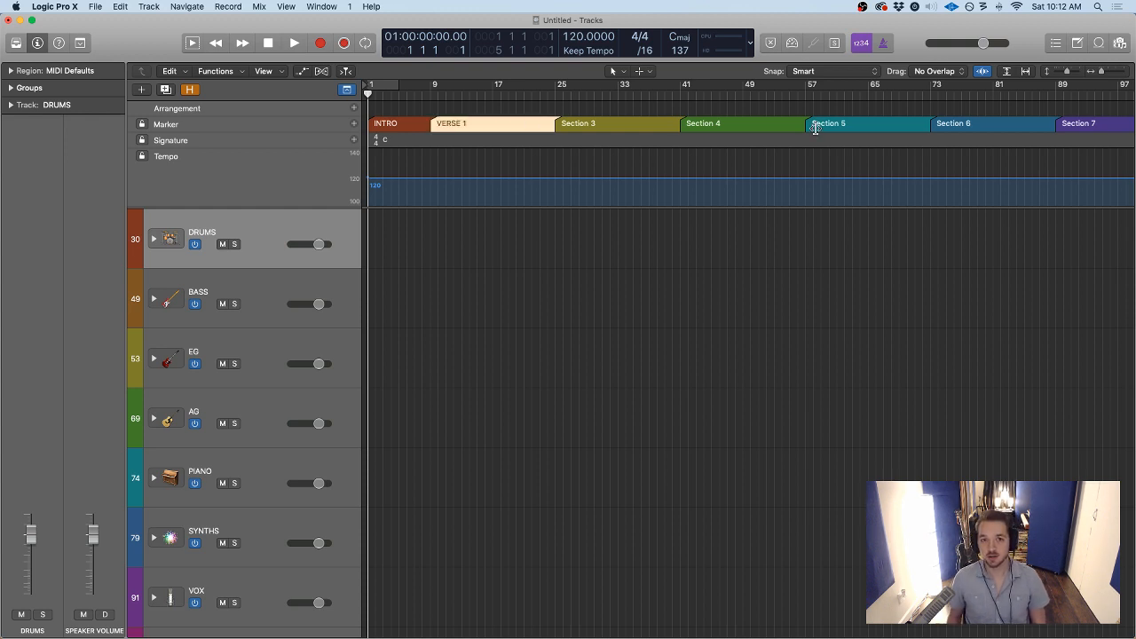
# Move the start of the VERSE 1 marker to about bar 12 and hide the global tracks
pyautogui.click(507, 135)
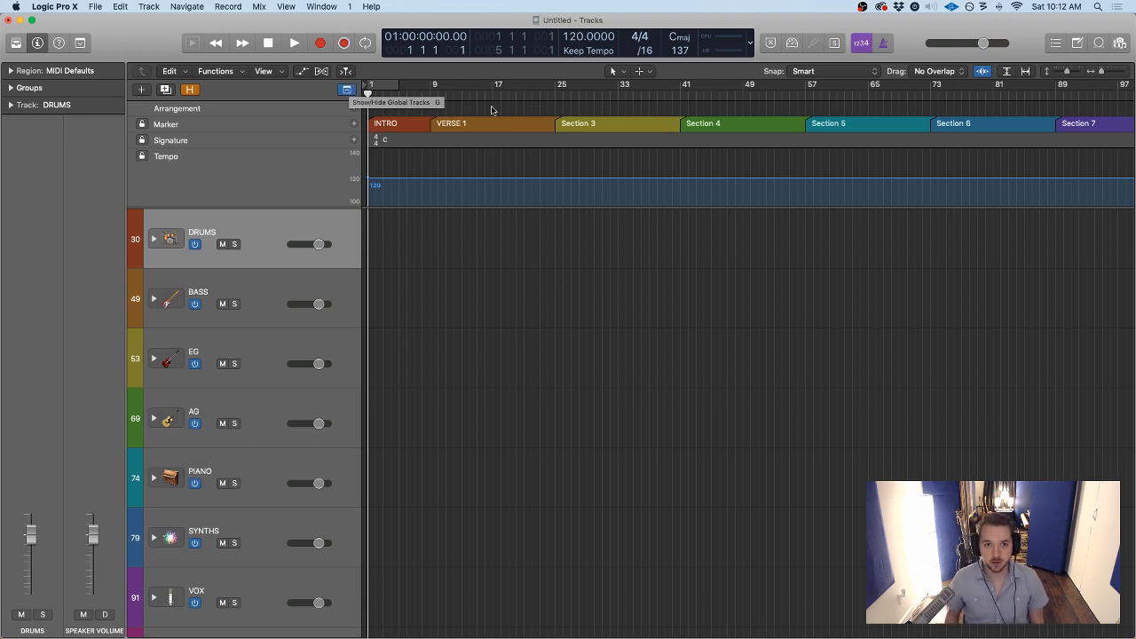
pyautogui.moveTo(433, 123); pyautogui.dragTo(454, 123)
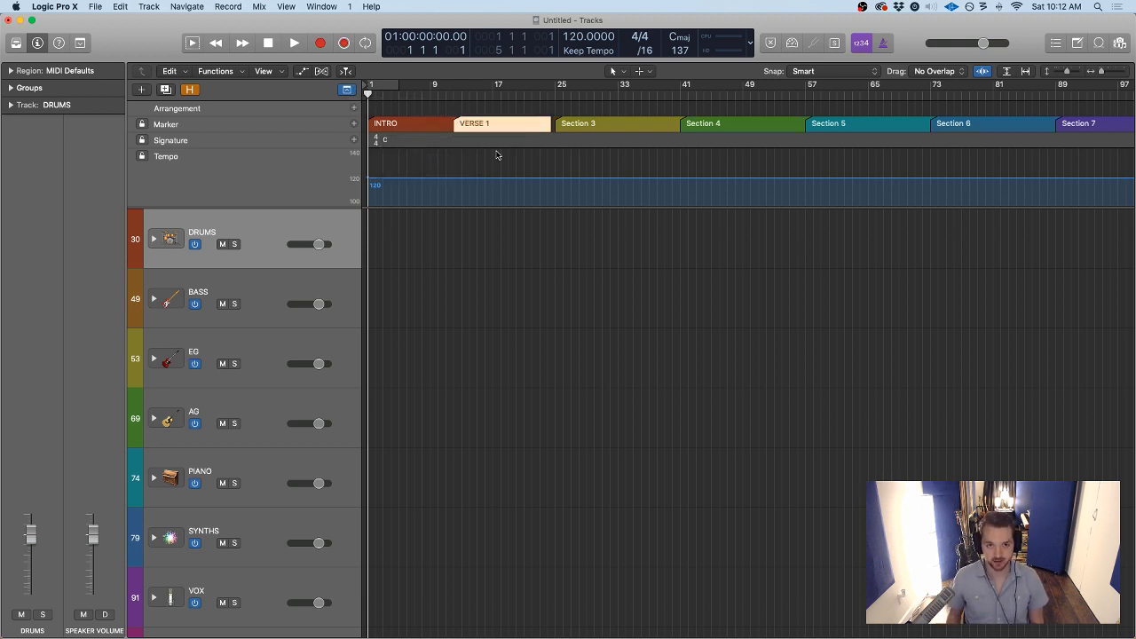
pyautogui.click(662, 297)
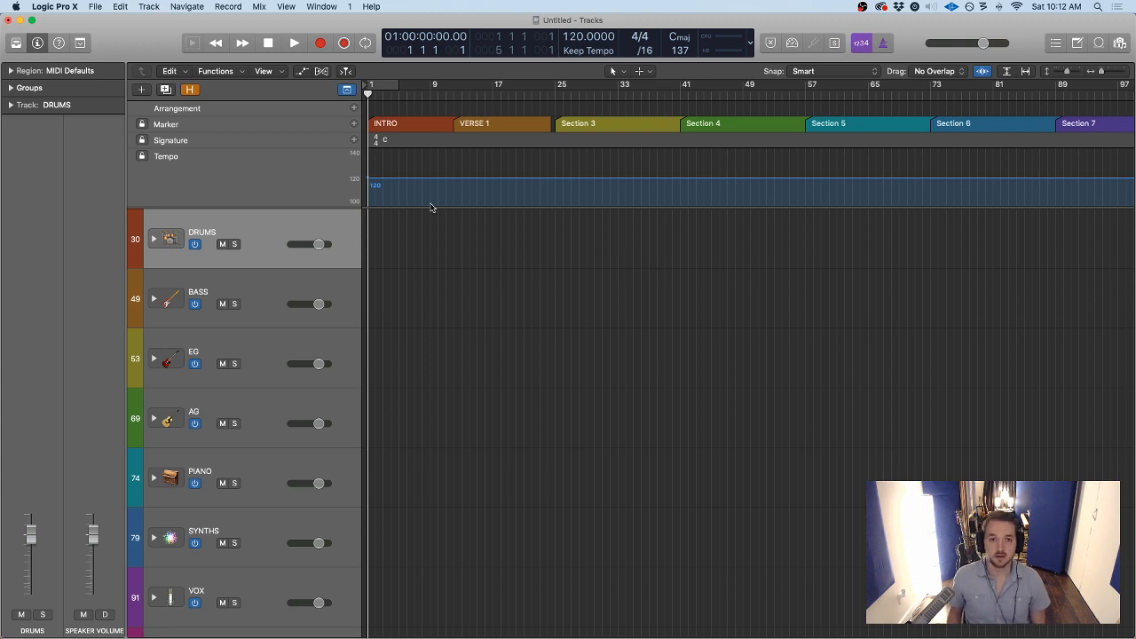
pyautogui.click(346, 90)
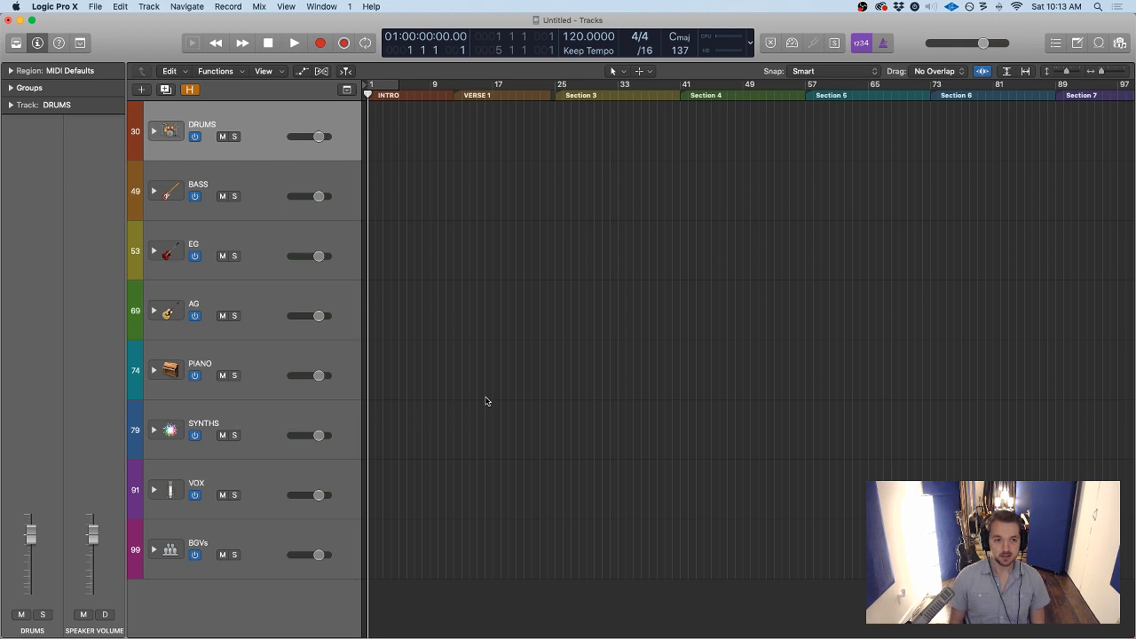
# Reveal the hidden tracks and look over the extra buses, send stacks, ROUTING, REFs and EDITS at a smaller track height
pyautogui.press('h')
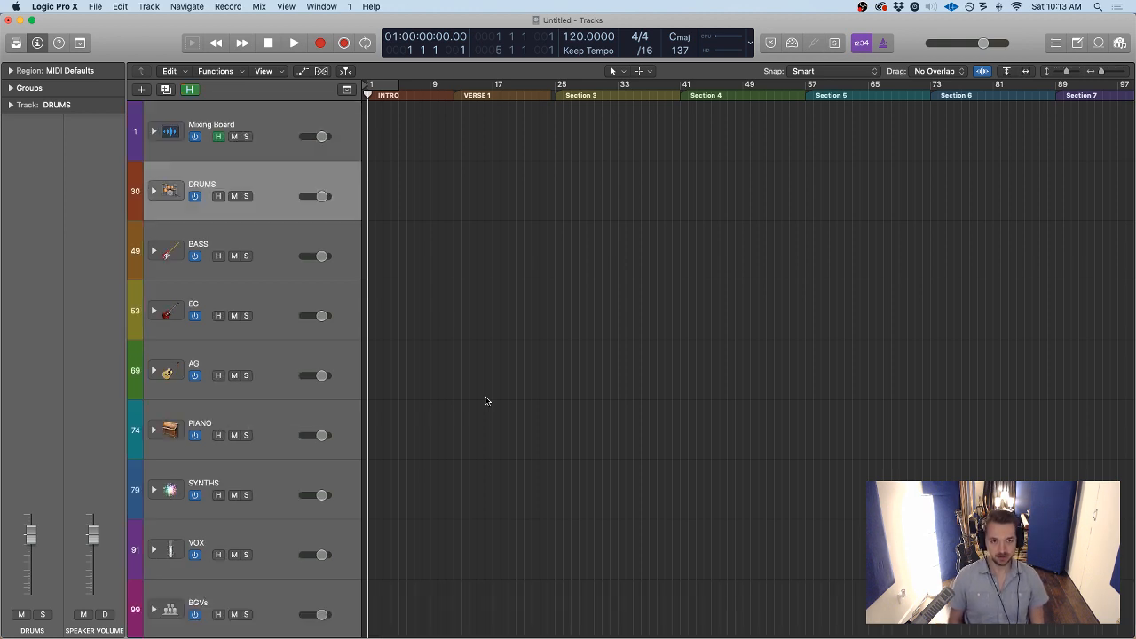
pyautogui.scroll(-10, 394, 352)
pyautogui.scroll(5, 275, 174)
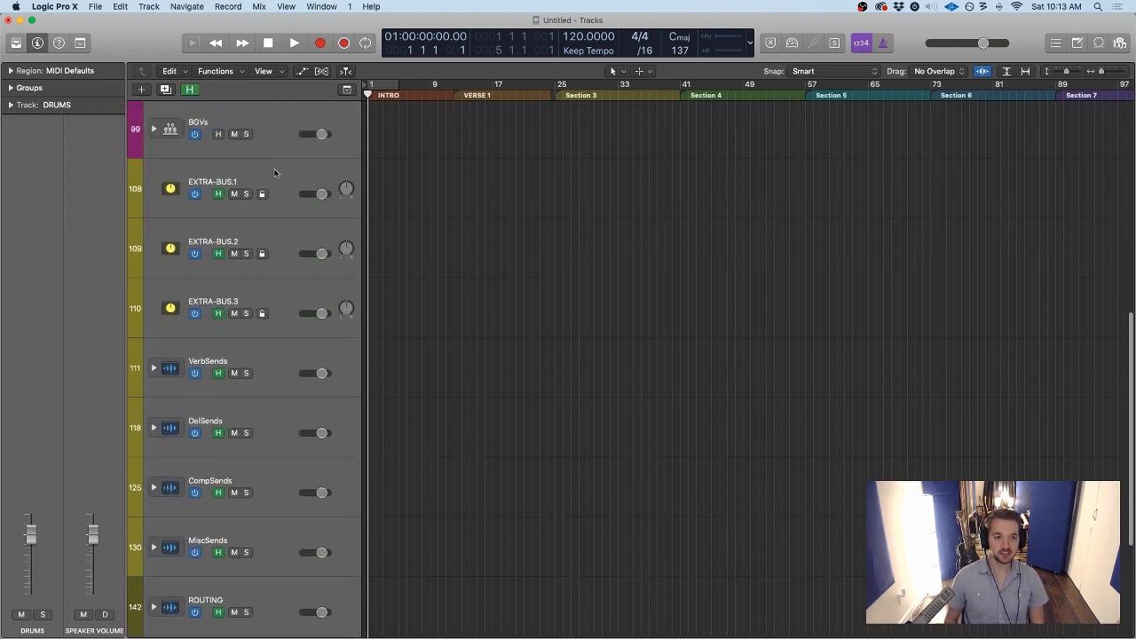
pyautogui.scroll(3, 535, 167)
pyautogui.scroll(-5, 535, 167)
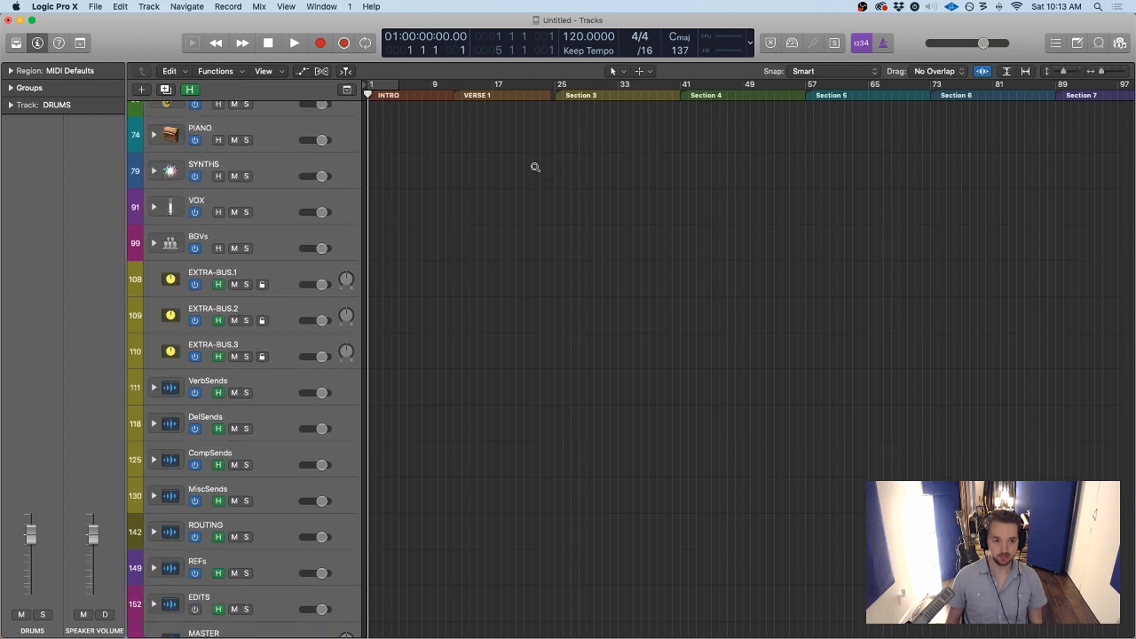
# Hide the utility tracks and reveal them again
pyautogui.scroll(-3, 536, 169)
pyautogui.press('h')
pyautogui.press('h')
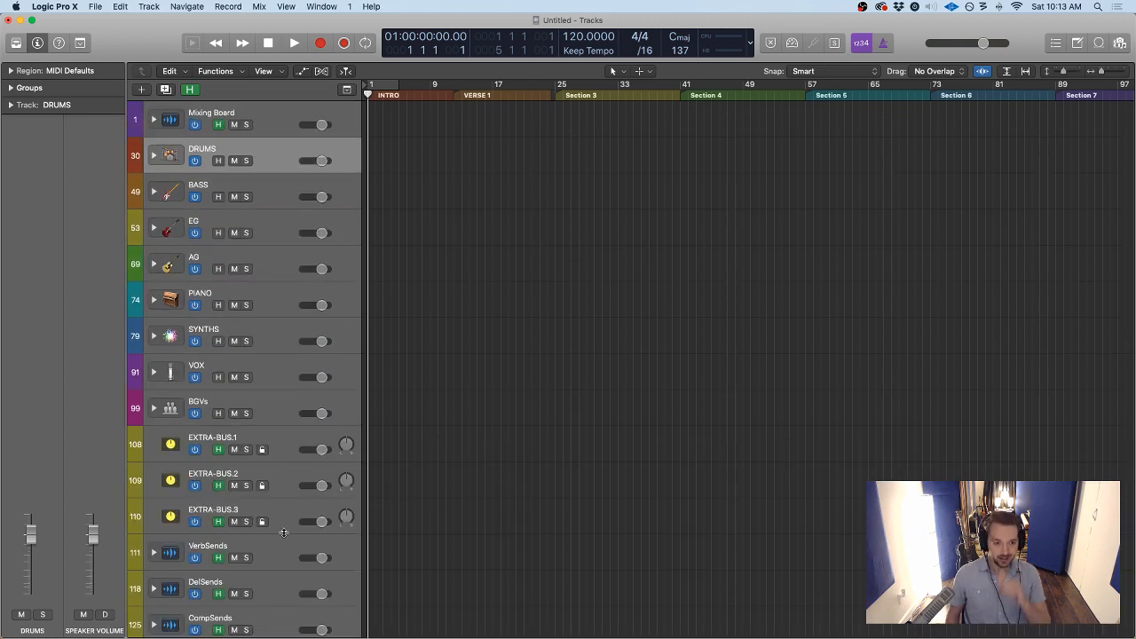
# Look over the send stacks, ROUTING, REFs, EDITS and MASTER, and inspect the EXTRA-BUS.1 channel strip
pyautogui.scroll(-5, 286, 524)
pyautogui.click(275, 468)
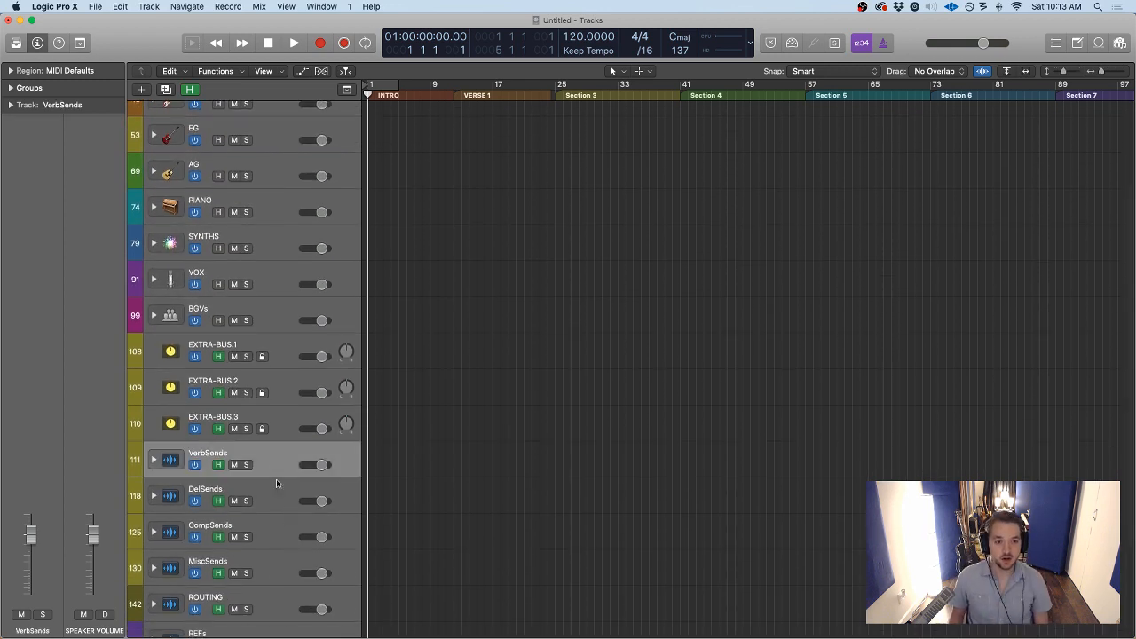
pyautogui.click(279, 572)
pyautogui.scroll(-1, 279, 572)
pyautogui.click(262, 568)
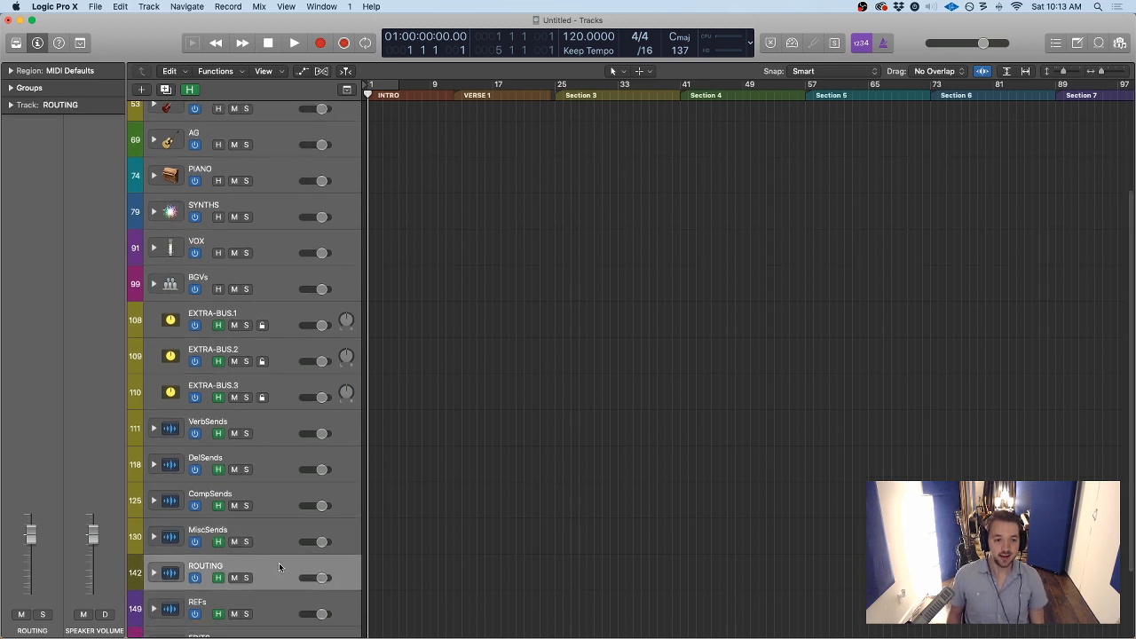
pyautogui.scroll(-1, 257, 552)
pyautogui.click(271, 593)
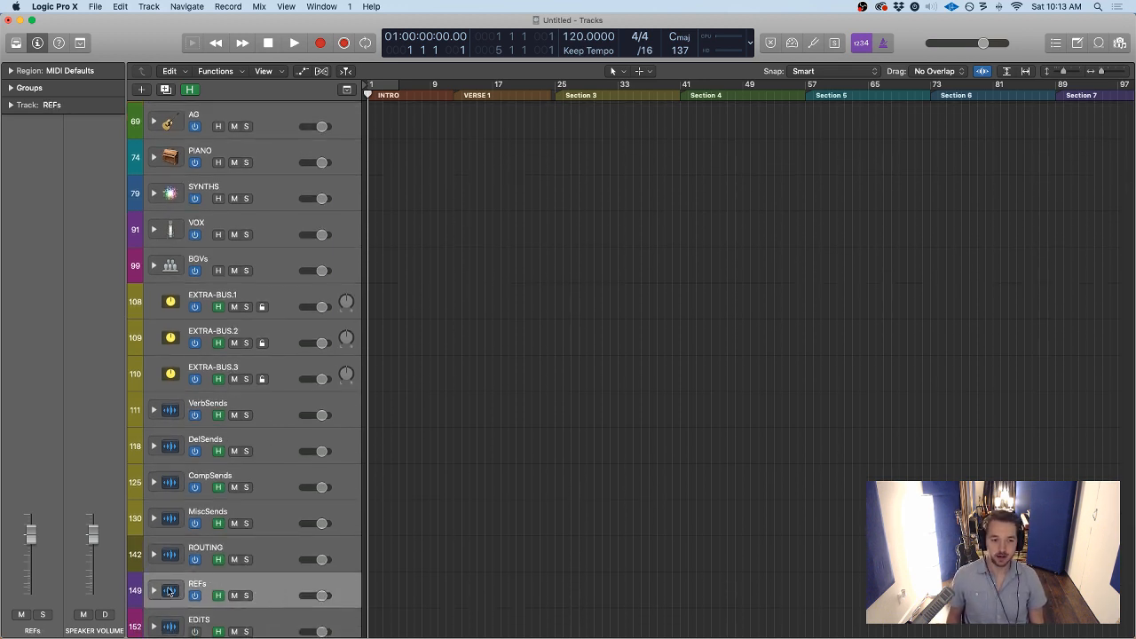
pyautogui.scroll(-1, 255, 598)
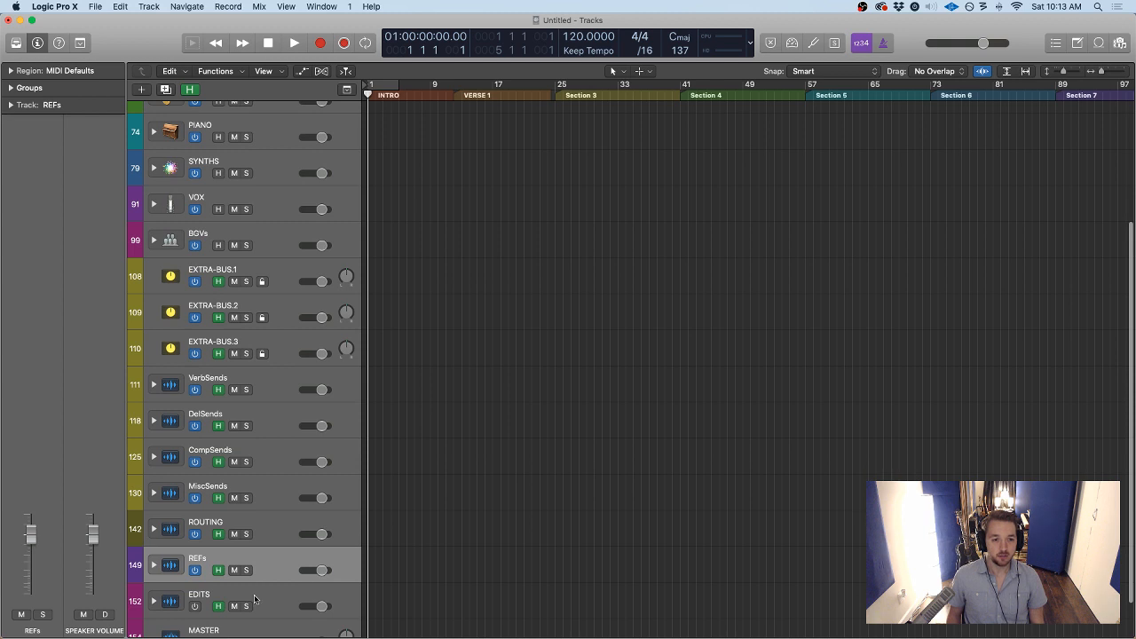
pyautogui.scroll(-1, 258, 596)
pyautogui.scroll(-1, 199, 586)
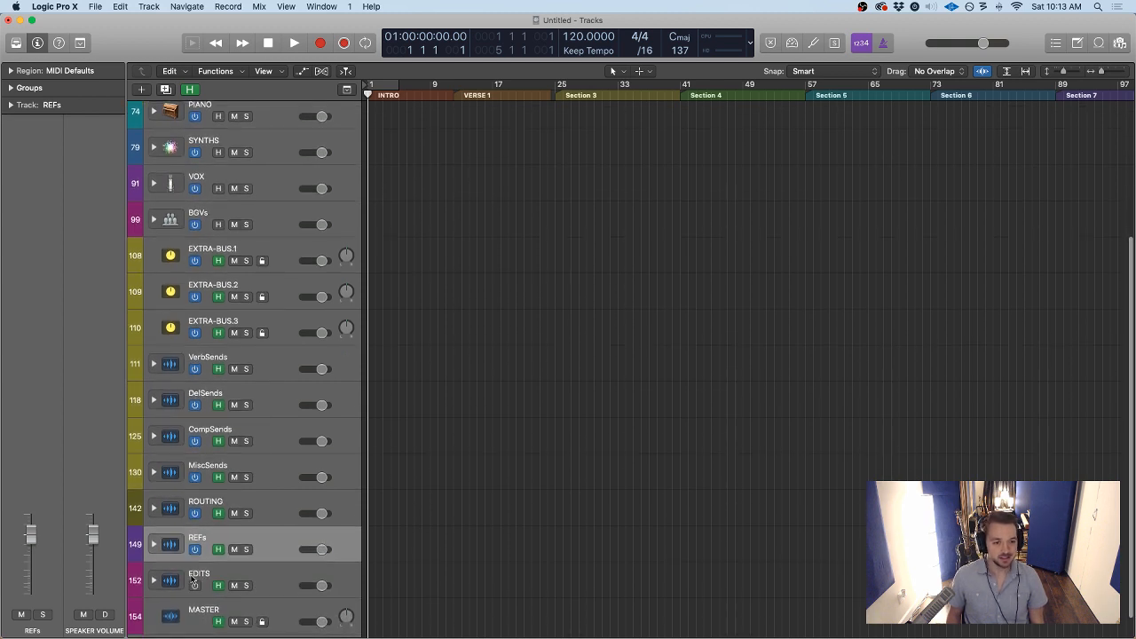
pyautogui.scroll(-2, 253, 578)
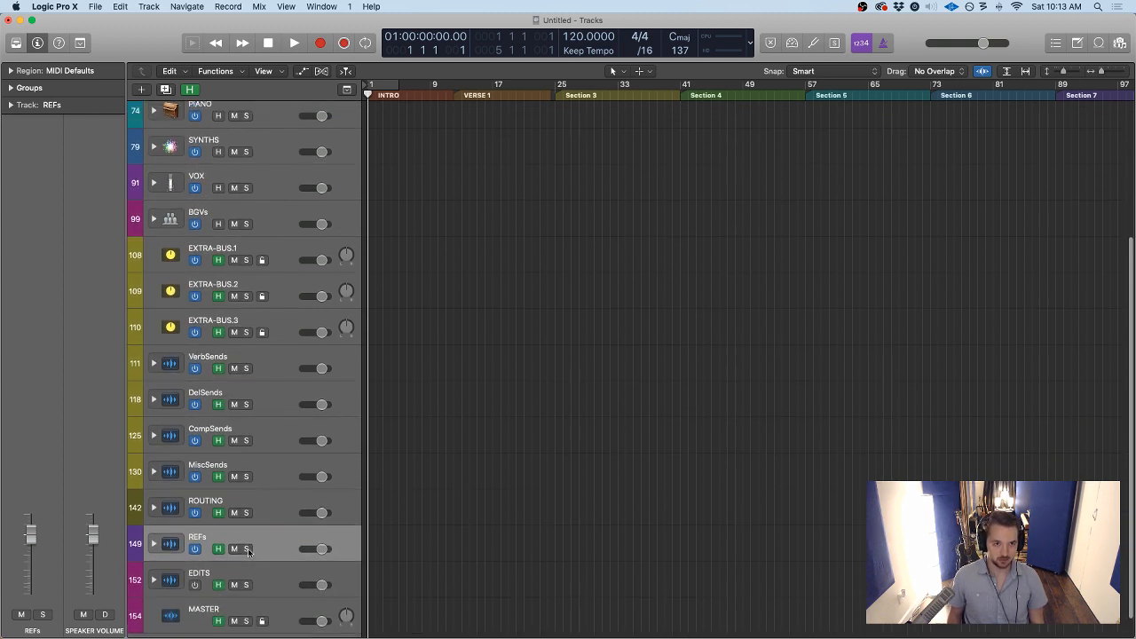
pyautogui.click(284, 257)
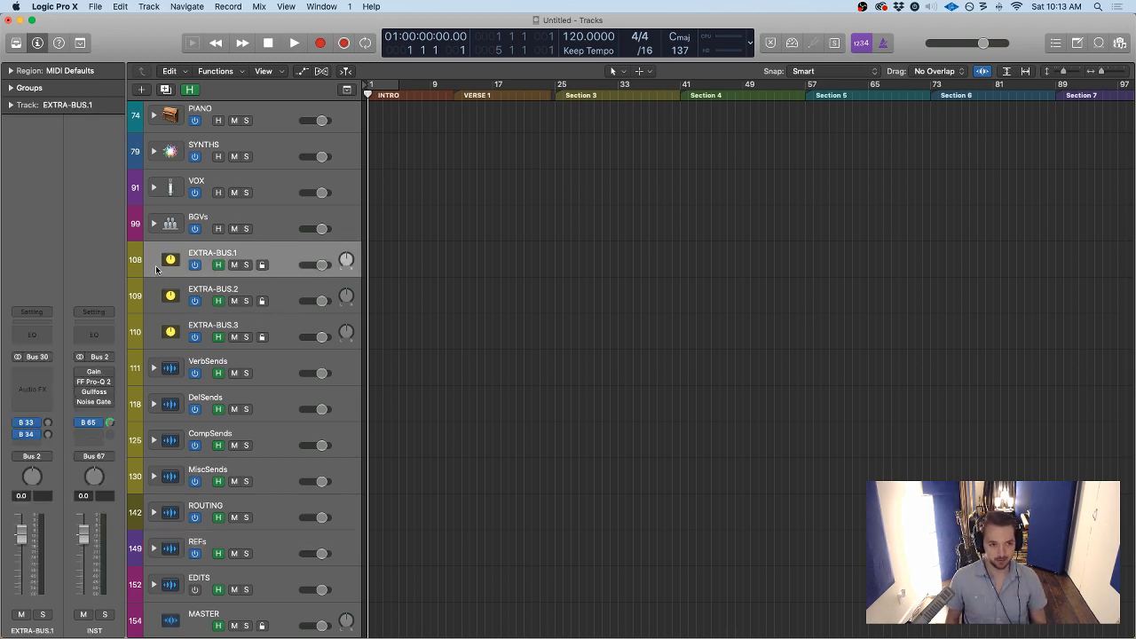
pyautogui.scroll(5, 266, 360)
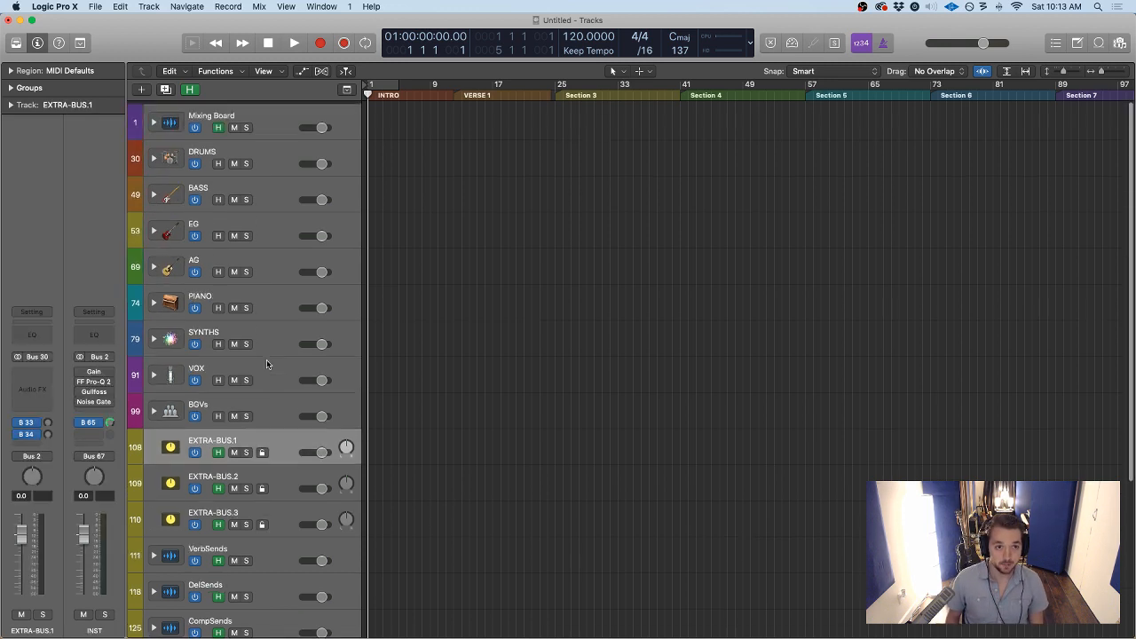
# Expand the EG stack and inspect the bus input, sends and output of EG.1 through EG.5
pyautogui.click(279, 172)
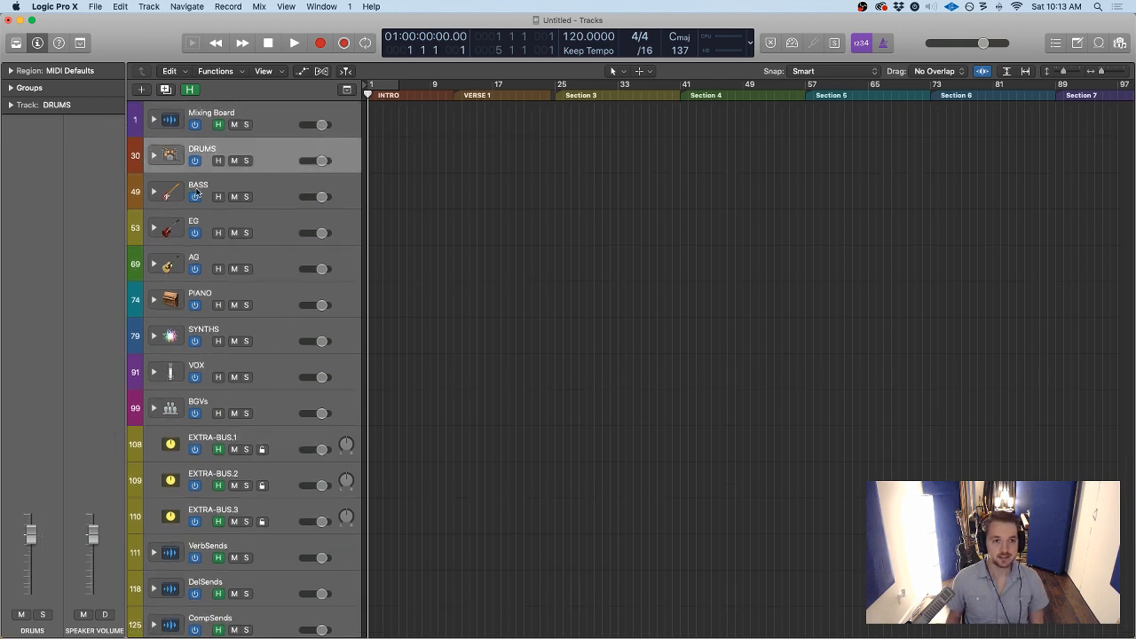
pyautogui.click(153, 227)
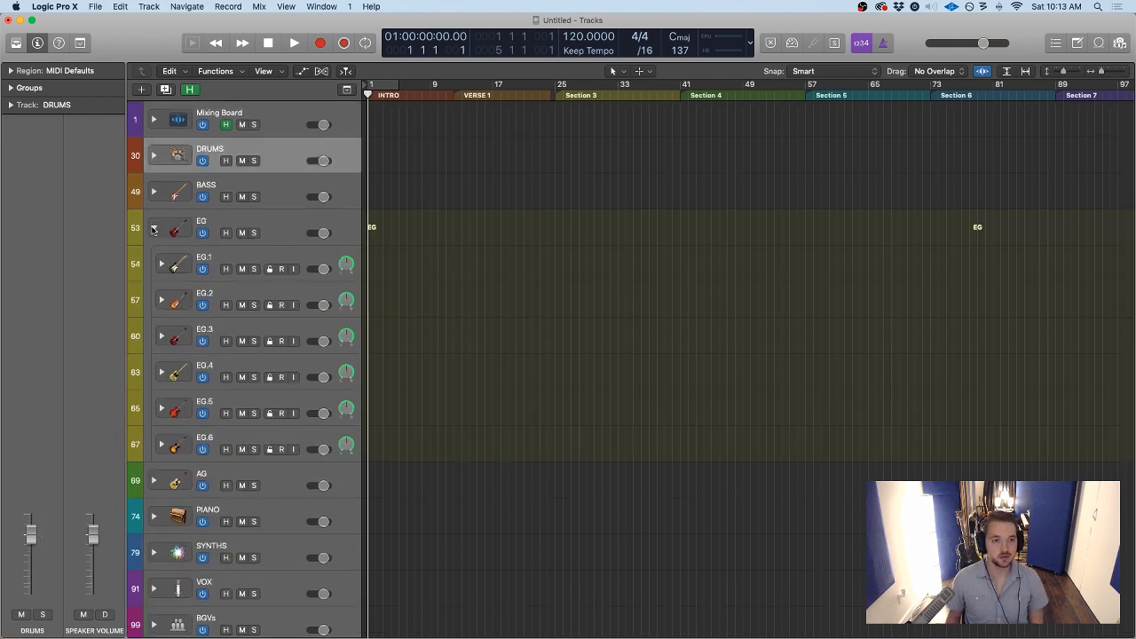
pyautogui.click(245, 257)
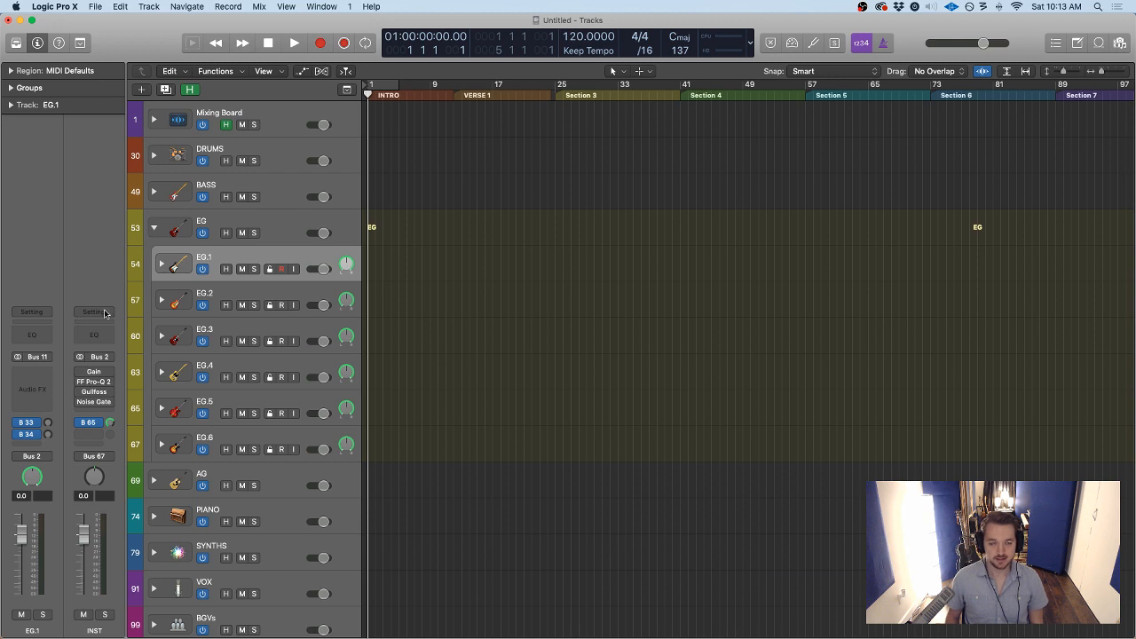
pyautogui.click(280, 290)
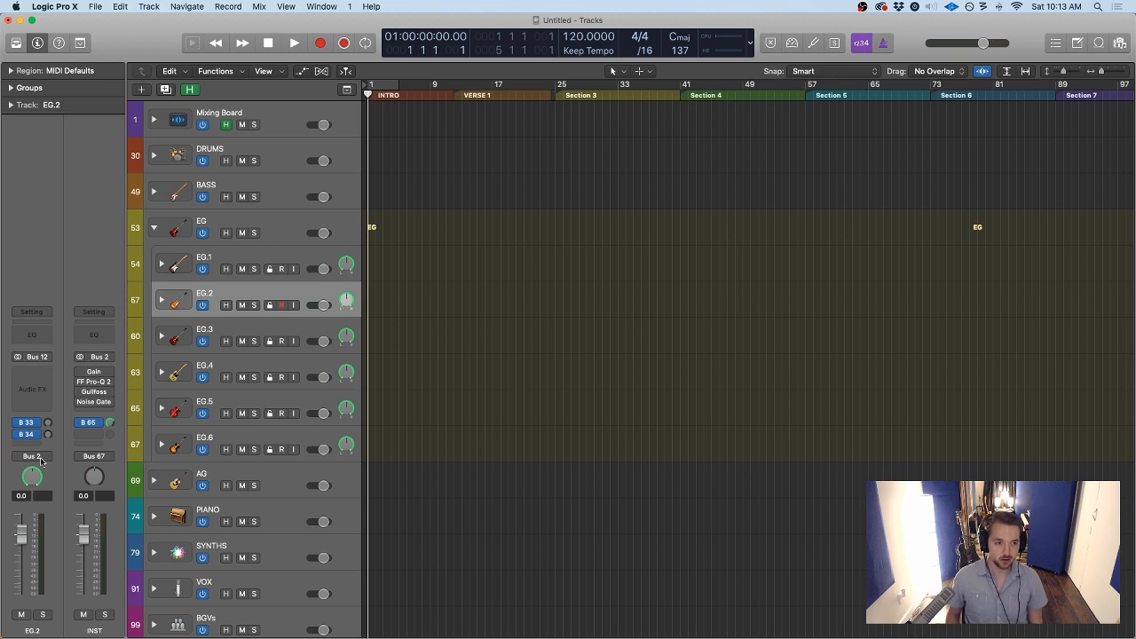
pyautogui.click(240, 327)
pyautogui.click(230, 367)
pyautogui.click(224, 405)
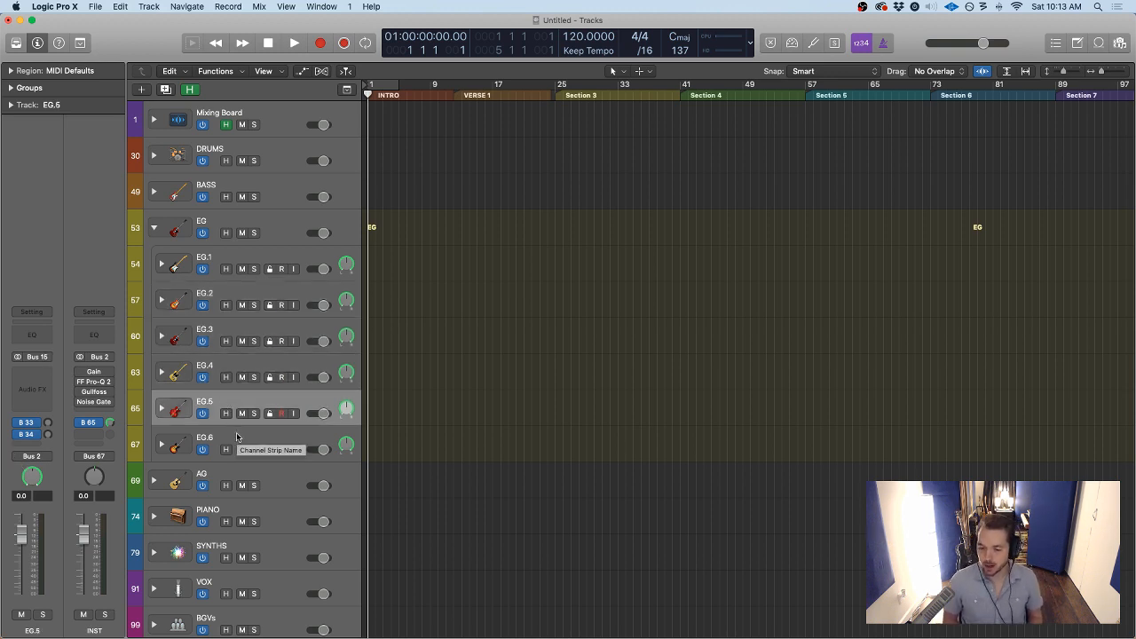
# Expand the ROUTING stack and inspect the channel strips of its PERC, INST and VOX buses
pyautogui.scroll(-10, 320, 390)
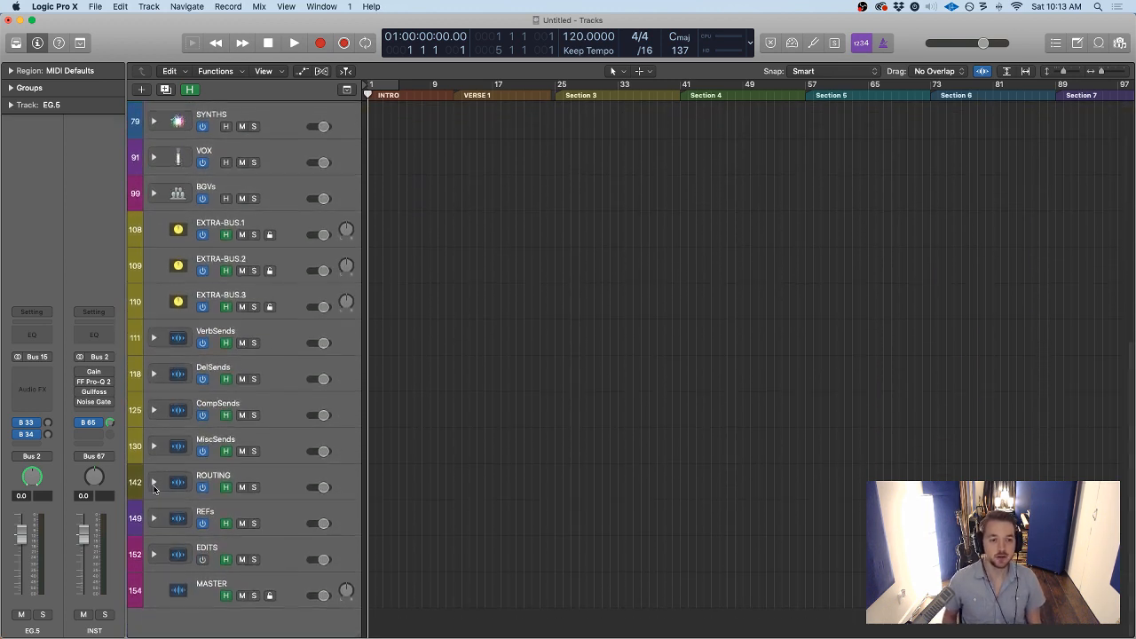
pyautogui.click(154, 482)
pyautogui.scroll(-3, 469, 479)
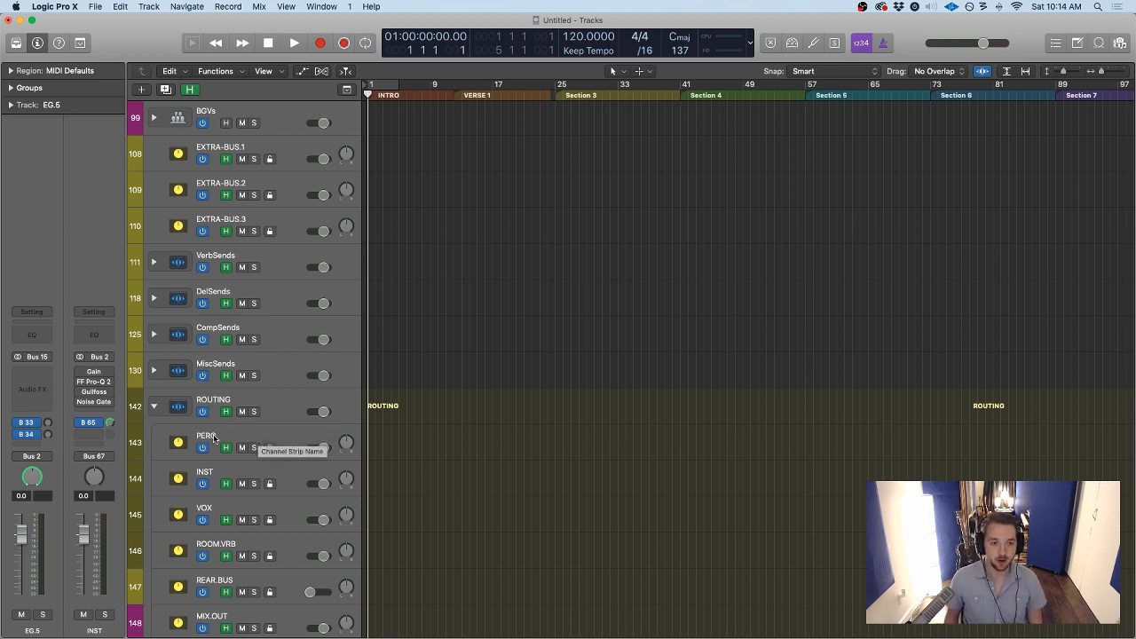
pyautogui.click(284, 439)
pyautogui.click(293, 484)
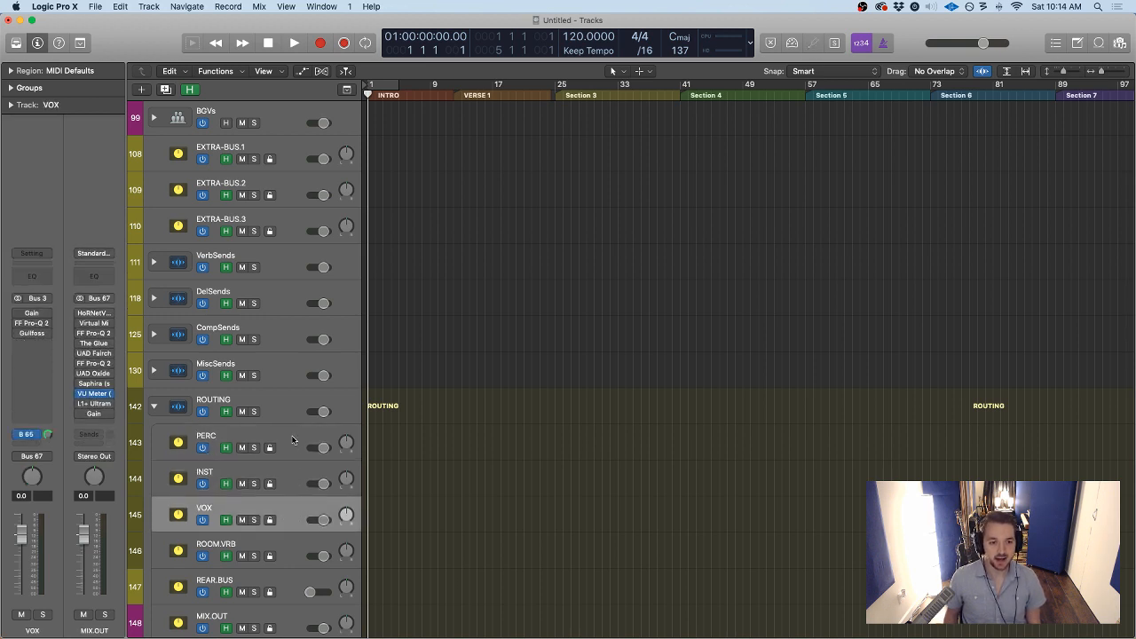
pyautogui.click(214, 435)
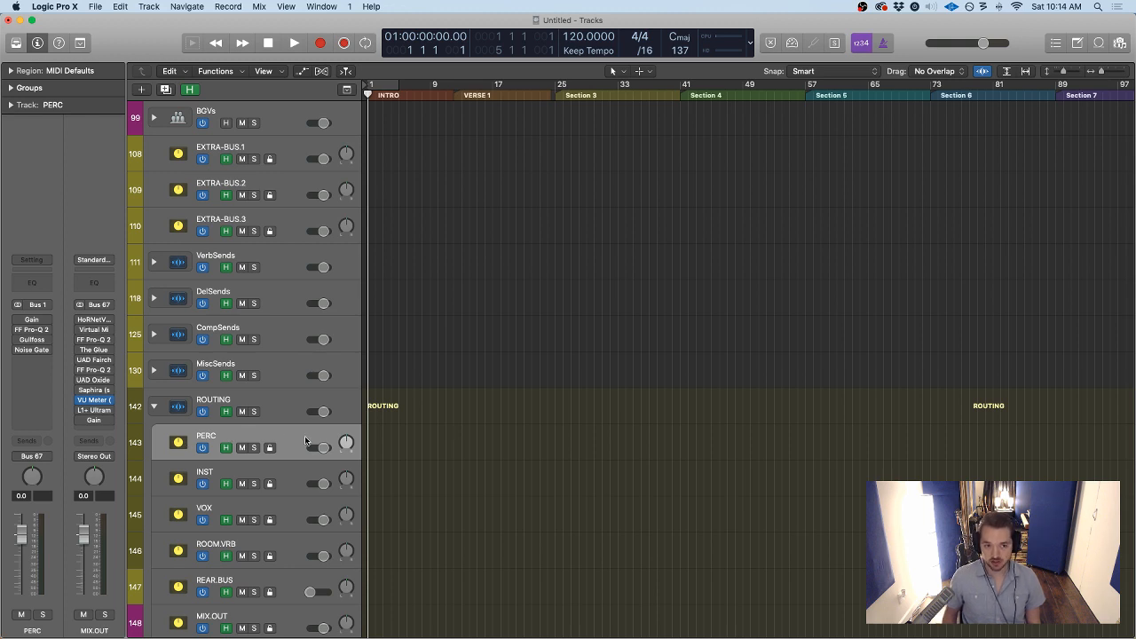
pyautogui.click(297, 471)
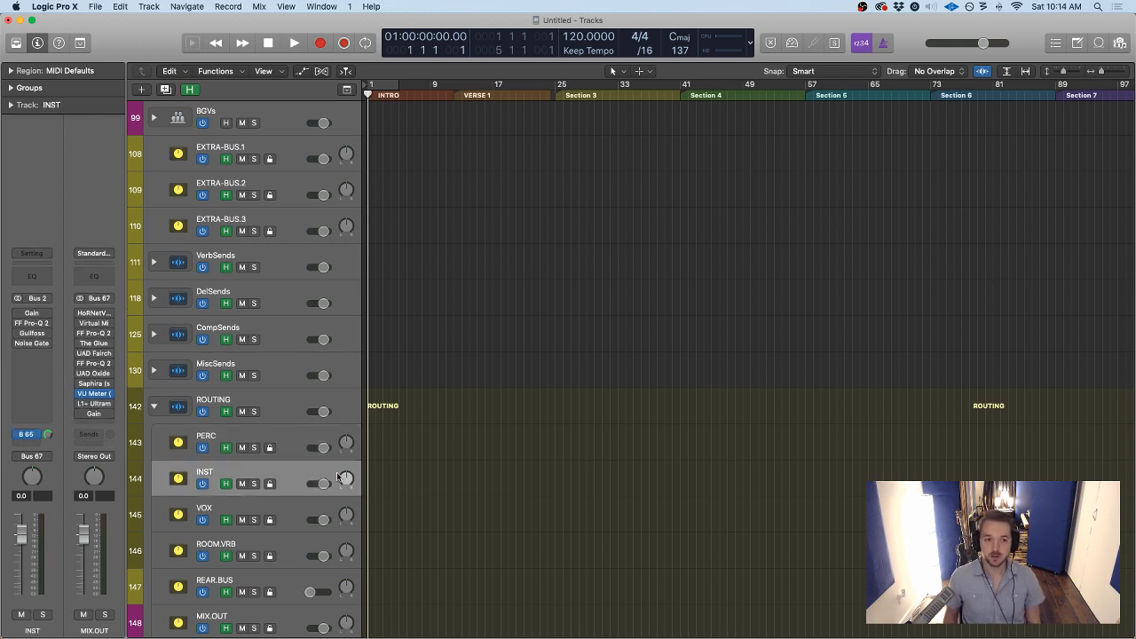
pyautogui.click(281, 504)
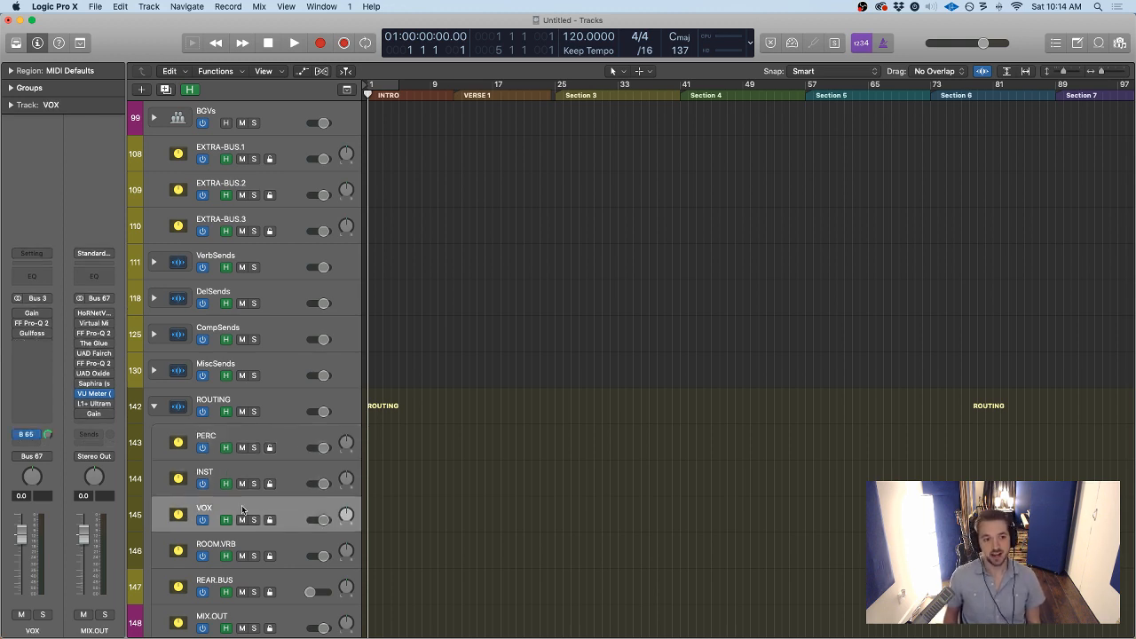
pyautogui.click(284, 441)
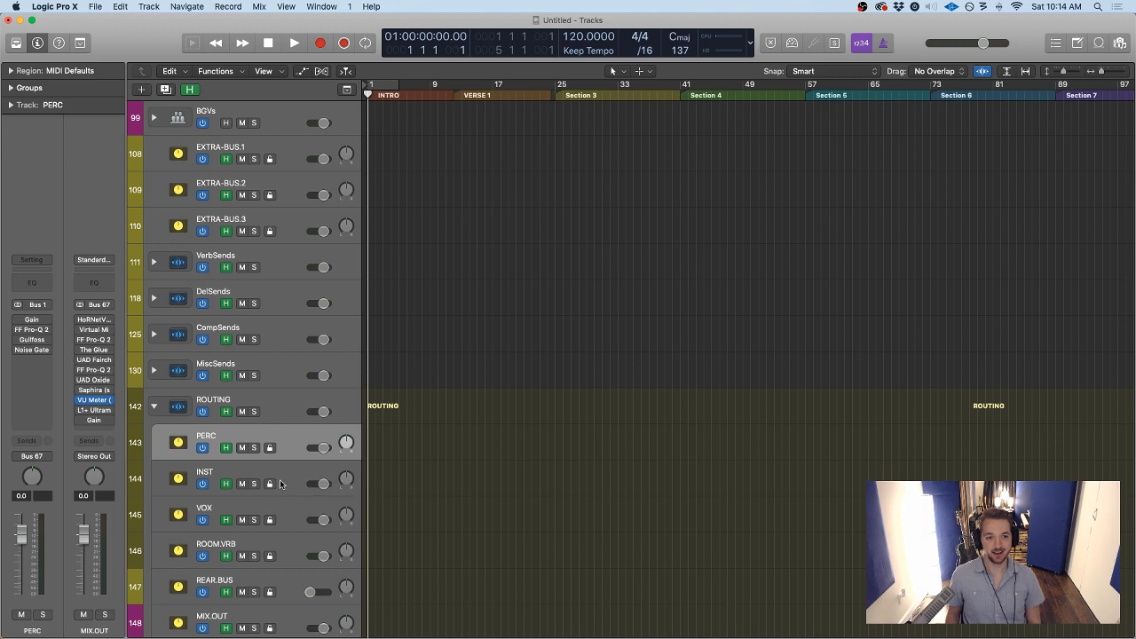
# Compare the plug-ins, sends and outputs of the PERC, INST and VOX buses, ending with PERC selected
pyautogui.scroll(-1, 298, 468)
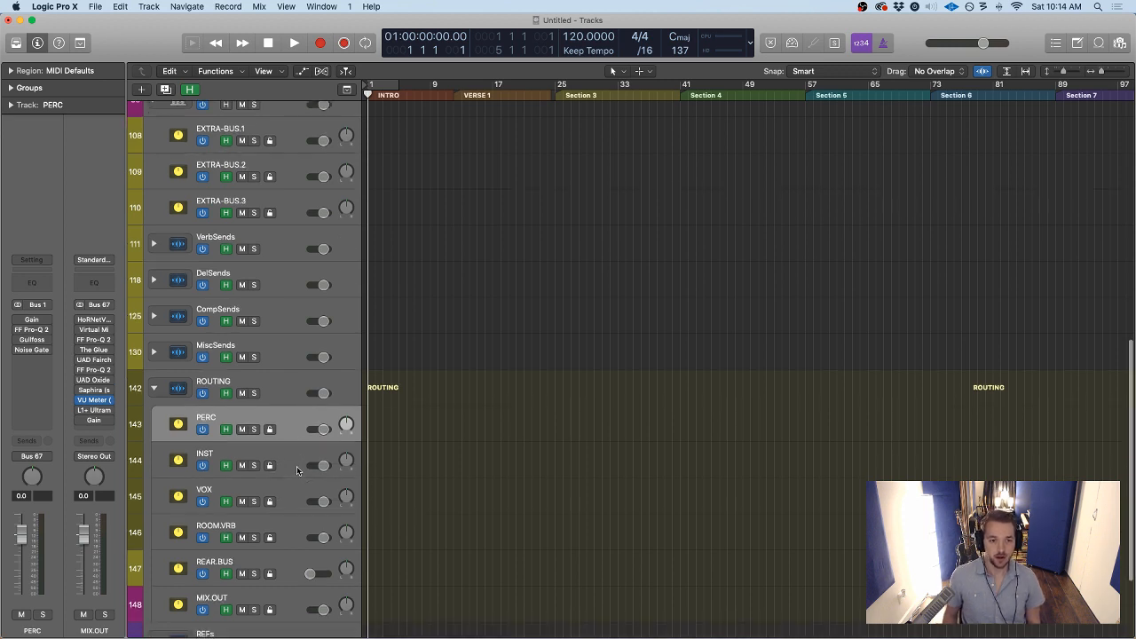
pyautogui.click(299, 469)
pyautogui.click(289, 427)
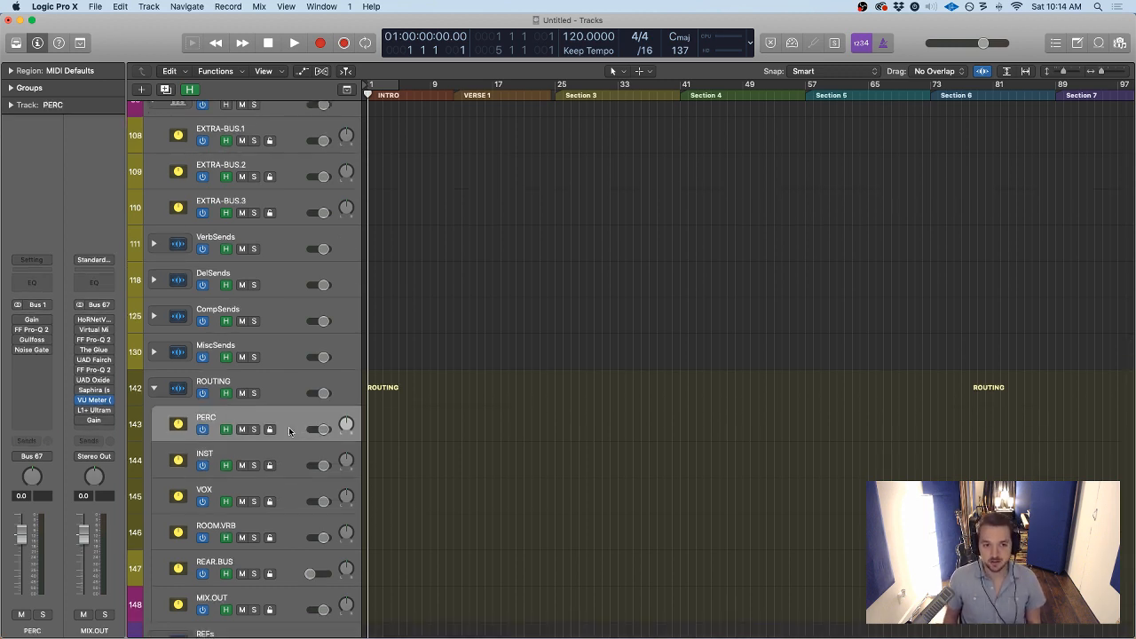
pyautogui.click(284, 490)
pyautogui.click(289, 436)
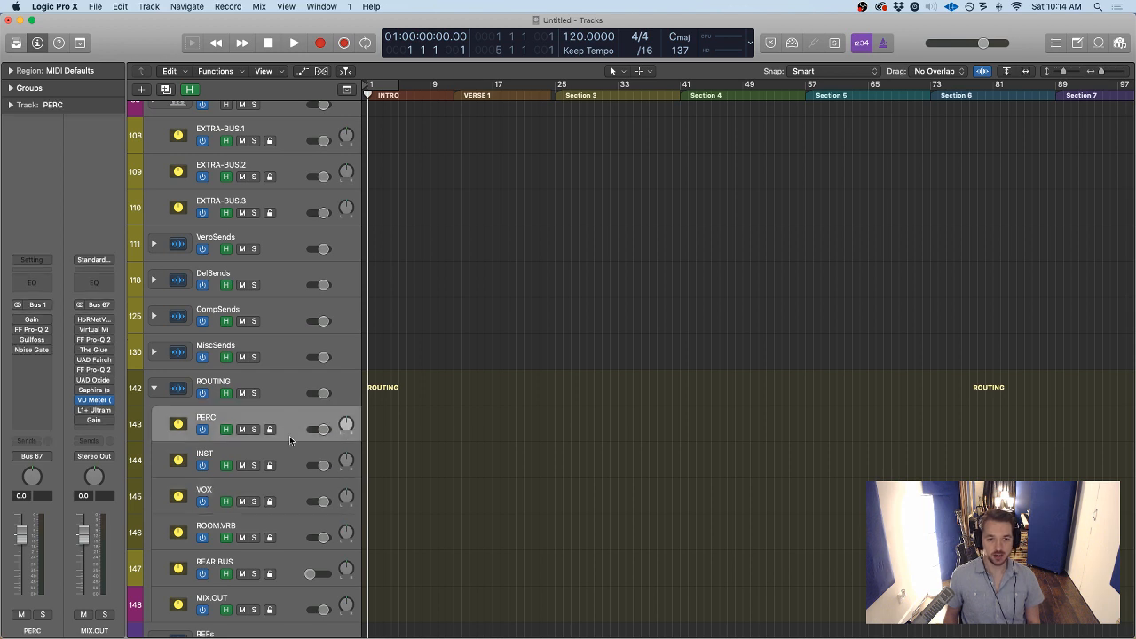
pyautogui.click(290, 463)
pyautogui.click(291, 497)
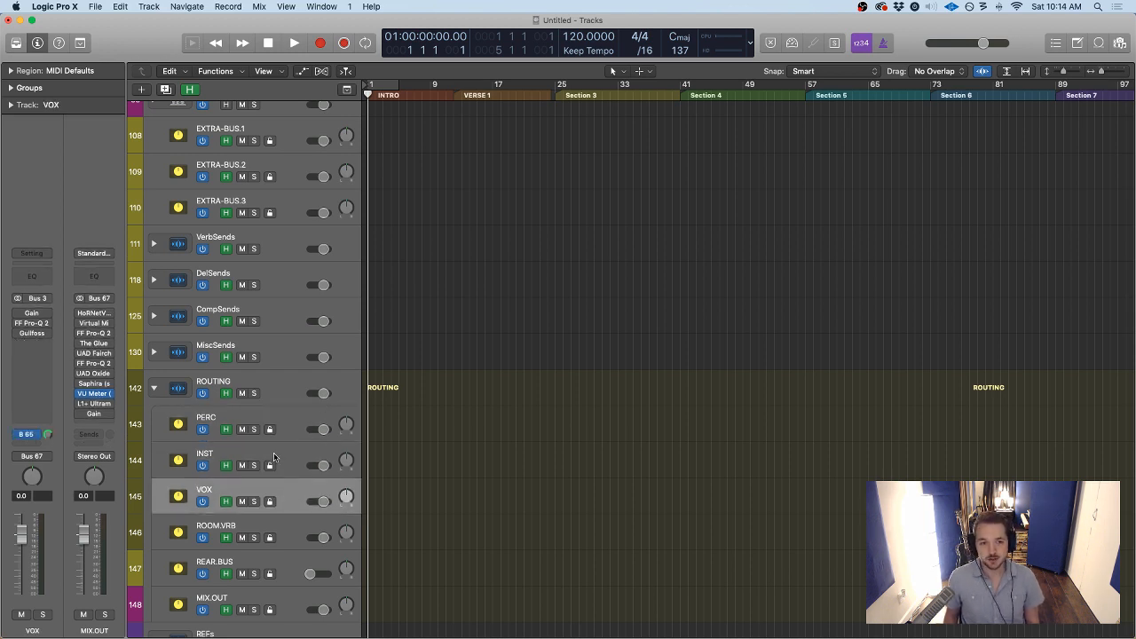
pyautogui.click(317, 431)
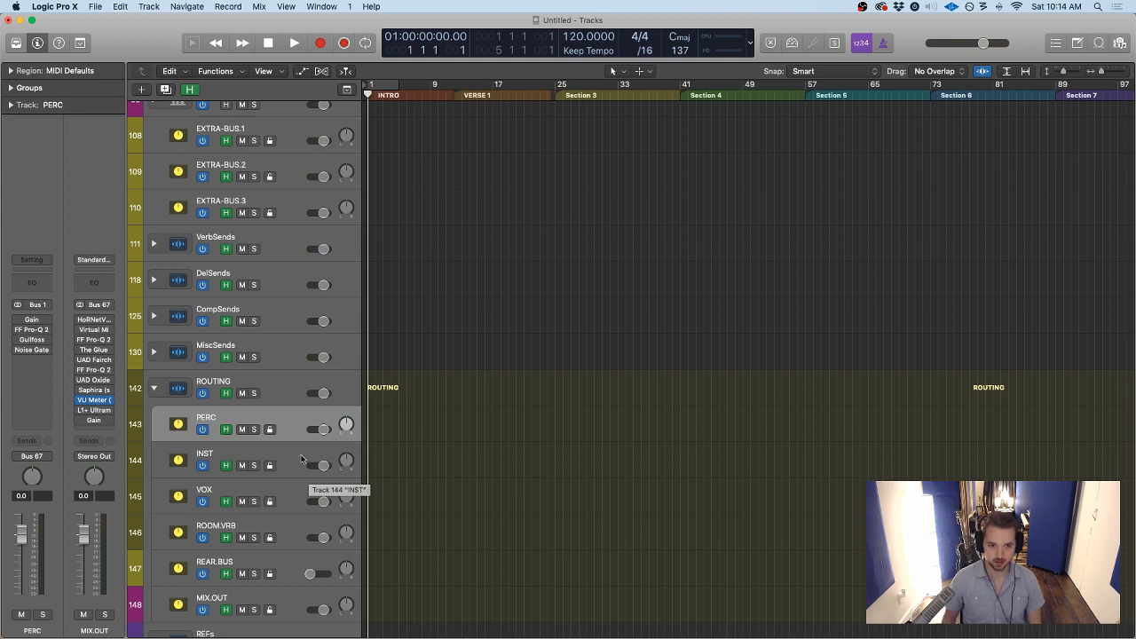
pyautogui.click(300, 486)
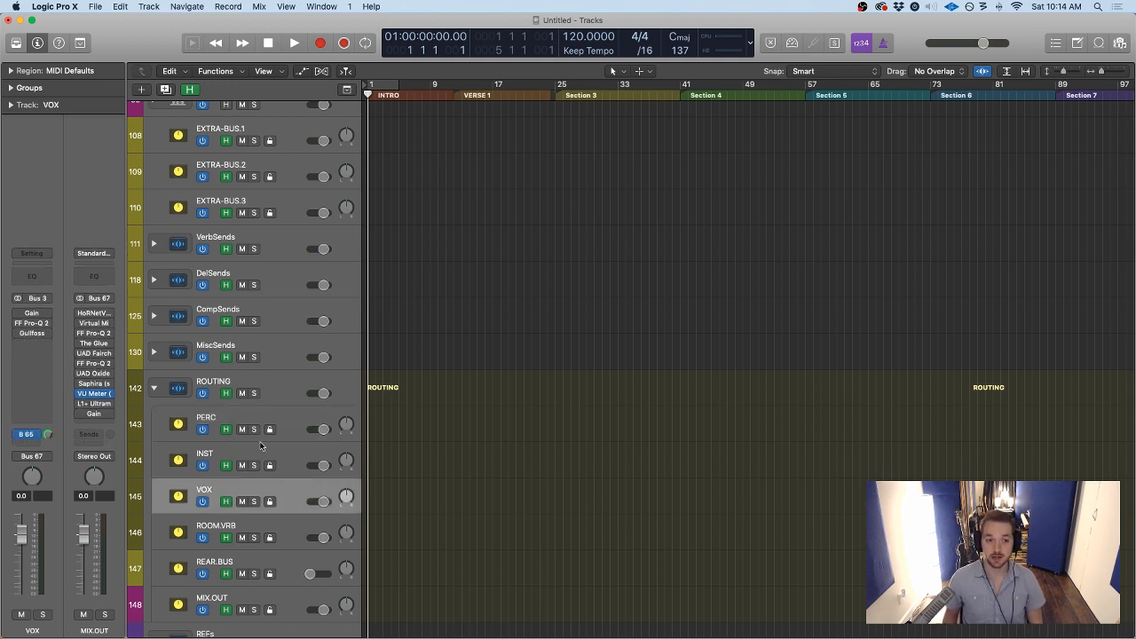
pyautogui.click(299, 420)
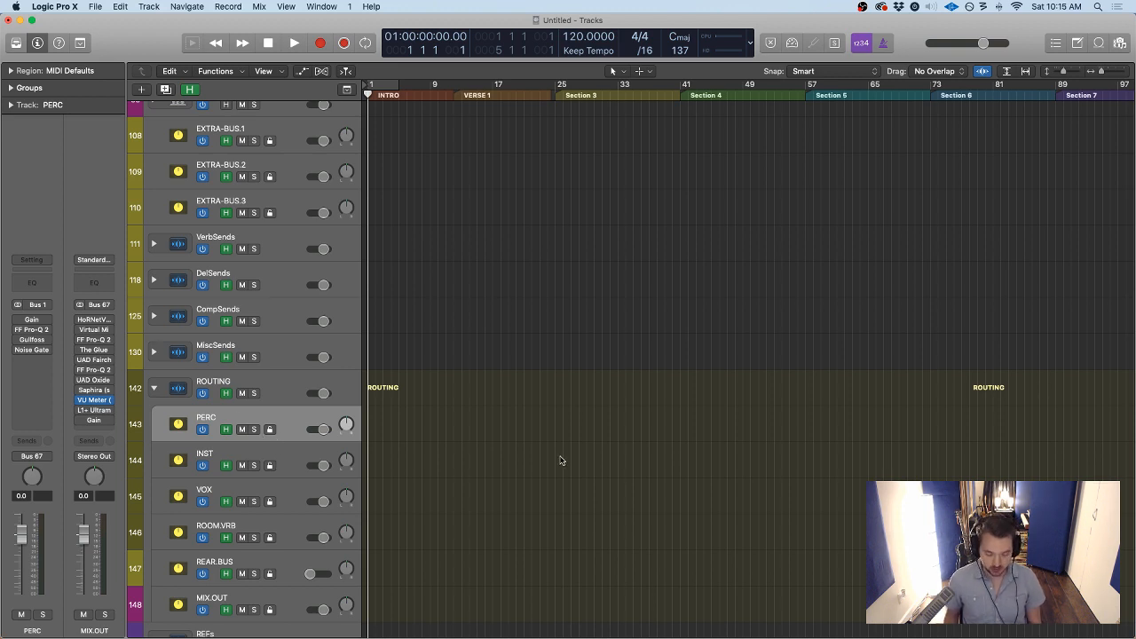
# Run playback briefly, stop it, and open the Mixer at the ROUTING bus channels
pyautogui.press('space')
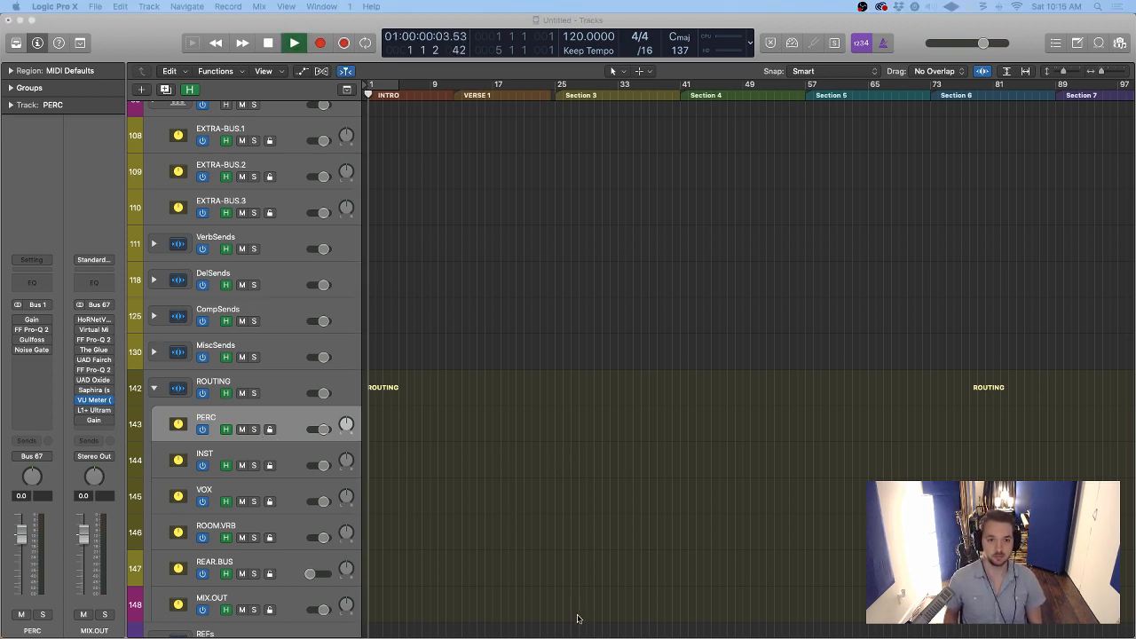
pyautogui.press('space')
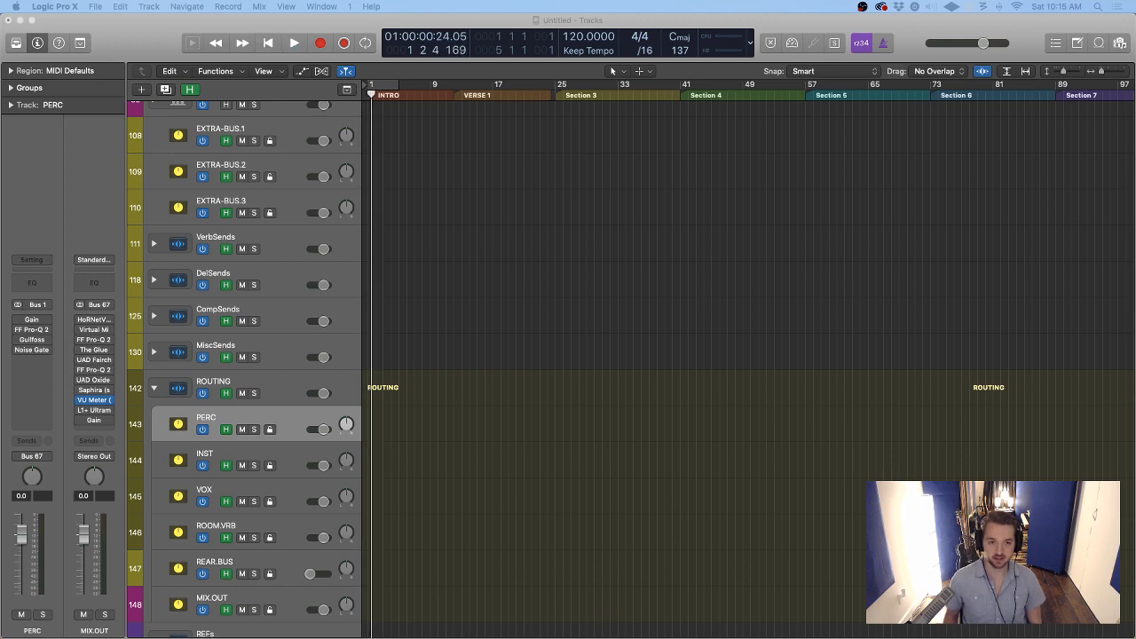
pyautogui.press('super+2')
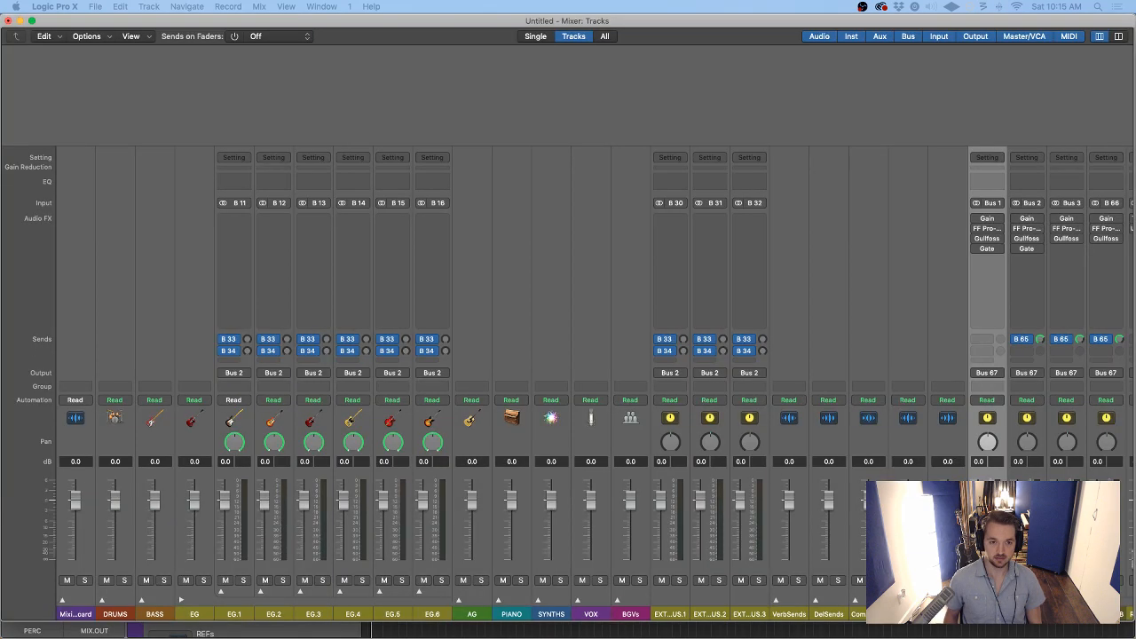
pyautogui.hscroll(10, 395, 212)
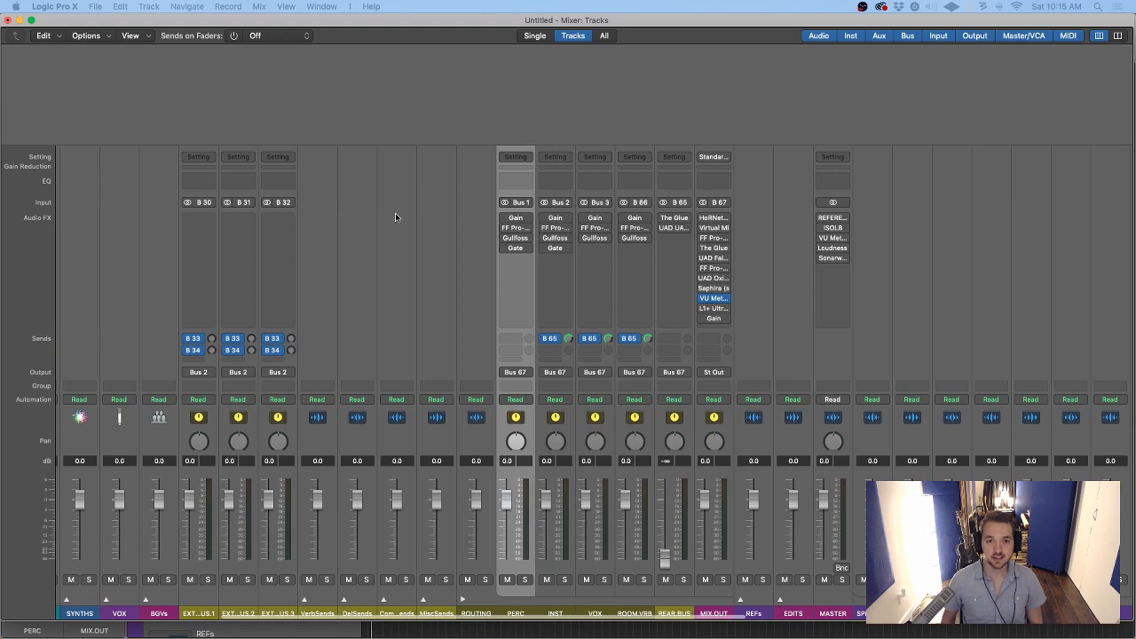
# Open the Gain plug-ins of the PERC, INST and VOX buses and spread their windows apart to compare the settings
pyautogui.click(515, 218)
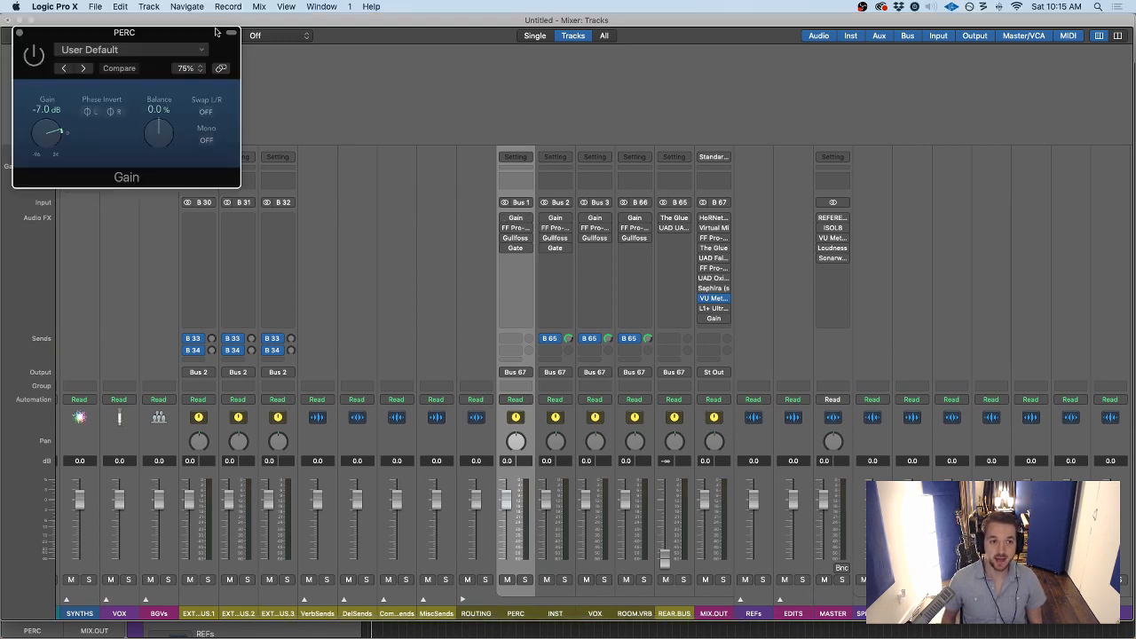
pyautogui.moveTo(178, 34); pyautogui.dragTo(383, 104)
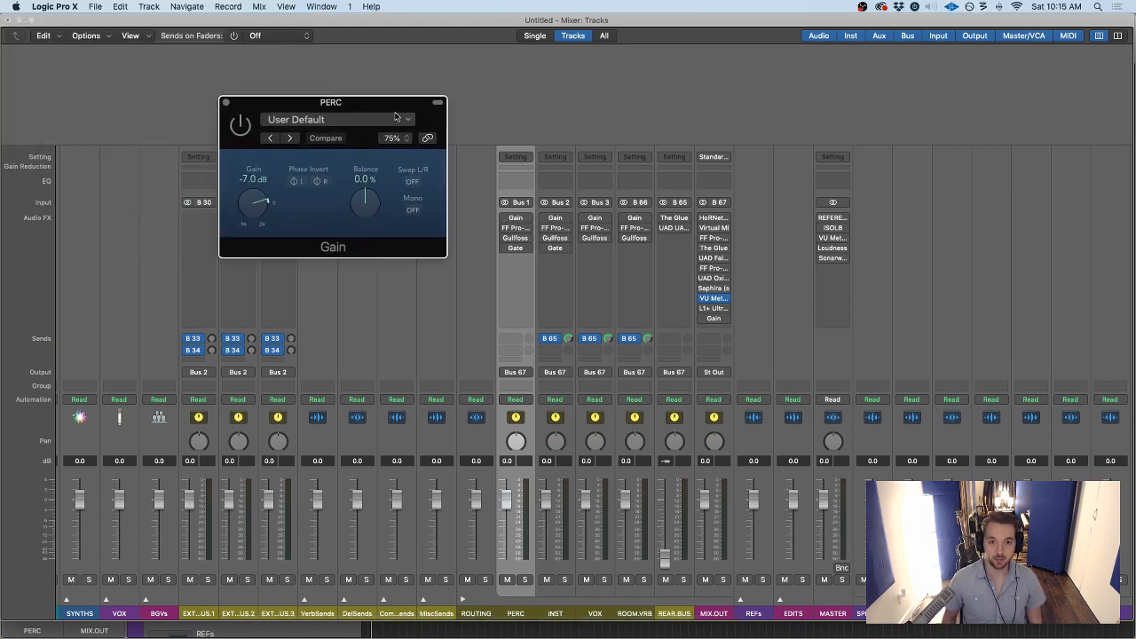
pyautogui.click(555, 217)
pyautogui.click(596, 218)
pyautogui.moveTo(111, 39); pyautogui.dragTo(780, 86)
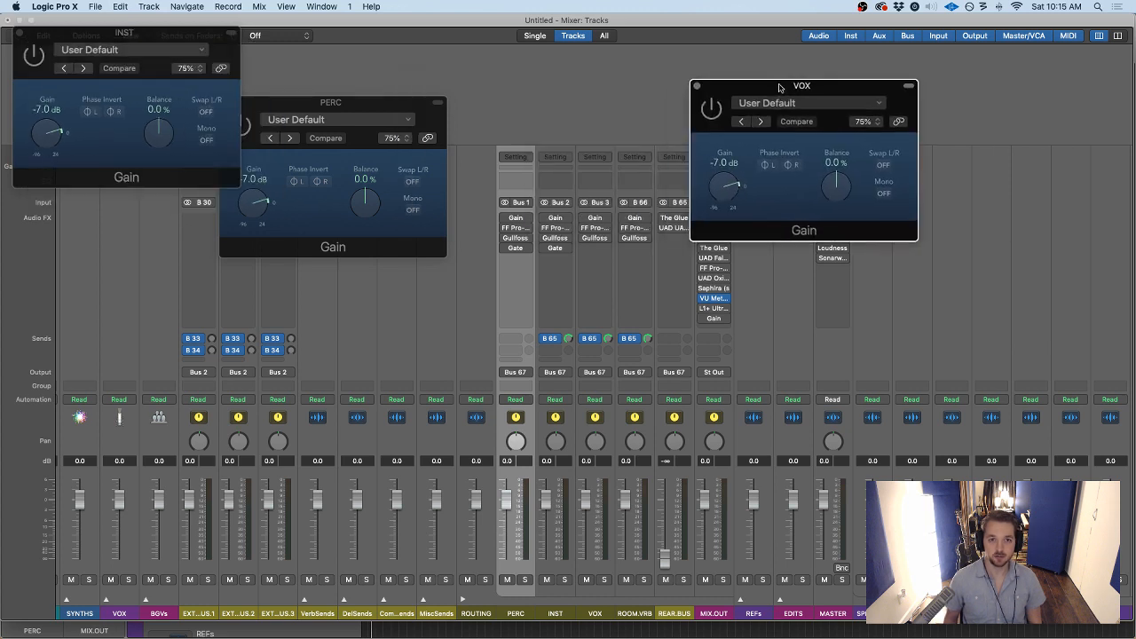
pyautogui.moveTo(187, 37); pyautogui.dragTo(649, 268)
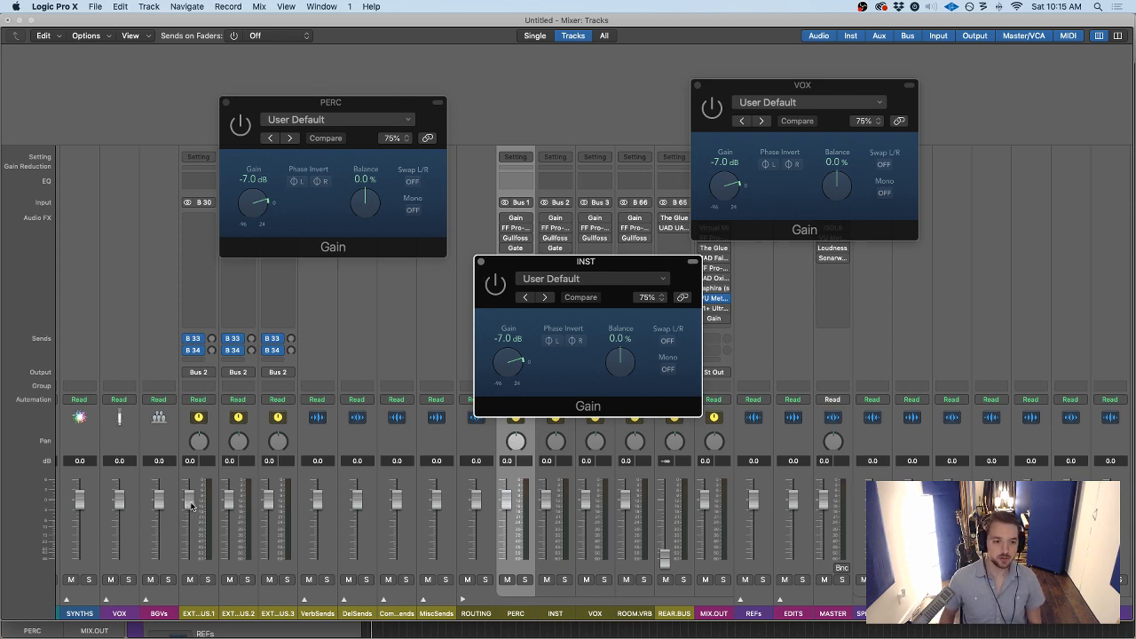
# Try several volume fader levels on the EG.1 channel and leave it at about -4.8 dB
pyautogui.hscroll(-10, 190, 506)
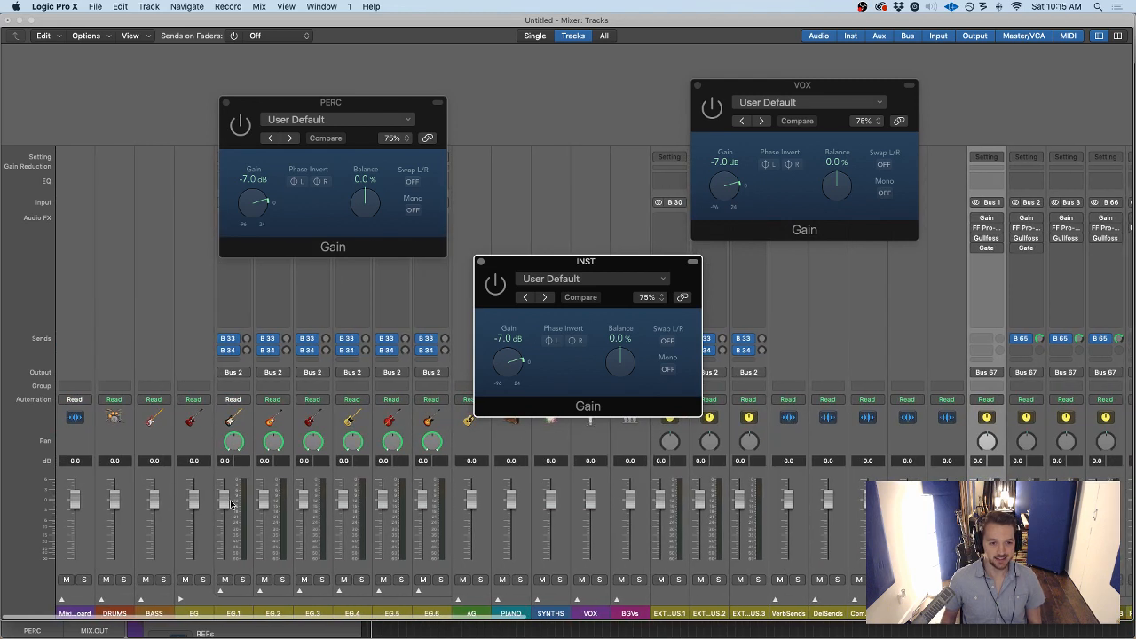
pyautogui.moveTo(231, 505)
pyautogui.mouseDown()
pyautogui.moveTo(222, 535)
pyautogui.moveTo(225, 512)
pyautogui.mouseUp()
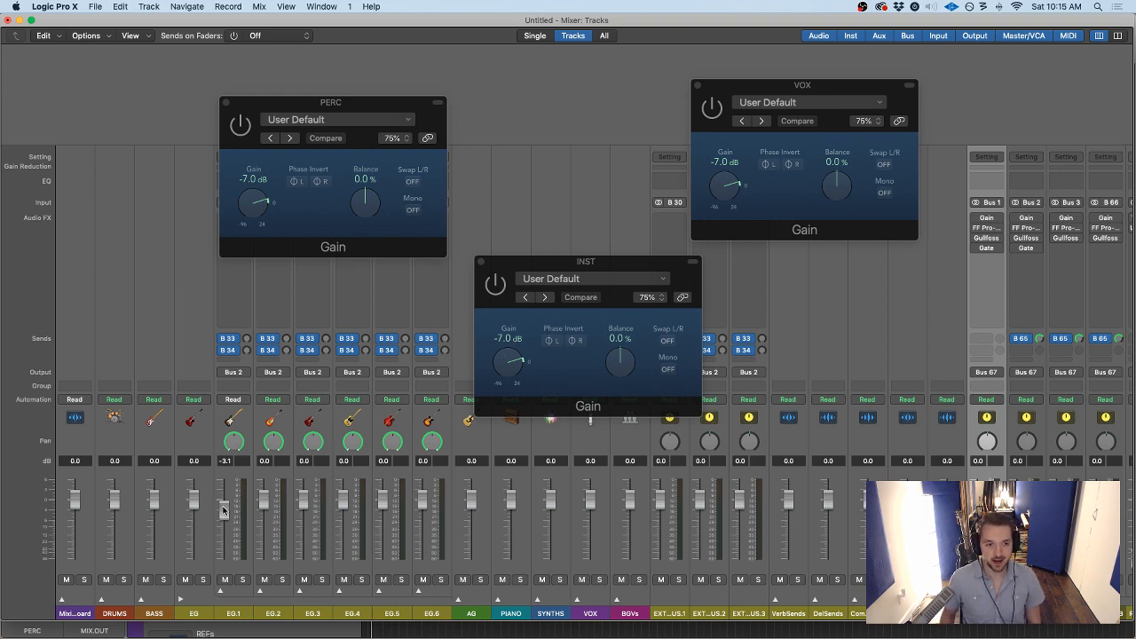
pyautogui.moveTo(223, 506); pyautogui.dragTo(224, 524)
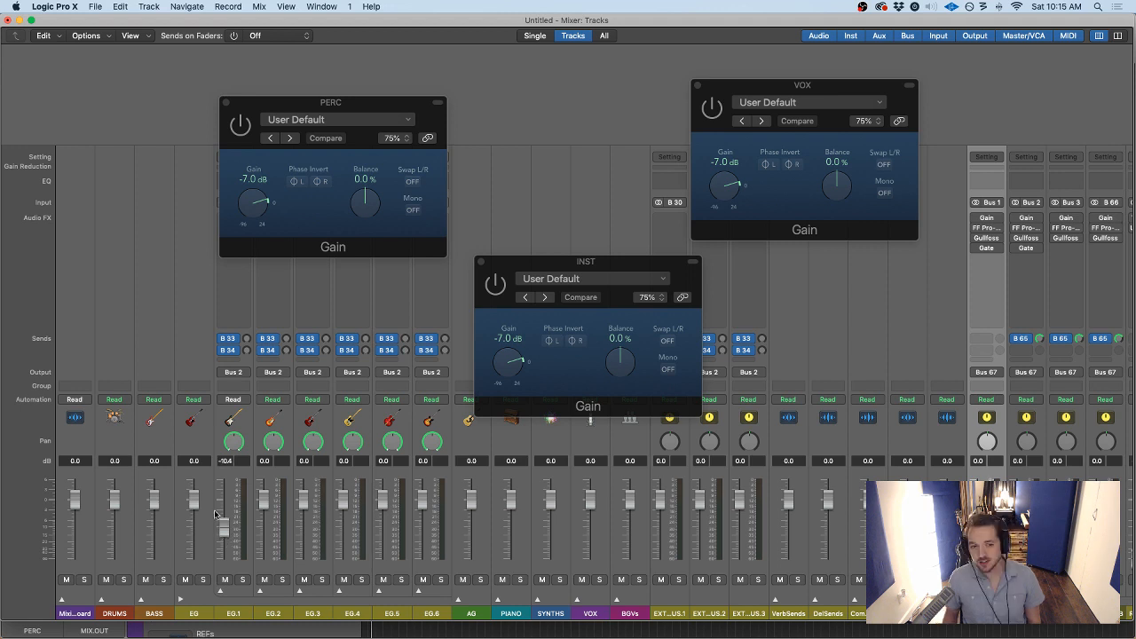
pyautogui.moveTo(224, 526); pyautogui.dragTo(224, 520)
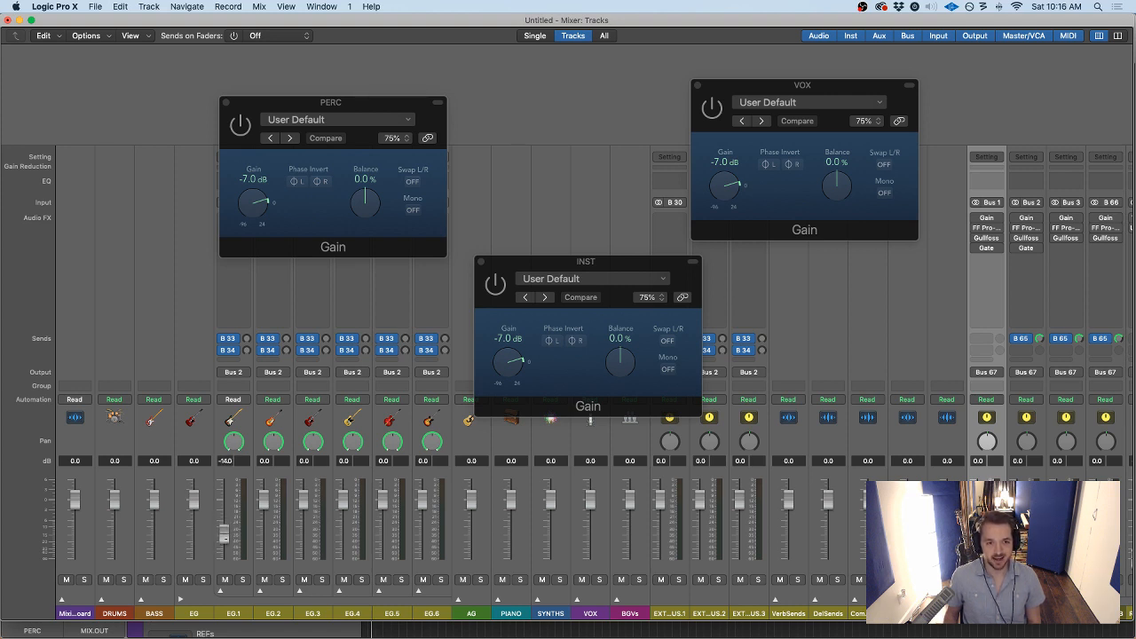
pyautogui.moveTo(224, 536)
pyautogui.mouseDown()
pyautogui.moveTo(224, 497)
pyautogui.moveTo(229, 538)
pyautogui.moveTo(232, 525)
pyautogui.mouseUp()
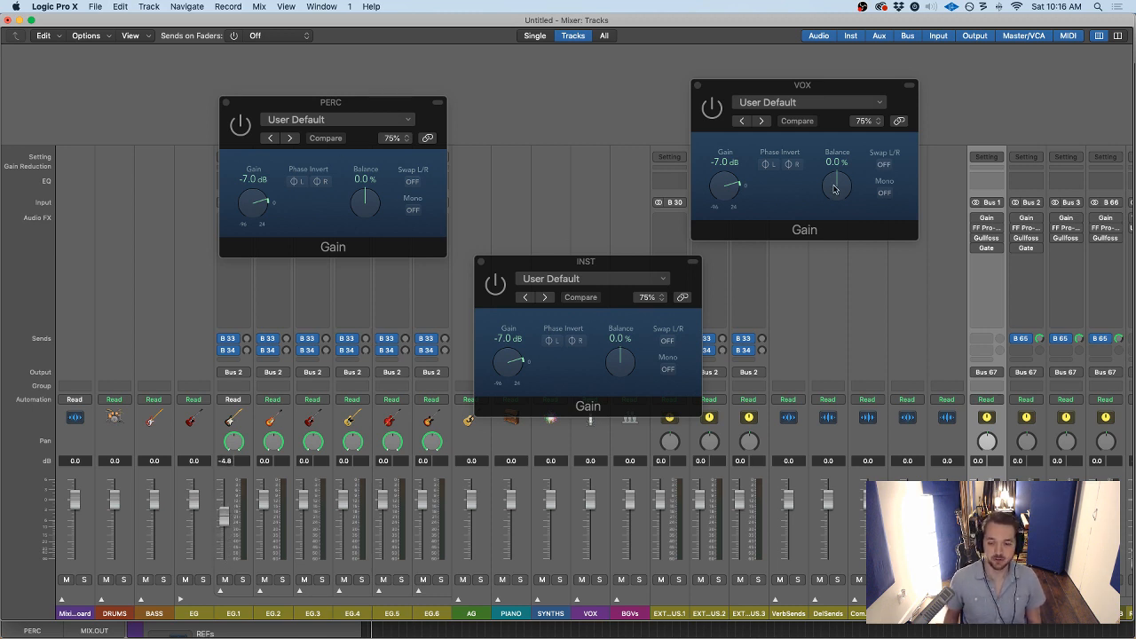
# Close the Gain plug-in windows of the VOX, INST and PERC buses
pyautogui.click(697, 85)
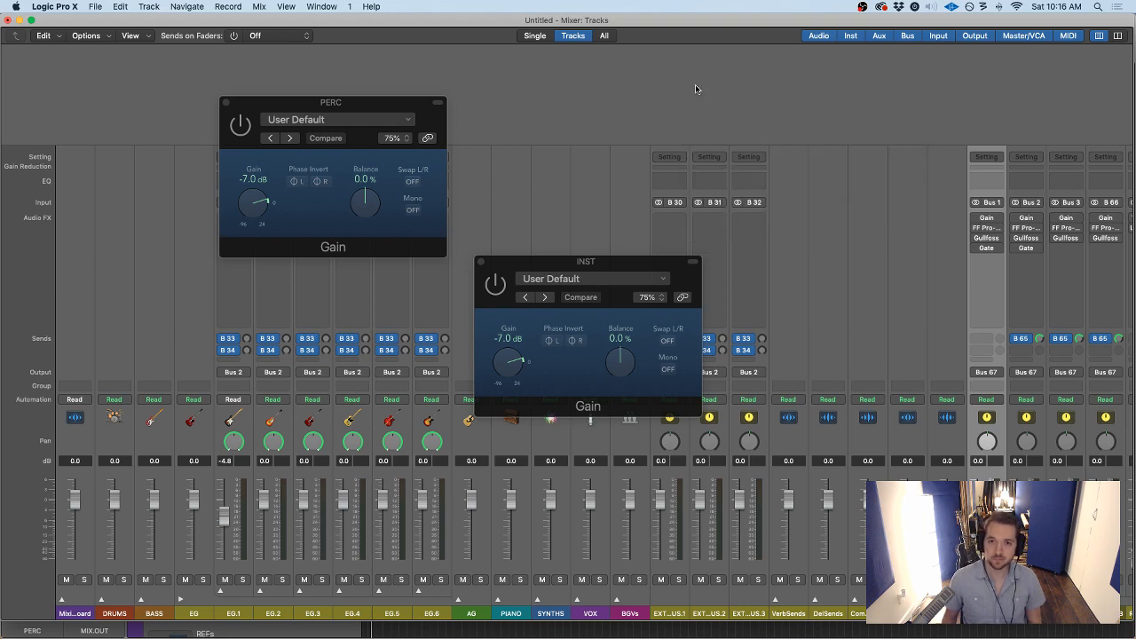
pyautogui.click(481, 262)
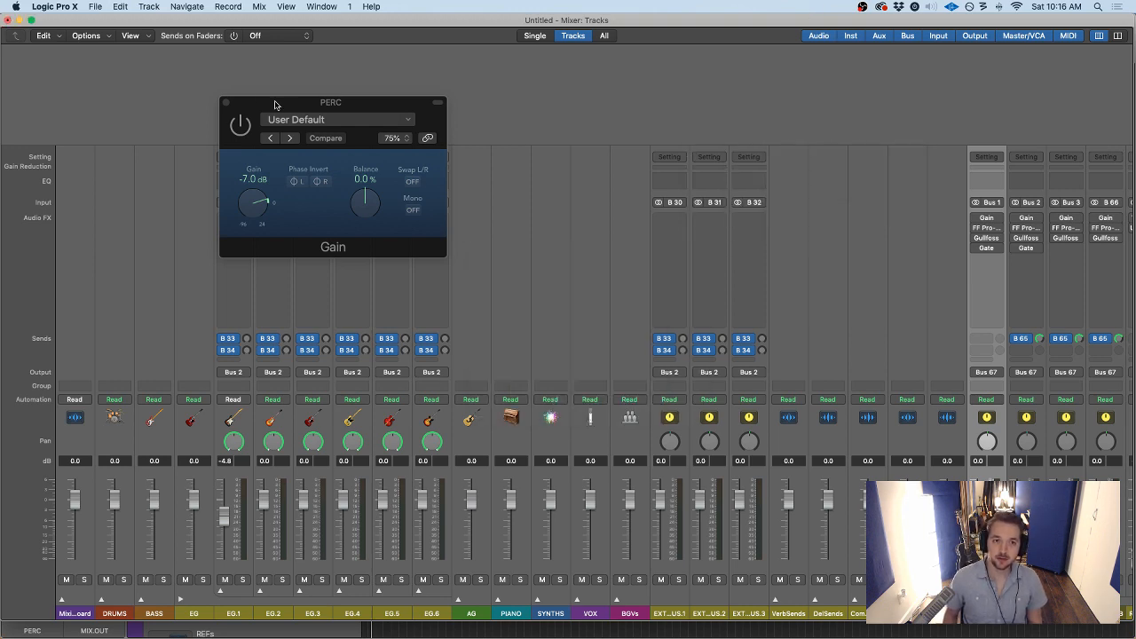
pyautogui.click(225, 103)
# Open the FF Pro-Q 2 equalizer on the PERC bus and shrink its window by two sizes
pyautogui.hscroll(5, 643, 286)
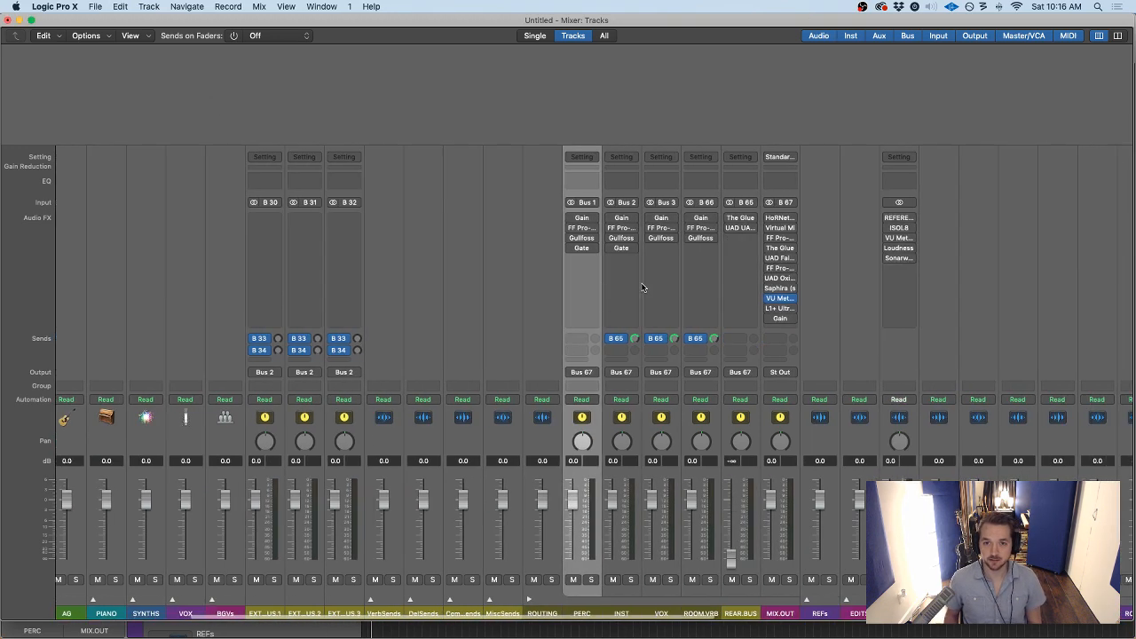
pyautogui.click(583, 229)
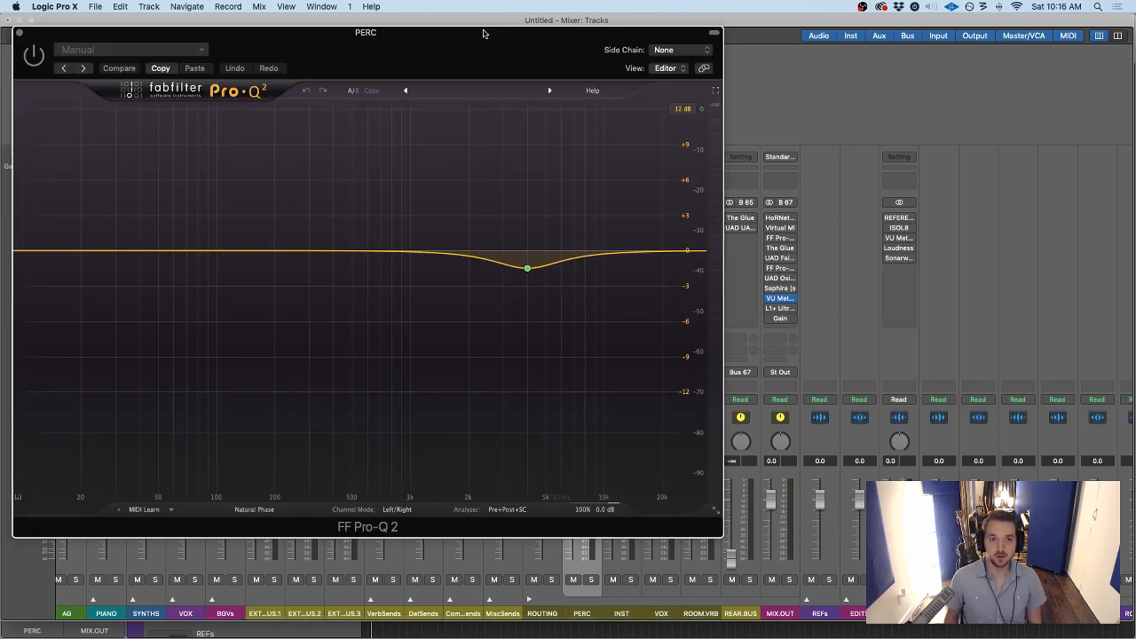
pyautogui.moveTo(484, 33); pyautogui.dragTo(539, 54)
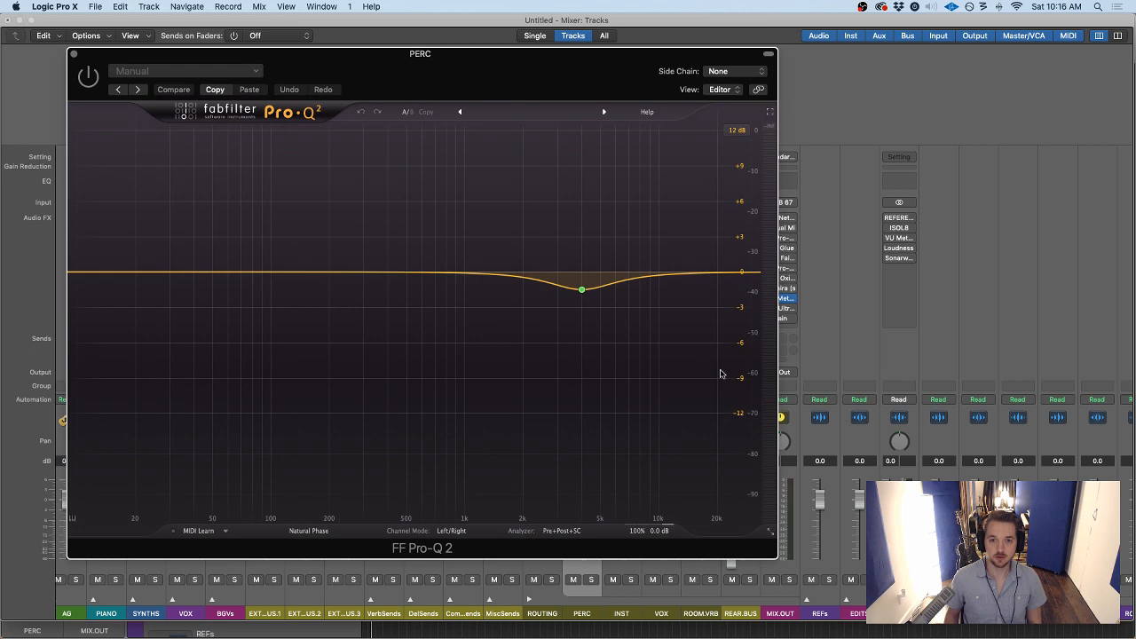
pyautogui.click(770, 533)
pyautogui.click(804, 555)
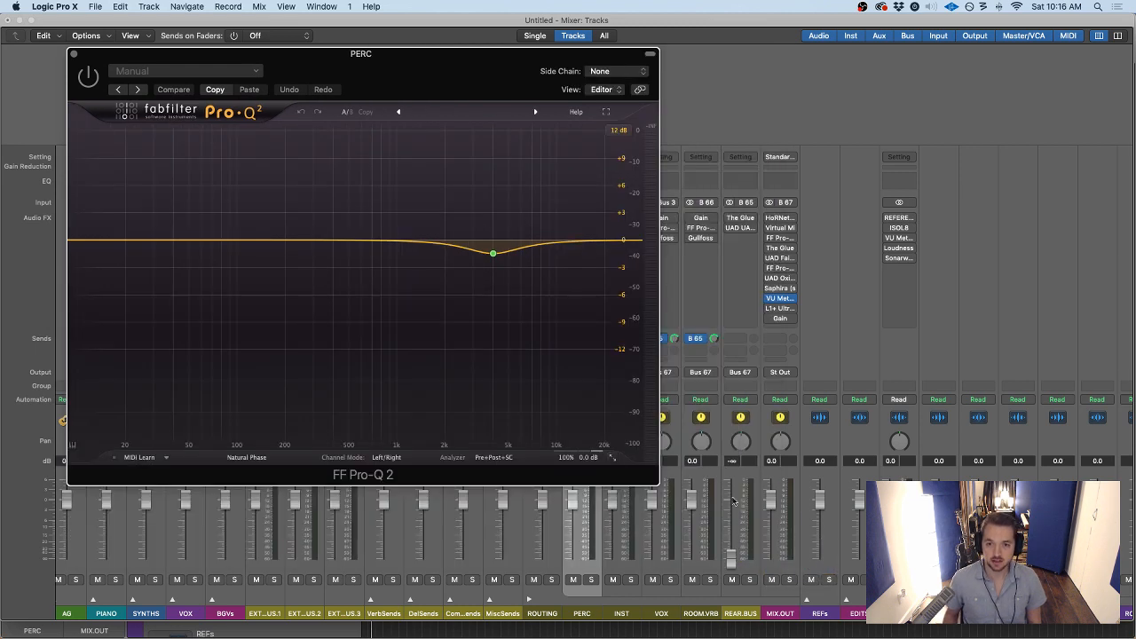
pyautogui.click(611, 457)
pyautogui.click(627, 469)
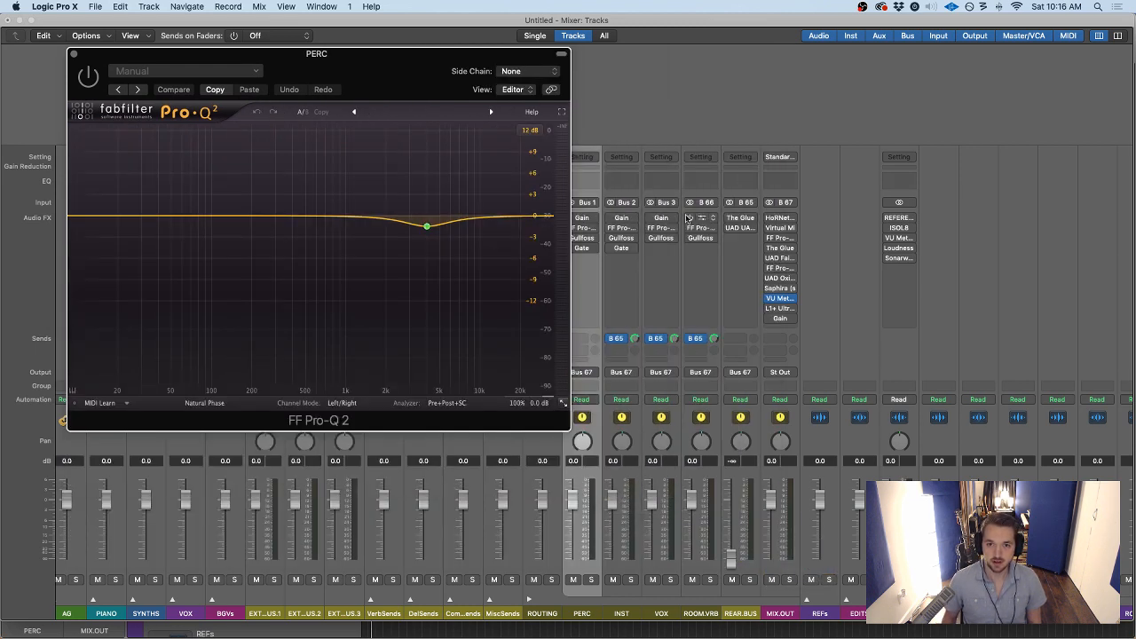
# Open the INST bus's FF Pro-Q 2, shrink its window and move it clear of the PERC equalizer
pyautogui.click(621, 228)
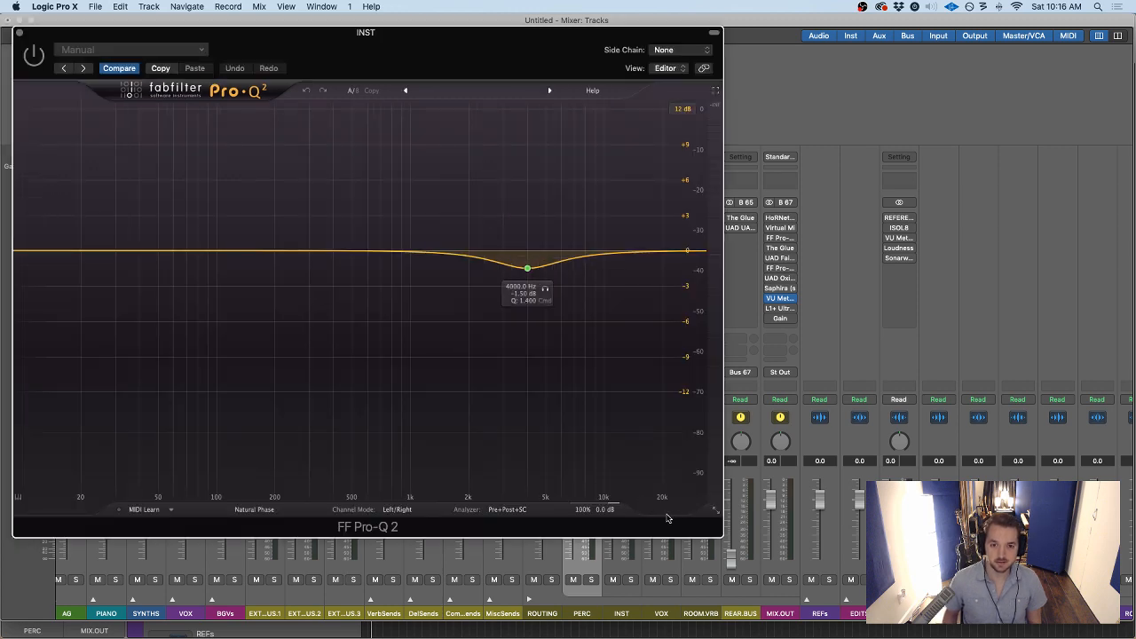
pyautogui.click(716, 512)
pyautogui.click(733, 524)
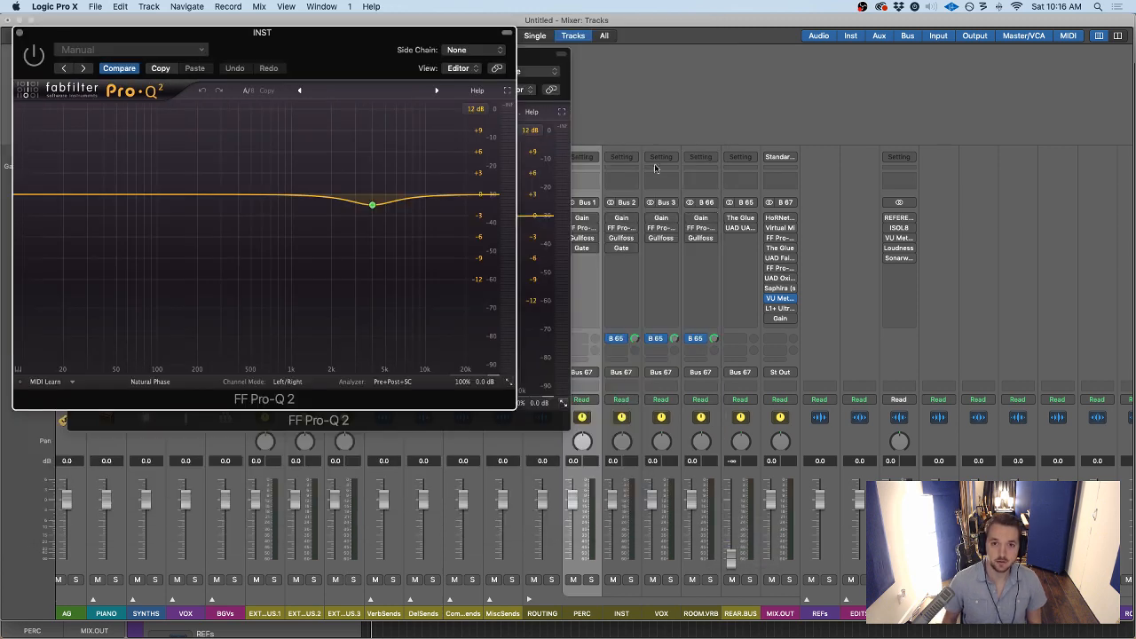
pyautogui.moveTo(353, 43); pyautogui.dragTo(974, 299)
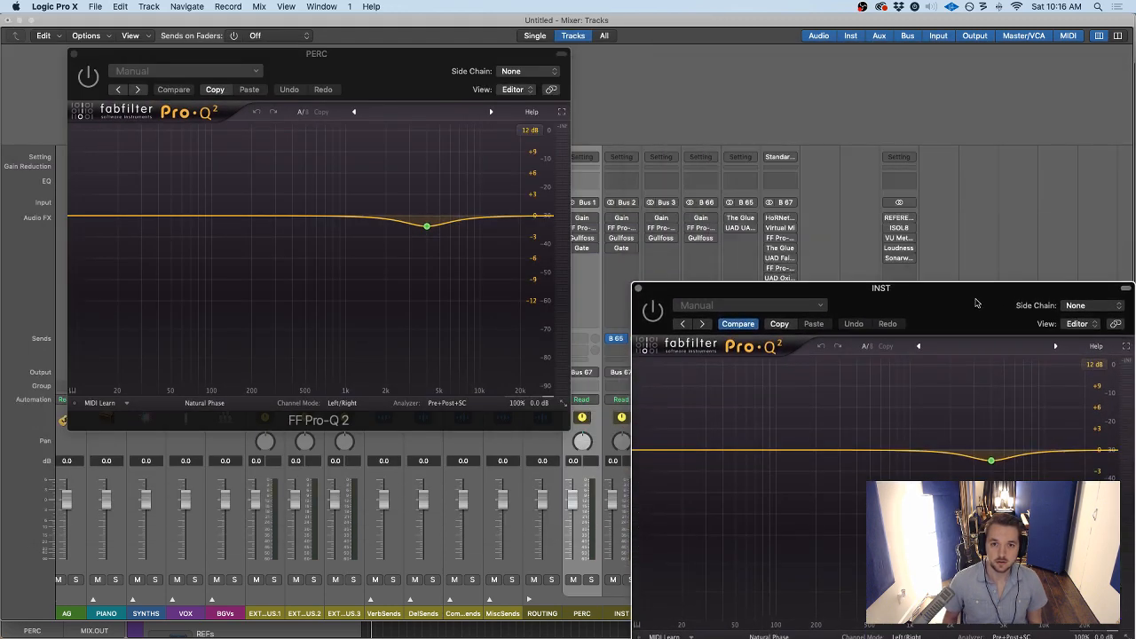
# Open the FF Pro-Q 2 equalizer on the VOX bus and shrink its window
pyautogui.click(661, 229)
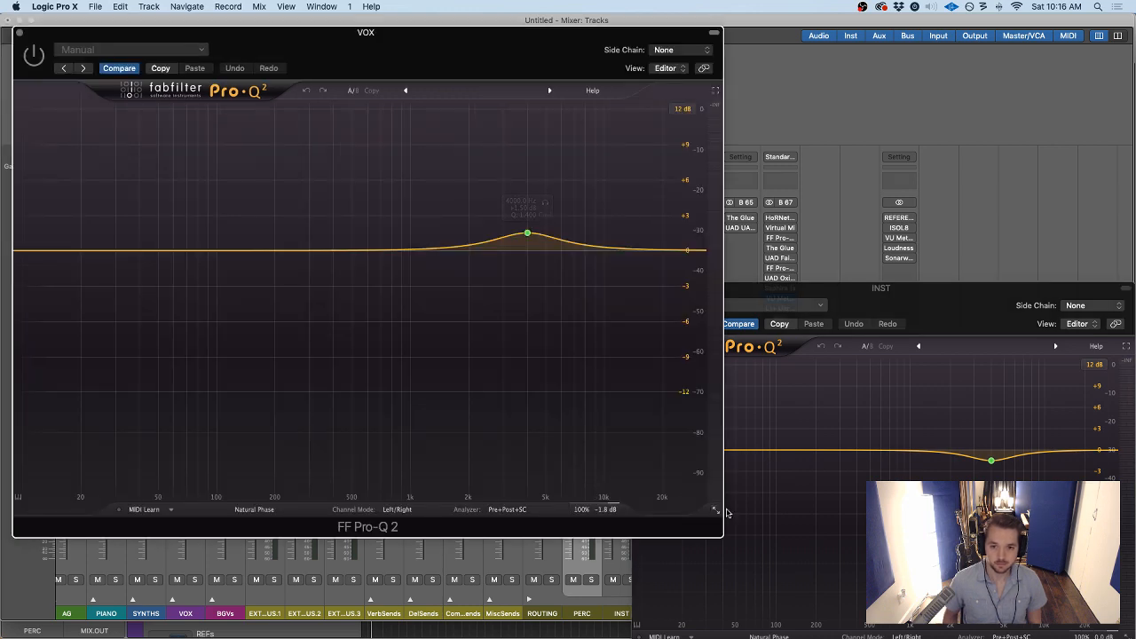
pyautogui.click(716, 512)
pyautogui.click(723, 537)
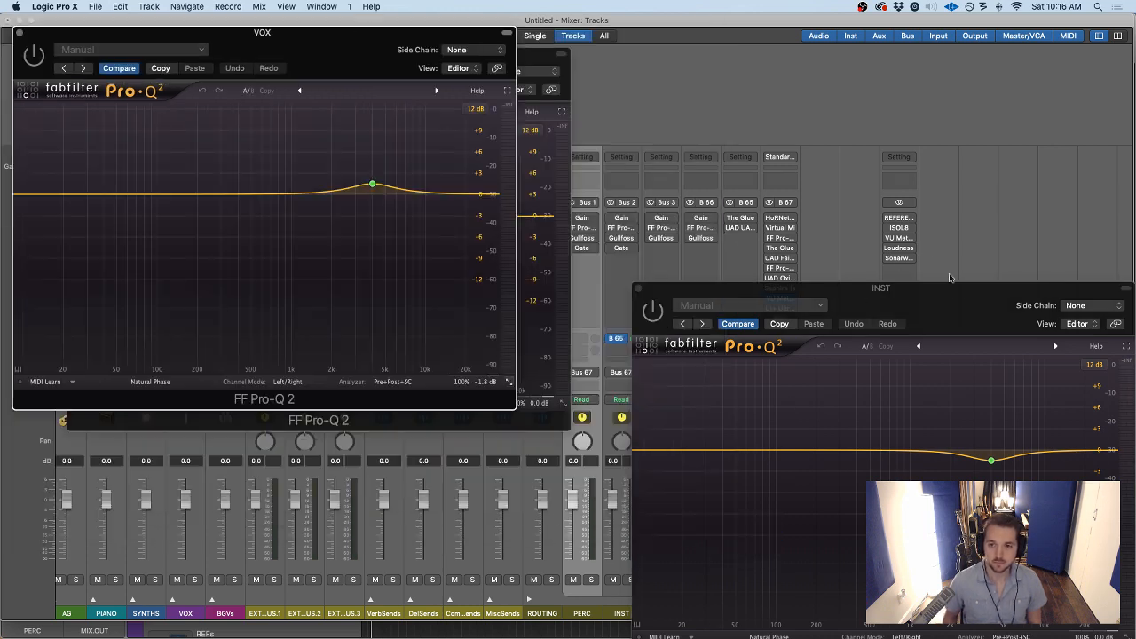
# Arrange the PERC, INST and VOX equalizer windows so all three curves show, and compare their band settings
pyautogui.moveTo(979, 303); pyautogui.dragTo(962, 62)
pyautogui.moveTo(331, 48); pyautogui.dragTo(947, 289)
pyautogui.moveTo(342, 84); pyautogui.dragTo(277, 33)
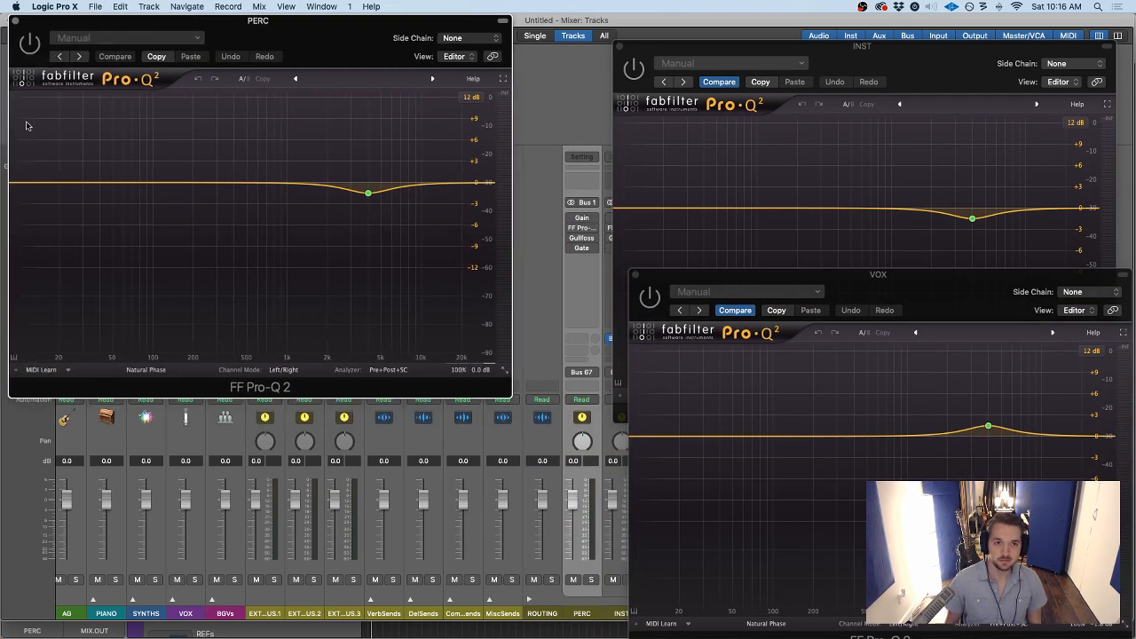
pyautogui.moveTo(923, 53); pyautogui.dragTo(823, 27)
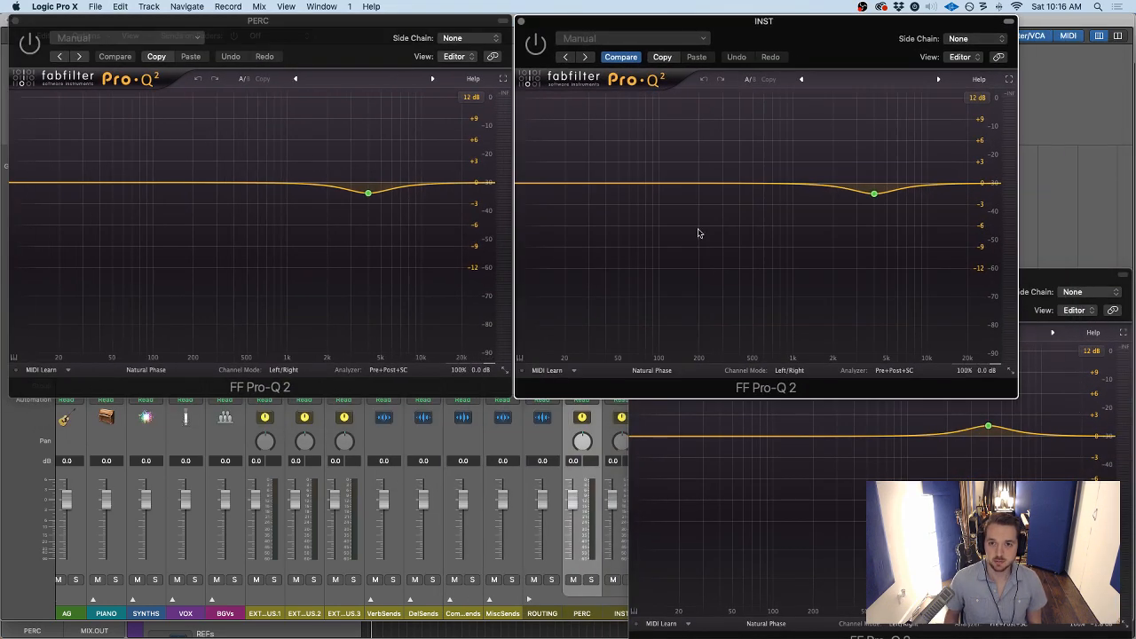
pyautogui.moveTo(1060, 284); pyautogui.dragTo(1028, 259)
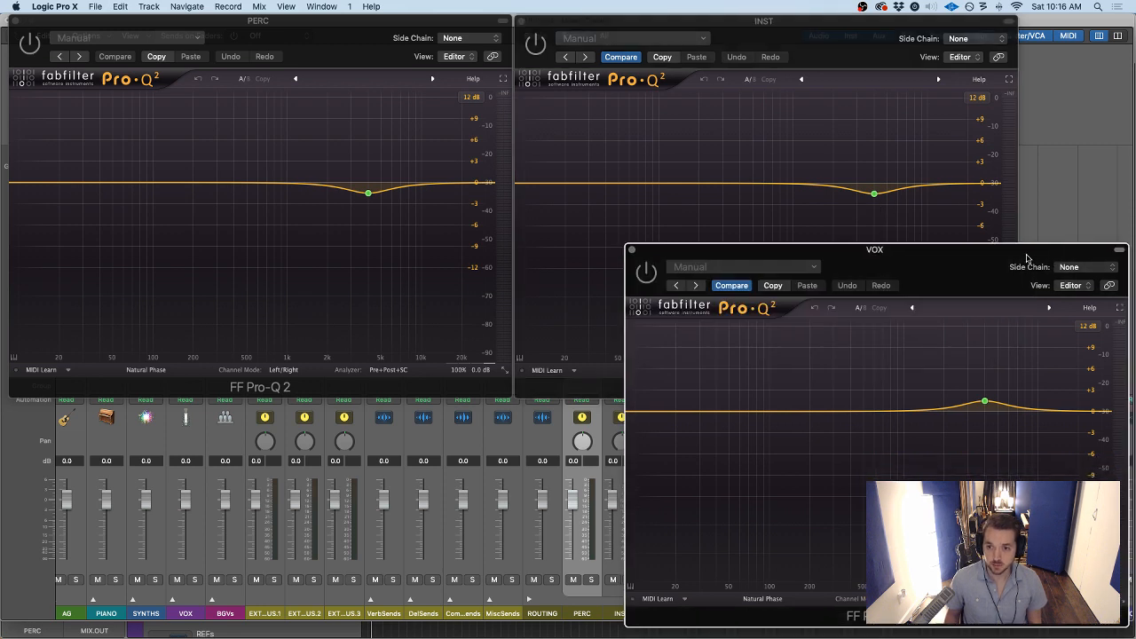
pyautogui.moveTo(985, 401)
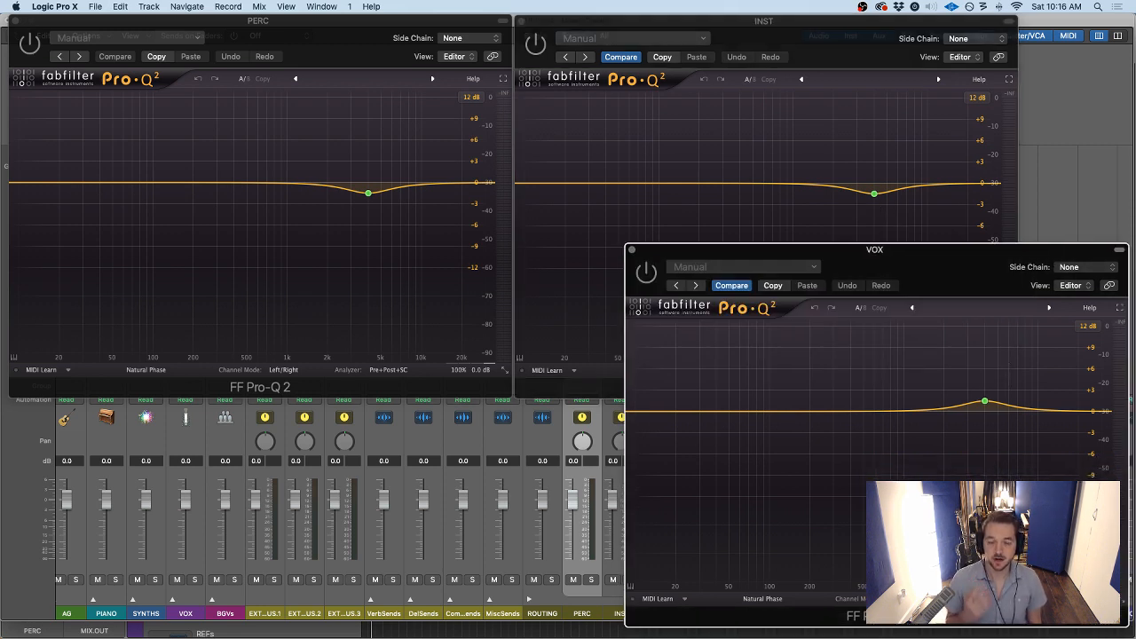
pyautogui.moveTo(366, 192)
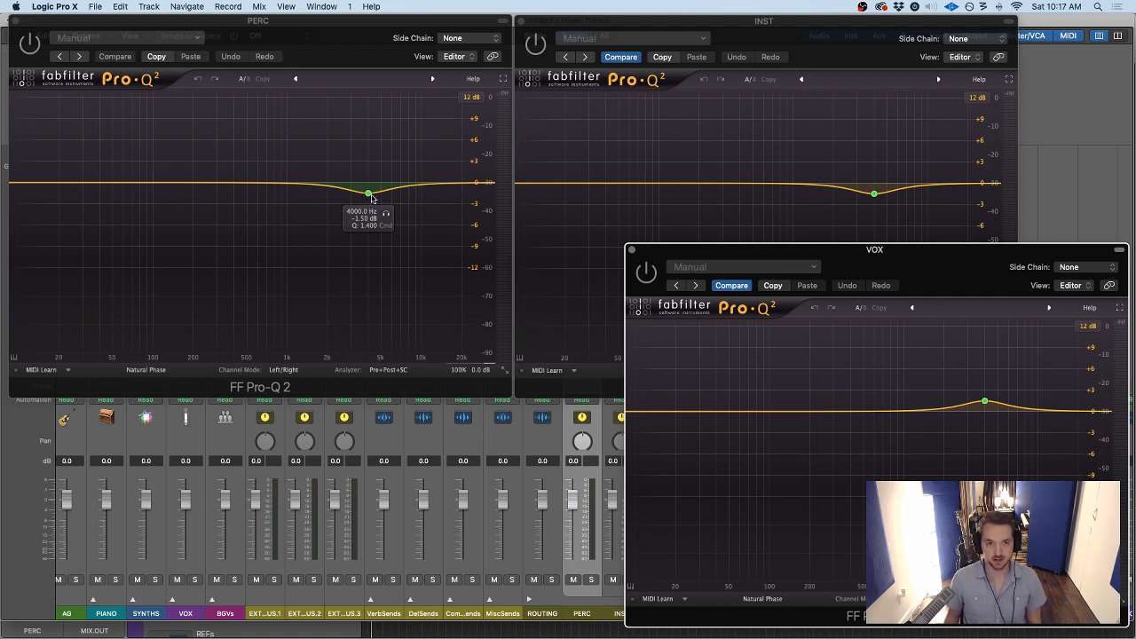
pyautogui.moveTo(895, 174)
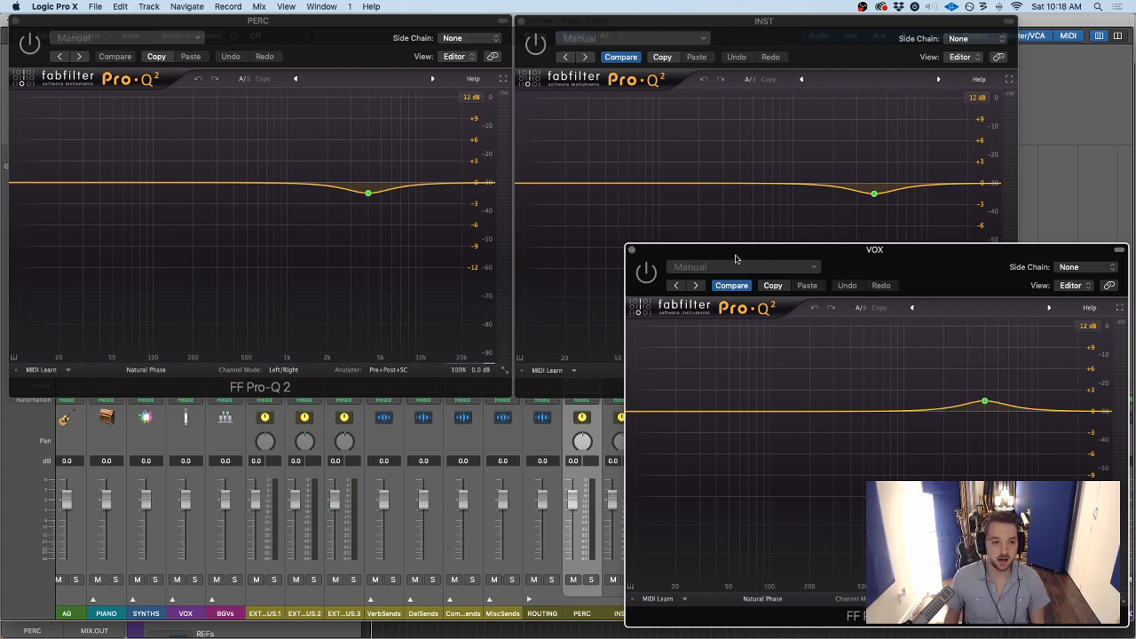
# Move the VOX equalizer over the INST one and view its phase processing modes, keeping Natural Phase
pyautogui.moveTo(702, 261); pyautogui.dragTo(610, 50)
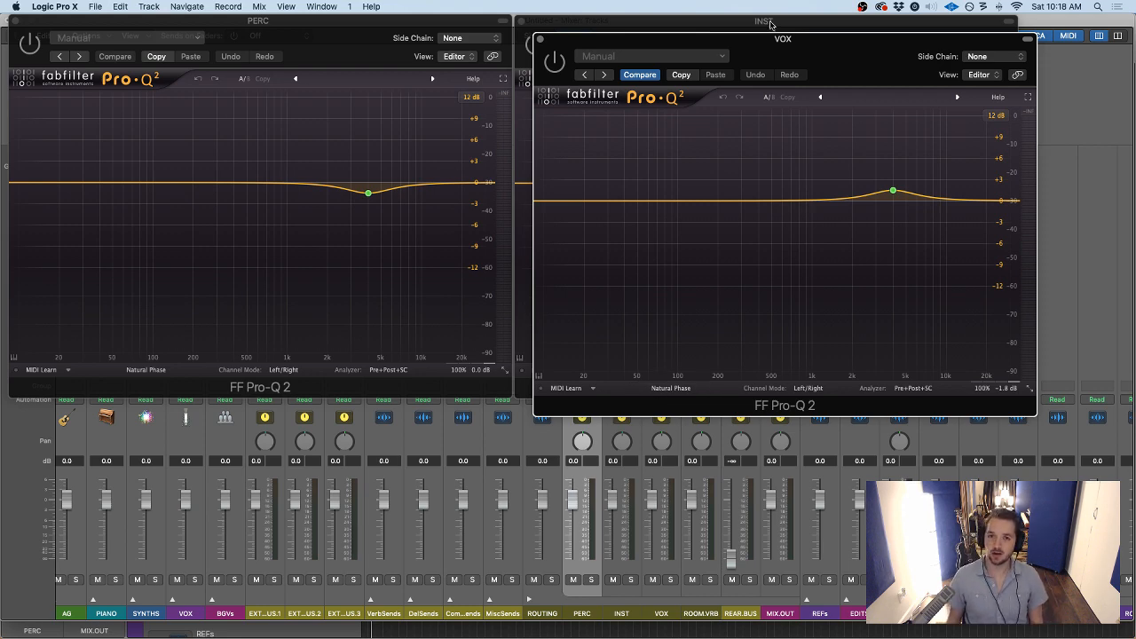
pyautogui.moveTo(783, 41); pyautogui.dragTo(808, 89)
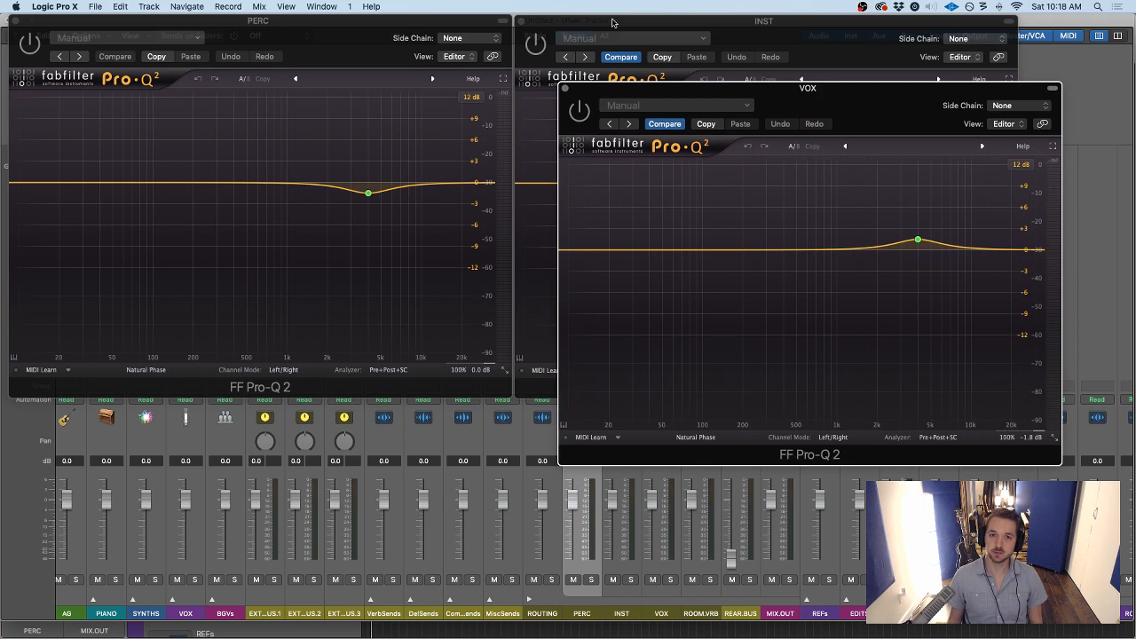
pyautogui.click(703, 440)
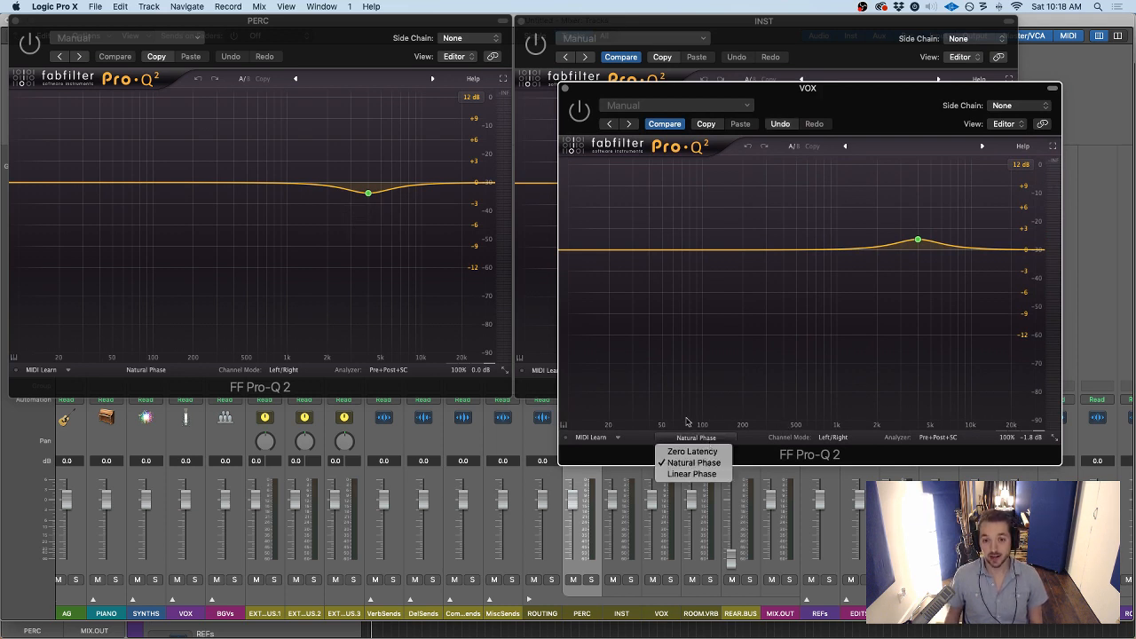
pyautogui.click(711, 407)
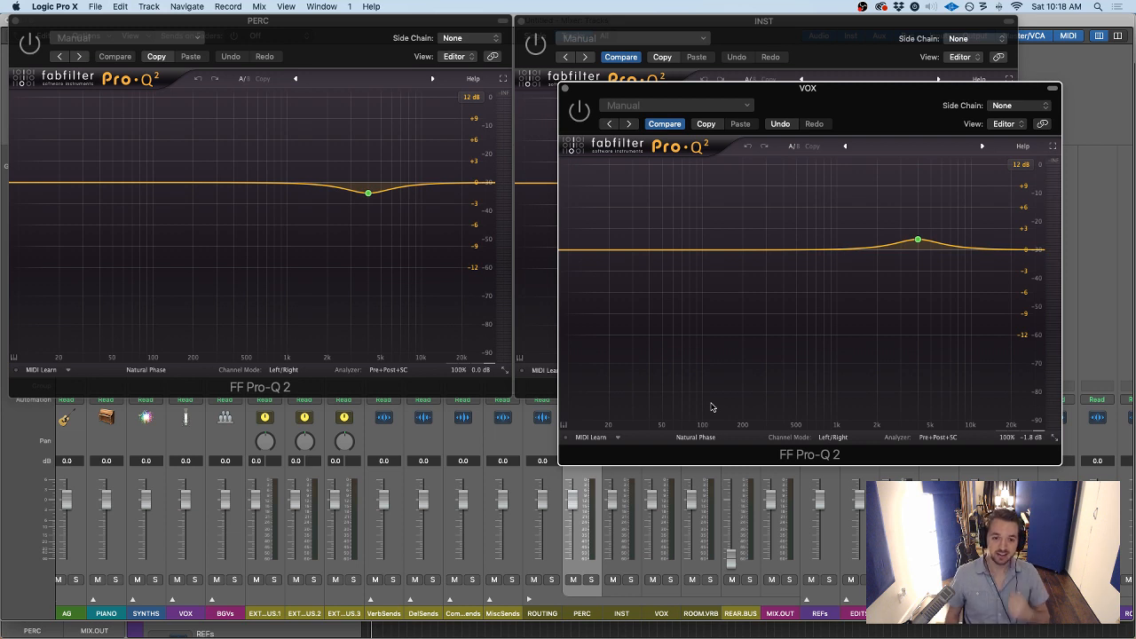
# Add a bell boost of about 7 dB to the PERC equalizer, sweep it up to about 1600 Hz, and delete it
pyautogui.click(109, 137)
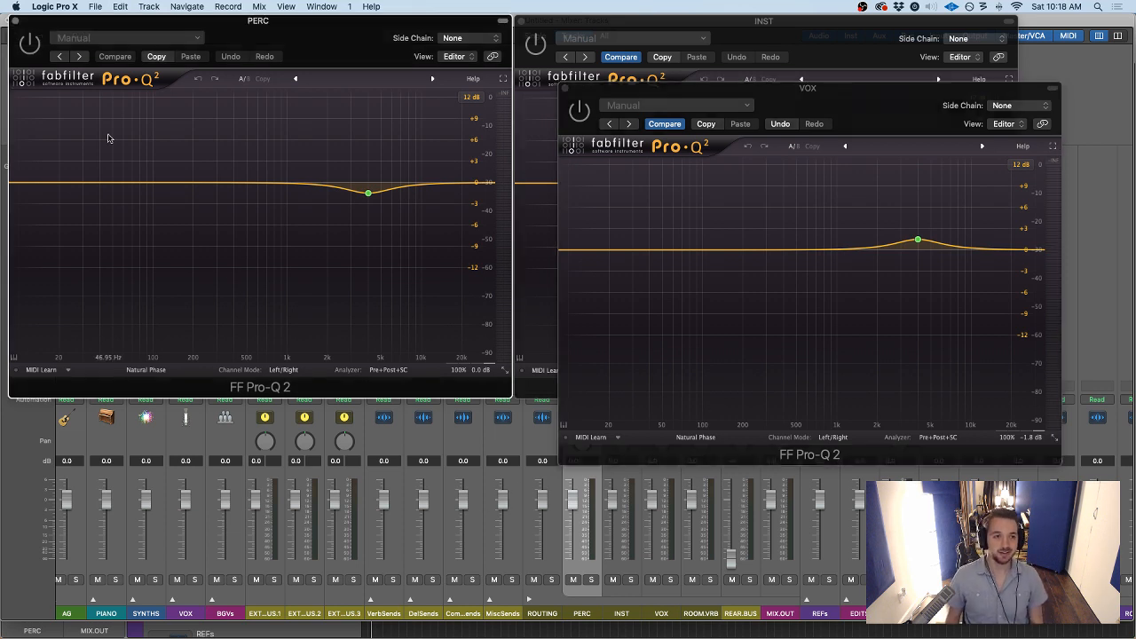
pyautogui.moveTo(108, 138); pyautogui.dragTo(161, 138)
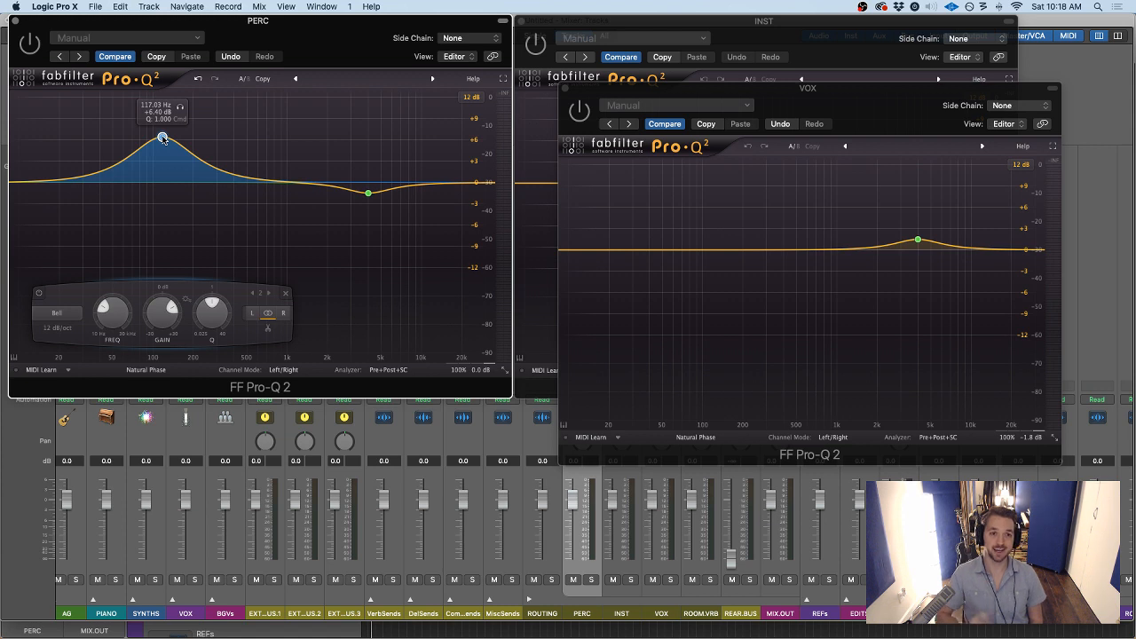
pyautogui.moveTo(163, 139); pyautogui.dragTo(296, 134)
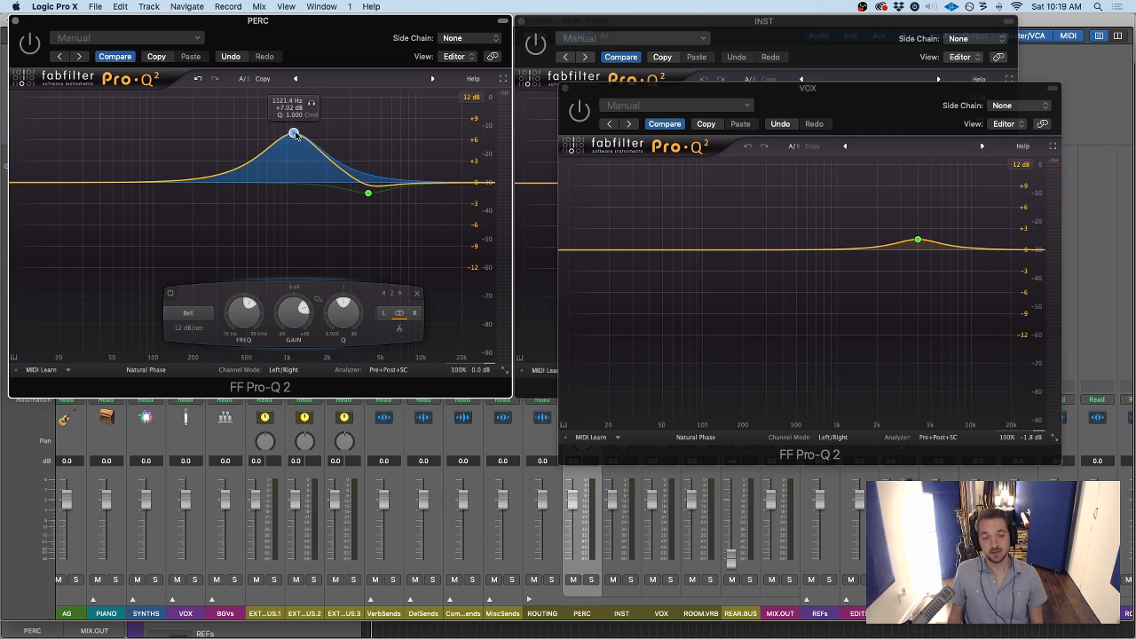
pyautogui.moveTo(297, 135)
pyautogui.mouseDown()
pyautogui.moveTo(206, 135)
pyautogui.moveTo(337, 133)
pyautogui.moveTo(317, 132)
pyautogui.mouseUp()
pyautogui.rightClick(315, 132)
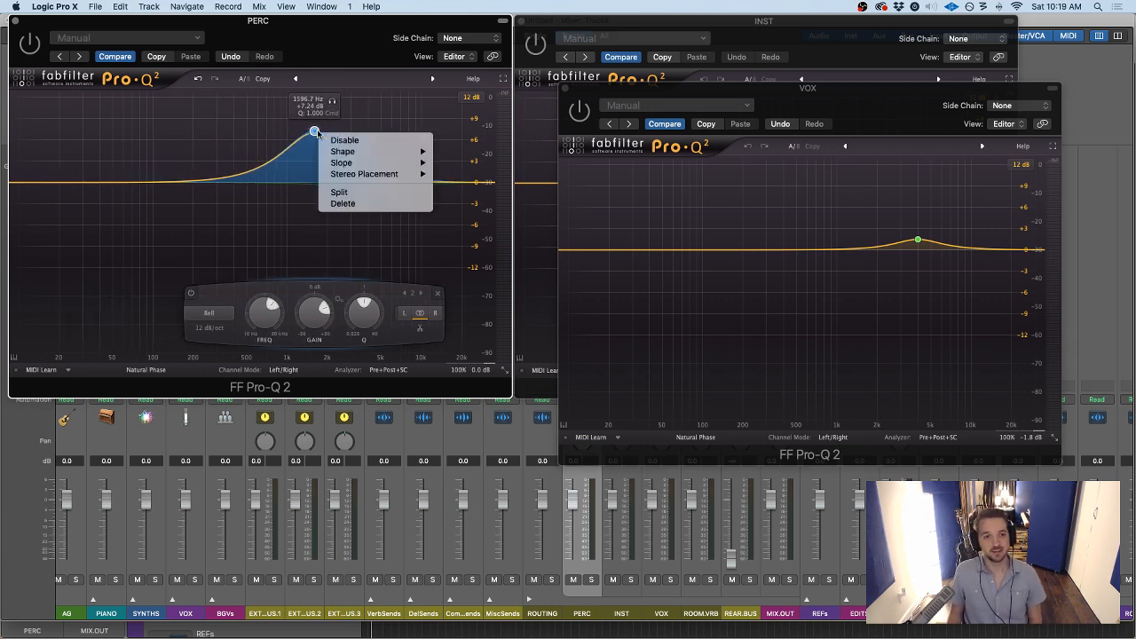
pyautogui.click(342, 203)
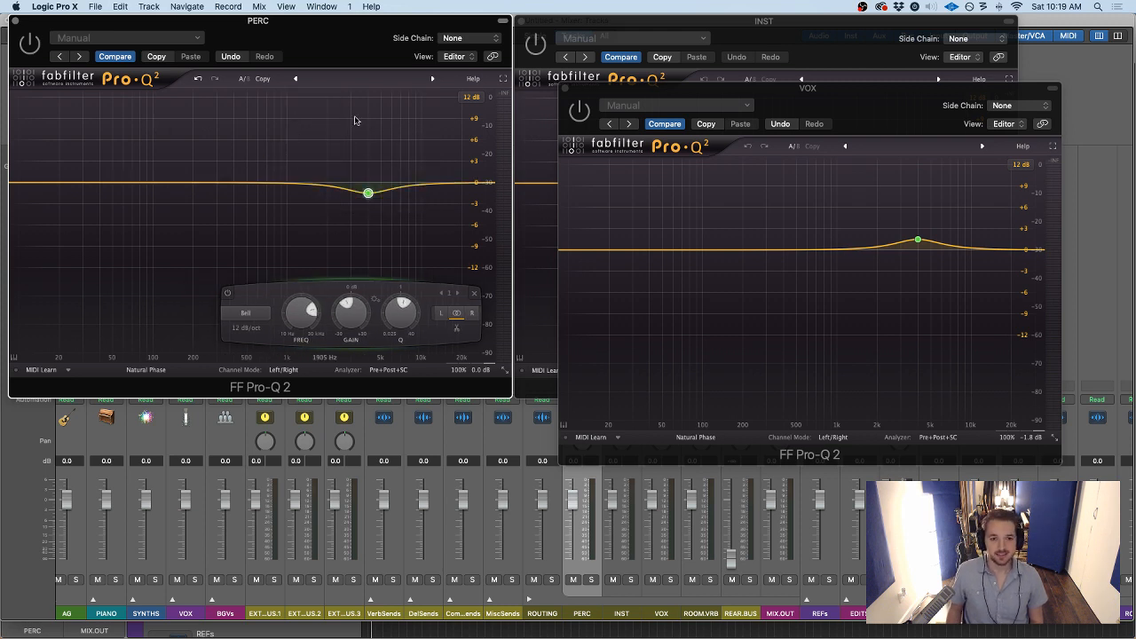
# Close the PERC, INST and VOX equalizer windows
pyautogui.click(15, 20)
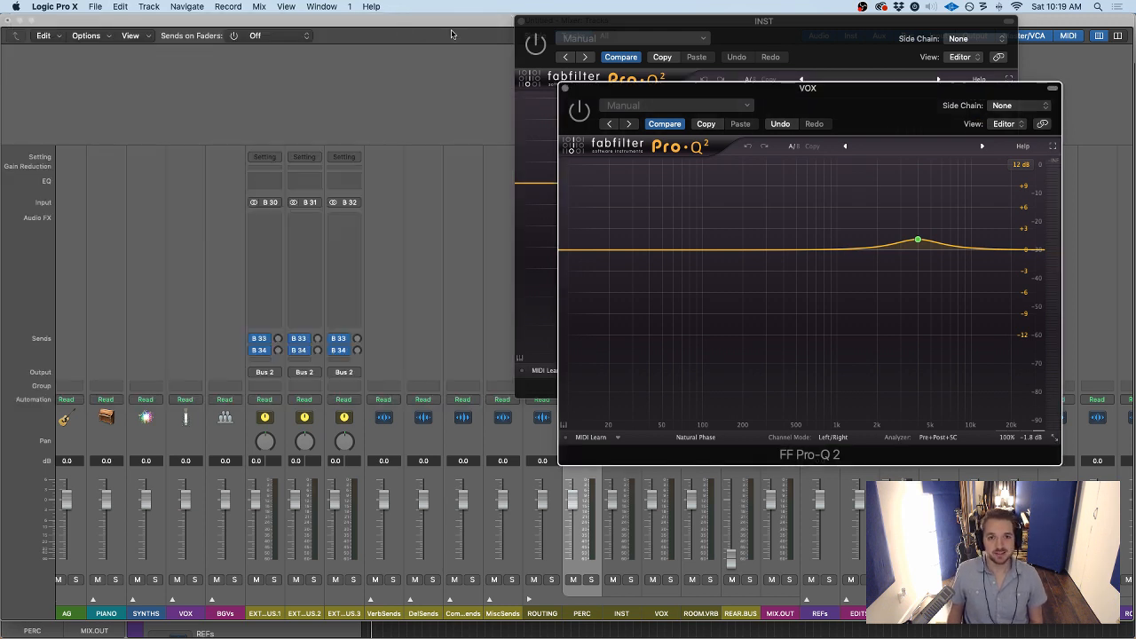
pyautogui.click(522, 21)
pyautogui.click(522, 20)
pyautogui.click(564, 89)
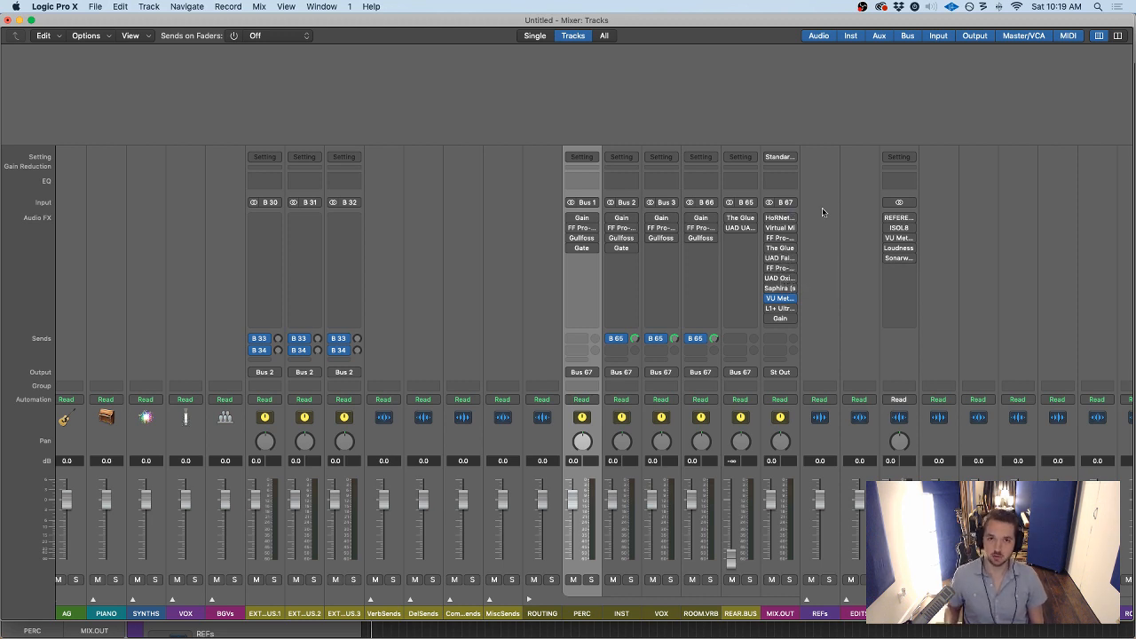
# Close the mixer and the Untitled project without saving it
pyautogui.click(7, 20)
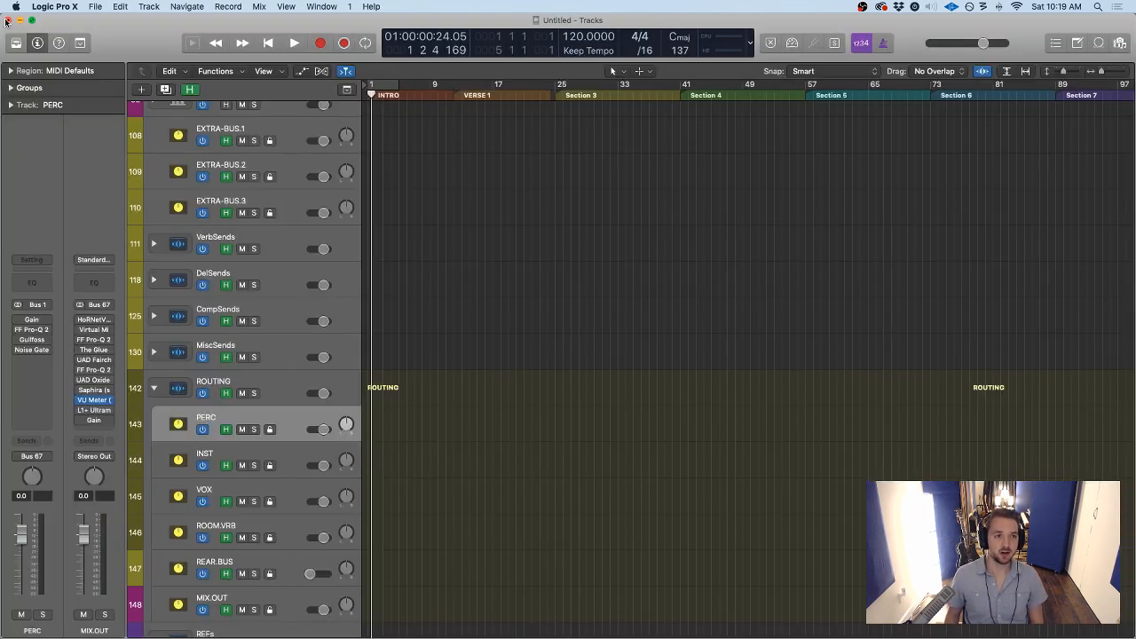
pyautogui.click(7, 20)
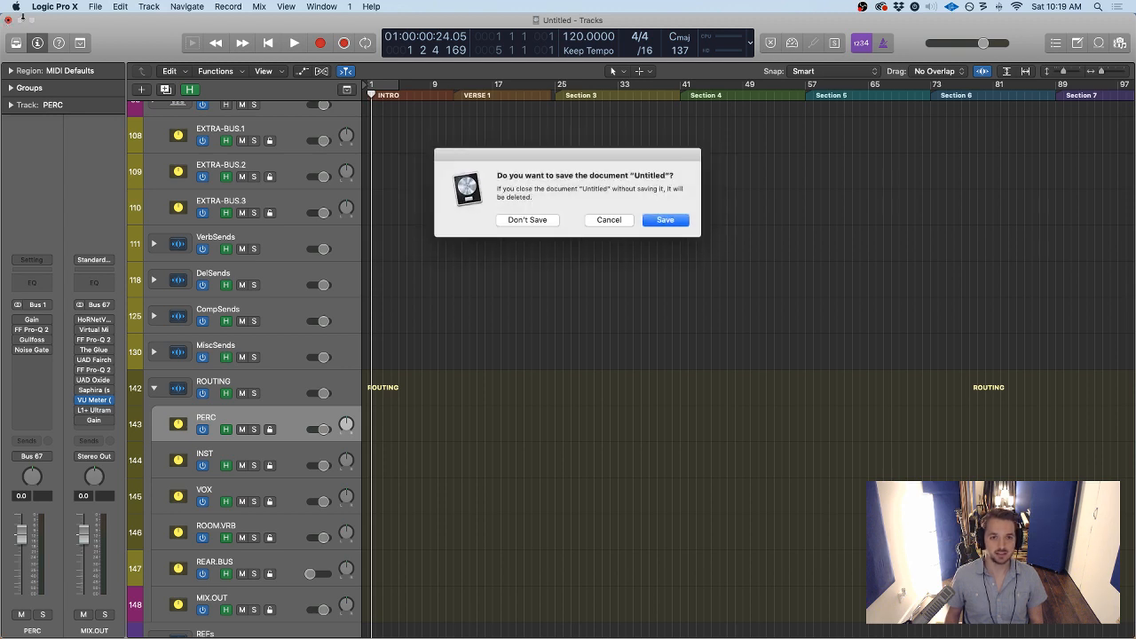
pyautogui.click(525, 224)
# Open the recent project Boogie-Nights-STUDIO-SESSIONS
pyautogui.click(95, 8)
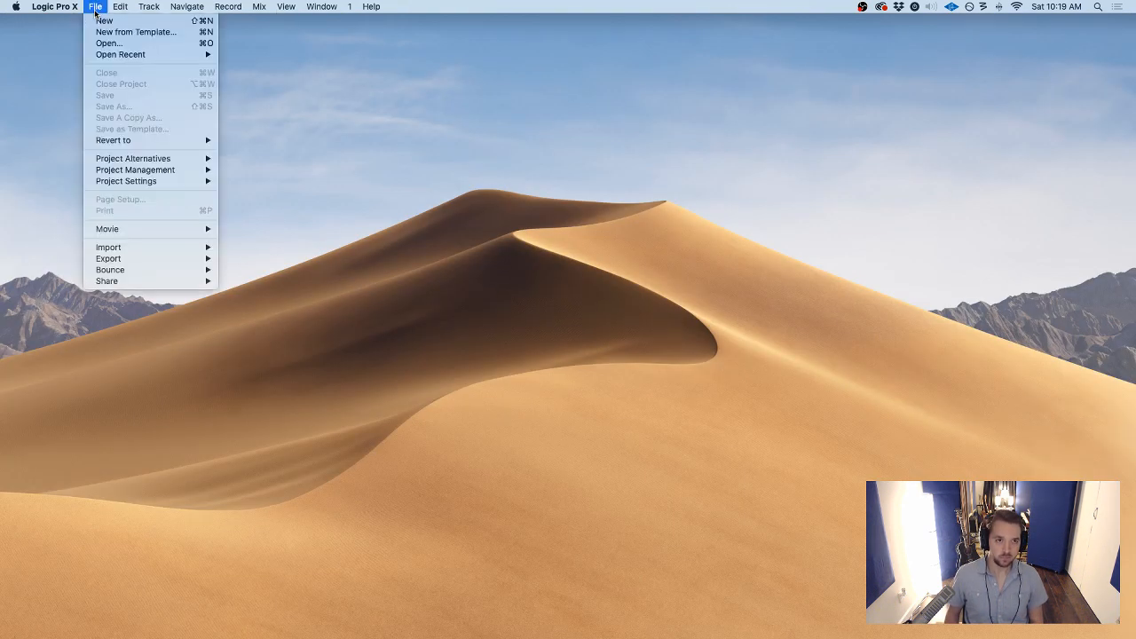
pyautogui.moveTo(106, 54)
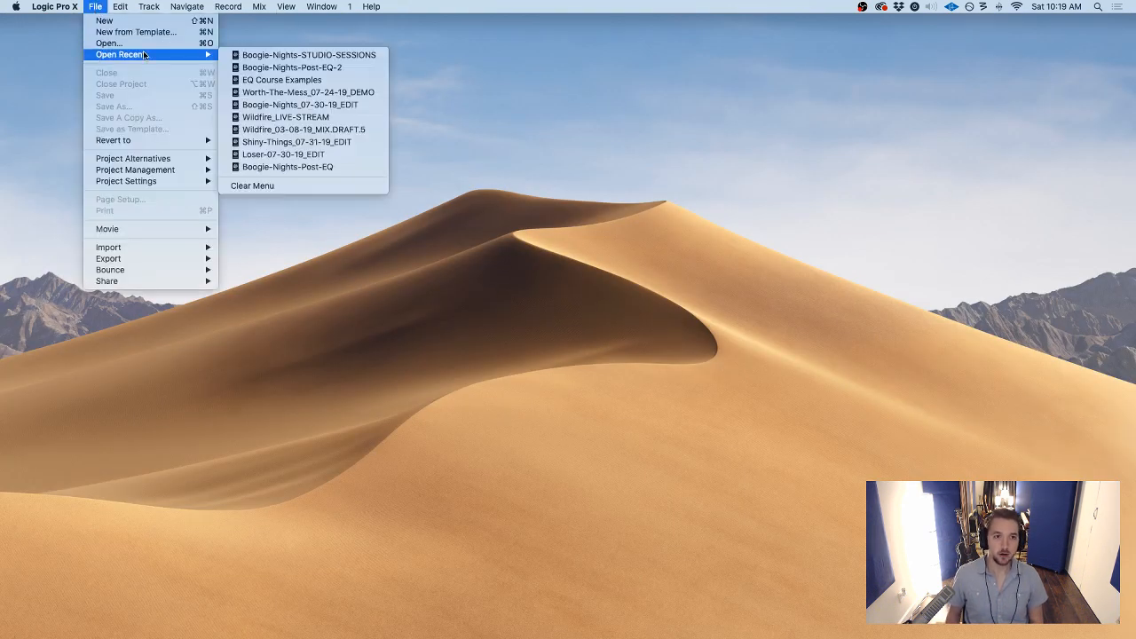
pyautogui.click(312, 56)
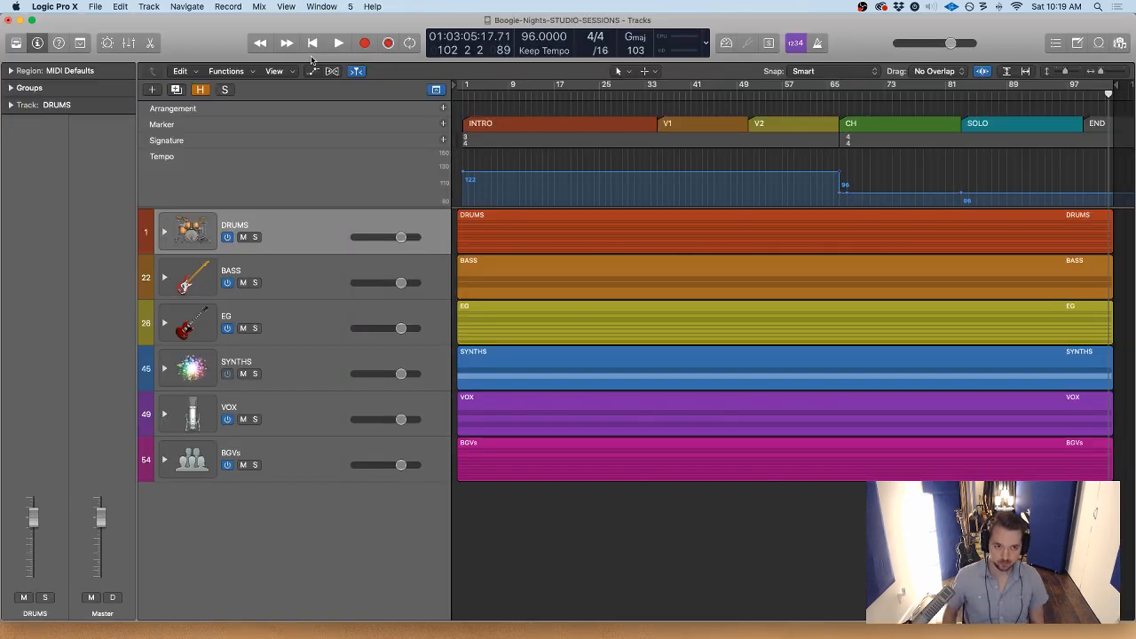
# Hide the global tracks and bring the Tracks window to the front at full screen height
pyautogui.click(436, 90)
pyautogui.click(436, 90)
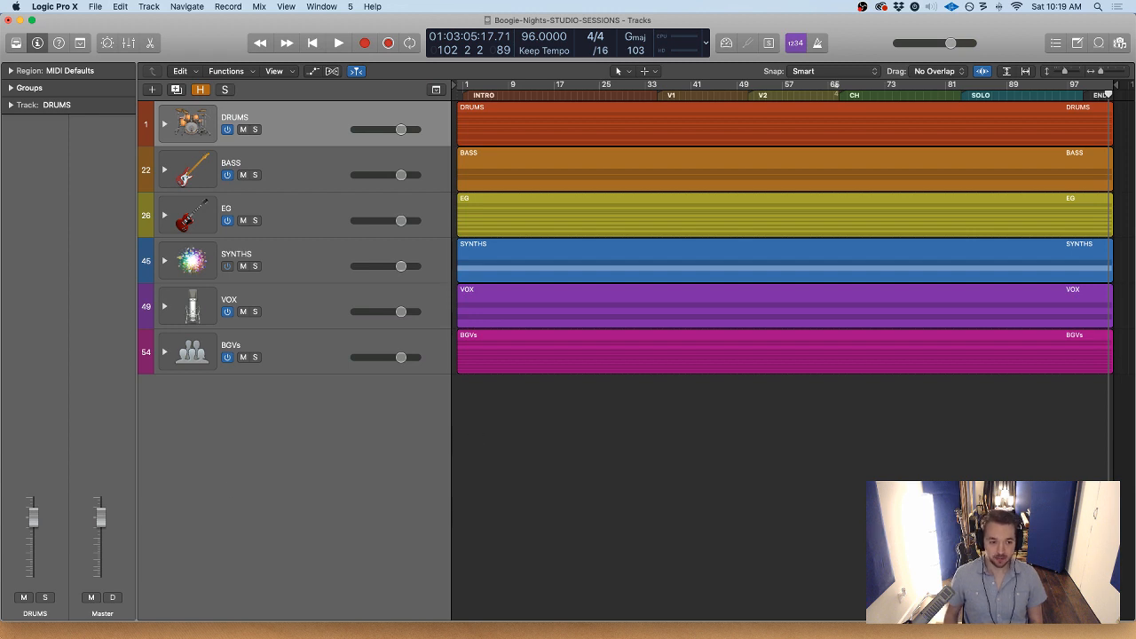
pyautogui.press('super+2')
pyautogui.press('super+grave')
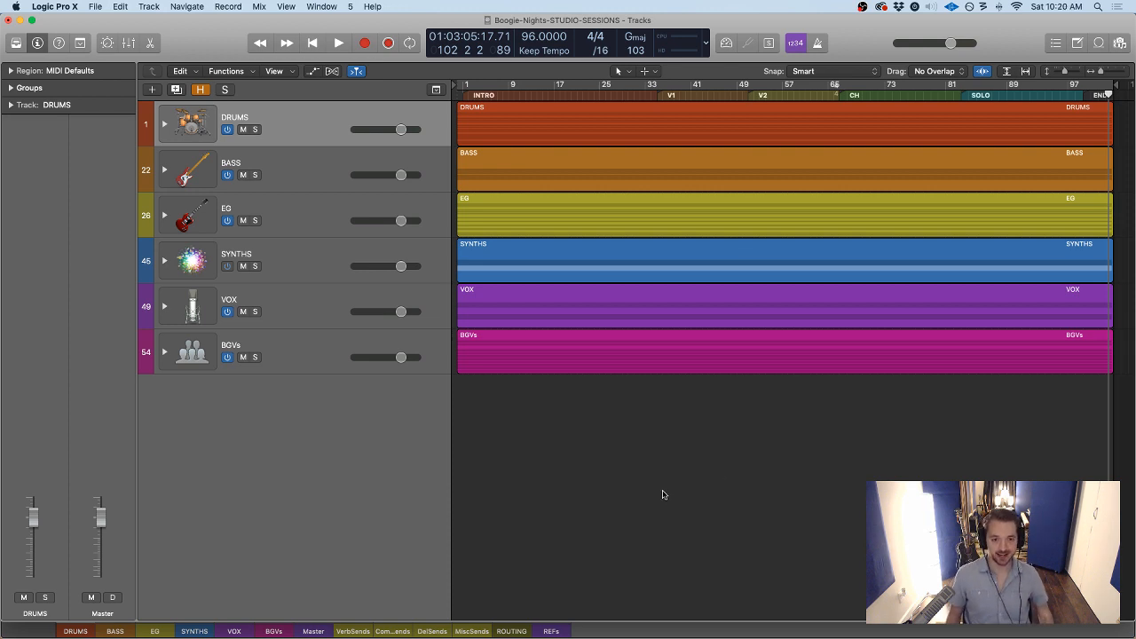
pyautogui.press('5')
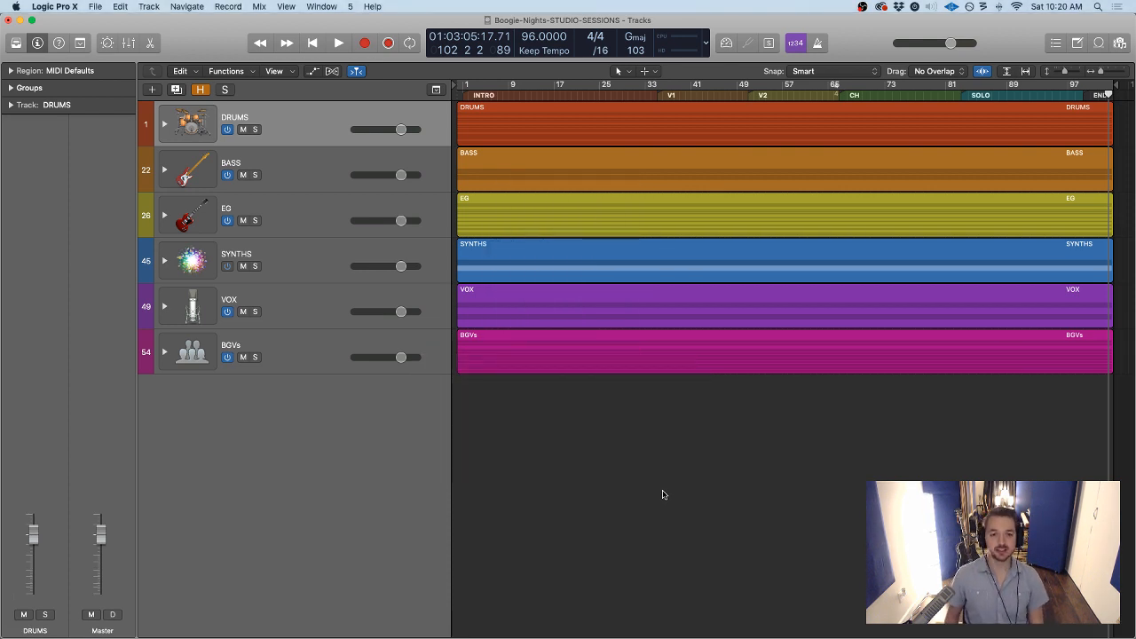
# Create one audio track on Input 1 below the BGVs stack and add a second track with duplicate settings
pyautogui.click(152, 90)
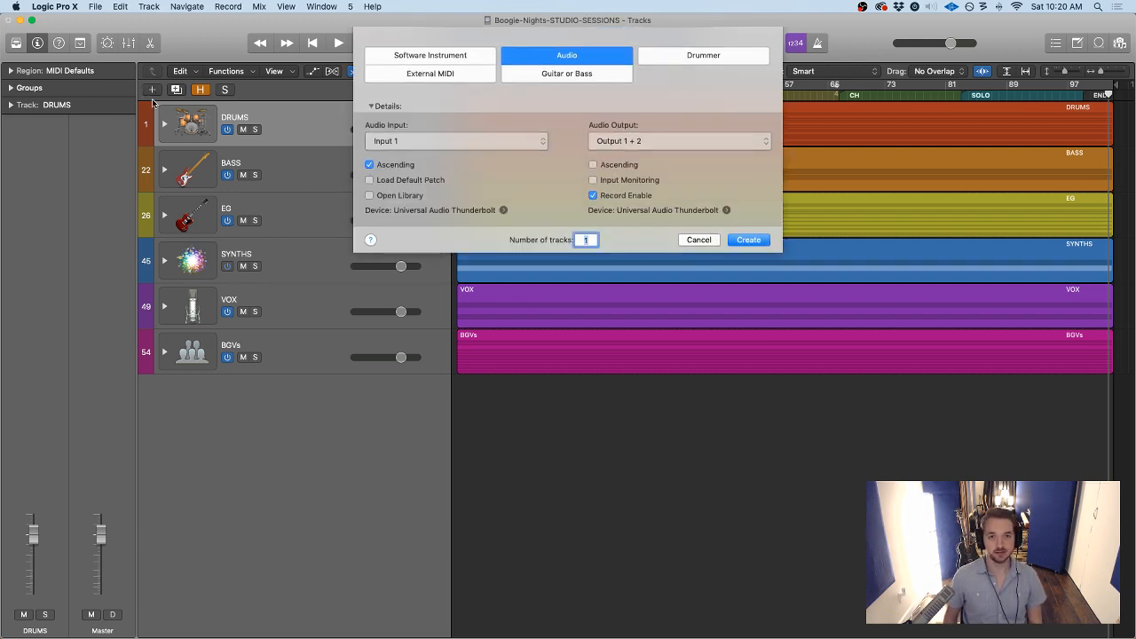
pyautogui.click(754, 239)
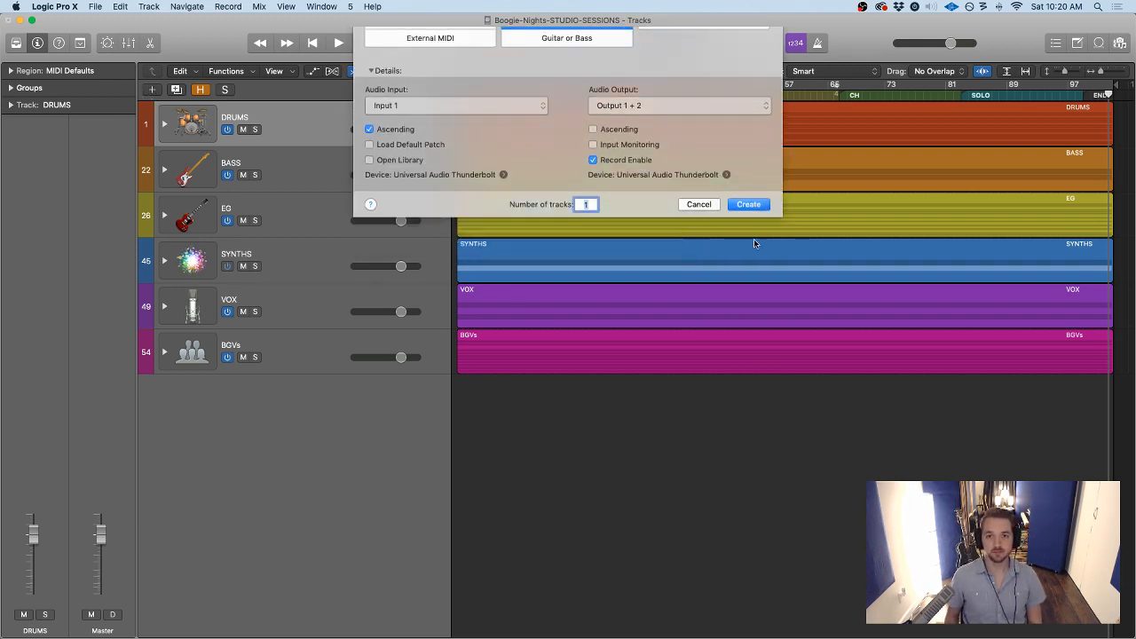
pyautogui.moveTo(302, 183); pyautogui.dragTo(333, 435)
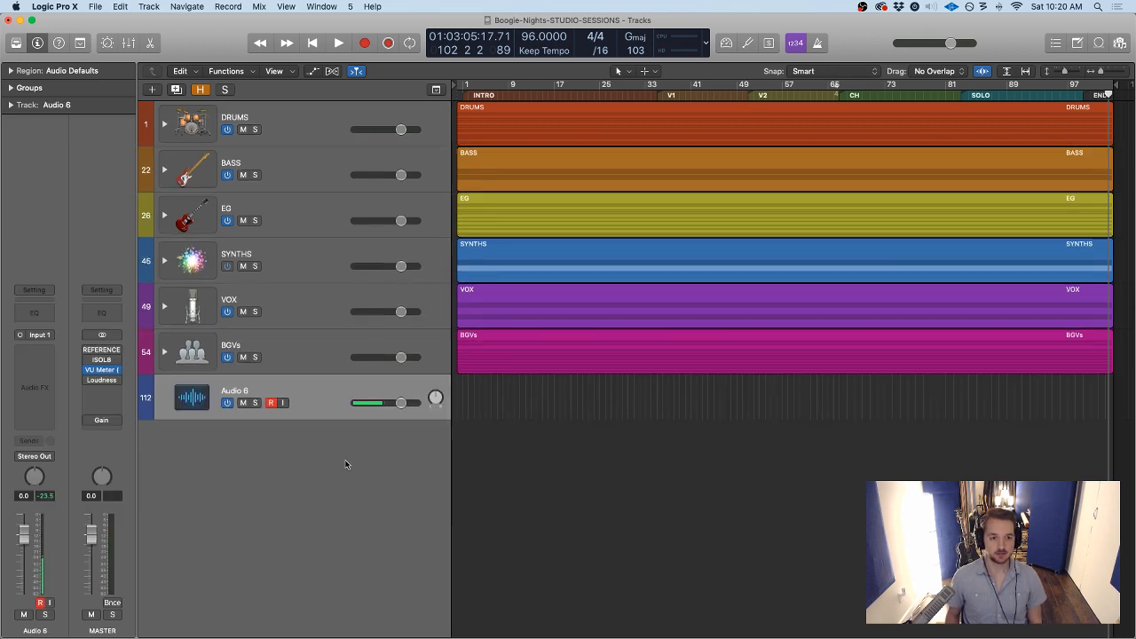
pyautogui.press('super+d')
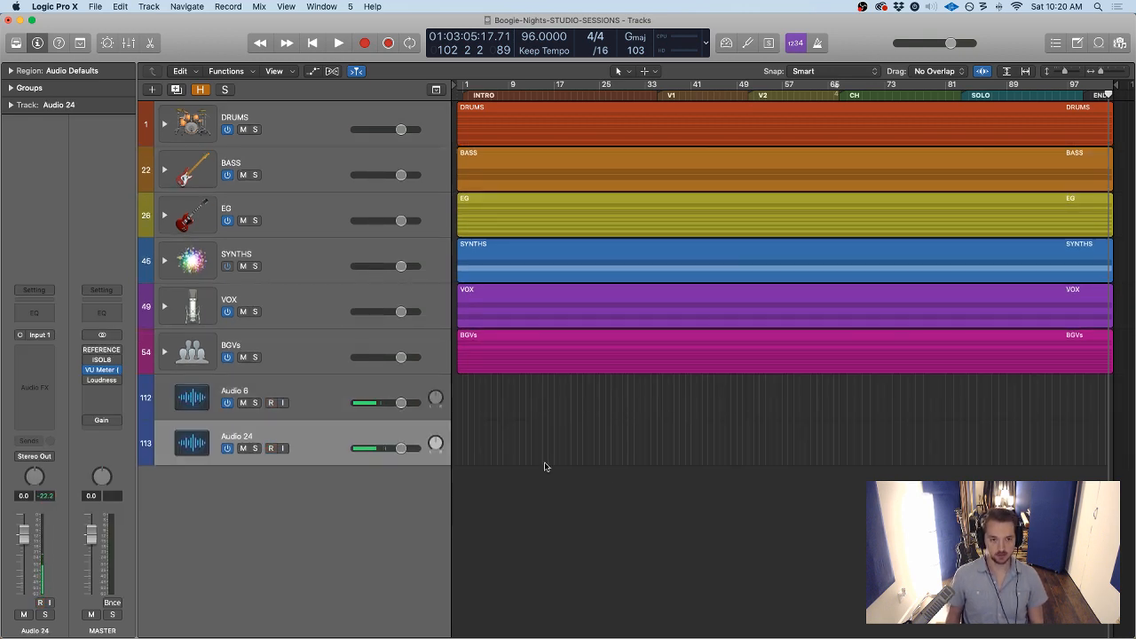
# Group the two new audio tracks, Audio 6 and Audio 24, into a Folder Stack
pyautogui.click(325, 405)
pyautogui.click(323, 436)
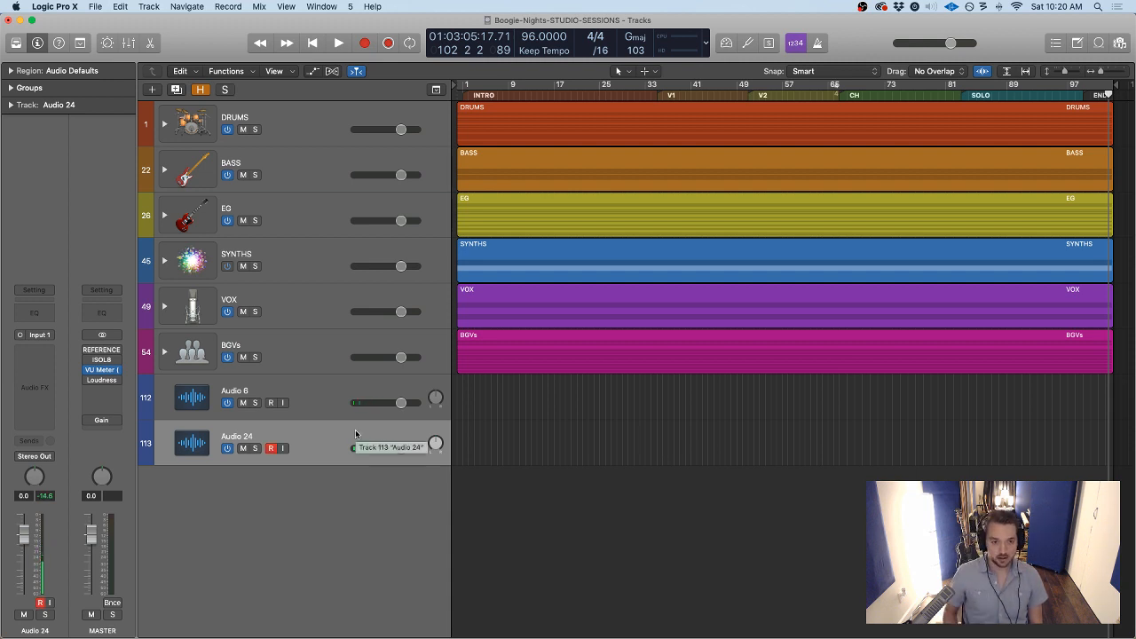
pyautogui.click(332, 411)
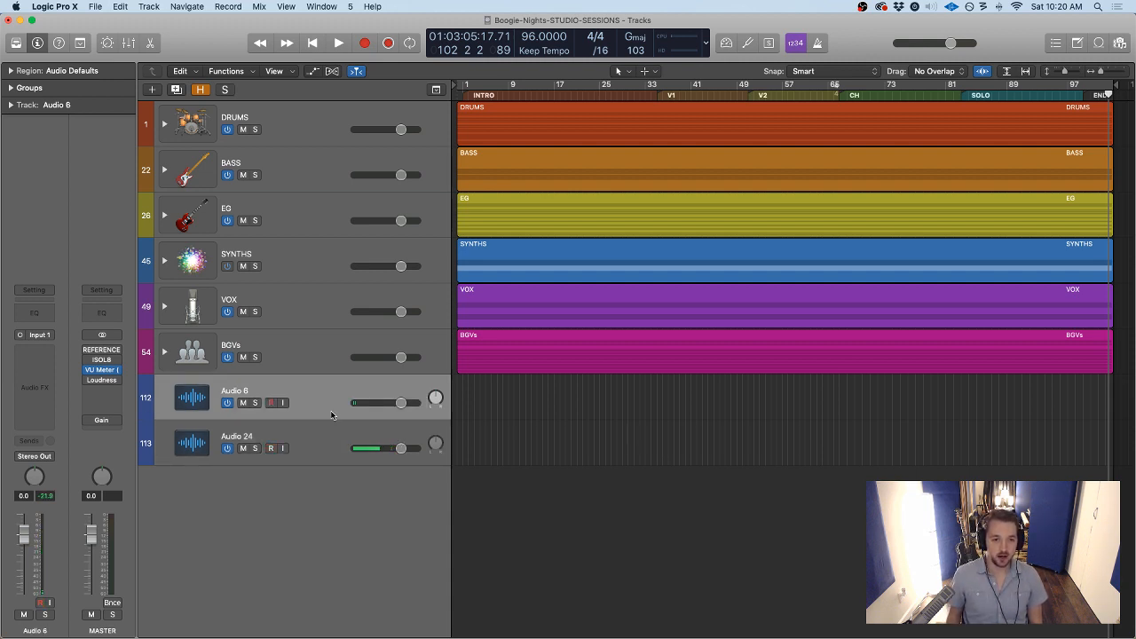
pyautogui.rightClick(326, 404)
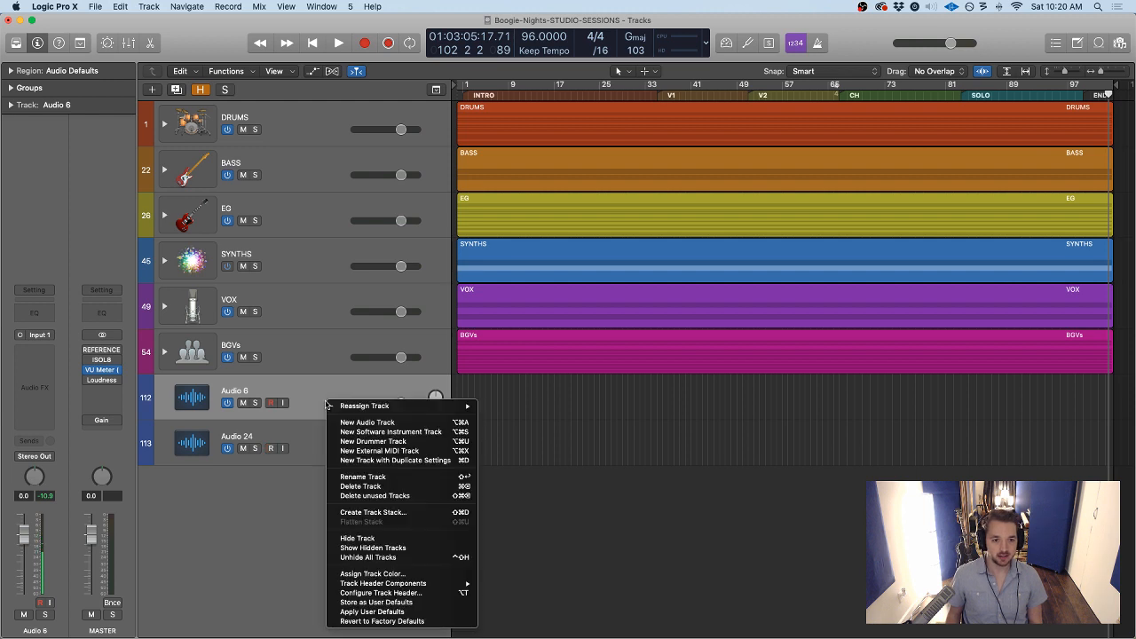
pyautogui.click(311, 444)
pyautogui.rightClick(321, 404)
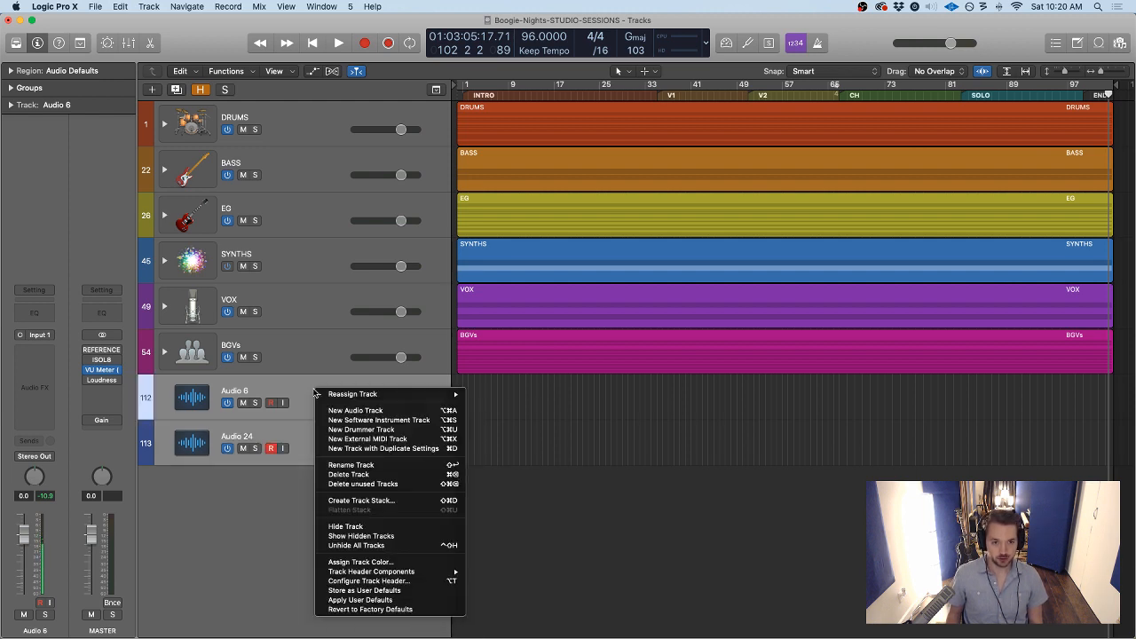
pyautogui.moveTo(357, 396)
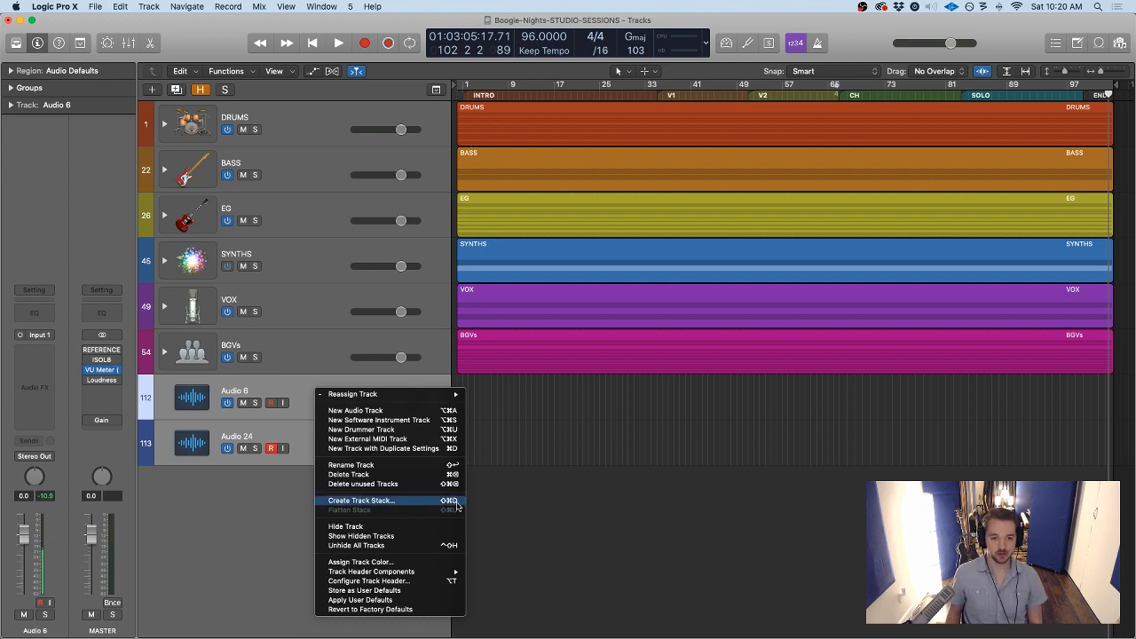
pyautogui.click(392, 501)
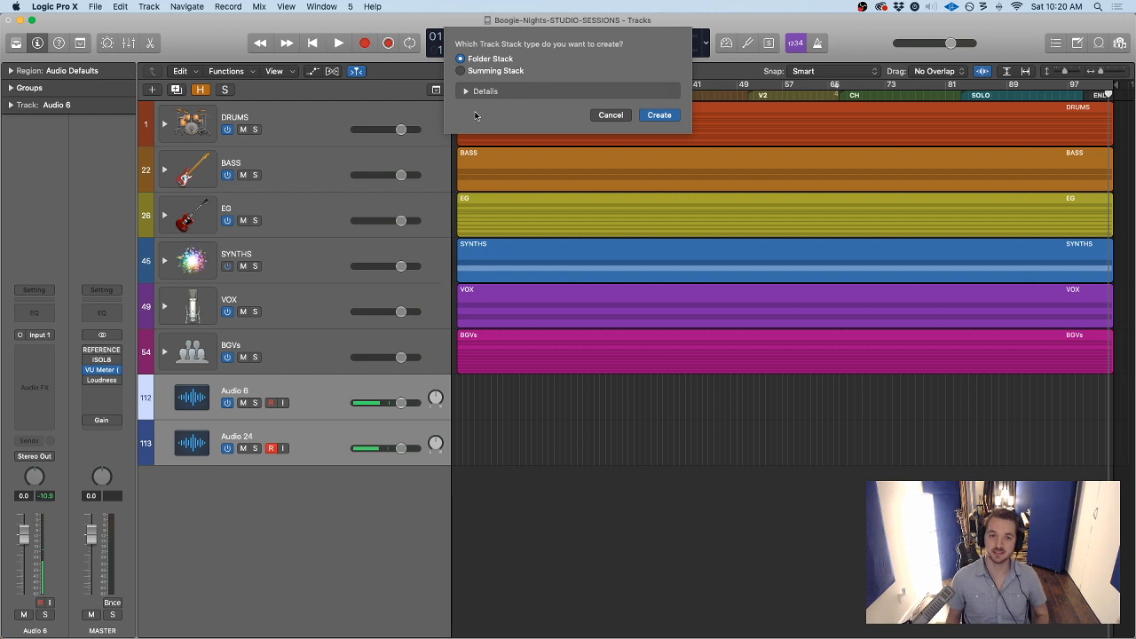
pyautogui.click(460, 71)
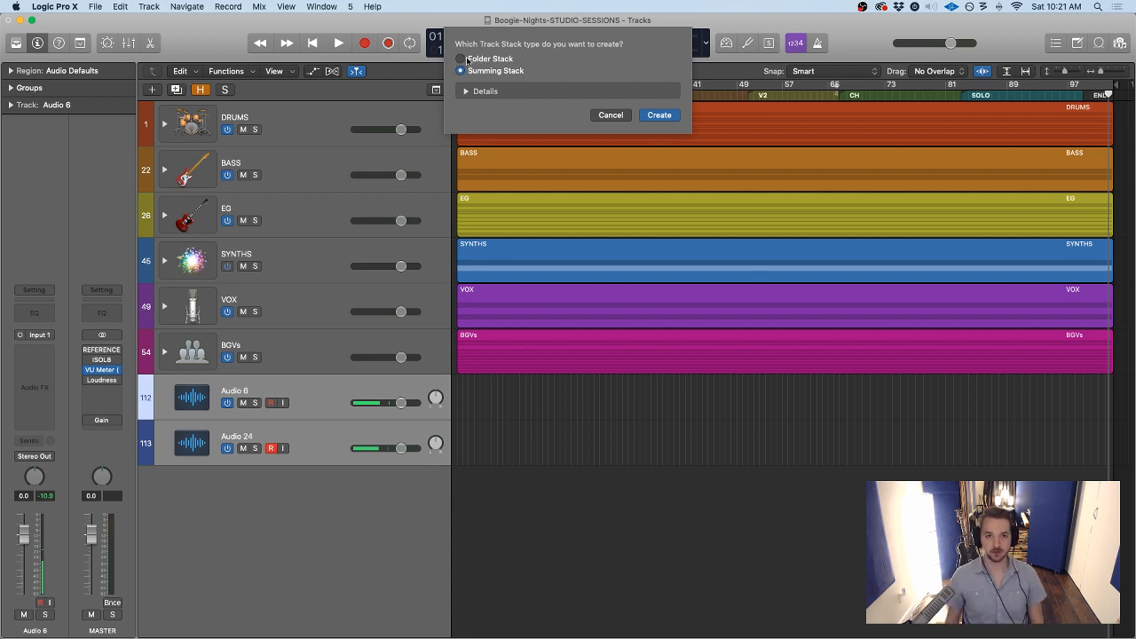
pyautogui.click(460, 57)
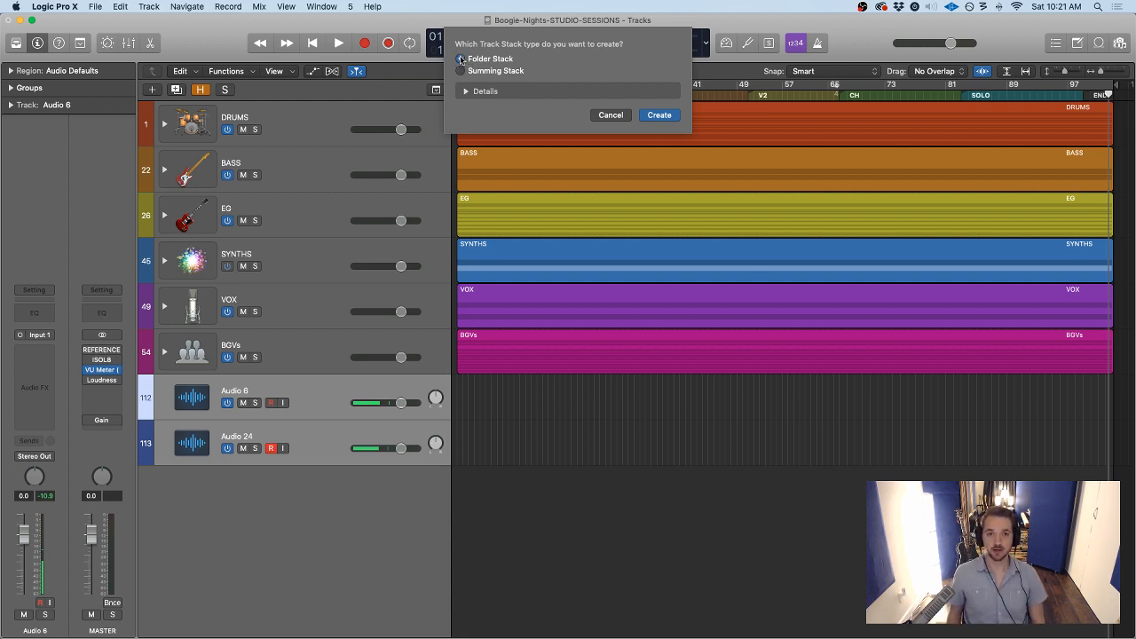
pyautogui.click(660, 115)
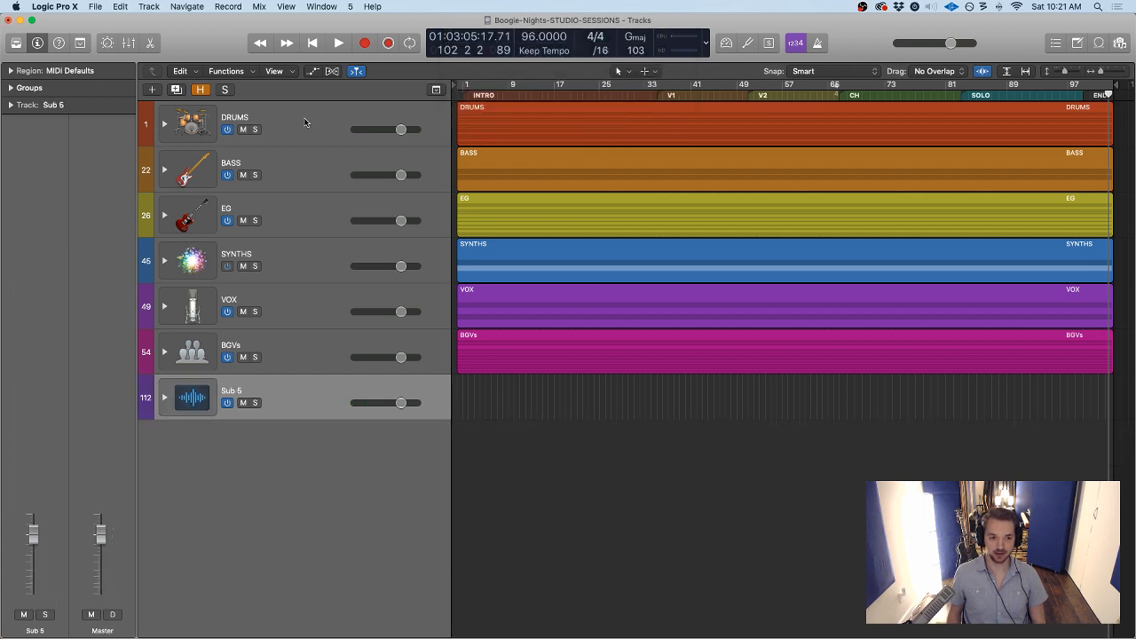
# Rename the new folder stack as TEST and expand it to show its two audio tracks
pyautogui.doubleClick(335, 393)
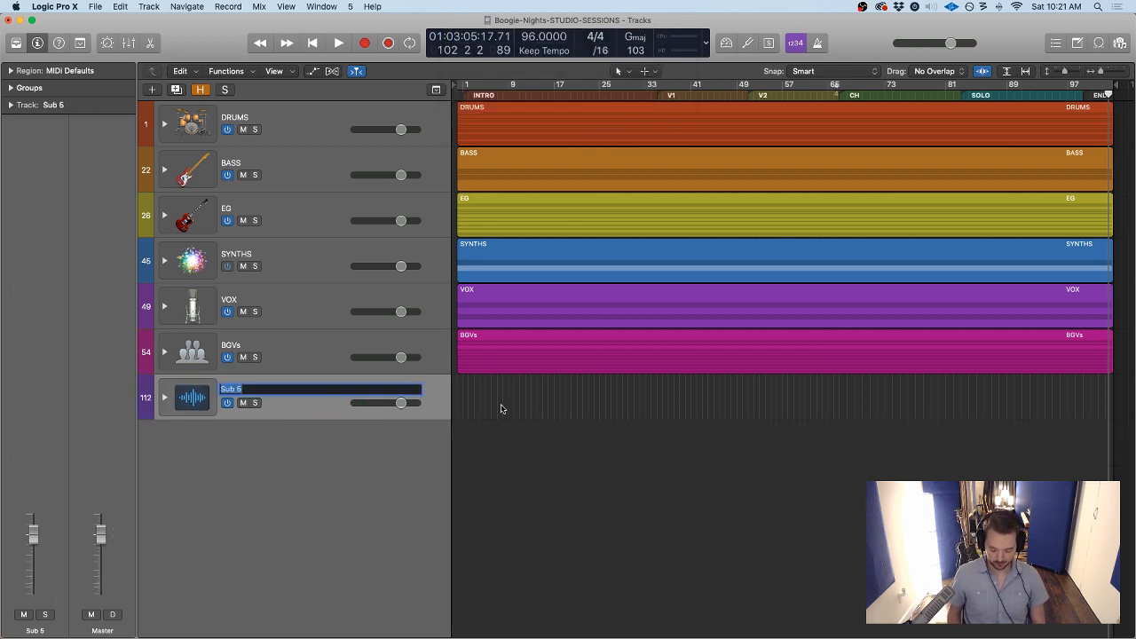
pyautogui.write('TEST')
pyautogui.press('Return')
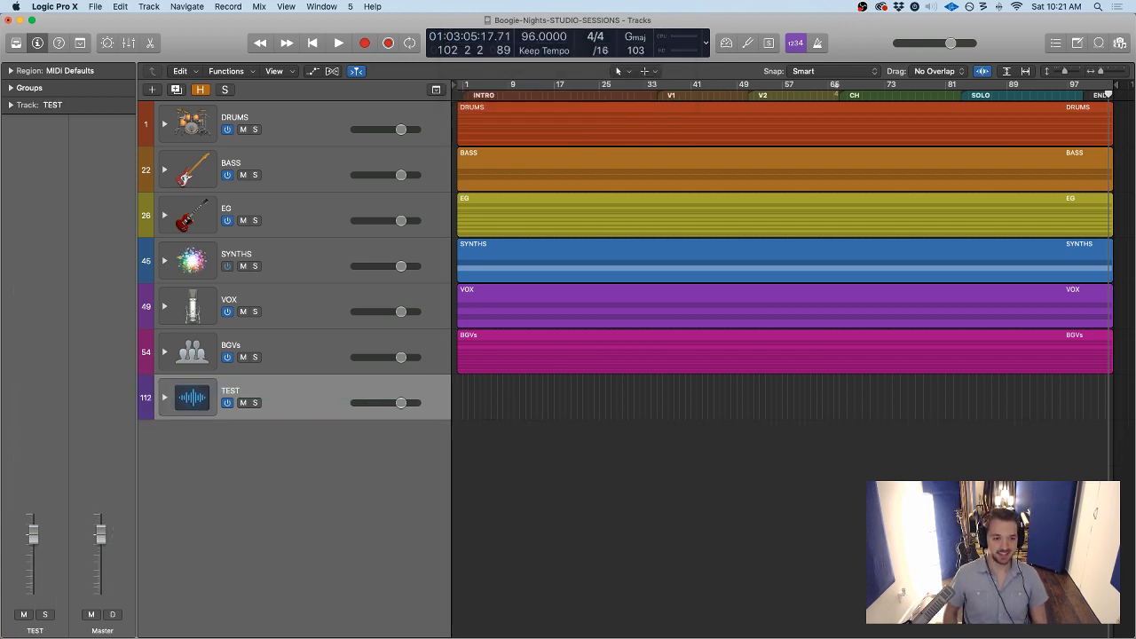
pyautogui.click(164, 398)
pyautogui.click(164, 398)
pyautogui.click(165, 398)
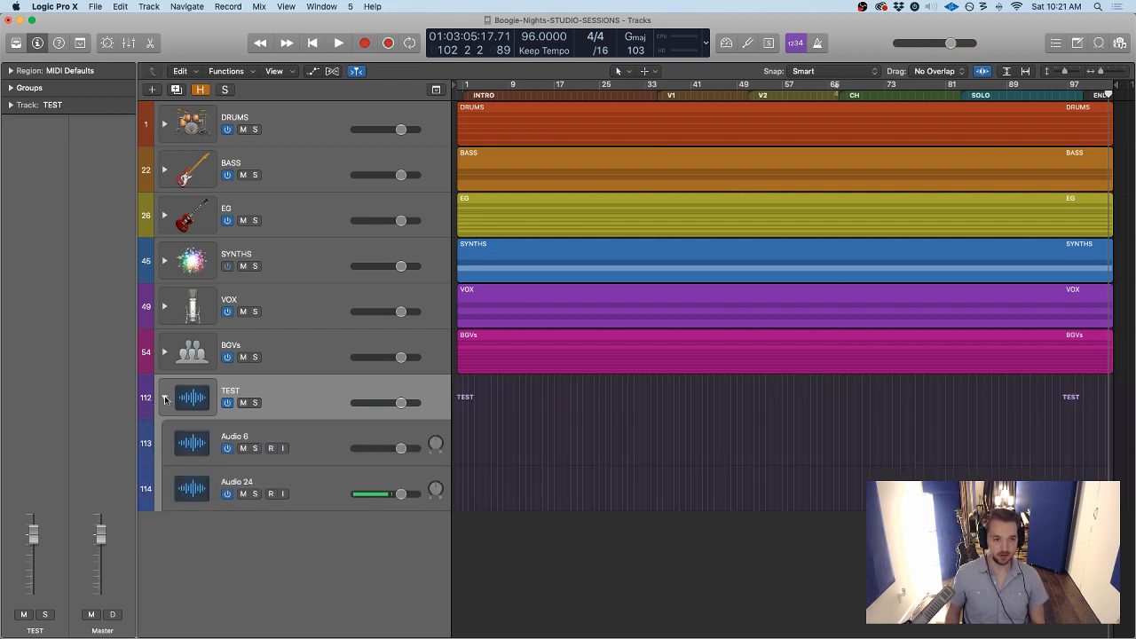
pyautogui.click(293, 451)
pyautogui.click(345, 494)
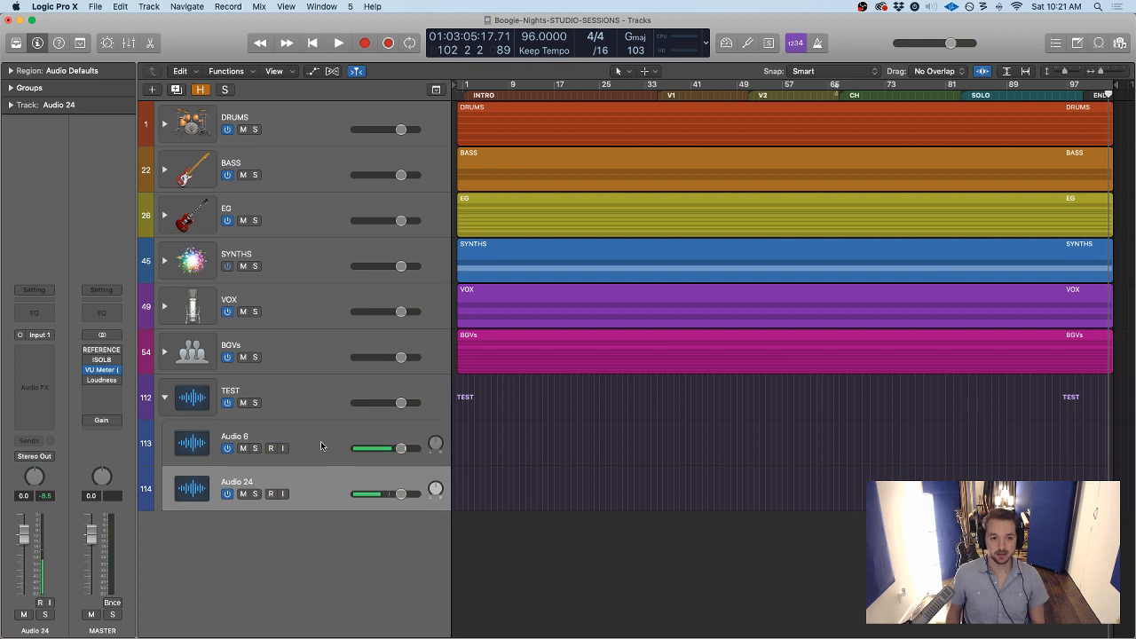
pyautogui.click(320, 441)
pyautogui.click(318, 480)
pyautogui.click(308, 450)
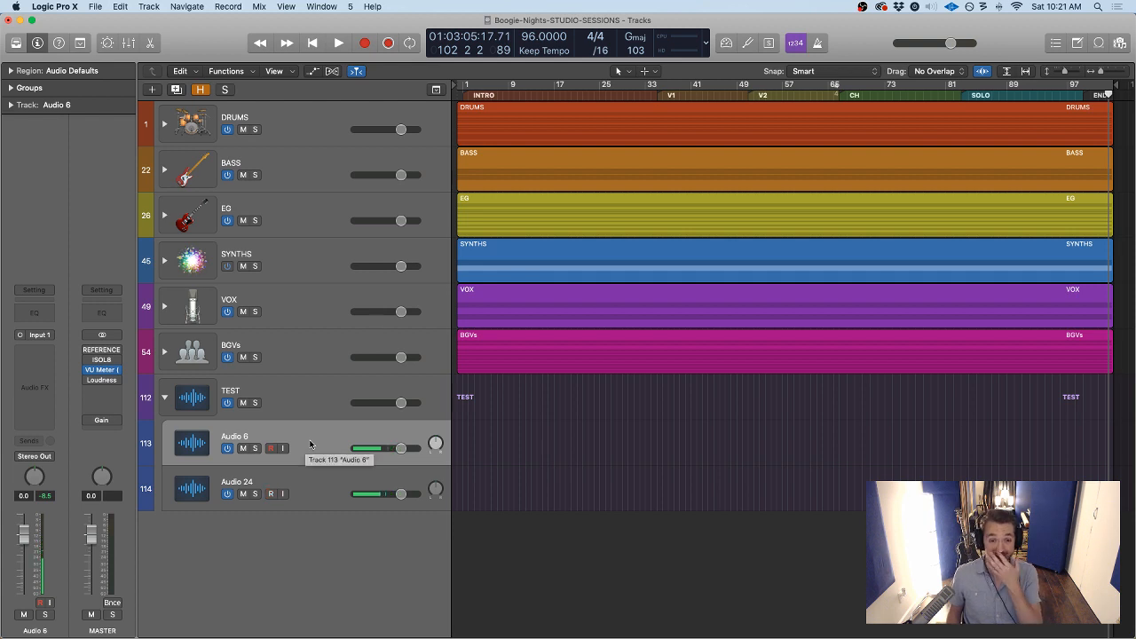
pyautogui.rightClick(311, 444)
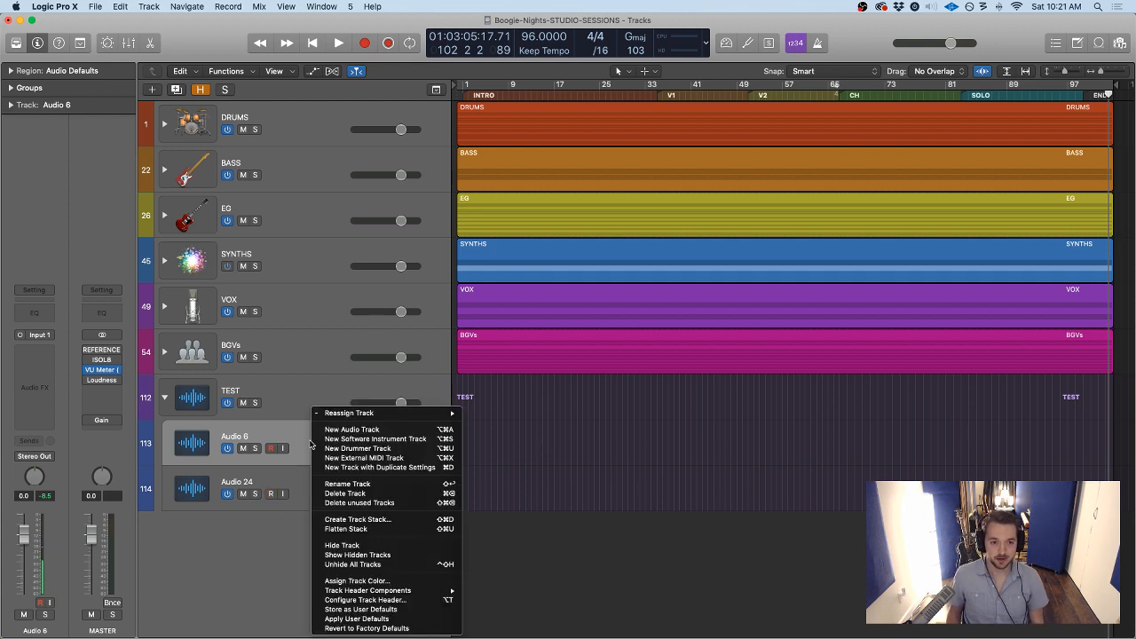
pyautogui.click(357, 520)
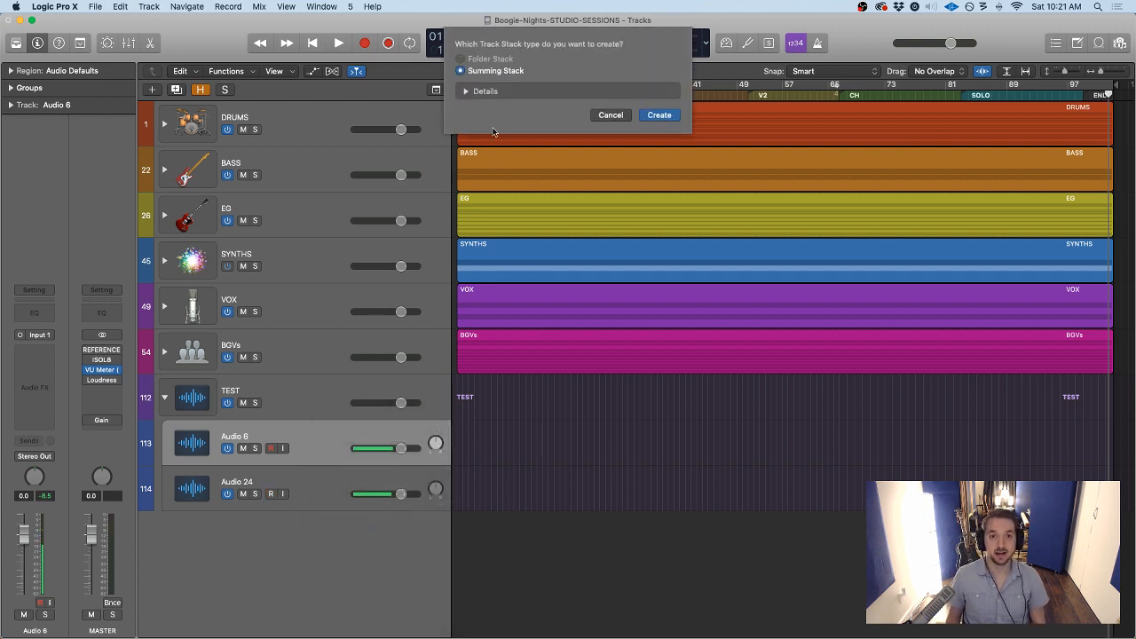
pyautogui.click(607, 122)
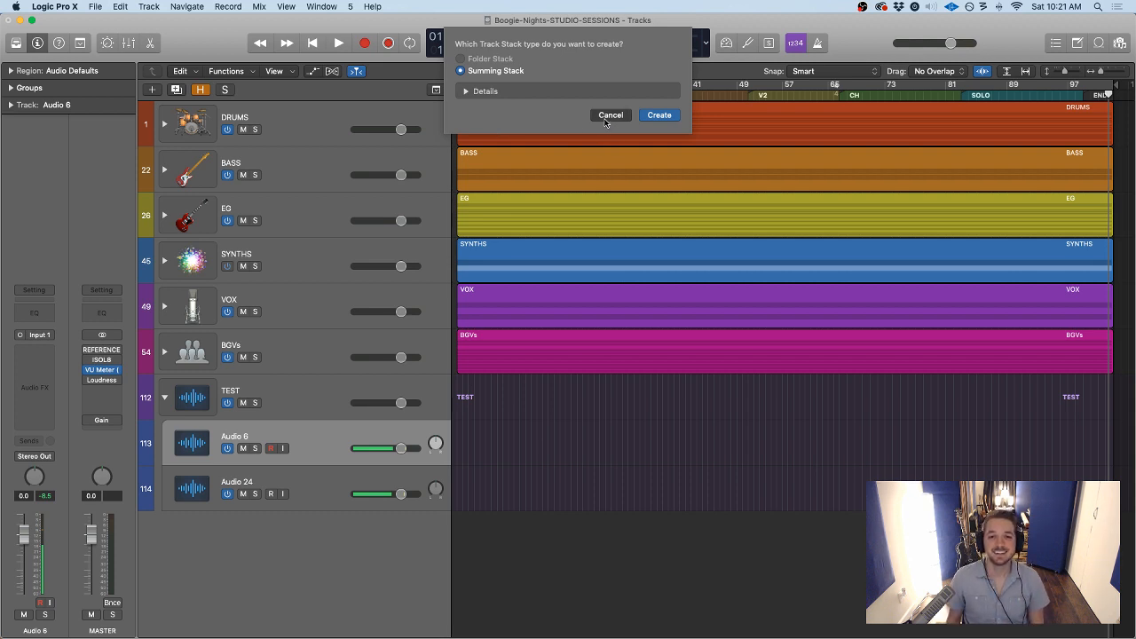
pyautogui.click(323, 496)
pyautogui.rightClick(323, 496)
pyautogui.moveTo(434, 593)
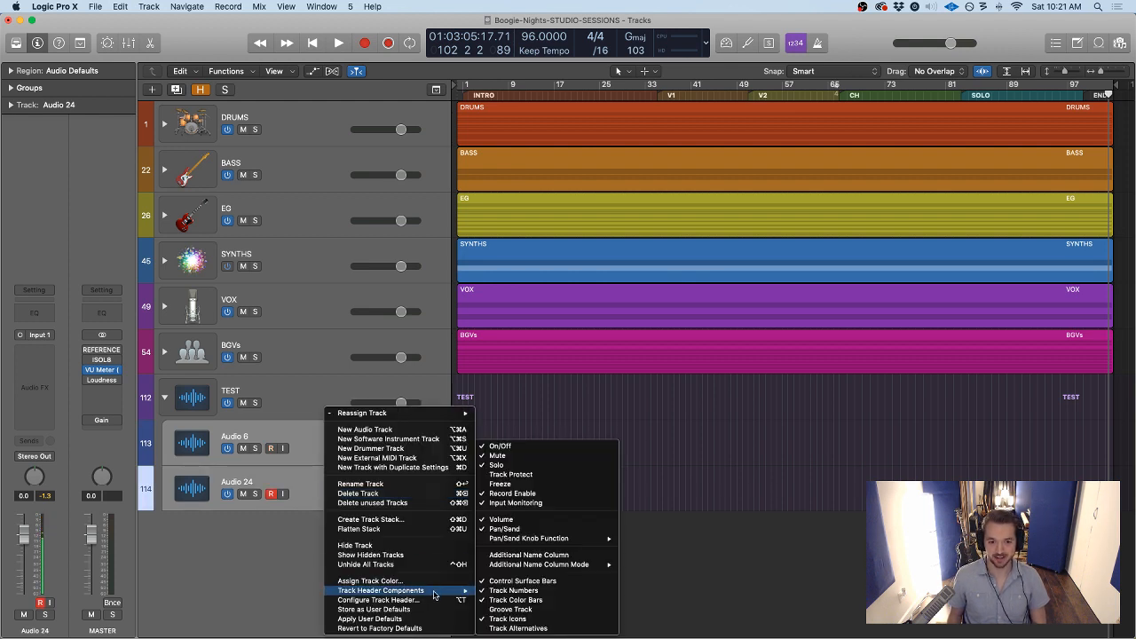
pyautogui.click(415, 520)
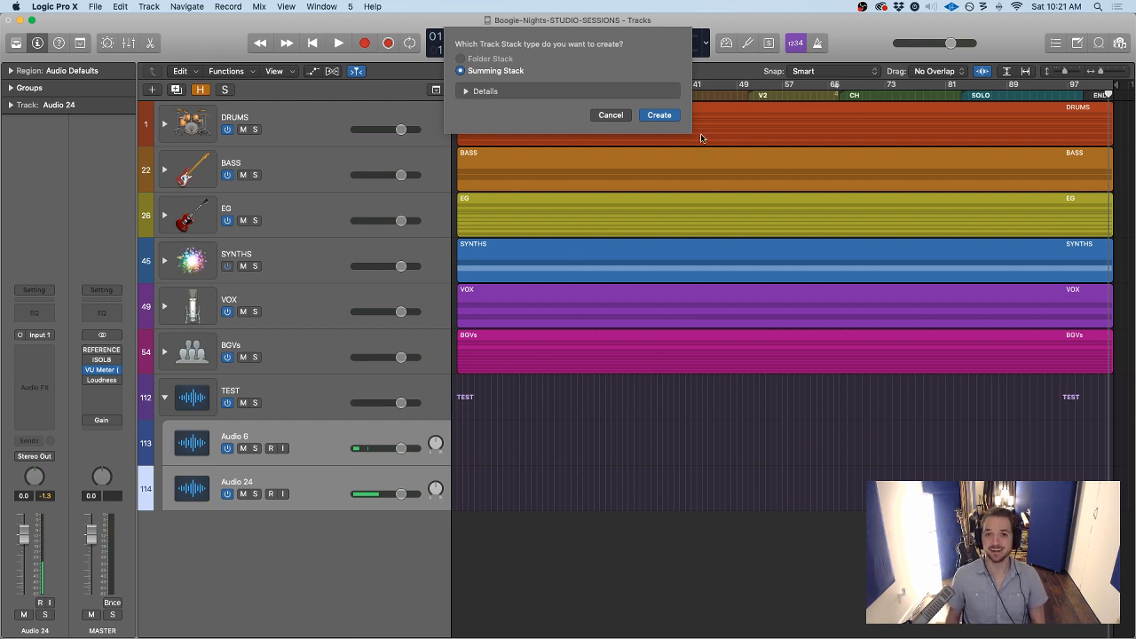
pyautogui.press('Escape')
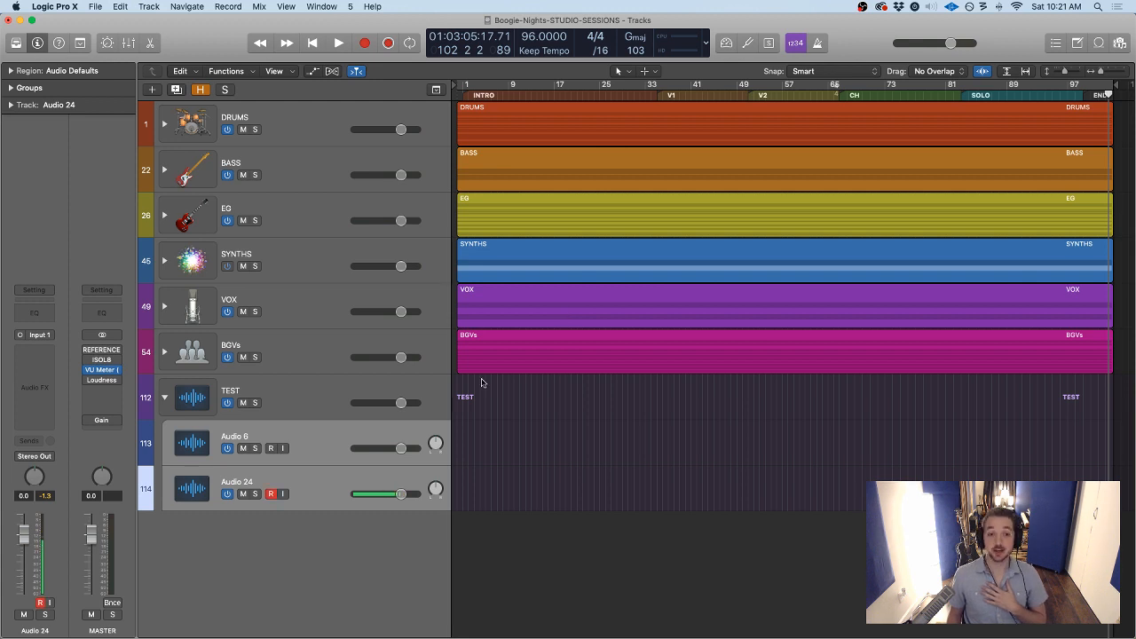
pyautogui.rightClick(327, 449)
pyautogui.click(672, 450)
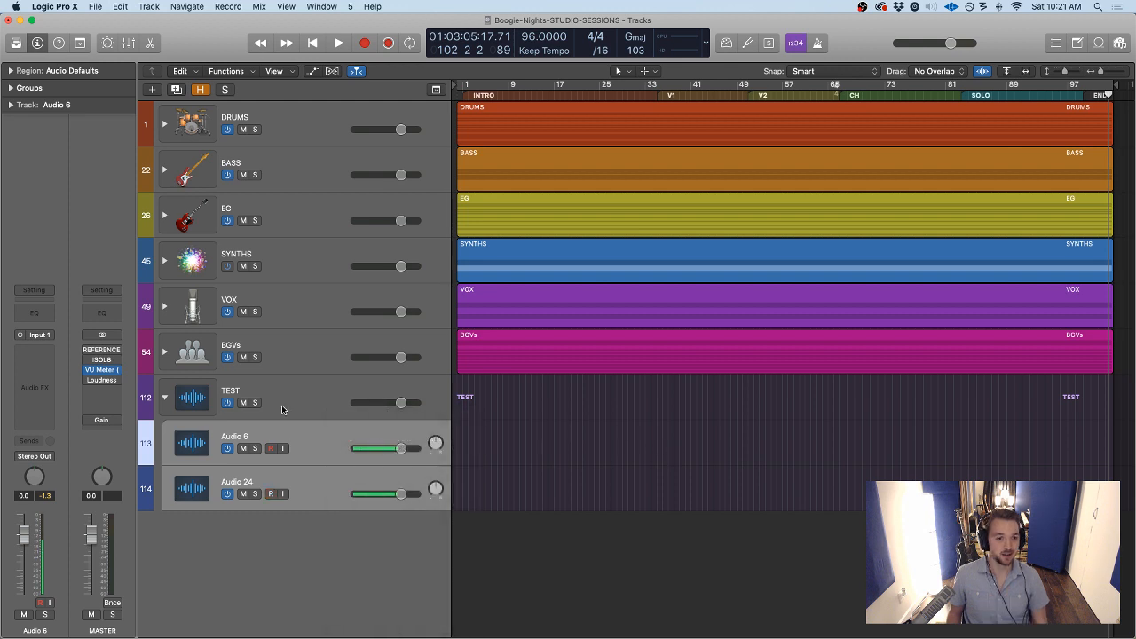
# Group Audio 6 and Audio 24 inside the TEST folder stack into a Summing Stack
pyautogui.click(282, 405)
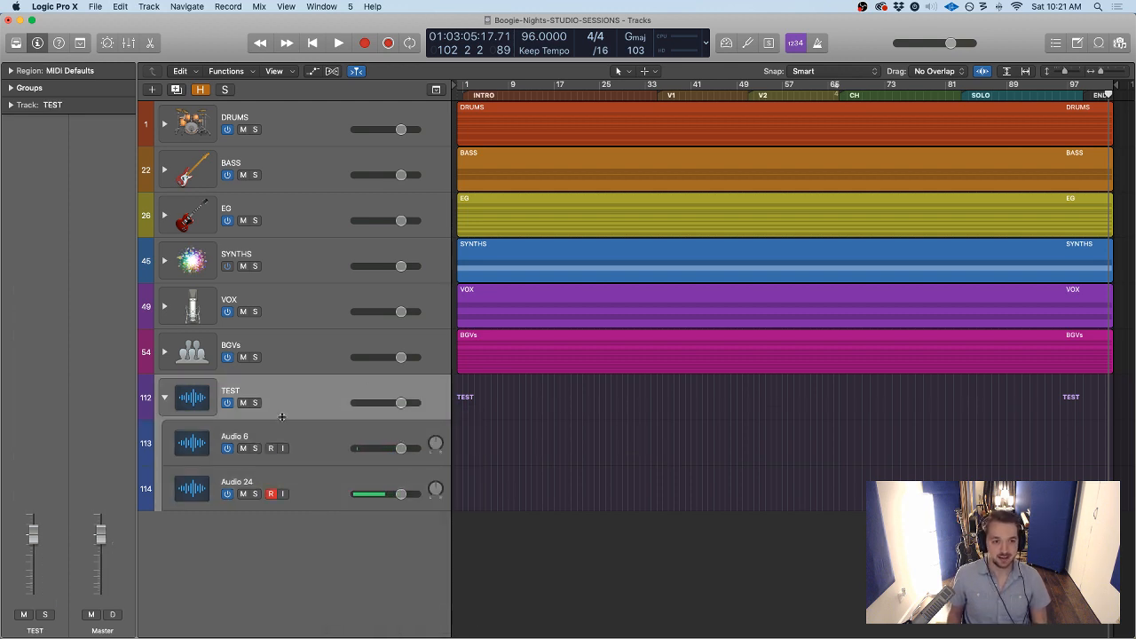
pyautogui.click(250, 441)
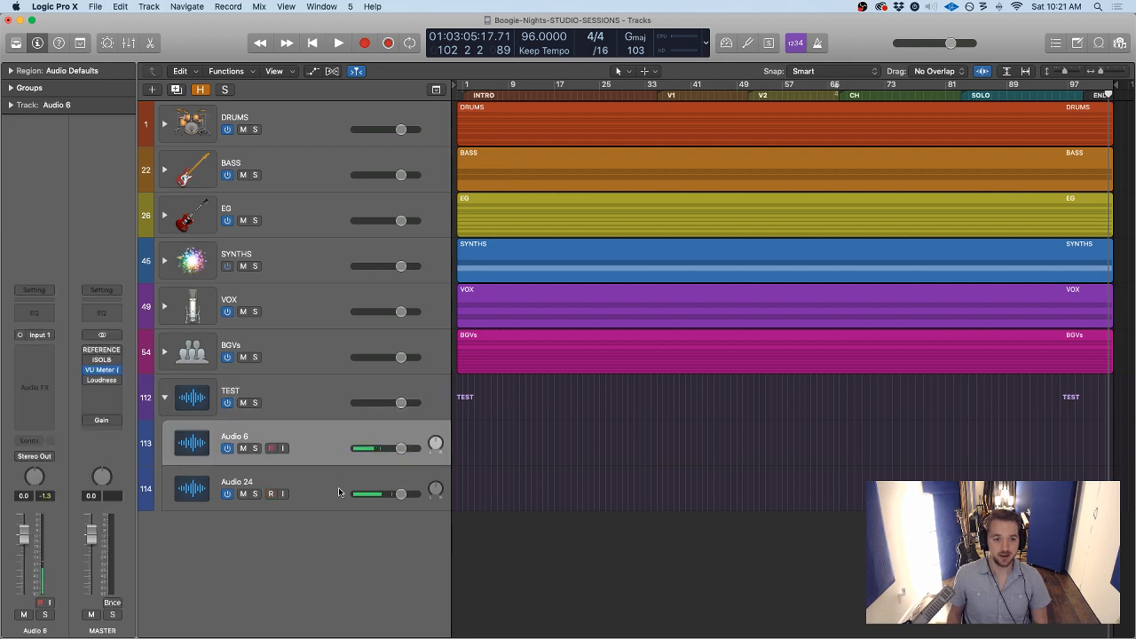
pyautogui.click(338, 487)
pyautogui.keyDown('shift'); pyautogui.click(337, 450); pyautogui.keyUp('shift')
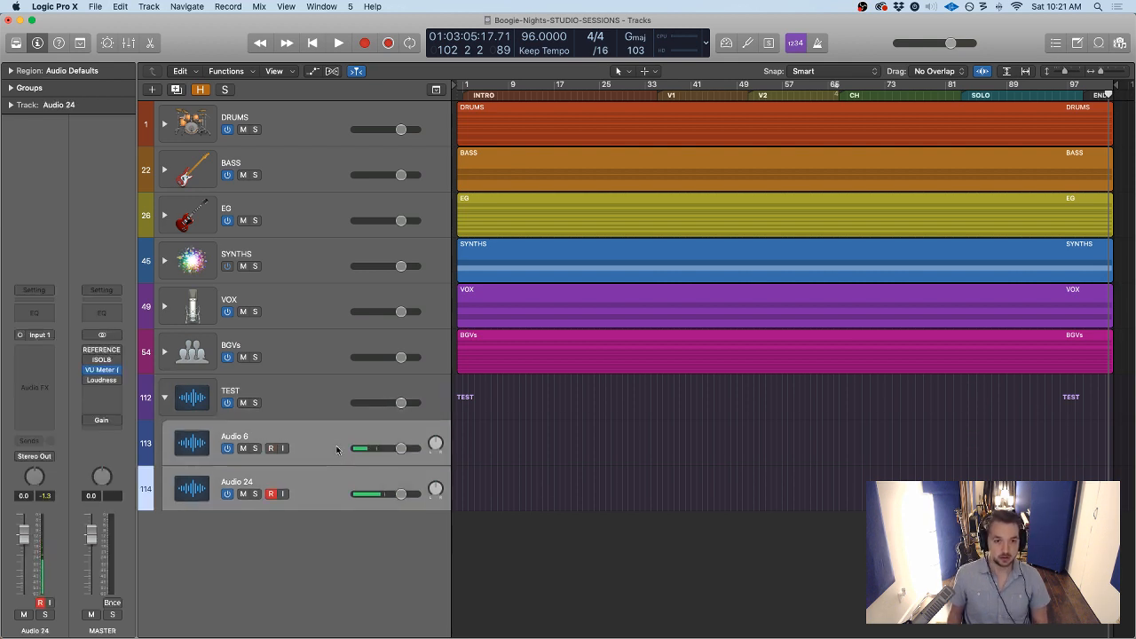
pyautogui.rightClick(337, 448)
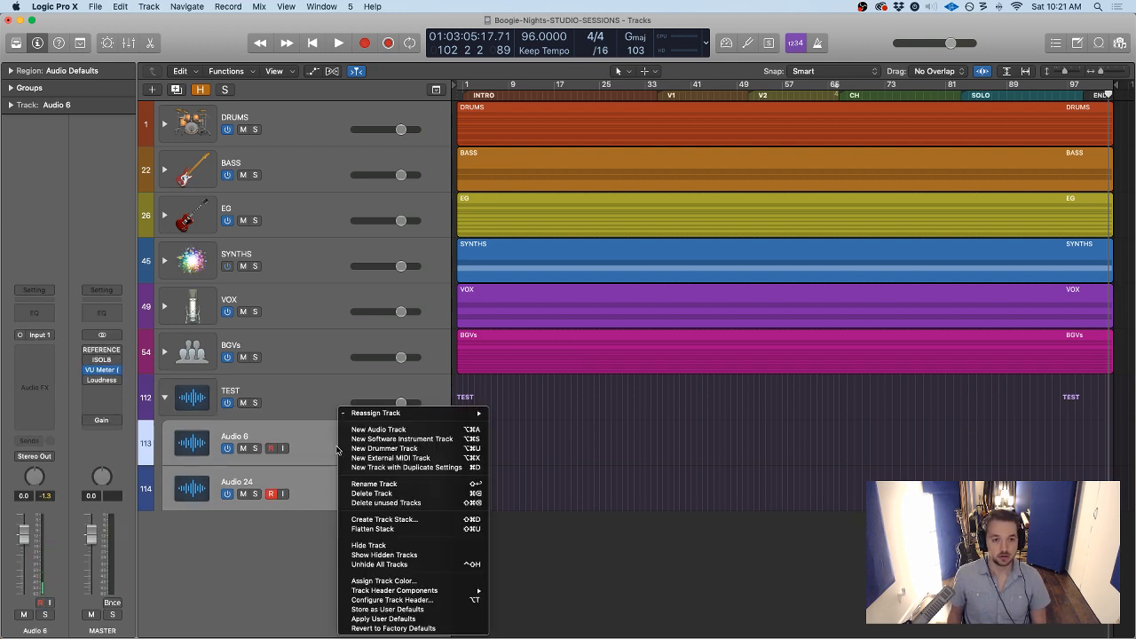
pyautogui.click(384, 519)
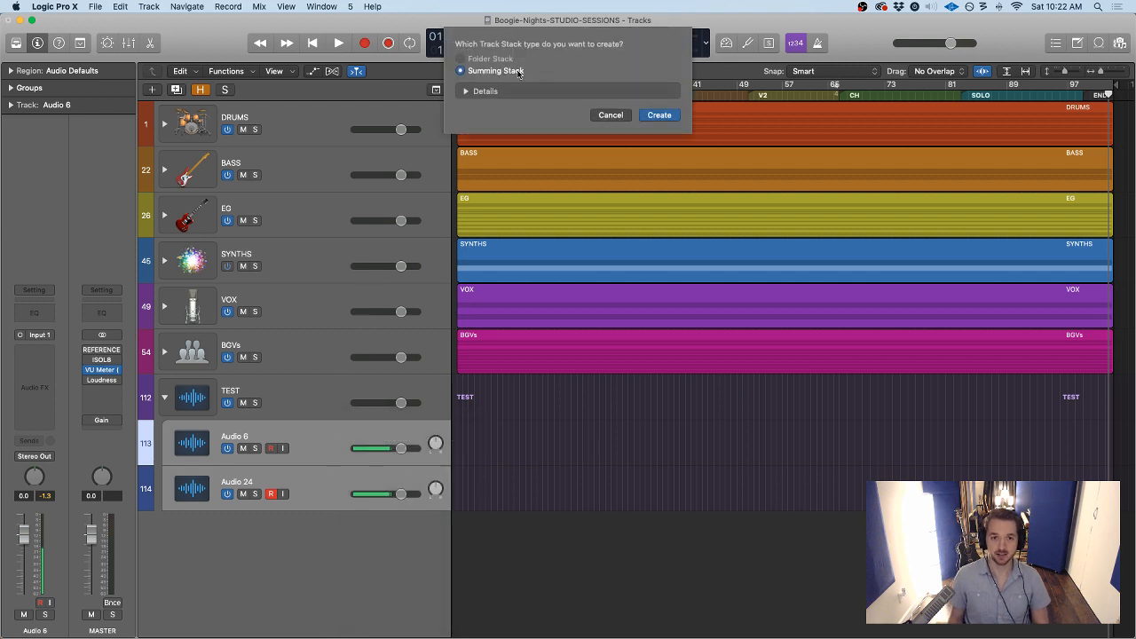
pyautogui.click(659, 116)
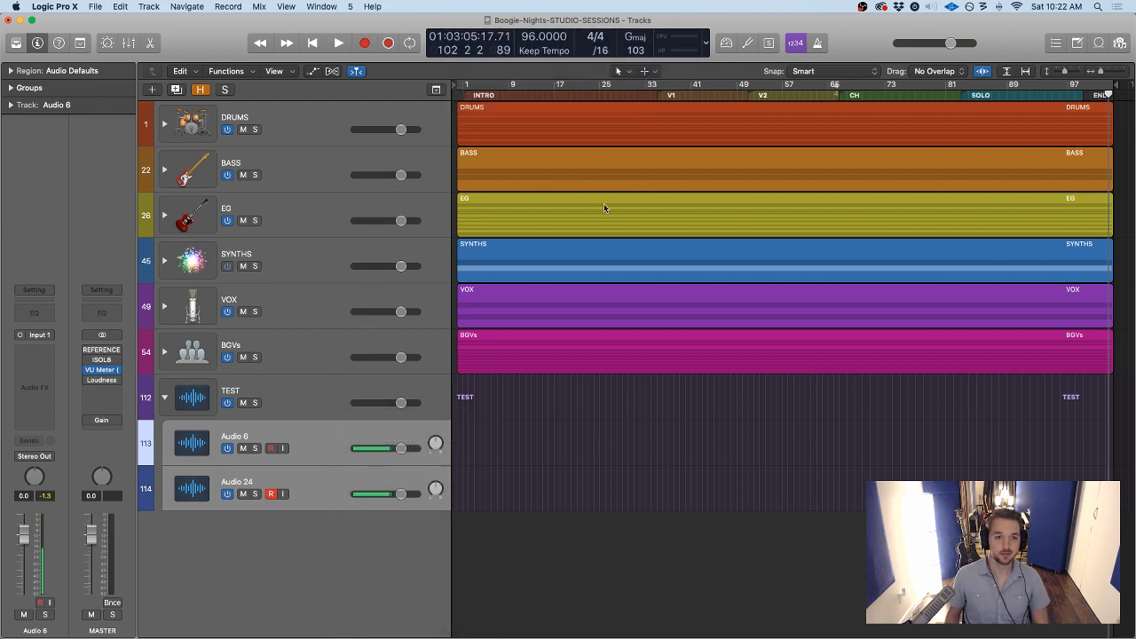
# Rename the new summing stack inside the TEST folder as TEST 2
pyautogui.doubleClick(239, 437)
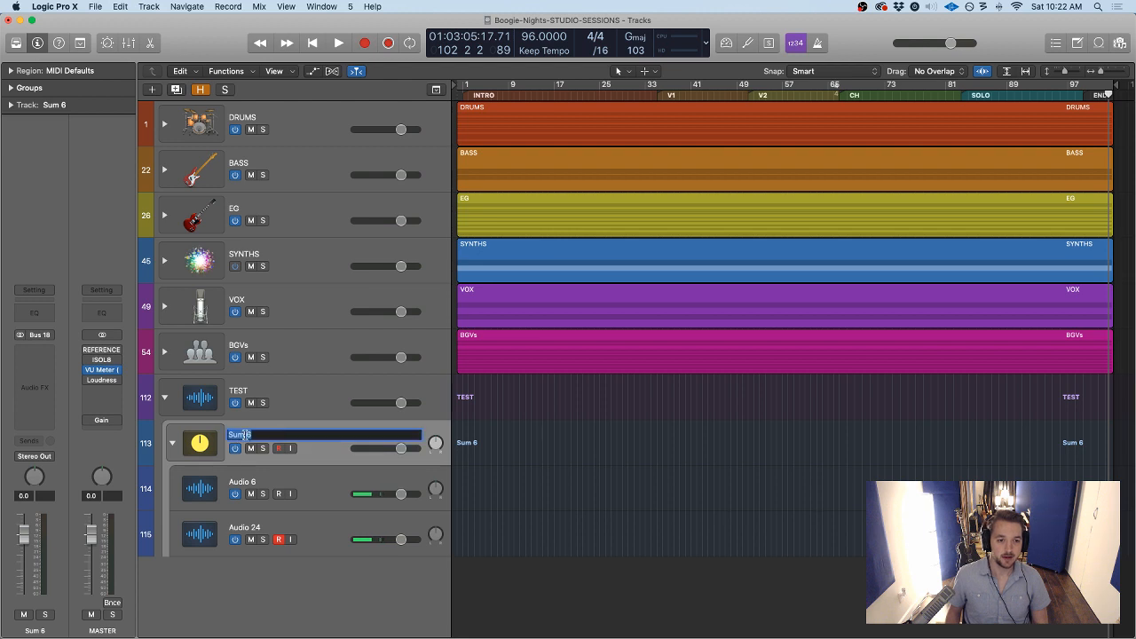
pyautogui.write('TEST 2')
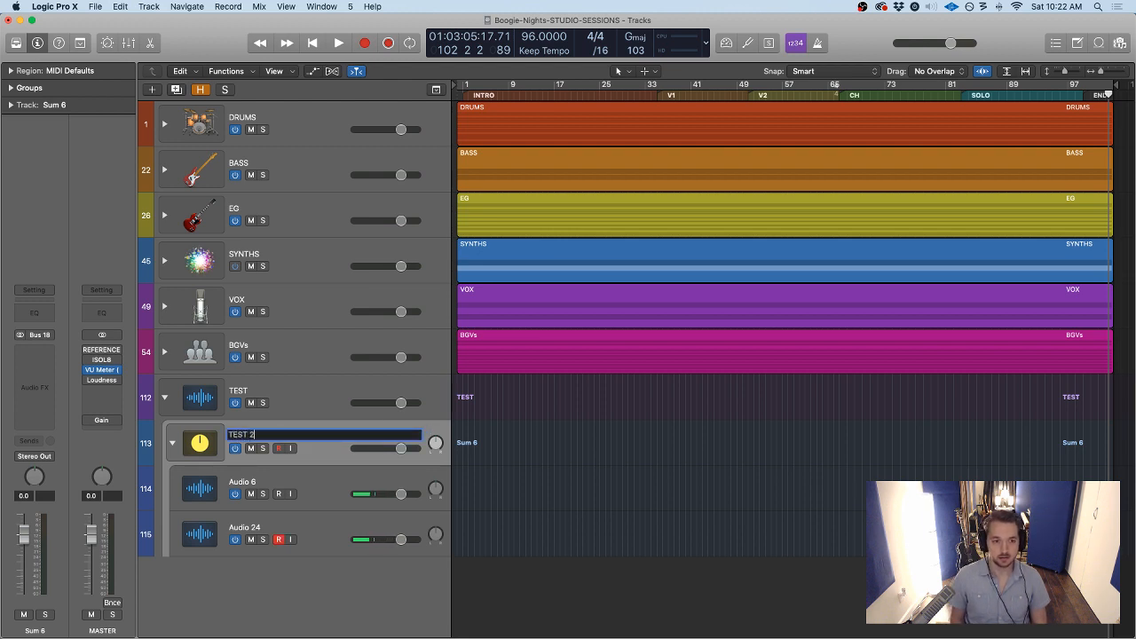
pyautogui.press('Return')
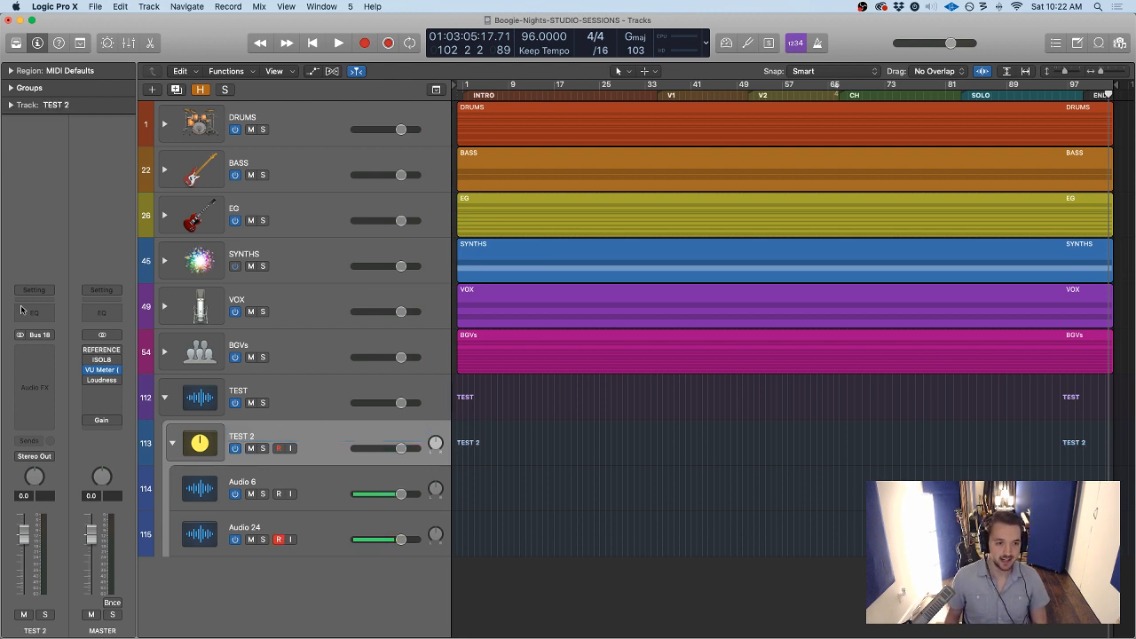
# Insert a stereo Gain and an FF Pro-Q 2 plug-in on the TEST 2 summing stack and close both plug-in windows
pyautogui.click(321, 402)
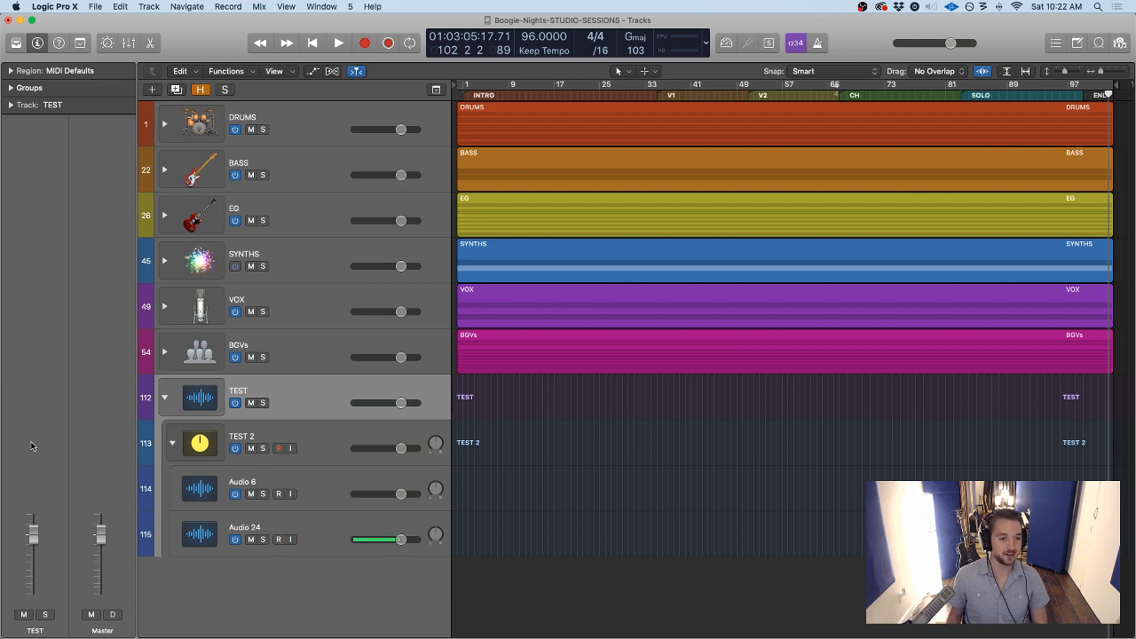
pyautogui.click(326, 434)
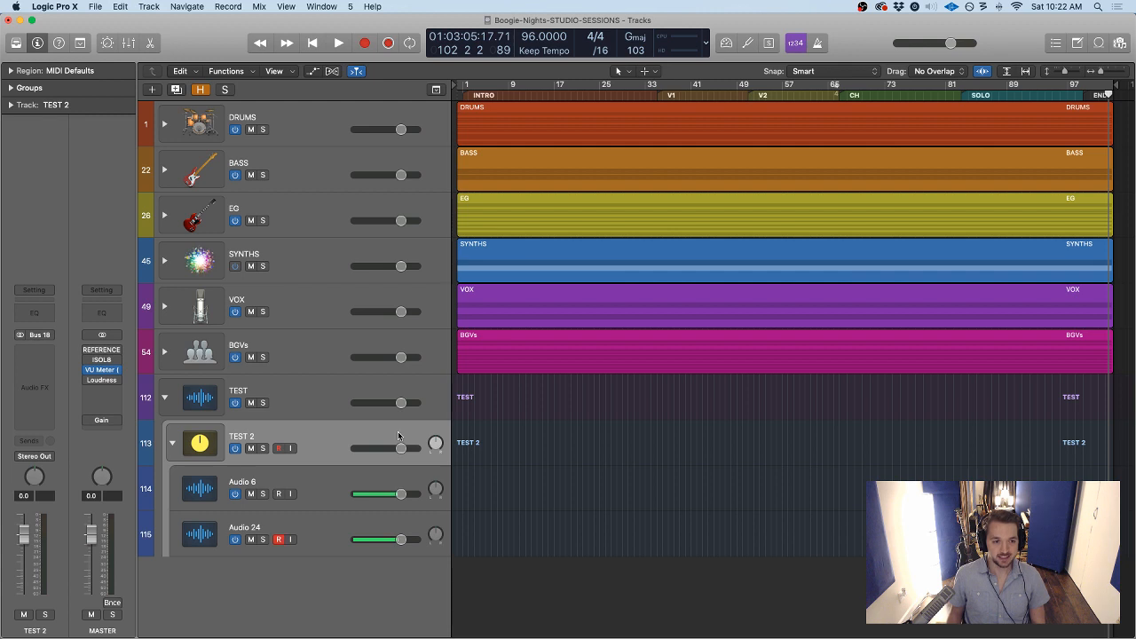
pyautogui.click(37, 351)
pyautogui.moveTo(44, 380)
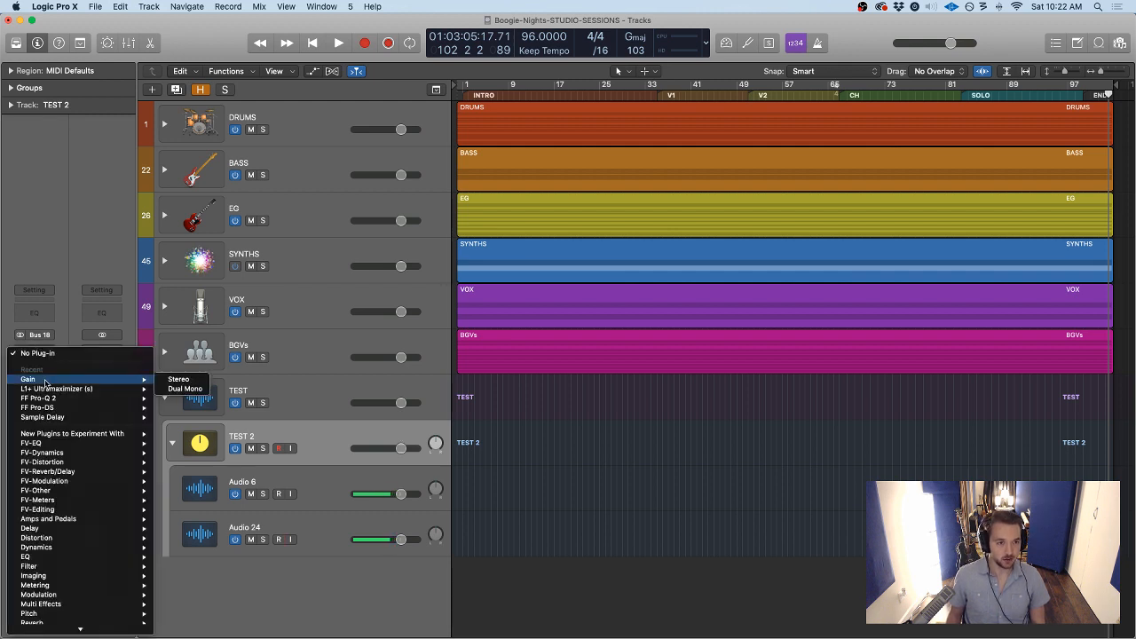
pyautogui.click(178, 379)
pyautogui.click(41, 383)
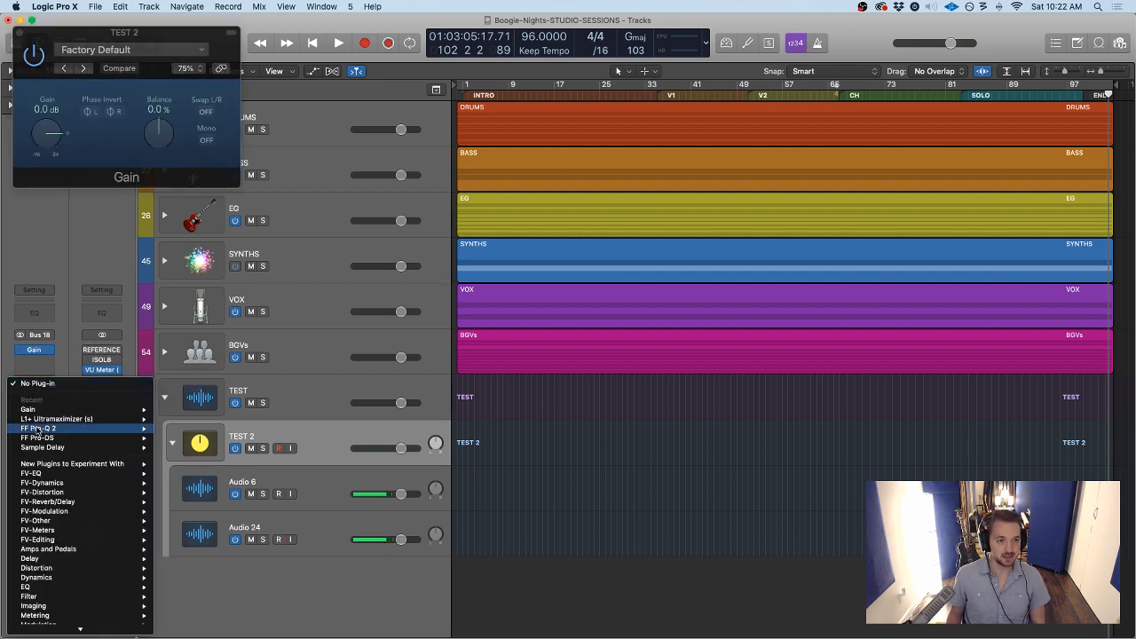
pyautogui.moveTo(45, 433)
pyautogui.click(178, 428)
pyautogui.moveTo(148, 59); pyautogui.dragTo(343, 55)
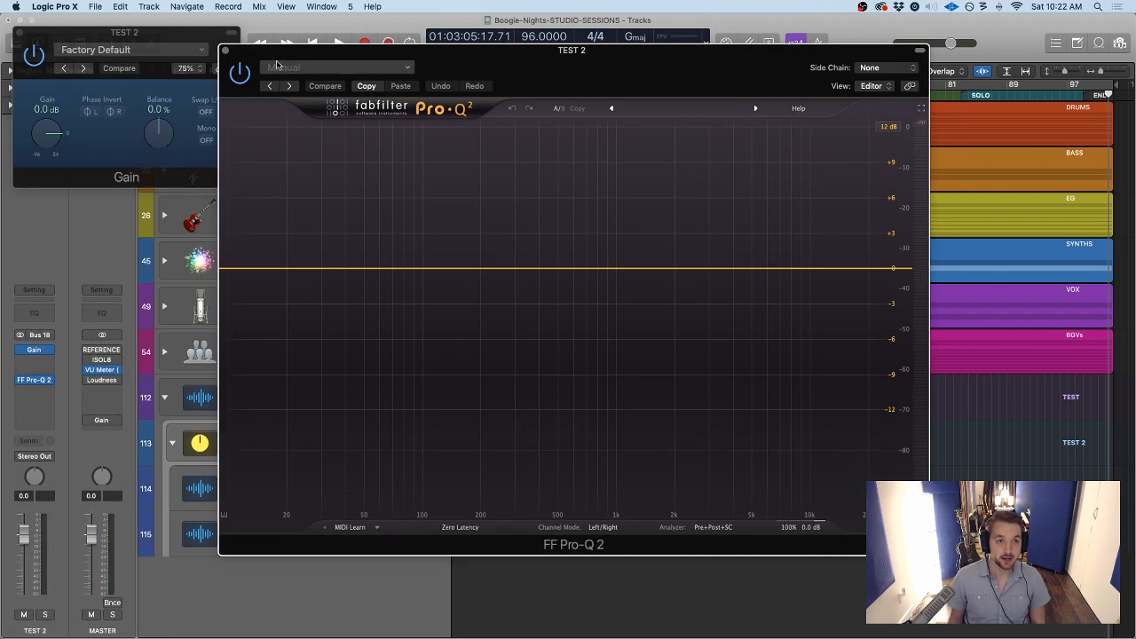
pyautogui.click(226, 42)
pyautogui.click(18, 34)
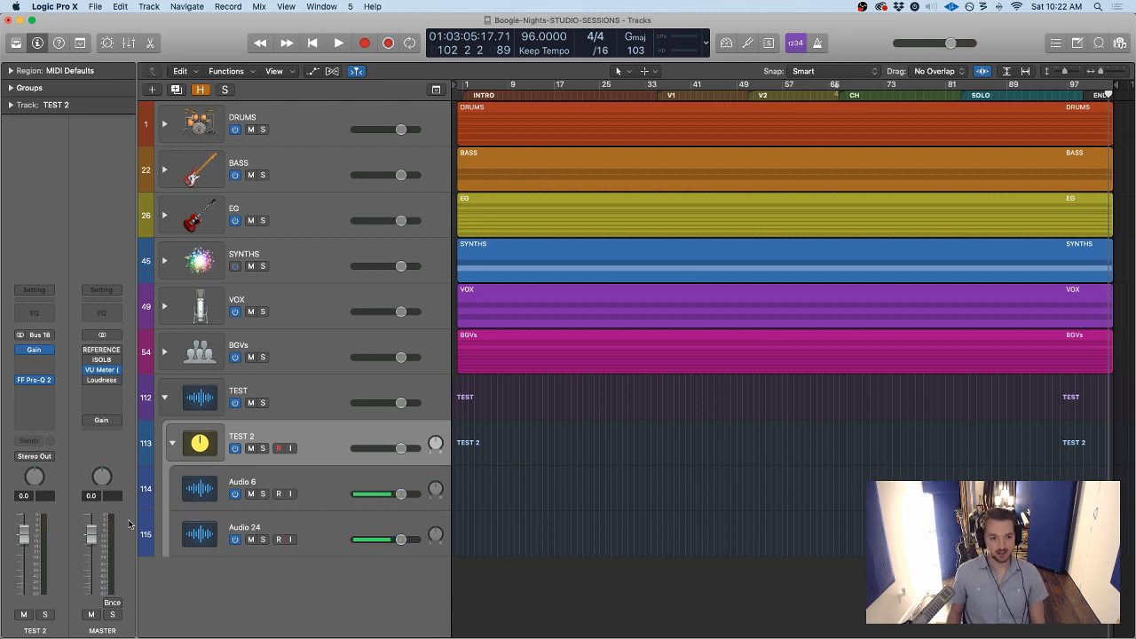
# Expand the EG folder stack, examine the channel strips of its nested stacks EG.1 to EG.7, and collapse it again
pyautogui.click(172, 444)
pyautogui.click(172, 444)
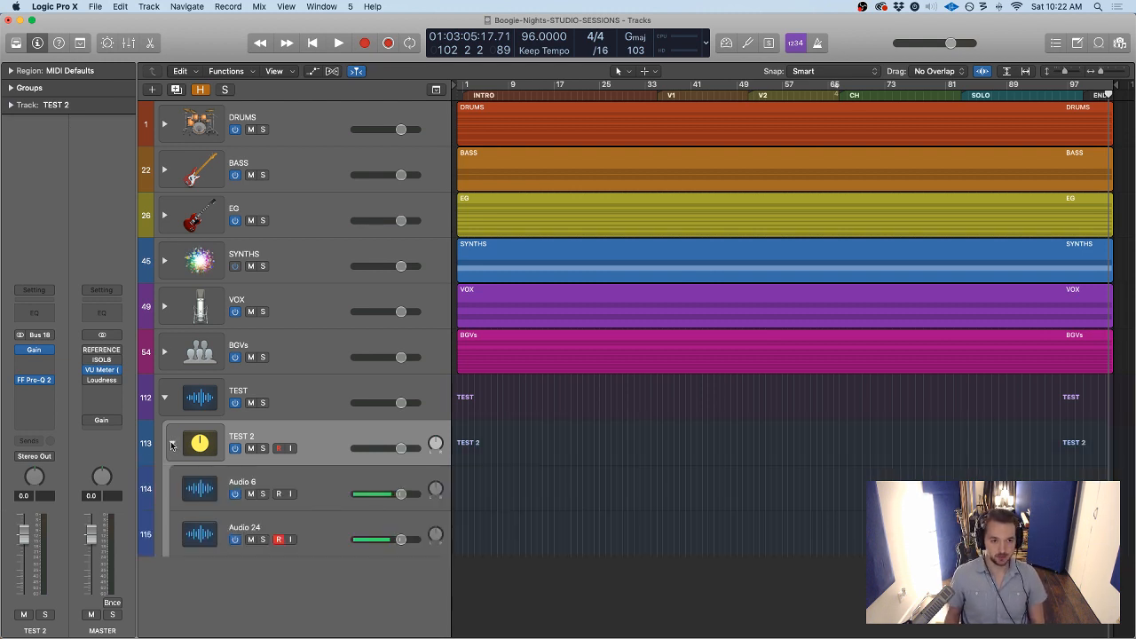
pyautogui.click(165, 216)
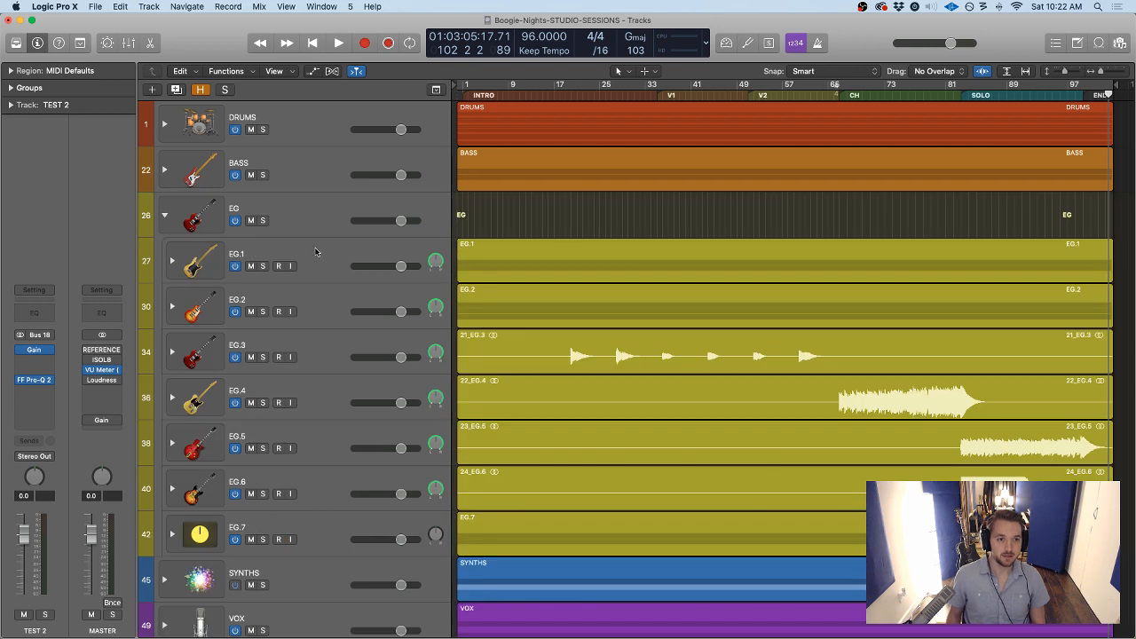
pyautogui.click(320, 254)
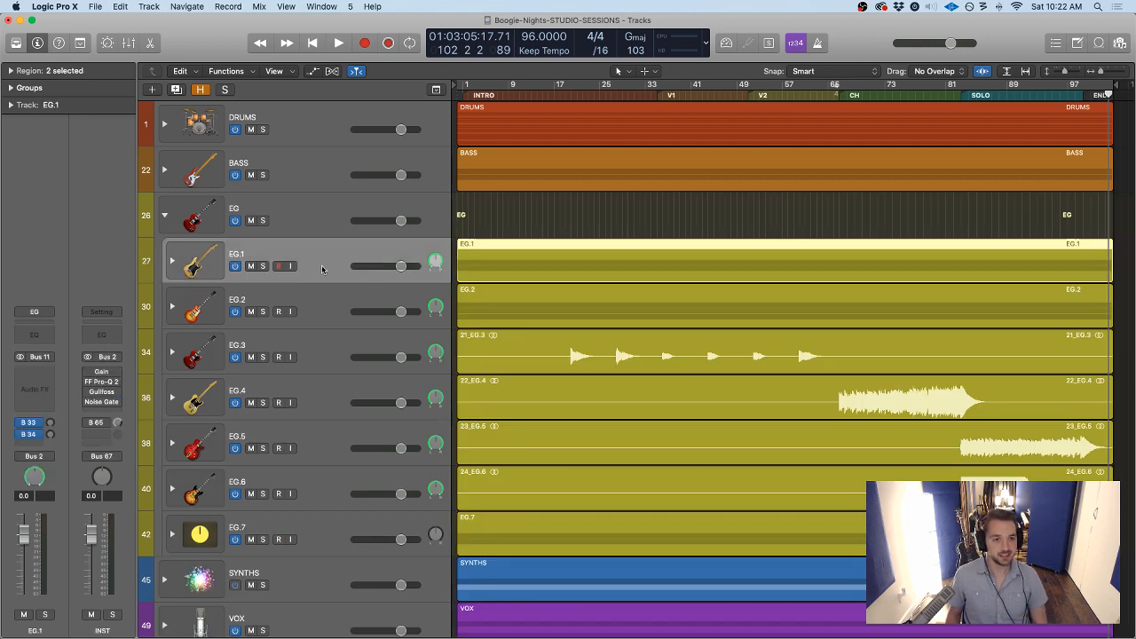
pyautogui.click(165, 215)
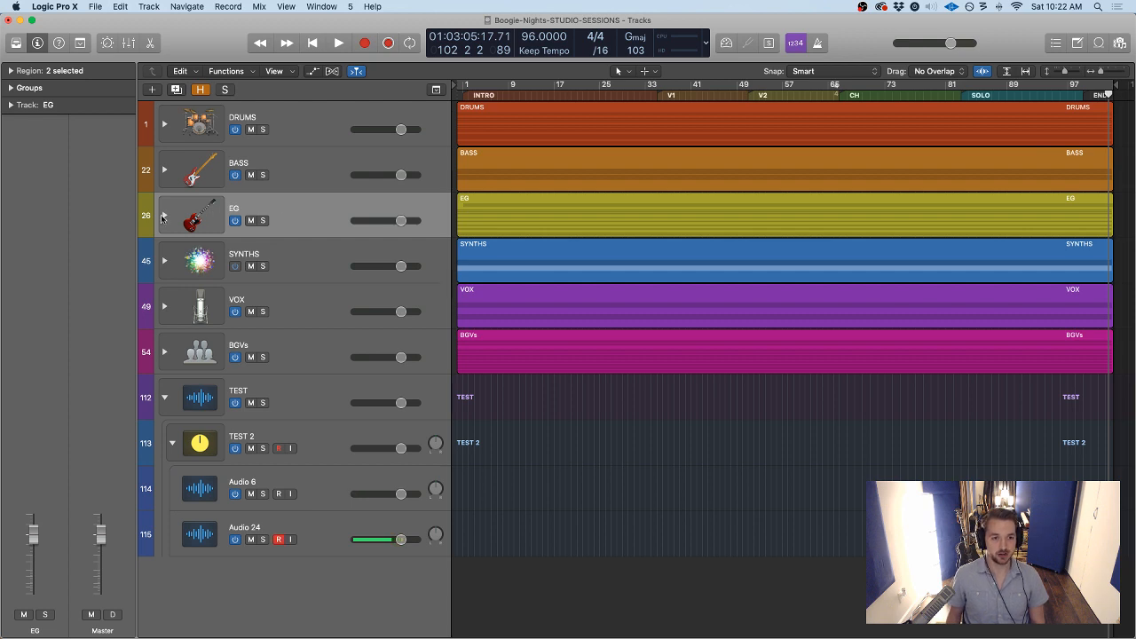
pyautogui.click(165, 216)
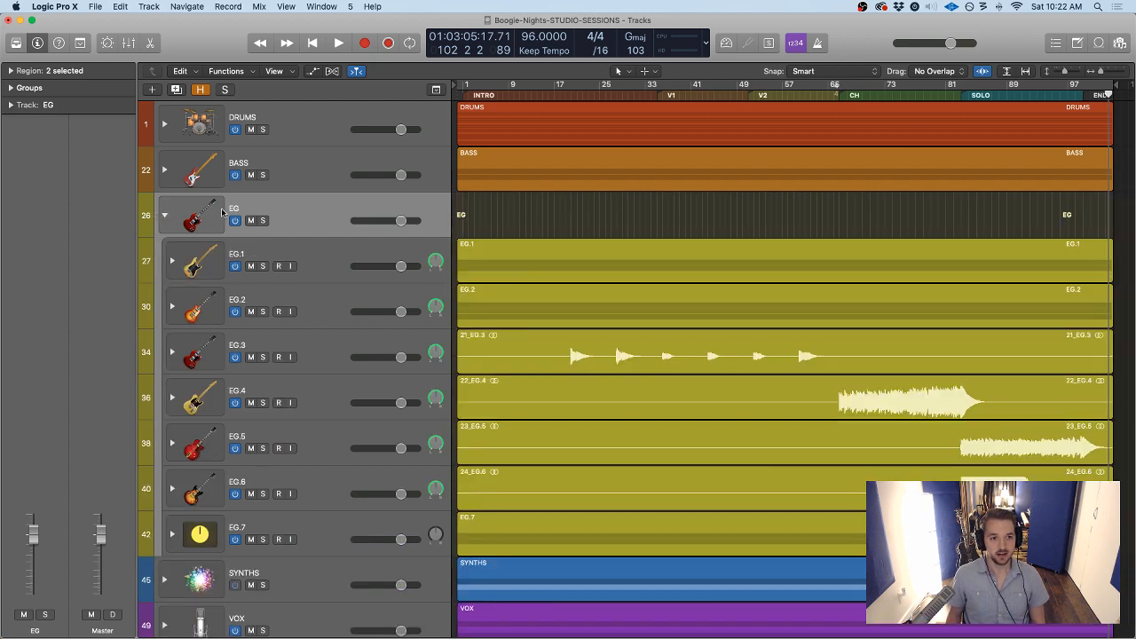
pyautogui.click(326, 259)
pyautogui.click(308, 313)
pyautogui.click(315, 360)
pyautogui.click(321, 393)
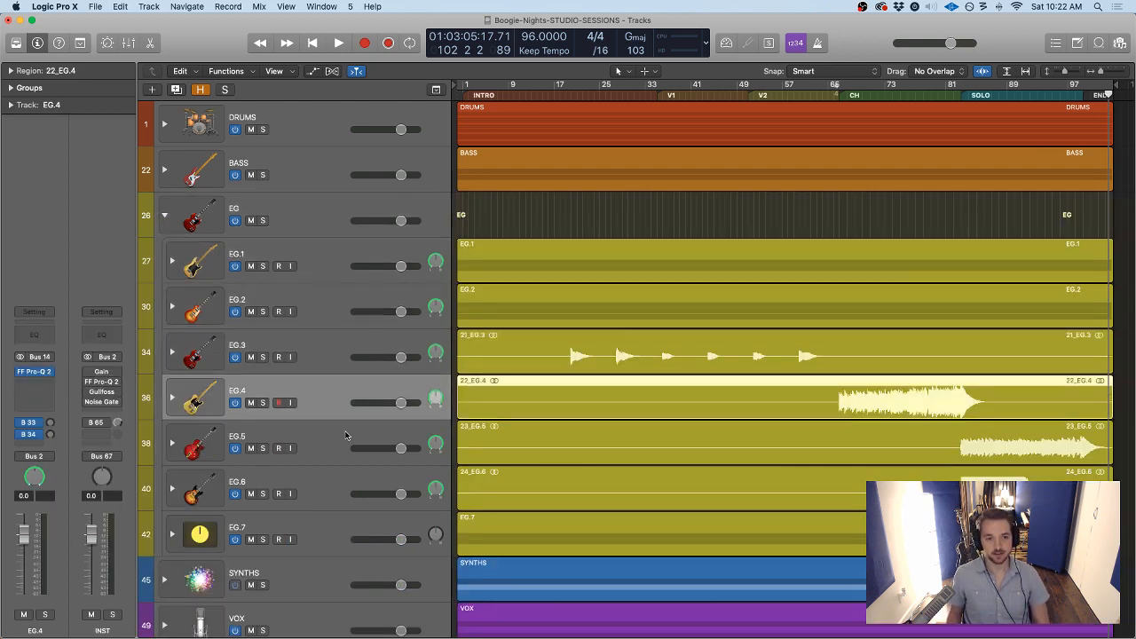
pyautogui.click(347, 436)
pyautogui.click(327, 481)
pyautogui.click(338, 521)
pyautogui.click(326, 482)
pyautogui.click(328, 439)
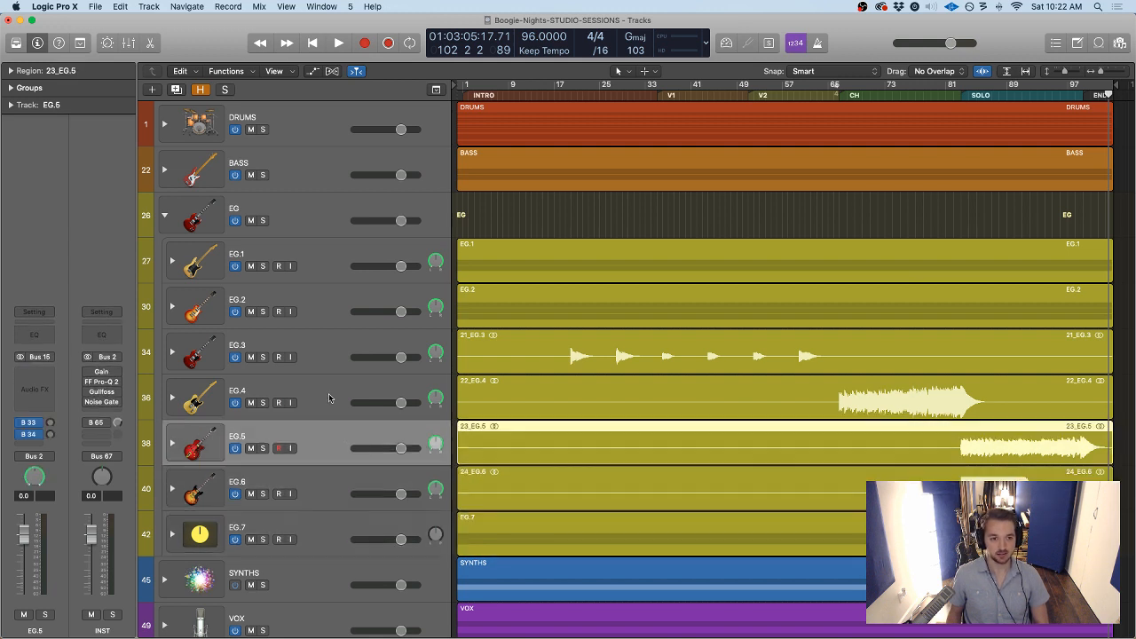
pyautogui.click(329, 398)
pyautogui.click(328, 357)
pyautogui.click(326, 312)
pyautogui.click(325, 274)
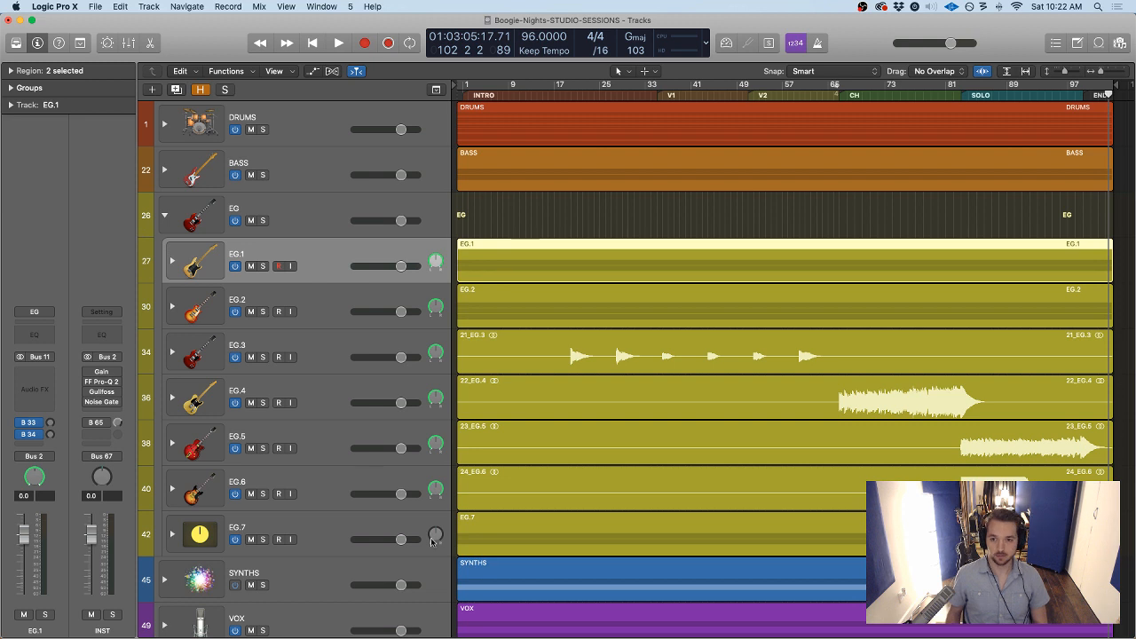
pyautogui.click(166, 217)
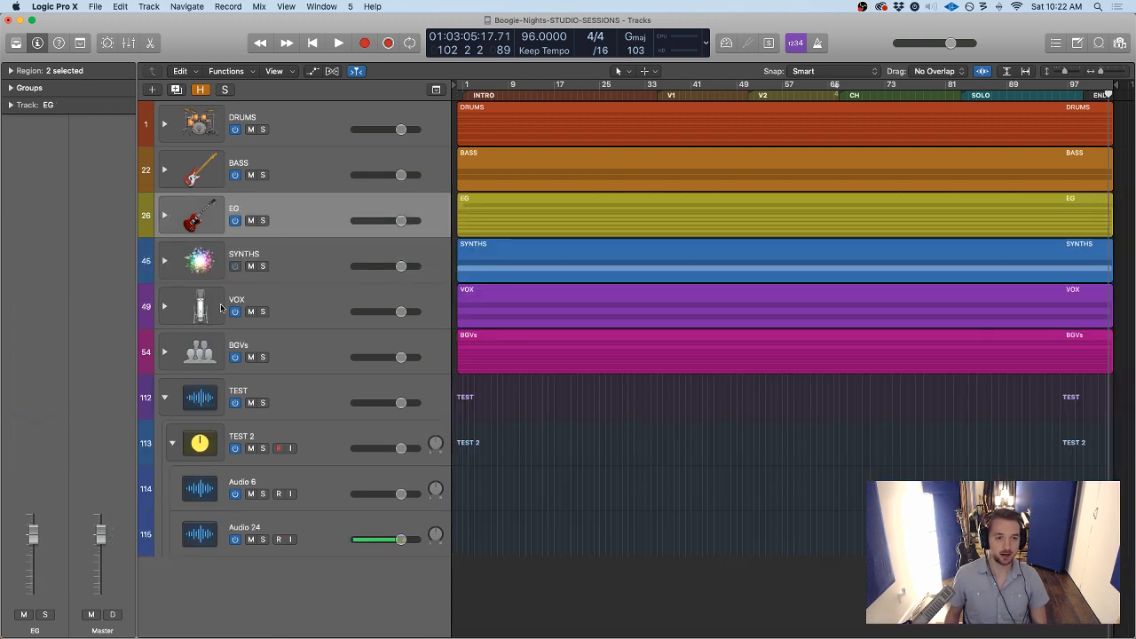
# Delete the TEST folder stack together with the TEST 2 stack and its two audio tracks
pyautogui.click(320, 533)
pyautogui.click(311, 416)
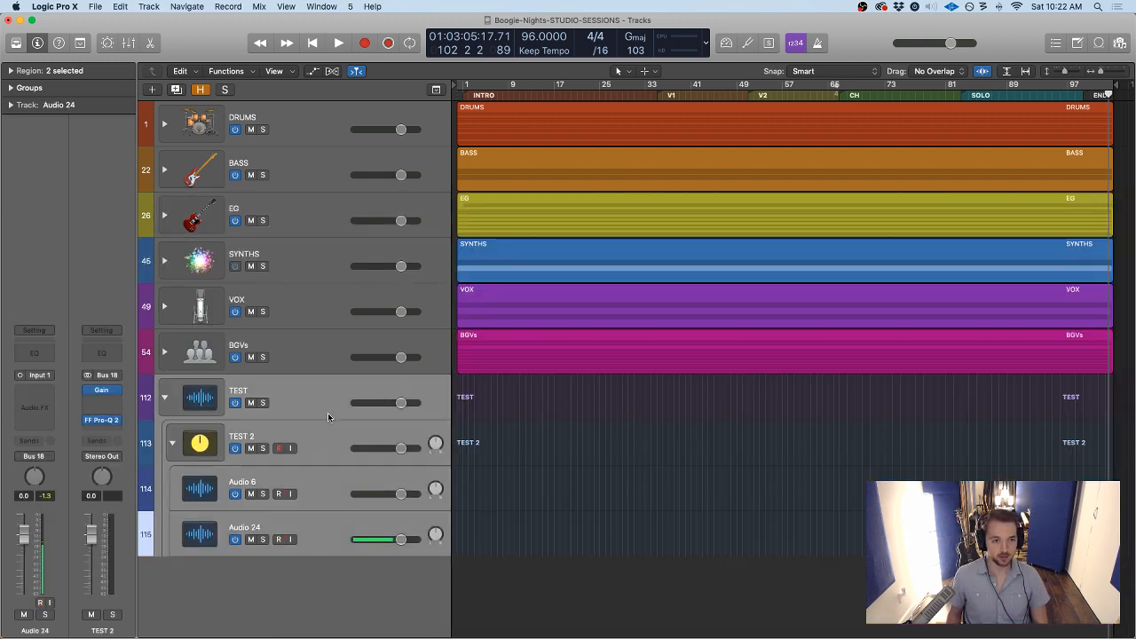
pyautogui.press('super+BackSpace')
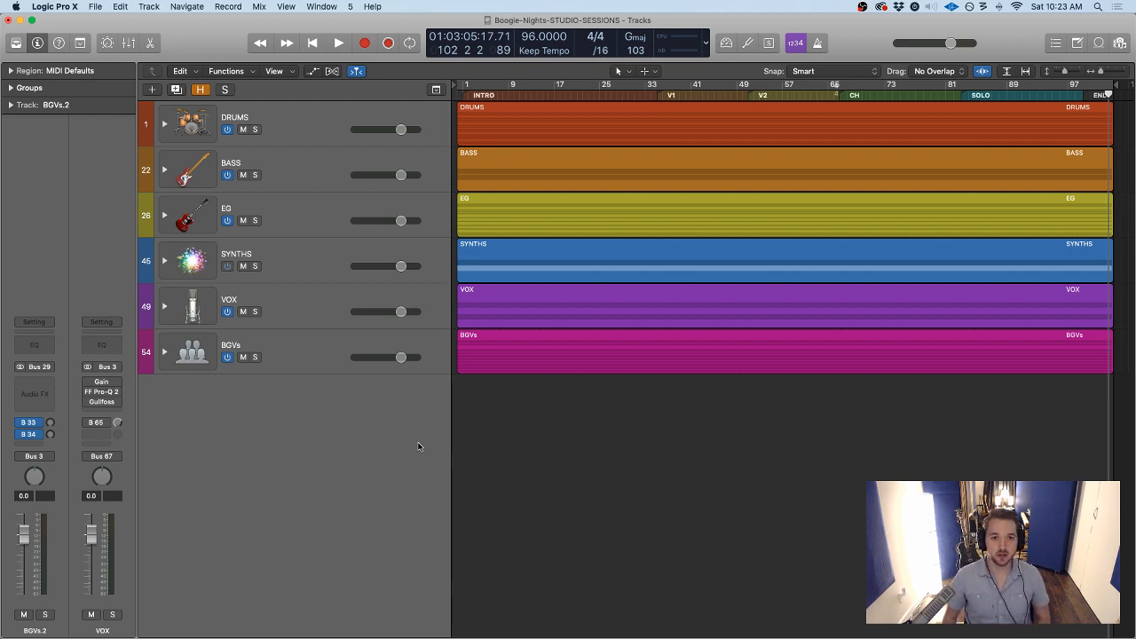
# Expand the EG folder stack and its nested EG.1 summing stack to reveal the two audio tracks inside
pyautogui.click(297, 201)
pyautogui.click(165, 217)
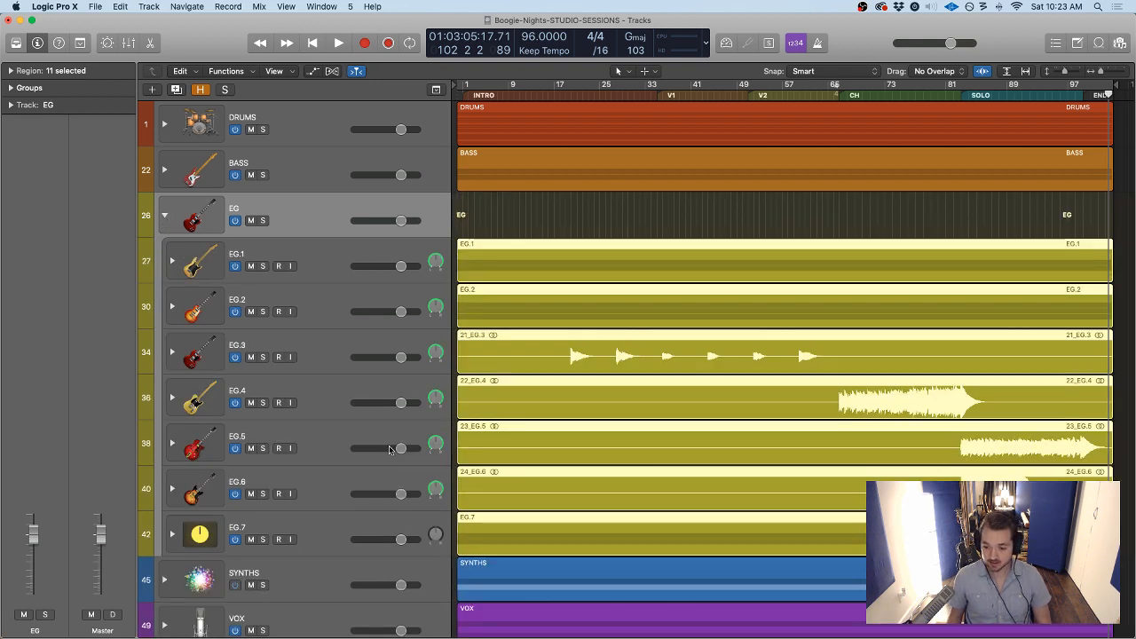
pyautogui.click(266, 256)
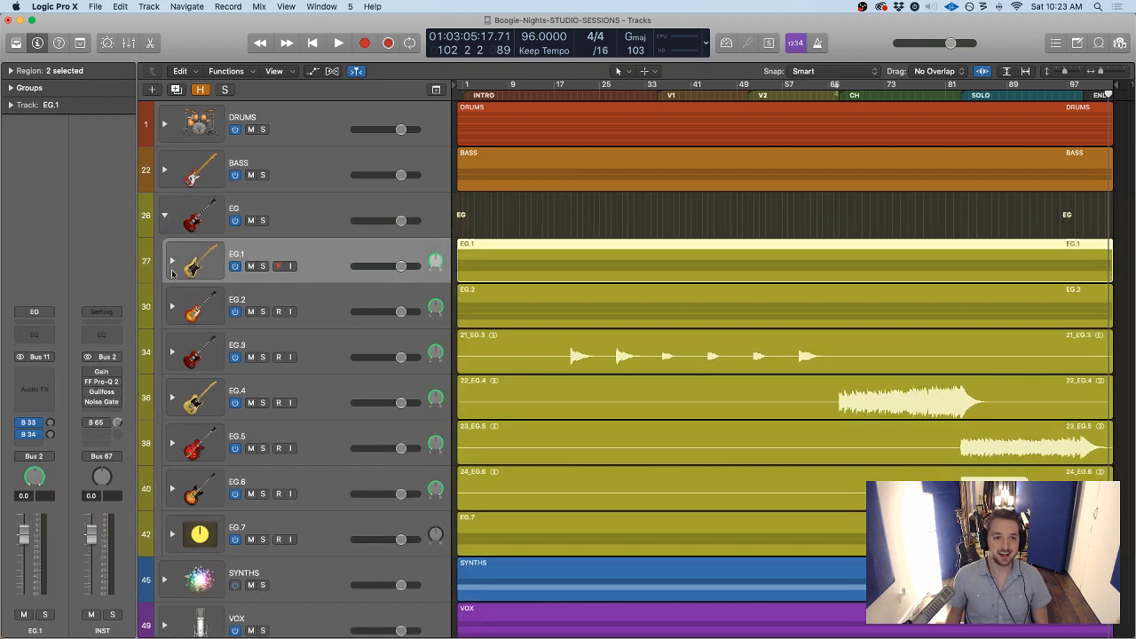
pyautogui.click(172, 262)
pyautogui.click(360, 312)
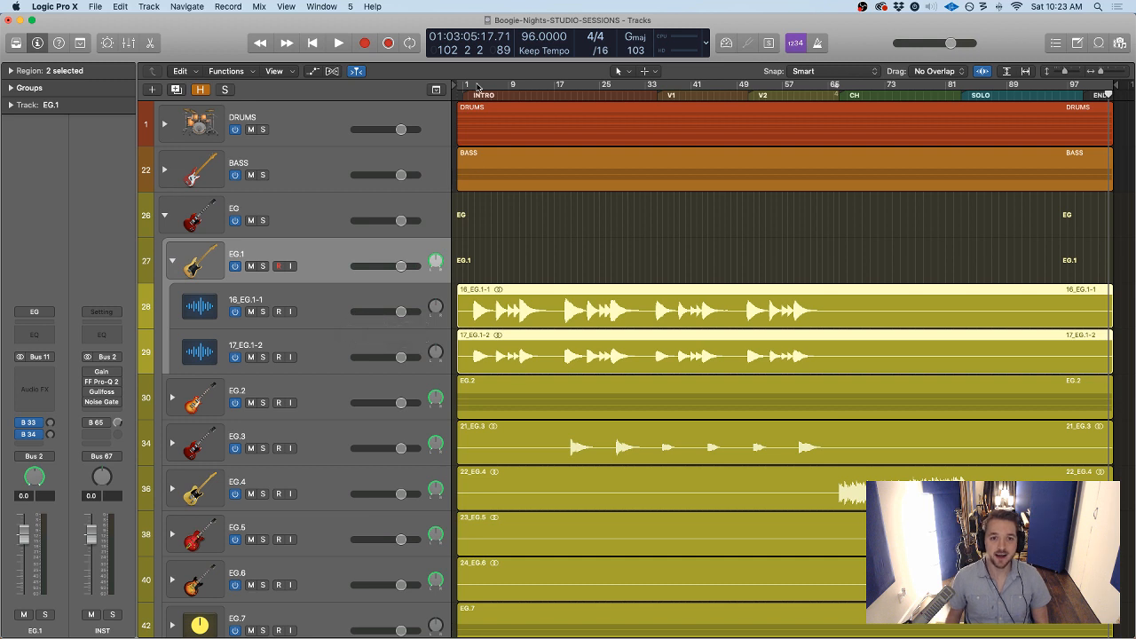
# Solo the EG.1 stack, set a cycle range from about bar 3 to bar 13, and inspect its two audio tracks' channel strips
pyautogui.click(263, 265)
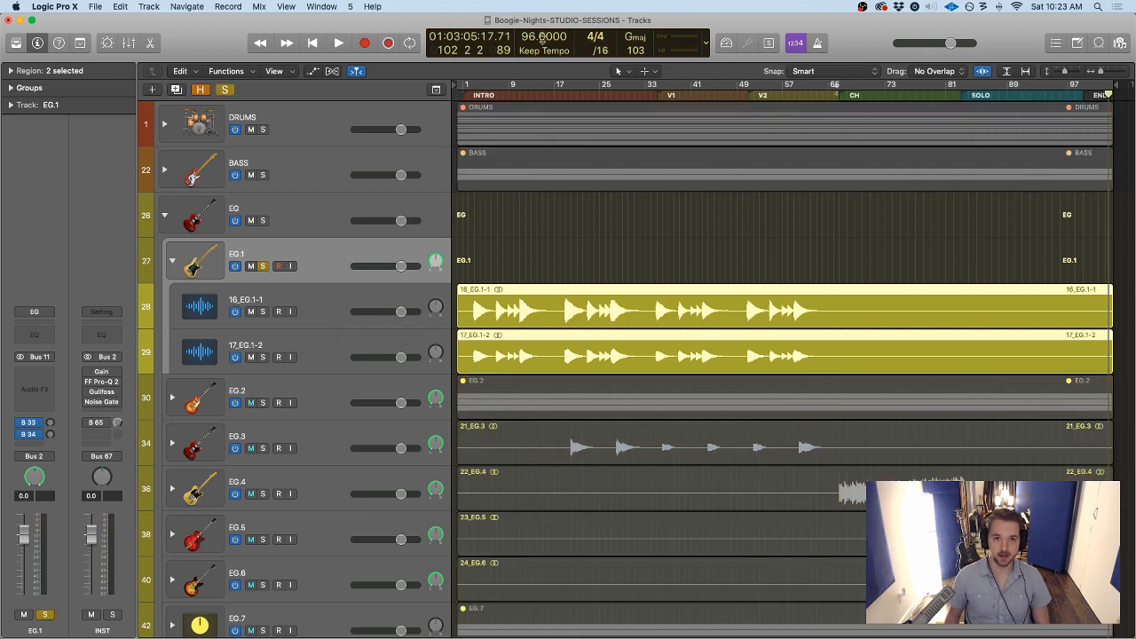
pyautogui.moveTo(470, 84)
pyautogui.mouseDown()
pyautogui.moveTo(524, 86)
pyautogui.moveTo(514, 86)
pyautogui.mouseUp()
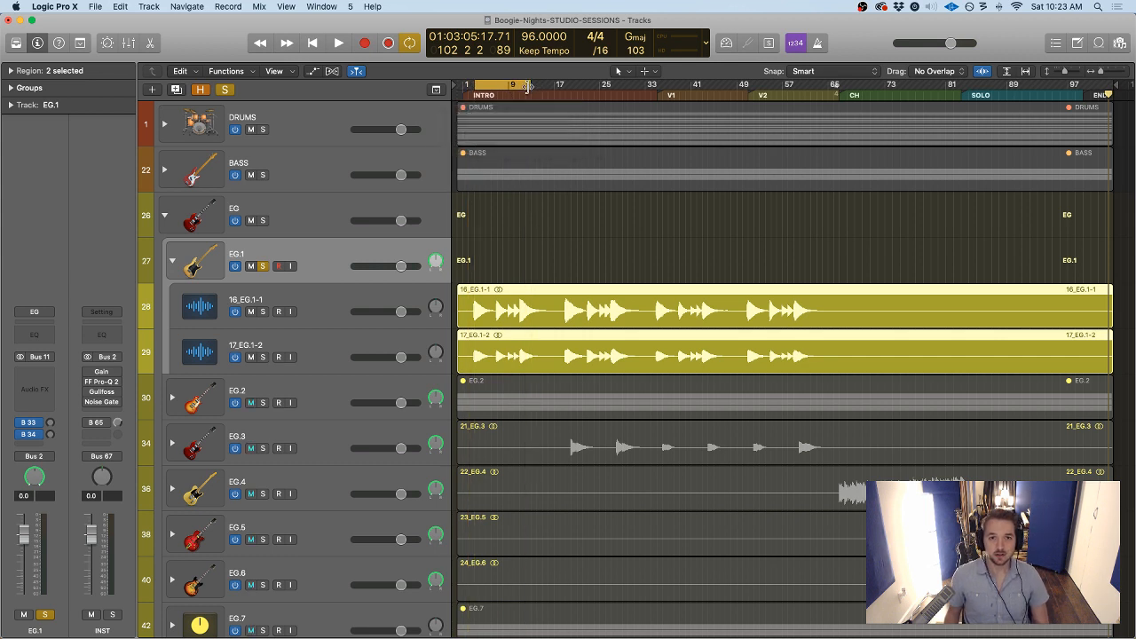
pyautogui.click(307, 307)
pyautogui.click(315, 356)
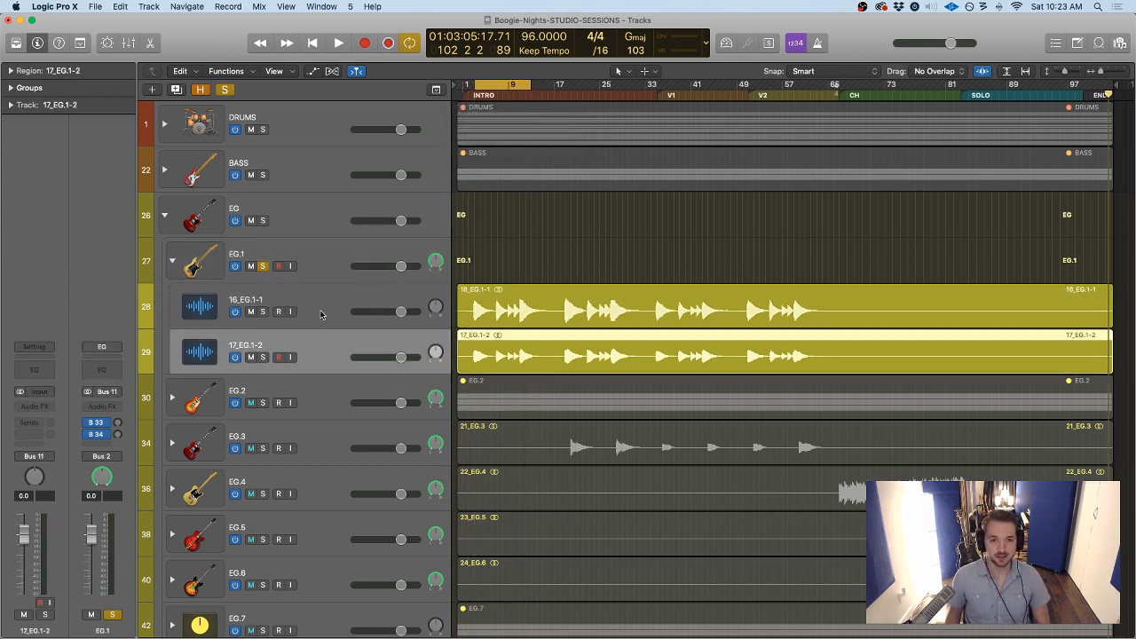
pyautogui.click(322, 315)
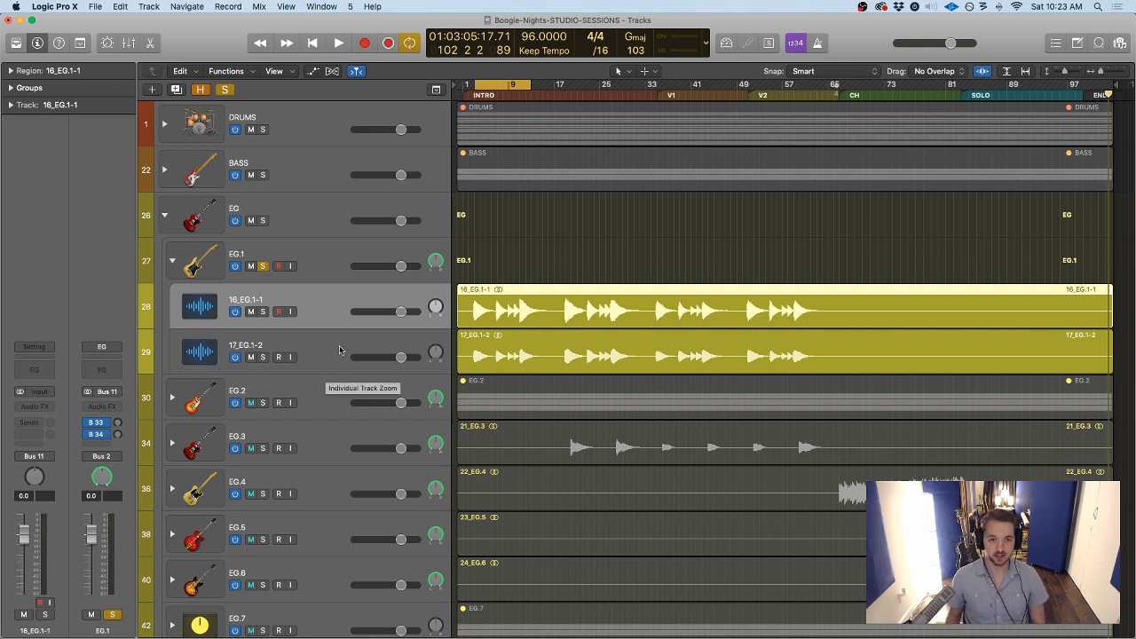
# Play the soloed EG.1 stack from the cycle start with the timeline zoomed in on the intro, then stop playback
pyautogui.press('space')
pyautogui.press('super+Right')
pyautogui.press('super+Right')
pyautogui.press('super+Right')
pyautogui.press('super+Right')
pyautogui.press('super+Right')
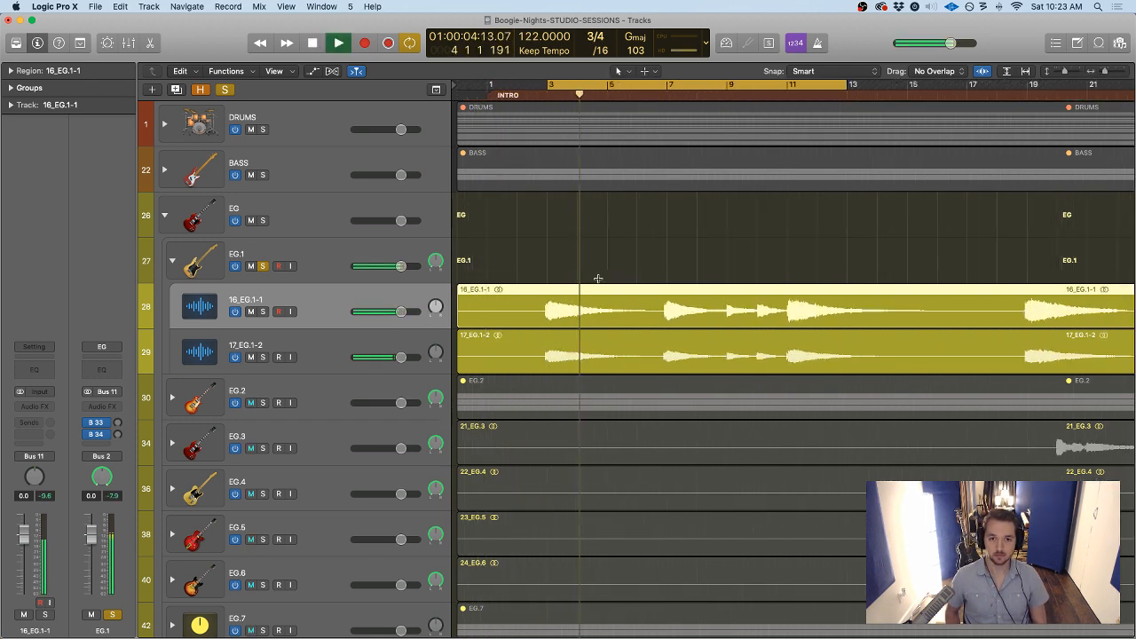
pyautogui.scroll(-1, 573, 254)
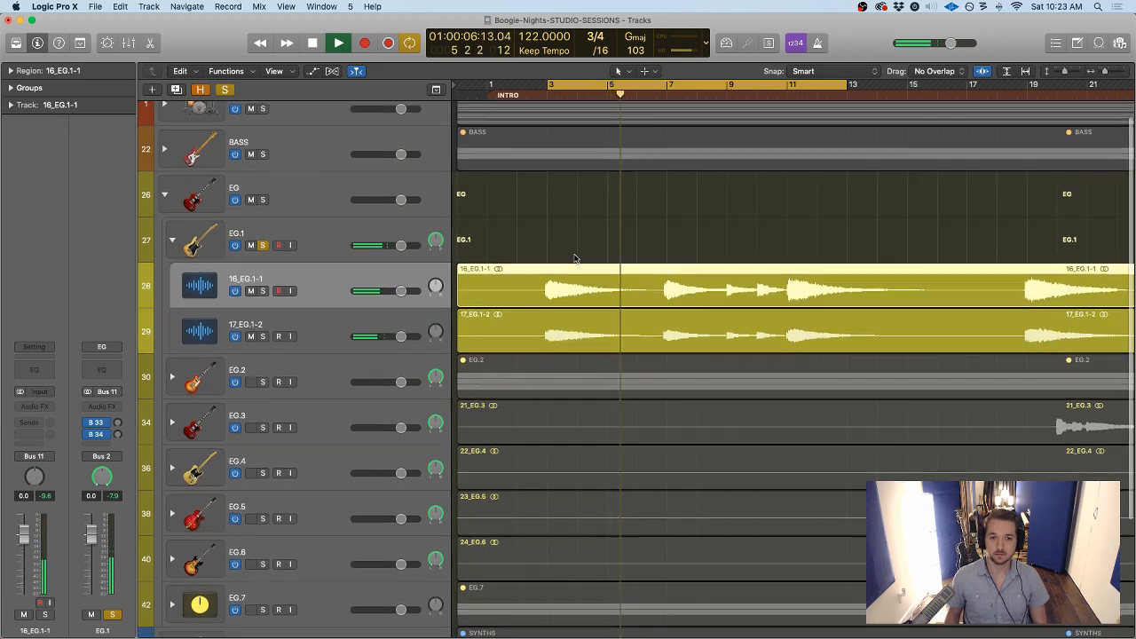
pyautogui.press('space')
# Move the start of the cycle range to bar 7 and play the soloed EG.1 guitars from there, then stop playback
pyautogui.moveTo(550, 86); pyautogui.dragTo(664, 90)
pyautogui.press('space')
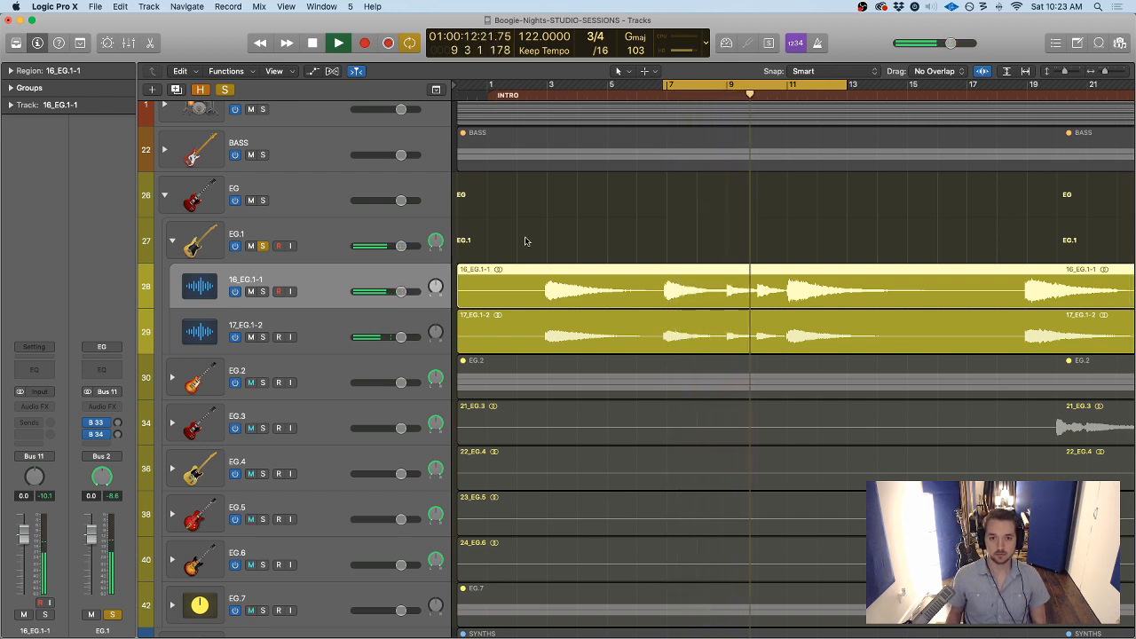
pyautogui.hscroll(5, 573, 230)
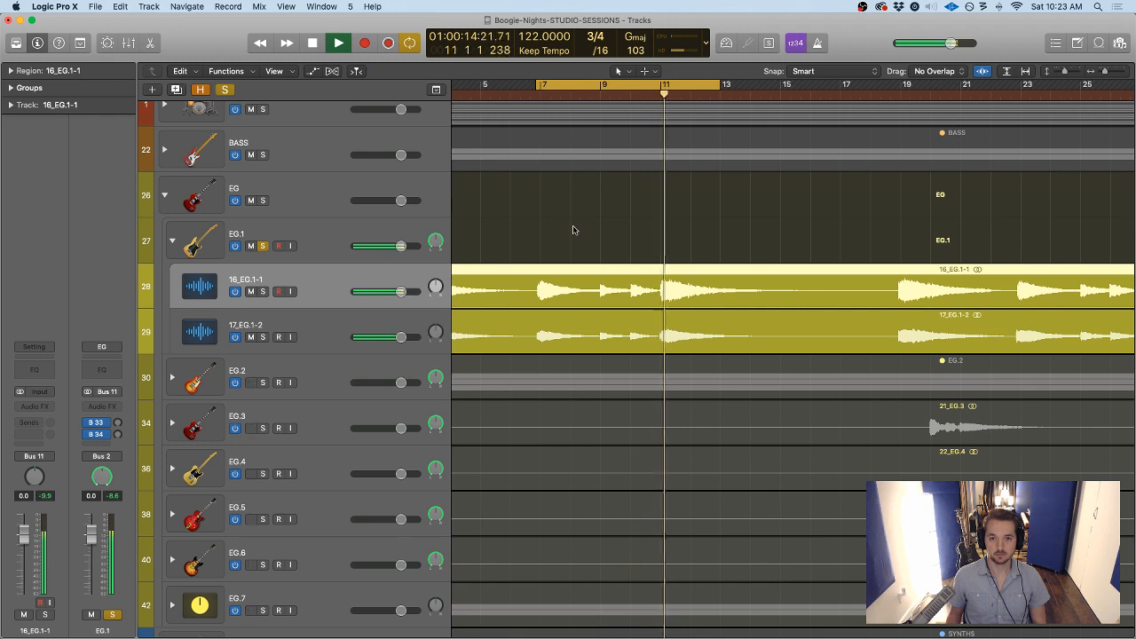
pyautogui.press('space')
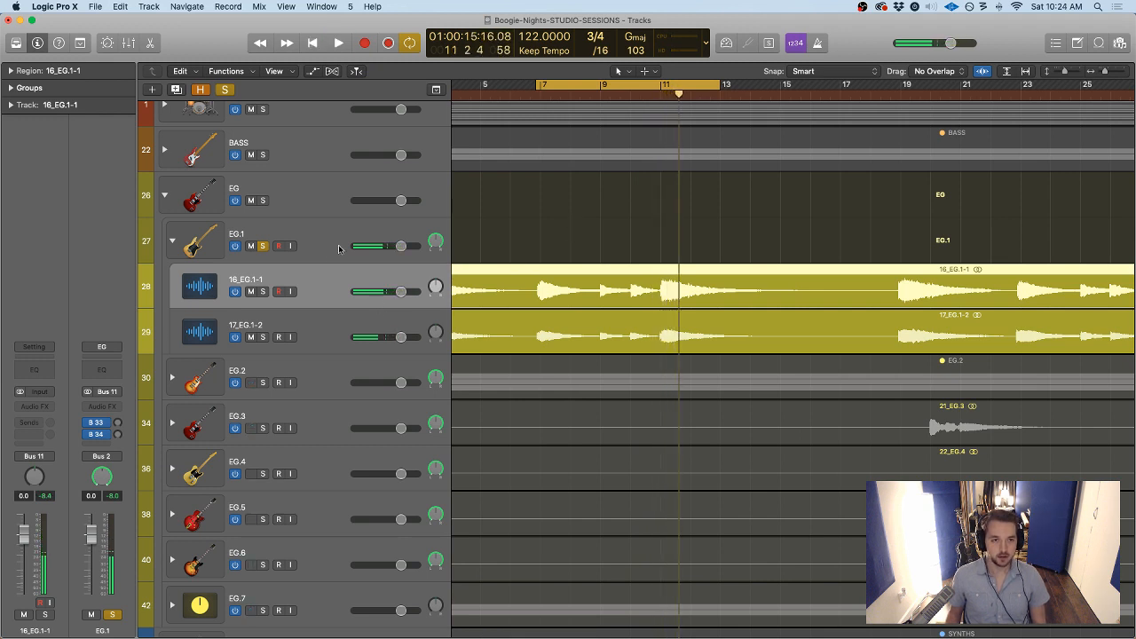
# Compare the routing, sends and empty insert slots on the channel strips of EG.1 and its tracks 16_EG.1-1 and 17_EG.1-2
pyautogui.click(284, 233)
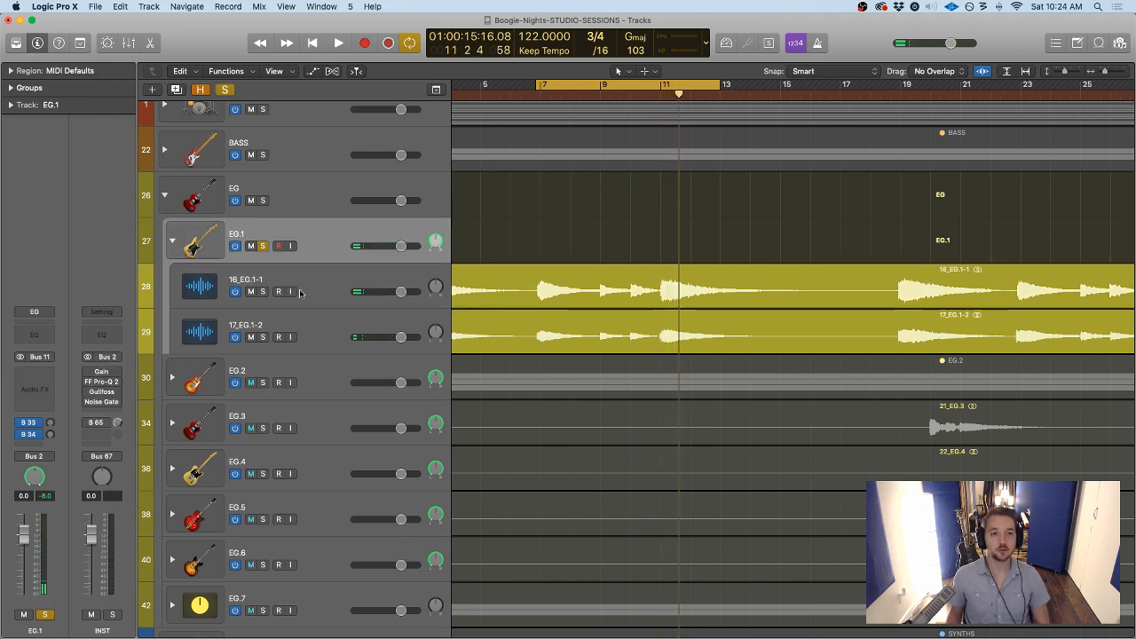
pyautogui.press('Down')
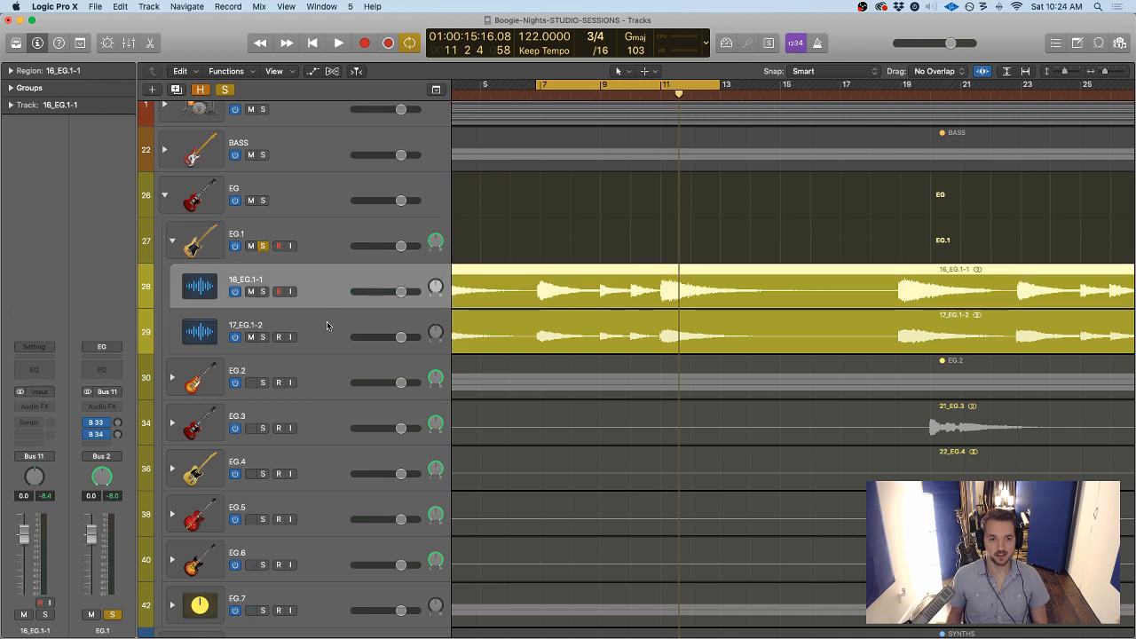
pyautogui.press('Down')
pyautogui.press('Up')
pyautogui.press('Up')
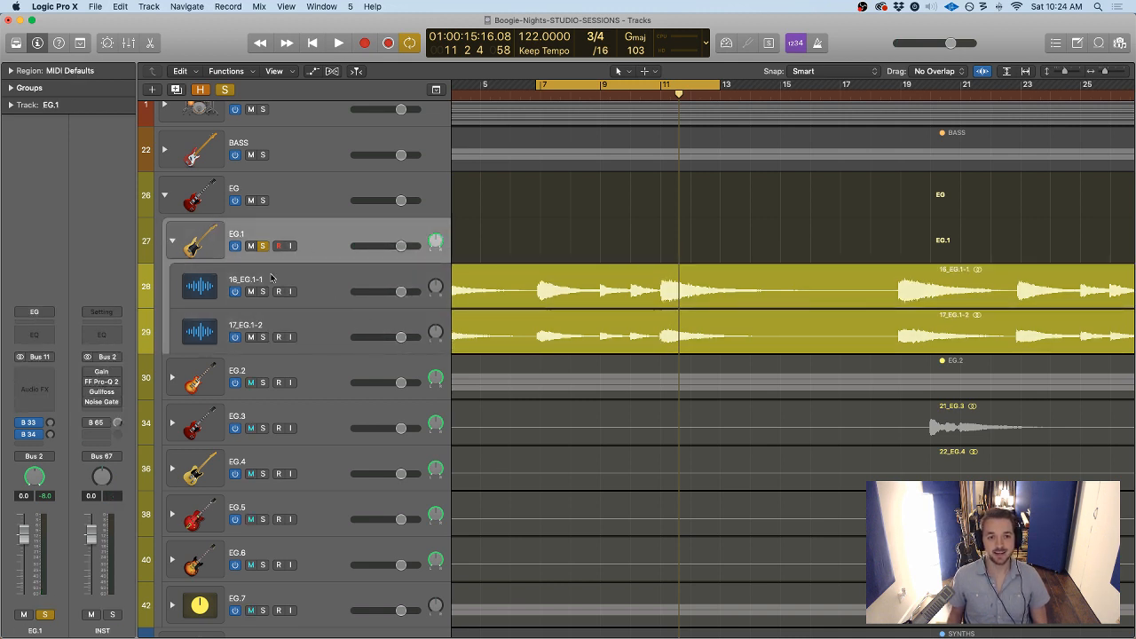
pyautogui.click(300, 282)
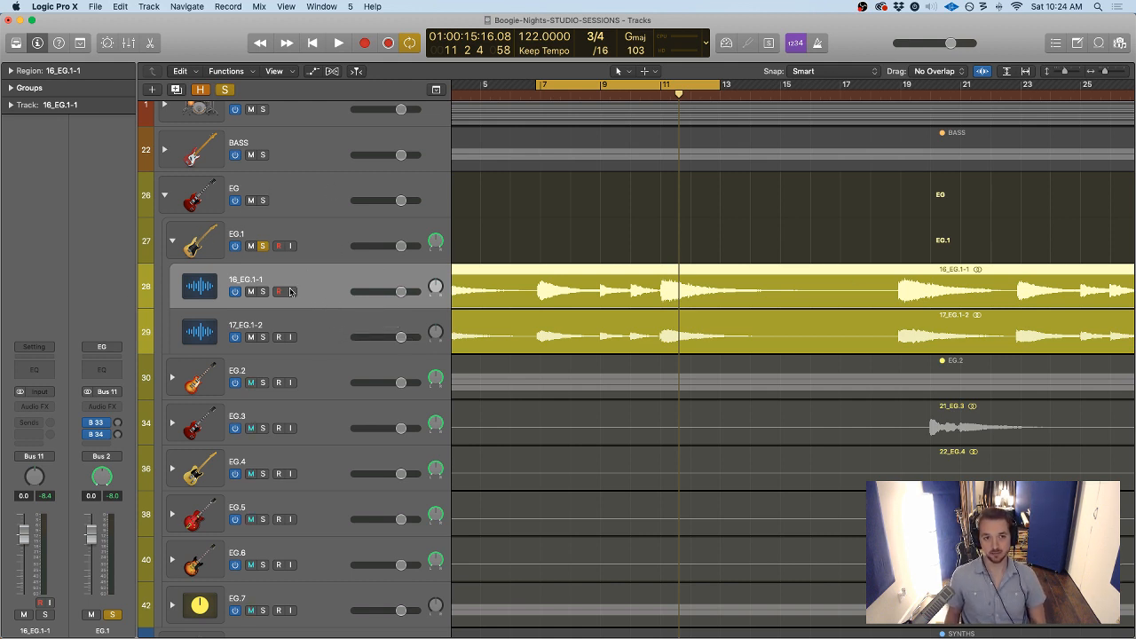
pyautogui.click(312, 244)
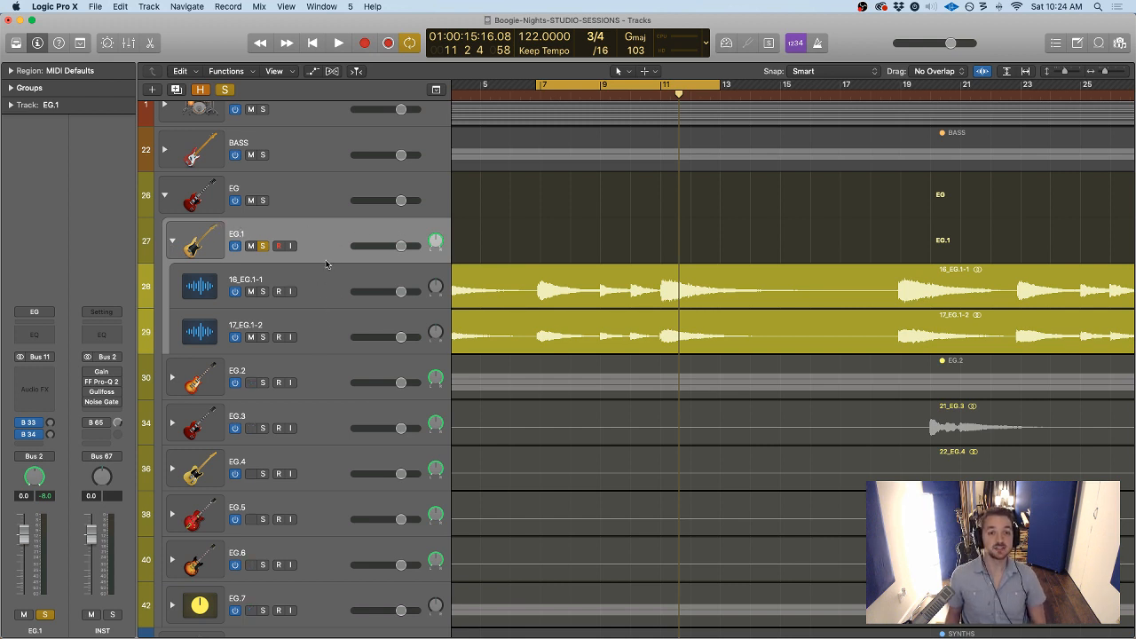
pyautogui.click(318, 332)
pyautogui.click(313, 285)
pyautogui.click(321, 245)
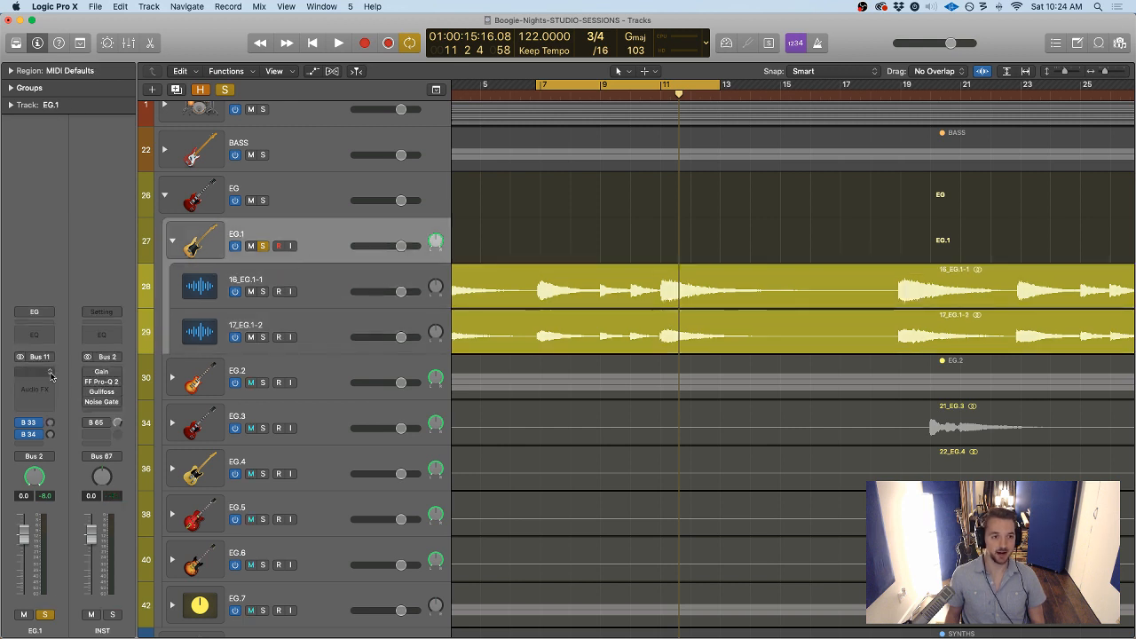
pyautogui.click(50, 376)
pyautogui.click(364, 289)
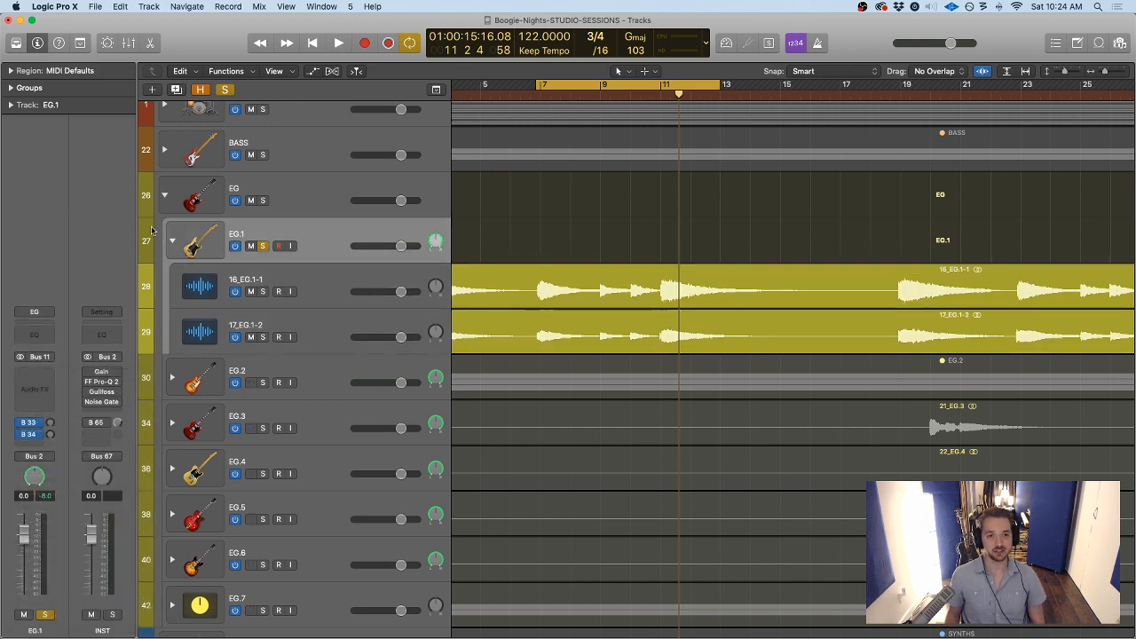
# Collapse the EG.1 stack, turn off its solo, and collapse the EG folder stack
pyautogui.click(173, 241)
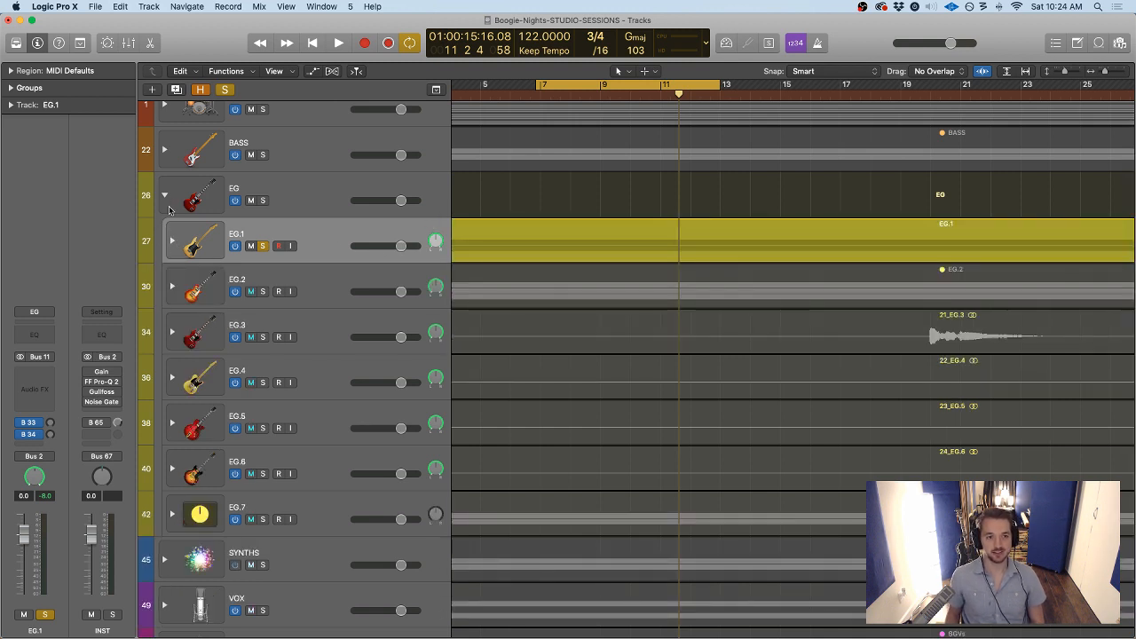
pyautogui.press('s')
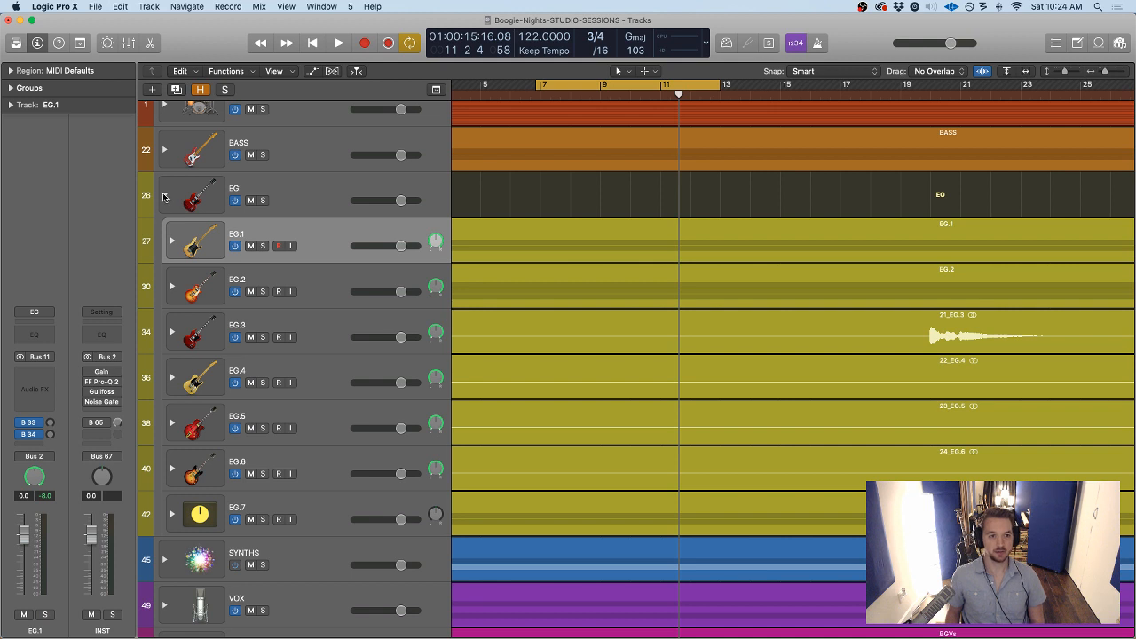
pyautogui.click(164, 197)
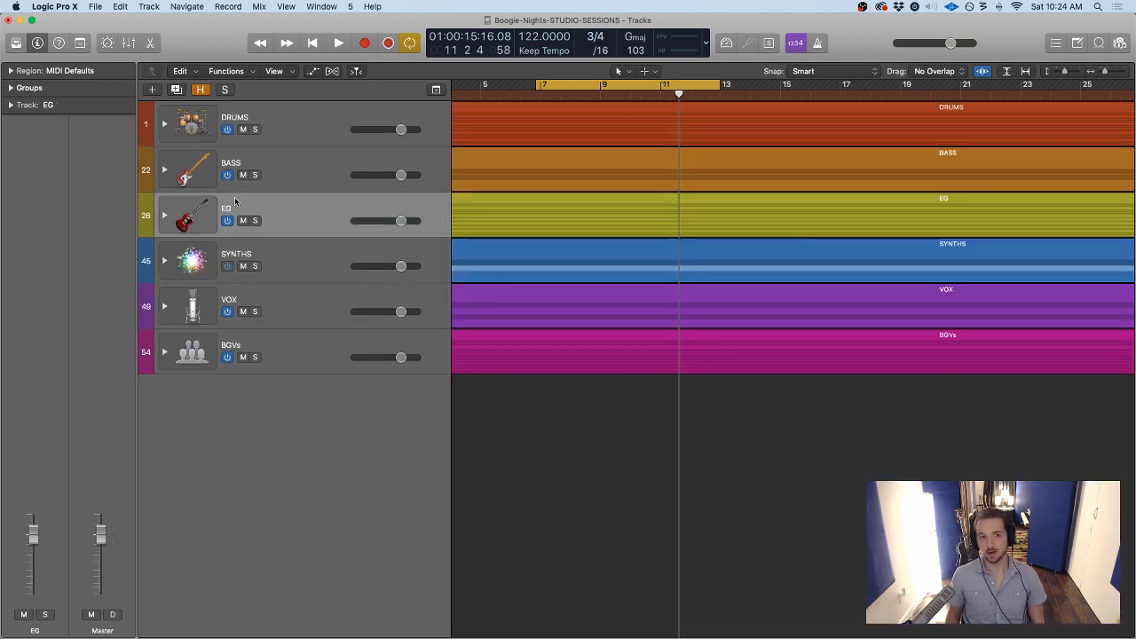
# Expand the DRUMS folder stack, examine its DRUM.BUS and nested stacks, and select the DRUMS folder
pyautogui.click(164, 124)
pyautogui.scroll(-1, 299, 247)
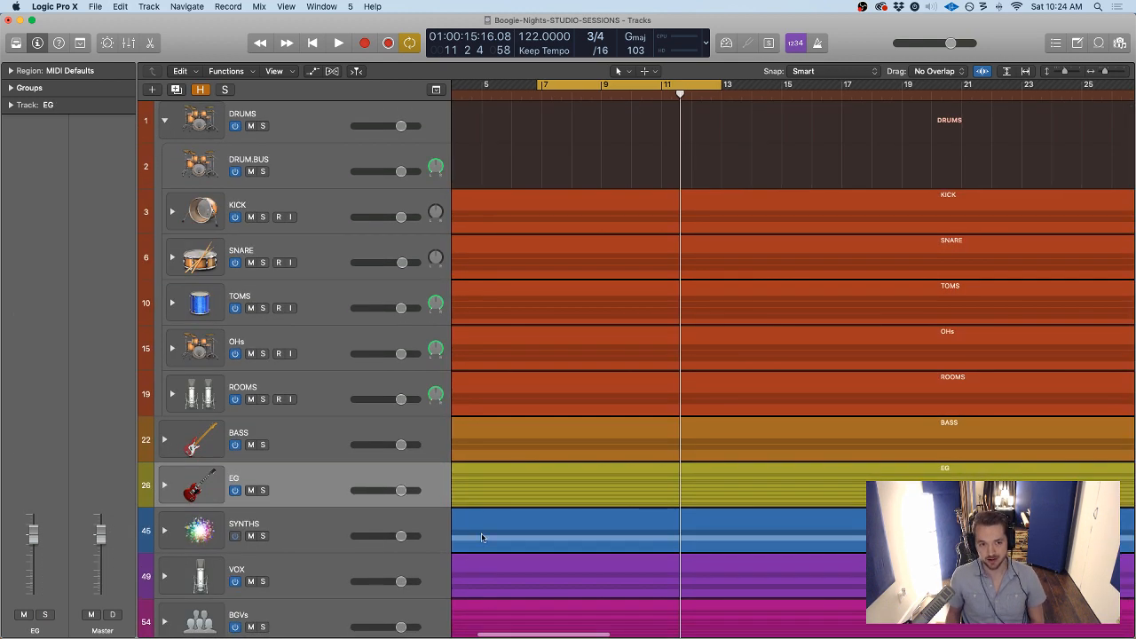
pyautogui.scroll(1, 294, 129)
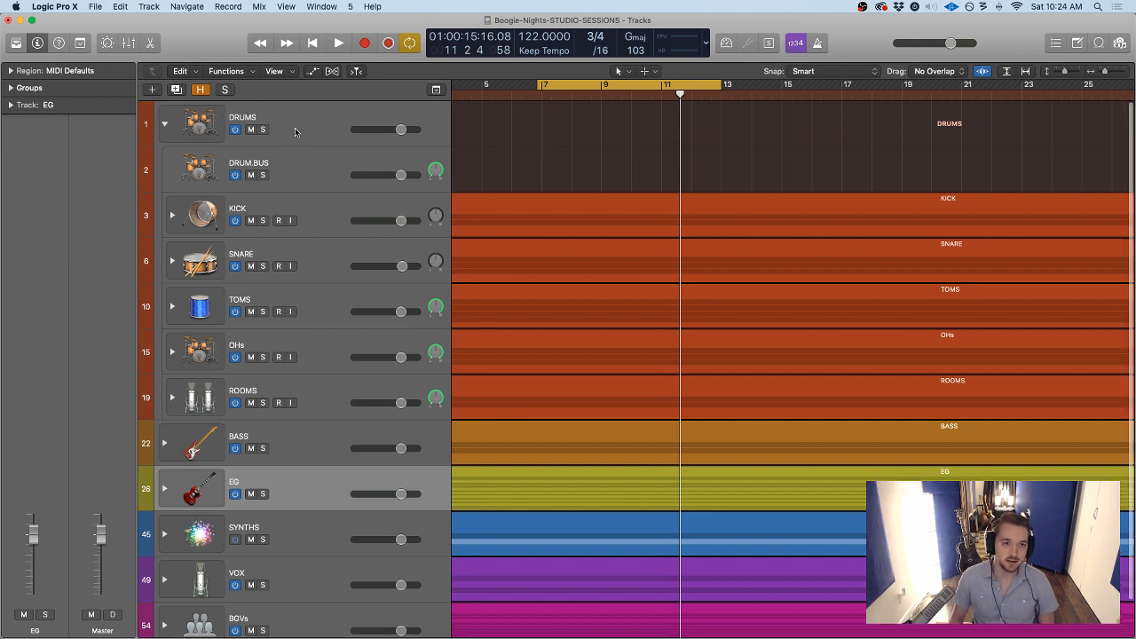
pyautogui.click(293, 130)
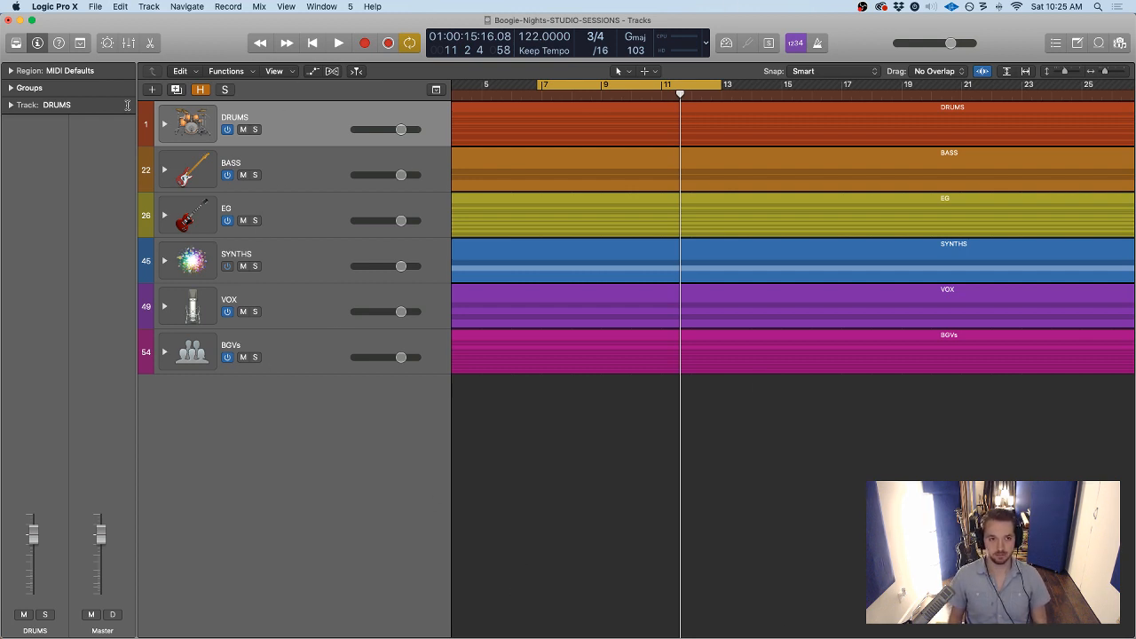
# Expand all six folder stacks from DRUMS to BGVs with their nested stacks at once, review the tracks, and collapse everything again
pyautogui.press('super+a')
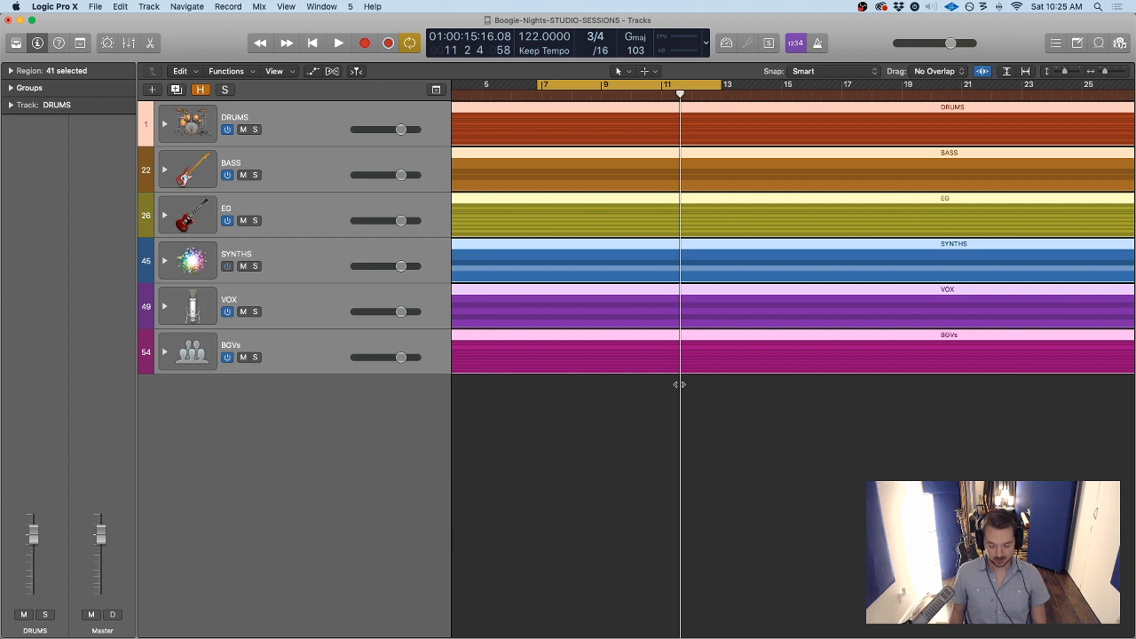
pyautogui.click(312, 129)
pyautogui.keyDown('shift'); pyautogui.click(322, 346); pyautogui.keyUp('shift')
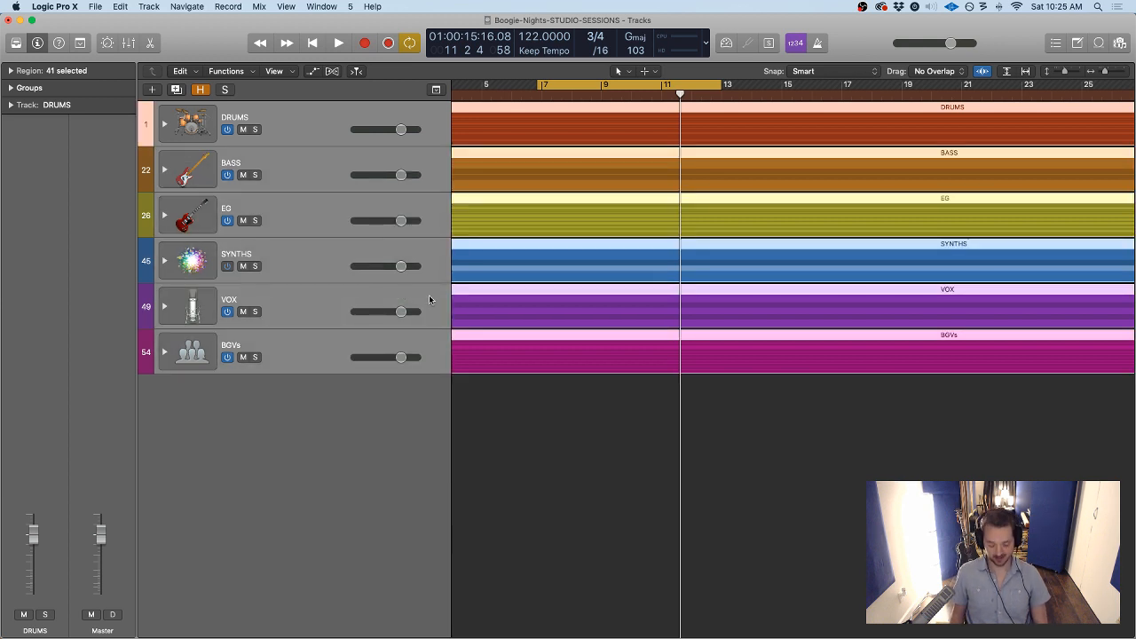
pyautogui.press('ctrl+super+Right')
pyautogui.scroll(-20, 382, 294)
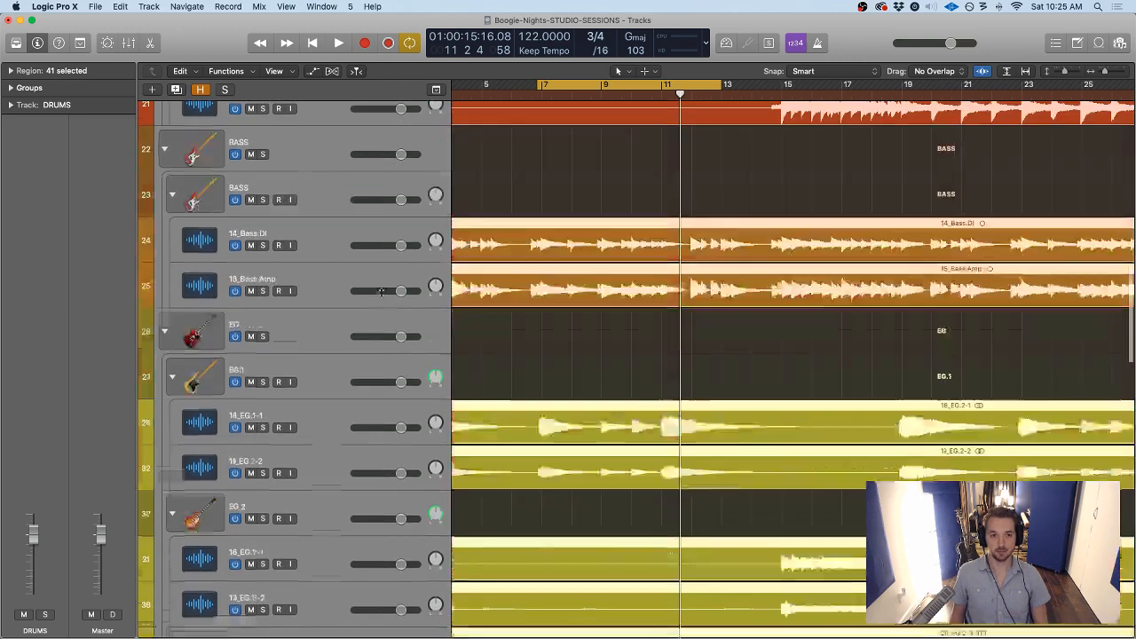
pyautogui.scroll(20, 382, 292)
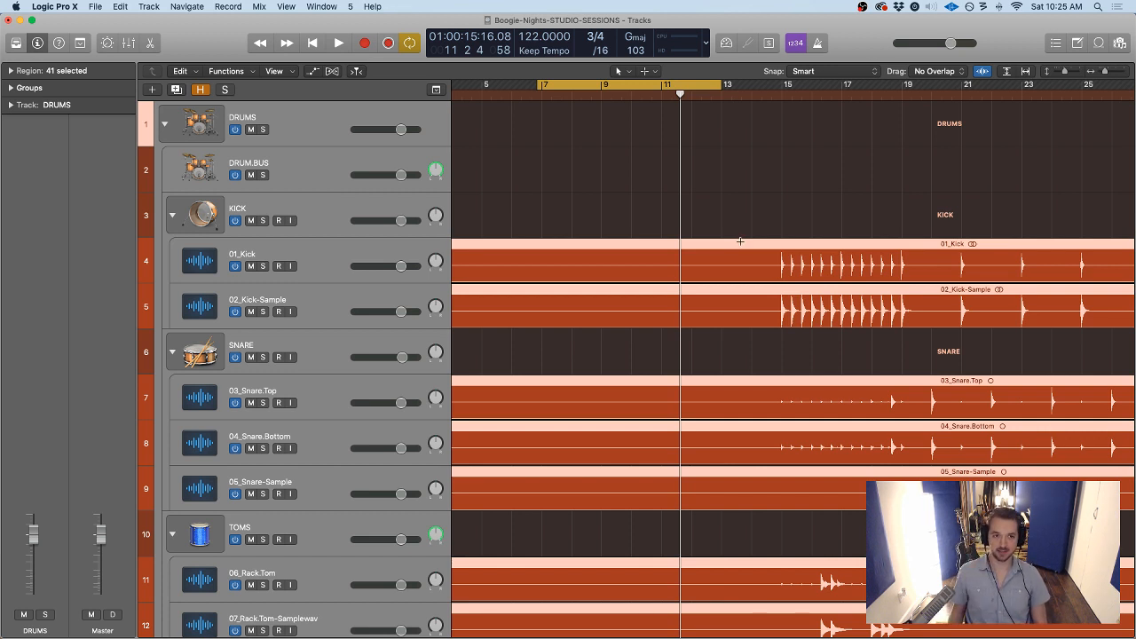
pyautogui.press('ctrl+super+Left')
pyautogui.click(725, 420)
# Expand only the EG folder stack with all its nested stacks, review the guitar tracks, and collapse it again
pyautogui.click(307, 220)
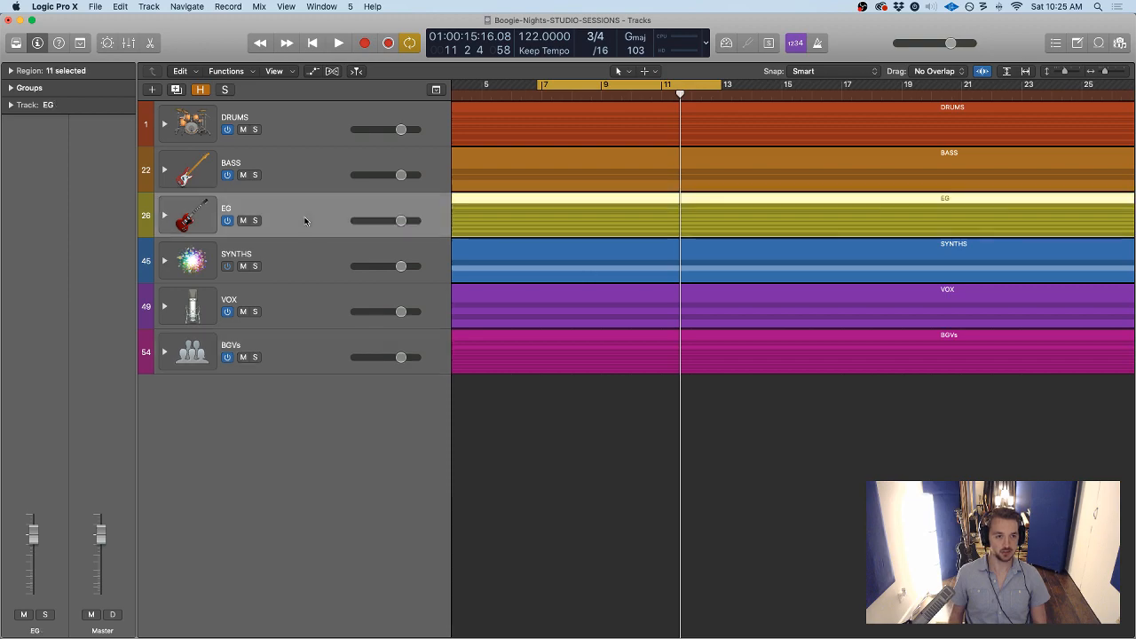
pyautogui.press('ctrl+super+Right')
pyautogui.scroll(-15, 479, 237)
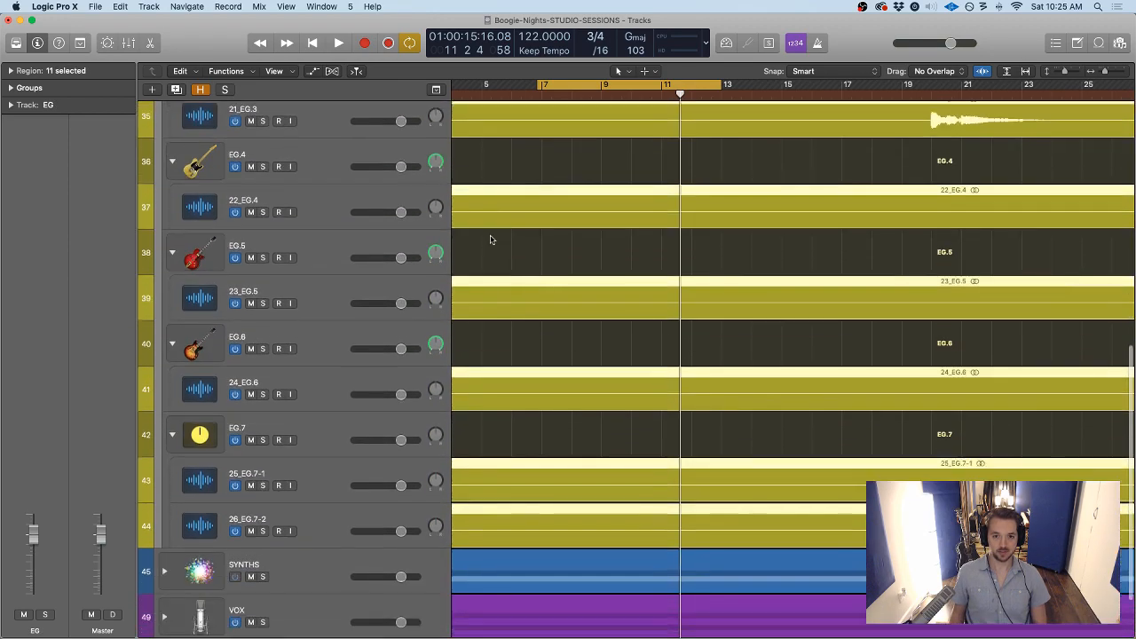
pyautogui.scroll(12, 490, 240)
pyautogui.scroll(3, 491, 240)
pyautogui.press('ctrl+super+Left')
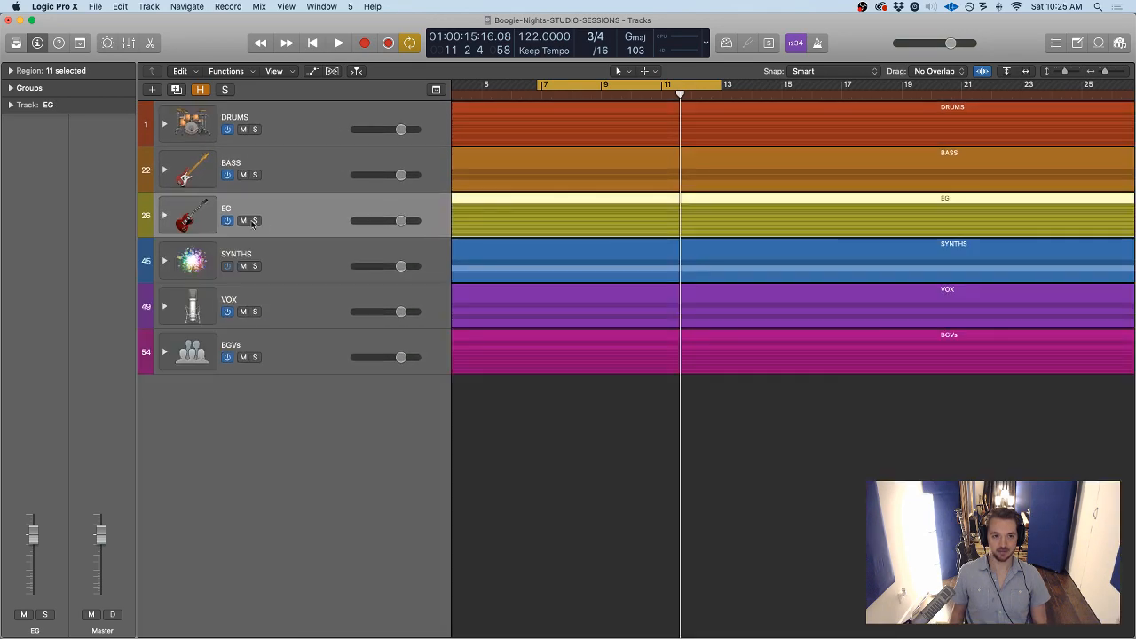
pyautogui.click(526, 422)
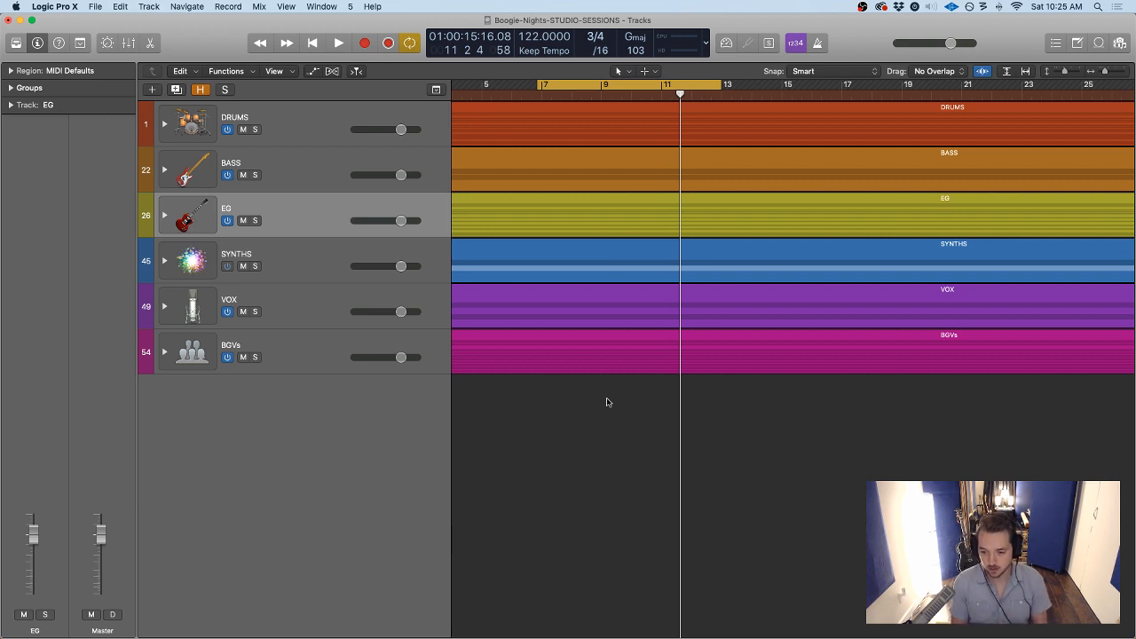
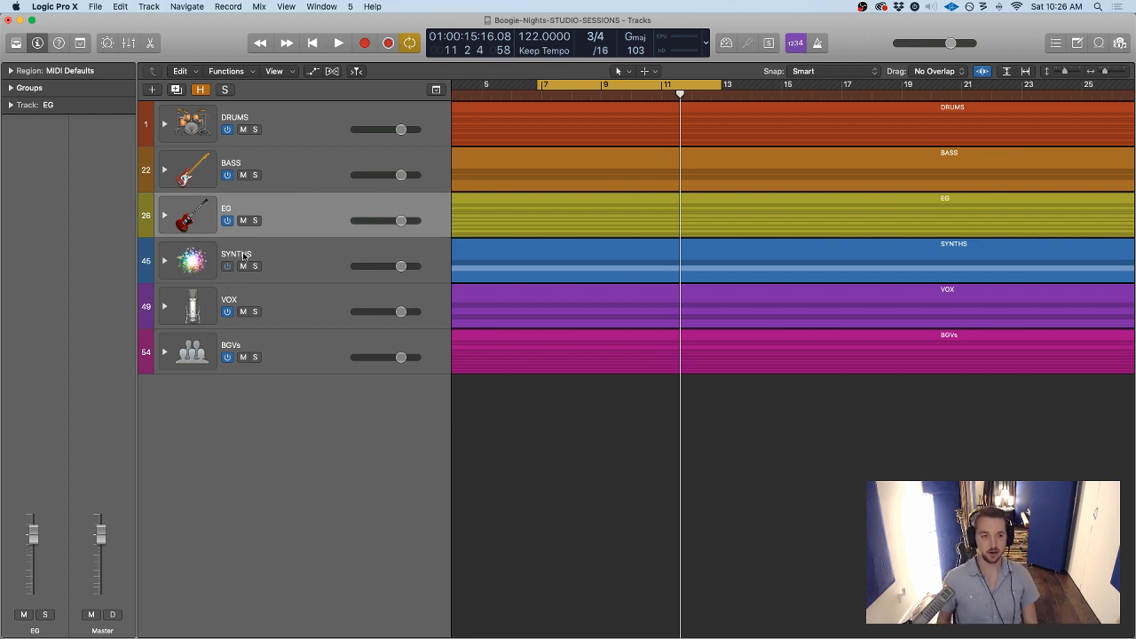
pyautogui.hscroll(-5, 642, 423)
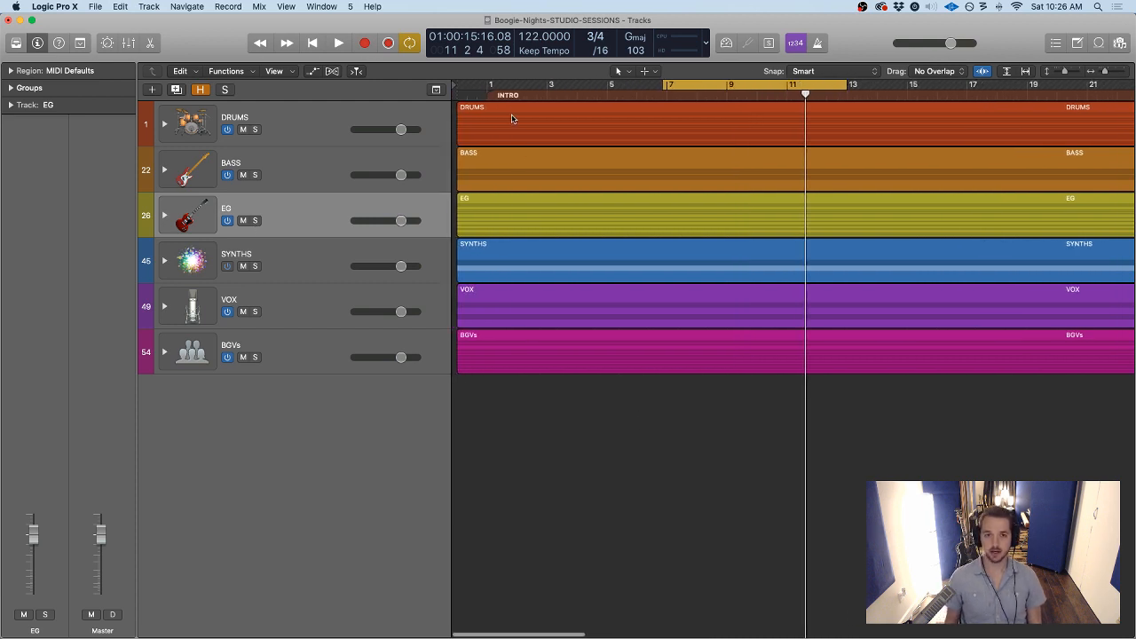
# Set the cycle range to bars 1 to 3, select the DRUMS folder's header, and turn cycle mode off
pyautogui.moveTo(491, 87); pyautogui.dragTo(545, 93)
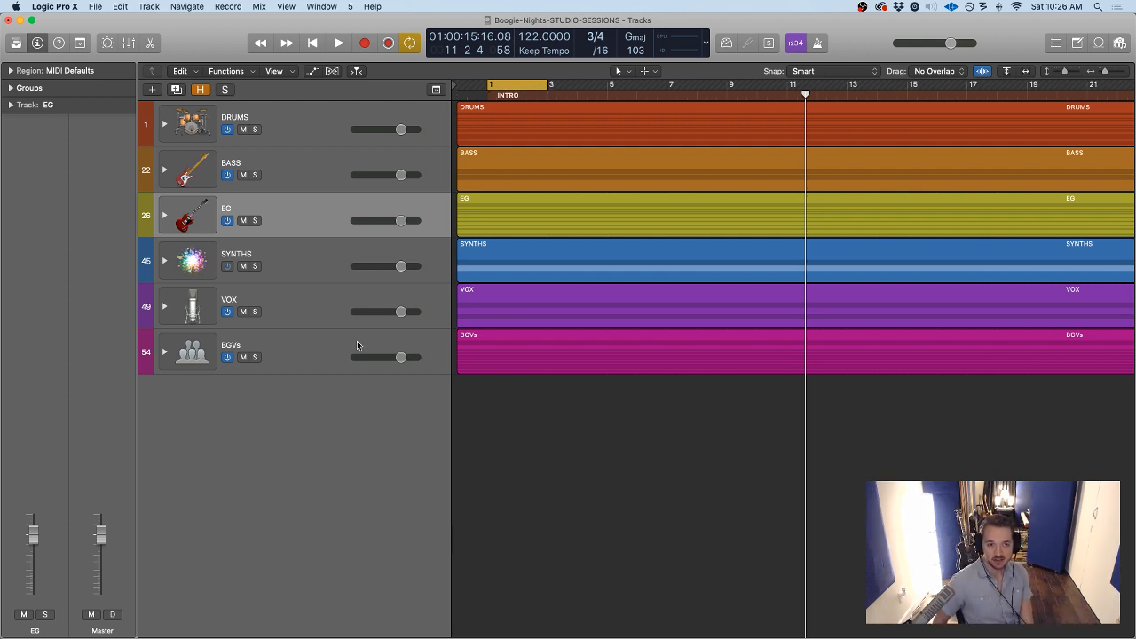
pyautogui.click(327, 129)
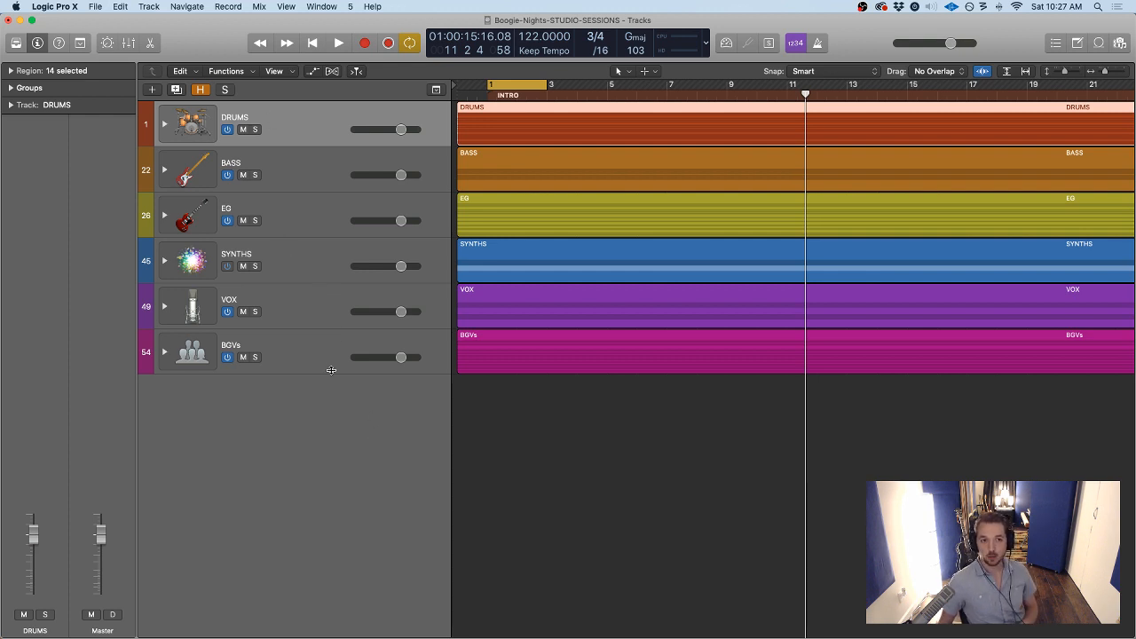
pyautogui.click(584, 431)
pyautogui.press('c')
# Expand the DRUMS folder stack, review its nested stacks across the whole song, and collapse it again
pyautogui.press('super+Left')
pyautogui.press('super+Left')
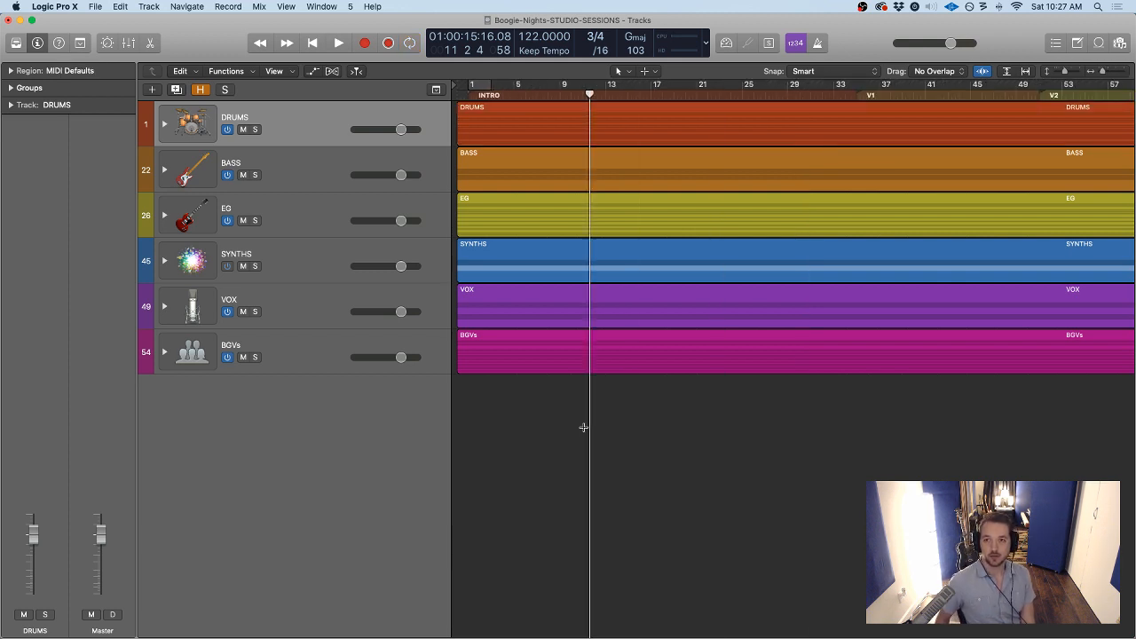
pyautogui.press('super+Left')
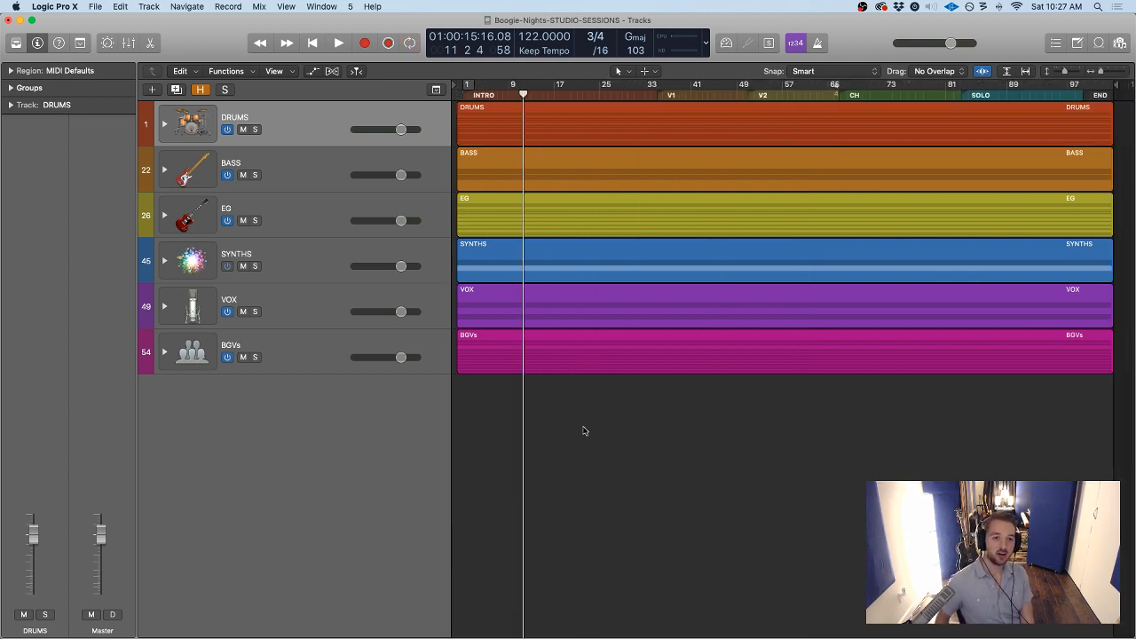
pyautogui.click(165, 125)
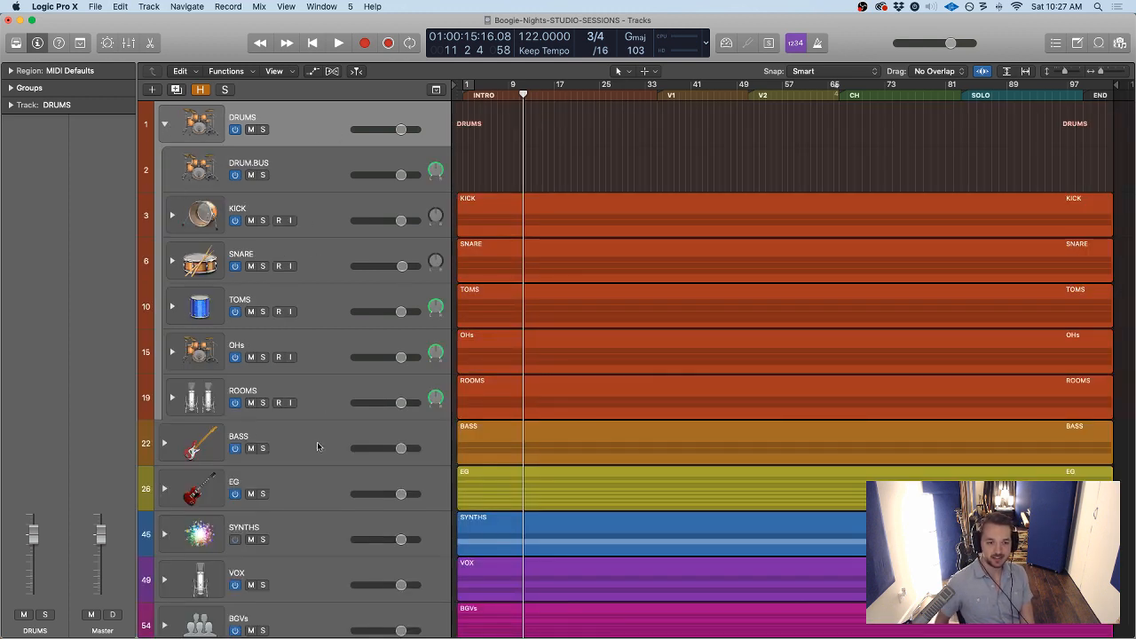
pyautogui.scroll(-2, 319, 448)
pyautogui.scroll(2, 320, 447)
pyautogui.click(165, 124)
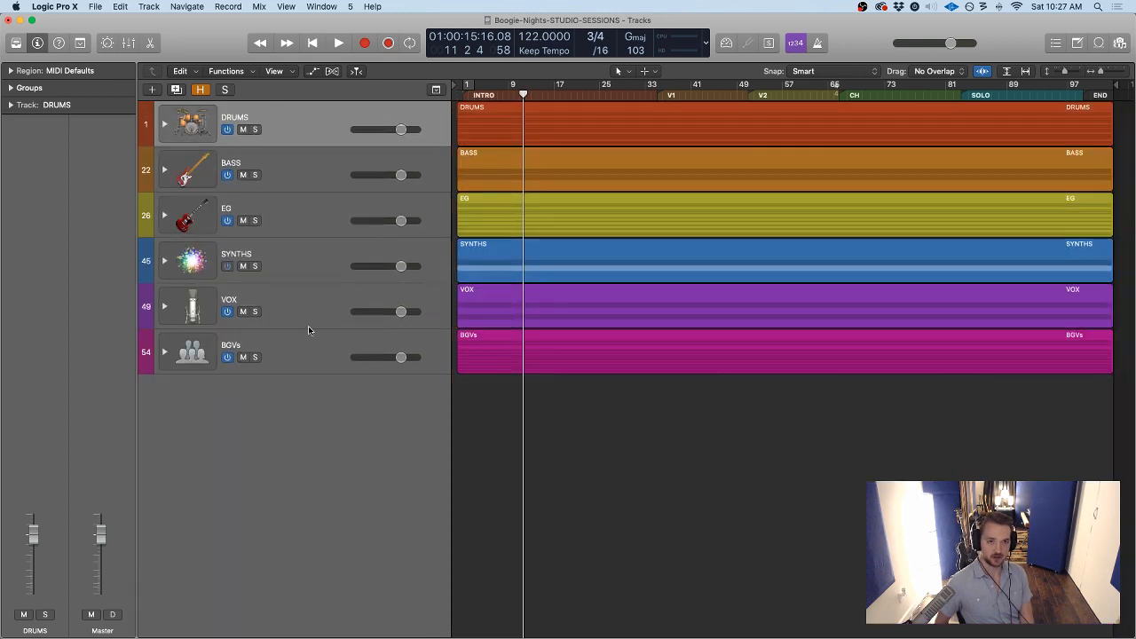
# Expand all six folder stacks from DRUMS to BGVs with their nested stacks at once, and deselect the regions
pyautogui.keyDown('shift'); pyautogui.click(314, 360); pyautogui.keyUp('shift')
pyautogui.press('ctrl+super+Right')
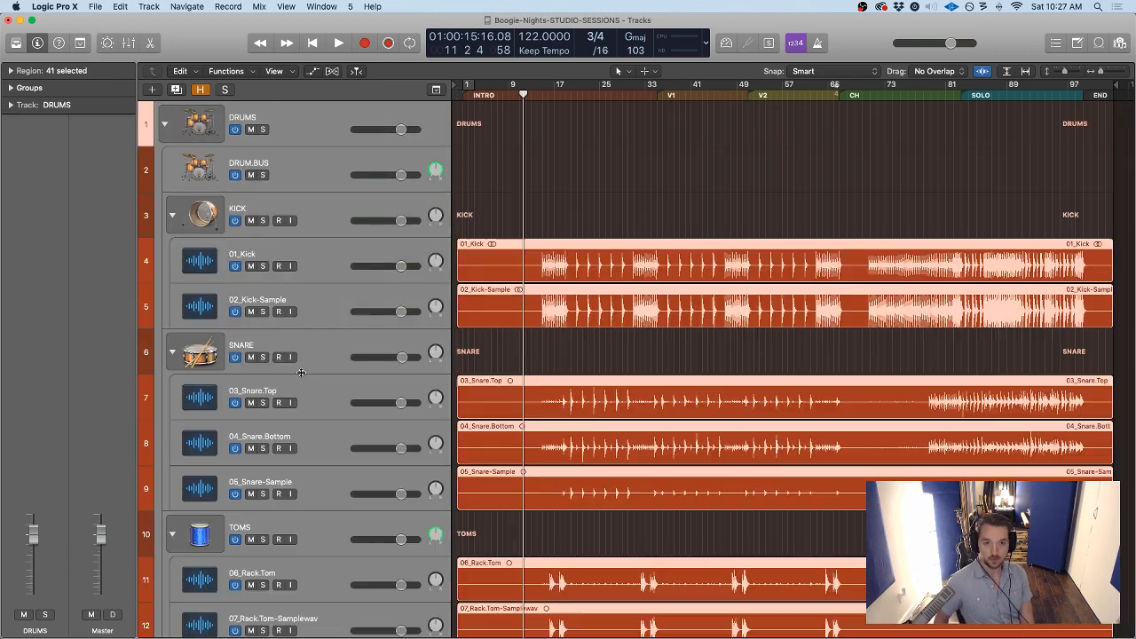
pyautogui.click(669, 203)
# Review the expanded track list from 01_Kick through 12_Drum.Room-Mic to 38_BGV.2-8, selecting these tracks along the way
pyautogui.click(308, 252)
pyautogui.scroll(-2, 592, 249)
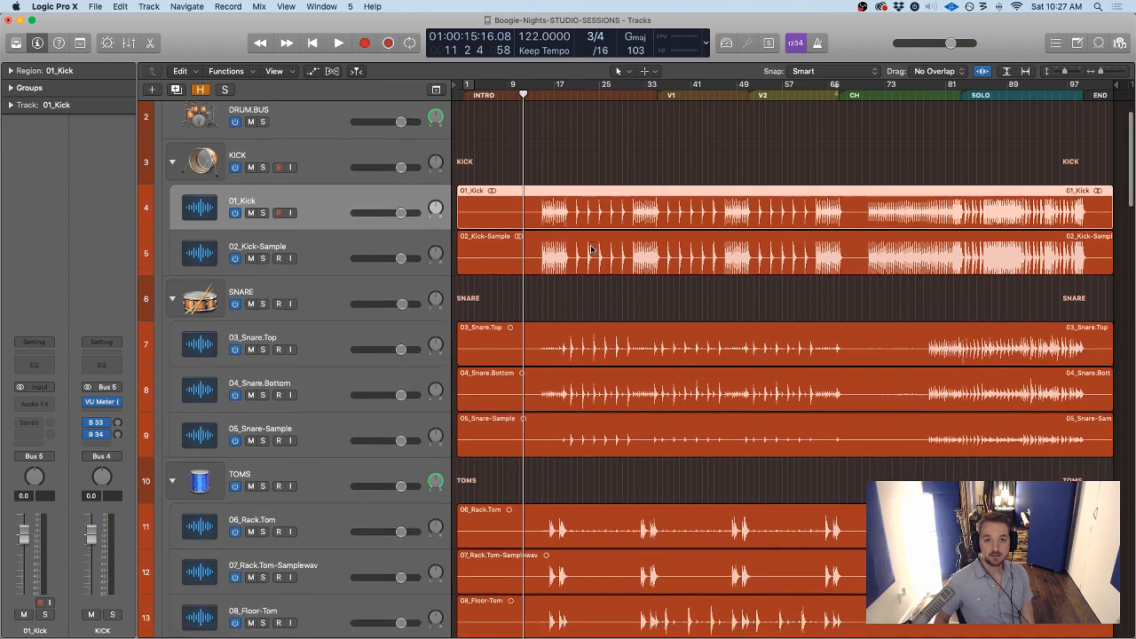
pyautogui.scroll(-15, 591, 249)
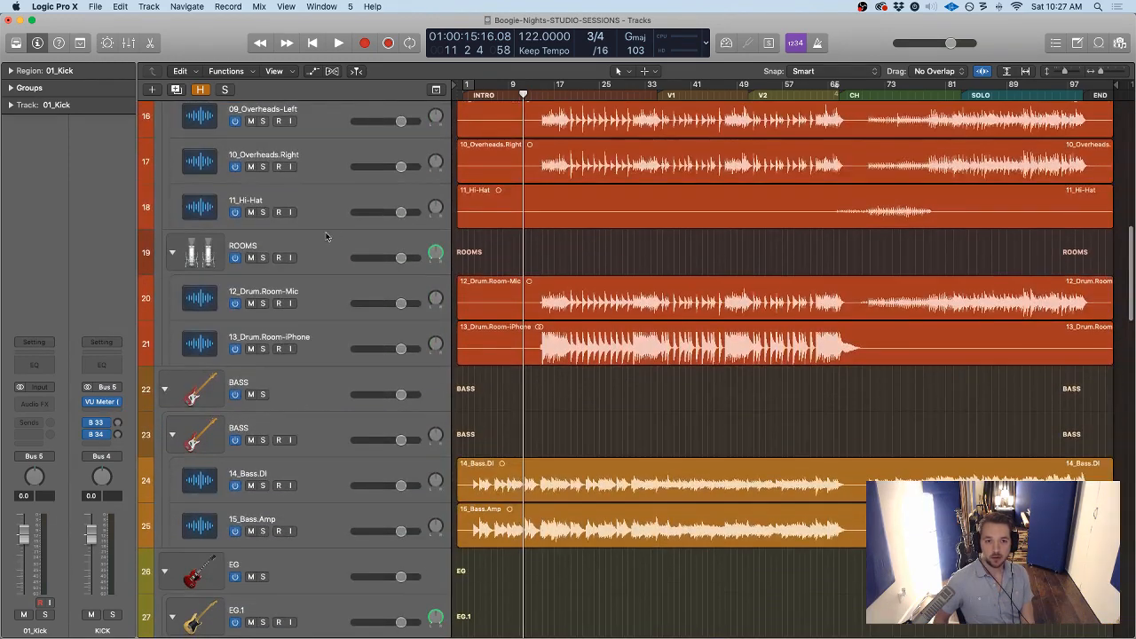
pyautogui.click(320, 300)
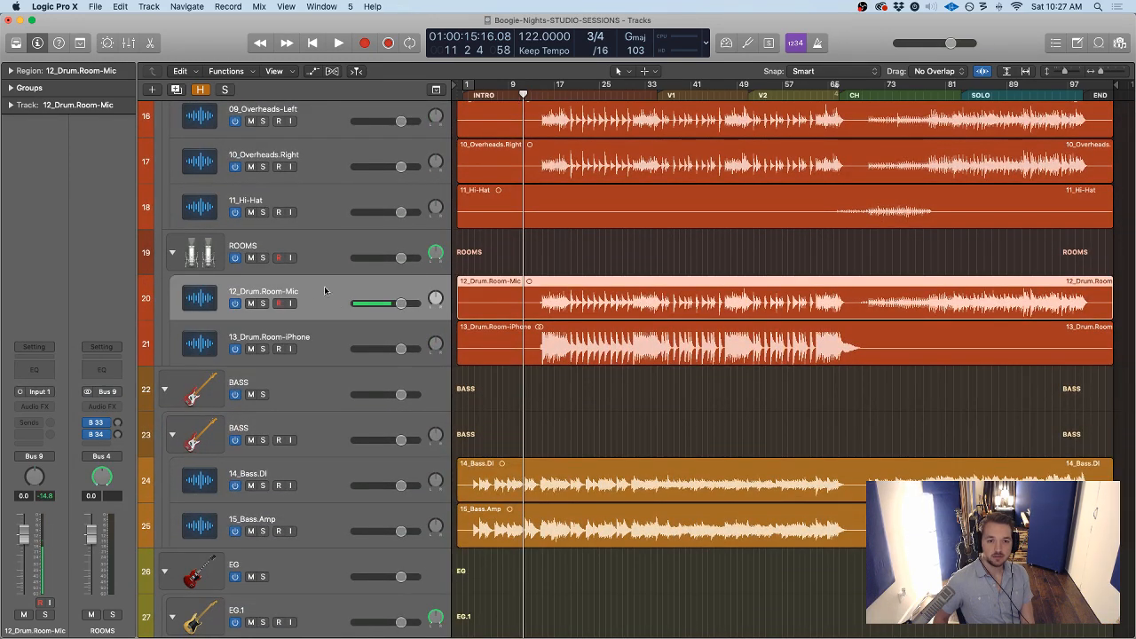
pyautogui.scroll(-20, 396, 355)
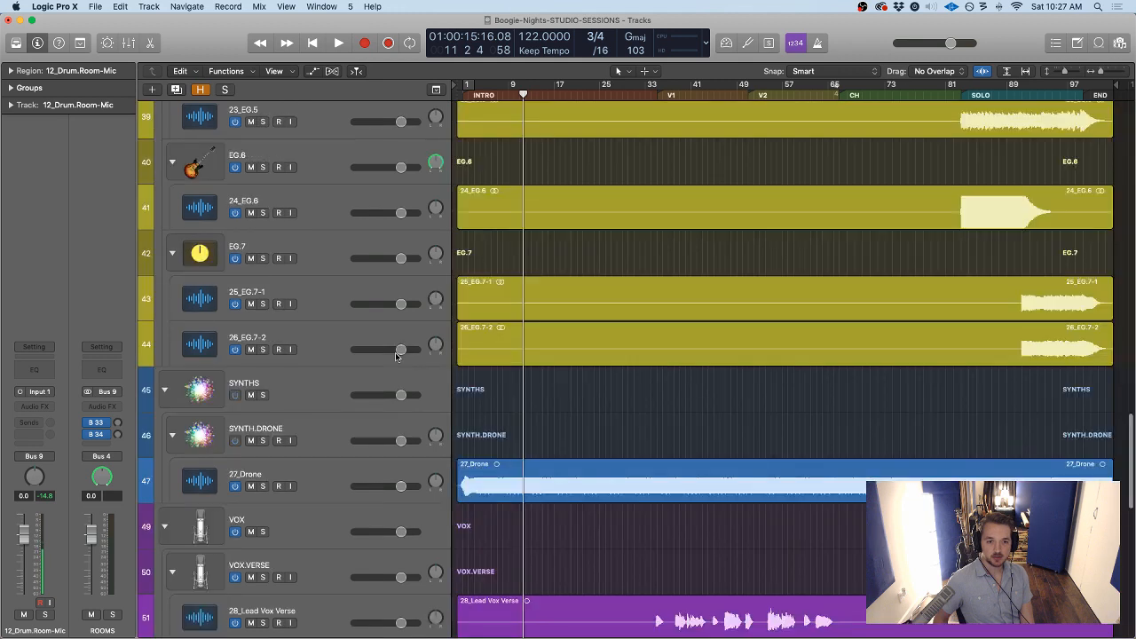
pyautogui.scroll(-15, 396, 355)
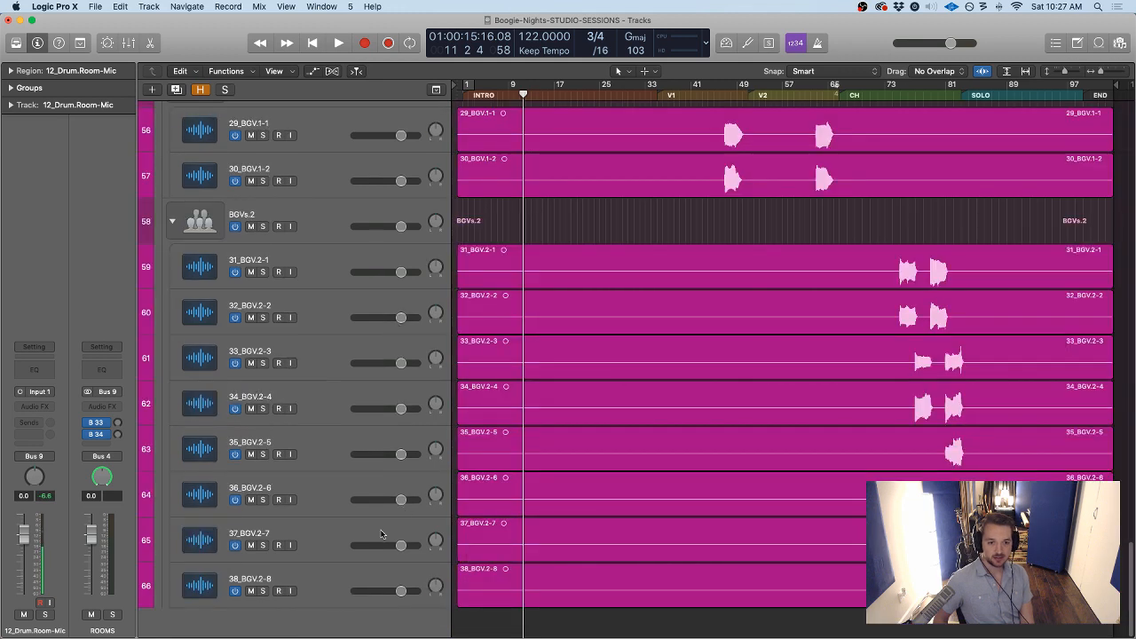
pyautogui.click(332, 573)
pyautogui.scroll(20, 316, 417)
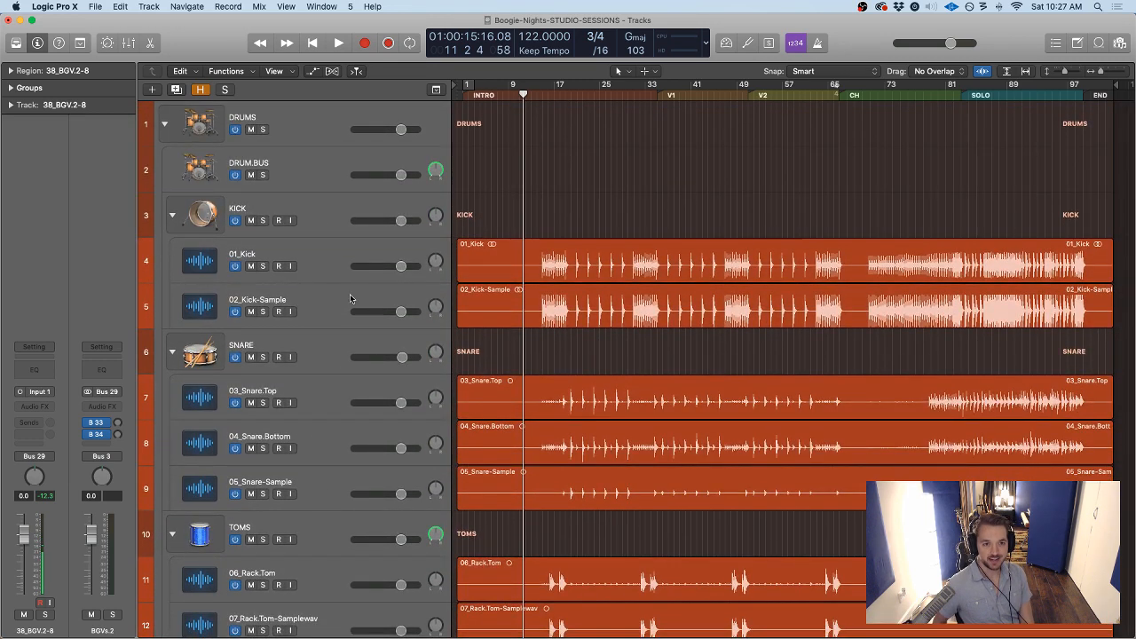
# Select all regions in the project, examine every expanded stack from DRUMS down to BGVs.2, and clear the selection
pyautogui.press('cmd+a')
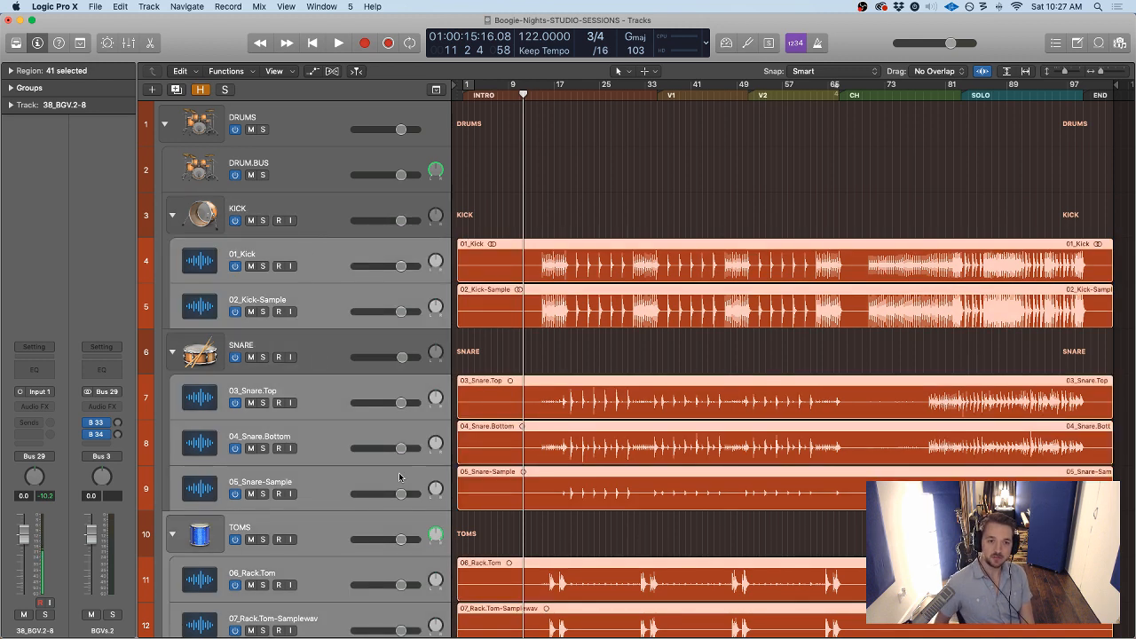
pyautogui.scroll(-6, 333, 528)
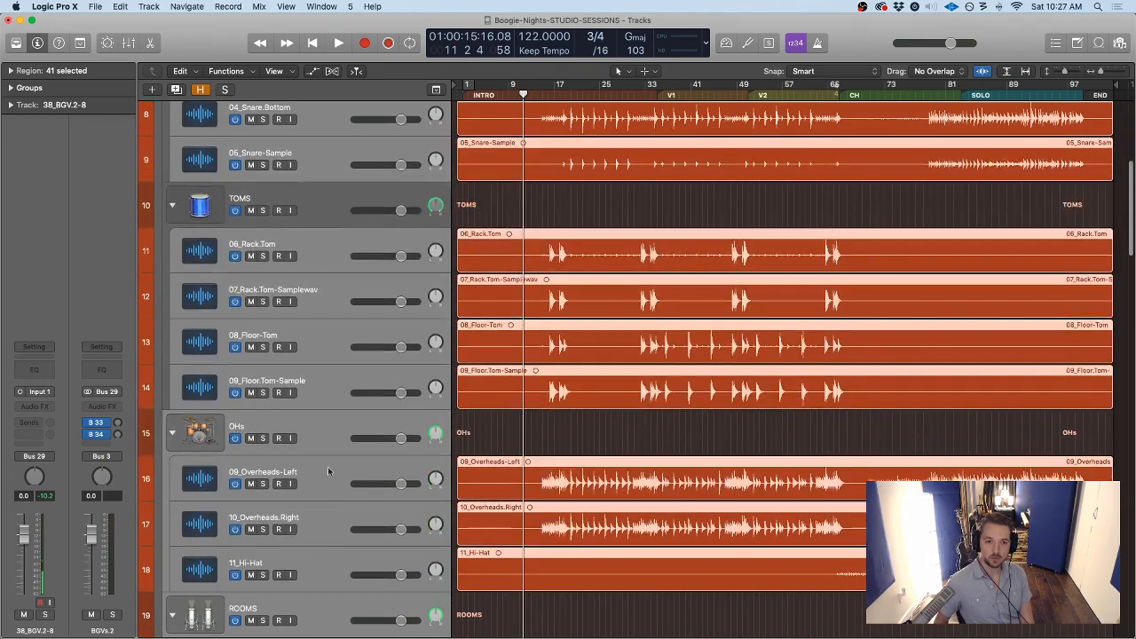
pyautogui.scroll(-2, 313, 542)
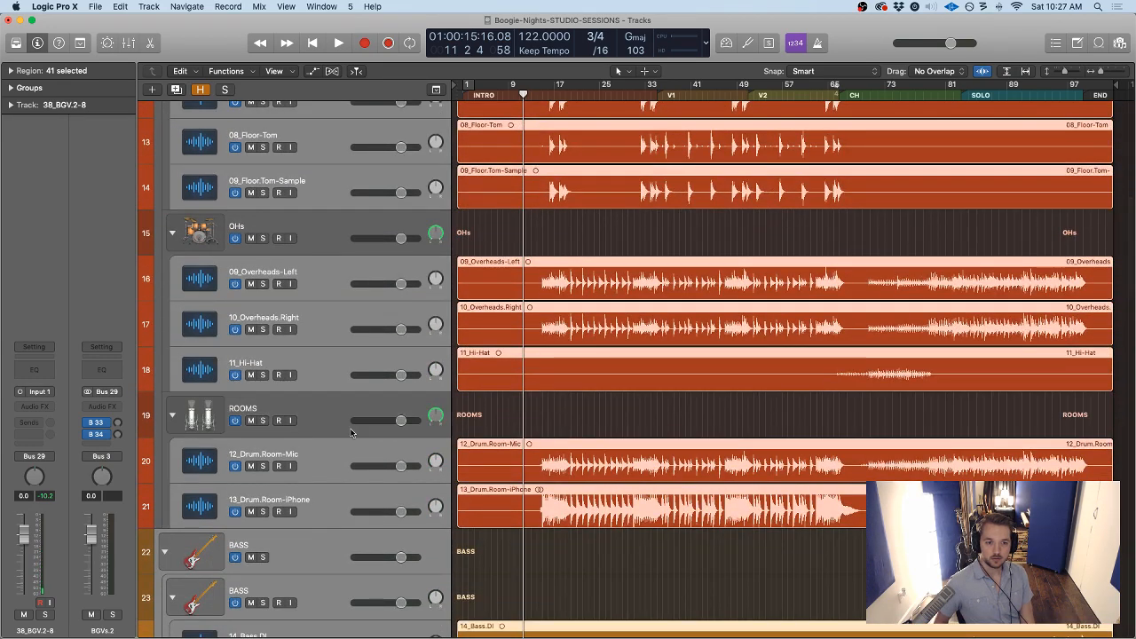
pyautogui.scroll(-5, 342, 426)
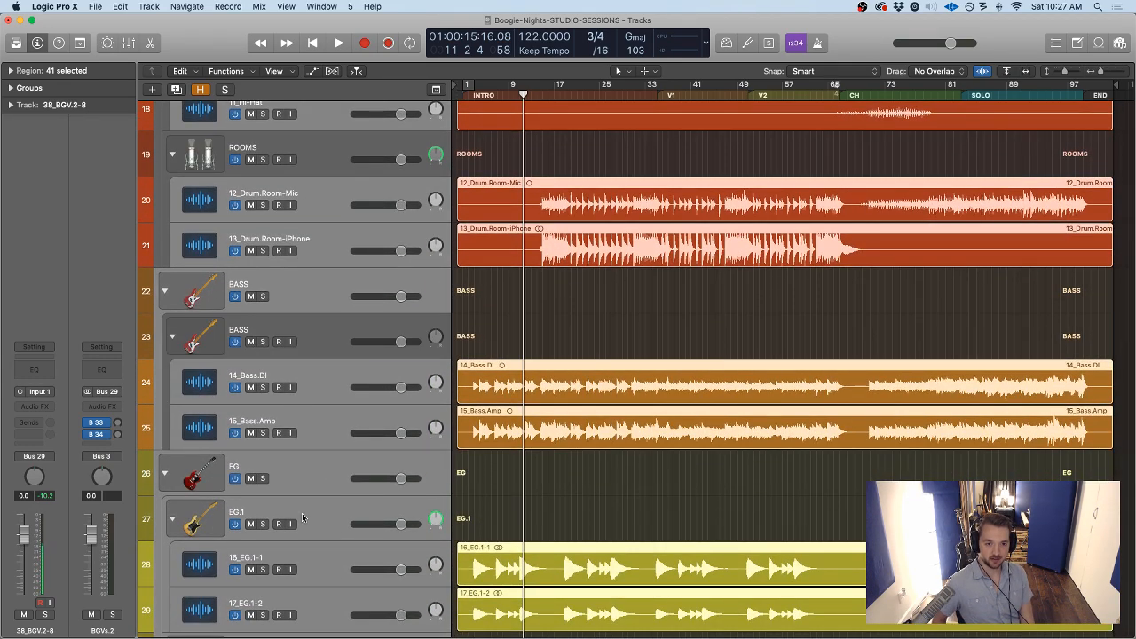
pyautogui.scroll(-4, 322, 525)
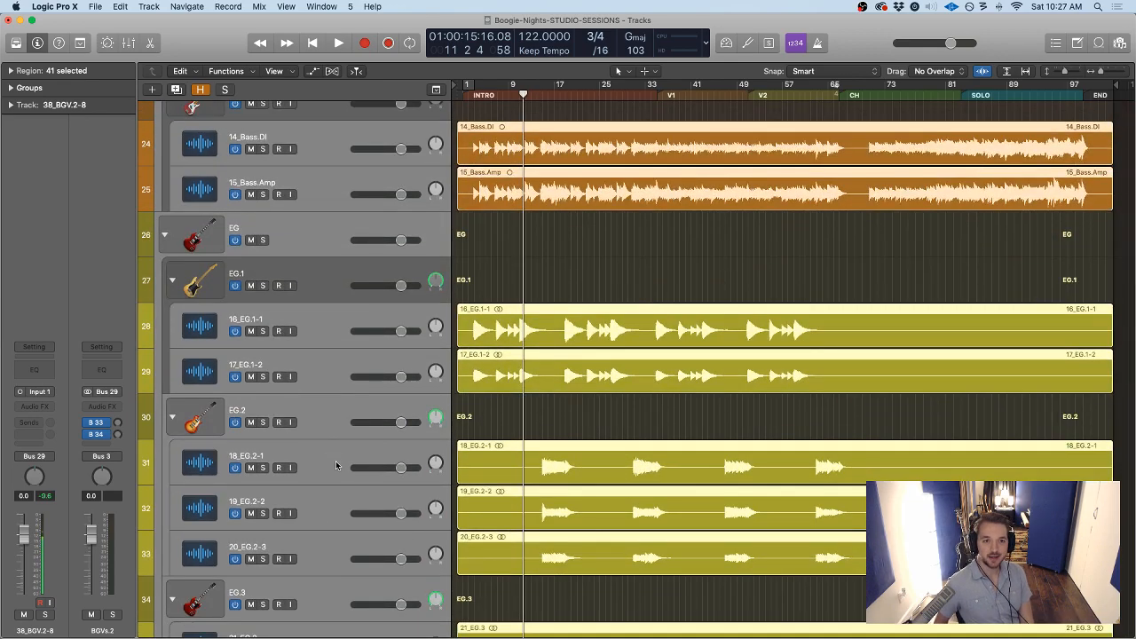
pyautogui.scroll(3, 330, 401)
pyautogui.scroll(10, 315, 394)
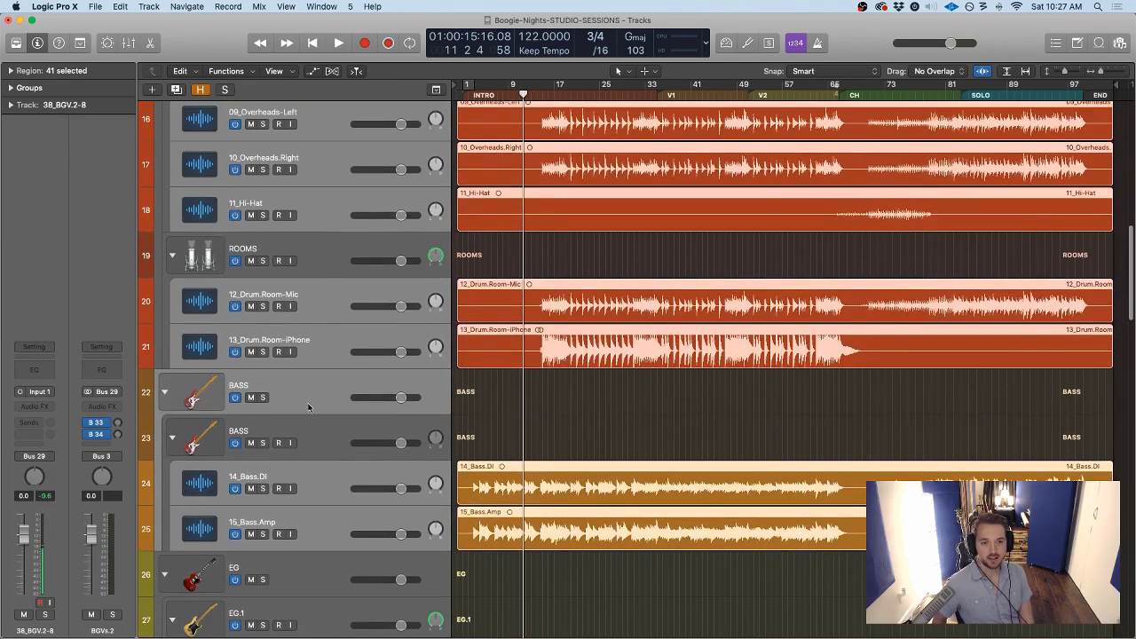
pyautogui.scroll(-15, 302, 423)
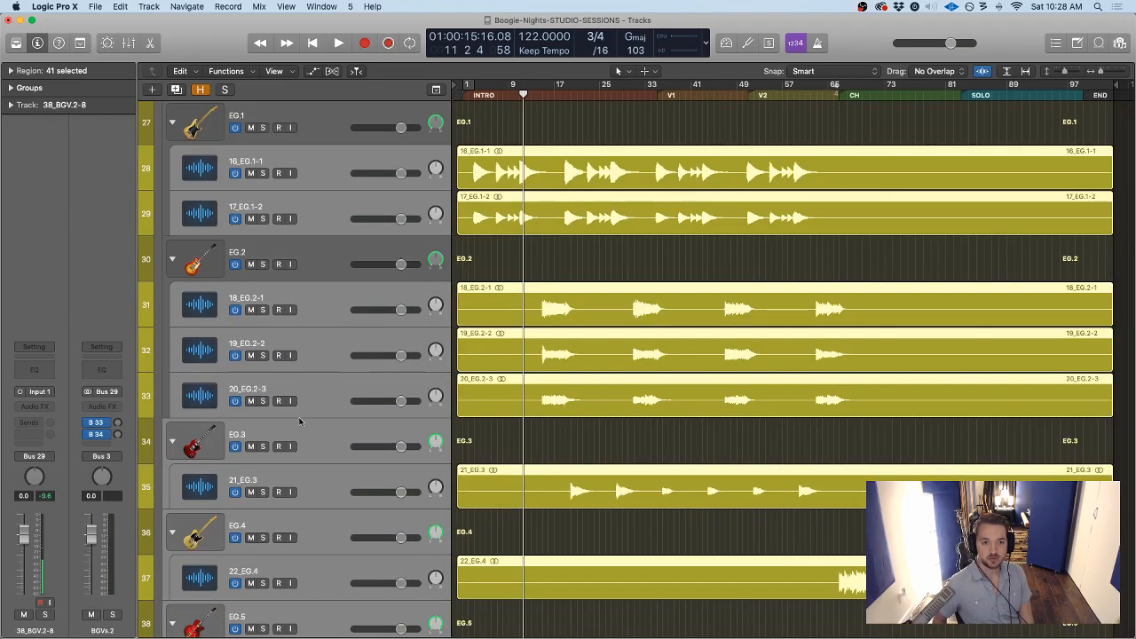
pyautogui.scroll(-4, 311, 544)
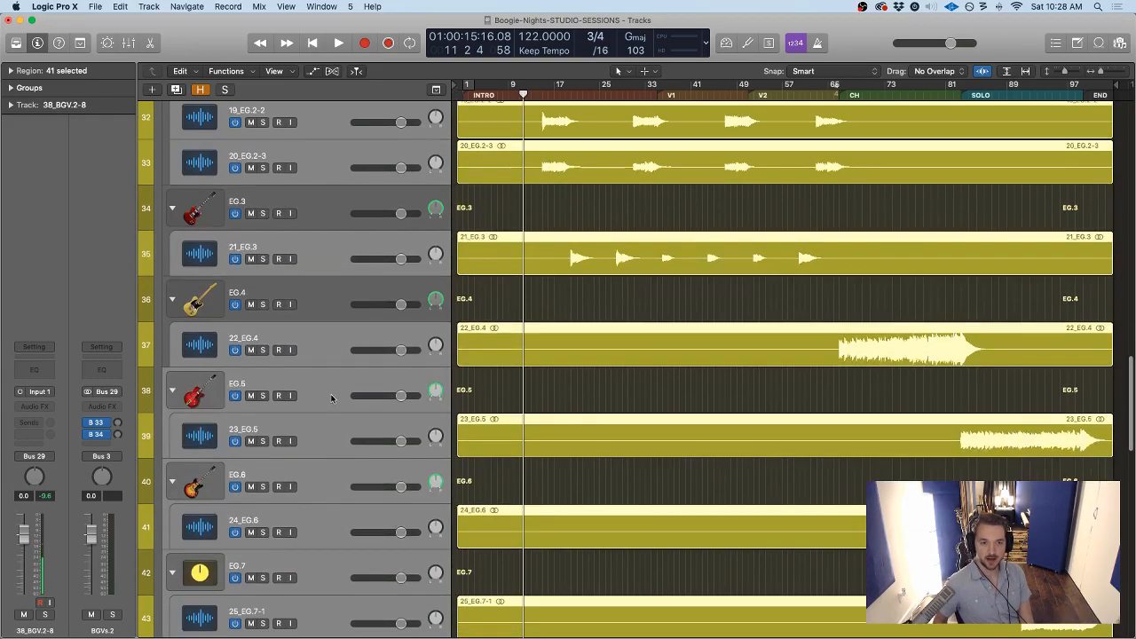
pyautogui.scroll(-4, 336, 470)
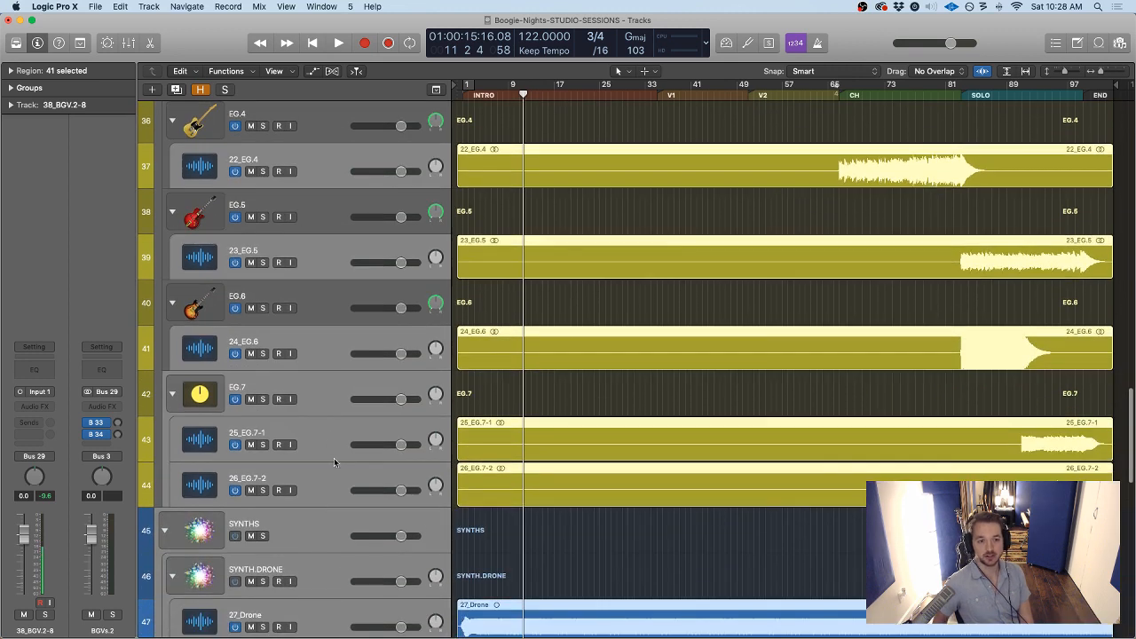
pyautogui.scroll(-2, 322, 435)
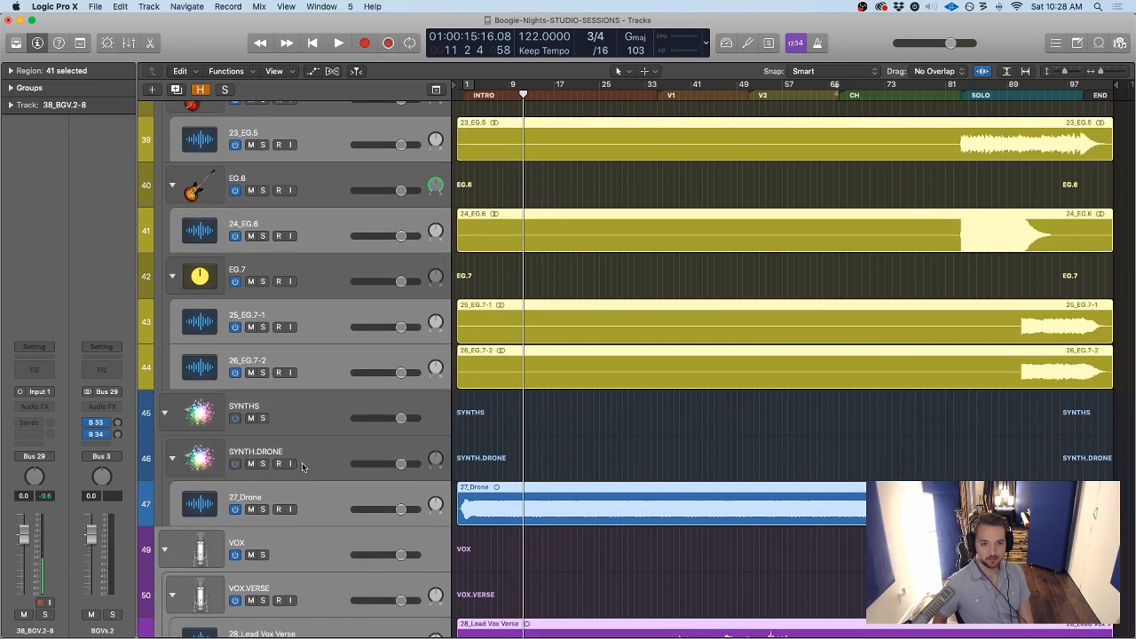
pyautogui.scroll(-4, 324, 382)
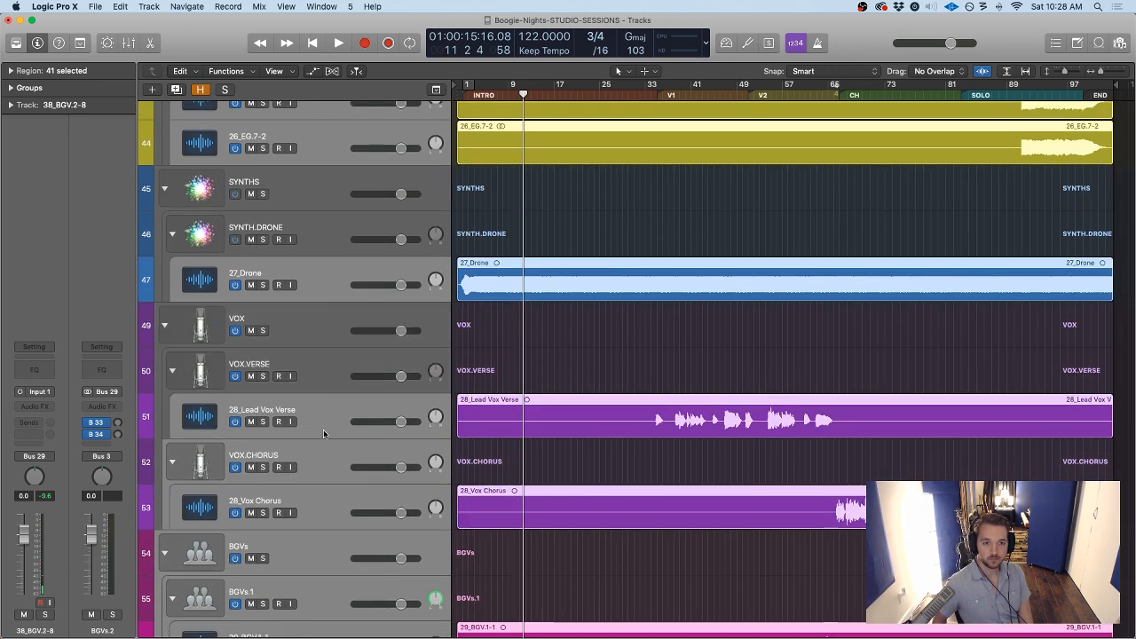
pyautogui.scroll(-3, 325, 452)
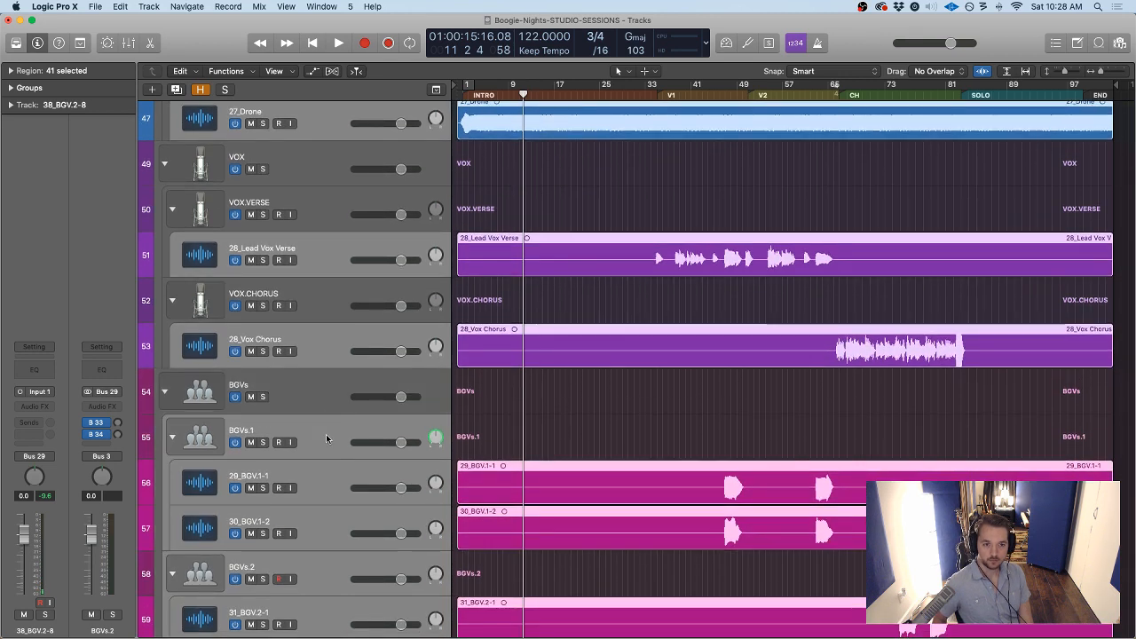
pyautogui.scroll(-3, 327, 460)
pyautogui.scroll(-5, 330, 457)
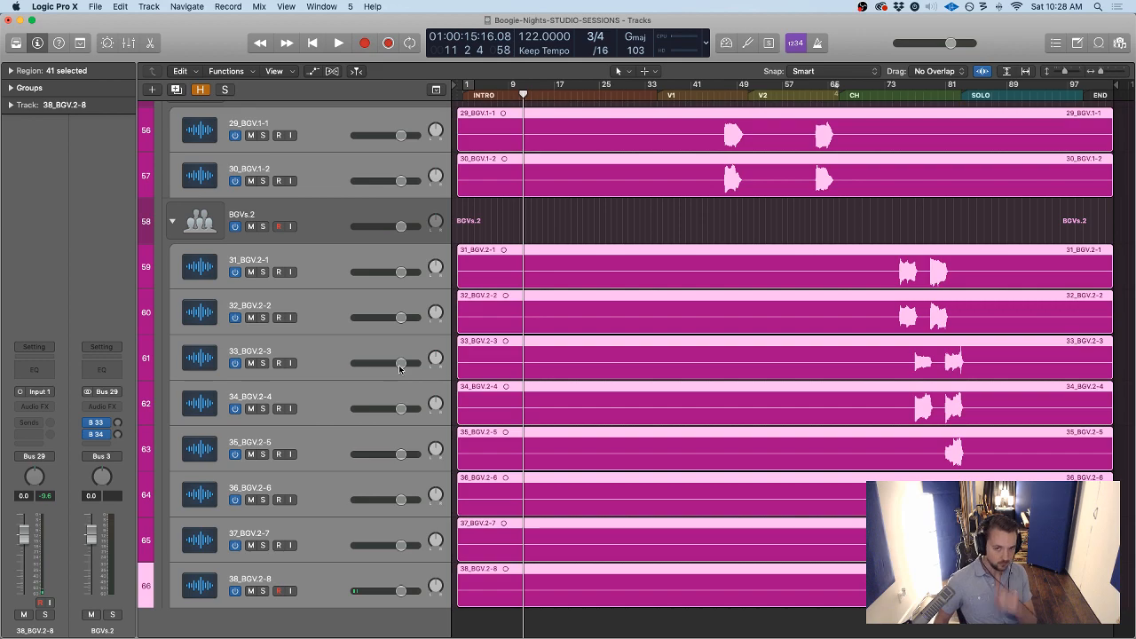
pyautogui.scroll(10, 683, 230)
pyautogui.scroll(20, 684, 230)
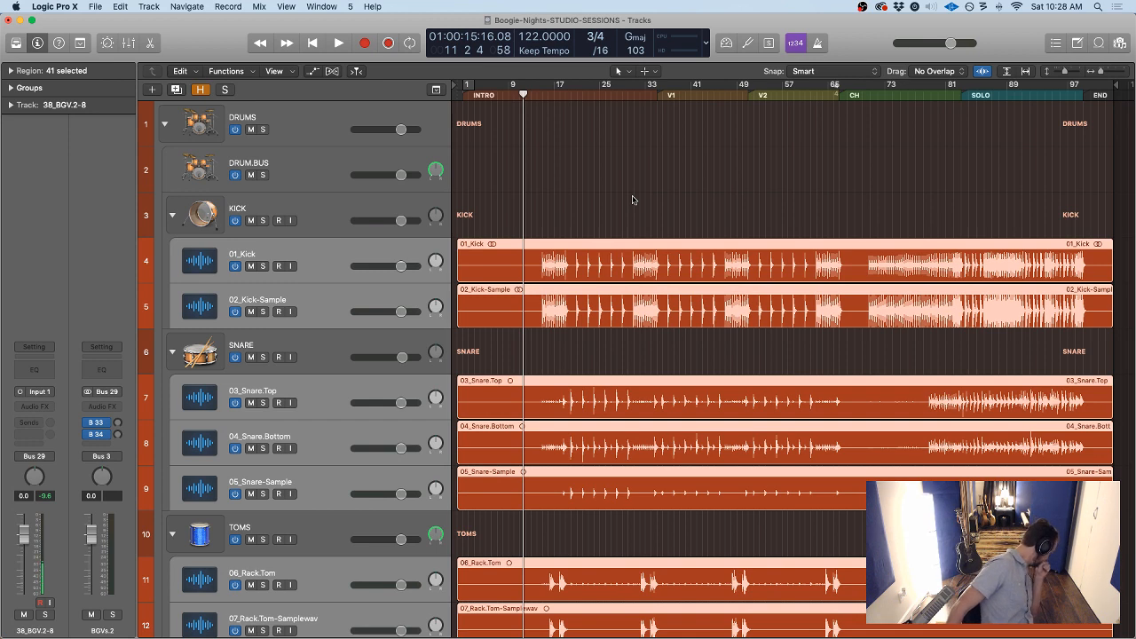
pyautogui.click(633, 200)
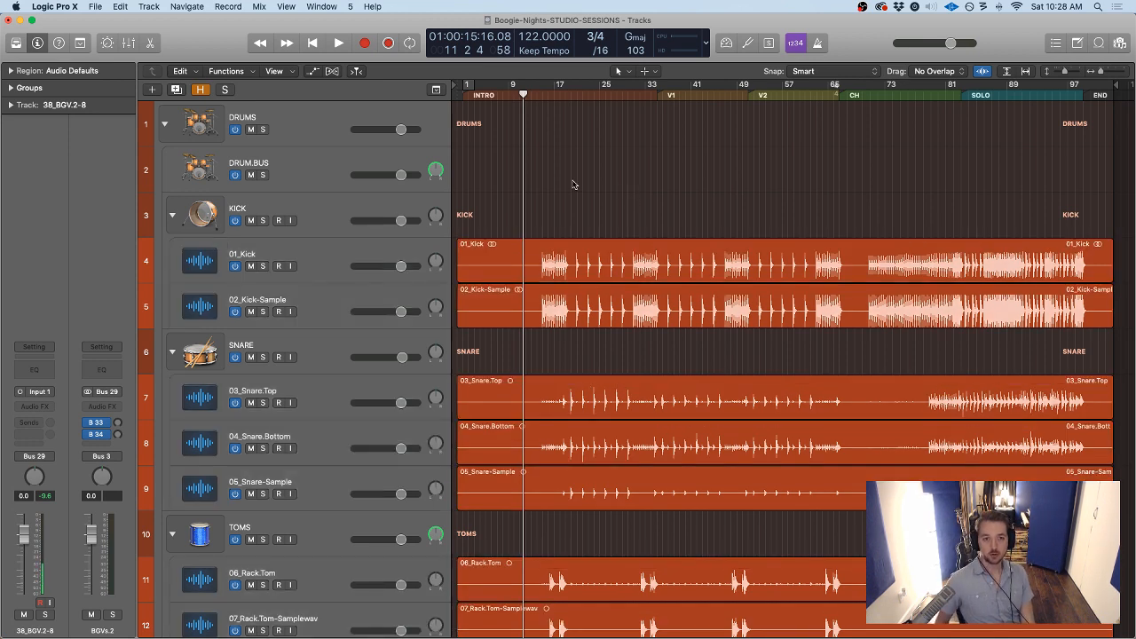
# Select the 01_Kick track and reselect all regions in the project
pyautogui.scroll(-2, 332, 221)
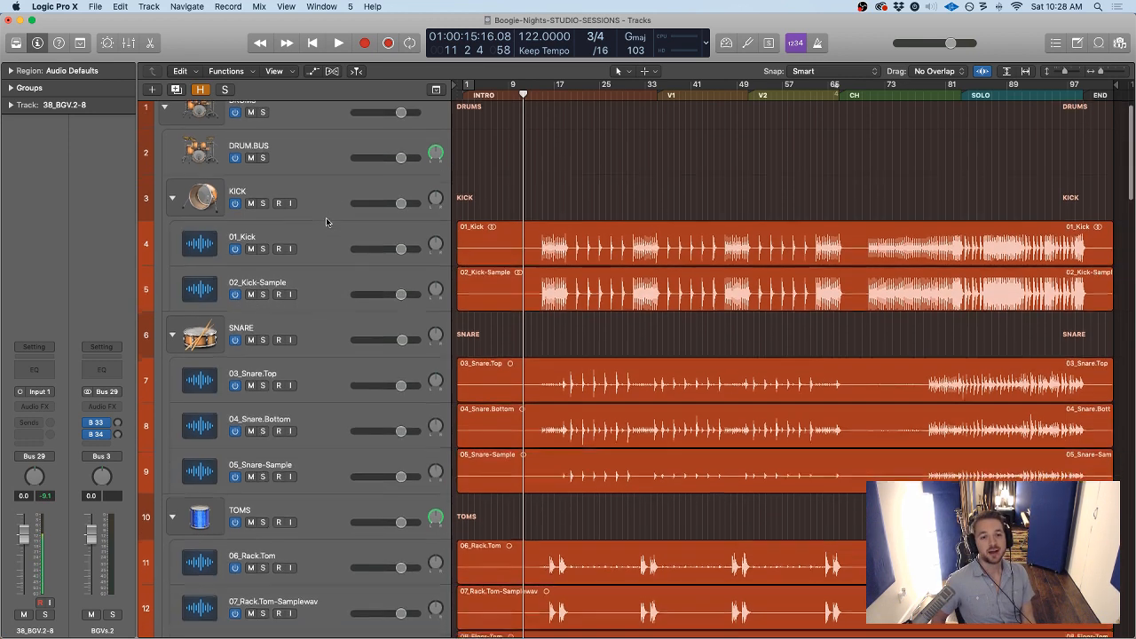
pyautogui.click(333, 233)
pyautogui.scroll(-20, 332, 268)
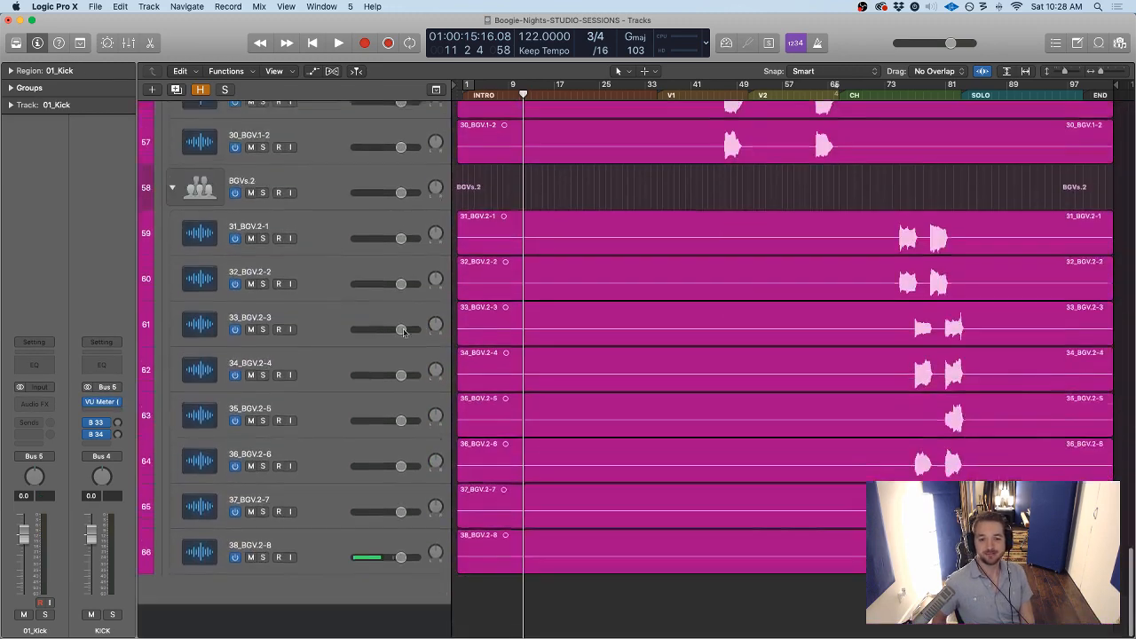
pyautogui.press('super+a')
# Review the expanded stacks from BGVs back up to the electric guitars, and reduce the track height to fit more rows
pyautogui.scroll(5, 341, 535)
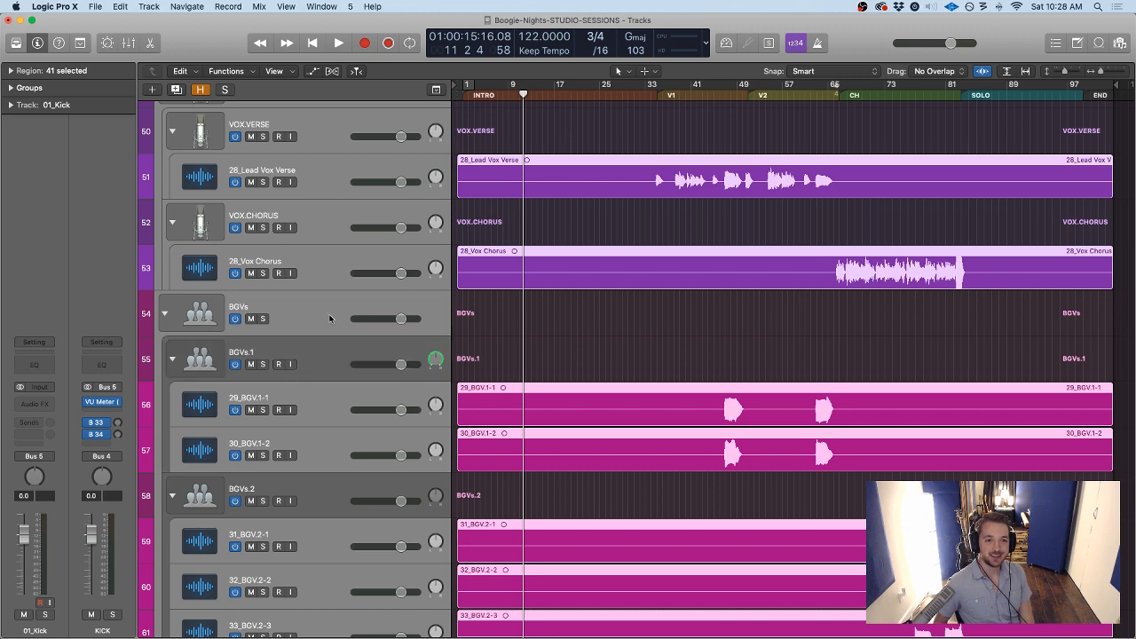
pyautogui.scroll(5, 333, 309)
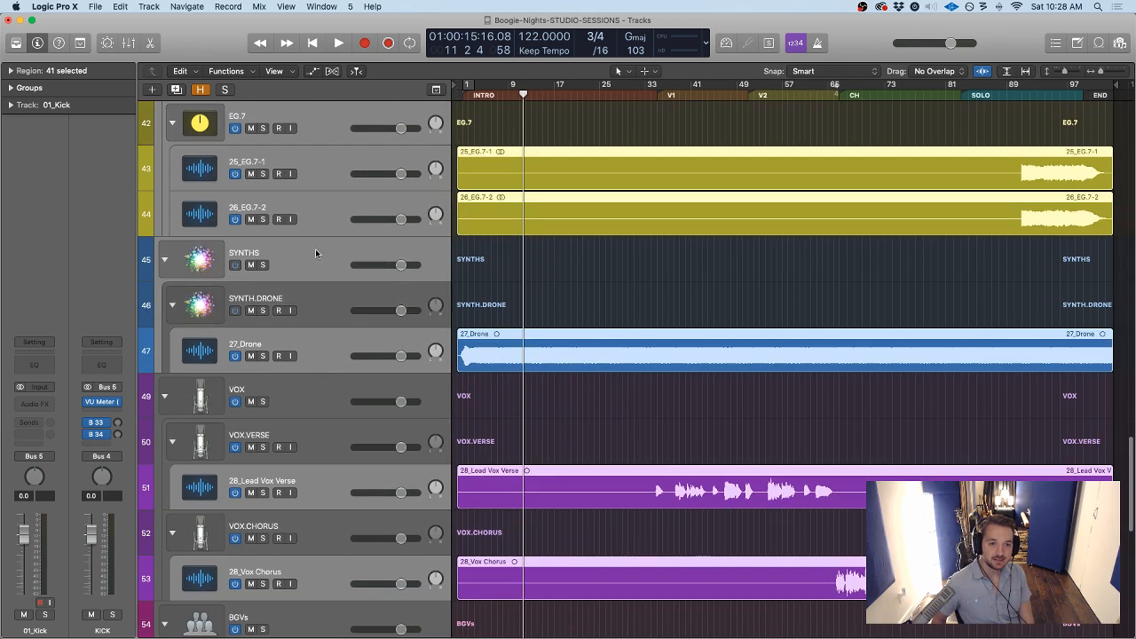
pyautogui.scroll(4, 333, 373)
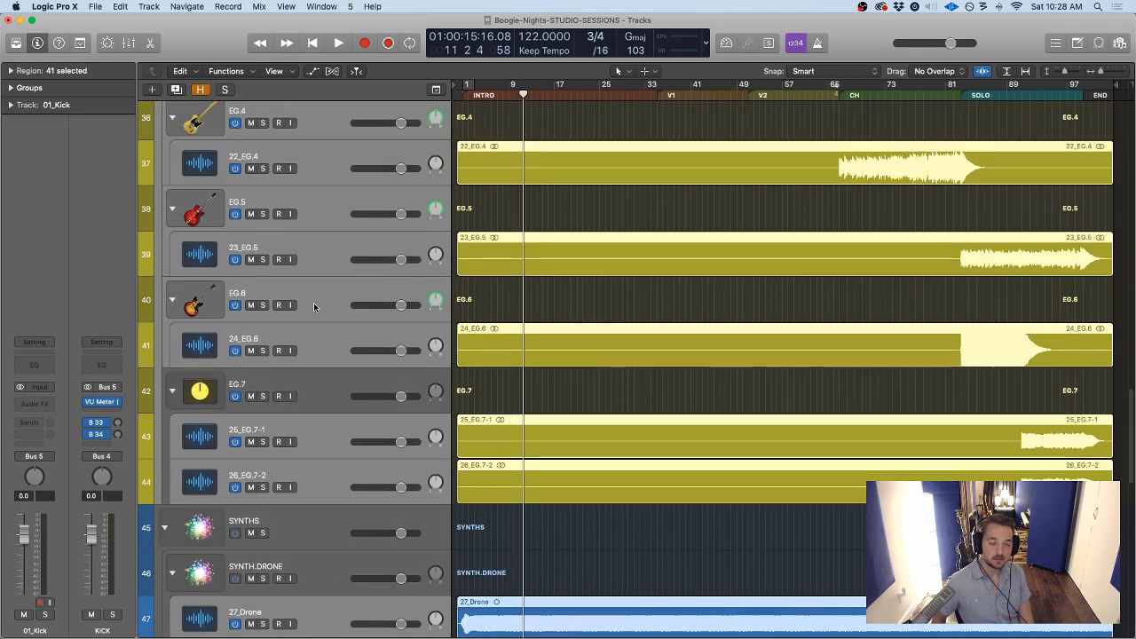
pyautogui.scroll(4, 324, 258)
pyautogui.scroll(1, 346, 333)
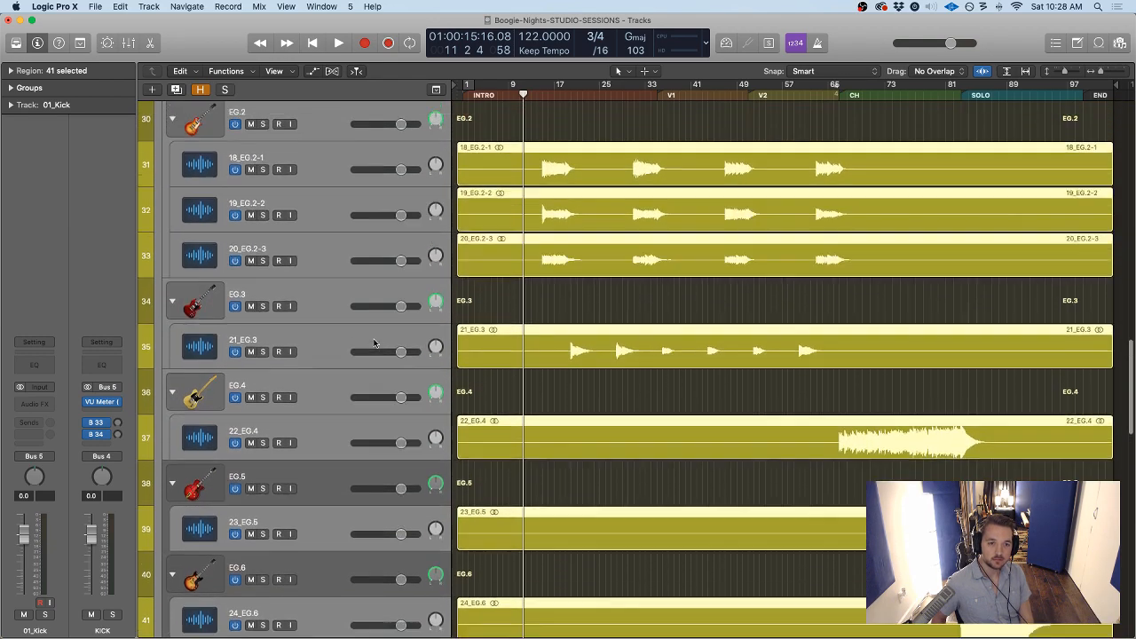
pyautogui.press('super+Up')
pyautogui.press('super+Up')
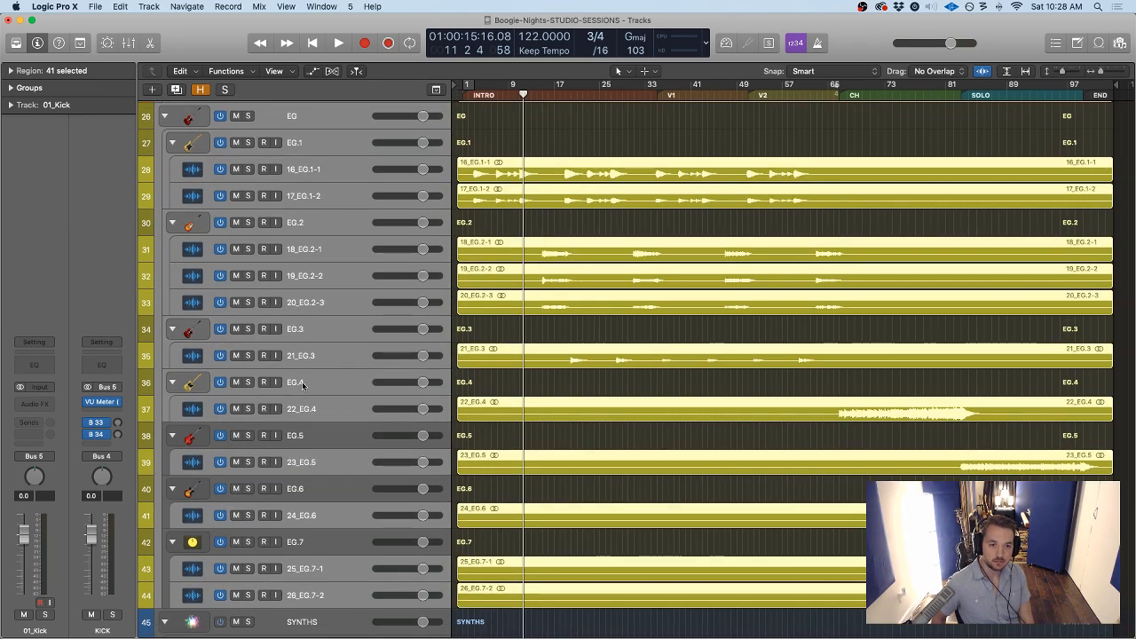
# Lower the faders of all selected tracks, from 01_Kick onward, to minus infinity and clear the region selection
pyautogui.scroll(8, 302, 236)
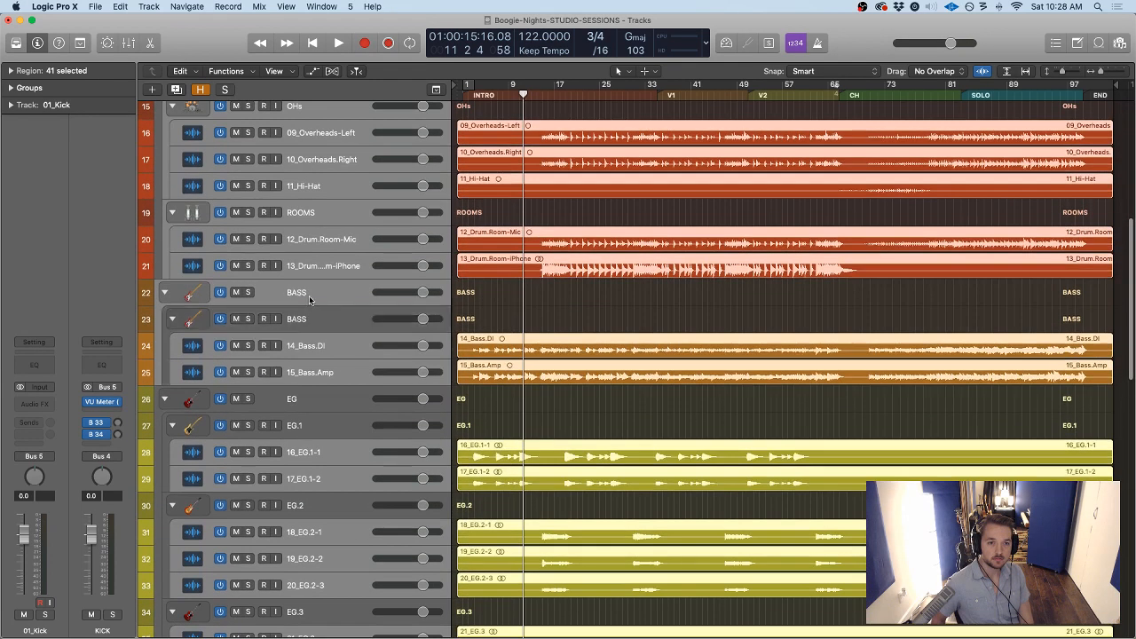
pyautogui.scroll(4, 307, 267)
pyautogui.scroll(6, 302, 235)
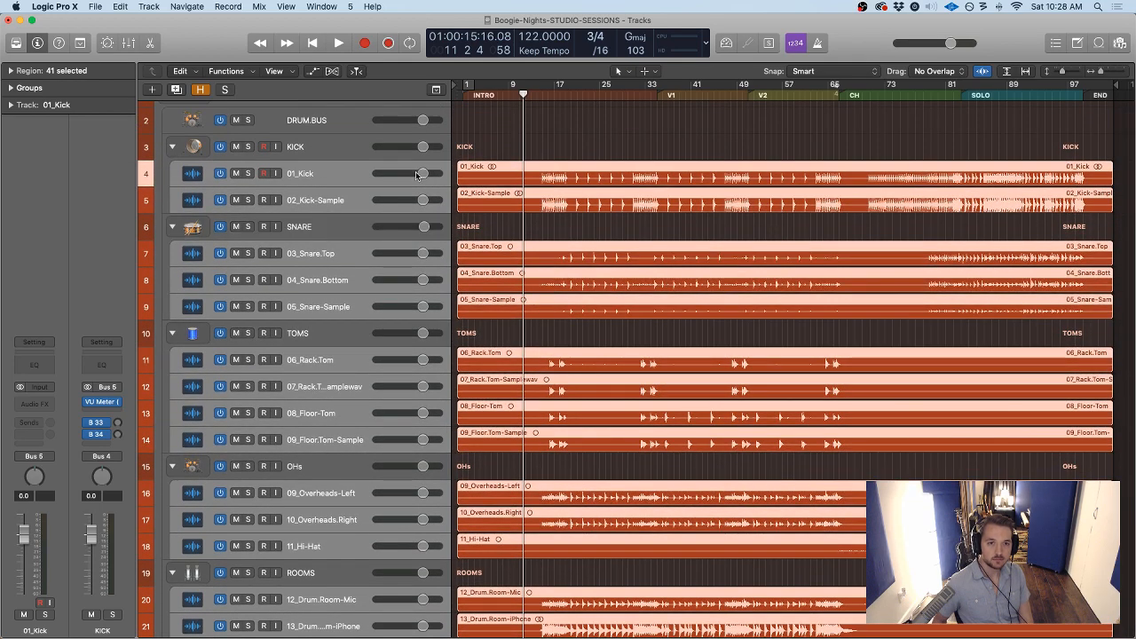
pyautogui.moveTo(424, 173); pyautogui.dragTo(375, 174)
pyautogui.click(702, 114)
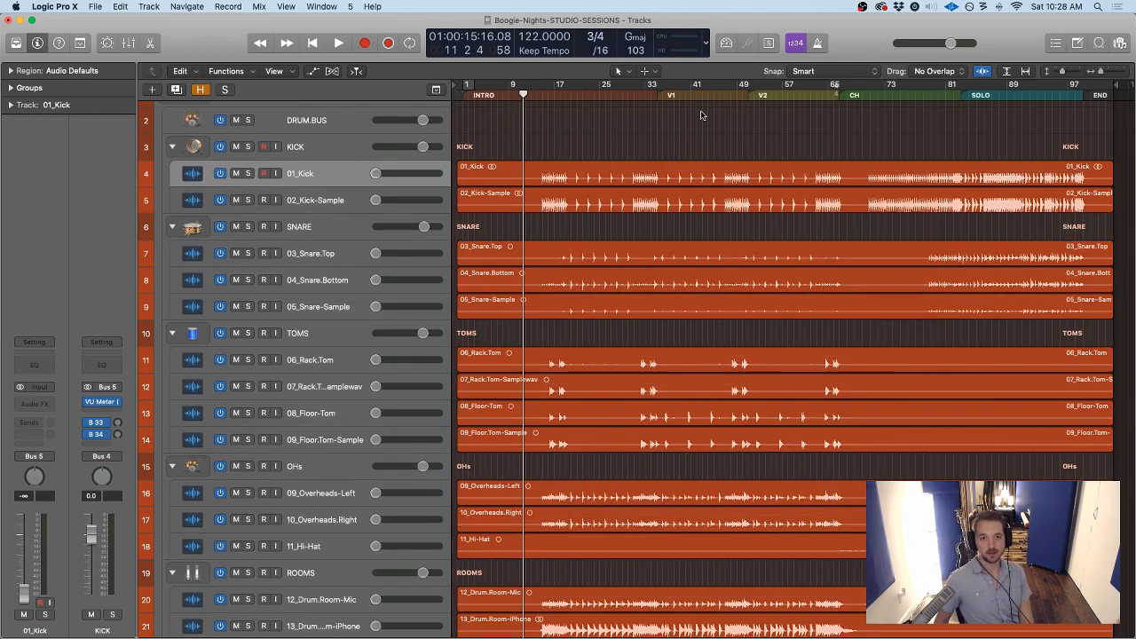
# Check the output routing options of the 01_Kick track without changing its assignment
pyautogui.scroll(-1, 628, 223)
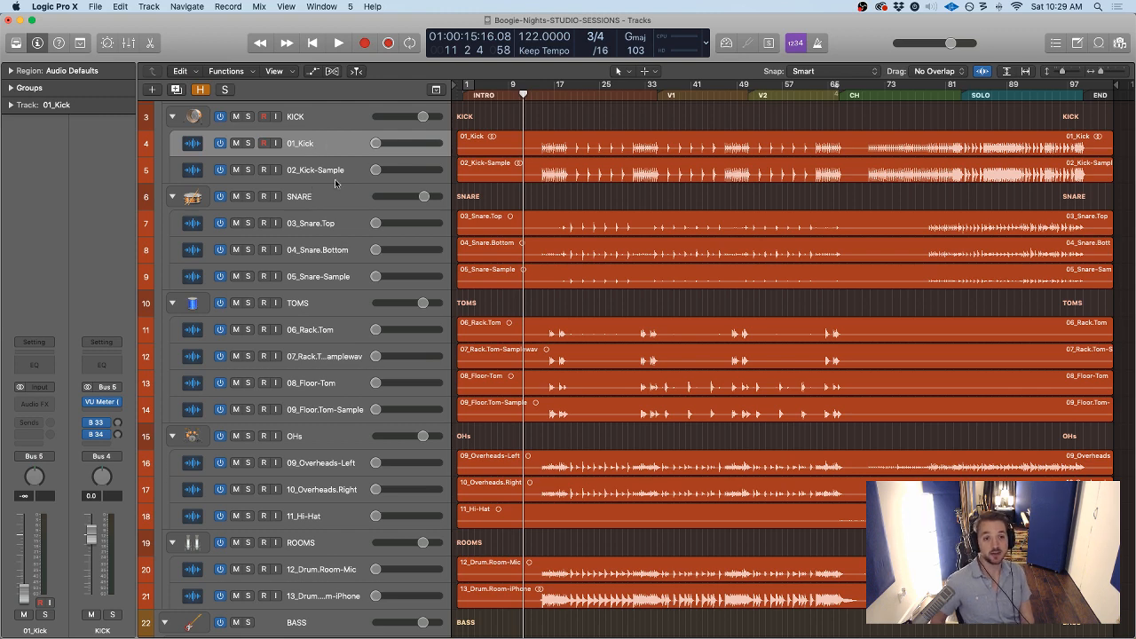
pyautogui.scroll(2, 335, 179)
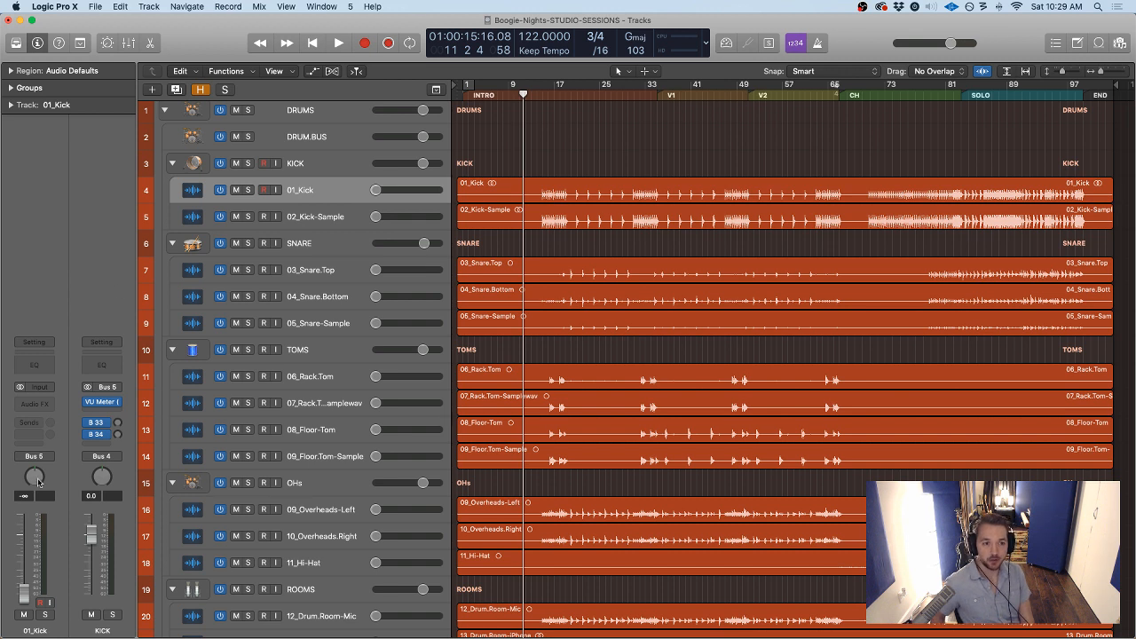
pyautogui.click(33, 457)
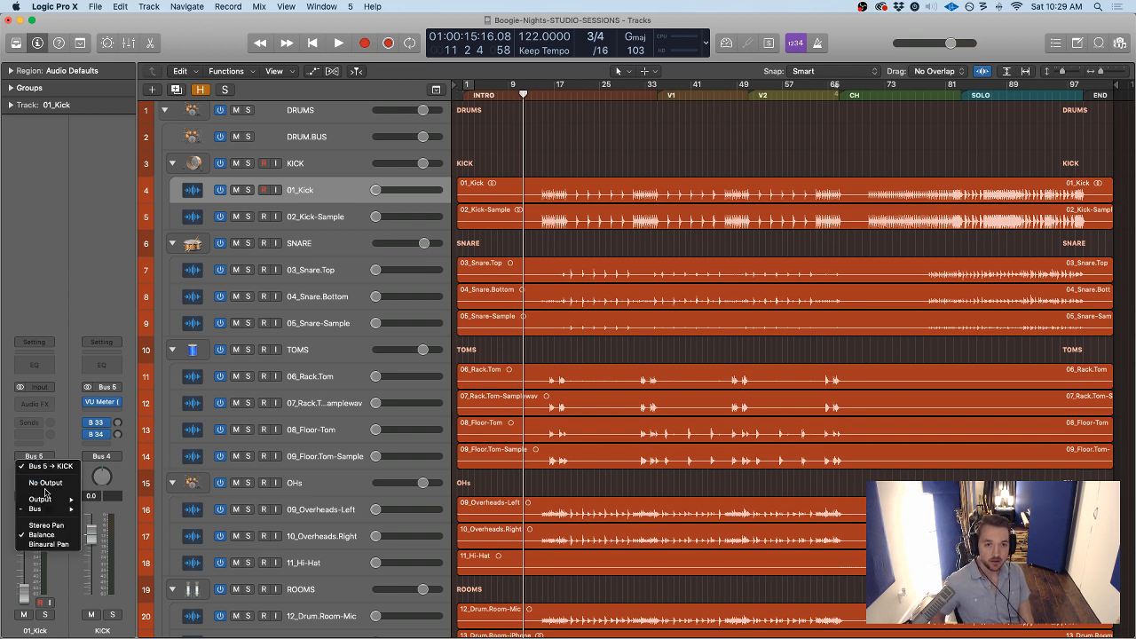
pyautogui.click(11, 446)
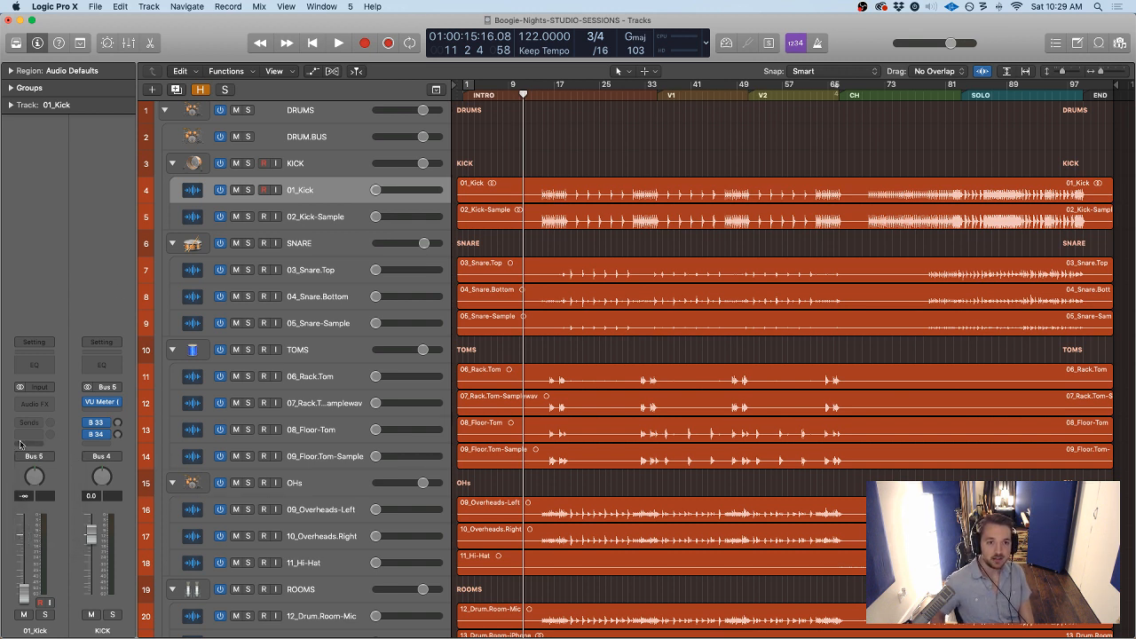
# Check the KICK stack's input source and compare its channel strip with that of the 01_Kick track
pyautogui.click(318, 168)
pyautogui.click(40, 388)
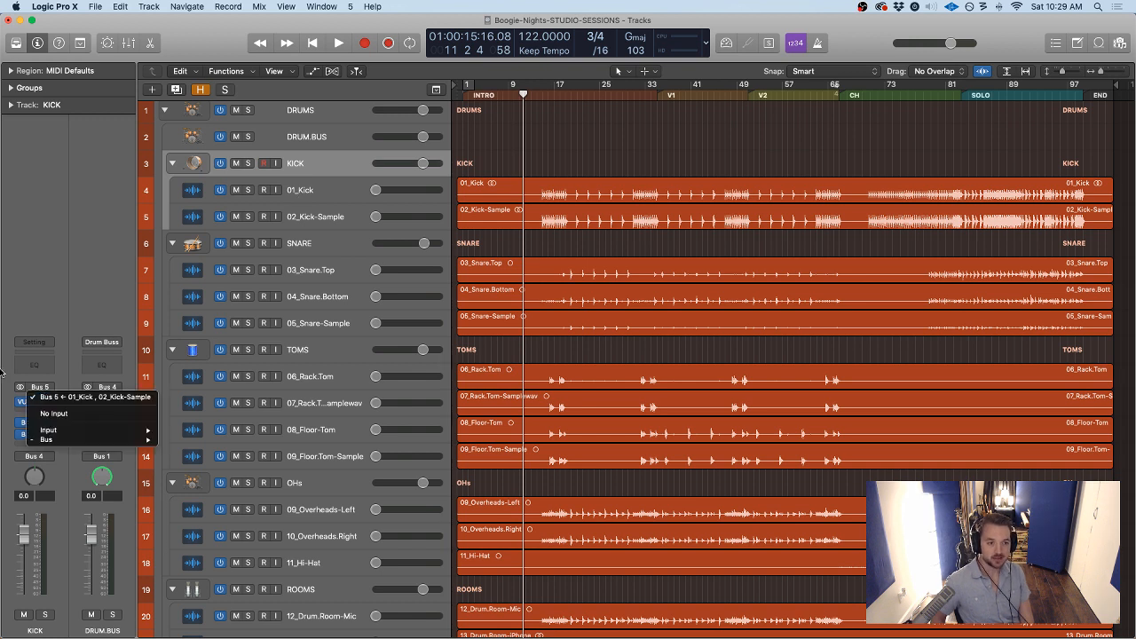
pyautogui.click(3, 371)
pyautogui.click(328, 195)
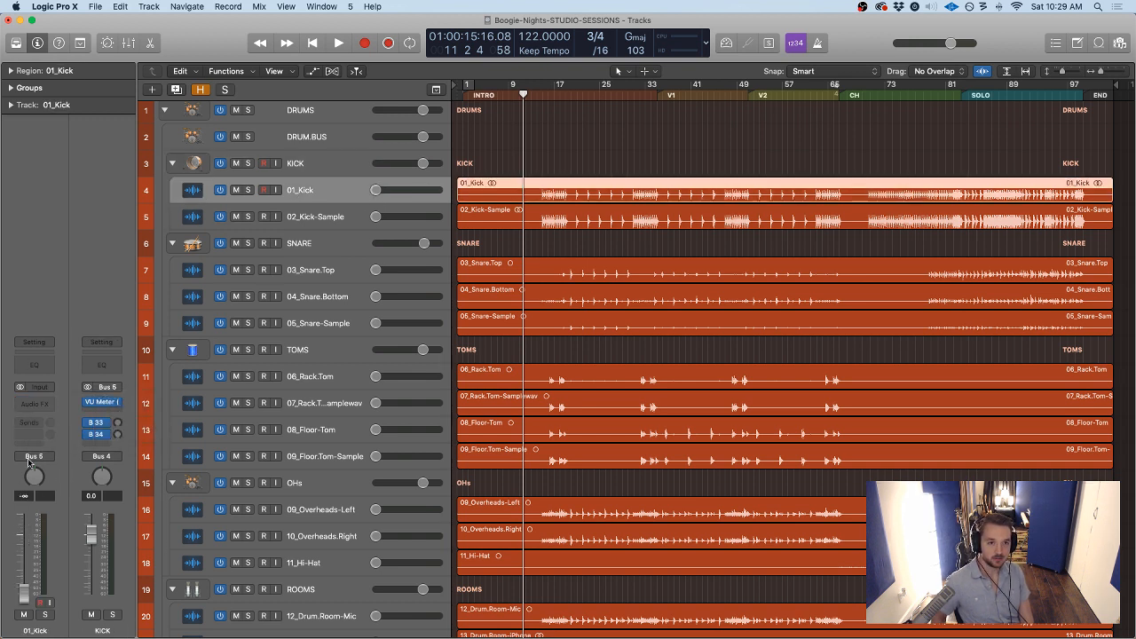
pyautogui.click(321, 170)
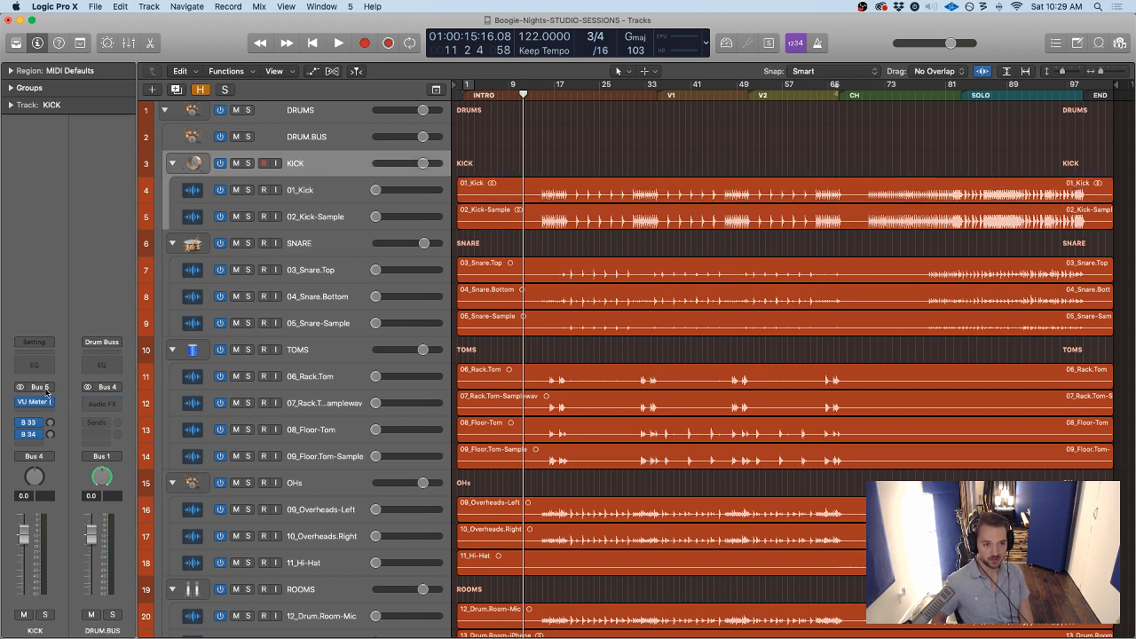
pyautogui.click(338, 191)
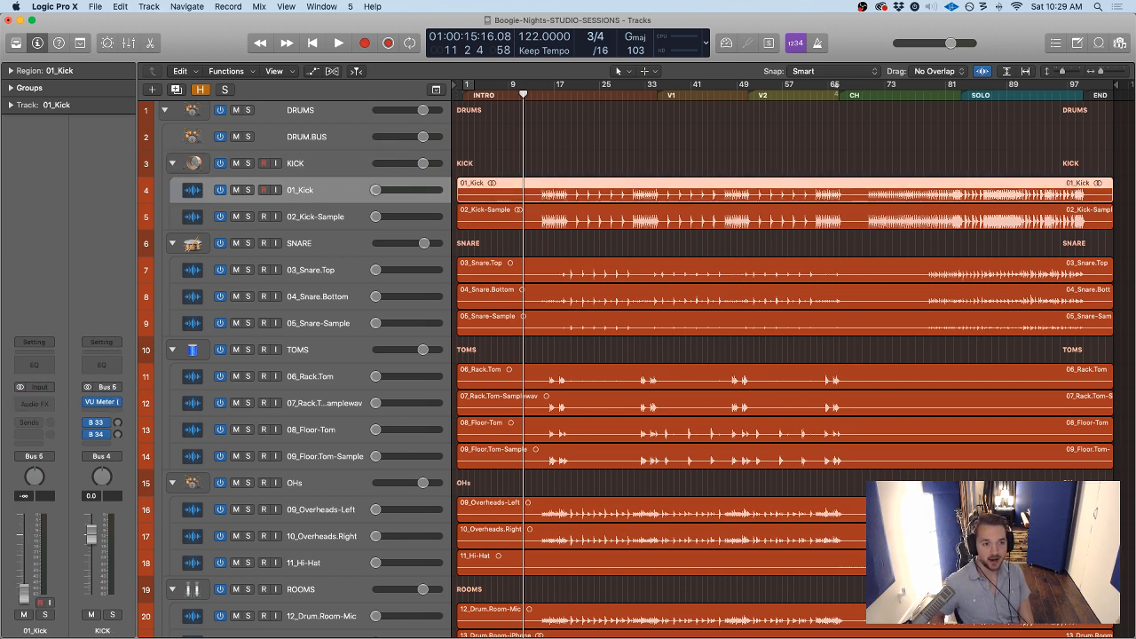
# Try the 01_Kick fader at -5.5 dB and 0.0 dB, inspecting the KICK stack's channel strip, and return the fader to minus infinity
pyautogui.moveTo(24, 595); pyautogui.dragTo(32, 547)
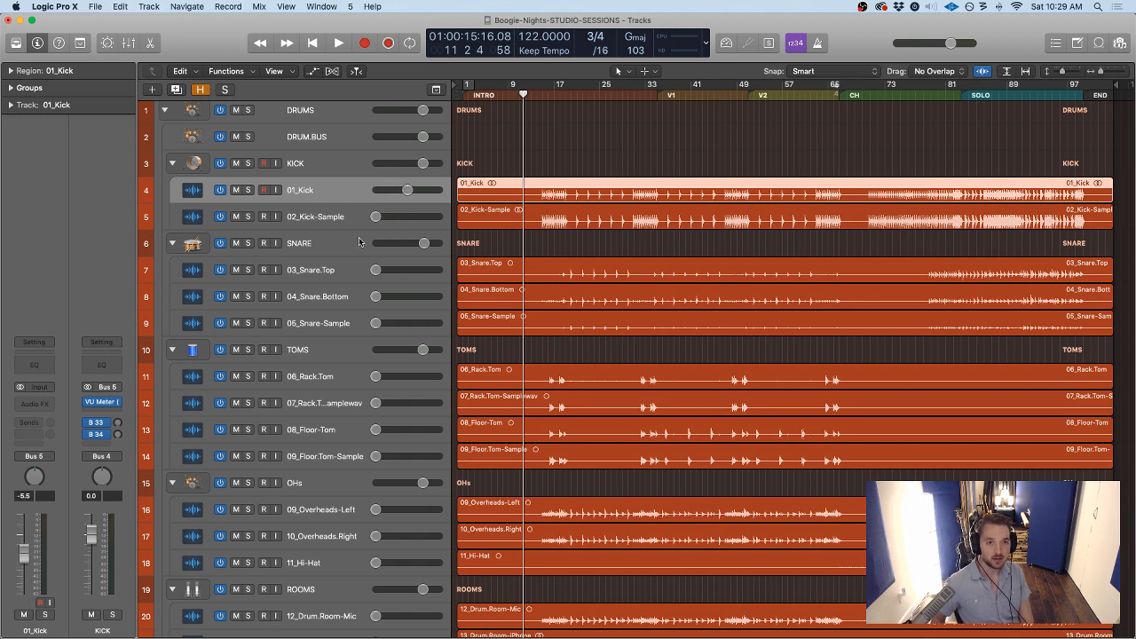
pyautogui.click(341, 169)
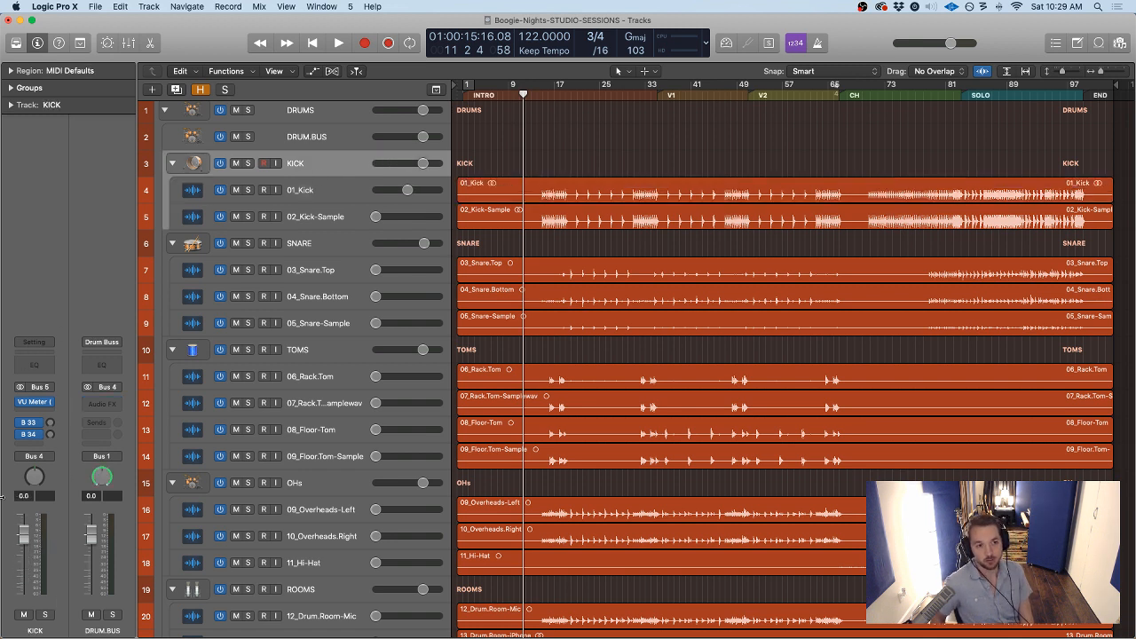
pyautogui.keyDown('alt'); pyautogui.click(404, 194); pyautogui.keyUp('alt')
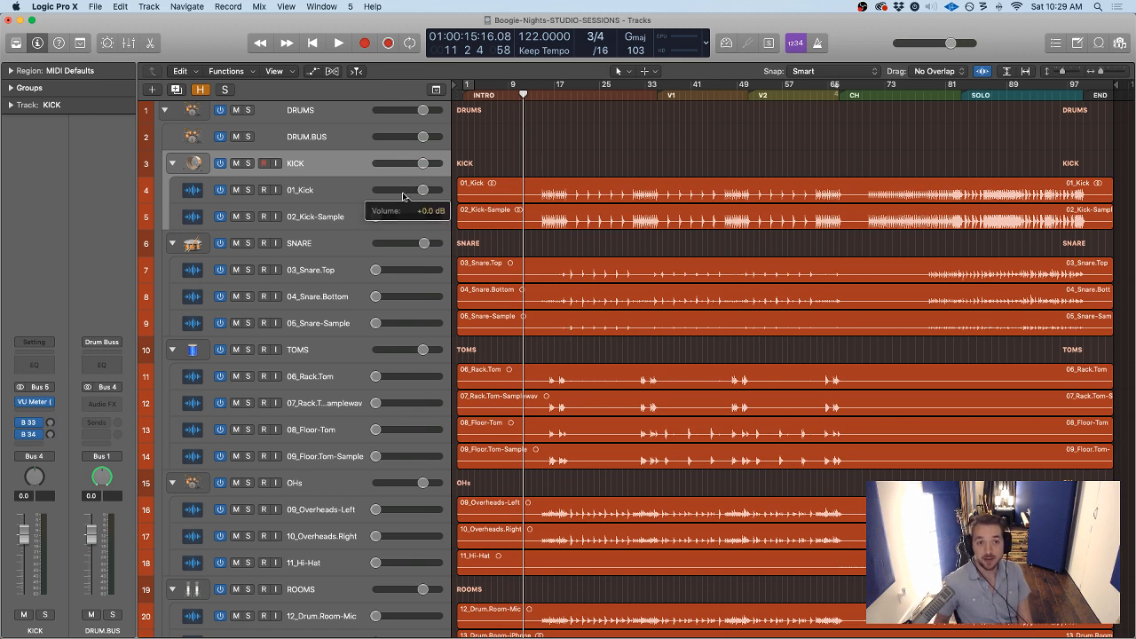
pyautogui.moveTo(424, 190); pyautogui.dragTo(375, 190)
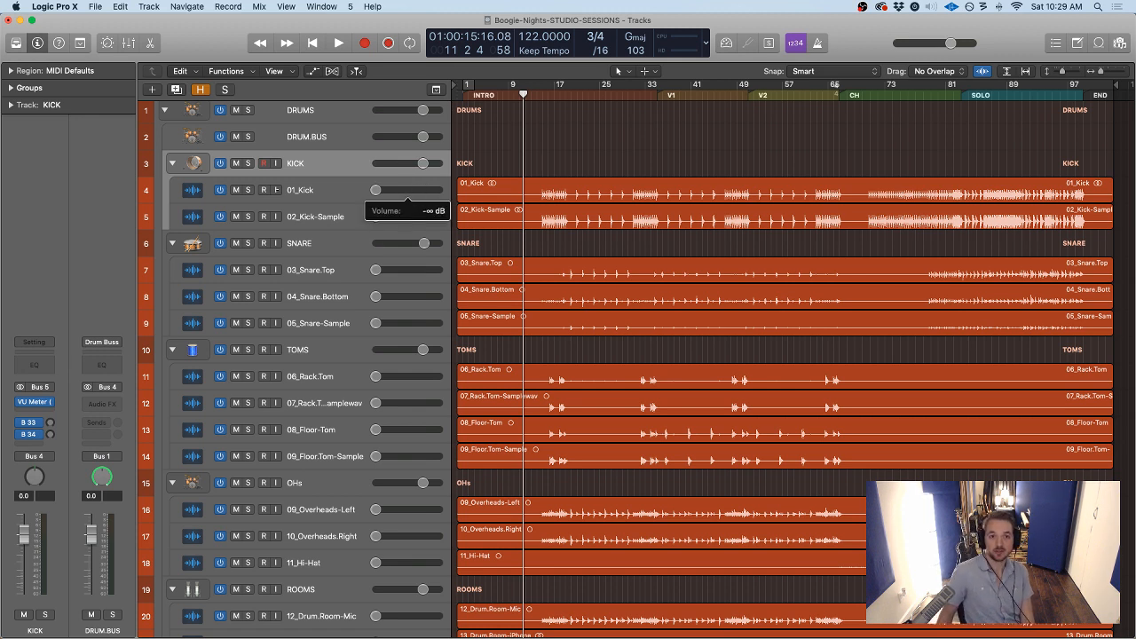
# Inspect the channel strips of 01_Kick, 02_Kick-Sample, 03_Snare.Top and 04_Snare.Bottom in turn, and clear the region selection
pyautogui.click(321, 194)
pyautogui.click(358, 219)
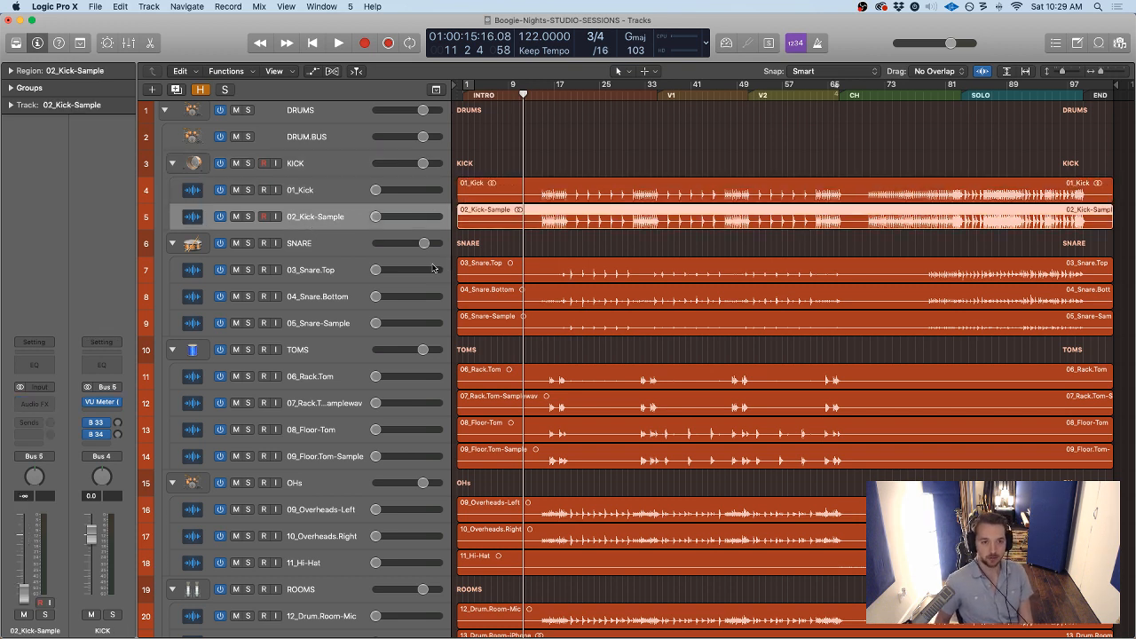
pyautogui.click(324, 275)
pyautogui.click(322, 296)
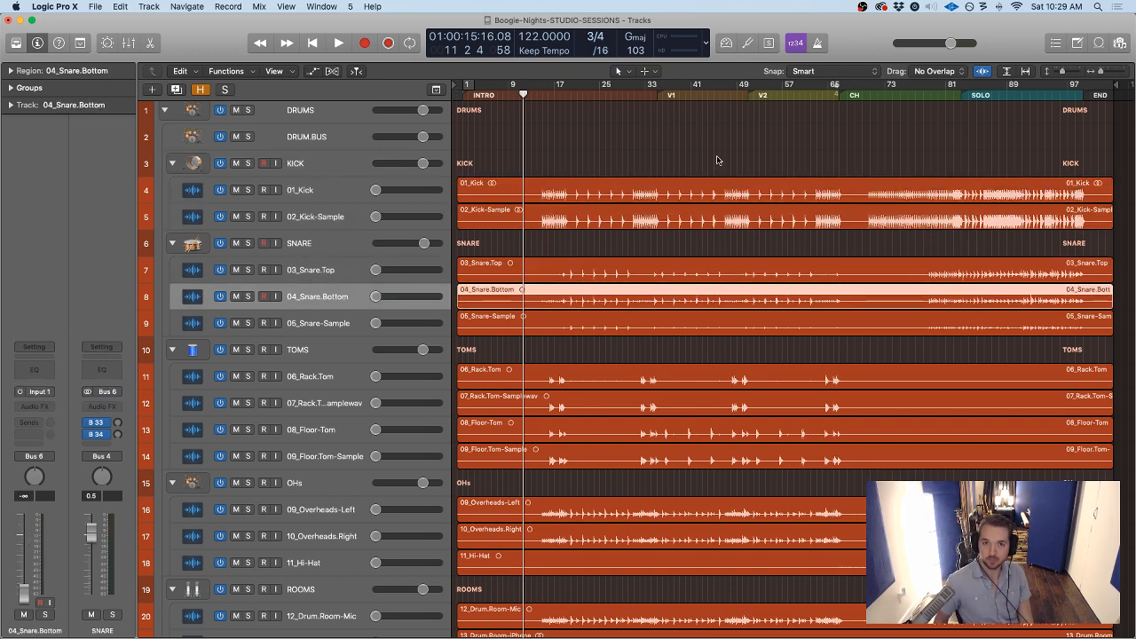
pyautogui.click(684, 167)
# Place the playhead just before the V1 section and set a short cycle range over the end of the CH section
pyautogui.scroll(-1, 609, 142)
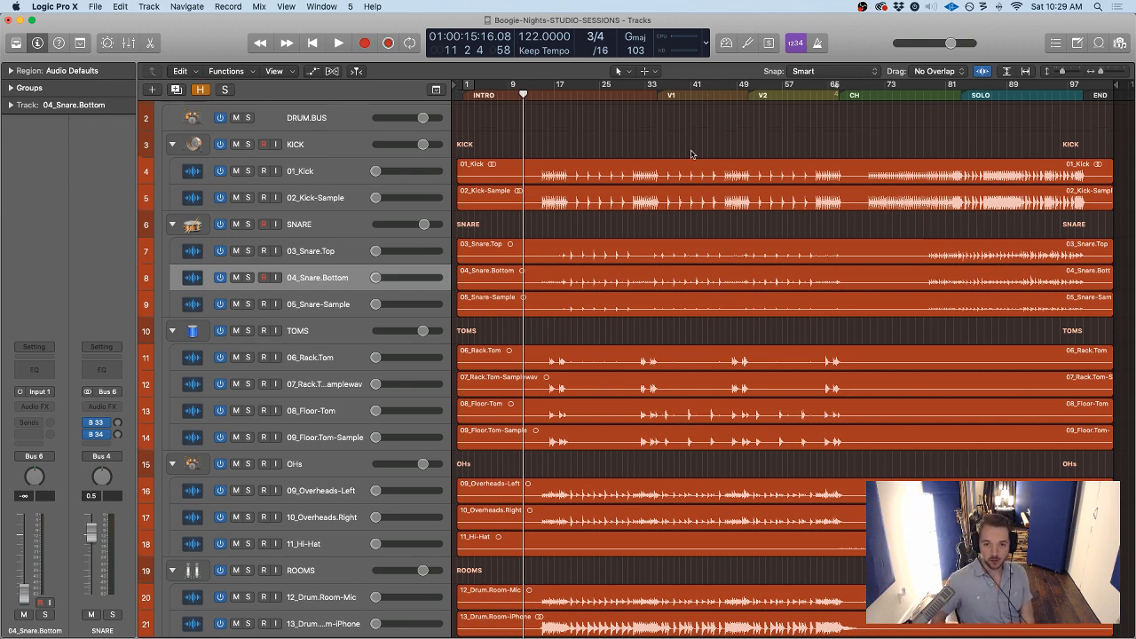
pyautogui.scroll(-20, 691, 152)
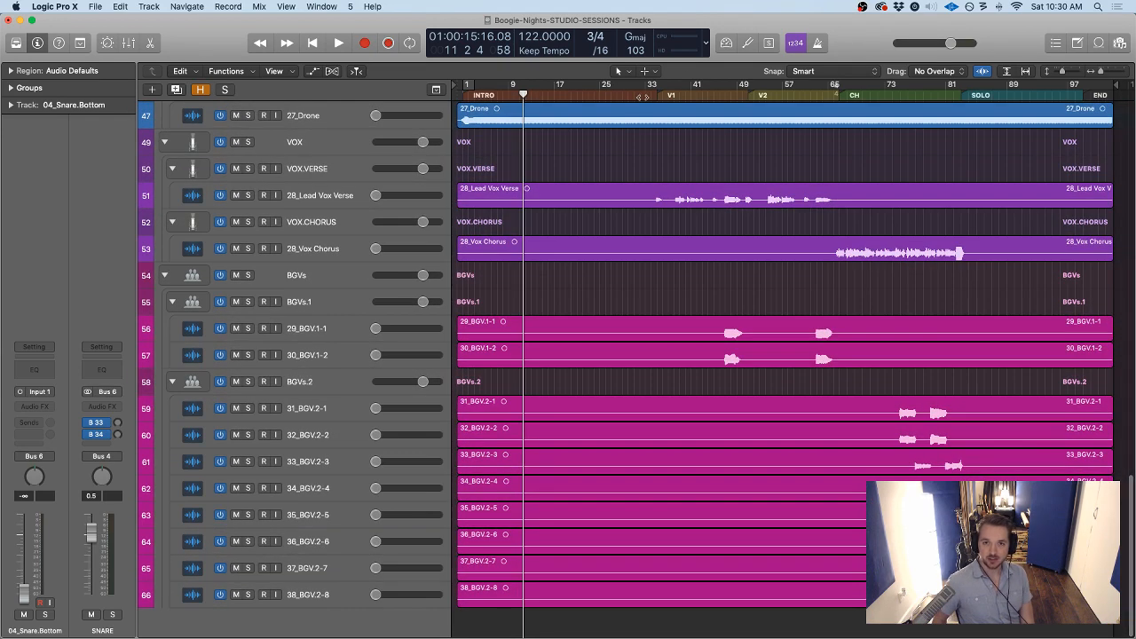
pyautogui.click(652, 95)
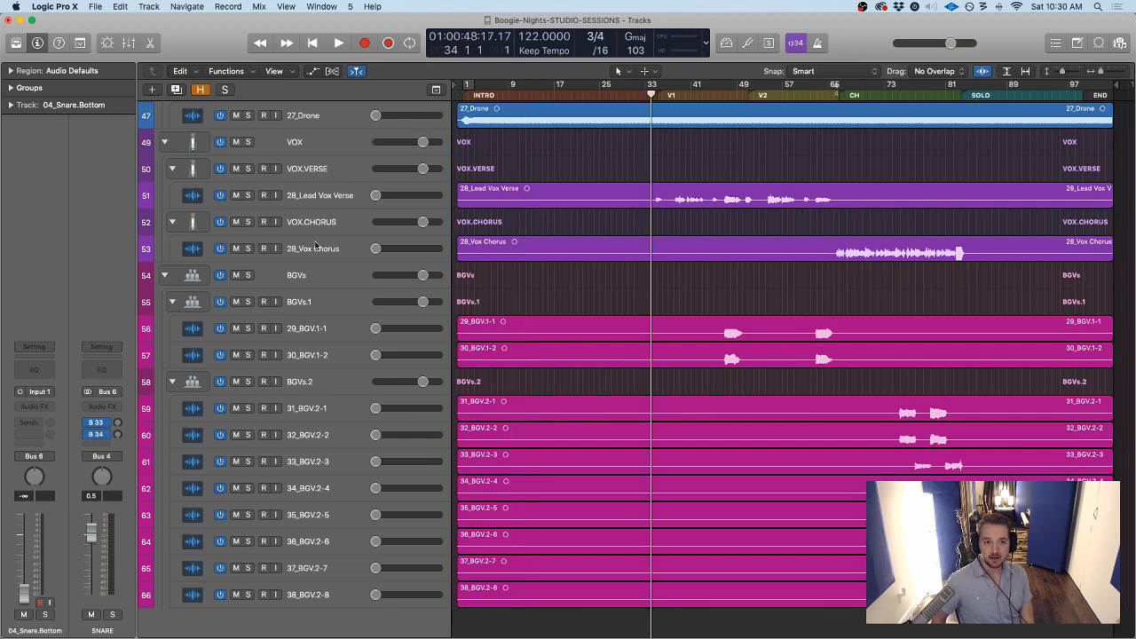
pyautogui.moveTo(852, 85); pyautogui.dragTo(886, 89)
pyautogui.scroll(20, 913, 121)
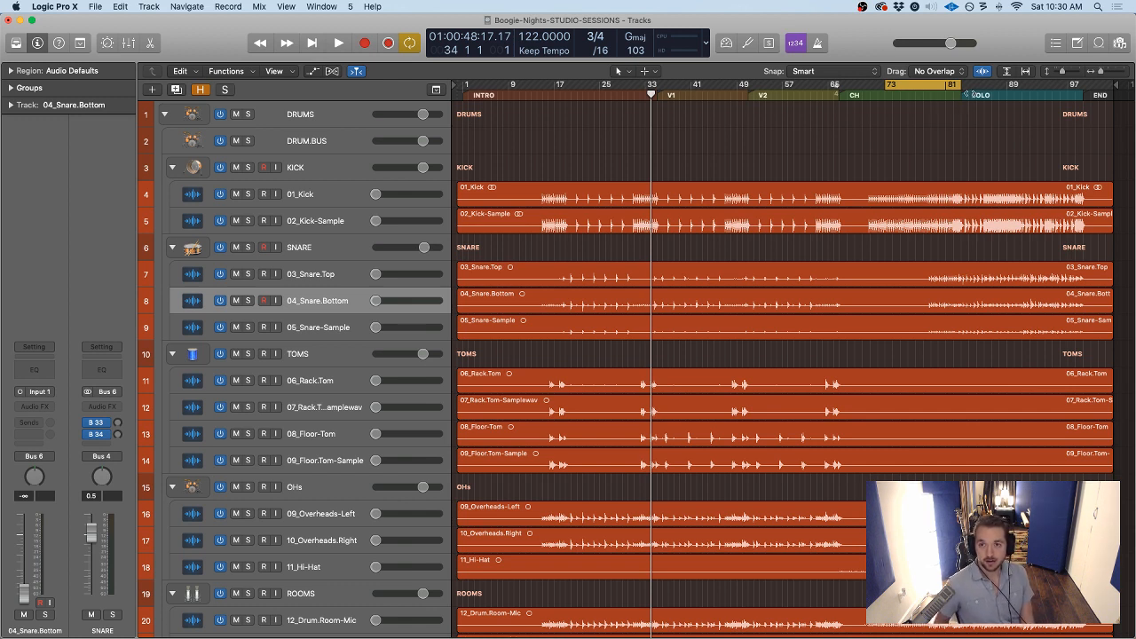
pyautogui.moveTo(883, 89); pyautogui.dragTo(900, 153)
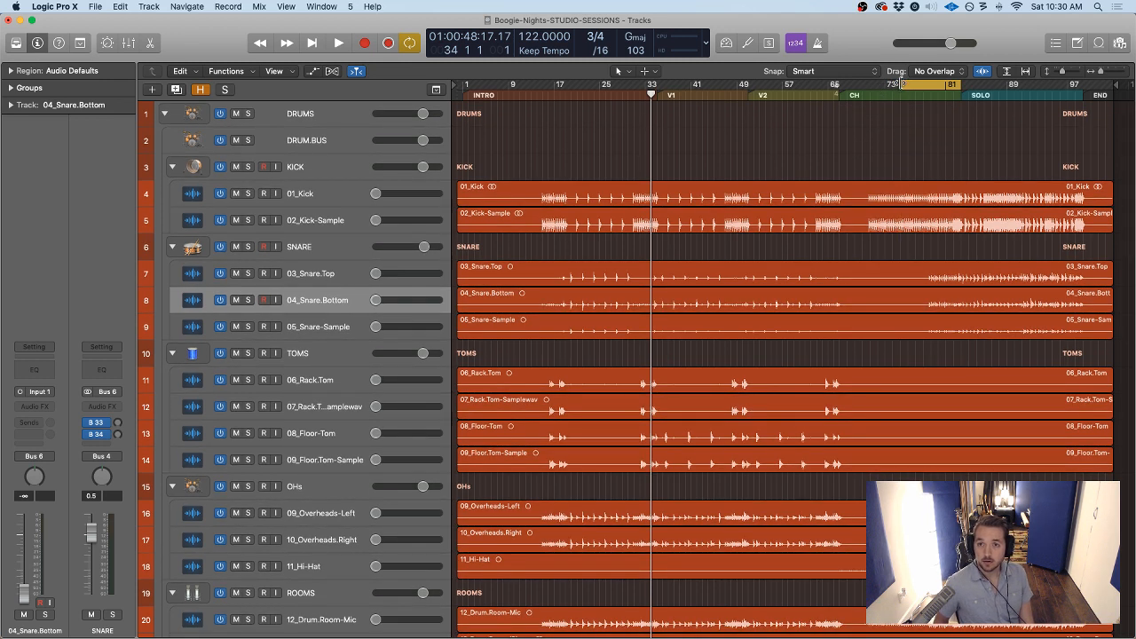
pyautogui.moveTo(901, 86); pyautogui.dragTo(931, 86)
# Select the 28_Vox Chorus track and raise its fader in the mixer to -7.0 dB
pyautogui.scroll(-20, 932, 289)
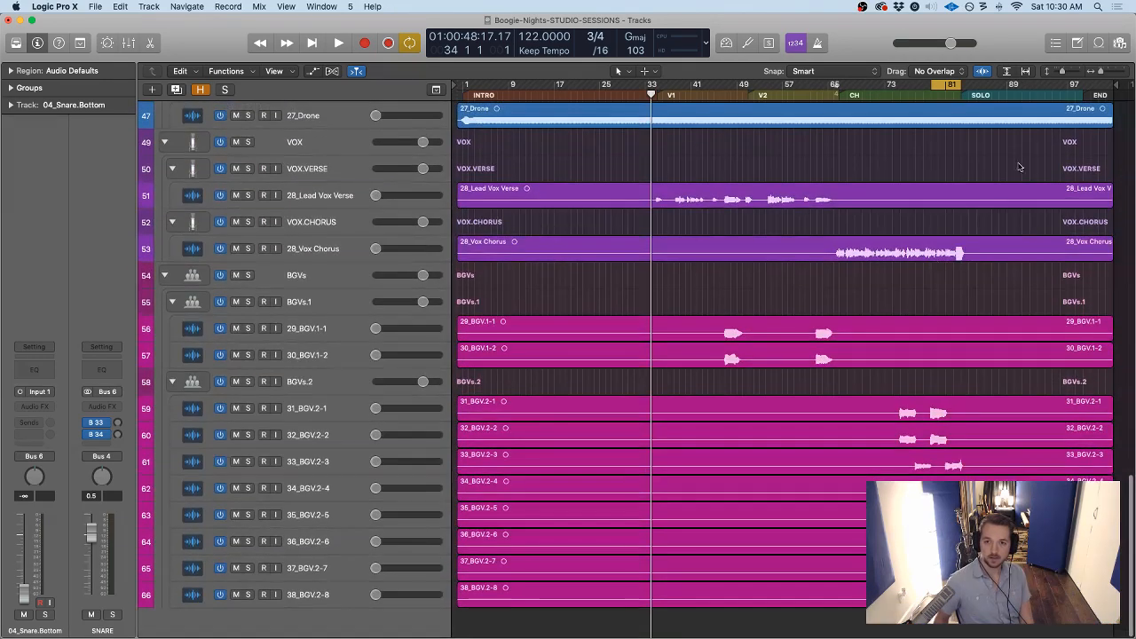
pyautogui.click(319, 250)
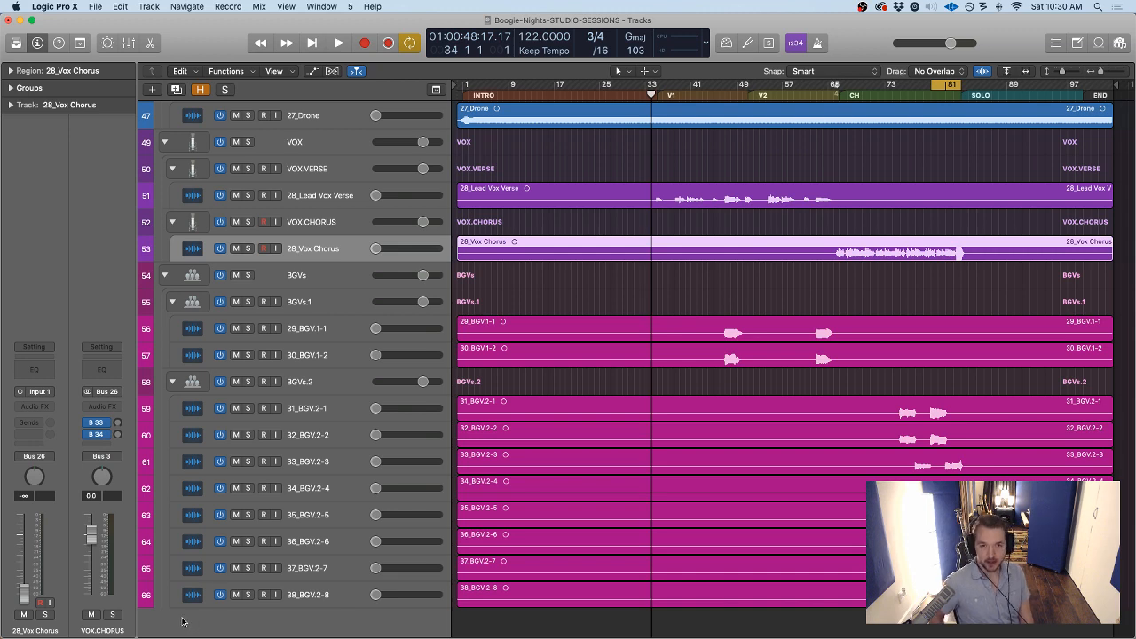
pyautogui.press('x')
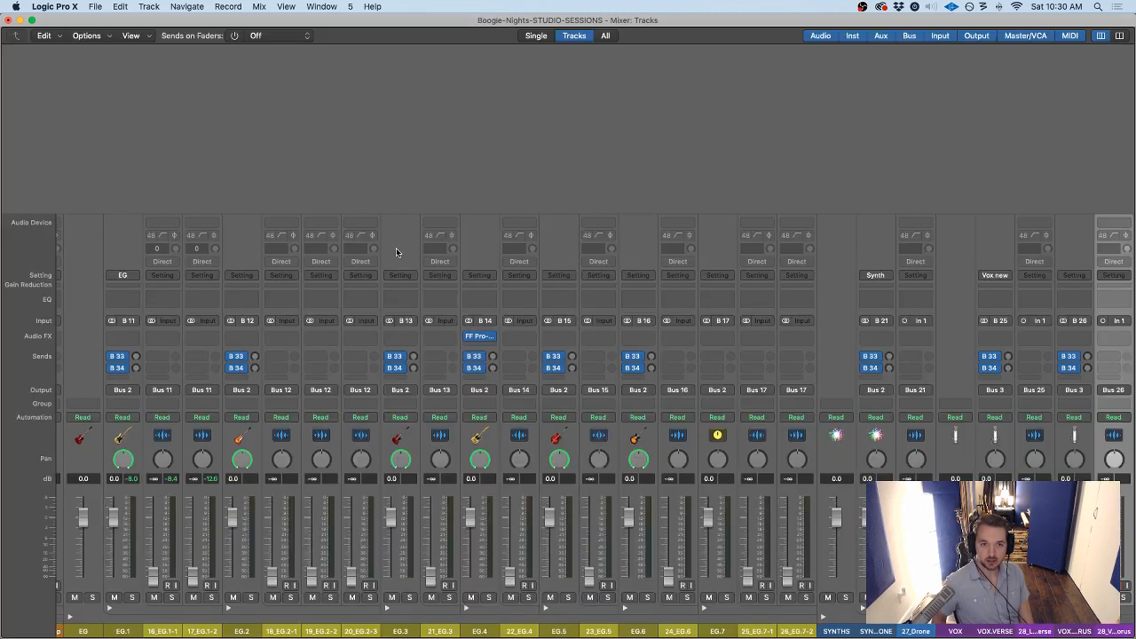
pyautogui.hscroll(-10, 675, 344)
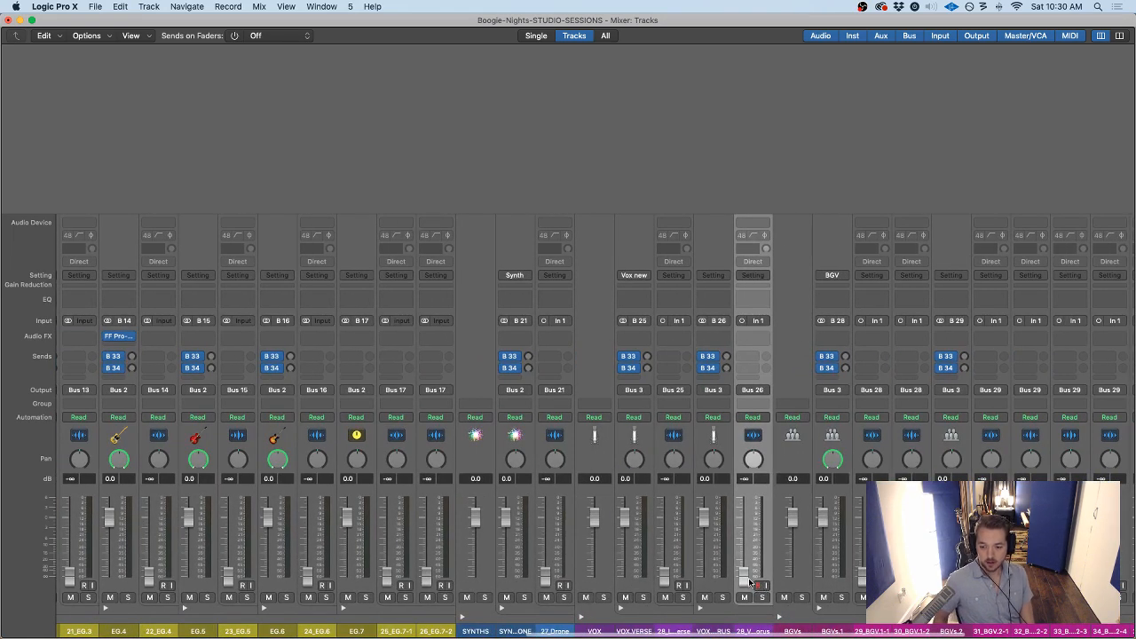
pyautogui.moveTo(742, 581); pyautogui.dragTo(746, 547)
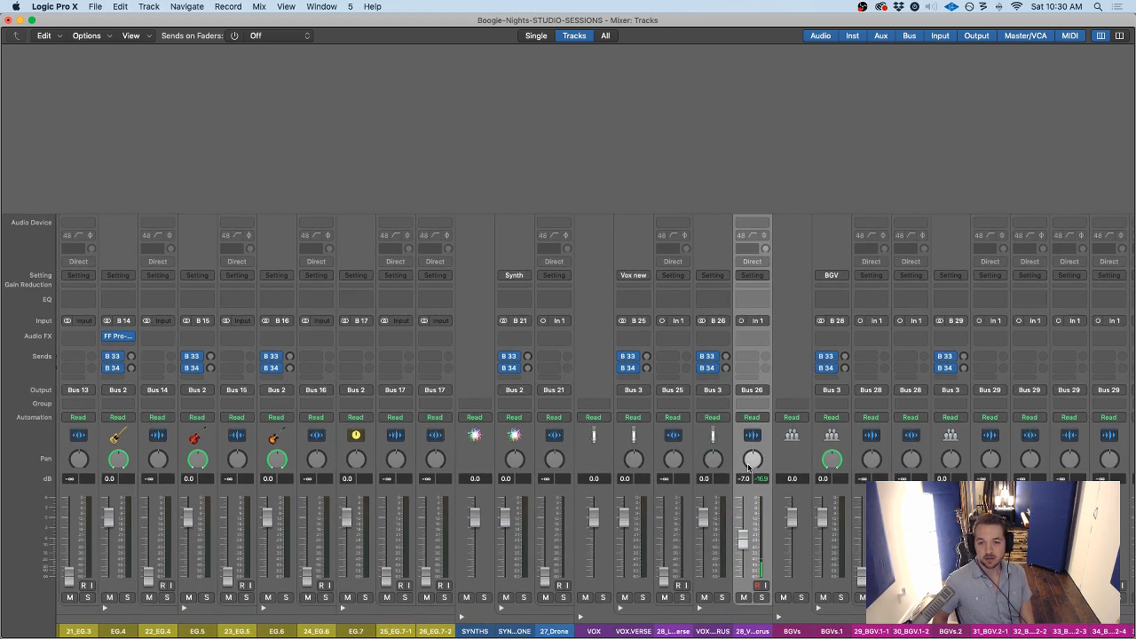
# Look across the mixer channels through the BGVs to REFs, and reveal the session's hidden tracks in the mixer
pyautogui.hscroll(6, 684, 465)
pyautogui.hscroll(5, 684, 466)
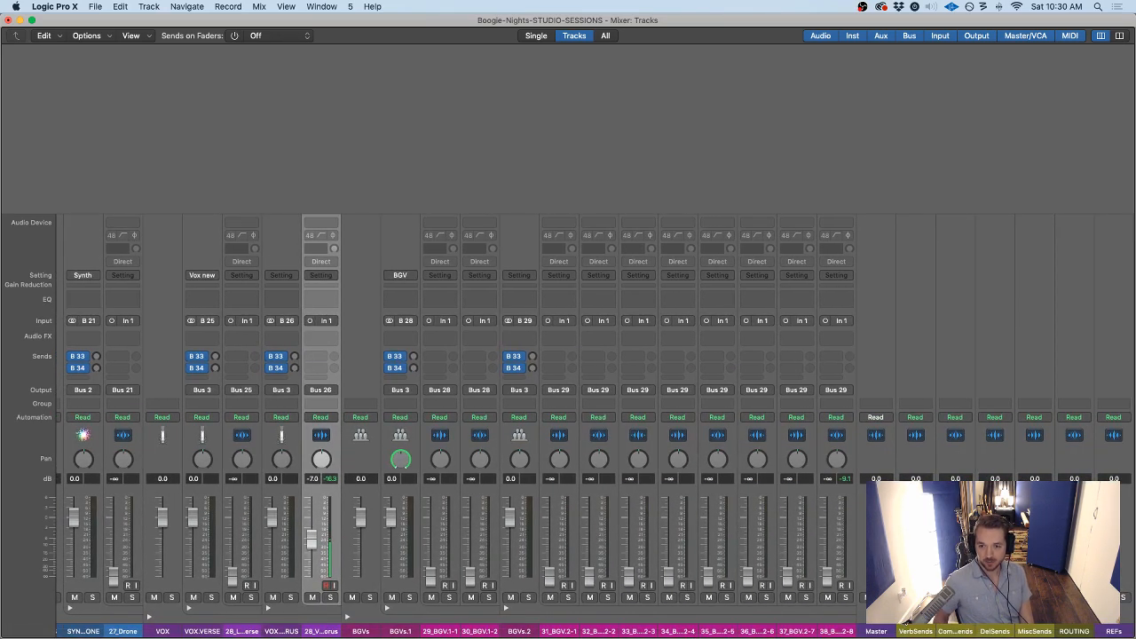
pyautogui.hscroll(-1, 680, 532)
pyautogui.press('super+grave')
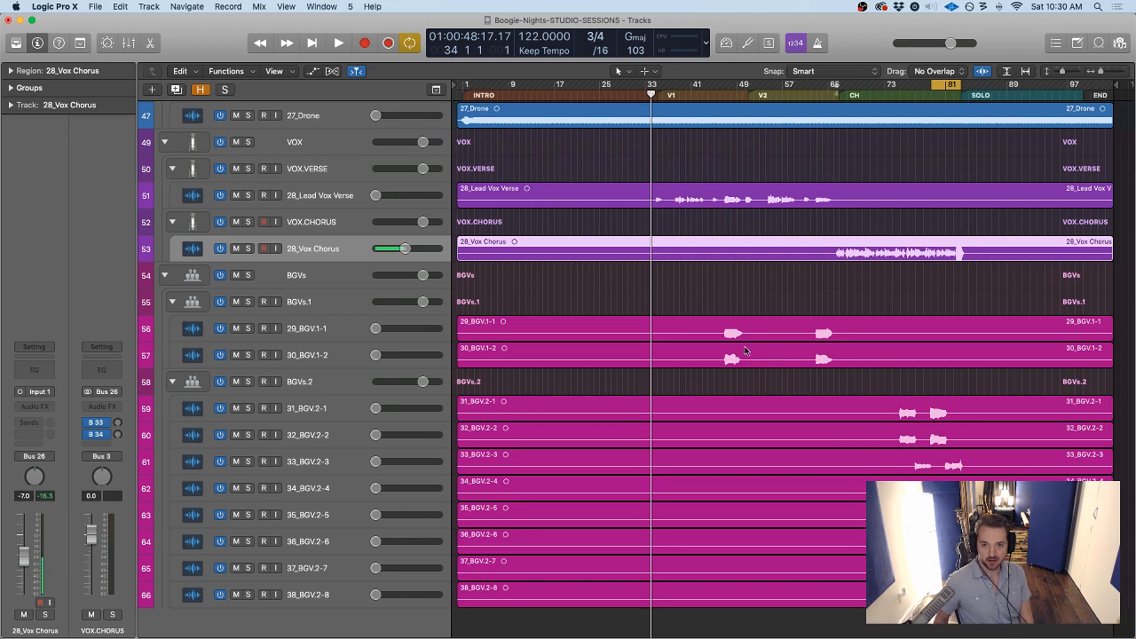
pyautogui.press('h')
pyautogui.press('super+grave')
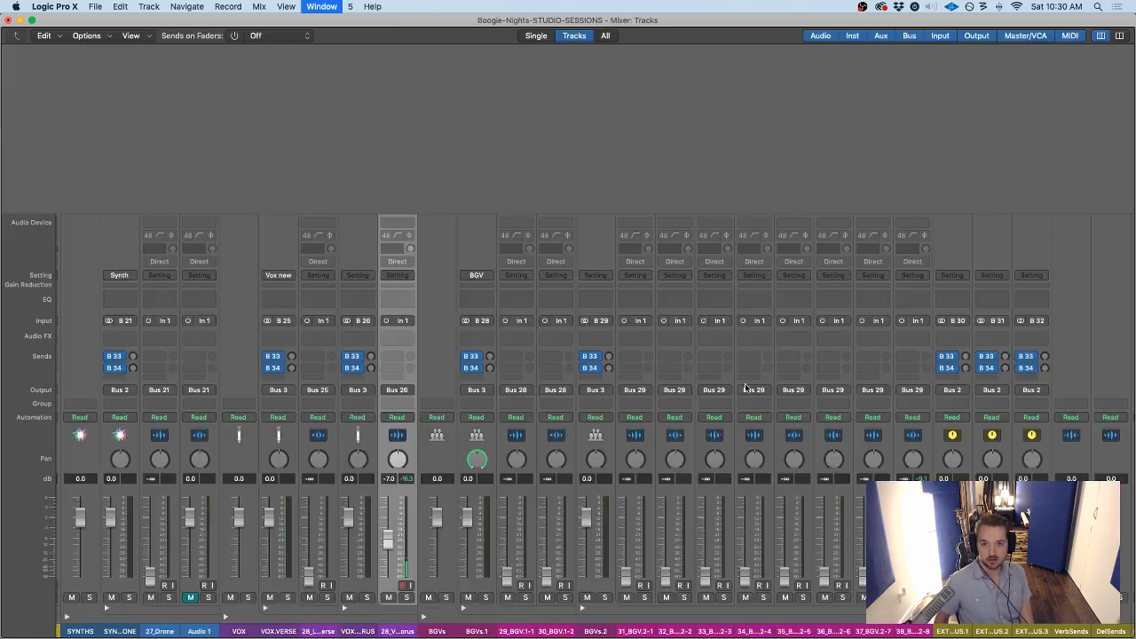
# Turn on the Gain plug-ins on the PERC, INST, VOX and ROOM.VRB routing channels
pyautogui.hscroll(5, 750, 395)
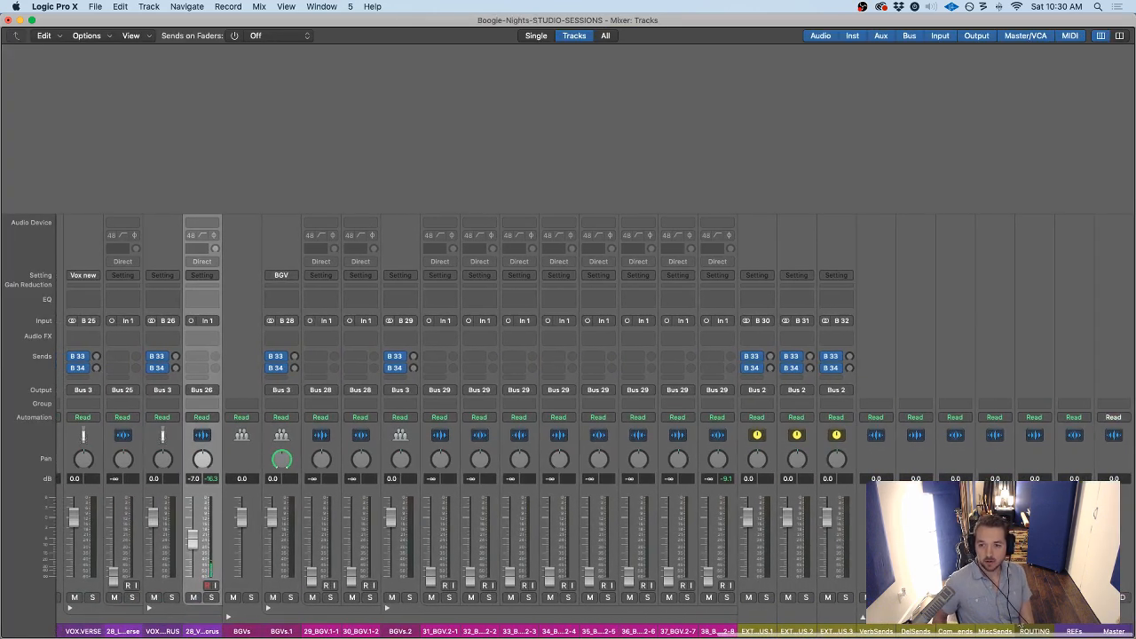
pyautogui.hscroll(5, 780, 249)
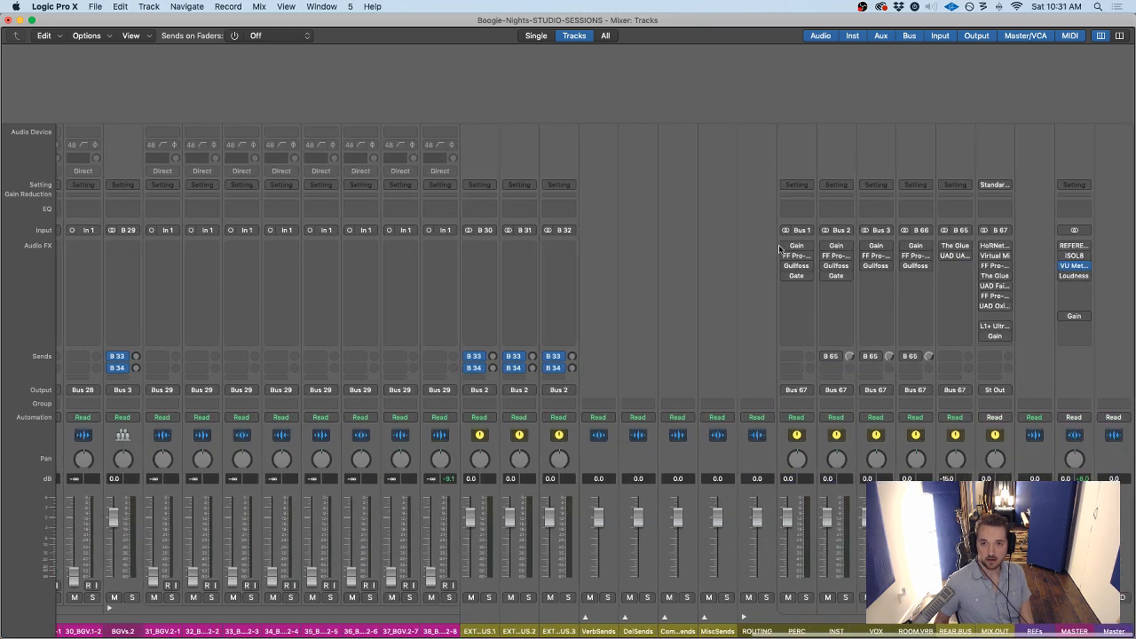
pyautogui.moveTo(796, 246); pyautogui.dragTo(868, 248)
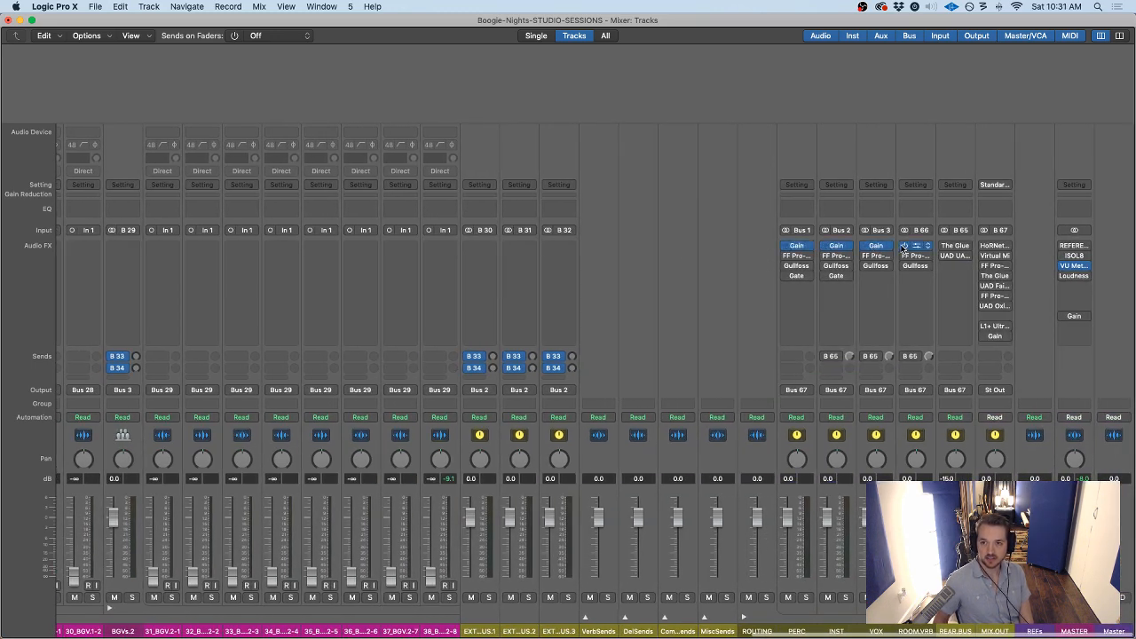
# Dismiss the plug-in choices for the PERC channel's Gain slot and open its FF Pro-Q 2 equalizer
pyautogui.click(797, 246)
pyautogui.click(759, 248)
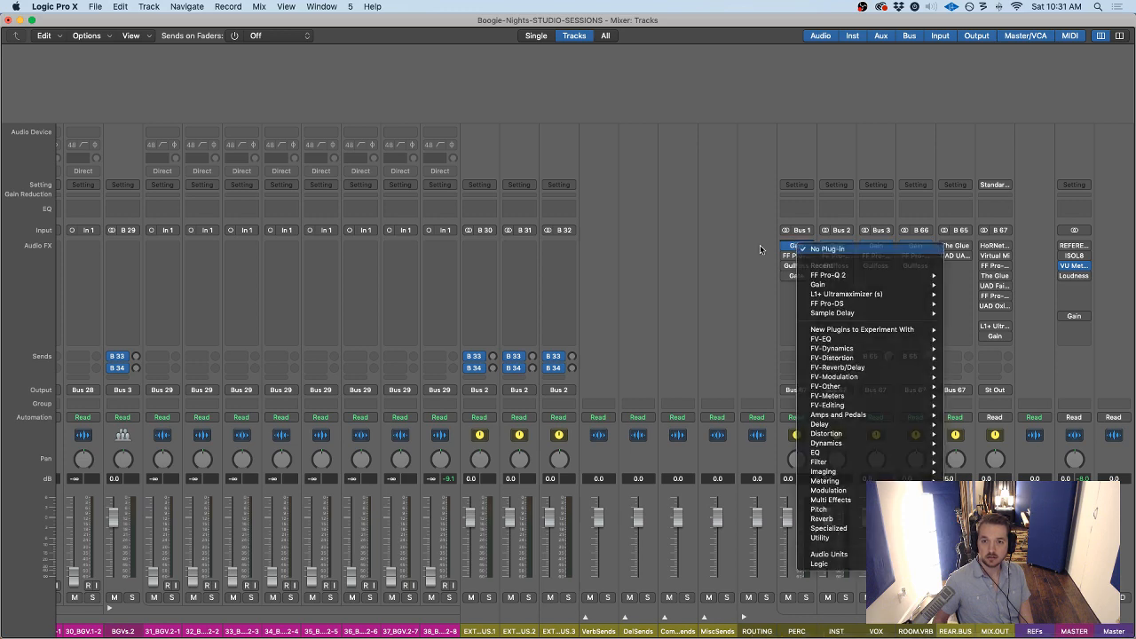
pyautogui.click(797, 257)
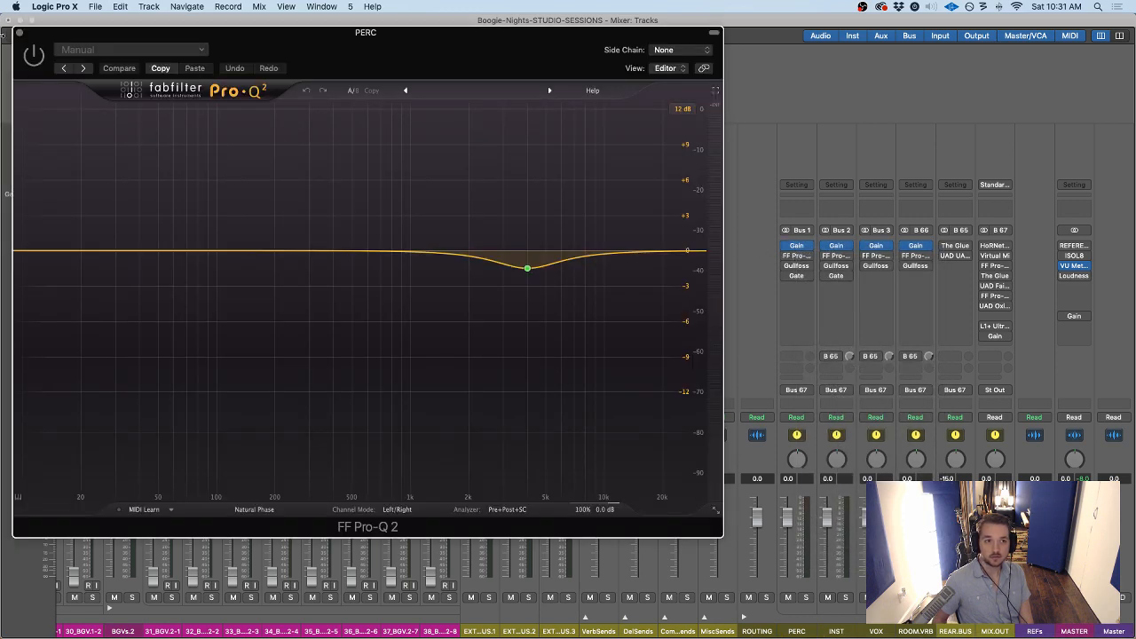
# Close the PERC equalizer, open PERC's Gullfoss, and turn on Gullfoss on the PERC, INST, VOX and ROOM.VRB channels
pyautogui.click(19, 34)
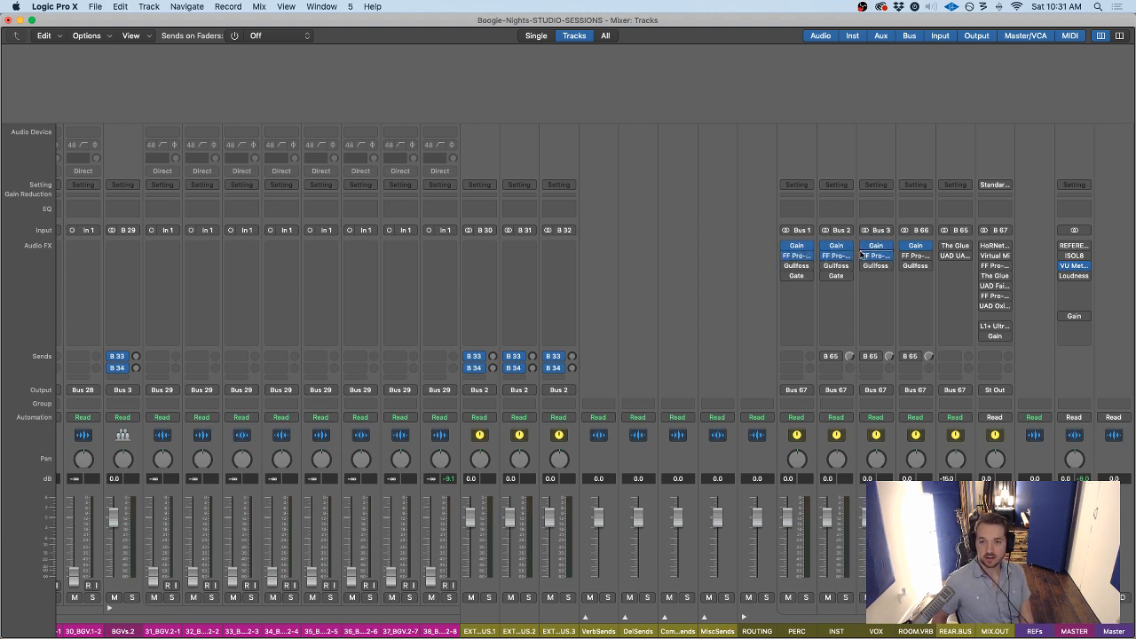
pyautogui.click(801, 268)
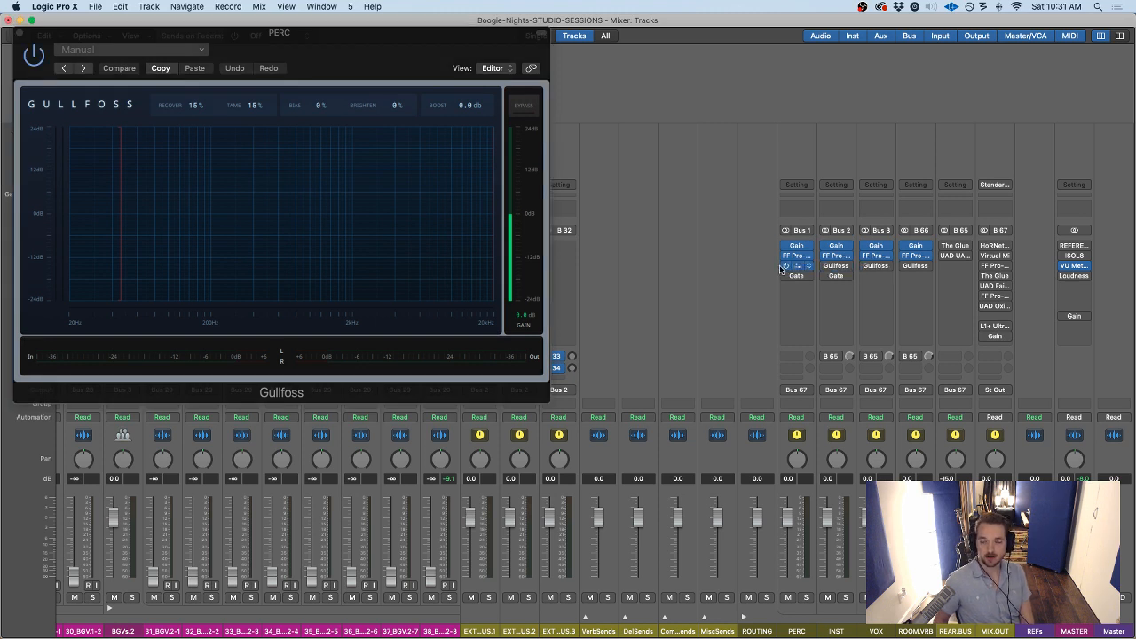
pyautogui.click(786, 266)
pyautogui.click(825, 266)
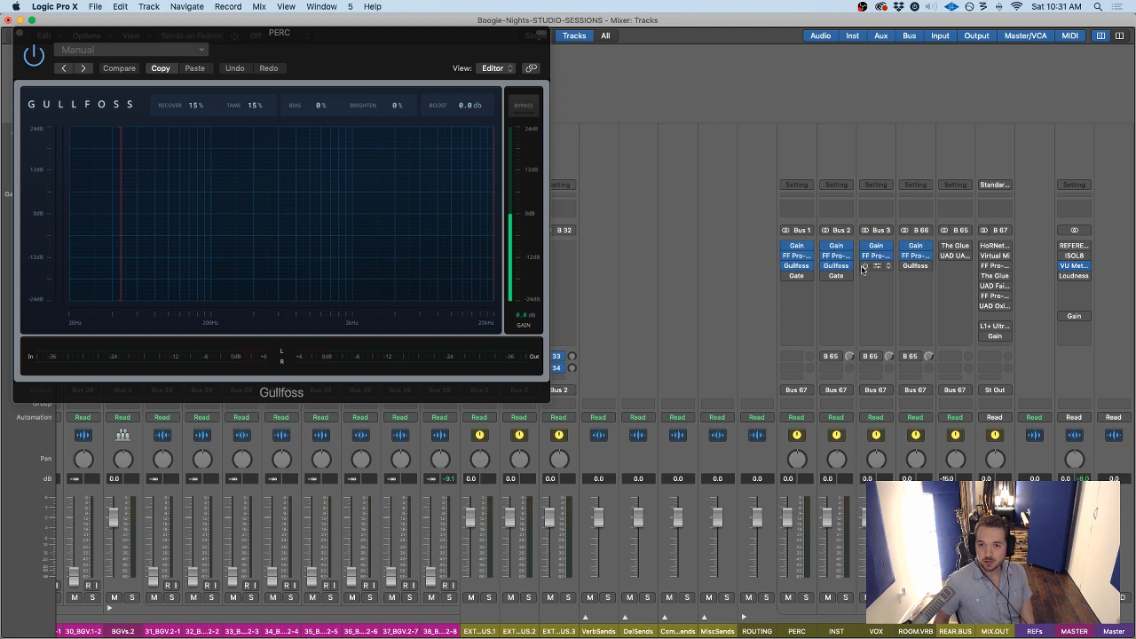
pyautogui.click(866, 266)
pyautogui.click(905, 267)
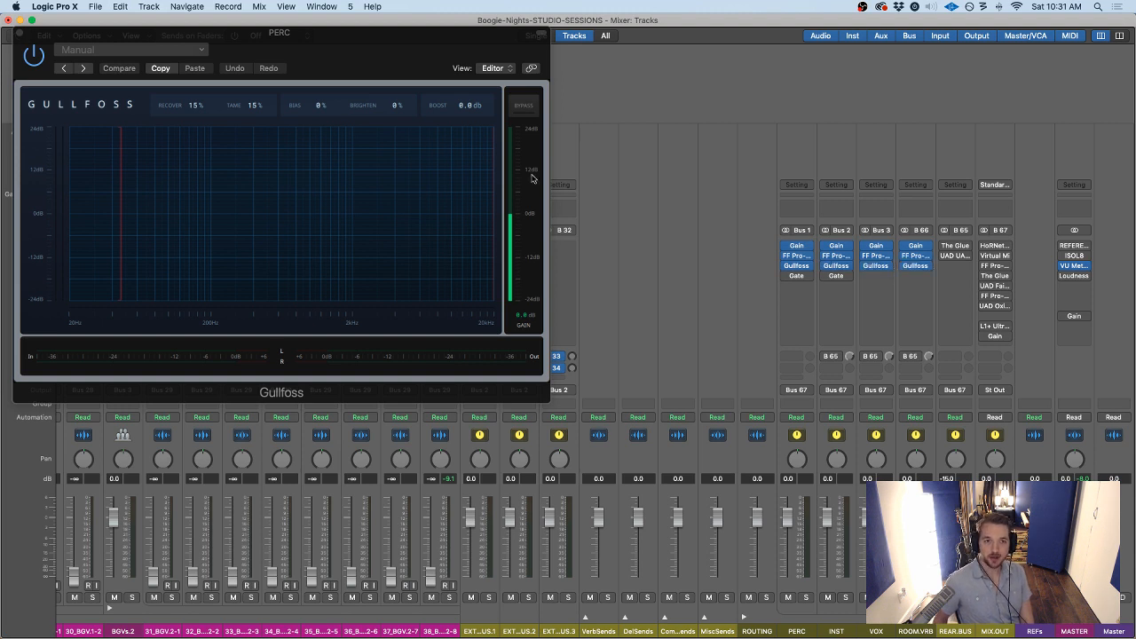
# Reposition PERC's Gullfoss window over the mixer and turn off Gullfoss on the VOX channel
pyautogui.moveTo(356, 43); pyautogui.dragTo(488, 119)
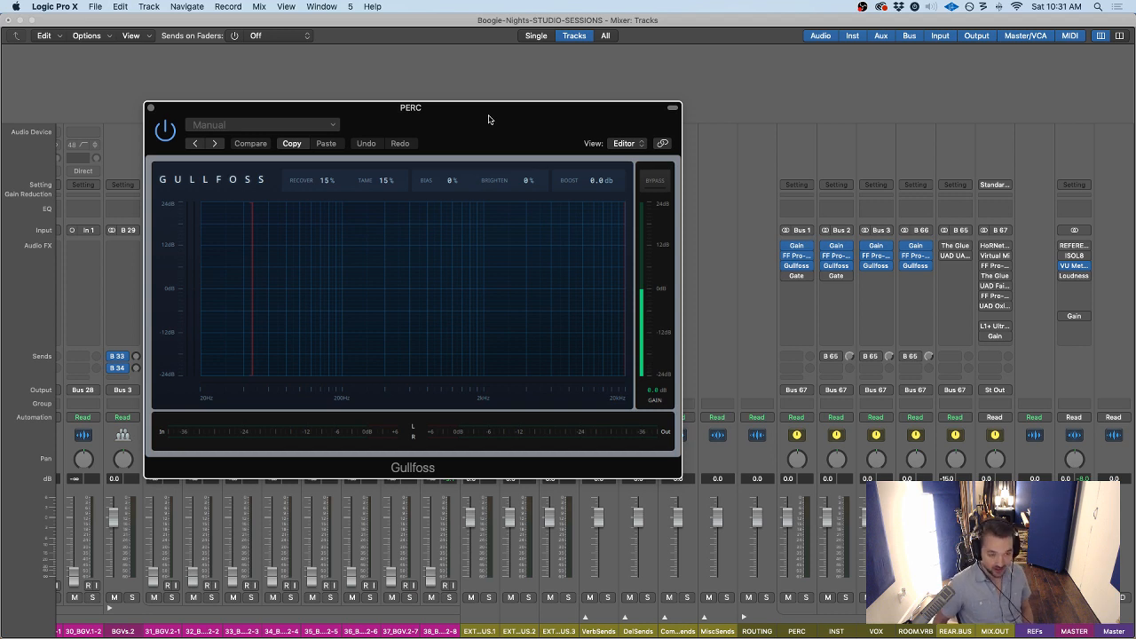
pyautogui.moveTo(498, 125); pyautogui.dragTo(483, 124)
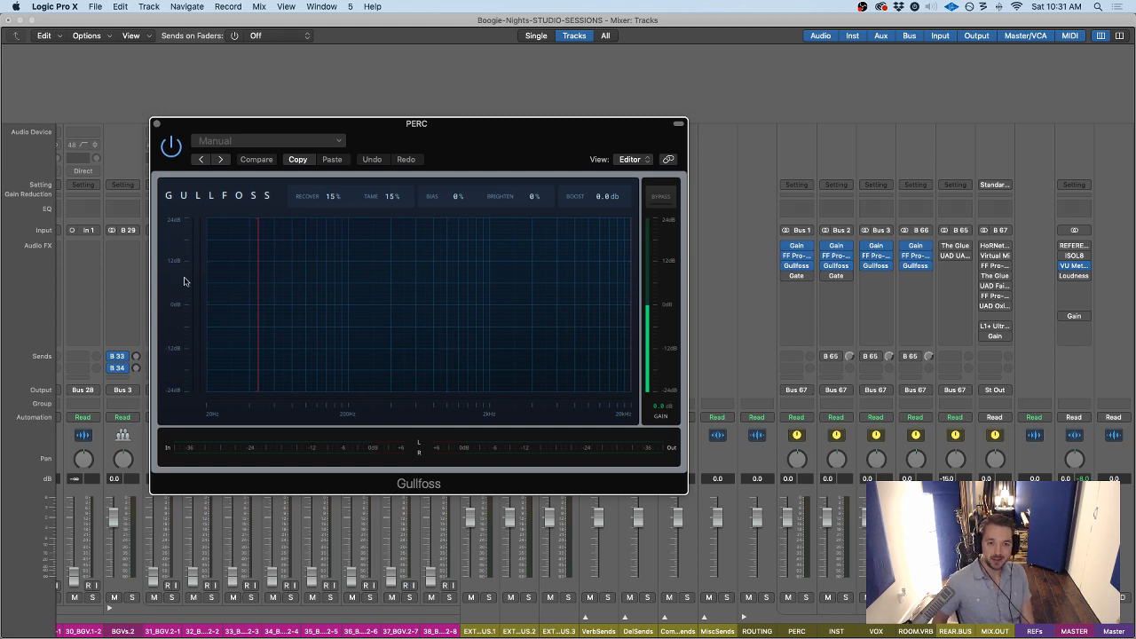
pyautogui.moveTo(398, 126); pyautogui.dragTo(398, 108)
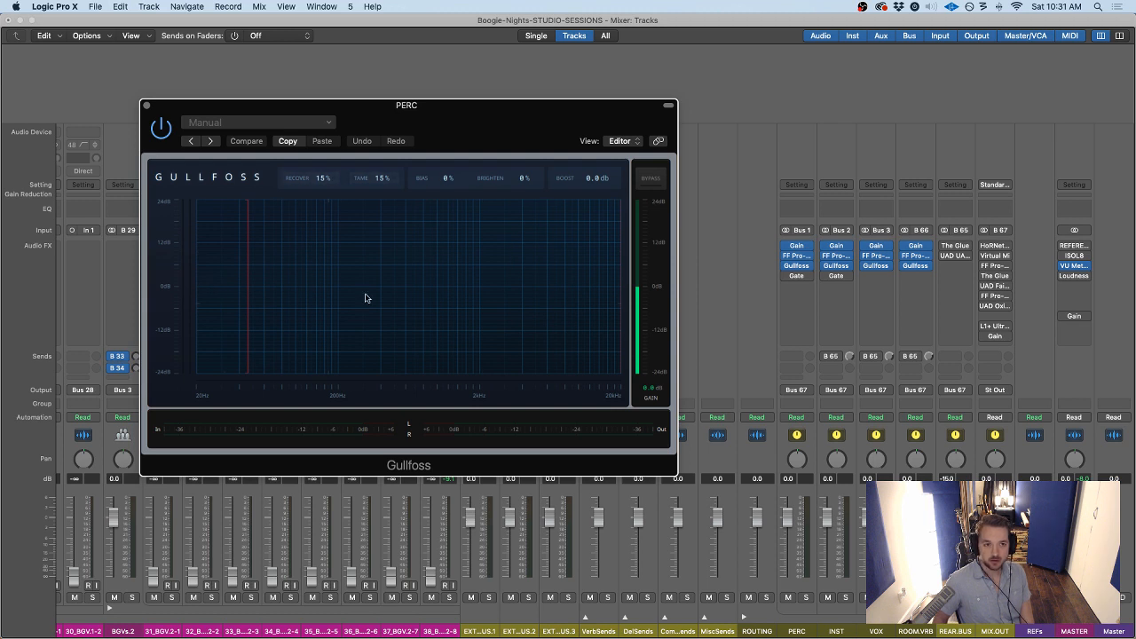
pyautogui.click(332, 179)
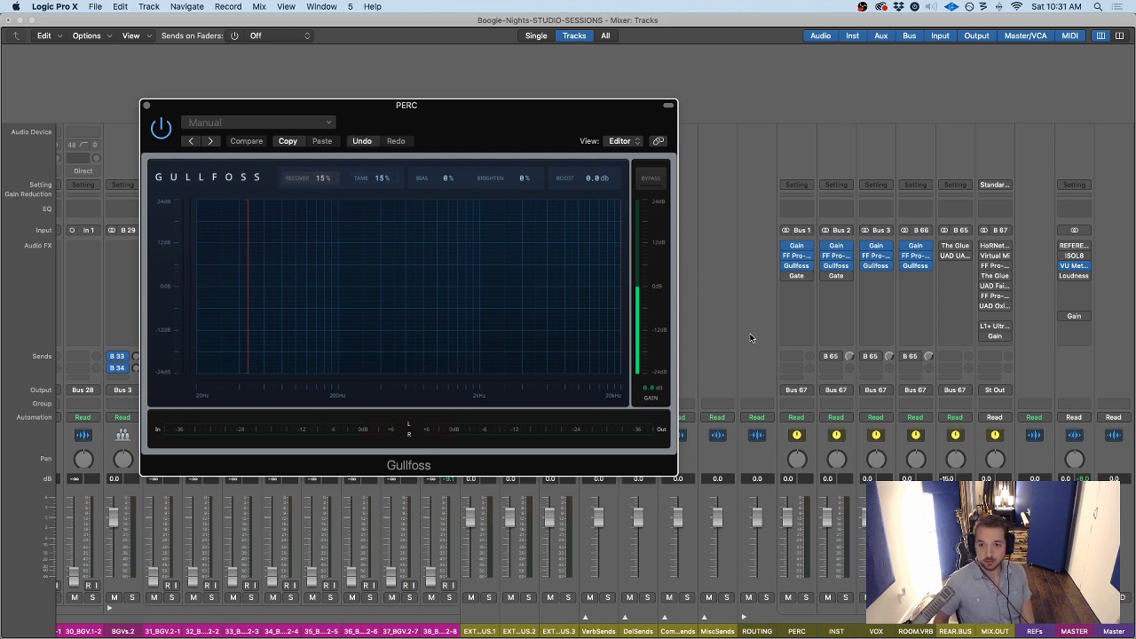
pyautogui.click(866, 267)
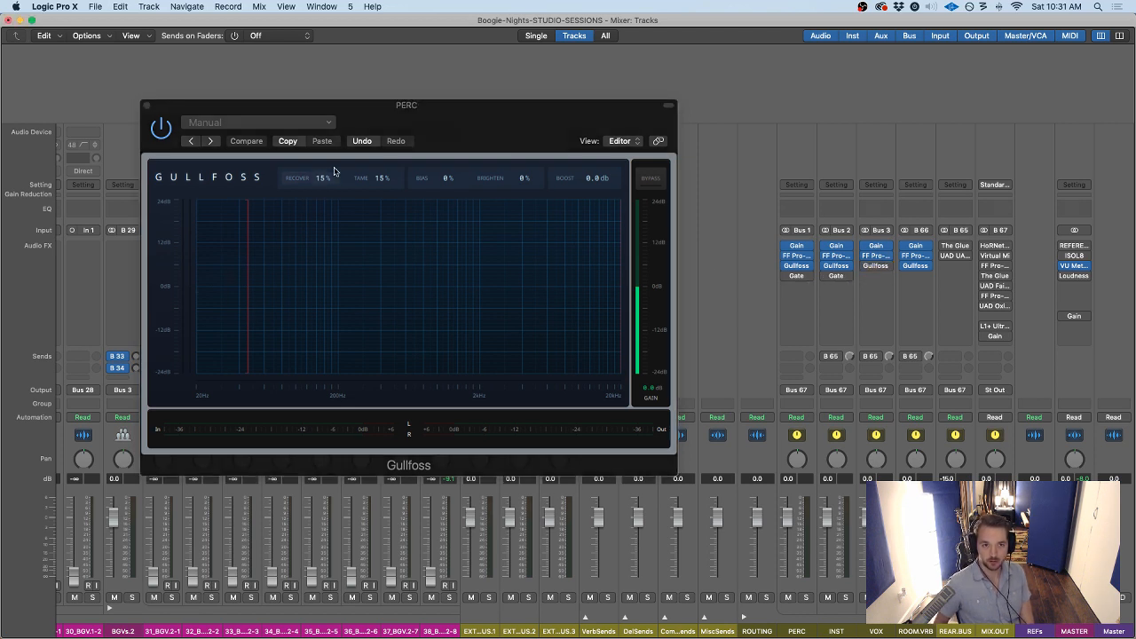
# Set both Recover and Tame to 10% in the Gullfoss plug-ins of the PERC and INST channels
pyautogui.doubleClick(321, 178)
pyautogui.write('8')
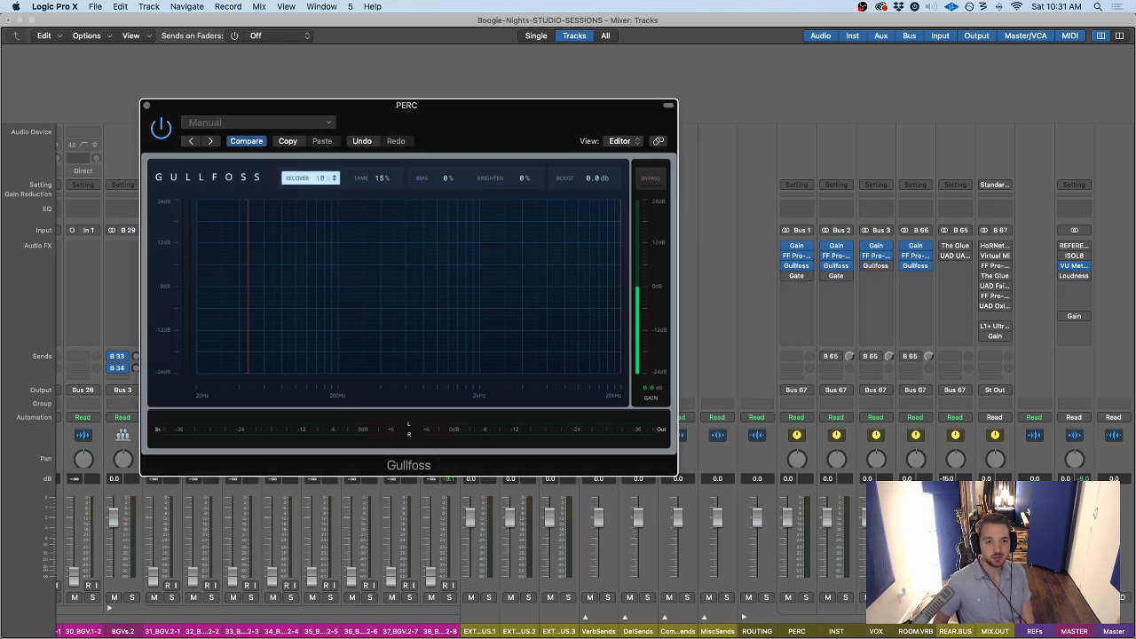
pyautogui.moveTo(377, 179); pyautogui.dragTo(376, 188)
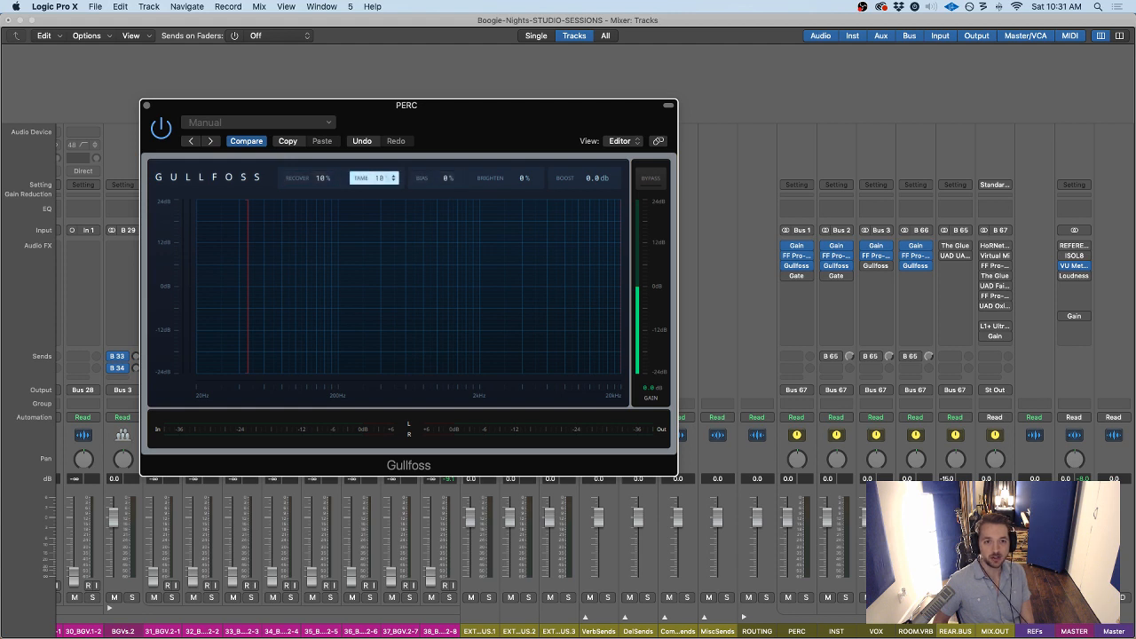
pyautogui.click(836, 265)
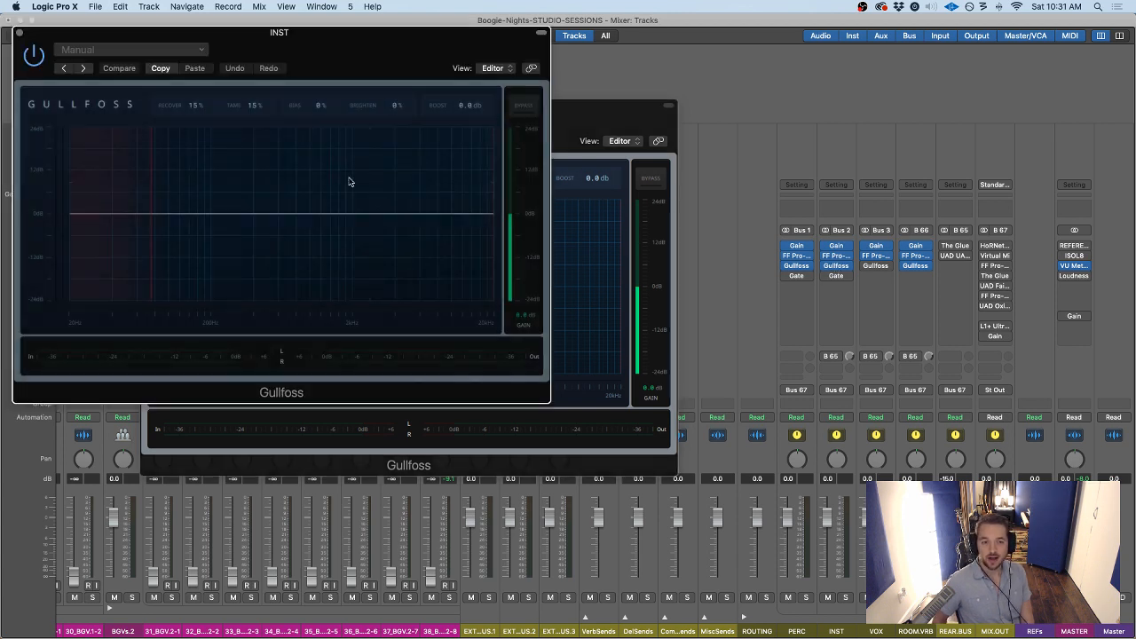
pyautogui.moveTo(191, 106); pyautogui.dragTo(191, 120)
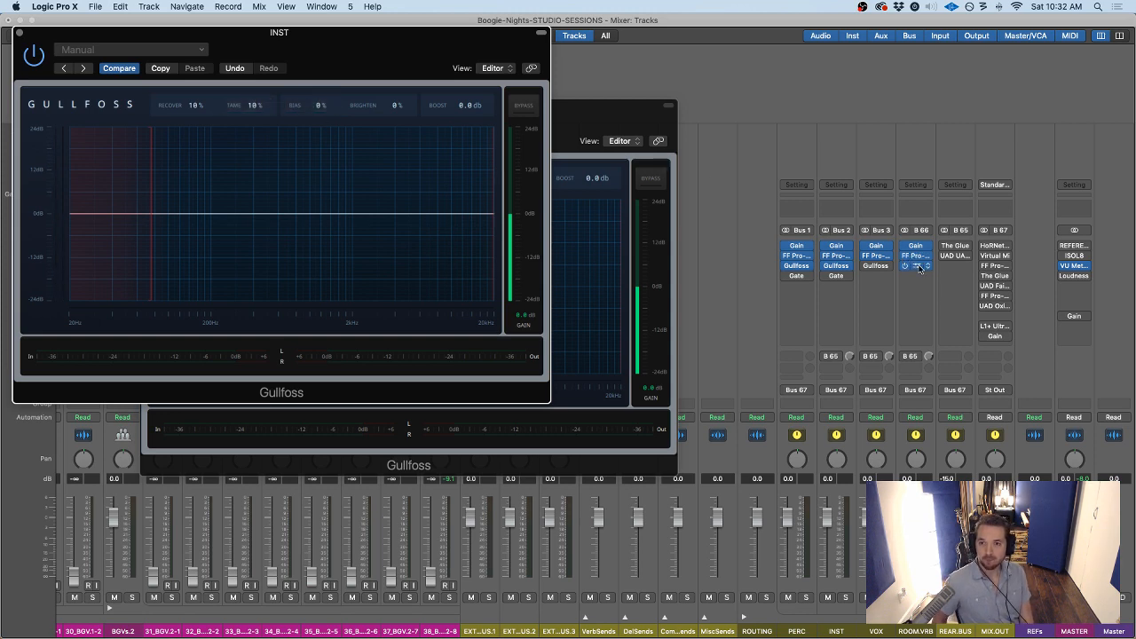
# Move the INST and PERC Gullfoss windows apart over the mixer, with PERC's window in front
pyautogui.moveTo(66, 37); pyautogui.dragTo(220, 105)
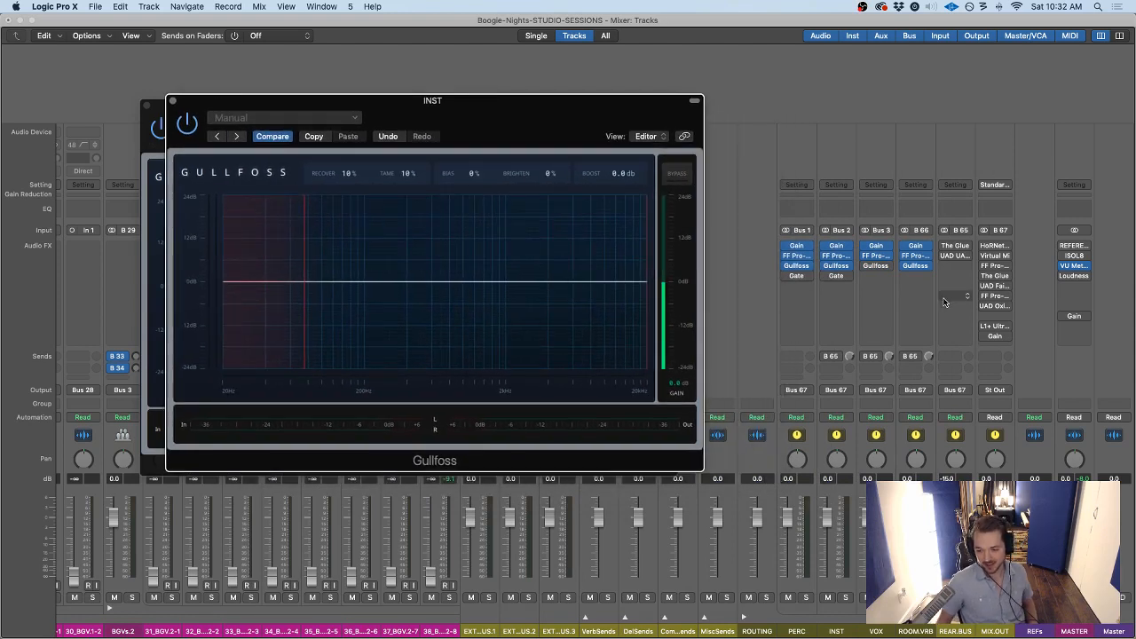
pyautogui.click(876, 265)
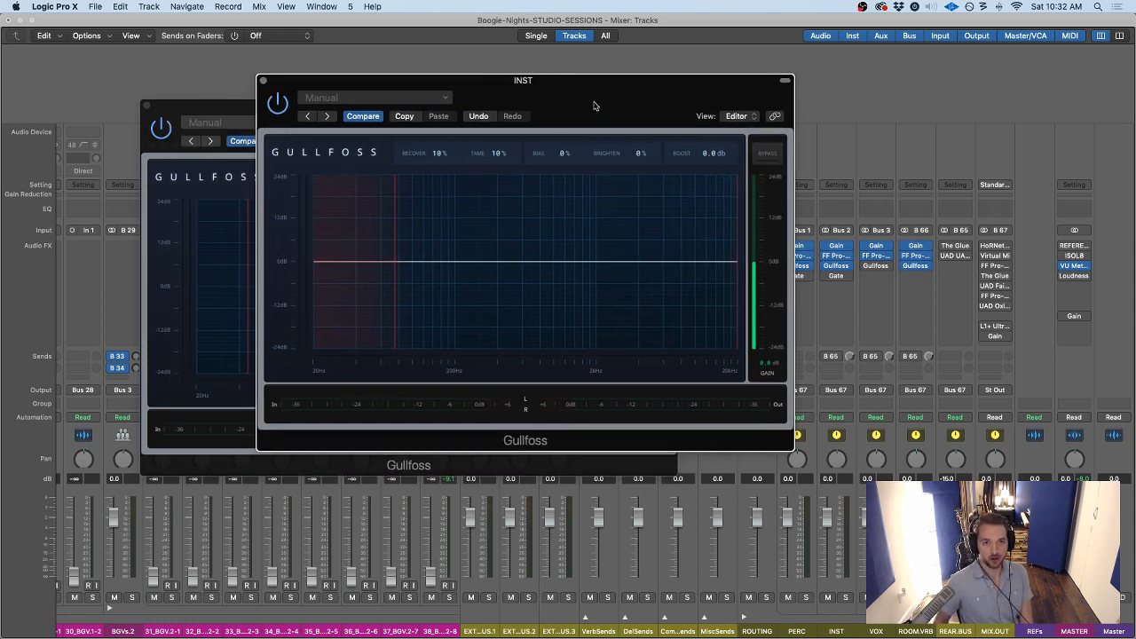
pyautogui.moveTo(391, 89); pyautogui.dragTo(423, 102)
pyautogui.moveTo(229, 114); pyautogui.dragTo(197, 105)
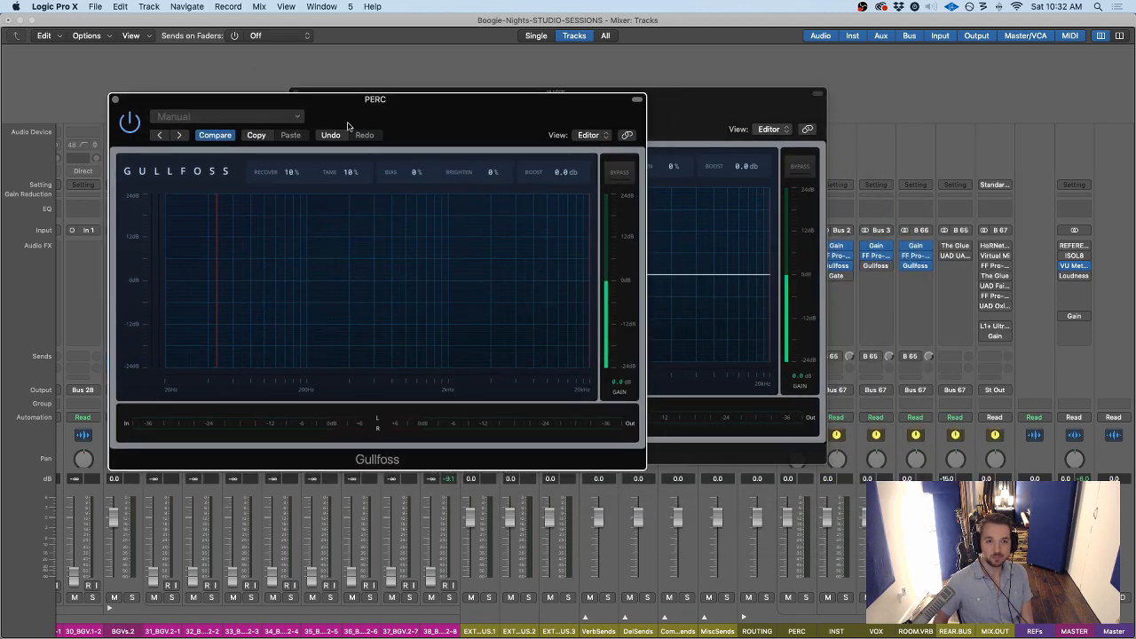
# Close the Gullfoss plug-in windows of the PERC and INST buses
pyautogui.click(113, 99)
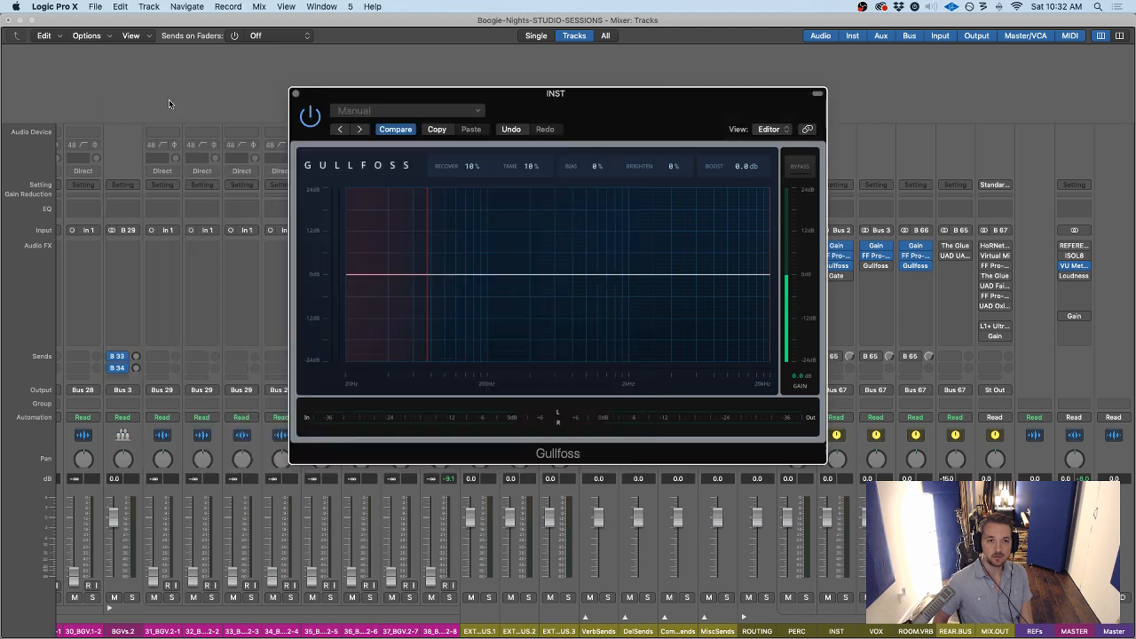
pyautogui.click(296, 94)
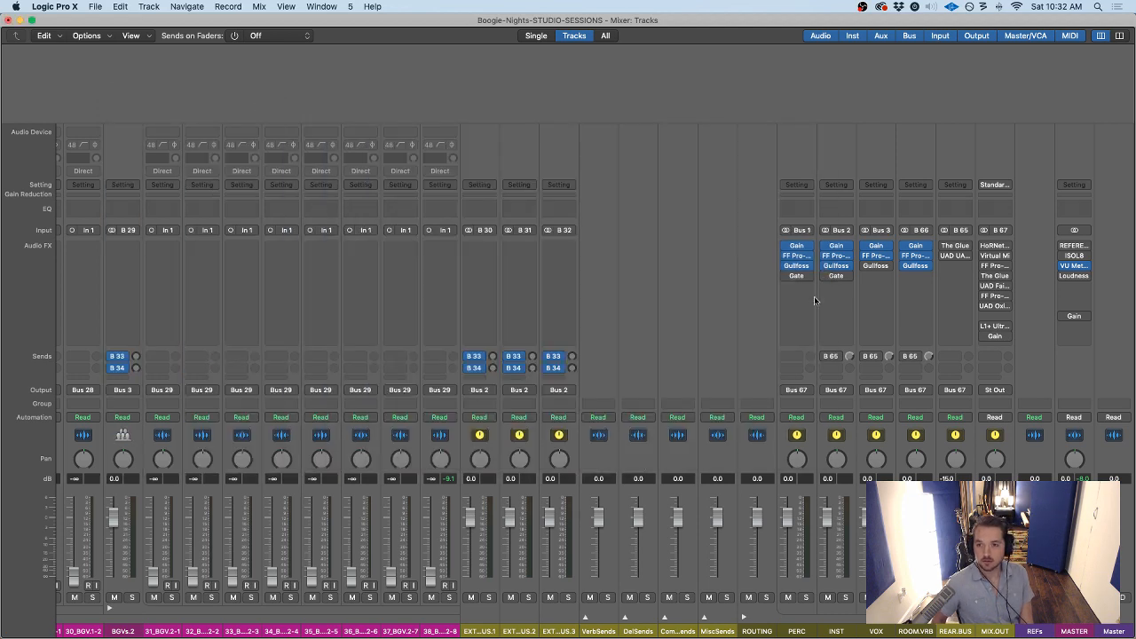
pyautogui.hscroll(-2, 791, 293)
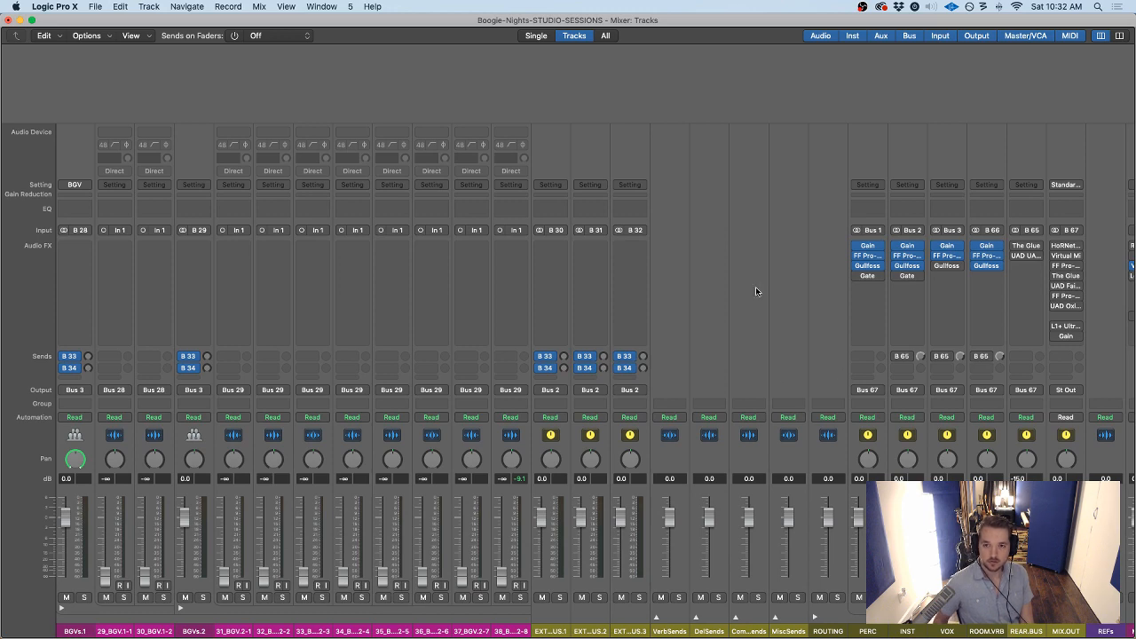
pyautogui.hscroll(-4, 737, 310)
pyautogui.hscroll(10, 724, 318)
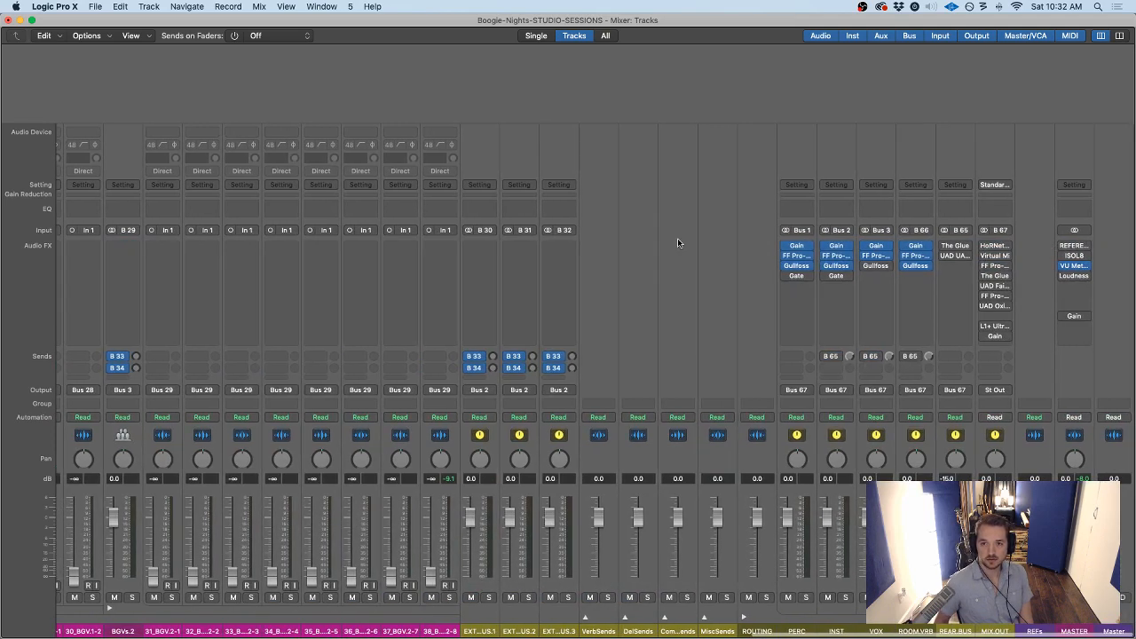
# Select the SYNTHS stack and play the song while viewing the arrangement
pyautogui.hscroll(-20, 678, 238)
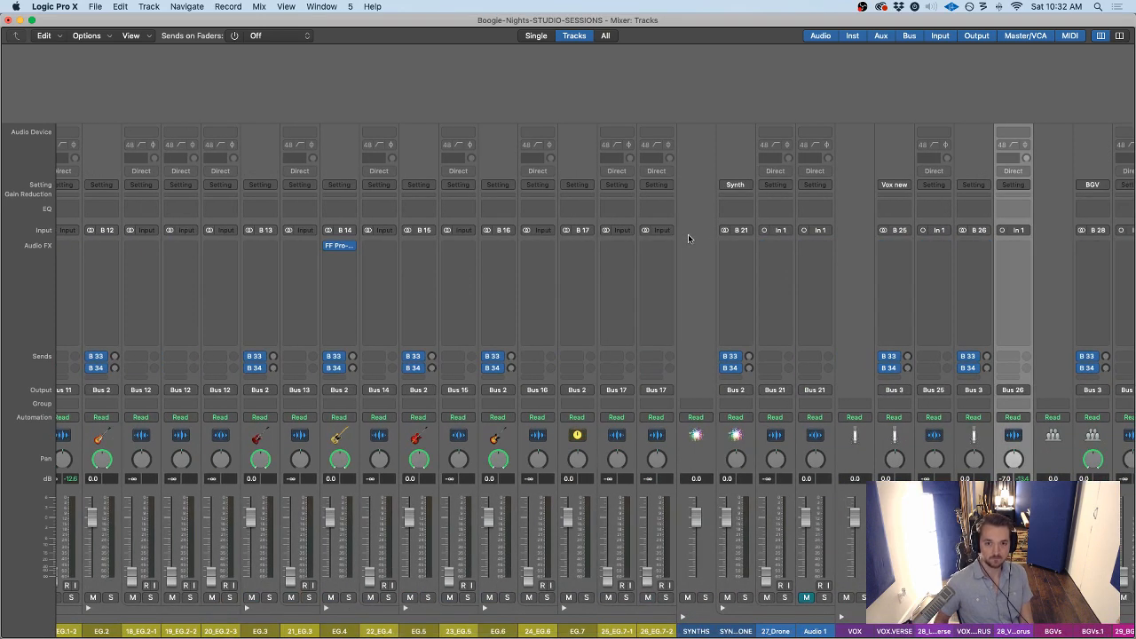
pyautogui.click(688, 233)
pyautogui.hscroll(3, 689, 234)
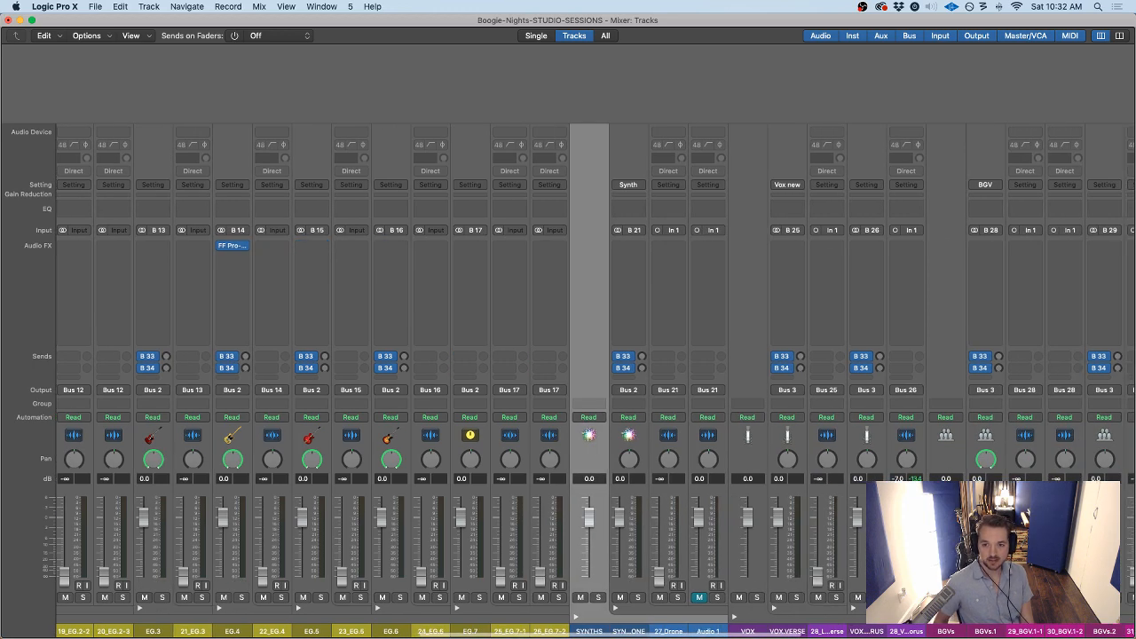
pyautogui.press('super+1')
pyautogui.press('space')
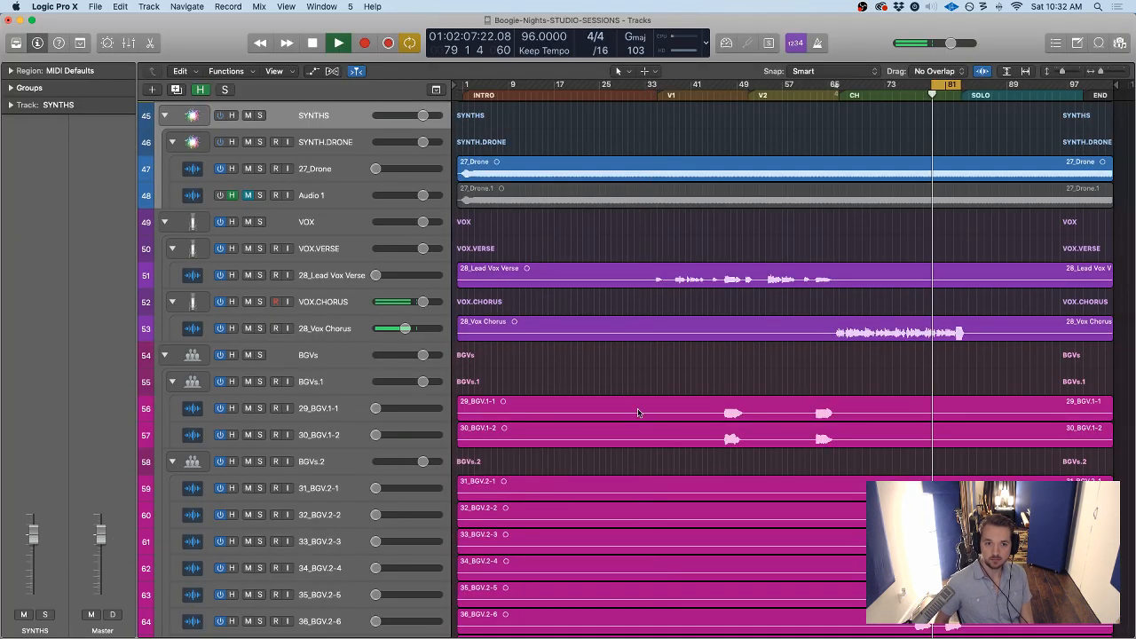
# Raise the 28_Vox Chorus channel level to -5.0 dB in the mixer
pyautogui.press('super+2')
pyautogui.hscroll(18, 596, 413)
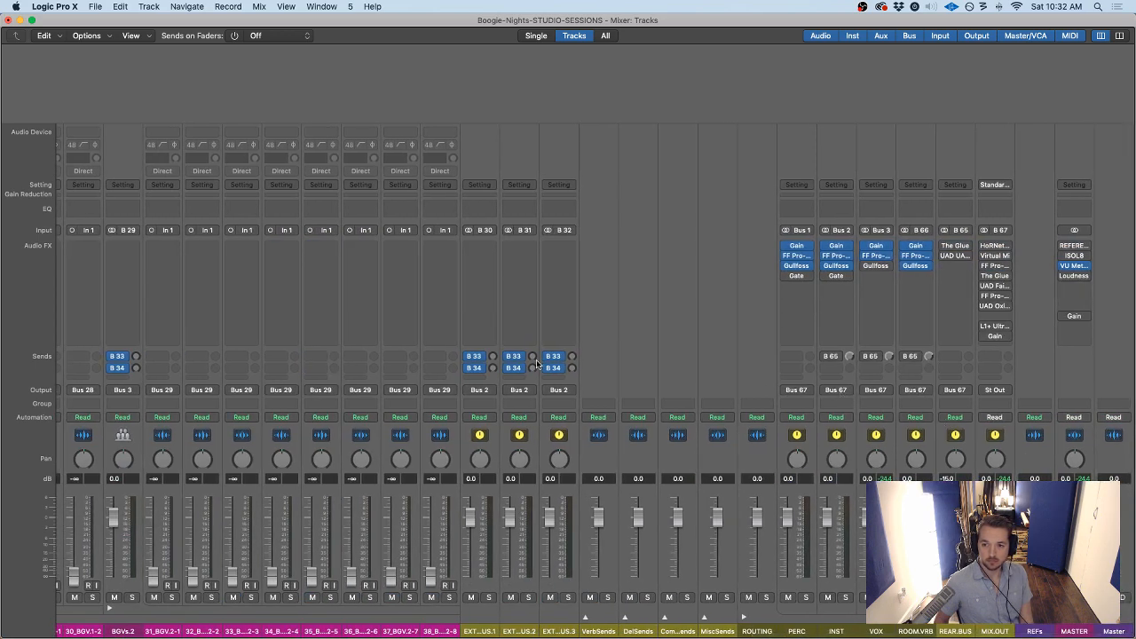
pyautogui.hscroll(-10, 108, 607)
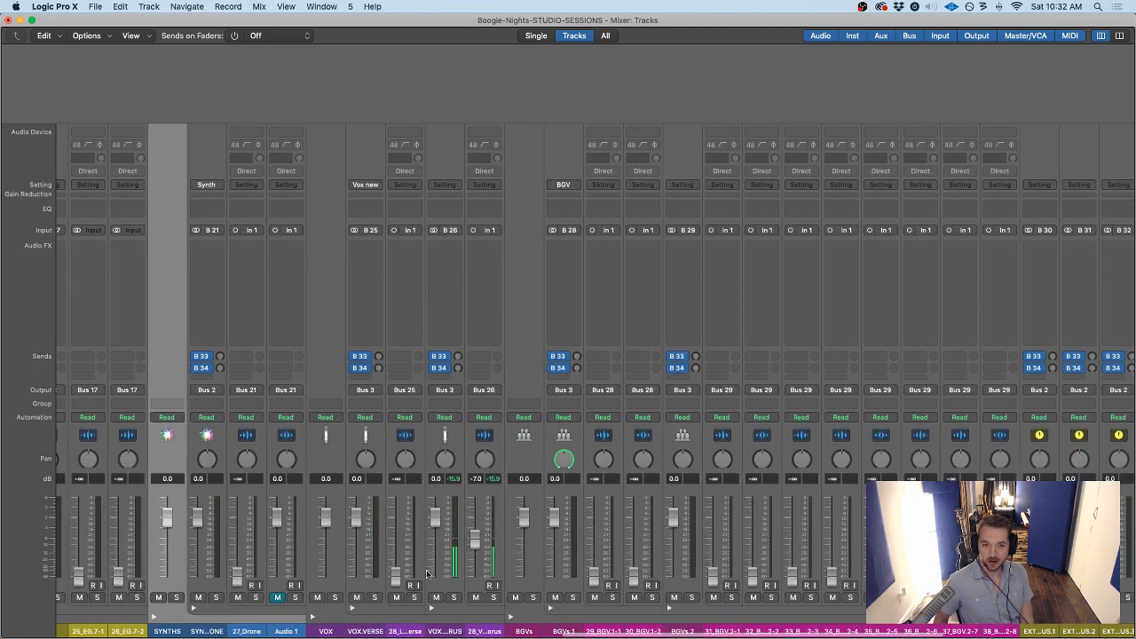
pyautogui.moveTo(477, 542); pyautogui.dragTo(481, 537)
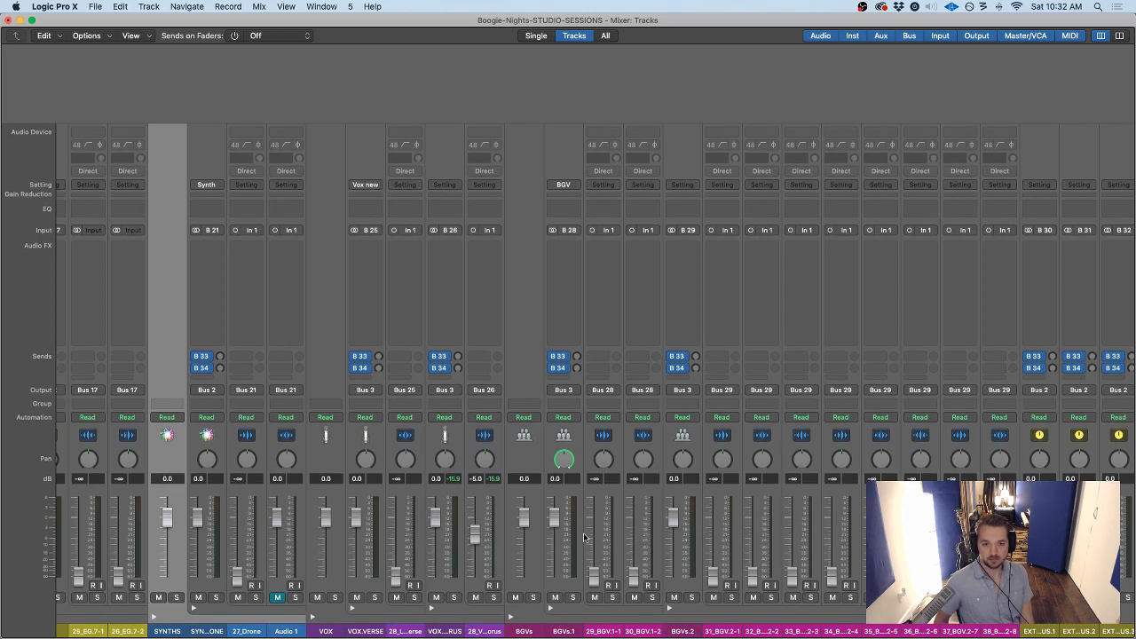
# Check the output bus levels in the mixer and return to the vocal tracks in the arrangement
pyautogui.hscroll(10, 599, 536)
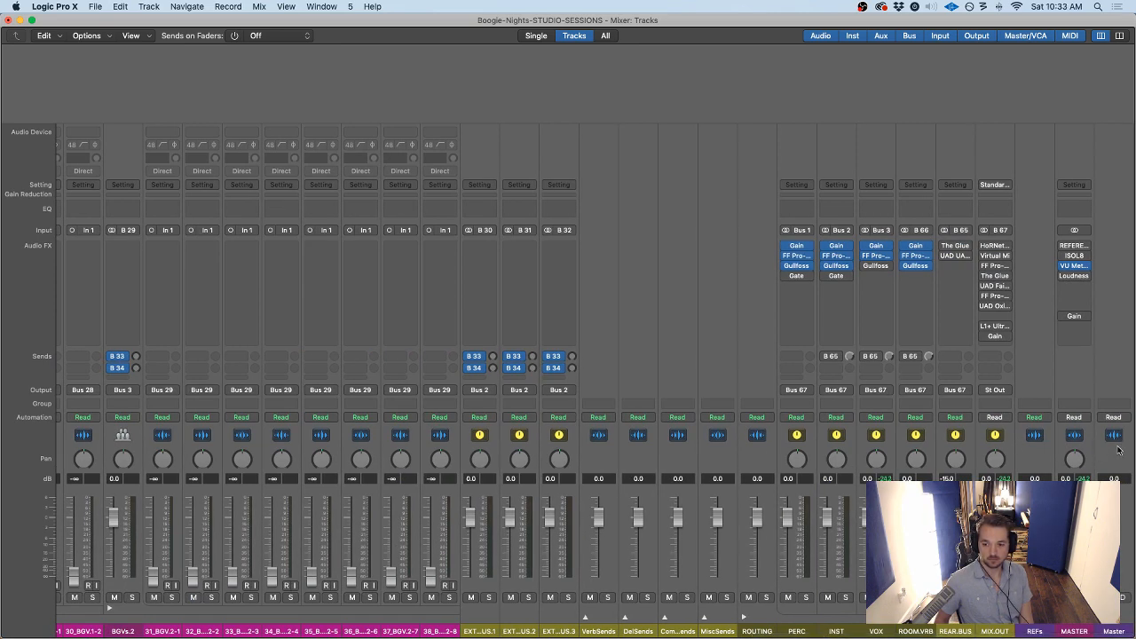
pyautogui.hscroll(-15, 324, 402)
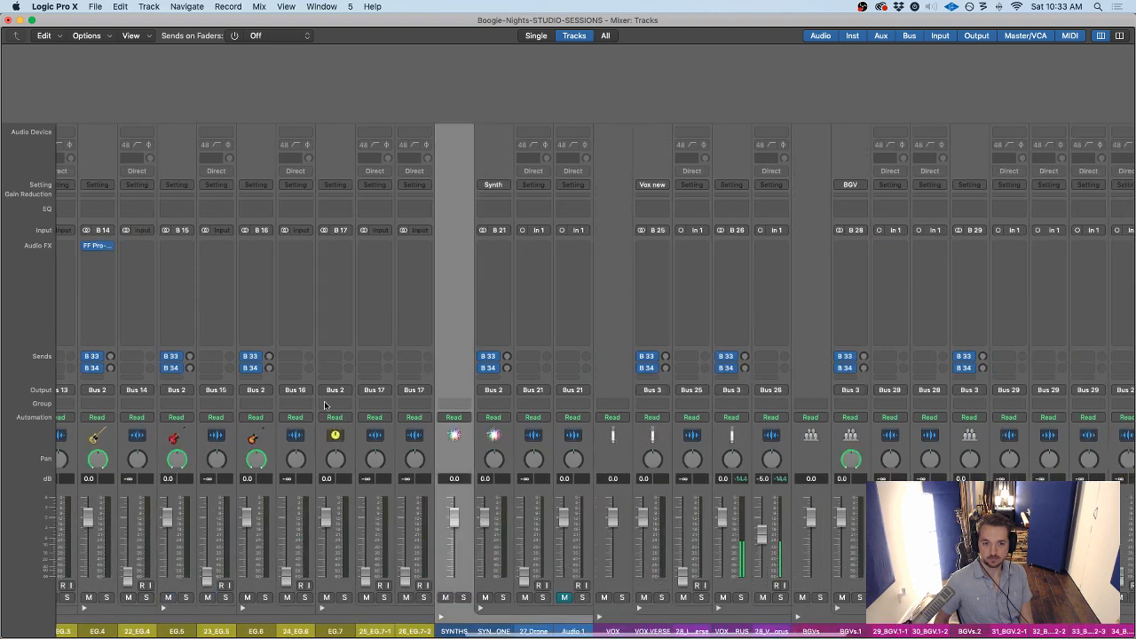
pyautogui.press('super+1')
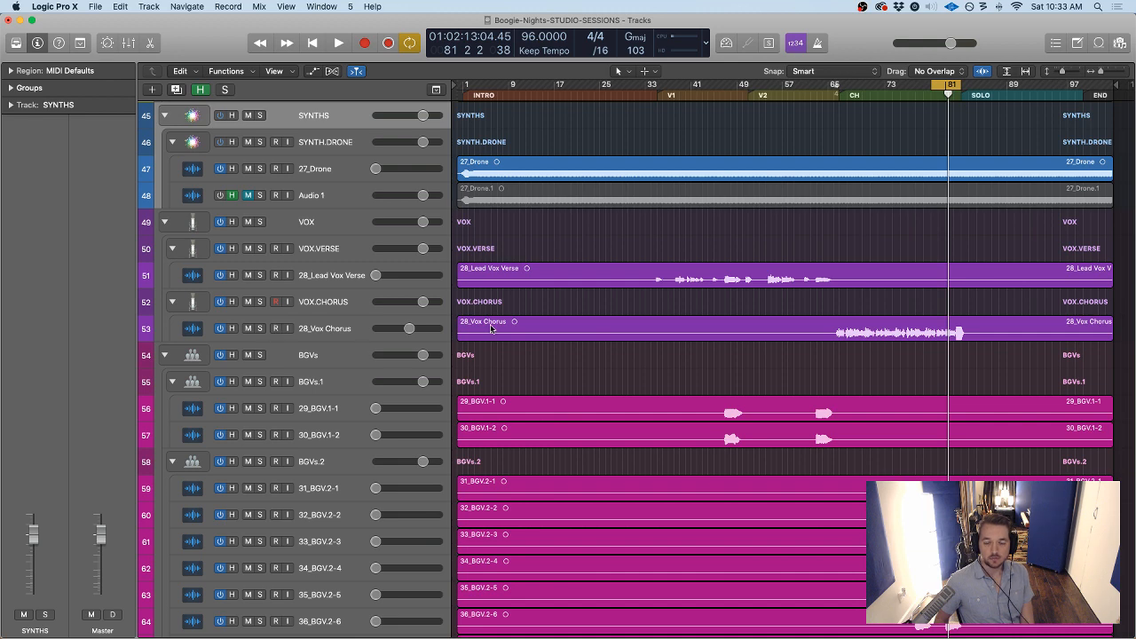
pyautogui.scroll(2, 492, 329)
pyautogui.scroll(-2, 499, 330)
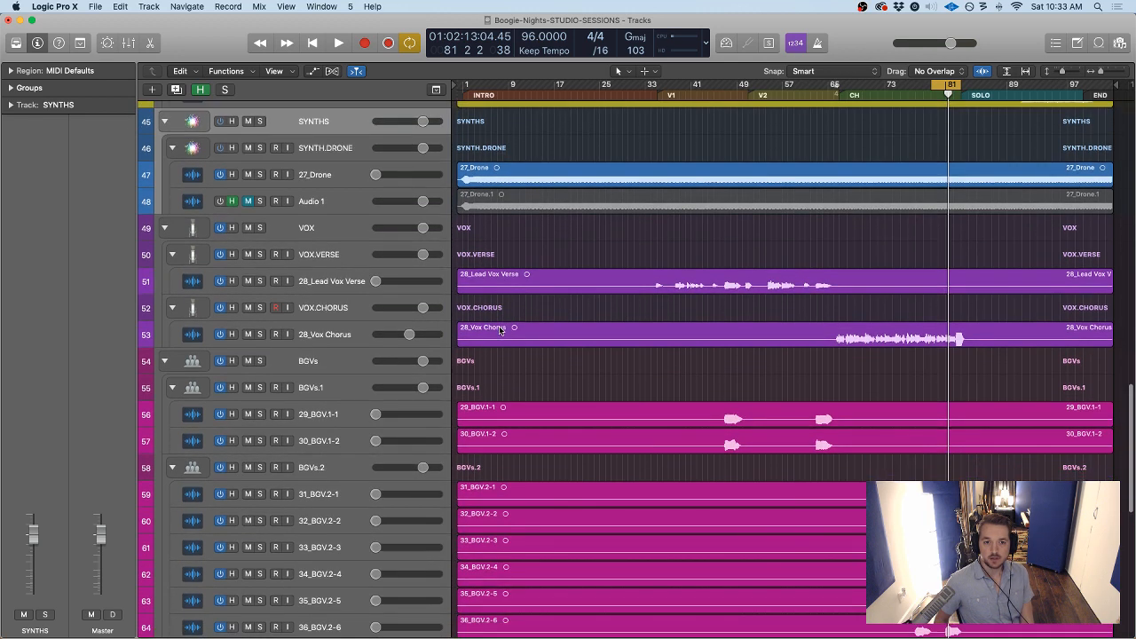
pyautogui.scroll(3, 389, 333)
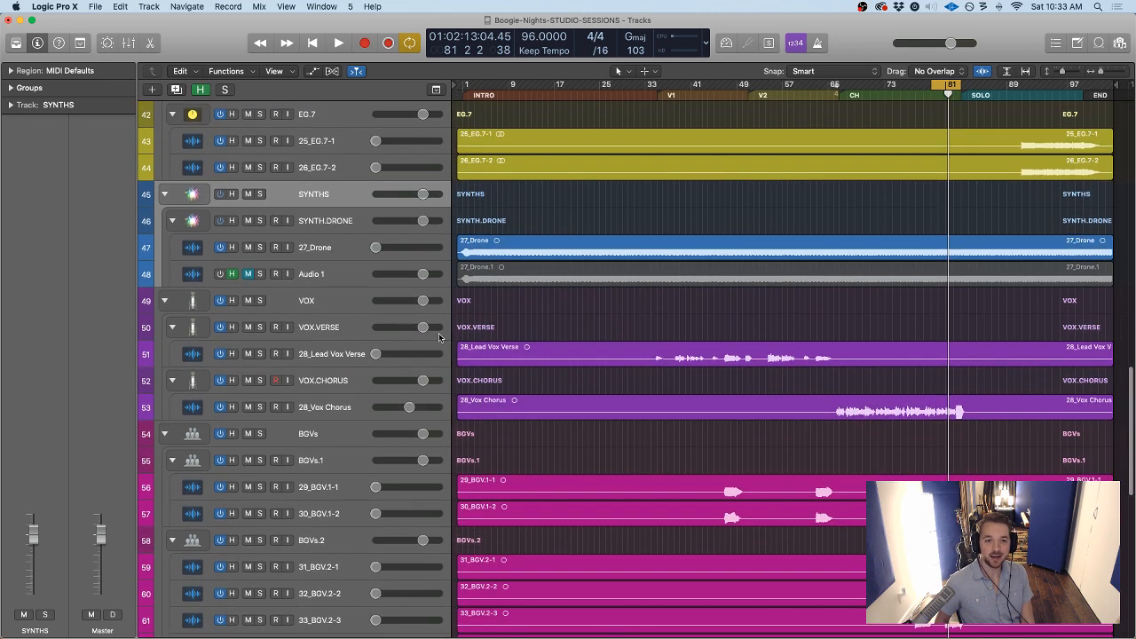
# Compare the channel strips of VOX.VERSE, VOX.CHORUS and 28_Vox Chorus
pyautogui.click(332, 326)
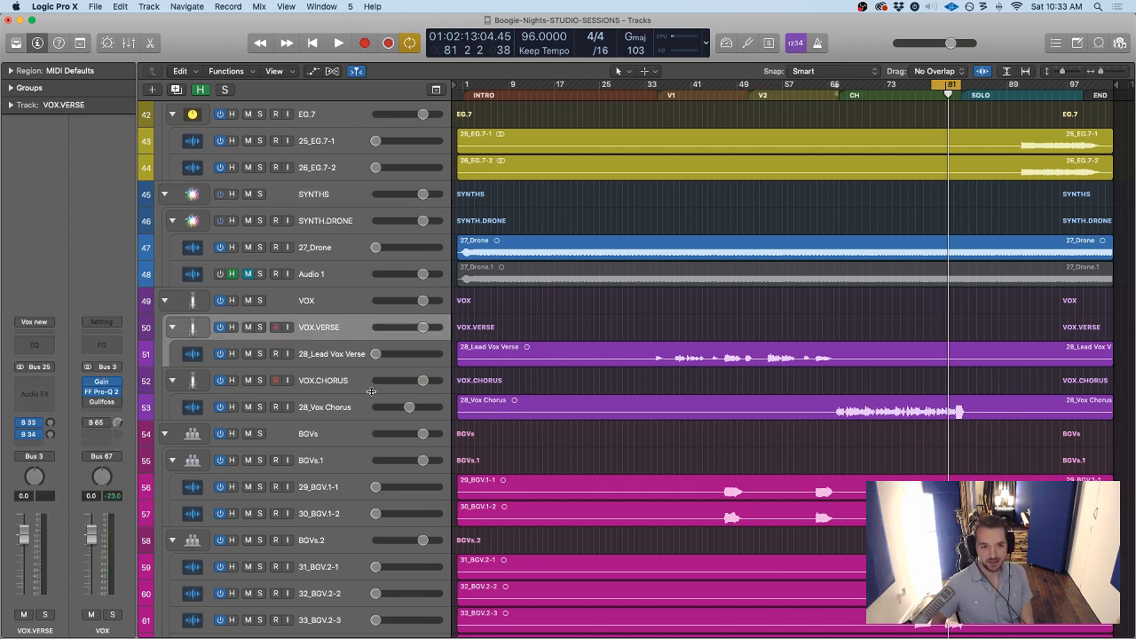
pyautogui.click(324, 407)
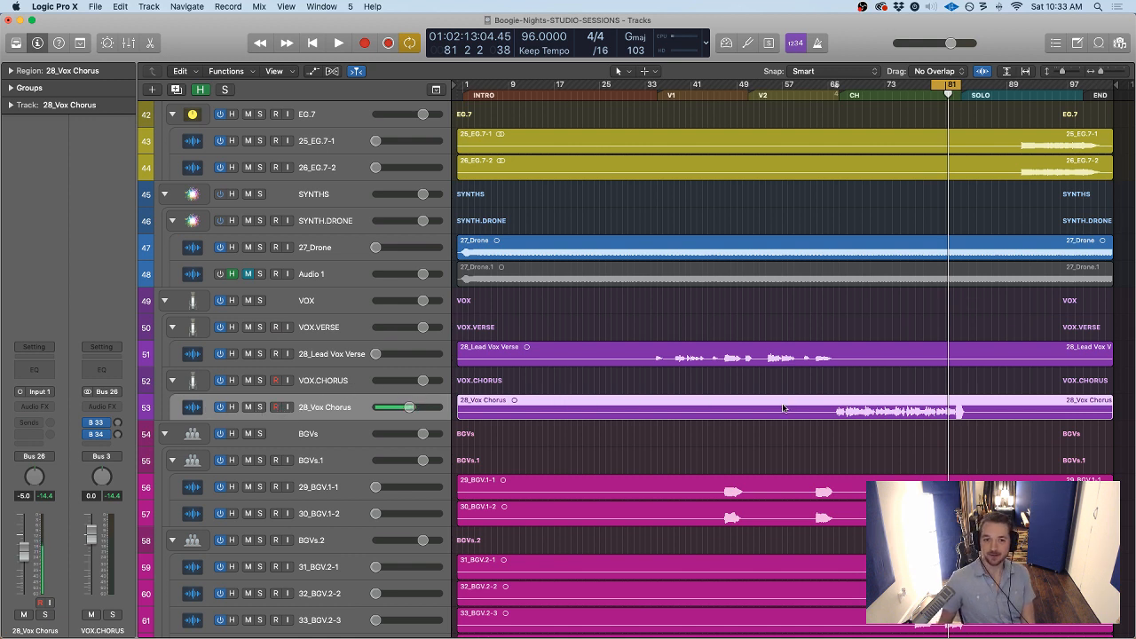
pyautogui.click(325, 382)
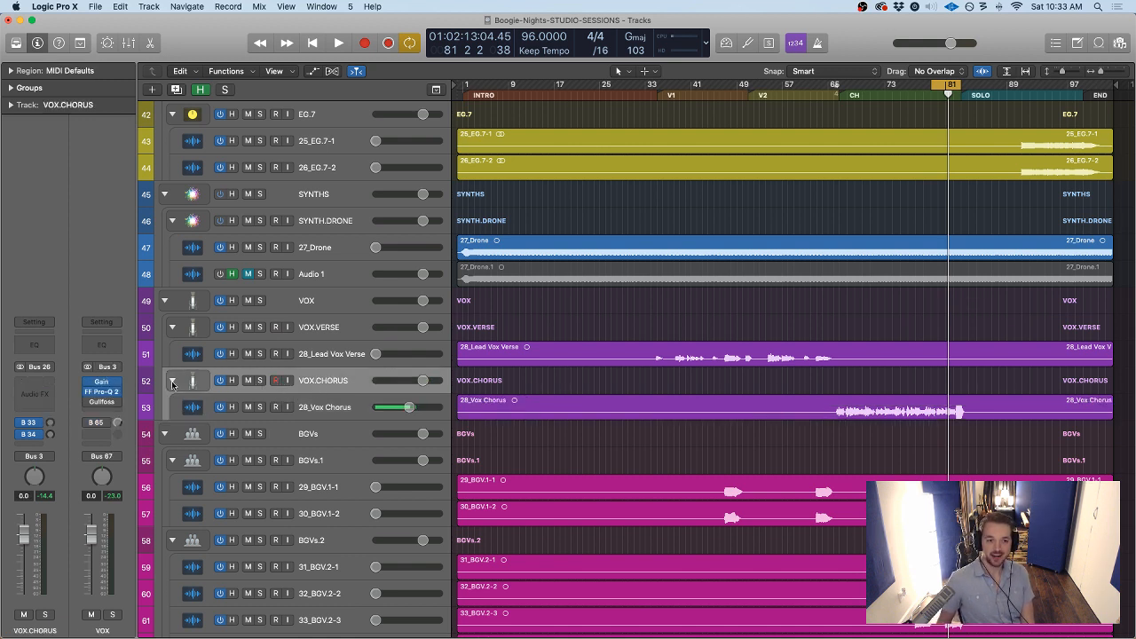
pyautogui.click(171, 381)
pyautogui.click(171, 381)
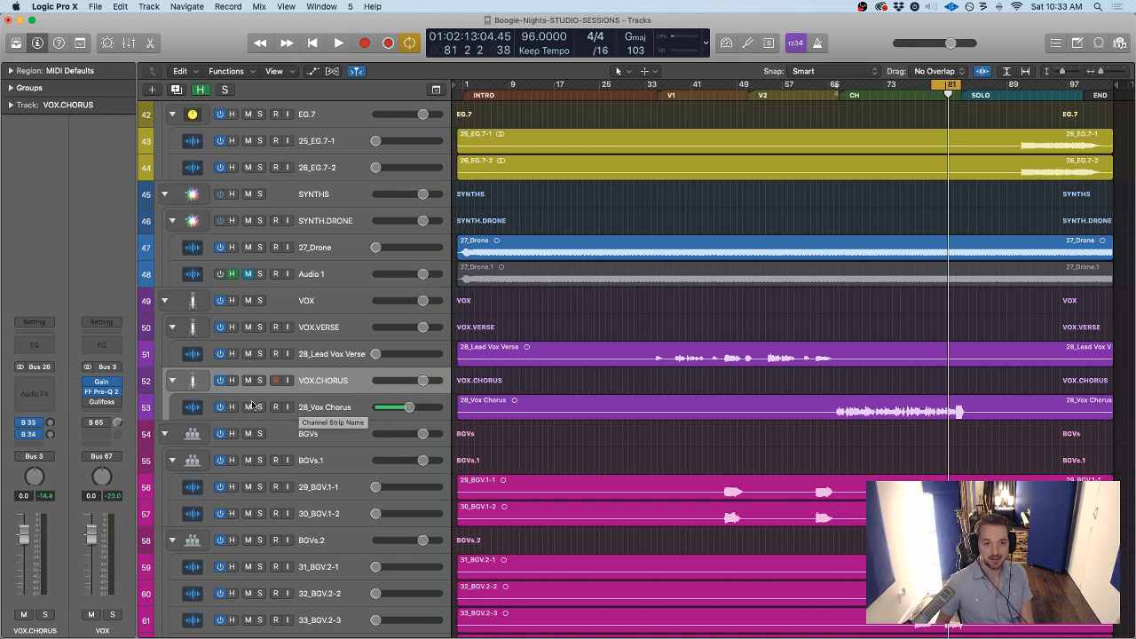
pyautogui.click(315, 409)
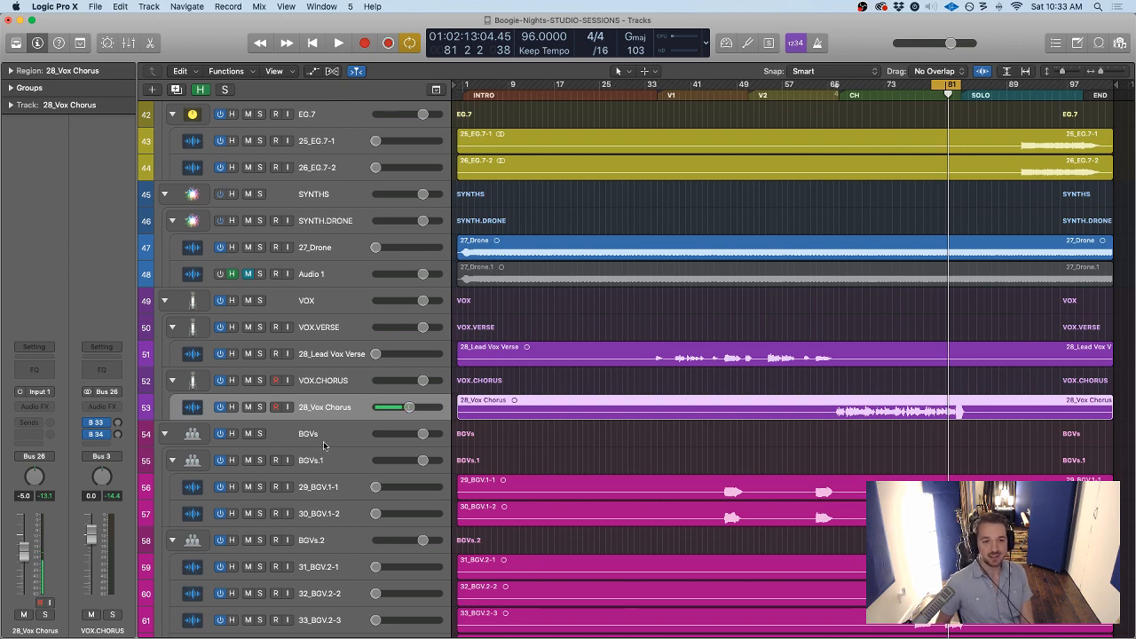
# Examine the channel strips of the 02_Kick-Sample and 01_Kick tracks
pyautogui.scroll(15, 323, 441)
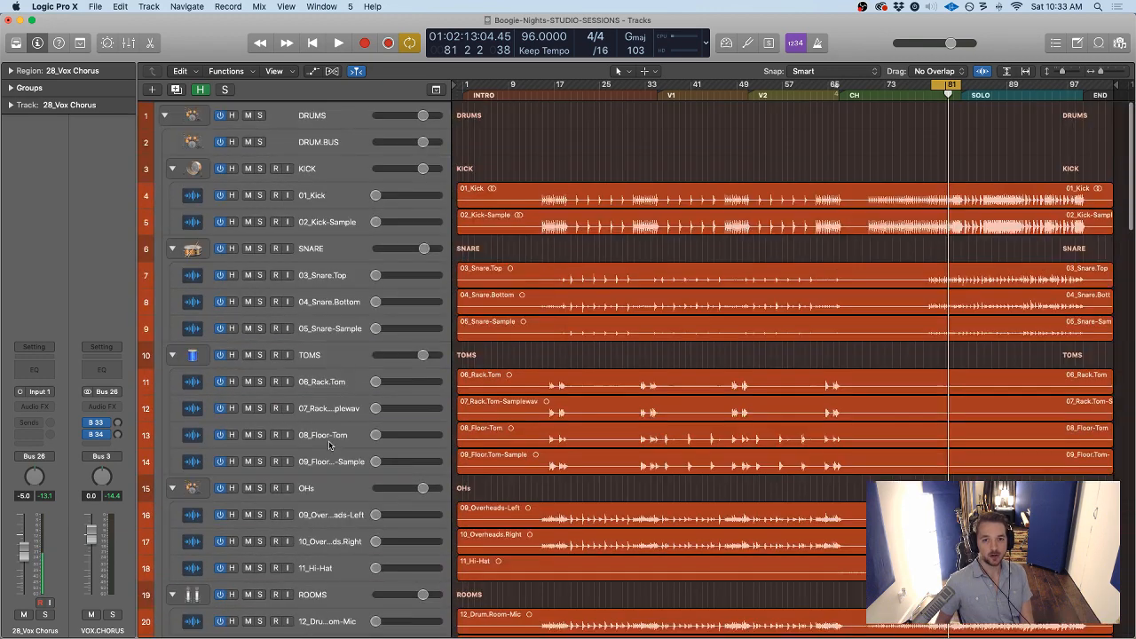
pyautogui.click(603, 222)
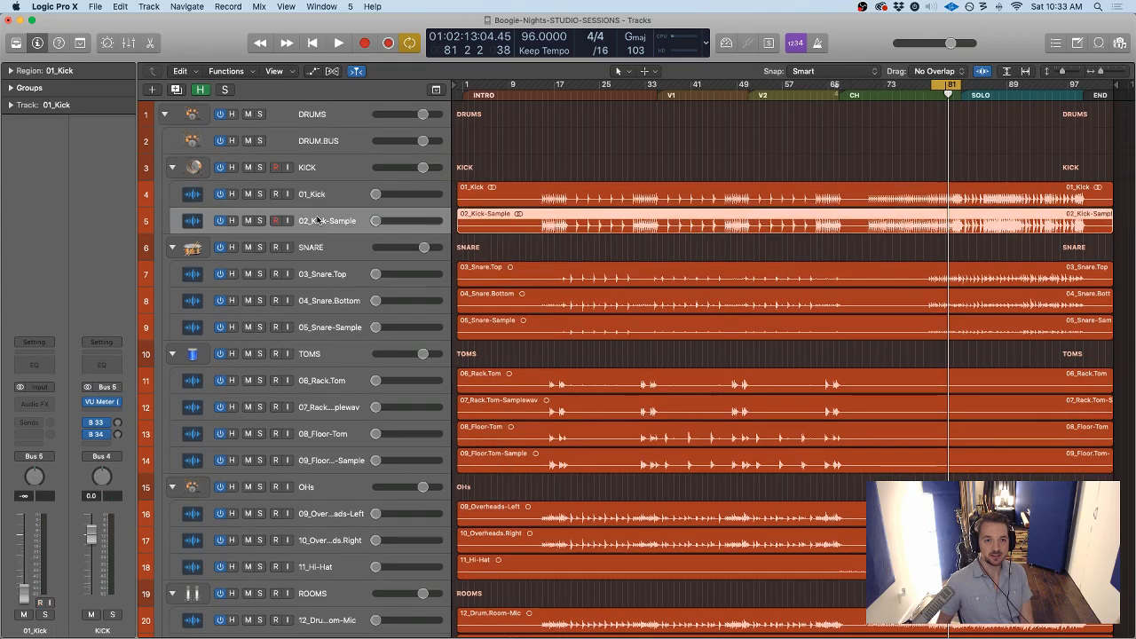
pyautogui.click(604, 199)
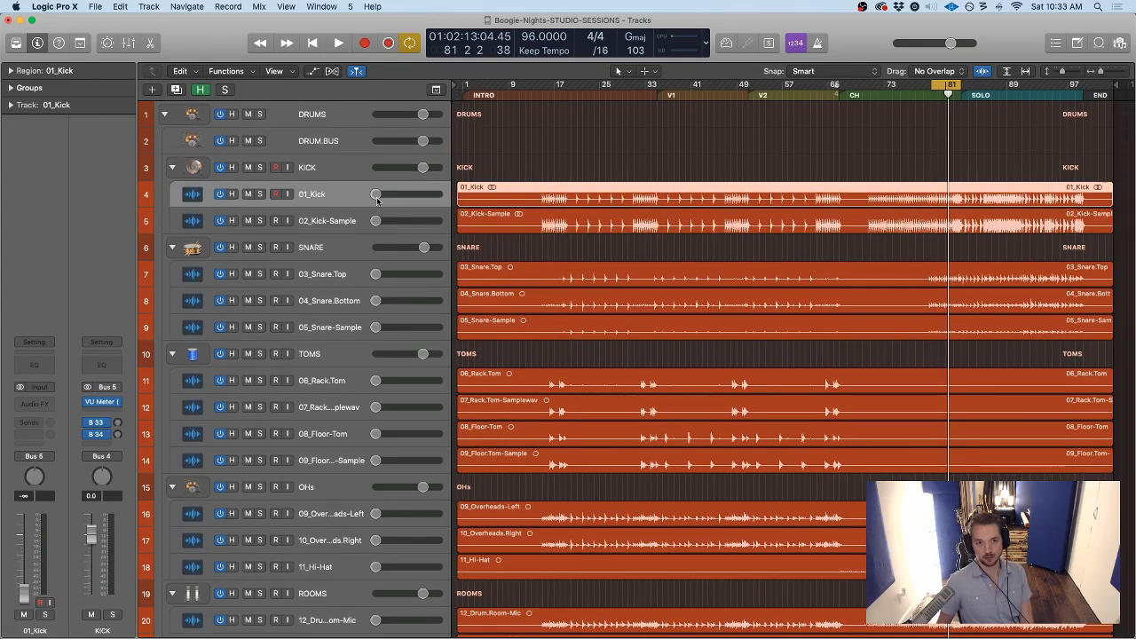
pyautogui.scroll(-20, 408, 362)
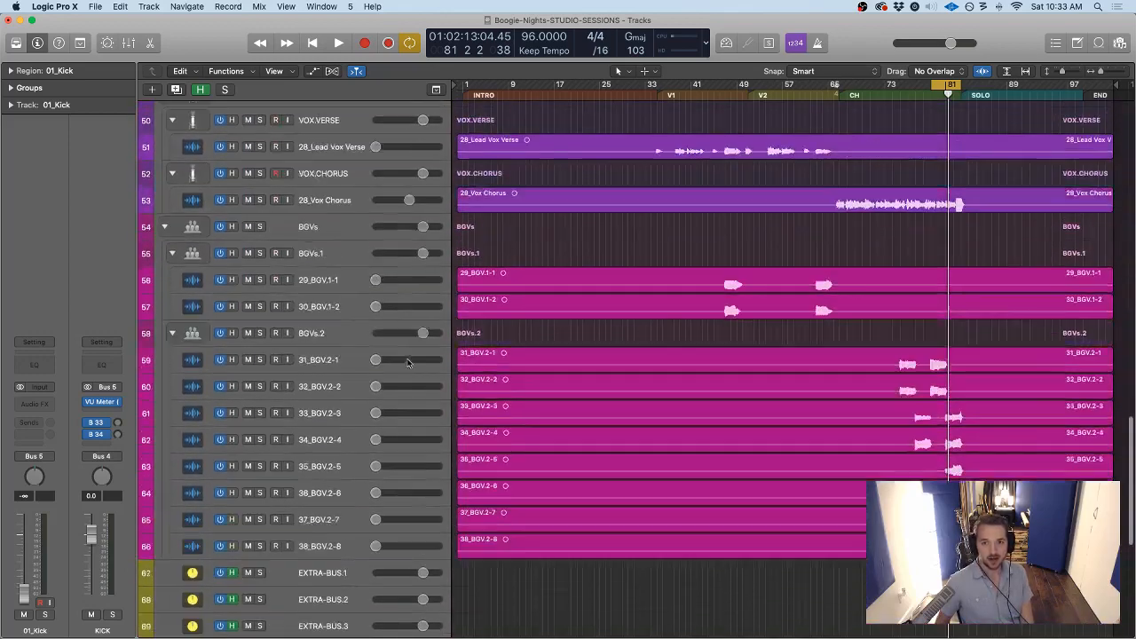
# Reset the 28_Vox Chorus track to 0.0 dB and pull the VOX.CHORUS stack volume down to -∞
pyautogui.scroll(4, 409, 362)
pyautogui.click(408, 316)
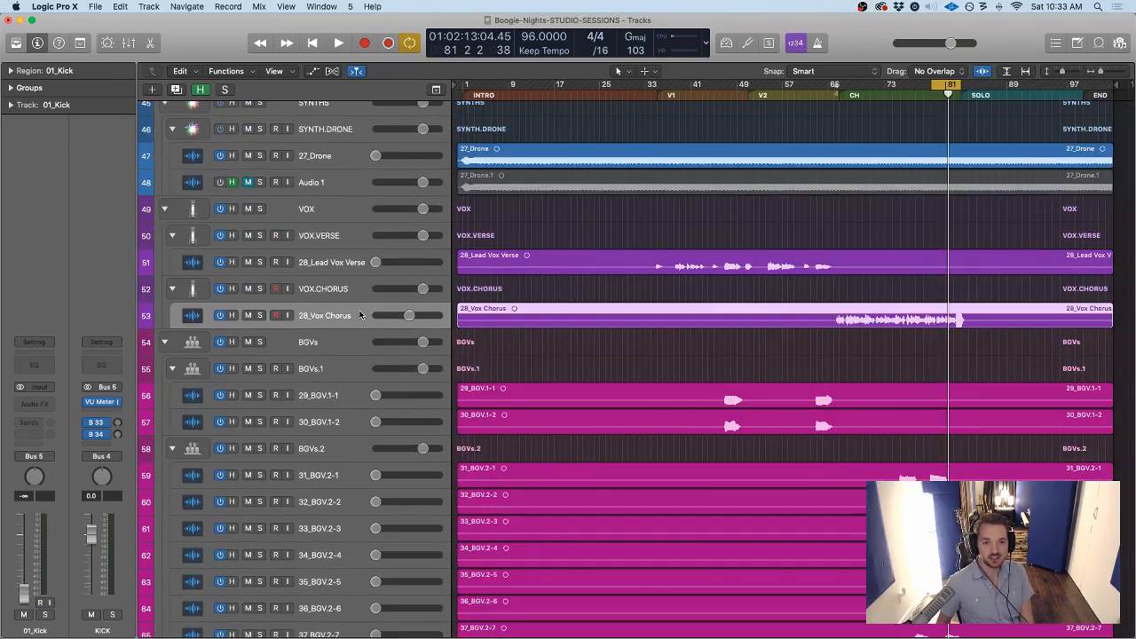
pyautogui.keyDown('alt'); pyautogui.click(407, 316); pyautogui.keyUp('alt')
pyautogui.moveTo(419, 290); pyautogui.dragTo(156, 306)
# Reset the 28_Lead Vox Verse track to 0.0 dB and pull the VOX.VERSE stack volume down to -∞
pyautogui.keyDown('alt'); pyautogui.click(375, 265); pyautogui.keyUp('alt')
pyautogui.moveTo(423, 236); pyautogui.dragTo(360, 240)
pyautogui.scroll(1, 300, 234)
# Reset the 27_Drone track to 0.0 dB and pull the SYNTH.DRONE stack volume down to -∞
pyautogui.scroll(7, 300, 234)
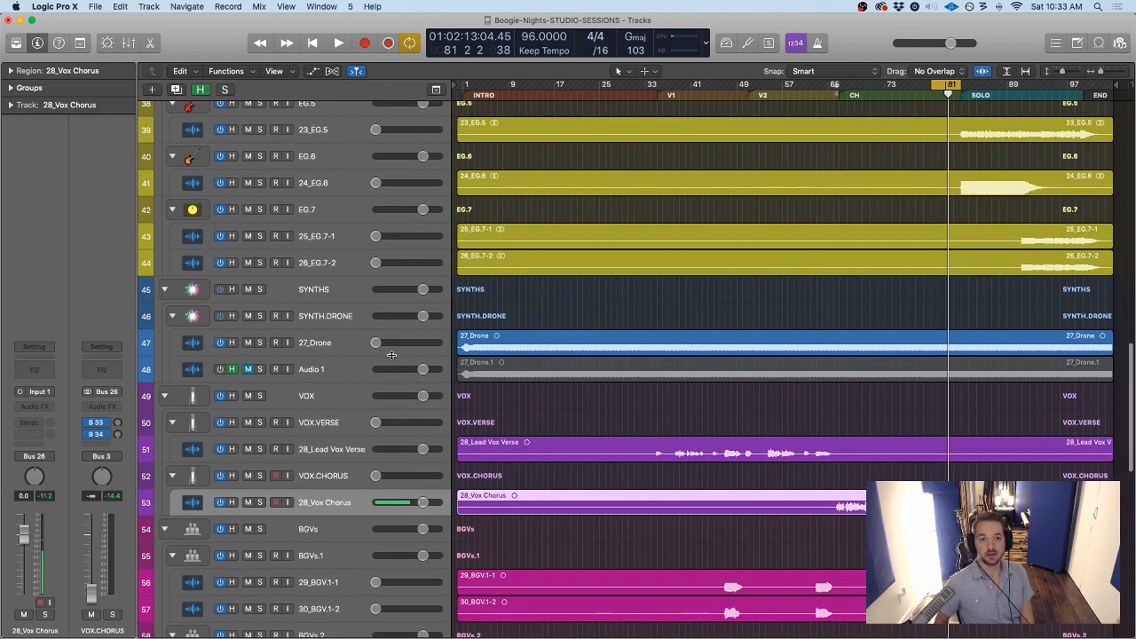
pyautogui.moveTo(423, 317); pyautogui.dragTo(118, 313)
pyautogui.scroll(5, 200, 290)
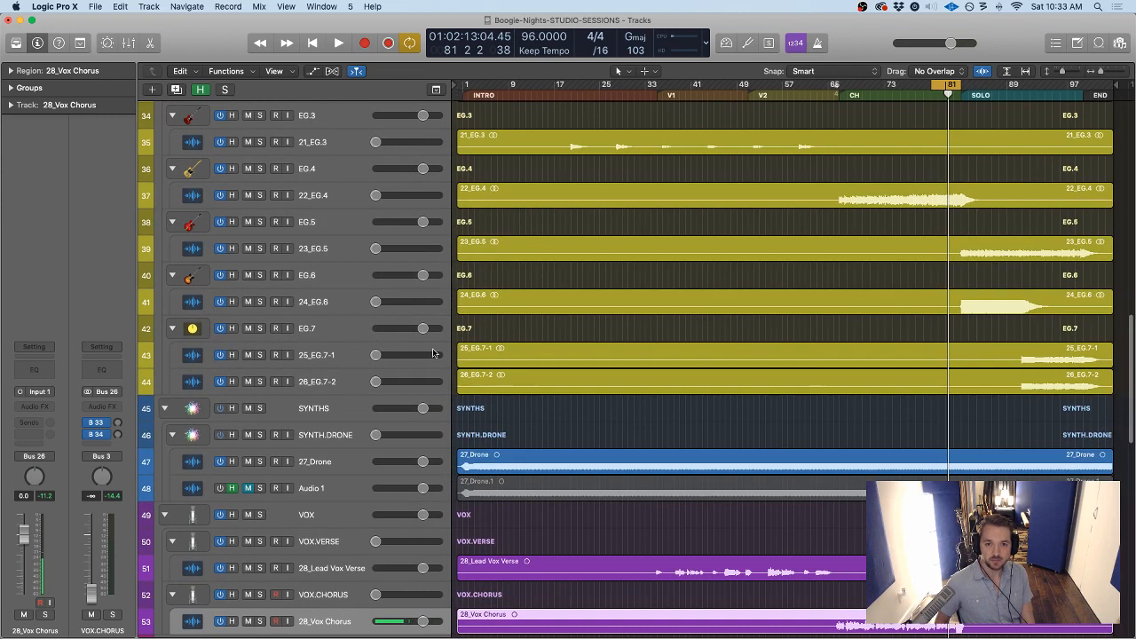
# Compare the channel strips of the 25_EG.7-1 and 26_EG.7-2 guitar tracks
pyautogui.click(336, 357)
pyautogui.click(334, 380)
pyautogui.click(330, 358)
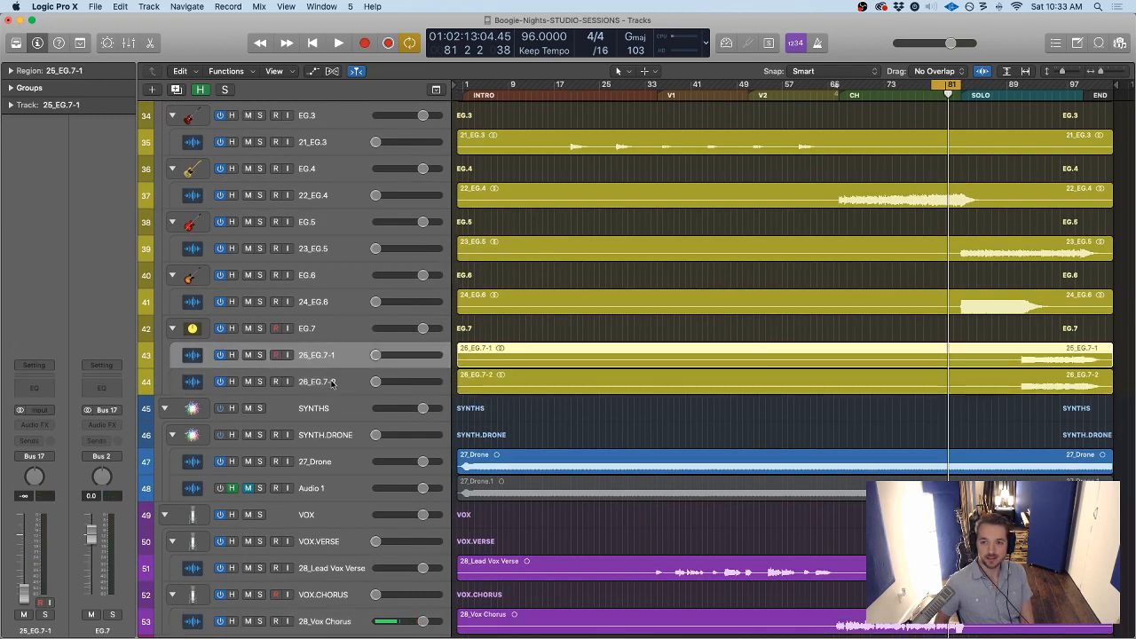
pyautogui.click(332, 382)
pyautogui.click(331, 362)
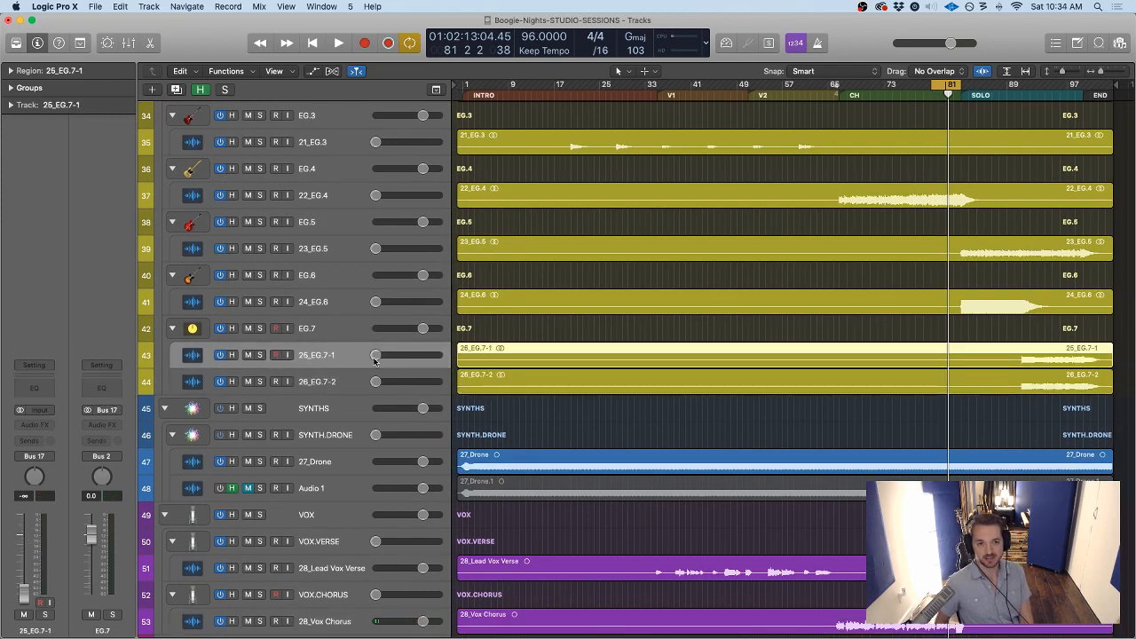
pyautogui.scroll(3, 341, 364)
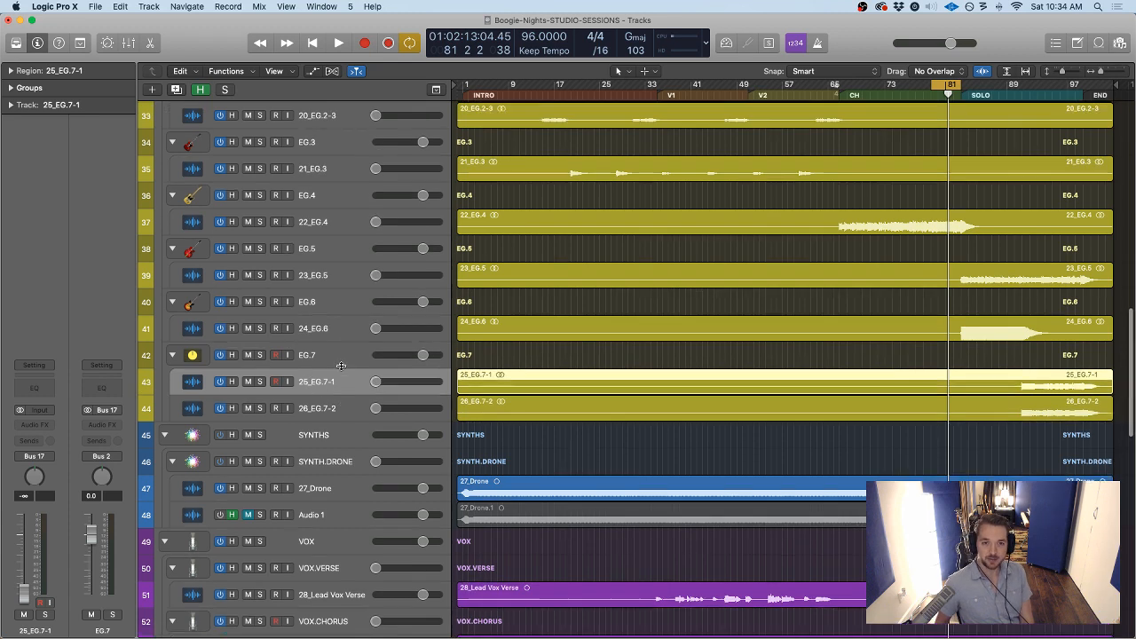
# Reset the 24_EG.6 track to 0.0 dB and pull the EG.6 stack volume down to -∞
pyautogui.click(346, 386)
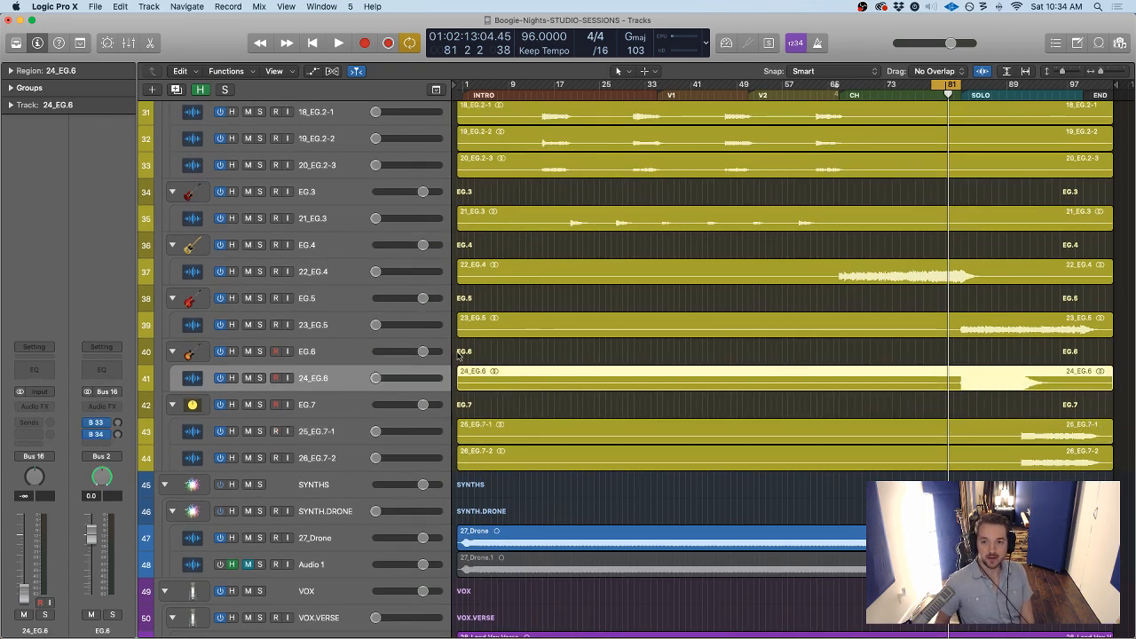
pyautogui.keyDown('alt'); pyautogui.click(404, 379); pyautogui.keyUp('alt')
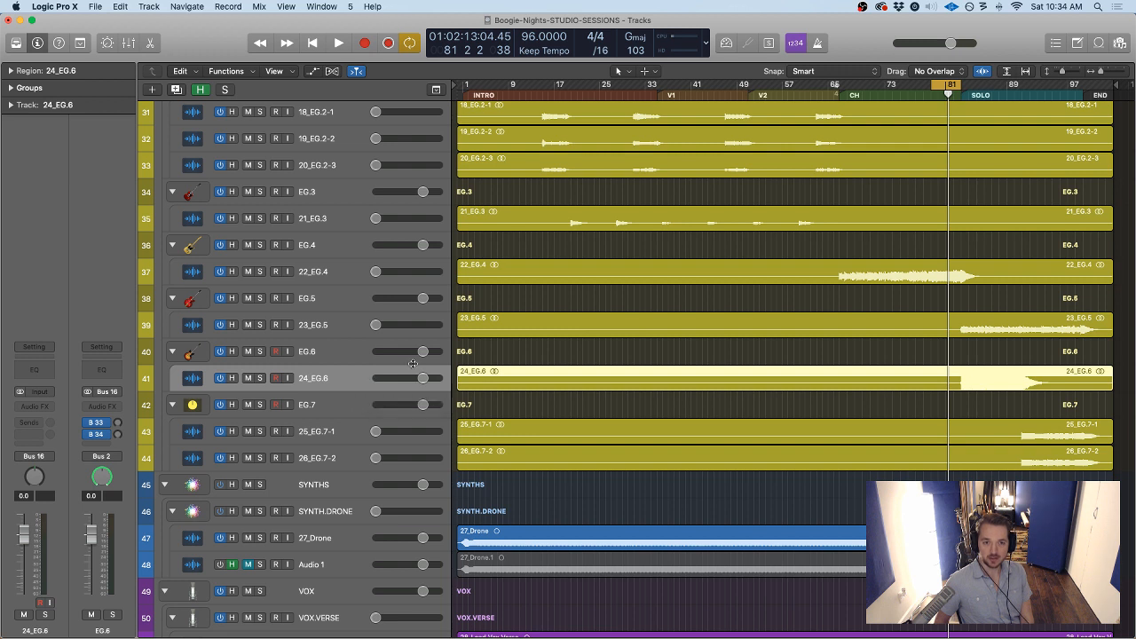
pyautogui.scroll(1, 413, 356)
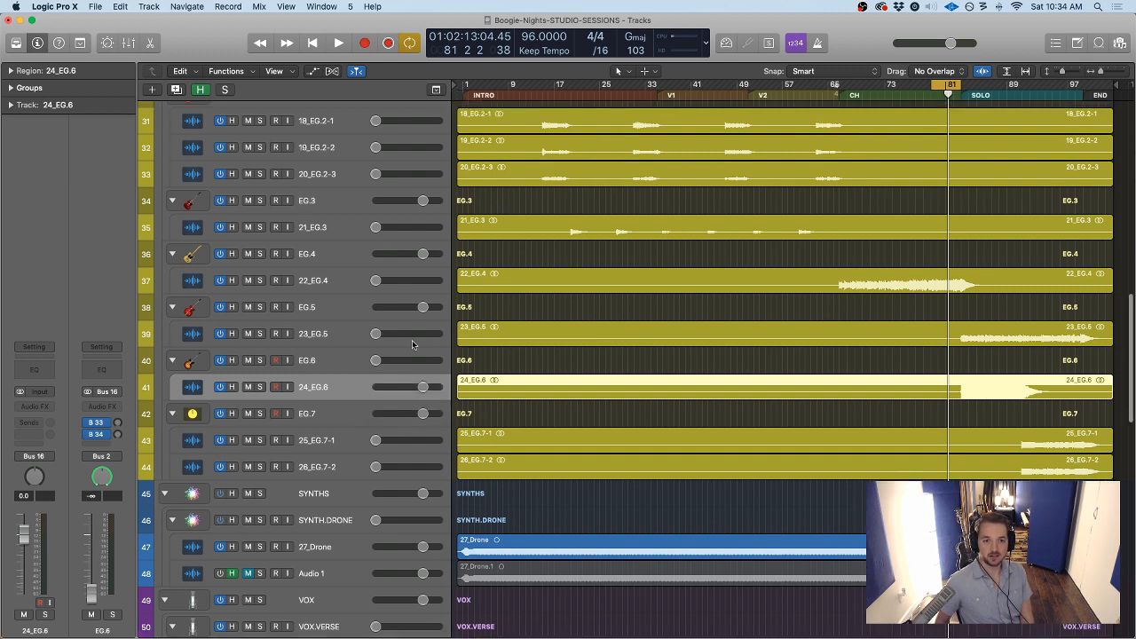
# Reset the 23_EG.5 and 22_EG.4 tracks to 0.0 dB and pull the EG.5 and EG.4 stack volumes down to -∞
pyautogui.keyDown('alt'); pyautogui.click(412, 335); pyautogui.keyUp('alt')
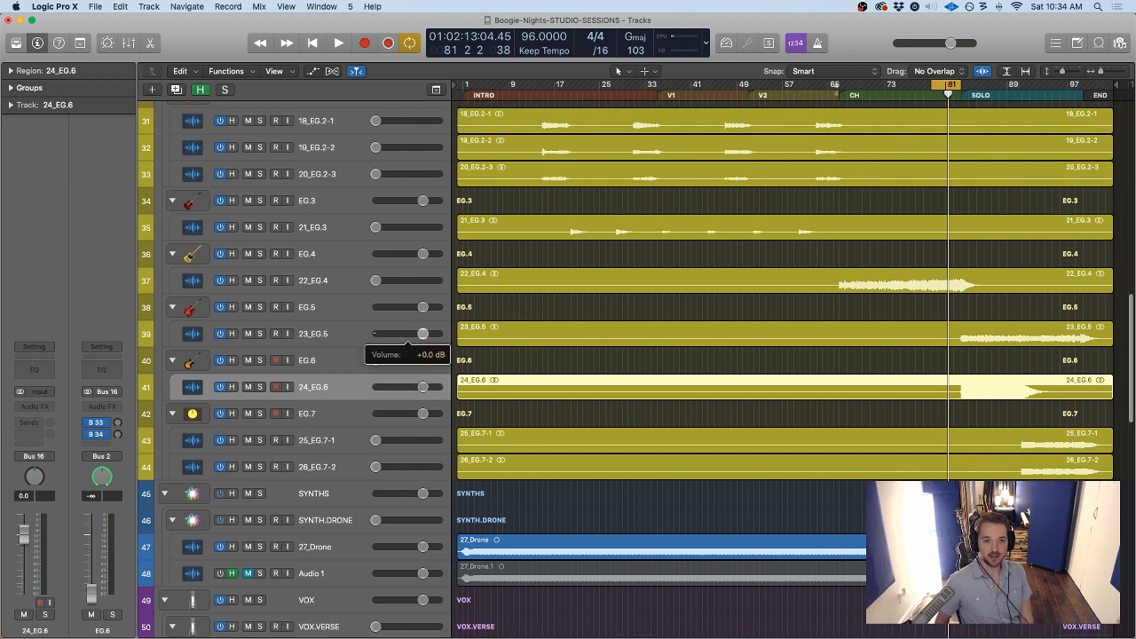
pyautogui.keyDown('alt'); pyautogui.click(380, 281); pyautogui.keyUp('alt')
pyautogui.moveTo(424, 254); pyautogui.dragTo(284, 227)
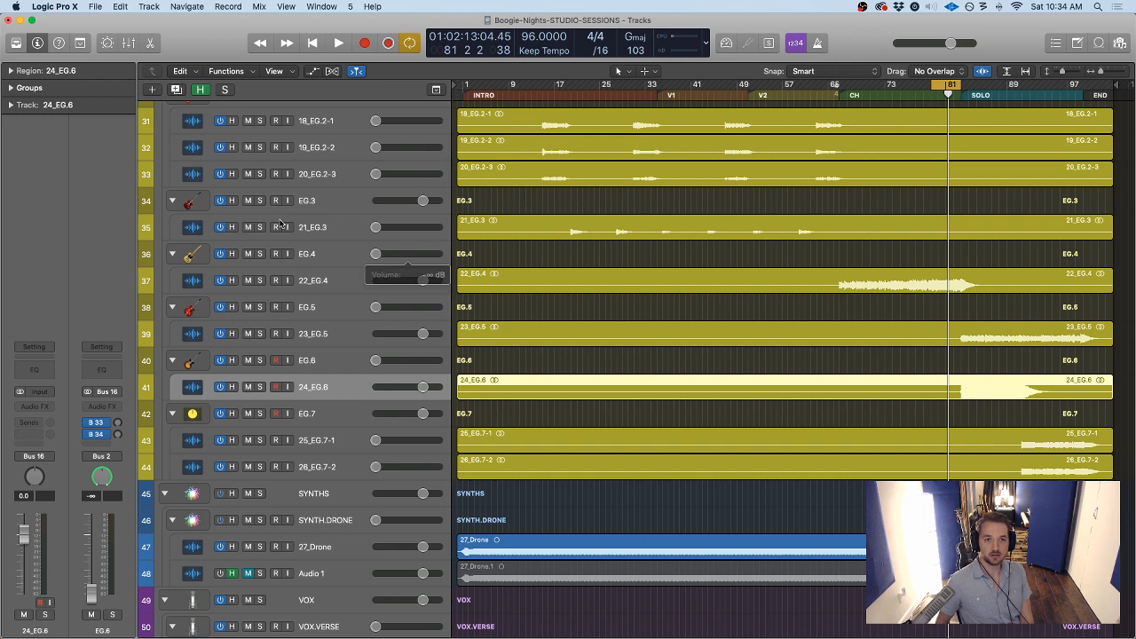
# Reset the 21_EG.3 track to 0.0 dB and pull the EG.3 stack volume down to -∞
pyautogui.keyDown('alt'); pyautogui.click(382, 227); pyautogui.keyUp('alt')
pyautogui.moveTo(424, 201); pyautogui.dragTo(373, 203)
pyautogui.scroll(5, 329, 266)
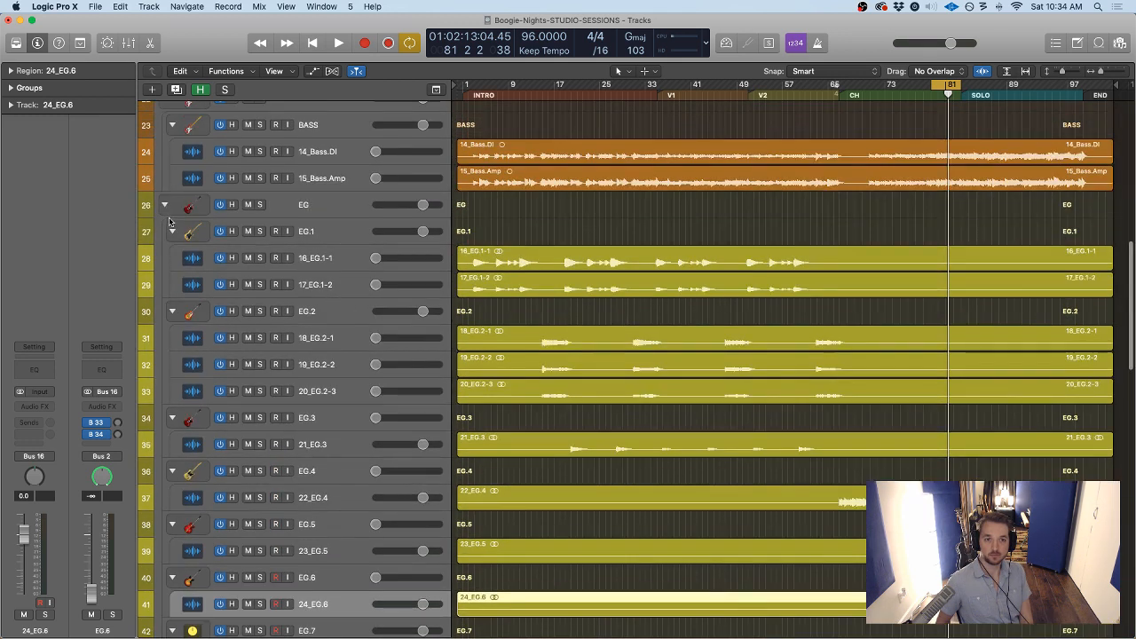
pyautogui.keyDown('alt'); pyautogui.click(387, 285); pyautogui.keyUp('alt')
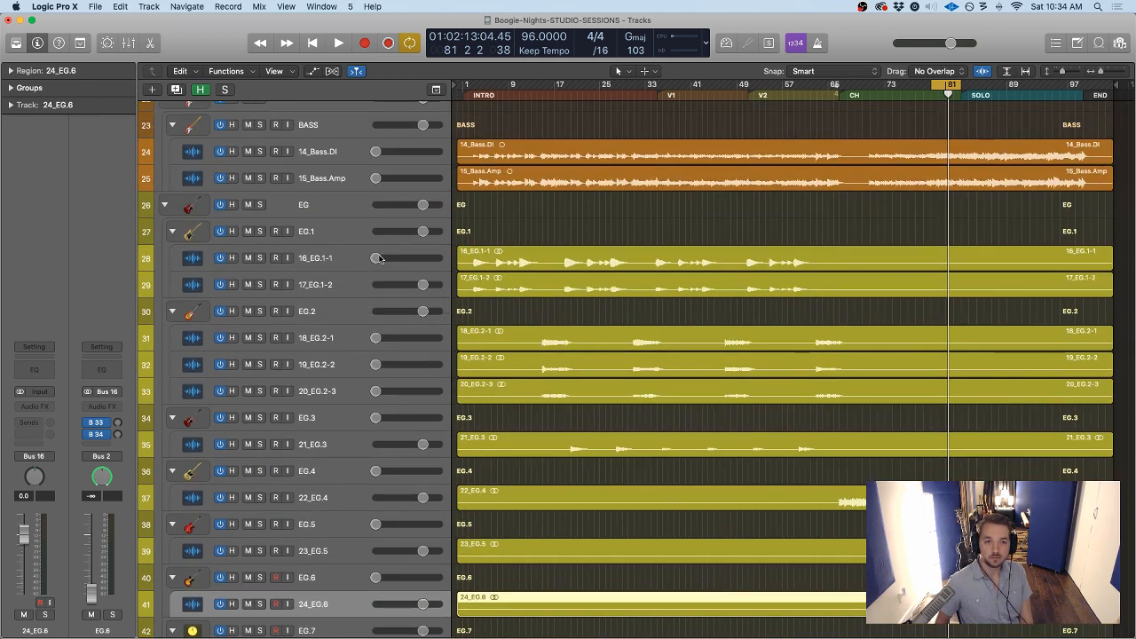
# Review the starting fader levels across all track stacks, from the drums down to the routing tracks
pyautogui.scroll(8, 276, 269)
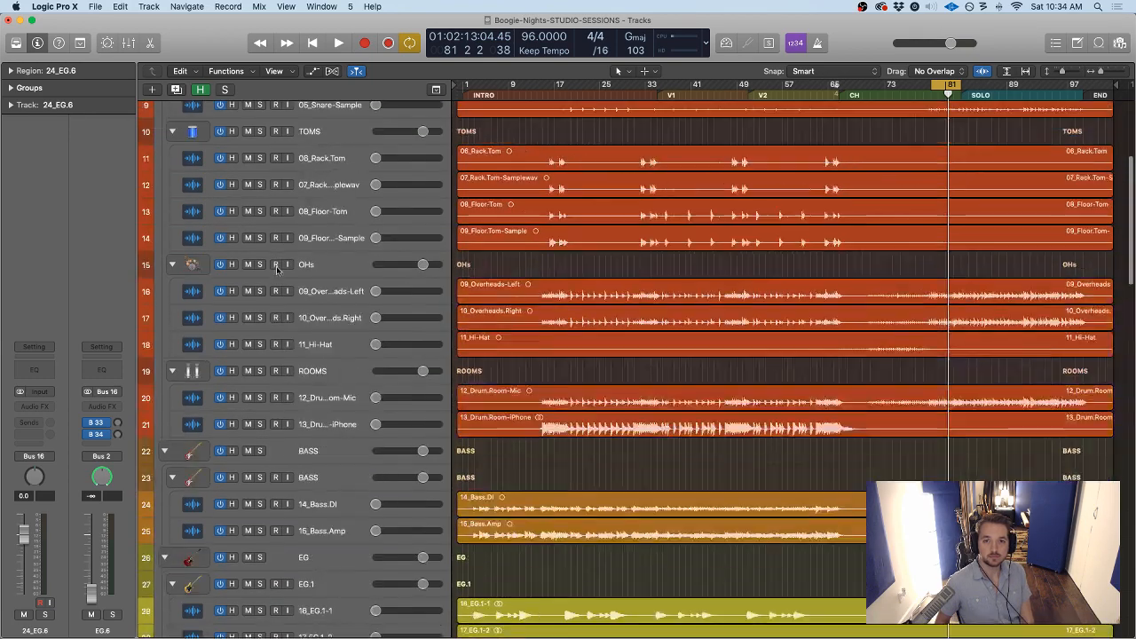
pyautogui.scroll(5, 276, 267)
pyautogui.scroll(-20, 276, 266)
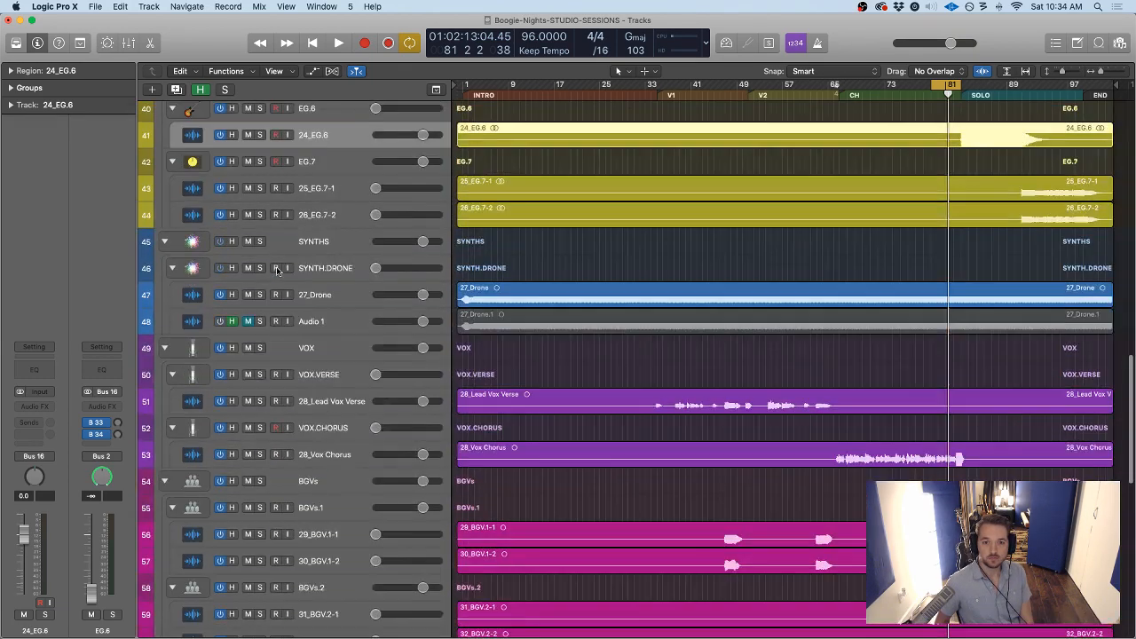
pyautogui.scroll(2, 308, 211)
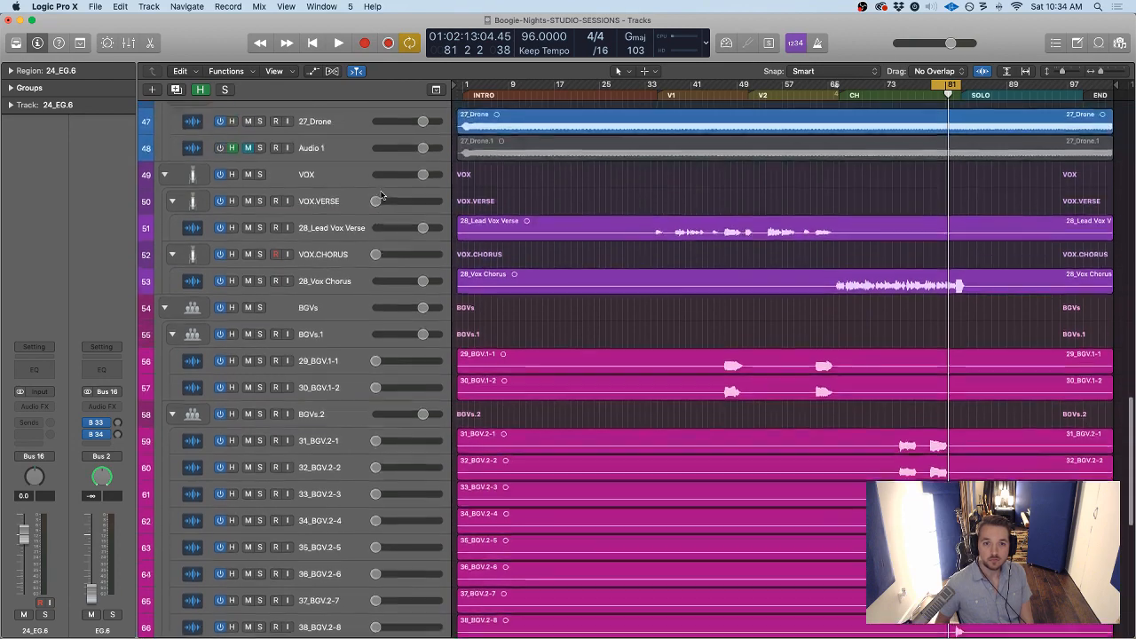
pyautogui.scroll(-2, 376, 215)
pyautogui.scroll(-10, 377, 215)
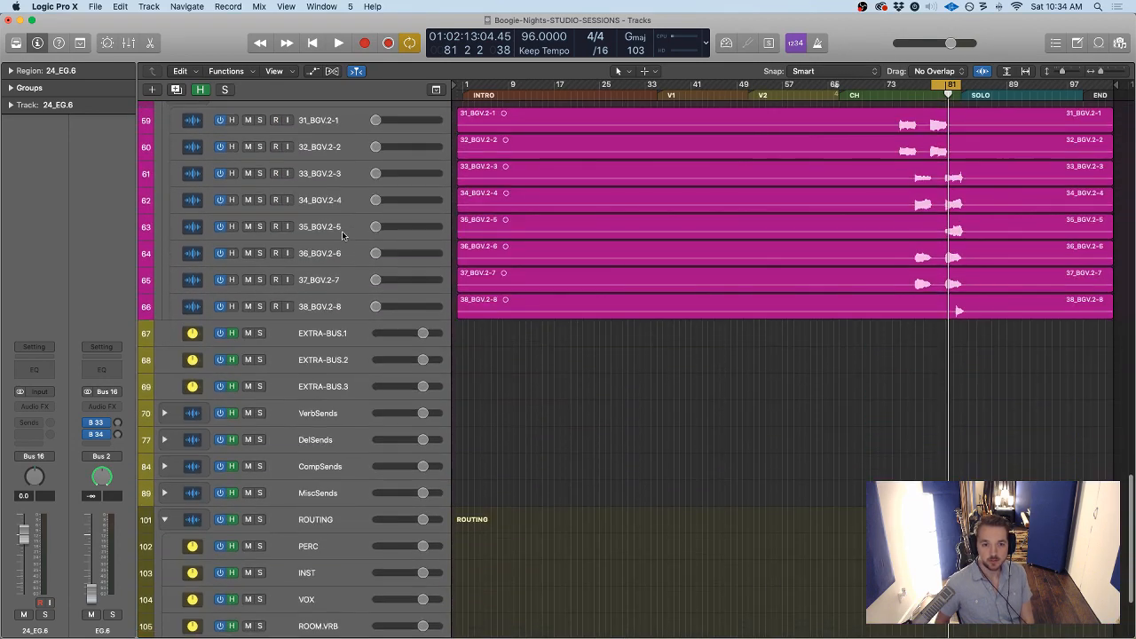
pyautogui.scroll(20, 344, 239)
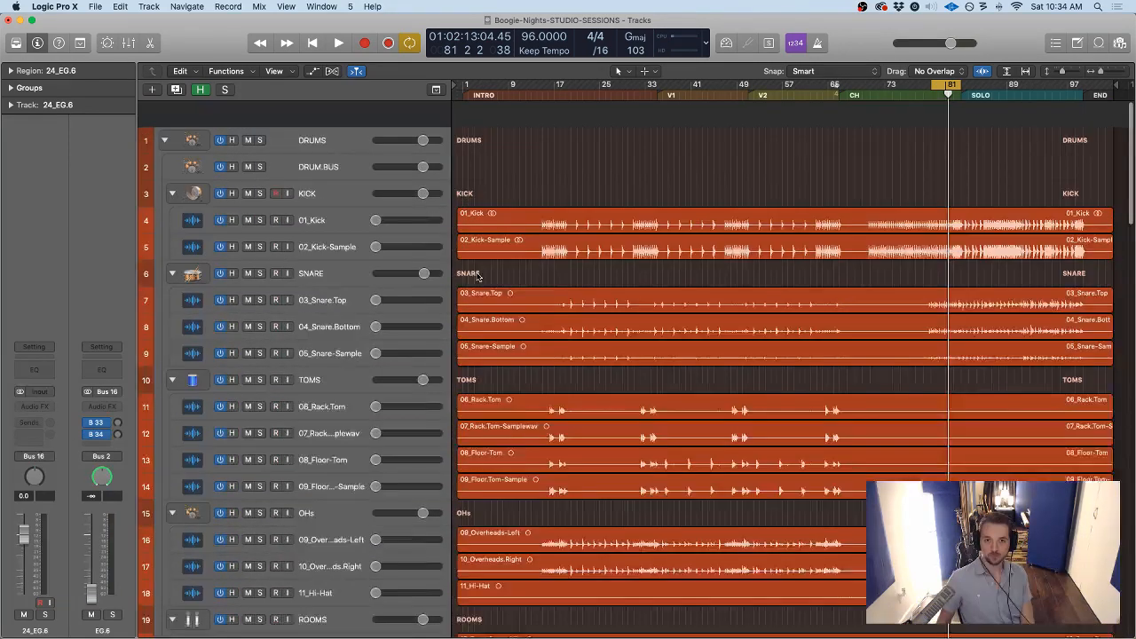
pyautogui.scroll(-15, 477, 276)
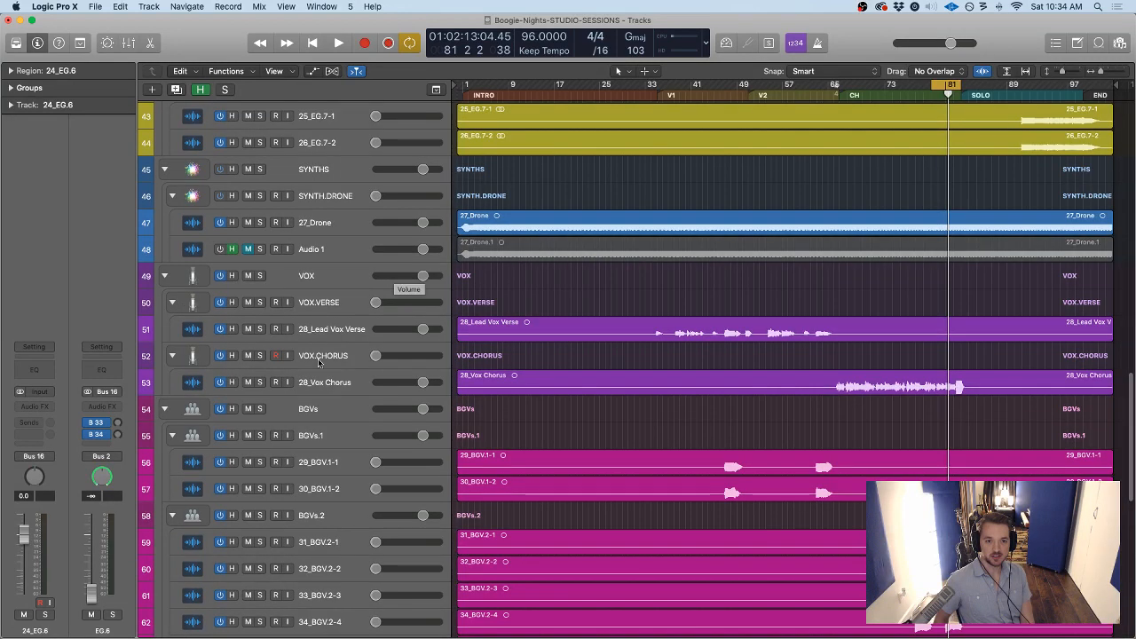
# Select the VOX.CHORUS stack, then set the audio input device to None in the audio preferences and apply the change
pyautogui.click(337, 346)
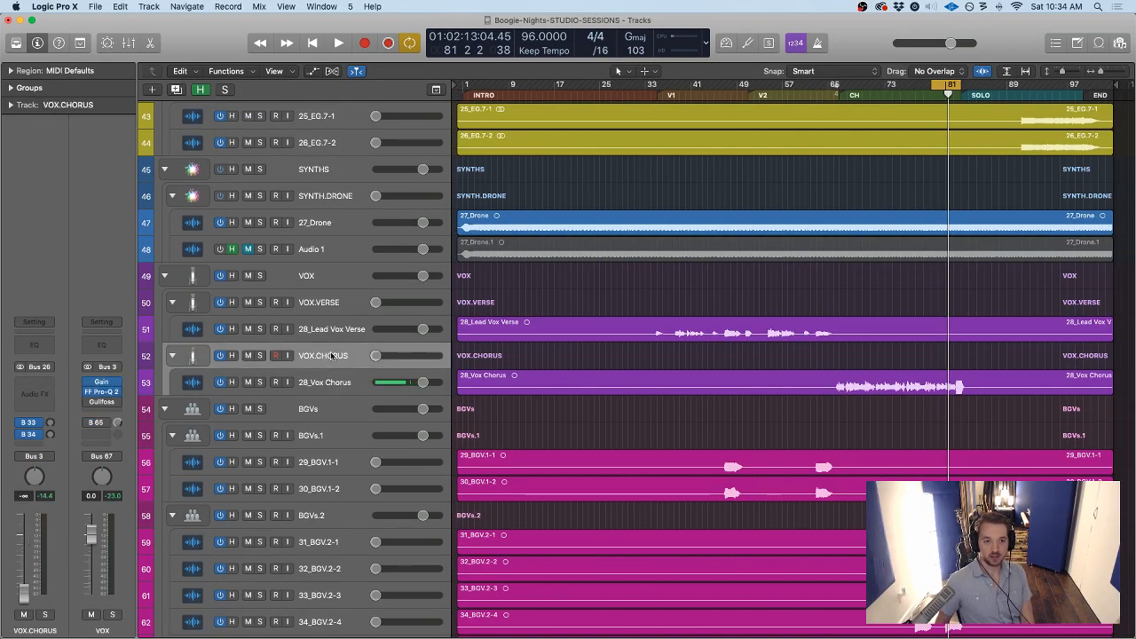
pyautogui.click(57, 10)
pyautogui.moveTo(89, 39)
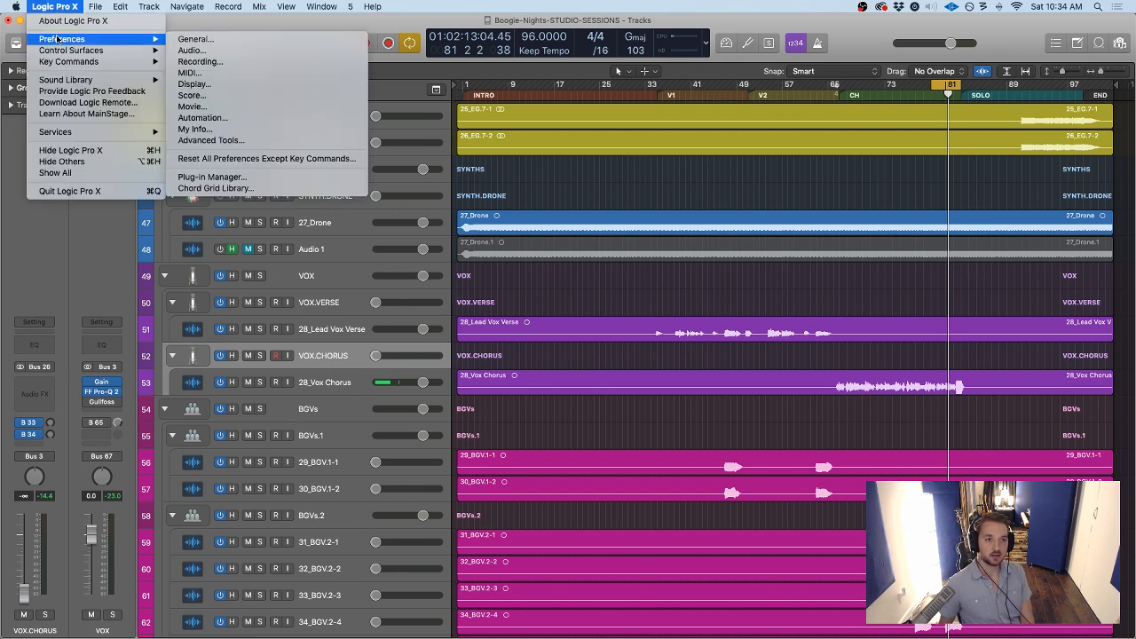
pyautogui.click(216, 51)
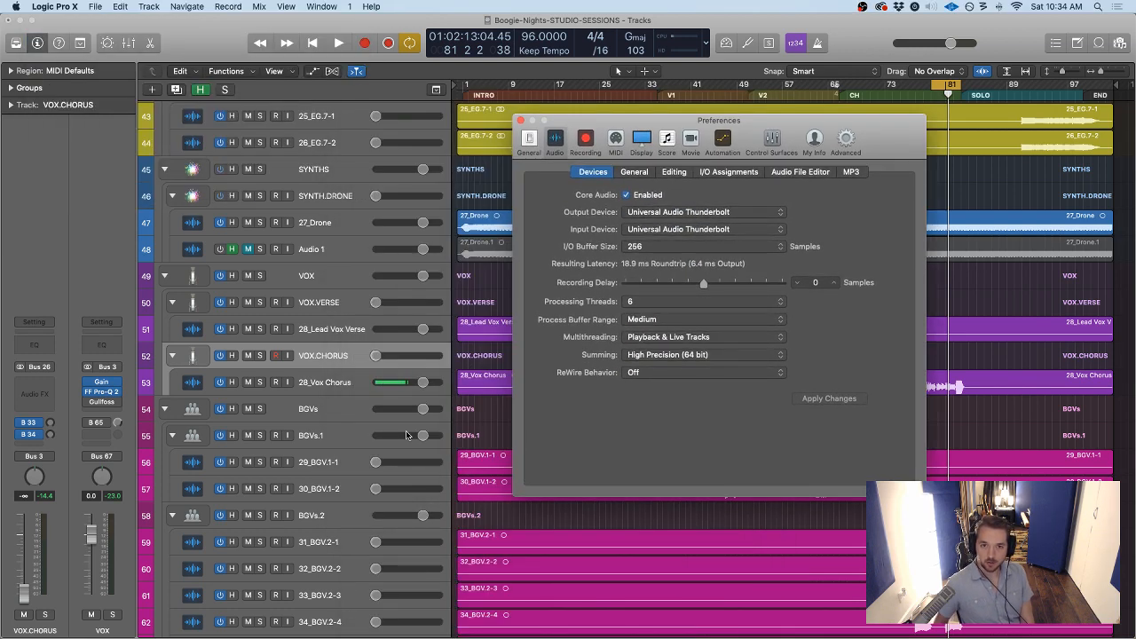
pyautogui.click(662, 229)
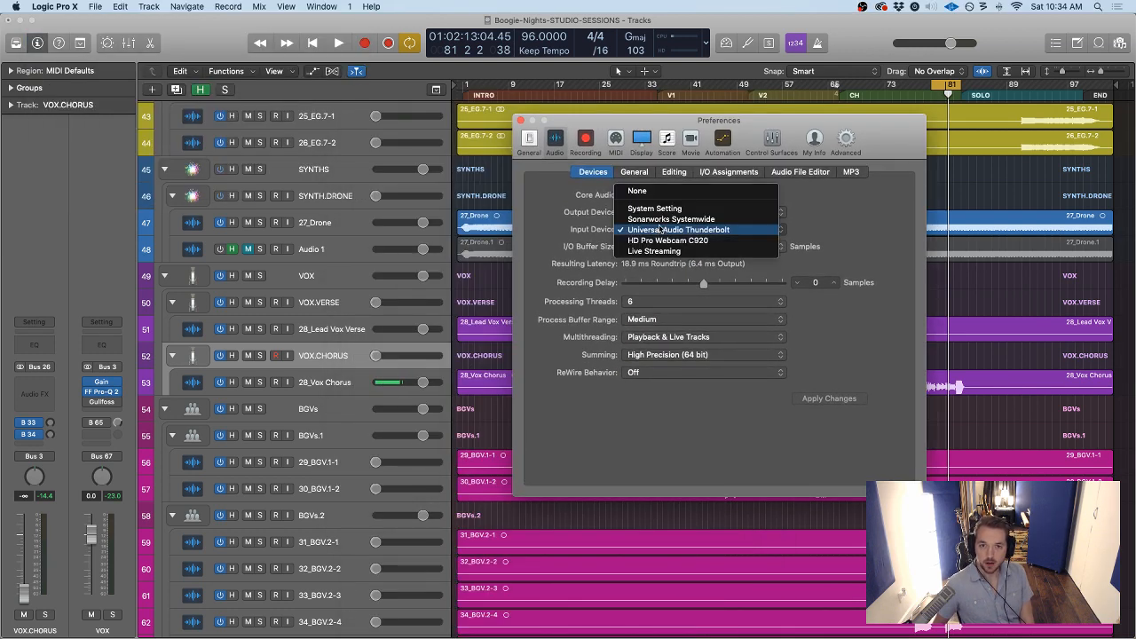
pyautogui.click(638, 191)
pyautogui.click(846, 399)
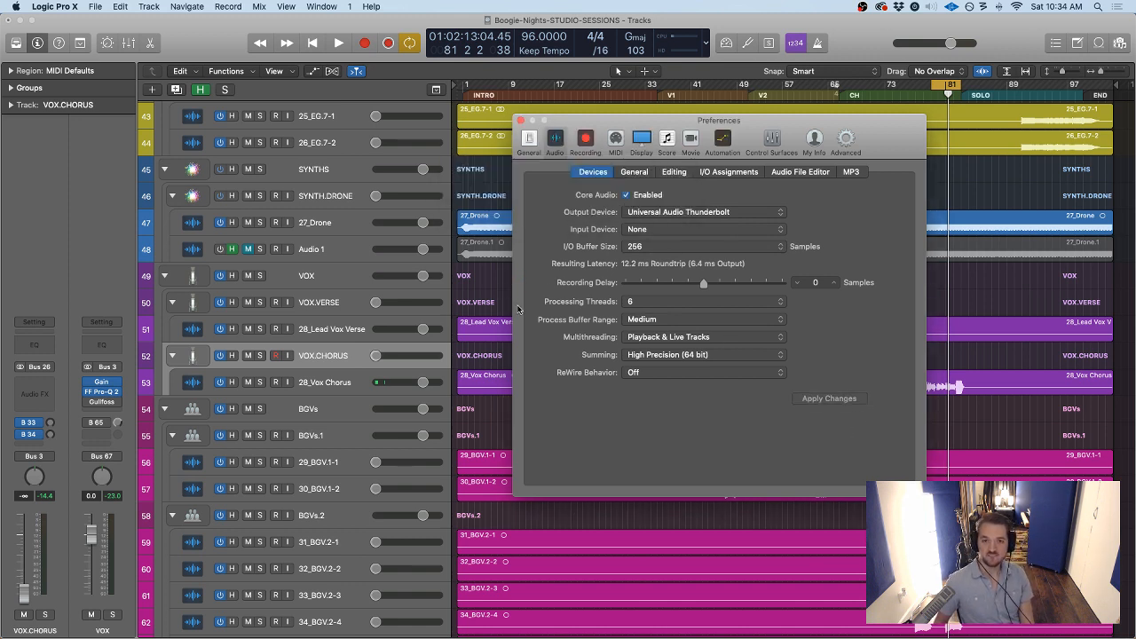
pyautogui.click(521, 119)
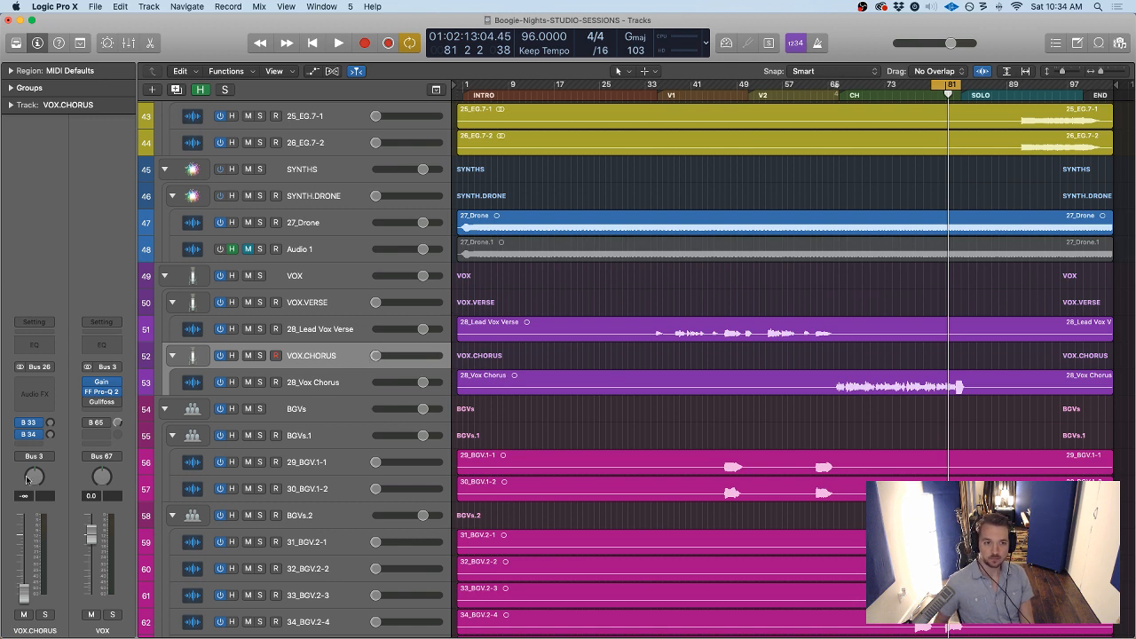
# Raise the VOX.CHORUS stack volume to -5.0 dB while auditioning the chorus section
pyautogui.moveTo(25, 593); pyautogui.dragTo(24, 548)
pyautogui.press('space')
pyautogui.press('space')
pyautogui.moveTo(23, 532); pyautogui.dragTo(23, 549)
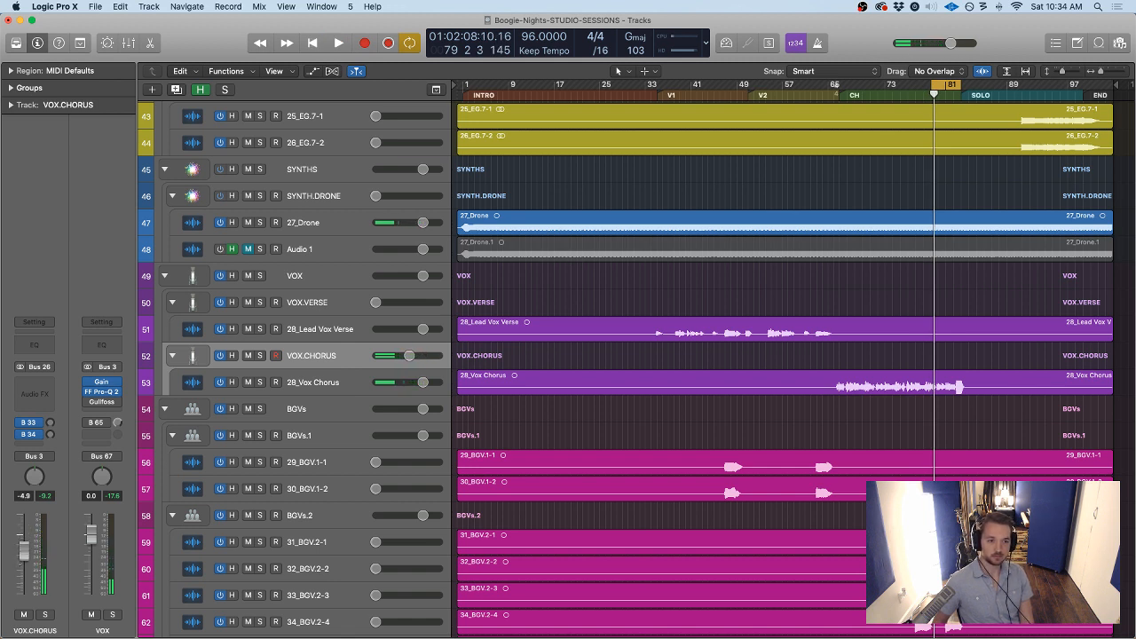
pyautogui.press('space')
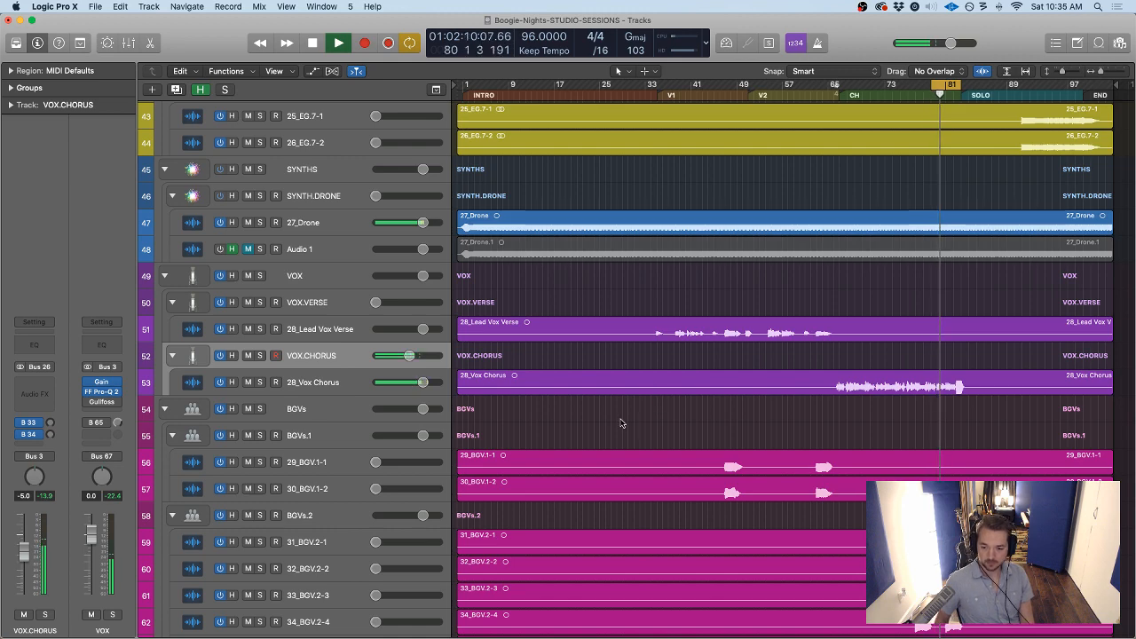
pyautogui.press('space')
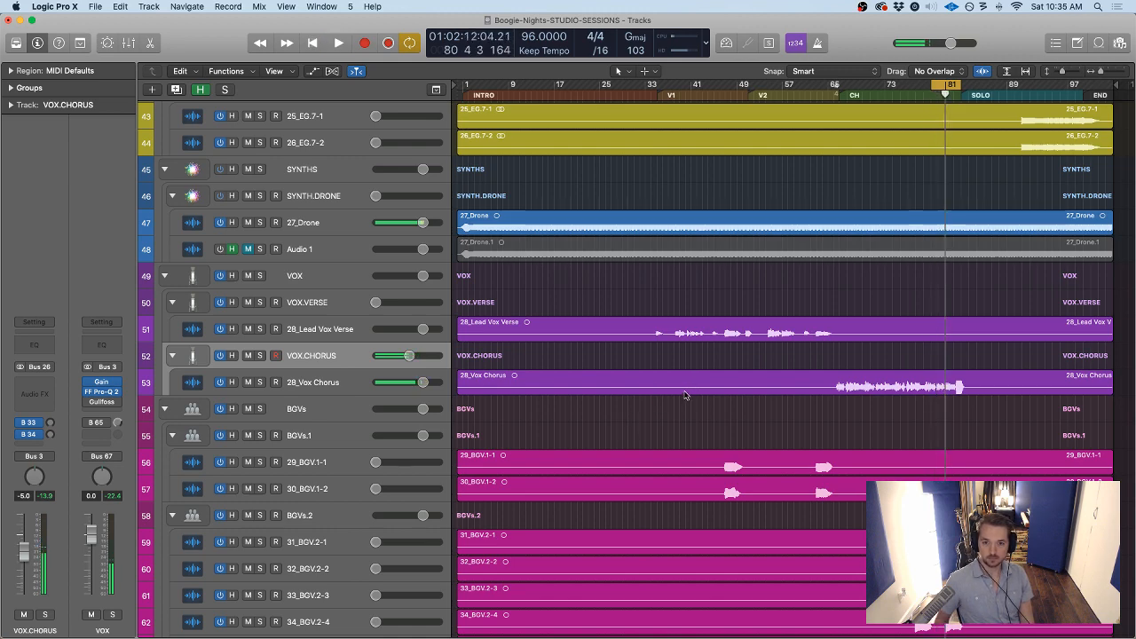
# Inspect the channel strips of the SNARE, KICK and BASS stacks
pyautogui.scroll(15, 684, 395)
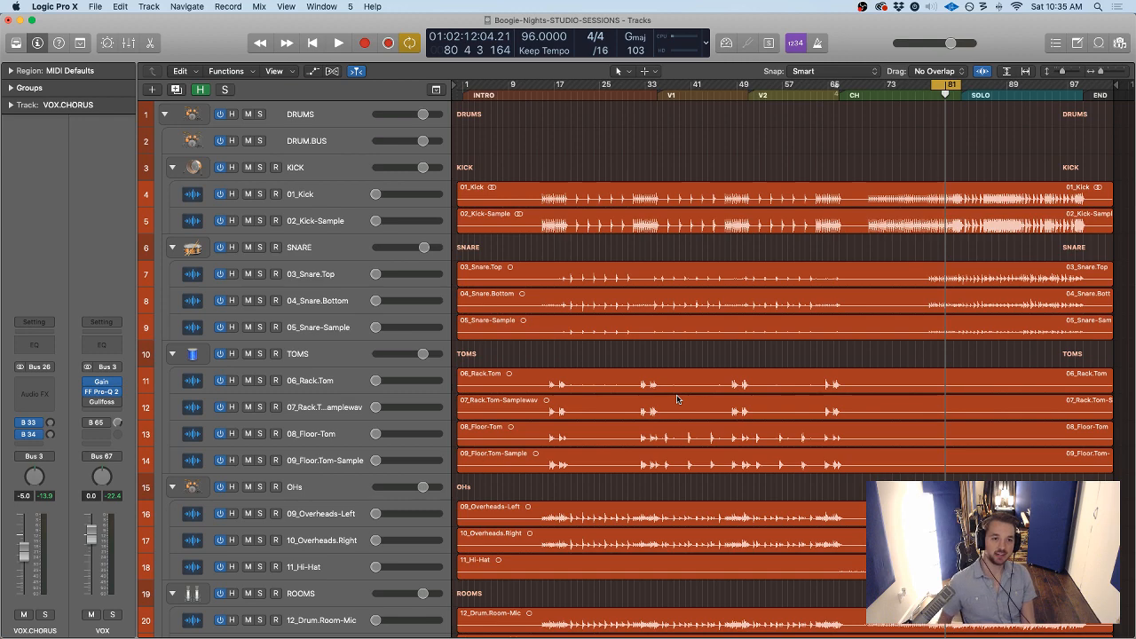
pyautogui.click(302, 249)
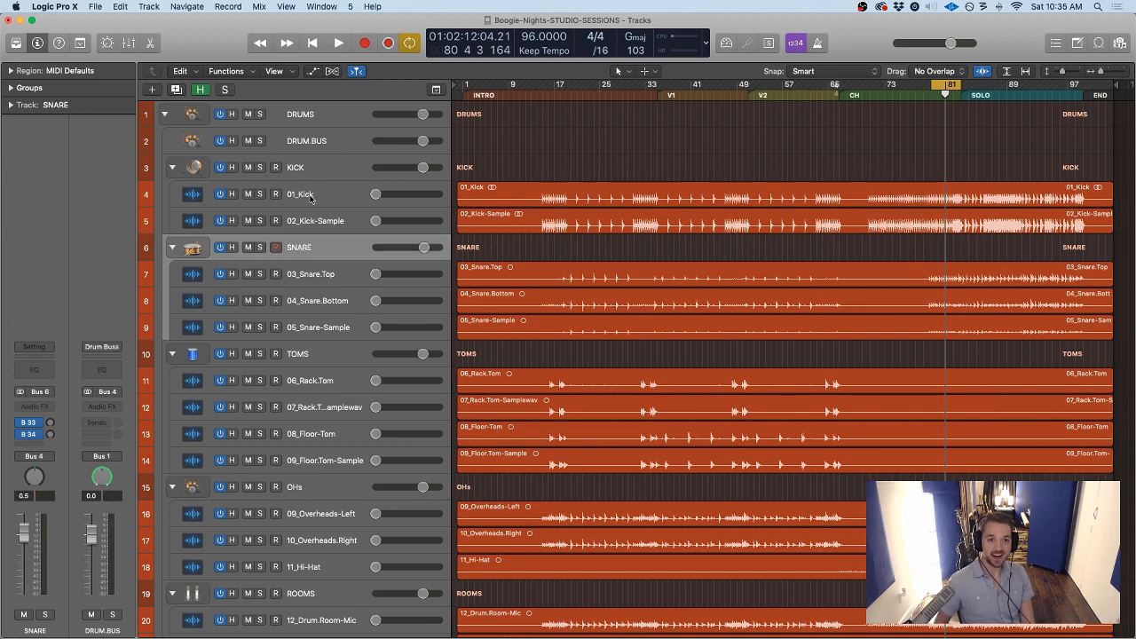
pyautogui.click(308, 174)
pyautogui.scroll(-3, 347, 318)
pyautogui.scroll(-2, 343, 325)
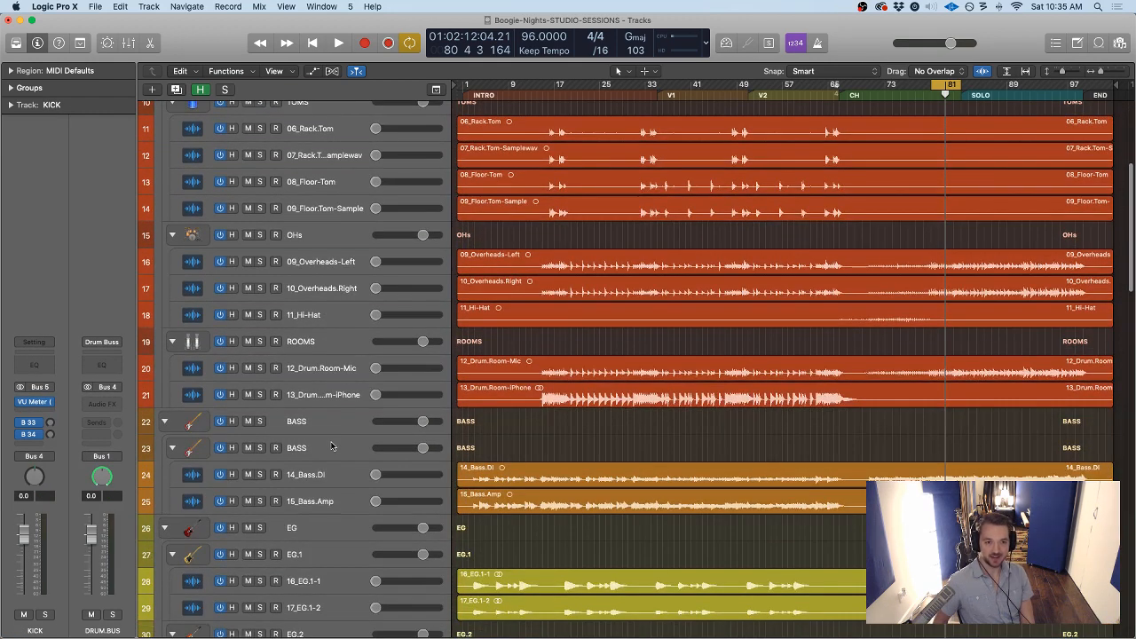
pyautogui.click(332, 447)
pyautogui.scroll(5, 313, 318)
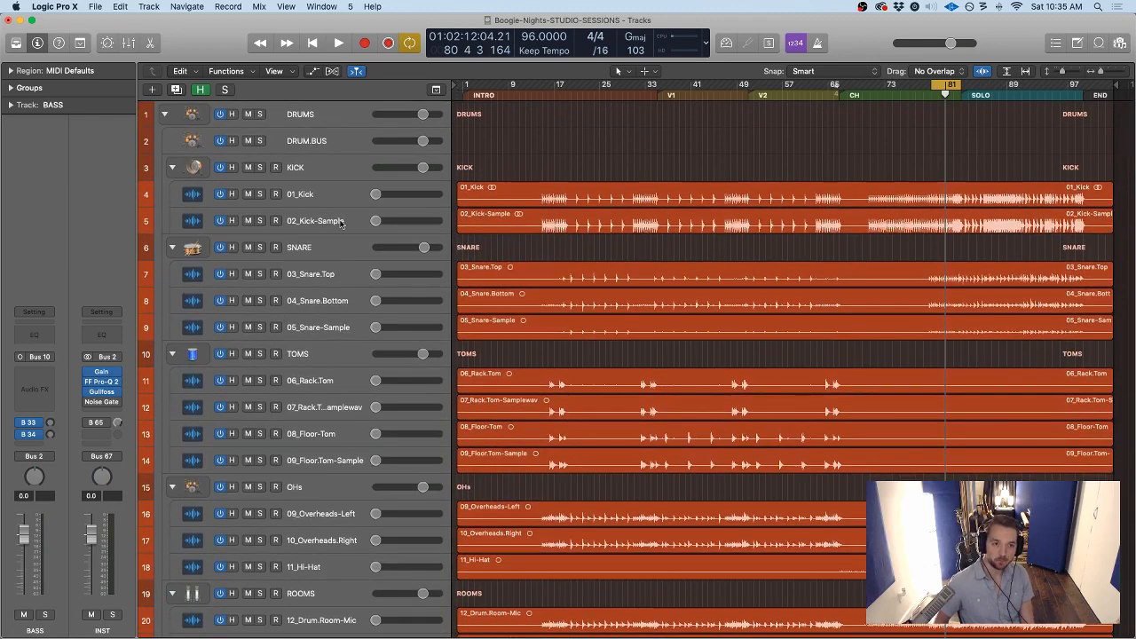
pyautogui.click(302, 252)
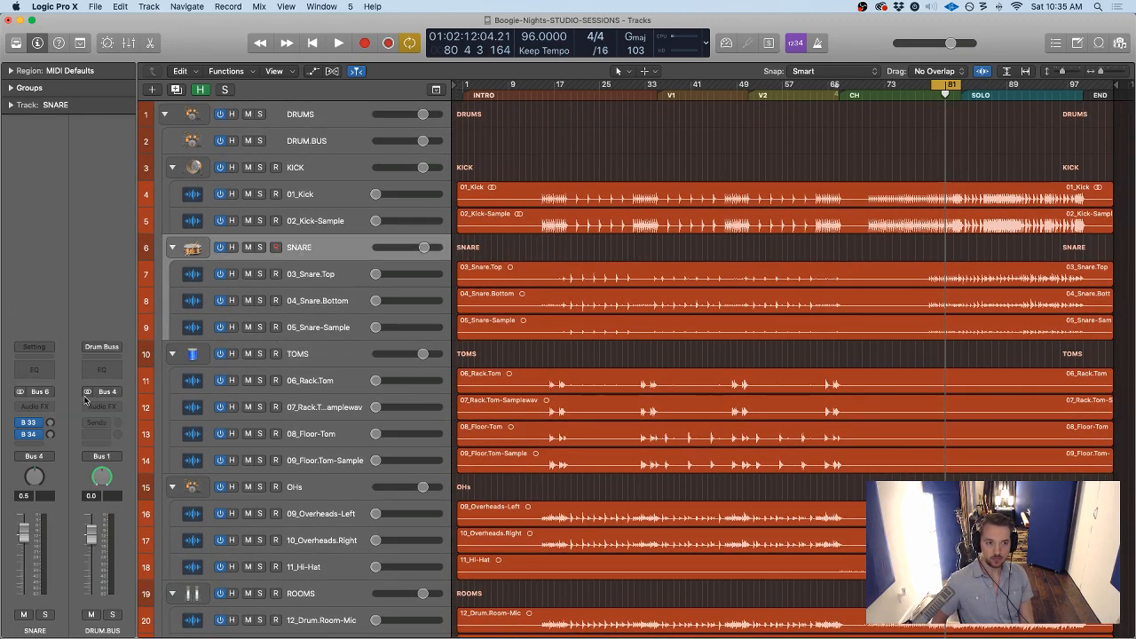
# Balance the snare tracks during playback, bringing 03_Snare.Top to -1.8 dB and raising 04_Snare.Bottom and 05_Snare-Sample to a slightly lower level
pyautogui.click(335, 272)
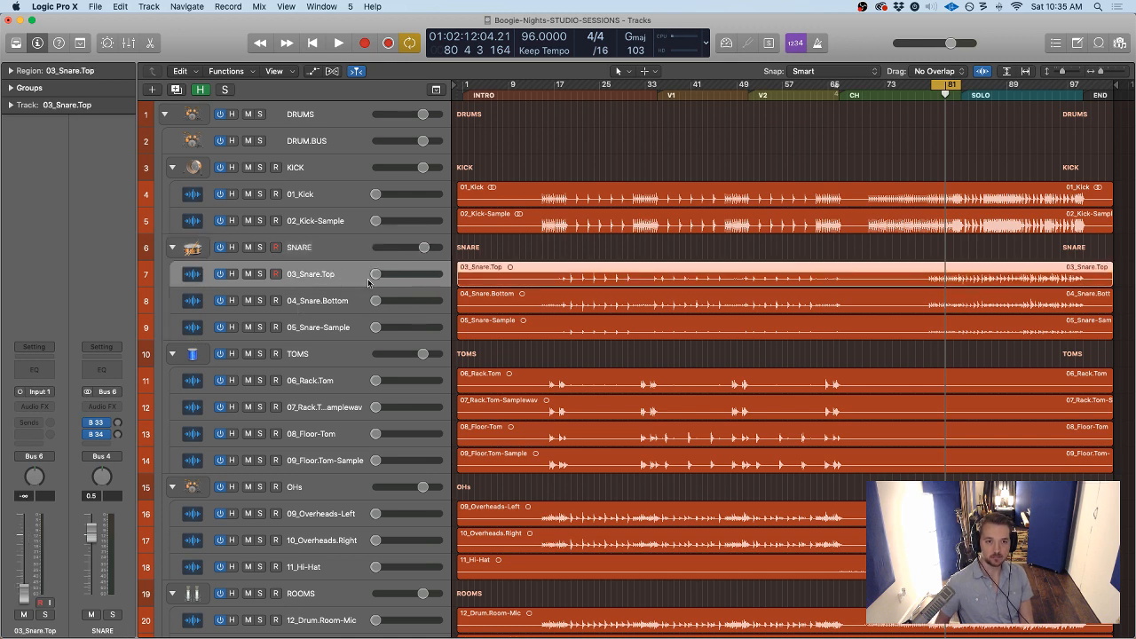
pyautogui.press('space')
pyautogui.moveTo(376, 274); pyautogui.dragTo(416, 273)
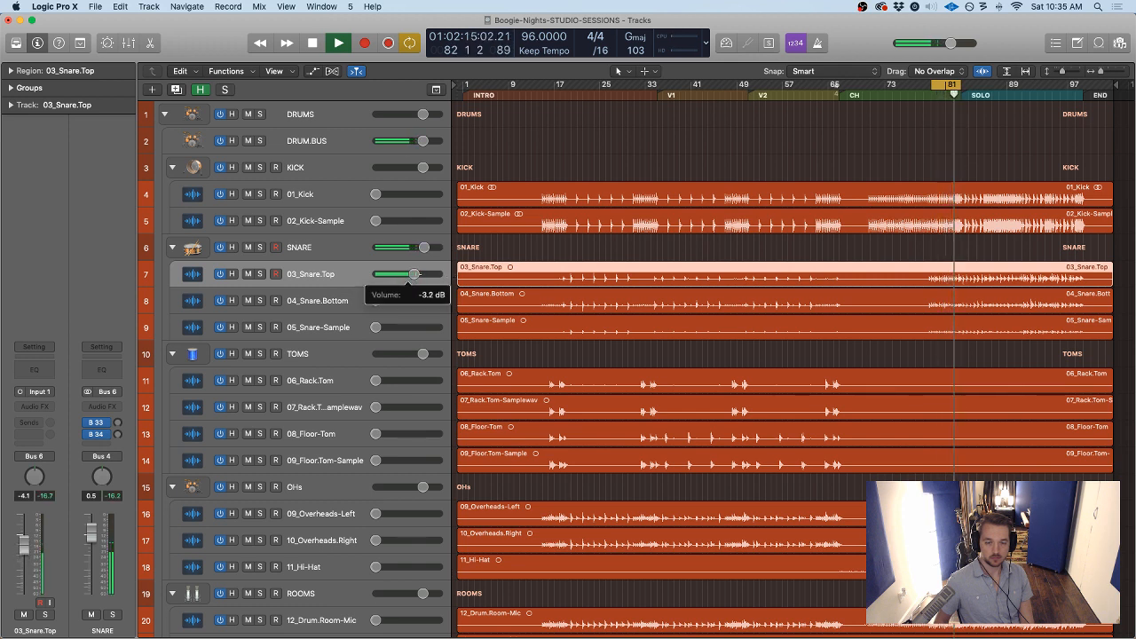
pyautogui.moveTo(375, 301); pyautogui.dragTo(408, 327)
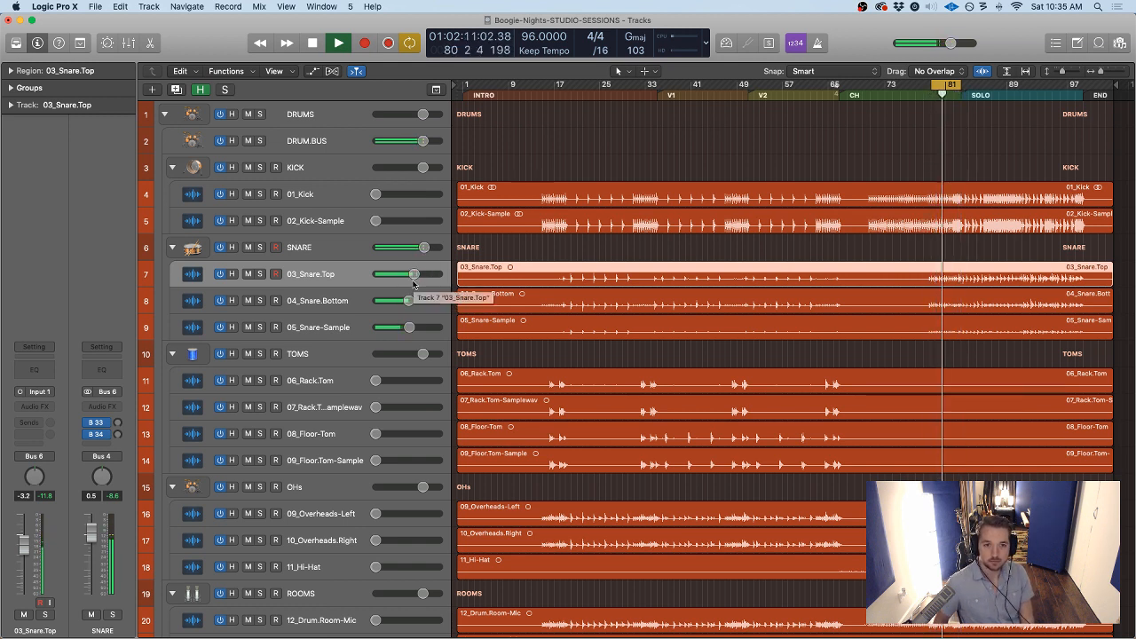
pyautogui.moveTo(406, 277)
pyautogui.mouseDown()
pyautogui.moveTo(391, 277)
pyautogui.moveTo(414, 276)
pyautogui.mouseUp()
pyautogui.press('space')
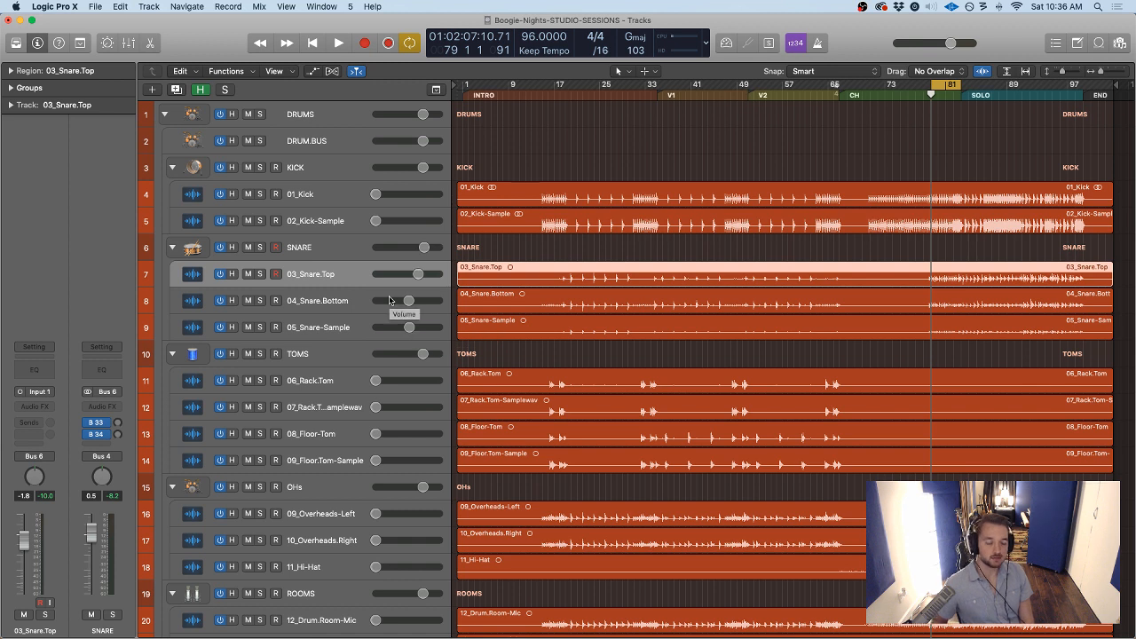
# Set the SNARE stack volume to -3.5 dB while listening to it against the lead vocal
pyautogui.click(324, 251)
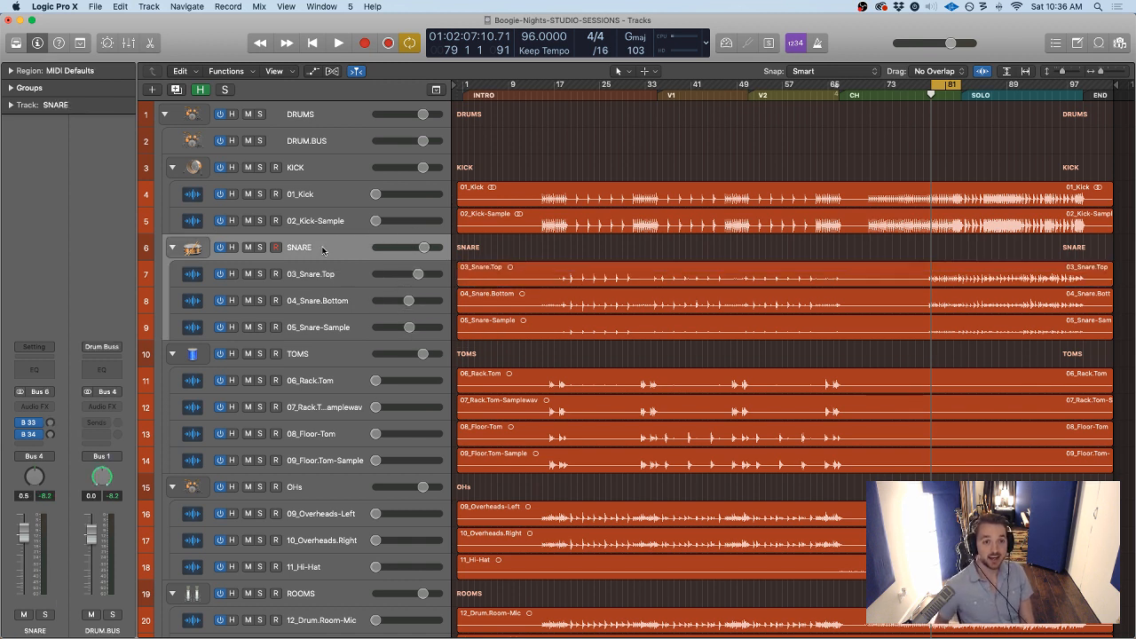
pyautogui.moveTo(423, 251)
pyautogui.mouseDown()
pyautogui.moveTo(399, 250)
pyautogui.moveTo(427, 251)
pyautogui.mouseUp()
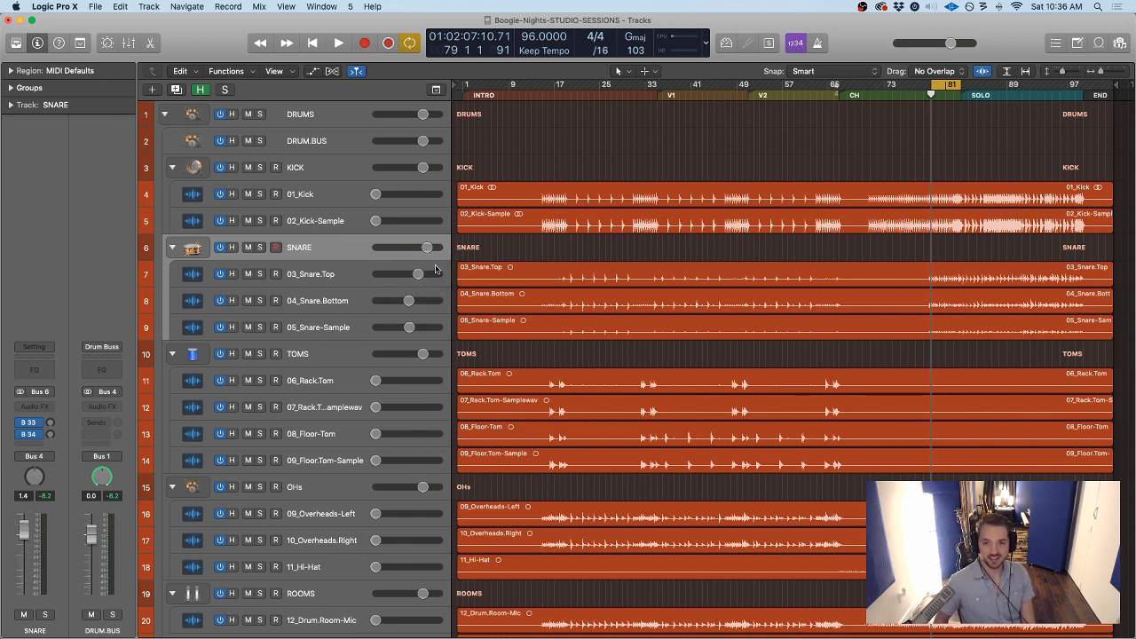
pyautogui.press('space')
pyautogui.moveTo(434, 251); pyautogui.dragTo(404, 252)
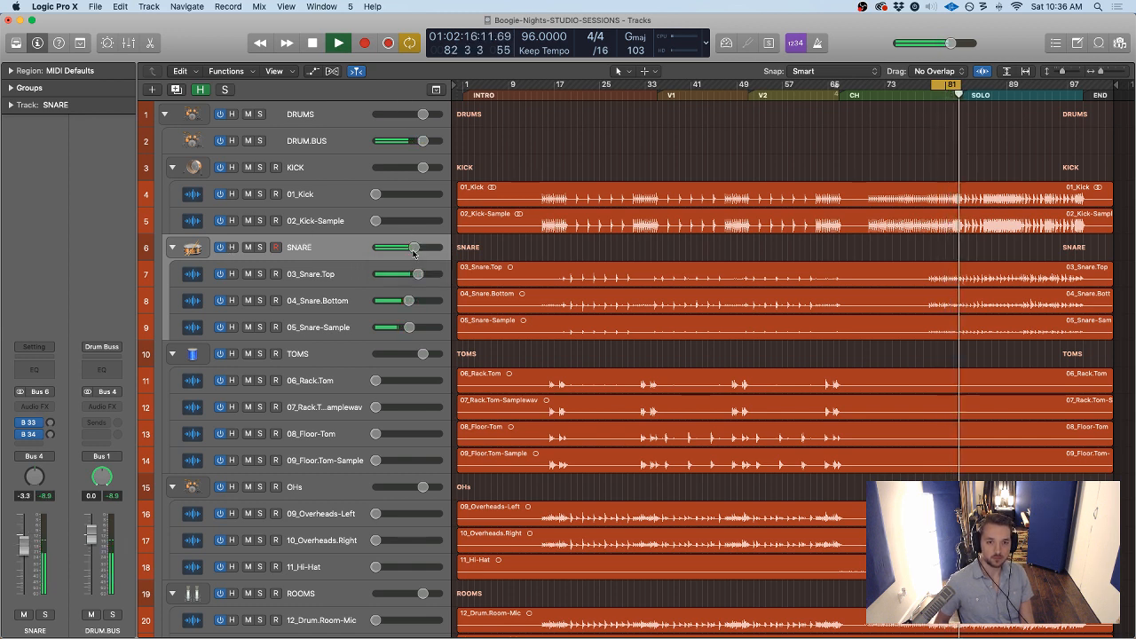
pyautogui.press('space')
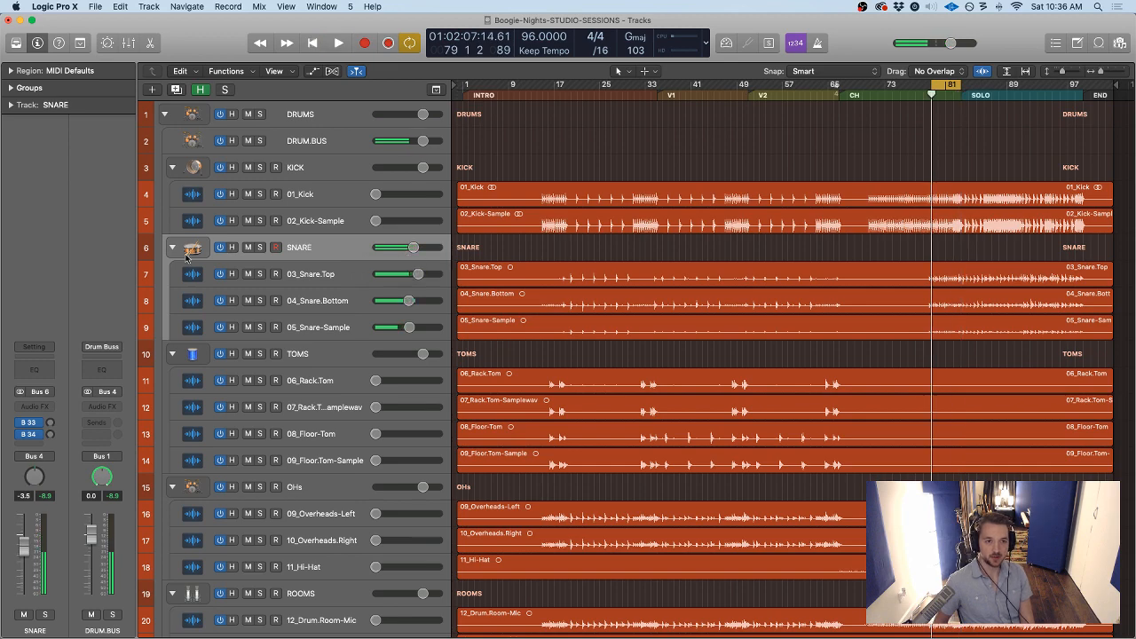
# Collapse the VOX.CHORUS and SNARE stacks and select the KICK stack
pyautogui.scroll(-20, 176, 252)
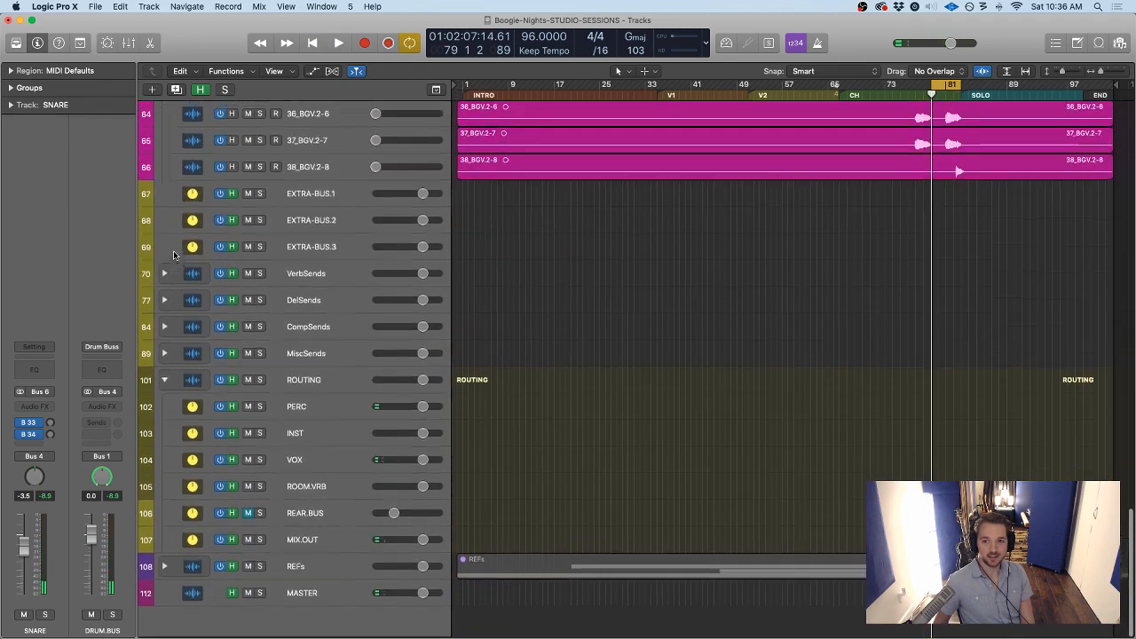
pyautogui.scroll(10, 180, 252)
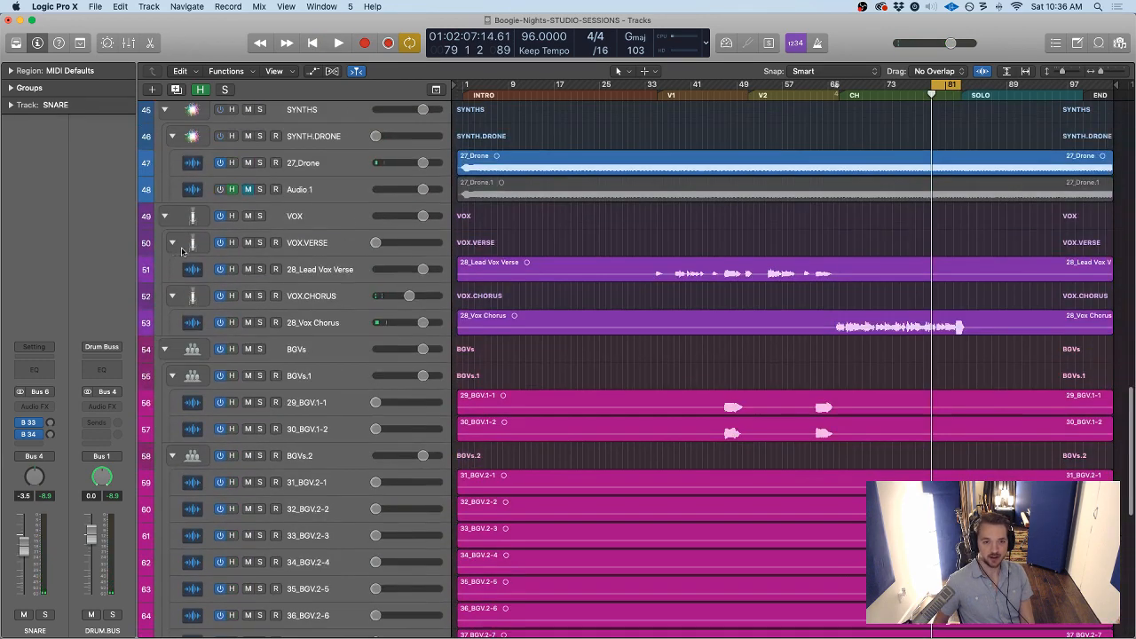
pyautogui.click(172, 296)
pyautogui.scroll(20, 221, 245)
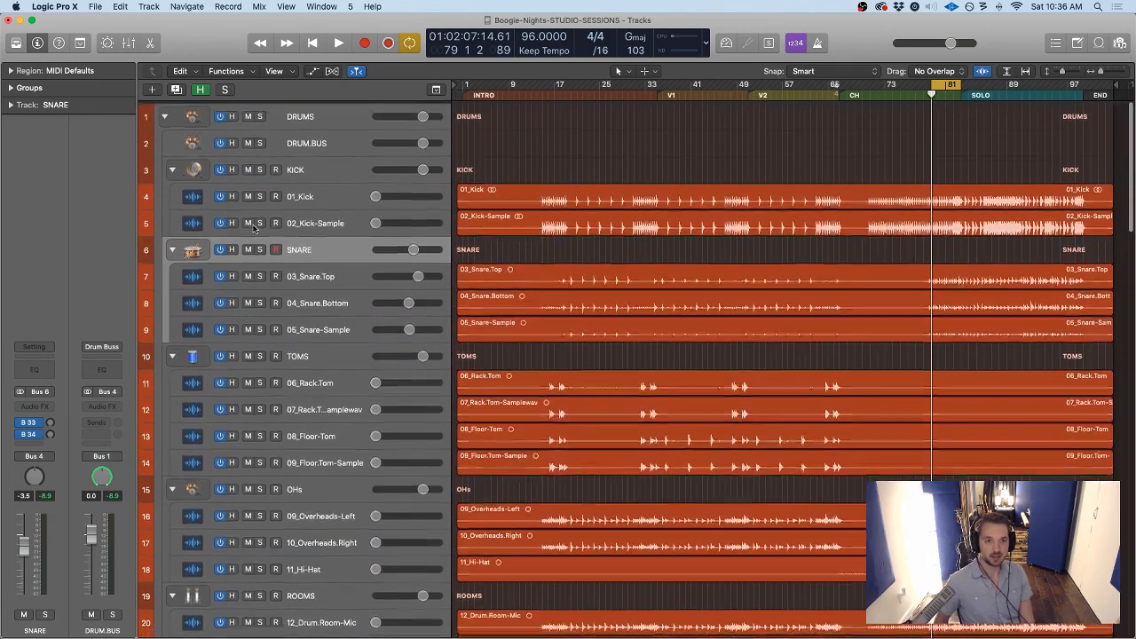
pyautogui.click(173, 248)
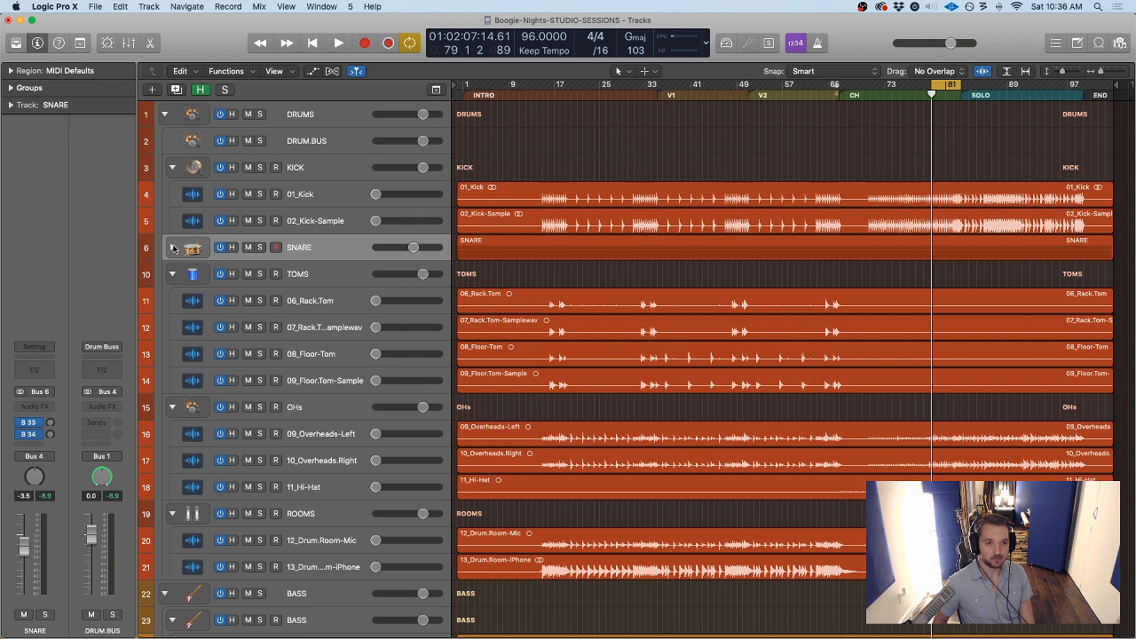
pyautogui.click(313, 169)
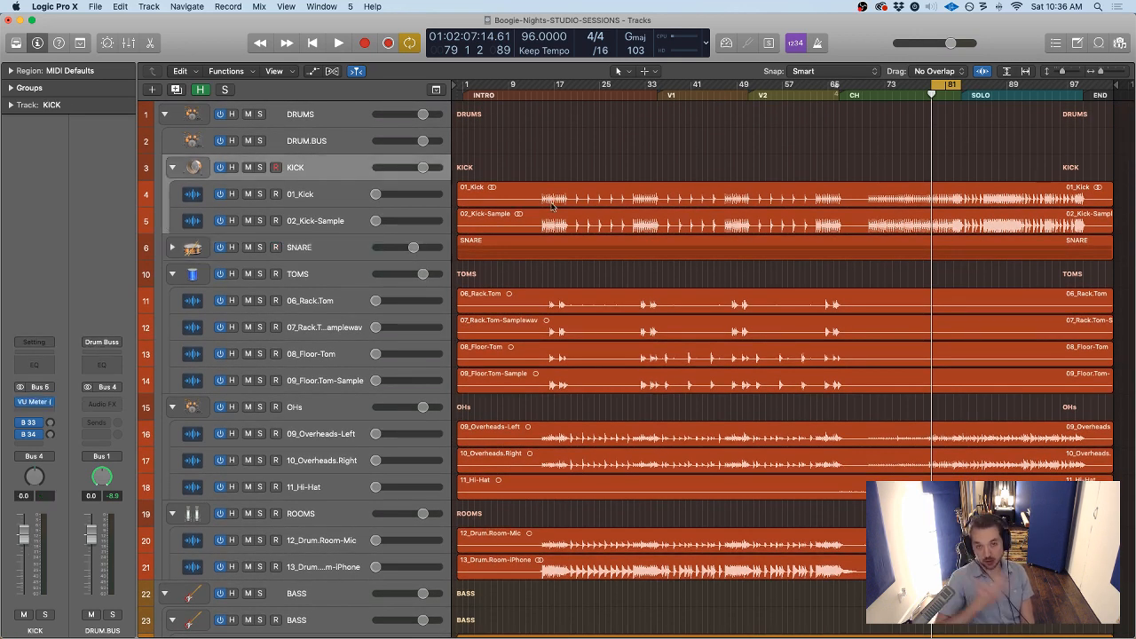
# Balance the kick tracks during playback, bringing 01_Kick to 0.0 dB and 02_Kick-Sample to -4.9 dB
pyautogui.click(300, 193)
pyautogui.press('space')
pyautogui.press('space')
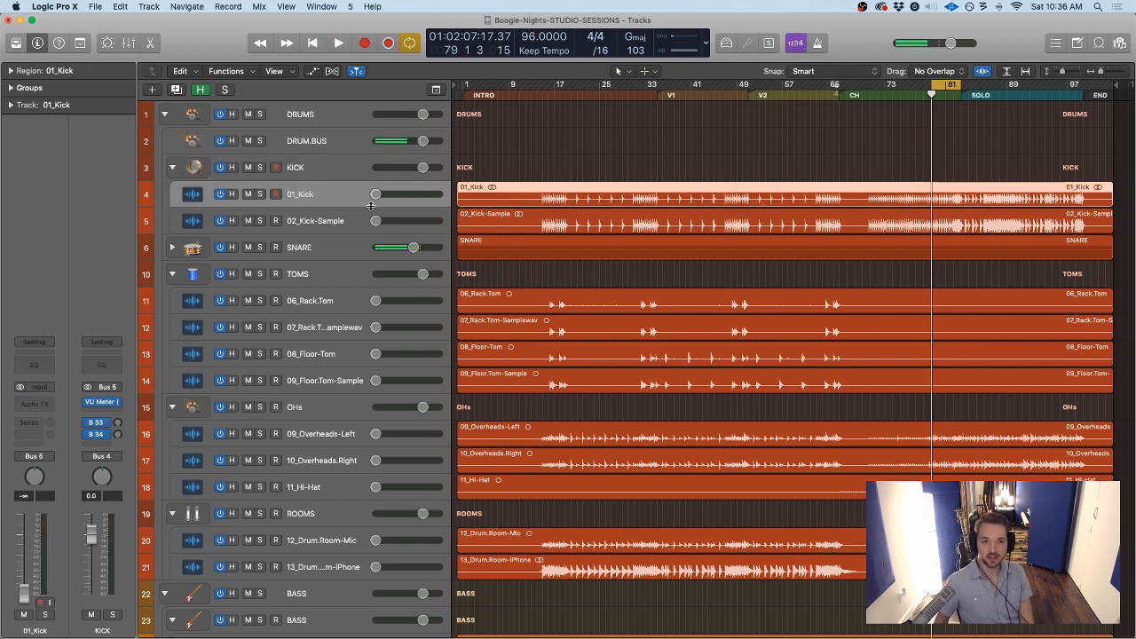
pyautogui.press('space')
pyautogui.moveTo(375, 195); pyautogui.dragTo(411, 221)
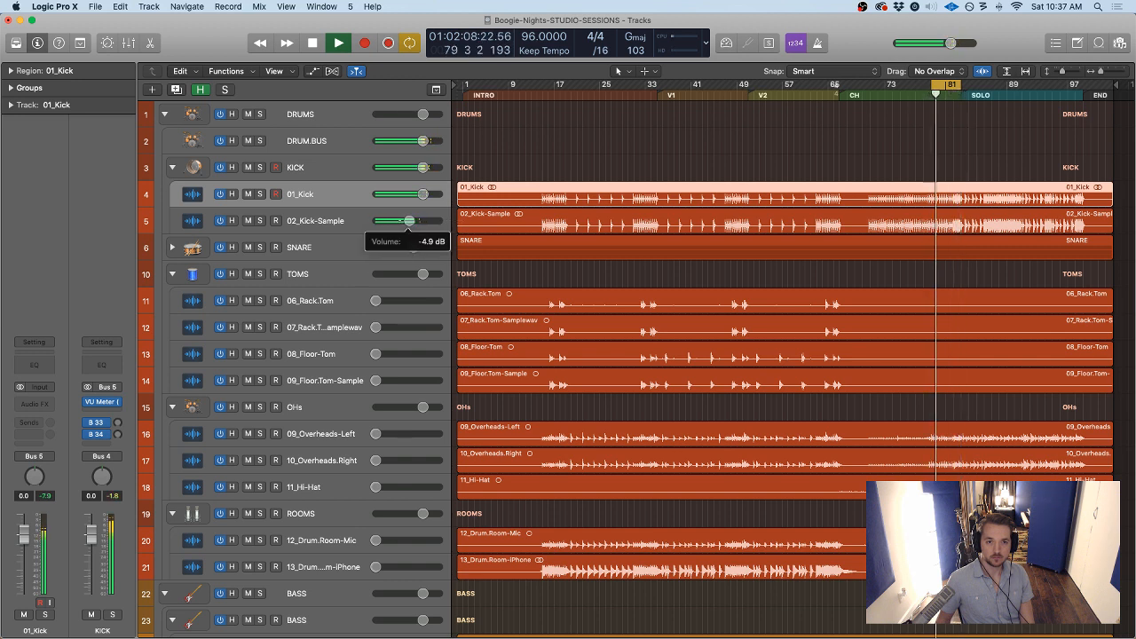
pyautogui.moveTo(408, 220); pyautogui.dragTo(408, 220)
# Try the KICK stack volume at -3.3 dB during playback and reset it to 0.0 dB
pyautogui.moveTo(423, 167)
pyautogui.mouseDown()
pyautogui.moveTo(387, 167)
pyautogui.moveTo(435, 167)
pyautogui.mouseUp()
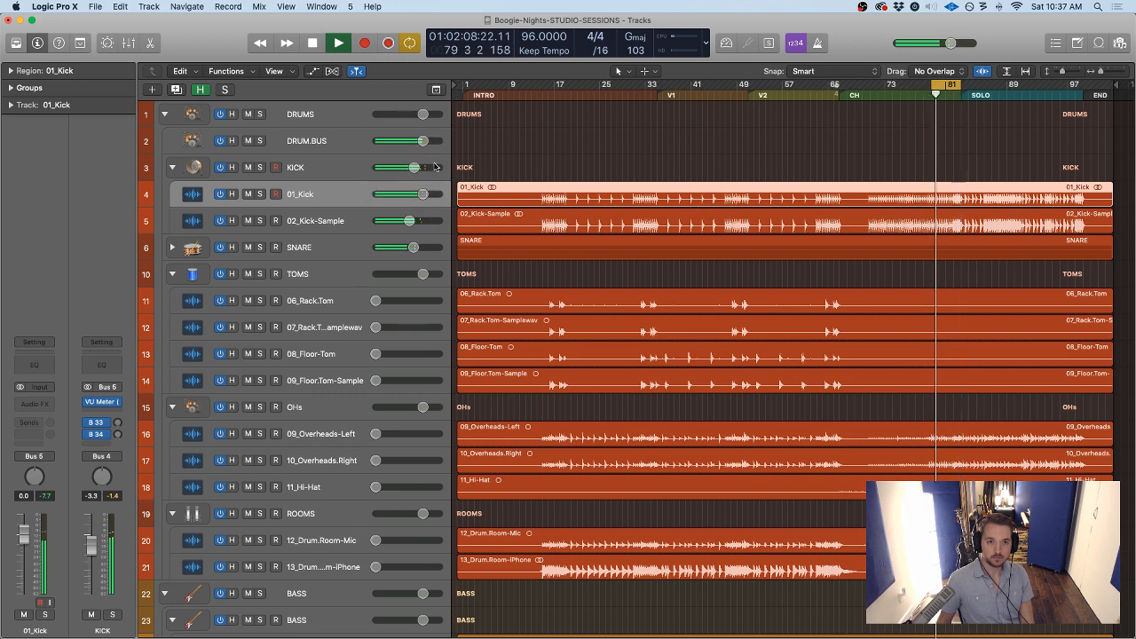
pyautogui.press('space')
pyautogui.click(332, 171)
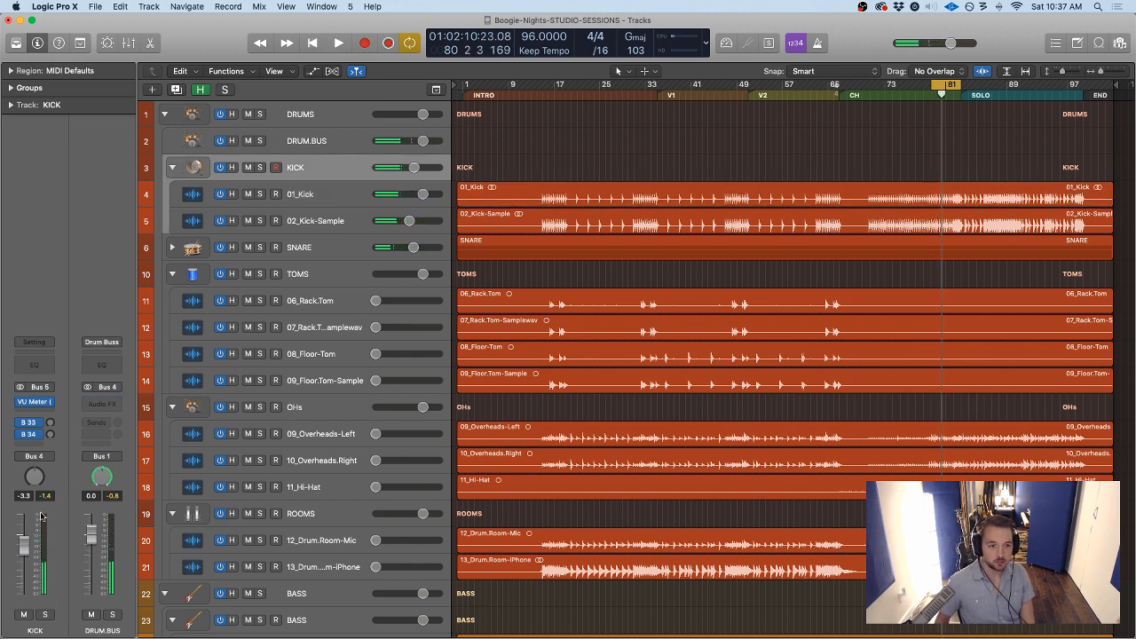
pyautogui.keyDown('alt'); pyautogui.click(26, 545); pyautogui.keyUp('alt')
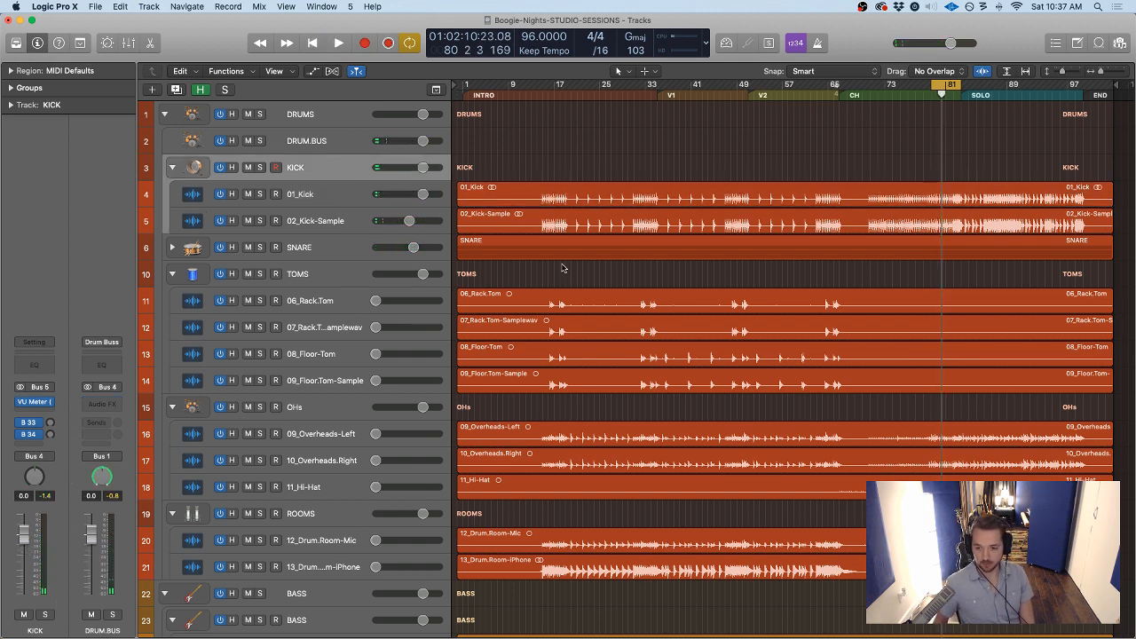
# Try the KICK stack fader at its 6.0 dB maximum and return it to 0.0 dB
pyautogui.click(317, 195)
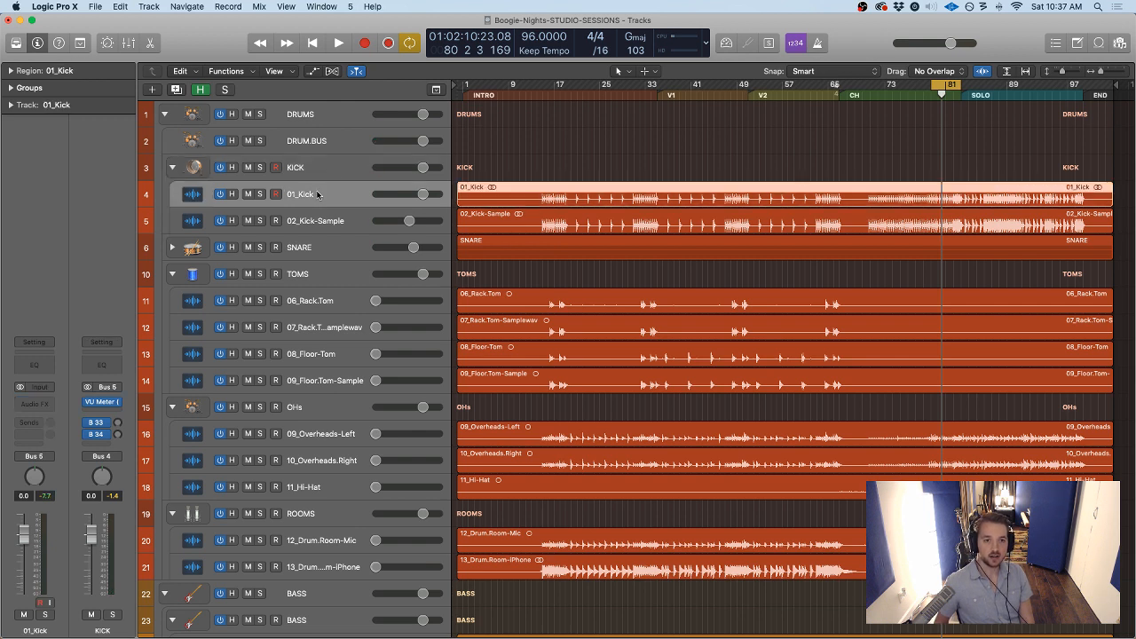
pyautogui.click(326, 171)
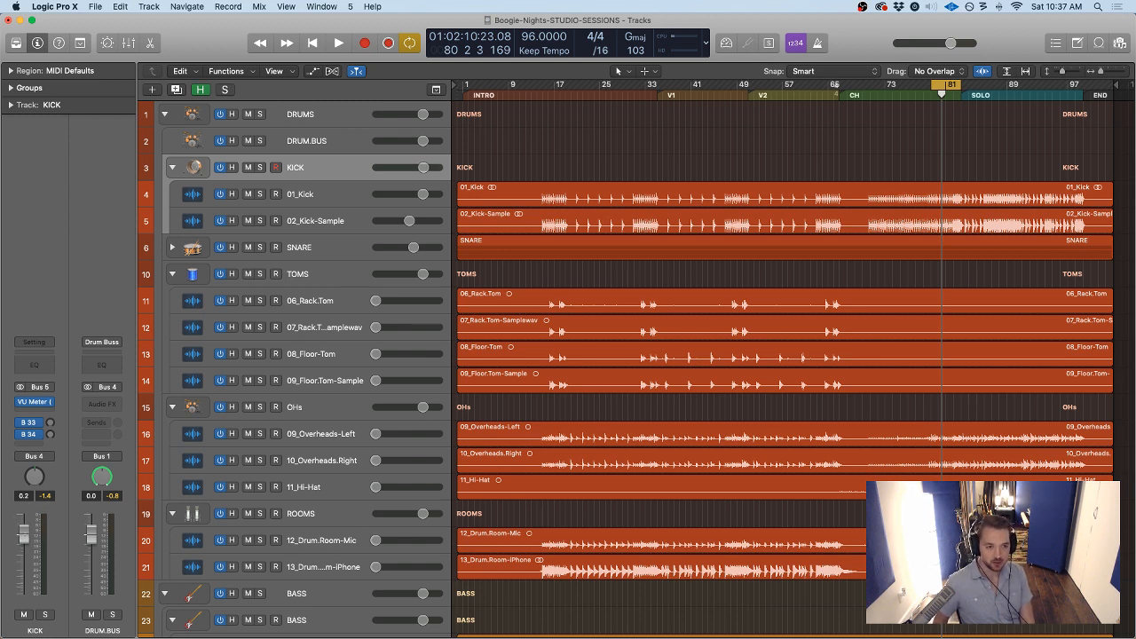
pyautogui.moveTo(24, 531); pyautogui.dragTo(26, 491)
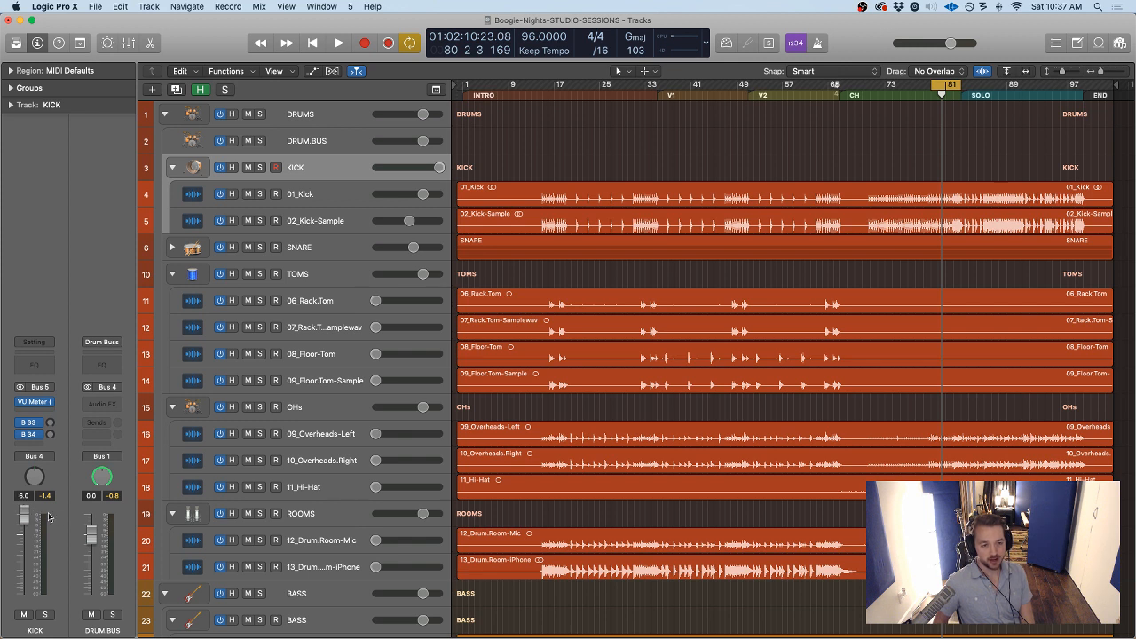
pyautogui.moveTo(24, 519); pyautogui.dragTo(26, 530)
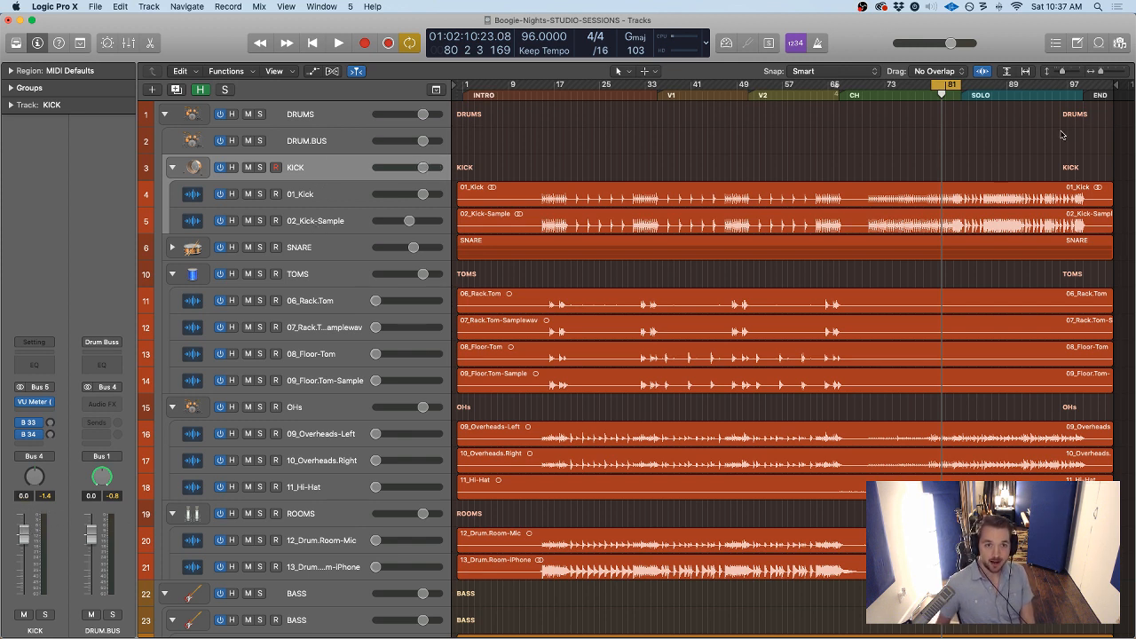
# Solo the KICK stack and play the chorus loop to check its output level
pyautogui.press('s')
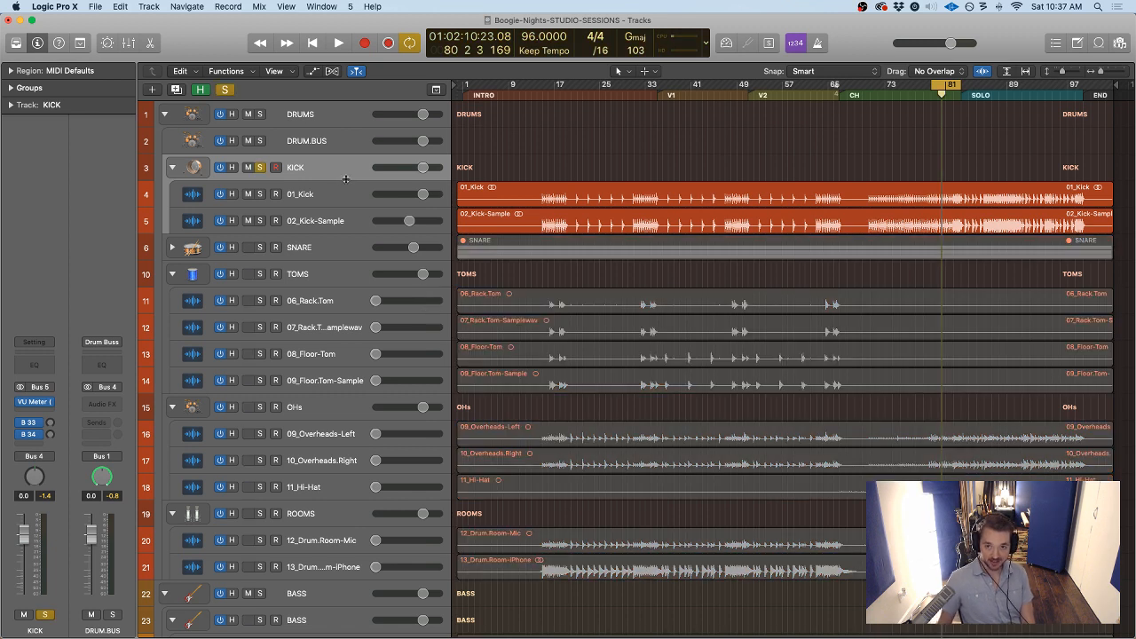
pyautogui.press('space')
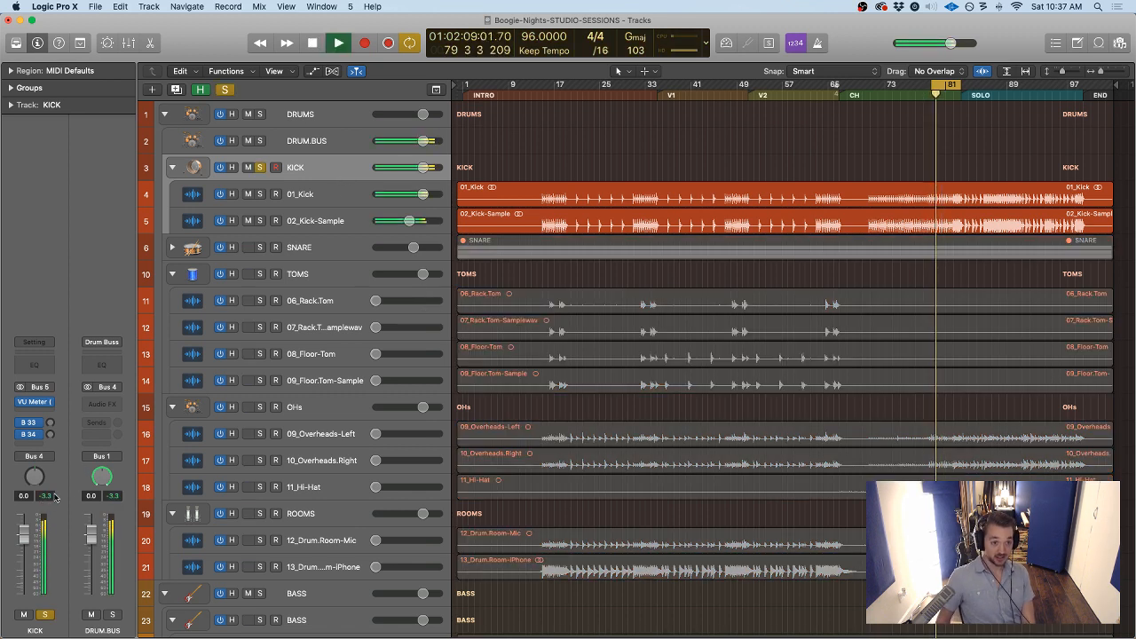
pyautogui.press('space')
# Lower 01_Kick and 02_Kick-Sample together during playback, bringing 01_Kick to -2.7 dB
pyautogui.click(313, 195)
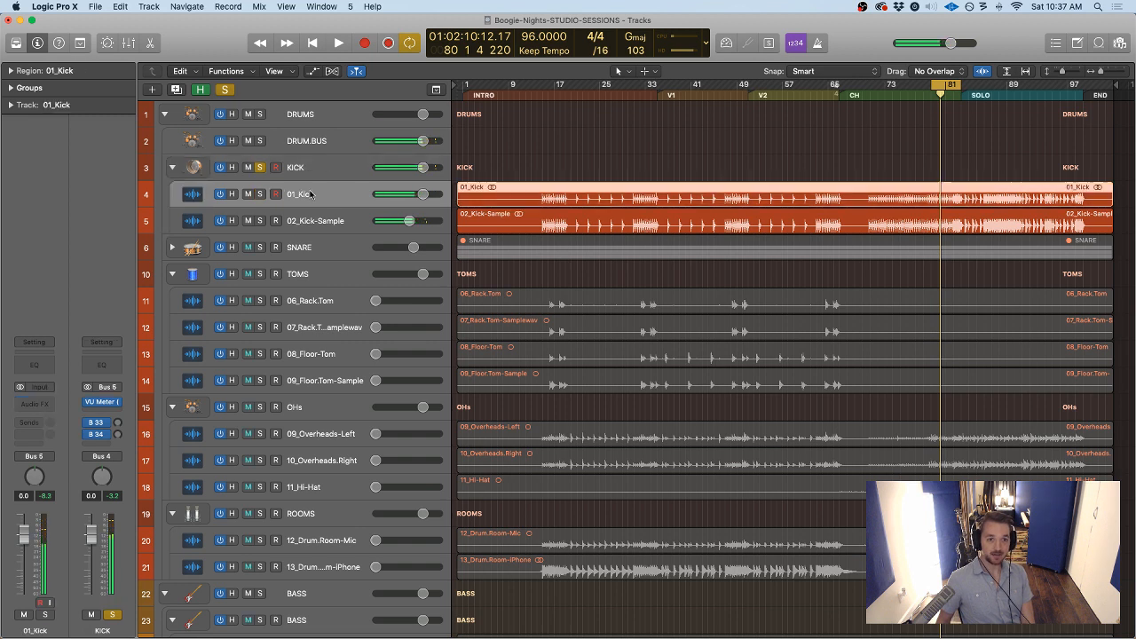
pyautogui.keyDown('shift'); pyautogui.click(326, 225); pyautogui.keyUp('shift')
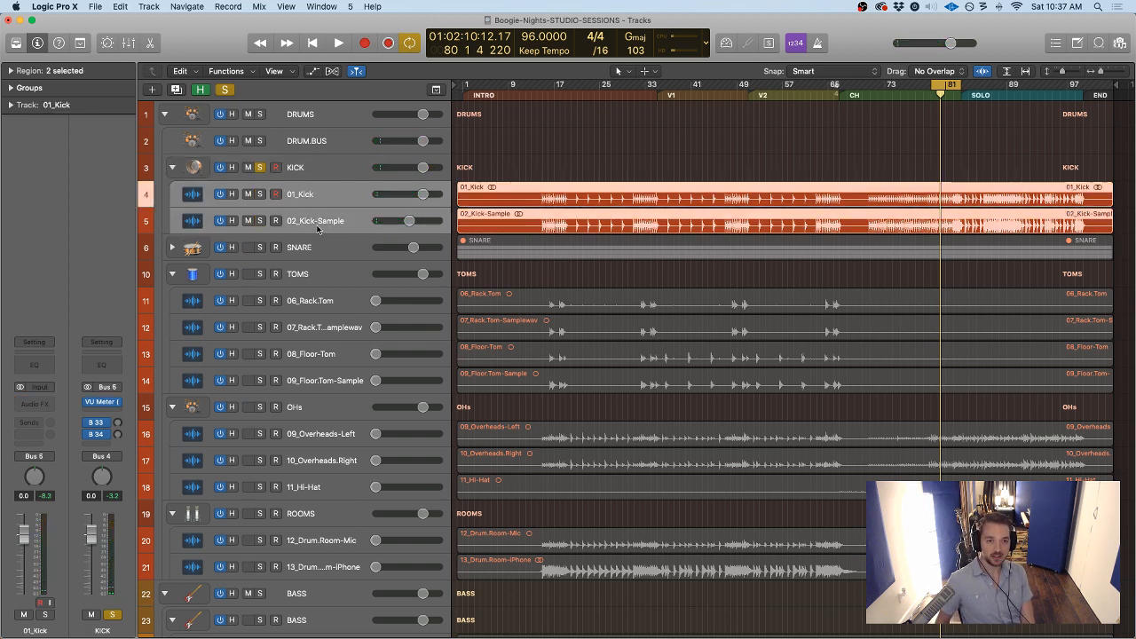
pyautogui.moveTo(419, 197); pyautogui.dragTo(412, 195)
pyautogui.press('space')
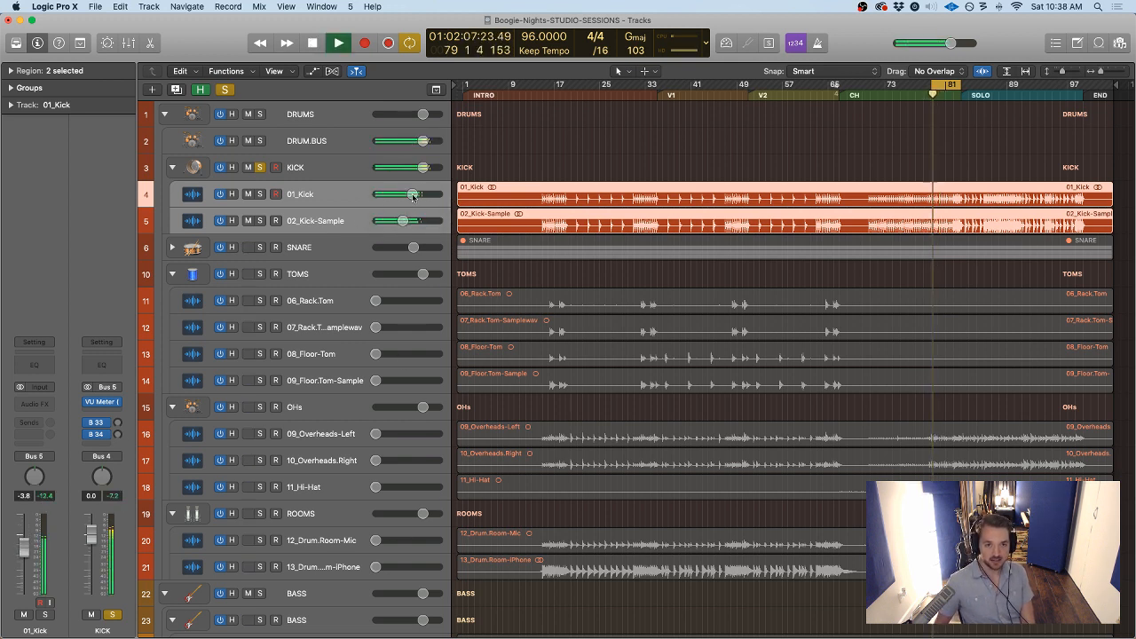
pyautogui.moveTo(412, 197); pyautogui.dragTo(416, 198)
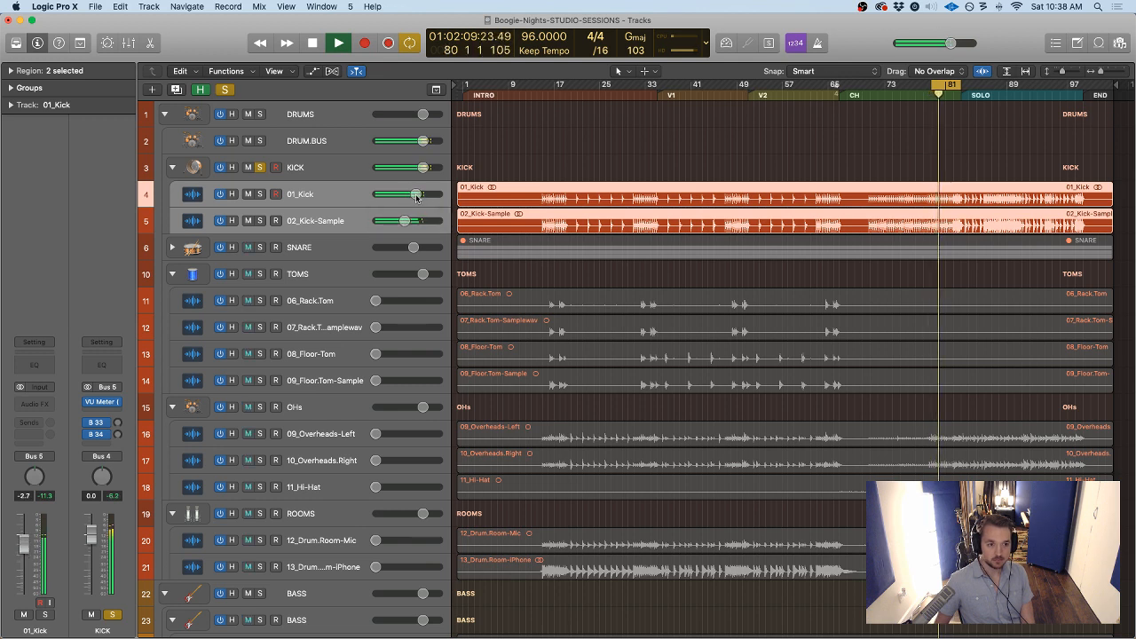
# Check the KICK stack's output level and lower both kick tracks together slightly further
pyautogui.click(344, 171)
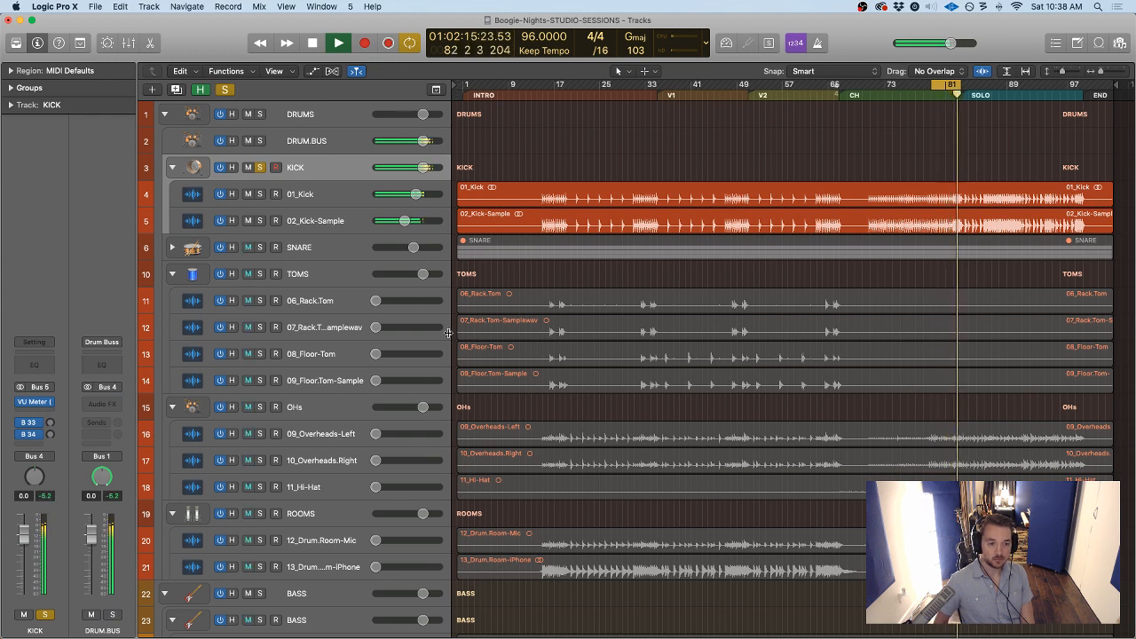
pyautogui.click(336, 194)
pyautogui.keyDown('shift'); pyautogui.click(340, 219); pyautogui.keyUp('shift')
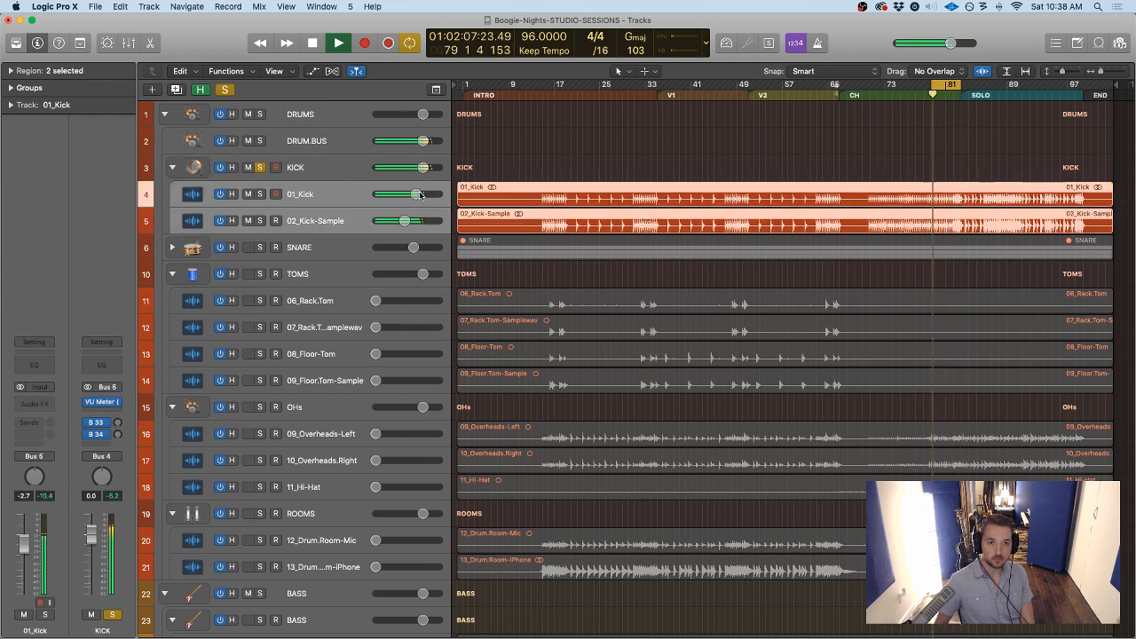
pyautogui.moveTo(416, 194); pyautogui.dragTo(412, 194)
pyautogui.click(319, 169)
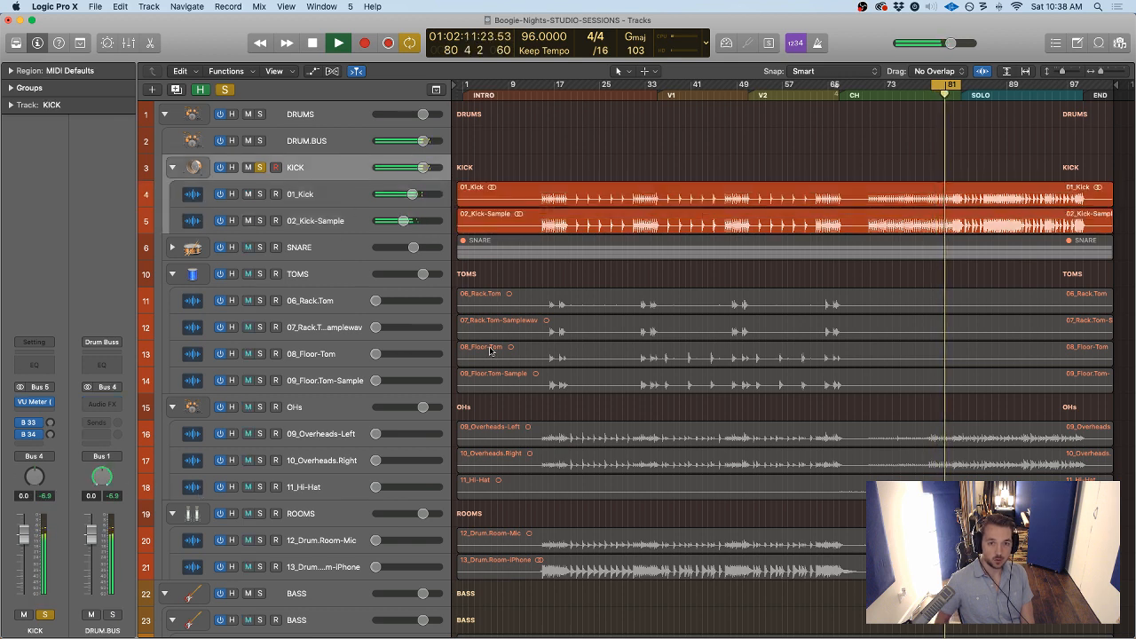
pyautogui.press('space')
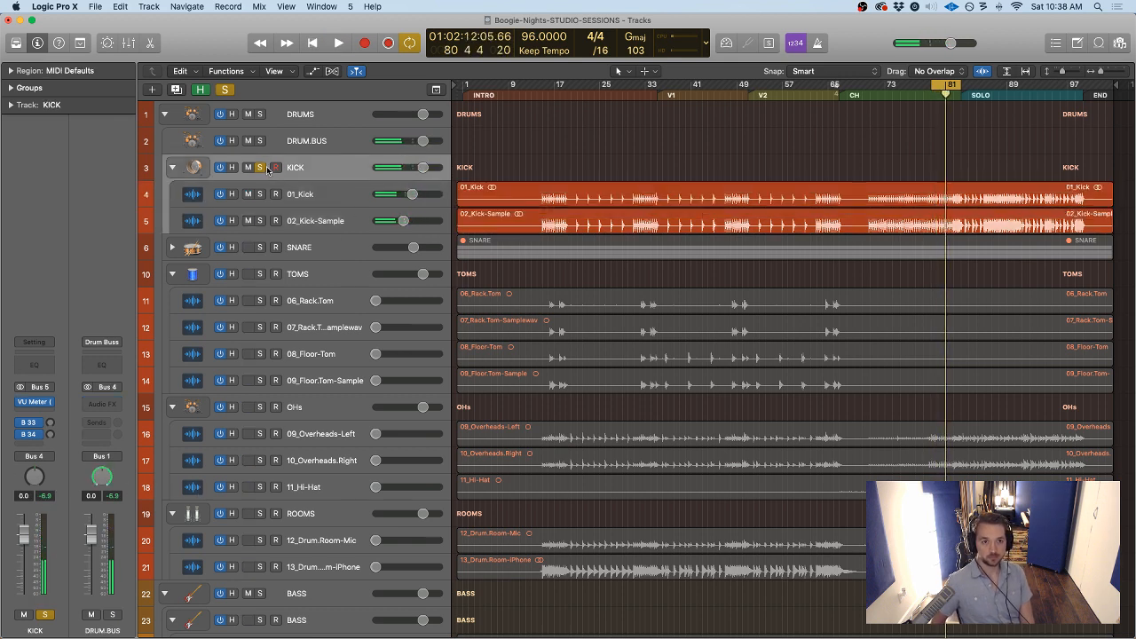
# Unsolo the KICK stack, set its volume to 1.5 dB while listening to the mix, and collapse it
pyautogui.click(259, 167)
pyautogui.press('space')
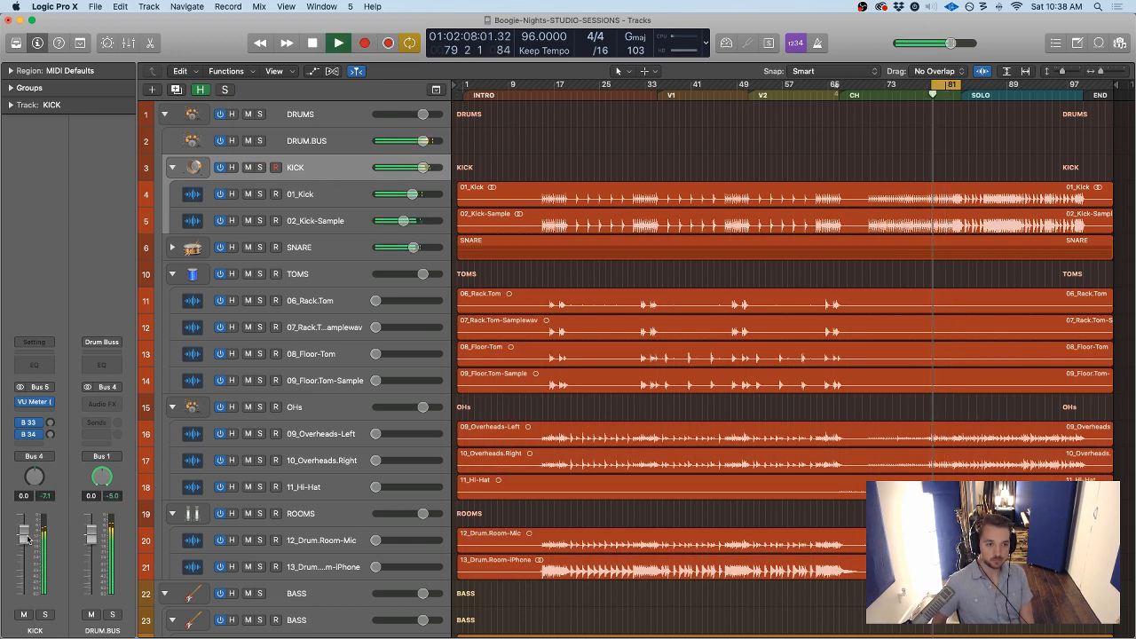
pyautogui.moveTo(25, 534); pyautogui.dragTo(25, 529)
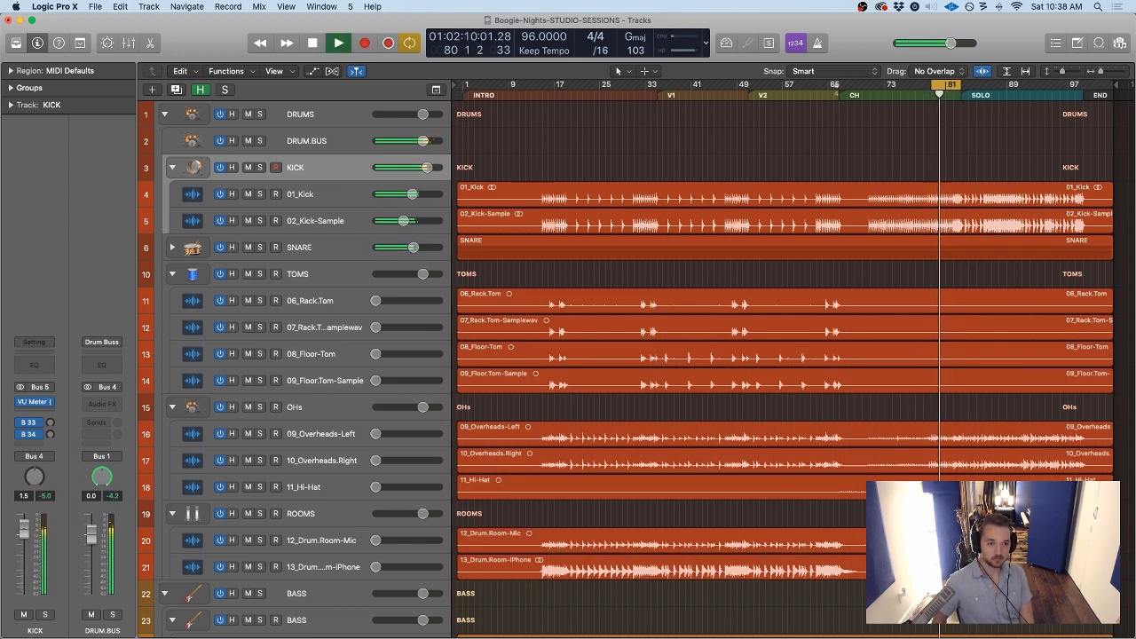
pyautogui.press('space')
pyautogui.click(173, 167)
# Balance the bass tracks during playback, bringing 15_Bass.Amp to 0.0 dB and 14_Bass.DI to -3.0 dB
pyautogui.click(304, 223)
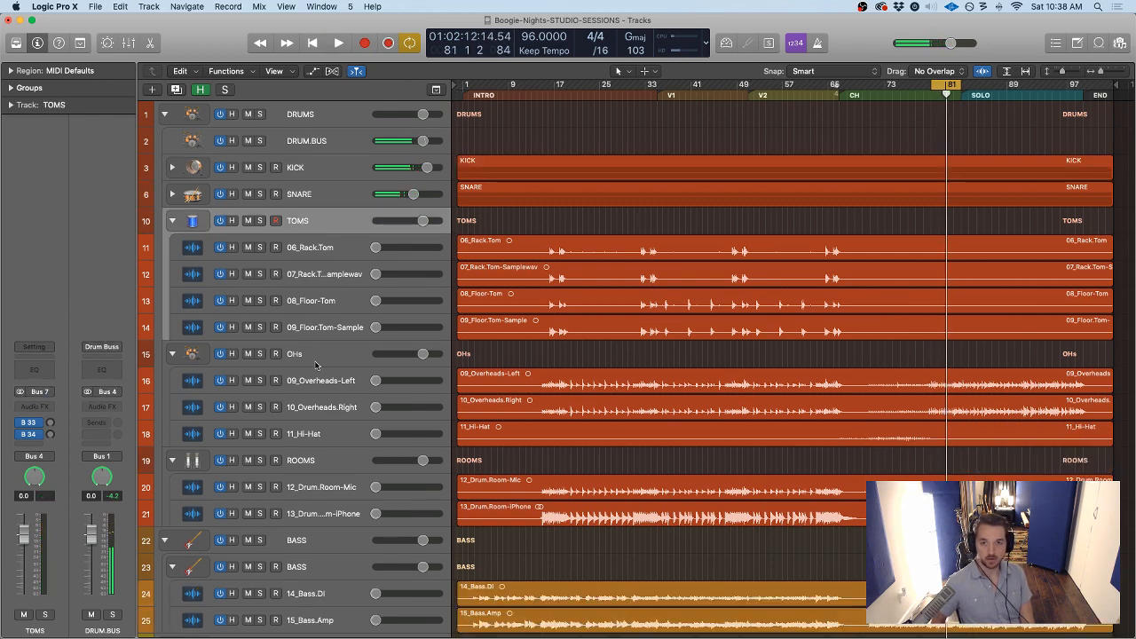
pyautogui.scroll(-9, 338, 302)
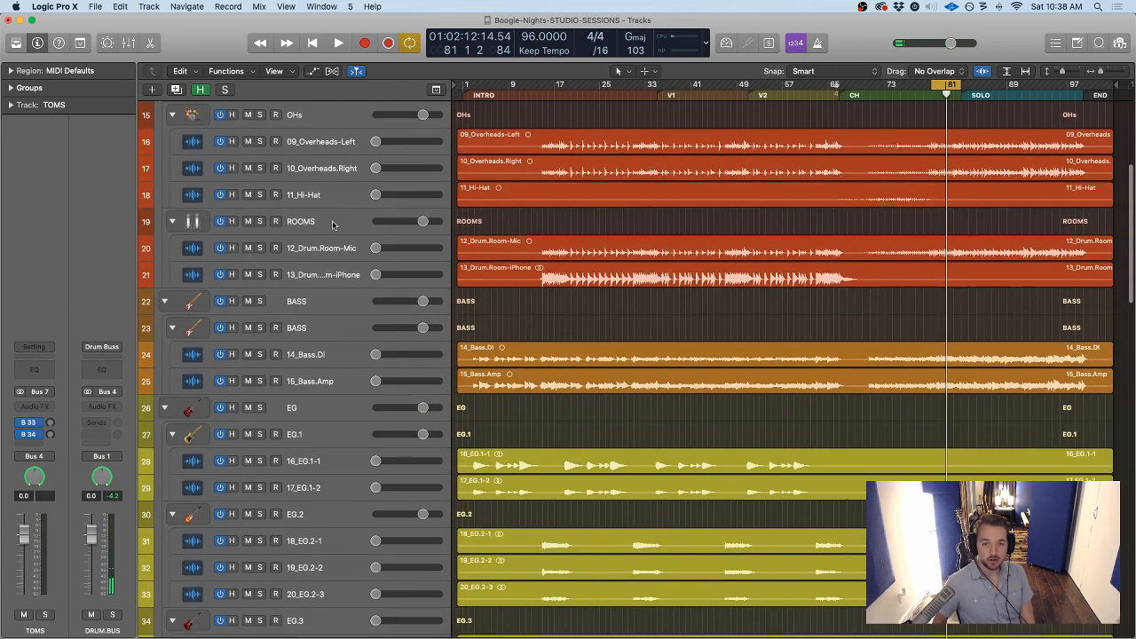
pyautogui.scroll(1, 336, 315)
pyautogui.click(325, 335)
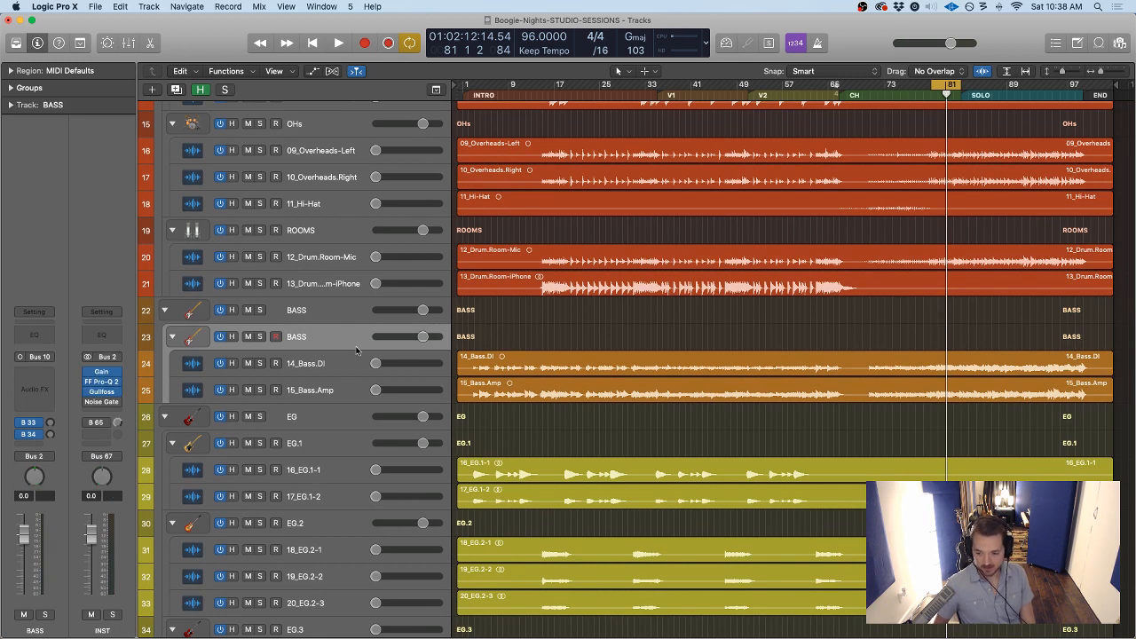
pyautogui.click(329, 365)
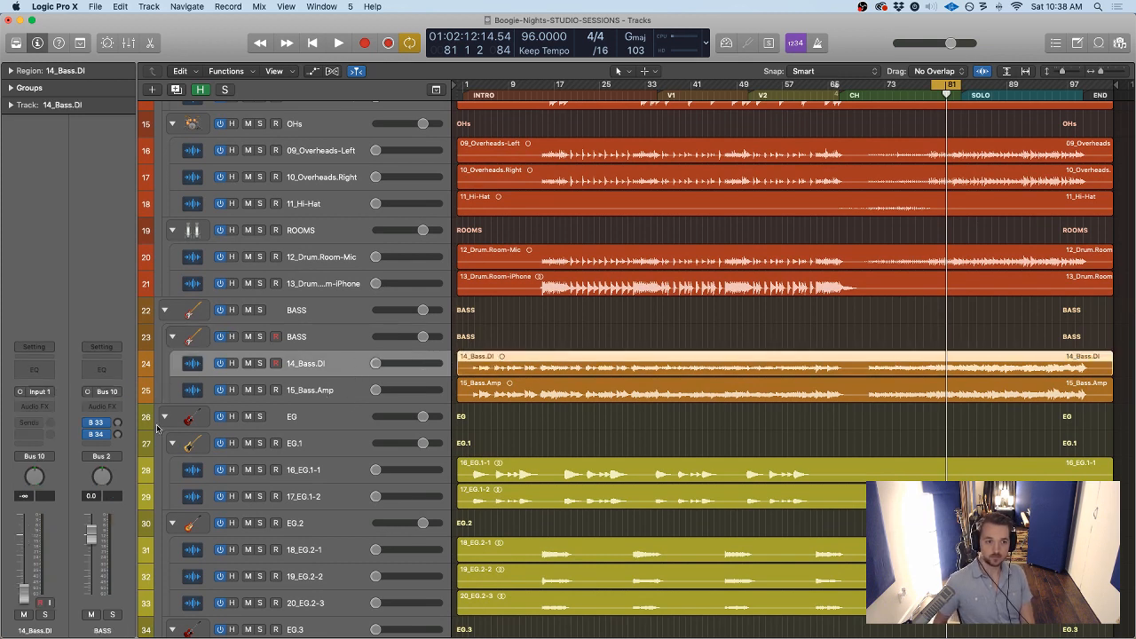
pyautogui.press('space')
pyautogui.moveTo(27, 597)
pyautogui.mouseDown()
pyautogui.moveTo(25, 548)
pyautogui.moveTo(25, 594)
pyautogui.mouseUp()
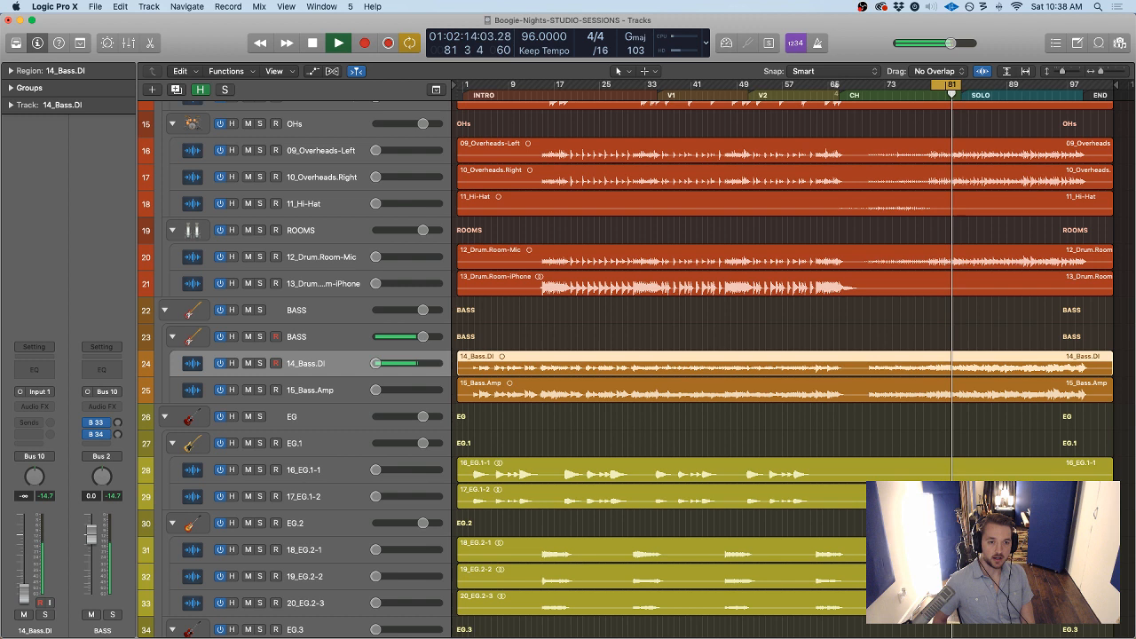
pyautogui.click(318, 384)
pyautogui.keyDown('alt'); pyautogui.click(378, 390); pyautogui.keyUp('alt')
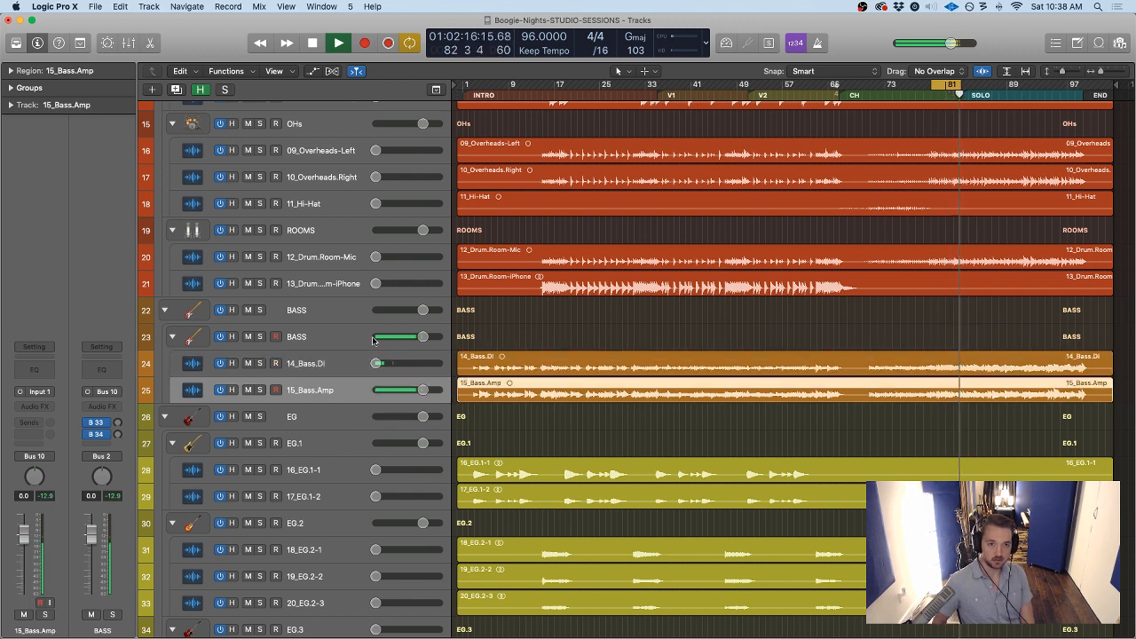
pyautogui.moveTo(378, 364); pyautogui.dragTo(415, 363)
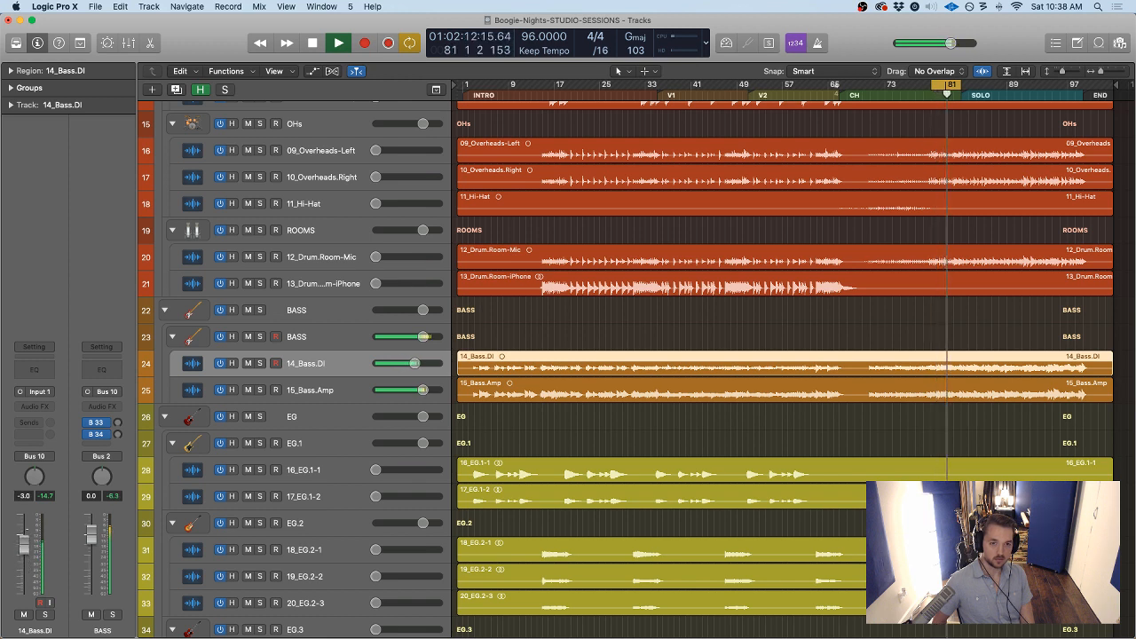
# Set the inner BASS stack volume to -9.4 dB while listening to it in the mix
pyautogui.click(423, 337)
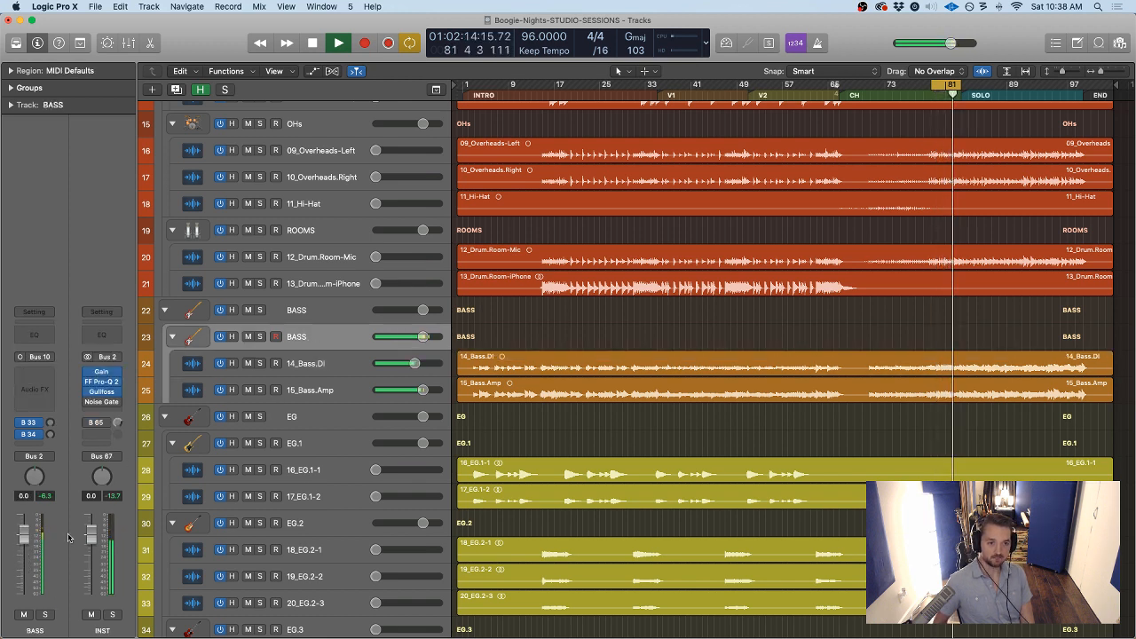
pyautogui.moveTo(422, 337); pyautogui.dragTo(417, 337)
pyautogui.moveTo(24, 539); pyautogui.dragTo(24, 560)
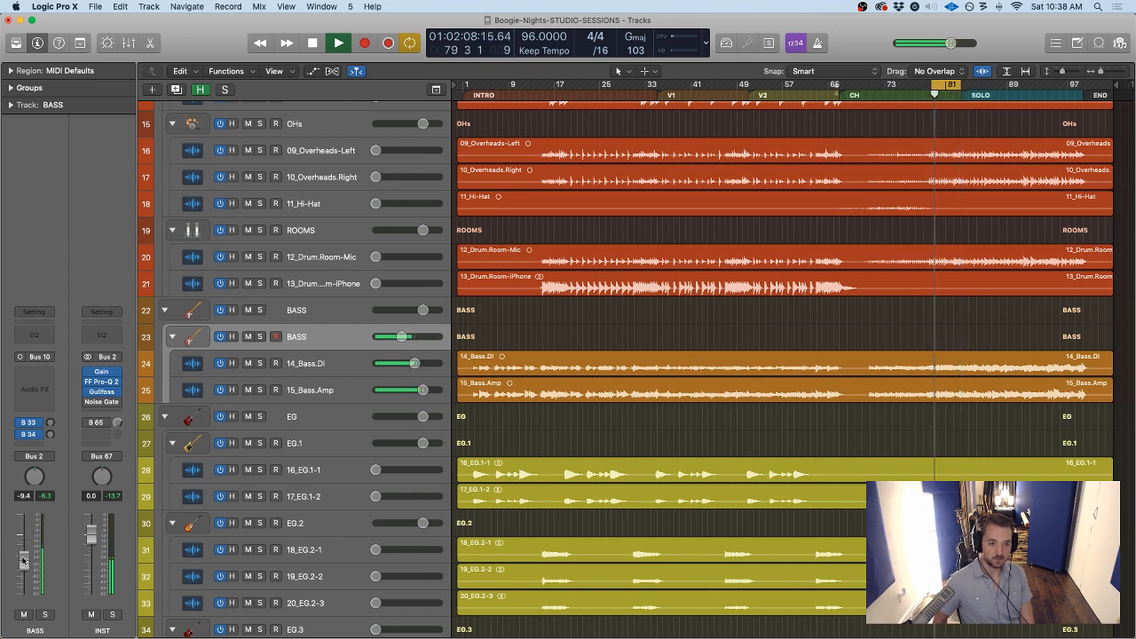
pyautogui.press('space')
# Compare the channel strips of the KICK and BASS stacks and view the ROUTING buses
pyautogui.scroll(10, 544, 334)
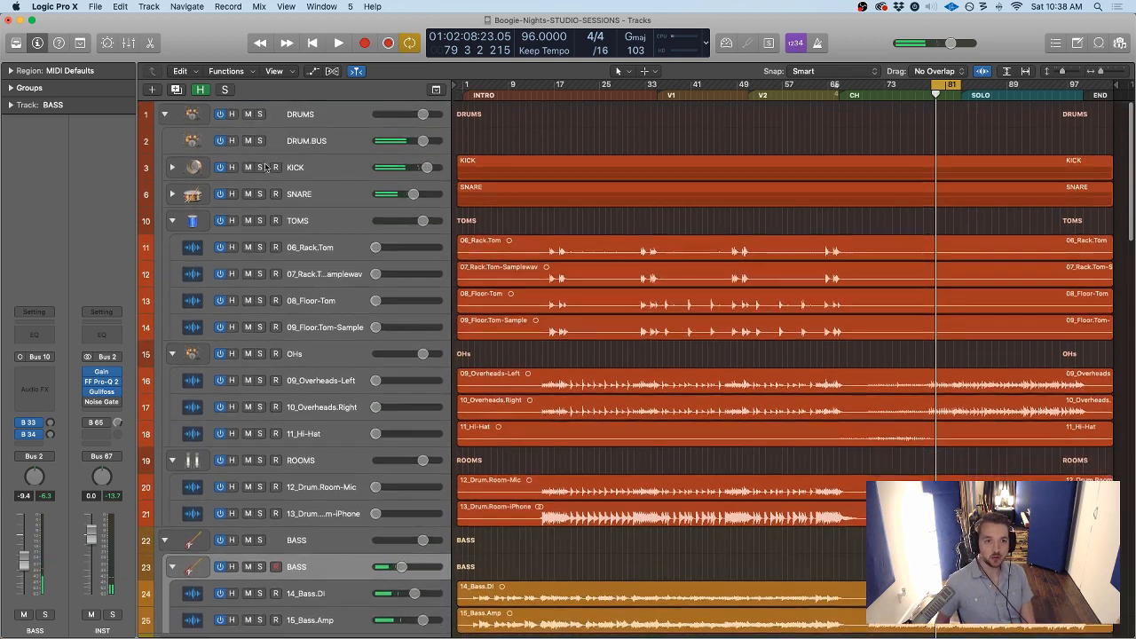
pyautogui.click(310, 174)
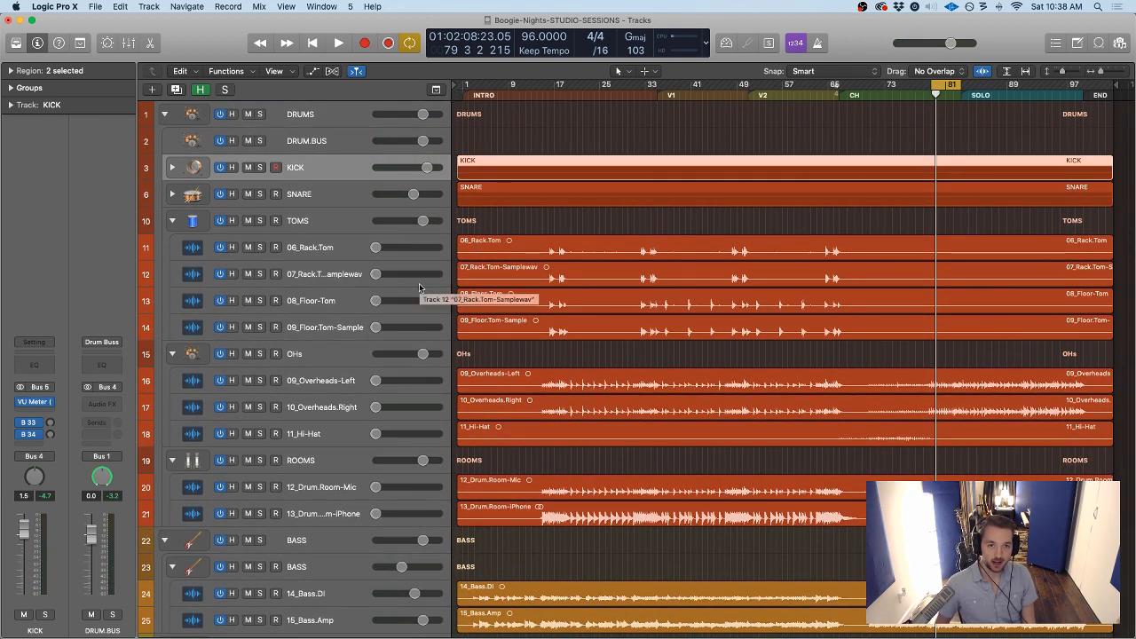
pyautogui.click(632, 540)
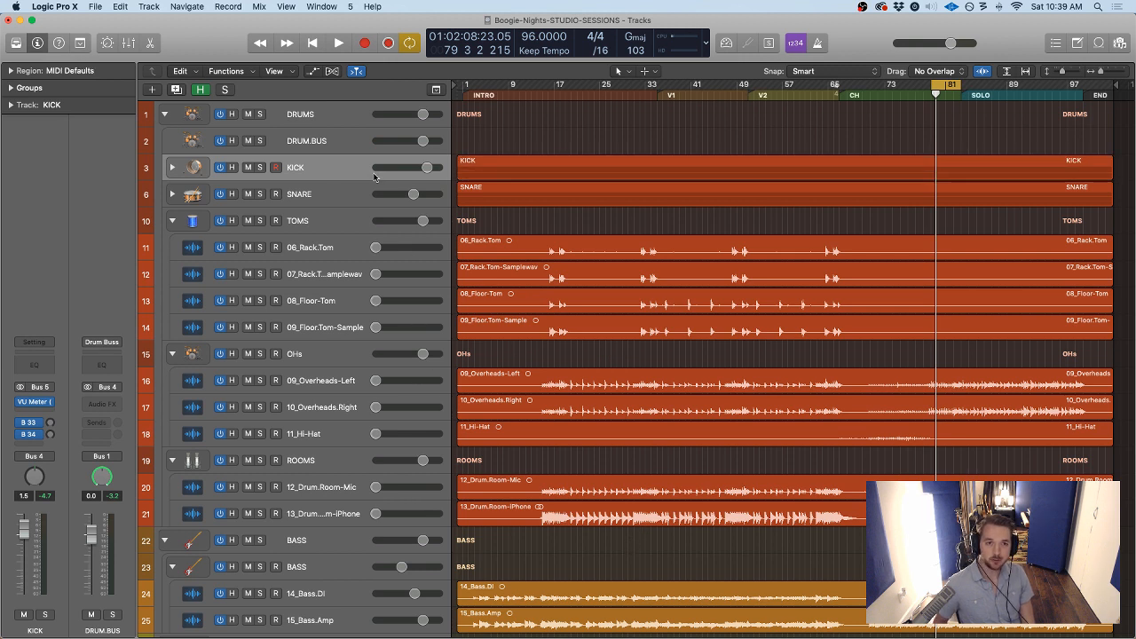
pyautogui.click(333, 573)
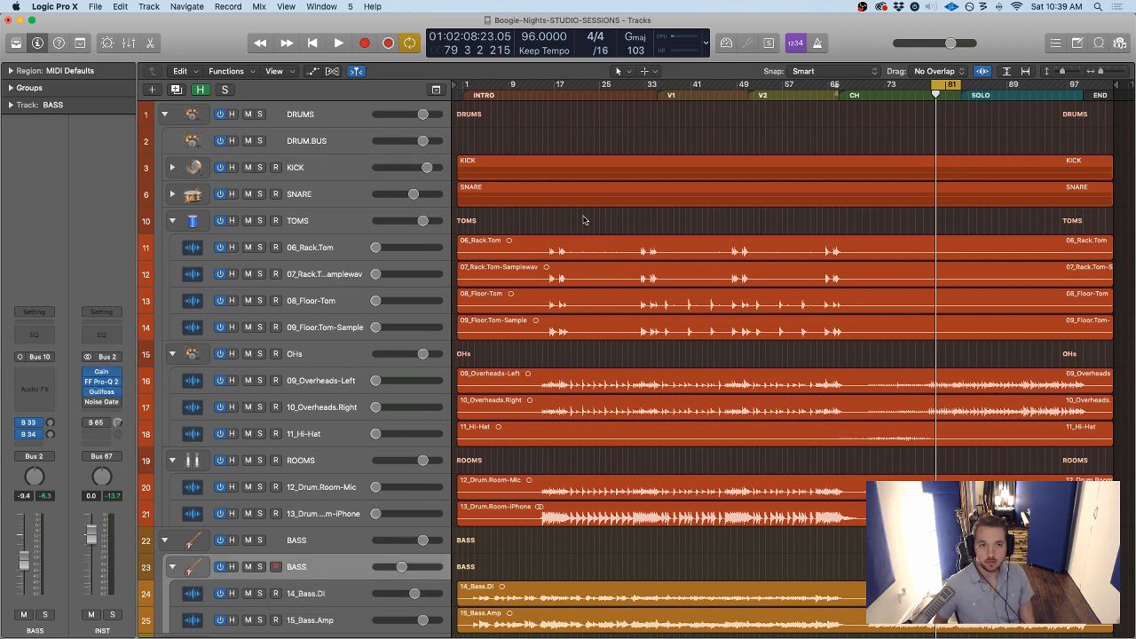
pyautogui.scroll(-20, 496, 228)
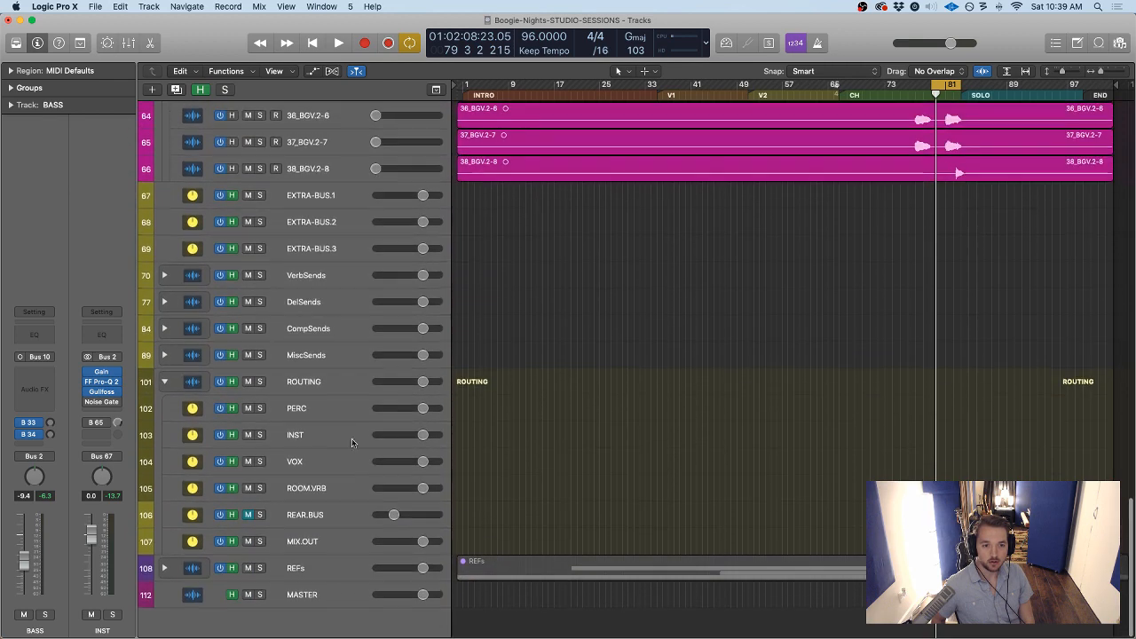
# Compare the MIX.OUT and MASTER channel strips, open the VU Meter on MASTER, and move its window over the arrangement
pyautogui.click(287, 543)
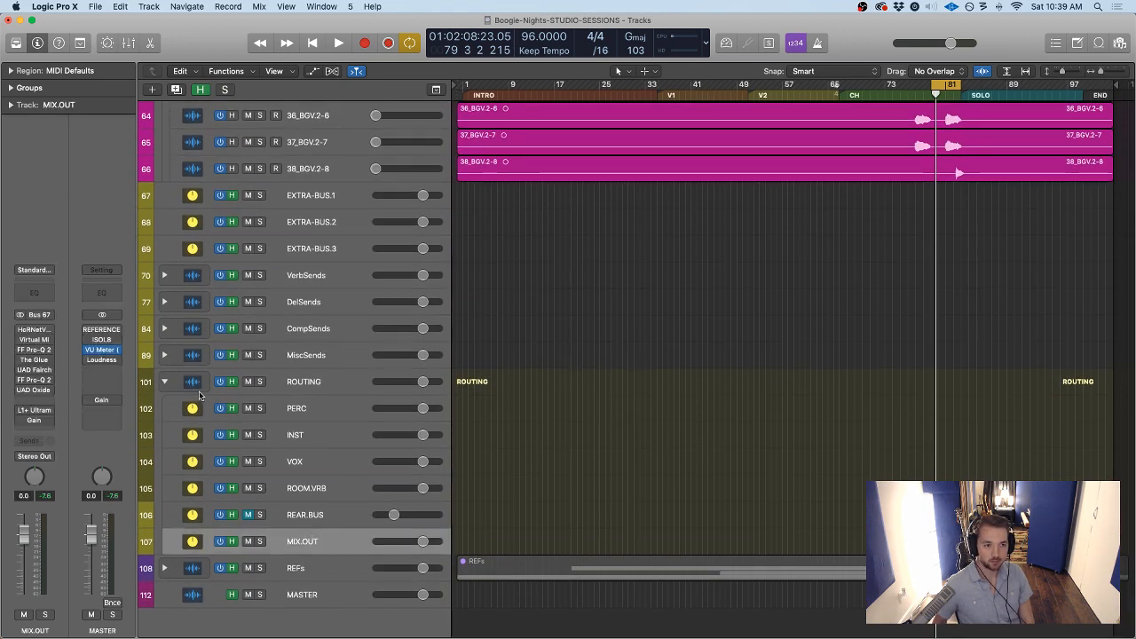
pyautogui.click(297, 604)
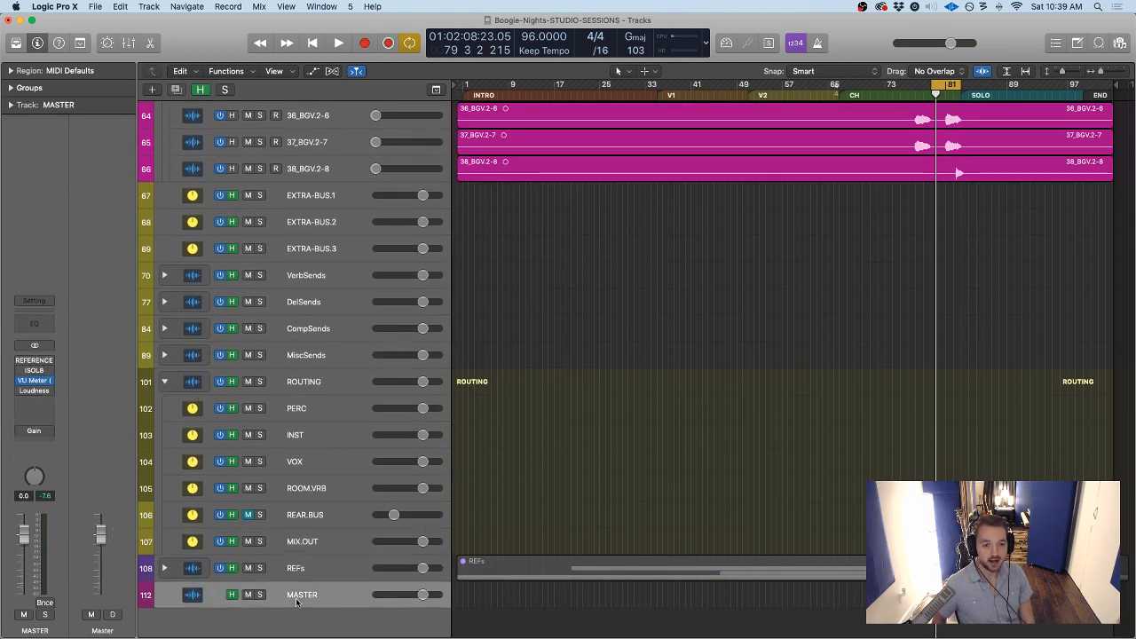
pyautogui.click(316, 546)
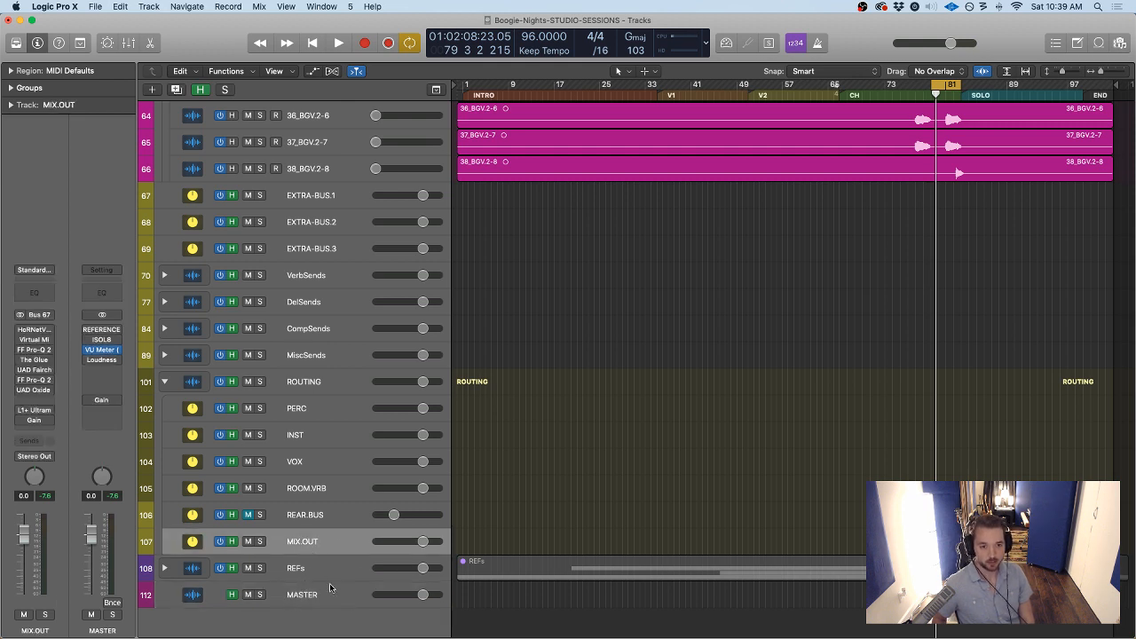
pyautogui.click(330, 588)
pyautogui.click(37, 380)
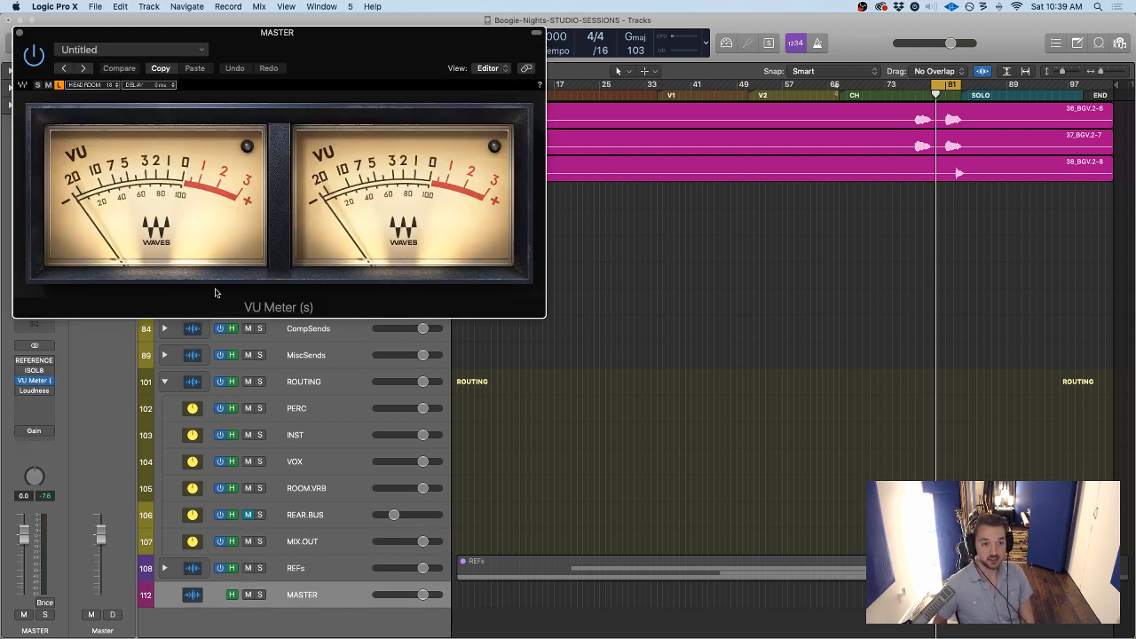
pyautogui.moveTo(272, 50); pyautogui.dragTo(768, 206)
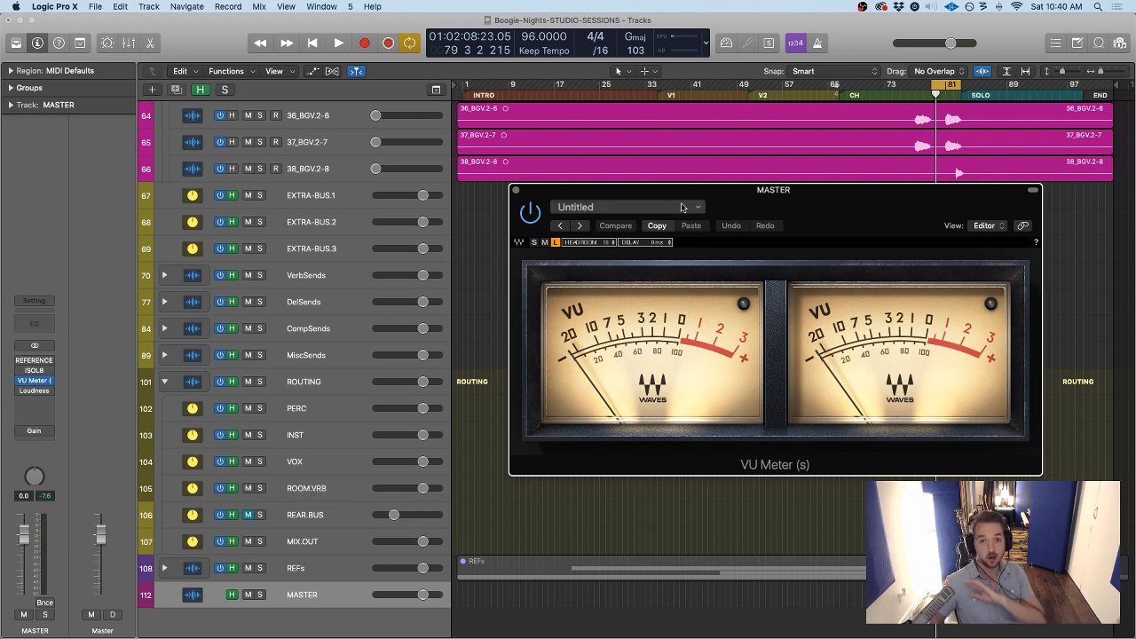
pyautogui.moveTo(684, 205); pyautogui.dragTo(676, 234)
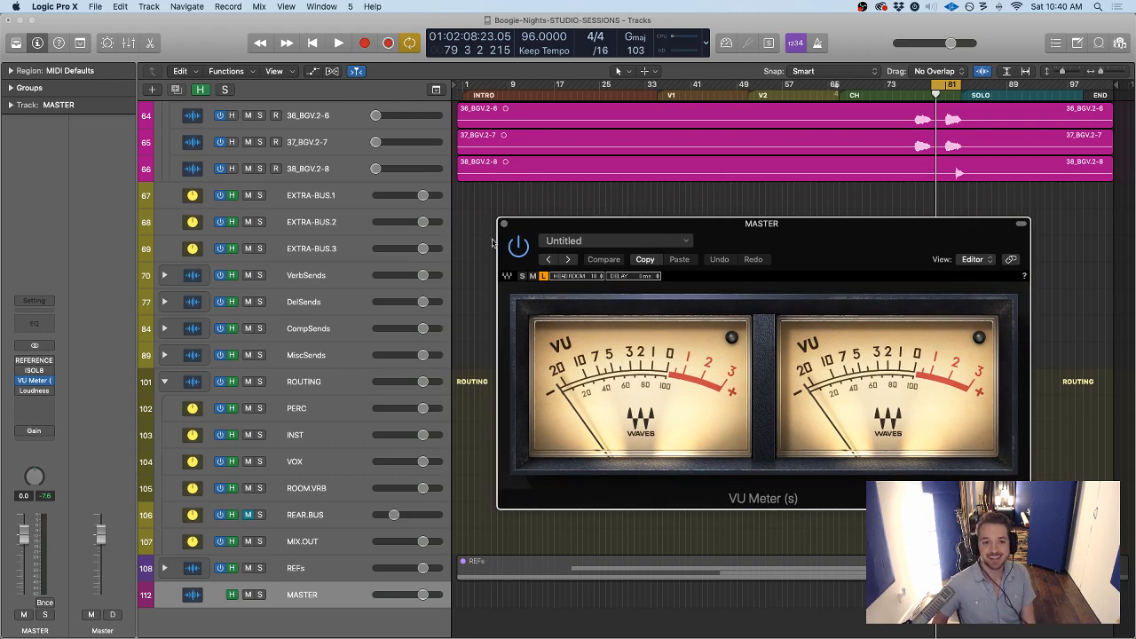
# Select the KICK stack in the drums and solo it
pyautogui.scroll(2, 455, 245)
pyautogui.scroll(20, 455, 245)
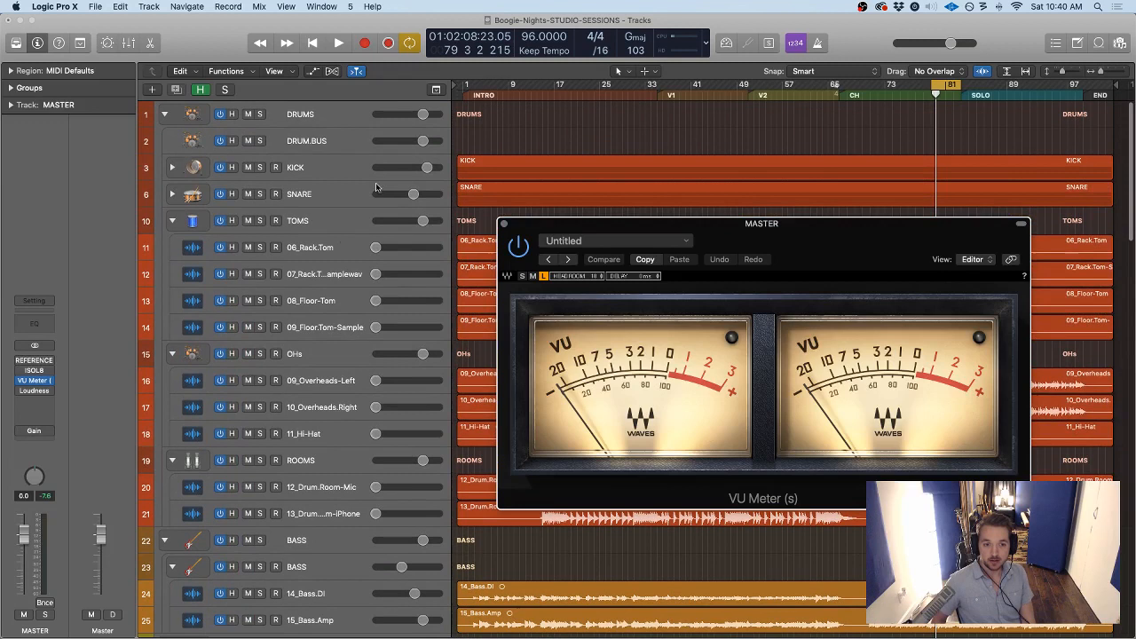
pyautogui.click(327, 163)
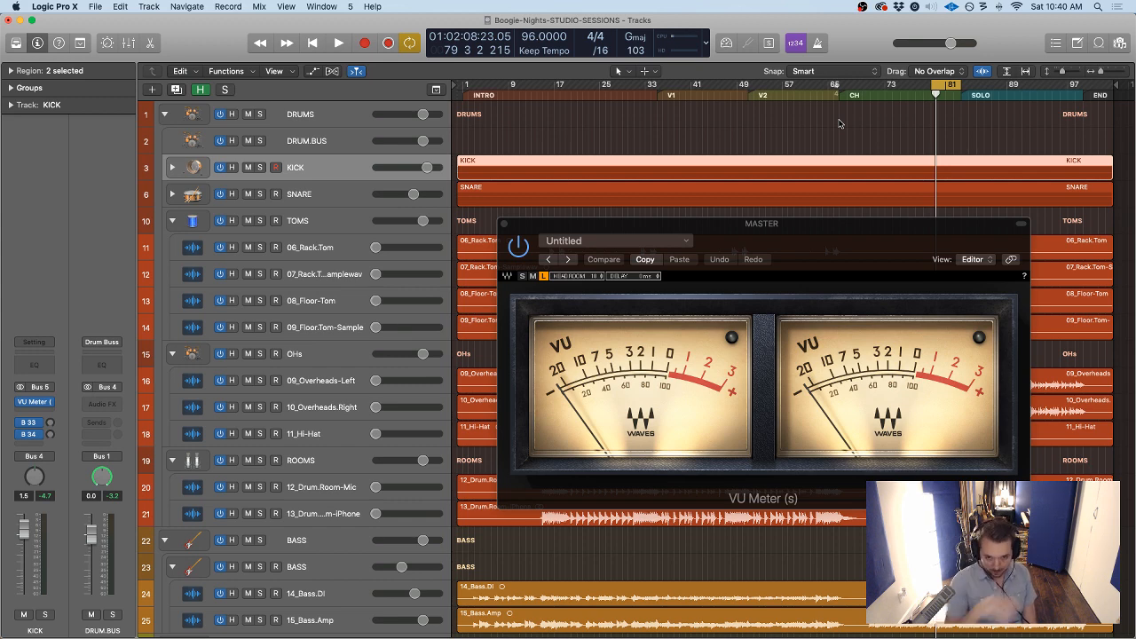
pyautogui.scroll(-5, 840, 124)
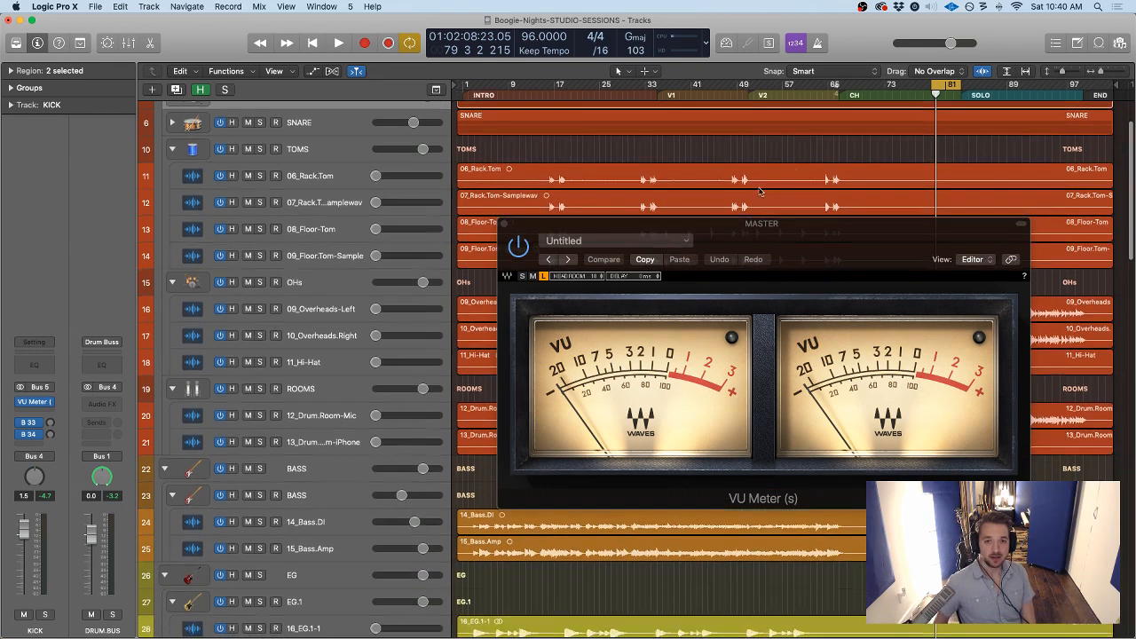
pyautogui.scroll(5, 761, 193)
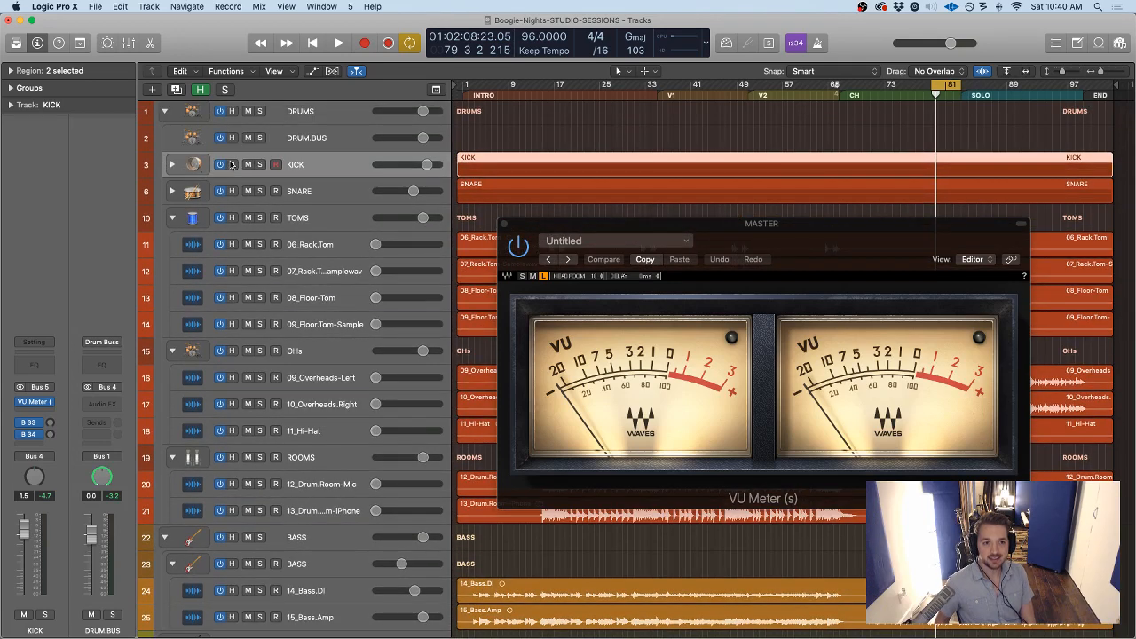
pyautogui.press('s')
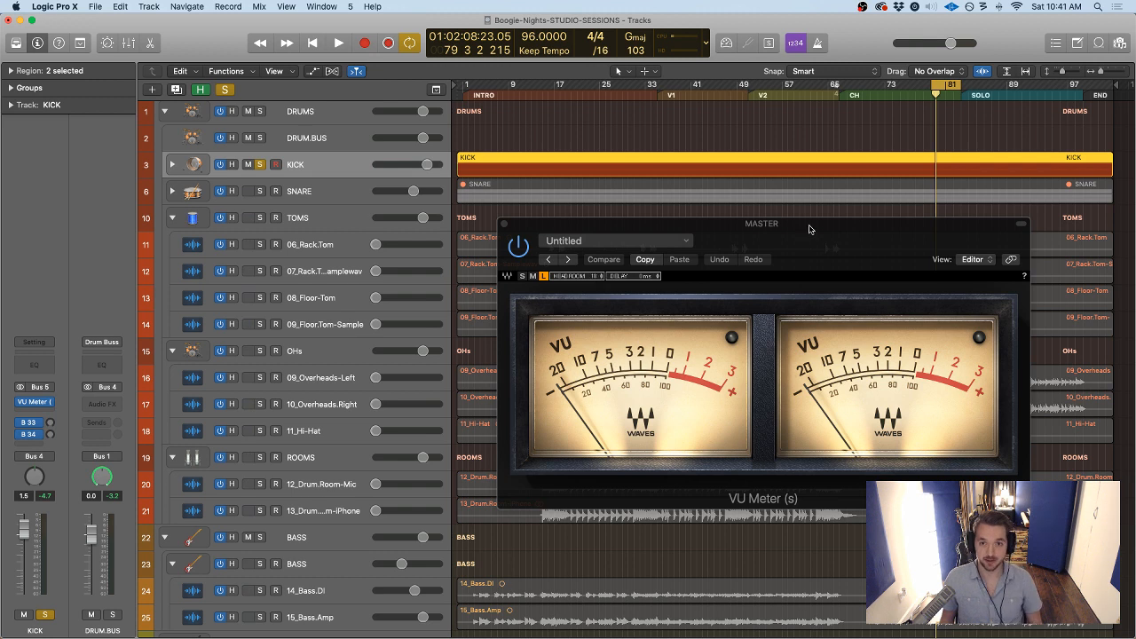
# Play the soloed kick against the MASTER VU Meter and set the meter's headroom to 20
pyautogui.moveTo(802, 232); pyautogui.dragTo(753, 204)
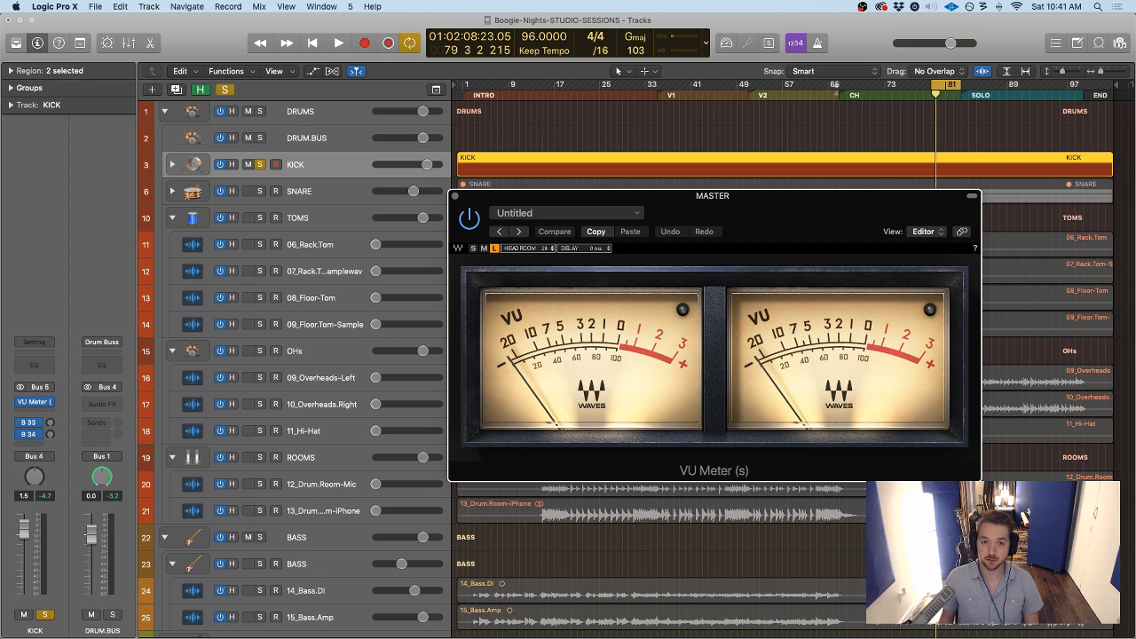
pyautogui.moveTo(546, 249)
pyautogui.mouseDown()
pyautogui.moveTo(546, 261)
pyautogui.moveTo(542, 239)
pyautogui.mouseUp()
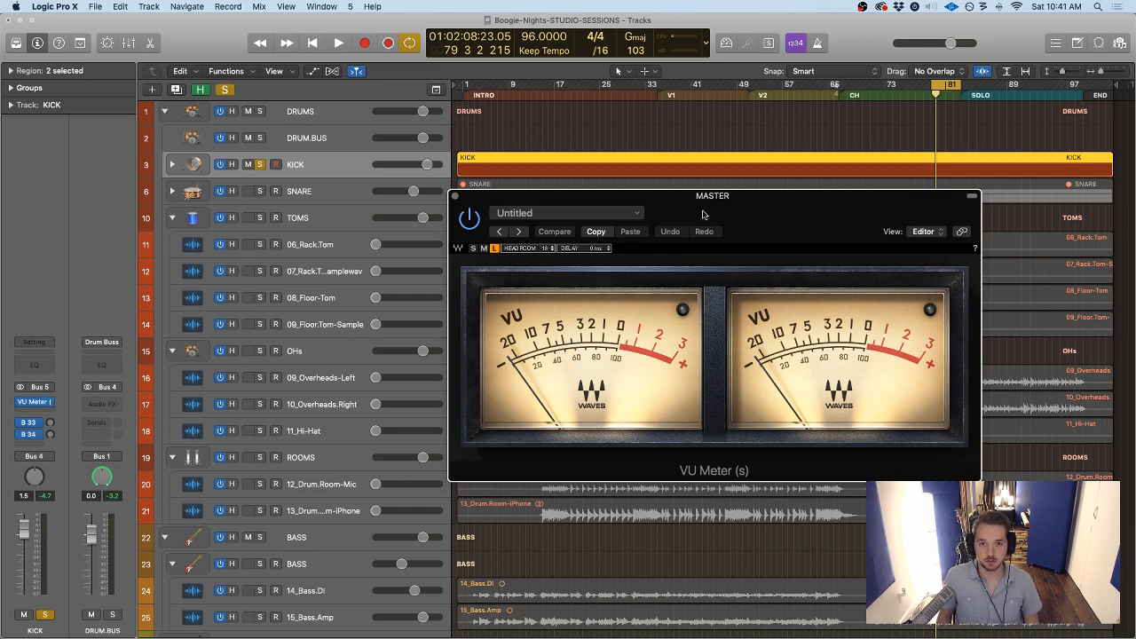
pyautogui.moveTo(705, 213); pyautogui.dragTo(726, 245)
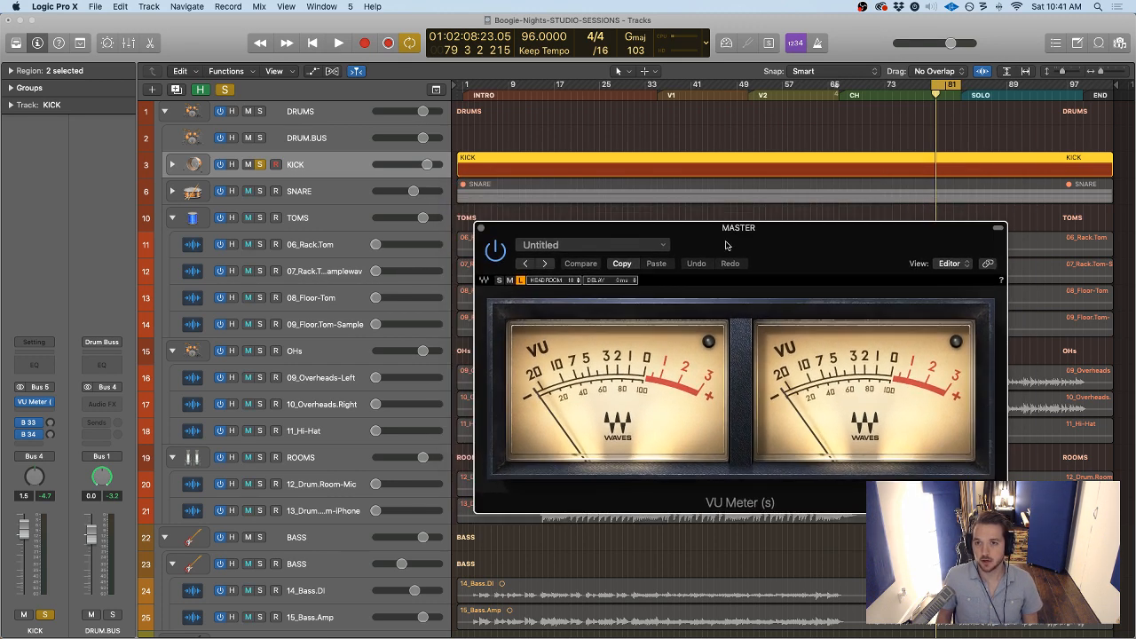
pyautogui.press('space')
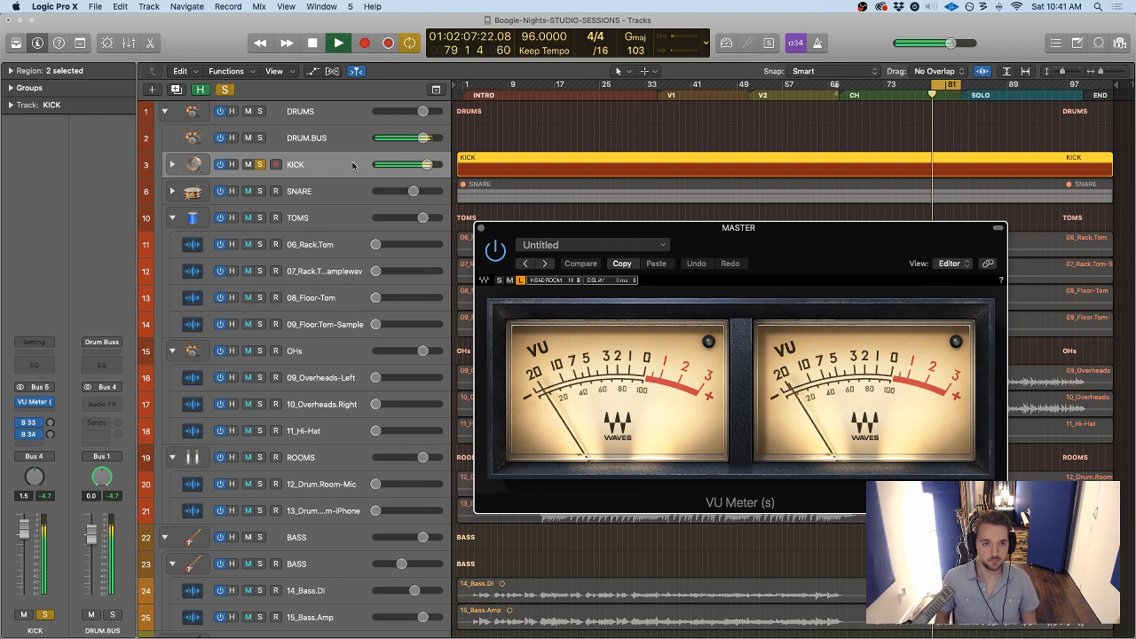
pyautogui.press('space')
pyautogui.moveTo(577, 283); pyautogui.dragTo(577, 274)
pyautogui.press('space')
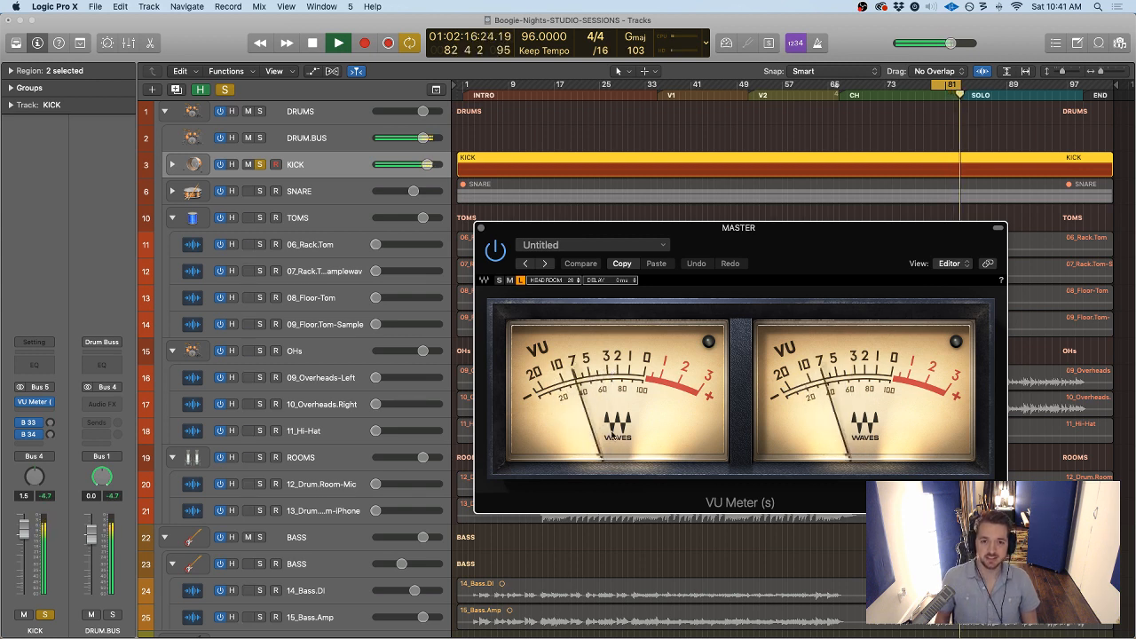
pyautogui.press('space')
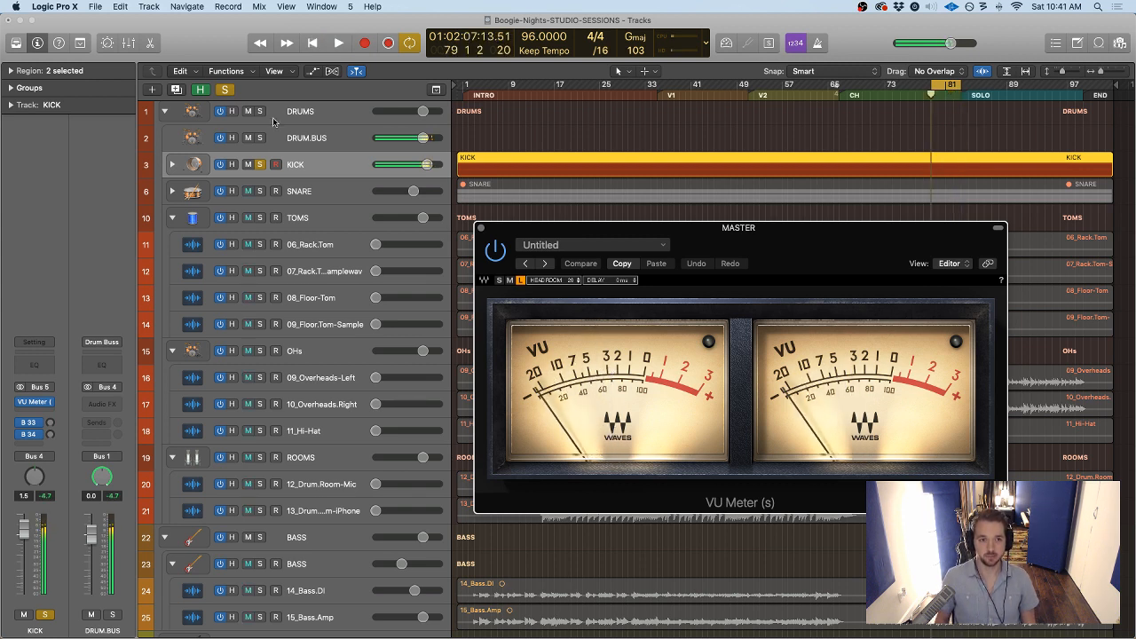
# Solo the inner BASS stack along with the kick and raise its volume to -6.4 dB while watching the VU Meter
pyautogui.click(304, 562)
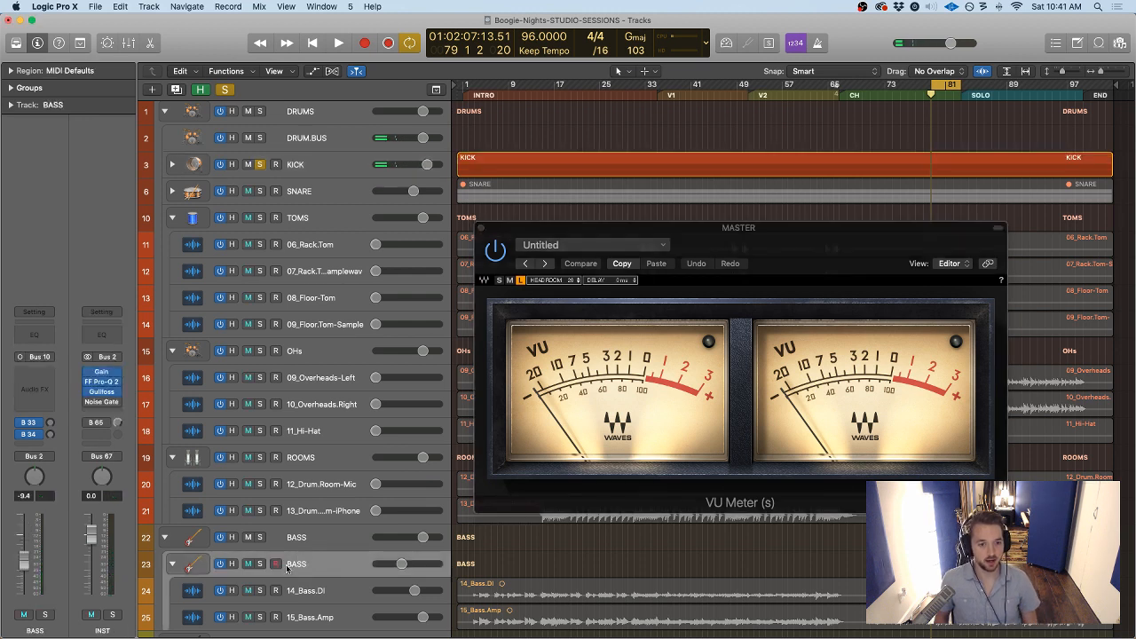
pyautogui.click(260, 564)
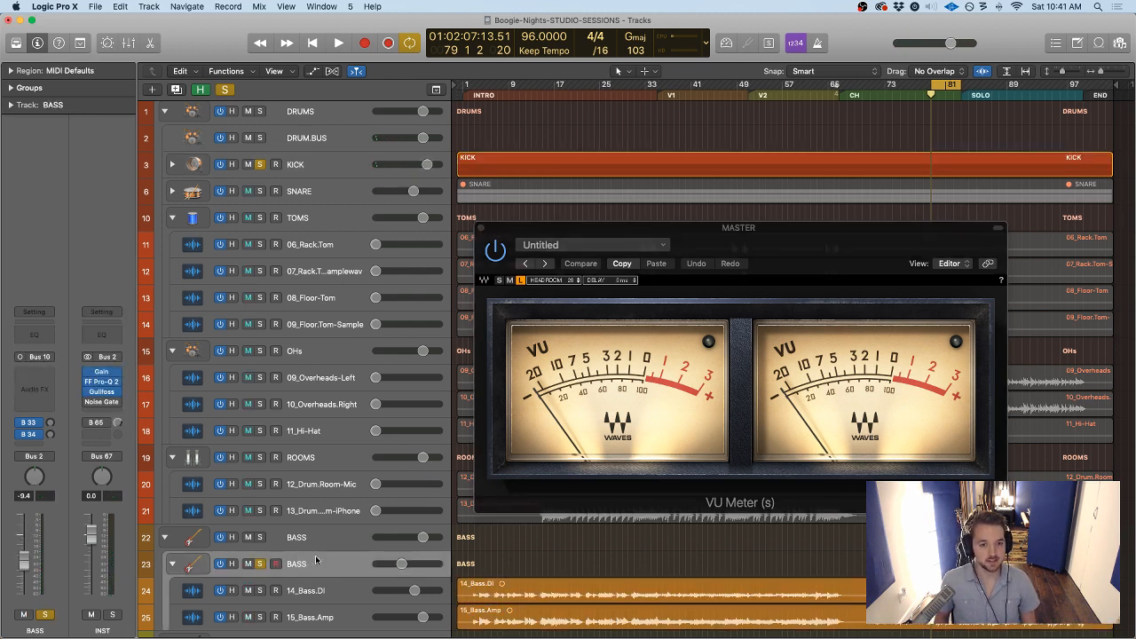
pyautogui.press('space')
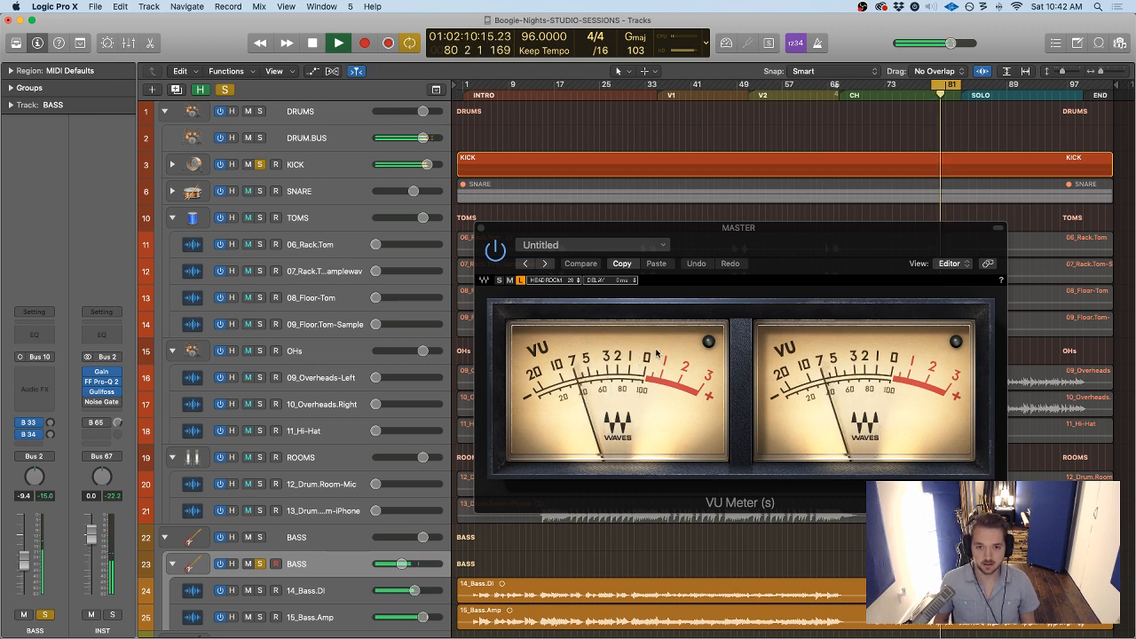
pyautogui.moveTo(28, 564); pyautogui.dragTo(27, 562)
pyautogui.press('space')
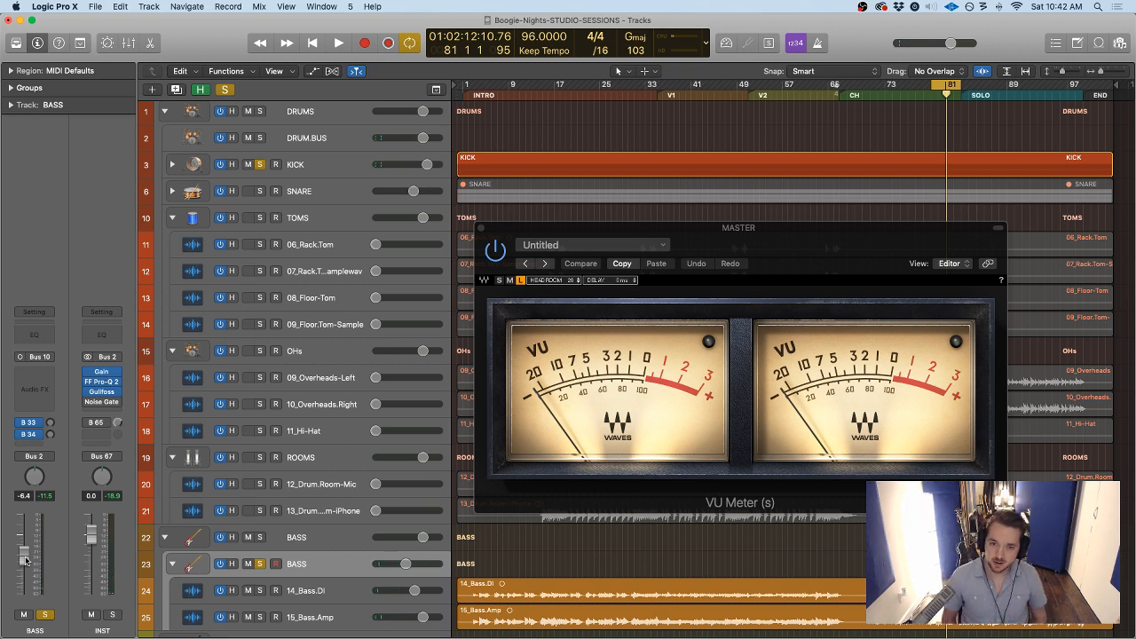
# Unsolo the KICK and BASS stacks and close the VU Meter window
pyautogui.click(262, 564)
pyautogui.click(262, 564)
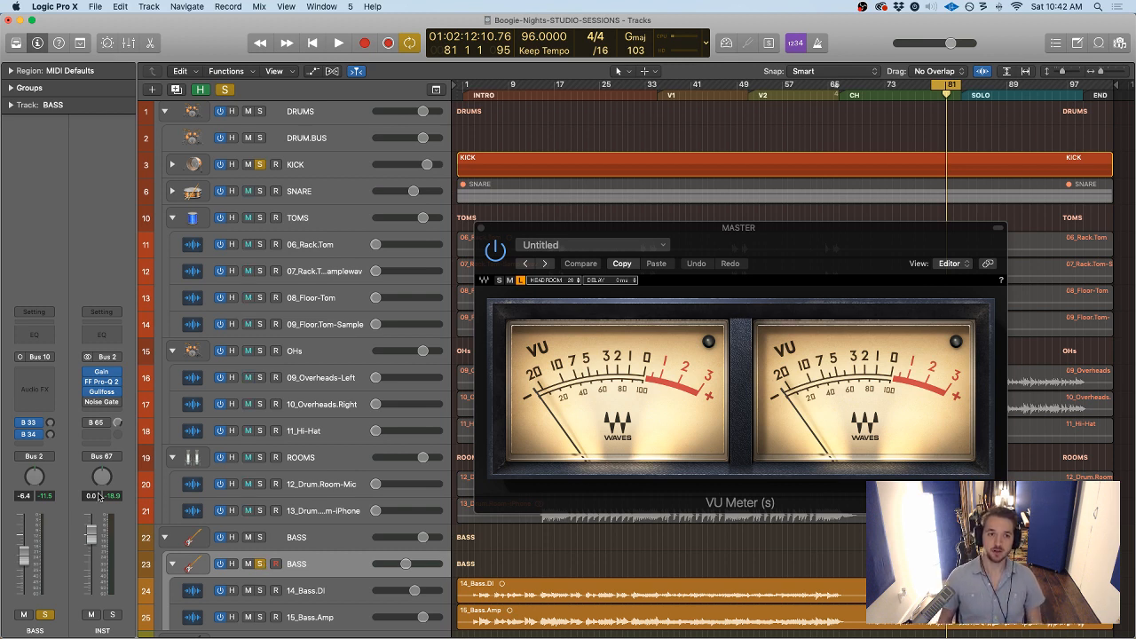
pyautogui.click(261, 164)
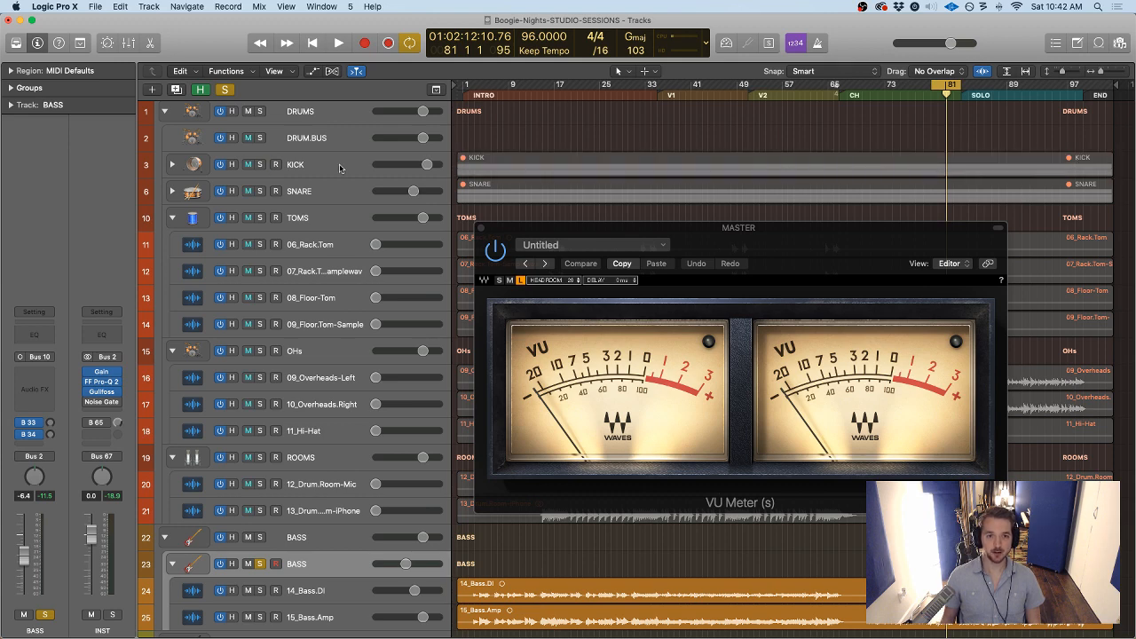
pyautogui.click(260, 564)
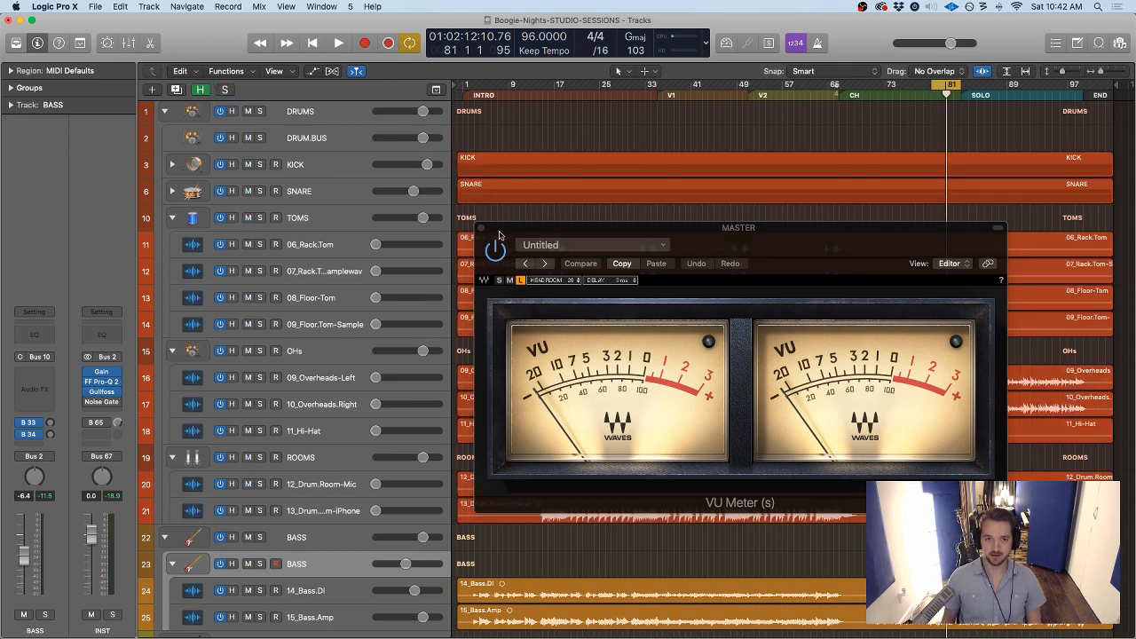
pyautogui.moveTo(500, 236); pyautogui.dragTo(434, 219)
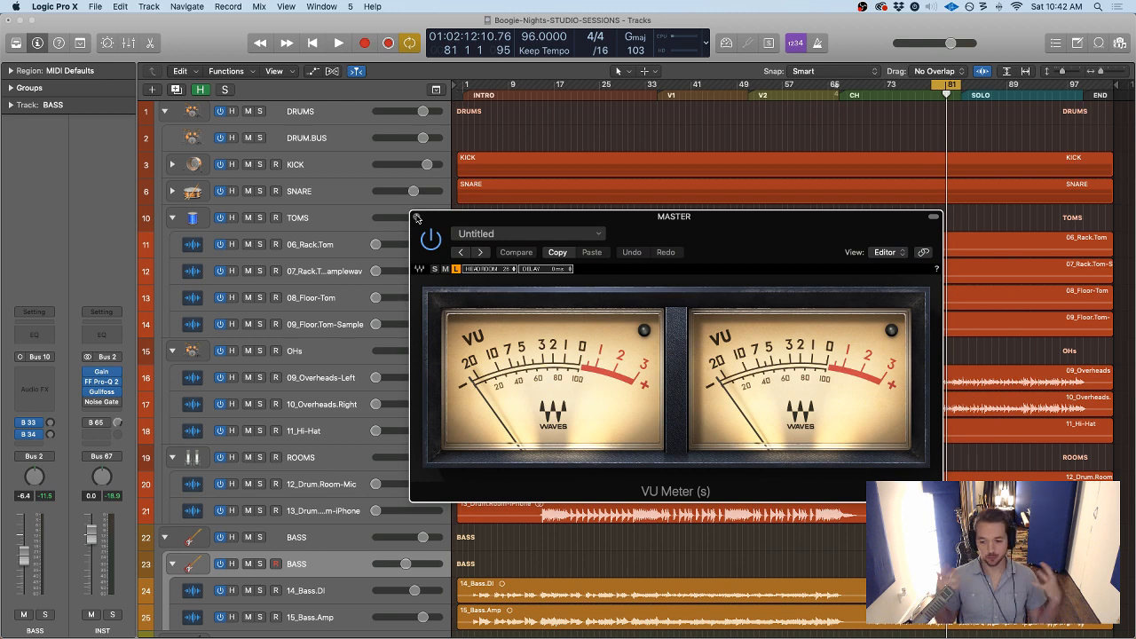
pyautogui.click(417, 217)
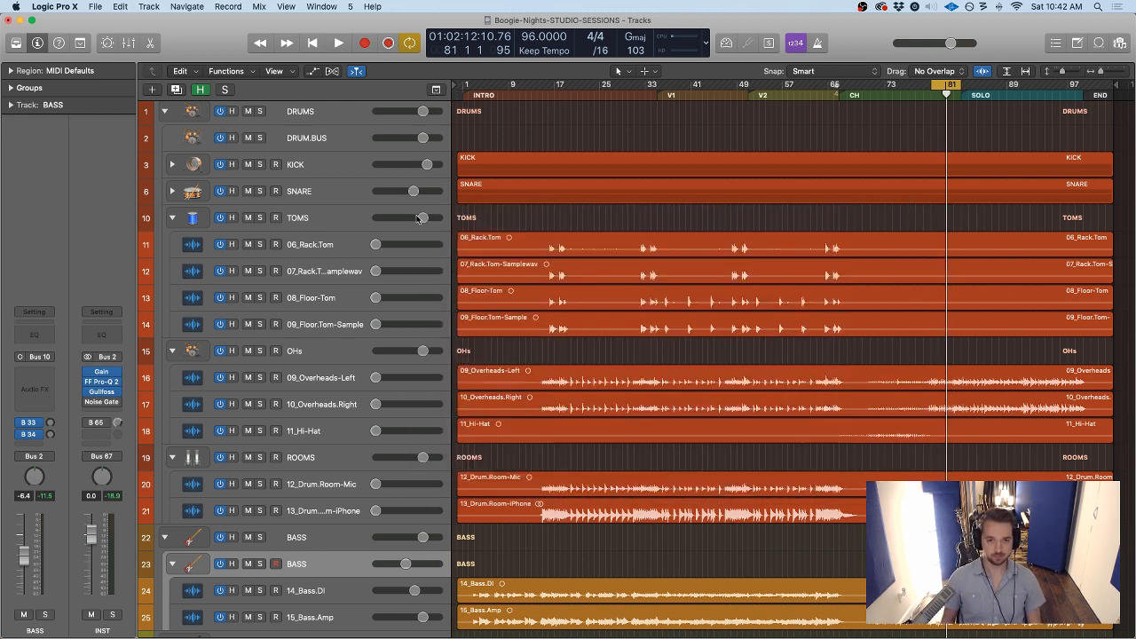
# Lower the KICK and inner BASS stacks together to -1.4 dB and -9.2 dB while listening to the mix
pyautogui.press('space')
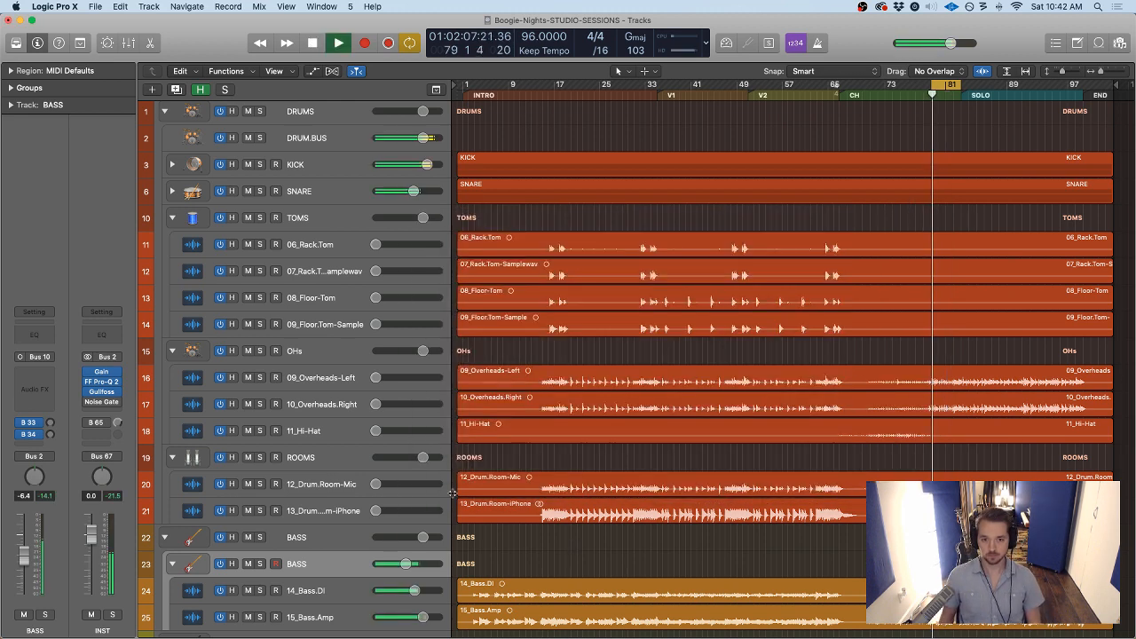
pyautogui.scroll(-1, 364, 154)
pyautogui.click(364, 153)
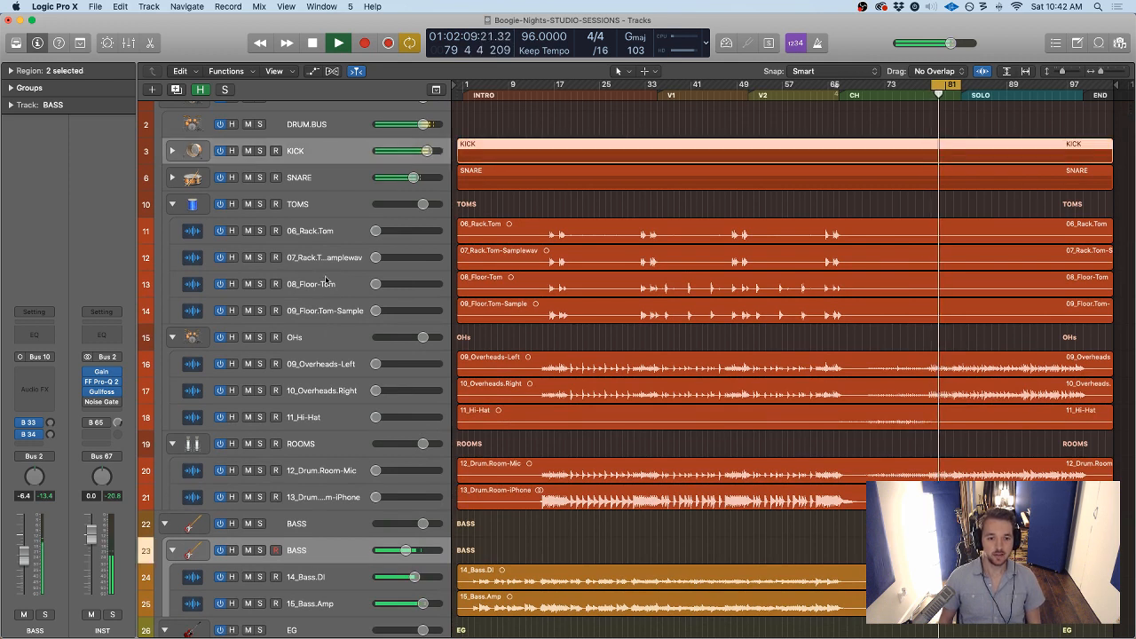
pyautogui.press('space')
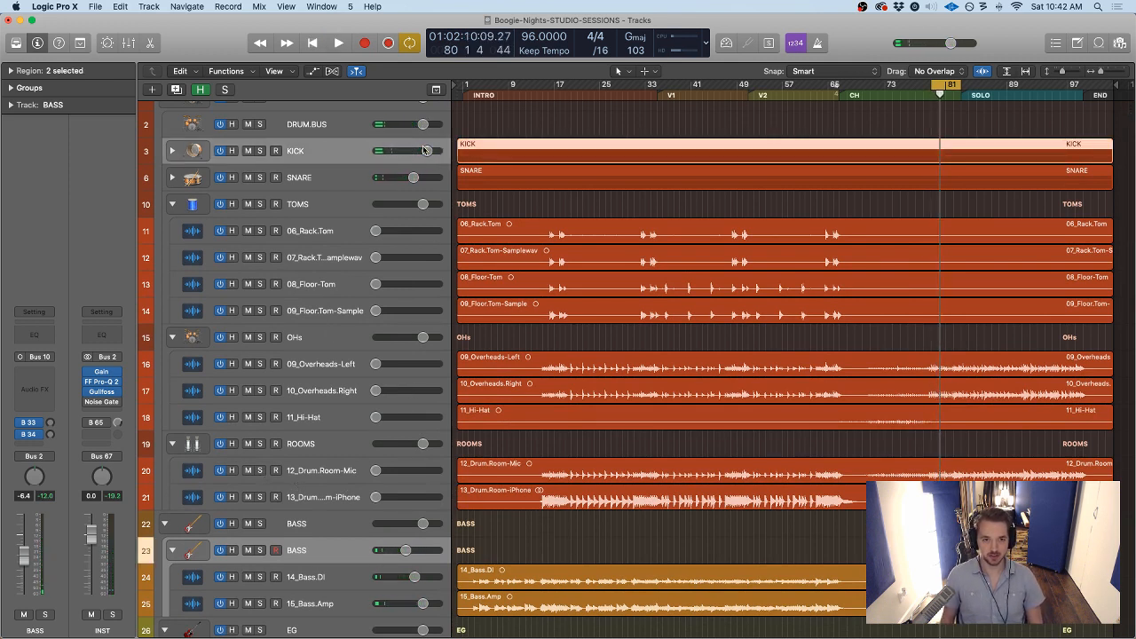
pyautogui.moveTo(426, 151)
pyautogui.mouseDown()
pyautogui.moveTo(403, 158)
pyautogui.moveTo(419, 157)
pyautogui.mouseUp()
pyautogui.press('space')
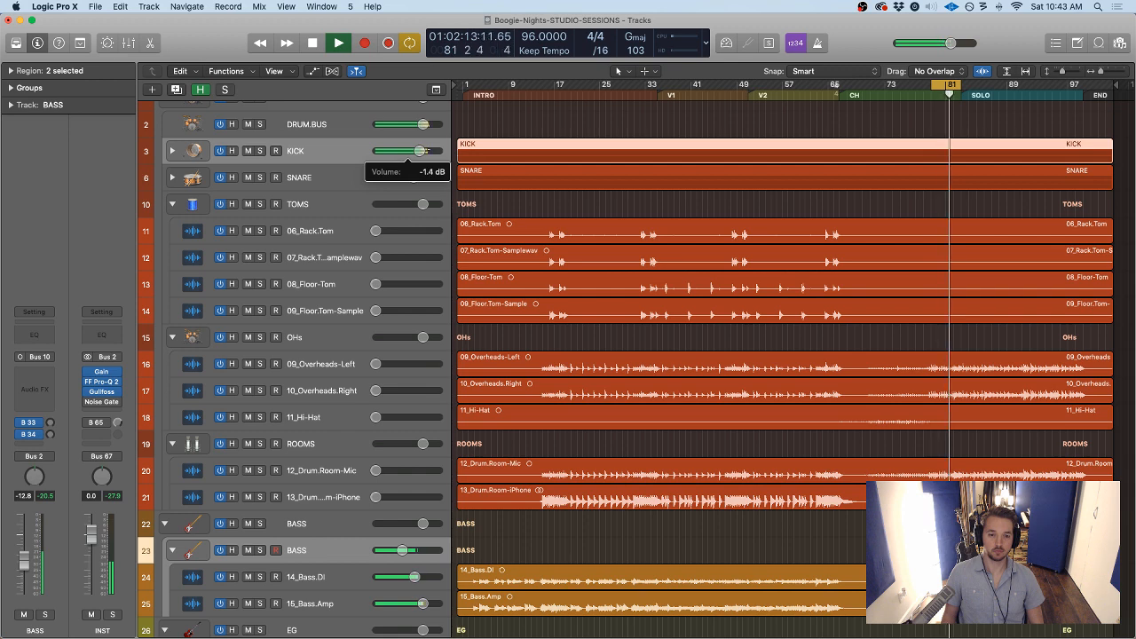
pyautogui.press('space')
pyautogui.click(642, 556)
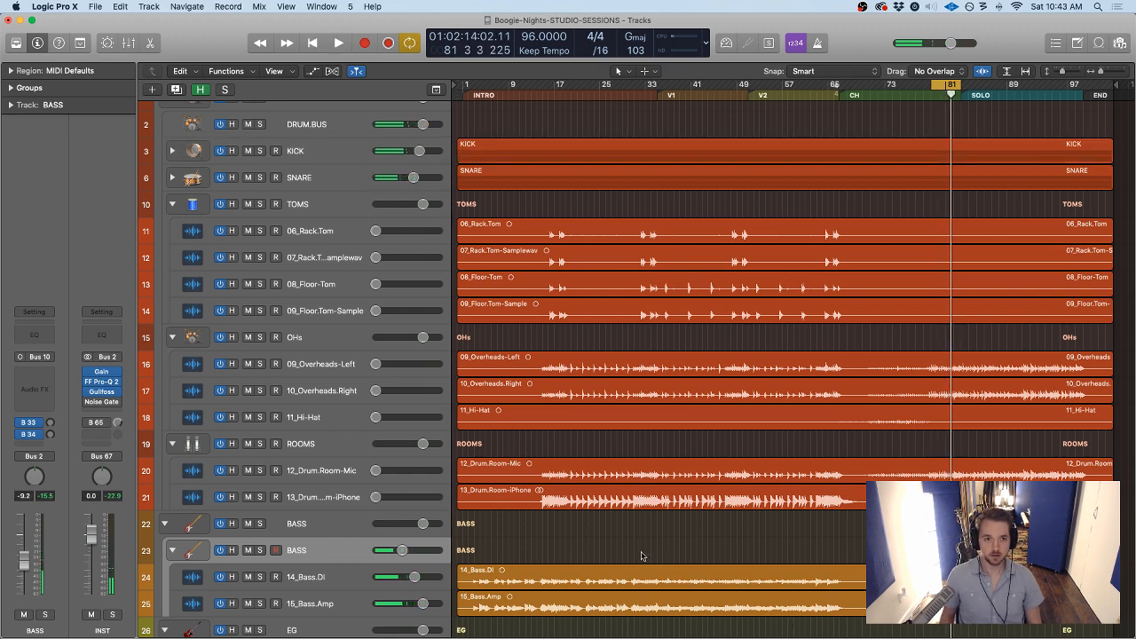
# Reset the 09_Overheads-Left and 10_Overheads.Right tracks together to 0.0 dB
pyautogui.scroll(-5, 342, 266)
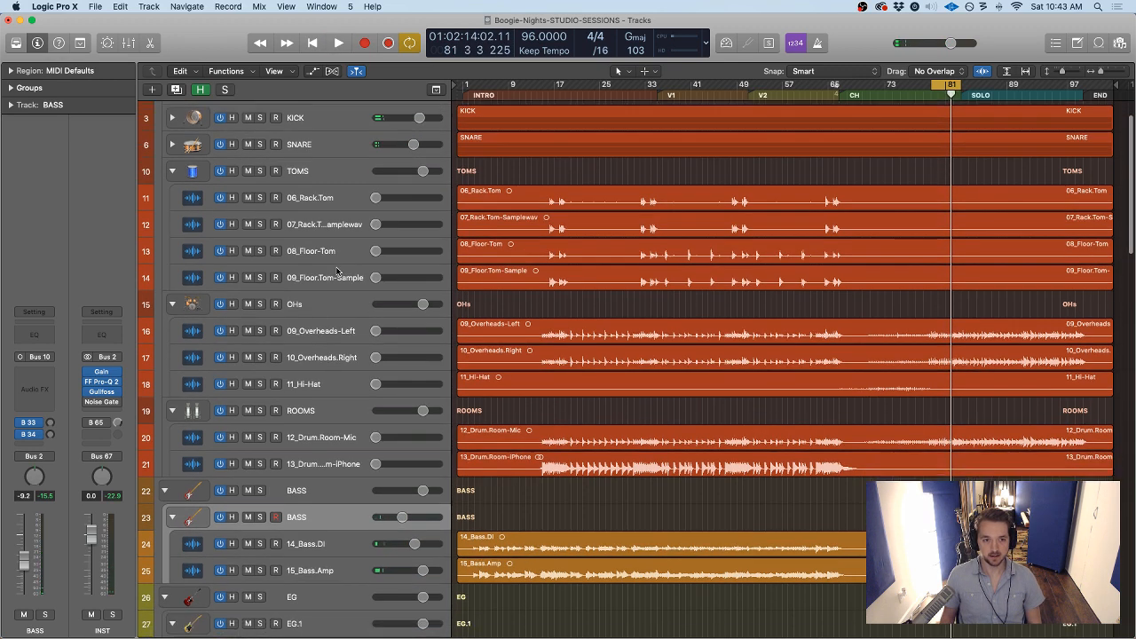
pyautogui.scroll(3, 338, 275)
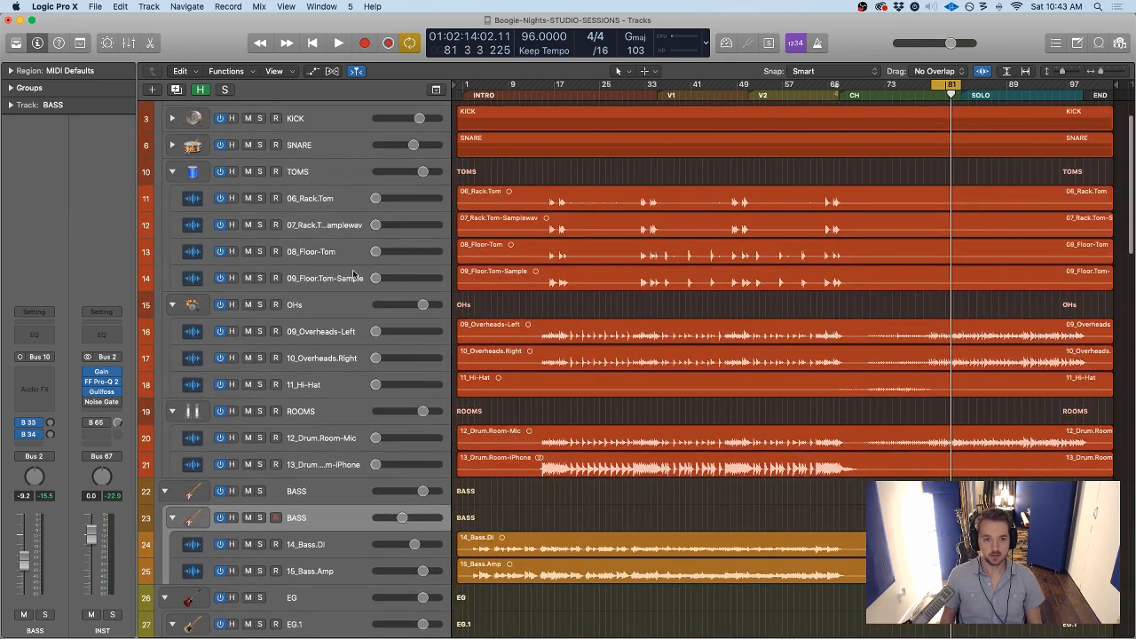
pyautogui.click(311, 303)
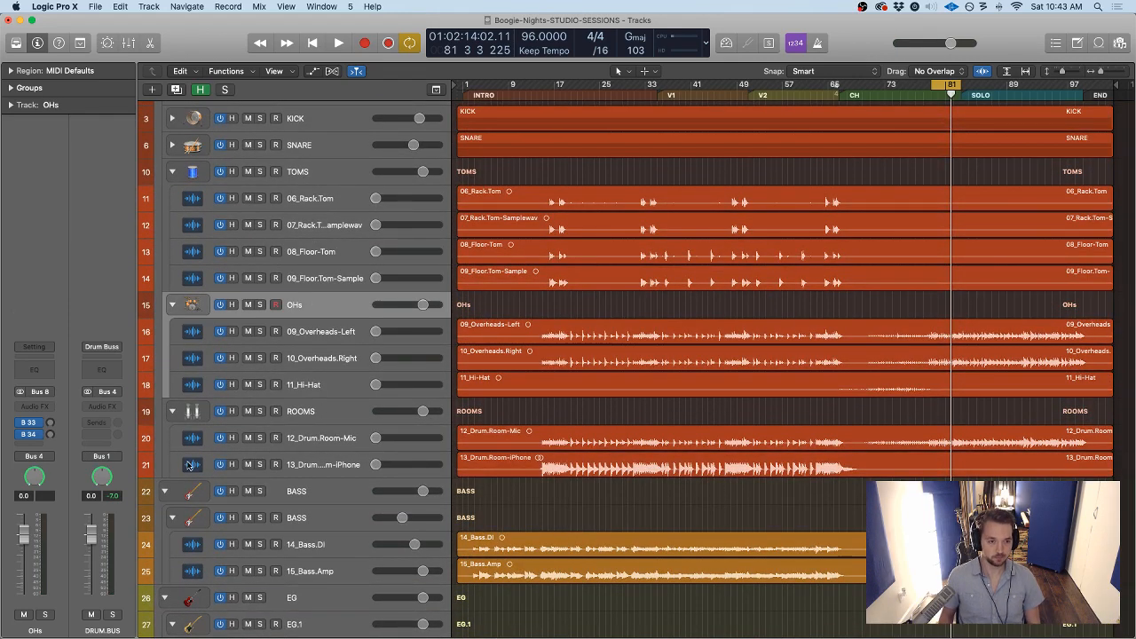
pyautogui.click(345, 330)
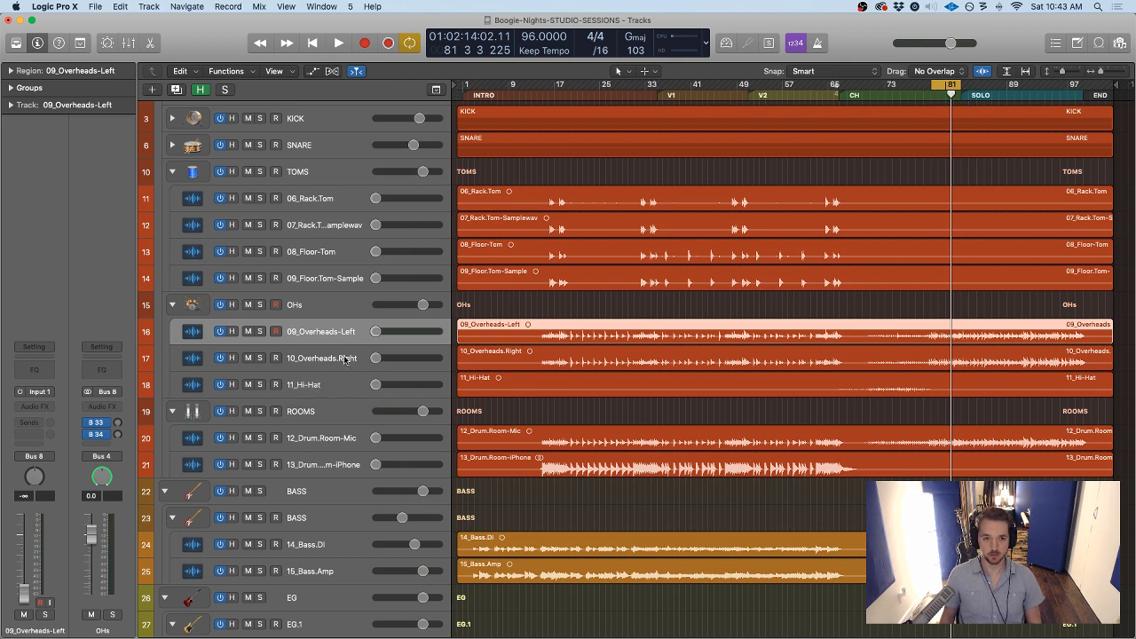
pyautogui.keyDown('shift'); pyautogui.click(346, 358); pyautogui.keyUp('shift')
pyautogui.keyDown('alt'); pyautogui.click(377, 359); pyautogui.keyUp('alt')
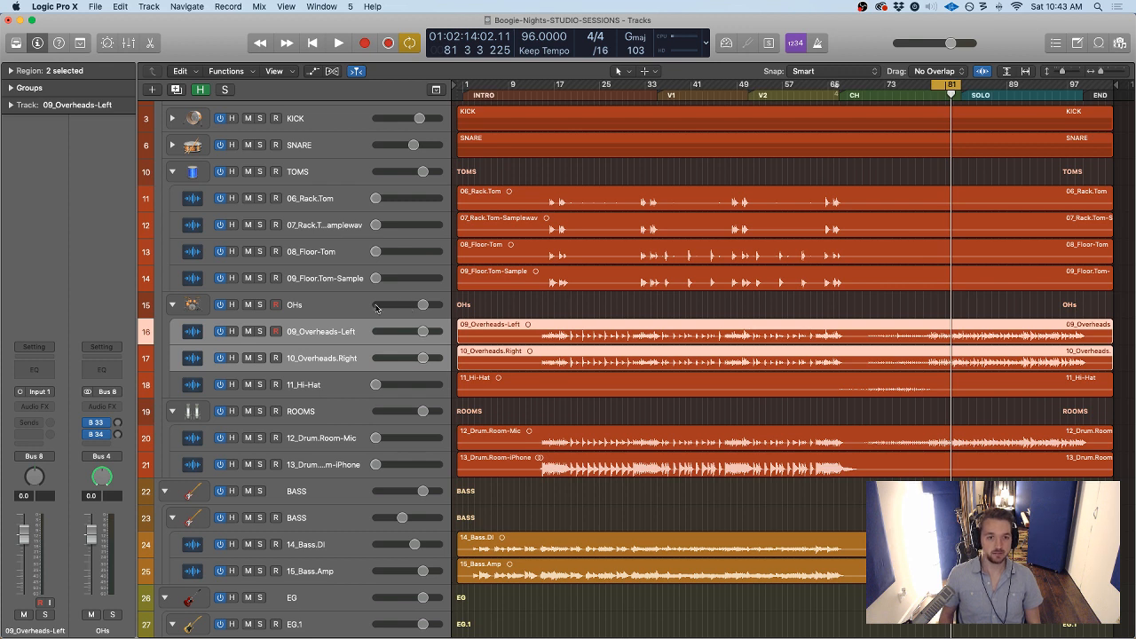
# Pull the OHs stack fully down and bring it up to -5.7 dB while the chorus loop plays
pyautogui.moveTo(423, 304); pyautogui.dragTo(389, 305)
pyautogui.press('space')
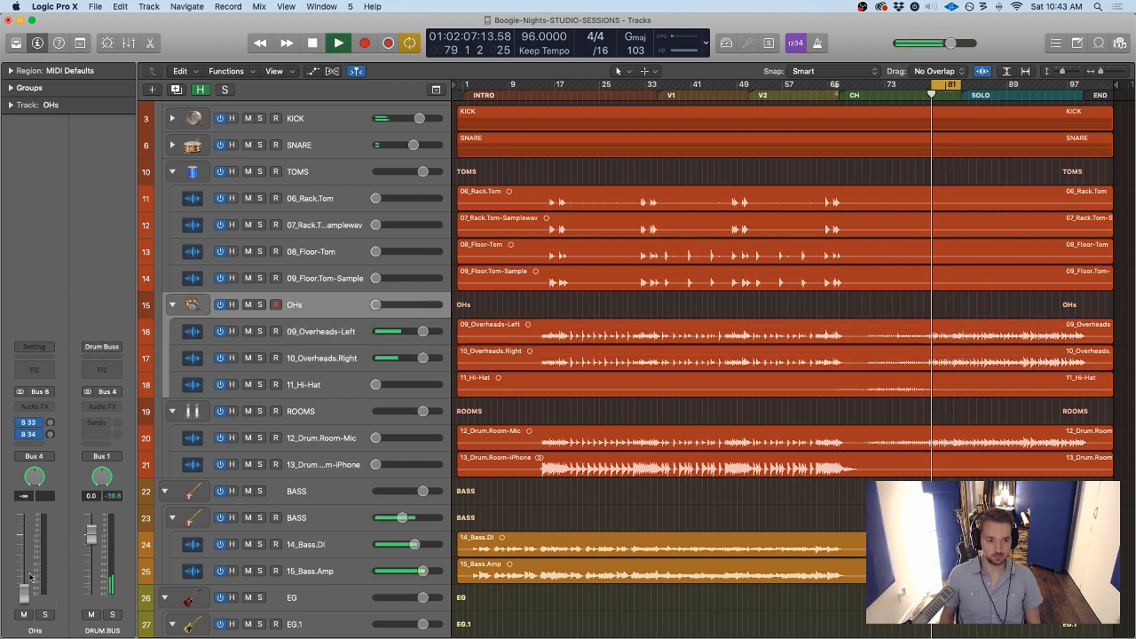
pyautogui.moveTo(25, 575); pyautogui.dragTo(27, 557)
pyautogui.press('space')
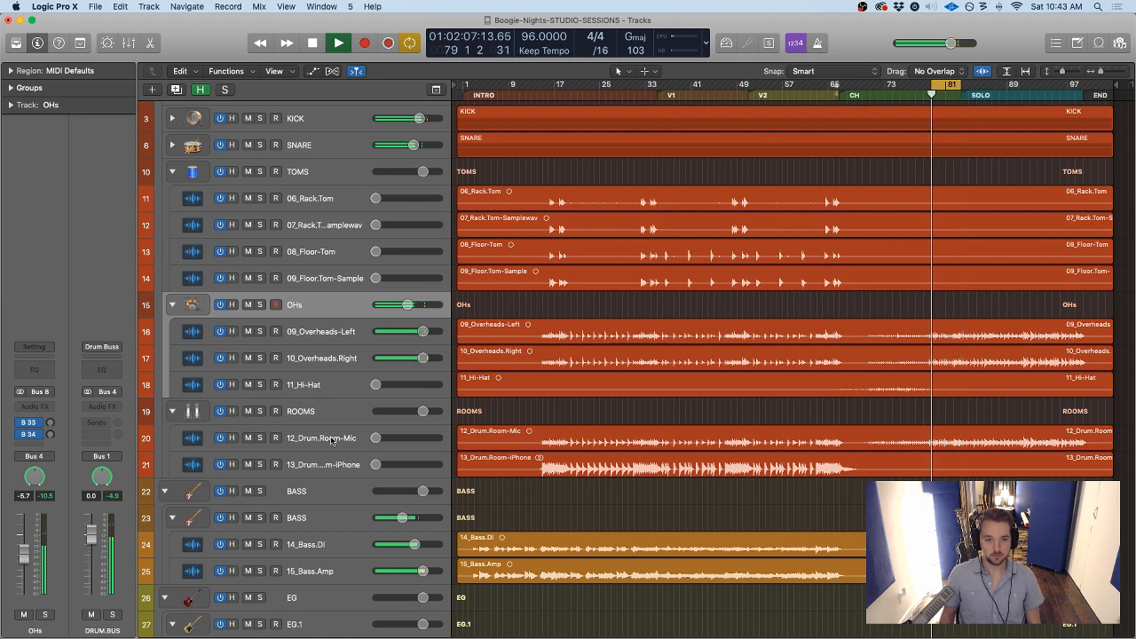
# Raise the 12_Drum.Room-Mic track to -5.6 dB while listening to it in the mix
pyautogui.click(324, 437)
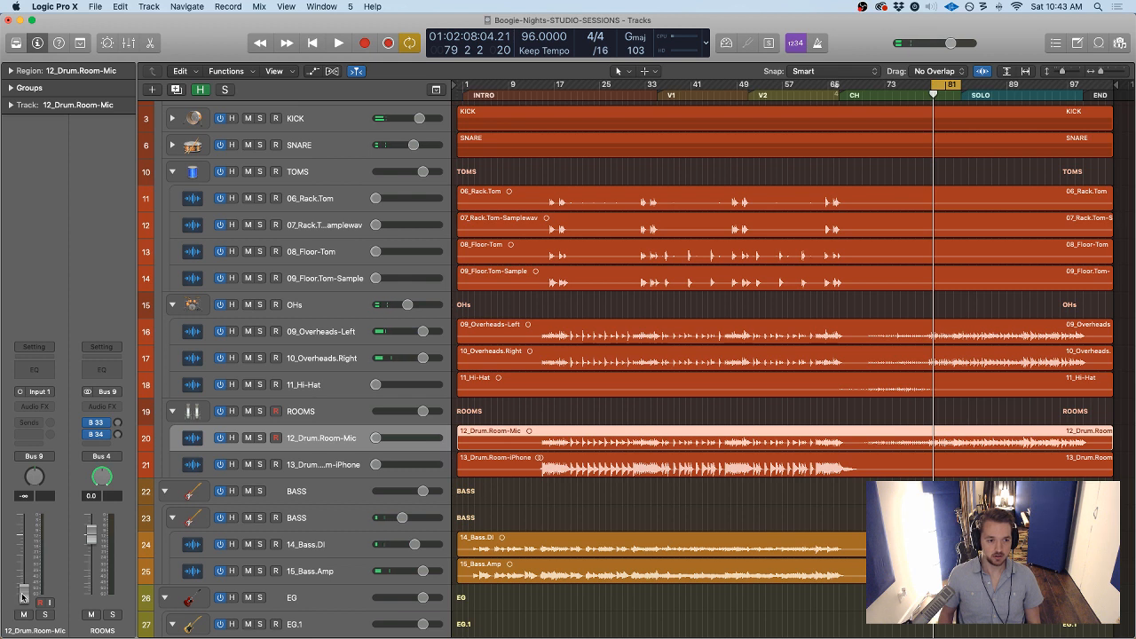
pyautogui.press('space')
pyautogui.moveTo(24, 590); pyautogui.dragTo(24, 560)
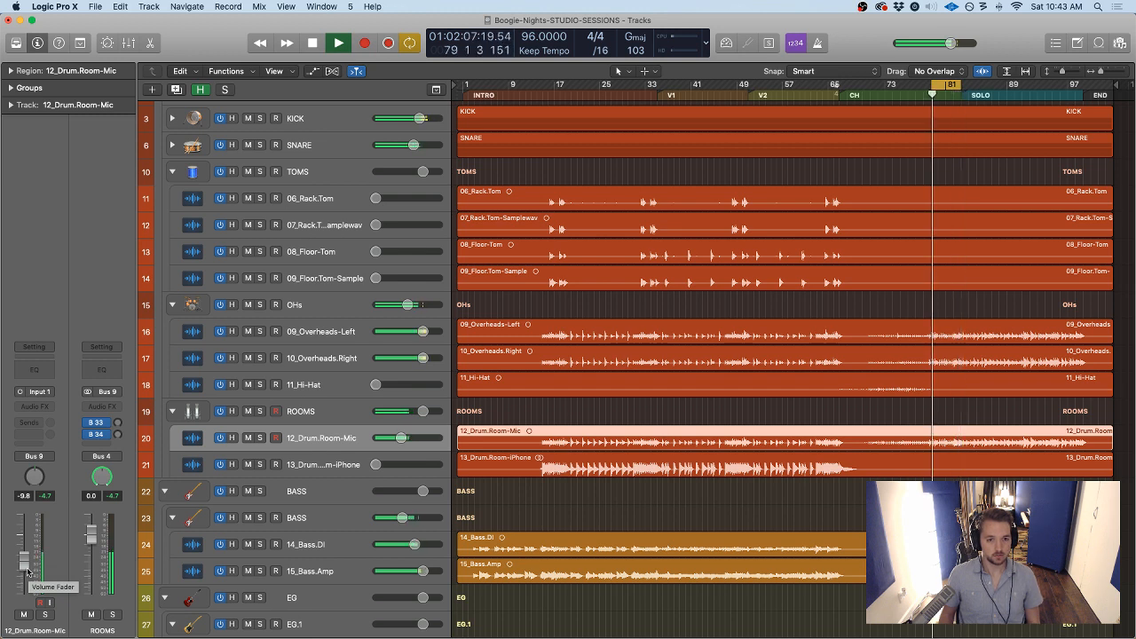
pyautogui.moveTo(27, 571); pyautogui.dragTo(27, 566)
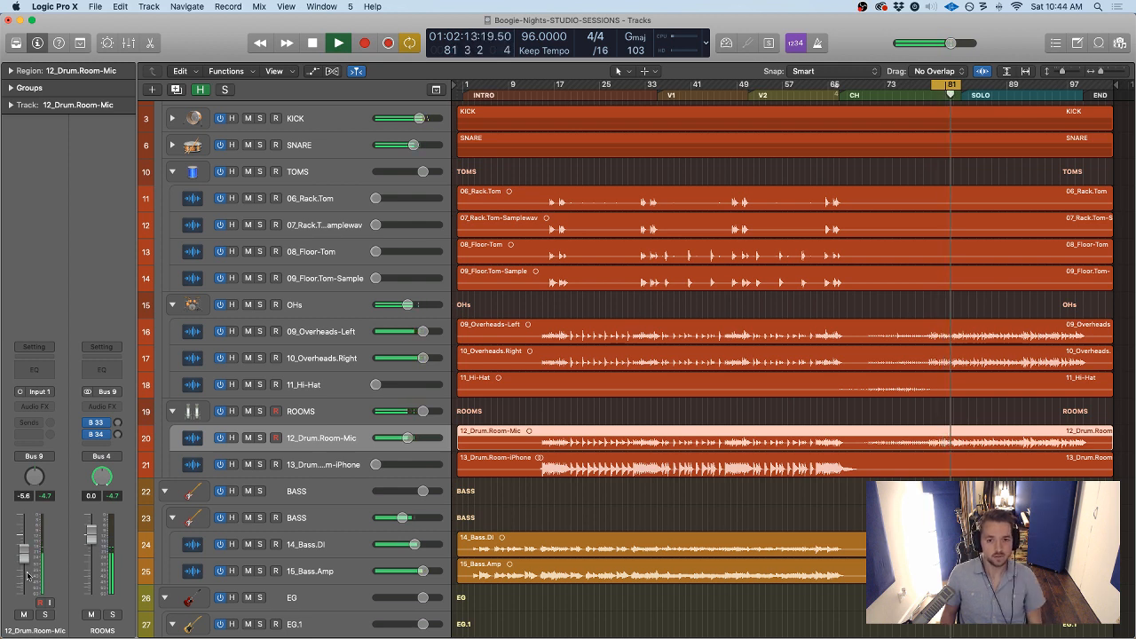
pyautogui.press('space')
# Play short passages of the chorus loop to judge the room mic's level against the rest of the mix
pyautogui.click(337, 306)
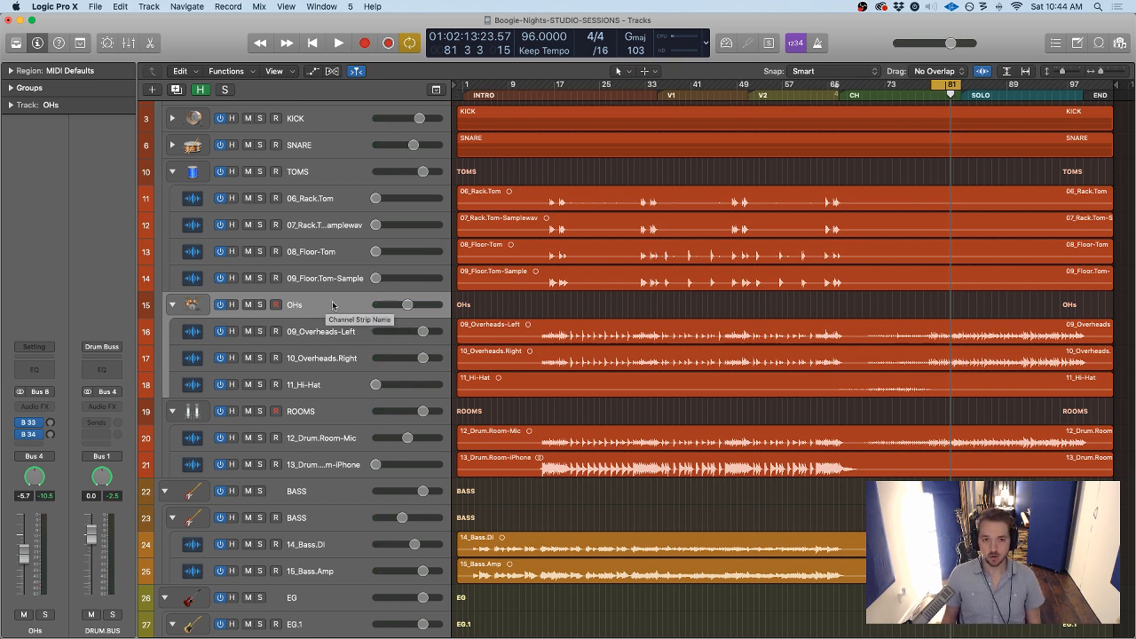
pyautogui.click(327, 435)
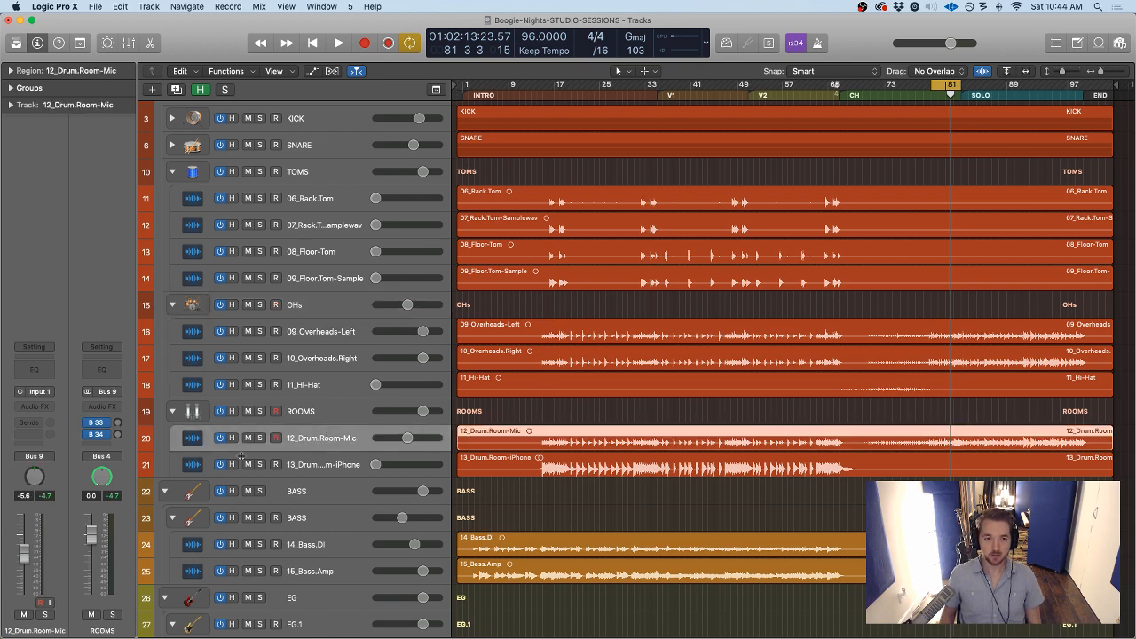
pyautogui.press('space')
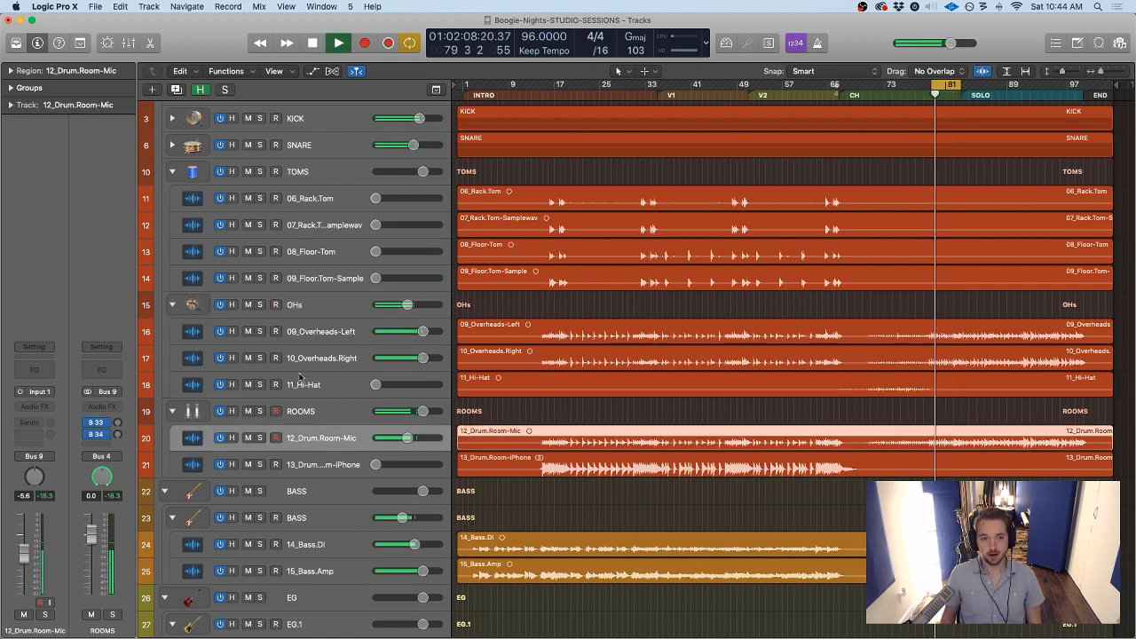
pyautogui.press('space')
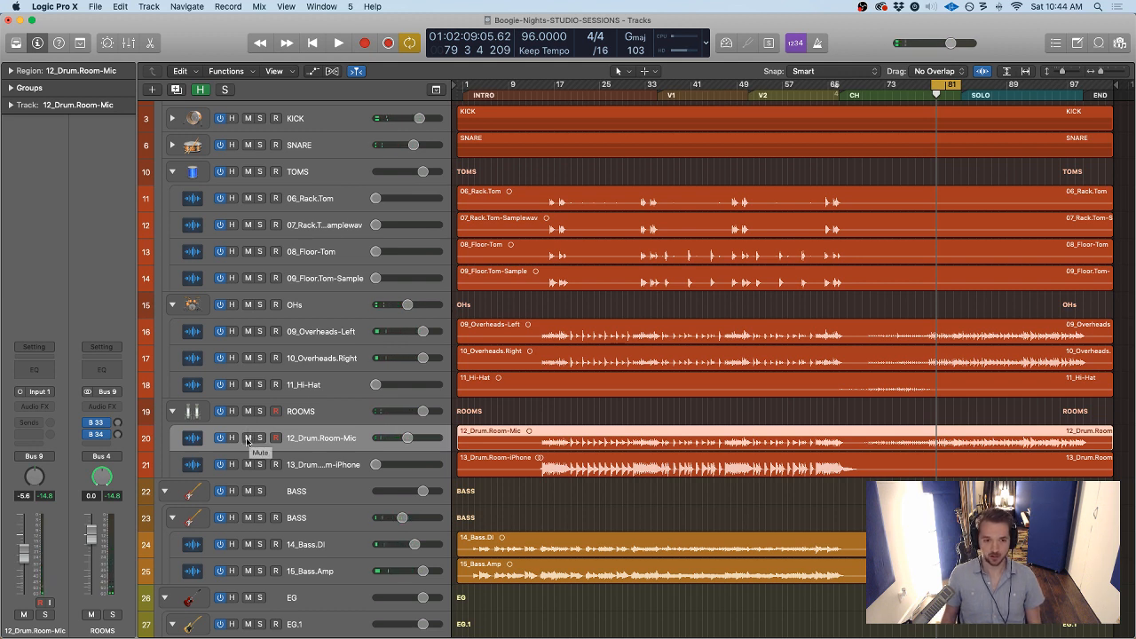
pyautogui.press('space')
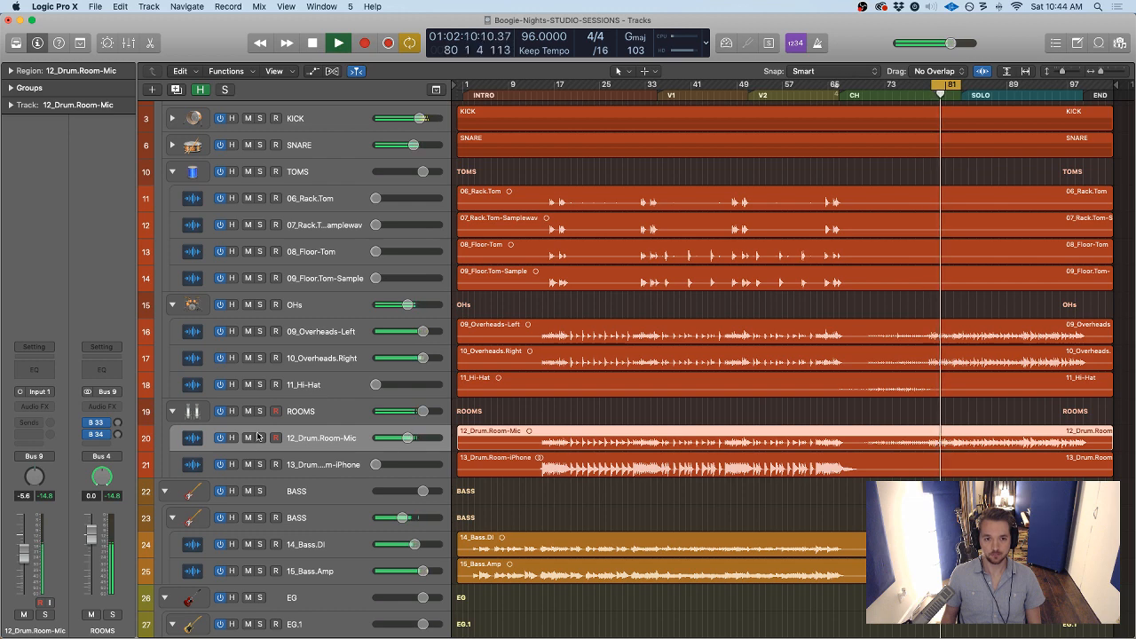
pyautogui.press('space')
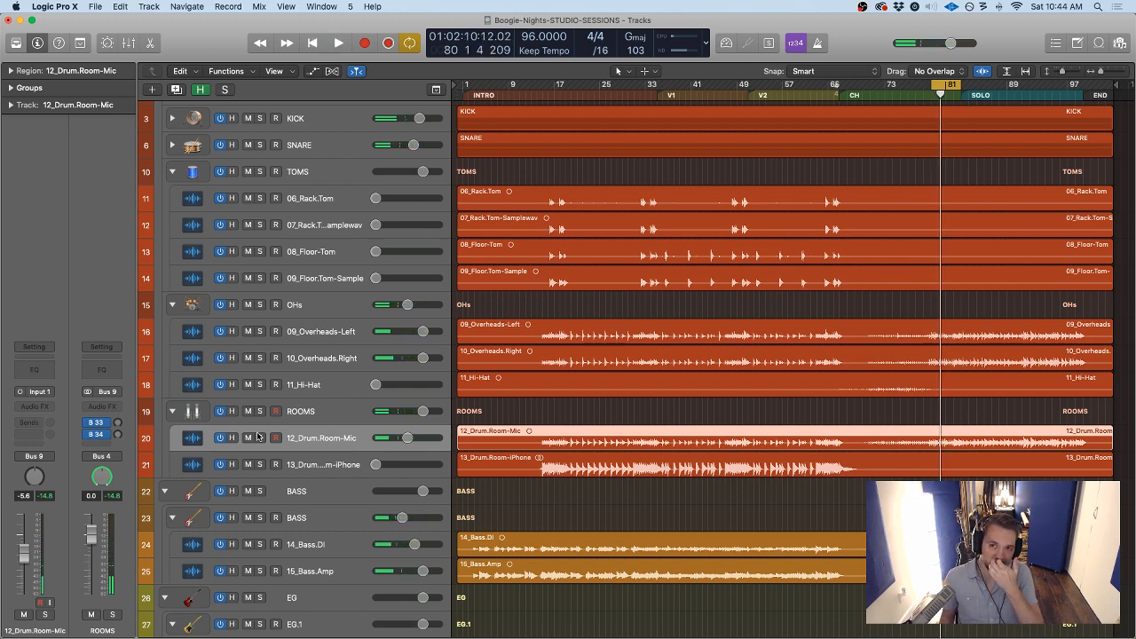
# Raise the EG.4 guitar stack to -3.8 dB while the chorus loop plays
pyautogui.scroll(-3, 597, 468)
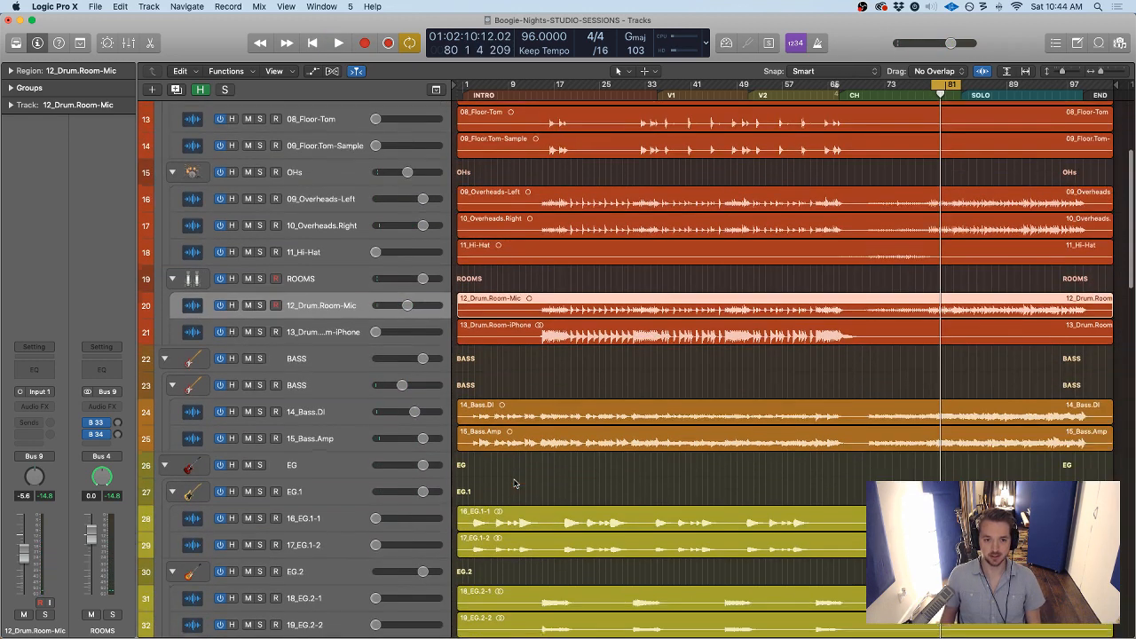
pyautogui.scroll(-3, 474, 326)
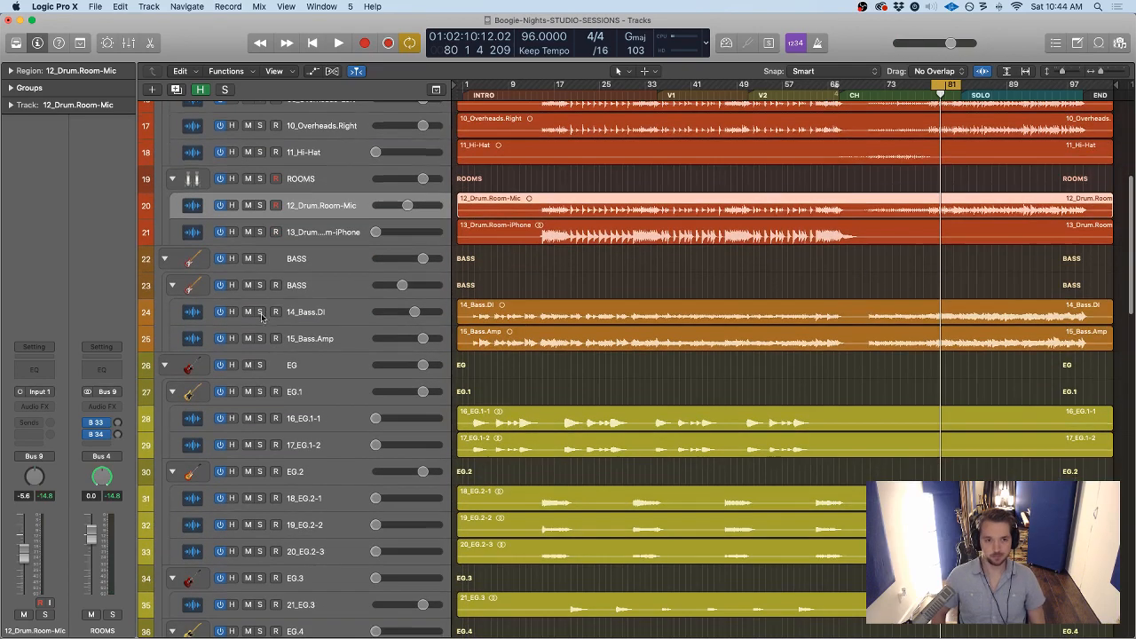
pyautogui.scroll(-5, 322, 334)
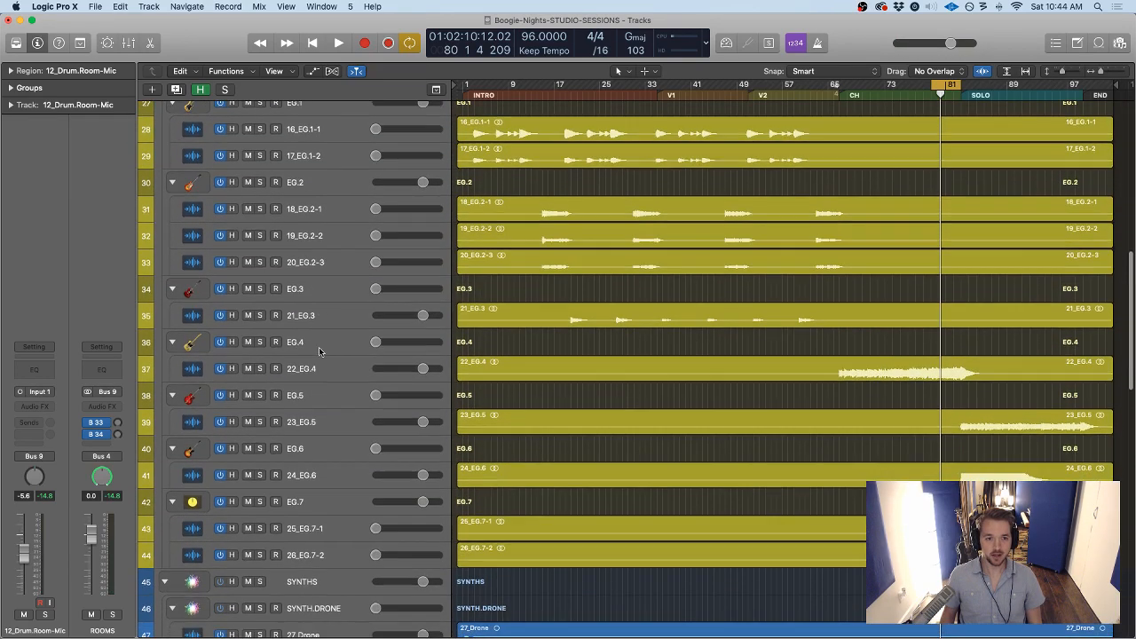
pyautogui.click(321, 352)
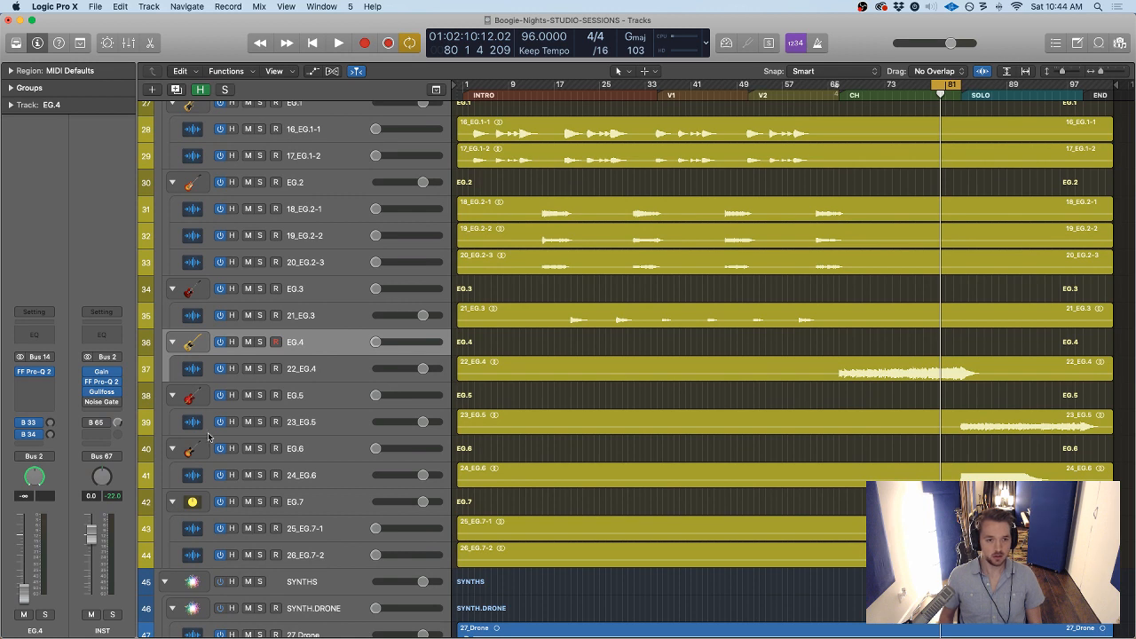
pyautogui.press('space')
pyautogui.moveTo(25, 589); pyautogui.dragTo(24, 543)
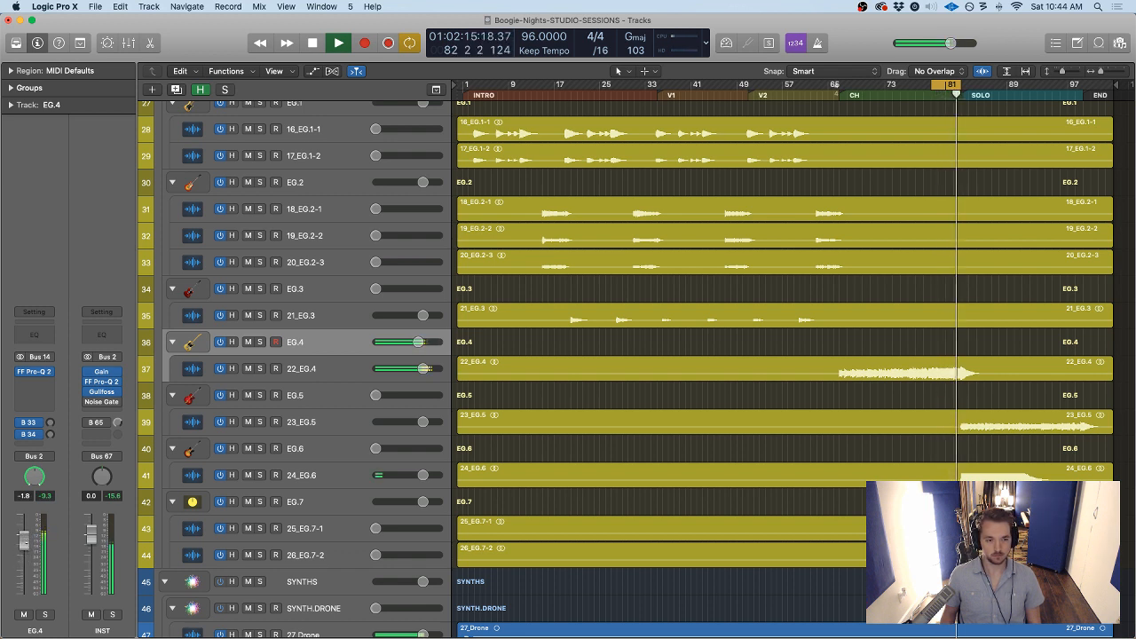
pyautogui.moveTo(24, 542); pyautogui.dragTo(24, 552)
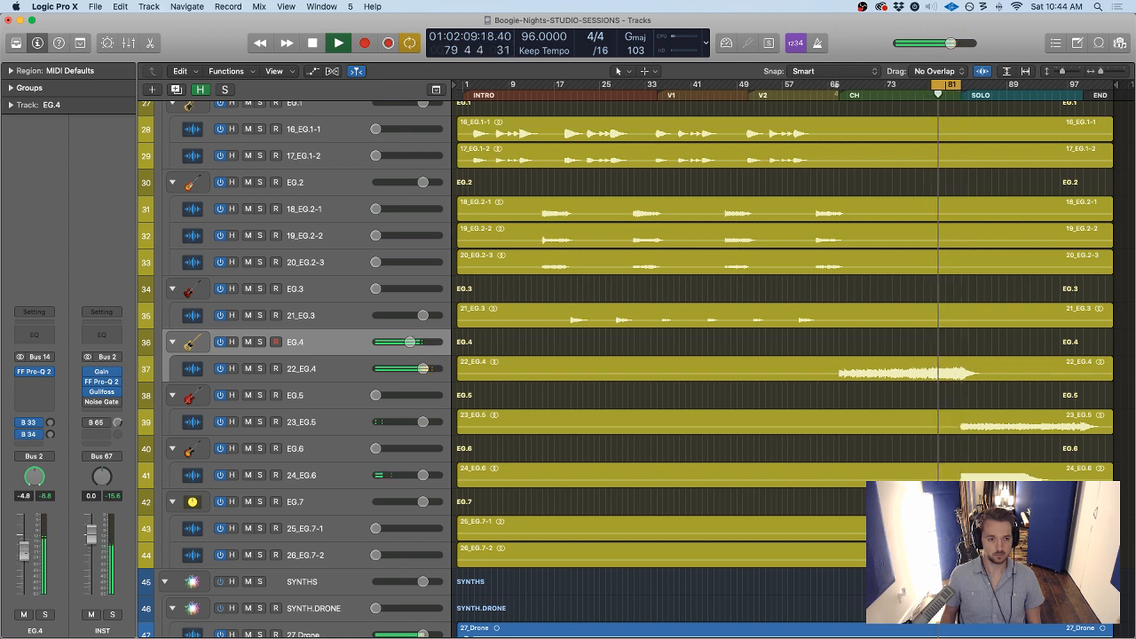
pyautogui.moveTo(24, 552); pyautogui.dragTo(24, 545)
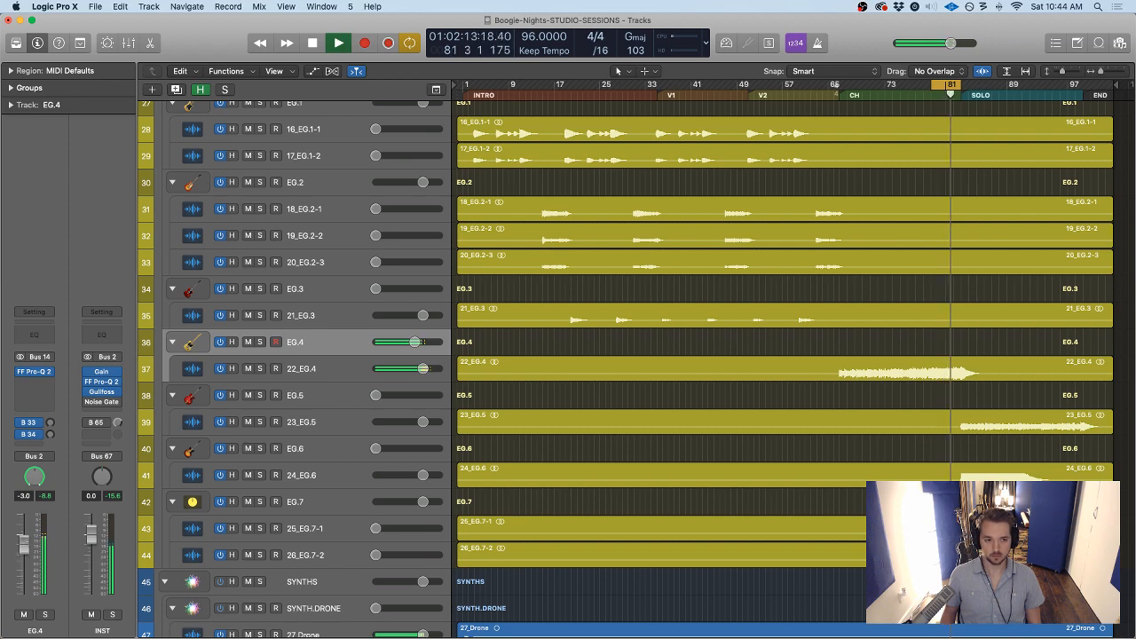
# Lower the DRUM.BUS volume to -1.4 dB during playback and stop the playback
pyautogui.scroll(15, 728, 282)
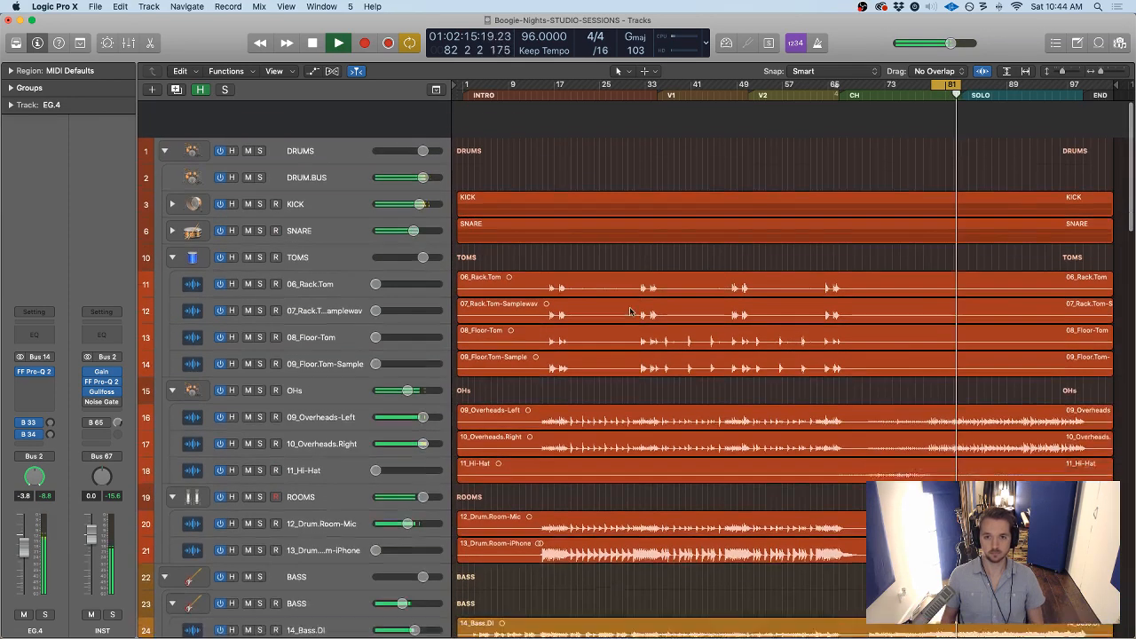
pyautogui.moveTo(423, 142); pyautogui.dragTo(418, 142)
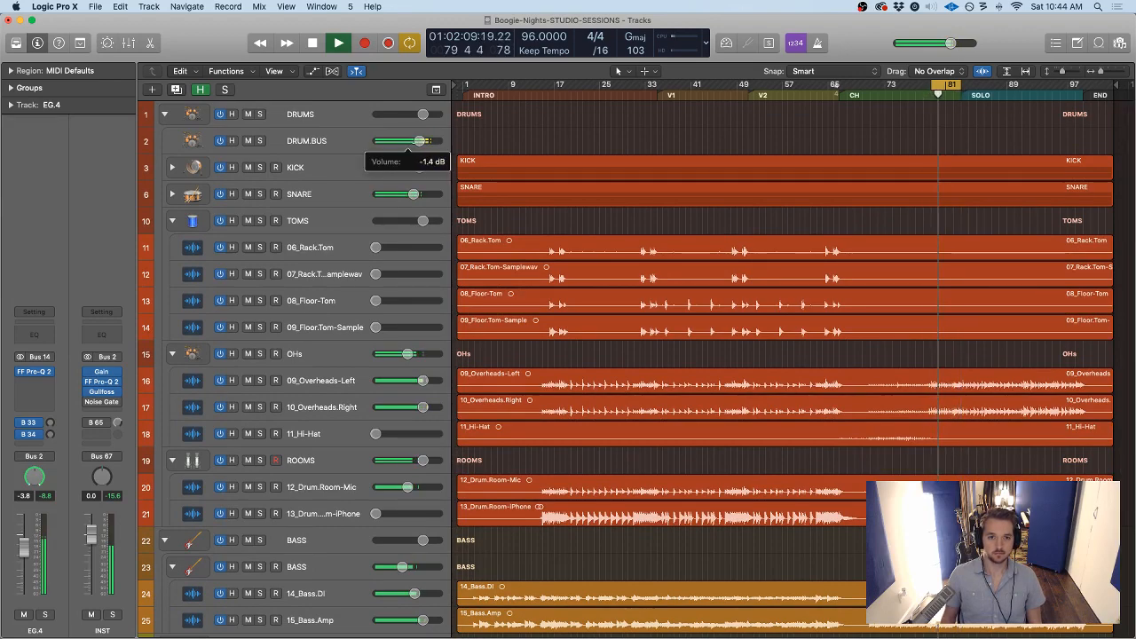
pyautogui.scroll(-20, 657, 328)
pyautogui.scroll(10, 644, 345)
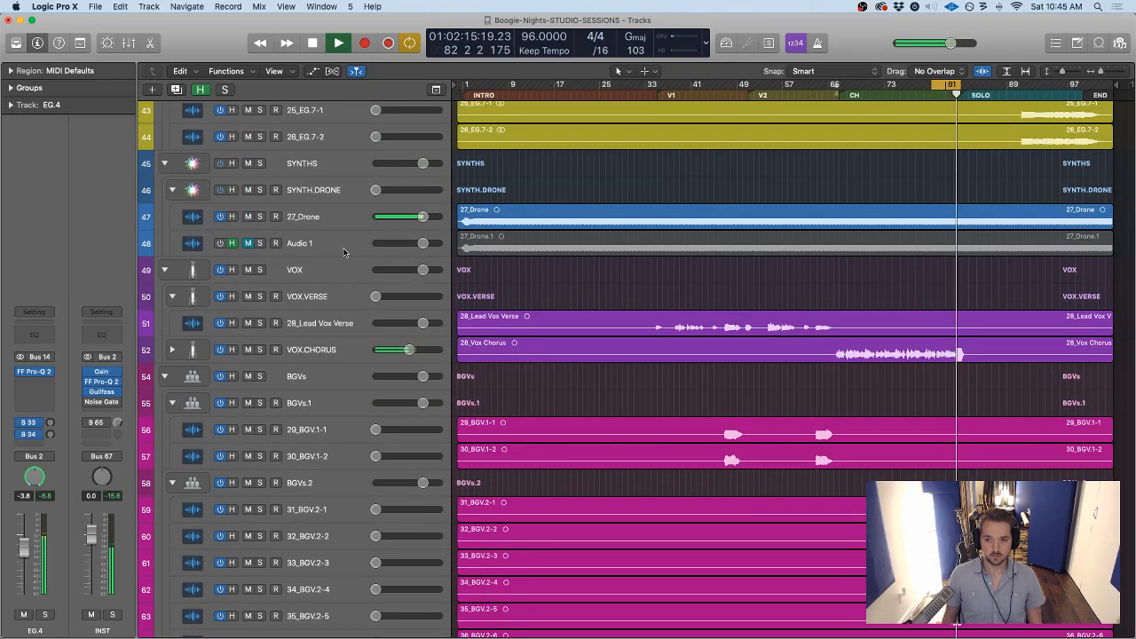
pyautogui.press('space')
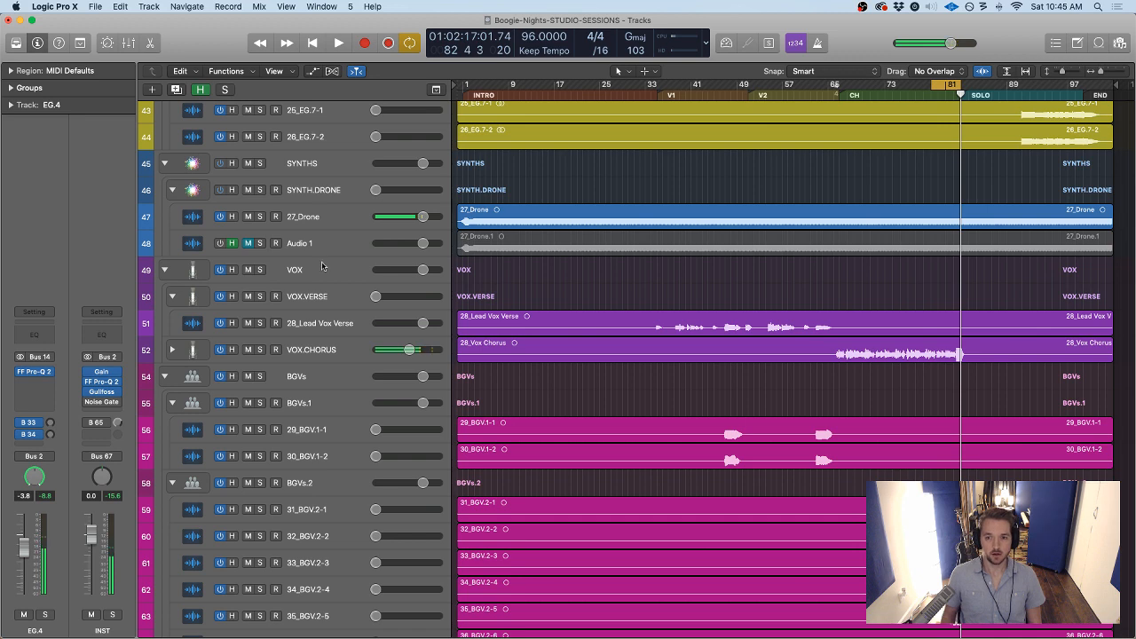
# Bring the 31_BGV.2-1 backing vocal up to about -8.6 dB while listening to the chorus loop
pyautogui.scroll(-3, 322, 266)
pyautogui.click(333, 378)
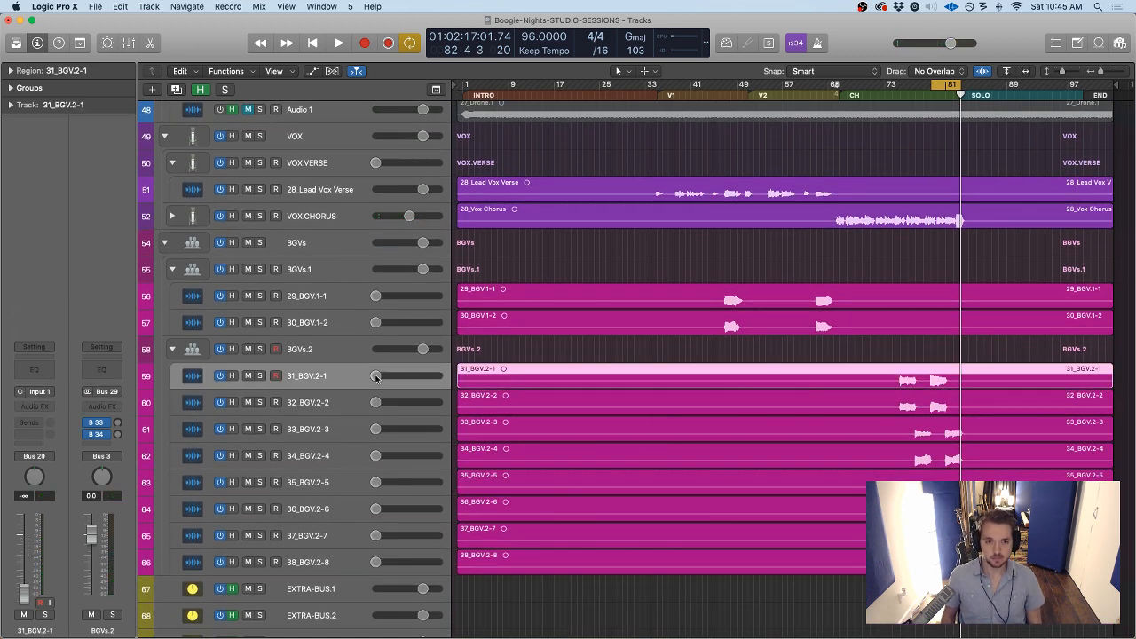
pyautogui.moveTo(375, 378); pyautogui.dragTo(433, 380)
pyautogui.press('space')
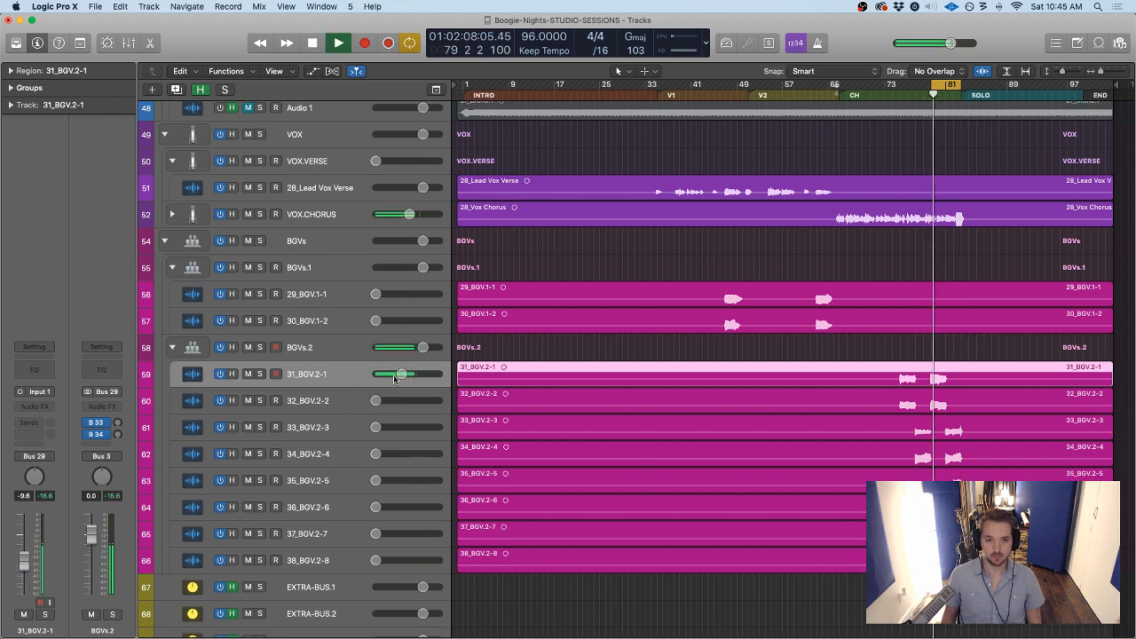
pyautogui.press('space')
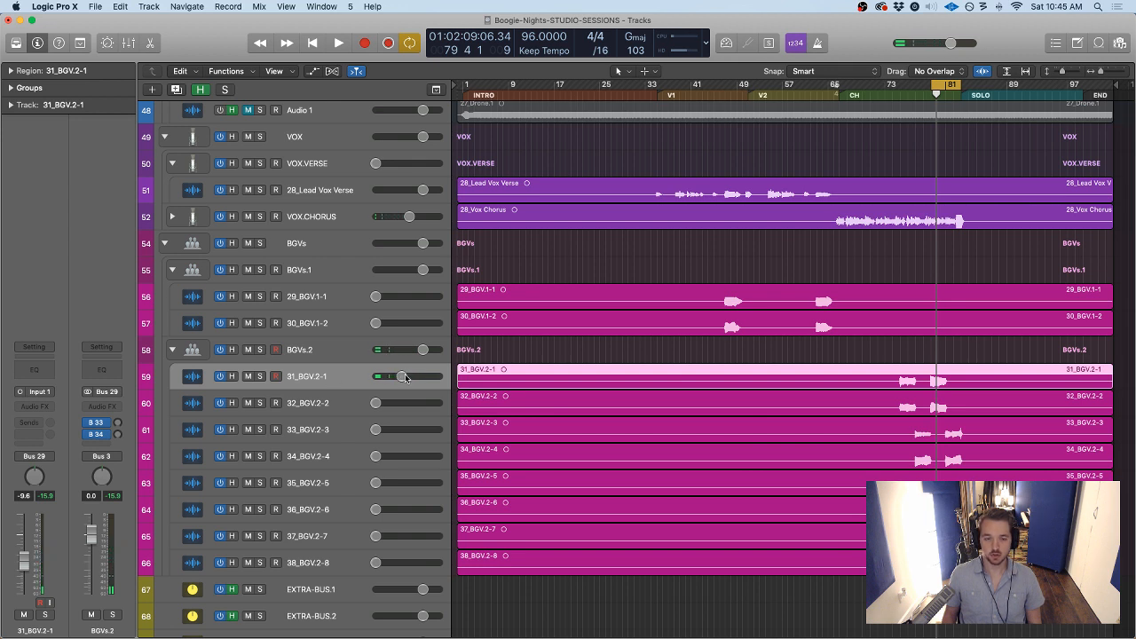
pyautogui.moveTo(405, 378)
pyautogui.mouseDown()
pyautogui.moveTo(392, 378)
pyautogui.moveTo(404, 379)
pyautogui.mouseUp()
pyautogui.press('space')
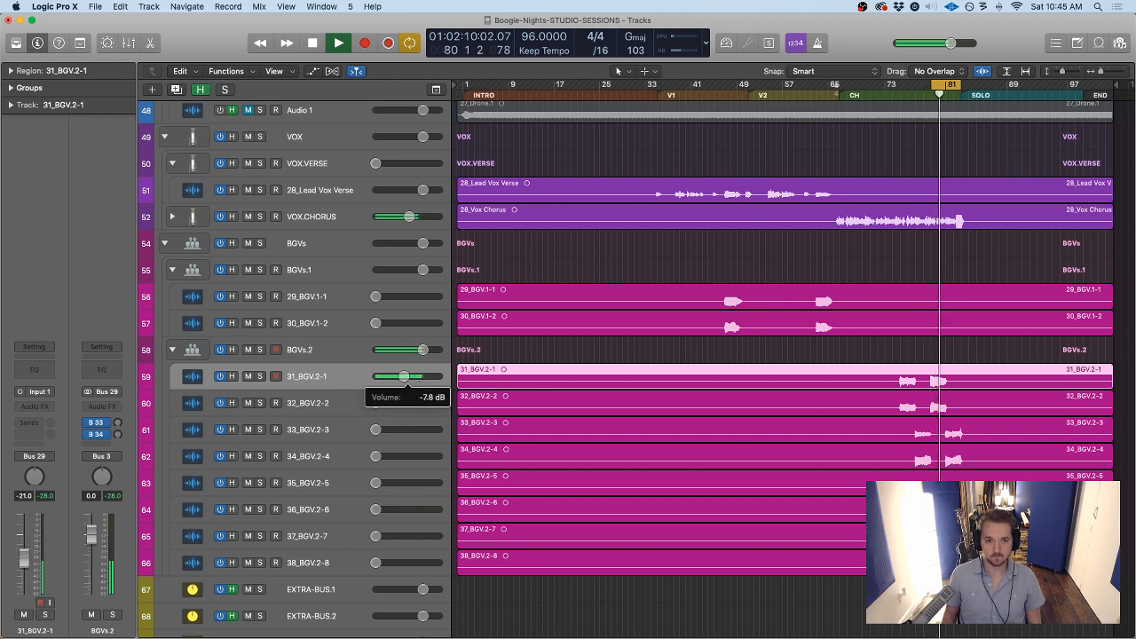
# Balance backing vocals 31_BGV.2-1 through 37_BGV.2-7 by ear during the chorus loop, setting 31_BGV.2-1 to -13.0 dB and bringing up the others
pyautogui.moveTo(376, 403); pyautogui.dragTo(388, 403)
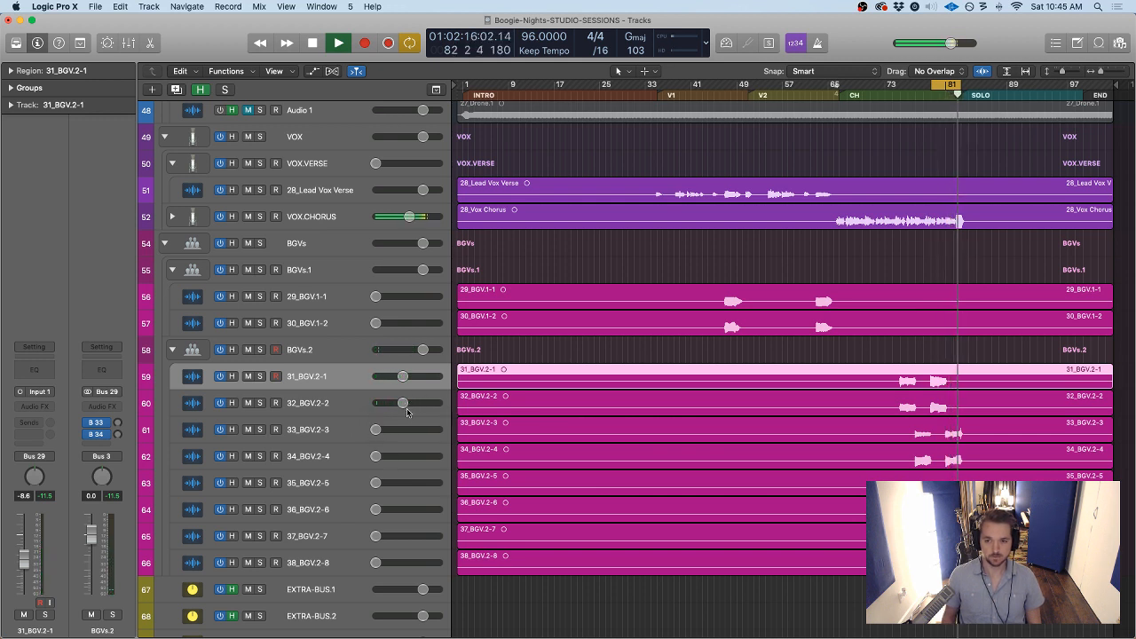
pyautogui.moveTo(409, 411)
pyautogui.mouseDown()
pyautogui.moveTo(379, 430)
pyautogui.moveTo(405, 430)
pyautogui.moveTo(395, 457)
pyautogui.moveTo(406, 456)
pyautogui.moveTo(402, 429)
pyautogui.mouseUp()
pyautogui.moveTo(376, 483); pyautogui.dragTo(402, 483)
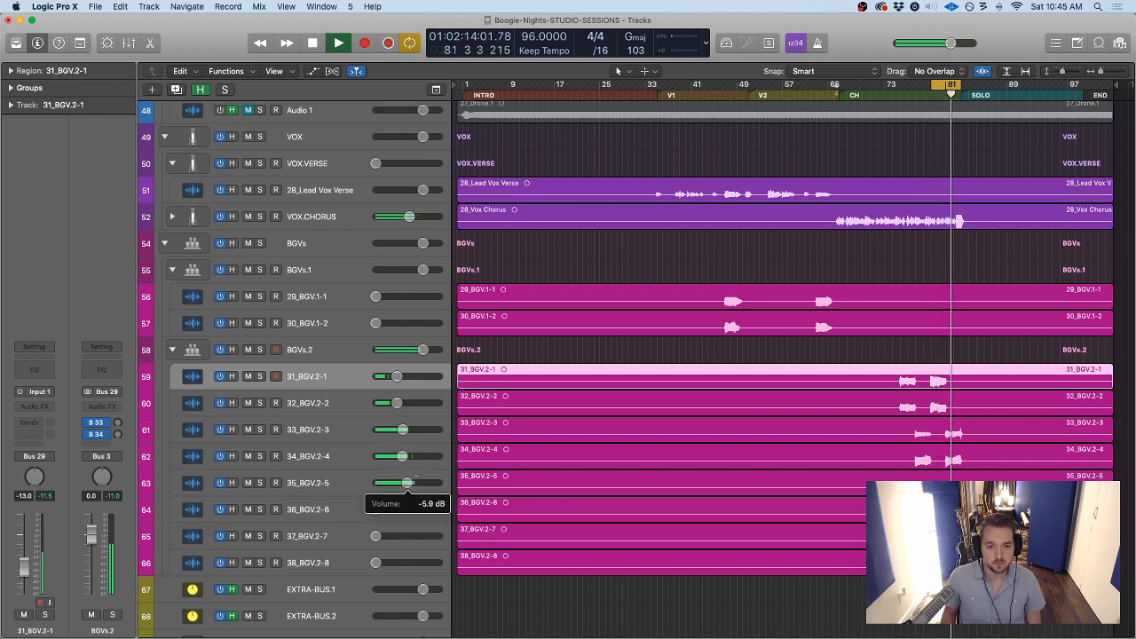
pyautogui.moveTo(405, 483); pyautogui.dragTo(399, 536)
pyautogui.scroll(1, 399, 539)
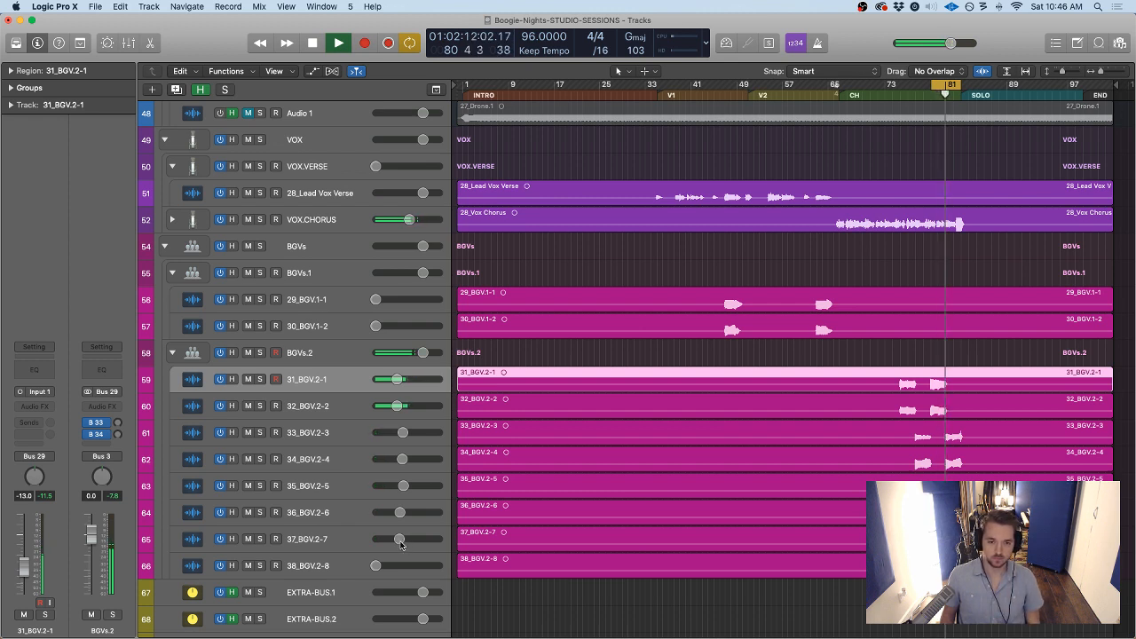
pyautogui.moveTo(399, 539); pyautogui.dragTo(404, 539)
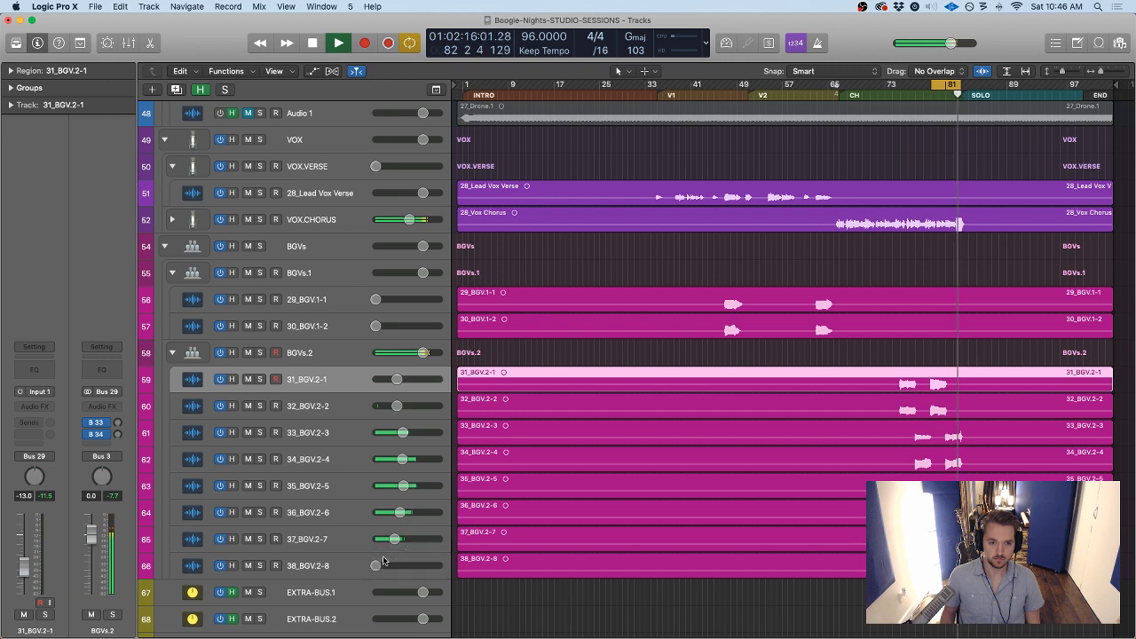
# Raise the 38_BGV.2-8 backing vocal to about -4.9 dB during playback and stop the playback
pyautogui.moveTo(383, 566); pyautogui.dragTo(411, 565)
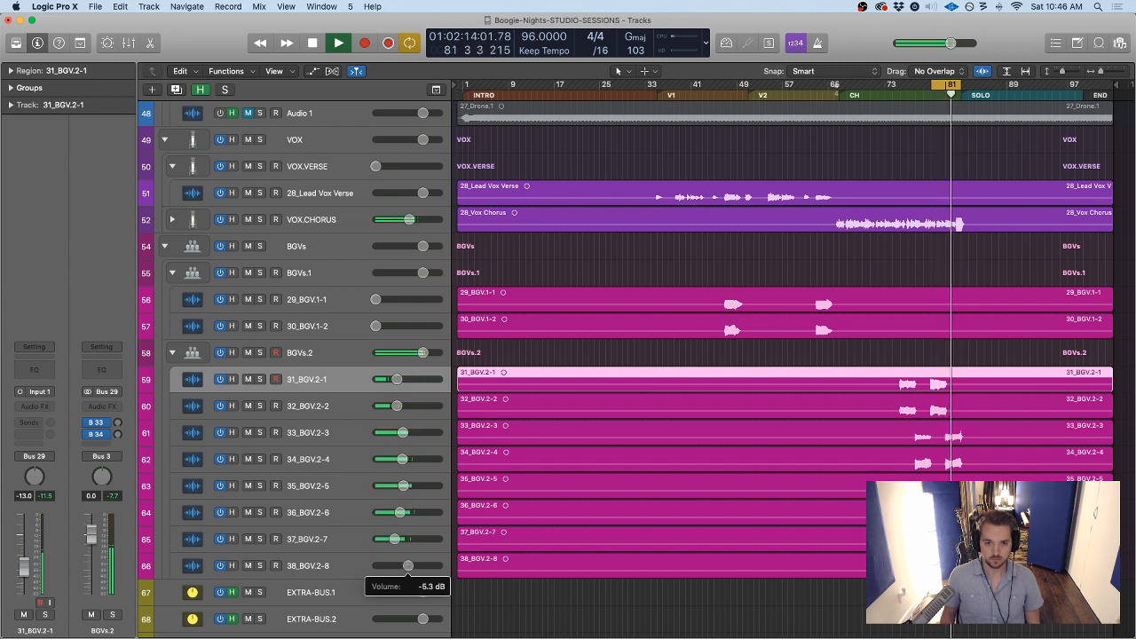
pyautogui.moveTo(413, 566); pyautogui.dragTo(409, 566)
pyautogui.press('space')
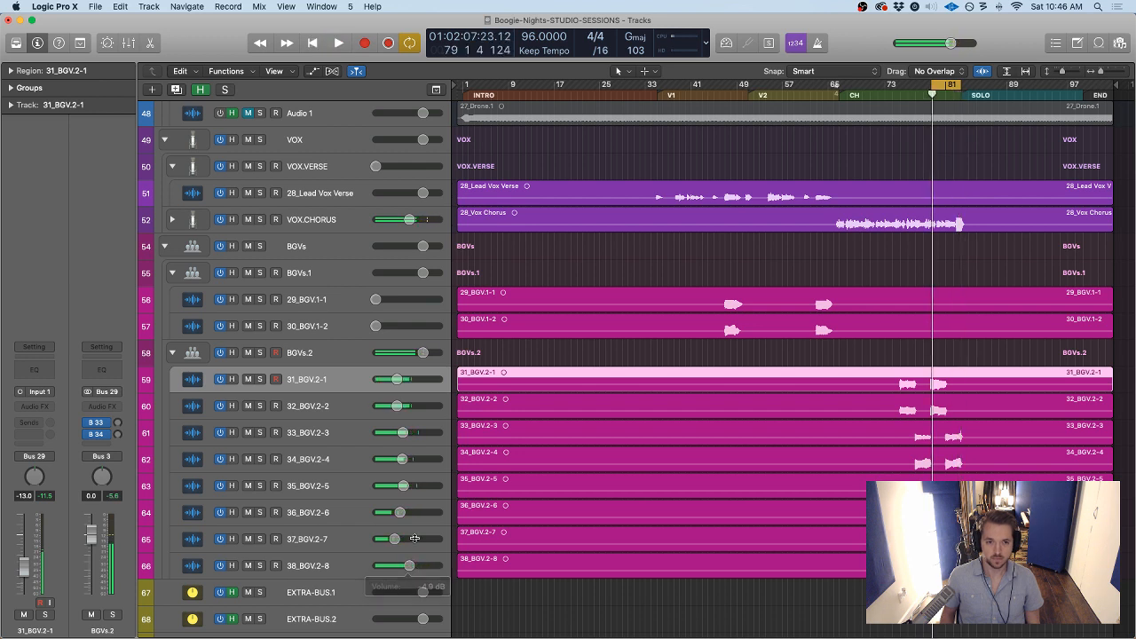
# Lower backing vocals 33_BGV.2-3 through 37_BGV.2-7 together during playback, with 33_BGV.2-3 at -10.8 dB, and stop the playback
pyautogui.click(342, 434)
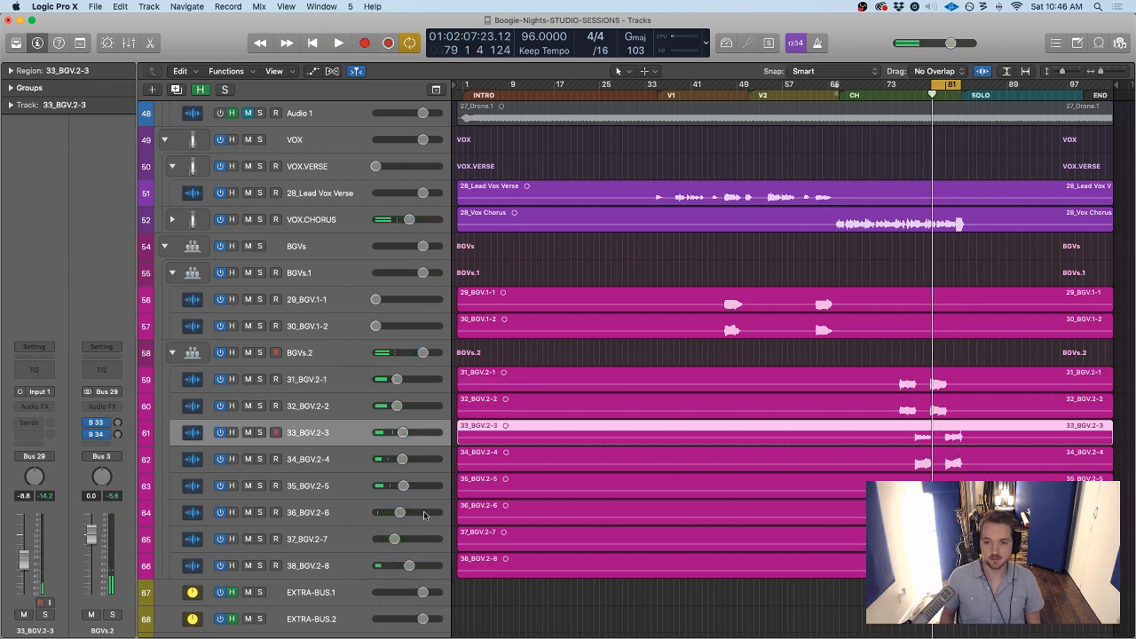
pyautogui.keyDown('shift'); pyautogui.click(327, 540); pyautogui.keyUp('shift')
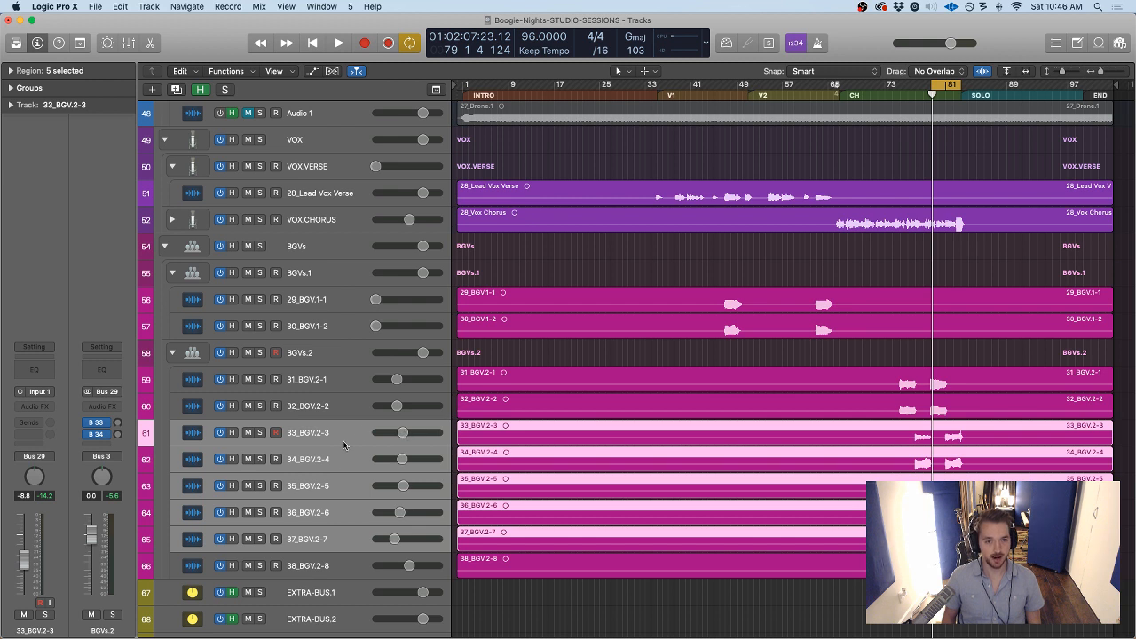
pyautogui.press('space')
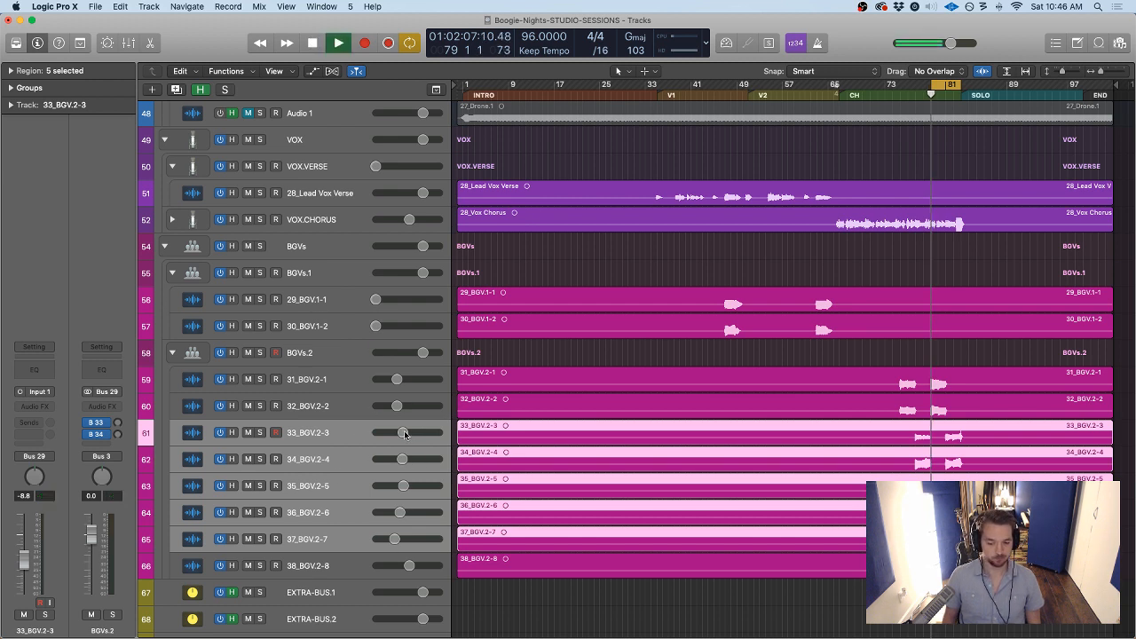
pyautogui.moveTo(404, 433); pyautogui.dragTo(400, 432)
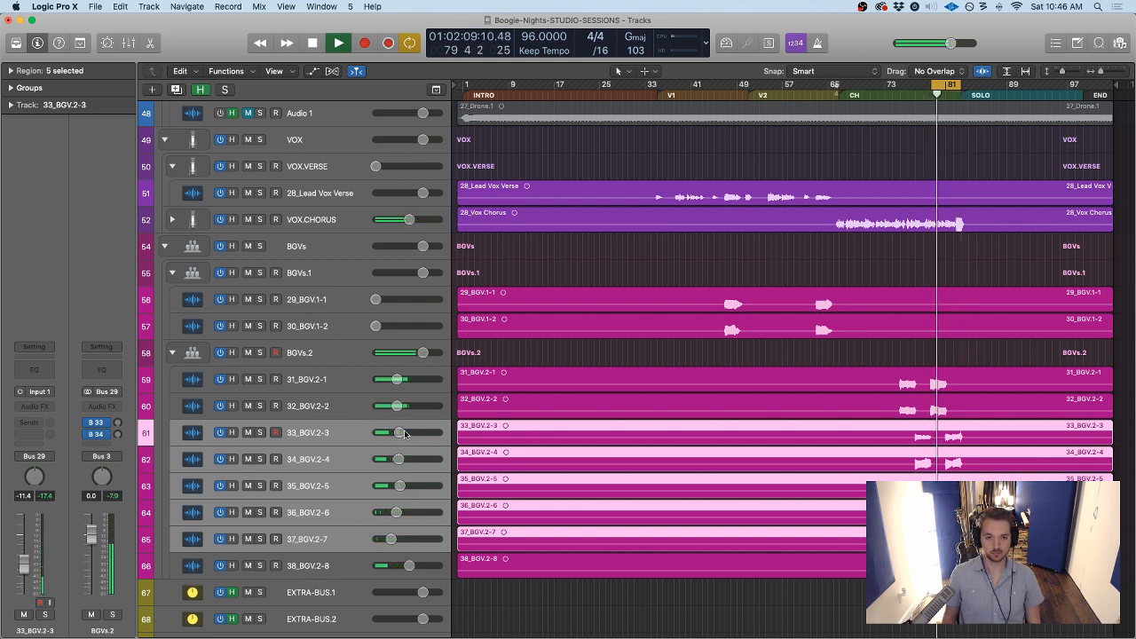
pyautogui.moveTo(399, 432); pyautogui.dragTo(399, 432)
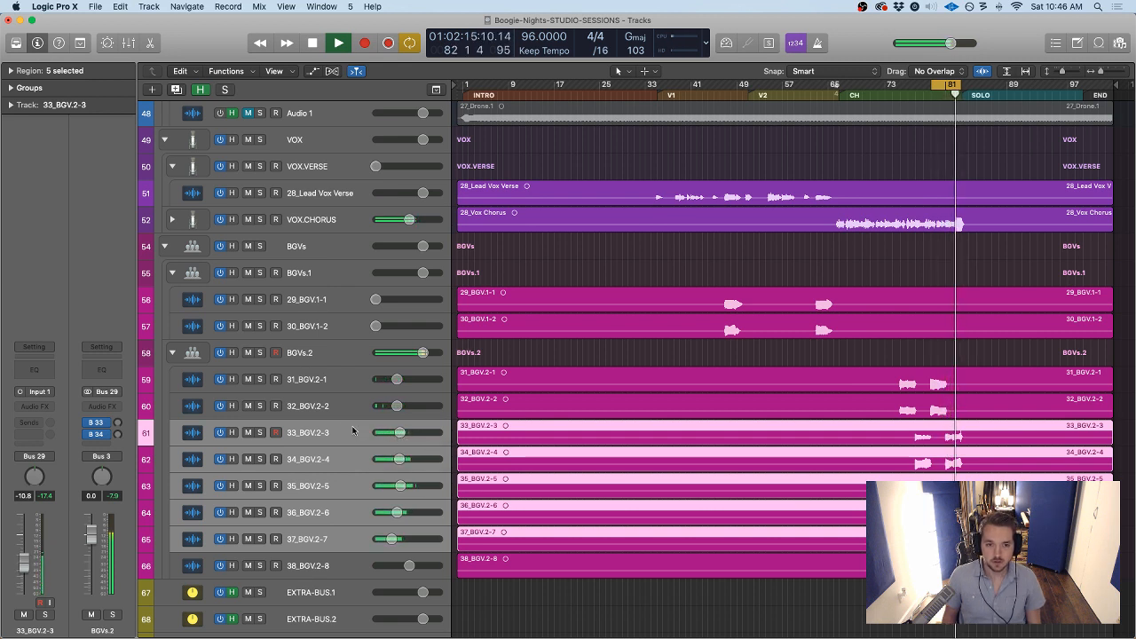
pyautogui.press('space')
# Select 33_BGV.2-3 and 34_BGV.2-4 and lower them together, setting 33_BGV.2-3 to -13.0 dB
pyautogui.click(338, 432)
pyautogui.keyDown('shift'); pyautogui.click(342, 460); pyautogui.keyUp('shift')
pyautogui.moveTo(399, 432); pyautogui.dragTo(396, 434)
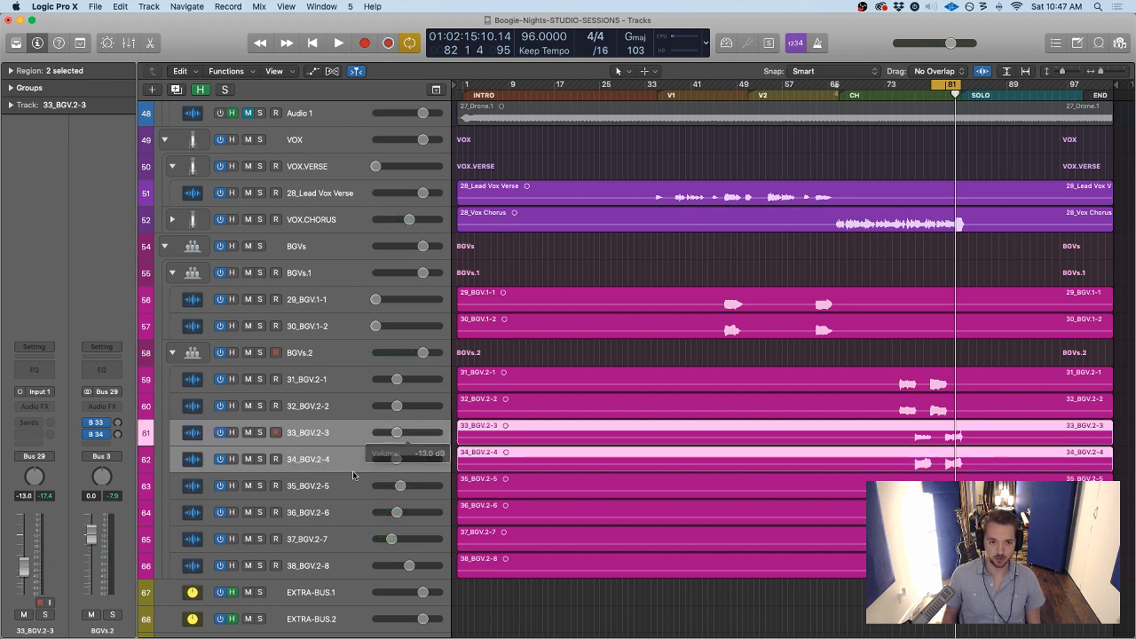
# Raise 35_BGV.2-5 through 37_BGV.2-7 together, with 35_BGV.2-5 at -8.2 dB, while briefly playing the chorus loop
pyautogui.click(335, 488)
pyautogui.keyDown('shift'); pyautogui.click(334, 548); pyautogui.keyUp('shift')
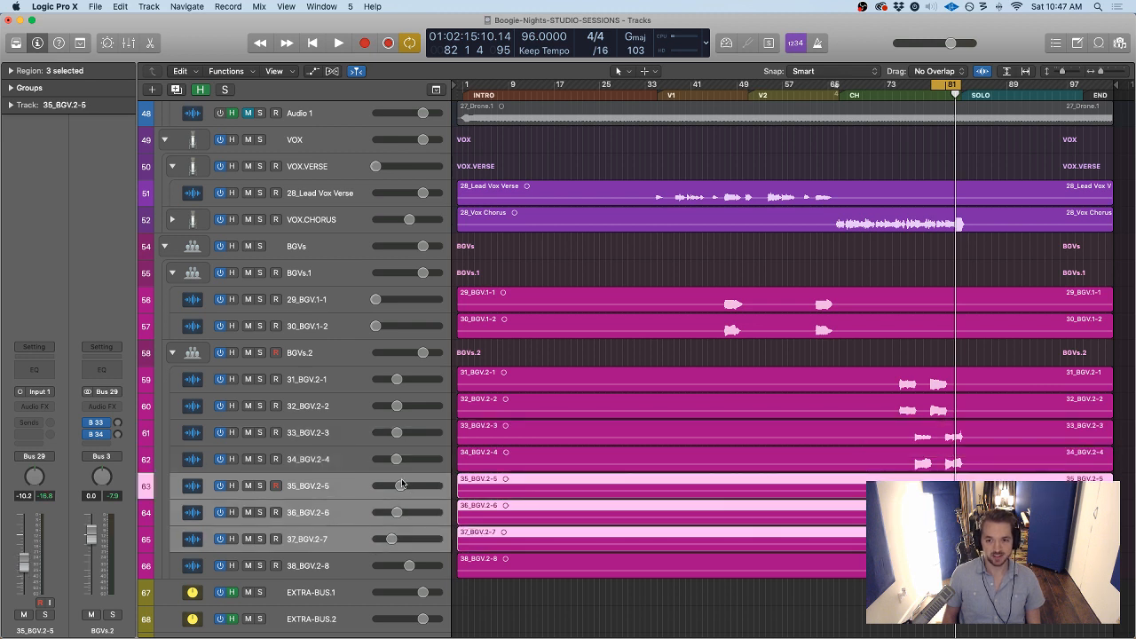
pyautogui.press('space')
pyautogui.moveTo(402, 489); pyautogui.dragTo(404, 488)
pyautogui.press('space')
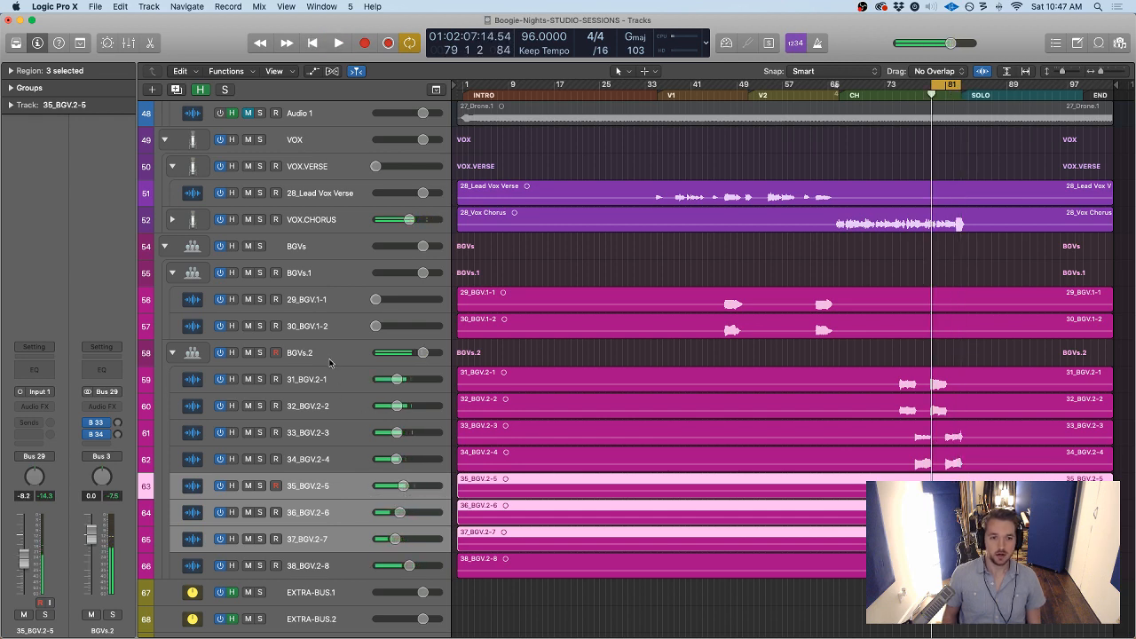
# Solo the SYNTH.DRONE stack, audition it at 0.0 dB and pull its volume all the way down
pyautogui.click(331, 356)
pyautogui.scroll(-5, 621, 380)
pyautogui.scroll(10, 621, 380)
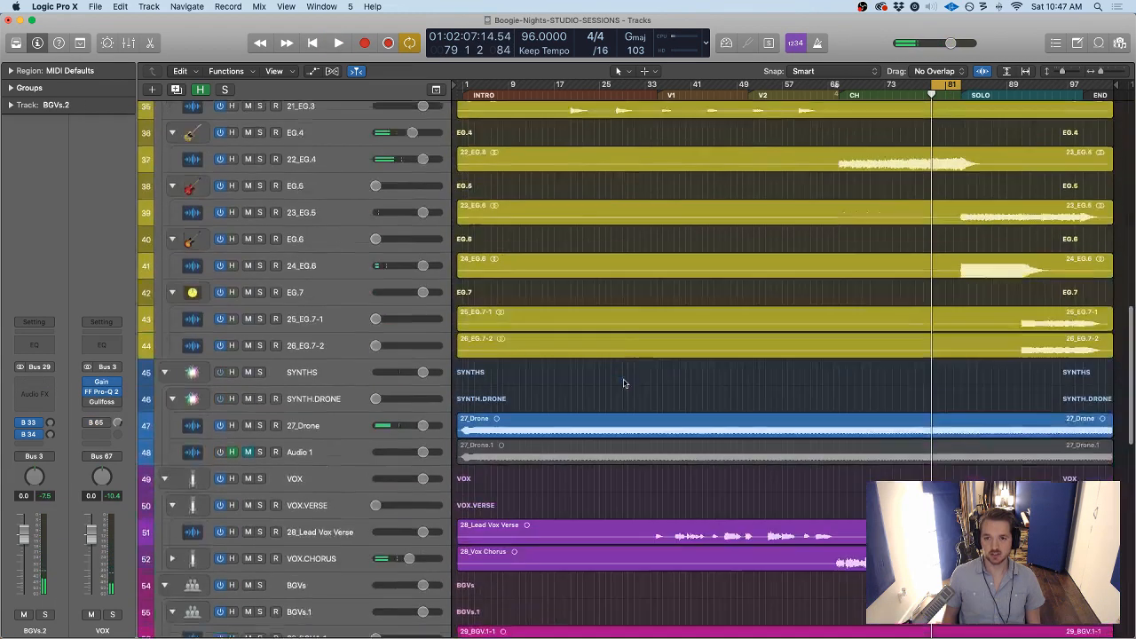
pyautogui.click(314, 422)
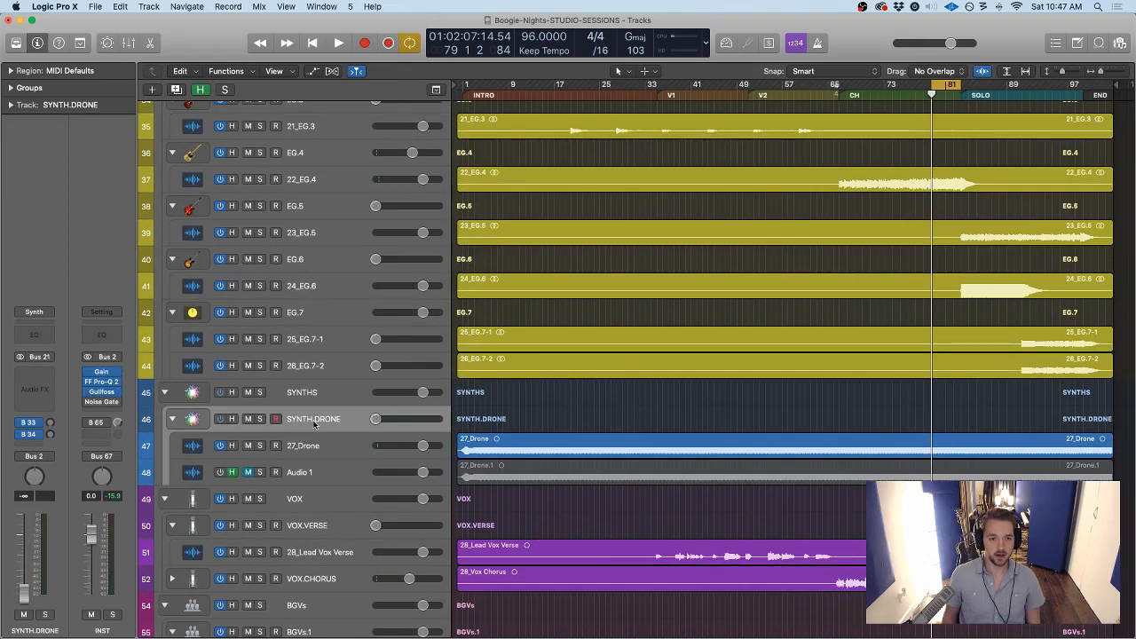
pyautogui.click(260, 420)
pyautogui.press('space')
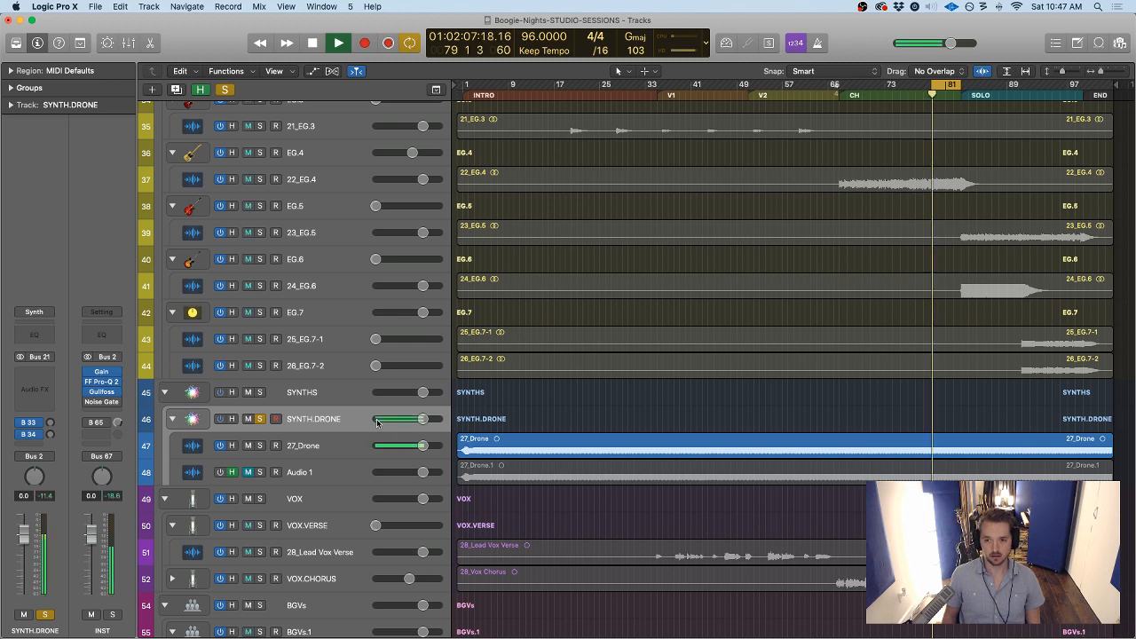
pyautogui.press('space')
pyautogui.click(423, 419)
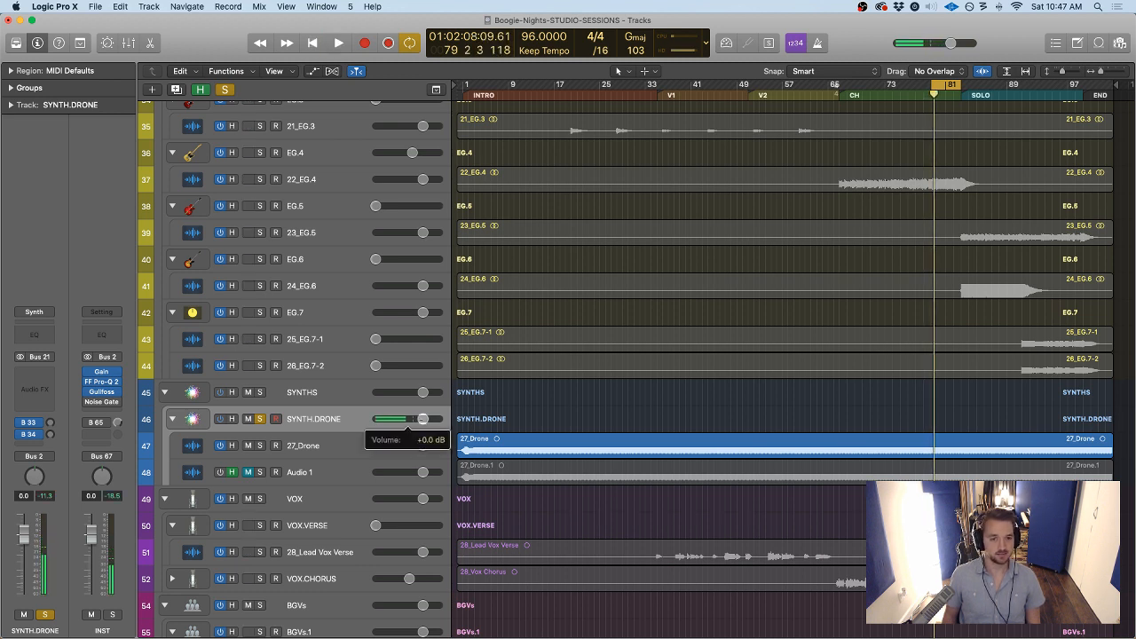
pyautogui.moveTo(423, 419); pyautogui.dragTo(377, 419)
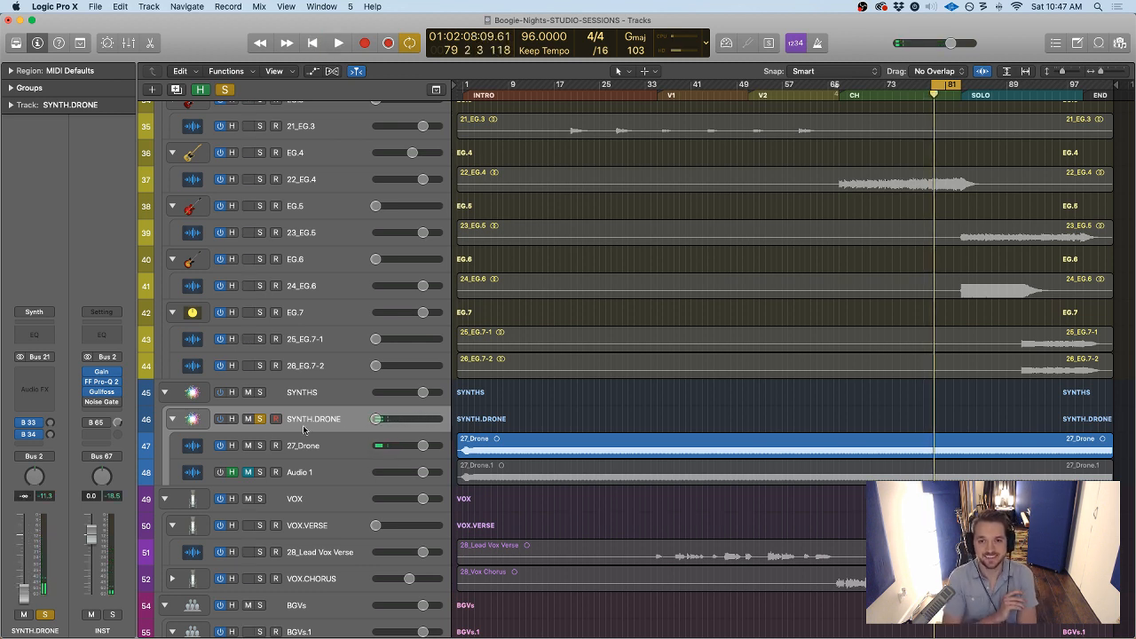
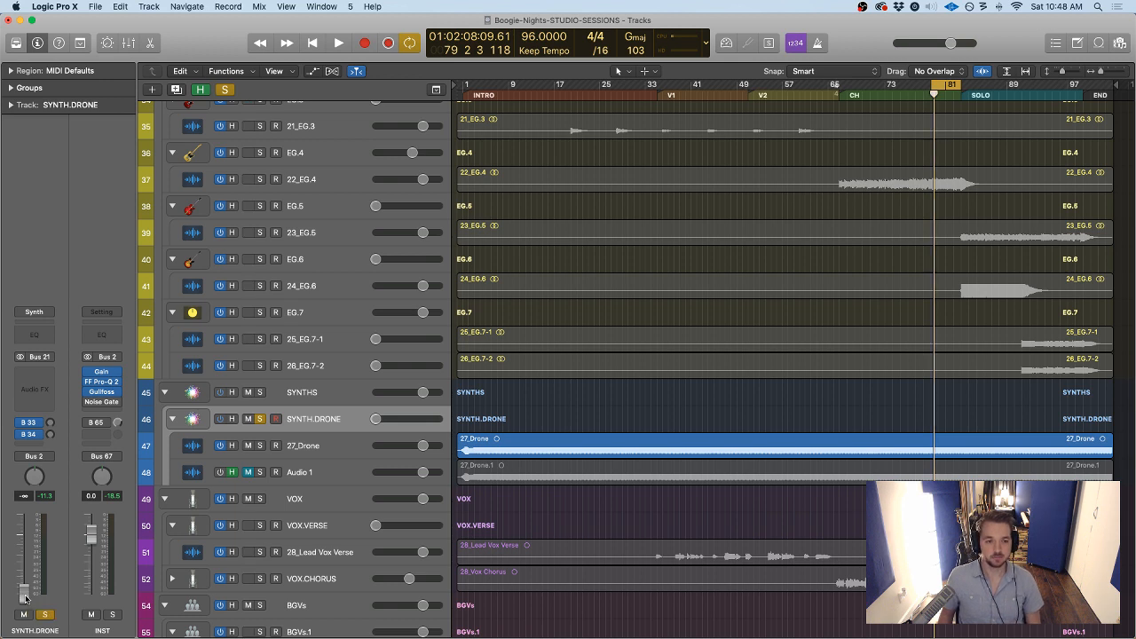
# Unsolo SYNTH.DRONE and raise its volume to -15.6 dB while the full chorus loop plays
pyautogui.press('s')
pyautogui.press('space')
pyautogui.moveTo(25, 599); pyautogui.dragTo(24, 572)
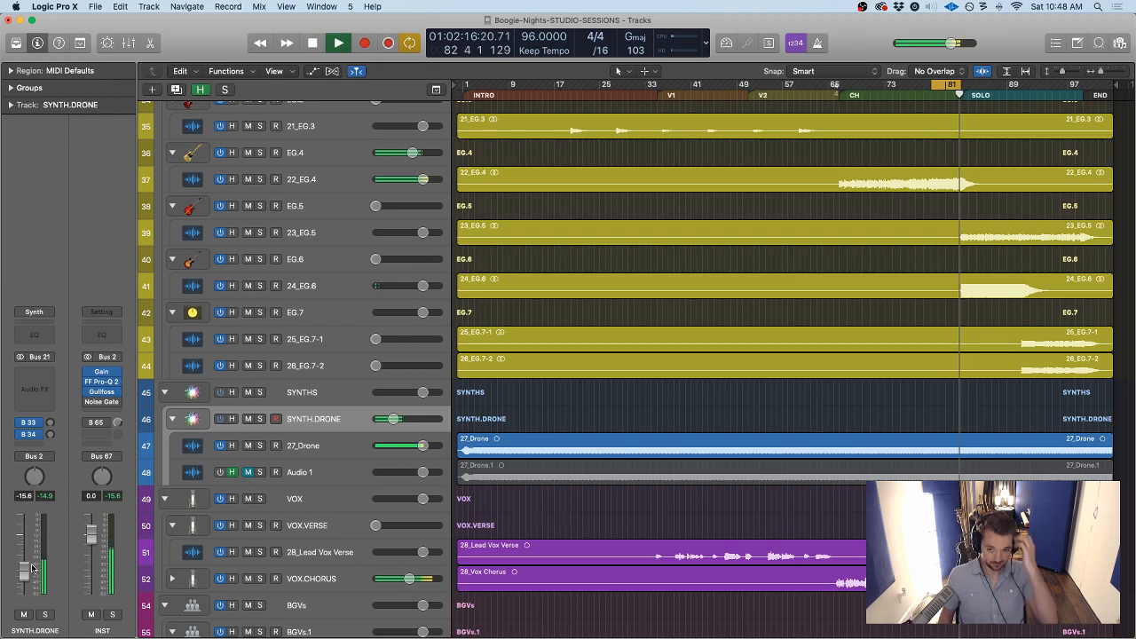
# Raise the VOX.CHORUS lead vocal stack to -3.8 dB against the full mix
pyautogui.scroll(20, 503, 561)
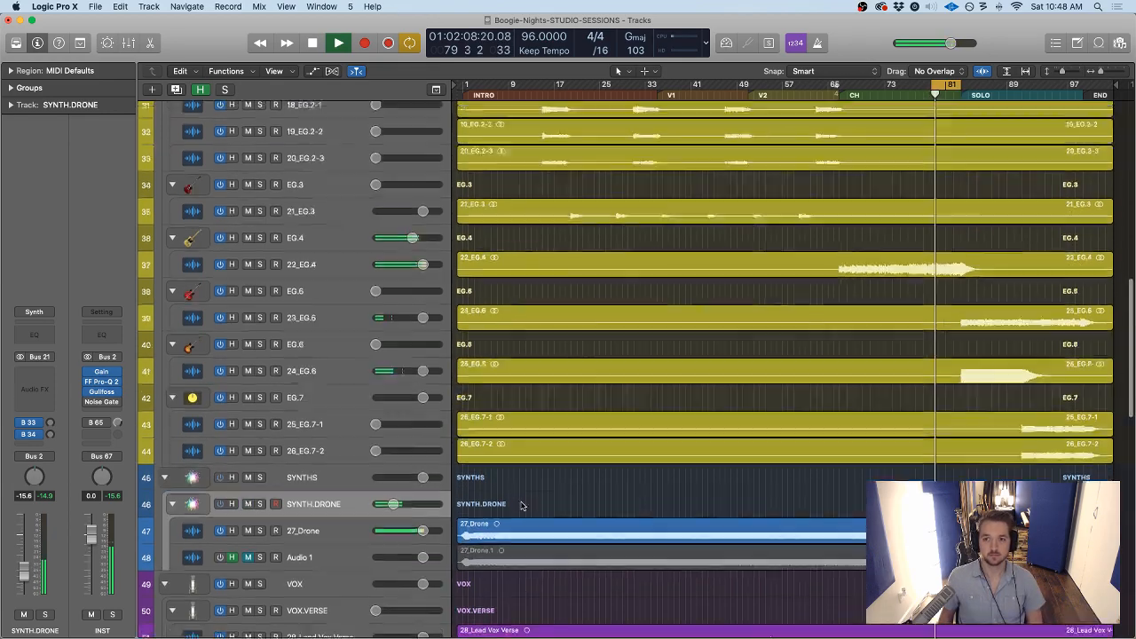
pyautogui.scroll(-20, 524, 507)
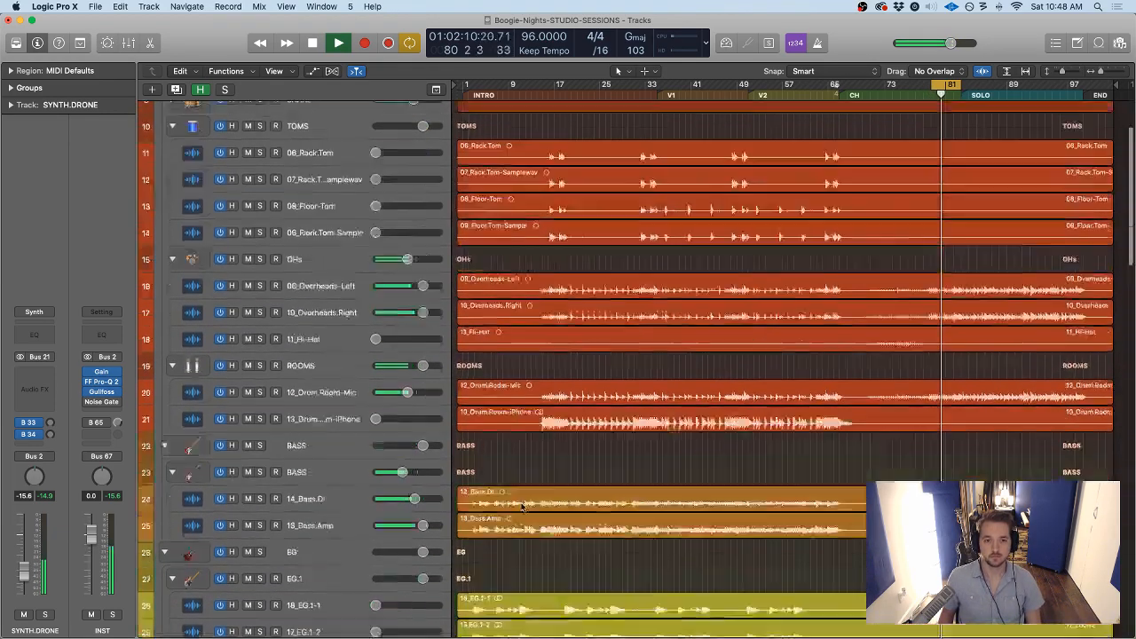
pyautogui.scroll(3, 521, 508)
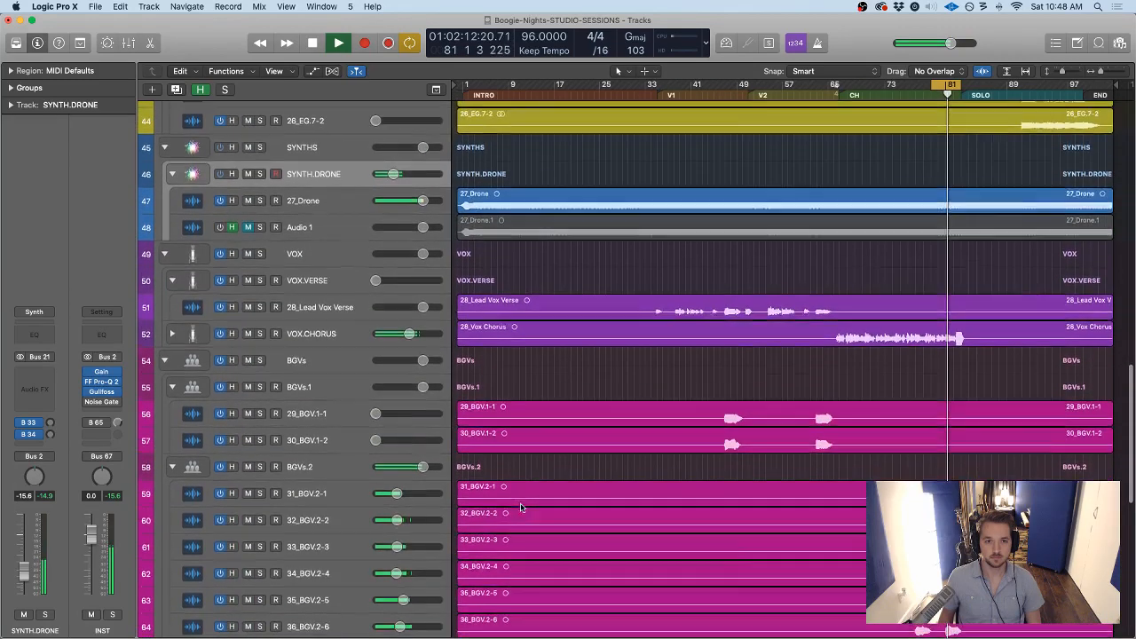
pyautogui.click(326, 345)
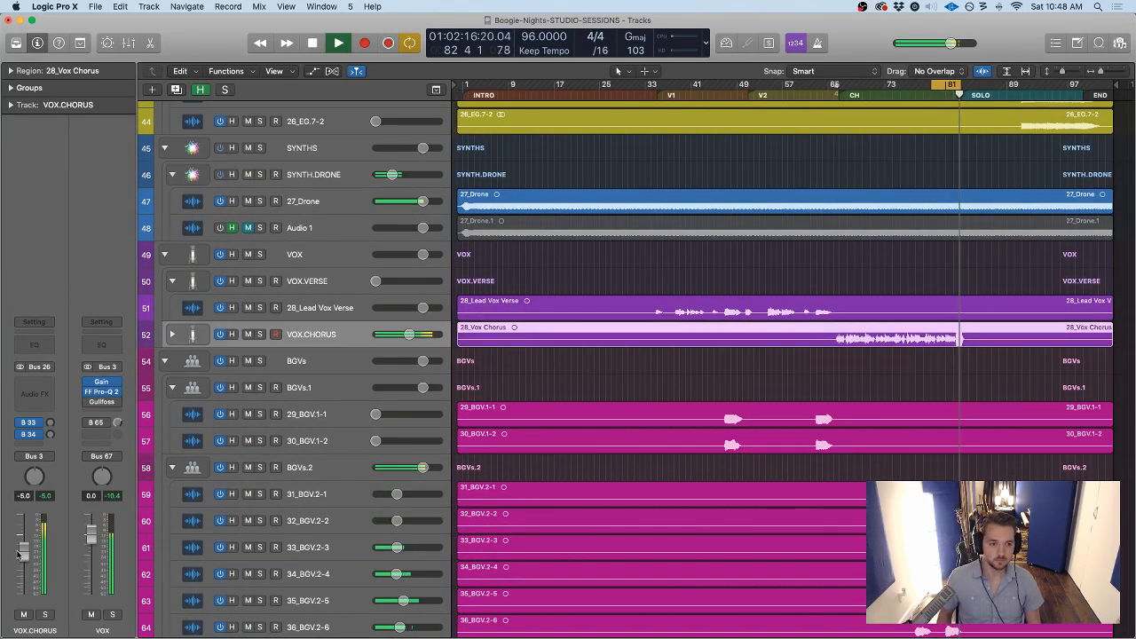
pyautogui.press('space')
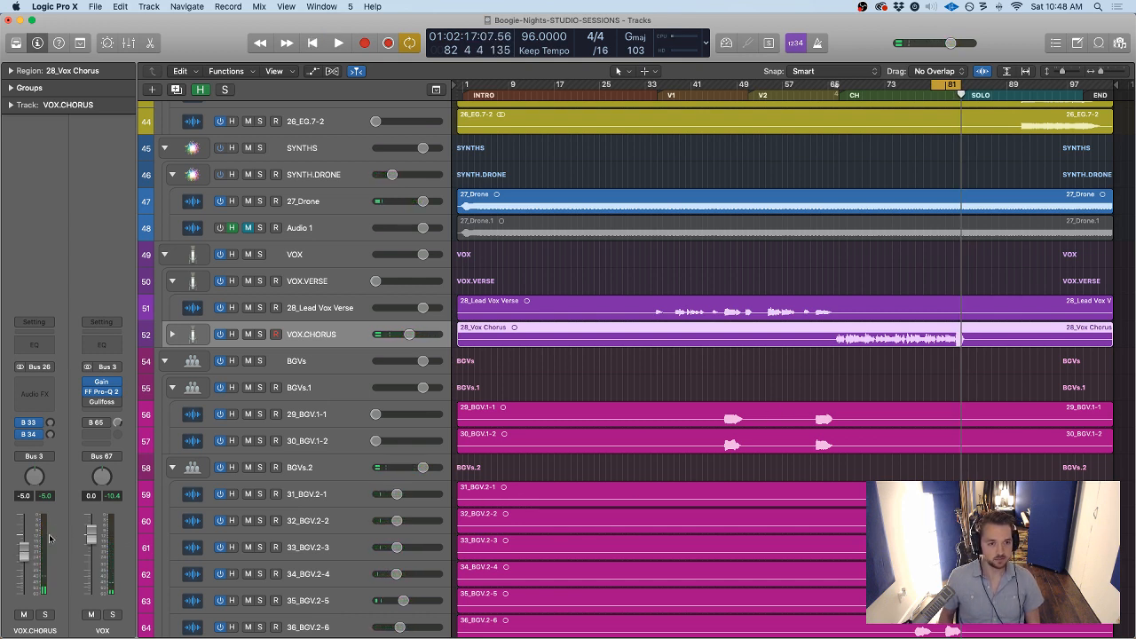
pyautogui.press('space')
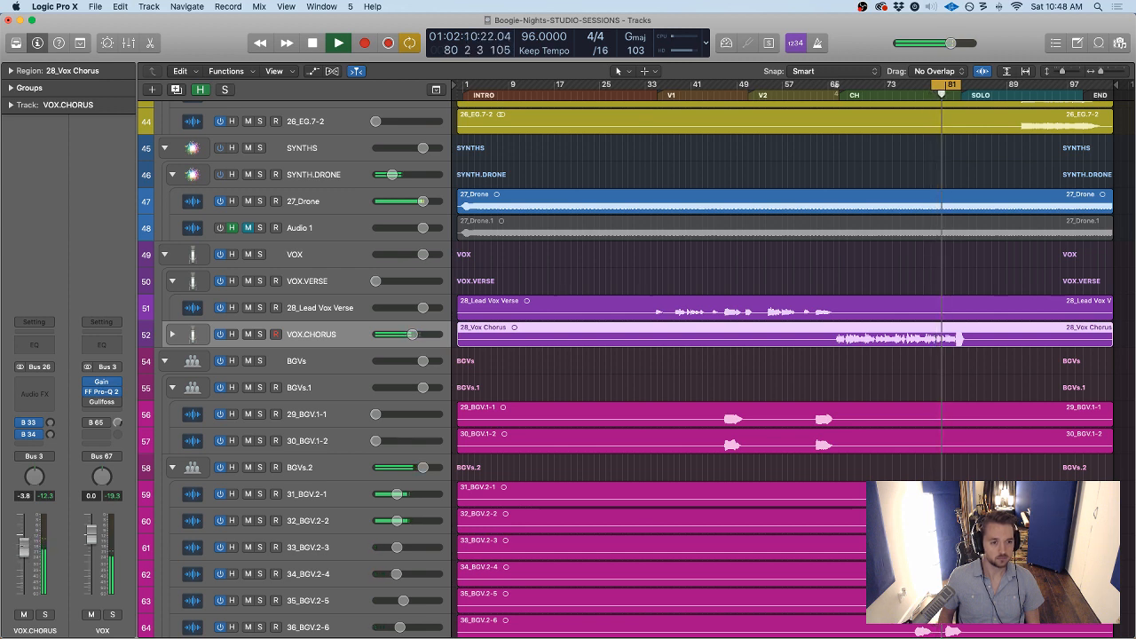
# Trim SYNTH.DRONE to -16.4 dB and lower the BGVs.2 stack slightly while the chorus loop plays
pyautogui.click(316, 180)
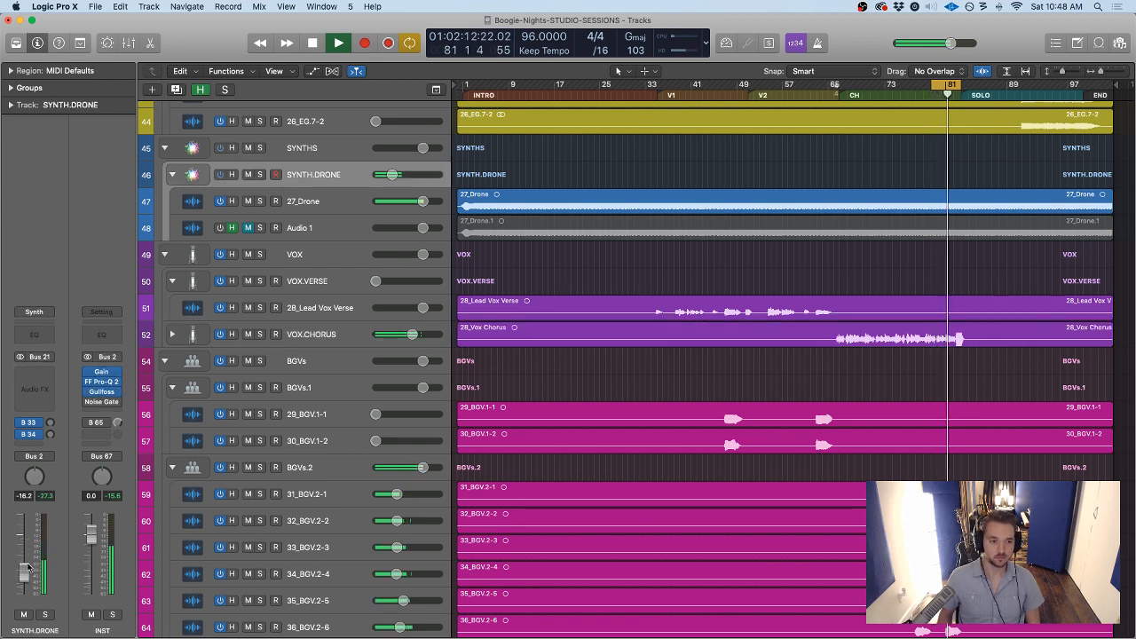
pyautogui.moveTo(423, 468); pyautogui.dragTo(418, 476)
# Collapse the BGVs.2, SYNTH.DRONE, ROOMS and OHs stacks and select the VOX.CHORUS stack
pyautogui.click(173, 467)
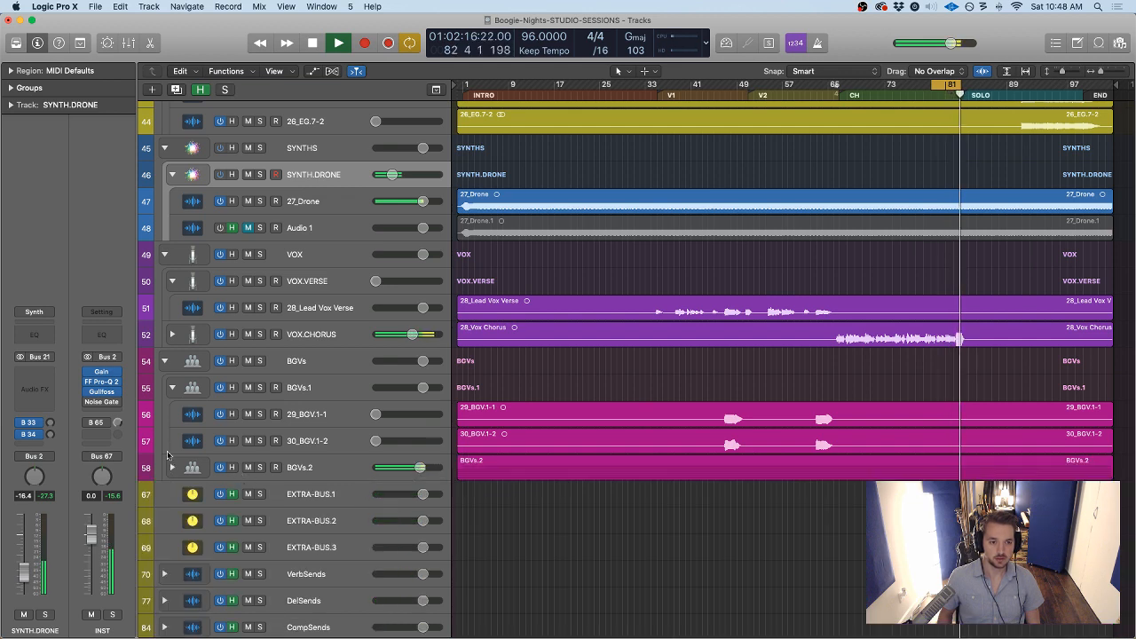
pyautogui.scroll(3, 205, 379)
pyautogui.scroll(3, 200, 383)
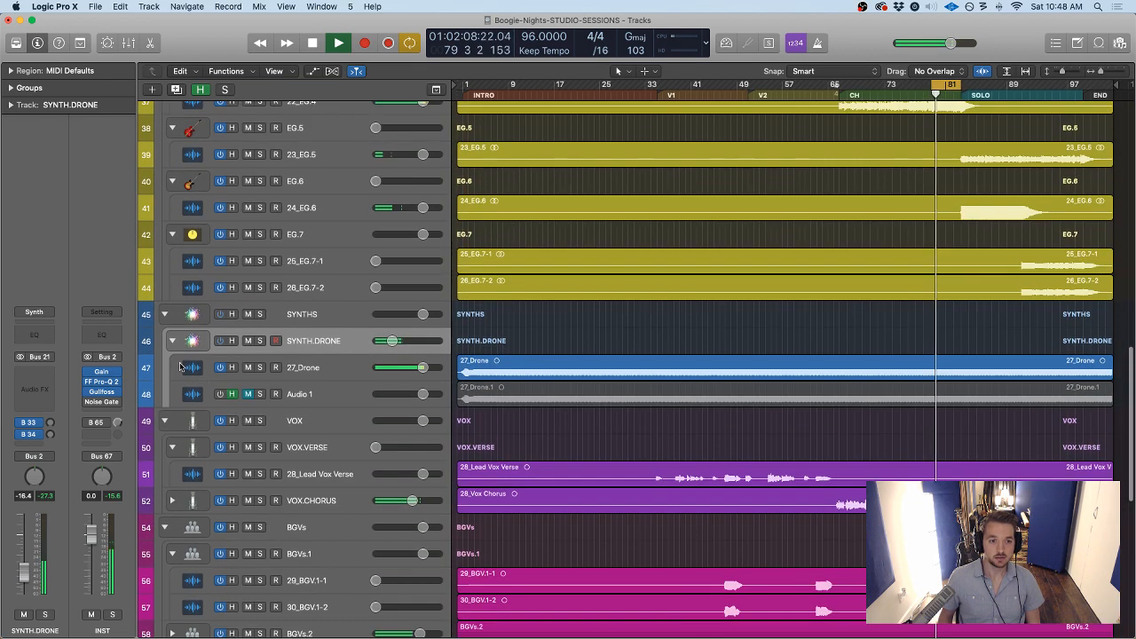
pyautogui.click(172, 343)
pyautogui.scroll(3, 169, 333)
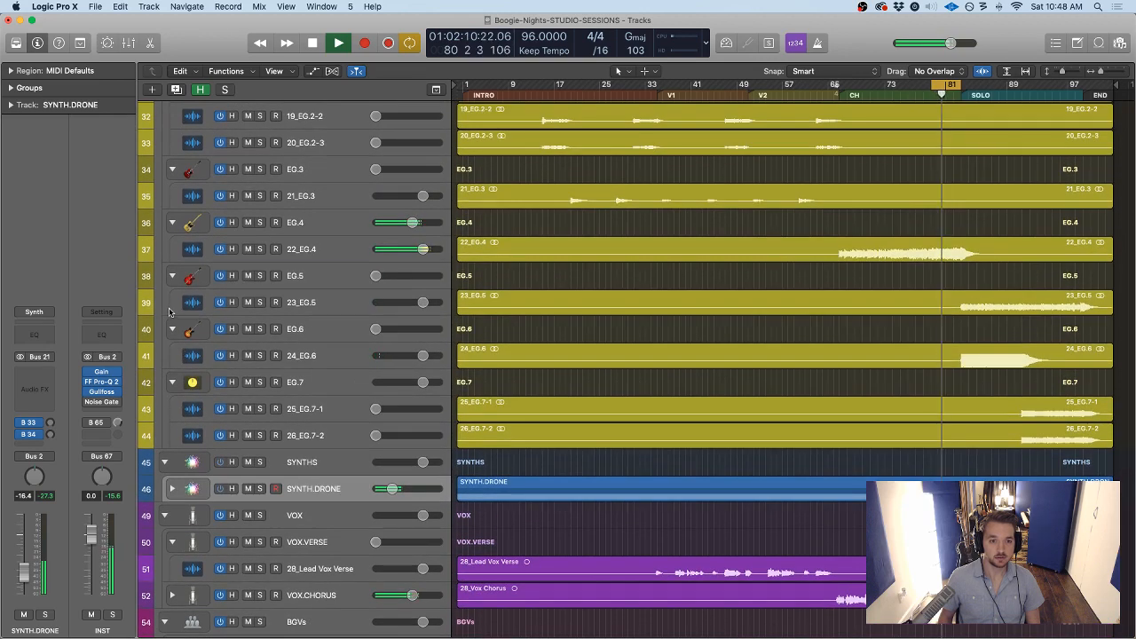
pyautogui.scroll(1, 164, 322)
pyautogui.scroll(9, 164, 322)
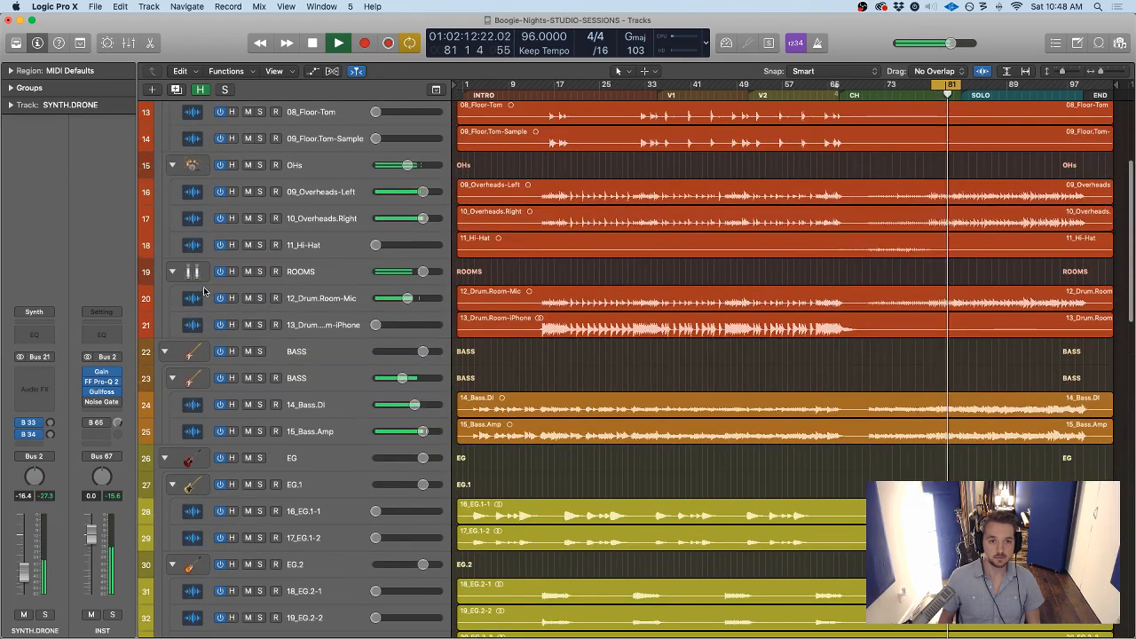
pyautogui.click(173, 274)
pyautogui.click(172, 165)
pyautogui.scroll(4, 174, 236)
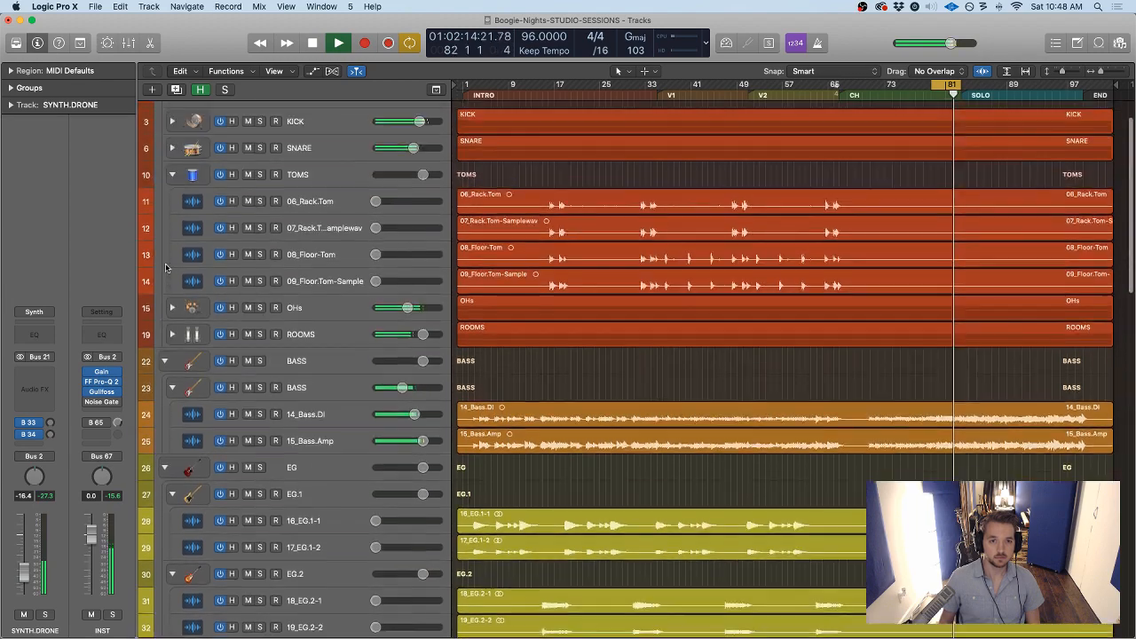
pyautogui.click(172, 220)
pyautogui.scroll(-15, 342, 480)
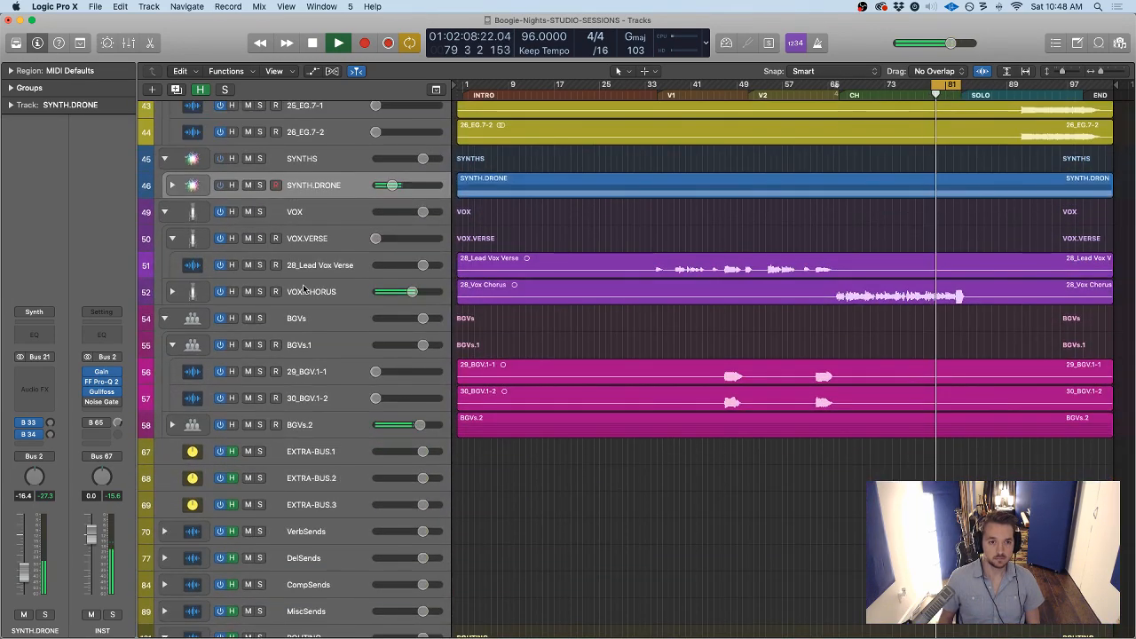
pyautogui.click(306, 289)
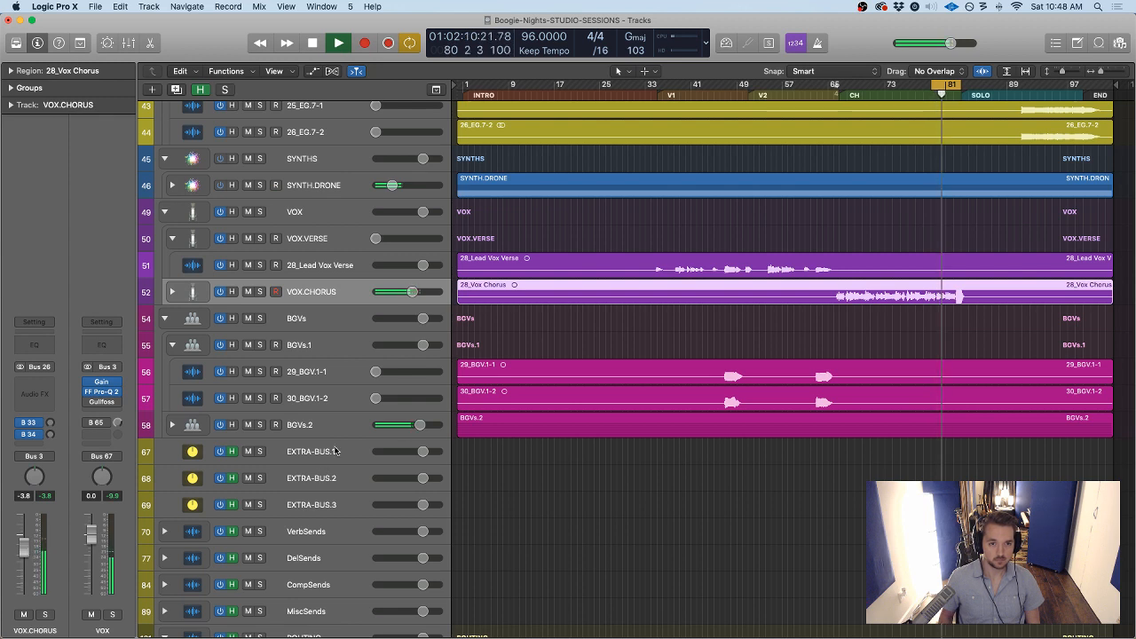
# Lower the BGVs.2 stack to -1.7 dB against the chorus loop, and stop playback
pyautogui.click(313, 426)
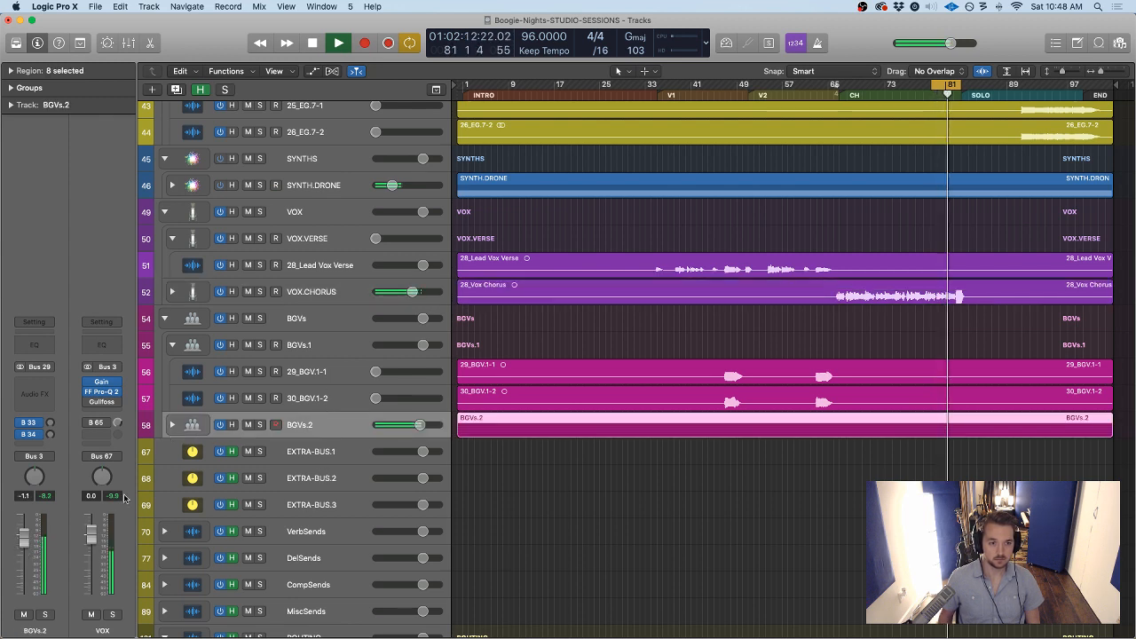
pyautogui.moveTo(24, 545); pyautogui.dragTo(24, 550)
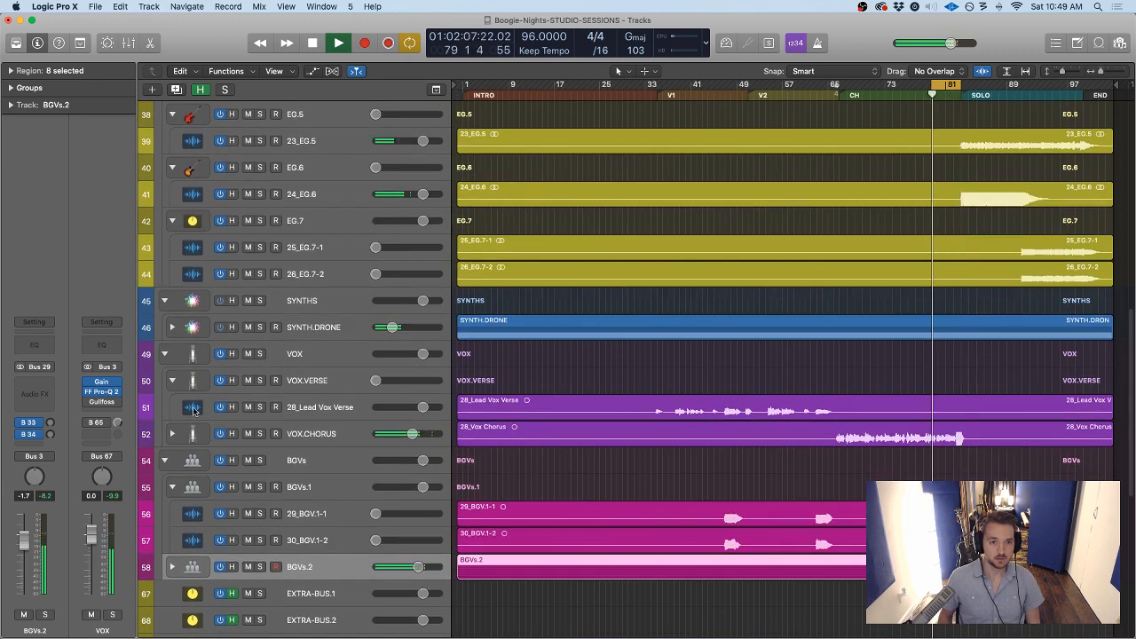
pyautogui.press('space')
# Restart the chorus loop and set the EG.4 guitar stack to -3.7 dB
pyautogui.scroll(1, 251, 312)
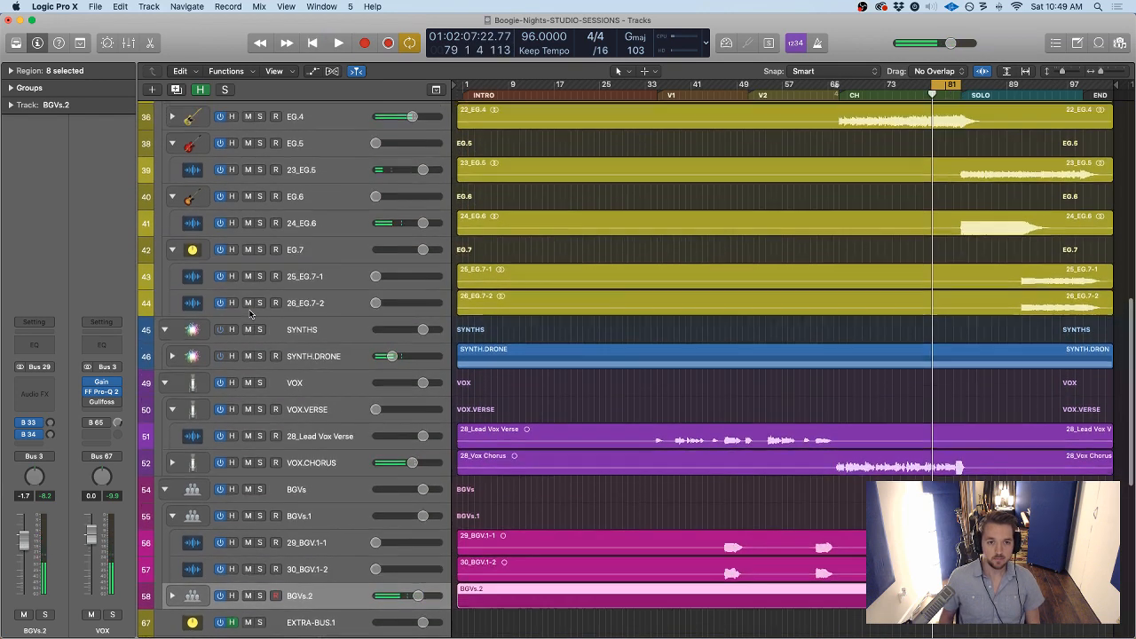
pyautogui.scroll(3, 250, 313)
pyautogui.click(427, 259)
pyautogui.press('space')
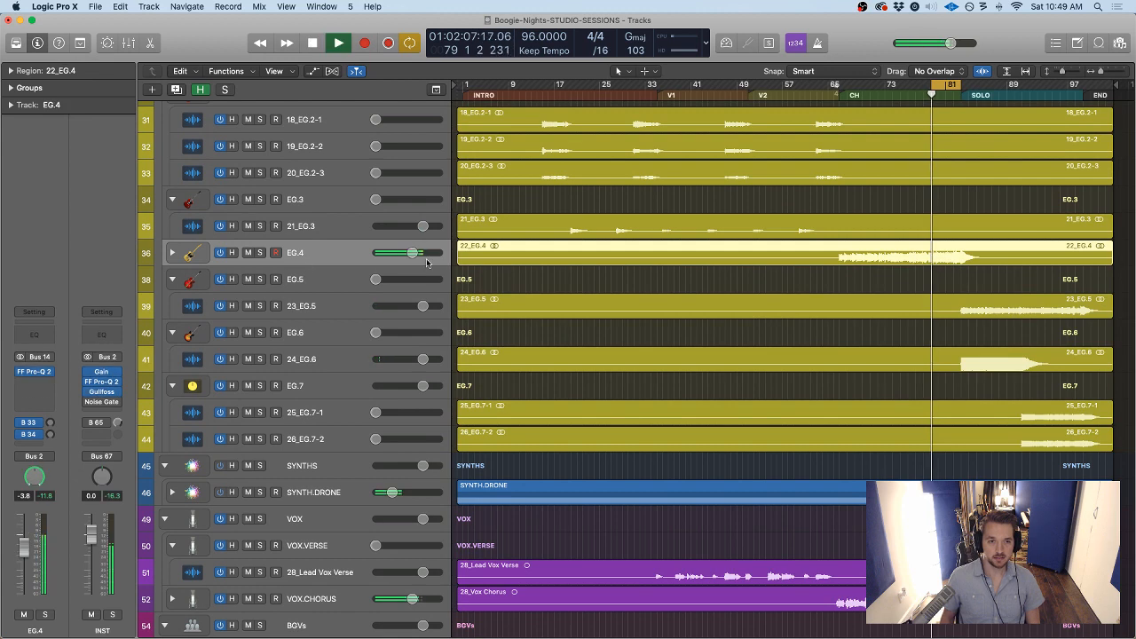
pyautogui.click(413, 253)
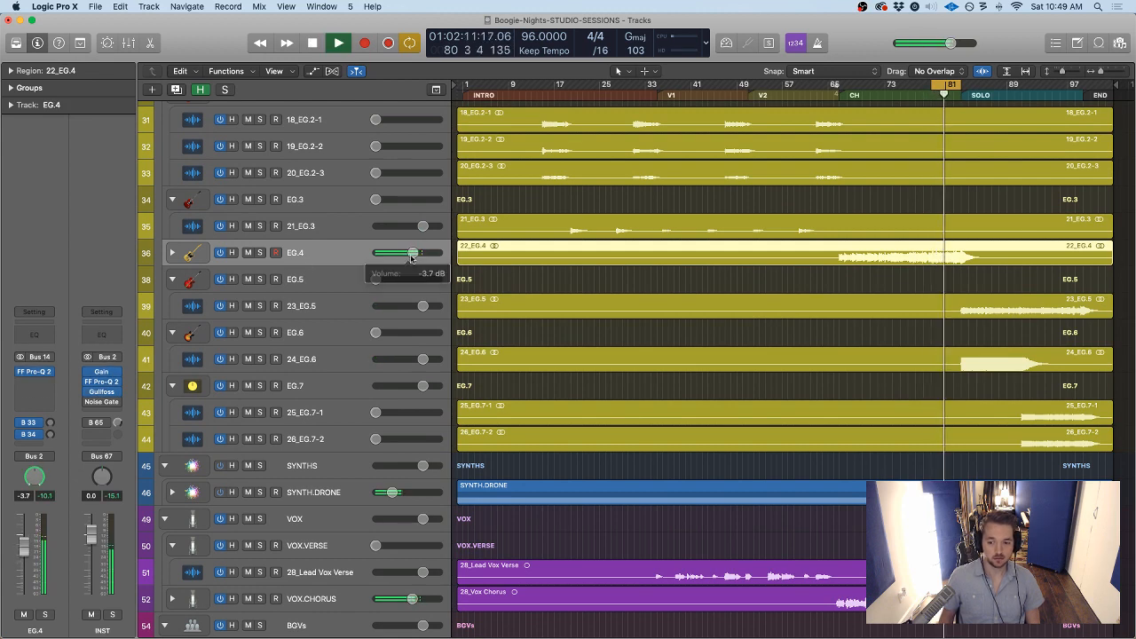
# Raise the BASS stack to -8.0 dB and the KICK stack to -0.2 dB while the loop plays, finishing with playback stopped
pyautogui.scroll(15, 318, 243)
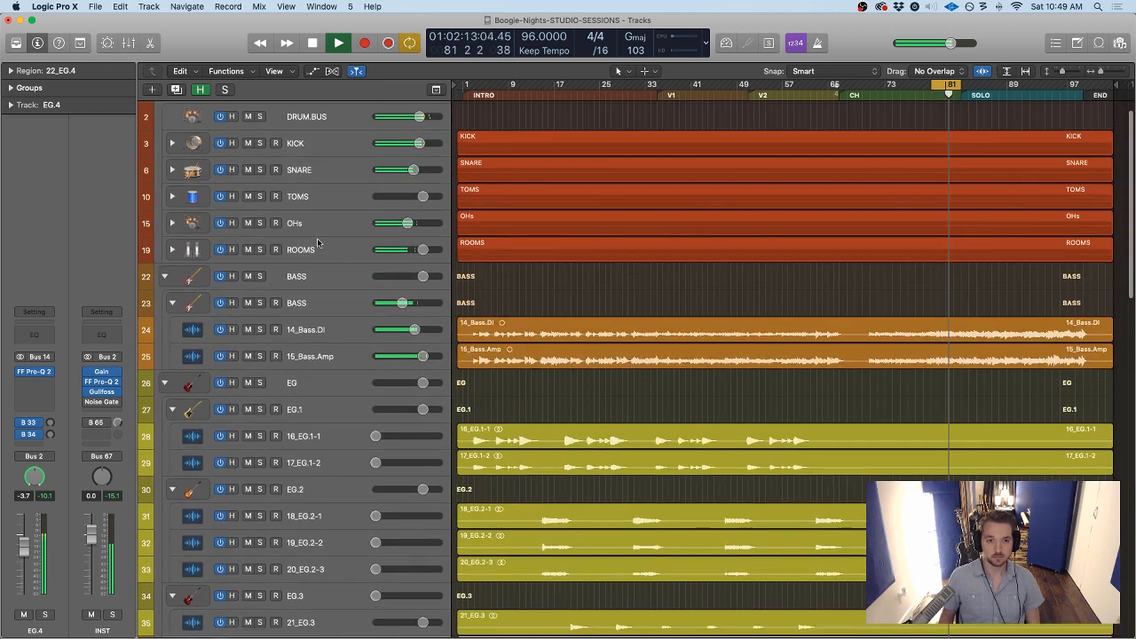
pyautogui.click(329, 304)
pyautogui.scroll(1, 329, 304)
pyautogui.click(337, 176)
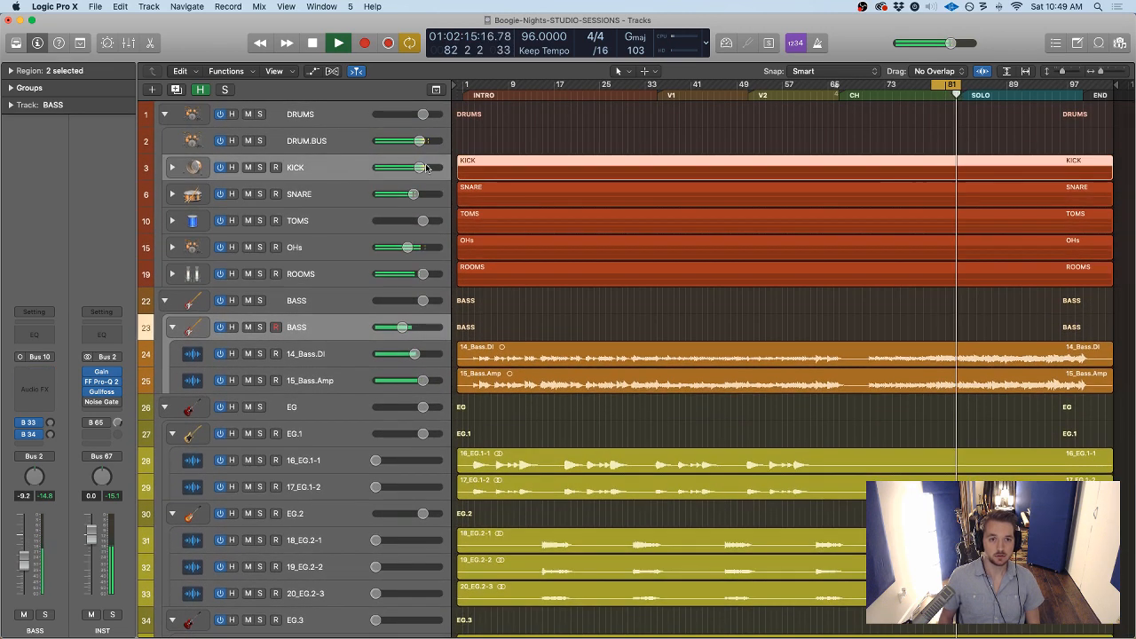
pyautogui.moveTo(419, 167); pyautogui.dragTo(430, 167)
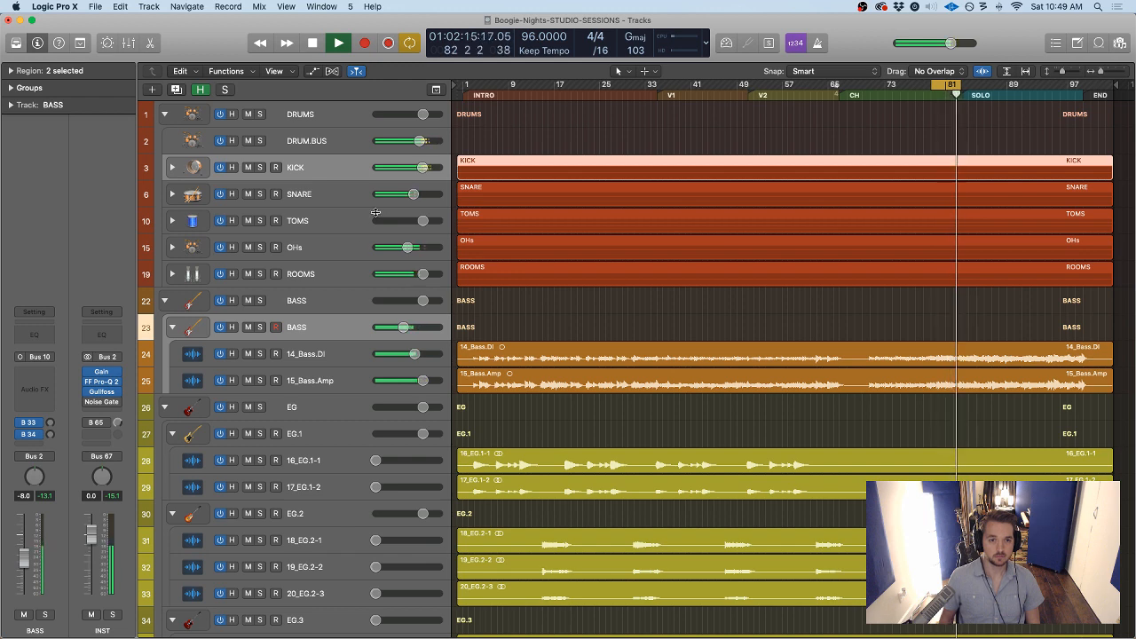
pyautogui.press('space')
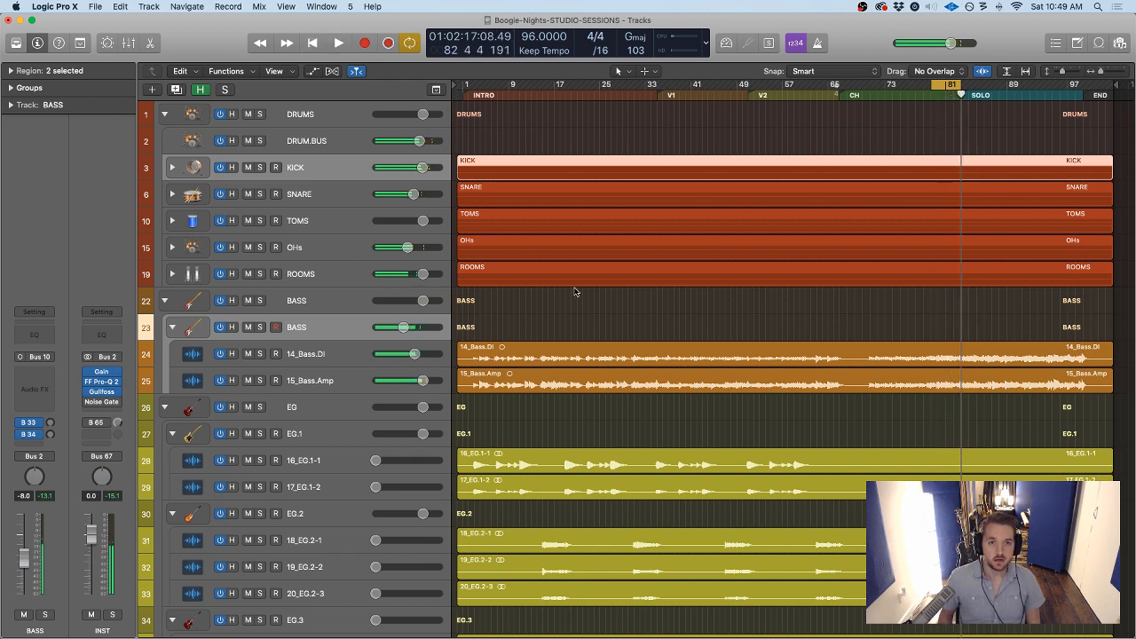
# Collapse the BASS track stack and clear the region selection
pyautogui.scroll(-5, 568, 293)
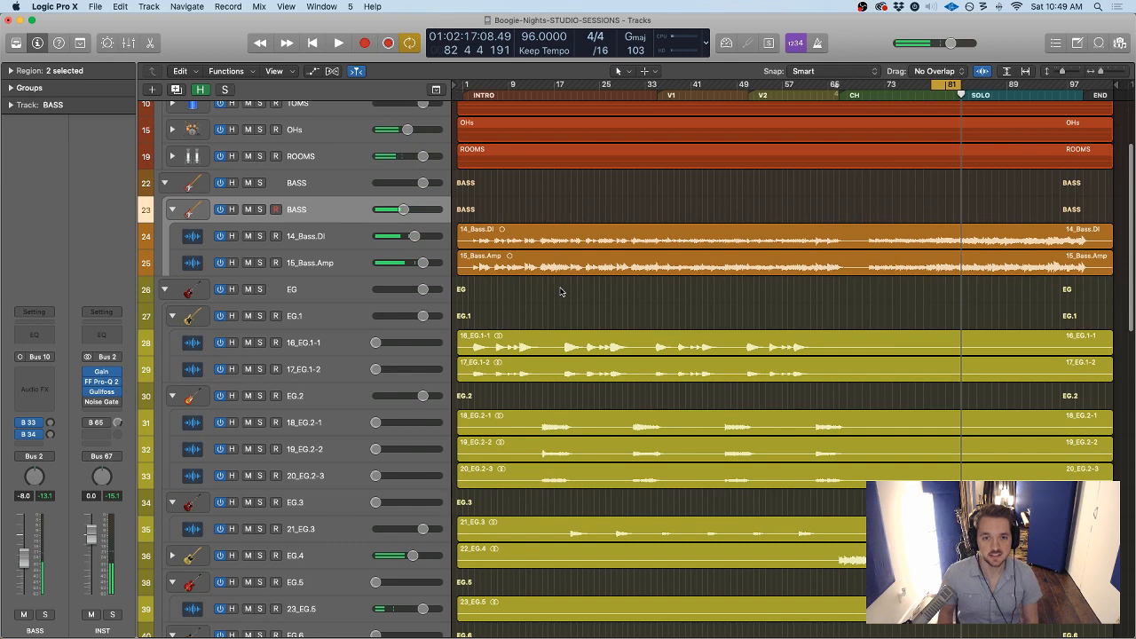
pyautogui.click(172, 210)
pyautogui.click(688, 240)
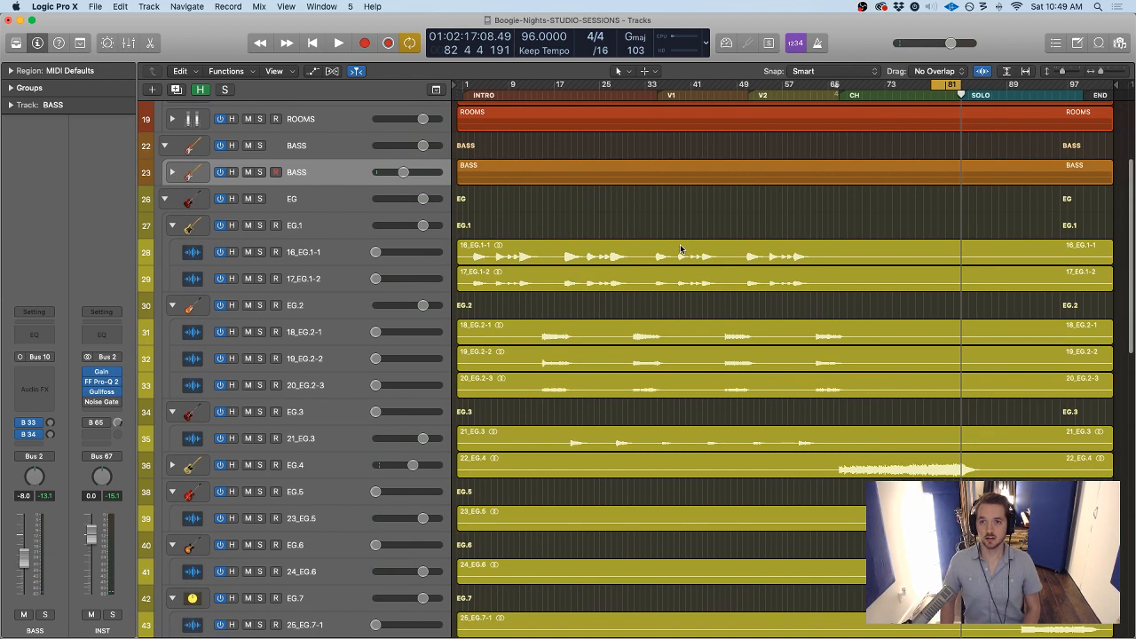
# Open the Mixer and examine the PERC, INST, VOX, ROOM.VRB and REAR.BUS buses during playback, along with the drum, bass and guitar channels
pyautogui.scroll(-2, 681, 244)
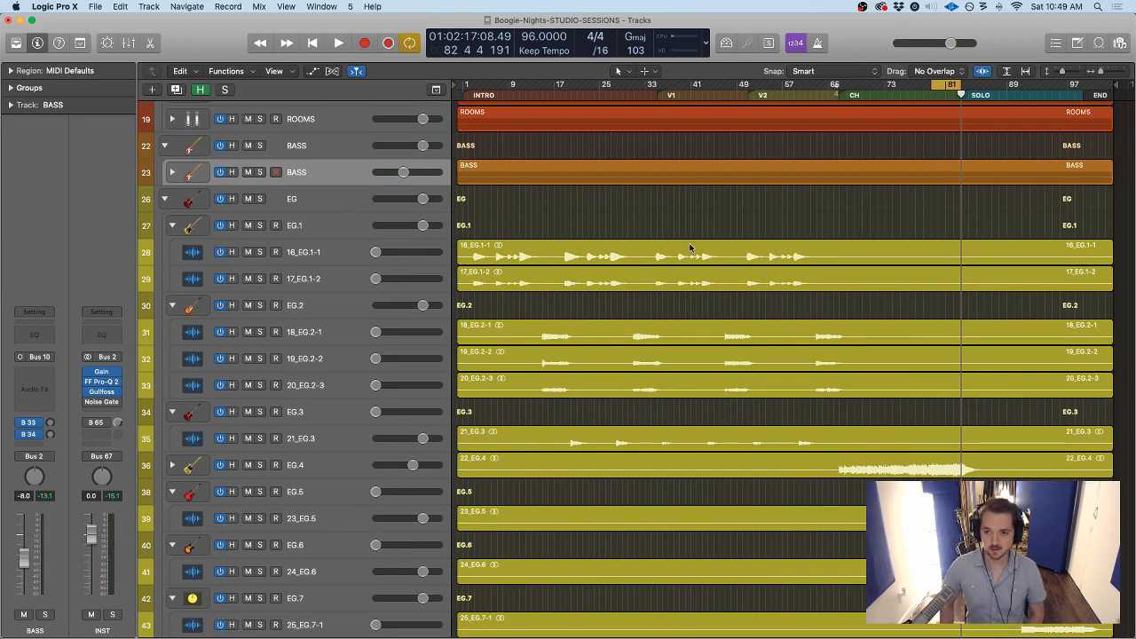
pyautogui.scroll(-6, 690, 247)
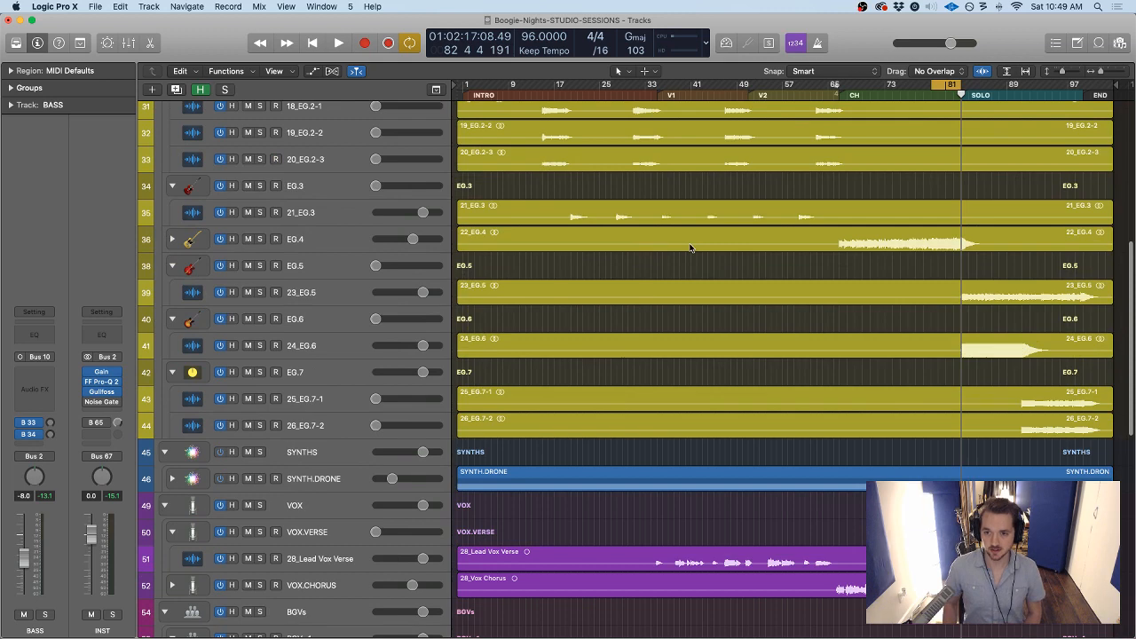
pyautogui.click(325, 563)
pyautogui.press('super+2')
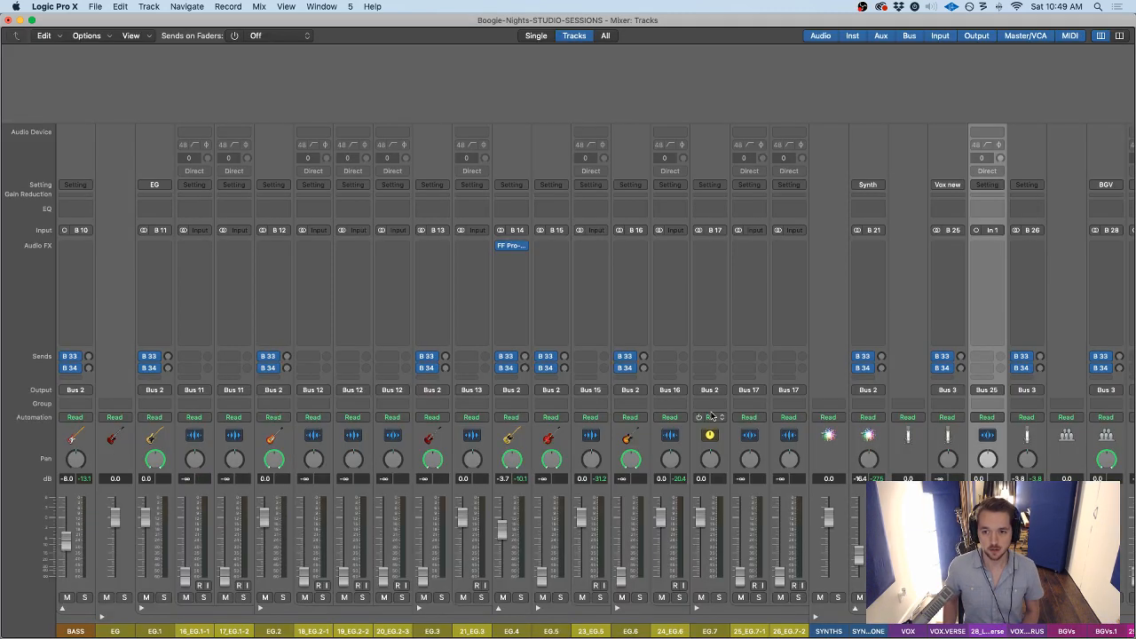
pyautogui.hscroll(10, 710, 418)
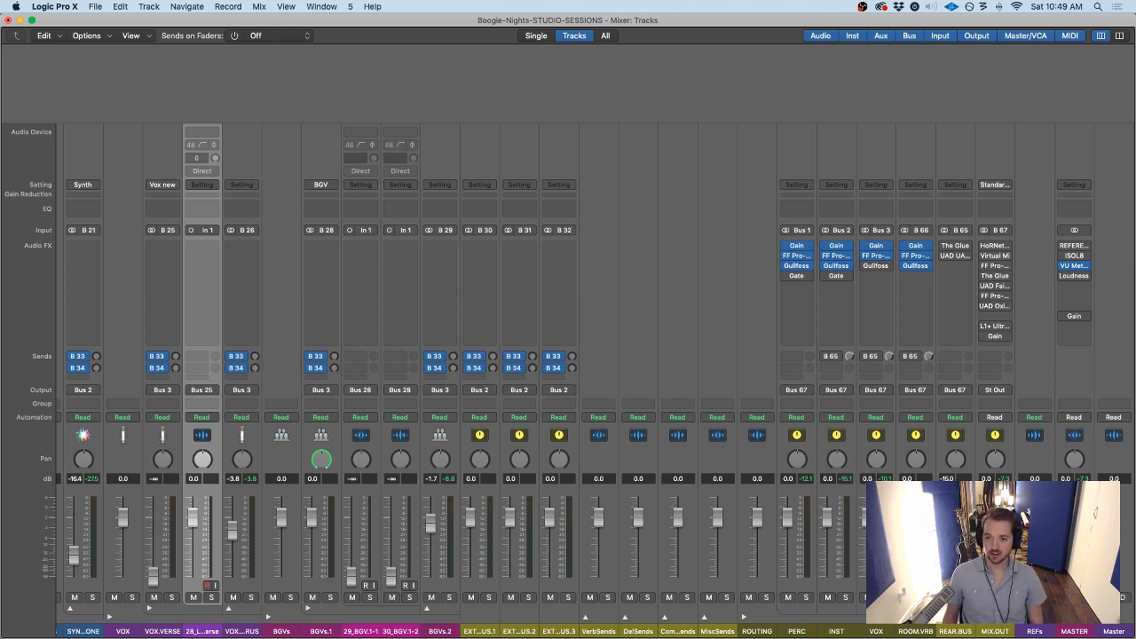
pyautogui.press('space')
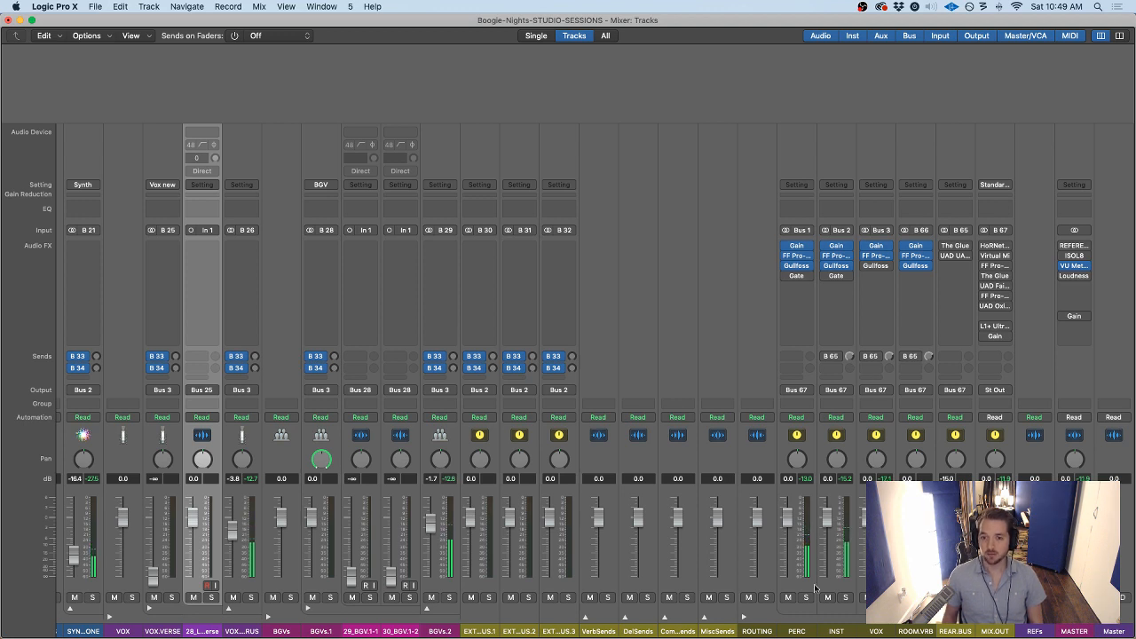
pyautogui.click(797, 631)
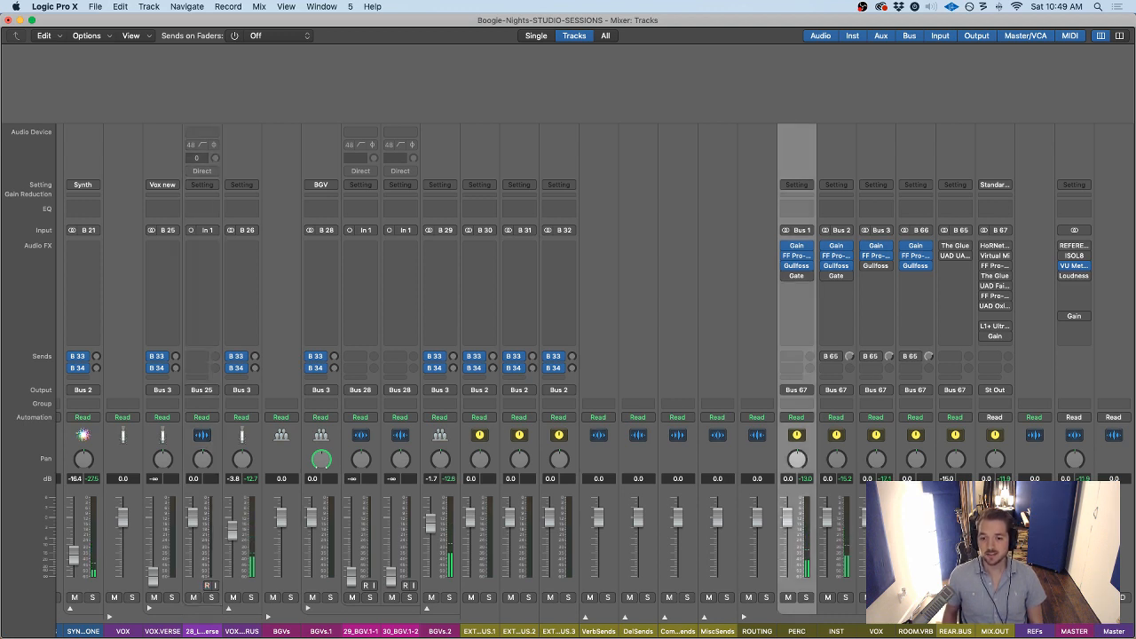
pyautogui.keyDown('shift'); pyautogui.click(904, 632); pyautogui.keyUp('shift')
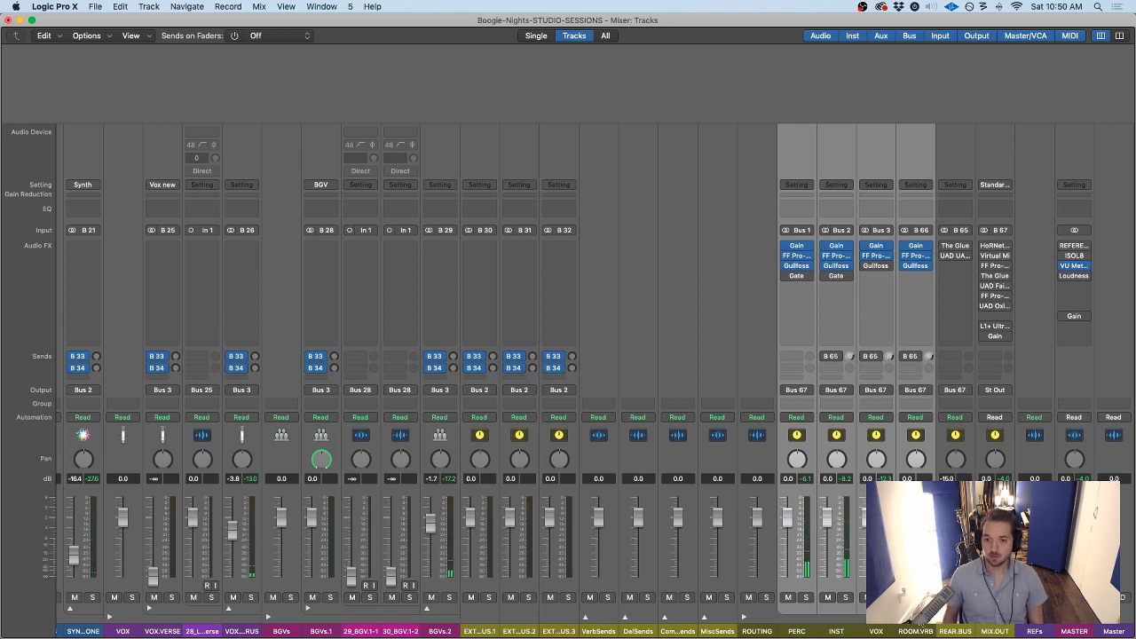
pyautogui.click(938, 630)
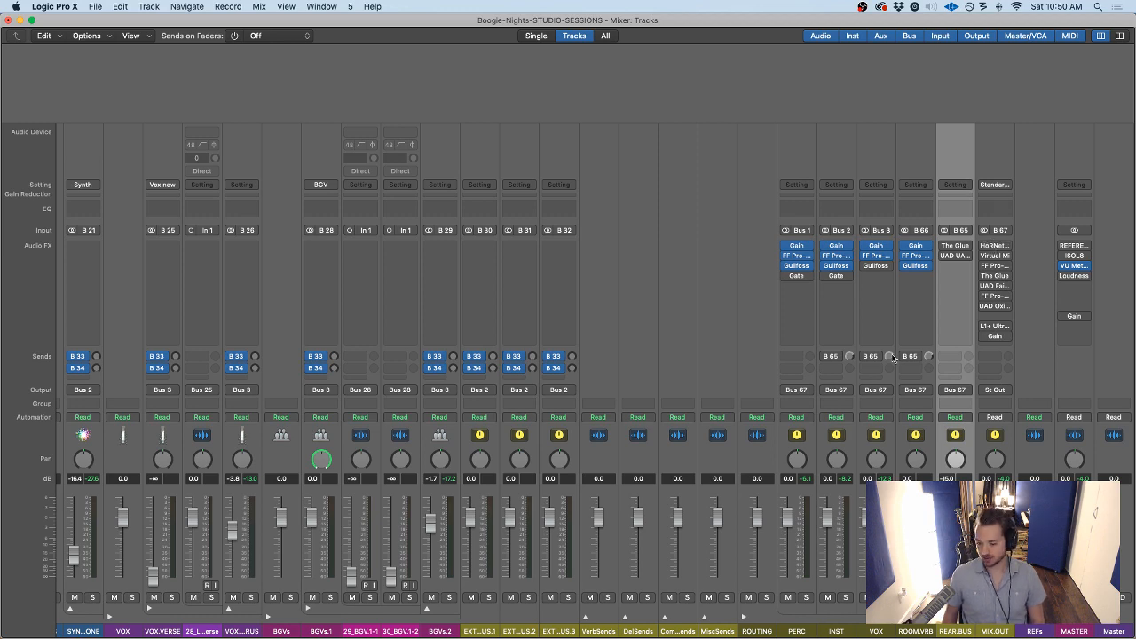
pyautogui.hscroll(-15, 633, 361)
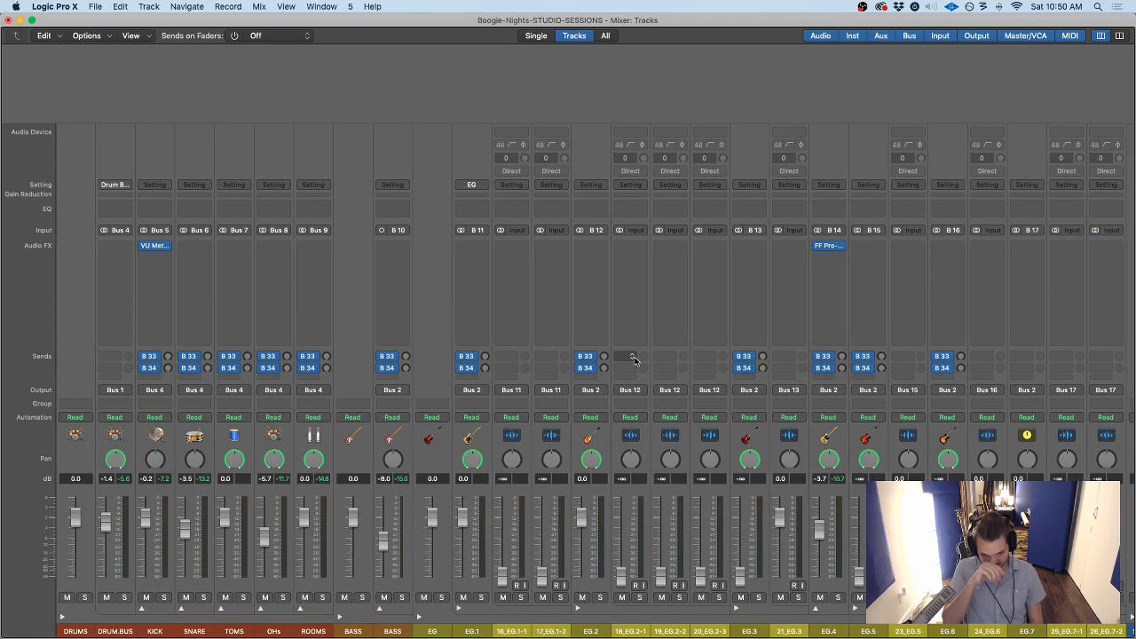
pyautogui.click(437, 340)
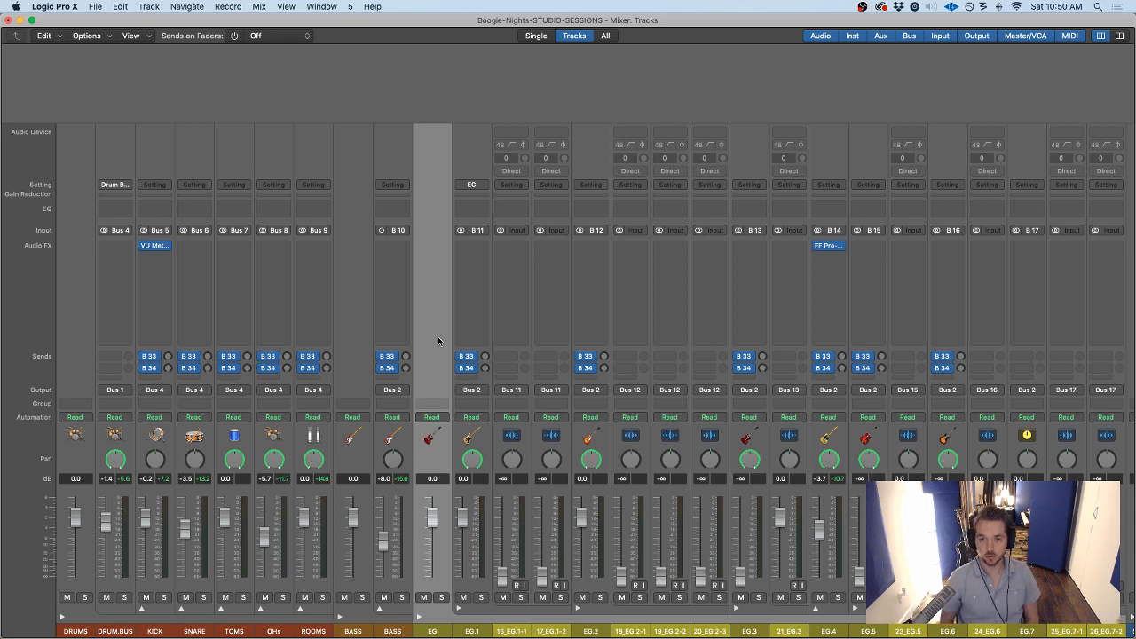
pyautogui.click(362, 329)
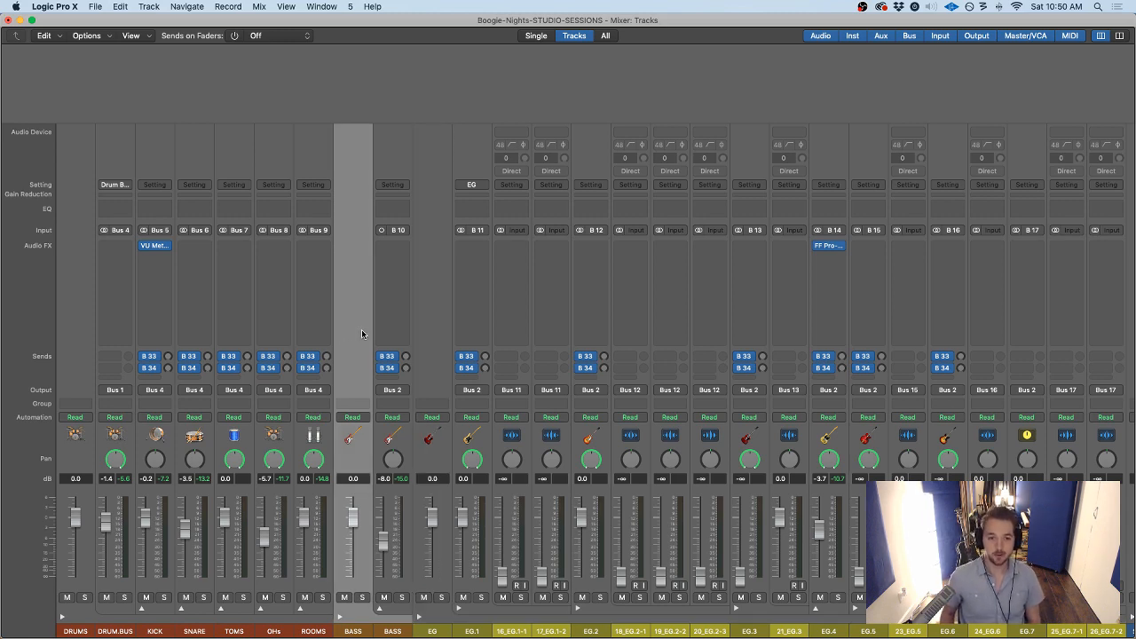
# Return to the Tracks window, turn cycle mode off, and play the song from the start of the intro
pyautogui.press('super+1')
pyautogui.scroll(-1, 388, 281)
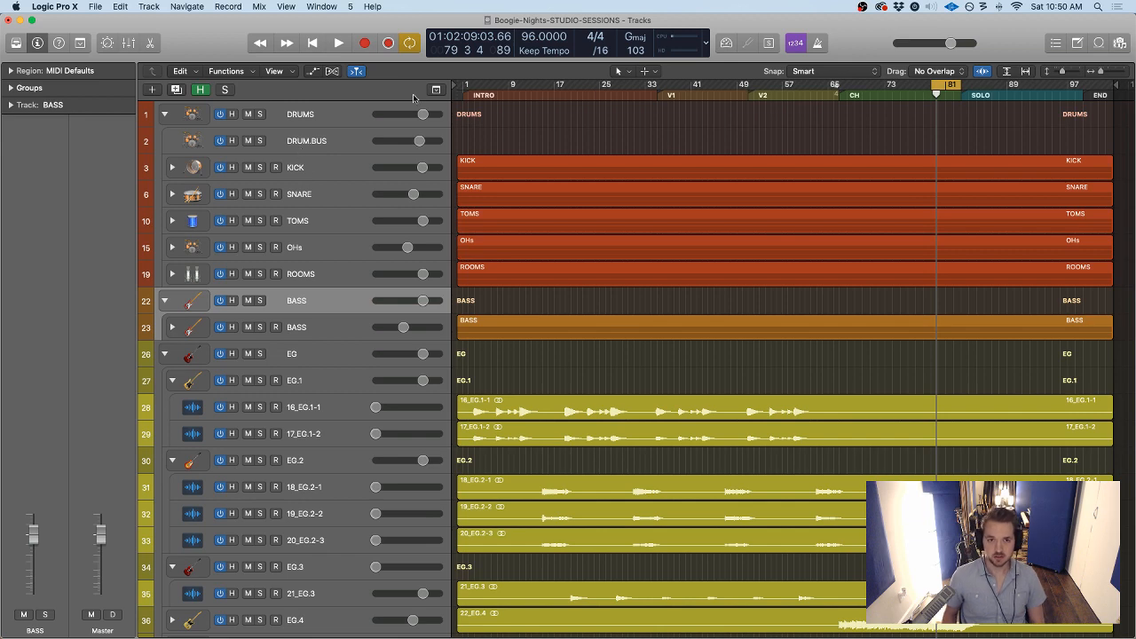
pyautogui.press('c')
pyautogui.press('Return')
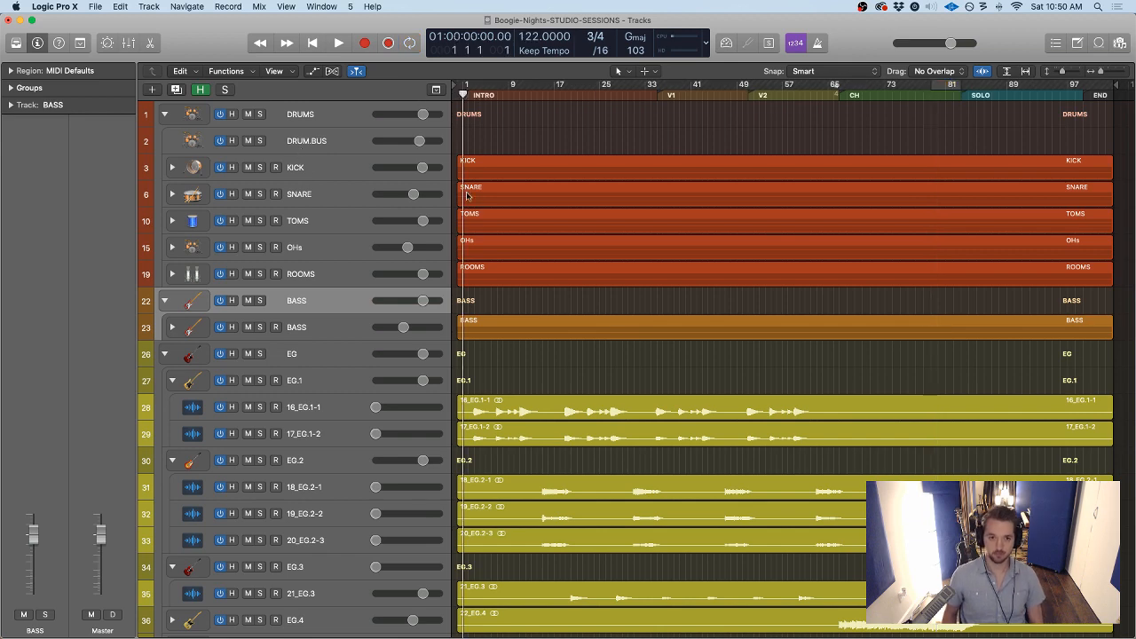
pyautogui.scroll(-4, 470, 200)
pyautogui.scroll(-3, 487, 264)
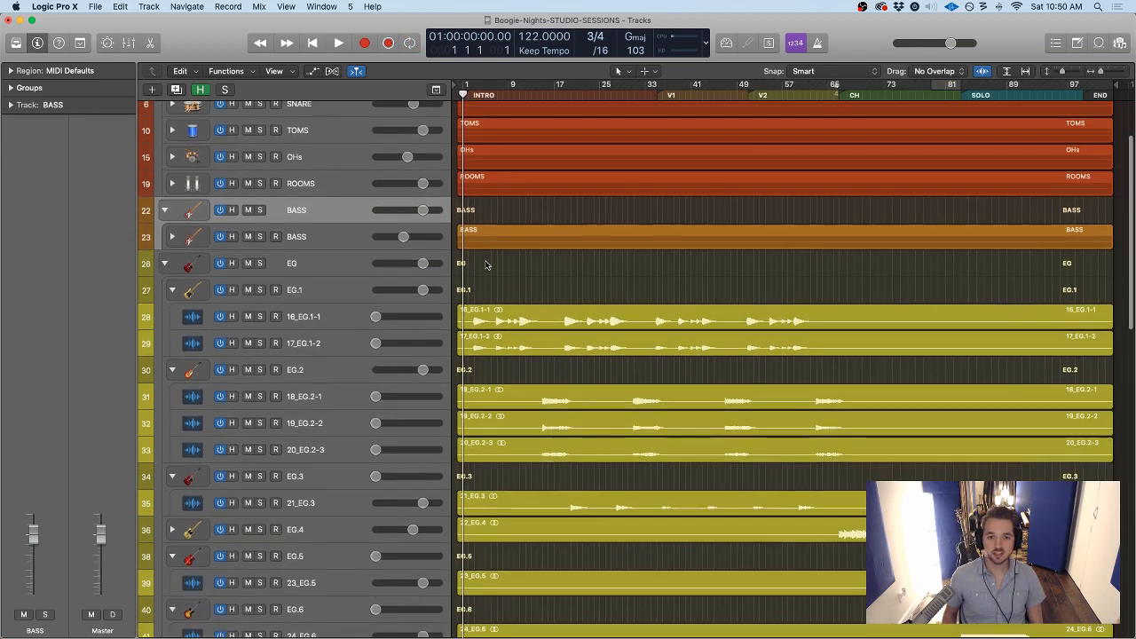
pyautogui.scroll(-10, 314, 314)
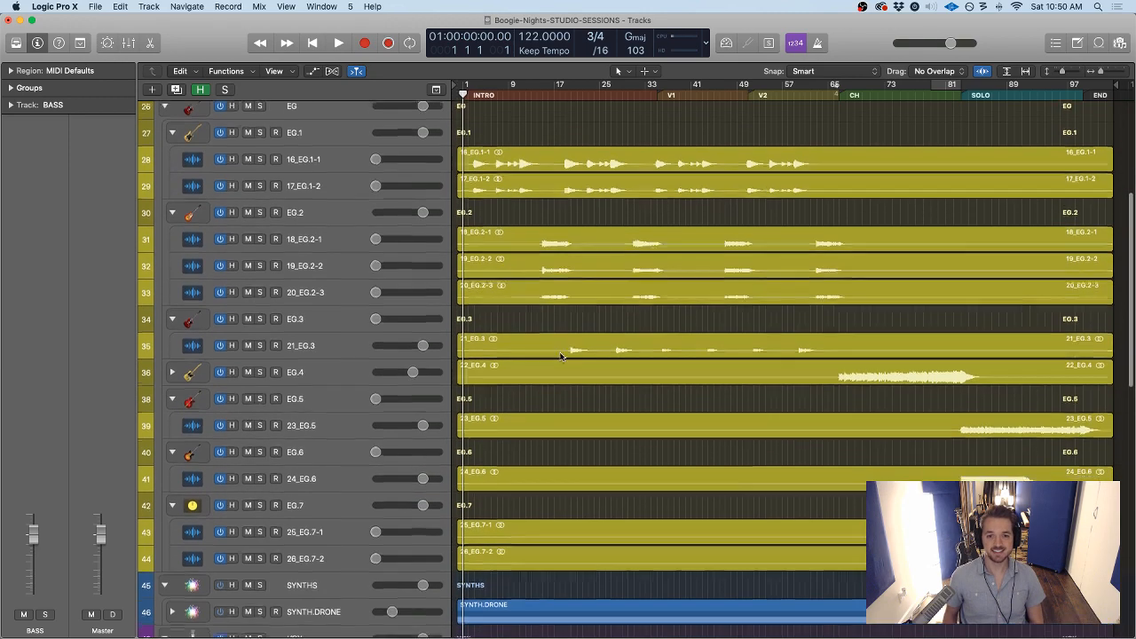
pyautogui.scroll(-3, 568, 386)
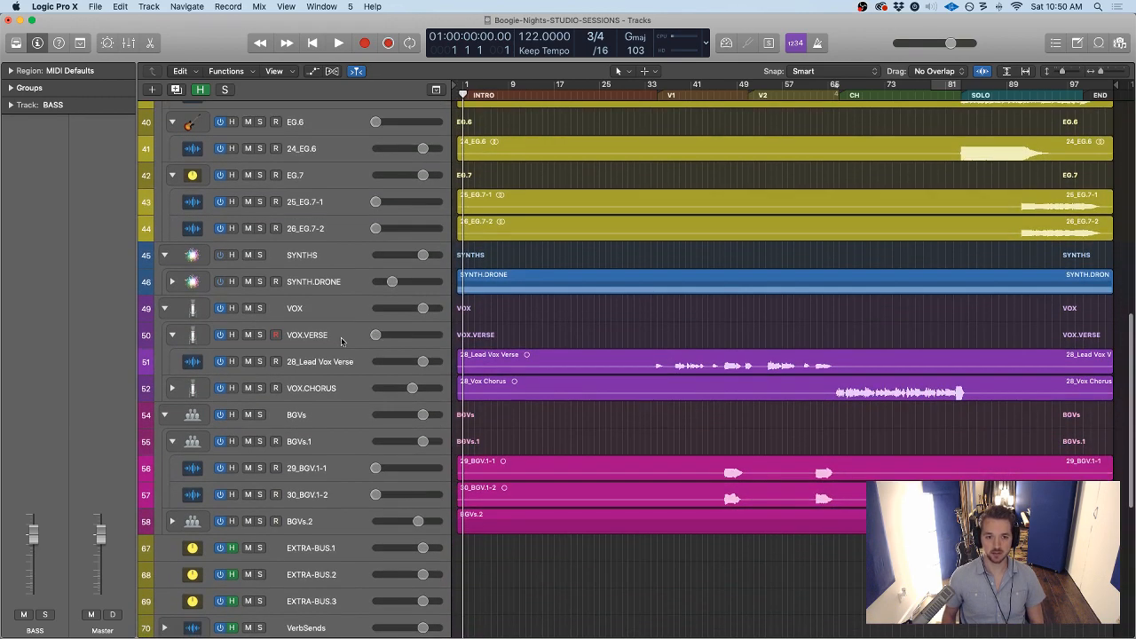
pyautogui.scroll(15, 391, 391)
pyautogui.press('space')
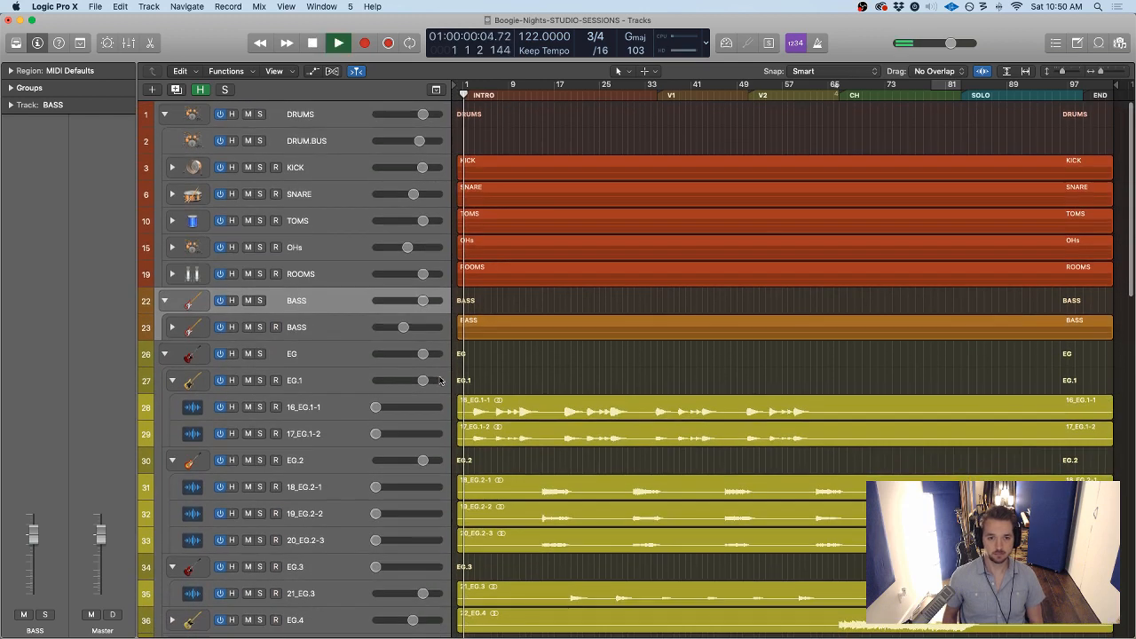
# Bring up 16_EG.1-1 to 0.0 dB and 17_EG.1-2 slightly below it, with the EG.1 stack at -10.0 dB
pyautogui.click(325, 409)
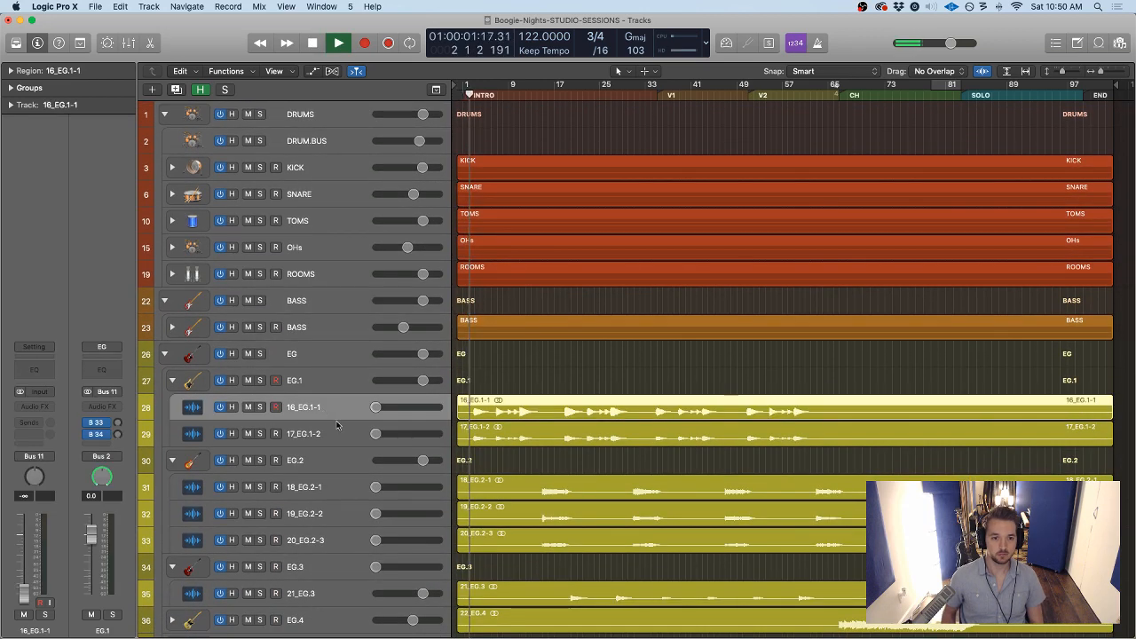
pyautogui.moveTo(376, 407); pyautogui.dragTo(412, 434)
pyautogui.keyDown('alt'); pyautogui.click(412, 408); pyautogui.keyUp('alt')
pyautogui.moveTo(423, 380); pyautogui.dragTo(400, 380)
# Lower the SYNTH.DRONE stack under the intro and restart playback from the beginning of the song
pyautogui.scroll(-5, 527, 420)
pyautogui.scroll(-20, 527, 420)
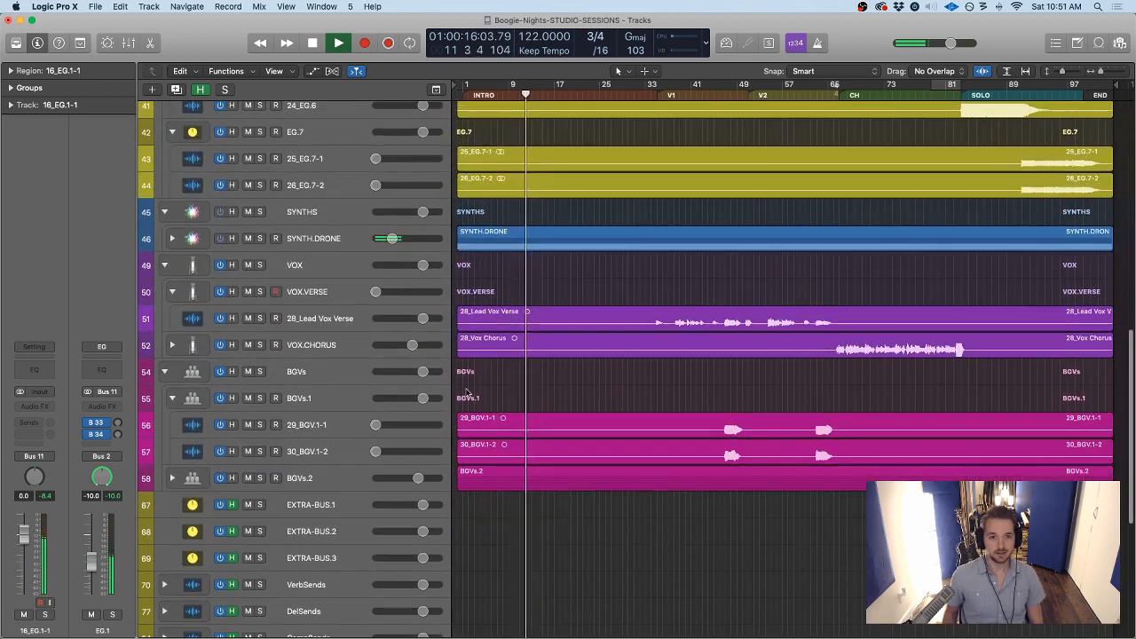
pyautogui.moveTo(391, 240); pyautogui.dragTo(381, 239)
pyautogui.press('Return')
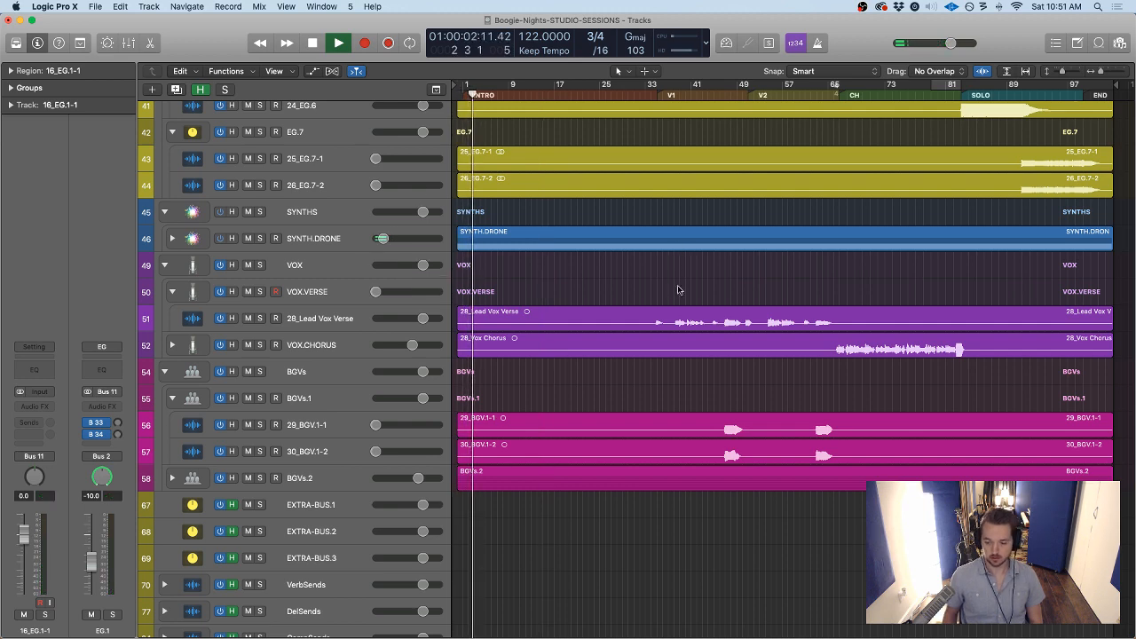
# Bring up the EG.2 guitars under the intro, with 18_EG.2-1 at 0.0 dB and 19_EG.2-2 and 20_EG.2-3 slightly below it
pyautogui.scroll(5, 682, 285)
pyautogui.scroll(10, 681, 285)
pyautogui.scroll(-2, 451, 345)
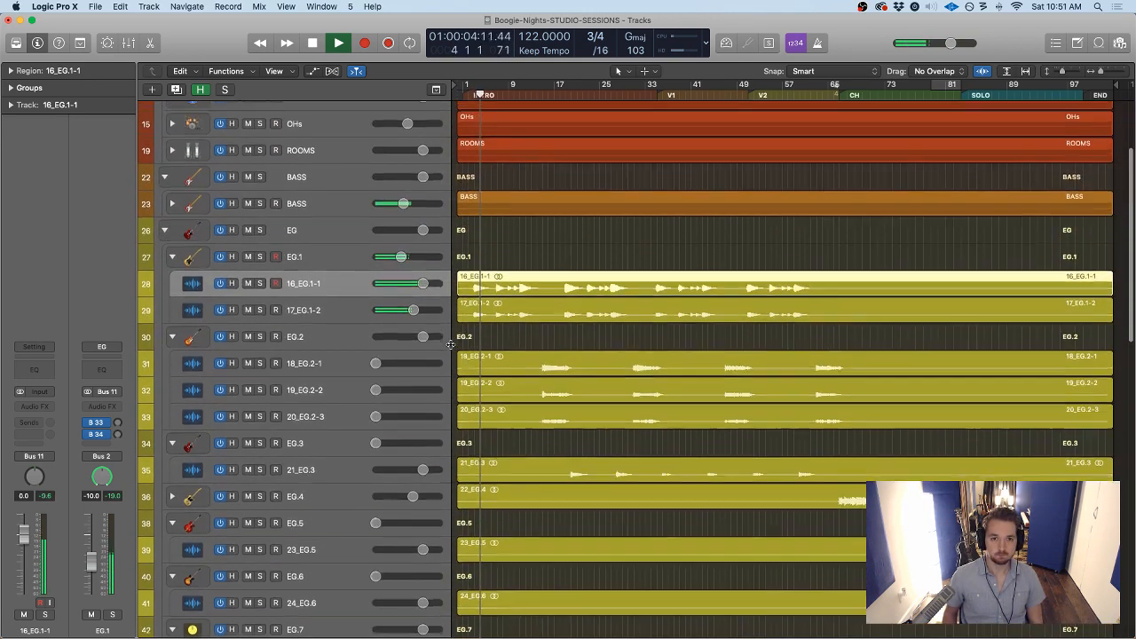
pyautogui.click(334, 294)
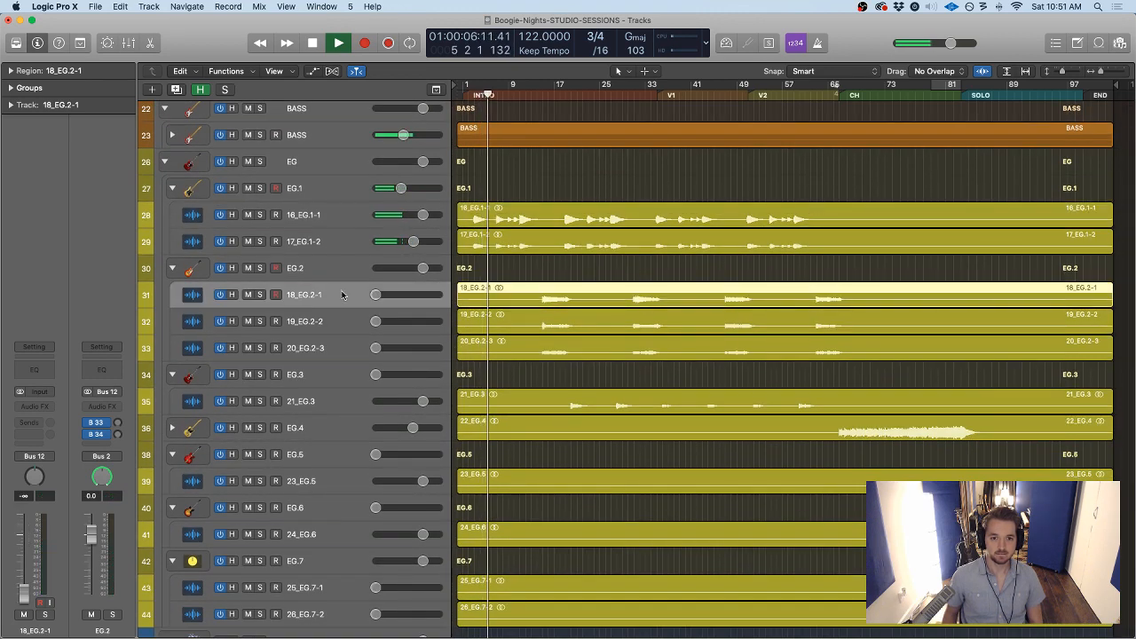
pyautogui.scroll(-1, 374, 297)
pyautogui.moveTo(377, 275); pyautogui.dragTo(408, 276)
pyautogui.keyDown('alt'); pyautogui.click(411, 276); pyautogui.keyUp('alt')
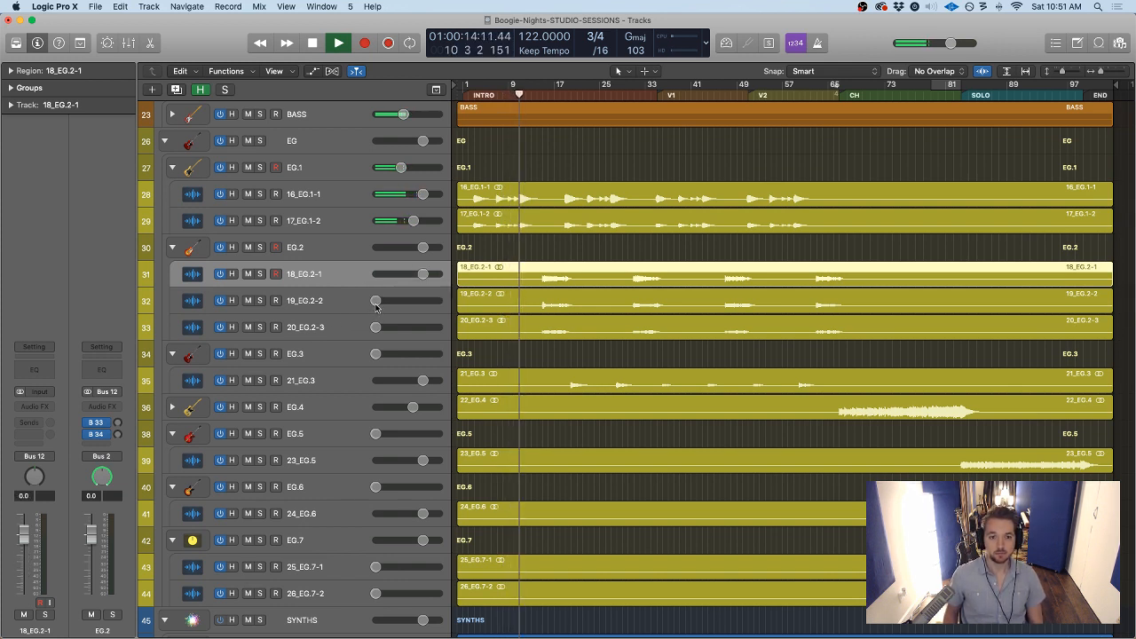
pyautogui.moveTo(374, 305); pyautogui.dragTo(413, 305)
pyautogui.click(394, 304)
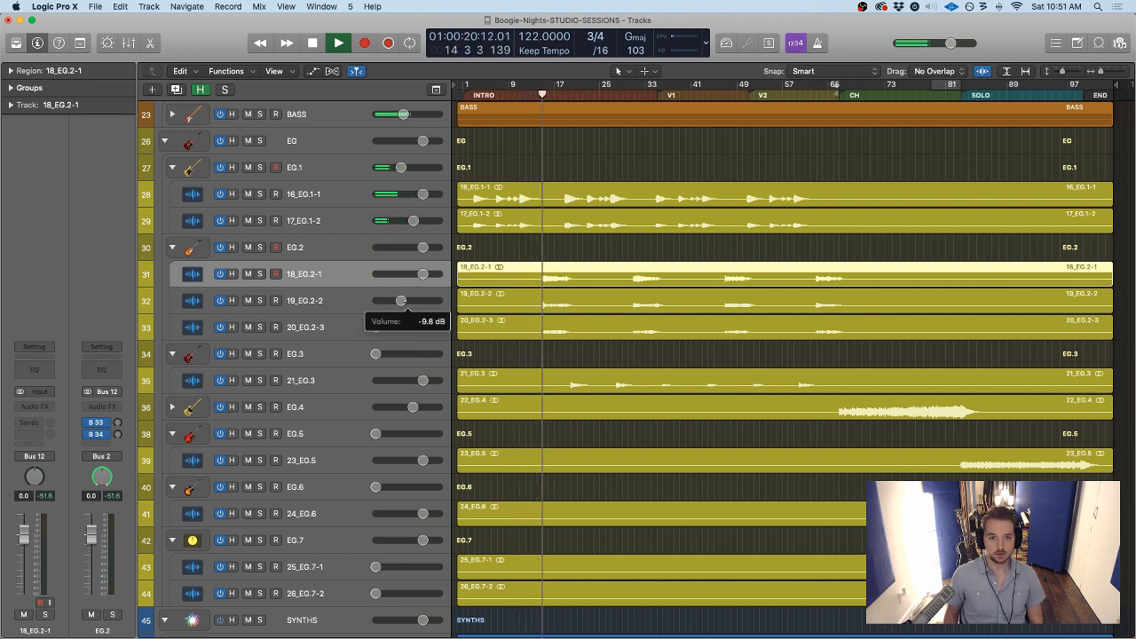
pyautogui.moveTo(380, 328); pyautogui.dragTo(392, 328)
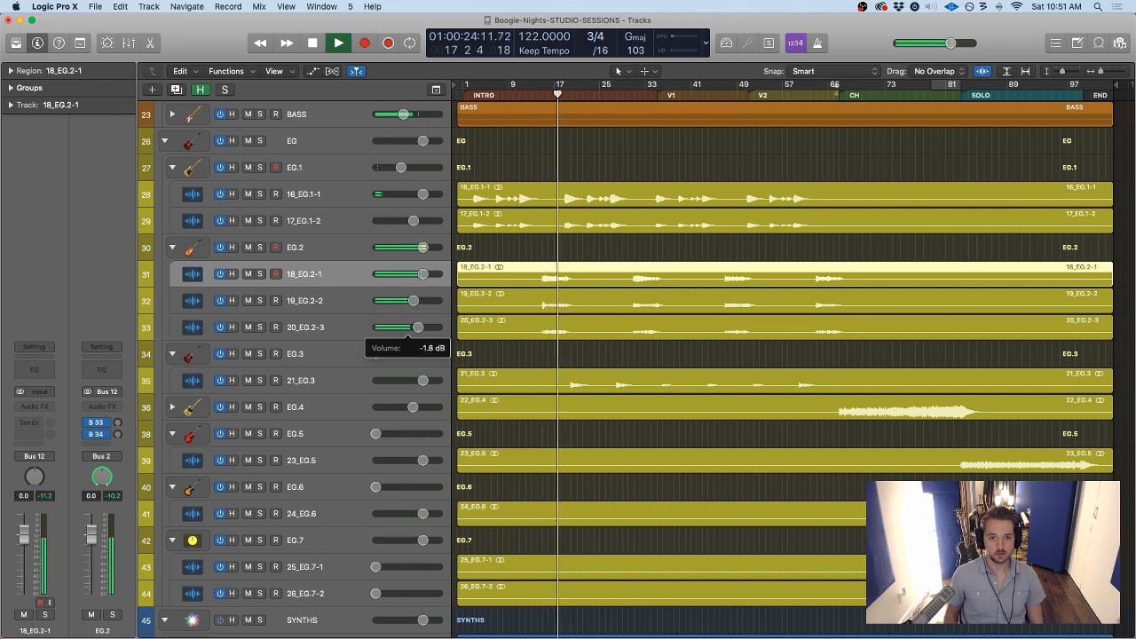
# Replay the intro from bar 12 and settle the EG.2 stack at -5.2 dB
pyautogui.moveTo(423, 248); pyautogui.dragTo(410, 248)
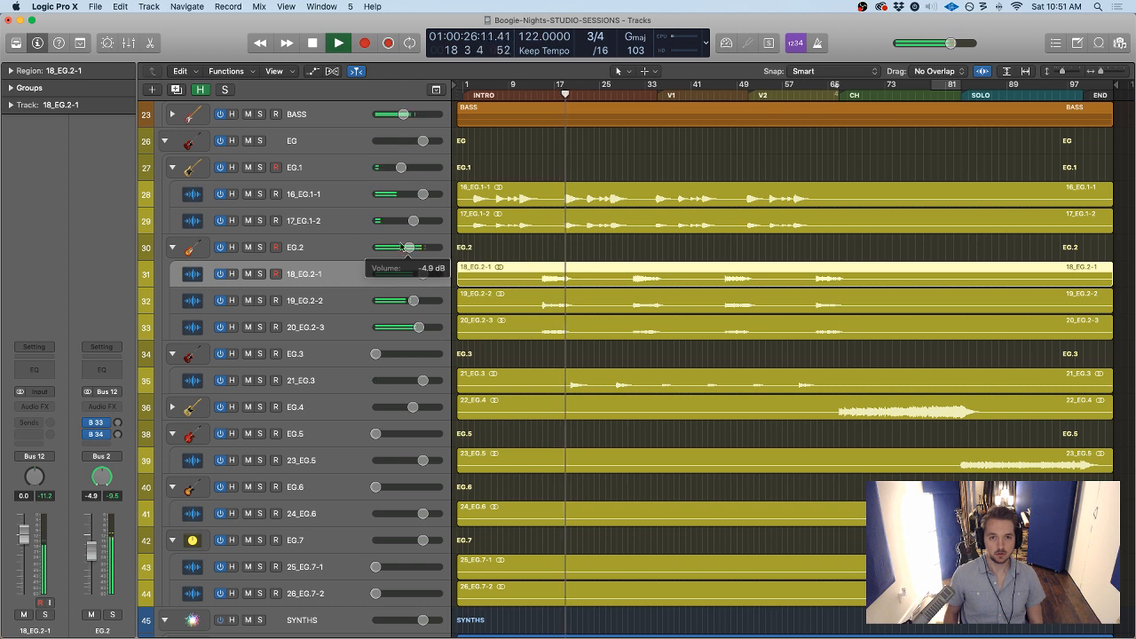
pyautogui.click(526, 96)
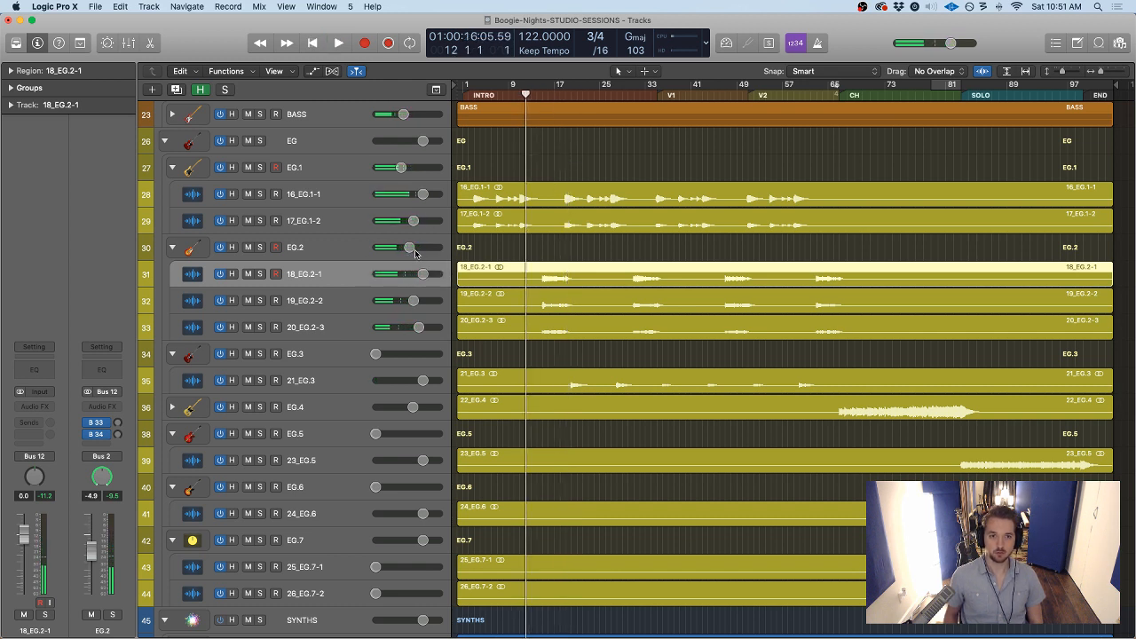
pyautogui.moveTo(408, 249); pyautogui.dragTo(422, 249)
pyautogui.press('space')
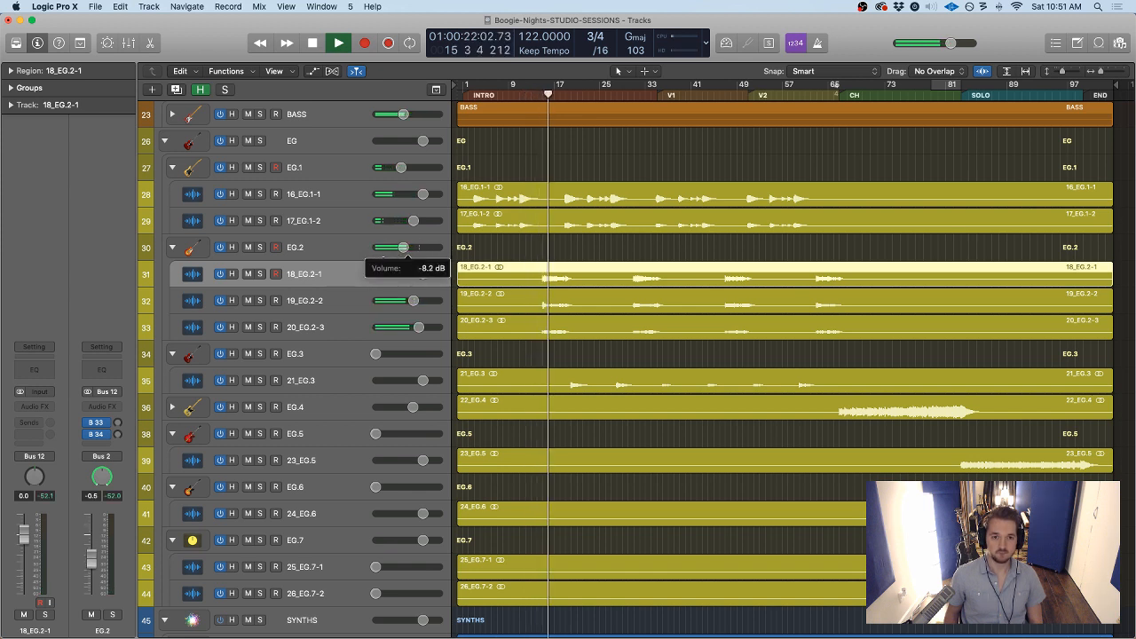
pyautogui.moveTo(405, 252); pyautogui.dragTo(401, 253)
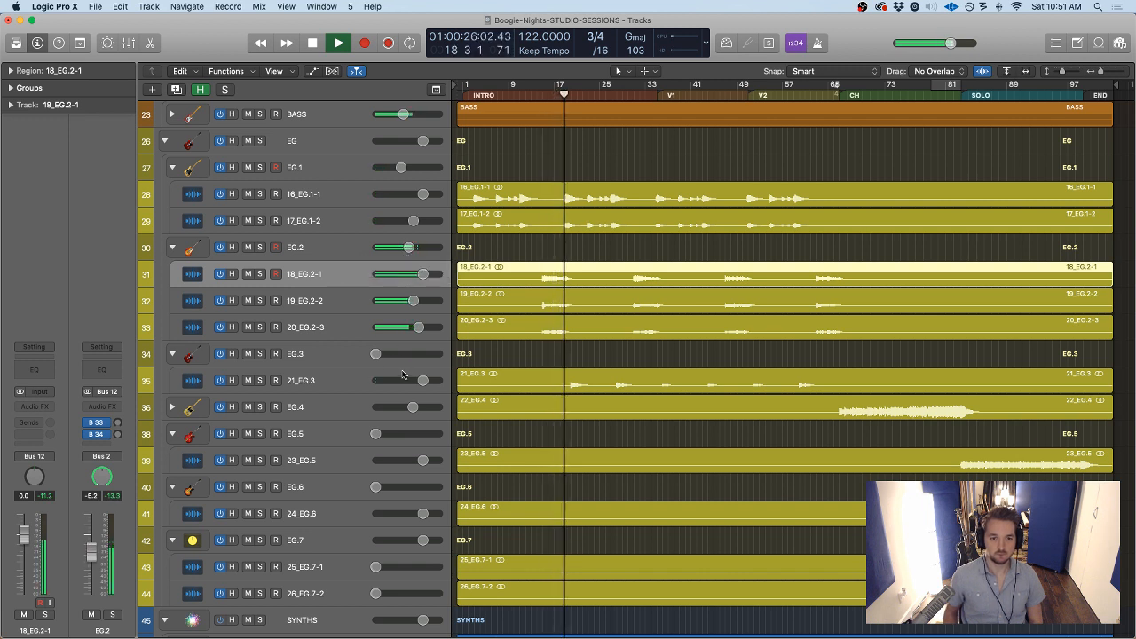
# Bring the EG.3 stack up from silence, nudge the EG.1 stack slightly higher, and stop playback
pyautogui.moveTo(376, 353); pyautogui.dragTo(408, 354)
pyautogui.scroll(-5, 426, 355)
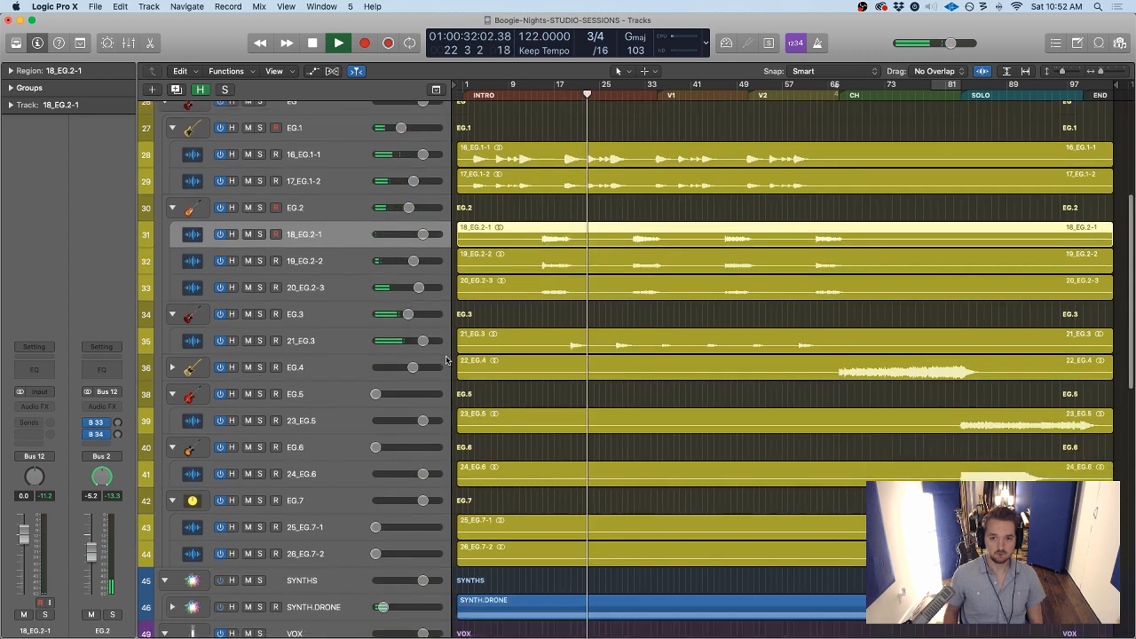
pyautogui.scroll(8, 444, 358)
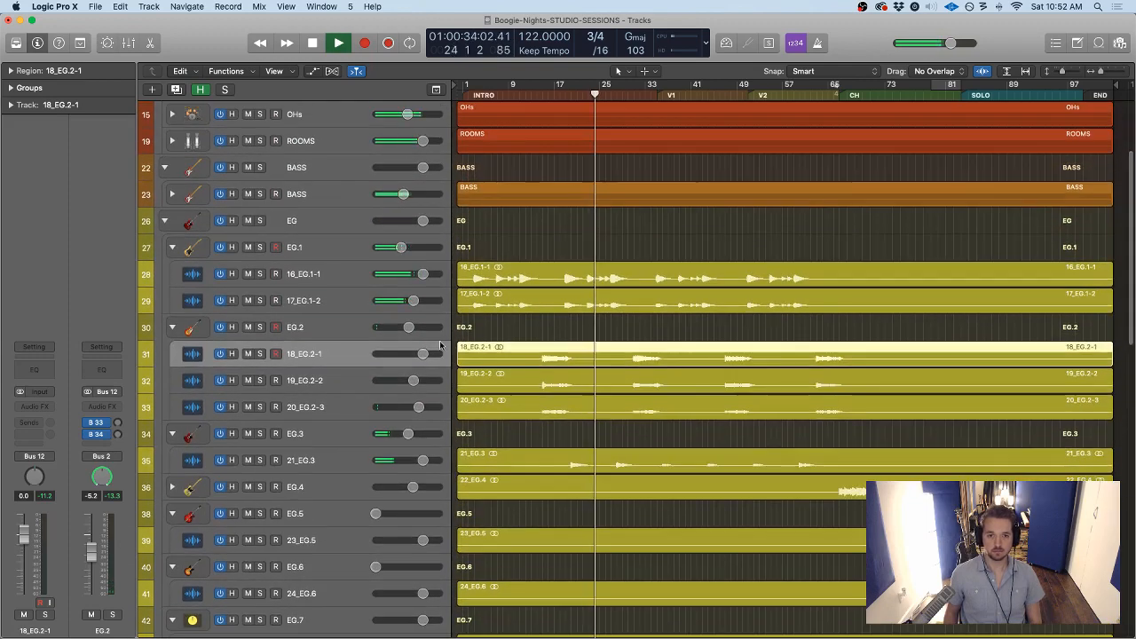
pyautogui.moveTo(402, 249); pyautogui.dragTo(404, 251)
pyautogui.scroll(-10, 484, 247)
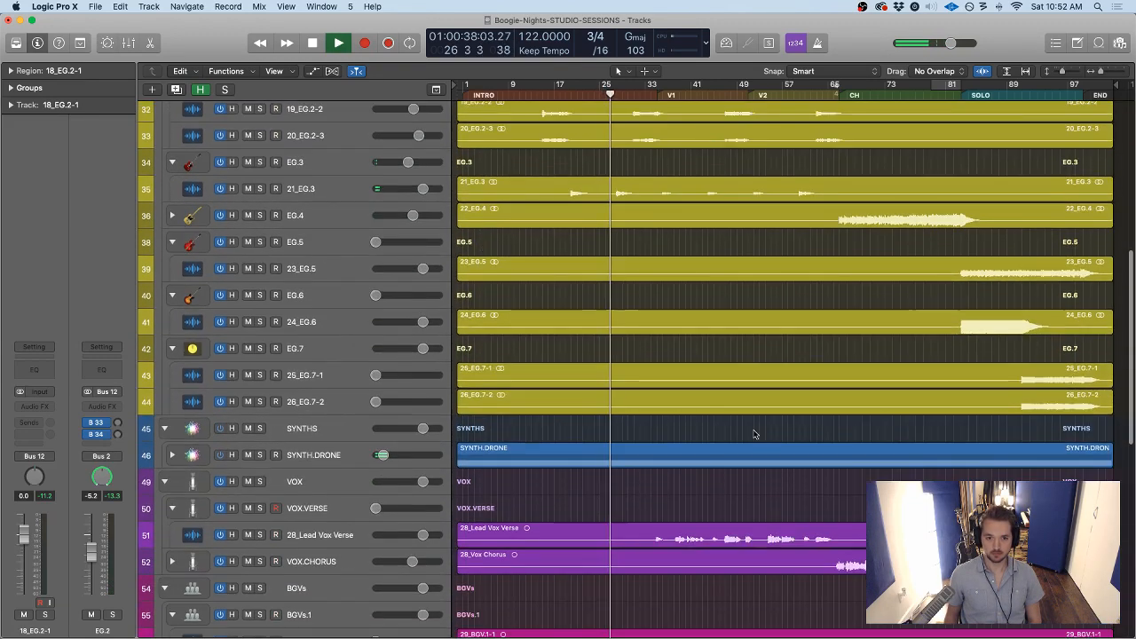
pyautogui.press('space')
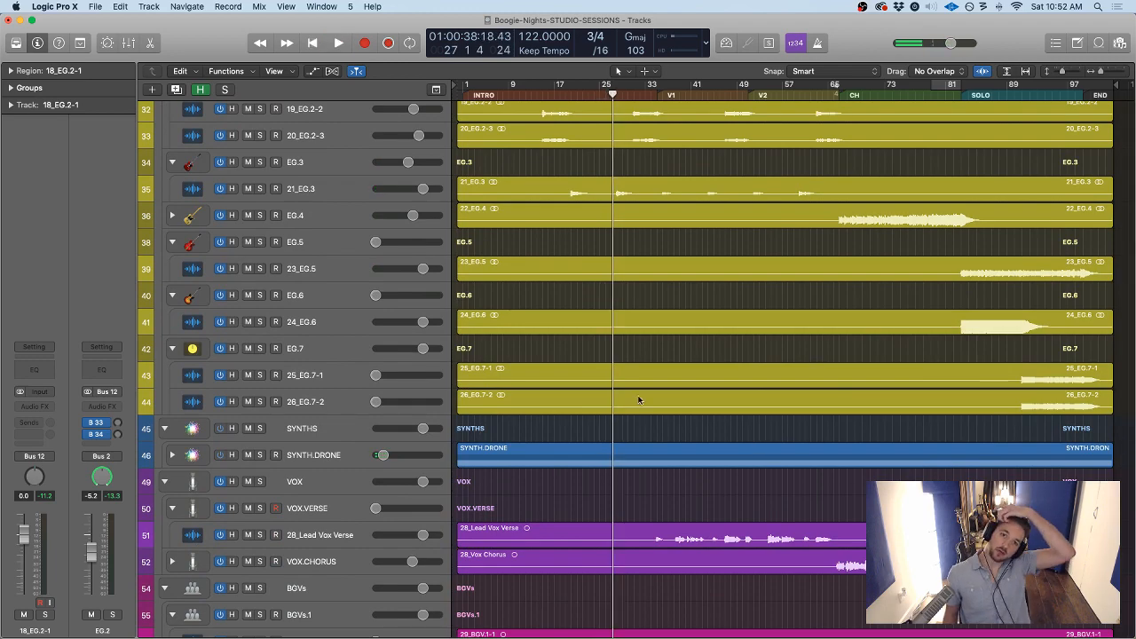
pyautogui.scroll(10, 638, 401)
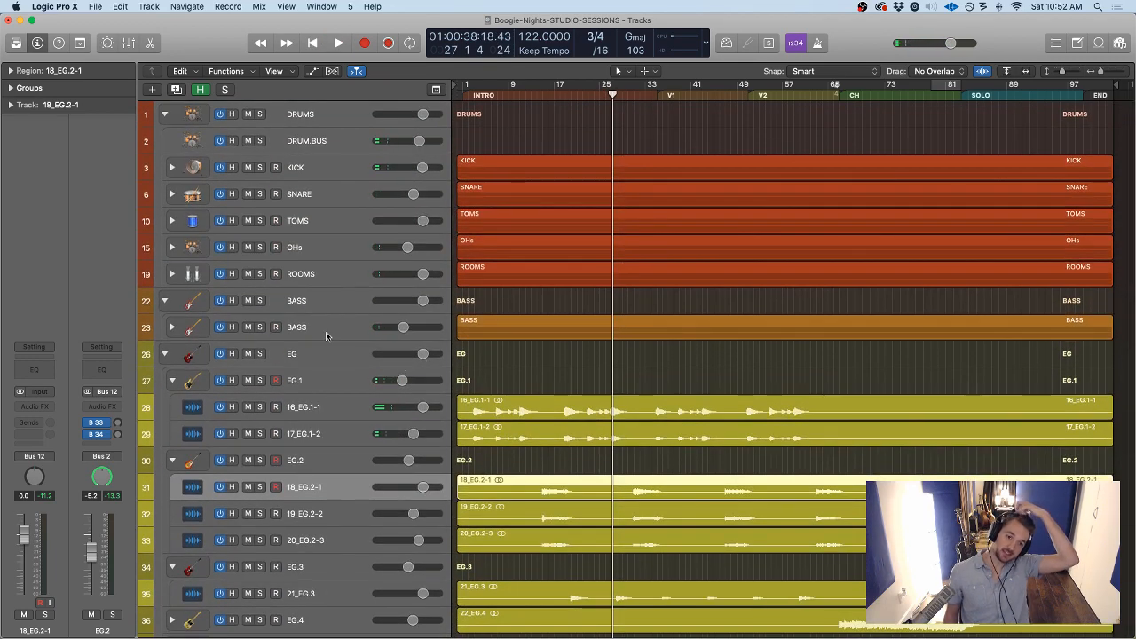
pyautogui.click(311, 330)
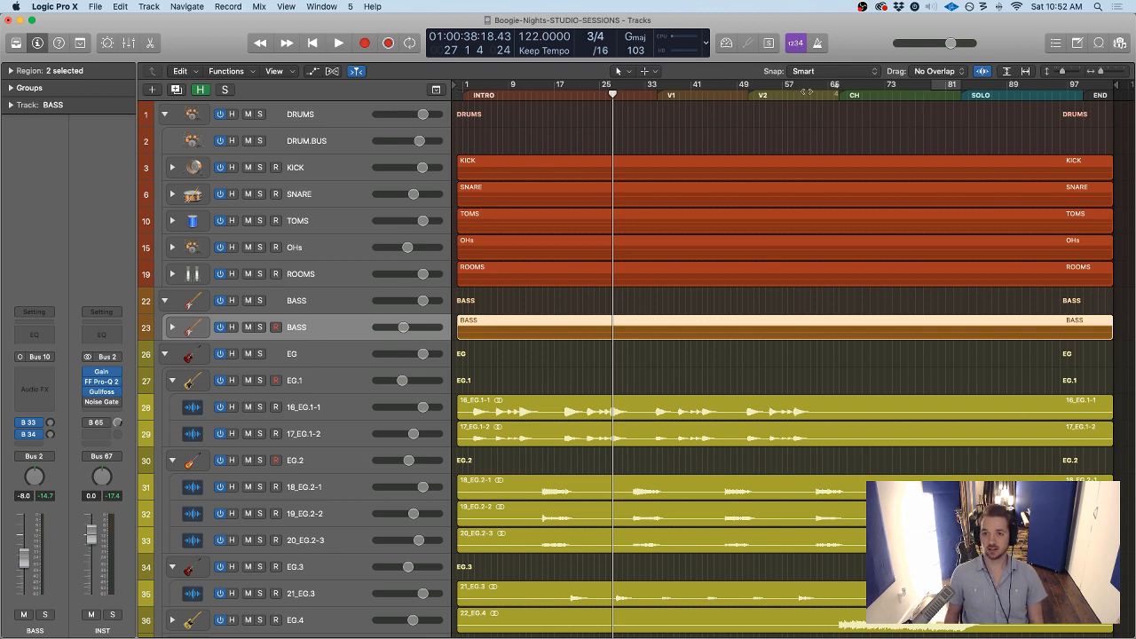
pyautogui.scroll(-15, 616, 322)
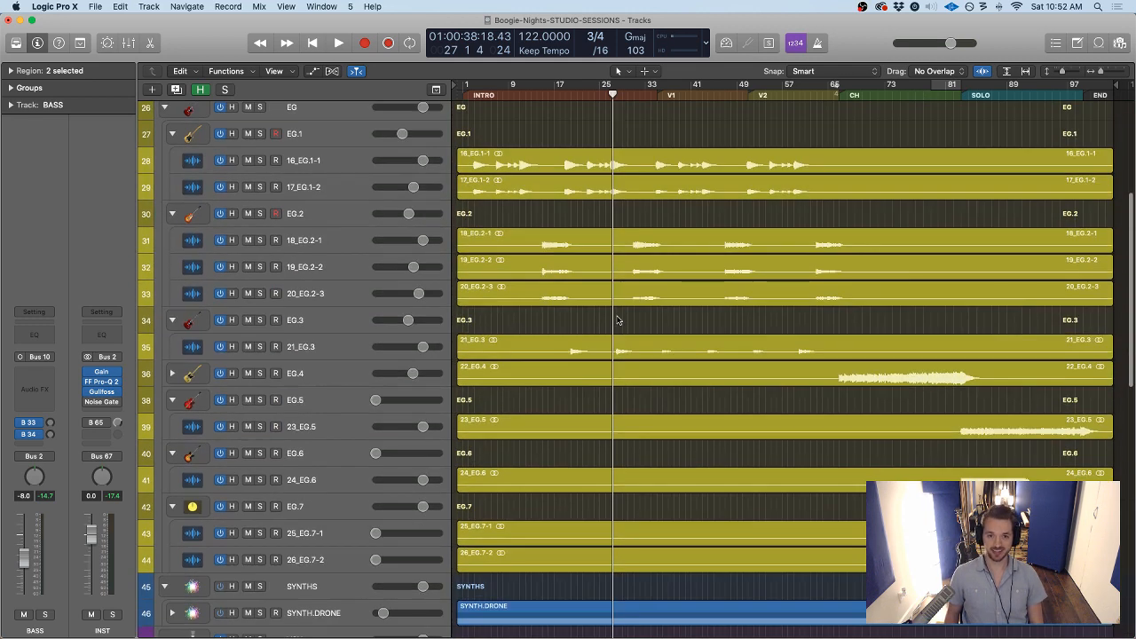
pyautogui.scroll(5, 616, 322)
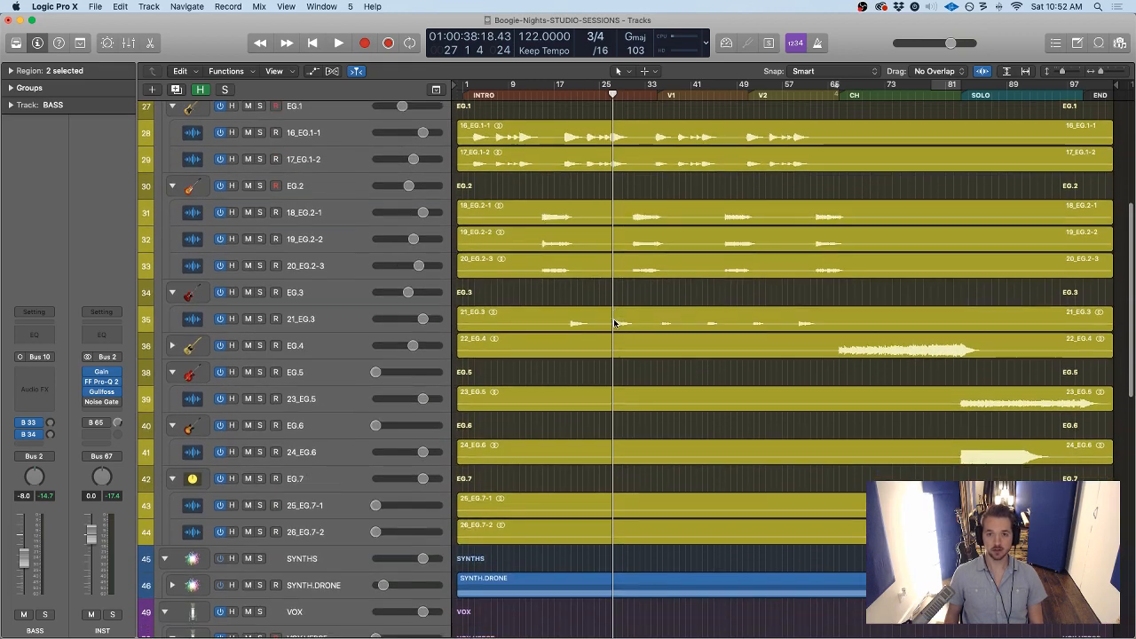
# Play from bar 33 into the first verse and bring the VOX.VERSE stack up to -1.6 dB
pyautogui.click(648, 93)
pyautogui.scroll(-8, 649, 378)
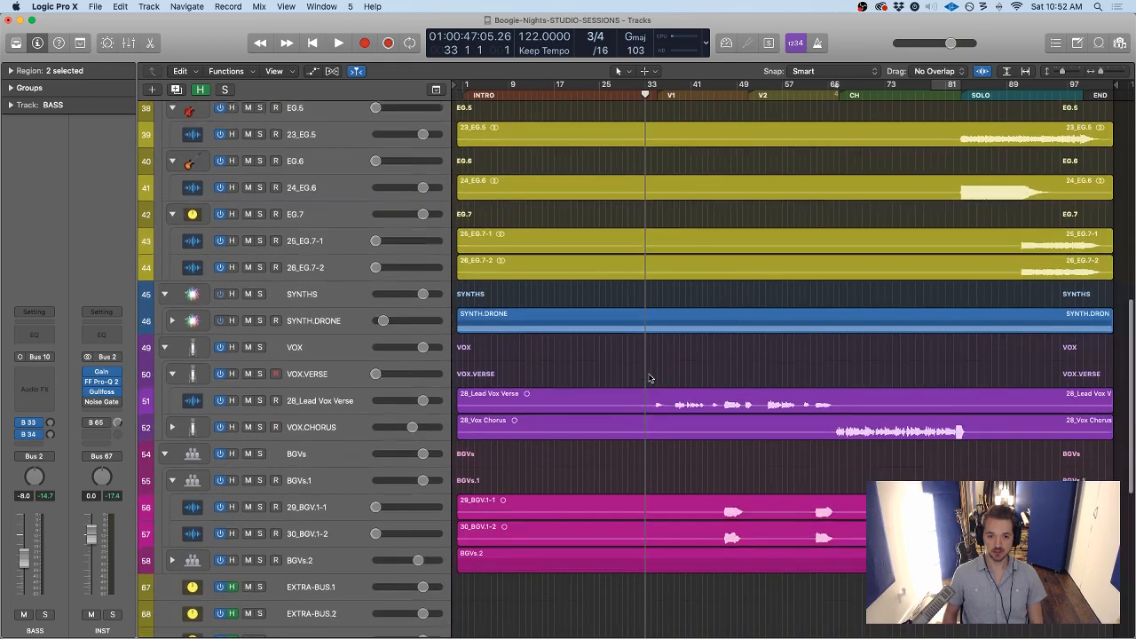
pyautogui.press('space')
pyautogui.click(314, 366)
pyautogui.click(311, 351)
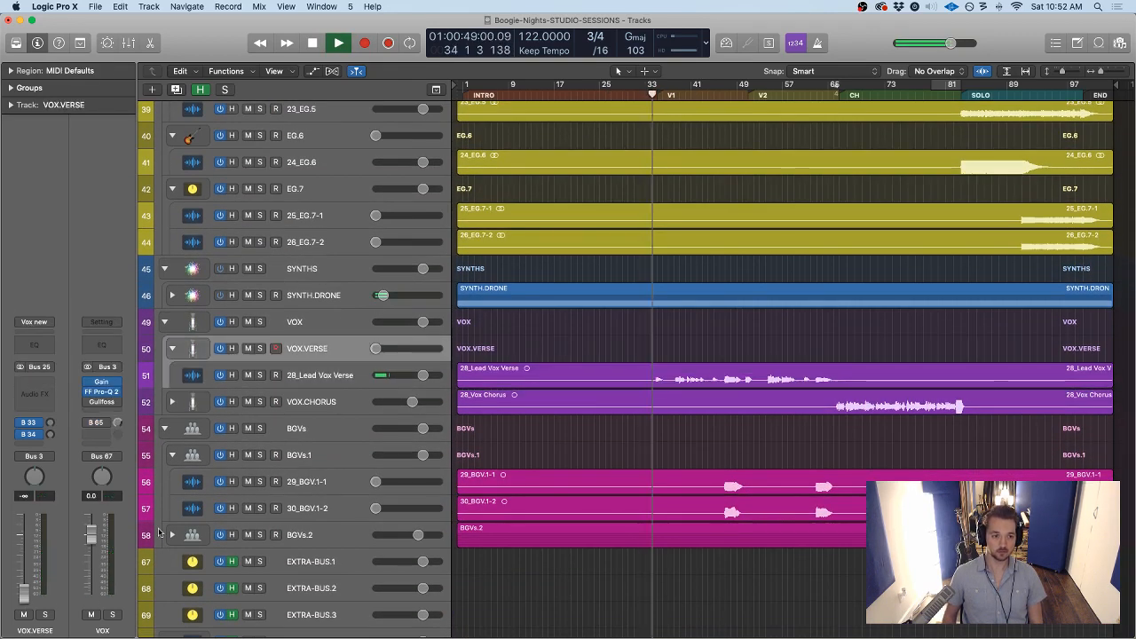
pyautogui.moveTo(23, 581); pyautogui.dragTo(27, 543)
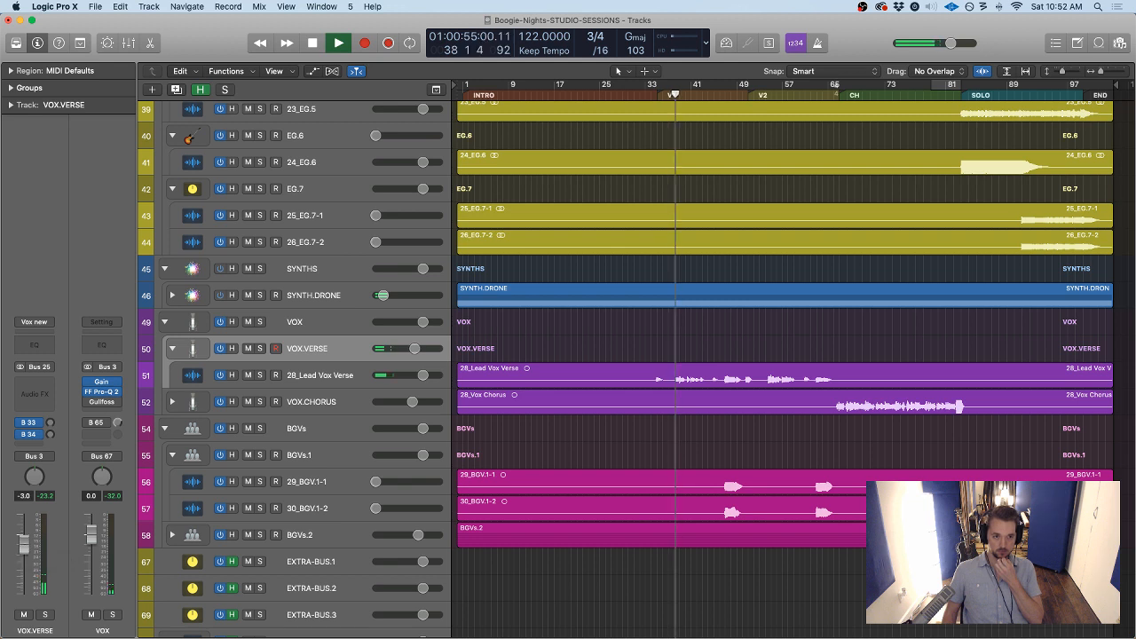
pyautogui.moveTo(21, 545); pyautogui.dragTo(24, 542)
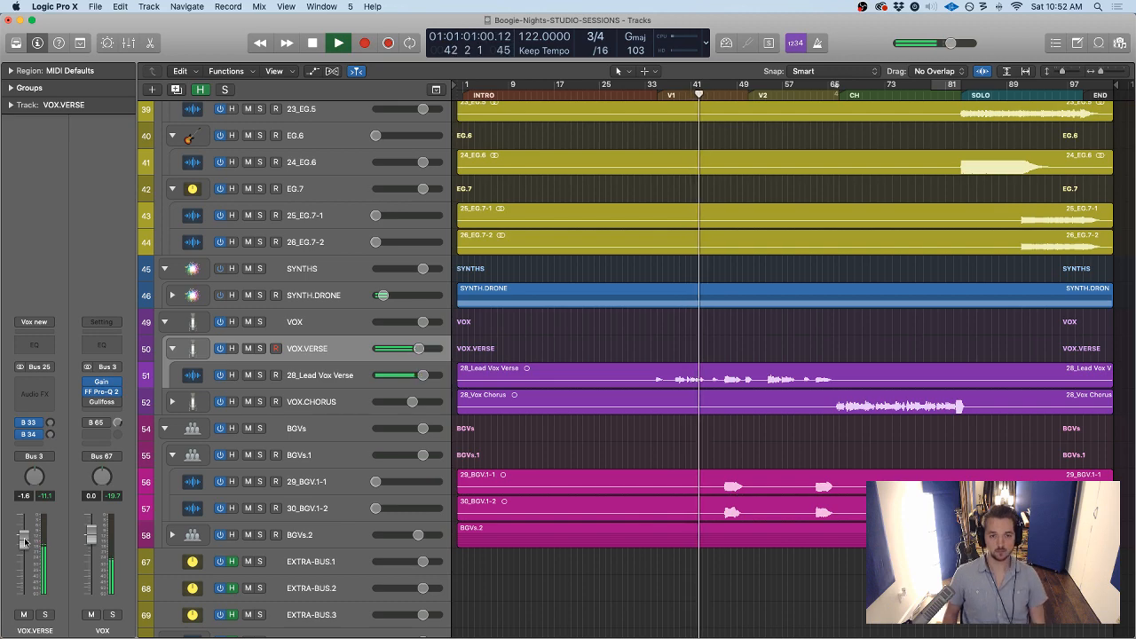
# Raise the 29_BGV.1-1 backing vocal from silence to sit under the verse lead vocal
pyautogui.scroll(8, 619, 487)
pyautogui.scroll(12, 618, 486)
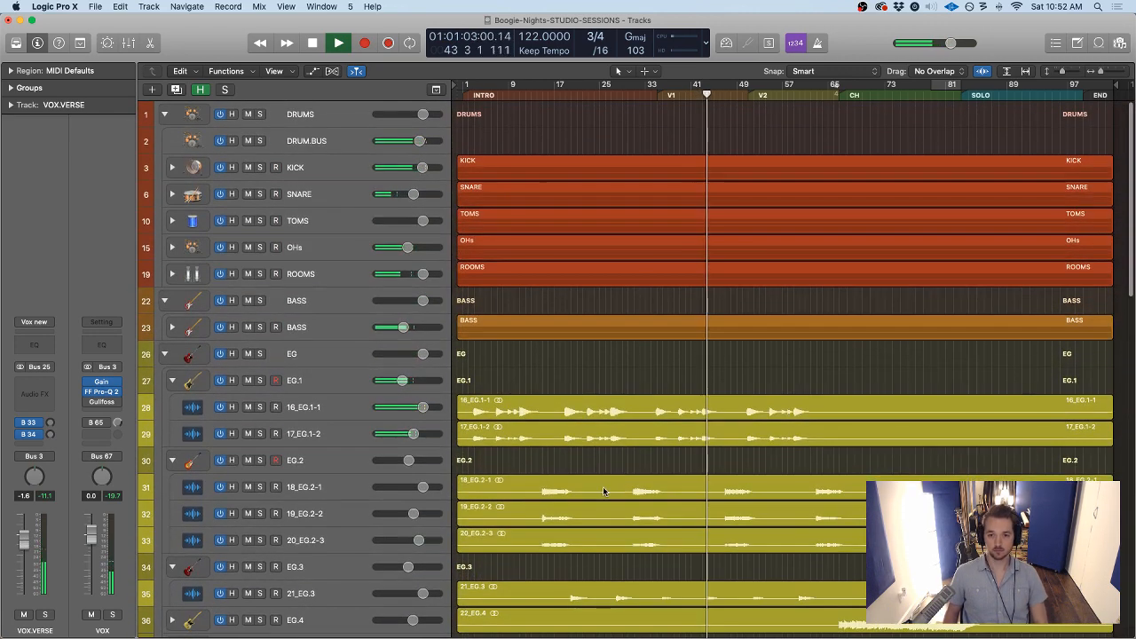
pyautogui.scroll(-8, 603, 487)
pyautogui.scroll(-10, 612, 483)
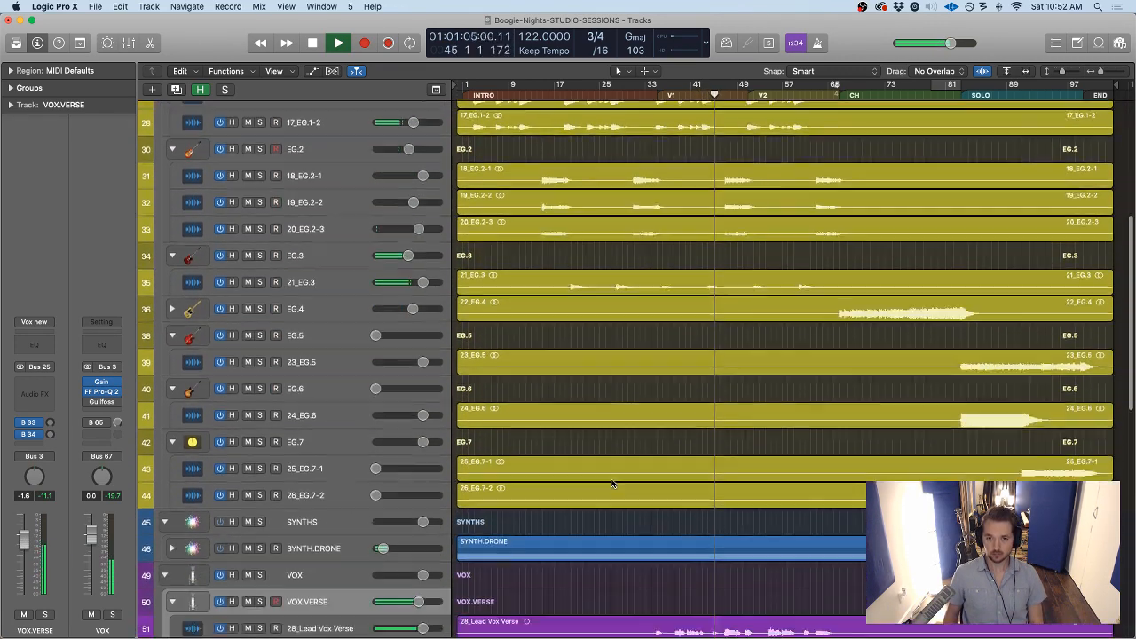
pyautogui.scroll(-1, 611, 483)
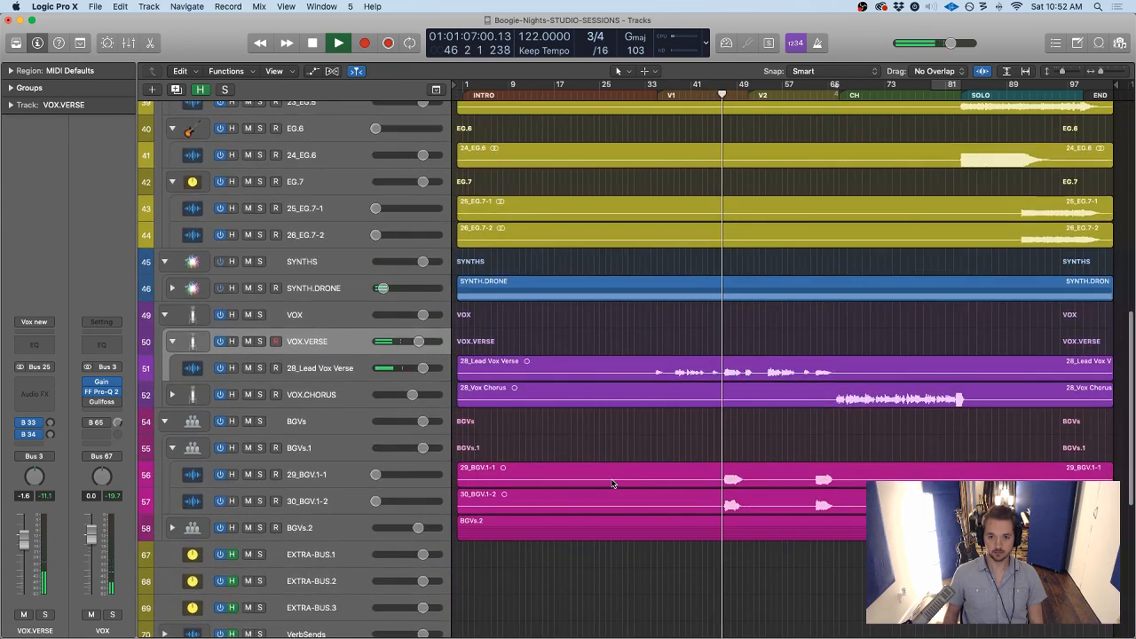
pyautogui.moveTo(376, 474); pyautogui.dragTo(383, 475)
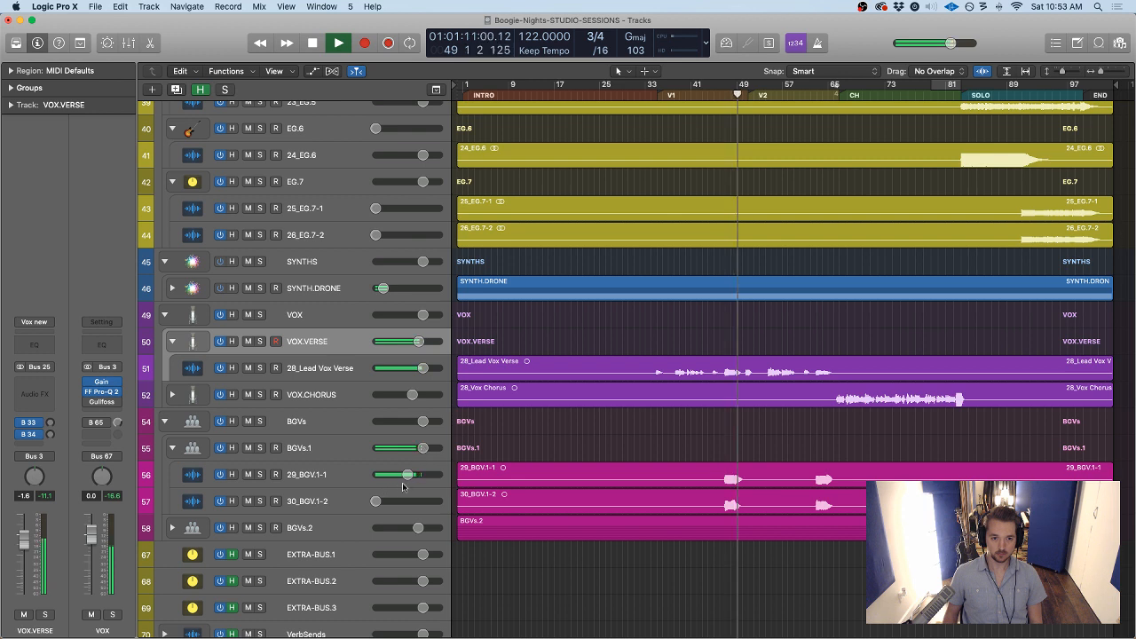
pyautogui.moveTo(407, 476); pyautogui.dragTo(406, 476)
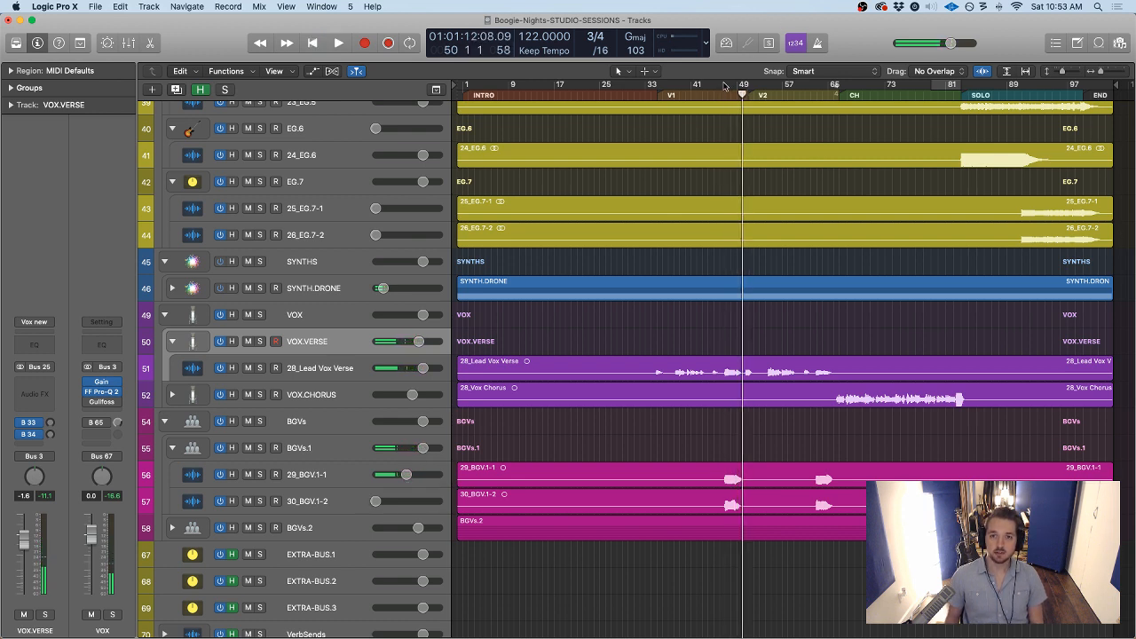
# Loop the backing vocal phrase at the end of V1, raise 30_BGV.1-2 to about -9.6 dB, and lower 29_BGV.1-1 and the BGVs.1 stack slightly
pyautogui.moveTo(724, 84); pyautogui.dragTo(748, 84)
pyautogui.press('space')
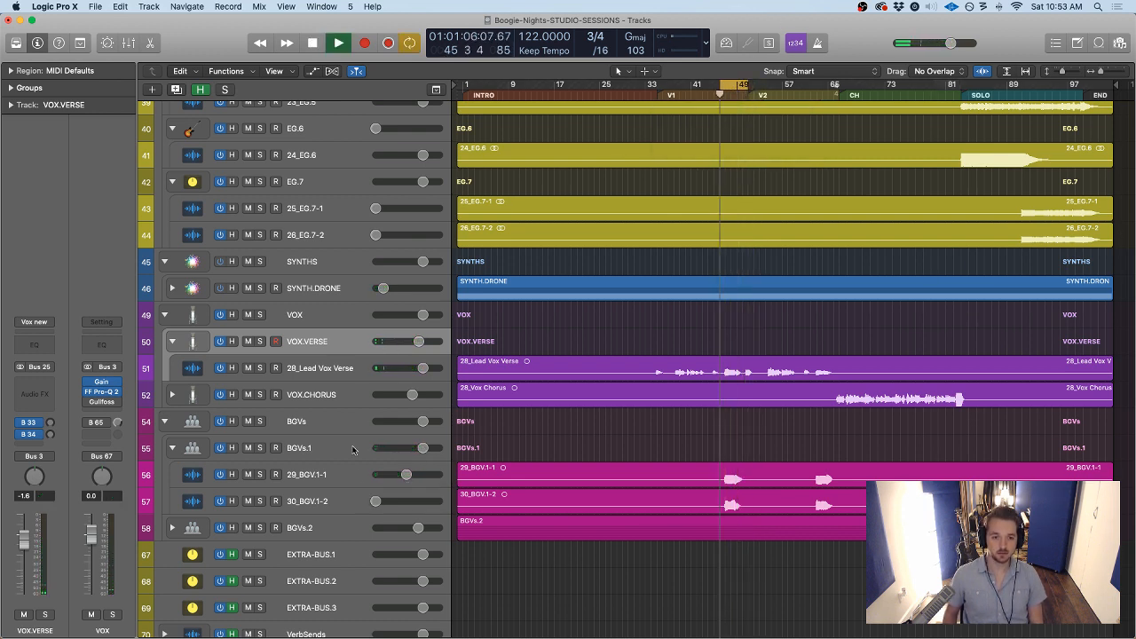
pyautogui.moveTo(381, 509); pyautogui.dragTo(404, 475)
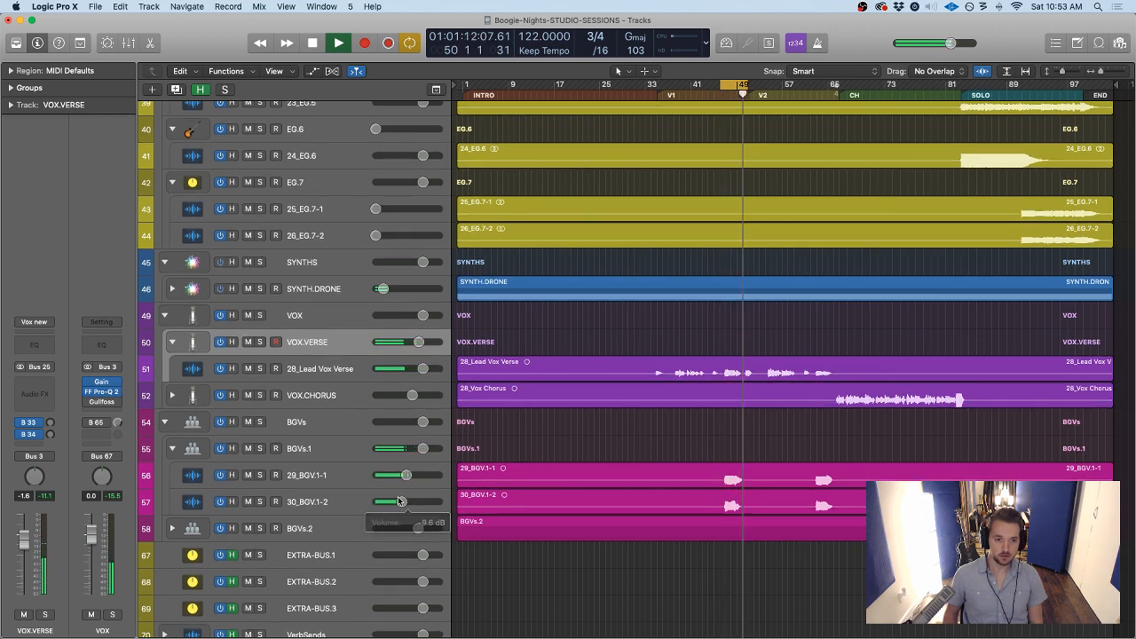
pyautogui.moveTo(406, 475); pyautogui.dragTo(398, 475)
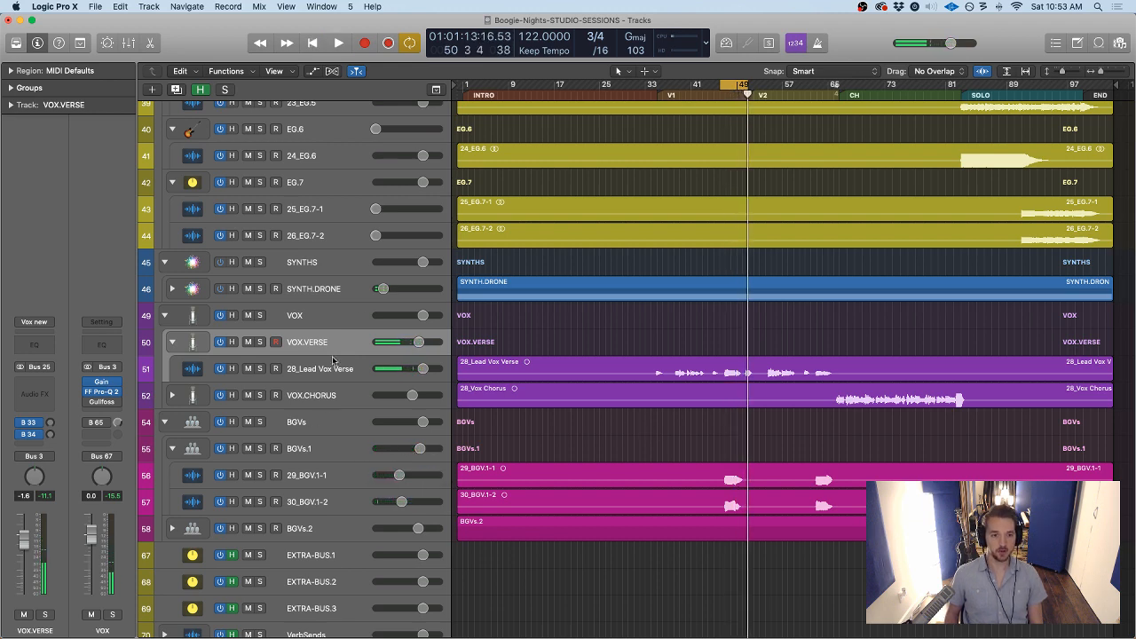
# Set the cycle range over the SOLO section, starting at bar 83
pyautogui.scroll(-7, 532, 361)
pyautogui.scroll(6, 541, 360)
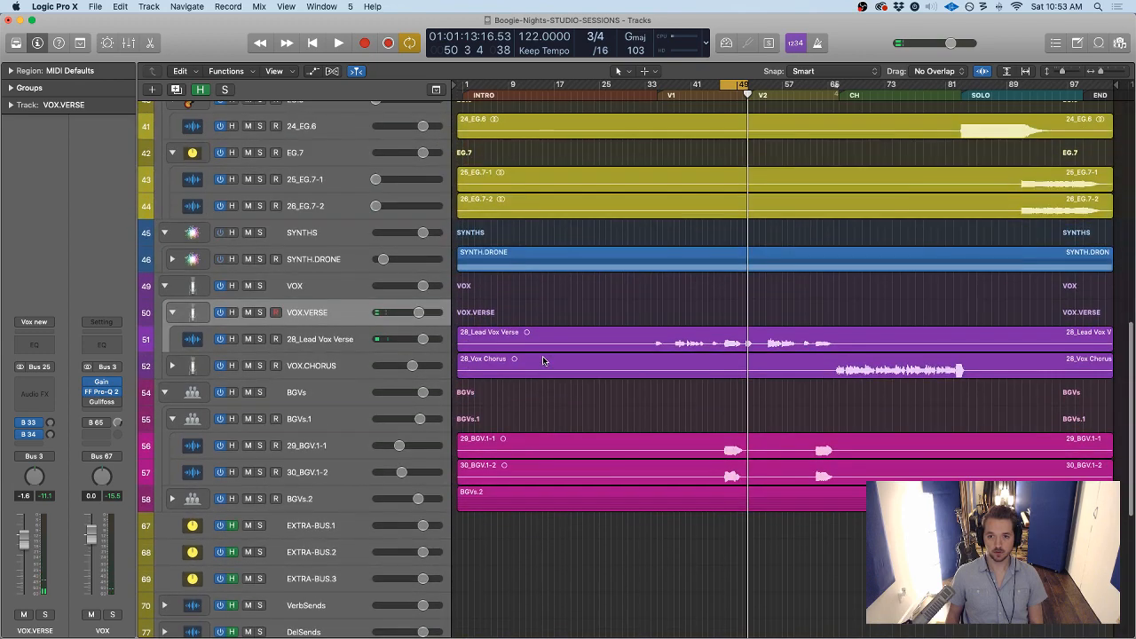
pyautogui.scroll(12, 543, 361)
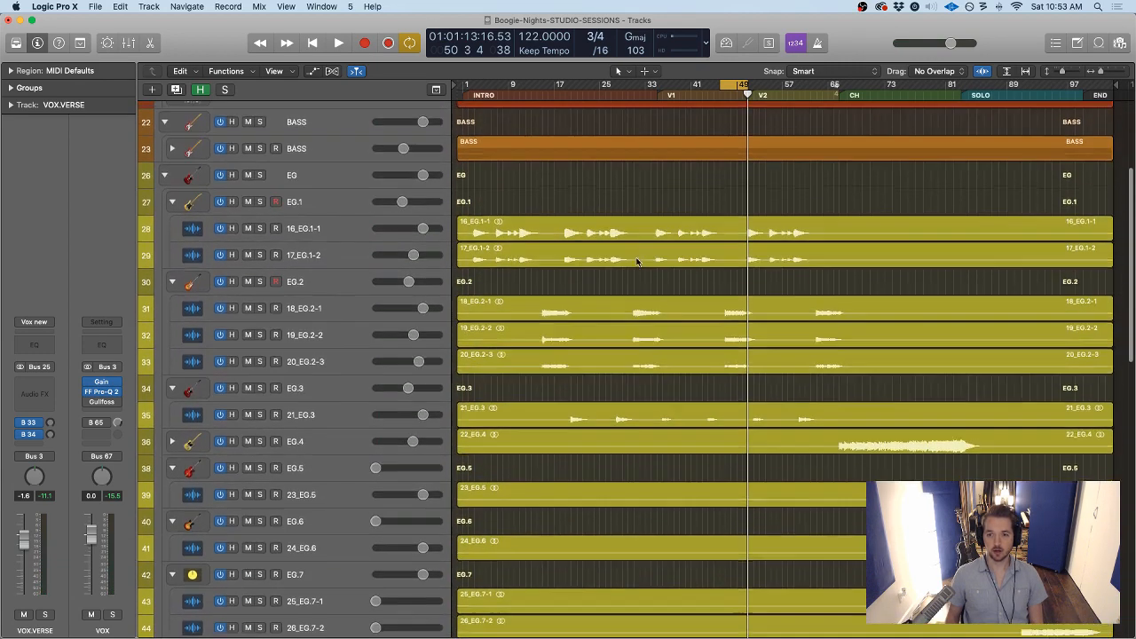
pyautogui.scroll(5, 636, 261)
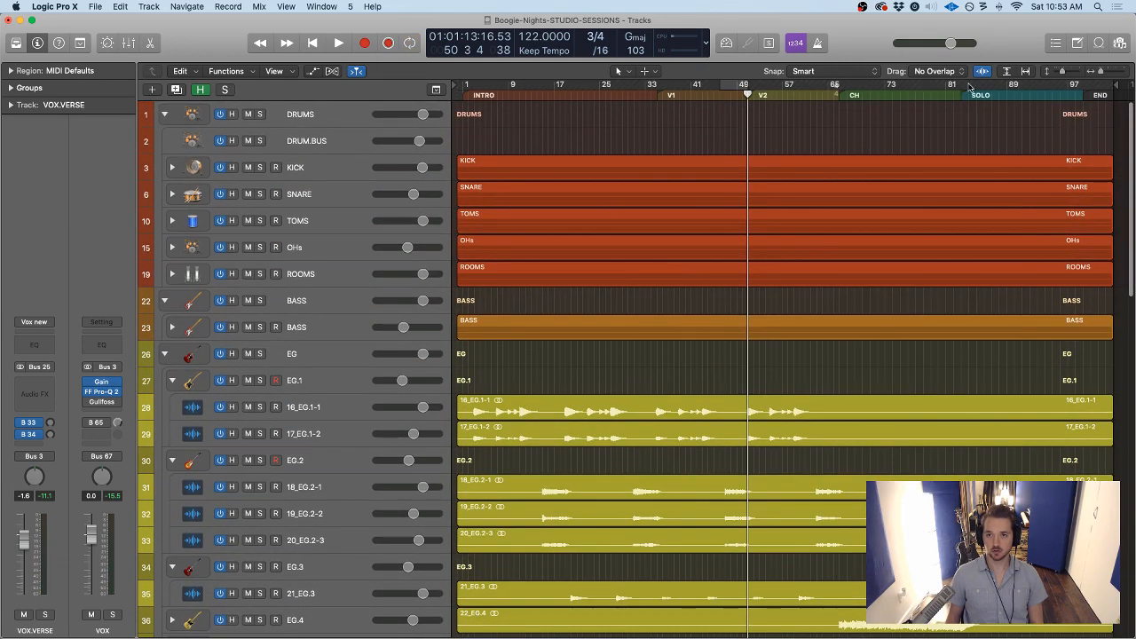
pyautogui.moveTo(967, 86); pyautogui.dragTo(1040, 93)
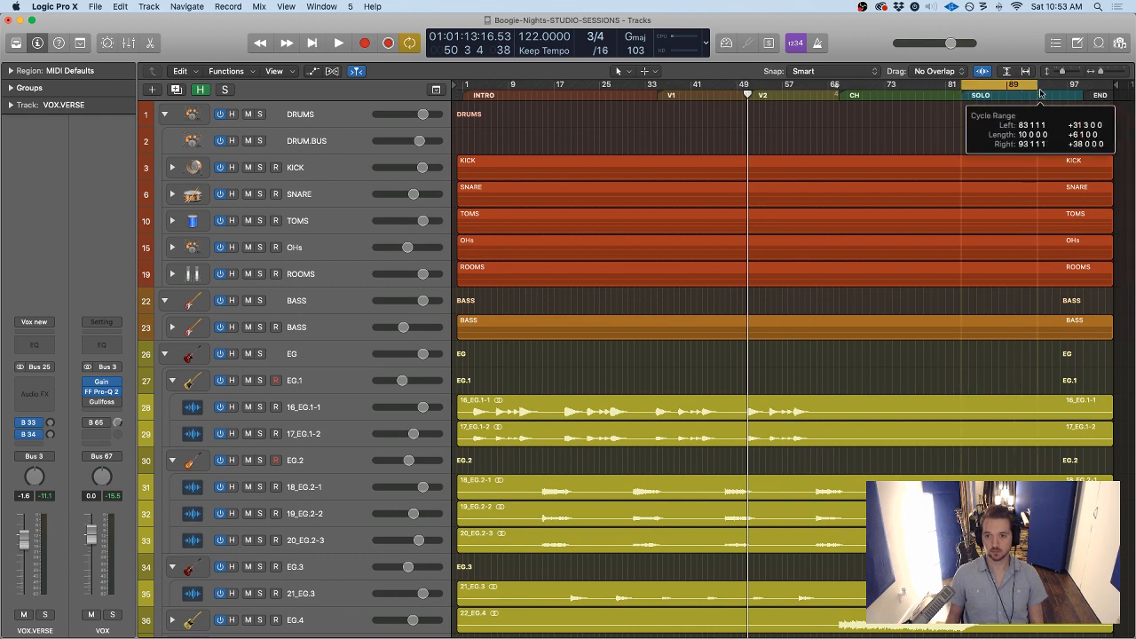
pyautogui.scroll(-6, 990, 204)
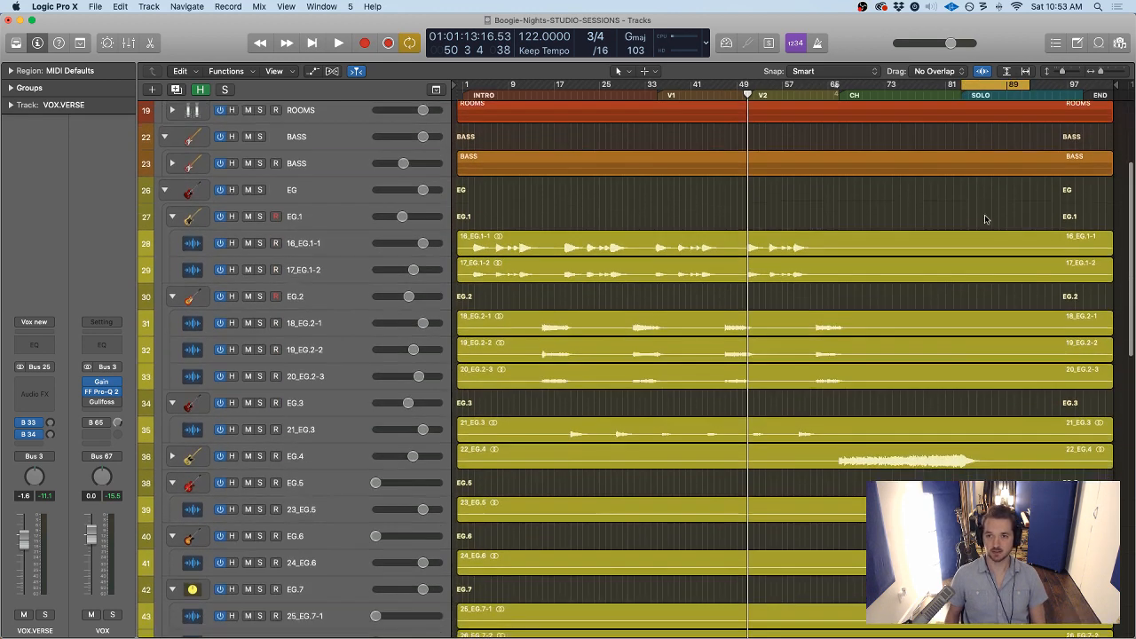
pyautogui.scroll(-3, 985, 218)
pyautogui.scroll(4, 422, 290)
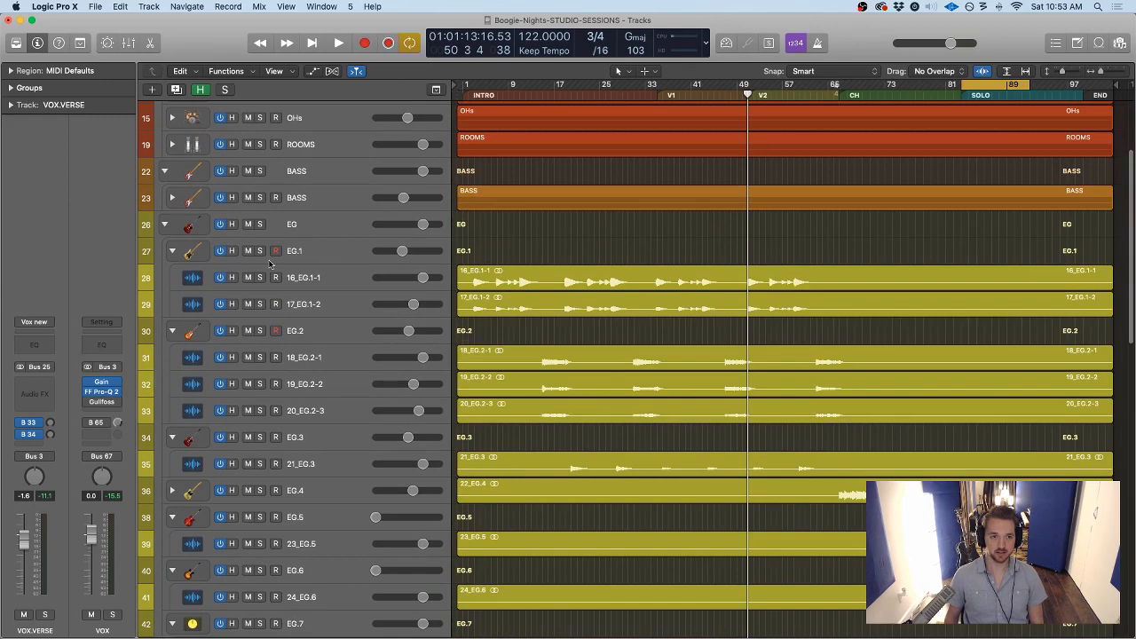
# Collapse the EG.1, EG.2 and EG.3 electric guitar stacks in the track list
pyautogui.click(171, 252)
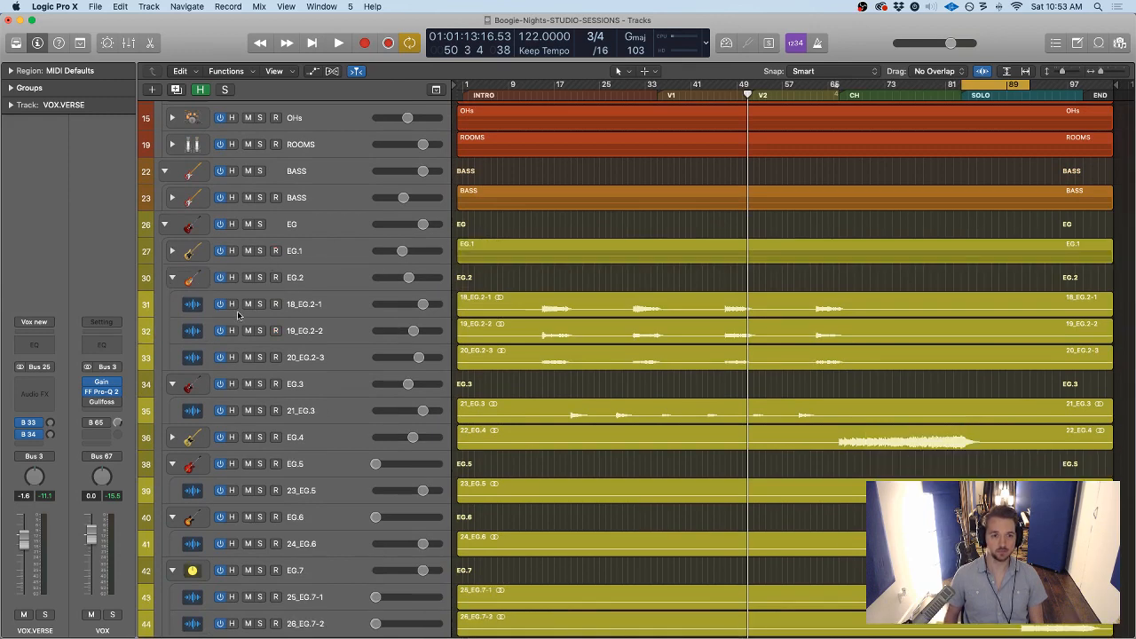
pyautogui.click(172, 278)
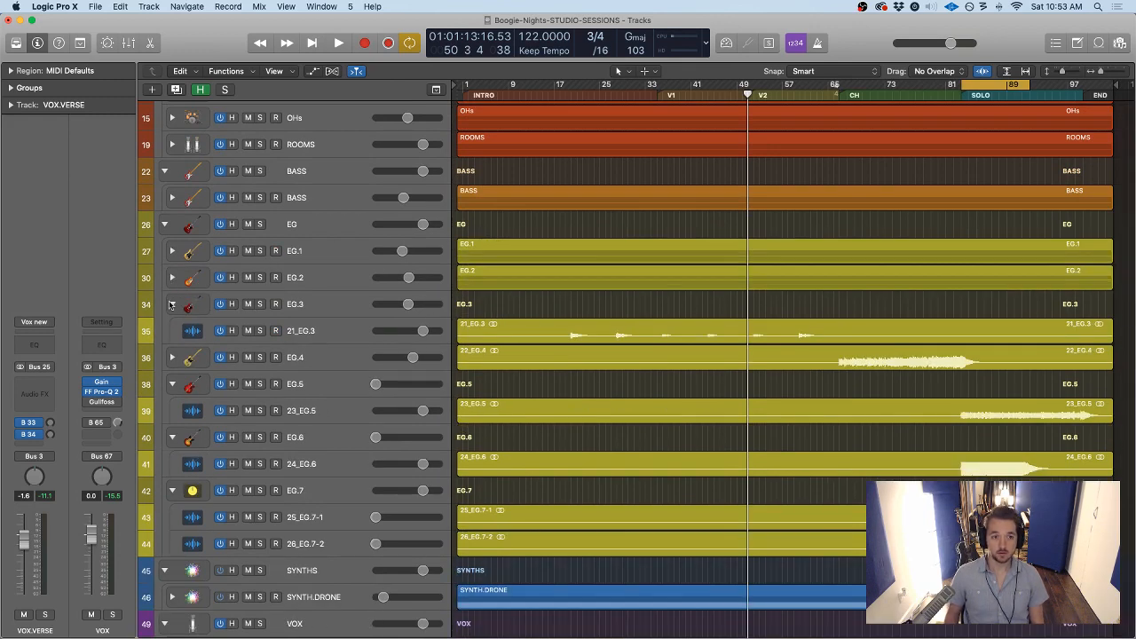
pyautogui.click(171, 305)
pyautogui.scroll(-1, 218, 326)
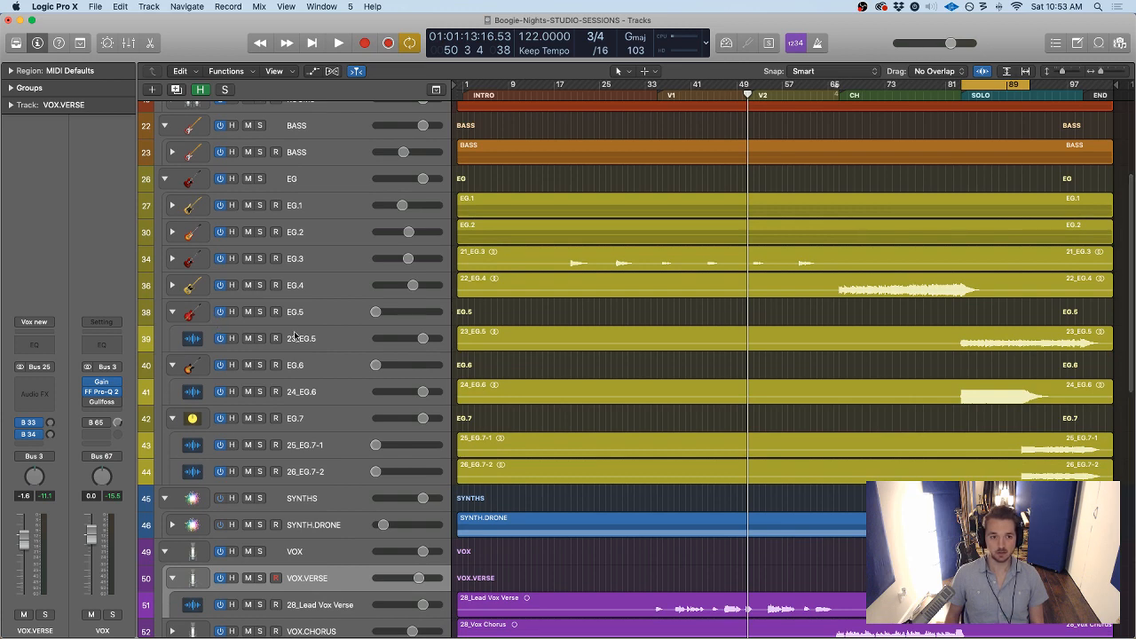
pyautogui.scroll(-5, 296, 334)
pyautogui.scroll(-1, 296, 335)
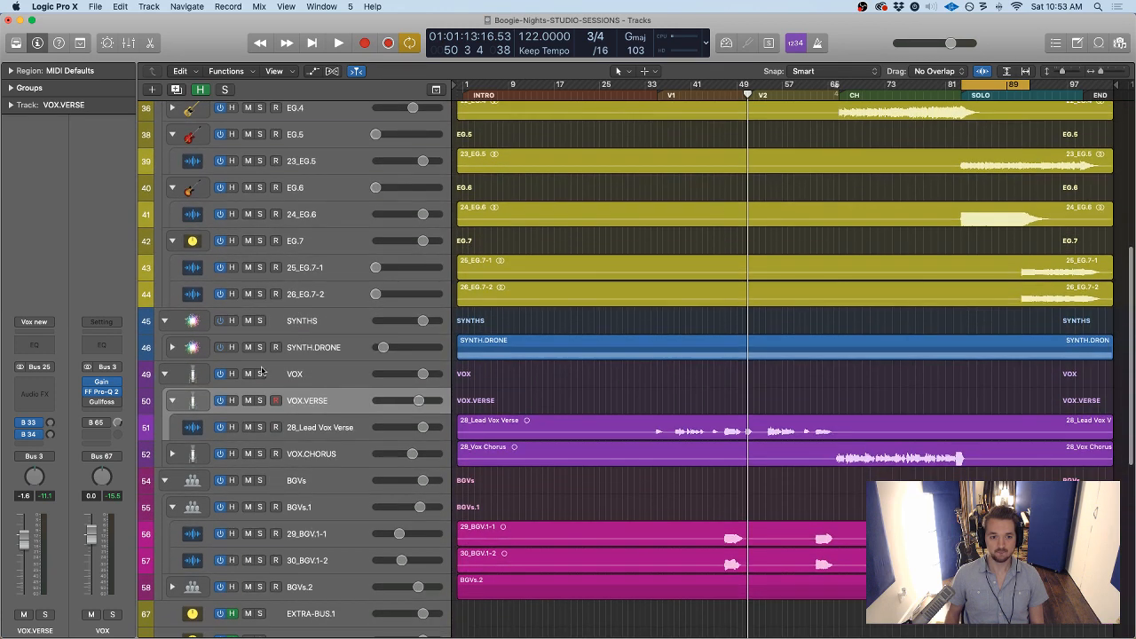
# Collapse the VOX.VERSE and BGVs.1 stacks and hide the tracks marked as hidden
pyautogui.click(173, 402)
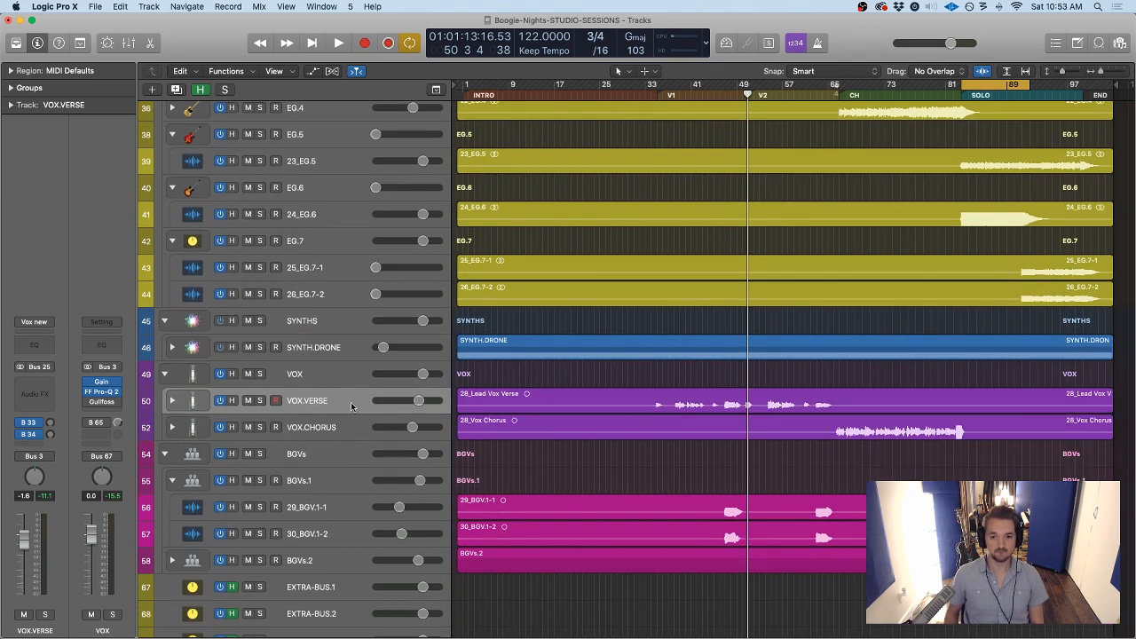
pyautogui.scroll(-2, 371, 412)
pyautogui.click(171, 403)
pyautogui.scroll(2, 376, 401)
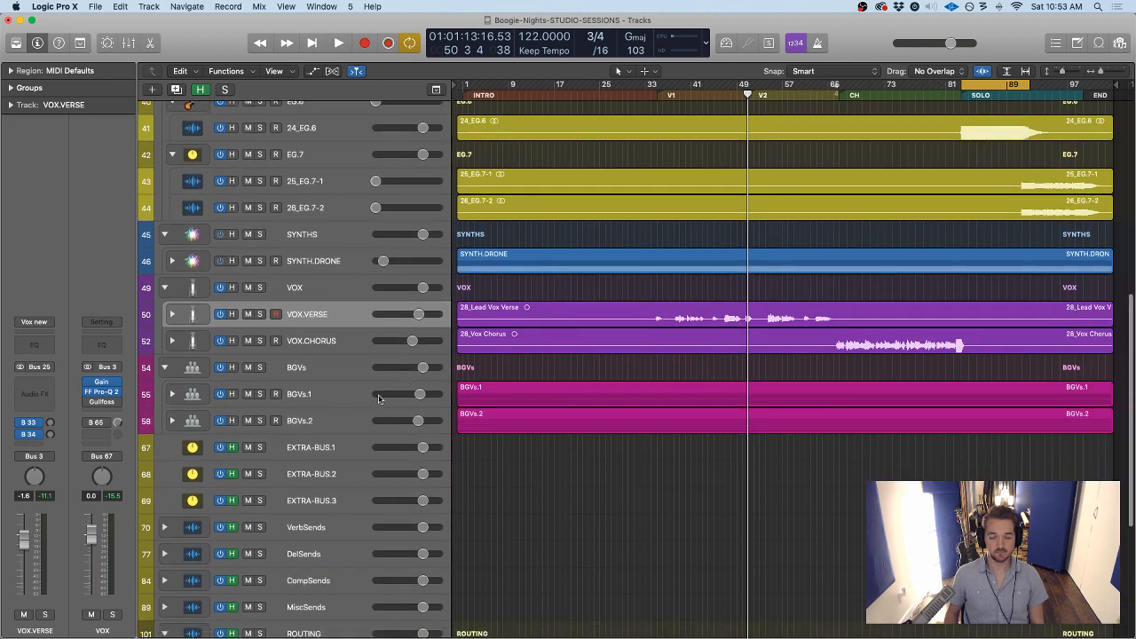
pyautogui.scroll(7, 376, 401)
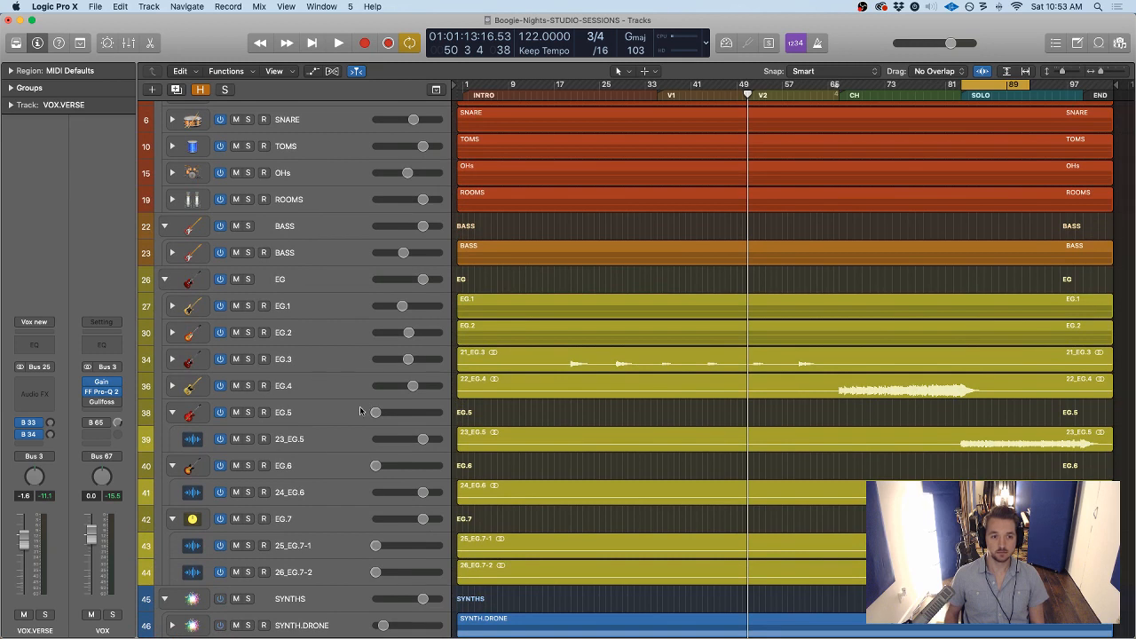
# Play the looped SOLO section and raise the EG.5 stack from silence to -1.8 dB
pyautogui.click(334, 418)
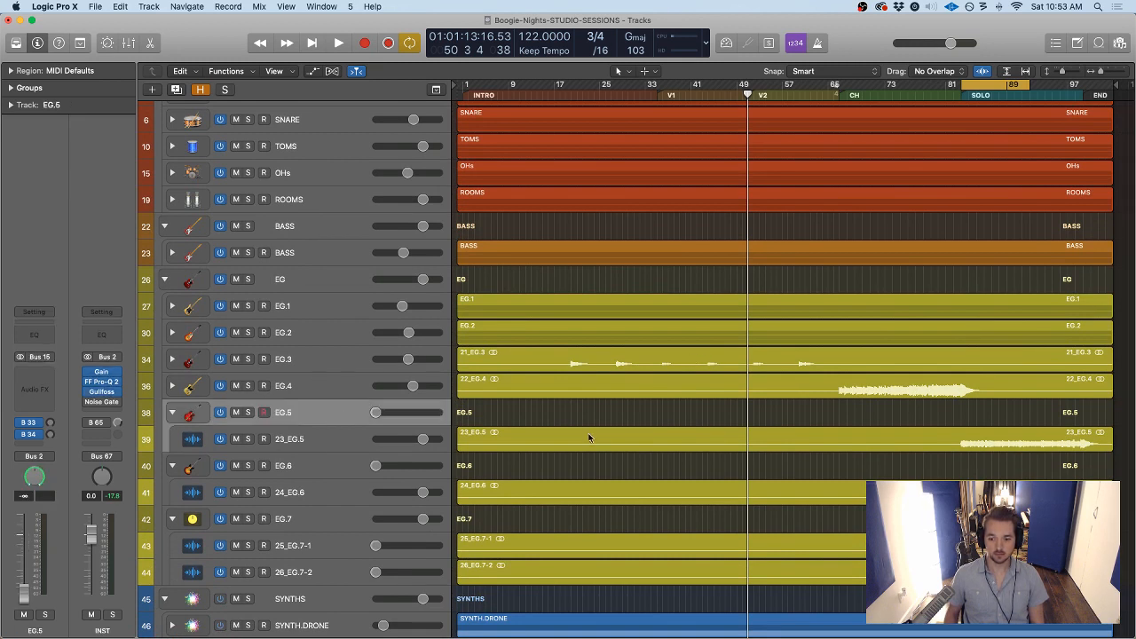
pyautogui.press('space')
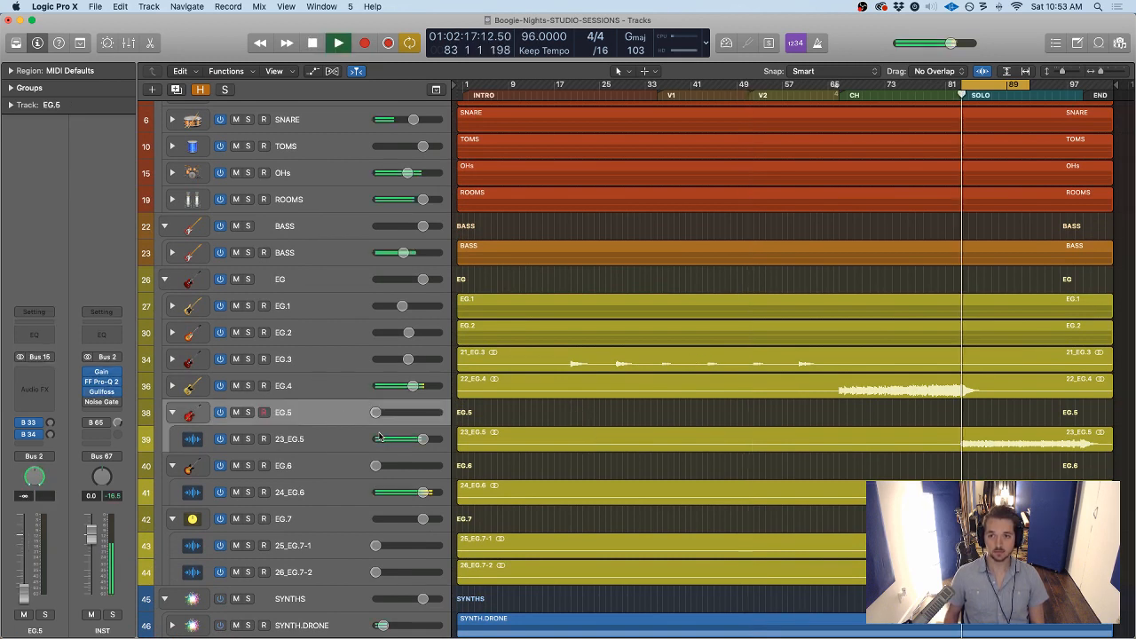
pyautogui.moveTo(376, 414); pyautogui.dragTo(418, 415)
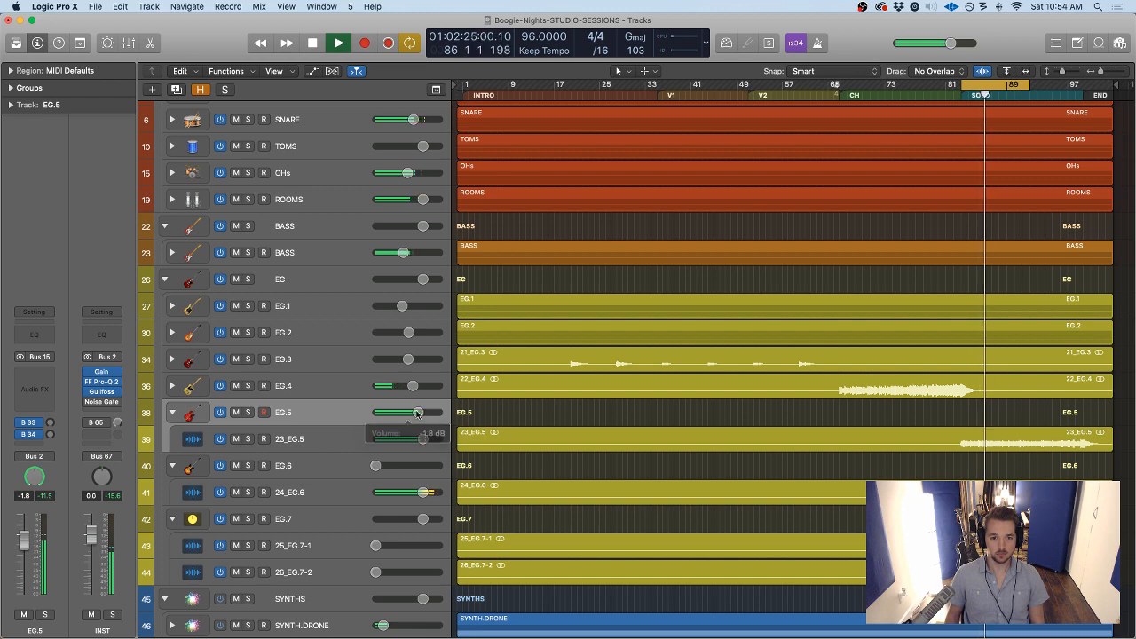
# Bring the EG.6 guitar stack up from silence until it sits under EG.5 in the solo
pyautogui.click(310, 438)
pyautogui.scroll(-2, 310, 436)
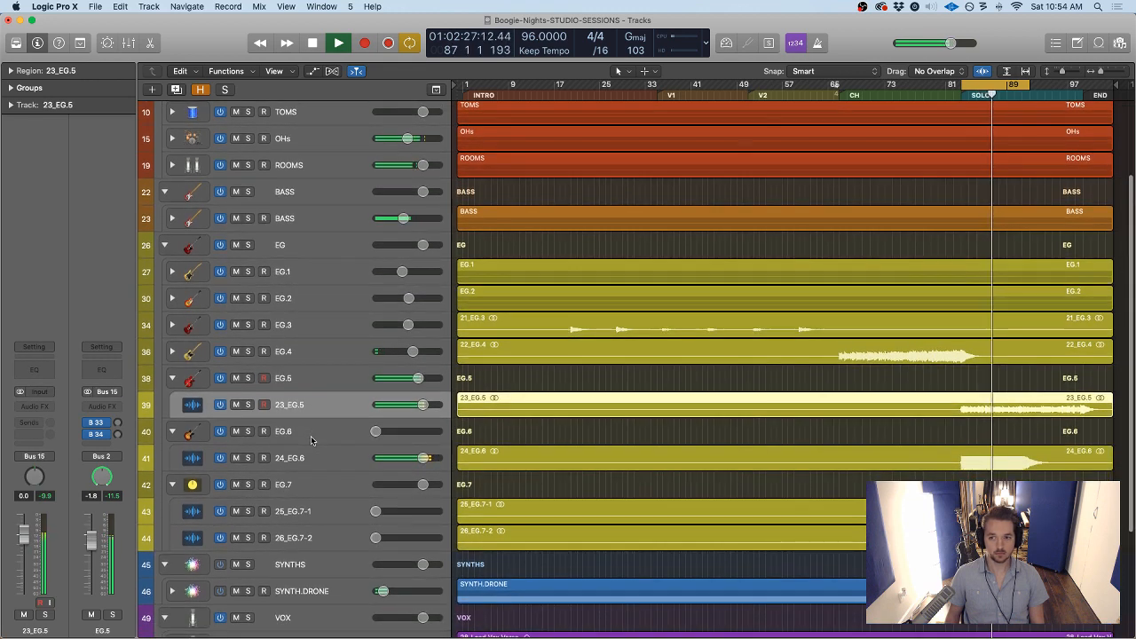
pyautogui.scroll(-1, 311, 436)
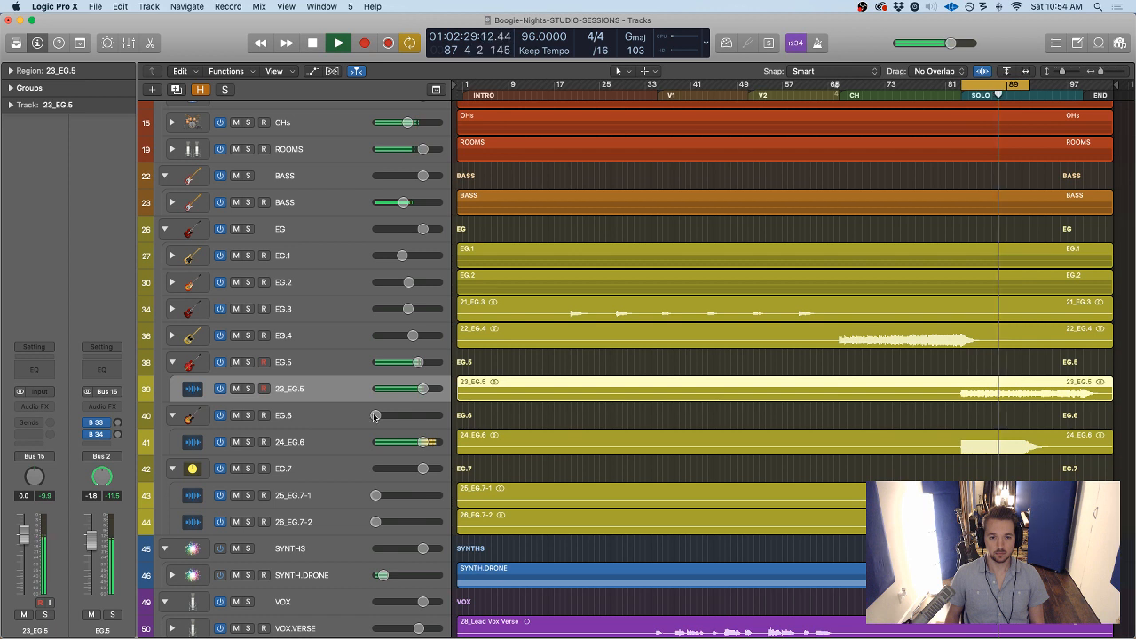
pyautogui.moveTo(376, 416)
pyautogui.mouseDown()
pyautogui.moveTo(404, 416)
pyautogui.moveTo(394, 417)
pyautogui.mouseUp()
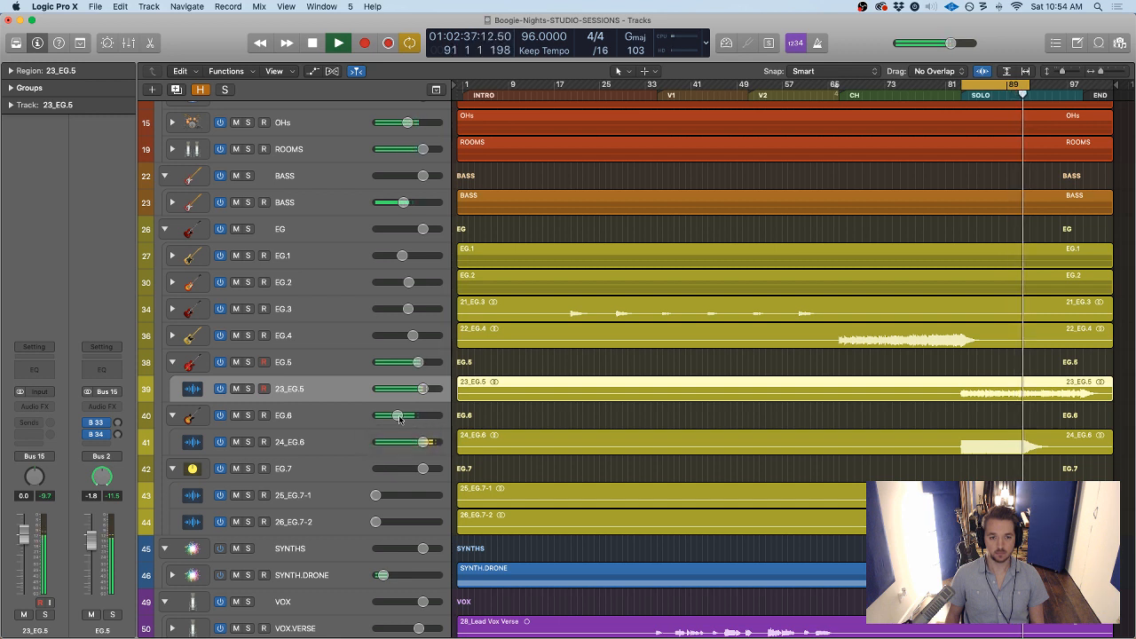
pyautogui.moveTo(398, 415); pyautogui.dragTo(404, 415)
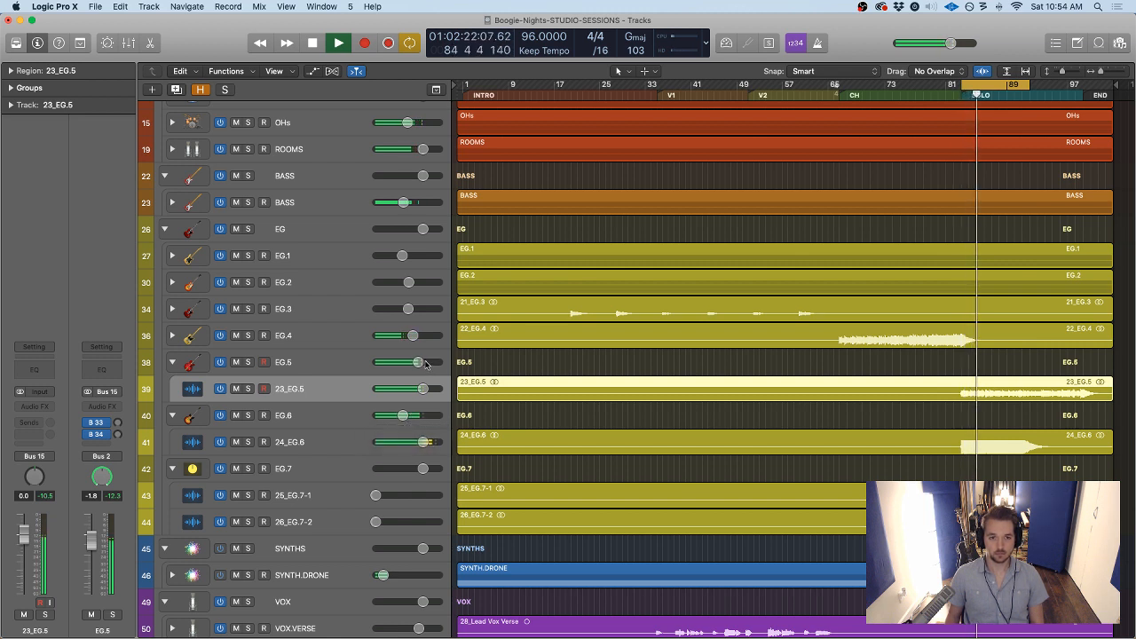
# Lower the EG.5 stack to -2.2 dB, trim EG.6 slightly, and stop playback
pyautogui.moveTo(424, 363); pyautogui.dragTo(417, 362)
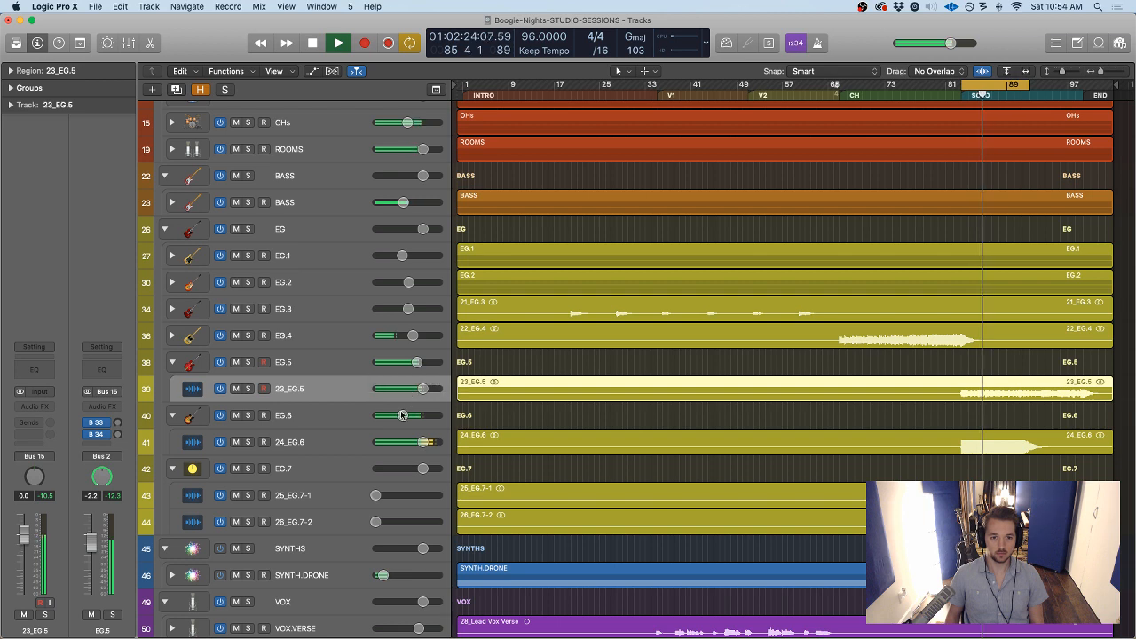
pyautogui.moveTo(403, 414); pyautogui.dragTo(402, 414)
pyautogui.scroll(-2, 402, 414)
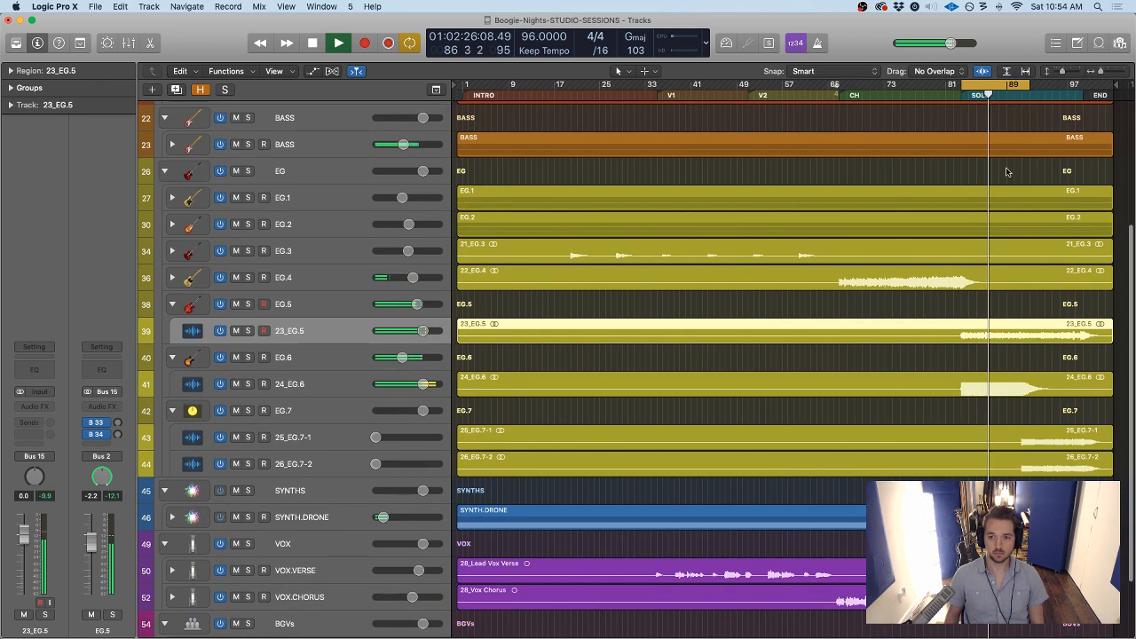
pyautogui.press('space')
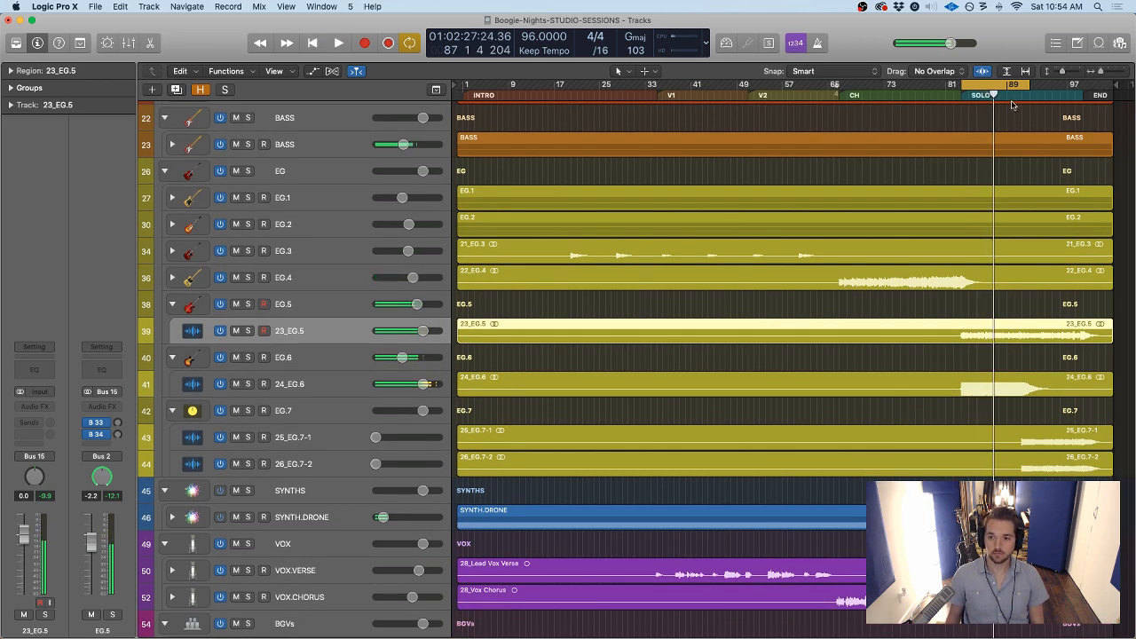
# Shift the cycle range to start at bar 89 and play it with 25_EG.7-1 selected
pyautogui.moveTo(1001, 87)
pyautogui.mouseDown()
pyautogui.moveTo(1050, 86)
pyautogui.moveTo(1022, 86)
pyautogui.mouseUp()
pyautogui.click(302, 411)
pyautogui.click(302, 444)
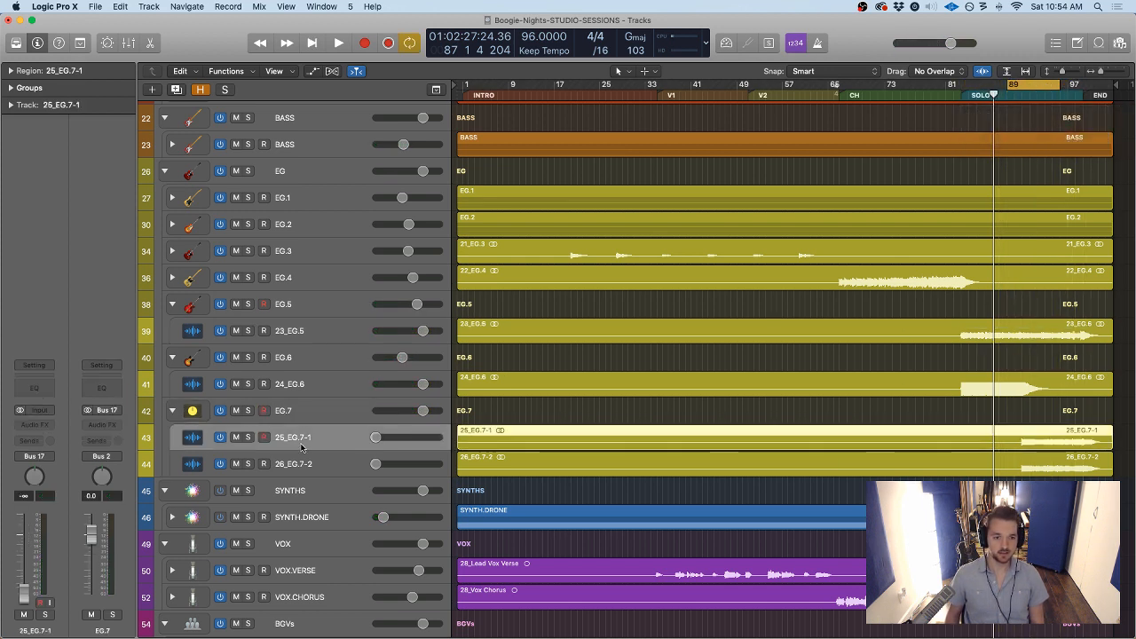
pyautogui.press('space')
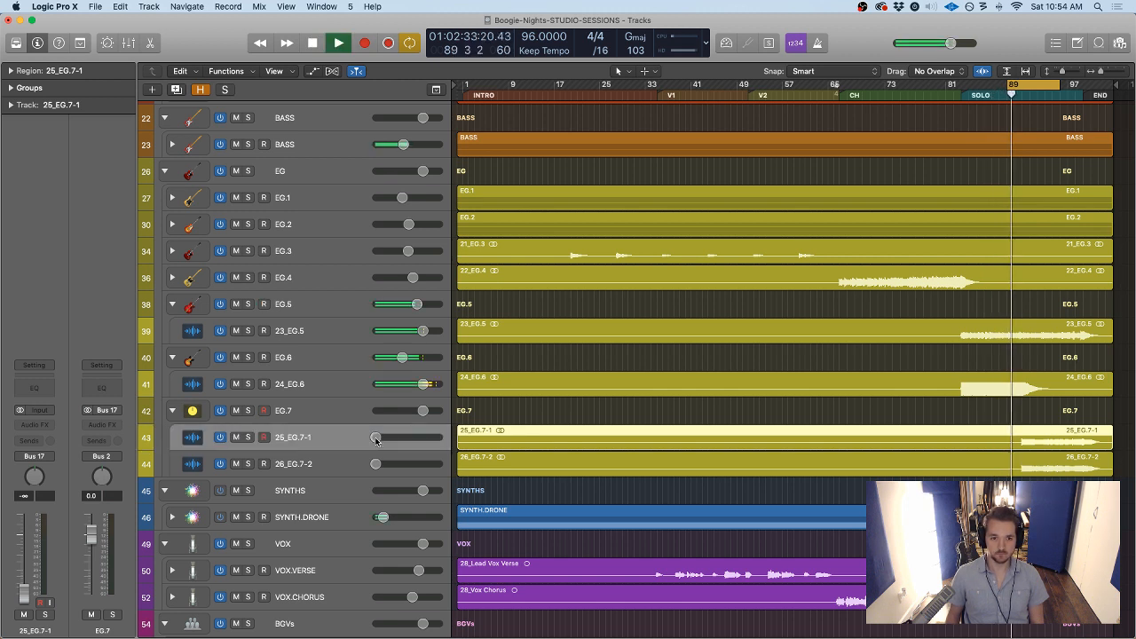
# Set 25_EG.7-1 to 0.0 dB and raise 26_EG.7-2 from silence to slightly below it
pyautogui.keyDown('alt'); pyautogui.click(380, 440); pyautogui.keyUp('alt')
pyautogui.moveTo(376, 464); pyautogui.dragTo(416, 464)
pyautogui.scroll(1, 416, 464)
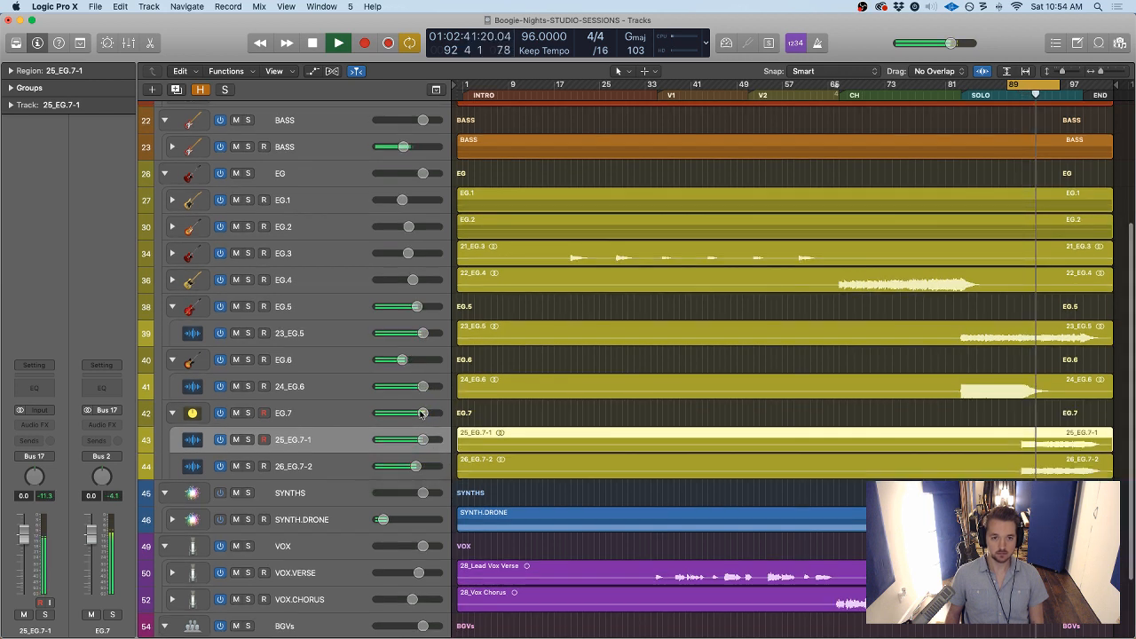
# Lower the EG.7 stack to -3.4 dB against the other solo guitars and stop playback
pyautogui.moveTo(424, 410); pyautogui.dragTo(416, 417)
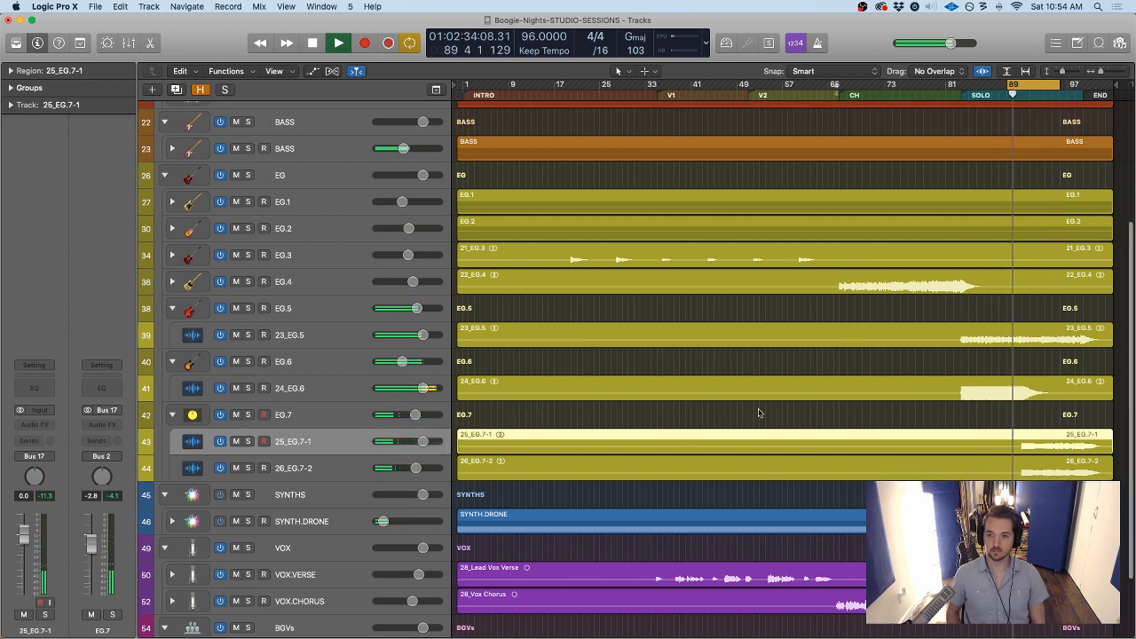
pyautogui.press('super+Right')
pyautogui.hscroll(-1, 763, 410)
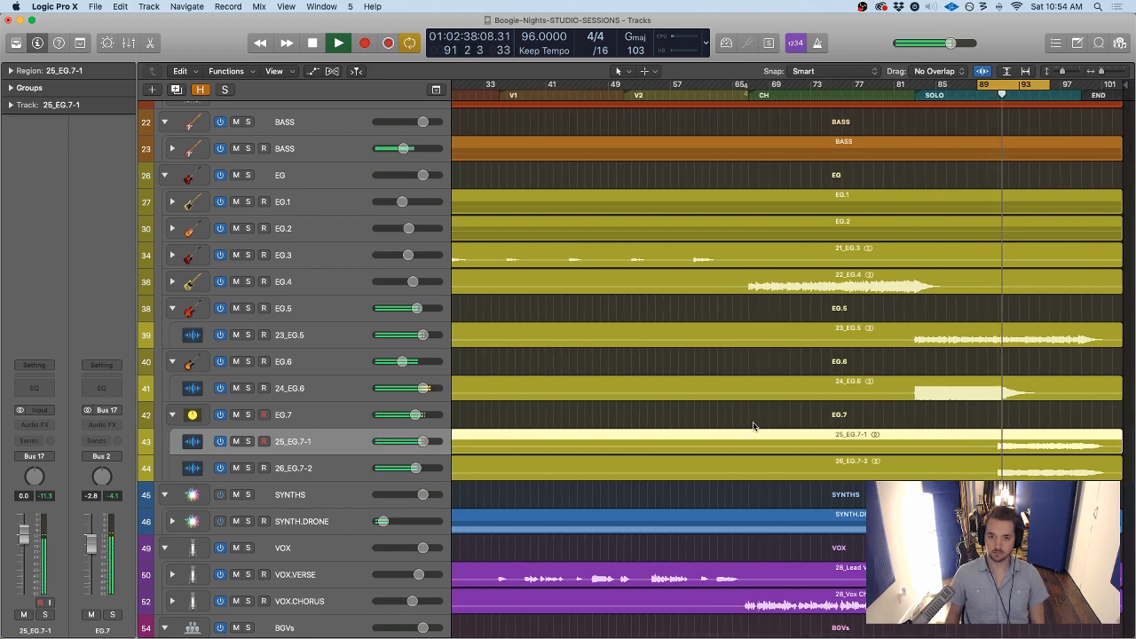
pyautogui.click(753, 427)
pyautogui.hscroll(1, 758, 422)
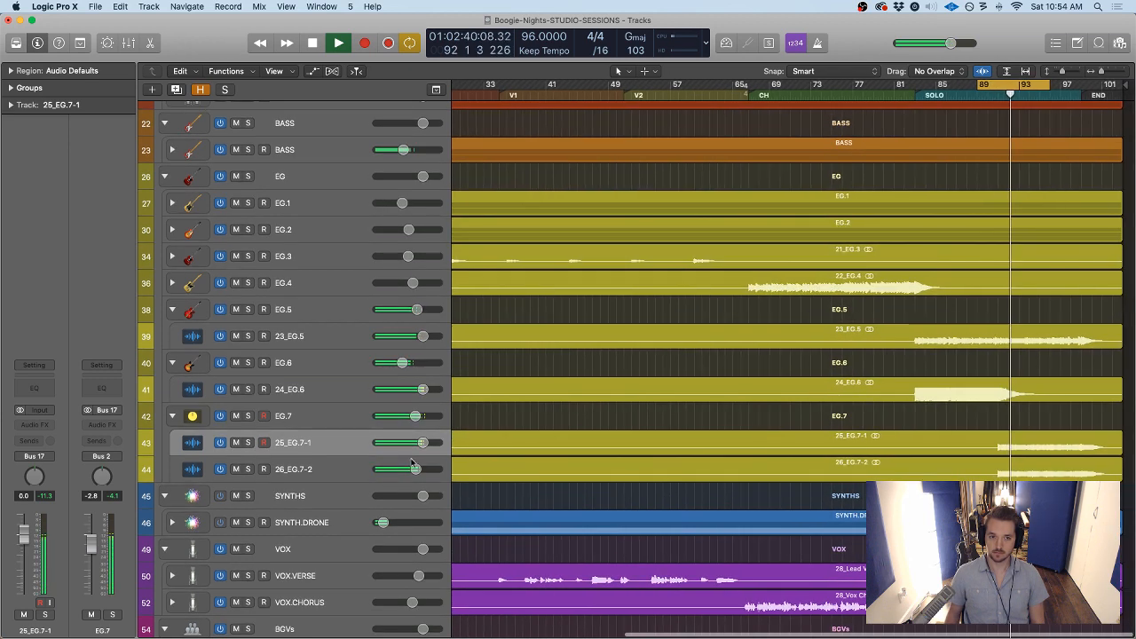
pyautogui.moveTo(416, 415); pyautogui.dragTo(414, 415)
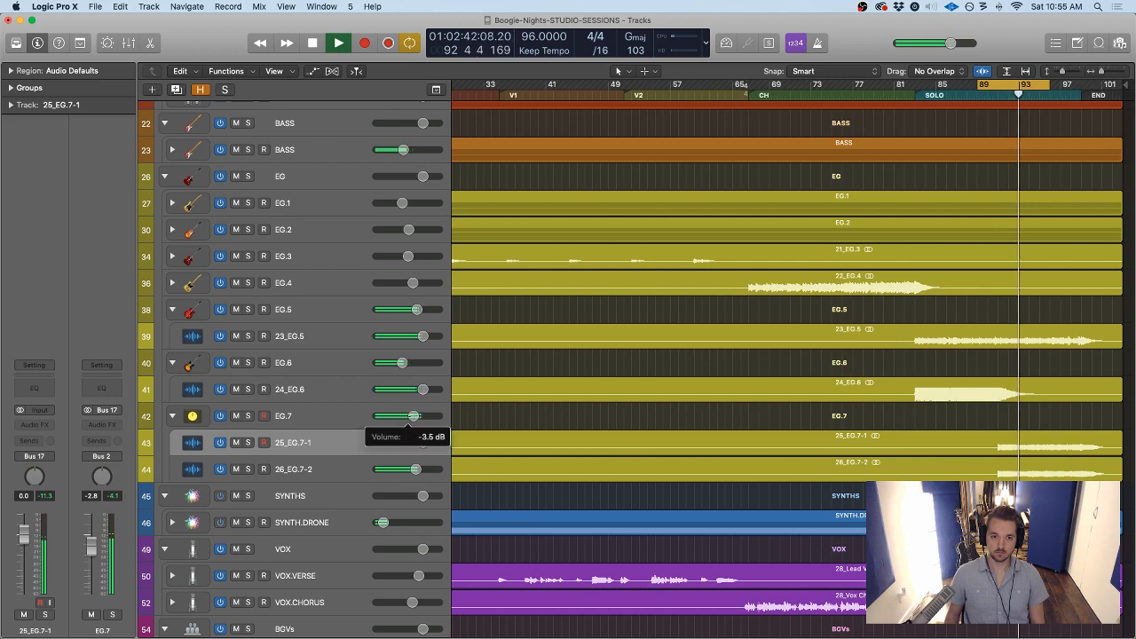
pyautogui.press('space')
# Look over the arrangement from INTRO to END and the faders from the drums down to the backing vocals
pyautogui.scroll(7, 597, 418)
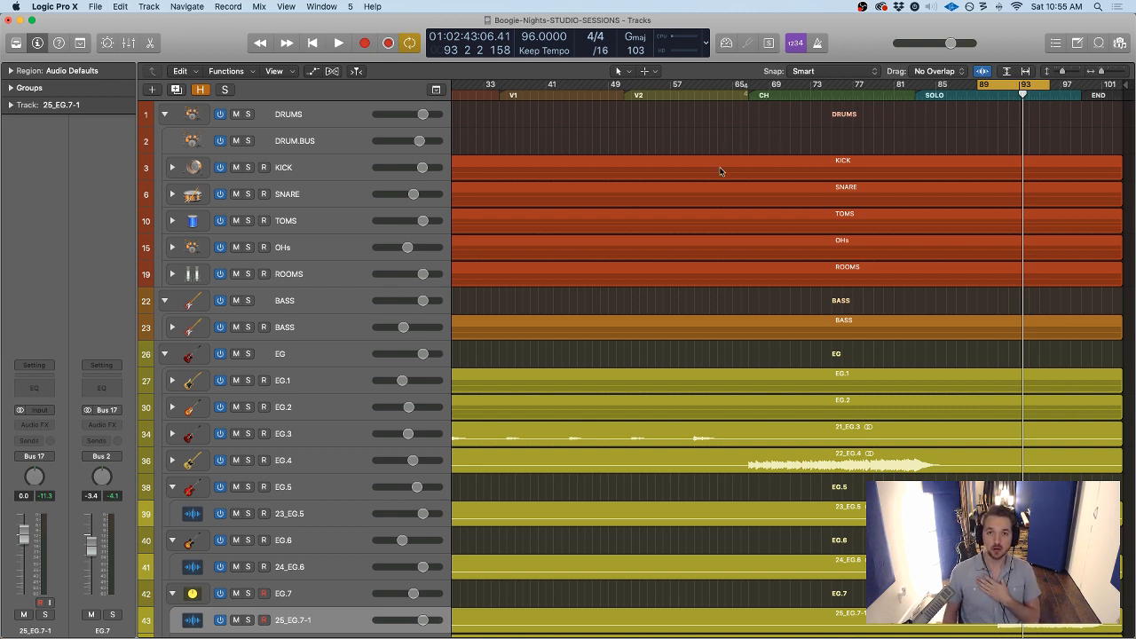
pyautogui.hscroll(-10, 613, 110)
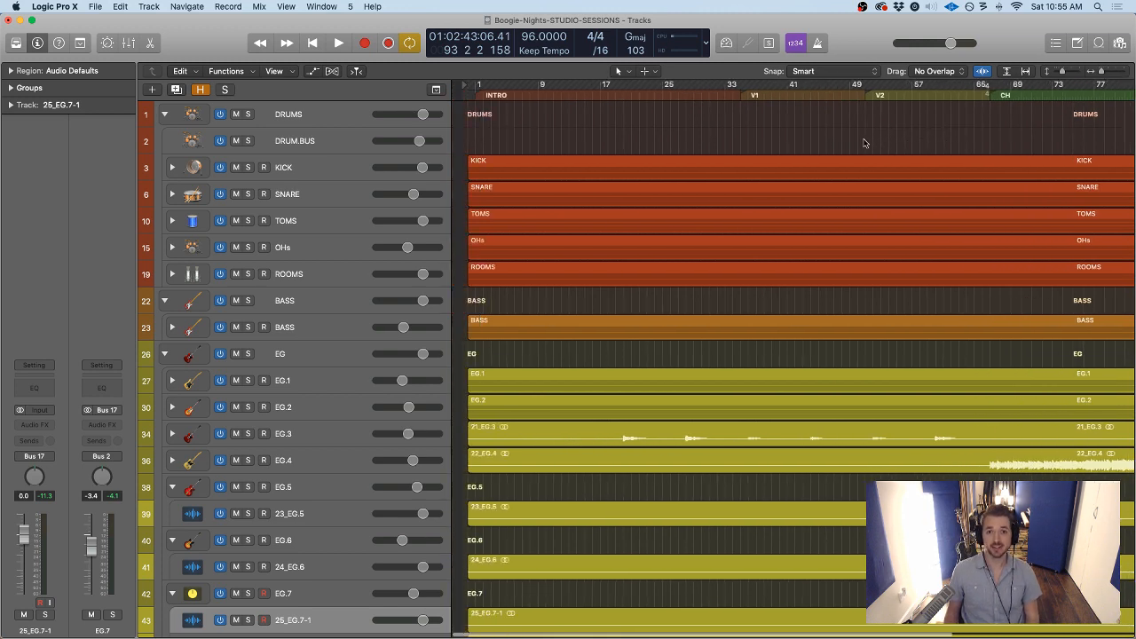
pyautogui.hscroll(-2, 866, 142)
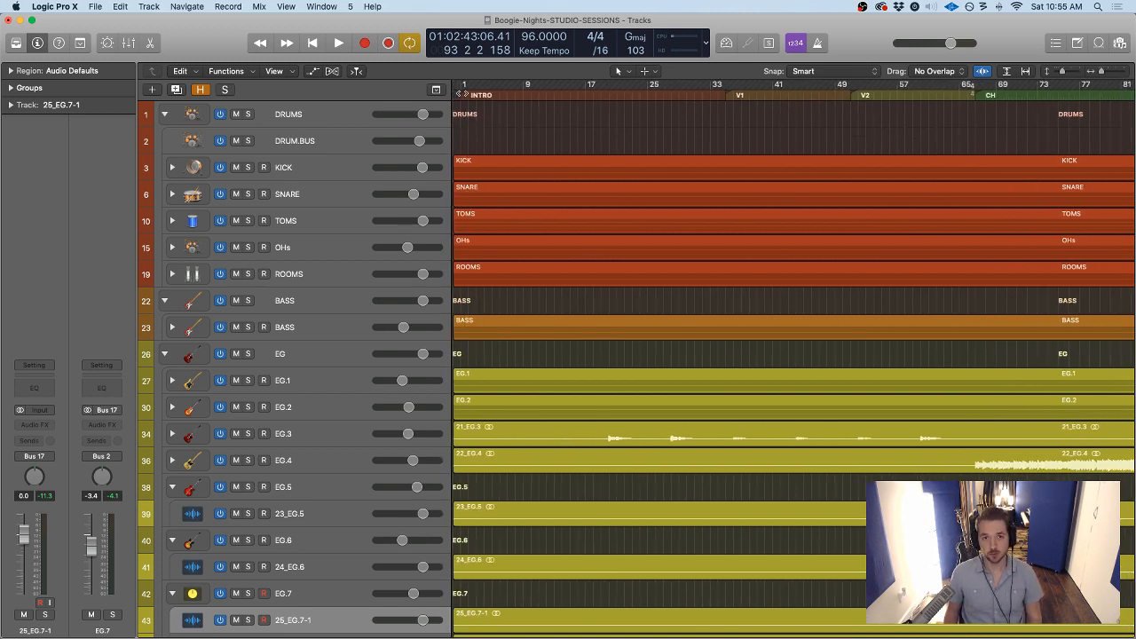
pyautogui.hscroll(2, 822, 94)
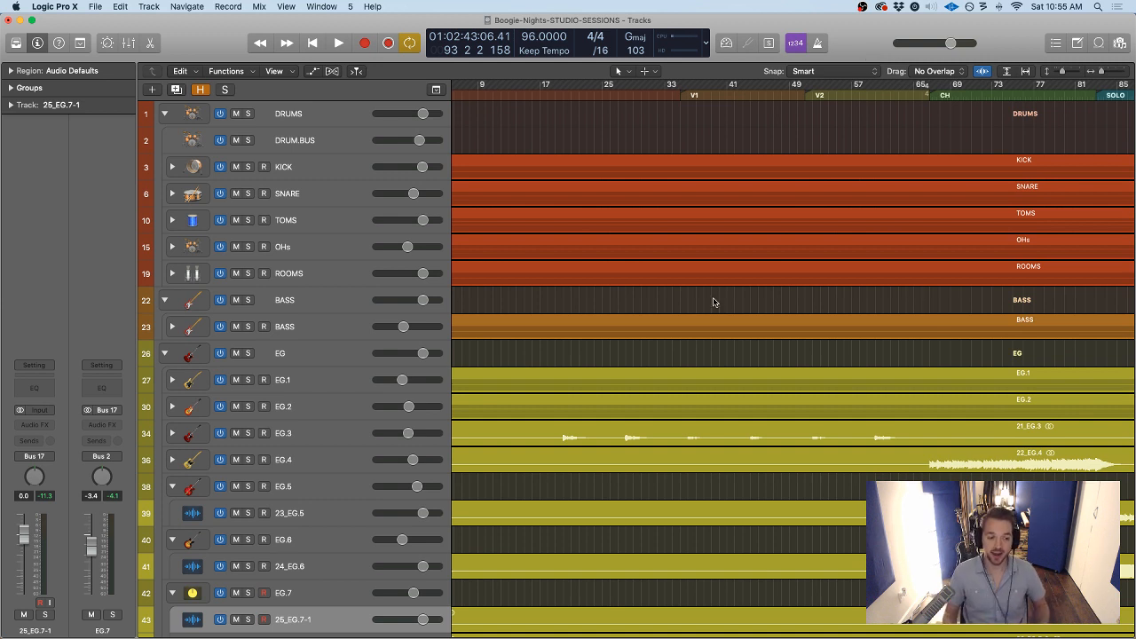
pyautogui.scroll(-1, 714, 302)
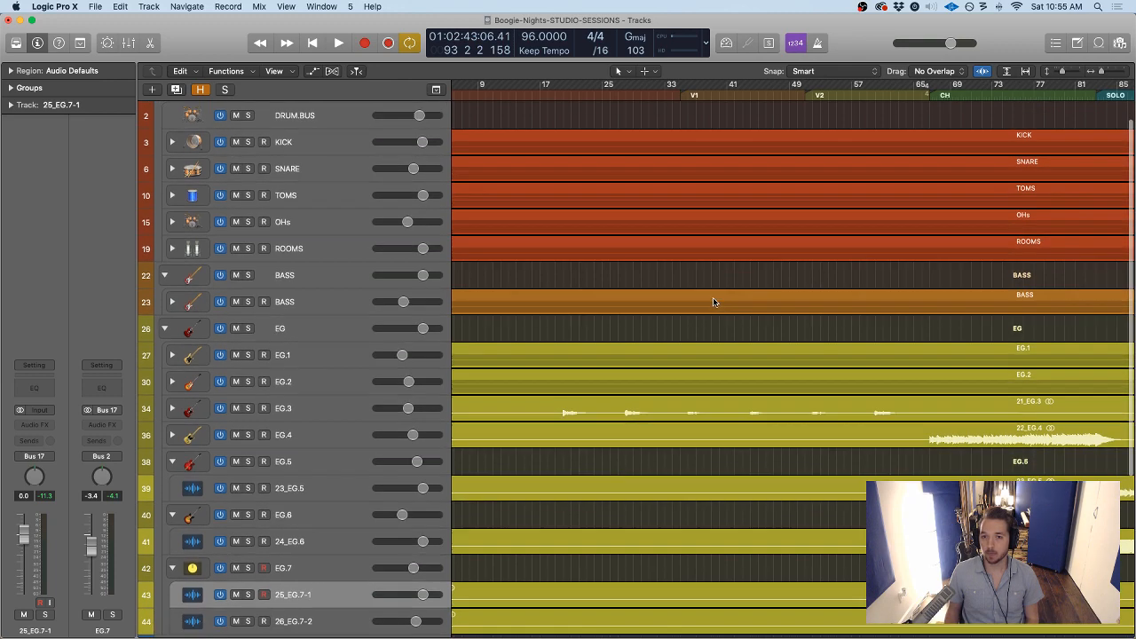
pyautogui.press('super+Left')
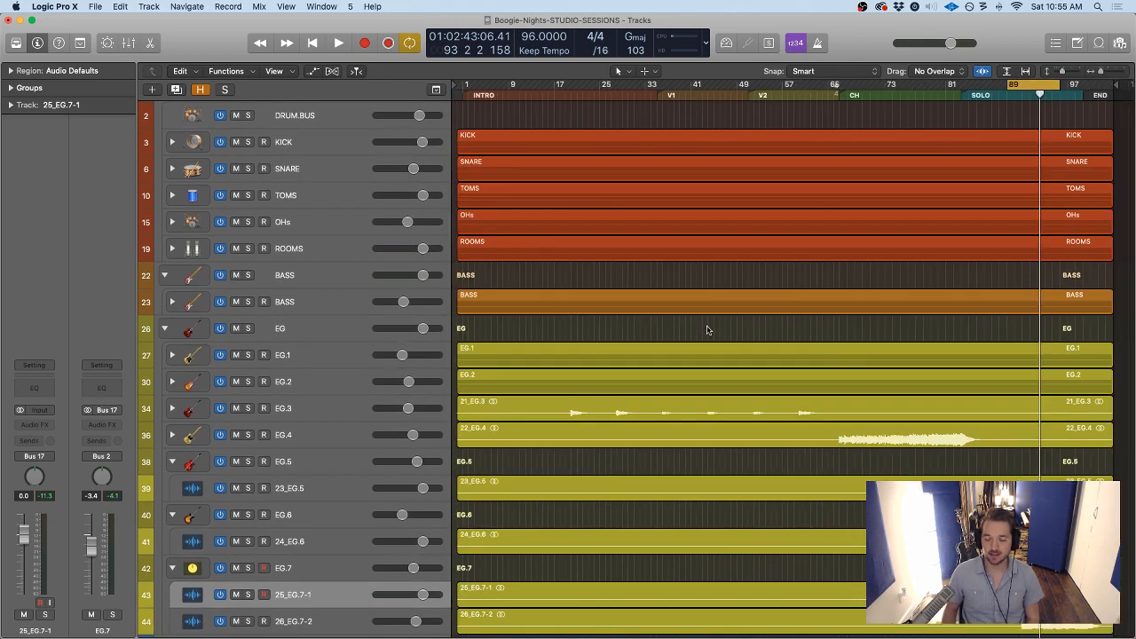
pyautogui.scroll(-7, 706, 330)
pyautogui.scroll(-3, 700, 337)
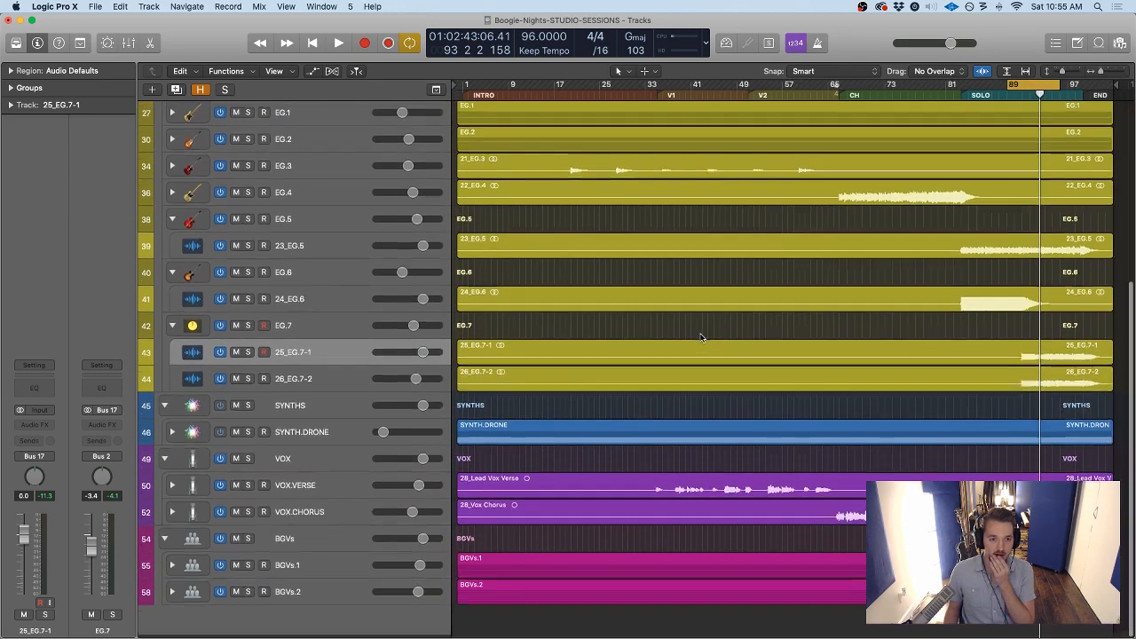
pyautogui.scroll(1, 701, 337)
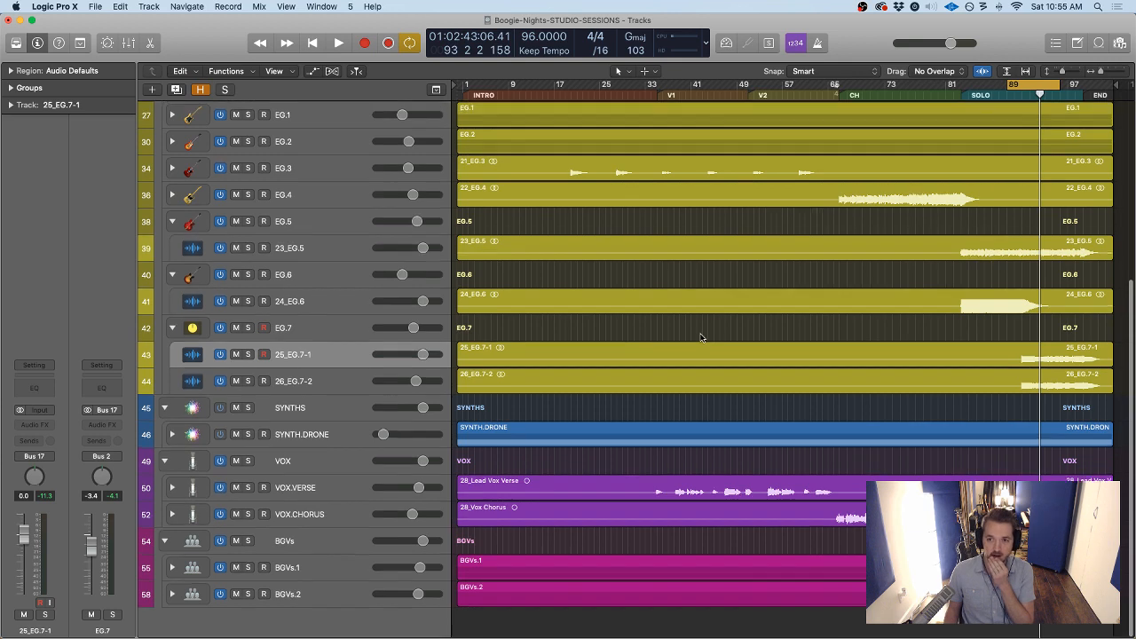
pyautogui.scroll(1, 702, 338)
pyautogui.scroll(-1, 701, 337)
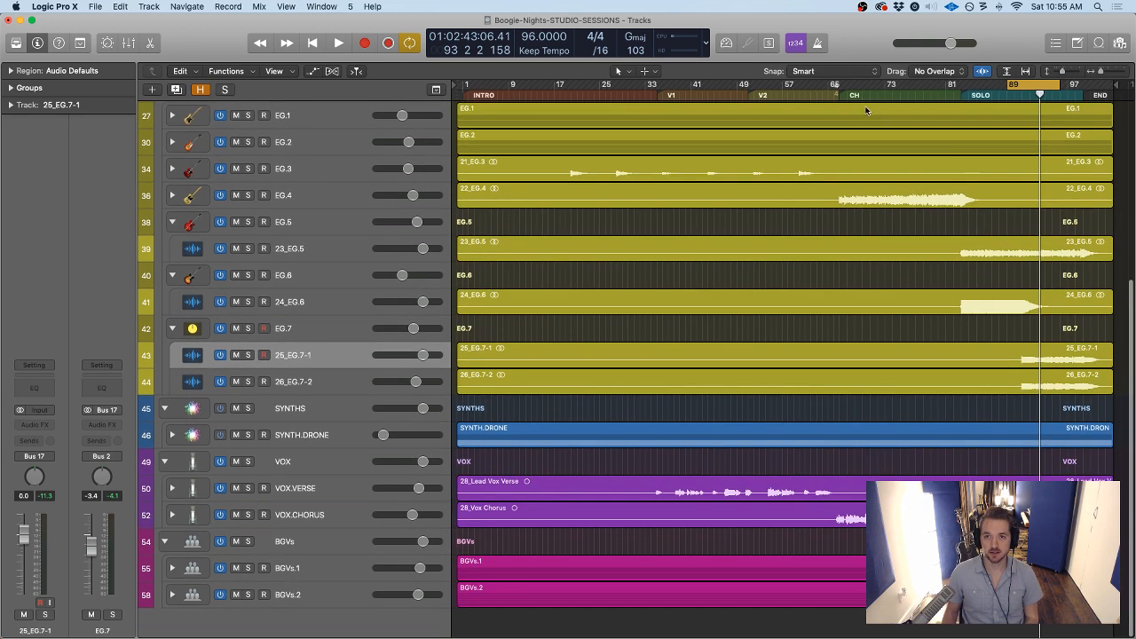
pyautogui.click(840, 86)
pyautogui.moveTo(840, 87); pyautogui.dragTo(932, 86)
pyautogui.click(937, 87)
# Place the playhead at bar 93 and set the cycle range over the last bars of the SOLO section
pyautogui.click(1039, 93)
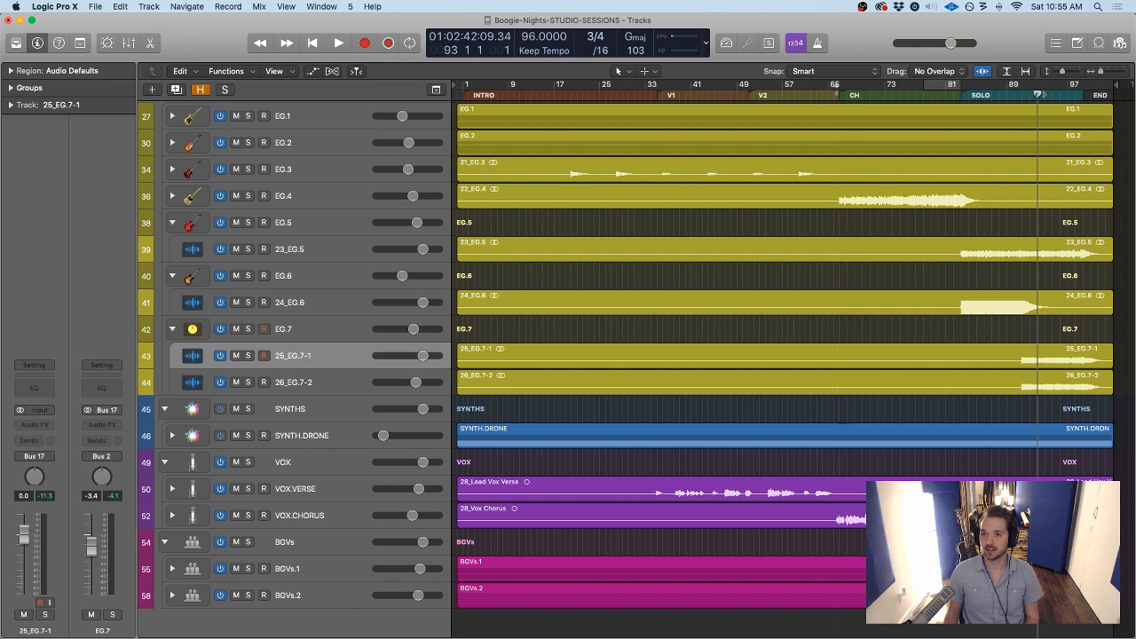
pyautogui.moveTo(1084, 87); pyautogui.dragTo(1065, 89)
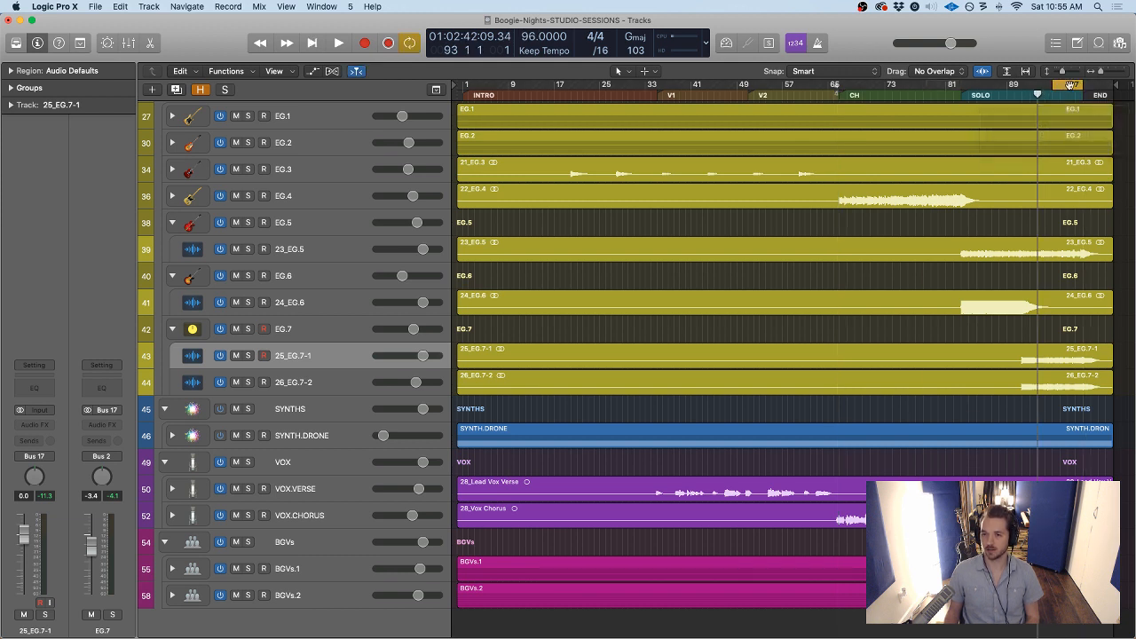
# Turn off the cycle range over the last bars of the SOLO section
pyautogui.click(1062, 90)
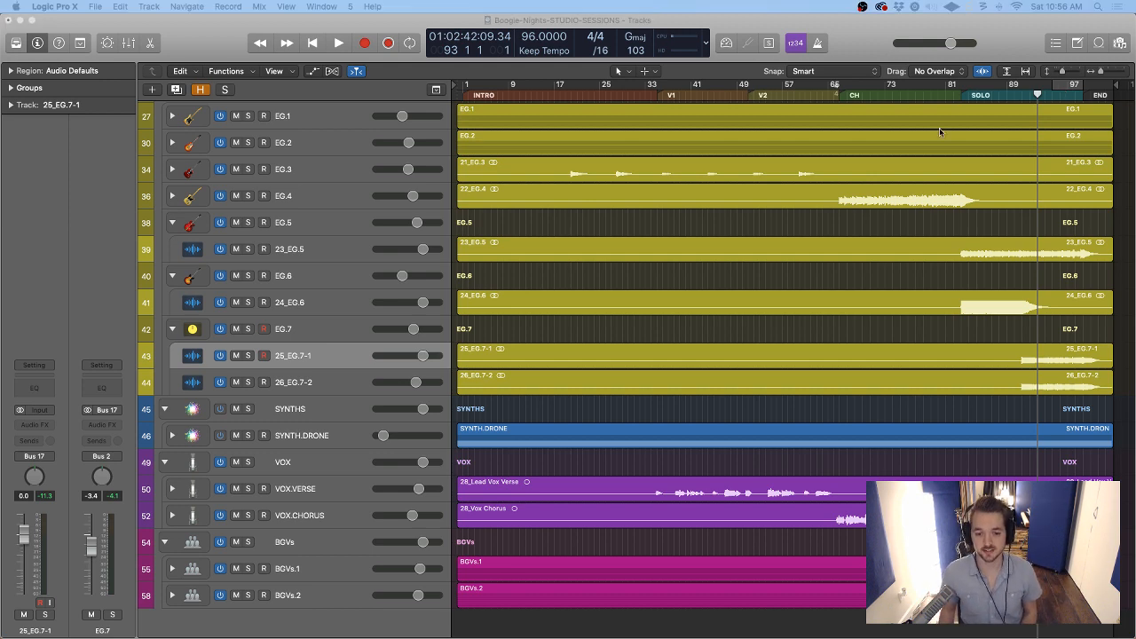
pyautogui.hotkey('ctrl', 'Up')
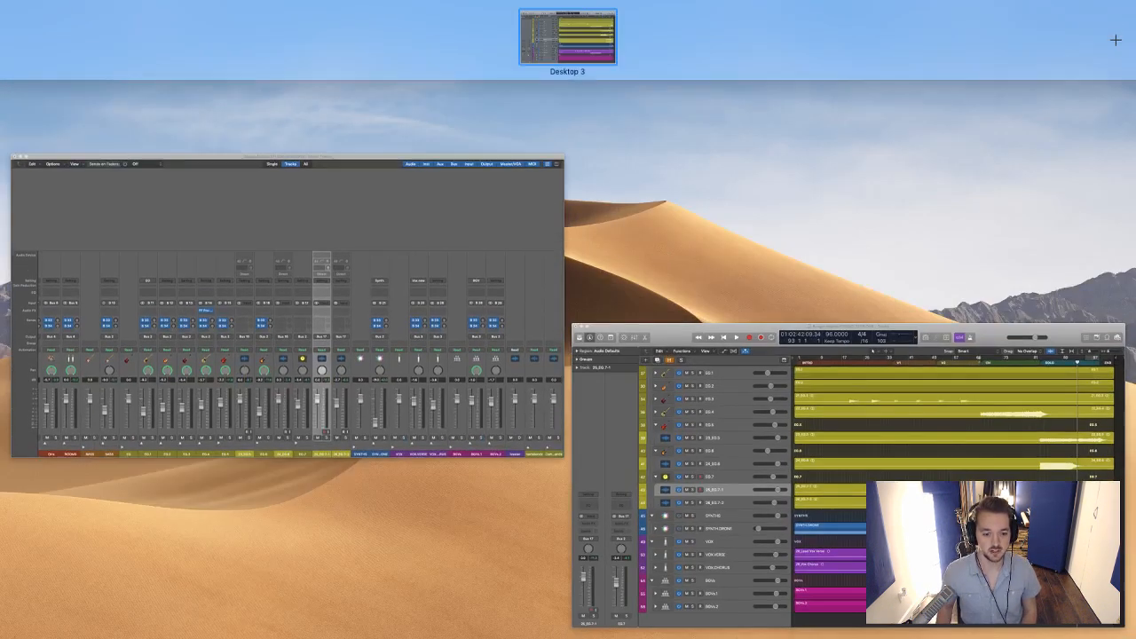
pyautogui.hotkey('ctrl', 'Up')
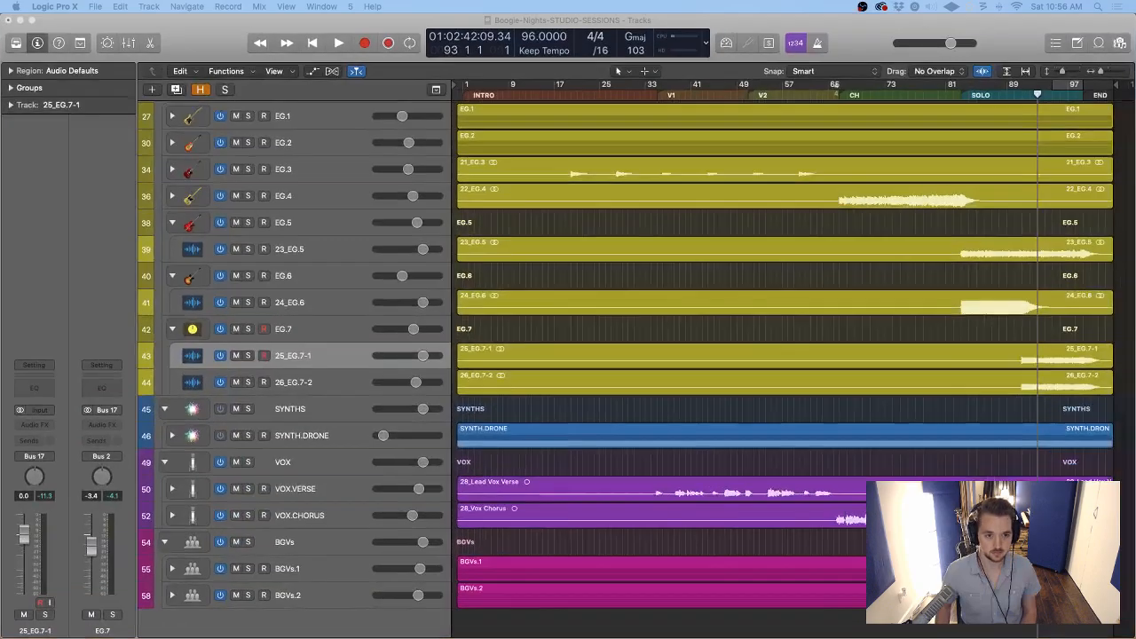
pyautogui.hotkey('ctrl', 'Up')
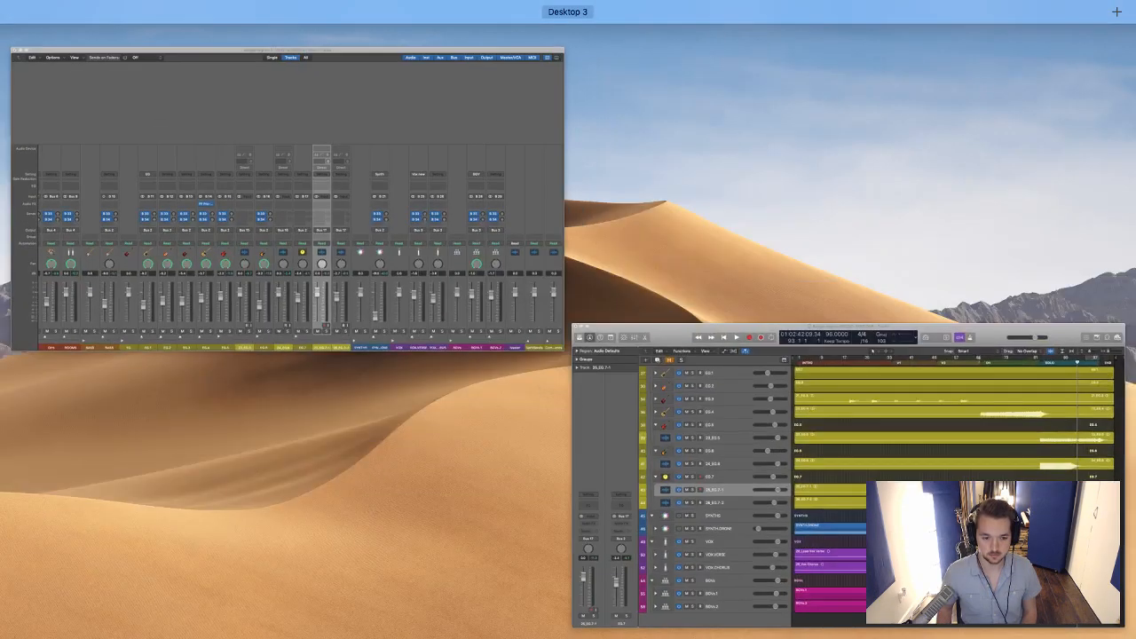
pyautogui.hotkey('ctrl', 'Up')
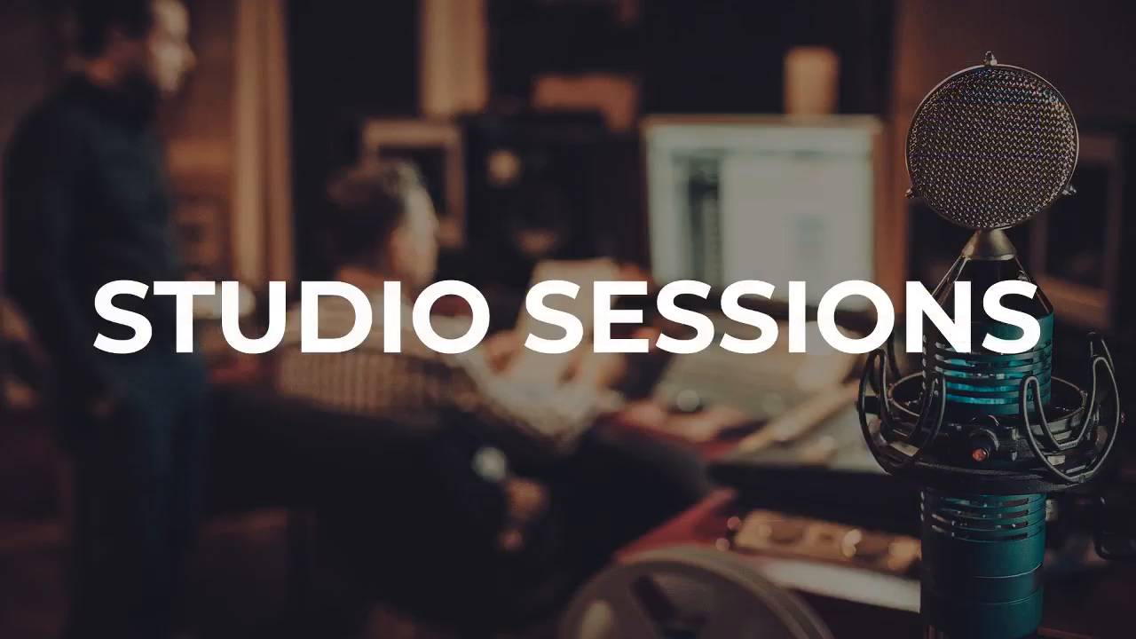
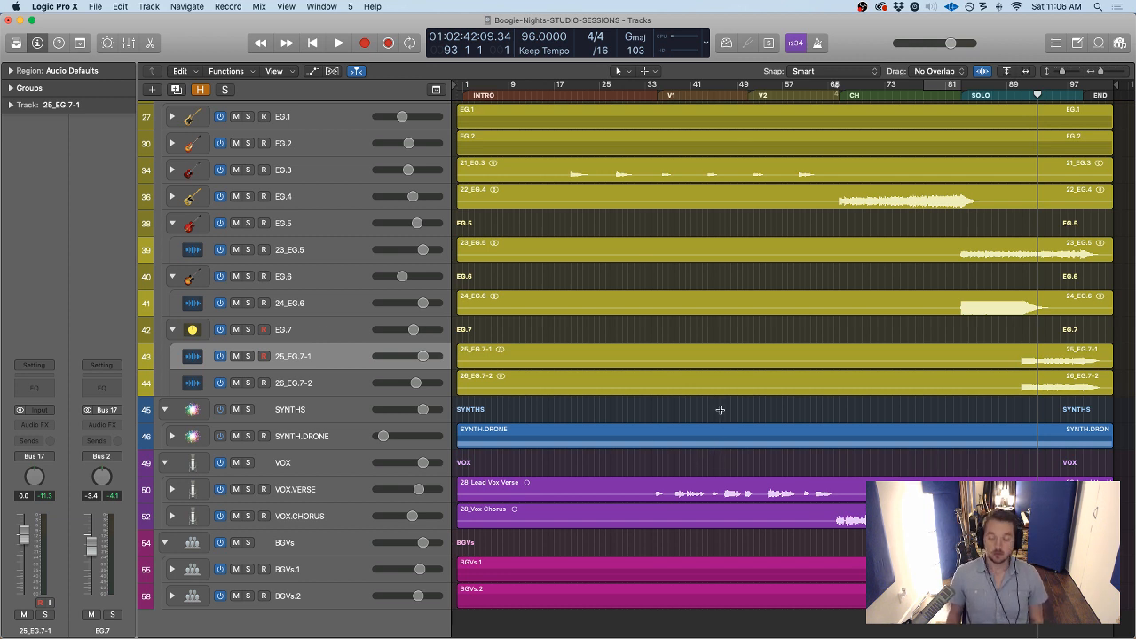
# Reveal the hidden tracks, bring the routing buses into view in the mixer and select the MIX.OUT channel
pyautogui.press('super+2')
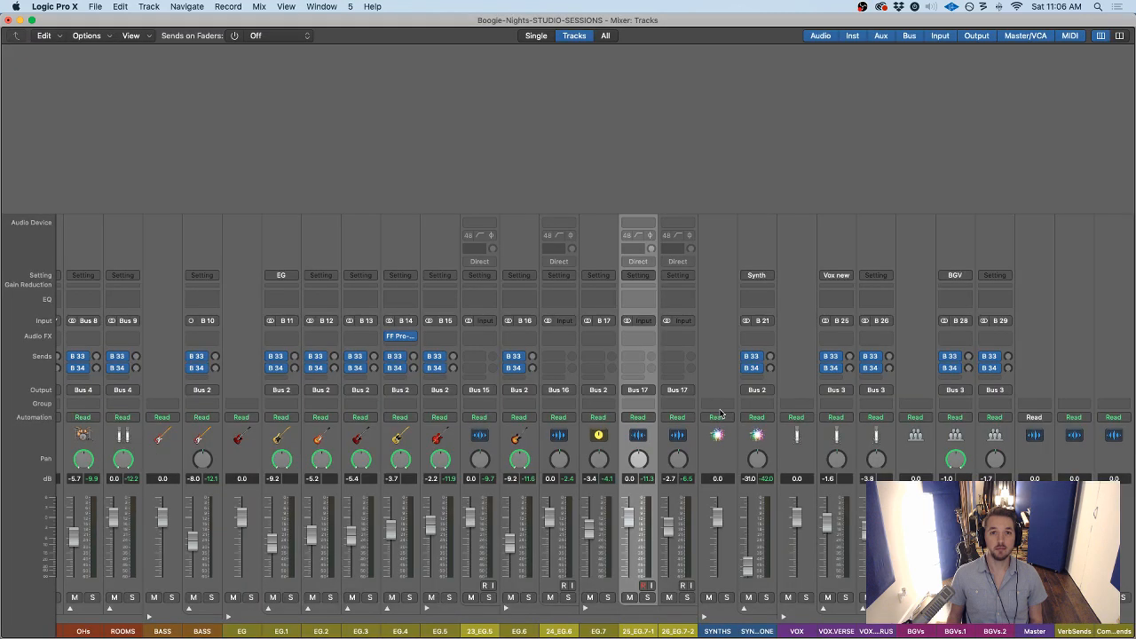
pyautogui.hscroll(5, 821, 298)
pyautogui.press('super+2')
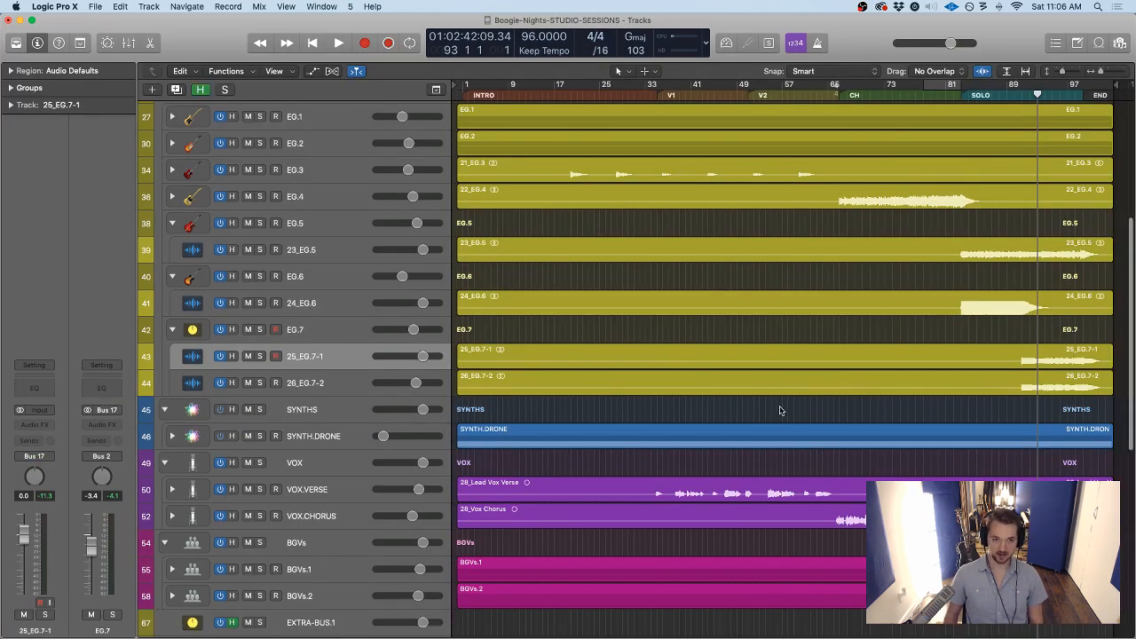
pyautogui.scroll(-10, 777, 412)
pyautogui.press('super+2')
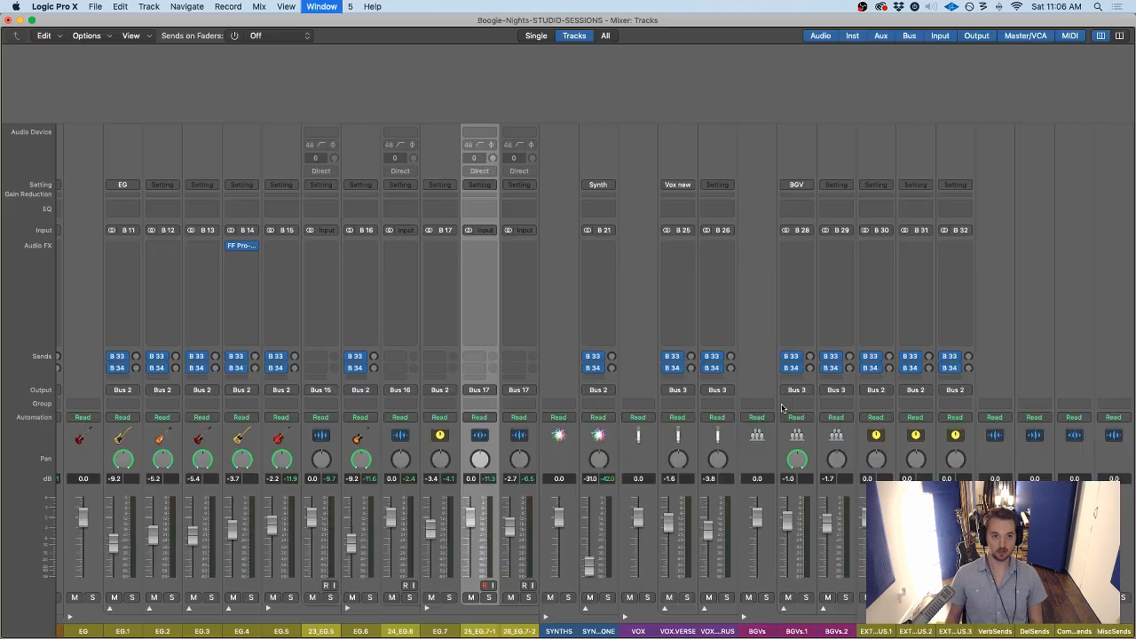
pyautogui.hscroll(10, 781, 409)
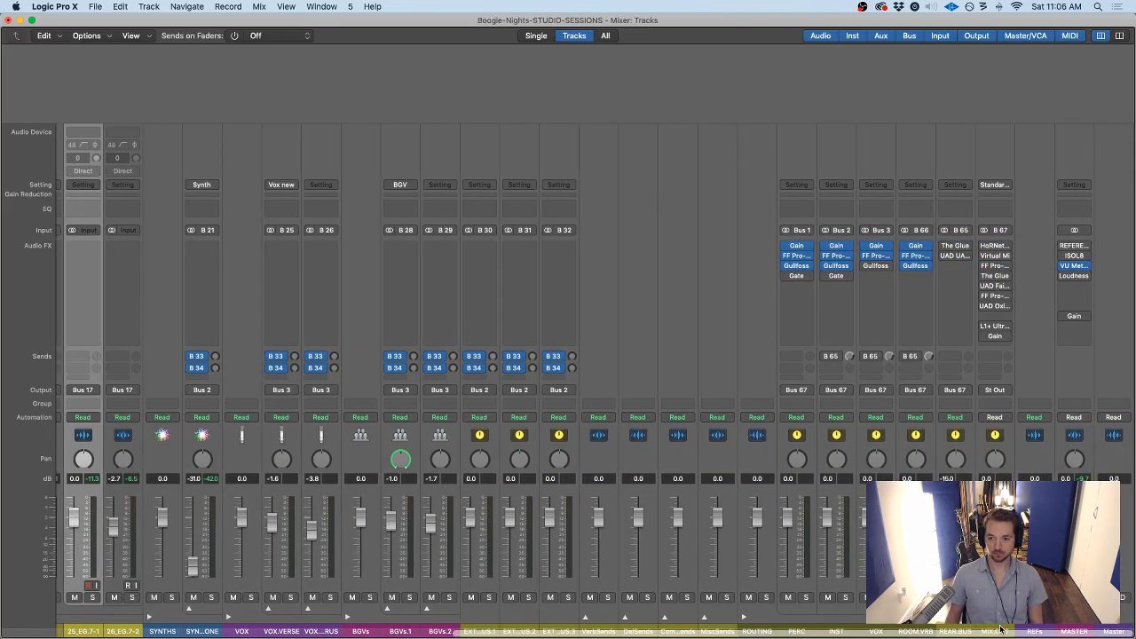
pyautogui.click(1002, 629)
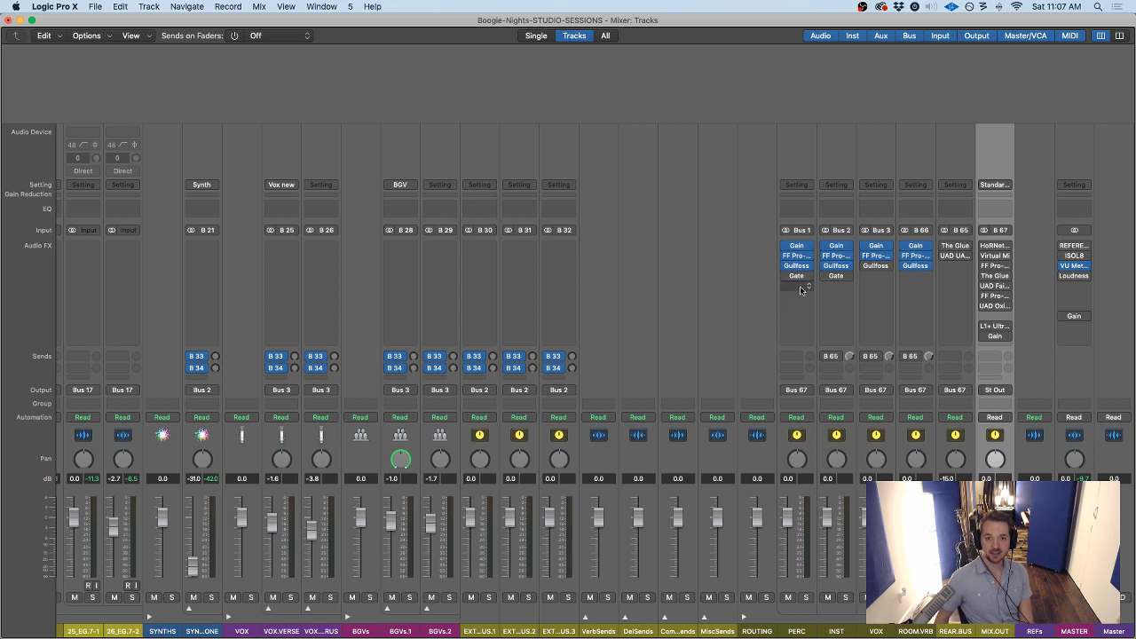
# Go through the effect send strips from VerbSends to MiscSends, selecting each one in the mixer
pyautogui.click(690, 281)
pyautogui.click(716, 284)
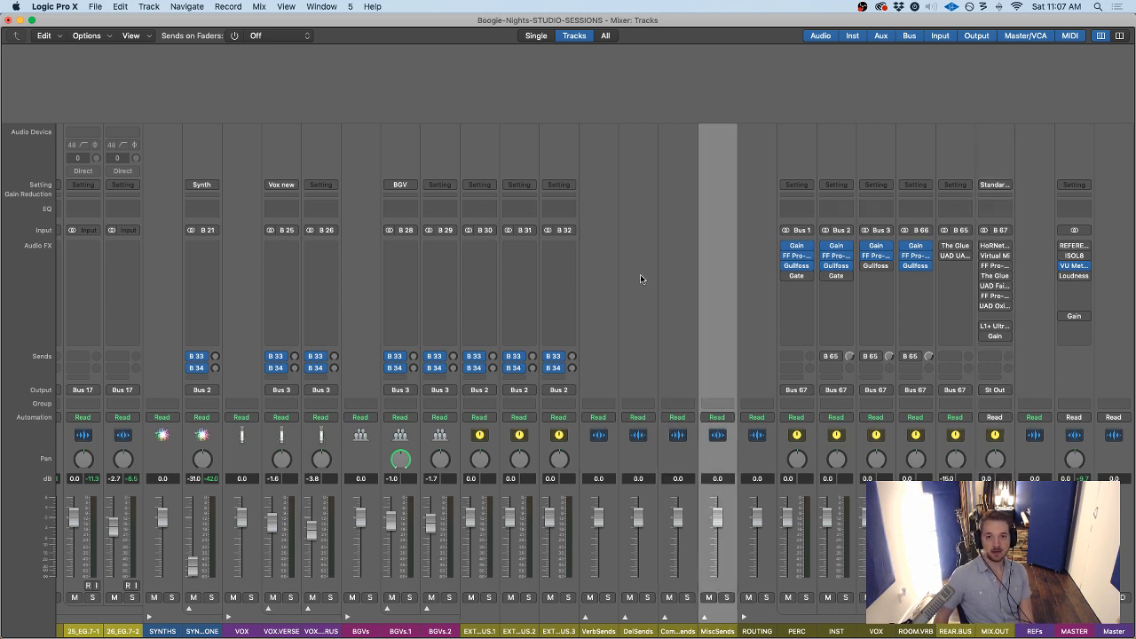
pyautogui.click(639, 277)
pyautogui.click(609, 284)
pyautogui.click(639, 284)
pyautogui.click(679, 284)
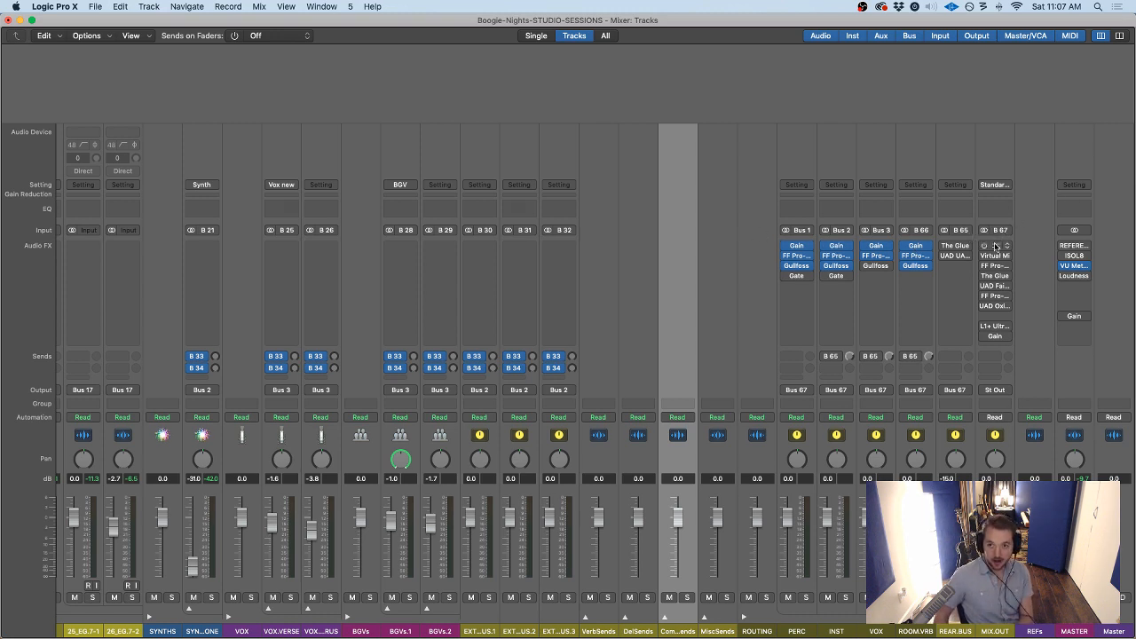
# Open the HoRNet VU Meter MK3 on MIX.OUT and place its window over the empty area of the mixer
pyautogui.click(996, 246)
pyautogui.moveTo(239, 39); pyautogui.dragTo(555, 160)
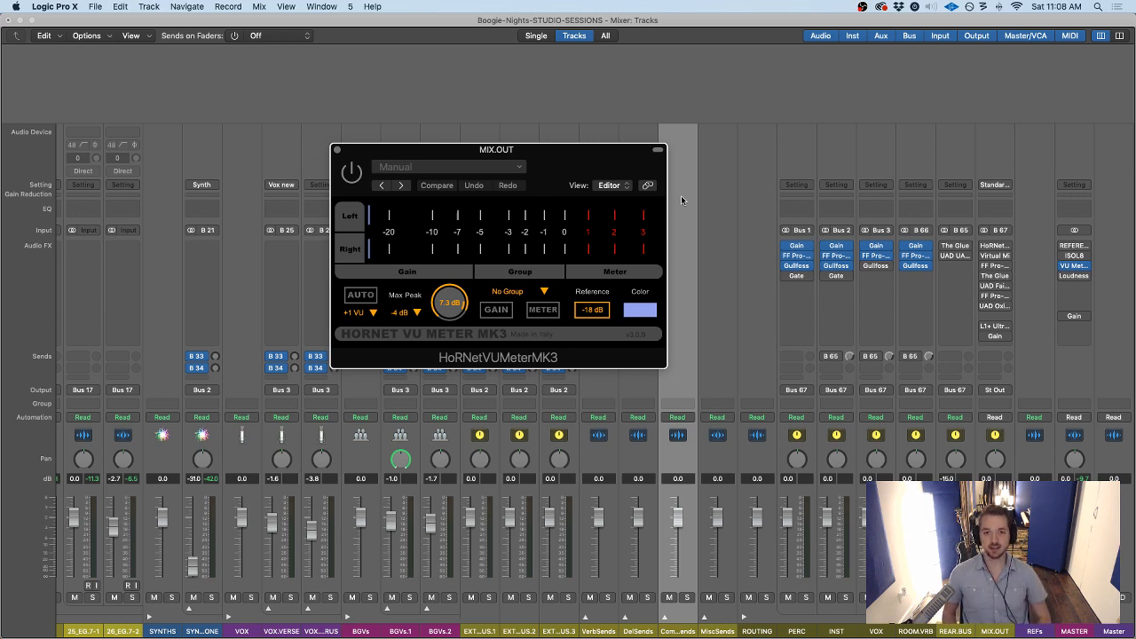
pyautogui.moveTo(619, 163); pyautogui.dragTo(632, 120)
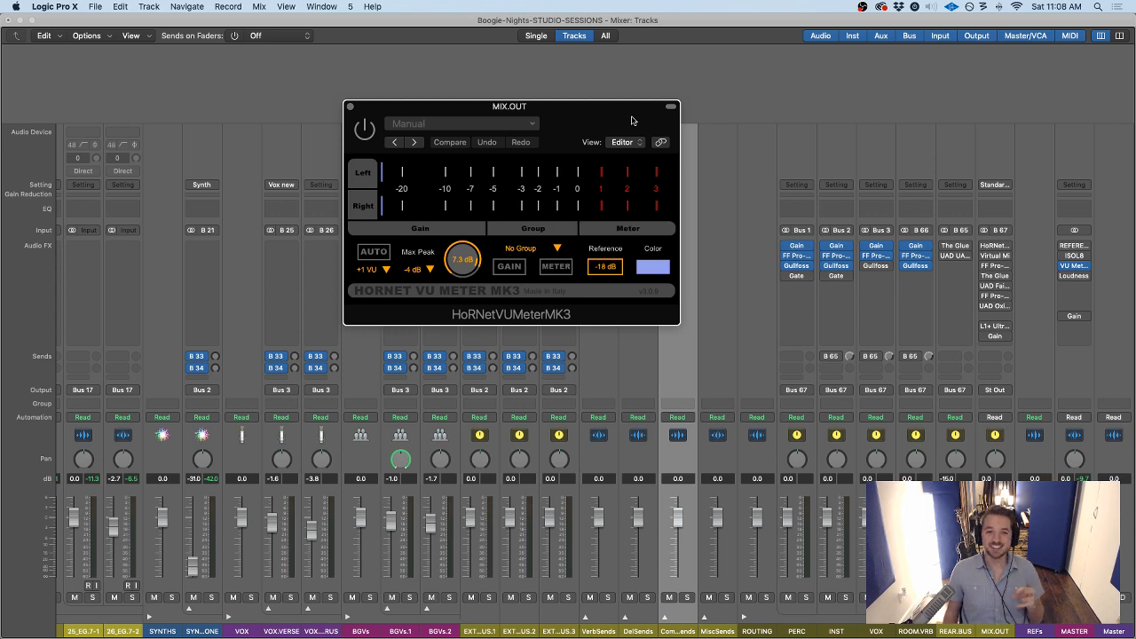
pyautogui.moveTo(614, 114); pyautogui.dragTo(665, 131)
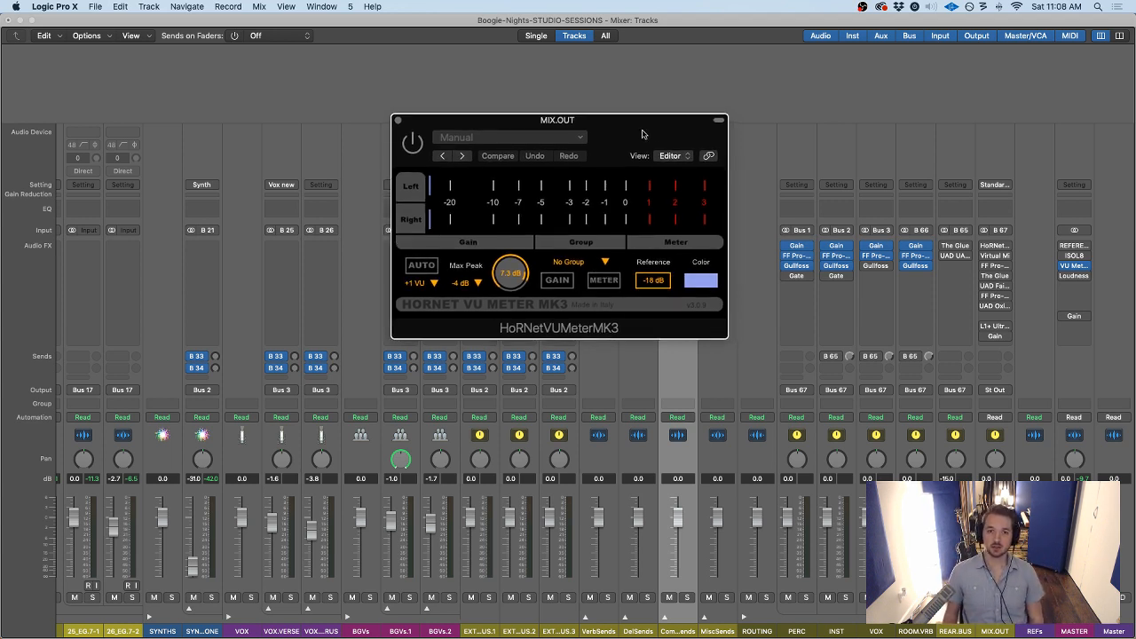
pyautogui.moveTo(648, 134); pyautogui.dragTo(641, 122)
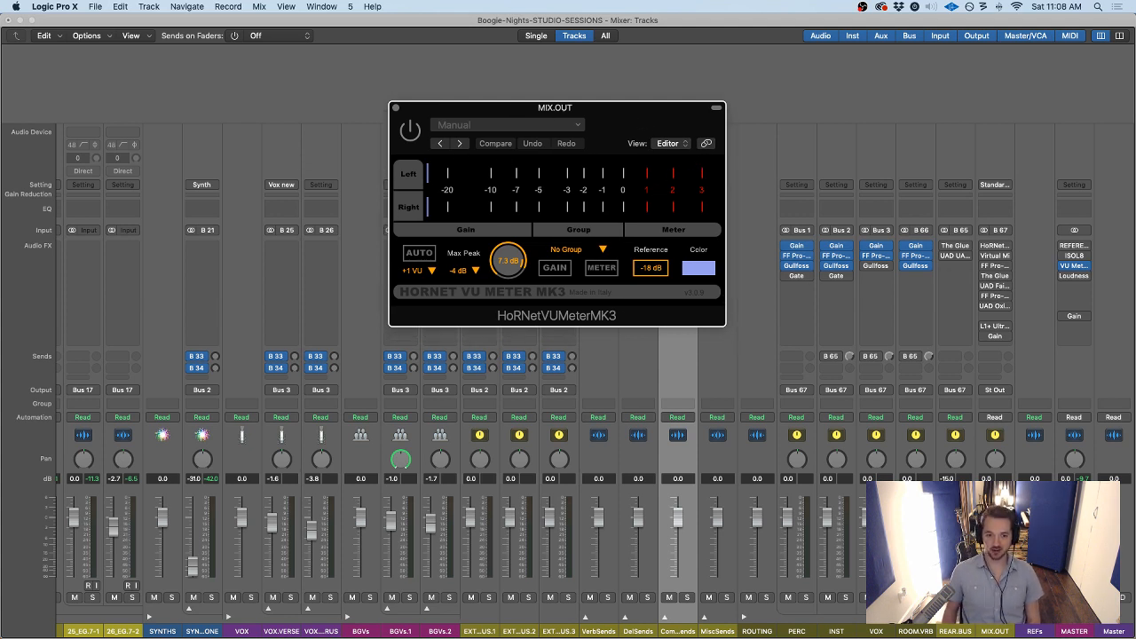
pyautogui.press('super+Tab')
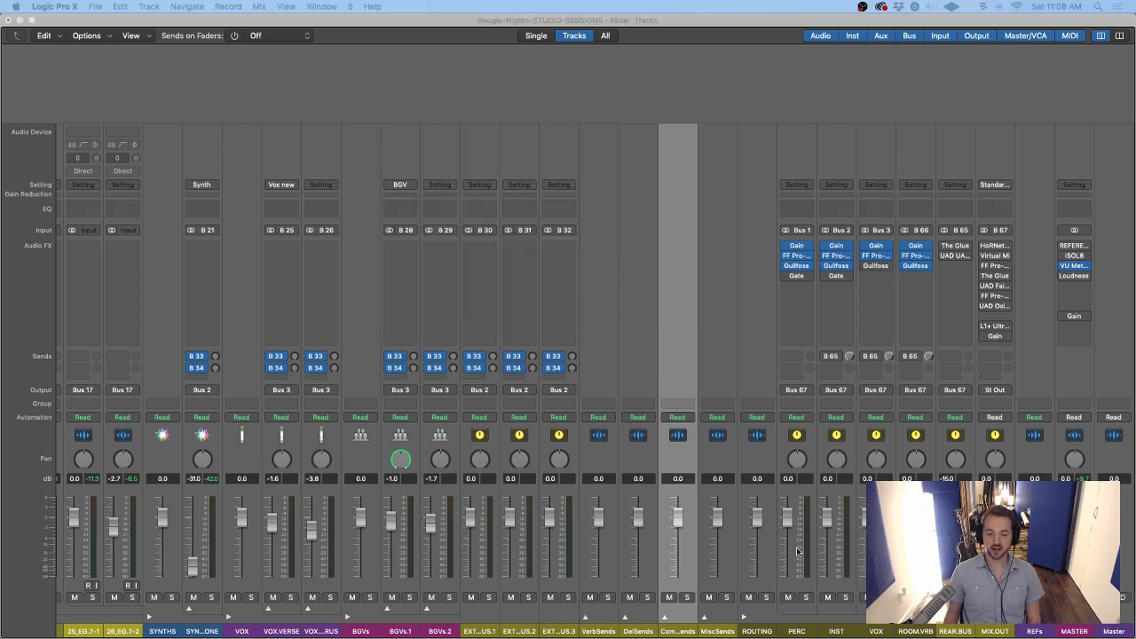
pyautogui.press('super+Tab')
pyautogui.moveTo(644, 107); pyautogui.dragTo(624, 114)
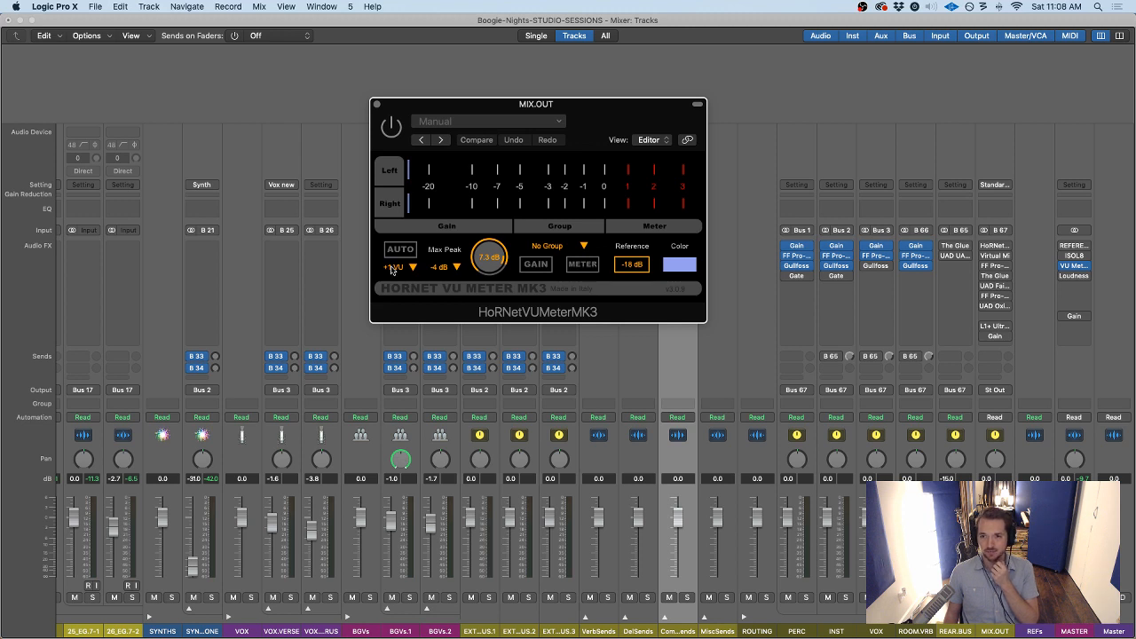
pyautogui.click(1025, 317)
pyautogui.moveTo(1059, 421)
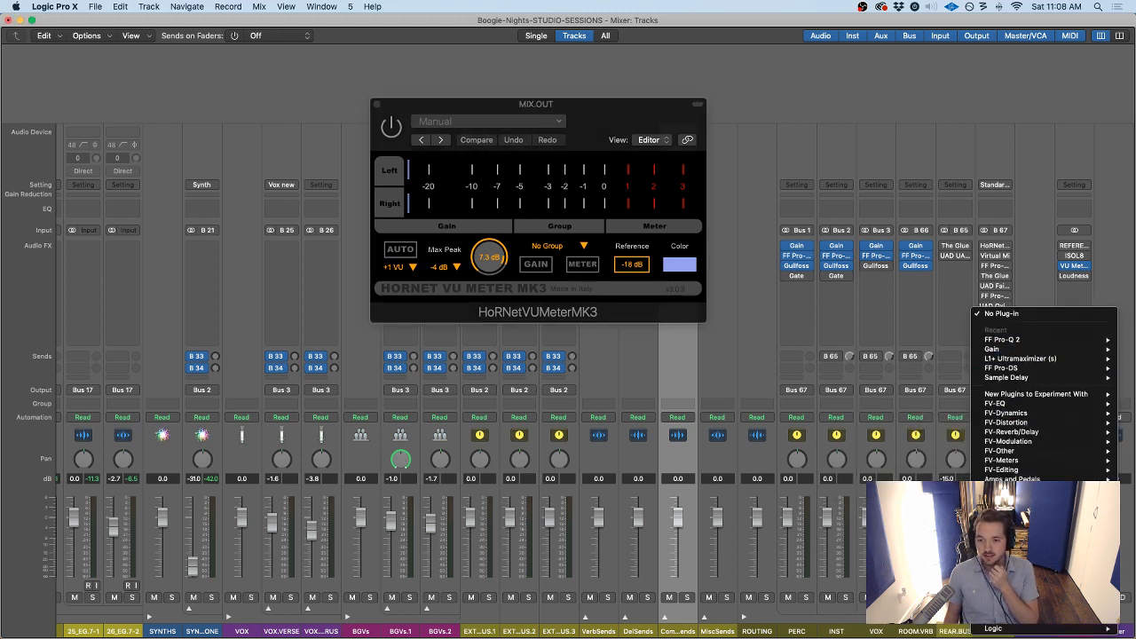
pyautogui.moveTo(998, 619)
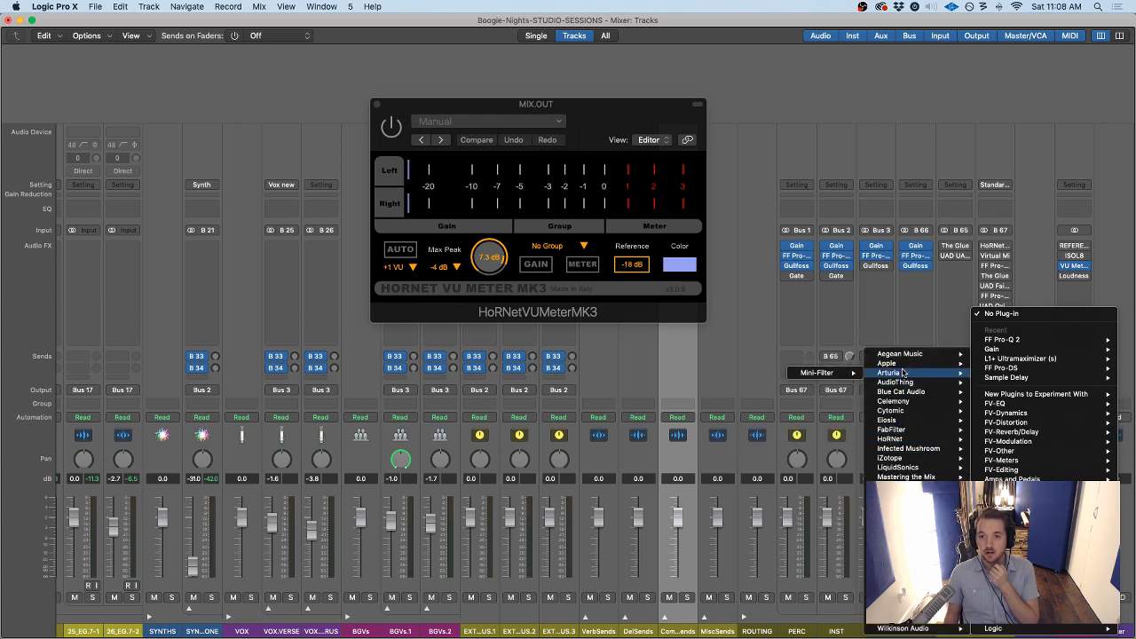
pyautogui.moveTo(893, 407)
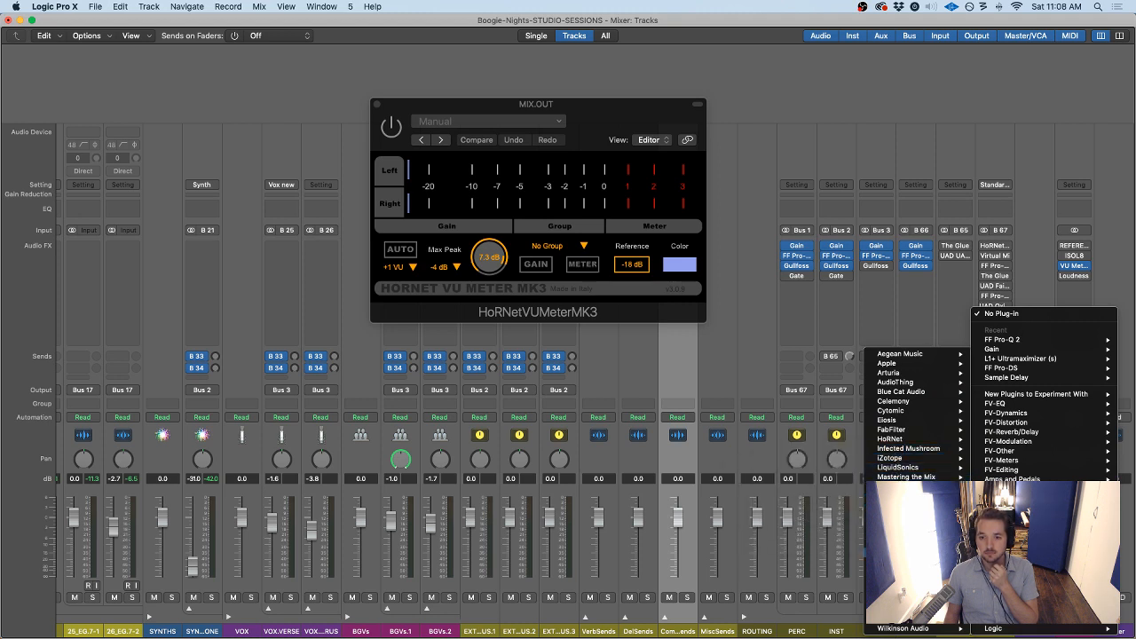
pyautogui.moveTo(898, 581)
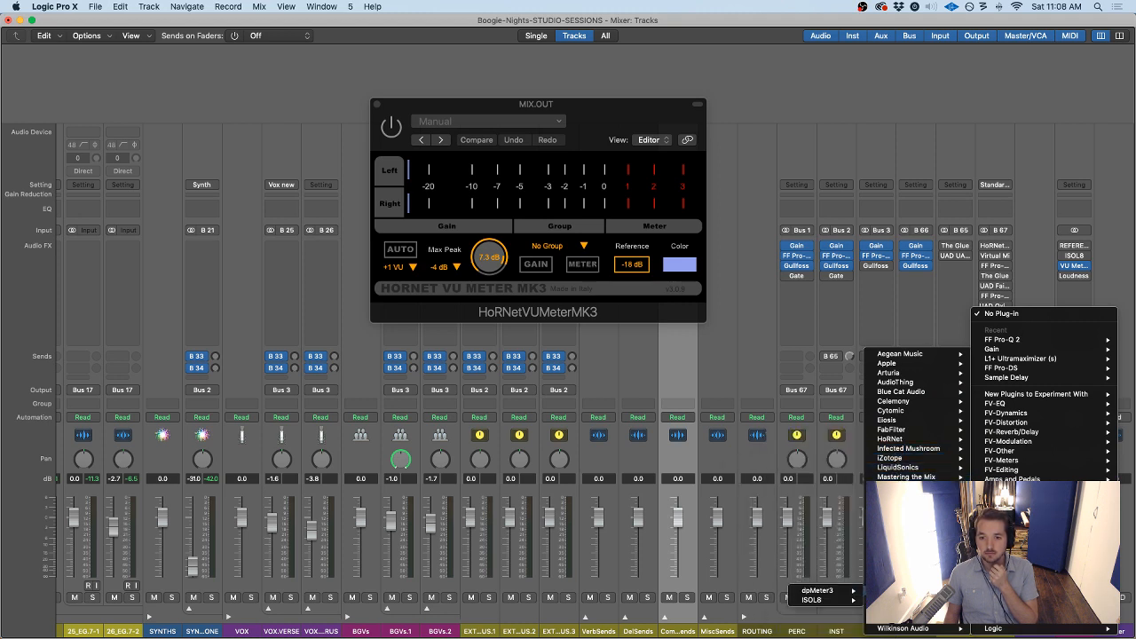
pyautogui.moveTo(899, 618)
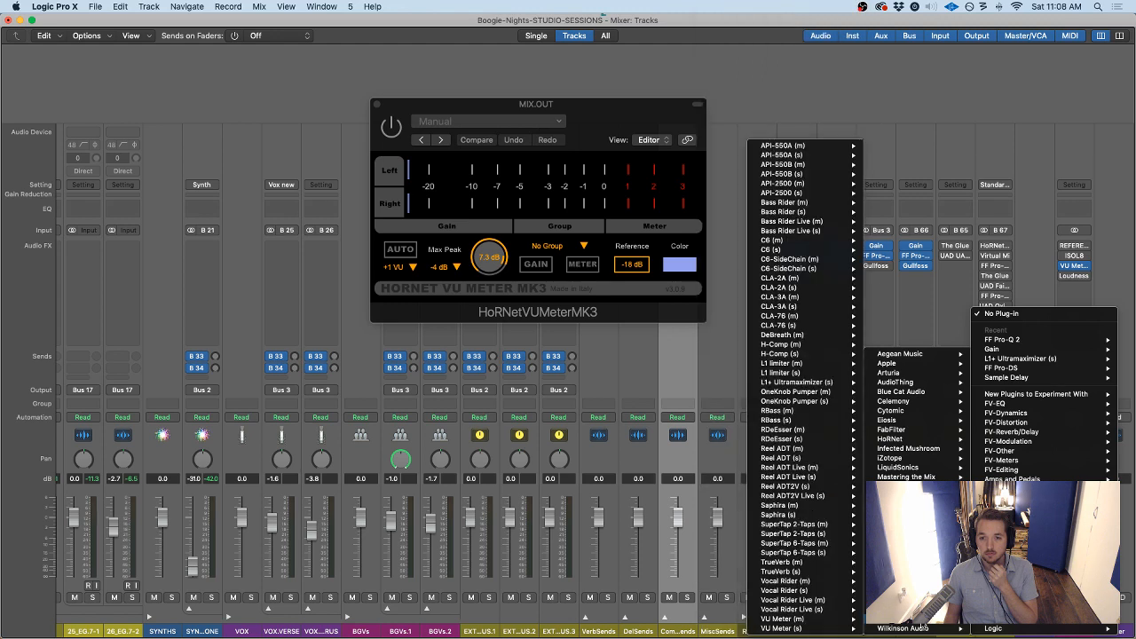
pyautogui.click(753, 376)
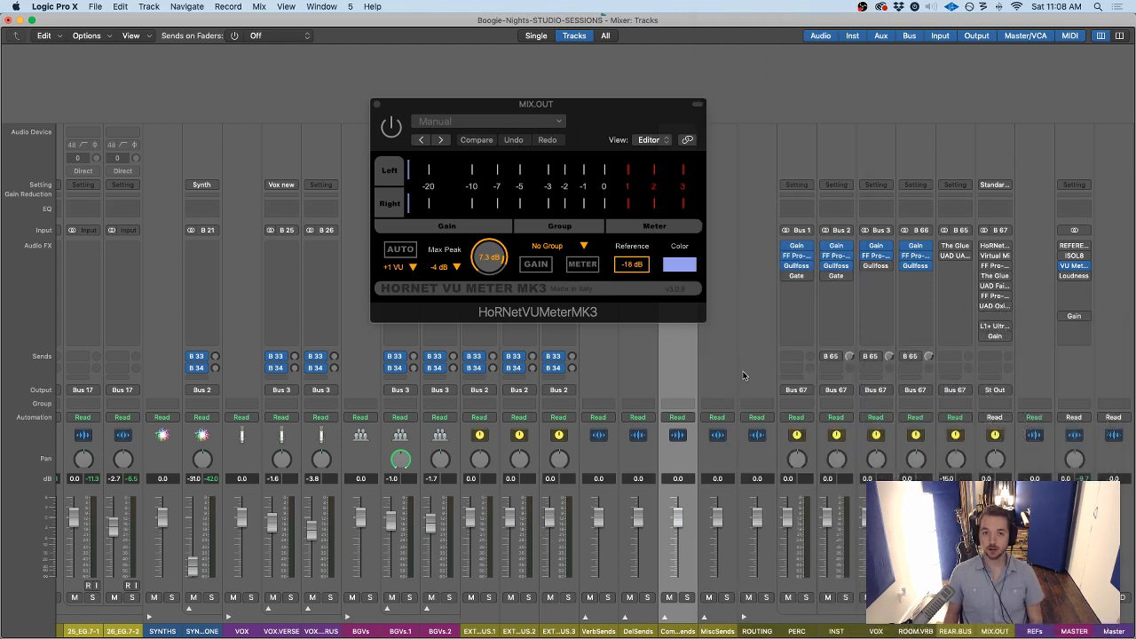
# Review the target VU level choices in the MIX.OUT meter's gain section and reposition the meter window
pyautogui.moveTo(586, 107); pyautogui.dragTo(503, 192)
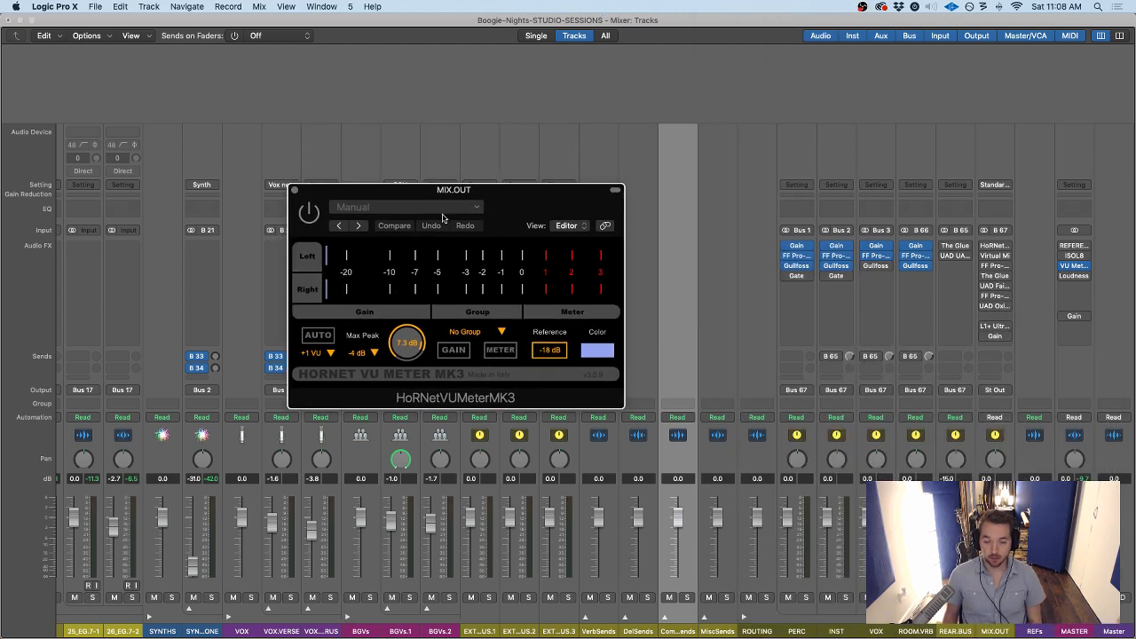
pyautogui.moveTo(411, 209); pyautogui.dragTo(448, 208)
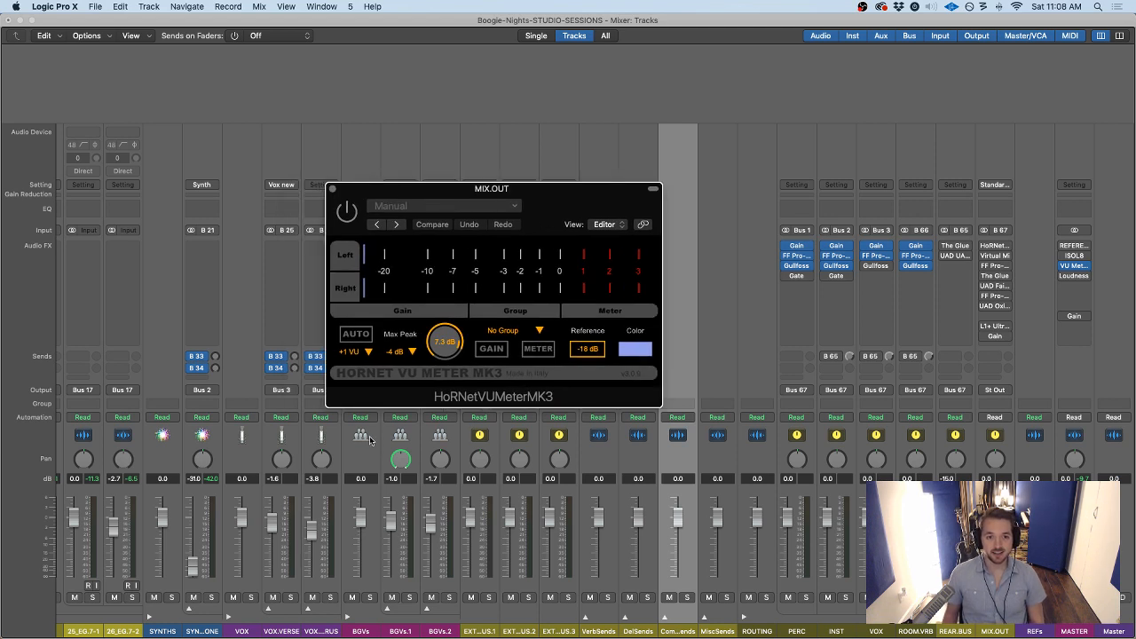
pyautogui.click(359, 351)
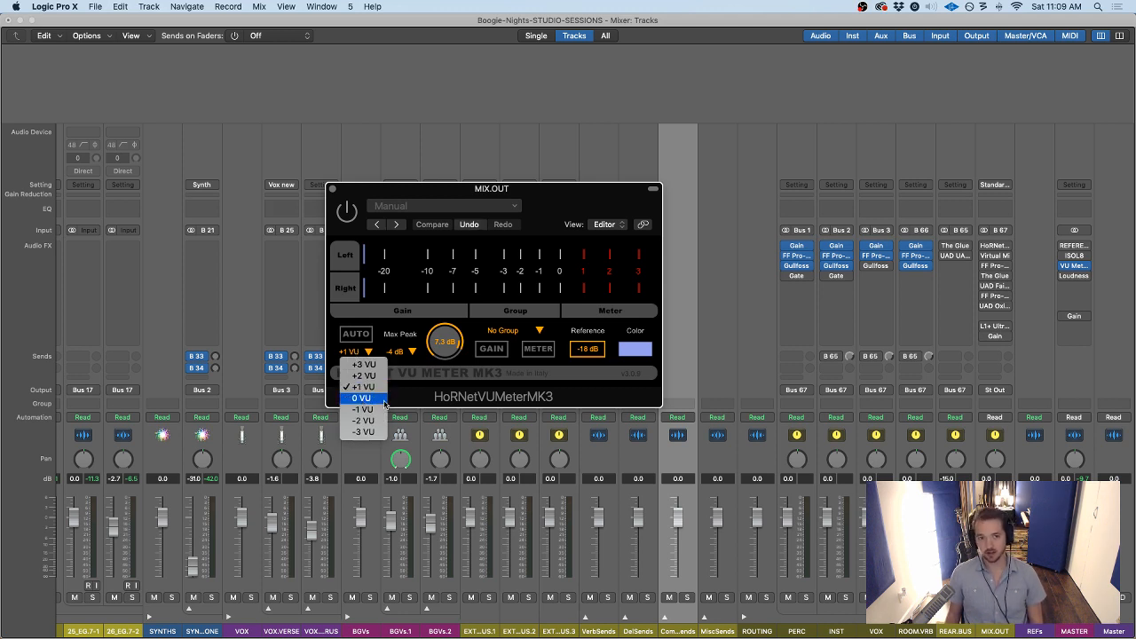
pyautogui.click(403, 369)
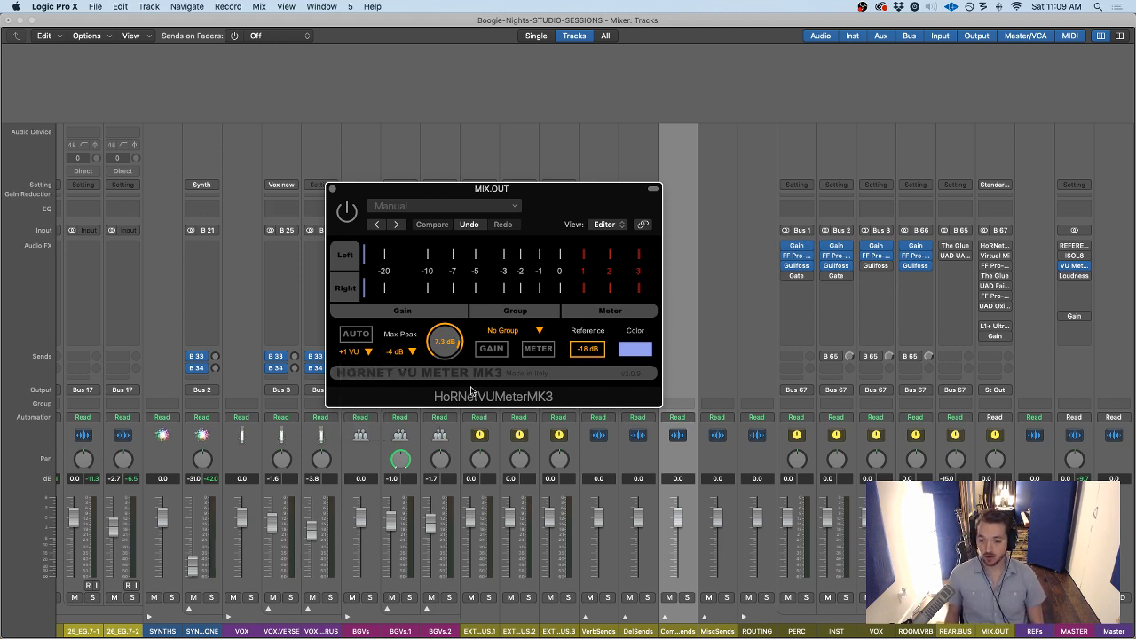
pyautogui.moveTo(547, 195); pyautogui.dragTo(538, 200)
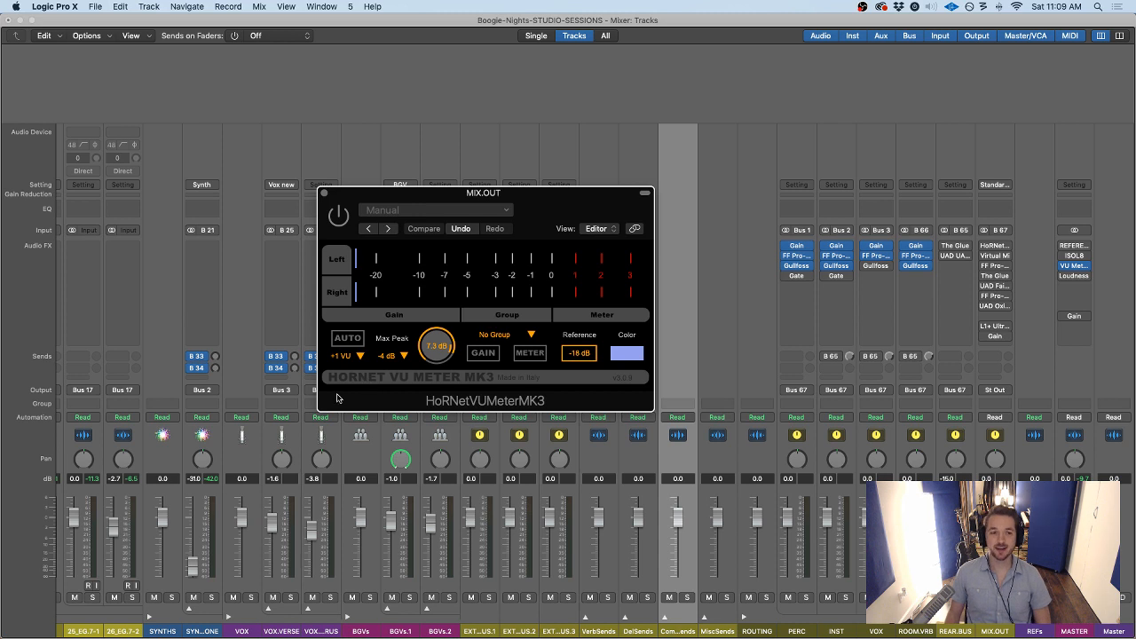
pyautogui.moveTo(524, 210); pyautogui.dragTo(550, 183)
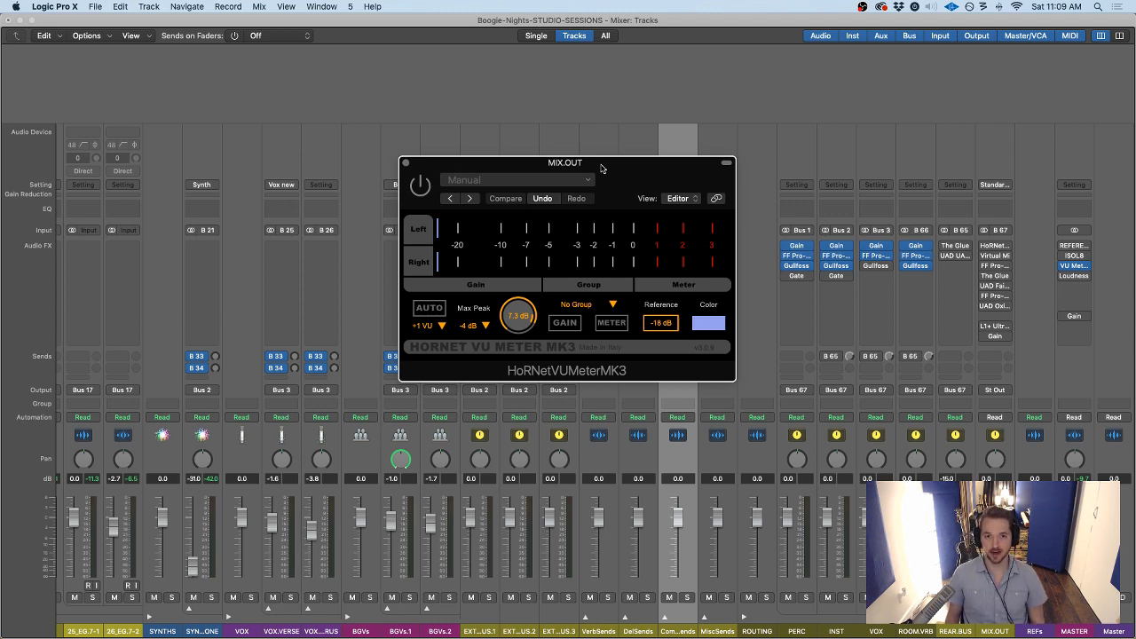
pyautogui.moveTo(601, 168); pyautogui.dragTo(552, 163)
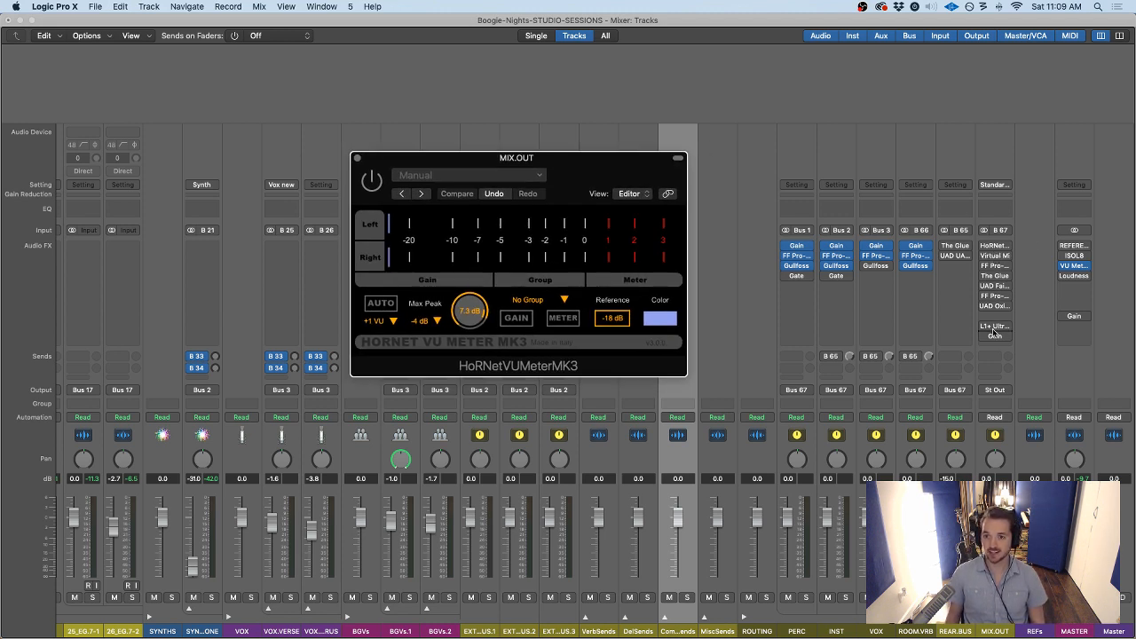
pyautogui.moveTo(612, 180); pyautogui.dragTo(636, 207)
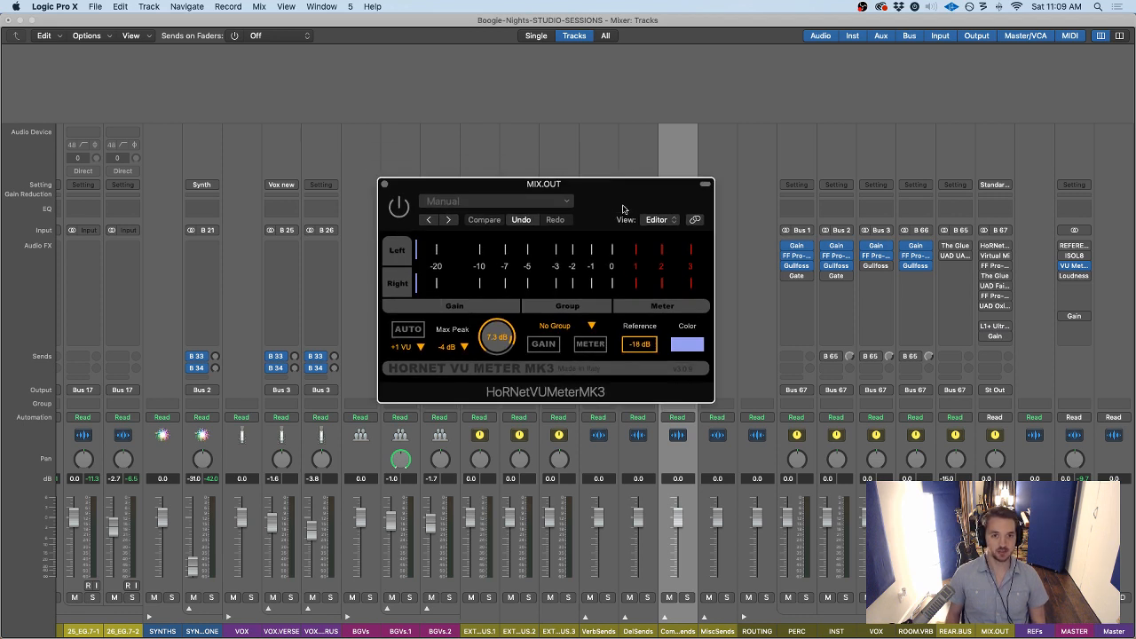
# Enable the HoRNet VU Meter on MIX.OUT and turn on its automatic gain
pyautogui.moveTo(401, 200); pyautogui.dragTo(367, 204)
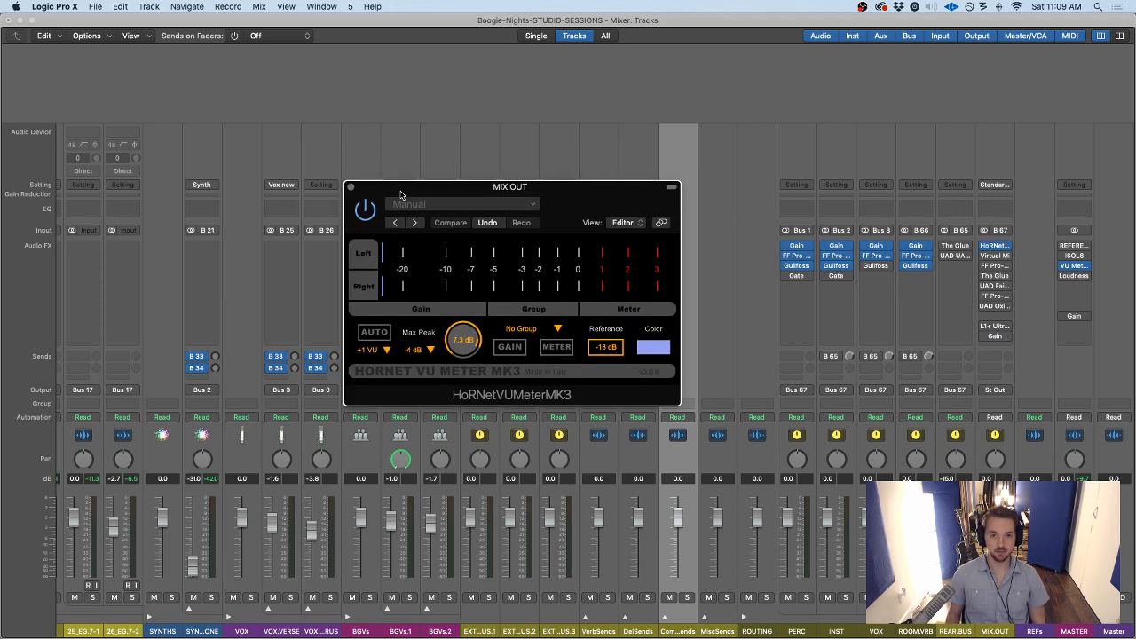
pyautogui.click(374, 337)
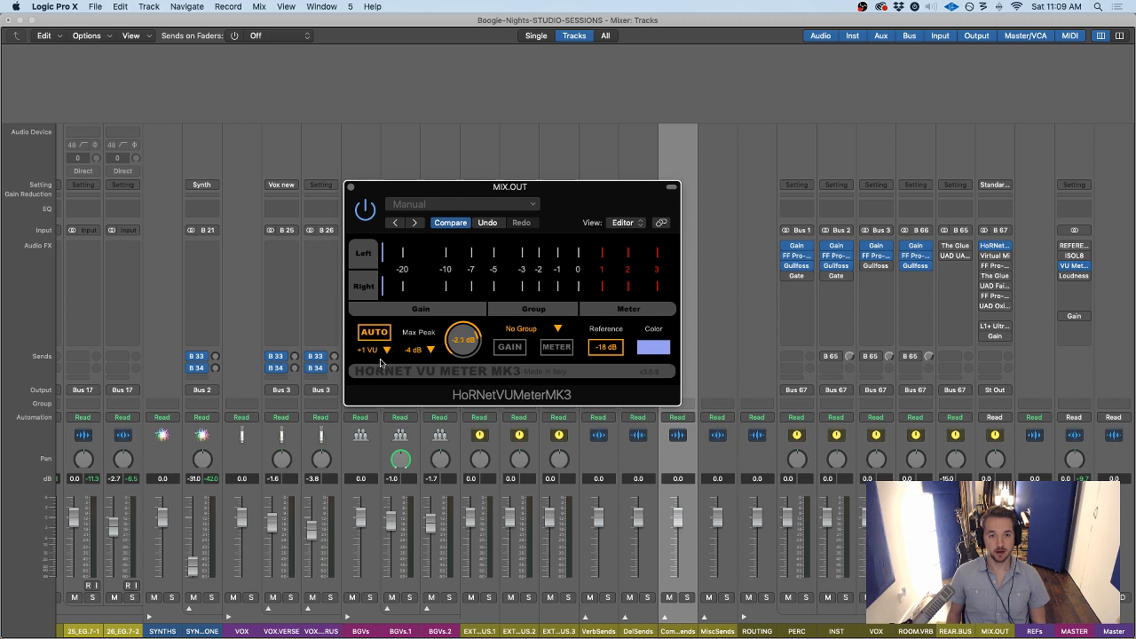
# Check the target VU level choices on the MIX.OUT meter and move its window higher over the mixer
pyautogui.click(372, 353)
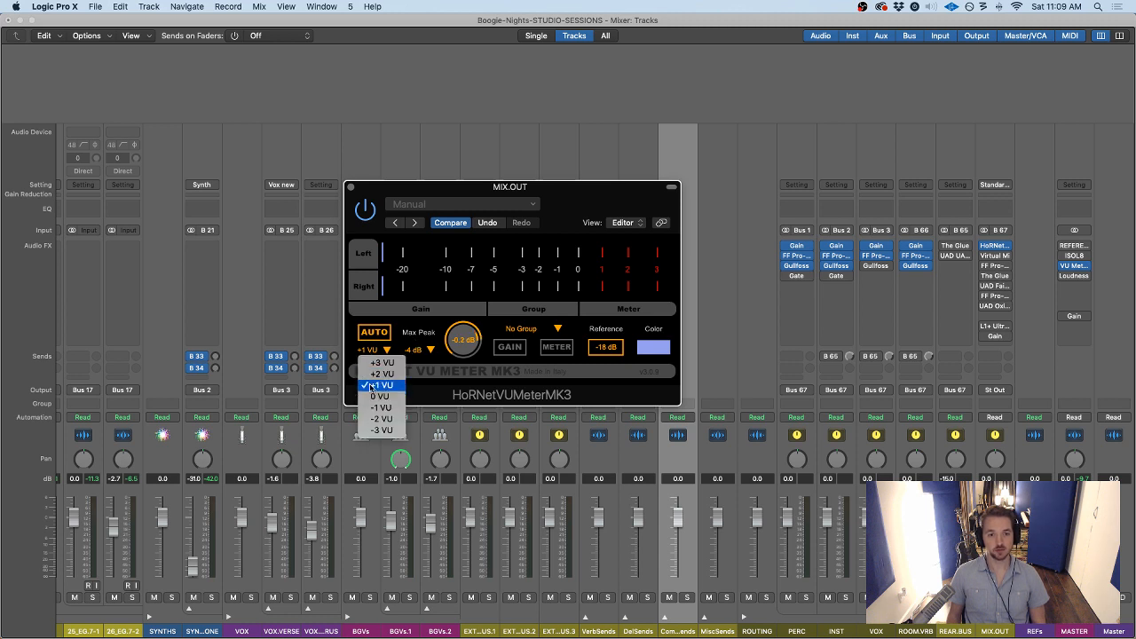
pyautogui.click(416, 328)
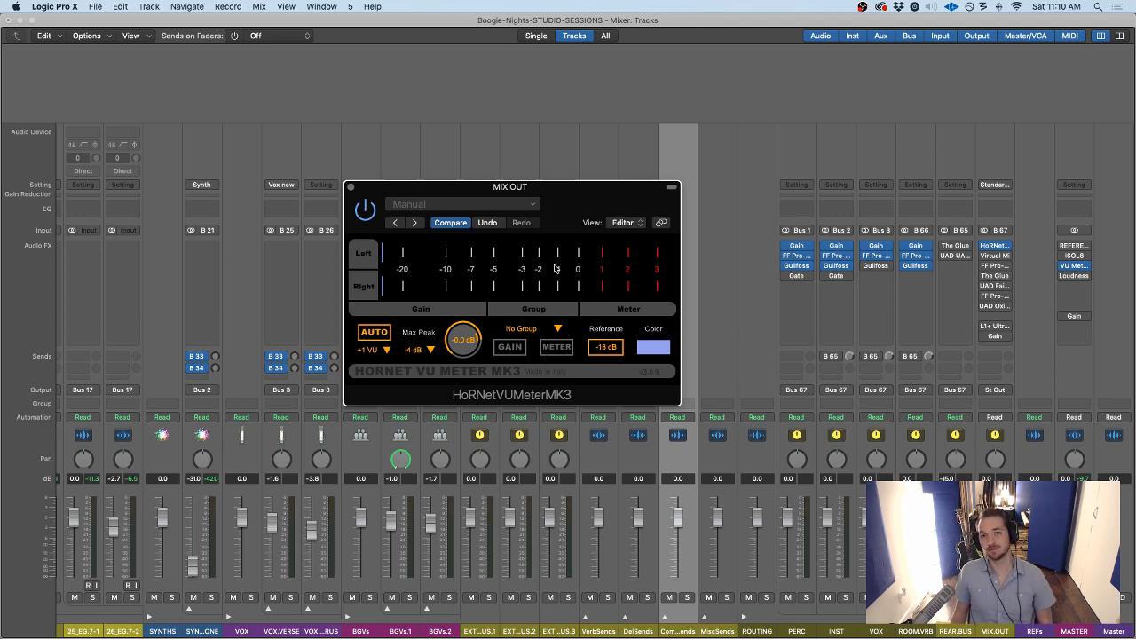
pyautogui.moveTo(601, 204); pyautogui.dragTo(621, 184)
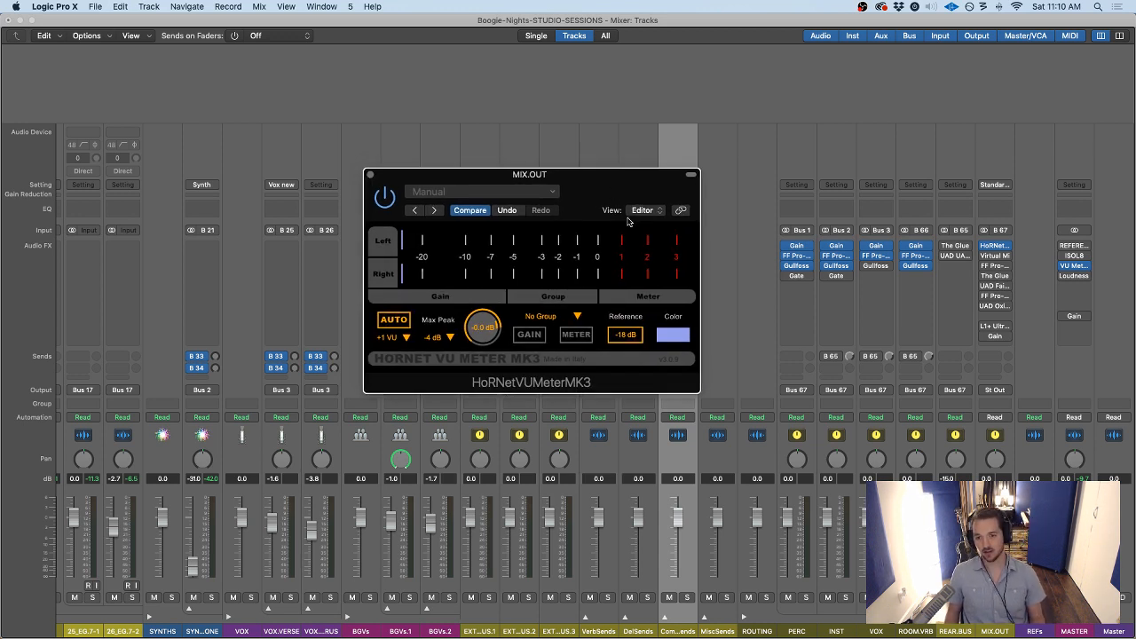
pyautogui.moveTo(616, 195); pyautogui.dragTo(537, 162)
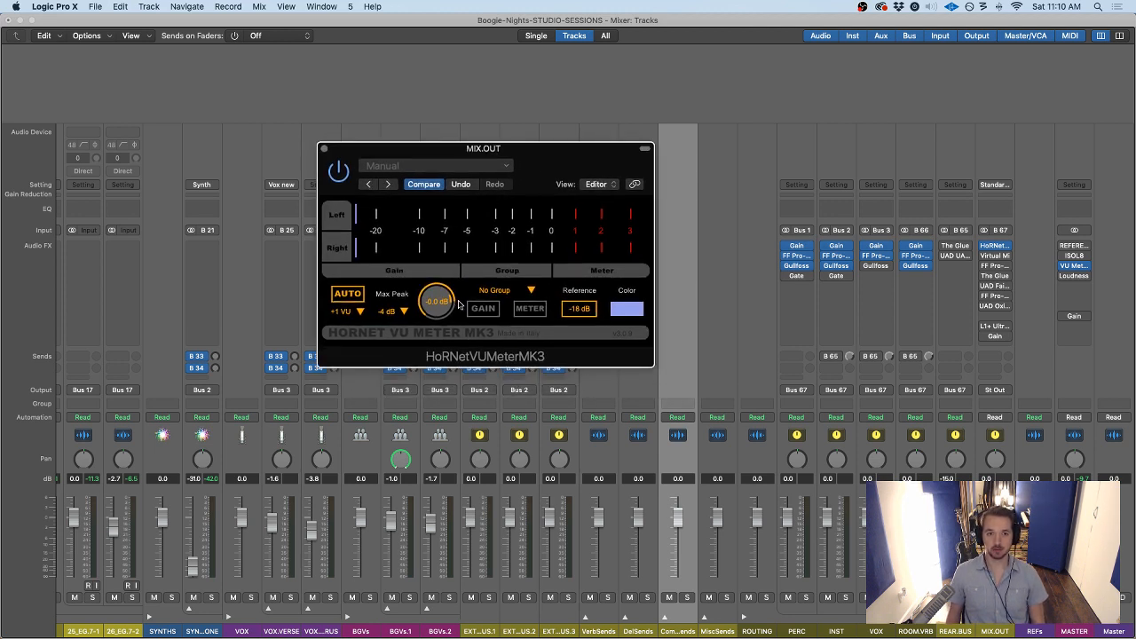
# Play the solo section with the MIX.OUT meter's automatic gain running, and close the mixer to return to the tracks
pyautogui.press('space')
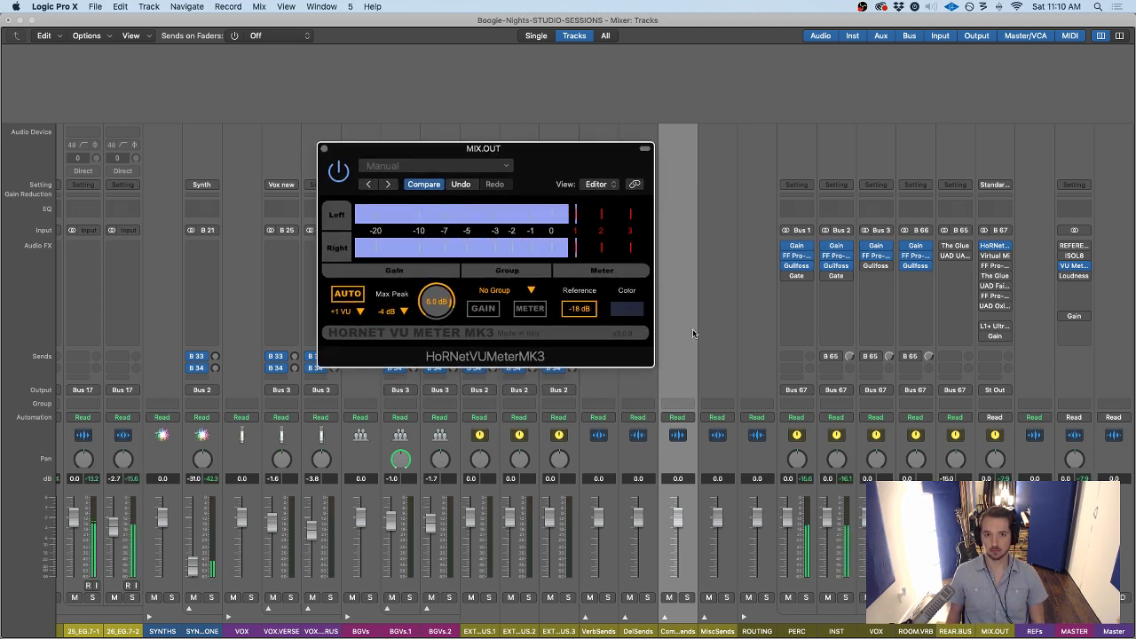
pyautogui.moveTo(566, 179); pyautogui.dragTo(906, 274)
pyautogui.press('super+w')
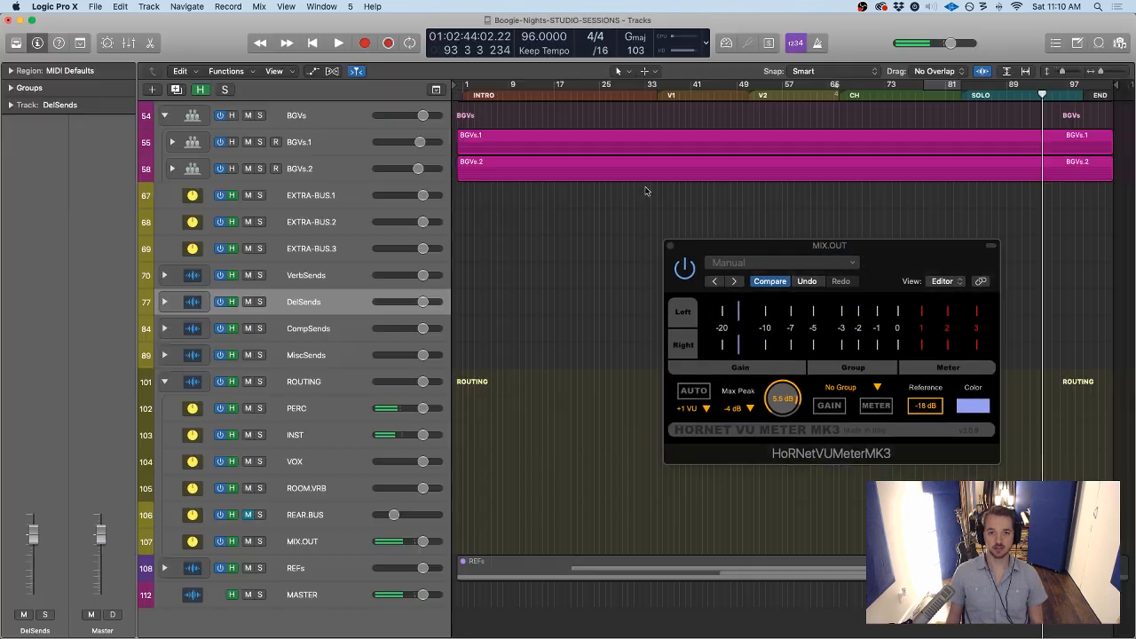
# Play from late in the chorus, just before the solo, with the MIX.OUT meter's automatic gain enabled
pyautogui.scroll(10, 890, 208)
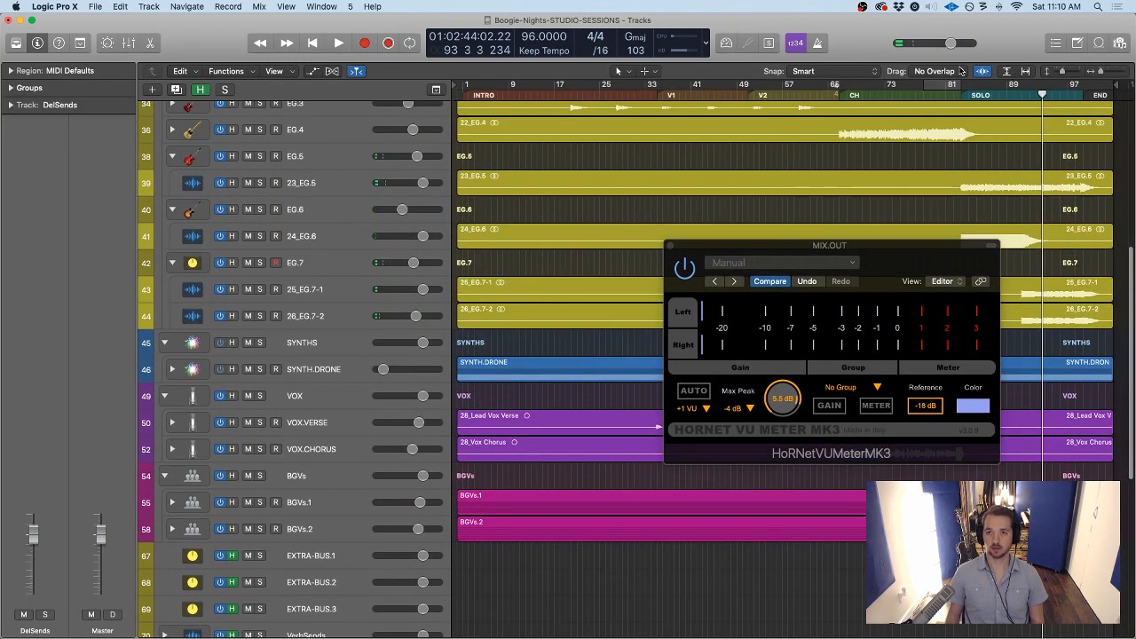
pyautogui.click(922, 94)
pyautogui.moveTo(890, 247); pyautogui.dragTo(615, 207)
pyautogui.click(272, 263)
pyautogui.press('space')
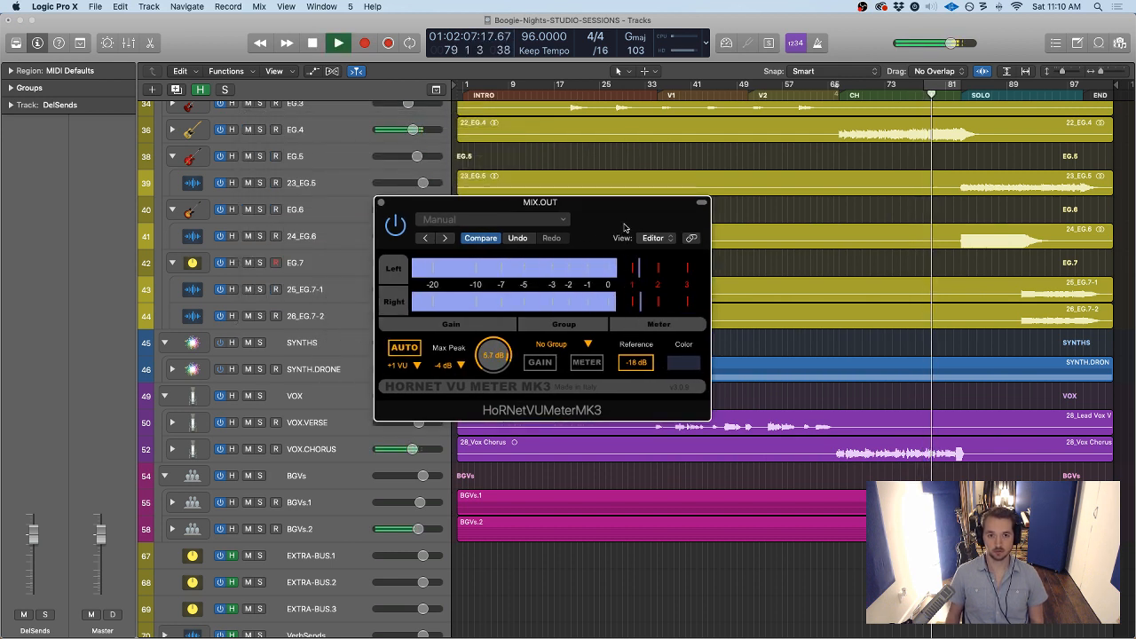
pyautogui.moveTo(625, 228); pyautogui.dragTo(656, 235)
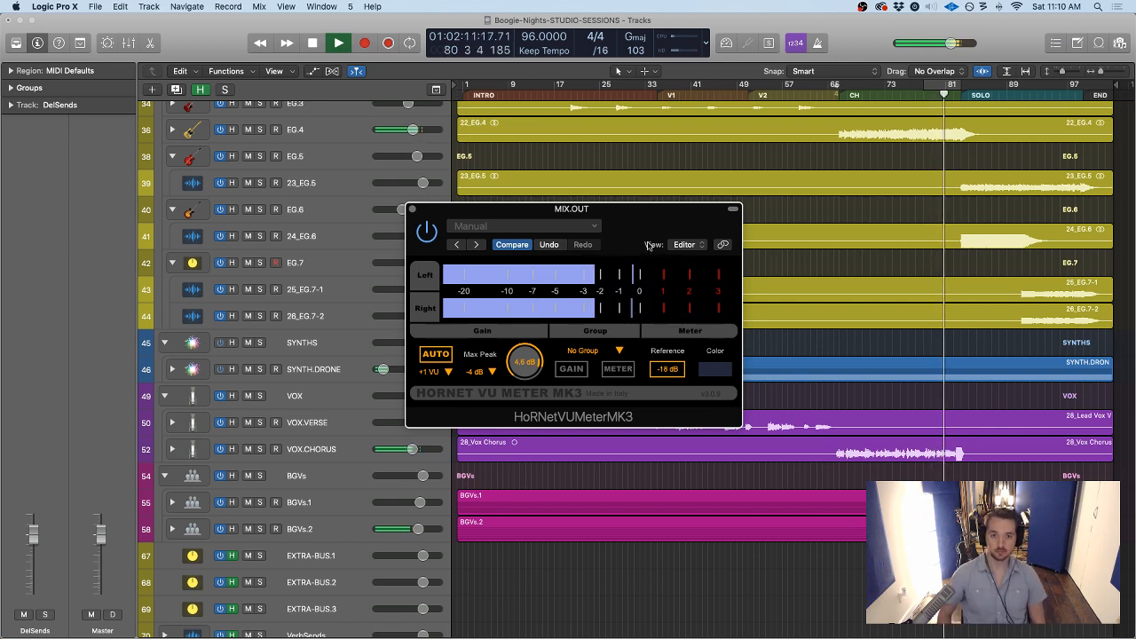
# Bring up the mixer during playback with the MIX.OUT meter kept in view, and stop once the solo starts
pyautogui.press('super+2')
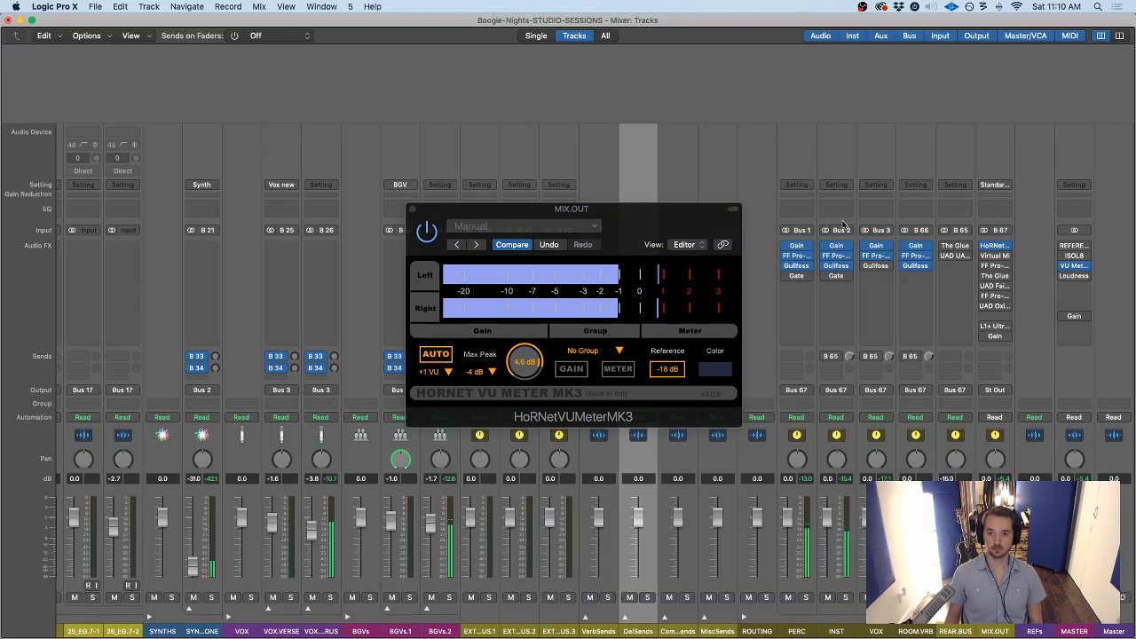
pyautogui.moveTo(638, 227); pyautogui.dragTo(678, 210)
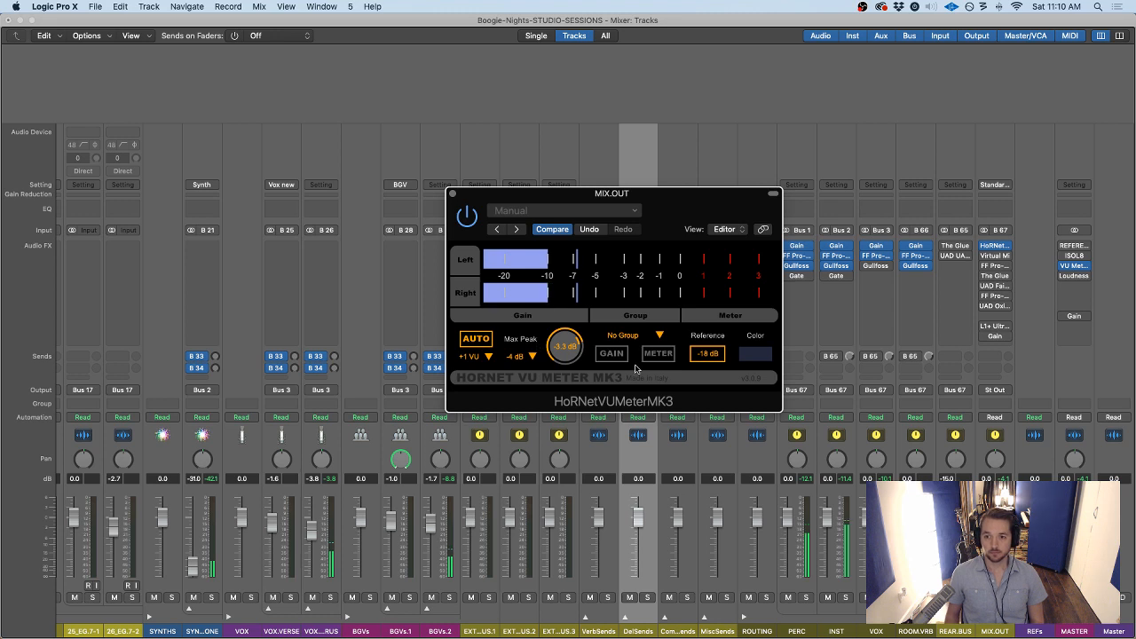
pyautogui.press('space')
# Try a max peak of -6 dB on the MIX.OUT meter, and return it to -4 dB
pyautogui.click(522, 356)
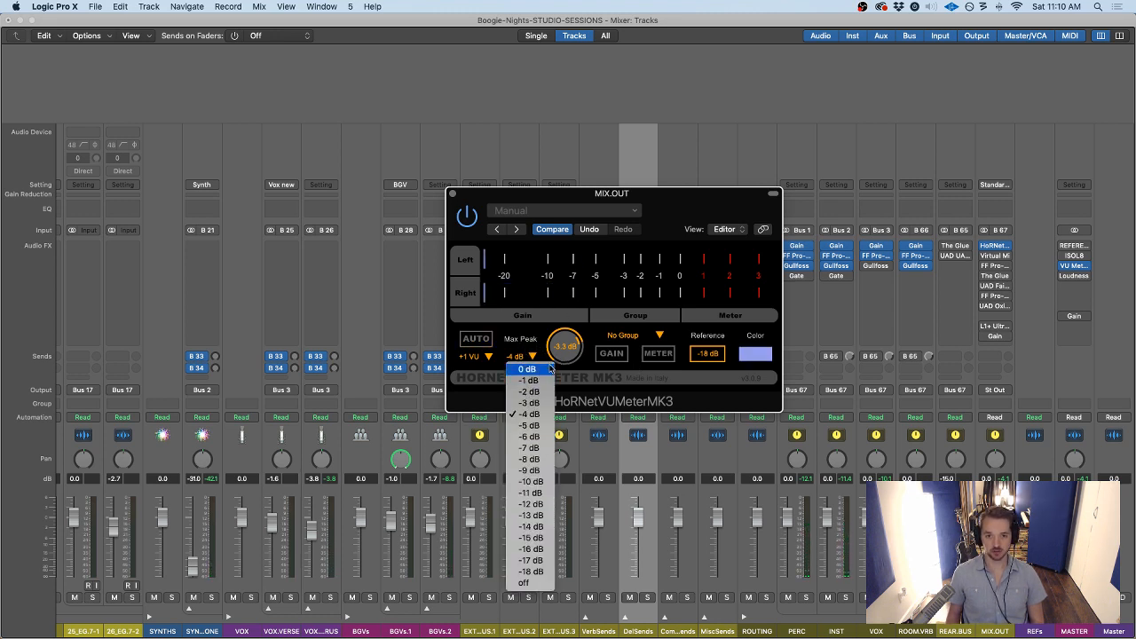
pyautogui.click(541, 437)
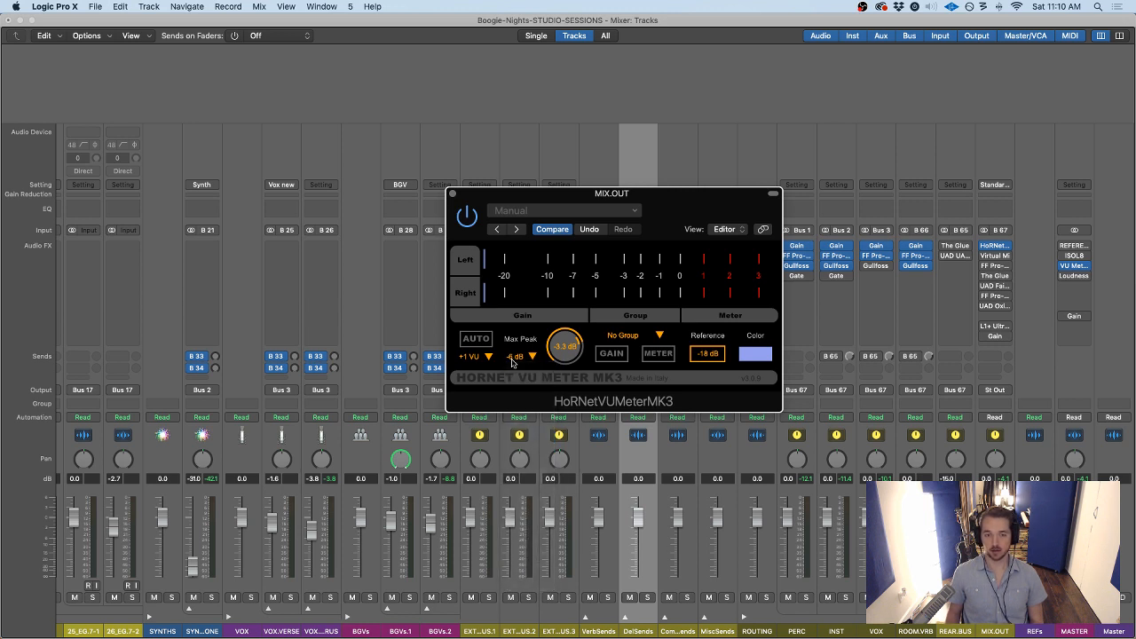
pyautogui.click(513, 359)
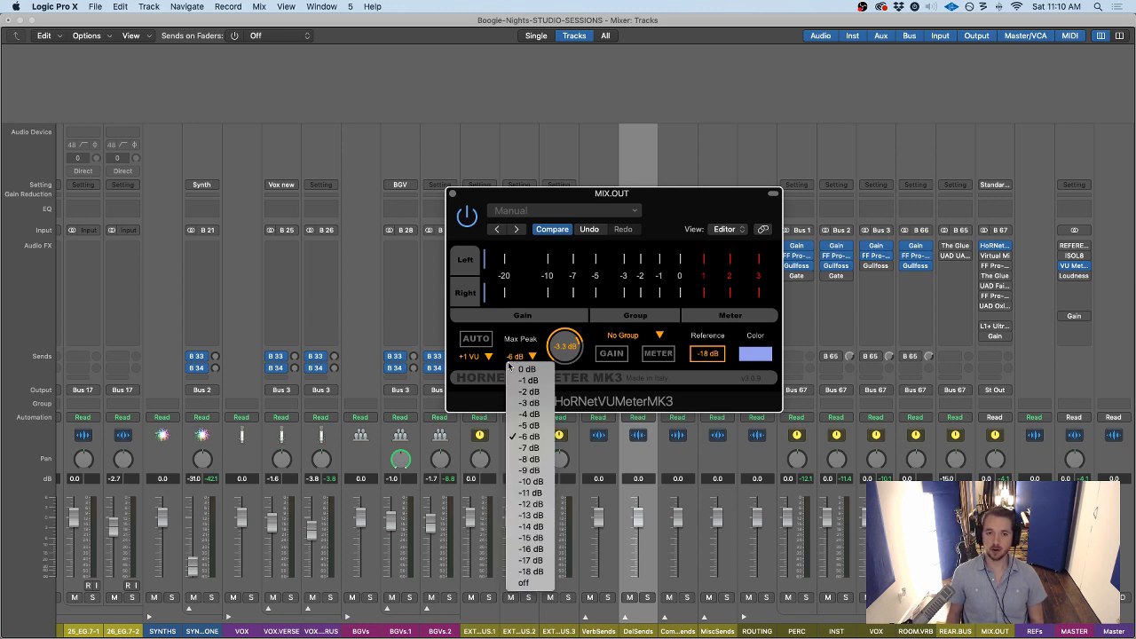
pyautogui.click(530, 417)
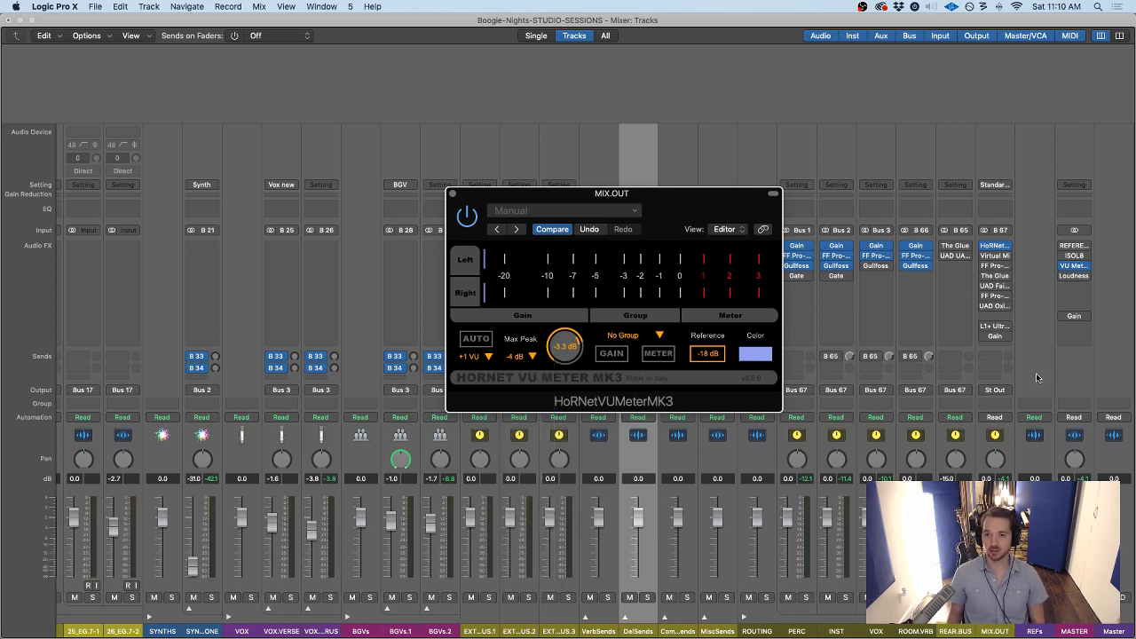
# Return to the tracks window, reposition the MIX.OUT meter, and place the playhead at bar 77 in the chorus
pyautogui.press('super+1')
pyautogui.moveTo(666, 199); pyautogui.dragTo(630, 197)
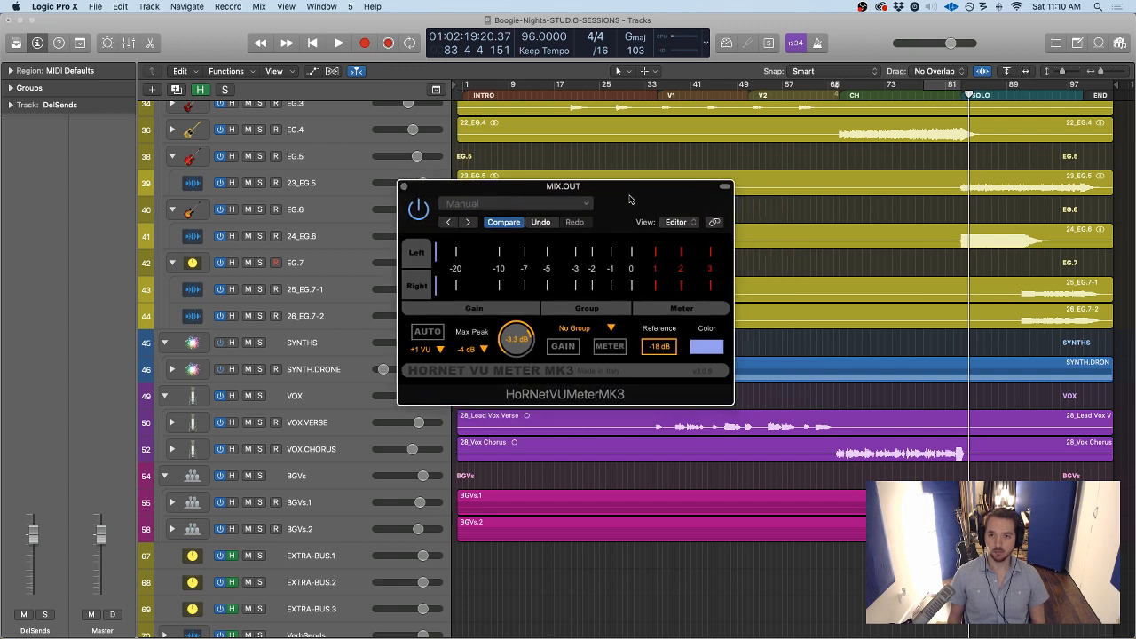
pyautogui.click(918, 95)
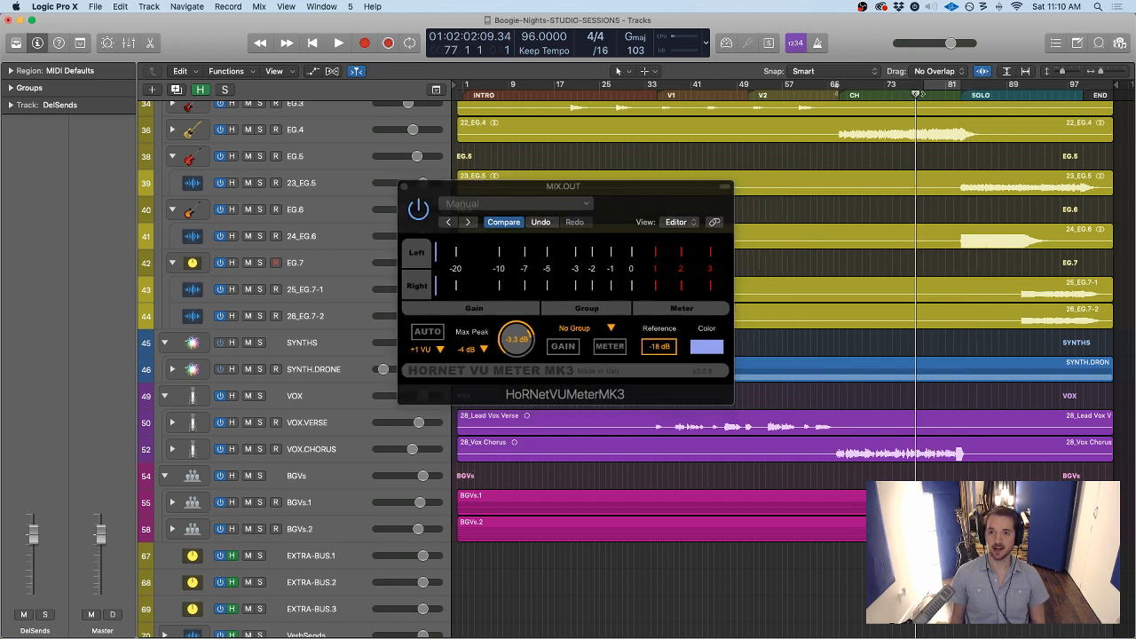
# Try level-matching the mix with auto gain on the MIX.OUT VU meter while playing the chorus from bar 78 into the solo
pyautogui.moveTo(641, 206); pyautogui.dragTo(682, 203)
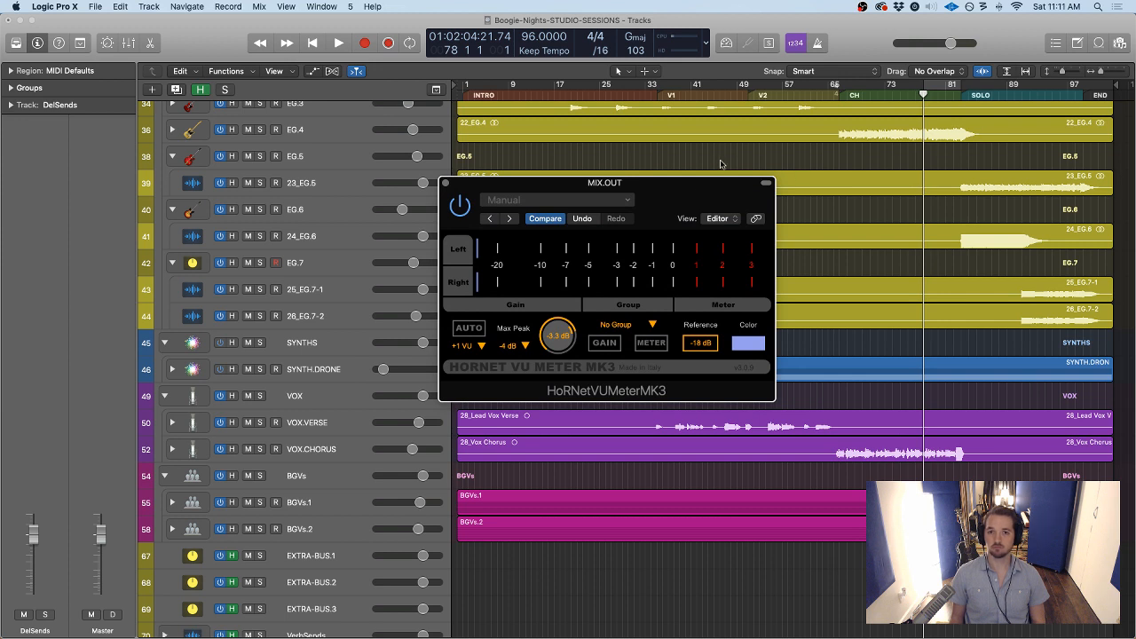
pyautogui.click(470, 329)
pyautogui.press('space')
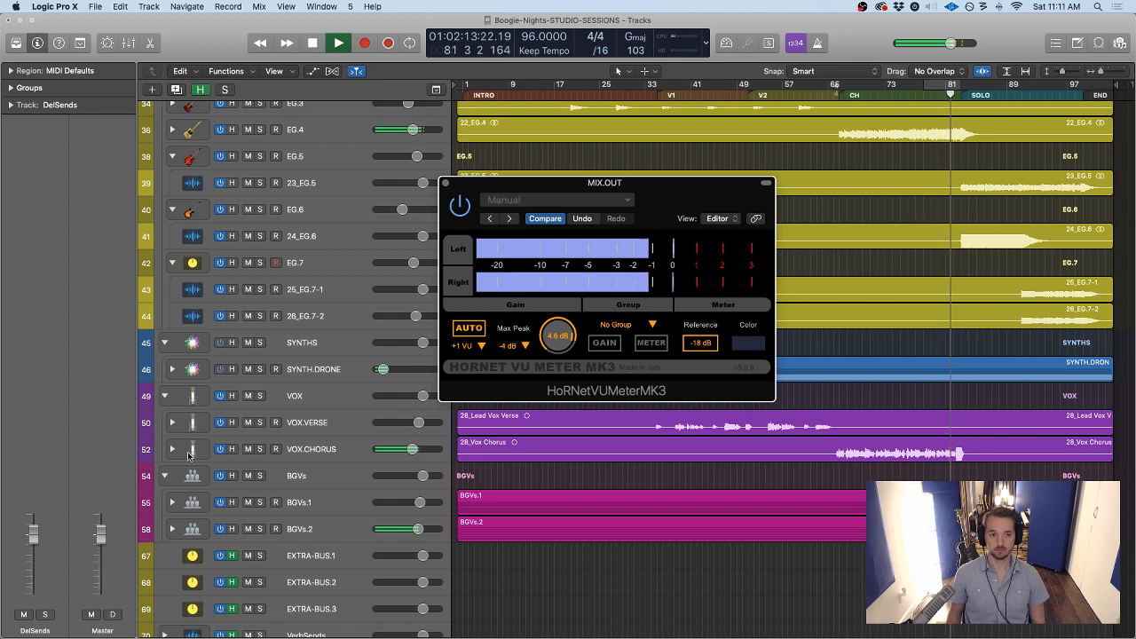
pyautogui.click(249, 450)
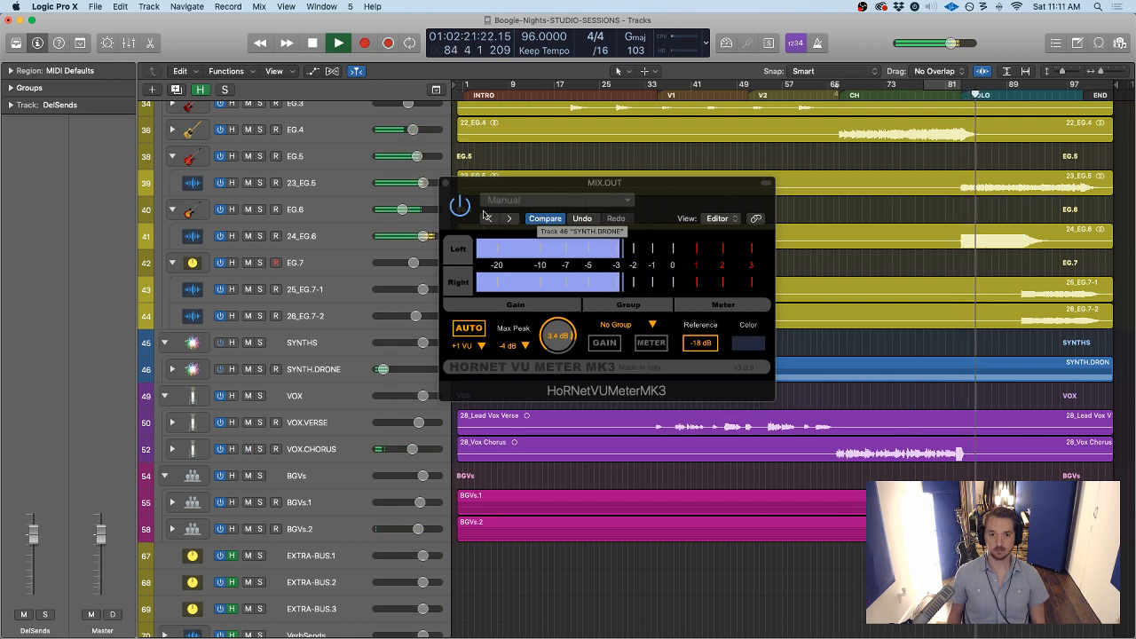
pyautogui.press('space')
pyautogui.click(476, 332)
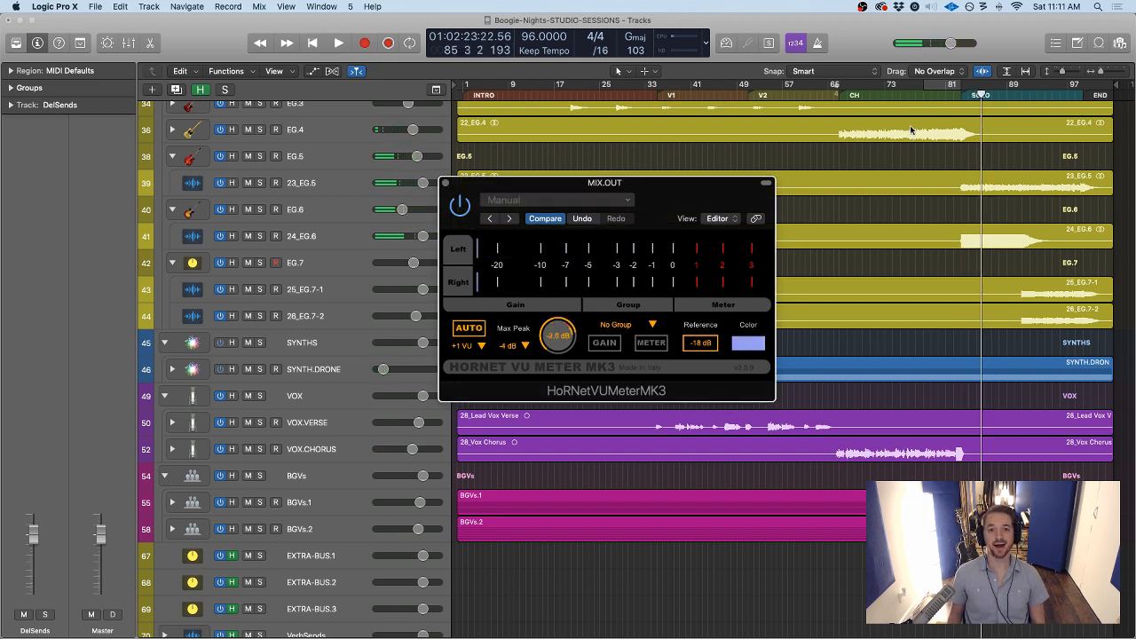
# Replay from bar 78 with auto gain, briefly muting VOX.CHORUS, then lock the meter's gain at 3.4 dB with auto gain off and close it
pyautogui.click(925, 93)
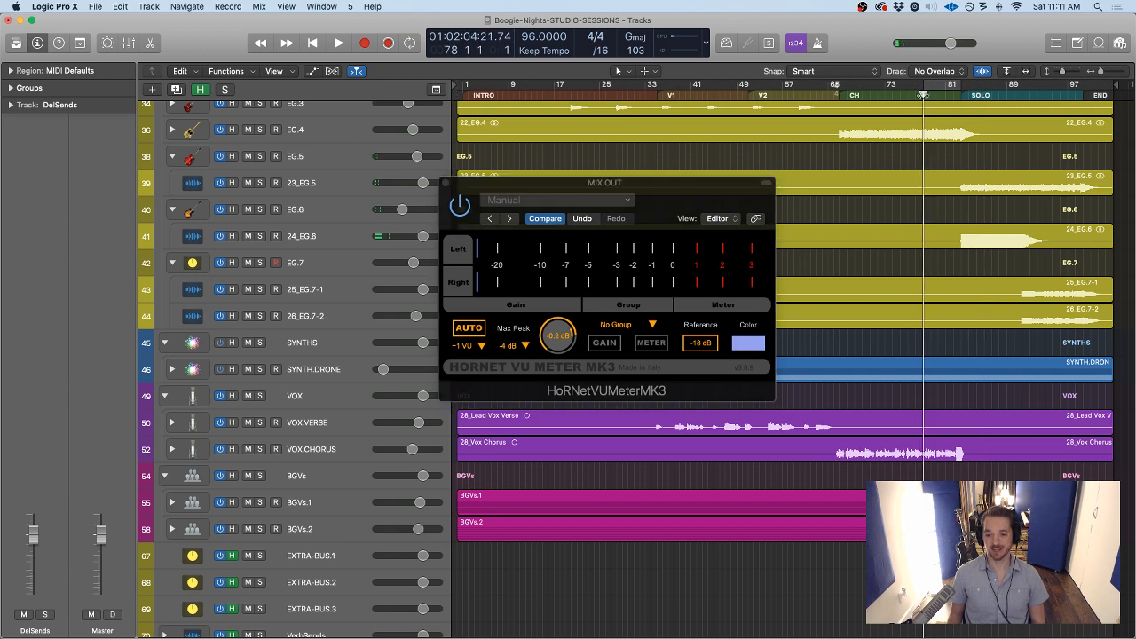
pyautogui.click(488, 330)
pyautogui.press('space')
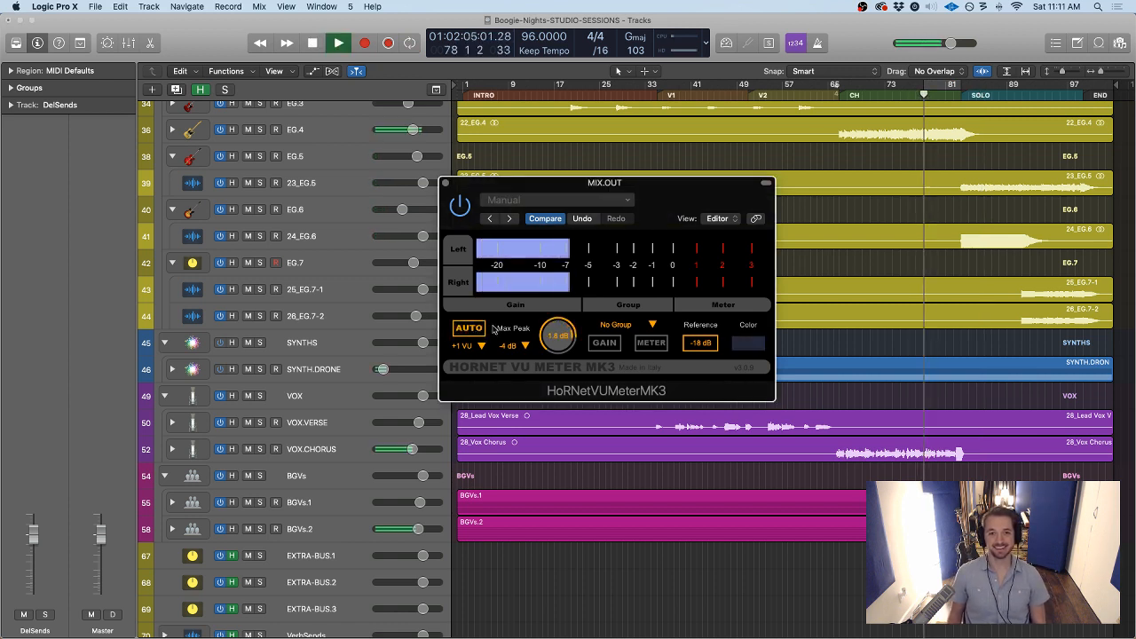
pyautogui.click(249, 449)
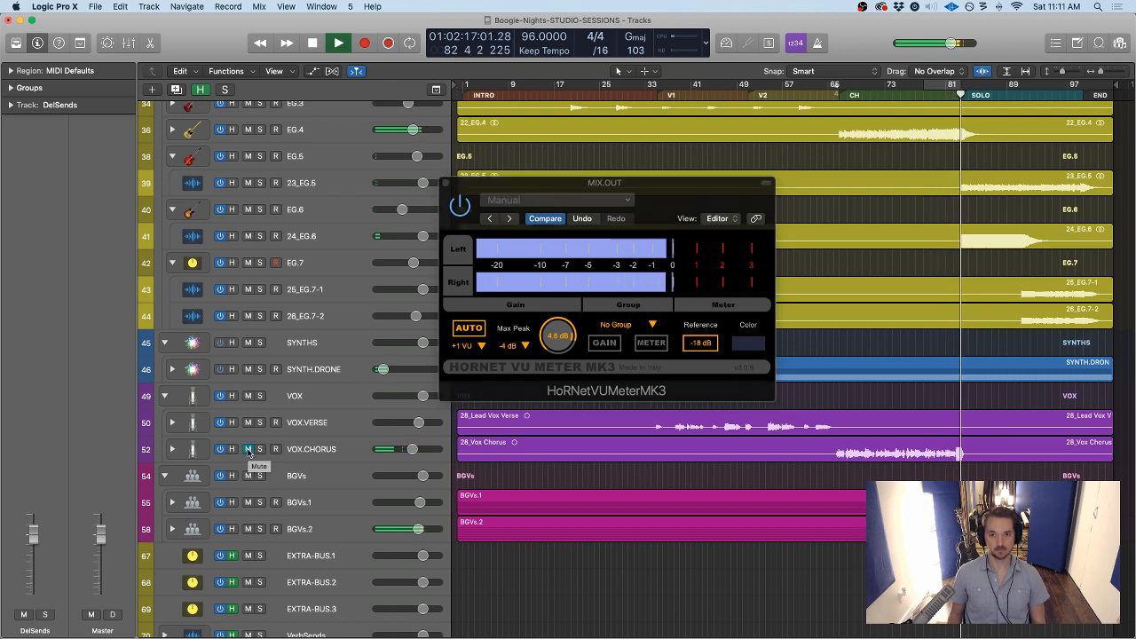
pyautogui.click(248, 451)
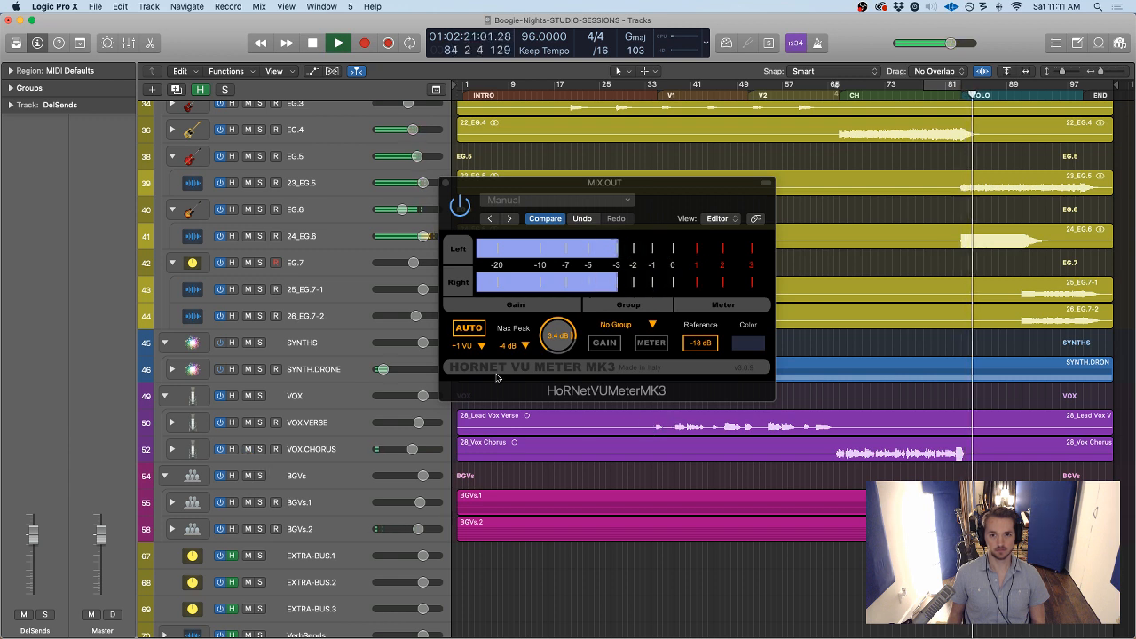
pyautogui.press('space')
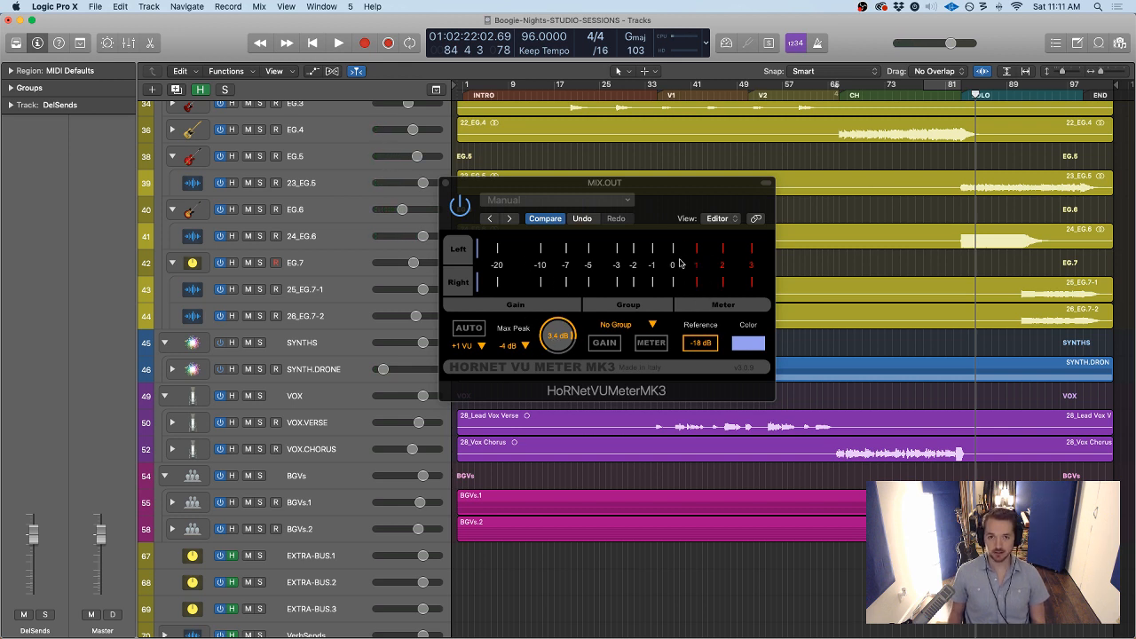
pyautogui.click(446, 185)
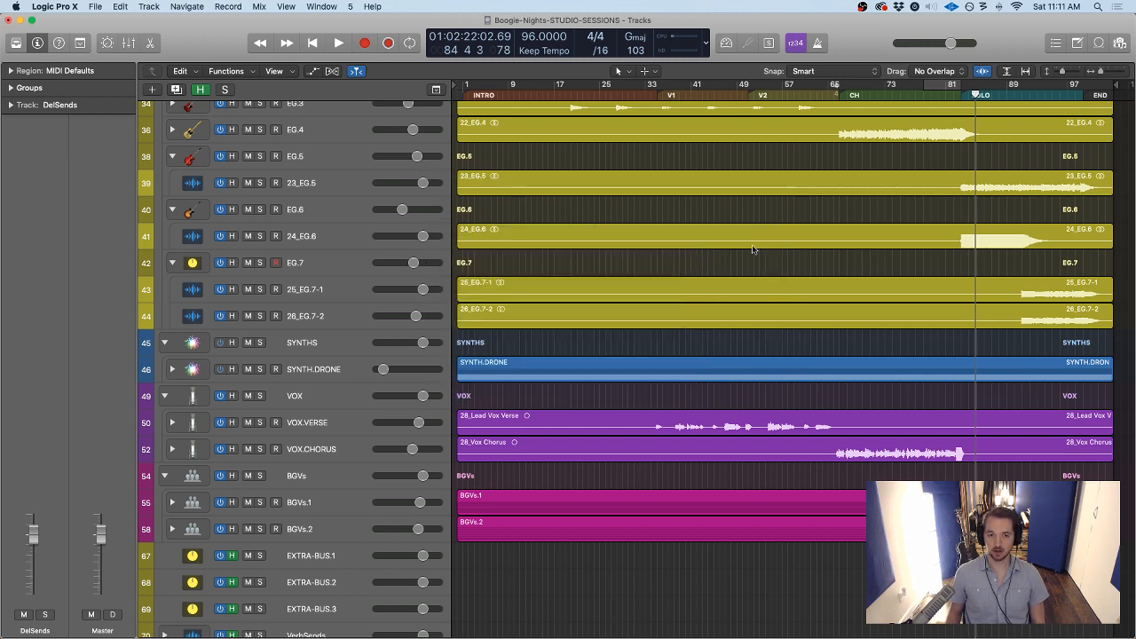
# Show the mixer and open the Virtual Mix Rack plug-in on MIX.OUT, placing its window clear of the MIX.OUT channel
pyautogui.scroll(-3, 628, 342)
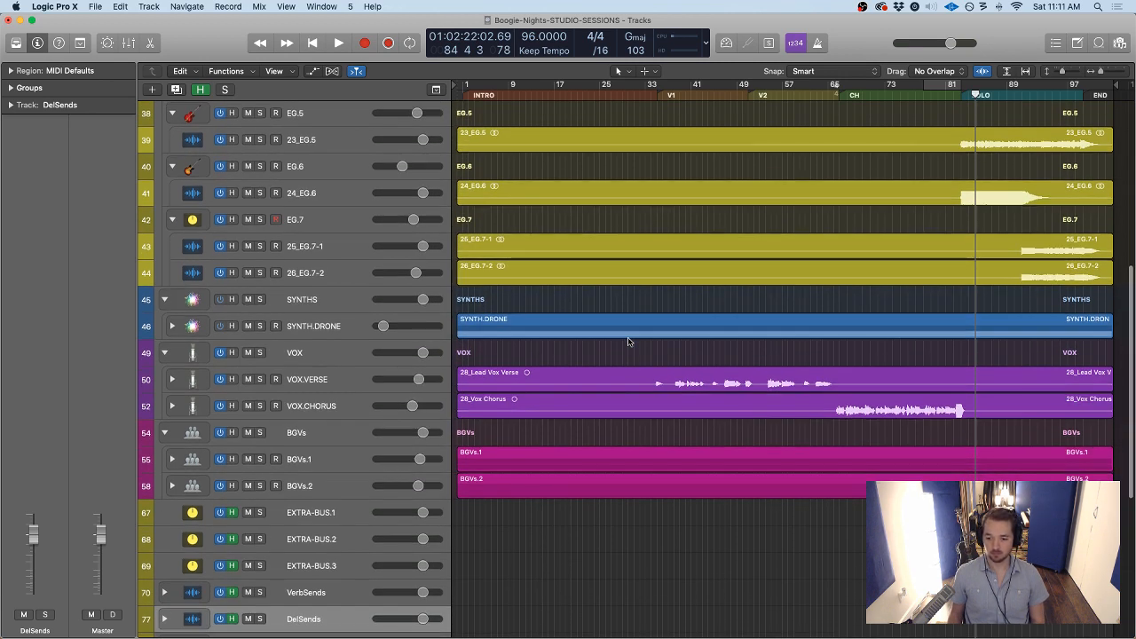
pyautogui.press('x')
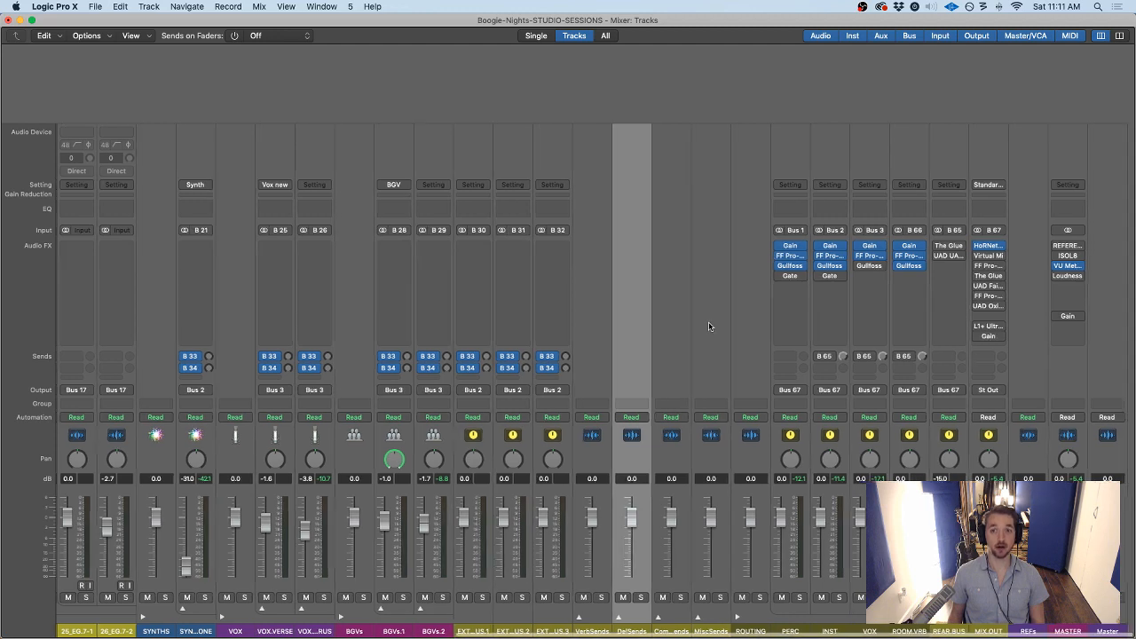
pyautogui.click(995, 255)
pyautogui.moveTo(363, 59); pyautogui.dragTo(600, 108)
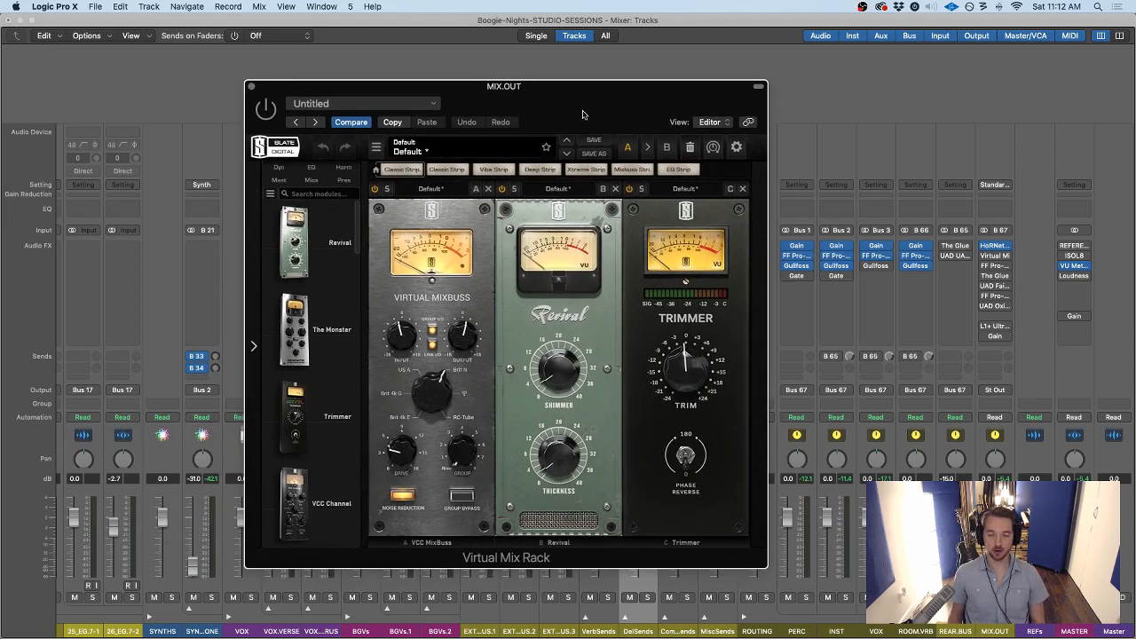
pyautogui.moveTo(499, 110); pyautogui.dragTo(471, 107)
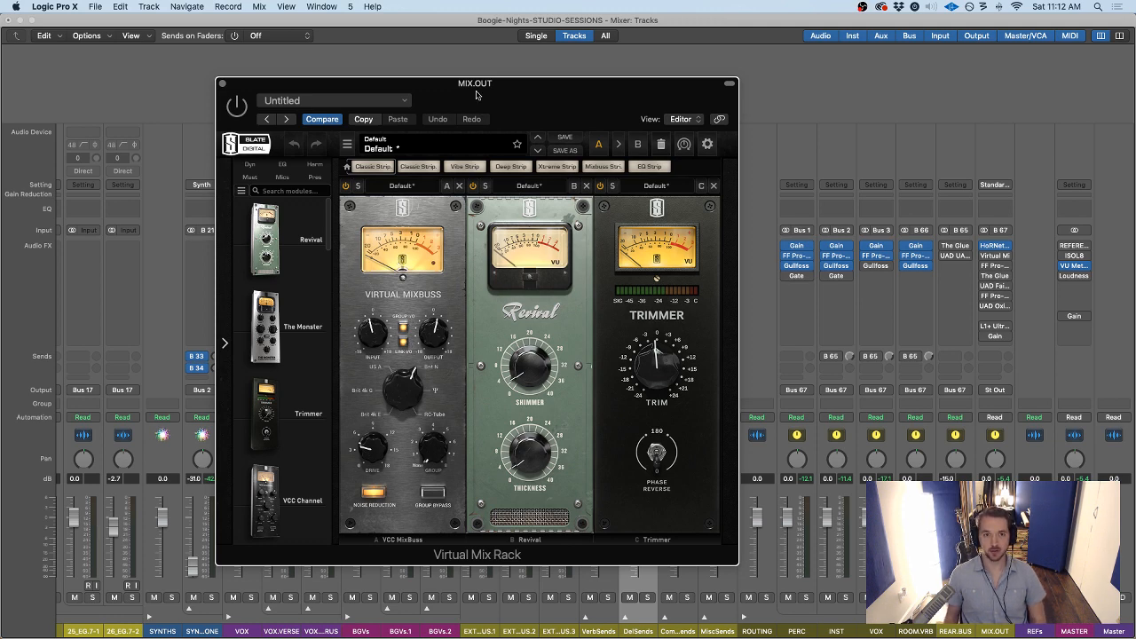
pyautogui.moveTo(476, 95); pyautogui.dragTo(578, 114)
pyautogui.hscroll(-2, 337, 281)
pyautogui.hscroll(-1, 338, 281)
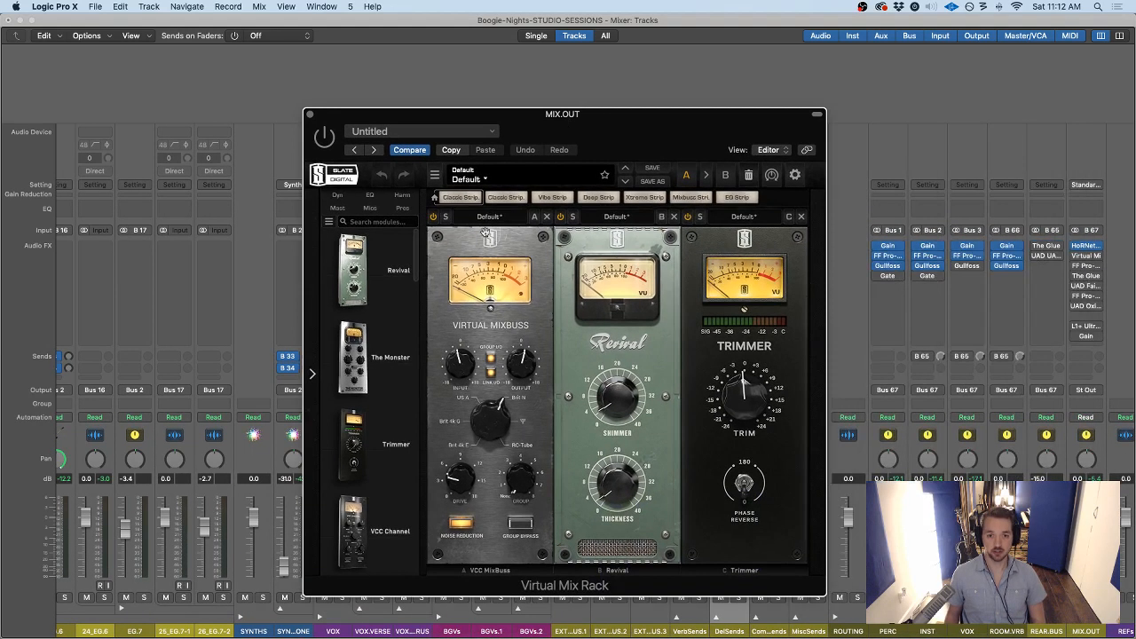
# Set the VCC MixBuss input to about -0.53 dB with linked output compensation, and compare the module bypassed and active
pyautogui.moveTo(448, 357); pyautogui.dragTo(447, 355)
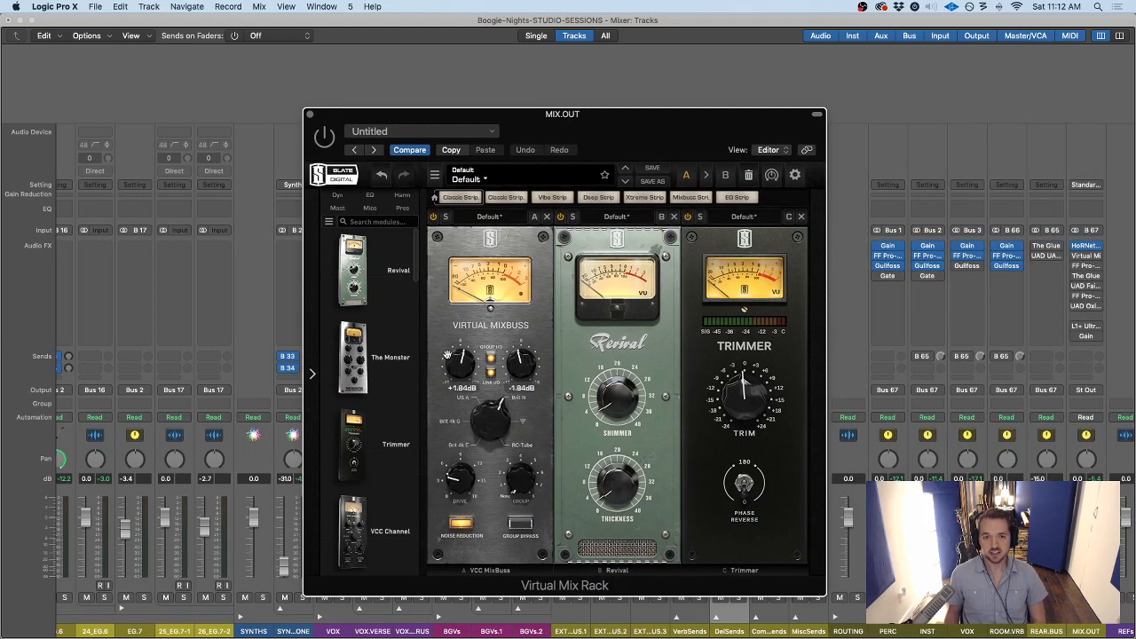
pyautogui.hscroll(3, 1028, 368)
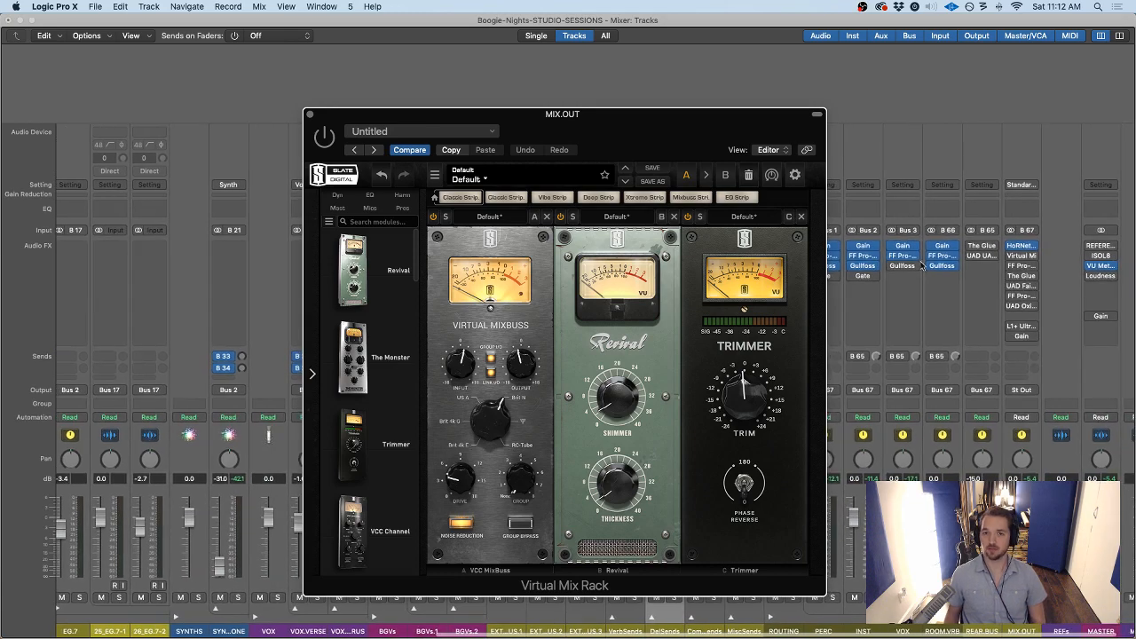
pyautogui.moveTo(627, 130); pyautogui.dragTo(588, 116)
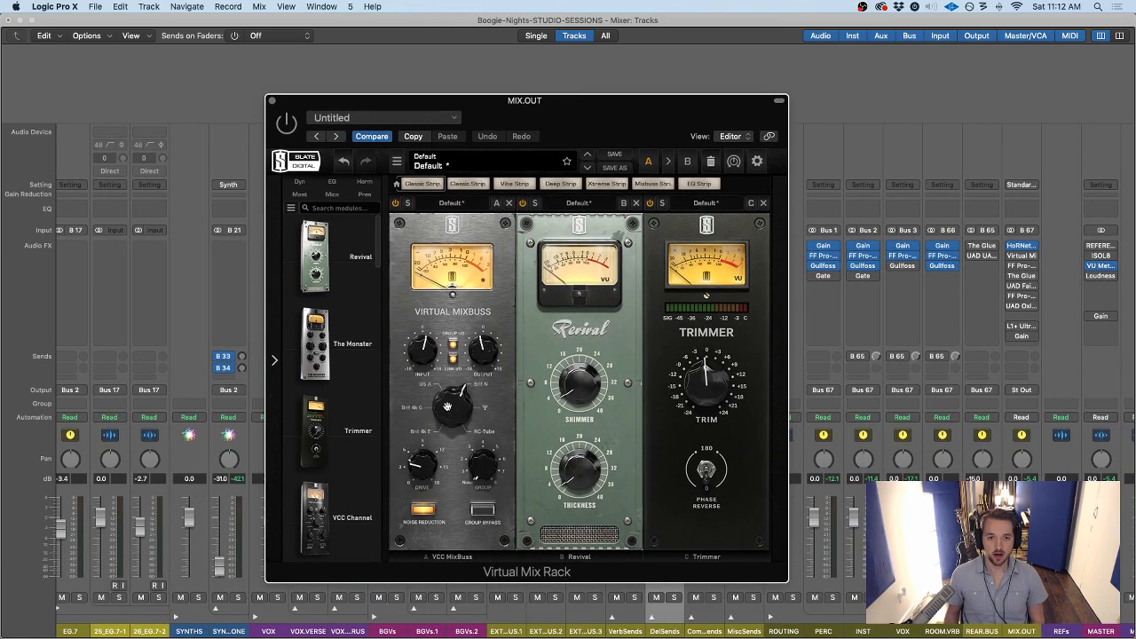
pyautogui.moveTo(448, 408); pyautogui.dragTo(468, 427)
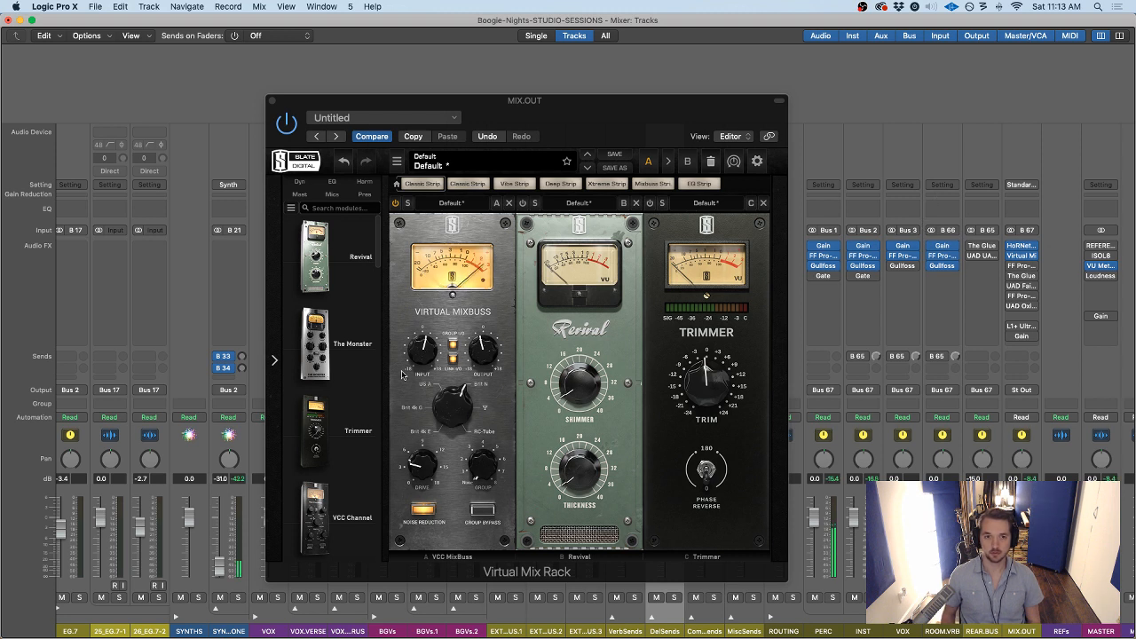
pyautogui.moveTo(420, 350); pyautogui.dragTo(420, 359)
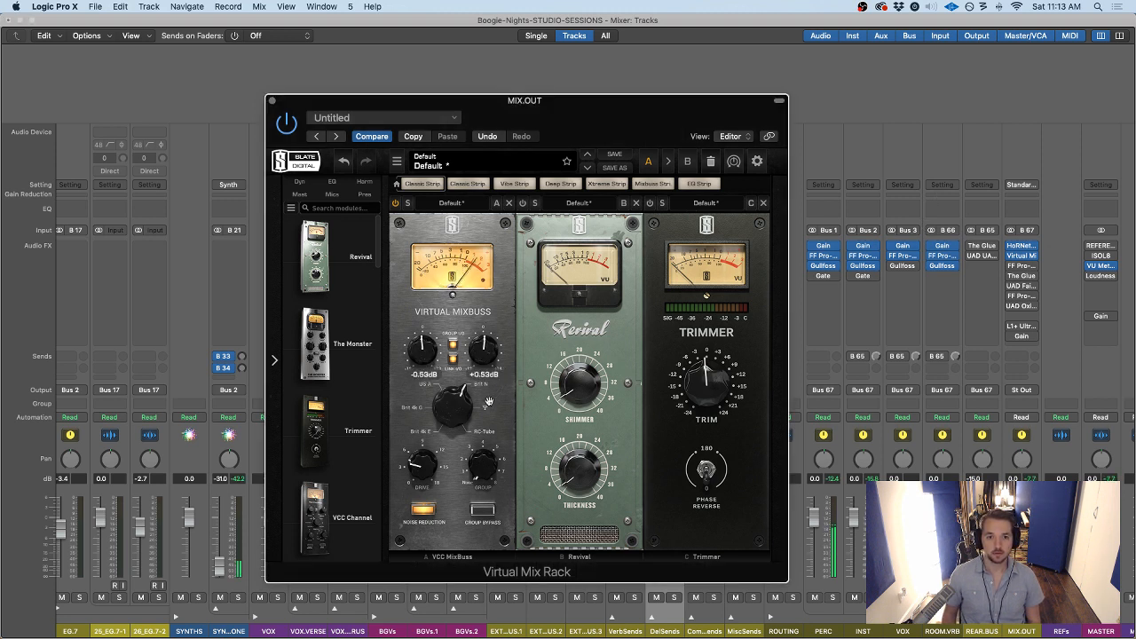
pyautogui.click(396, 204)
pyautogui.click(397, 203)
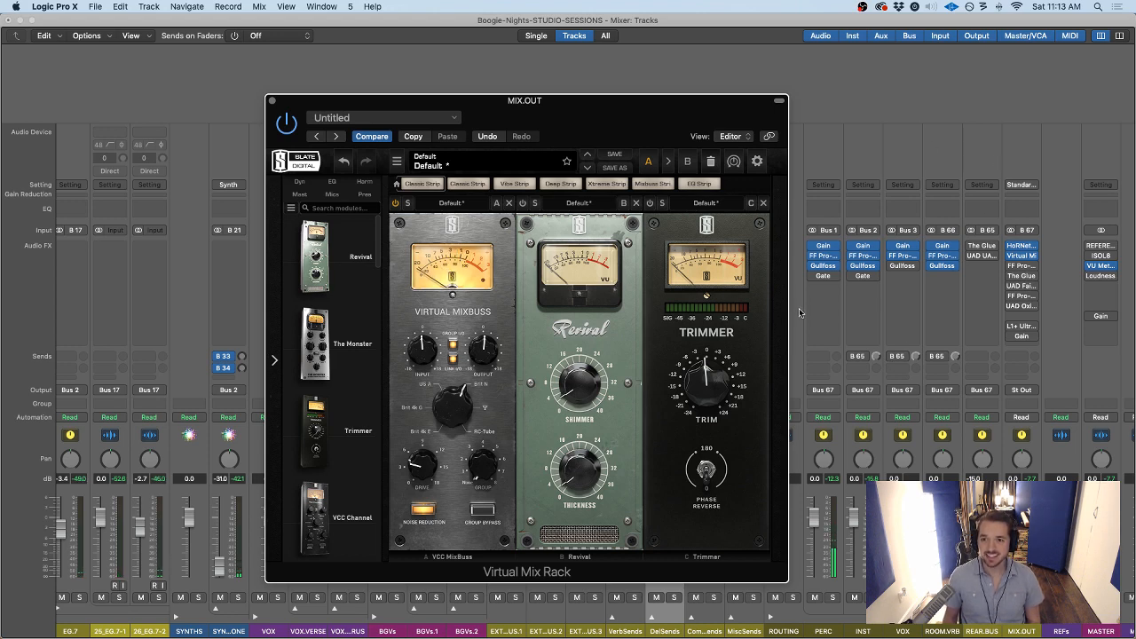
# Return to the Tracks window, switch on the cycle range around bar 81 and start looped playback
pyautogui.click(852, 160)
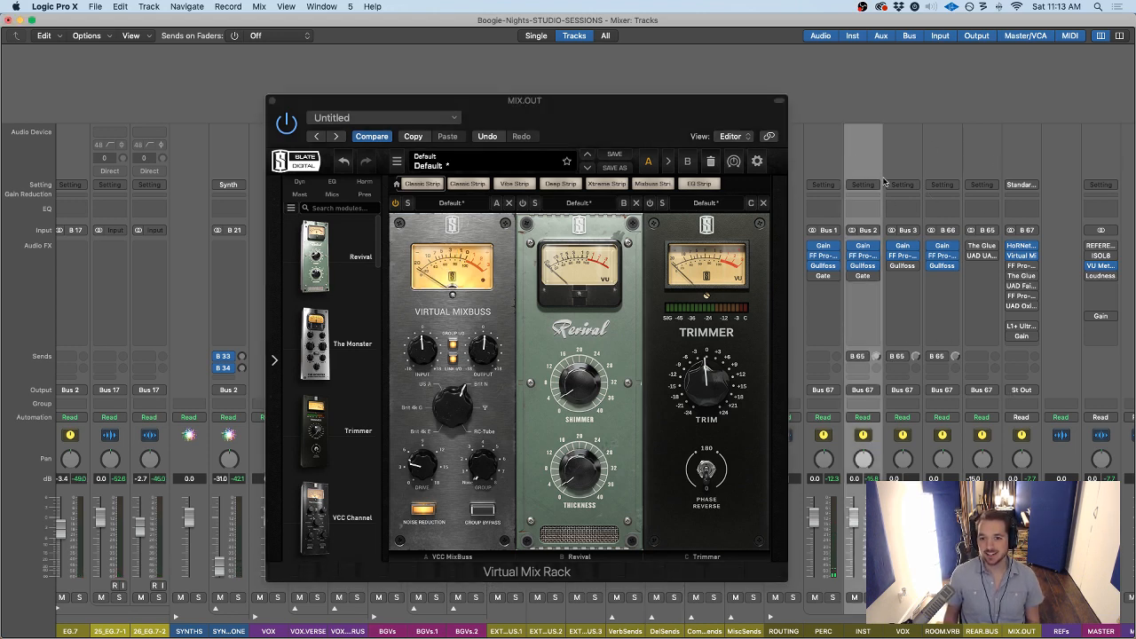
pyautogui.press('super+1')
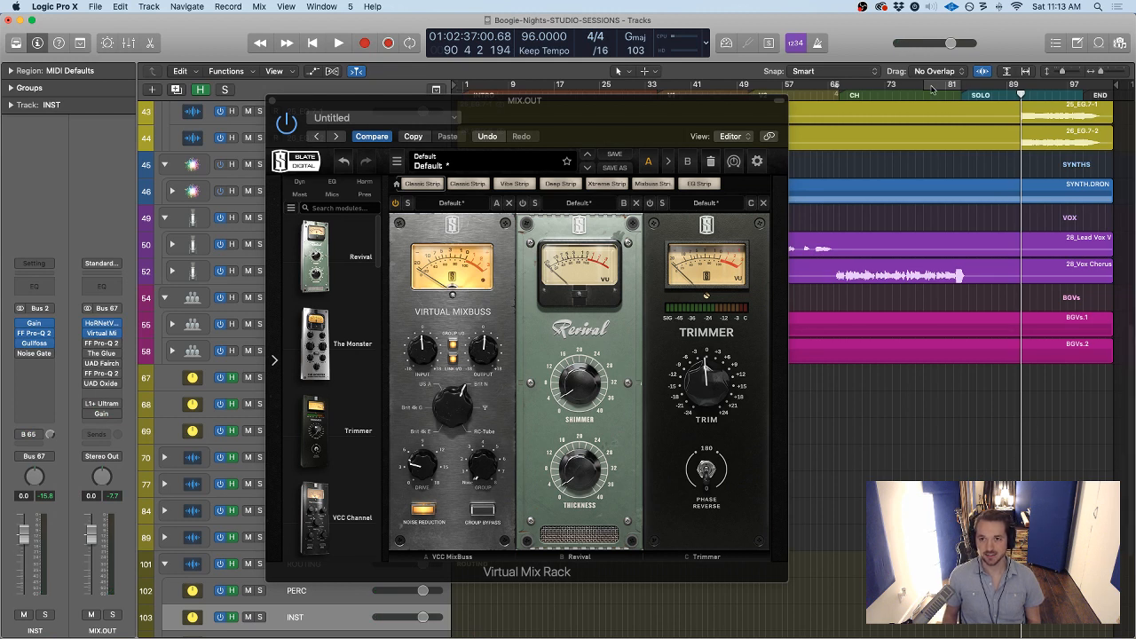
pyautogui.click(942, 88)
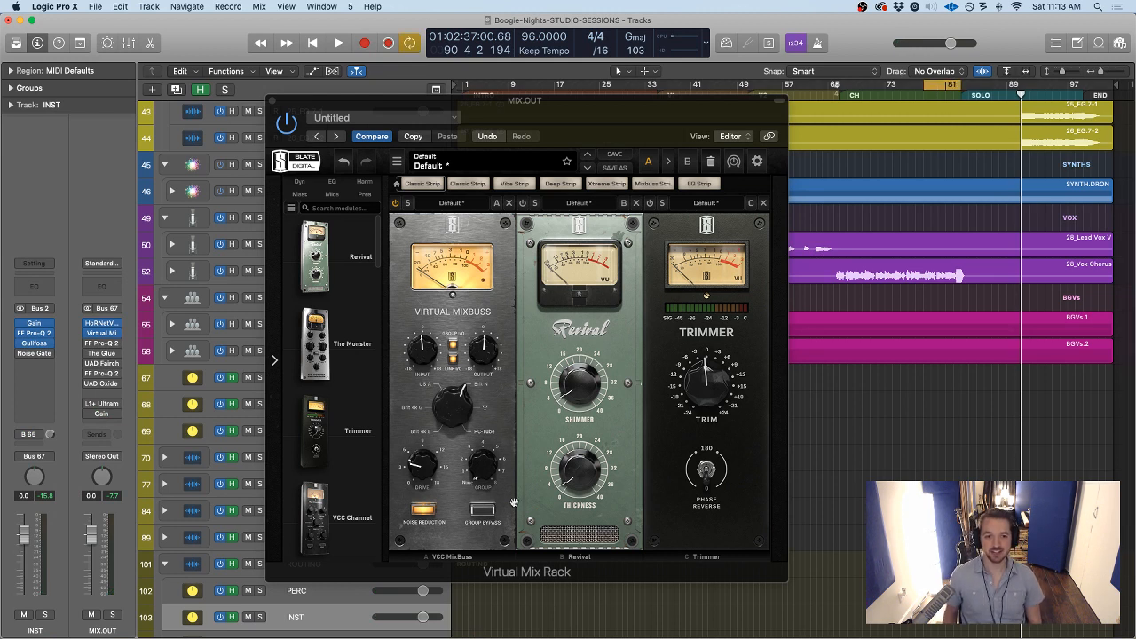
pyautogui.press('space')
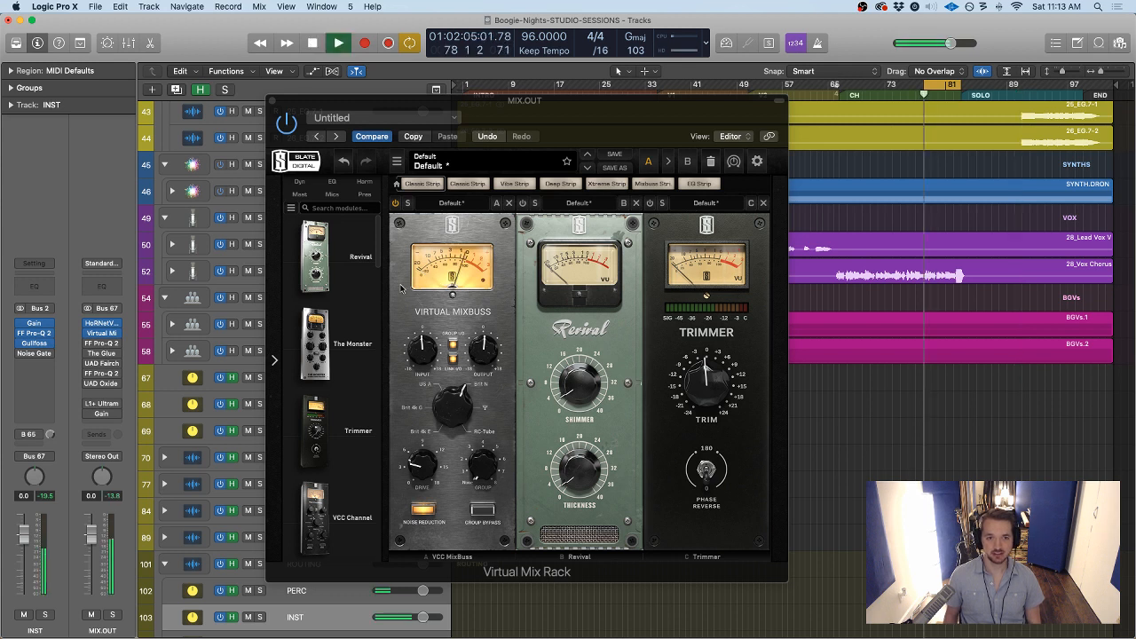
# Compare the VCC MixBuss module bypassed and active during playback, and lower its Drive slightly
pyautogui.click(394, 205)
pyautogui.click(394, 205)
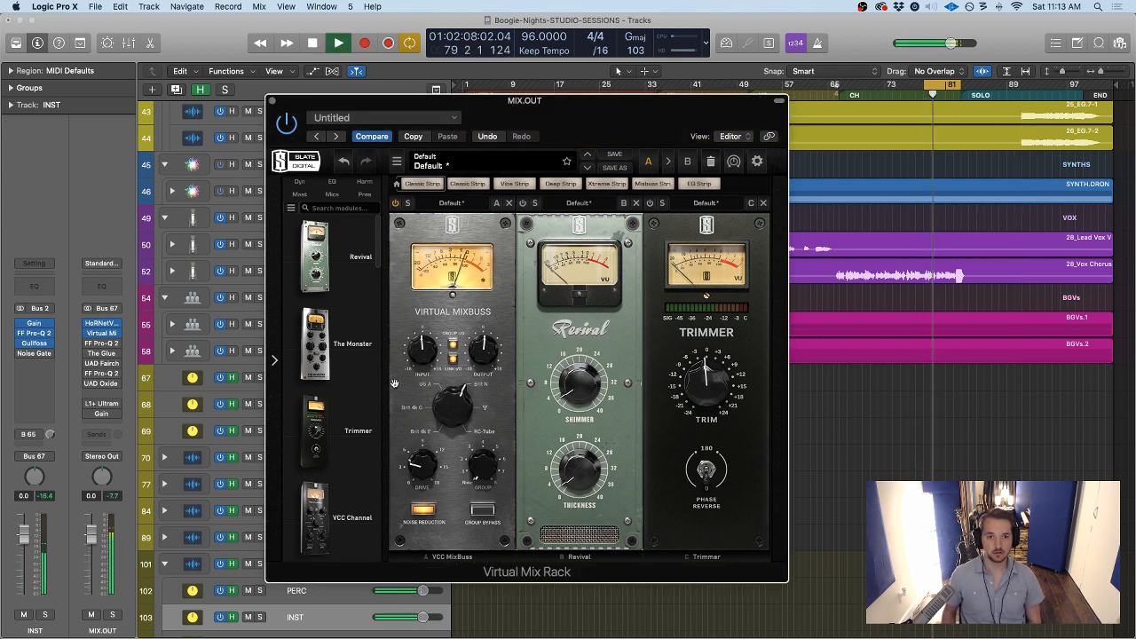
pyautogui.moveTo(421, 465)
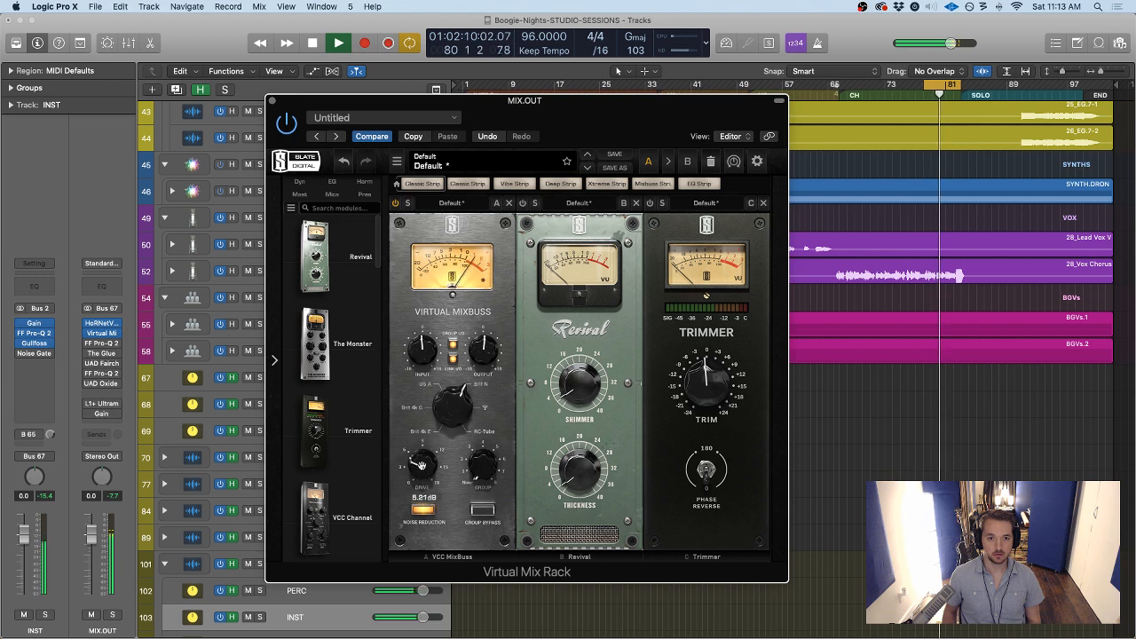
pyautogui.moveTo(421, 465)
pyautogui.mouseDown()
pyautogui.moveTo(409, 327)
pyautogui.moveTo(422, 472)
pyautogui.mouseUp()
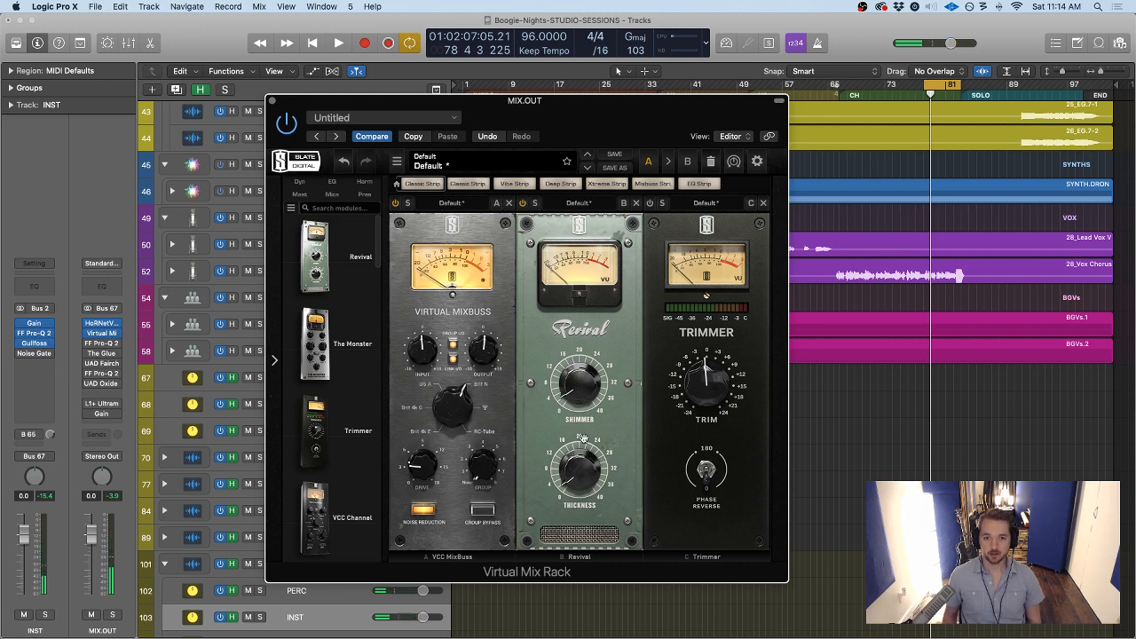
# Reset the Revival module's knobs to zero, then during looped playback set Shimmer to about 3.27 and Thickness to about 2.61
pyautogui.moveTo(576, 459); pyautogui.dragTo(584, 474)
pyautogui.moveTo(581, 396); pyautogui.dragTo(591, 456)
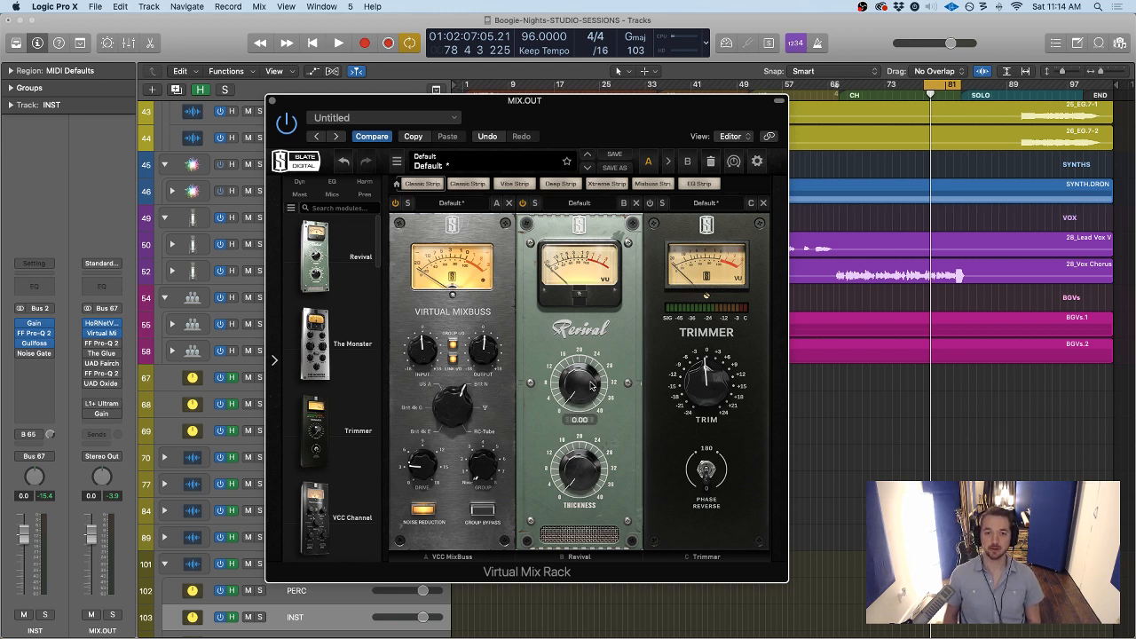
pyautogui.press('space')
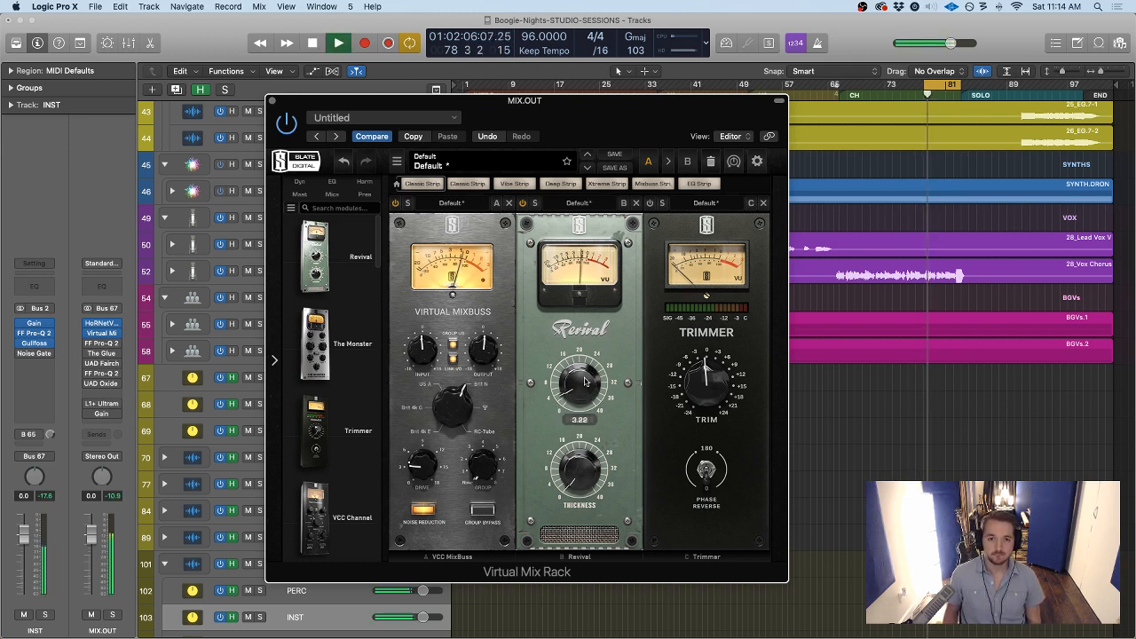
pyautogui.moveTo(585, 394)
pyautogui.mouseDown()
pyautogui.moveTo(587, 356)
pyautogui.moveTo(588, 385)
pyautogui.mouseUp()
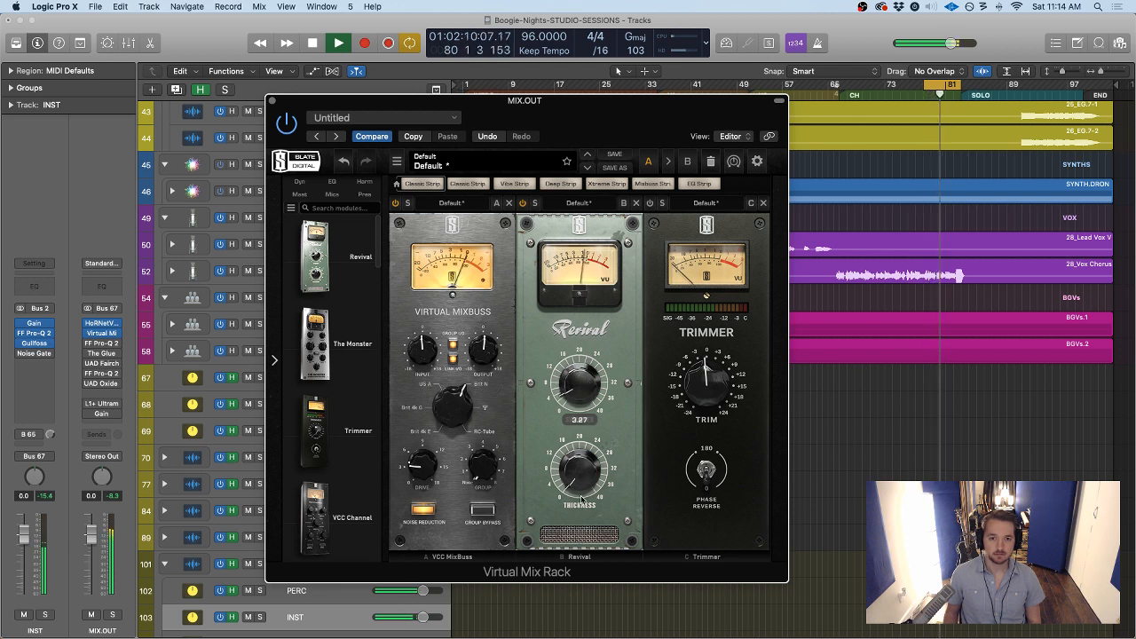
pyautogui.moveTo(582, 478)
pyautogui.mouseDown()
pyautogui.moveTo(579, 452)
pyautogui.moveTo(581, 482)
pyautogui.mouseUp()
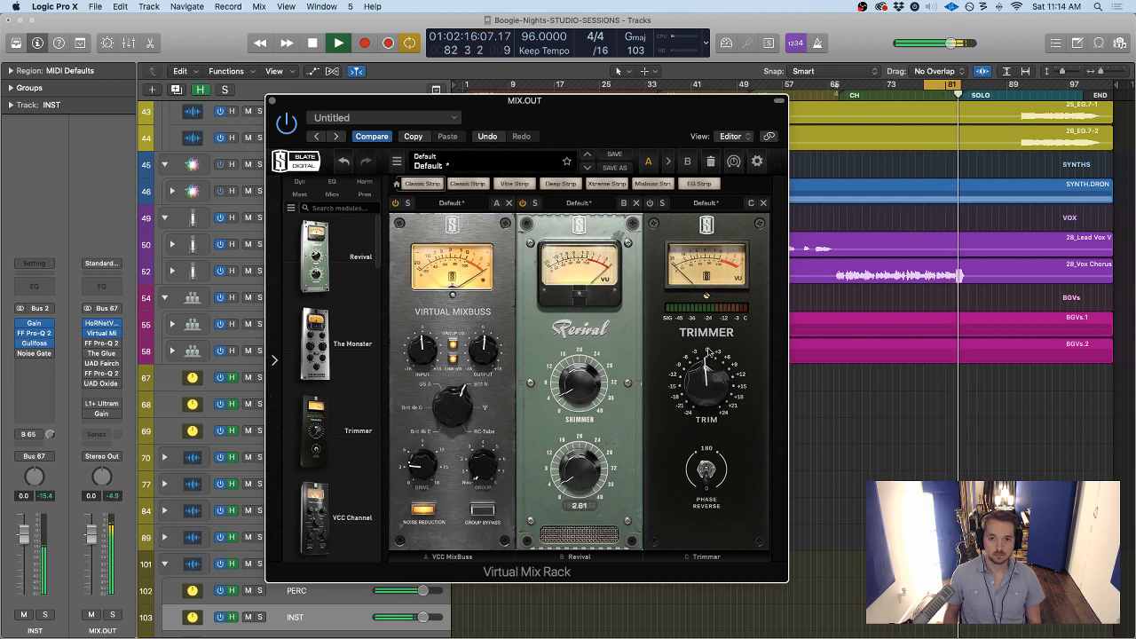
# Enable the Trimmer module in the Virtual Mix Rack and restart the looped playback
pyautogui.click(650, 203)
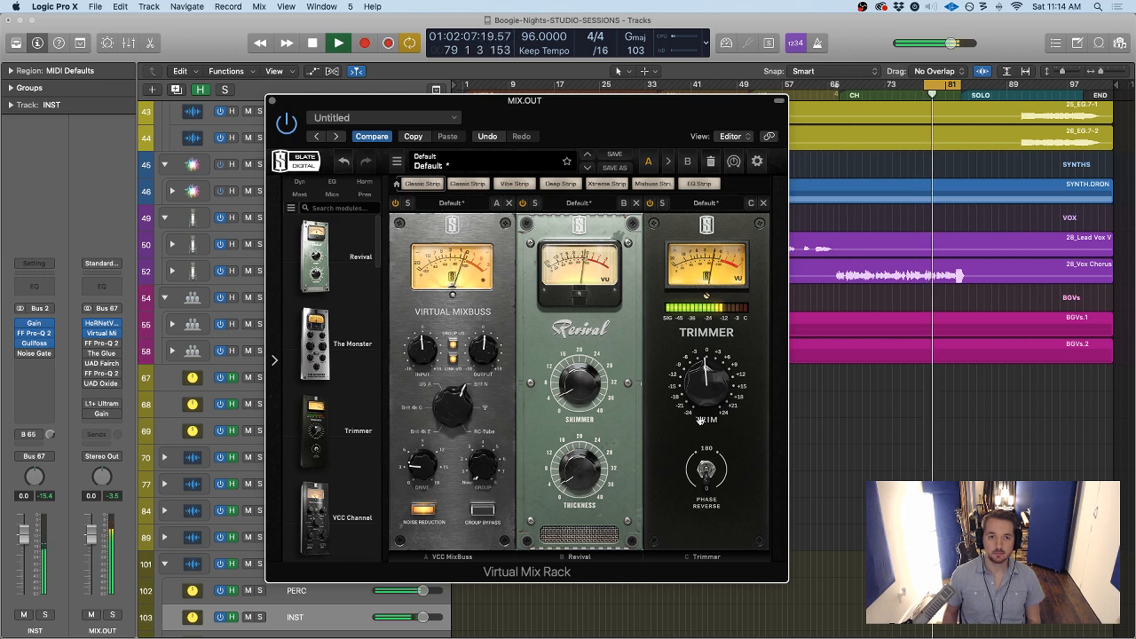
pyautogui.press('space')
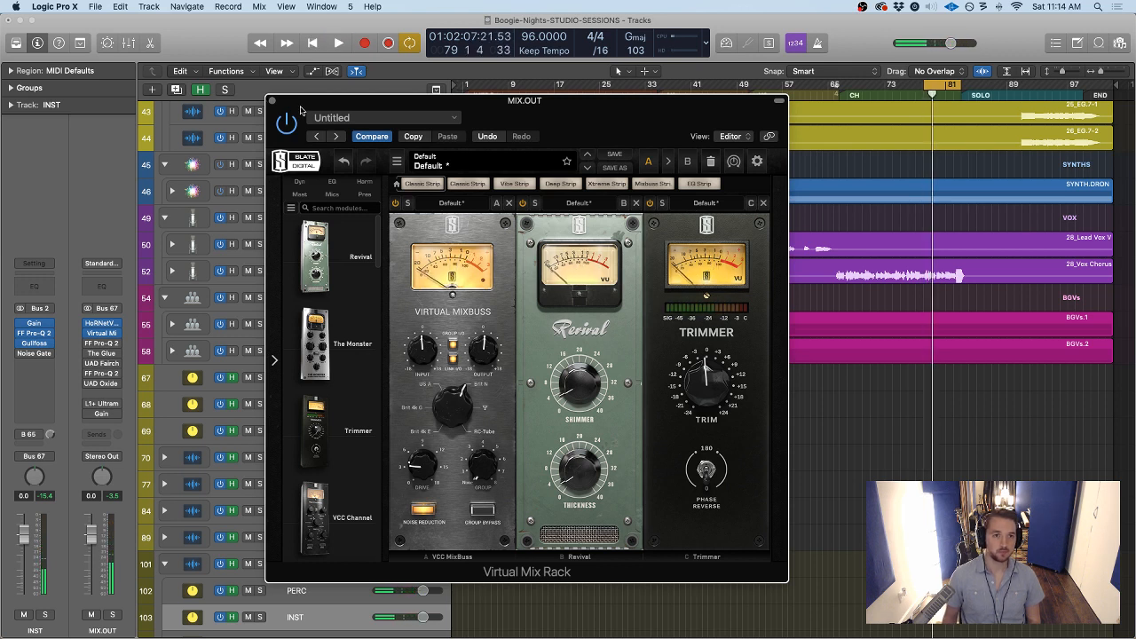
pyautogui.press('space')
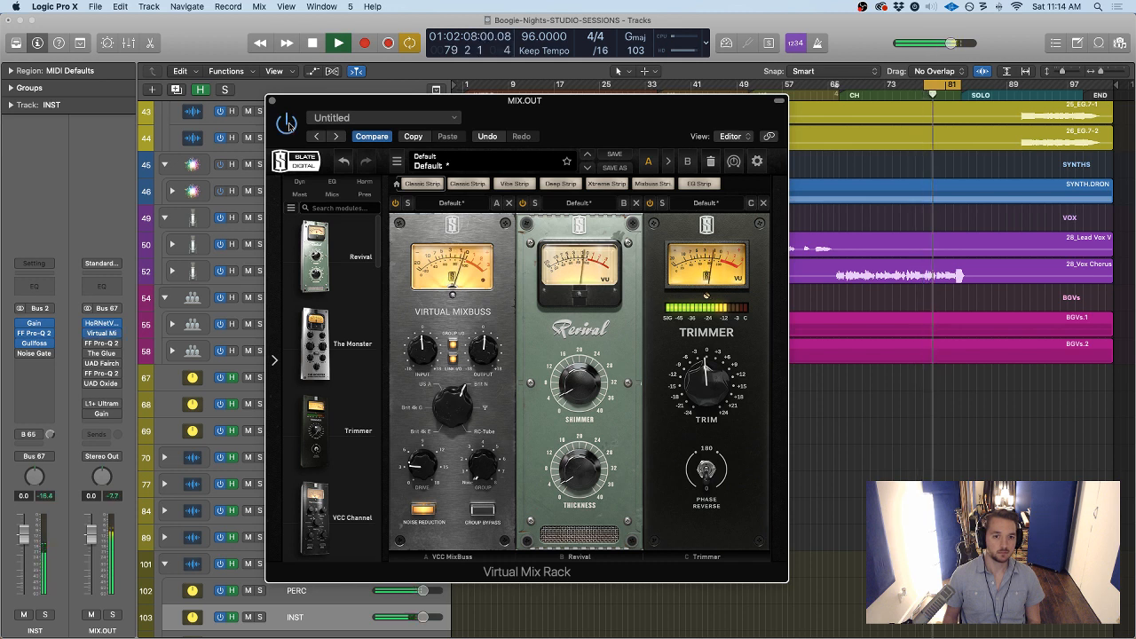
# Close the Virtual Mix Rack, stop playback and expand the REFs track stack
pyautogui.click(272, 101)
pyautogui.press('space')
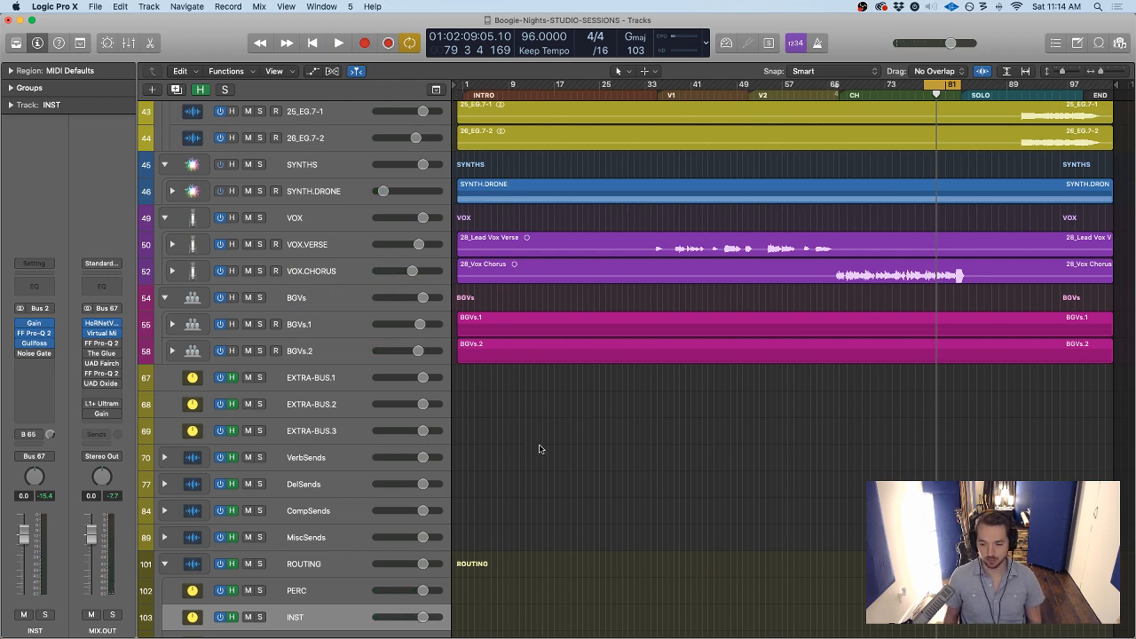
pyautogui.scroll(-6, 538, 449)
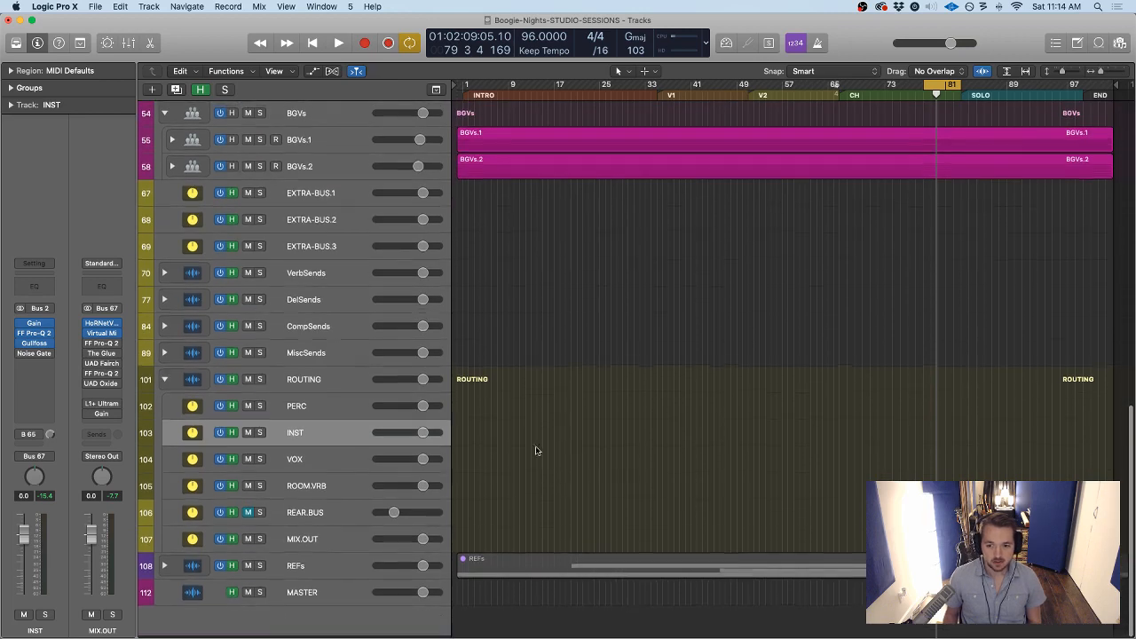
pyautogui.scroll(3, 419, 226)
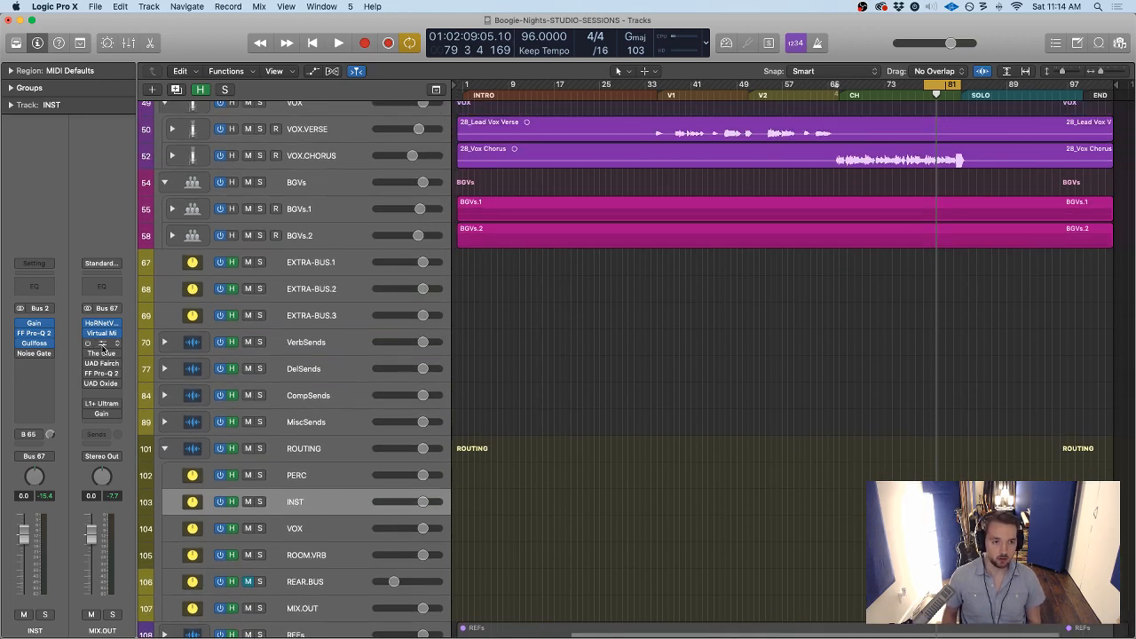
pyautogui.scroll(-3, 629, 366)
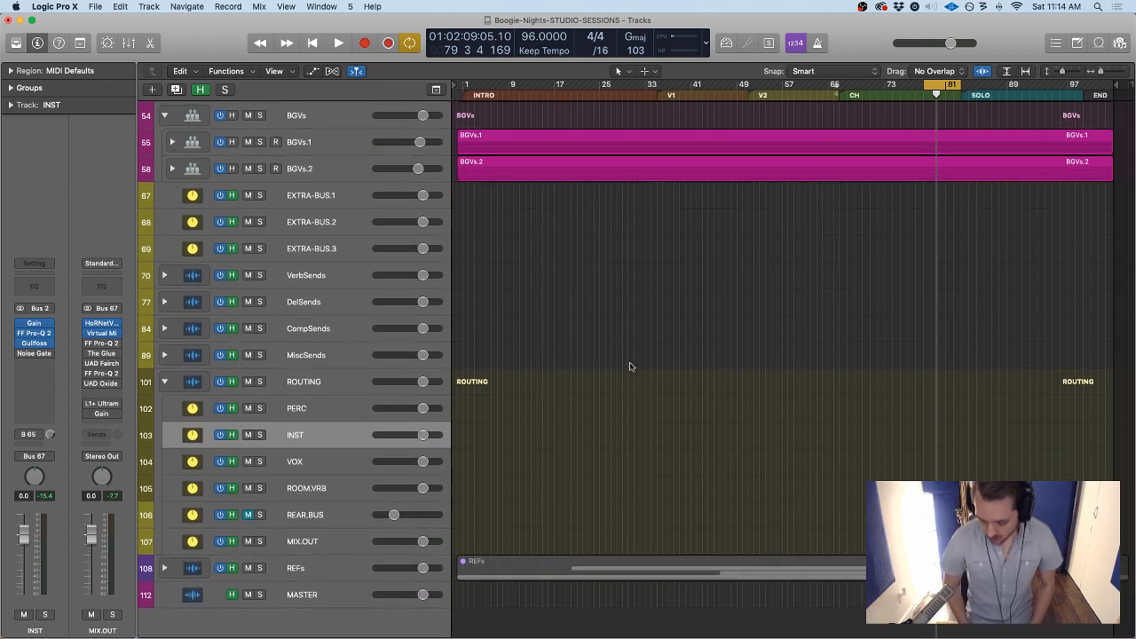
pyautogui.click(327, 559)
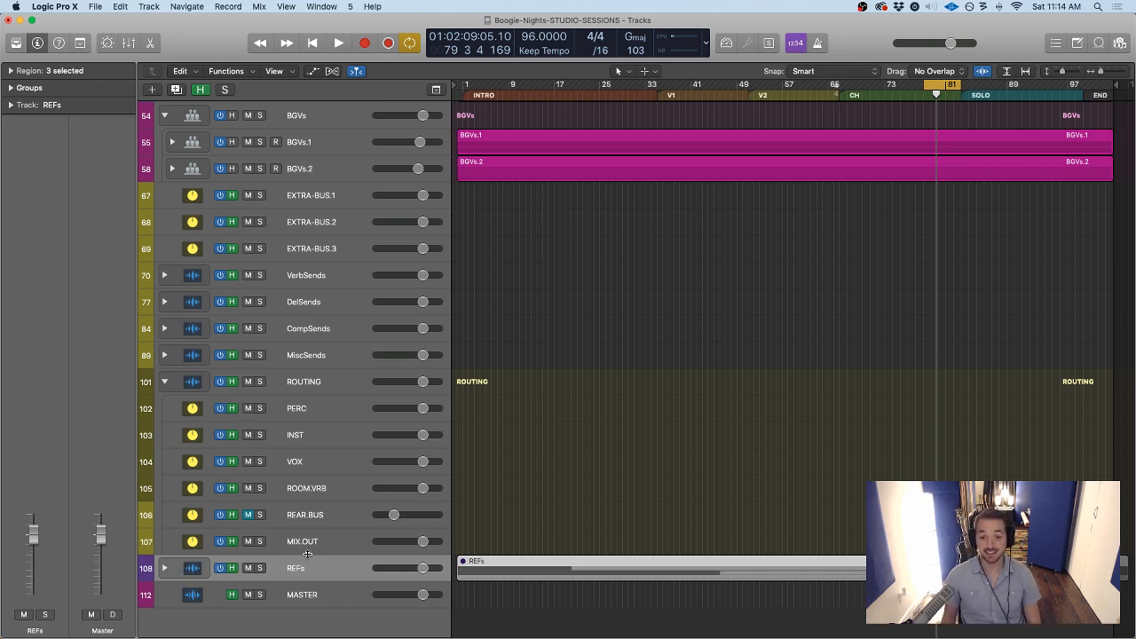
pyautogui.click(164, 568)
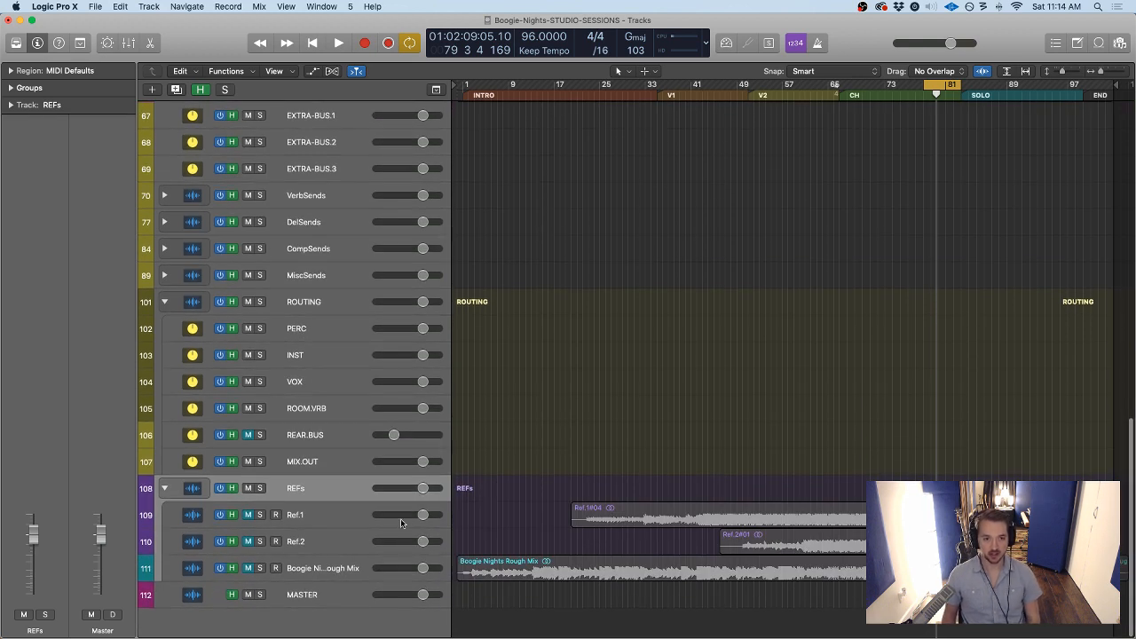
# Select the Ref.1 track, inspect its HoRNet VU Meter settings and close the meter
pyautogui.click(302, 517)
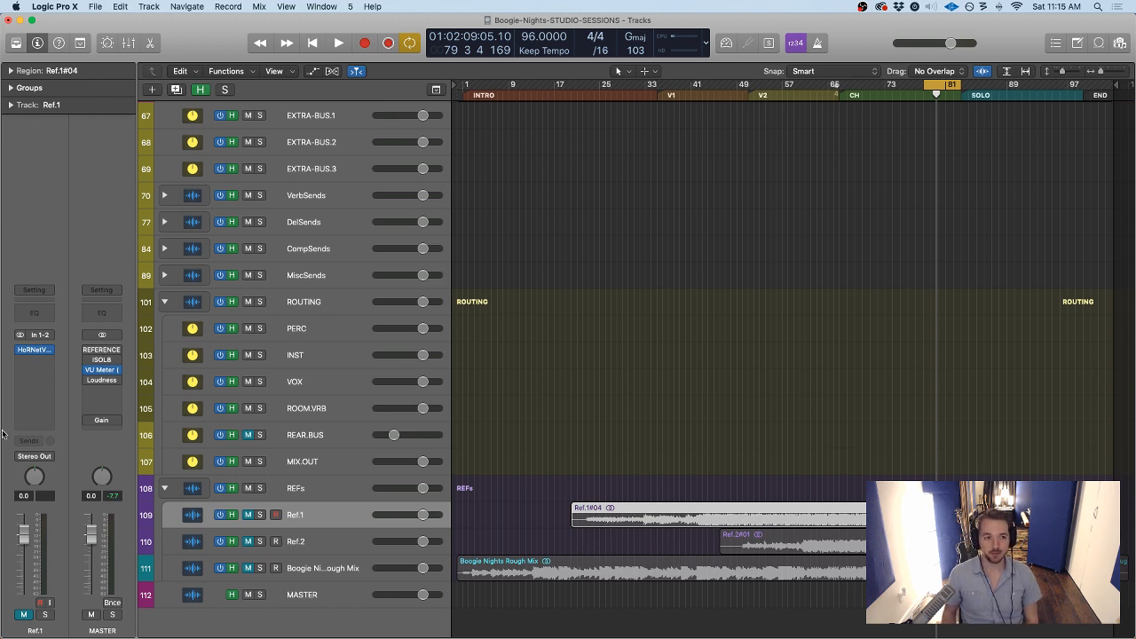
pyautogui.click(43, 352)
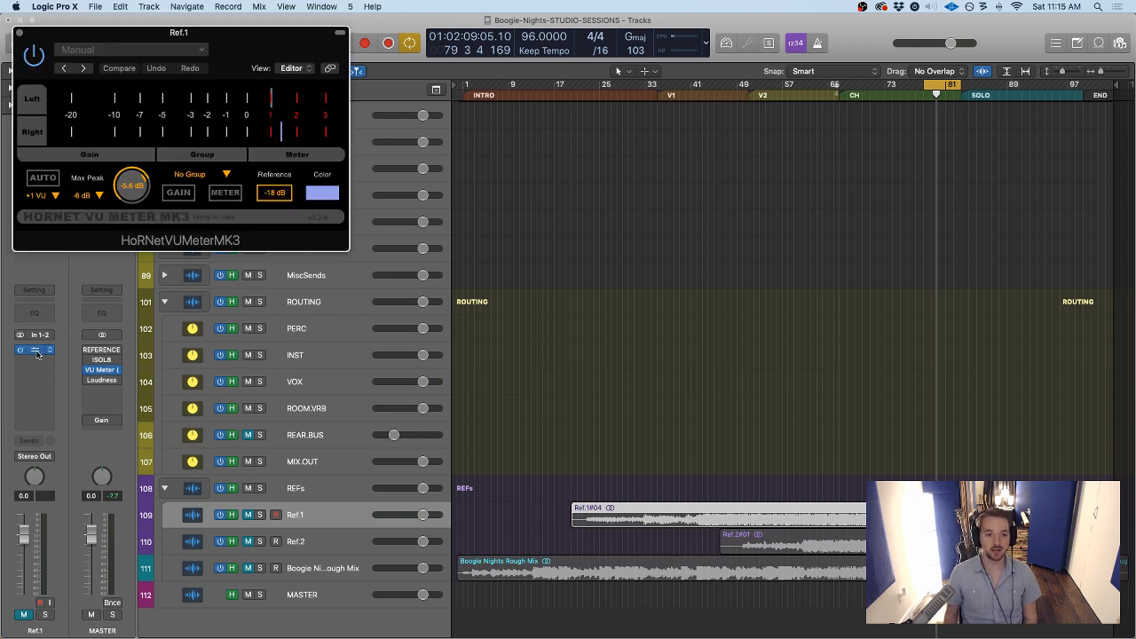
pyautogui.click(18, 33)
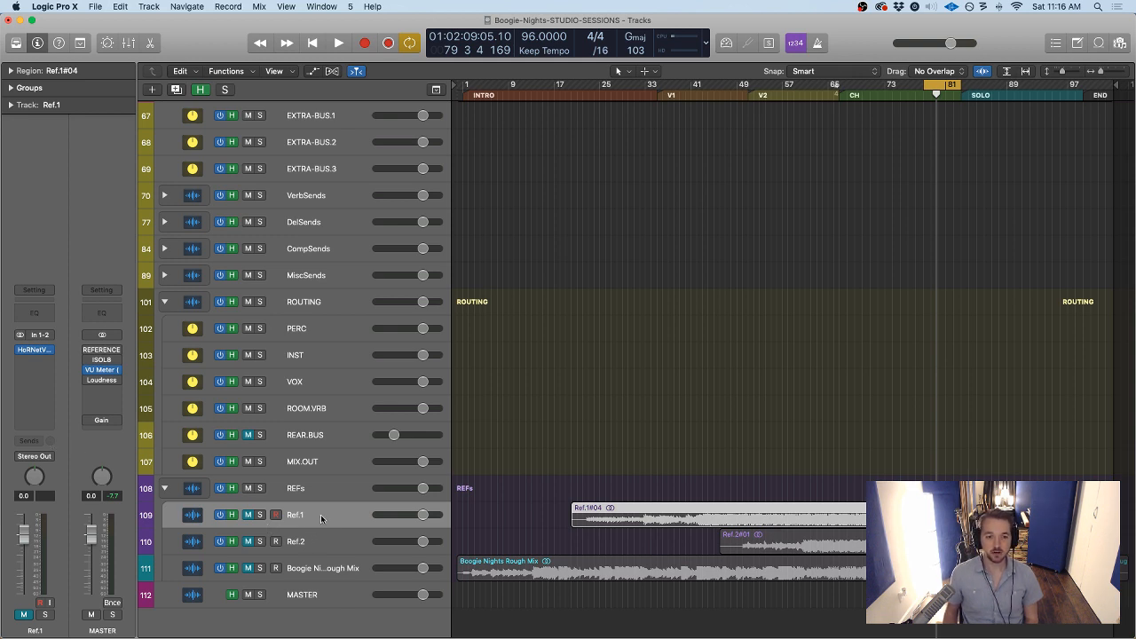
# Solo Ref.1 and listen to it from bar 74, then stop, select MIX.OUT and take the solo off
pyautogui.click(248, 515)
pyautogui.click(260, 515)
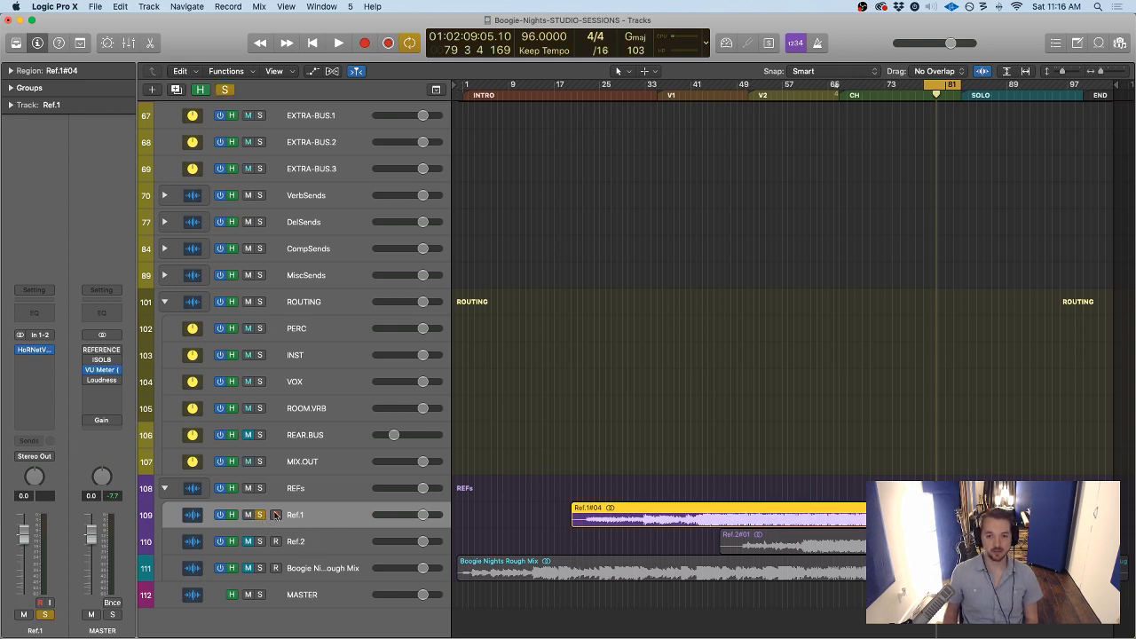
pyautogui.click(894, 98)
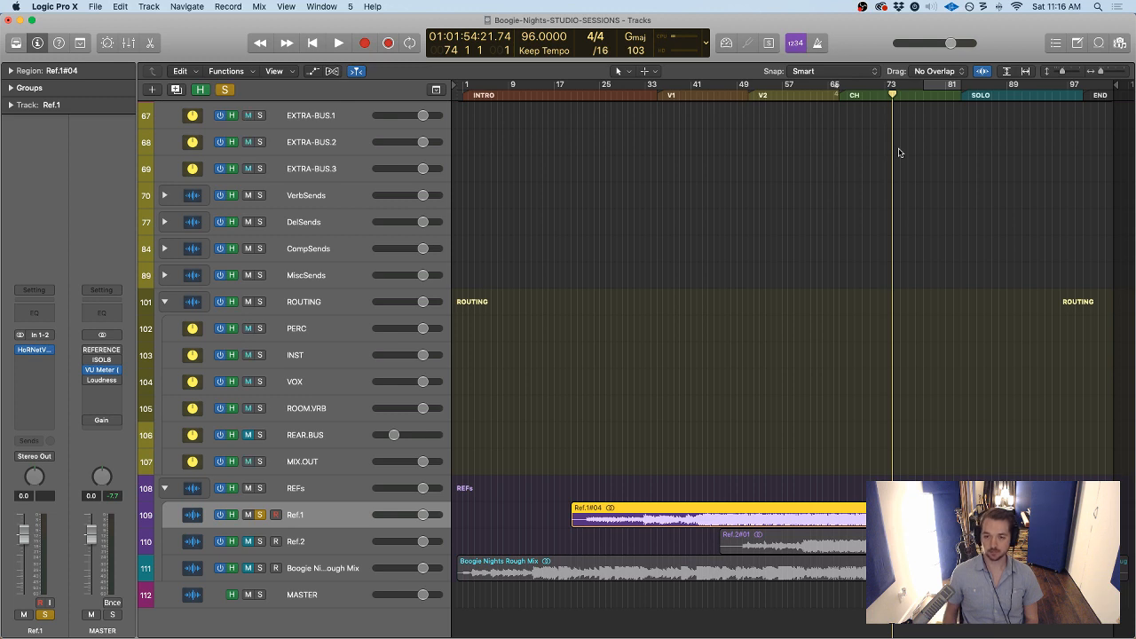
pyautogui.press('space')
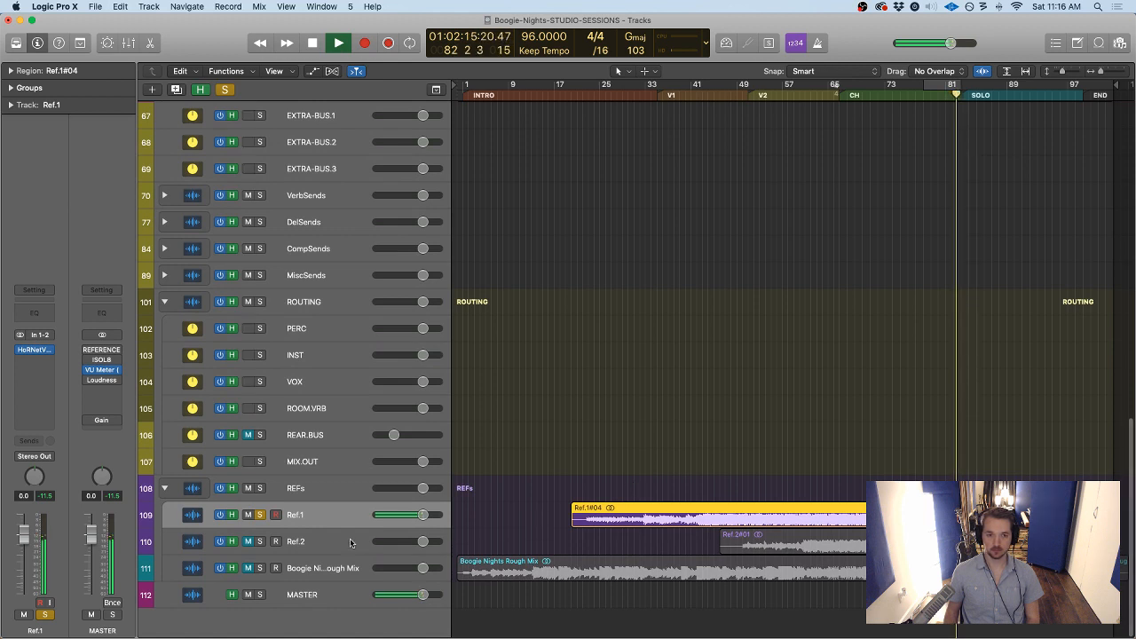
pyautogui.press('space')
pyautogui.click(320, 462)
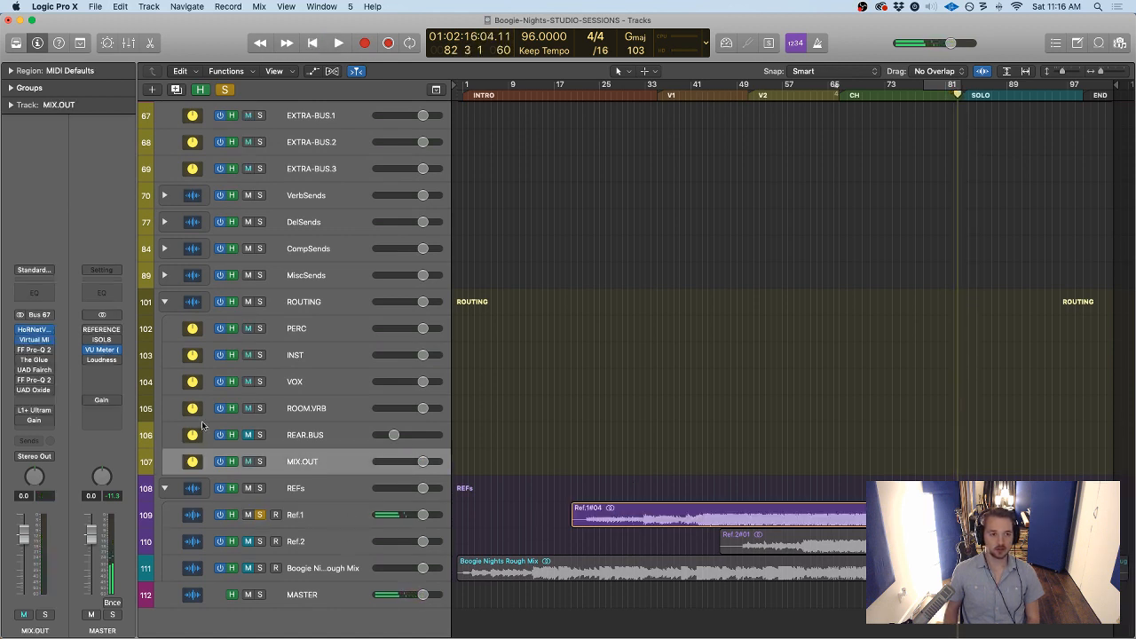
pyautogui.click(260, 516)
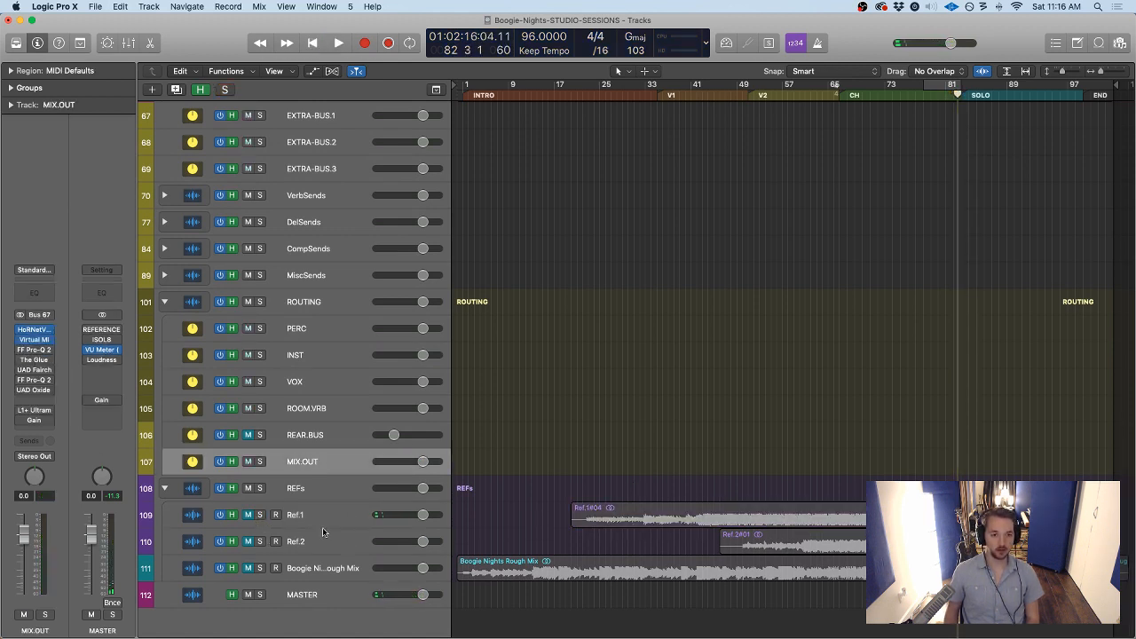
# Open and enable the first FF Pro-Q 2 on MIX.OUT, and disable its 402 Hz dip and 4 kHz bell boost
pyautogui.click(35, 352)
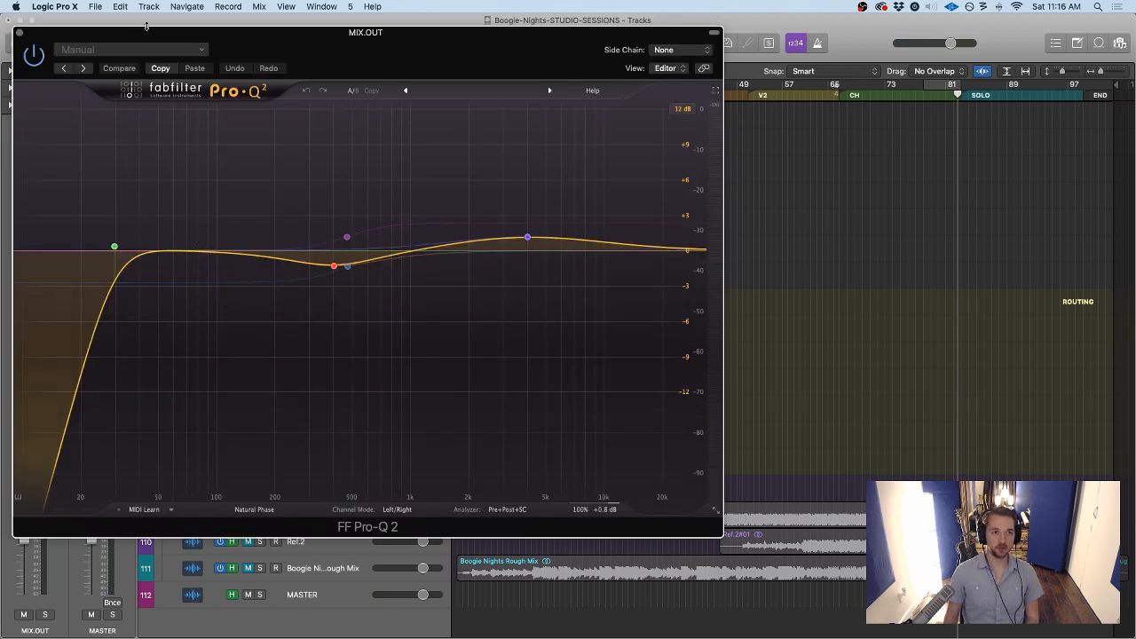
pyautogui.moveTo(145, 28); pyautogui.dragTo(304, 47)
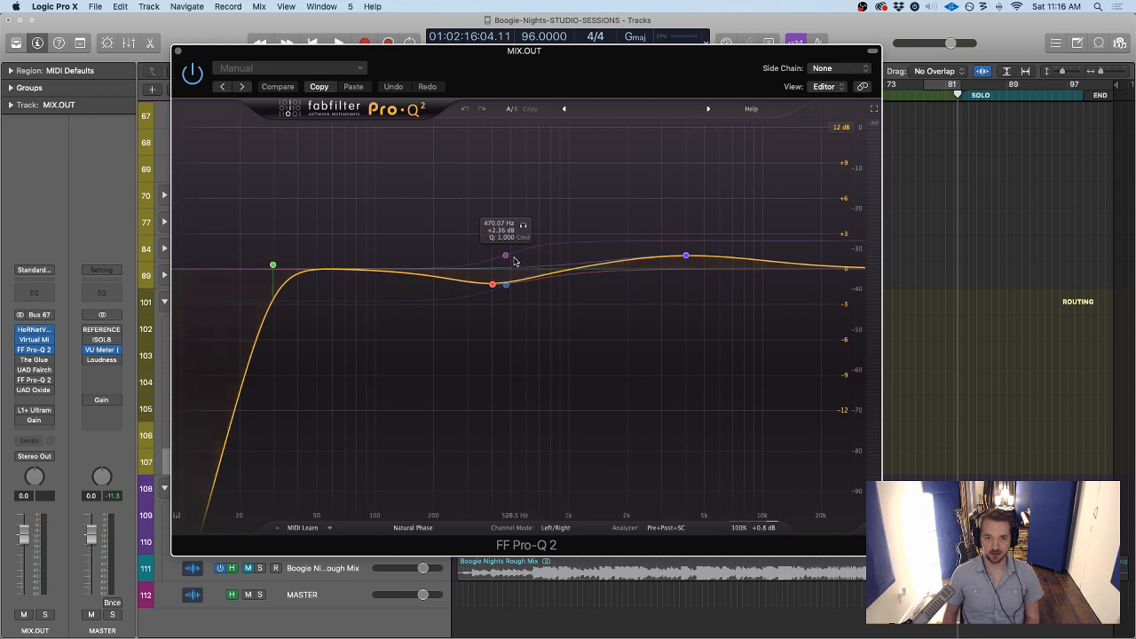
pyautogui.rightClick(493, 285)
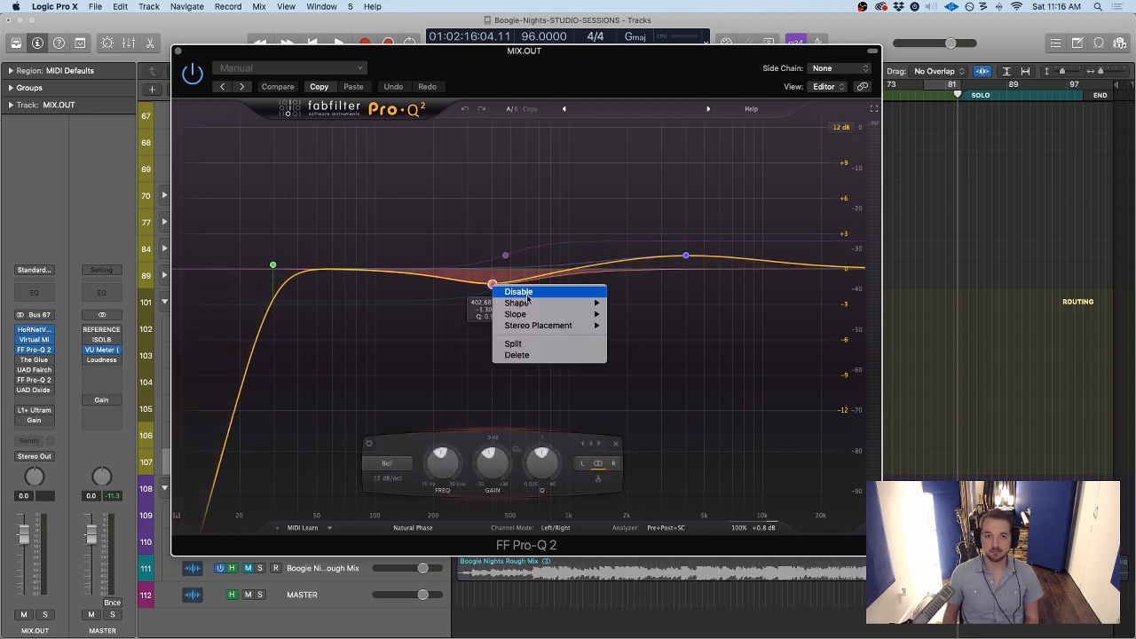
pyautogui.click(523, 290)
pyautogui.rightClick(689, 258)
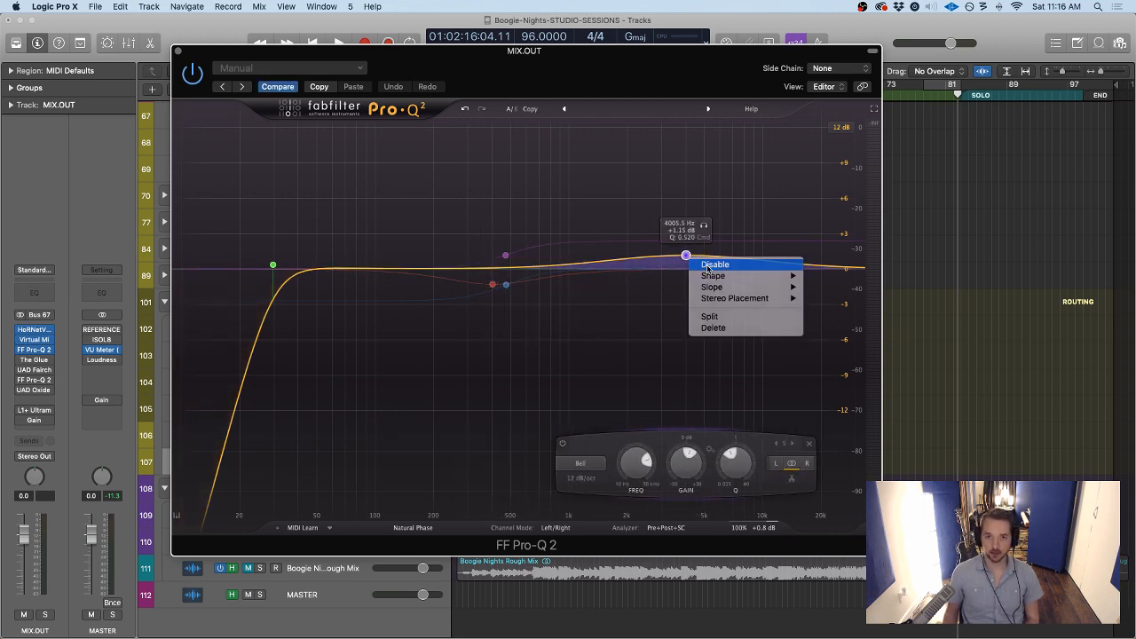
pyautogui.click(709, 266)
# Switch the cycle range back on and briefly play the section around bar 81 through the EQ
pyautogui.moveTo(658, 63); pyautogui.dragTo(645, 71)
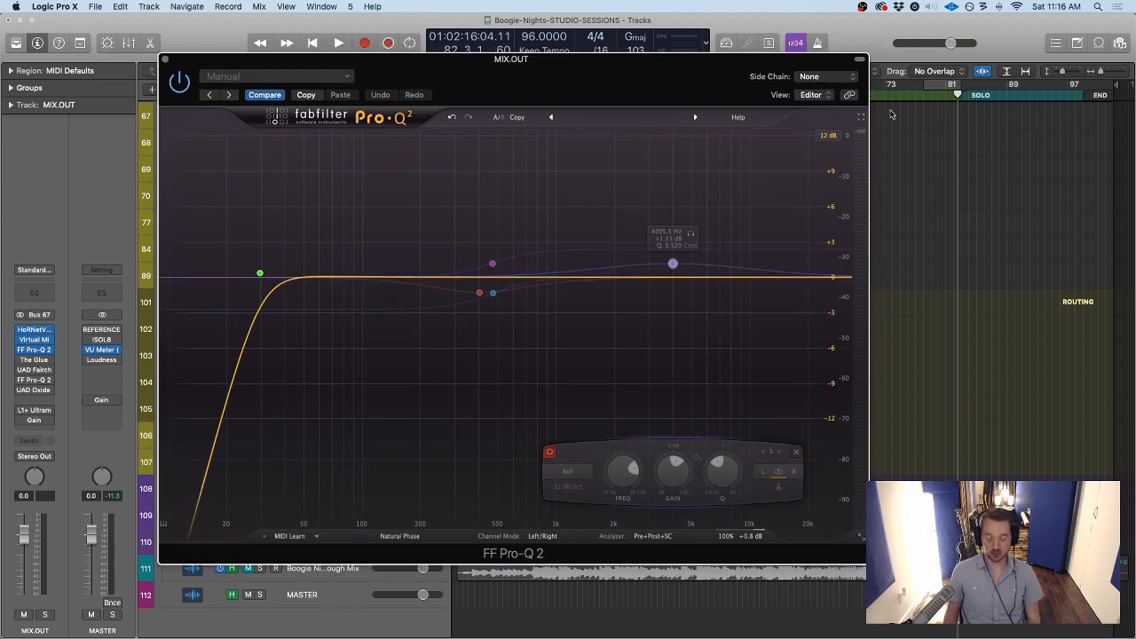
pyautogui.press('space')
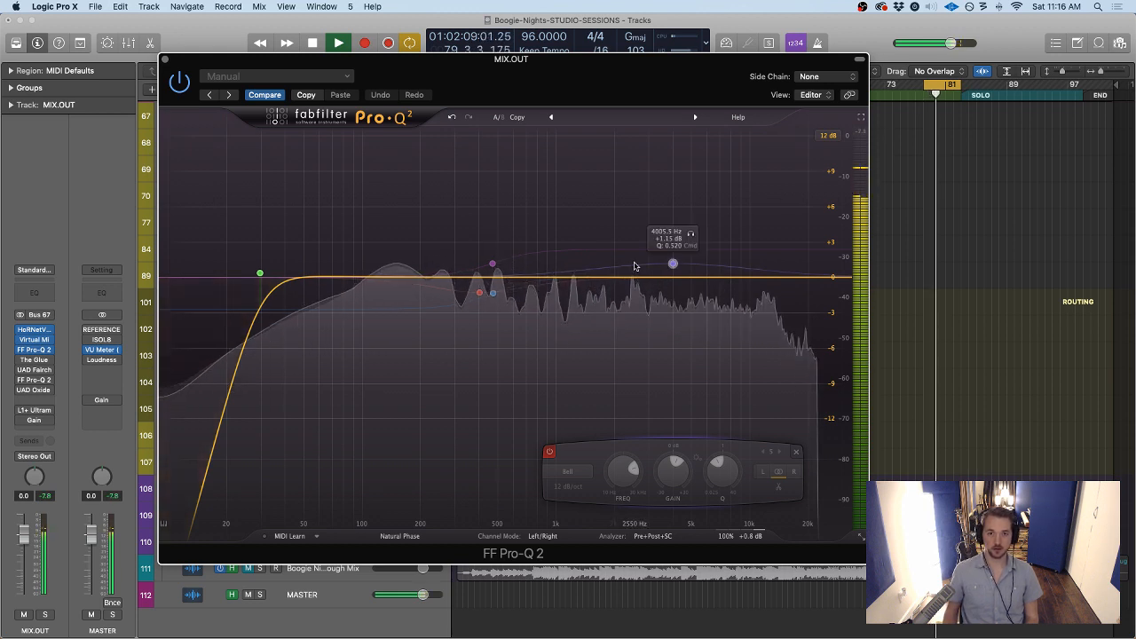
pyautogui.press('space')
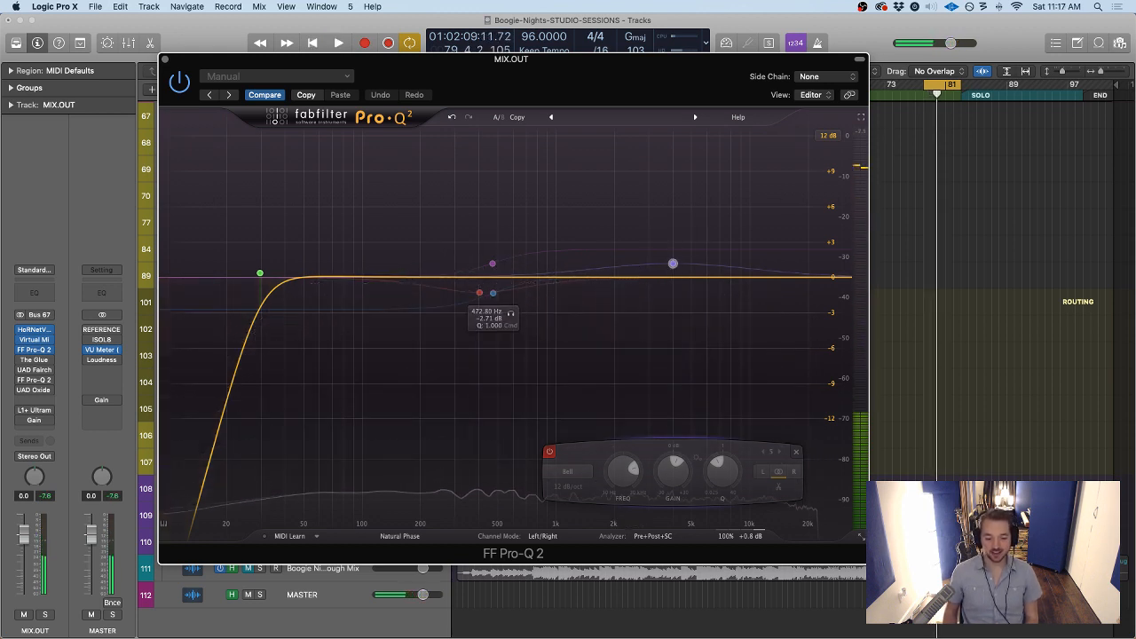
# Restart looped playback with the EQ analyzer in view and switch Pro-Q 2 to a smaller window size
pyautogui.press('super+Tab')
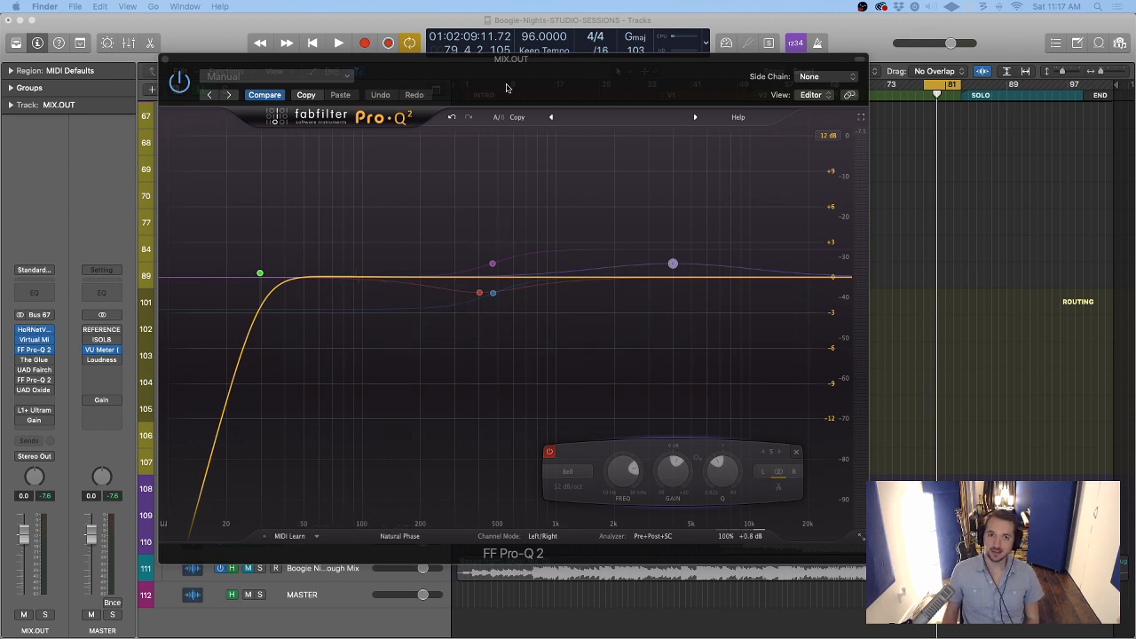
pyautogui.moveTo(481, 75); pyautogui.dragTo(533, 102)
pyautogui.press('space')
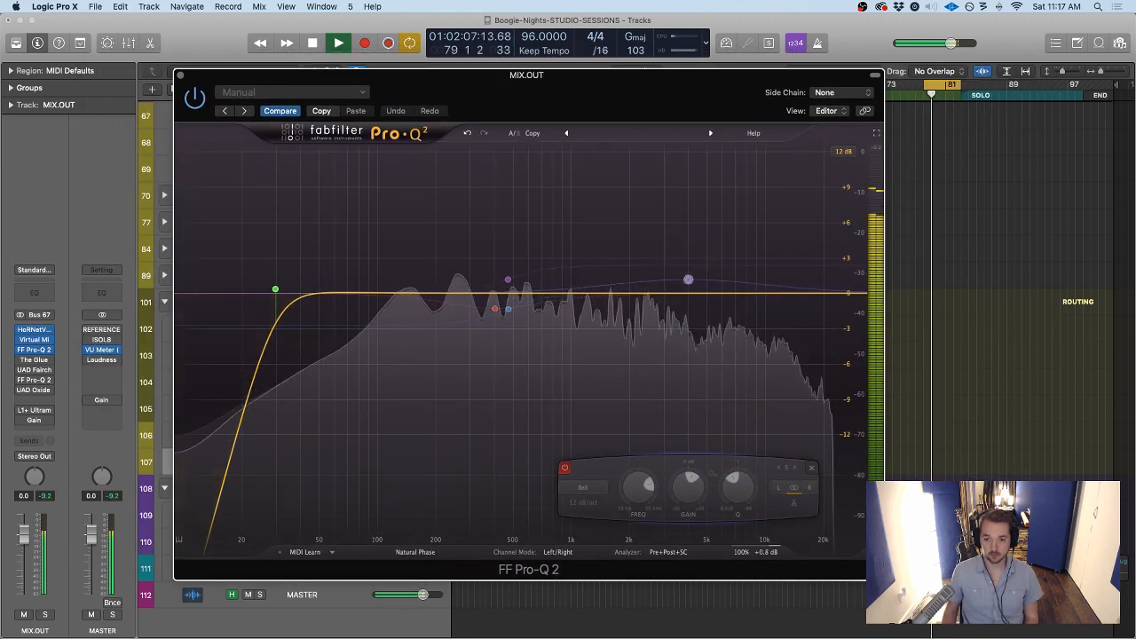
pyautogui.click(877, 133)
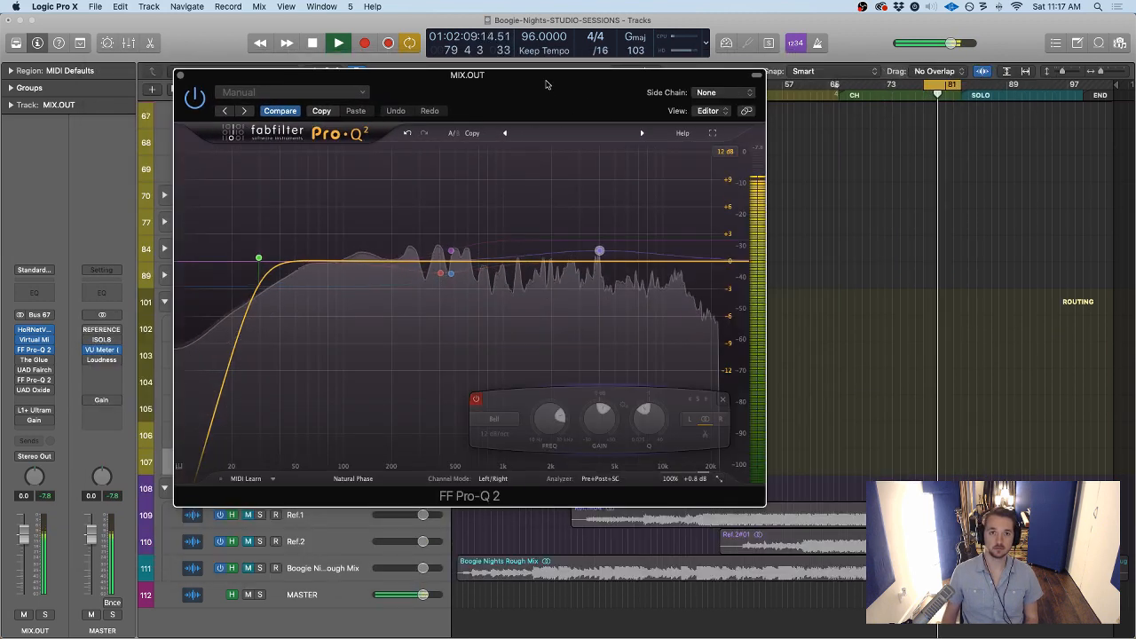
pyautogui.moveTo(546, 80); pyautogui.dragTo(447, 48)
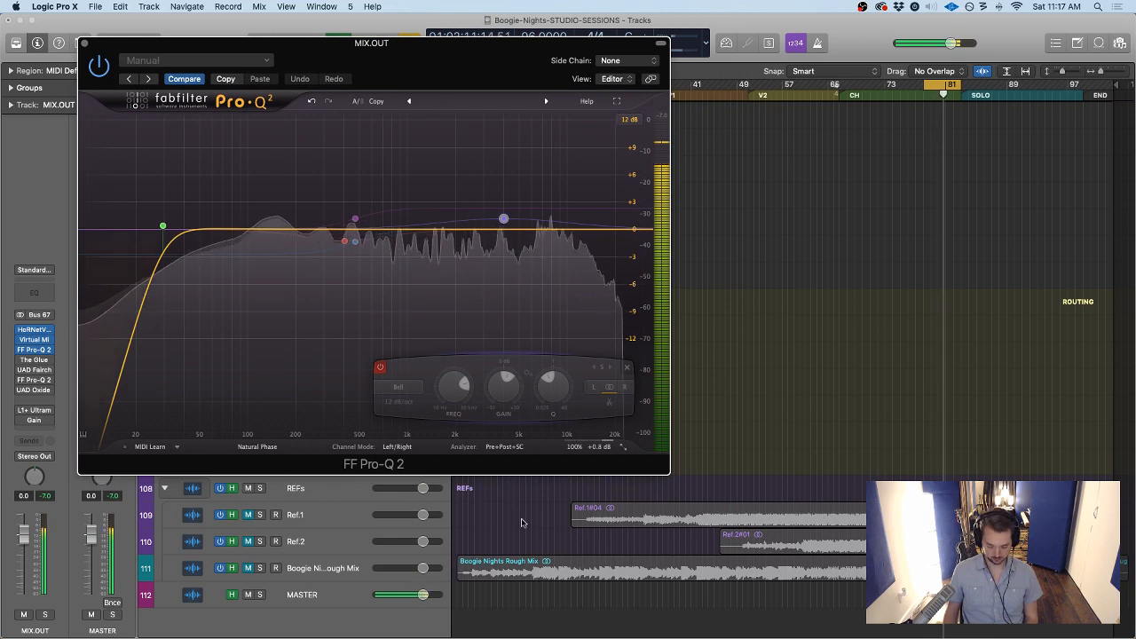
# Close the EQ window, stop playback, solo Ref.1 and audition it over the cycle range, then unsolo it
pyautogui.press('super+w')
pyautogui.press('space')
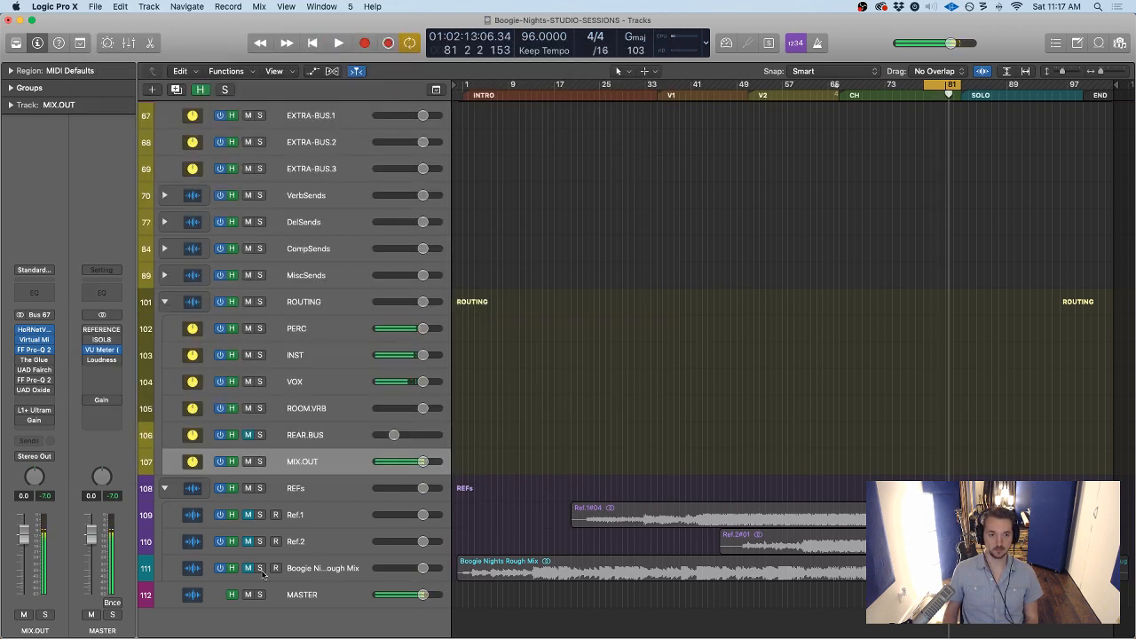
pyautogui.click(259, 568)
pyautogui.click(259, 569)
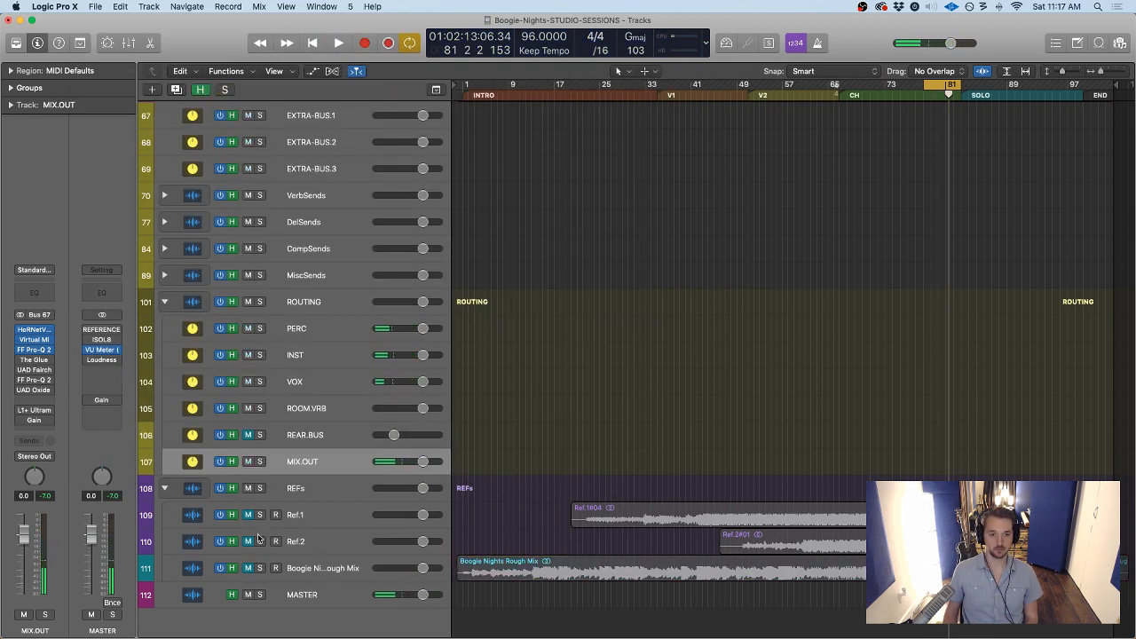
pyautogui.click(261, 515)
pyautogui.press('space')
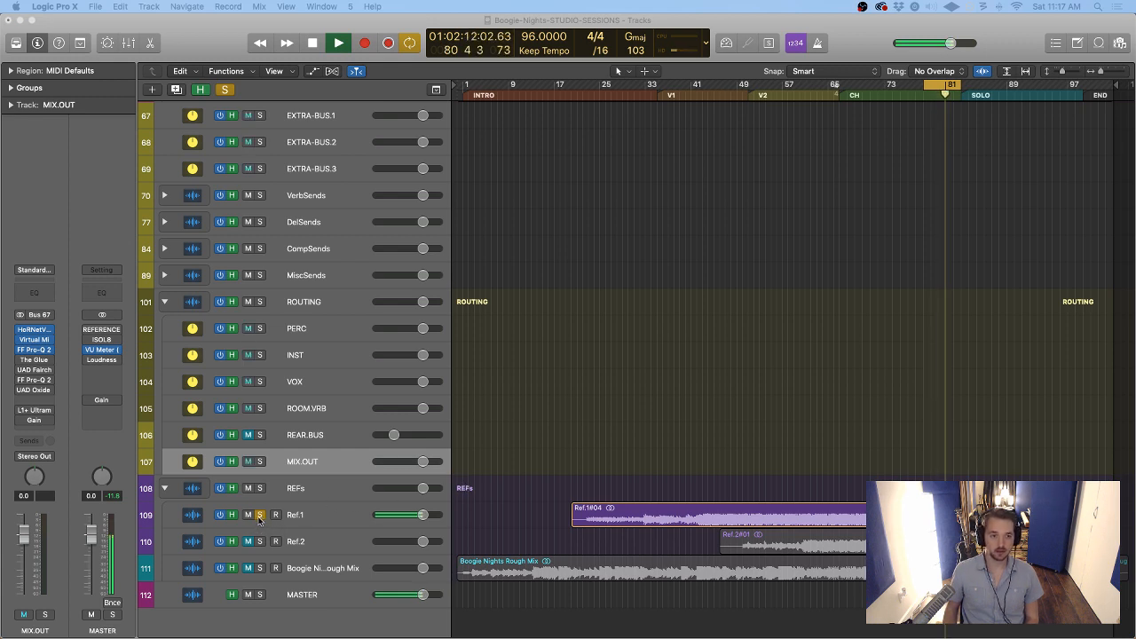
pyautogui.click(512, 489)
pyautogui.press('space')
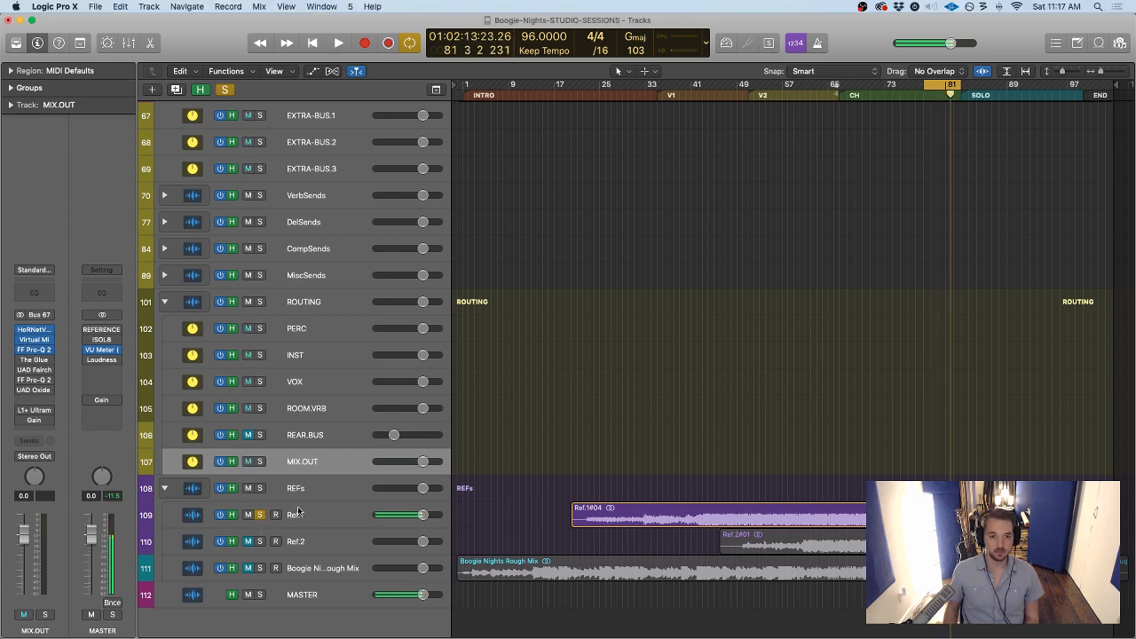
pyautogui.click(258, 516)
pyautogui.click(258, 516)
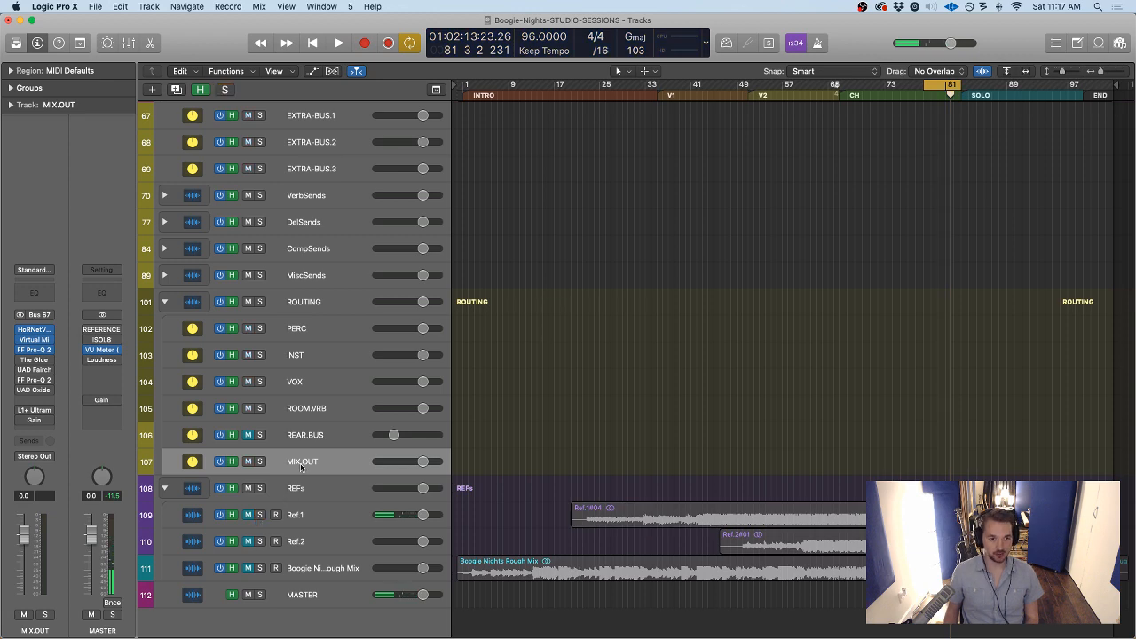
# Reopen MIX.OUT's Pro-Q 2 and, during looped playback, re-enable the 4 kHz bell and move it to just above 5 kHz at about +3 dB
pyautogui.click(34, 350)
pyautogui.moveTo(397, 46); pyautogui.dragTo(604, 84)
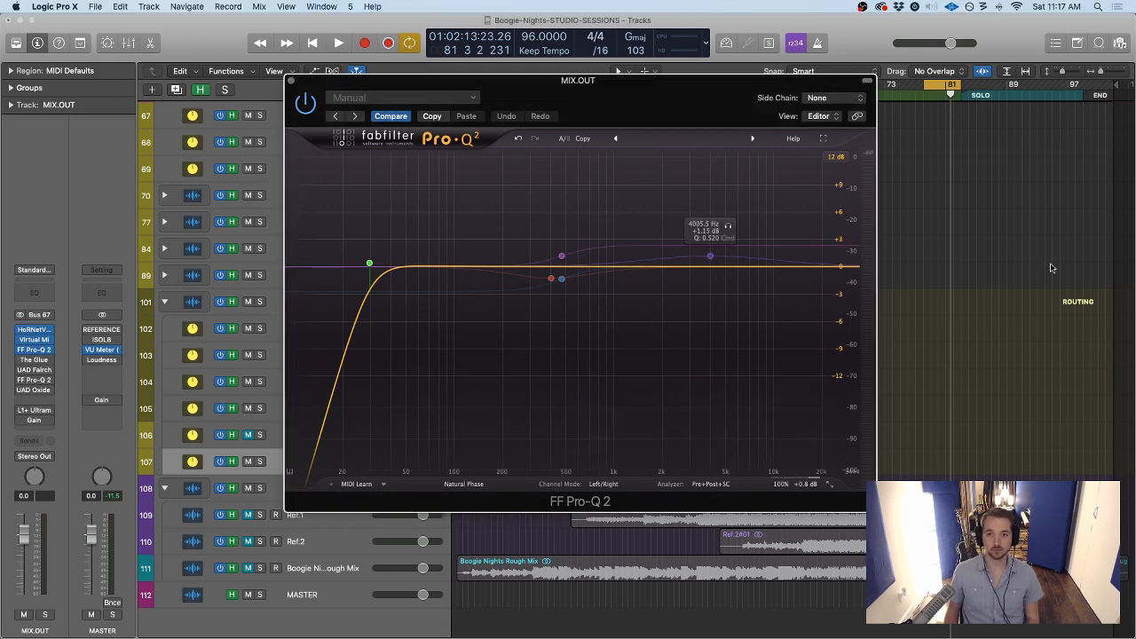
pyautogui.press('space')
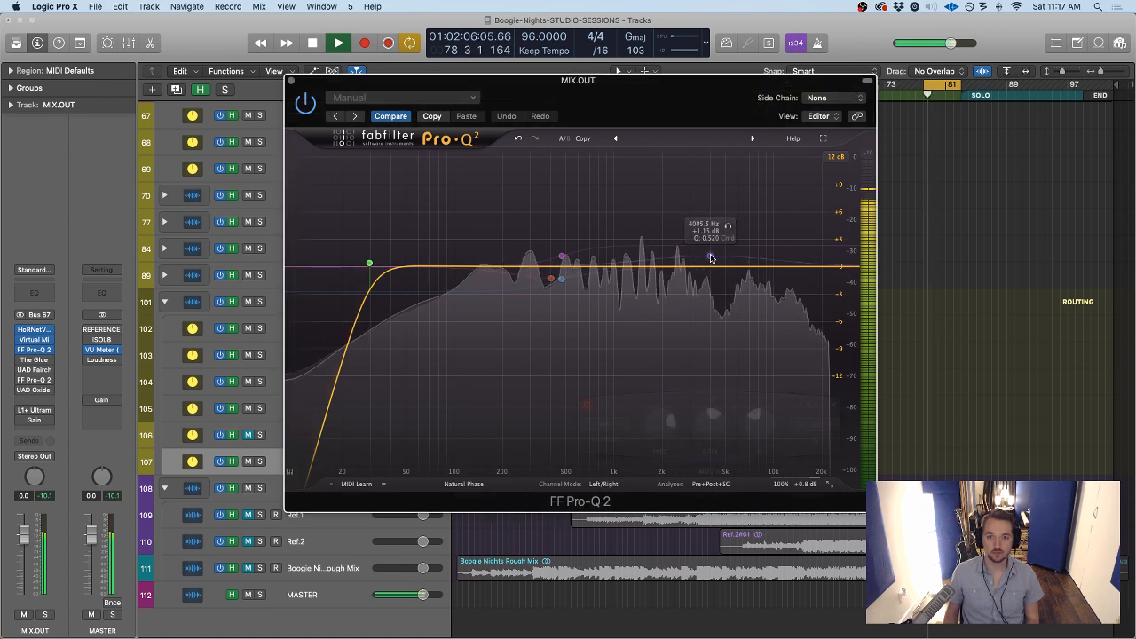
pyautogui.rightClick(711, 257)
pyautogui.click(733, 264)
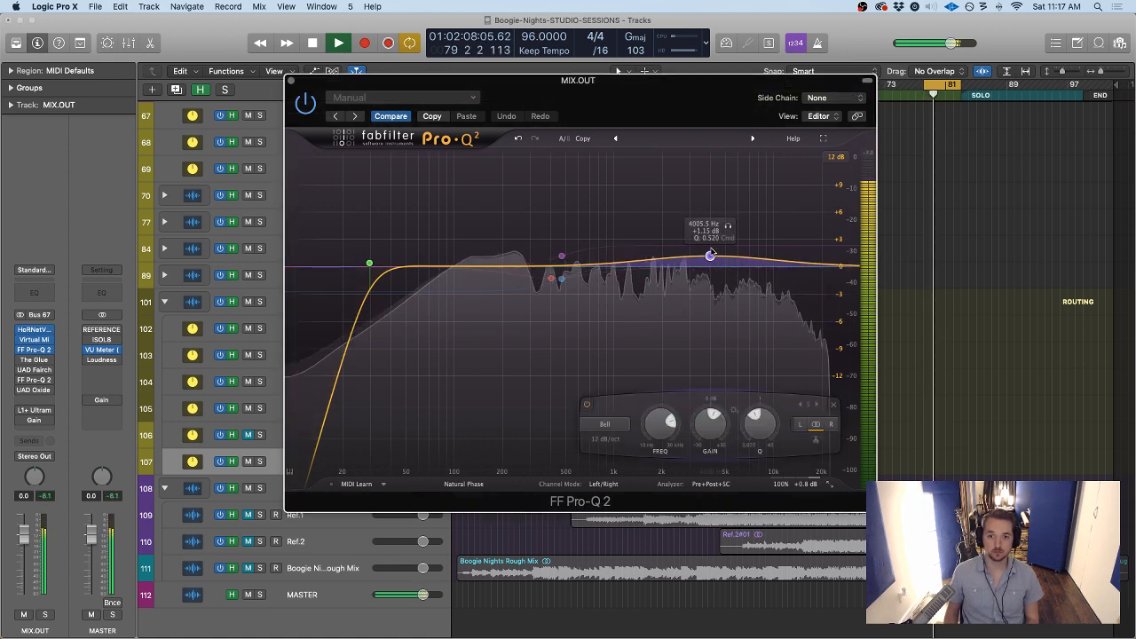
pyautogui.moveTo(710, 256)
pyautogui.mouseDown()
pyautogui.moveTo(698, 250)
pyautogui.moveTo(725, 216)
pyautogui.moveTo(716, 201)
pyautogui.moveTo(653, 195)
pyautogui.moveTo(733, 209)
pyautogui.moveTo(723, 216)
pyautogui.moveTo(730, 248)
pyautogui.mouseUp()
pyautogui.scroll(3, 654, 197)
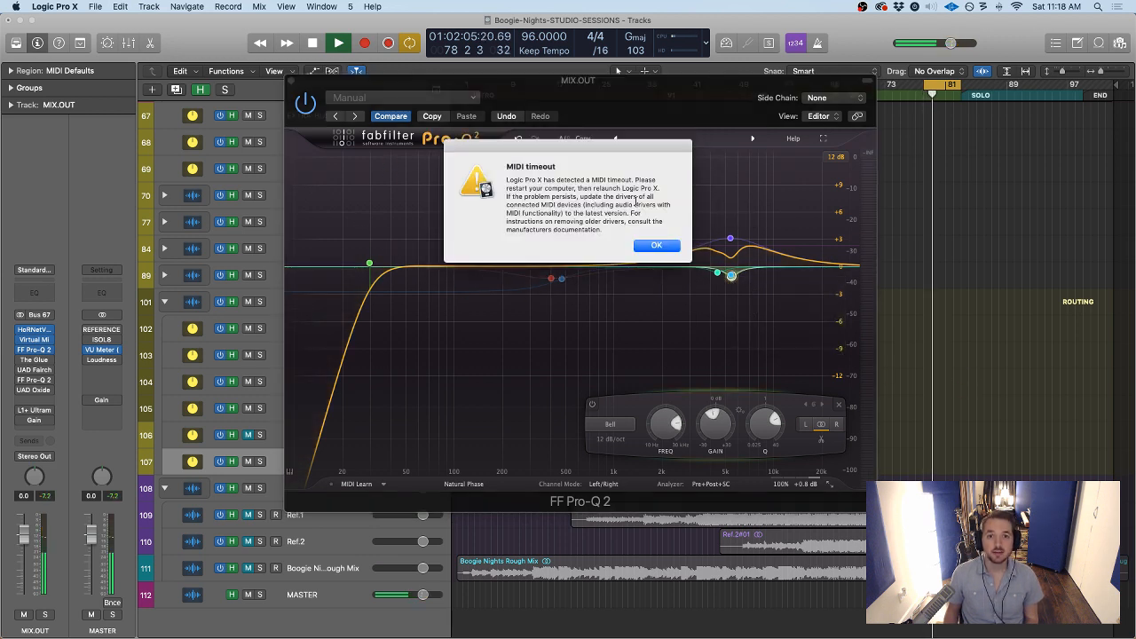
pyautogui.moveTo(570, 184); pyautogui.dragTo(664, 183)
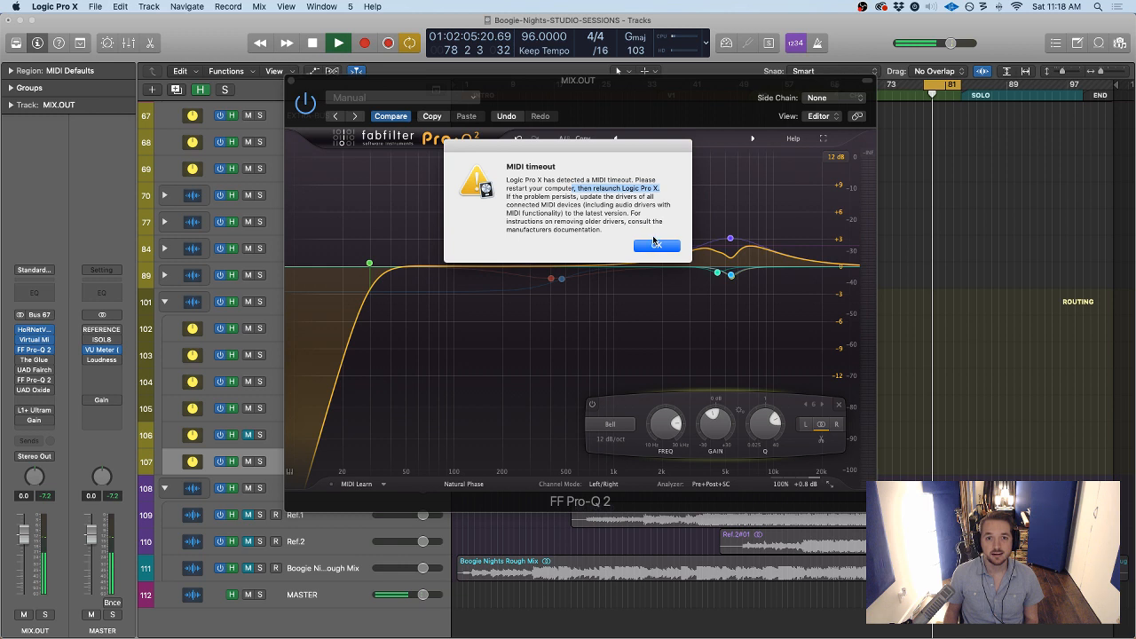
# Read through the MIDI timeout alert and dismiss it
pyautogui.moveTo(593, 150); pyautogui.dragTo(592, 137)
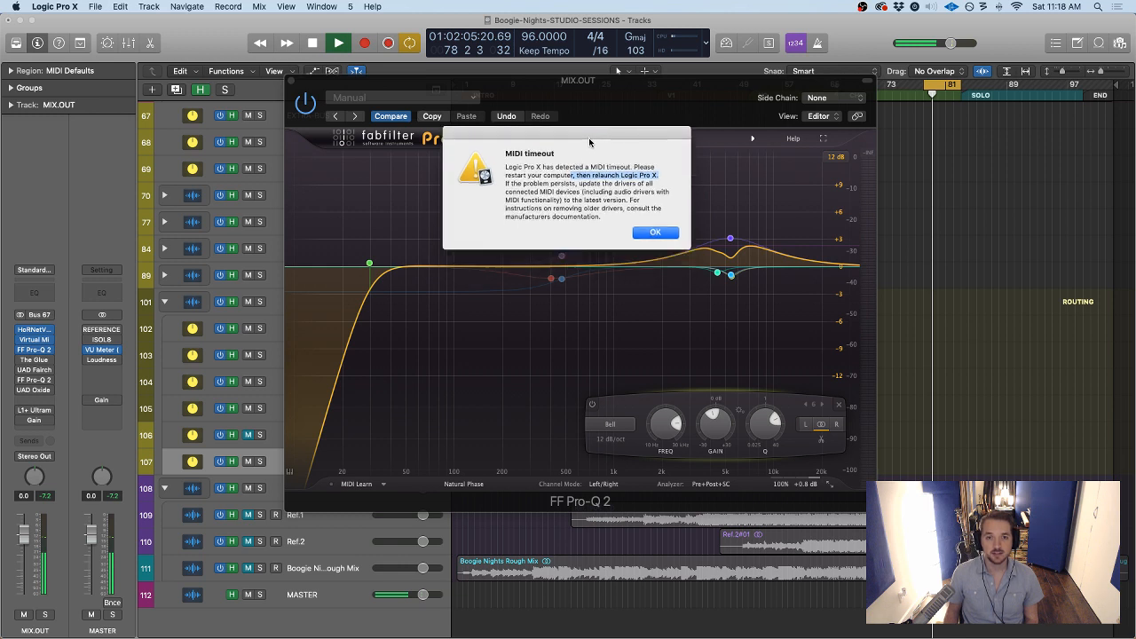
pyautogui.moveTo(578, 183); pyautogui.dragTo(579, 193)
pyautogui.click(569, 195)
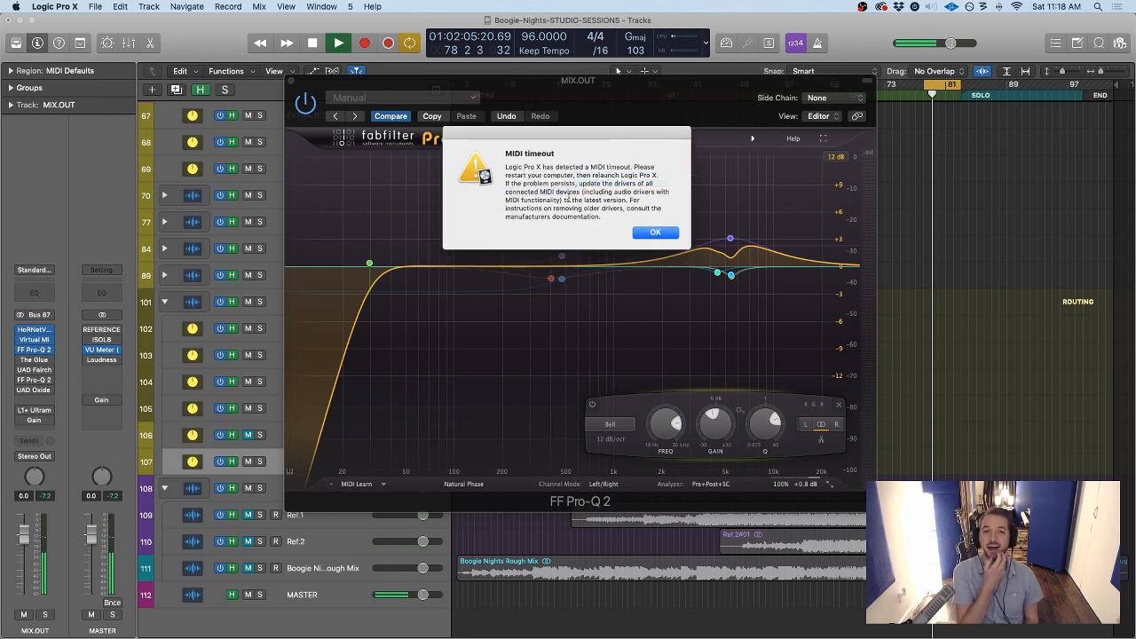
pyautogui.moveTo(563, 198); pyautogui.dragTo(610, 214)
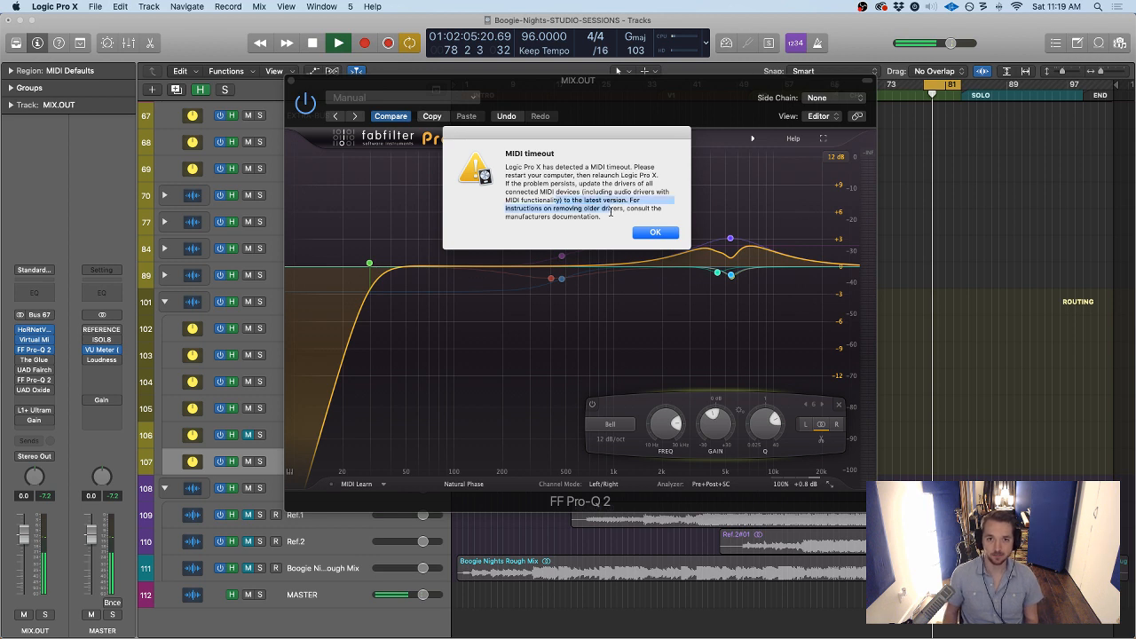
pyautogui.click(610, 213)
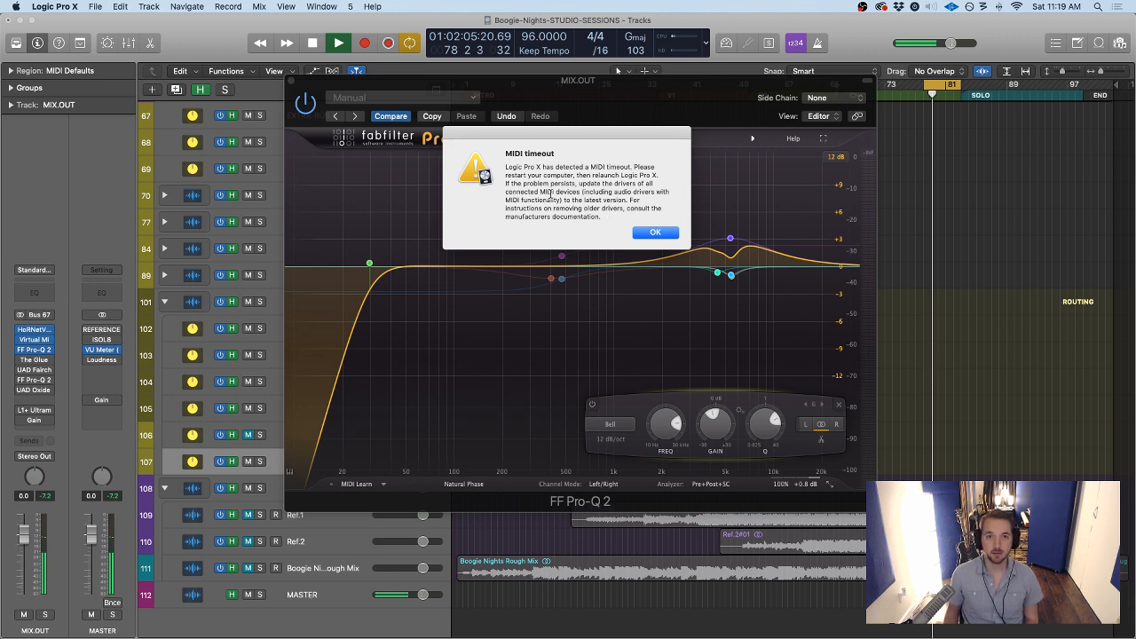
pyautogui.click(654, 232)
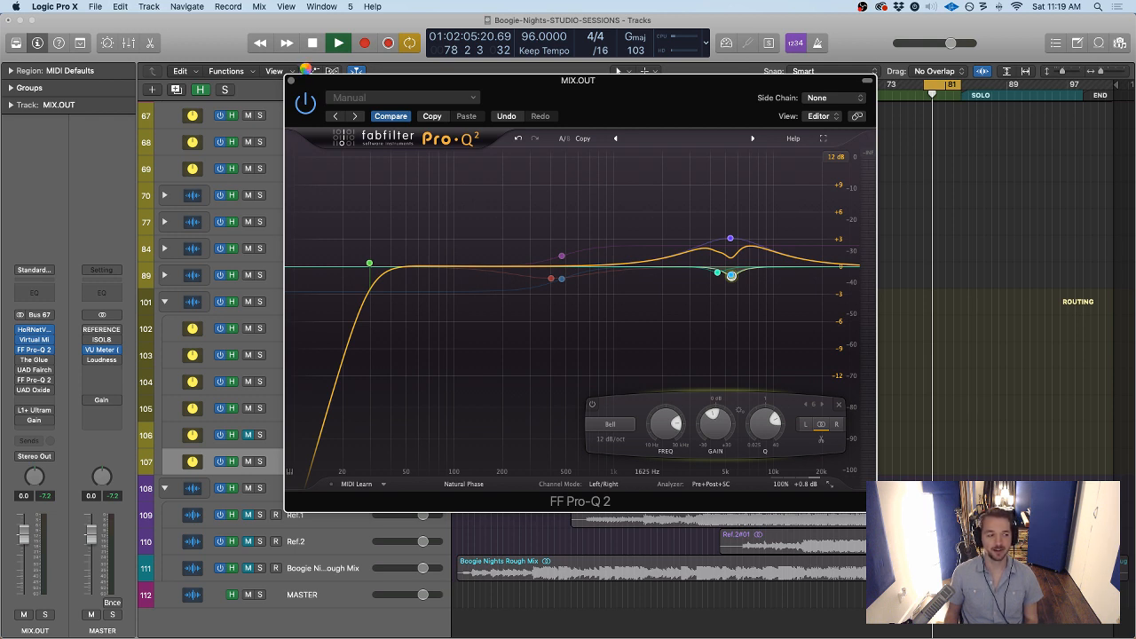
# Close the Pro-Q 2 window, bring up the mixer and save the project's changes when closing the session
pyautogui.click(291, 78)
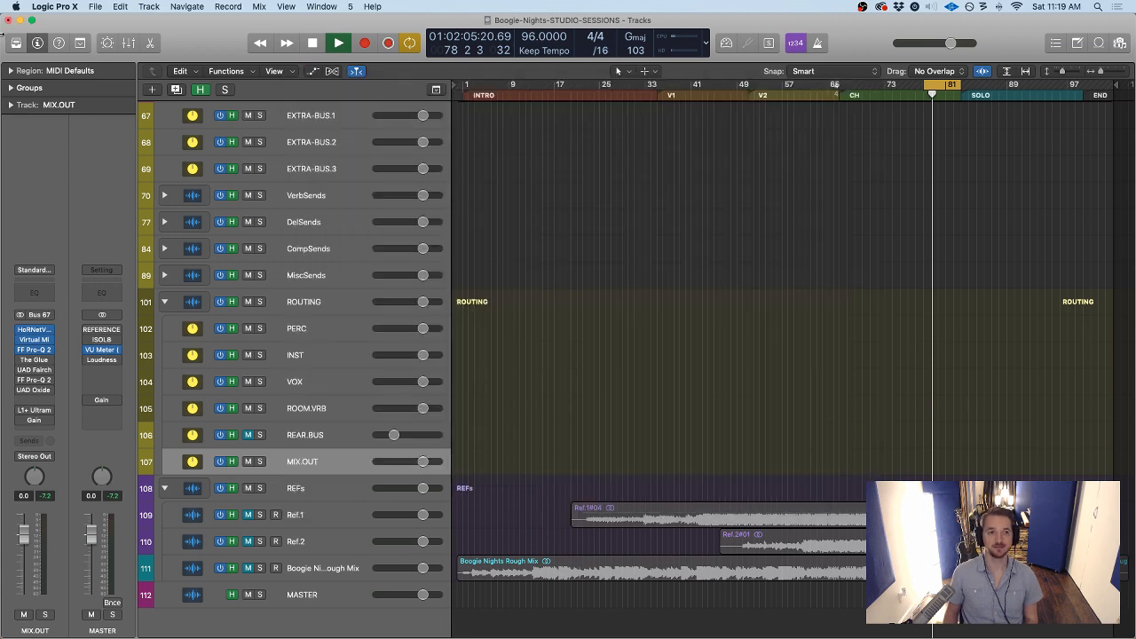
pyautogui.press('x')
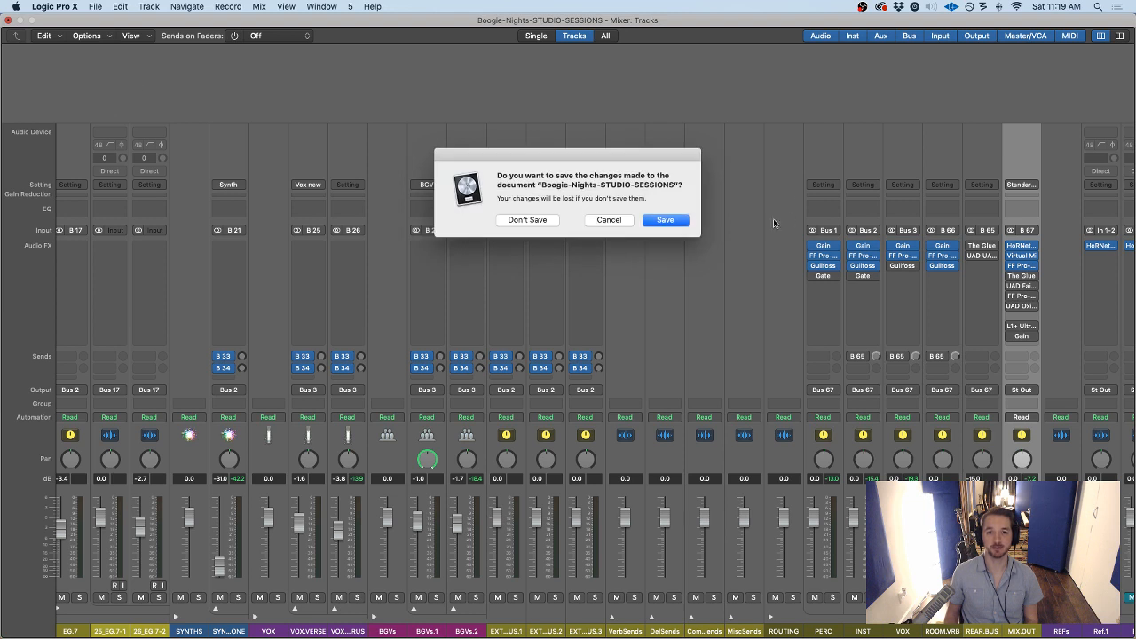
pyautogui.click(671, 221)
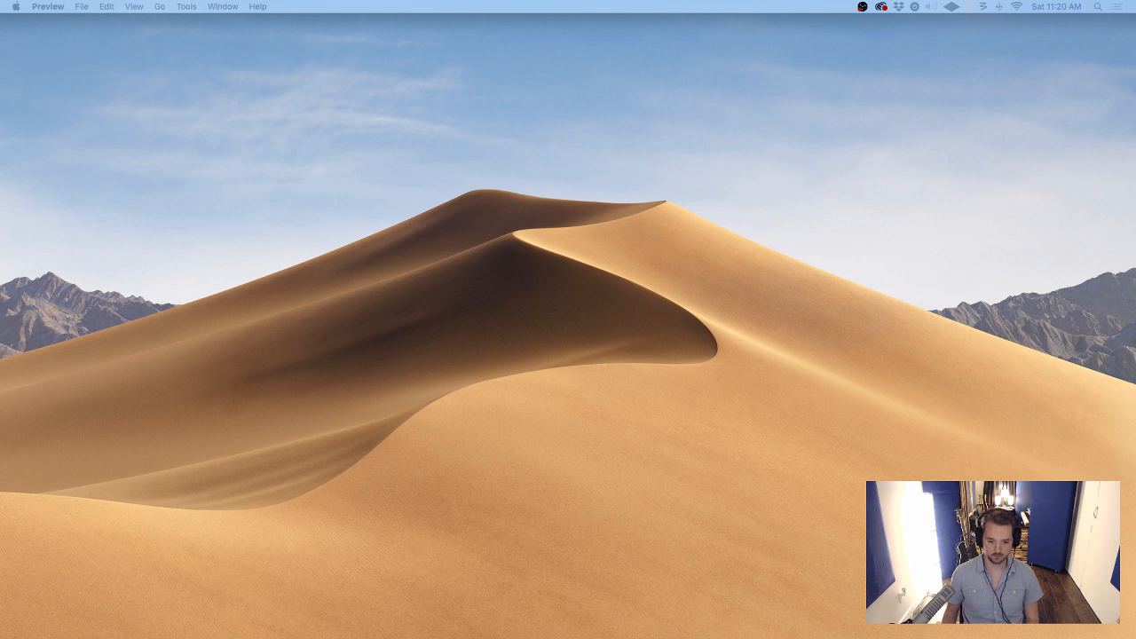
# Check the desktop for open windows and switch back to the Boogie-Nights-STUDIO-SESSIONS mixer in Logic Pro X
pyautogui.hotkey('ctrl', 'Up')
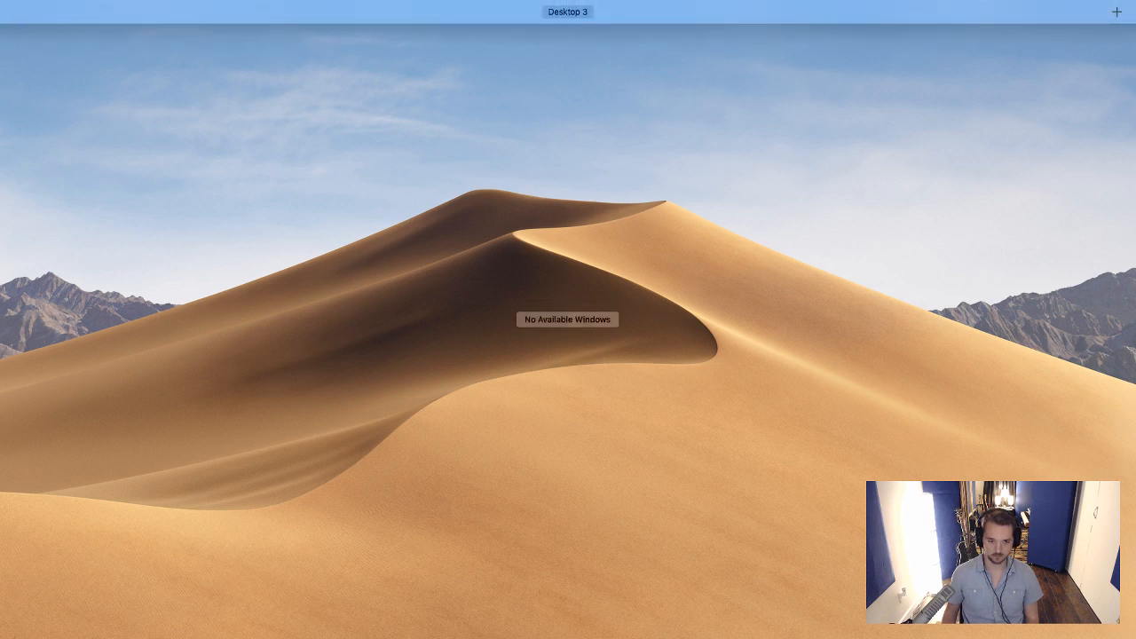
pyautogui.hotkey('ctrl', 'Up')
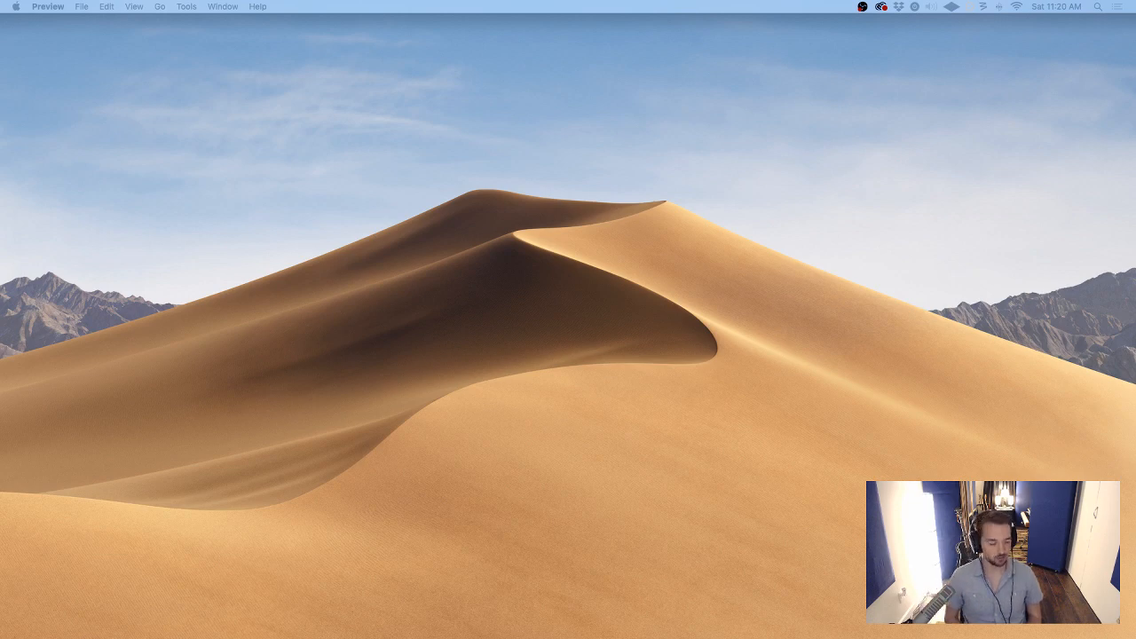
pyautogui.press('super+Tab')
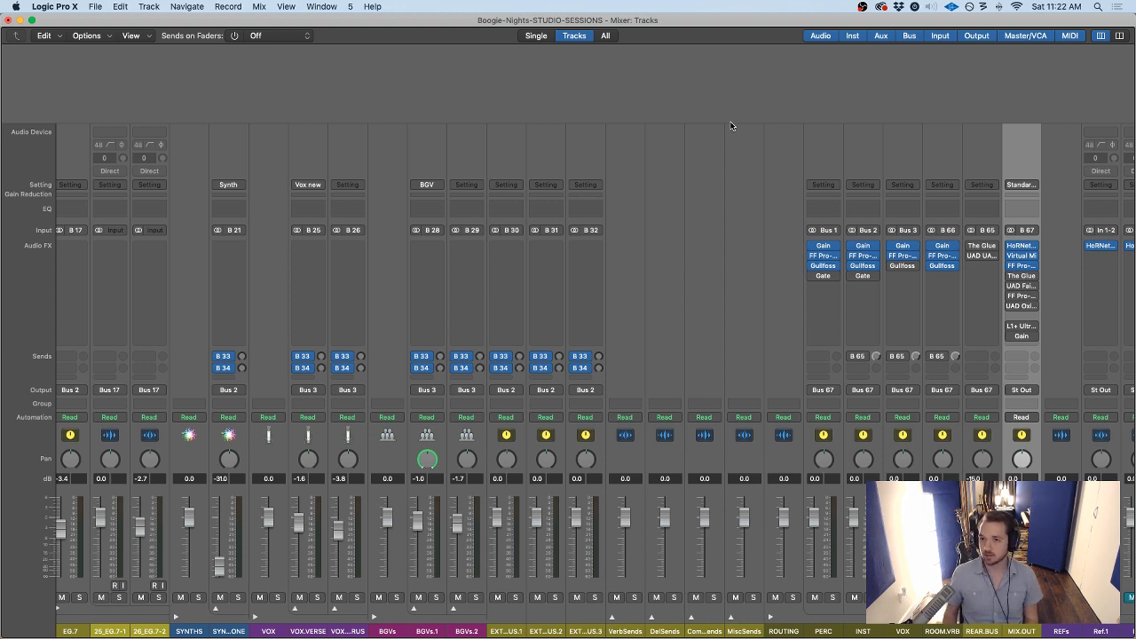
# Open the HoRNet VU Meter on MIX.OUT, review its gain staging settings and close it
pyautogui.click(1024, 246)
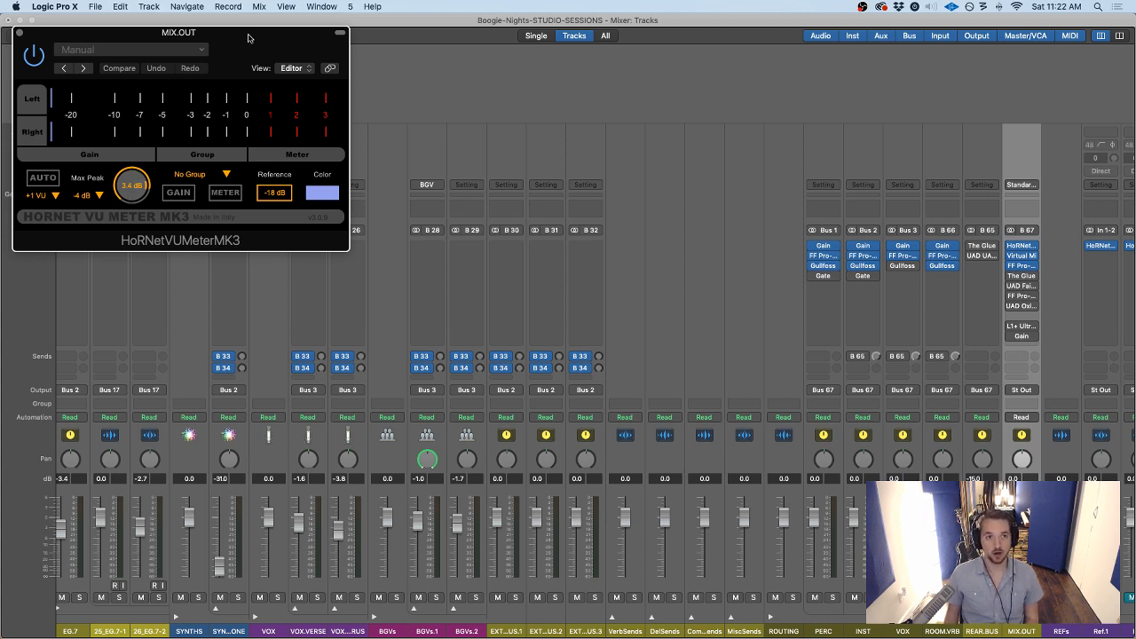
pyautogui.moveTo(248, 34); pyautogui.dragTo(494, 124)
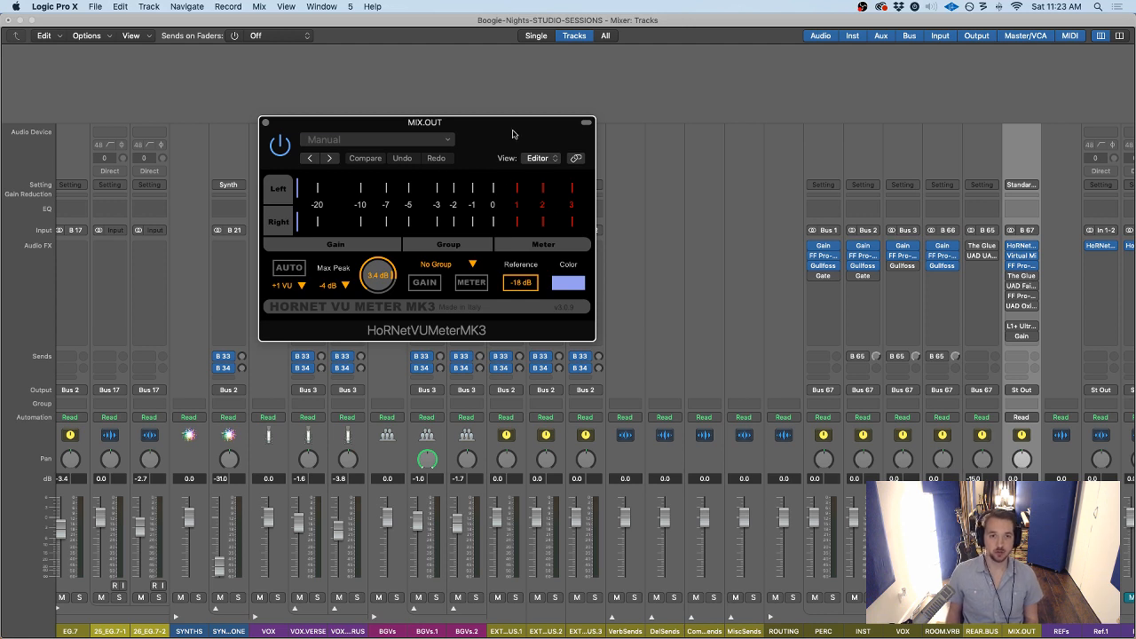
pyautogui.moveTo(513, 134); pyautogui.dragTo(509, 124)
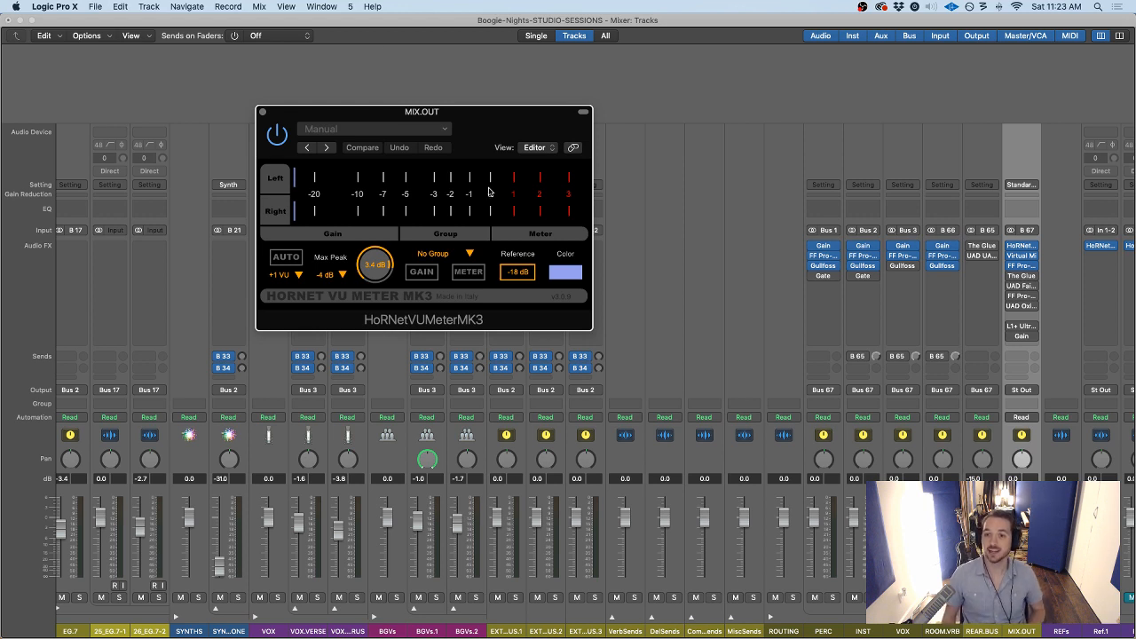
pyautogui.click(262, 111)
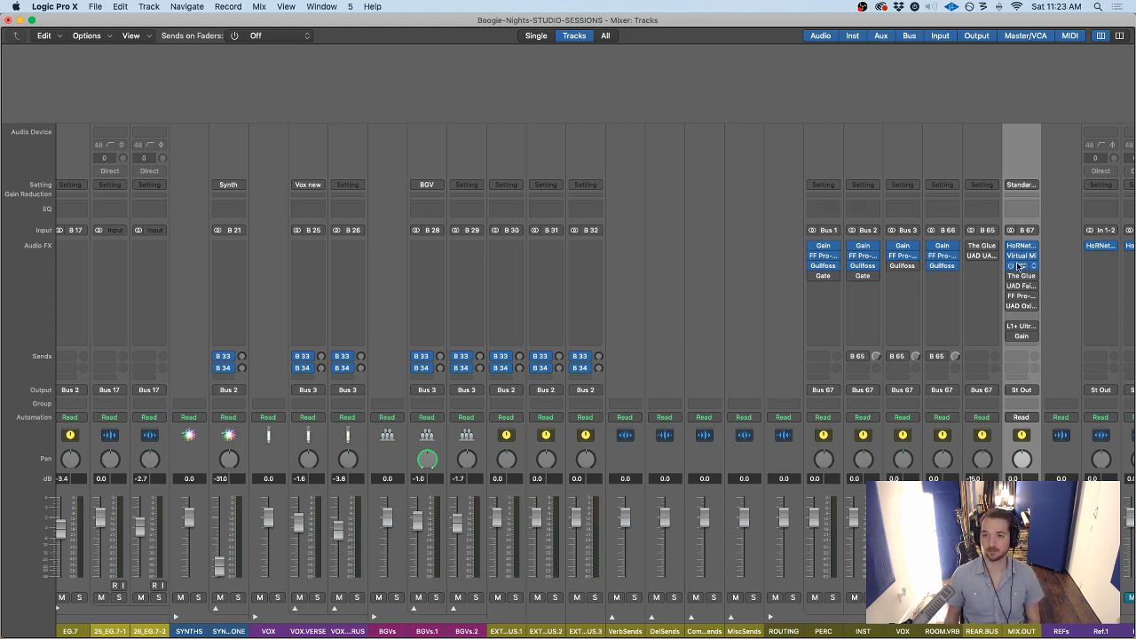
# Open MIX.OUT's Pro-Q 2 and delete the three narrow cut bells around 4.4 and 5.4 kHz
pyautogui.click(1023, 266)
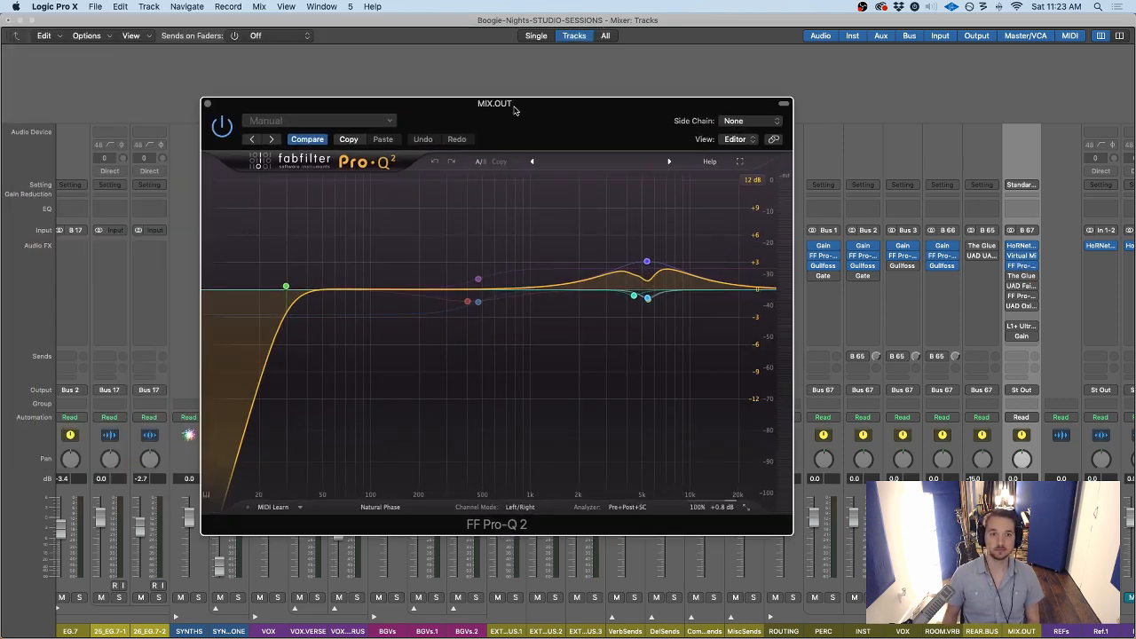
pyautogui.rightClick(680, 299)
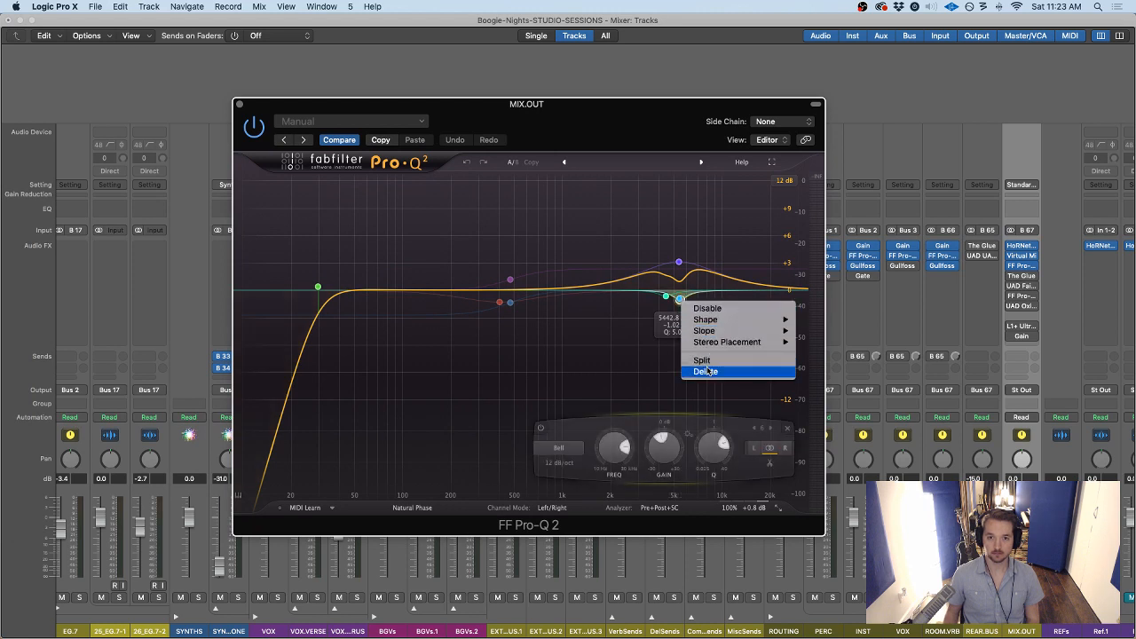
pyautogui.rightClick(680, 299)
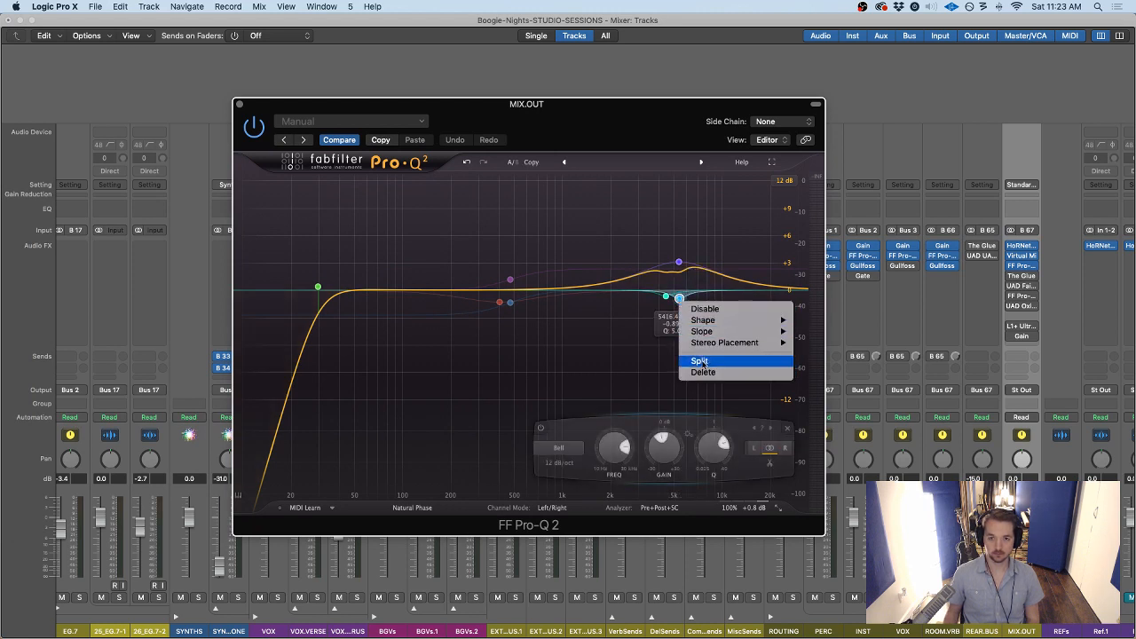
pyautogui.click(702, 373)
pyautogui.rightClick(666, 296)
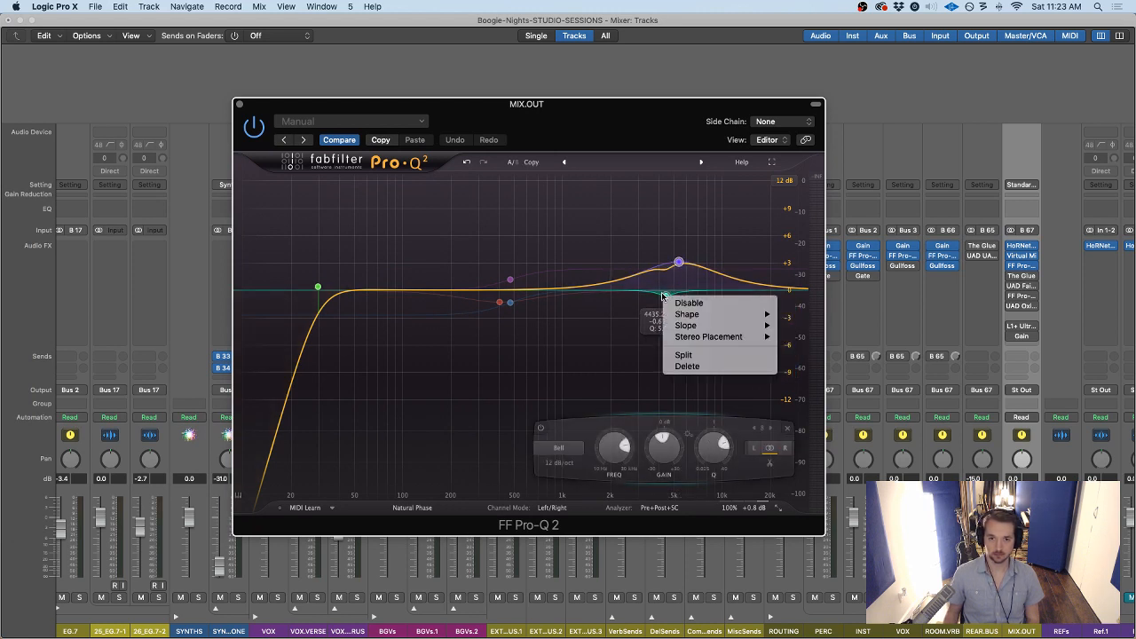
pyautogui.click(696, 367)
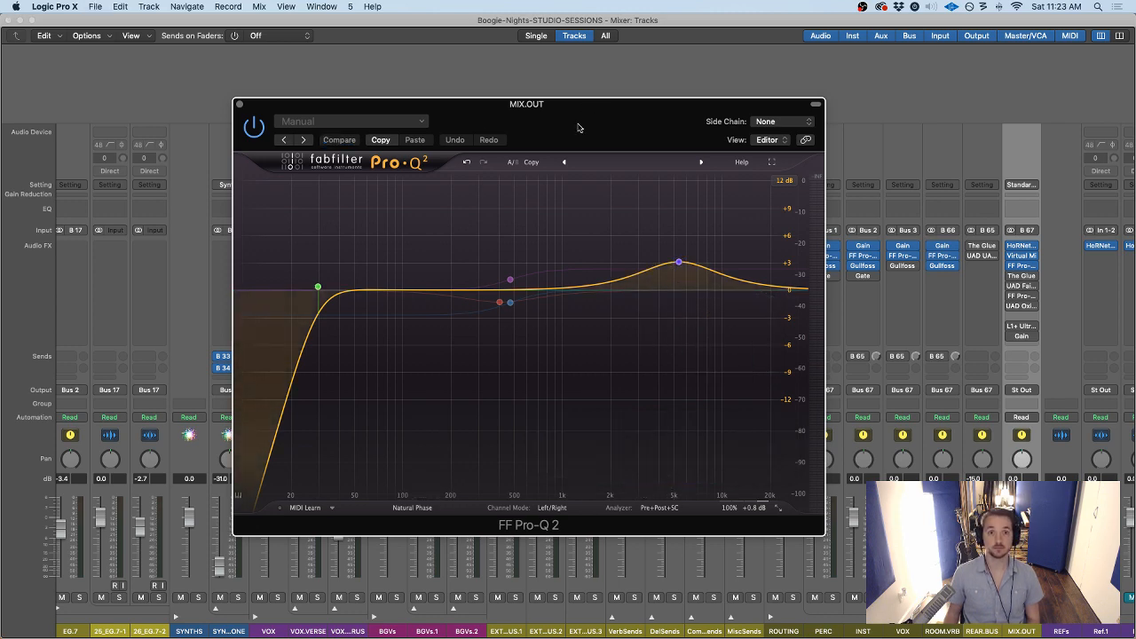
# Open the Virtual Mix Rack on MIX.OUT, review its Virtual Mixbuss, Revival and Trimmer modules and close it
pyautogui.moveTo(578, 127); pyautogui.dragTo(616, 135)
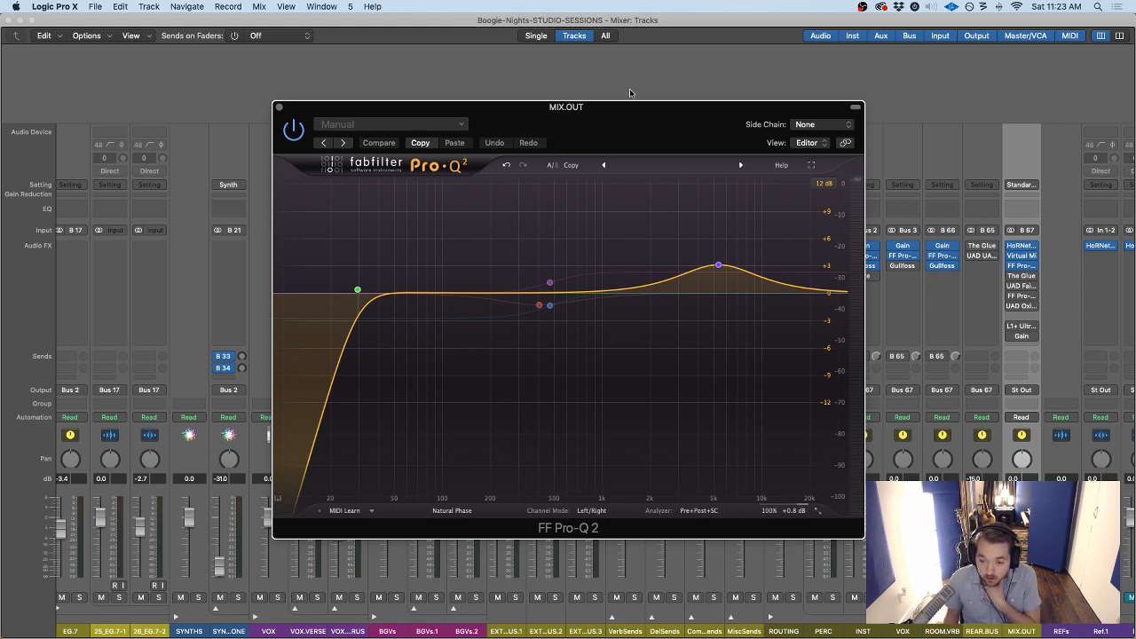
pyautogui.click(1022, 257)
pyautogui.moveTo(392, 52); pyautogui.dragTo(587, 98)
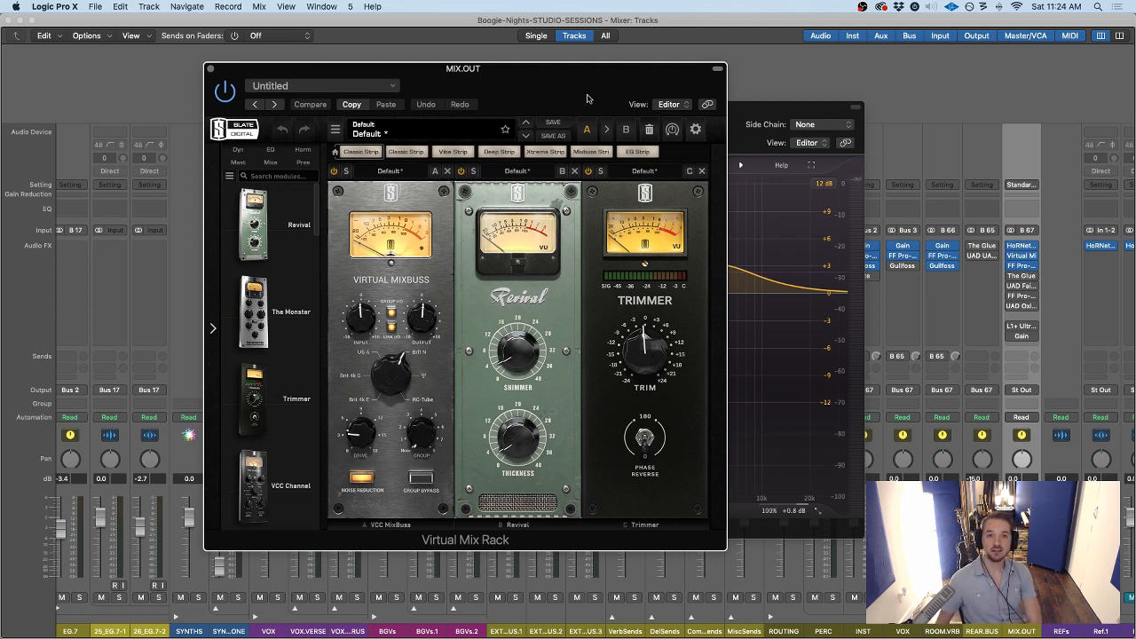
pyautogui.moveTo(527, 95); pyautogui.dragTo(623, 91)
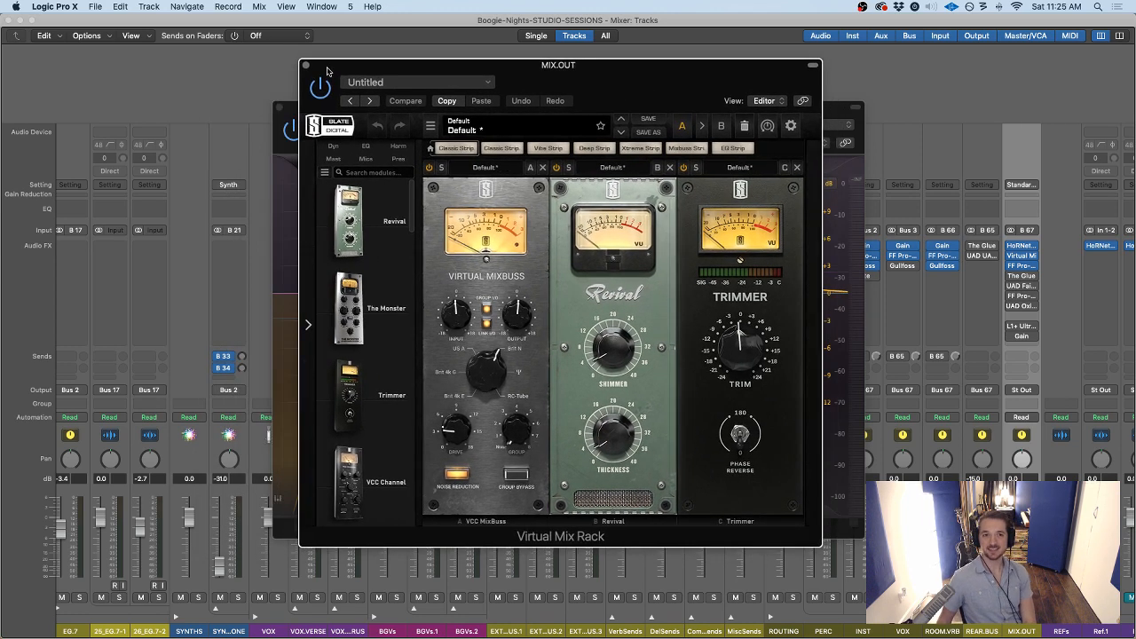
pyautogui.moveTo(328, 67); pyautogui.dragTo(326, 62)
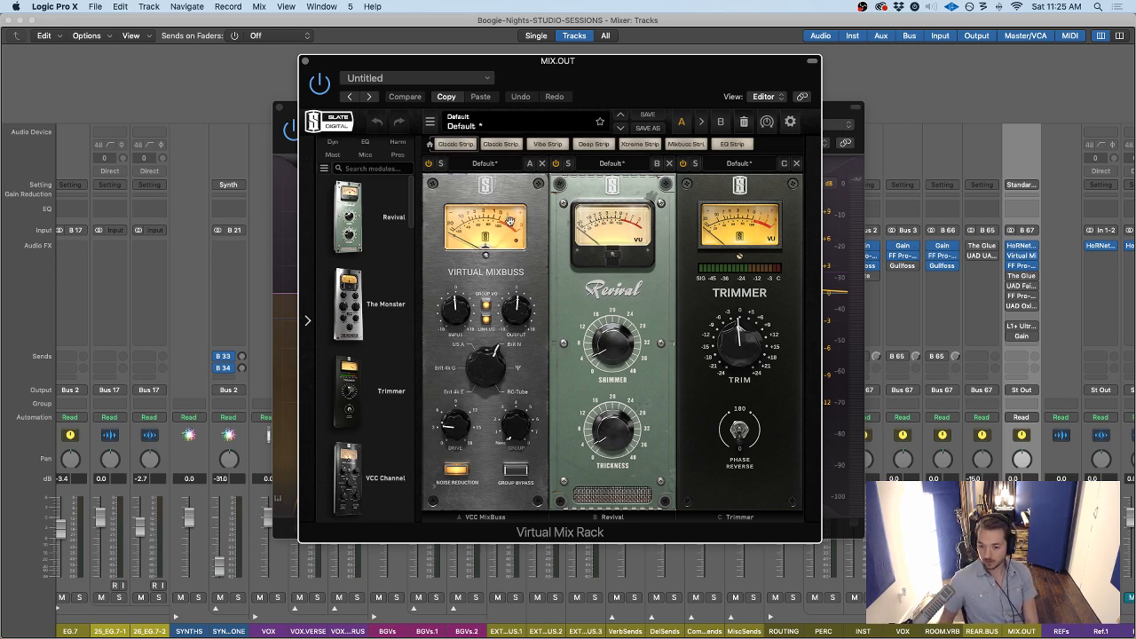
pyautogui.click(305, 60)
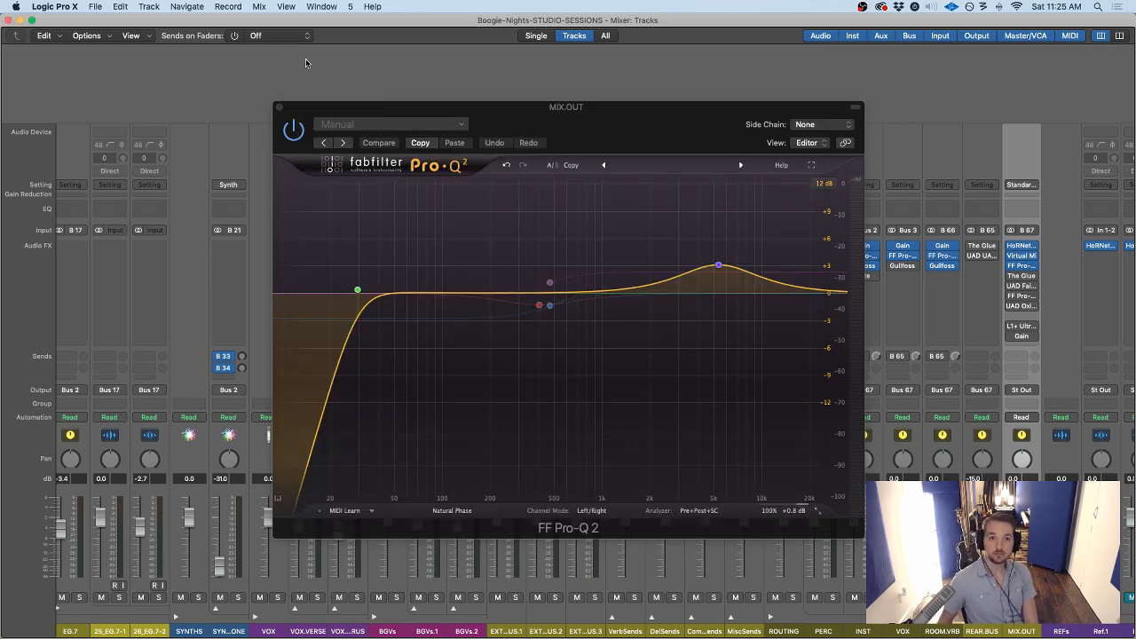
# Move Pro-Q 2's 5.3 kHz boost bell to about 2.57 kHz at +3.4 dB and play the mix with the EQ bypassed
pyautogui.moveTo(592, 119)
pyautogui.mouseDown()
pyautogui.moveTo(551, 101)
pyautogui.moveTo(581, 116)
pyautogui.mouseUp()
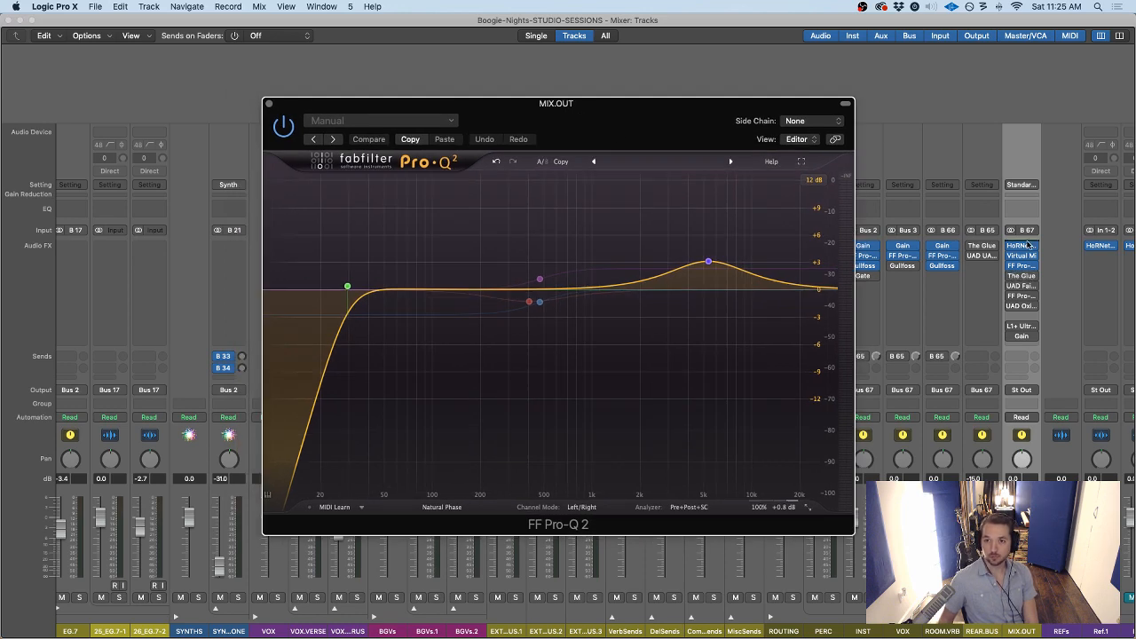
pyautogui.moveTo(531, 131); pyautogui.dragTo(513, 129)
pyautogui.moveTo(691, 260)
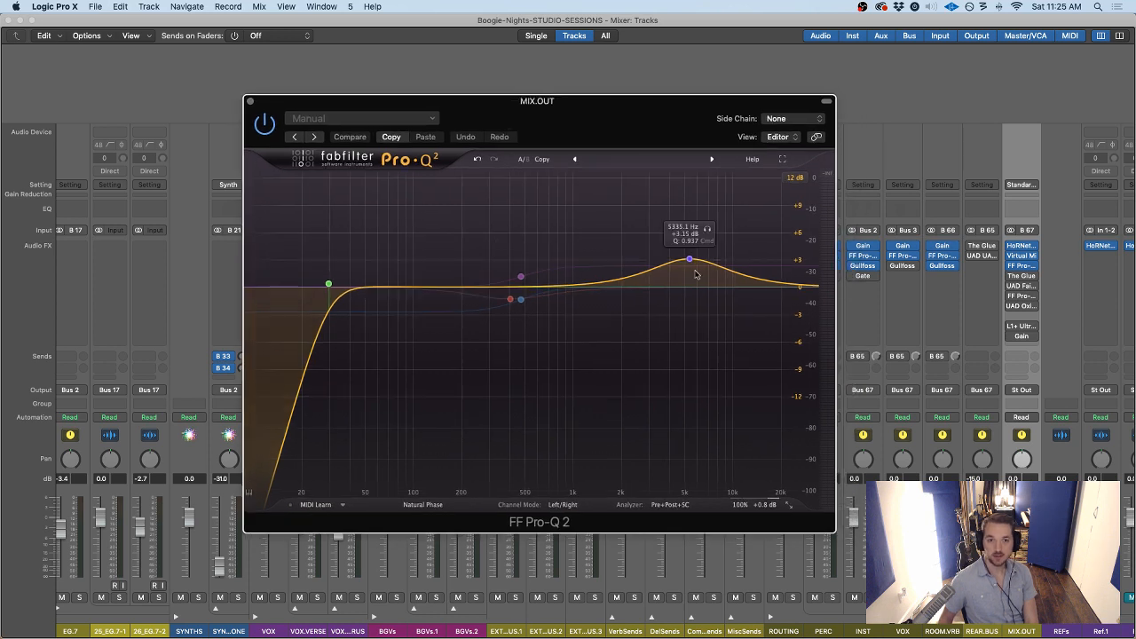
pyautogui.moveTo(691, 260); pyautogui.dragTo(638, 257)
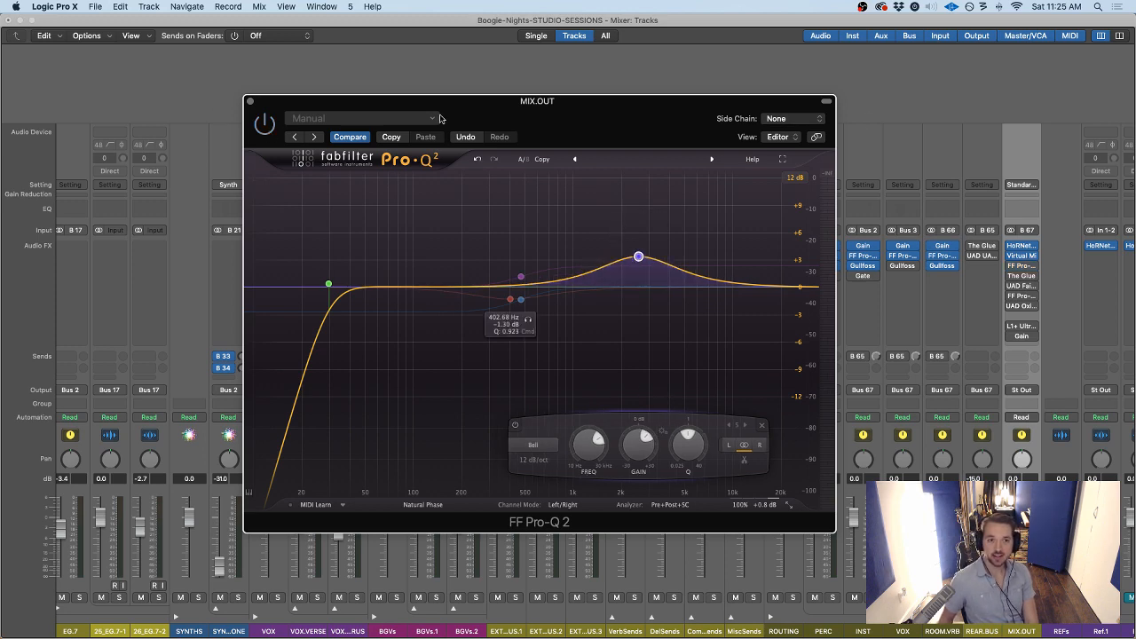
pyautogui.hscroll(5, 959, 140)
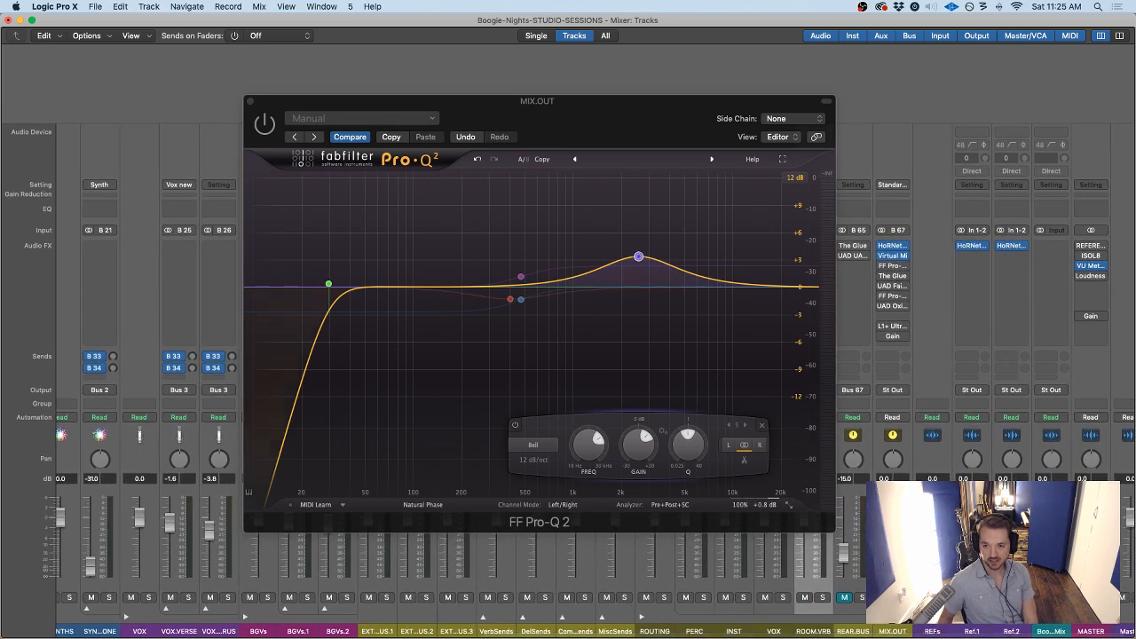
pyautogui.press('space')
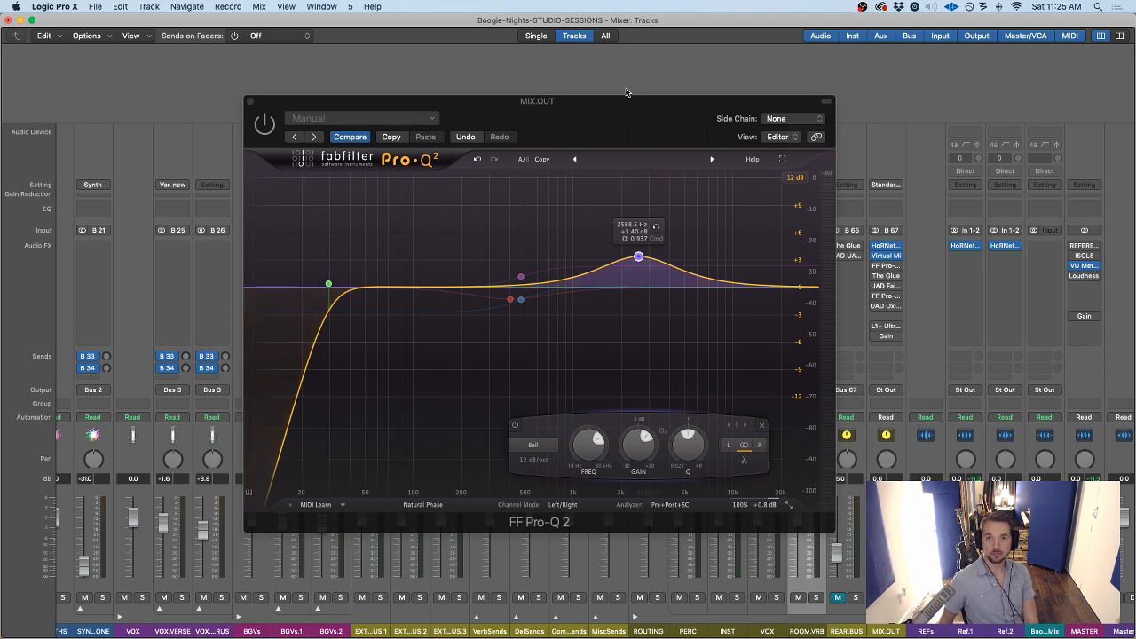
# Disable the 2.57 kHz boost bell and switch Pro-Q 2 back on
pyautogui.moveTo(626, 103); pyautogui.dragTo(629, 89)
pyautogui.rightClick(642, 243)
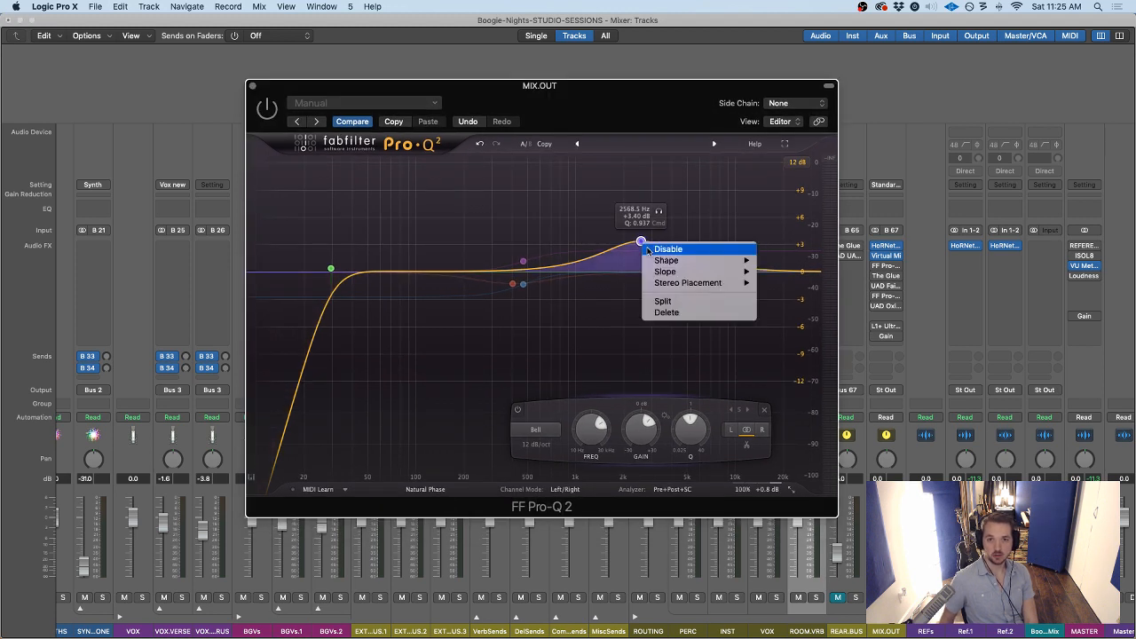
pyautogui.click(267, 110)
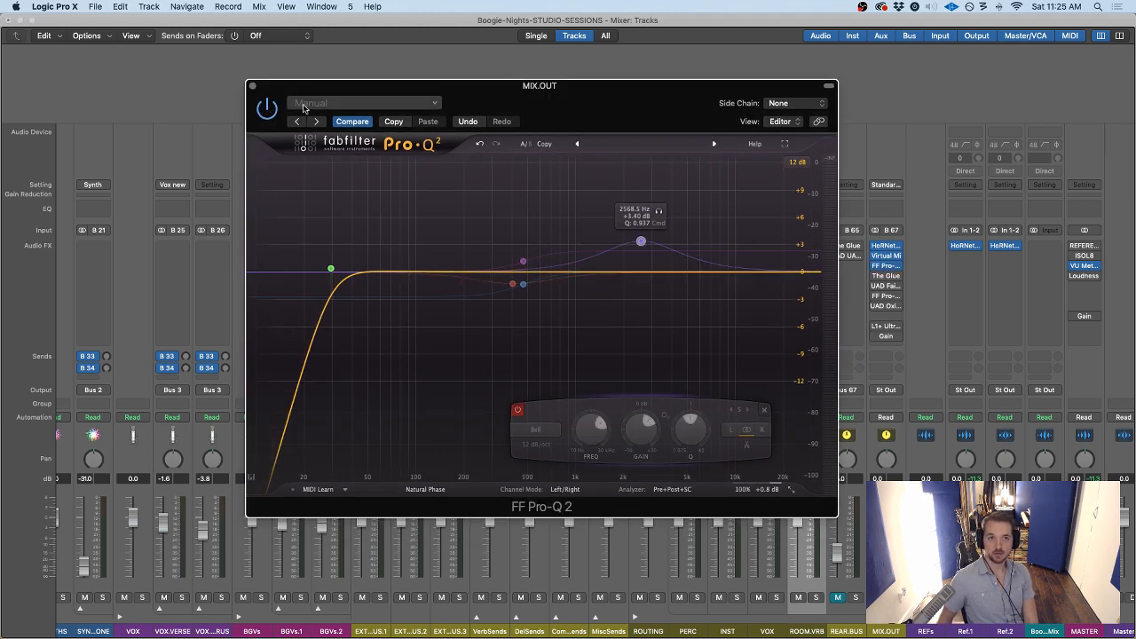
# Start playback and re-enable the 2.57 kHz bell to compare the mix with and without the boost
pyautogui.press('space')
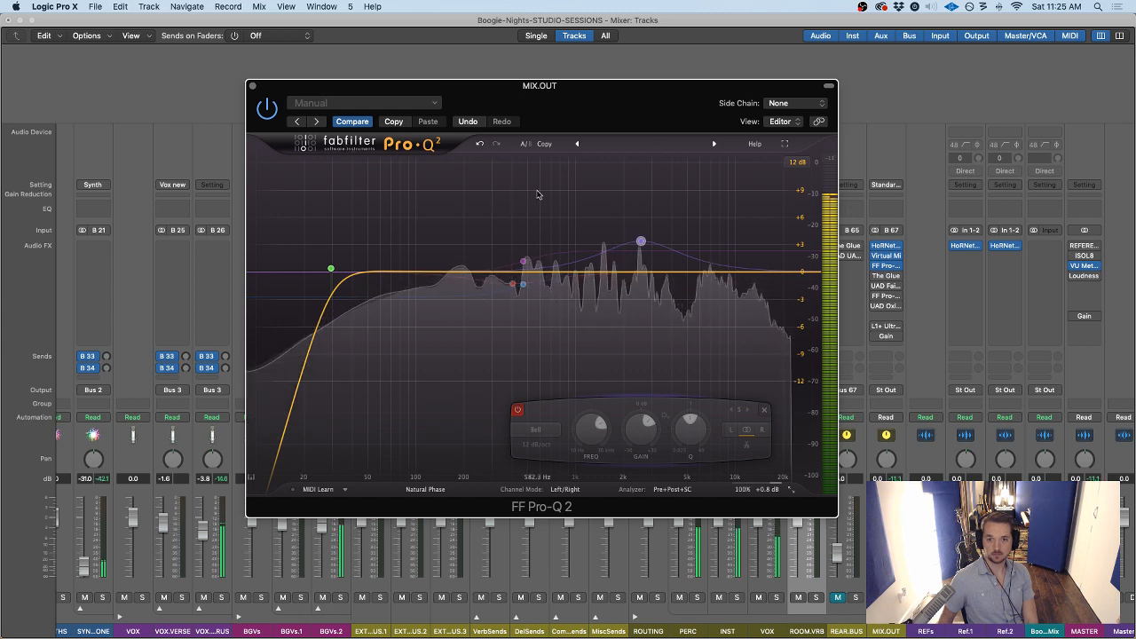
pyautogui.moveTo(644, 244)
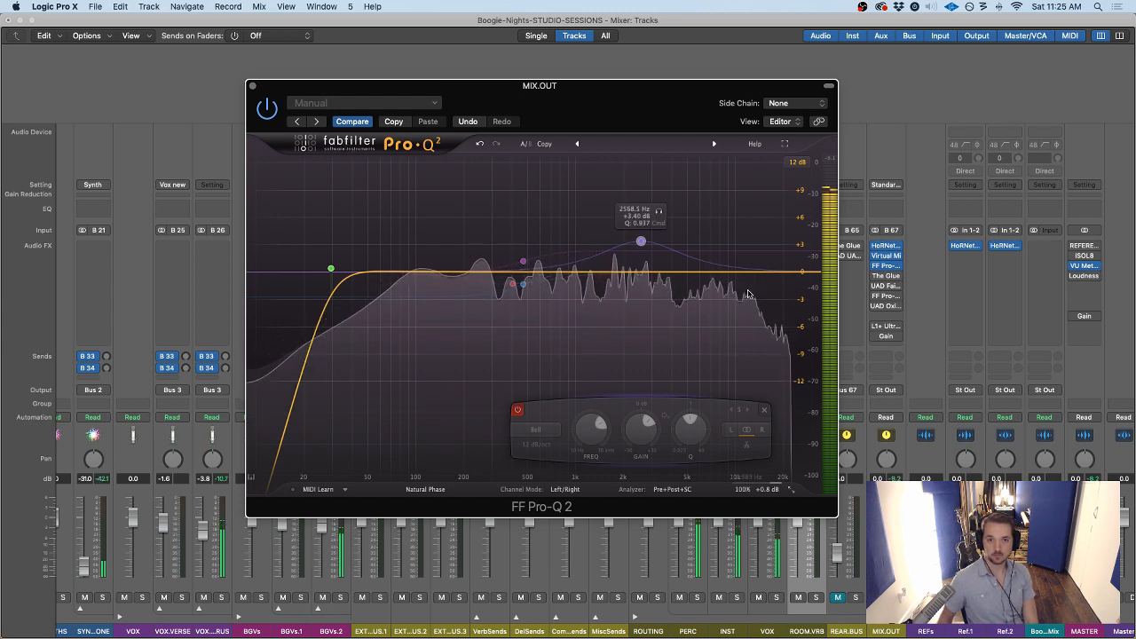
pyautogui.rightClick(642, 243)
pyautogui.click(680, 253)
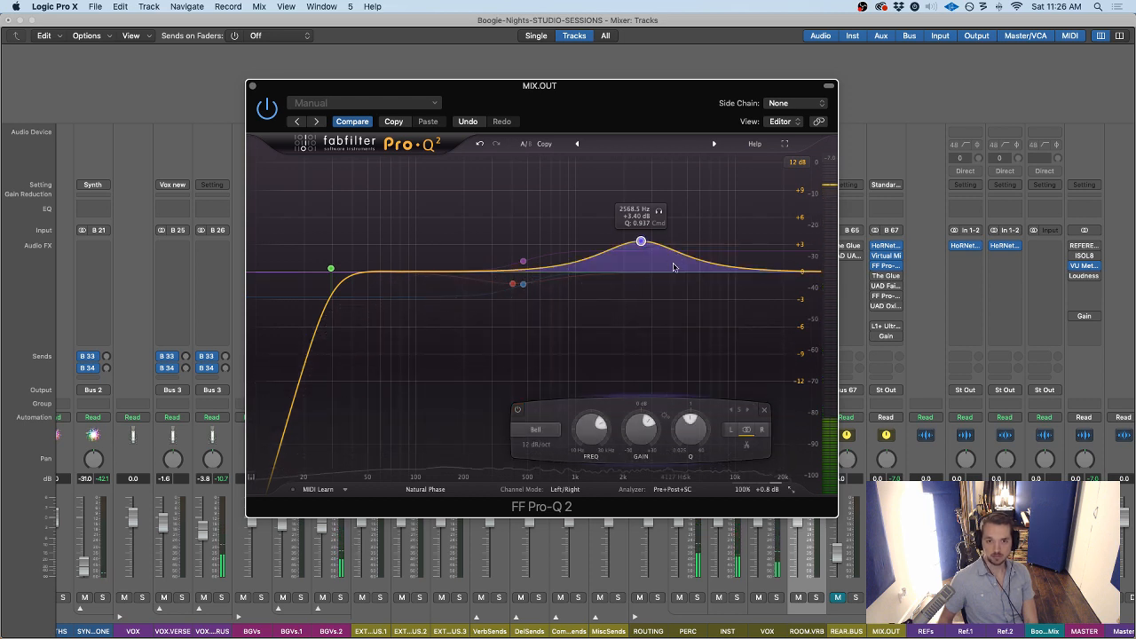
# Move Pro-Q 2's 2.57 kHz boost bell to about 8.73 kHz at +2.24 dB with a Q of 0.300 and stop playback
pyautogui.moveTo(641, 241); pyautogui.dragTo(667, 242)
pyautogui.moveTo(673, 244); pyautogui.dragTo(700, 252)
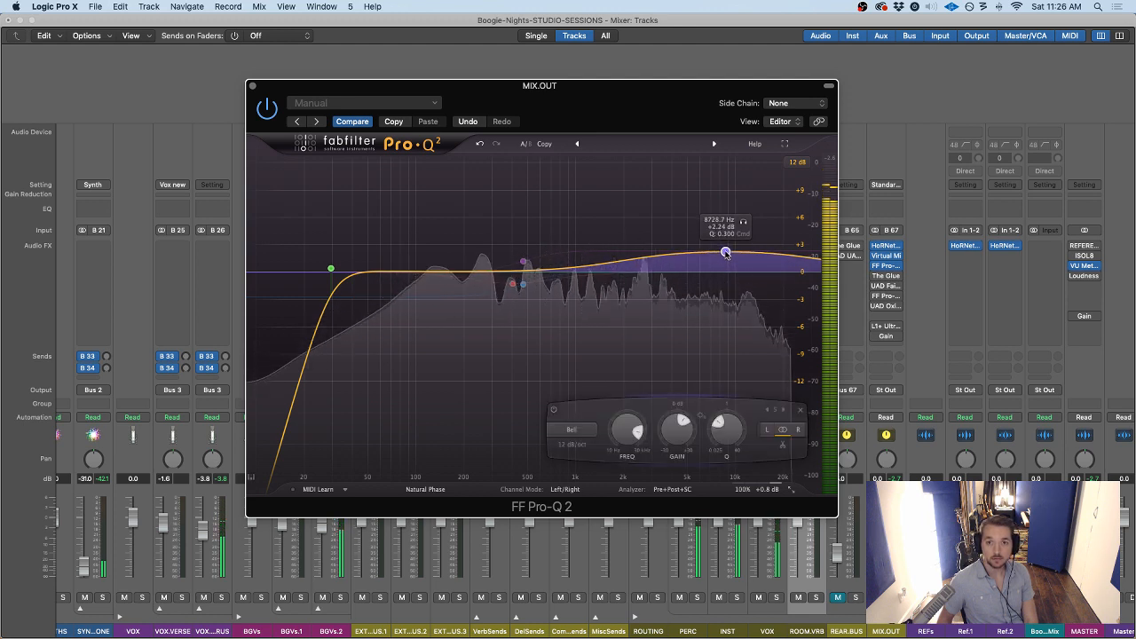
pyautogui.press('space')
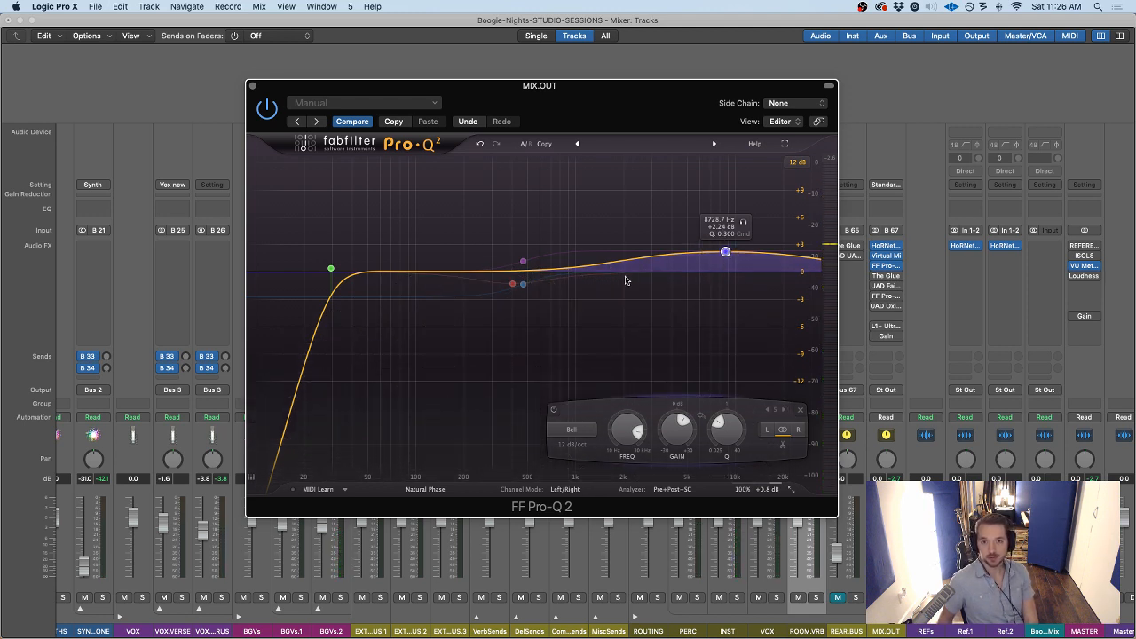
# Play the mix and switch the 8.73 kHz bell off and back on to compare, ending with playback stopped
pyautogui.press('space')
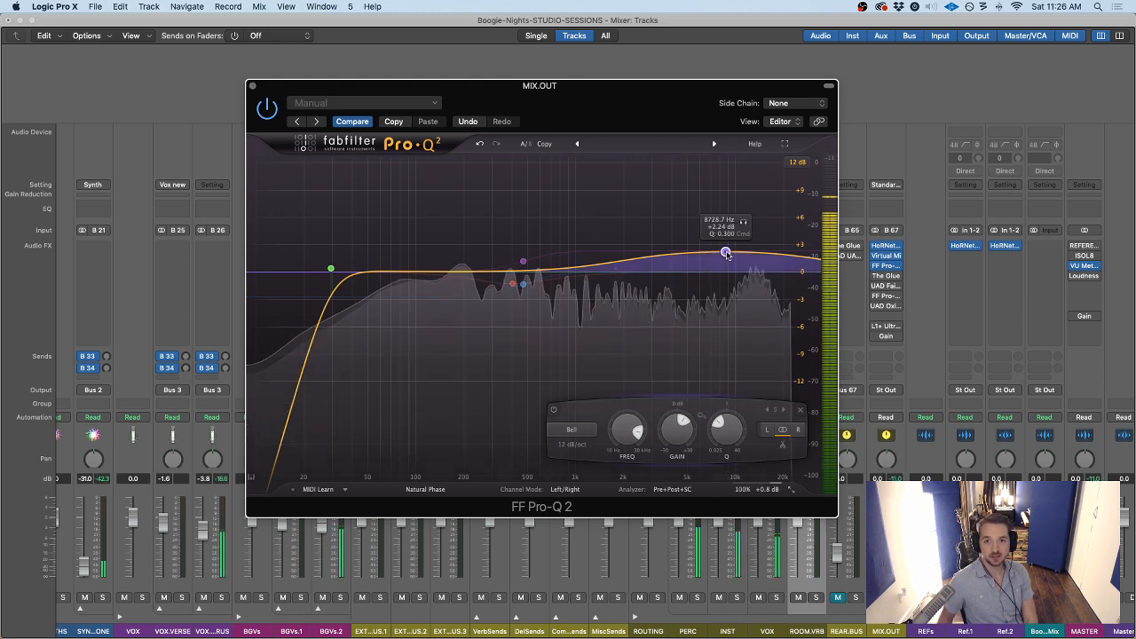
pyautogui.rightClick(726, 254)
pyautogui.click(732, 263)
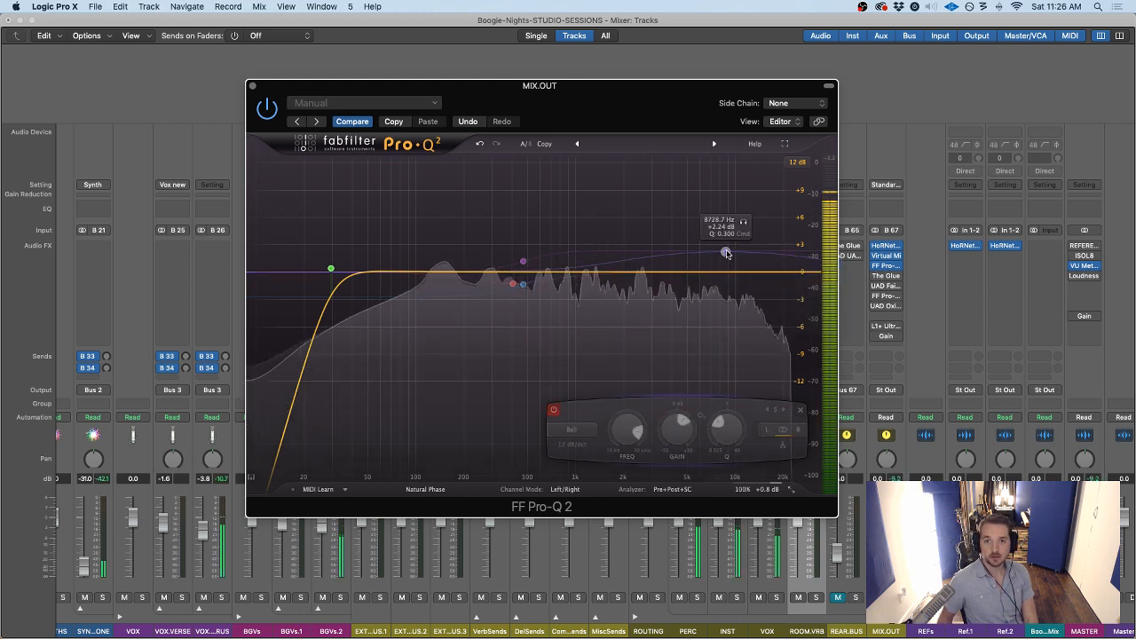
pyautogui.rightClick(726, 254)
pyautogui.click(739, 262)
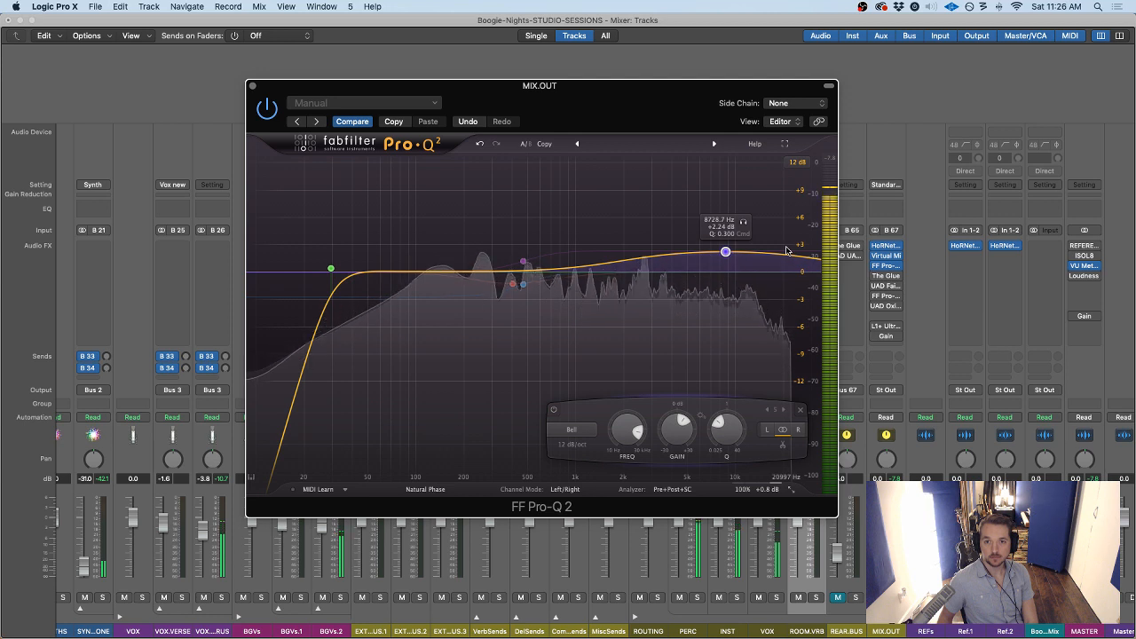
pyautogui.press('space')
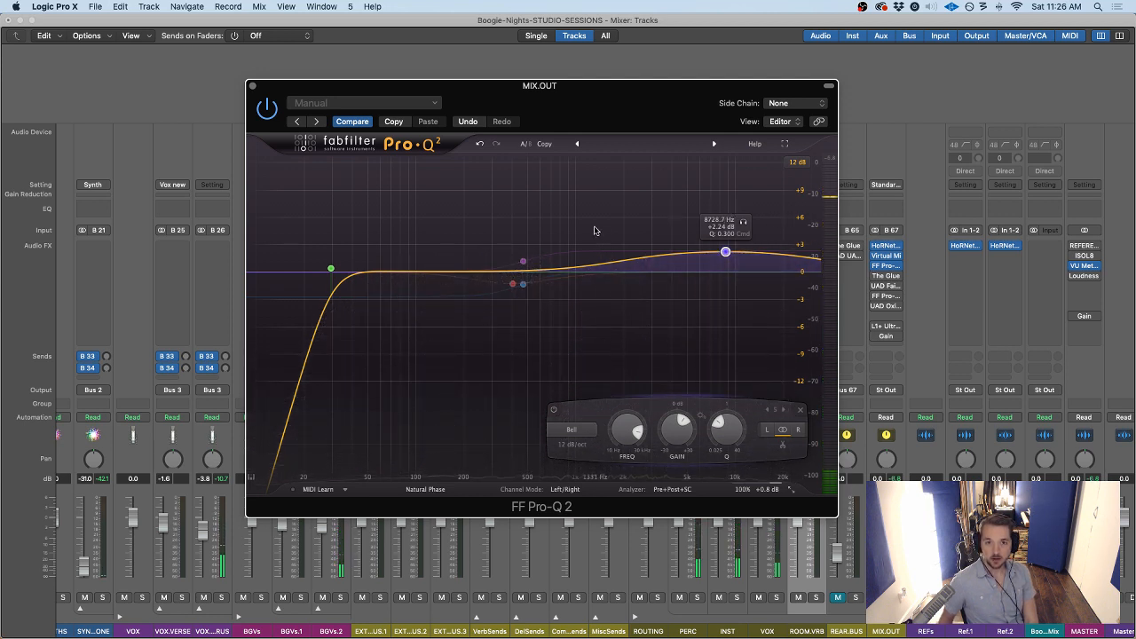
# Add a second boost bell at about 5.56 kHz with +1.78 dB gain and a Q of 1.381 while playing the mix
pyautogui.moveTo(633, 201); pyautogui.dragTo(674, 237)
pyautogui.press('space')
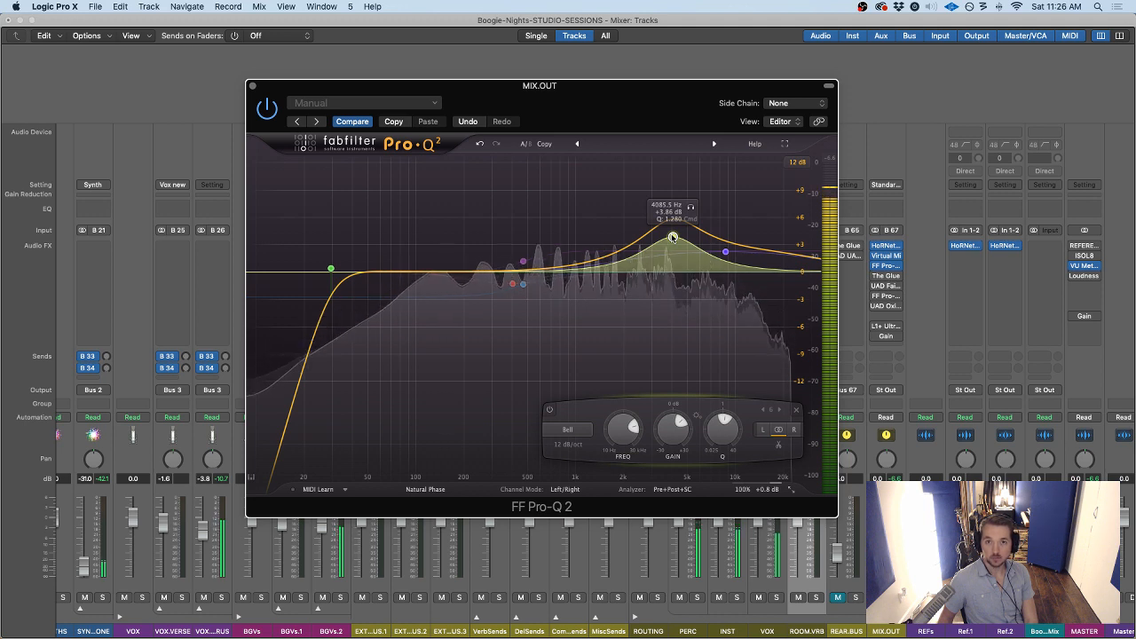
pyautogui.moveTo(674, 238)
pyautogui.mouseDown()
pyautogui.moveTo(693, 224)
pyautogui.moveTo(693, 238)
pyautogui.mouseUp()
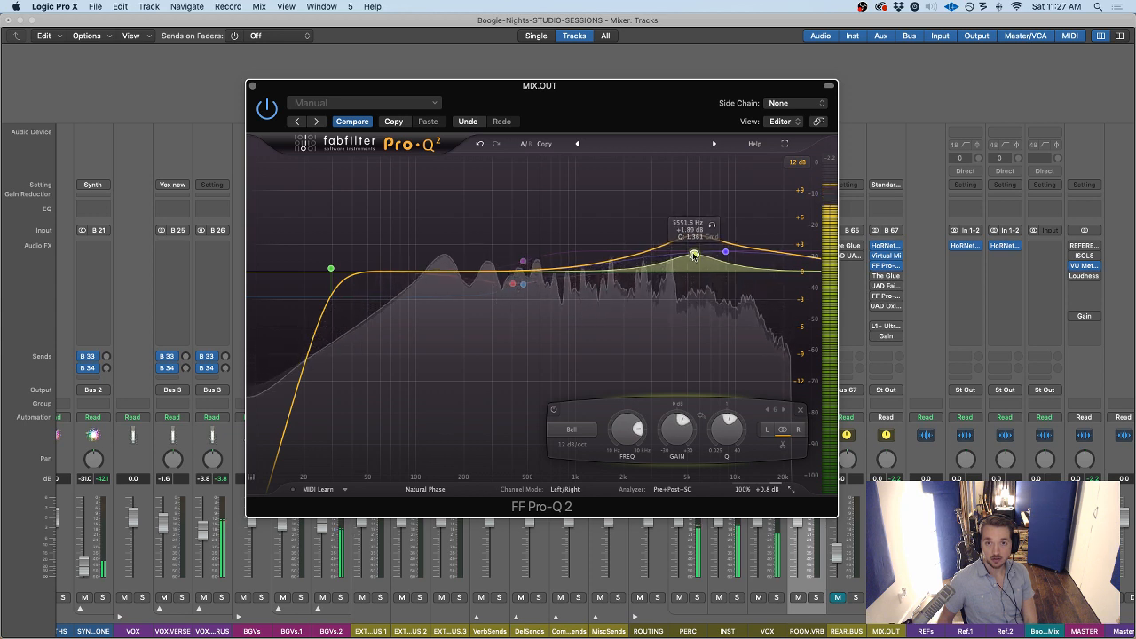
pyautogui.click(486, 214)
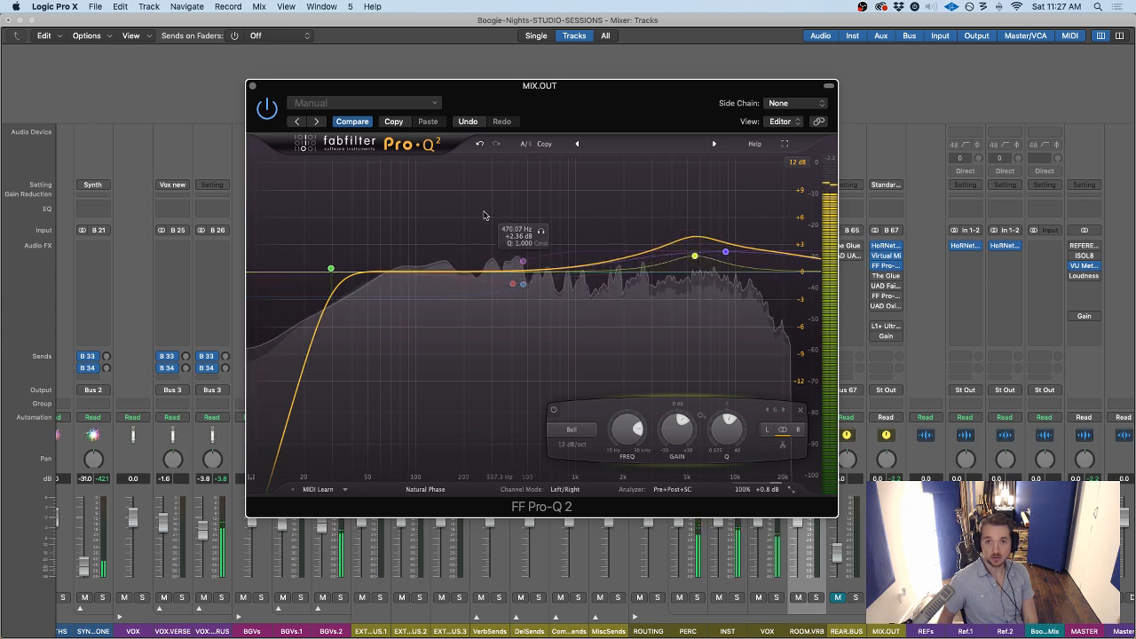
pyautogui.click(695, 257)
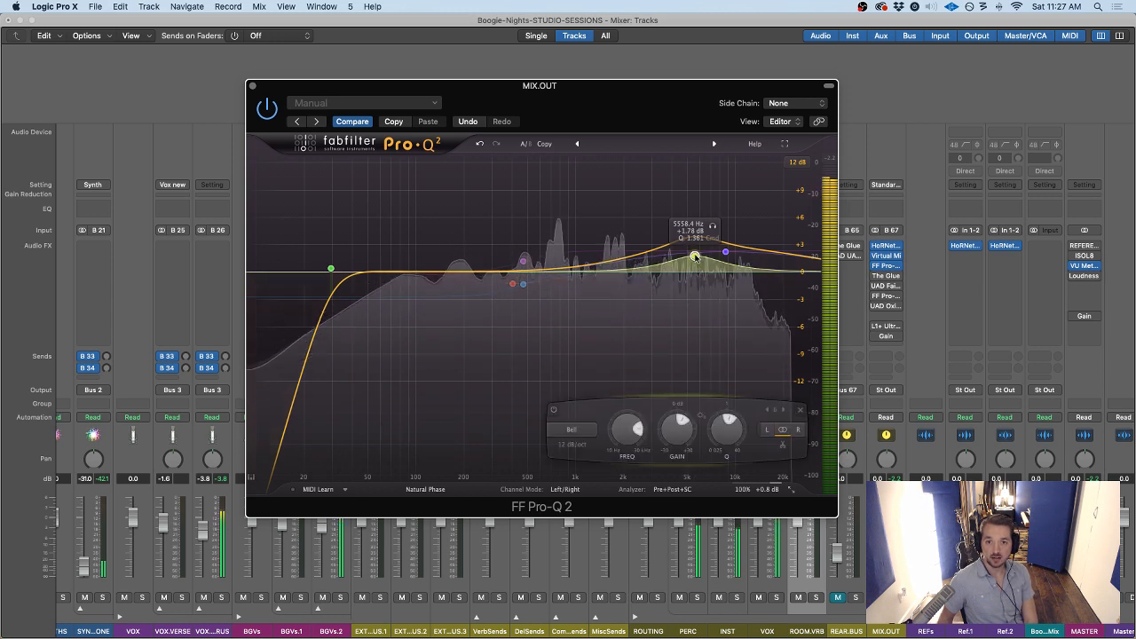
# Bypass Pro-Q 2 and switch it back on to compare the mix with and without the high-frequency boosts
pyautogui.click(587, 219)
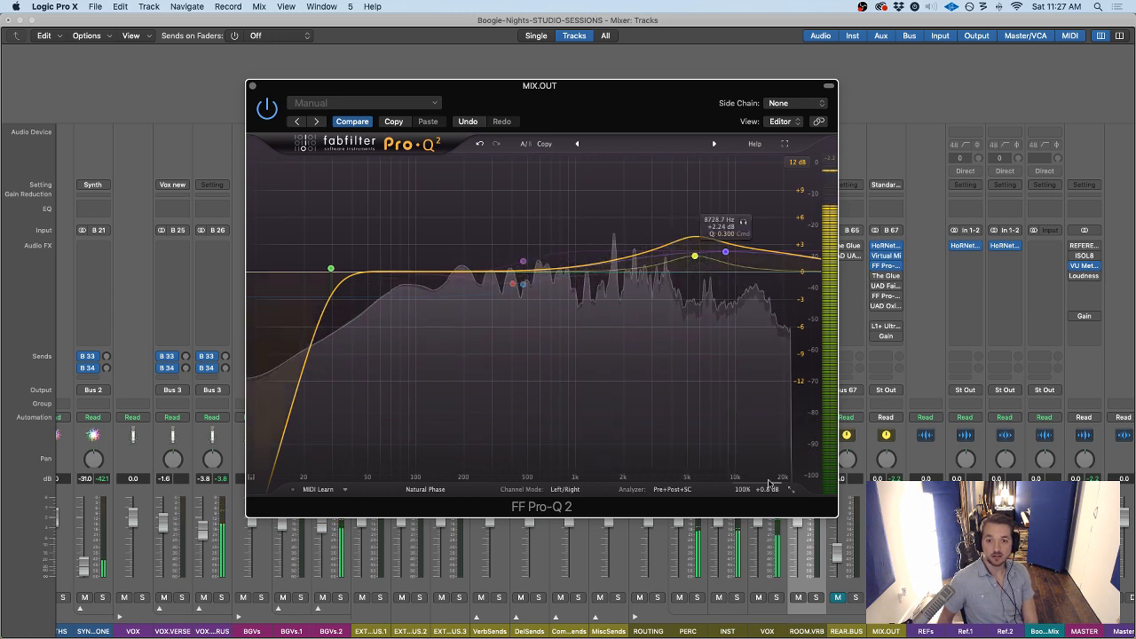
pyautogui.click(740, 478)
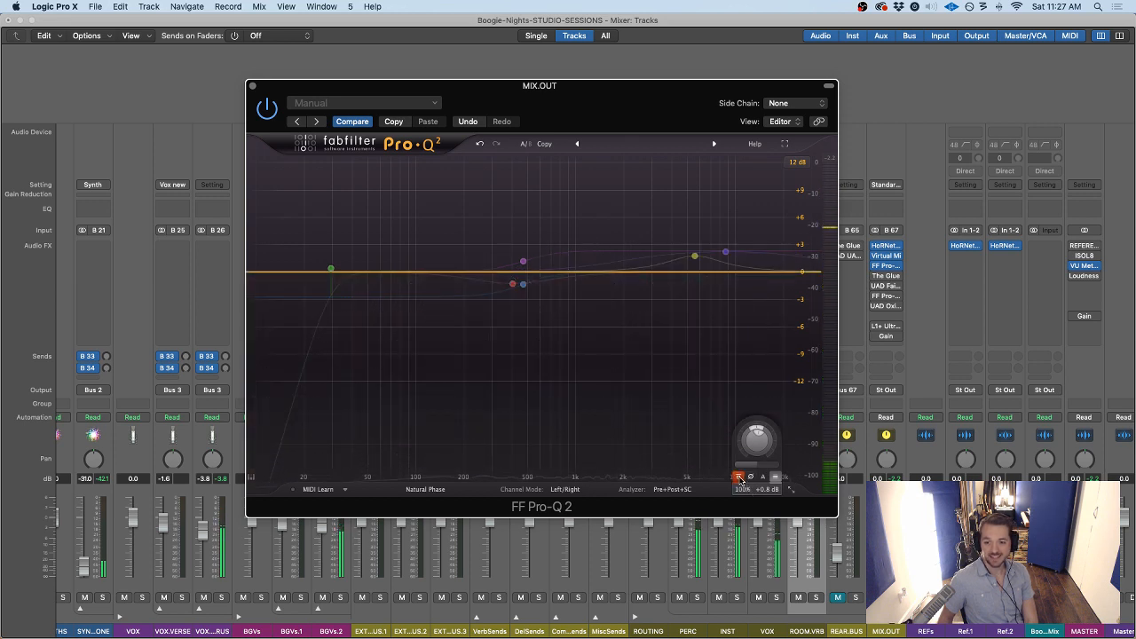
pyautogui.click(740, 479)
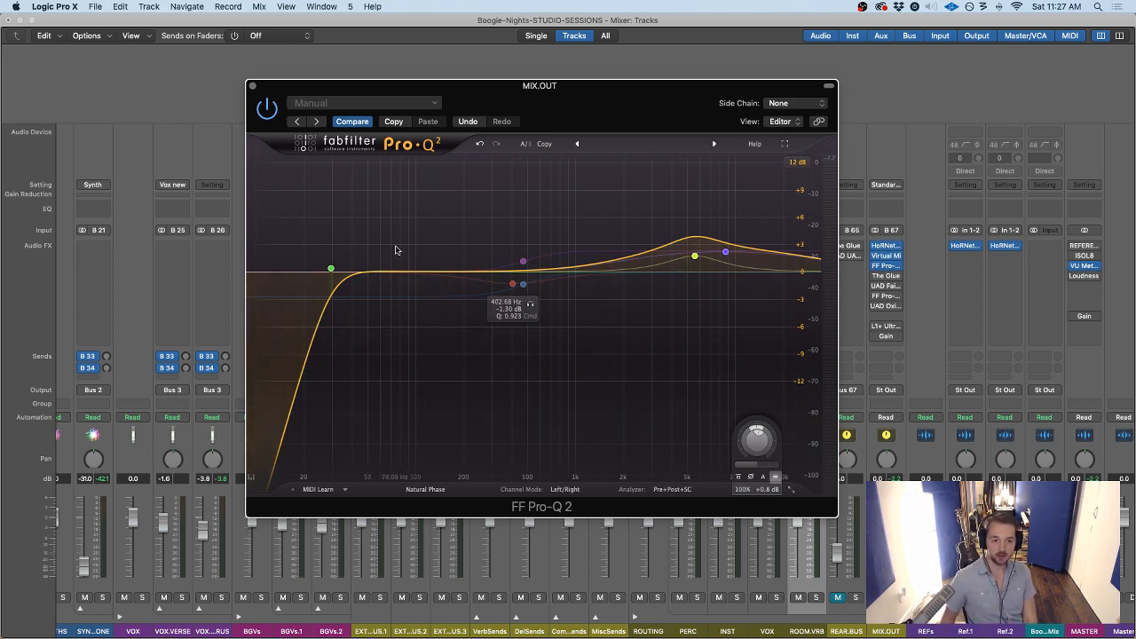
# Play the mix and add a bell cut at about 197 Hz, -2.83 dB, with a Q of 1.284
pyautogui.press('space')
pyautogui.doubleClick(436, 233)
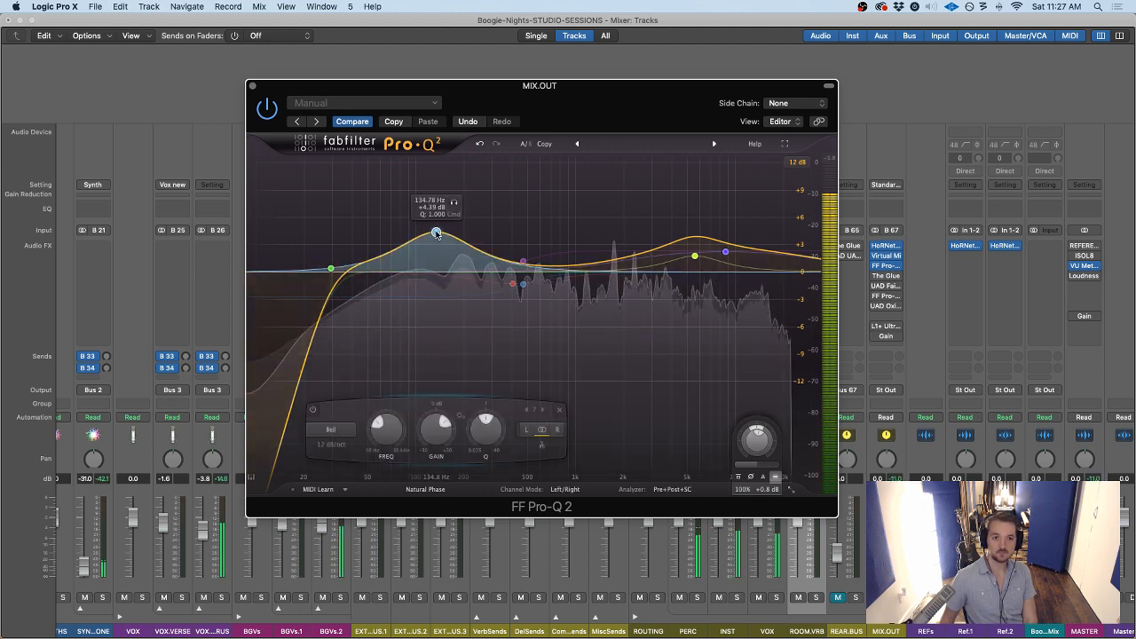
pyautogui.moveTo(436, 233); pyautogui.dragTo(462, 298)
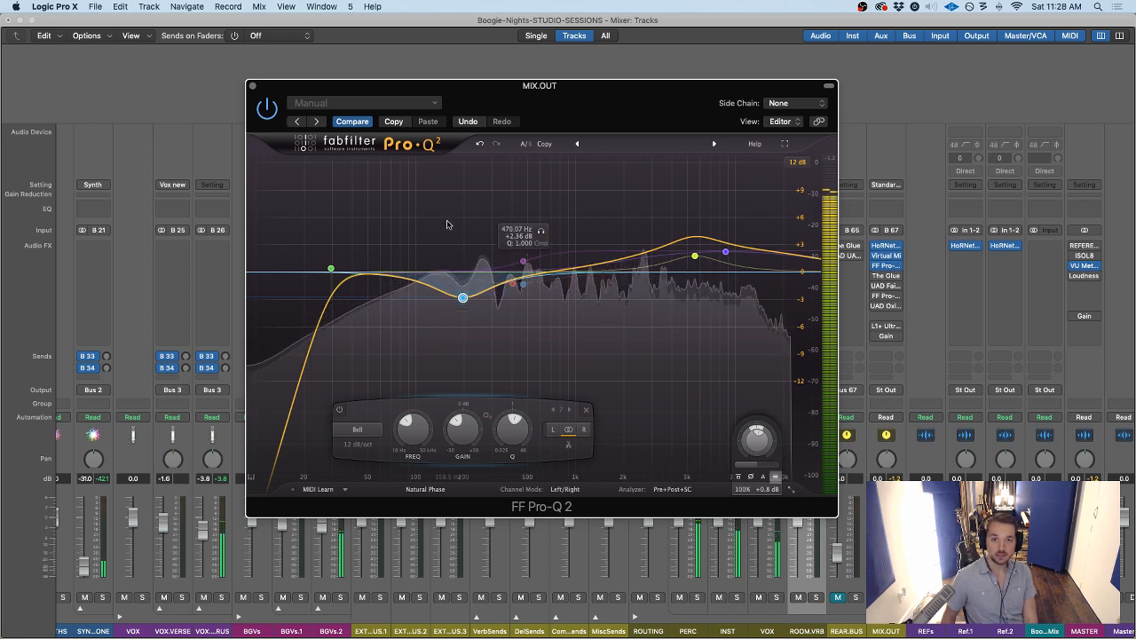
pyautogui.press('space')
# Re-enable the disabled 402 Hz bell and sweep it as a boost of over 10 dB up to about 555 Hz while playing the mix
pyautogui.click(523, 284)
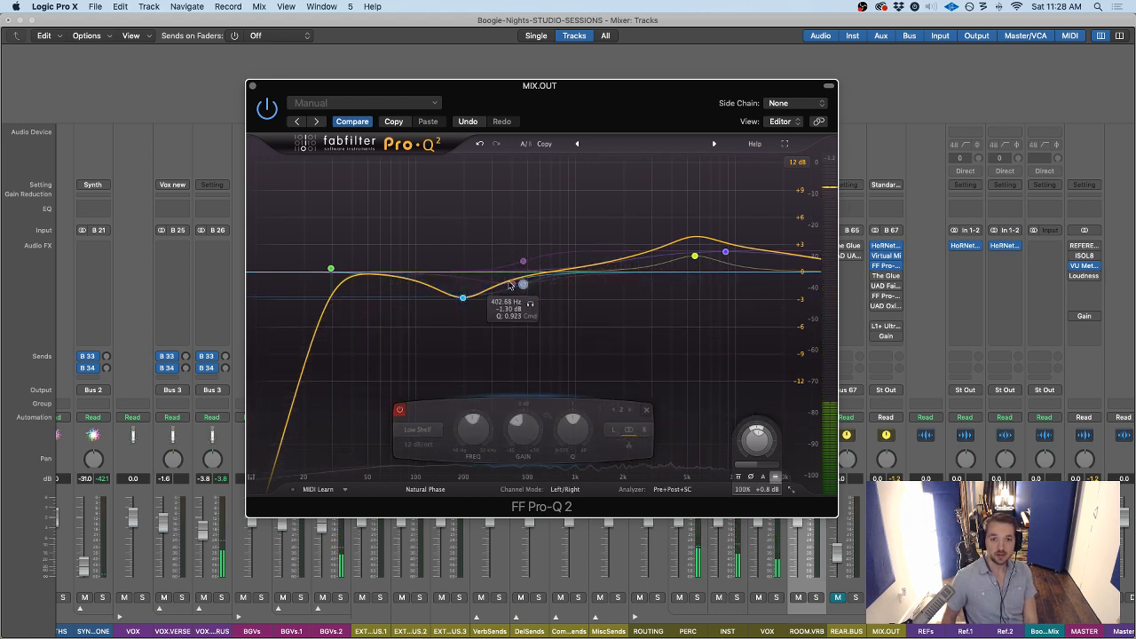
pyautogui.rightClick(512, 285)
pyautogui.click(506, 292)
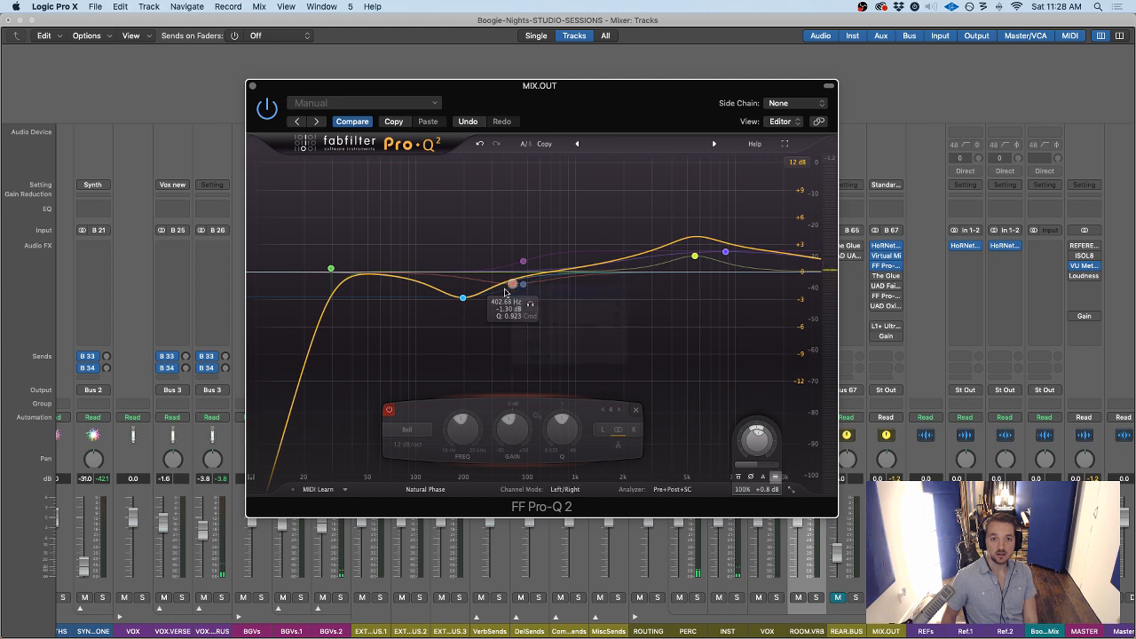
pyautogui.moveTo(512, 285)
pyautogui.mouseDown()
pyautogui.moveTo(503, 223)
pyautogui.moveTo(523, 218)
pyautogui.moveTo(510, 219)
pyautogui.moveTo(510, 184)
pyautogui.moveTo(542, 183)
pyautogui.moveTo(524, 178)
pyautogui.mouseUp()
pyautogui.press('space')
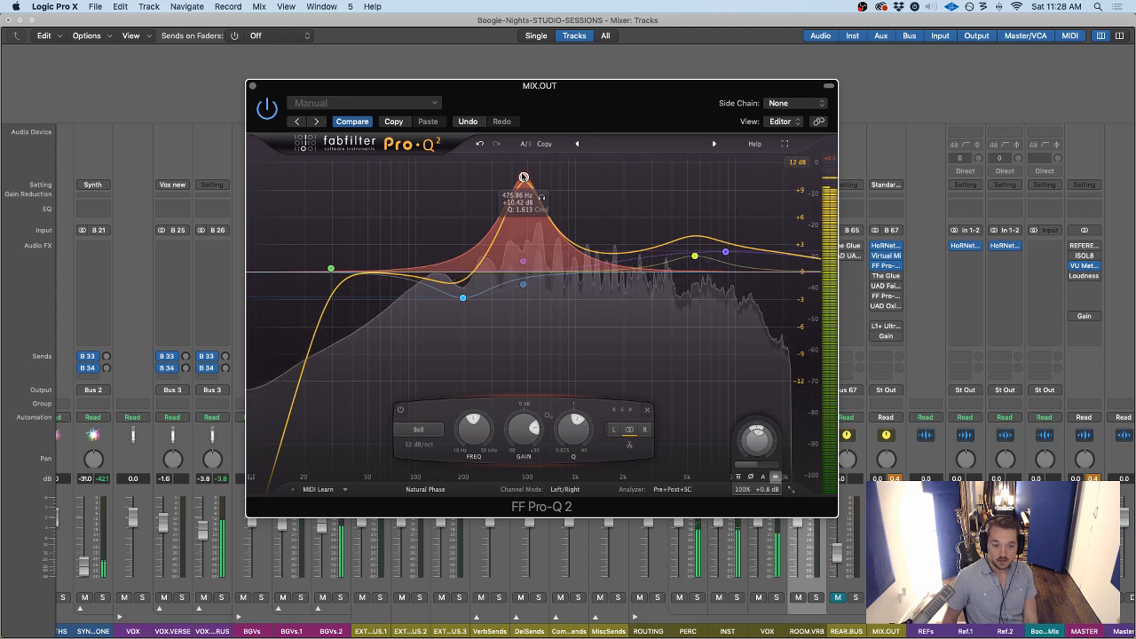
pyautogui.moveTo(523, 178); pyautogui.dragTo(533, 176)
pyautogui.press('space')
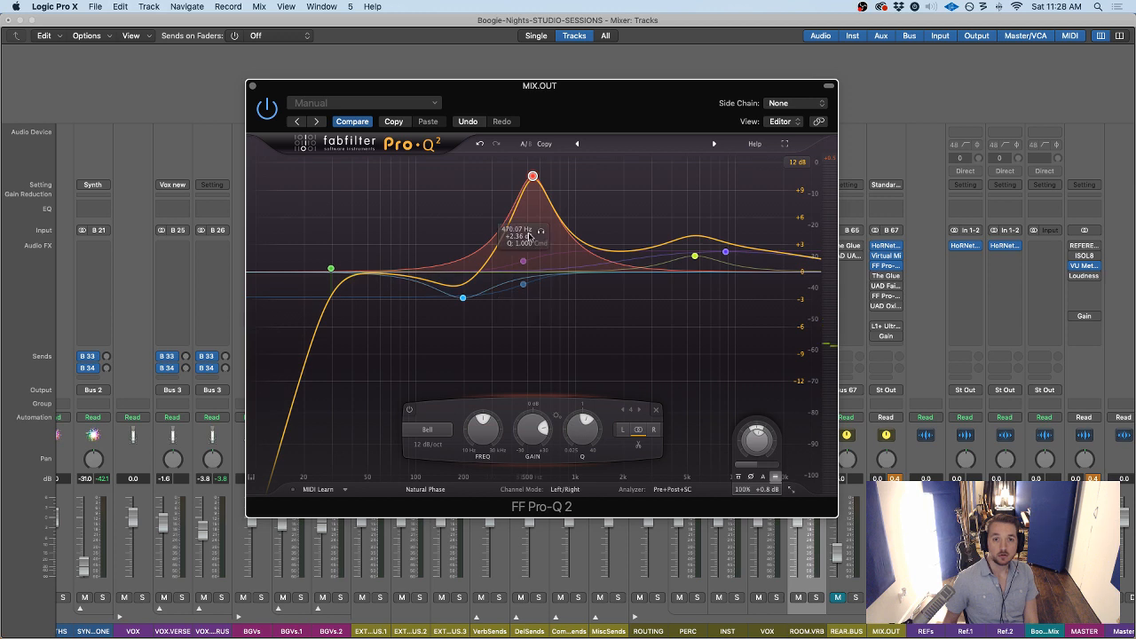
pyautogui.press('space')
pyautogui.moveTo(533, 181); pyautogui.dragTo(535, 181)
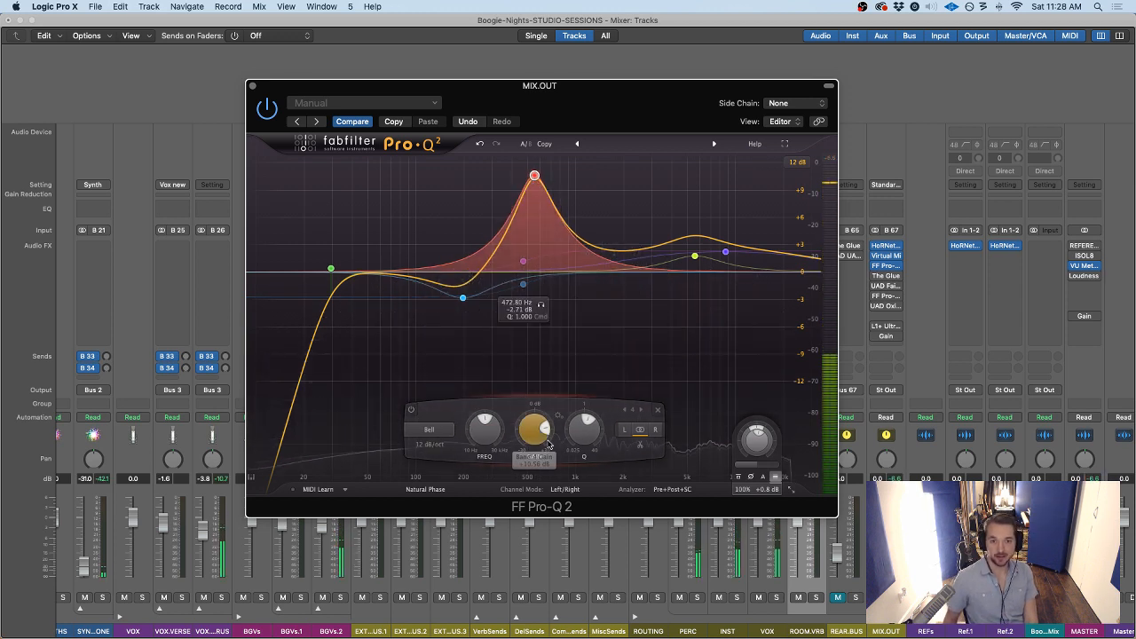
# Turn the 555 Hz bell into a cut with -2.50 dB gain and a Q of about 1.47
pyautogui.moveTo(531, 430); pyautogui.dragTo(525, 497)
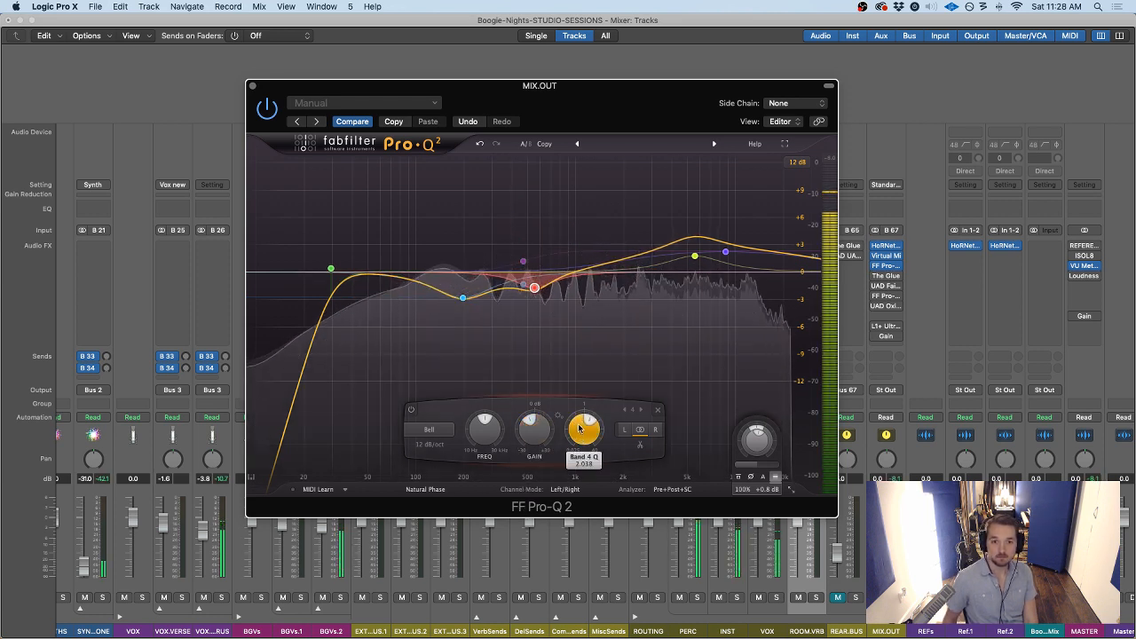
pyautogui.moveTo(579, 429); pyautogui.dragTo(578, 448)
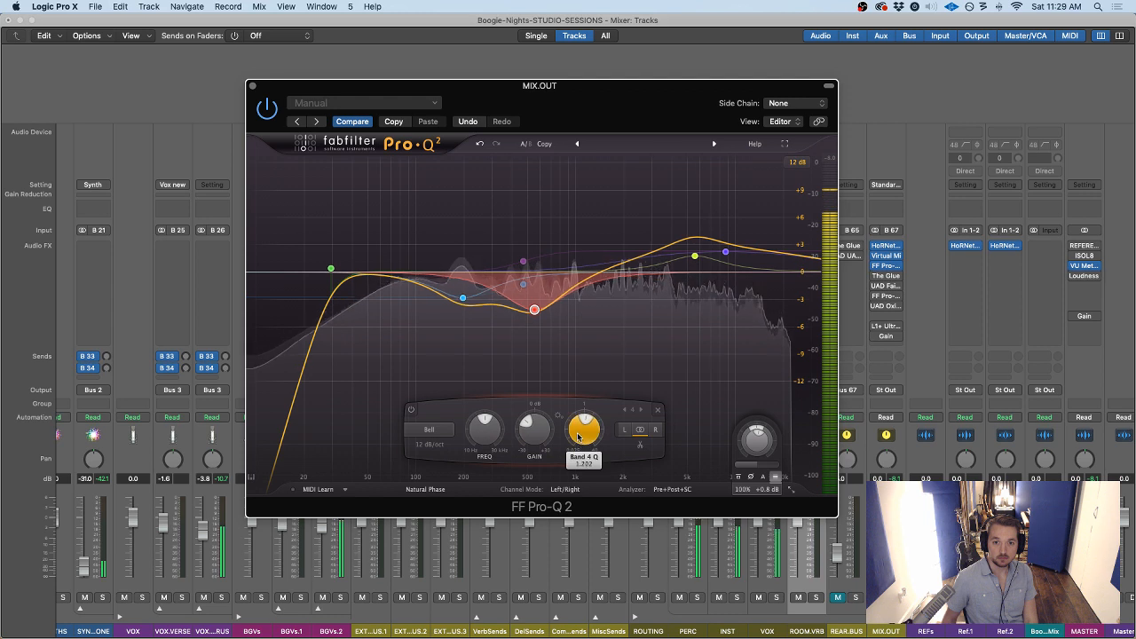
pyautogui.moveTo(534, 429); pyautogui.dragTo(536, 414)
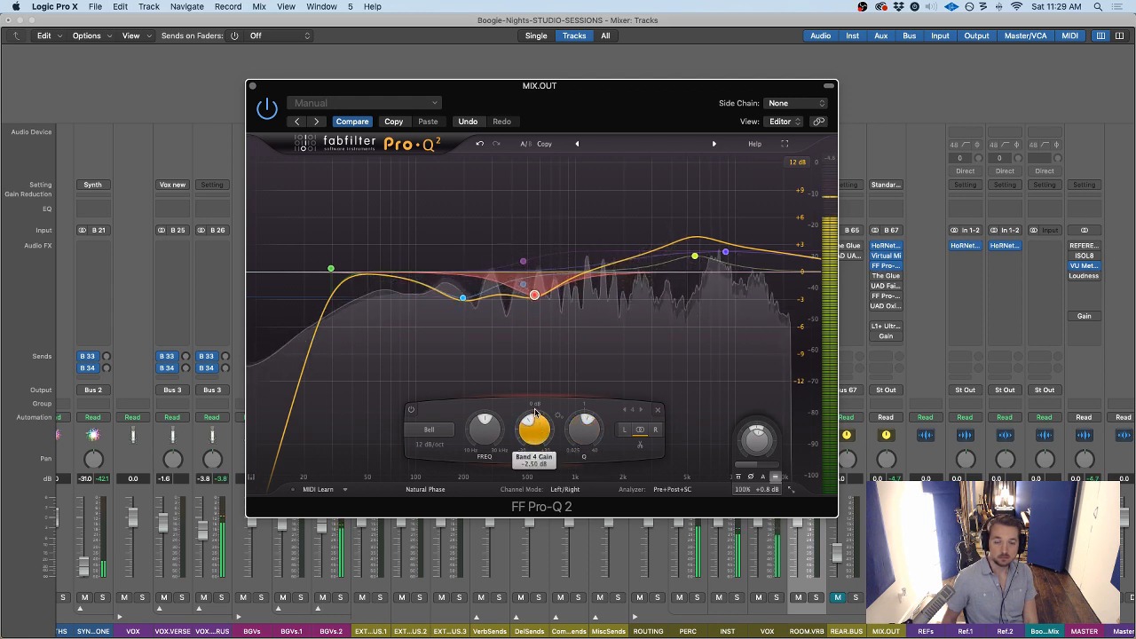
# Bypass Pro-Q 2 and re-enable it twice during playback to compare the full EQ curve with the unprocessed mix
pyautogui.click(739, 477)
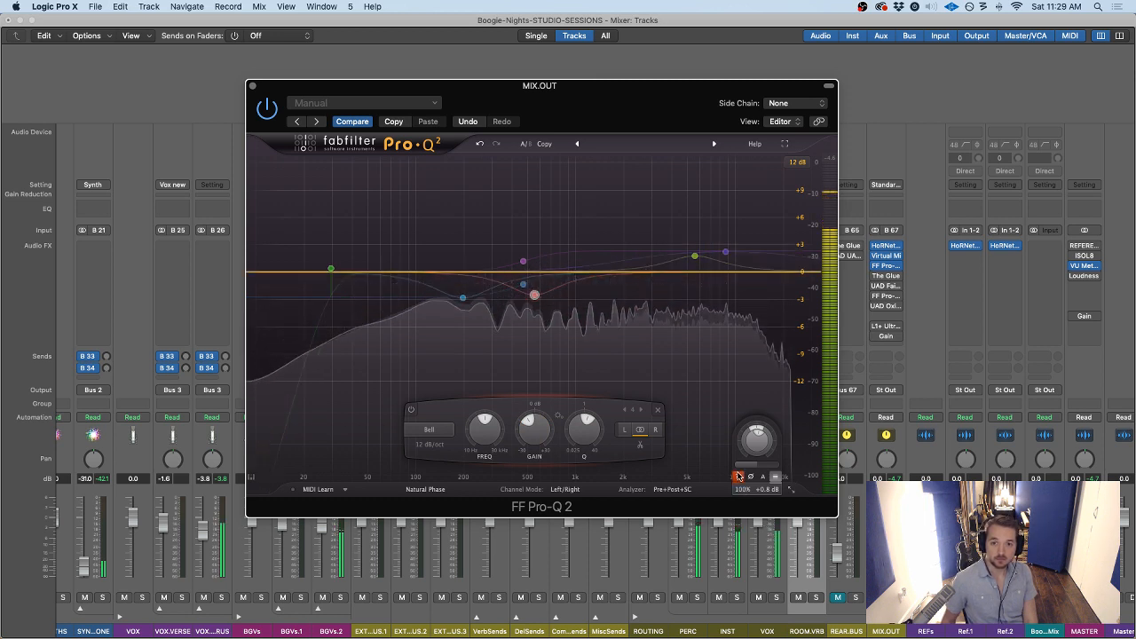
pyautogui.click(738, 477)
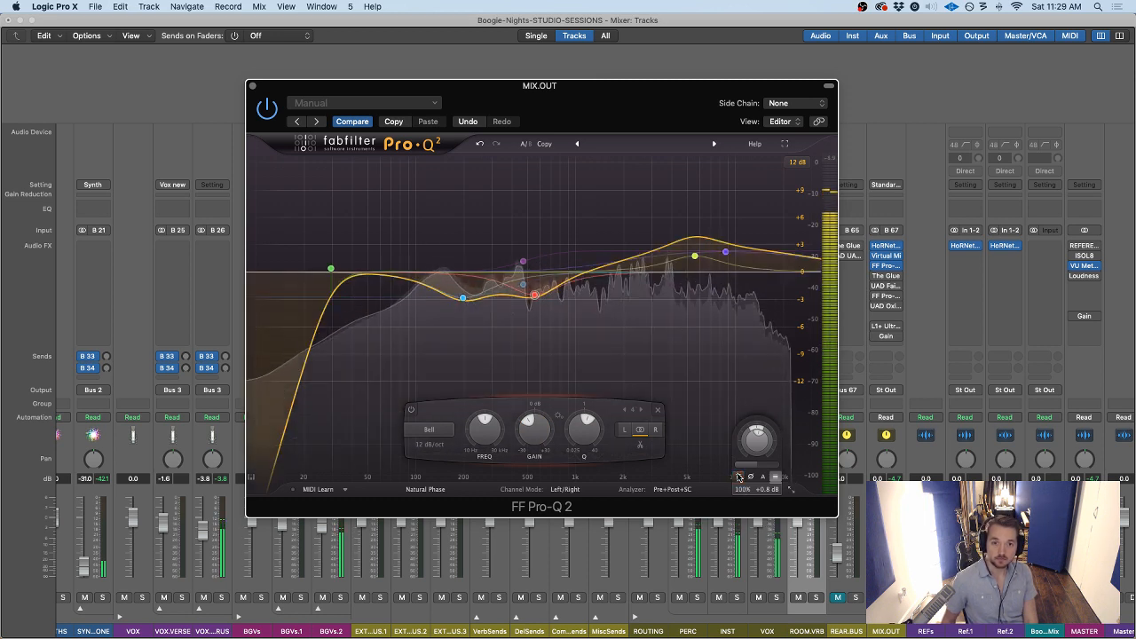
pyautogui.click(739, 477)
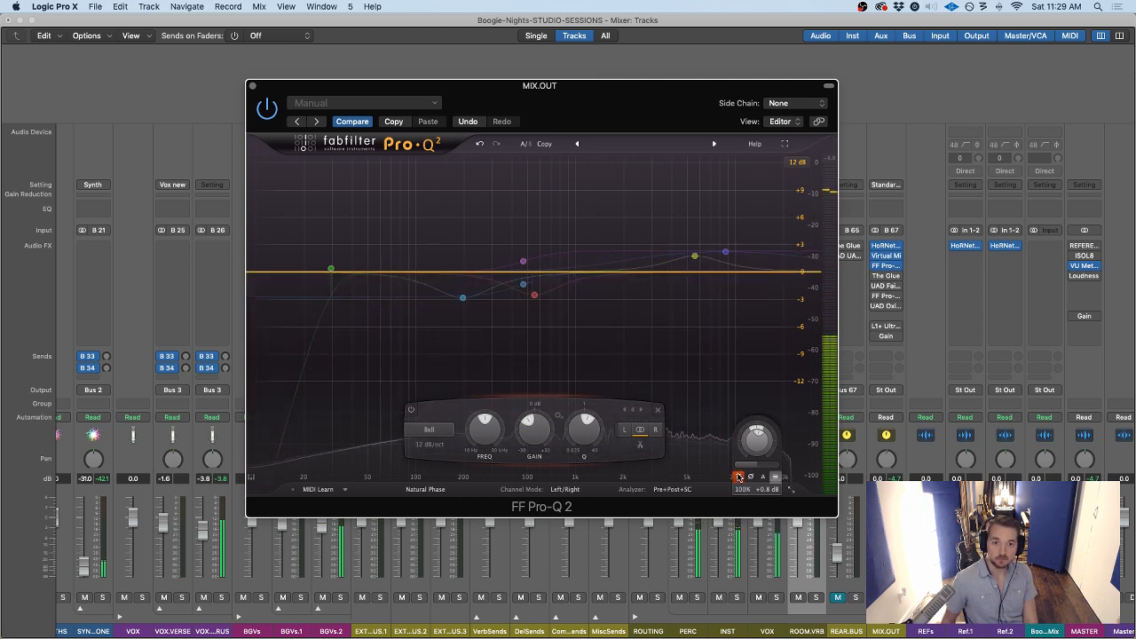
pyautogui.click(739, 477)
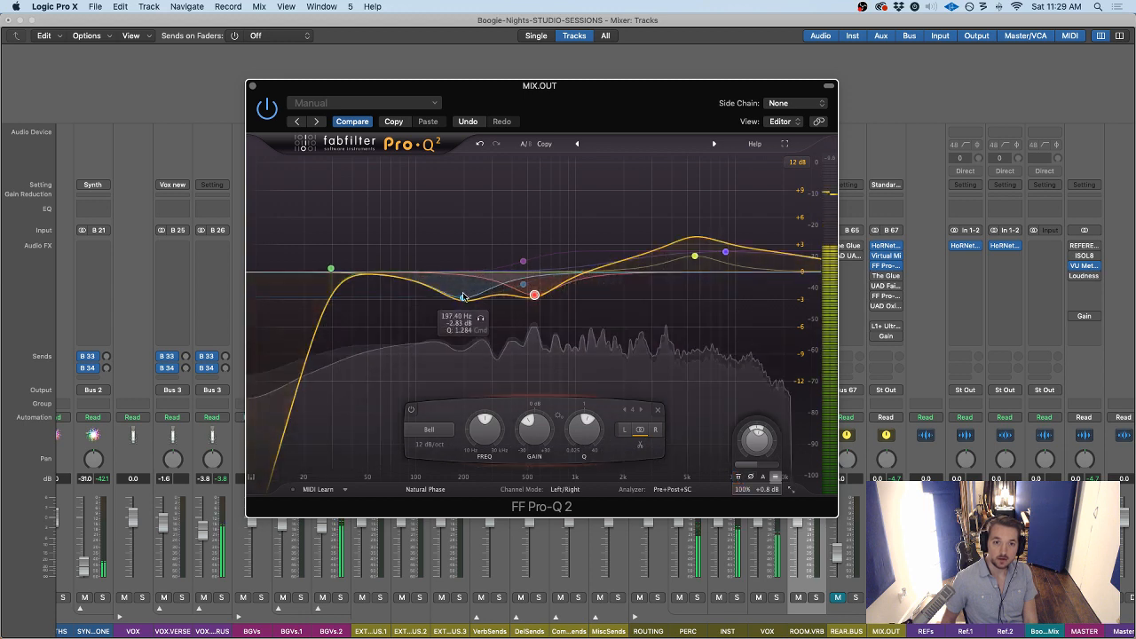
# Reduce the 8.72 kHz bell's boost to +1.96 dB and slightly lower the boost of the 5.56 kHz bell
pyautogui.click(534, 297)
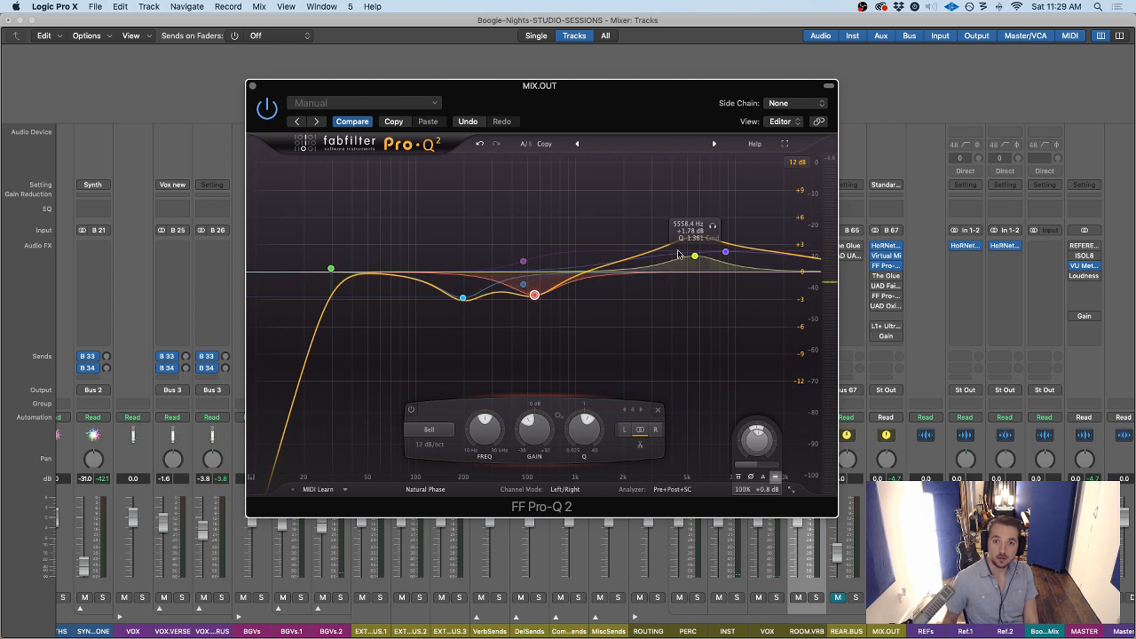
pyautogui.click(727, 253)
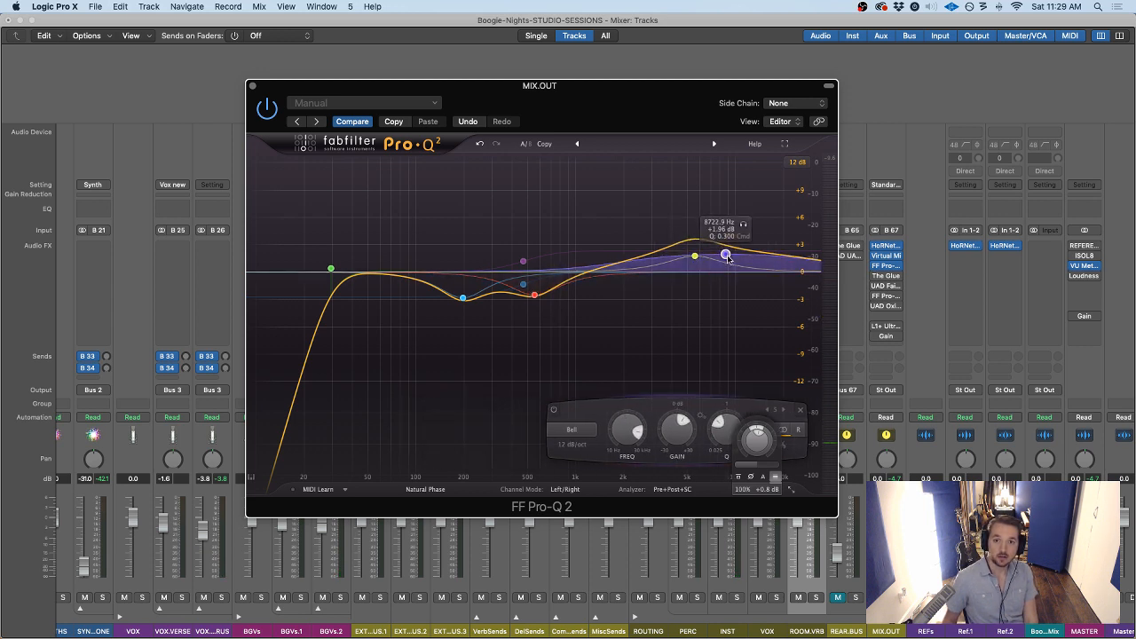
pyautogui.click(696, 258)
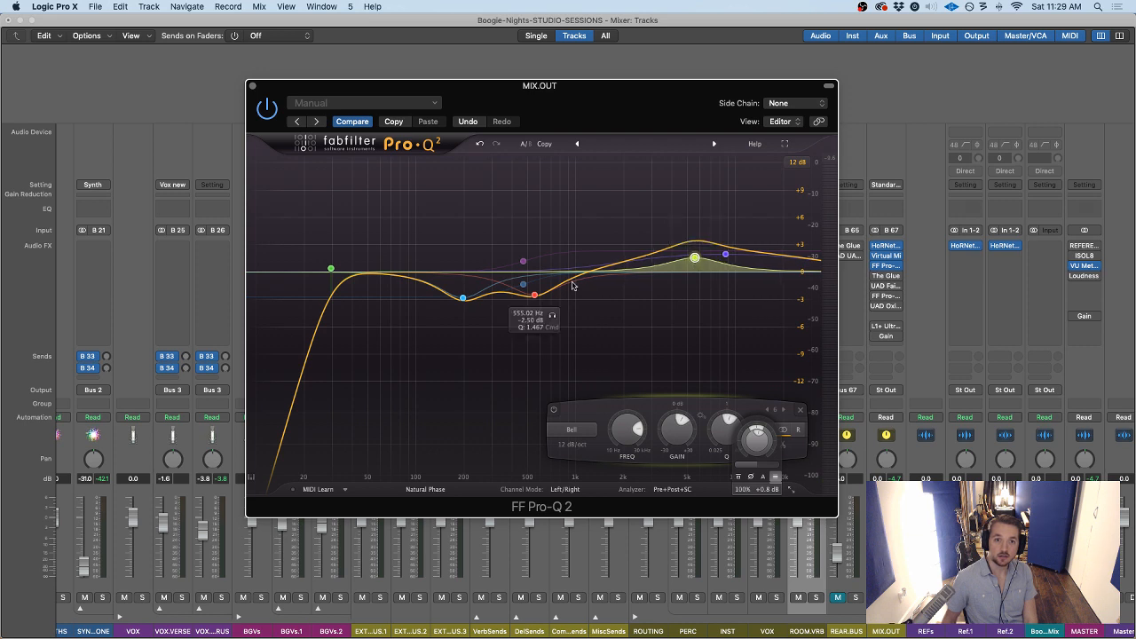
# Play the mix and fine-tune the two low-mid cuts, narrowing the 555 Hz cut to a Q of 1.974
pyautogui.press('space')
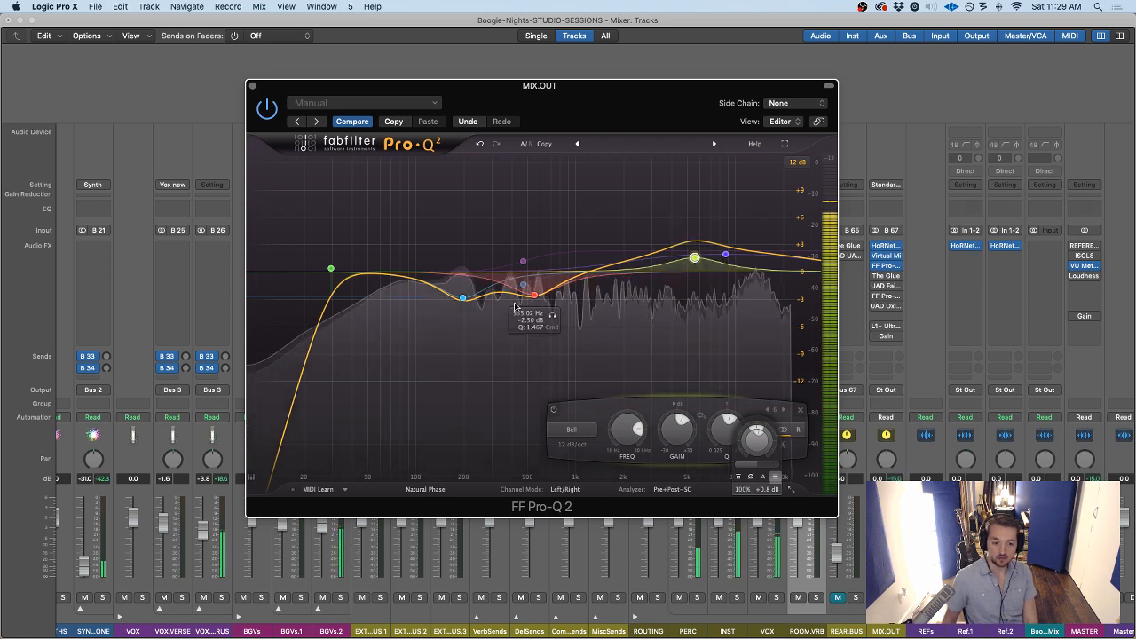
pyautogui.keyDown('super'); pyautogui.click(463, 299); pyautogui.keyUp('super')
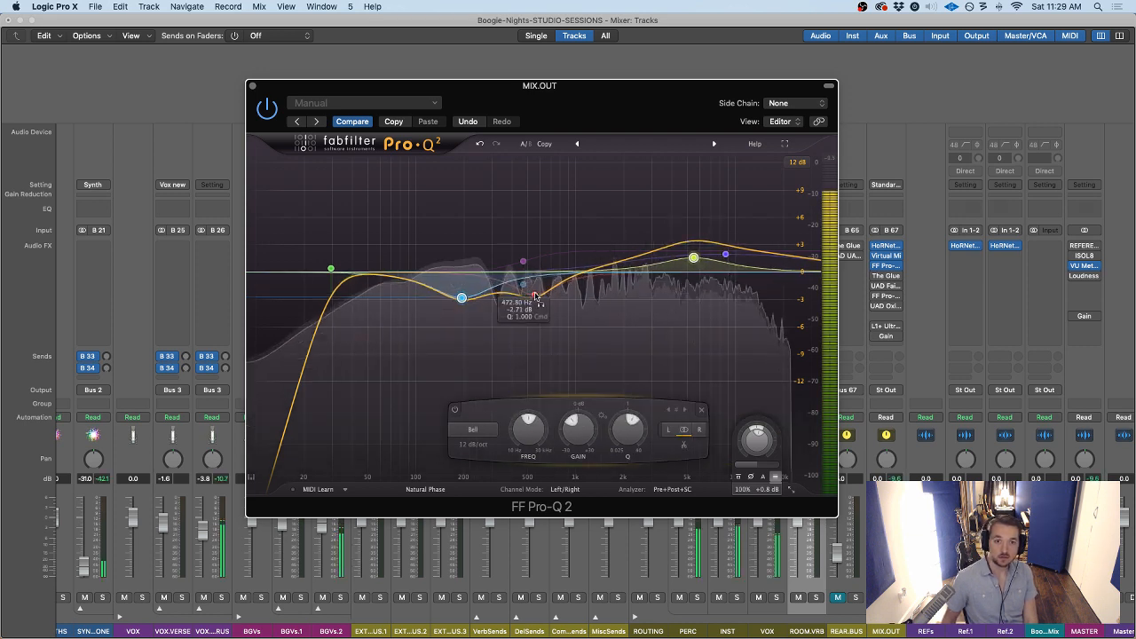
pyautogui.keyDown('super'); pyautogui.click(535, 295); pyautogui.keyUp('super')
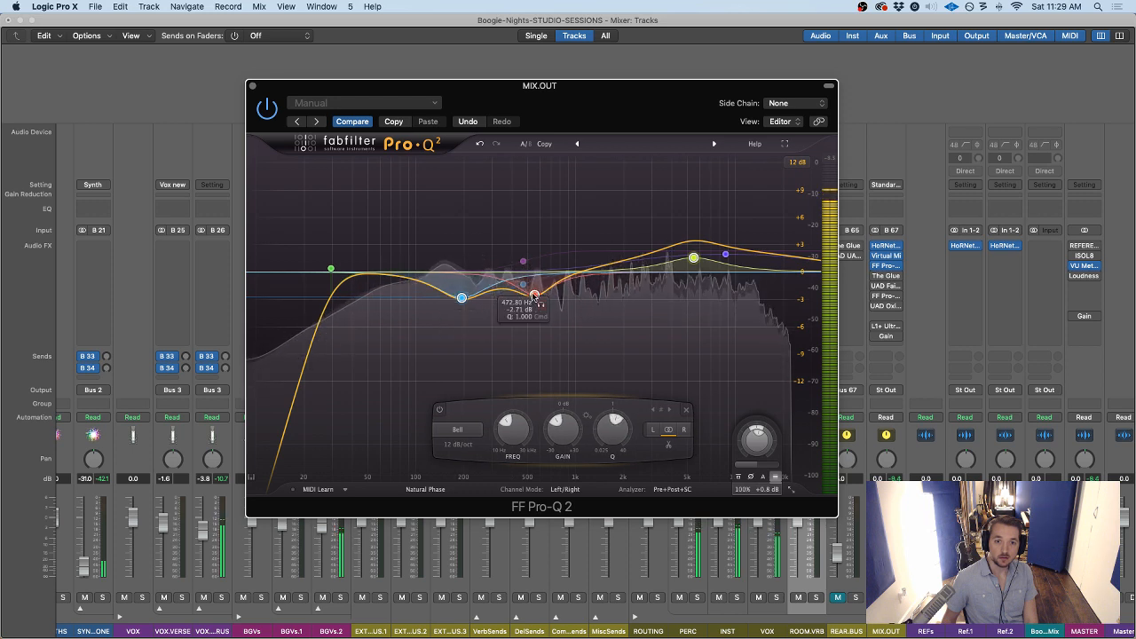
pyautogui.click(573, 302)
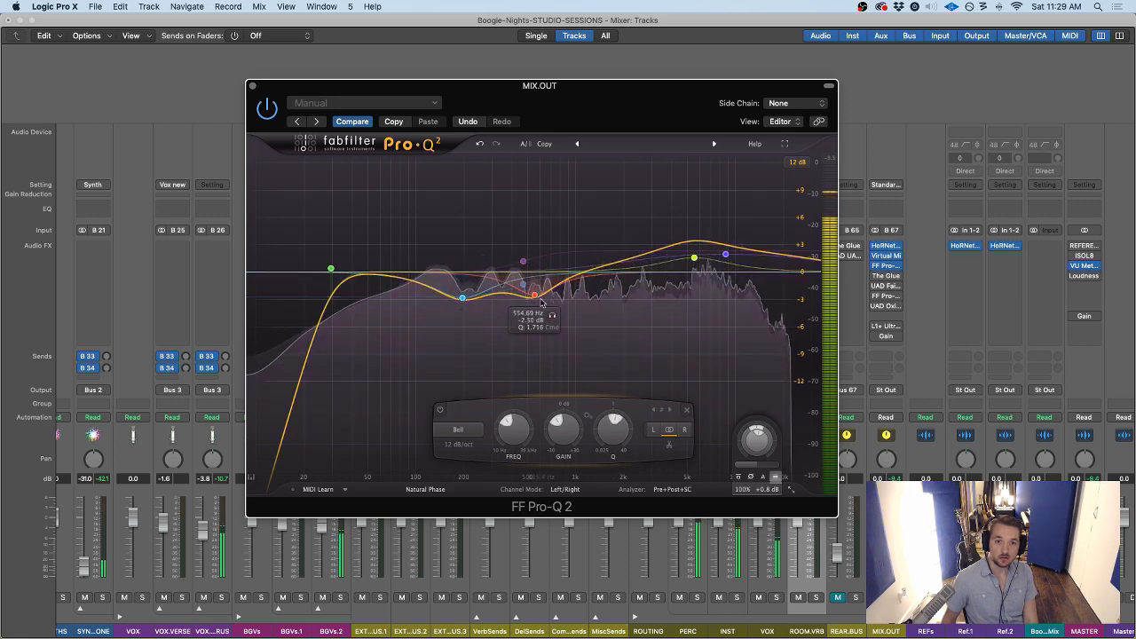
pyautogui.click(535, 295)
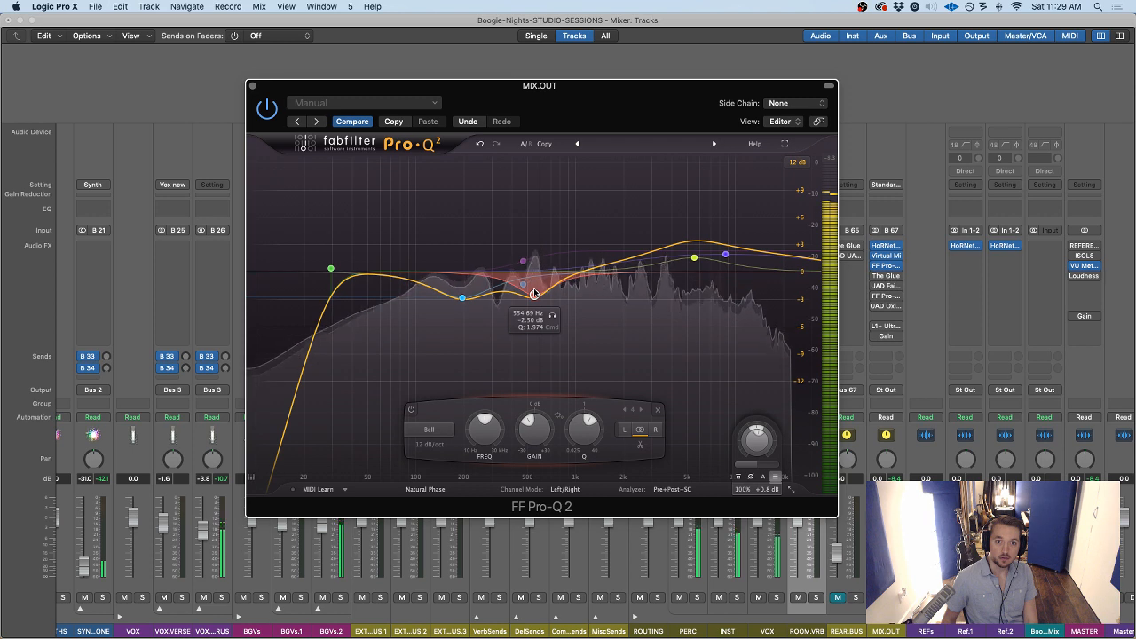
# Make the two low-mid cuts in Pro-Q 2 slightly shallower and reposition the plug-in window over the mixer
pyautogui.click(460, 298)
pyautogui.scroll(-2, 461, 298)
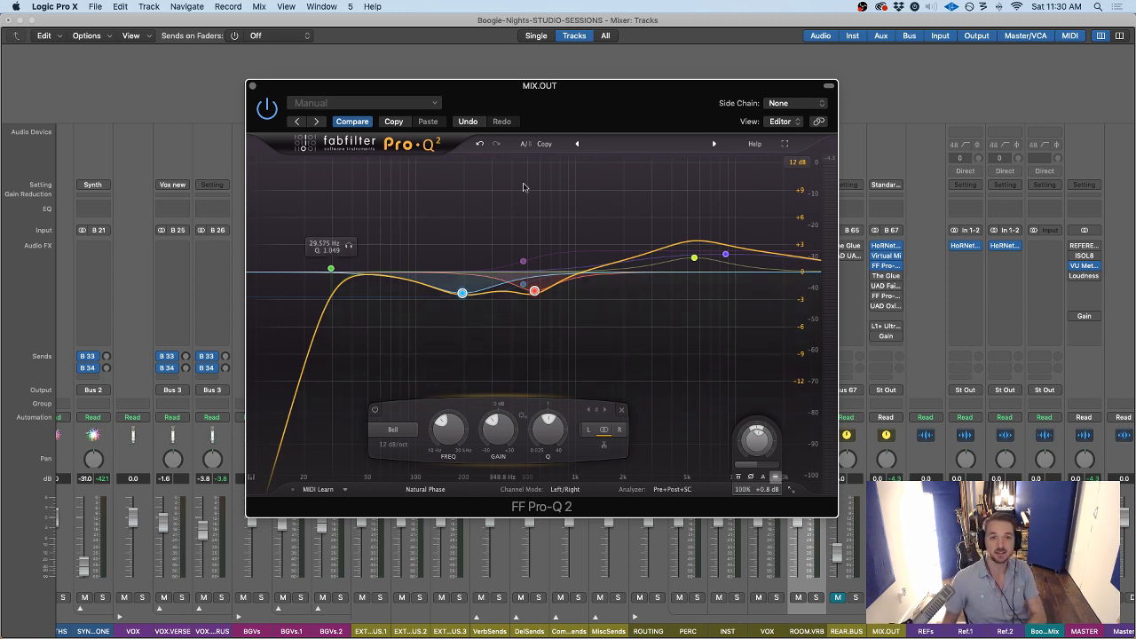
pyautogui.moveTo(525, 240)
pyautogui.moveTo(563, 97); pyautogui.dragTo(650, 97)
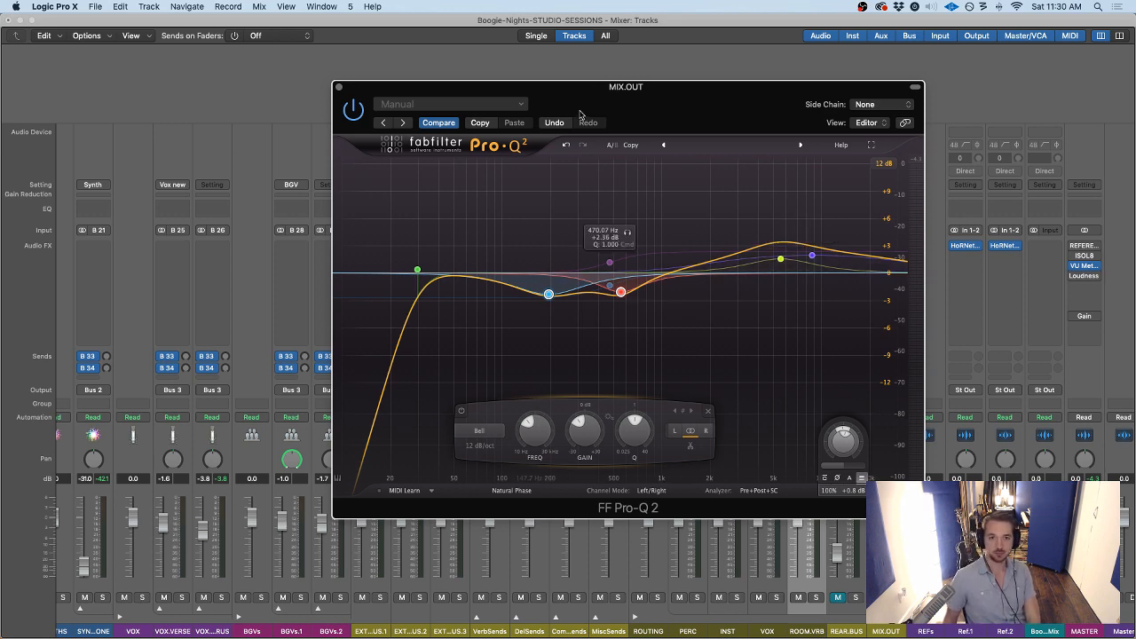
pyautogui.moveTo(581, 114); pyautogui.dragTo(499, 108)
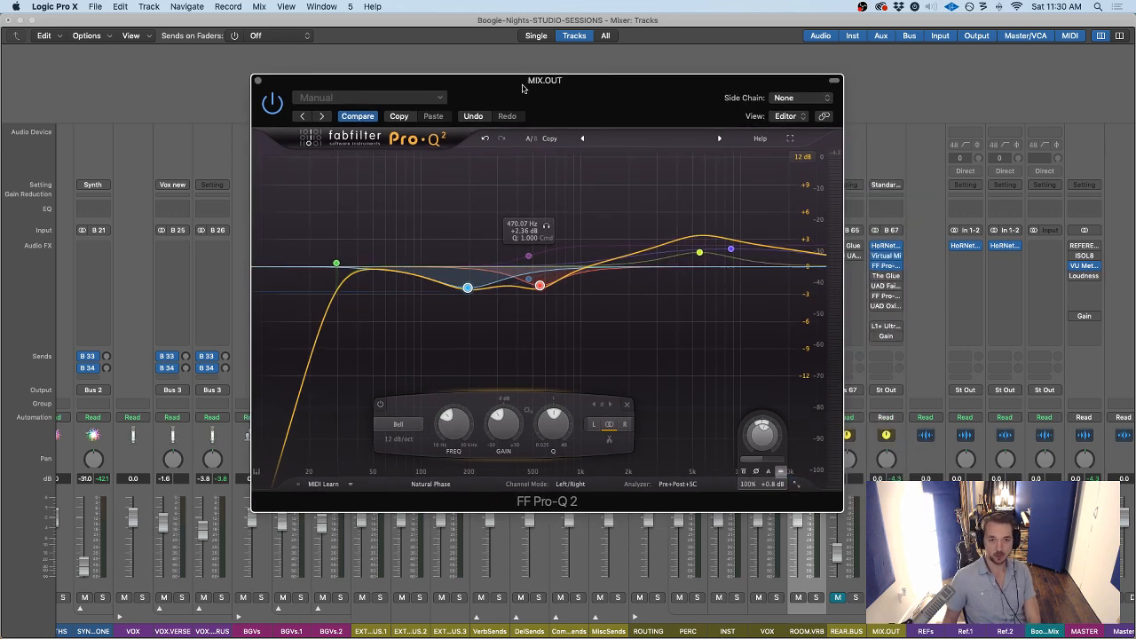
# Raise the low cut filter to about 34.8 Hz with a Q of 1.005 and start playback
pyautogui.click(338, 266)
pyautogui.moveTo(342, 268); pyautogui.dragTo(343, 268)
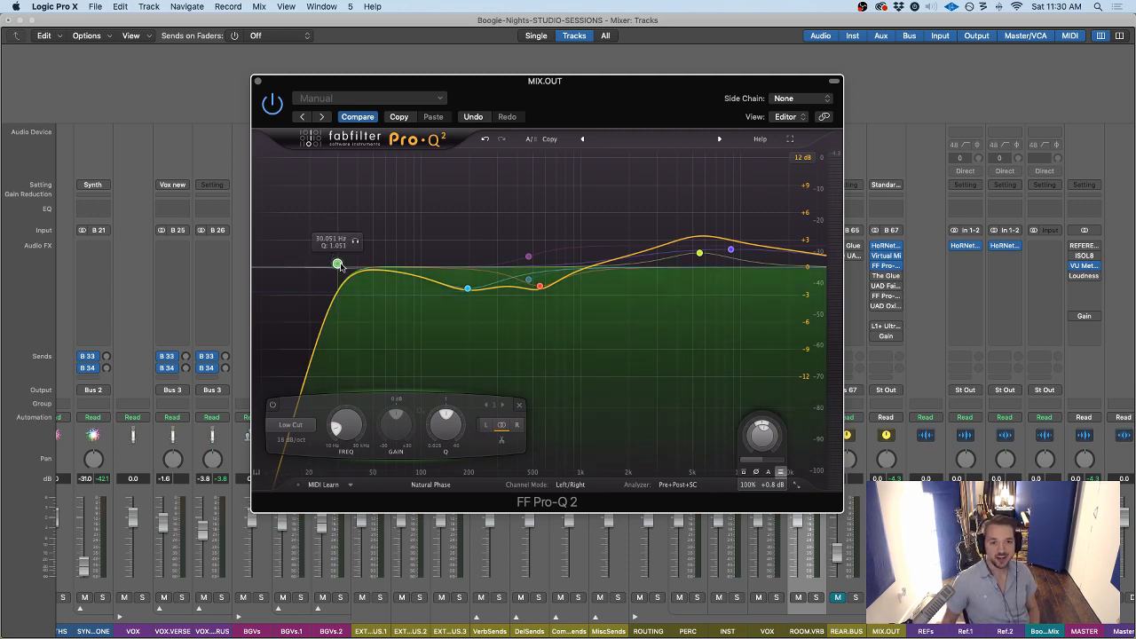
pyautogui.moveTo(340, 266); pyautogui.dragTo(352, 267)
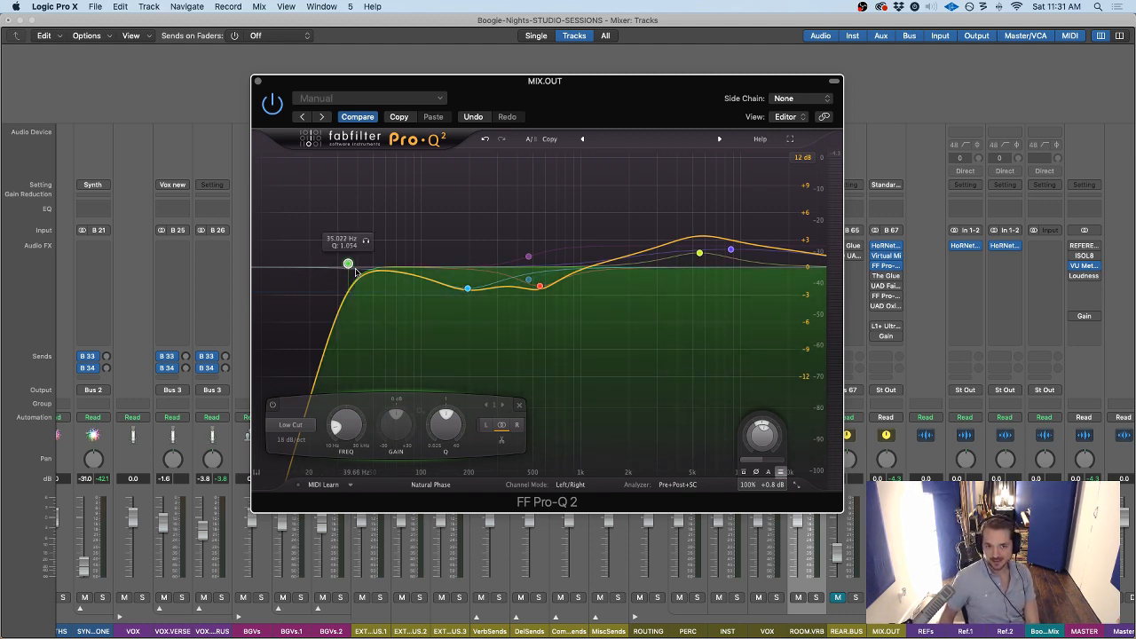
pyautogui.moveTo(349, 268); pyautogui.dragTo(350, 271)
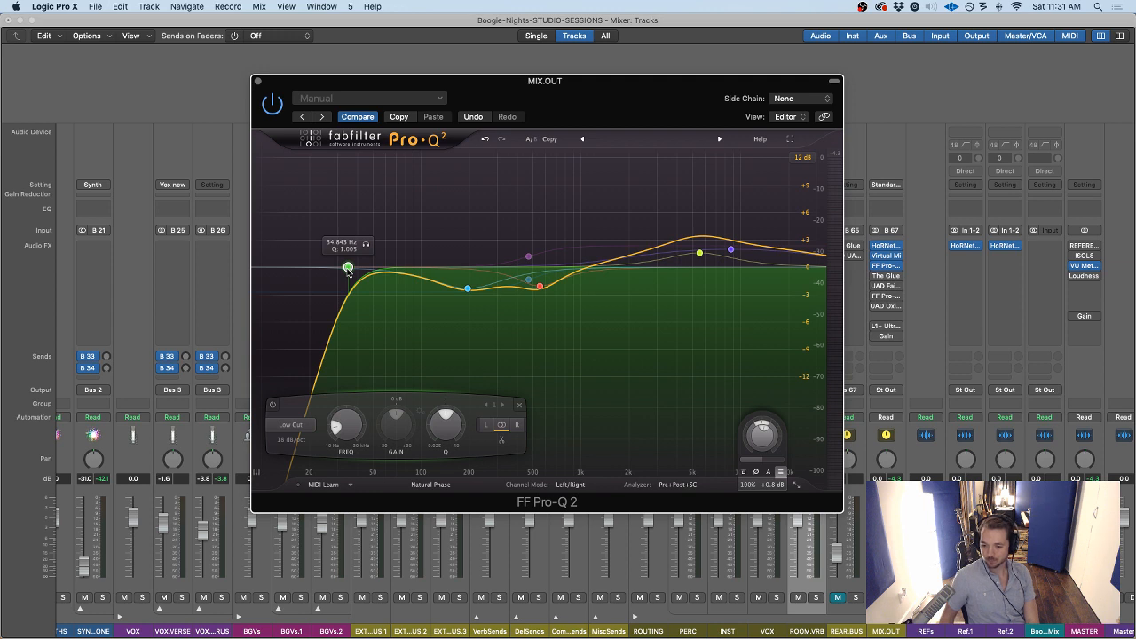
pyautogui.press('space')
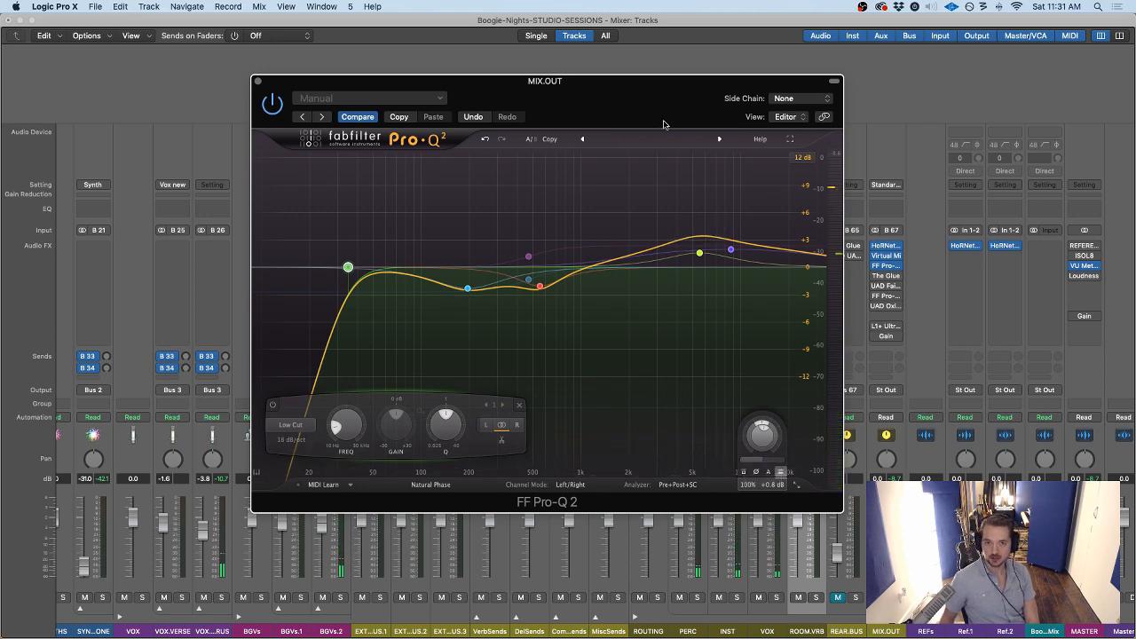
# Open the VU Meter on the MASTER channel and arrange it side by side with the MIX.OUT Pro-Q 2 window
pyautogui.moveTo(664, 124); pyautogui.dragTo(605, 136)
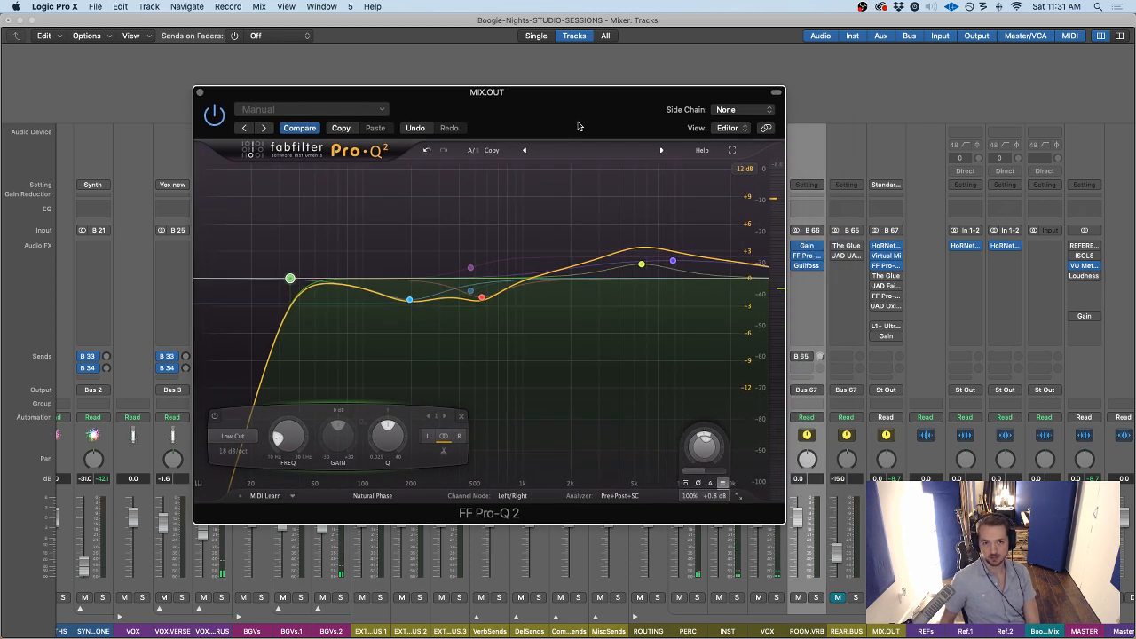
pyautogui.click(1085, 266)
pyautogui.moveTo(306, 37); pyautogui.dragTo(867, 69)
pyautogui.click(463, 92)
pyautogui.moveTo(463, 91); pyautogui.dragTo(285, 163)
pyautogui.moveTo(761, 60); pyautogui.dragTo(779, 43)
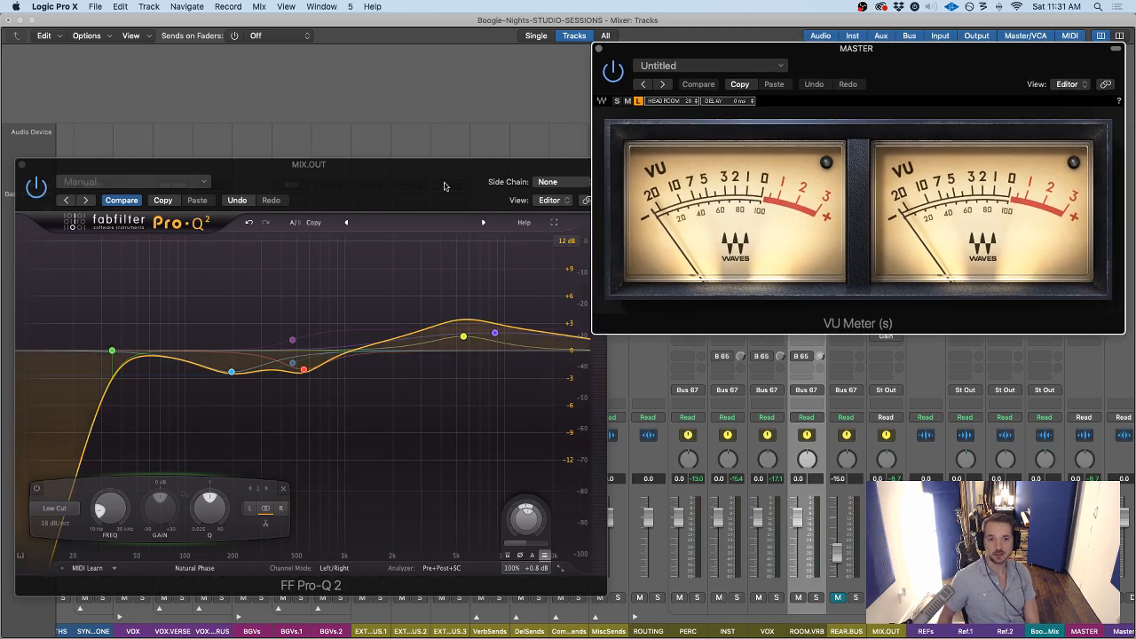
pyautogui.moveTo(444, 183); pyautogui.dragTo(433, 180)
pyautogui.moveTo(125, 339)
pyautogui.moveTo(520, 319)
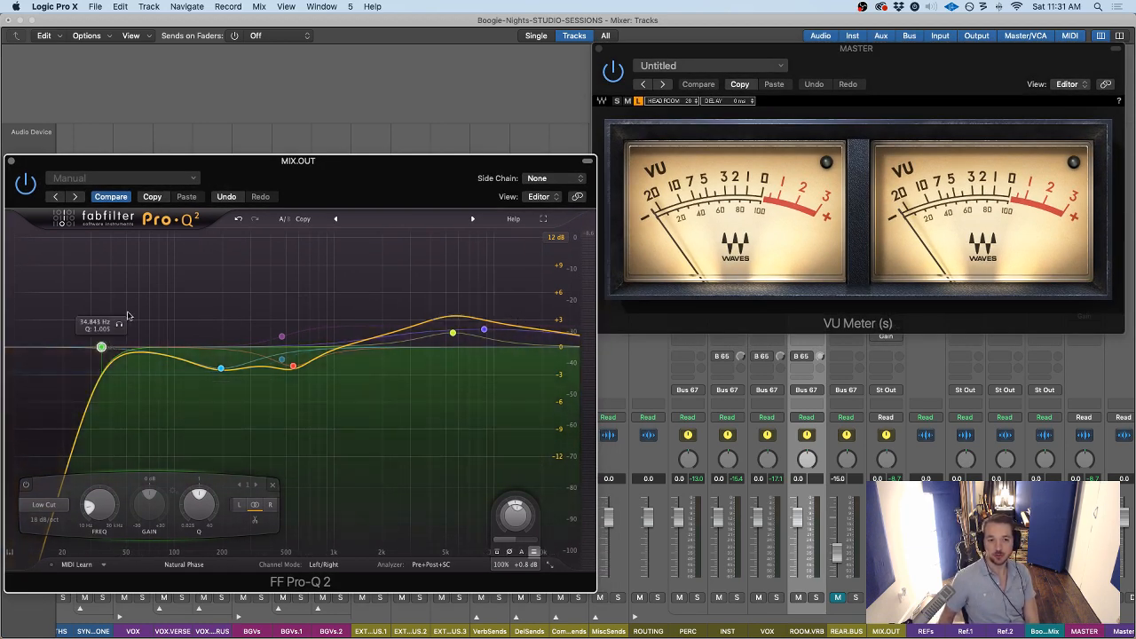
# Reset Pro-Q 2's output level to 0 dB and set the VU Meter's headroom to 18, leaving Pro-Q 2 enabled
pyautogui.doubleClick(510, 517)
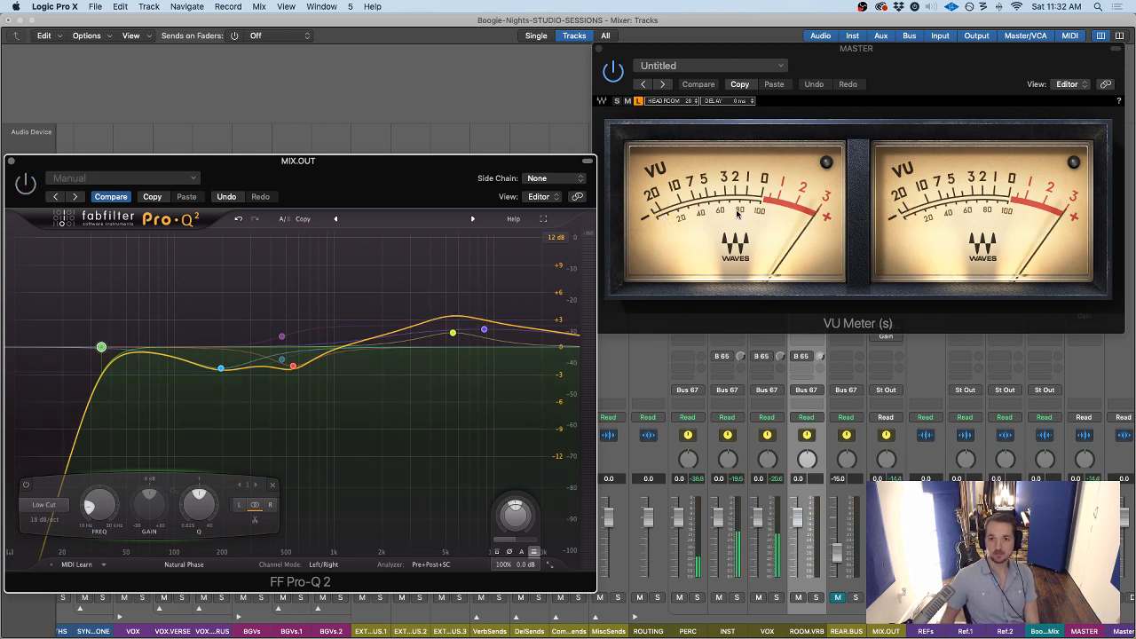
pyautogui.moveTo(699, 105); pyautogui.dragTo(684, 121)
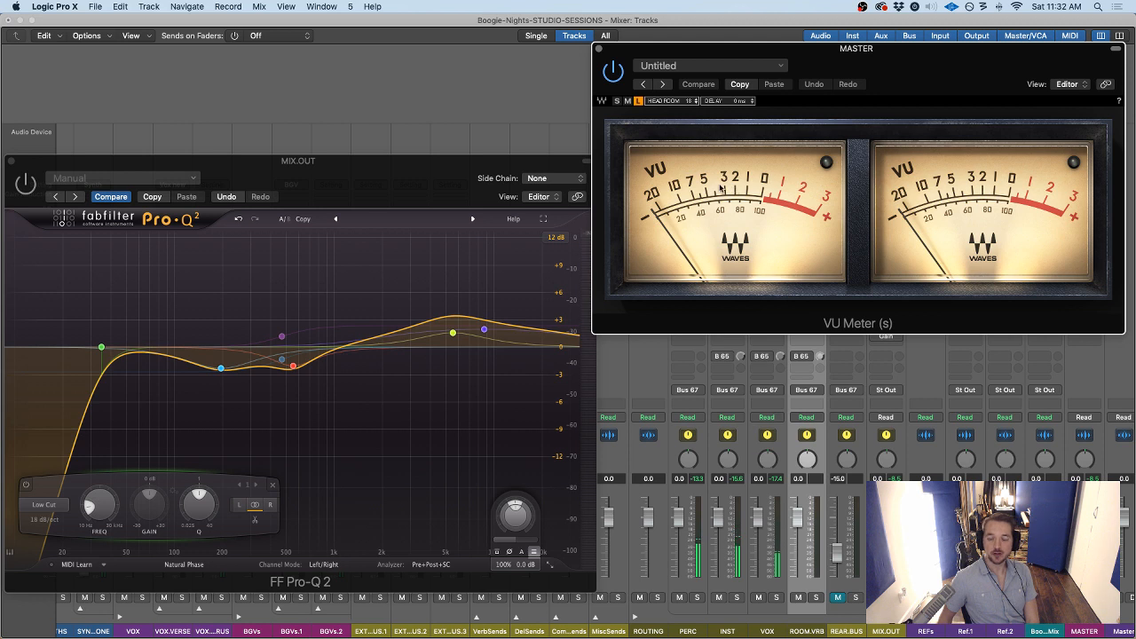
pyautogui.click(26, 184)
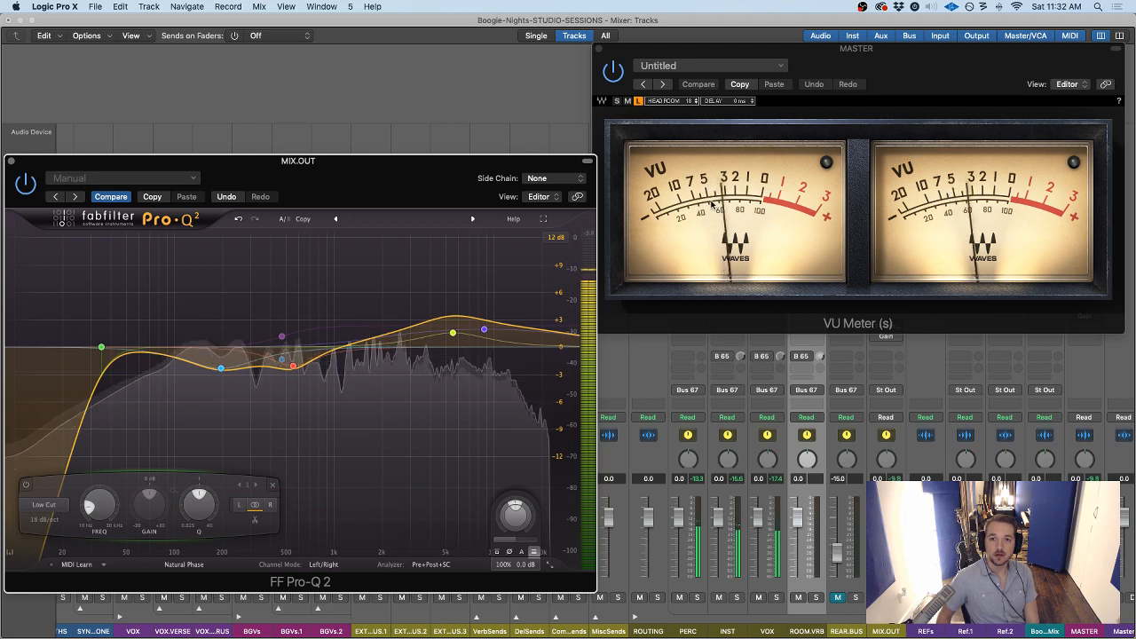
pyautogui.press('space')
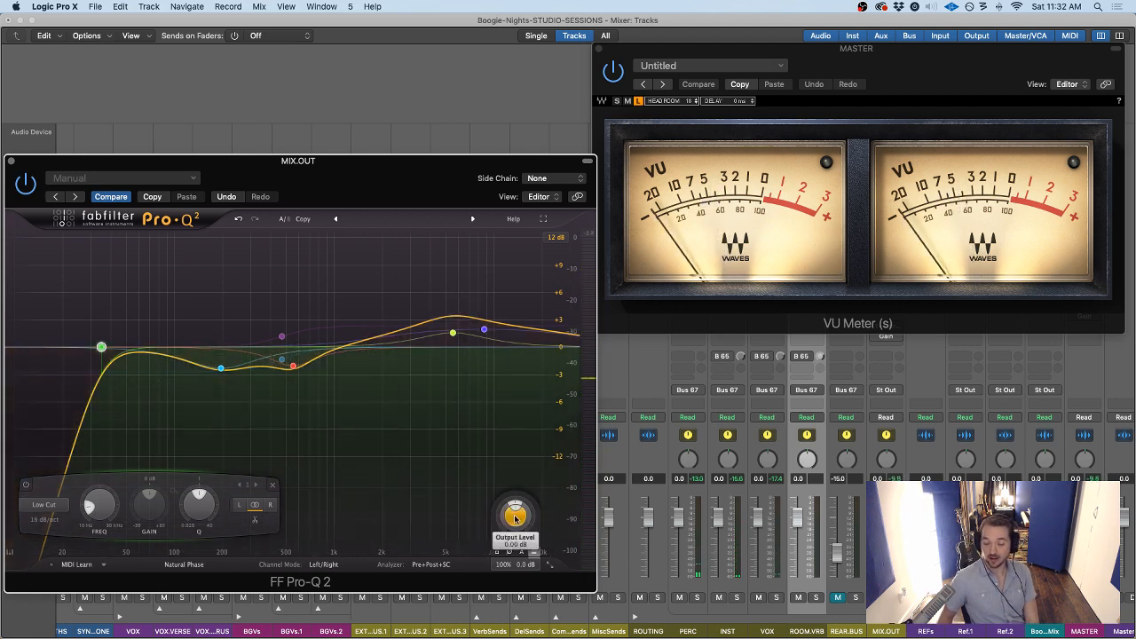
# Compensate for the level lost through the EQ by setting Pro-Q 2's output level to +1.7 dB while checking playback
pyautogui.moveTo(516, 517); pyautogui.dragTo(518, 500)
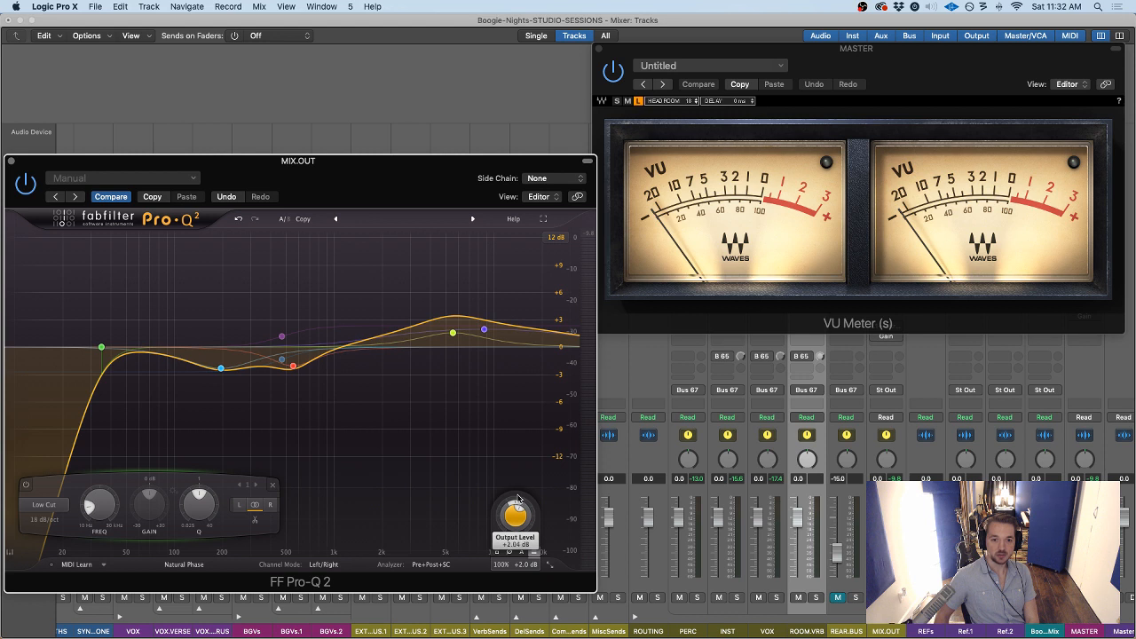
pyautogui.press('space')
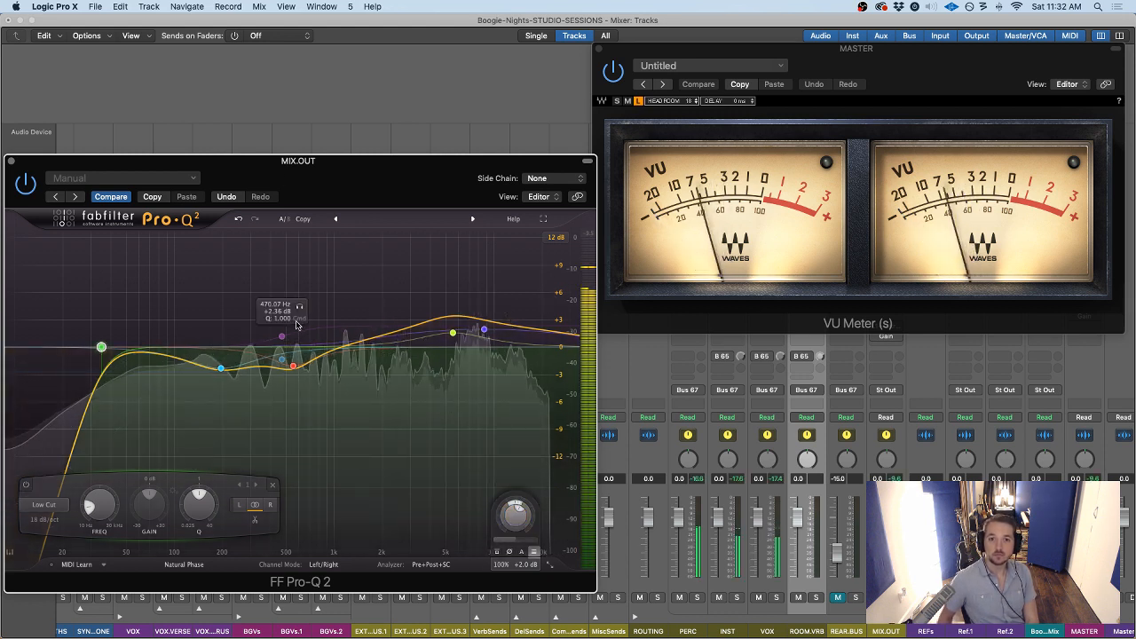
pyautogui.moveTo(477, 422); pyautogui.dragTo(475, 423)
pyautogui.press('space')
pyautogui.moveTo(514, 524); pyautogui.dragTo(513, 530)
pyautogui.press('space')
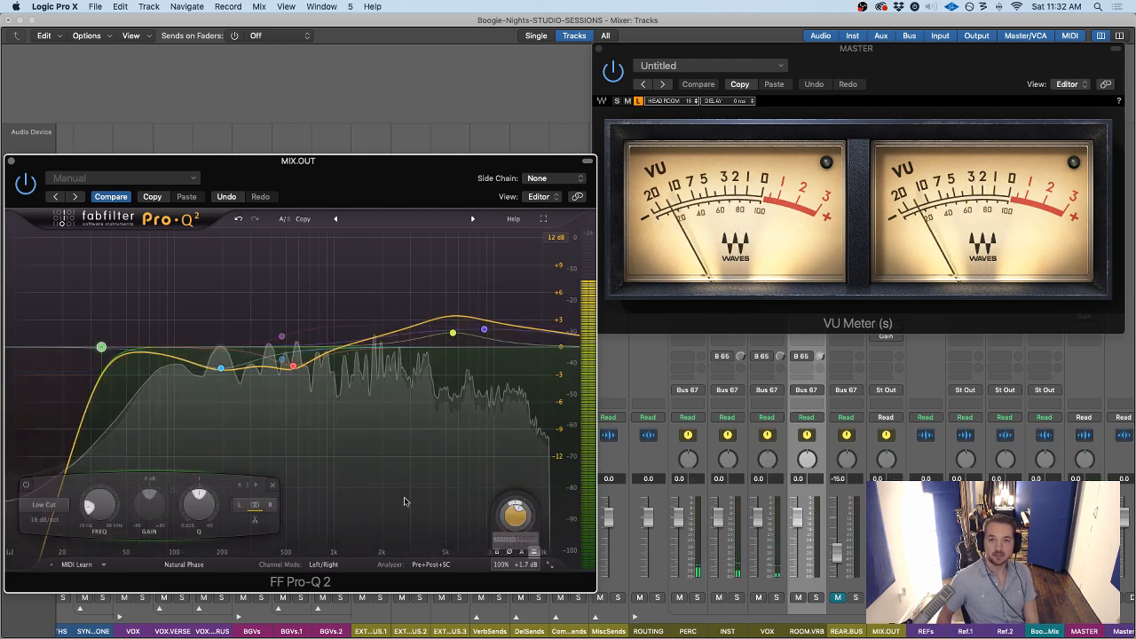
# Bypass and re-enable Pro-Q 2 twice during playback to compare the levels on the VU meter
pyautogui.moveTo(436, 476); pyautogui.dragTo(438, 480)
pyautogui.click(29, 190)
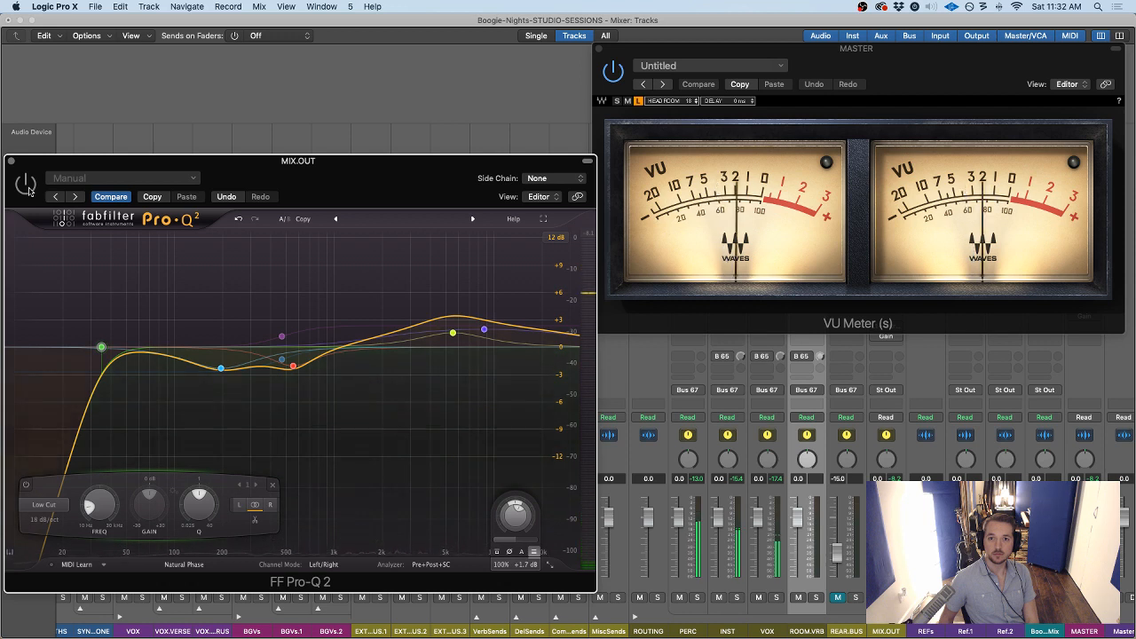
pyautogui.click(28, 188)
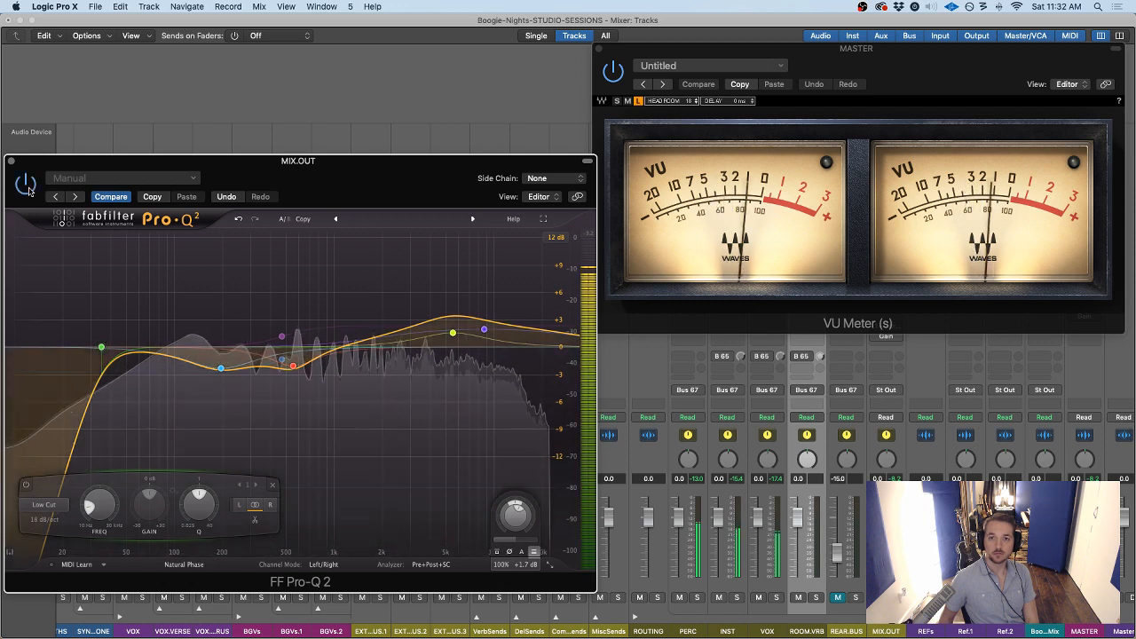
pyautogui.click(28, 190)
pyautogui.click(28, 191)
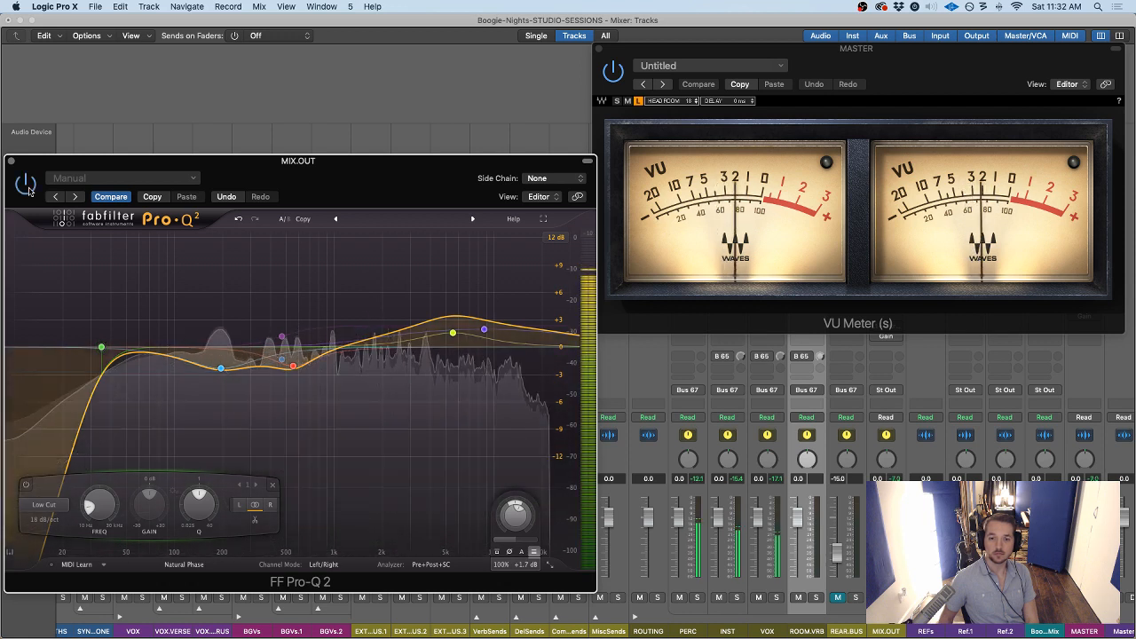
# Solo the Ref.1 reference track and play it, placing the MASTER VU meter in clear view to check its level
pyautogui.moveTo(365, 188); pyautogui.dragTo(404, 131)
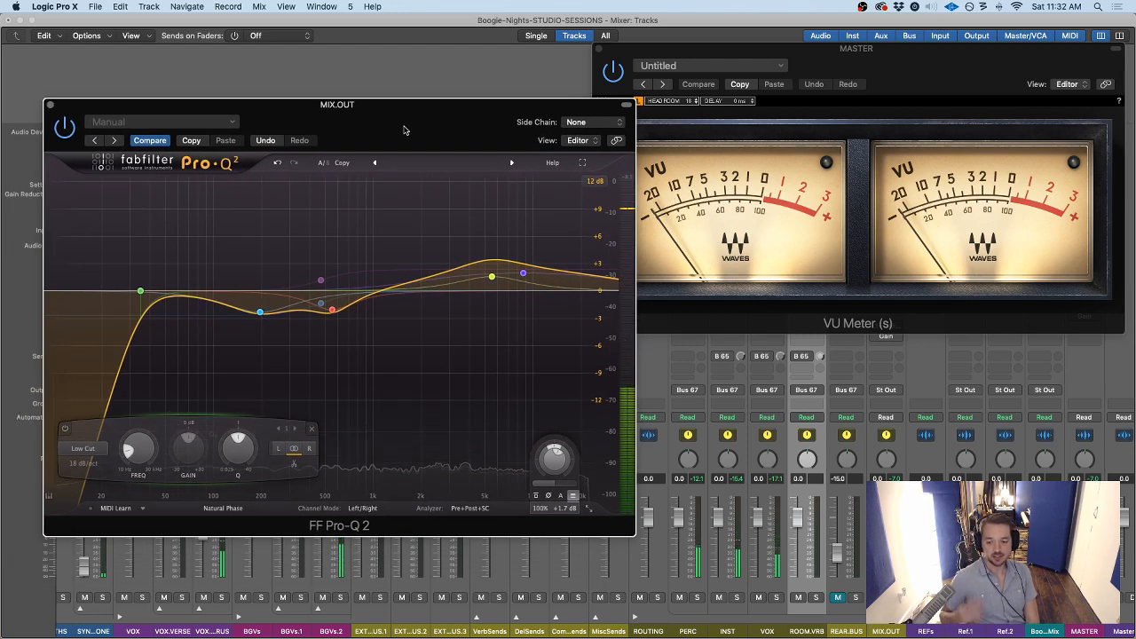
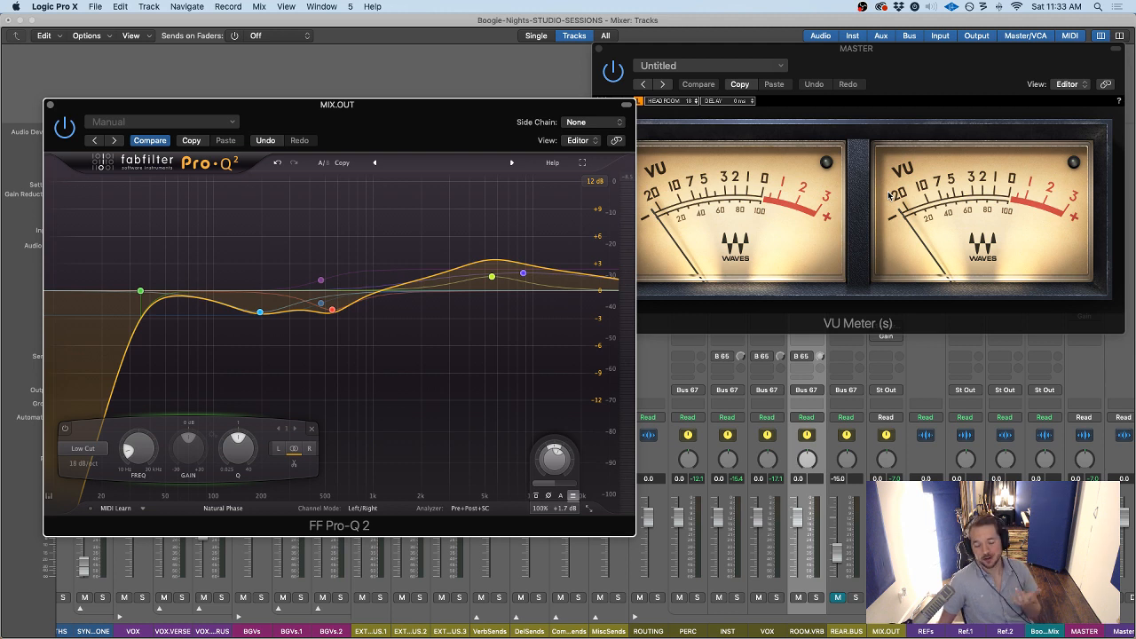
pyautogui.moveTo(315, 122); pyautogui.dragTo(309, 110)
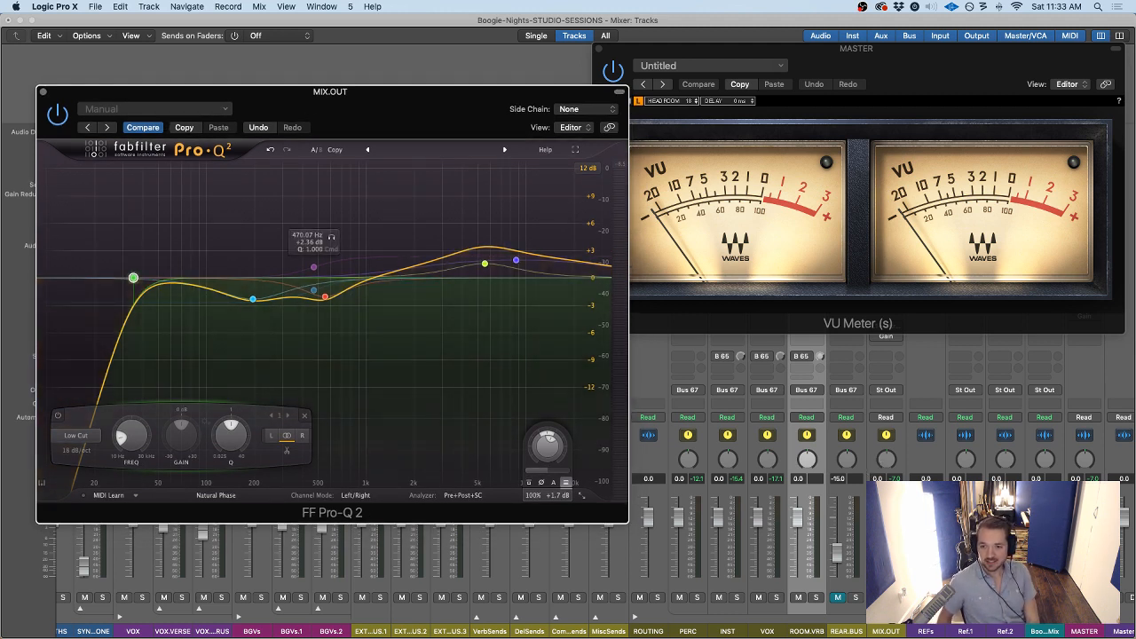
pyautogui.click(975, 598)
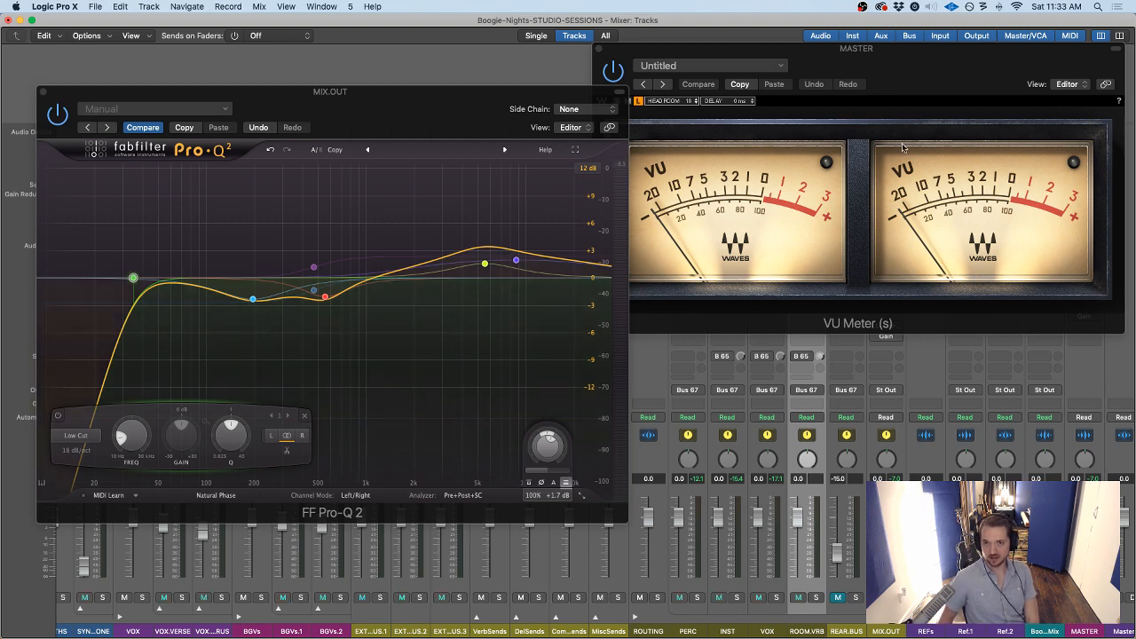
pyautogui.moveTo(930, 78); pyautogui.dragTo(895, 71)
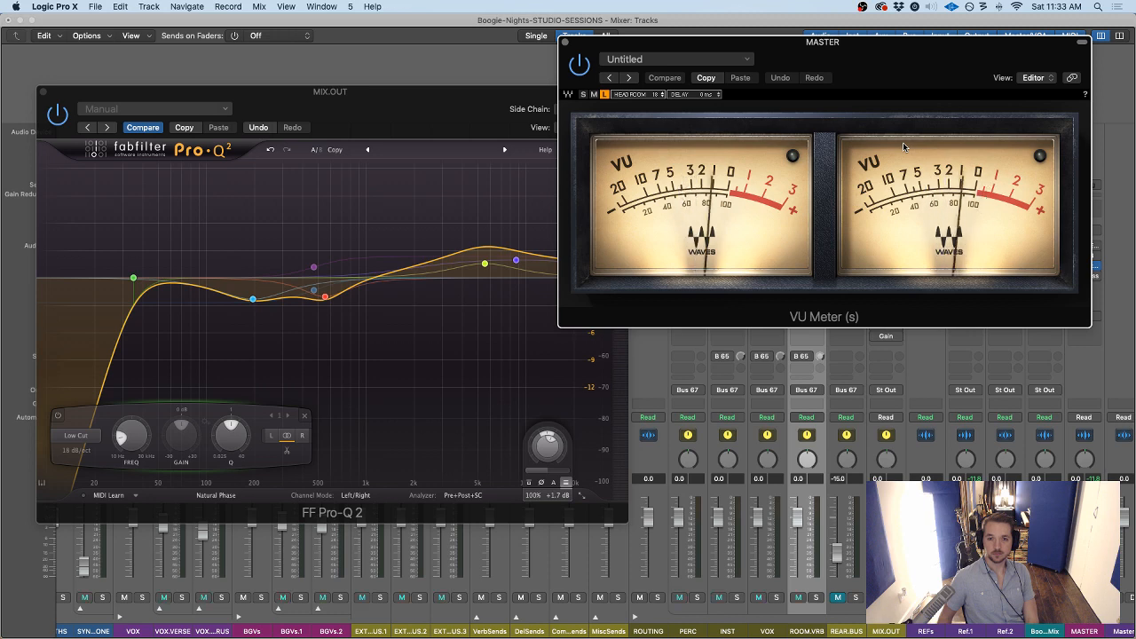
pyautogui.moveTo(898, 75); pyautogui.dragTo(634, 95)
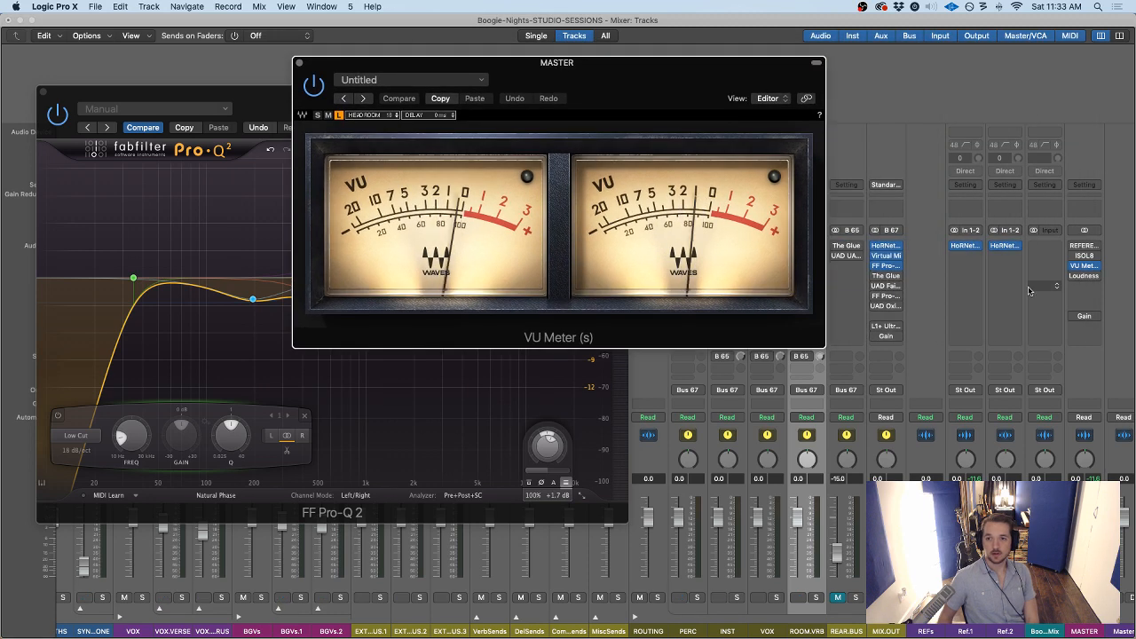
# Set the gain in Ref.1's HoRNet VU Meter to -7 dB and close the plug-in
pyautogui.click(965, 245)
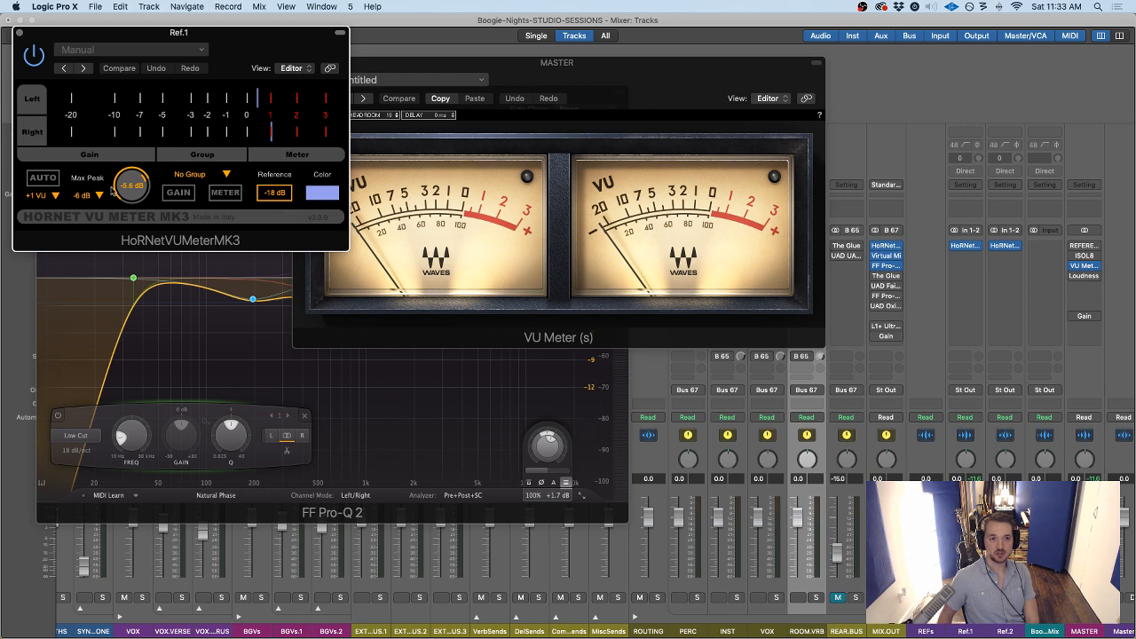
pyautogui.moveTo(131, 186); pyautogui.dragTo(131, 195)
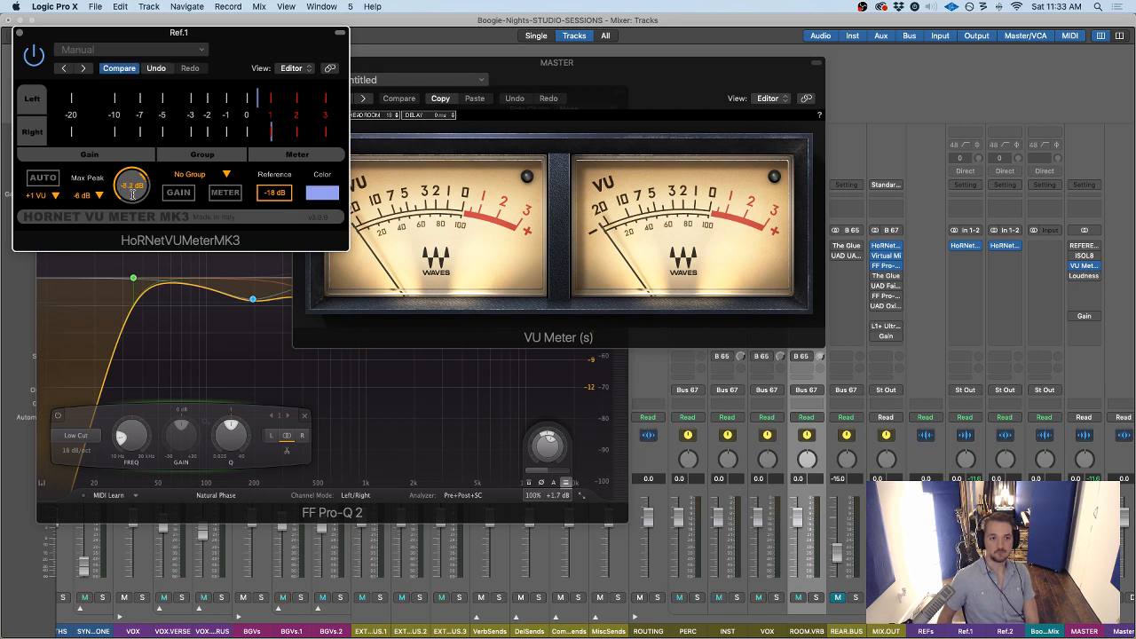
pyautogui.moveTo(599, 88); pyautogui.dragTo(688, 77)
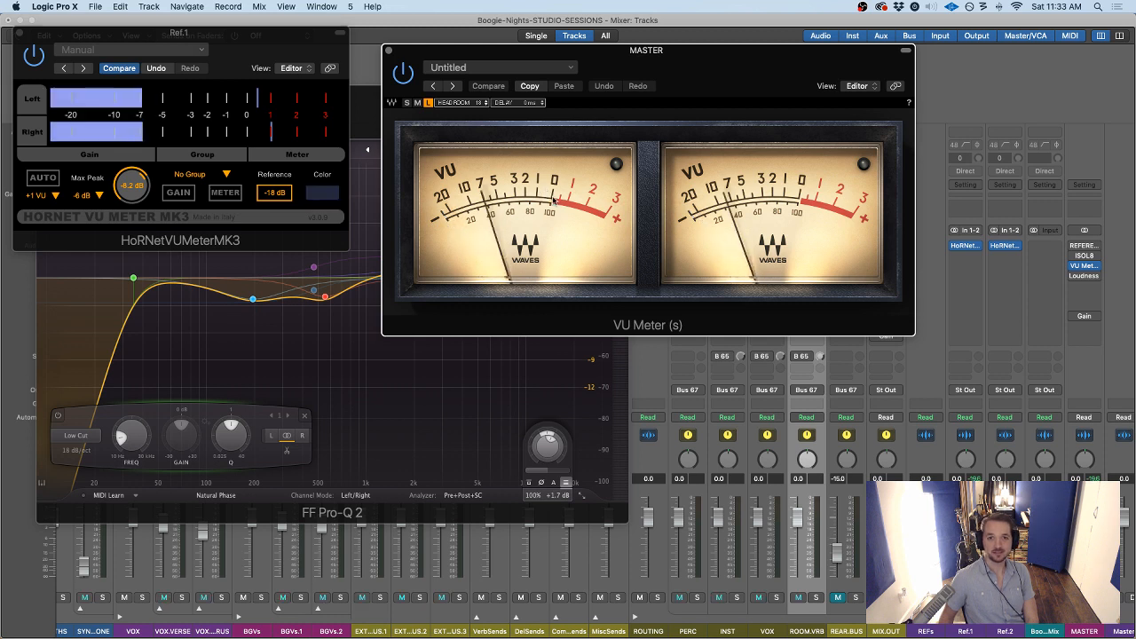
pyautogui.doubleClick(131, 186)
pyautogui.write('-7')
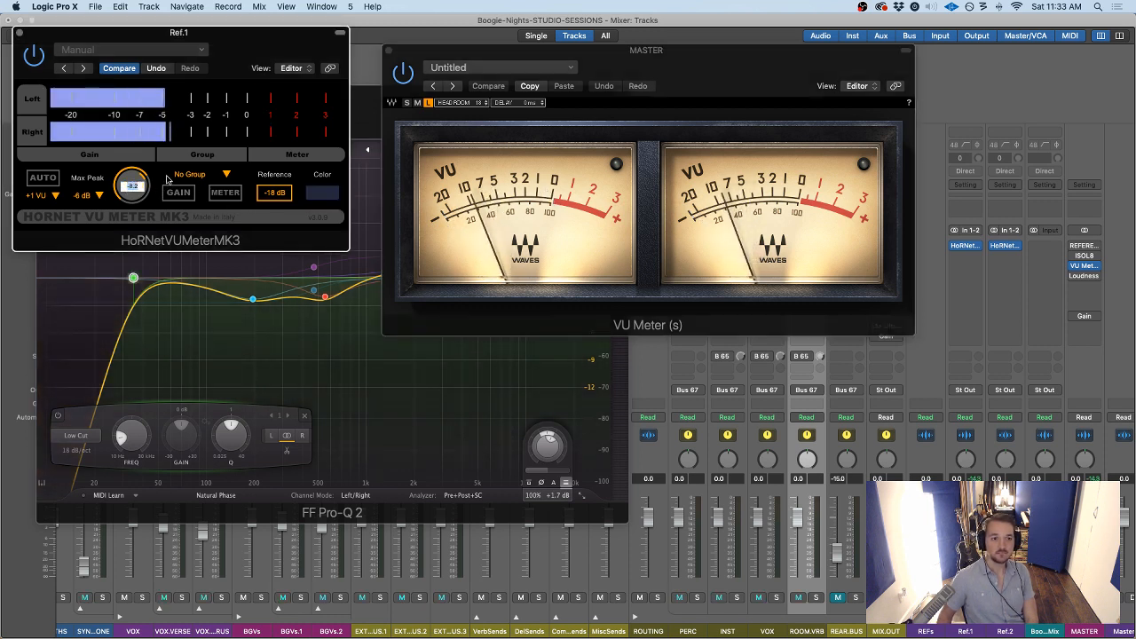
pyautogui.press('Return')
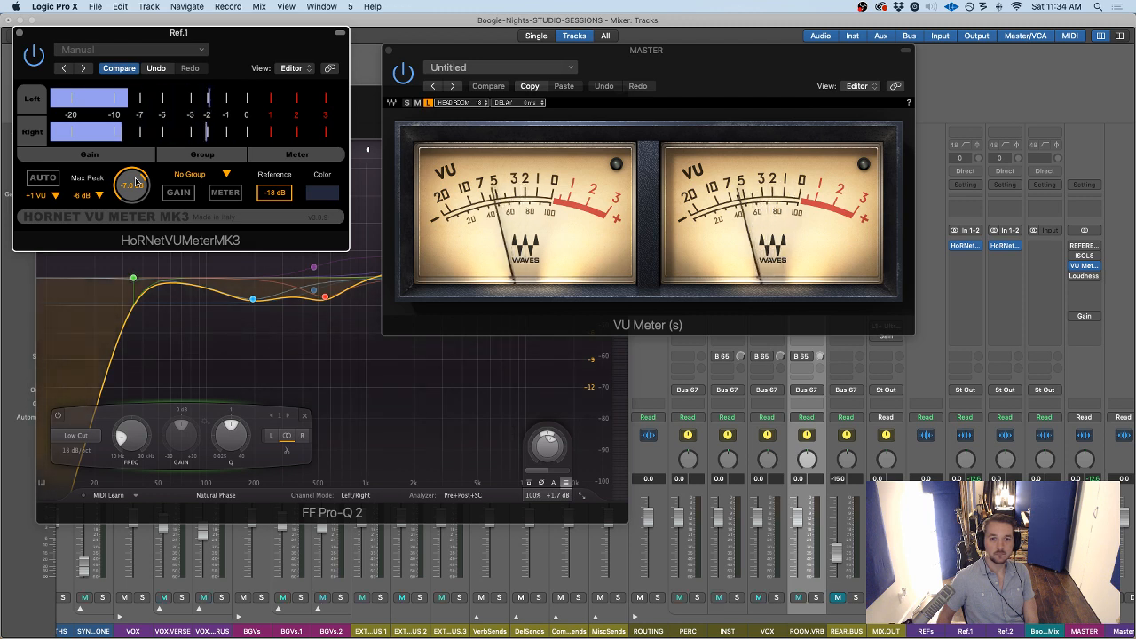
pyautogui.click(19, 33)
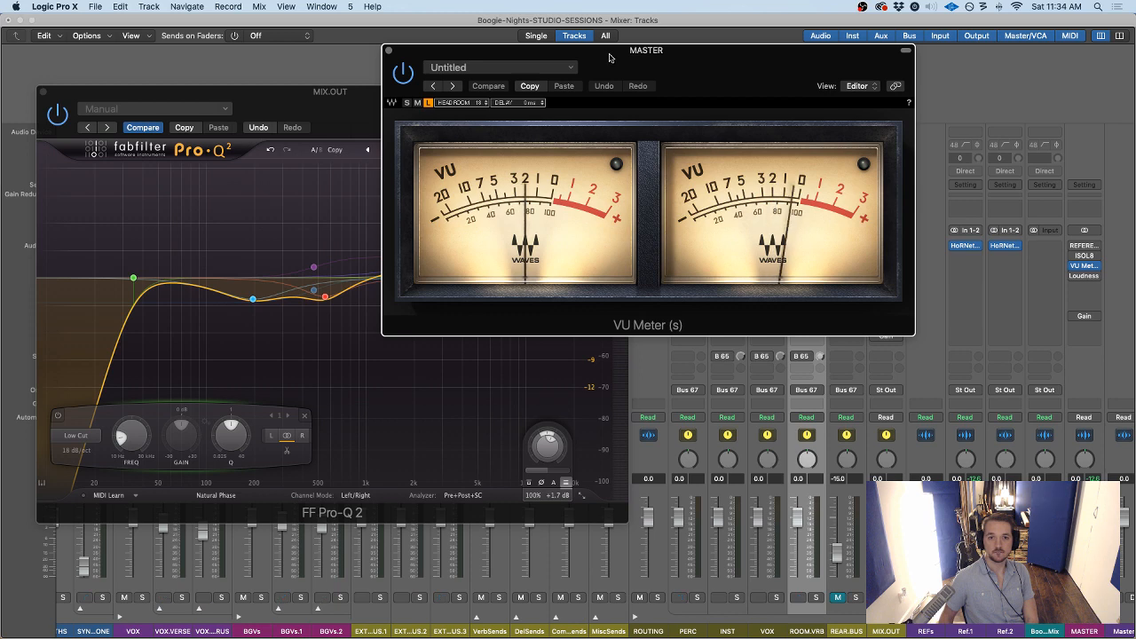
# Move the VU meter back beside Pro-Q 2, unsolo Ref.1 and play the mix to compare its level with the reference
pyautogui.moveTo(611, 53); pyautogui.dragTo(860, 68)
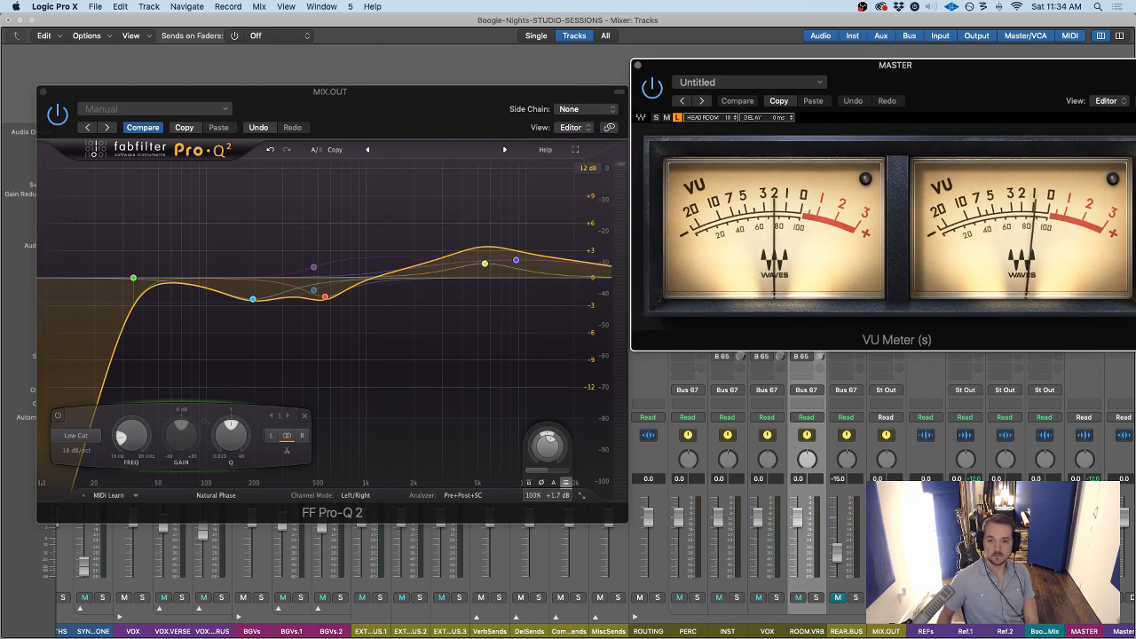
pyautogui.press('space')
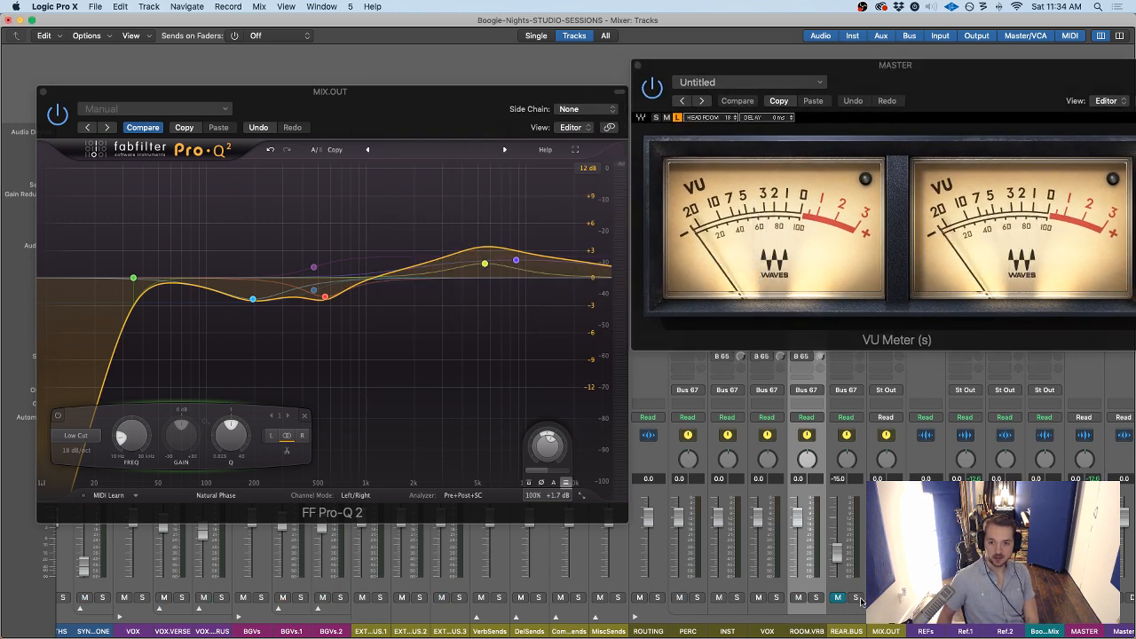
pyautogui.press('space')
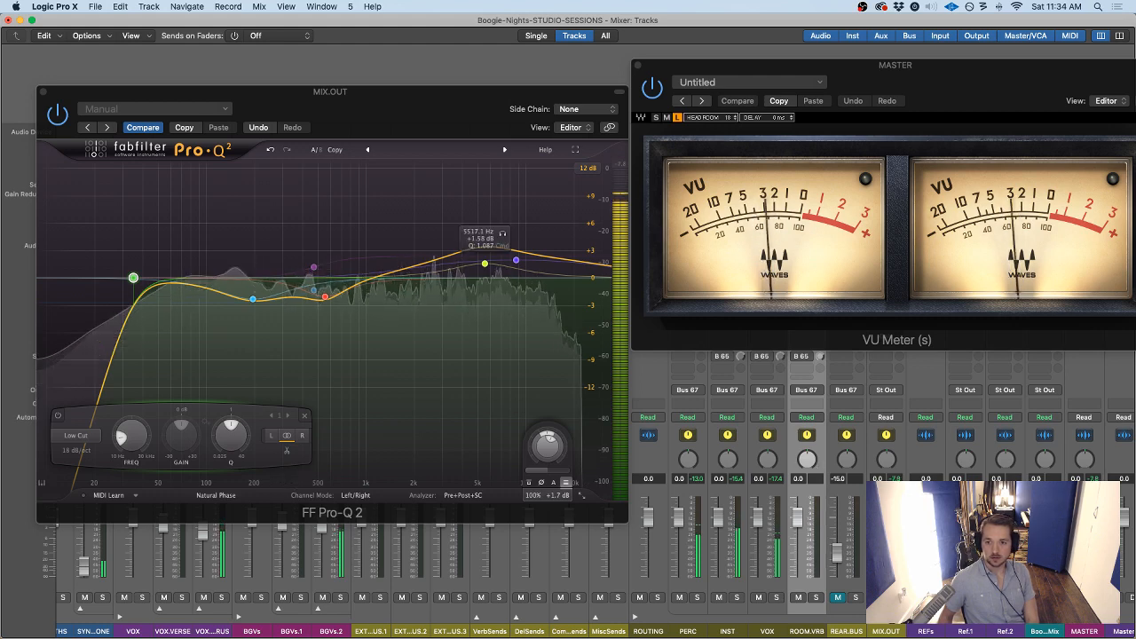
# Move the VU meter clear of the inserts and set the gain in Ref.1's HoRNet VU Meter to -6.5 dB
pyautogui.moveTo(931, 74); pyautogui.dragTo(646, 67)
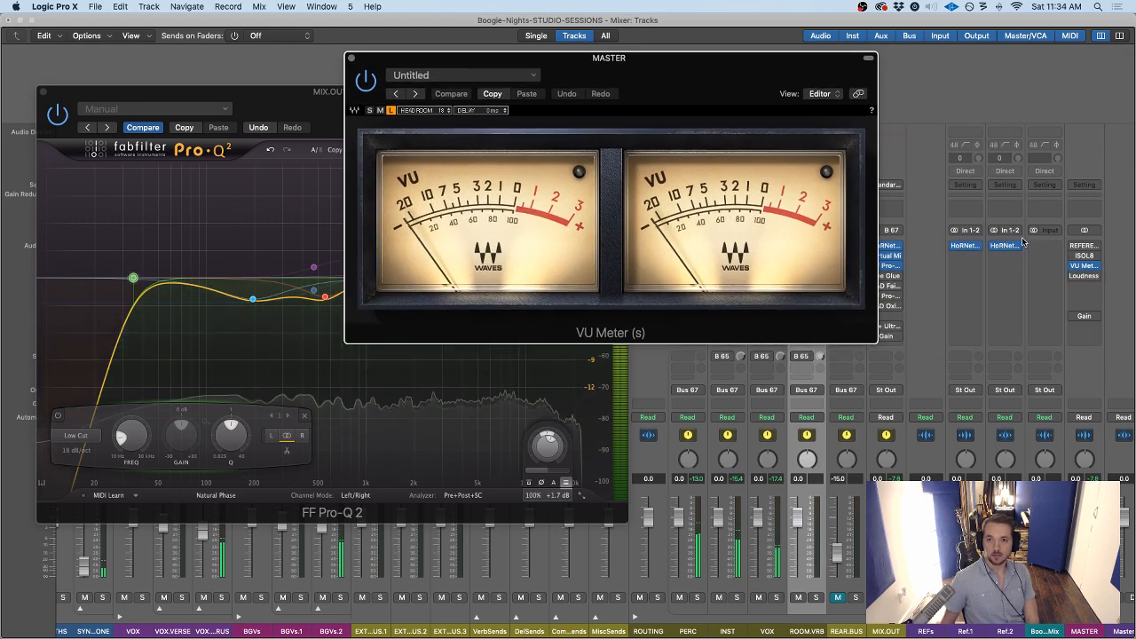
pyautogui.click(965, 245)
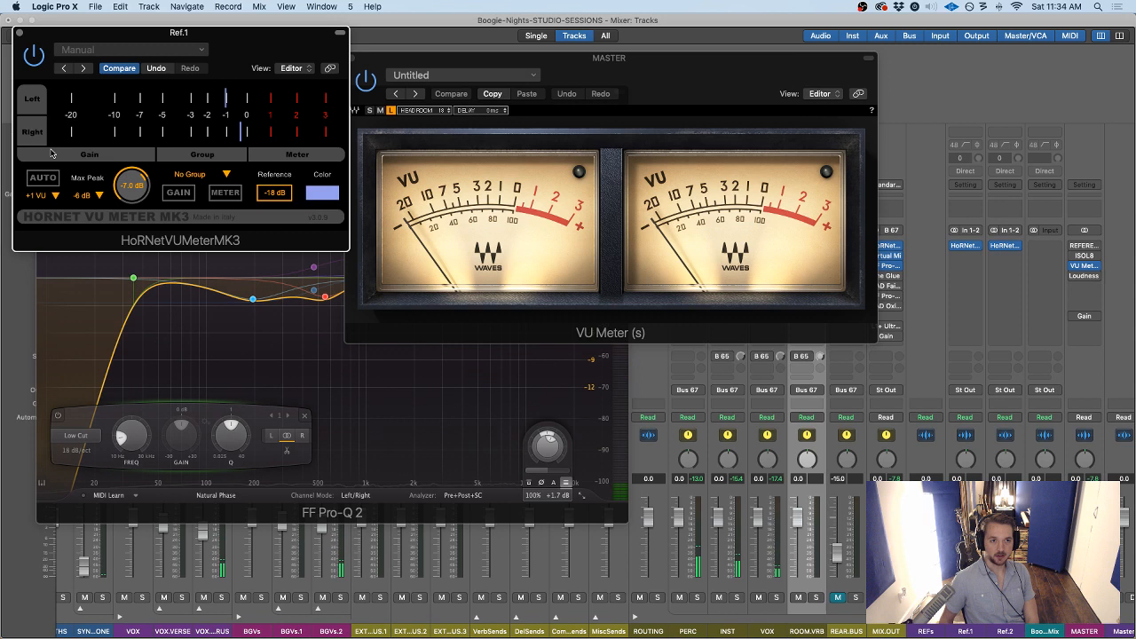
pyautogui.doubleClick(128, 189)
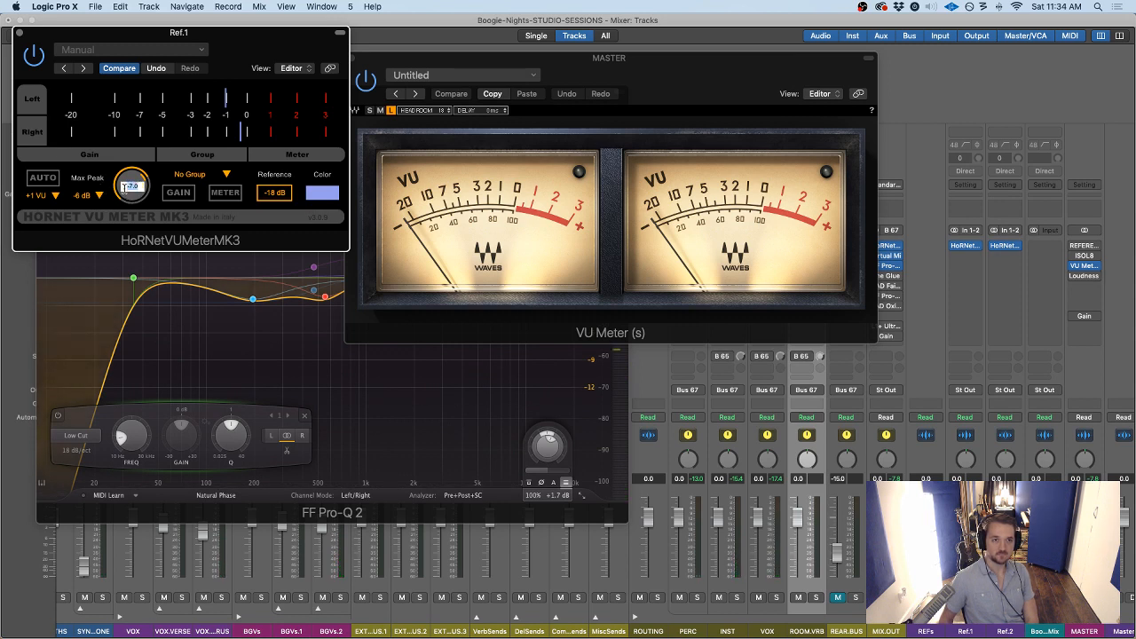
pyautogui.press('Return')
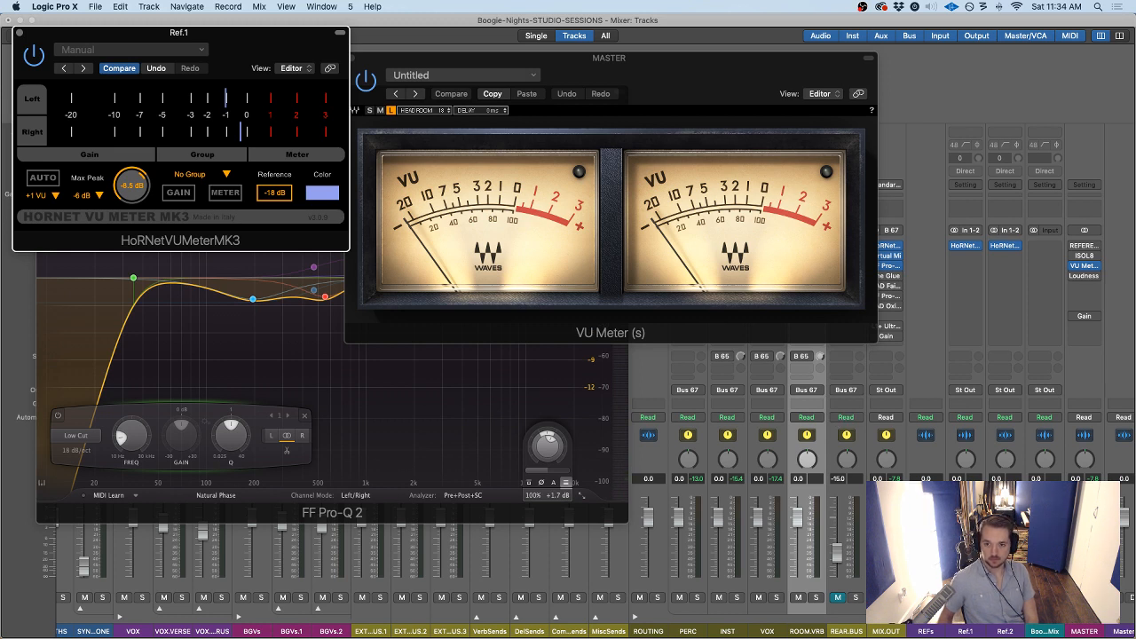
# Play the soloed Ref.1 track to check its level on the MASTER VU meter, and close the HoRNet plug-in
pyautogui.press('space')
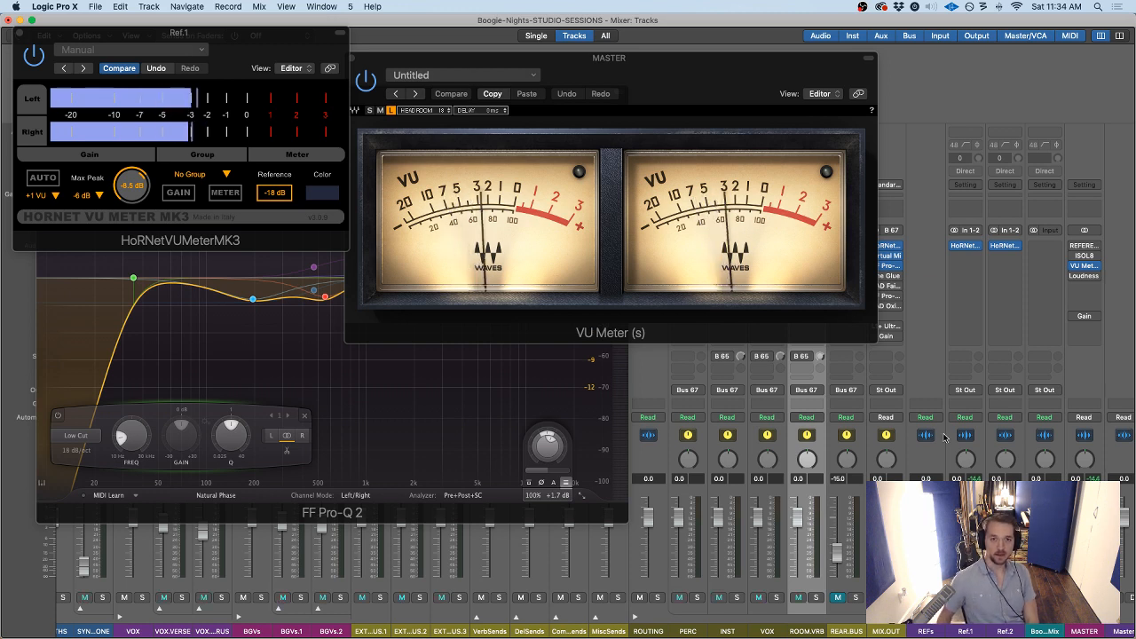
pyautogui.moveTo(689, 63); pyautogui.dragTo(838, 68)
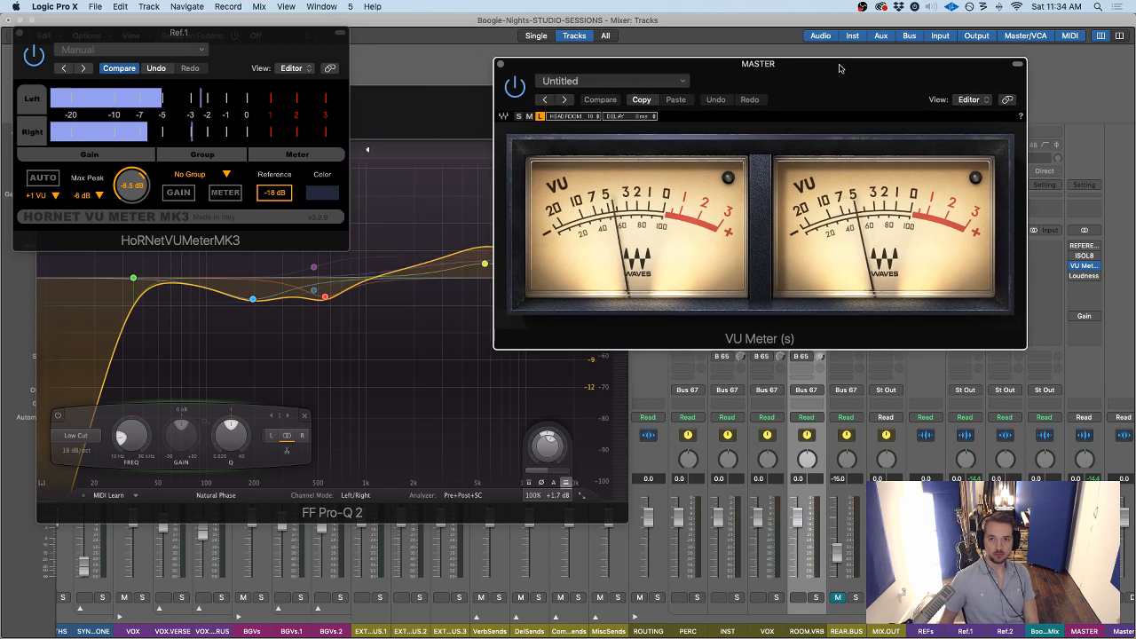
pyautogui.click(19, 33)
pyautogui.press('space')
# Play the mix while bypassing and re-enabling Pro-Q 2 to compare levels on the VU meter, and close Pro-Q 2
pyautogui.click(358, 107)
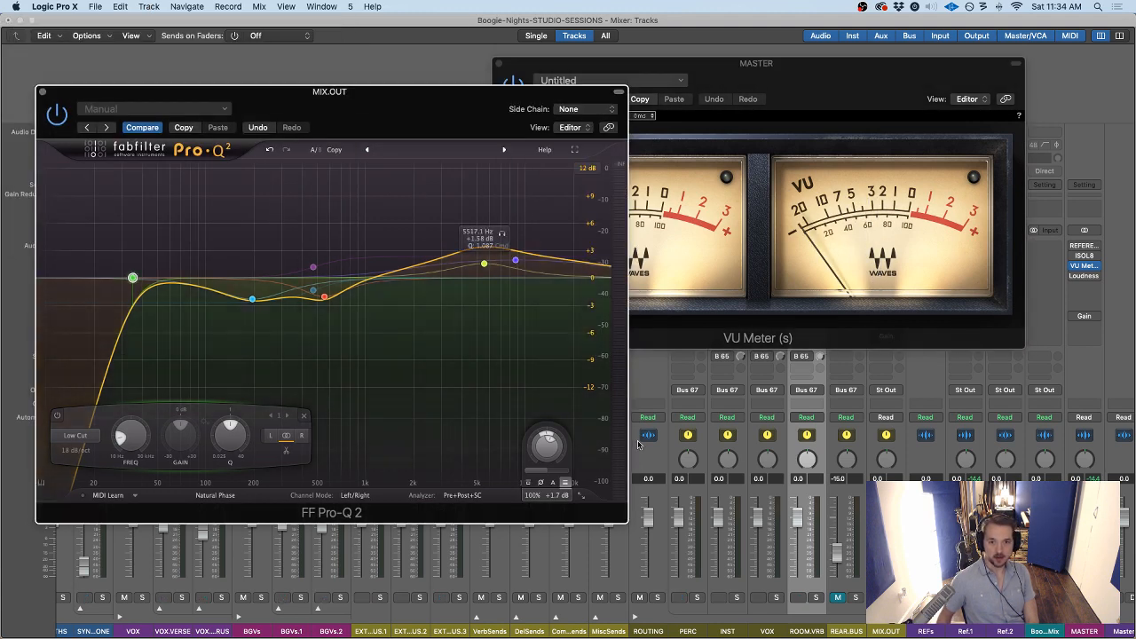
pyautogui.click(677, 426)
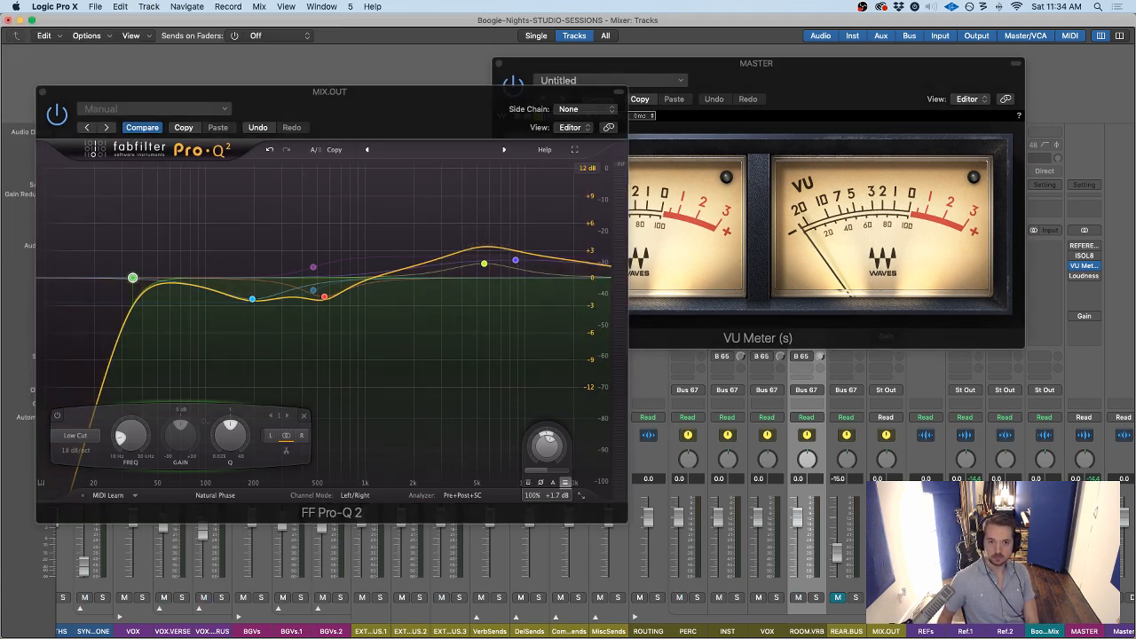
pyautogui.press('space')
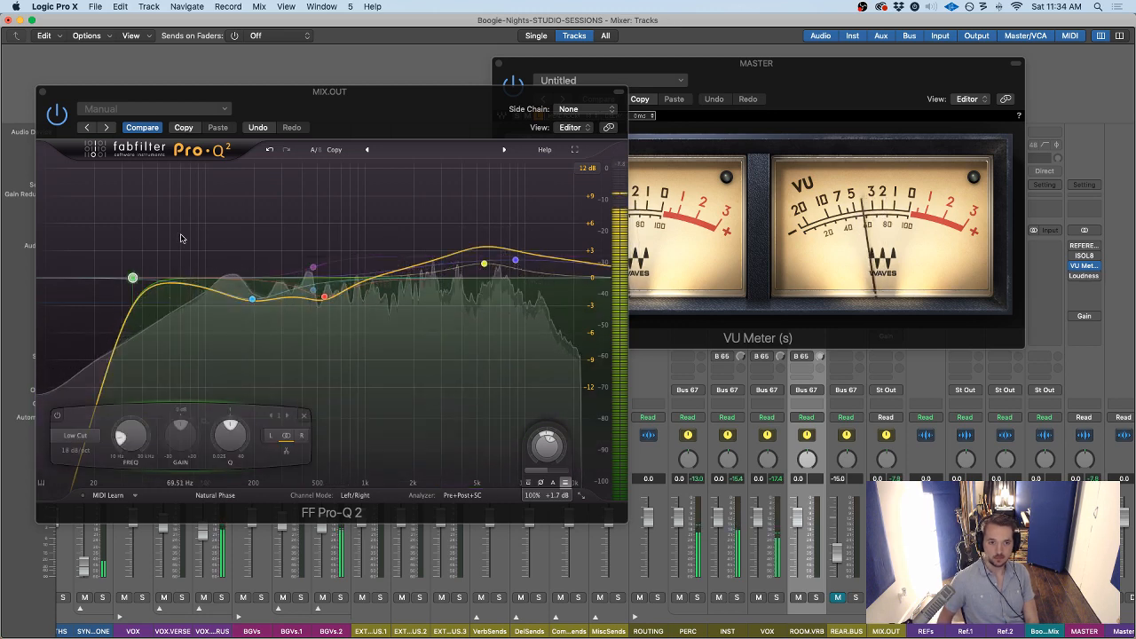
pyautogui.click(56, 114)
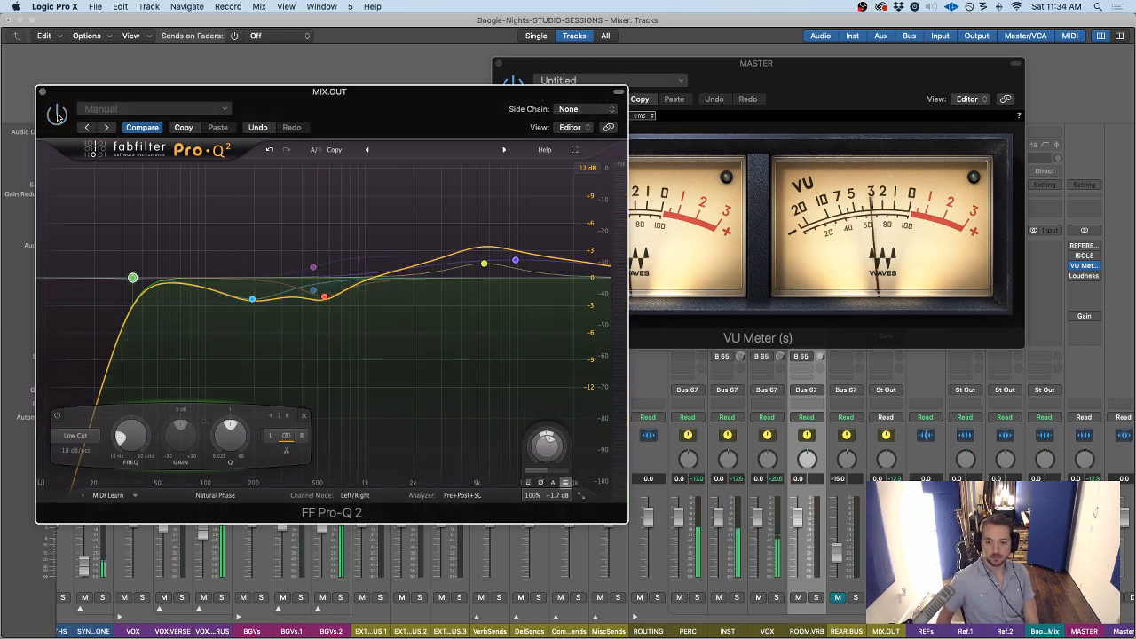
pyautogui.click(56, 113)
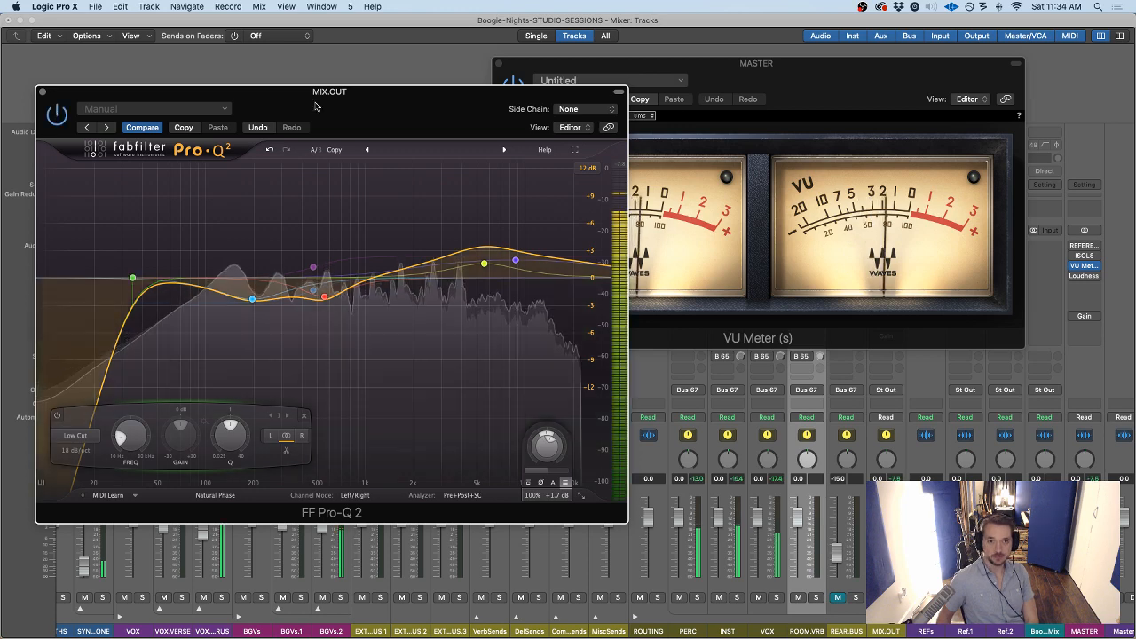
pyautogui.moveTo(330, 91); pyautogui.dragTo(309, 89)
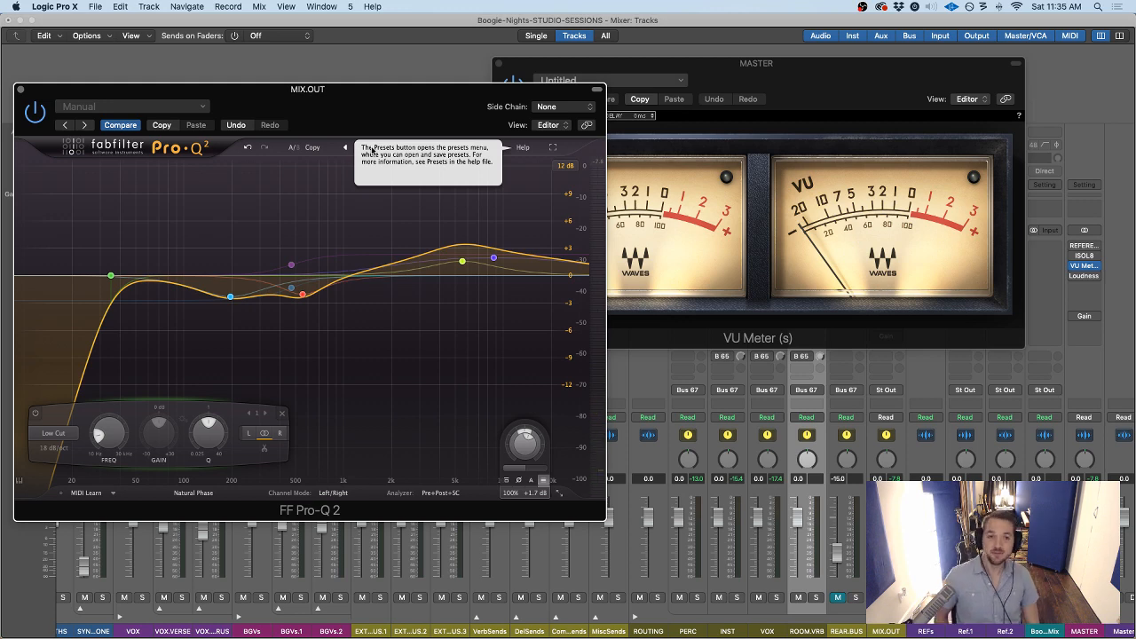
pyautogui.moveTo(309, 90); pyautogui.dragTo(327, 78)
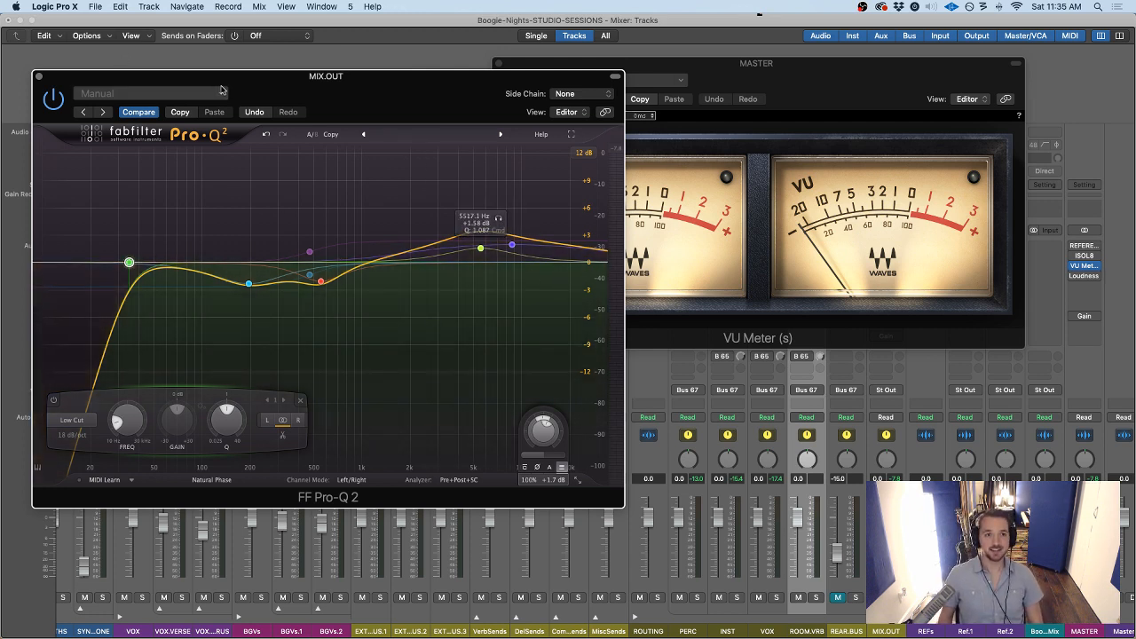
pyautogui.moveTo(222, 87); pyautogui.dragTo(221, 86)
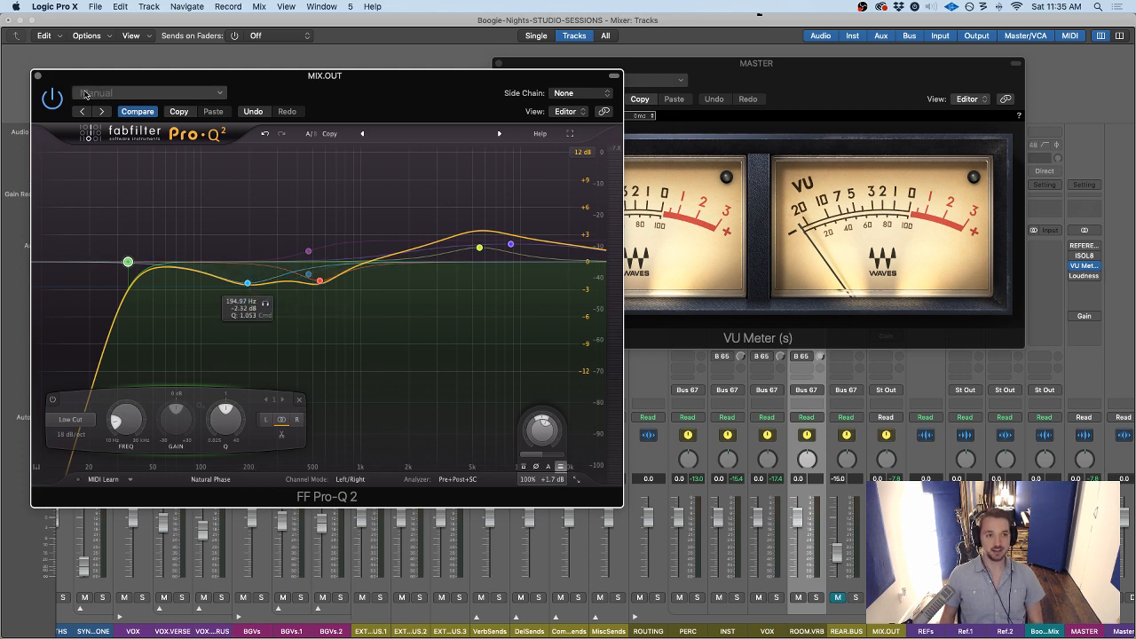
pyautogui.click(37, 76)
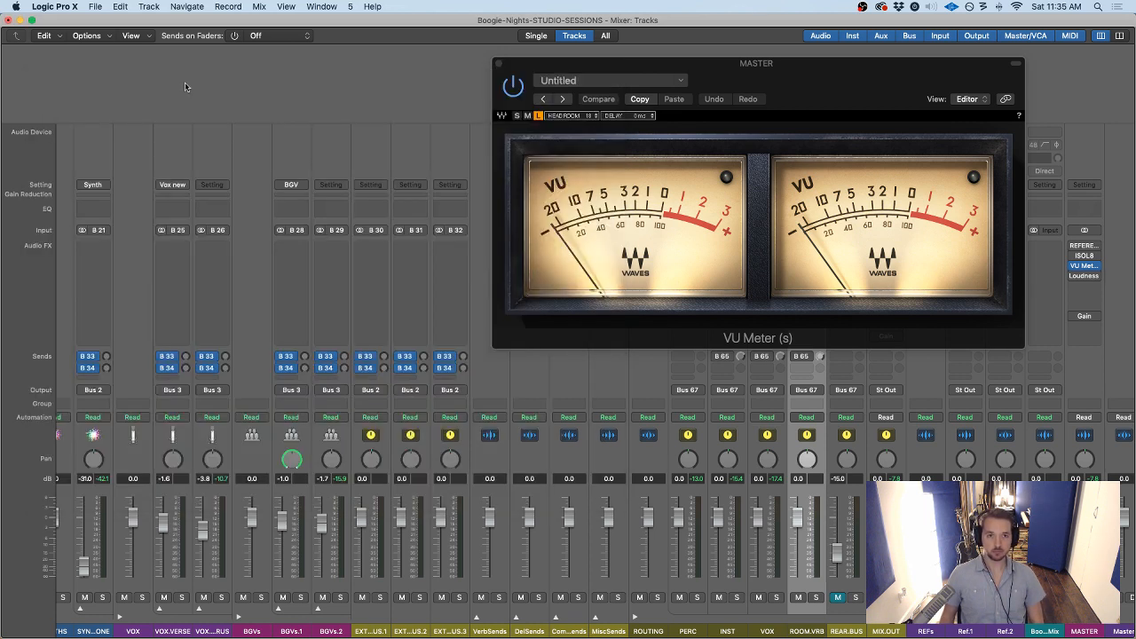
# Move the VU meter aside and open The Glue and UAD Fairchild 670 from the MIX.OUT inserts as separate windows
pyautogui.moveTo(823, 77); pyautogui.dragTo(443, 88)
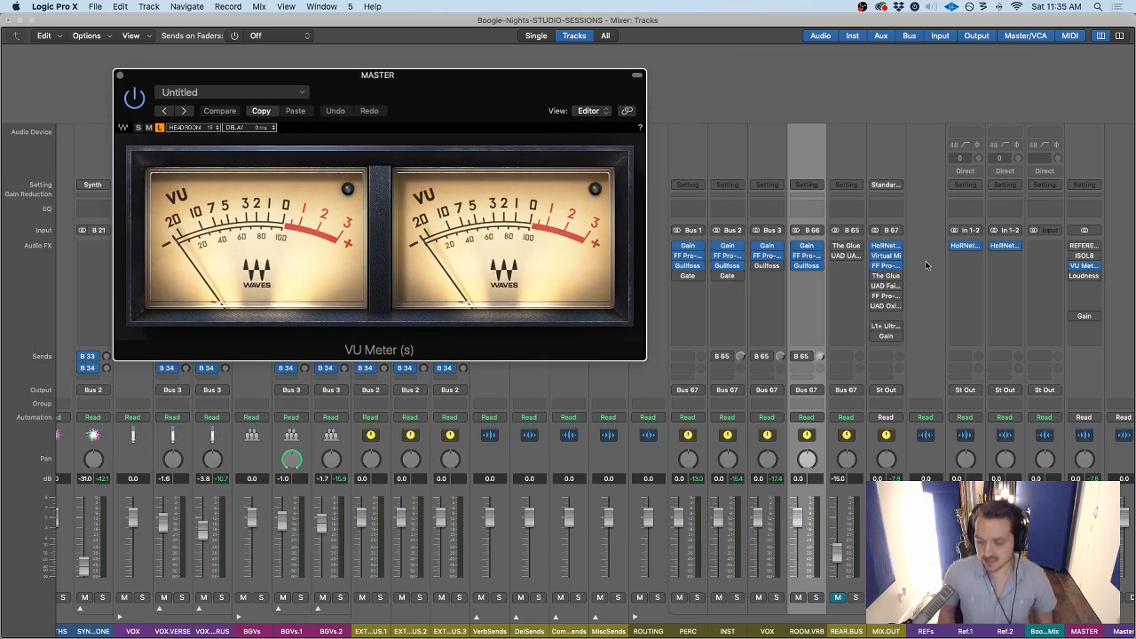
pyautogui.click(886, 275)
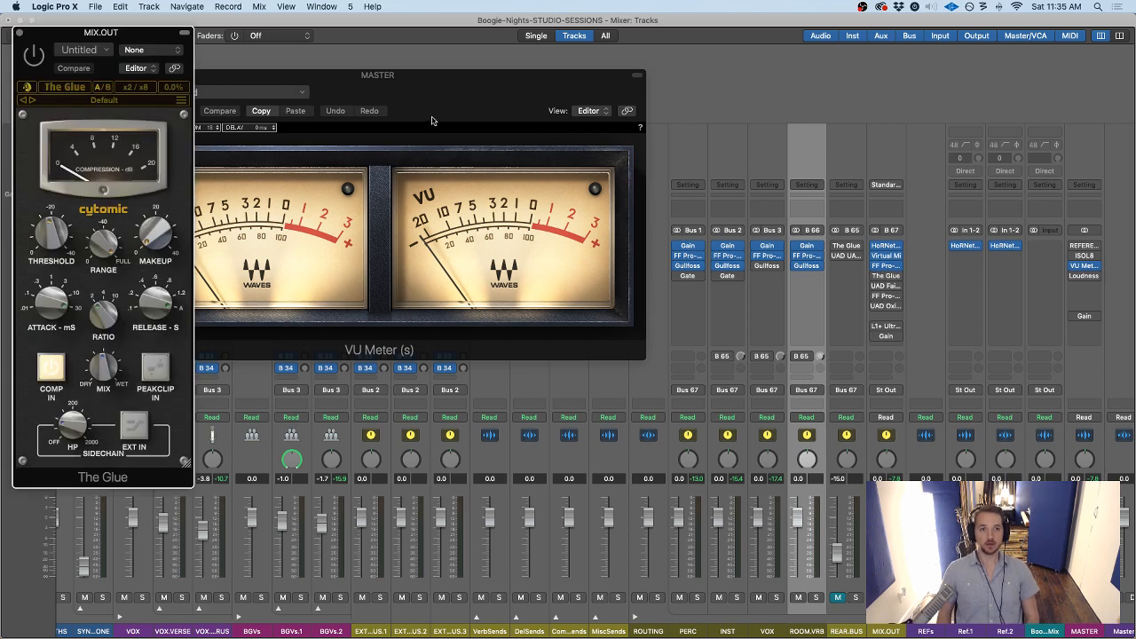
pyautogui.moveTo(106, 34); pyautogui.dragTo(520, 71)
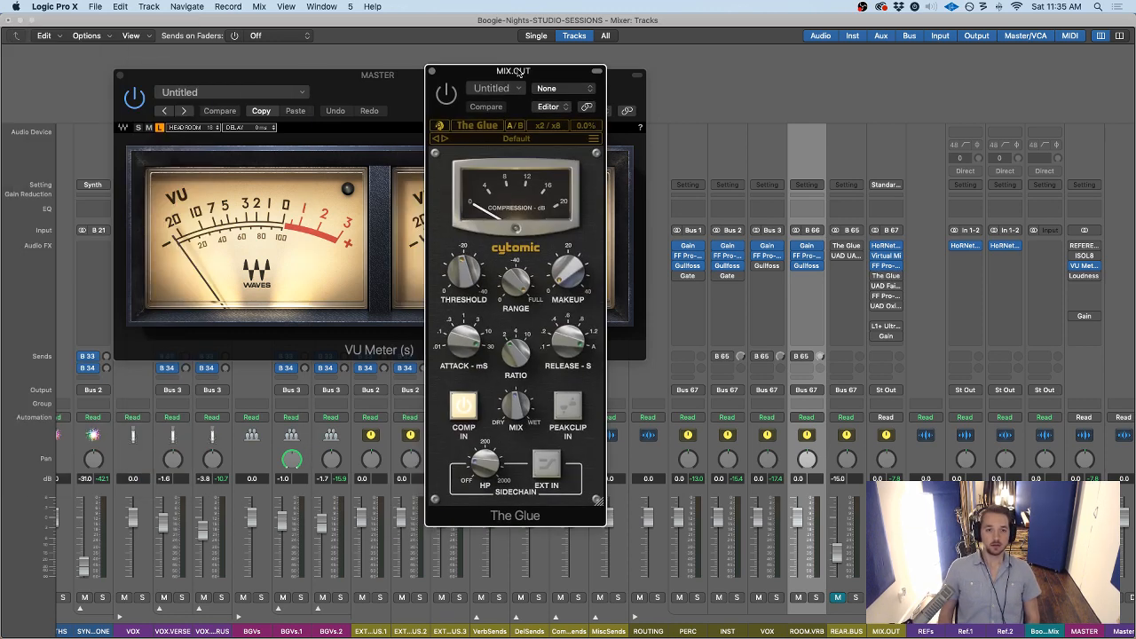
pyautogui.click(886, 306)
pyautogui.moveTo(442, 33); pyautogui.dragTo(1041, 107)
pyautogui.moveTo(522, 74); pyautogui.dragTo(186, 52)
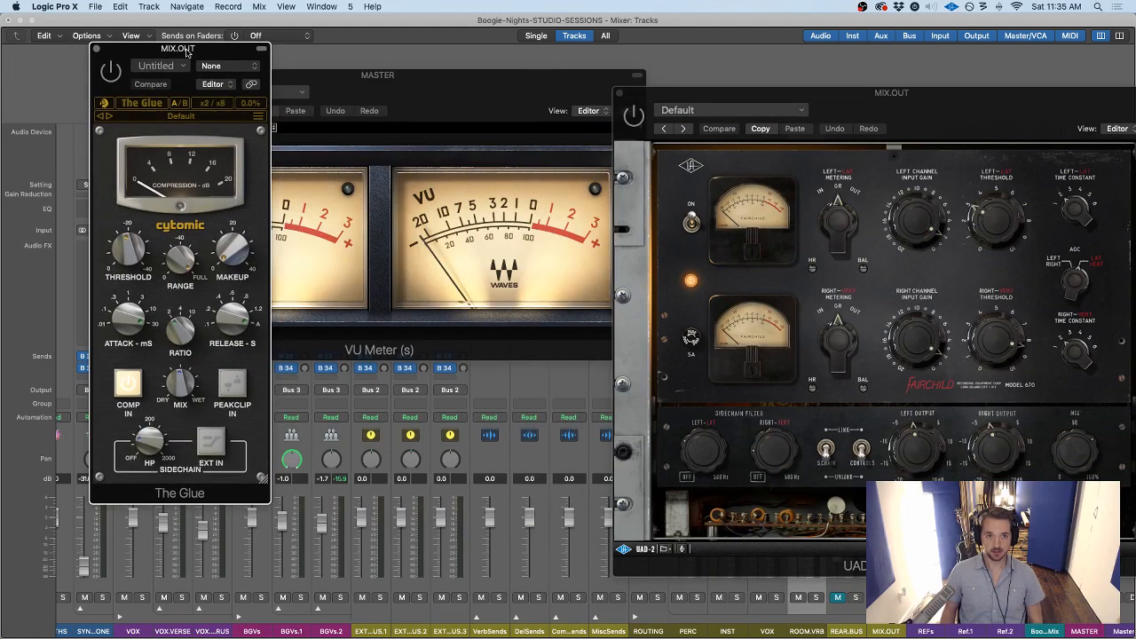
# Switch the MASTER VU meter to its medium (M) size and tuck it into the corner, away from the compressors
pyautogui.moveTo(349, 85)
pyautogui.mouseDown()
pyautogui.moveTo(297, 183)
pyautogui.moveTo(333, 72)
pyautogui.moveTo(333, 87)
pyautogui.mouseUp()
pyautogui.moveTo(174, 49); pyautogui.dragTo(596, 162)
pyautogui.moveTo(355, 76); pyautogui.dragTo(288, 21)
pyautogui.click(65, 73)
pyautogui.click(190, 40)
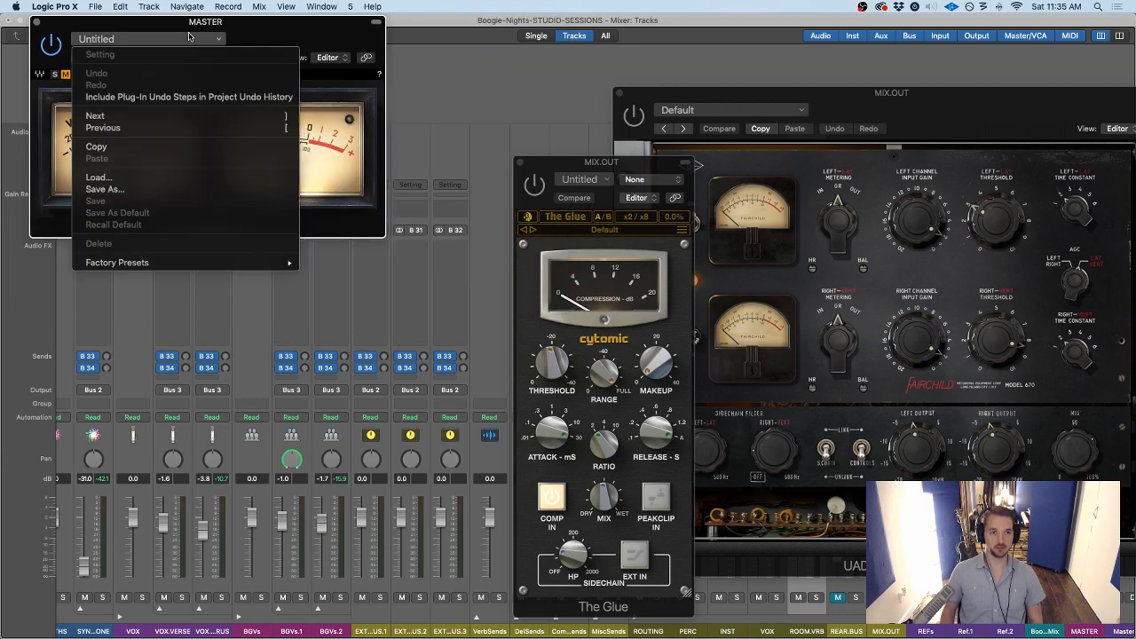
pyautogui.moveTo(258, 25); pyautogui.dragTo(230, 19)
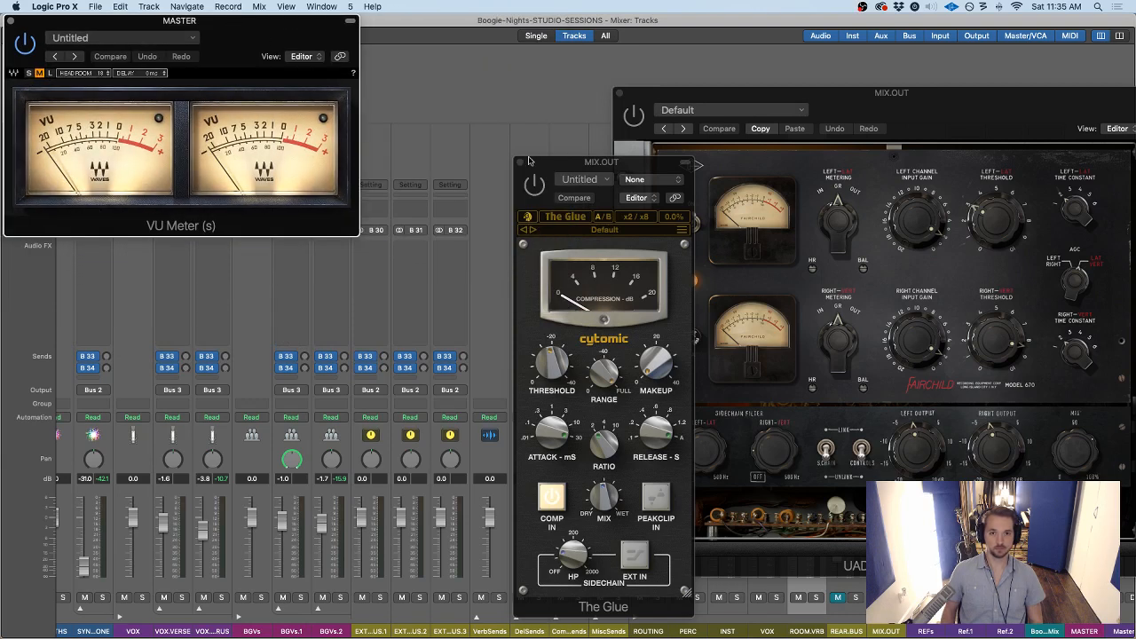
# Arrange The Glue and the UAD Fairchild 670 side by side next to the VU meter without overlap
pyautogui.moveTo(529, 161); pyautogui.dragTo(385, 161)
pyautogui.moveTo(752, 104); pyautogui.dragTo(715, 45)
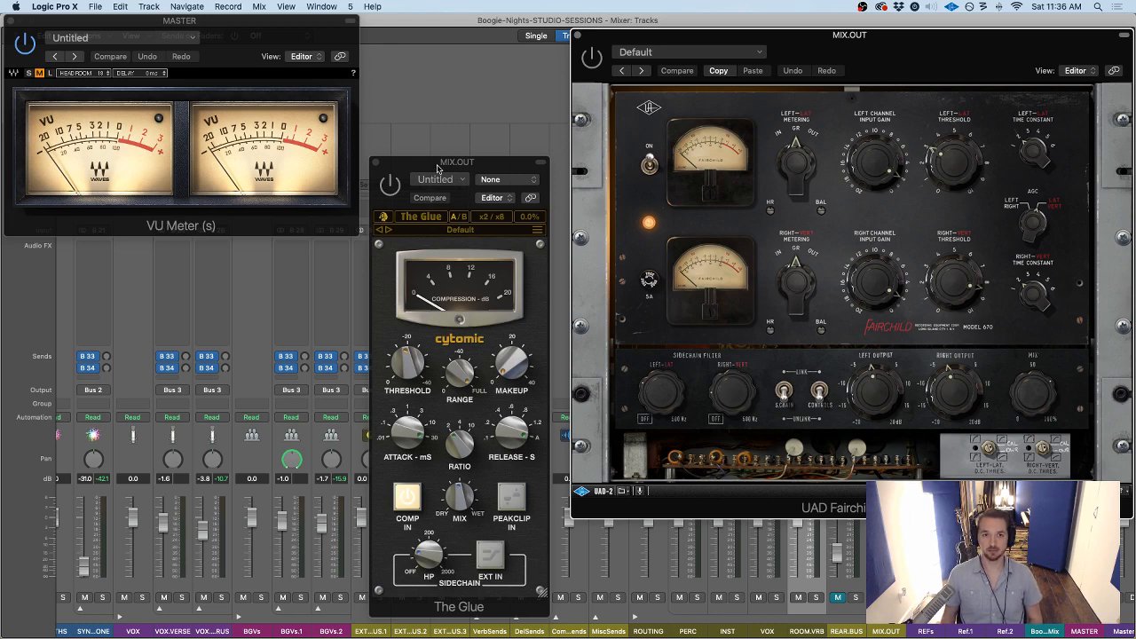
pyautogui.moveTo(437, 169); pyautogui.dragTo(440, 164)
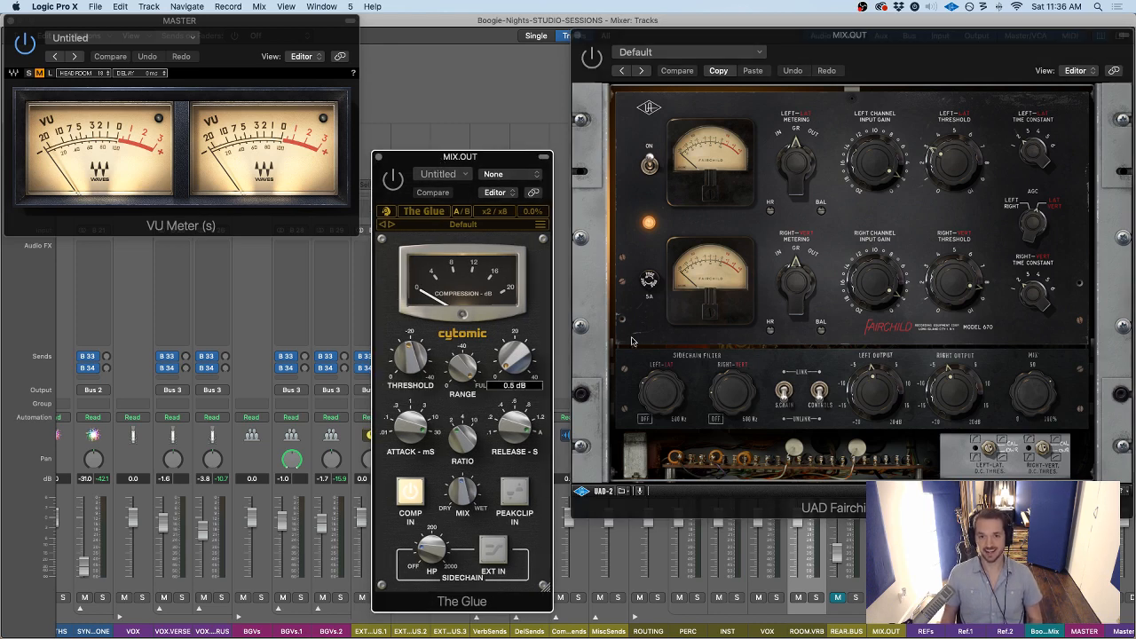
pyautogui.click(657, 227)
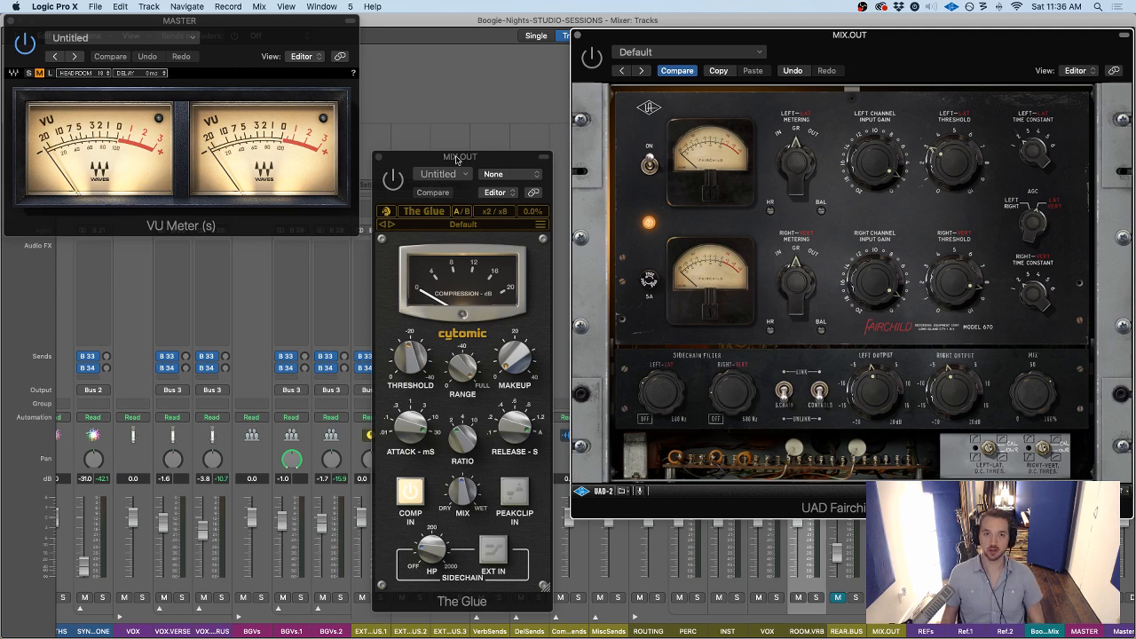
pyautogui.moveTo(457, 160); pyautogui.dragTo(459, 37)
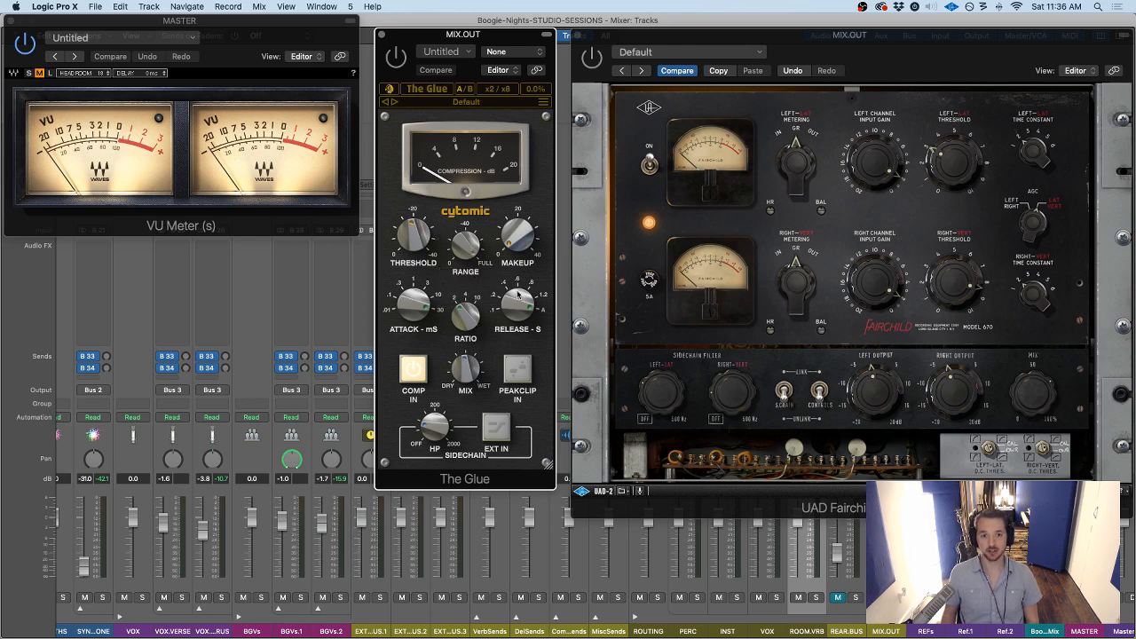
# Turn up The Glue's mix, enable the compressor and fine-tune its threshold during playback, toggling the bypass to compare
pyautogui.moveTo(463, 363); pyautogui.dragTo(453, 2)
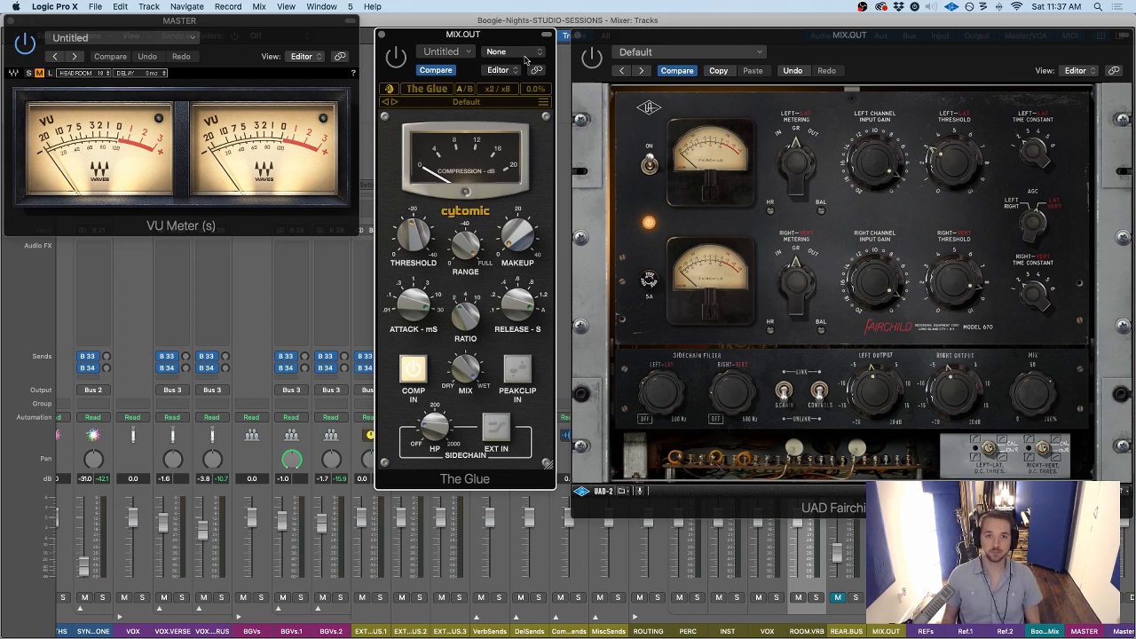
pyautogui.moveTo(462, 38); pyautogui.dragTo(474, 49)
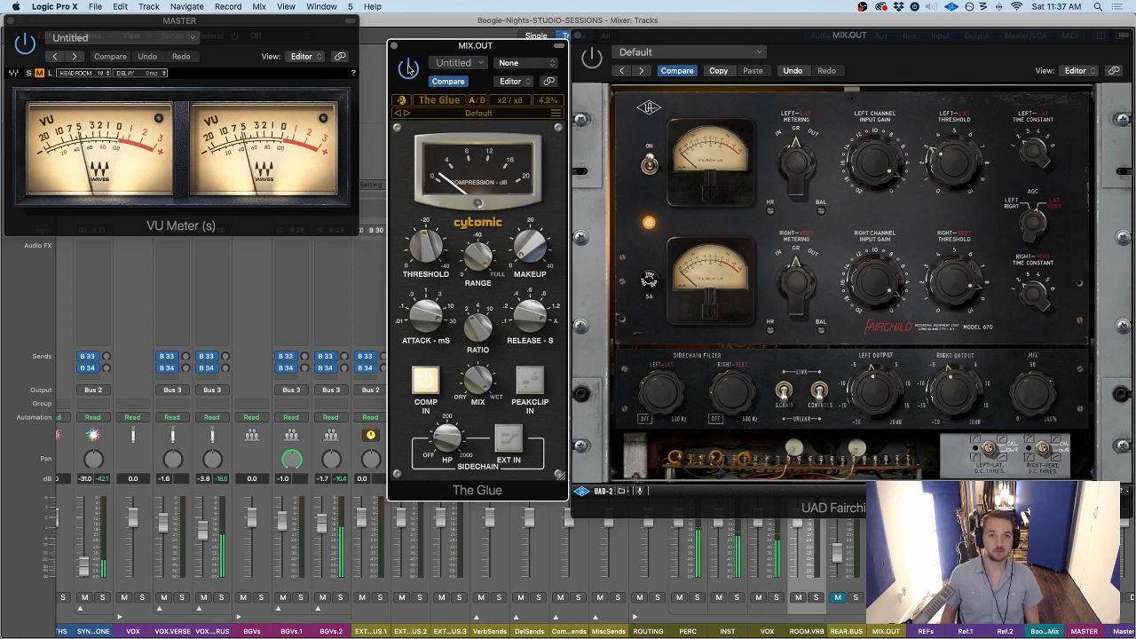
pyautogui.moveTo(445, 264)
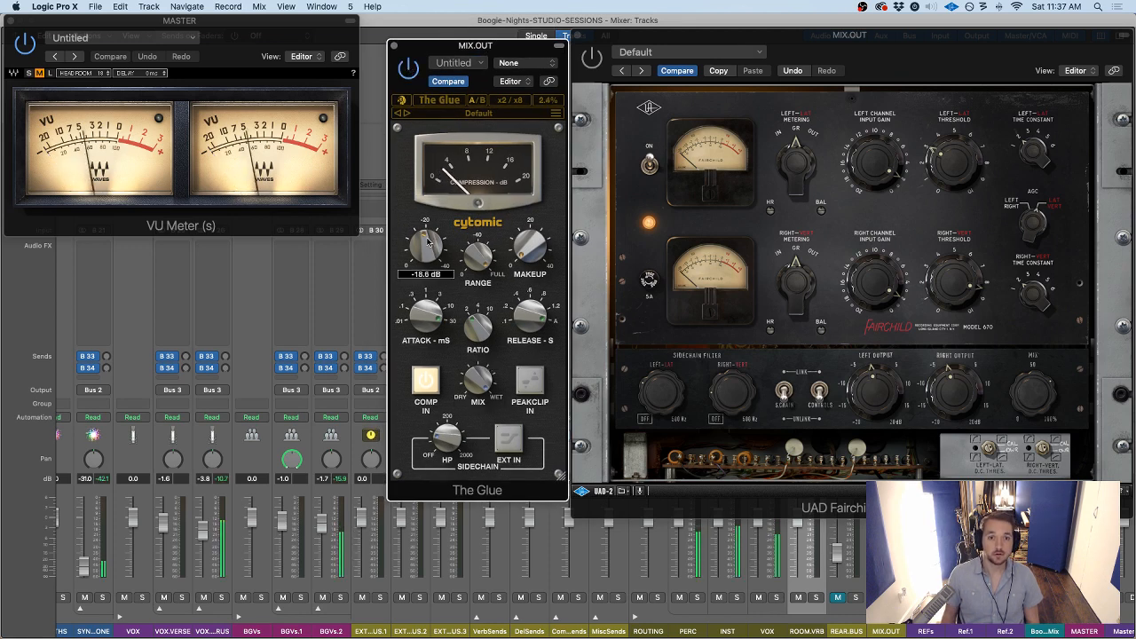
pyautogui.moveTo(435, 242)
pyautogui.mouseDown()
pyautogui.moveTo(427, 276)
pyautogui.moveTo(426, 244)
pyautogui.mouseUp()
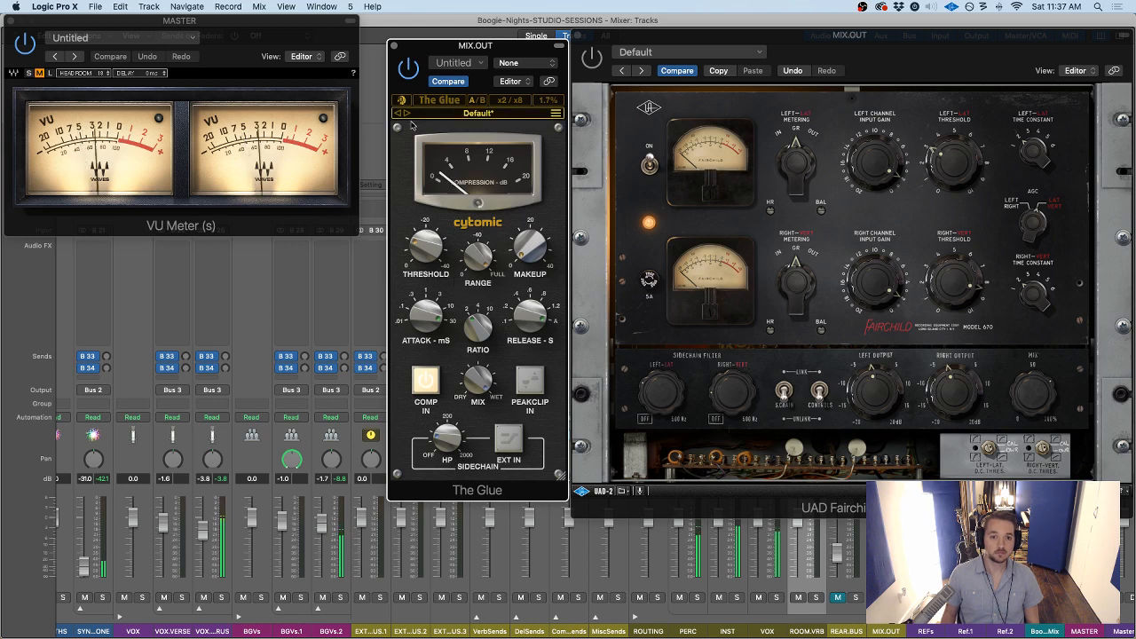
pyautogui.click(409, 68)
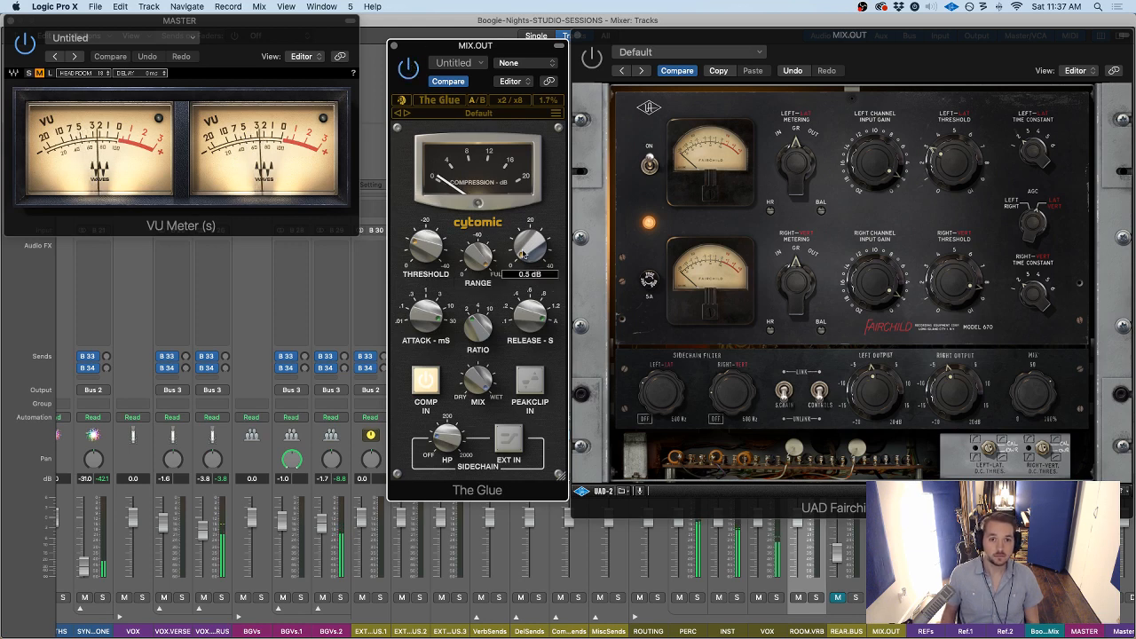
# Move the UAD Fairchild 670 ahead of The Glue in the MIX.OUT insert chain, and reopen it switched on
pyautogui.moveTo(908, 55); pyautogui.dragTo(425, 120)
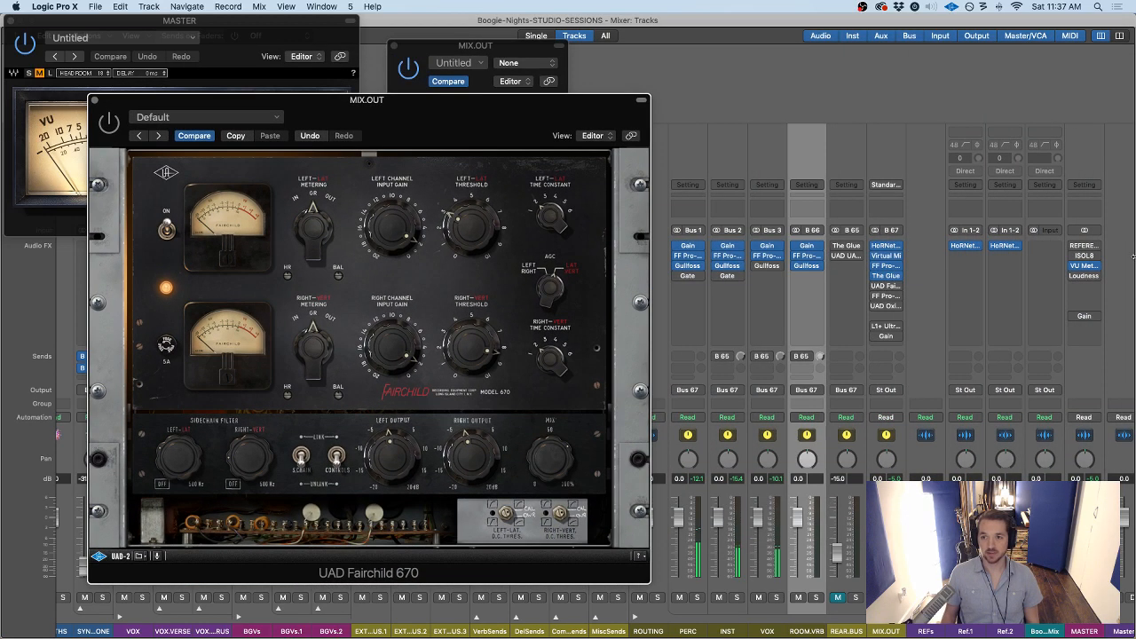
pyautogui.moveTo(891, 287); pyautogui.dragTo(891, 276)
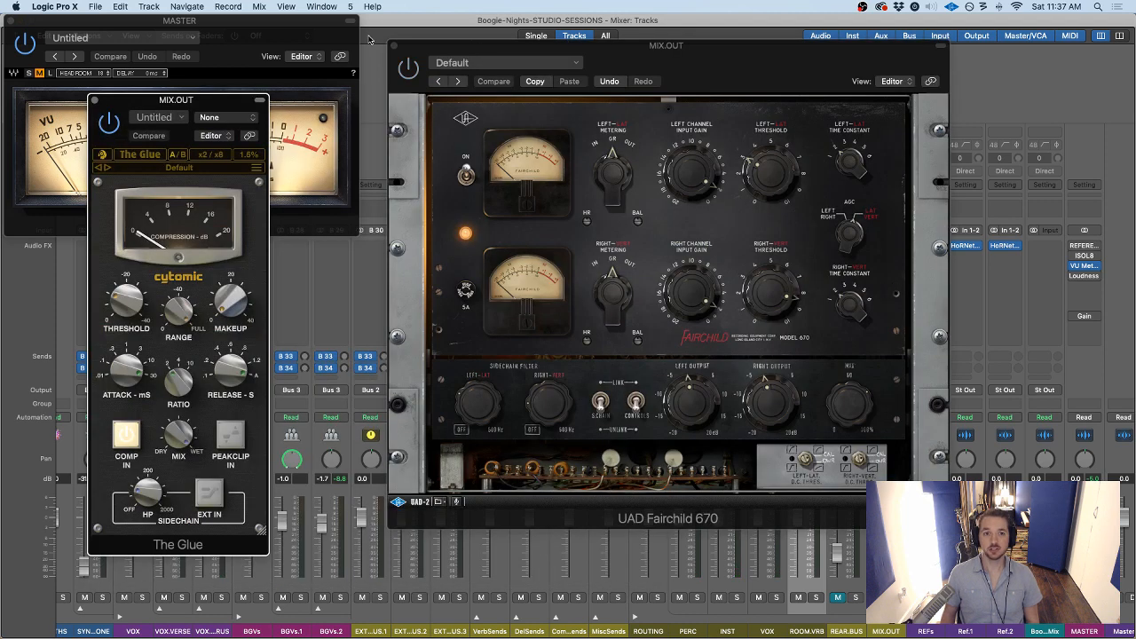
pyautogui.click(390, 47)
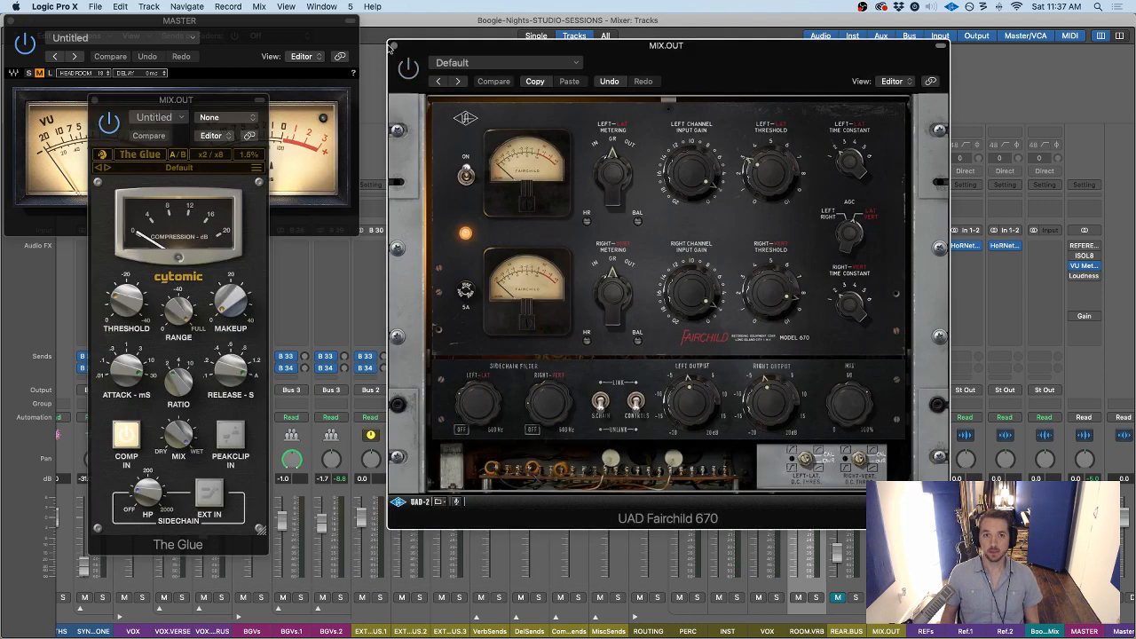
pyautogui.click(394, 45)
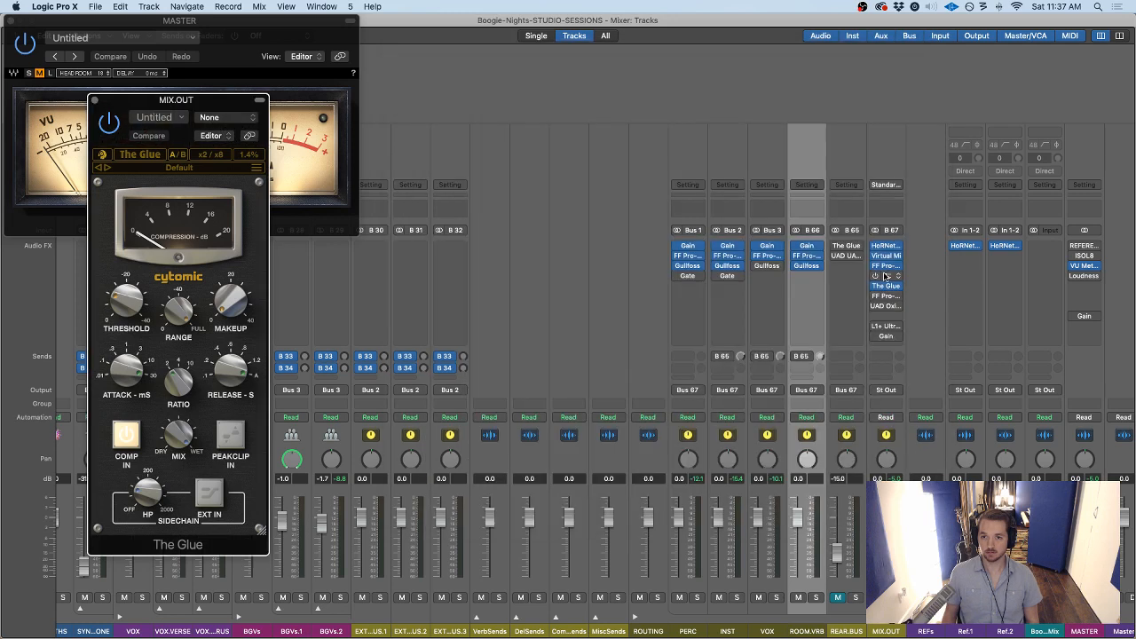
pyautogui.click(886, 276)
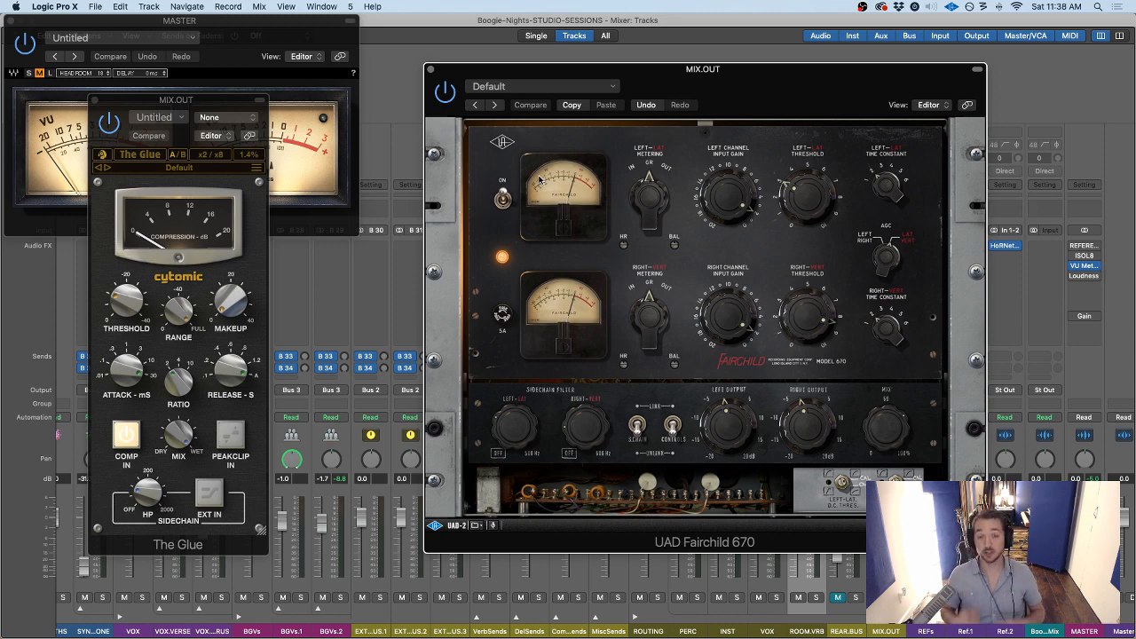
# Bypass The Glue, tweak the UAD Fairchild 670's mix and left time constant, and position its window clear of the VU meter
pyautogui.moveTo(771, 90); pyautogui.dragTo(675, 87)
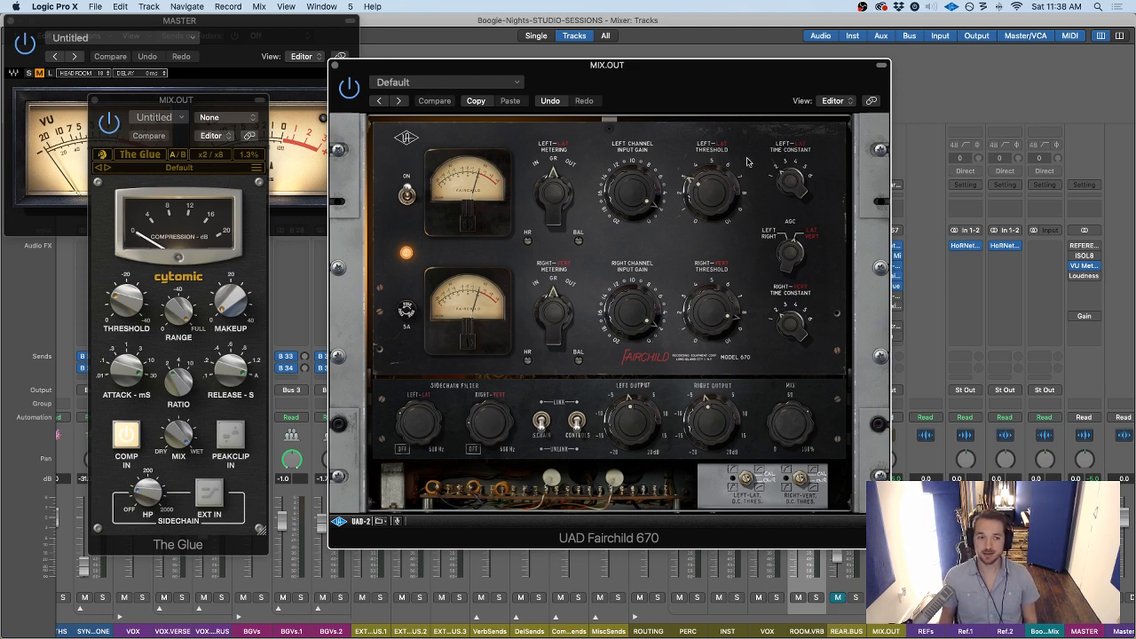
pyautogui.click(806, 428)
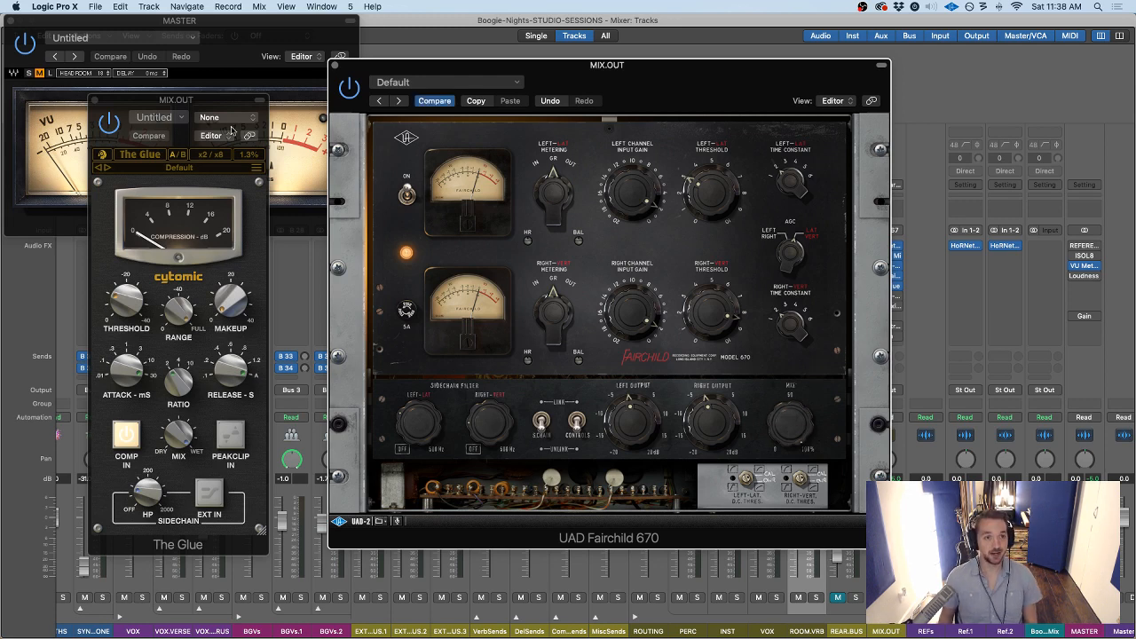
pyautogui.moveTo(548, 68); pyautogui.dragTo(535, 63)
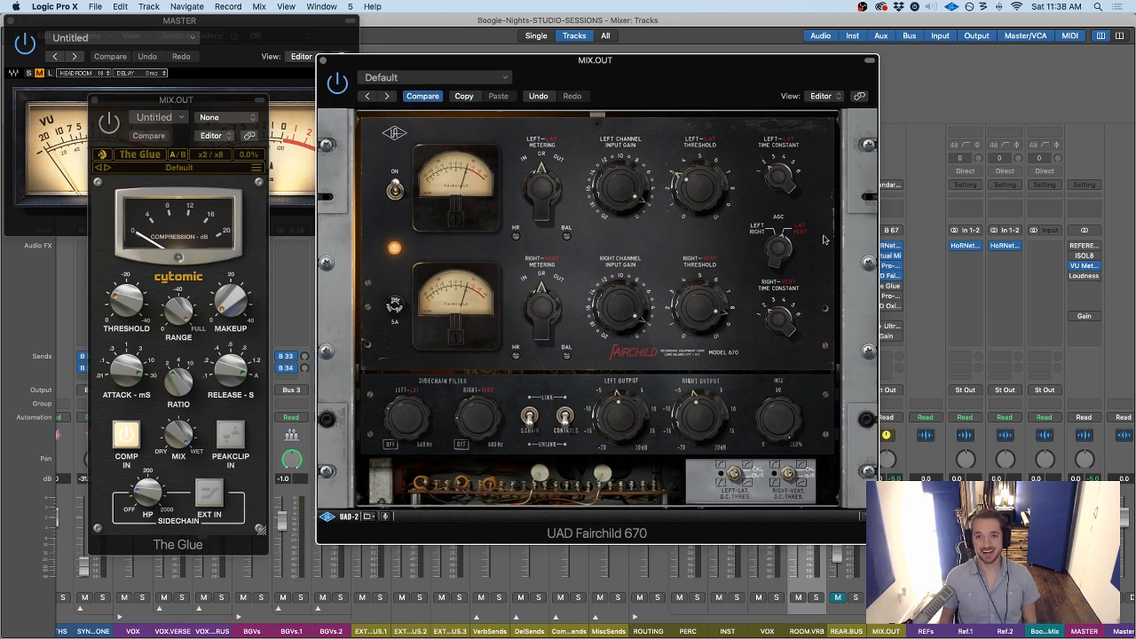
pyautogui.moveTo(776, 186)
pyautogui.mouseDown()
pyautogui.moveTo(777, 203)
pyautogui.moveTo(779, 176)
pyautogui.moveTo(773, 195)
pyautogui.mouseUp()
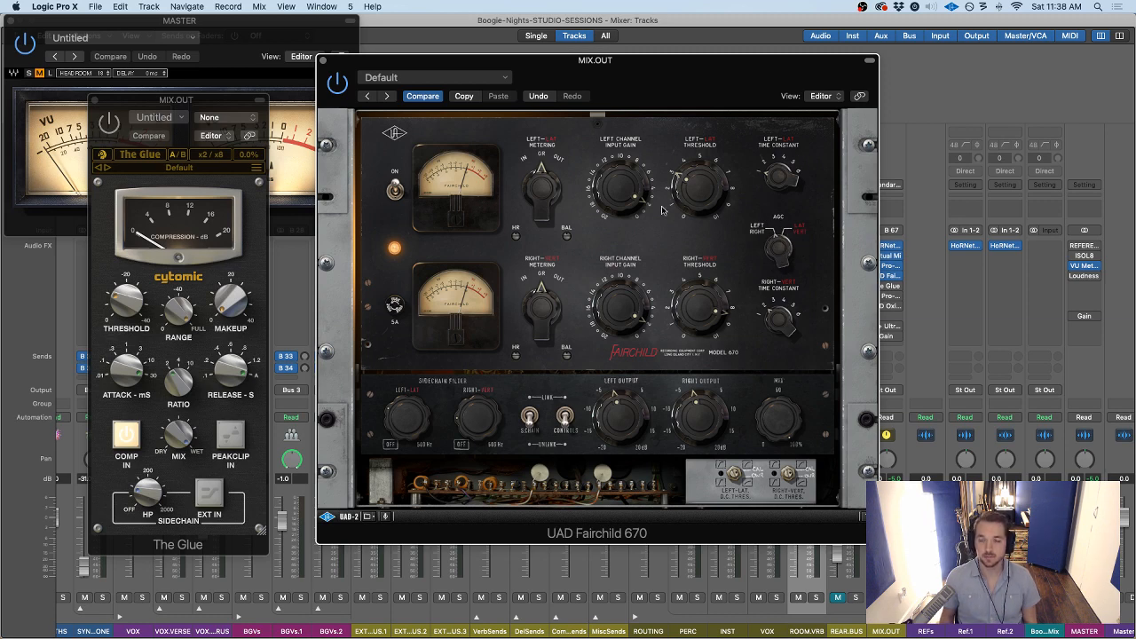
pyautogui.moveTo(755, 85); pyautogui.dragTo(728, 102)
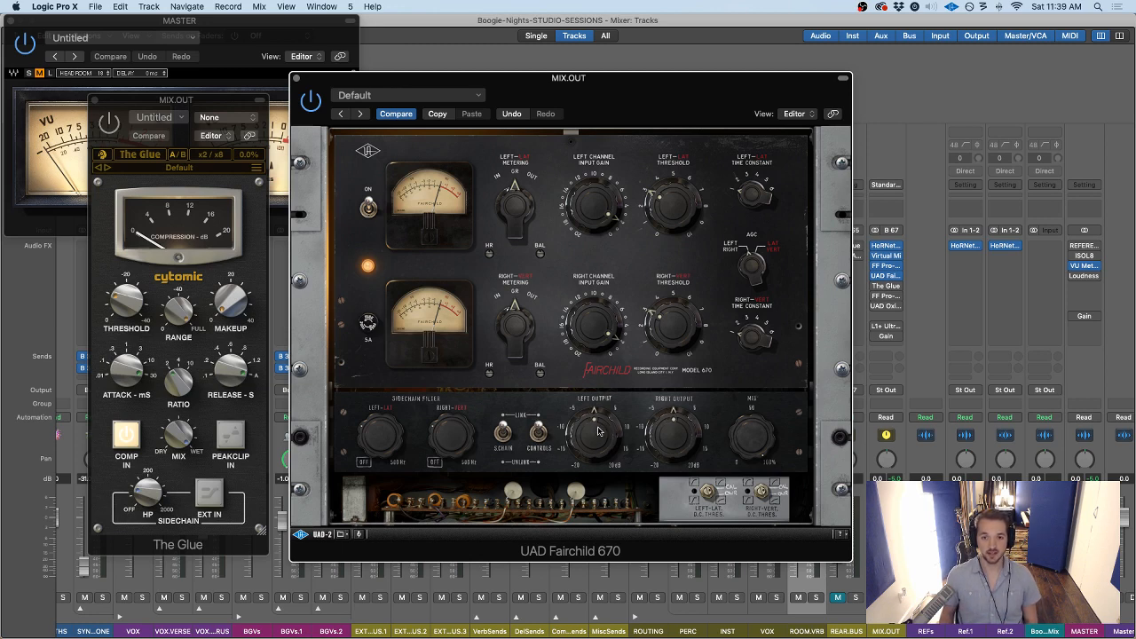
pyautogui.moveTo(622, 120); pyautogui.dragTo(663, 114)
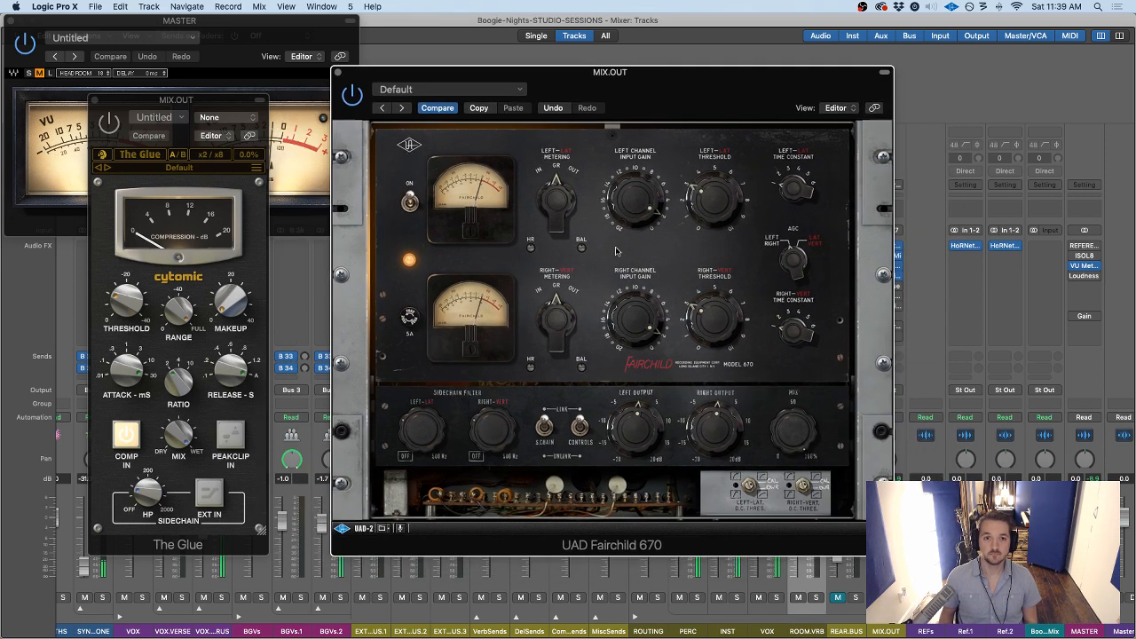
# Bypass the UAD Fairchild 670, lower its linked output slightly to match levels, and switch the compressor back on
pyautogui.click(349, 96)
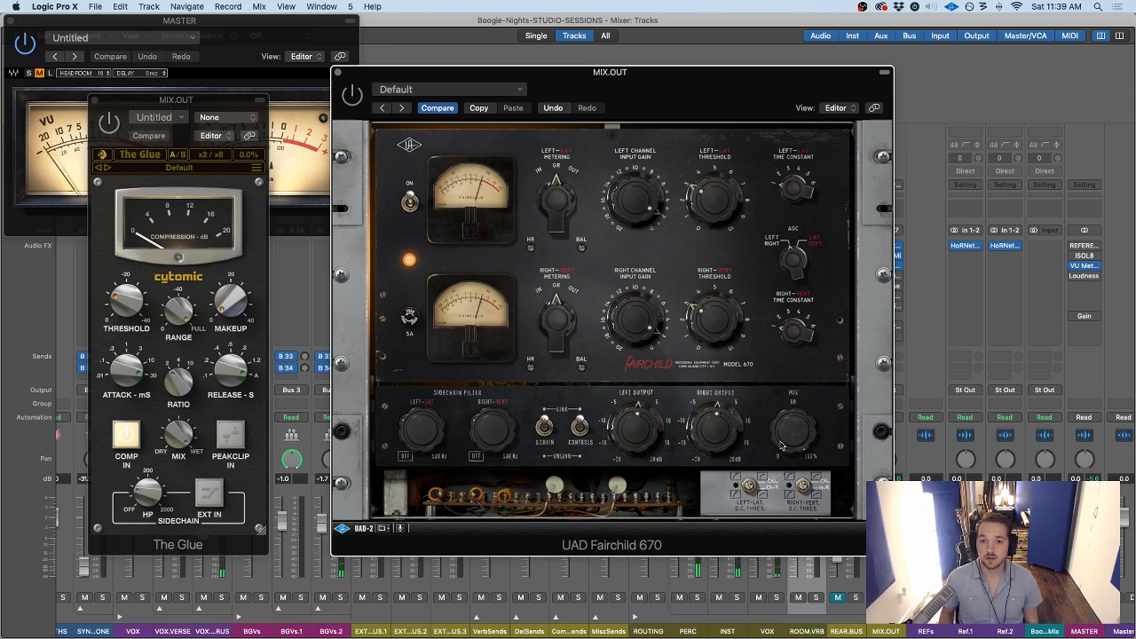
pyautogui.moveTo(639, 421); pyautogui.dragTo(638, 429)
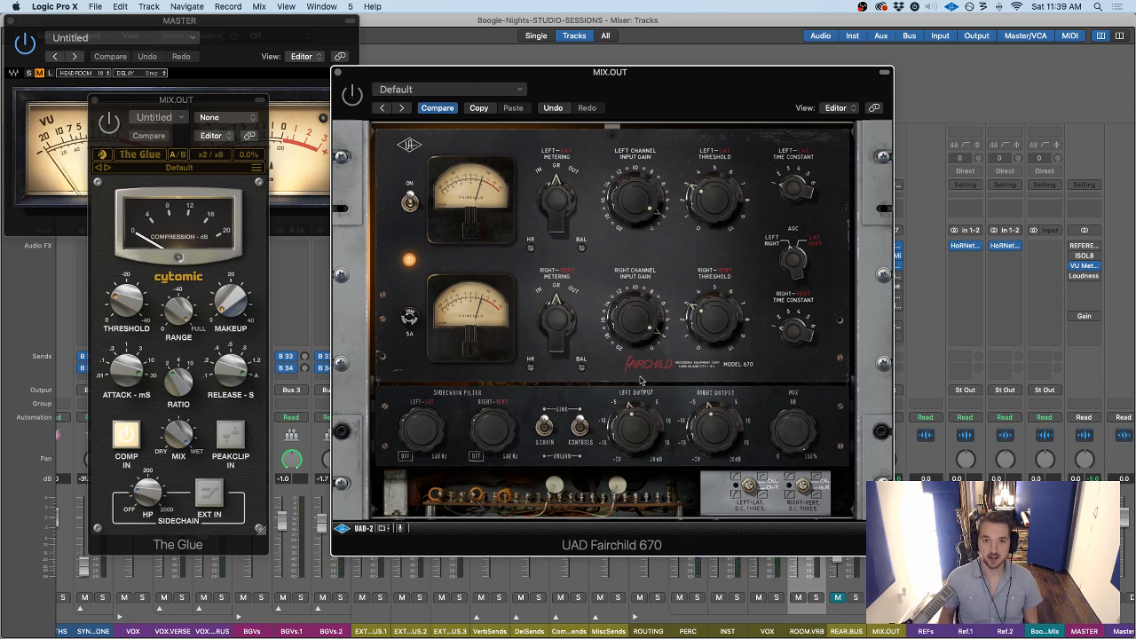
pyautogui.click(353, 94)
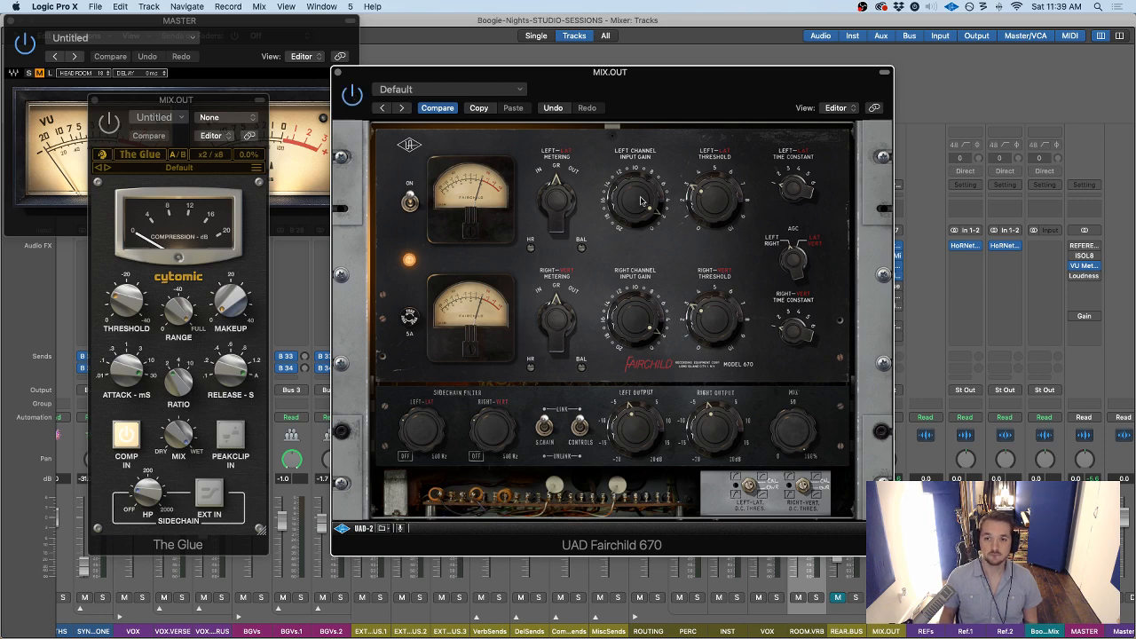
# Raise the UAD Fairchild 670's linked threshold well up during playback, and shift its window to uncover the VU meter
pyautogui.moveTo(695, 90); pyautogui.dragTo(694, 90)
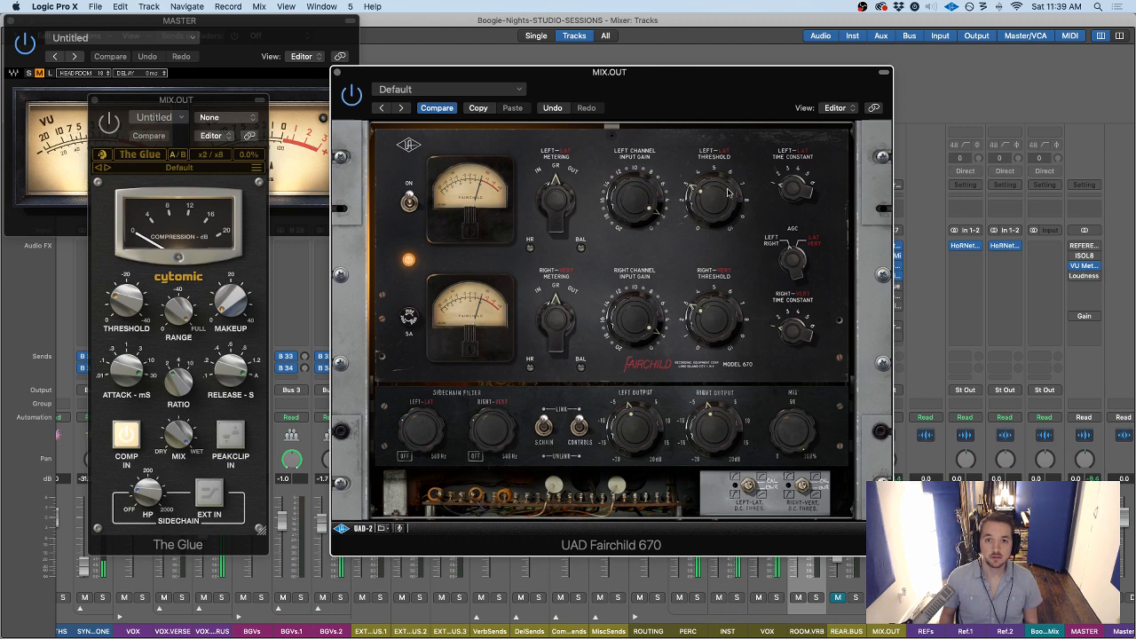
pyautogui.moveTo(709, 193); pyautogui.dragTo(724, 127)
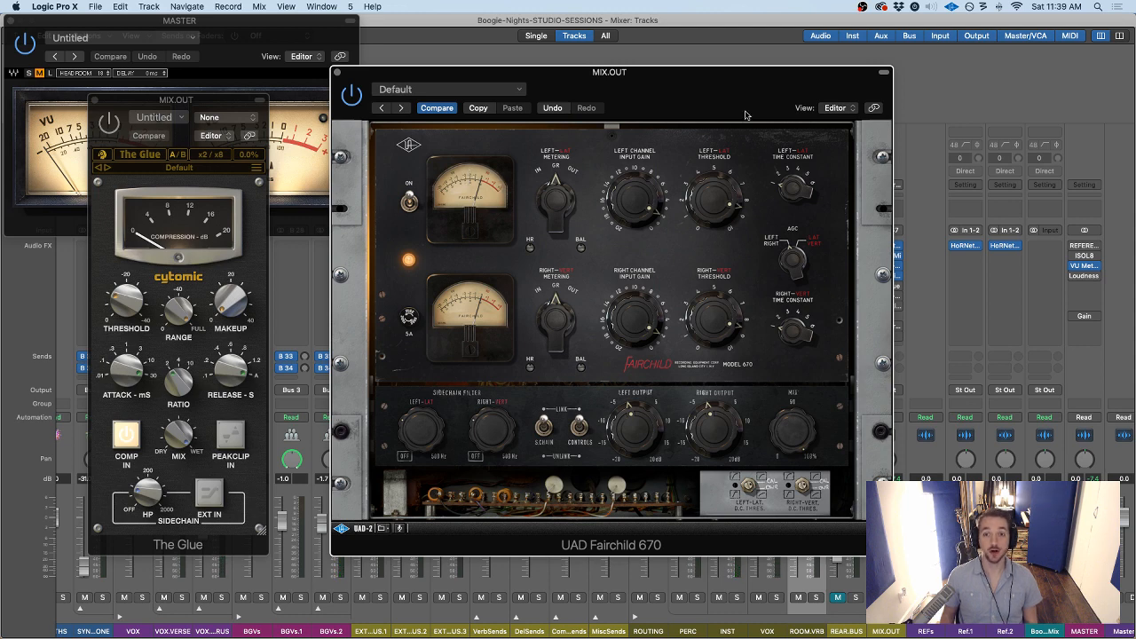
pyautogui.moveTo(731, 87); pyautogui.dragTo(744, 80)
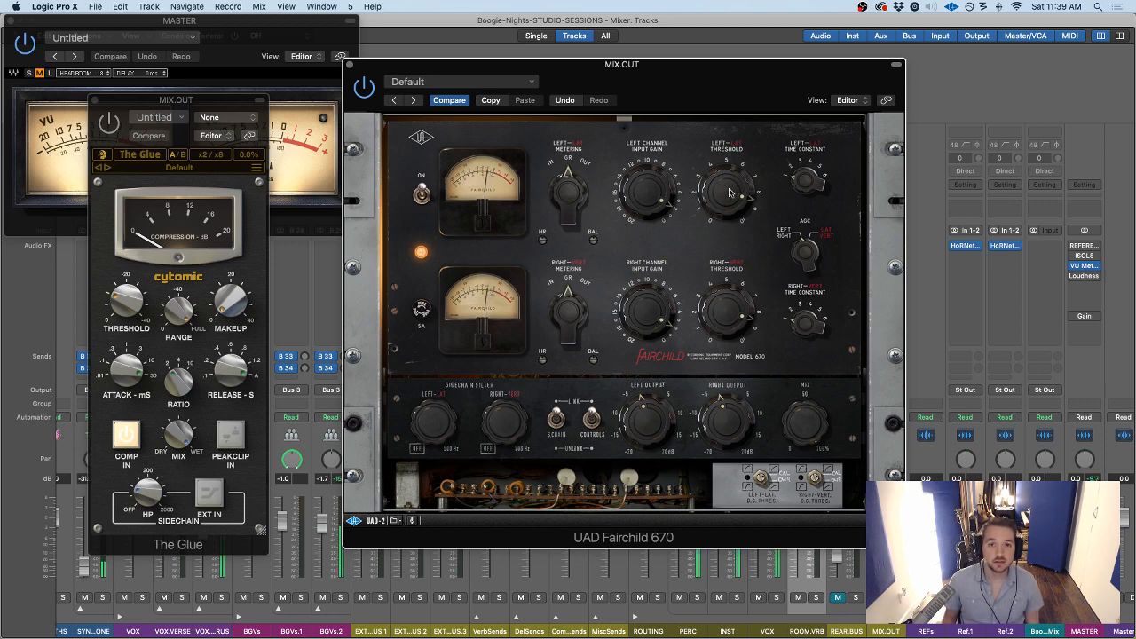
# Adjust the UAD Fairchild 670's left time constant, then fine-tune its linked threshold during playback
pyautogui.moveTo(806, 183); pyautogui.dragTo(807, 167)
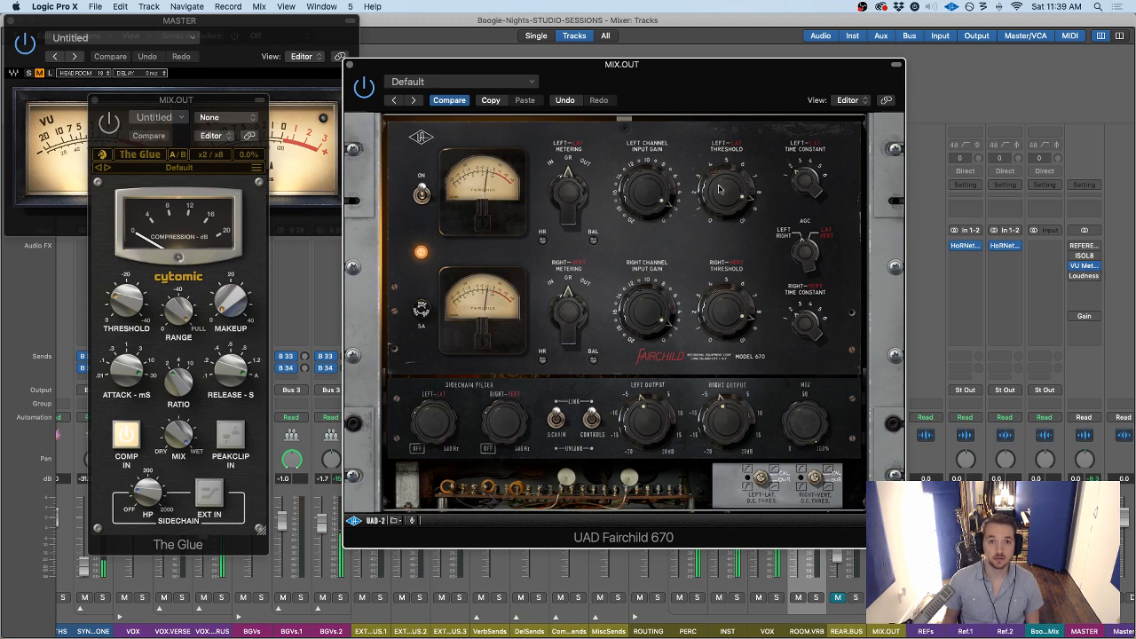
pyautogui.moveTo(816, 190); pyautogui.dragTo(817, 175)
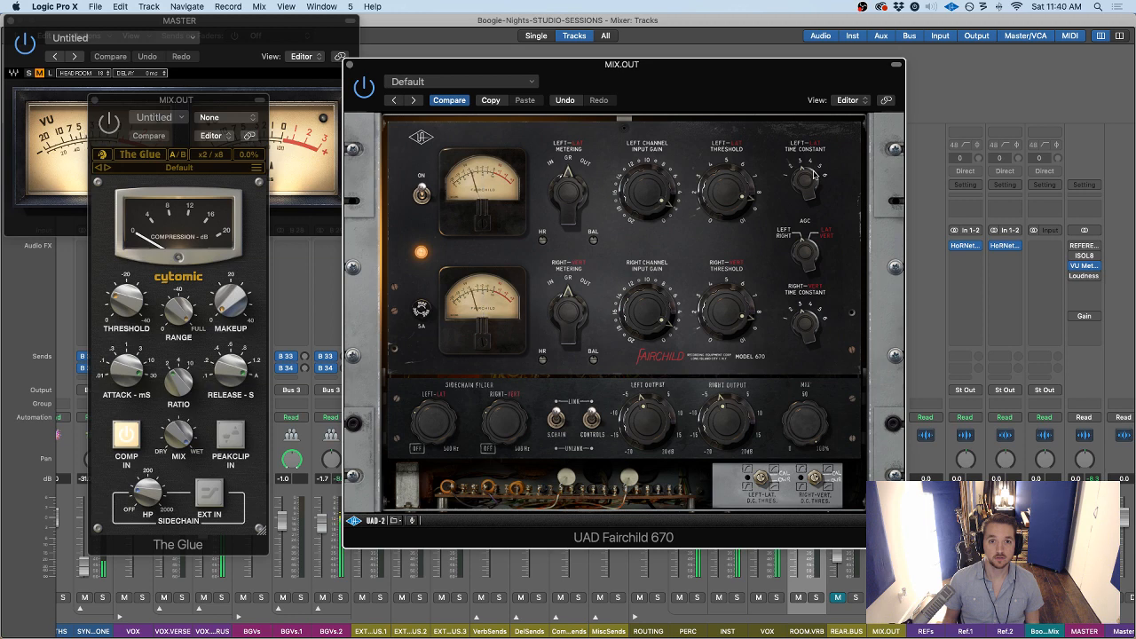
pyautogui.moveTo(815, 173); pyautogui.dragTo(809, 191)
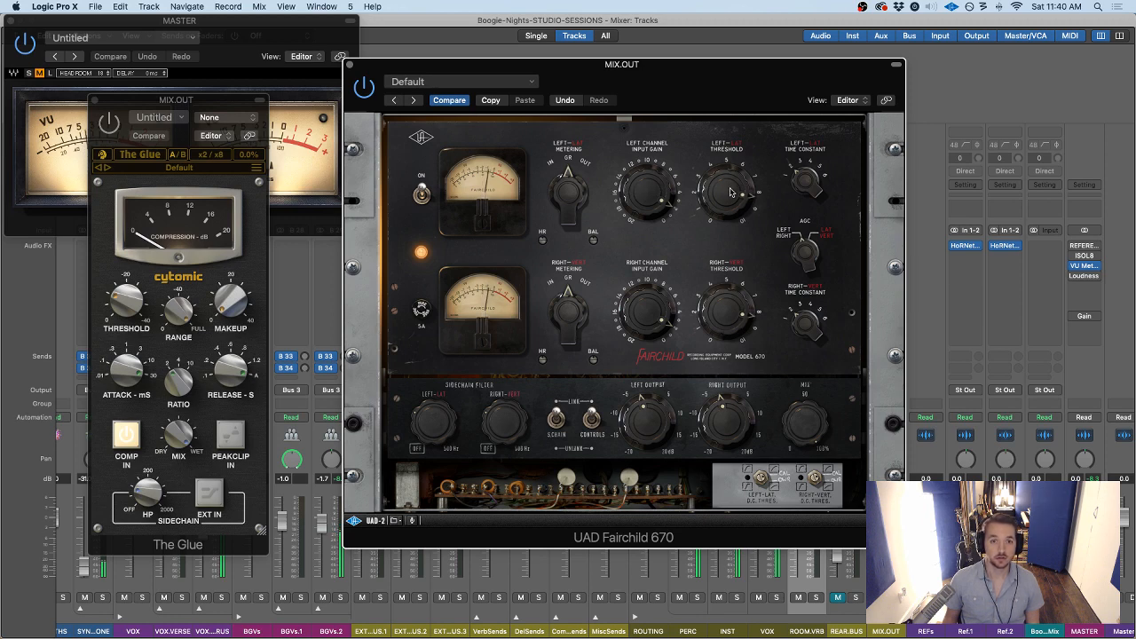
pyautogui.moveTo(730, 193); pyautogui.dragTo(730, 195)
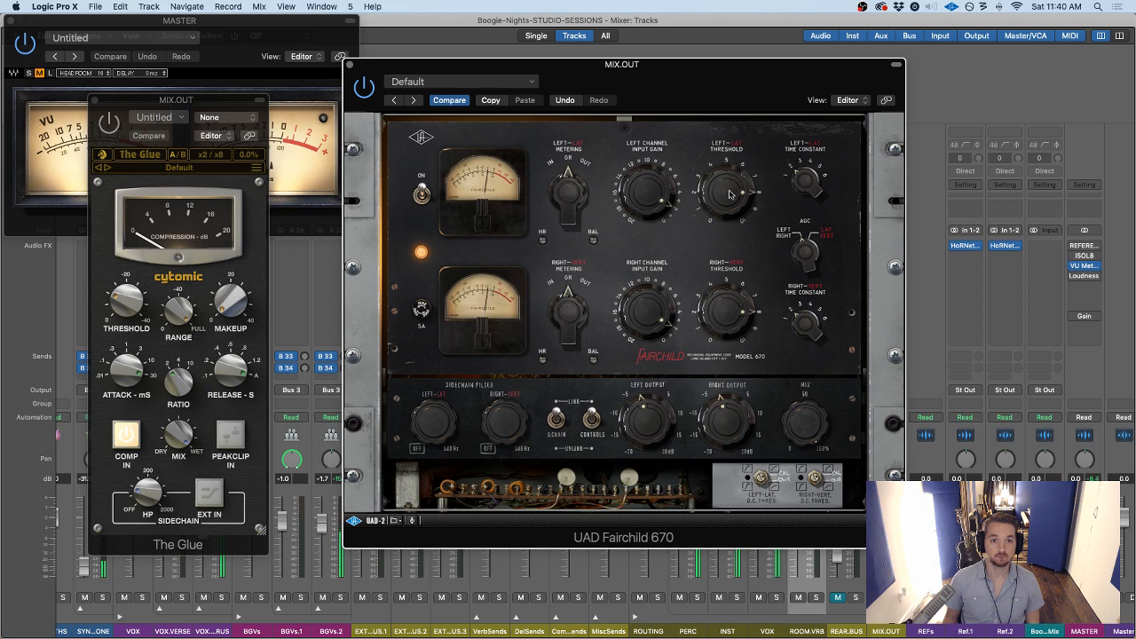
pyautogui.moveTo(730, 195); pyautogui.dragTo(729, 197)
pyautogui.moveTo(728, 197)
pyautogui.mouseDown()
pyautogui.moveTo(727, 264)
pyautogui.moveTo(727, 185)
pyautogui.mouseUp()
pyautogui.moveTo(614, 65); pyautogui.dragTo(649, 67)
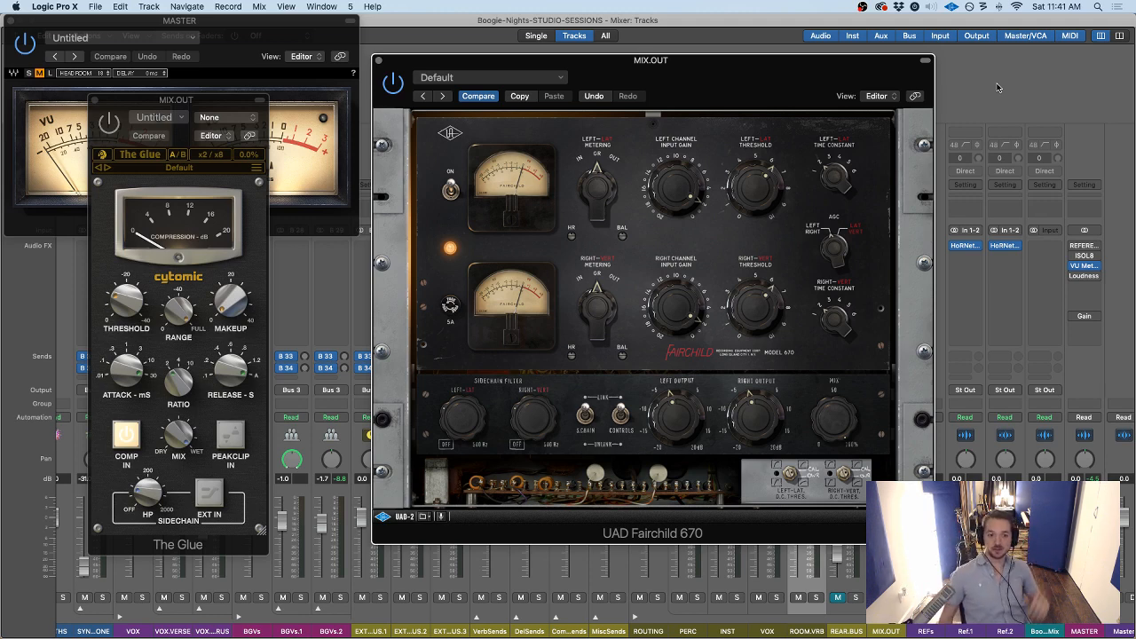
# Solo the VOX...RUS track and spread out The Glue, VU meter and Fairchild 670 windows to uncover its fader
pyautogui.click(221, 598)
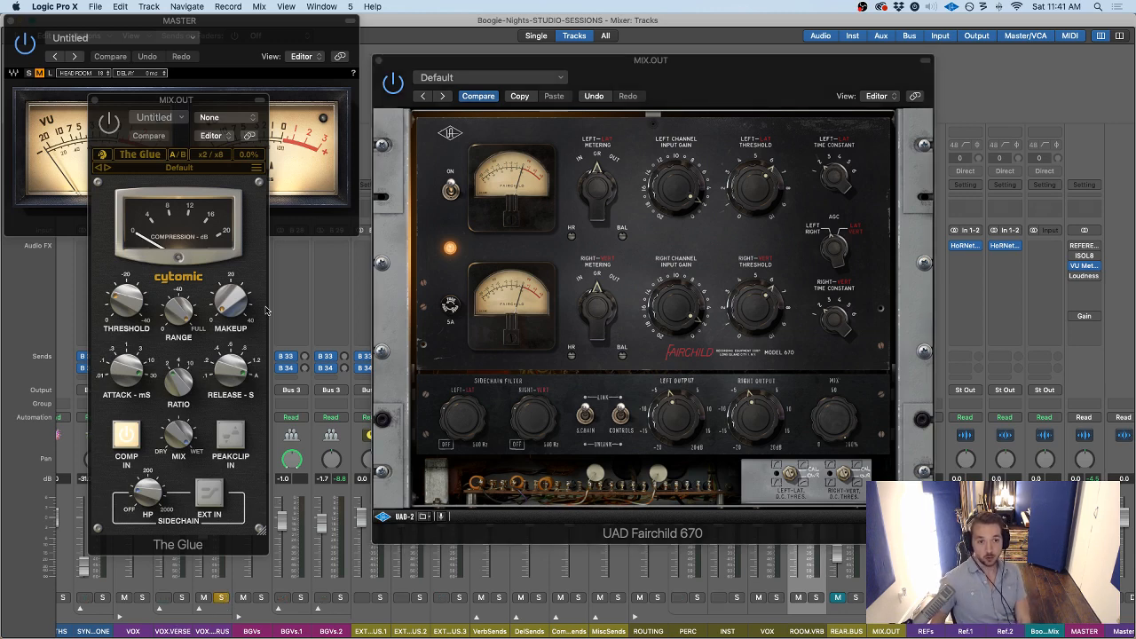
pyautogui.moveTo(204, 100); pyautogui.dragTo(147, 95)
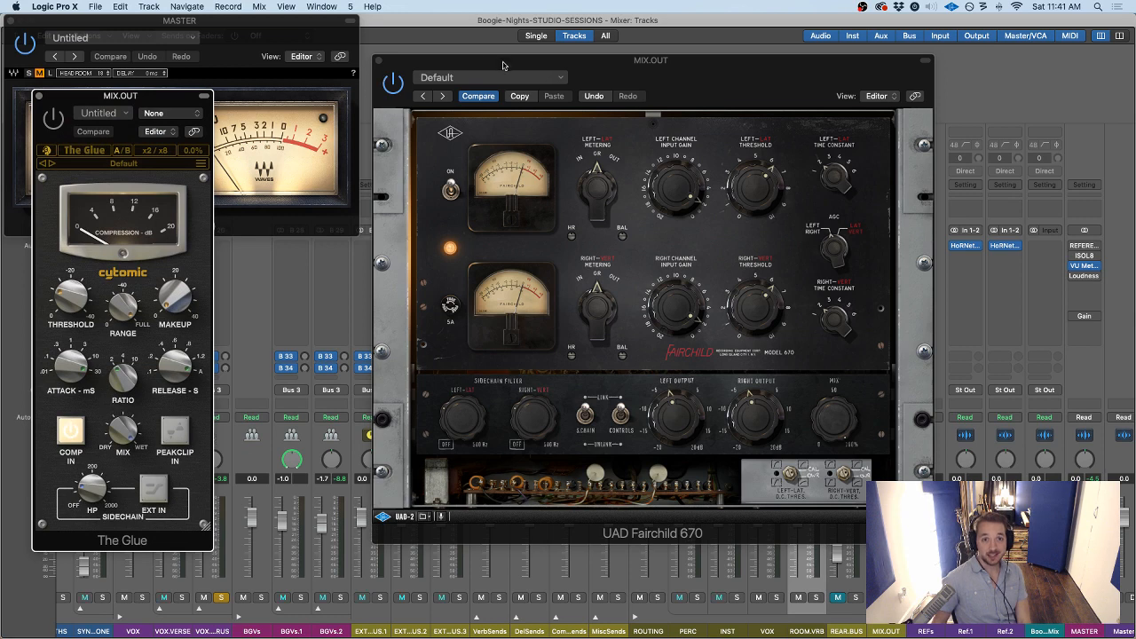
pyautogui.moveTo(502, 66); pyautogui.dragTo(561, 68)
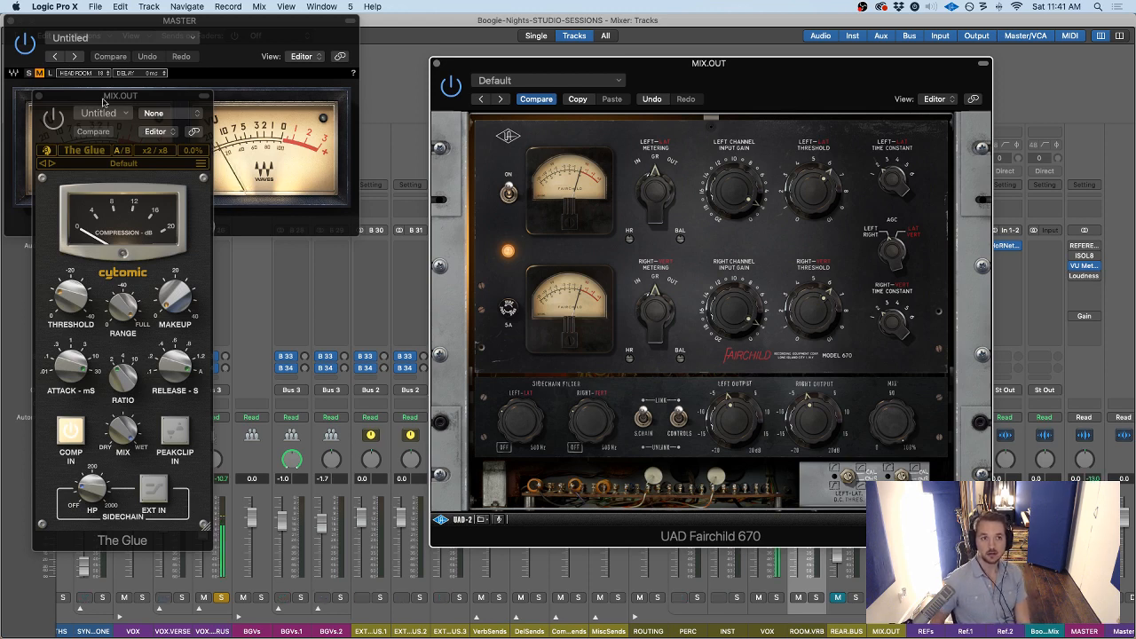
pyautogui.moveTo(104, 99); pyautogui.dragTo(69, 89)
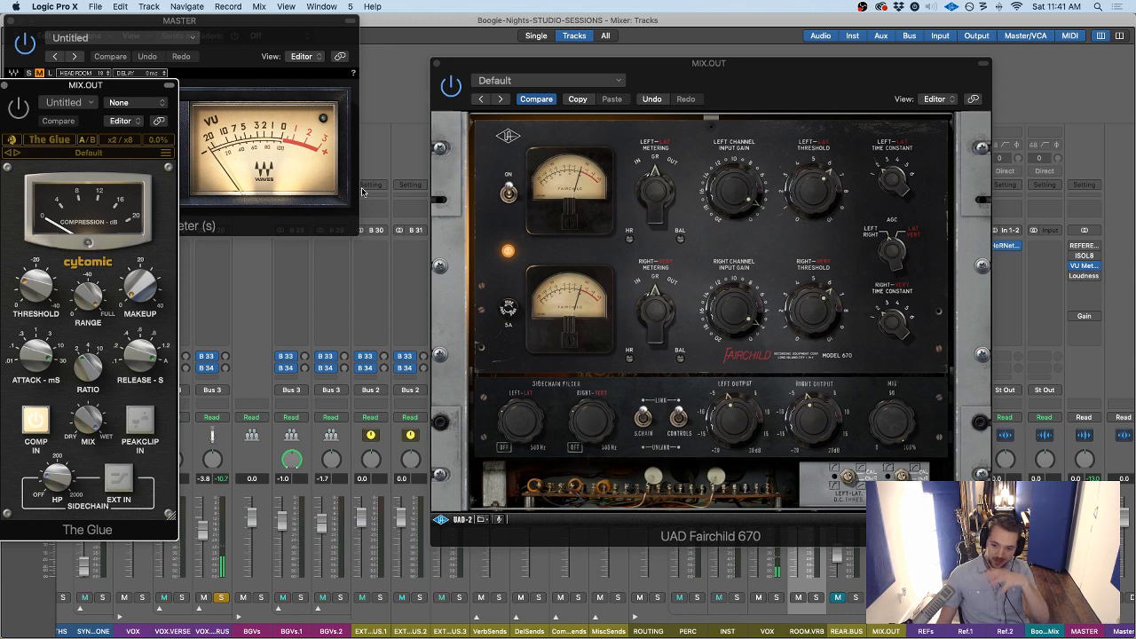
pyautogui.moveTo(271, 43); pyautogui.dragTo(297, 41)
pyautogui.click(14, 94)
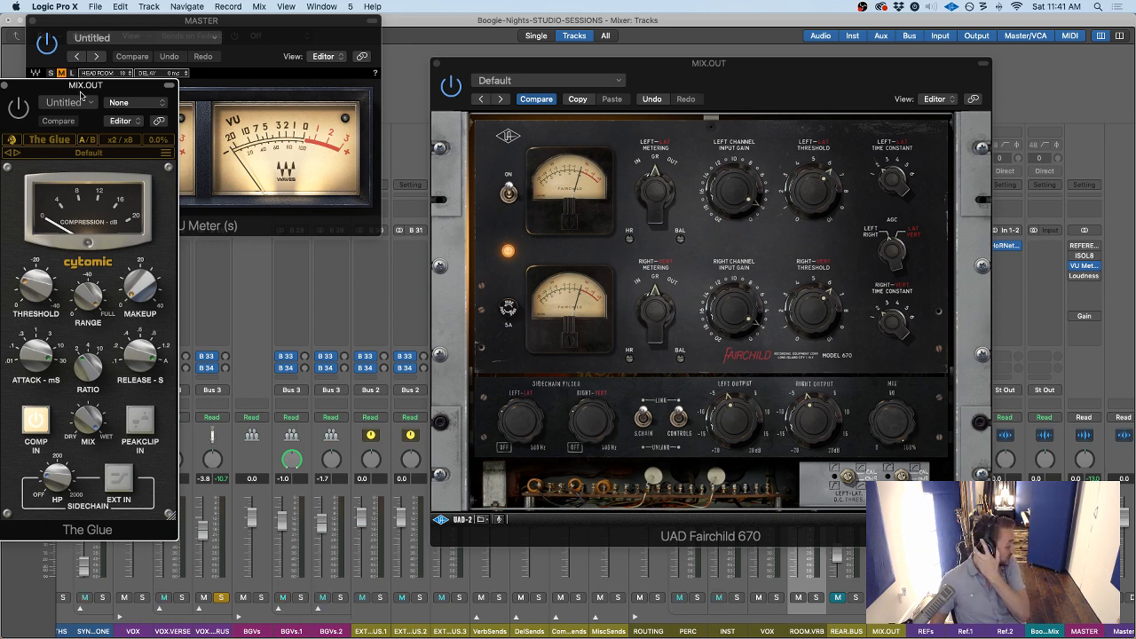
pyautogui.moveTo(718, 75); pyautogui.dragTo(742, 77)
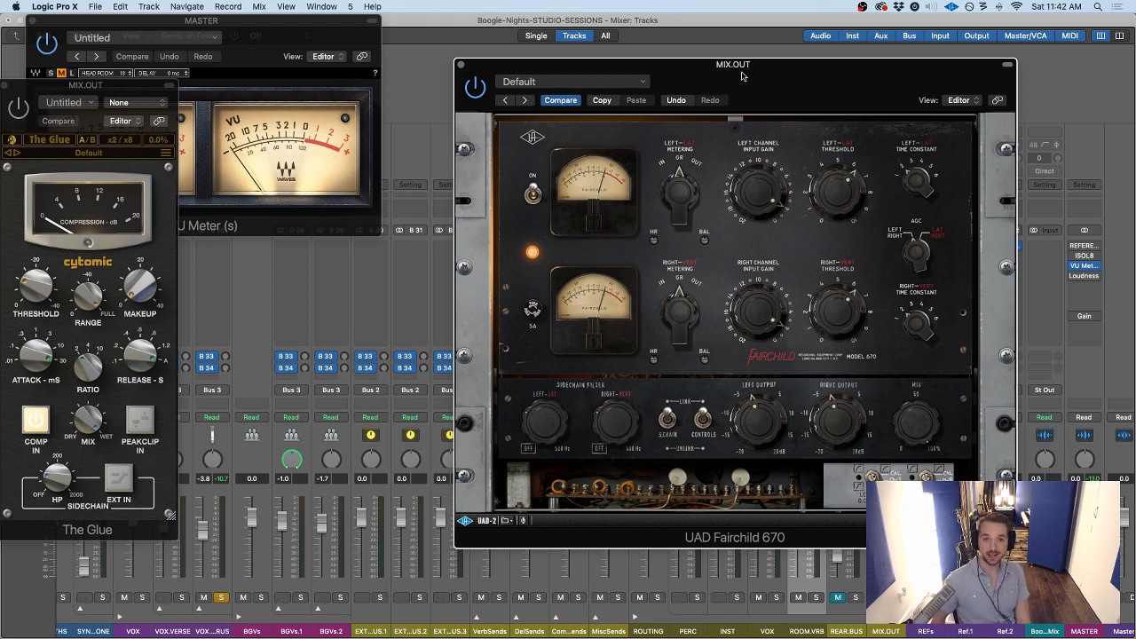
pyautogui.moveTo(708, 80); pyautogui.dragTo(697, 76)
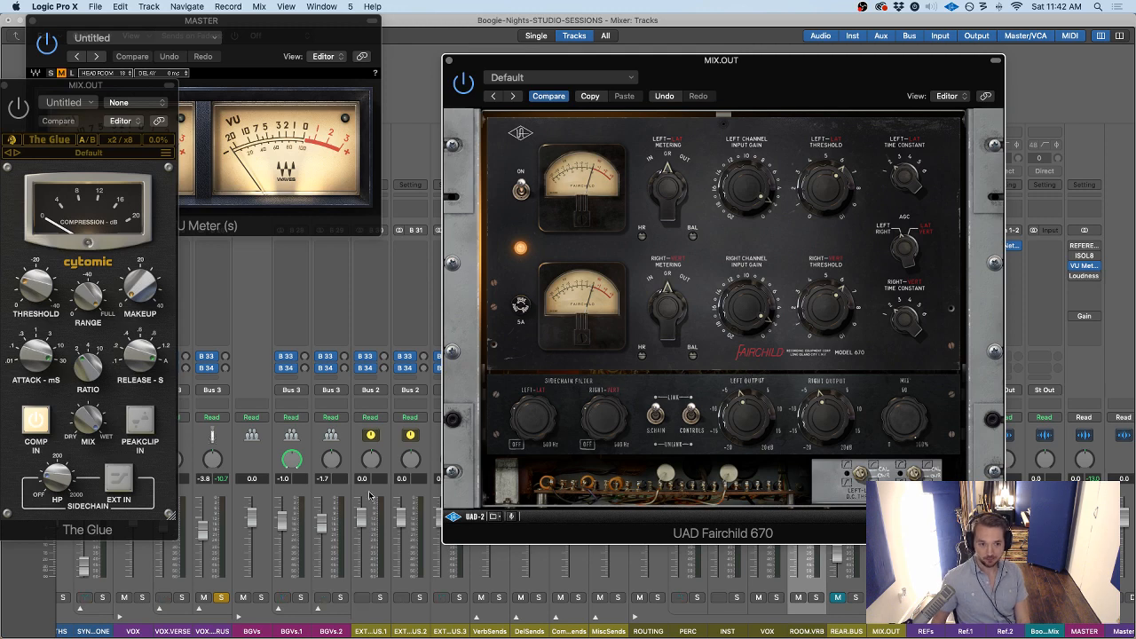
# Lower the VOX...RUS fader to -4.8 dB and take the track out of solo
pyautogui.click(204, 531)
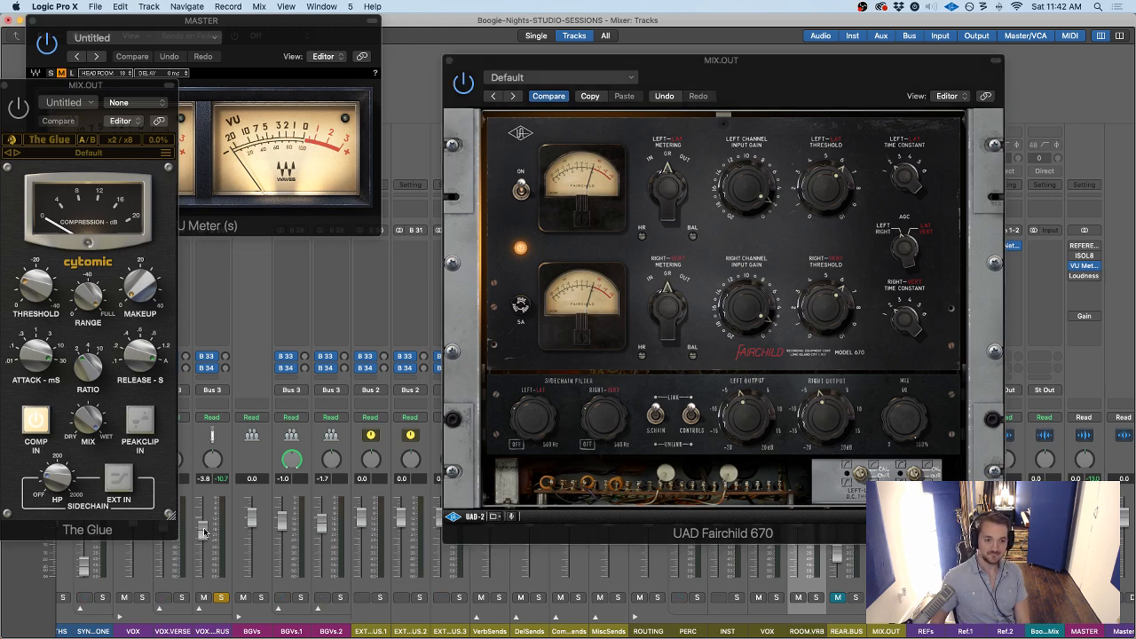
pyautogui.moveTo(205, 531); pyautogui.dragTo(208, 536)
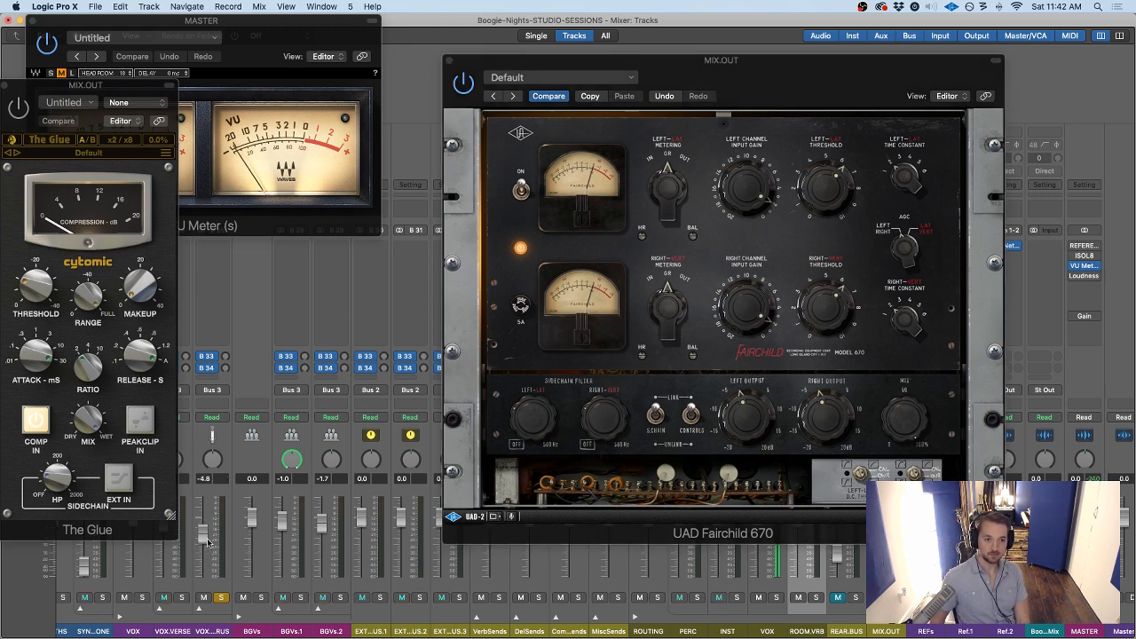
pyautogui.click(221, 598)
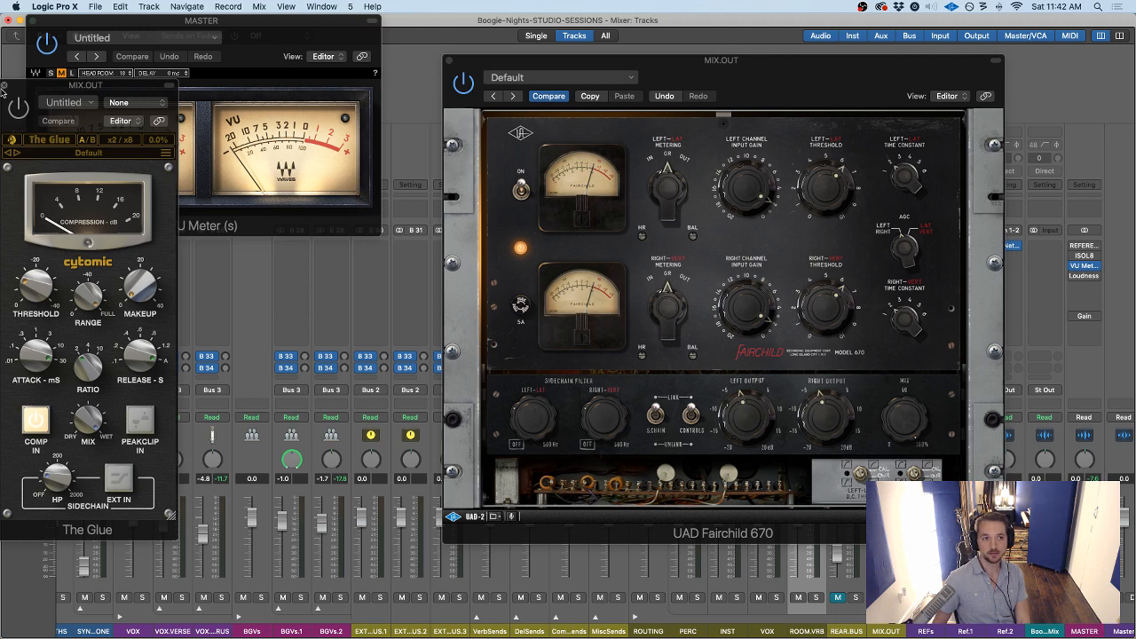
# Raise the UAD Fairchild 670's threshold slightly, and arrange The Glue below the full VU meter with the Fairchild beside them
pyautogui.moveTo(21, 88); pyautogui.dragTo(199, 211)
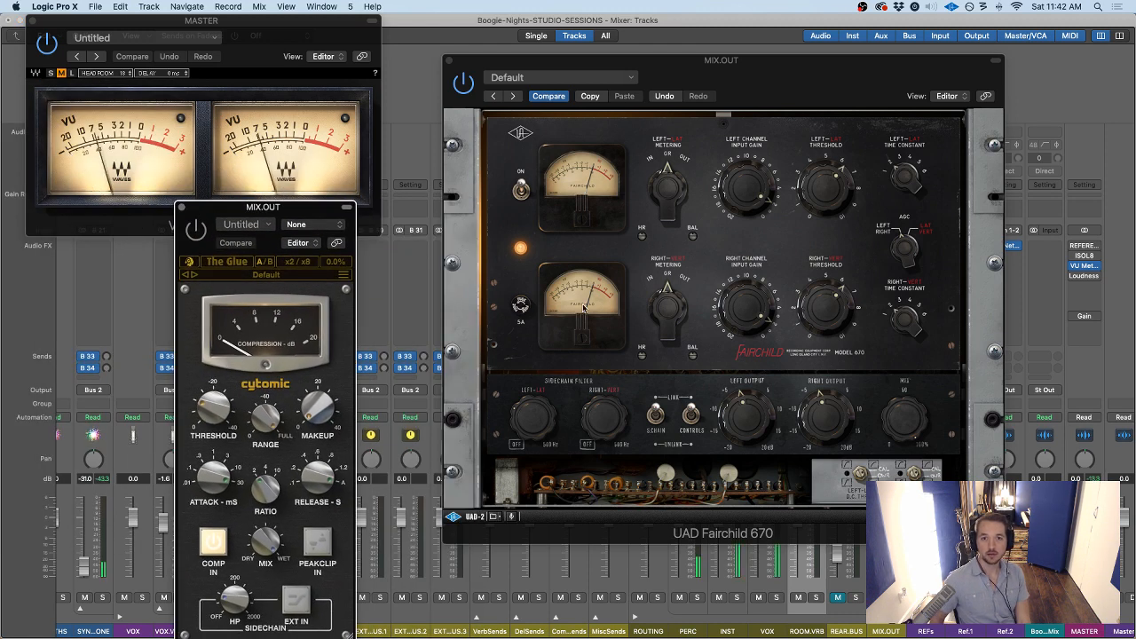
pyautogui.click(816, 191)
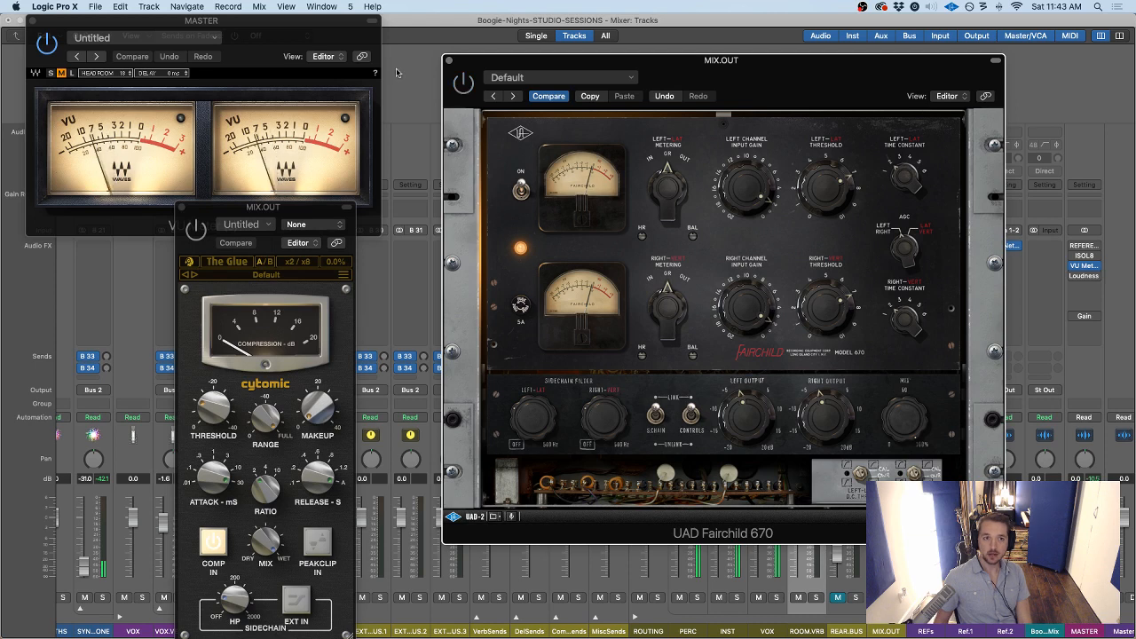
pyautogui.moveTo(276, 23); pyautogui.dragTo(353, 83)
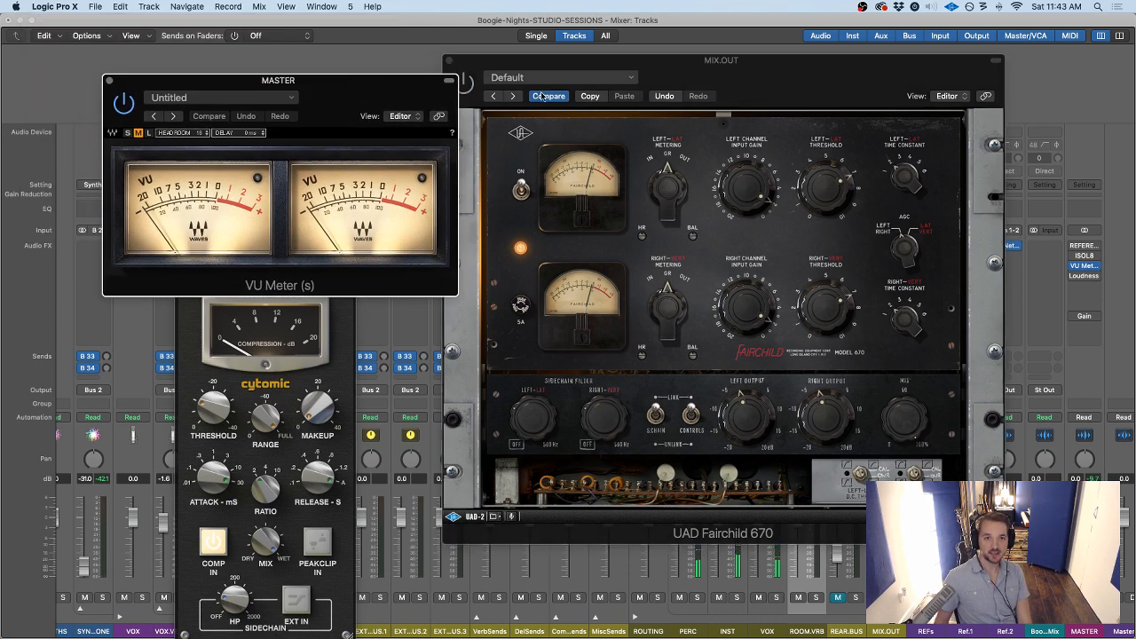
pyautogui.moveTo(473, 78); pyautogui.dragTo(500, 78)
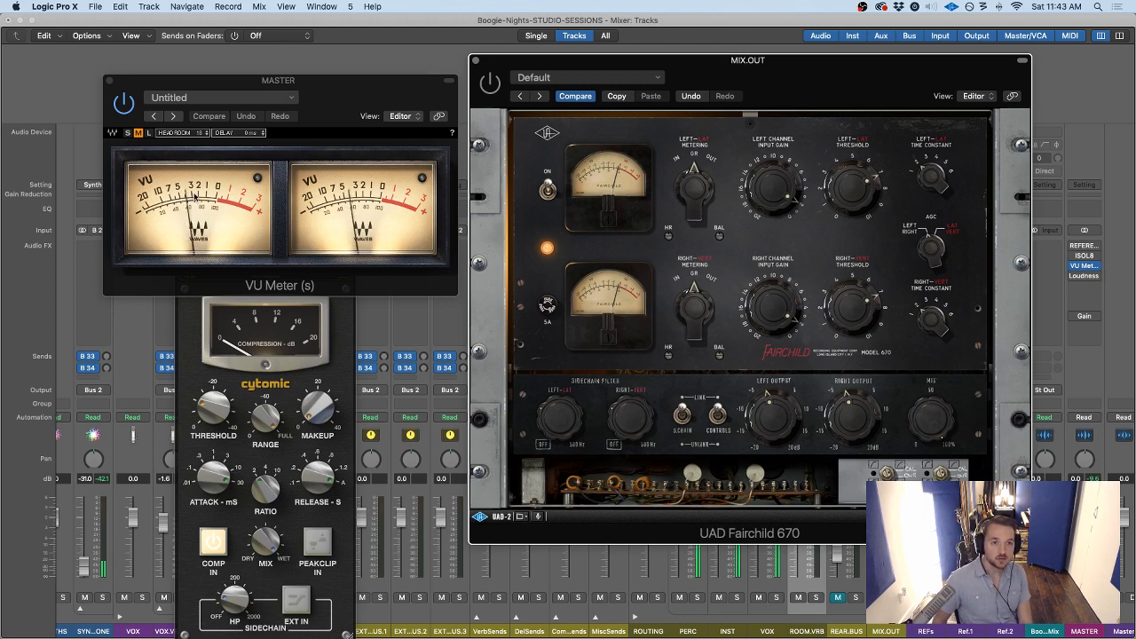
# Compare the UAD Fairchild 670 engaged and bypassed against the VU meter, leave it engaged and close its window
pyautogui.click(491, 84)
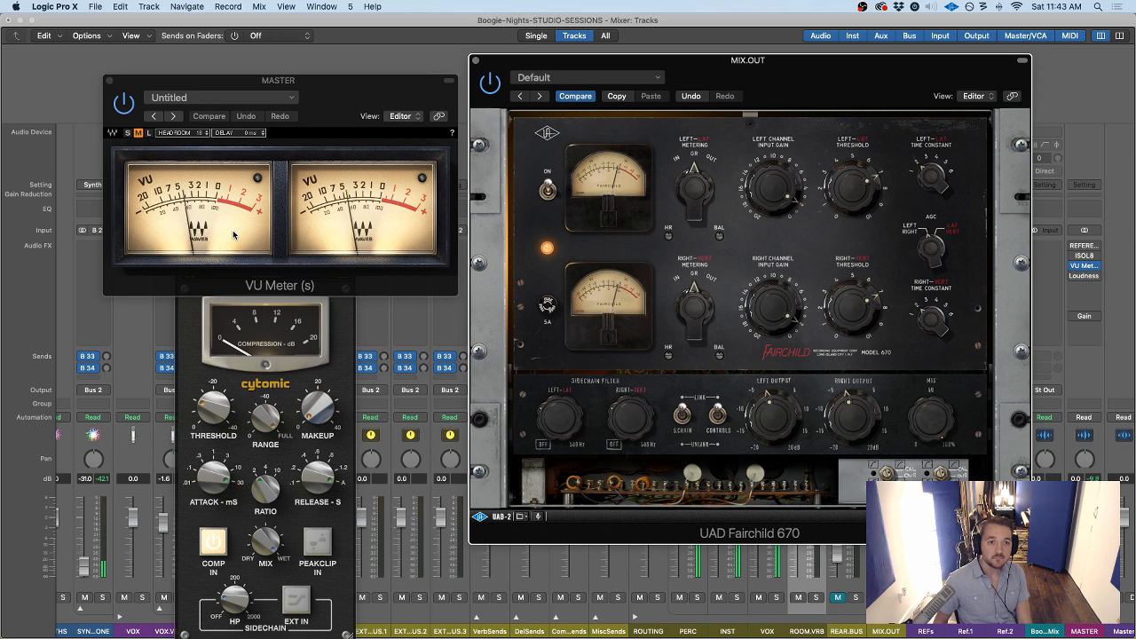
pyautogui.click(489, 83)
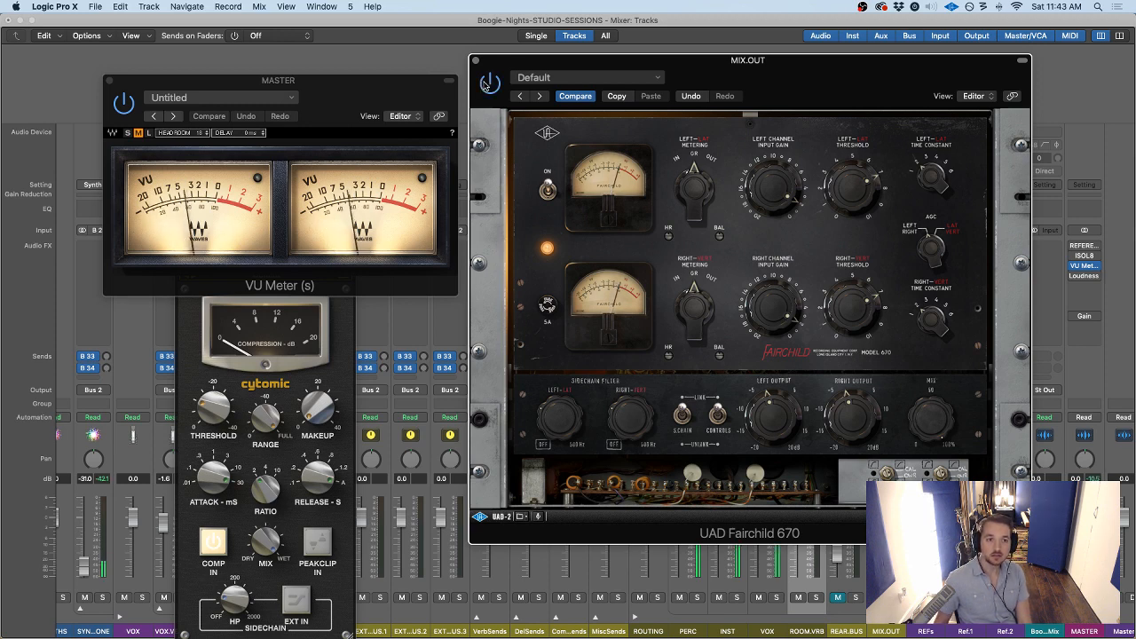
pyautogui.click(485, 86)
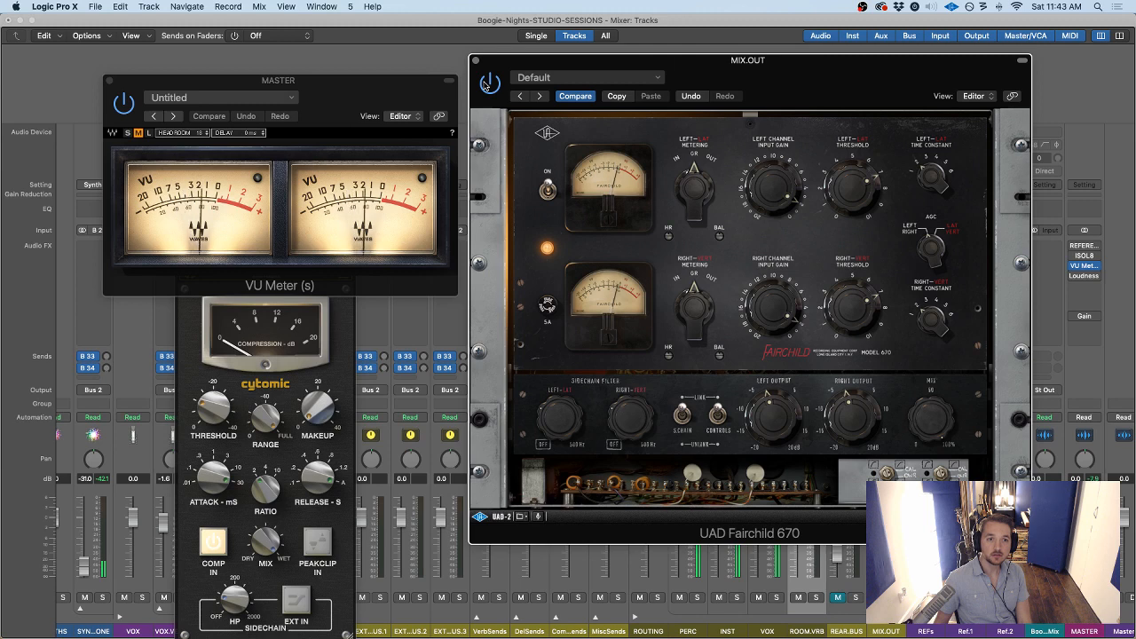
pyautogui.click(476, 61)
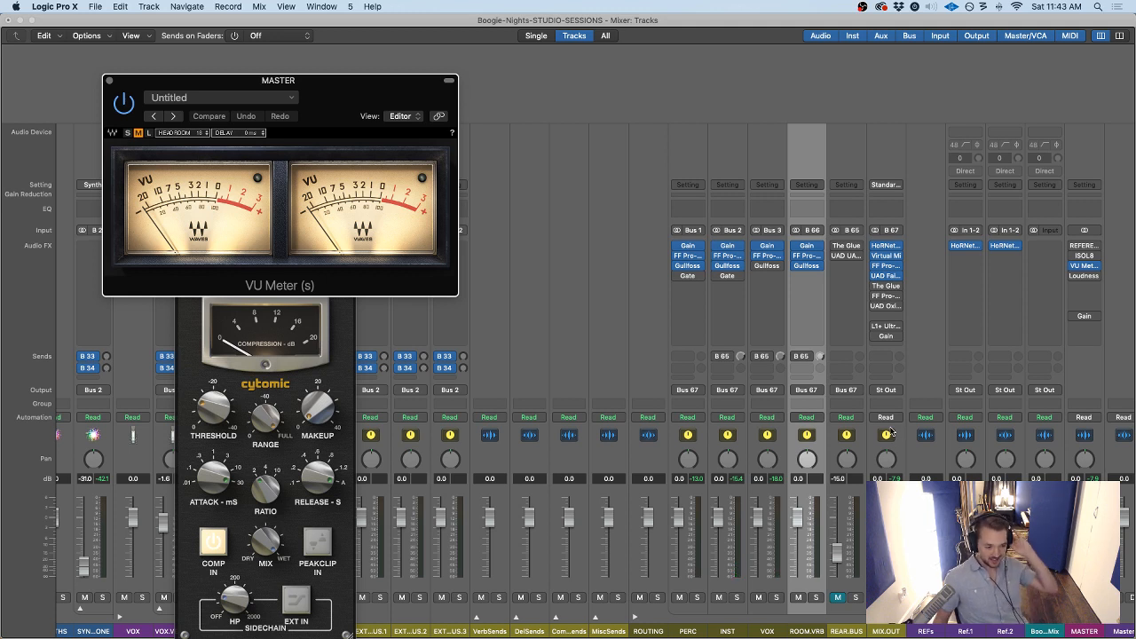
# Check the UAD Fairchild 670 on MIX.OUT during playback, and move The Glue out from under the VU meter
pyautogui.click(887, 277)
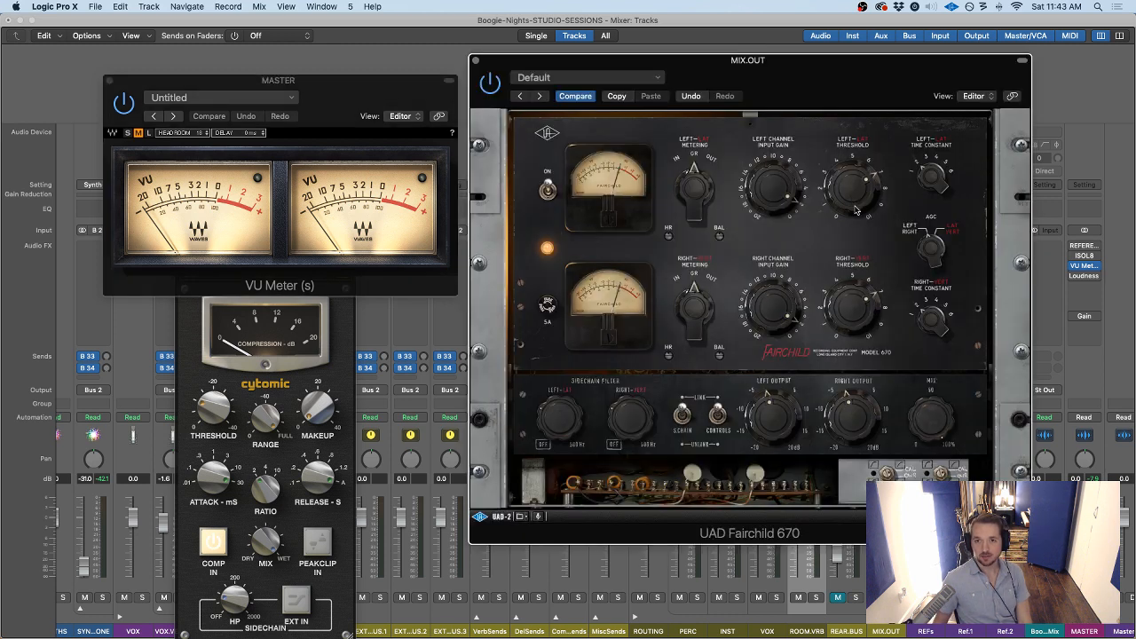
pyautogui.click(475, 59)
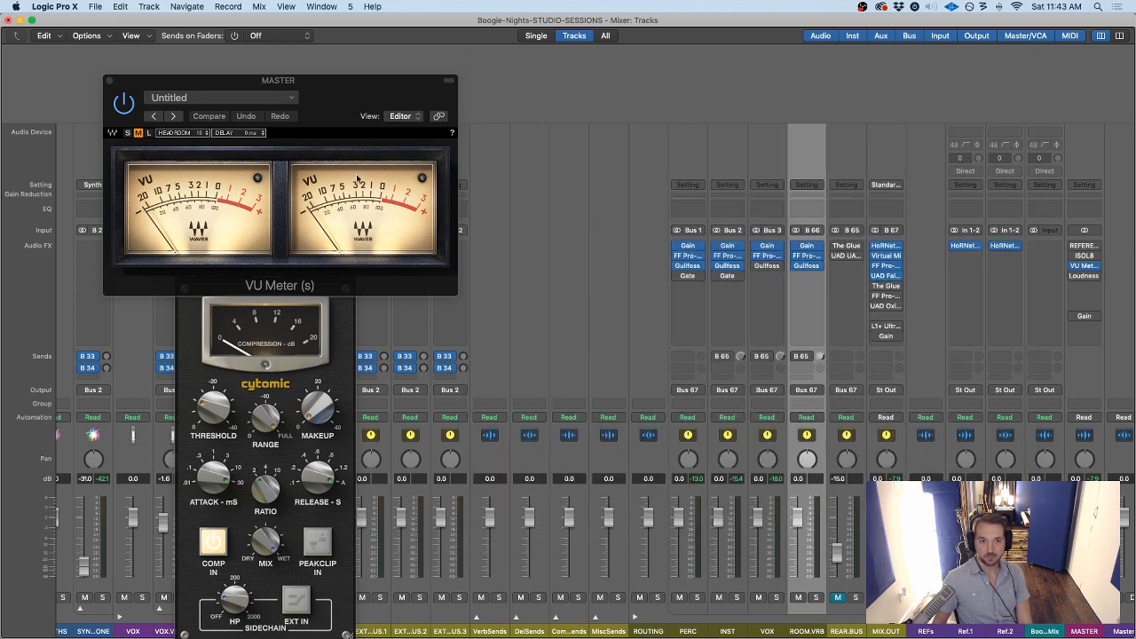
pyautogui.click(356, 364)
pyautogui.moveTo(289, 210); pyautogui.dragTo(628, 129)
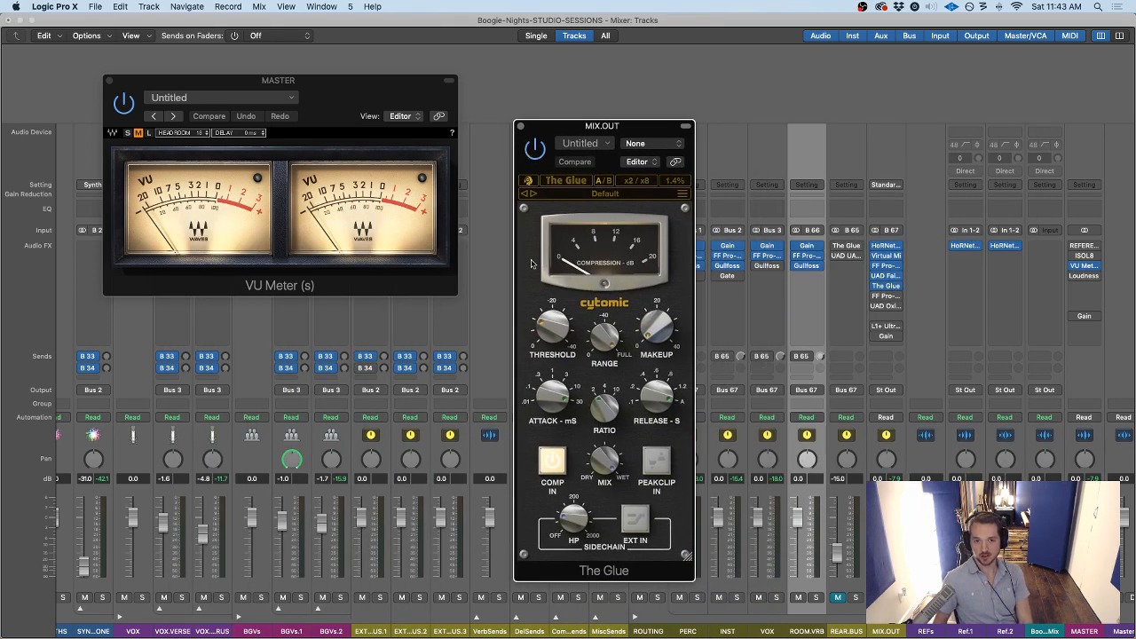
pyautogui.click(886, 276)
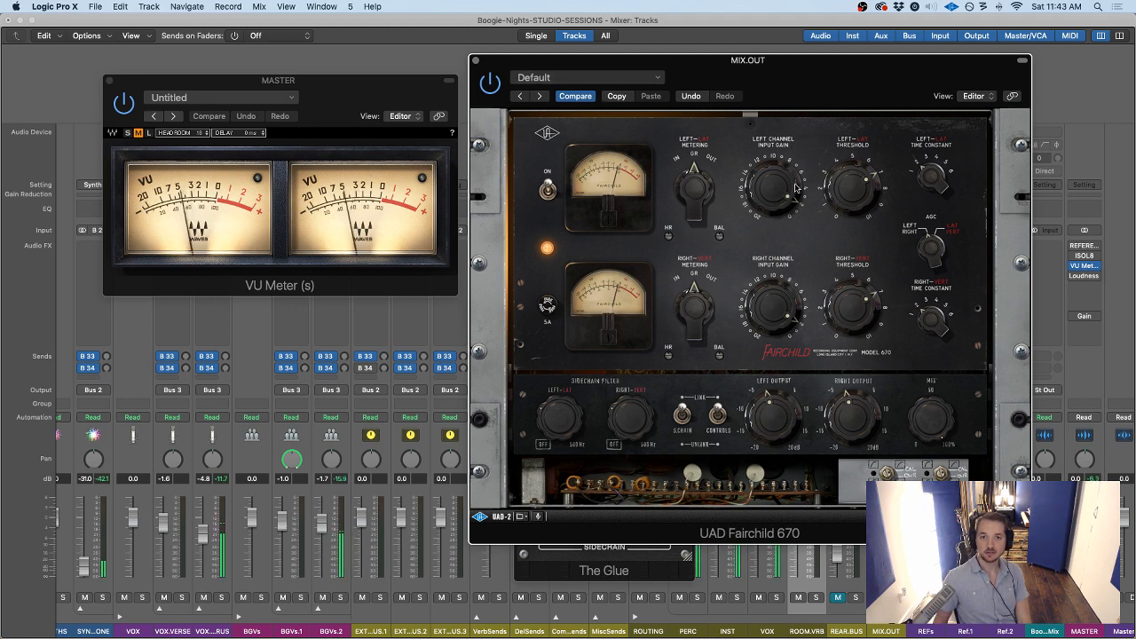
pyautogui.click(476, 60)
# Arrange the VU meter and The Glue side by side so both are fully visible
pyautogui.moveTo(375, 89); pyautogui.dragTo(443, 73)
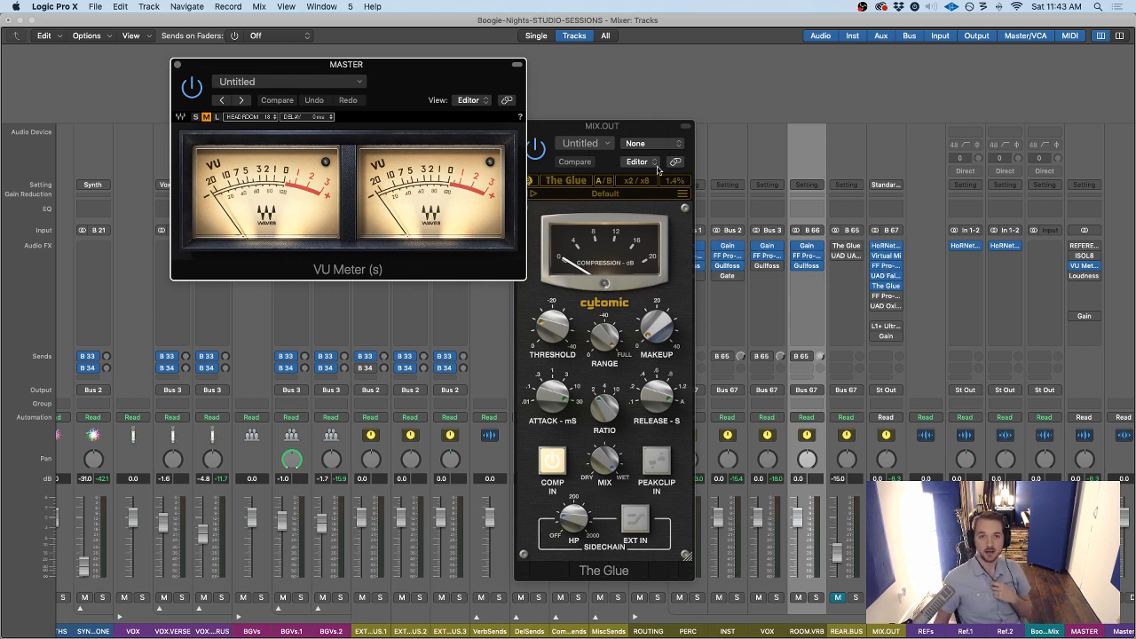
pyautogui.moveTo(635, 135); pyautogui.dragTo(676, 128)
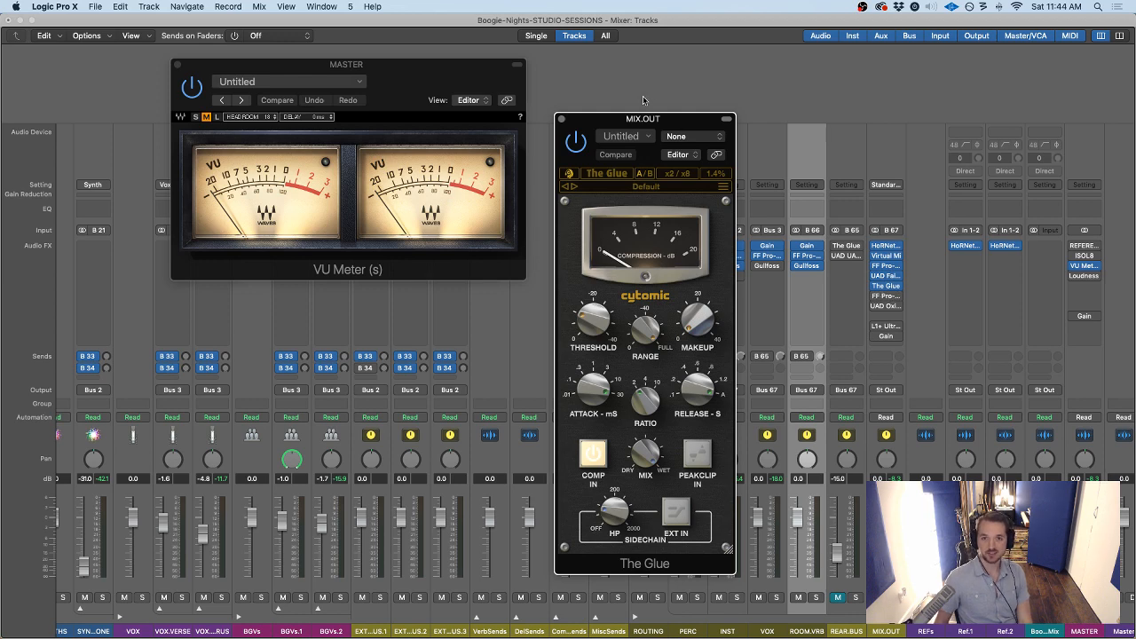
pyautogui.moveTo(645, 124); pyautogui.dragTo(628, 97)
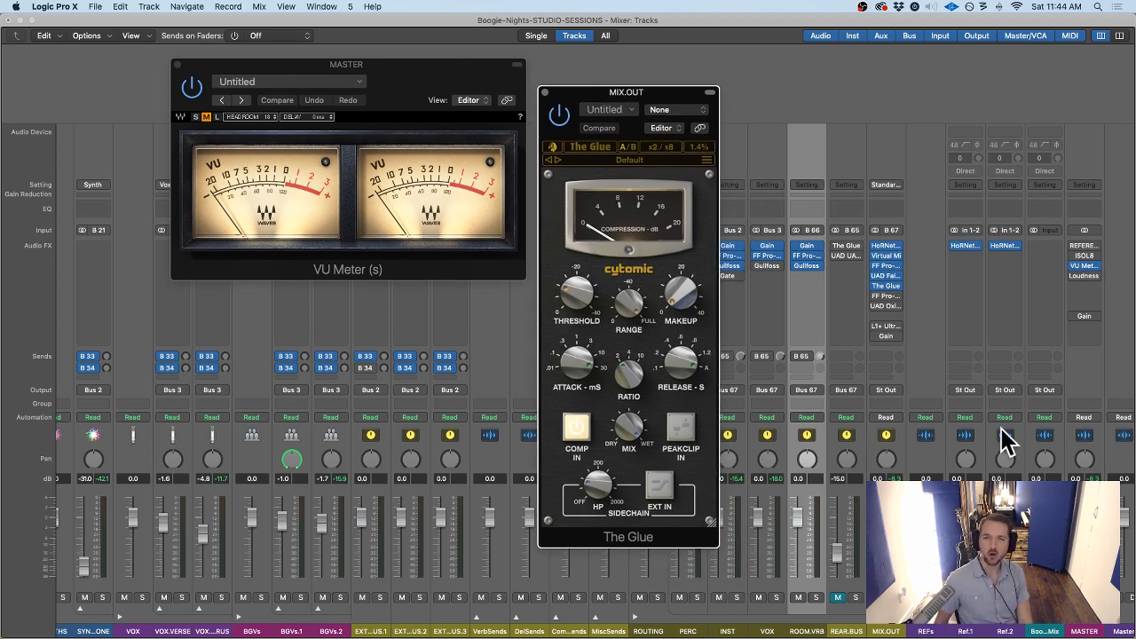
pyautogui.moveTo(627, 95); pyautogui.dragTo(619, 93)
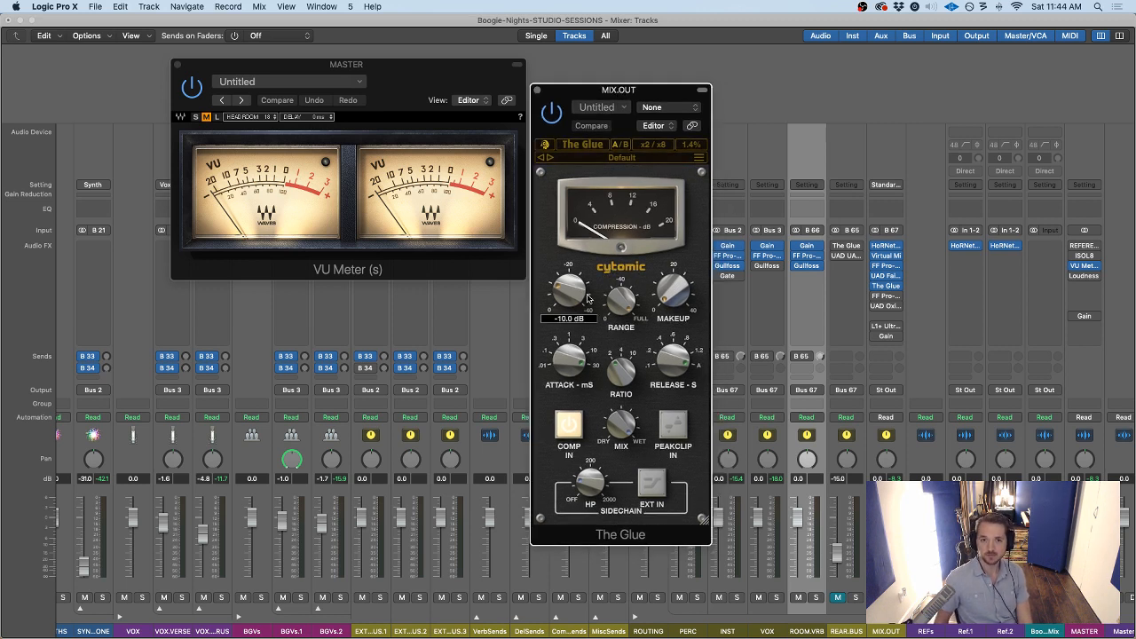
# Lower The Glue's threshold slightly below -10 dB, compare it bypassed and engaged during playback, and leave it engaged
pyautogui.moveTo(676, 300)
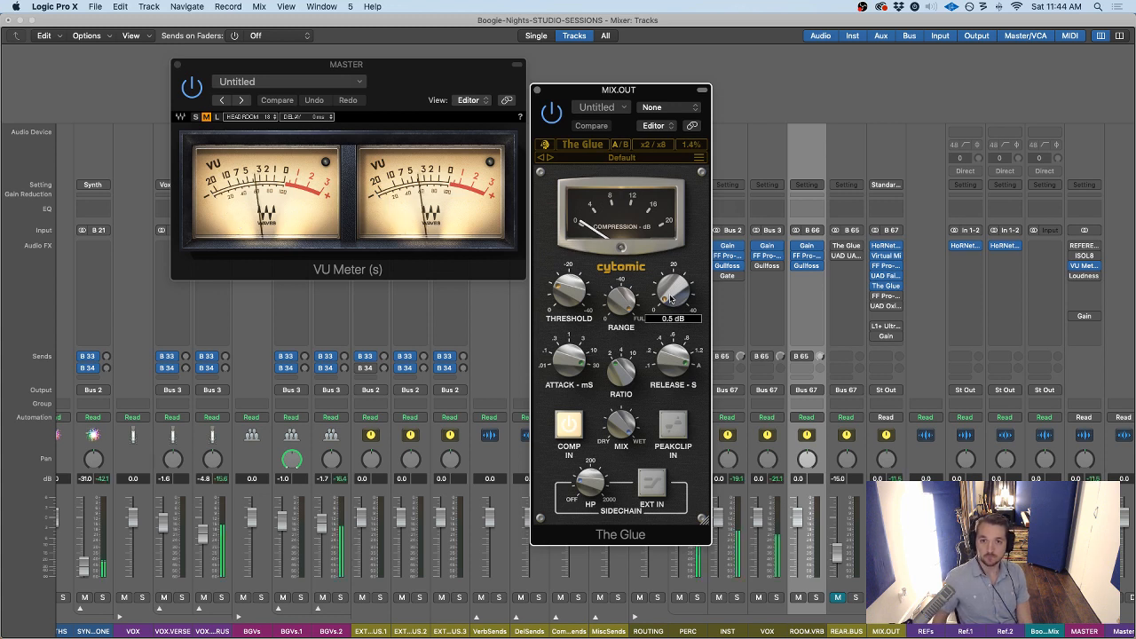
pyautogui.moveTo(568, 294)
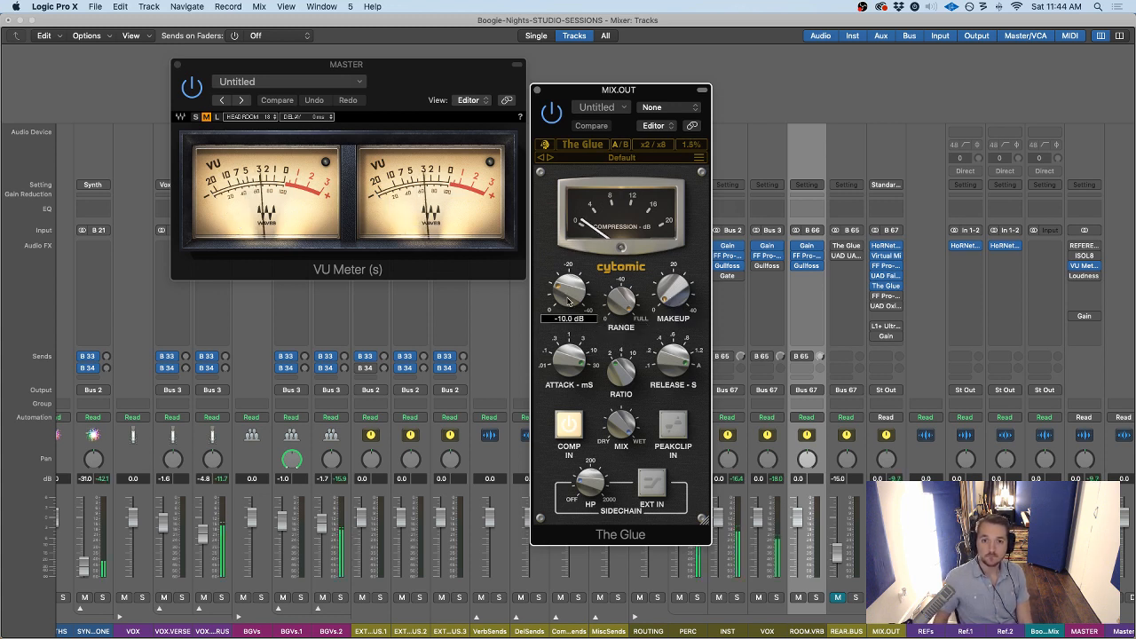
pyautogui.moveTo(580, 285)
pyautogui.mouseDown()
pyautogui.moveTo(571, 277)
pyautogui.moveTo(564, 296)
pyautogui.mouseUp()
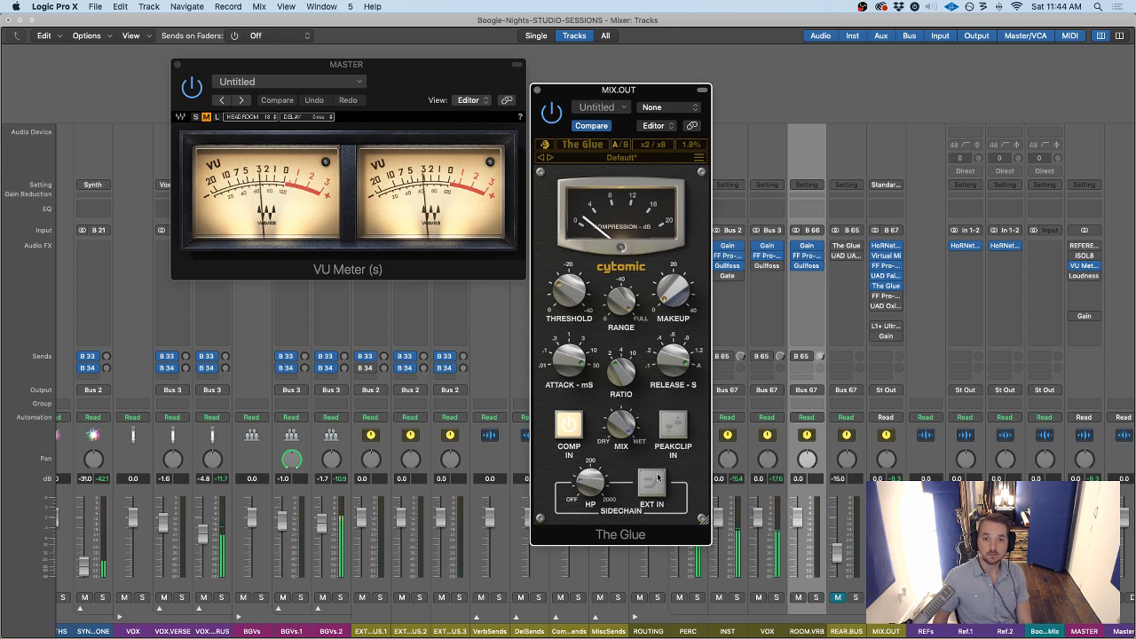
pyautogui.click(553, 115)
pyautogui.click(552, 114)
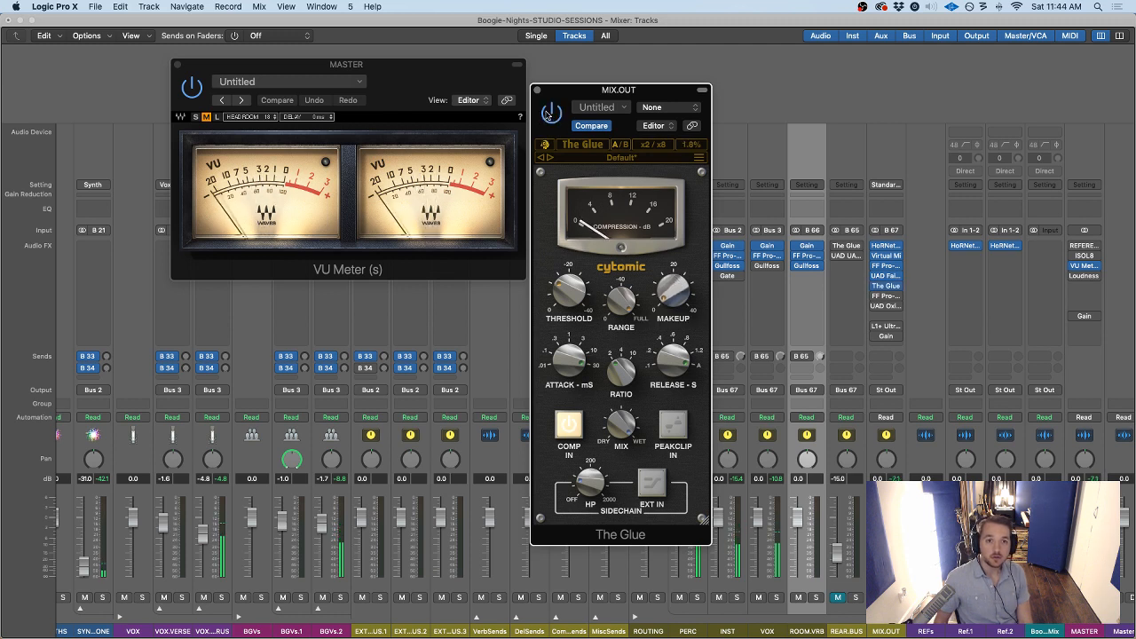
pyautogui.click(553, 114)
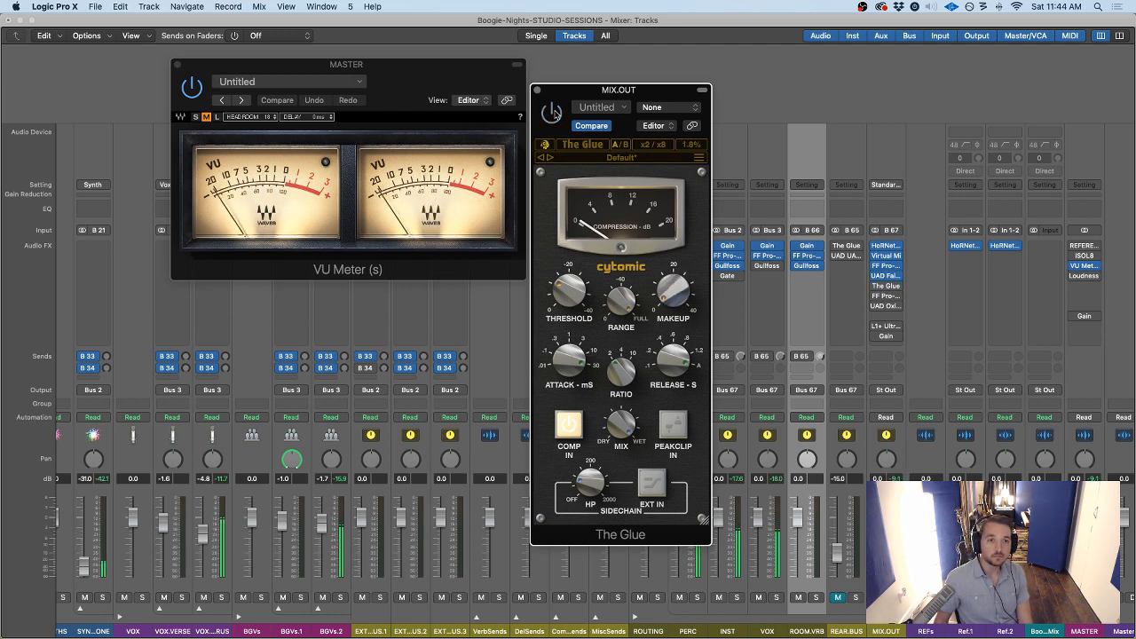
pyautogui.click(553, 114)
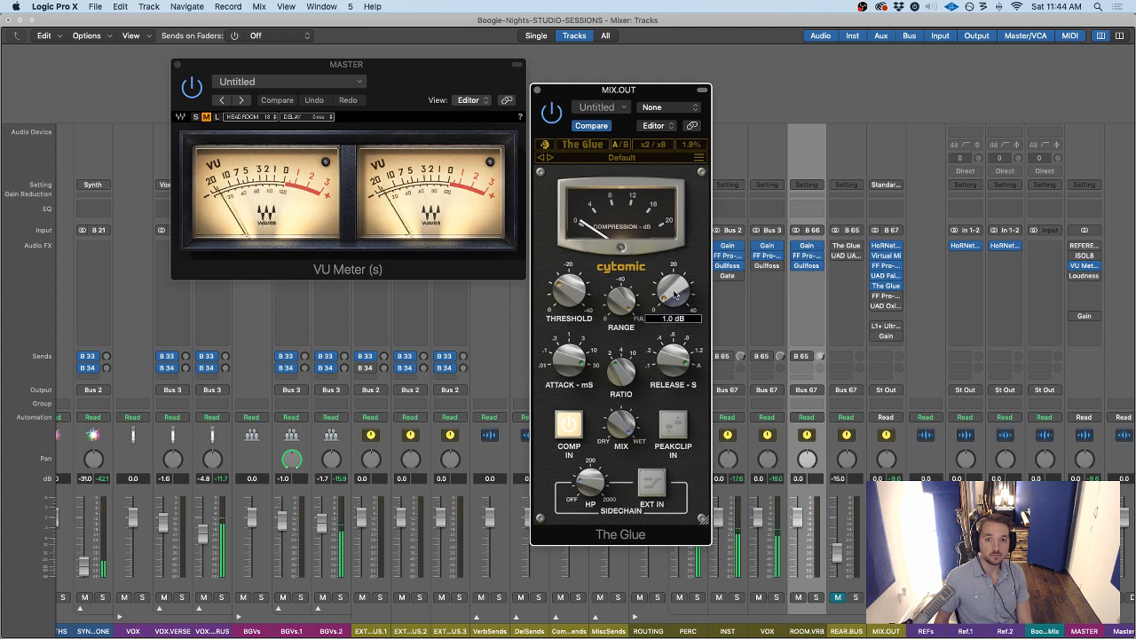
# Adjust The Glue's makeup gain to about 1 dB and fine-tune its threshold around -11.5 dB
pyautogui.scroll(-4, 675, 295)
pyautogui.moveTo(579, 280)
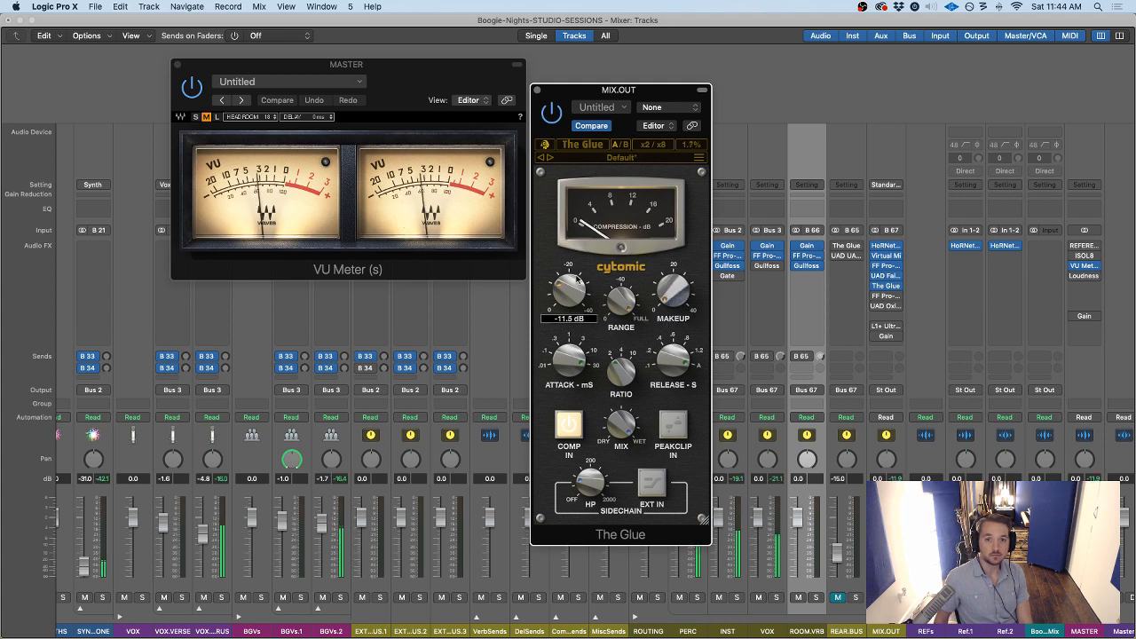
pyautogui.scroll(-3, 570, 287)
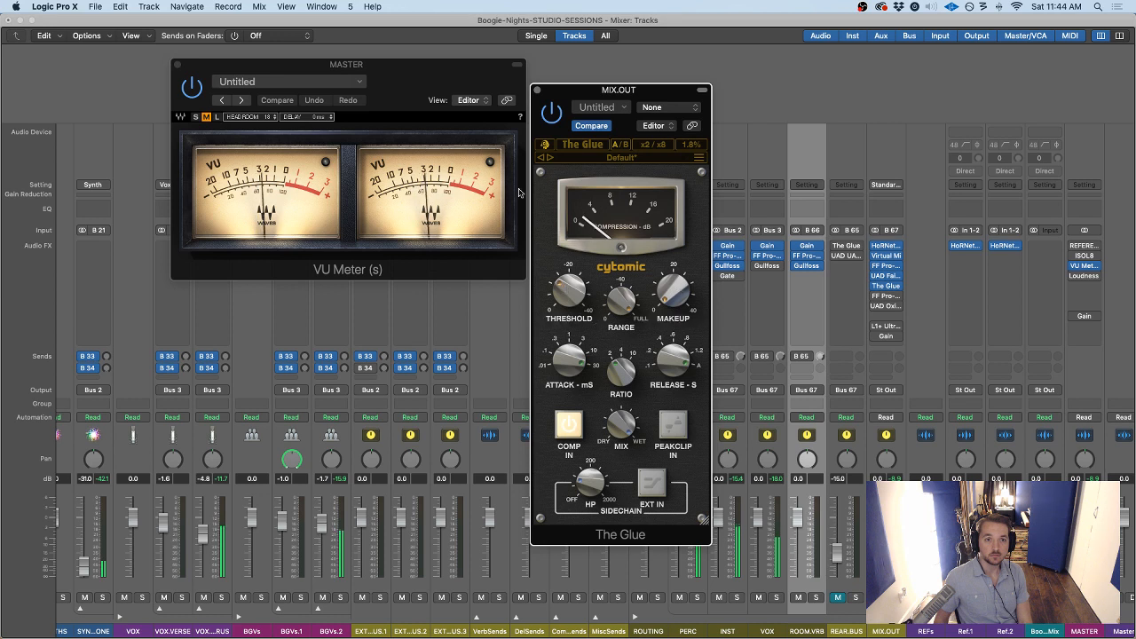
# Compare The Glue and the UAD Fairchild 670 bypassed and engaged, leave both engaged and close The Glue's window
pyautogui.click(552, 113)
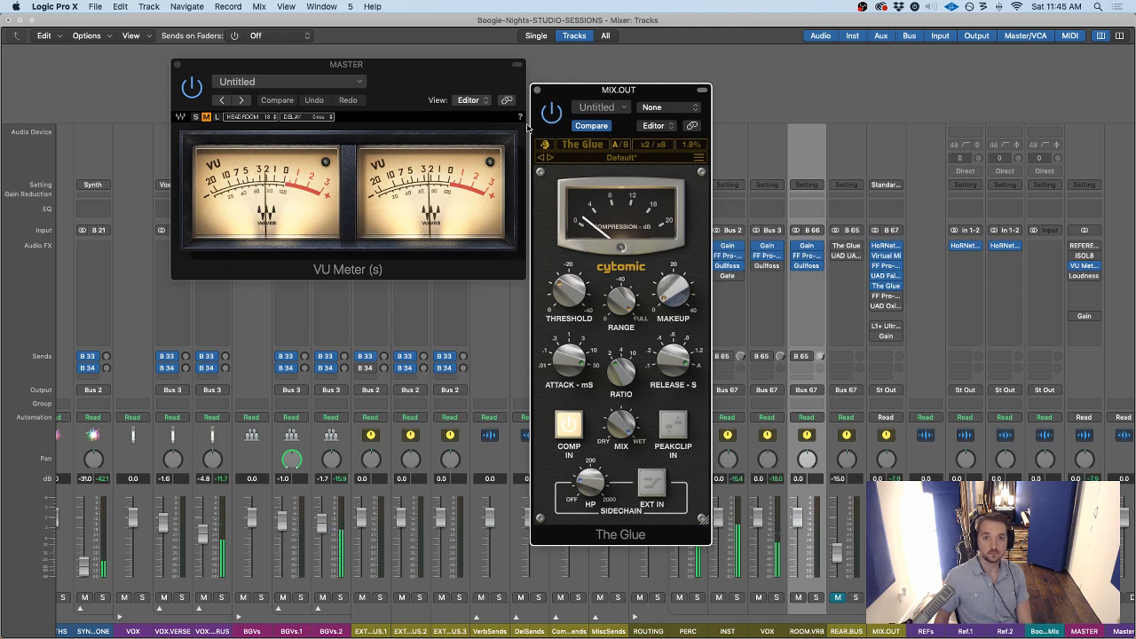
pyautogui.click(553, 115)
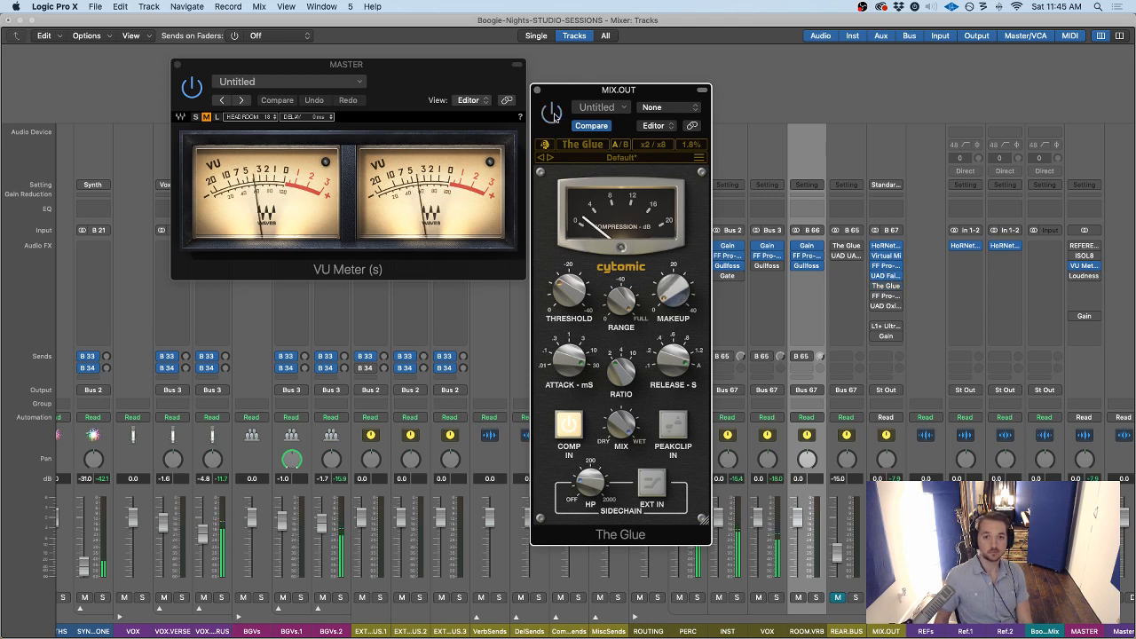
pyautogui.click(876, 277)
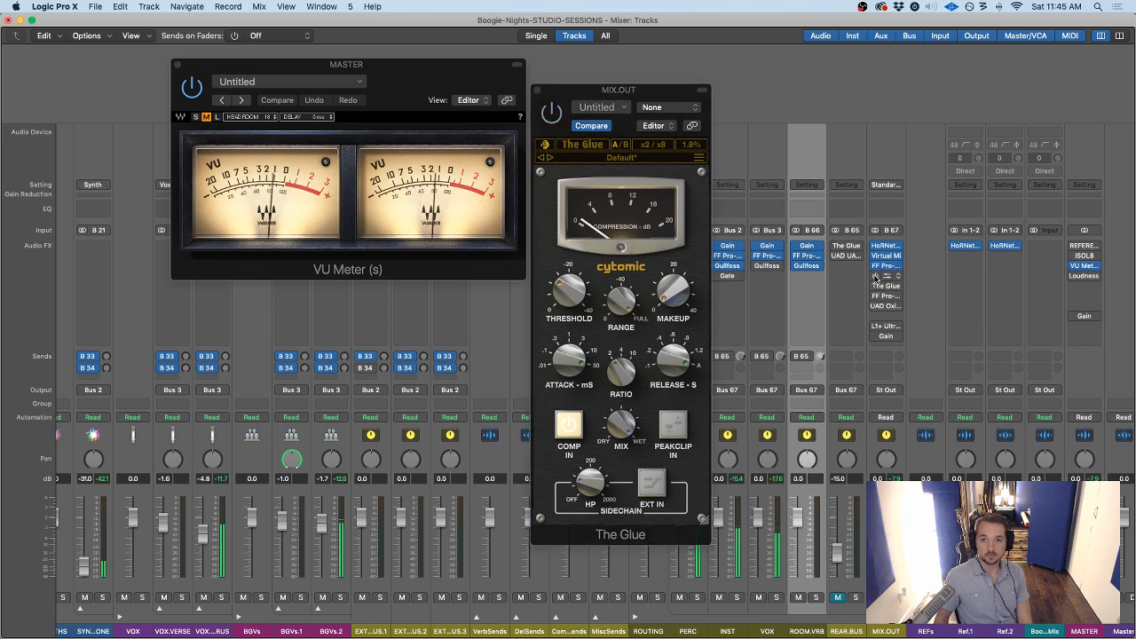
pyautogui.click(878, 286)
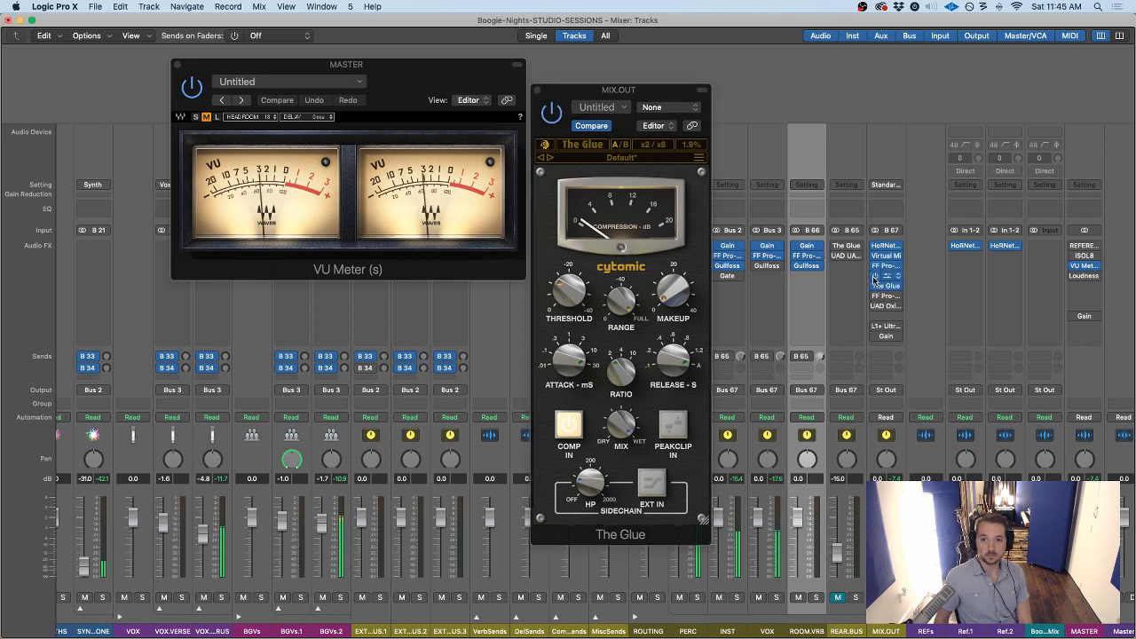
pyautogui.click(877, 286)
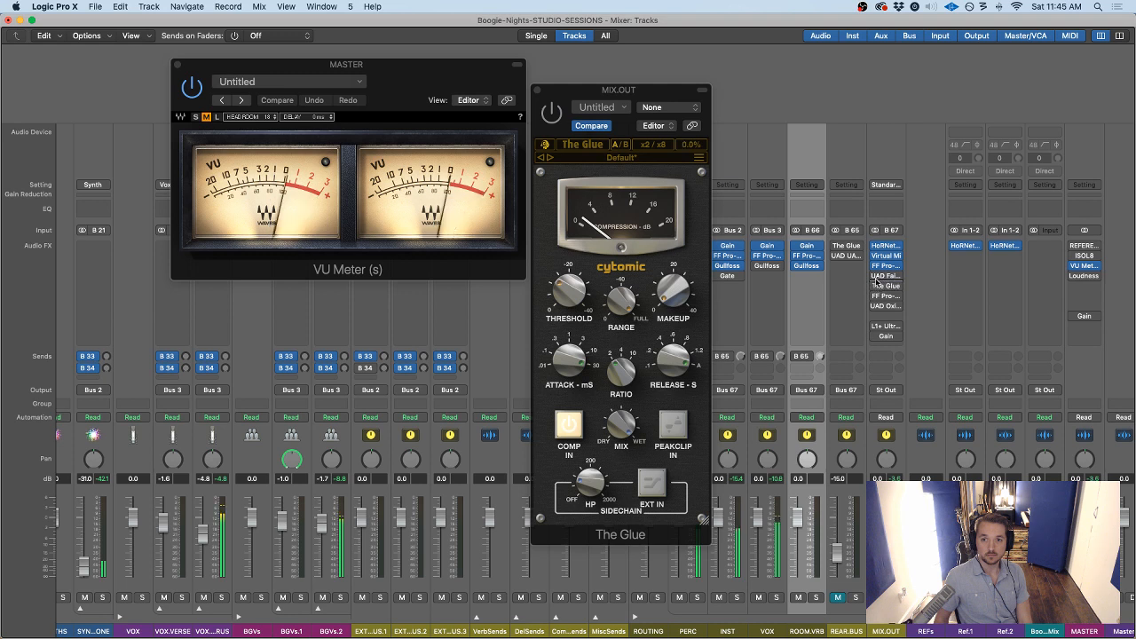
pyautogui.click(876, 276)
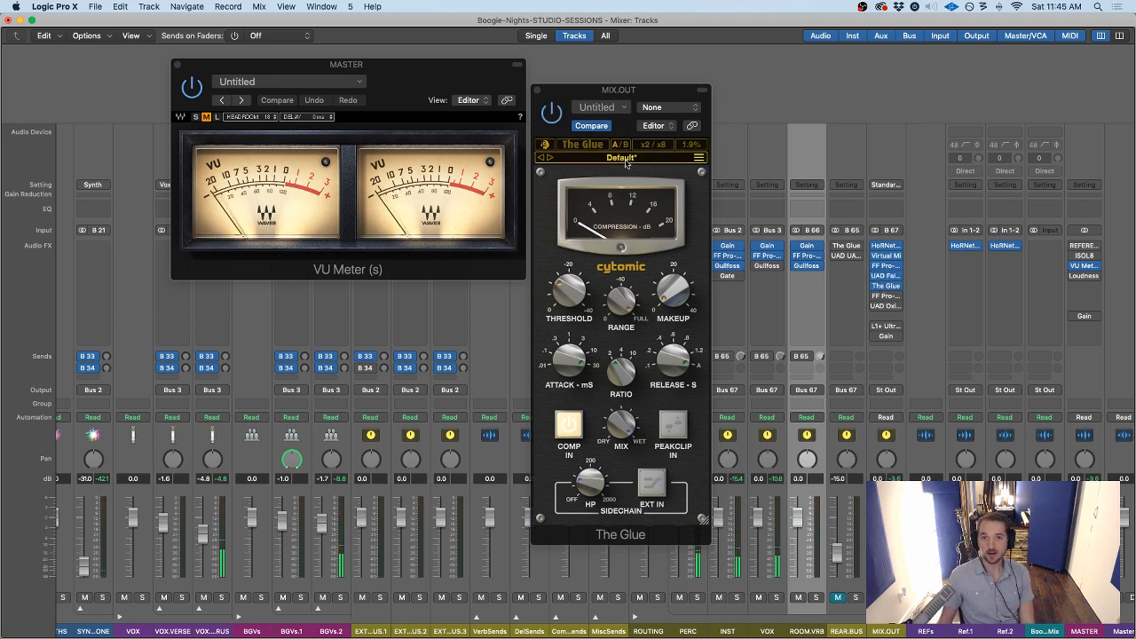
pyautogui.click(538, 90)
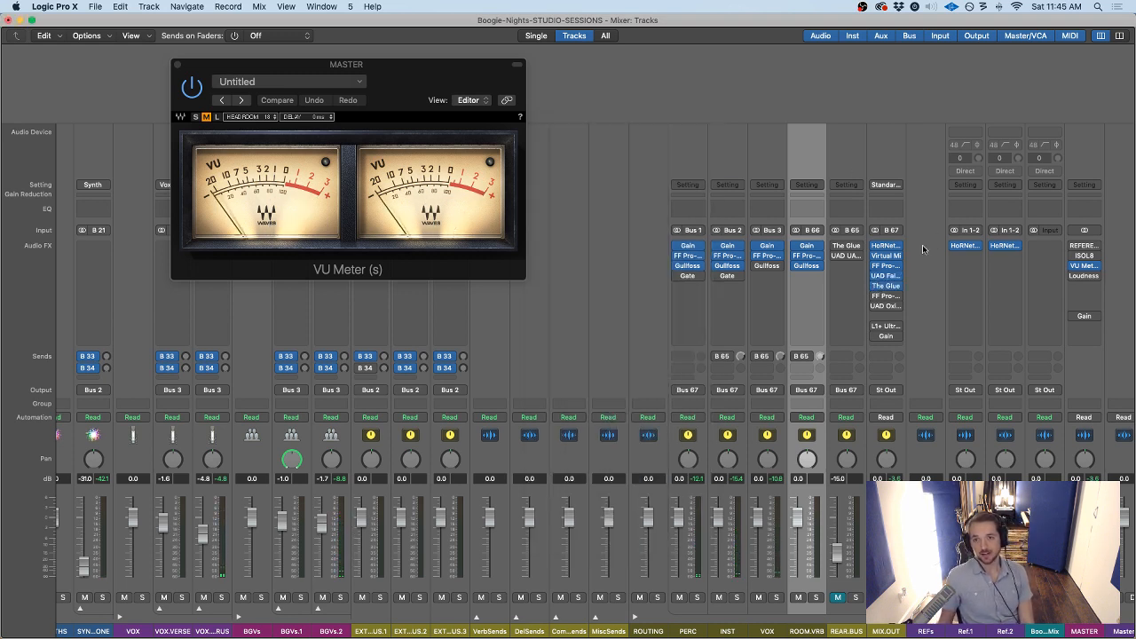
# Open the UAD Fairchild 670 and The Glue from MIX.OUT and spread their windows apart, with the Fairchild in front of the VU meter
pyautogui.click(876, 277)
pyautogui.click(875, 286)
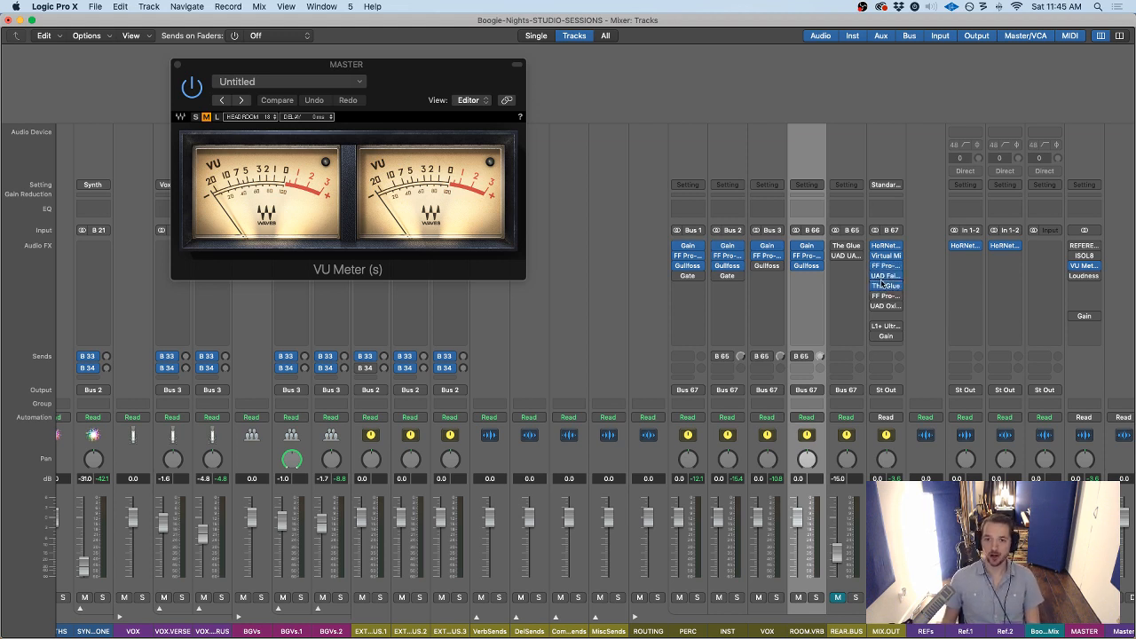
pyautogui.click(881, 286)
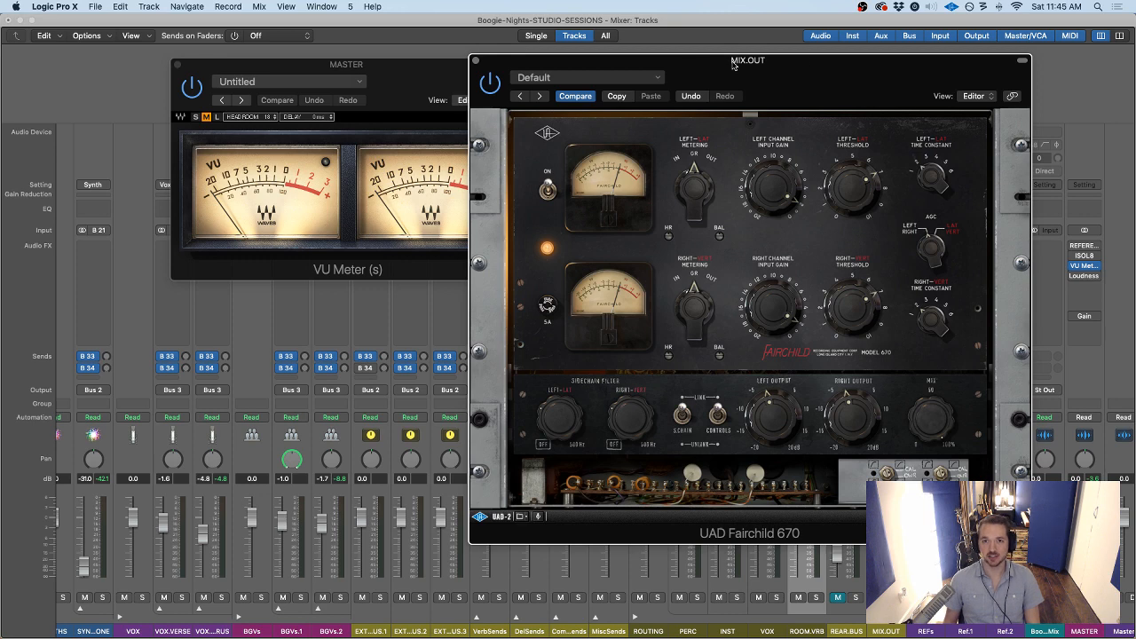
pyautogui.moveTo(733, 65); pyautogui.dragTo(413, 71)
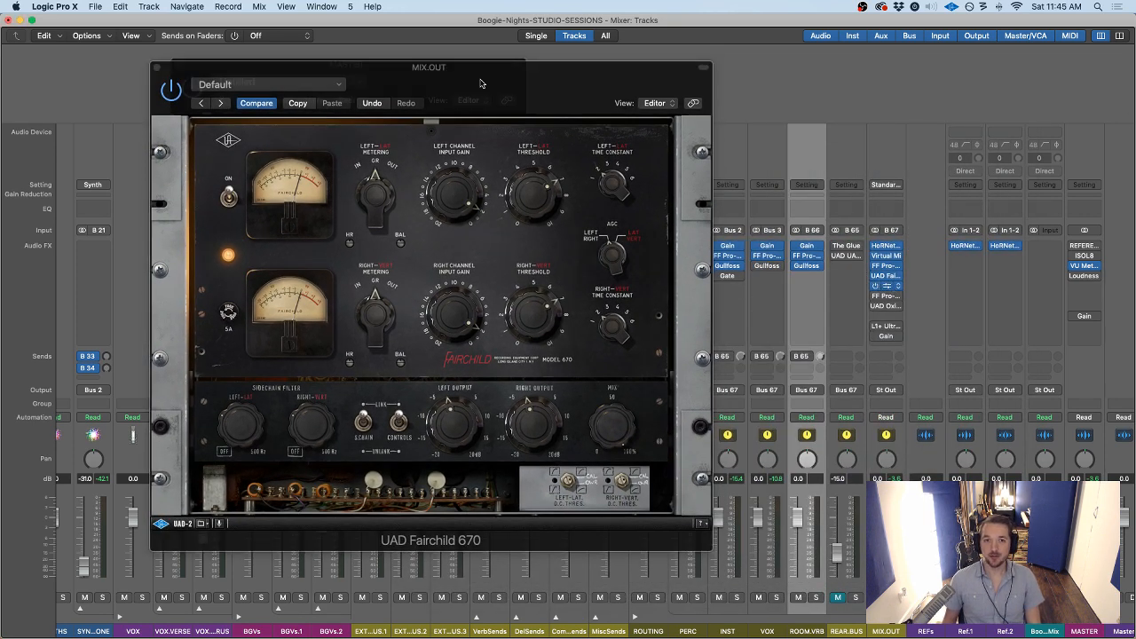
pyautogui.click(890, 289)
pyautogui.moveTo(602, 88); pyautogui.dragTo(991, 71)
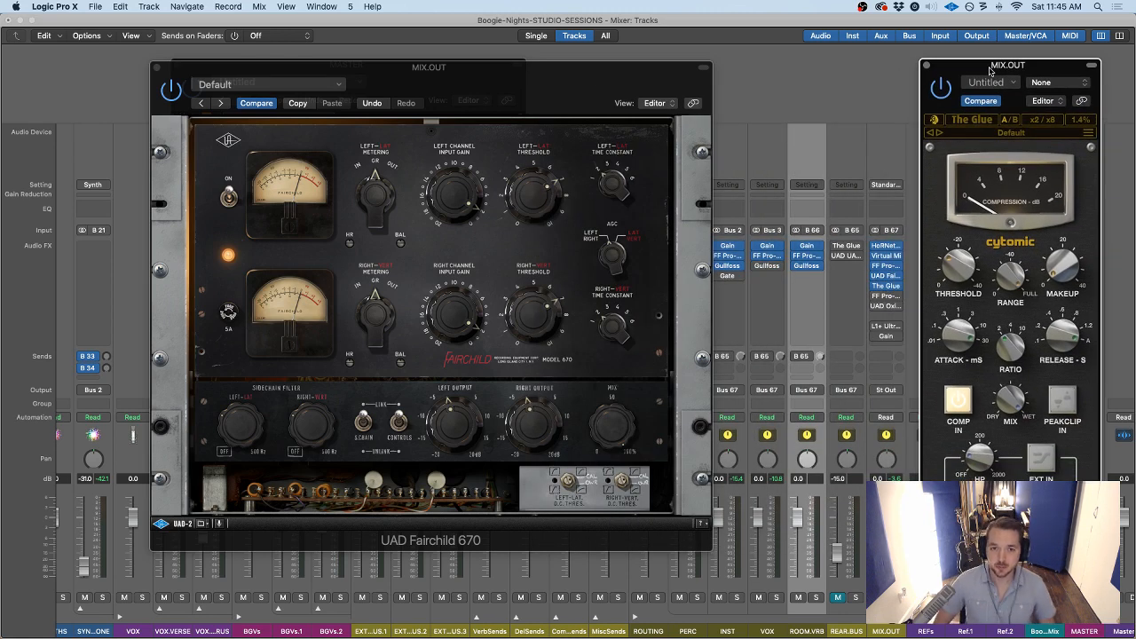
pyautogui.moveTo(629, 73); pyautogui.dragTo(604, 100)
pyautogui.click(454, 65)
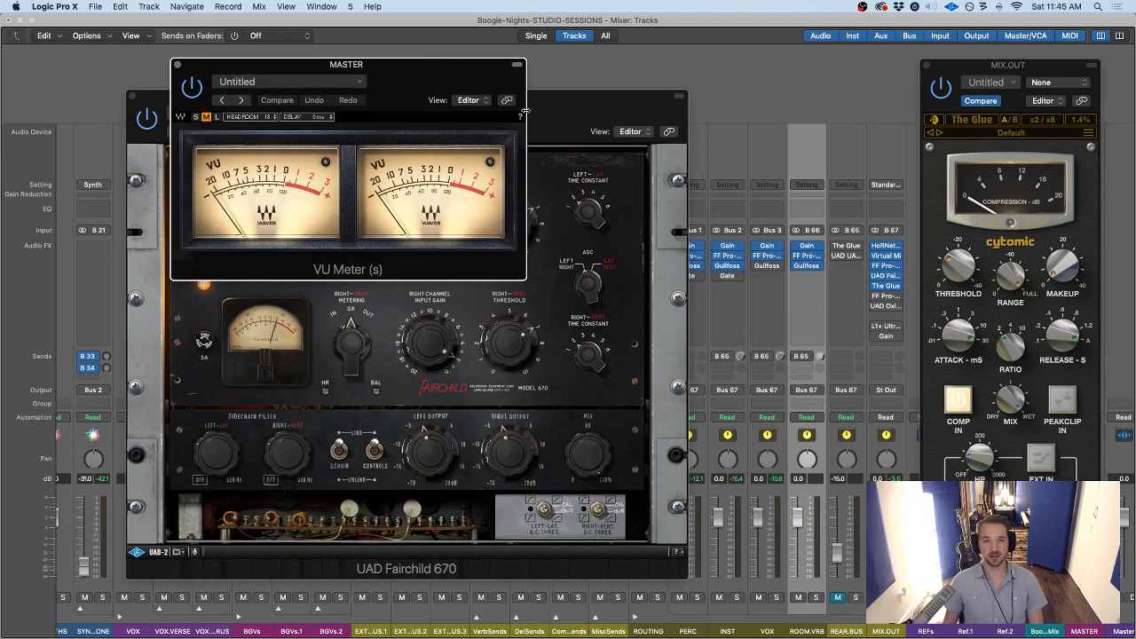
pyautogui.click(577, 120)
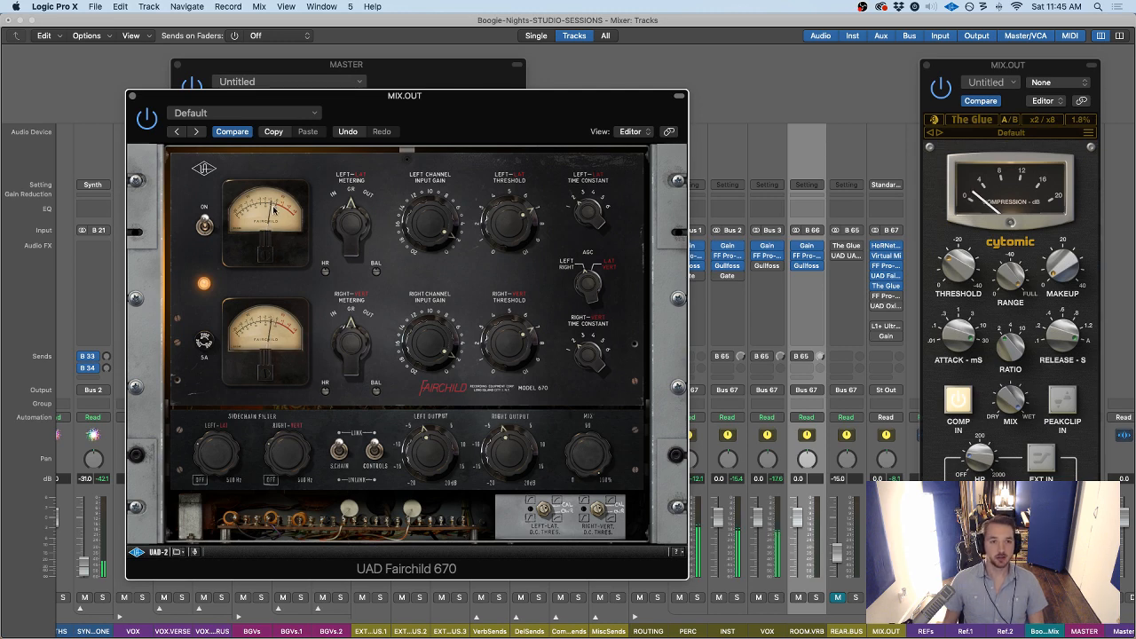
# Try different release settings on The Glue while watching both compressors' gain reduction, and close both compressor windows
pyautogui.moveTo(974, 265)
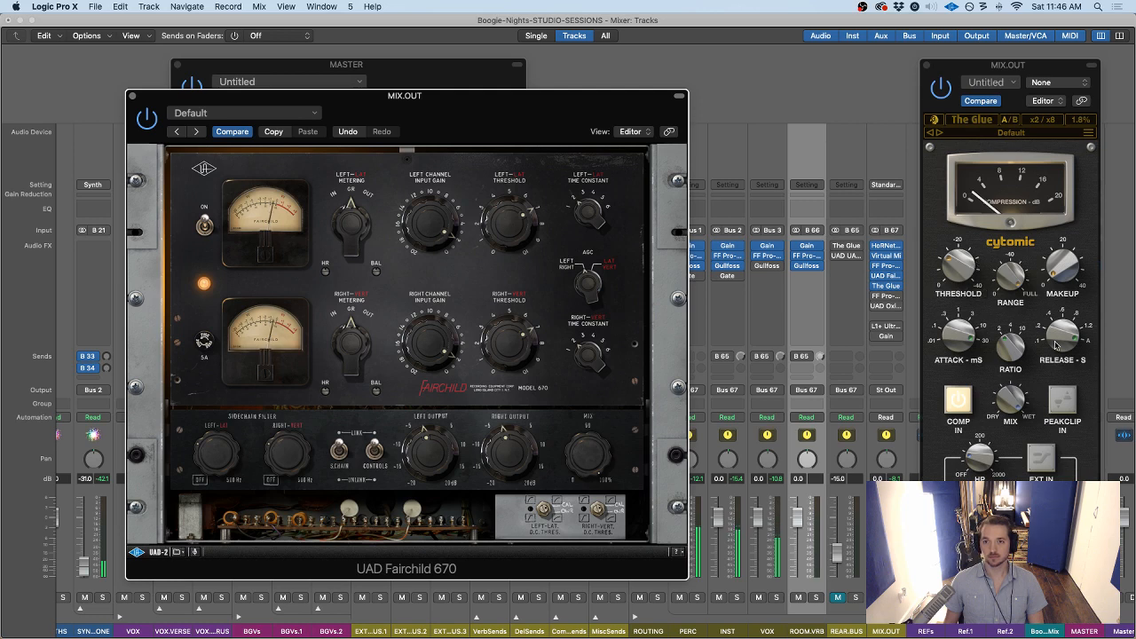
pyautogui.moveTo(1010, 278)
pyautogui.click(941, 89)
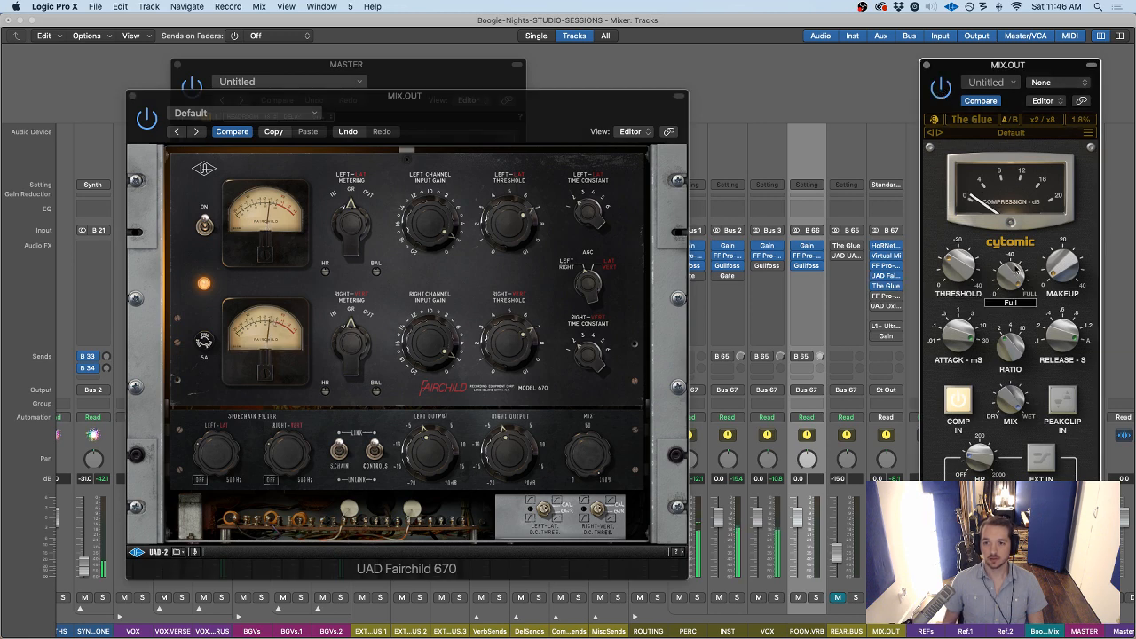
pyautogui.moveTo(1061, 336); pyautogui.dragTo(1056, 327)
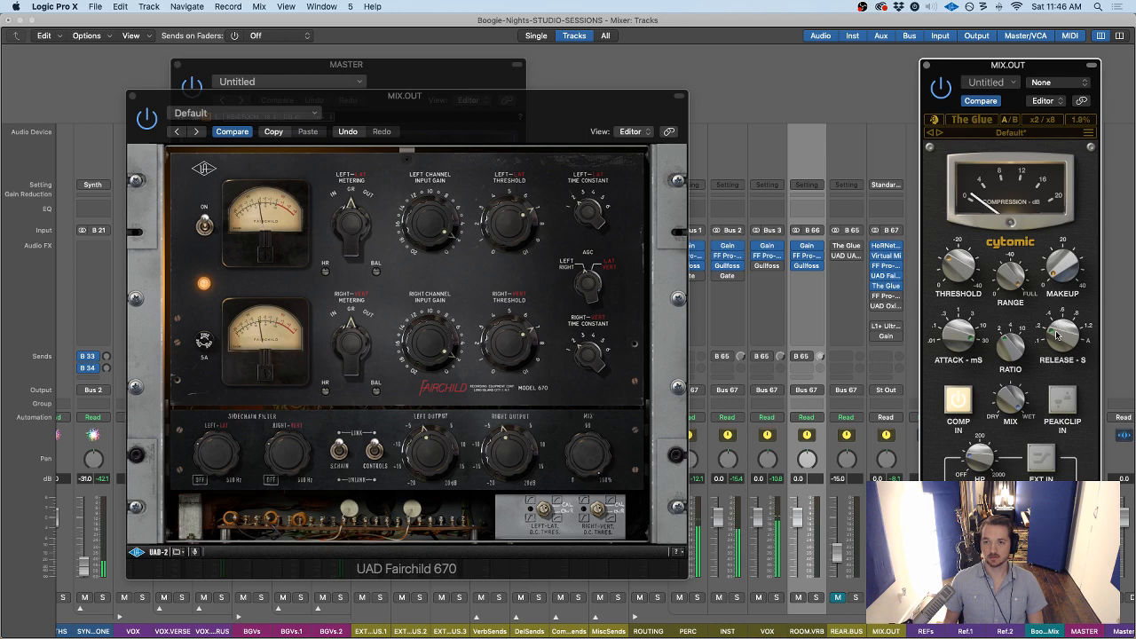
pyautogui.moveTo(1056, 335); pyautogui.dragTo(1058, 326)
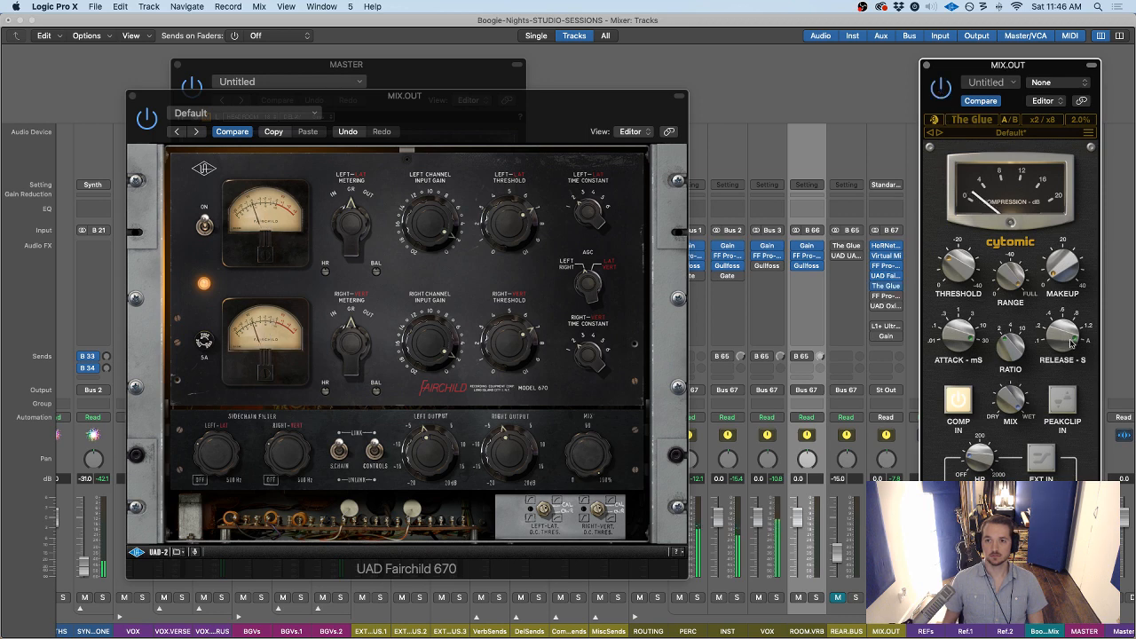
pyautogui.click(926, 66)
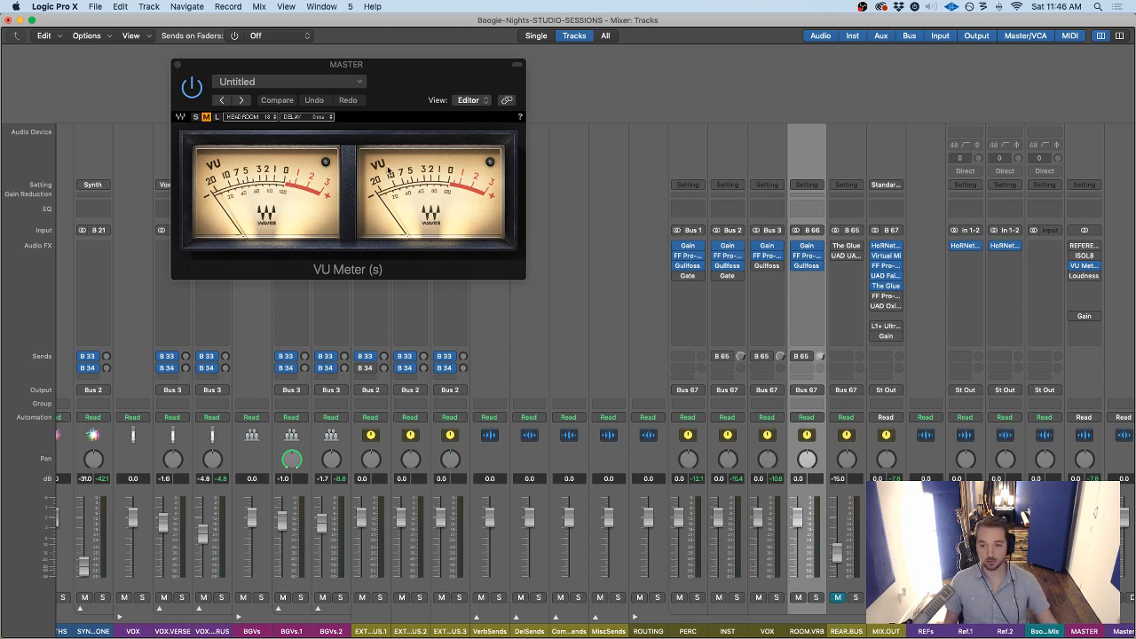
# Check the bypassed FF Pro-Q 2 that follows The Glue on MIX.OUT and remove it from the insert chain
pyautogui.click(886, 297)
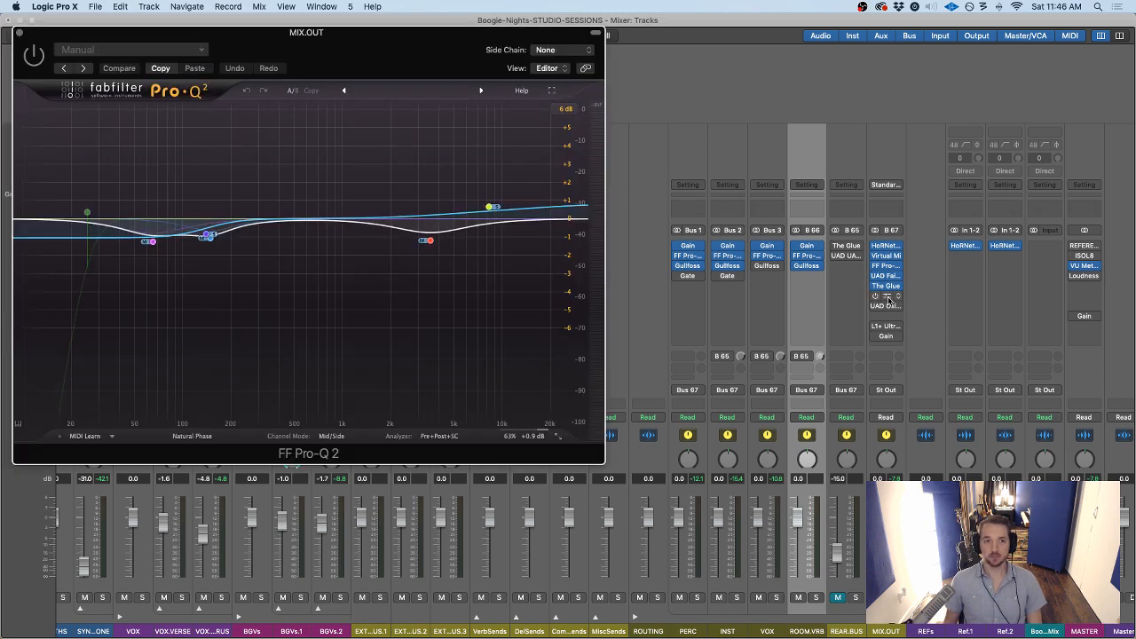
pyautogui.moveTo(272, 58); pyautogui.dragTo(380, 102)
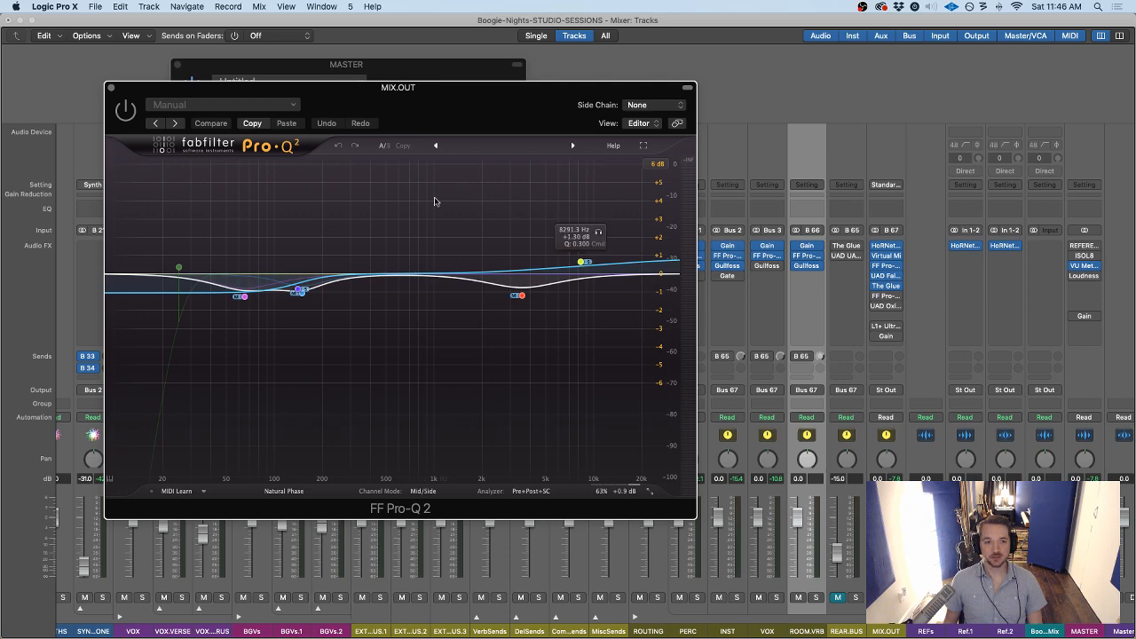
pyautogui.moveTo(487, 99); pyautogui.dragTo(416, 107)
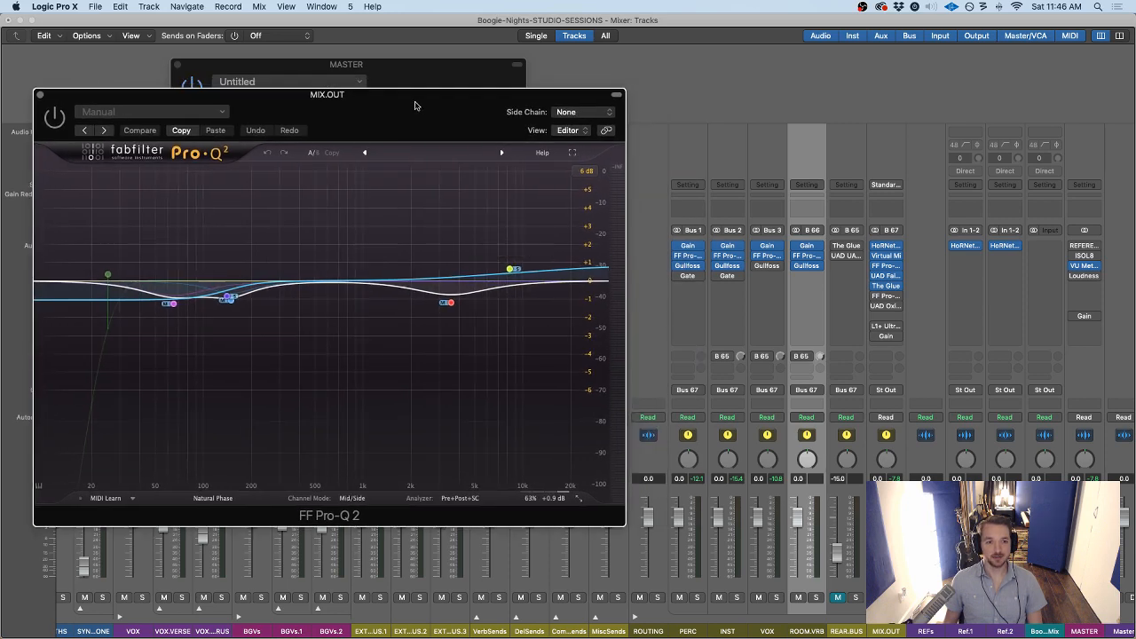
pyautogui.click(899, 296)
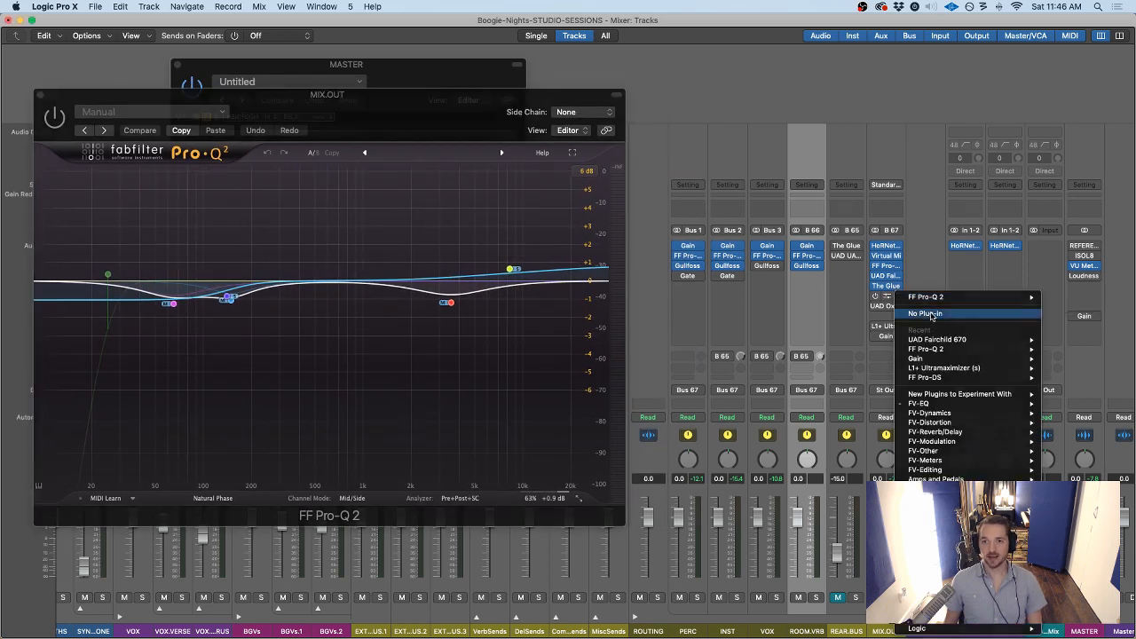
pyautogui.click(931, 314)
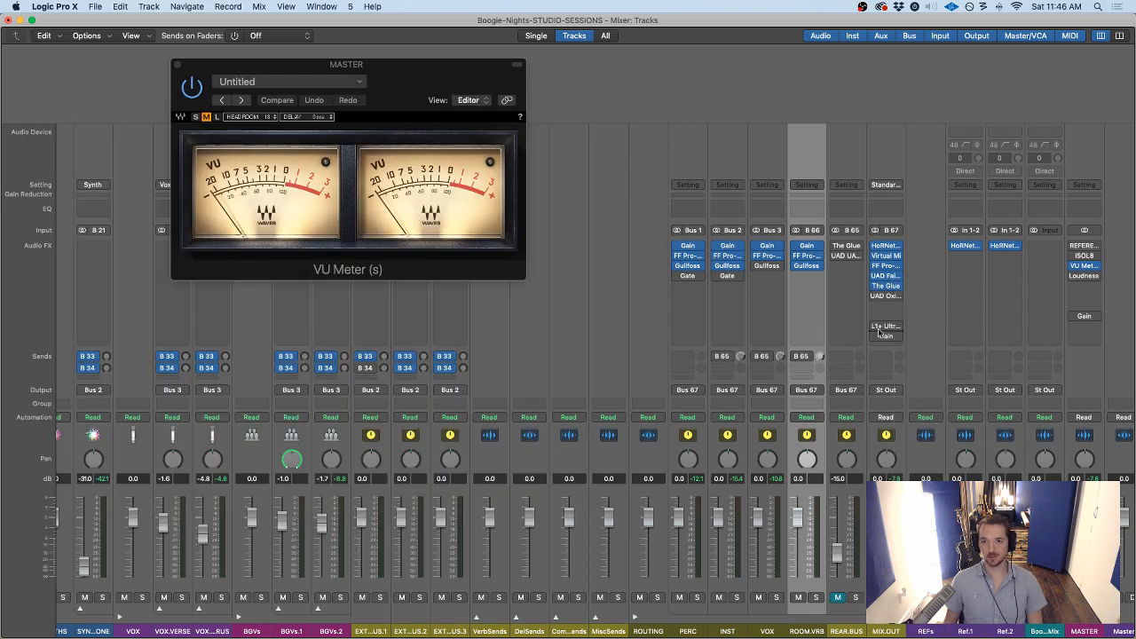
pyautogui.moveTo(889, 327); pyautogui.dragTo(888, 326)
# Open the UAD Oxide Tape on MIX.OUT, view the Virtual Mix Rack briefly and close the rack's window
pyautogui.moveTo(888, 306)
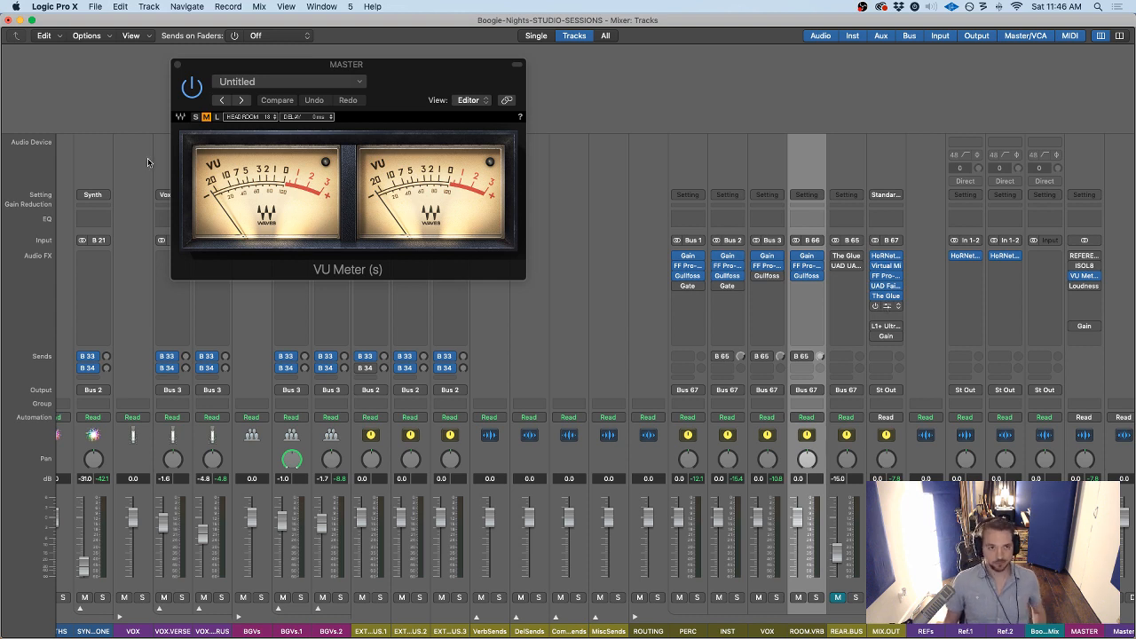
pyautogui.click(887, 306)
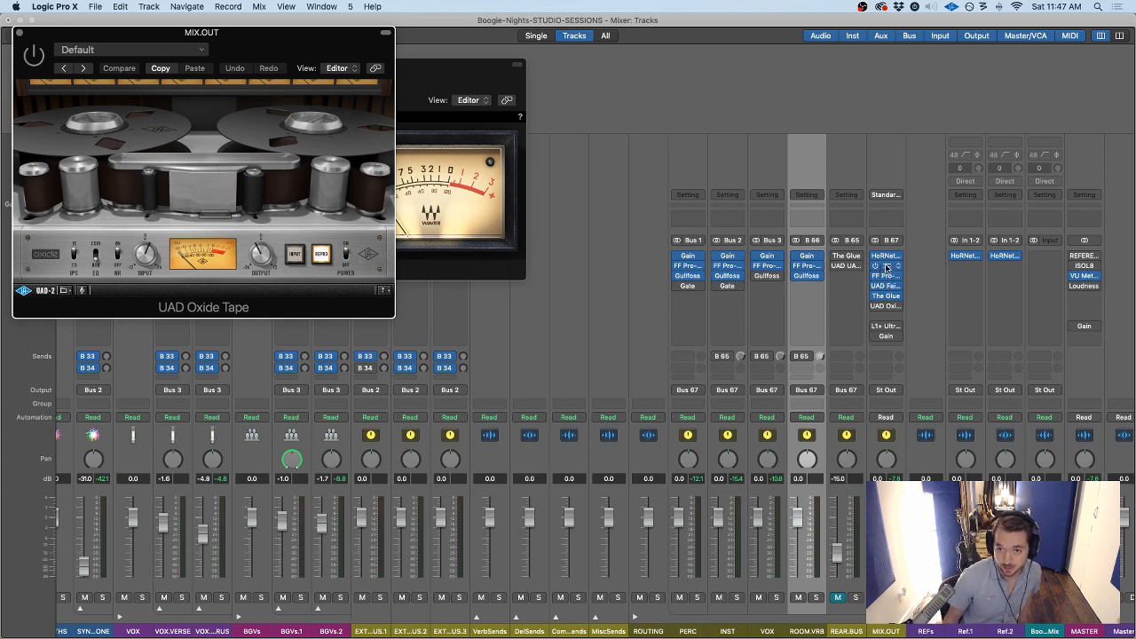
pyautogui.click(885, 264)
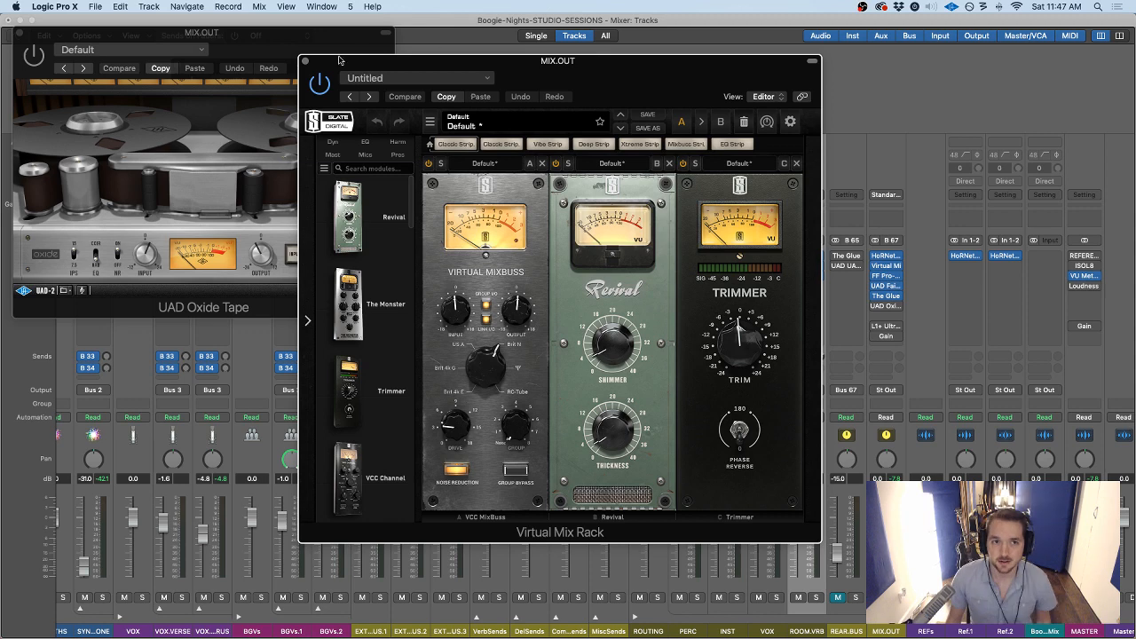
pyautogui.click(306, 62)
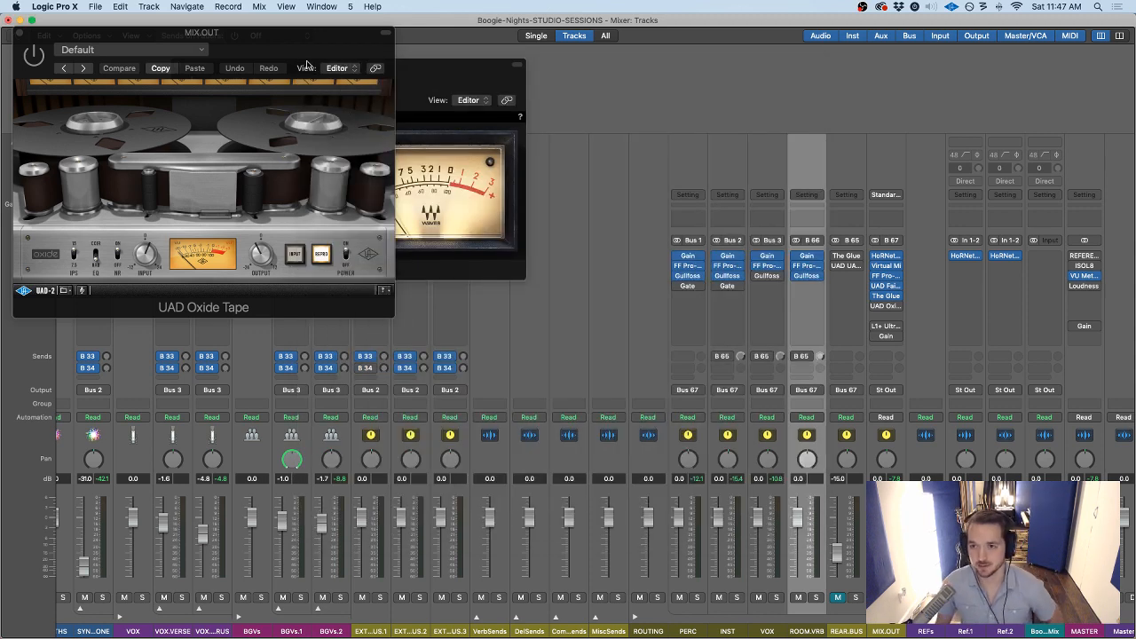
pyautogui.moveTo(900, 307)
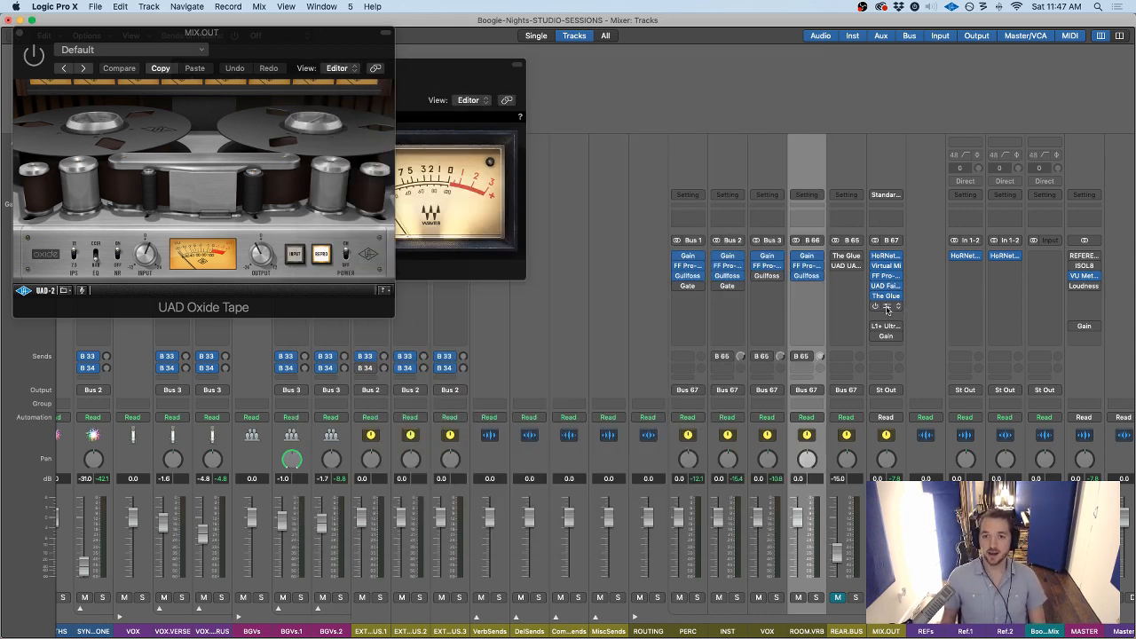
# Arrange the UAD Oxide Tape window beside the VU meter and engage the tape plug-in
pyautogui.moveTo(305, 61); pyautogui.dragTo(577, 235)
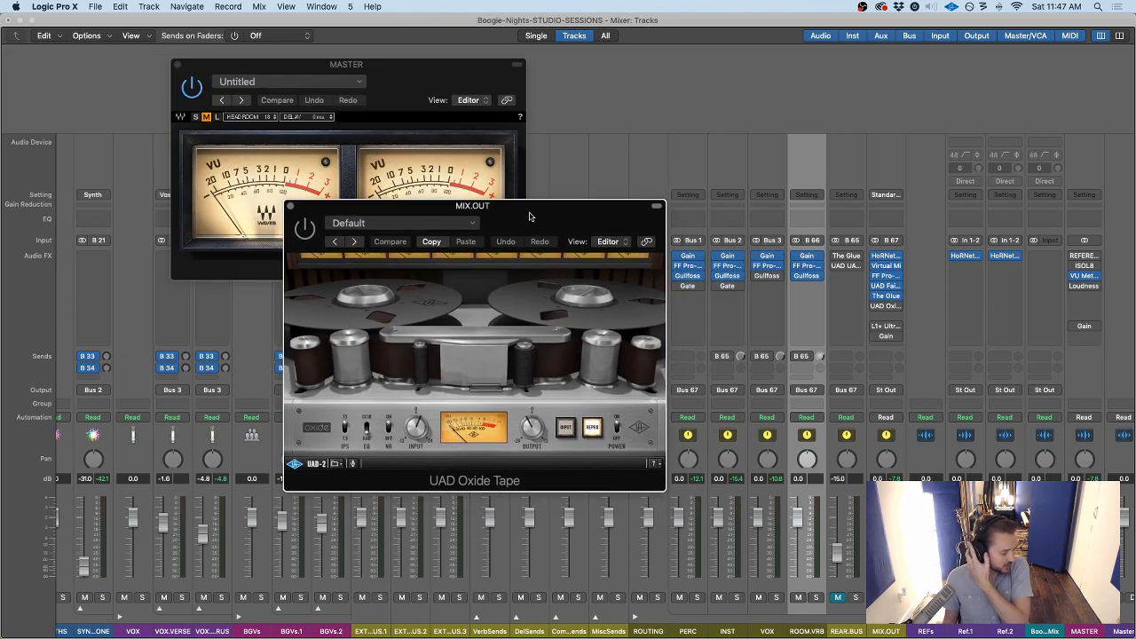
pyautogui.moveTo(528, 211); pyautogui.dragTo(491, 191)
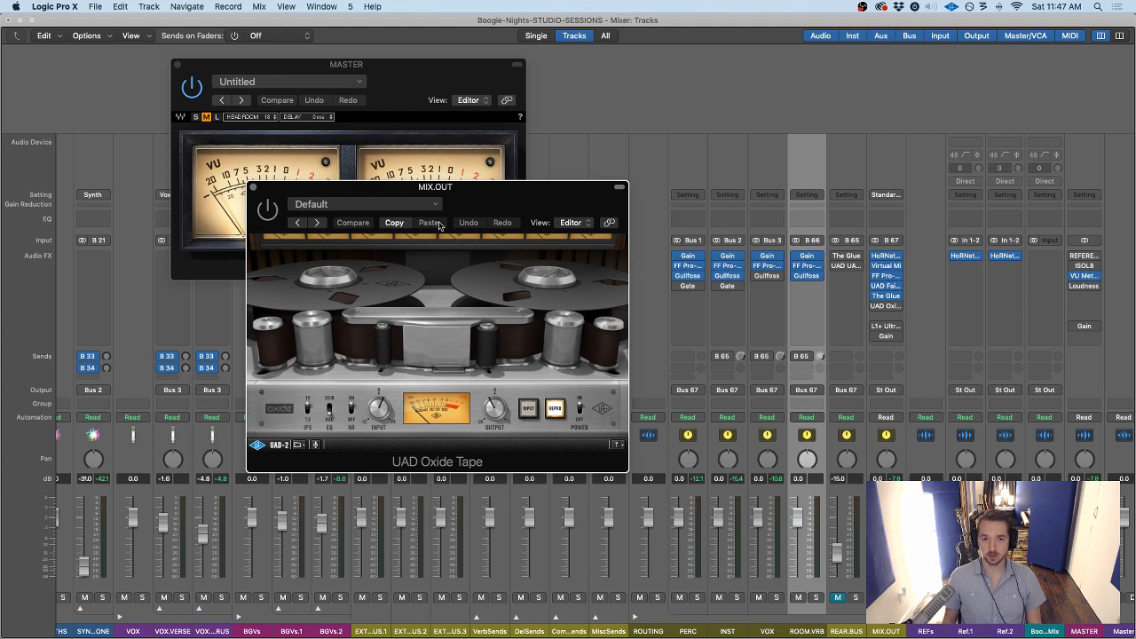
pyautogui.moveTo(451, 201); pyautogui.dragTo(457, 202)
pyautogui.moveTo(204, 70); pyautogui.dragTo(158, 68)
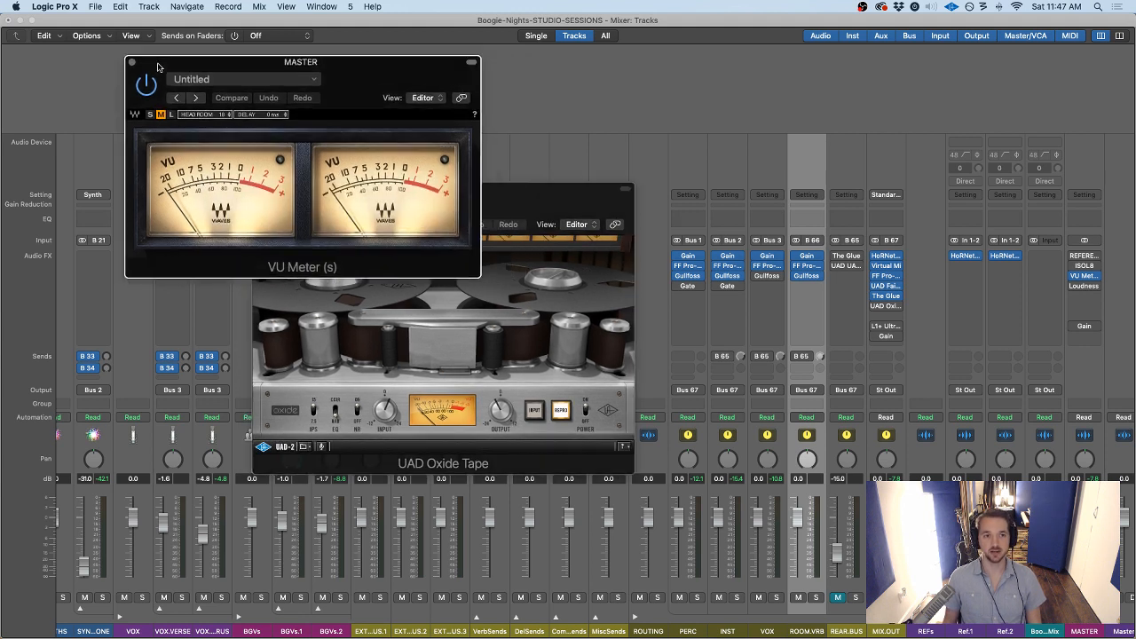
pyautogui.click(511, 208)
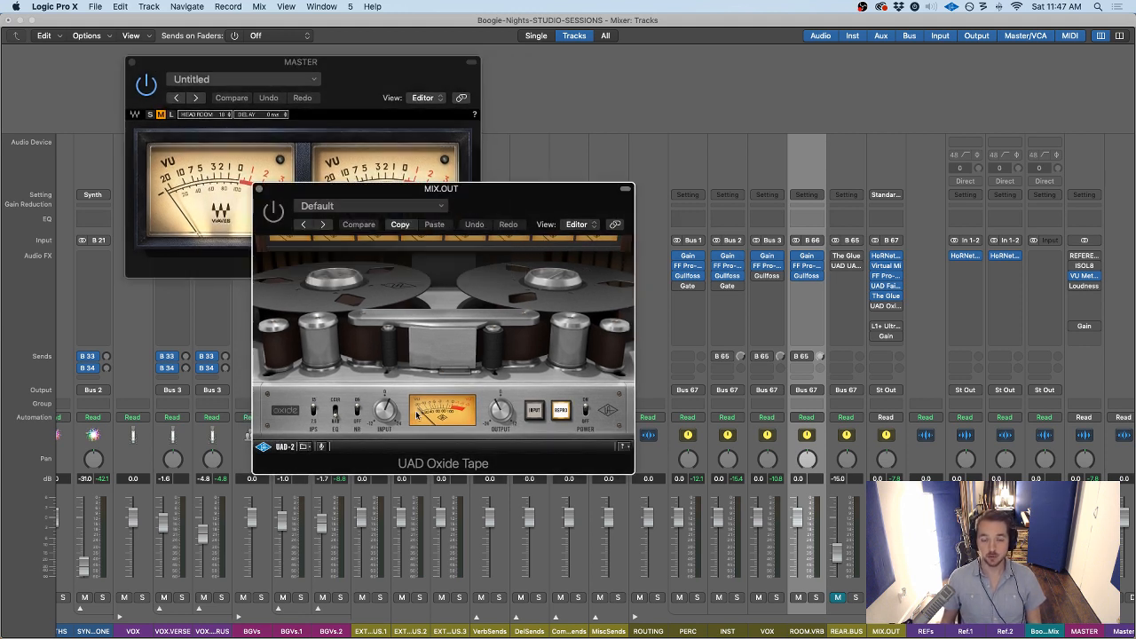
pyautogui.moveTo(531, 216); pyautogui.dragTo(625, 217)
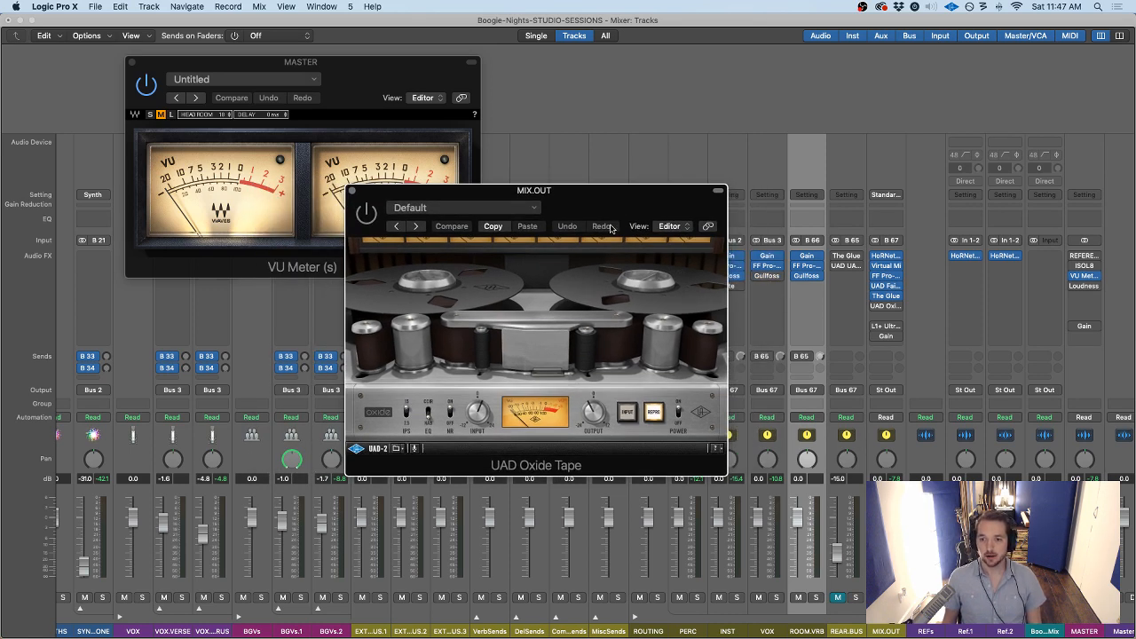
pyautogui.moveTo(609, 220); pyautogui.dragTo(554, 242)
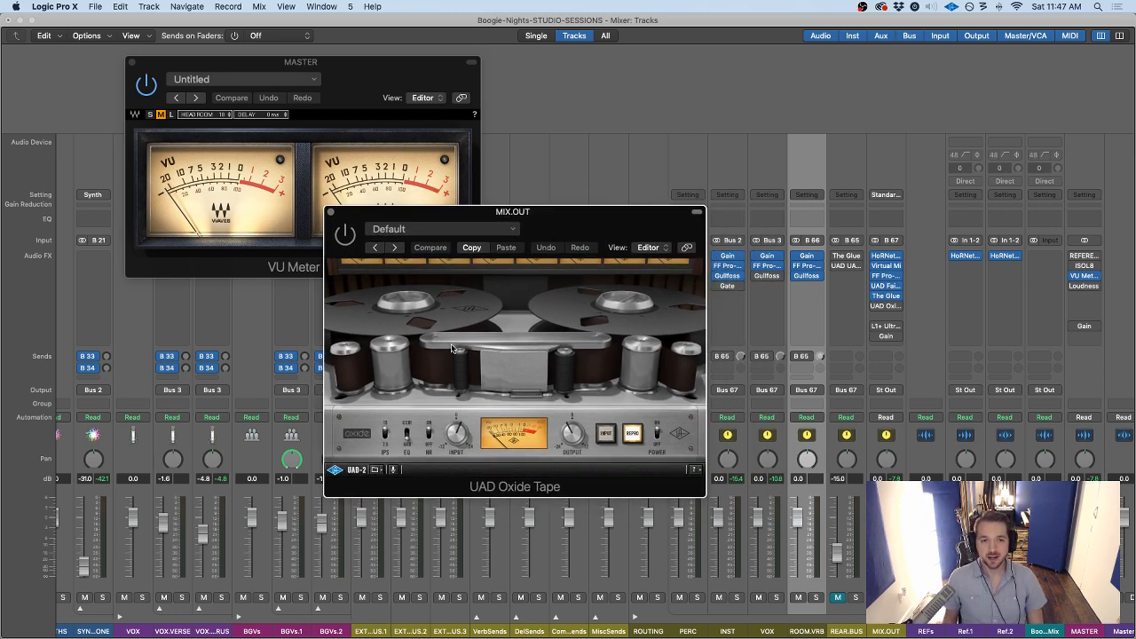
pyautogui.moveTo(452, 220); pyautogui.dragTo(427, 221)
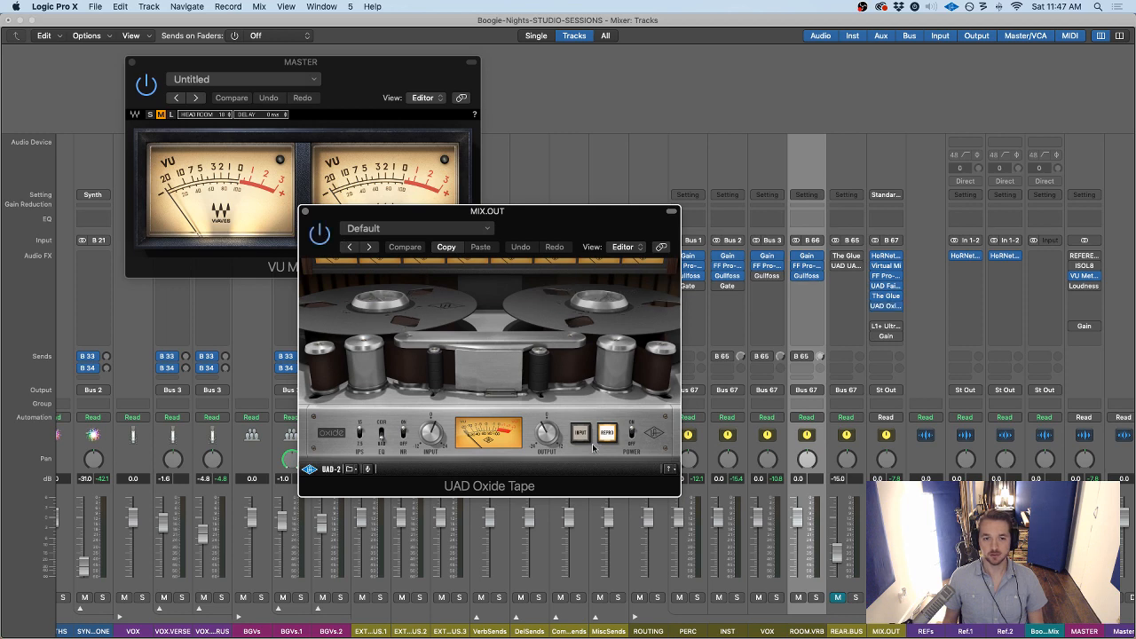
pyautogui.moveTo(516, 222); pyautogui.dragTo(630, 172)
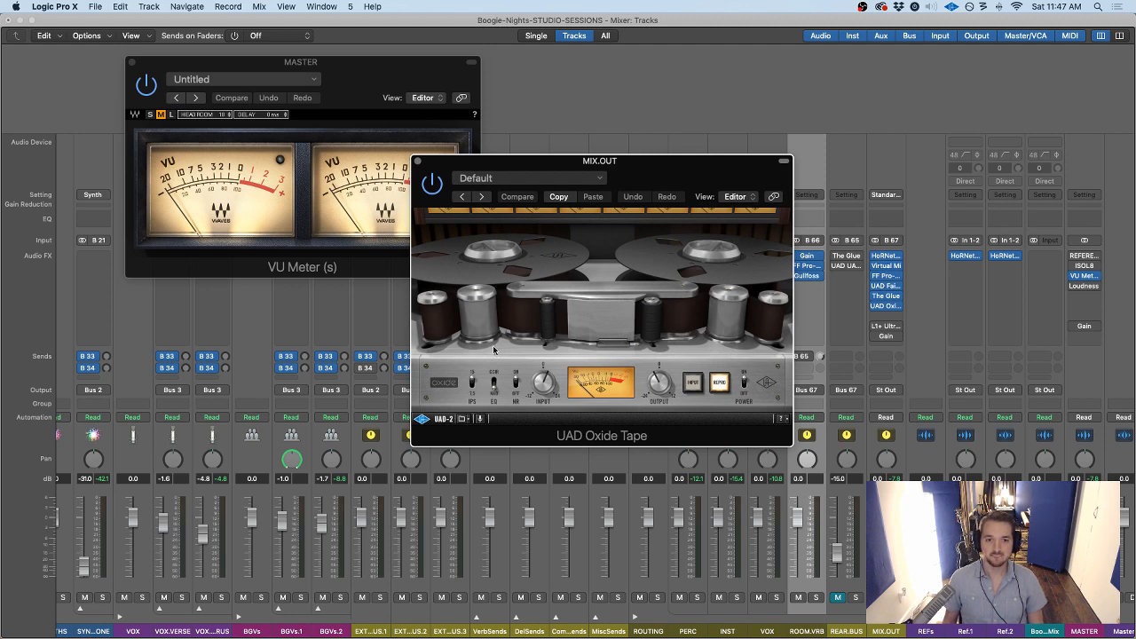
# Play the mix, switch the UAD Oxide Tape's IPS speed setting and toggle the plug-in's bypass to compare
pyautogui.click(975, 598)
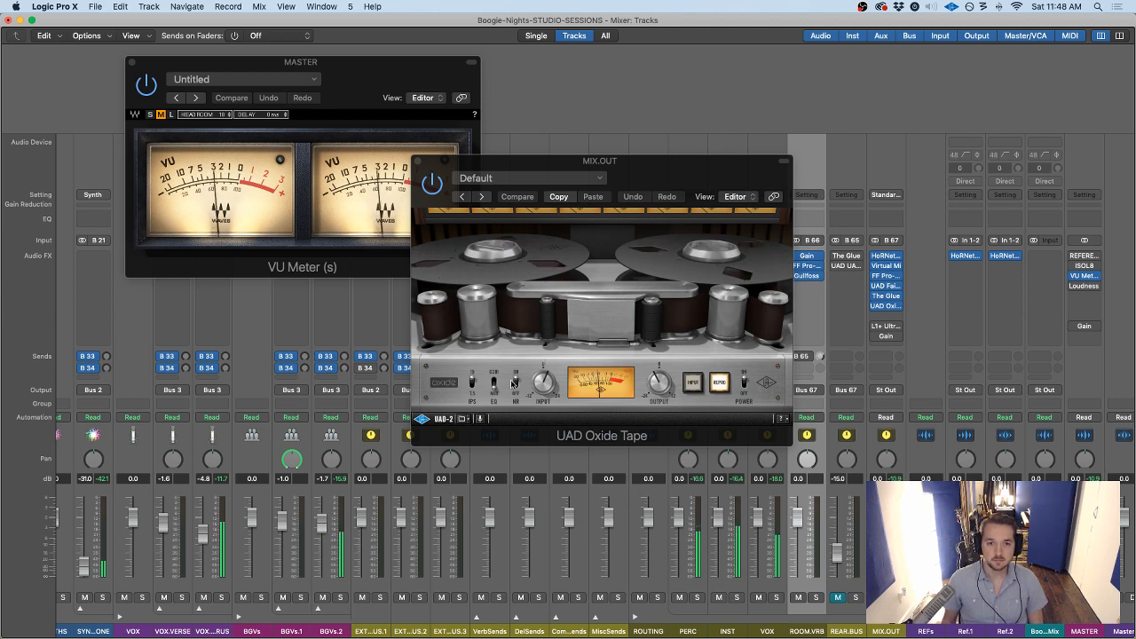
pyautogui.click(471, 387)
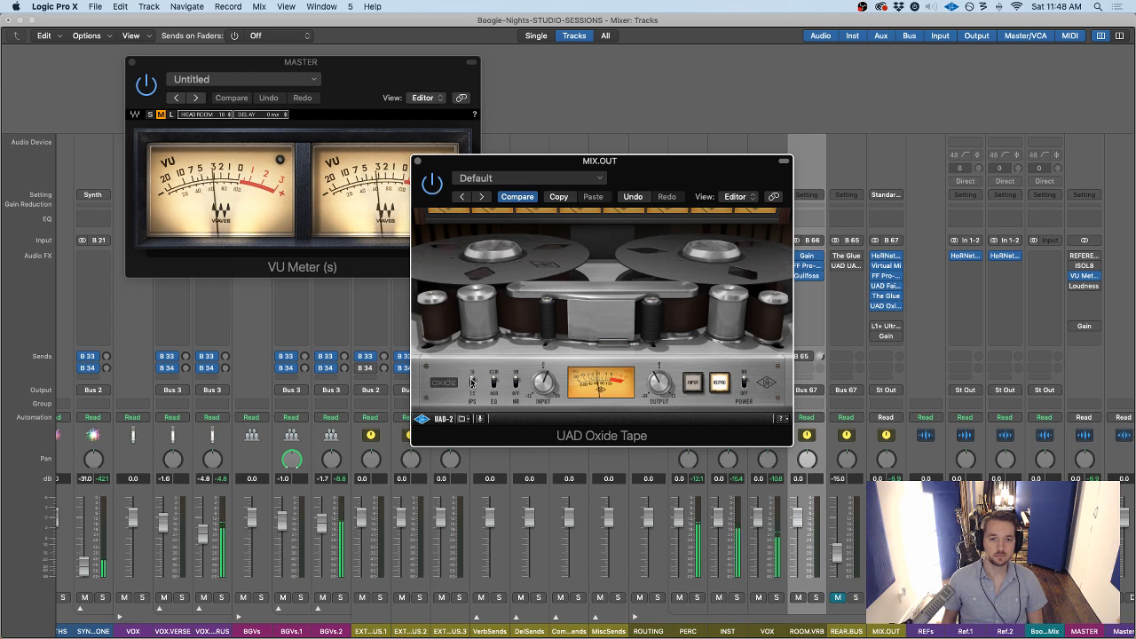
pyautogui.click(432, 183)
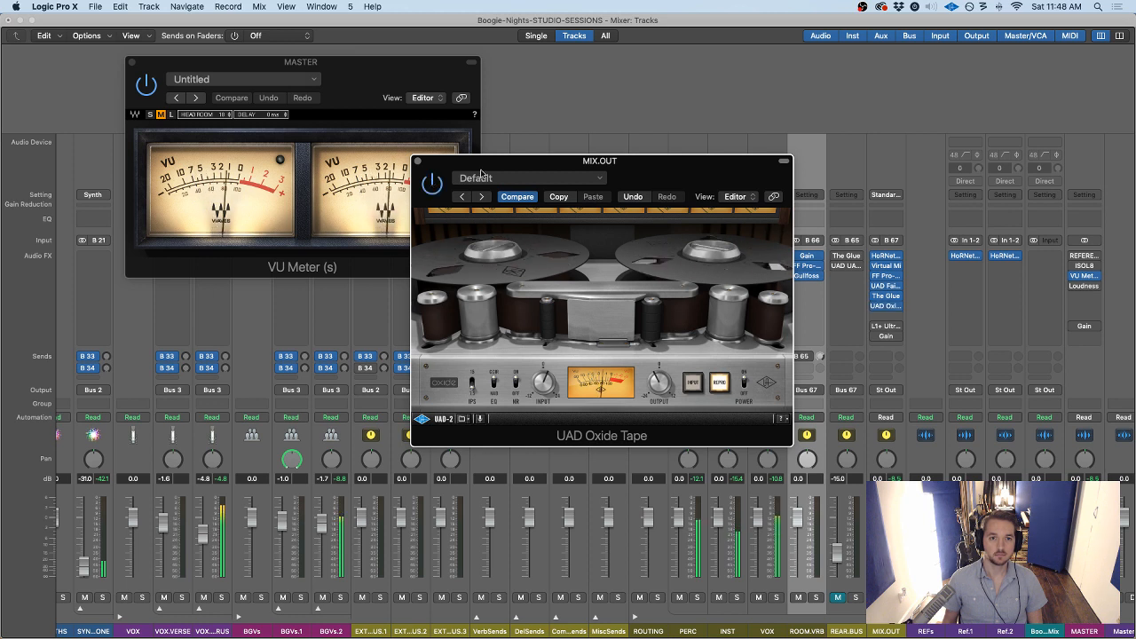
pyautogui.click(431, 183)
# Resume playback, bypass the UAD Oxide Tape and place its window side by side with the VU meter
pyautogui.moveTo(494, 166); pyautogui.dragTo(355, 175)
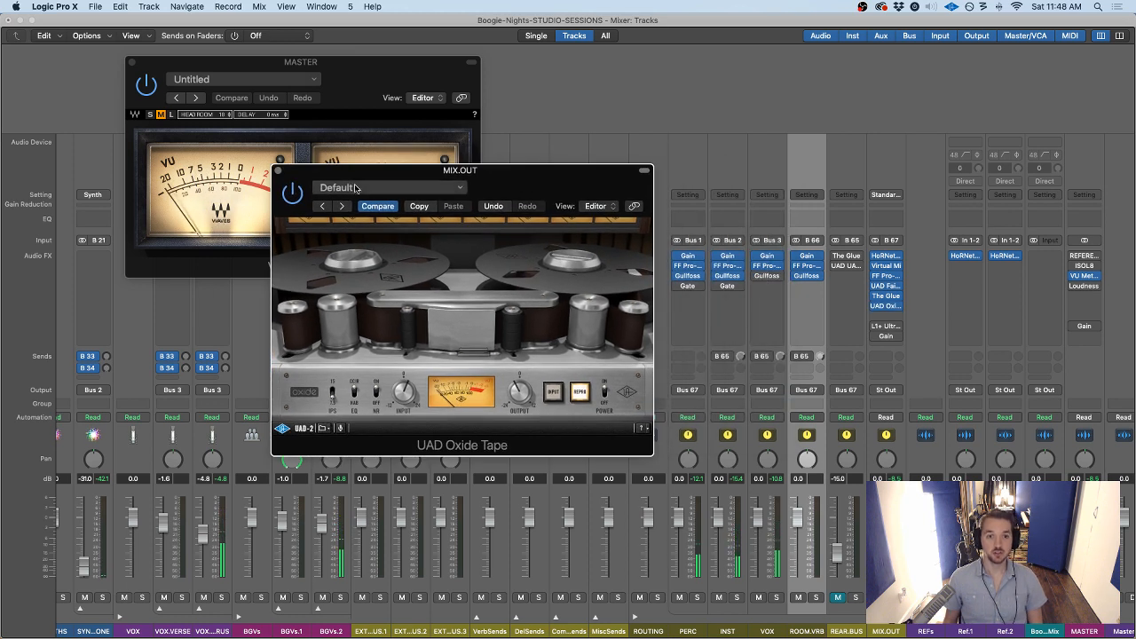
pyautogui.moveTo(482, 186); pyautogui.dragTo(583, 173)
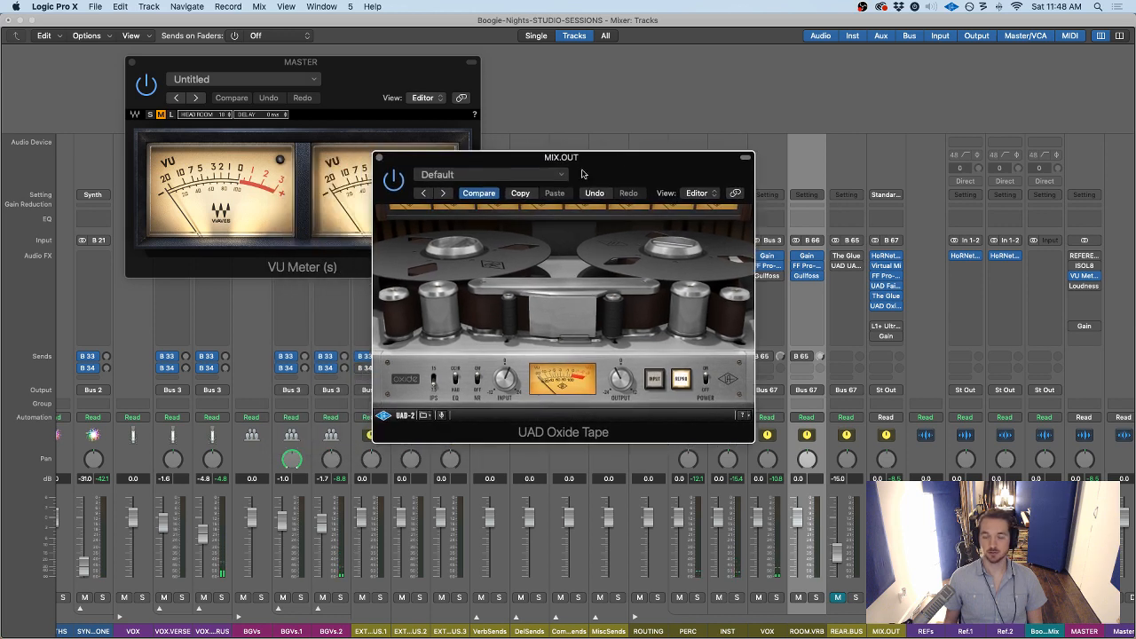
pyautogui.moveTo(407, 165); pyautogui.dragTo(414, 101)
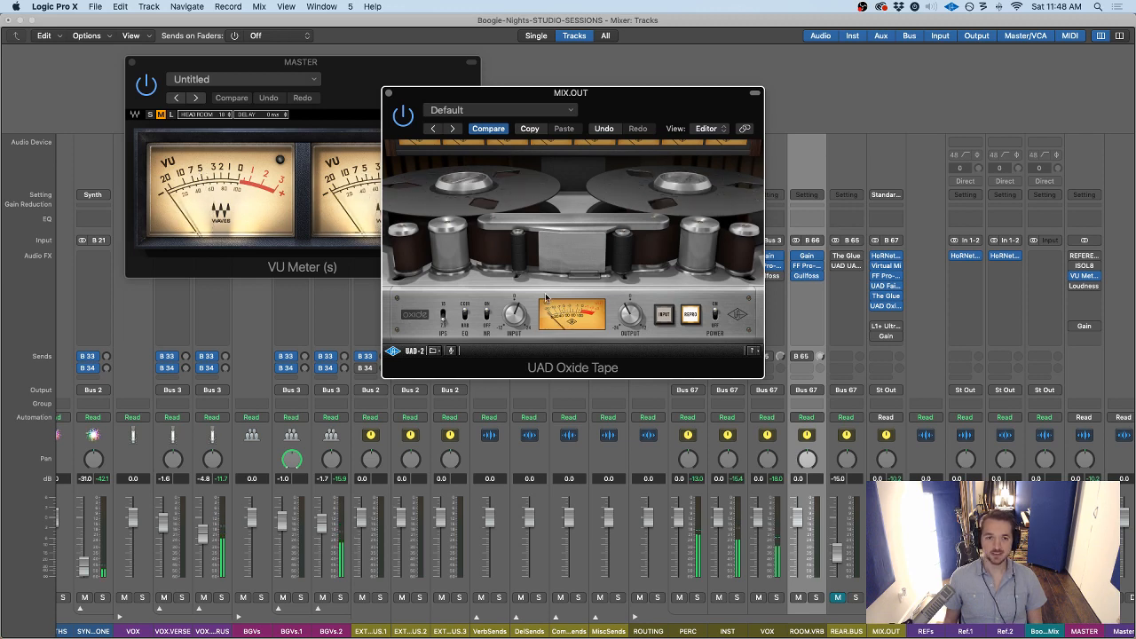
pyautogui.moveTo(671, 110); pyautogui.dragTo(663, 198)
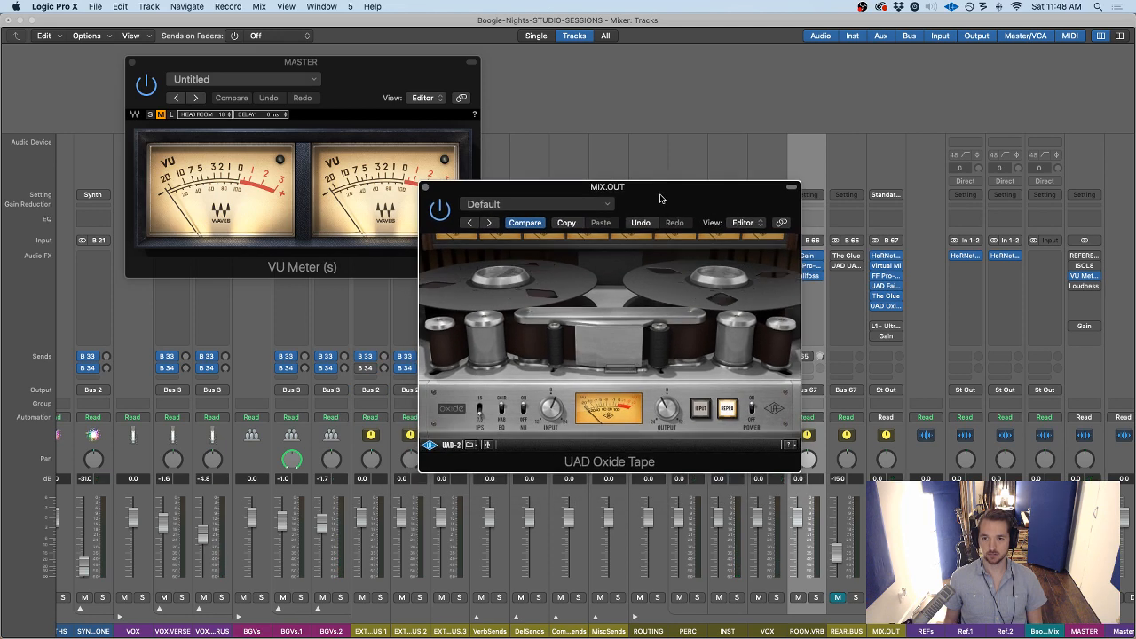
pyautogui.press('space')
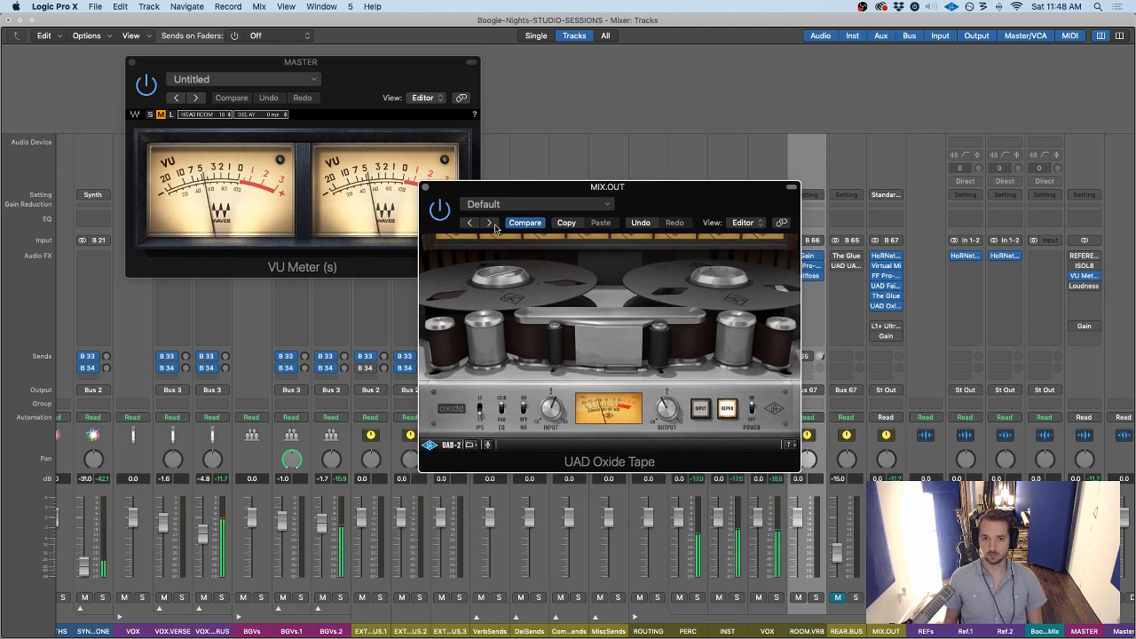
pyautogui.click(440, 210)
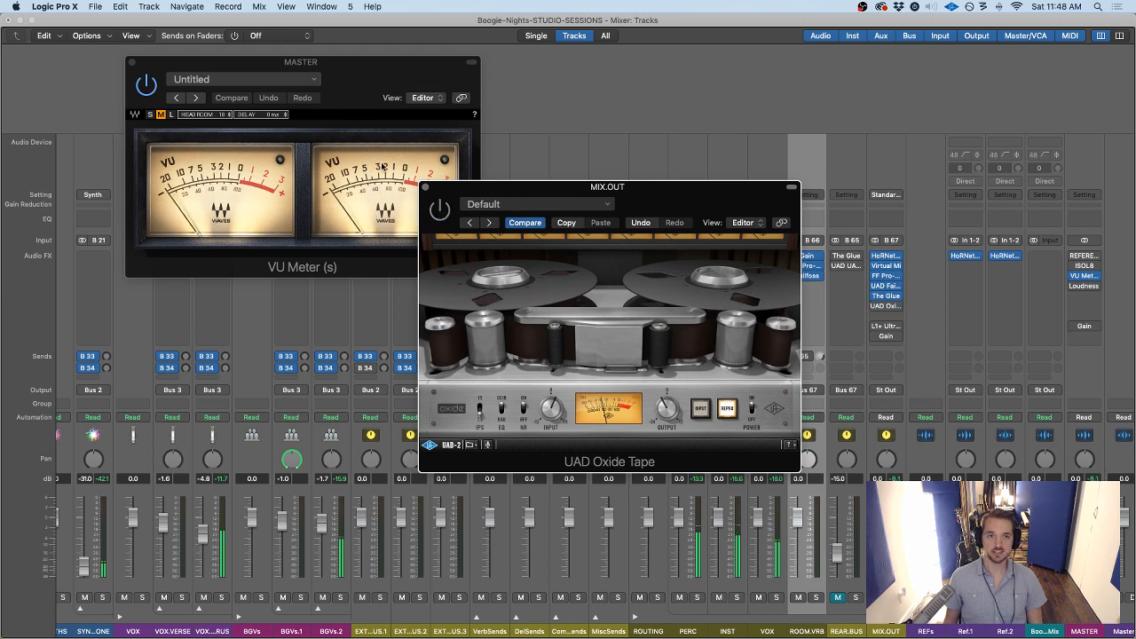
pyautogui.moveTo(583, 443); pyautogui.dragTo(677, 391)
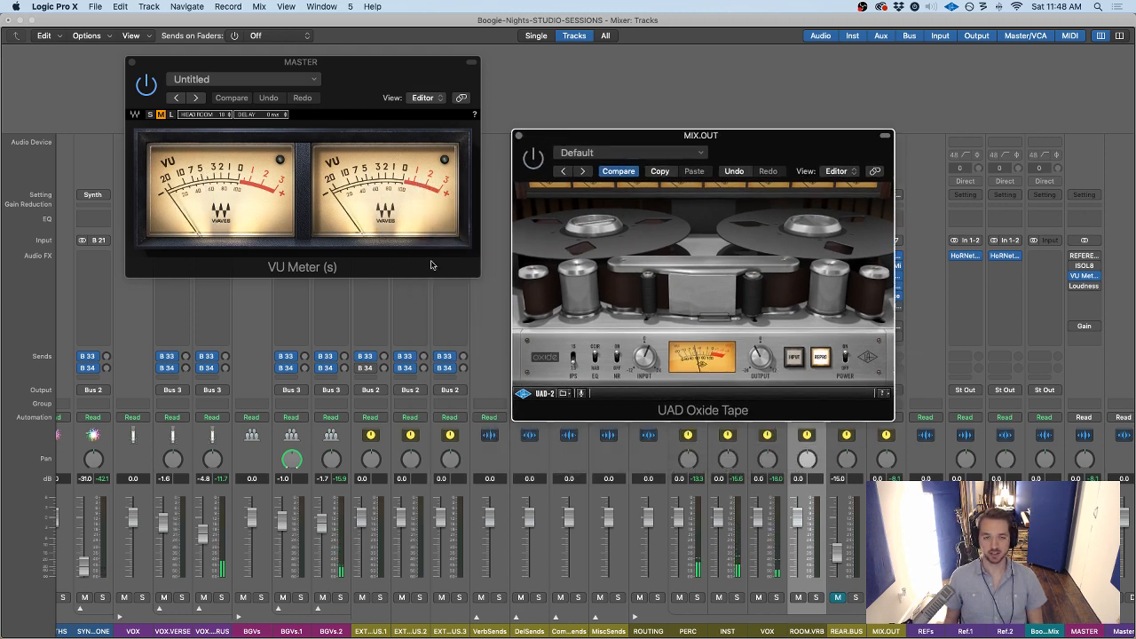
pyautogui.moveTo(422, 70); pyautogui.dragTo(425, 145)
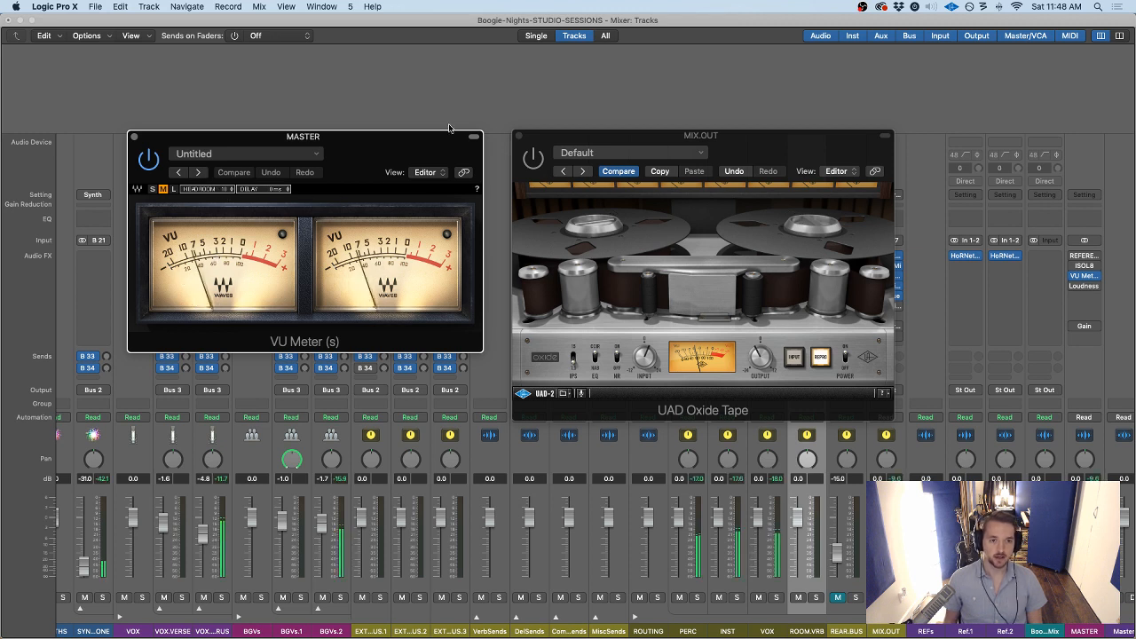
# Compare the mix level with the UAD Oxide Tape engaged and bypassed on the VU meter, leaving it engaged
pyautogui.click(528, 161)
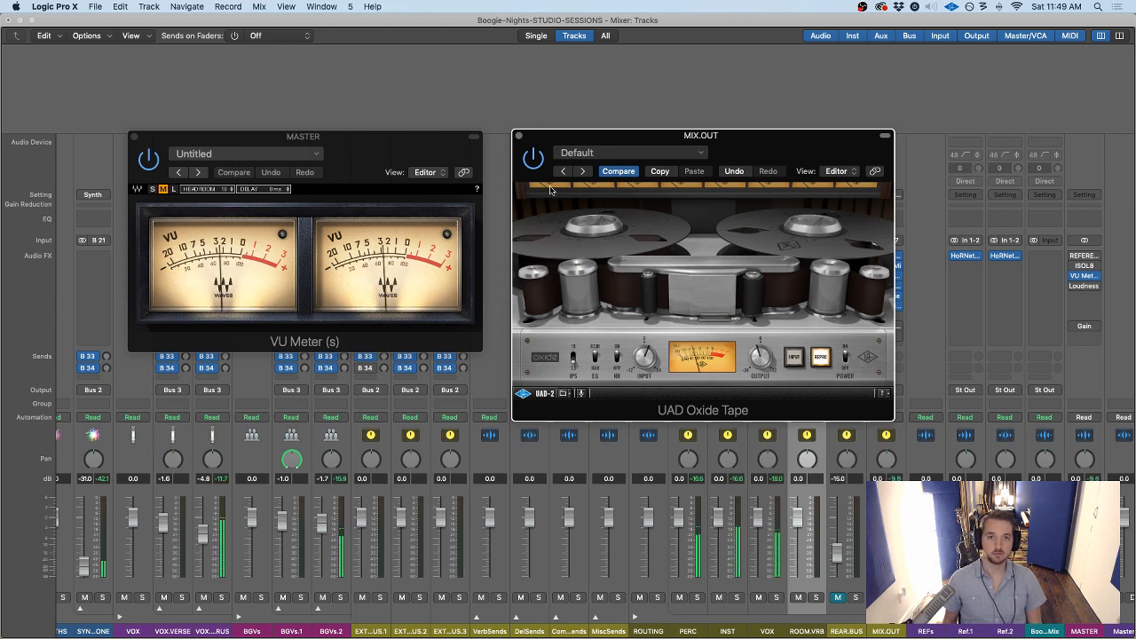
pyautogui.click(534, 160)
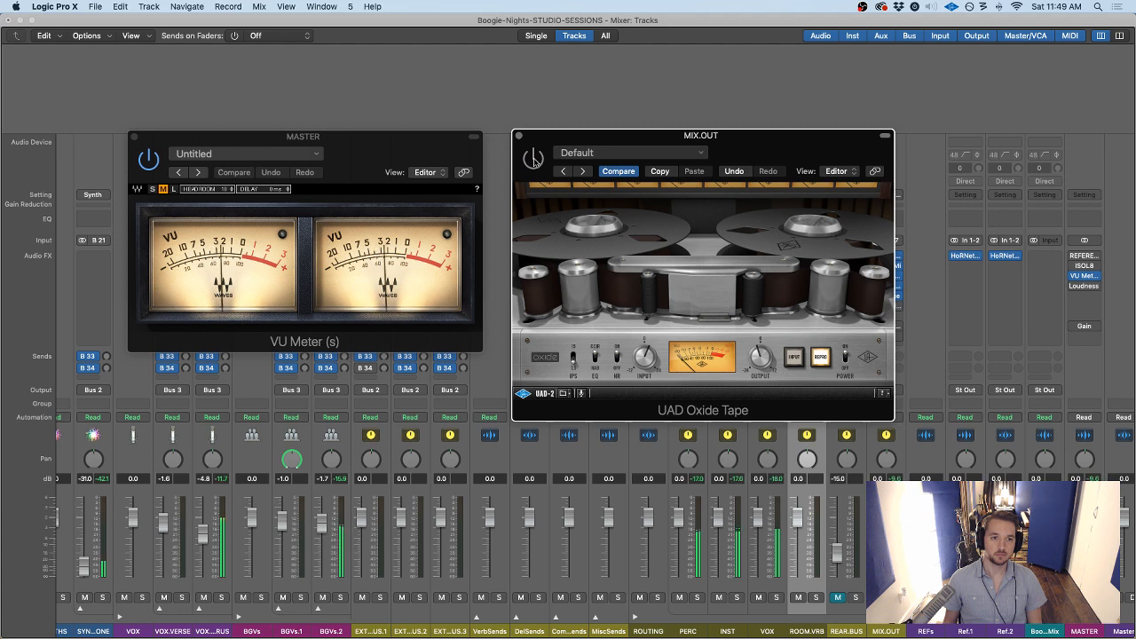
pyautogui.click(533, 160)
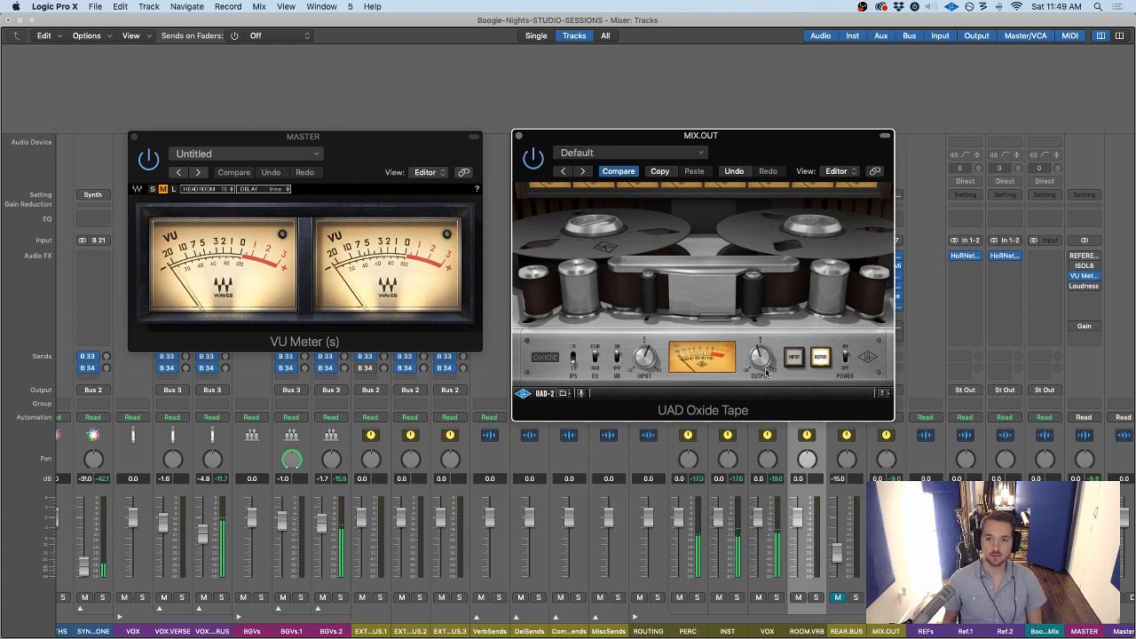
pyautogui.click(534, 157)
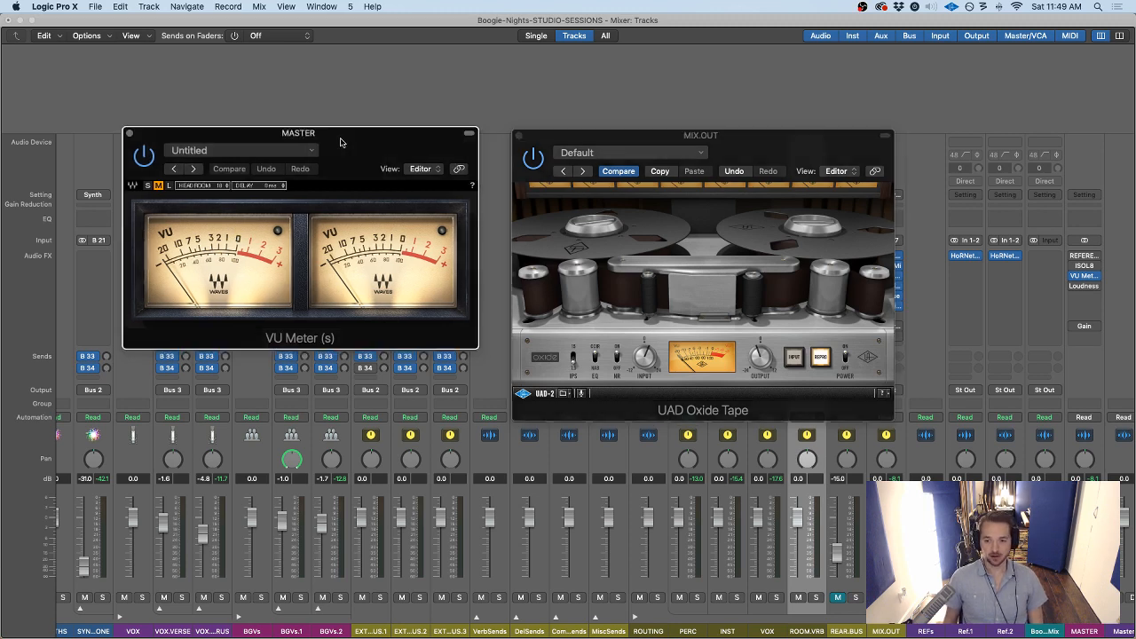
# Move the VU meter and UAD Oxide Tape windows aside to uncover MIX.OUT's insert slots
pyautogui.moveTo(346, 145); pyautogui.dragTo(307, 130)
pyautogui.moveTo(599, 142); pyautogui.dragTo(549, 112)
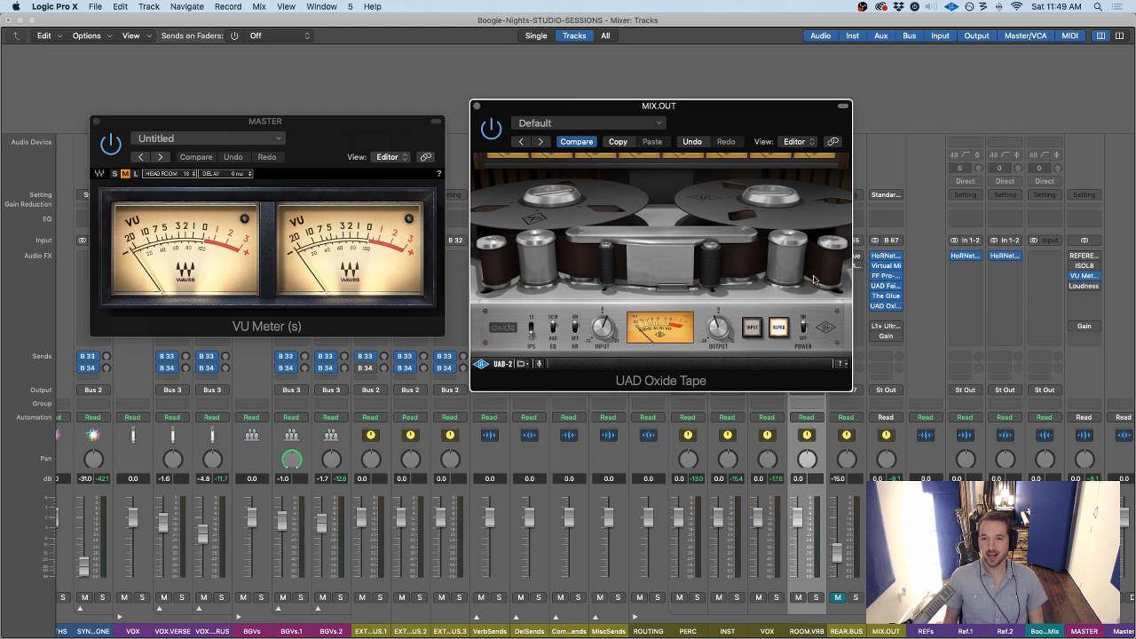
pyautogui.moveTo(746, 110); pyautogui.dragTo(568, 99)
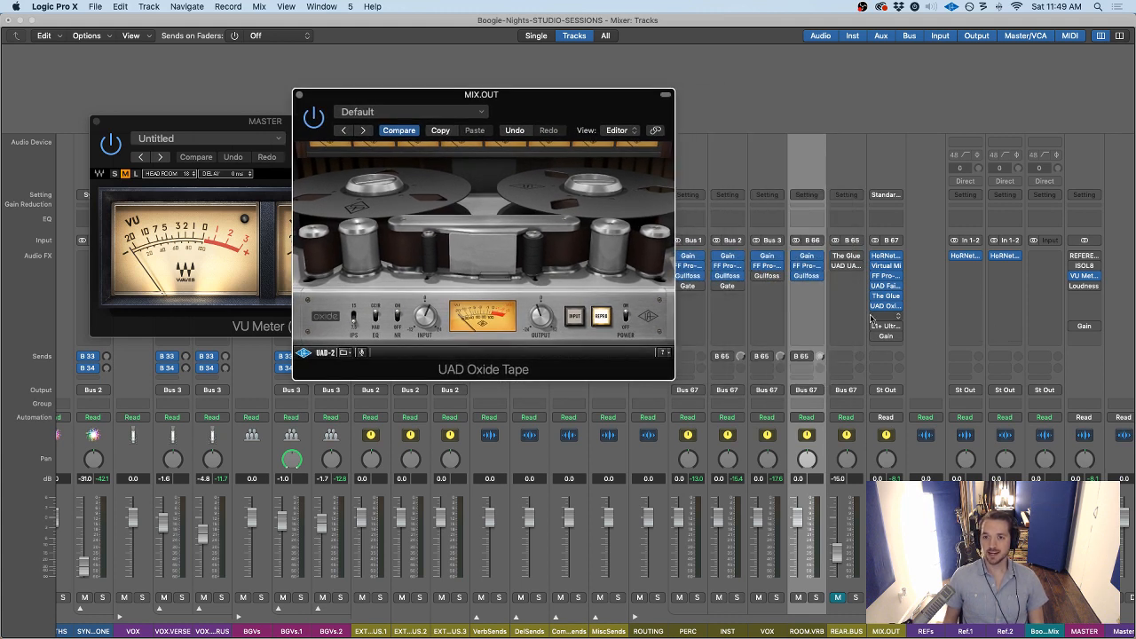
# Bypass and re-engage MIX.OUT's inserts from Virtual Mix through UAD Oxide Tape to compare the mix during playback, leaving them engaged
pyautogui.moveTo(875, 267); pyautogui.dragTo(876, 311)
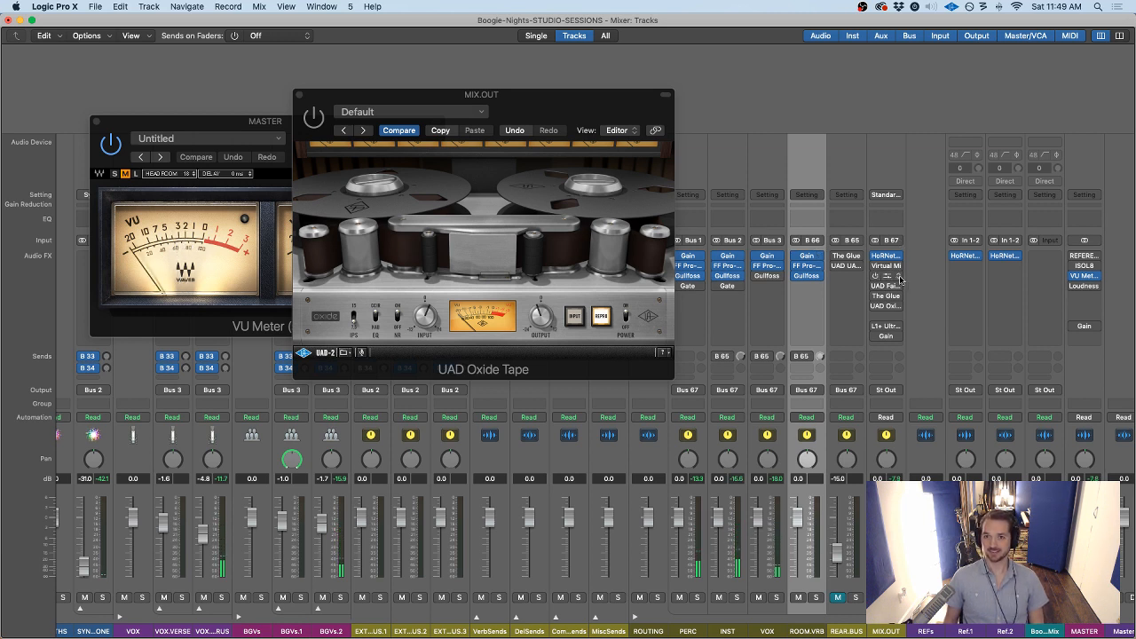
pyautogui.moveTo(875, 267)
pyautogui.moveTo(876, 267); pyautogui.dragTo(877, 307)
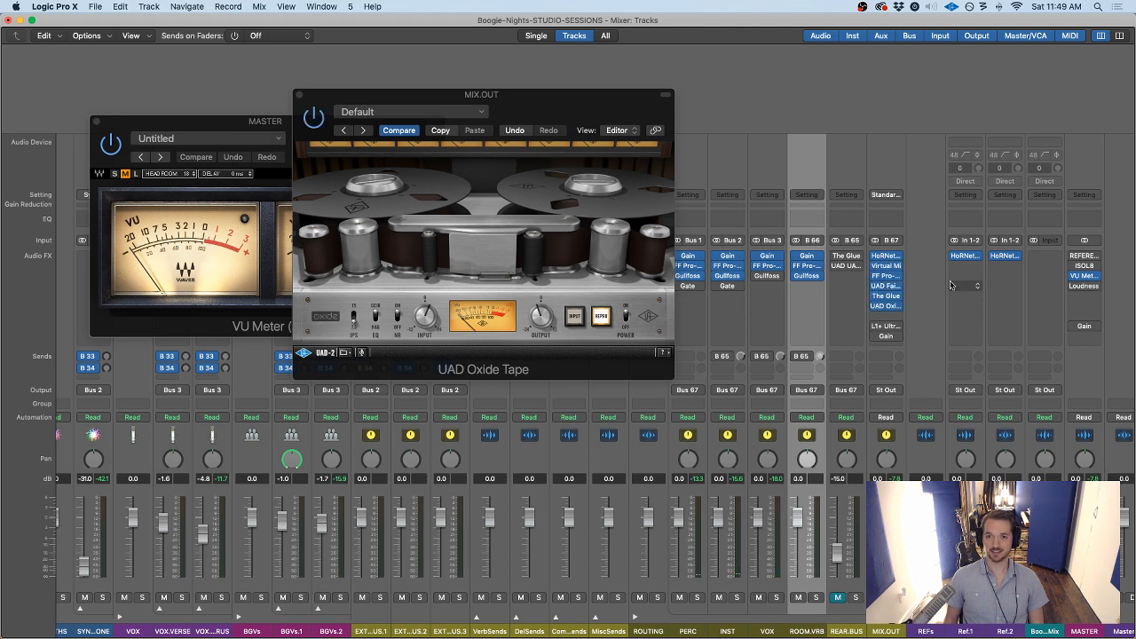
pyautogui.press('space')
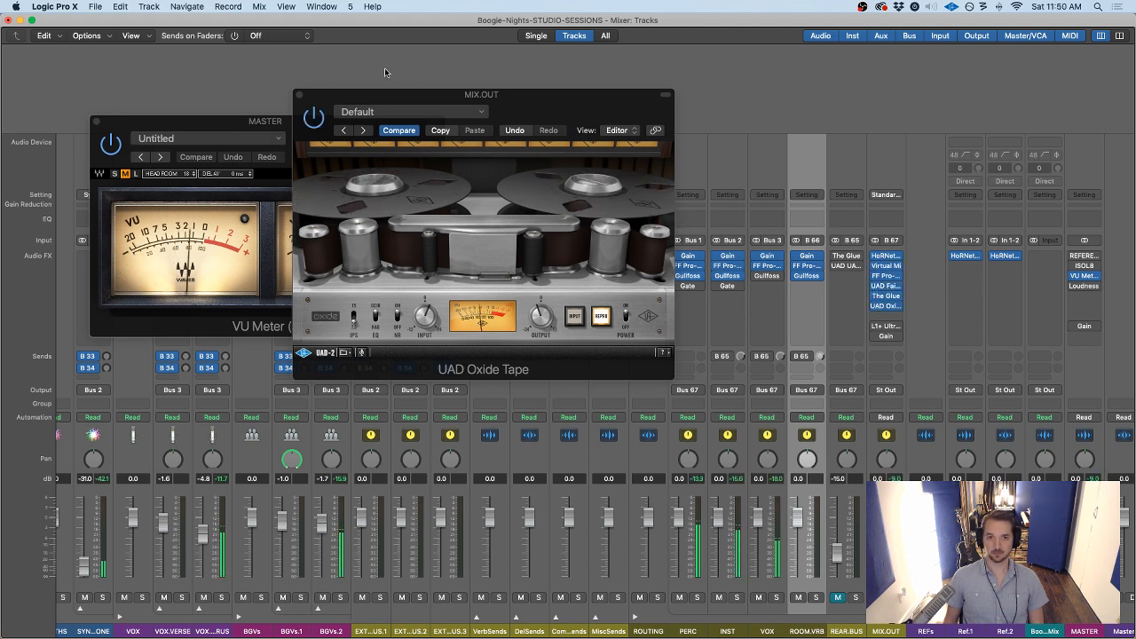
# Move the UAD Oxide Tape window aside during playback and close it
pyautogui.moveTo(430, 97); pyautogui.dragTo(374, 87)
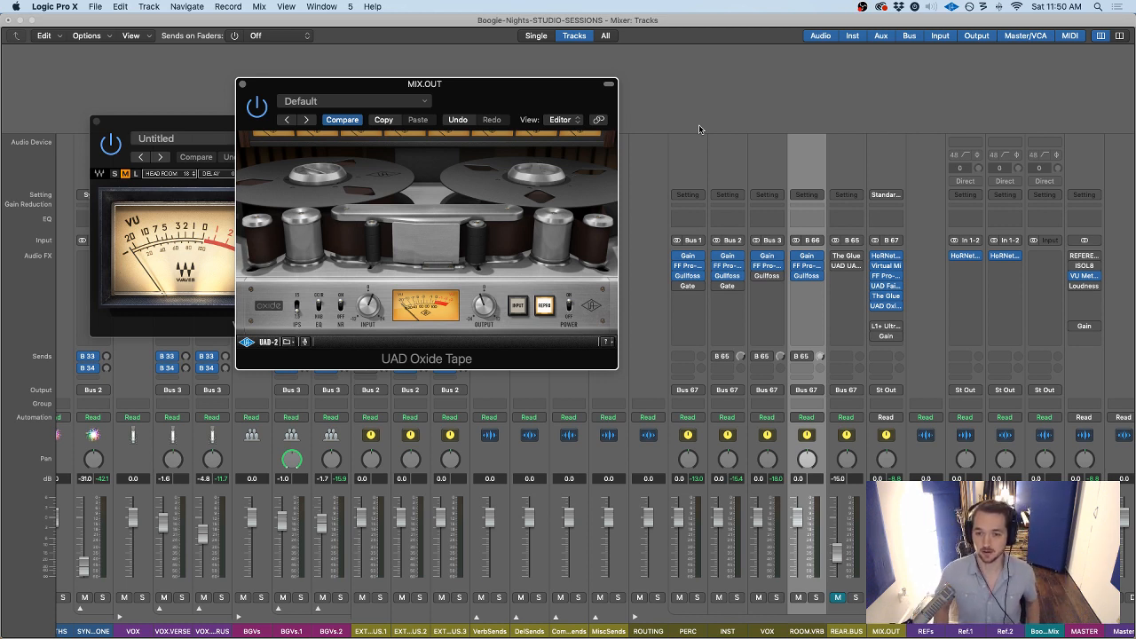
pyautogui.hscroll(2, 699, 129)
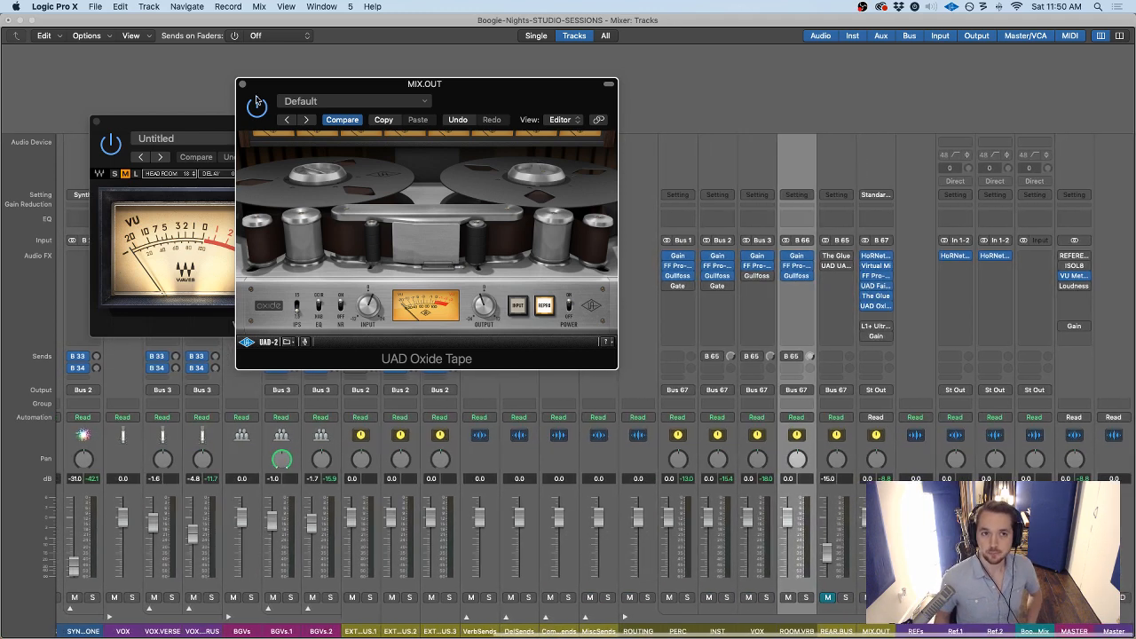
pyautogui.click(242, 83)
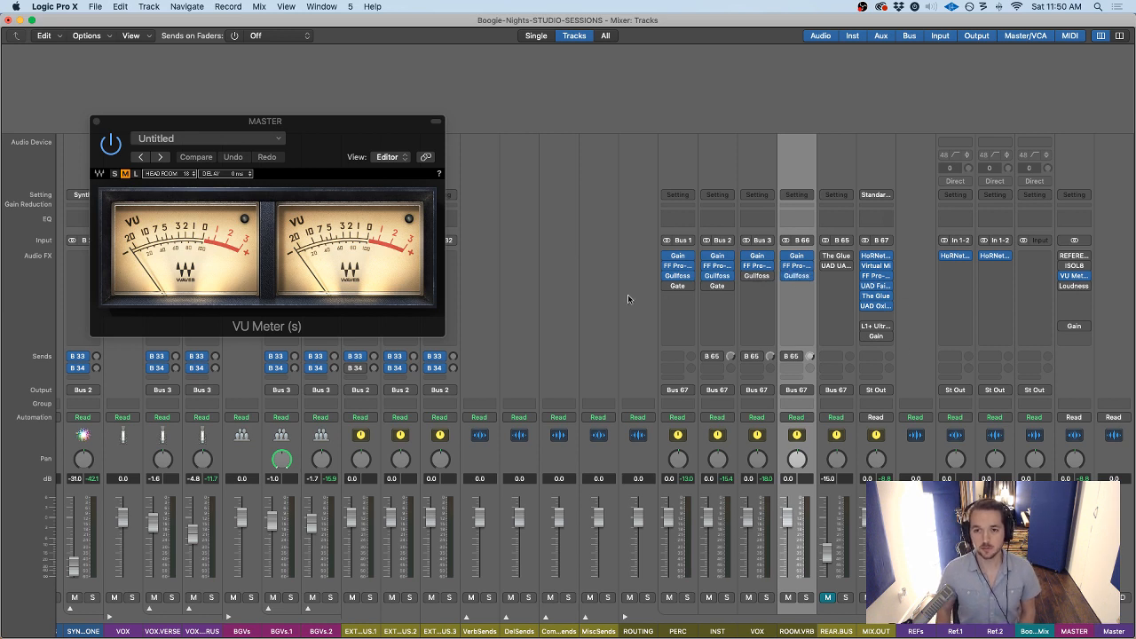
# Remove the L1+ Ultramaximizer and Gain plug-ins from MIX.OUT's inserts
pyautogui.click(889, 324)
pyautogui.click(896, 317)
pyautogui.click(887, 325)
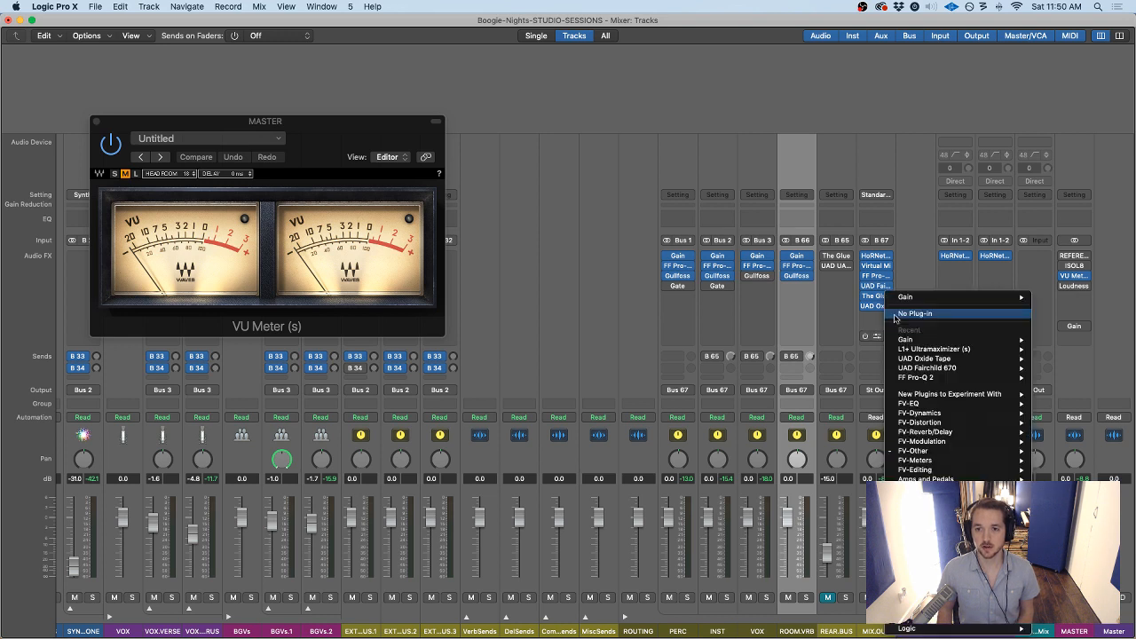
pyautogui.click(913, 315)
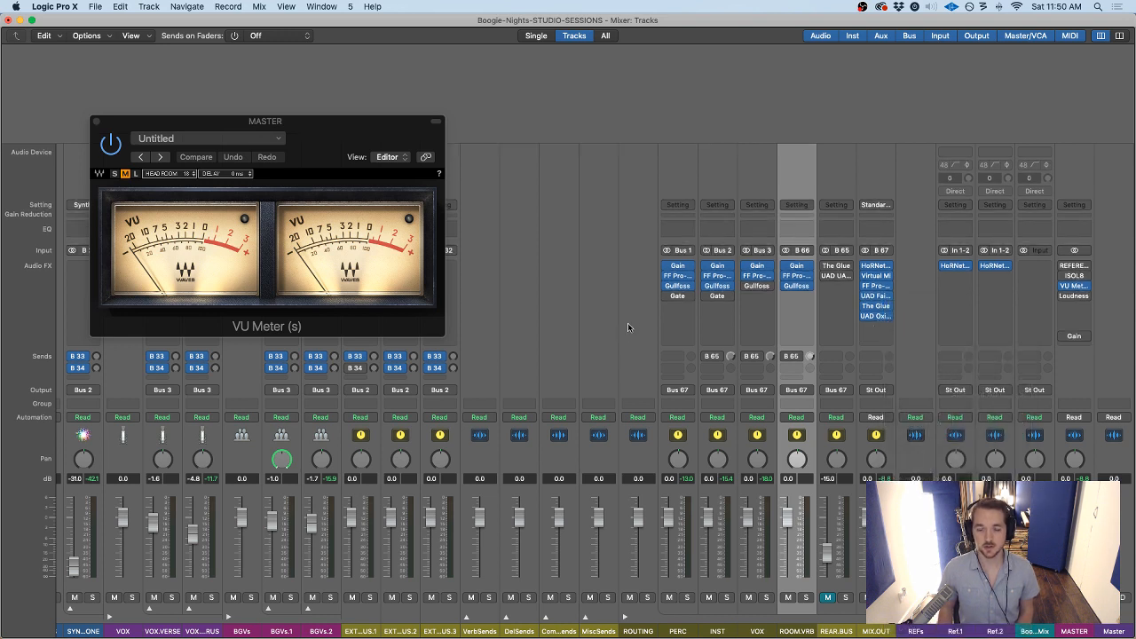
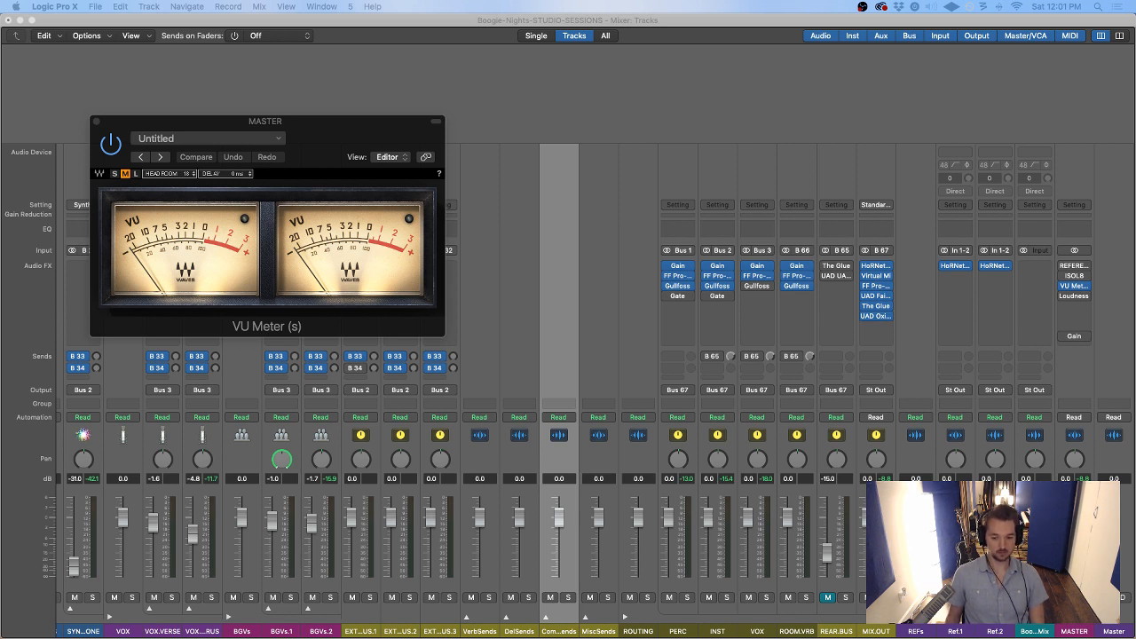
# Look through the mixer's channel strips from the drums to the mix output, moving the VU Meter window out of the way
pyautogui.click(581, 259)
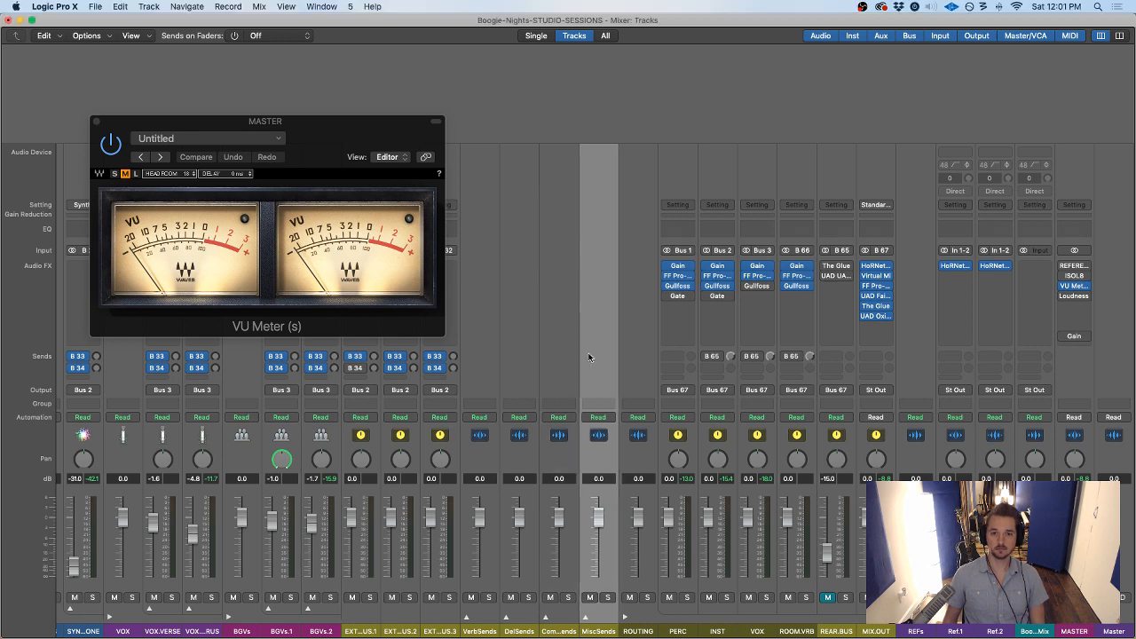
pyautogui.hscroll(-8, 599, 376)
pyautogui.hscroll(-5, 599, 376)
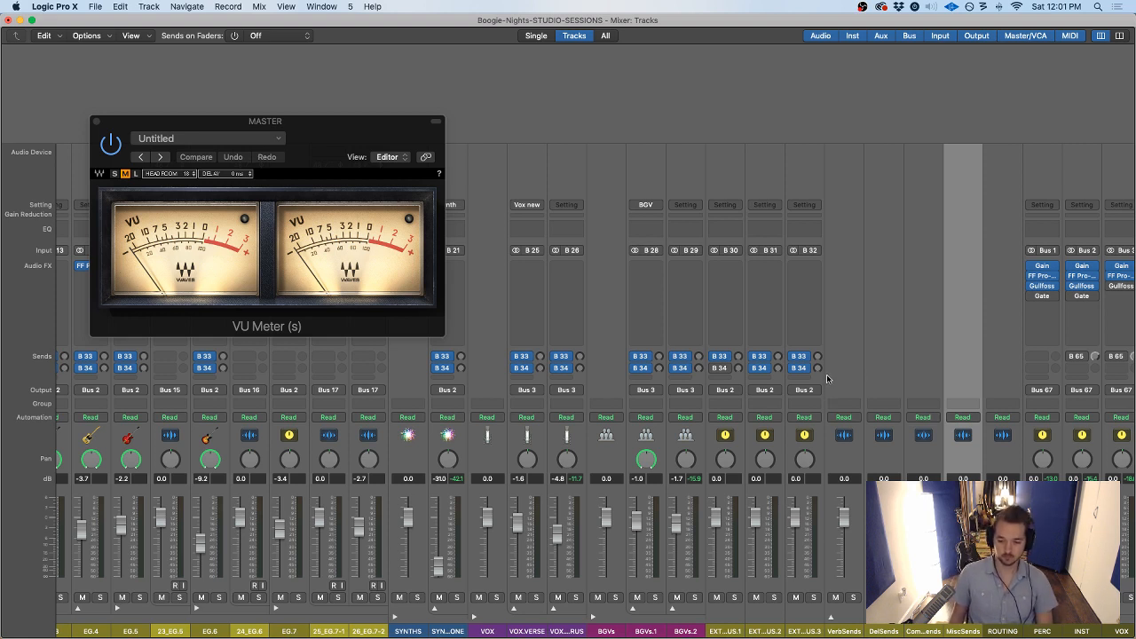
pyautogui.hscroll(-15, 821, 380)
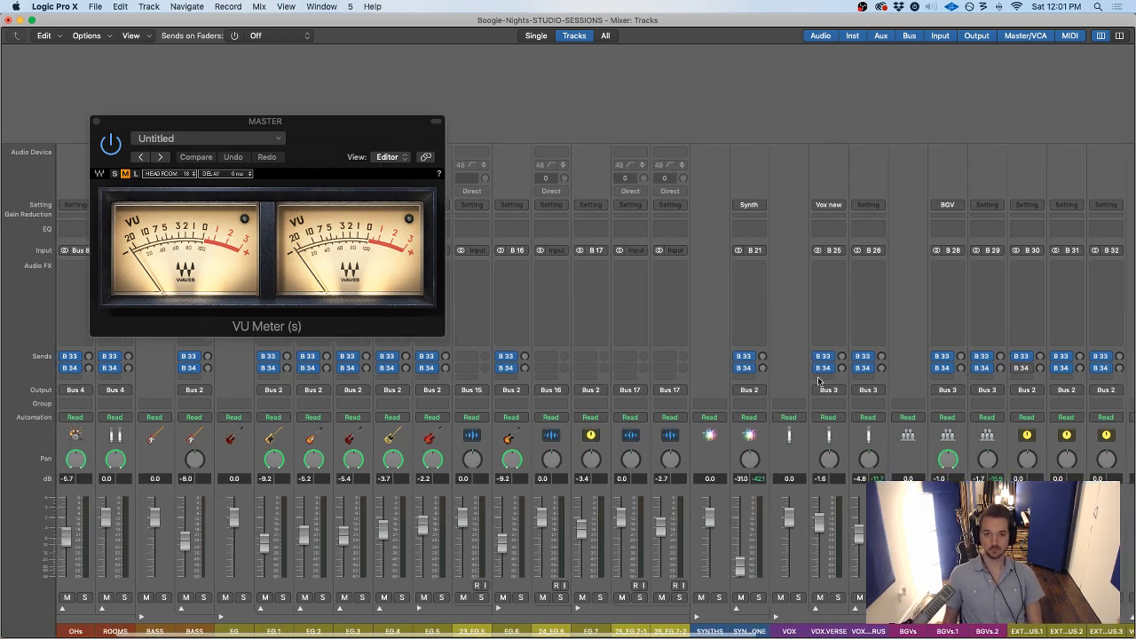
pyautogui.hscroll(20, 819, 382)
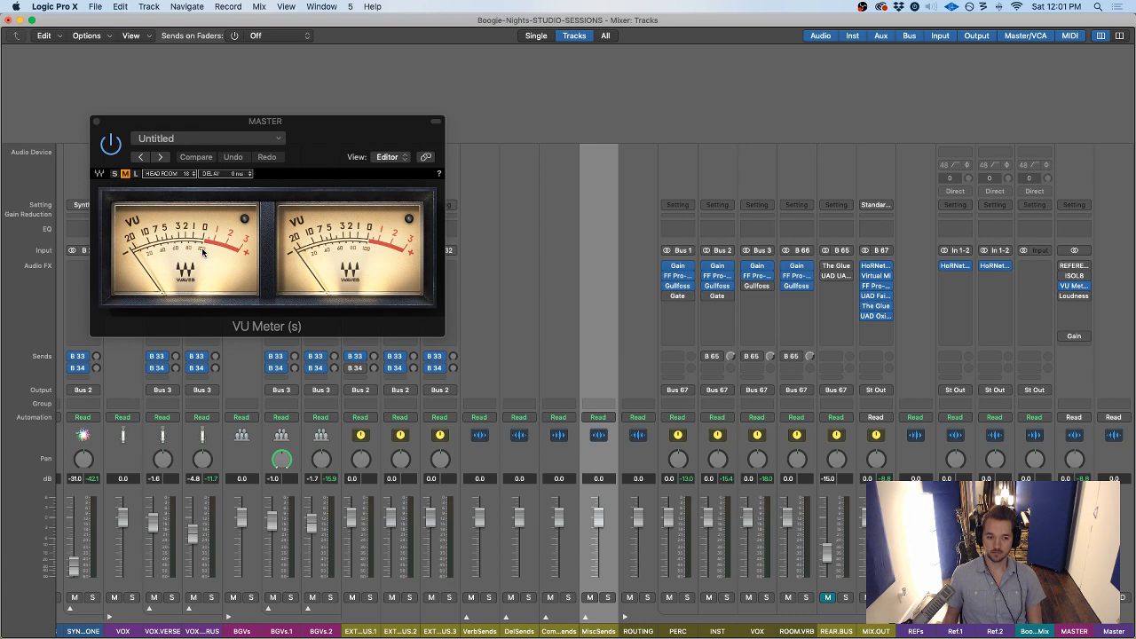
pyautogui.moveTo(325, 130); pyautogui.dragTo(587, 117)
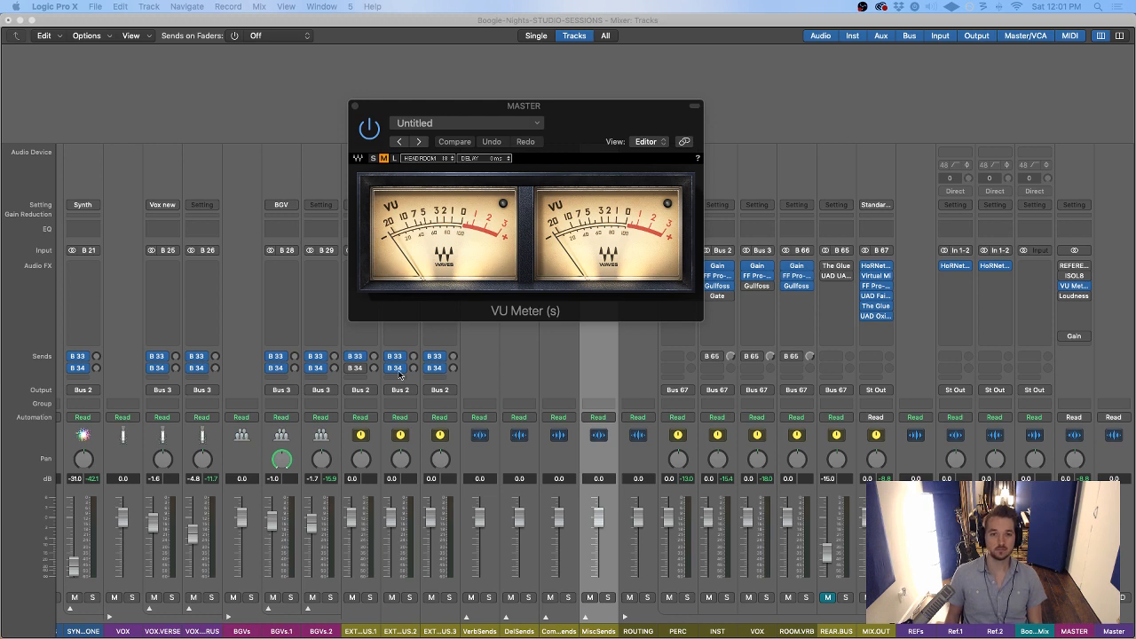
pyautogui.hscroll(-10, 399, 374)
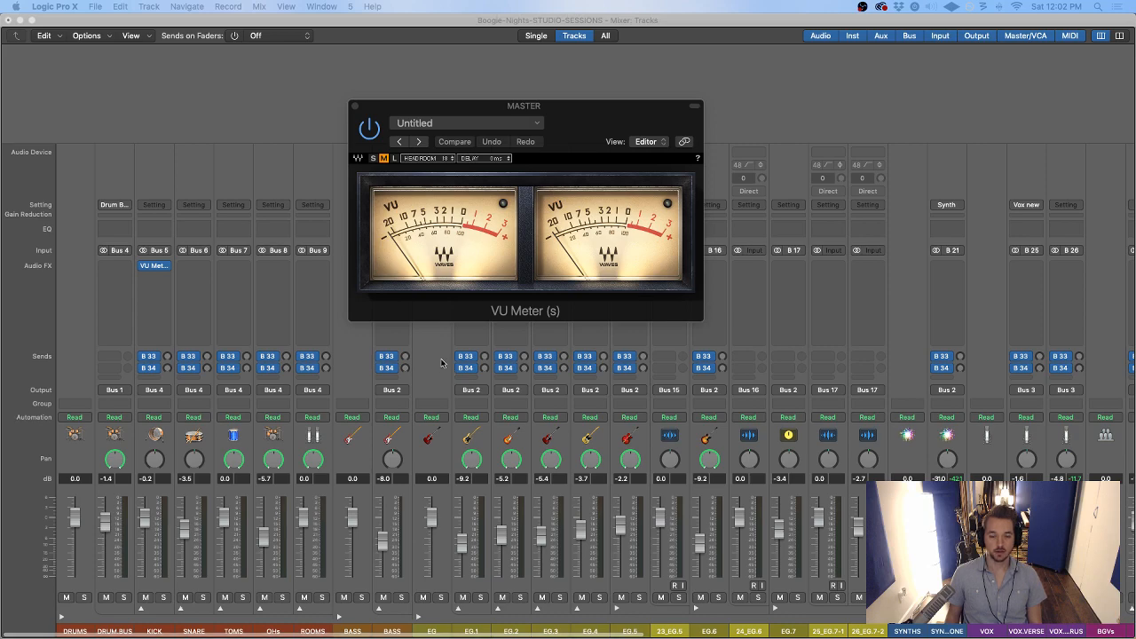
pyautogui.click(439, 364)
pyautogui.hscroll(10, 439, 364)
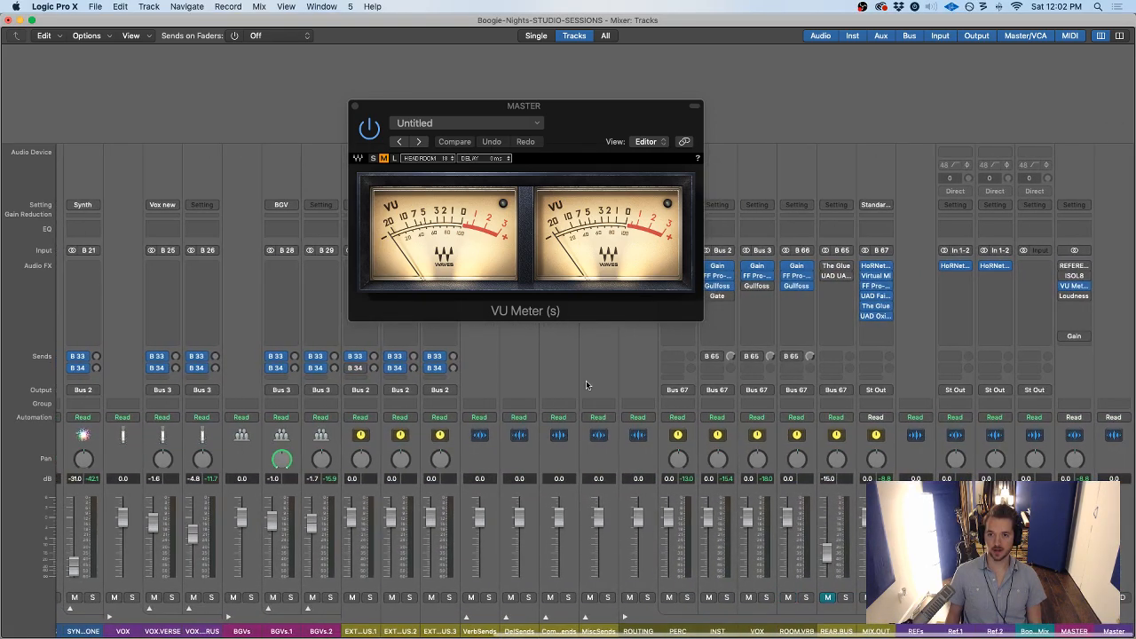
pyautogui.moveTo(521, 108); pyautogui.dragTo(934, 68)
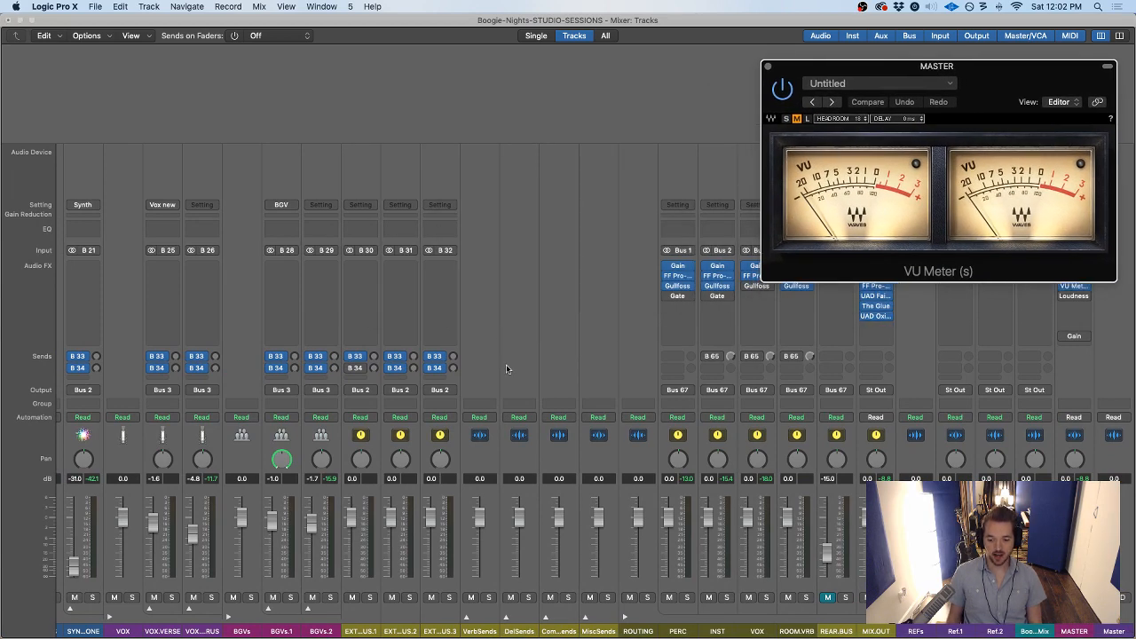
pyautogui.hscroll(-5, 449, 353)
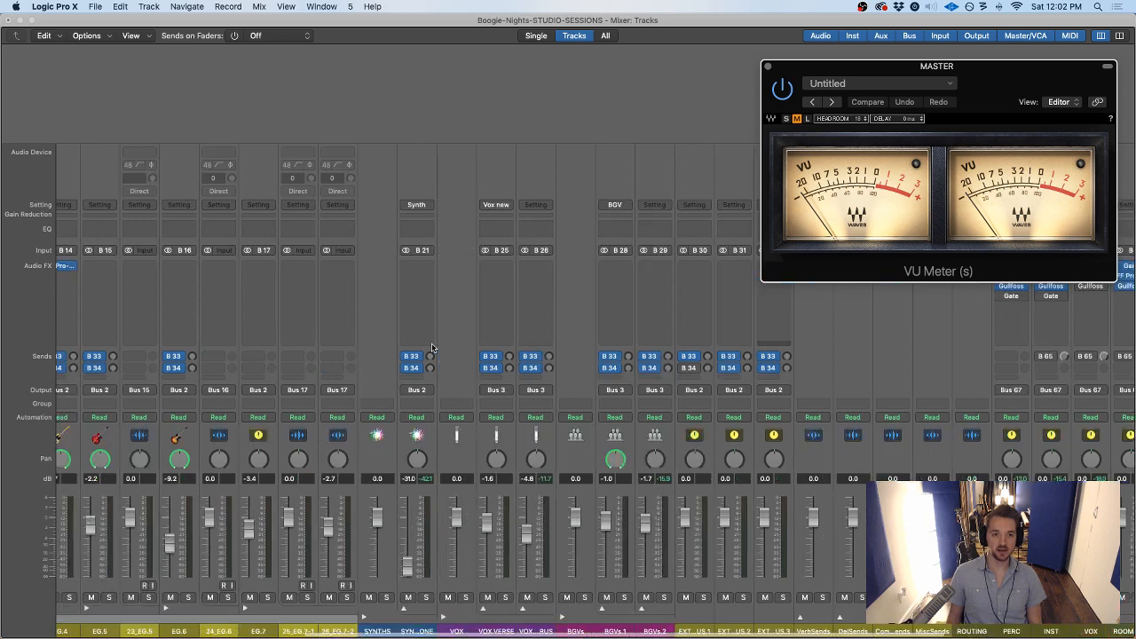
pyautogui.hscroll(-5, 433, 348)
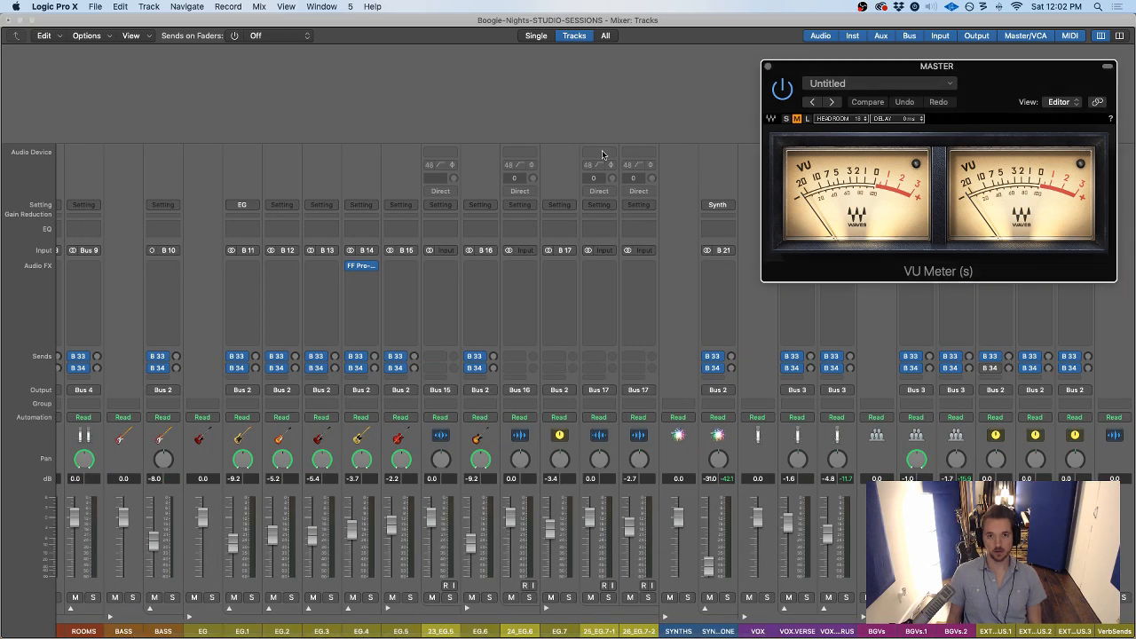
# Switch from the mixer to the main Tracks window and show track color bars in the track headers
pyautogui.press('super+1')
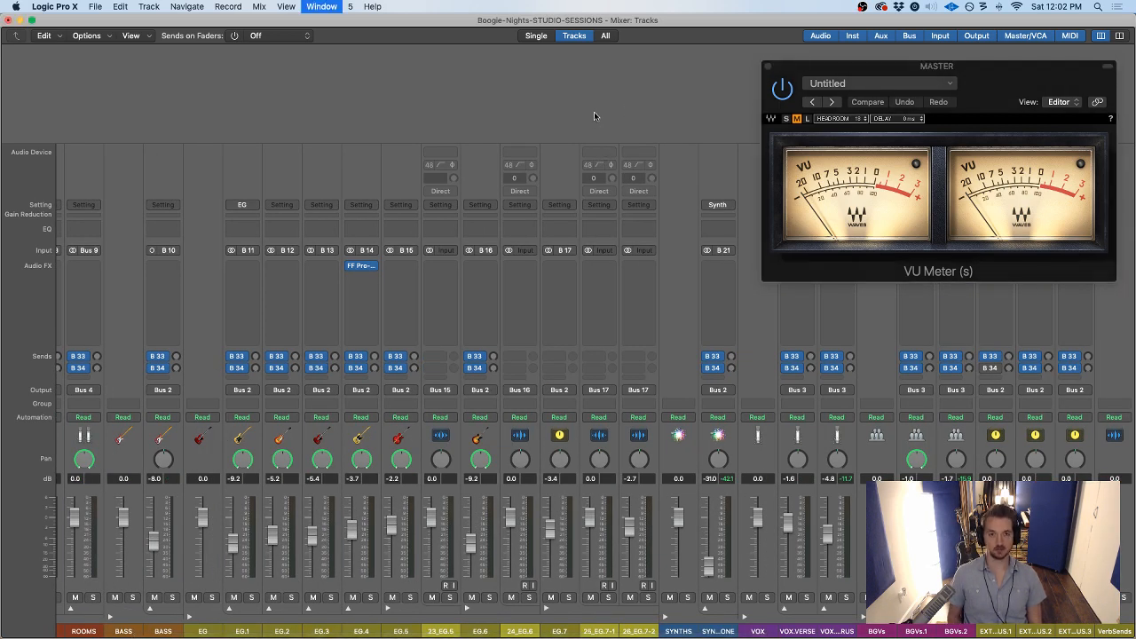
pyautogui.hotkey('ctrl', 'alt', 'm')
pyautogui.press('space')
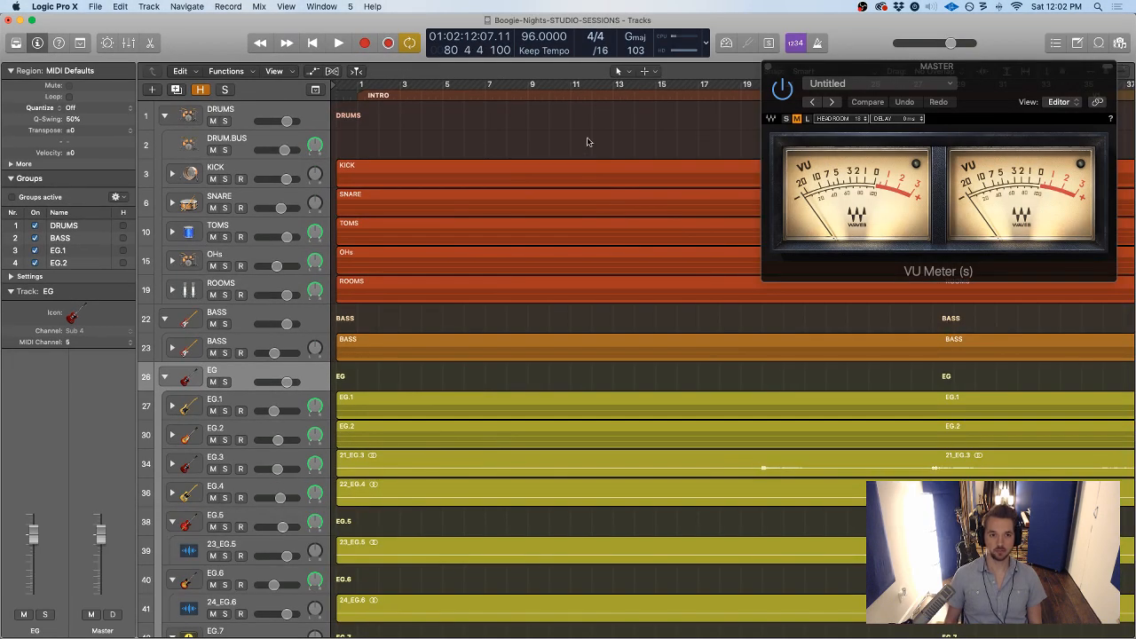
pyautogui.rightClick(277, 174)
pyautogui.moveTo(356, 340)
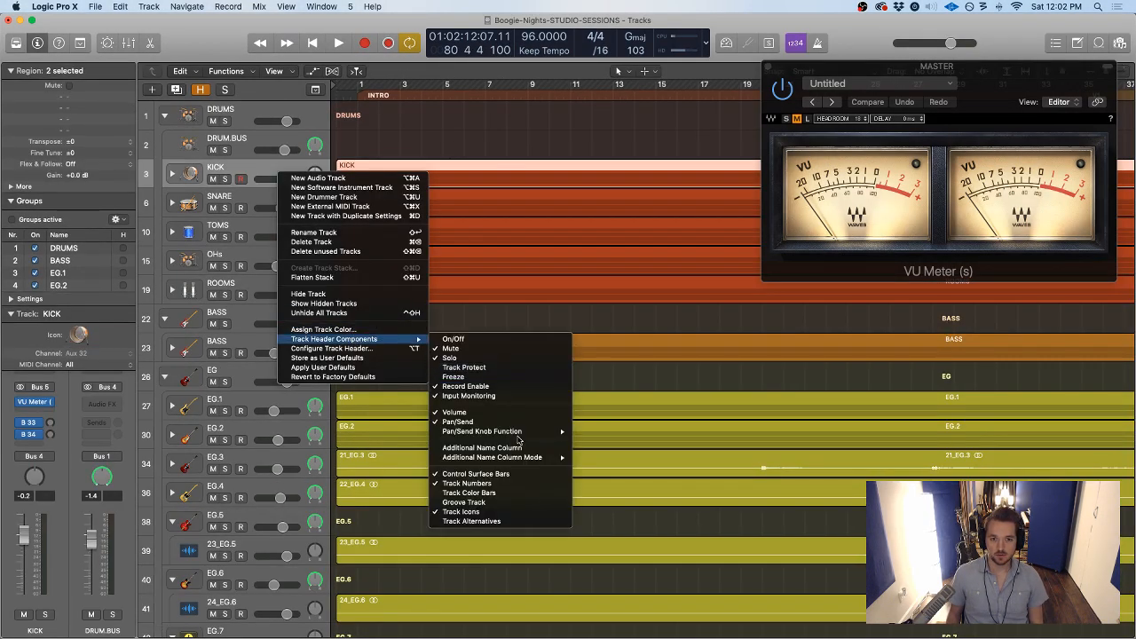
pyautogui.click(509, 495)
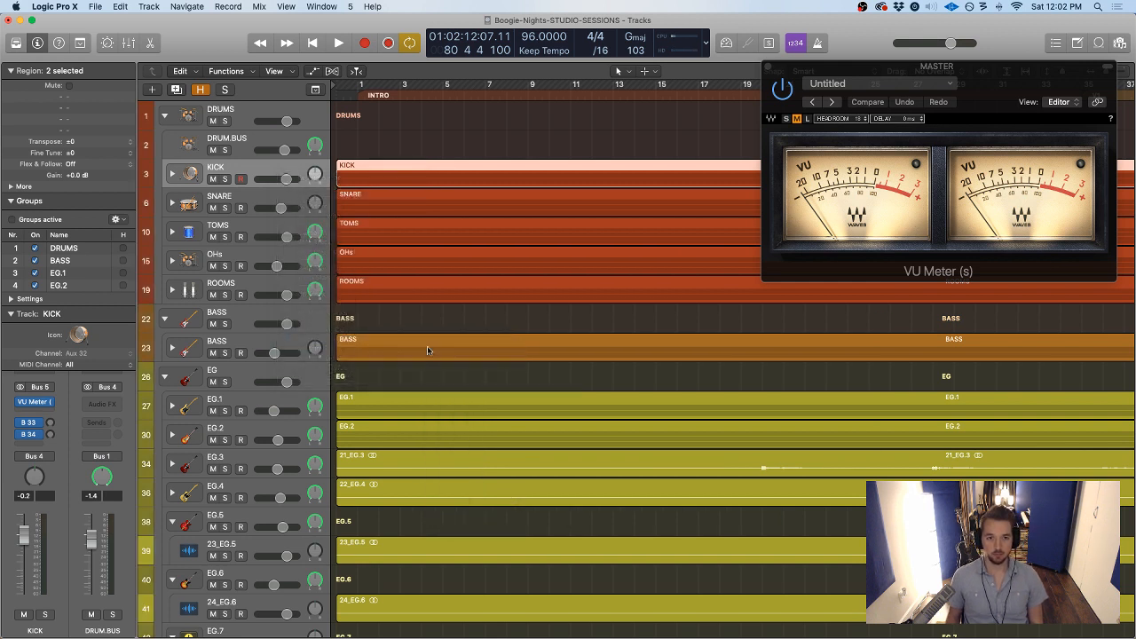
pyautogui.click(405, 323)
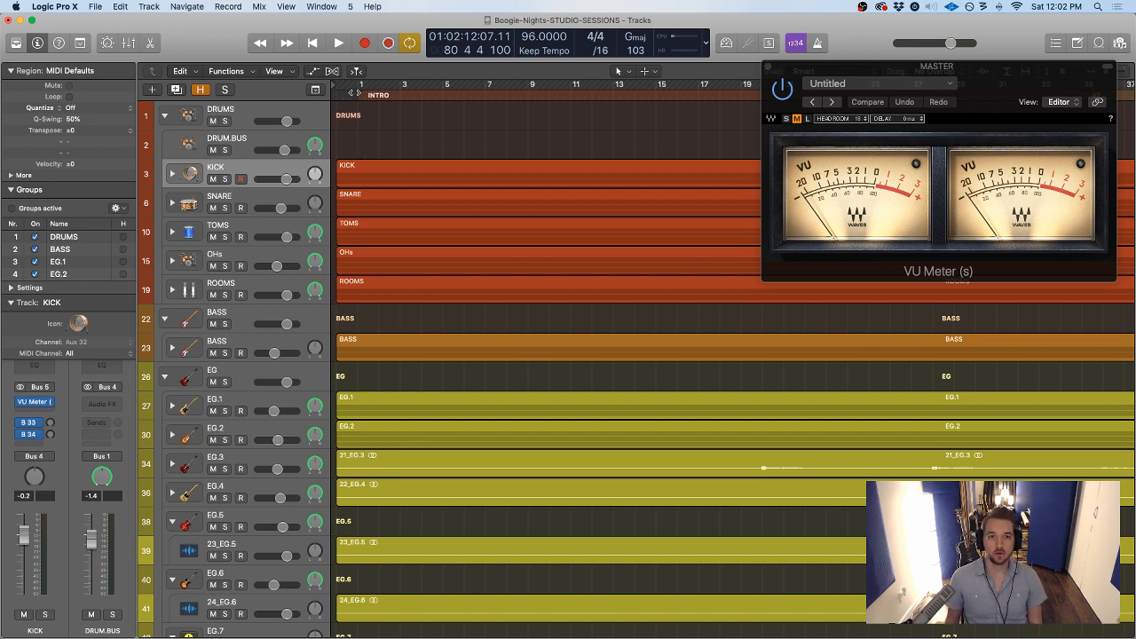
# Move the VU Meter window clear of the ruler and set the playhead to bar 1 at the start of the intro
pyautogui.moveTo(842, 72); pyautogui.dragTo(839, 145)
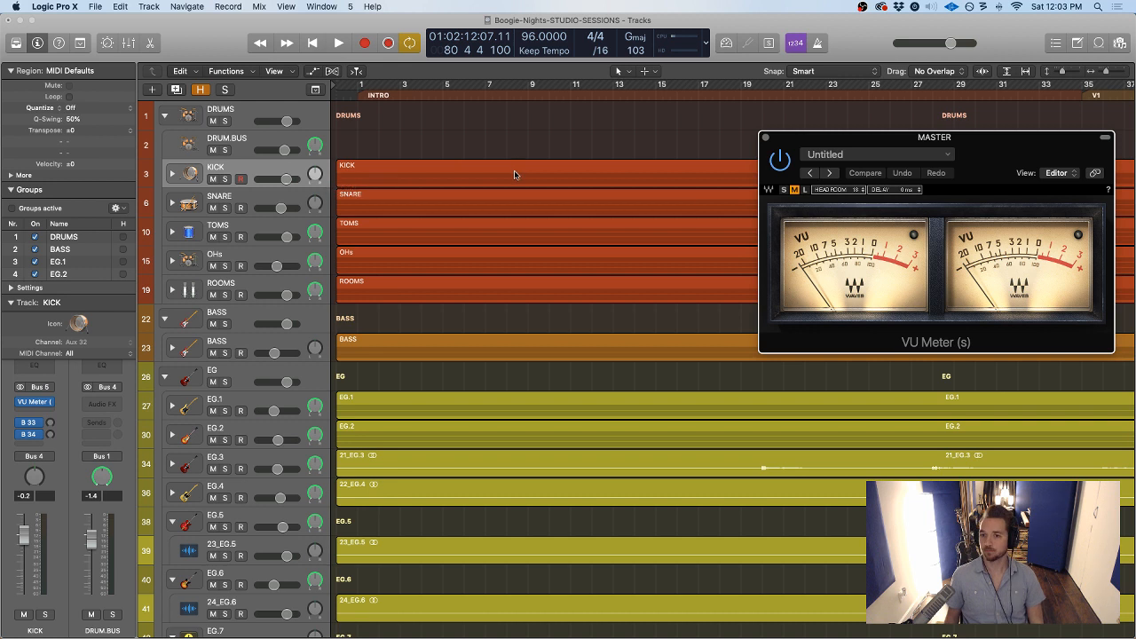
pyautogui.moveTo(937, 140); pyautogui.dragTo(917, 124)
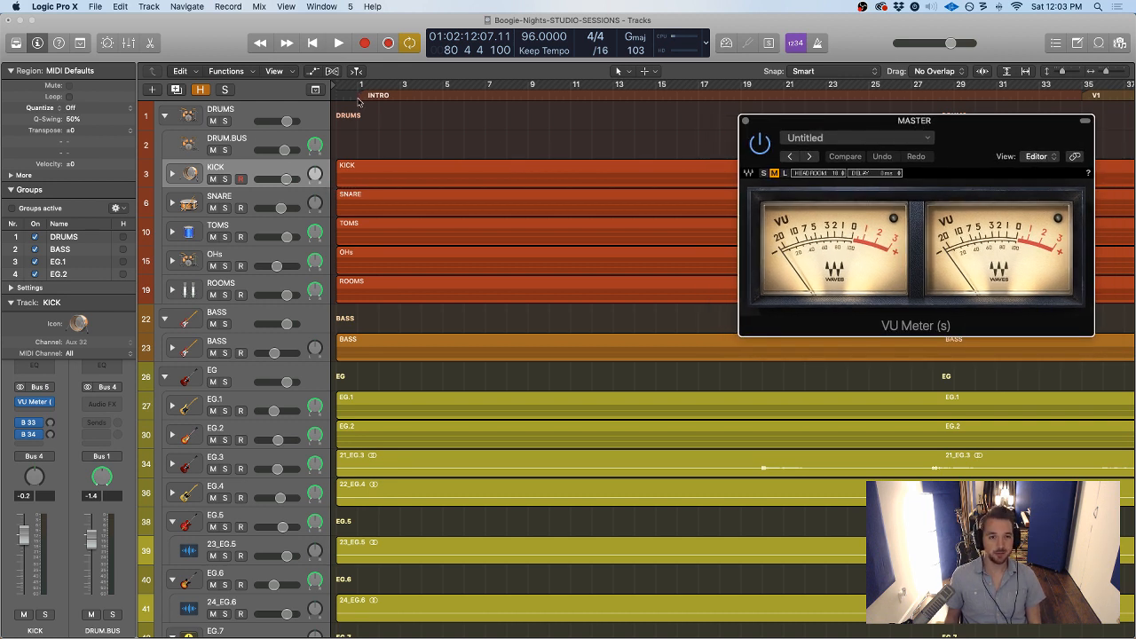
pyautogui.click(359, 101)
pyautogui.scroll(-3, 381, 164)
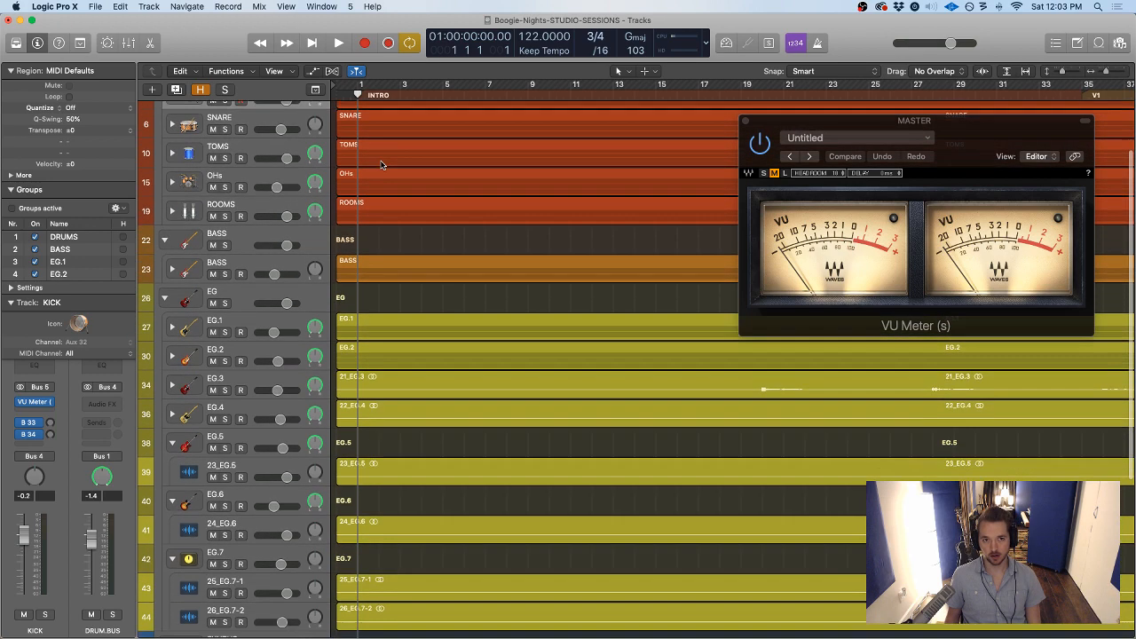
pyautogui.scroll(-5, 382, 164)
# Reposition the VU Meter over the inspector and track headers and bring the chorus section of the electric guitar tracks into view
pyautogui.moveTo(972, 135); pyautogui.dragTo(265, 72)
pyautogui.hscroll(5, 790, 162)
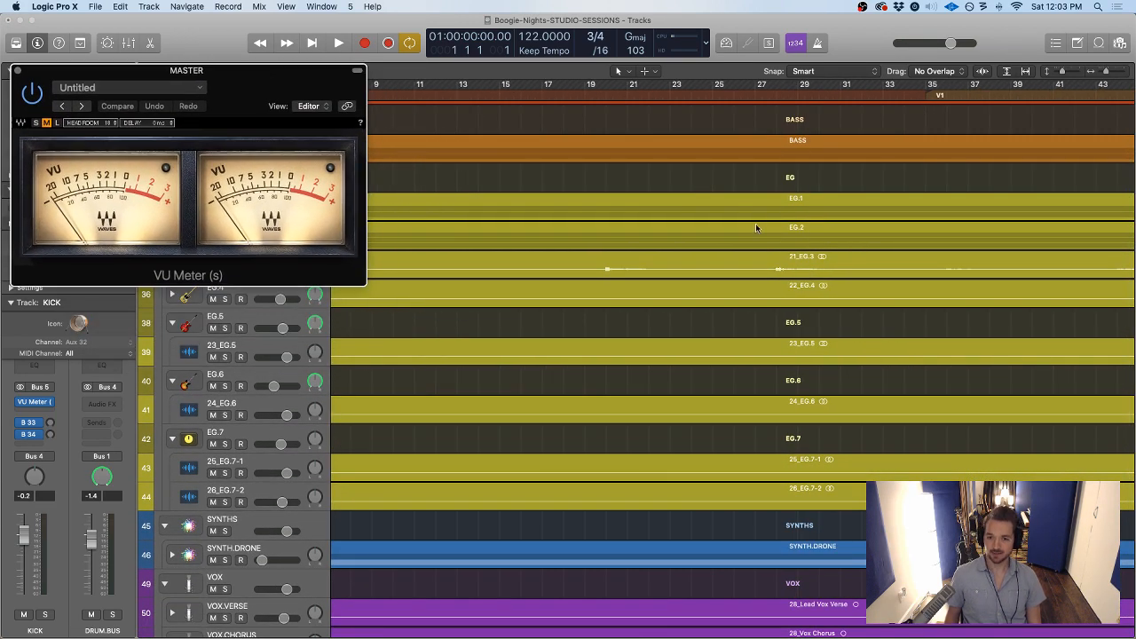
pyautogui.hscroll(20, 754, 229)
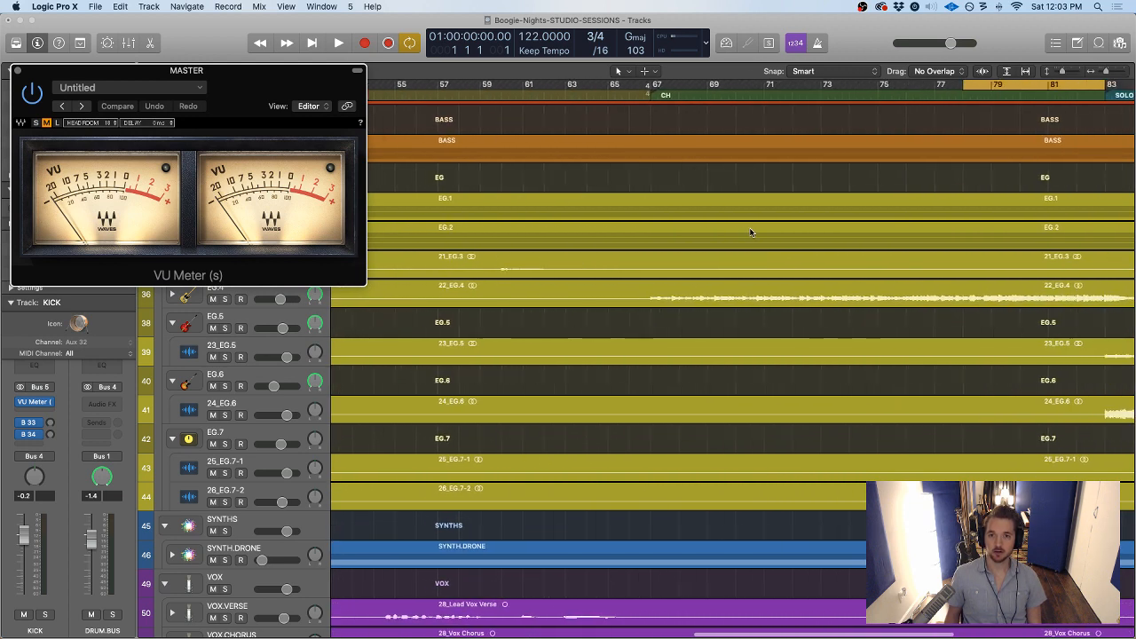
pyautogui.hscroll(1, 888, 246)
pyautogui.scroll(-1, 888, 246)
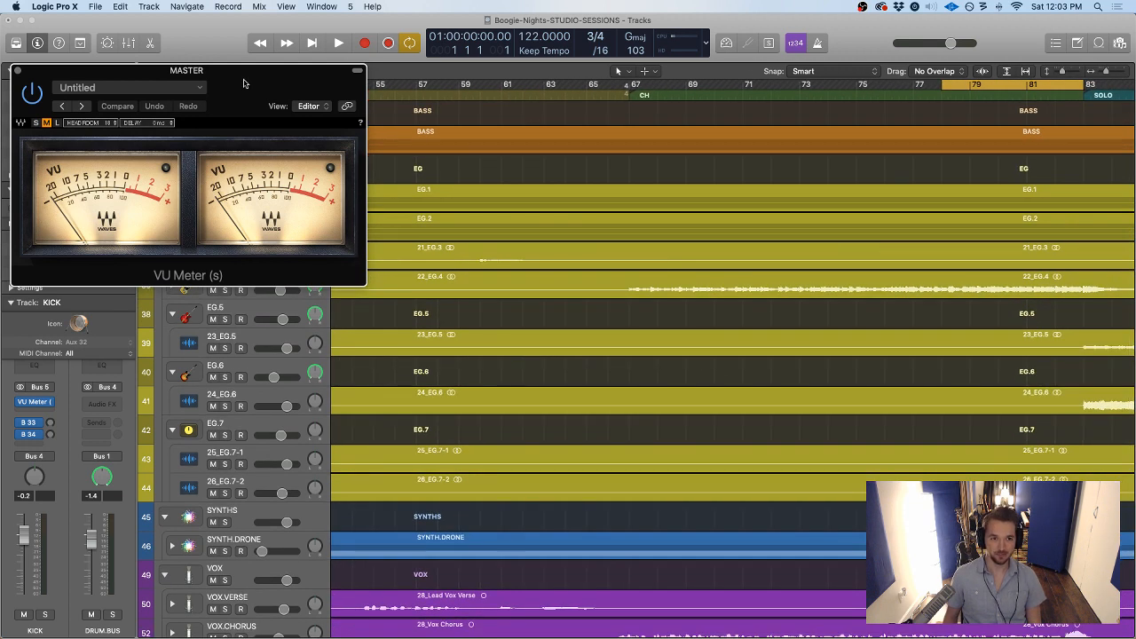
pyautogui.moveTo(244, 82); pyautogui.dragTo(252, 33)
pyautogui.scroll(2, 395, 265)
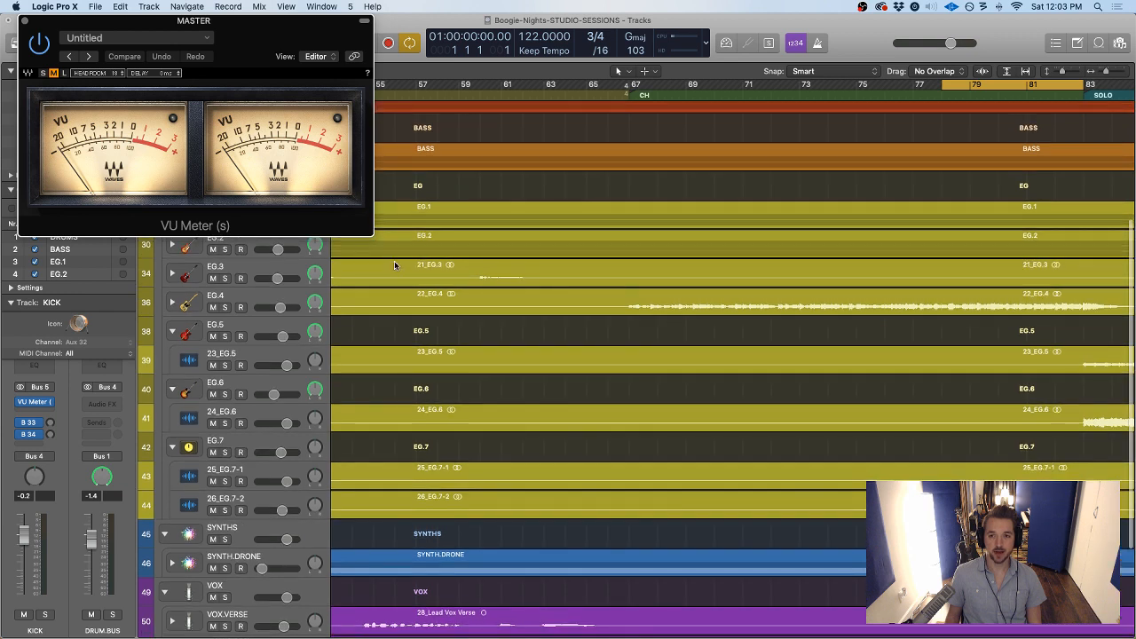
# Select the EG.4 track, collapse the inspector's Region and Groups sections and move the VU Meter clear of its channel strip
pyautogui.click(222, 300)
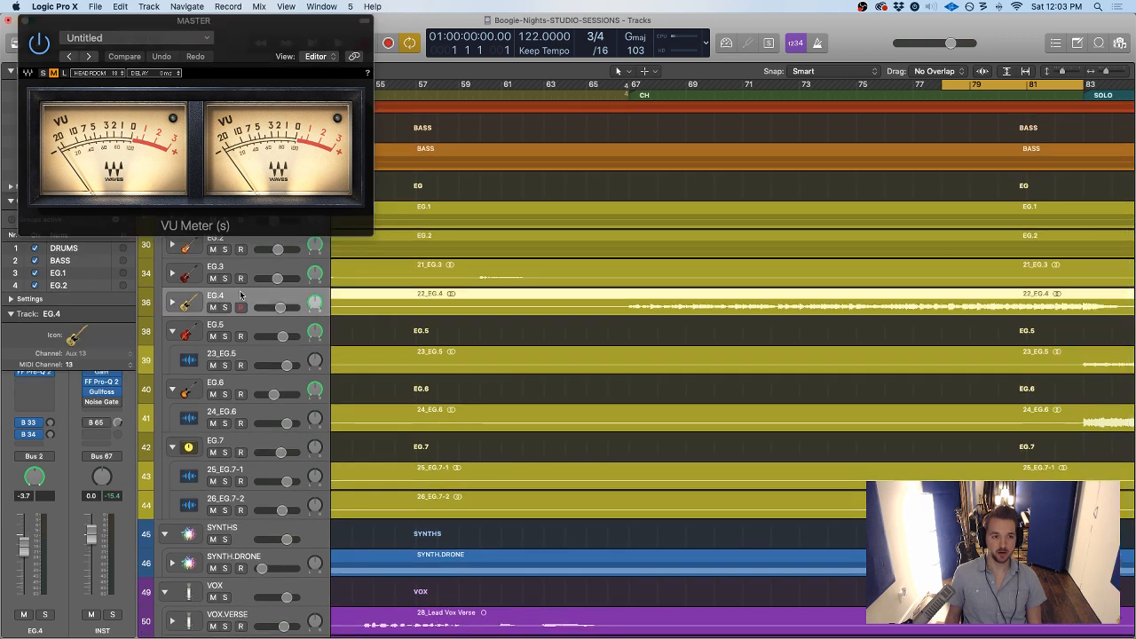
pyautogui.click(10, 70)
pyautogui.click(9, 89)
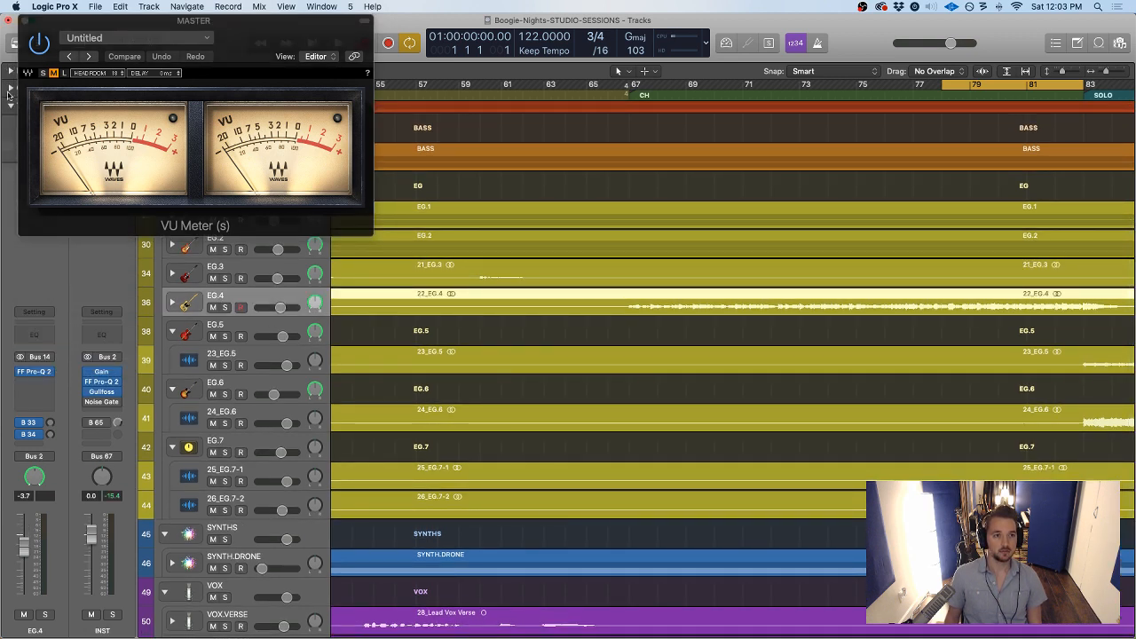
pyautogui.moveTo(111, 19); pyautogui.dragTo(98, 40)
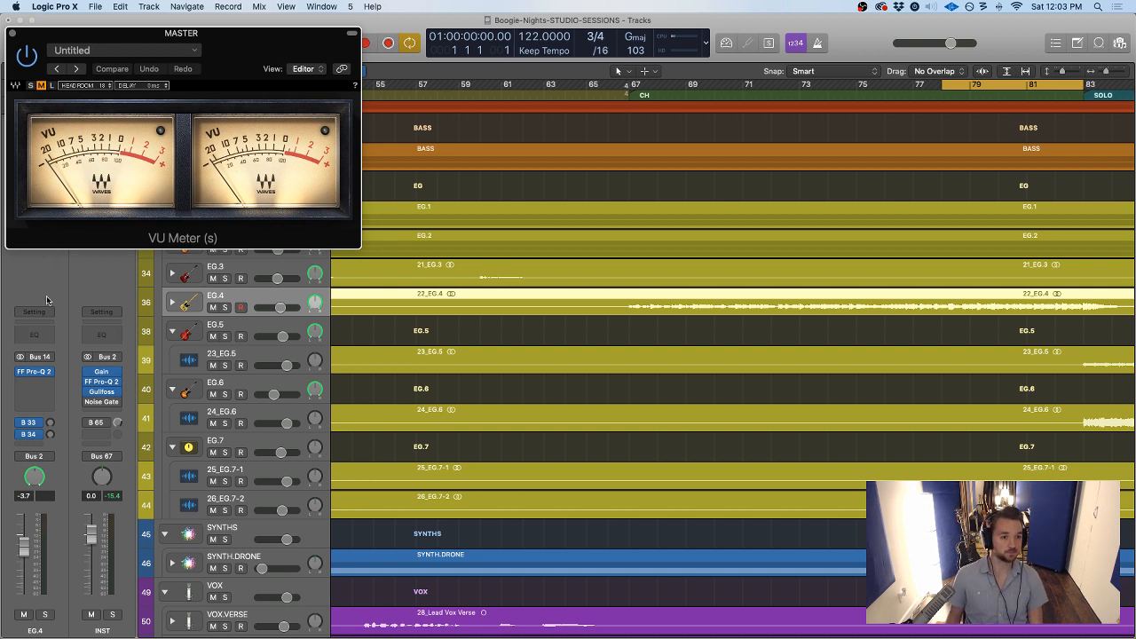
# Solo EG.4, open its FF Pro-Q 2 and place the EQ window beside the VU Meter
pyautogui.click(225, 307)
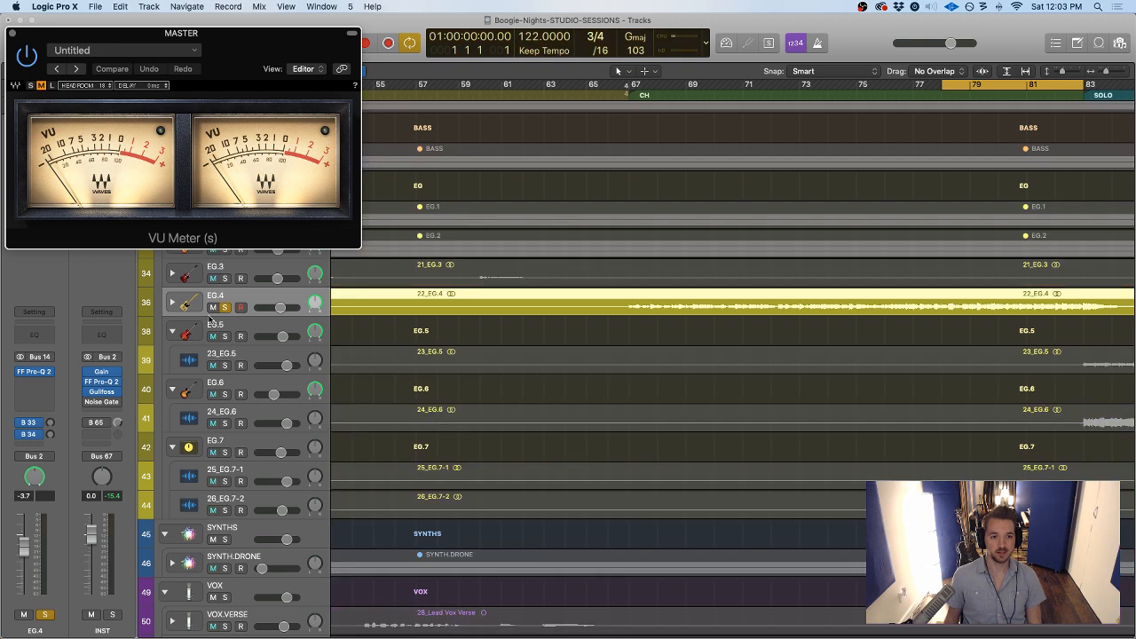
pyautogui.click(34, 371)
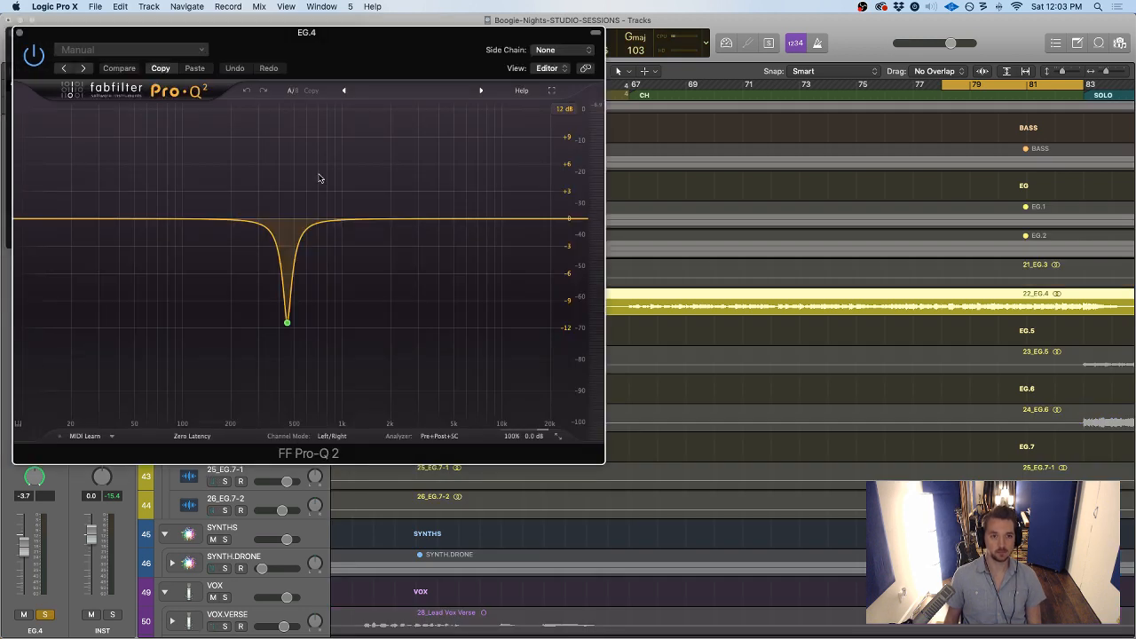
pyautogui.moveTo(316, 47); pyautogui.dragTo(581, 125)
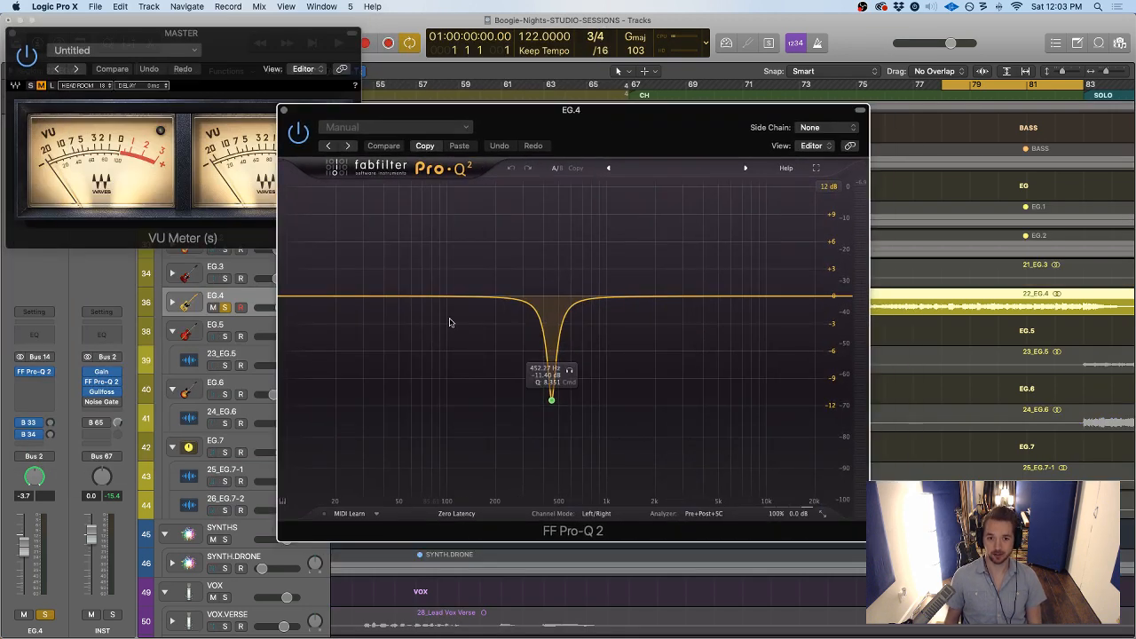
# Play the soloed EG.4 track and disable the narrow cut band in its FF Pro-Q 2
pyautogui.press('space')
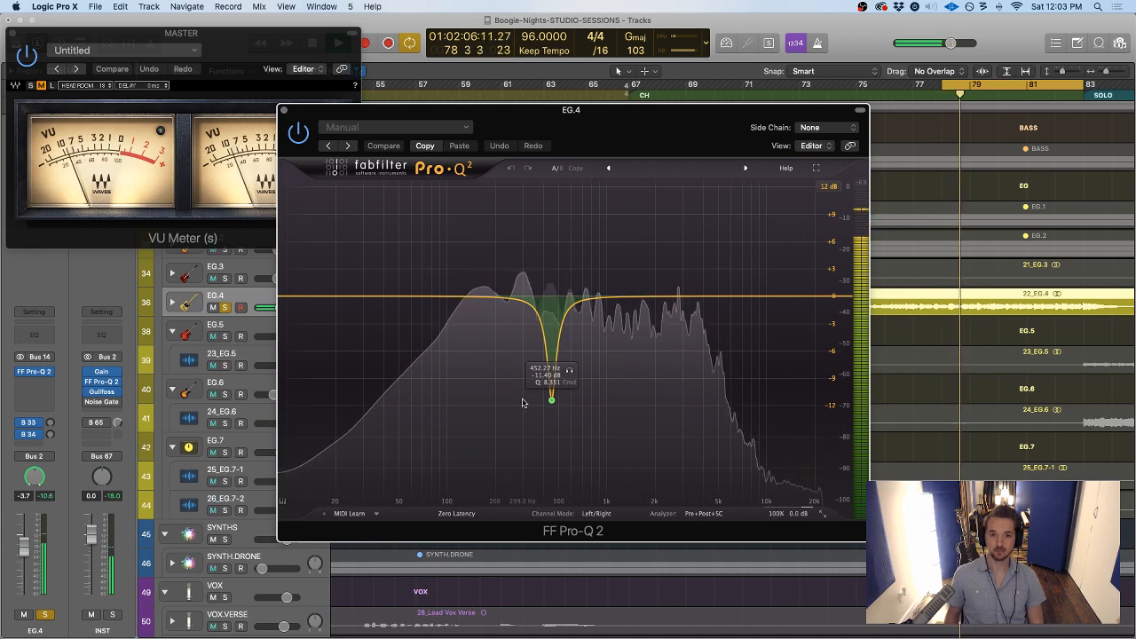
pyautogui.moveTo(571, 374); pyautogui.dragTo(571, 374)
pyautogui.click(551, 401)
pyautogui.rightClick(551, 402)
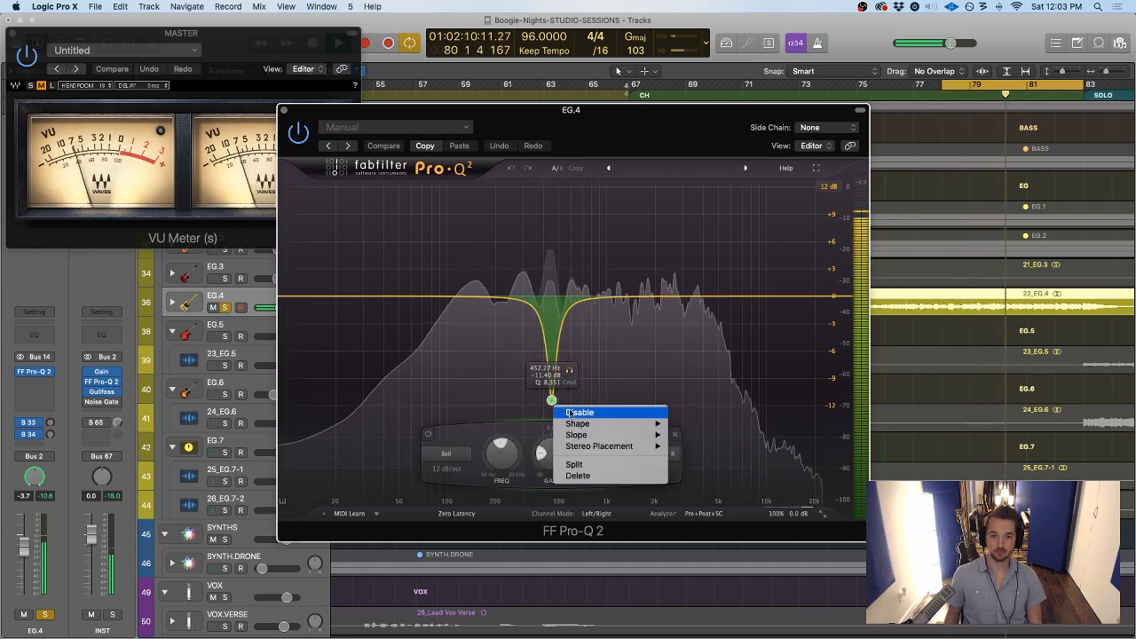
pyautogui.click(556, 410)
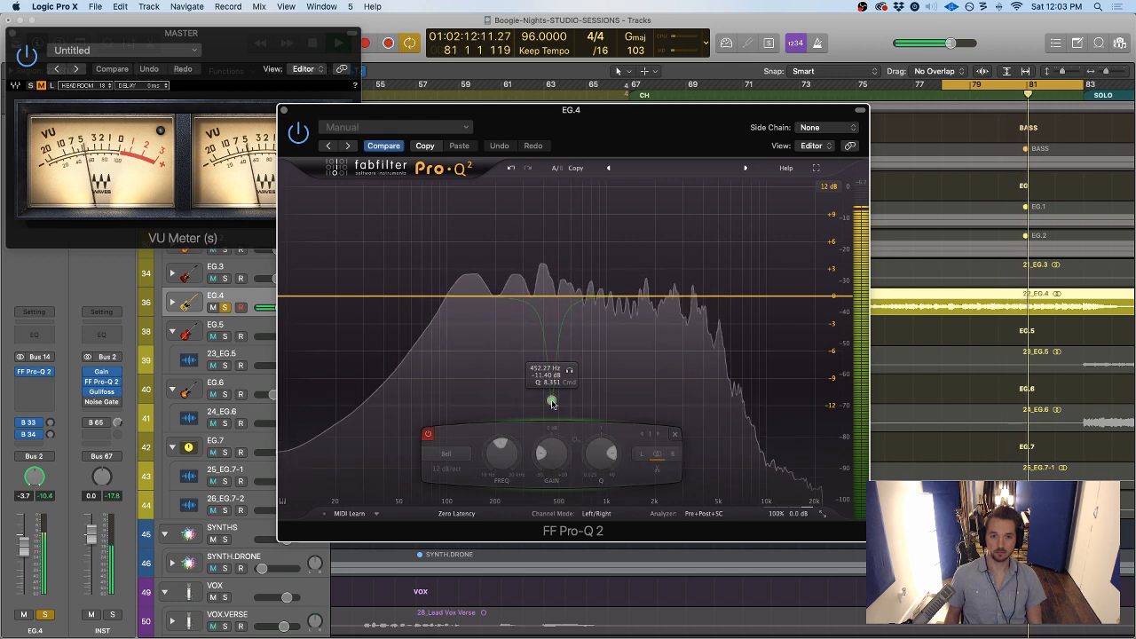
# Re-enable the 452 Hz cut on EG.4 and sweep a new soloed bell boost to about 276 Hz with Q about 5
pyautogui.rightClick(552, 402)
pyautogui.click(578, 409)
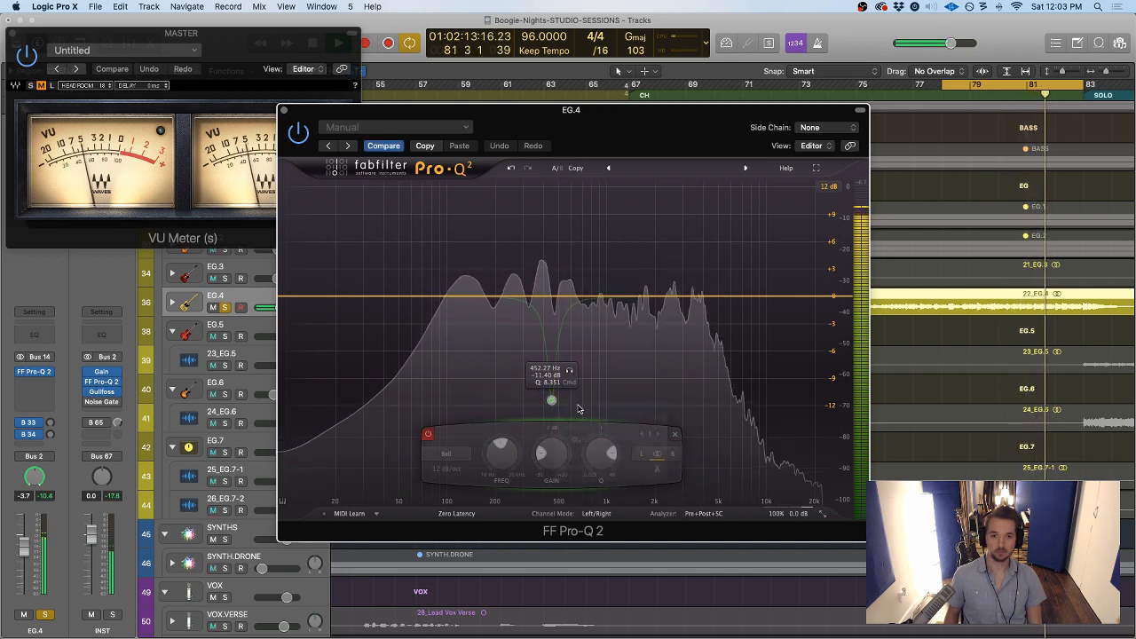
pyautogui.doubleClick(491, 235)
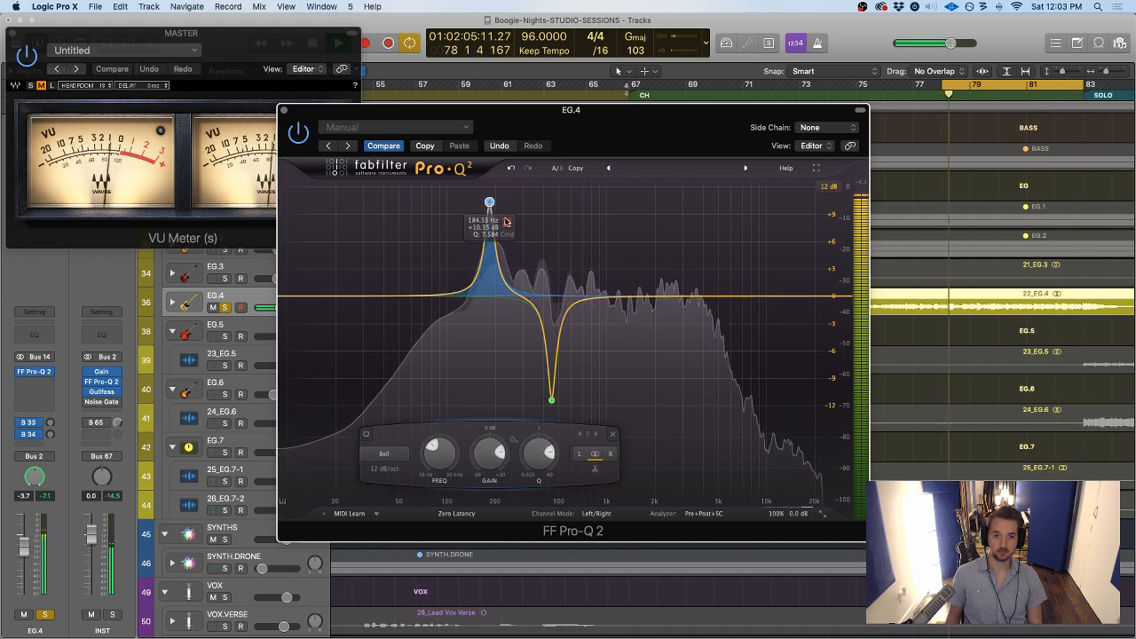
pyautogui.click(507, 222)
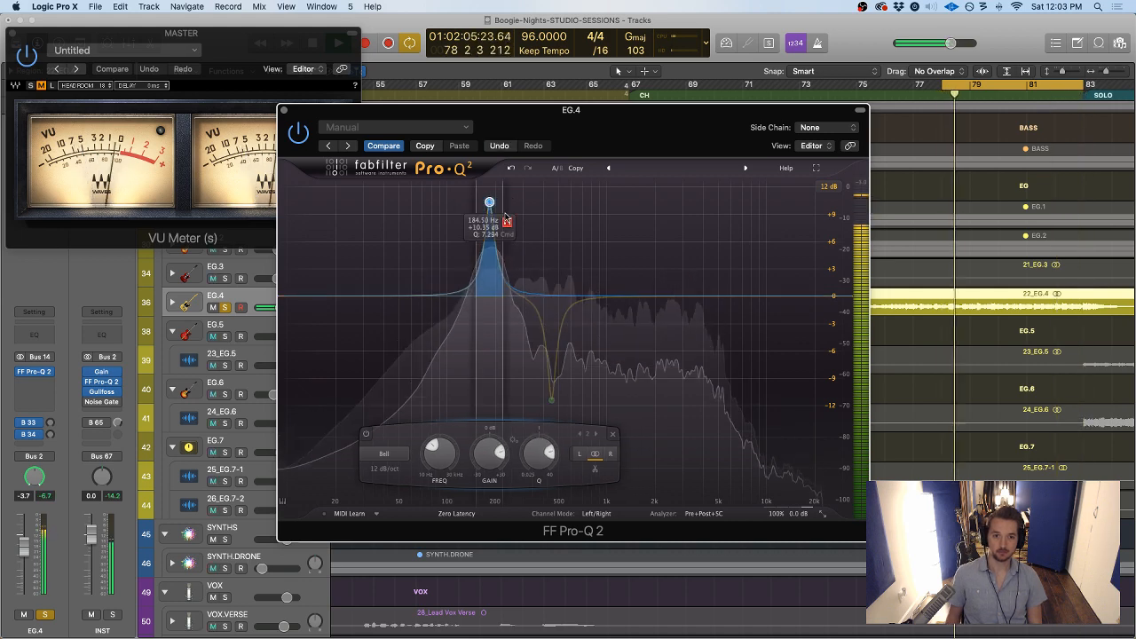
pyautogui.moveTo(506, 211); pyautogui.dragTo(532, 211)
pyautogui.moveTo(542, 210); pyautogui.dragTo(533, 213)
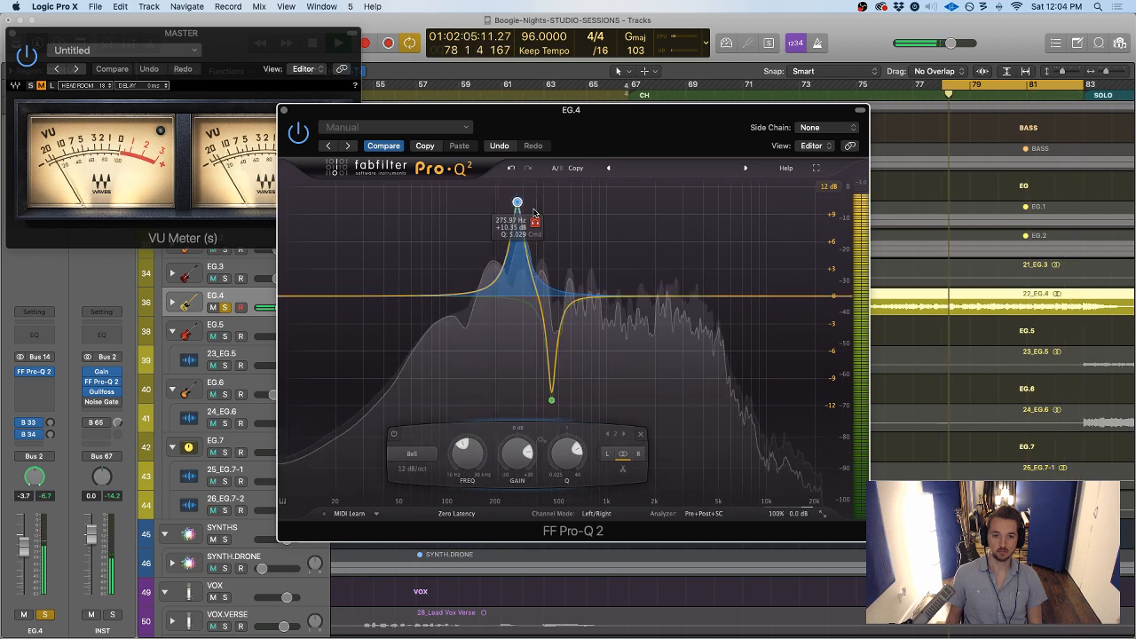
# Lower the 276 Hz band's gain to about -3.1 dB and add a 12 dB/oct low cut just above 50 Hz
pyautogui.moveTo(518, 455); pyautogui.dragTo(519, 511)
pyautogui.moveTo(517, 464)
pyautogui.mouseDown()
pyautogui.moveTo(517, 477)
pyautogui.moveTo(517, 467)
pyautogui.mouseUp()
pyautogui.doubleClick(327, 340)
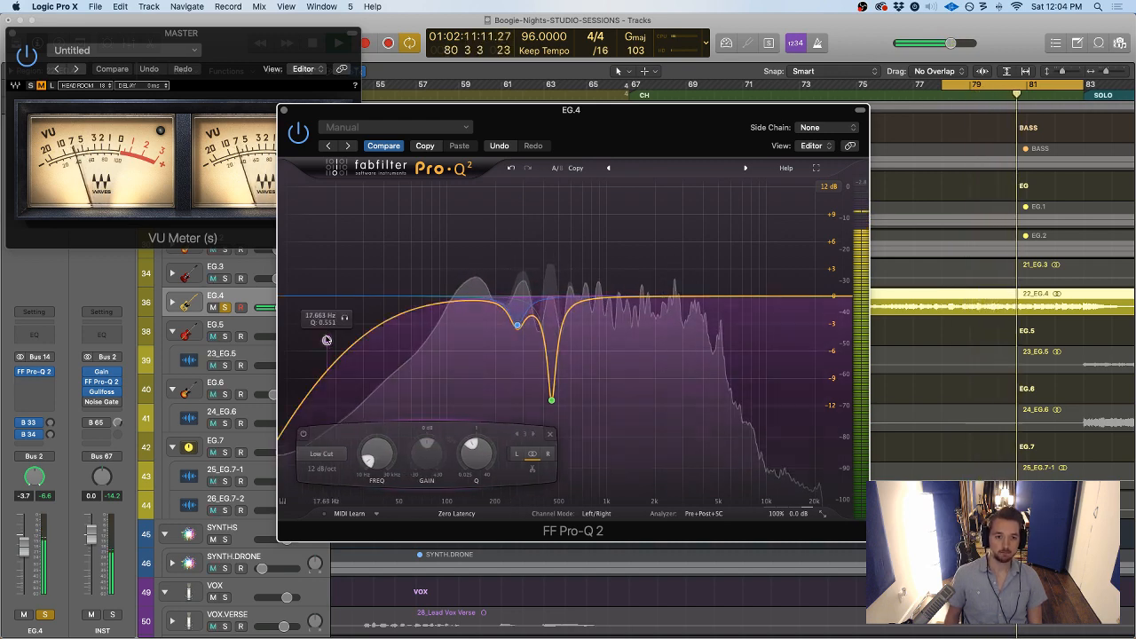
pyautogui.moveTo(327, 340); pyautogui.dragTo(406, 329)
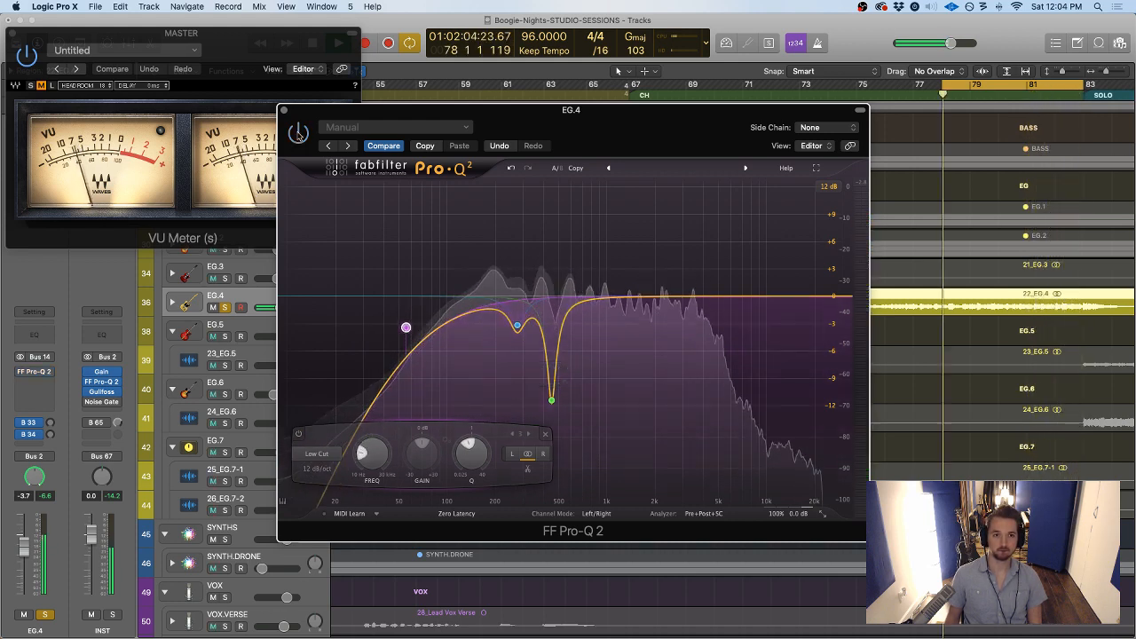
# Compare EG.4 with its EQ bypassed and active, and compensate the EQ's output level by about +1.5 dB
pyautogui.moveTo(298, 133); pyautogui.dragTo(397, 106)
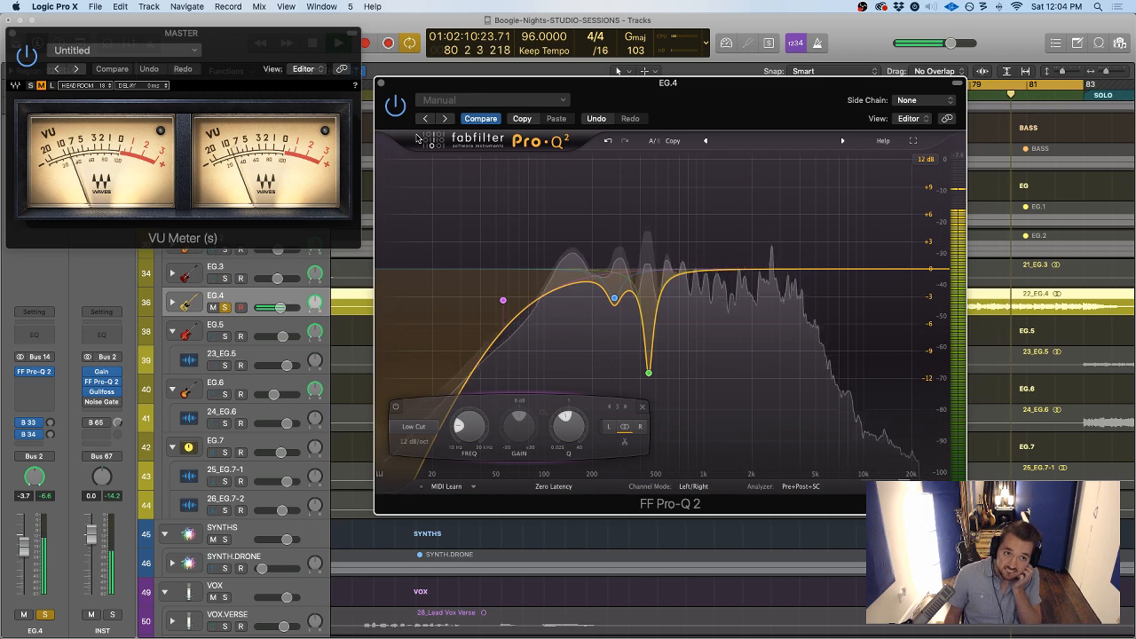
pyautogui.click(393, 106)
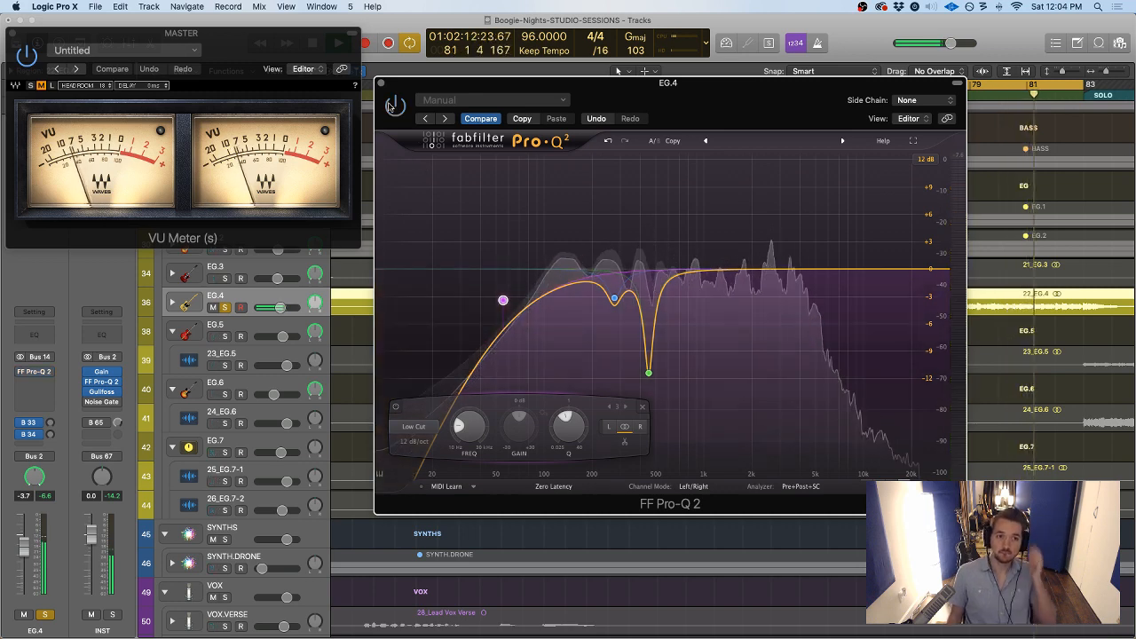
pyautogui.click(393, 106)
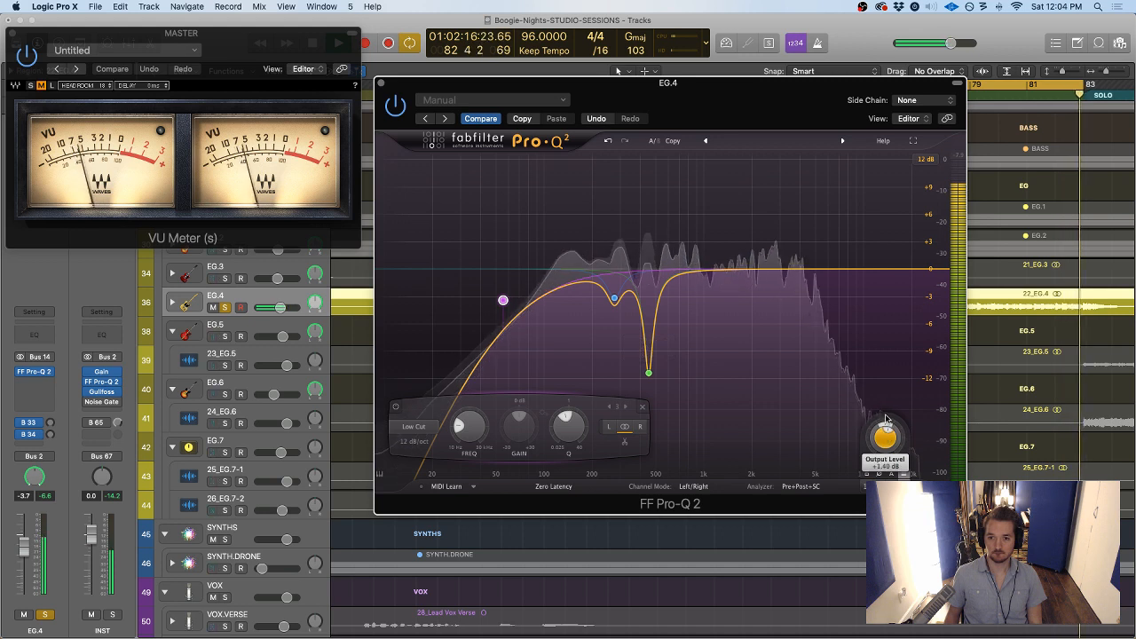
pyautogui.click(396, 106)
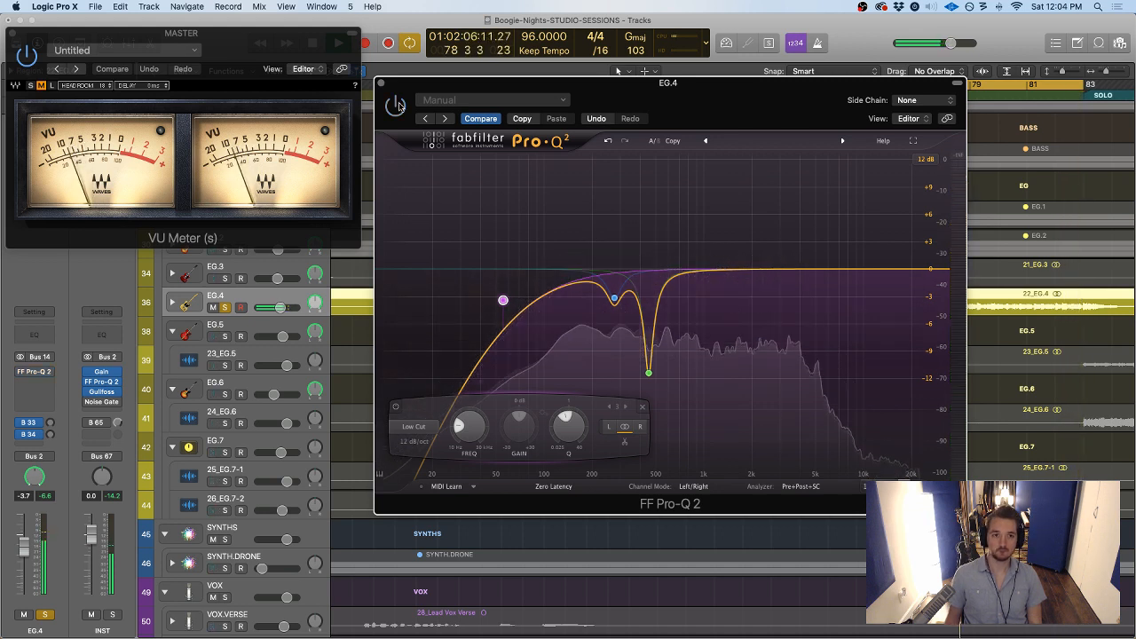
pyautogui.click(396, 106)
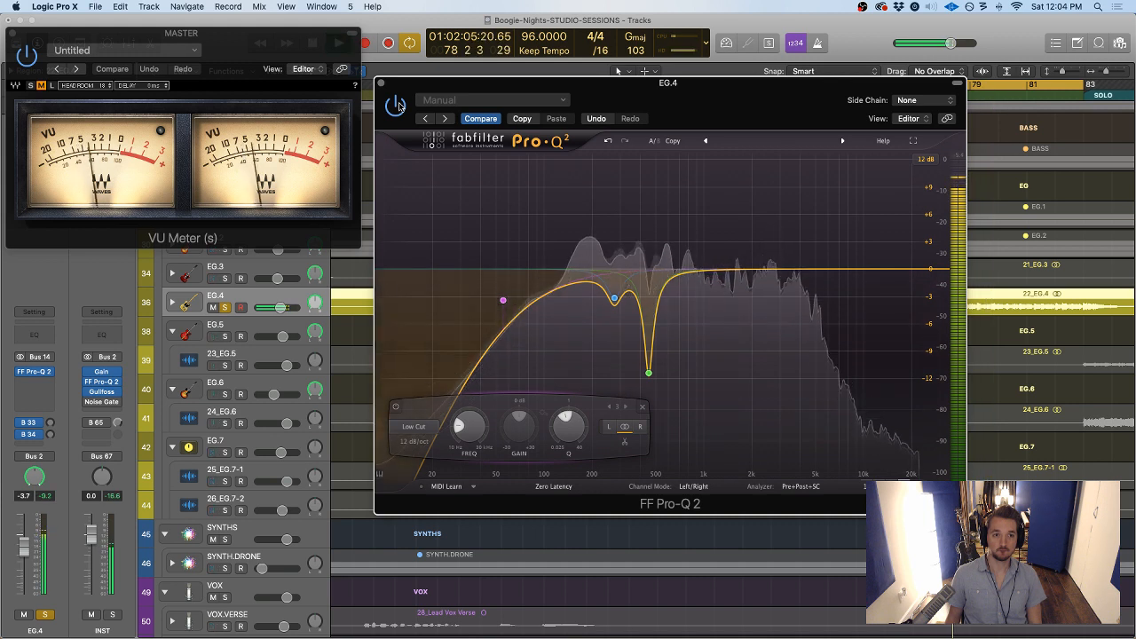
pyautogui.press('space')
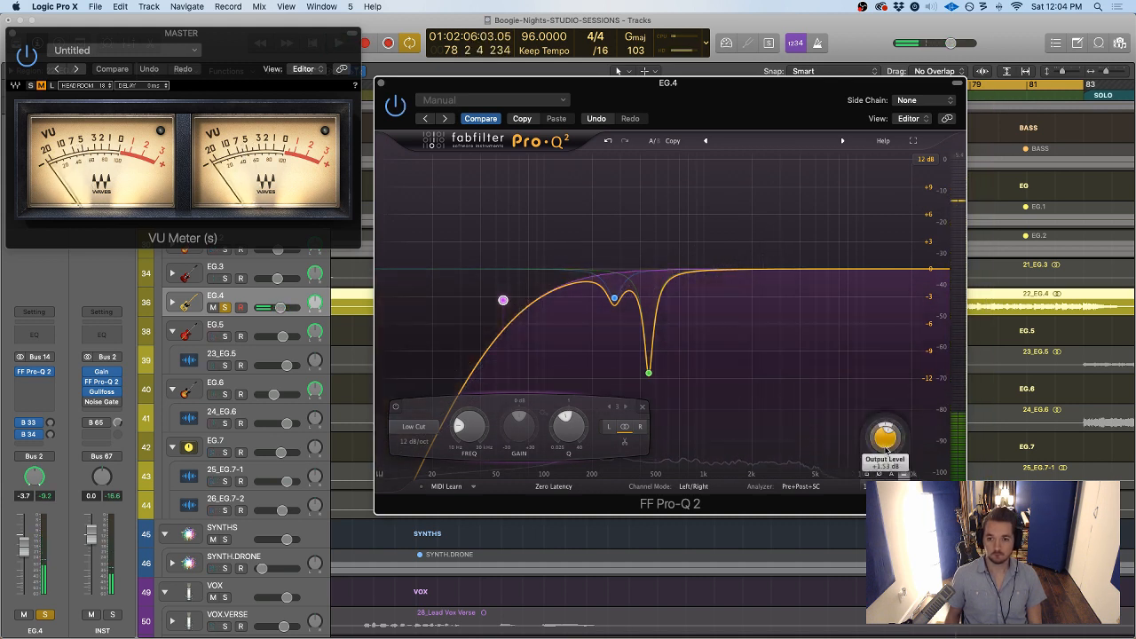
pyautogui.moveTo(886, 451); pyautogui.dragTo(886, 458)
pyautogui.press('space')
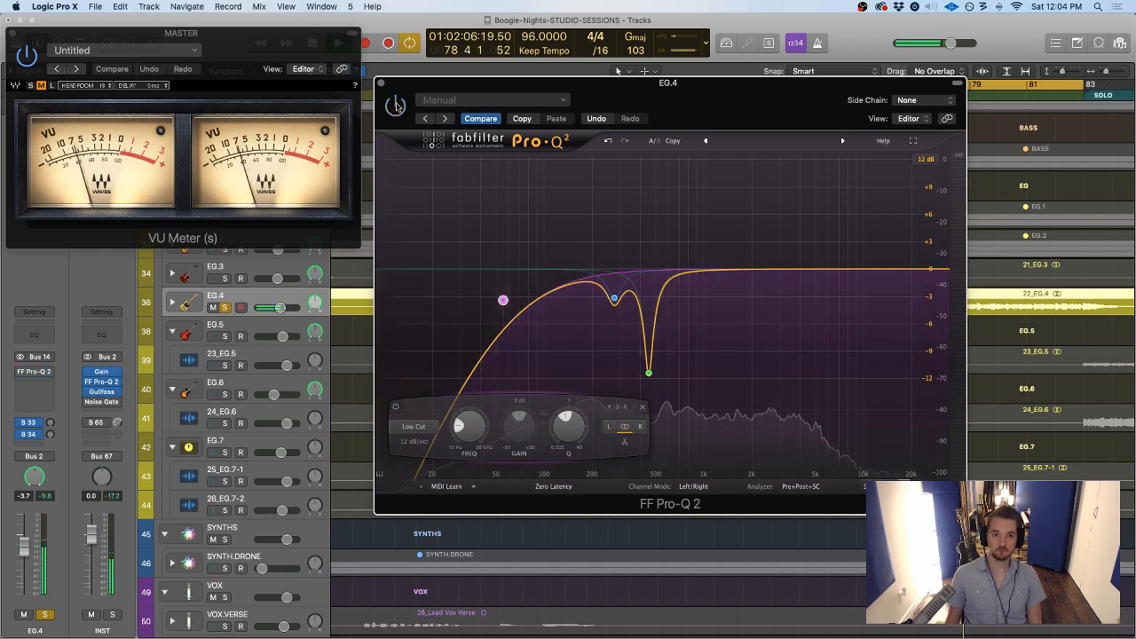
# Unsolo EG.4 to check its EQ on and off in the full mix, and close the EQ and VU meter windows
pyautogui.press('s')
pyautogui.click(397, 105)
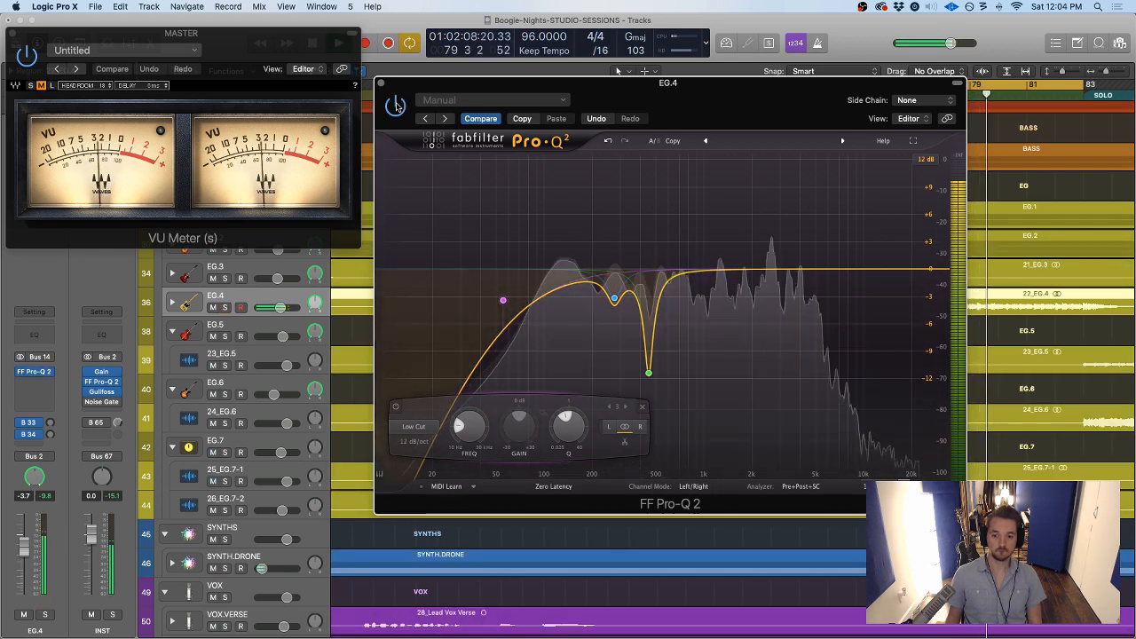
pyautogui.moveTo(406, 90); pyautogui.dragTo(394, 90)
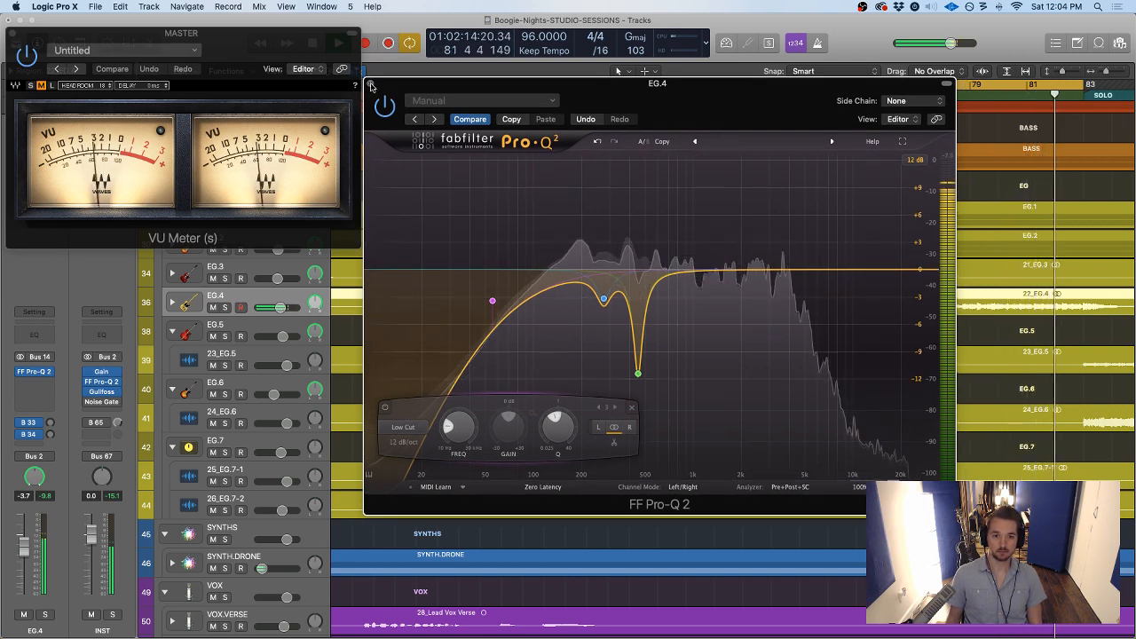
pyautogui.moveTo(604, 301)
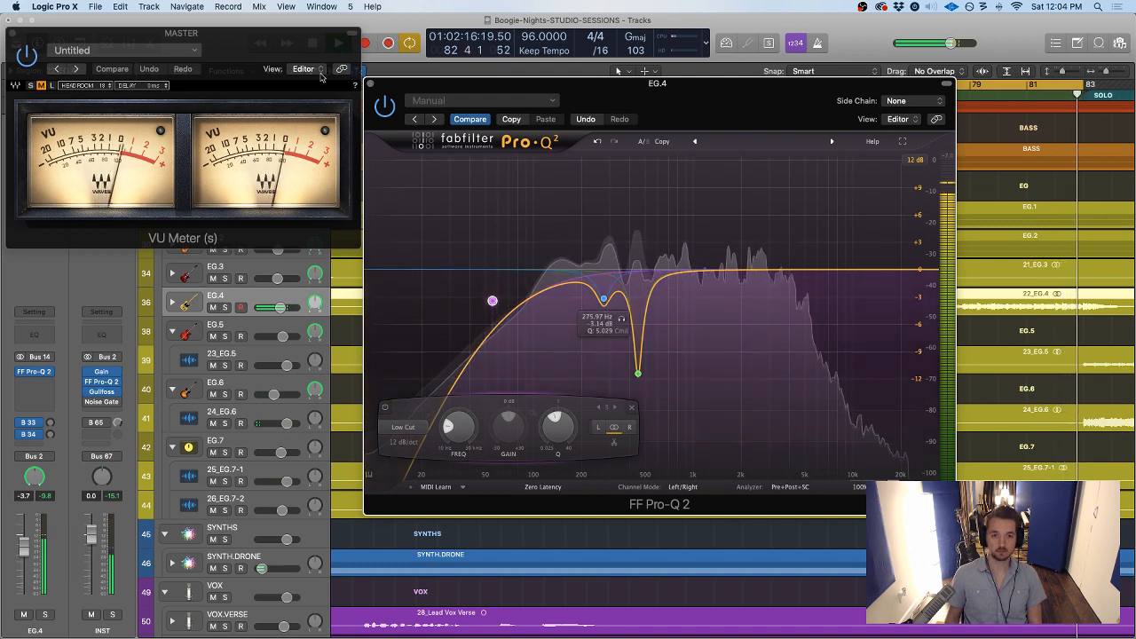
pyautogui.press('space')
pyautogui.click(370, 84)
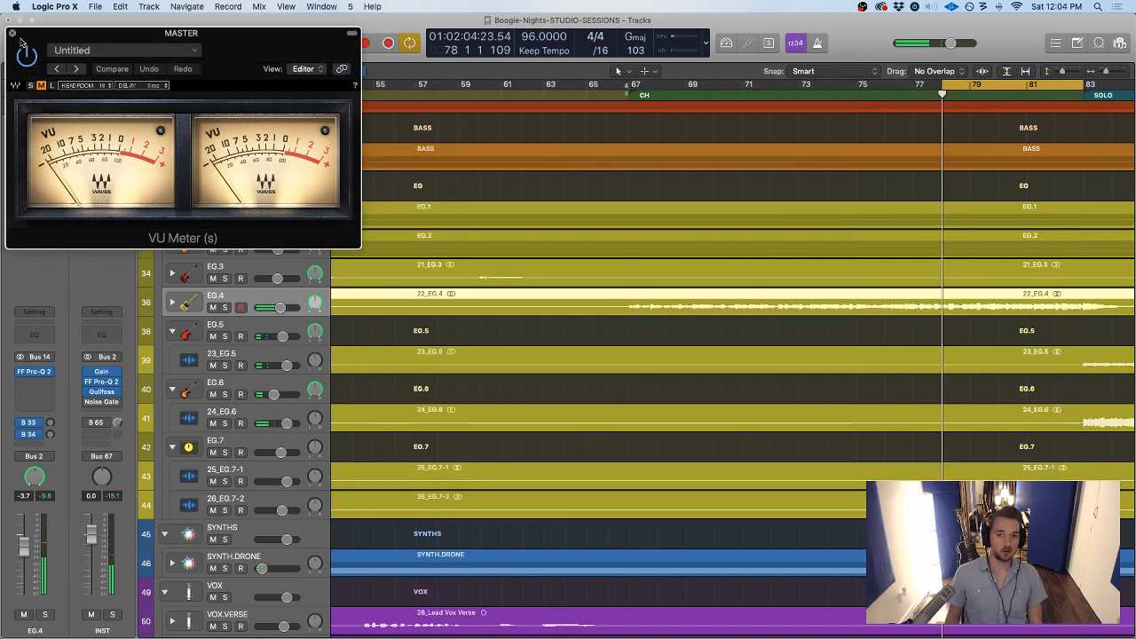
pyautogui.click(8, 20)
# Solo the BASS track during playback and insert FF Pro-Q 2 on it
pyautogui.hscroll(5, 799, 293)
pyautogui.scroll(3, 843, 269)
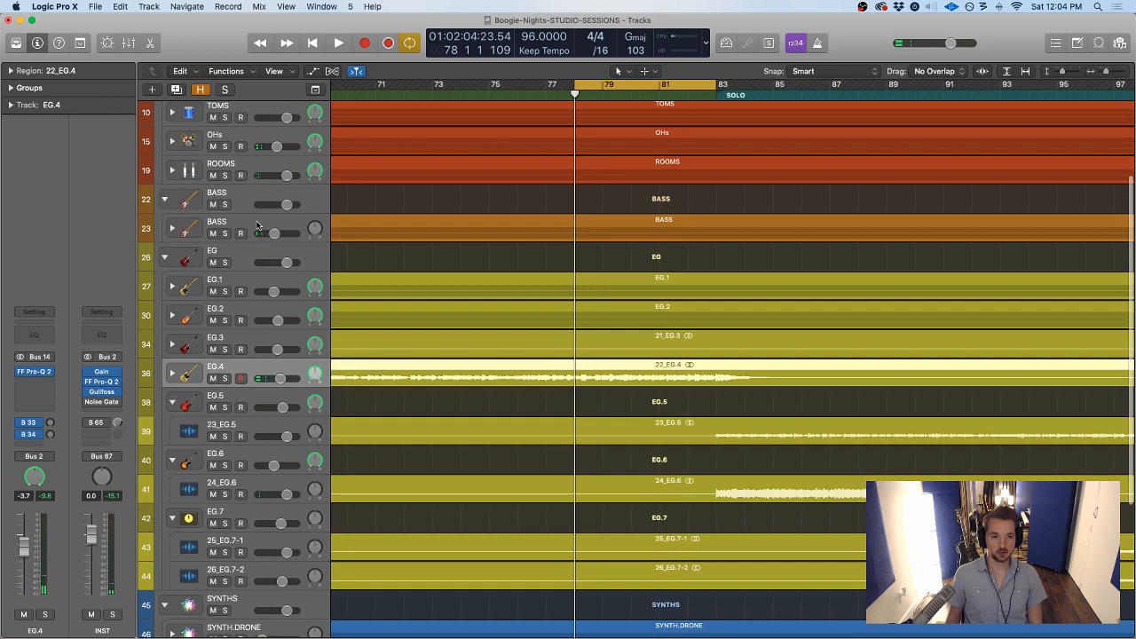
pyautogui.click(258, 226)
pyautogui.hscroll(-2, 488, 223)
pyautogui.scroll(2, 480, 227)
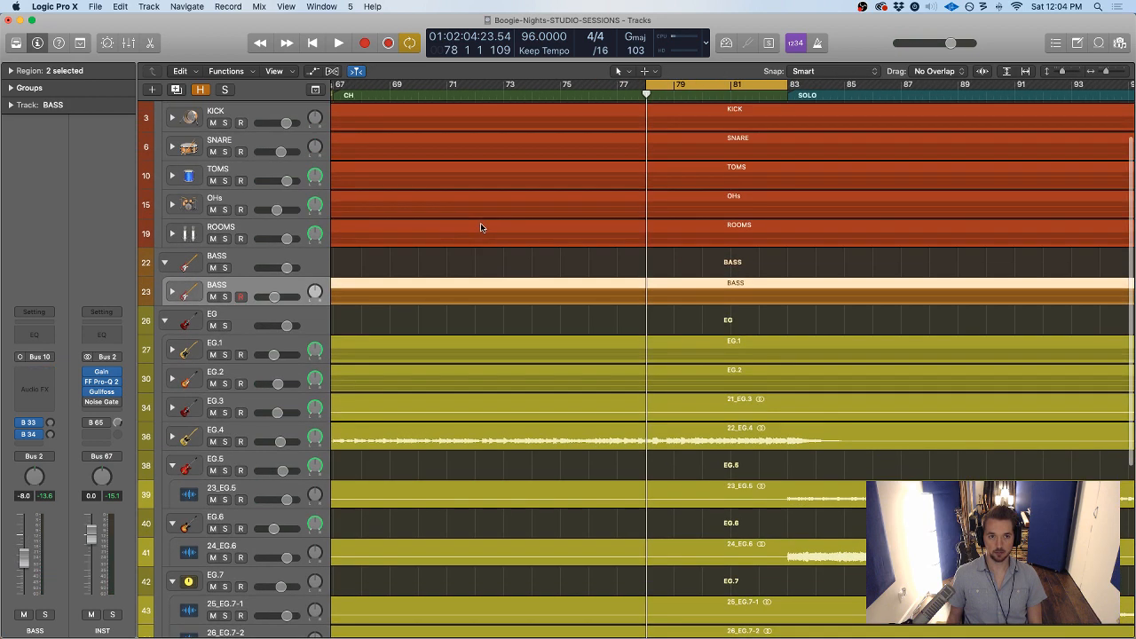
pyautogui.press('s')
pyautogui.press('space')
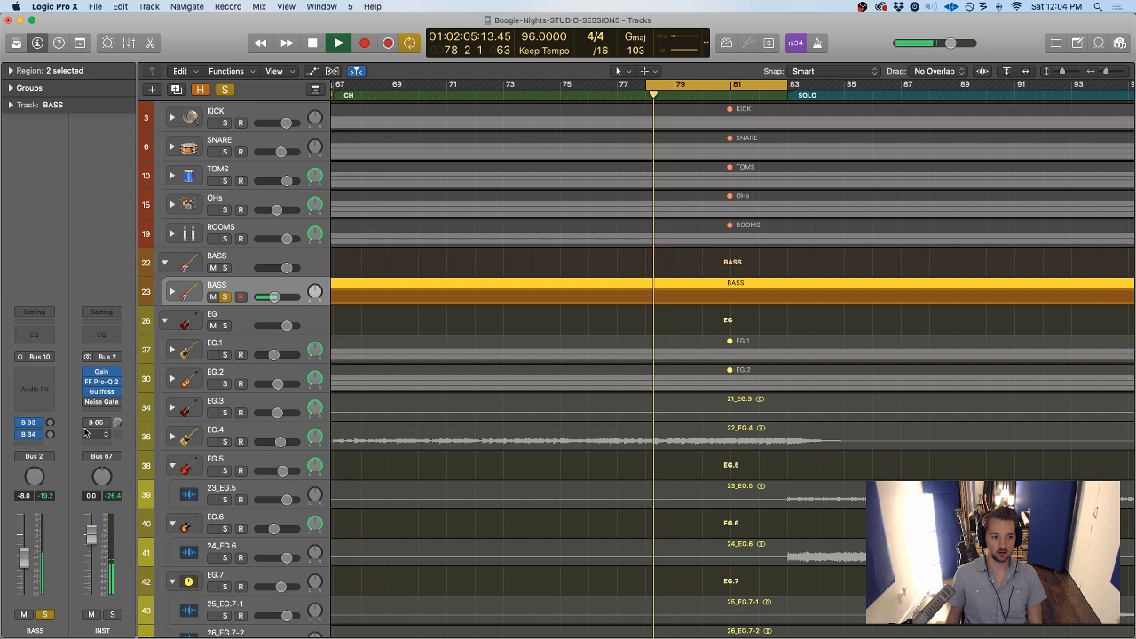
pyautogui.click(42, 391)
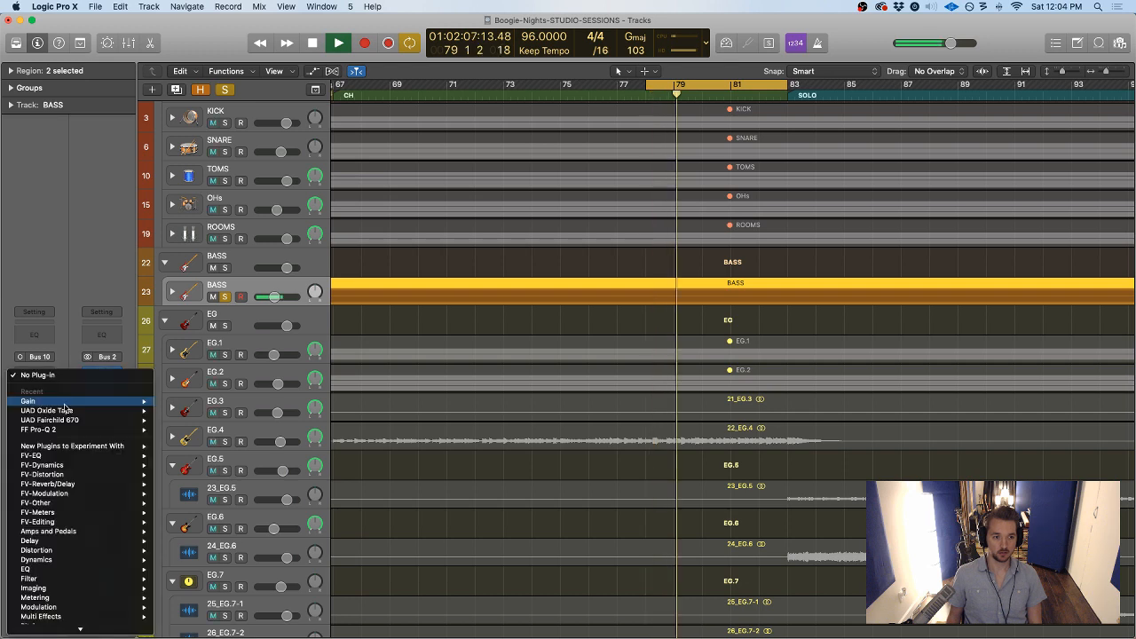
pyautogui.click(38, 430)
pyautogui.moveTo(304, 13); pyautogui.dragTo(511, 98)
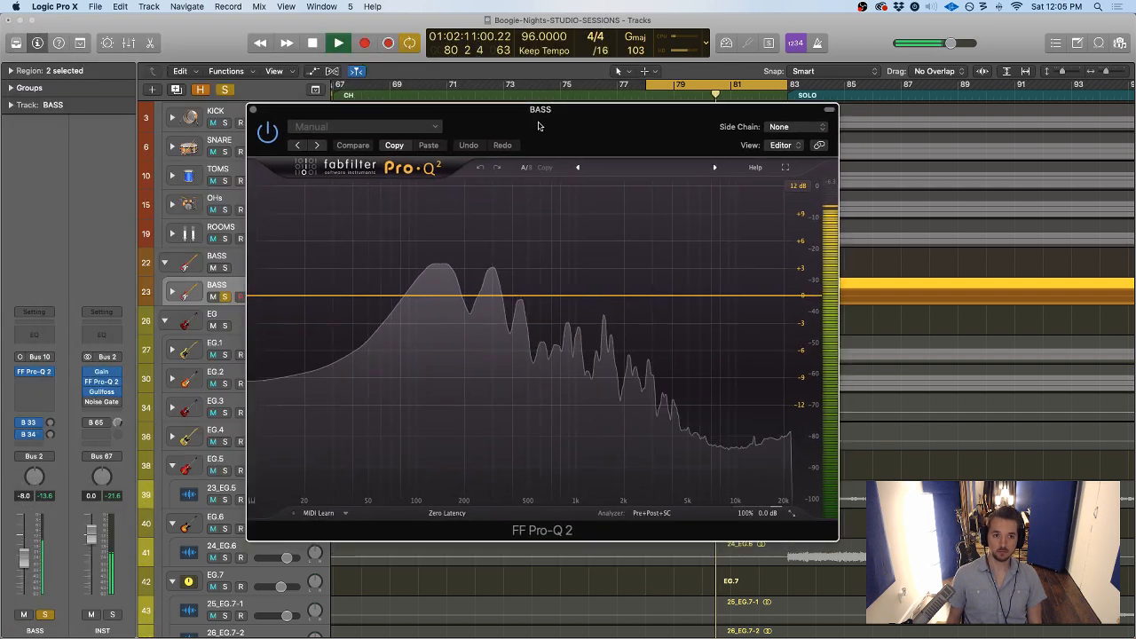
# Add a bell boost of about +6.6 dB at about 130 Hz with Q about 5.1 to the bass EQ
pyautogui.moveTo(425, 229); pyautogui.dragTo(446, 213)
pyautogui.scroll(5, 447, 213)
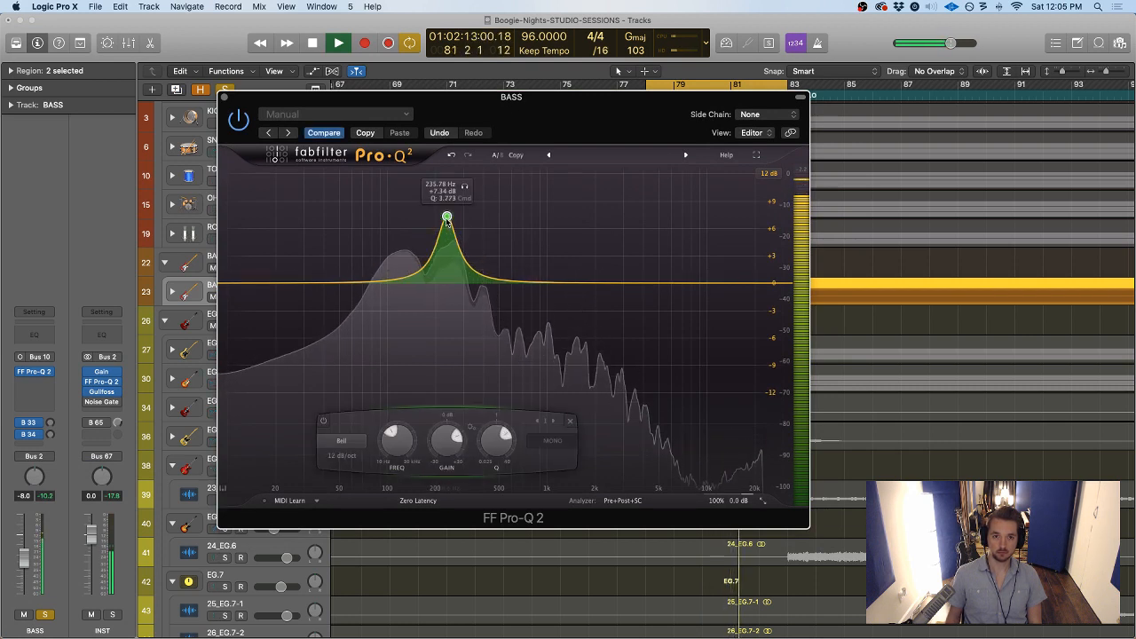
pyautogui.moveTo(463, 176); pyautogui.dragTo(426, 183)
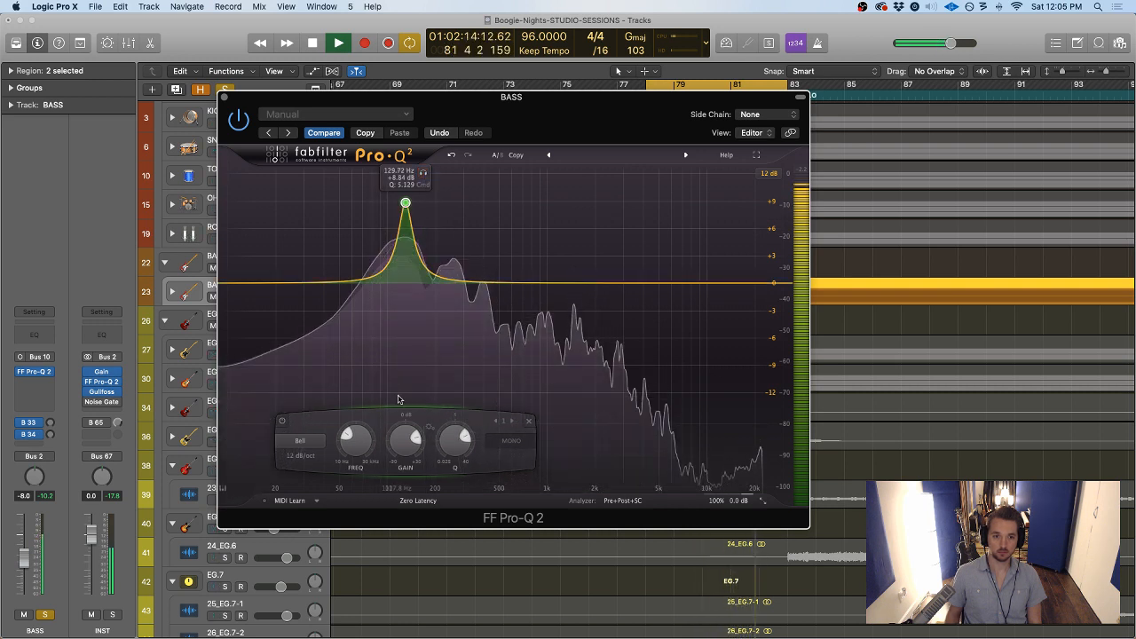
pyautogui.moveTo(405, 443)
pyautogui.mouseDown()
pyautogui.moveTo(405, 480)
pyautogui.moveTo(405, 444)
pyautogui.mouseUp()
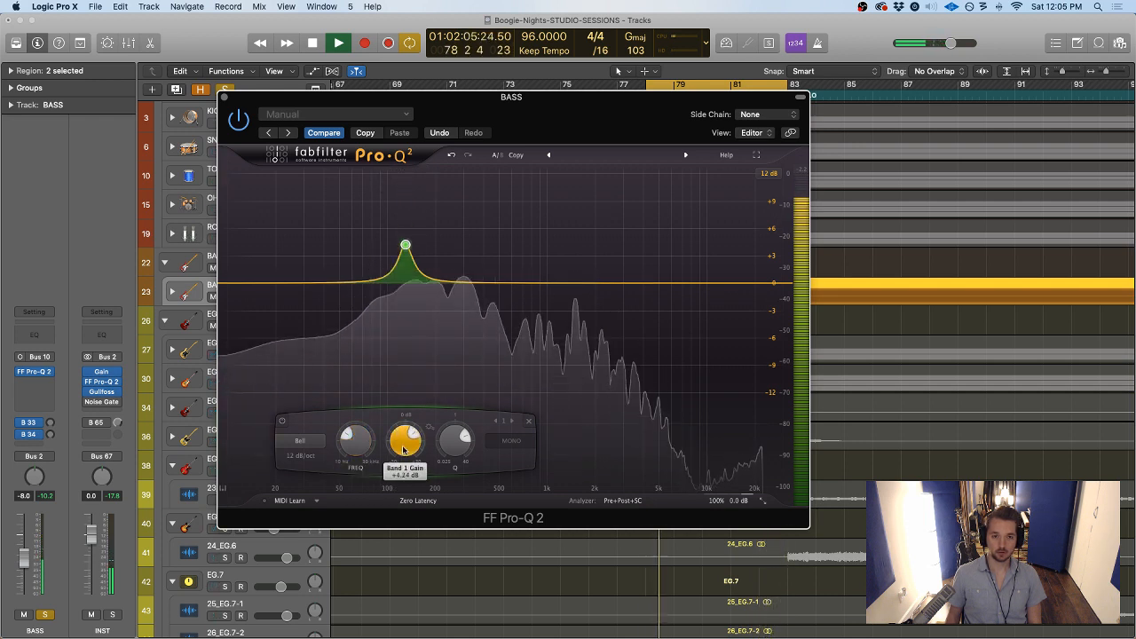
pyautogui.press('space')
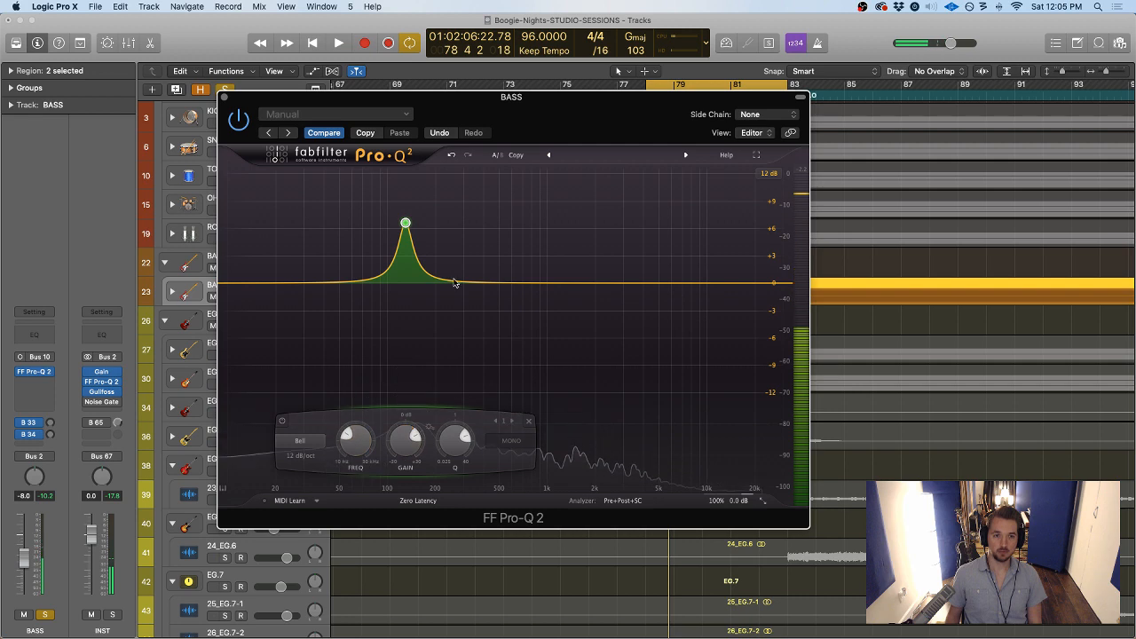
# Unsolo the BASS track and bypass its EQ to compare the 130 Hz boost during full-mix playback
pyautogui.moveTo(388, 132); pyautogui.dragTo(535, 136)
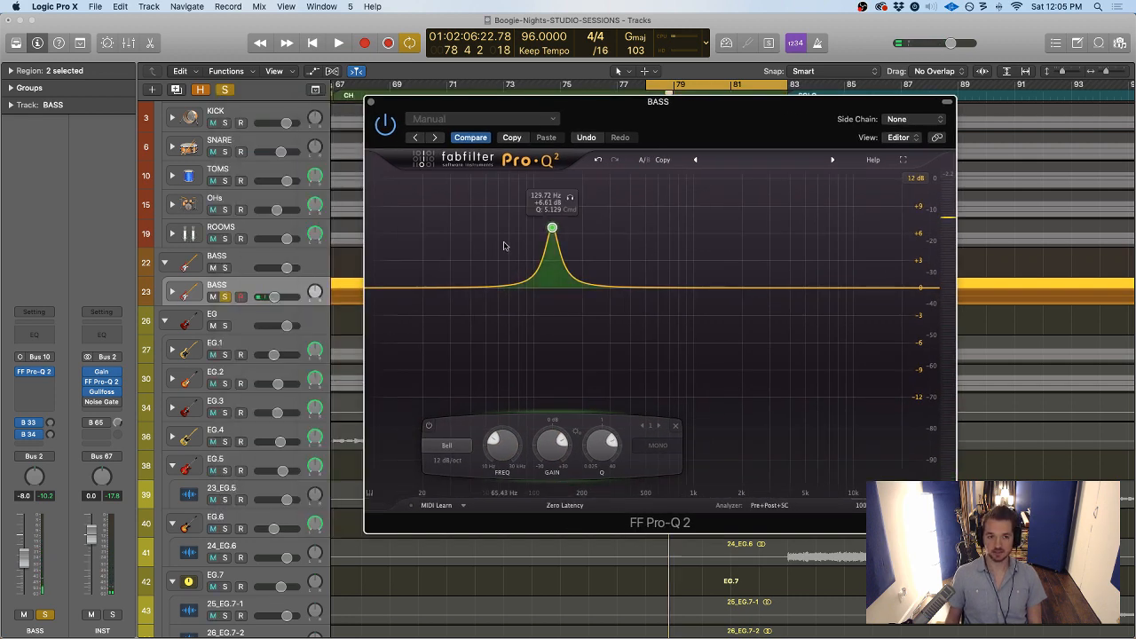
pyautogui.press('s')
pyautogui.press('space')
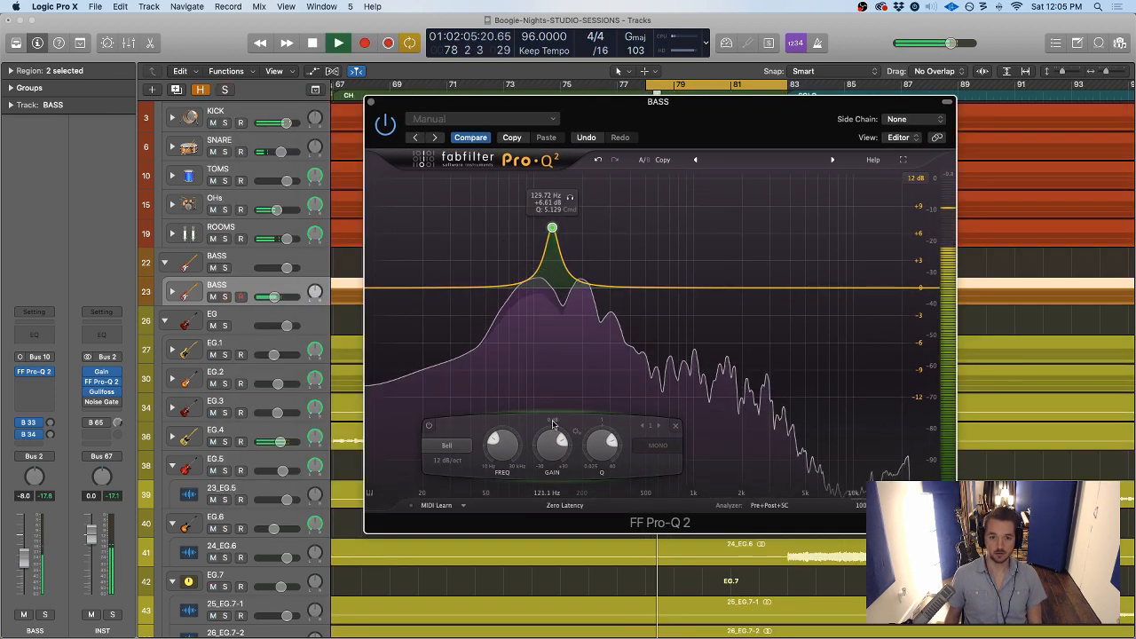
pyautogui.click(386, 125)
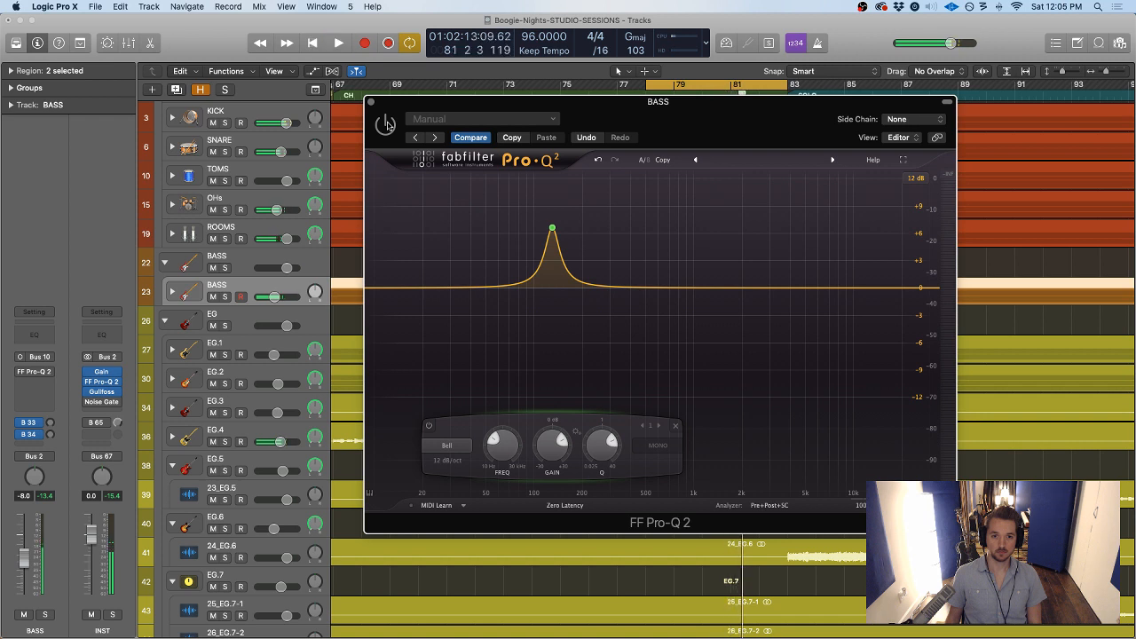
# Play the full mix with the BASS track muted and unmuted to compare its contribution
pyautogui.press('space')
pyautogui.click(213, 298)
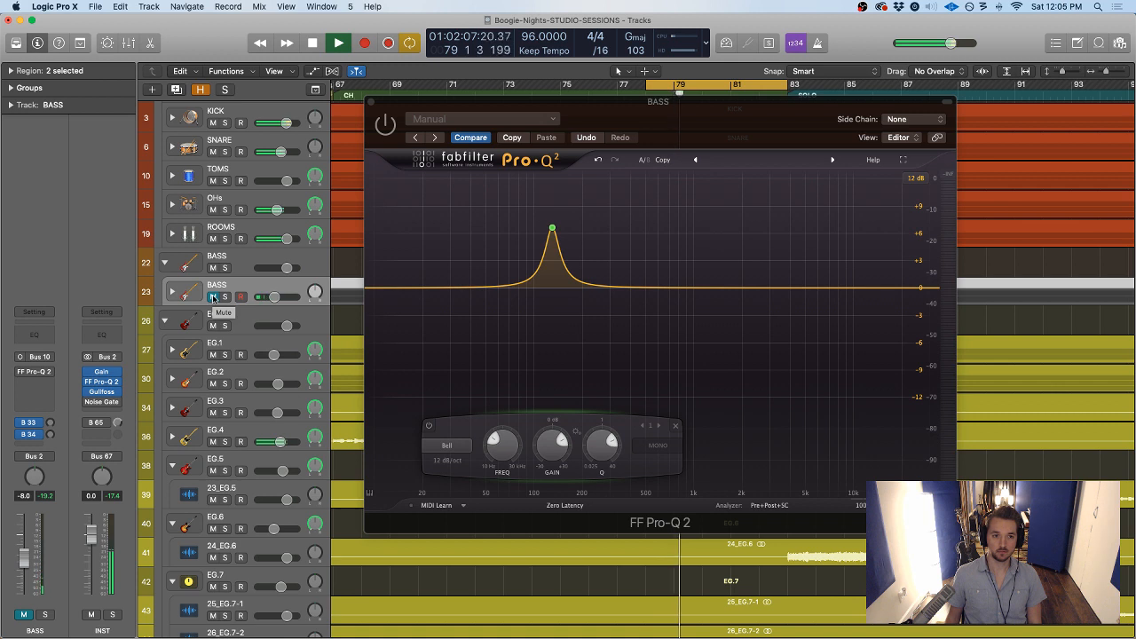
pyautogui.press('space')
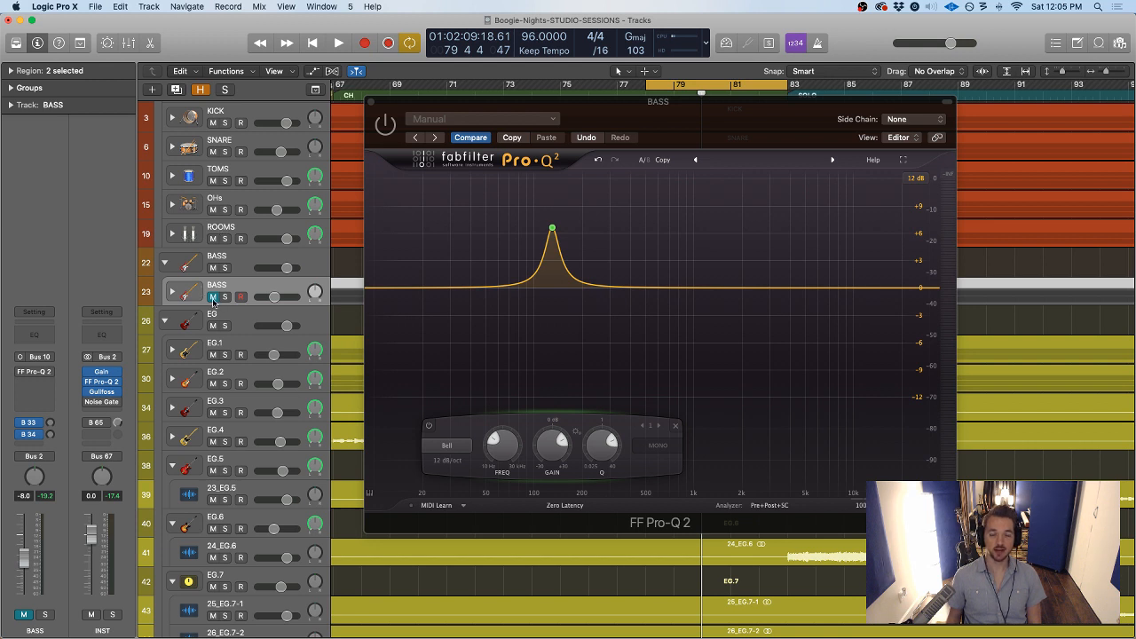
pyautogui.scroll(-1, 213, 302)
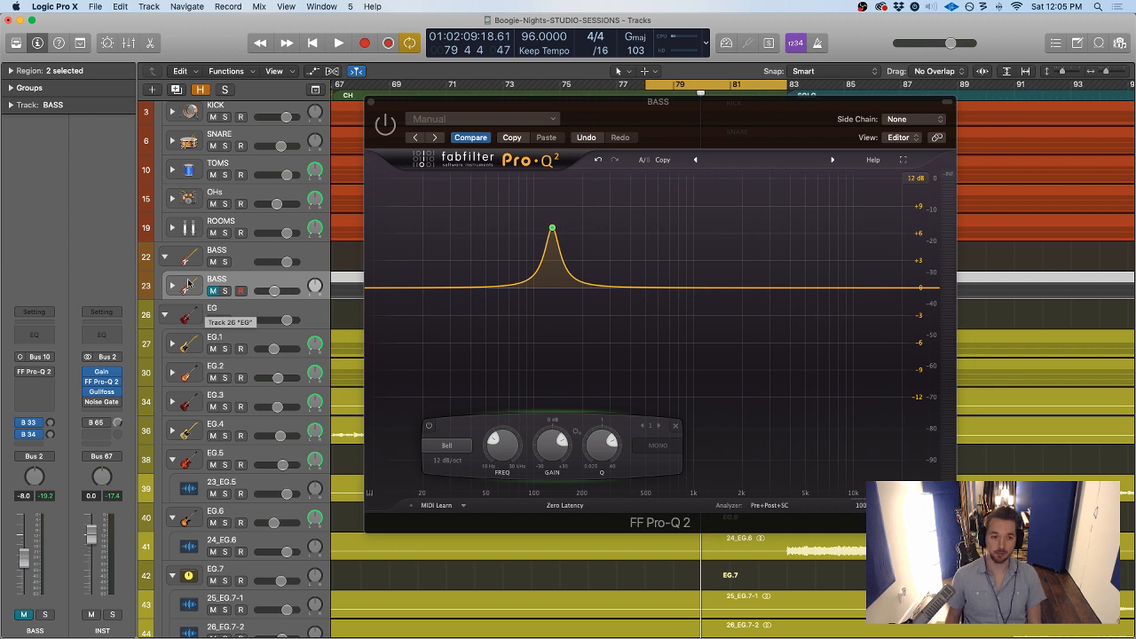
pyautogui.press('space')
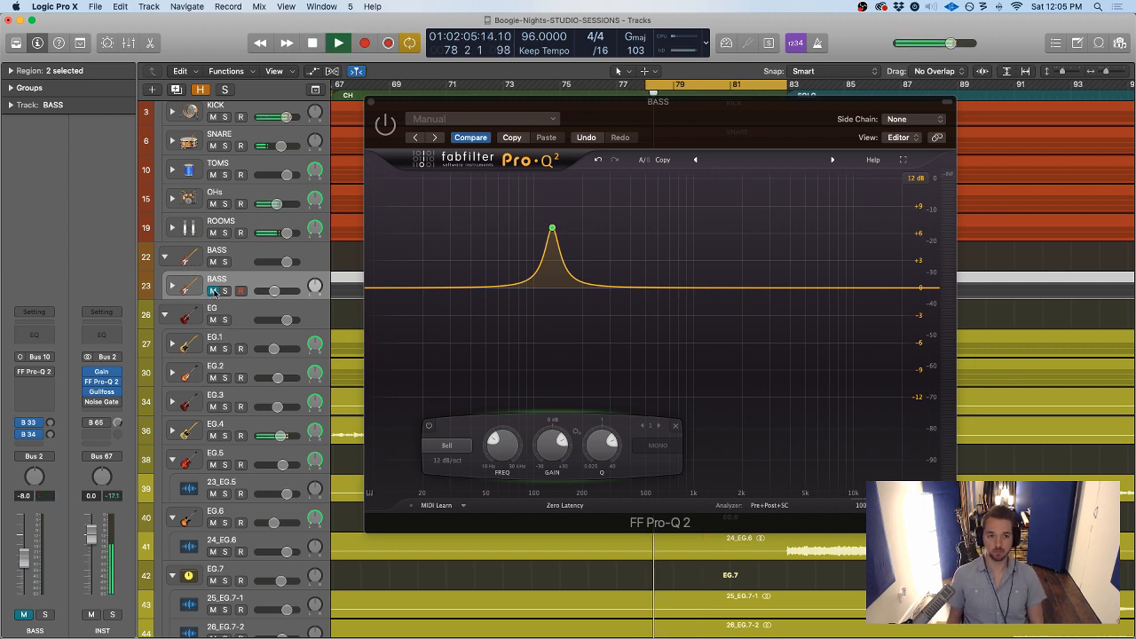
pyautogui.click(213, 292)
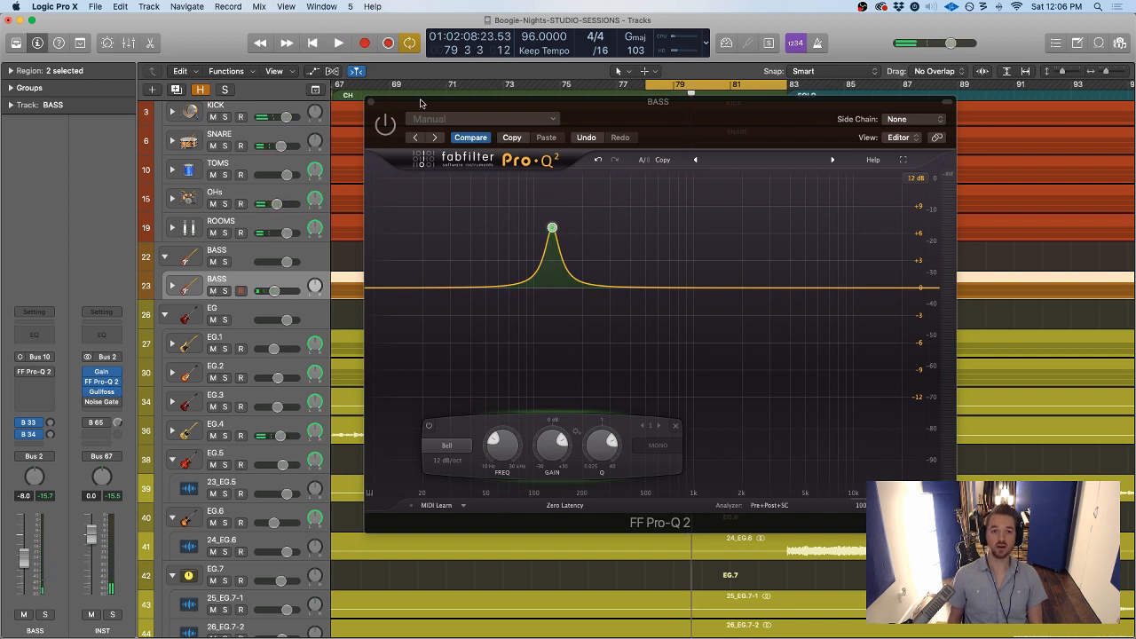
pyautogui.moveTo(421, 103); pyautogui.dragTo(391, 94)
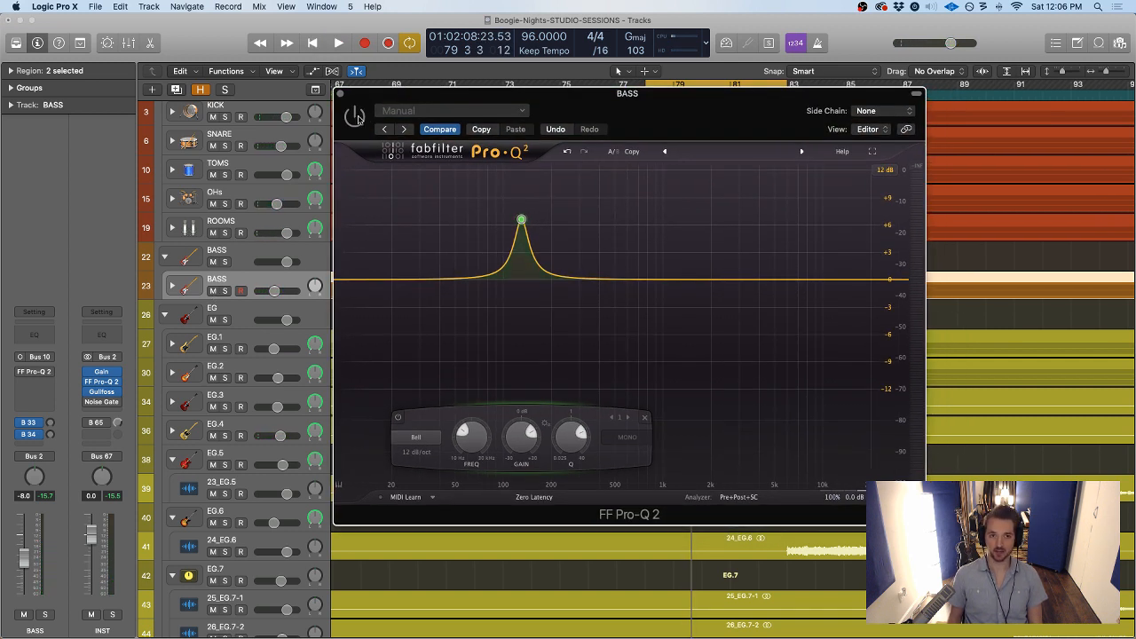
# Solo the BASS track during playback and turn its bell boost into a cut of about -3.3 dB at about 141 Hz with Q about 2.2
pyautogui.press('s')
pyautogui.press('space')
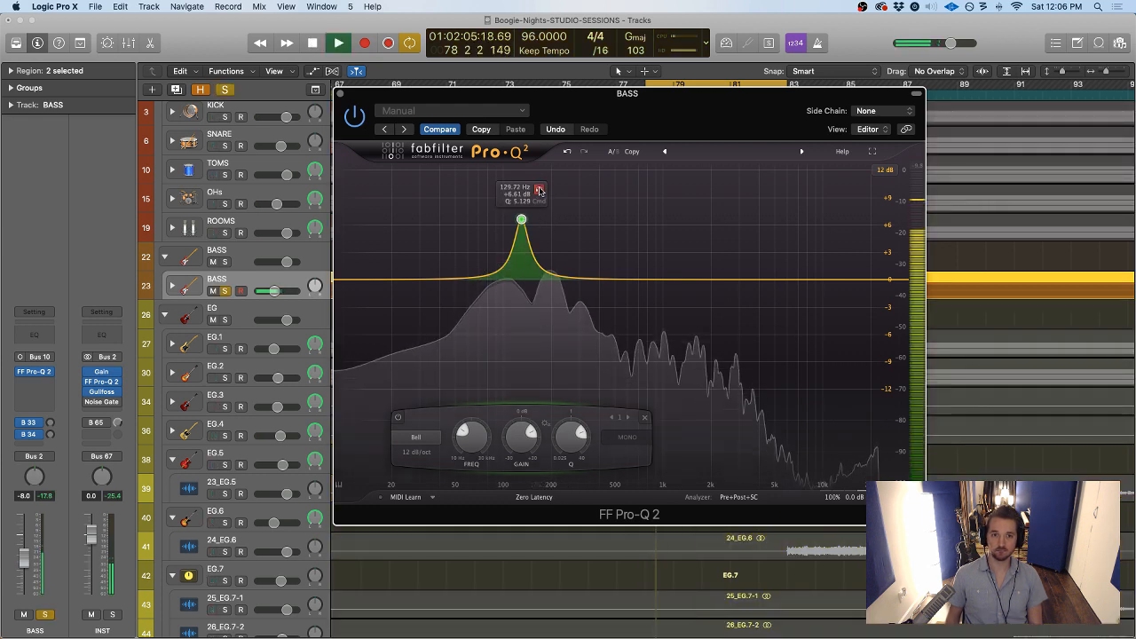
pyautogui.moveTo(539, 190)
pyautogui.mouseDown()
pyautogui.moveTo(556, 190)
pyautogui.moveTo(544, 190)
pyautogui.mouseUp()
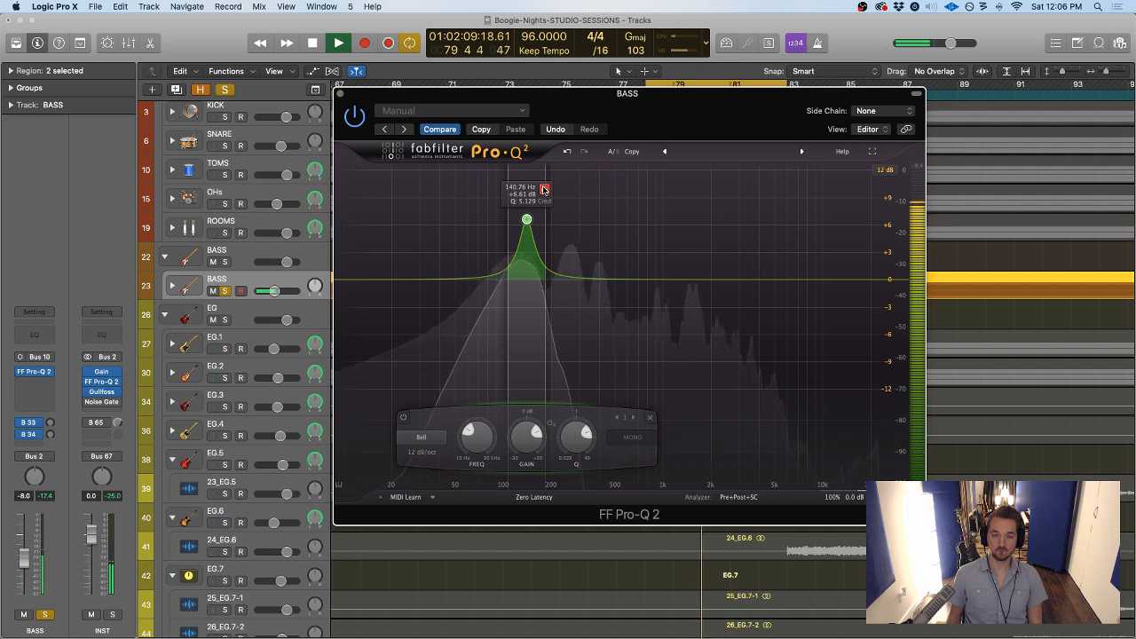
pyautogui.moveTo(531, 424); pyautogui.dragTo(522, 446)
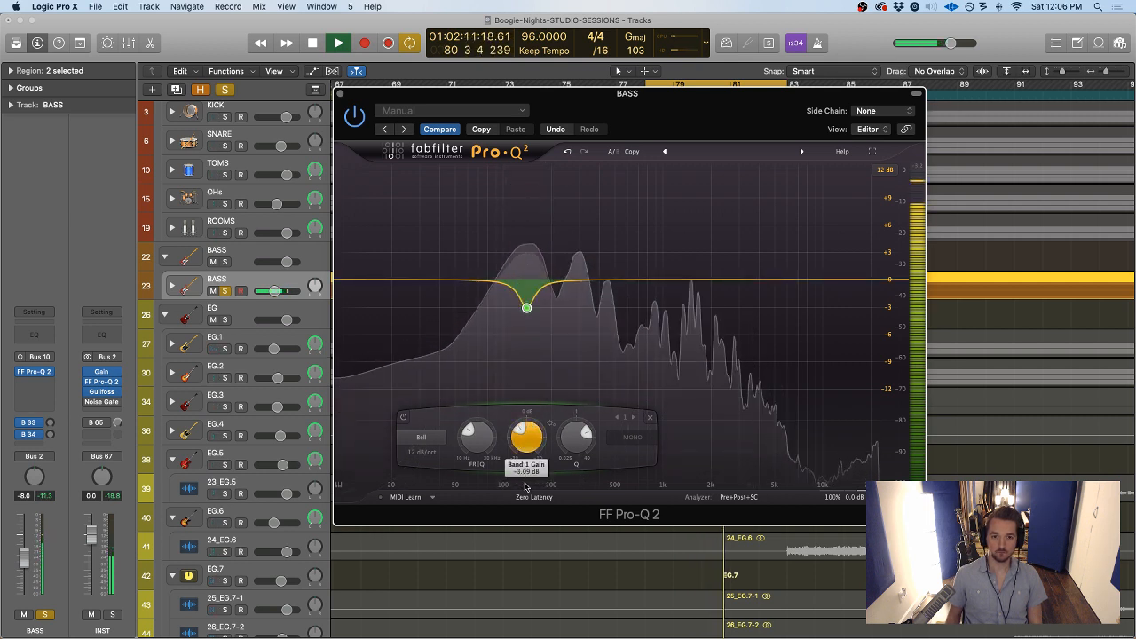
pyautogui.moveTo(525, 487); pyautogui.dragTo(525, 491)
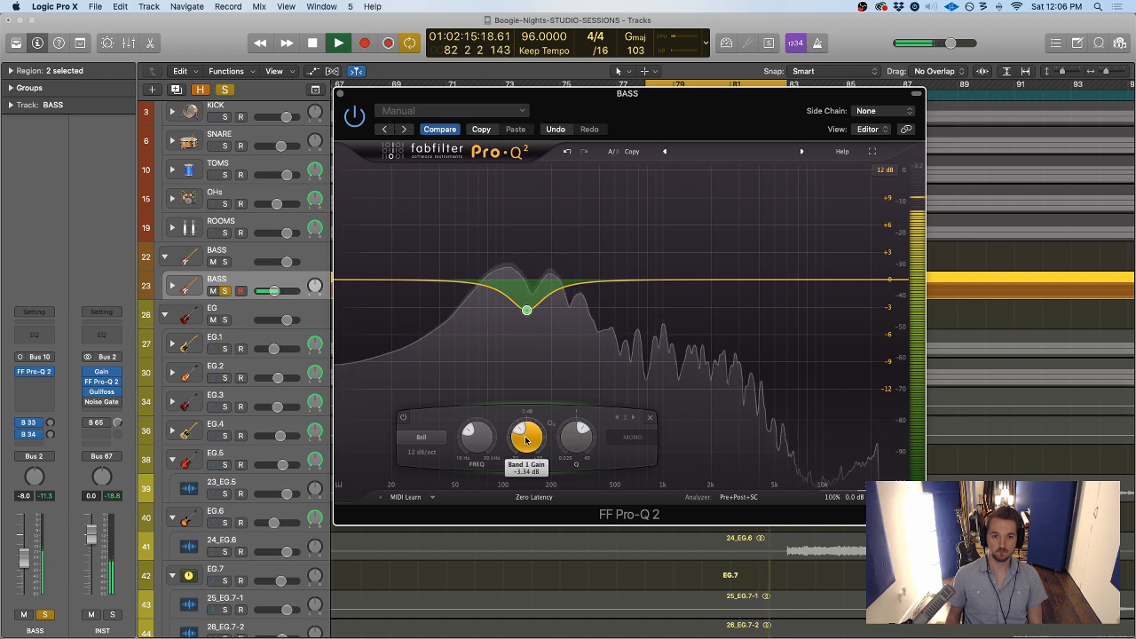
pyautogui.moveTo(524, 438)
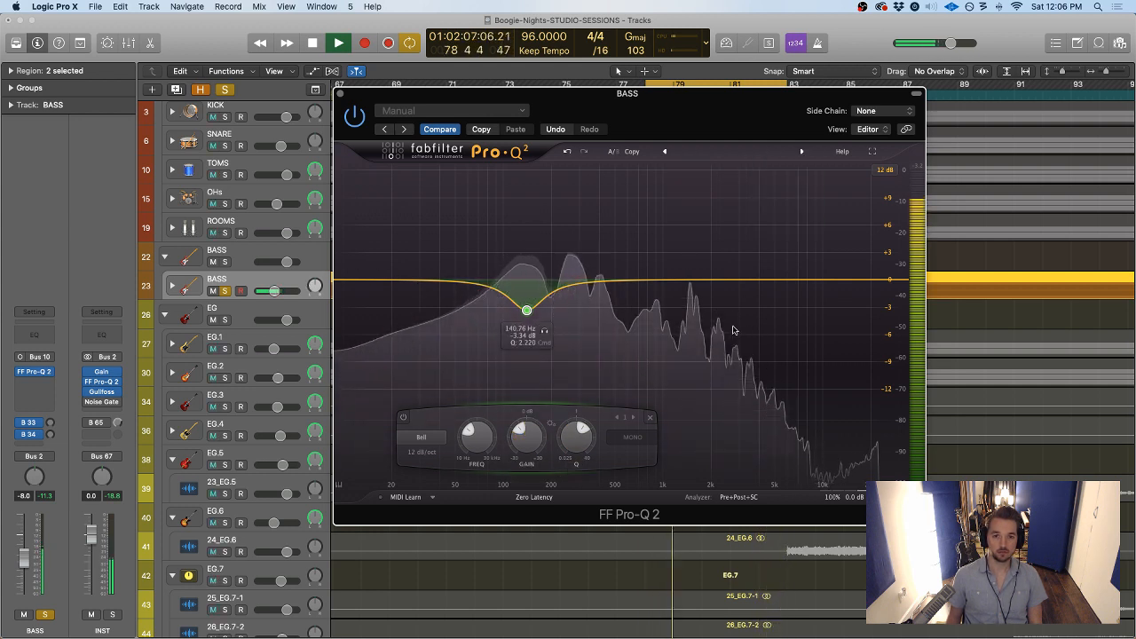
# Add a 12 dB/oct high cut at about 9.3 kHz with Q about 0.98 and a low cut between 20 and 50 Hz to the bass EQ
pyautogui.click(823, 325)
pyautogui.rightClick(823, 302)
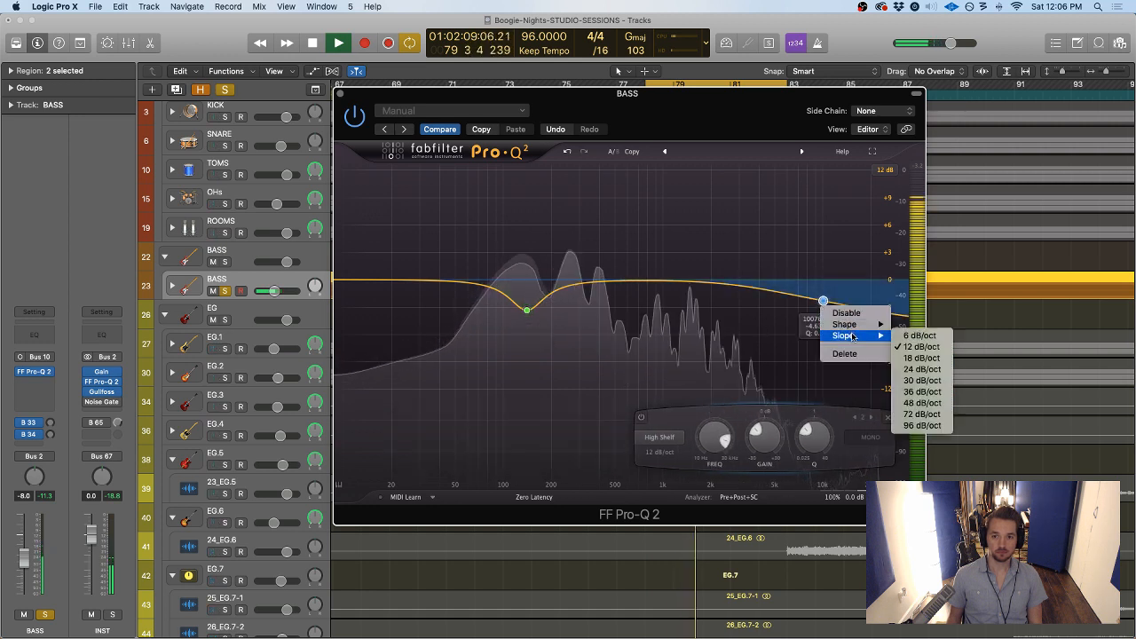
pyautogui.moveTo(854, 328)
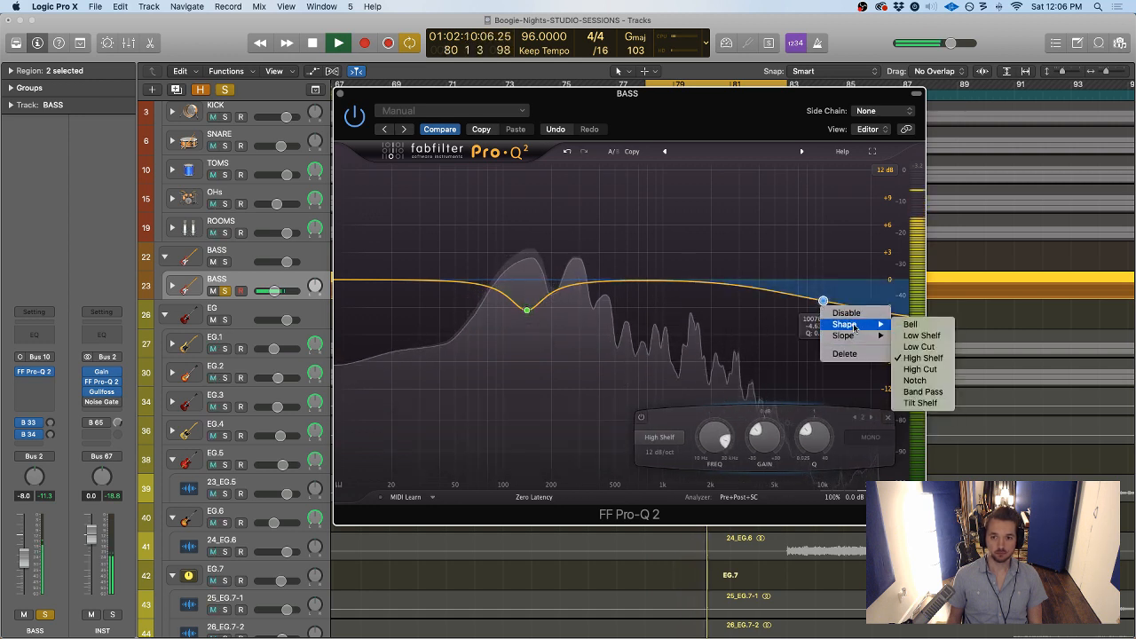
pyautogui.click(921, 369)
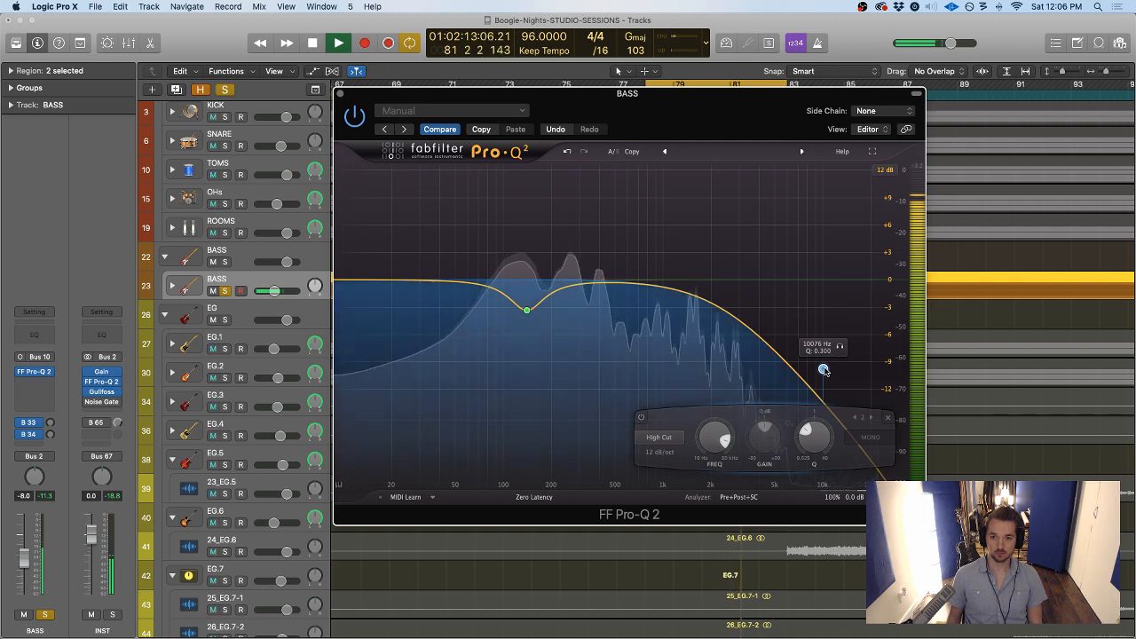
pyautogui.moveTo(825, 371); pyautogui.dragTo(819, 283)
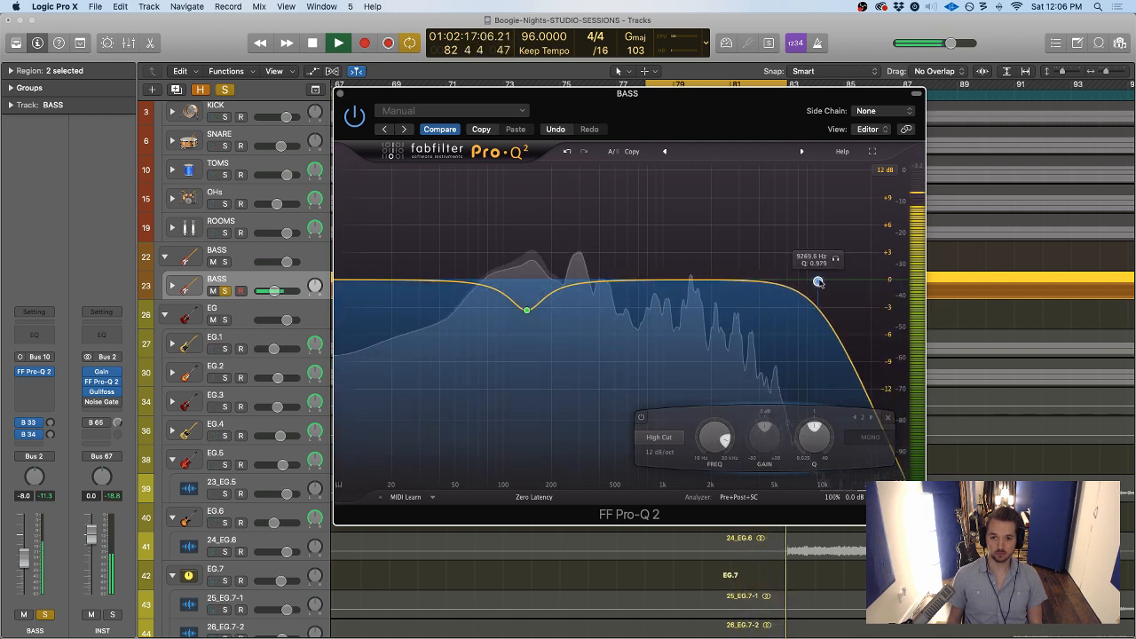
pyautogui.moveTo(349, 293); pyautogui.dragTo(429, 282)
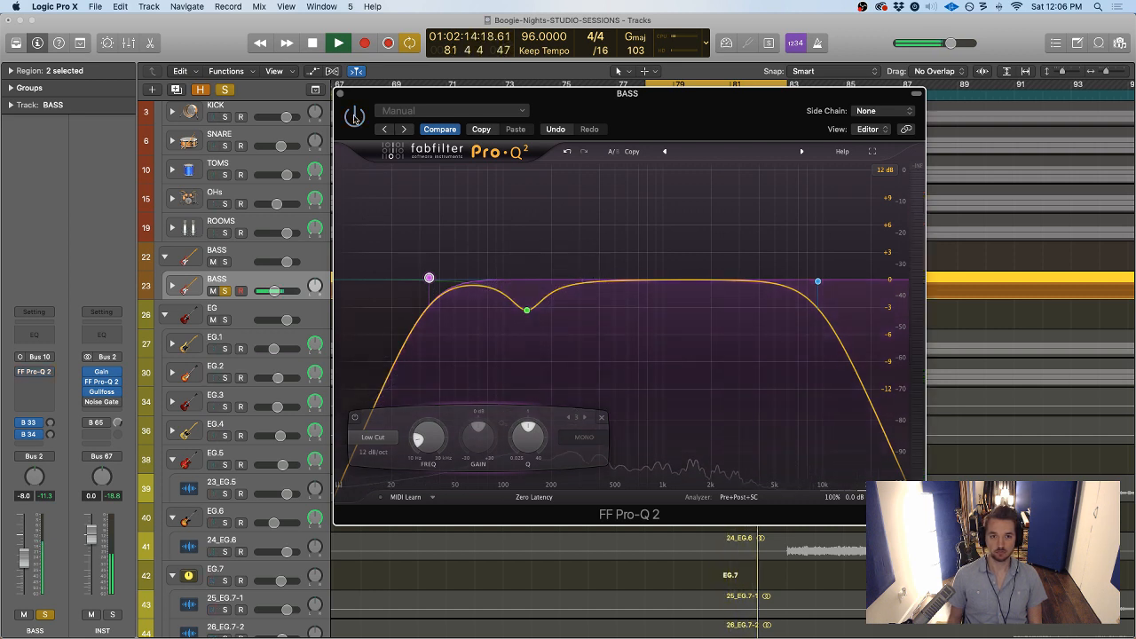
# Compare the bass with its EQ bypassed and active, soloed and in the full mix, including with BASS muted, and close the EQ
pyautogui.click(354, 117)
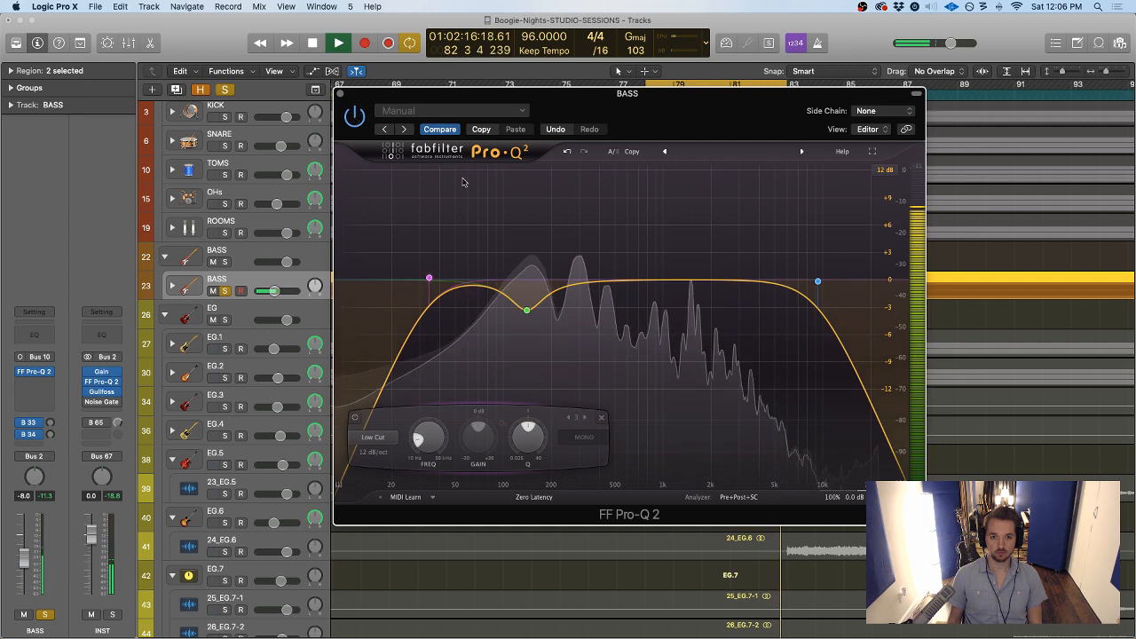
pyautogui.moveTo(513, 308)
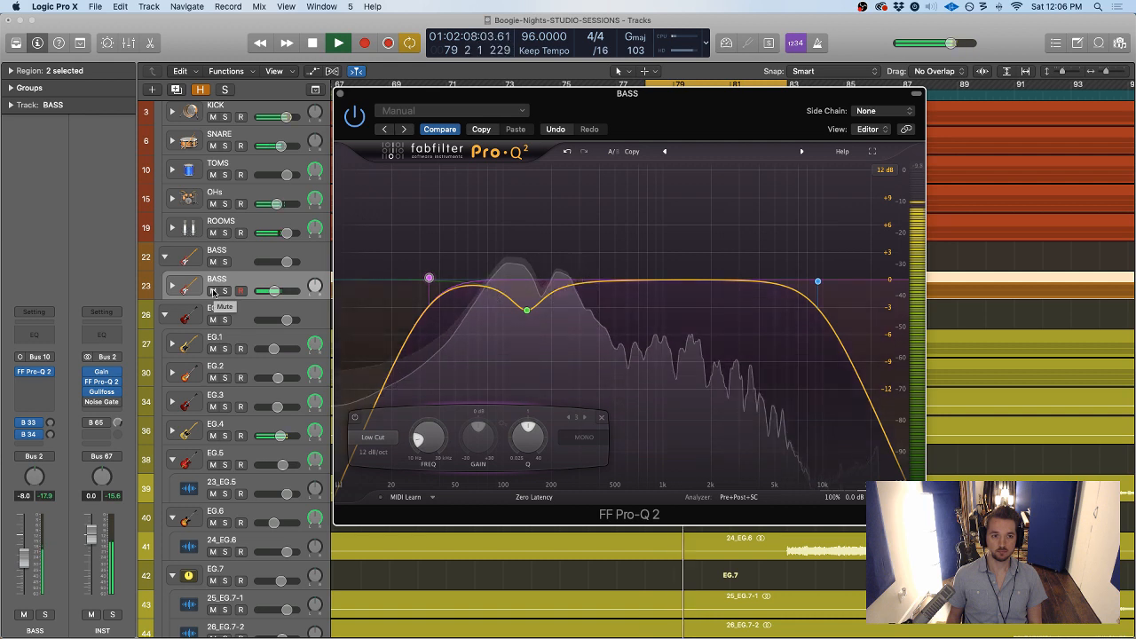
pyautogui.click(213, 291)
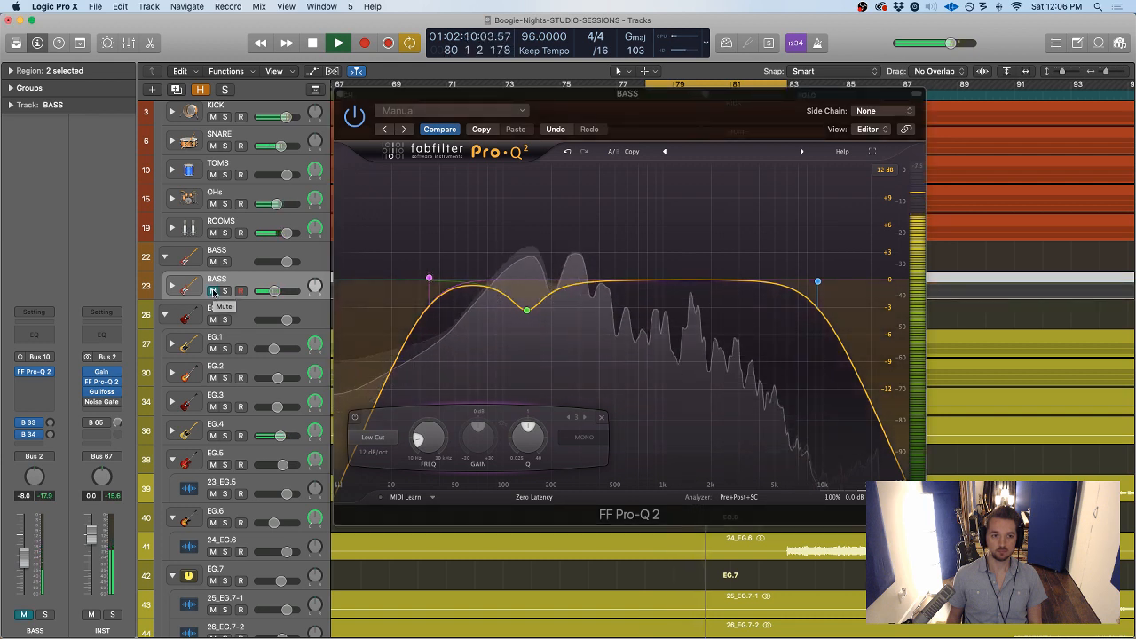
pyautogui.click(214, 291)
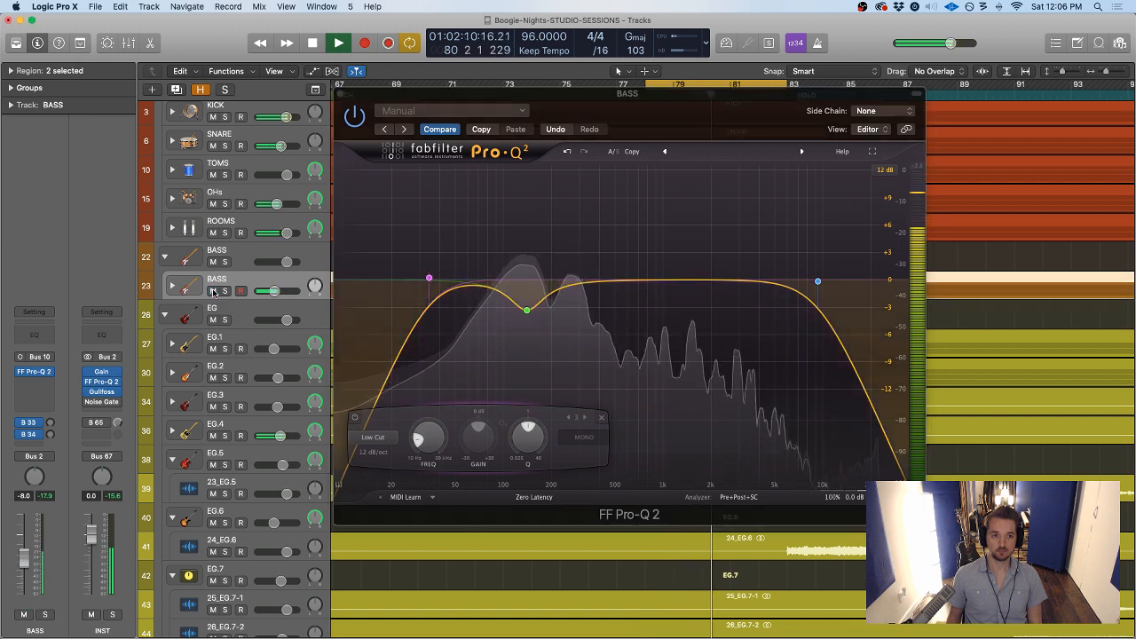
pyautogui.click(353, 117)
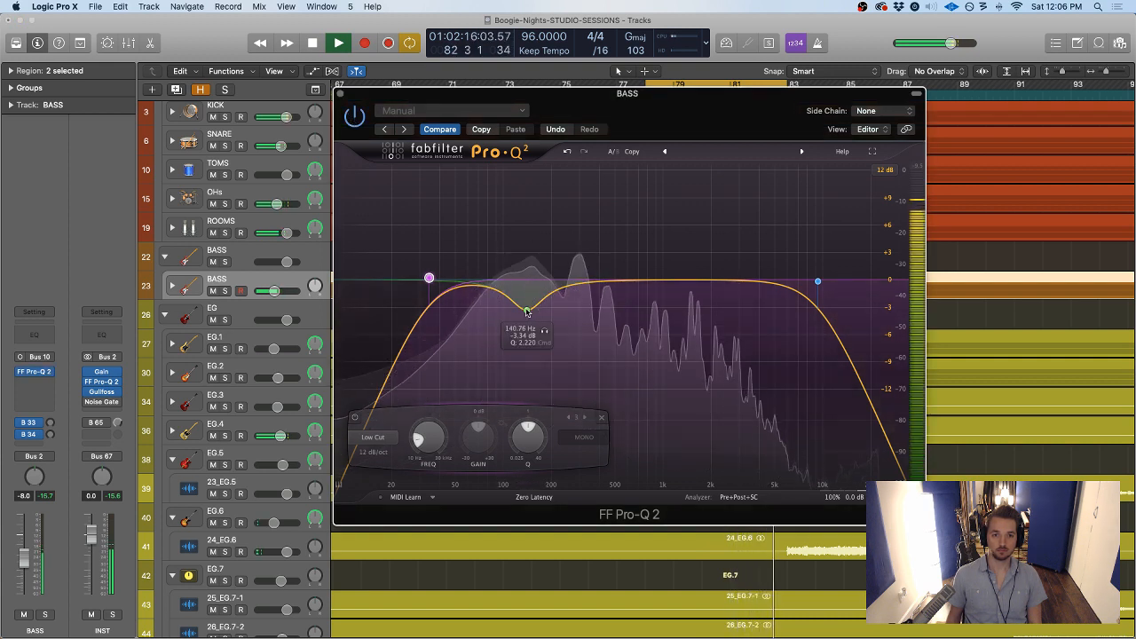
pyautogui.press('space')
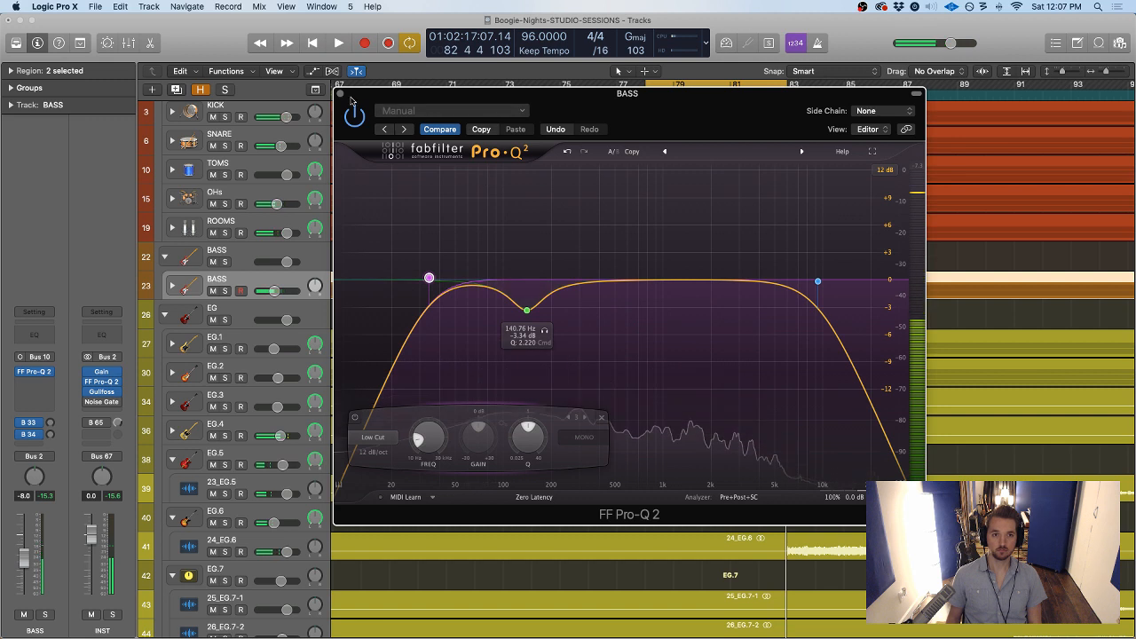
pyautogui.click(340, 94)
pyautogui.click(562, 257)
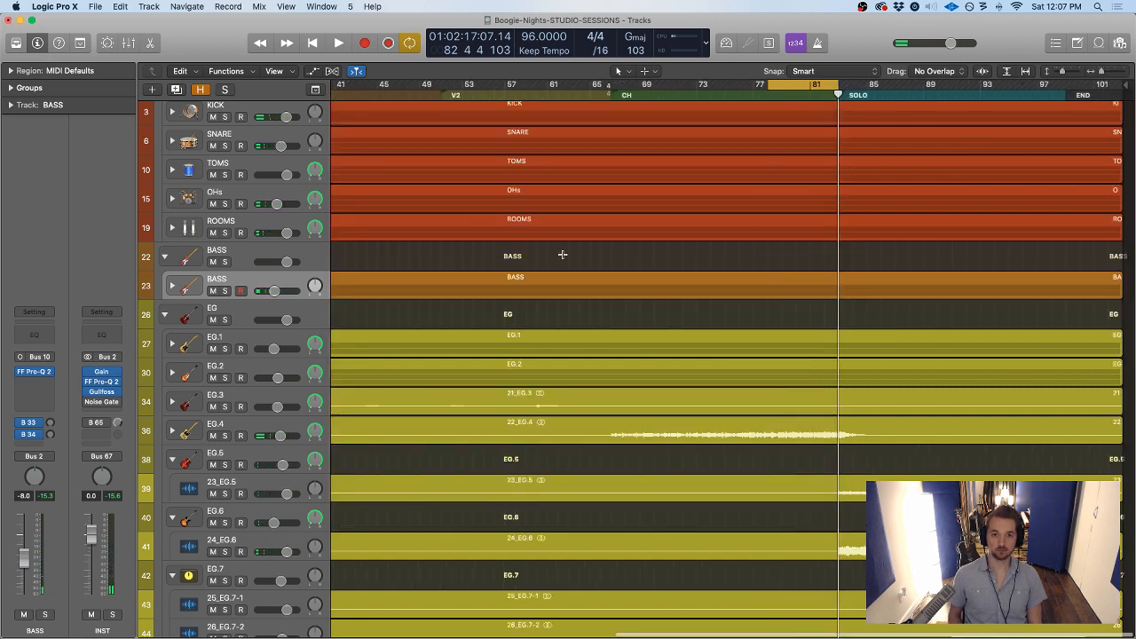
# Turn off the cycle range and select the EG.5 track
pyautogui.press('z')
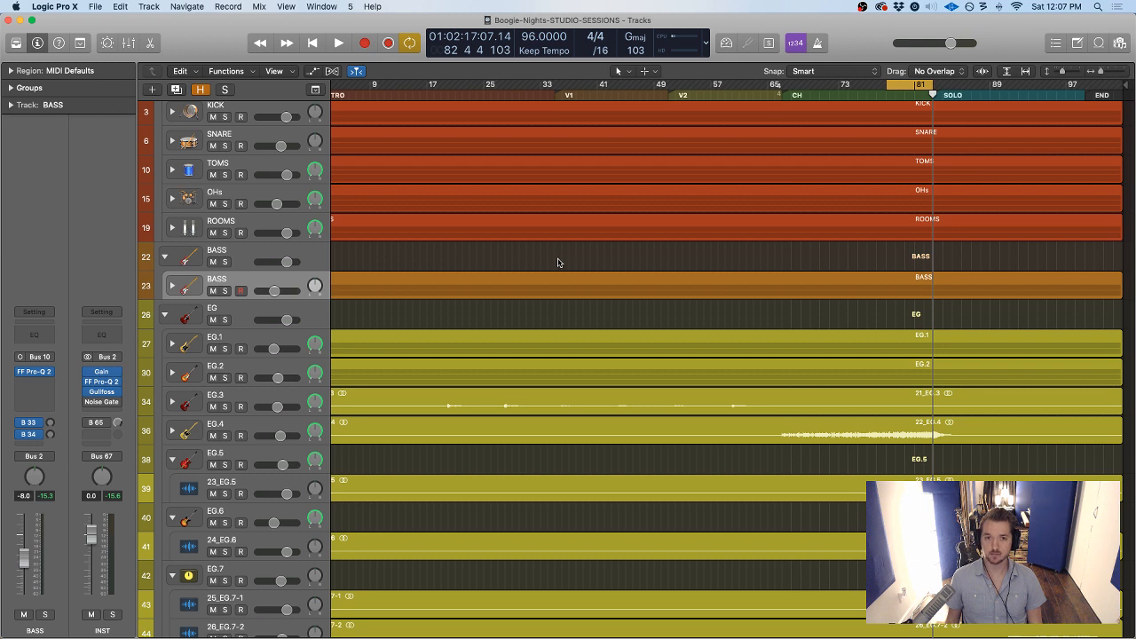
pyautogui.press('d')
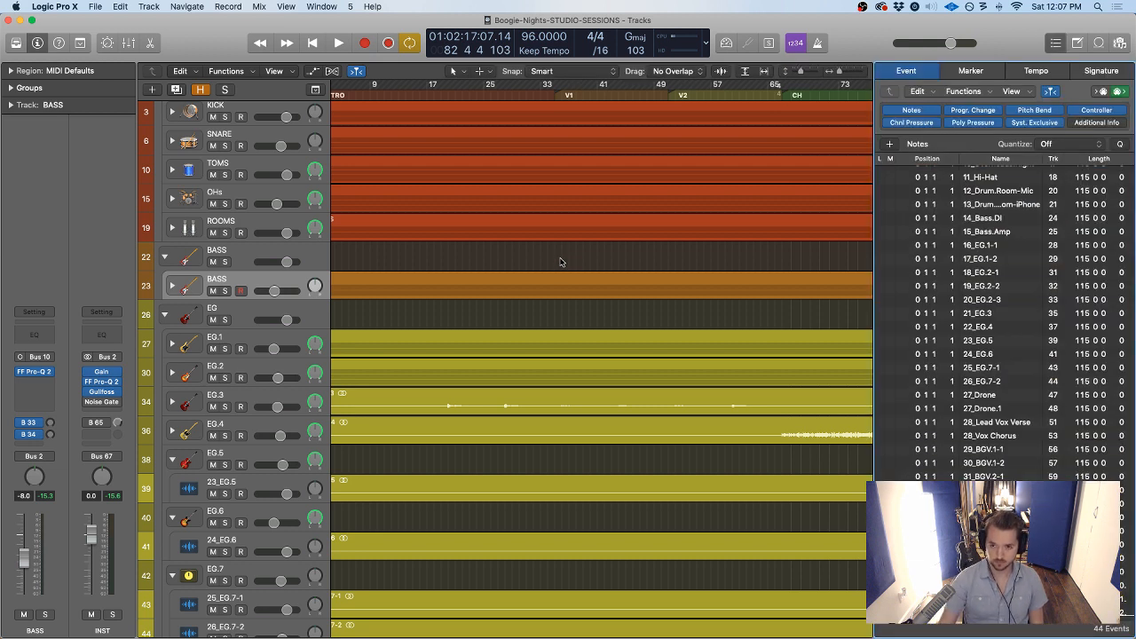
pyautogui.press('d')
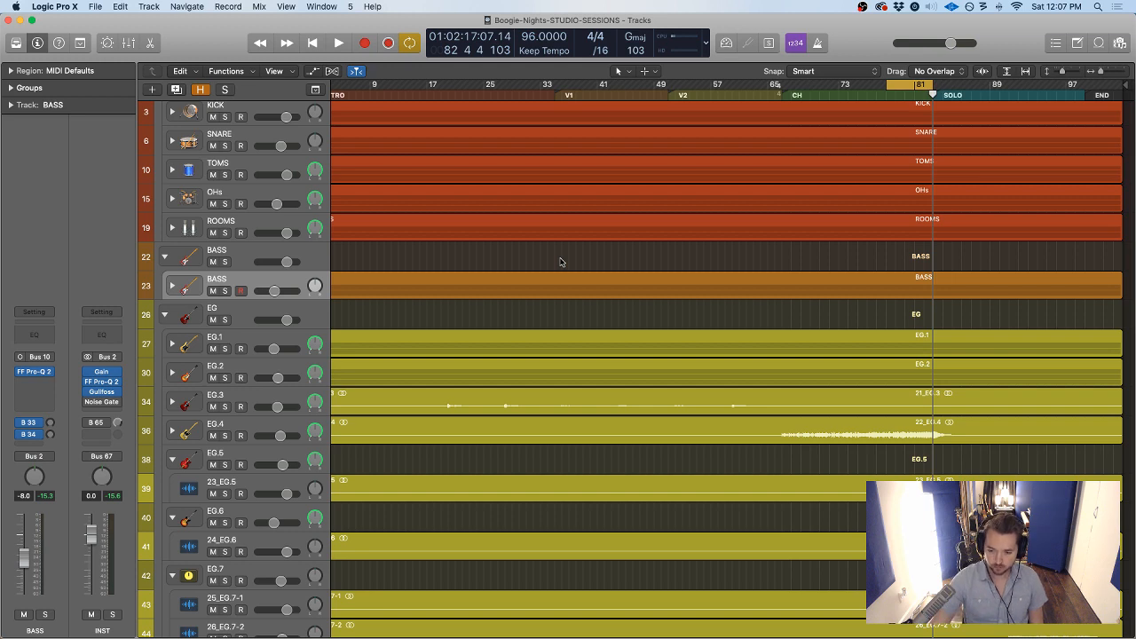
pyautogui.scroll(-3, 554, 266)
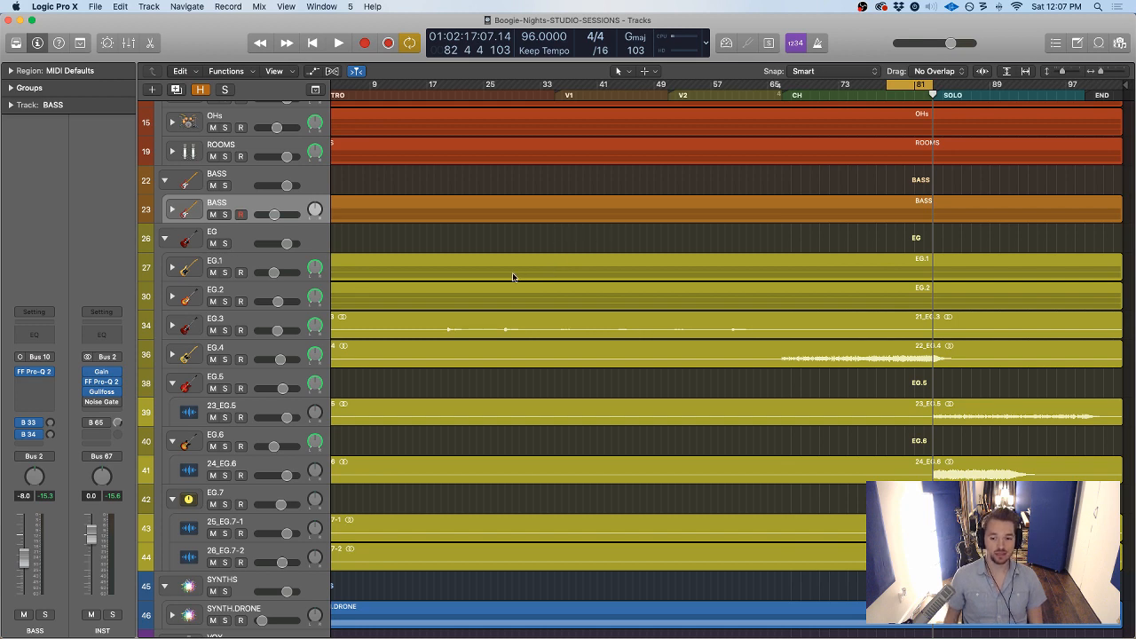
pyautogui.scroll(-1, 513, 276)
pyautogui.scroll(-1, 507, 278)
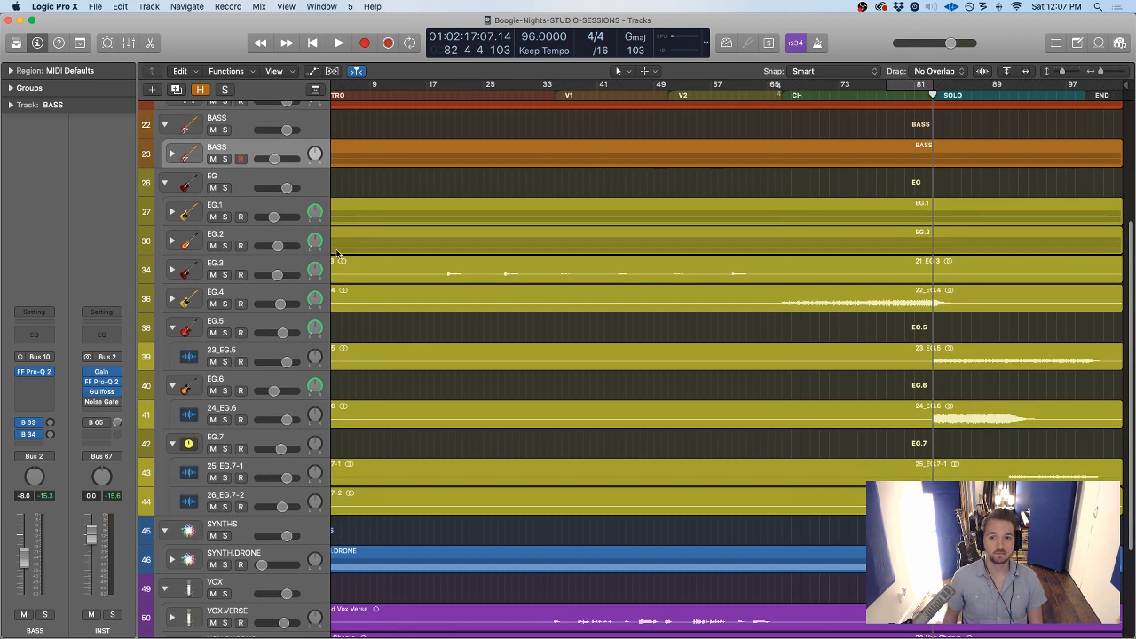
pyautogui.scroll(-1, 337, 254)
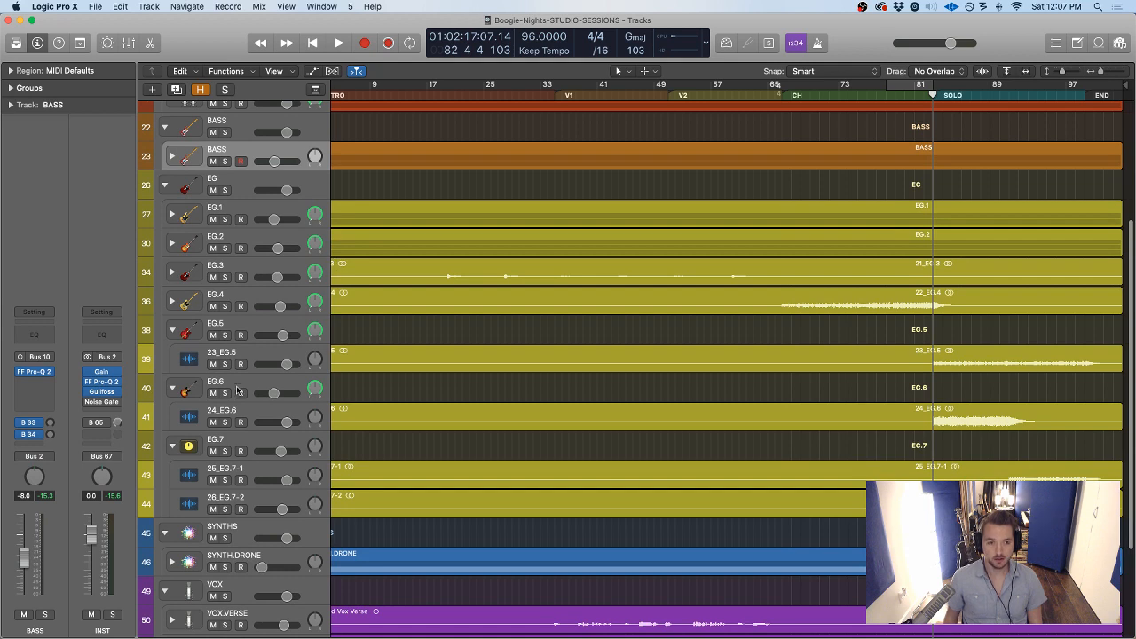
pyautogui.click(223, 325)
pyautogui.scroll(2, 570, 332)
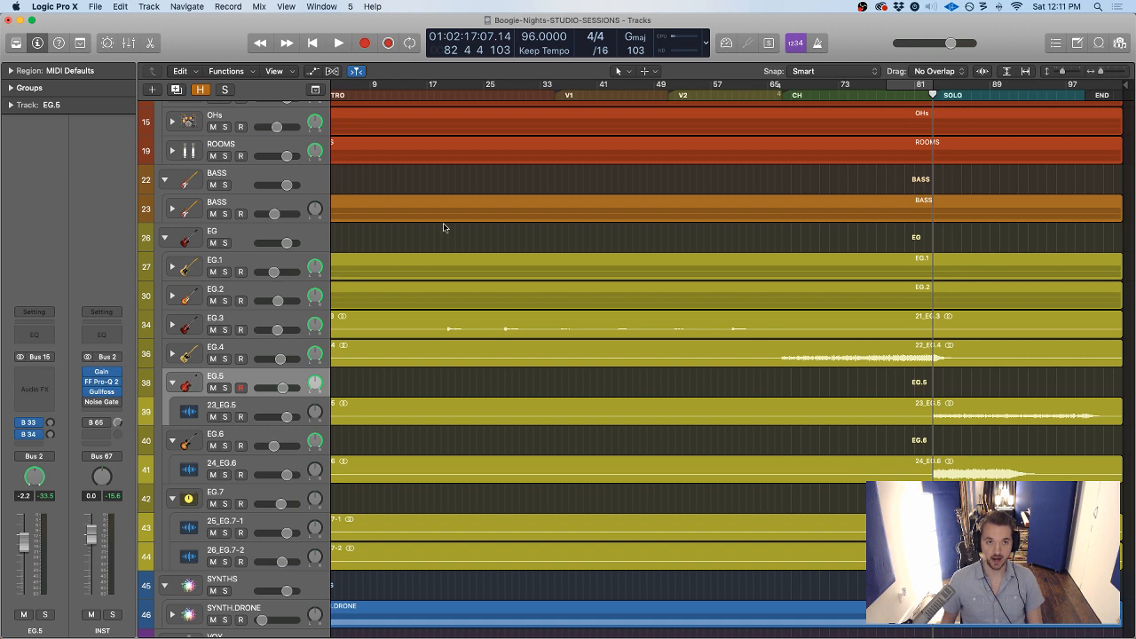
# Show the global tracks and move the playhead to bar 51 in the V2 section to check tempo and time signature
pyautogui.click(316, 90)
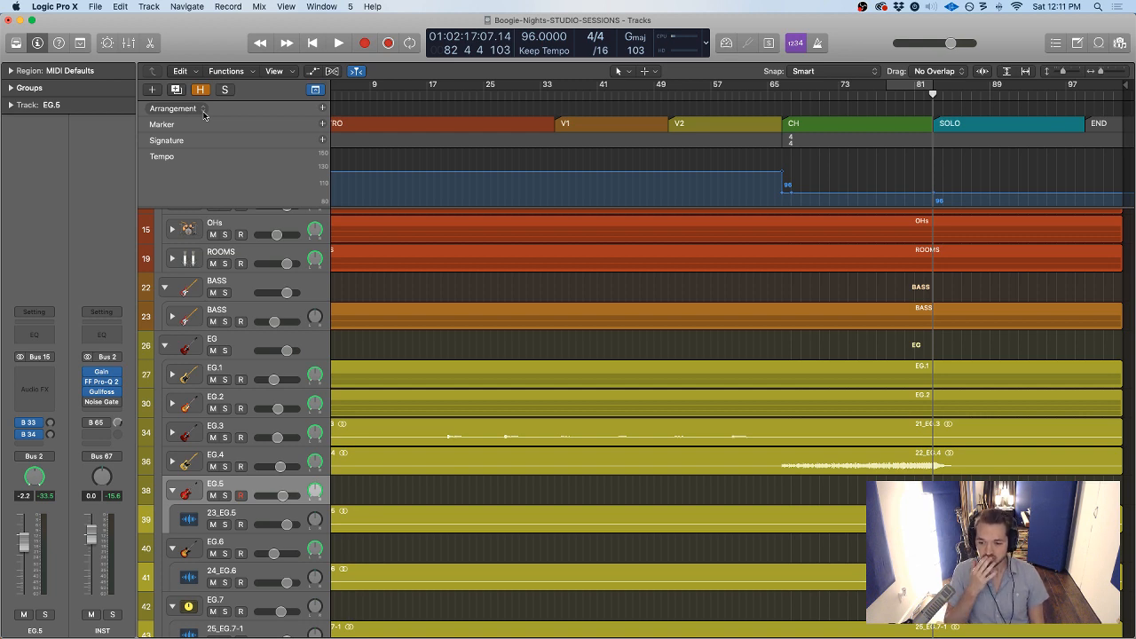
pyautogui.hscroll(-3, 489, 208)
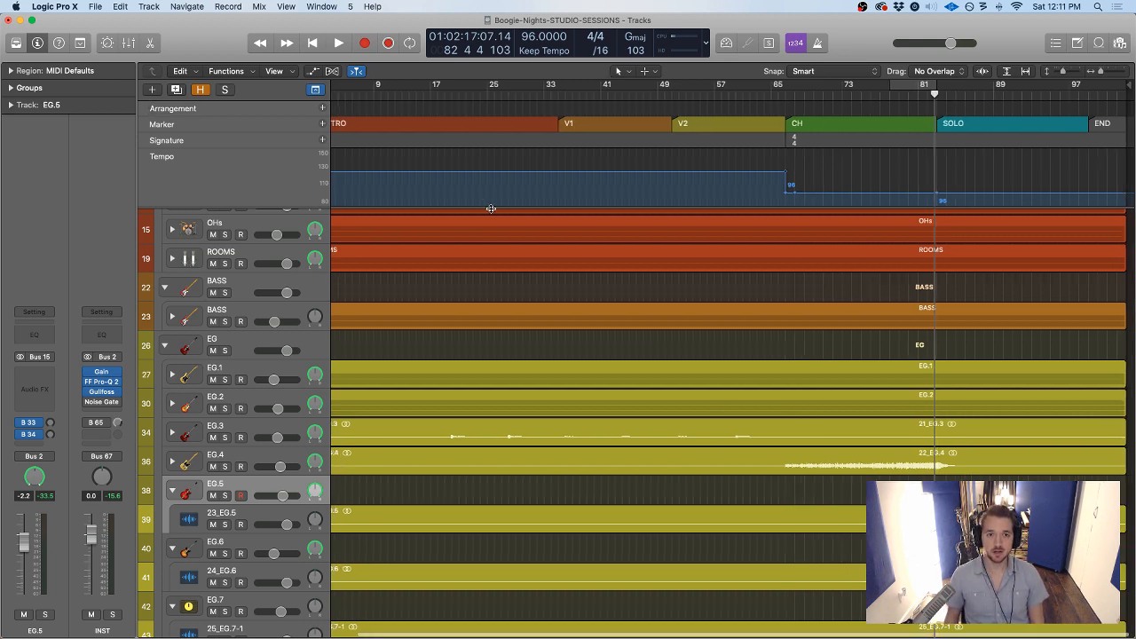
pyautogui.moveTo(345, 94); pyautogui.dragTo(698, 91)
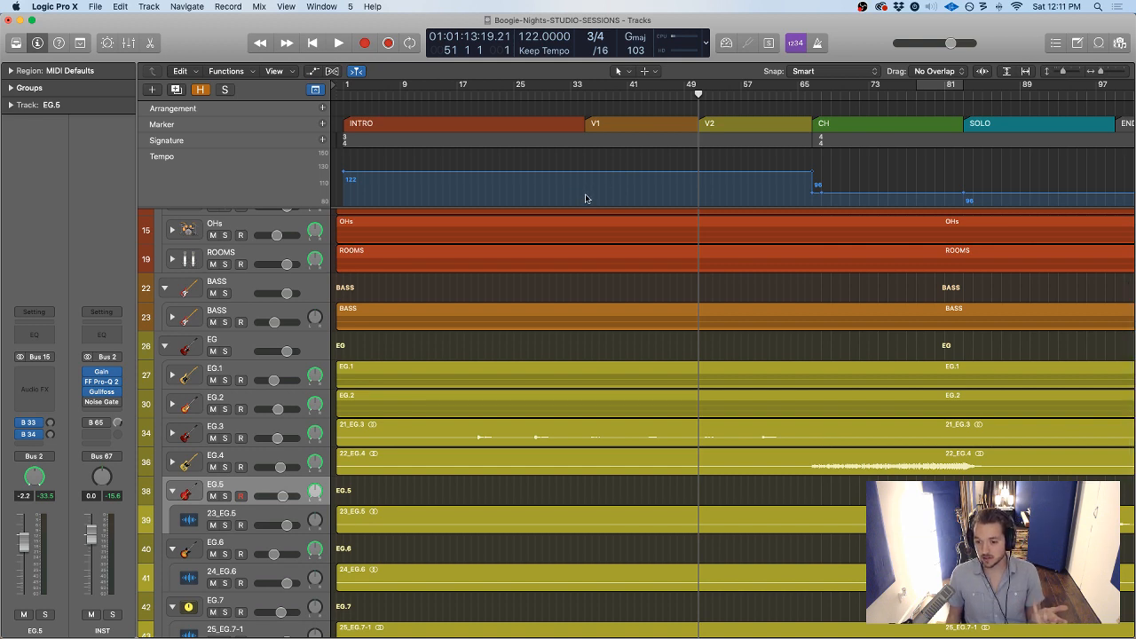
pyautogui.hscroll(2, 585, 198)
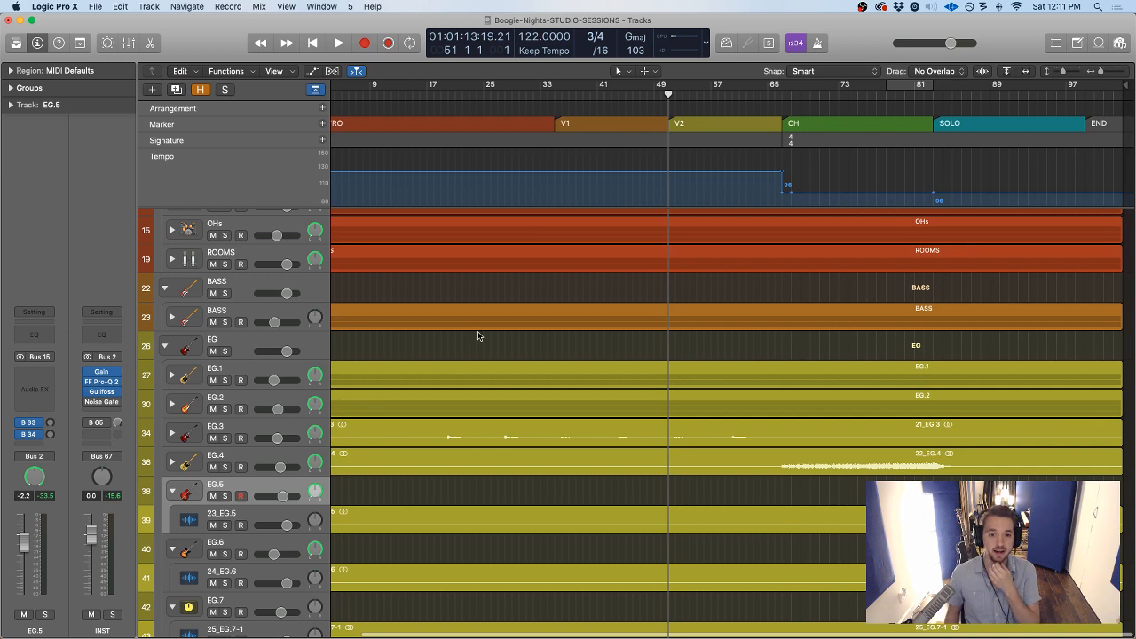
pyautogui.hscroll(-3, 734, 392)
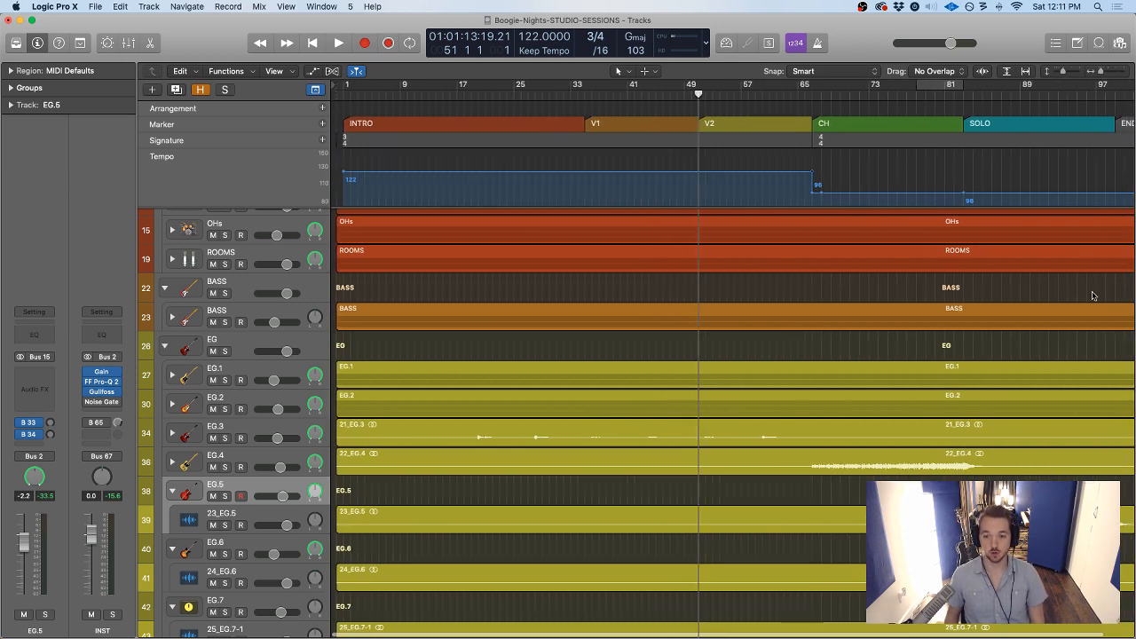
pyautogui.scroll(-1, 484, 166)
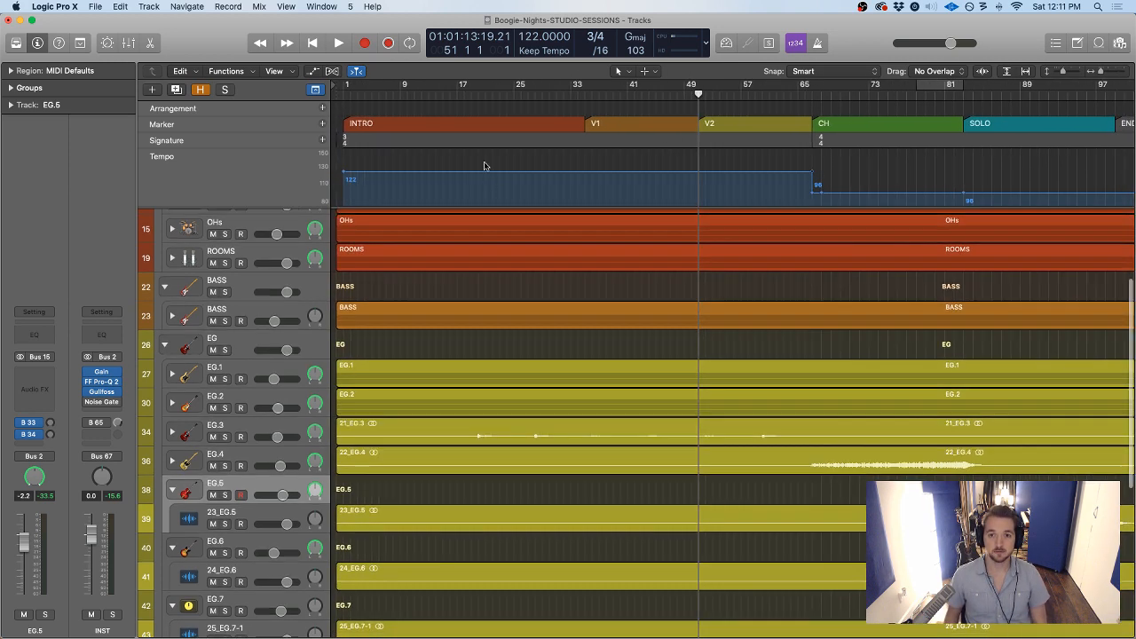
# Compare tempo and time signature at the song's start and at bar 70 of the CH section, and play the full mix from the INTRO
pyautogui.press('Return')
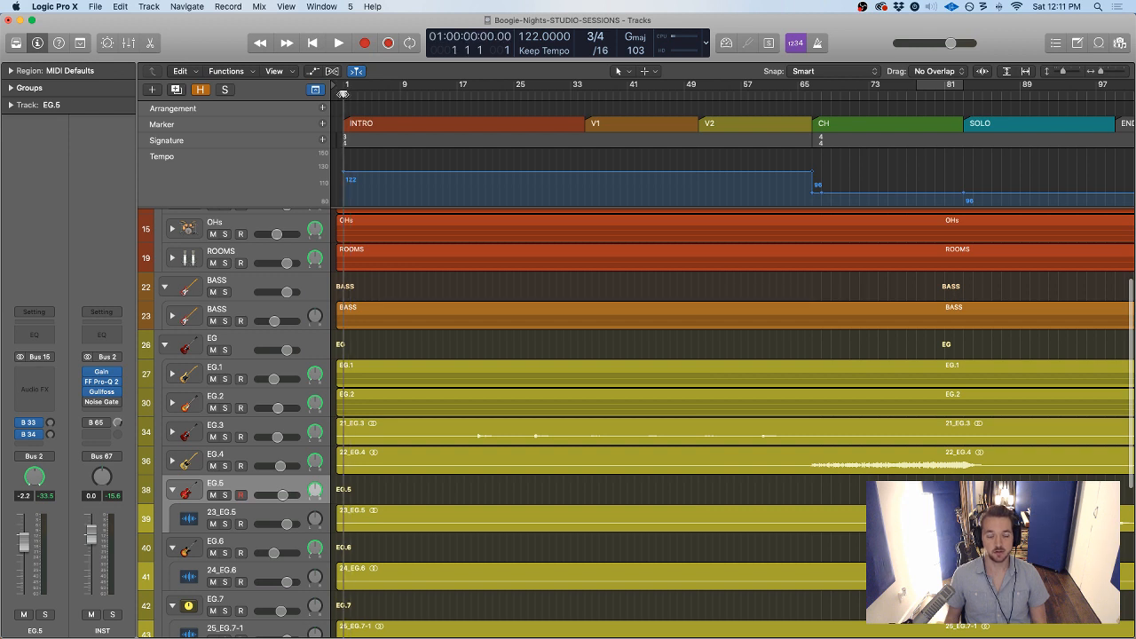
pyautogui.click(845, 105)
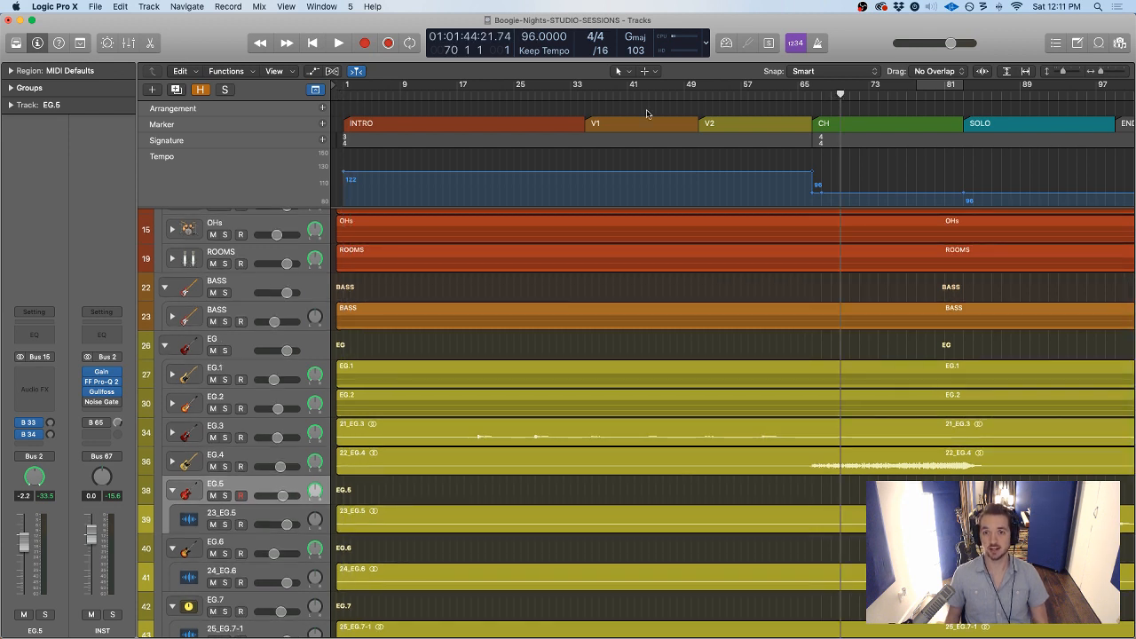
pyautogui.press('Return')
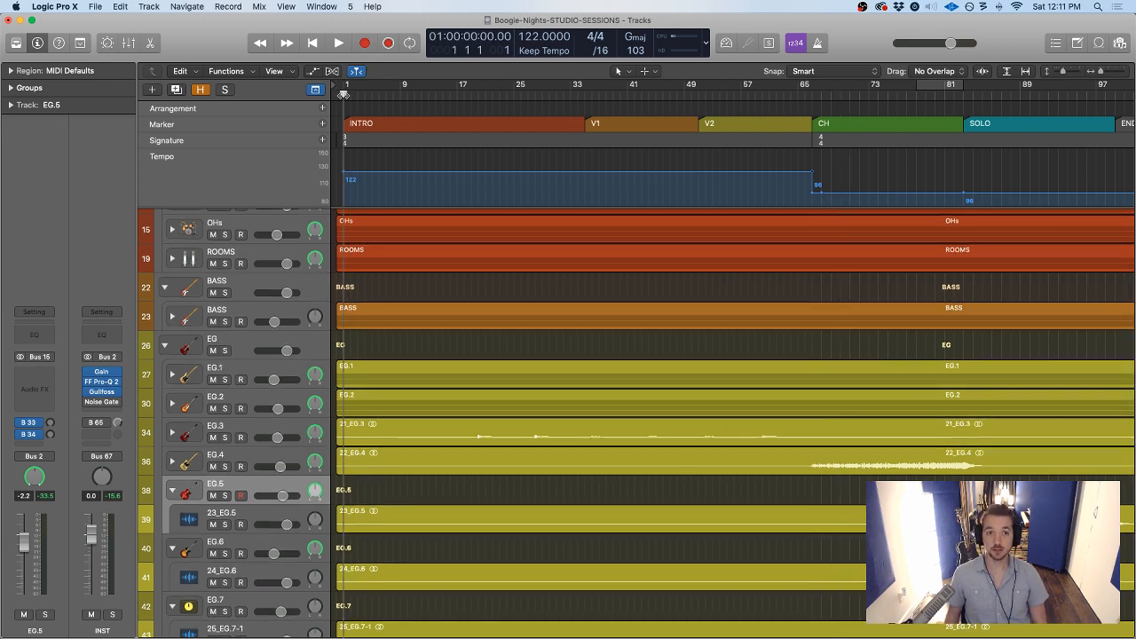
pyautogui.press('space')
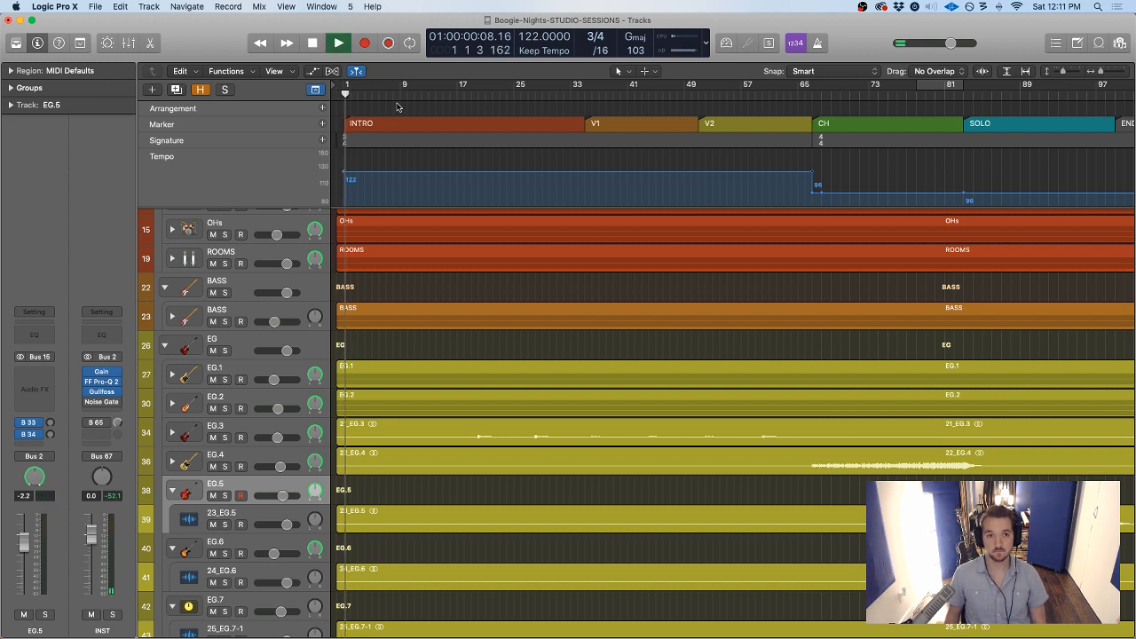
pyautogui.click(381, 95)
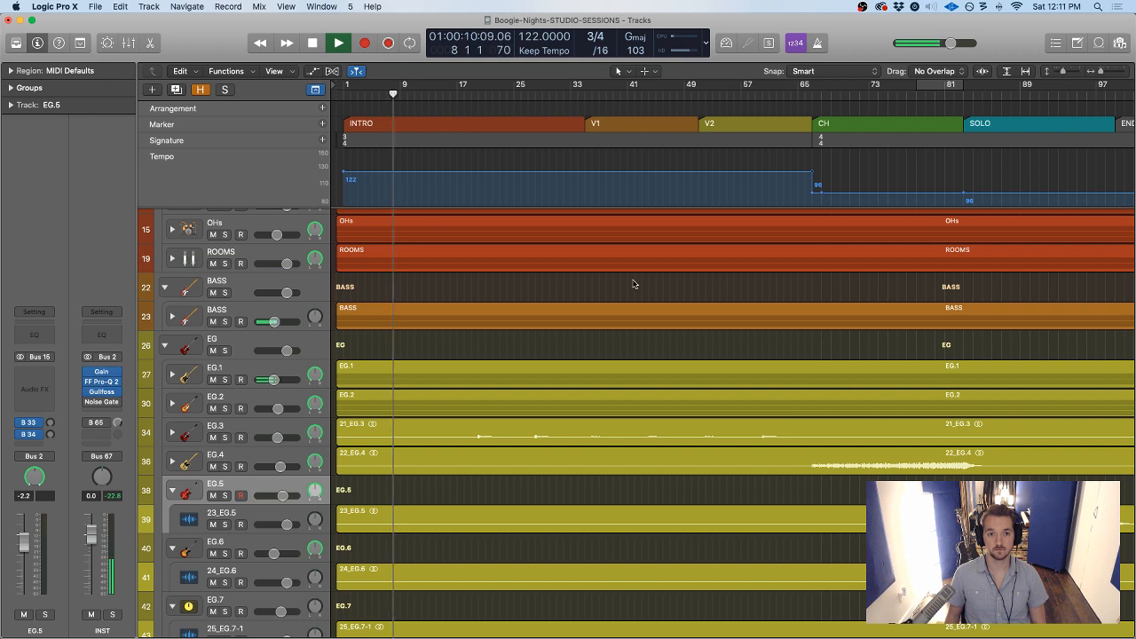
# Listen to the full mix from about bar 73 in the CH section, and return the playhead to bar 28 in the INTRO
pyautogui.scroll(5, 631, 286)
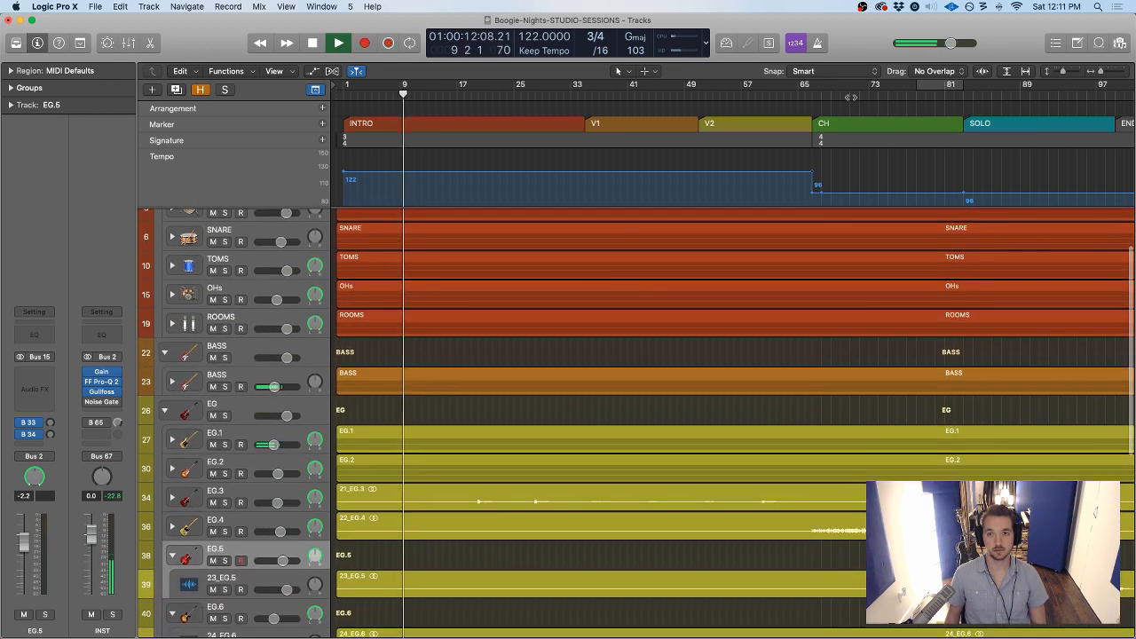
pyautogui.click(879, 95)
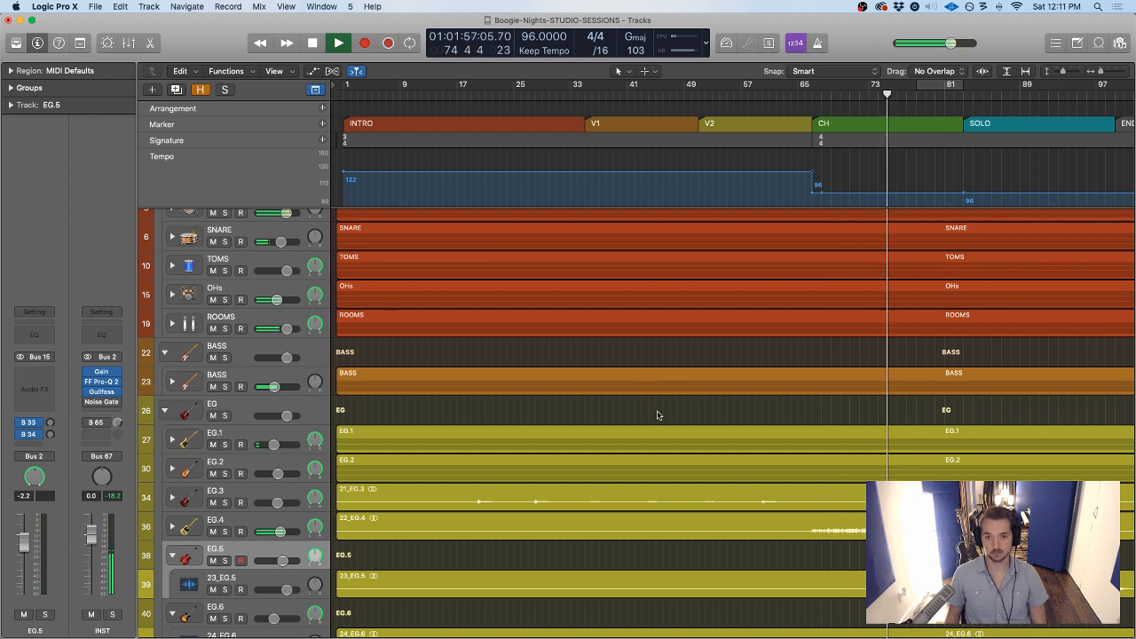
pyautogui.press('space')
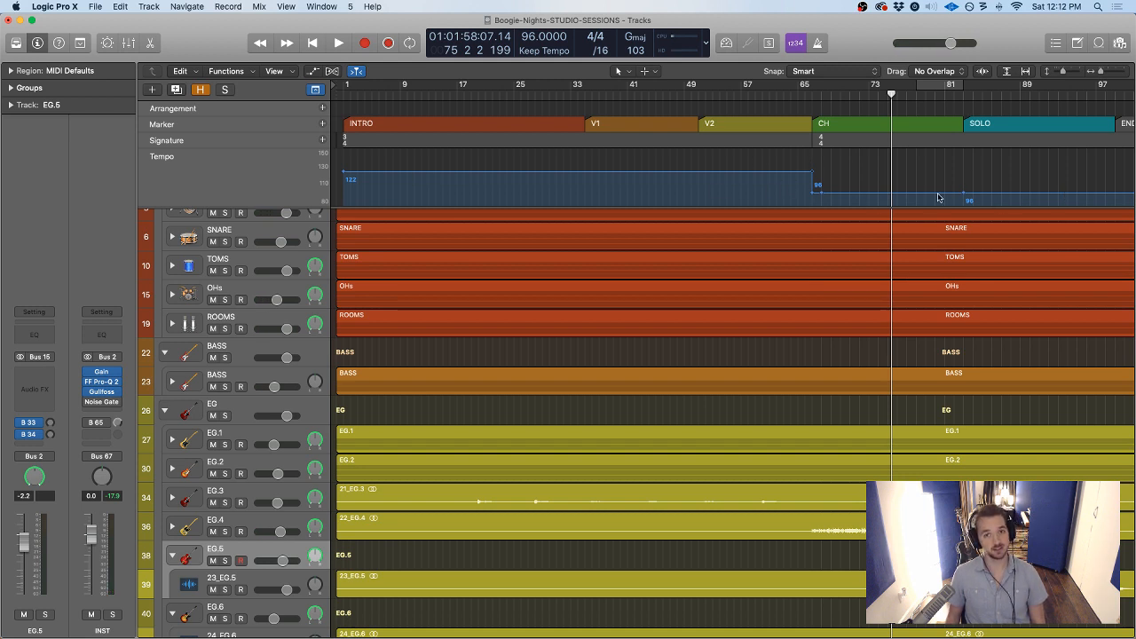
pyautogui.click(537, 92)
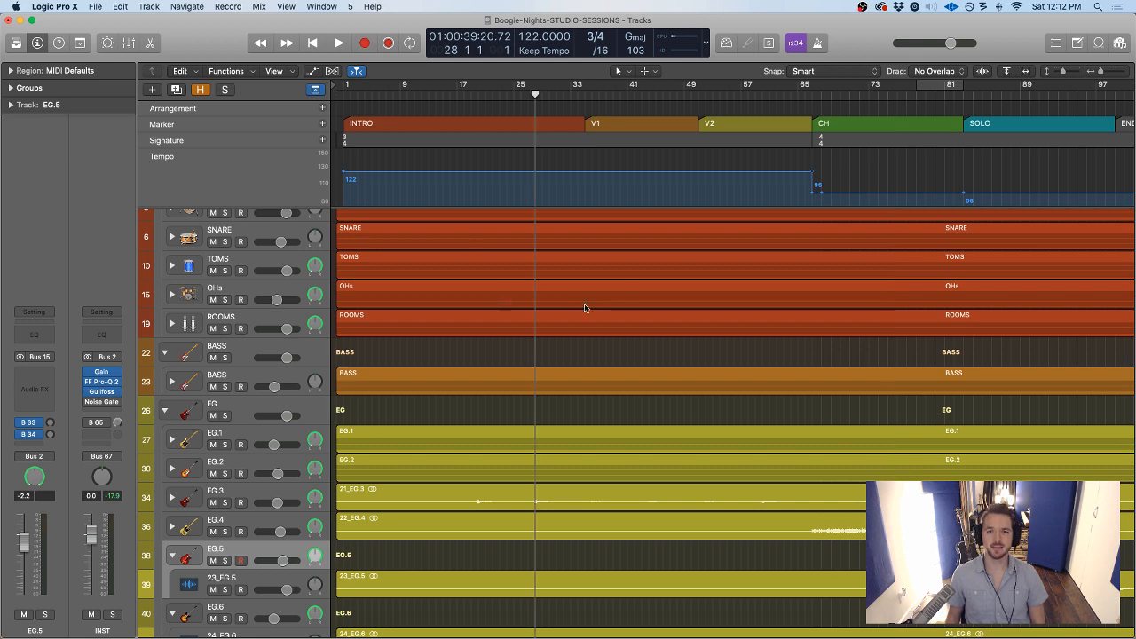
pyautogui.scroll(3, 633, 299)
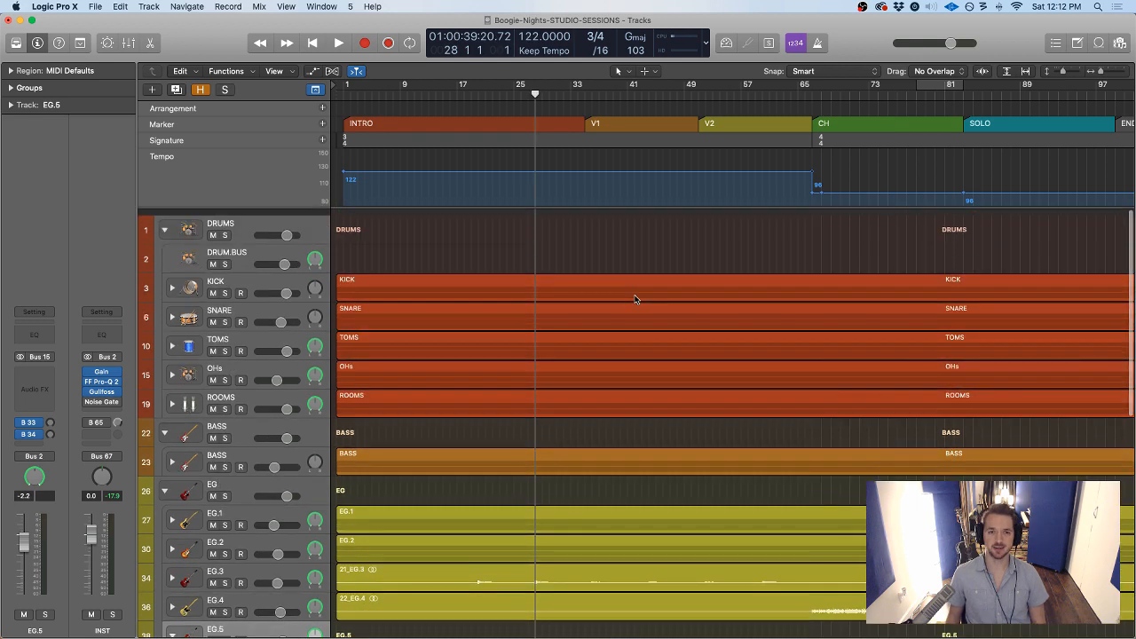
# Select the ROOMS track, hide the global tracks, and clear the region selection
pyautogui.click(548, 401)
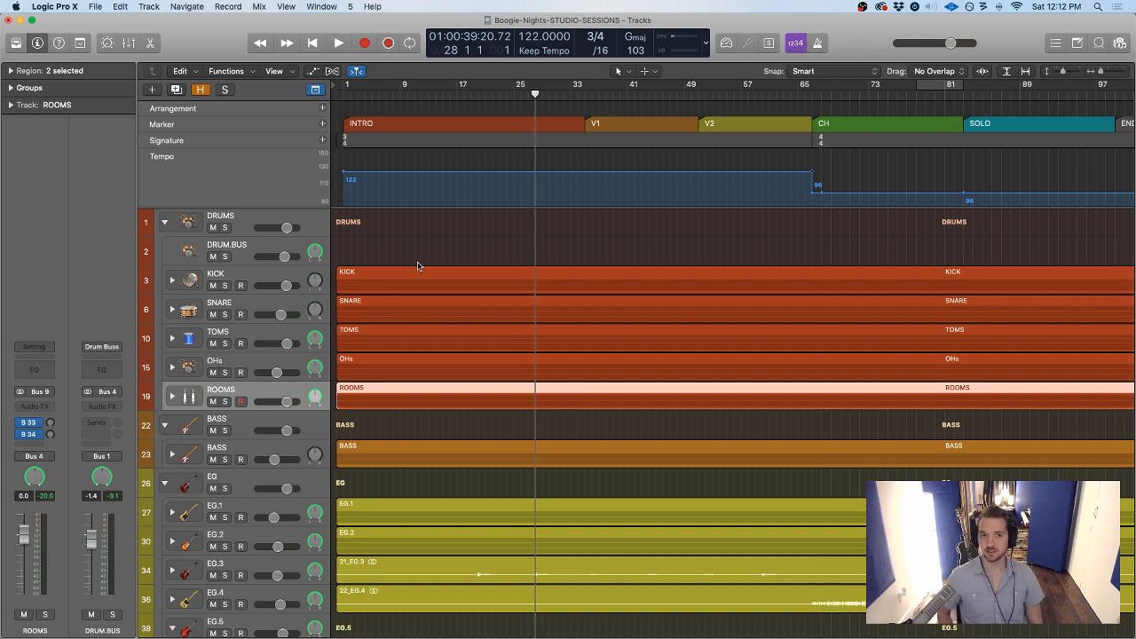
pyautogui.click(315, 91)
pyautogui.click(447, 151)
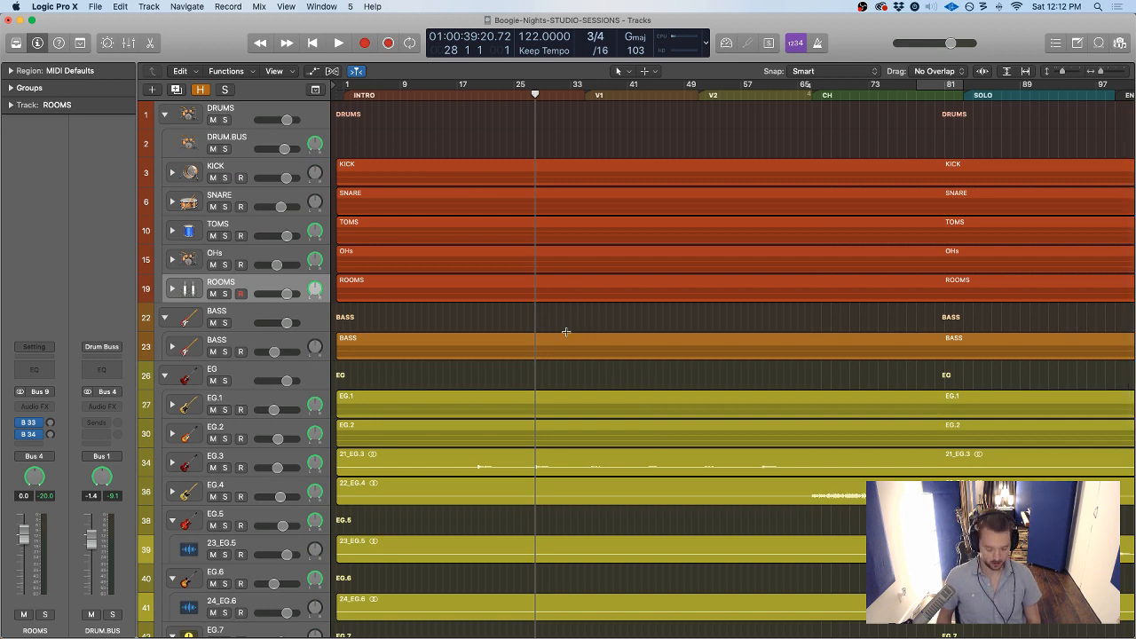
pyautogui.scroll(-1, 566, 330)
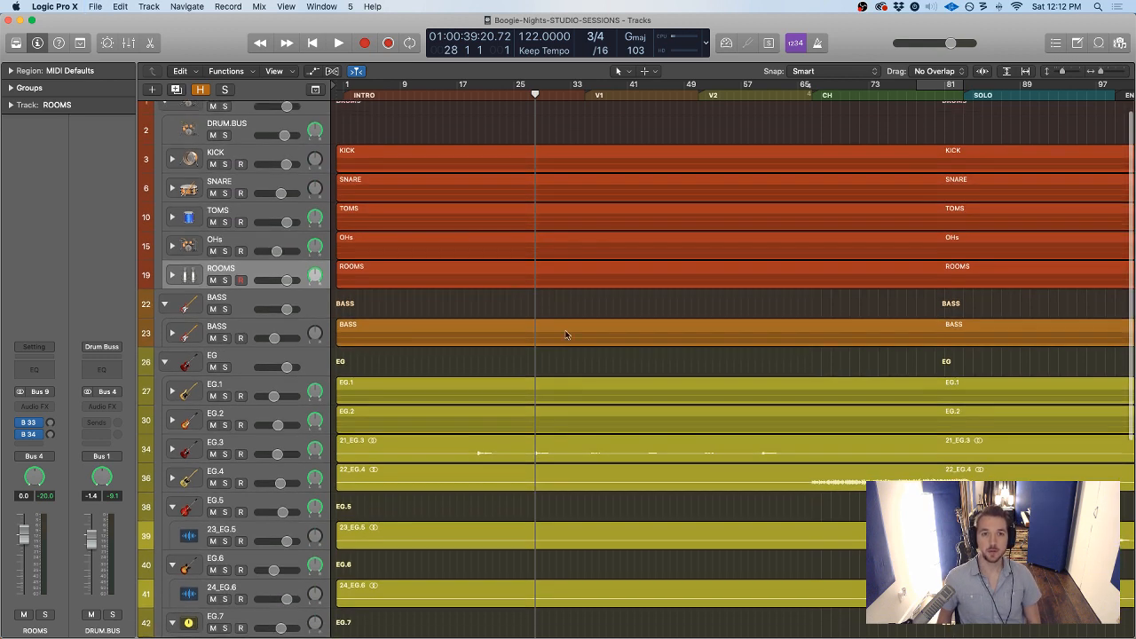
# Play the full mix from bar 1 and expand the BASS track stack to show its DI and amp tracks
pyautogui.click(342, 94)
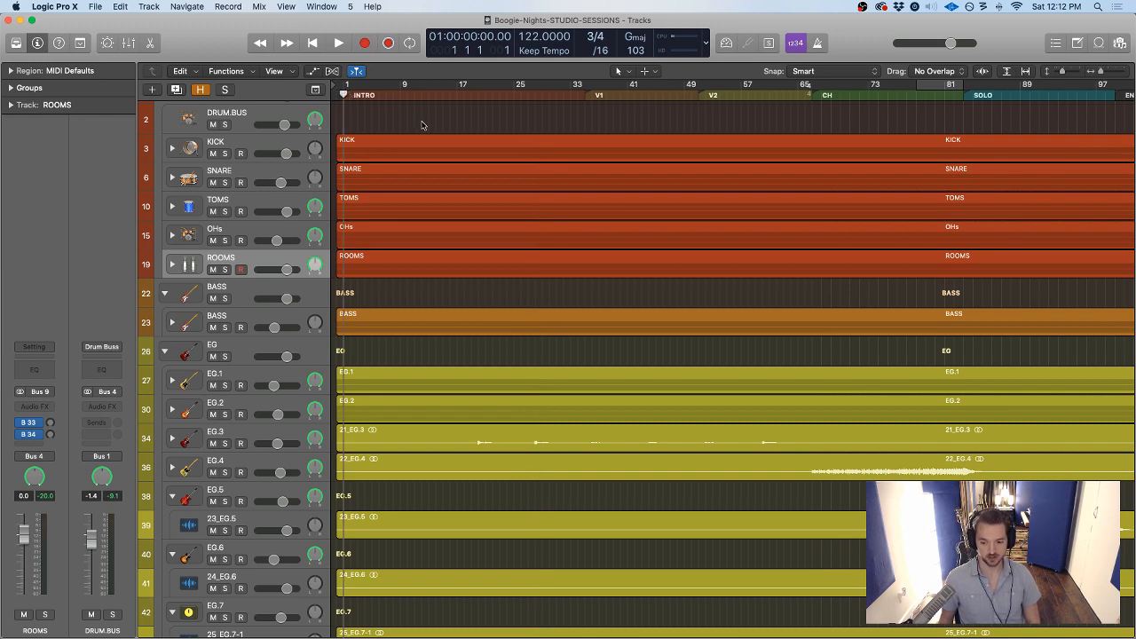
pyautogui.press('space')
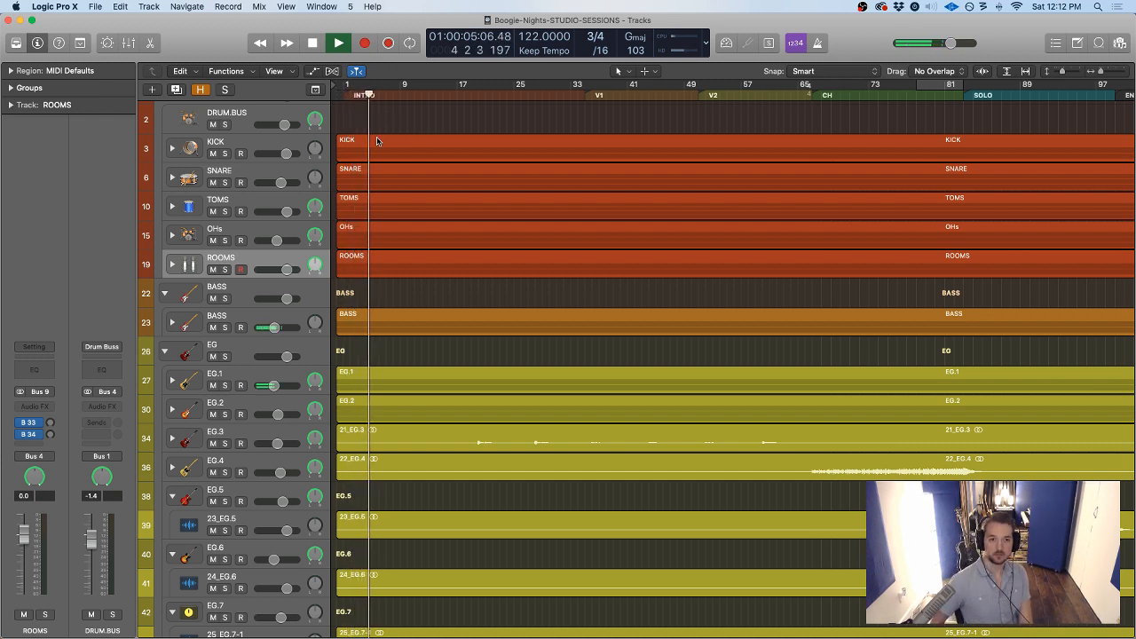
pyautogui.click(246, 318)
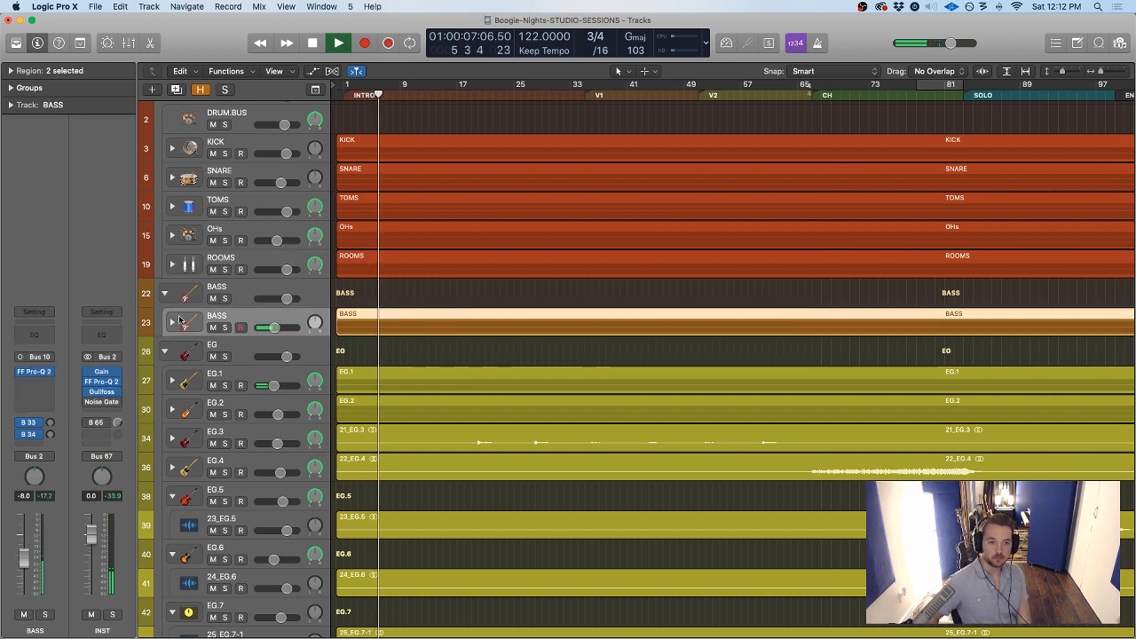
pyautogui.click(174, 324)
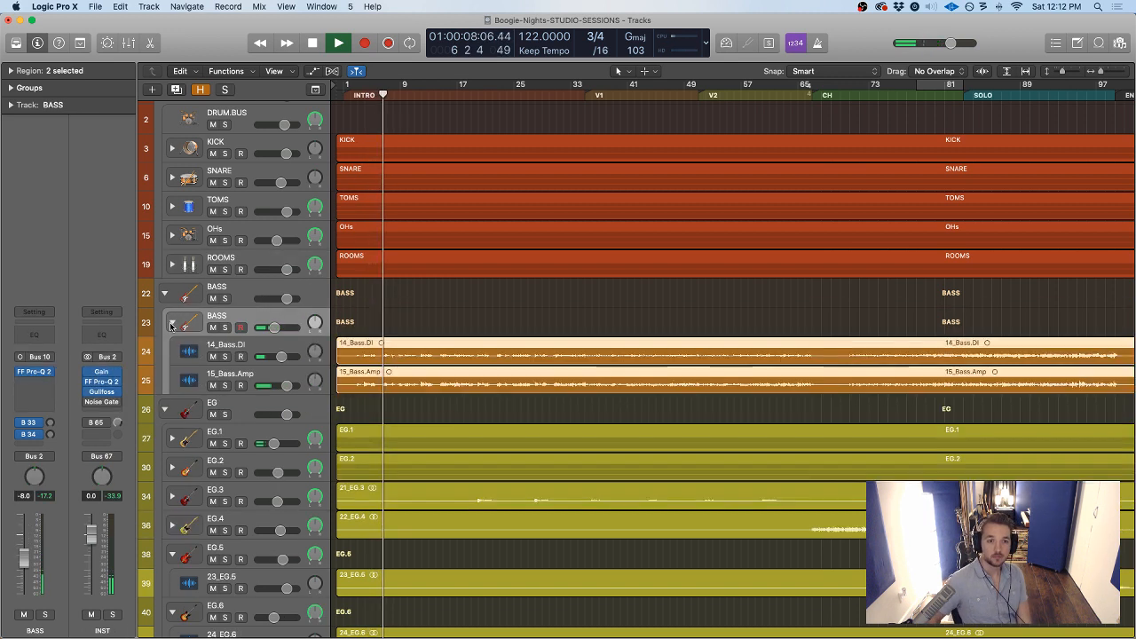
# Compare the bass with its Pro-Q 2 bypassed and active, and soften the 140 Hz bell cut to about -2 dB
pyautogui.click(20, 373)
pyautogui.click(35, 373)
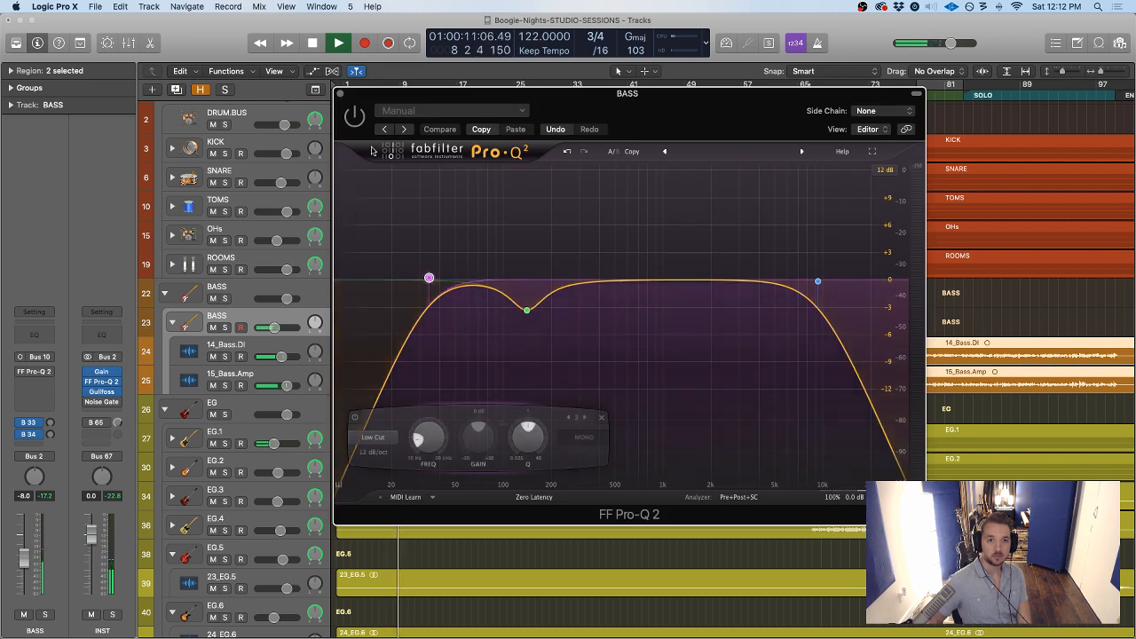
pyautogui.click(354, 116)
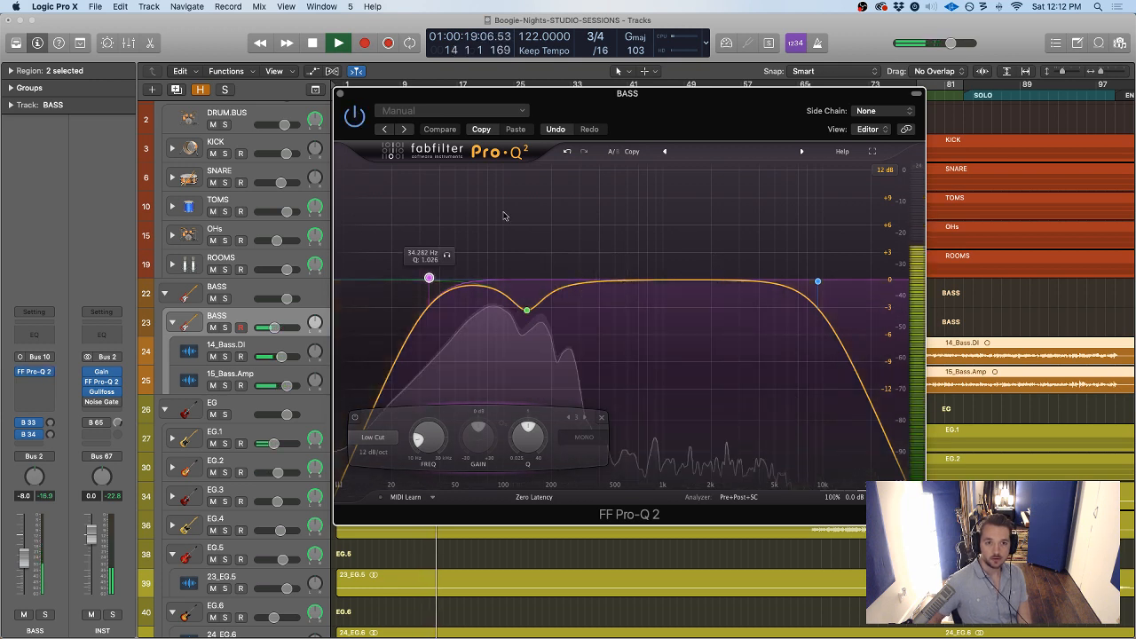
pyautogui.moveTo(530, 311); pyautogui.dragTo(529, 298)
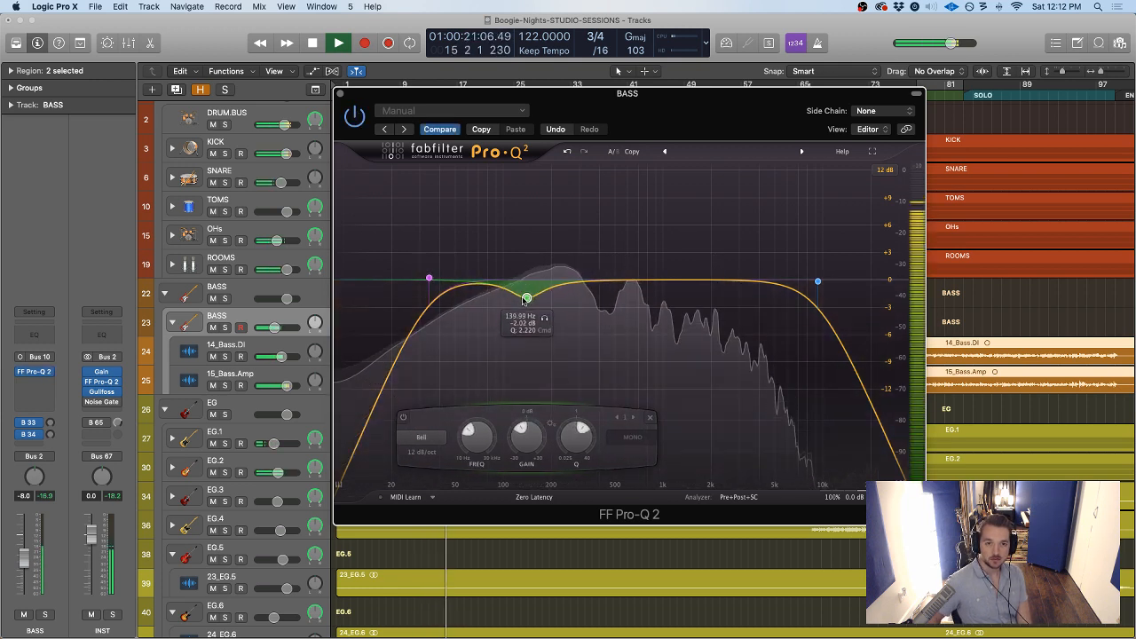
pyautogui.press('super+w')
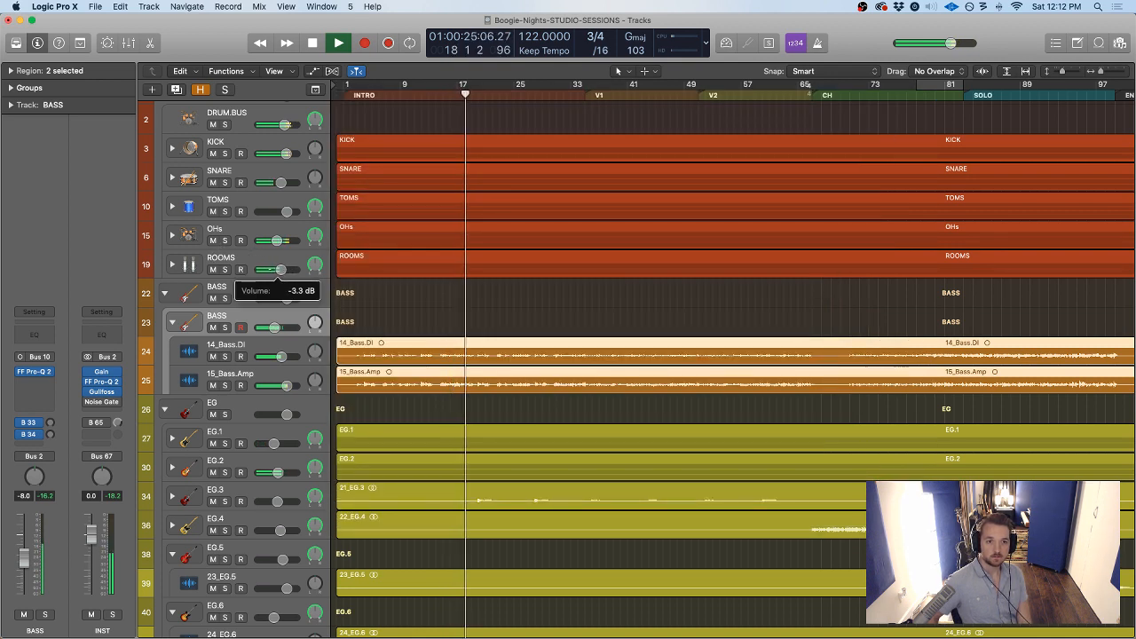
# Raise the 13_Drum.Room-iPhone level inside the ROOMS stack, nudge the OHs level up slightly, and collapse the stack
pyautogui.click(173, 264)
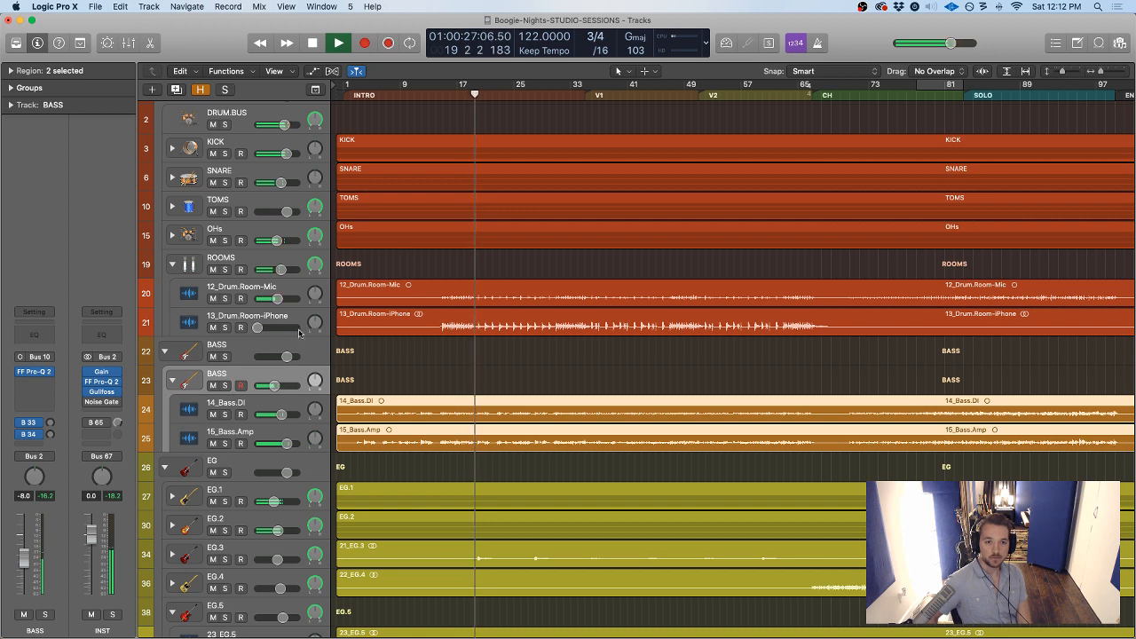
pyautogui.moveTo(257, 328); pyautogui.dragTo(266, 333)
pyautogui.moveTo(276, 241)
pyautogui.mouseDown()
pyautogui.moveTo(274, 269)
pyautogui.moveTo(277, 241)
pyautogui.mouseUp()
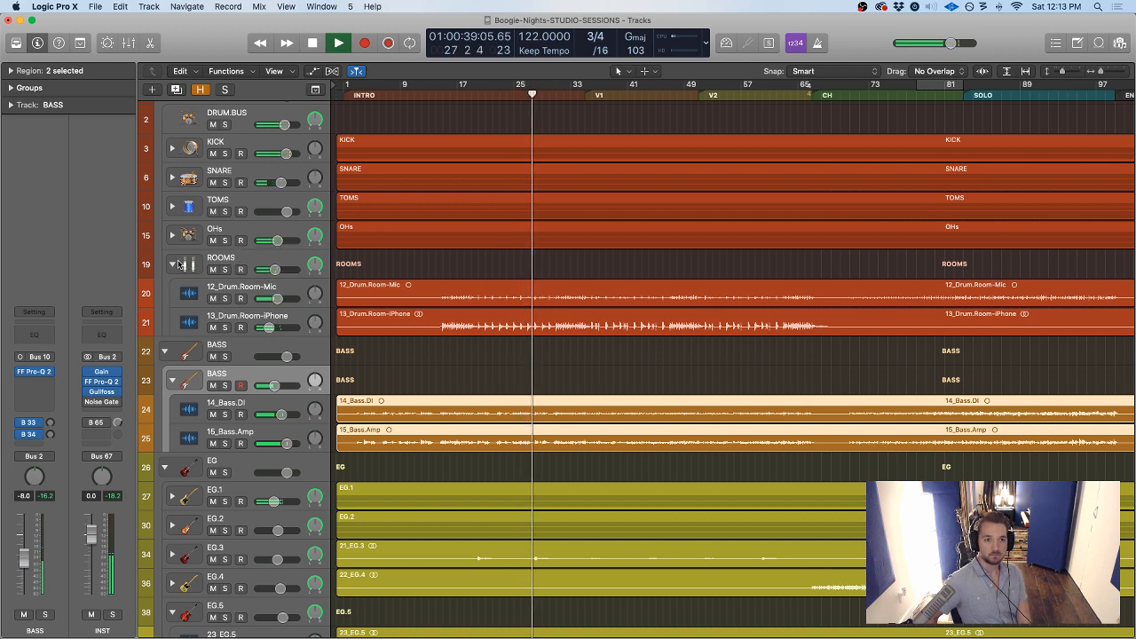
pyautogui.click(172, 265)
pyautogui.scroll(-1, 524, 267)
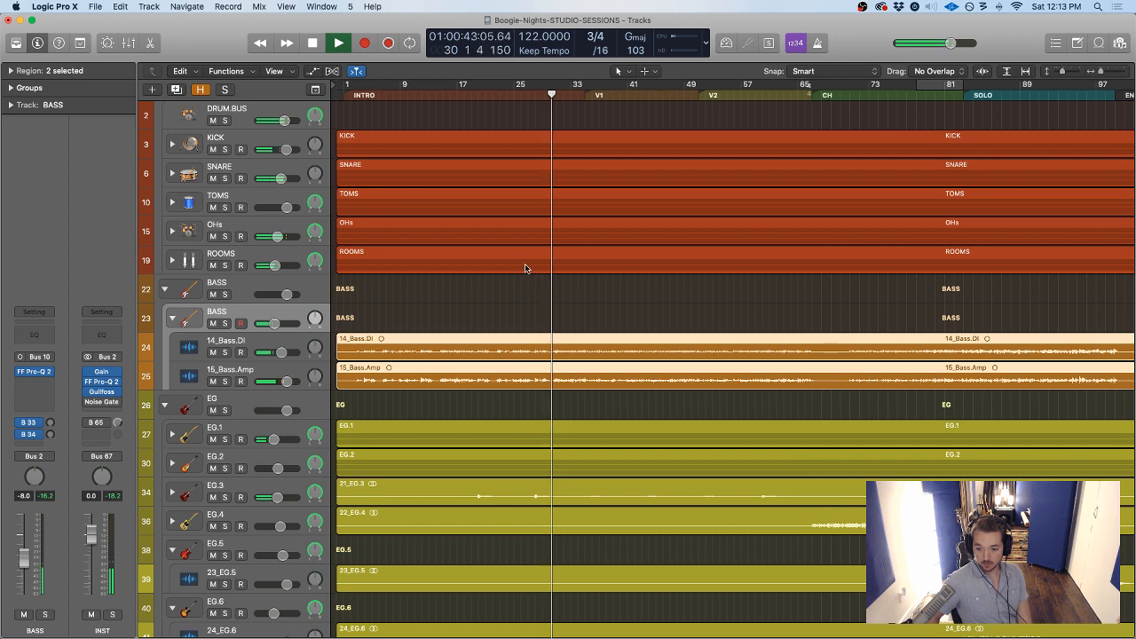
# Deselect the bass regions, stop playback at bar 33, and show the global tracks
pyautogui.click(569, 294)
pyautogui.scroll(-1, 569, 297)
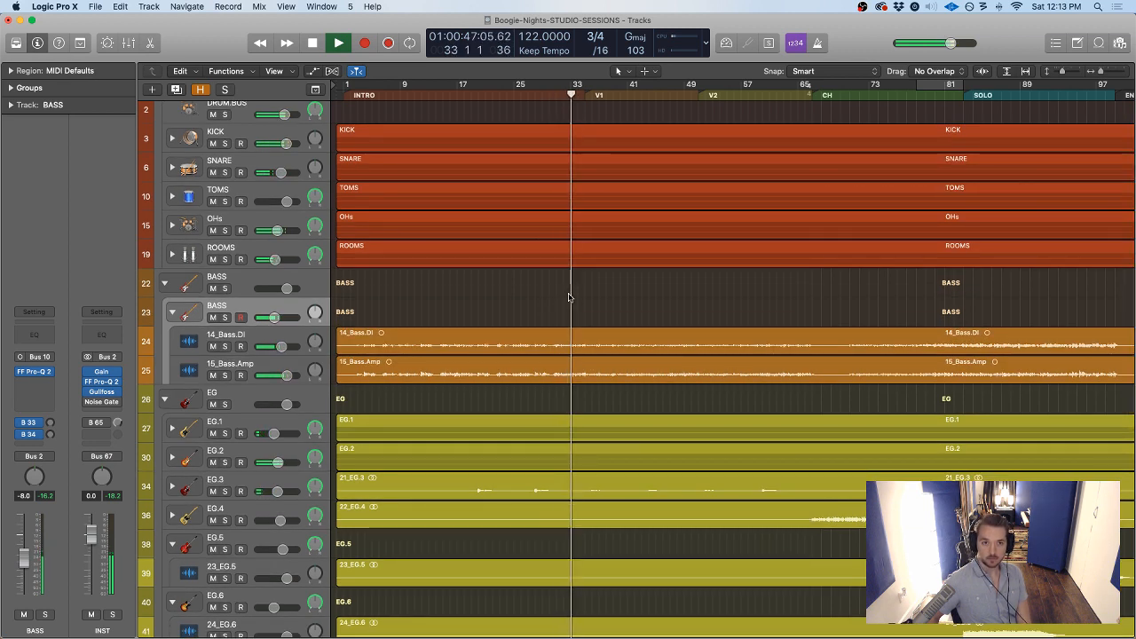
pyautogui.press('space')
pyautogui.click(316, 90)
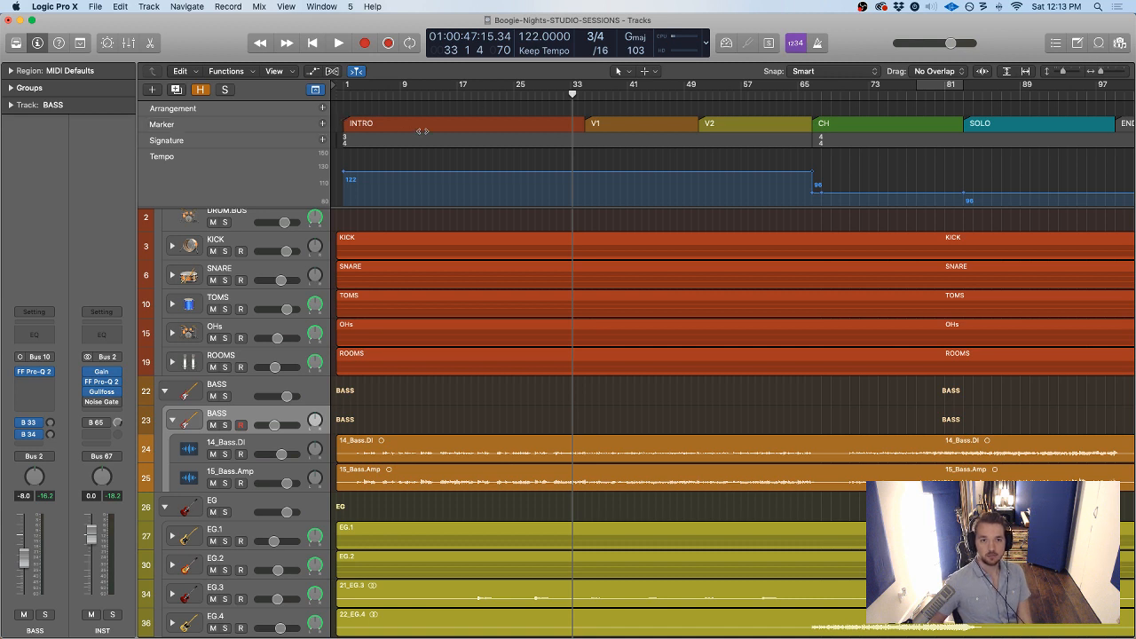
pyautogui.scroll(-1, 630, 138)
pyautogui.scroll(-1, 433, 109)
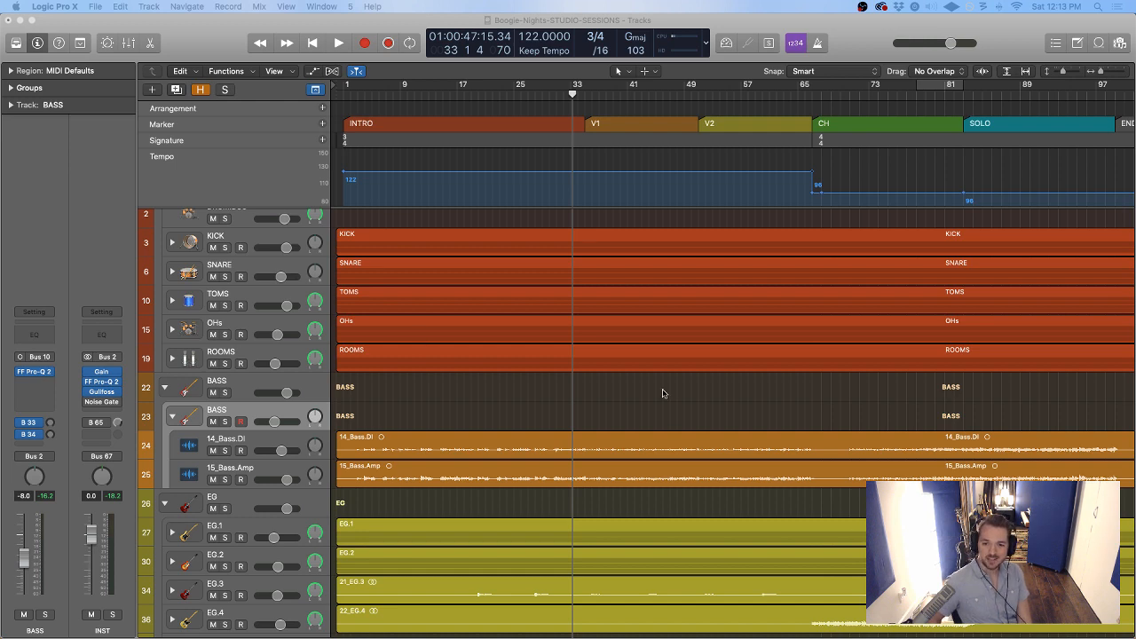
# Return the playhead to the song's start and hide the global tracks
pyautogui.scroll(2, 621, 373)
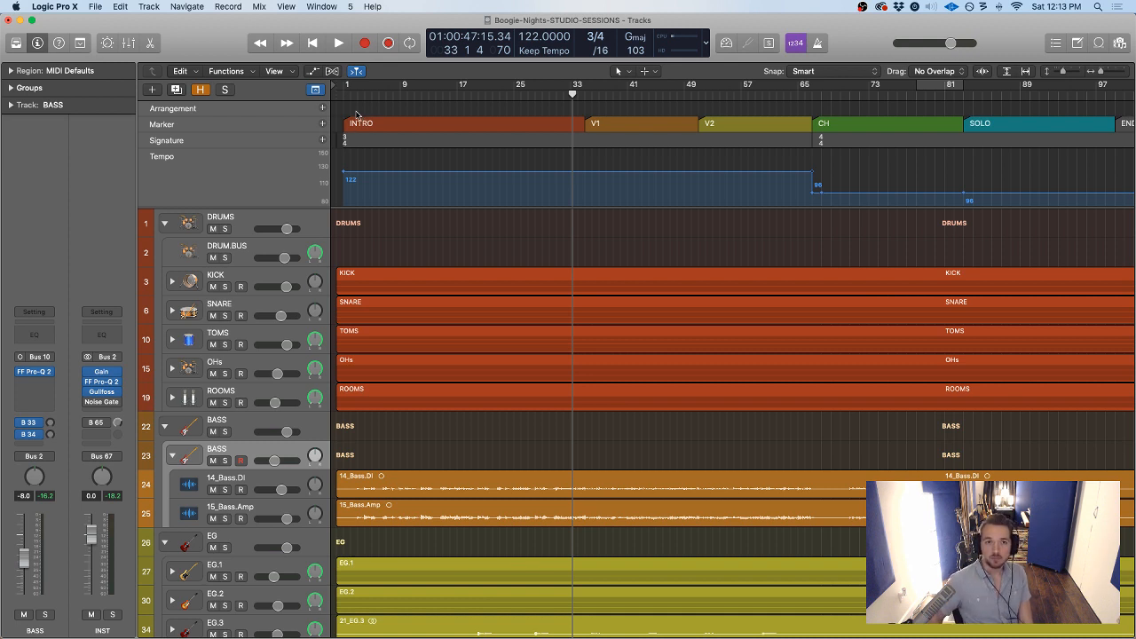
pyautogui.click(348, 95)
pyautogui.click(344, 96)
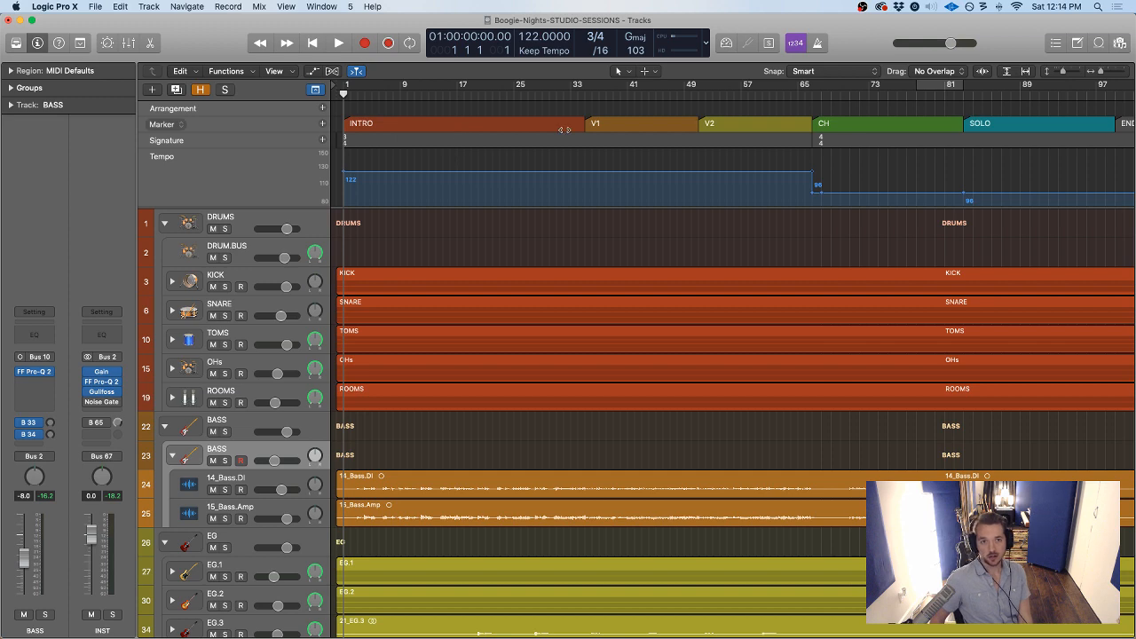
pyautogui.click(313, 90)
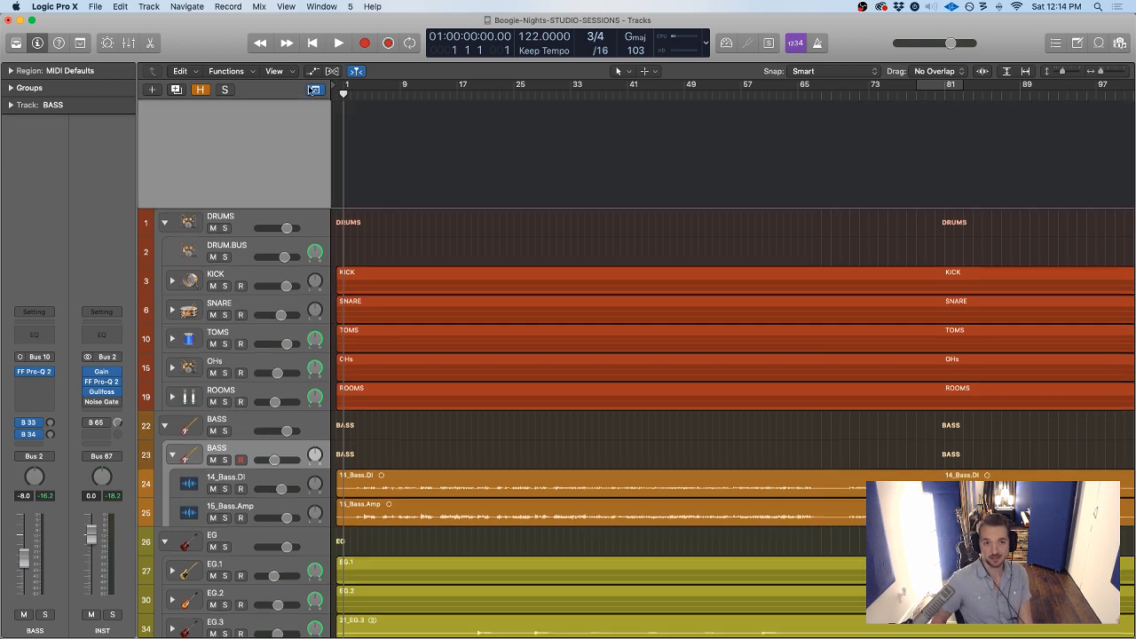
# Play the full mix from the start and solo the EG.1 track
pyautogui.scroll(-3, 772, 237)
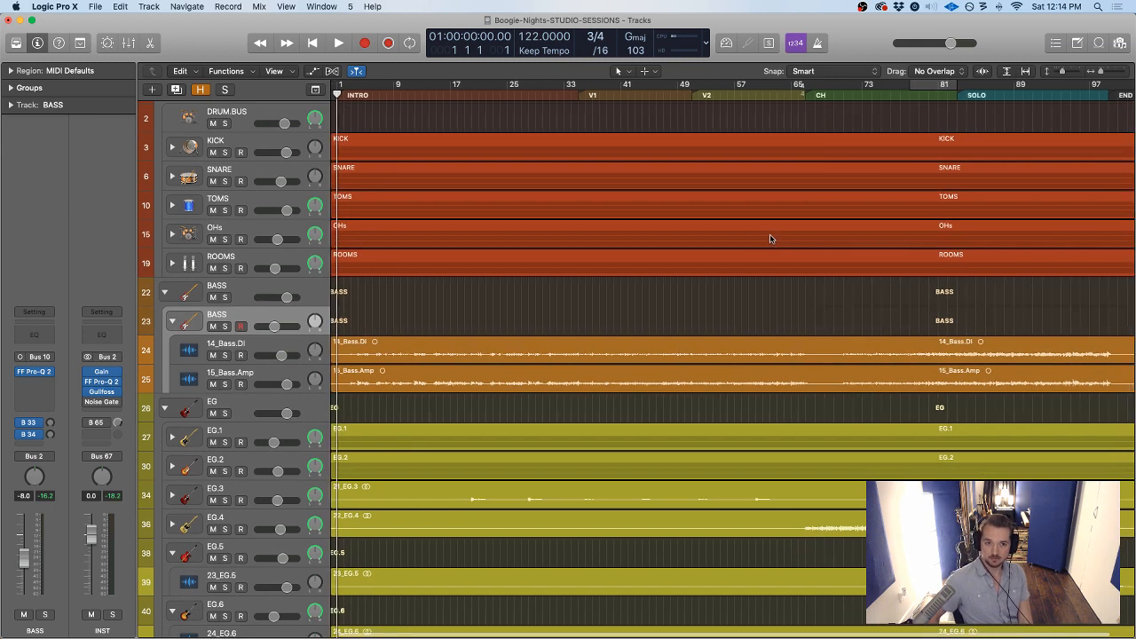
pyautogui.scroll(-3, 770, 240)
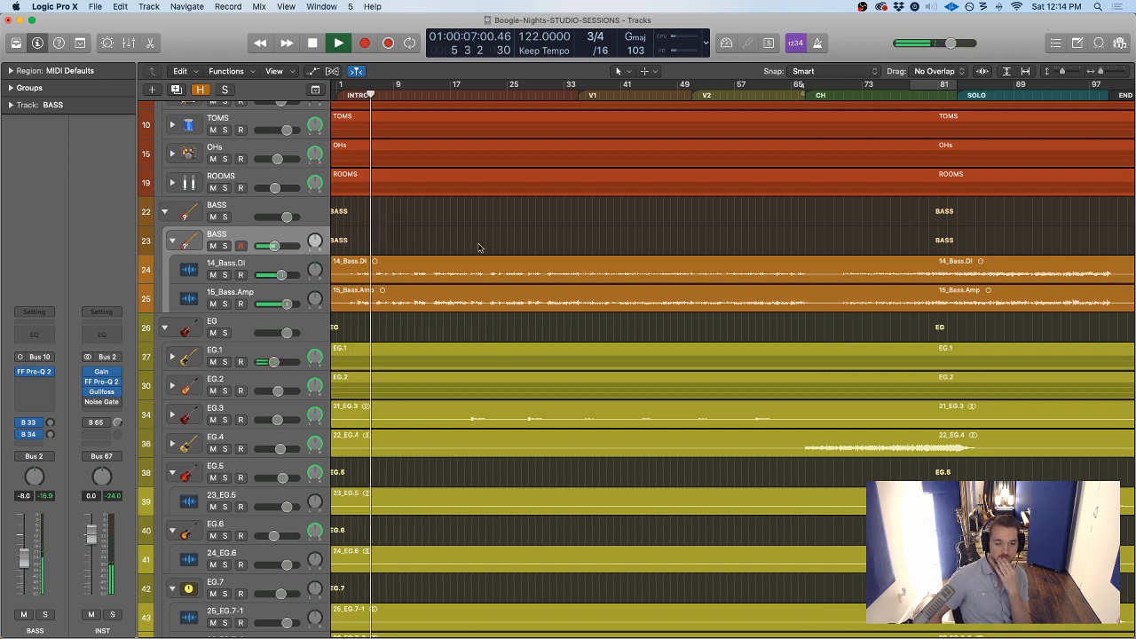
pyautogui.scroll(-10, 479, 248)
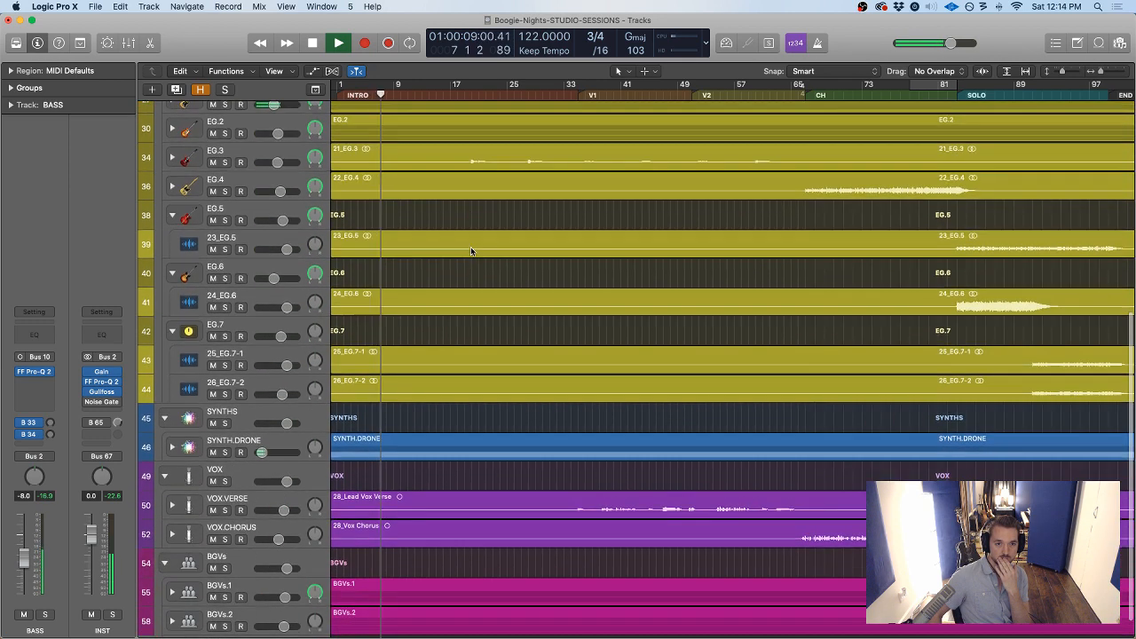
pyautogui.scroll(3, 471, 251)
pyautogui.click(234, 184)
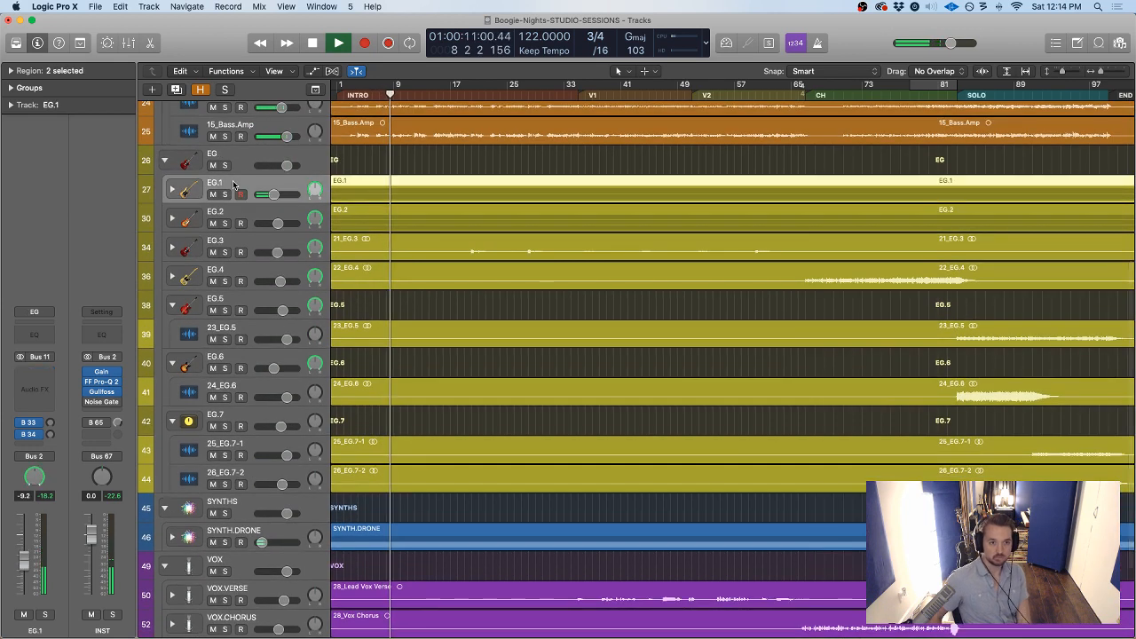
pyautogui.press('s')
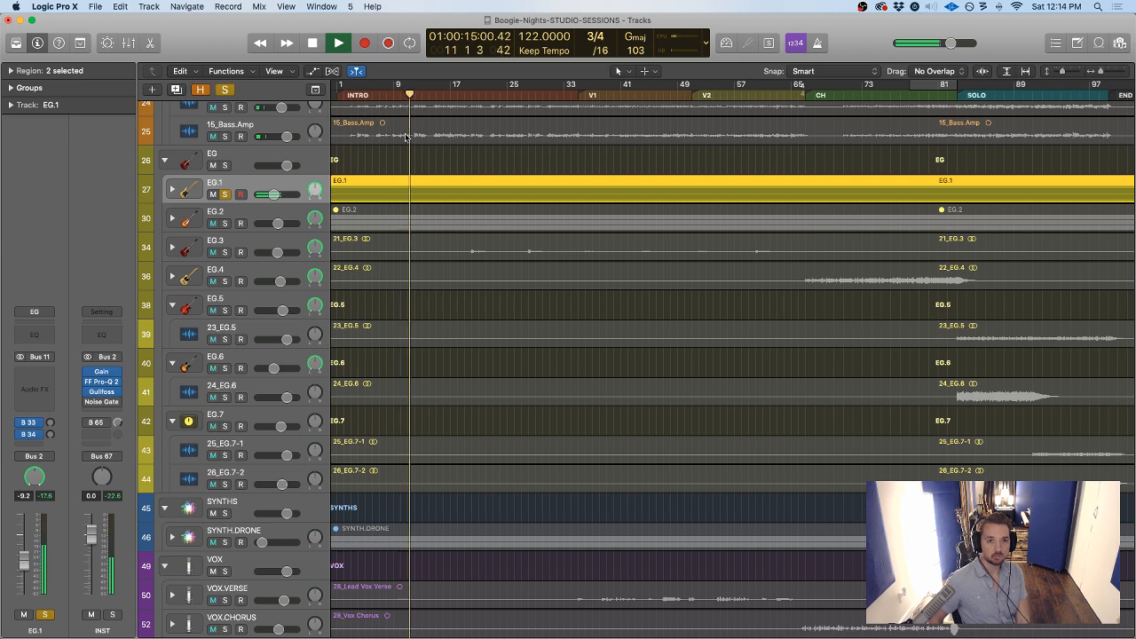
# Insert FF Pro-Q 2 on the EG.1 track and place its window clear of the transport display
pyautogui.click(16, 374)
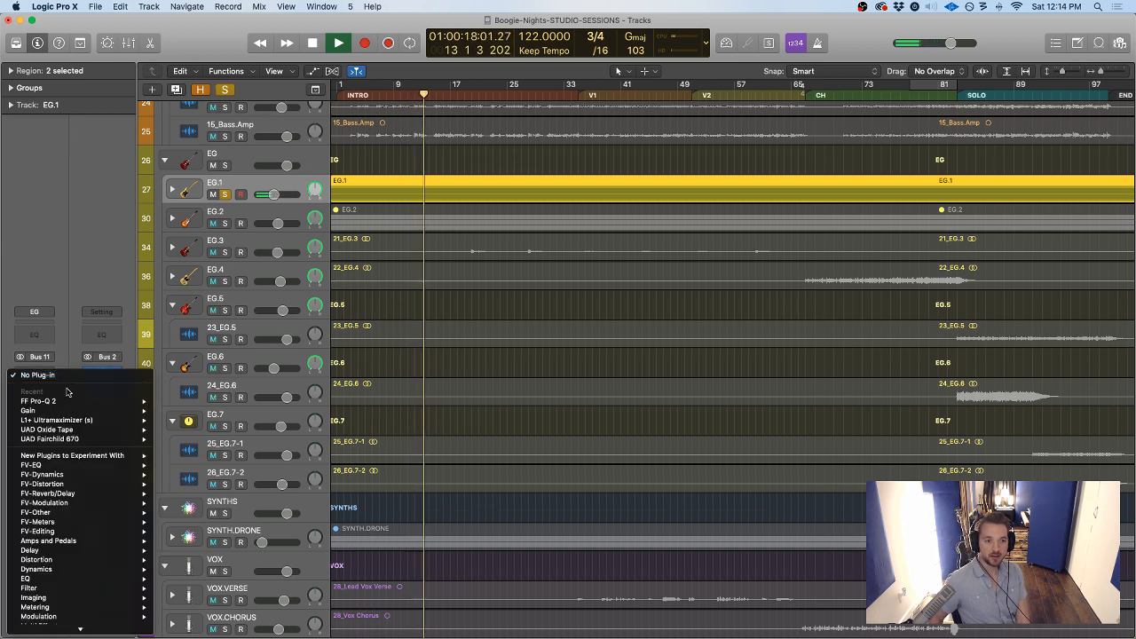
pyautogui.click(174, 430)
pyautogui.moveTo(275, 36); pyautogui.dragTo(418, 149)
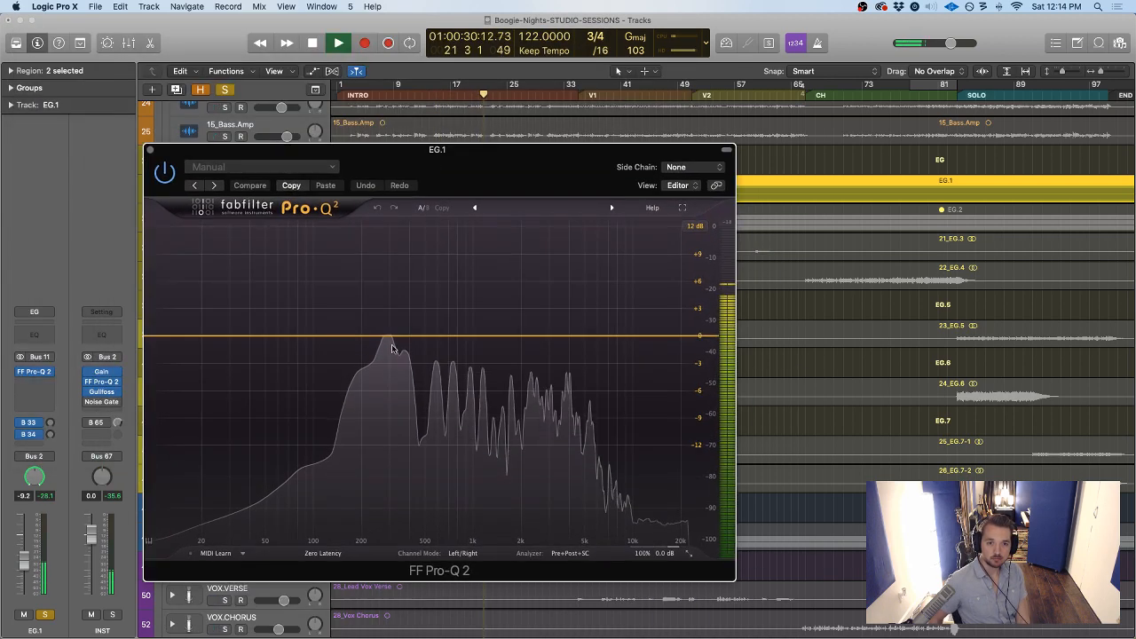
# Boost a narrow bell at about 291 Hz on EG.1, and turn it into a cut of about -1.4 dB with Q 4.459
pyautogui.moveTo(389, 293); pyautogui.dragTo(388, 246)
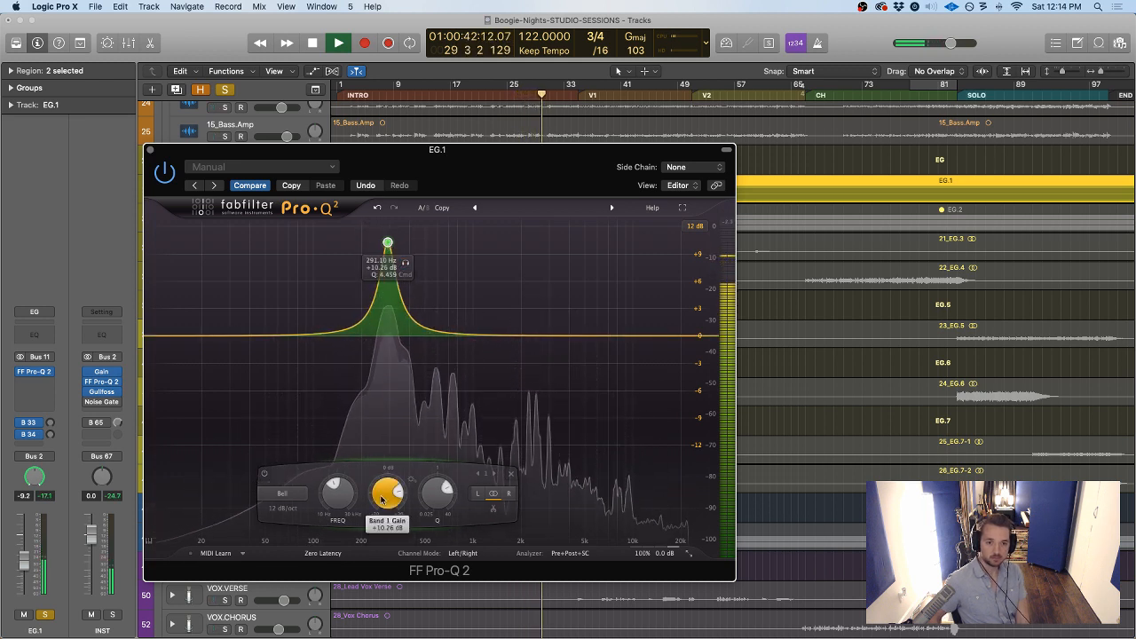
pyautogui.moveTo(404, 497); pyautogui.dragTo(379, 554)
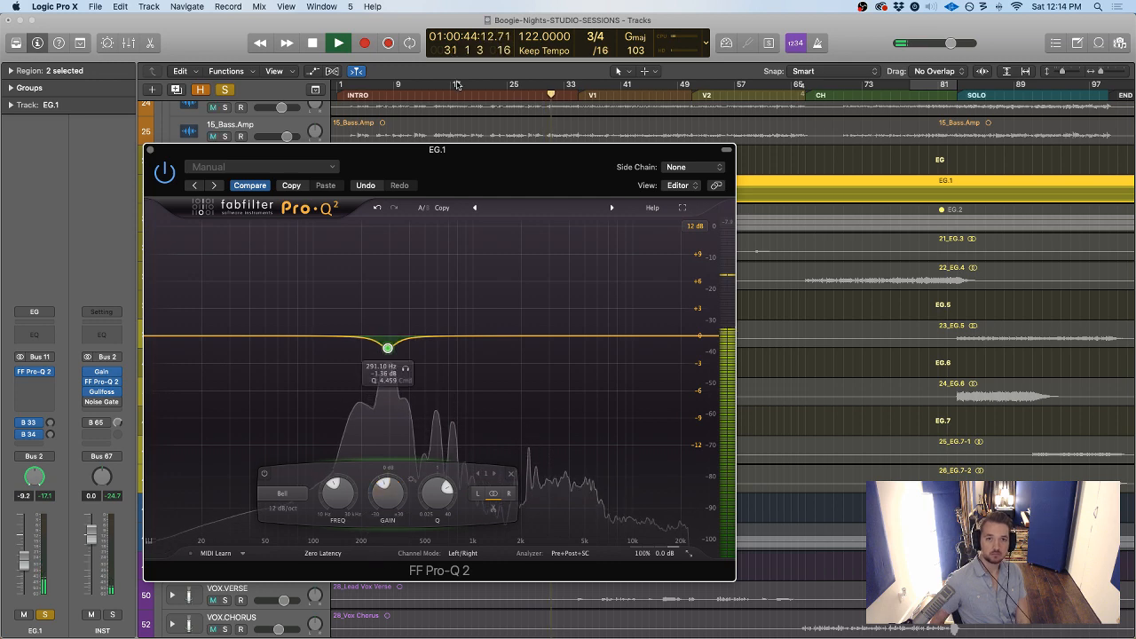
pyautogui.moveTo(444, 144); pyautogui.dragTo(492, 200)
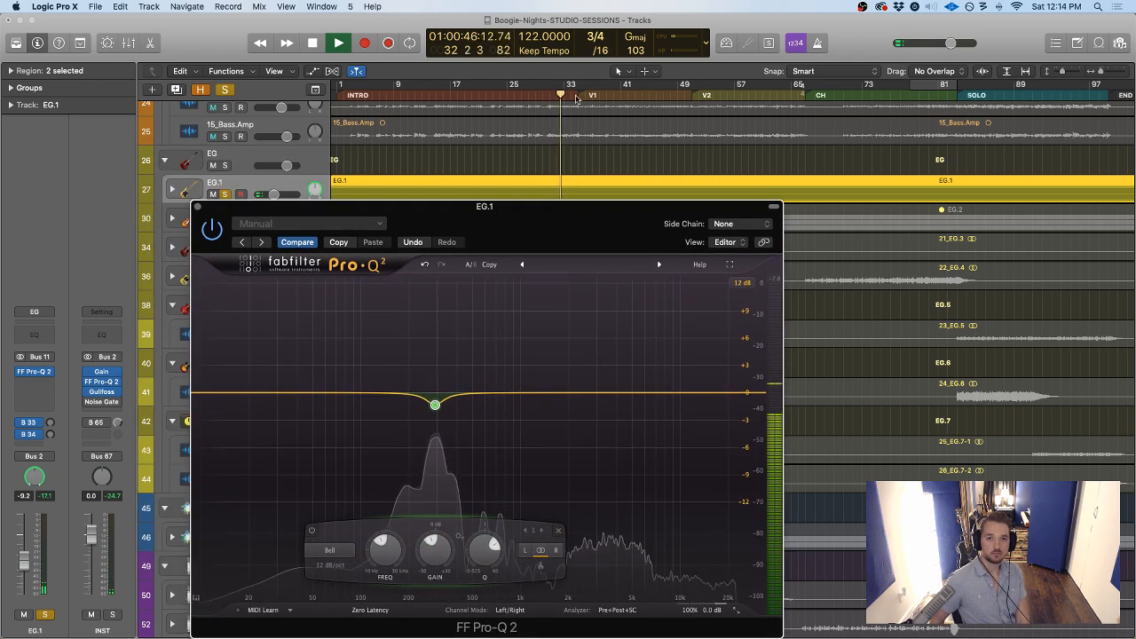
# Play soloed EG.1 from just before V1, narrow its 291 Hz band to Q 17.064, sweep the gain and leave it at -1.40 dB
pyautogui.click(576, 98)
pyautogui.moveTo(579, 223); pyautogui.dragTo(567, 171)
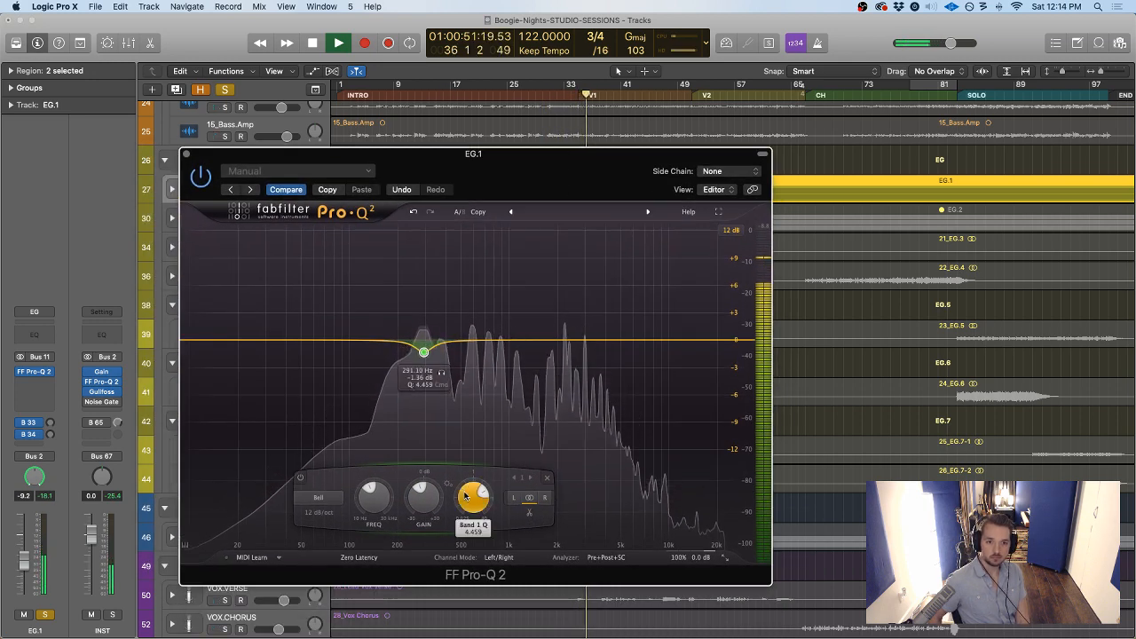
pyautogui.moveTo(422, 498); pyautogui.dragTo(420, 508)
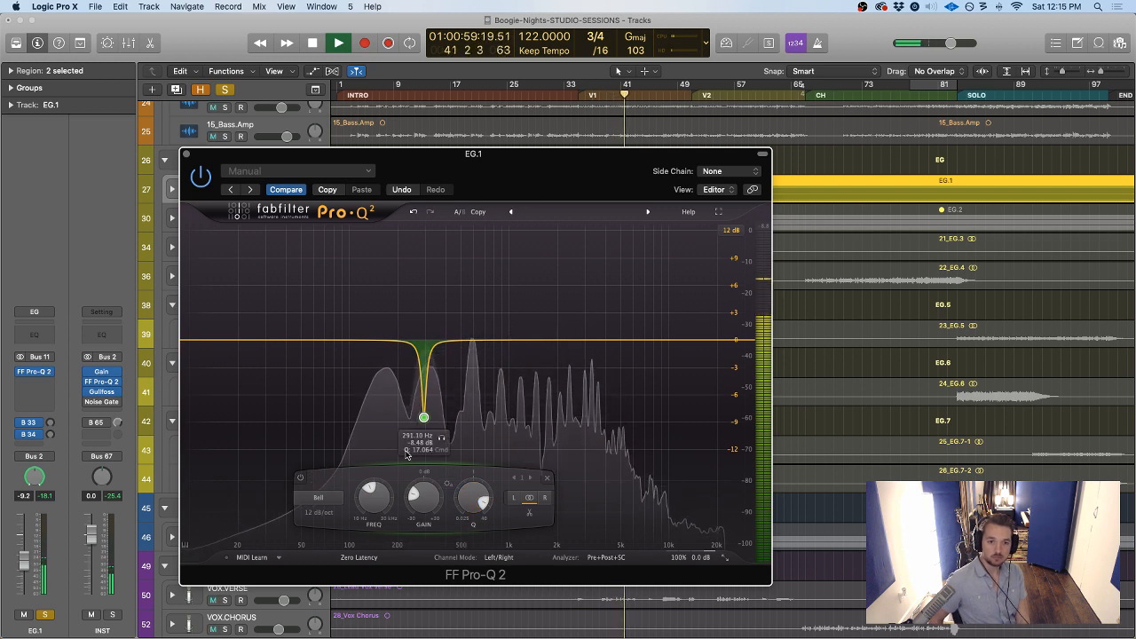
pyautogui.moveTo(423, 497)
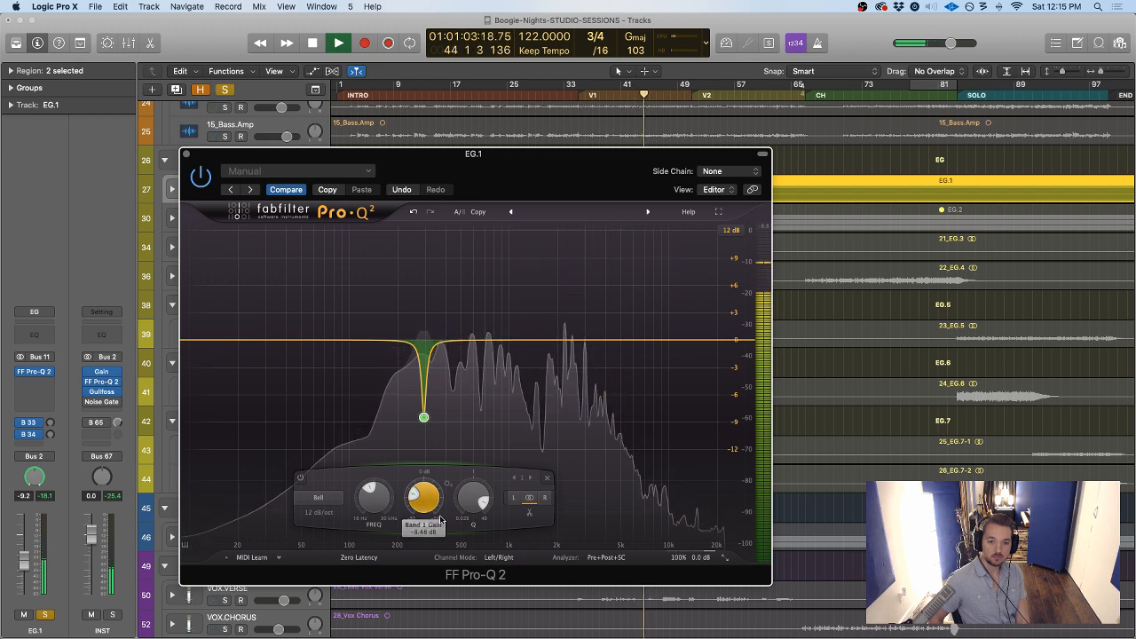
pyautogui.moveTo(438, 494); pyautogui.dragTo(419, 439)
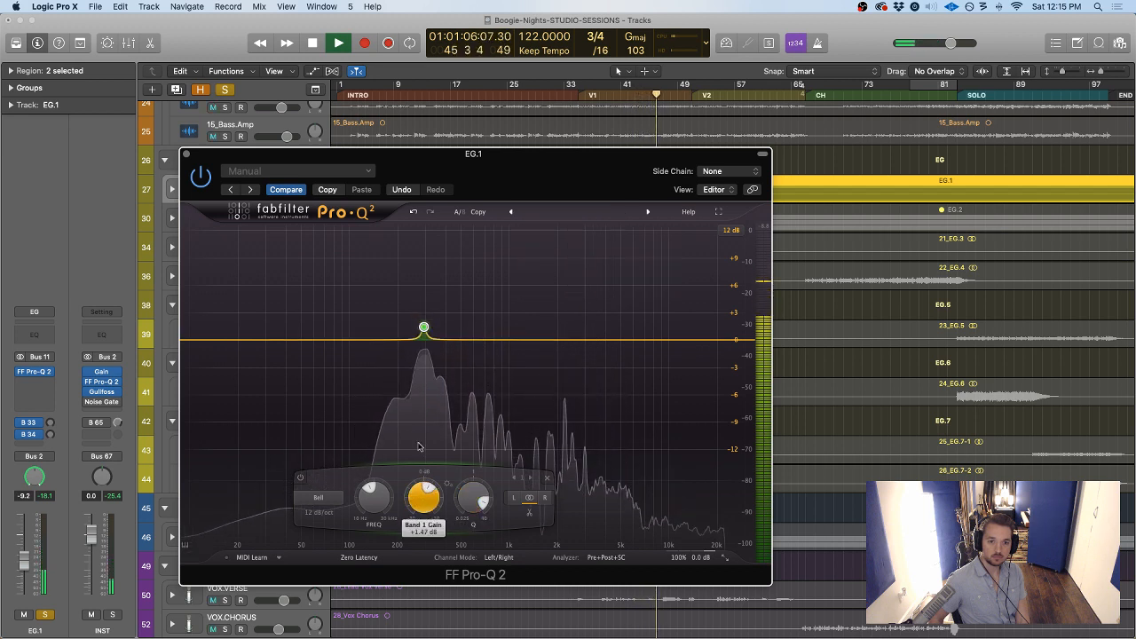
pyautogui.moveTo(420, 446); pyautogui.dragTo(420, 460)
pyautogui.press('space')
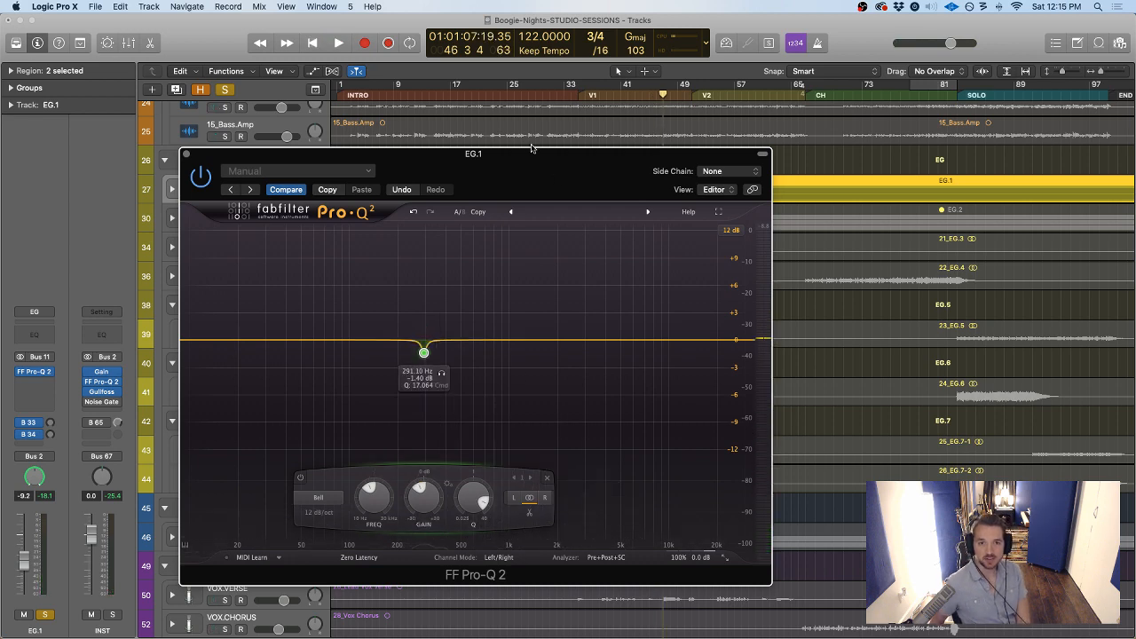
# Disable the 291 Hz band in EG.1's Pro-Q 2 and close the plug-in window
pyautogui.moveTo(531, 148); pyautogui.dragTo(539, 209)
pyautogui.rightClick(444, 405)
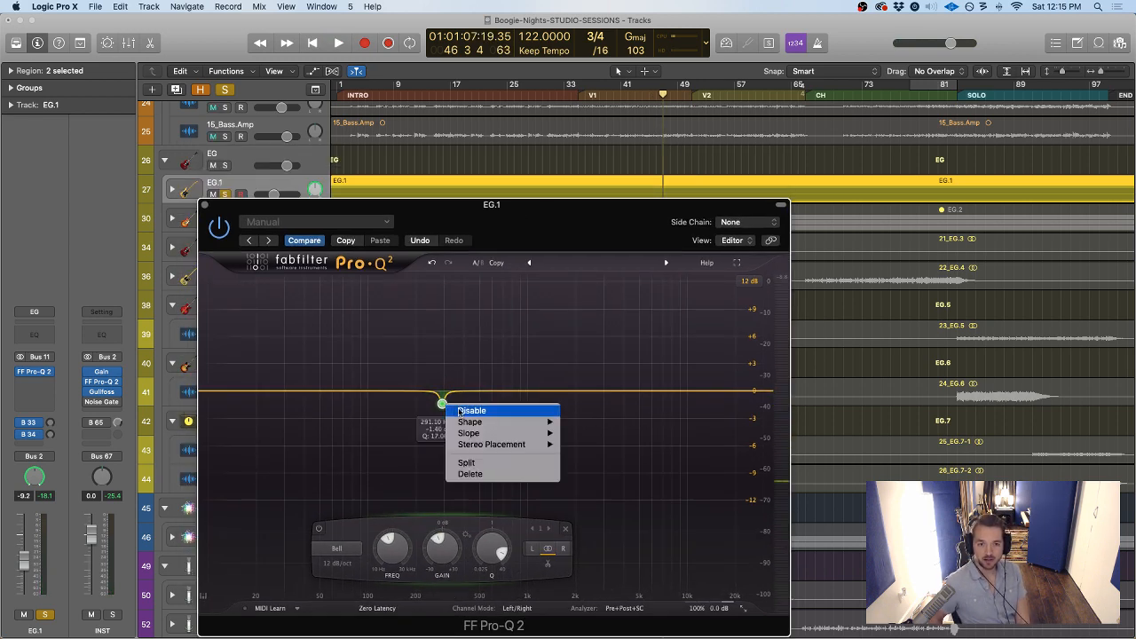
pyautogui.click(458, 406)
pyautogui.click(203, 205)
# Play the full mix and compare EG.2 soloed and in context around V2 and the start of V1
pyautogui.press('space')
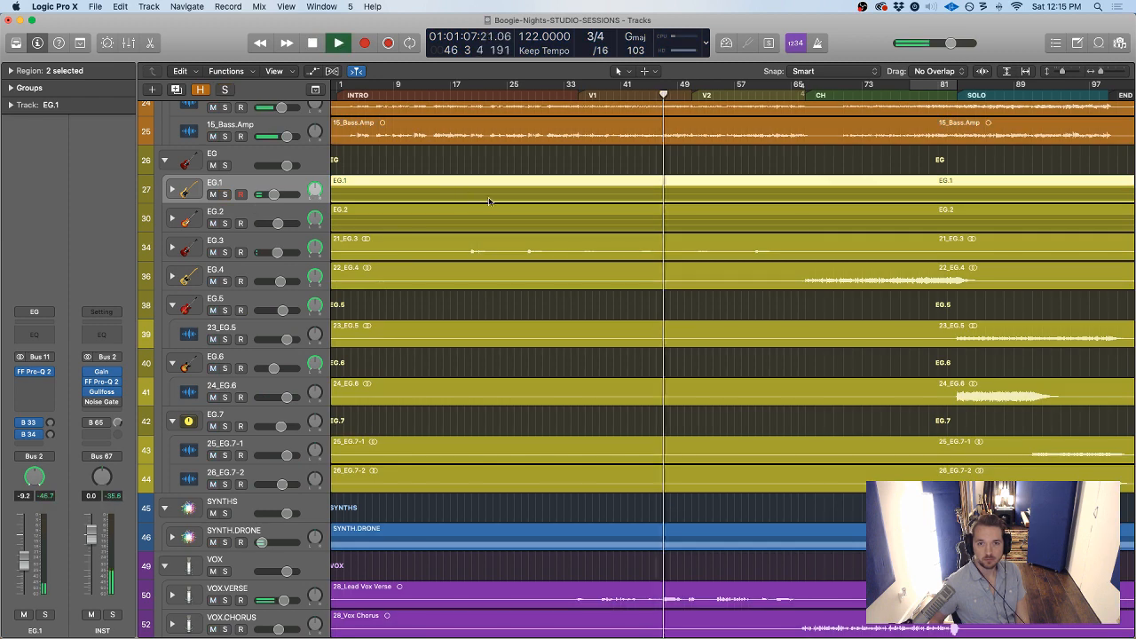
pyautogui.scroll(-3, 730, 240)
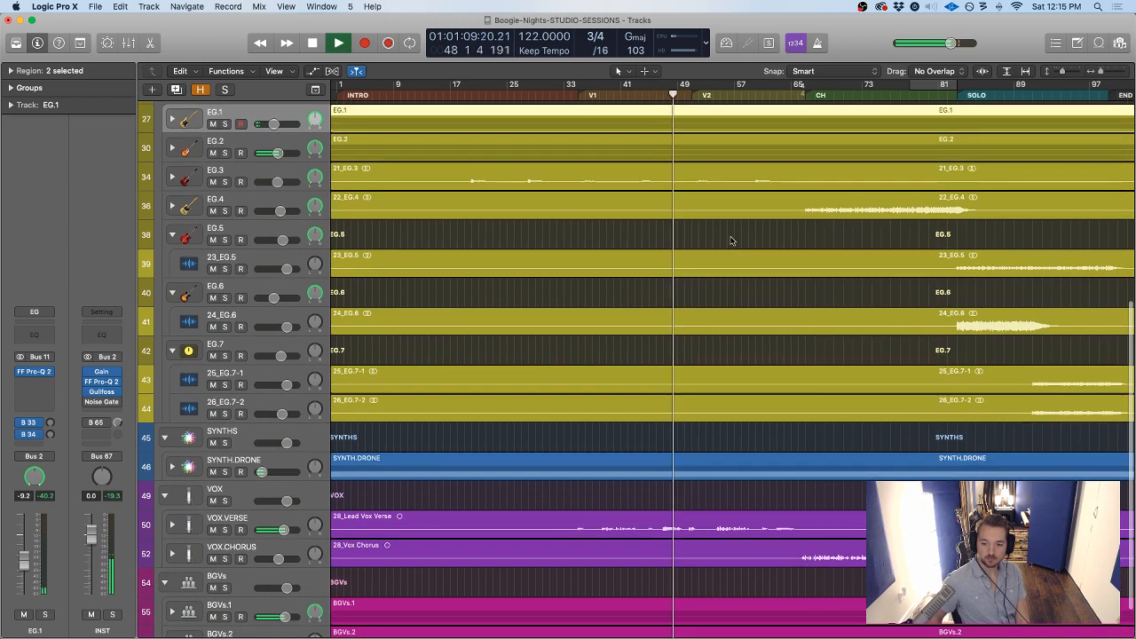
pyautogui.scroll(-1, 640, 184)
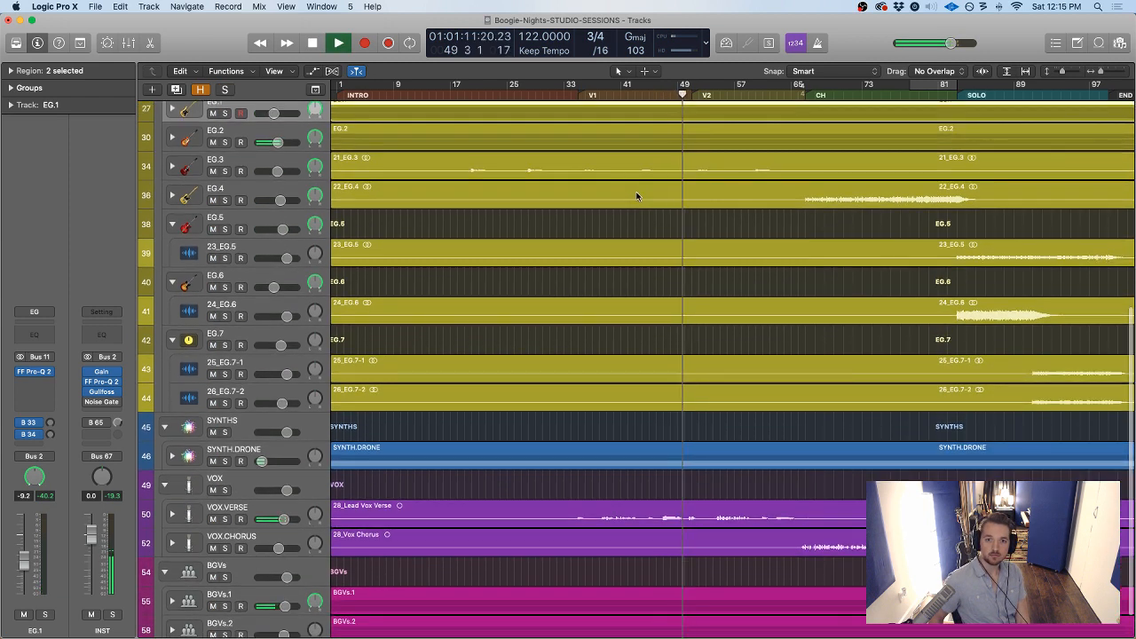
pyautogui.scroll(2, 631, 211)
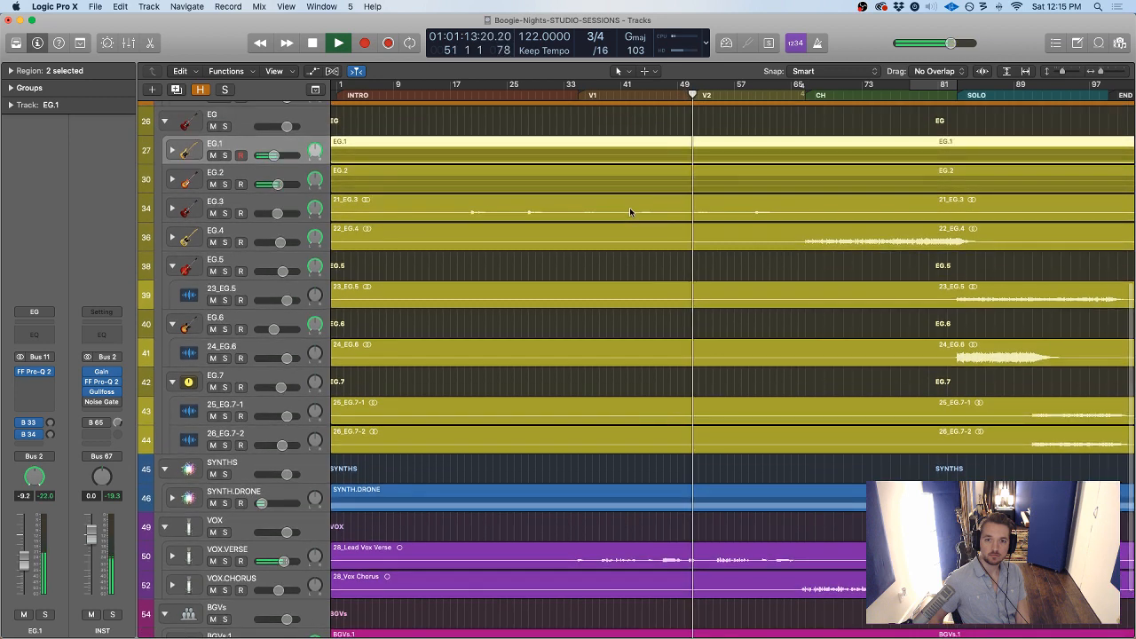
pyautogui.click(226, 185)
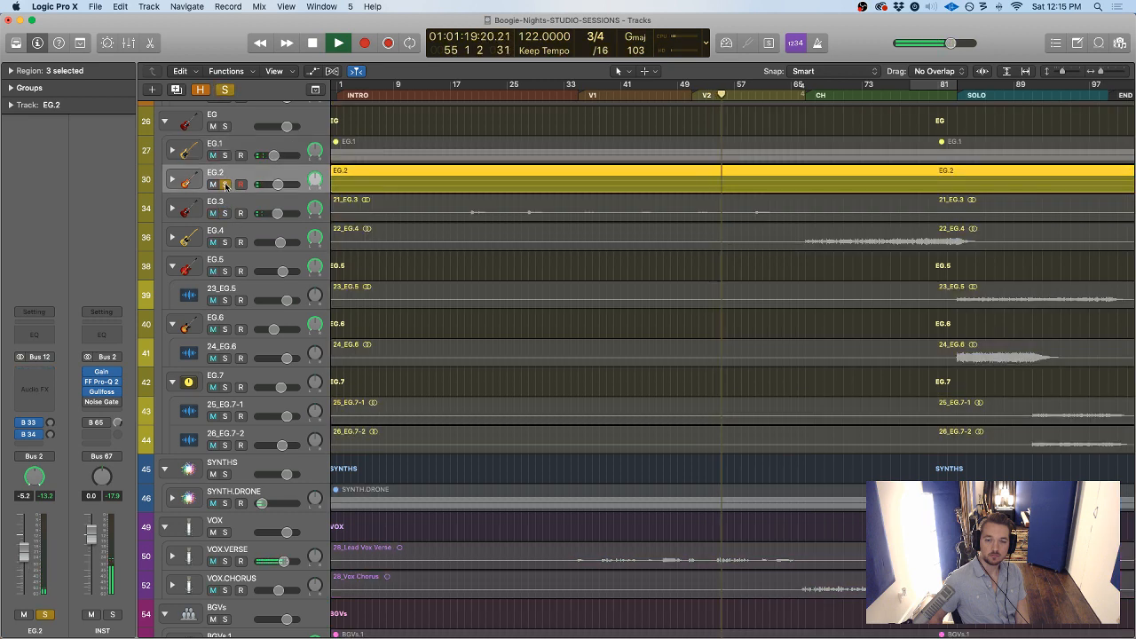
pyautogui.click(226, 185)
pyautogui.click(573, 86)
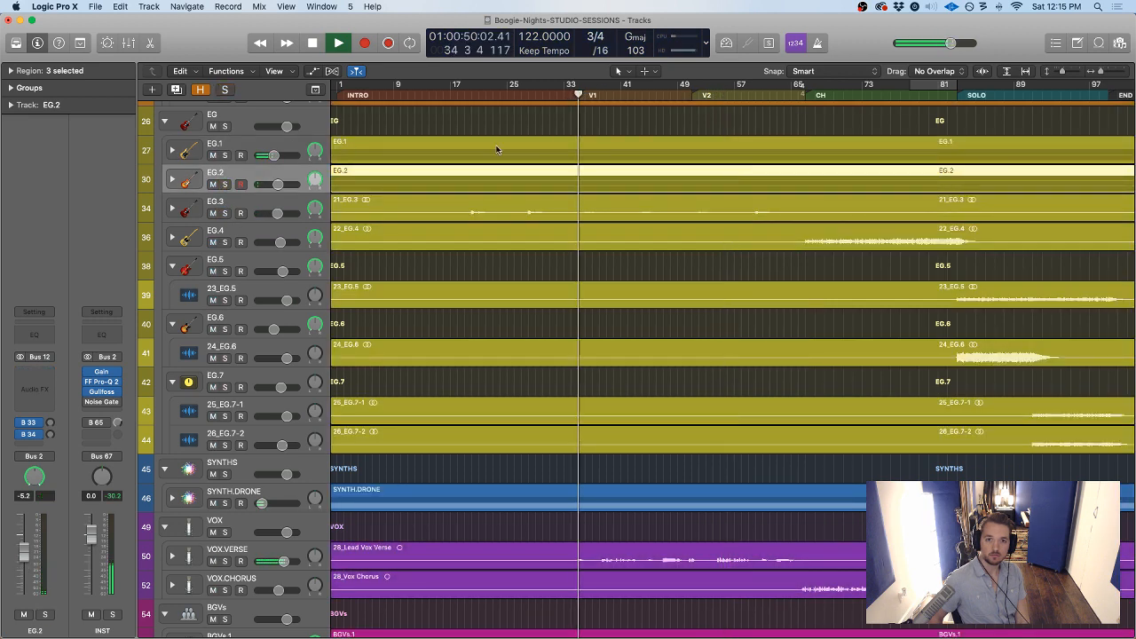
pyautogui.click(228, 185)
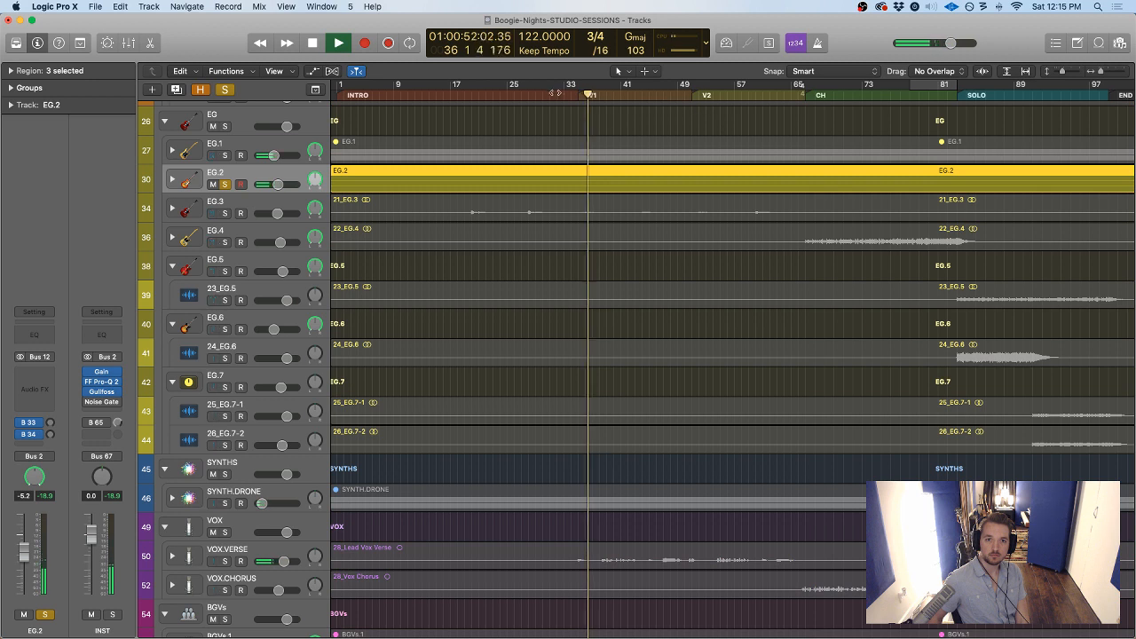
pyautogui.click(553, 90)
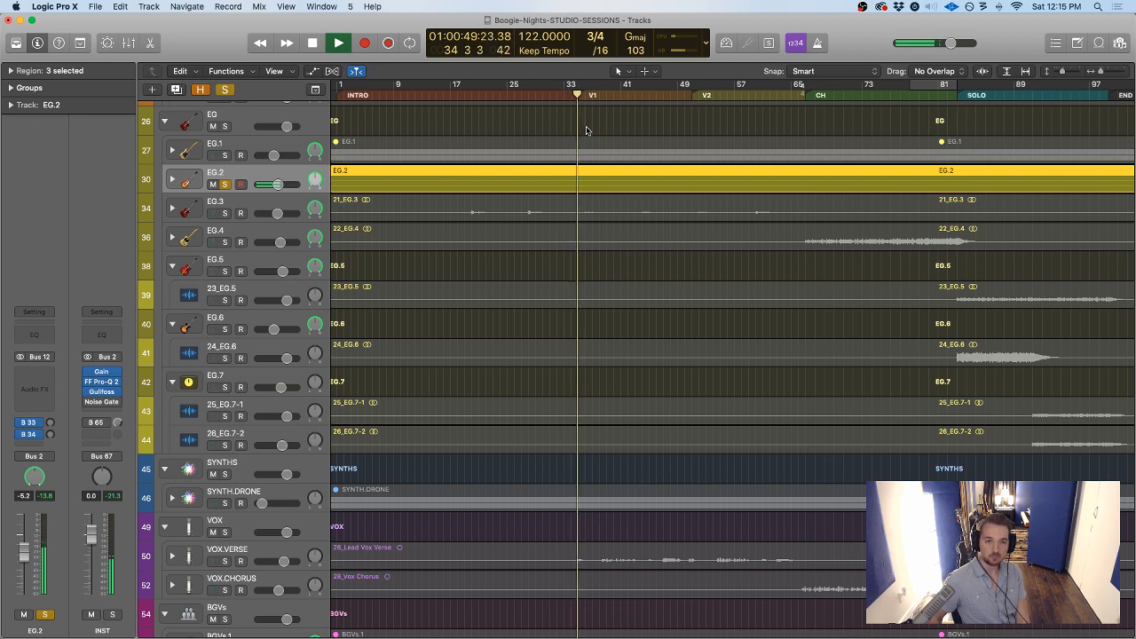
pyautogui.press('s')
pyautogui.press('space')
# Move the playhead to the start of the CH section and check the existing Pro-Q 2 on EG.4
pyautogui.scroll(-3, 763, 134)
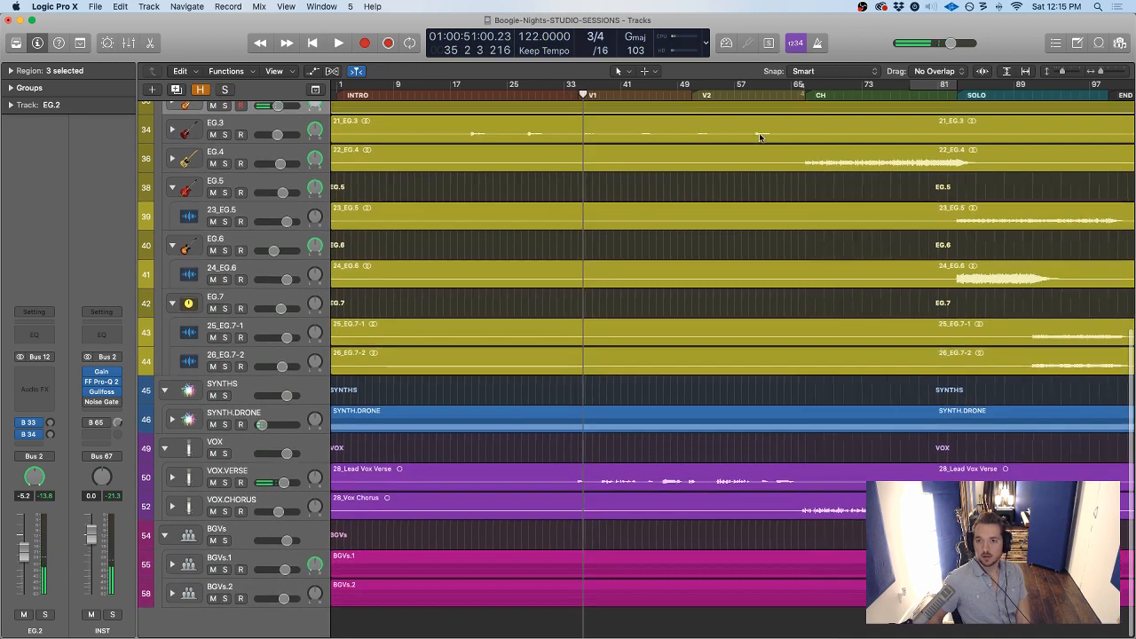
pyautogui.click(795, 88)
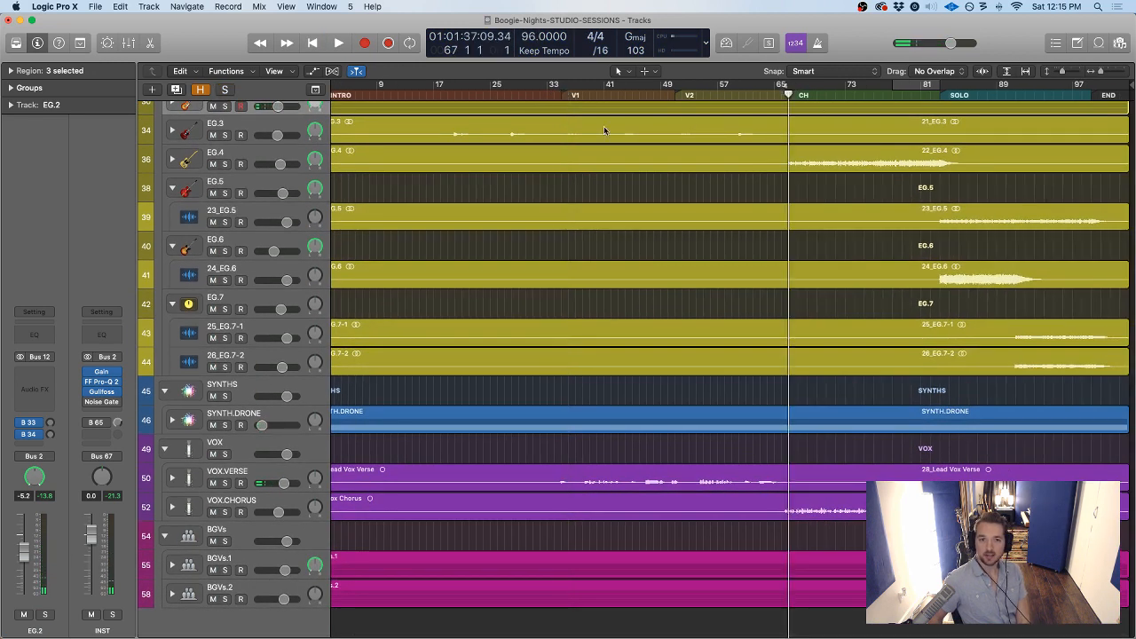
pyautogui.click(271, 158)
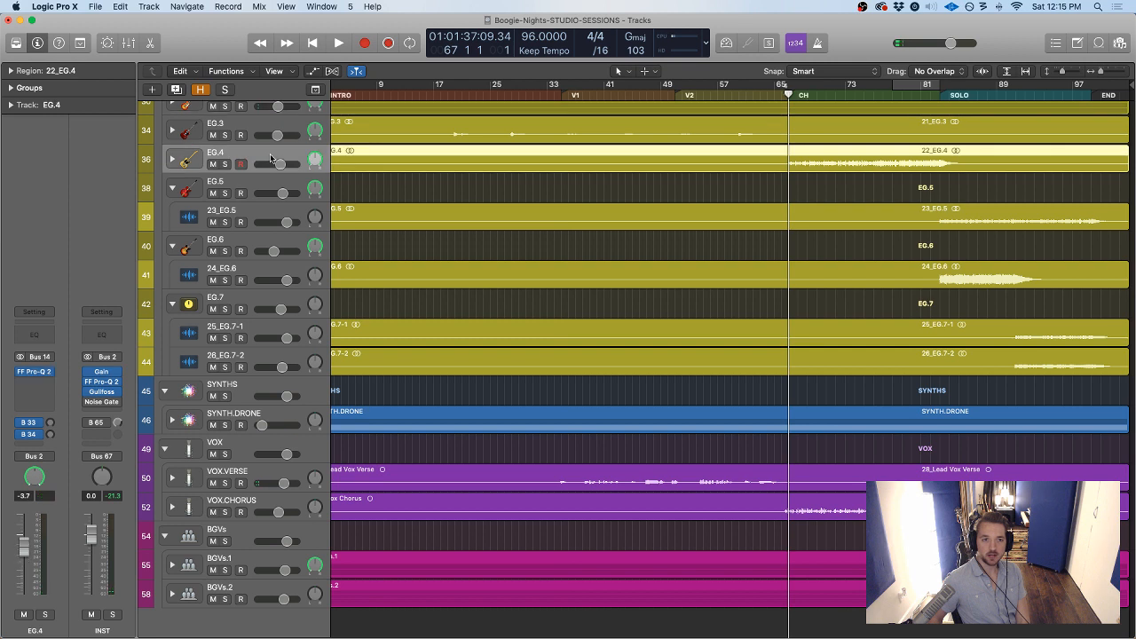
pyautogui.click(36, 374)
pyautogui.click(370, 84)
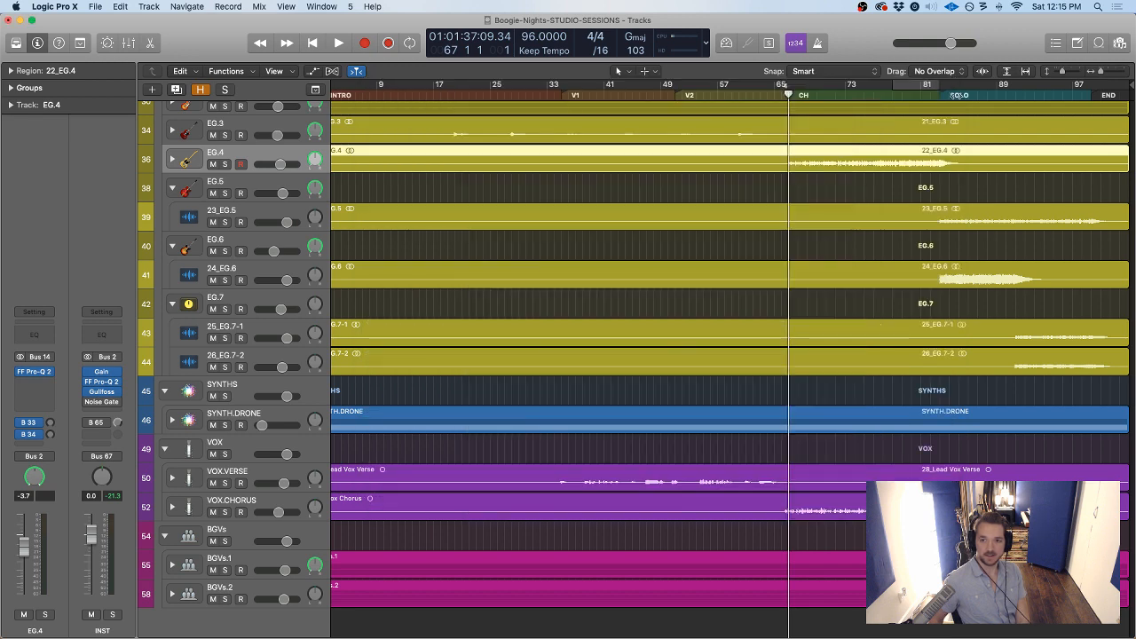
# Play from the SOLO section with EG.5 soloed and insert FF Pro-Q 2 on that track
pyautogui.click(939, 95)
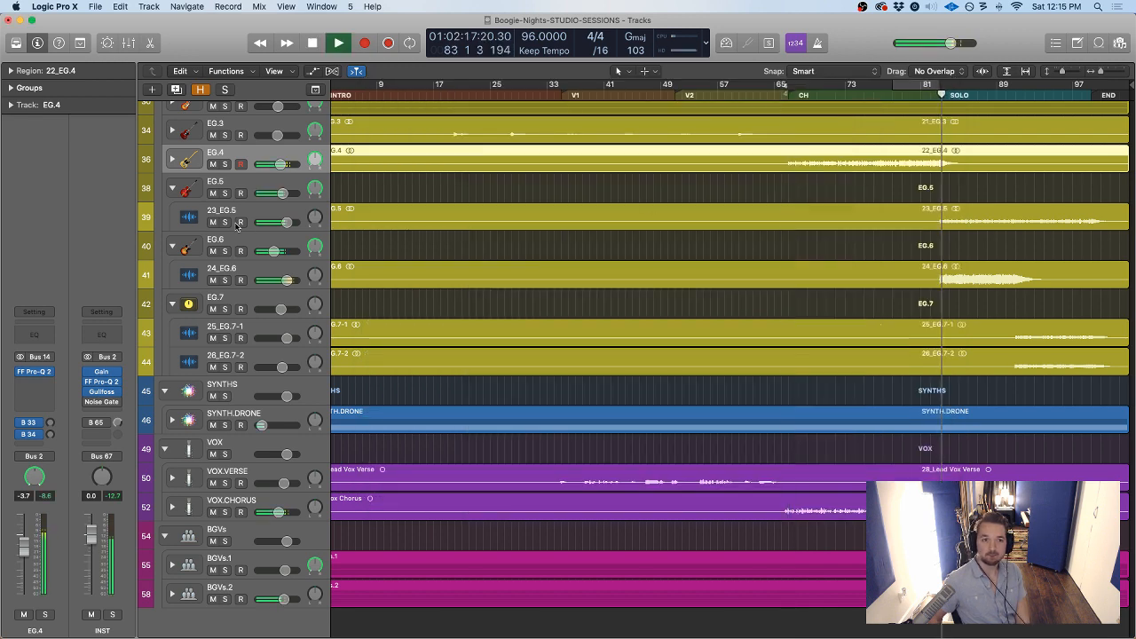
pyautogui.click(225, 193)
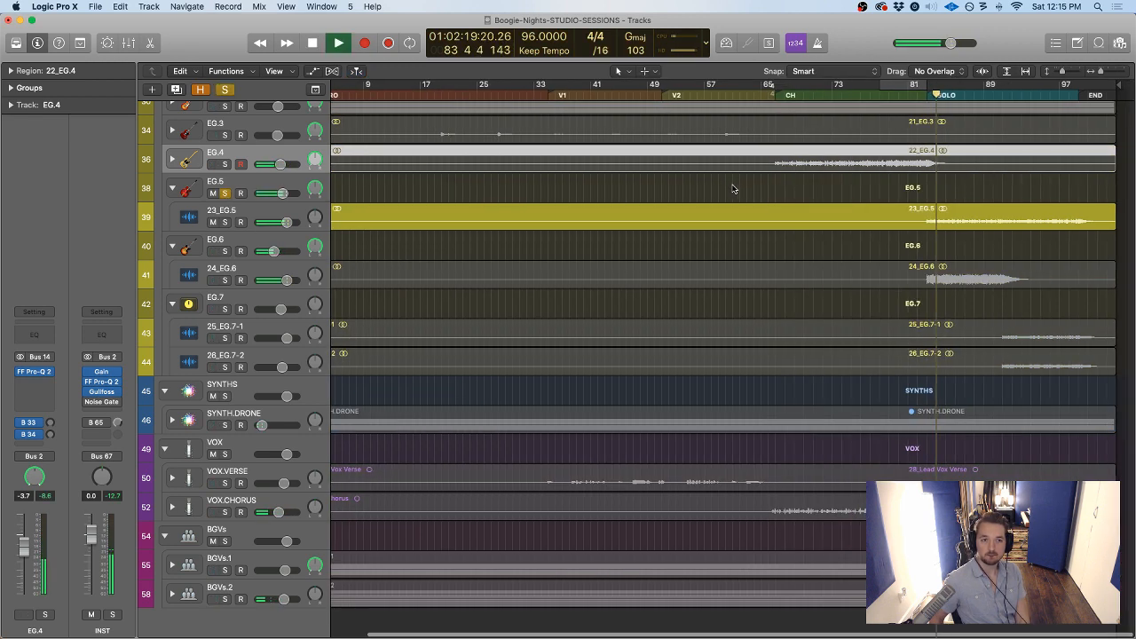
pyautogui.click(246, 192)
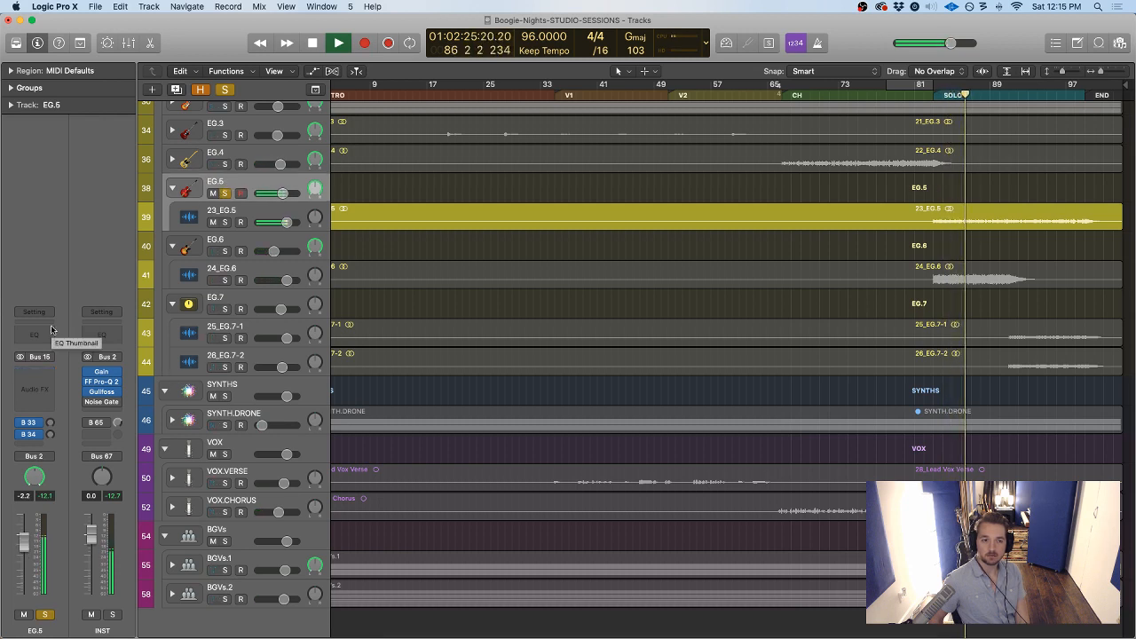
pyautogui.click(45, 376)
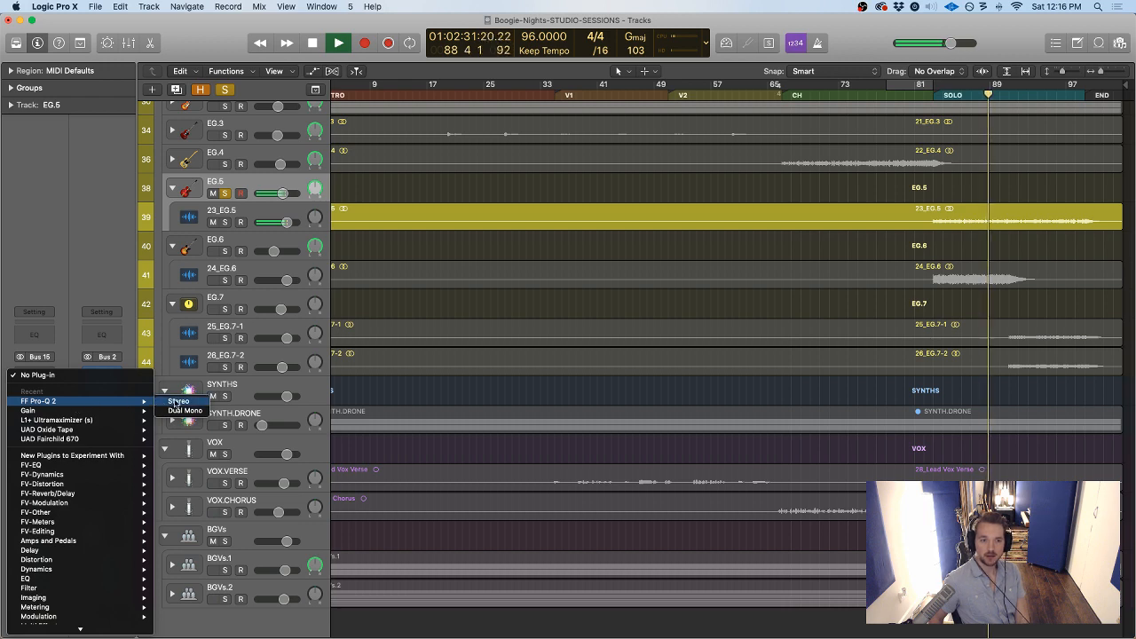
pyautogui.click(182, 408)
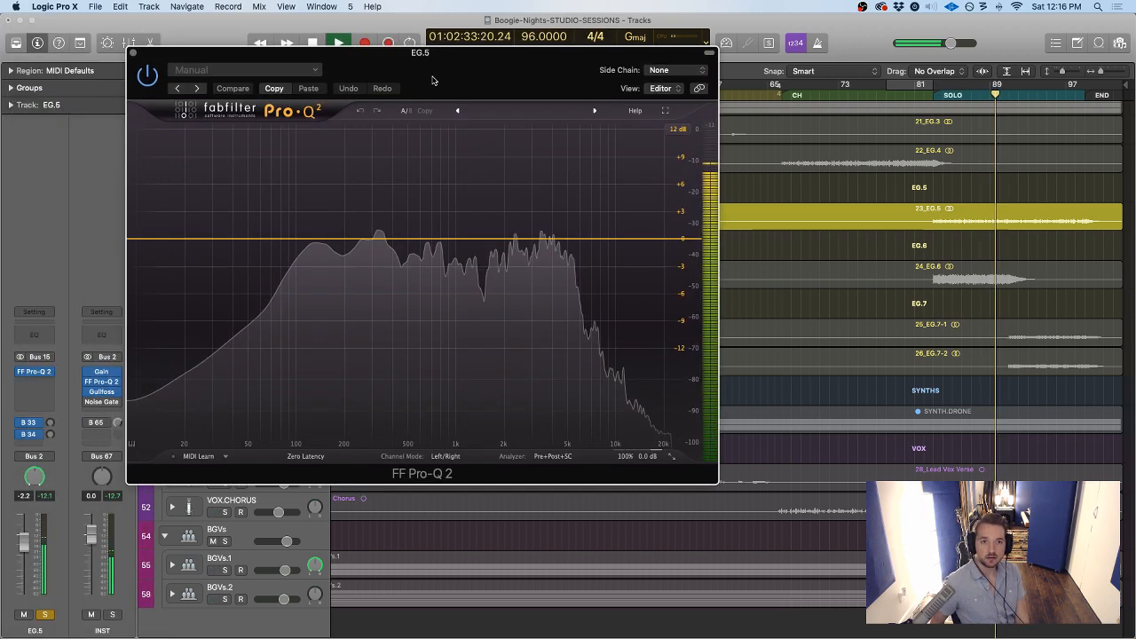
# Add a narrow bell with Q 5.704 on EG.5, boost it to about +11.9 dB and sweep it to about 395 Hz
pyautogui.doubleClick(368, 204)
pyautogui.scroll(5, 368, 203)
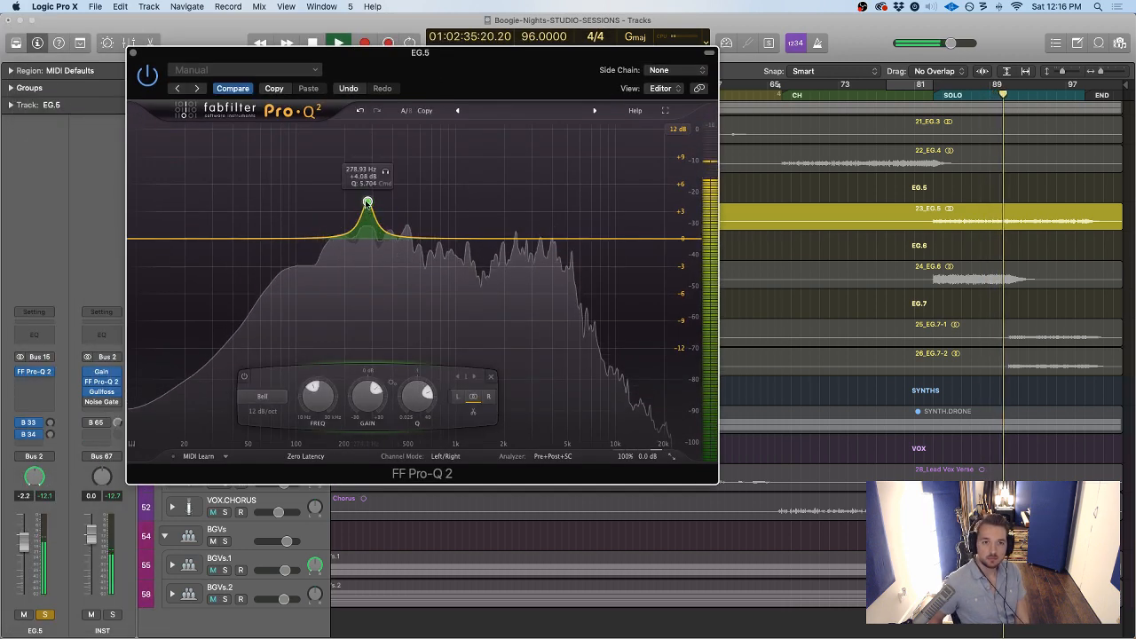
pyautogui.moveTo(367, 202); pyautogui.dragTo(371, 130)
pyautogui.moveTo(392, 152); pyautogui.dragTo(410, 153)
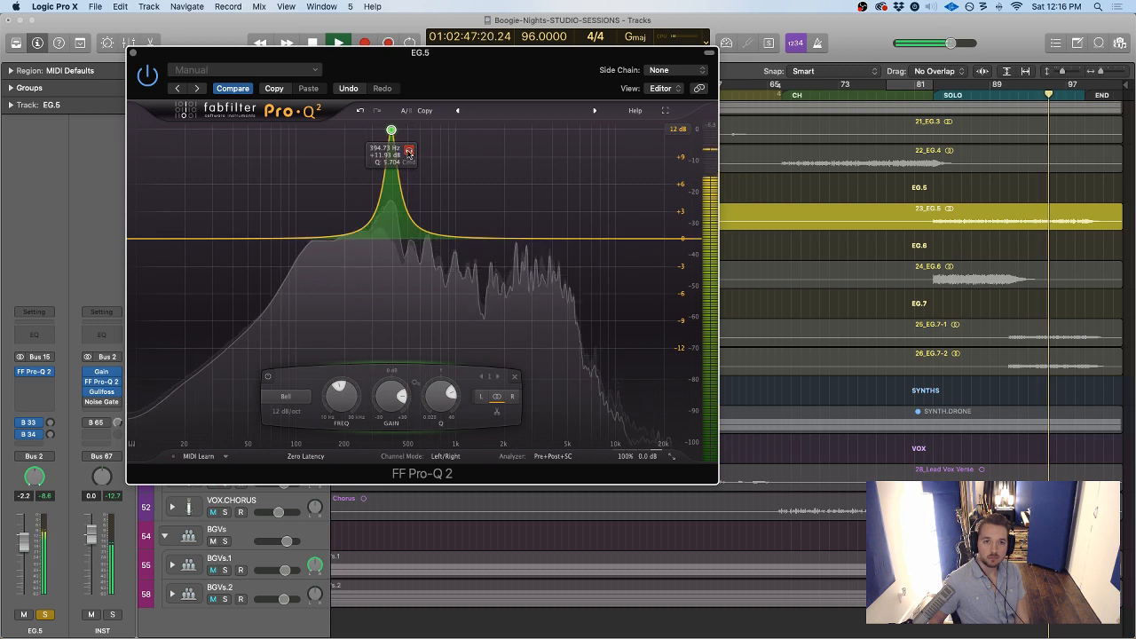
pyautogui.rightClick(389, 135)
pyautogui.click(409, 146)
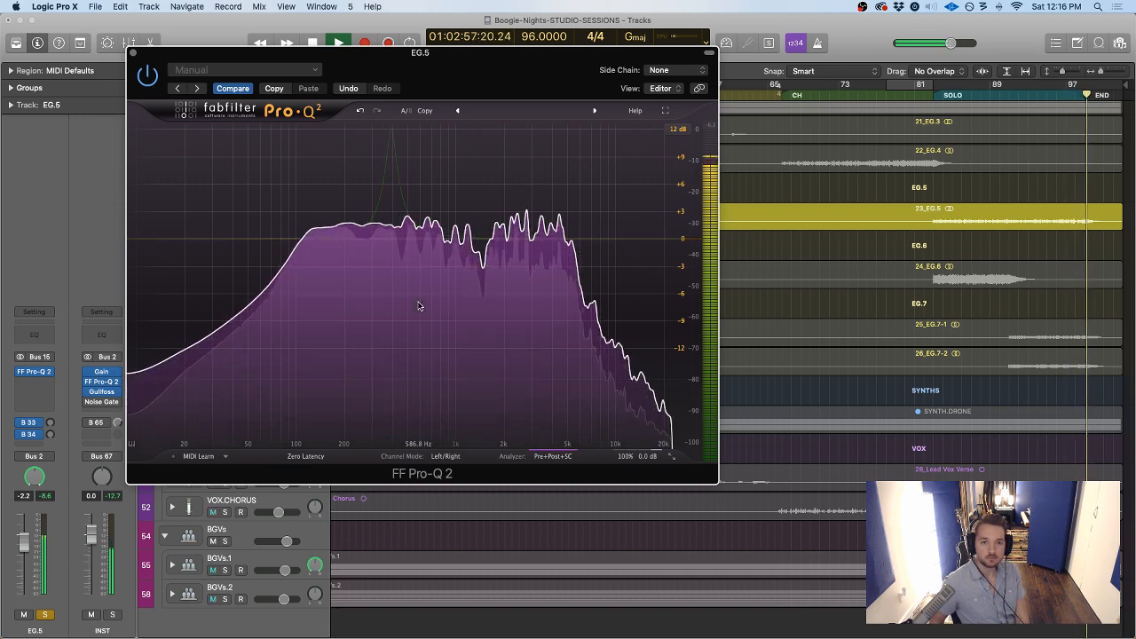
# Stop playback, rewind the playhead to the early part of the SOLO section and play soloed EG.5 again
pyautogui.press('.')
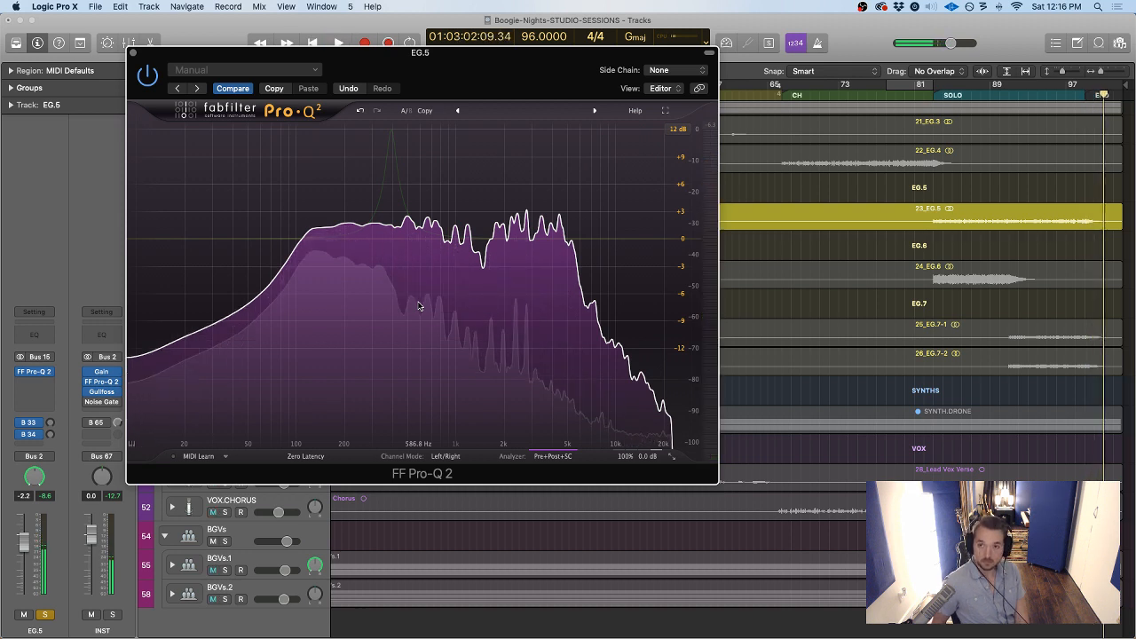
pyautogui.press(',')
pyautogui.press(',')
pyautogui.press(',')
pyautogui.press(',')
pyautogui.press(',')
pyautogui.press(',')
pyautogui.press(',')
pyautogui.press(',')
pyautogui.press(',')
pyautogui.press(',')
pyautogui.press(',')
pyautogui.press(',')
pyautogui.press(',')
pyautogui.press(',')
pyautogui.press(',')
pyautogui.press(',')
pyautogui.press(',')
pyautogui.press(',')
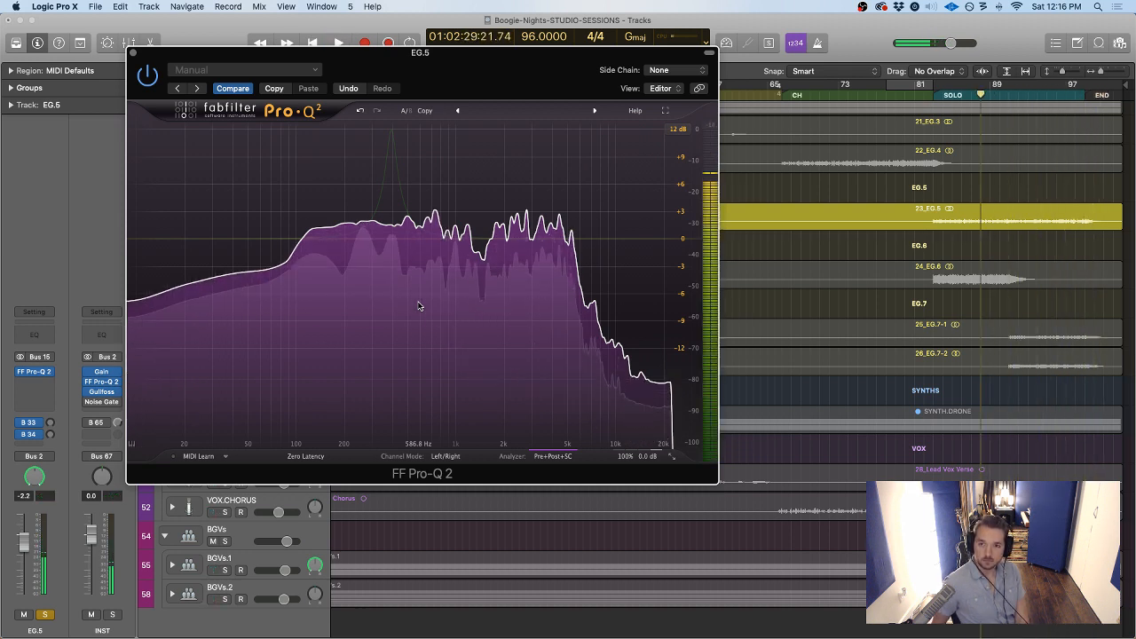
pyautogui.press('space')
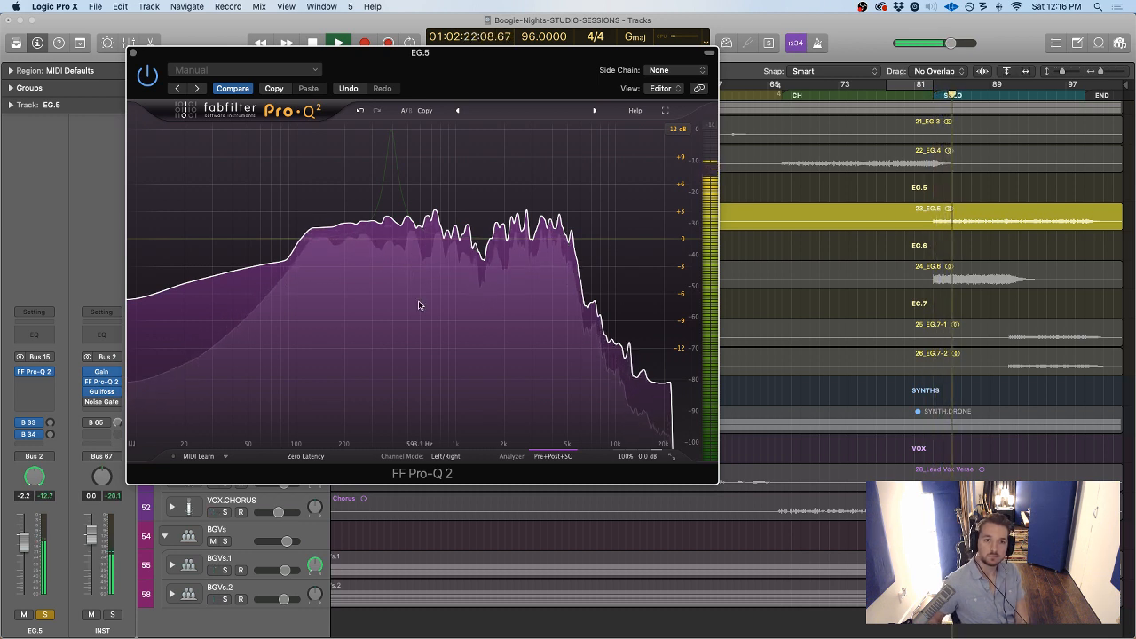
# Turn EG.5's 395 Hz boost into a narrower cut of about -6.7 dB and compare it with Pro-Q 2 bypassed
pyautogui.click(409, 151)
pyautogui.moveTo(408, 151); pyautogui.dragTo(409, 151)
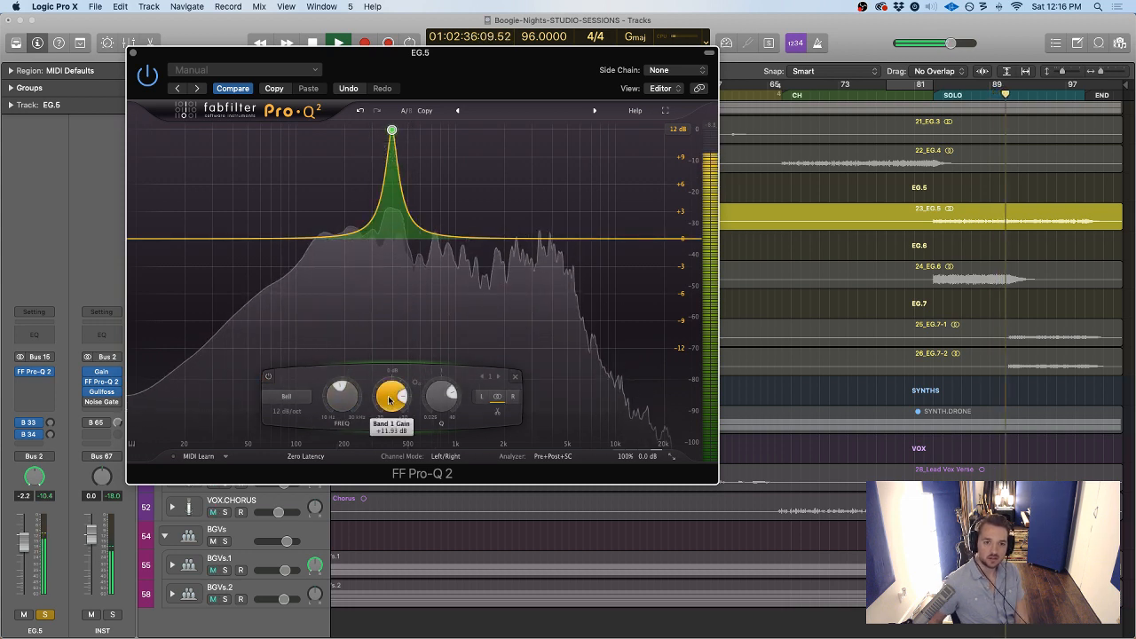
pyautogui.moveTo(392, 397); pyautogui.dragTo(386, 473)
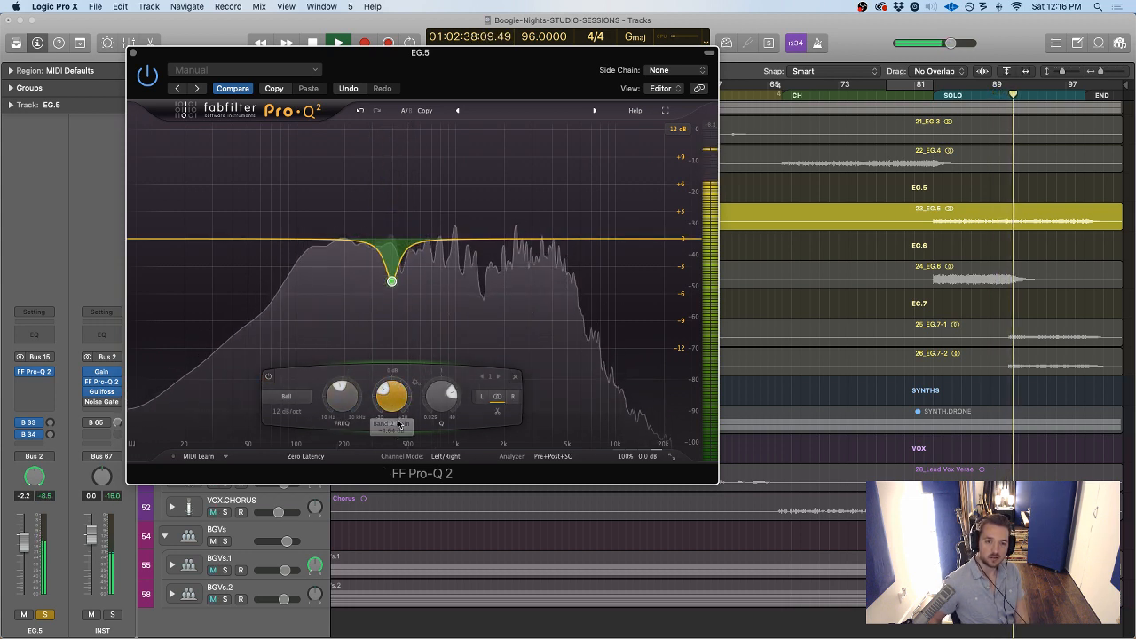
pyautogui.moveTo(394, 399); pyautogui.dragTo(395, 405)
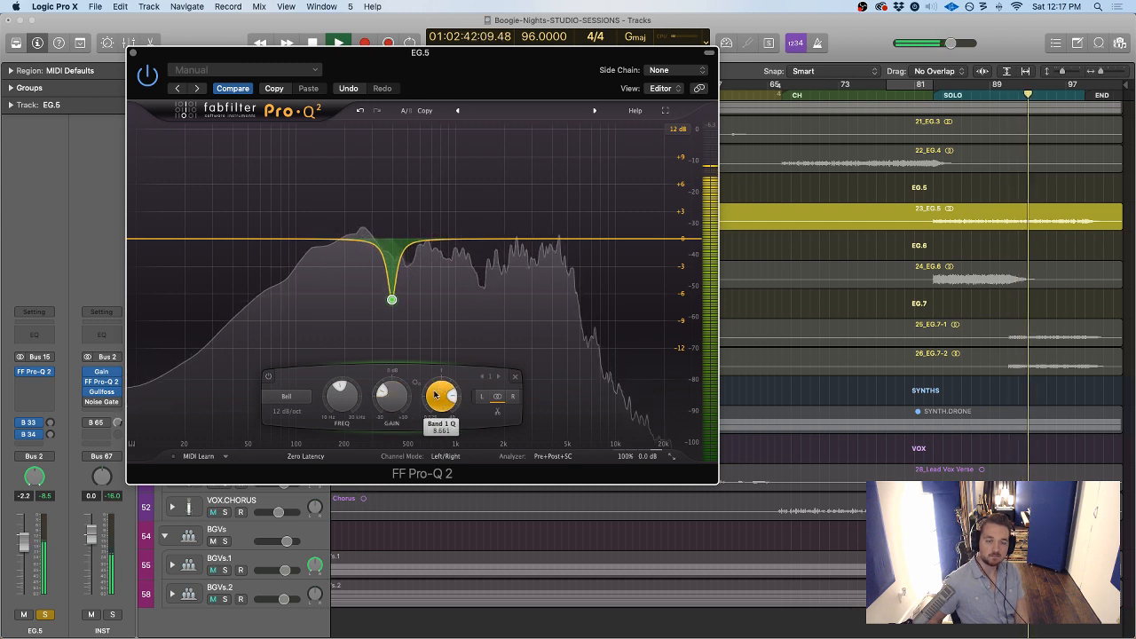
pyautogui.click(147, 76)
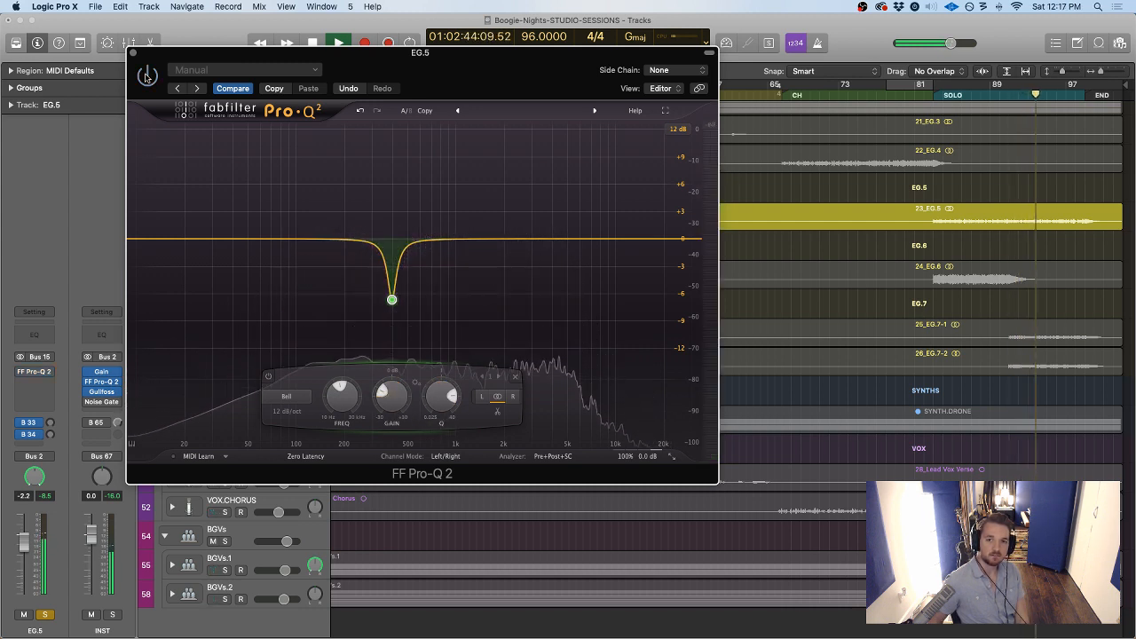
pyautogui.click(147, 76)
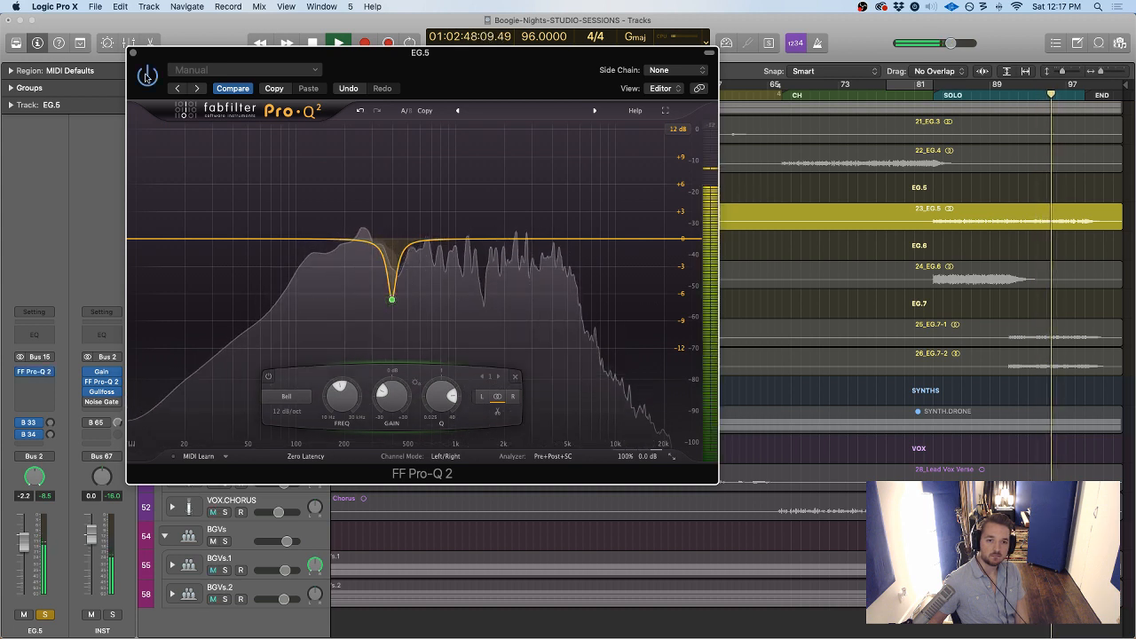
# Add a second bell on EG.5 with about +5.9 dB and Q 13.678, sweep it to about 790 Hz, and stop playback
pyautogui.doubleClick(474, 185)
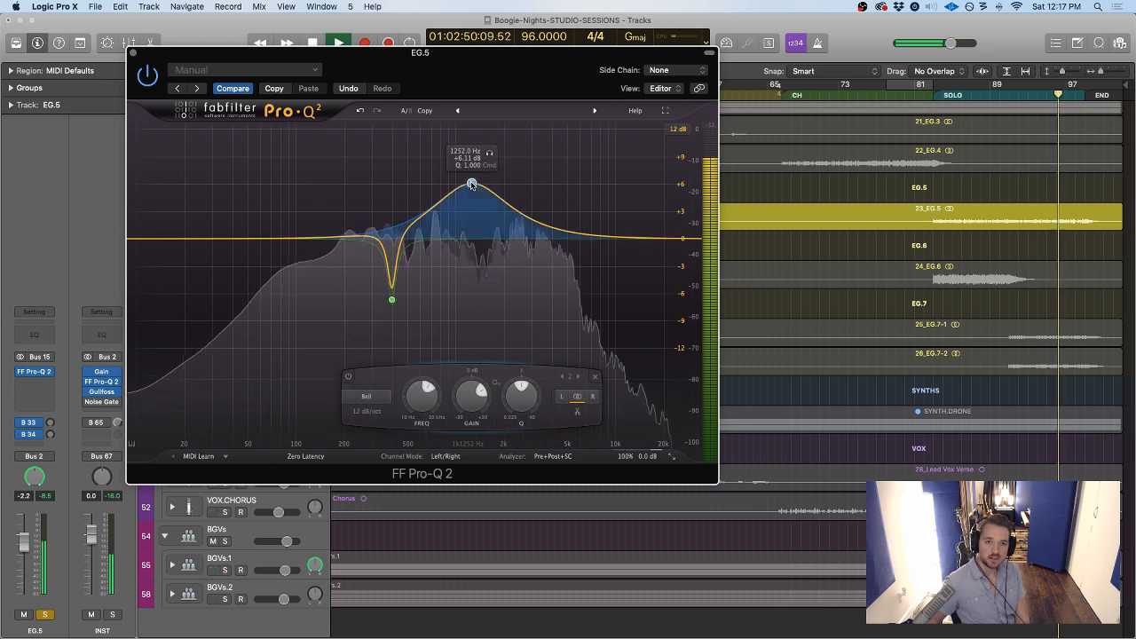
pyautogui.scroll(5, 475, 185)
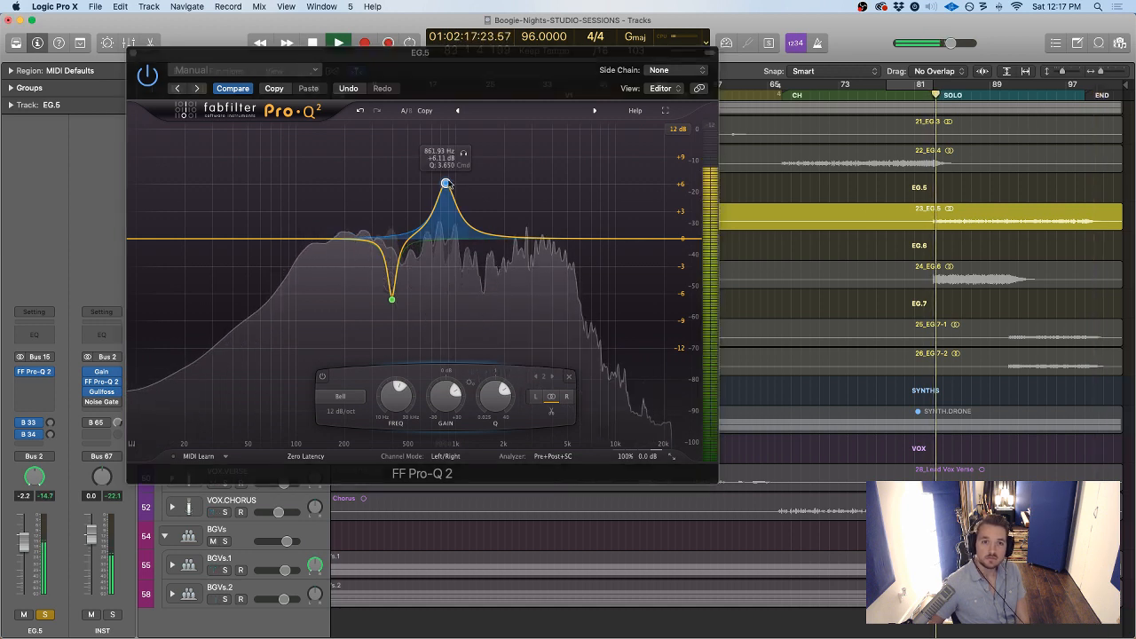
pyautogui.moveTo(446, 183); pyautogui.dragTo(440, 206)
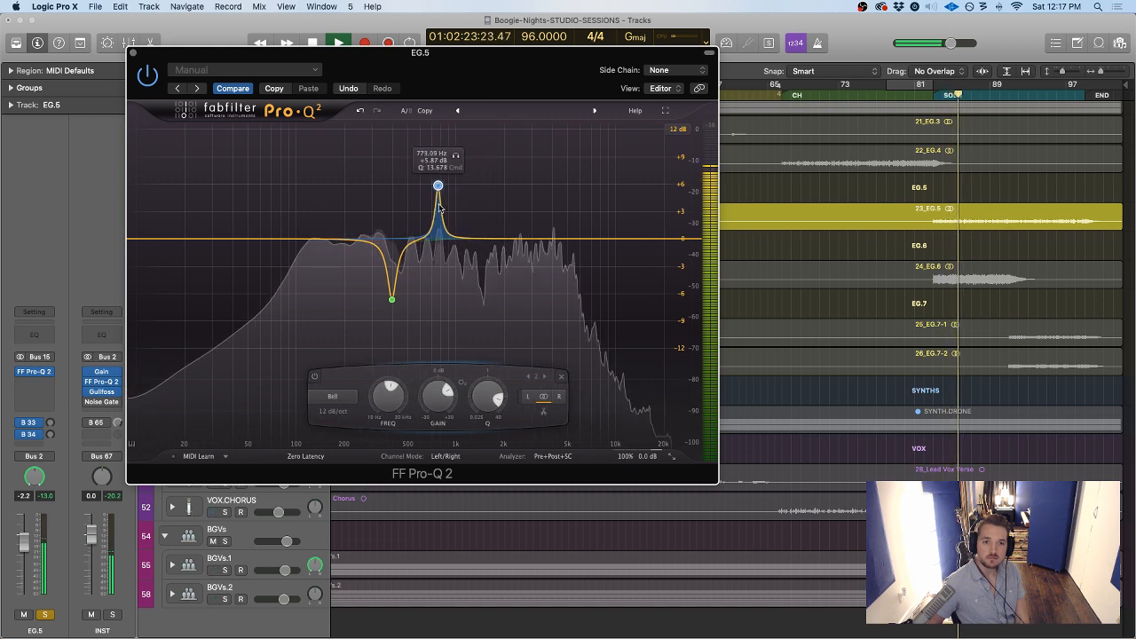
pyautogui.click(458, 157)
pyautogui.moveTo(459, 158); pyautogui.dragTo(462, 158)
pyautogui.press('space')
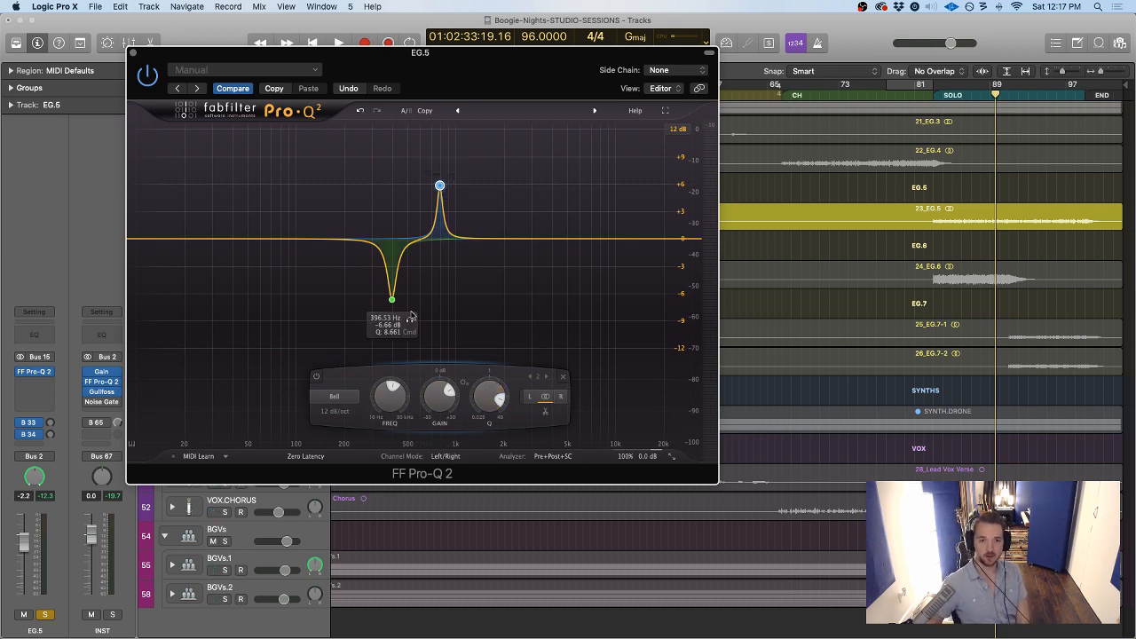
# Play EG.5 with the 790 Hz bell boosted to about +15.3 dB, and turn the bell into a cut of about -10.6 dB
pyautogui.moveTo(436, 400); pyautogui.dragTo(435, 378)
pyautogui.press('space')
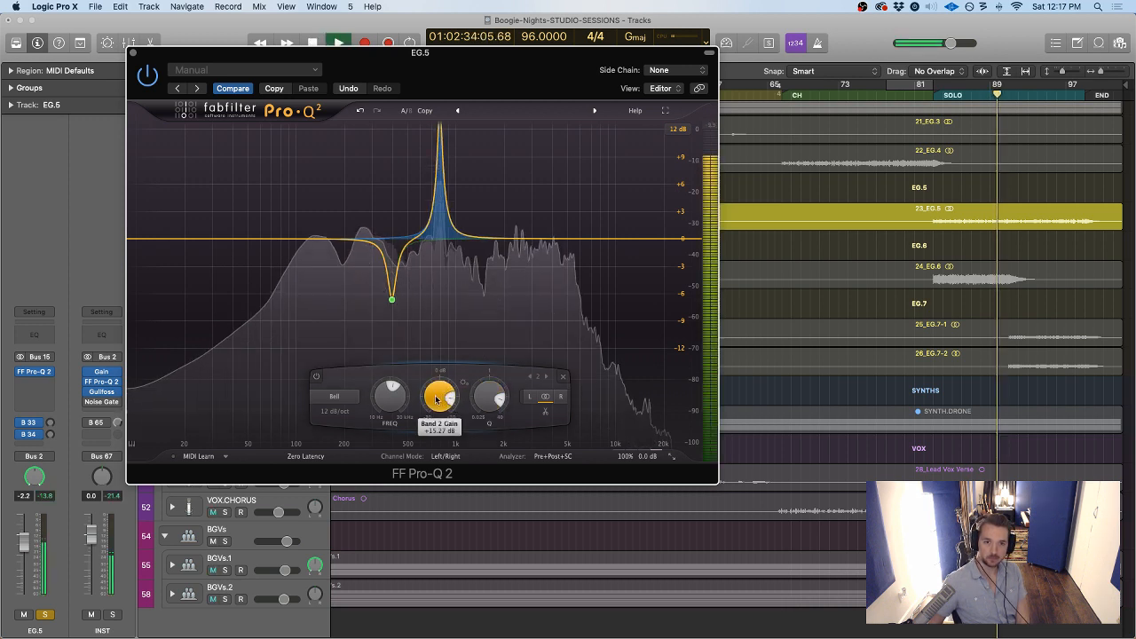
pyautogui.scroll(-3, 436, 400)
pyautogui.scroll(3, 437, 405)
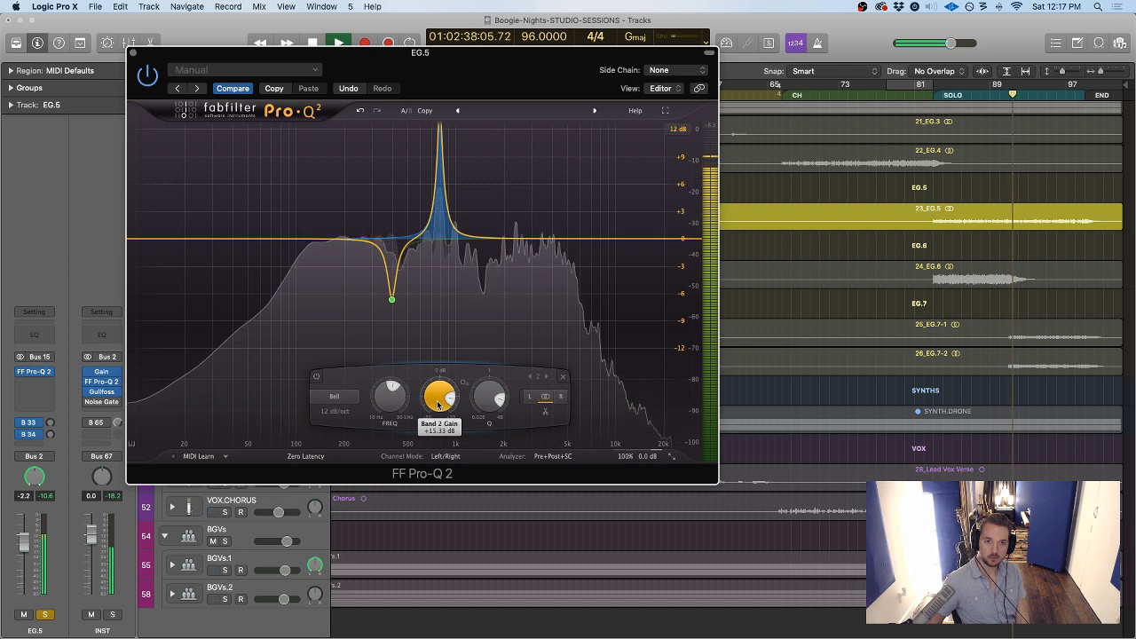
pyautogui.moveTo(437, 405); pyautogui.dragTo(447, 499)
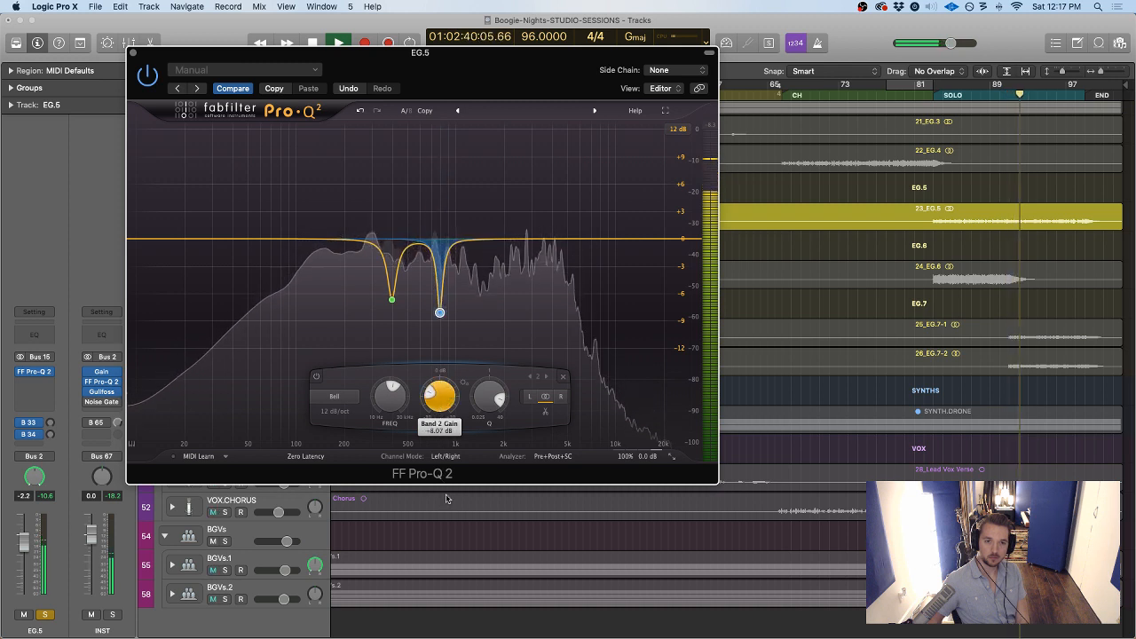
pyautogui.scroll(-2, 439, 423)
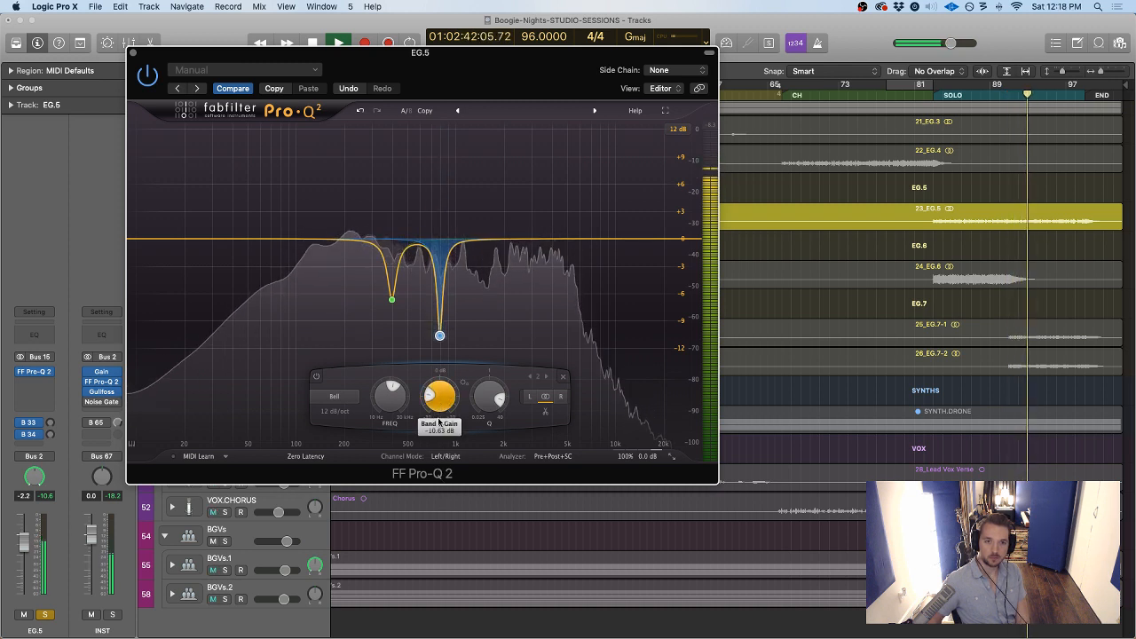
# Compare EG.5's two narrow cuts with Pro-Q 2 bypassed, re-enable the EQ and stop playback
pyautogui.click(619, 444)
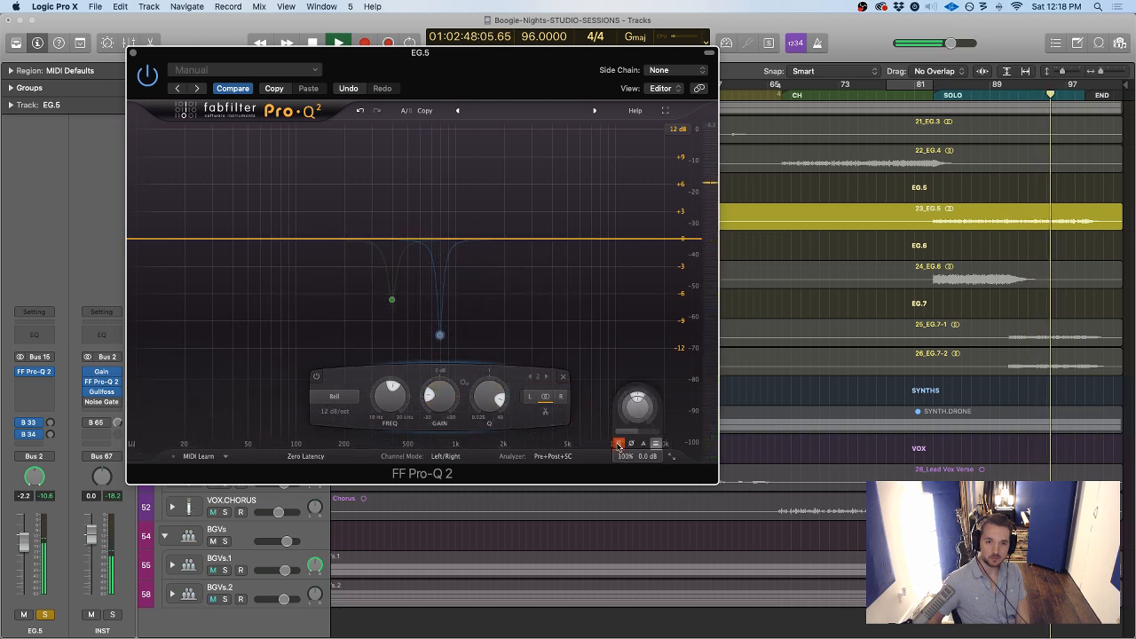
pyautogui.click(618, 444)
pyautogui.press('space')
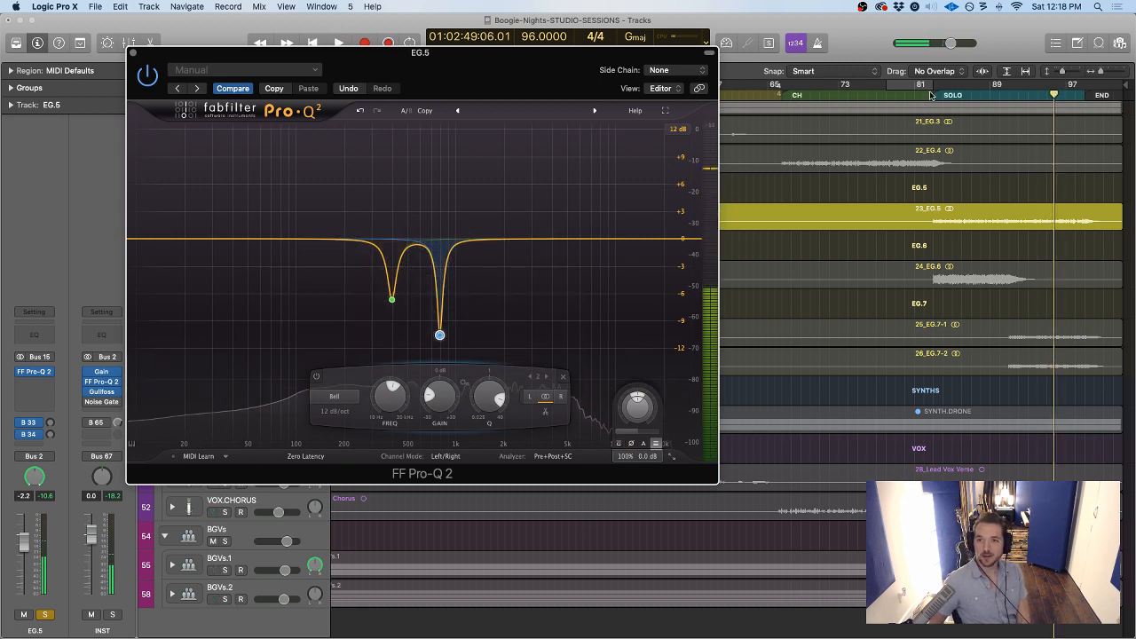
# Play soloed EG.5 from the start of the SOLO section and repeatedly compare the sound with Pro-Q 2 bypassed and active
pyautogui.click(931, 95)
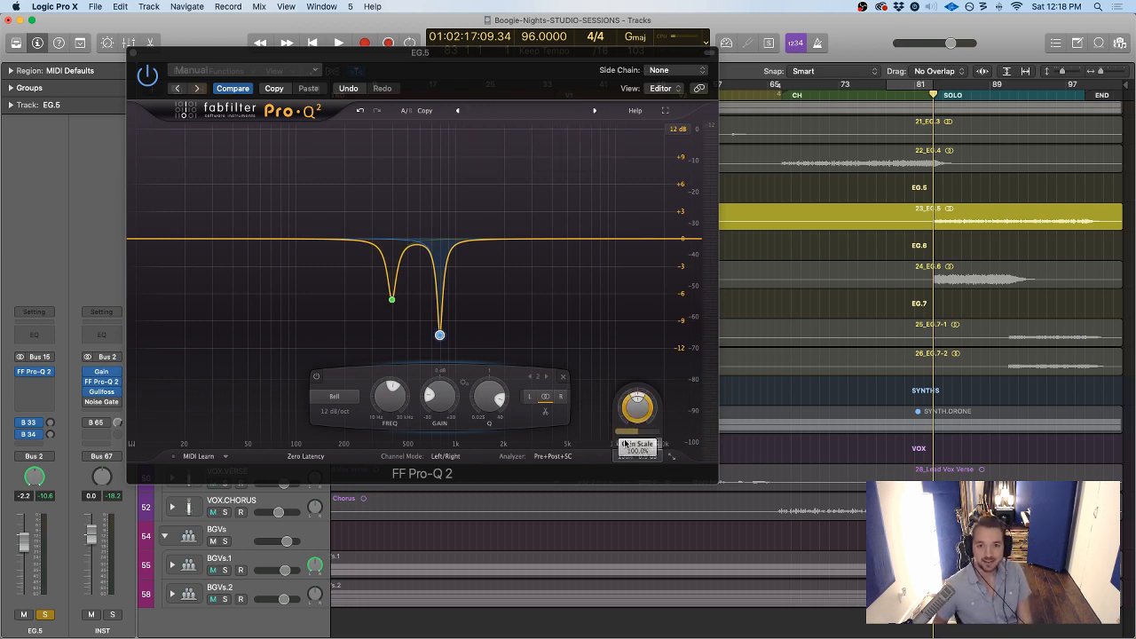
pyautogui.press('space')
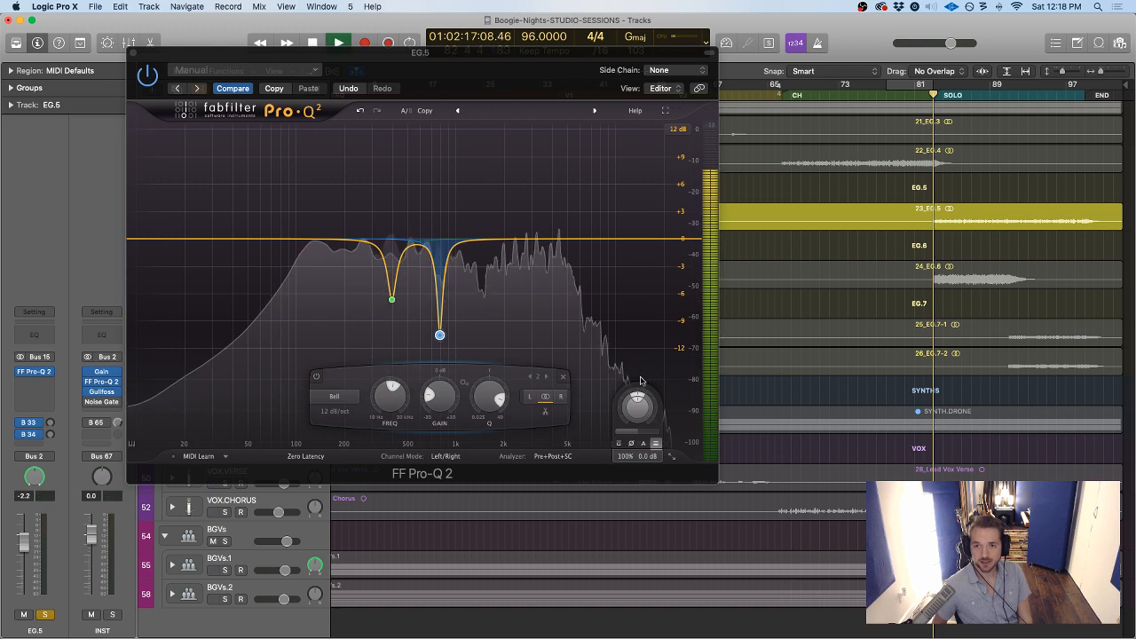
pyautogui.click(619, 445)
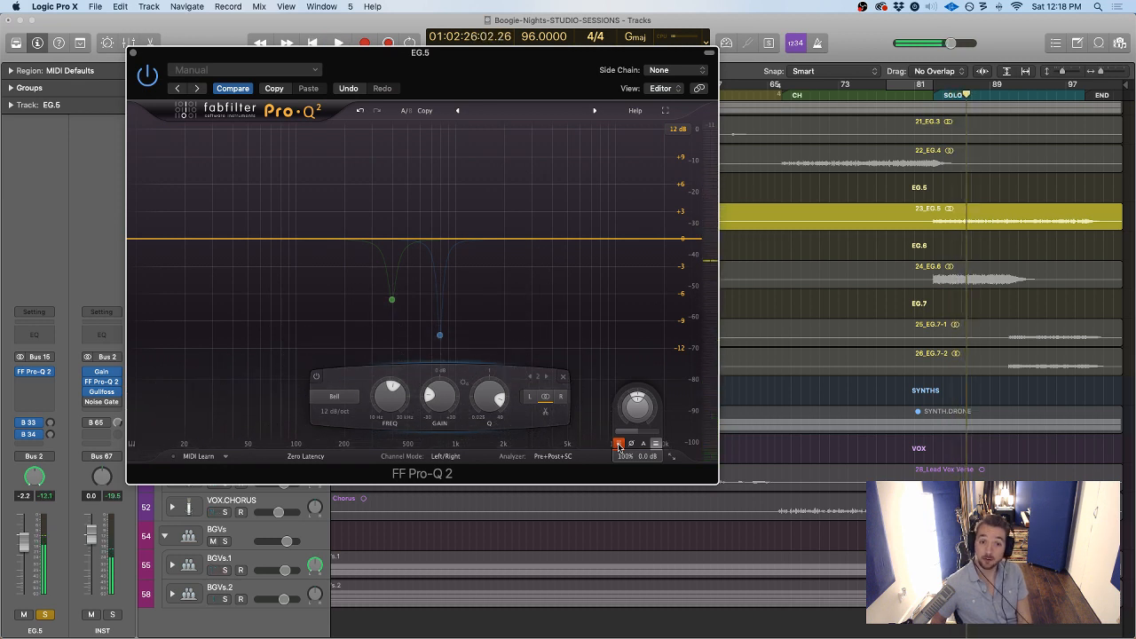
pyautogui.click(620, 445)
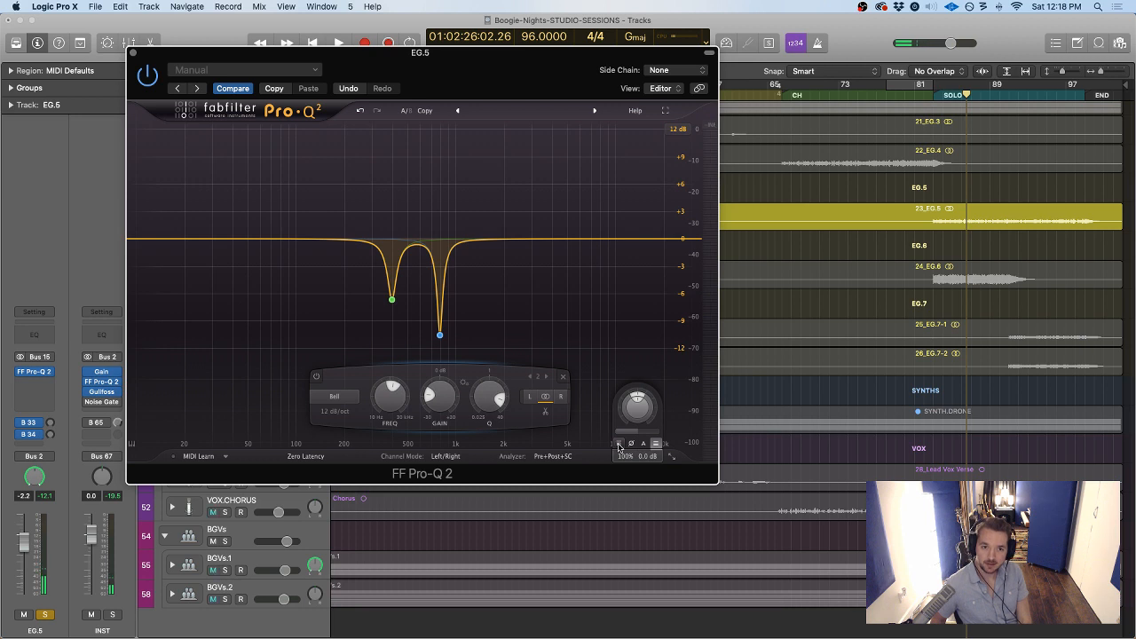
pyautogui.press('space')
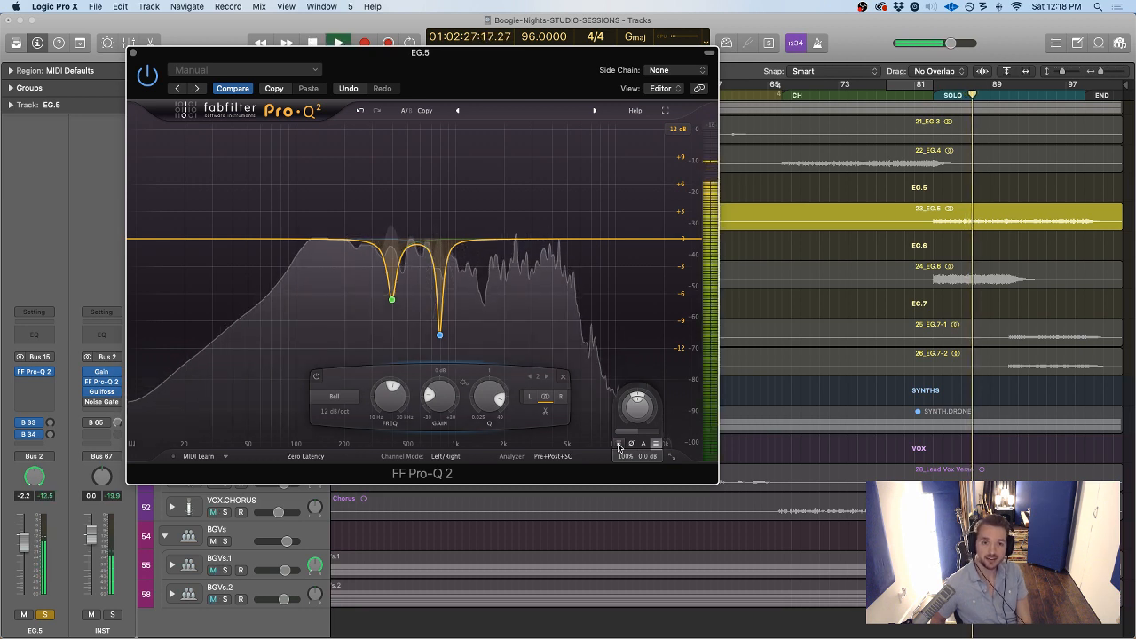
pyautogui.click(620, 445)
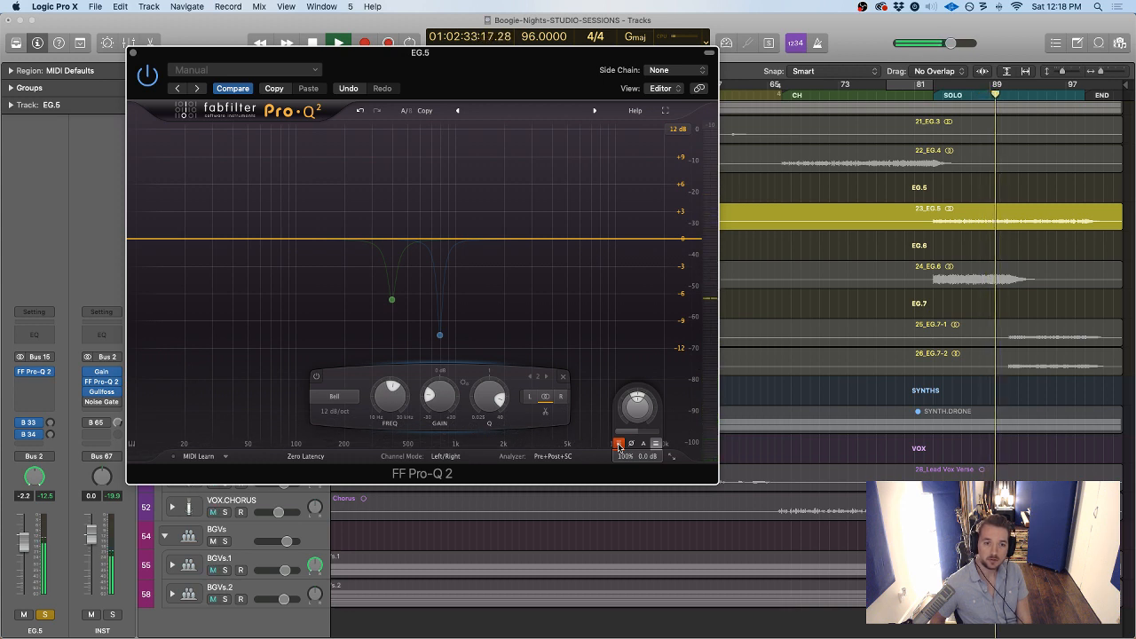
pyautogui.click(619, 445)
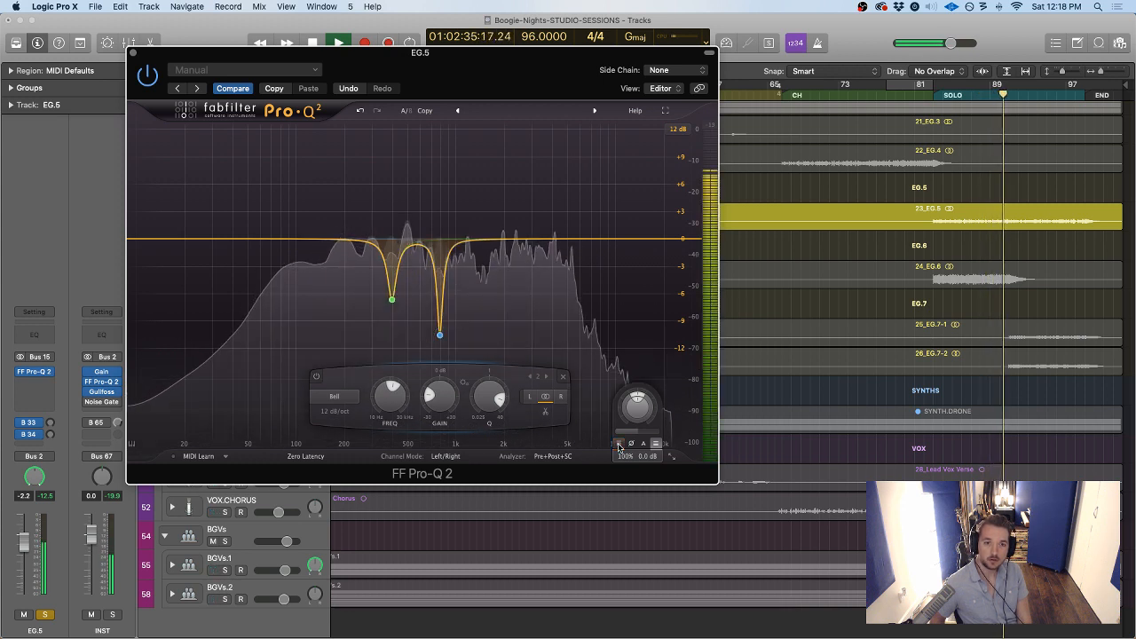
pyautogui.press('space')
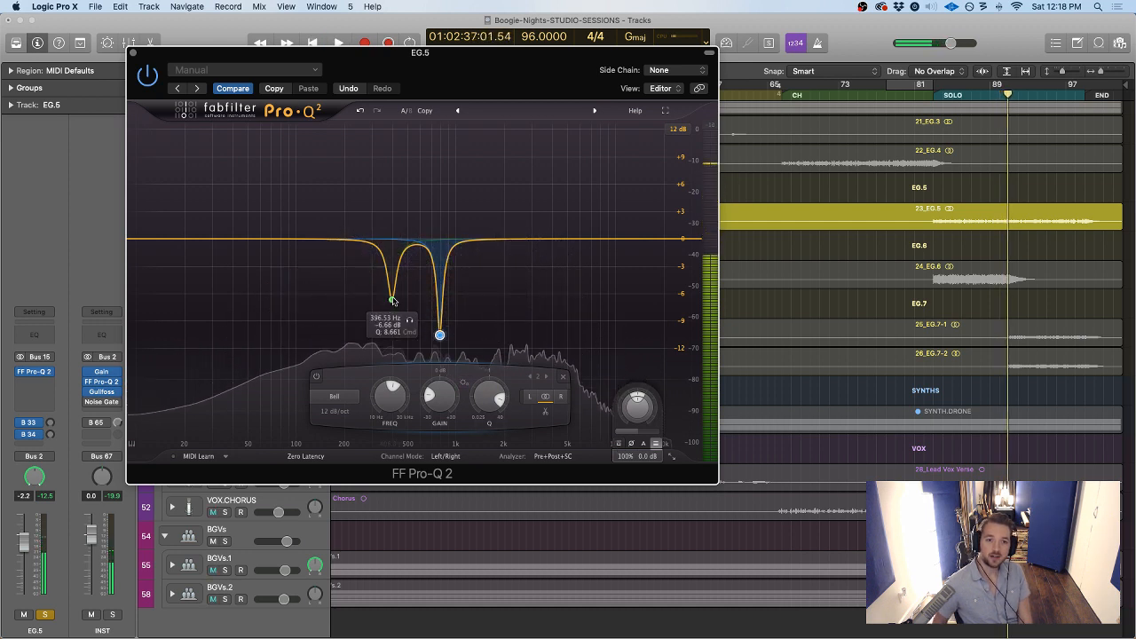
# Check the settings of EG.5's 790 Hz and 397 Hz cuts, and close its Pro-Q 2 window
pyautogui.click(441, 335)
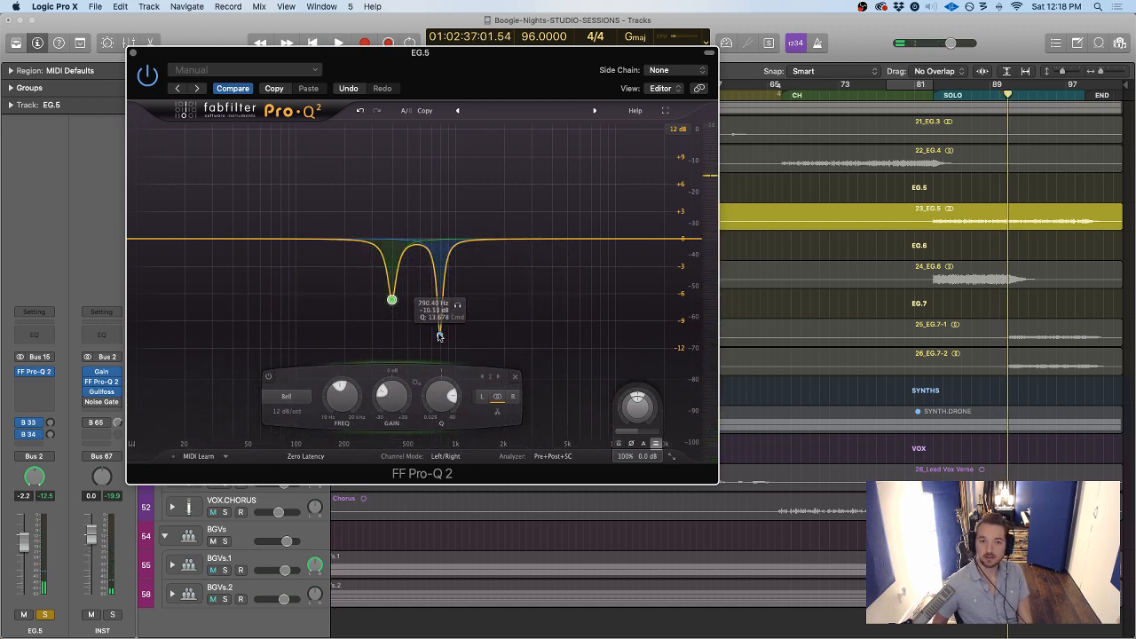
pyautogui.click(392, 300)
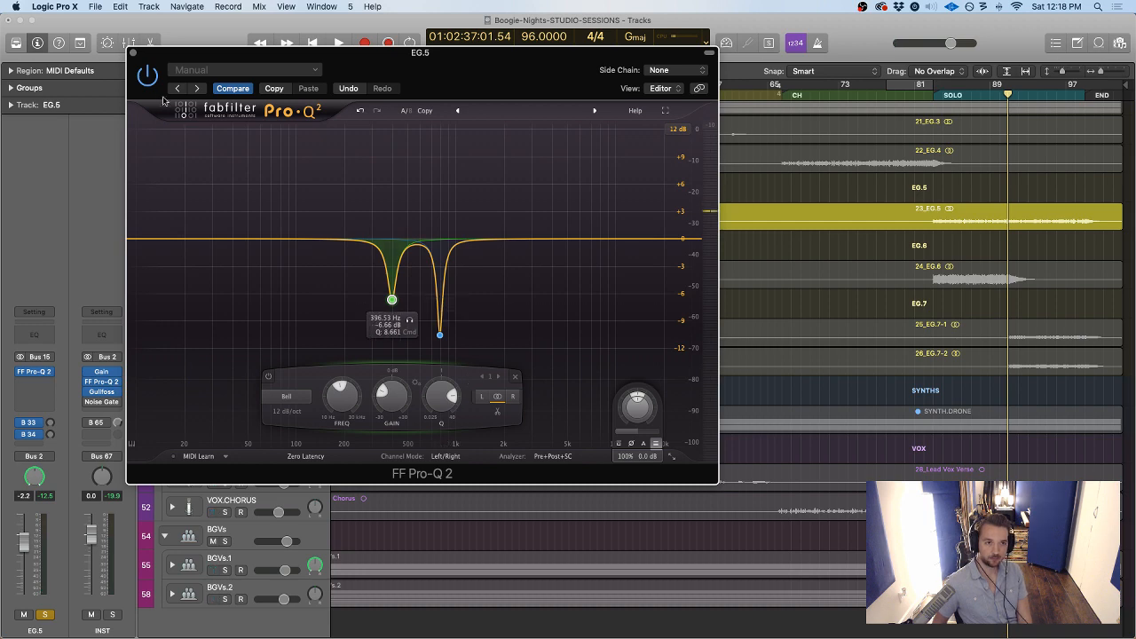
pyautogui.click(132, 53)
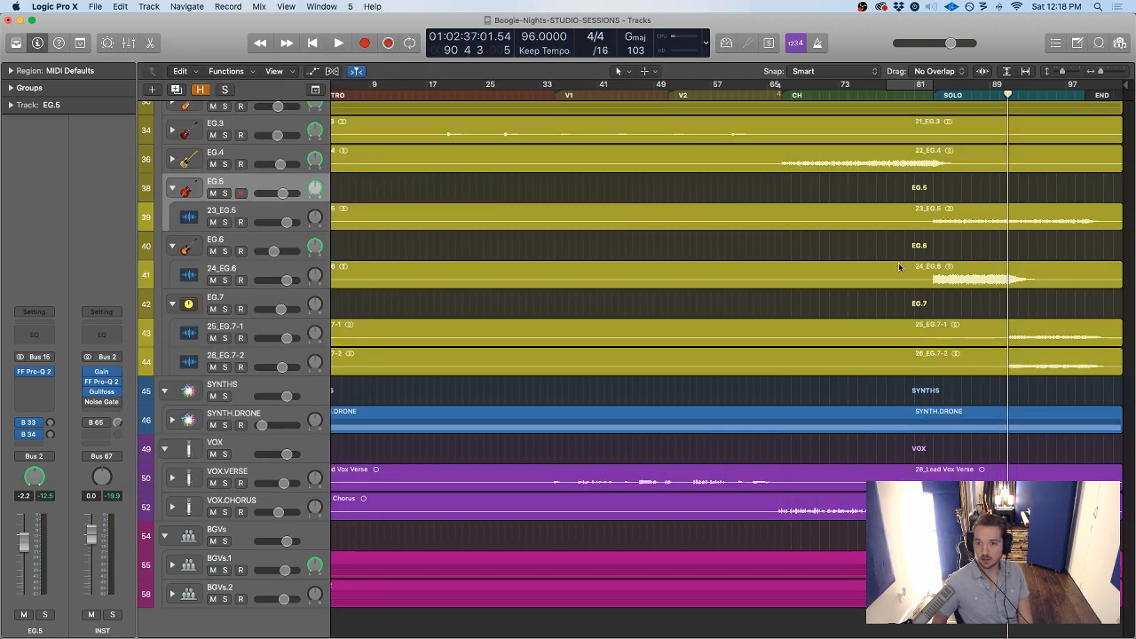
# Insert a stereo FF Pro-Q 2 on VOX.CHORUS and play the full mix from the start of the CH section
pyautogui.scroll(-1, 899, 268)
pyautogui.scroll(1, 898, 269)
pyautogui.scroll(-1, 703, 322)
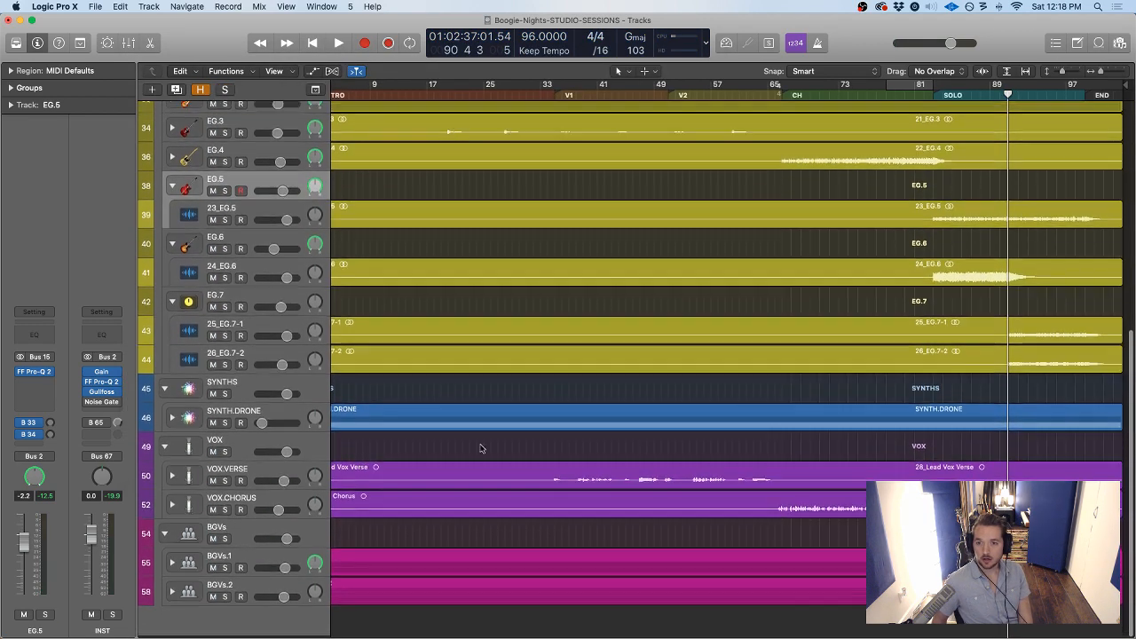
pyautogui.click(783, 90)
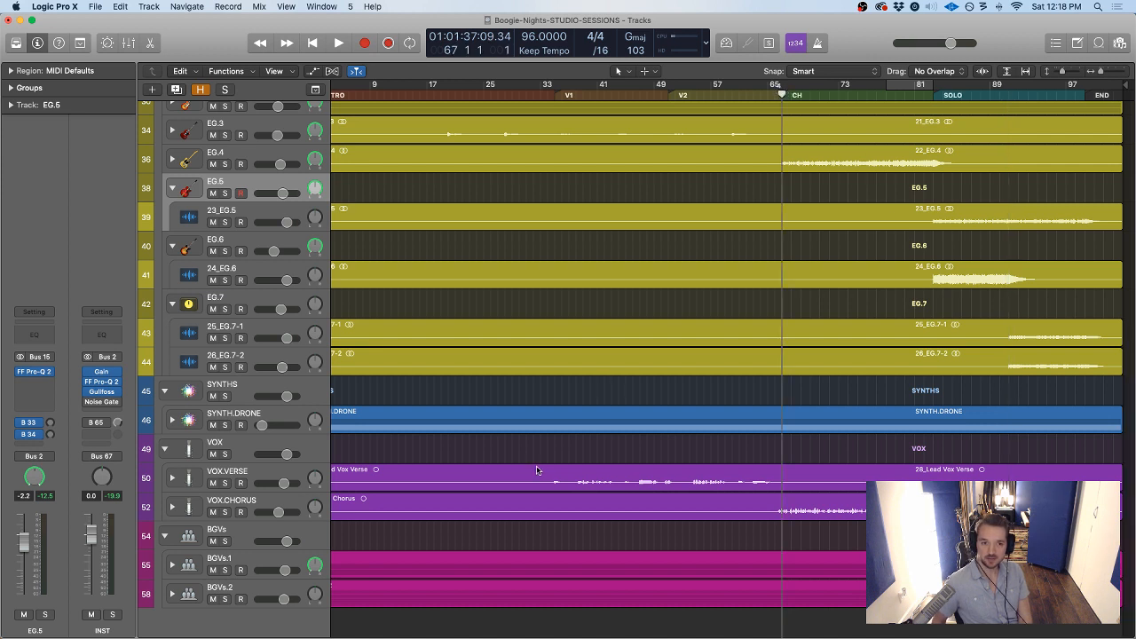
pyautogui.click(247, 508)
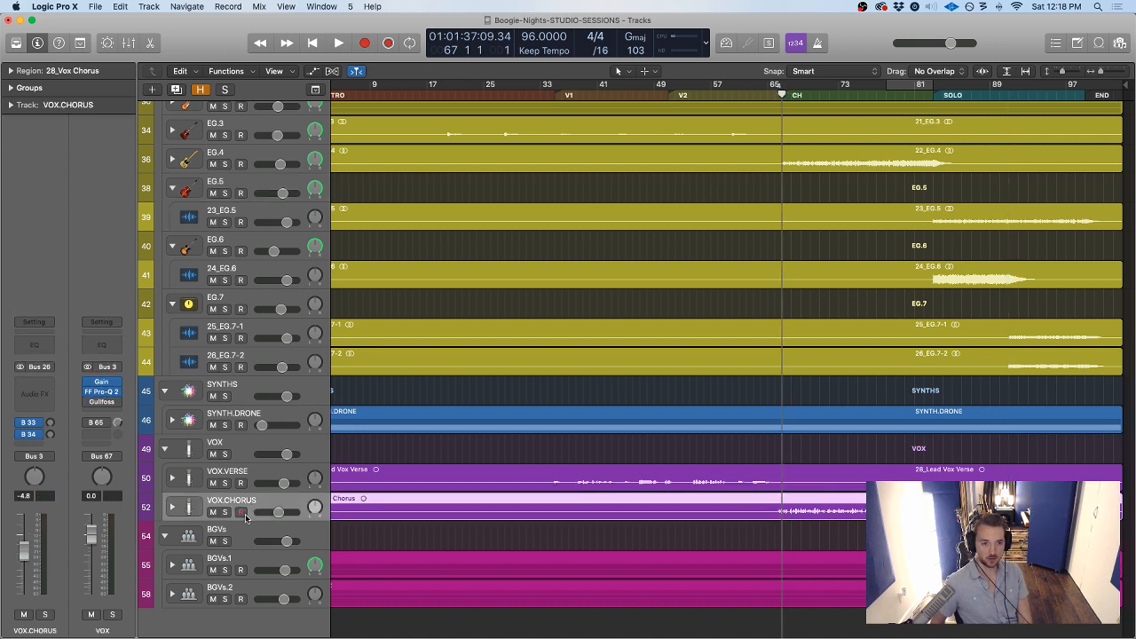
pyautogui.click(38, 386)
pyautogui.moveTo(54, 413)
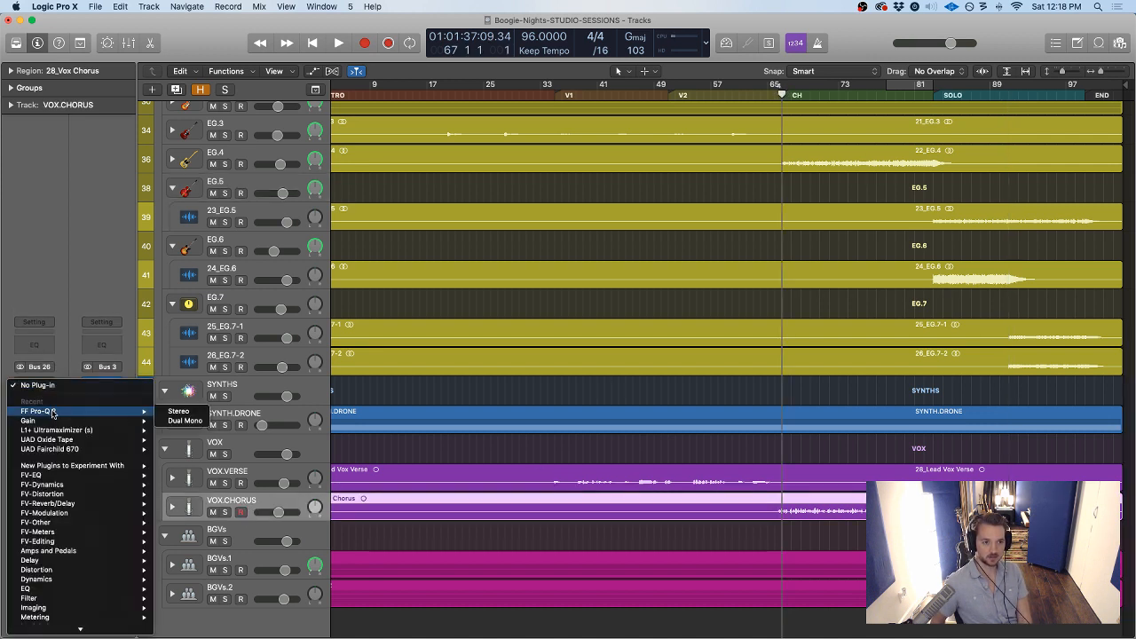
pyautogui.click(174, 413)
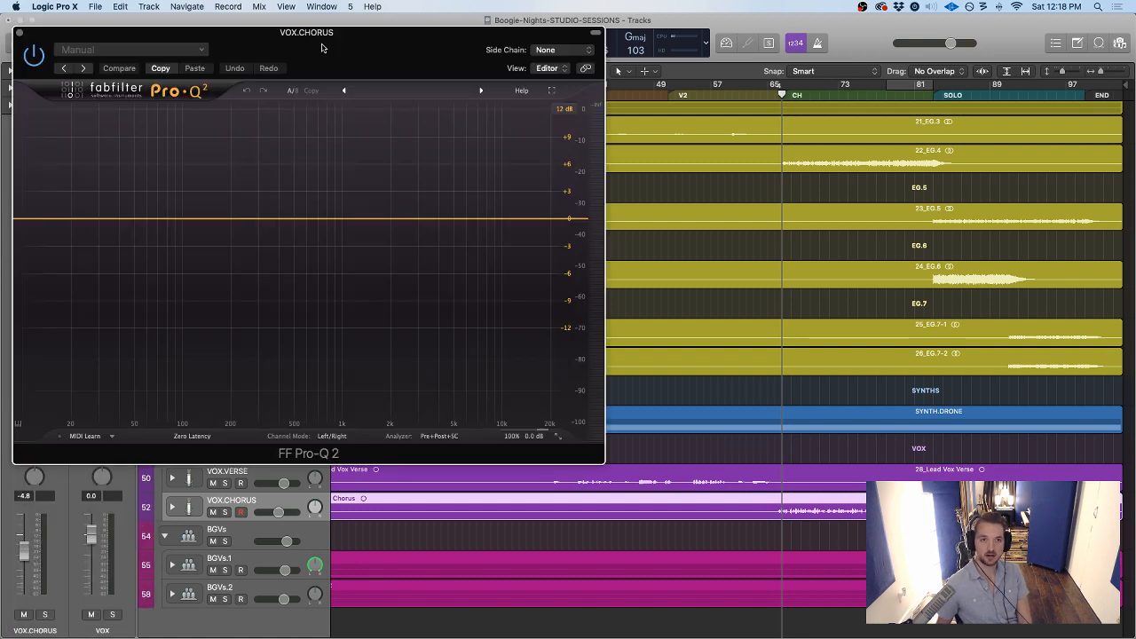
pyautogui.moveTo(322, 47); pyautogui.dragTo(547, 199)
pyautogui.press('space')
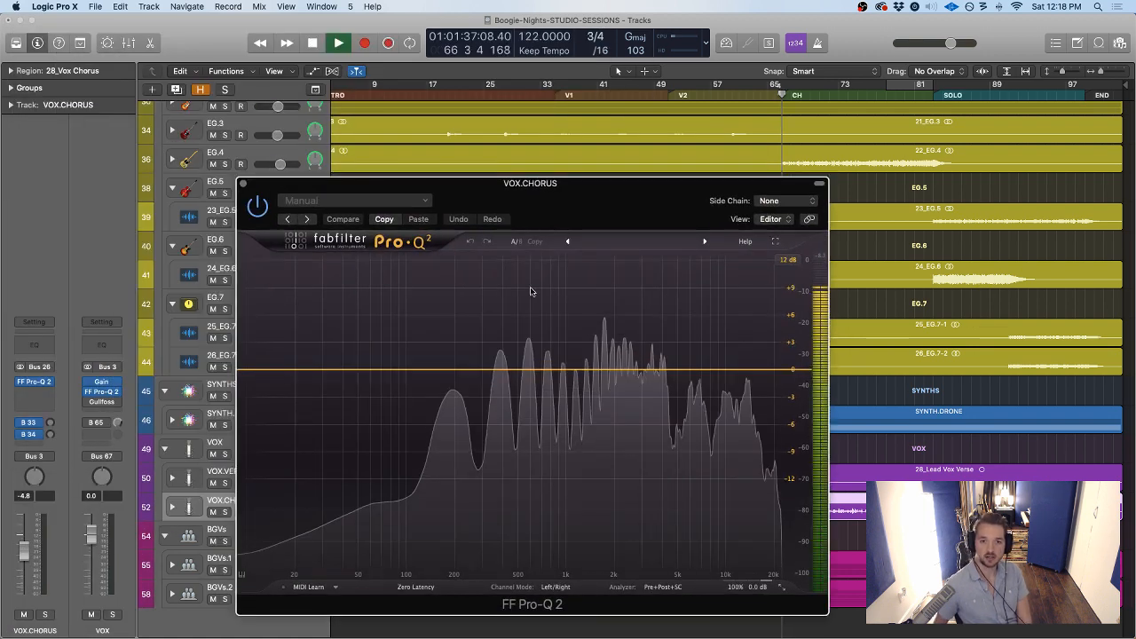
# Try a bell boost on VOX.CHORUS, sweeping it to about 554 Hz at +7 dB with Q 8.065, and audition the track soloed
pyautogui.click(461, 310)
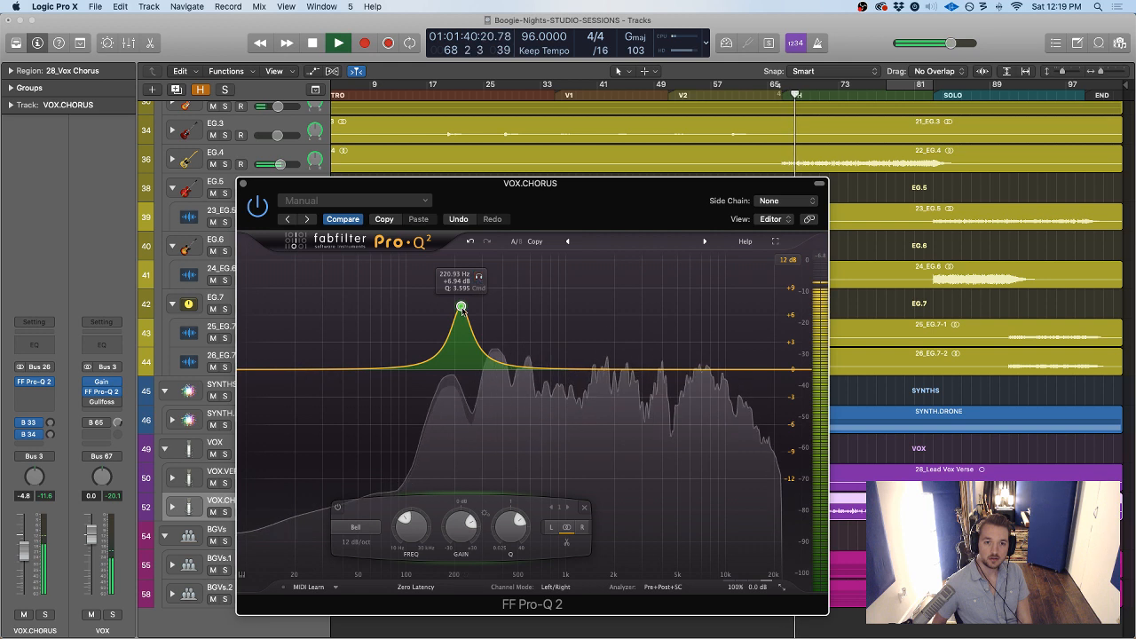
pyautogui.moveTo(465, 531); pyautogui.dragTo(468, 555)
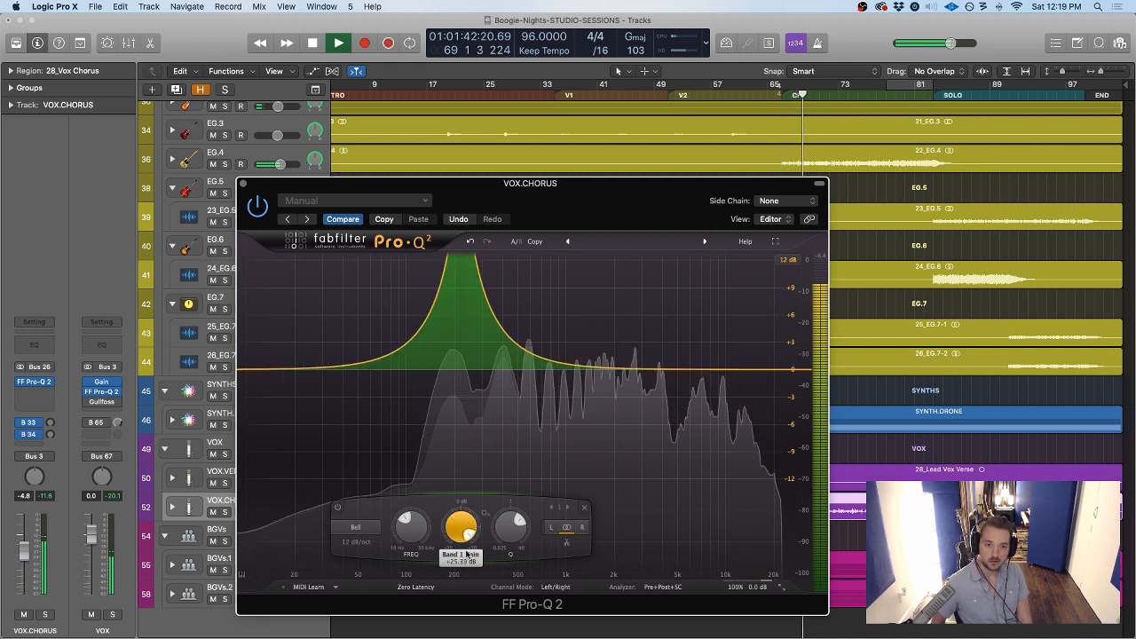
pyautogui.moveTo(400, 539); pyautogui.dragTo(405, 512)
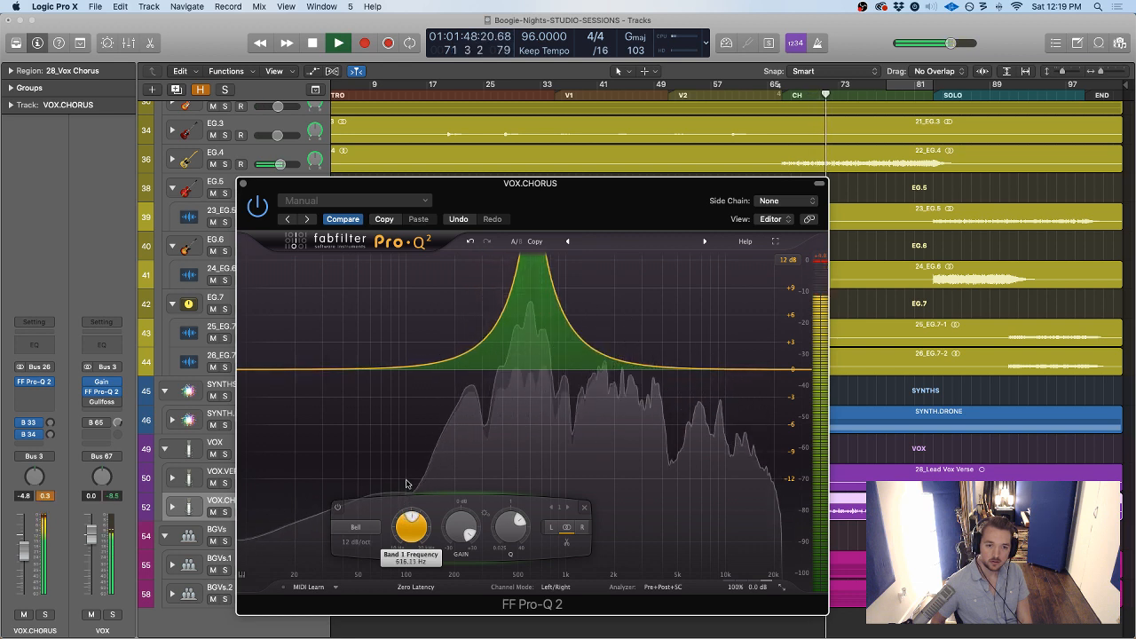
pyautogui.moveTo(467, 534); pyautogui.dragTo(475, 523)
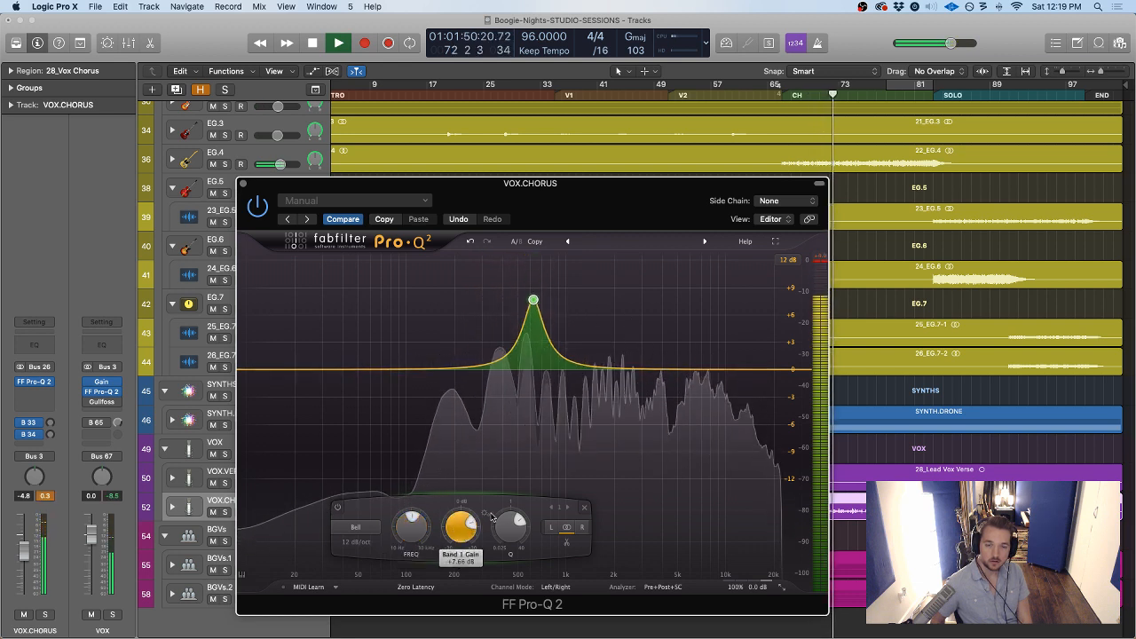
pyautogui.moveTo(552, 271); pyautogui.dragTo(526, 308)
pyautogui.press('s')
pyautogui.press('space')
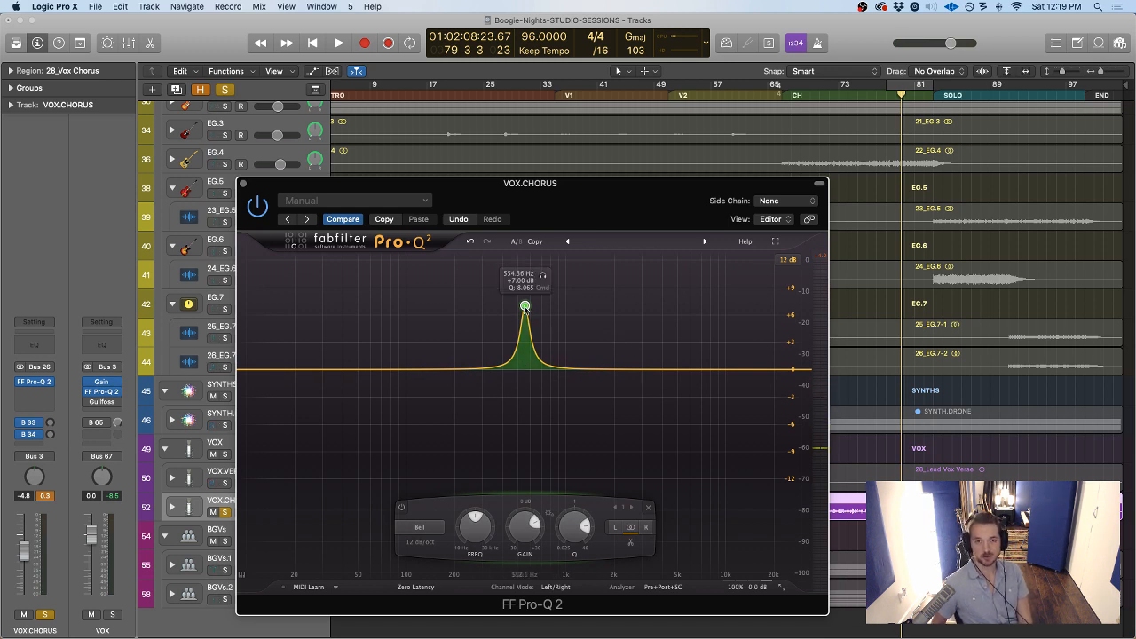
# Delete the 554 Hz bell from VOX.CHORUS, close its Pro-Q 2 window and unsolo the track
pyautogui.rightClick(524, 307)
pyautogui.click(581, 379)
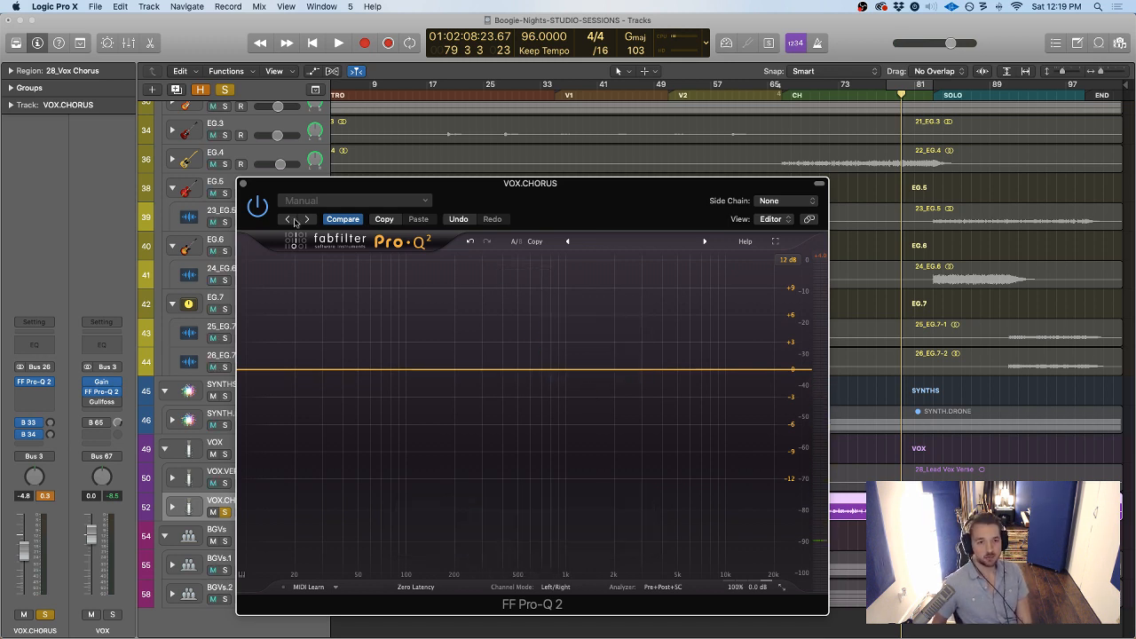
pyautogui.click(243, 185)
pyautogui.press('s')
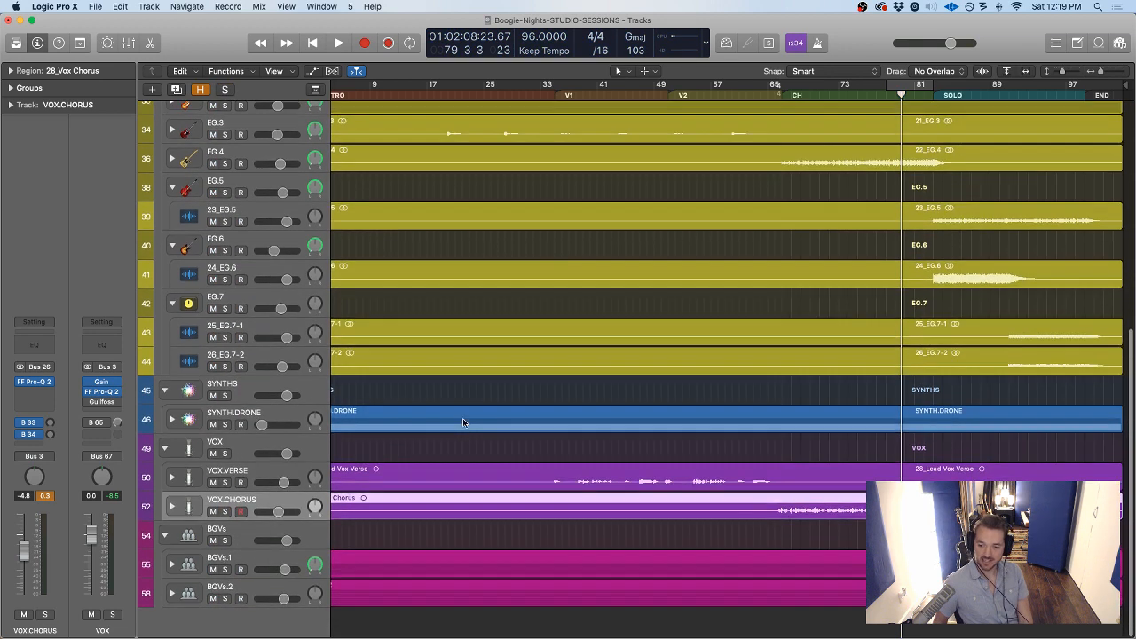
pyautogui.click(495, 447)
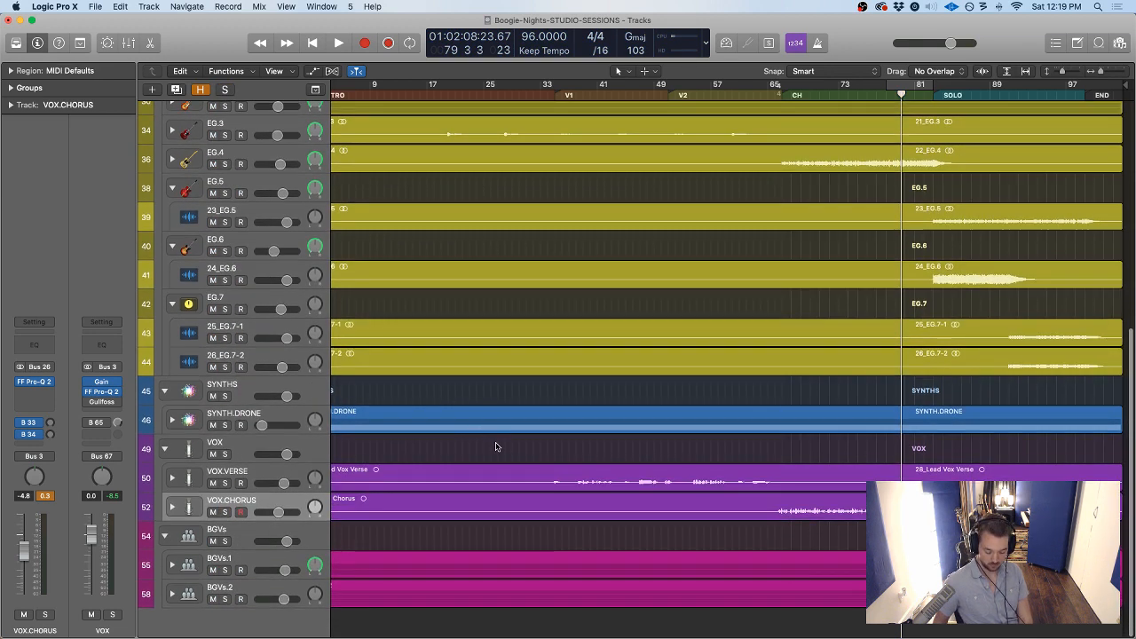
pyautogui.scroll(2, 496, 446)
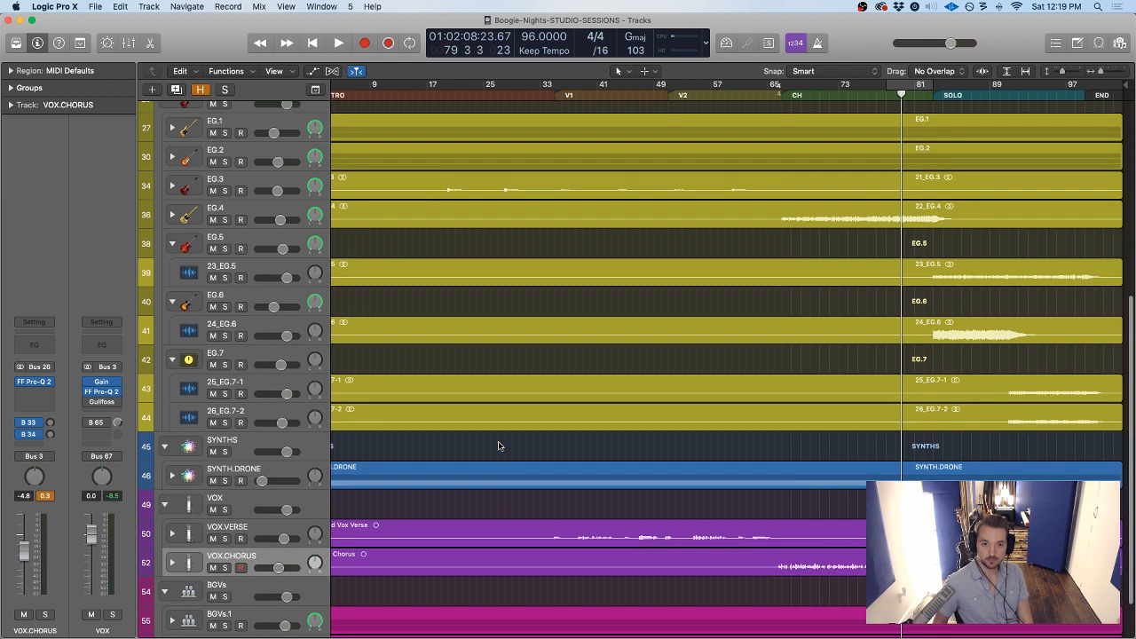
pyautogui.press('super+Left')
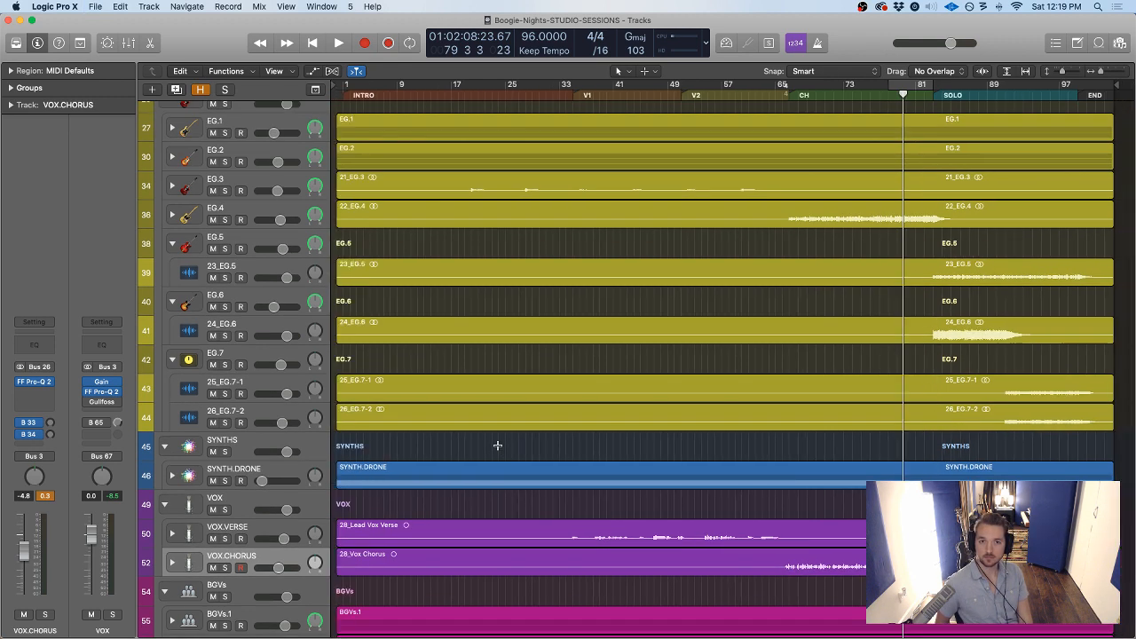
pyautogui.scroll(7, 497, 450)
pyautogui.scroll(-9, 474, 457)
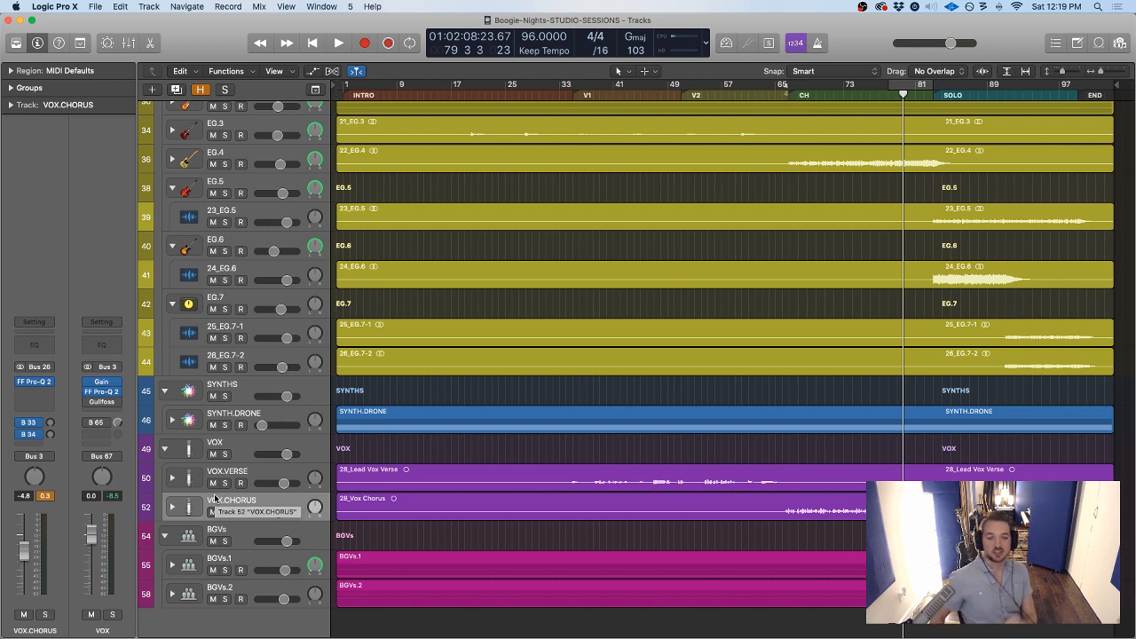
# Remove FF Pro-Q 2 from VOX.CHORUS and load the user channel strip setting Vox from 7 - VOCALS
pyautogui.click(49, 384)
pyautogui.click(76, 315)
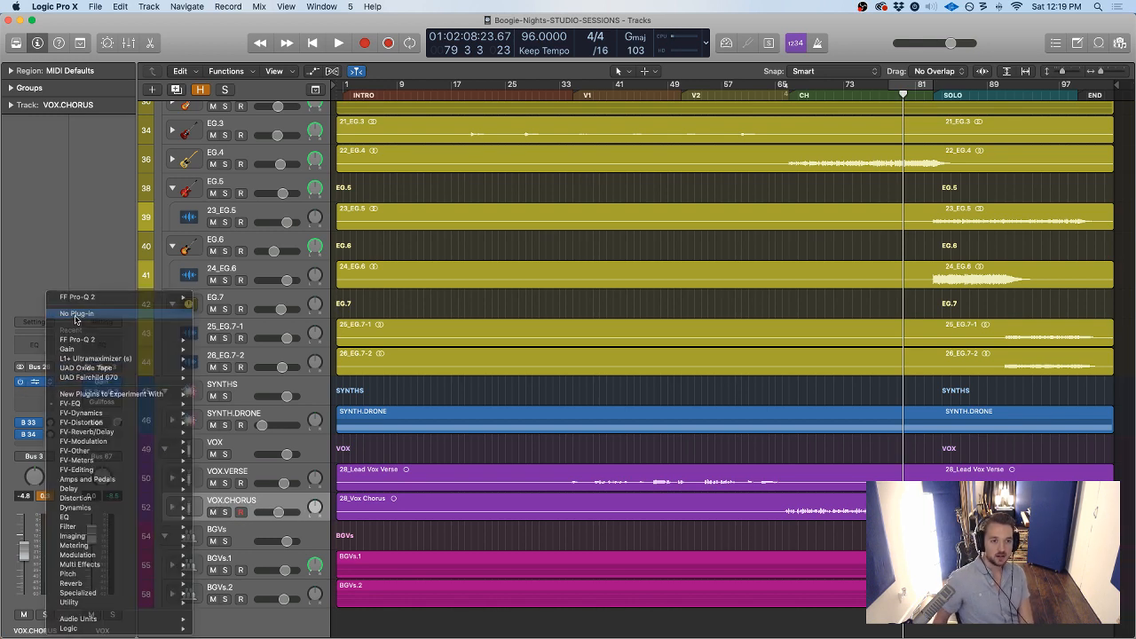
pyautogui.click(29, 322)
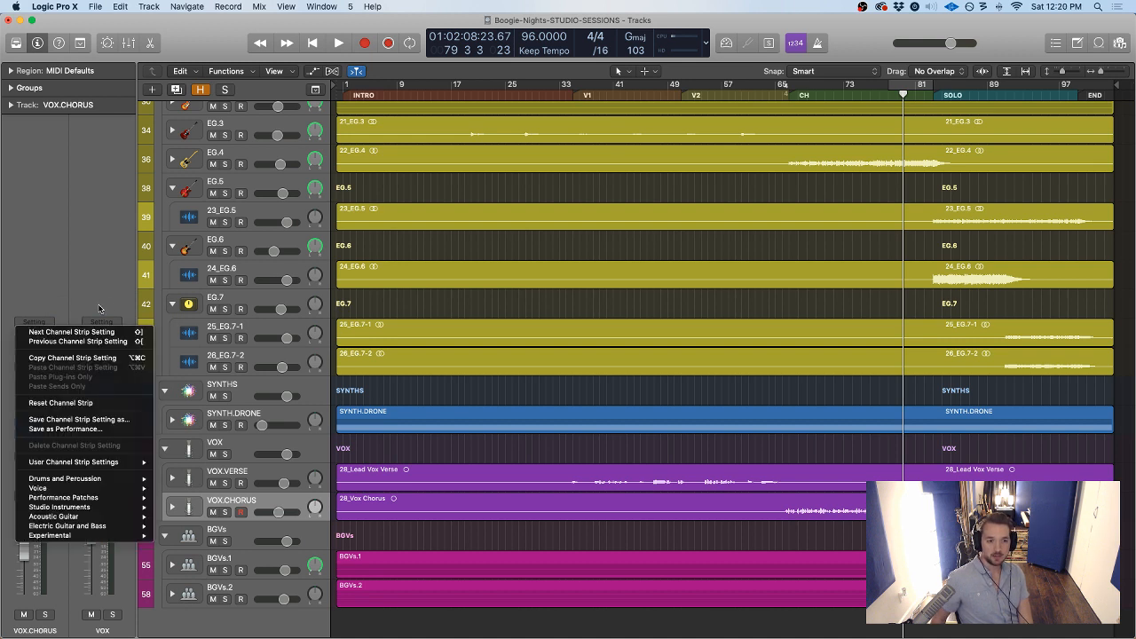
pyautogui.moveTo(71, 462)
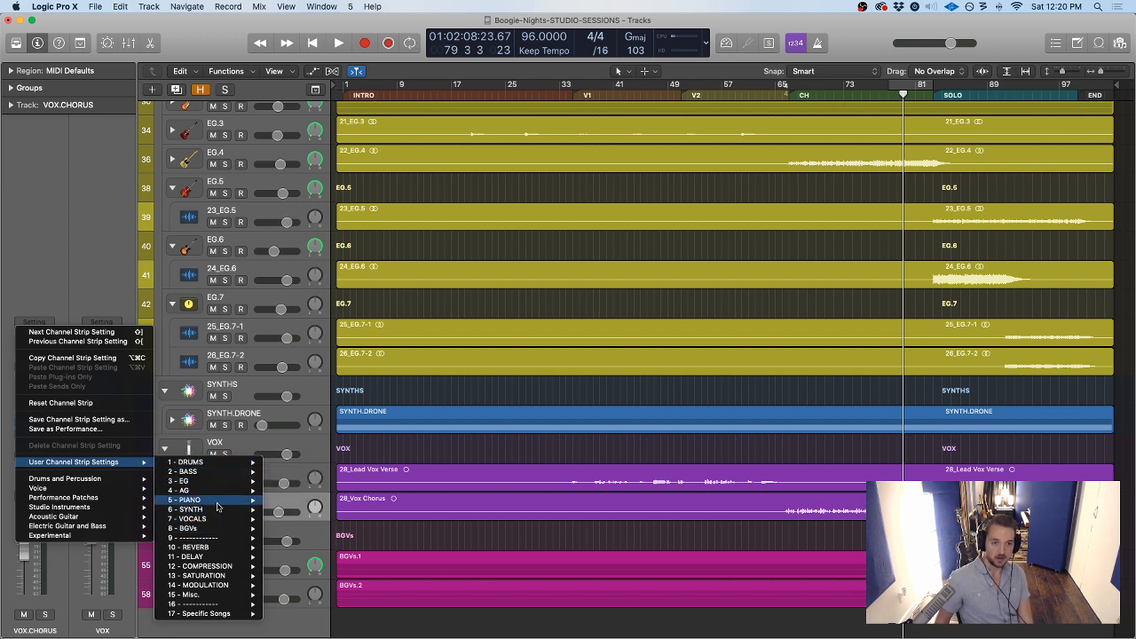
pyautogui.moveTo(214, 466)
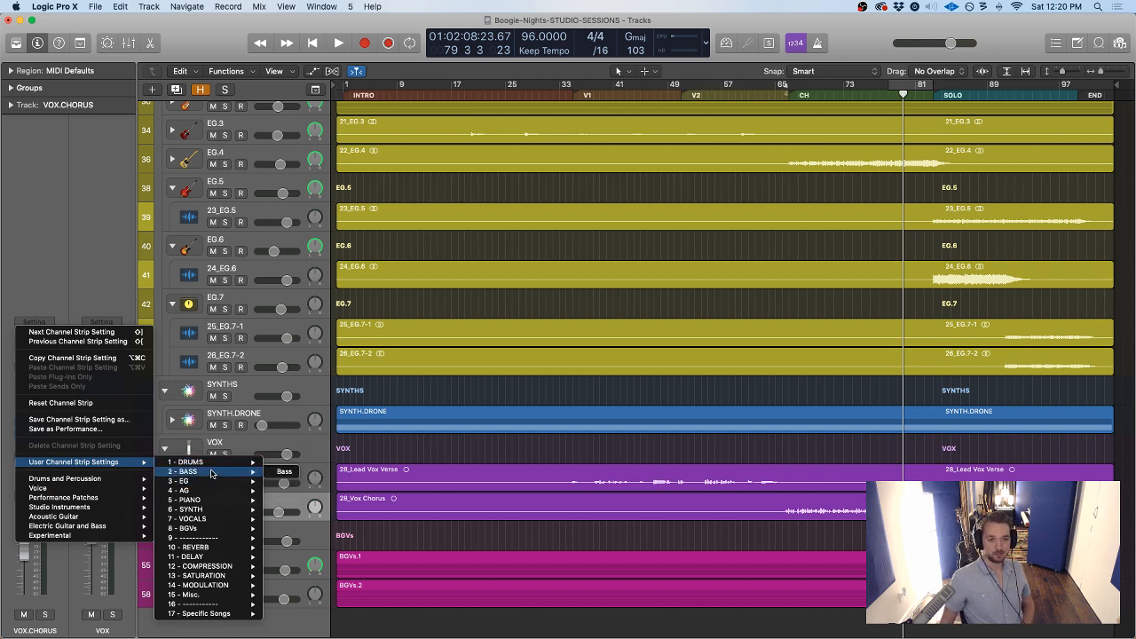
pyautogui.click(274, 520)
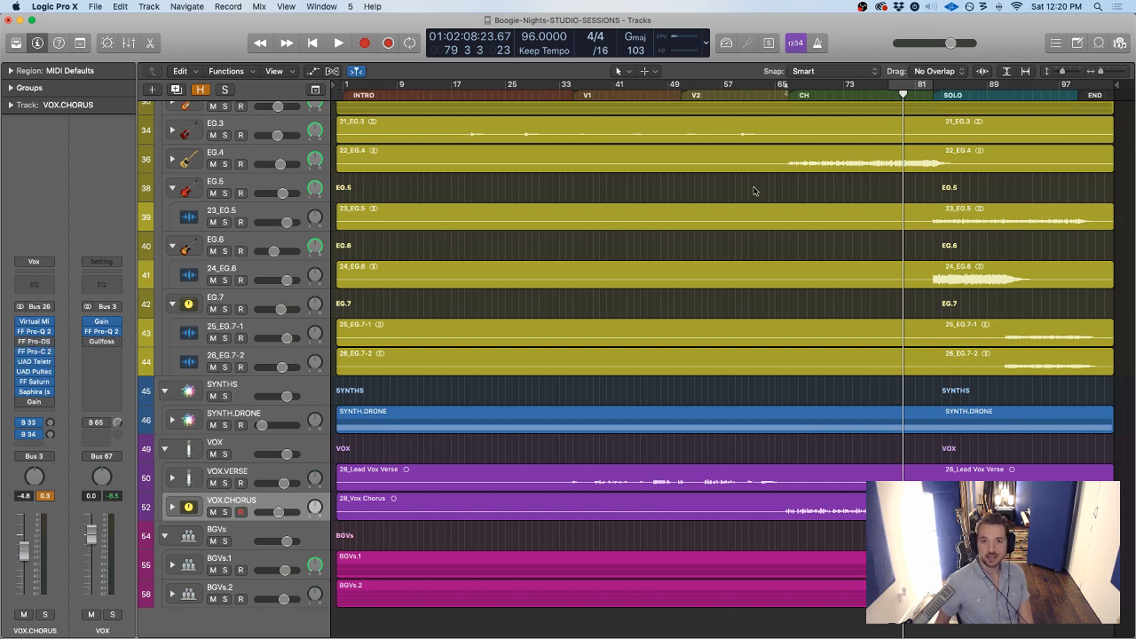
# Place the playhead at the start of the CH section and inspect the loaded Pro-Q 2 and Pro-C 2 on VOX.CHORUS, closing both windows
pyautogui.click(789, 95)
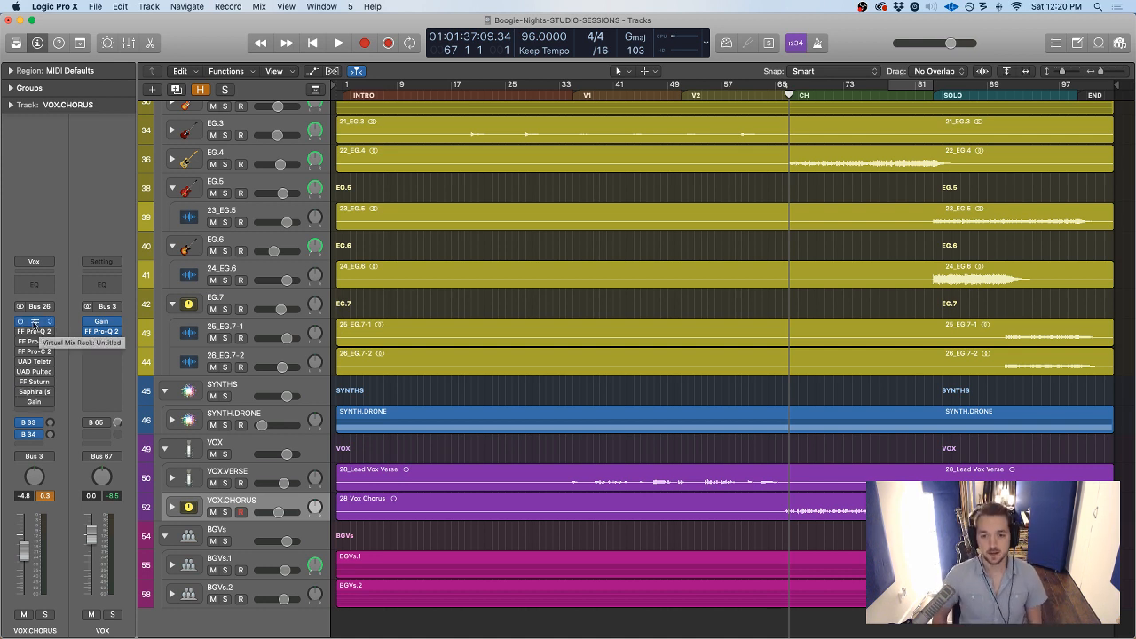
pyautogui.click(33, 334)
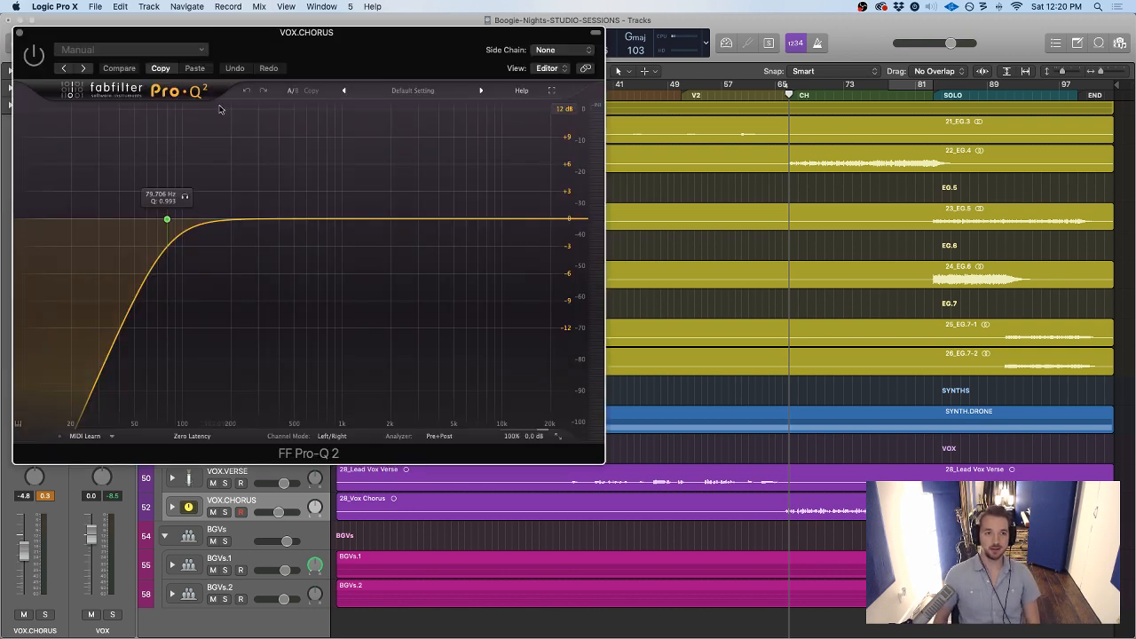
pyautogui.moveTo(260, 39); pyautogui.dragTo(569, 83)
pyautogui.click(36, 350)
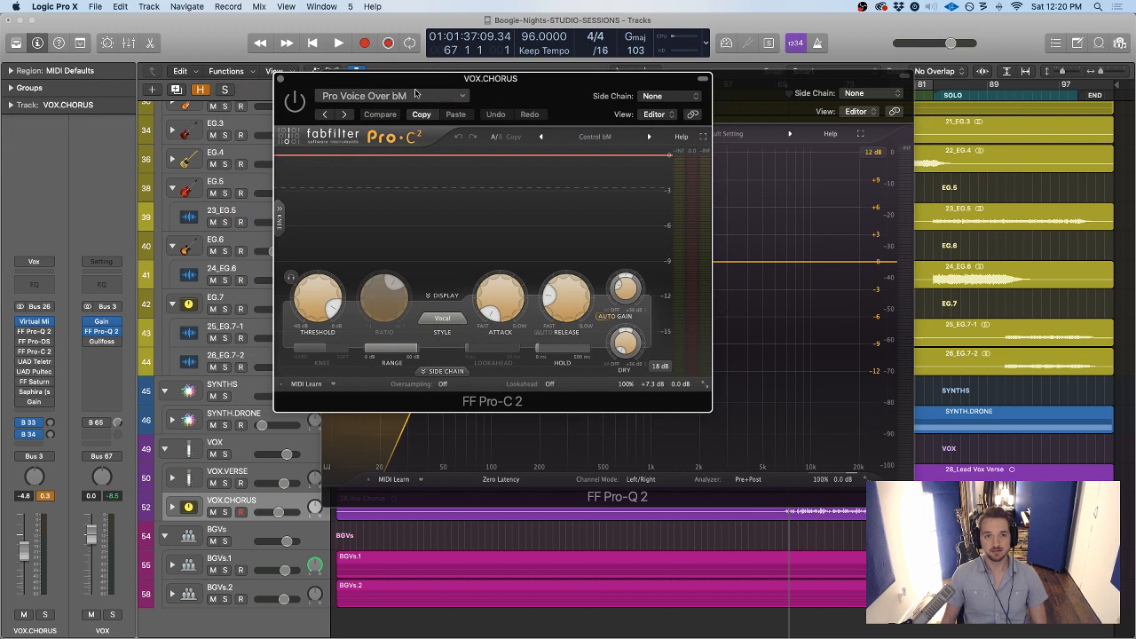
pyautogui.click(279, 80)
pyautogui.click(335, 77)
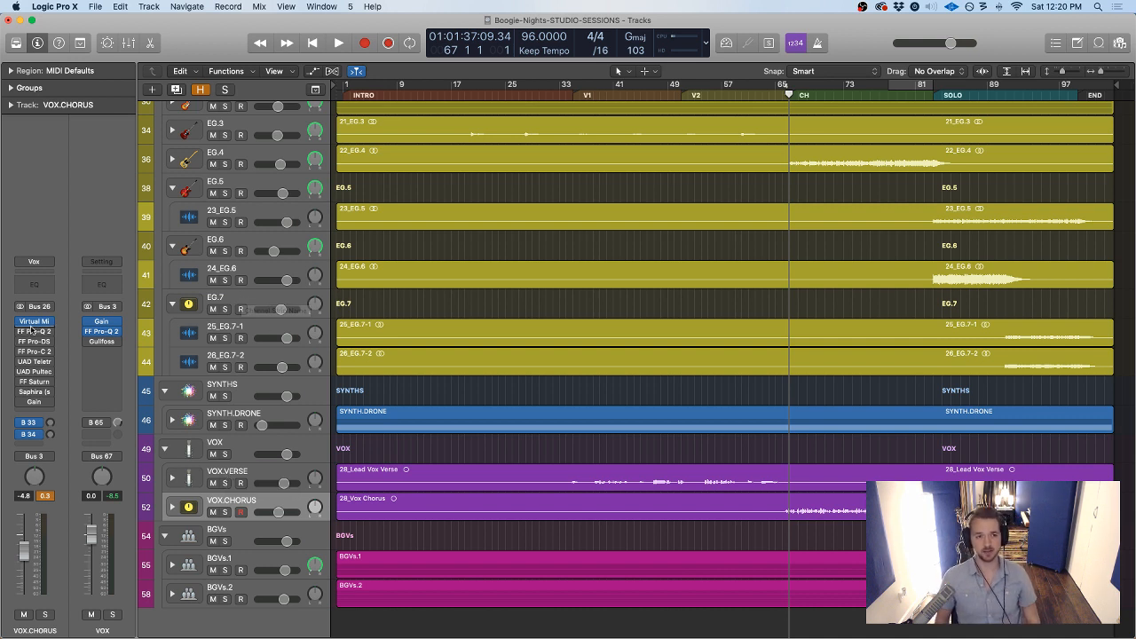
# Enable the Pro-Q 2 on VOX.CHORUS and play the full mix from the start of the CH section
pyautogui.click(31, 333)
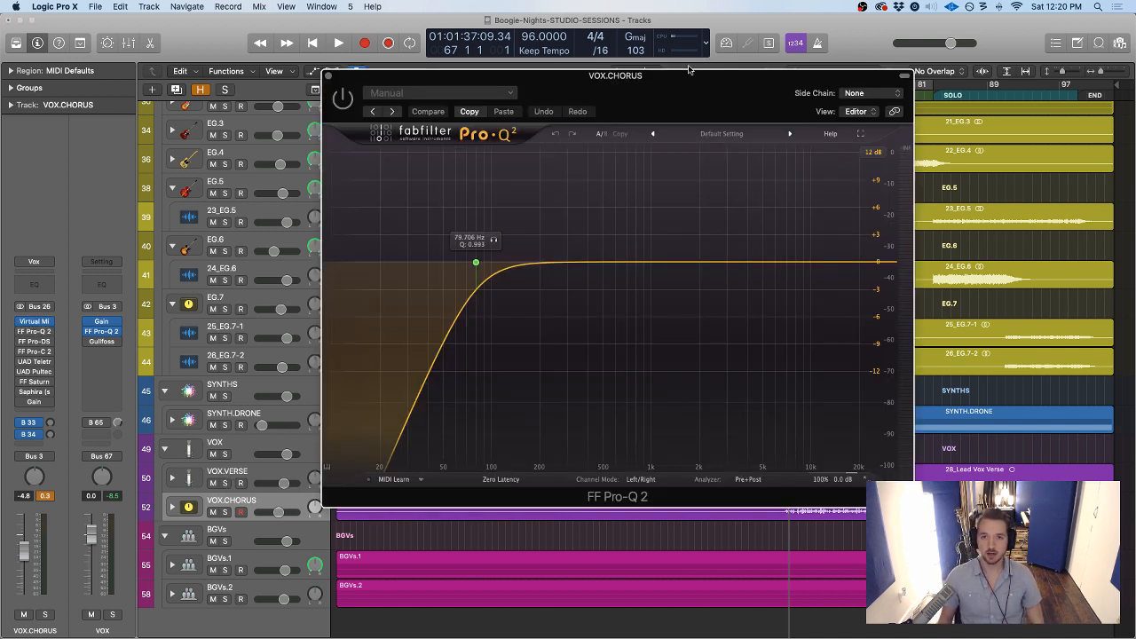
pyautogui.moveTo(688, 93); pyautogui.dragTo(704, 156)
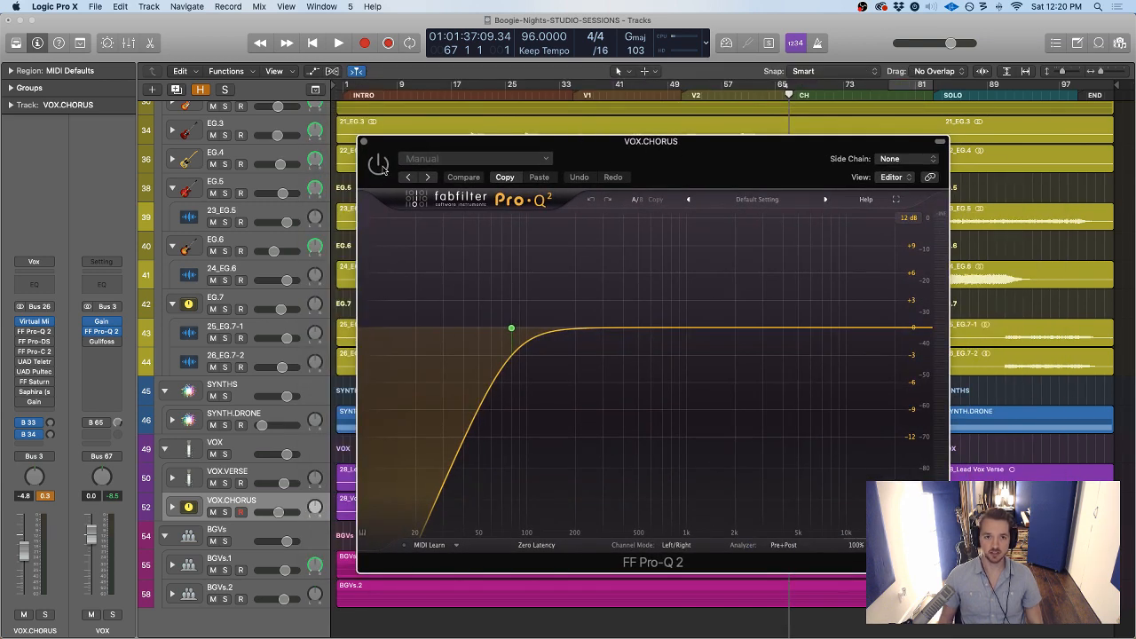
pyautogui.moveTo(481, 149); pyautogui.dragTo(431, 149)
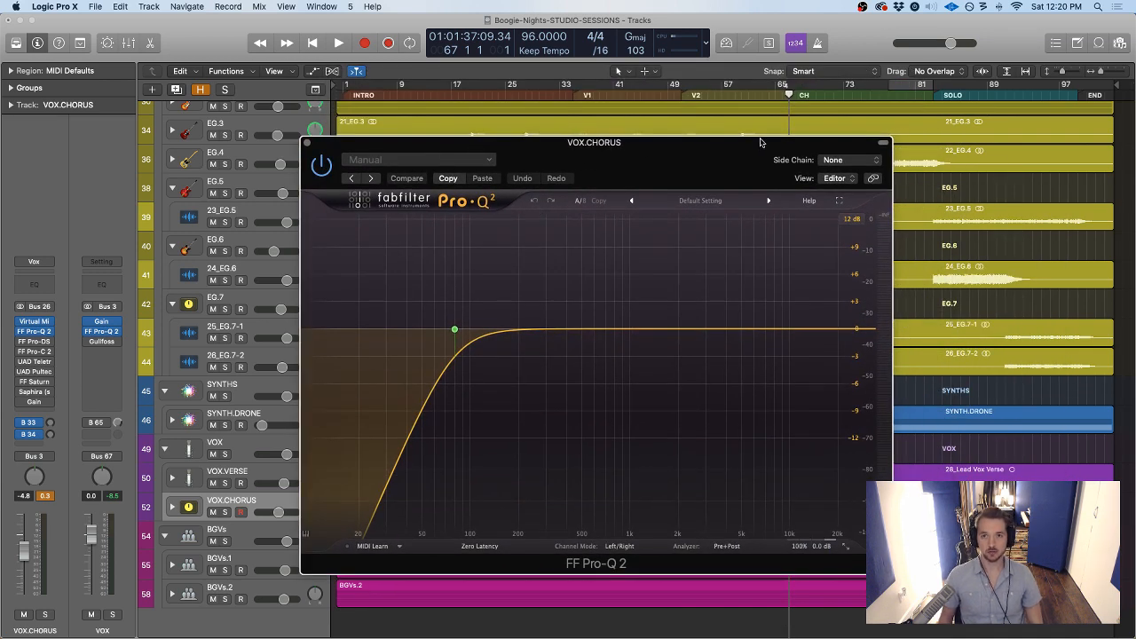
pyautogui.press('space')
pyautogui.moveTo(700, 147); pyautogui.dragTo(880, 81)
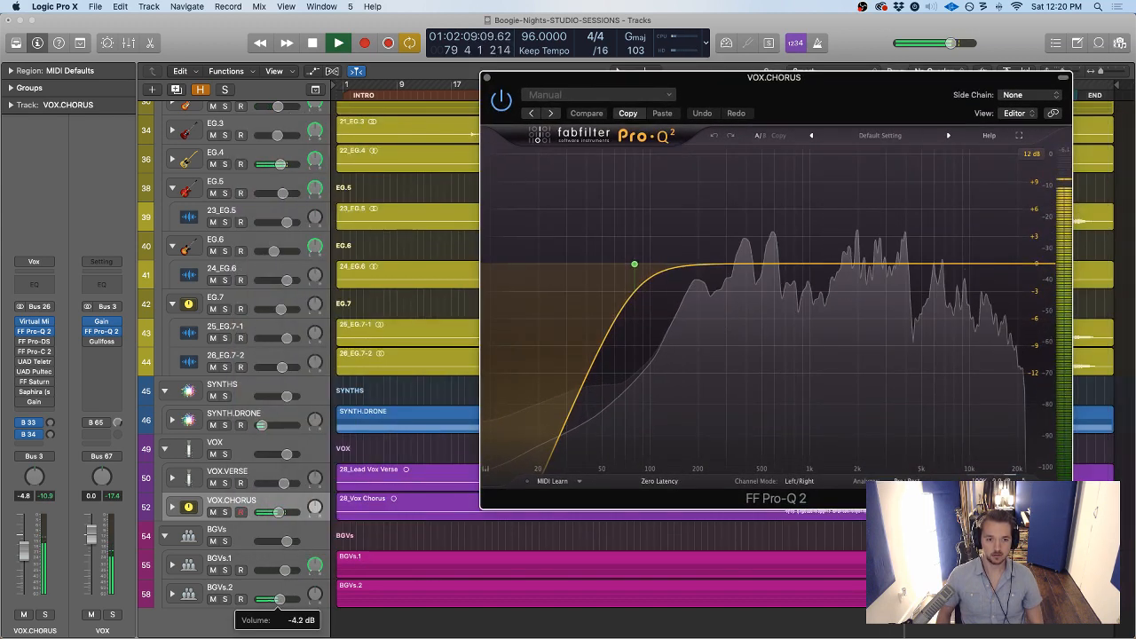
# Lower BGVs.2 to about -4.2 dB and add a Pro-Q 2 bell boost on VOX.CHORUS at about 2249 Hz, +8.34 dB, Q 1
pyautogui.moveTo(280, 601); pyautogui.dragTo(281, 600)
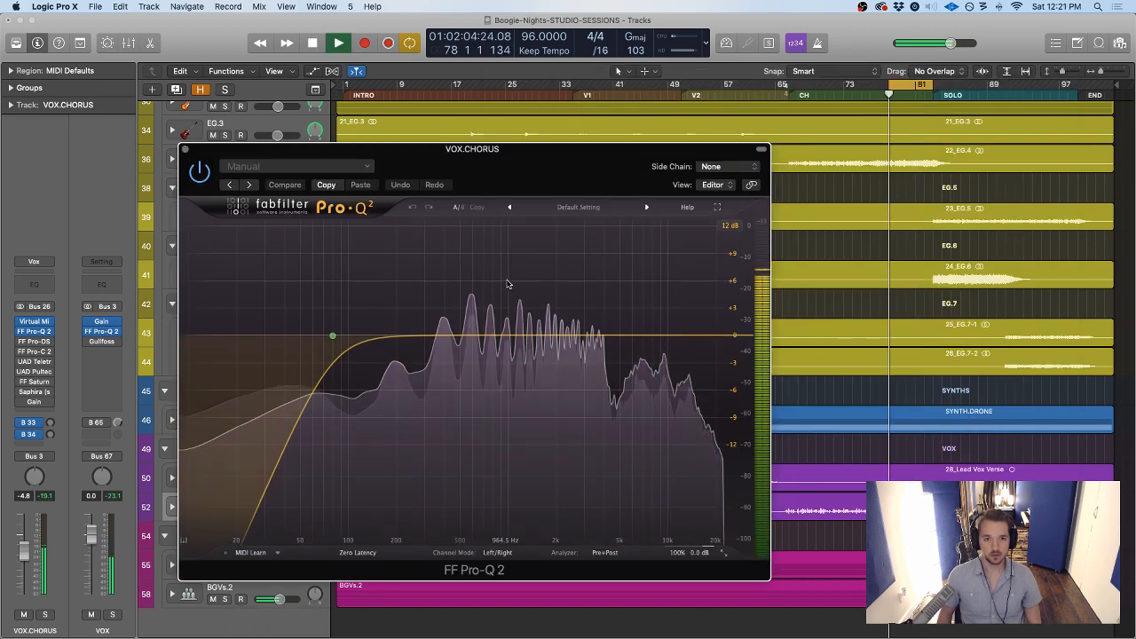
pyautogui.moveTo(473, 269); pyautogui.dragTo(563, 260)
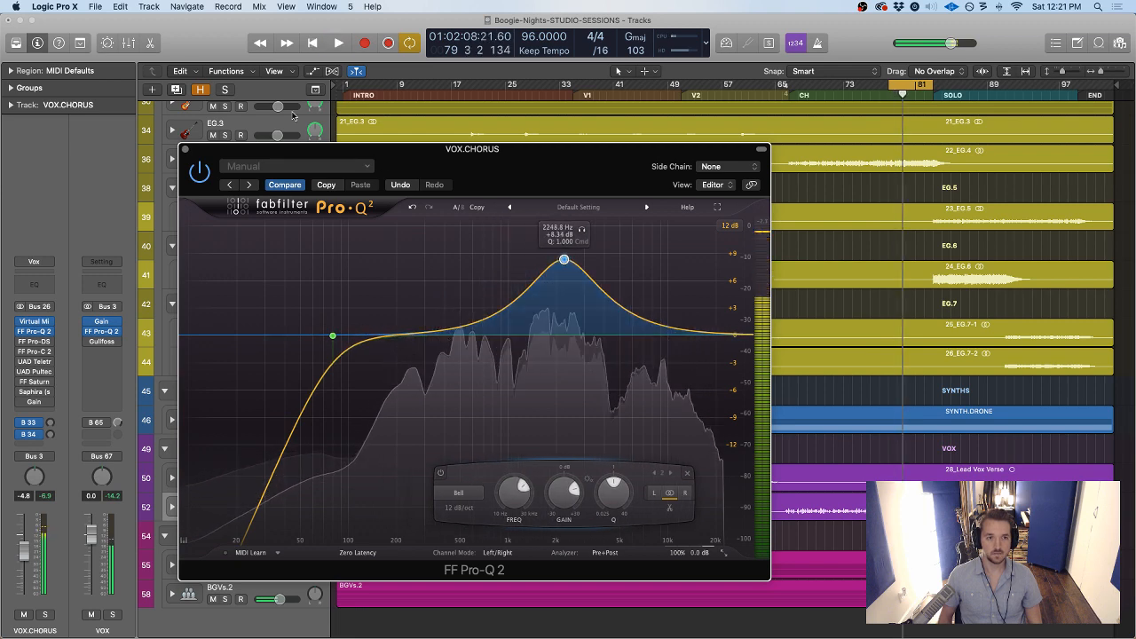
pyautogui.moveTo(224, 152); pyautogui.dragTo(456, 127)
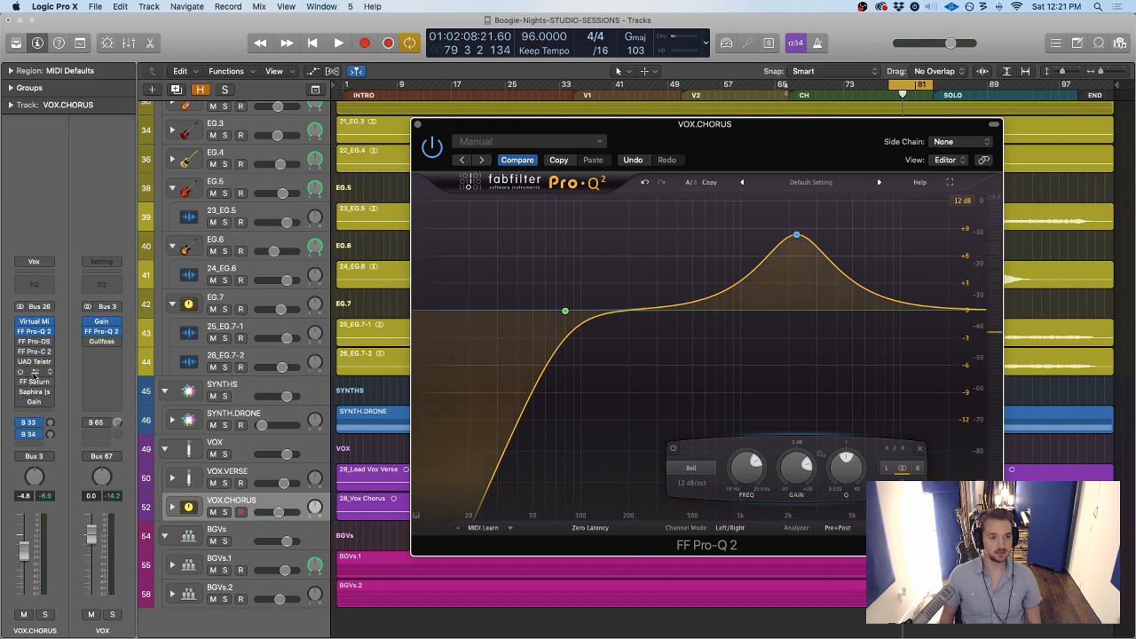
# Inspect the Saturn, Pro-C 2 and Pro-DS settings on VOX.CHORUS, closing each plug-in window
pyautogui.click(34, 387)
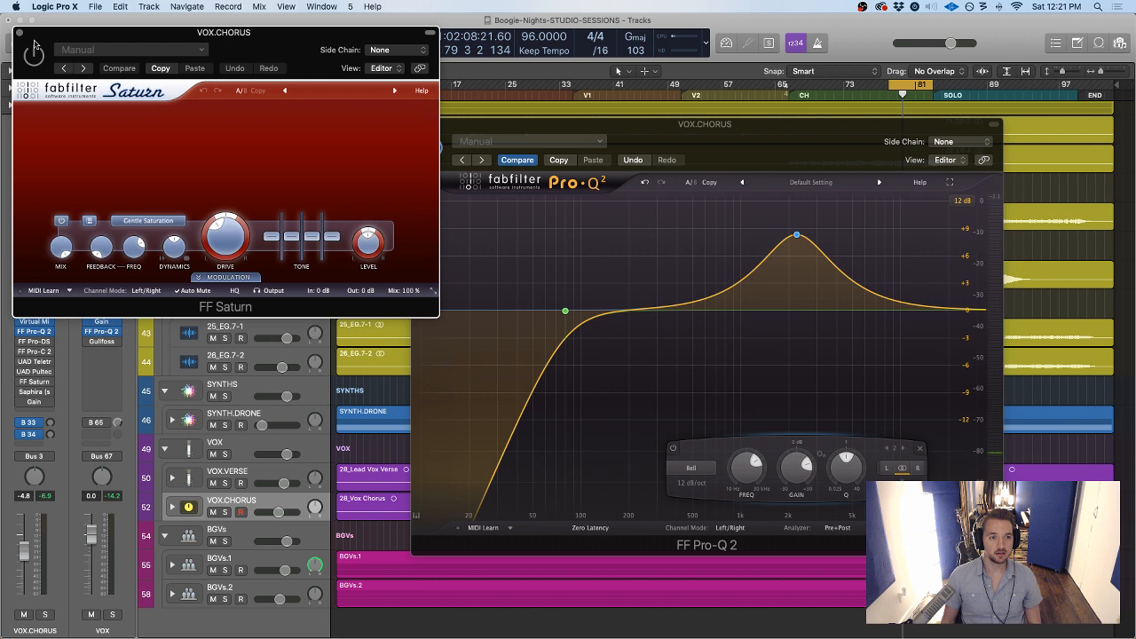
pyautogui.click(20, 33)
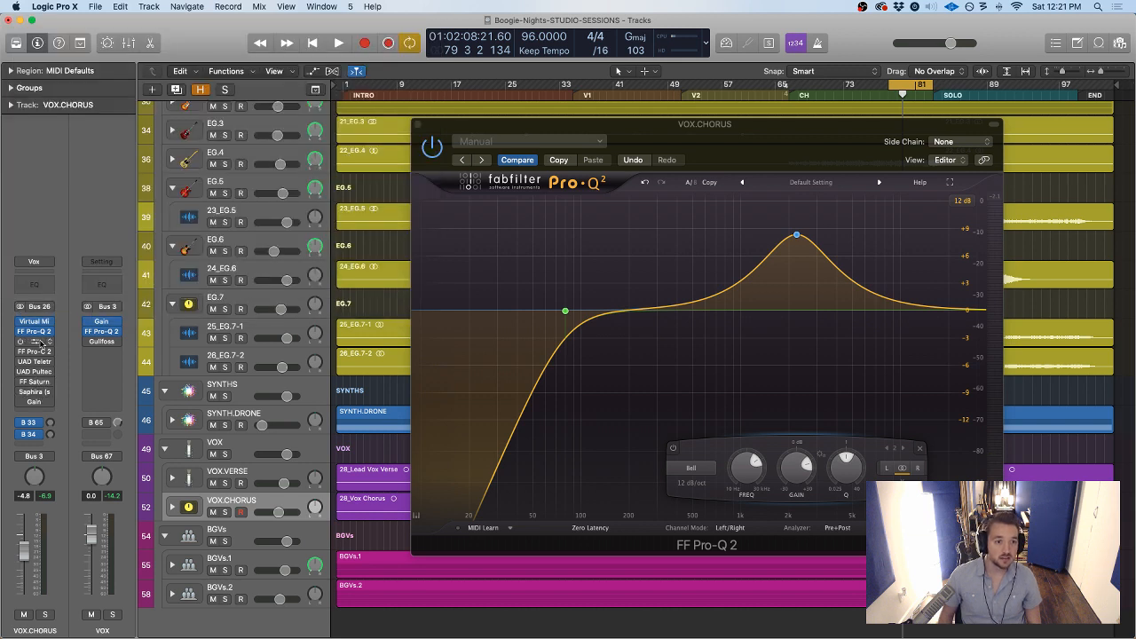
pyautogui.click(36, 352)
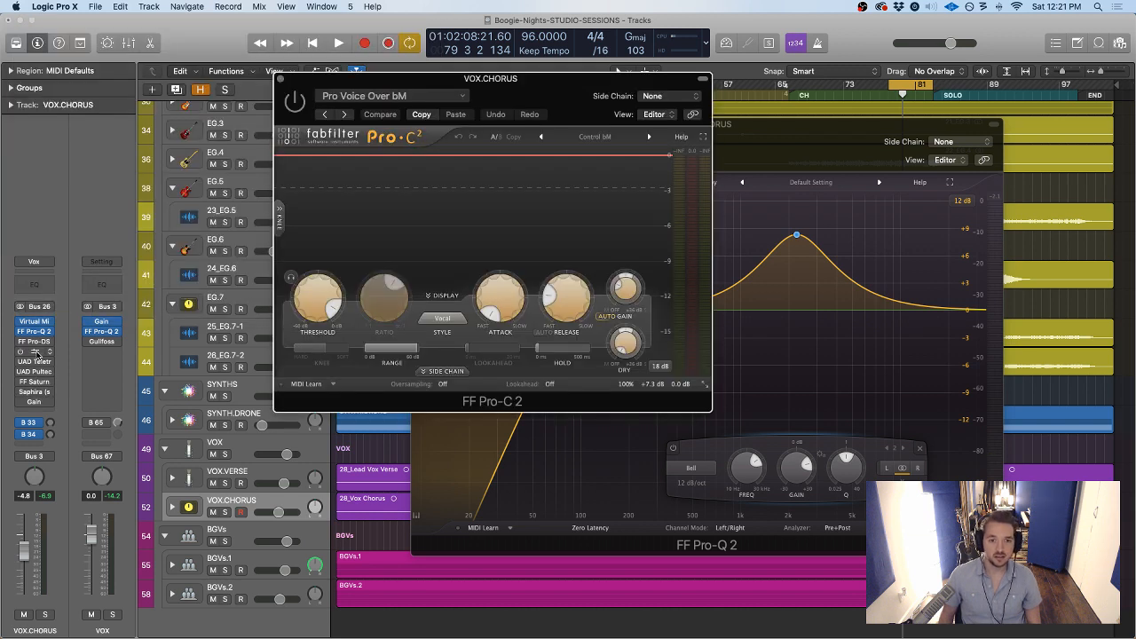
pyautogui.click(35, 352)
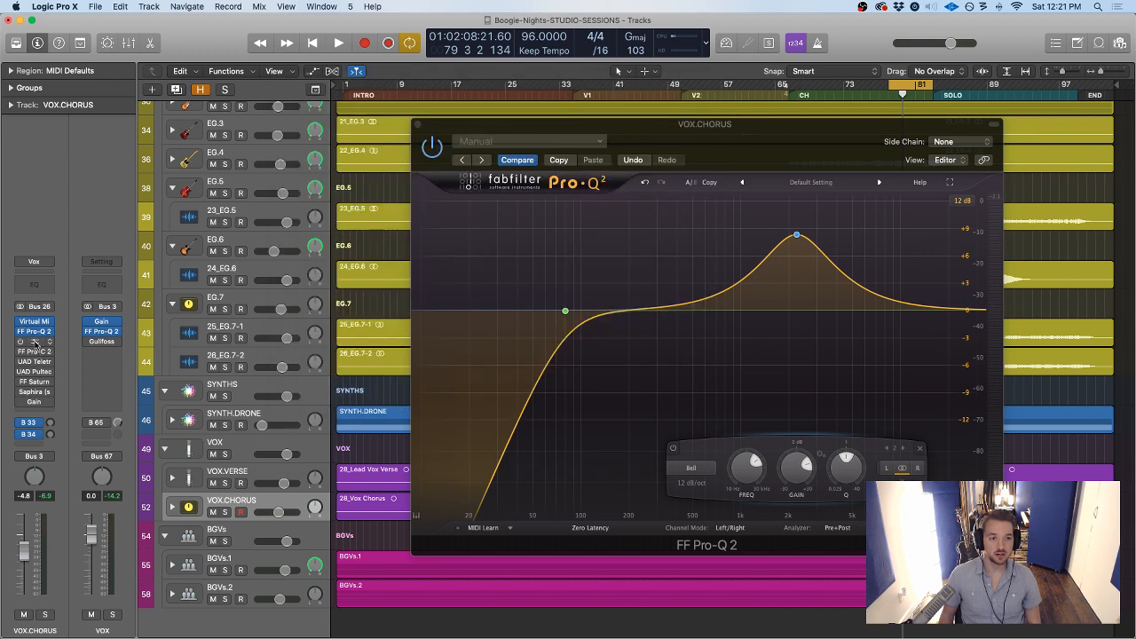
pyautogui.click(36, 343)
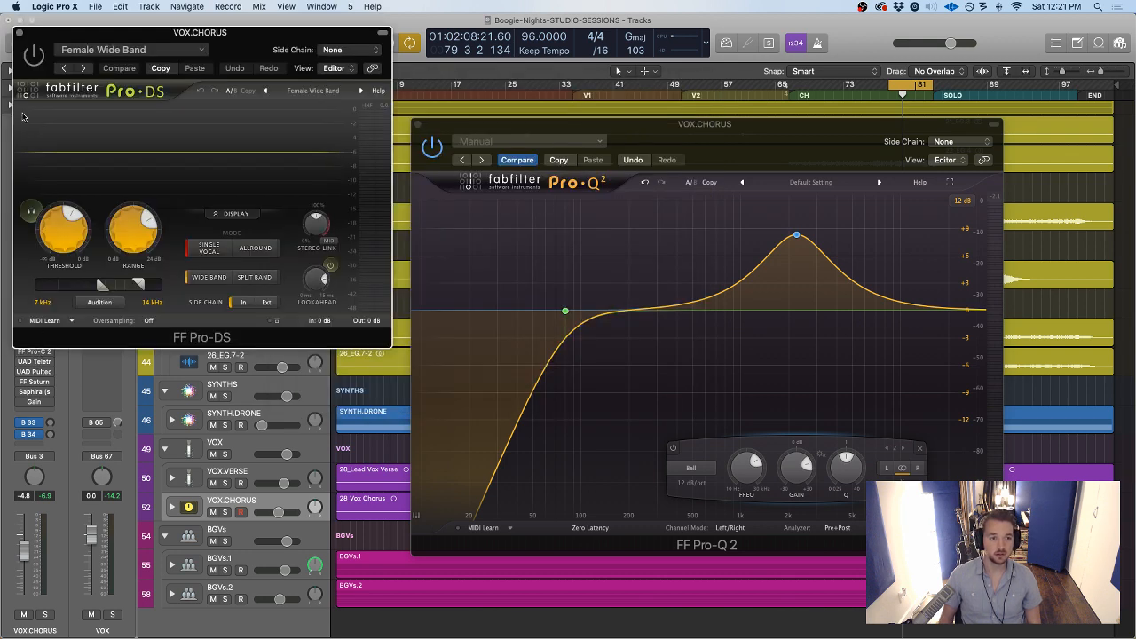
pyautogui.click(20, 34)
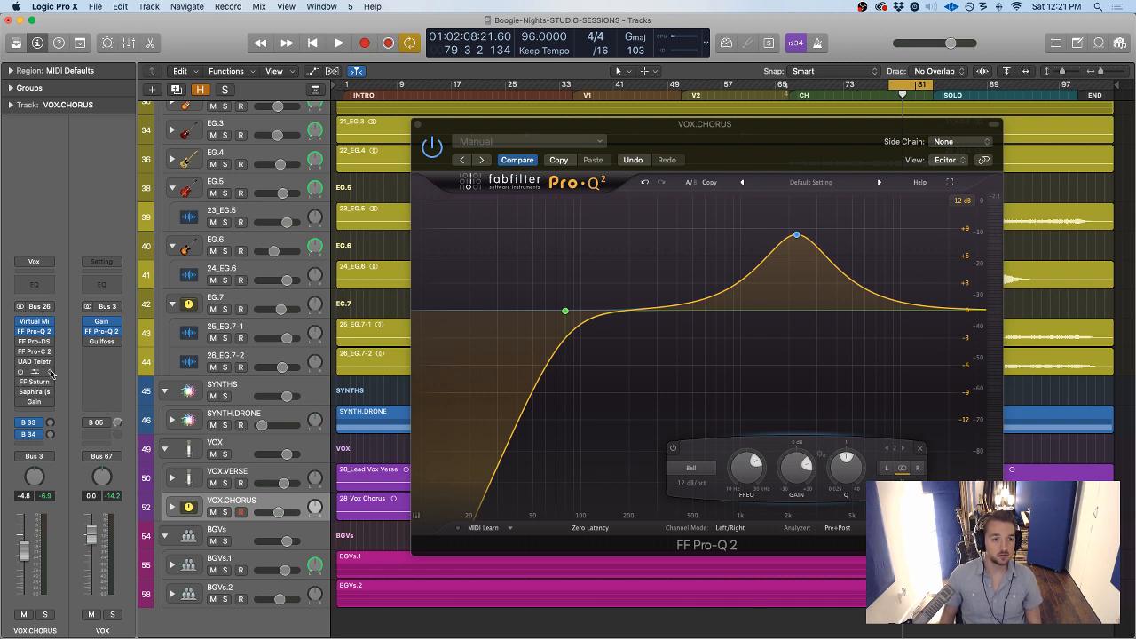
# Bypass the Pro-Q 2 on VOX.CHORUS and audition the cycled passage near the end of the chorus
pyautogui.press('space')
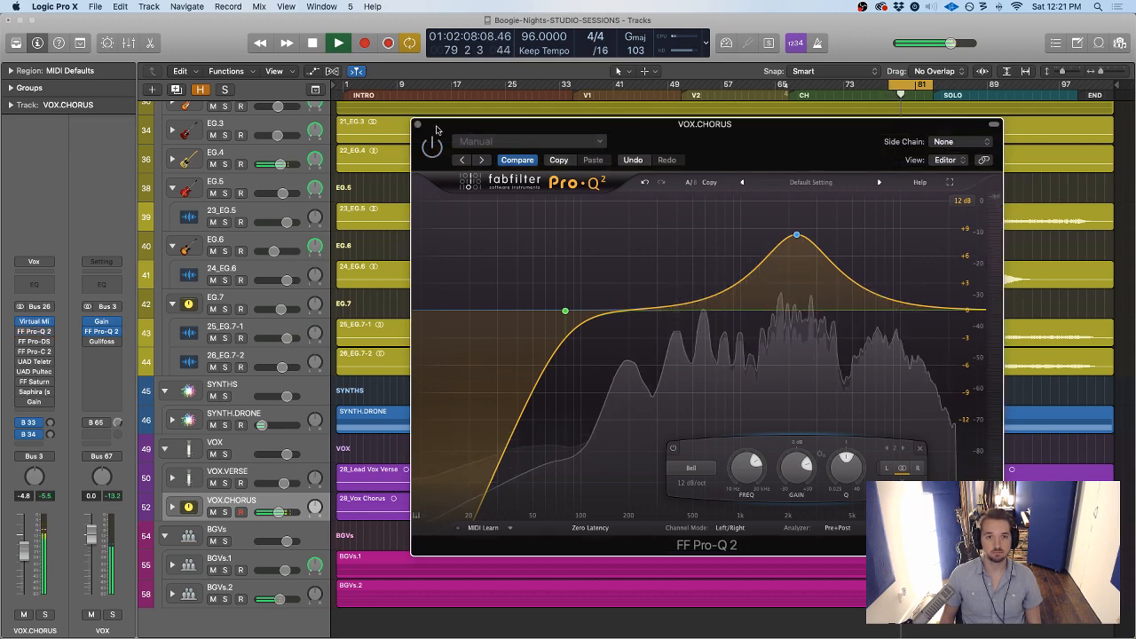
pyautogui.moveTo(429, 153); pyautogui.dragTo(395, 148)
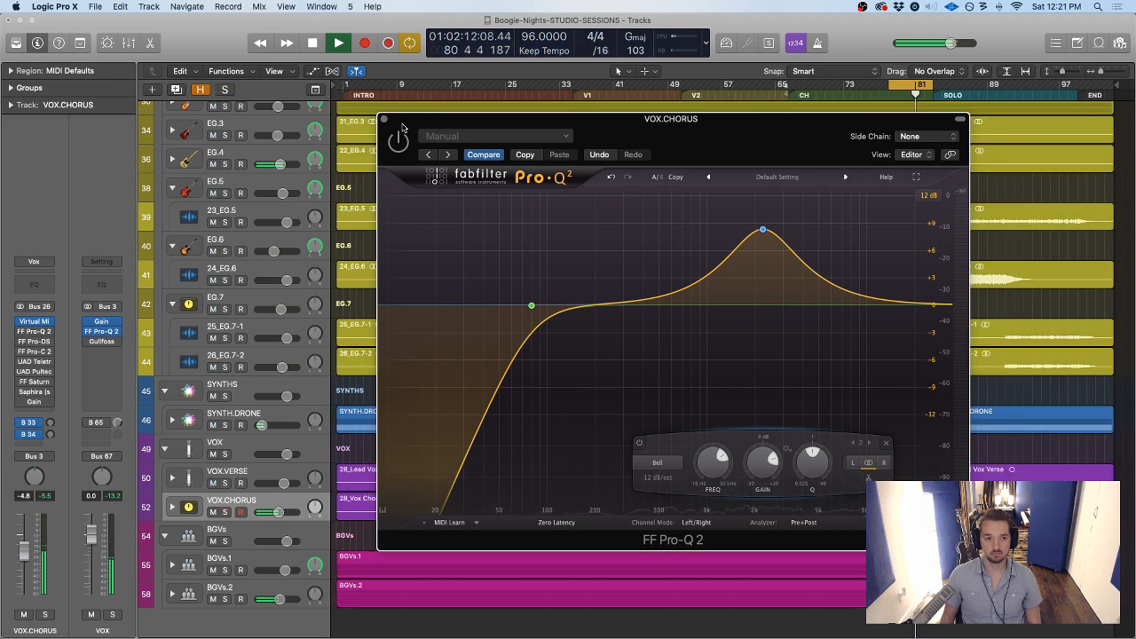
pyautogui.press('space')
# Compare the cycled chorus passage with the Vox channel strip setting undone and restored on VOX.CHORUS
pyautogui.press('super+z')
pyautogui.press('space')
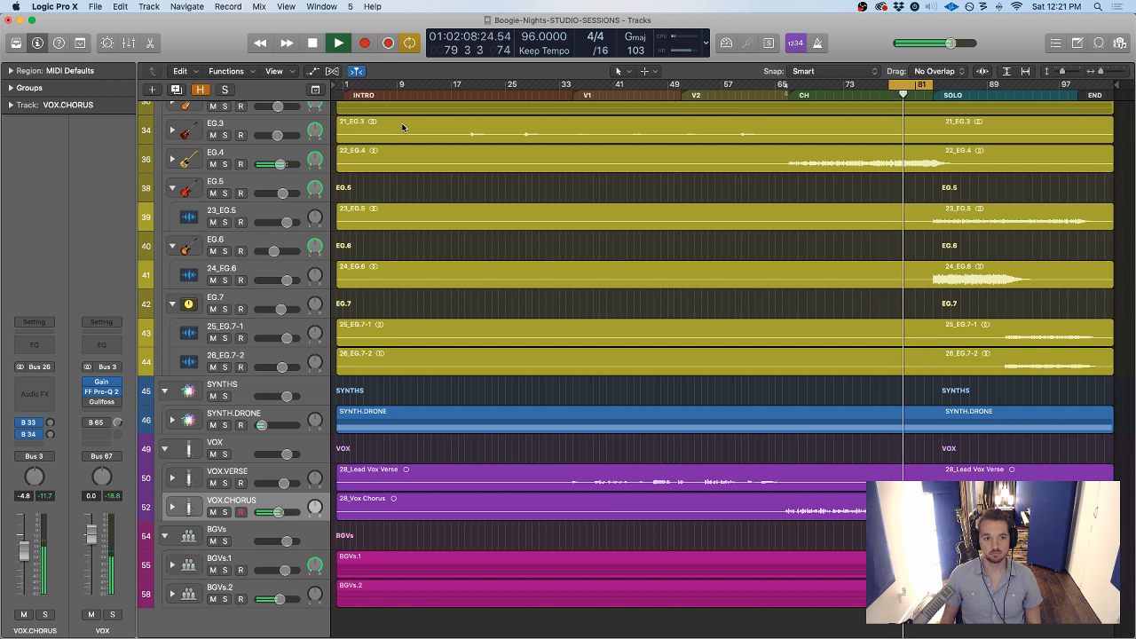
pyautogui.press('space')
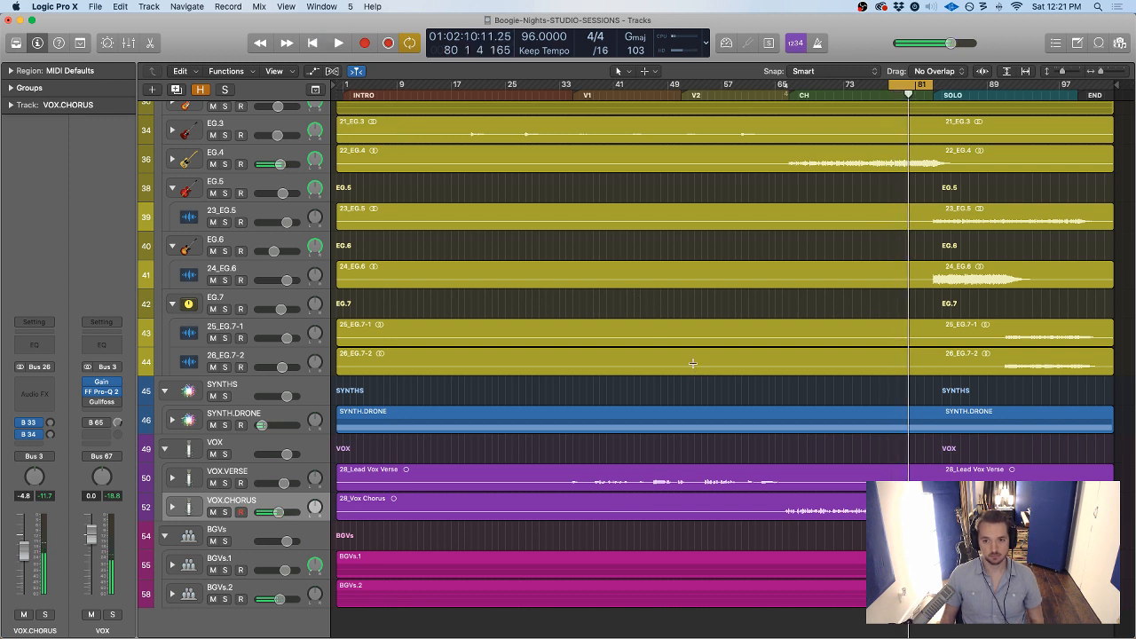
pyautogui.press('space')
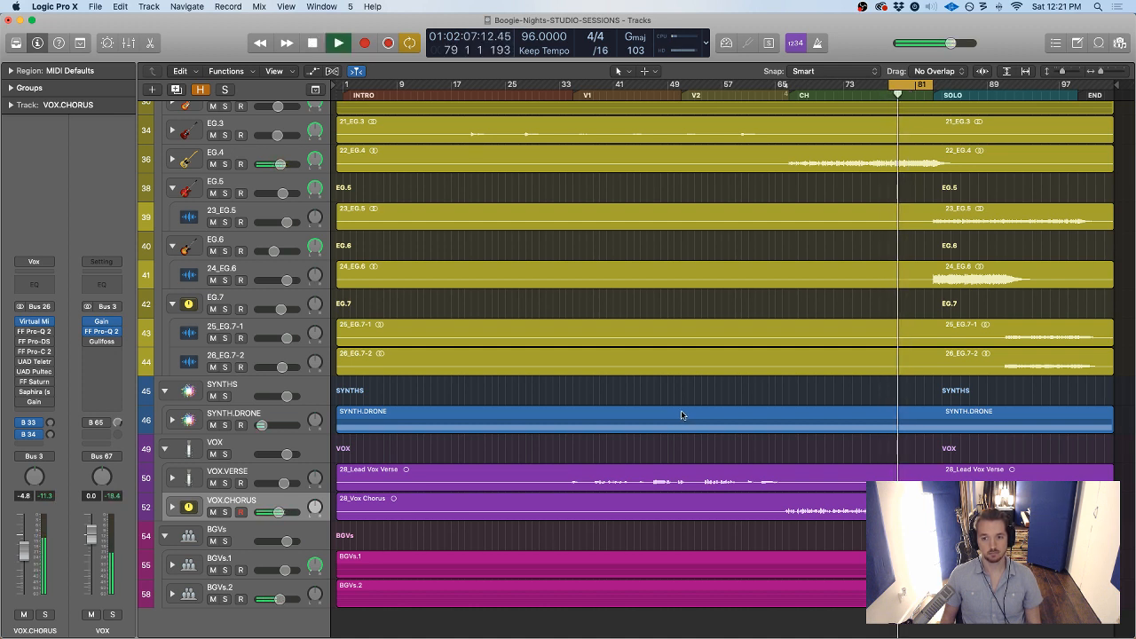
pyautogui.press('space')
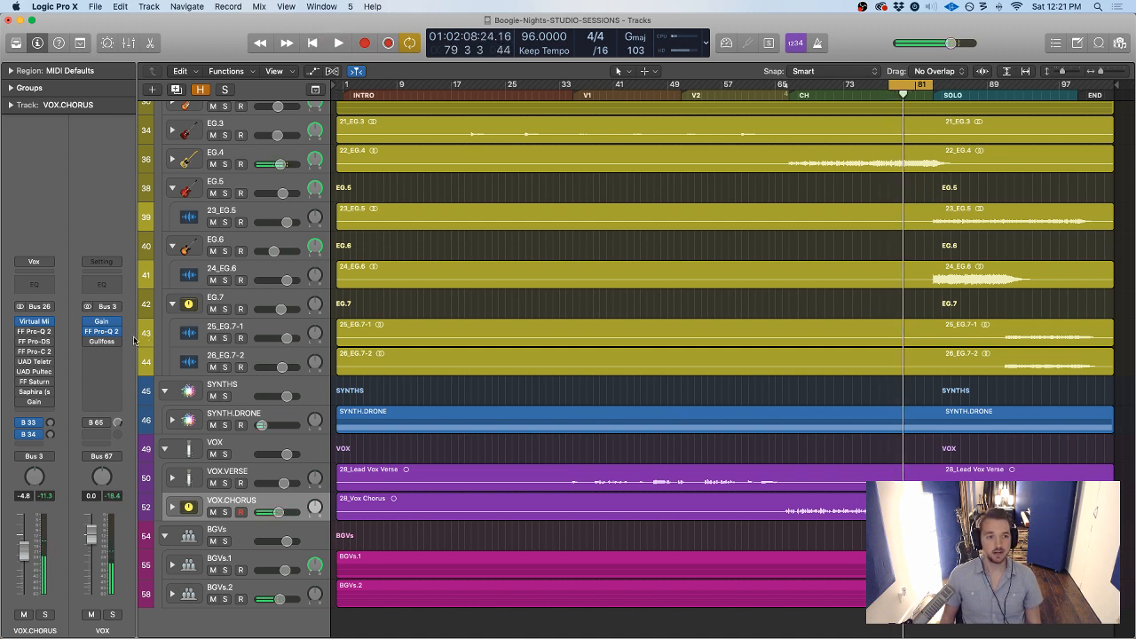
# Open the Audio preferences and show the General settings with the plug-in latency compensation options
pyautogui.moveTo(33, 332)
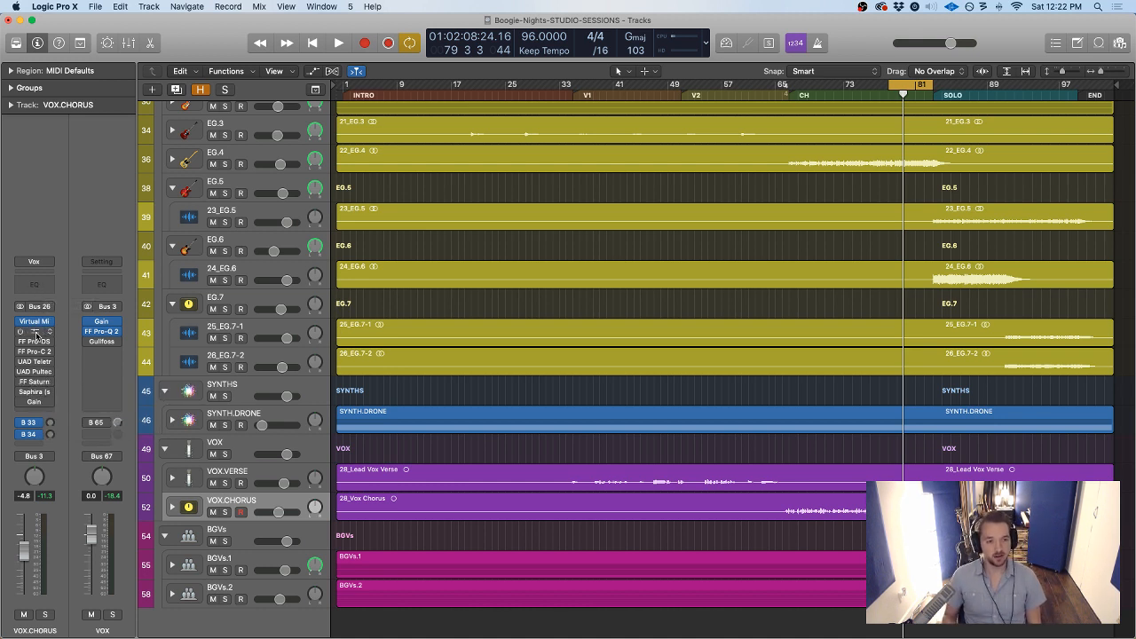
pyautogui.click(53, 6)
pyautogui.moveTo(102, 39)
pyautogui.click(199, 51)
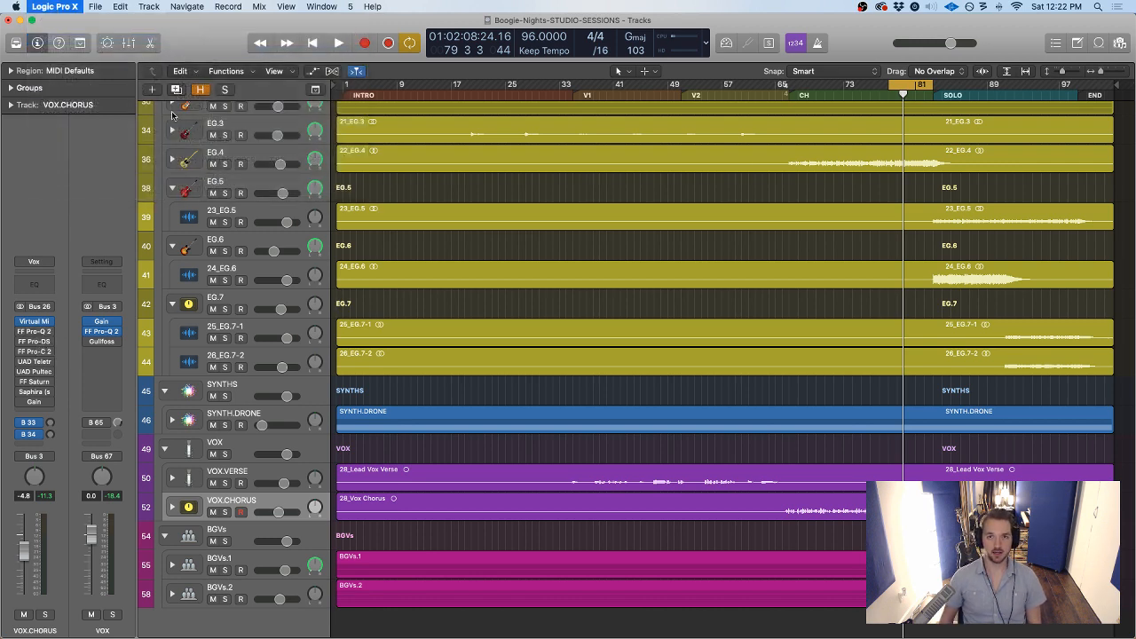
pyautogui.moveTo(779, 132); pyautogui.dragTo(601, 148)
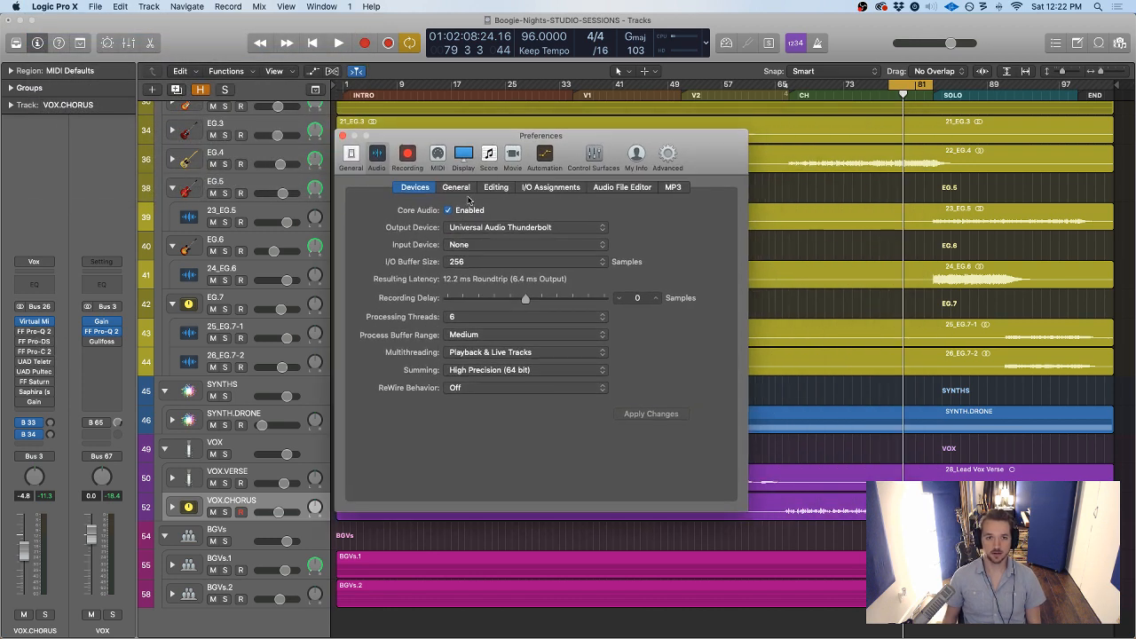
pyautogui.click(456, 187)
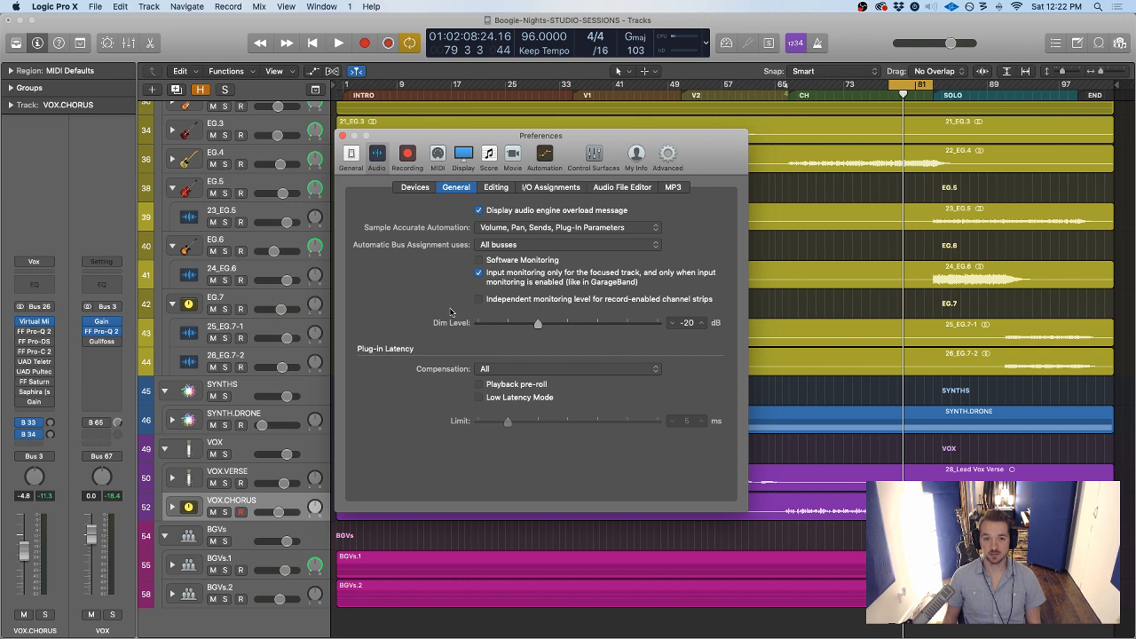
# Keep plug-in latency compensation set to All and audition the cycled chorus with Playback pre-roll enabled, then disabled
pyautogui.click(486, 368)
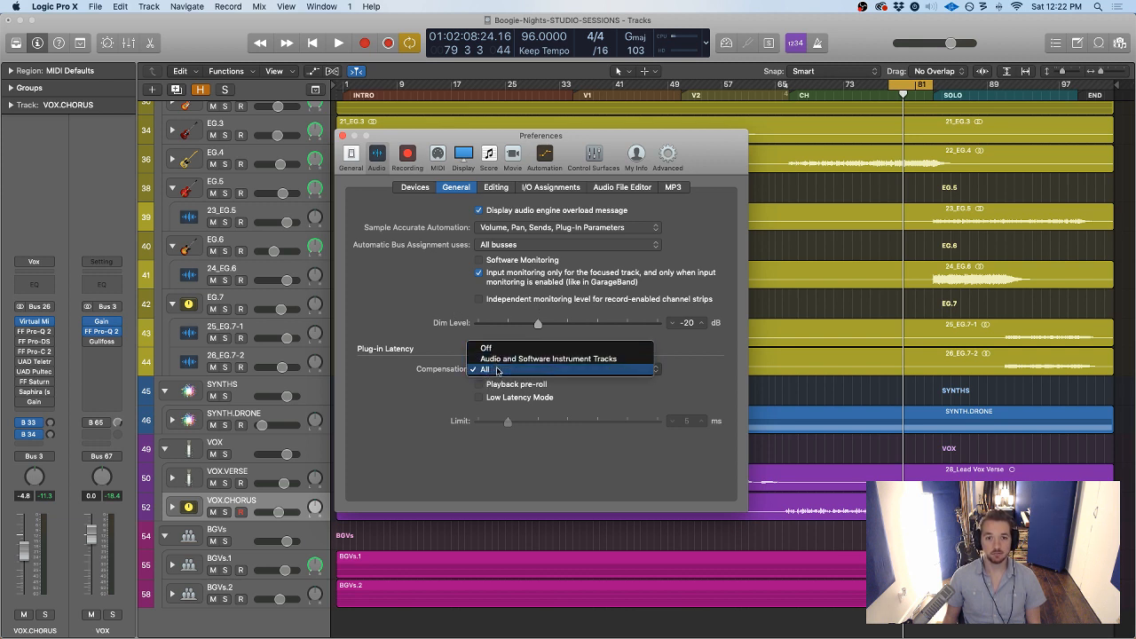
pyautogui.click(497, 369)
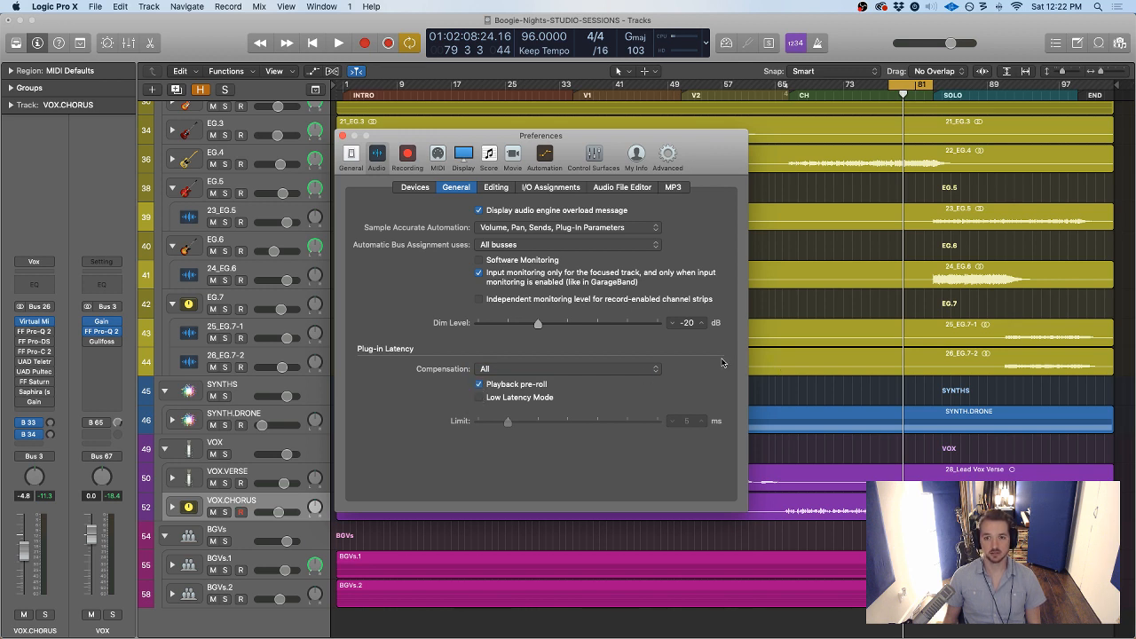
pyautogui.press('space')
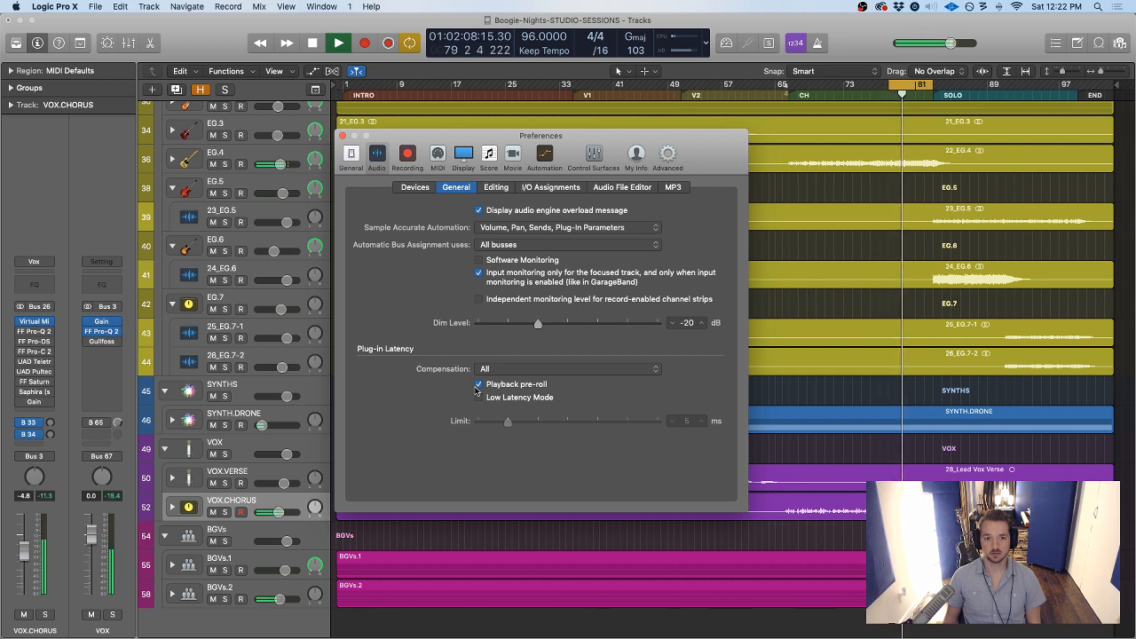
pyautogui.press('space')
pyautogui.press('space')
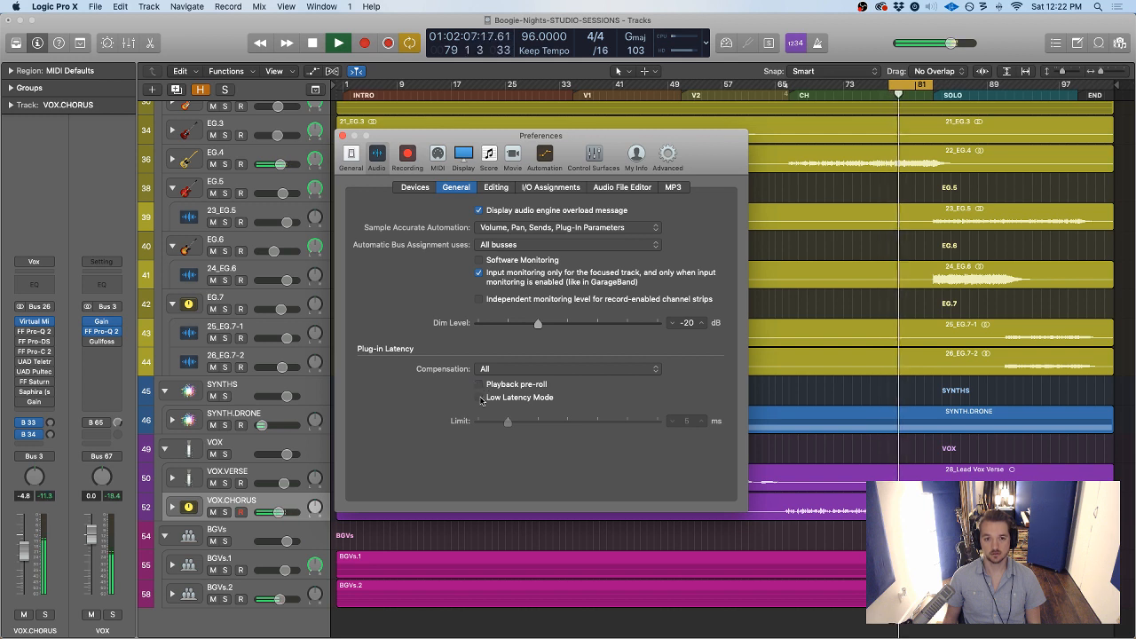
# Enable Low Latency Mode and audition the cycled chorus, first alone and again with Playback pre-roll enabled
pyautogui.click(480, 399)
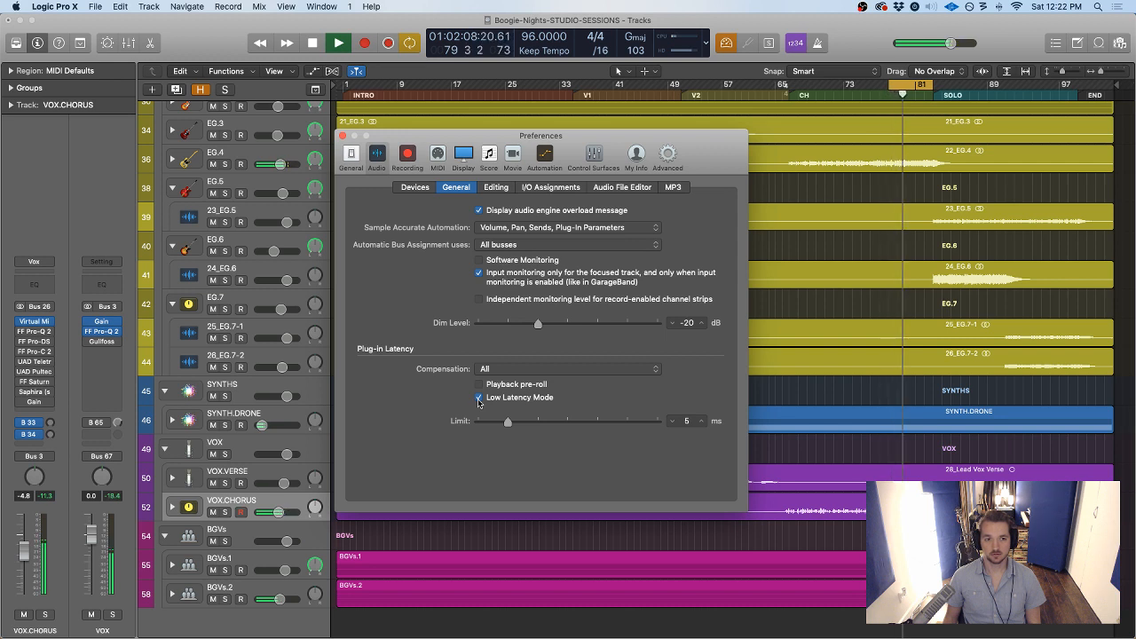
pyautogui.press('space')
pyautogui.press('space')
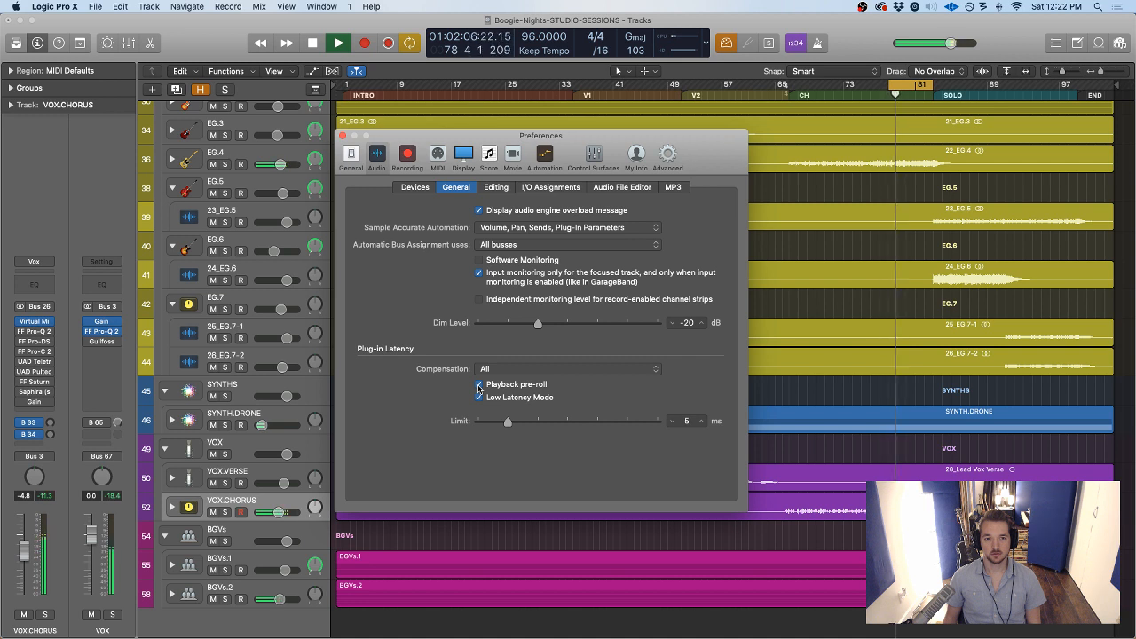
pyautogui.press('space')
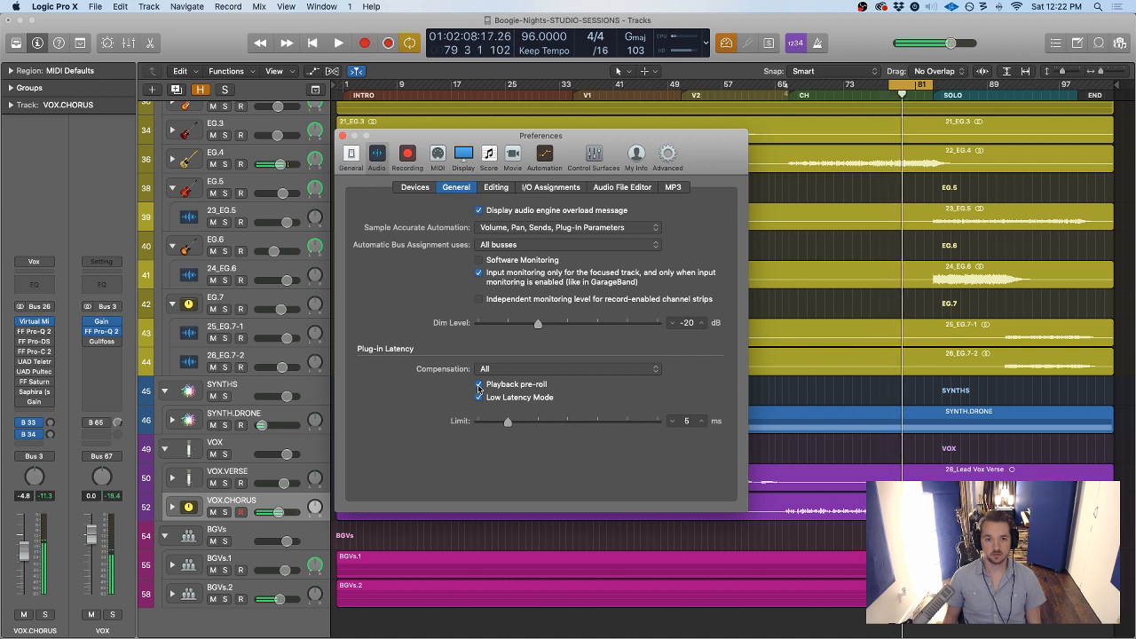
# Turn off Low Latency Mode and Playback pre-roll, and close the preferences
pyautogui.click(480, 396)
pyautogui.click(481, 384)
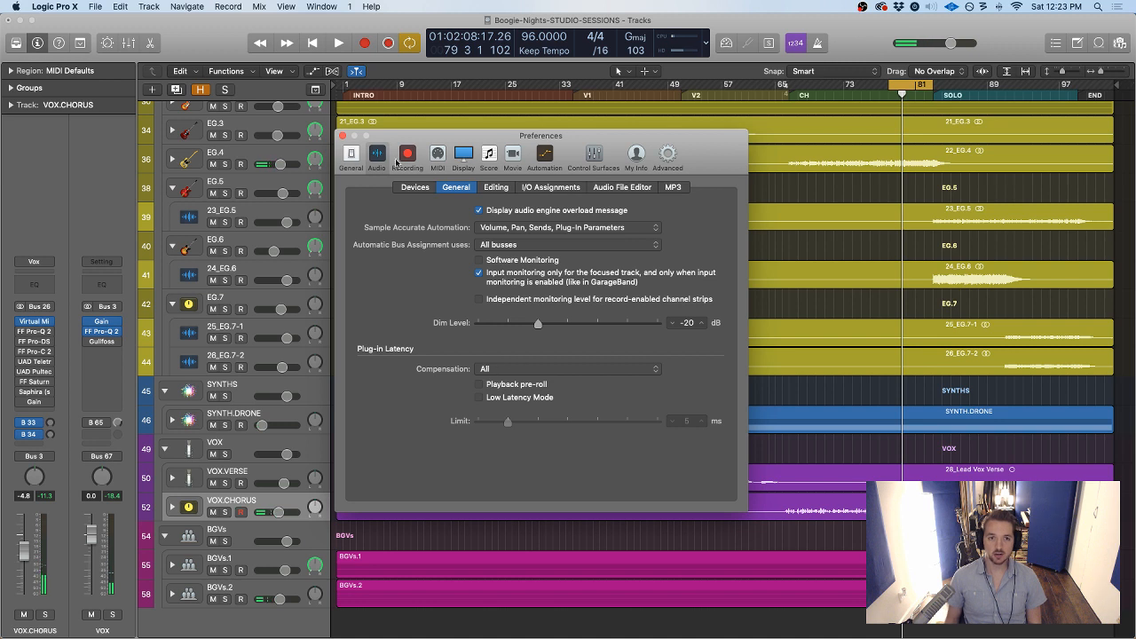
pyautogui.click(343, 137)
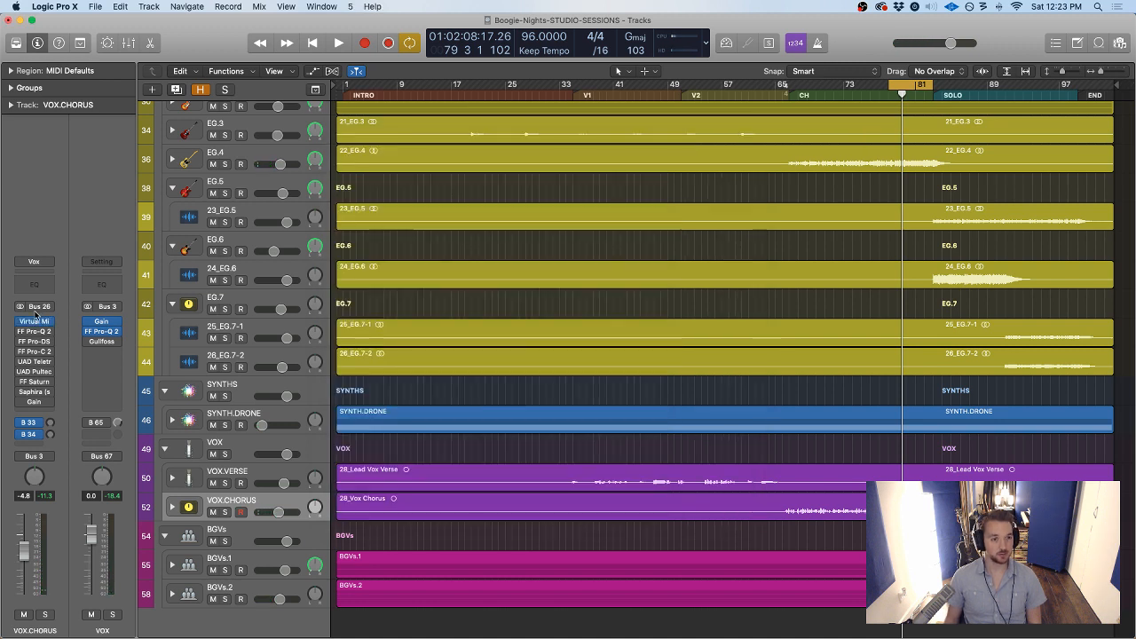
# Audition the cycled chorus with the full VOX.CHORUS chain, then remove its Gain plug-in and replay the passage
pyautogui.moveTo(49, 354)
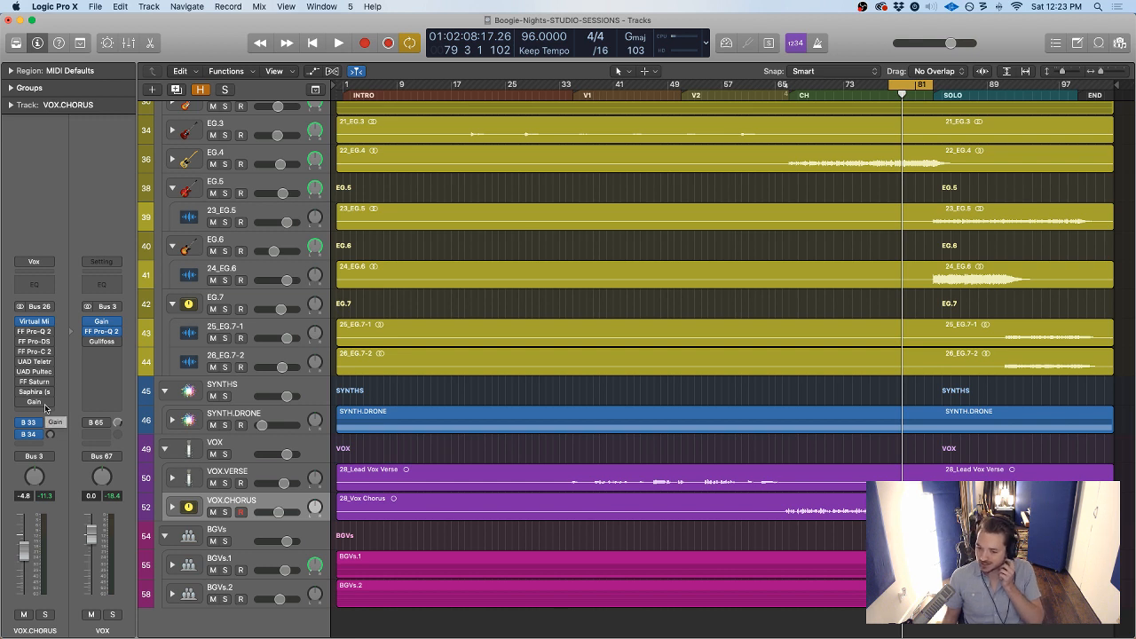
pyautogui.moveTo(51, 404)
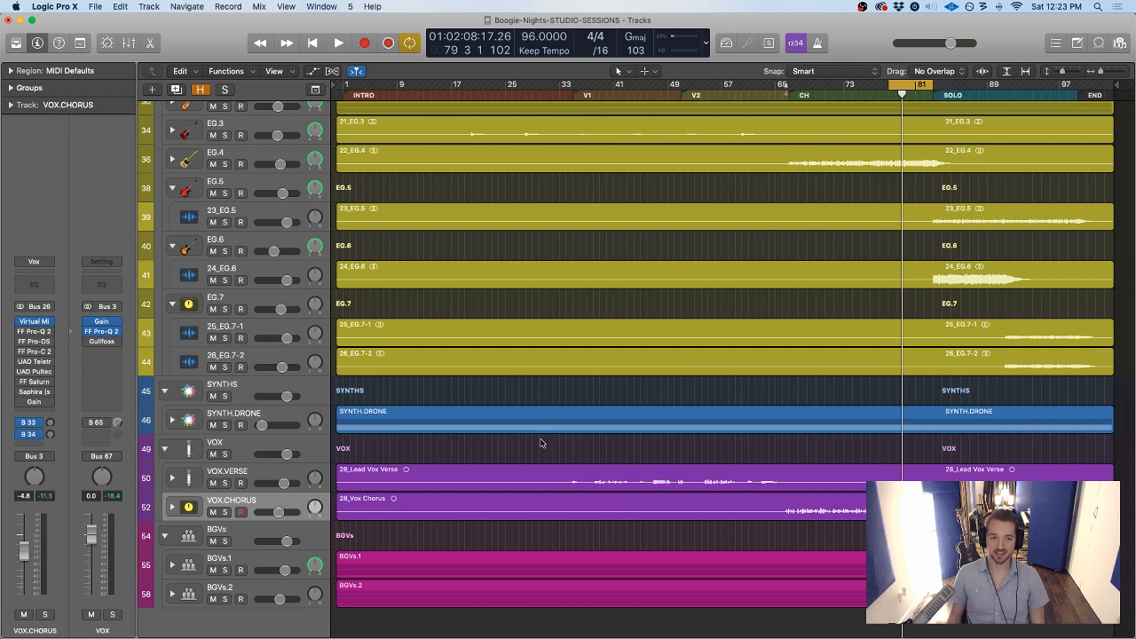
pyautogui.press('super+Right')
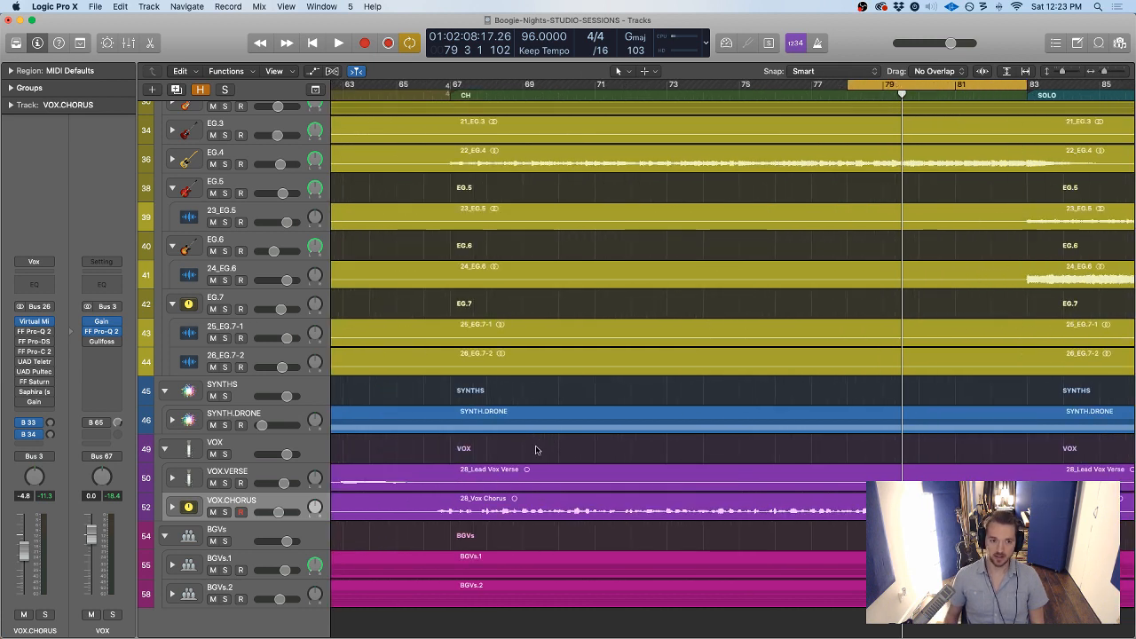
pyautogui.press('super+Down')
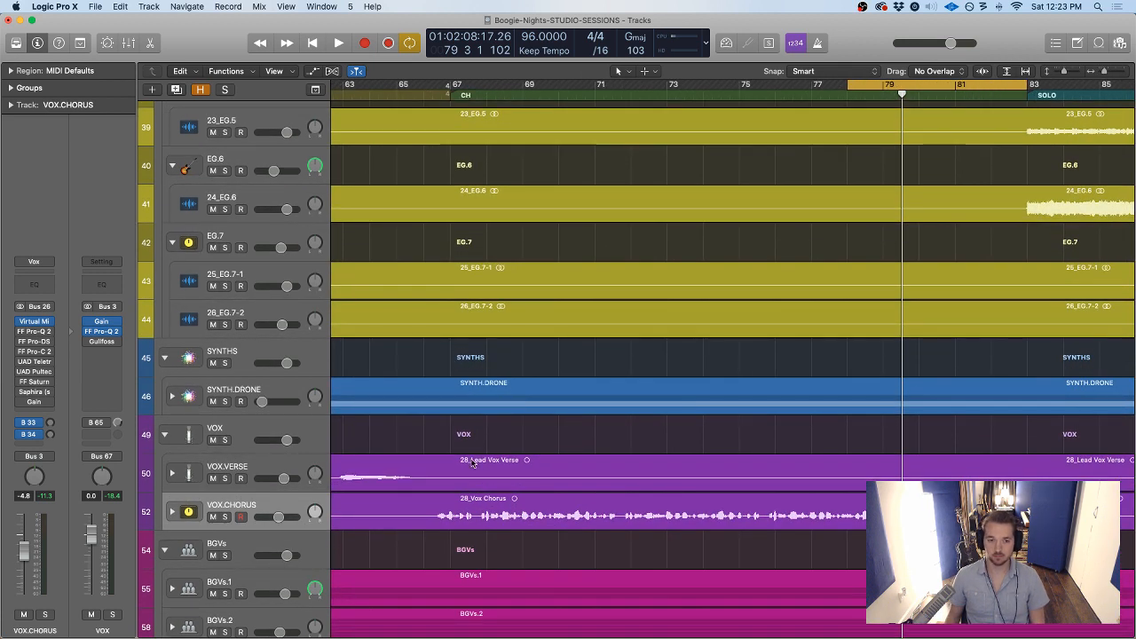
pyautogui.press('space')
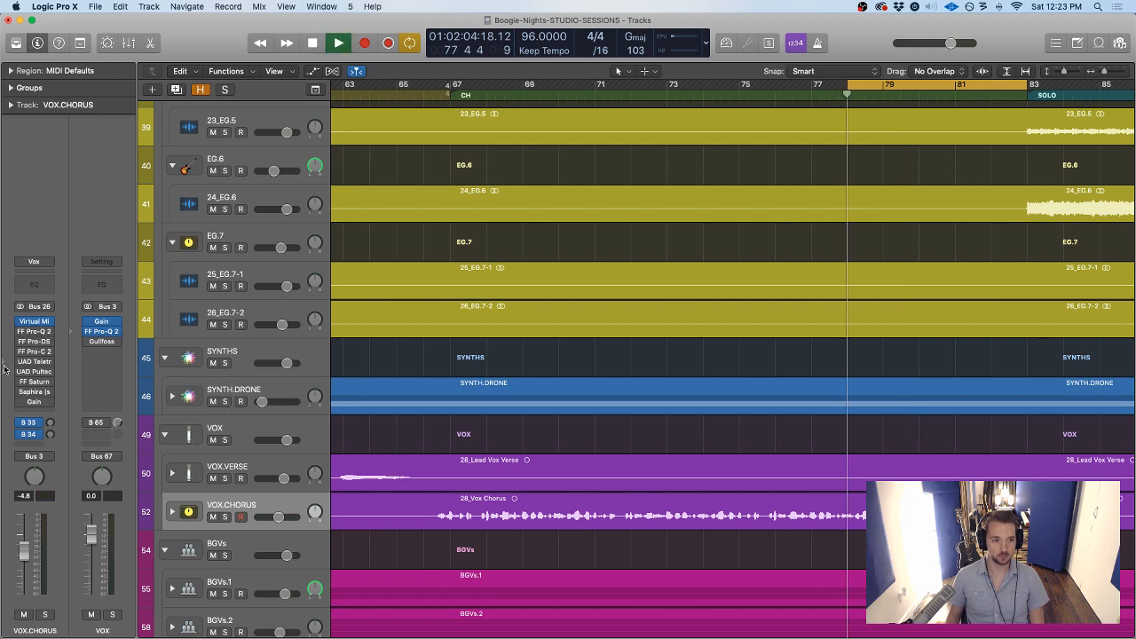
pyautogui.press('space')
pyautogui.click(50, 404)
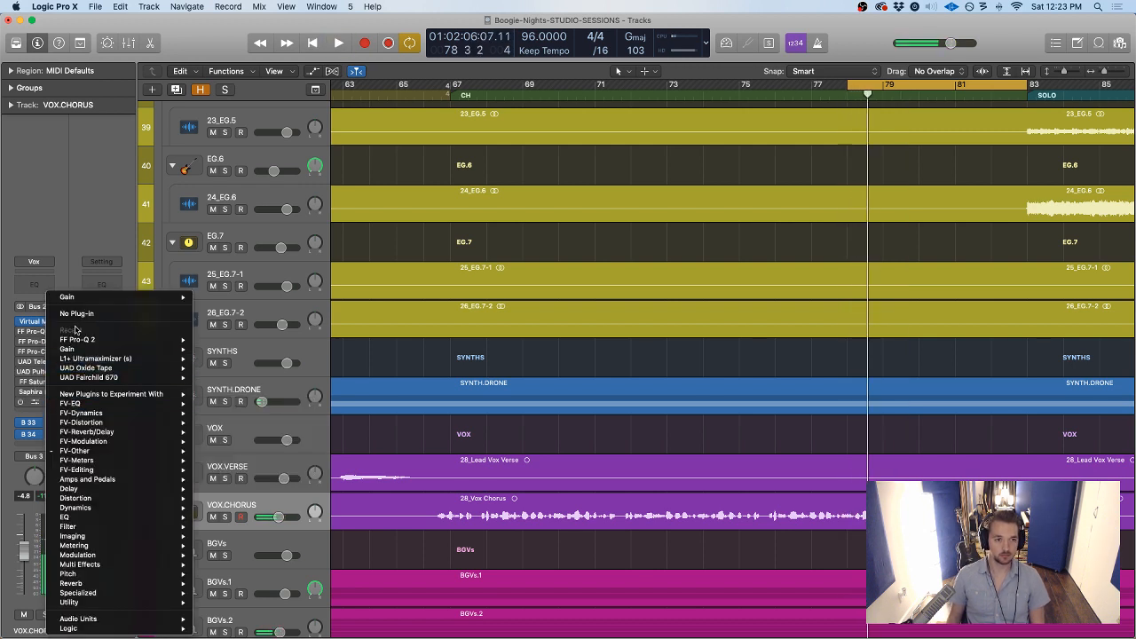
pyautogui.click(77, 315)
pyautogui.press('space')
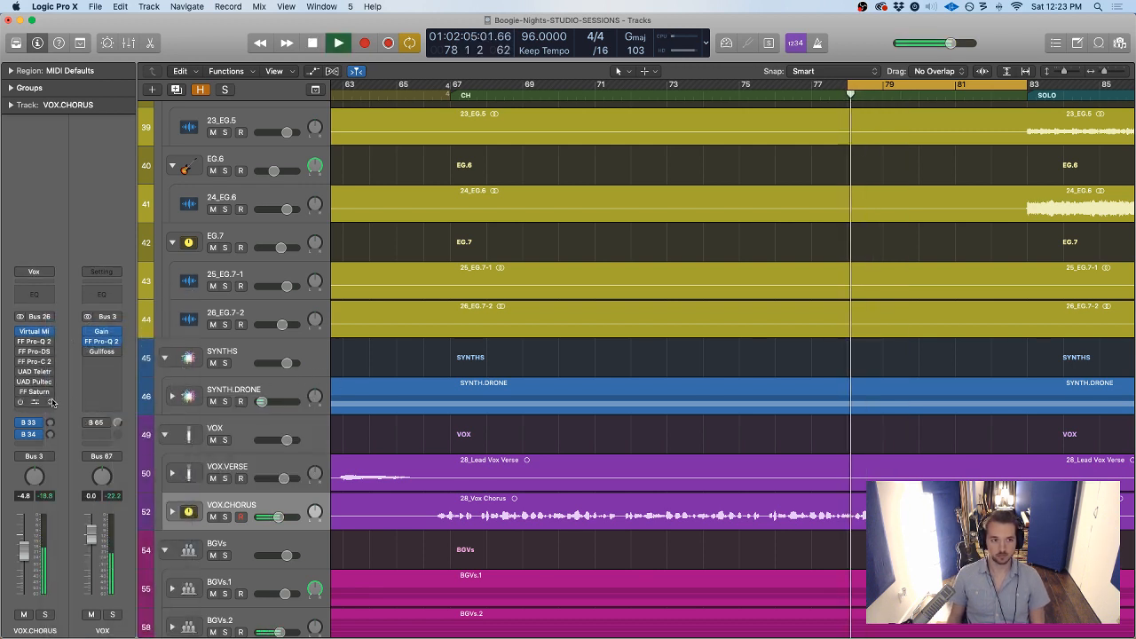
# Remove the Saphira plug-in from VOX.CHORUS and audition the cycled chorus
pyautogui.press('space')
pyautogui.click(51, 404)
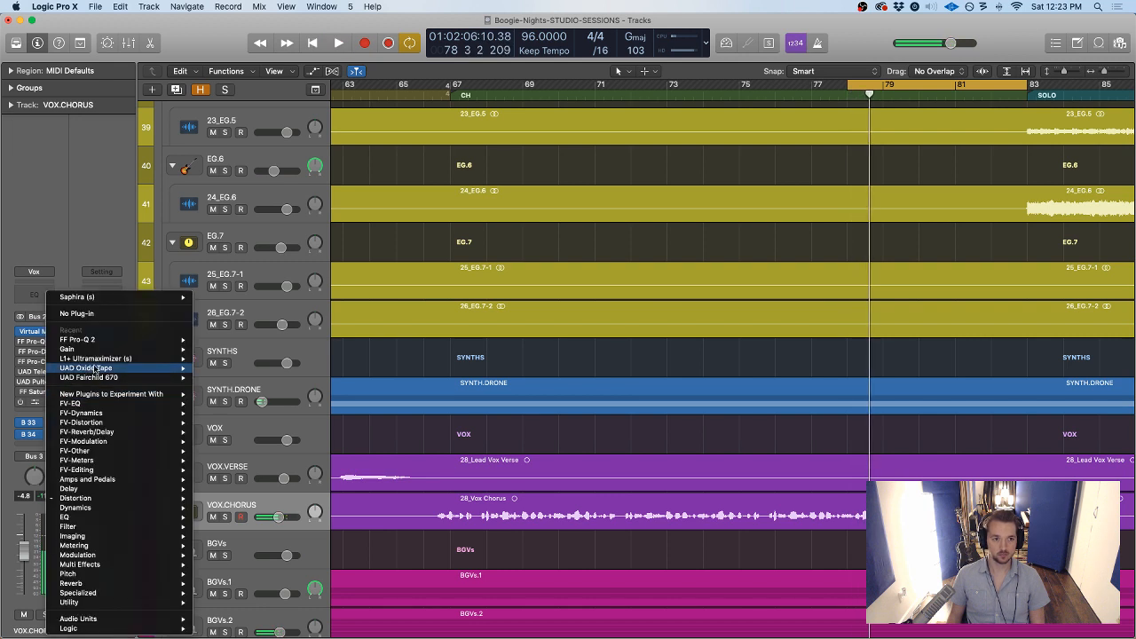
pyautogui.click(110, 315)
pyautogui.press('space')
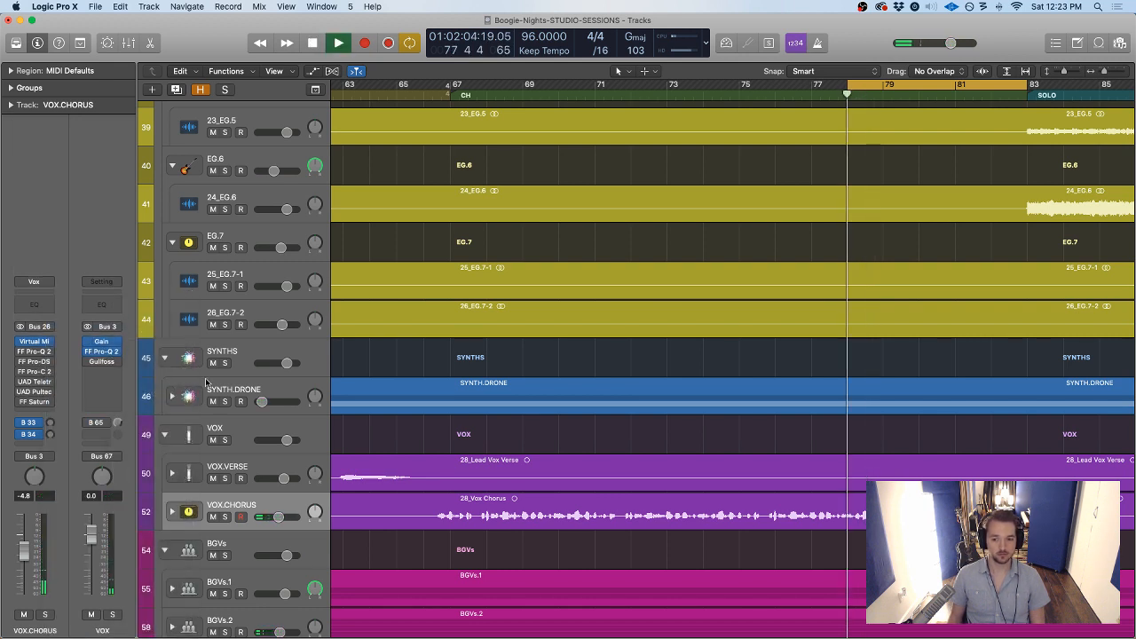
# Remove the FF Saturn plug-in from VOX.CHORUS and audition the cycled chorus
pyautogui.press('space')
pyautogui.click(43, 401)
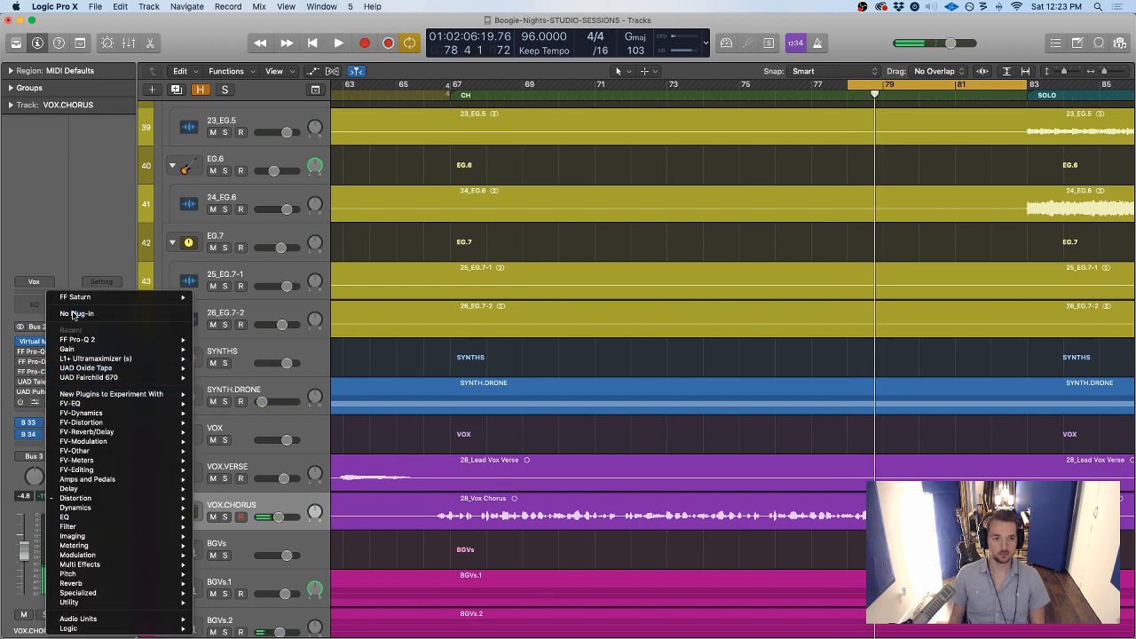
pyautogui.click(75, 313)
pyautogui.press('space')
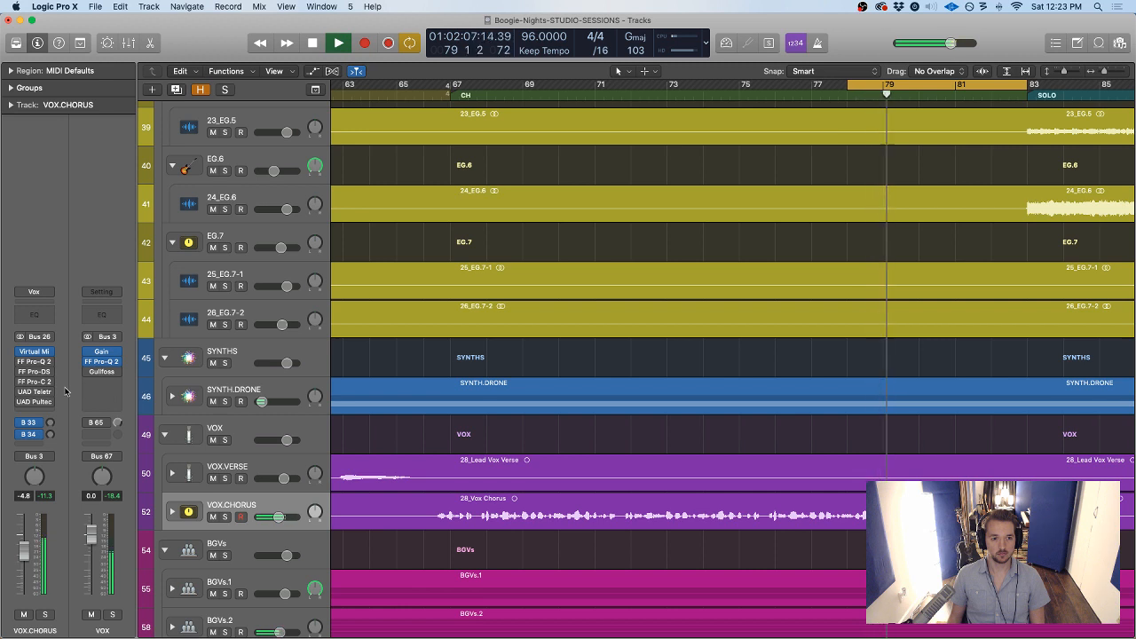
# Remove the UAD Pultec-Pro Legacy plug-in from VOX.CHORUS and audition the cycled chorus
pyautogui.press('space')
pyautogui.click(101, 371)
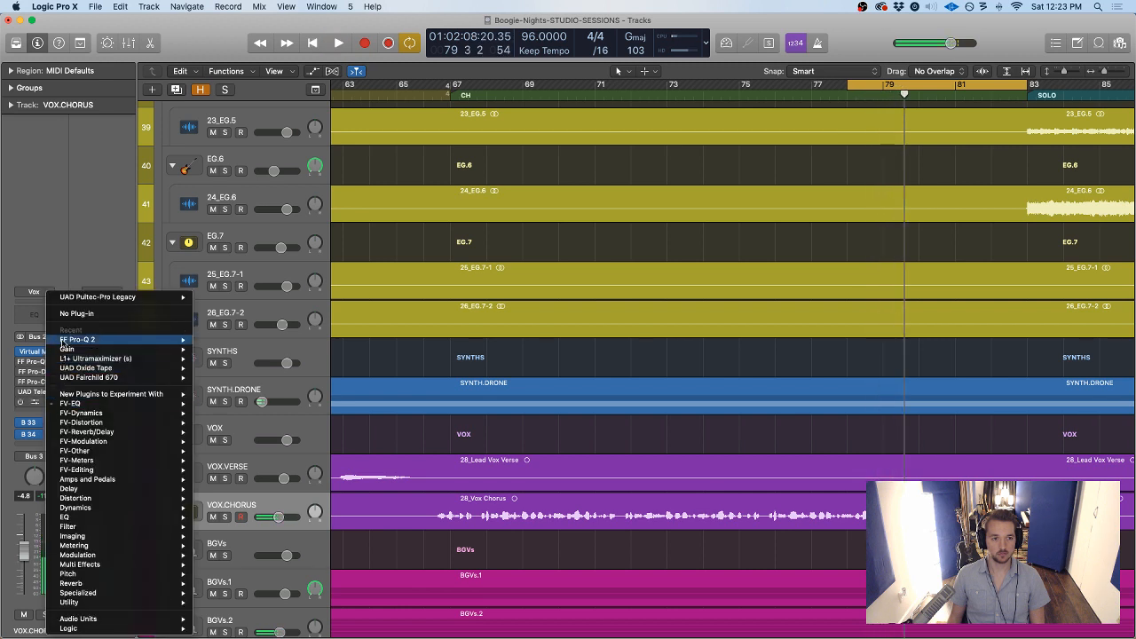
pyautogui.click(76, 312)
pyautogui.press('super+z')
pyautogui.press('space')
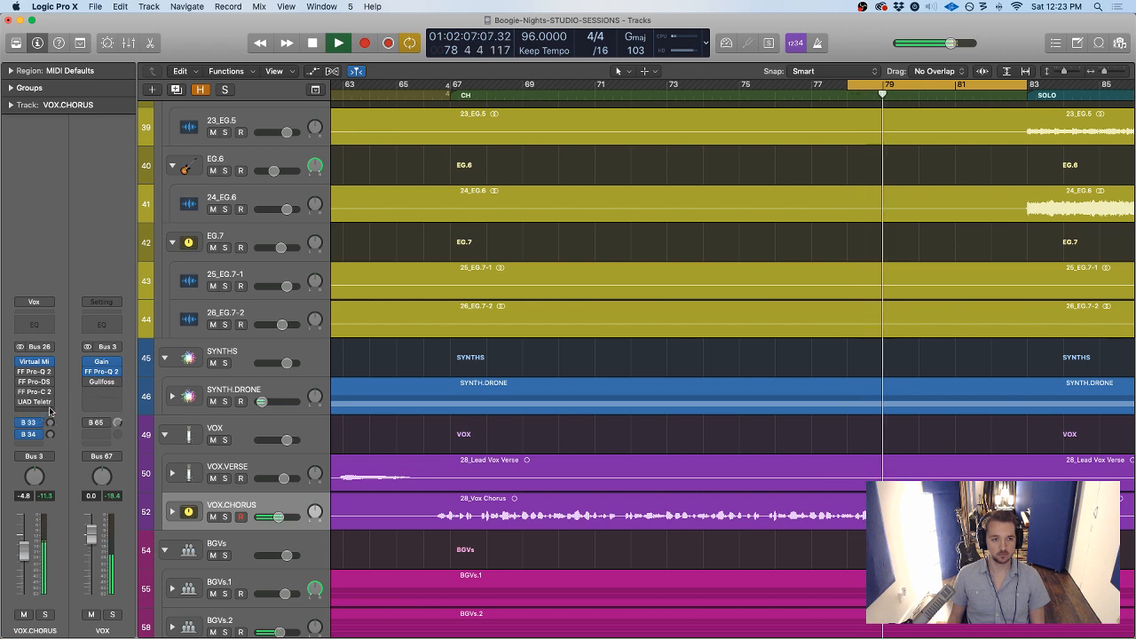
pyautogui.press('space')
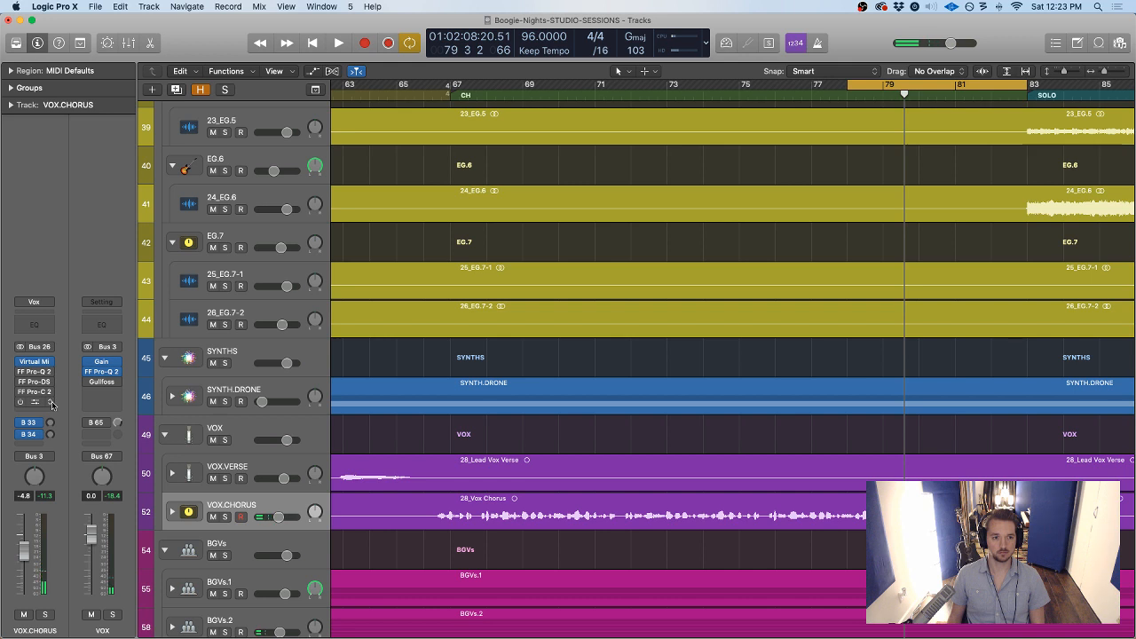
# Remove the UAD Teletronix LA-2A Legacy plug-in from VOX.CHORUS and audition the cycled chorus
pyautogui.click(51, 402)
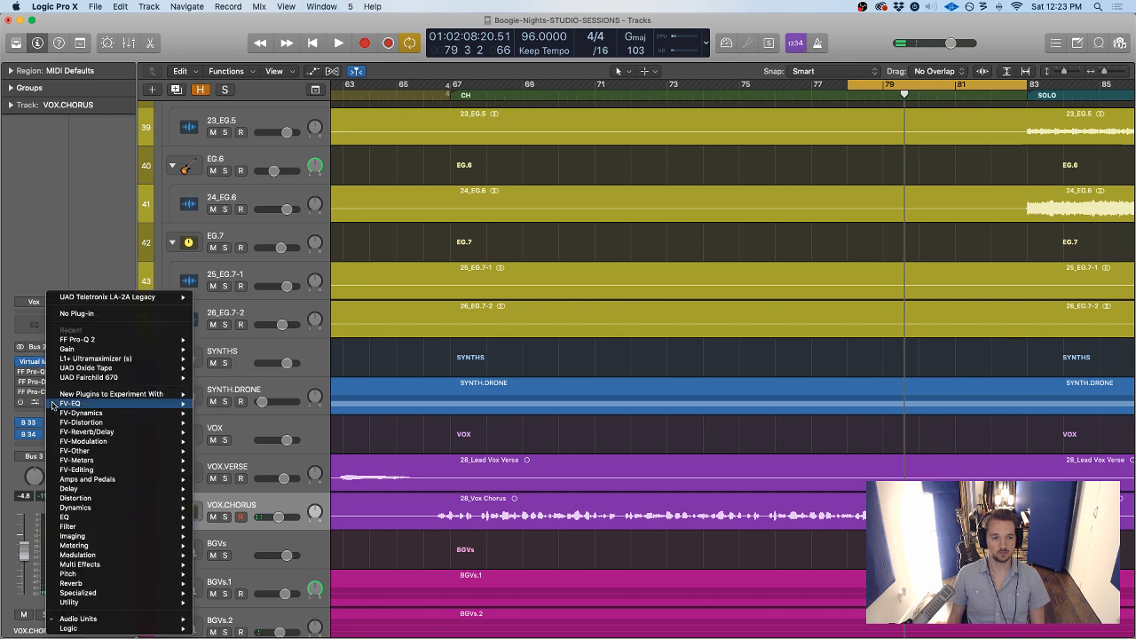
pyautogui.click(89, 314)
pyautogui.press('space')
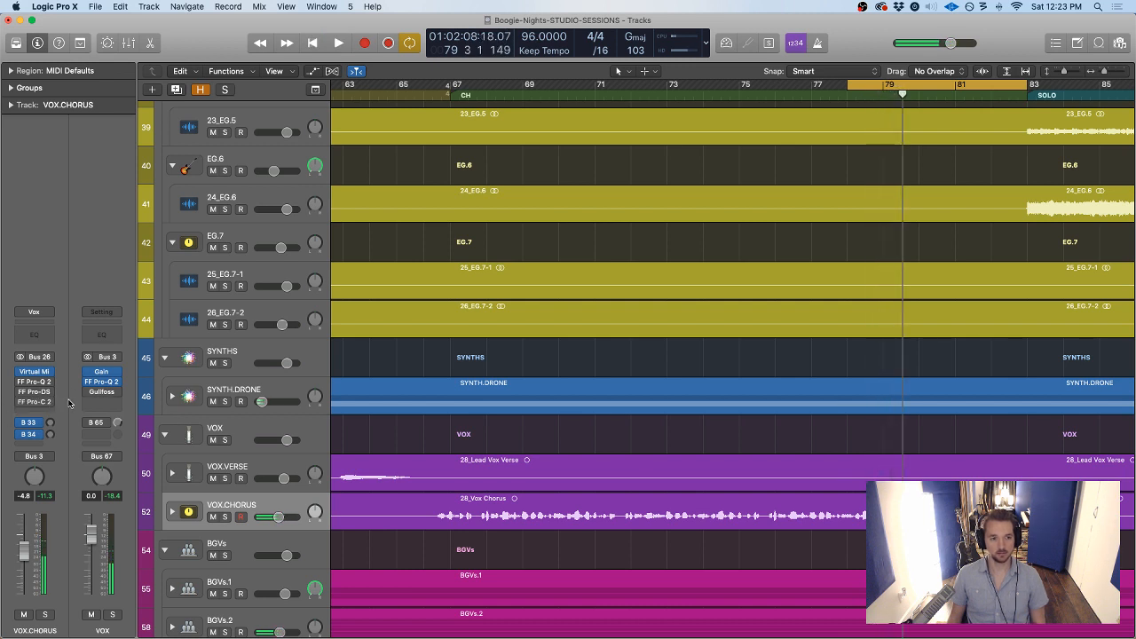
# Undo the removal of the LA-2A and then of the Pultec on VOX.CHORUS, auditioning the cycled chorus after each
pyautogui.moveTo(42, 404)
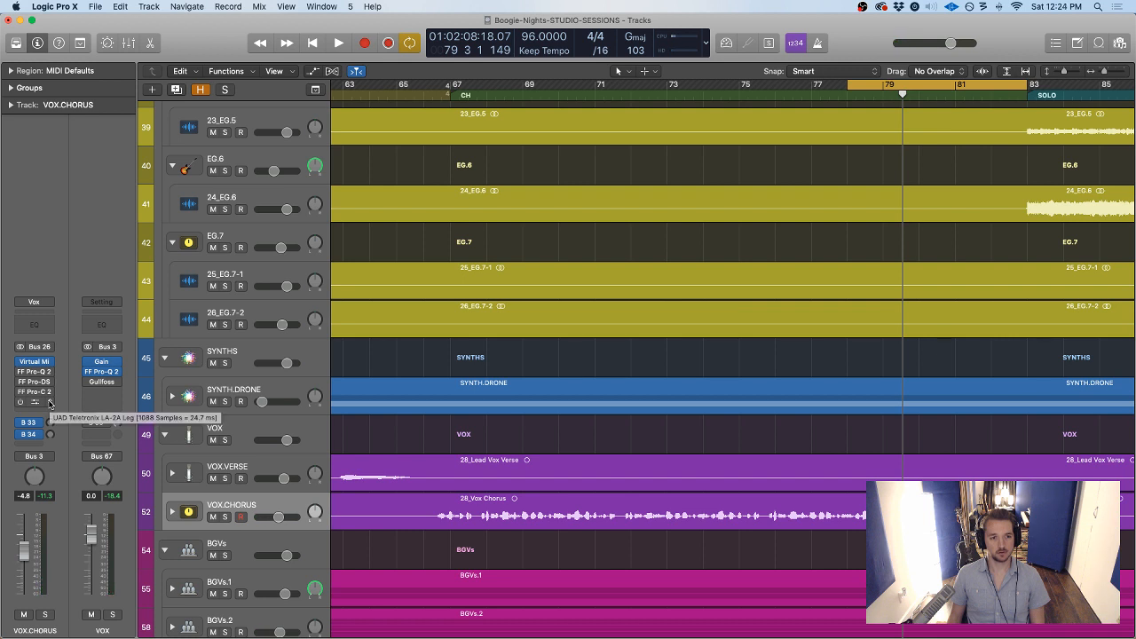
pyautogui.press('space')
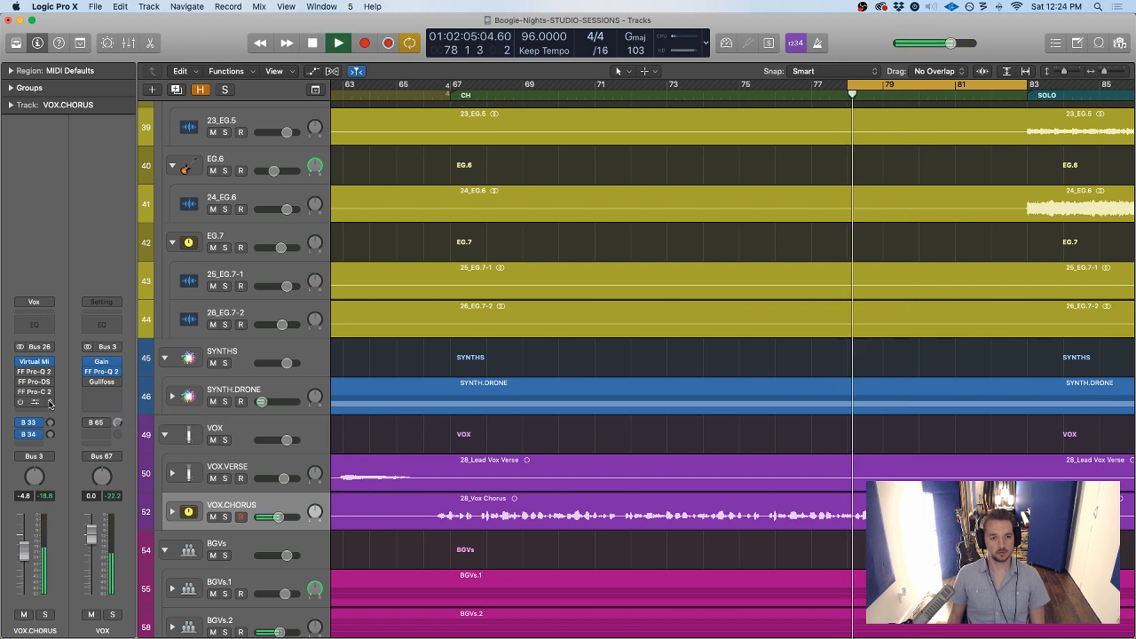
pyautogui.press('space')
pyautogui.press('super+z')
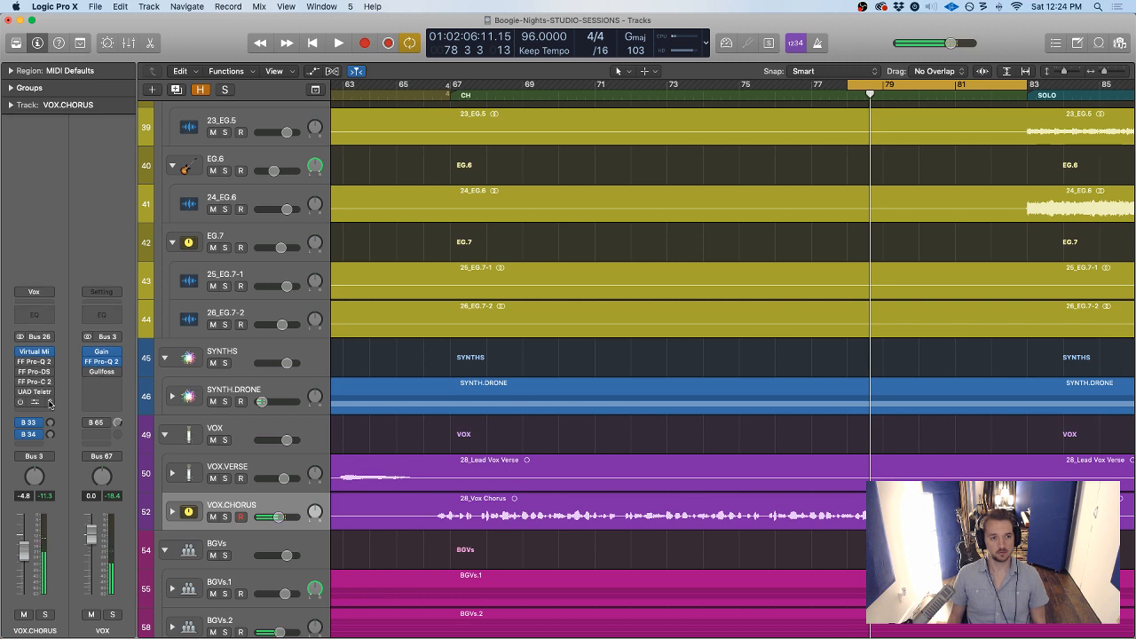
pyautogui.press('space')
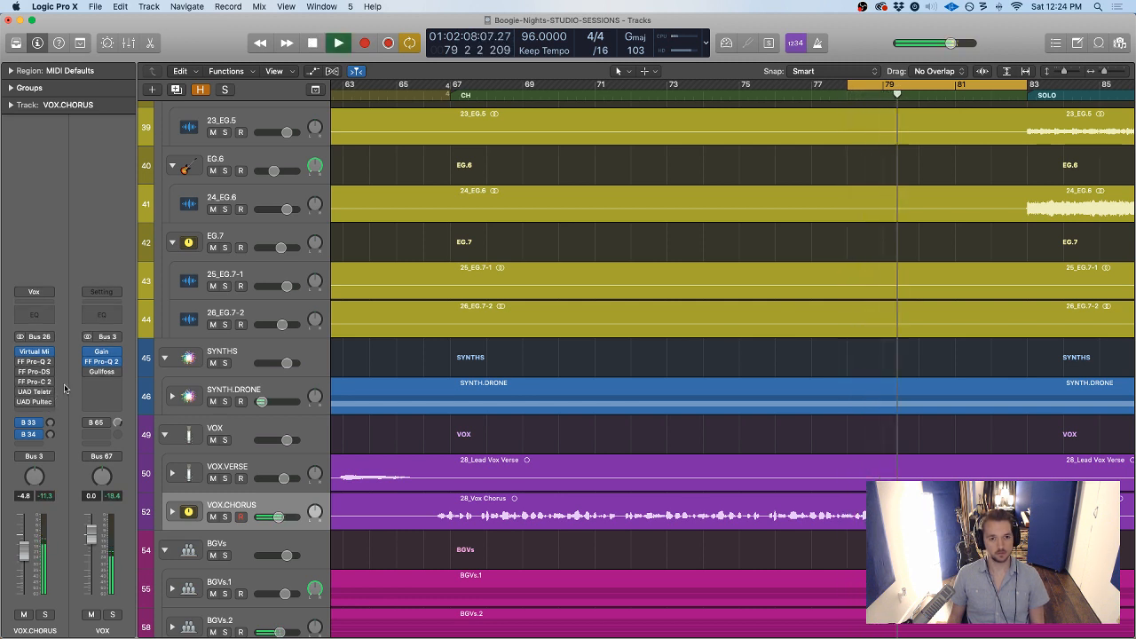
pyautogui.press('space')
# Try removing only the UAD Teletronix LA-2A Legacy from VOX.CHORUS, keeping the Pultec, and audition the cycled chorus
pyautogui.click(53, 393)
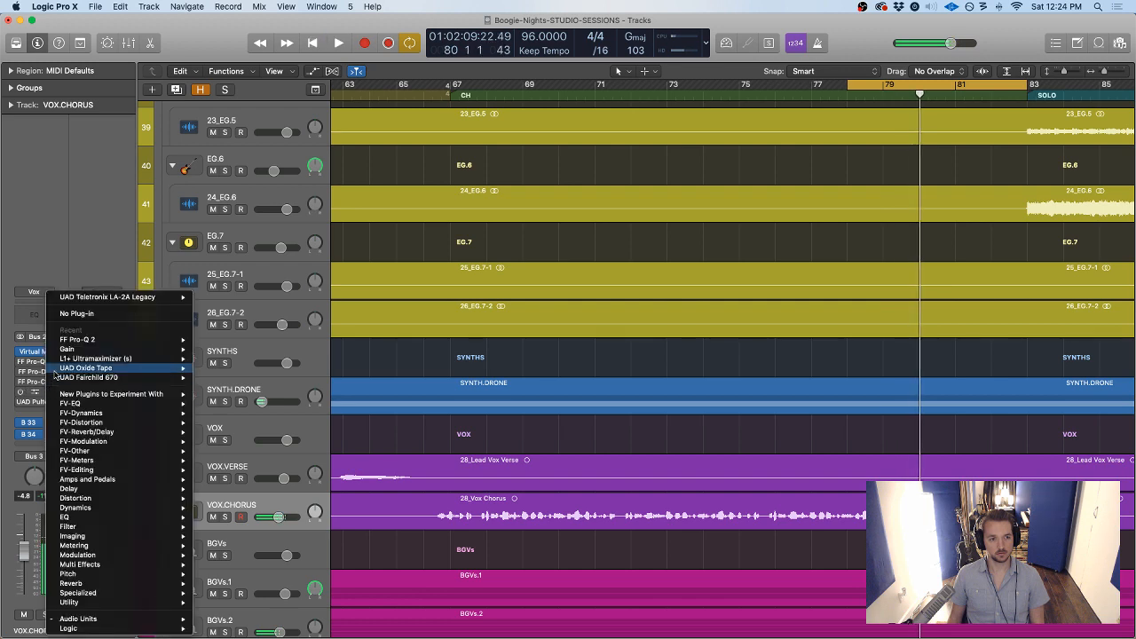
pyautogui.click(61, 317)
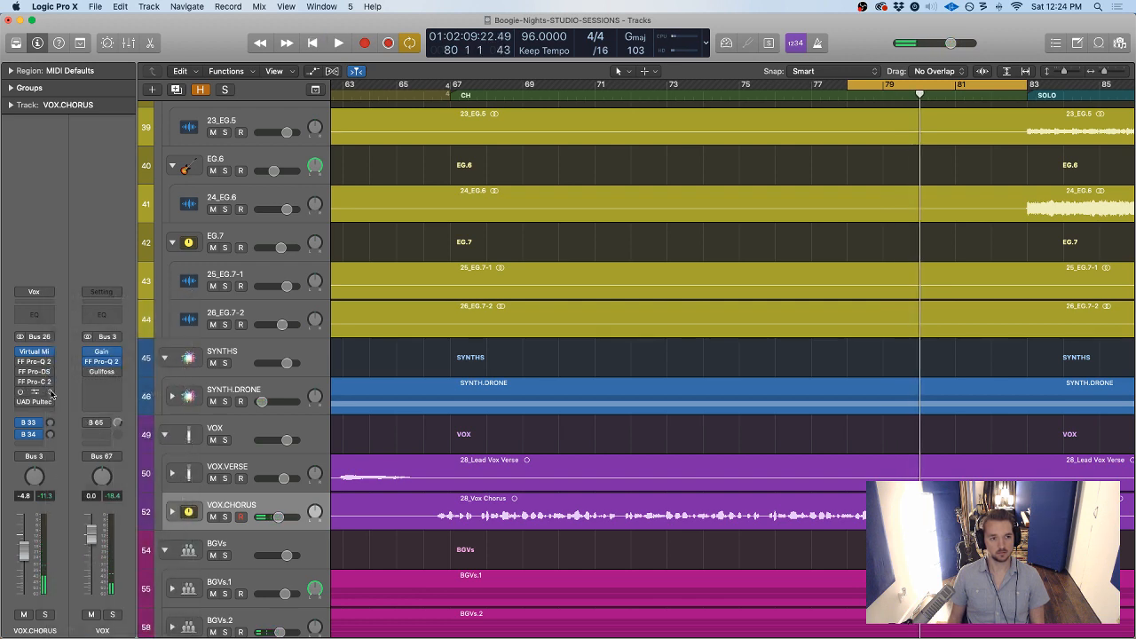
pyautogui.click(52, 393)
pyautogui.click(93, 317)
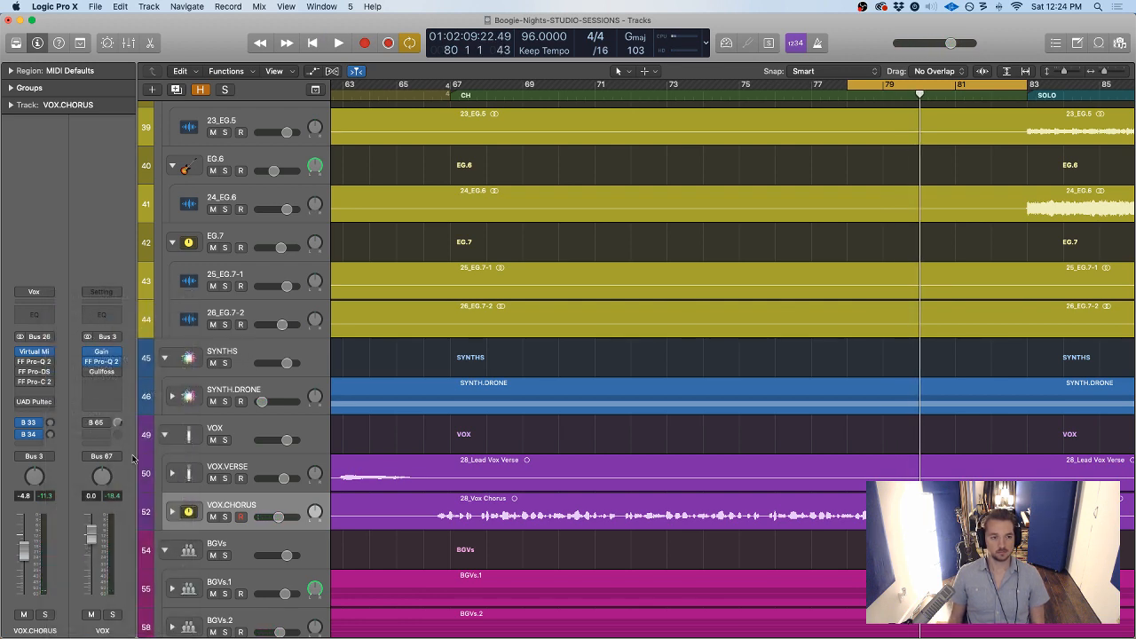
pyautogui.press('space')
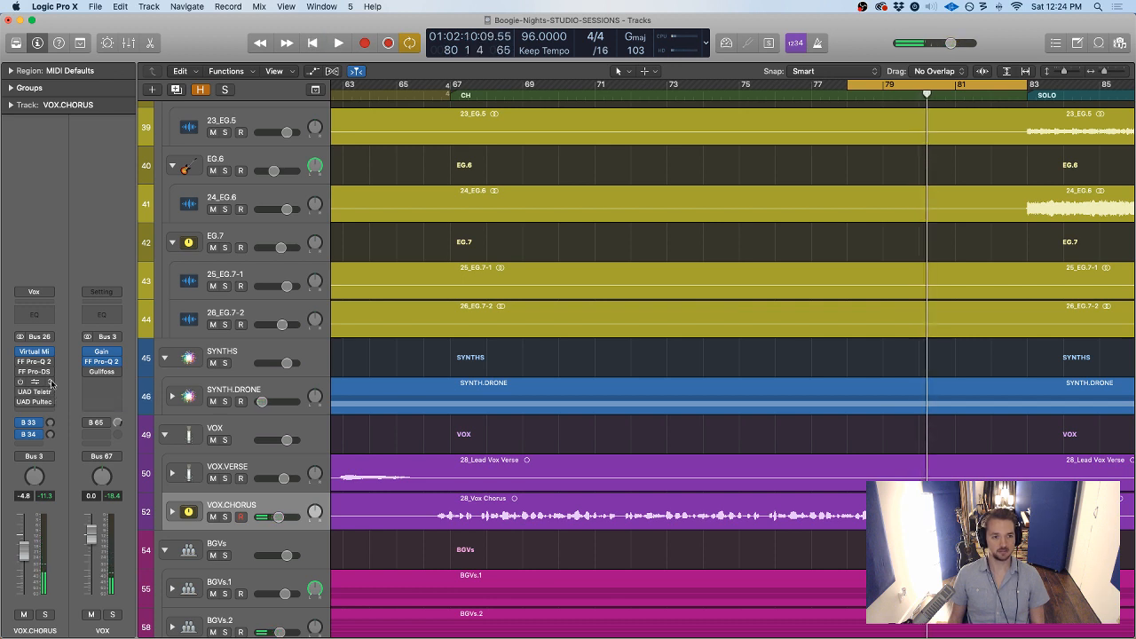
# Try removing the UAD Pultec-Pro Legacy, UAD Teletronix LA-2A Legacy and FF Pro-C 2 from VOX.CHORUS, and audition the cycled chorus
pyautogui.click(37, 408)
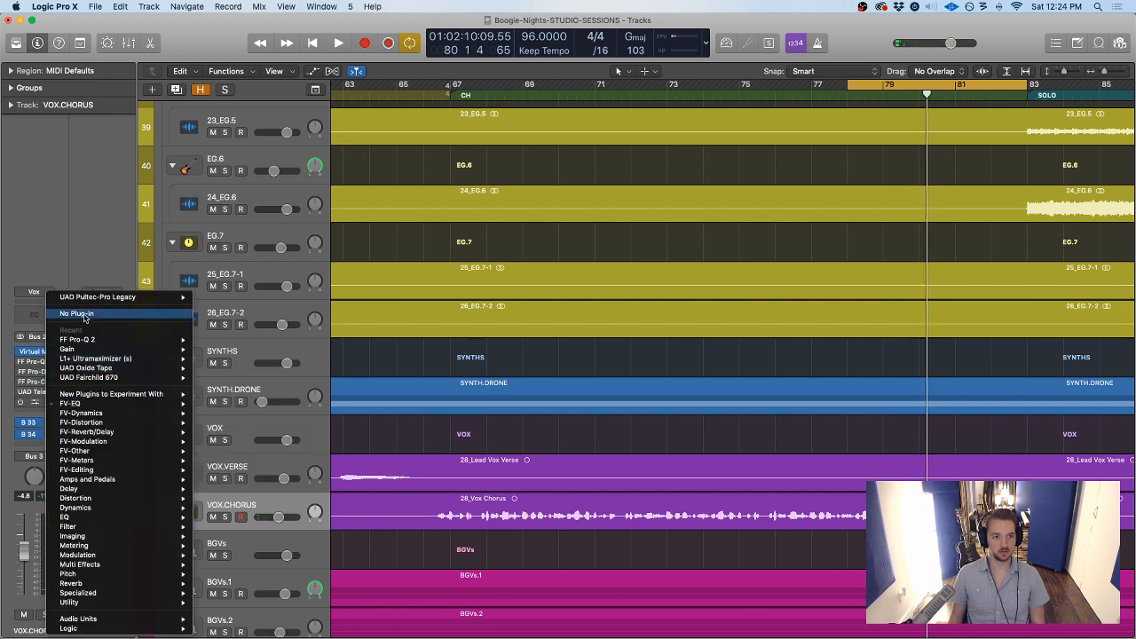
pyautogui.click(85, 318)
pyautogui.click(36, 402)
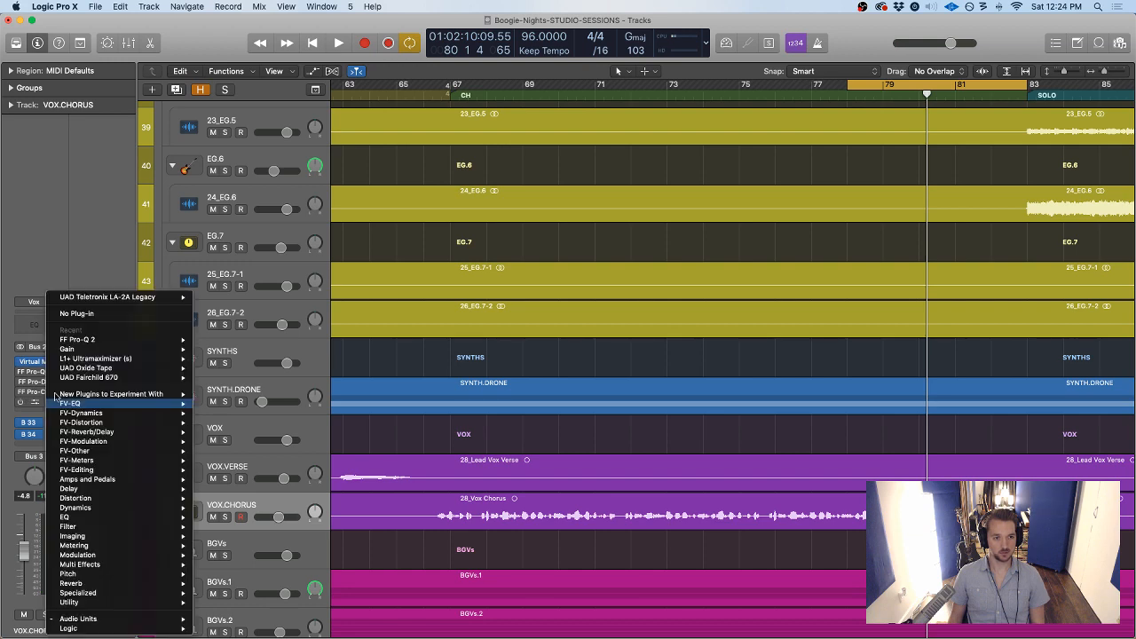
pyautogui.click(76, 316)
pyautogui.click(51, 402)
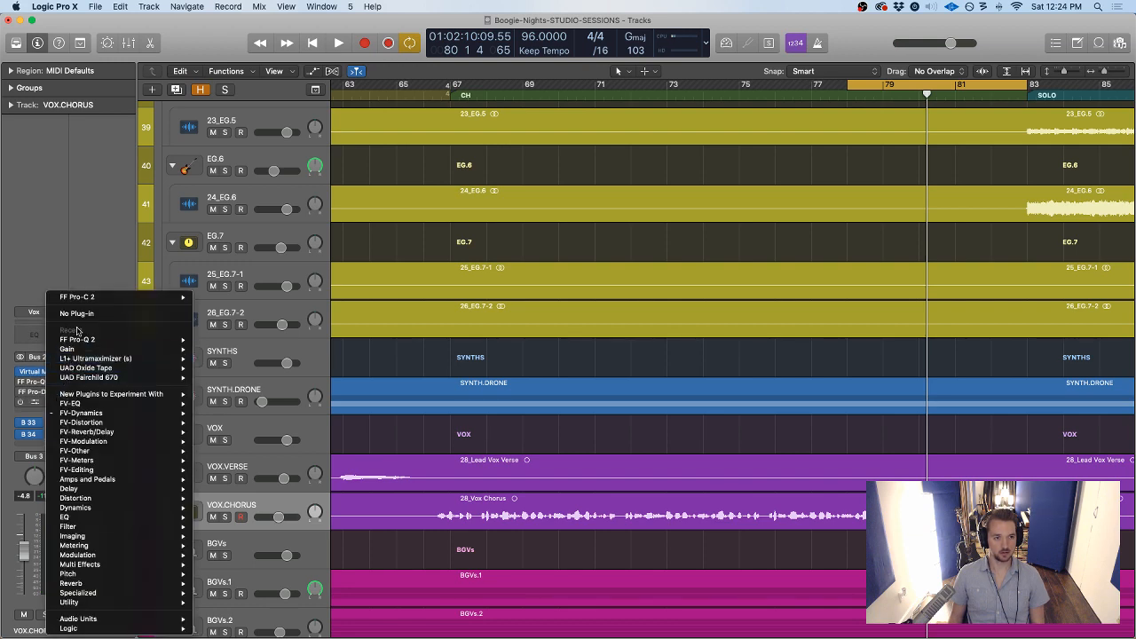
pyautogui.click(77, 316)
pyautogui.press('space')
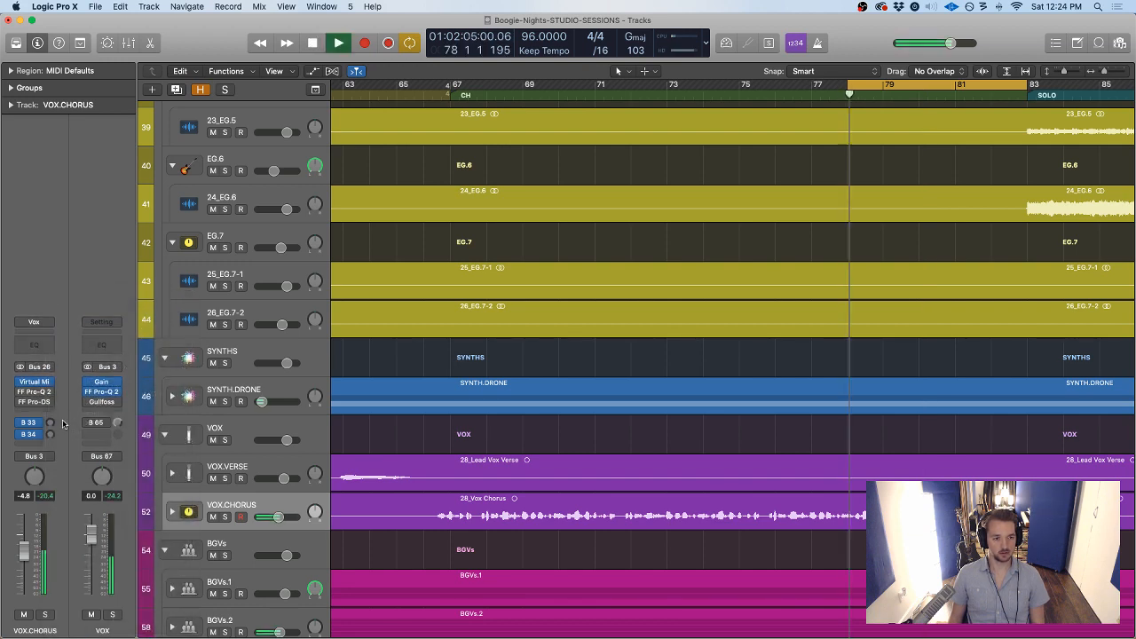
pyautogui.press('space')
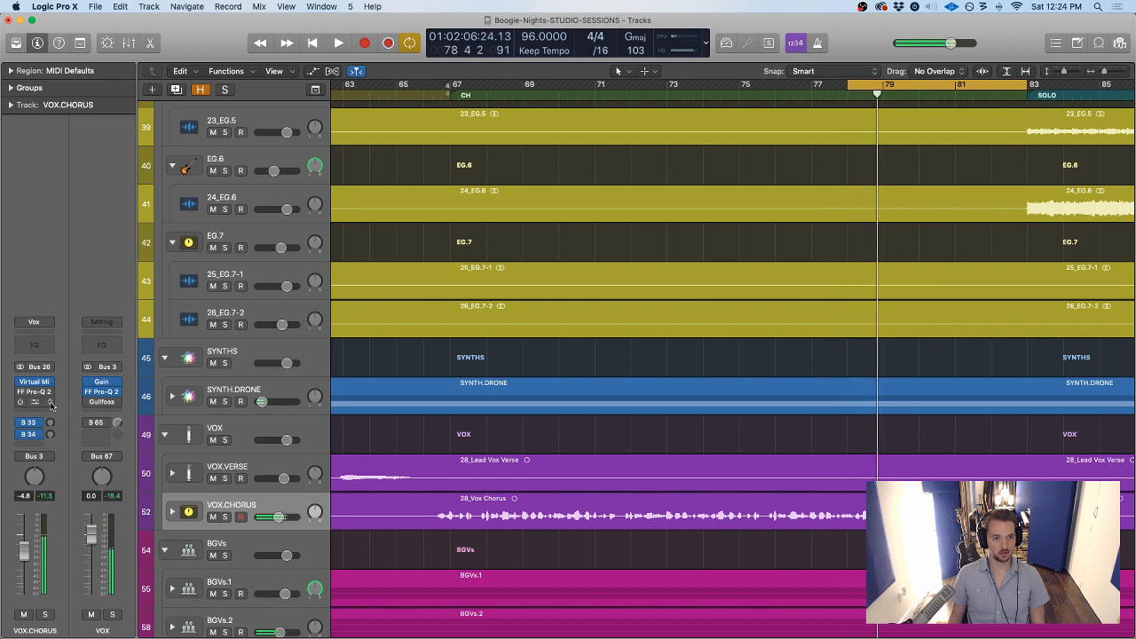
# Try removing FF Pro-DS and FF Pro-Q 2 from VOX.CHORUS one at a time, auditioning the cycled chorus after each removal
pyautogui.click(50, 403)
pyautogui.click(77, 315)
pyautogui.press('space')
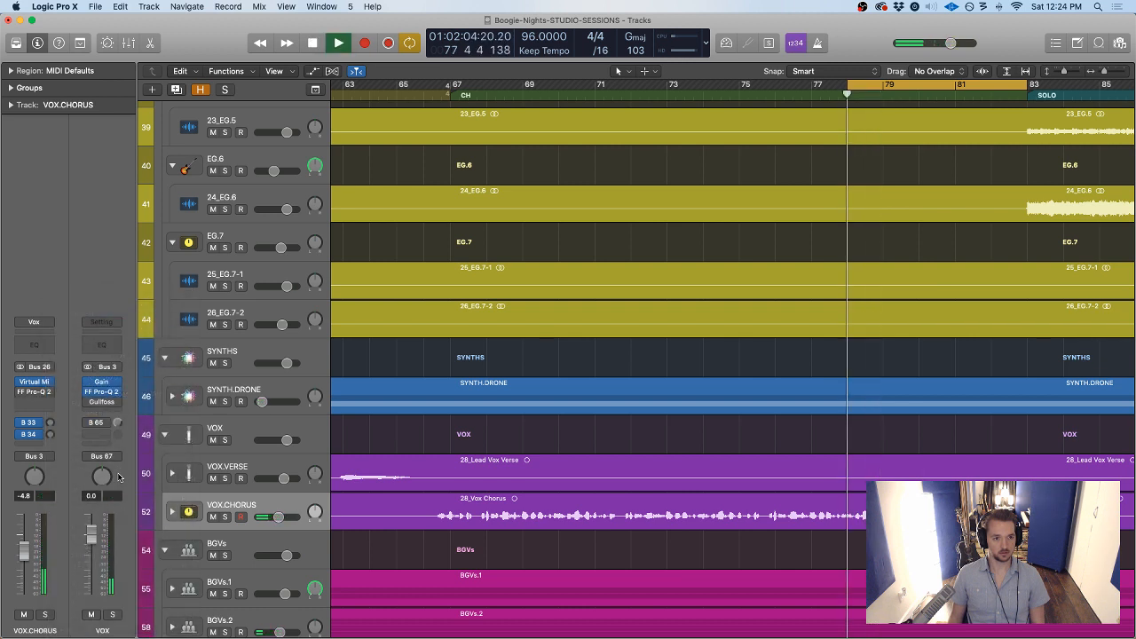
pyautogui.press('space')
pyautogui.click(50, 396)
pyautogui.click(77, 314)
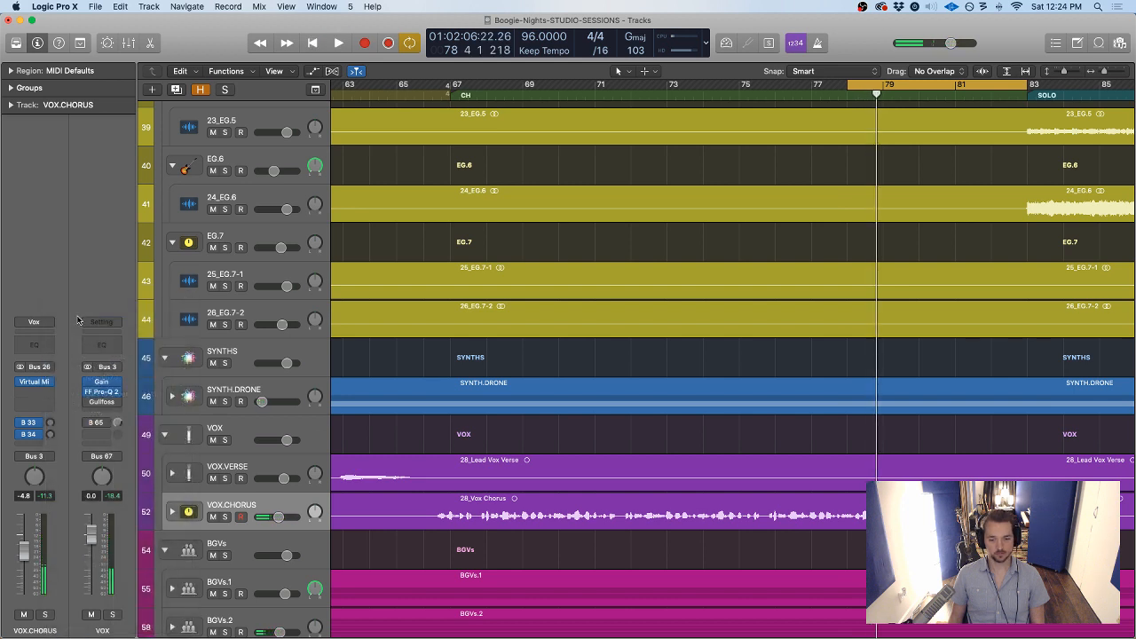
pyautogui.press('space')
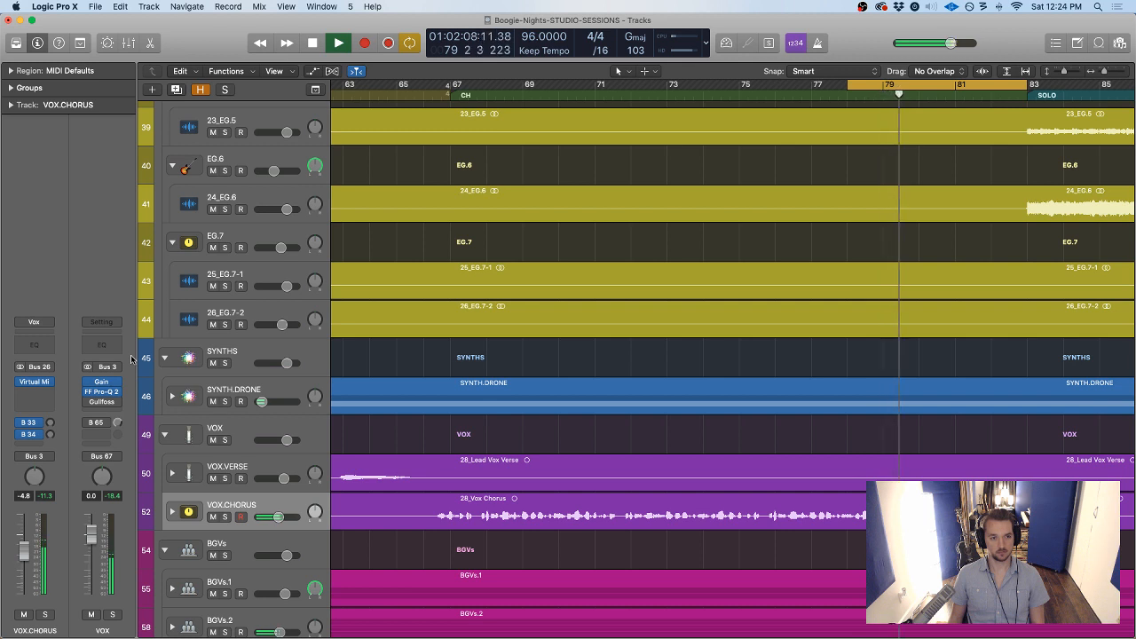
pyautogui.moveTo(49, 385)
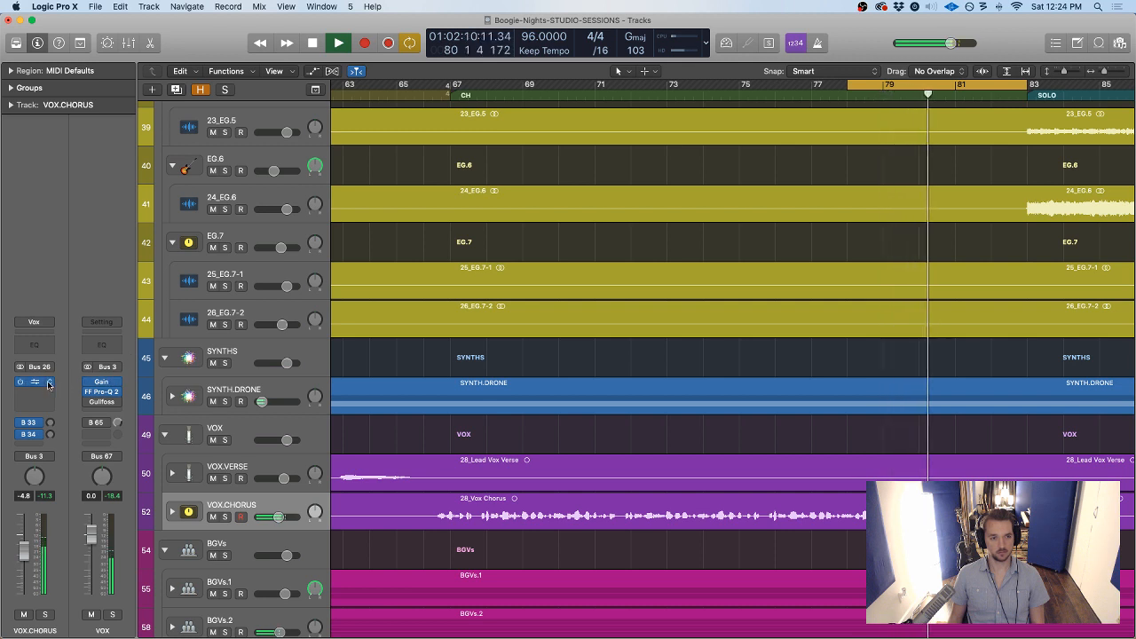
pyautogui.press('space')
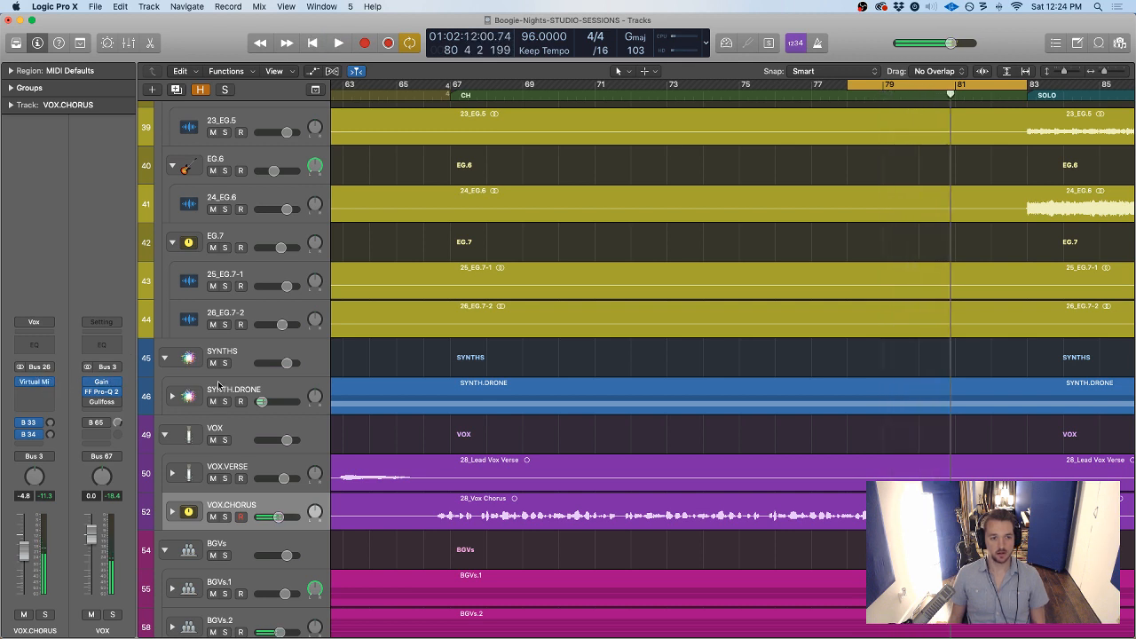
# Undo the plug-in removals on VOX.CHORUS until the full chain through FF Saturn and Saphira is restored
pyautogui.press('super+z')
pyautogui.press('super+z')
pyautogui.press('super+z')
pyautogui.press('super+z')
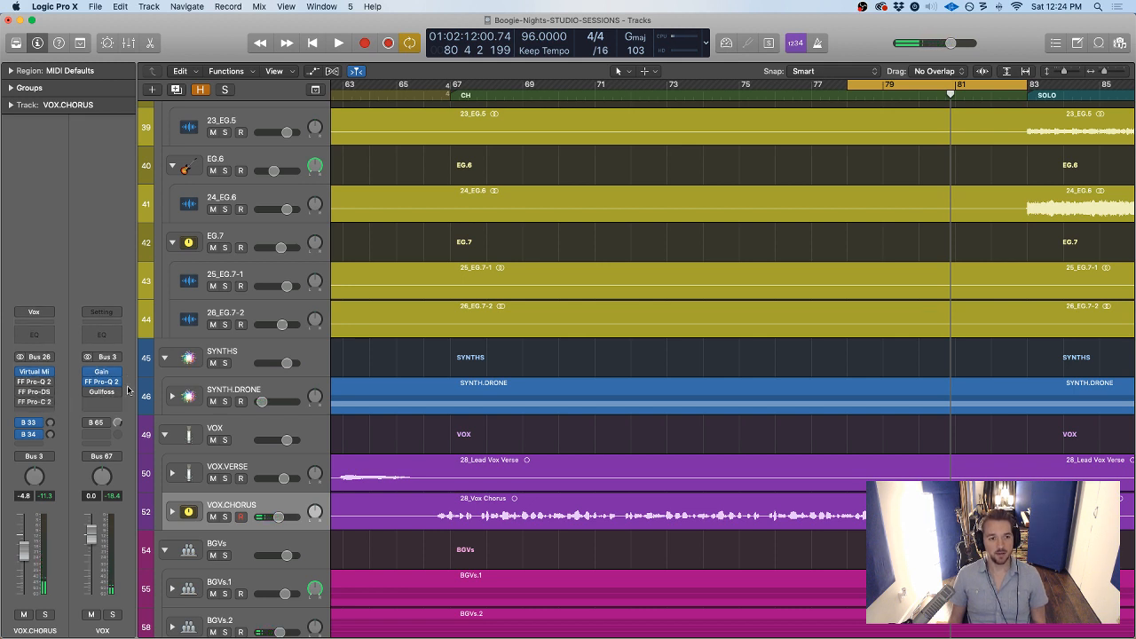
pyautogui.press('super+z')
pyautogui.press('super+z')
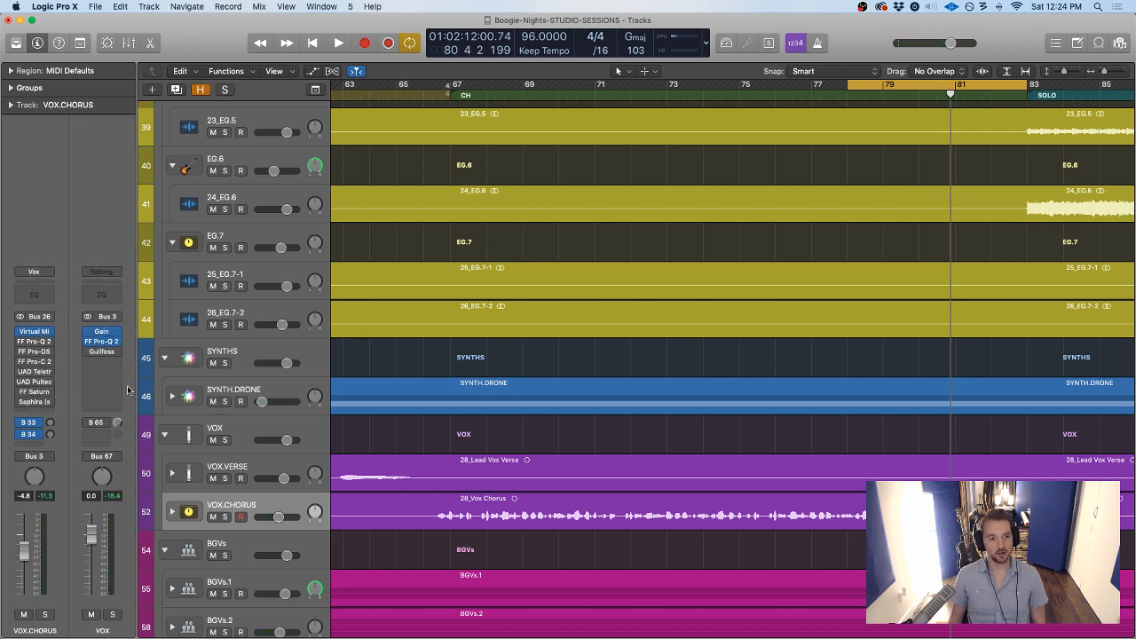
pyautogui.press('super+z')
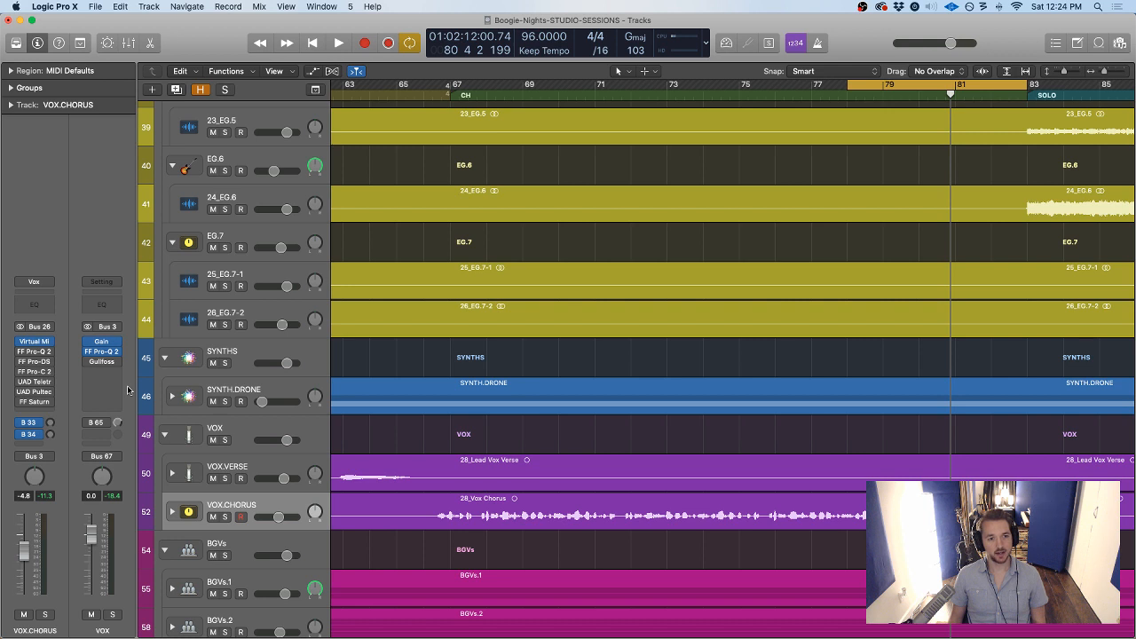
pyautogui.press('super+shift+z')
# Select the 28_Vox Chorus region and audition the cycled chorus with the full plug-in chain
pyautogui.scroll(1, 518, 433)
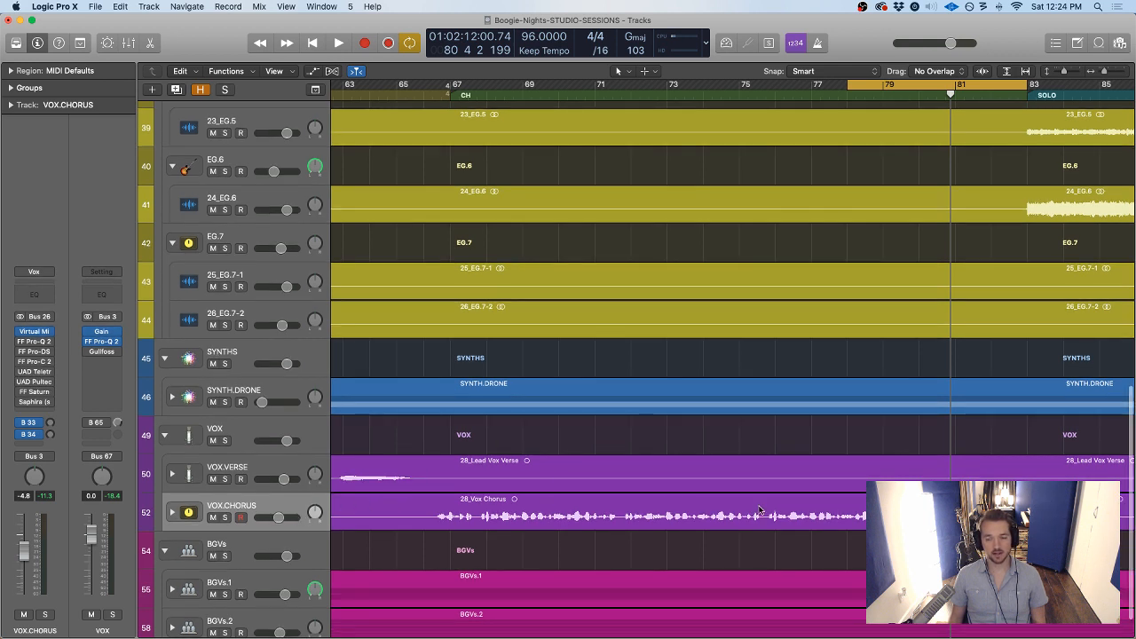
pyautogui.click(900, 502)
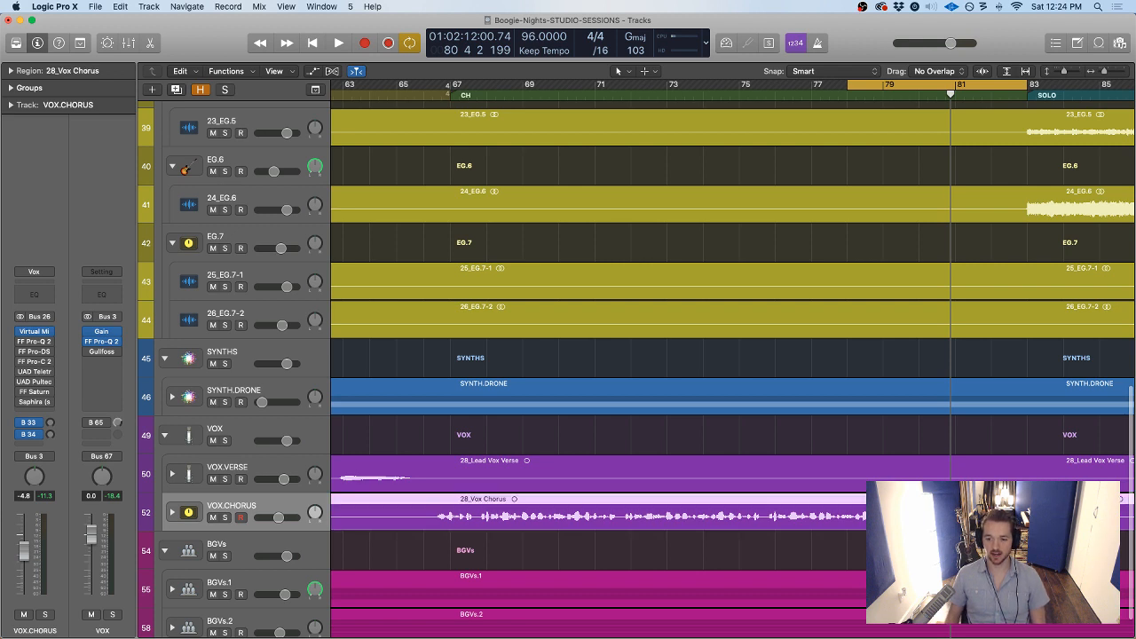
pyautogui.press('space')
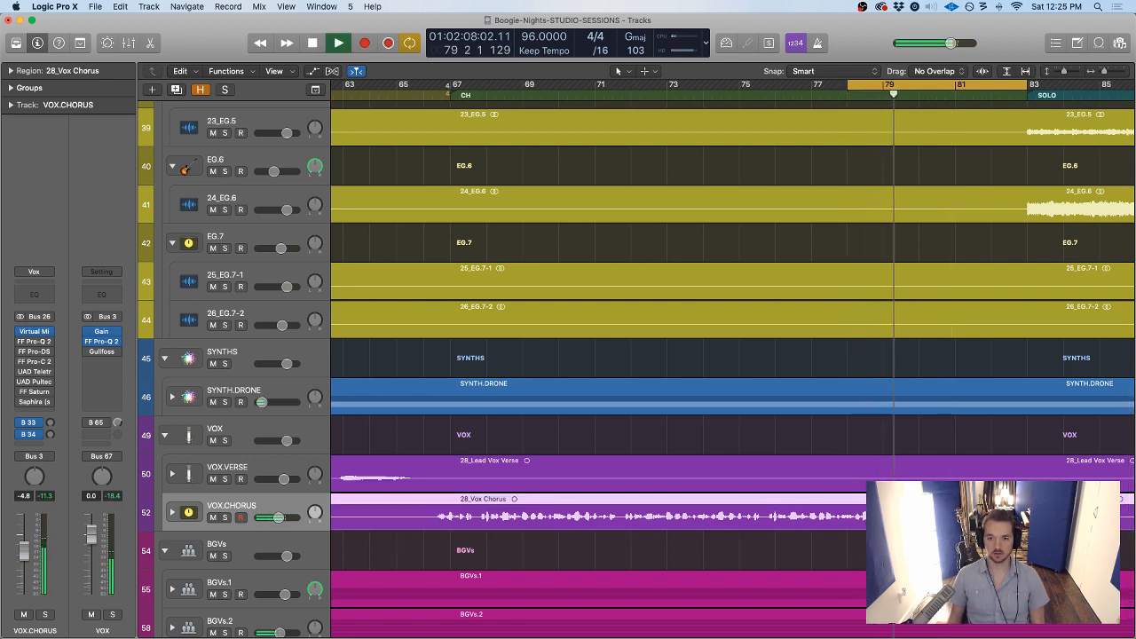
pyautogui.press('space')
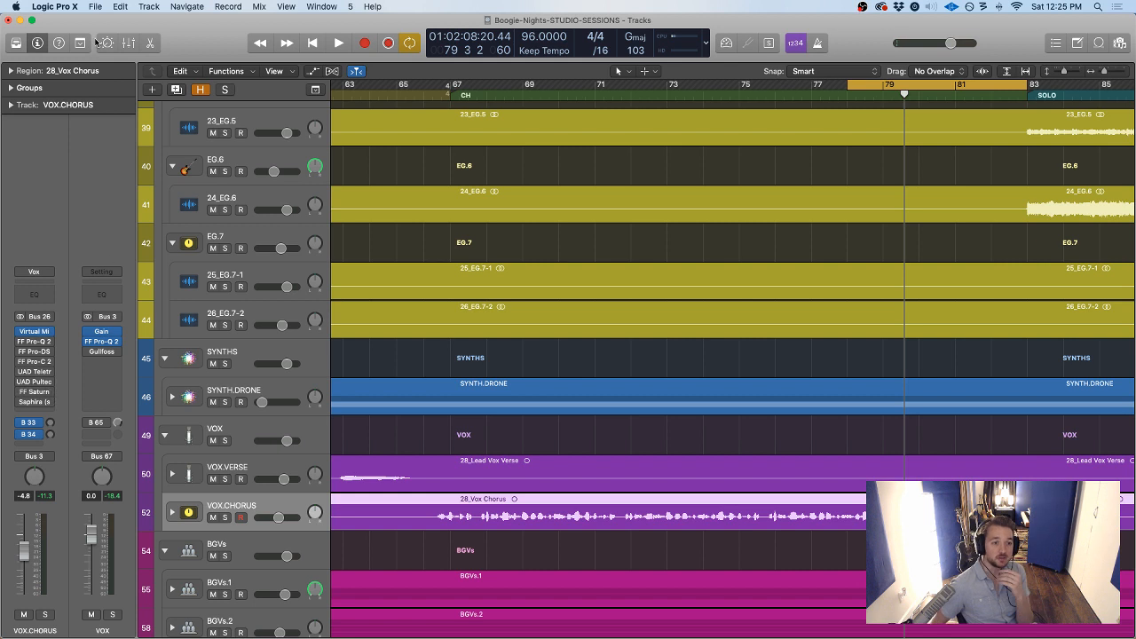
# Open the Audio preferences and look for their window in the overview of all open windows
pyautogui.click(58, 6)
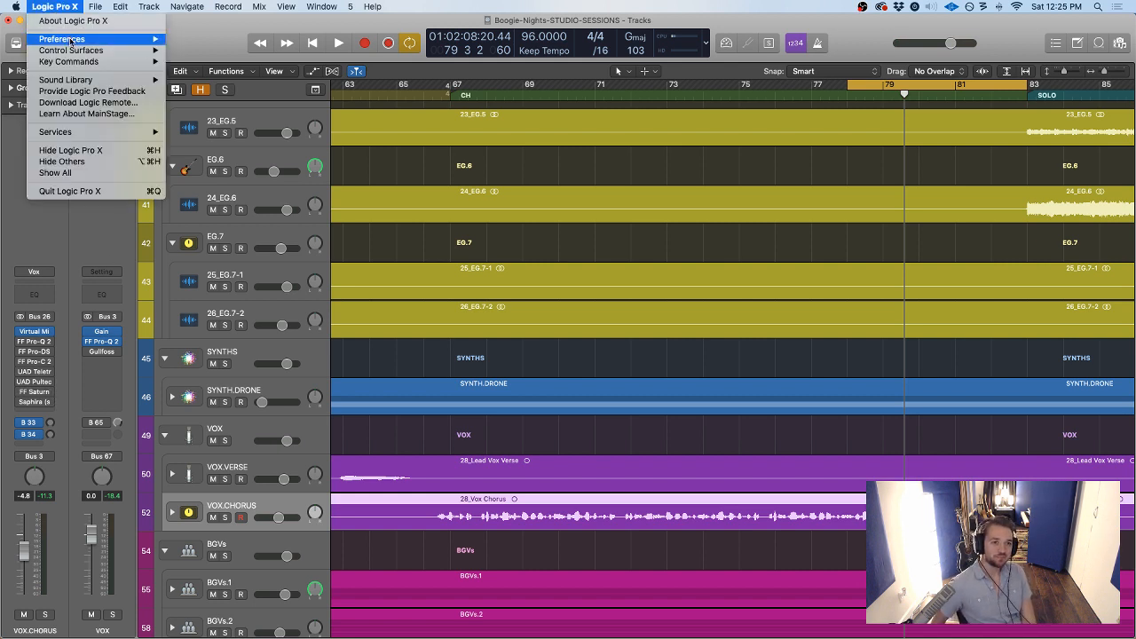
pyautogui.moveTo(84, 37)
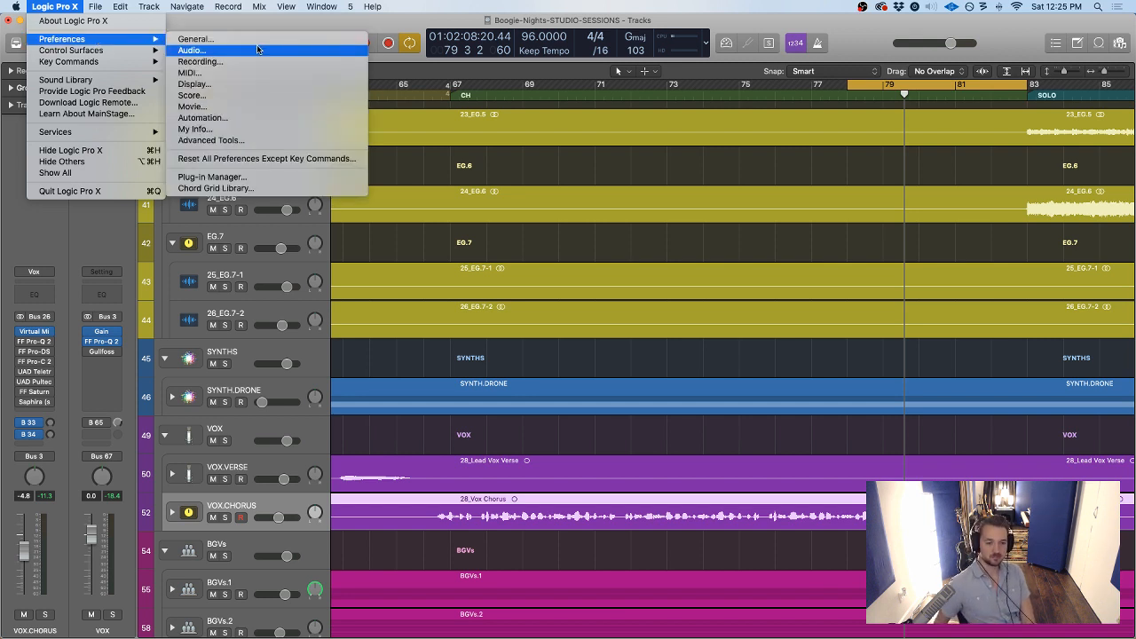
pyautogui.click(257, 50)
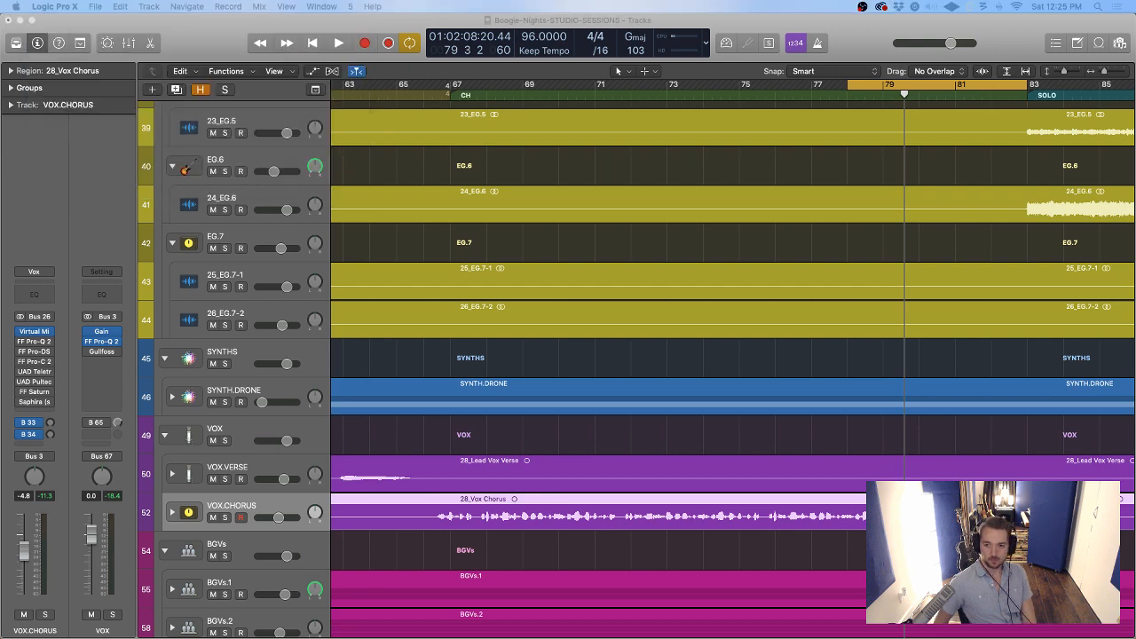
pyautogui.hotkey('ctrl', 'Up')
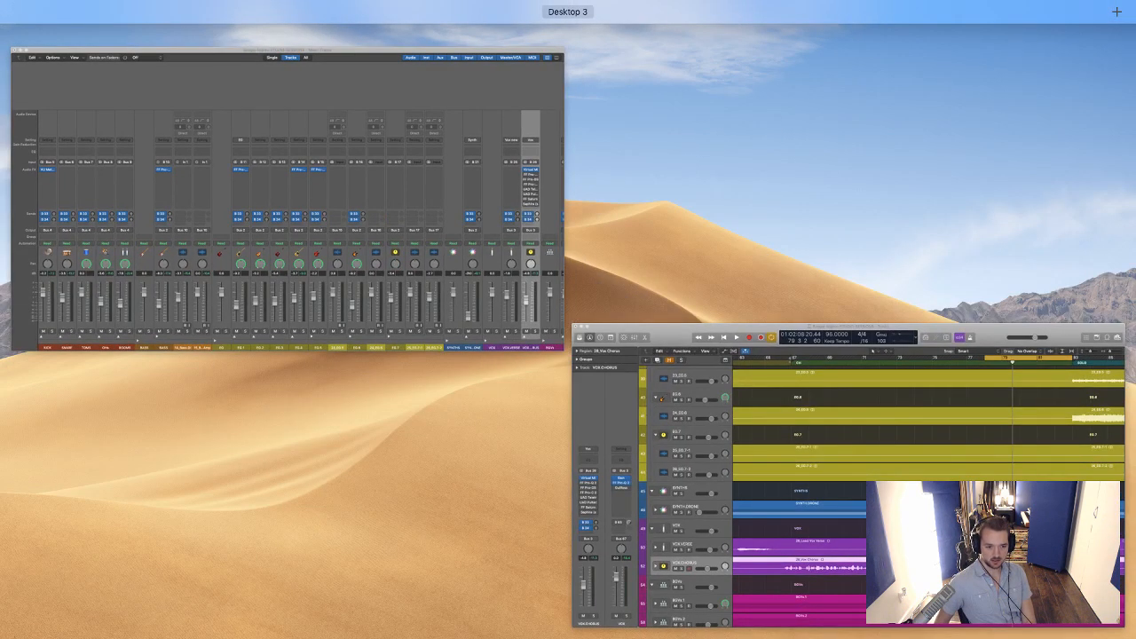
pyautogui.hotkey('ctrl', 'Up')
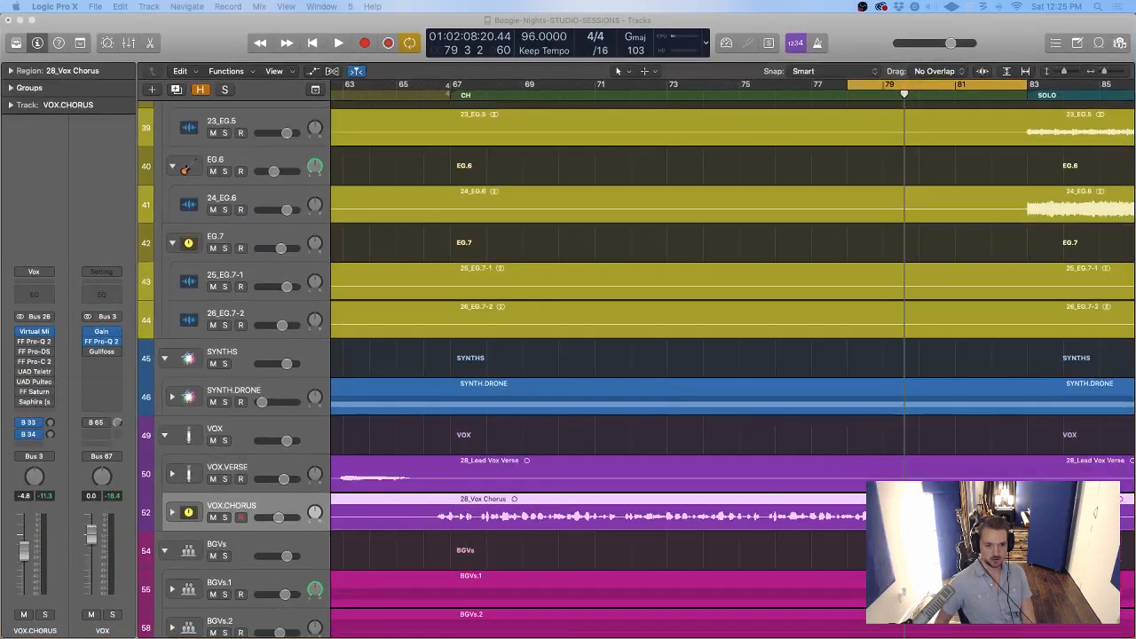
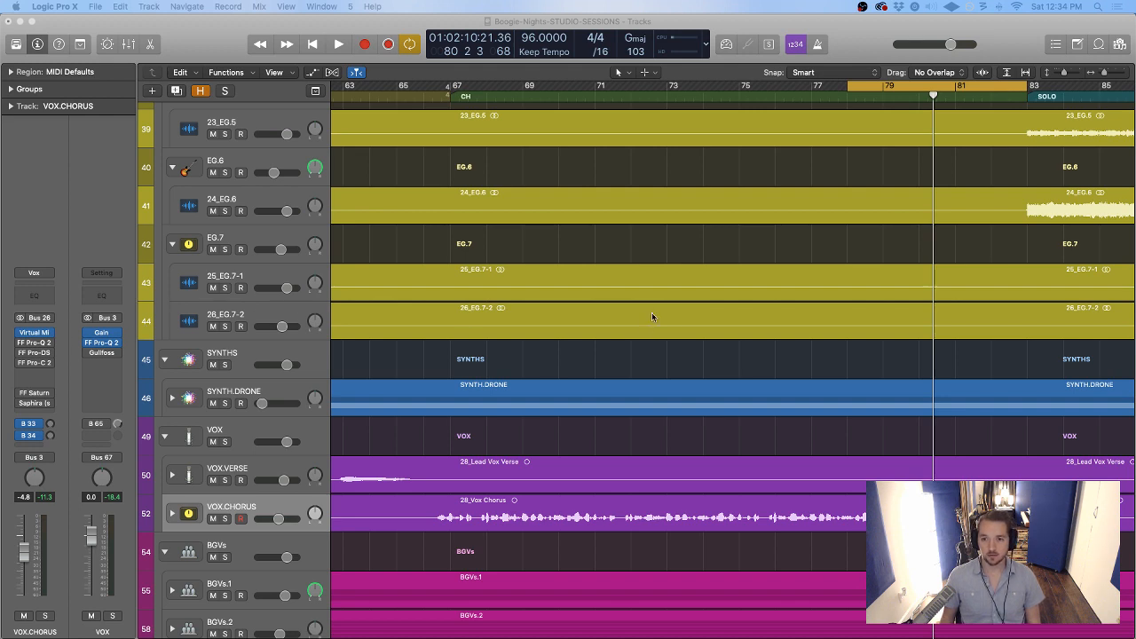
pyautogui.scroll(-2, 651, 314)
pyautogui.hscroll(5, 652, 314)
pyautogui.scroll(1, 647, 310)
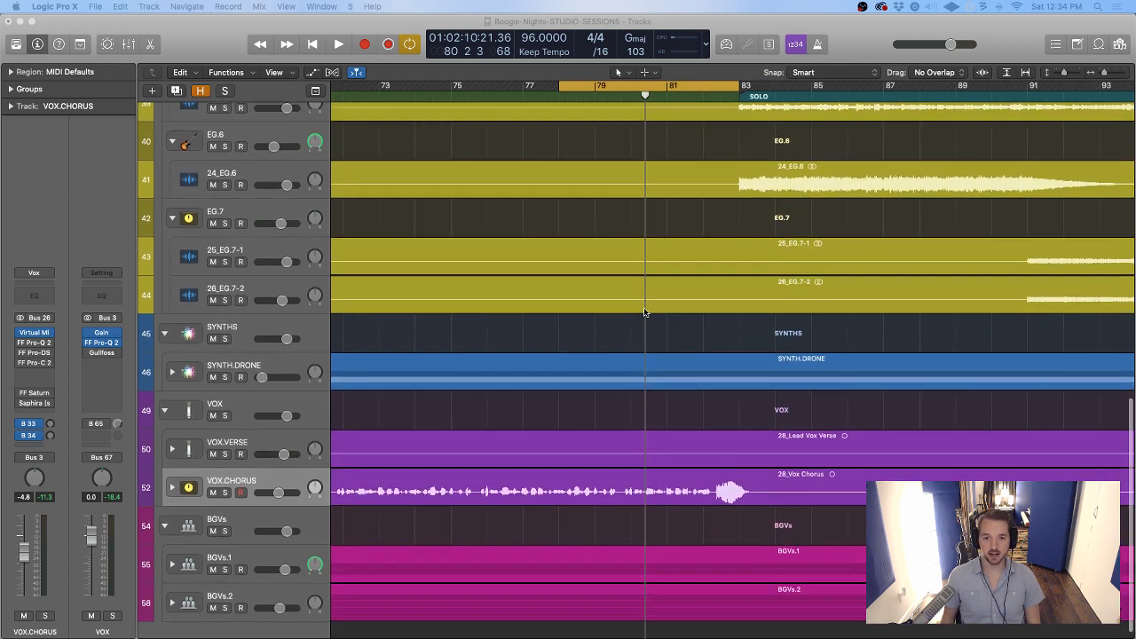
pyautogui.hscroll(-1, 534, 308)
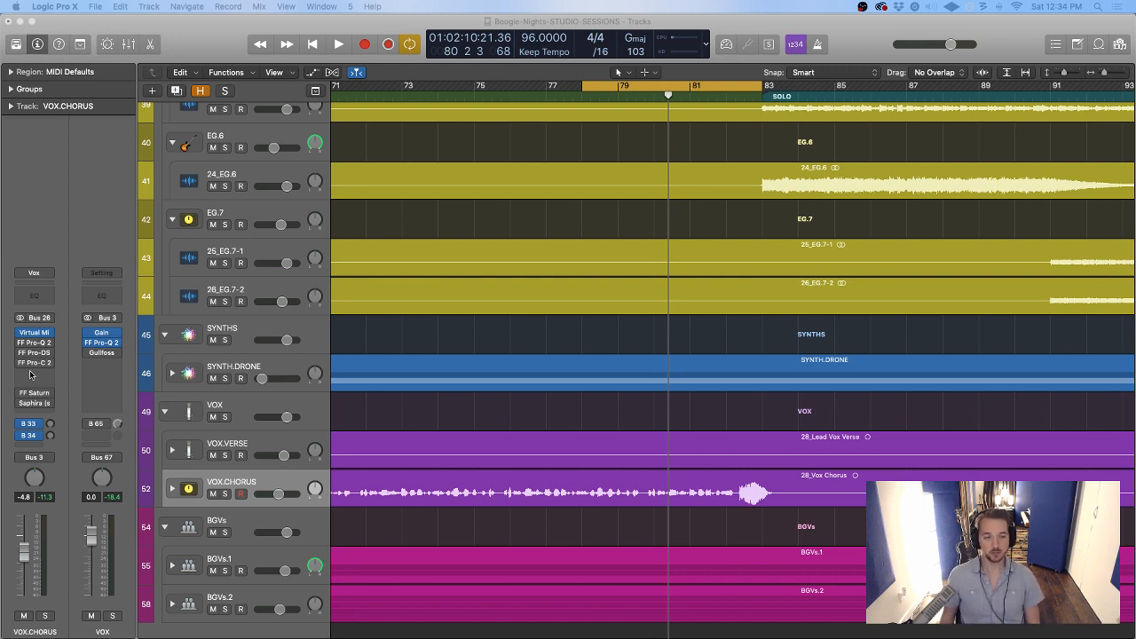
pyautogui.moveTo(52, 396)
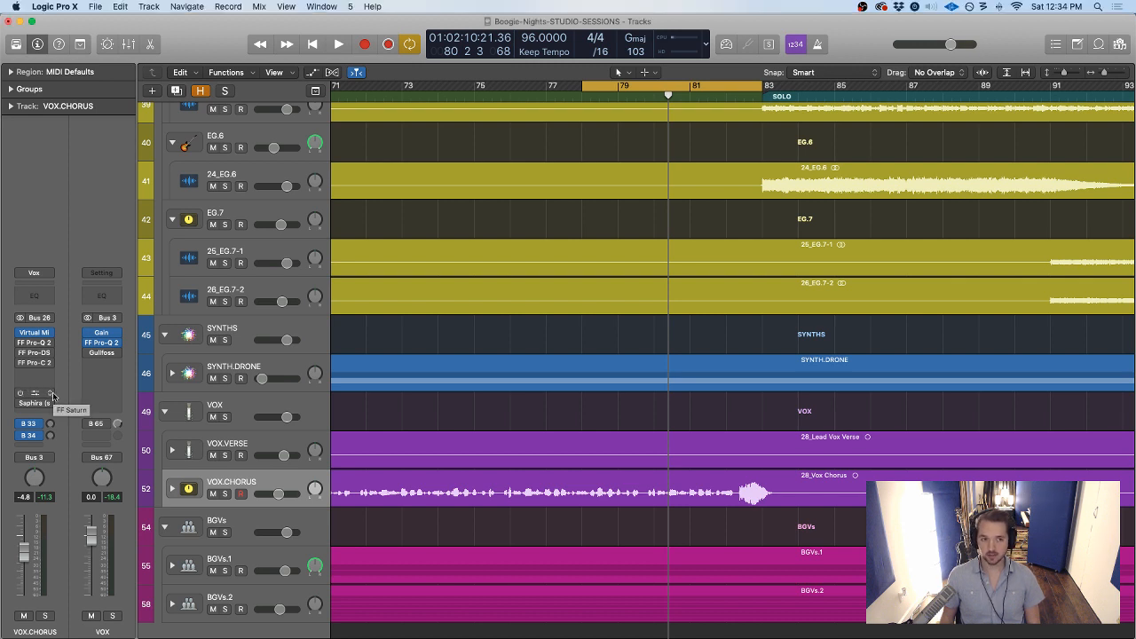
pyautogui.press('y')
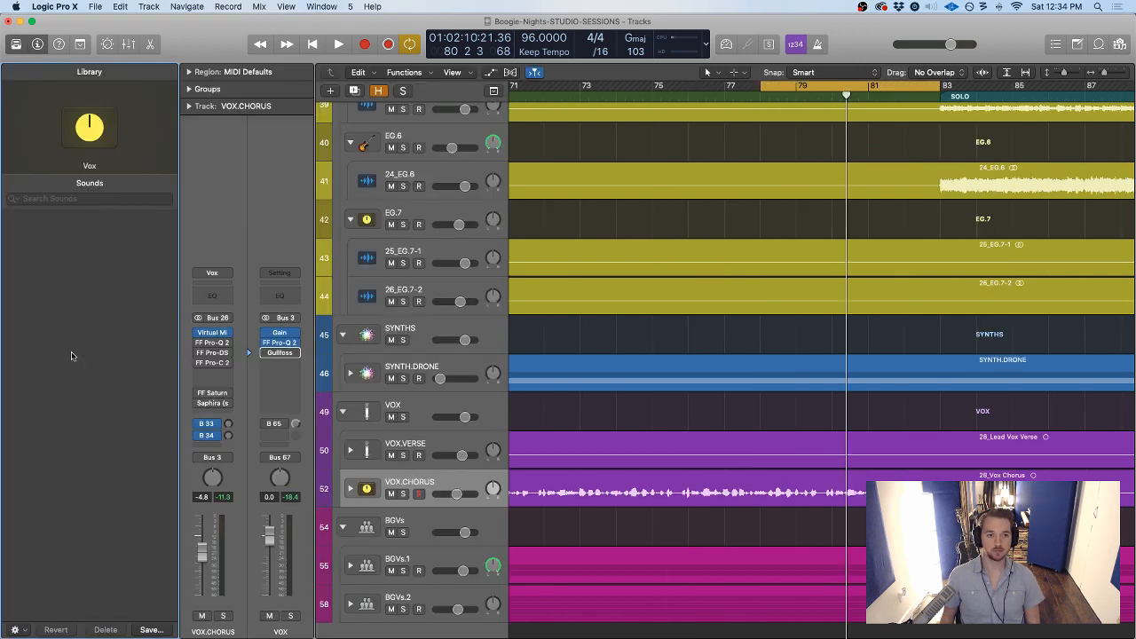
pyautogui.click(14, 44)
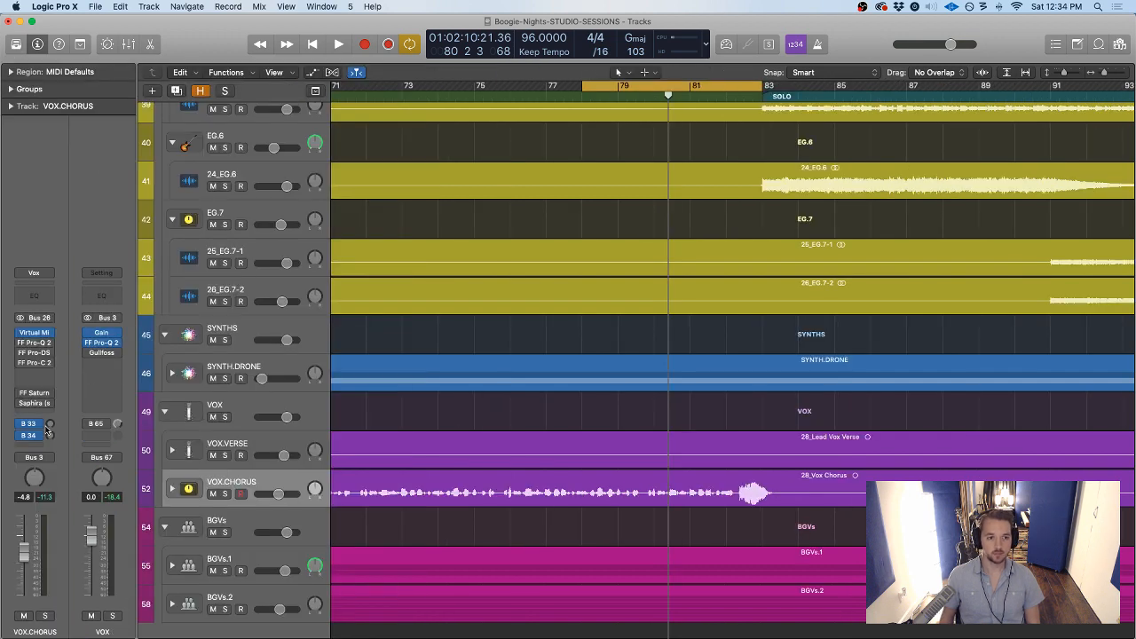
# Open FF Pro-Q 2 on VOX.CHORUS and add a boosted bell band at about 824 Hz with a Q of about 1.64
pyautogui.click(36, 343)
pyautogui.moveTo(269, 37); pyautogui.dragTo(320, 168)
pyautogui.moveTo(450, 273); pyautogui.dragTo(450, 263)
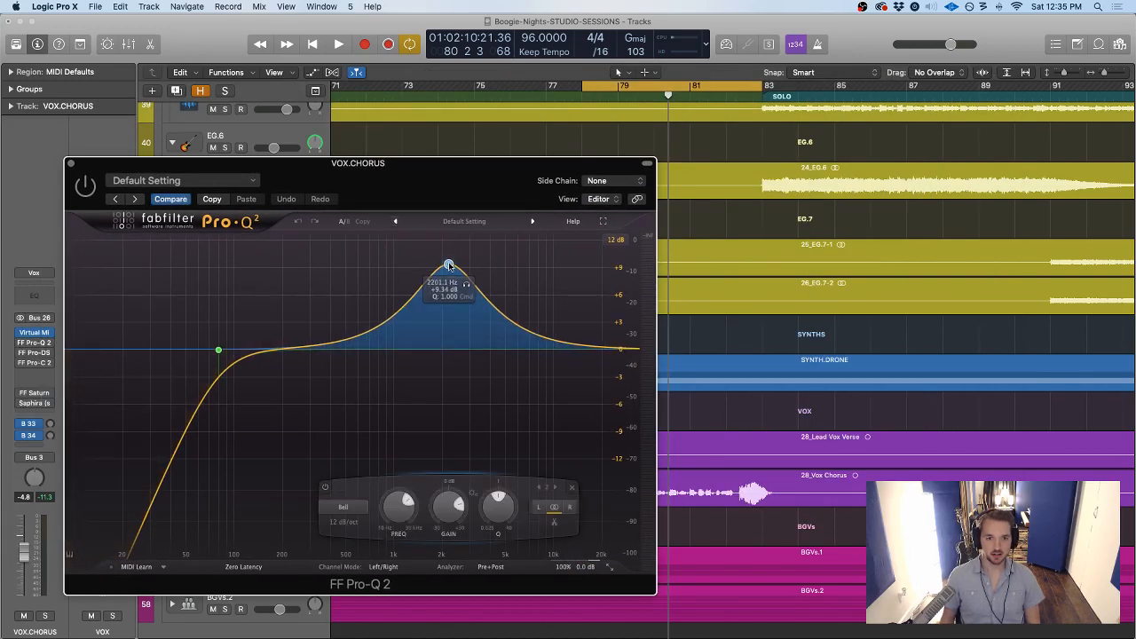
pyautogui.scroll(4, 450, 263)
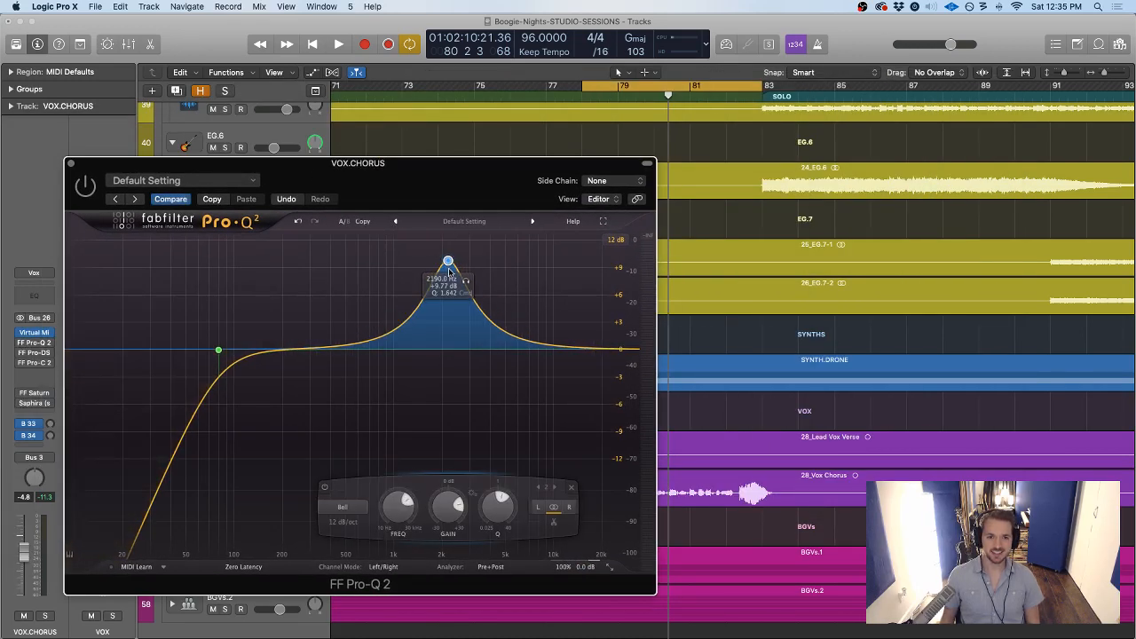
pyautogui.moveTo(449, 262); pyautogui.dragTo(381, 270)
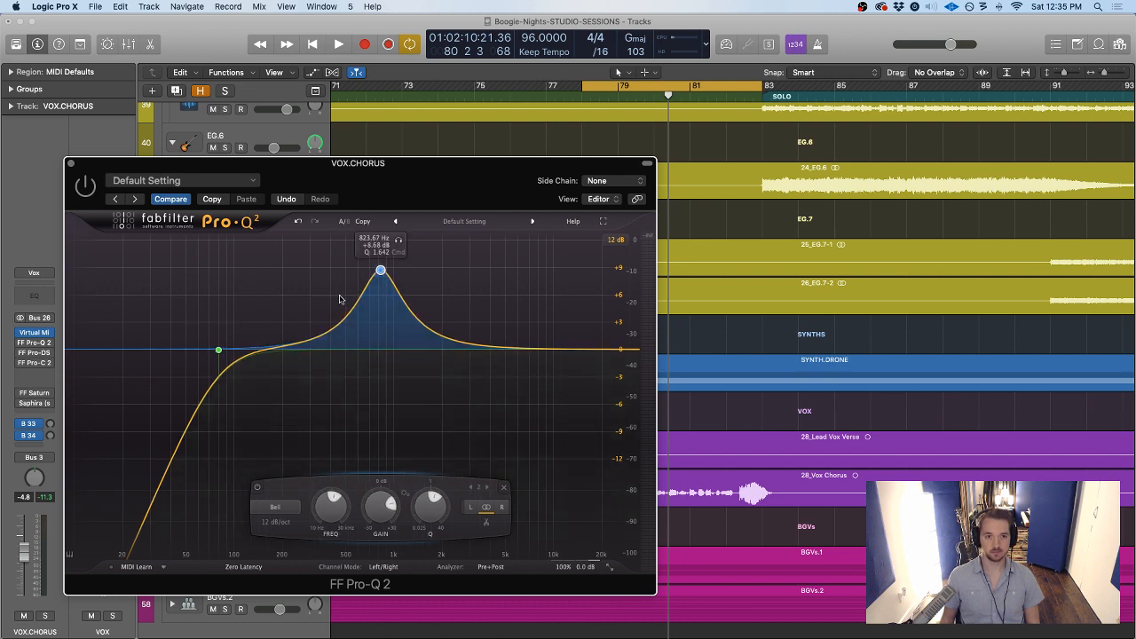
# Sweep the boosted bell band during playback, place it at about 6942 Hz and lower its gain to about -1.8 dB
pyautogui.press('space')
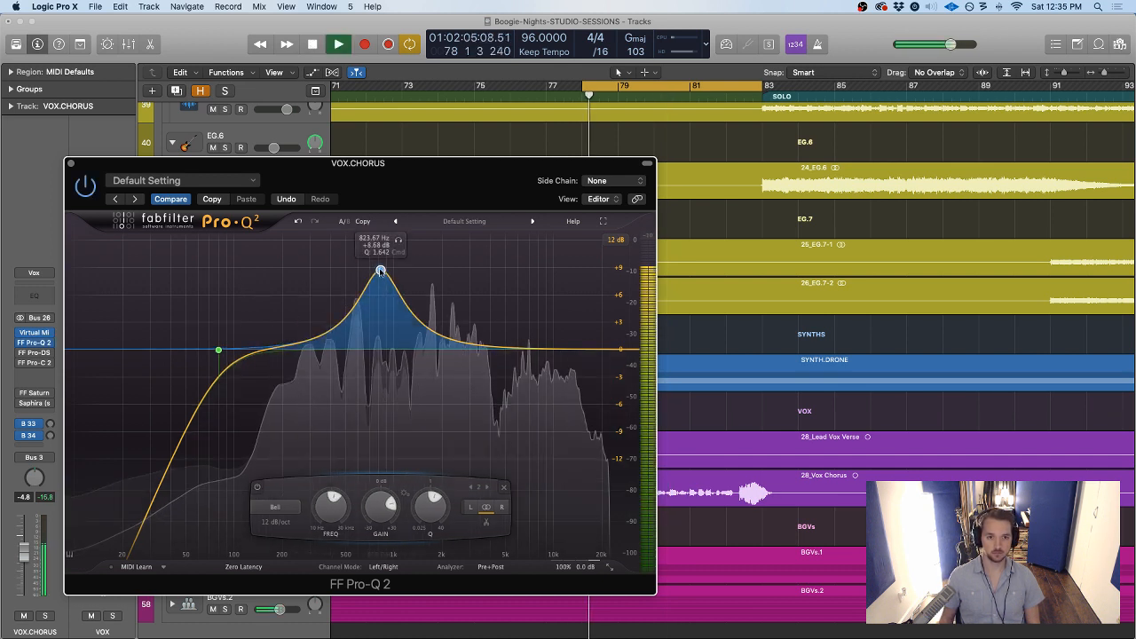
pyautogui.moveTo(381, 270); pyautogui.dragTo(301, 261)
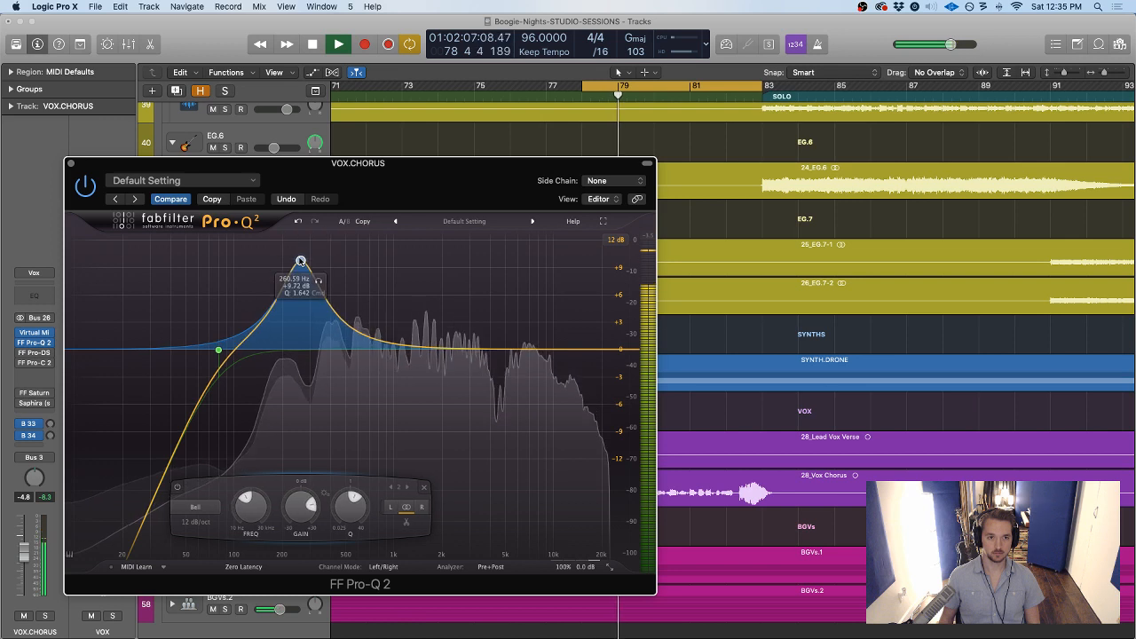
pyautogui.moveTo(305, 512); pyautogui.dragTo(235, 371)
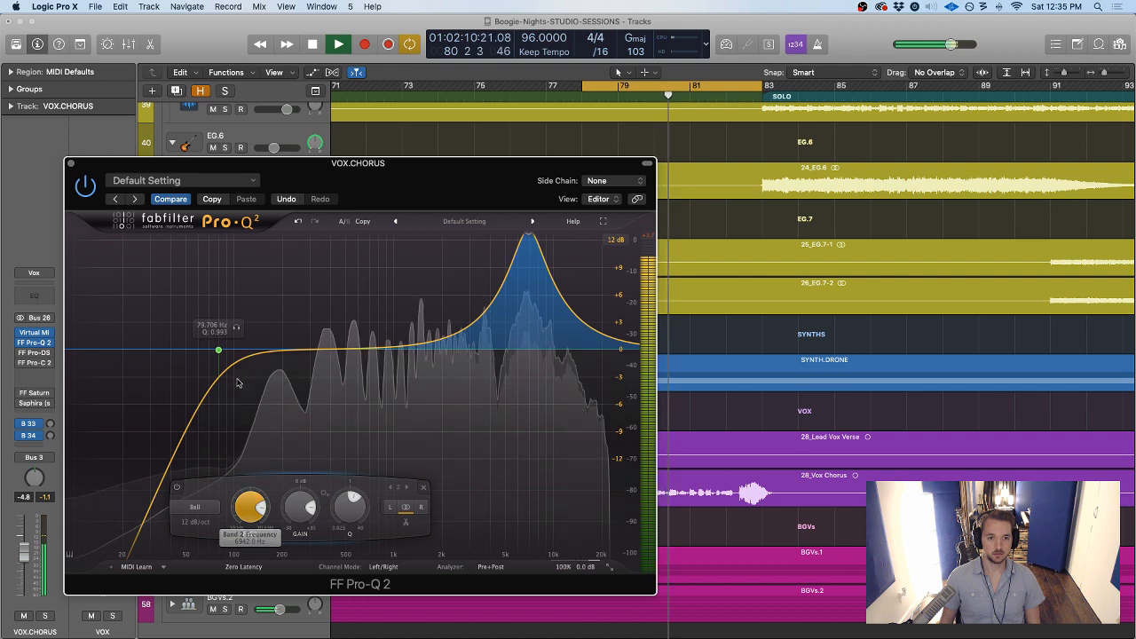
pyautogui.moveTo(300, 506); pyautogui.dragTo(298, 602)
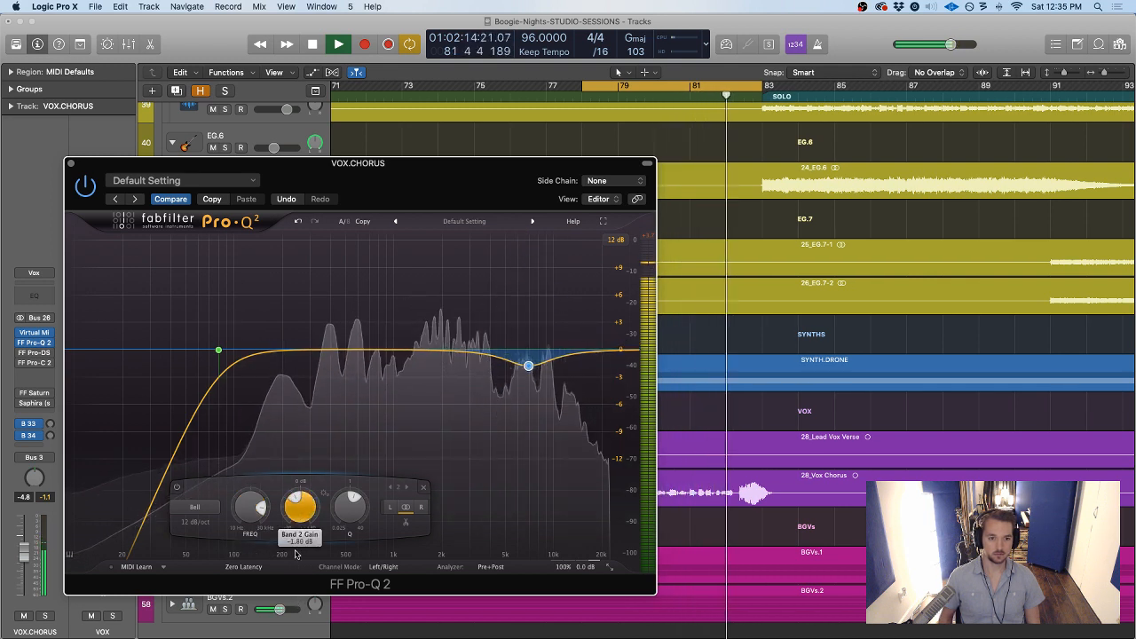
# Deepen the 6942 Hz bell cut on VOX.CHORUS to about -2.7 dB during playback
pyautogui.moveTo(302, 510); pyautogui.dragTo(302, 523)
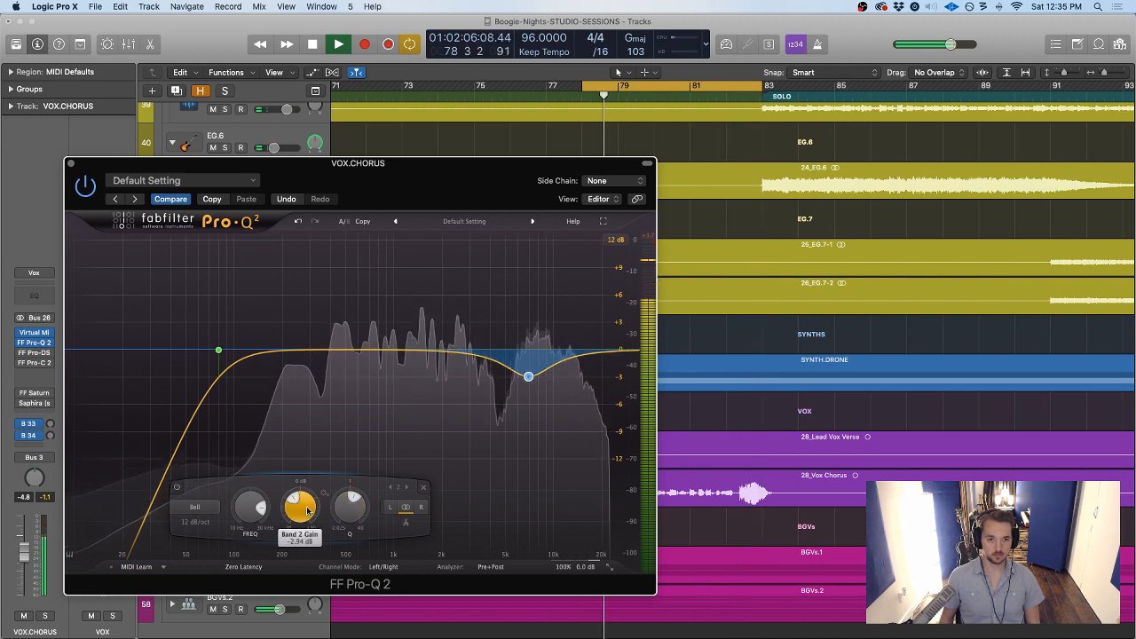
pyautogui.moveTo(308, 510); pyautogui.dragTo(308, 507)
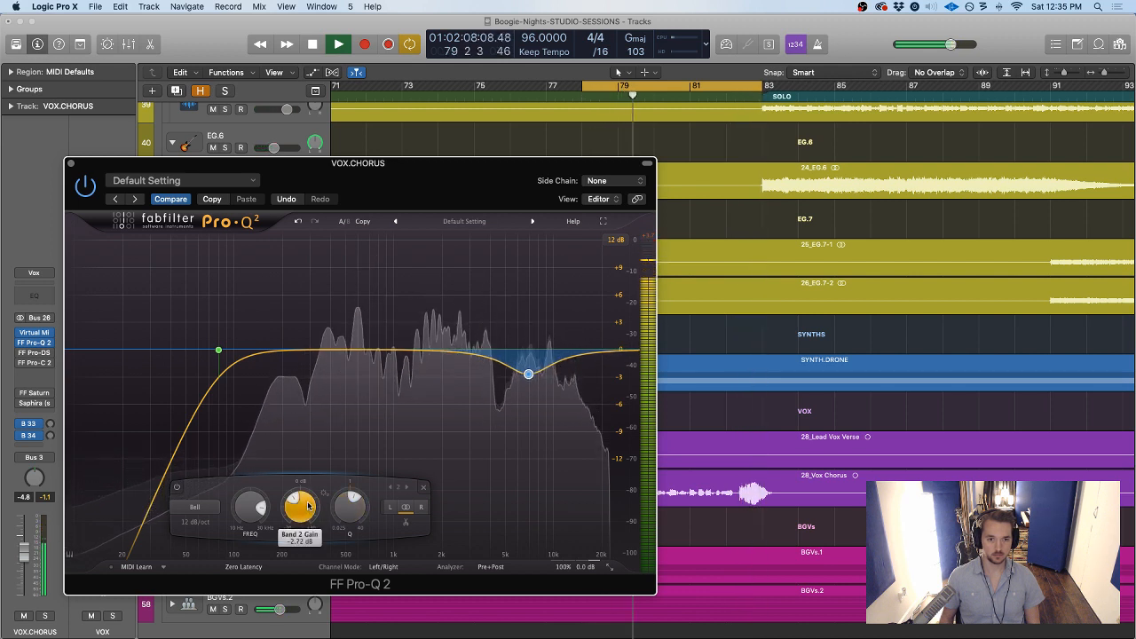
pyautogui.press('space')
# Add a bell band boosted about 9 dB at roughly 468 Hz, narrow its Q, and sweep its frequency during playback
pyautogui.moveTo(338, 296); pyautogui.dragTo(341, 266)
pyautogui.press('space')
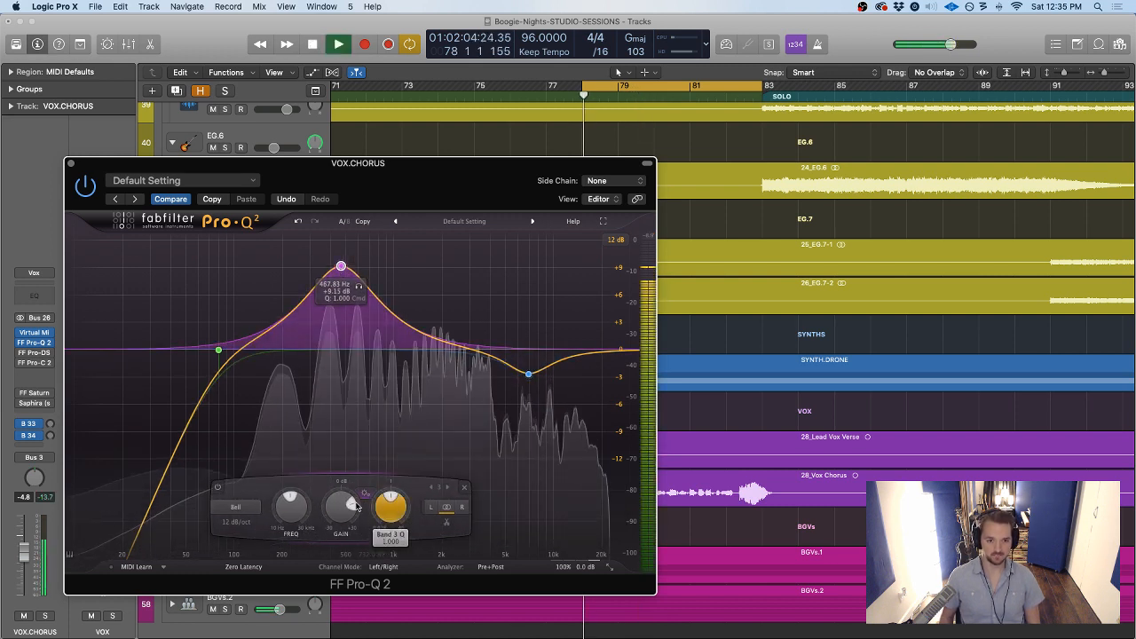
pyautogui.moveTo(292, 504); pyautogui.dragTo(313, 509)
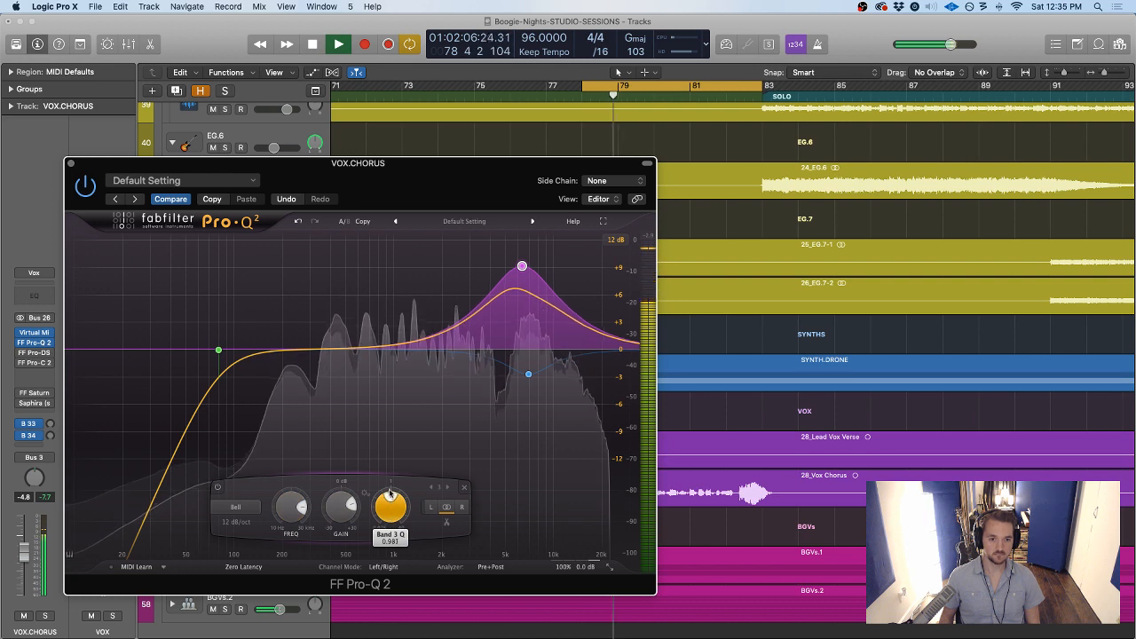
pyautogui.moveTo(390, 497)
pyautogui.mouseDown()
pyautogui.moveTo(391, 461)
pyautogui.moveTo(400, 480)
pyautogui.mouseUp()
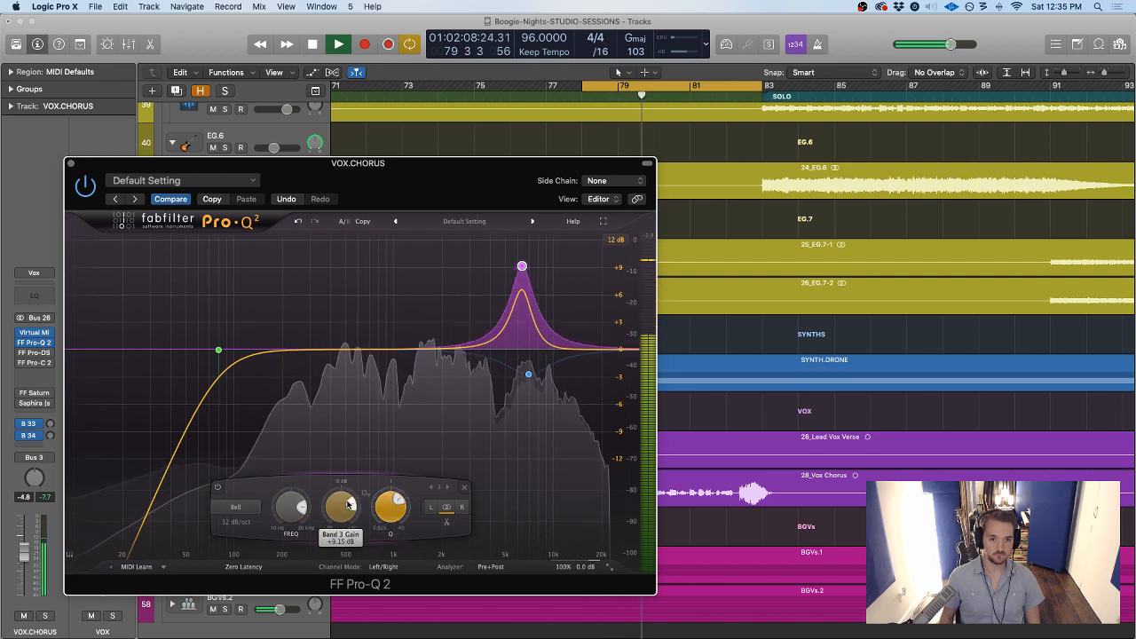
pyautogui.moveTo(293, 513); pyautogui.dragTo(289, 543)
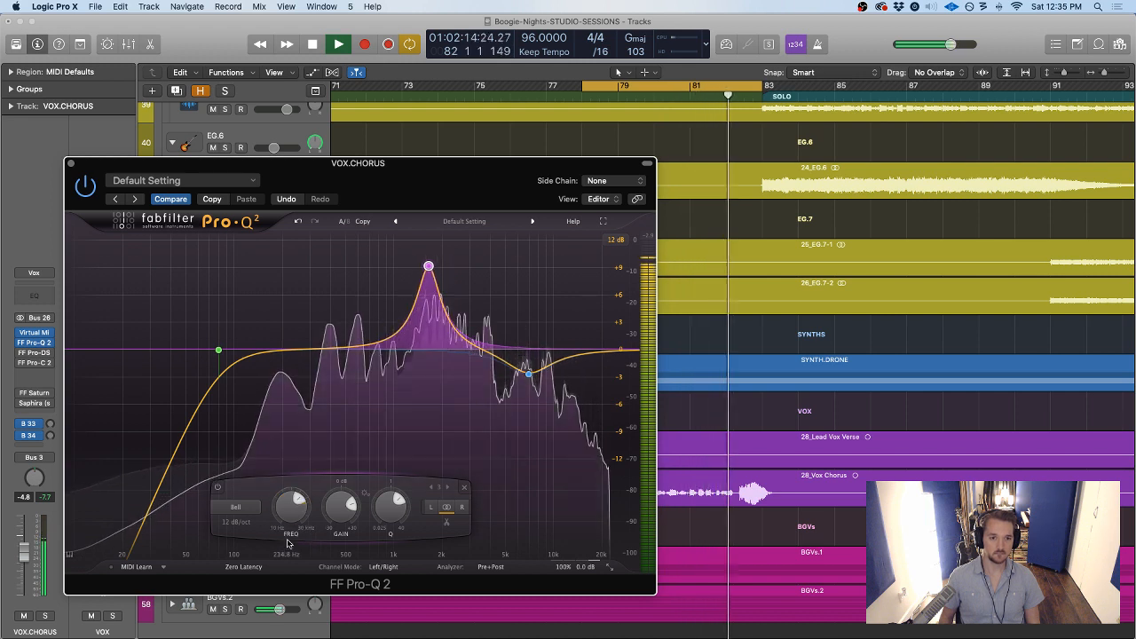
# Place the new bell band at about 1563 Hz with a gain of about -3 dB and a Q of about 1.5
pyautogui.moveTo(289, 507); pyautogui.dragTo(288, 509)
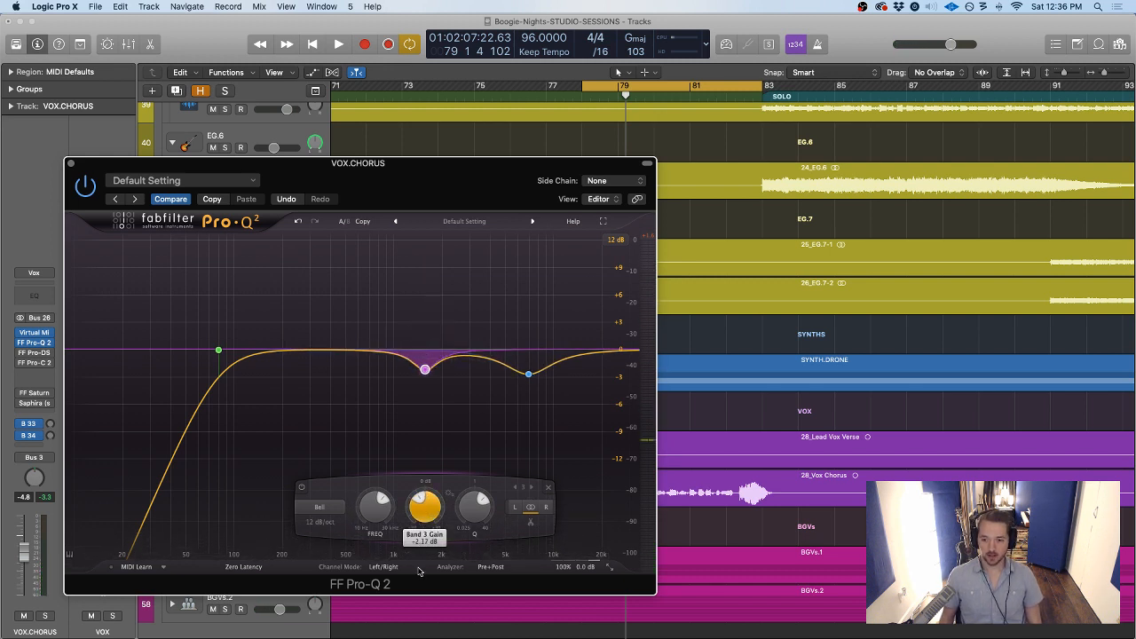
pyautogui.press('space')
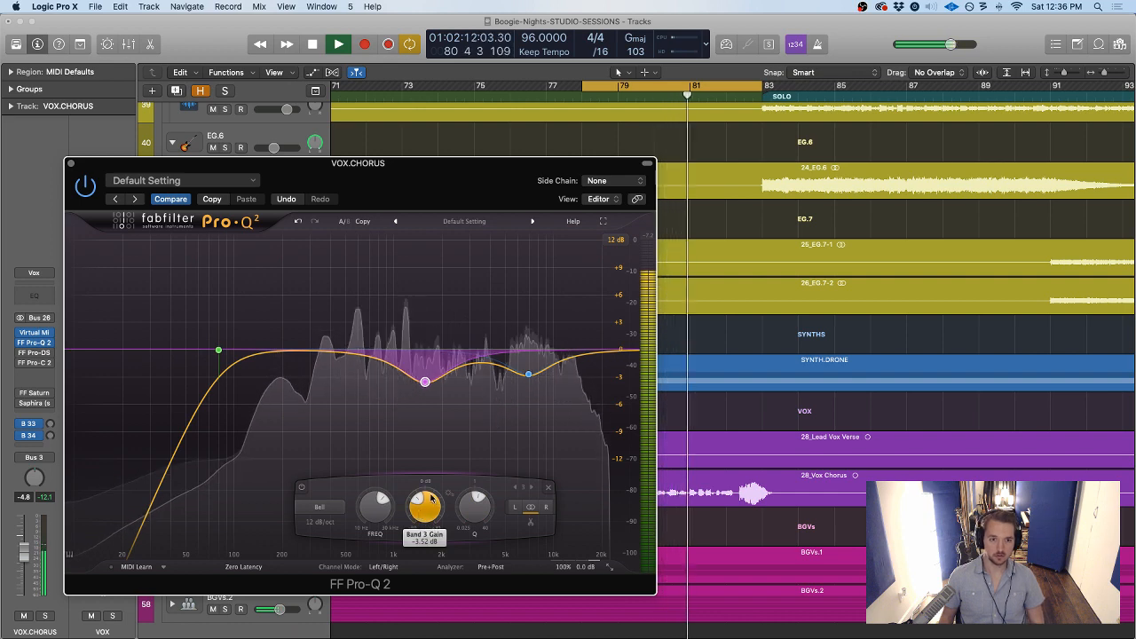
pyautogui.moveTo(426, 512); pyautogui.dragTo(426, 505)
# Raise the VOX.CHORUS channel fader to -3.9 dB during playback and stop the transport
pyautogui.moveTo(469, 167); pyautogui.dragTo(540, 161)
pyautogui.moveTo(22, 557); pyautogui.dragTo(22, 553)
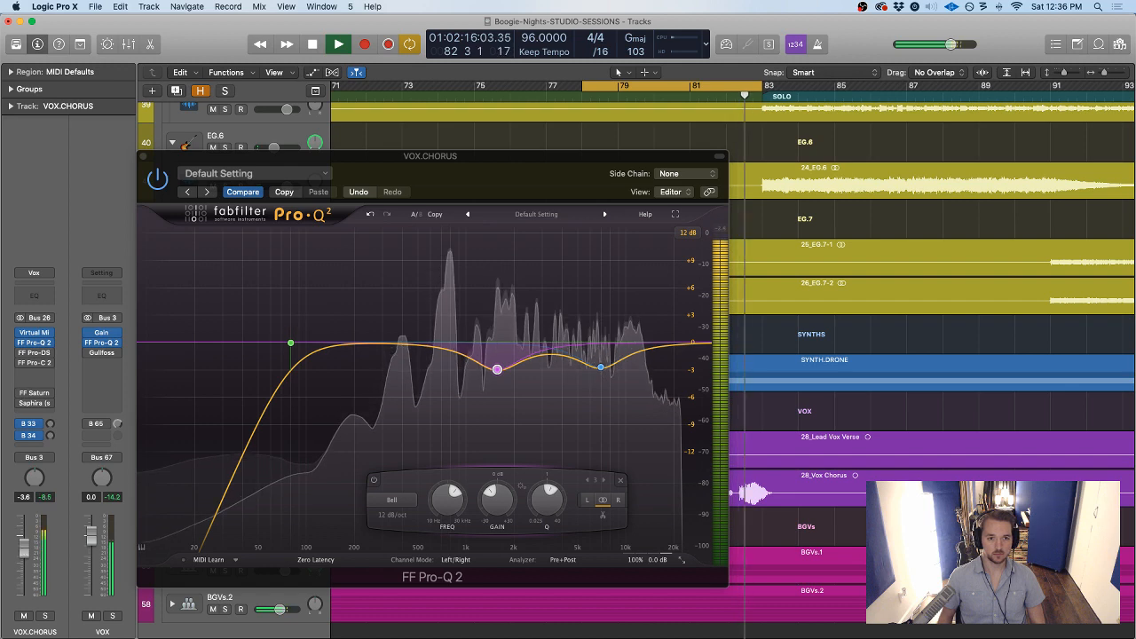
pyautogui.press('space')
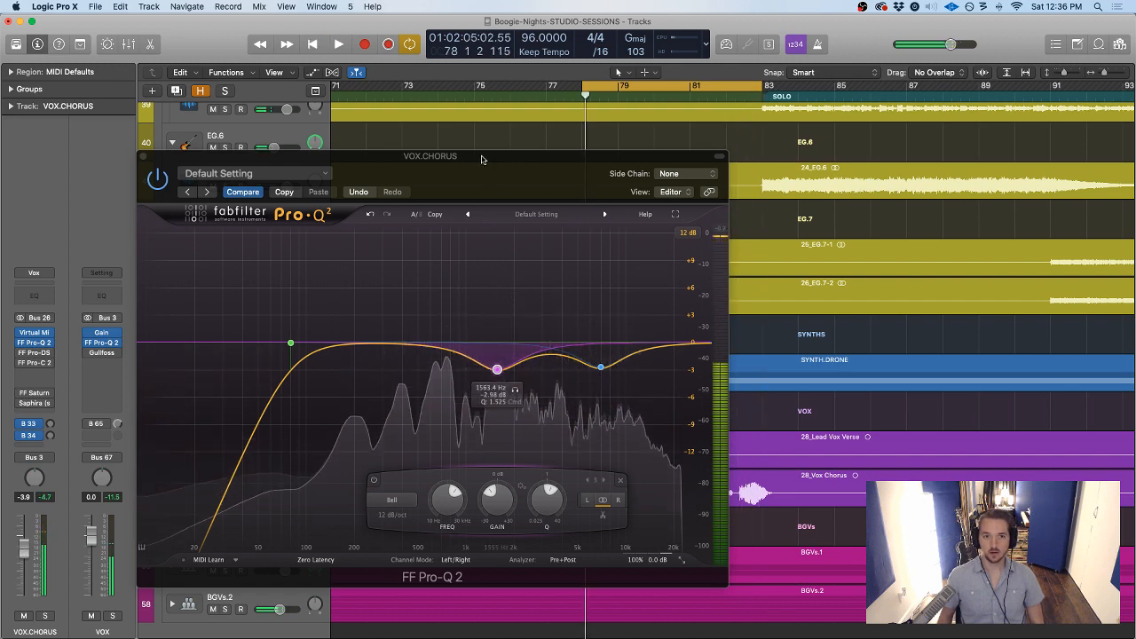
pyautogui.moveTo(465, 169); pyautogui.dragTo(502, 156)
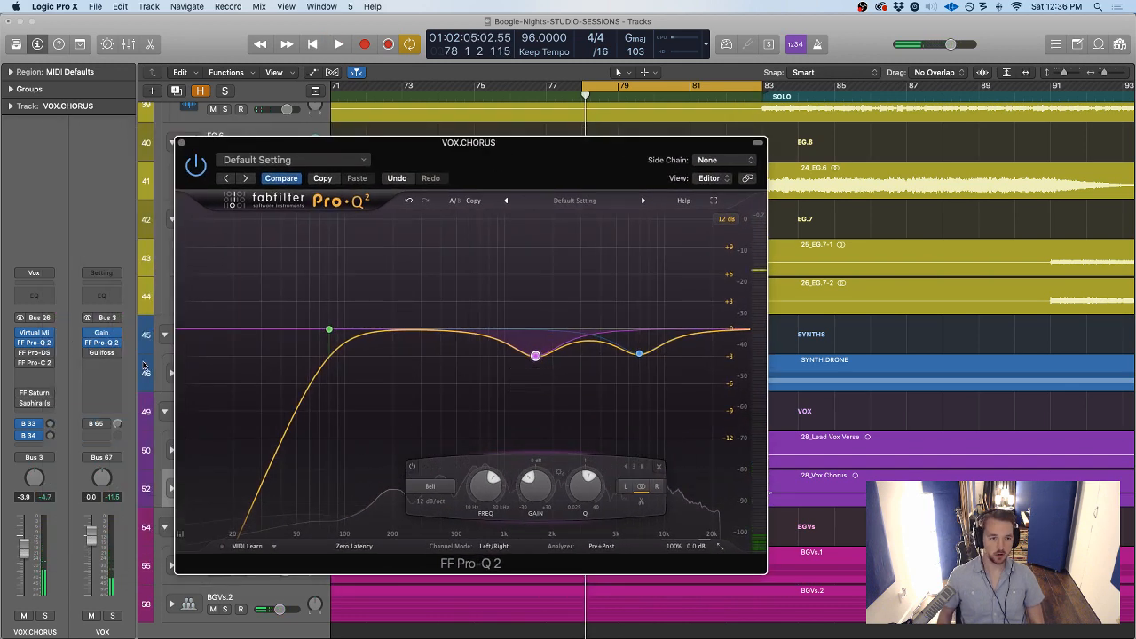
# Open the VU Meter on the MASTER channel in the mixer and place it beside the FF Pro-Q 2 window
pyautogui.click(768, 145)
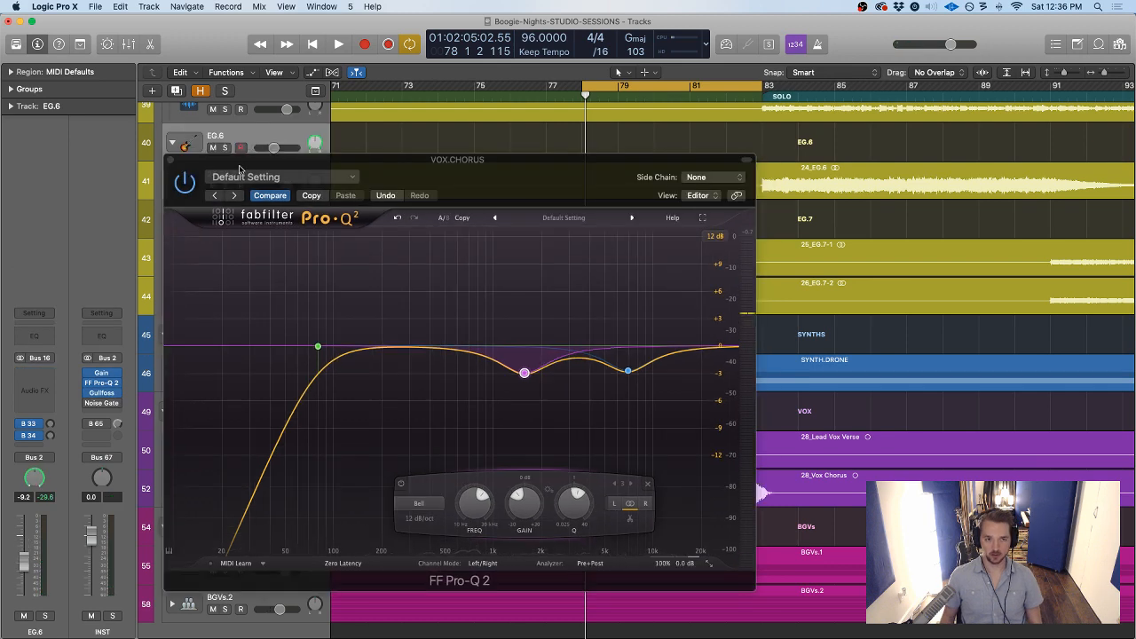
pyautogui.press('super+2')
pyautogui.hscroll(15, 1038, 298)
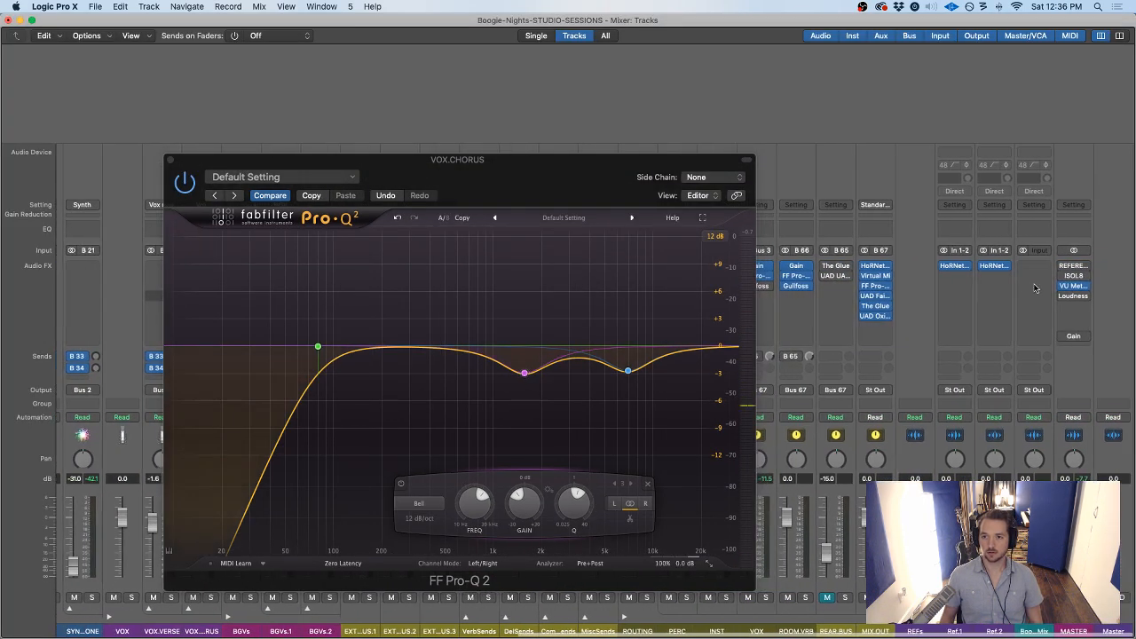
pyautogui.click(1076, 286)
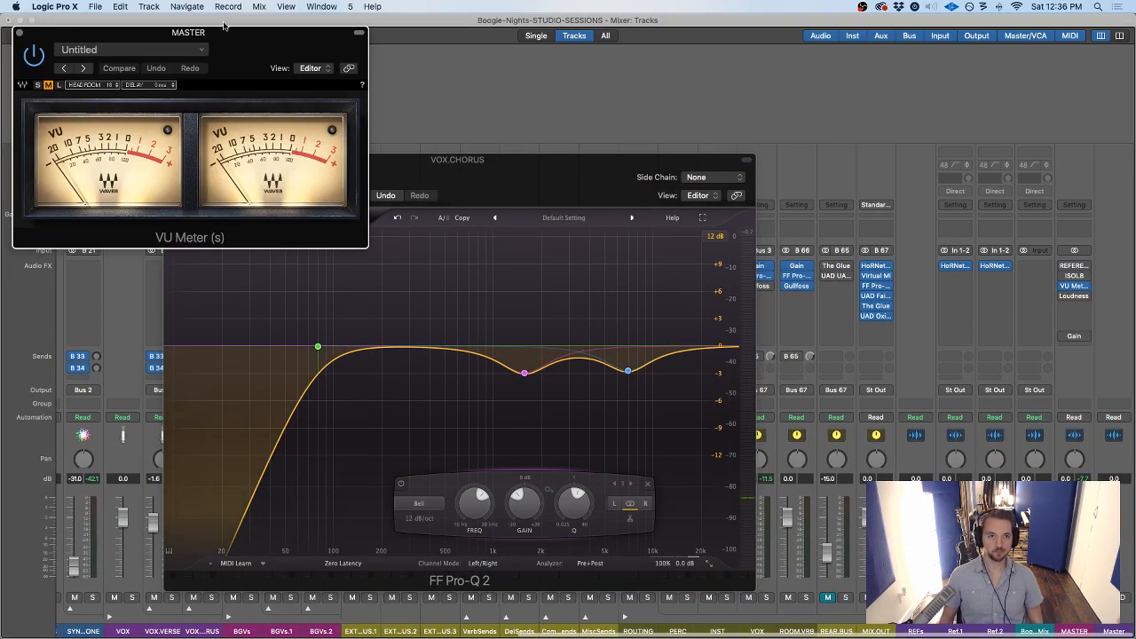
pyautogui.moveTo(225, 25); pyautogui.dragTo(966, 77)
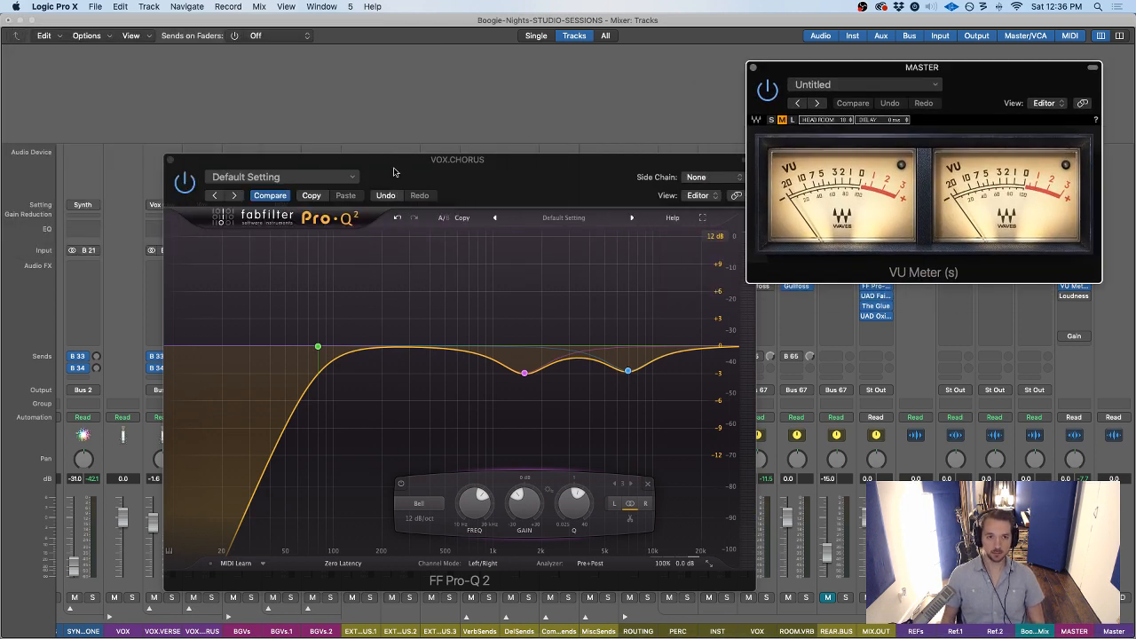
pyautogui.moveTo(394, 171); pyautogui.dragTo(252, 150)
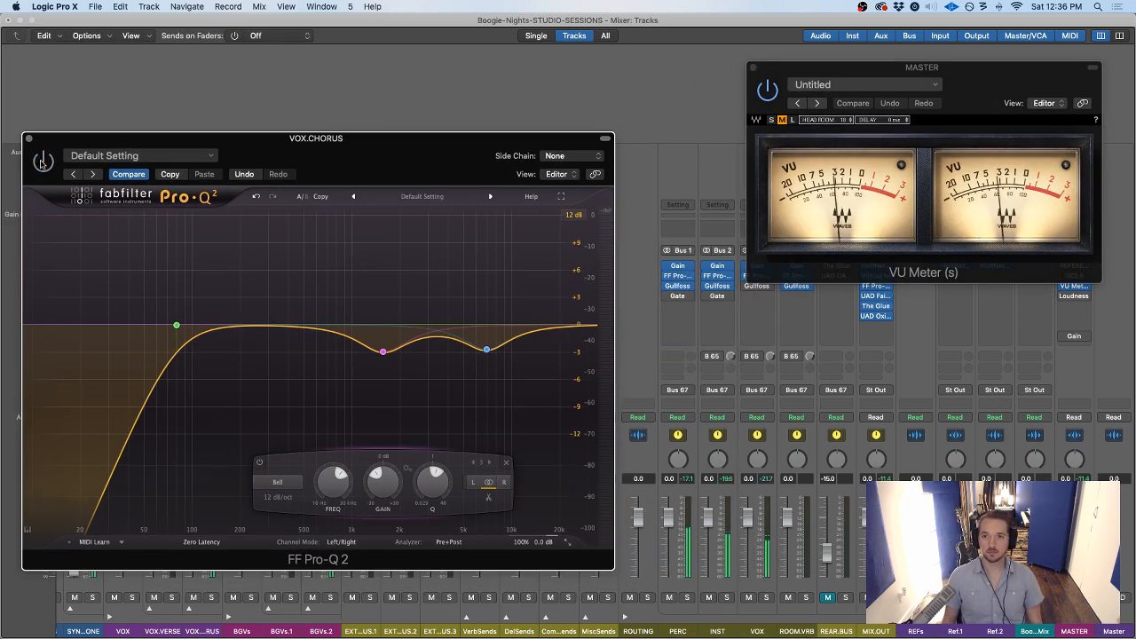
# Solo the VOX.CHORUS channel in the mixer and re-enable its FF Pro-Q 2
pyautogui.hscroll(-15, 276, 110)
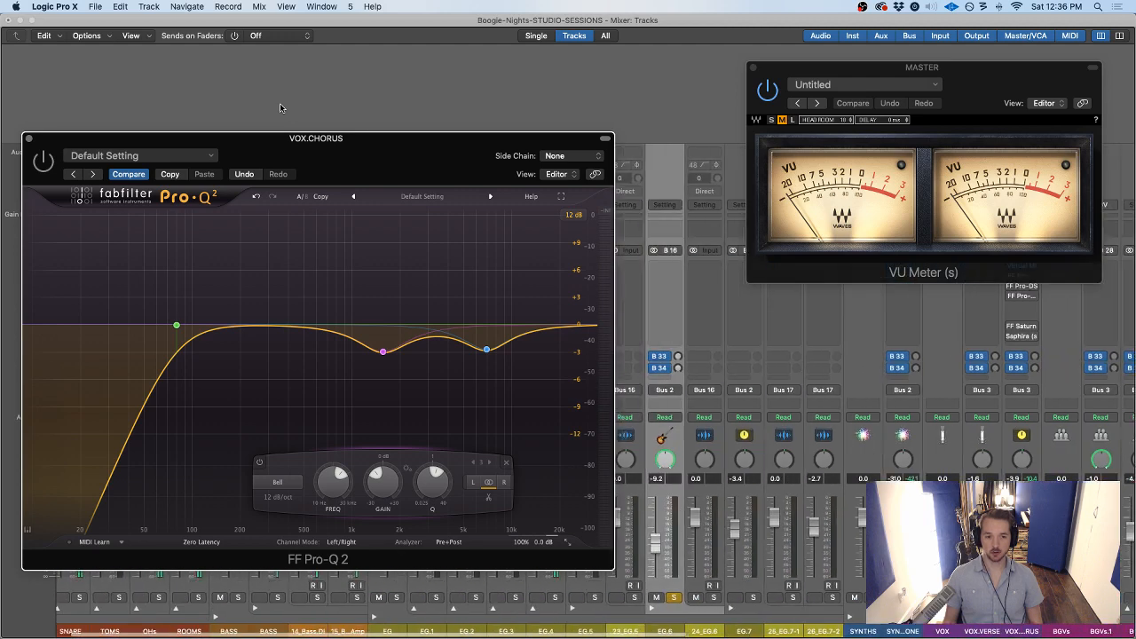
pyautogui.hscroll(1, 650, 634)
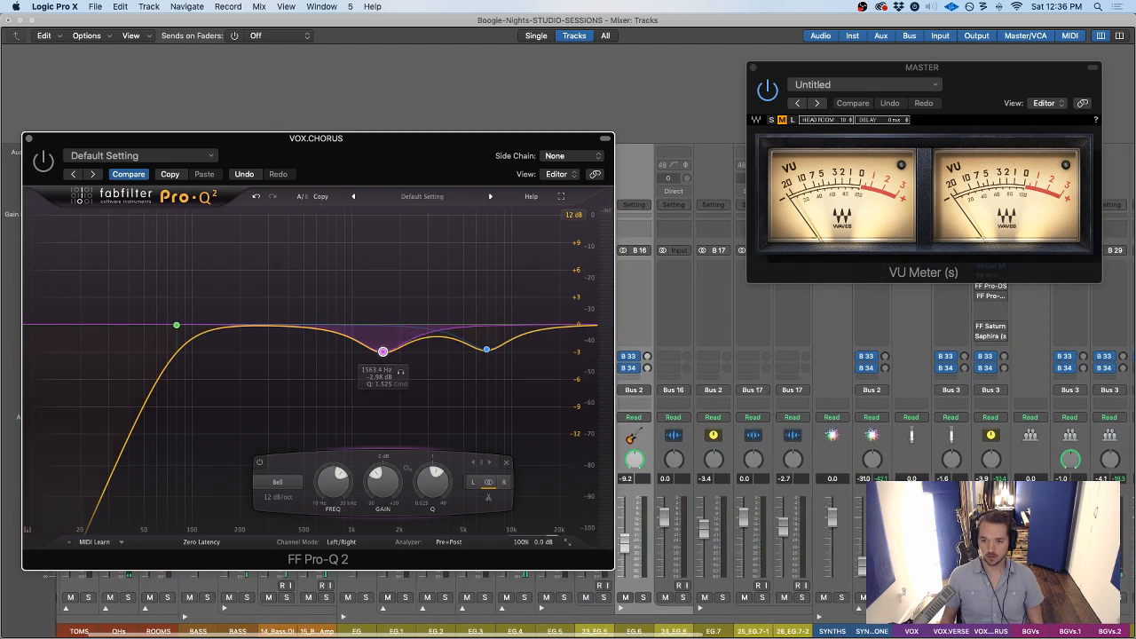
pyautogui.click(1002, 597)
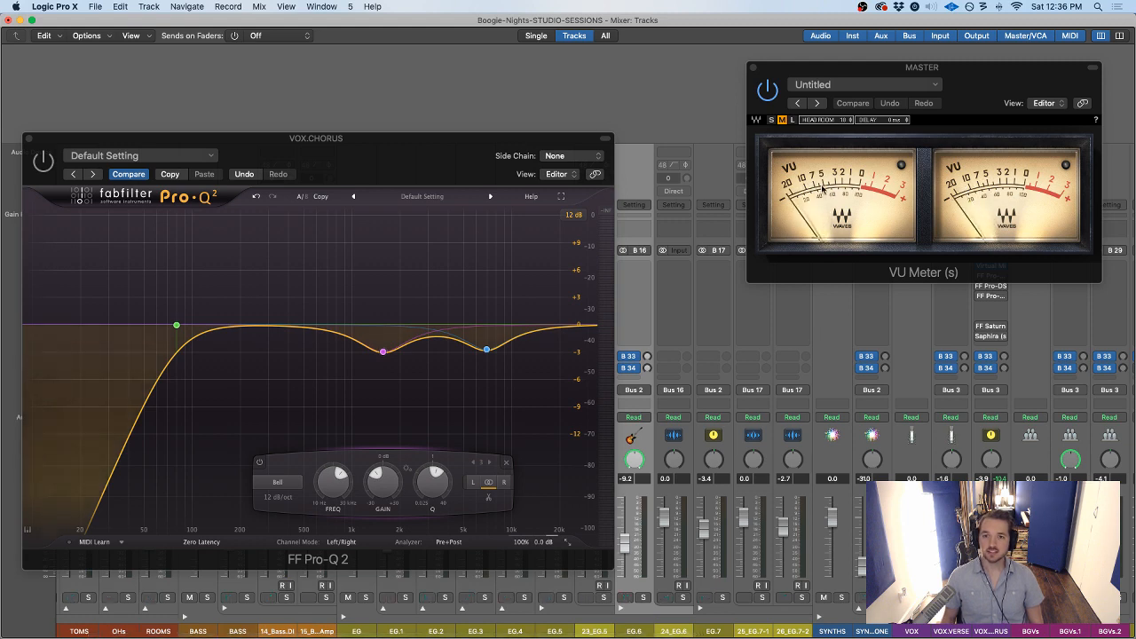
pyautogui.moveTo(71, 142); pyautogui.dragTo(103, 136)
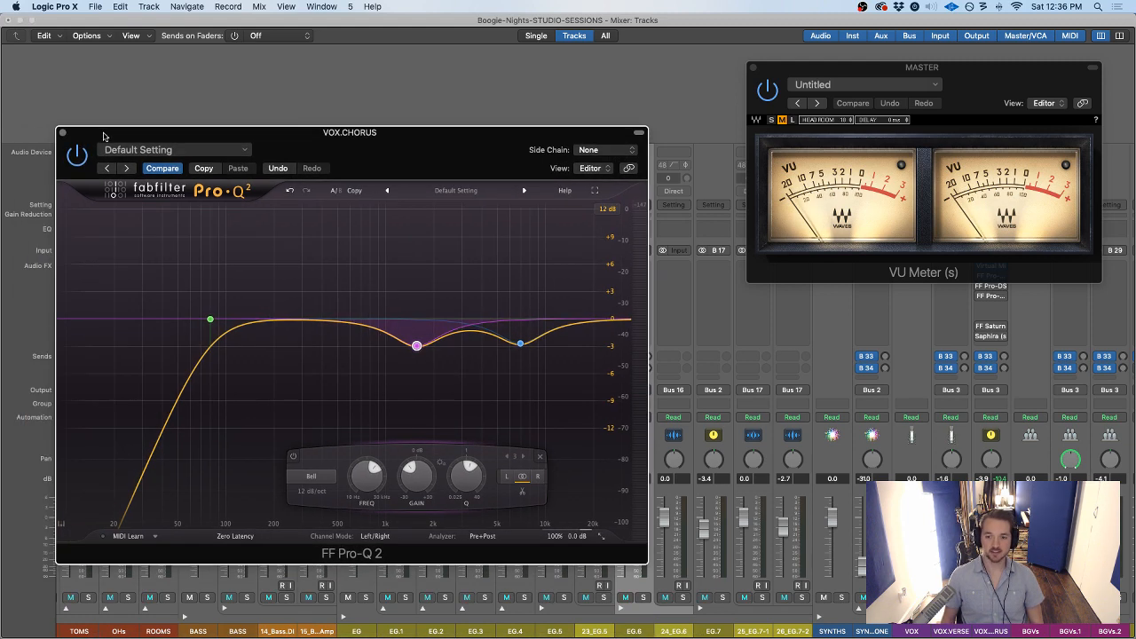
# Raise the FF Pro-Q 2 output level to +2.5 dB during playback and compare the vocal with the EQ bypassed and enabled
pyautogui.press('space')
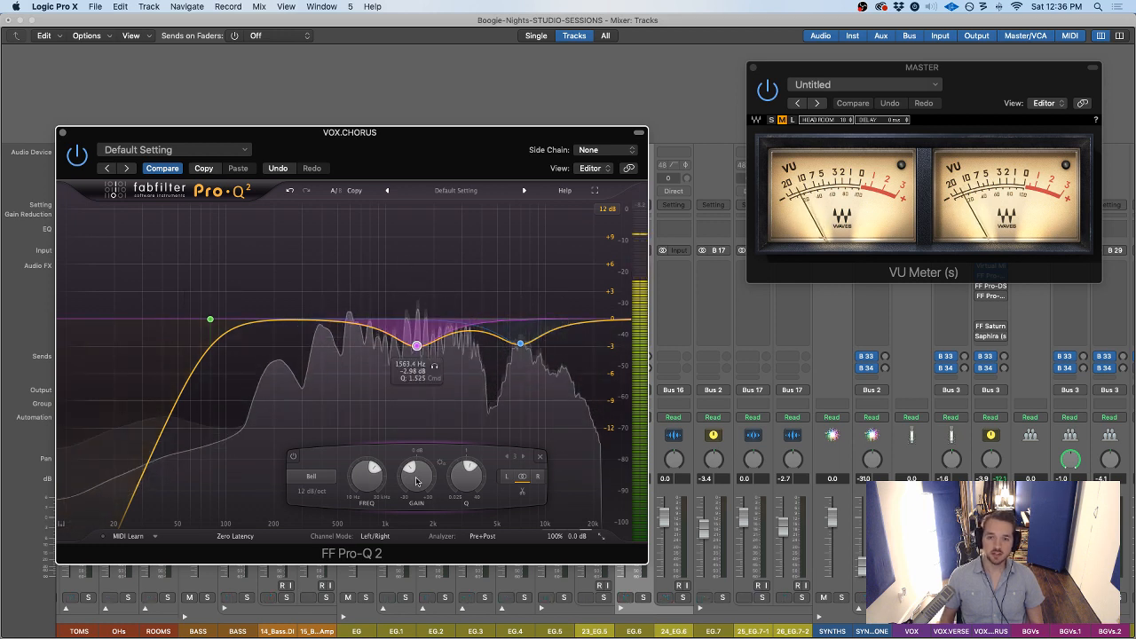
pyautogui.moveTo(568, 484)
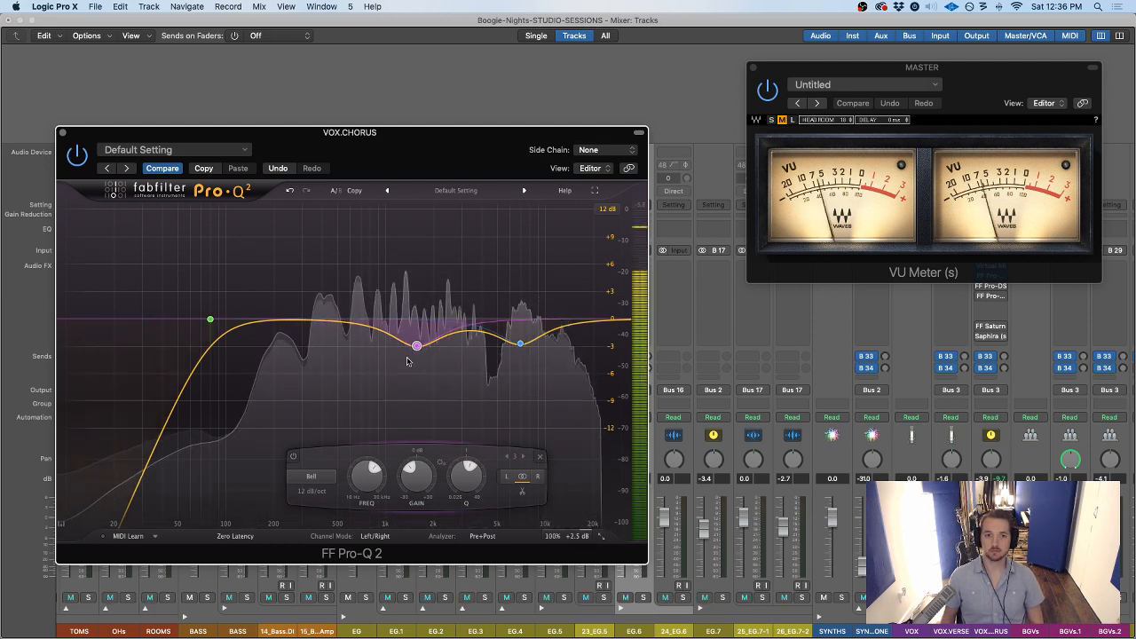
pyautogui.click(73, 161)
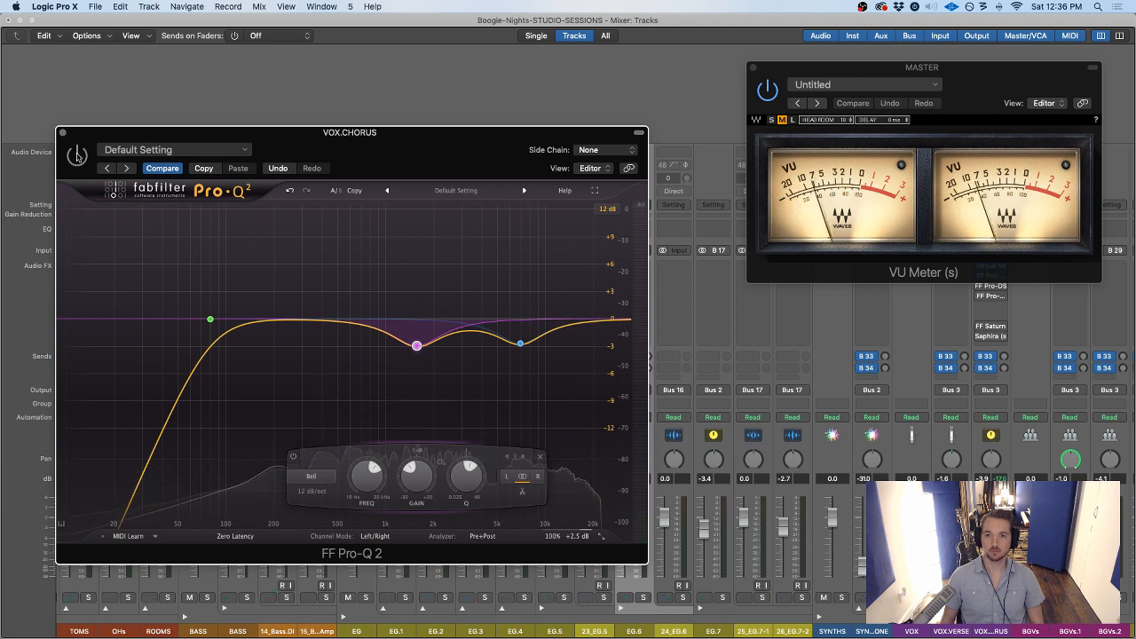
pyautogui.click(76, 155)
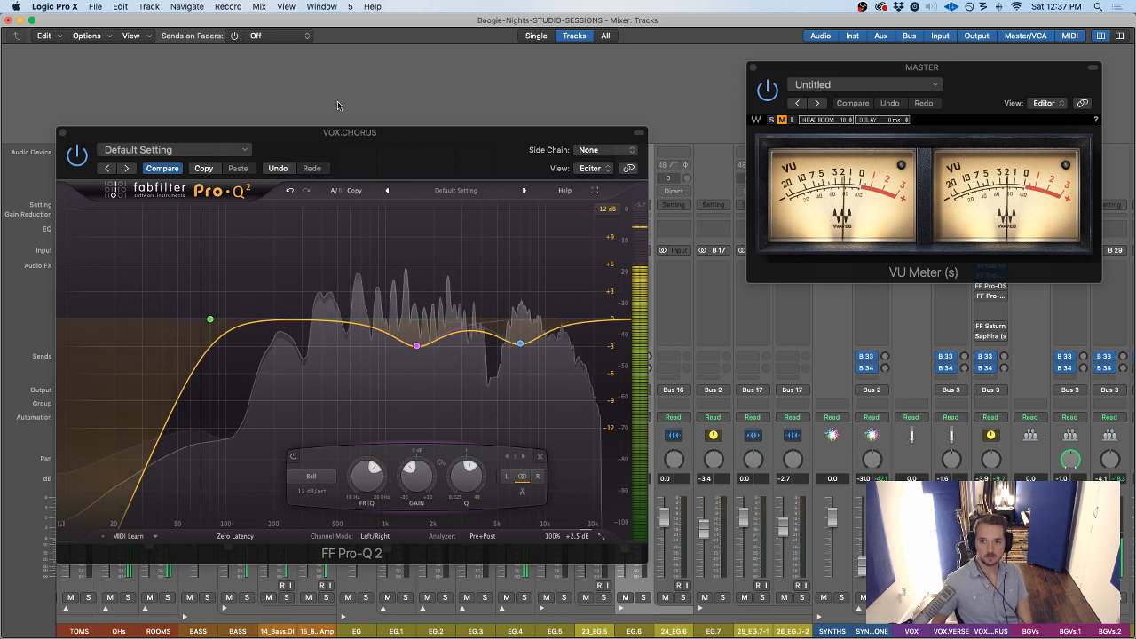
pyautogui.click(78, 156)
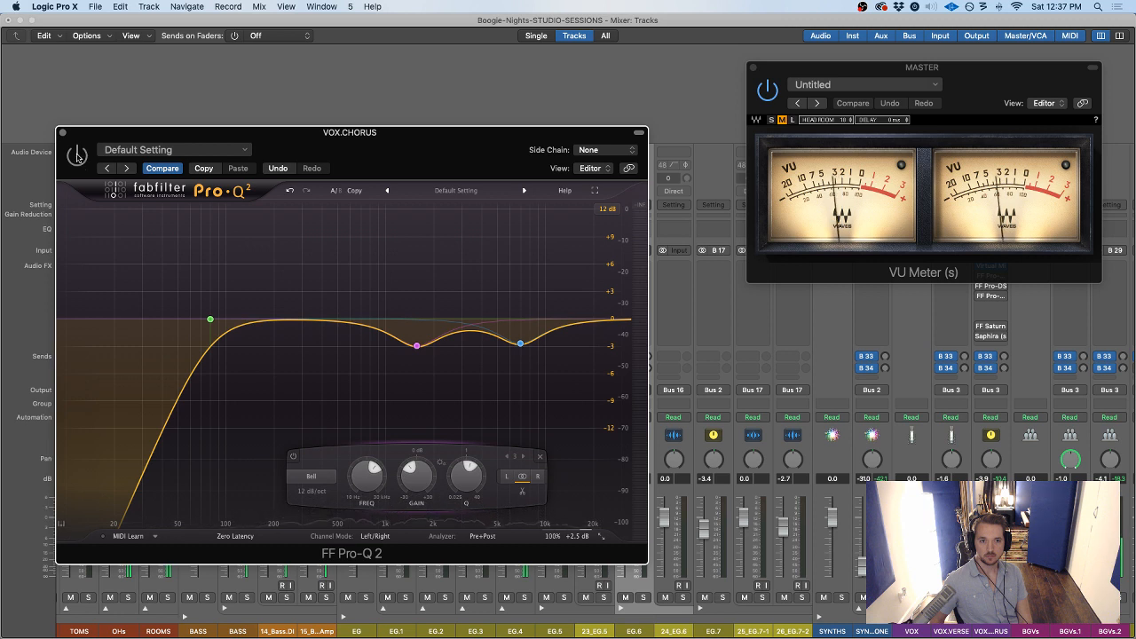
pyautogui.click(76, 156)
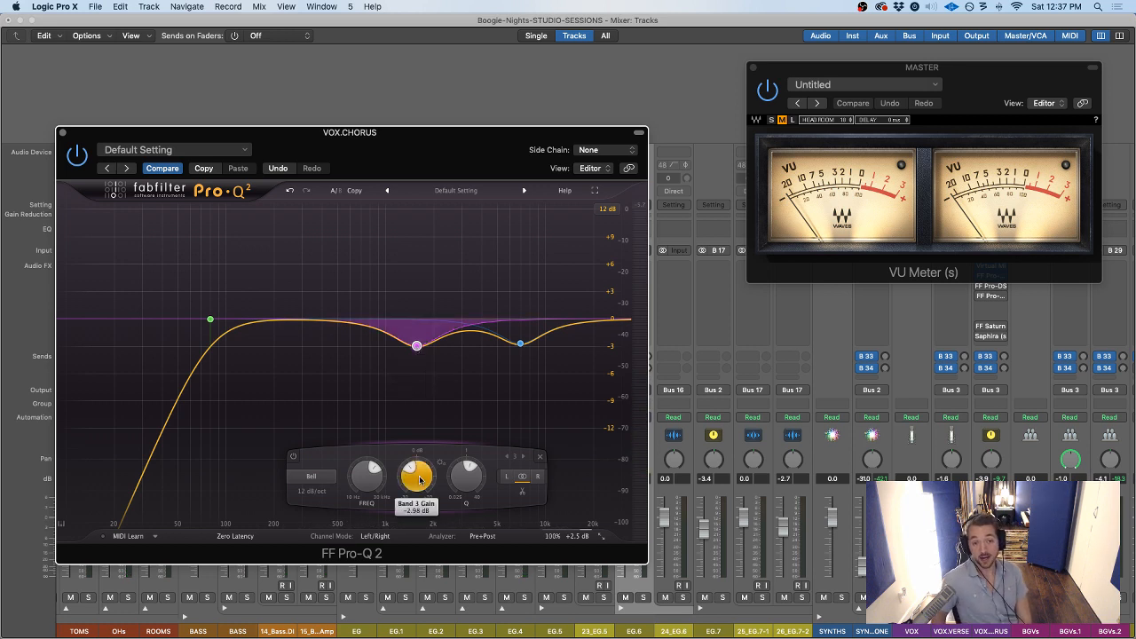
# Deepen the 1563 Hz bell cut to about -5.9 dB and the 6942 Hz cut to about -6 dB with a Q of 1.957
pyautogui.moveTo(420, 480)
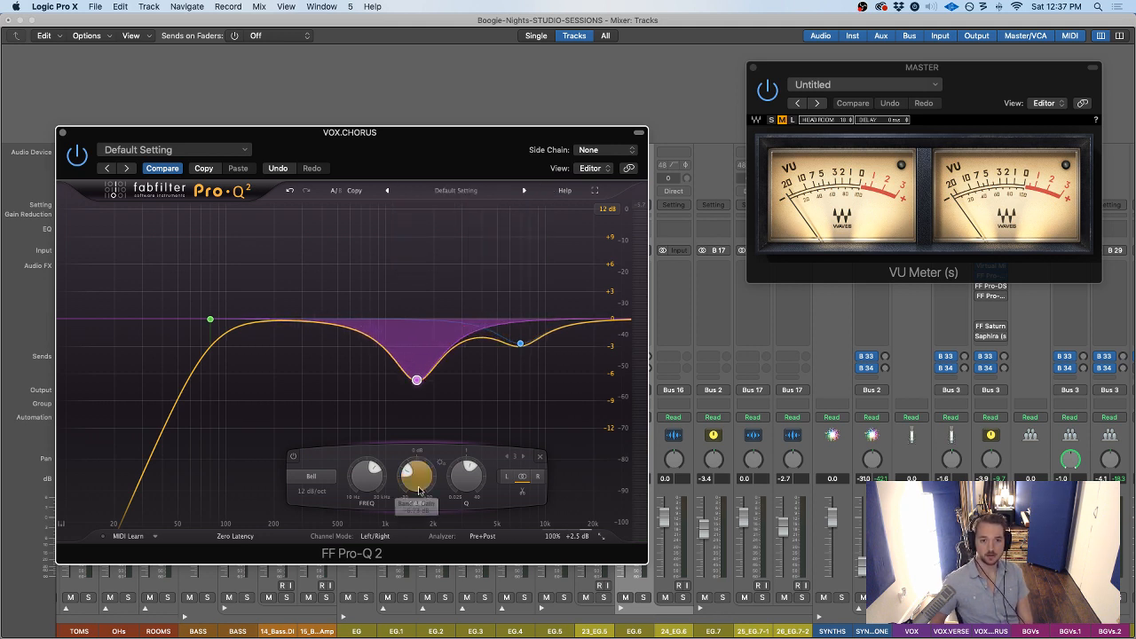
pyautogui.moveTo(420, 485); pyautogui.dragTo(420, 478)
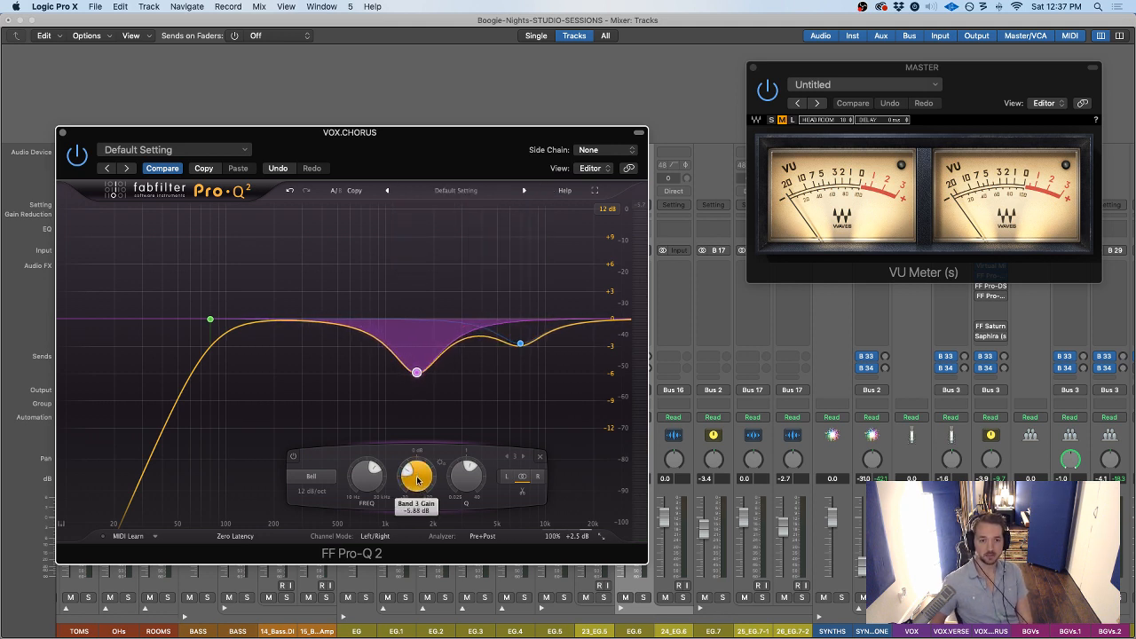
pyautogui.click(519, 341)
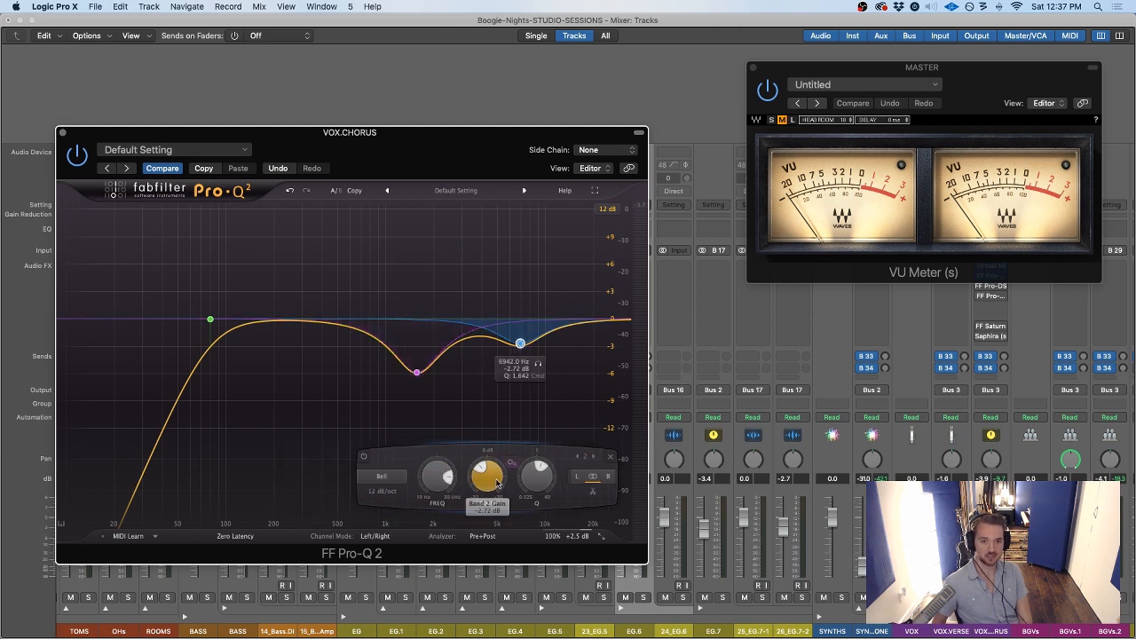
pyautogui.moveTo(487, 489); pyautogui.dragTo(485, 501)
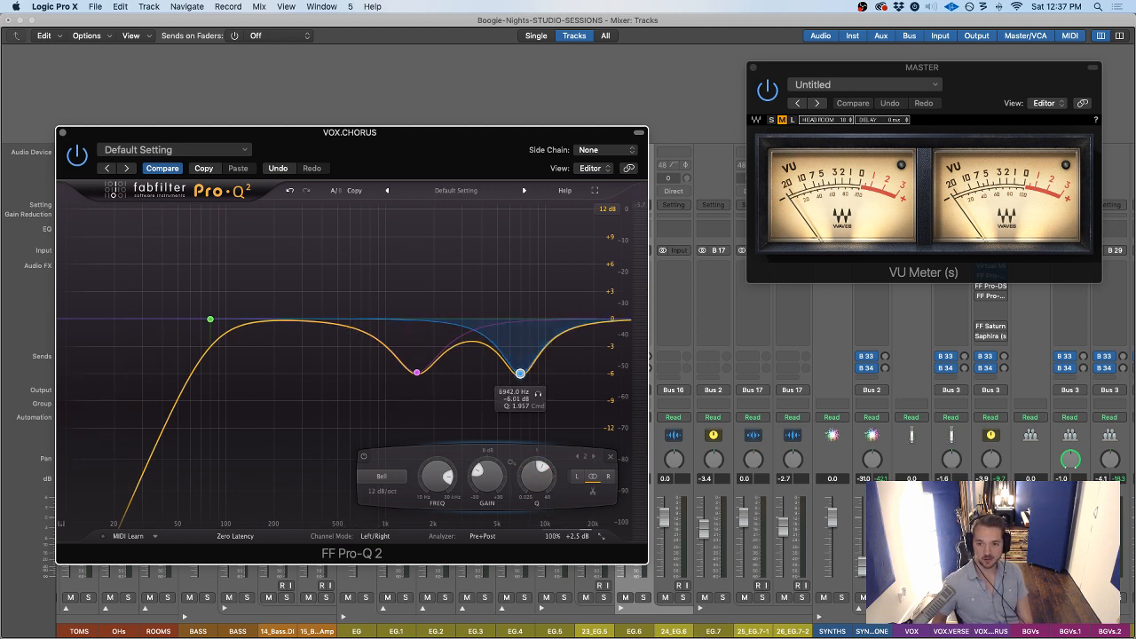
# Raise the FF Pro-Q 2 output level to +3.7 dB while playing the chorus
pyautogui.press('space')
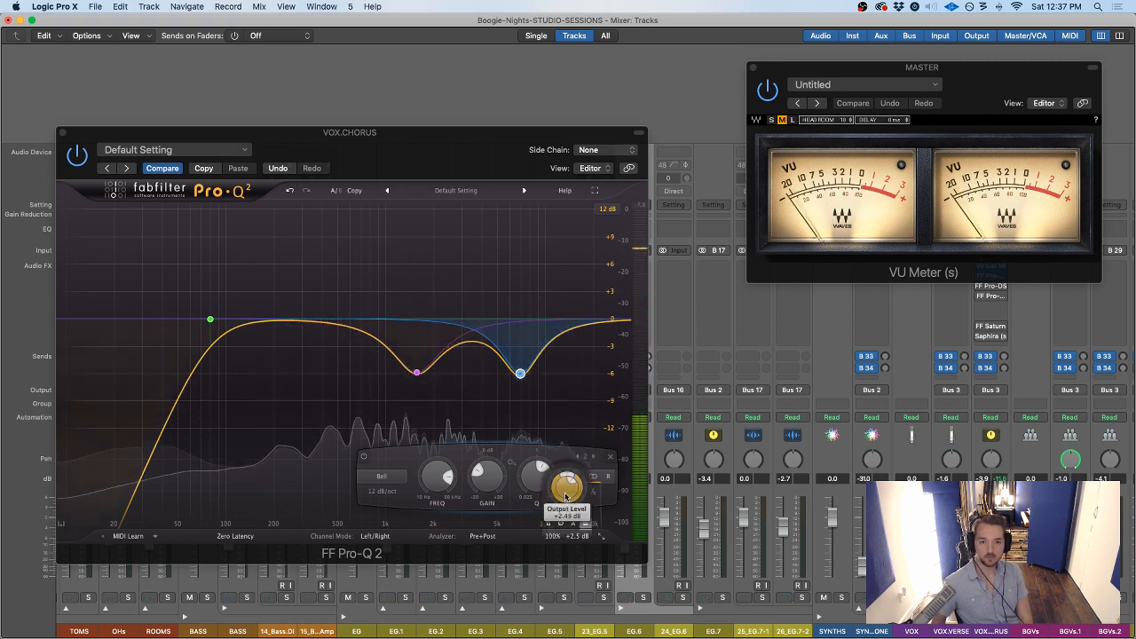
pyautogui.moveTo(566, 495); pyautogui.dragTo(567, 486)
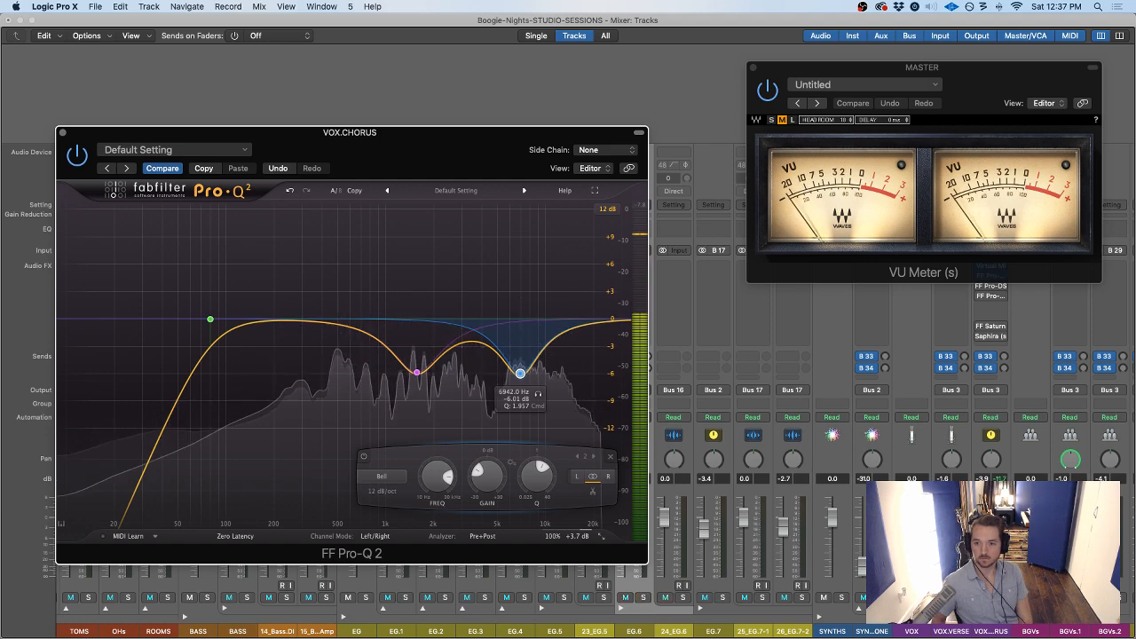
pyautogui.moveTo(377, 138); pyautogui.dragTo(400, 118)
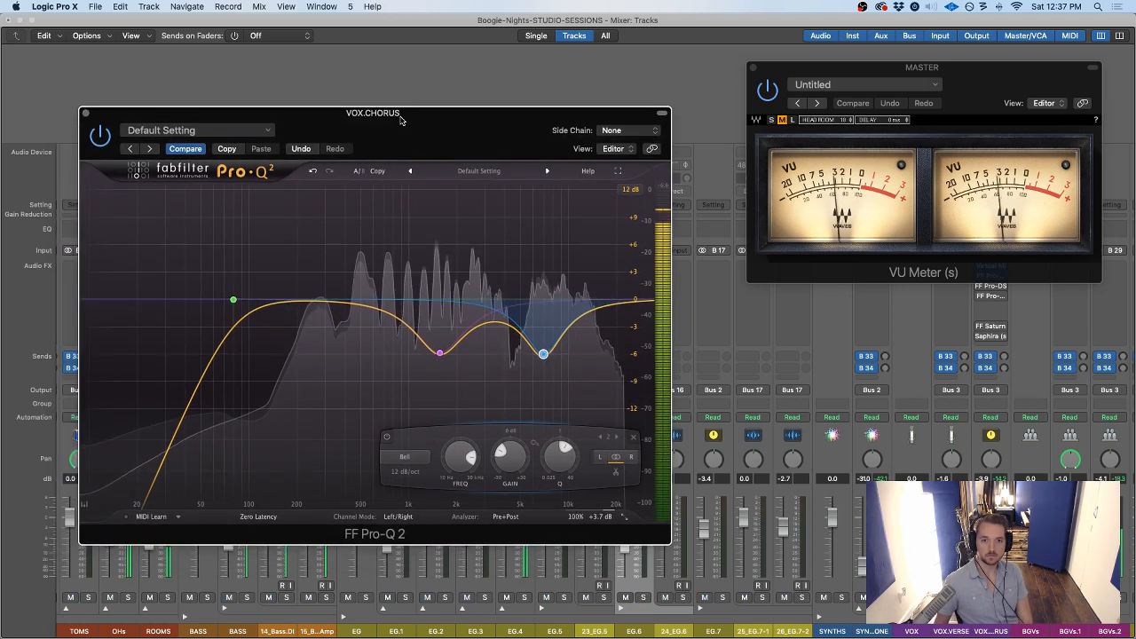
# Bypass FF Pro-Q 2 during playback to compare levels, and move the VU Meter next to the EQ window
pyautogui.click(100, 138)
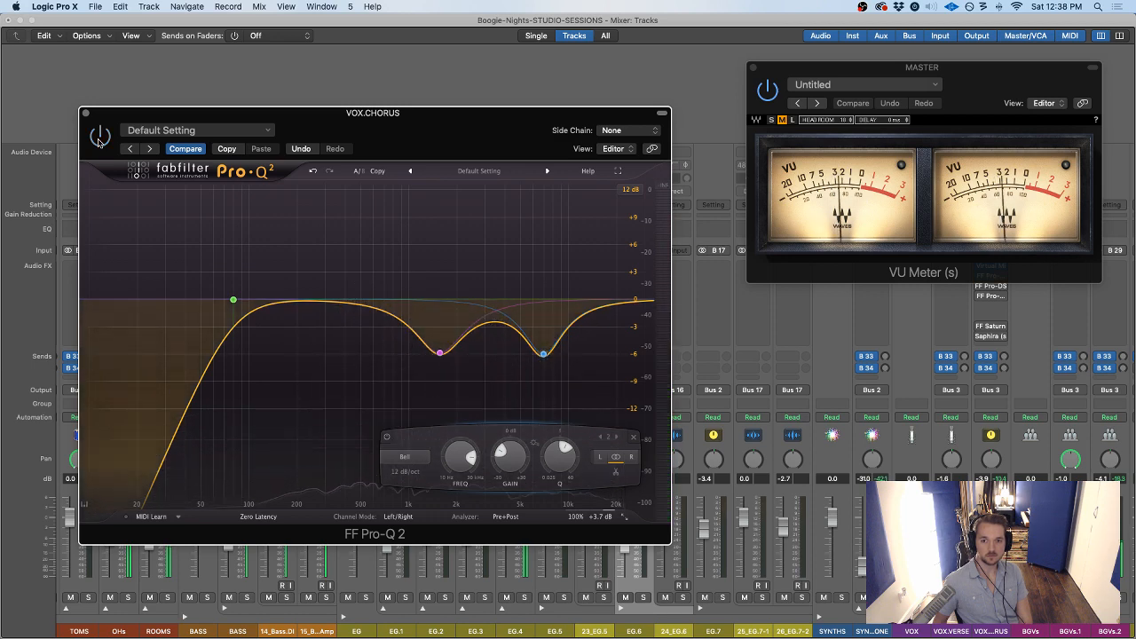
pyautogui.moveTo(1009, 80); pyautogui.dragTo(923, 130)
pyautogui.click(94, 136)
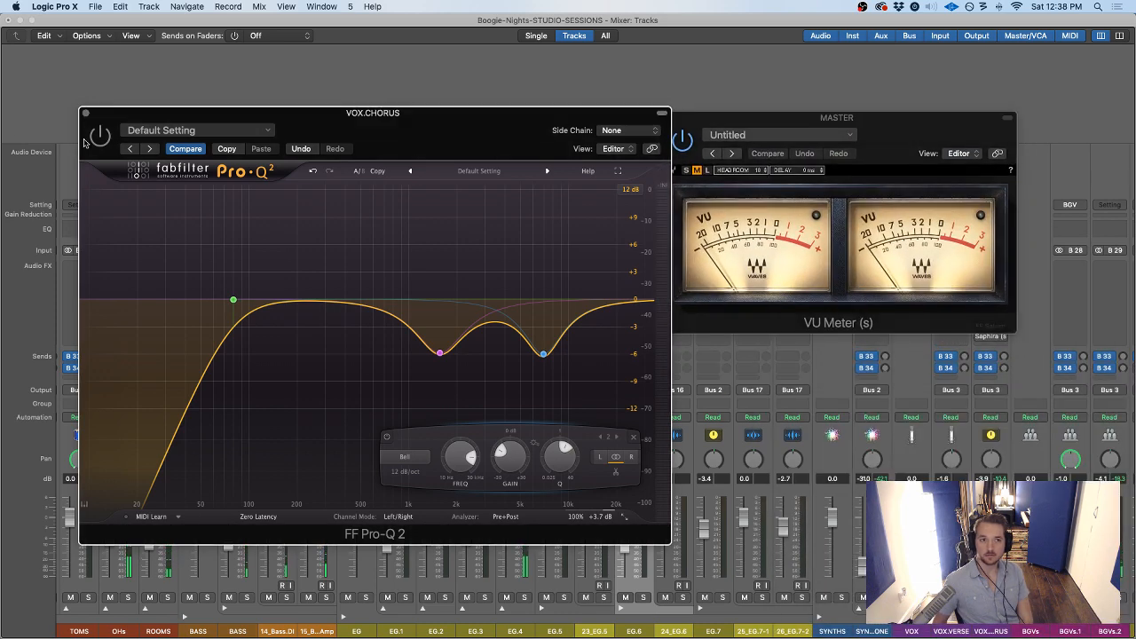
# Add a narrow bell band to FF Pro-Q 2, sweep it as a boost during playback, and settle on a cut of about 2.5 dB near 600 Hz
pyautogui.moveTo(349, 116); pyautogui.dragTo(295, 113)
pyautogui.moveTo(716, 121); pyautogui.dragTo(693, 91)
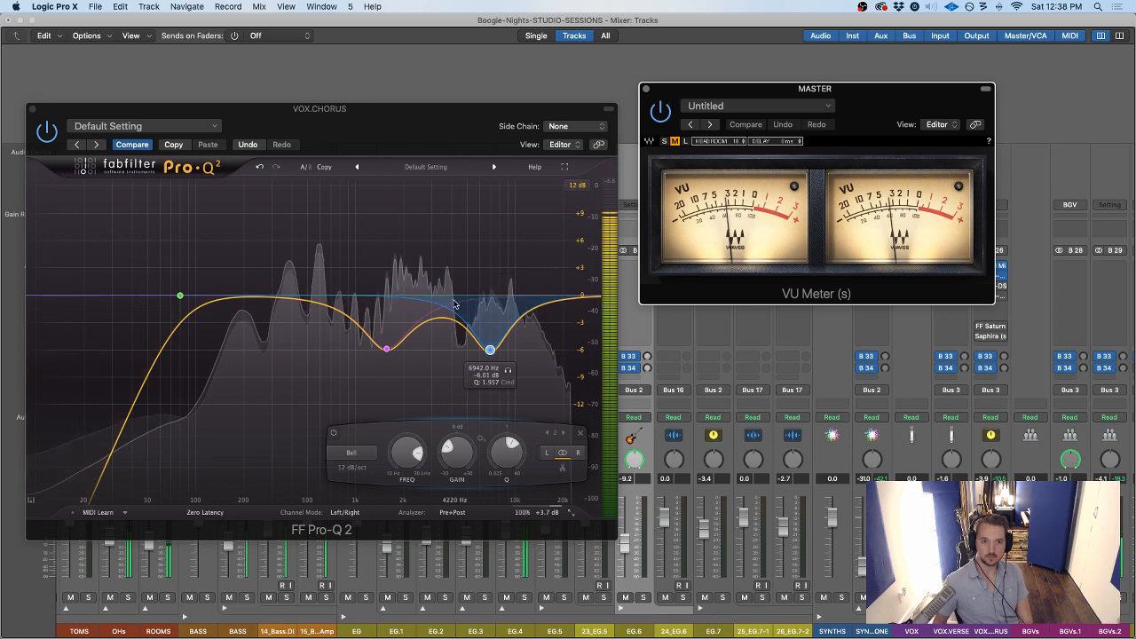
pyautogui.doubleClick(419, 240)
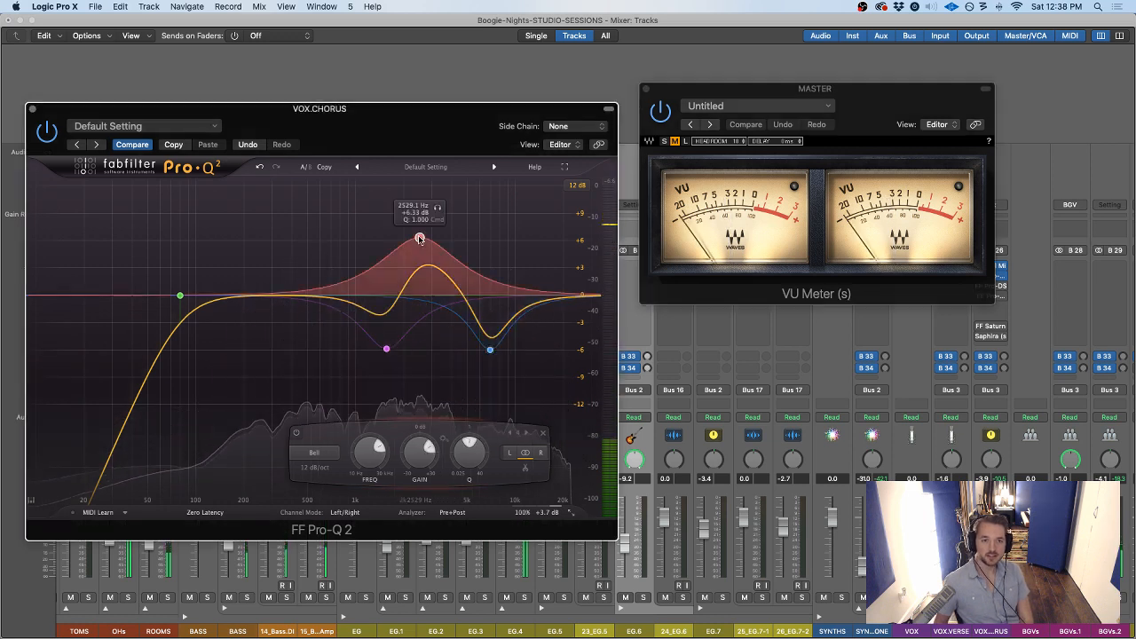
pyautogui.moveTo(419, 240)
pyautogui.mouseDown()
pyautogui.moveTo(223, 245)
pyautogui.moveTo(428, 220)
pyautogui.mouseUp()
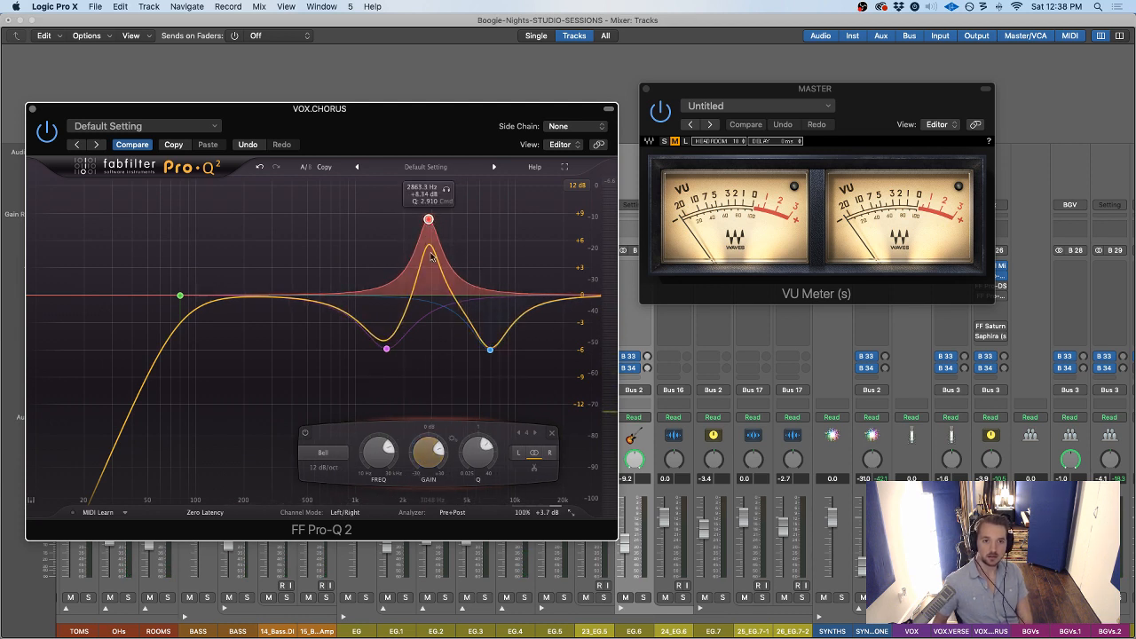
pyautogui.press('space')
pyautogui.moveTo(447, 191); pyautogui.dragTo(342, 194)
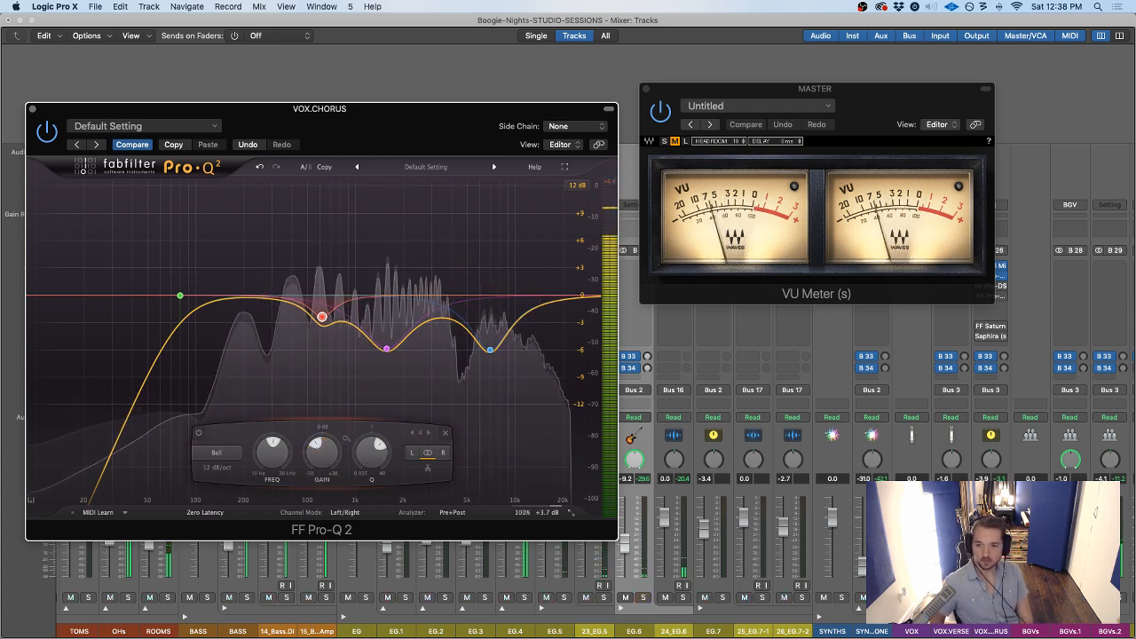
# Solo VOX.CHORUS and level-match FF Pro-Q 2 against bypass during playback with the output level at +4.3 dB
pyautogui.click(1000, 597)
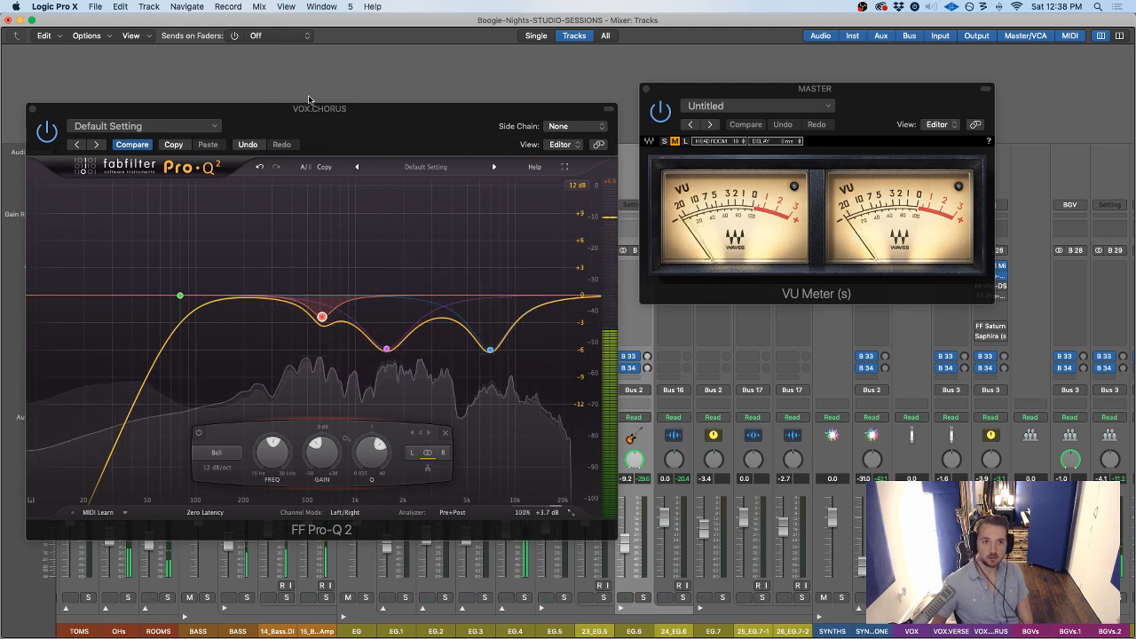
pyautogui.moveTo(320, 131); pyautogui.dragTo(317, 119)
pyautogui.press('space')
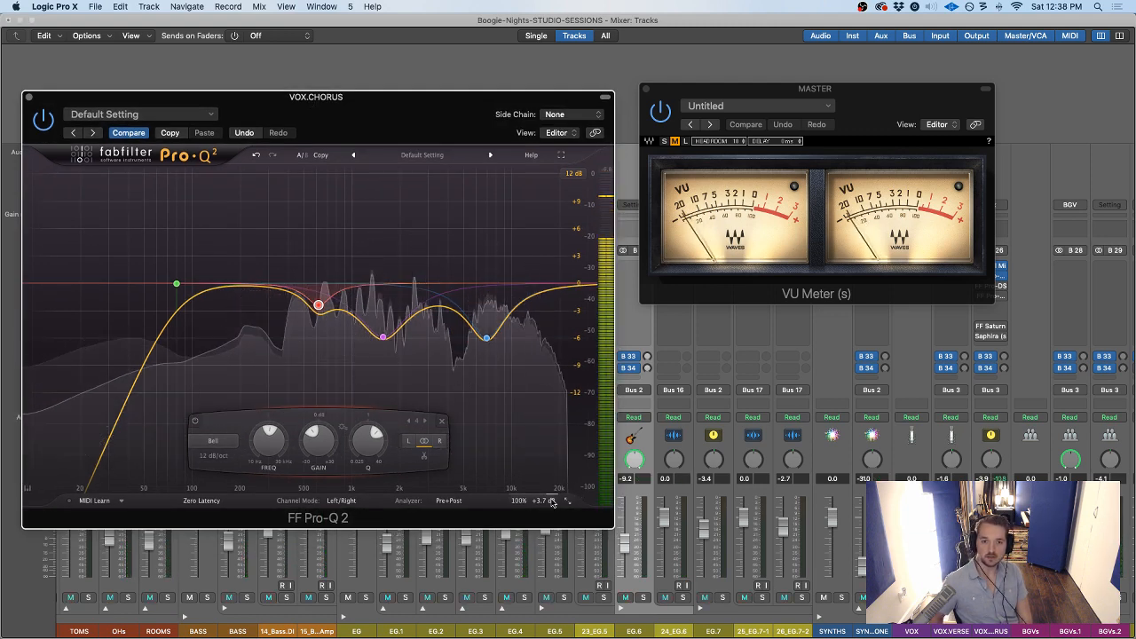
pyautogui.moveTo(544, 500)
pyautogui.moveTo(533, 453); pyautogui.dragTo(531, 450)
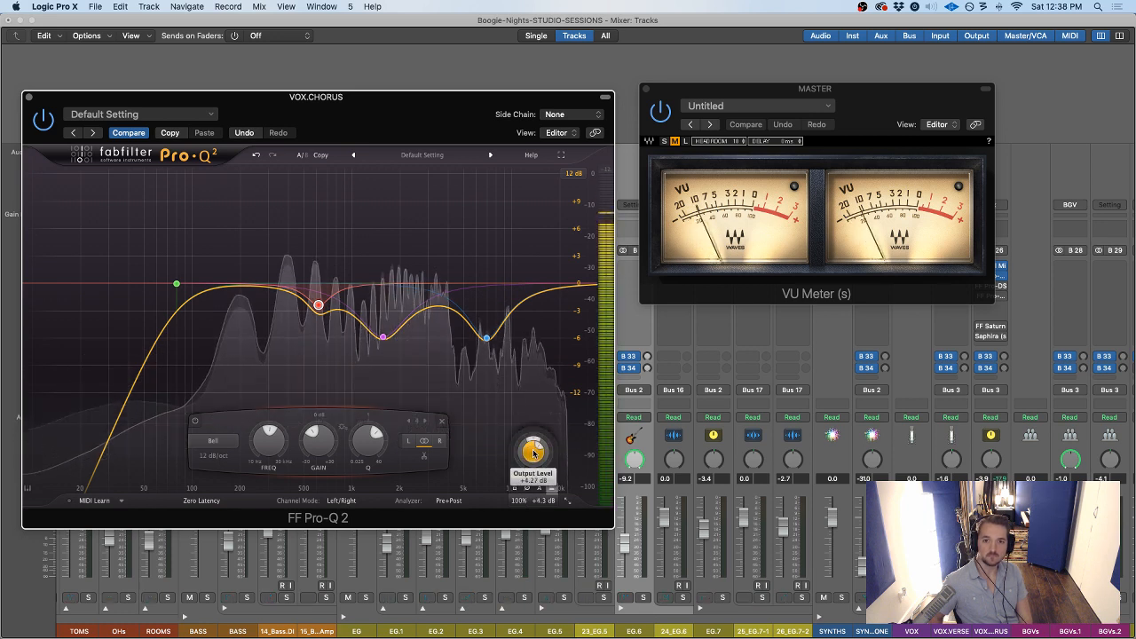
pyautogui.click(41, 120)
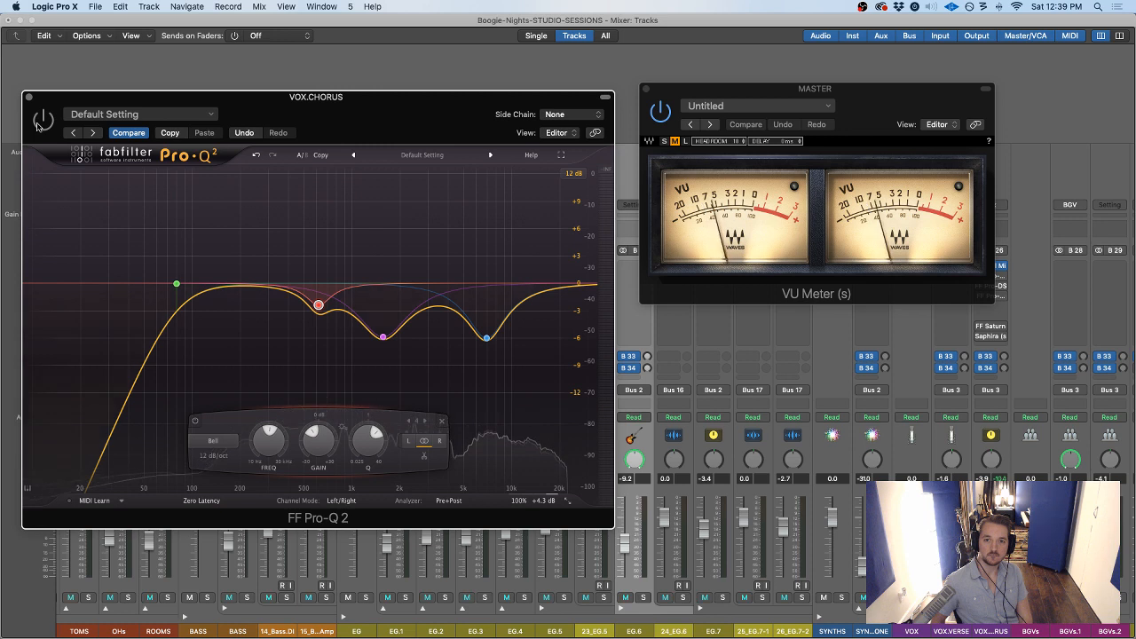
pyautogui.click(42, 120)
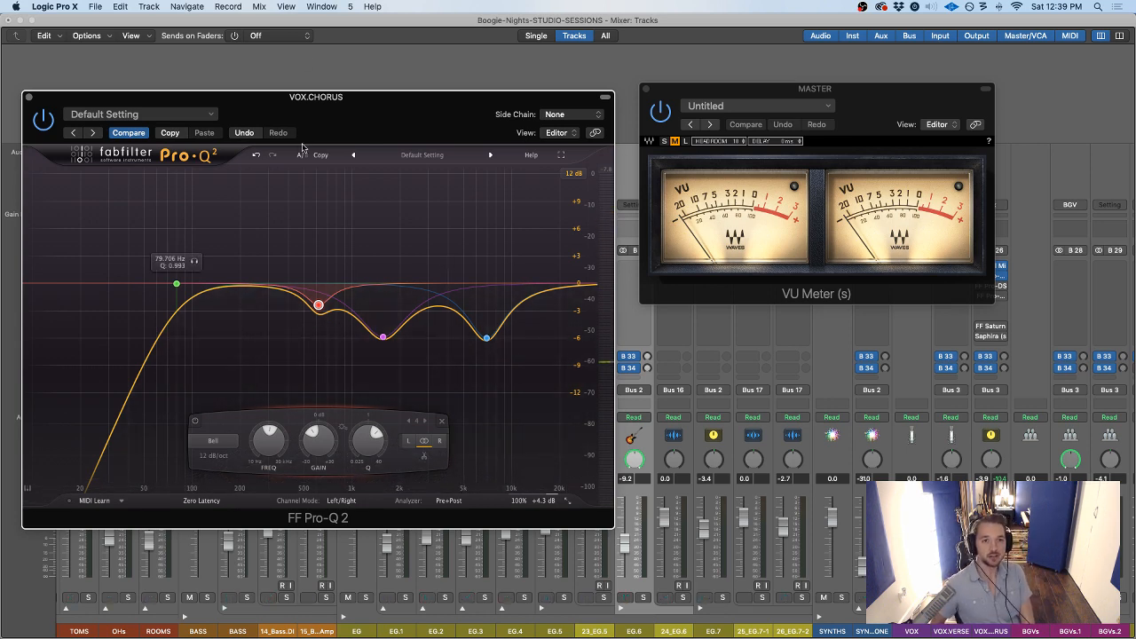
# Close FF Pro-Q 2 and insert a Channel EQ on VOX.CHORUS, moving the VU Meter out of its way
pyautogui.moveTo(300, 119); pyautogui.dragTo(511, 126)
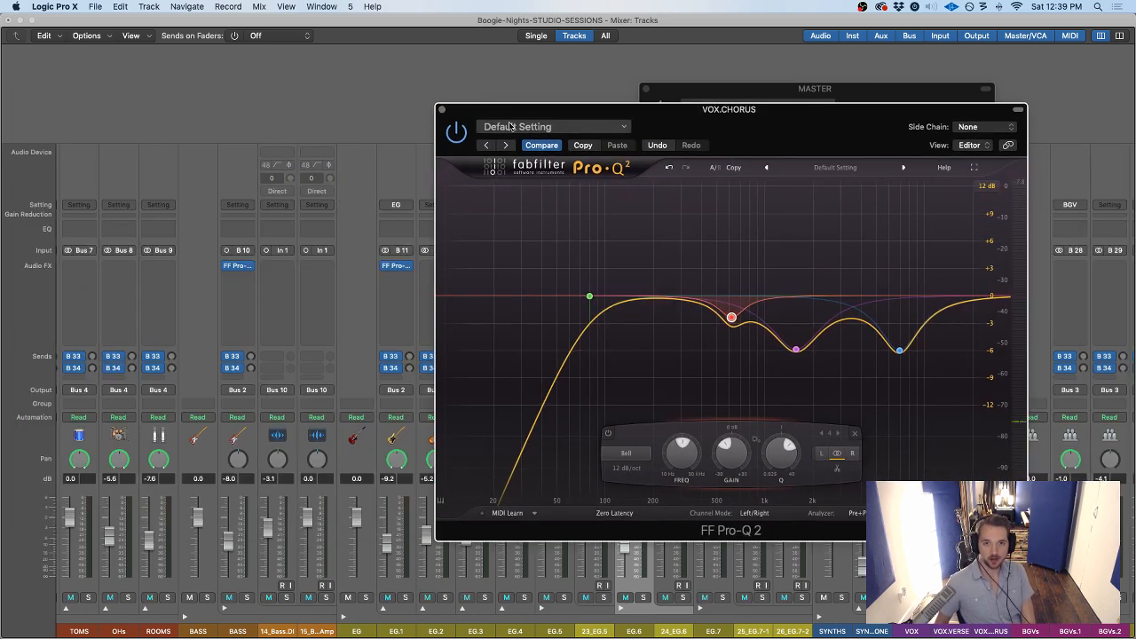
pyautogui.click(443, 111)
pyautogui.moveTo(899, 83); pyautogui.dragTo(336, 73)
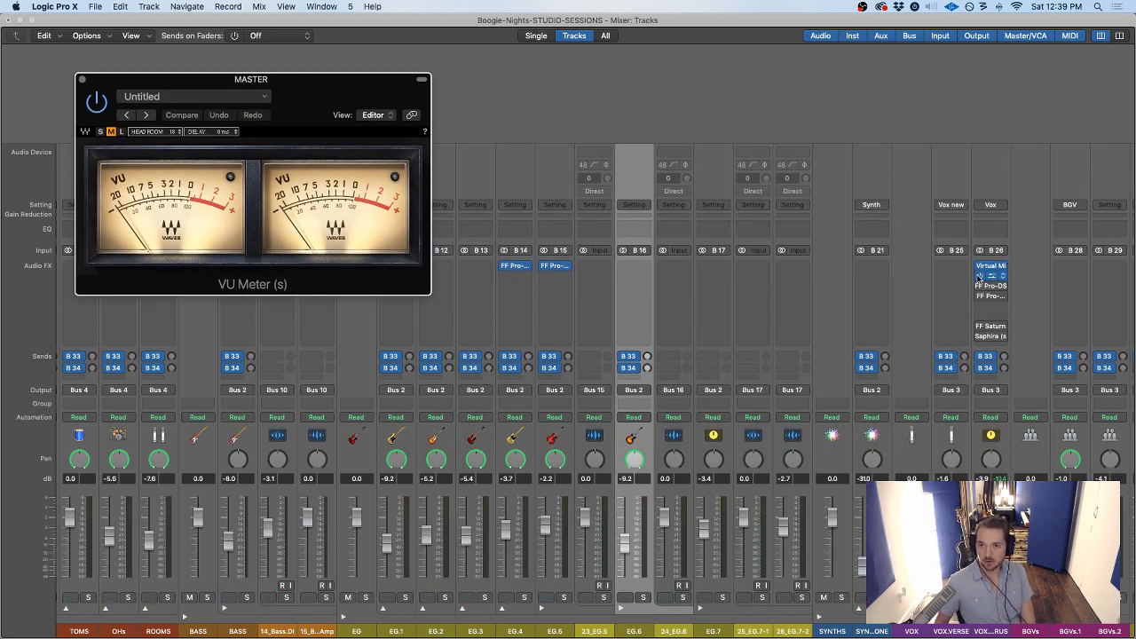
pyautogui.click(993, 313)
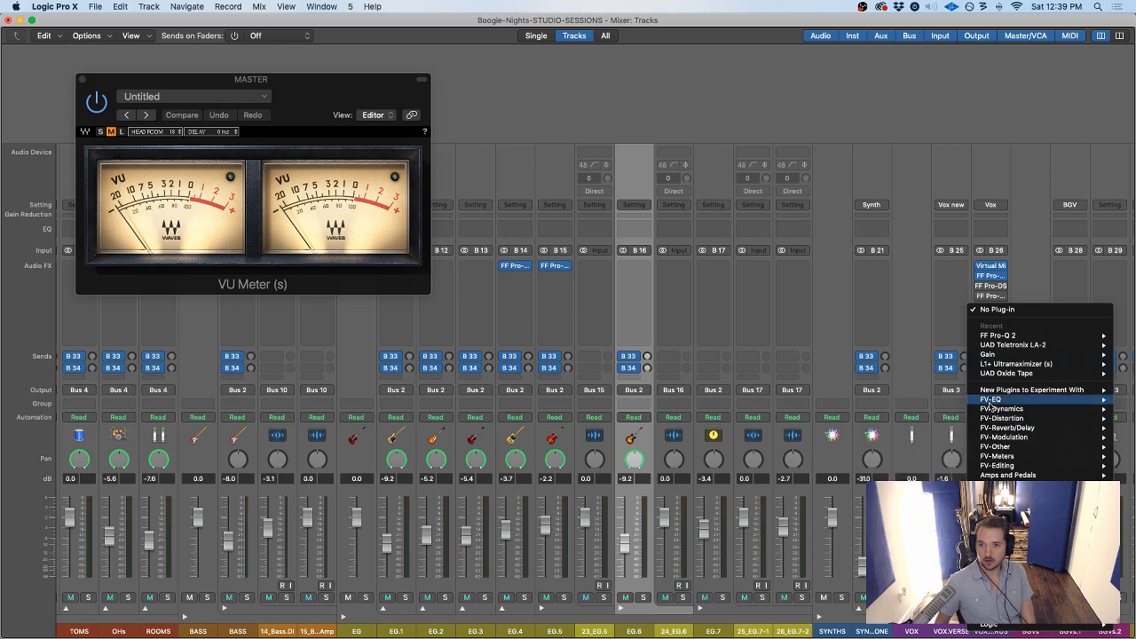
pyautogui.click(936, 293)
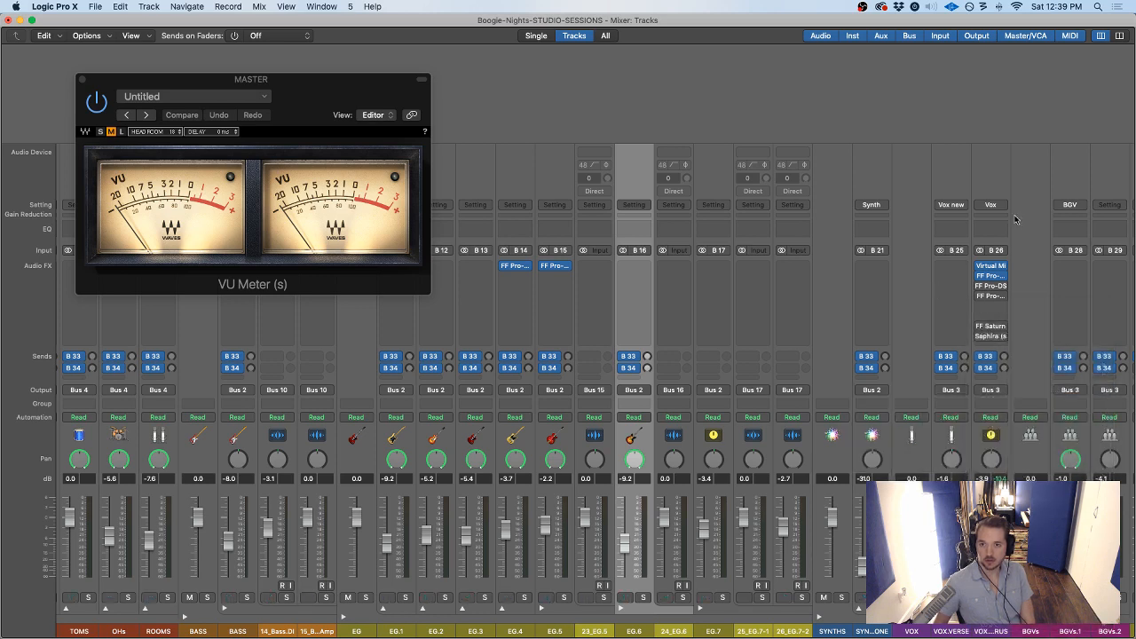
pyautogui.click(993, 229)
pyautogui.moveTo(674, 77); pyautogui.dragTo(693, 190)
pyautogui.moveTo(299, 83); pyautogui.dragTo(986, 50)
pyautogui.moveTo(642, 148); pyautogui.dragTo(594, 158)
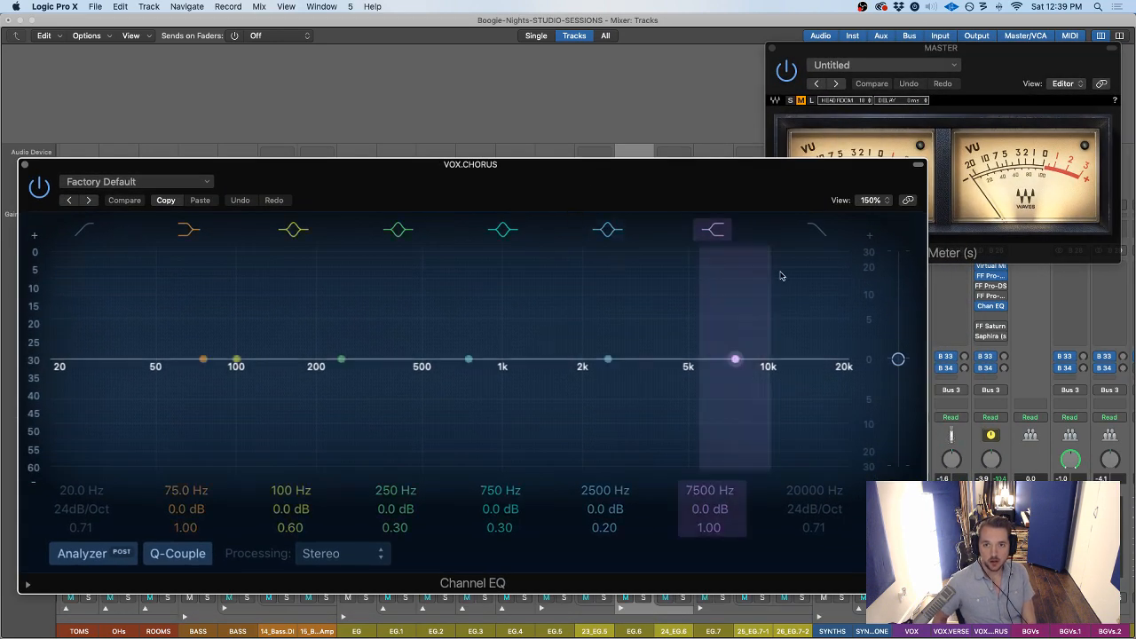
# Set the Channel EQ window size to 125% and place it beside the VU Meter
pyautogui.click(883, 198)
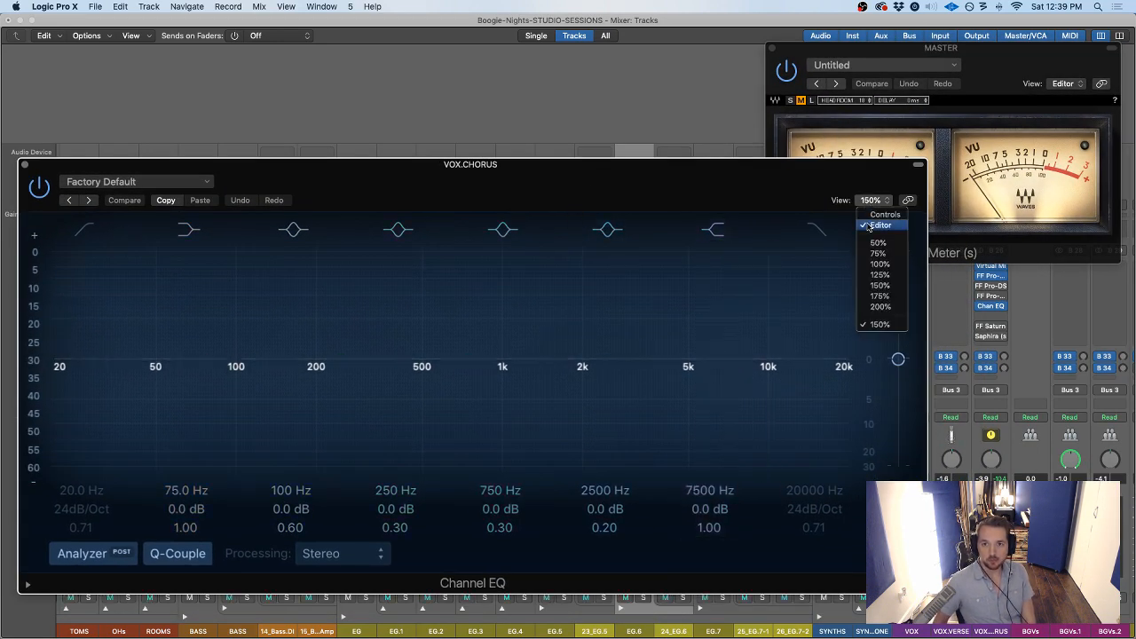
pyautogui.click(879, 275)
pyautogui.moveTo(667, 172); pyautogui.dragTo(660, 213)
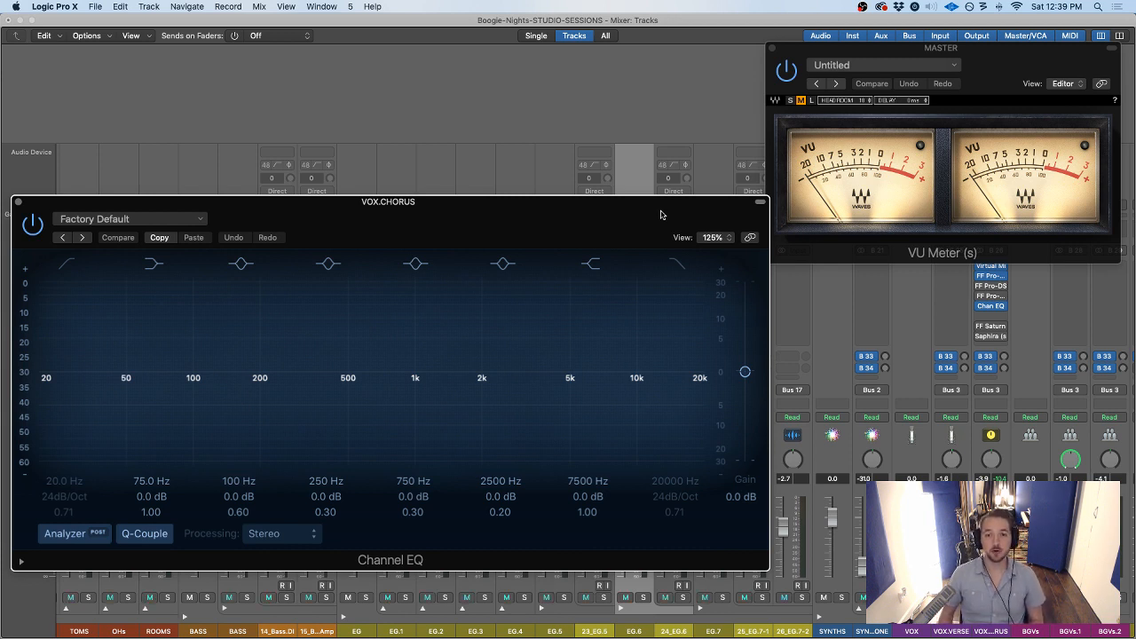
pyautogui.moveTo(734, 315)
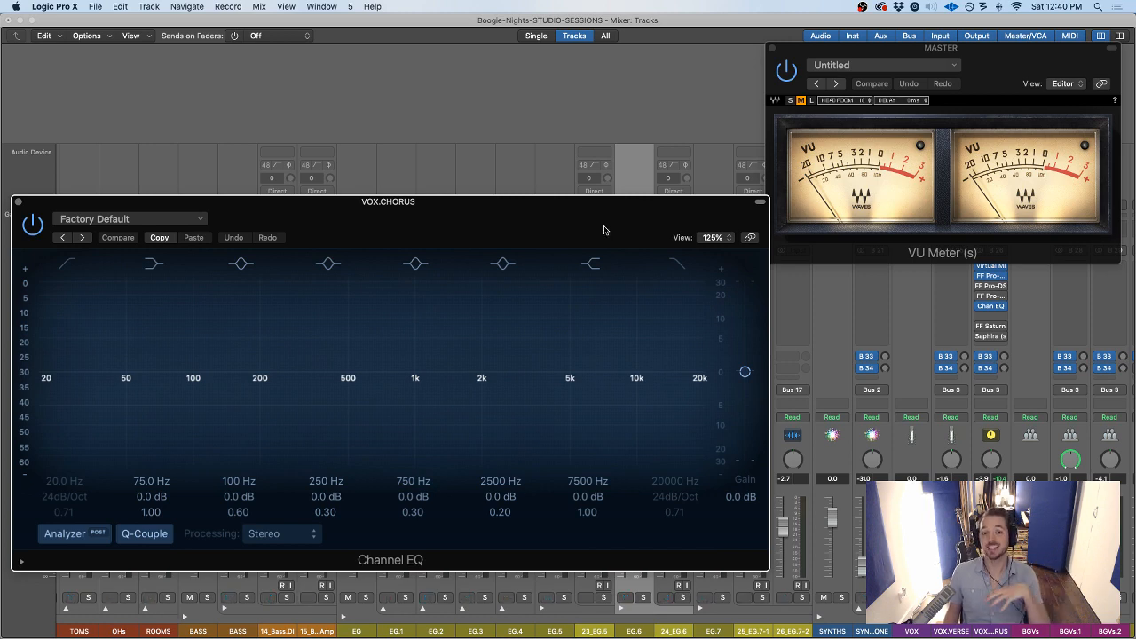
pyautogui.moveTo(614, 225); pyautogui.dragTo(612, 69)
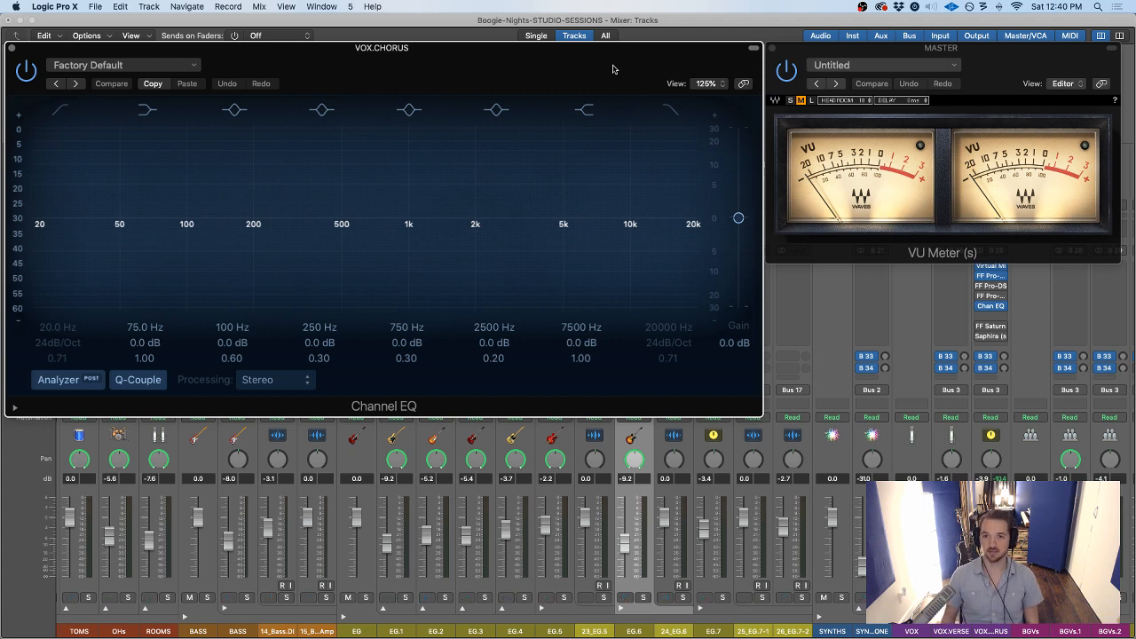
pyautogui.moveTo(613, 69); pyautogui.dragTo(604, 109)
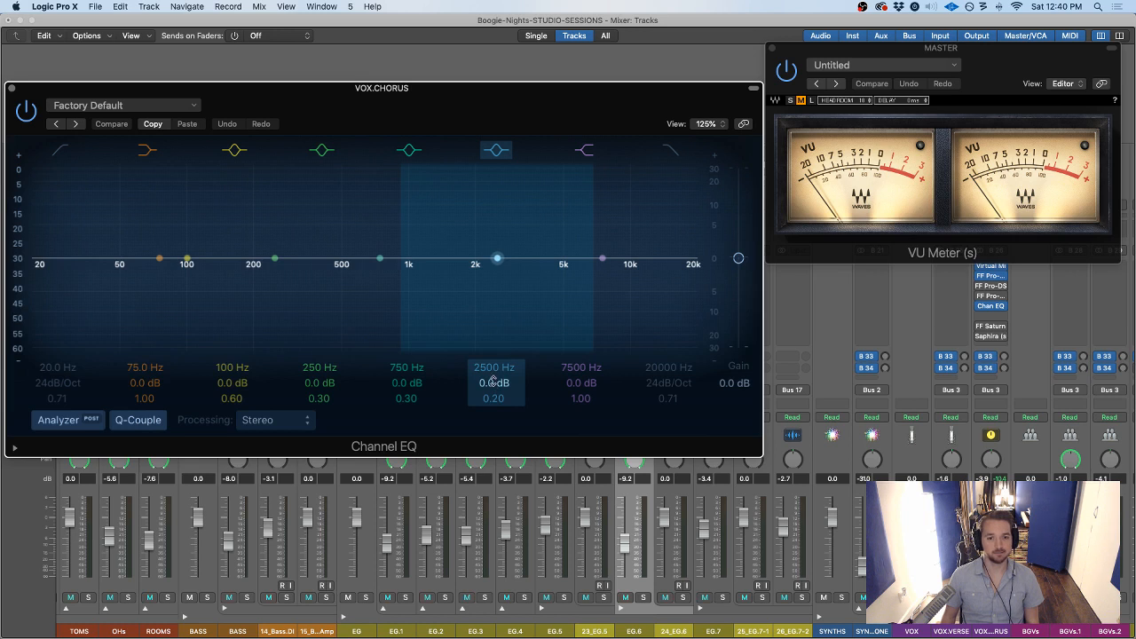
# Set Channel EQ cuts of -6.0 dB at 1680 Hz (Q 0.57), -8.5 dB at 580 Hz (Q 0.98) and -5.5 dB at 6500 Hz (Q 1.60)
pyautogui.moveTo(494, 383); pyautogui.dragTo(490, 398)
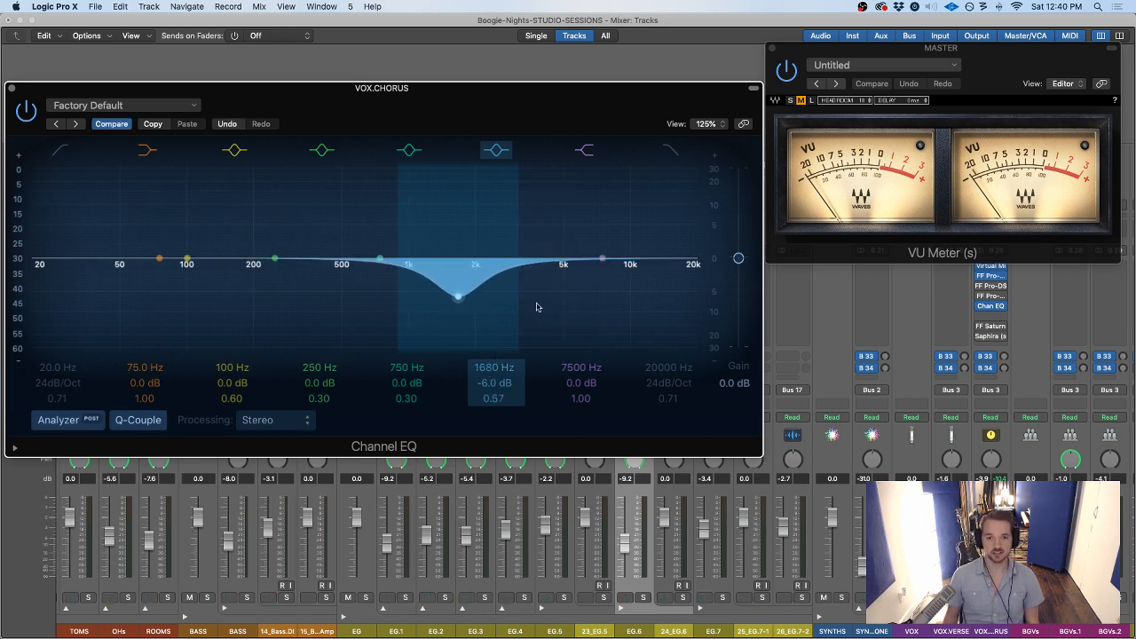
pyautogui.moveTo(407, 383); pyautogui.dragTo(412, 419)
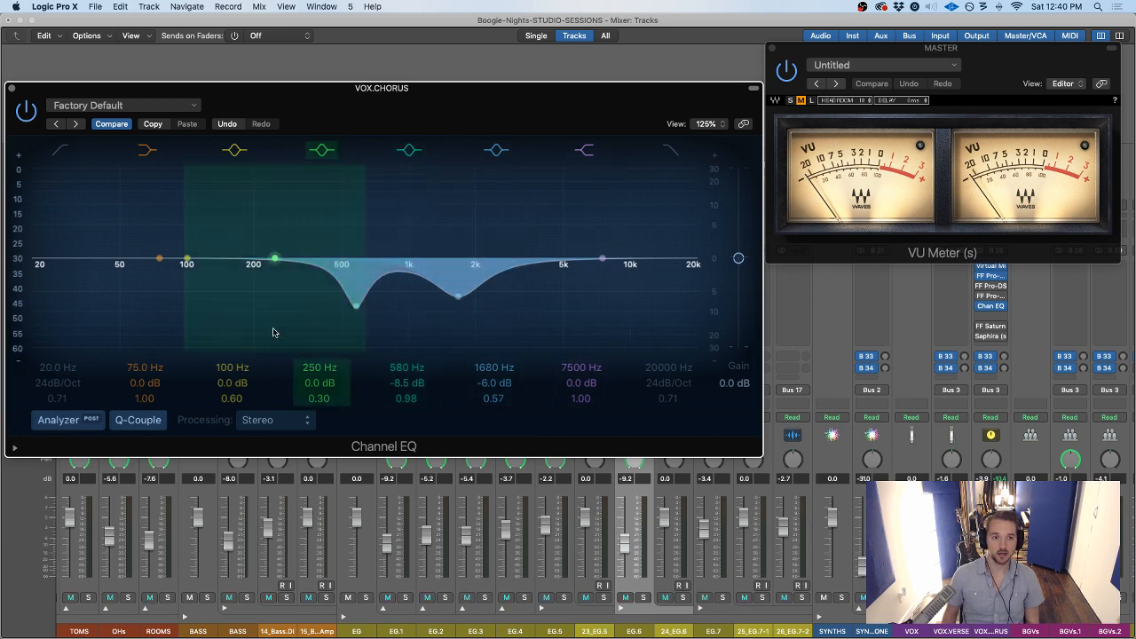
pyautogui.moveTo(323, 383); pyautogui.dragTo(322, 274)
pyautogui.moveTo(321, 385); pyautogui.dragTo(321, 436)
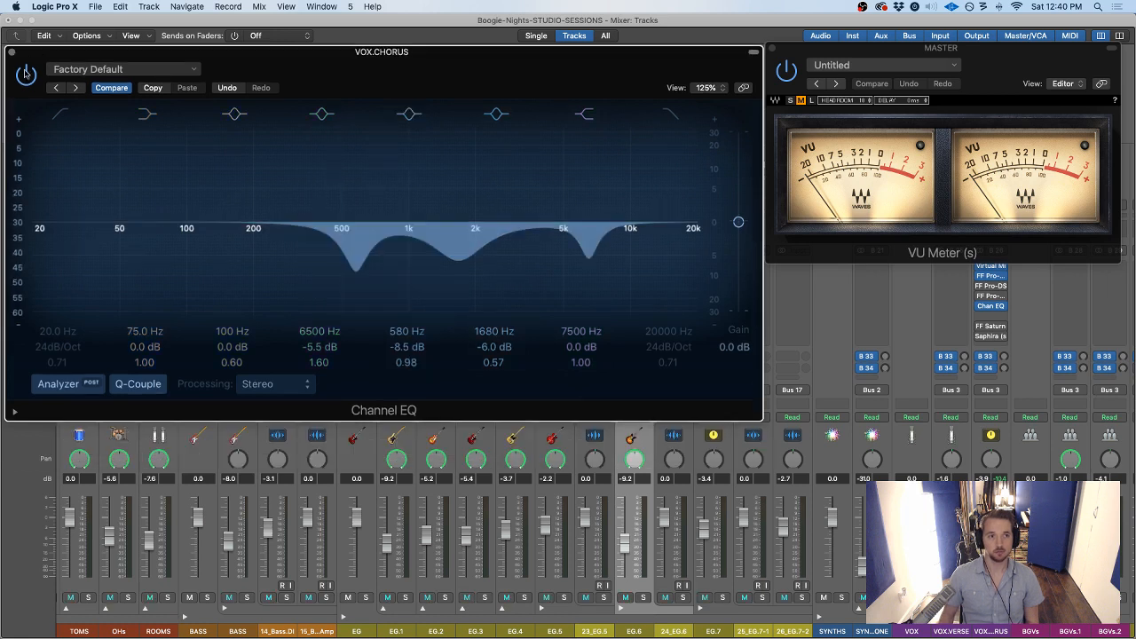
# Check the vocal's level on the VU Meter with the Channel EQ bypassed and enabled
pyautogui.click(24, 76)
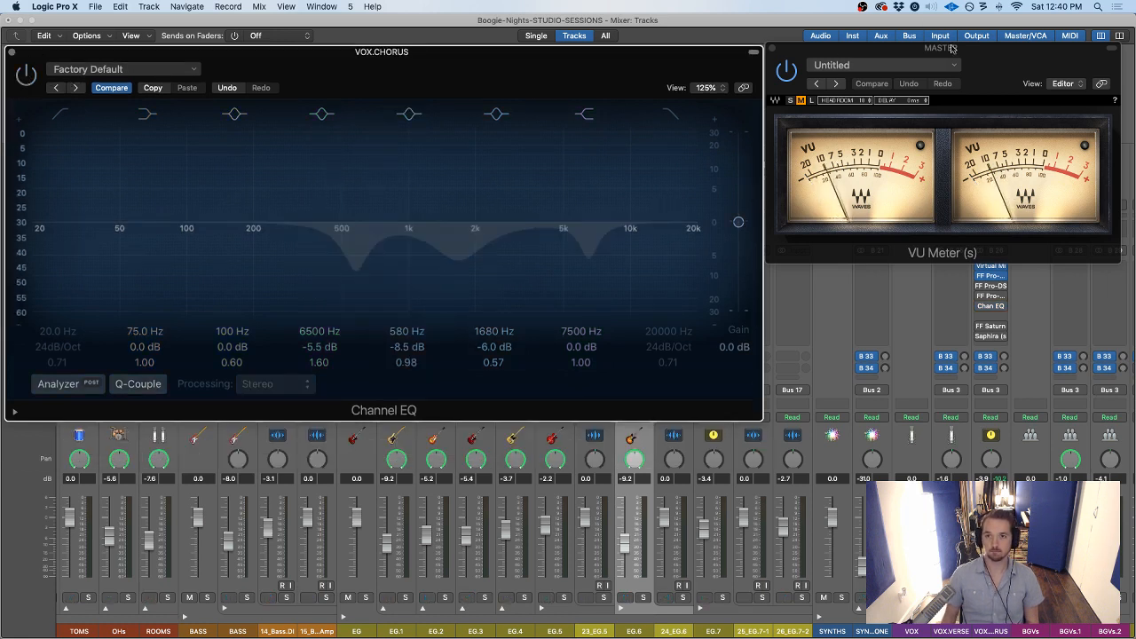
pyautogui.moveTo(978, 58); pyautogui.dragTo(1001, 174)
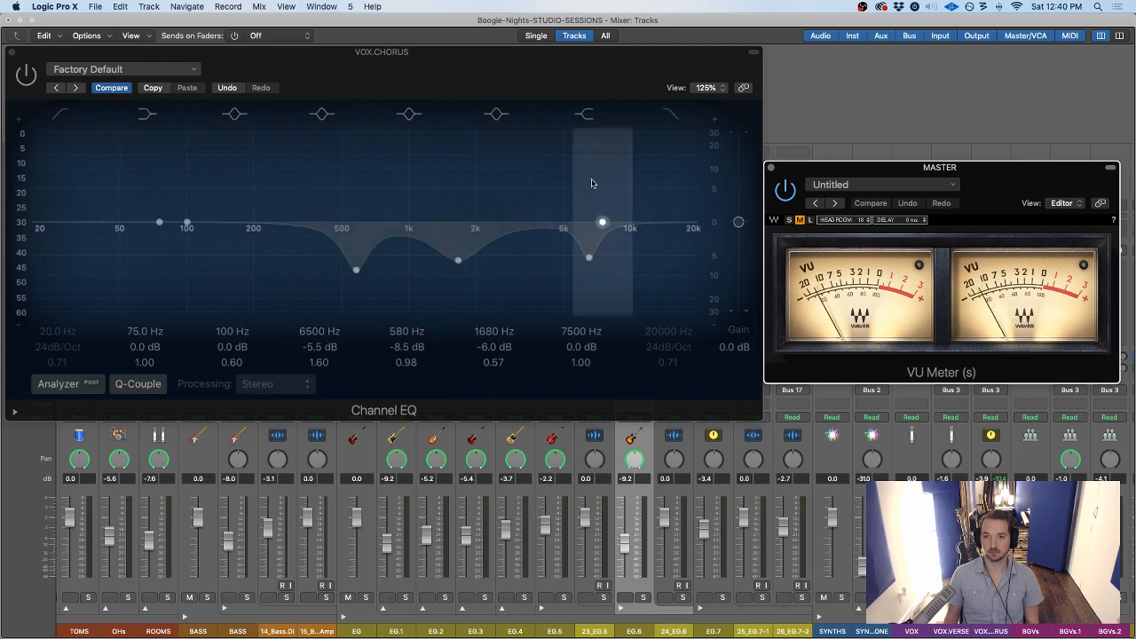
pyautogui.click(26, 76)
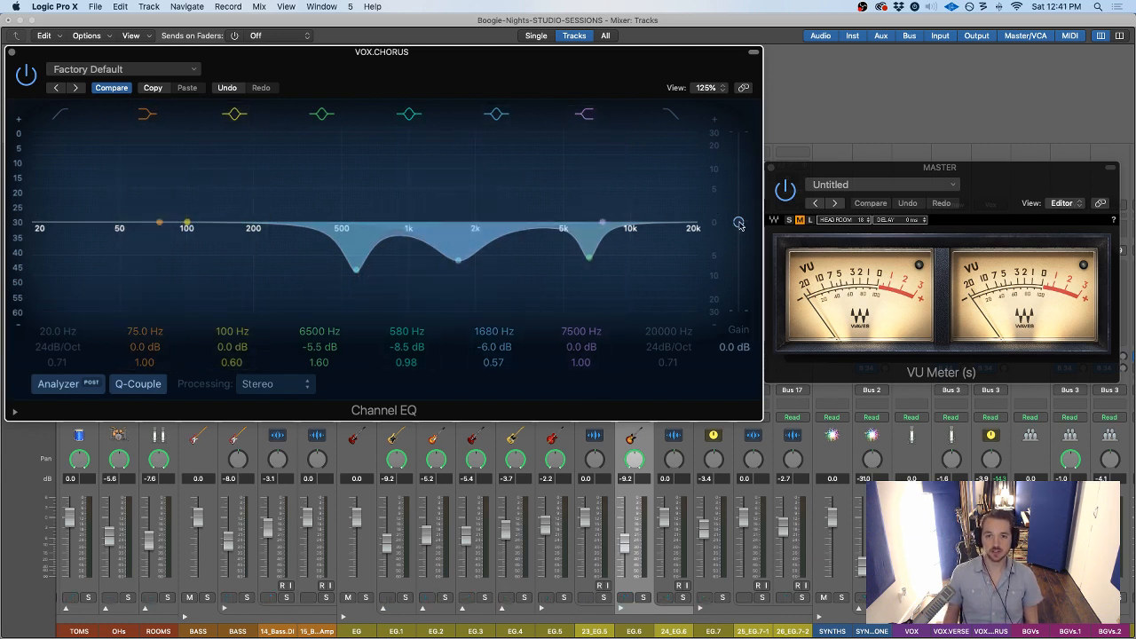
# Raise the Channel EQ's master gain to +3.5 dB during playback and compare the level with the EQ bypassed and enabled
pyautogui.moveTo(739, 223)
pyautogui.mouseDown()
pyautogui.moveTo(740, 188)
pyautogui.moveTo(742, 225)
pyautogui.moveTo(743, 215)
pyautogui.mouseUp()
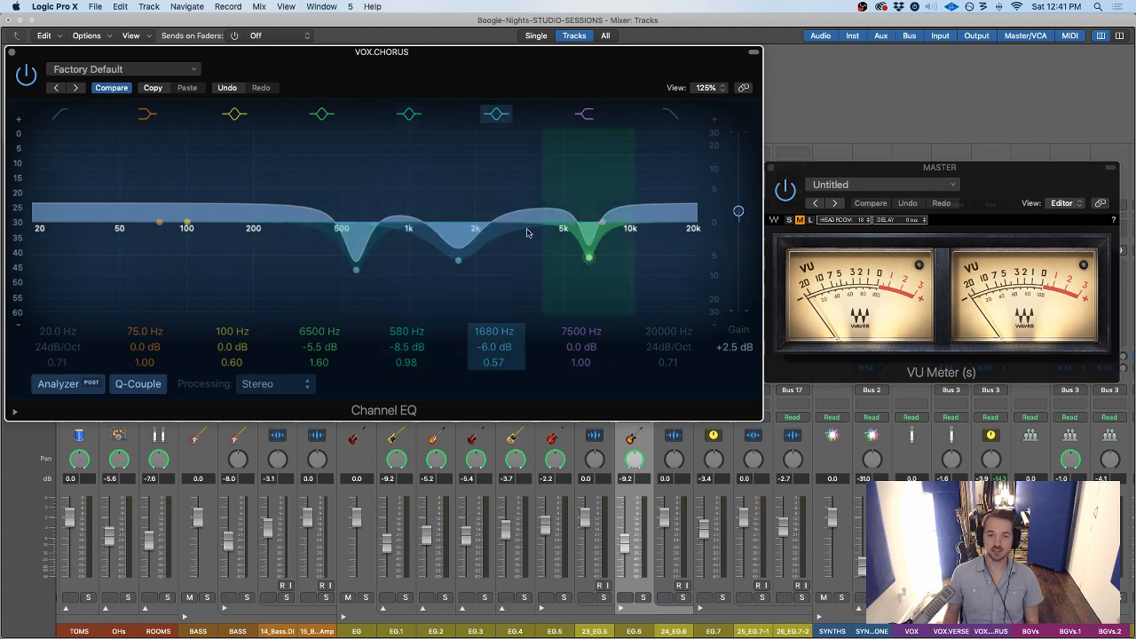
pyautogui.moveTo(738, 211); pyautogui.dragTo(738, 213)
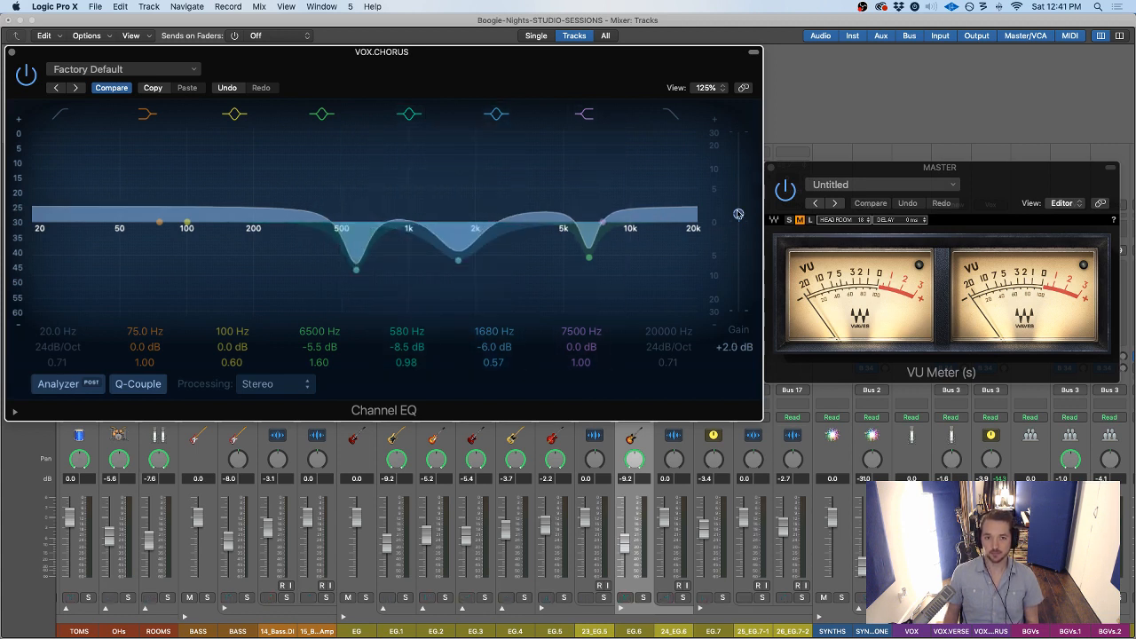
pyautogui.moveTo(899, 171); pyautogui.dragTo(895, 158)
pyautogui.press('space')
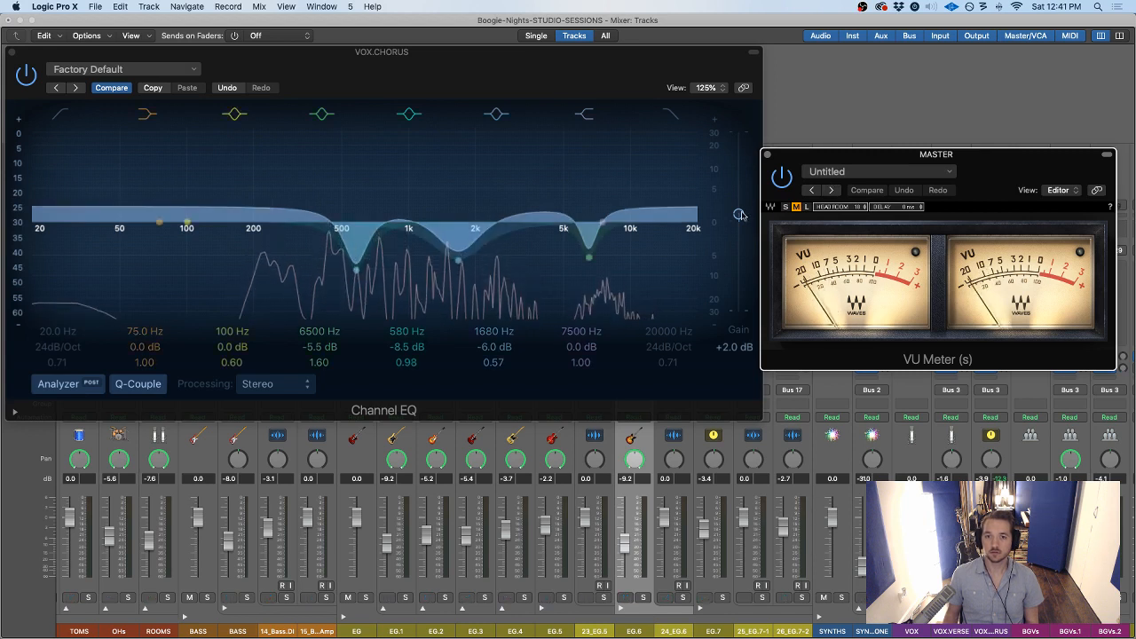
pyautogui.moveTo(738, 214); pyautogui.dragTo(741, 211)
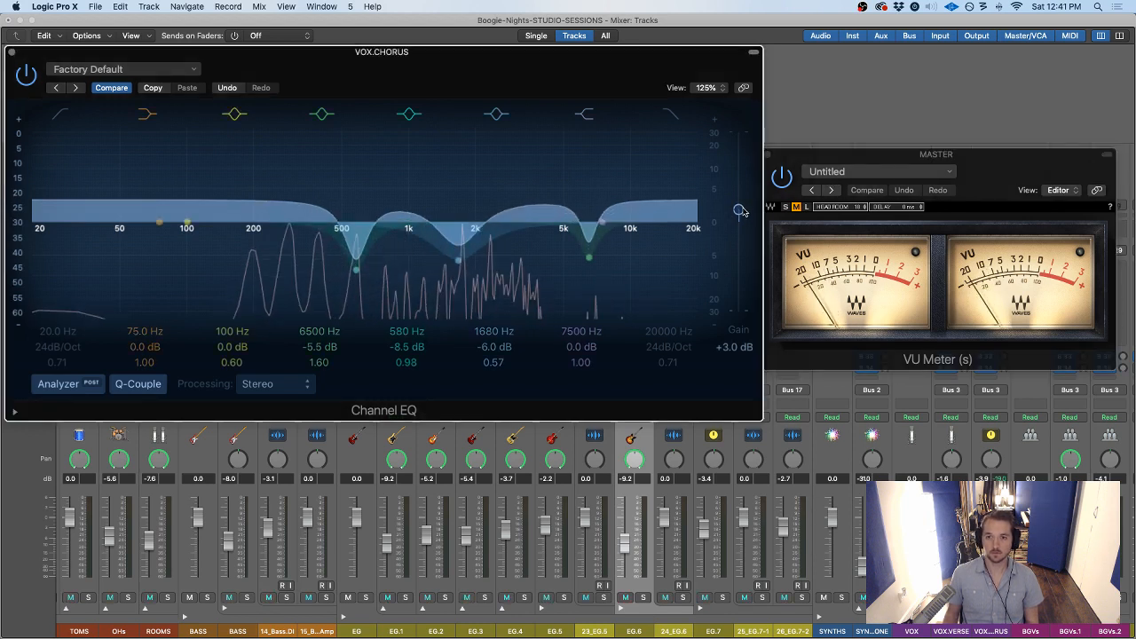
pyautogui.moveTo(741, 210); pyautogui.dragTo(742, 209)
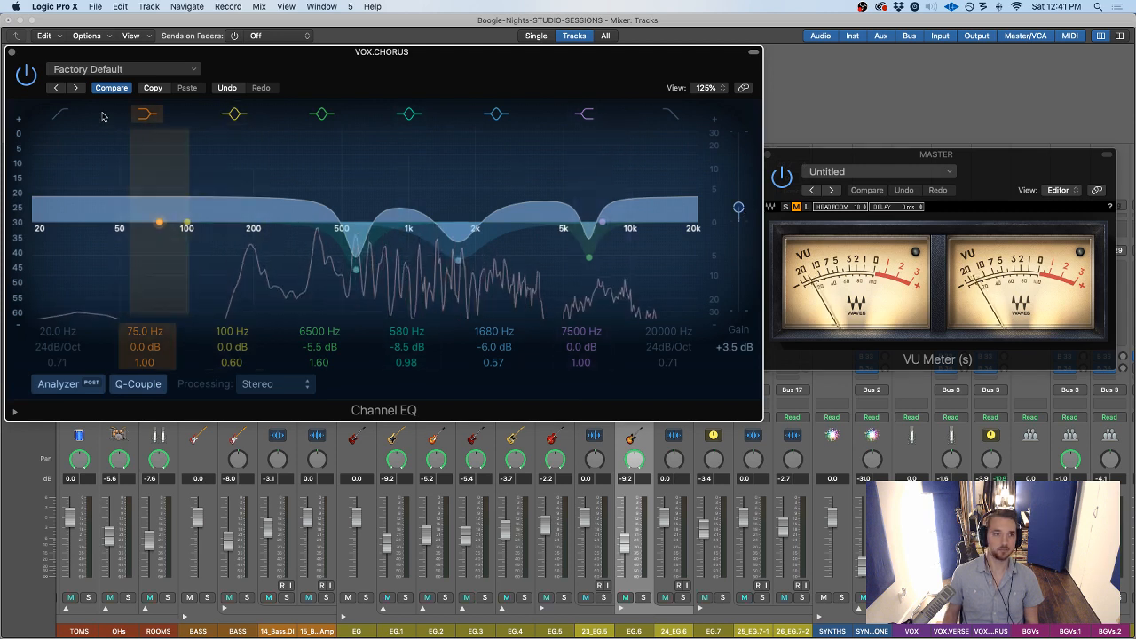
pyautogui.click(26, 74)
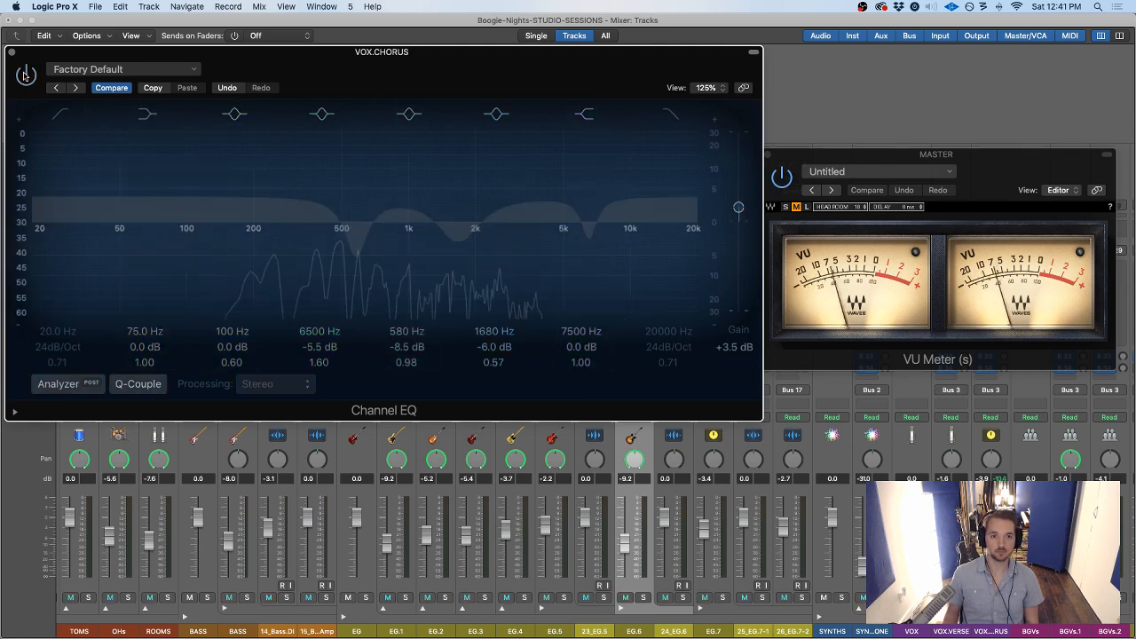
pyautogui.click(26, 75)
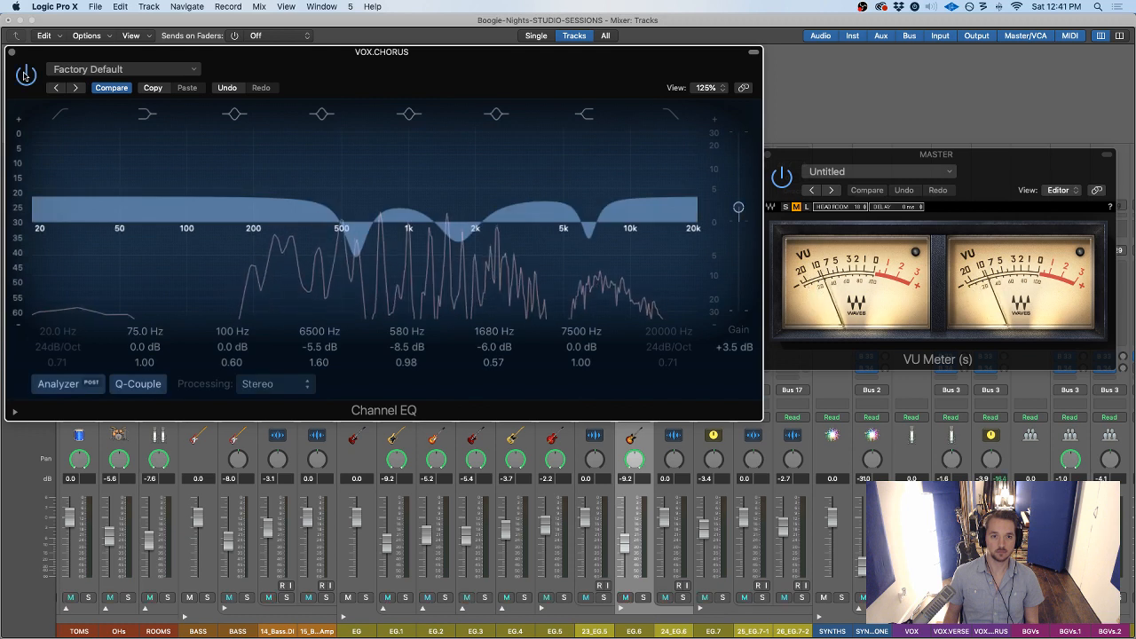
# Reposition the Channel EQ and VU Meter windows side by side
pyautogui.moveTo(459, 65); pyautogui.dragTo(484, 80)
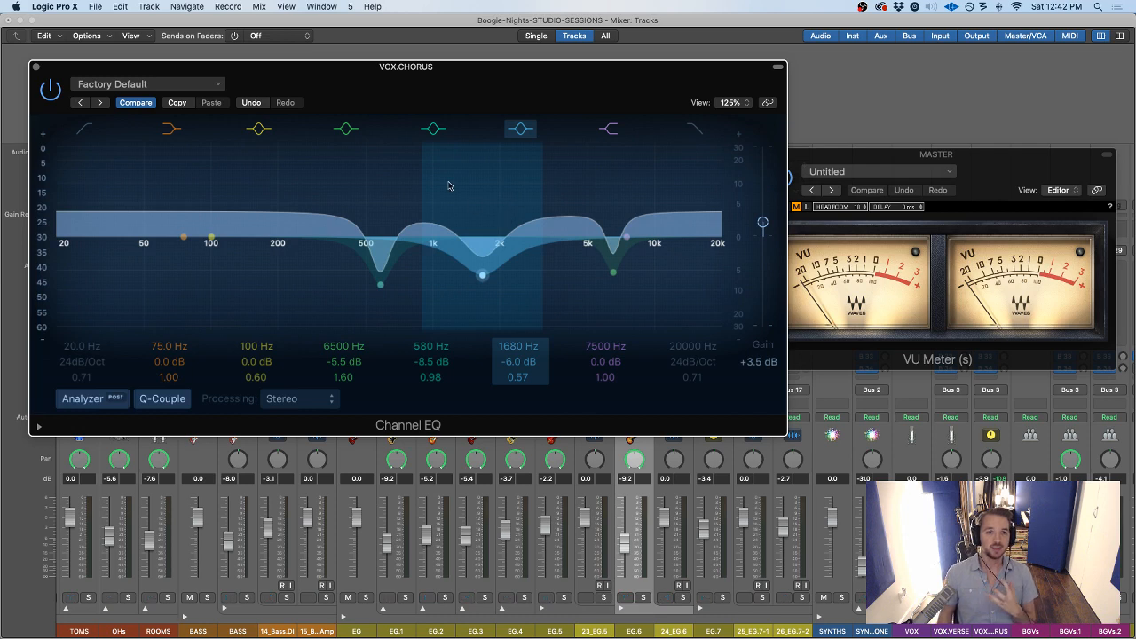
pyautogui.moveTo(459, 73); pyautogui.dragTo(437, 67)
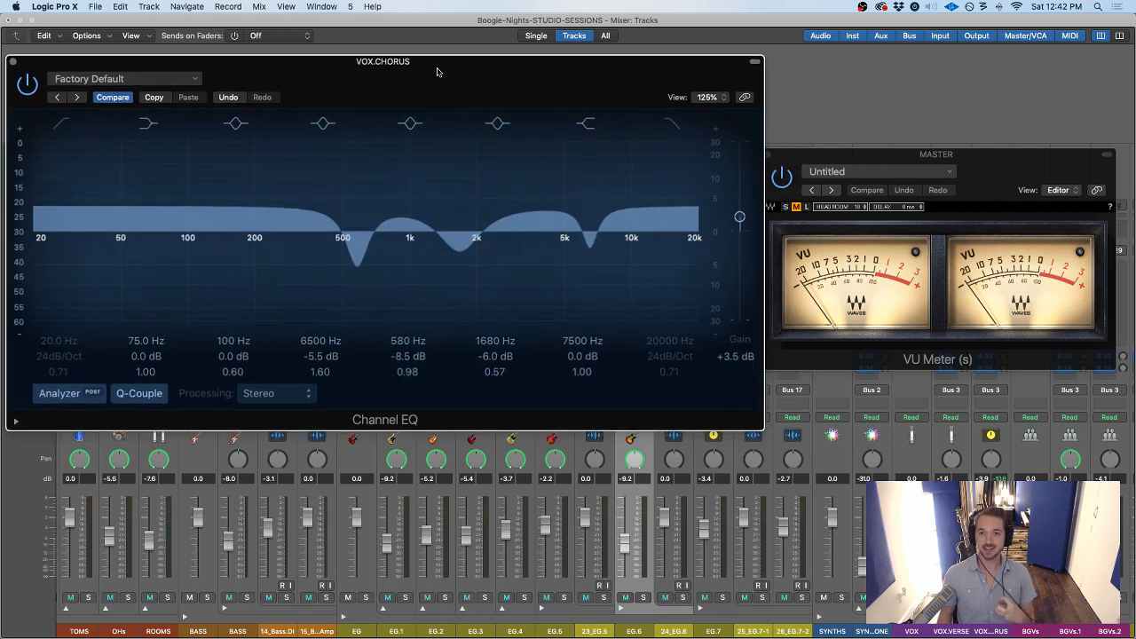
pyautogui.moveTo(797, 166); pyautogui.dragTo(804, 127)
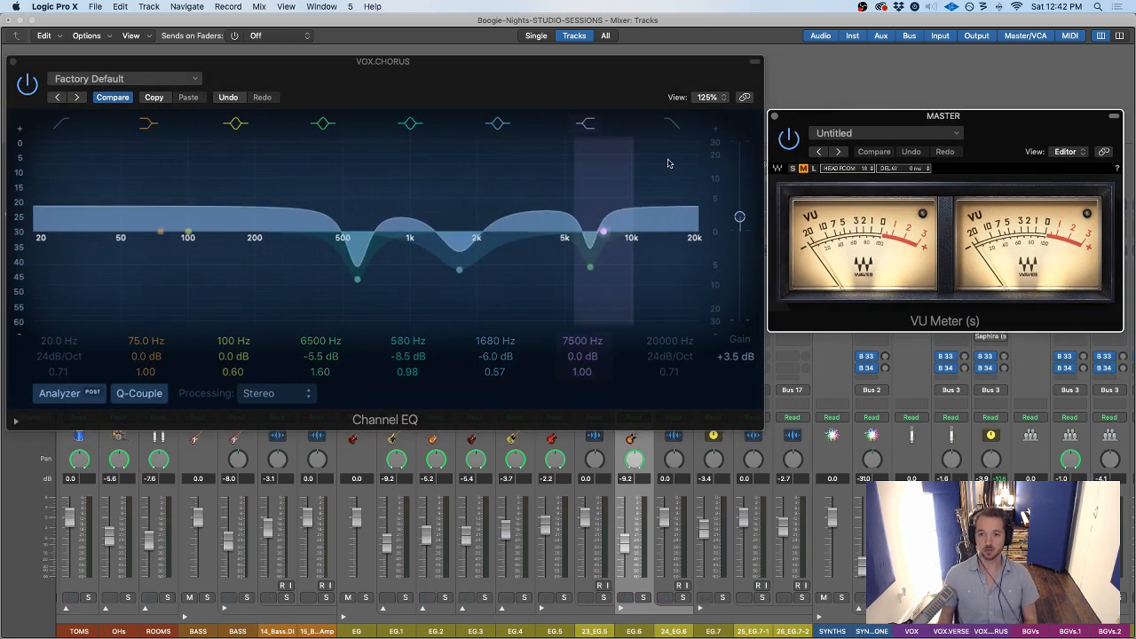
# Close the chorus vocal's Channel EQ window and move the VU Meter clear of the vocal channel's inserts
pyautogui.moveTo(529, 103); pyautogui.dragTo(531, 95)
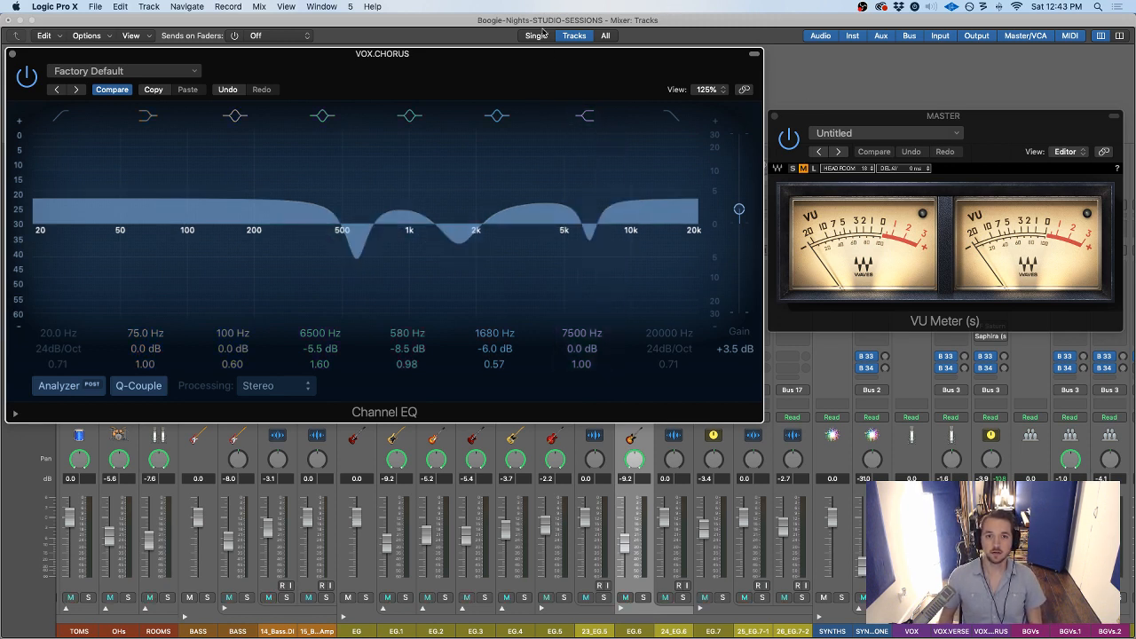
pyautogui.click(12, 54)
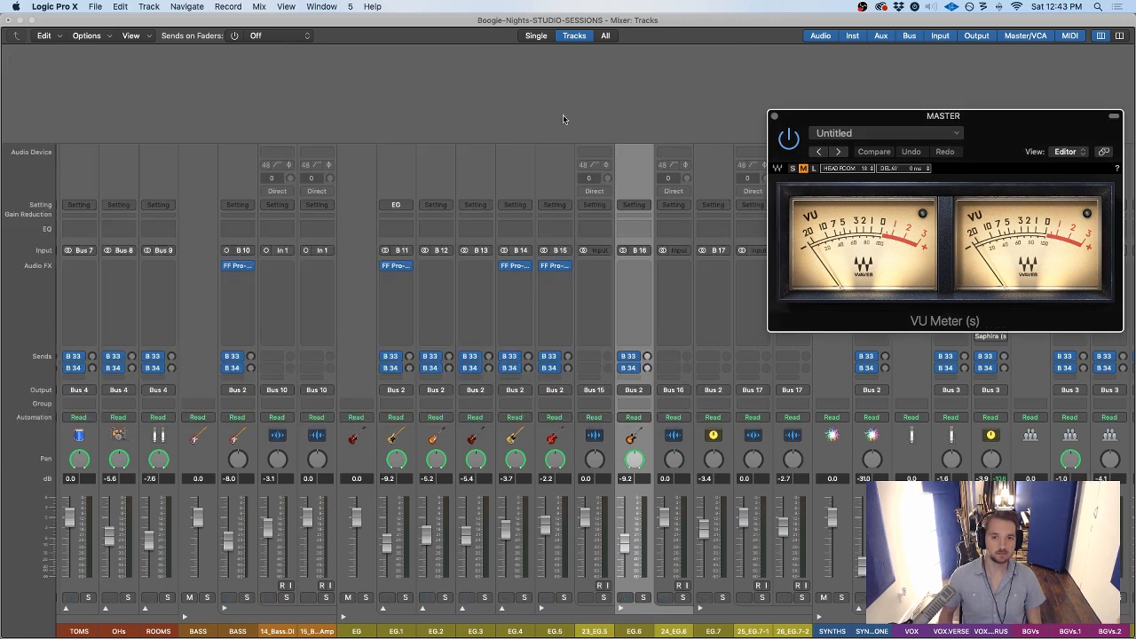
pyautogui.moveTo(957, 113); pyautogui.dragTo(498, 62)
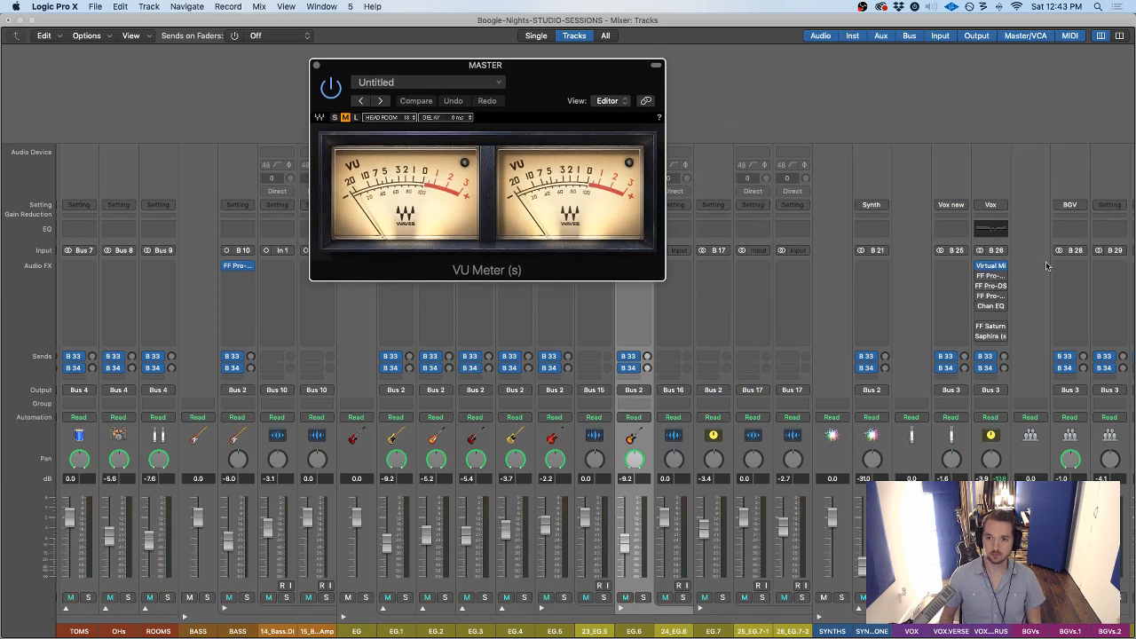
# Enable the first FF Pro-Q 2 on the VOX.CHORUS channel, open its editor and move it clear of the channel's inserts
pyautogui.click(979, 278)
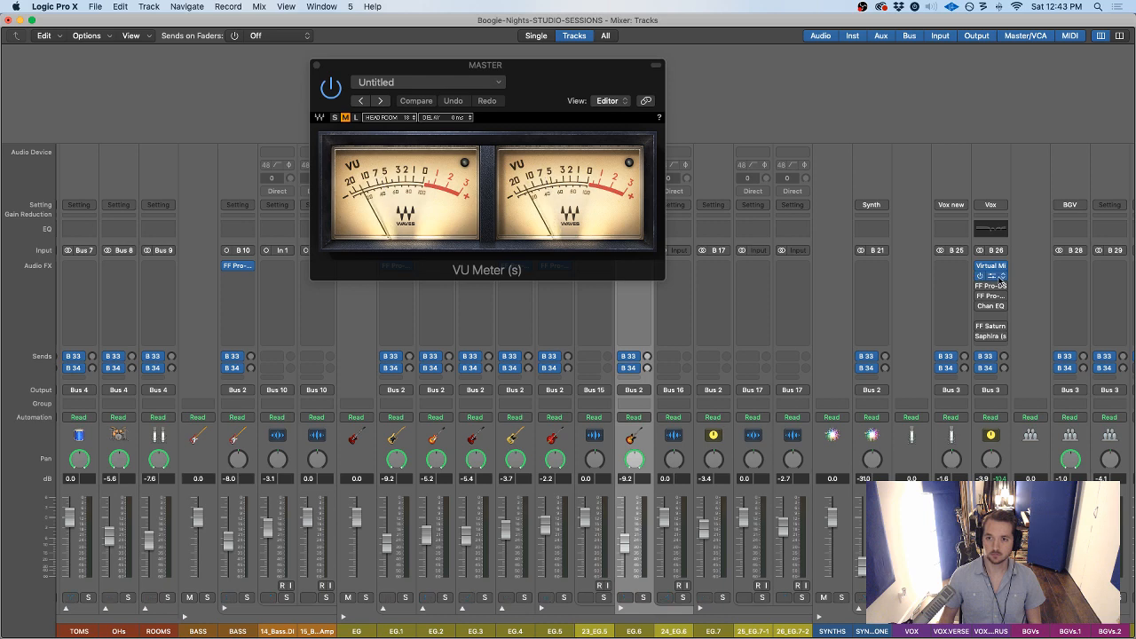
pyautogui.click(999, 278)
pyautogui.moveTo(805, 113); pyautogui.dragTo(541, 102)
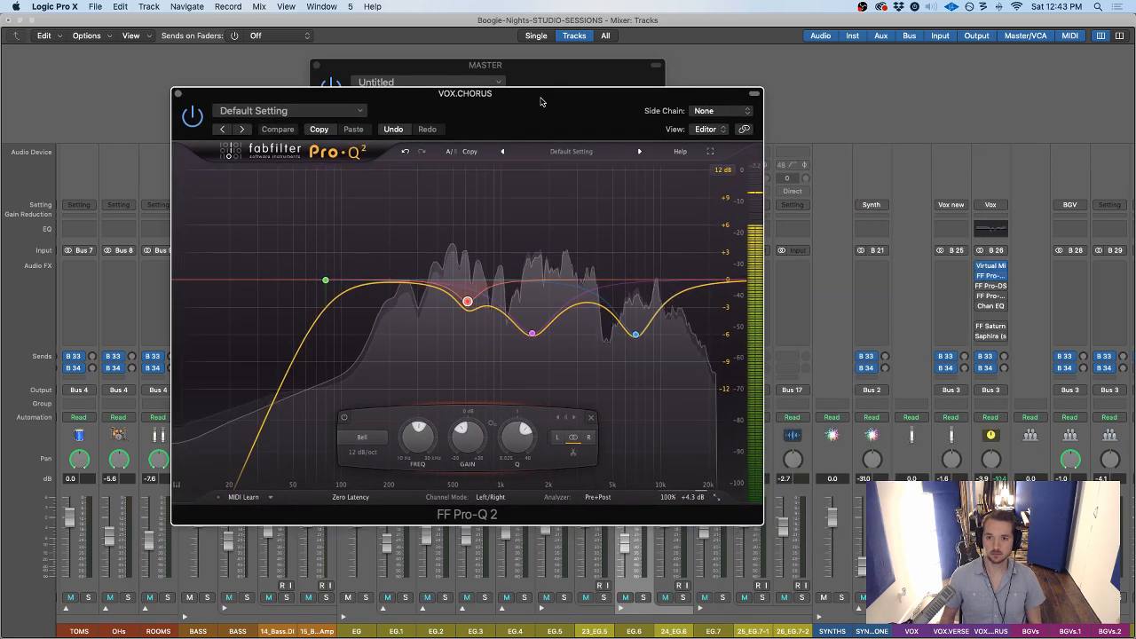
# Switch the chorus vocal from FF Pro-Q 2 to the Channel EQ and toggle the Channel EQ's bypass to compare the two
pyautogui.click(980, 307)
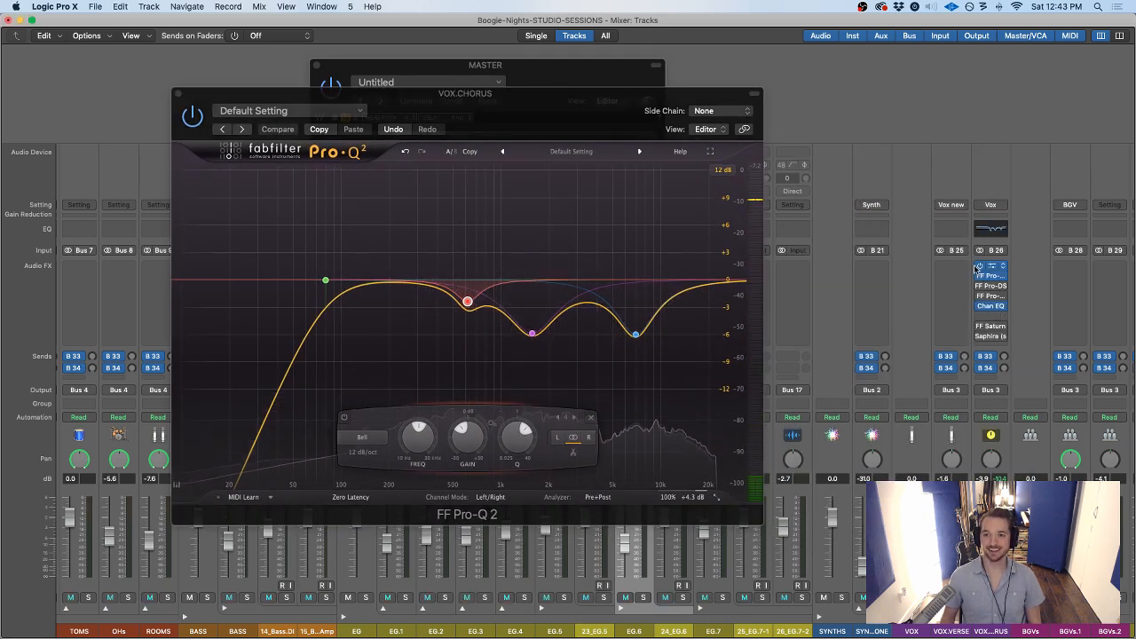
pyautogui.click(979, 267)
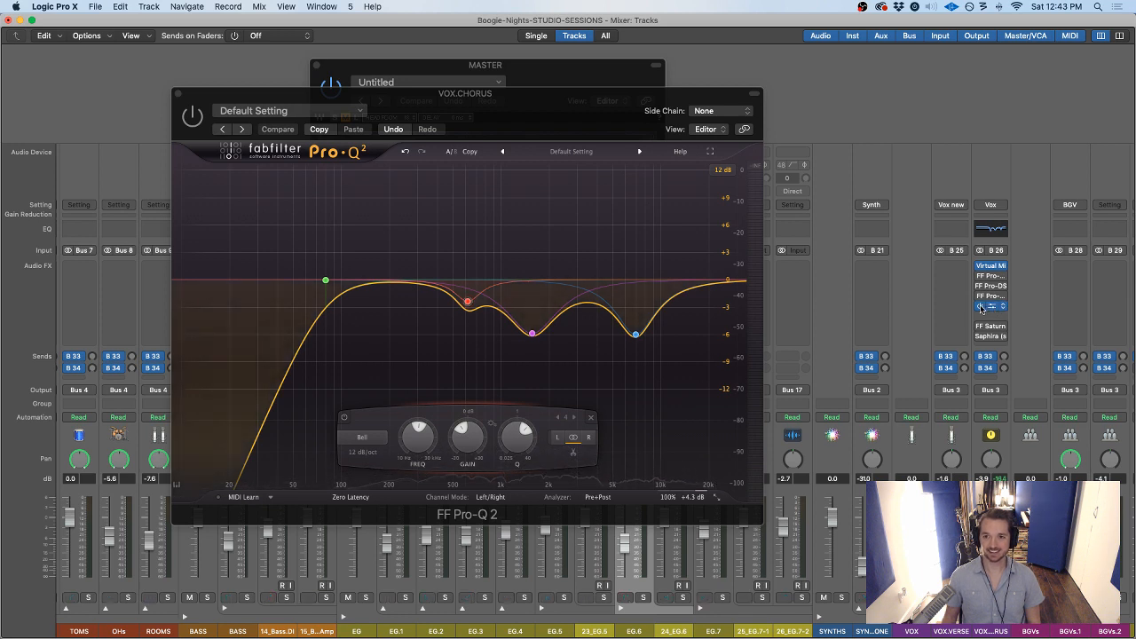
pyautogui.click(981, 307)
pyautogui.click(981, 307)
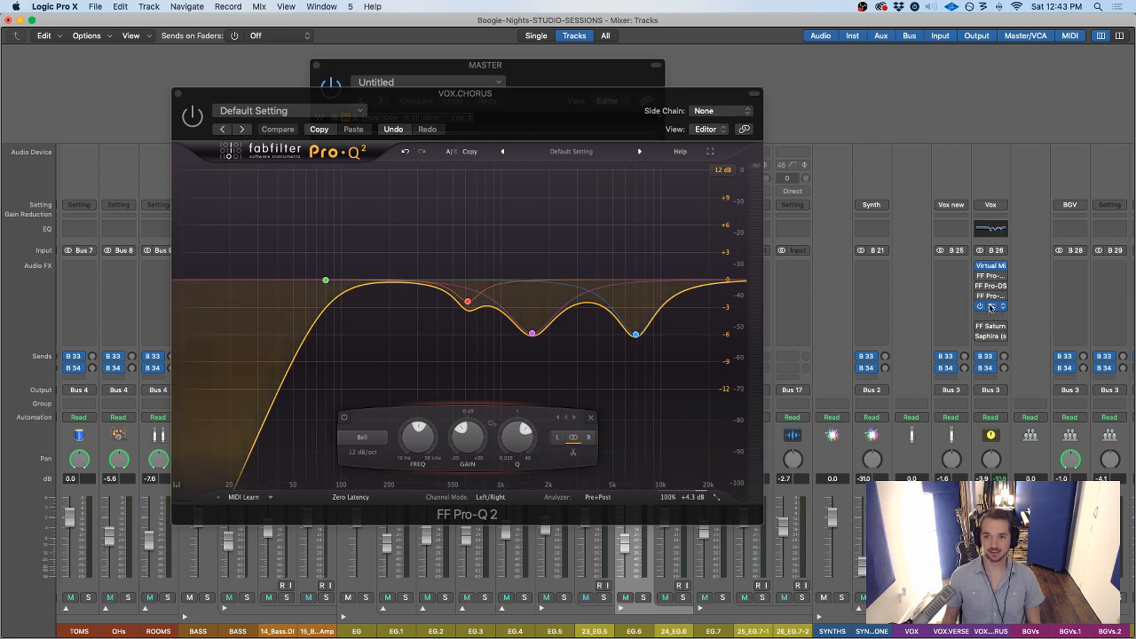
# Review the Channel EQ bands on VOX.CHORUS against the Pro-Q 2 curve and bypass the Channel EQ
pyautogui.click(993, 307)
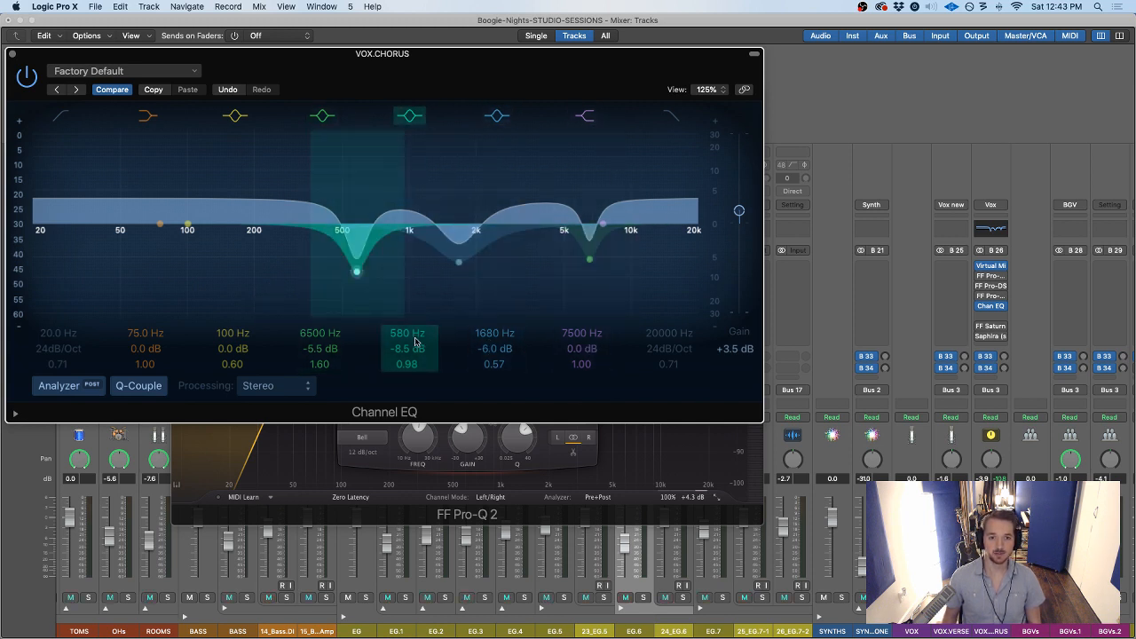
pyautogui.click(13, 53)
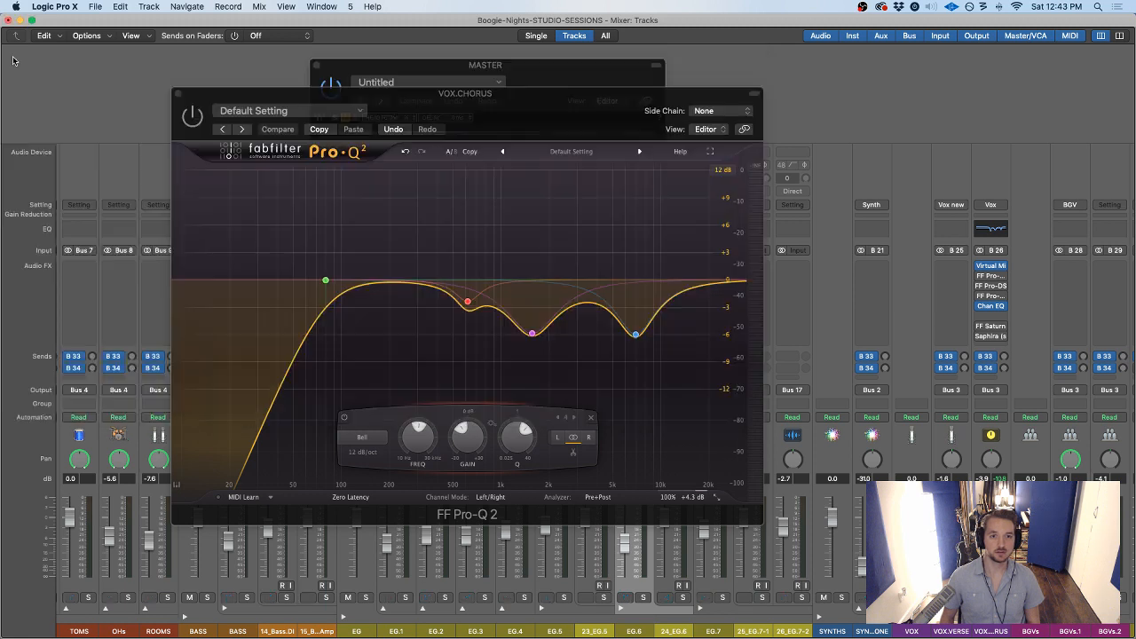
pyautogui.moveTo(980, 307)
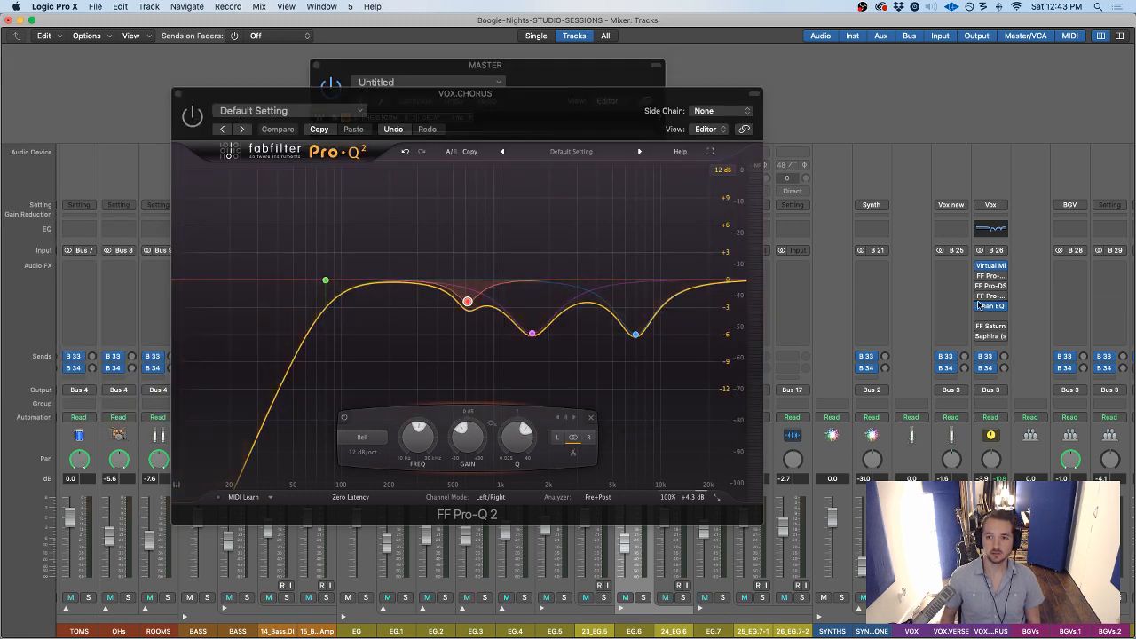
pyautogui.click(635, 336)
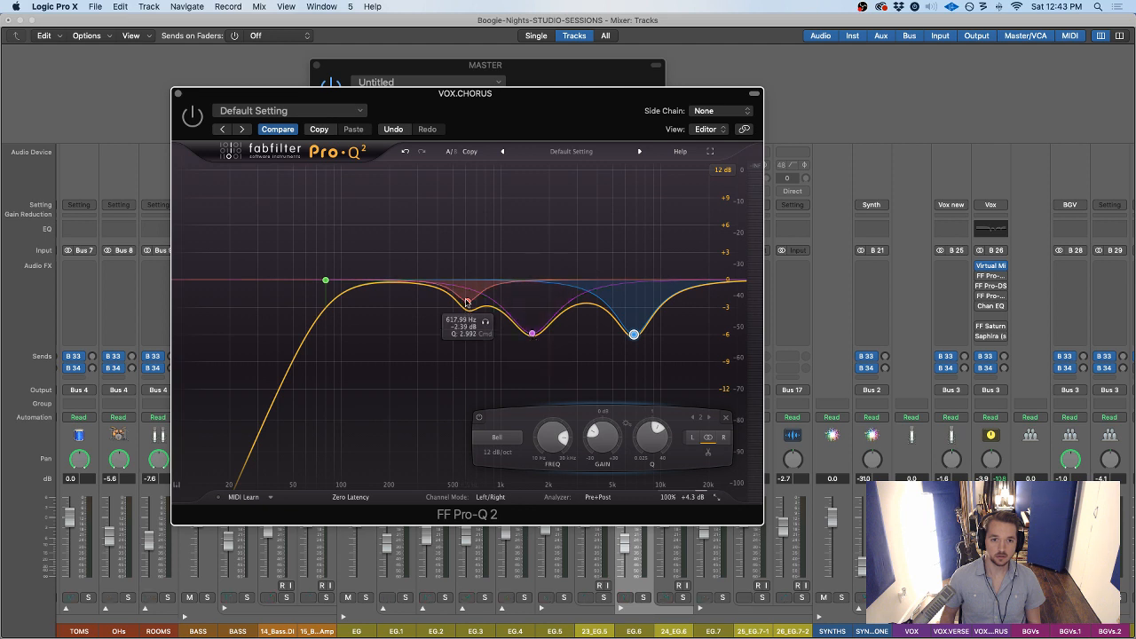
pyautogui.click(993, 306)
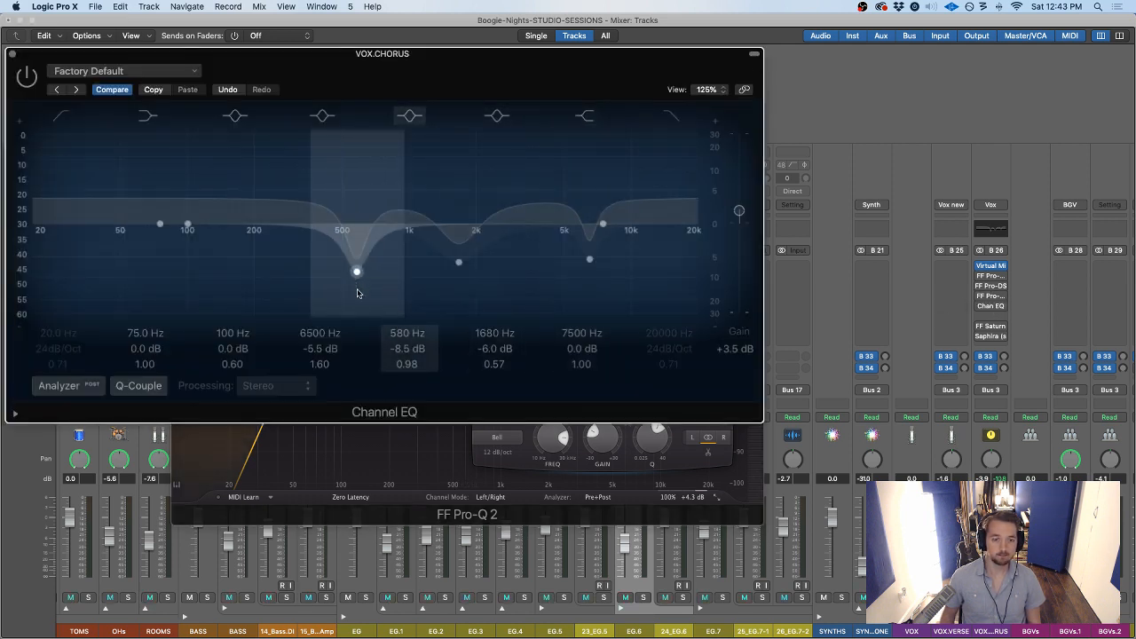
pyautogui.click(12, 54)
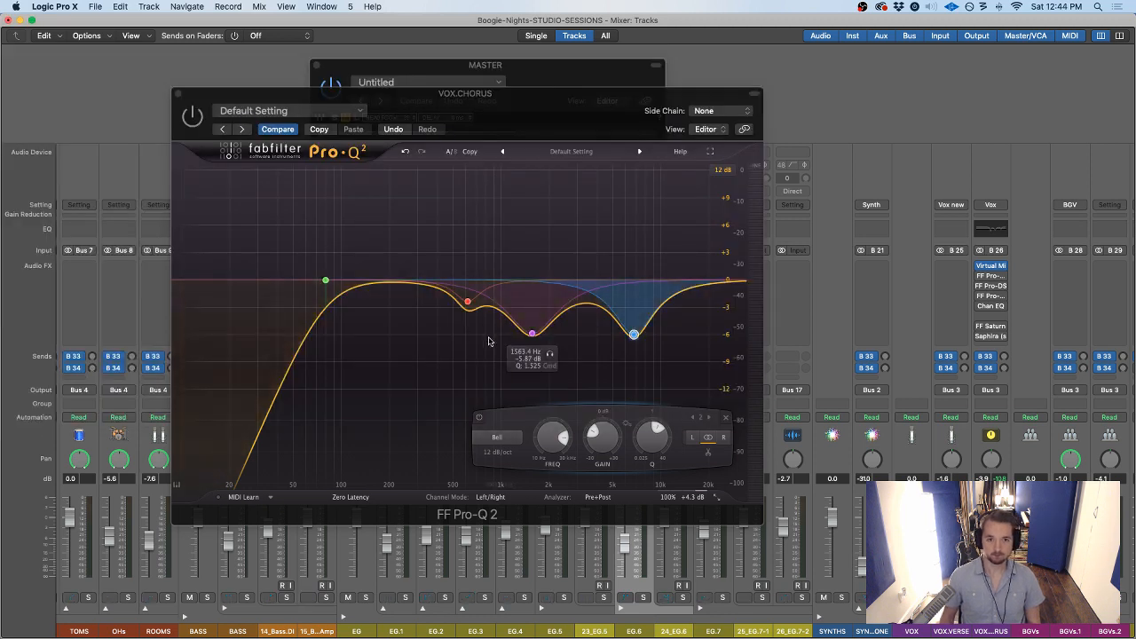
# Set the Pro-Q 2 gains to about -5.45 dB at 618 Hz and -7.92 dB at 1583 Hz, and enable the plug-in
pyautogui.click(468, 302)
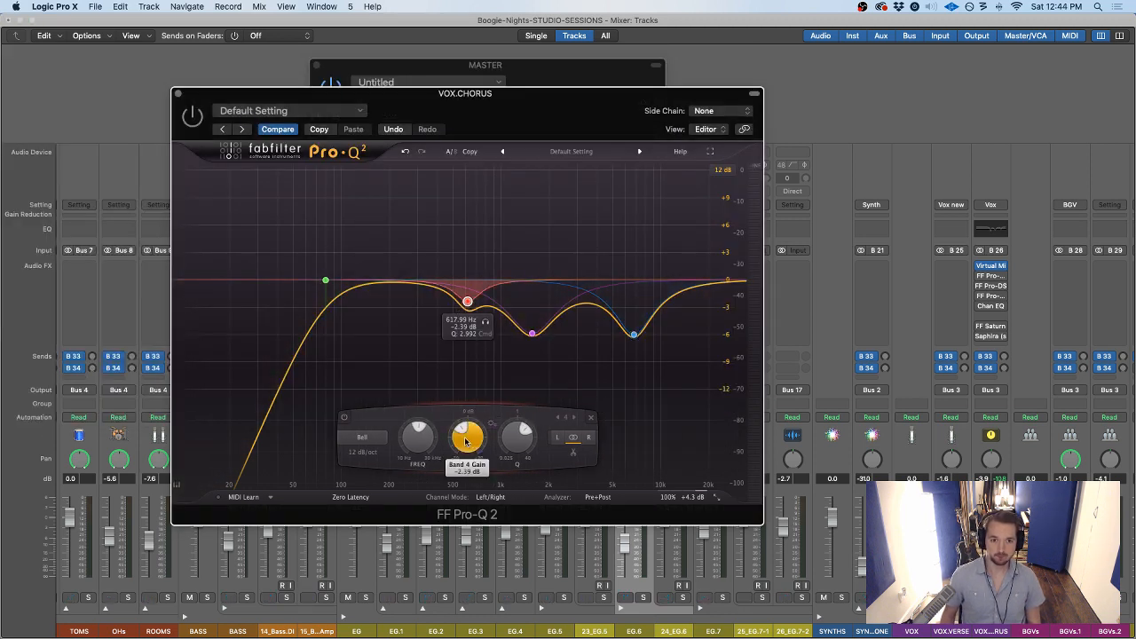
pyautogui.moveTo(466, 441); pyautogui.dragTo(448, 471)
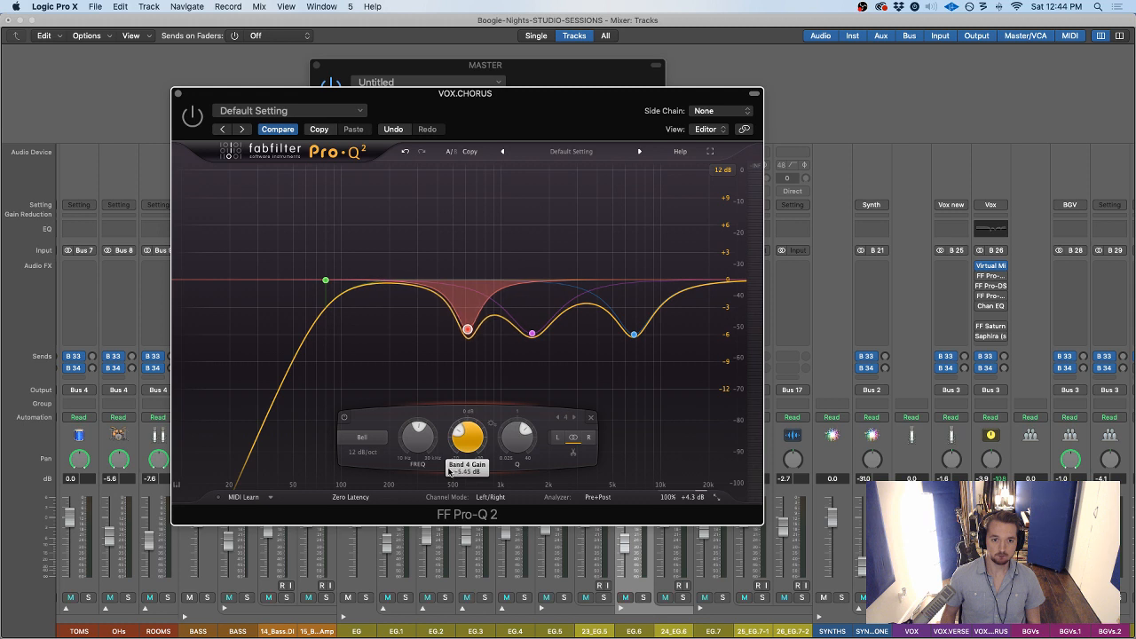
pyautogui.click(531, 334)
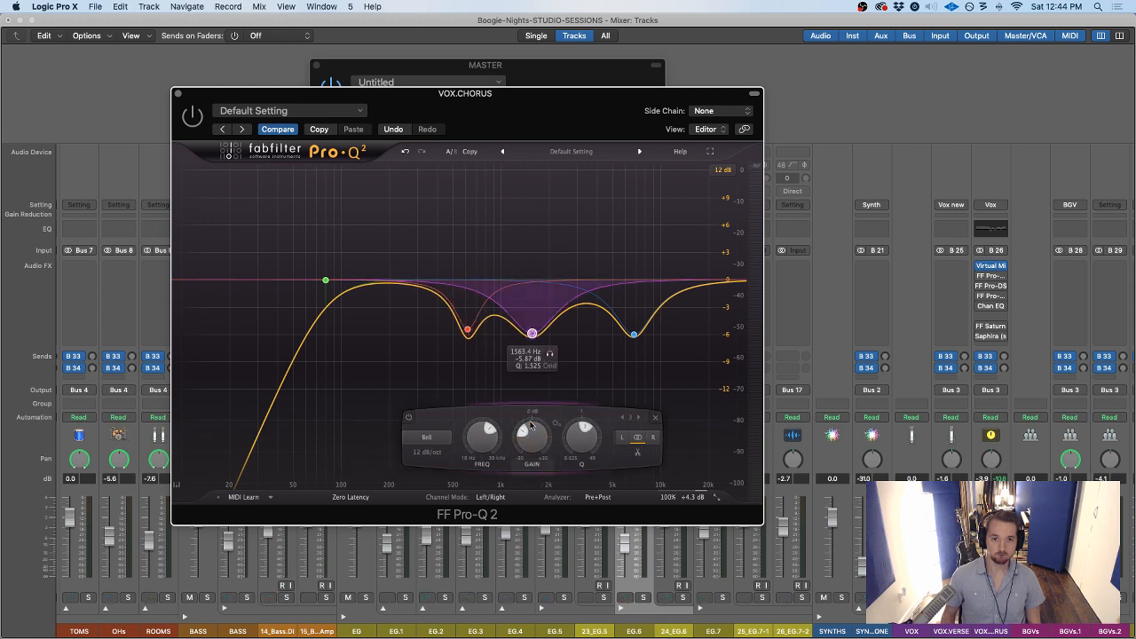
pyautogui.moveTo(530, 429); pyautogui.dragTo(525, 455)
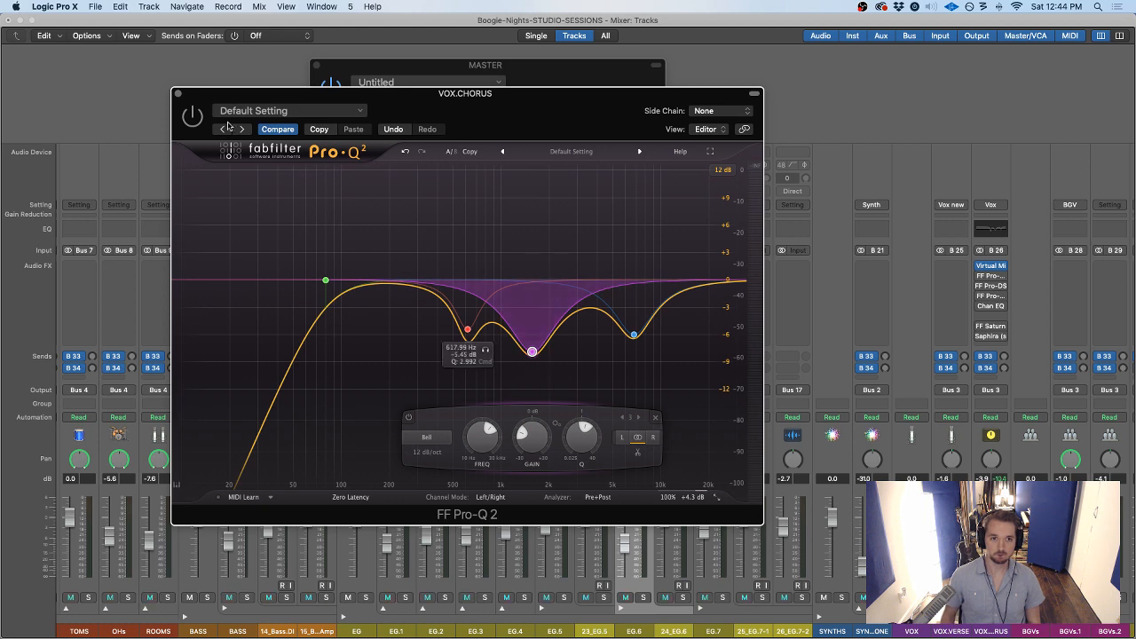
pyautogui.click(192, 117)
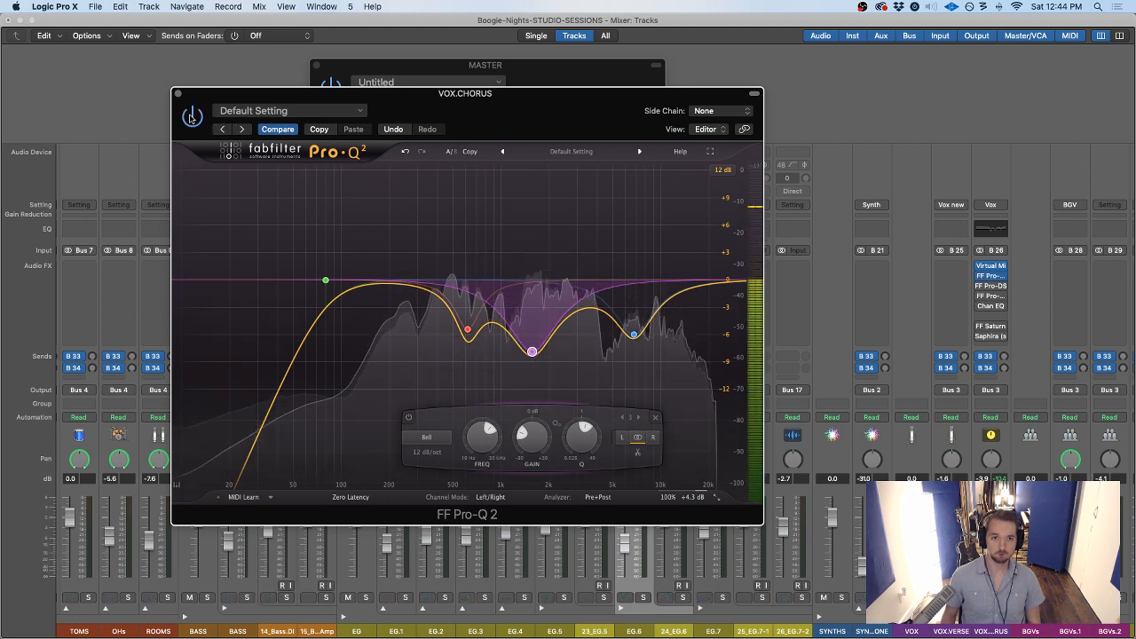
pyautogui.click(468, 331)
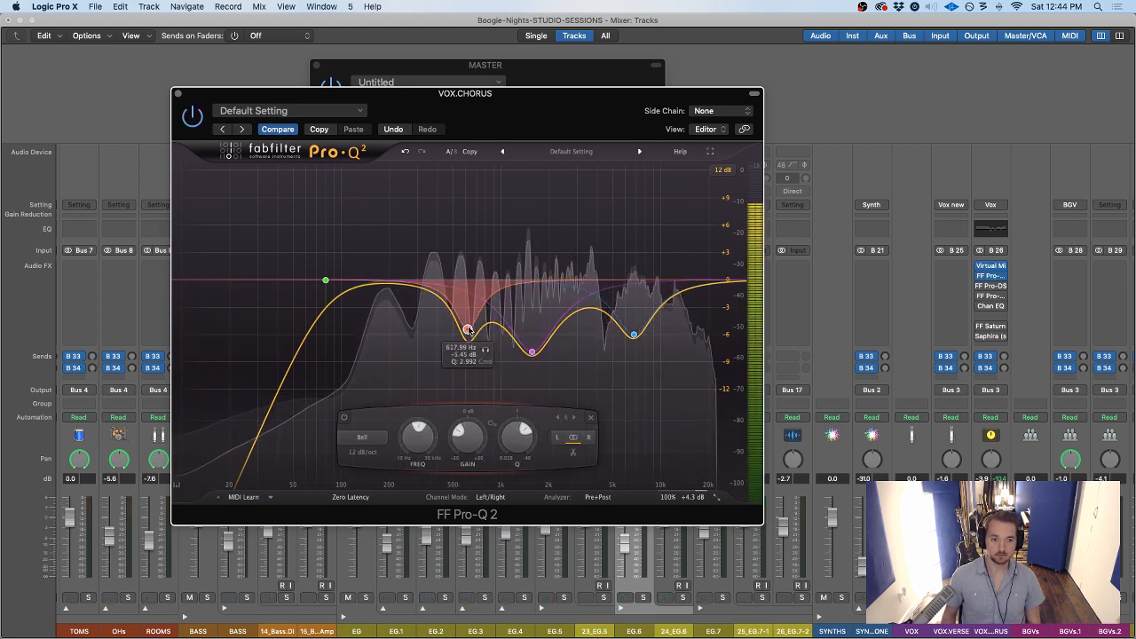
# Bring up the MASTER channel's VU Meter and place it side by side with the VOX.CHORUS Pro-Q 2 window
pyautogui.hscroll(10, 1041, 291)
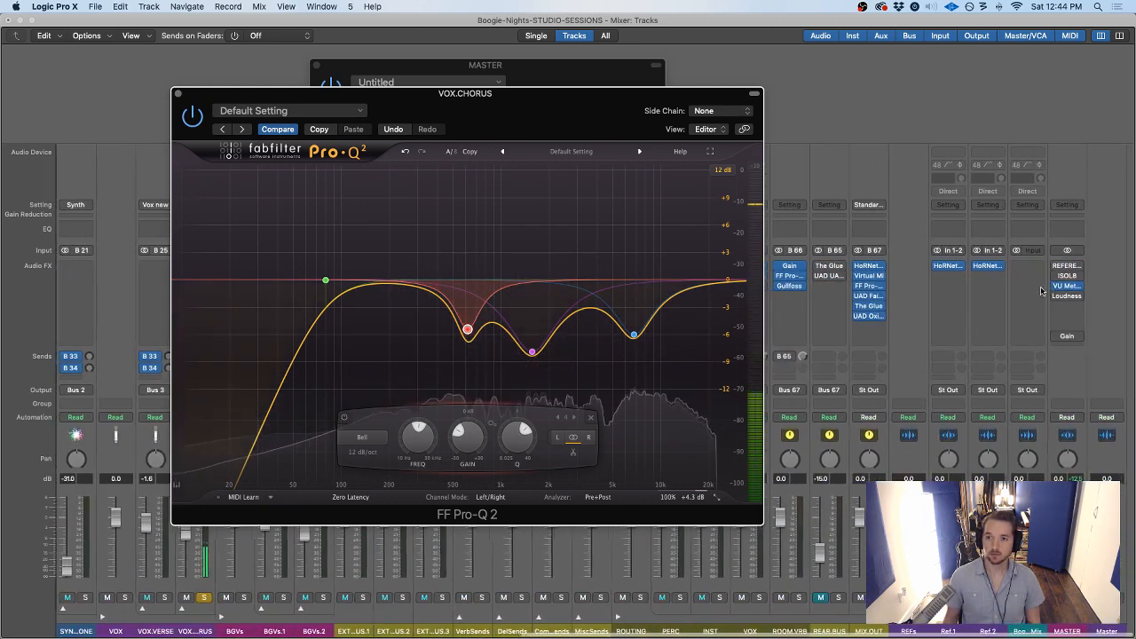
pyautogui.click(950, 284)
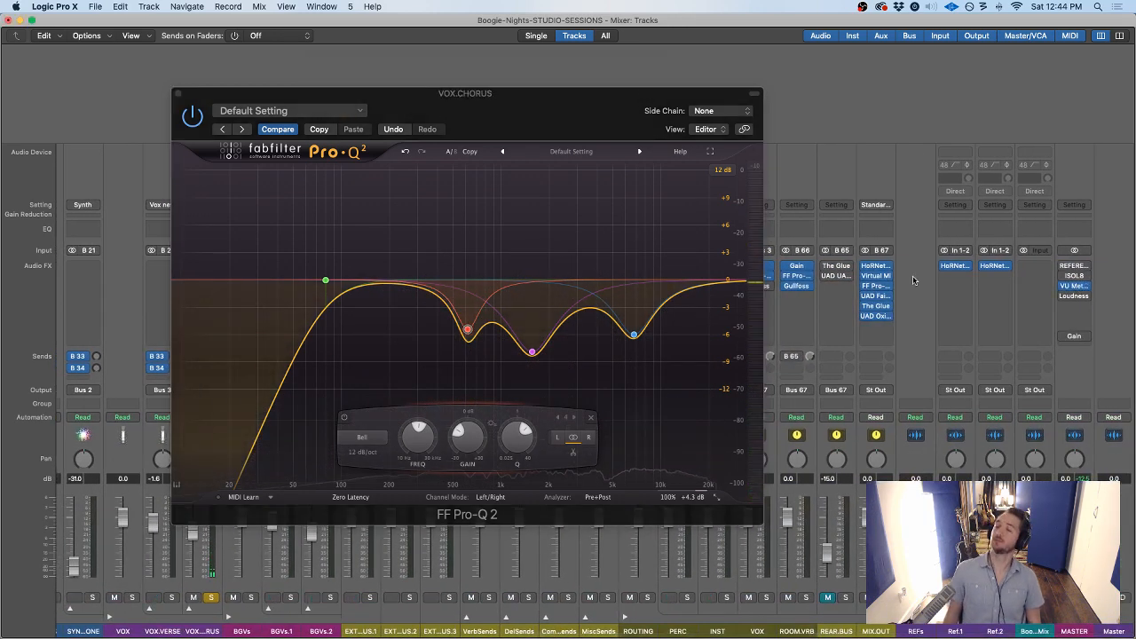
pyautogui.click(1075, 286)
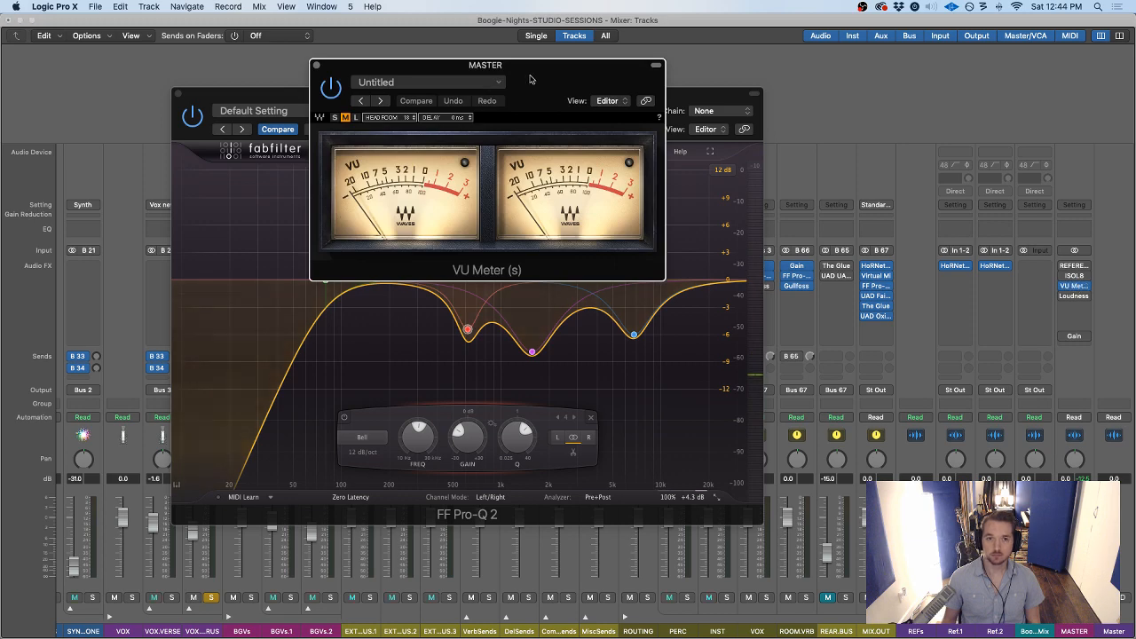
pyautogui.moveTo(530, 80); pyautogui.dragTo(972, 62)
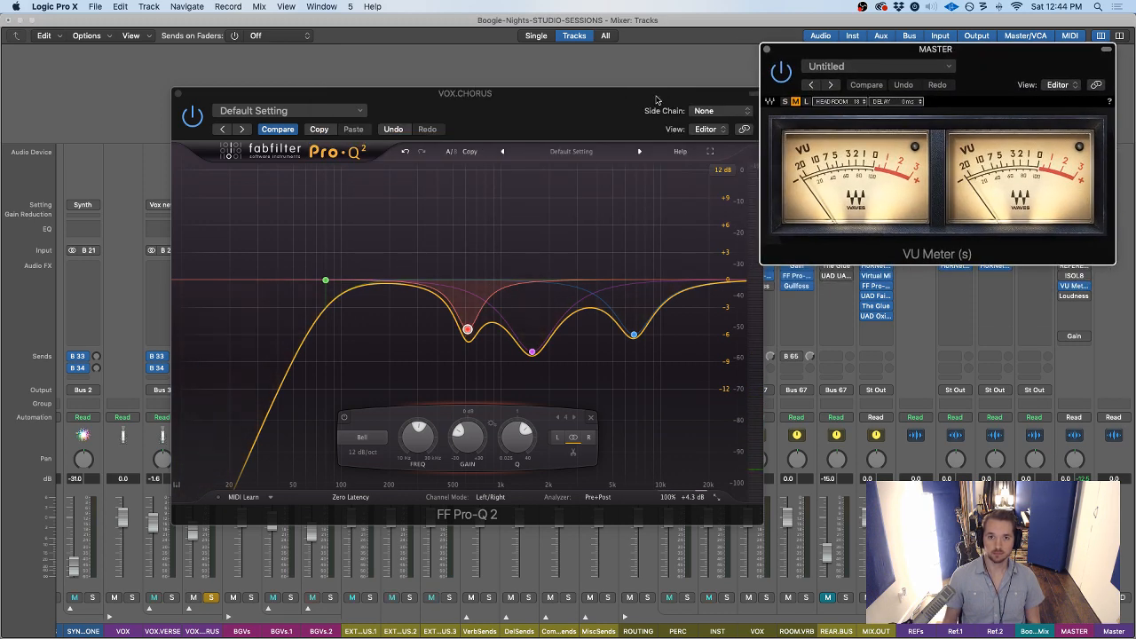
pyautogui.moveTo(657, 99); pyautogui.dragTo(546, 156)
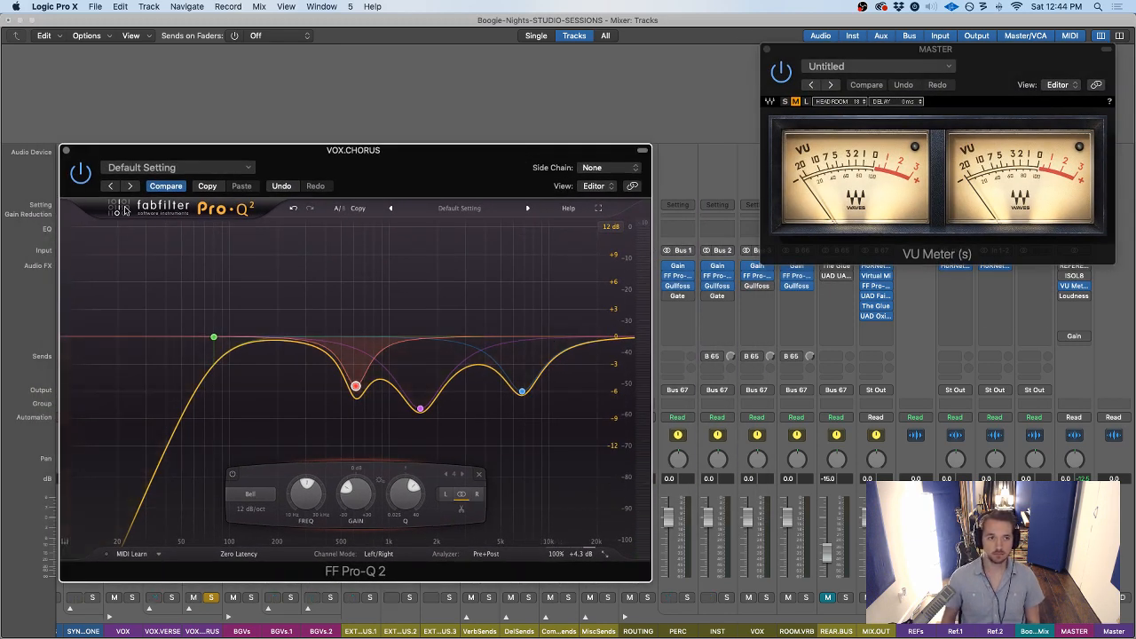
# Play the chorus vocal and raise the Pro-Q 2 output level to about +6.0 dB
pyautogui.press('space')
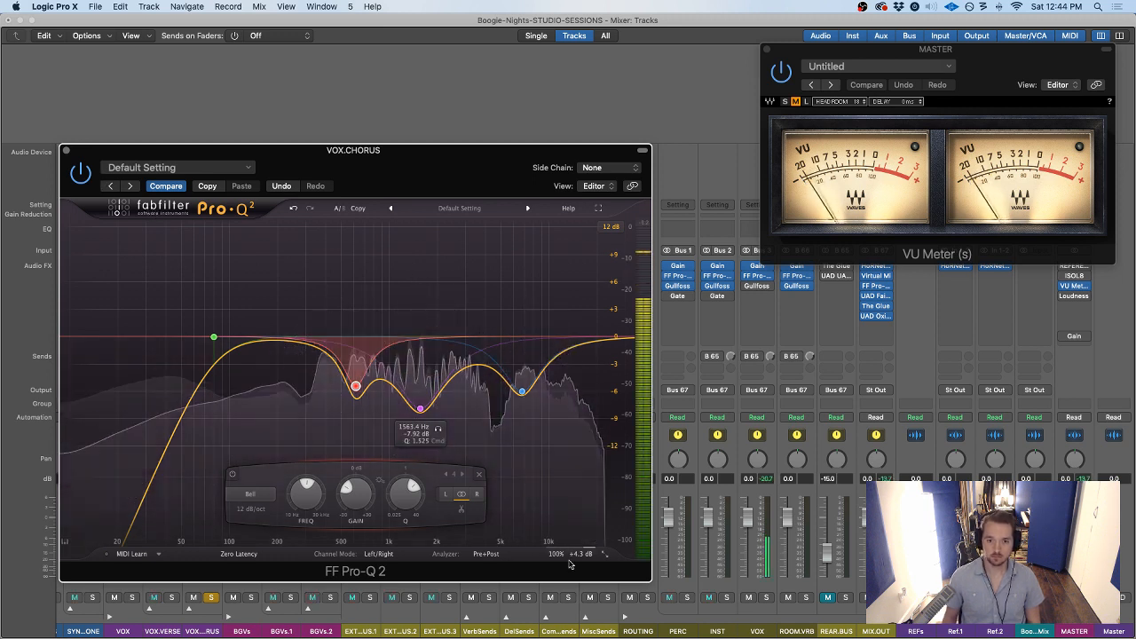
pyautogui.moveTo(568, 506)
pyautogui.scroll(3, 567, 506)
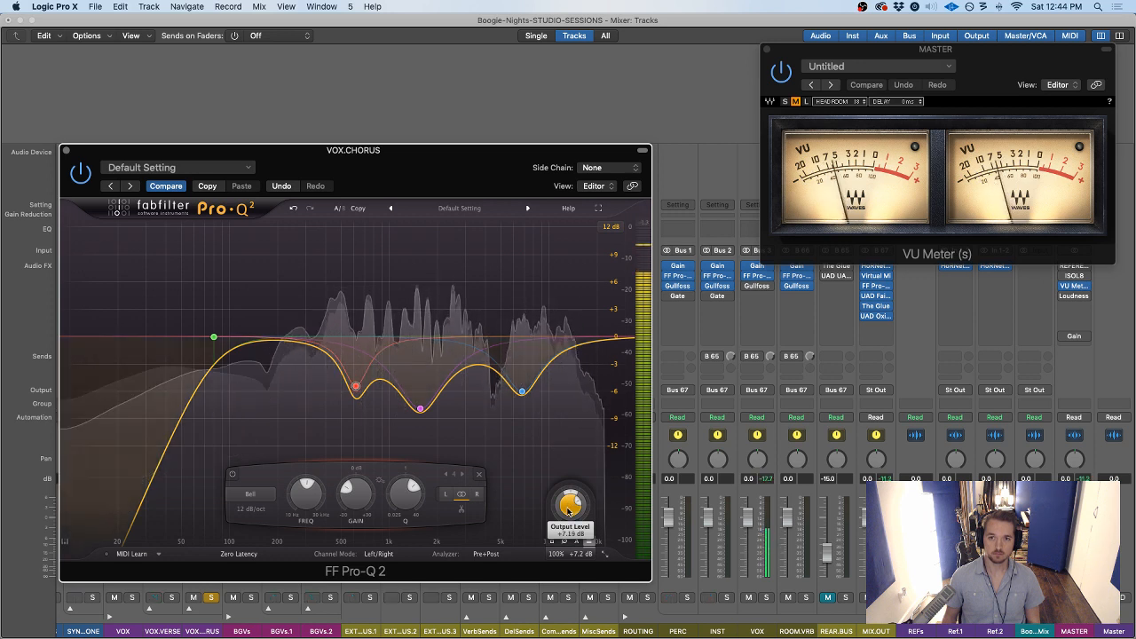
pyautogui.scroll(-1, 570, 508)
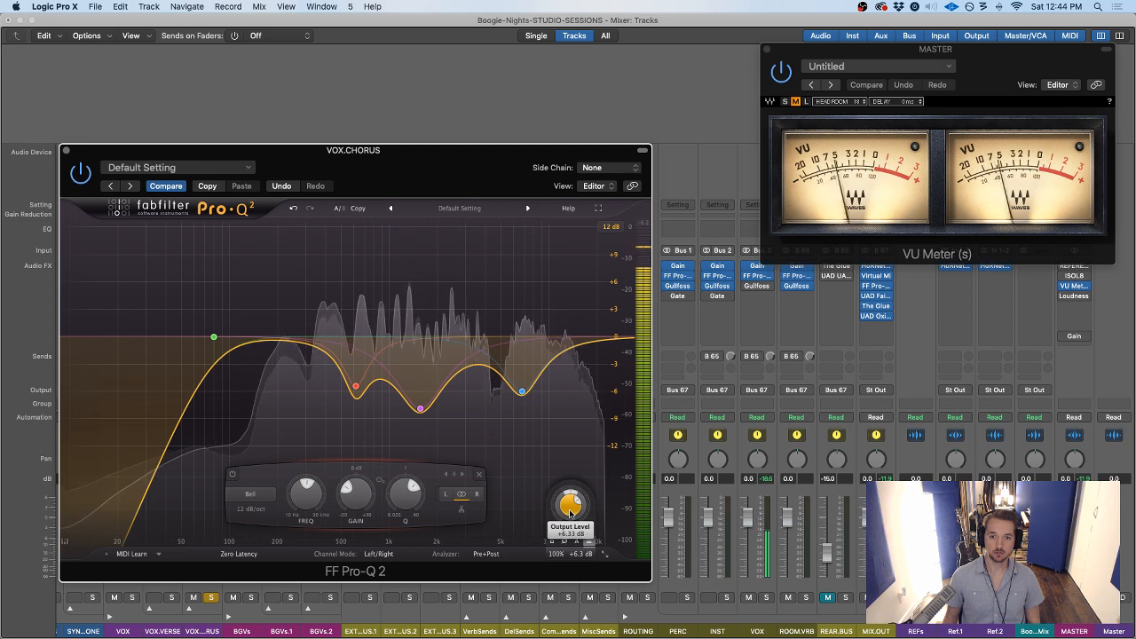
pyautogui.moveTo(571, 513); pyautogui.dragTo(571, 515)
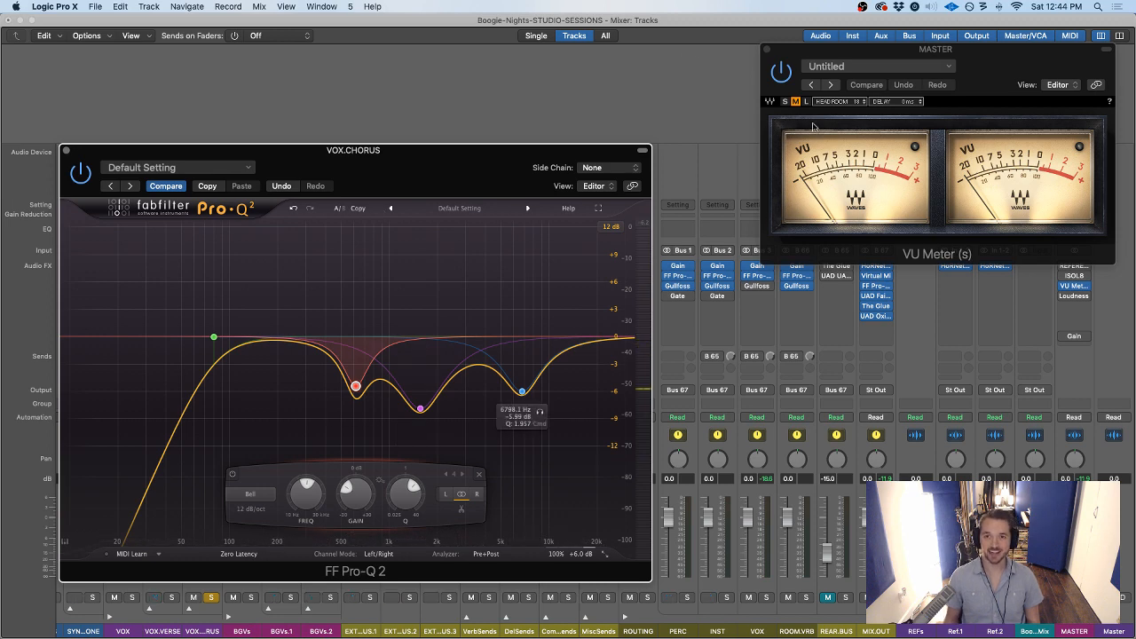
# Play the soloed chorus vocal and compare its sound and VU level with Pro-Q 2 bypassed and enabled
pyautogui.moveTo(382, 150); pyautogui.dragTo(404, 89)
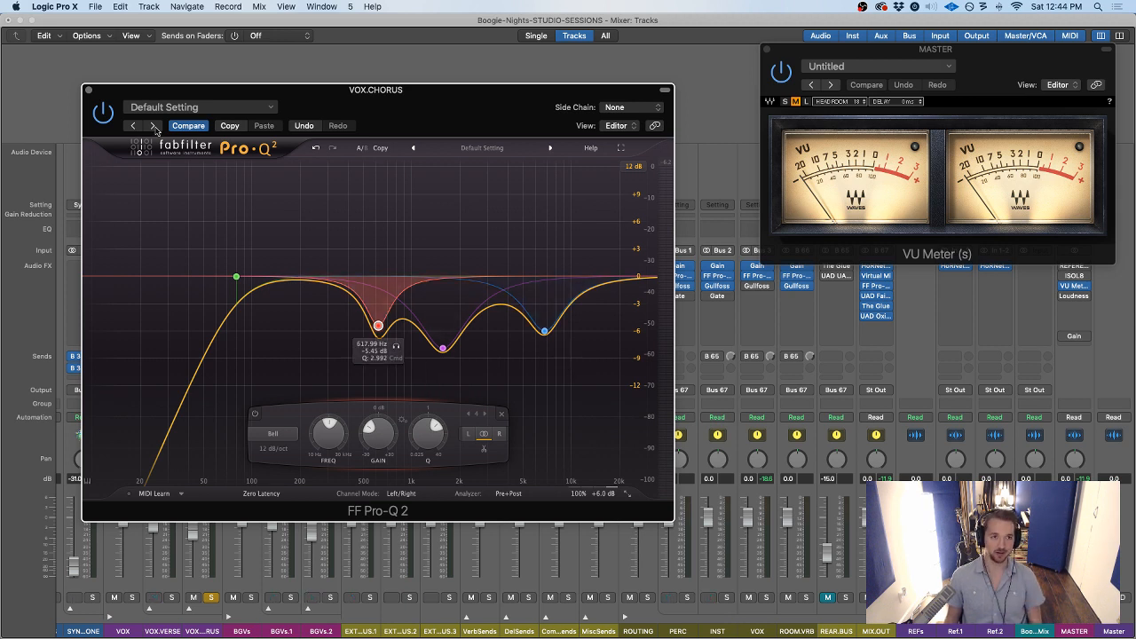
pyautogui.press('space')
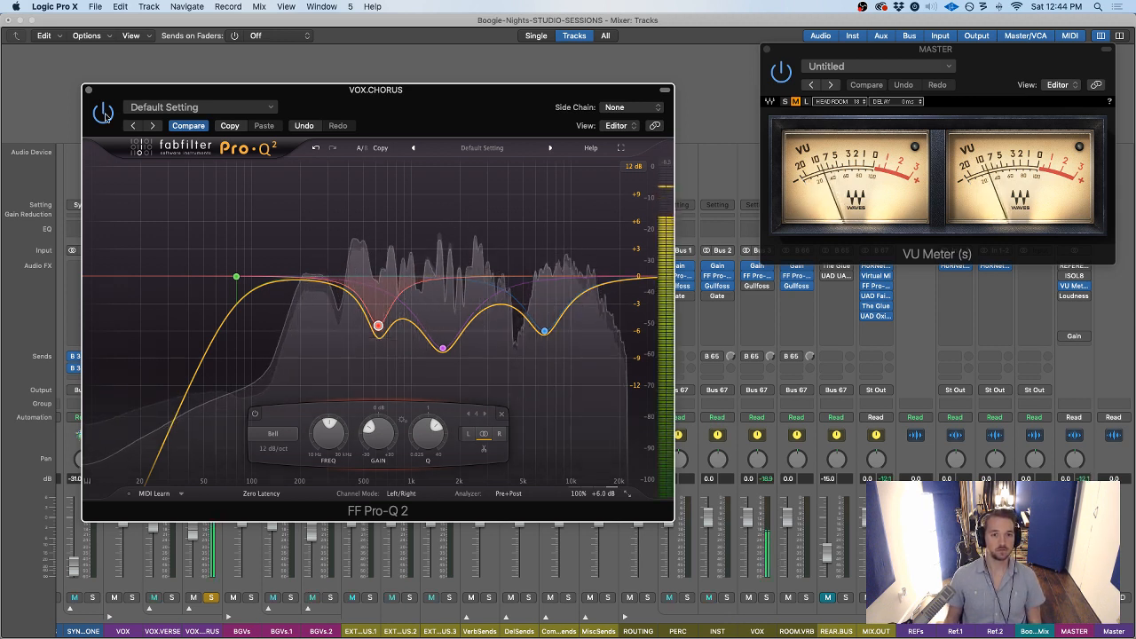
pyautogui.press('space')
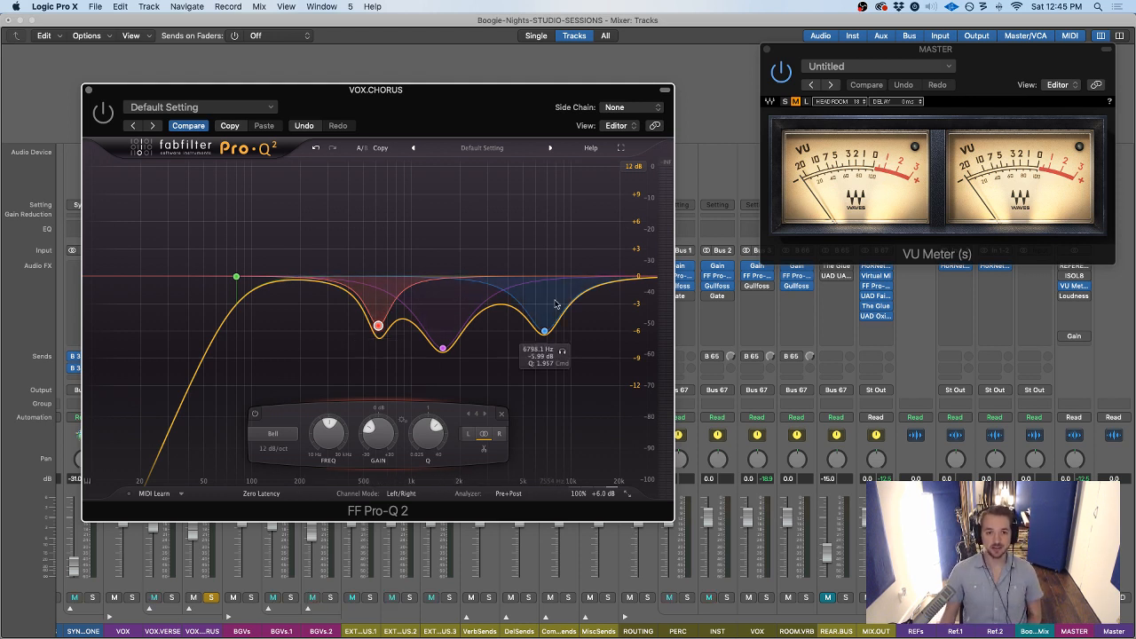
pyautogui.moveTo(613, 483)
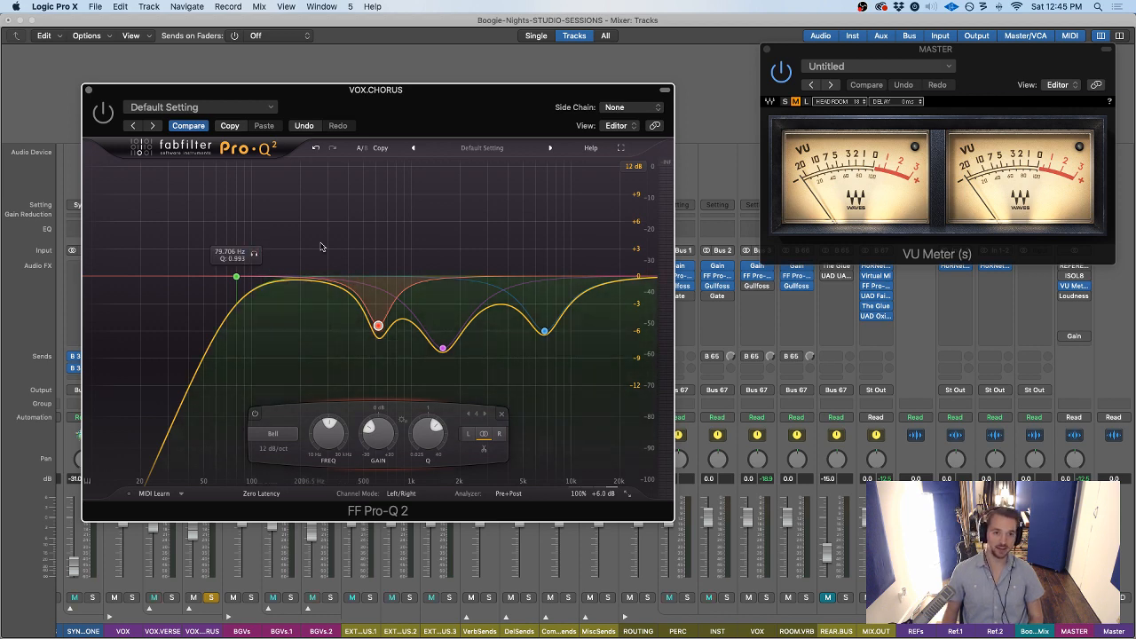
pyautogui.moveTo(452, 118); pyautogui.dragTo(420, 105)
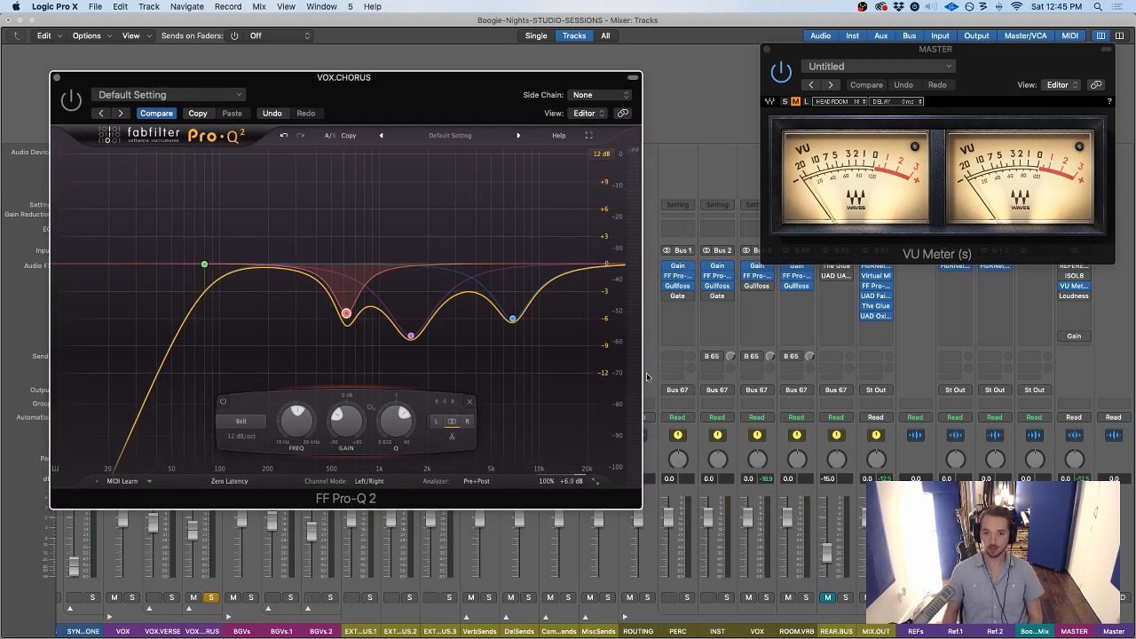
pyautogui.press('space')
pyautogui.click(74, 105)
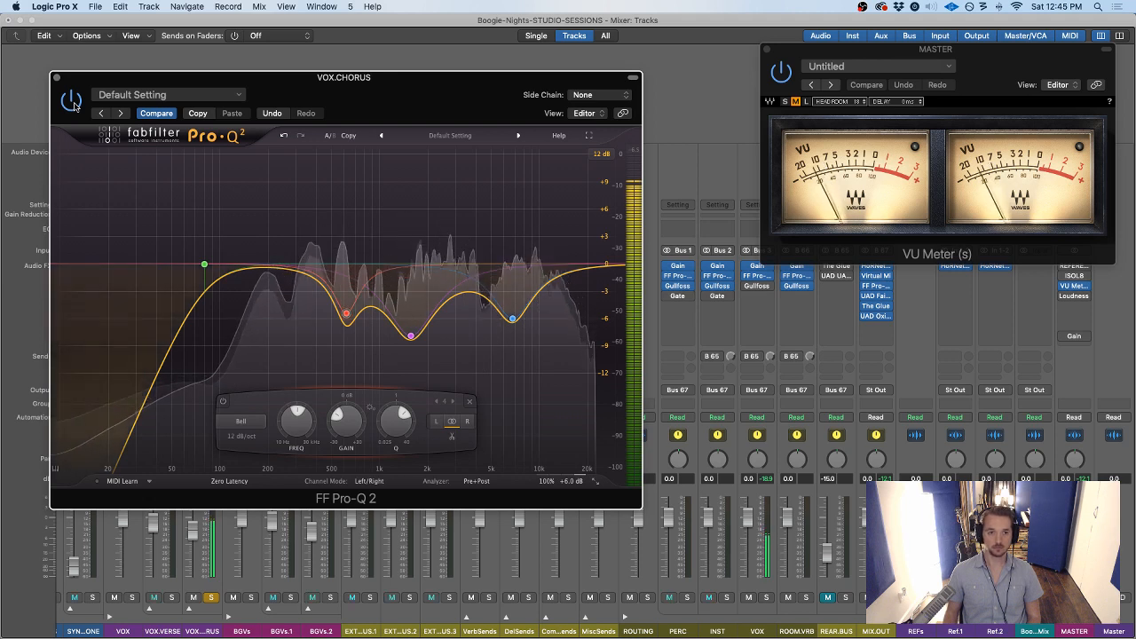
pyautogui.click(74, 104)
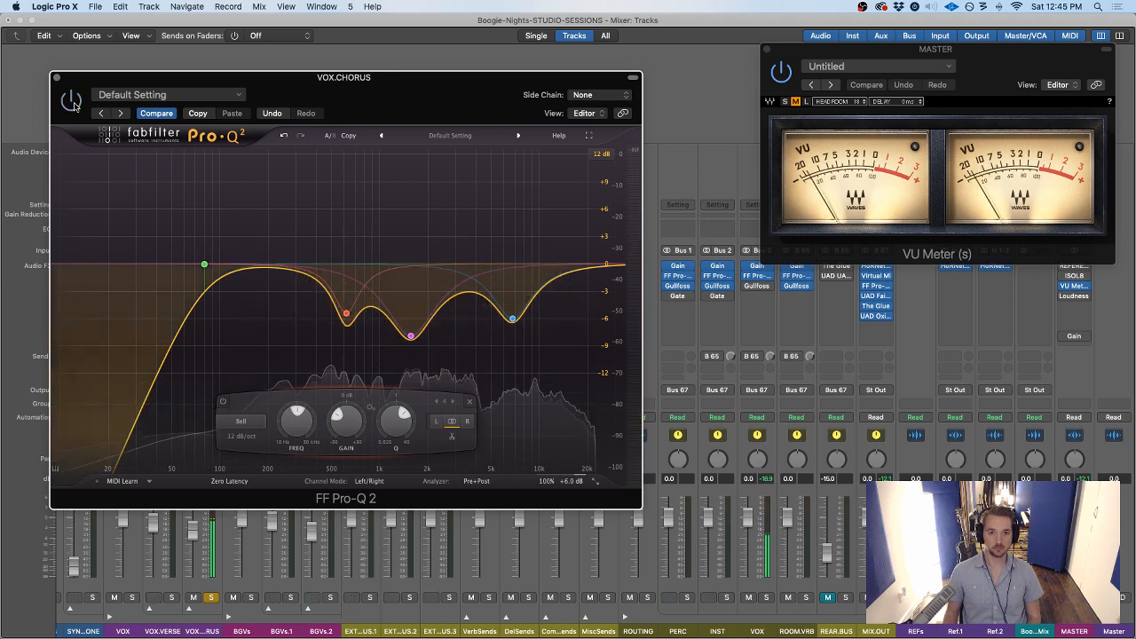
pyautogui.click(73, 105)
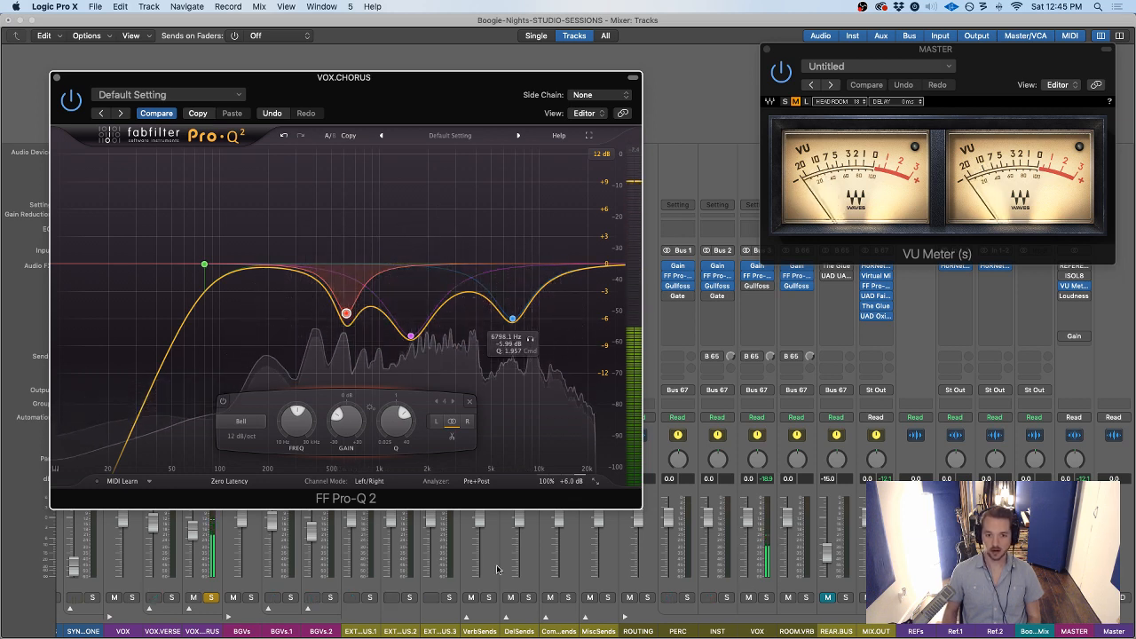
# Take the VOX.CHORUS channel out of solo and reposition its Pro-Q 2 window over the mixer
pyautogui.click(211, 597)
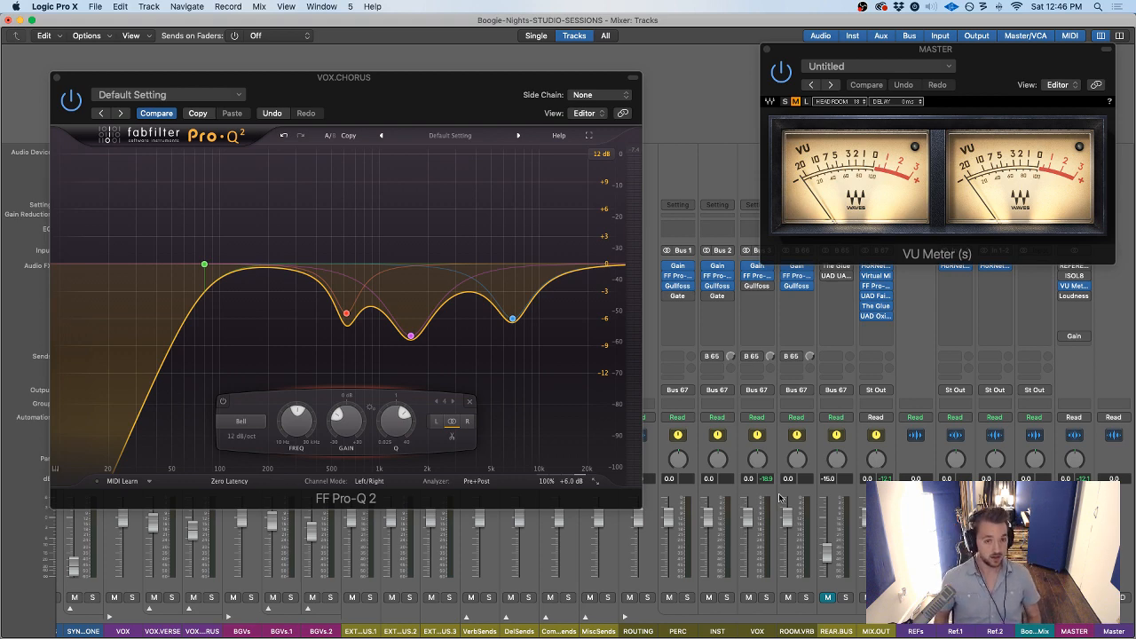
pyautogui.moveTo(376, 77); pyautogui.dragTo(415, 70)
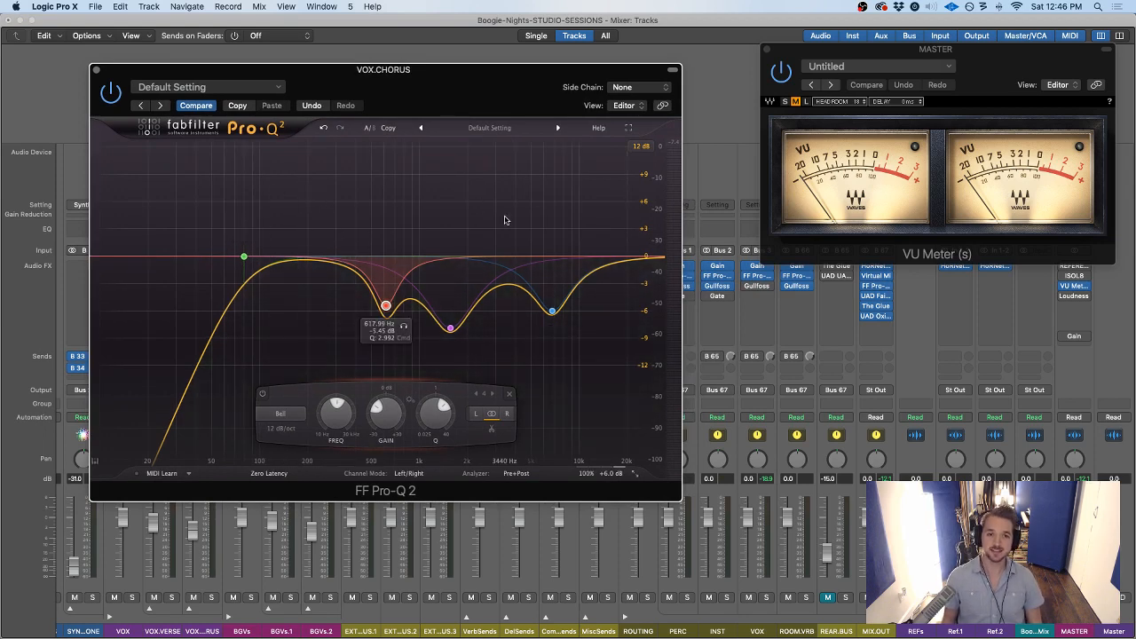
pyautogui.moveTo(437, 89); pyautogui.dragTo(432, 81)
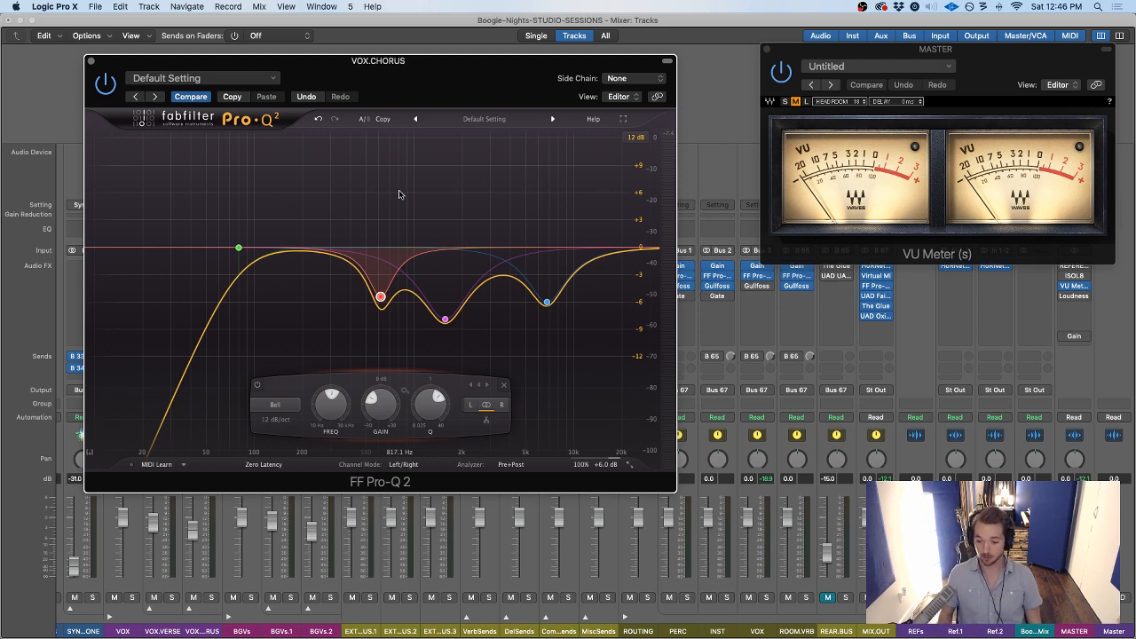
pyautogui.moveTo(391, 62); pyautogui.dragTo(417, 69)
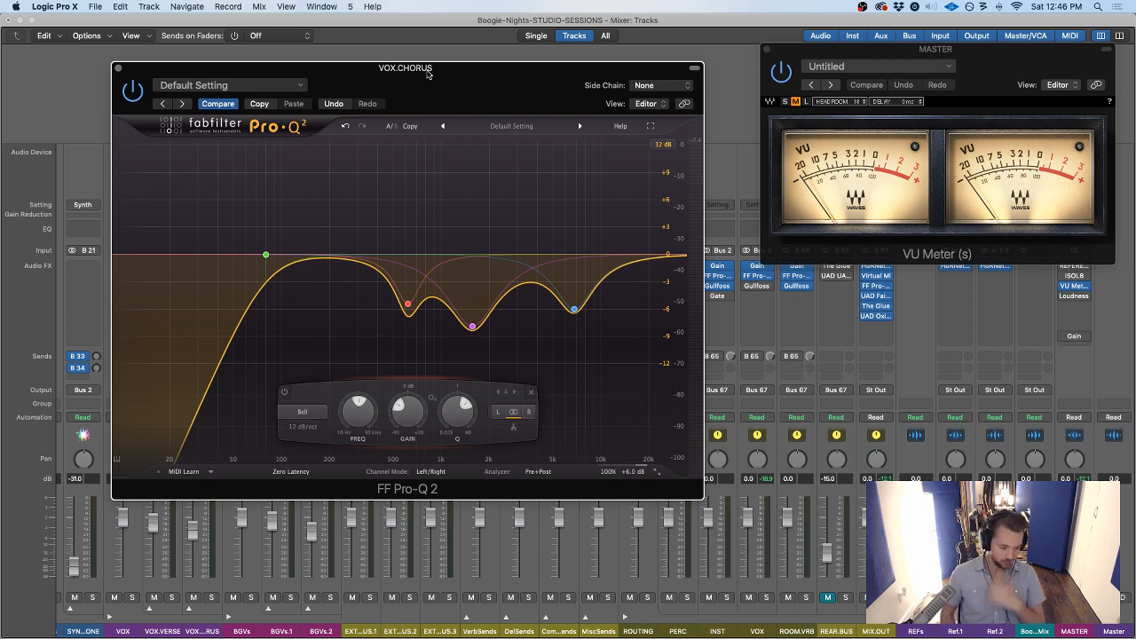
pyautogui.moveTo(165, 71); pyautogui.dragTo(146, 67)
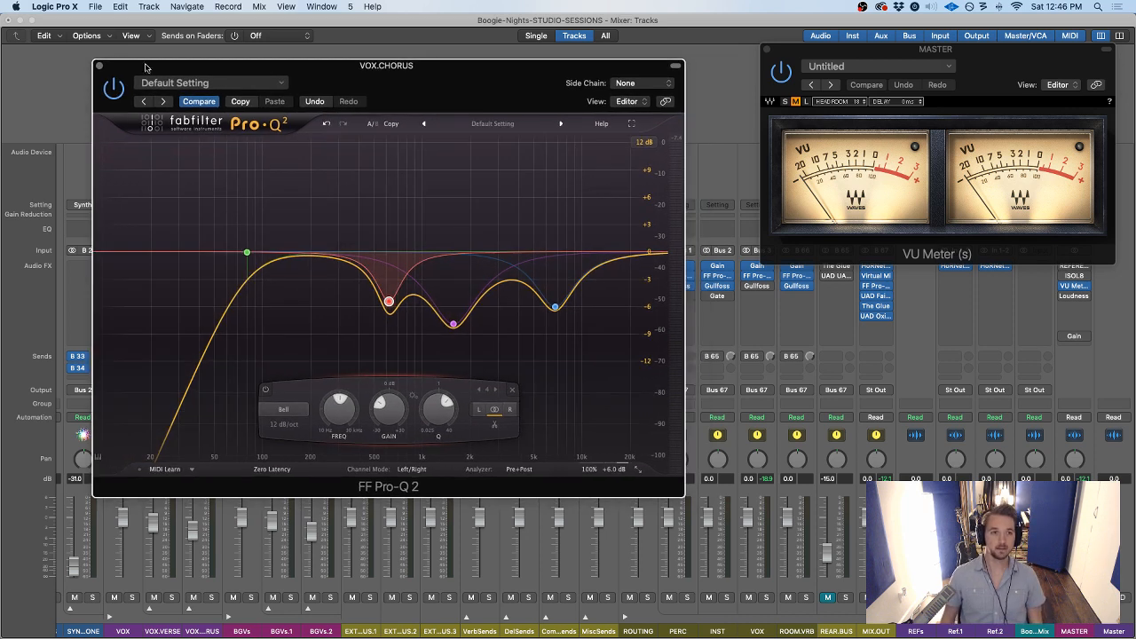
pyautogui.hscroll(-6, 344, 599)
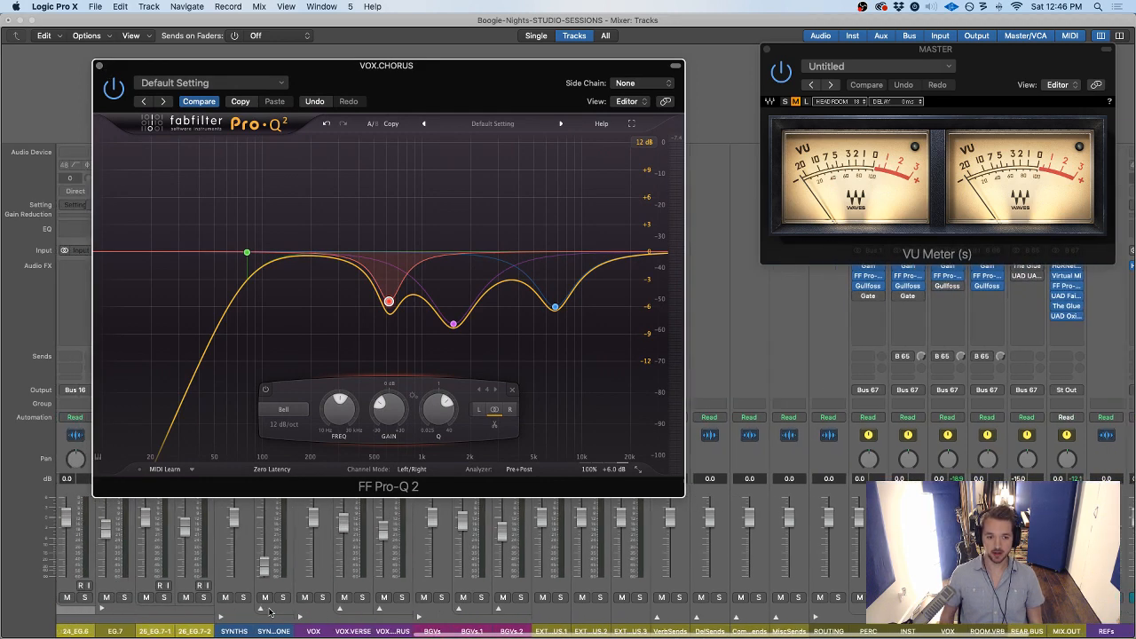
# Play the full mix and compare the chorus vocal with its Pro-Q 2 bypassed and enabled
pyautogui.press('space')
pyautogui.moveTo(308, 69); pyautogui.dragTo(288, 63)
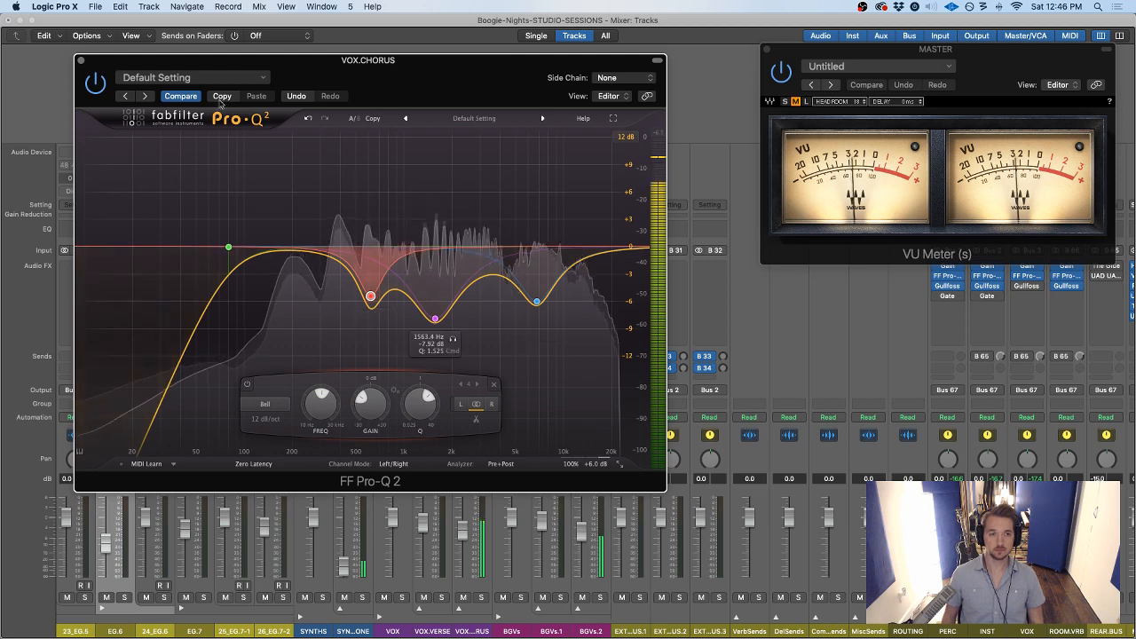
pyautogui.click(95, 84)
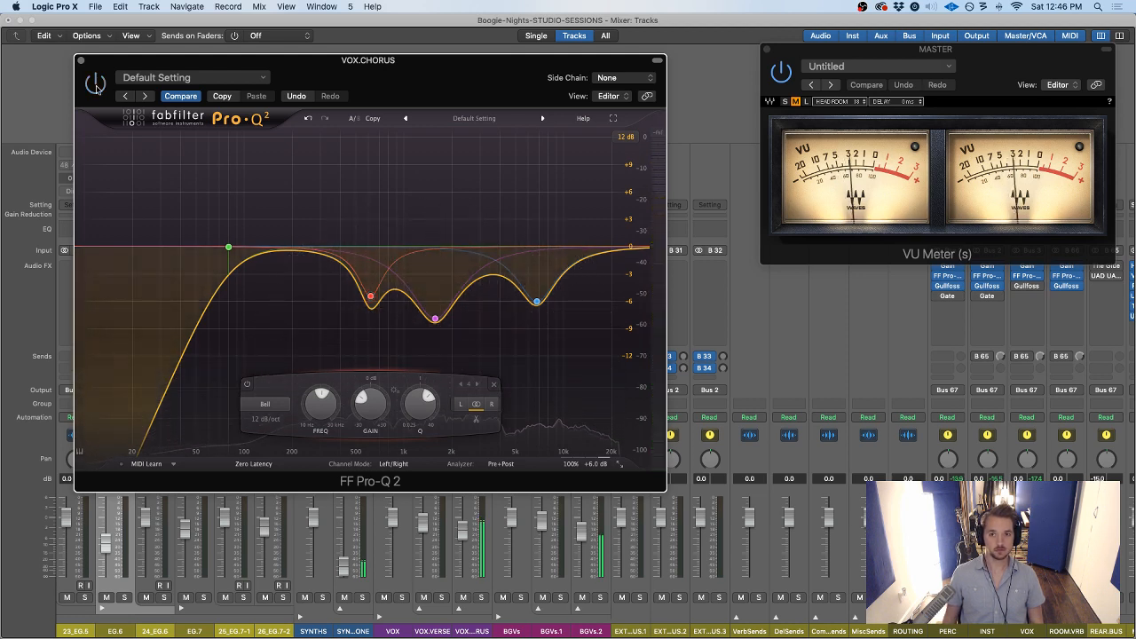
pyautogui.click(95, 85)
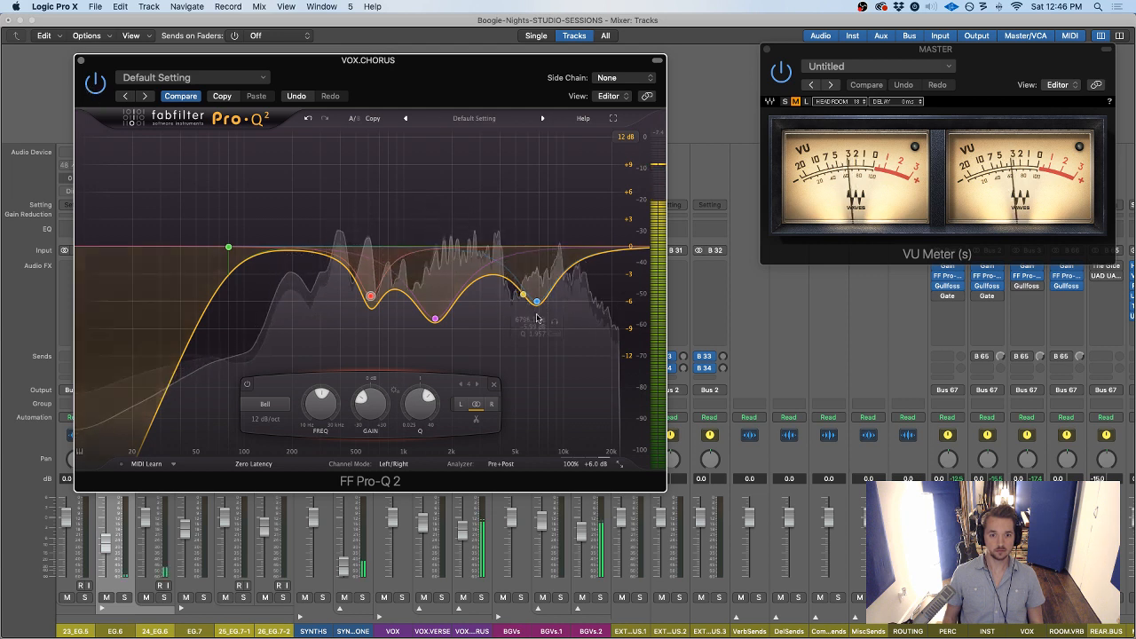
# Raise the VOX.CHORUS fader to about -2.6 dB and compare Pro-Q 2 bypassed and enabled again before closing it
pyautogui.moveTo(463, 535); pyautogui.dragTo(463, 524)
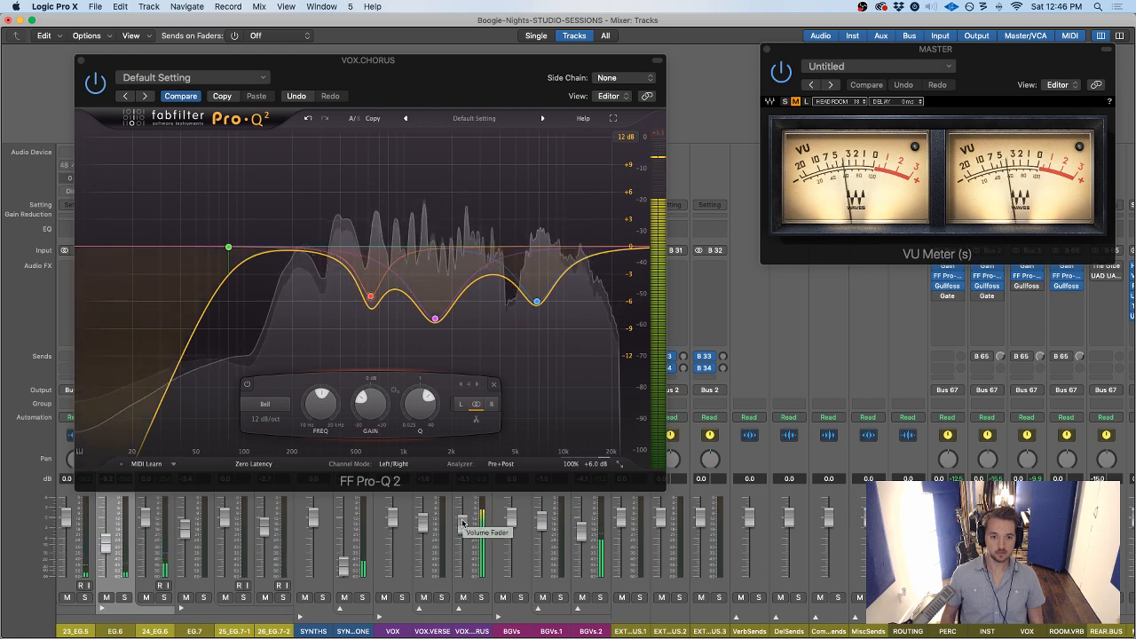
pyautogui.click(96, 81)
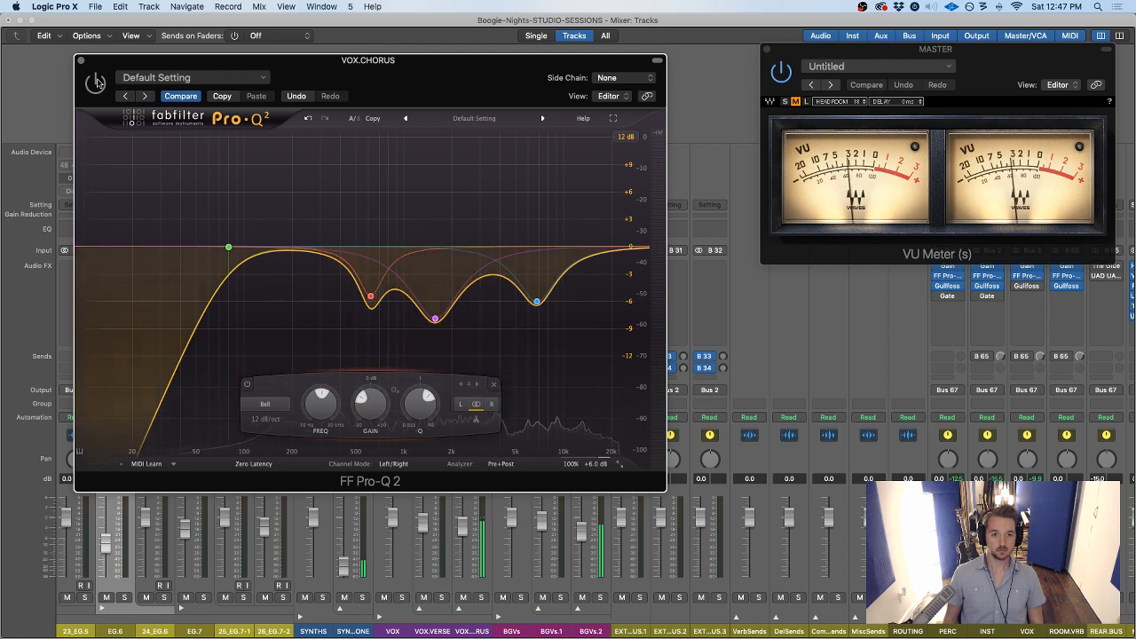
pyautogui.click(96, 81)
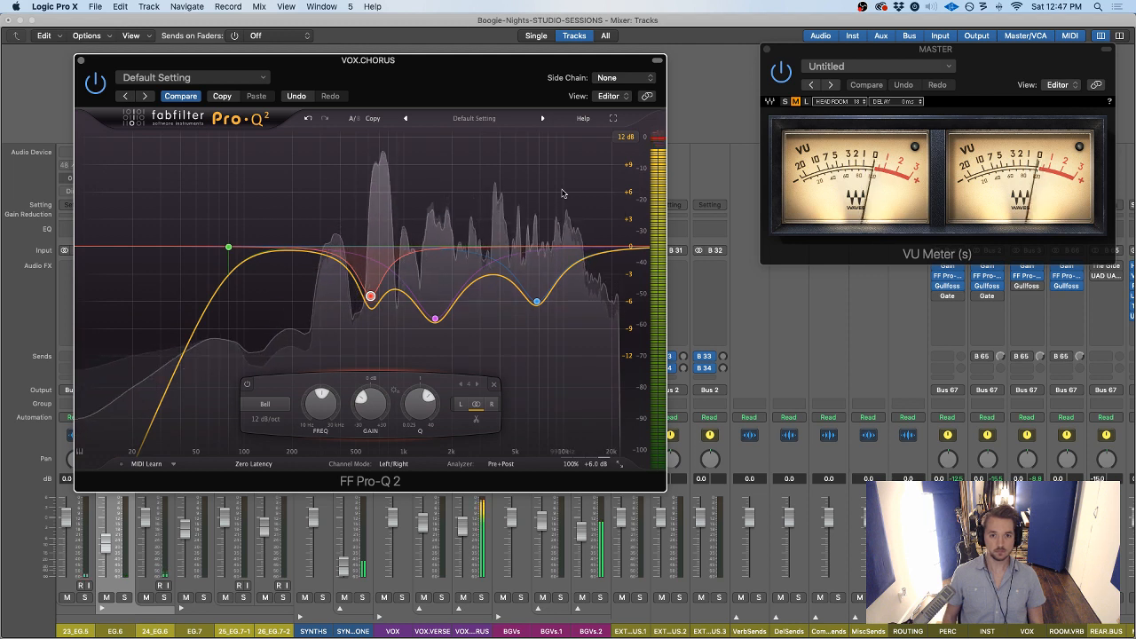
pyautogui.click(80, 61)
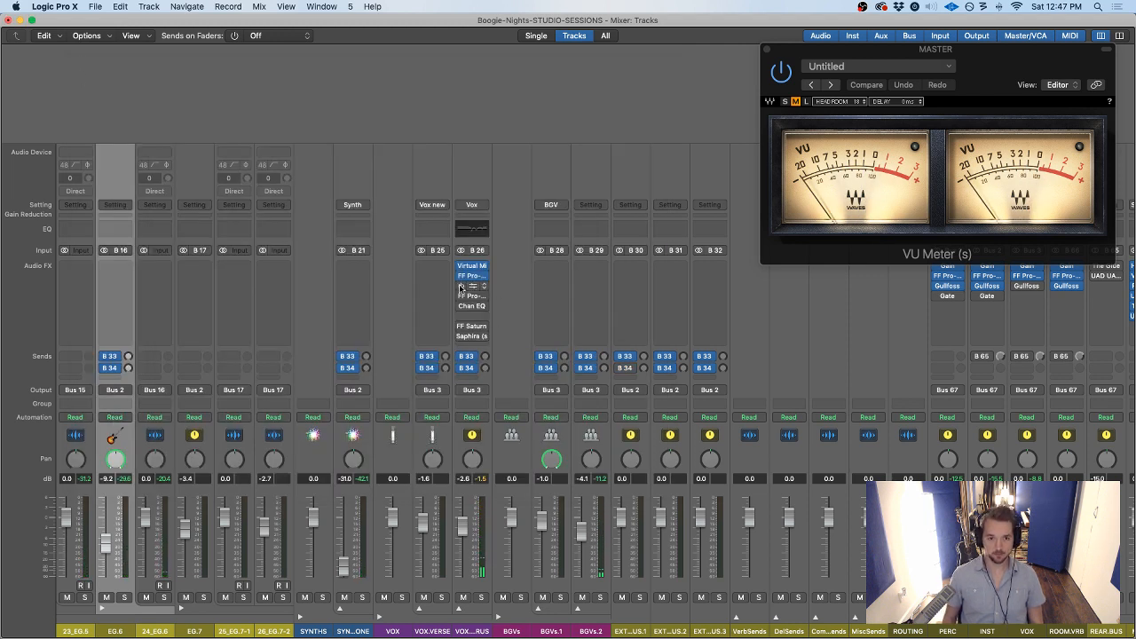
# Open the VOX.CHORUS Pro-DS, choose wide band processing and raise the detection band's lower frequency to about 7.909 kHz
pyautogui.click(474, 288)
pyautogui.moveTo(248, 49); pyautogui.dragTo(359, 174)
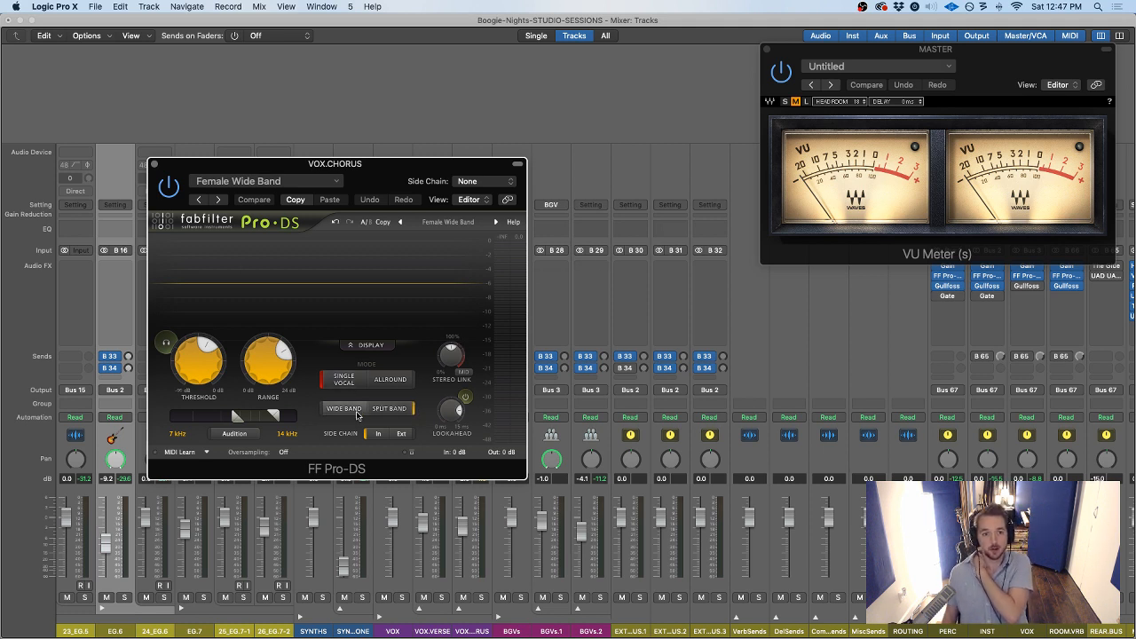
pyautogui.moveTo(357, 415)
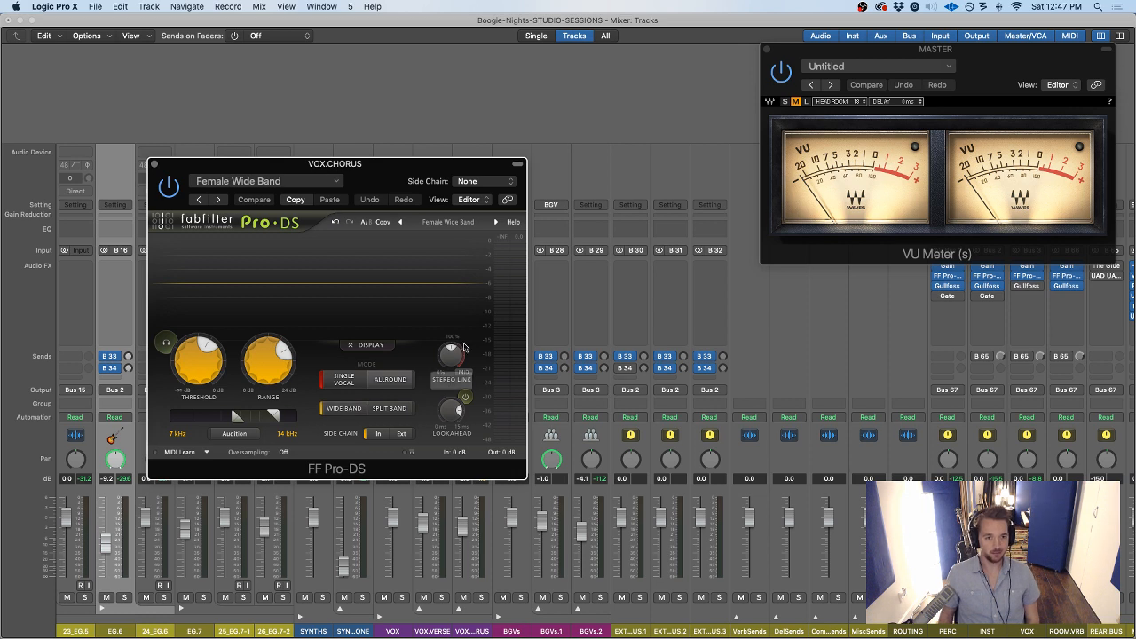
pyautogui.click(355, 413)
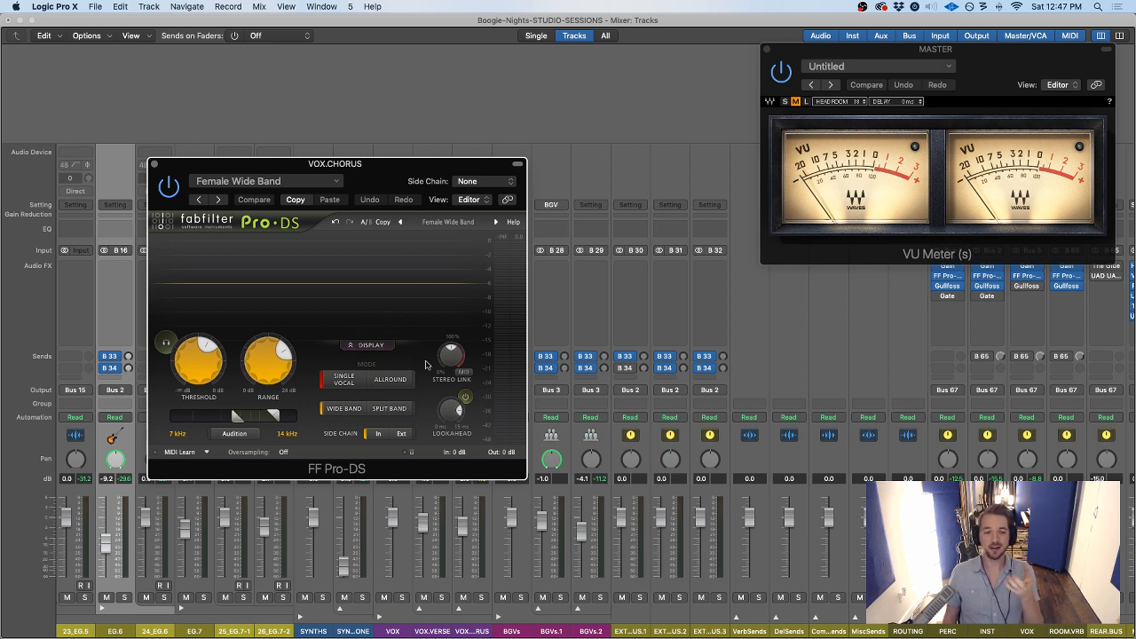
pyautogui.click(380, 412)
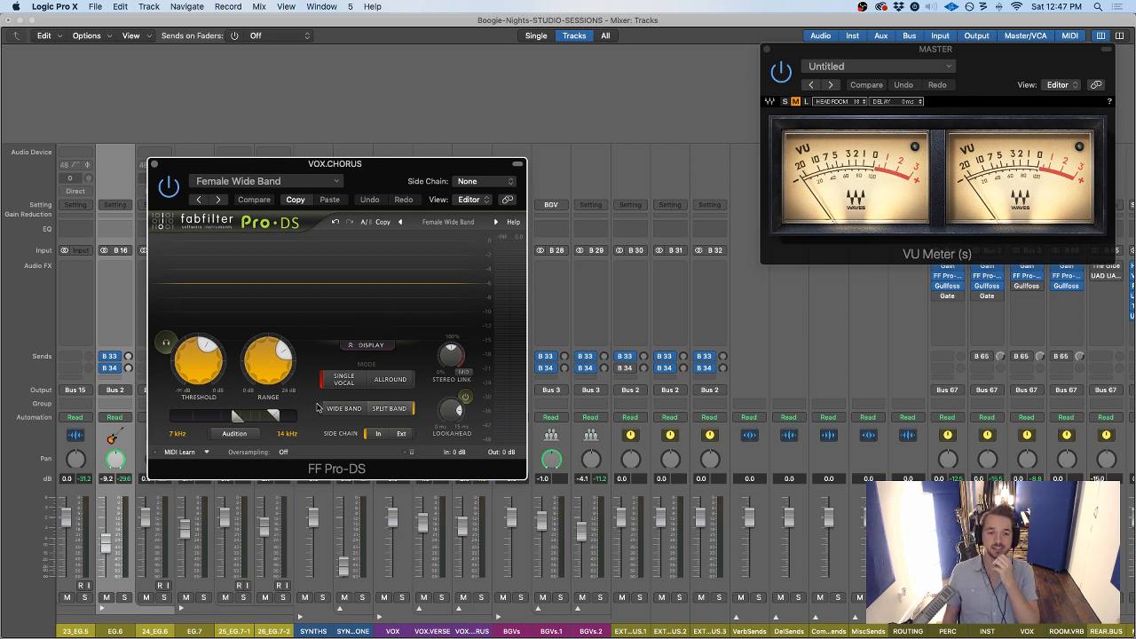
pyautogui.click(321, 408)
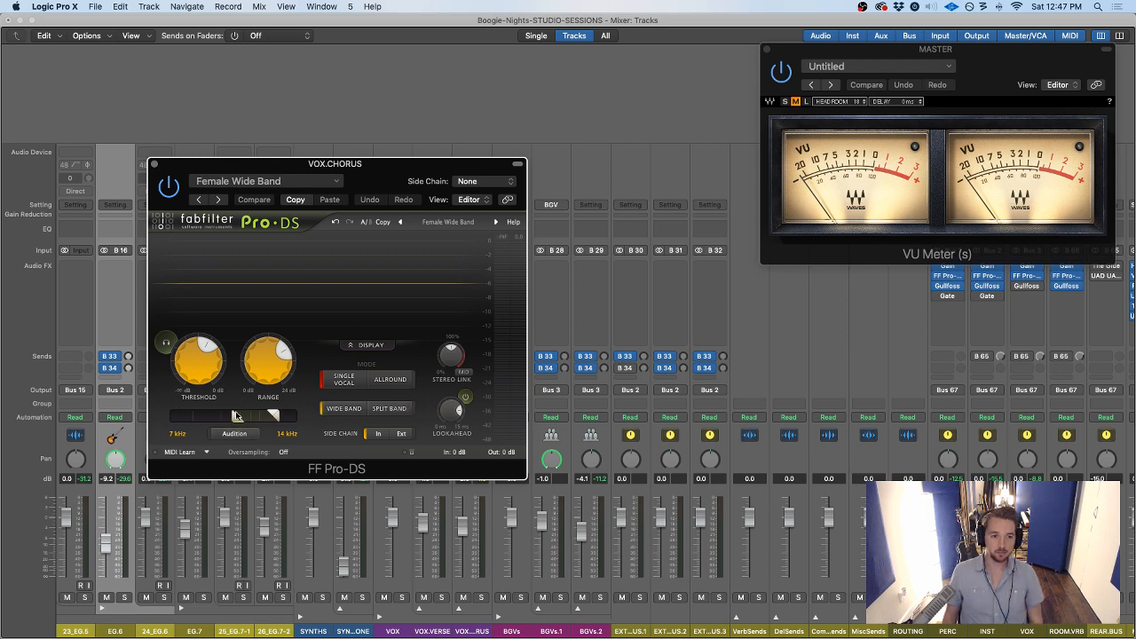
pyautogui.moveTo(236, 416); pyautogui.dragTo(241, 417)
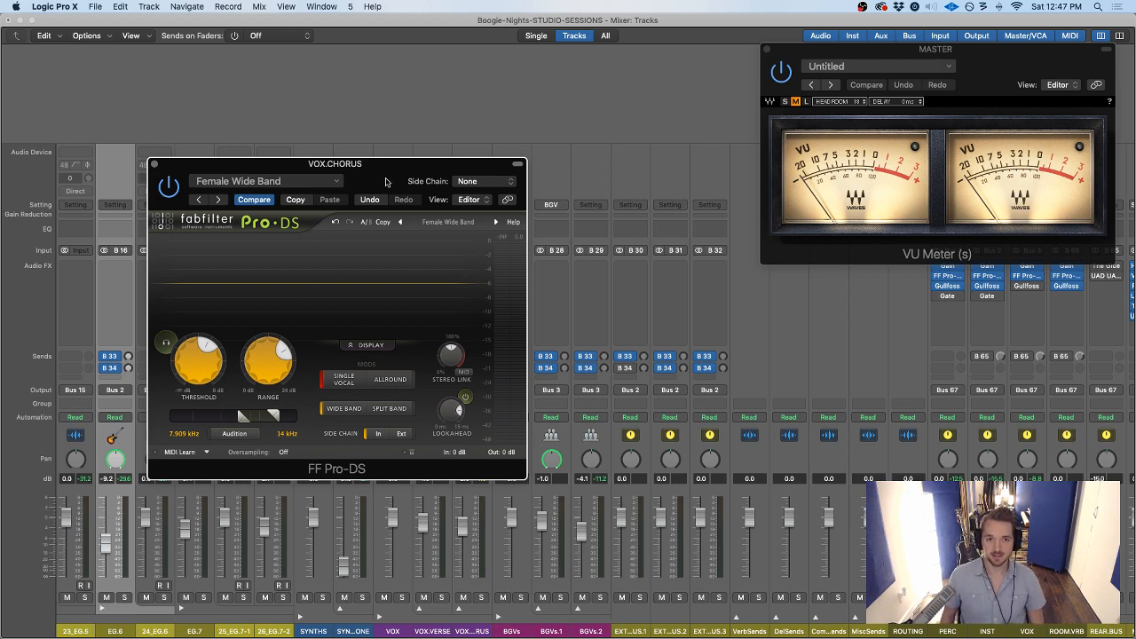
pyautogui.moveTo(386, 182); pyautogui.dragTo(396, 154)
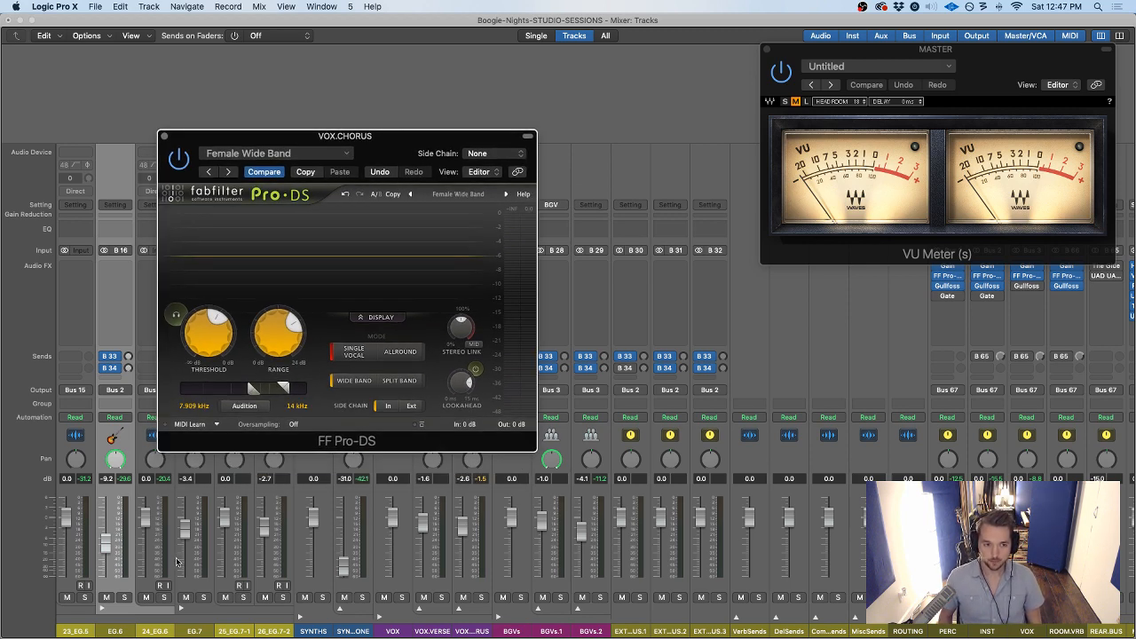
# Solo and play VOX.CHORUS, auditioning the Pro-DS trigger signal while setting the threshold to about -22.84 dB
pyautogui.hscroll(-3, 177, 561)
pyautogui.click(546, 598)
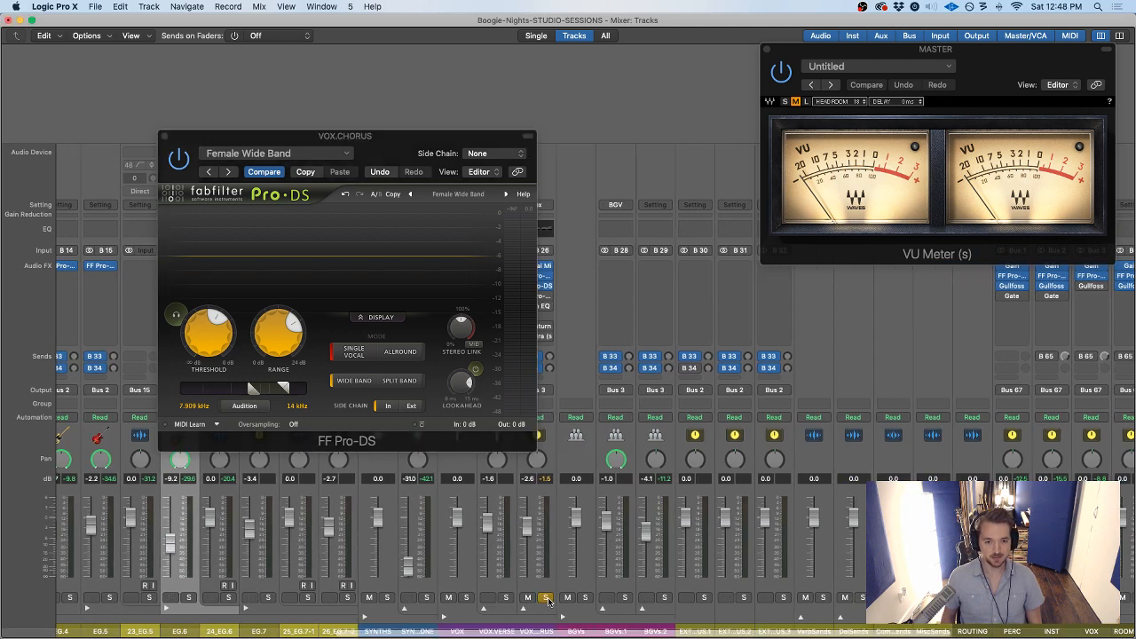
pyautogui.moveTo(407, 169); pyautogui.dragTo(475, 137)
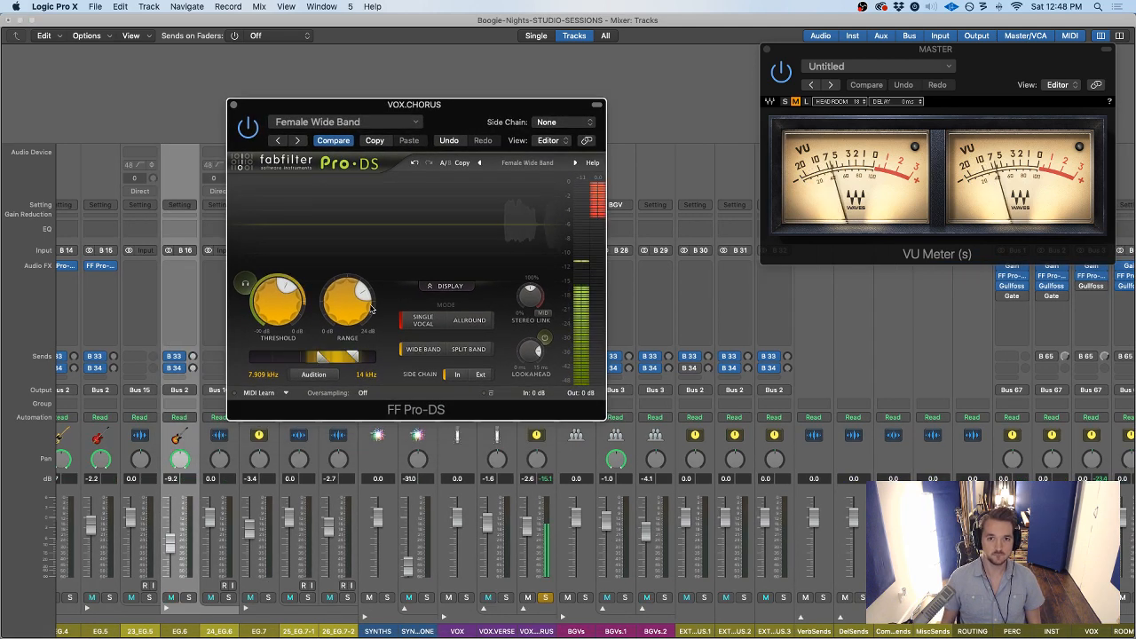
pyautogui.moveTo(277, 300)
pyautogui.click(245, 284)
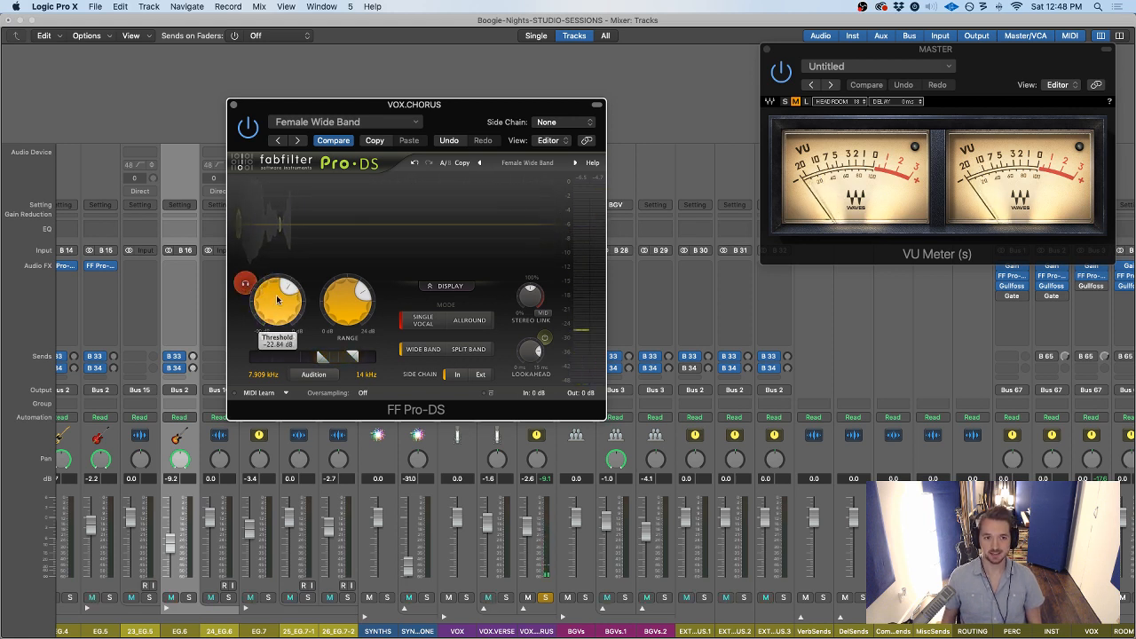
pyautogui.moveTo(276, 294)
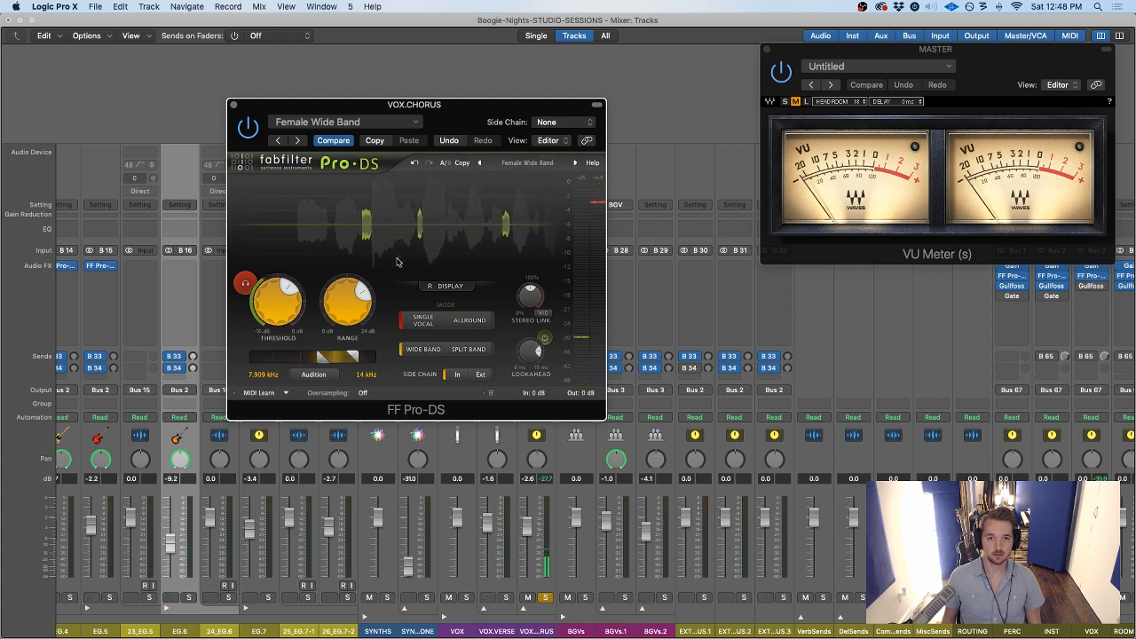
pyautogui.moveTo(355, 286)
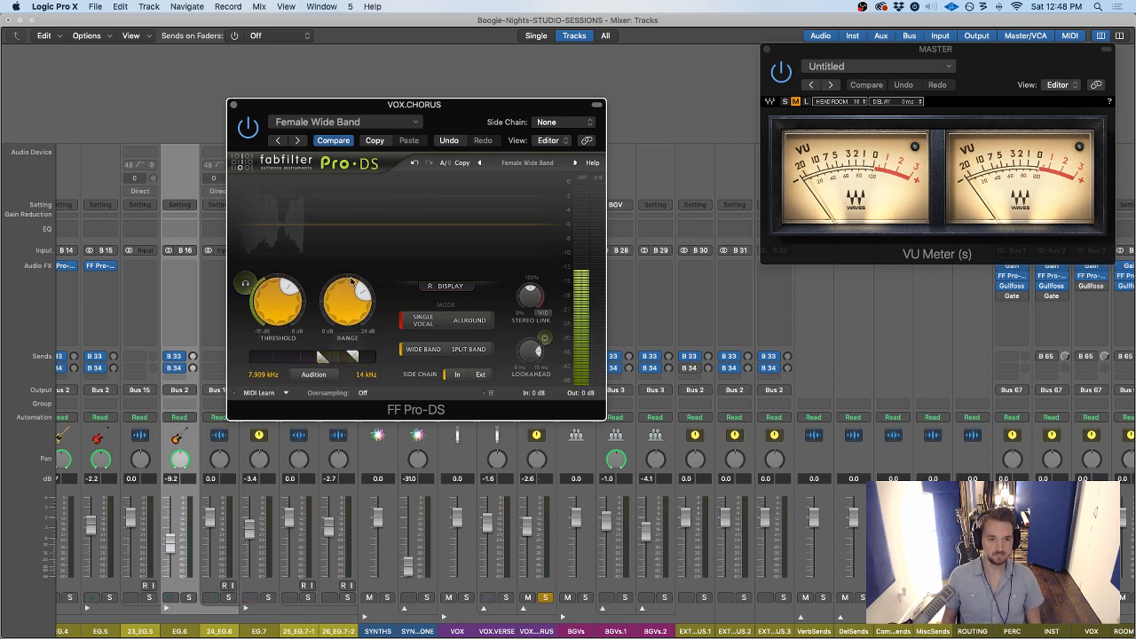
# Raise the Pro-DS detection band's lower frequency to about 9.515 kHz and set the range to about 11.17 dB after trying 24 dB
pyautogui.moveTo(325, 362); pyautogui.dragTo(331, 365)
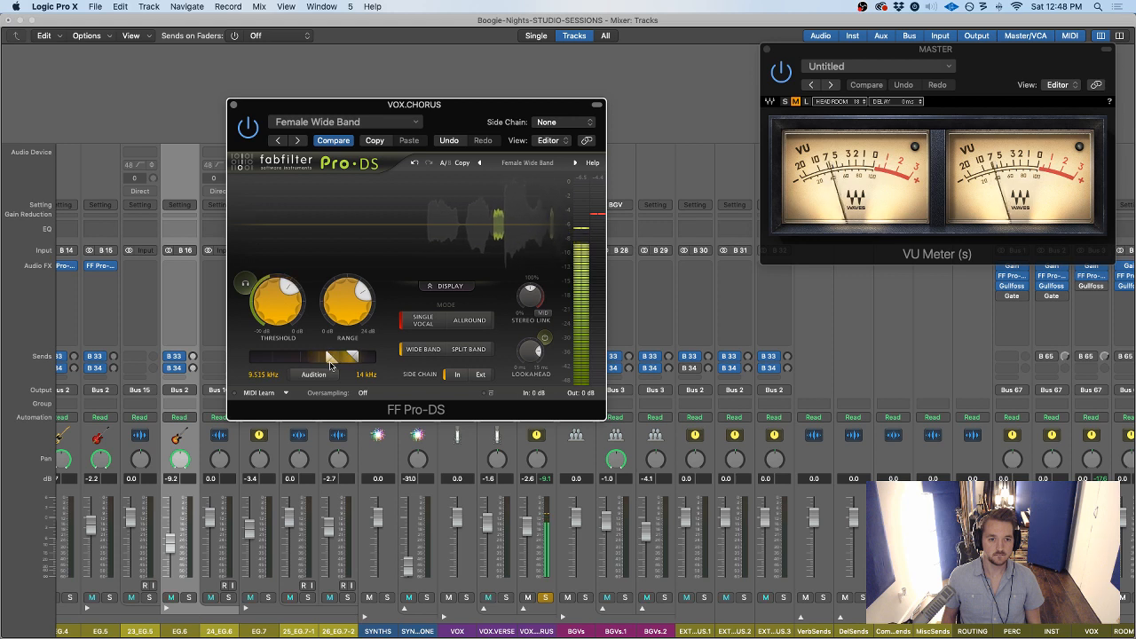
pyautogui.moveTo(343, 326); pyautogui.dragTo(434, 95)
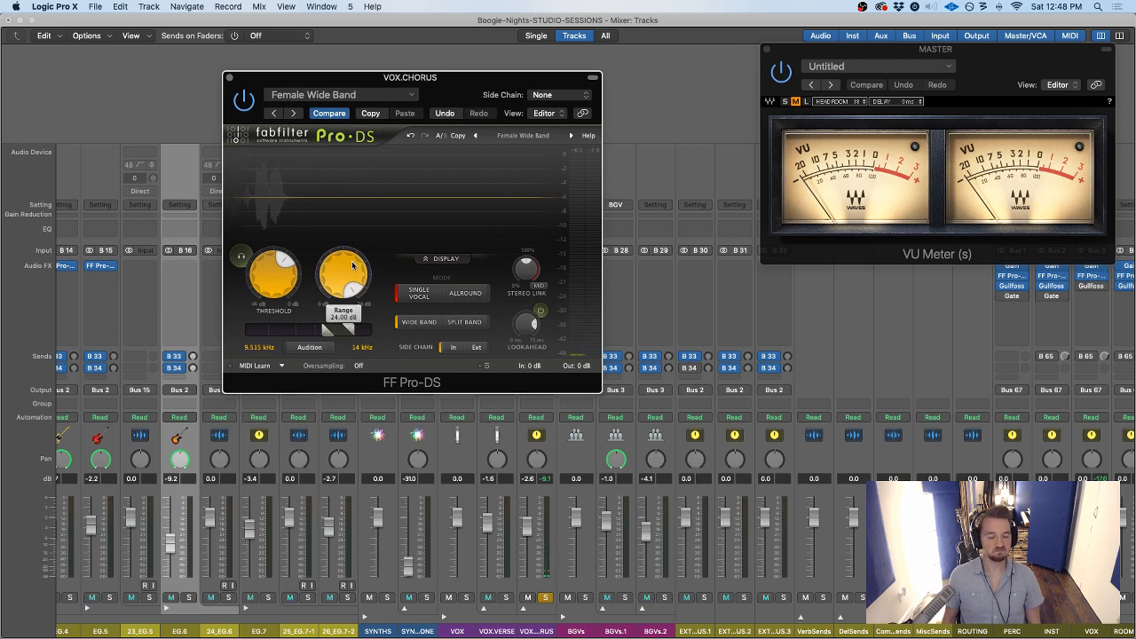
pyautogui.moveTo(352, 266)
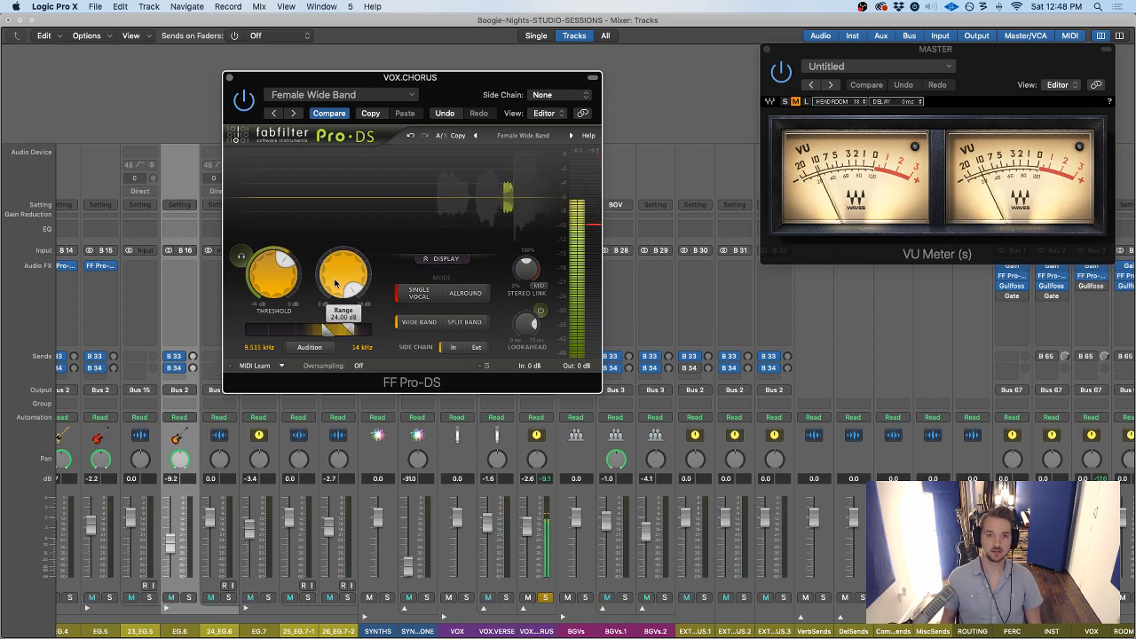
pyautogui.moveTo(336, 284); pyautogui.dragTo(349, 302)
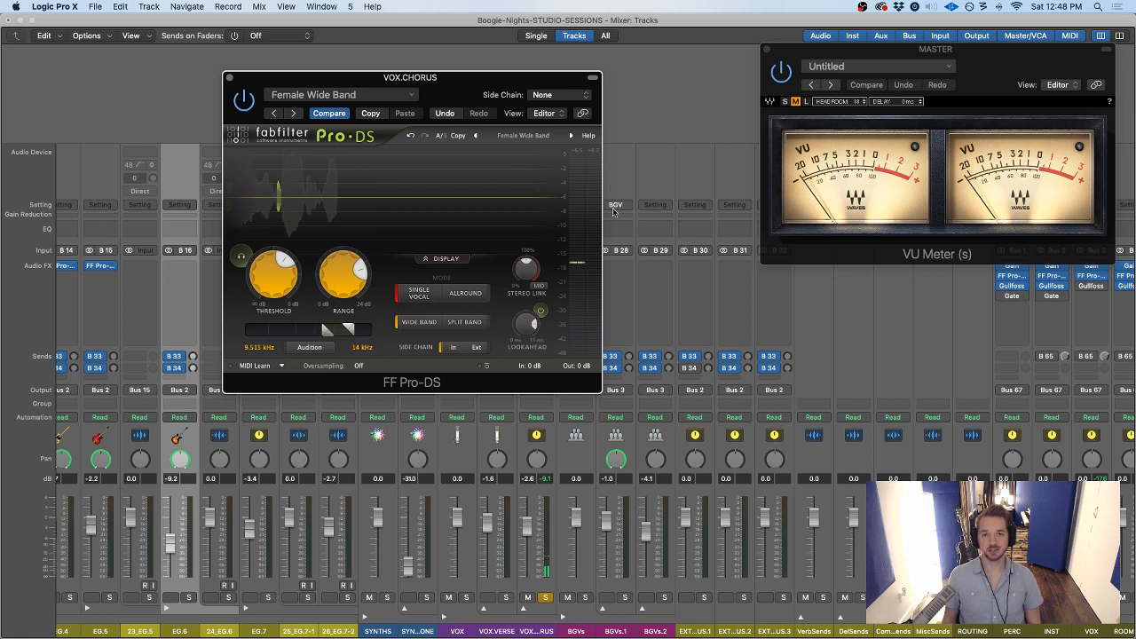
pyautogui.moveTo(347, 282)
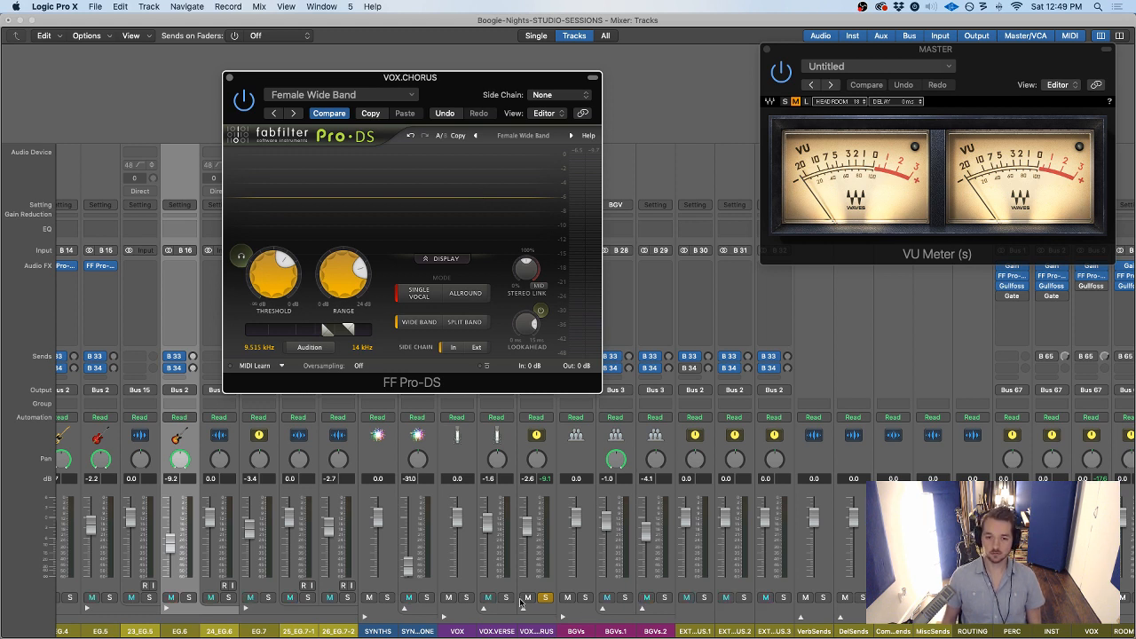
# Take VOX.CHORUS out of solo and adjust the Pro-DS range by ear in the full mix to about 12.73 dB
pyautogui.click(545, 598)
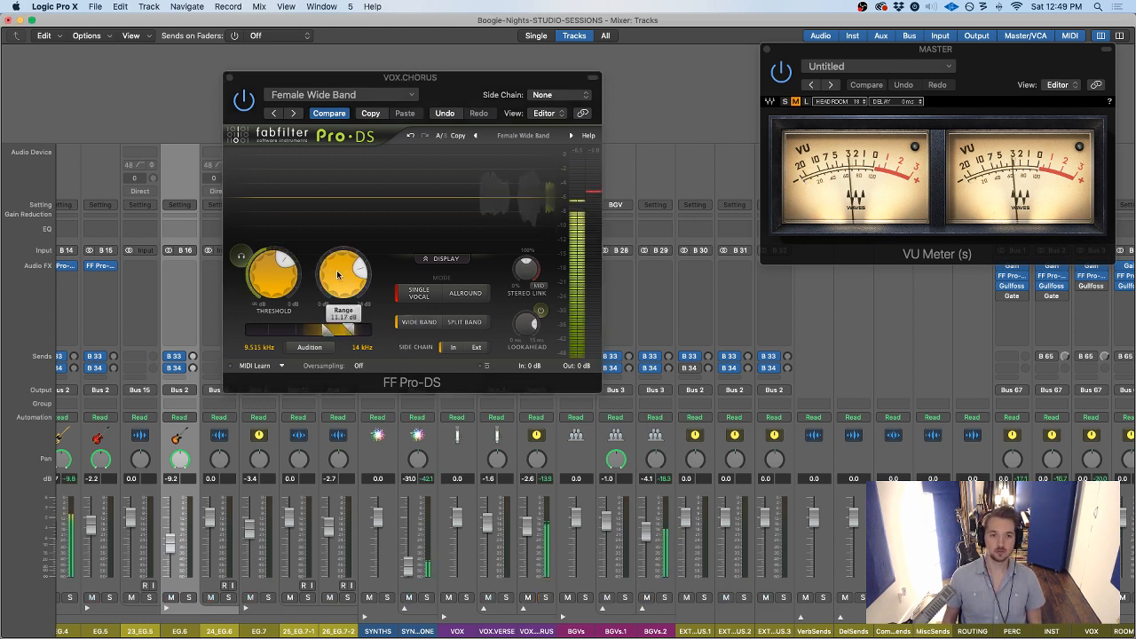
pyautogui.moveTo(338, 275); pyautogui.dragTo(341, 294)
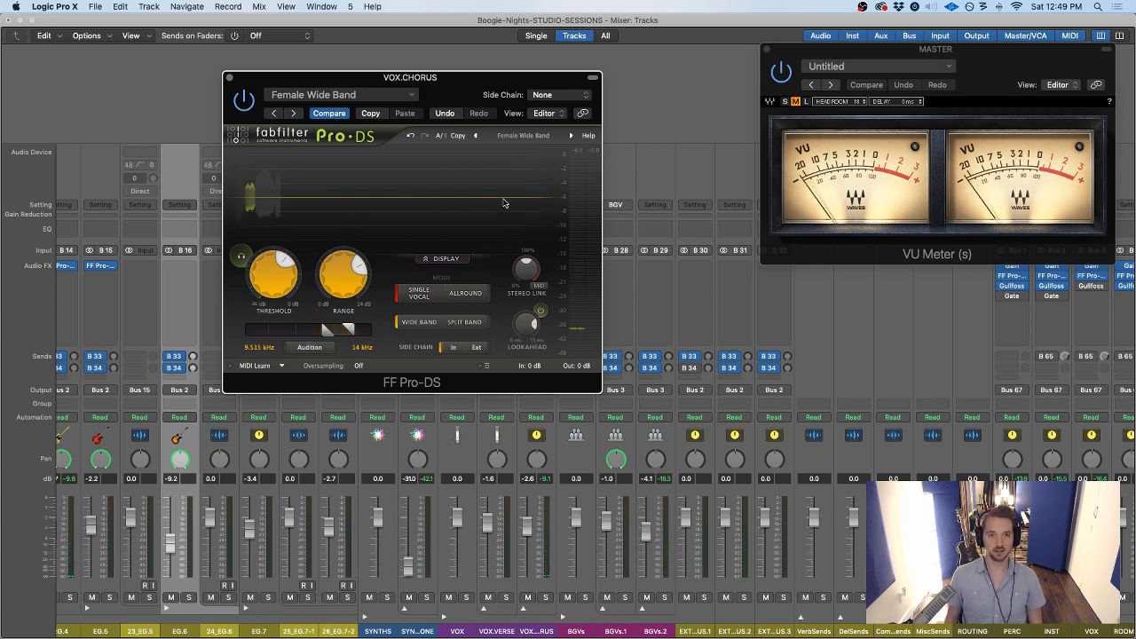
pyautogui.moveTo(348, 273)
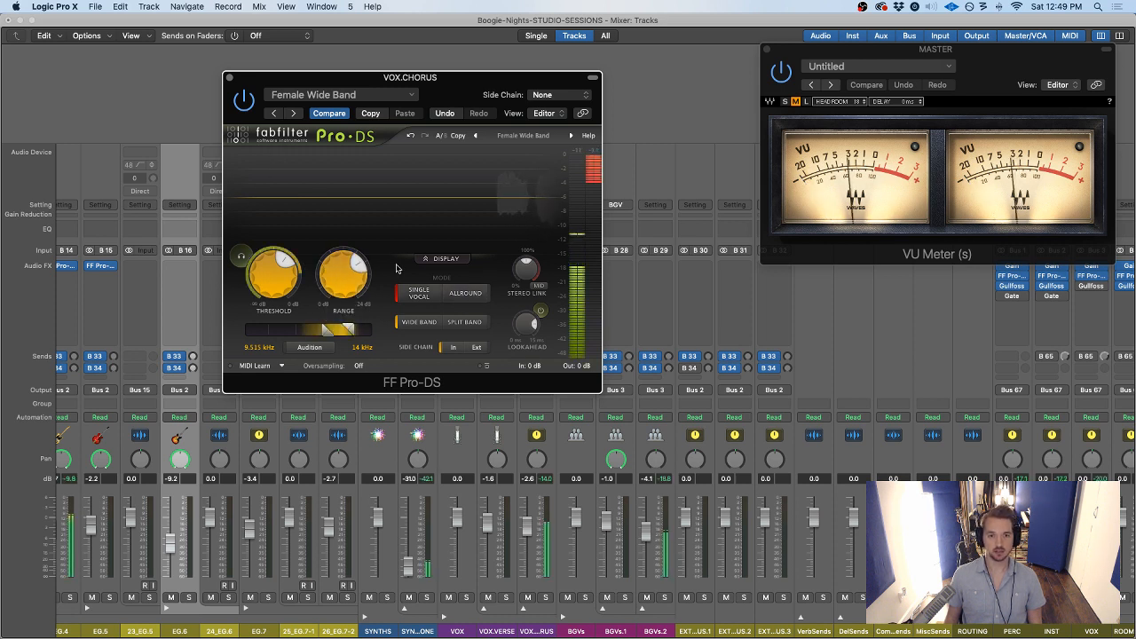
pyautogui.moveTo(341, 285)
pyautogui.moveTo(342, 285); pyautogui.dragTo(342, 276)
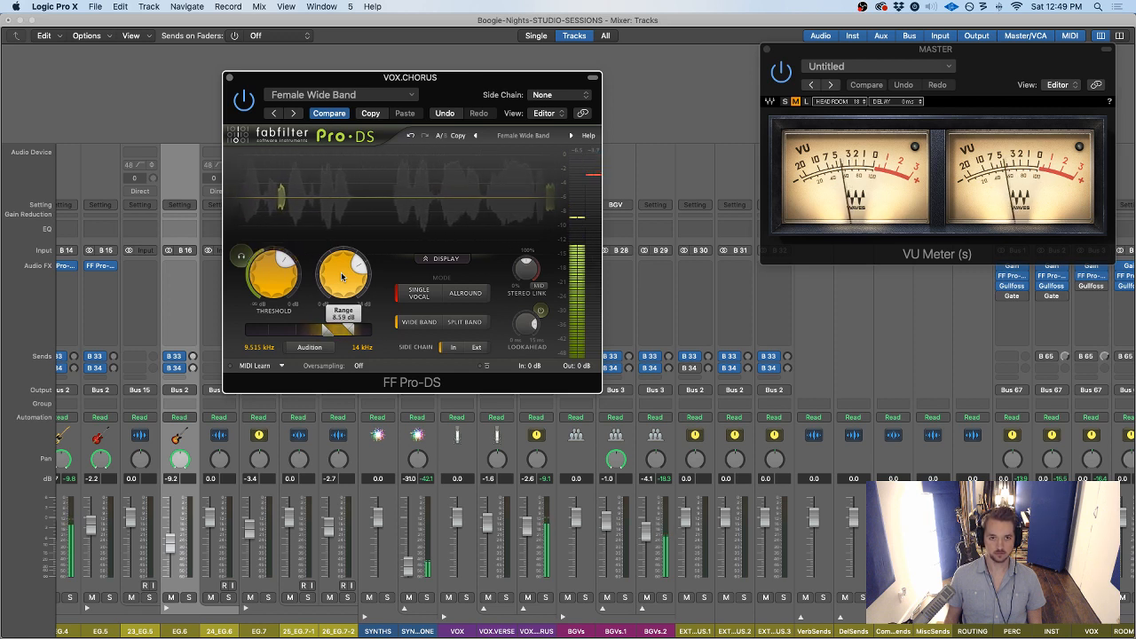
pyautogui.moveTo(342, 276); pyautogui.dragTo(345, 285)
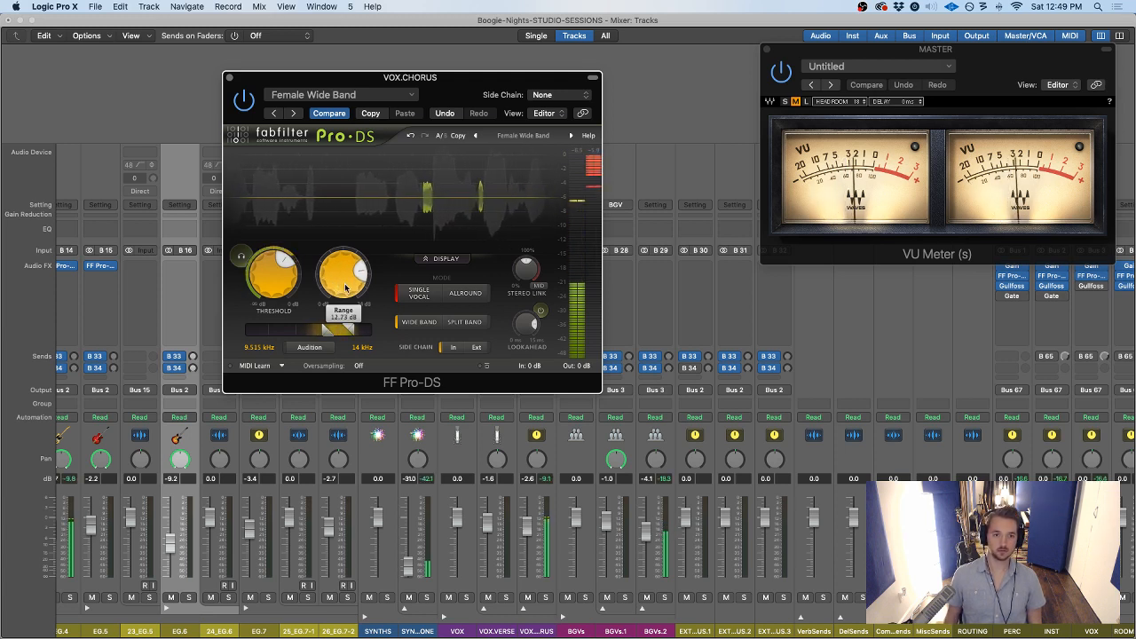
pyautogui.click(231, 77)
# Open the Pro-C 2 compressor on the VOX.CHORUS channel
pyautogui.click(844, 320)
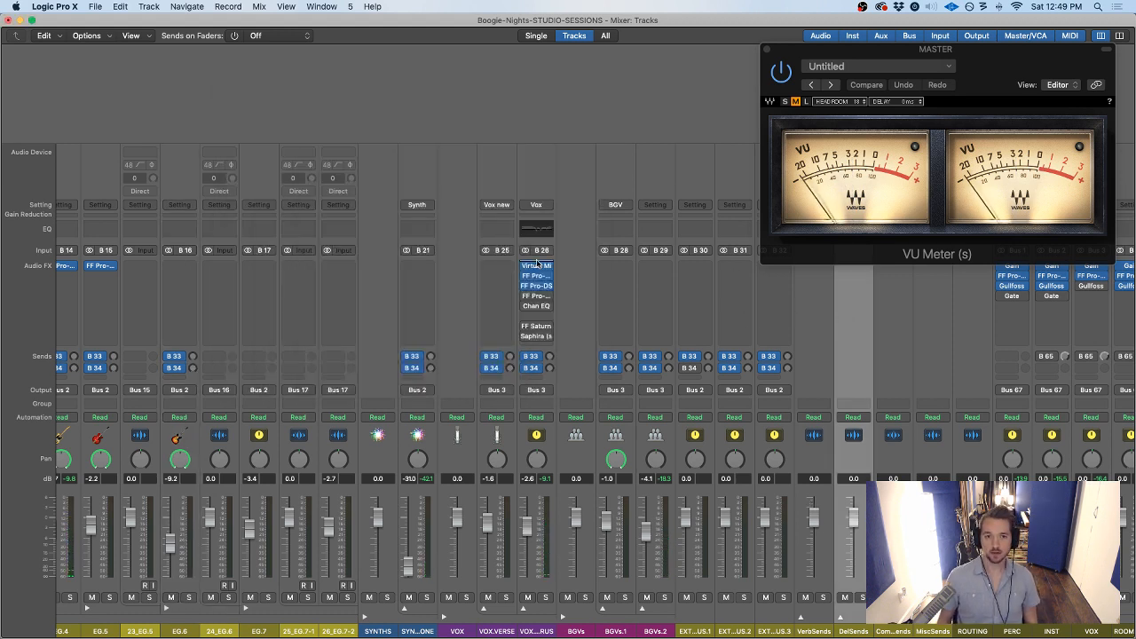
pyautogui.click(537, 297)
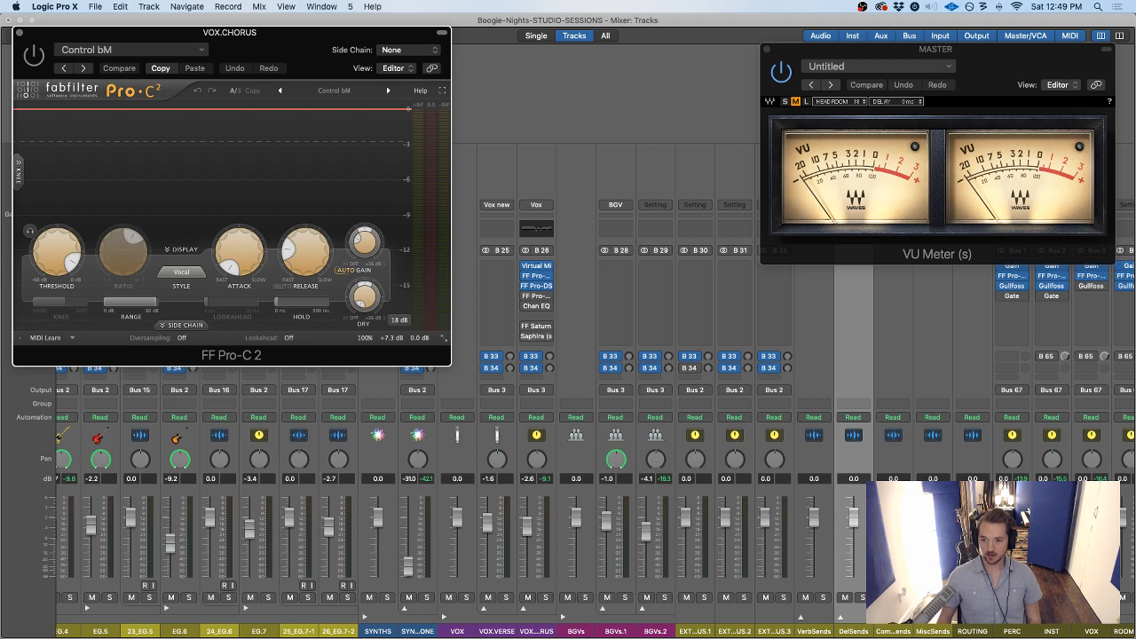
pyautogui.press('super+Tab')
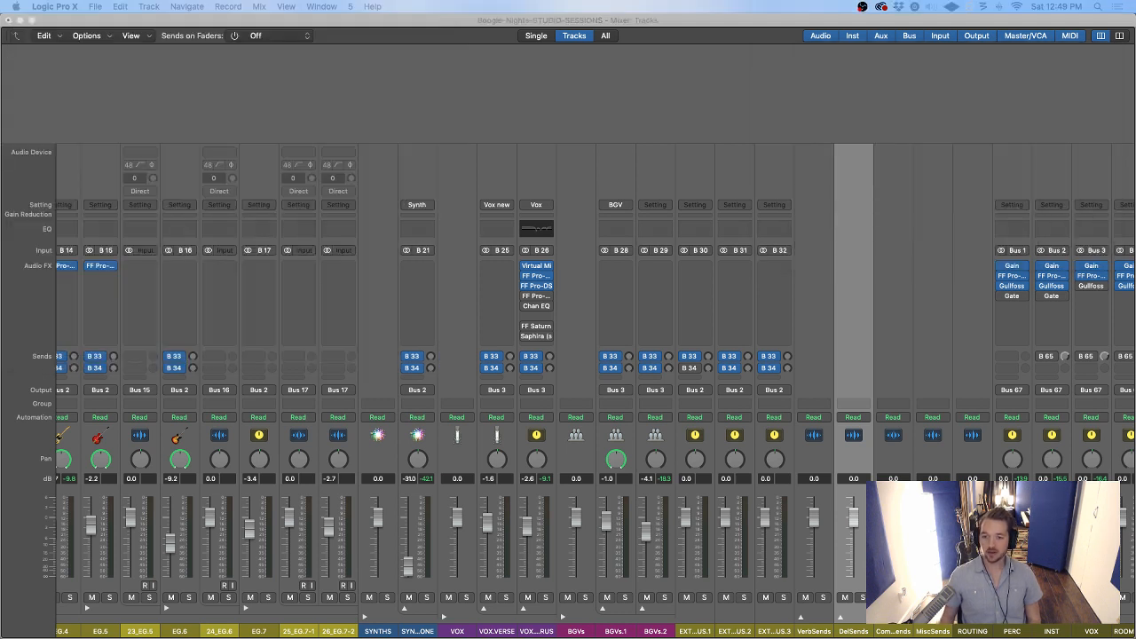
pyautogui.press('super+Tab')
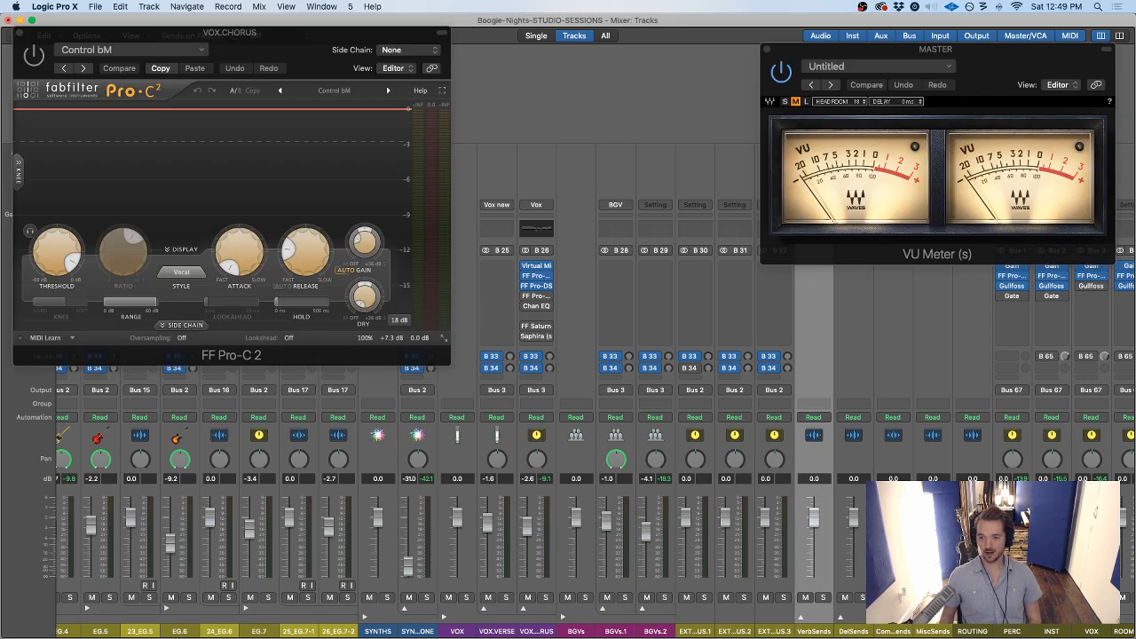
# Move the Pro-C 2 window clear of the VOX.CHORUS inserts and remove the Channel EQ from that channel
pyautogui.moveTo(290, 37); pyautogui.dragTo(390, 98)
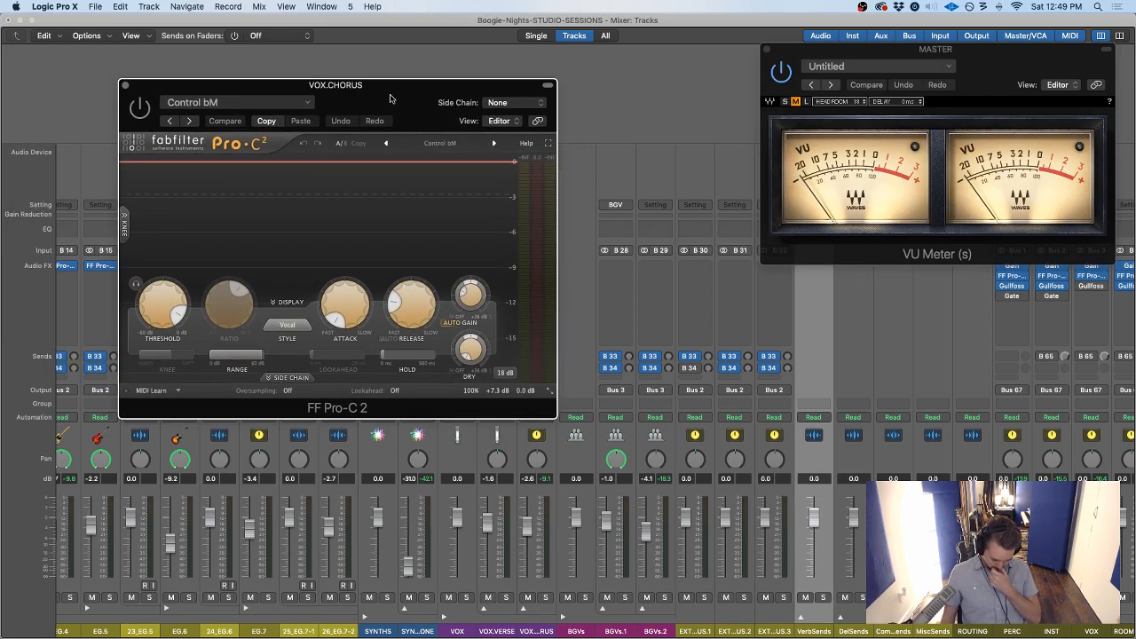
pyautogui.moveTo(390, 97)
pyautogui.mouseDown()
pyautogui.moveTo(555, 90)
pyautogui.moveTo(527, 108)
pyautogui.moveTo(241, 128)
pyautogui.moveTo(304, 136)
pyautogui.moveTo(274, 113)
pyautogui.moveTo(525, 122)
pyautogui.moveTo(332, 101)
pyautogui.moveTo(307, 88)
pyautogui.moveTo(390, 83)
pyautogui.mouseUp()
pyautogui.click(547, 305)
pyautogui.click(566, 315)
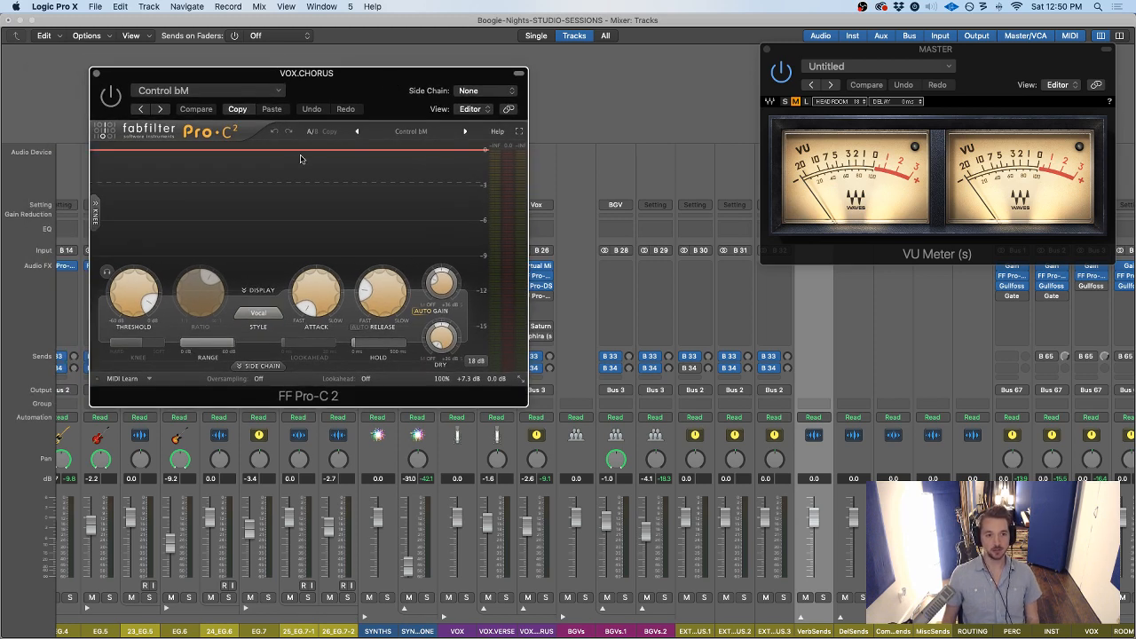
pyautogui.moveTo(355, 345)
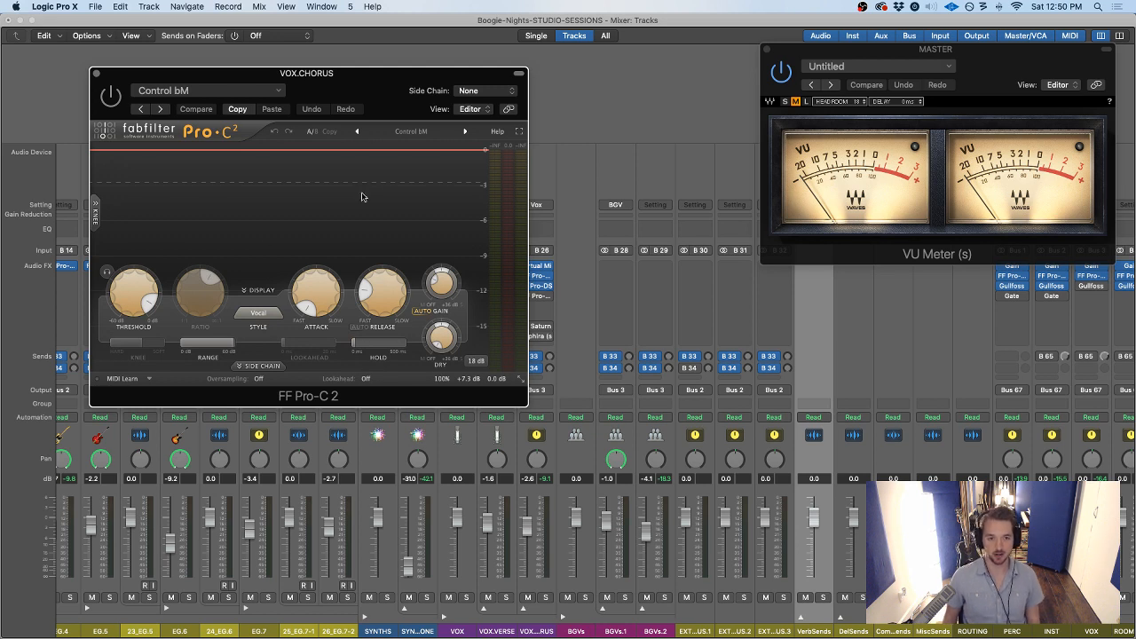
pyautogui.moveTo(475, 380)
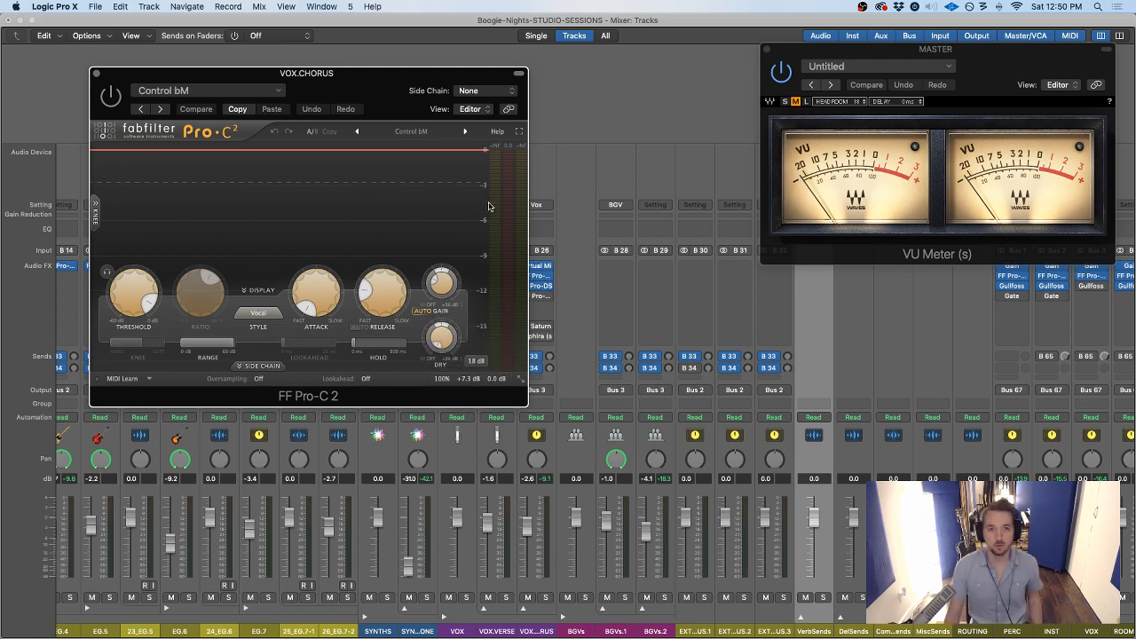
pyautogui.moveTo(488, 206)
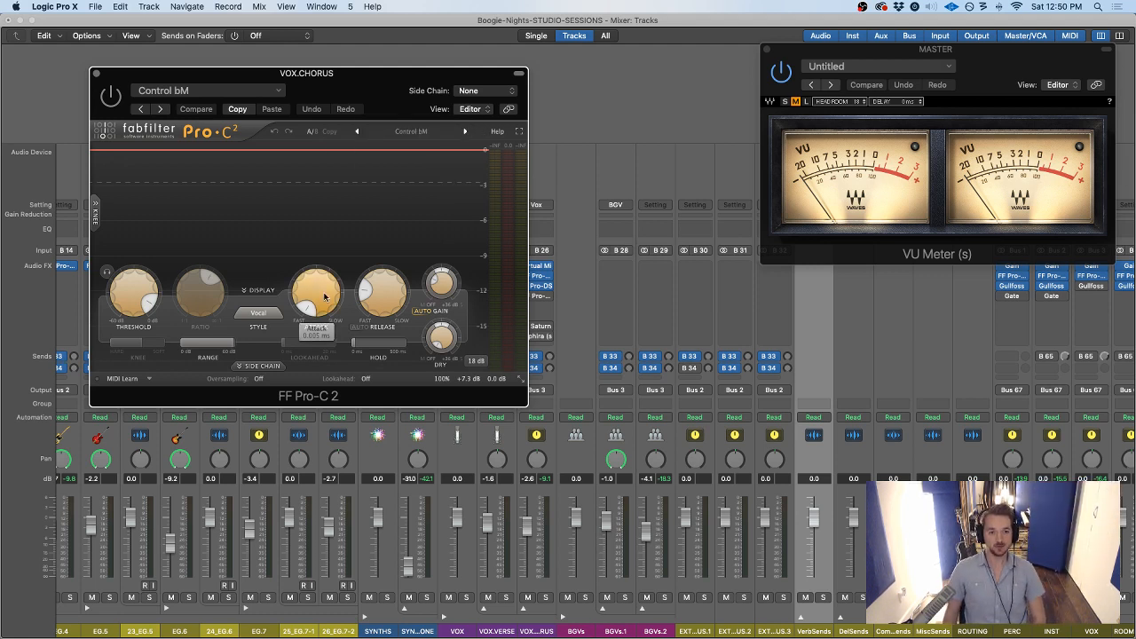
pyautogui.moveTo(341, 82); pyautogui.dragTo(306, 92)
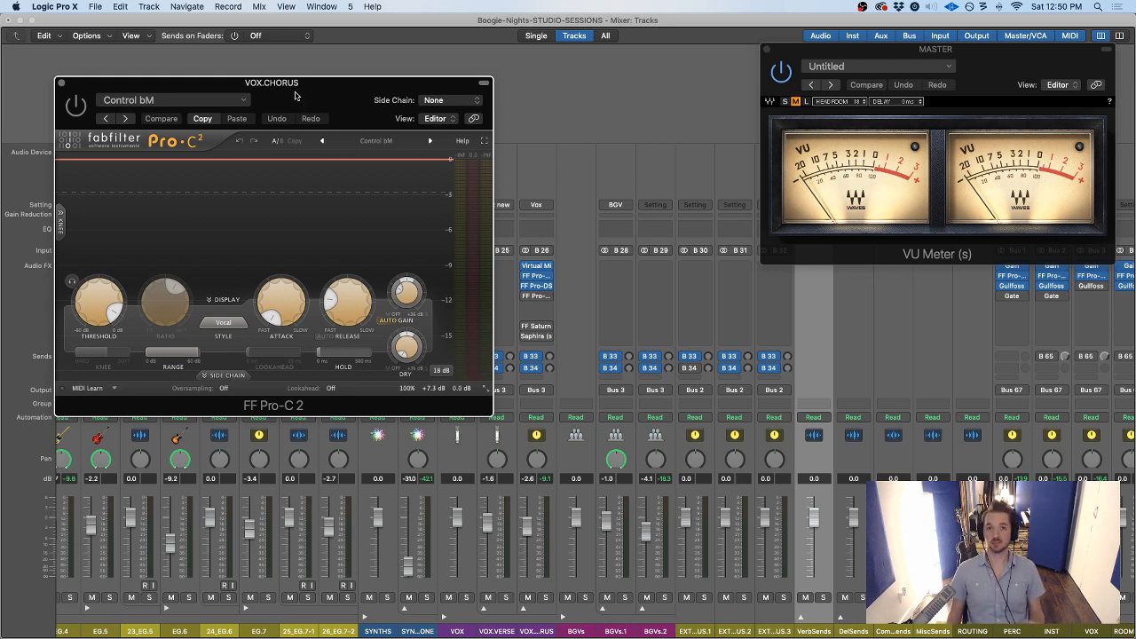
pyautogui.moveTo(296, 95); pyautogui.dragTo(265, 83)
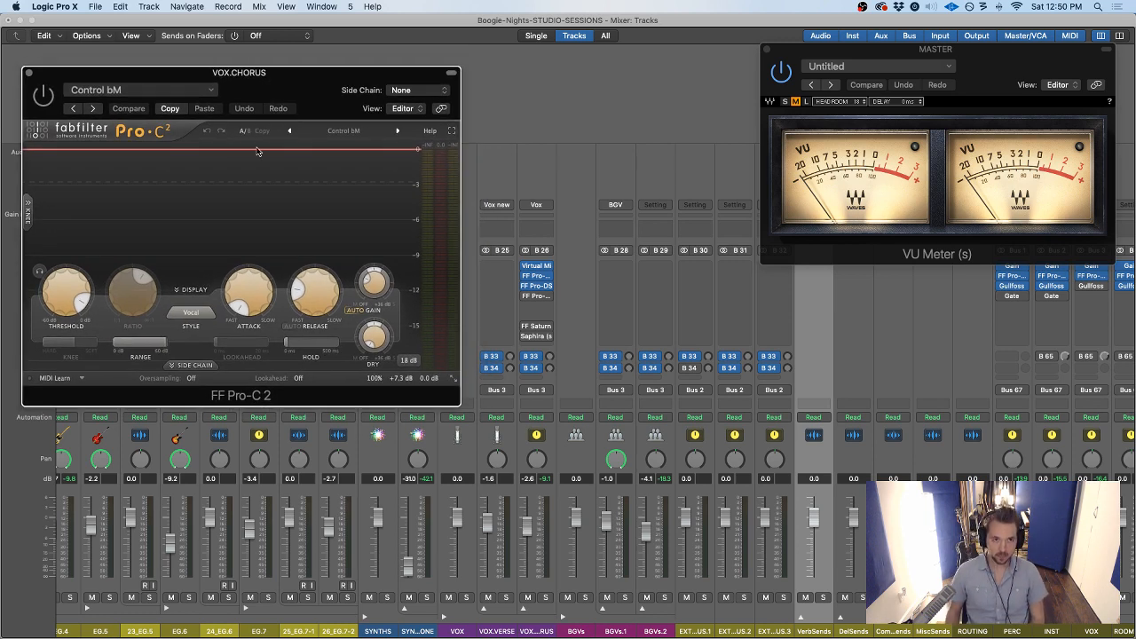
pyautogui.moveTo(295, 85); pyautogui.dragTo(301, 109)
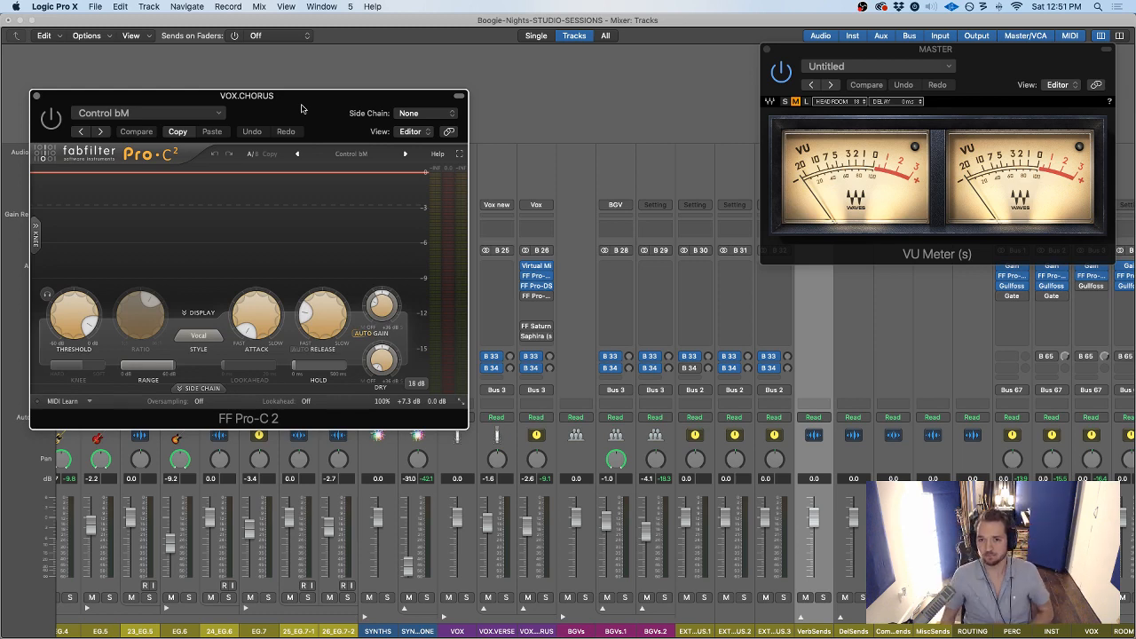
pyautogui.moveTo(301, 108); pyautogui.dragTo(311, 92)
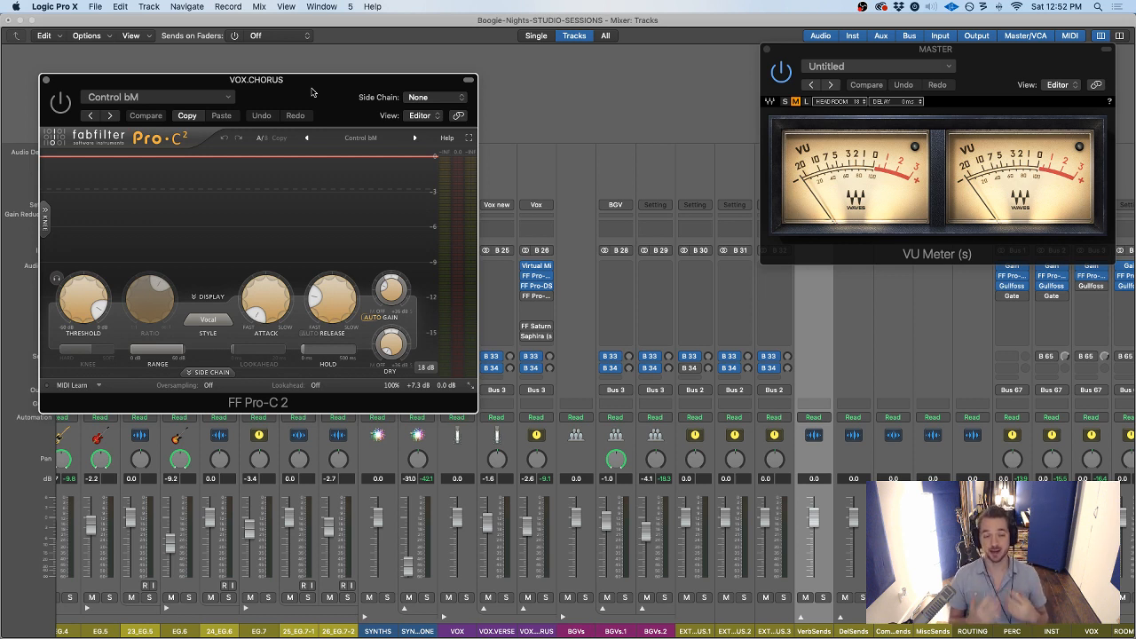
pyautogui.moveTo(312, 91); pyautogui.dragTo(296, 100)
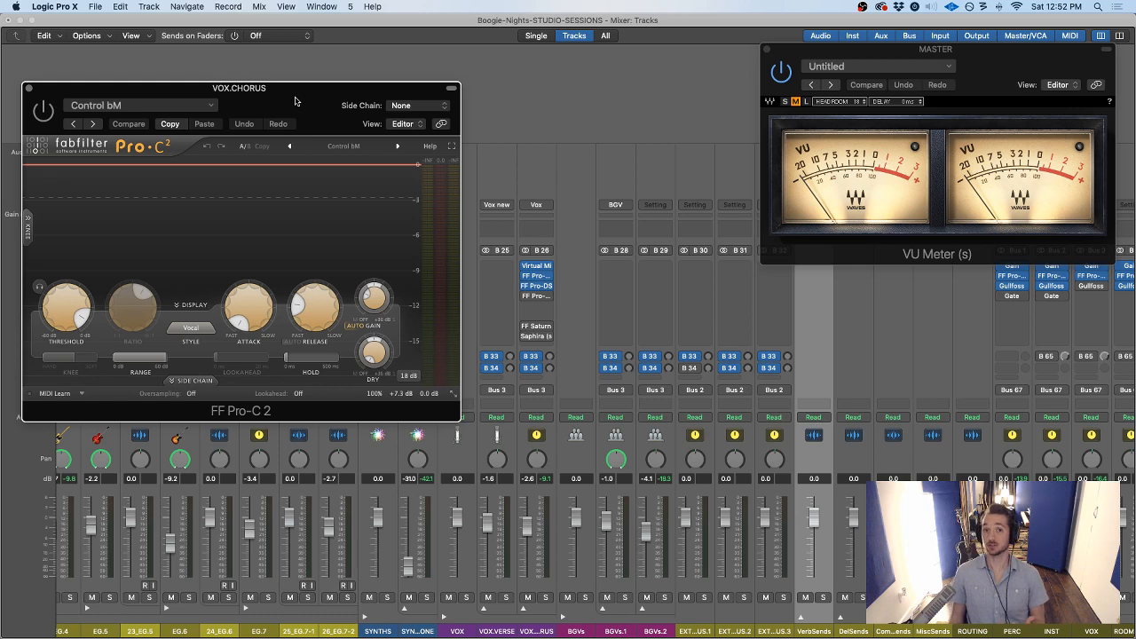
pyautogui.moveTo(285, 102); pyautogui.dragTo(287, 87)
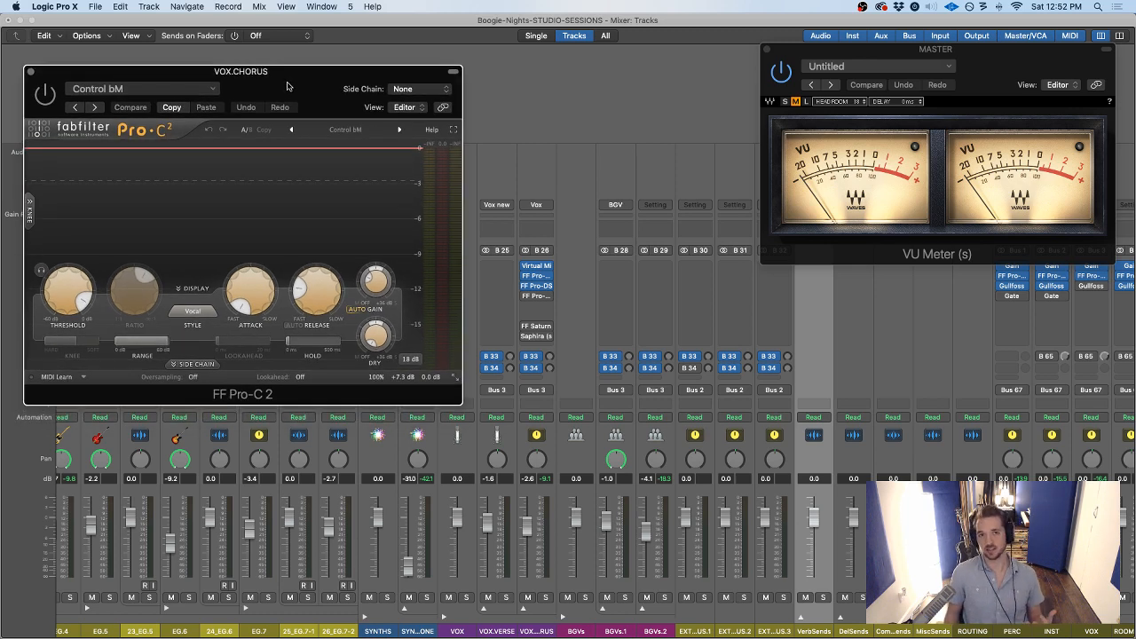
pyautogui.moveTo(260, 300)
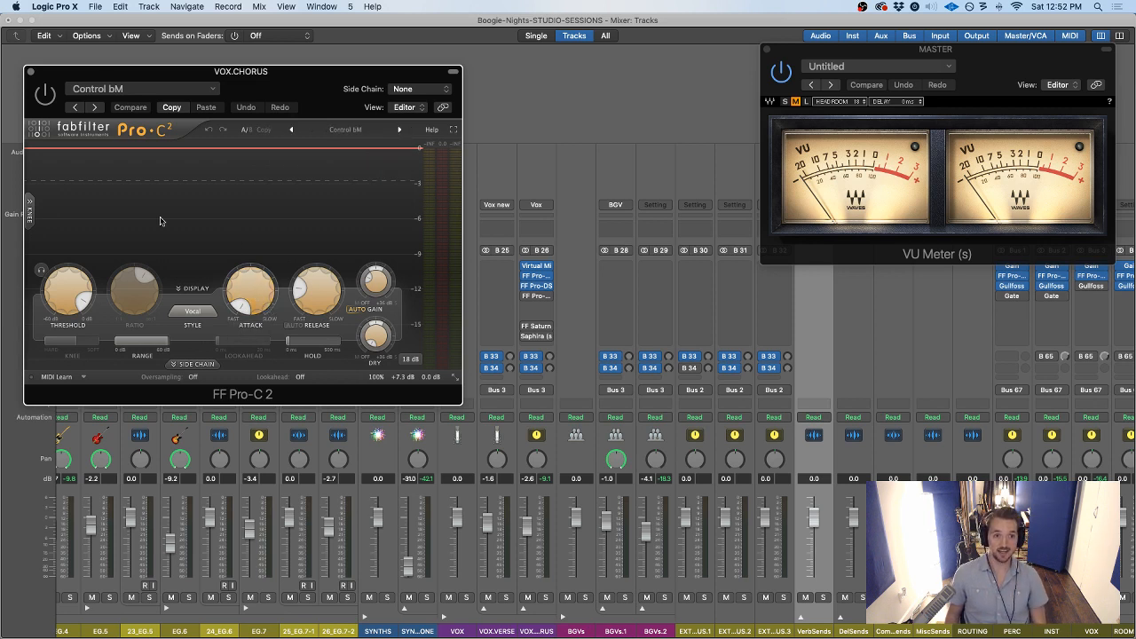
pyautogui.moveTo(539, 299)
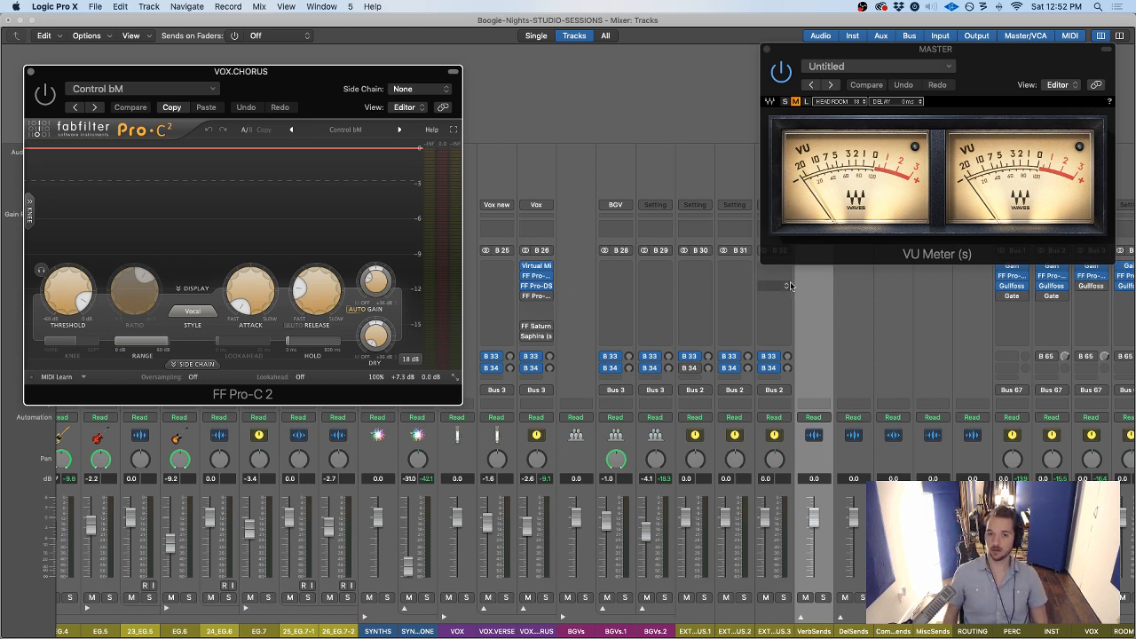
# Enable Pro-C 2 on the VOX.CHORUS channel, with its window moved clear of the inserts, and play the mix through it
pyautogui.moveTo(275, 73); pyautogui.dragTo(295, 86)
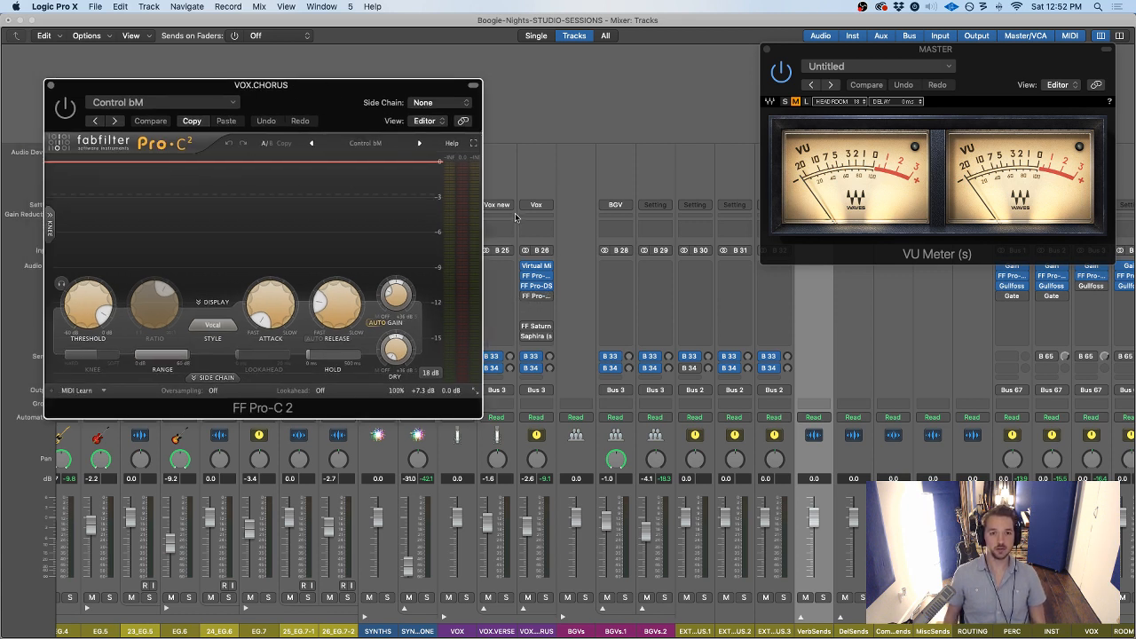
pyautogui.click(528, 298)
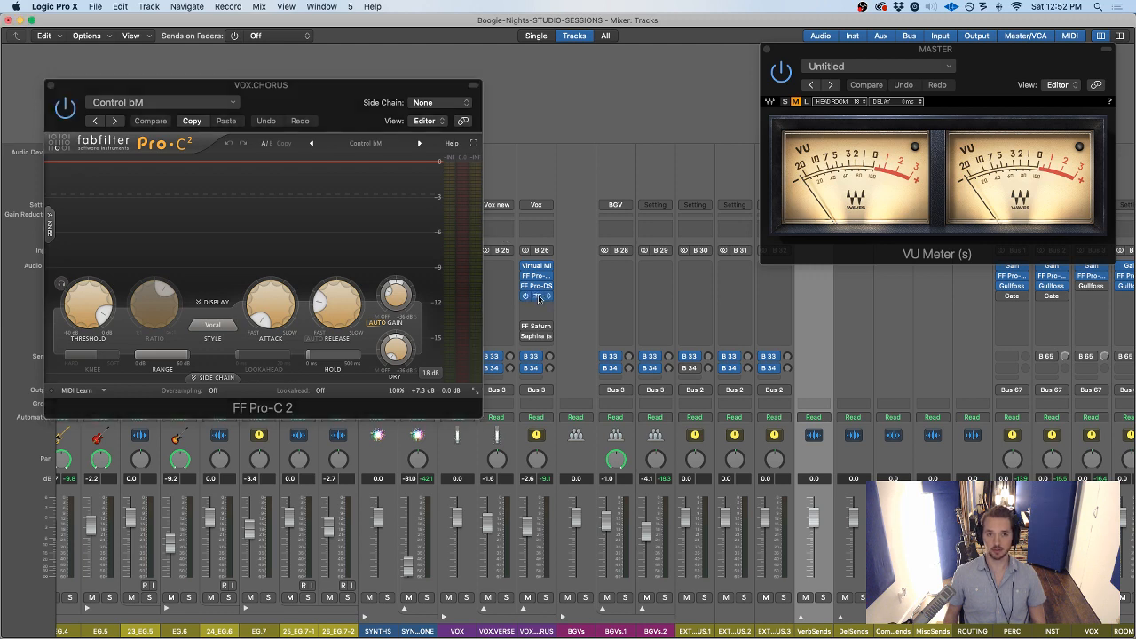
pyautogui.moveTo(272, 106); pyautogui.dragTo(385, 133)
pyautogui.press('space')
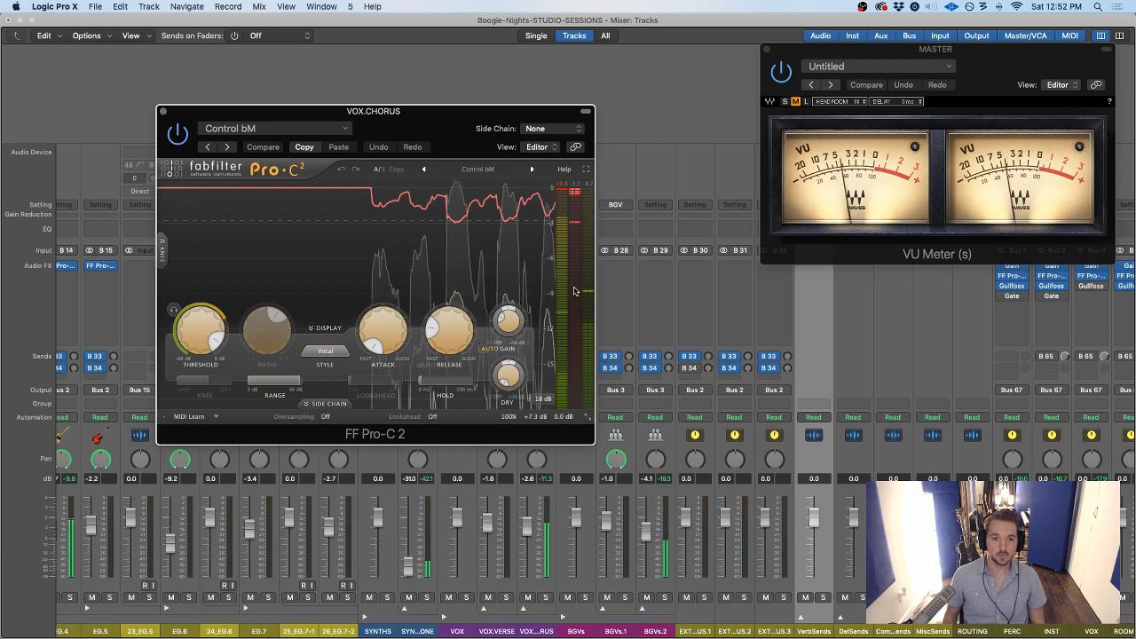
# Reset the Pro-C 2 input level to 0.0 dB and lower the threshold to about -4.55 dB, listening in playback
pyautogui.keyDown('super'); pyautogui.click(515, 372); pyautogui.keyUp('super')
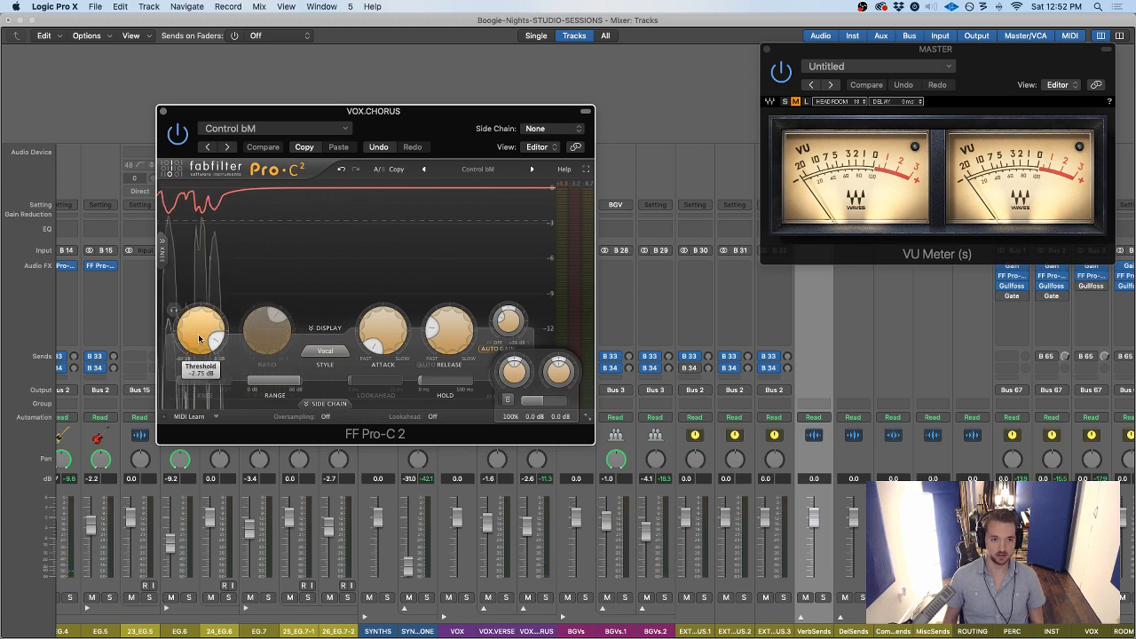
pyautogui.moveTo(200, 342)
pyautogui.mouseDown()
pyautogui.moveTo(199, 361)
pyautogui.moveTo(211, 344)
pyautogui.moveTo(205, 328)
pyautogui.mouseUp()
pyautogui.press('space')
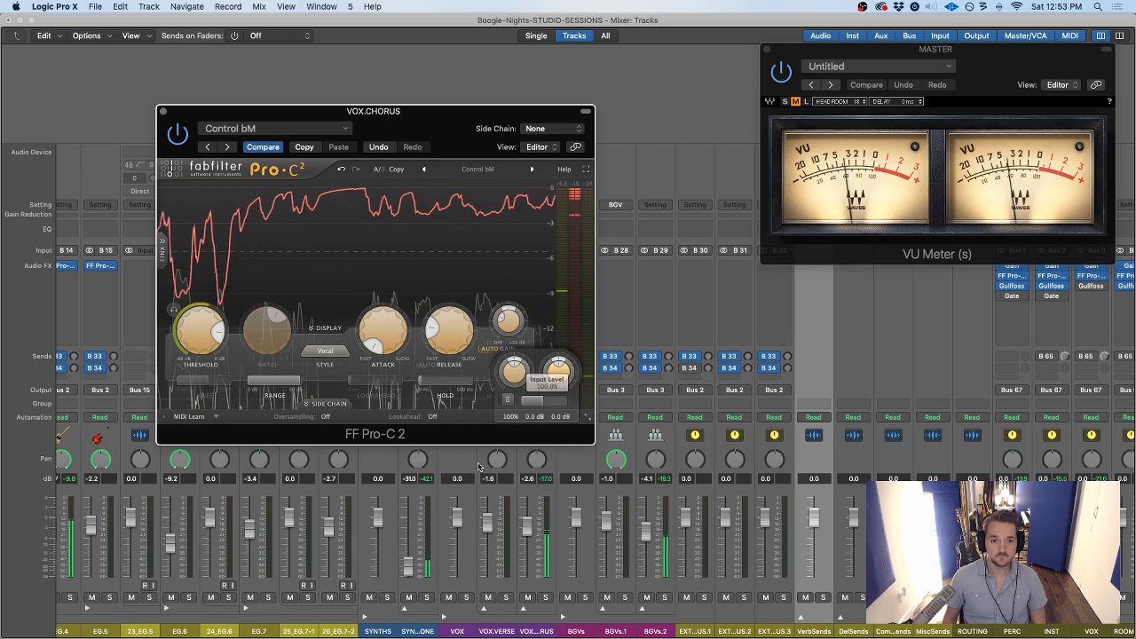
# Compare the chorus vocal with Pro-C 2 bypassed and active, and lower the VOX.CHORUS fader to -5.3 dB
pyautogui.hscroll(-5, 443, 524)
pyautogui.hscroll(-2, 655, 515)
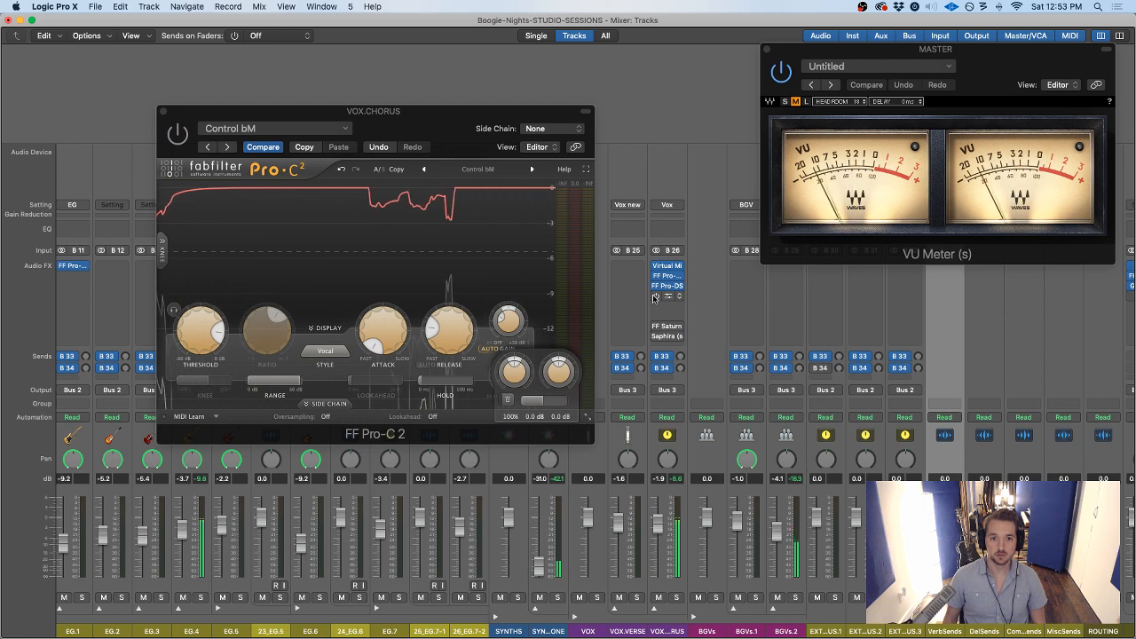
pyautogui.moveTo(508, 326)
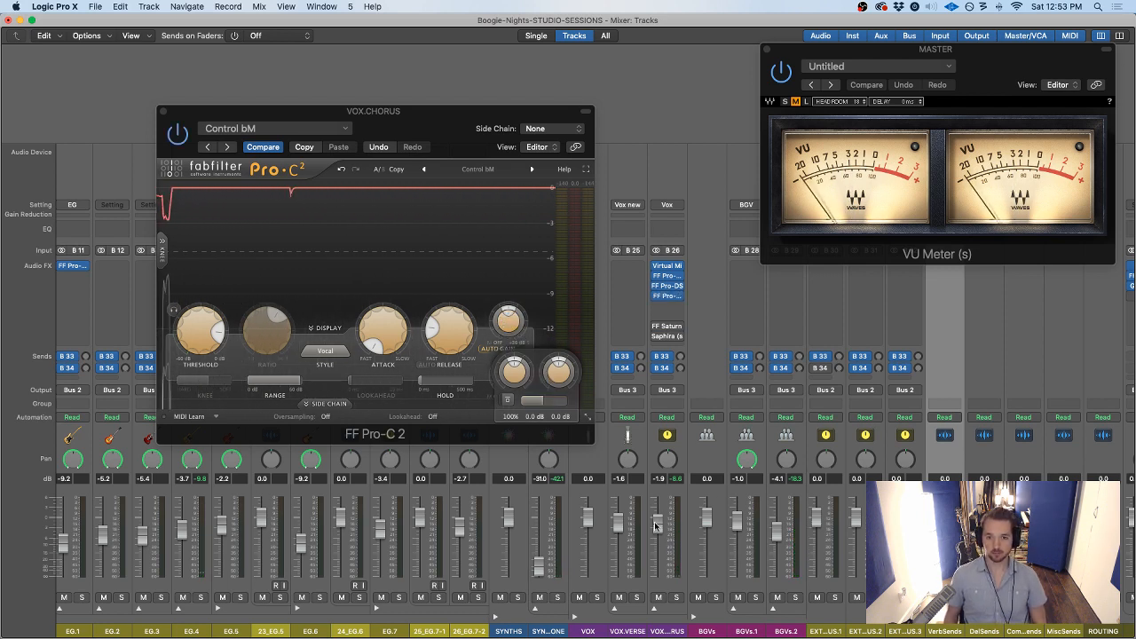
pyautogui.moveTo(446, 113); pyautogui.dragTo(473, 150)
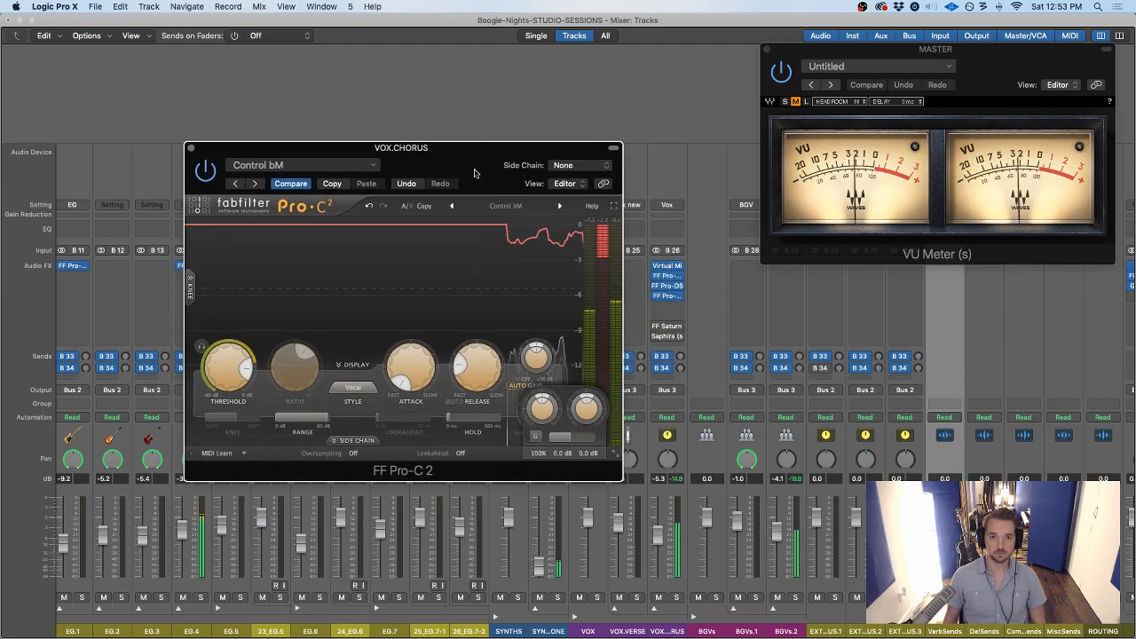
# Ease the Pro-C 2 threshold to about -4.25 dB, and close the compressor and mixer windows
pyautogui.moveTo(215, 366)
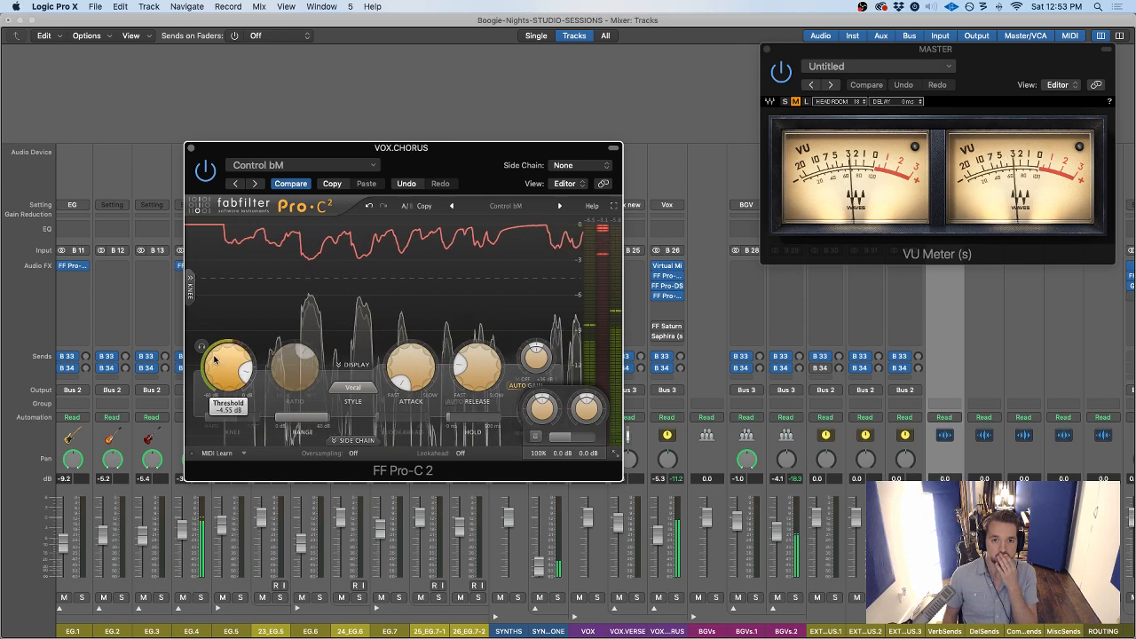
pyautogui.moveTo(220, 379); pyautogui.dragTo(215, 380)
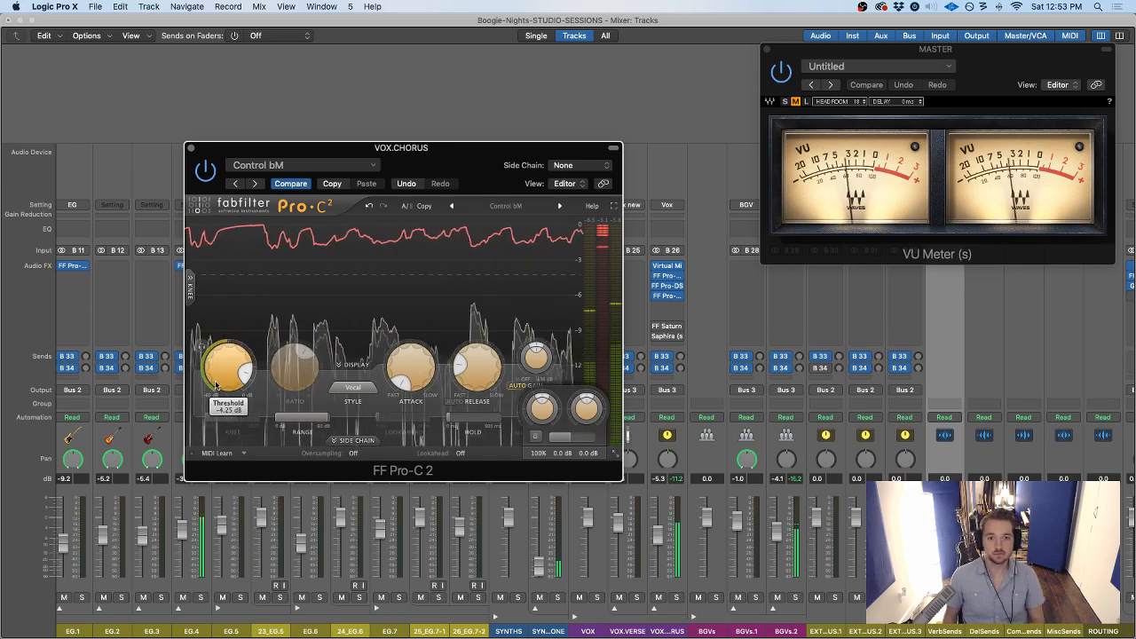
pyautogui.moveTo(463, 376)
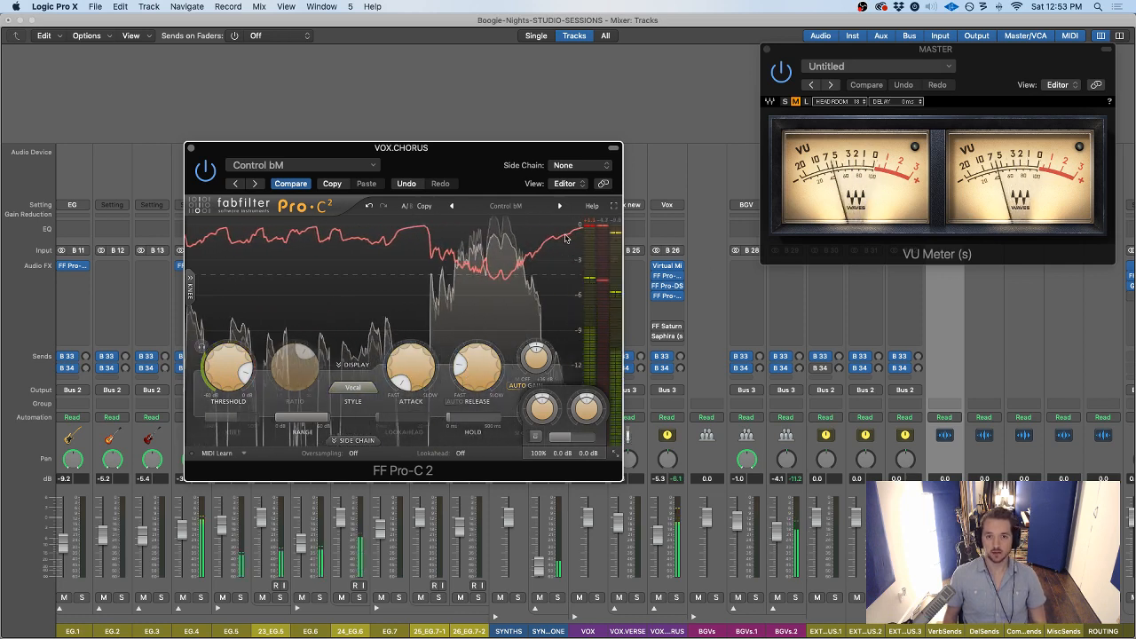
pyautogui.moveTo(428, 157); pyautogui.dragTo(490, 151)
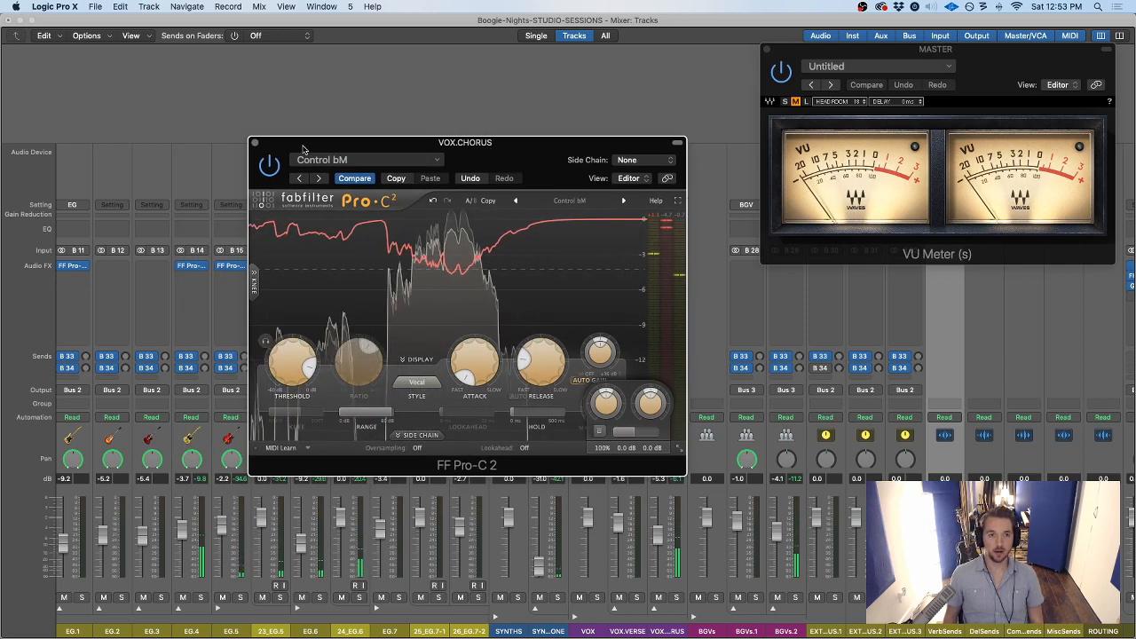
pyautogui.click(253, 142)
pyautogui.press('super+w')
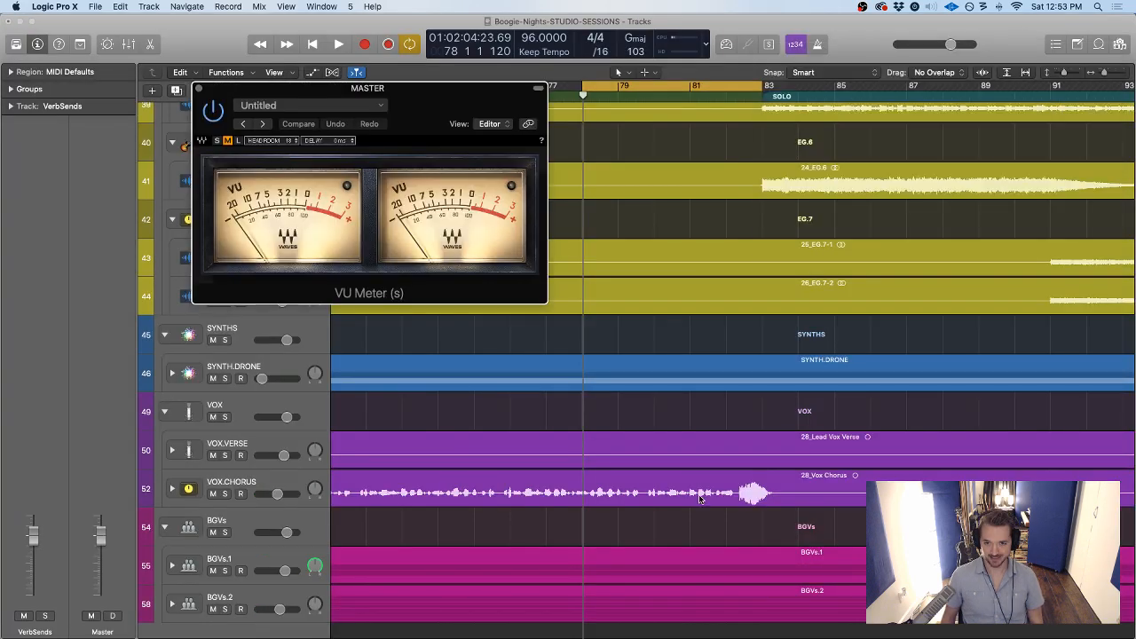
# Split the loud last phrase around bars 82 to 83 on VOX.CHORUS into its own region and set its gain to -9.8 dB
pyautogui.moveTo(737, 497); pyautogui.dragTo(775, 497)
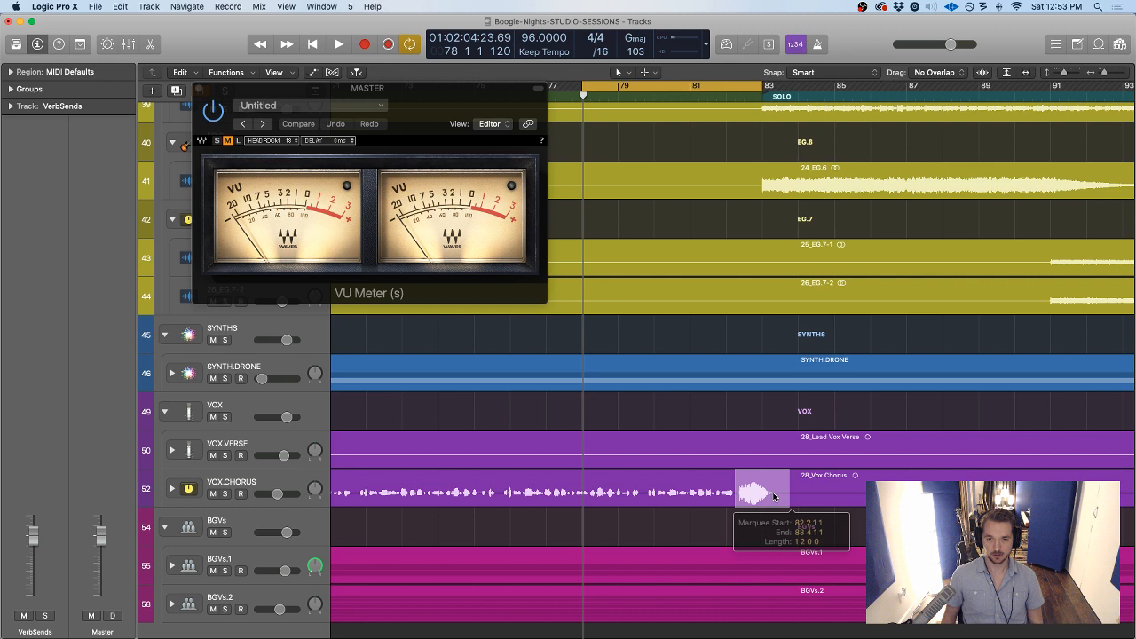
pyautogui.click(774, 496)
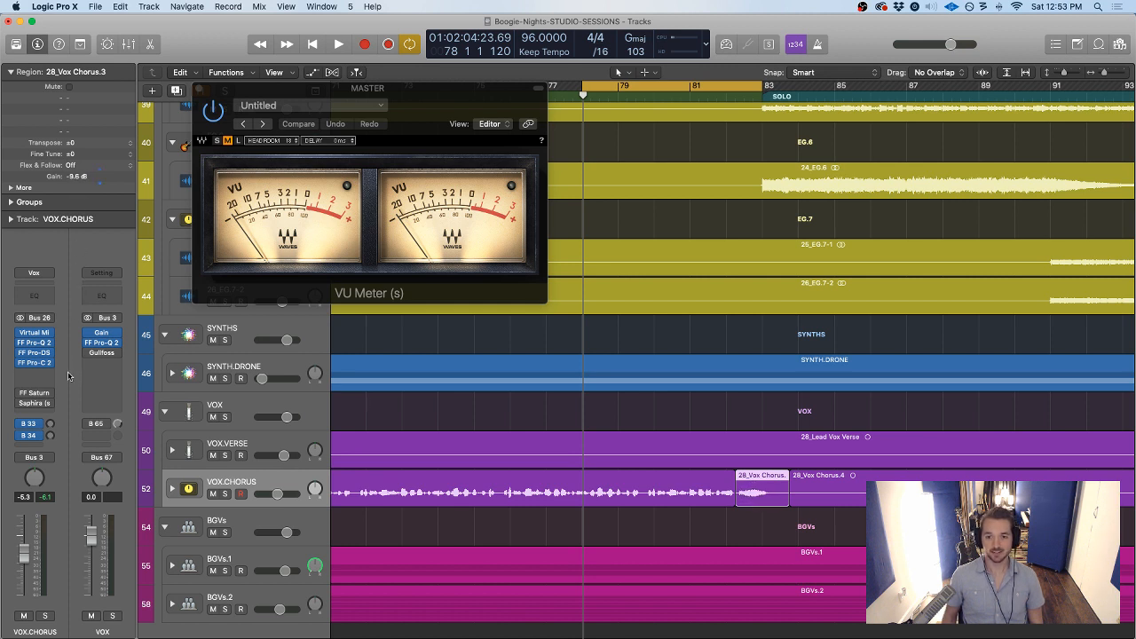
pyautogui.click(748, 530)
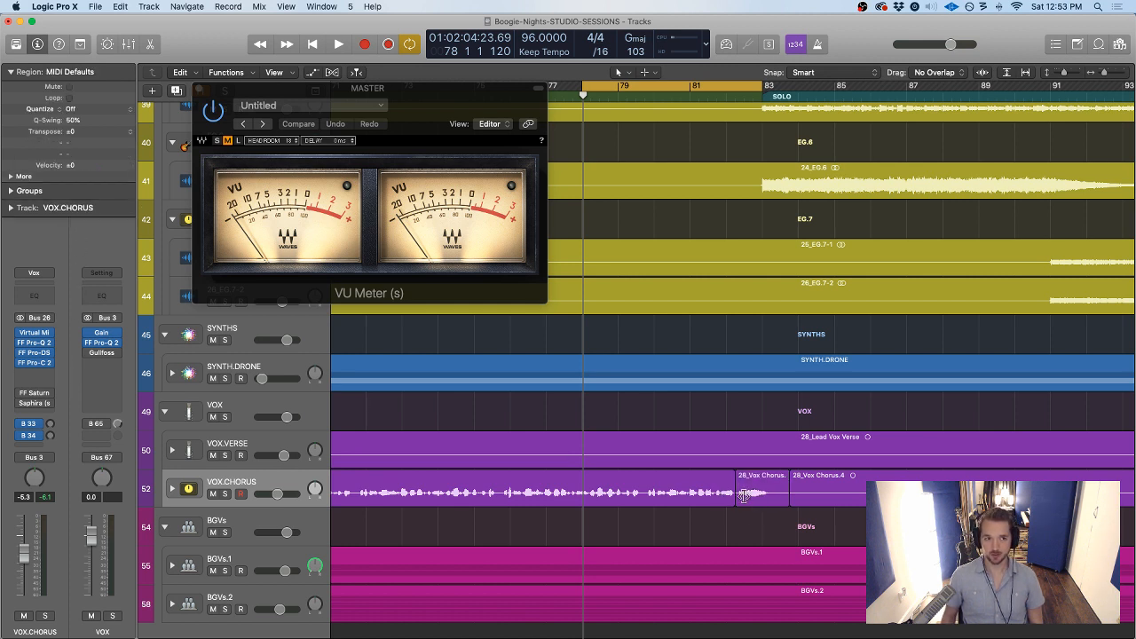
pyautogui.click(764, 502)
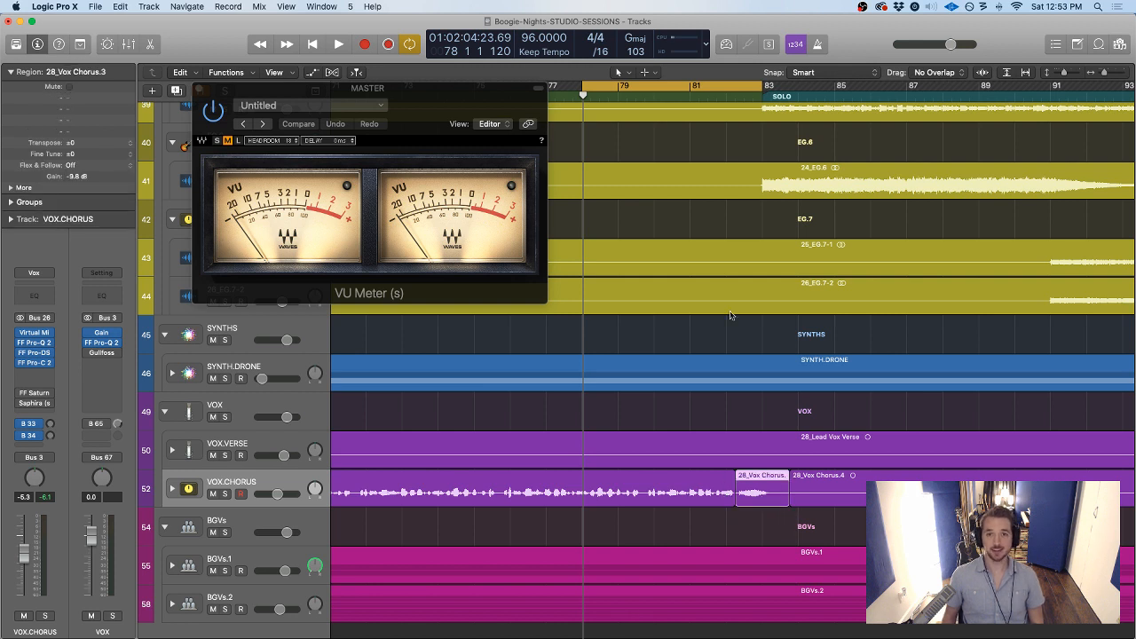
# Turn off the cycle range and play from bar 79 into the solo section to check the reduced phrase in the mix
pyautogui.click(650, 86)
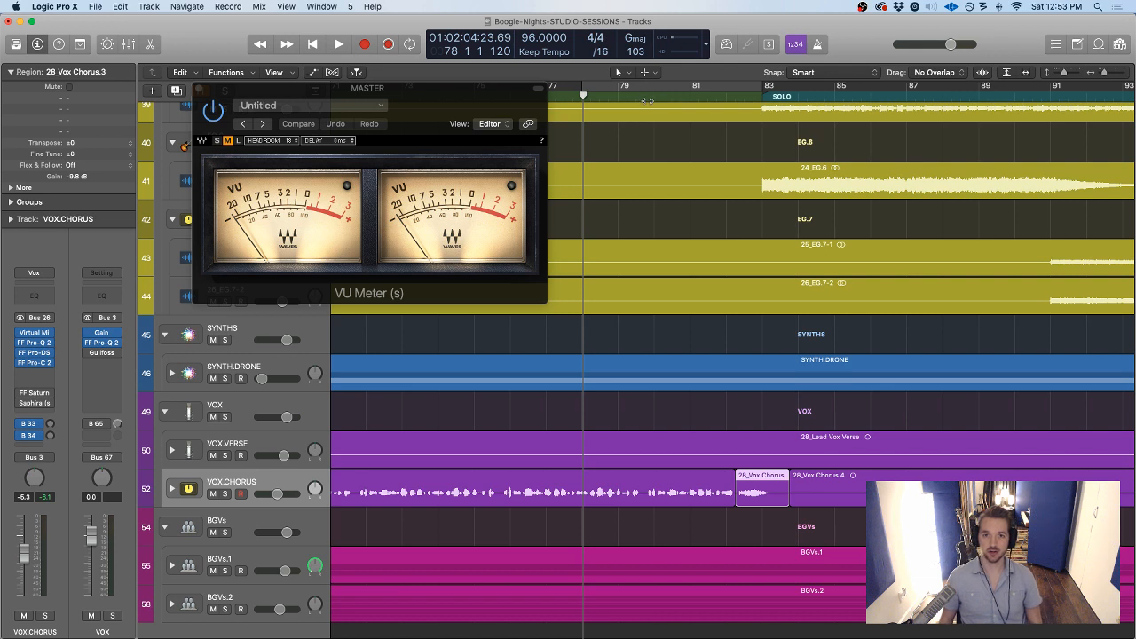
pyautogui.click(654, 97)
pyautogui.click(628, 92)
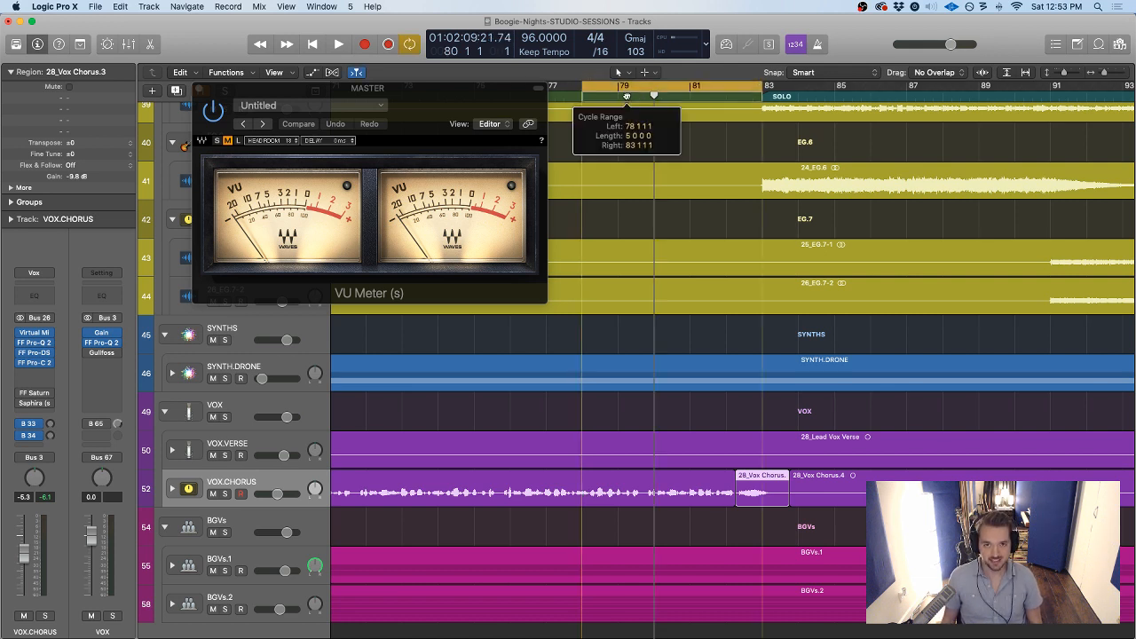
pyautogui.press('c')
pyautogui.click(636, 98)
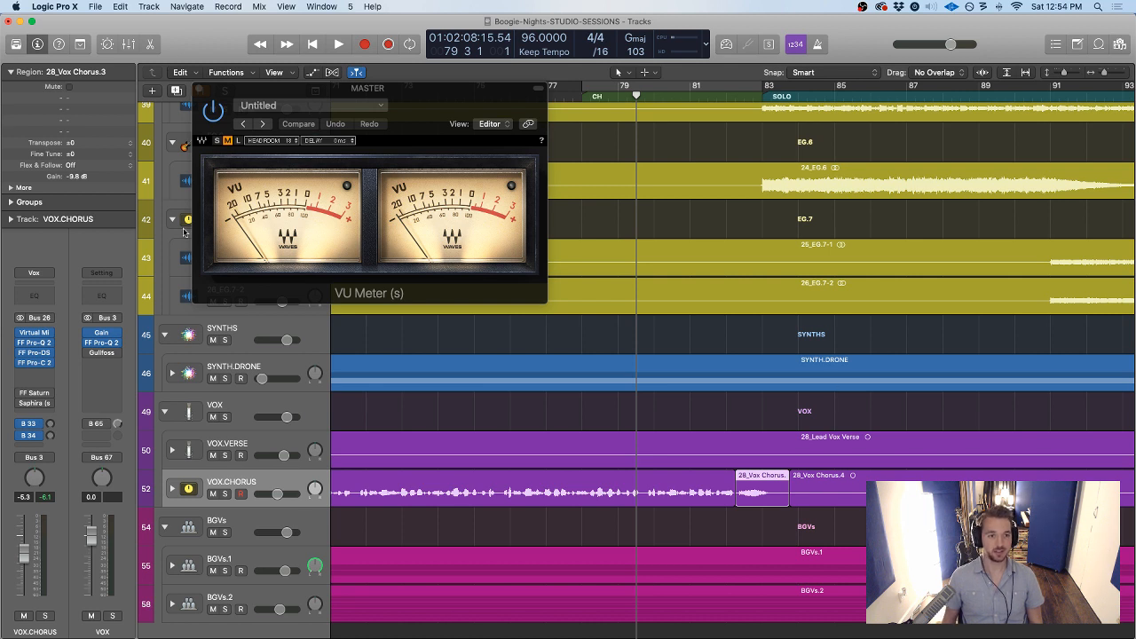
pyautogui.press('space')
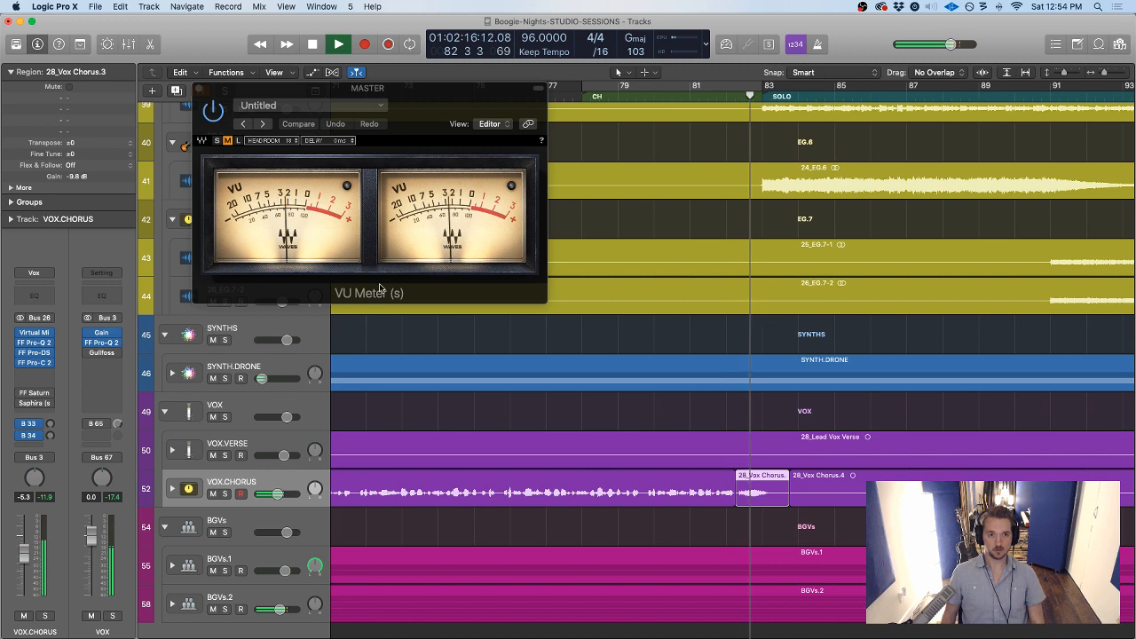
pyautogui.press('space')
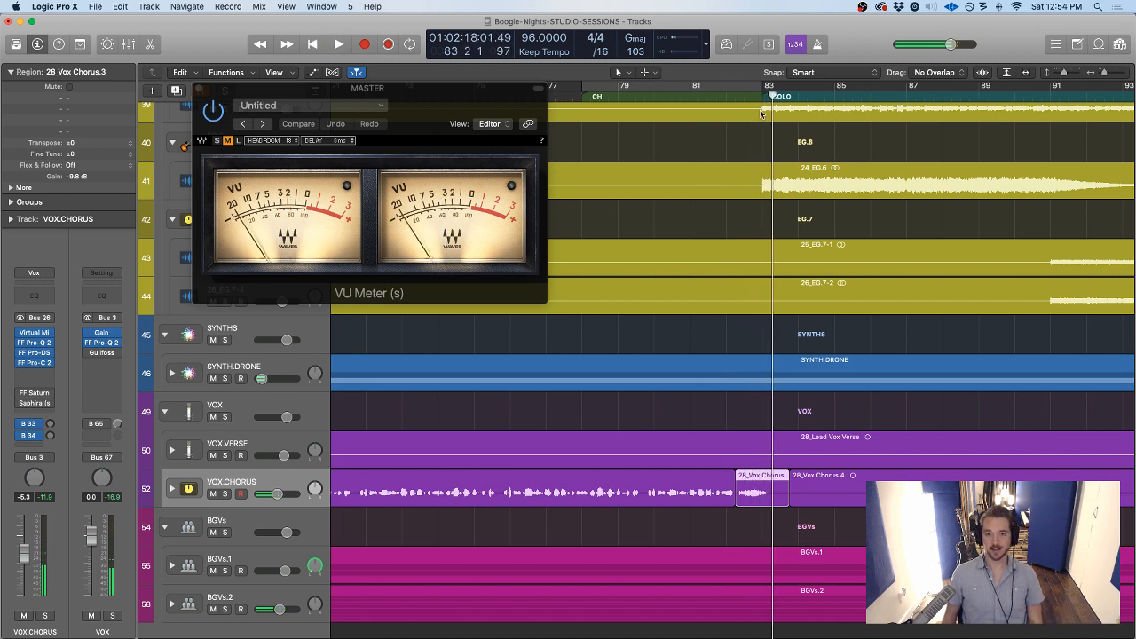
# Solo VOX.CHORUS and play the end of the chorus to hear the reduced phrase on its own
pyautogui.moveTo(713, 94); pyautogui.dragTo(740, 94)
pyautogui.press('s')
pyautogui.press('space')
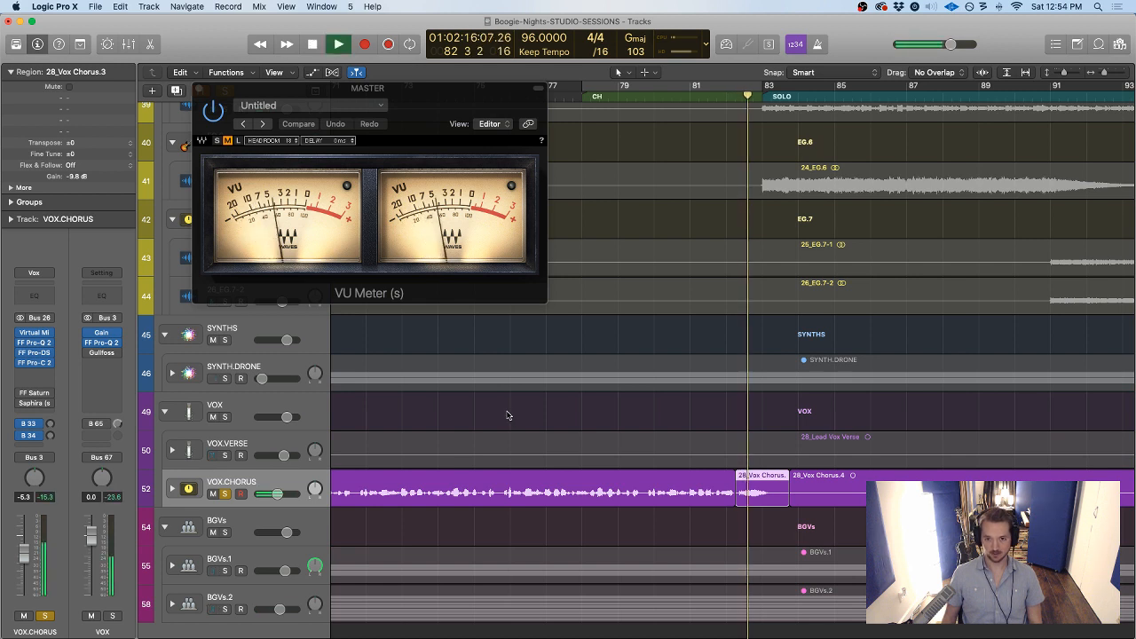
pyautogui.click(672, 94)
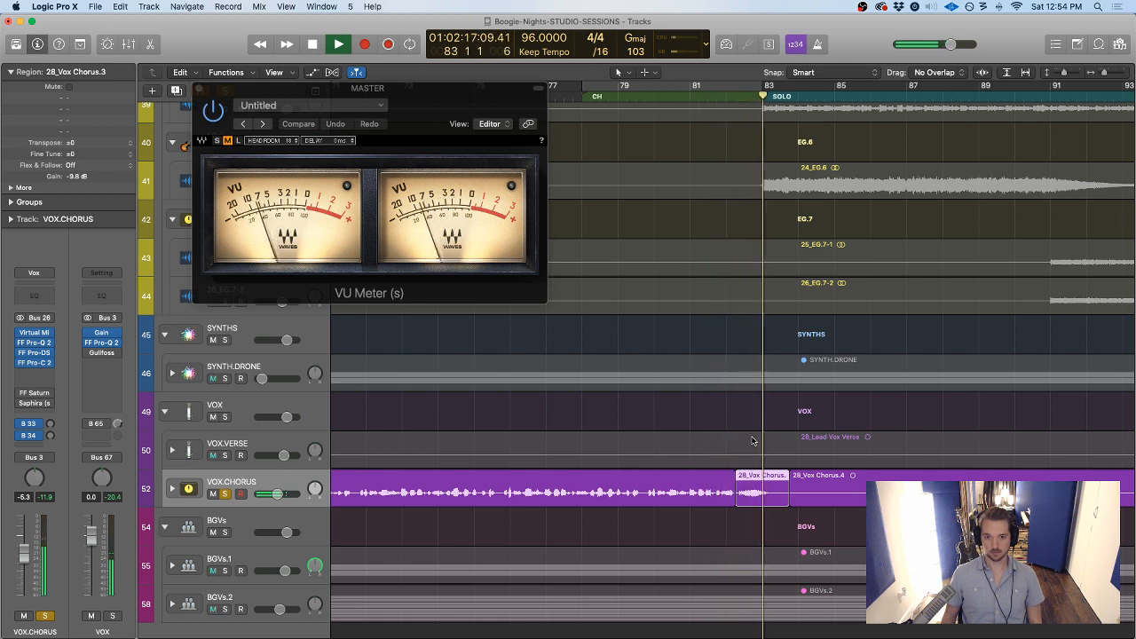
# Crossfade the main VOX.CHORUS region into the reduced last phrase by setting its fade-out type to X and giving it a short length
pyautogui.press('space')
pyautogui.press('super+Right')
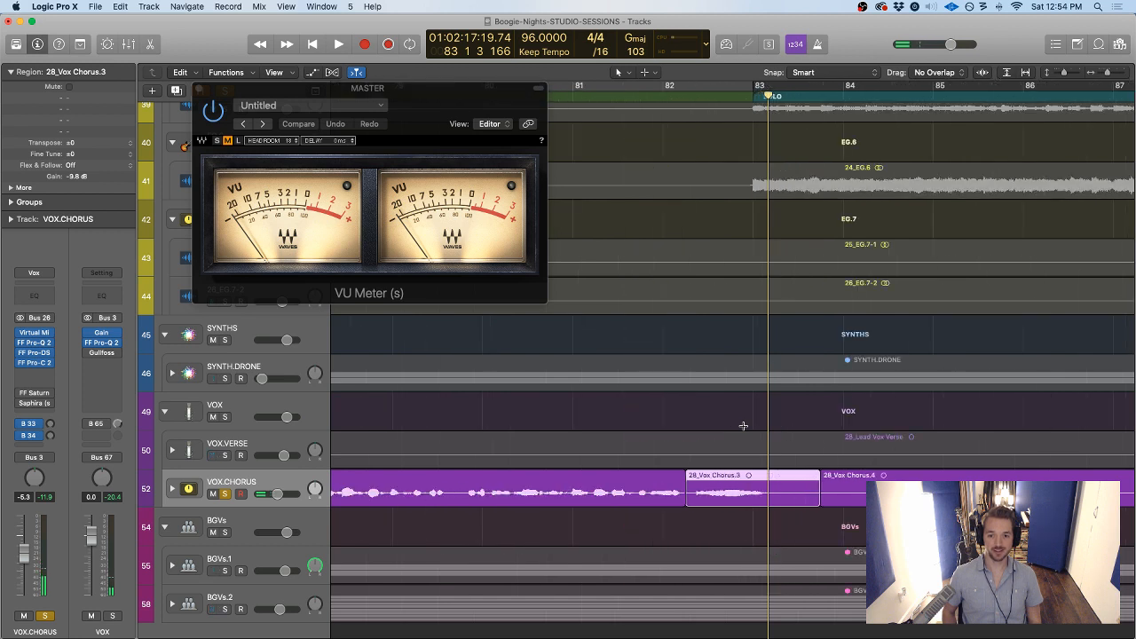
pyautogui.click(680, 482)
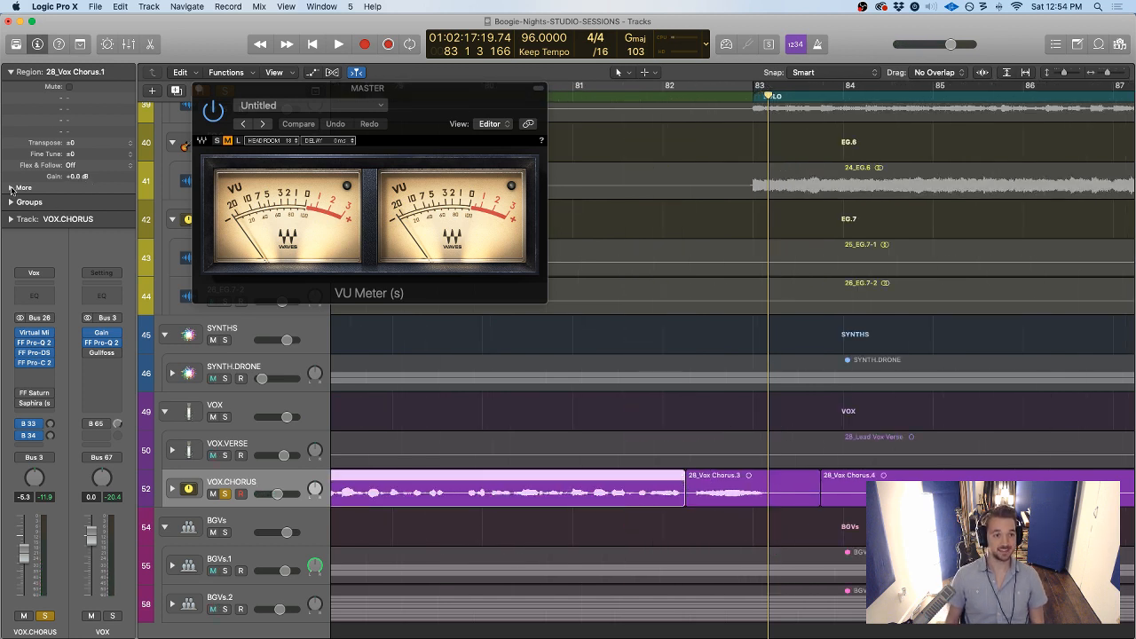
pyautogui.click(11, 189)
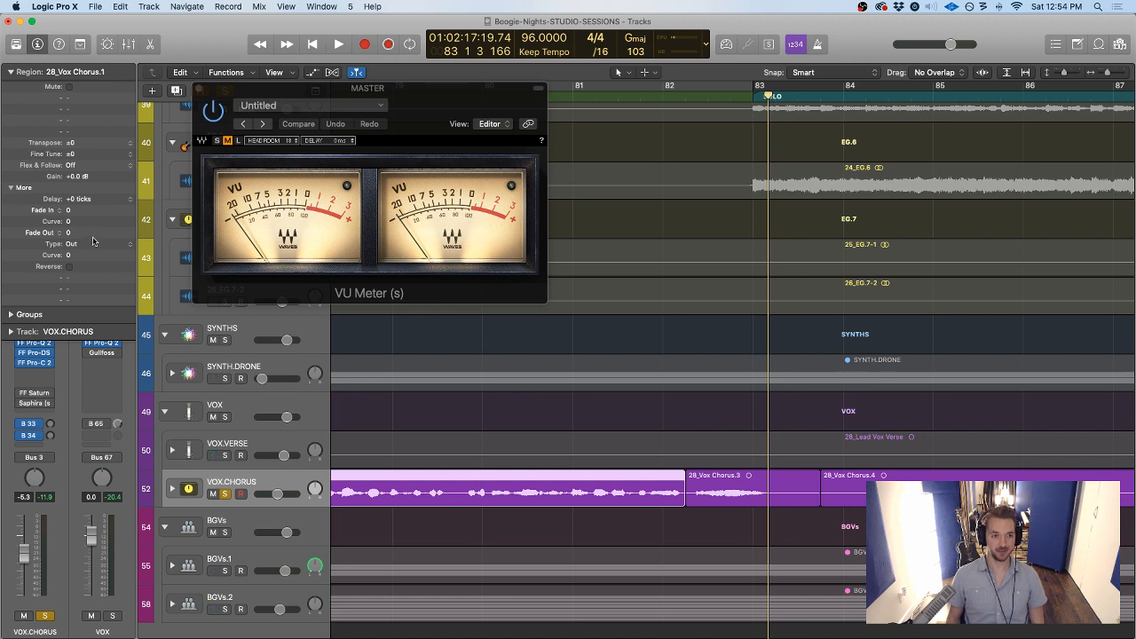
pyautogui.click(91, 238)
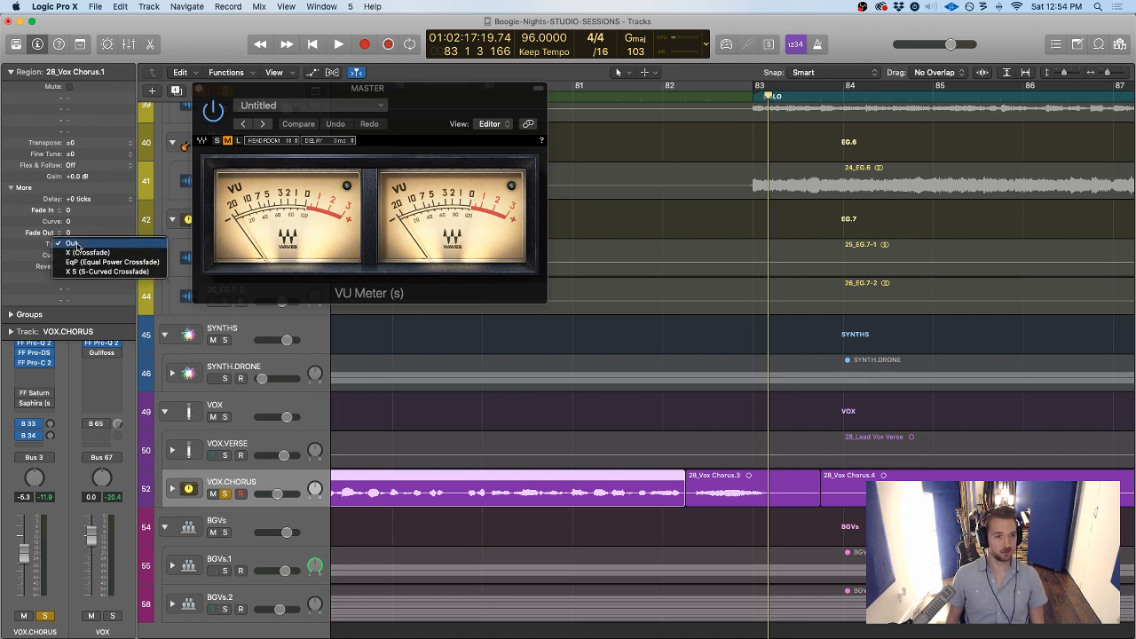
pyautogui.click(71, 250)
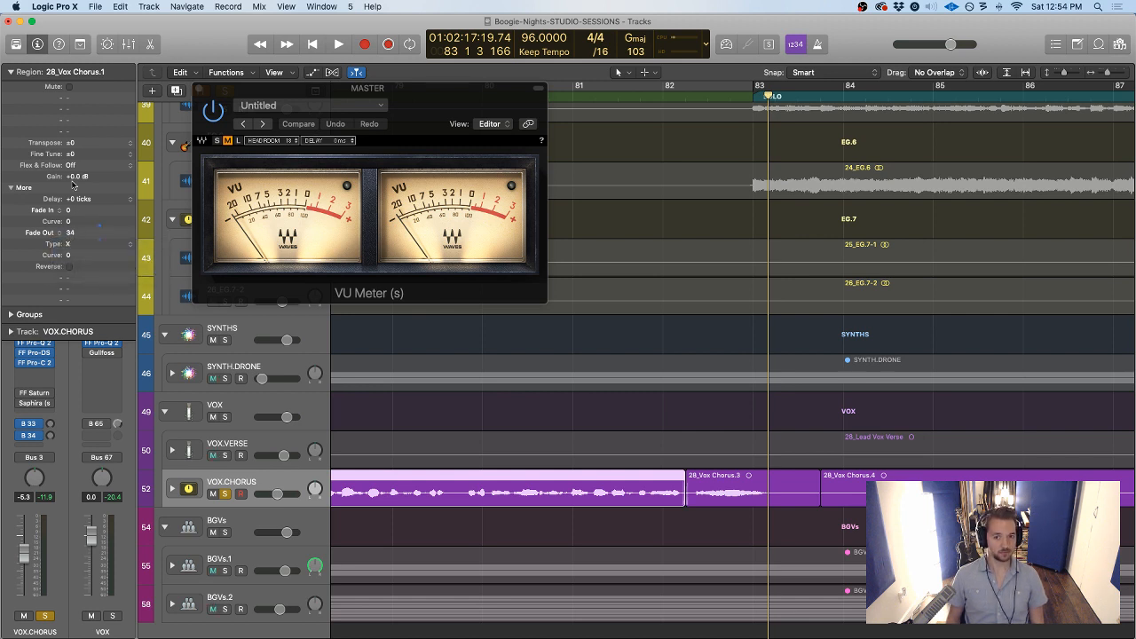
# Lengthen the main chorus region's crossfade to 282 and play the soloed transition into the reduced phrase
pyautogui.press('space')
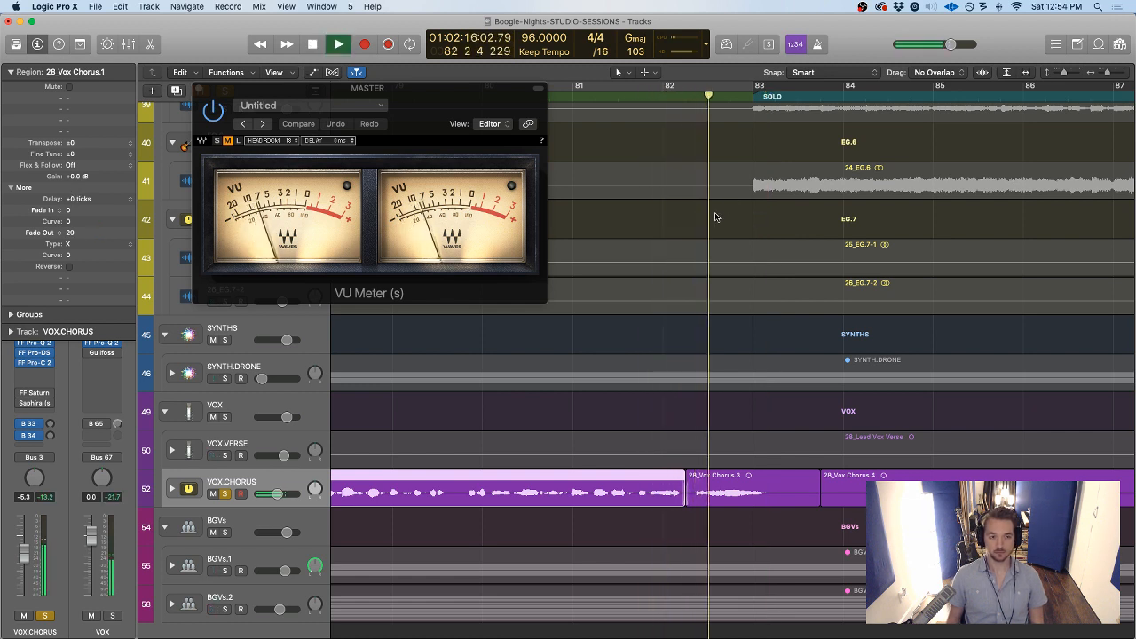
pyautogui.press('space')
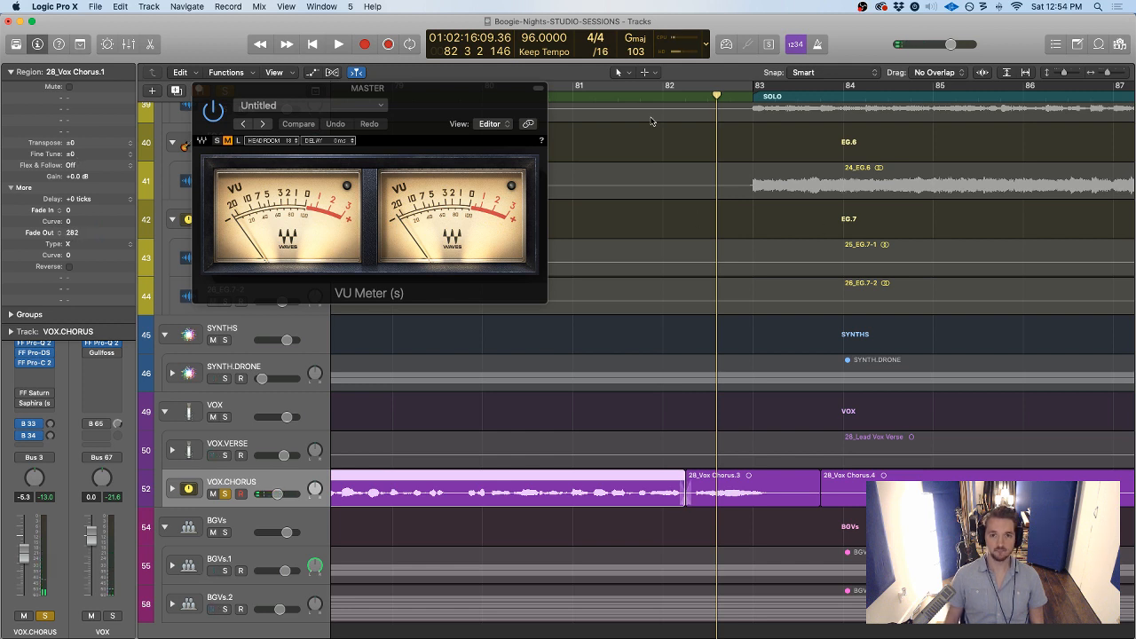
pyautogui.press('space')
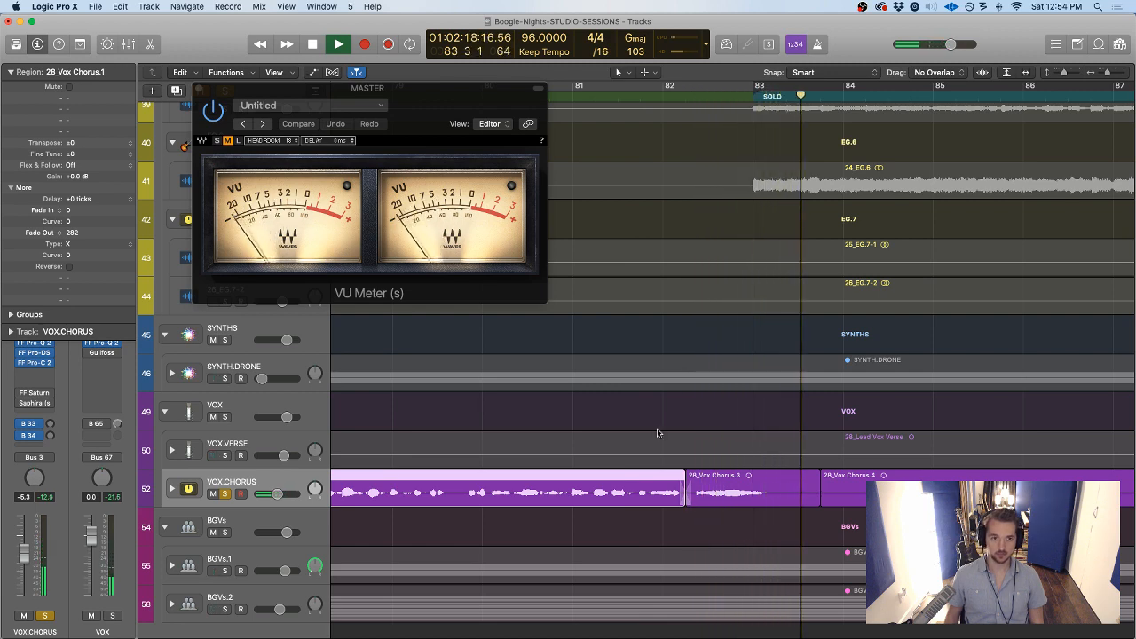
pyautogui.press('space')
pyautogui.click(723, 216)
# Move the VU Meter aside, unsolo VOX.CHORUS, and place the playhead at bar 66 just before the chorus
pyautogui.moveTo(409, 99); pyautogui.dragTo(973, 90)
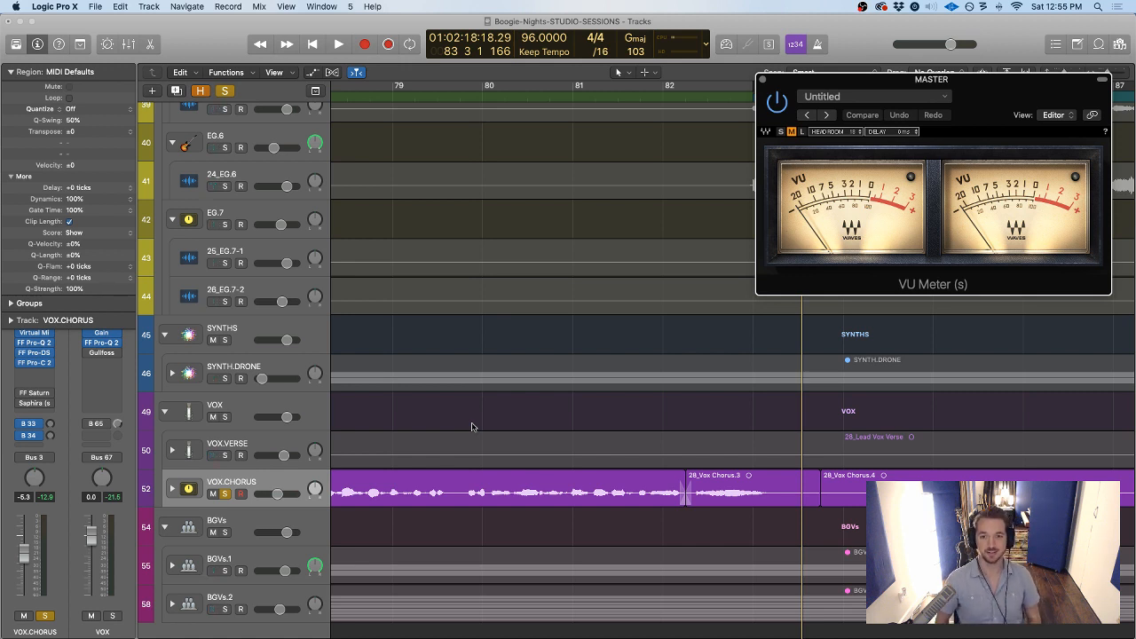
pyautogui.click(506, 416)
pyautogui.click(224, 494)
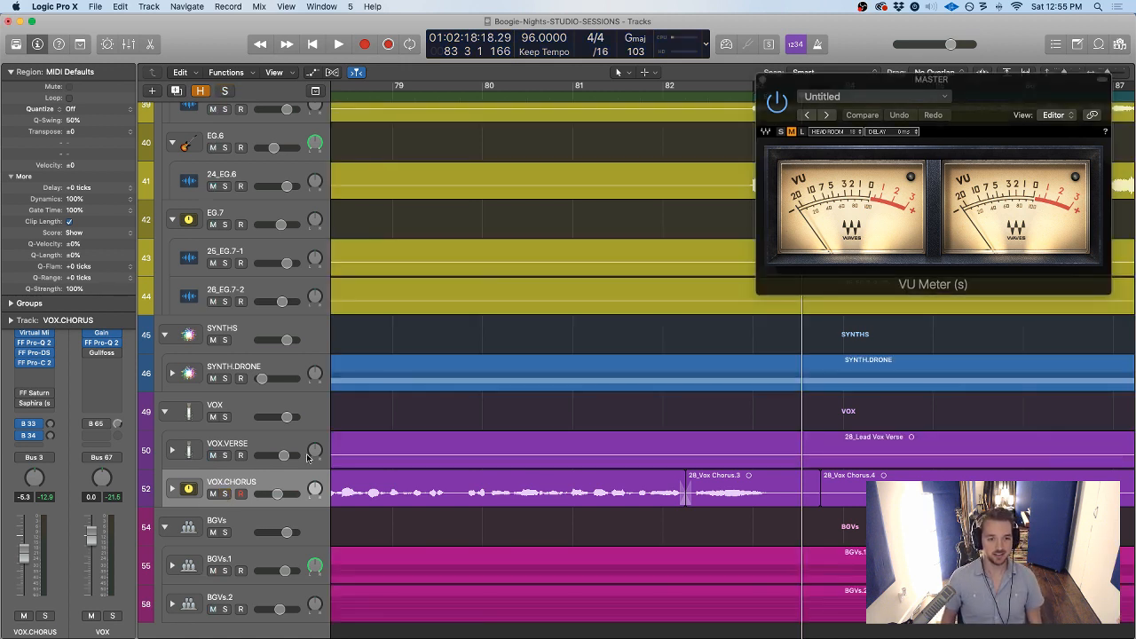
pyautogui.press('super+Left')
pyautogui.press('super+Left')
pyautogui.press('super+Left')
pyautogui.press('super+Left')
pyautogui.press('super+Left')
pyautogui.press('super+Left')
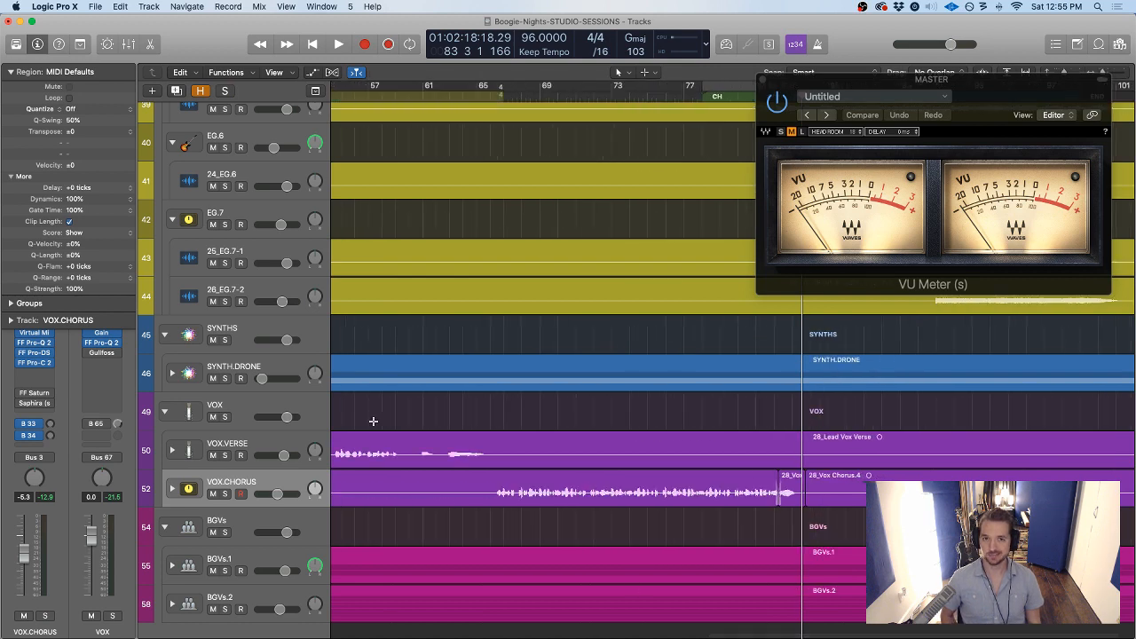
pyautogui.click(639, 96)
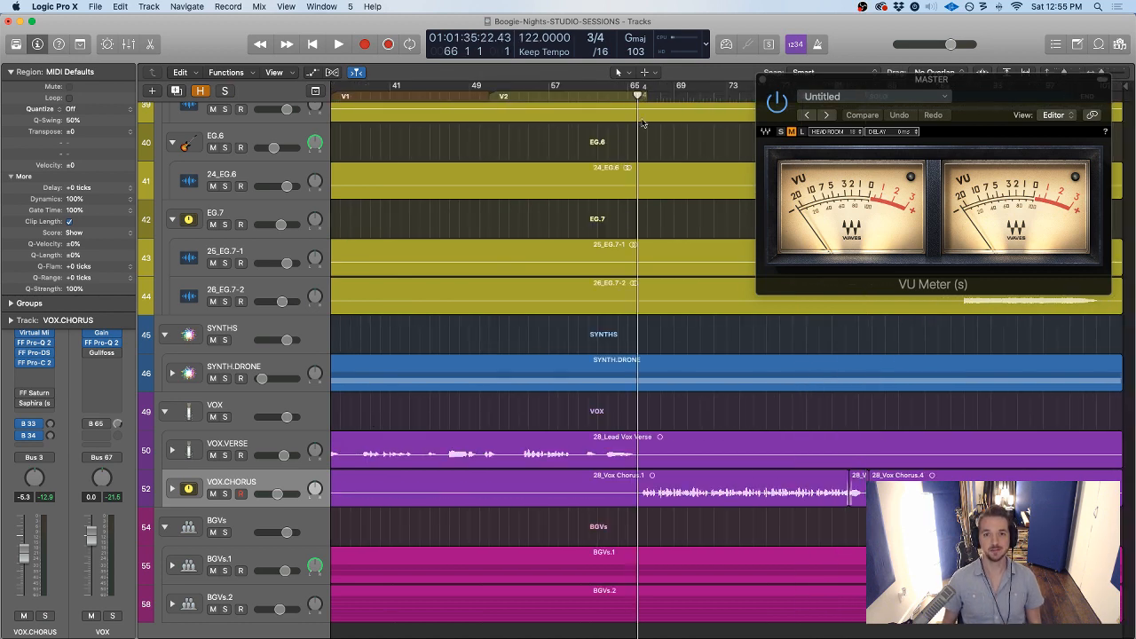
# Extend the start of the CH marker back to the end of V2 in the global tracks, and hide the tracks again
pyautogui.moveTo(800, 81); pyautogui.dragTo(824, 284)
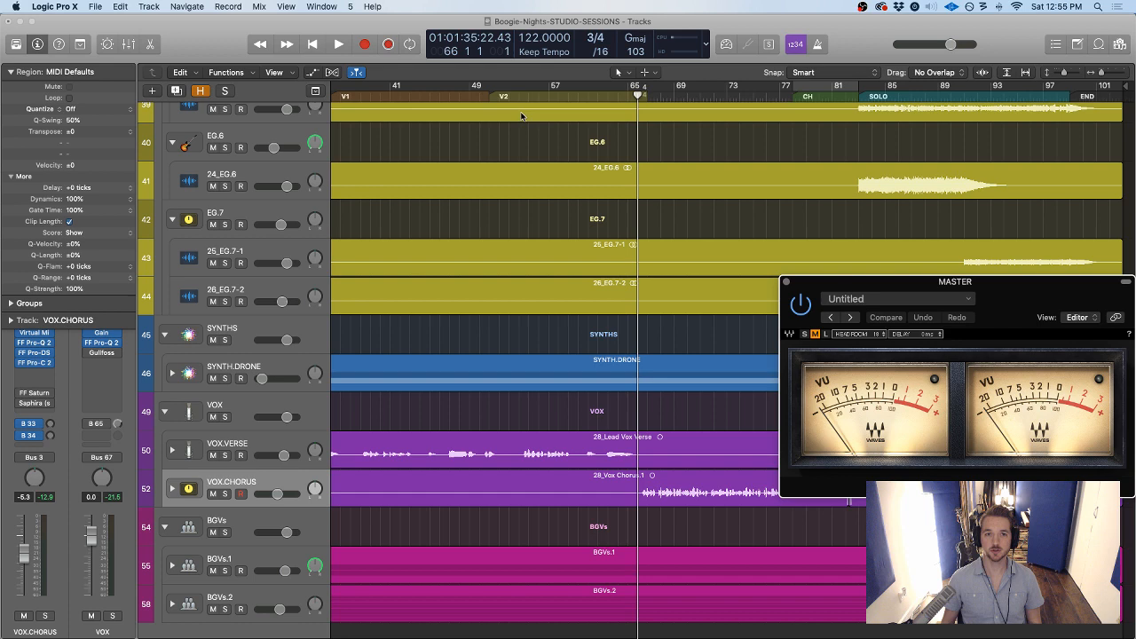
pyautogui.click(315, 90)
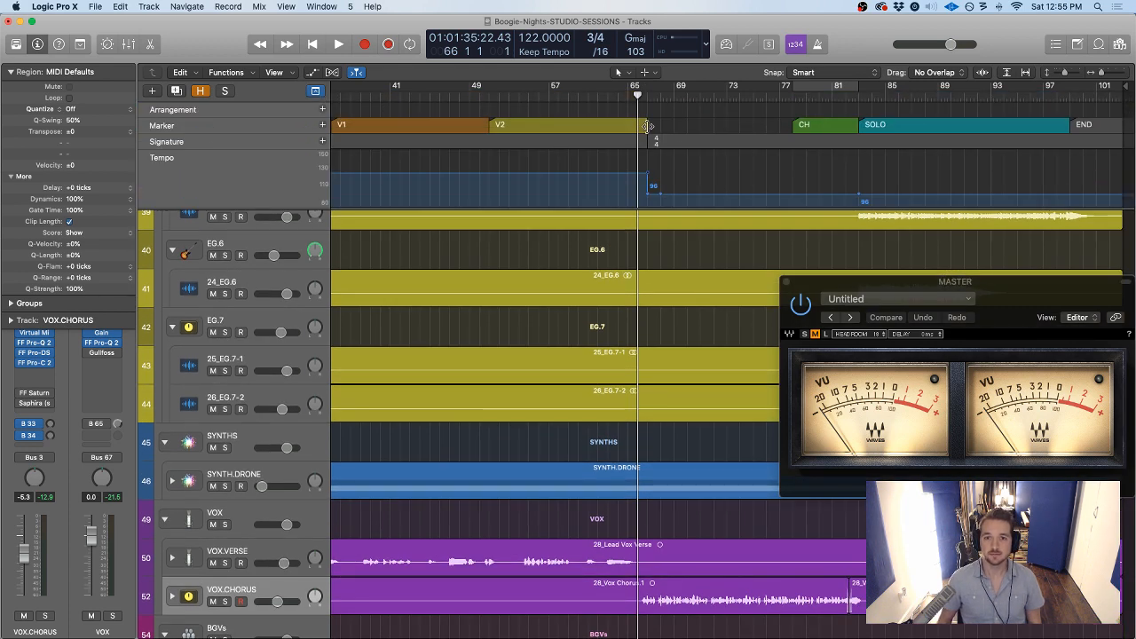
pyautogui.press('super+z')
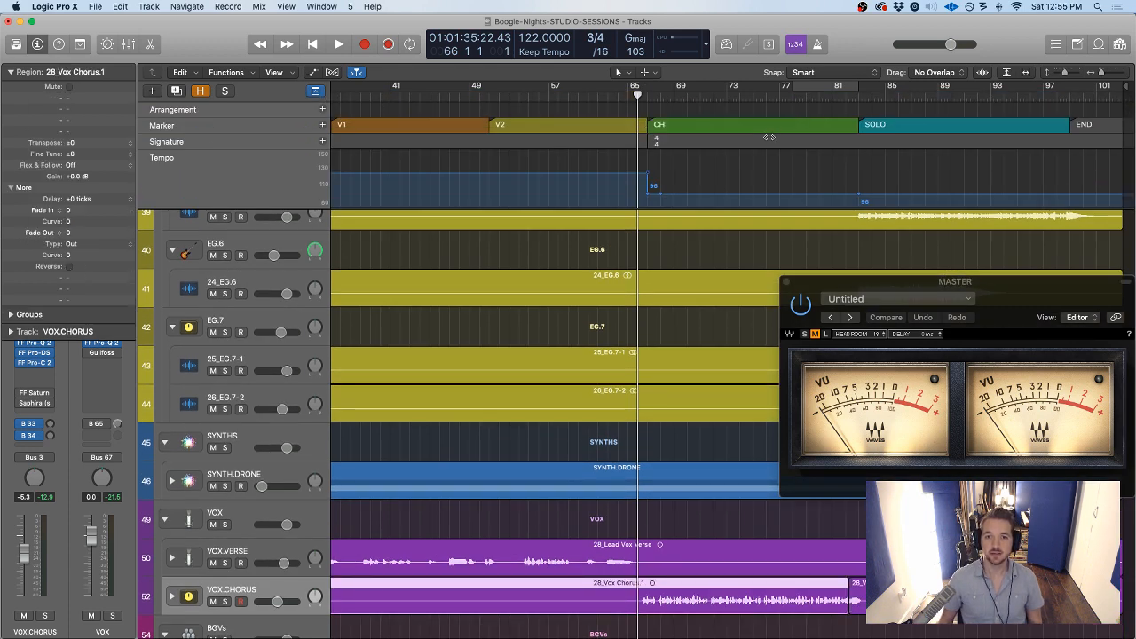
pyautogui.press('super+shift+z')
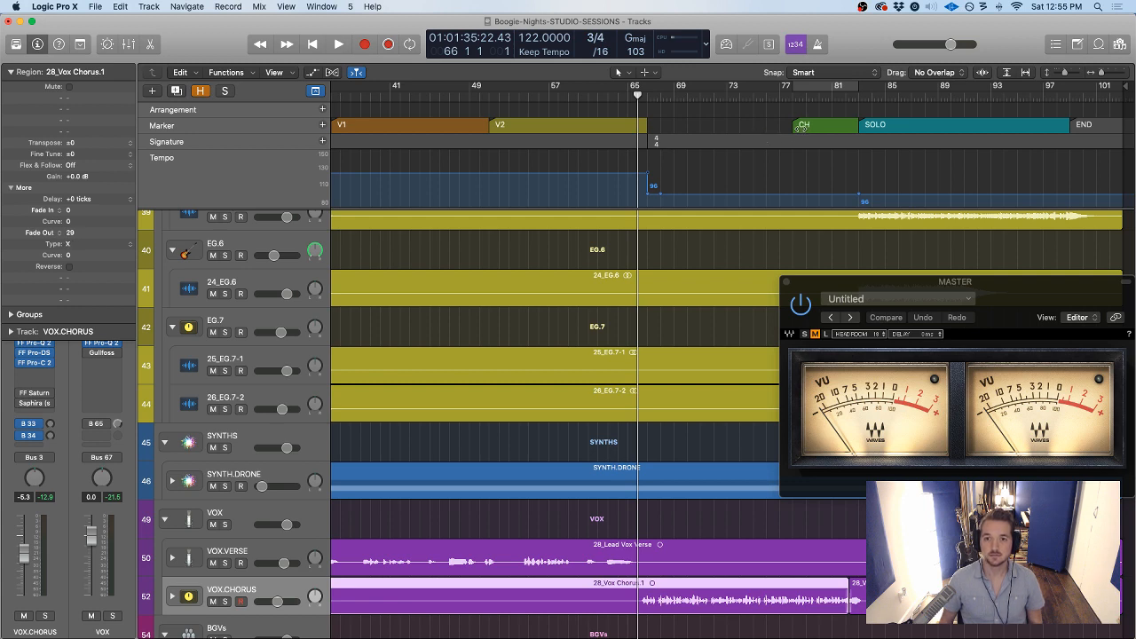
pyautogui.moveTo(794, 127); pyautogui.dragTo(648, 127)
pyautogui.click(316, 91)
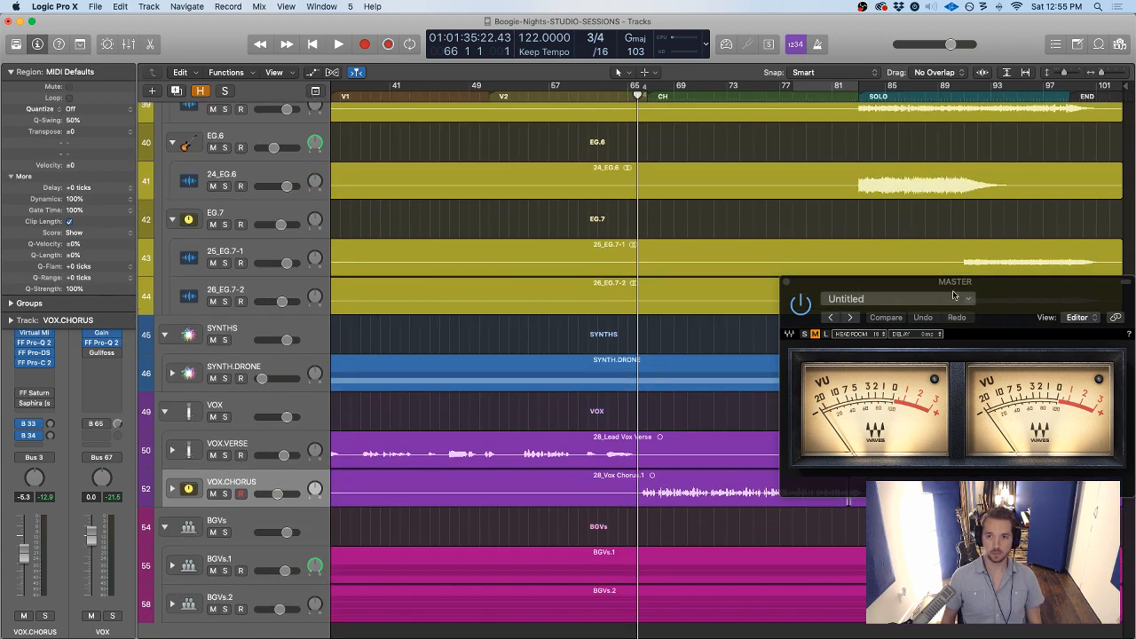
pyautogui.moveTo(1010, 302); pyautogui.dragTo(1000, 41)
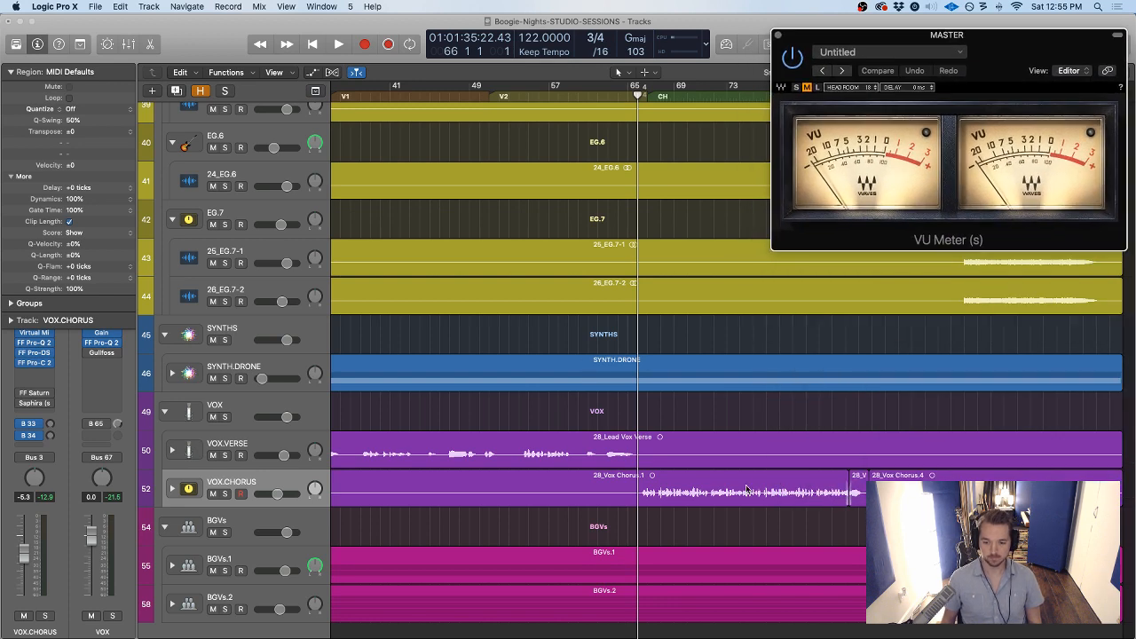
# Reopen Pro-C 2 on VOX.CHORUS, turn the cycle range on, and arrange the compressor beside the VU Meter
pyautogui.click(607, 410)
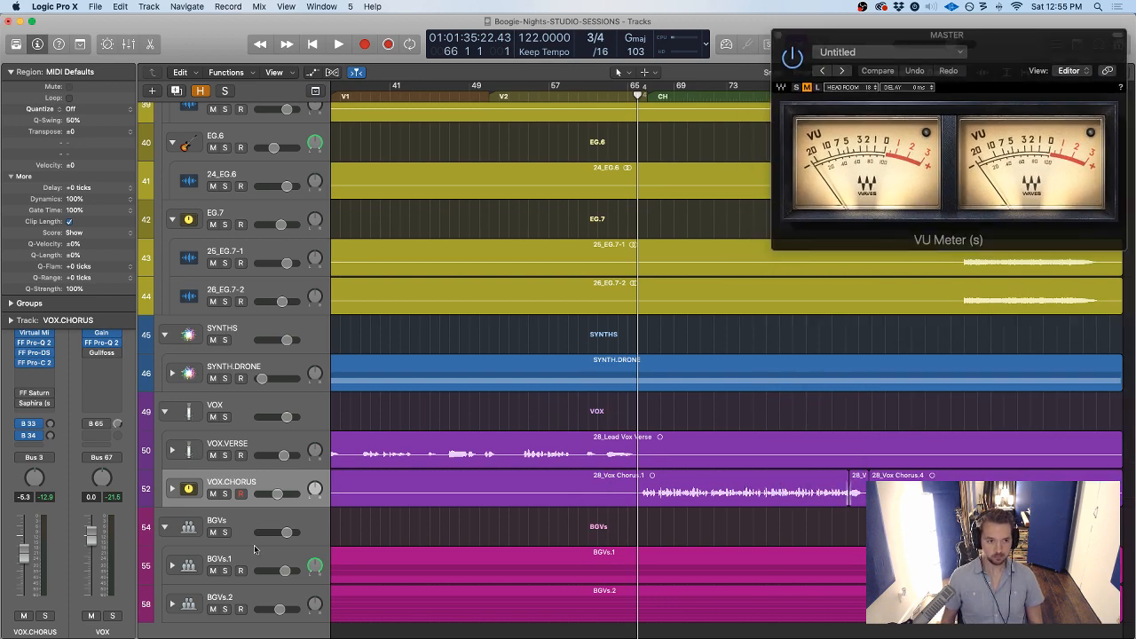
pyautogui.click(34, 363)
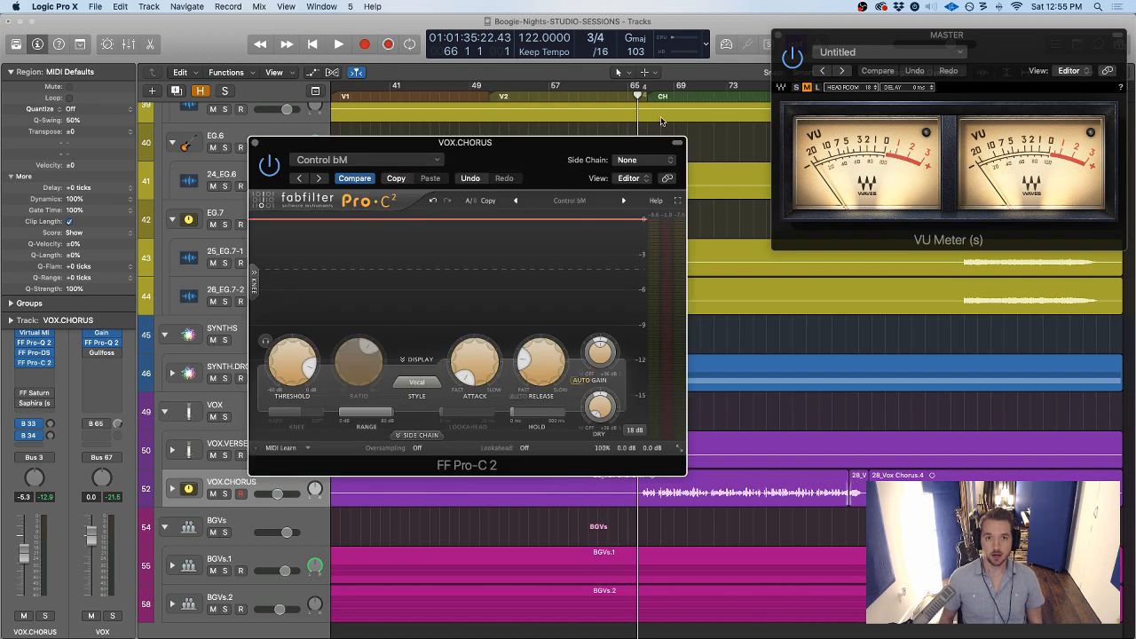
pyautogui.moveTo(888, 36)
pyautogui.mouseDown()
pyautogui.moveTo(875, 51)
pyautogui.moveTo(888, 47)
pyautogui.mouseUp()
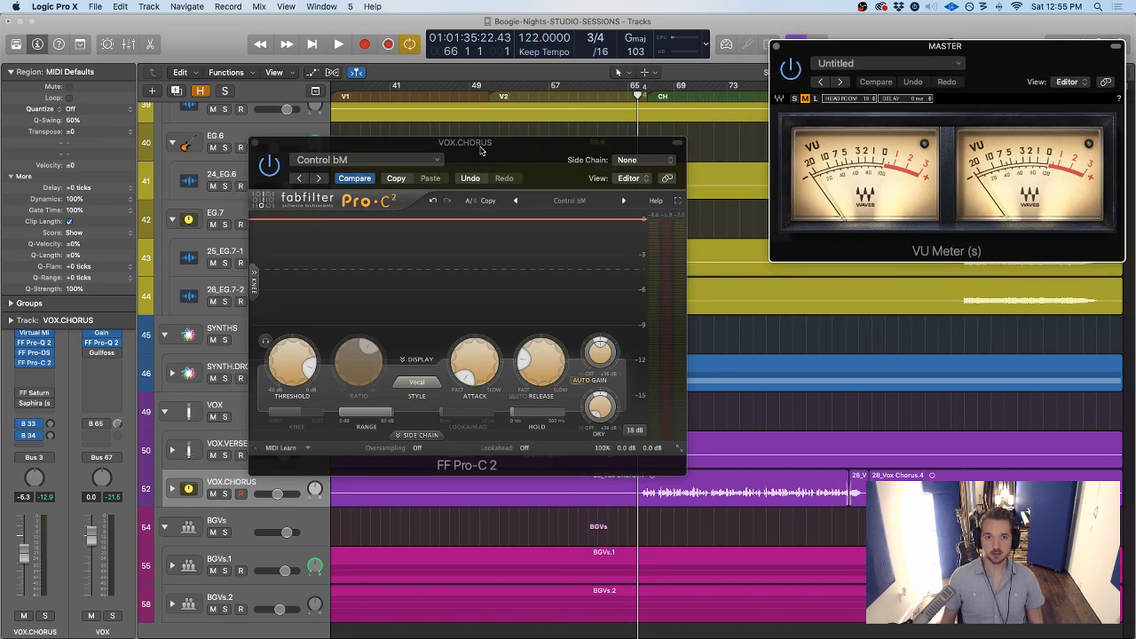
pyautogui.moveTo(480, 151); pyautogui.dragTo(412, 145)
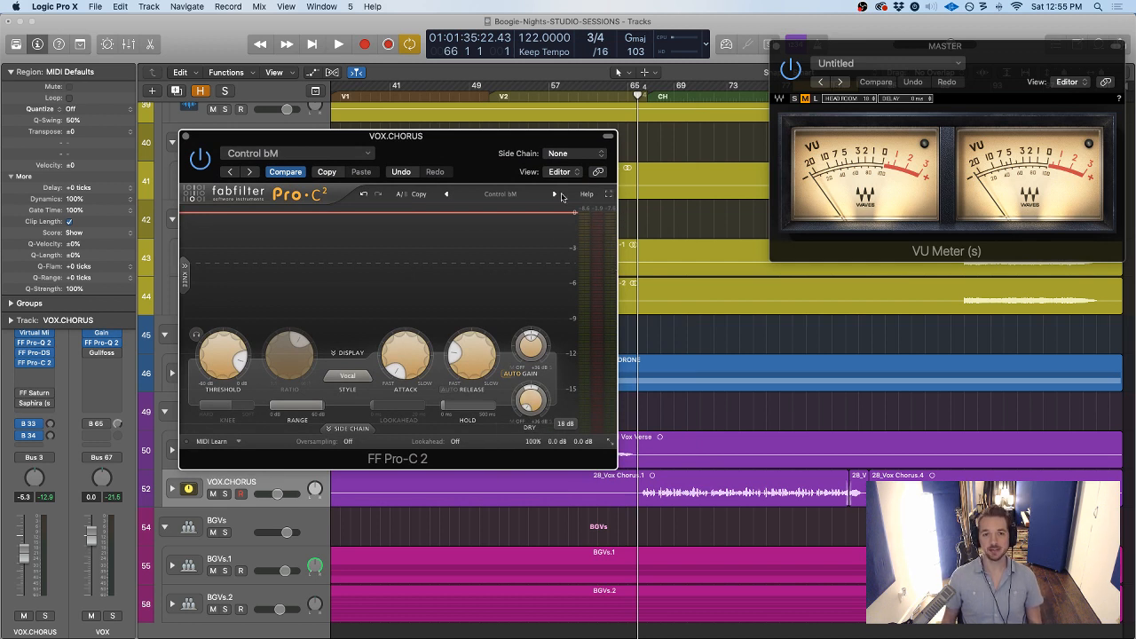
pyautogui.moveTo(453, 152); pyautogui.dragTo(509, 110)
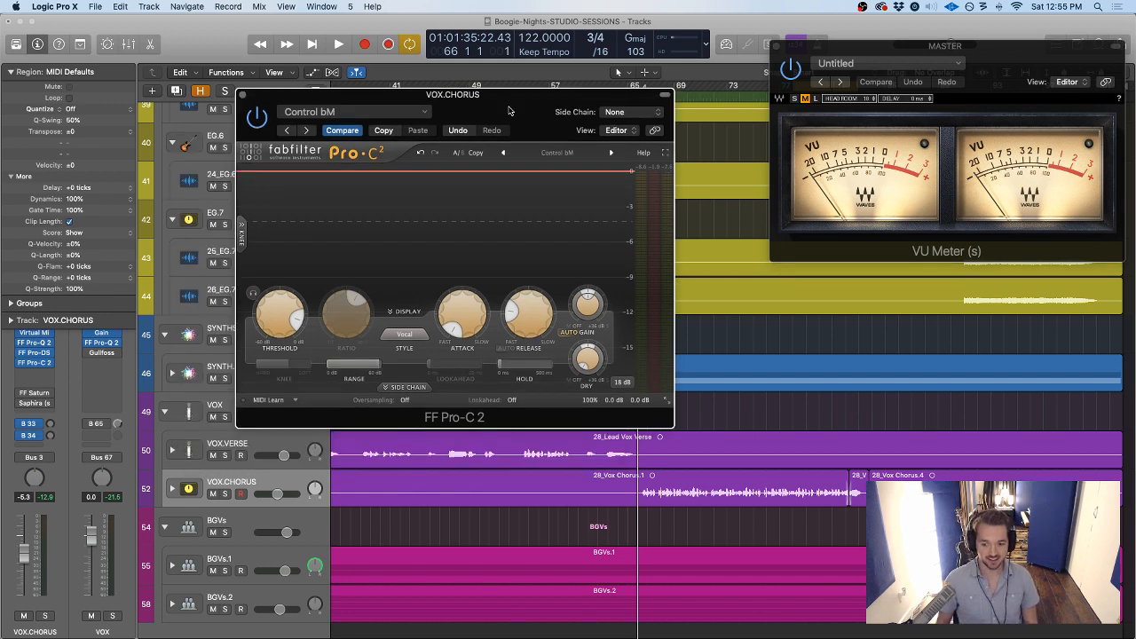
# Loop the chorus in the full mix and bypass and re-enable Pro-C 2 to compare the vocal level
pyautogui.press('space')
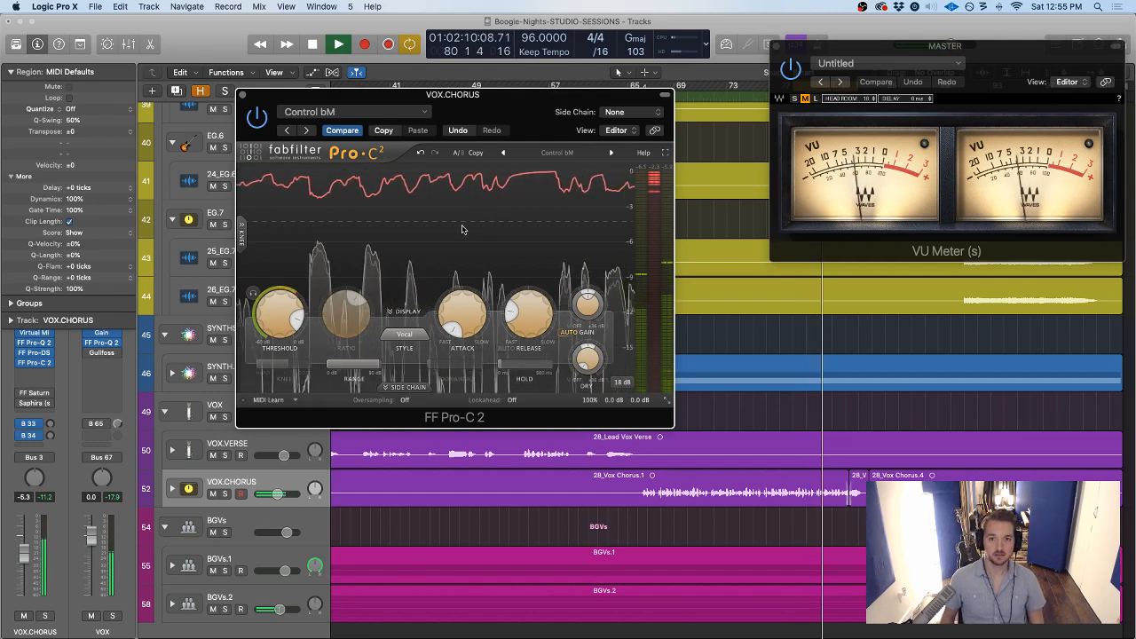
pyautogui.click(258, 119)
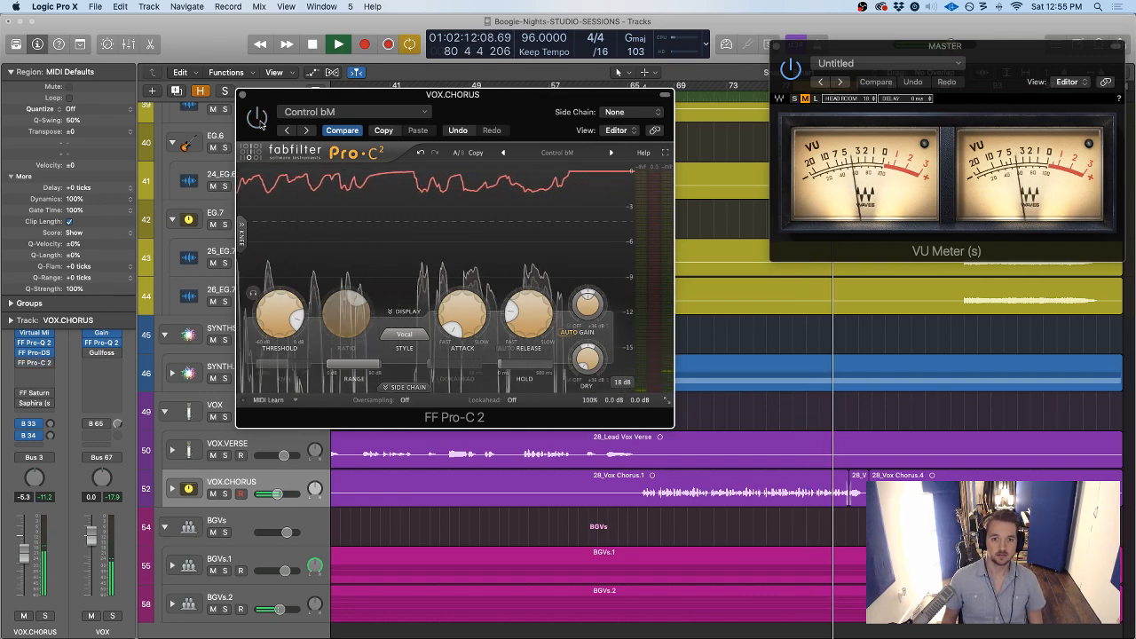
pyautogui.click(258, 118)
pyautogui.moveTo(462, 293)
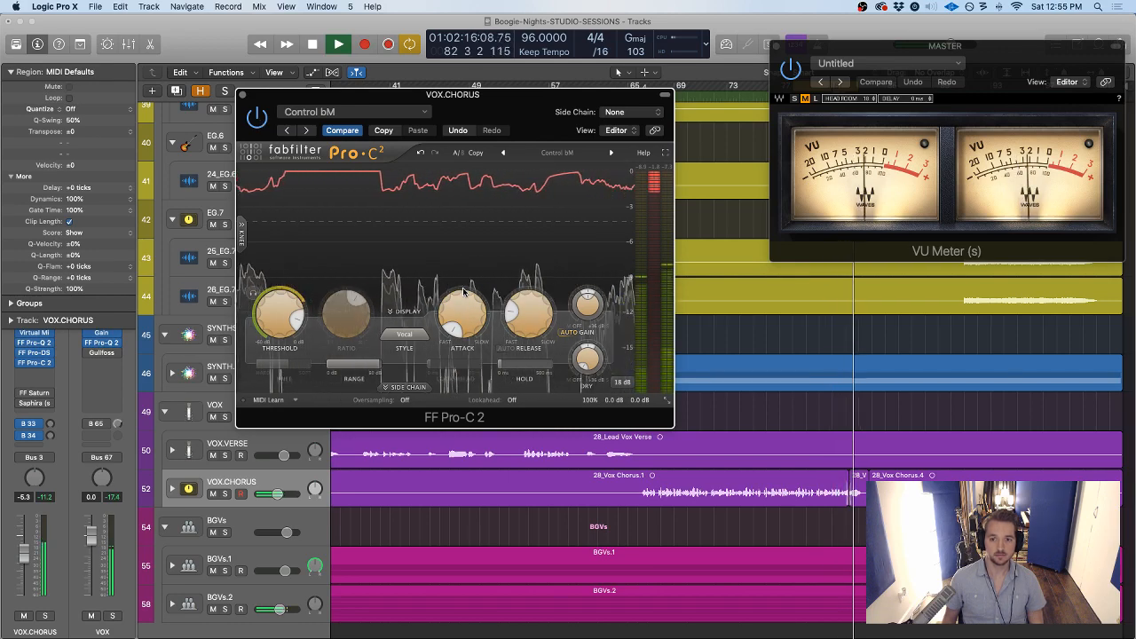
pyautogui.press('space')
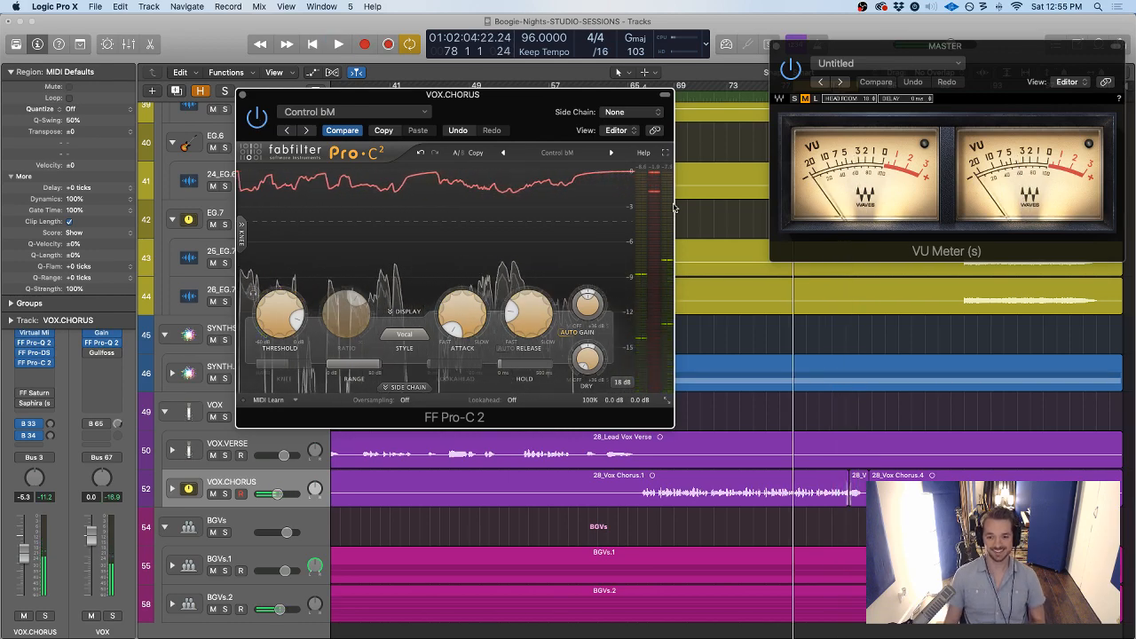
# Solo VOX.CHORUS and loop its phrase from bar 78 to compare the level with Pro-C 2 bypassed and active
pyautogui.moveTo(510, 110); pyautogui.dragTo(488, 103)
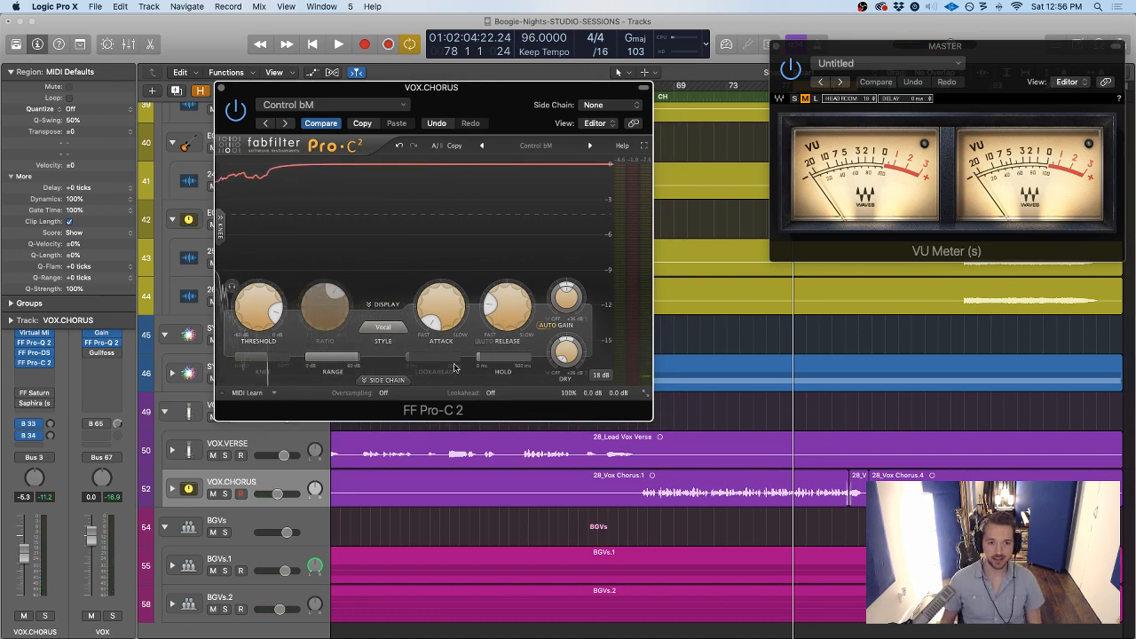
pyautogui.moveTo(501, 106)
pyautogui.mouseDown()
pyautogui.moveTo(534, 98)
pyautogui.moveTo(494, 87)
pyautogui.mouseUp()
pyautogui.press('s')
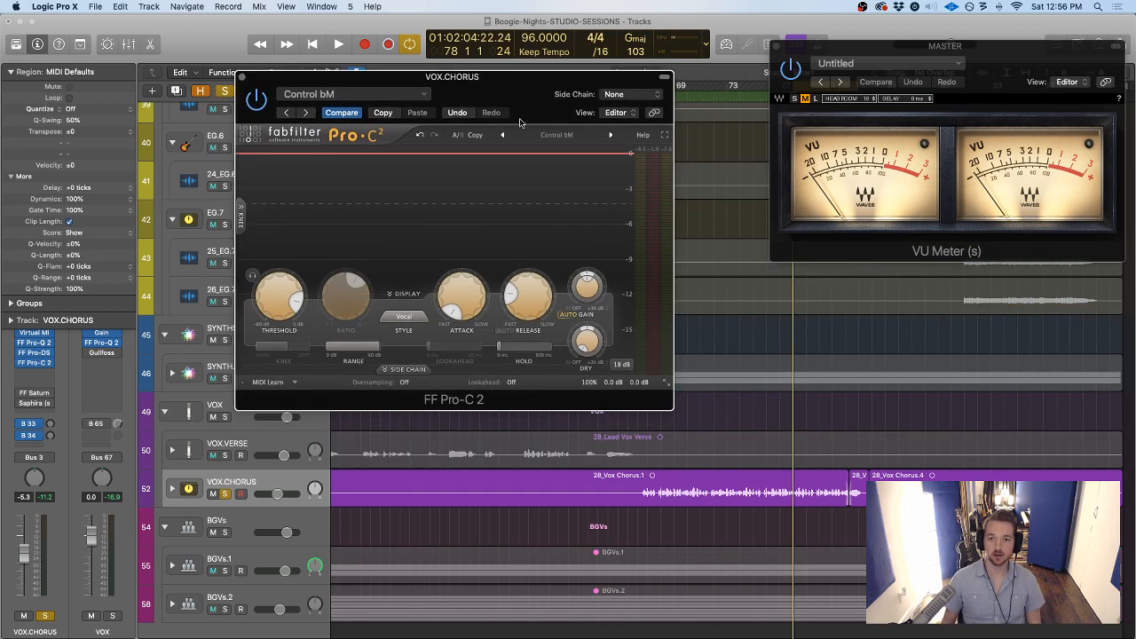
pyautogui.moveTo(850, 56); pyautogui.dragTo(847, 44)
pyautogui.press('space')
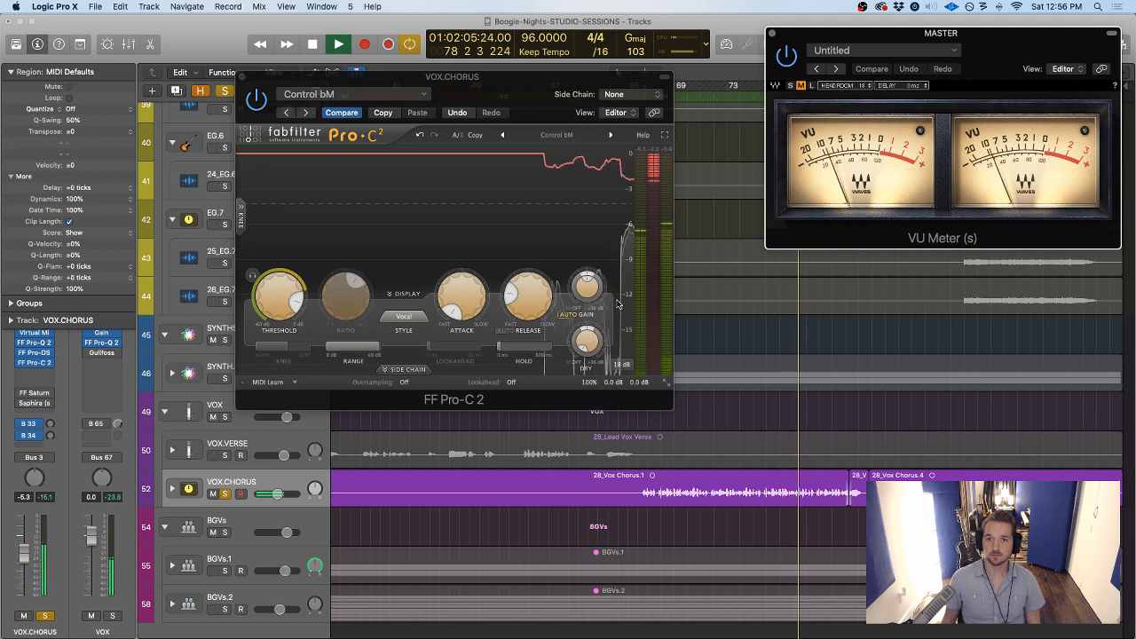
pyautogui.press('space')
pyautogui.click(263, 105)
pyautogui.press('space')
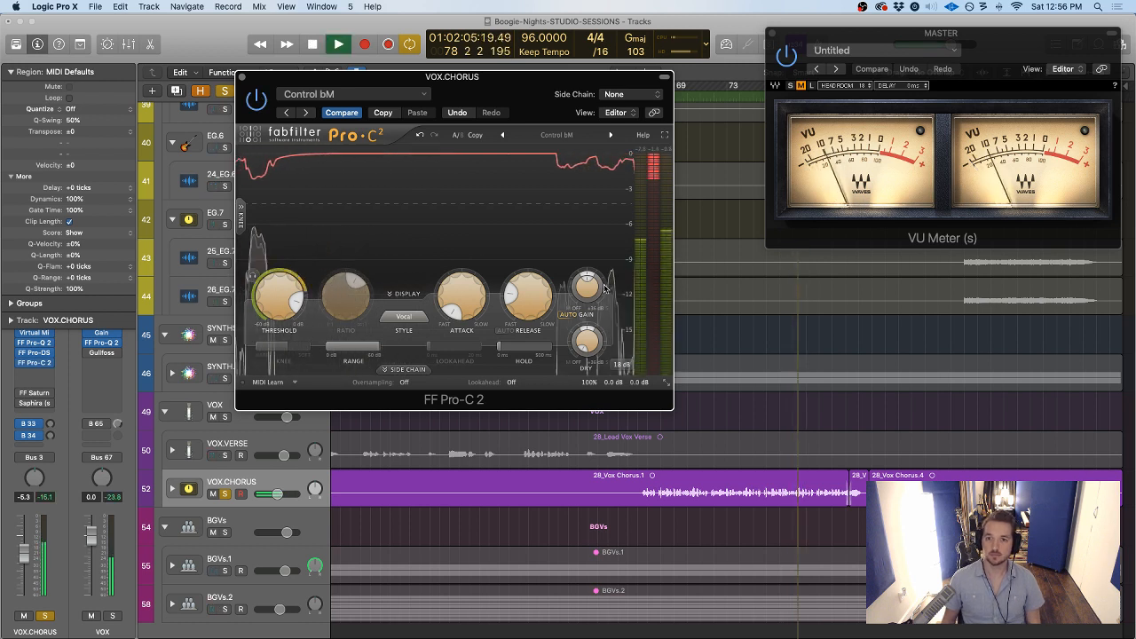
pyautogui.press('space')
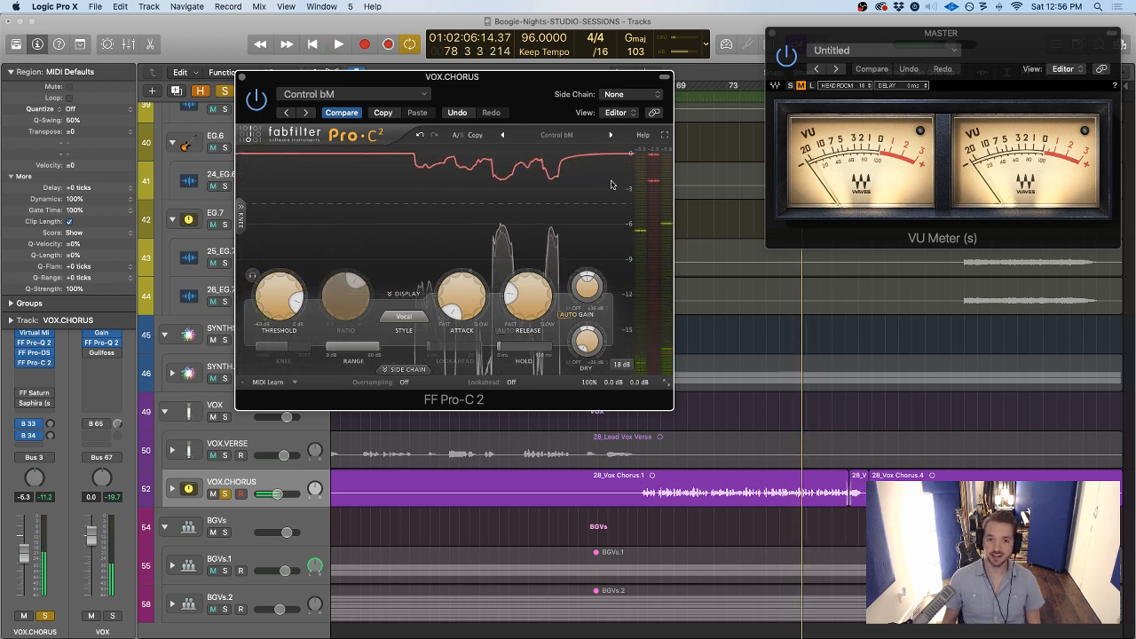
# Turn off Auto Gain in Pro-C 2 and raise the Wet Gain by hand during playback
pyautogui.click(571, 315)
pyautogui.press('space')
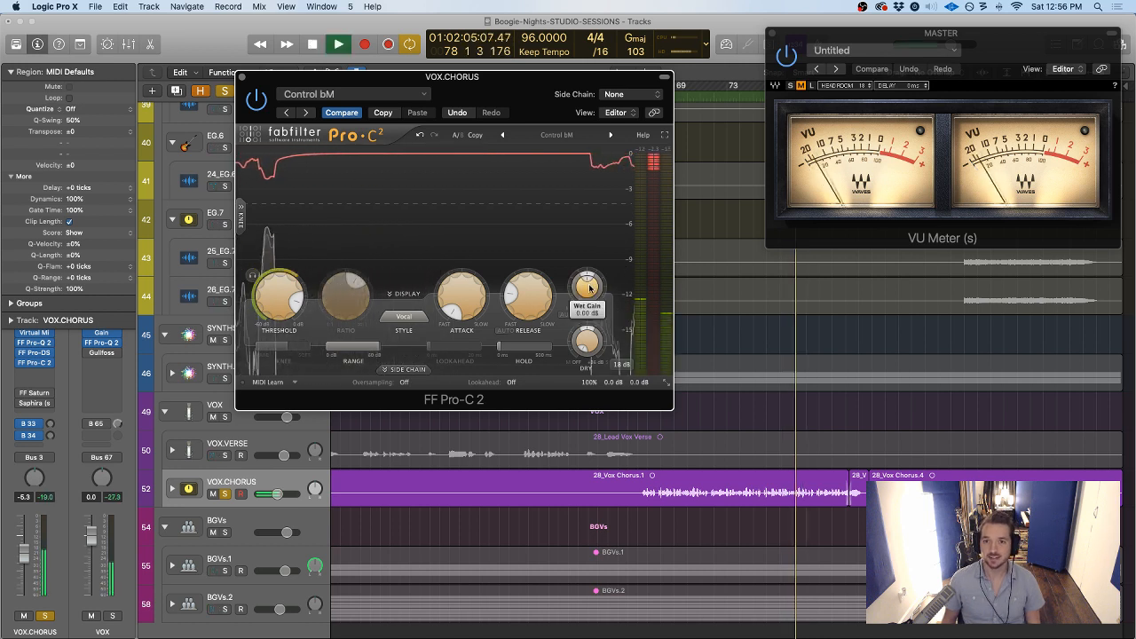
pyautogui.moveTo(590, 287)
pyautogui.moveTo(590, 289); pyautogui.dragTo(590, 276)
# Loop the soloed VOX.CHORUS phrase and bypass and re-enable Pro-C 2 to compare the level after the Wet Gain change
pyautogui.press('space')
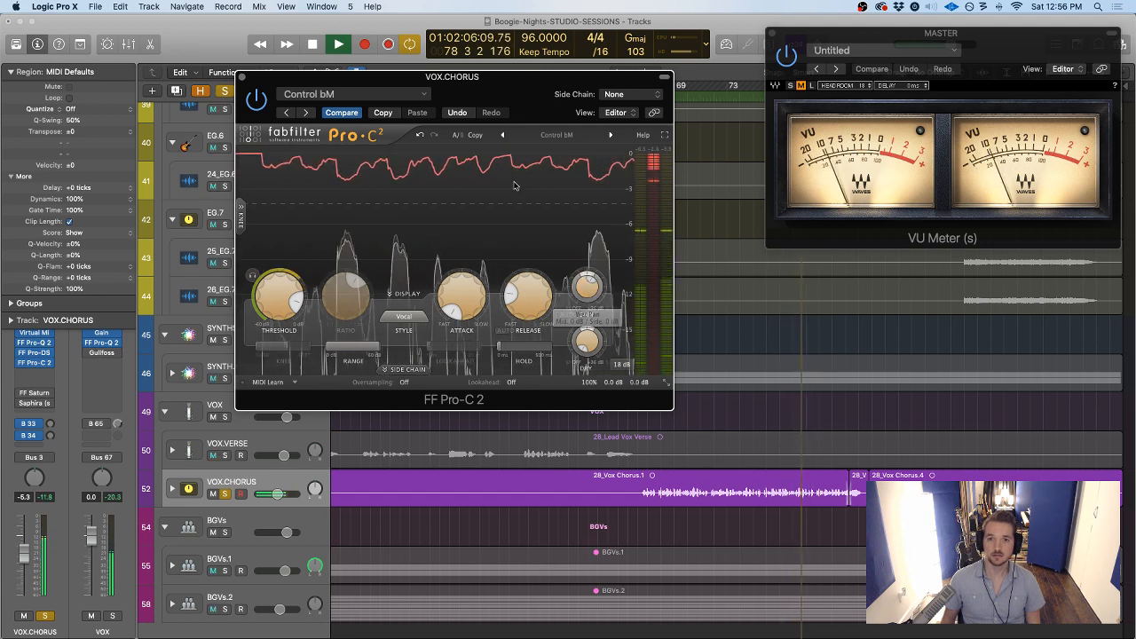
pyautogui.click(257, 101)
pyautogui.click(257, 103)
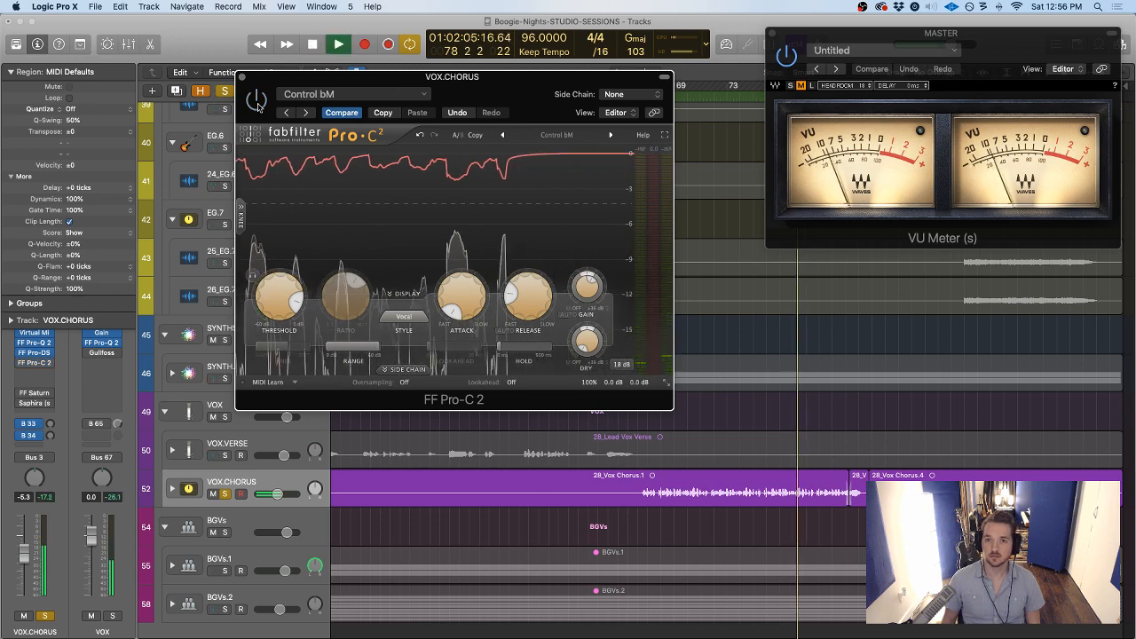
pyautogui.press('space')
# Unsolo VOX.CHORUS and play the chorus in the full mix to compare it with Pro-C 2 bypassed and active
pyautogui.moveTo(589, 300)
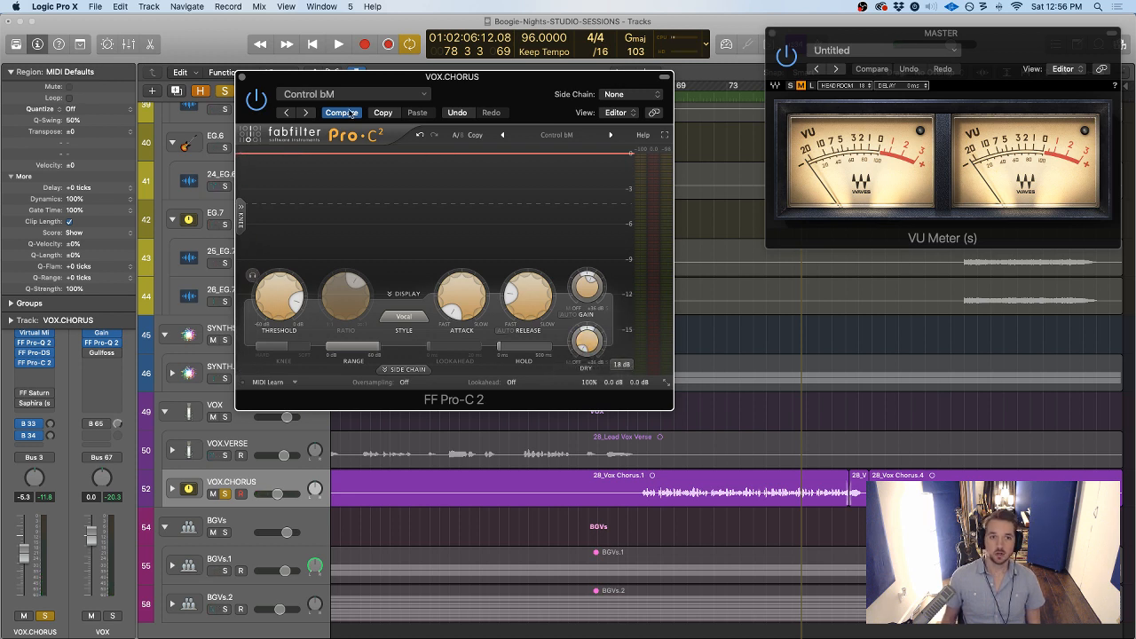
pyautogui.press('s')
pyautogui.press('space')
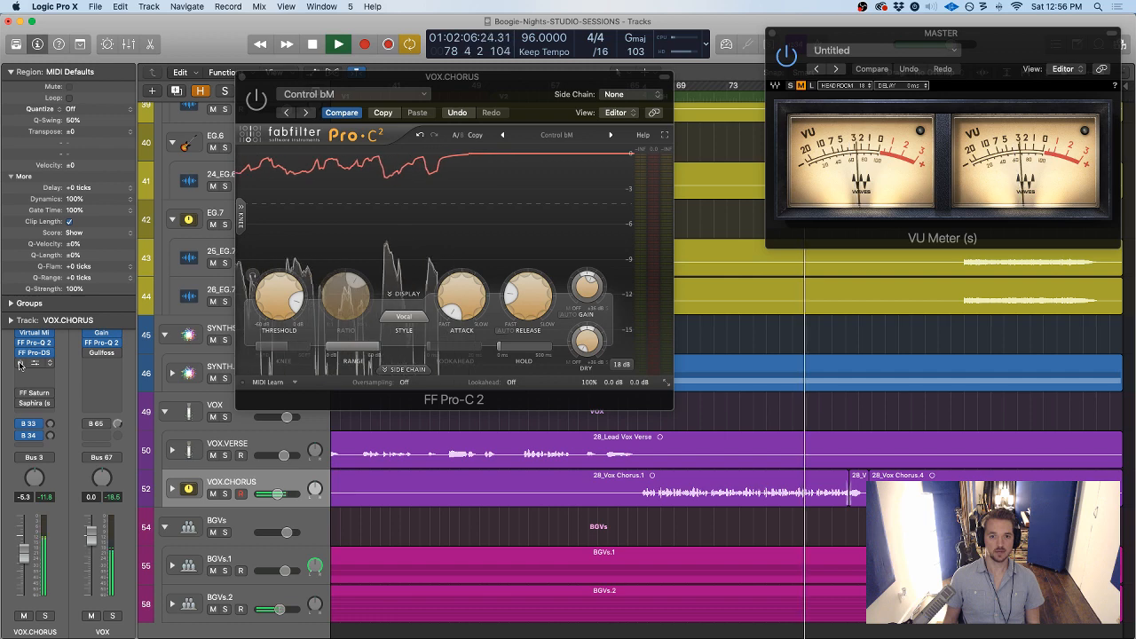
pyautogui.press('space')
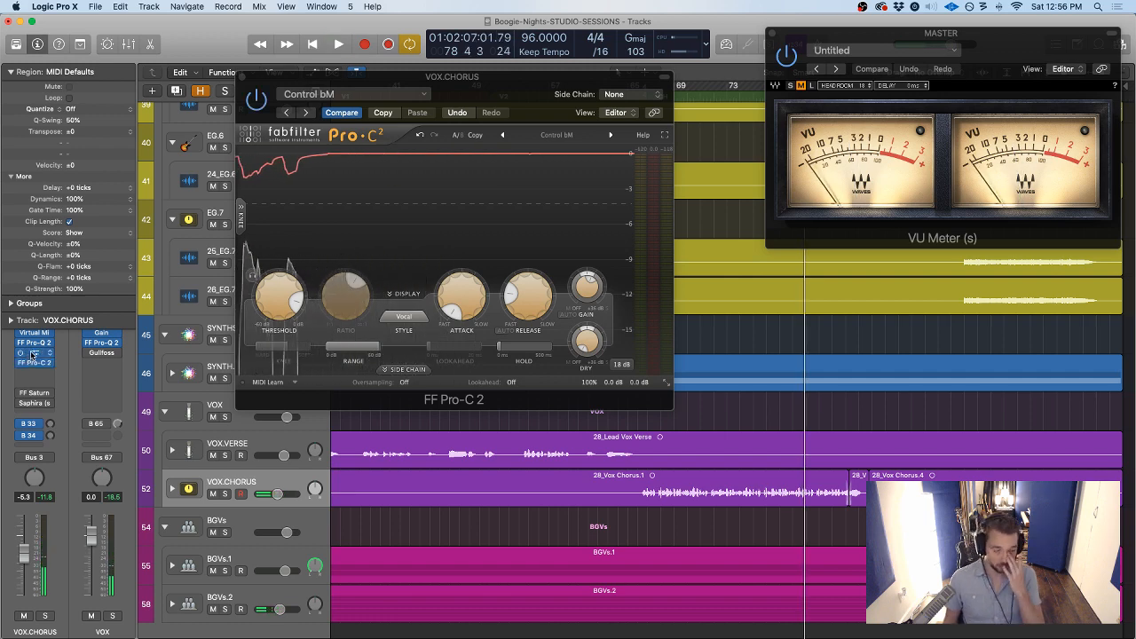
# Open Pro-DS on VOX.CHORUS and arrange its window beside Pro-C 2 and clear of the VU Meter
pyautogui.click(32, 353)
pyautogui.moveTo(493, 77); pyautogui.dragTo(519, 161)
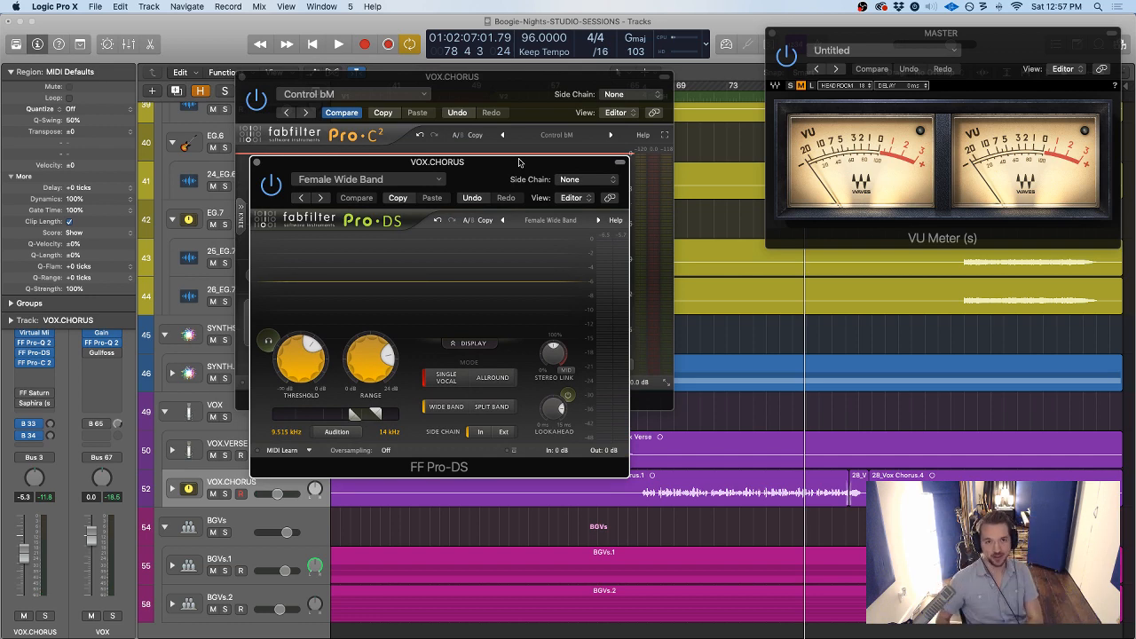
pyautogui.moveTo(487, 180); pyautogui.dragTo(586, 257)
pyautogui.moveTo(492, 82); pyautogui.dragTo(327, 46)
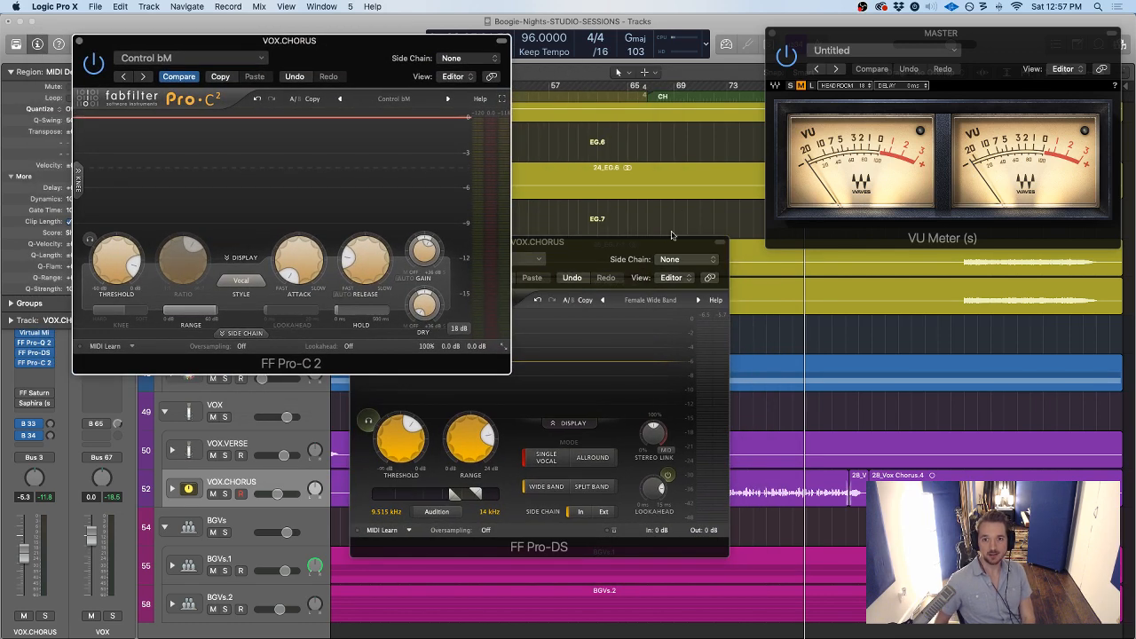
pyautogui.moveTo(662, 240); pyautogui.dragTo(768, 219)
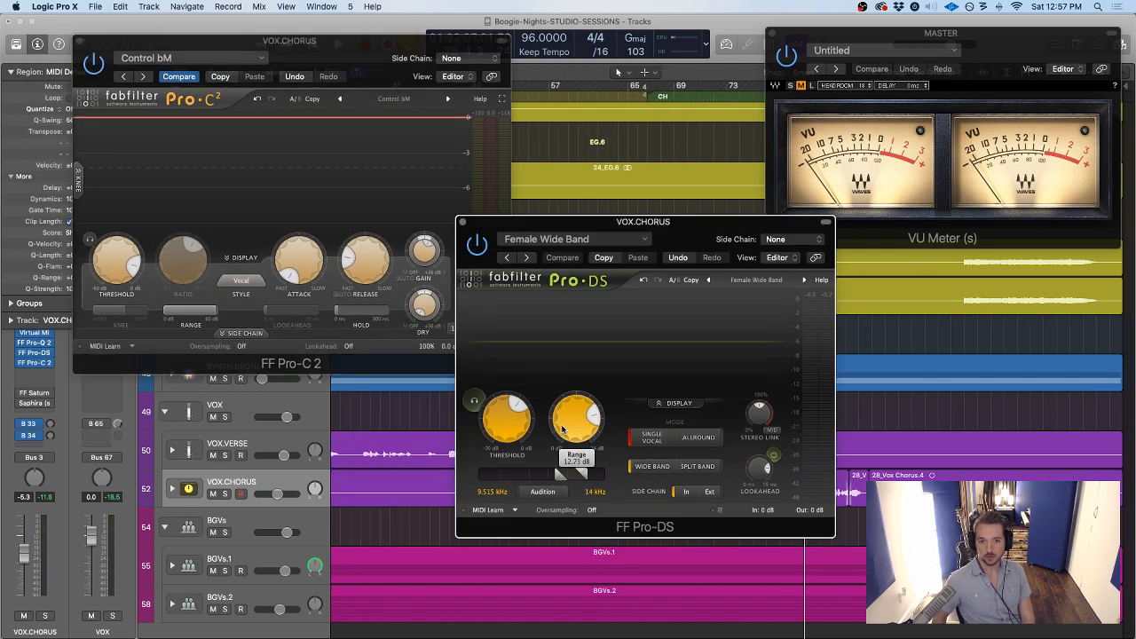
# Adjust the Pro-DS Range by ear during playback and rearrange the Pro-DS and Pro-C 2 windows
pyautogui.press('space')
pyautogui.moveTo(564, 428)
pyautogui.mouseDown()
pyautogui.moveTo(570, 411)
pyautogui.moveTo(577, 437)
pyautogui.mouseUp()
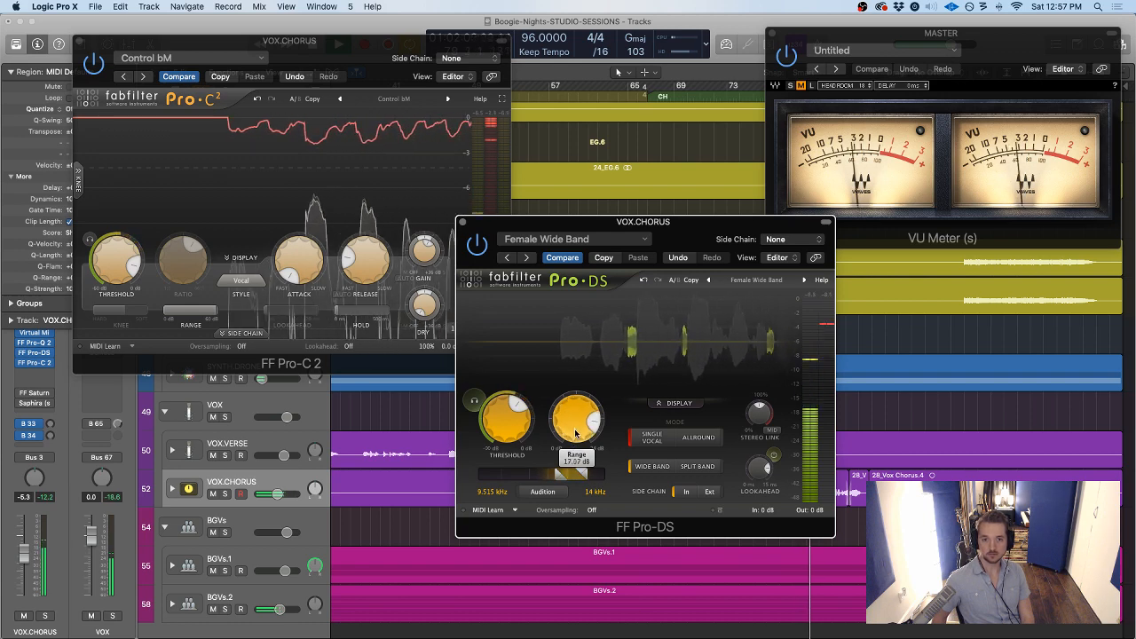
pyautogui.moveTo(621, 222)
pyautogui.mouseDown()
pyautogui.moveTo(705, 238)
pyautogui.moveTo(610, 231)
pyautogui.mouseUp()
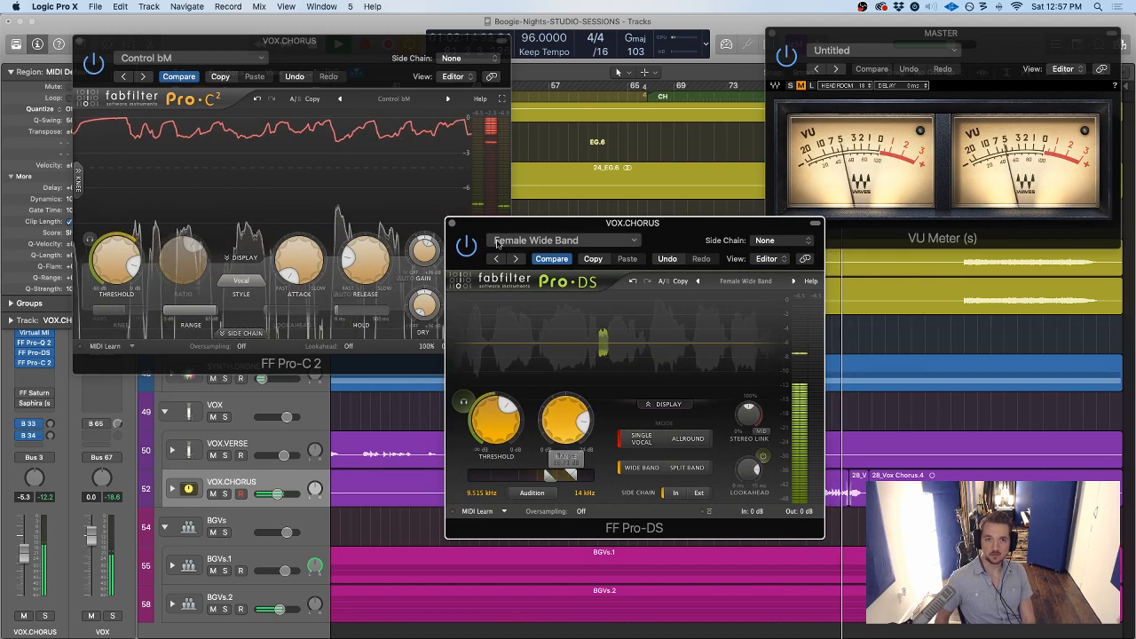
pyautogui.moveTo(358, 60); pyautogui.dragTo(559, 69)
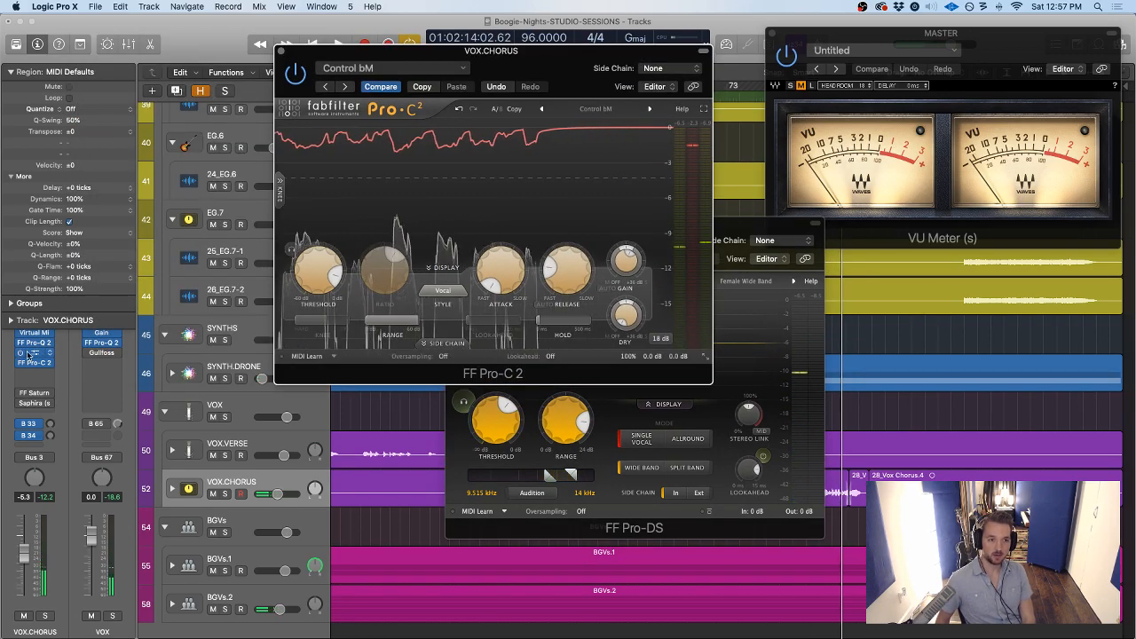
# Try Pro-DS after Pro-C 2 in the insert chain, adjusting its Range to about 14.15 dB during playback
pyautogui.moveTo(32, 354); pyautogui.dragTo(34, 371)
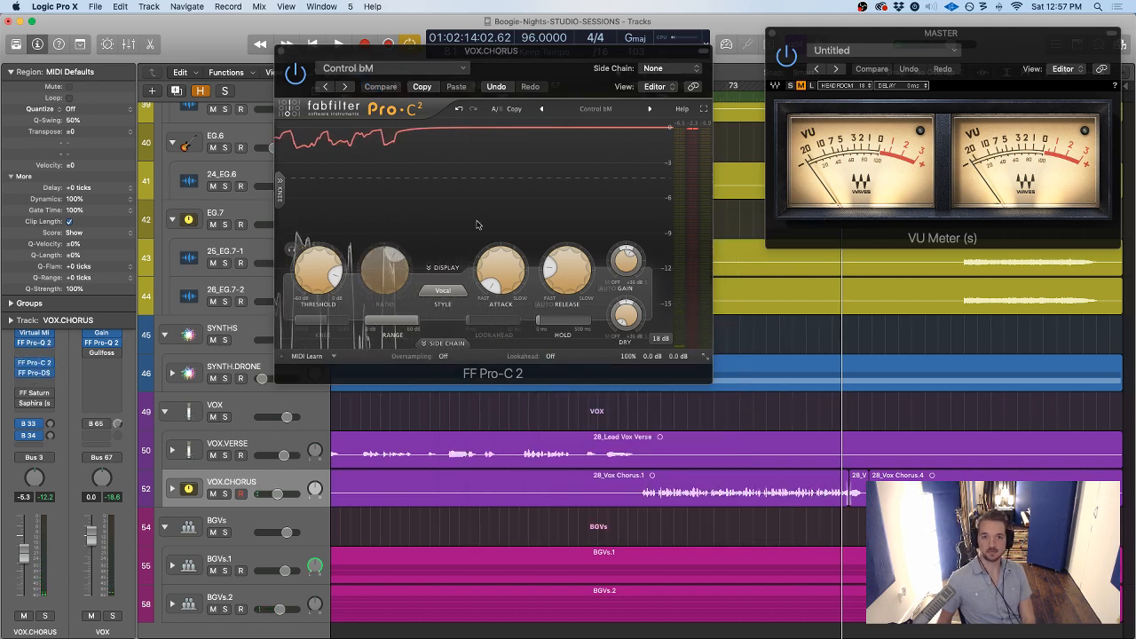
pyautogui.click(38, 374)
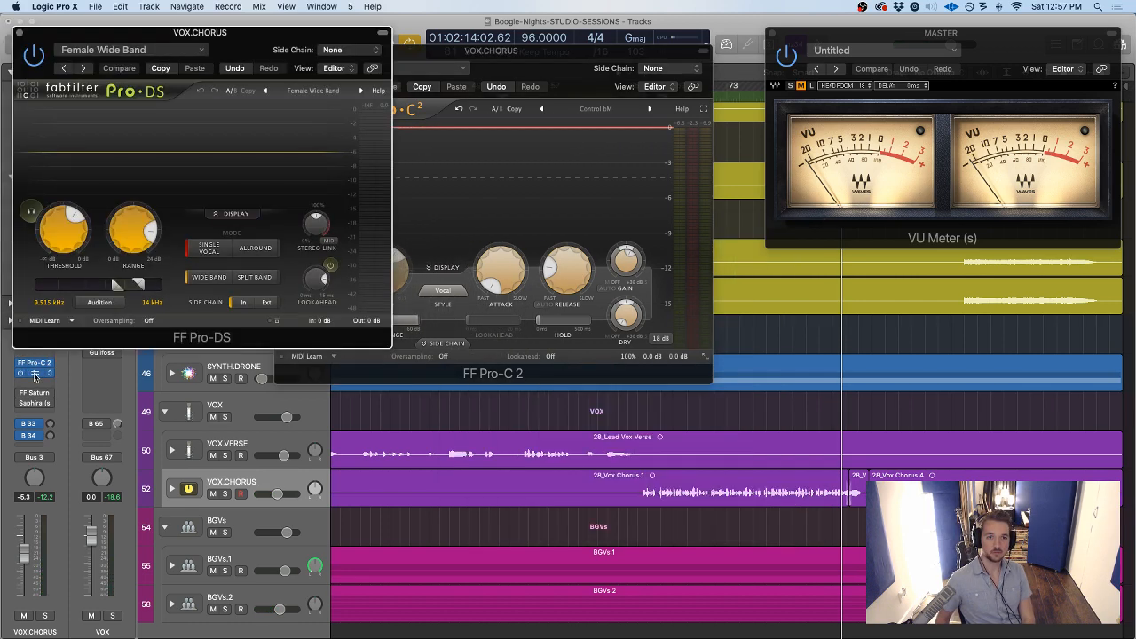
pyautogui.press('space')
pyautogui.moveTo(259, 30); pyautogui.dragTo(547, 186)
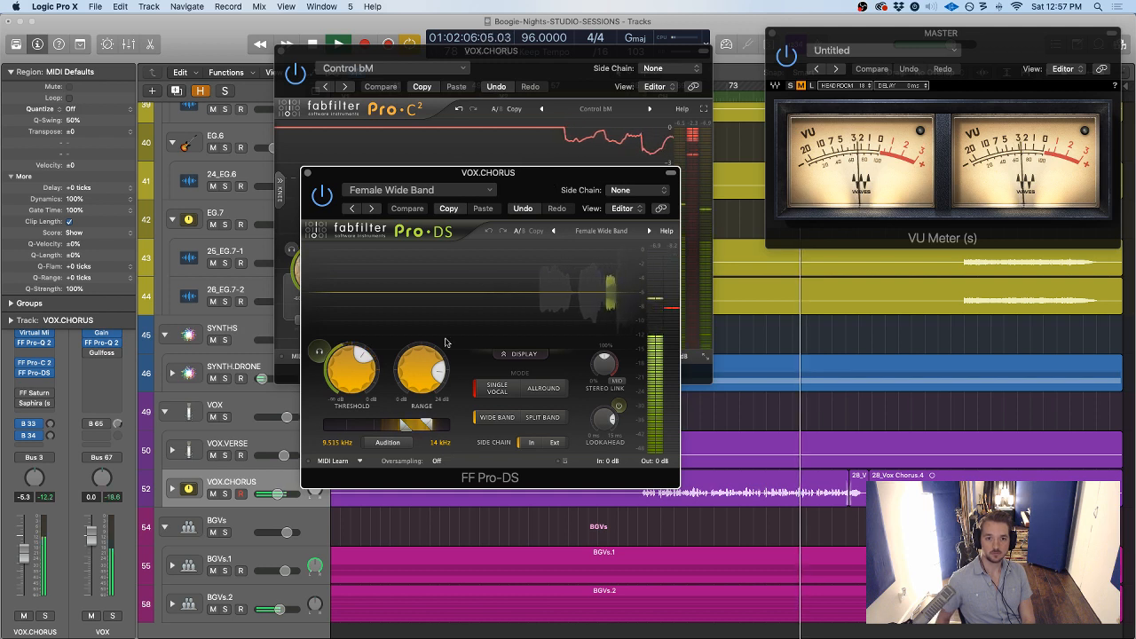
pyautogui.moveTo(430, 368); pyautogui.dragTo(429, 379)
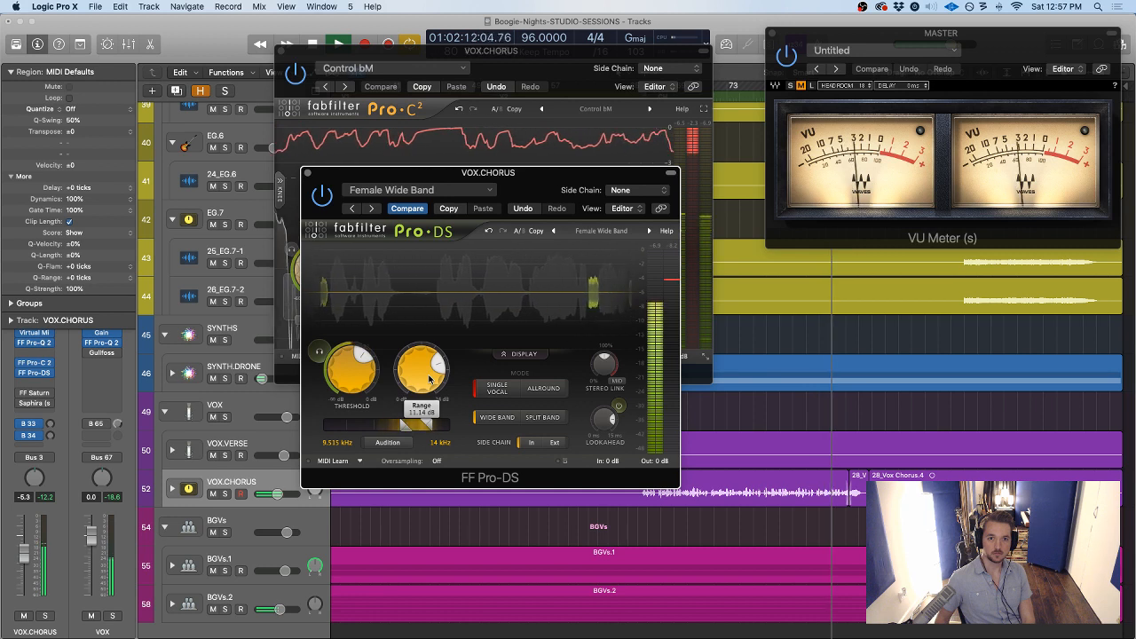
pyautogui.moveTo(430, 379); pyautogui.dragTo(430, 367)
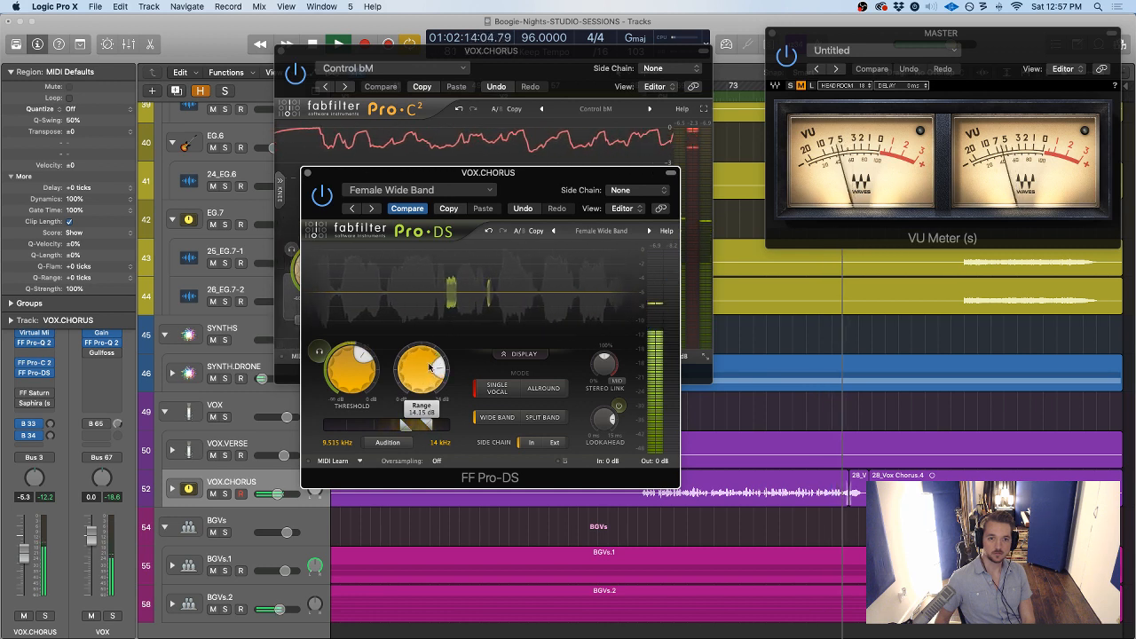
pyautogui.press('space')
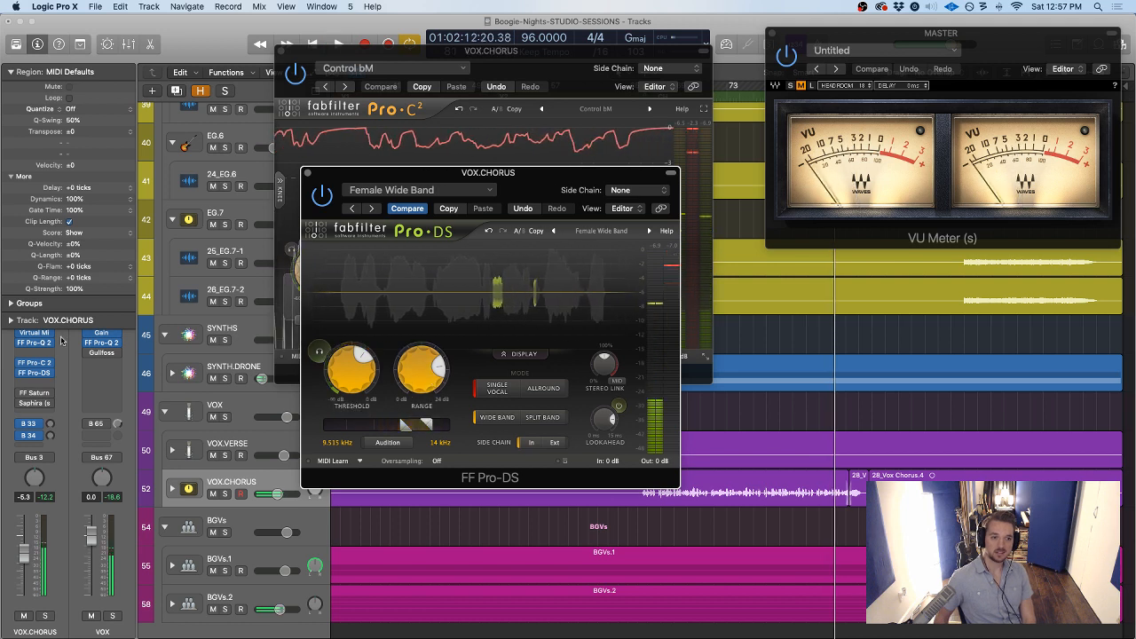
# Move Pro-DS back before Pro-C 2 and set its Range to about 12.57 dB during playback
pyautogui.moveTo(35, 373); pyautogui.dragTo(36, 355)
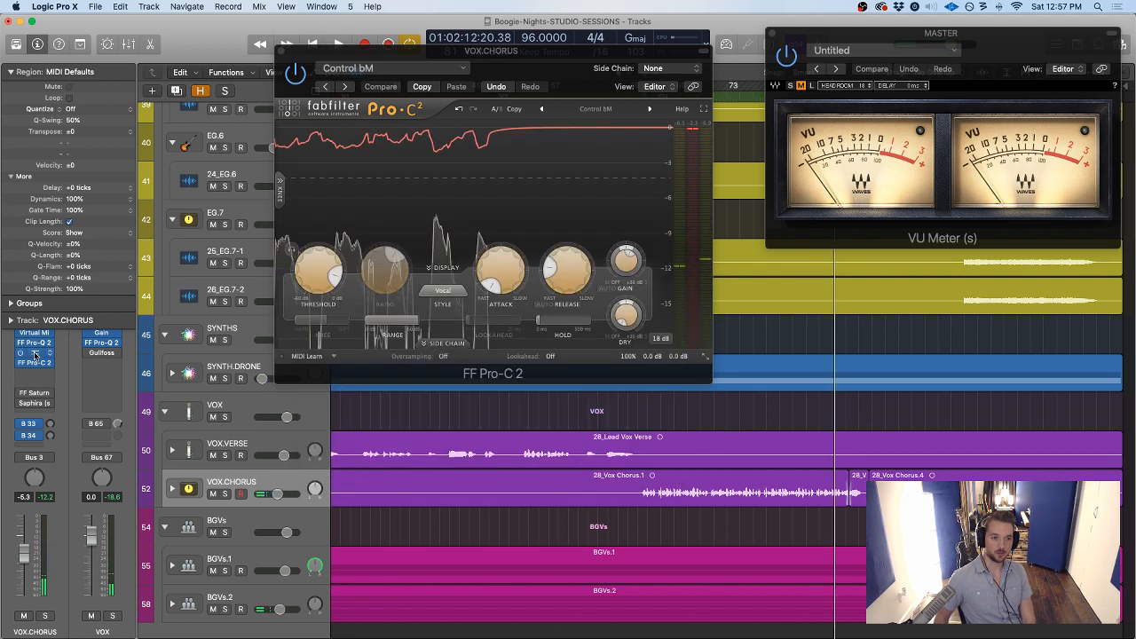
pyautogui.press('space')
pyautogui.click(36, 354)
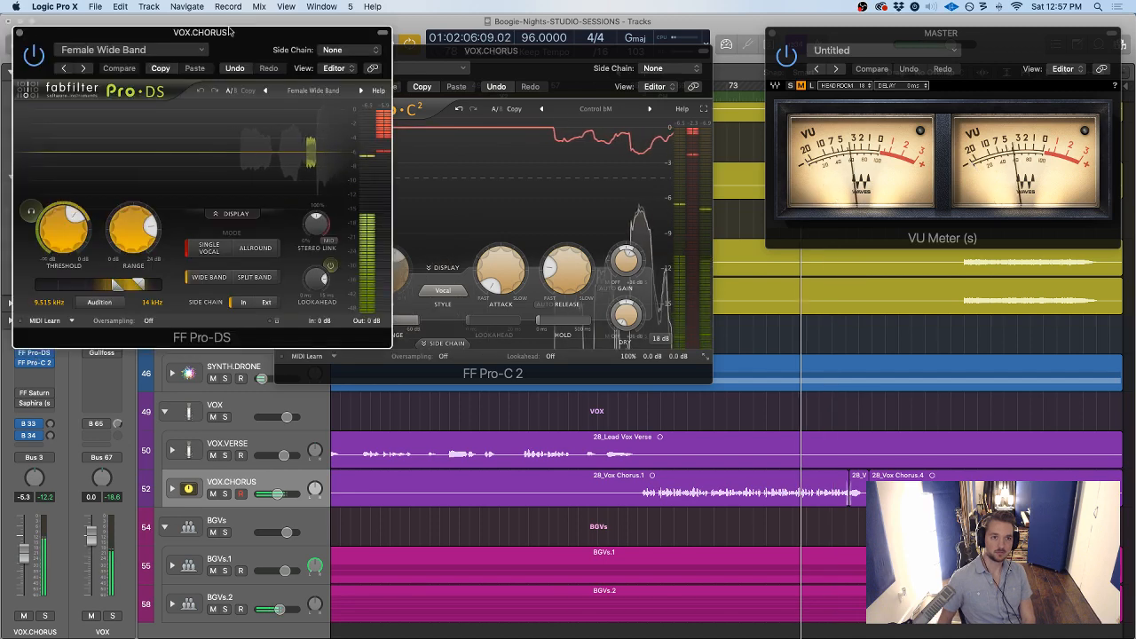
pyautogui.moveTo(239, 33); pyautogui.dragTo(586, 139)
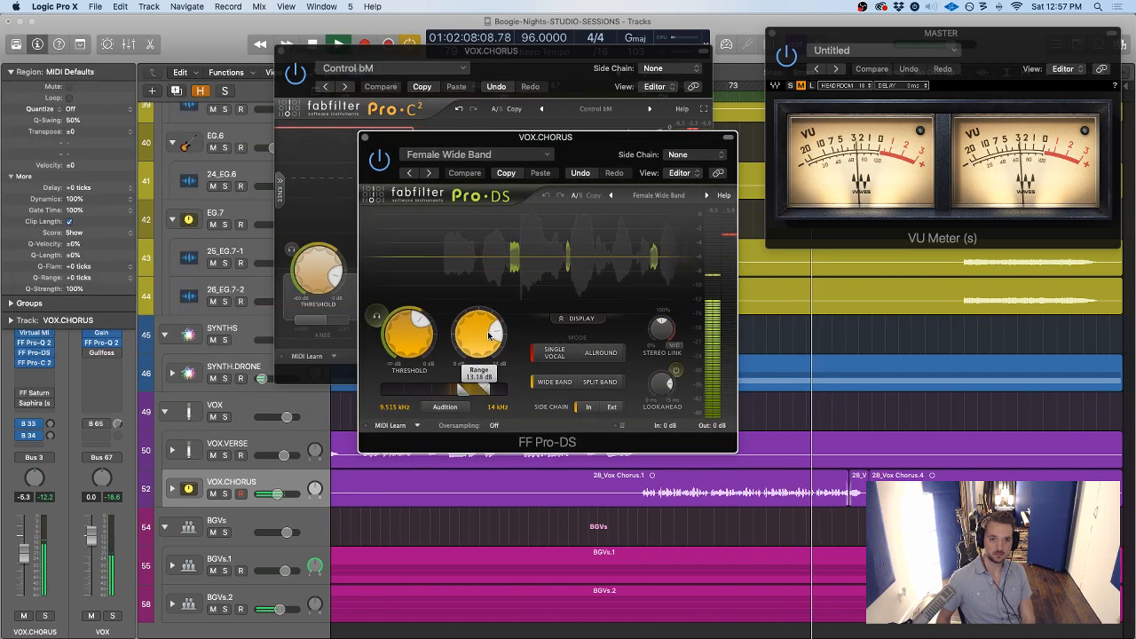
pyautogui.moveTo(487, 341); pyautogui.dragTo(488, 343)
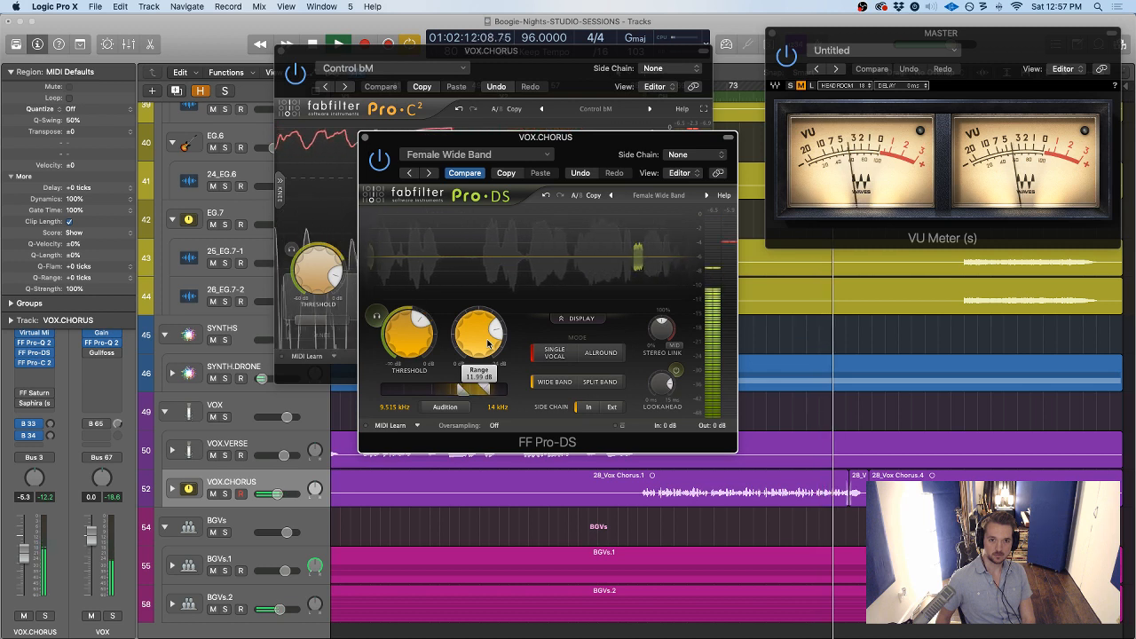
pyautogui.moveTo(489, 344); pyautogui.dragTo(492, 336)
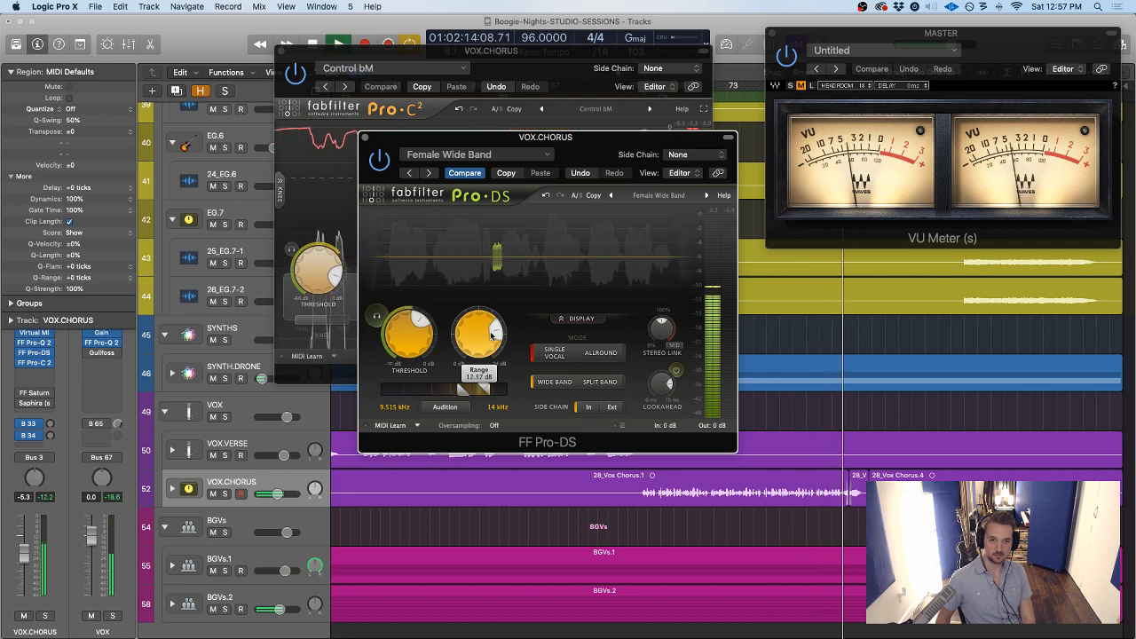
# Close the Pro-DS and Pro-C 2 windows and collapse the Region inspector to reveal the full channel strip
pyautogui.click(365, 139)
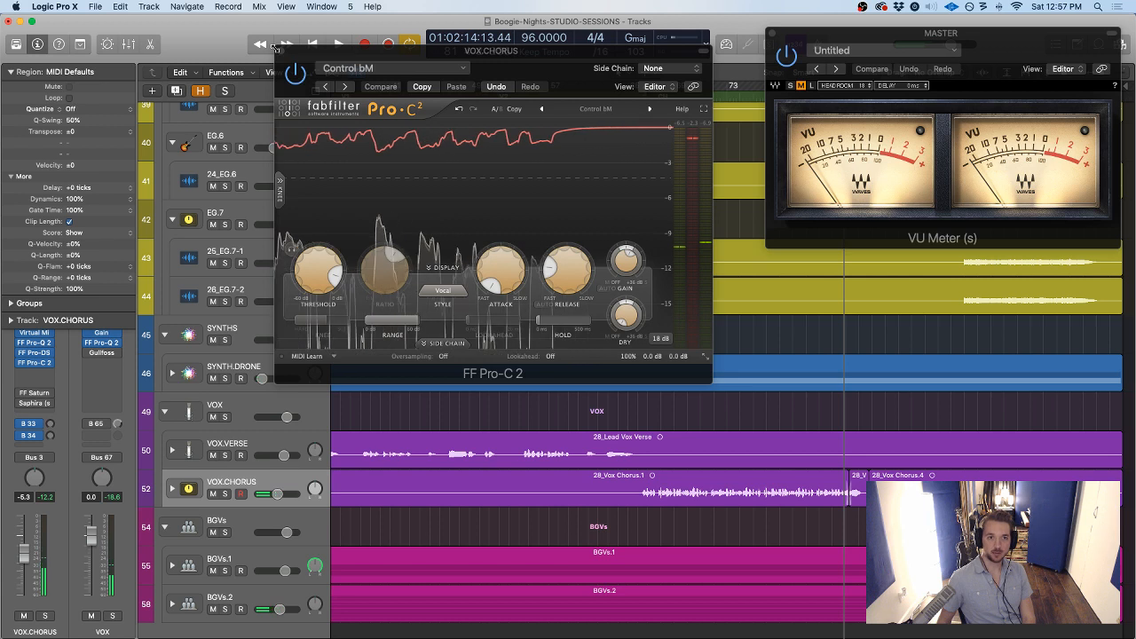
pyautogui.click(280, 51)
pyautogui.click(11, 72)
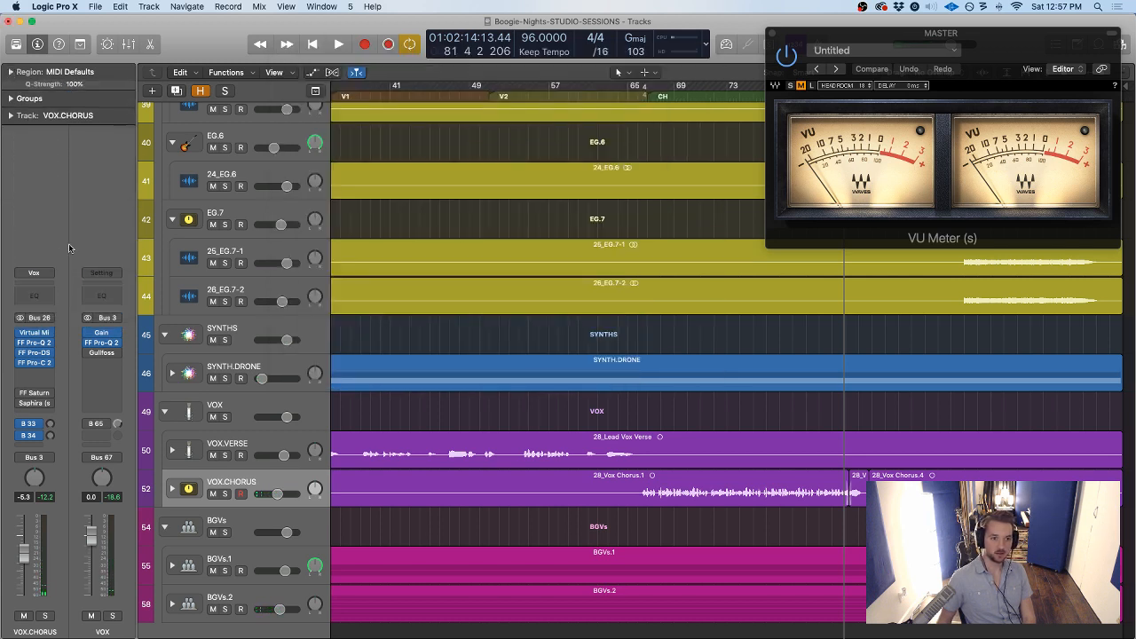
# Insert a stereo Compressor after Pro-C 2 on VOX.CHORUS and move its window off the VU Meter
pyautogui.click(34, 373)
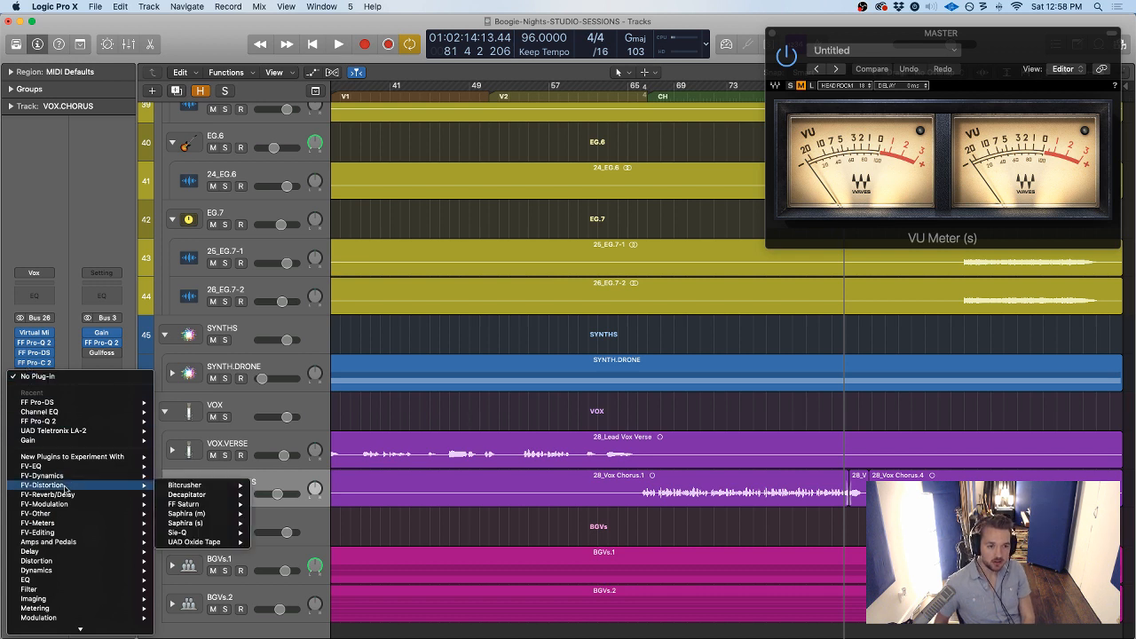
pyautogui.moveTo(65, 477)
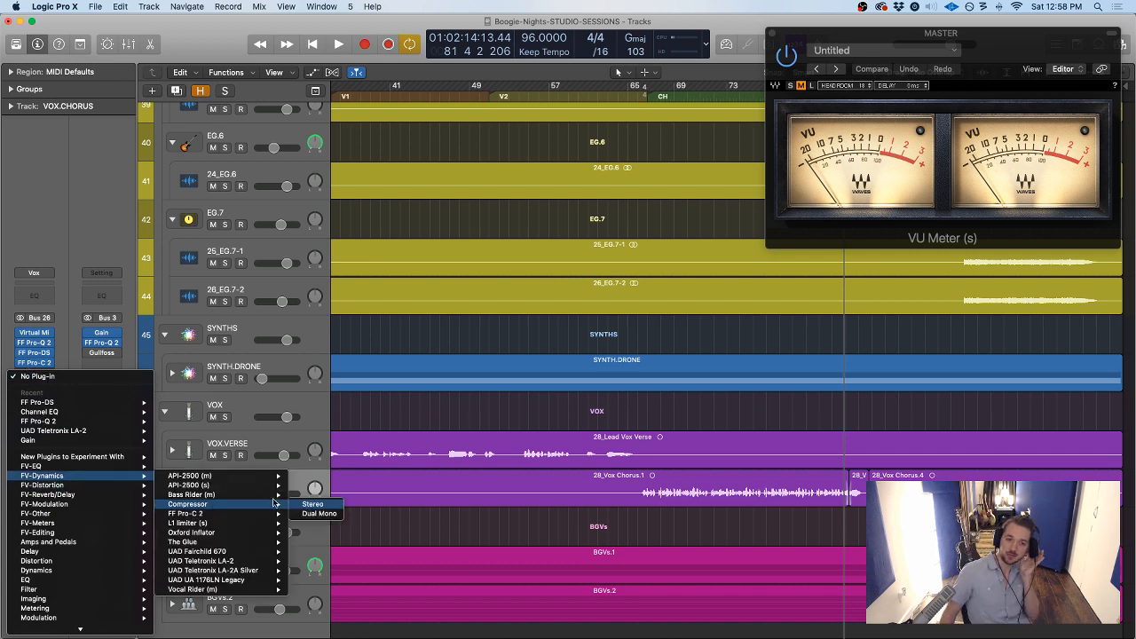
pyautogui.click(313, 504)
pyautogui.moveTo(262, 54); pyautogui.dragTo(606, 149)
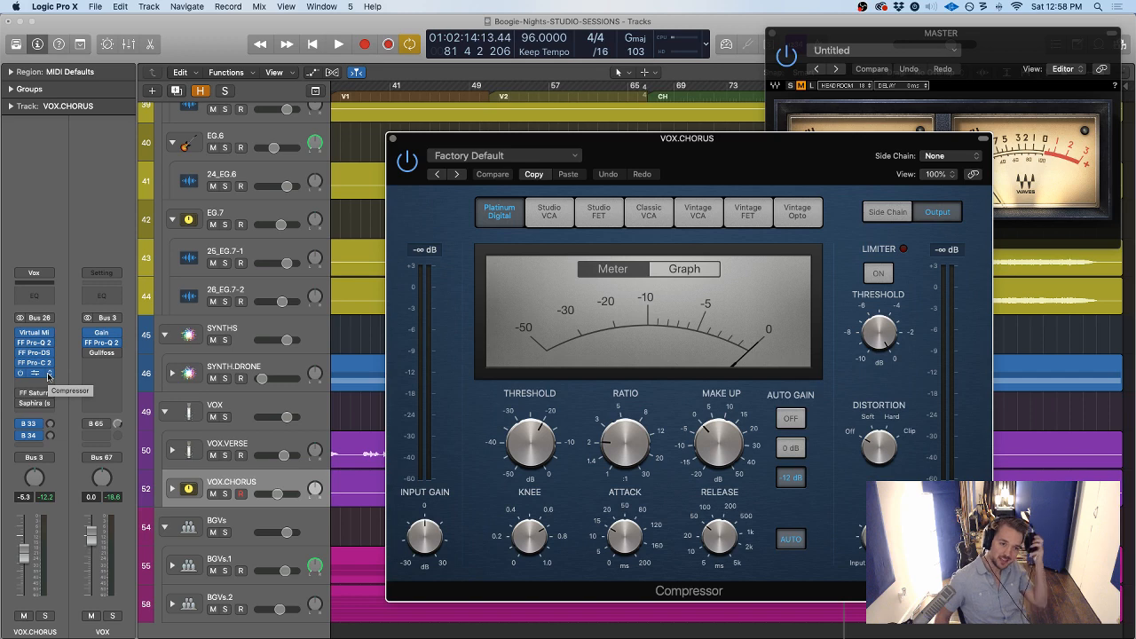
pyautogui.moveTo(687, 159); pyautogui.dragTo(437, 118)
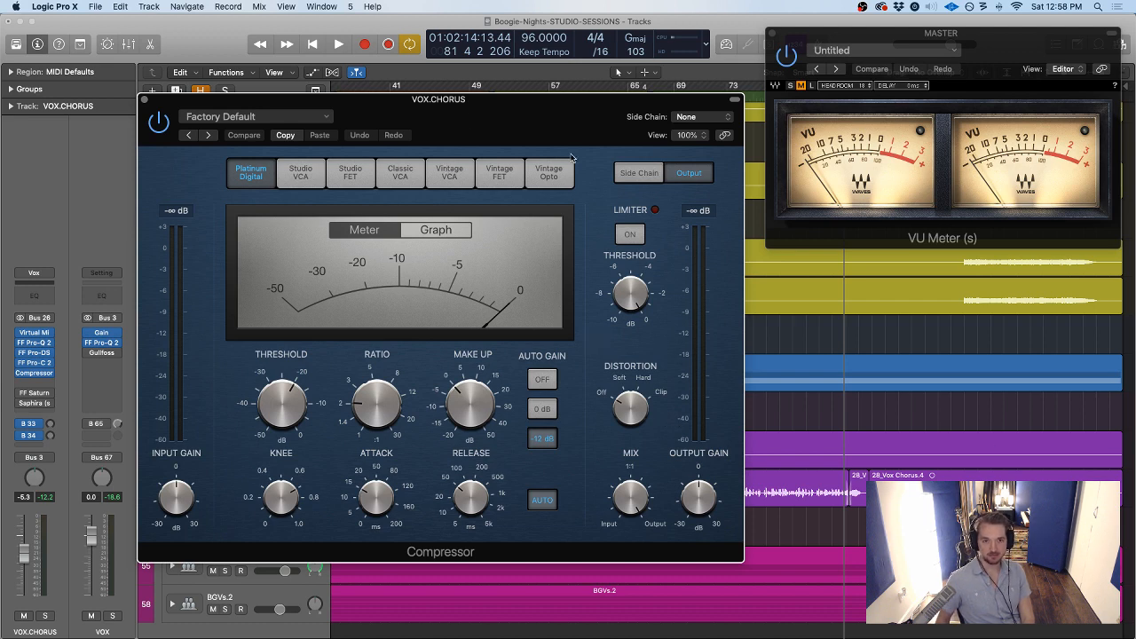
# Switch the Compressor to the Vintage Opto model with Auto Gain off, keeping its window beside the VU Meter
pyautogui.moveTo(521, 122); pyautogui.dragTo(540, 79)
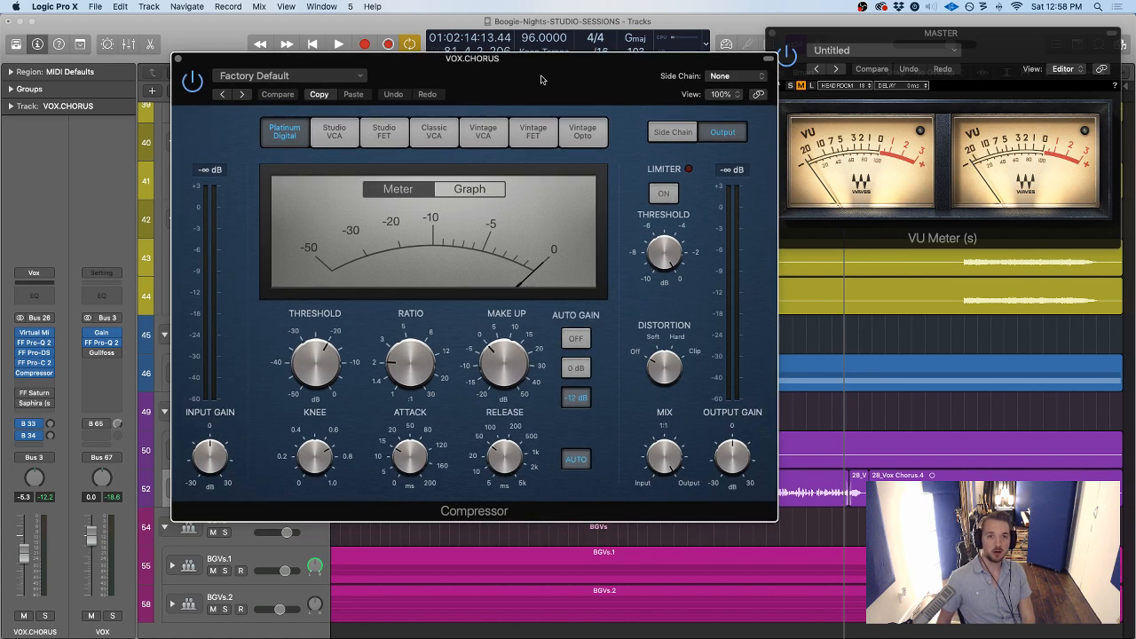
pyautogui.click(585, 133)
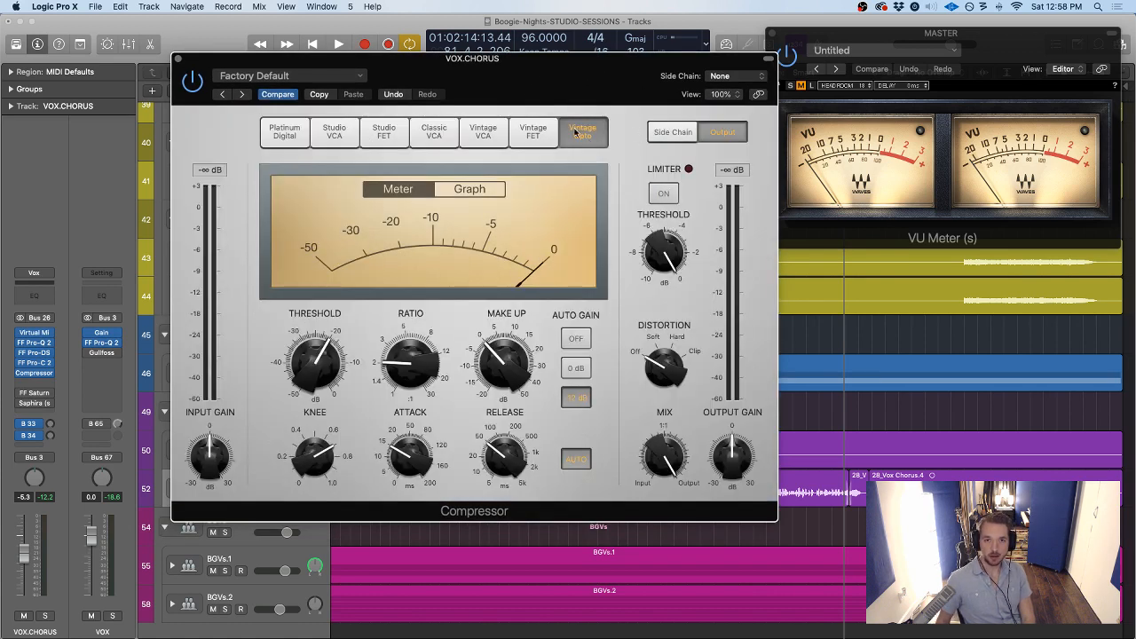
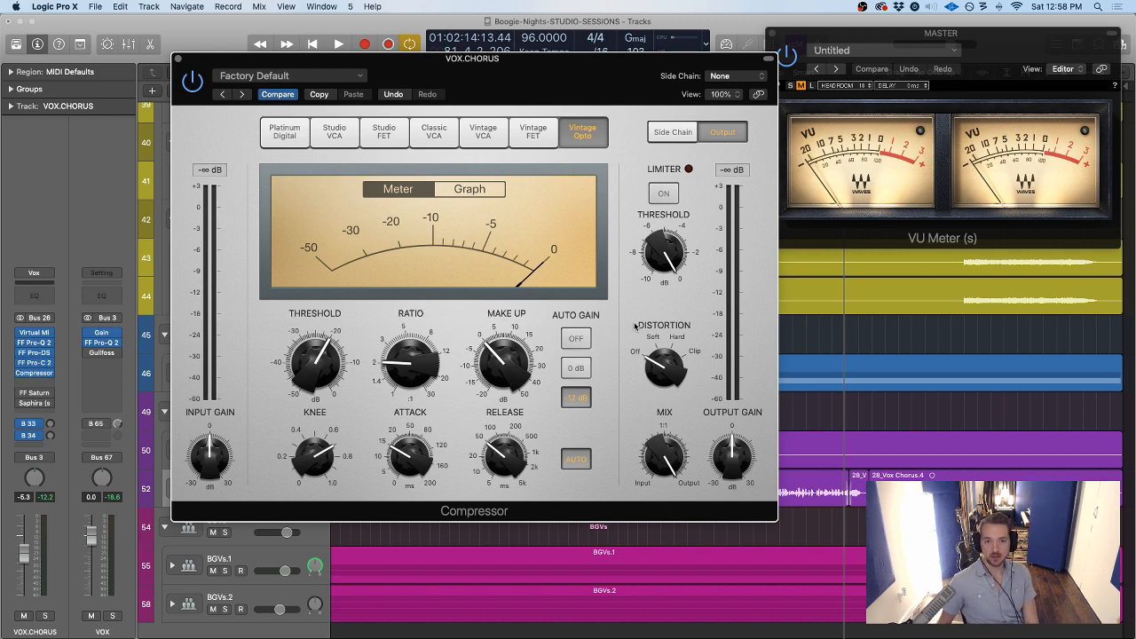
pyautogui.moveTo(621, 74); pyautogui.dragTo(584, 72)
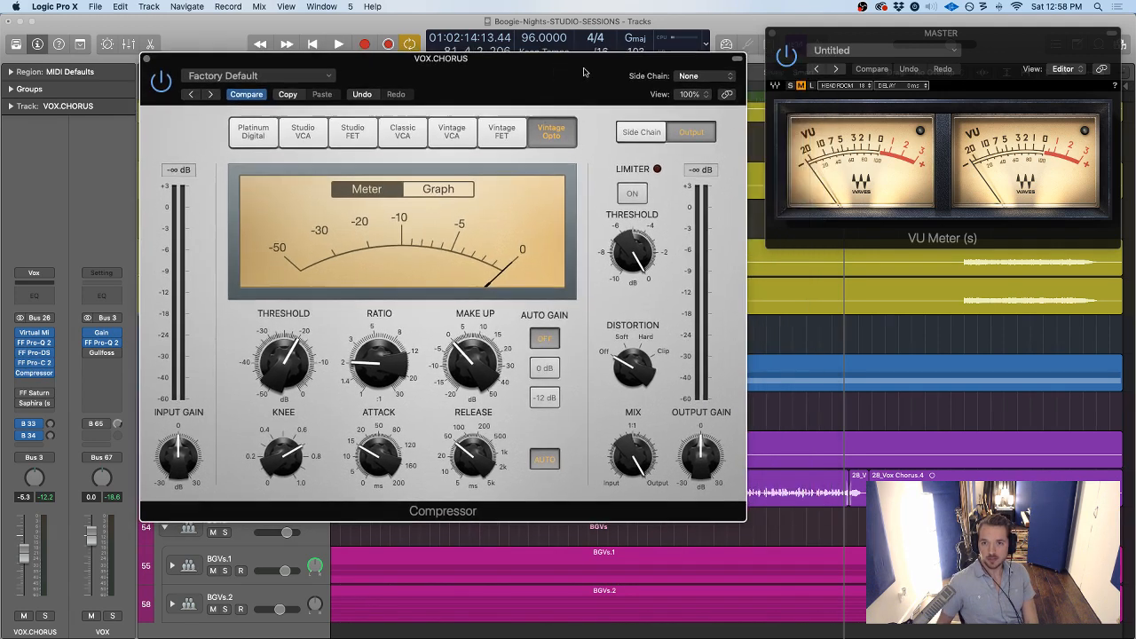
# Lower the Compressor's Threshold to about -30 dB during playback and compare the sound with Compressor and Pro-C 2 bypassed
pyautogui.press('space')
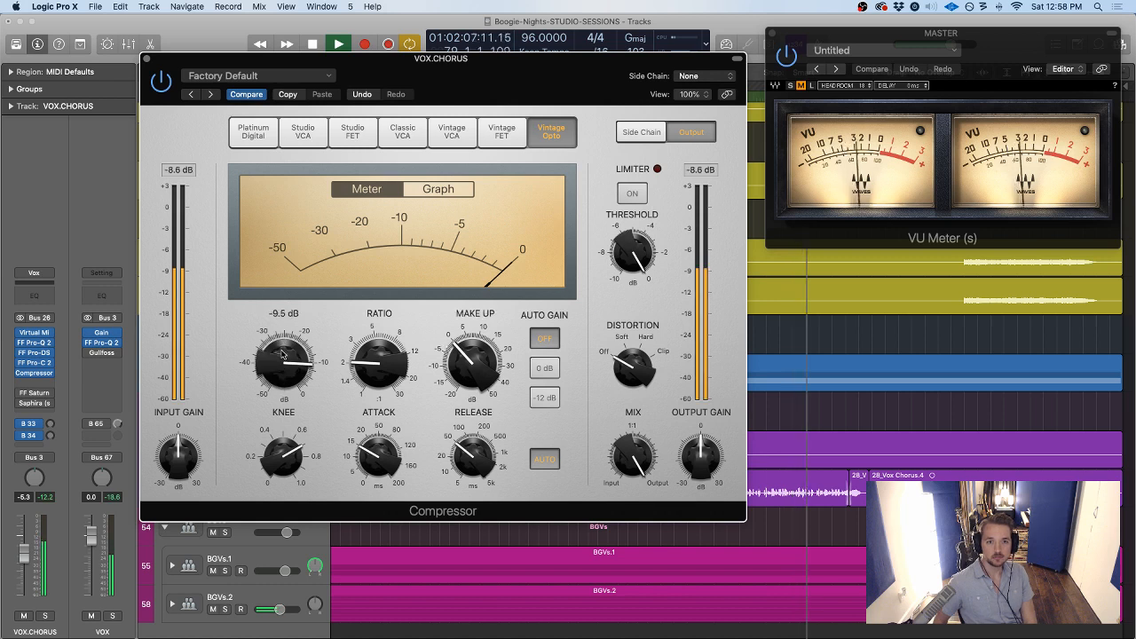
pyautogui.moveTo(284, 355); pyautogui.dragTo(286, 380)
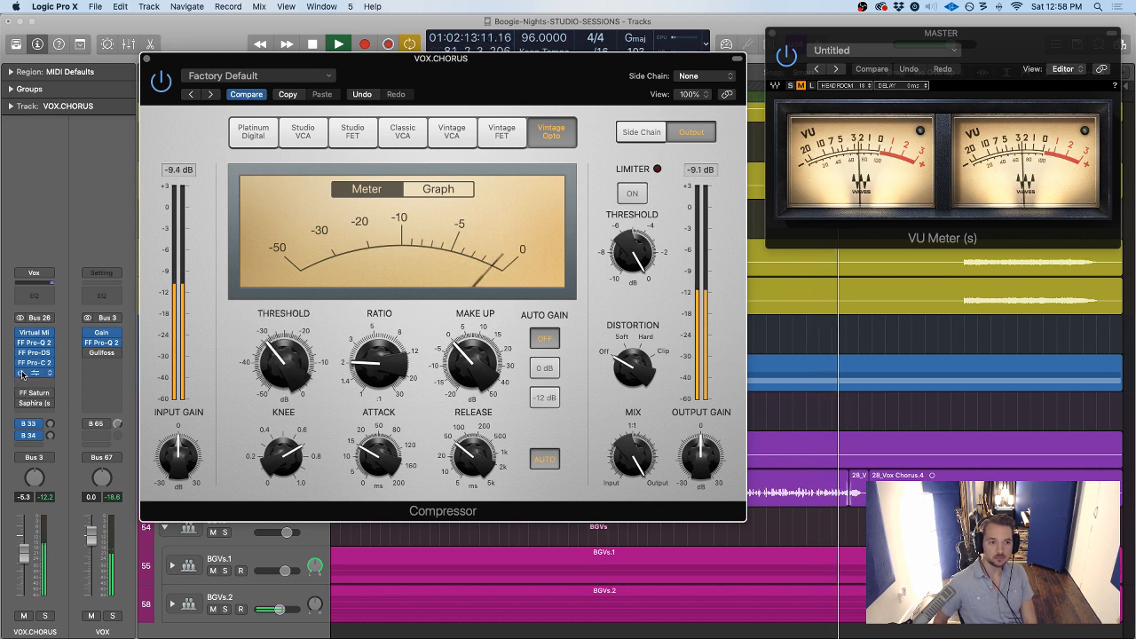
pyautogui.moveTo(19, 373); pyautogui.dragTo(19, 365)
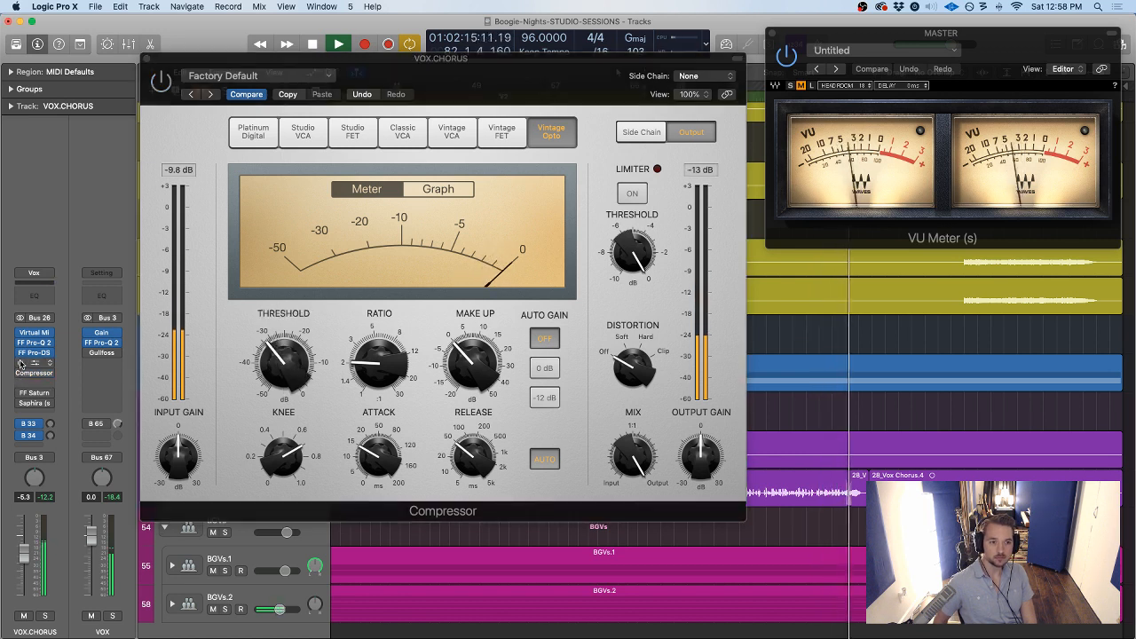
pyautogui.click(19, 364)
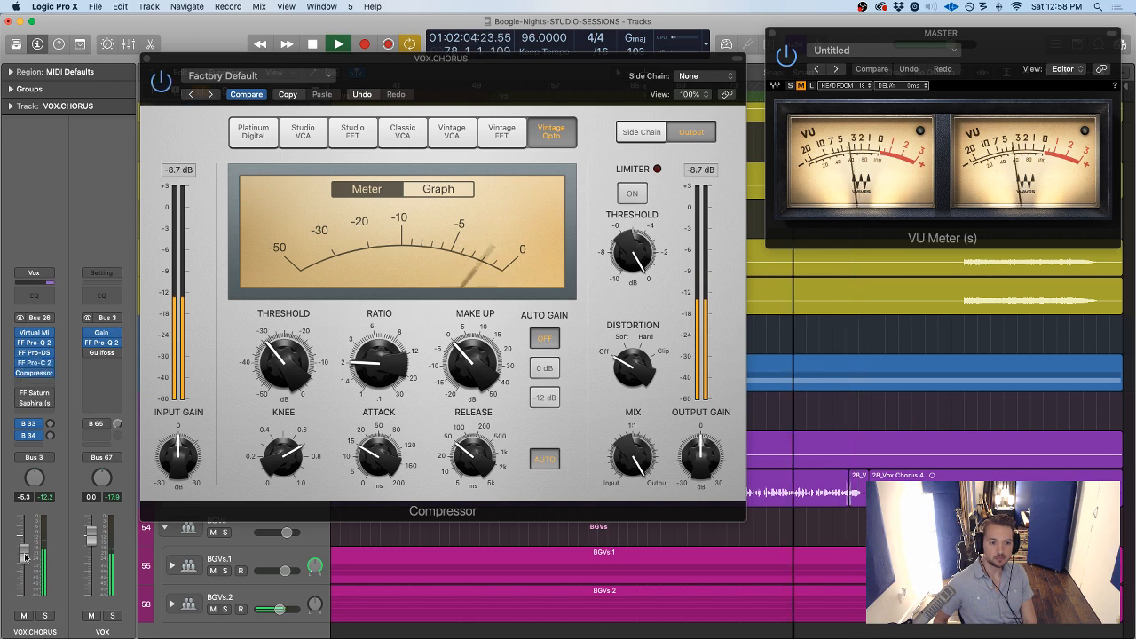
# Raise the VOX.CHORUS fader to -2.8 dB and stop playback
pyautogui.moveTo(25, 557); pyautogui.dragTo(25, 548)
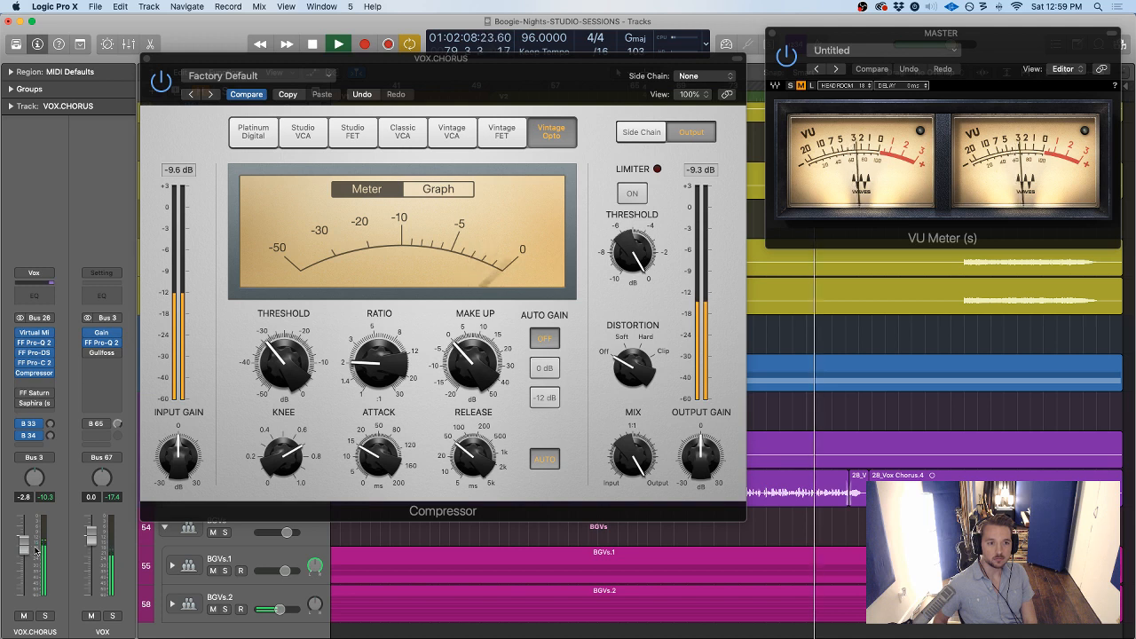
pyautogui.press('space')
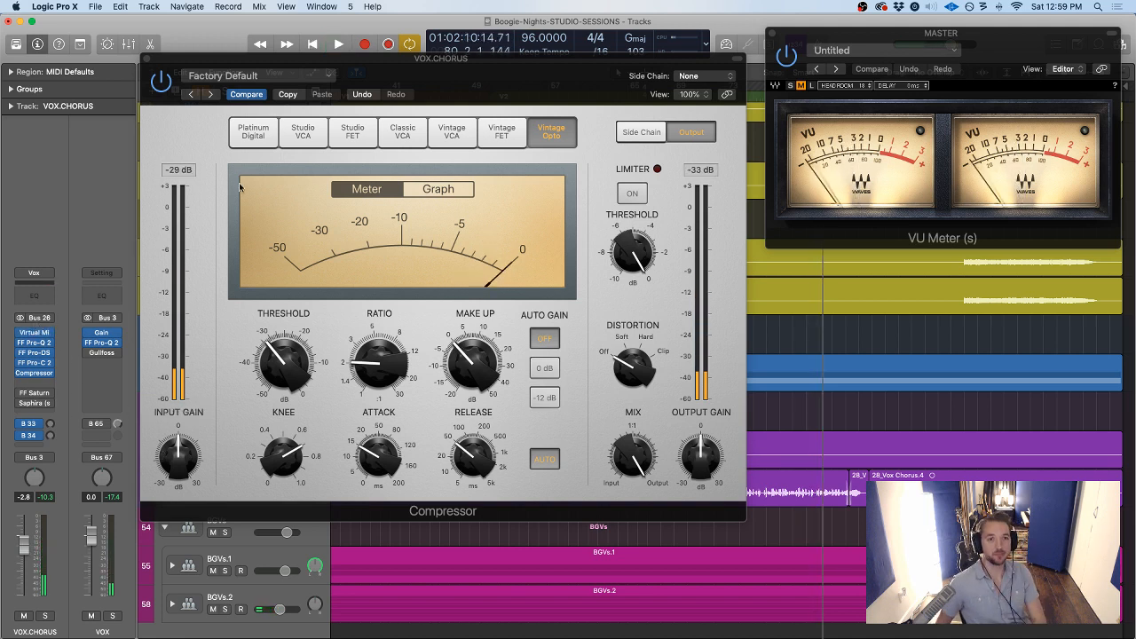
# Move the Compressor window off the track list, expand the VOX.CHORUS stack and bypass its Compressor
pyautogui.moveTo(159, 72); pyautogui.dragTo(652, 113)
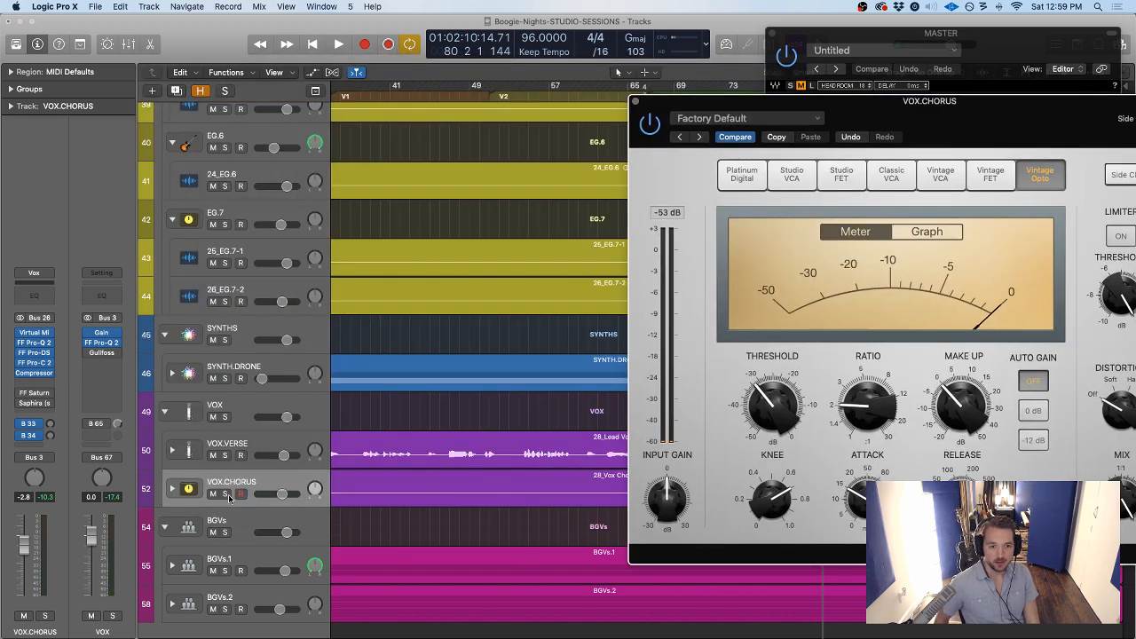
pyautogui.click(171, 490)
pyautogui.click(210, 482)
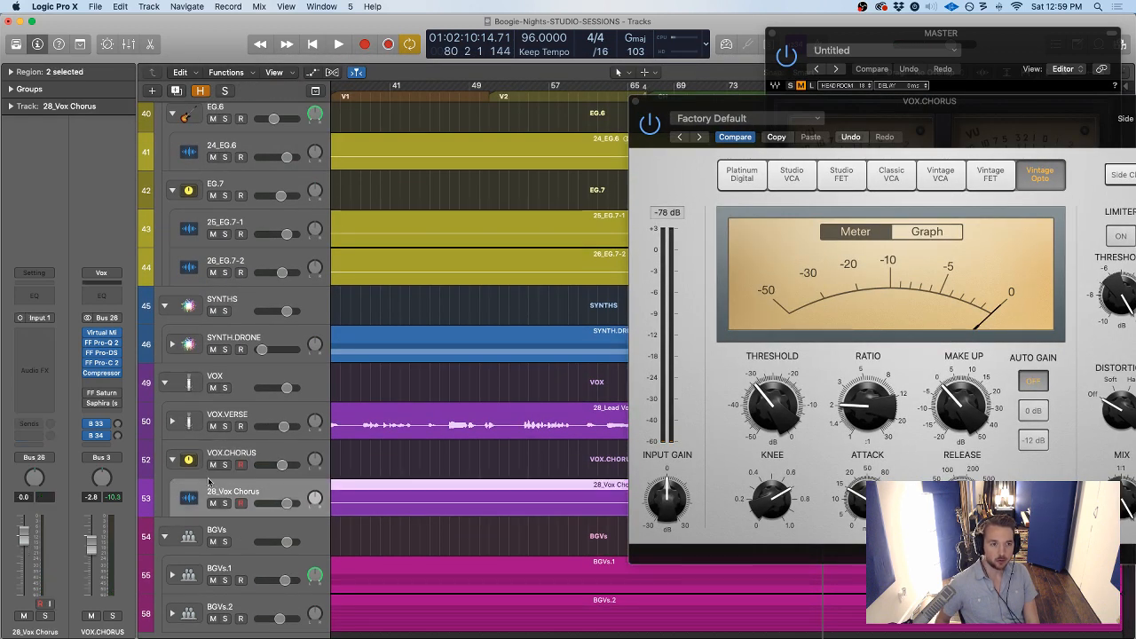
pyautogui.click(255, 454)
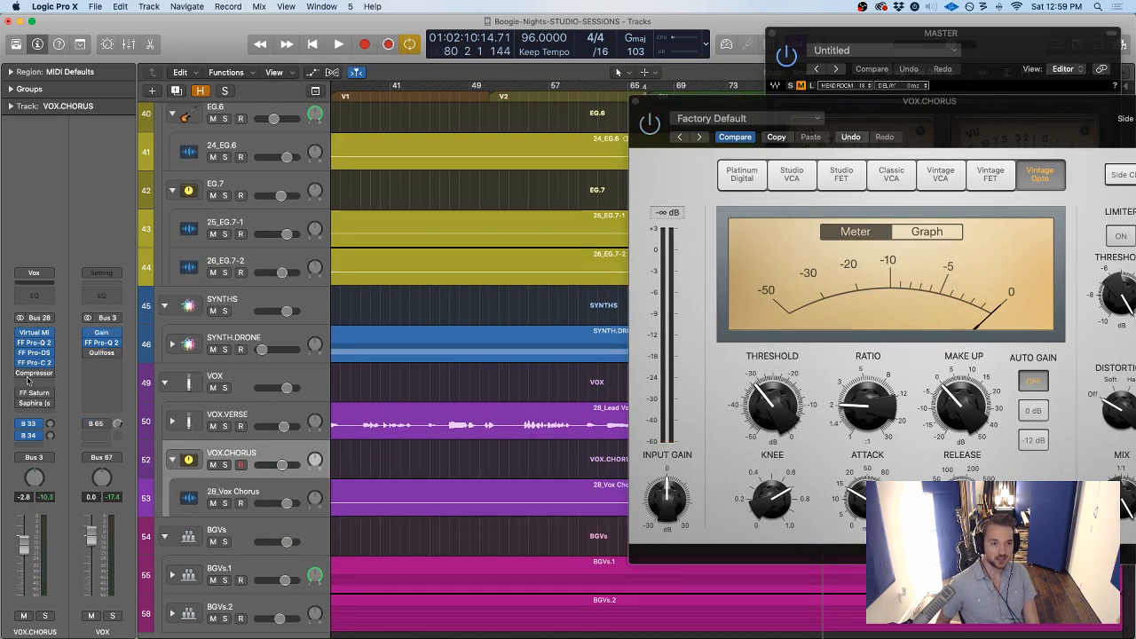
# Insert a mono Vocal Rider in the first effect slot of the 28_Vox Chorus track
pyautogui.click(217, 494)
pyautogui.click(42, 336)
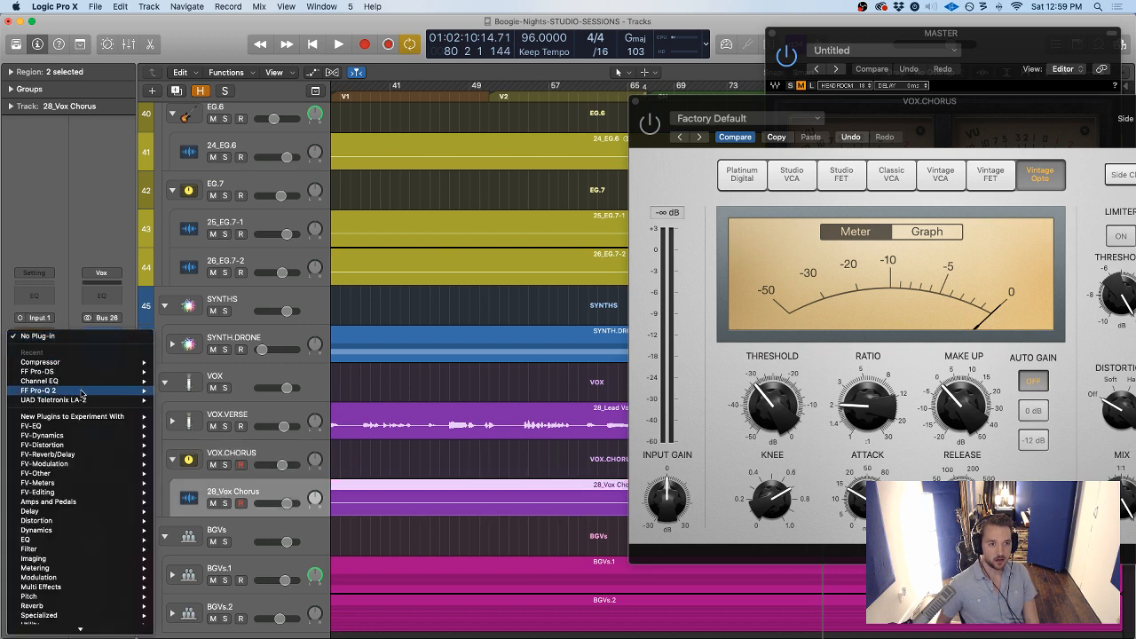
pyautogui.scroll(-1, 69, 391)
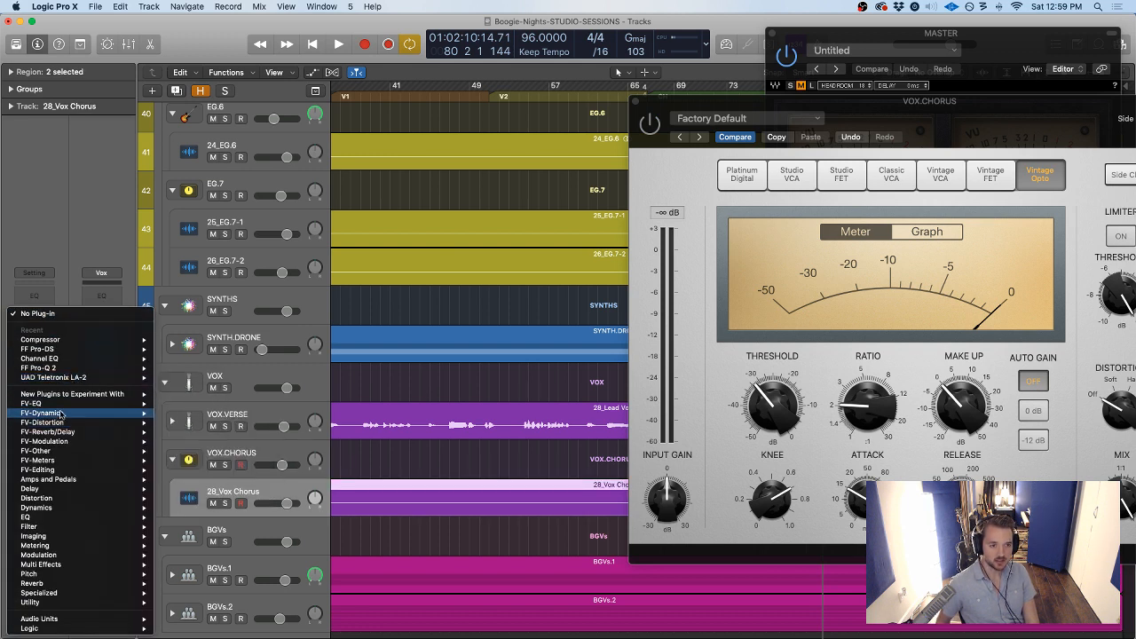
pyautogui.moveTo(60, 414)
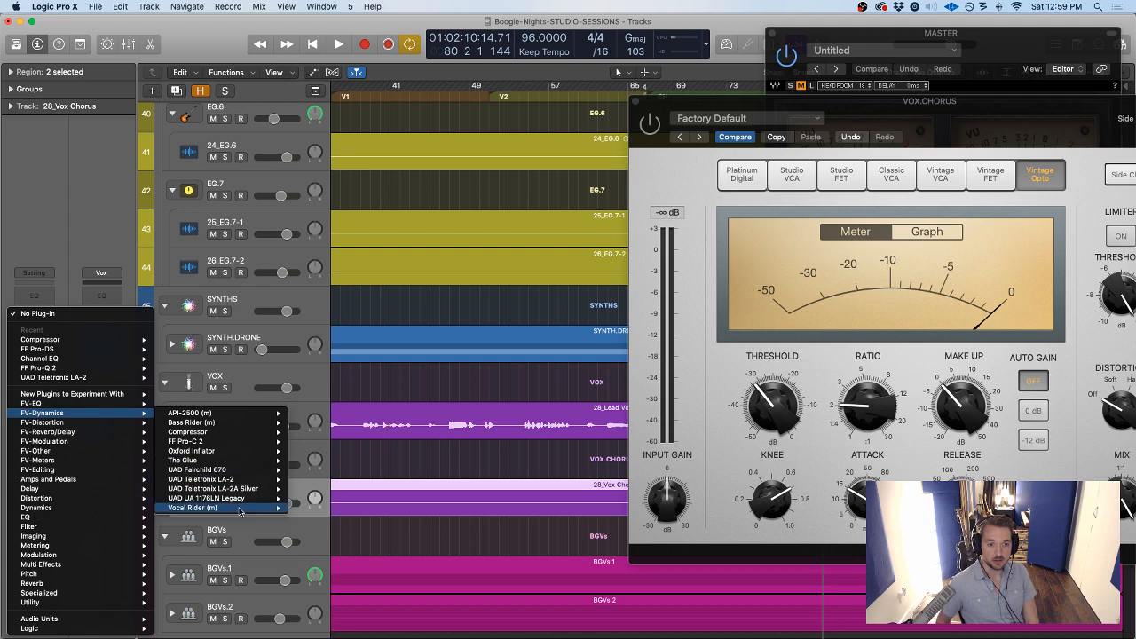
pyautogui.click(304, 510)
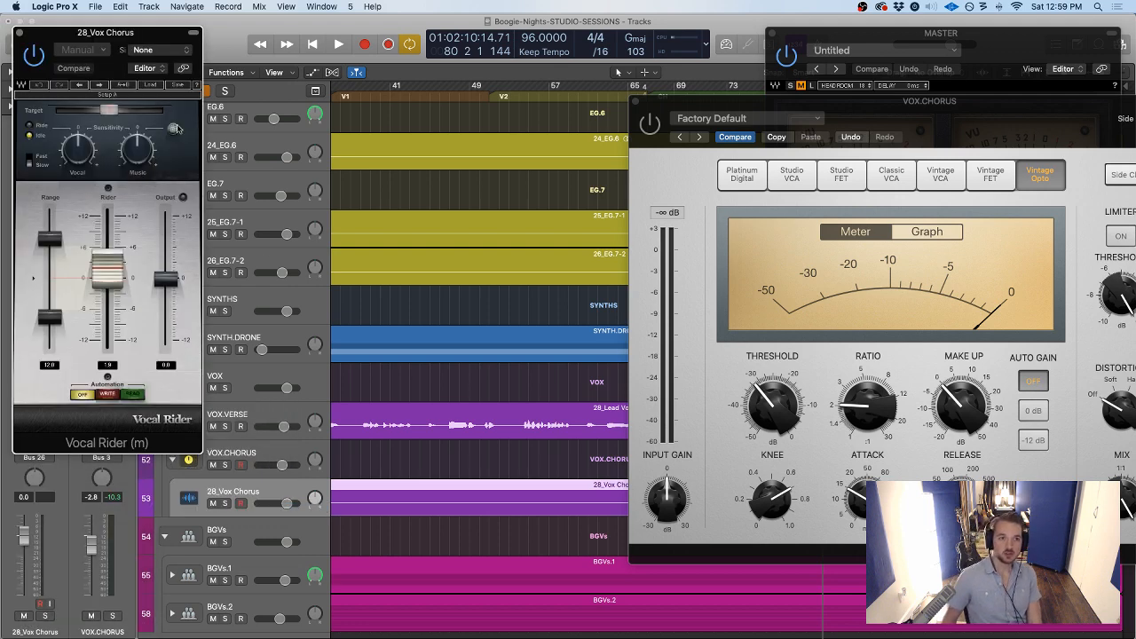
# Close the Compressor window and arrange the Vocal Rider and VU Meter windows so the chorus waveform is exposed
pyautogui.moveTo(55, 35); pyautogui.dragTo(305, 173)
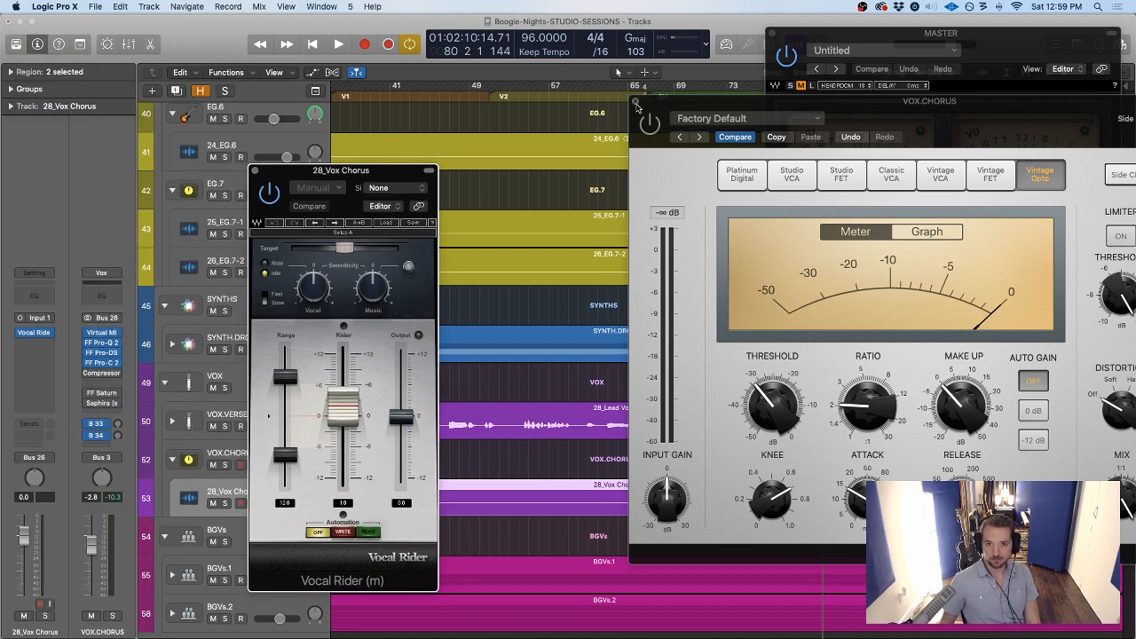
pyautogui.click(636, 103)
pyautogui.moveTo(809, 40); pyautogui.dragTo(821, 33)
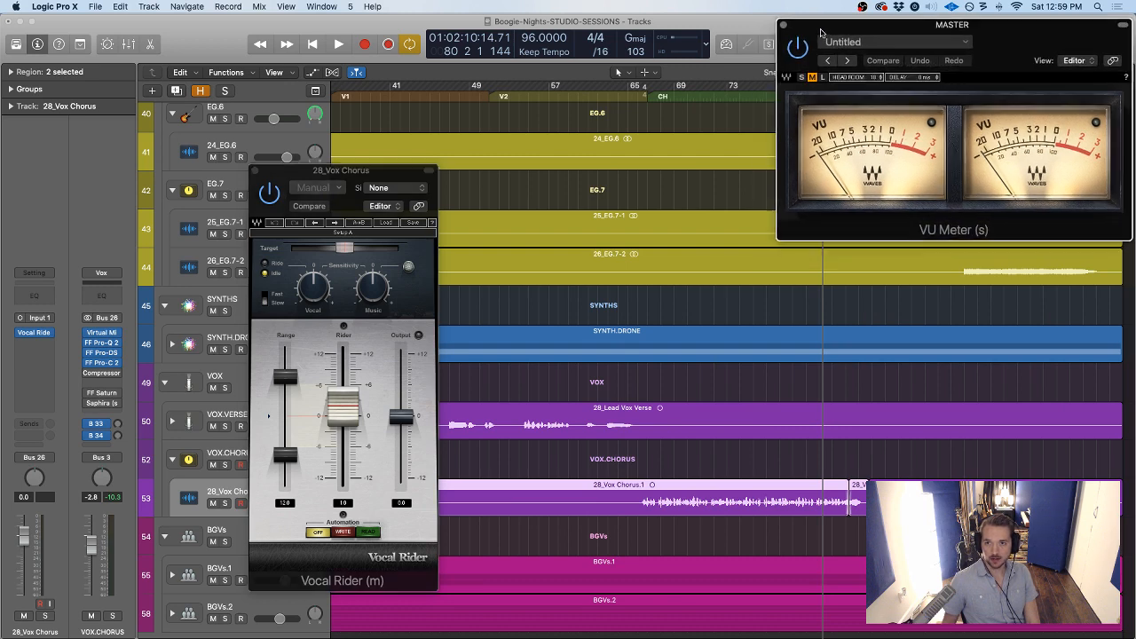
pyautogui.moveTo(373, 170); pyautogui.dragTo(240, 170)
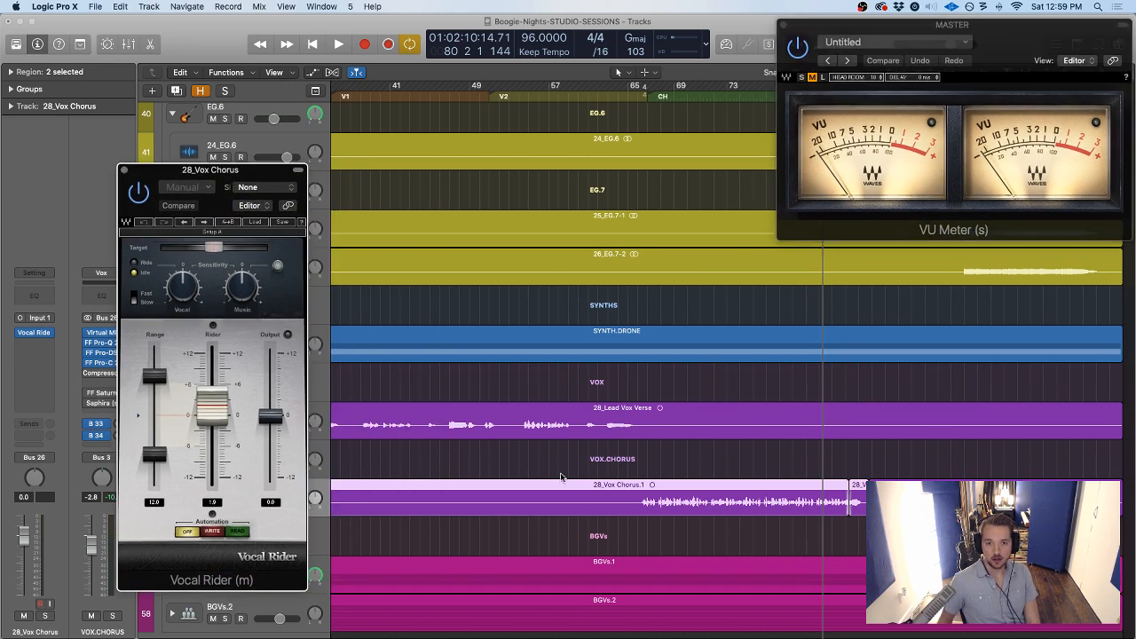
# Split two short phrases out of the 28_Vox Chorus.1 region between bars 73 and 78
pyautogui.scroll(-1, 560, 477)
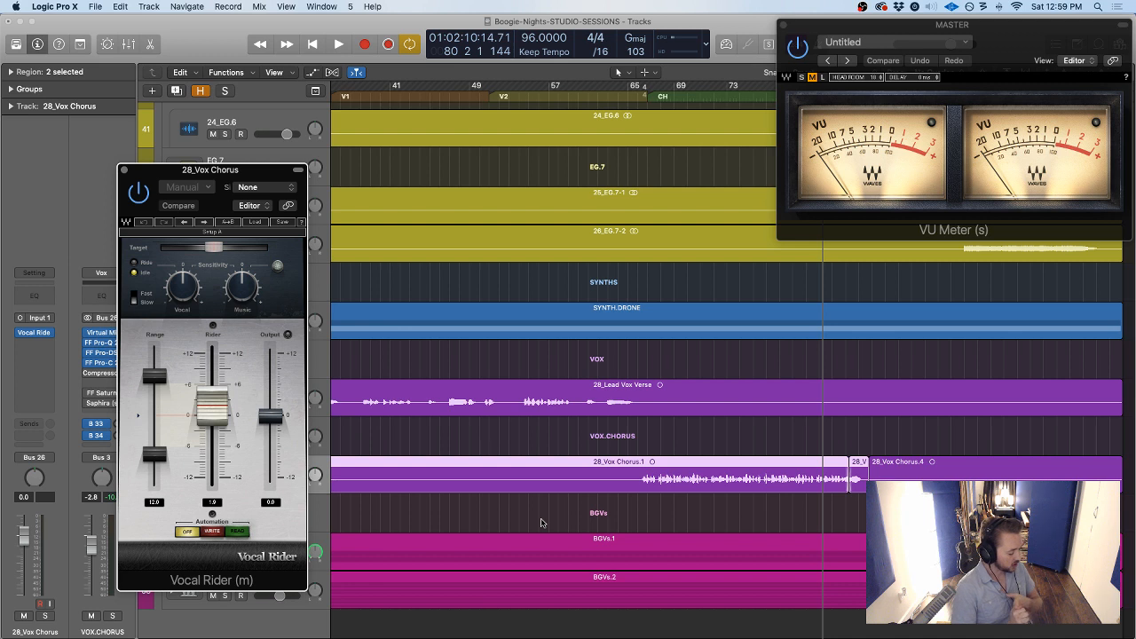
pyautogui.click(727, 501)
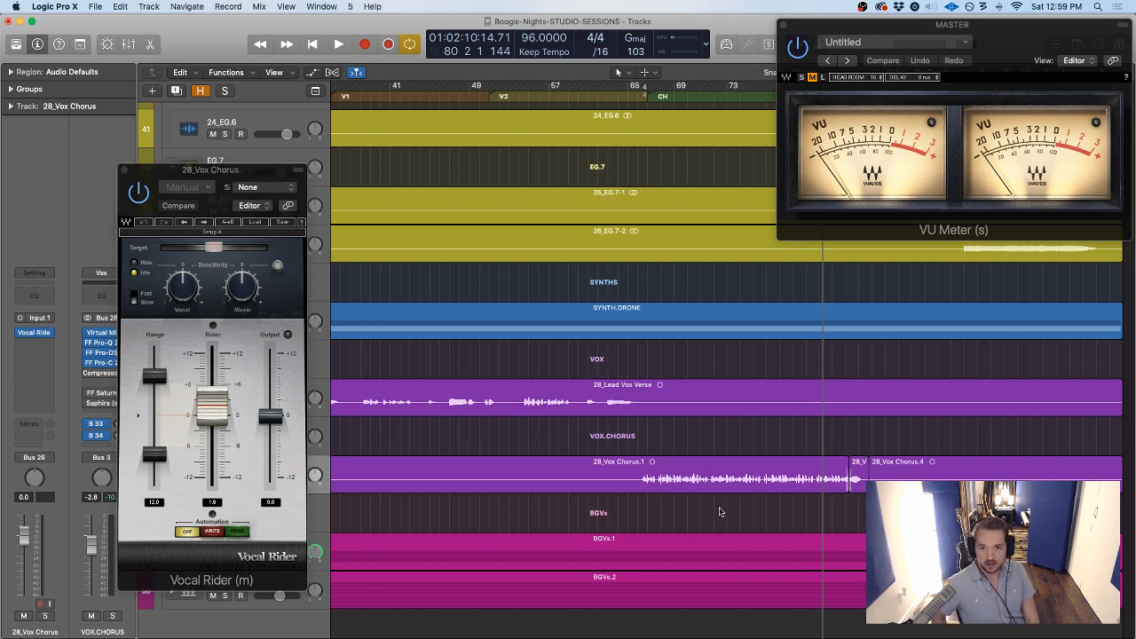
pyautogui.press('super+Right')
pyautogui.press('super+Right')
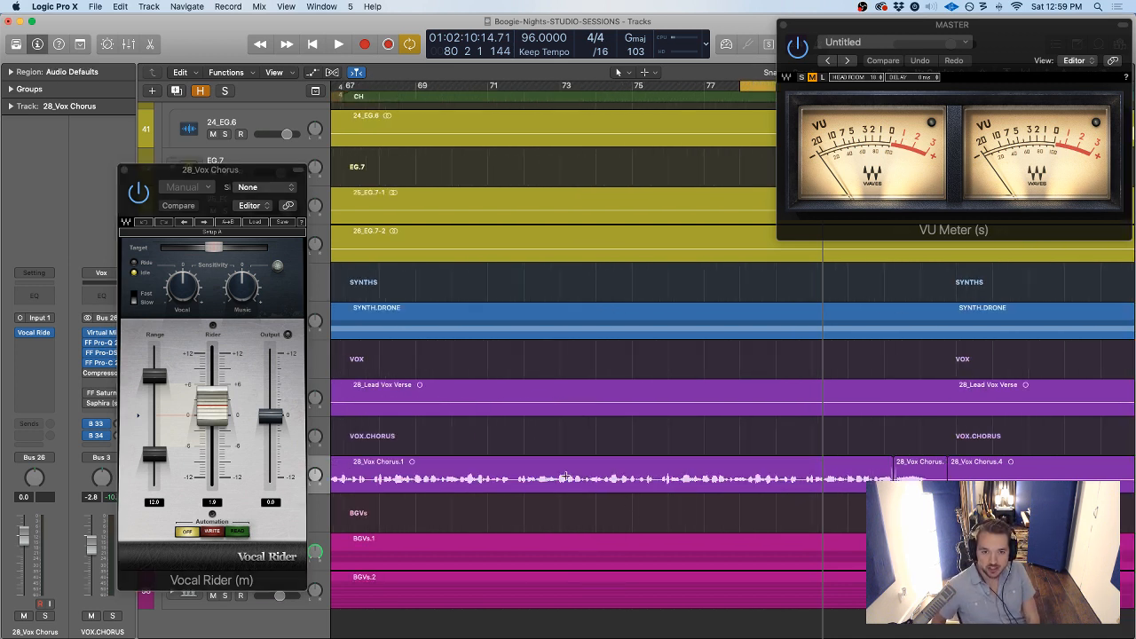
pyautogui.moveTo(570, 477); pyautogui.dragTo(622, 481)
pyautogui.click(613, 482)
pyautogui.moveTo(692, 478); pyautogui.dragTo(739, 482)
pyautogui.click(723, 483)
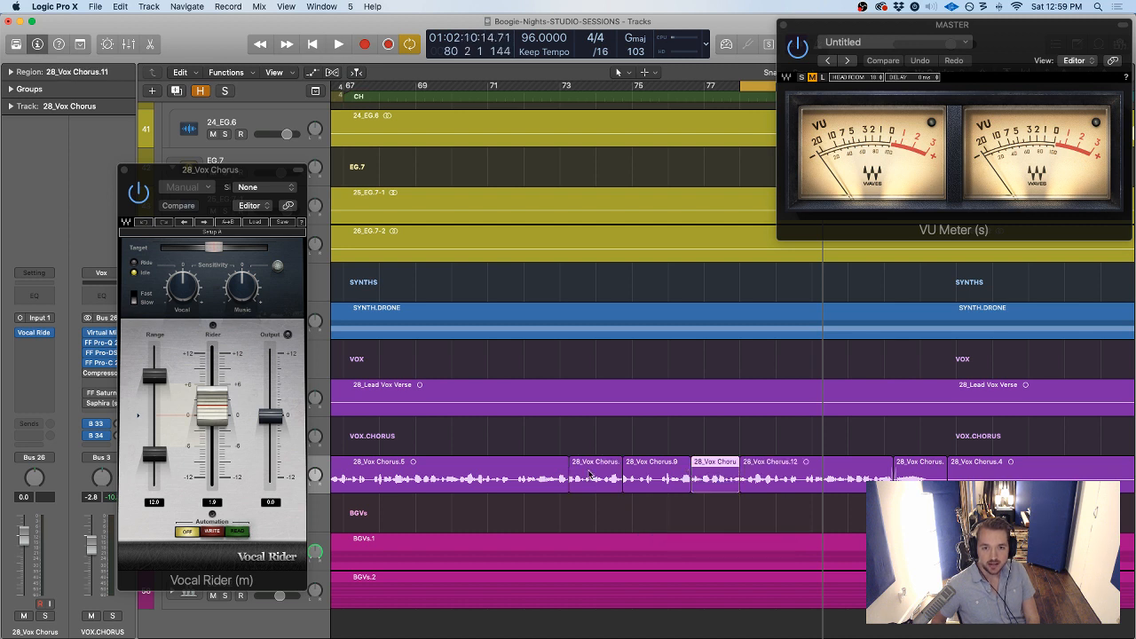
# Set the region Gain of the first split-out chorus phrase, starting near bar 73, to -1.2 dB
pyautogui.click(590, 475)
pyautogui.click(9, 72)
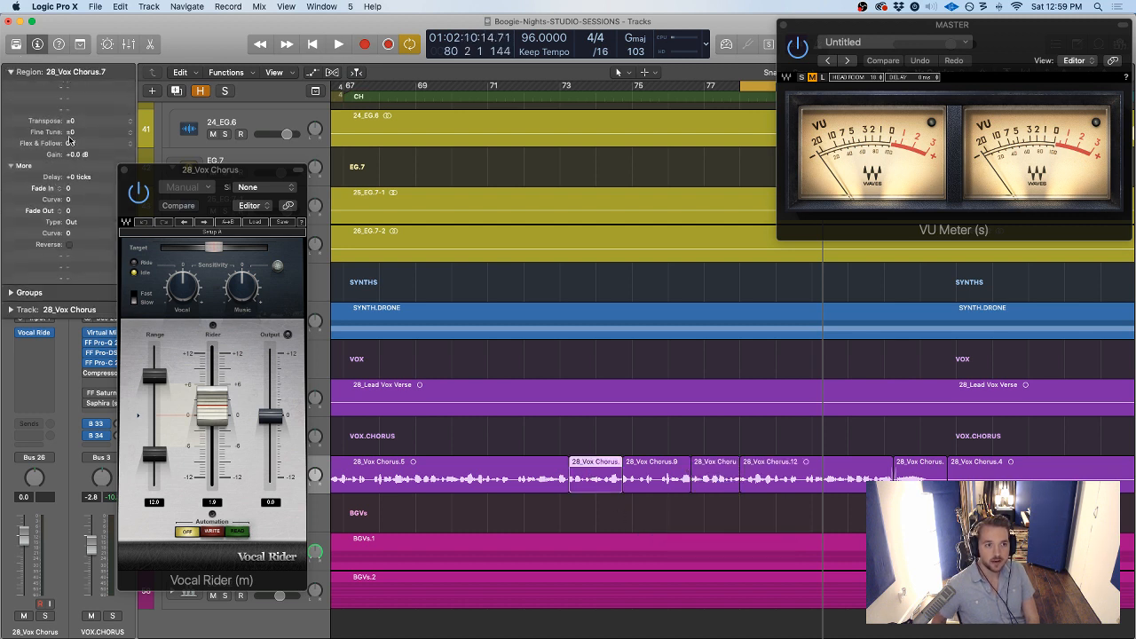
pyautogui.moveTo(78, 183)
pyautogui.mouseDown()
pyautogui.moveTo(74, 128)
pyautogui.moveTo(71, 188)
pyautogui.mouseUp()
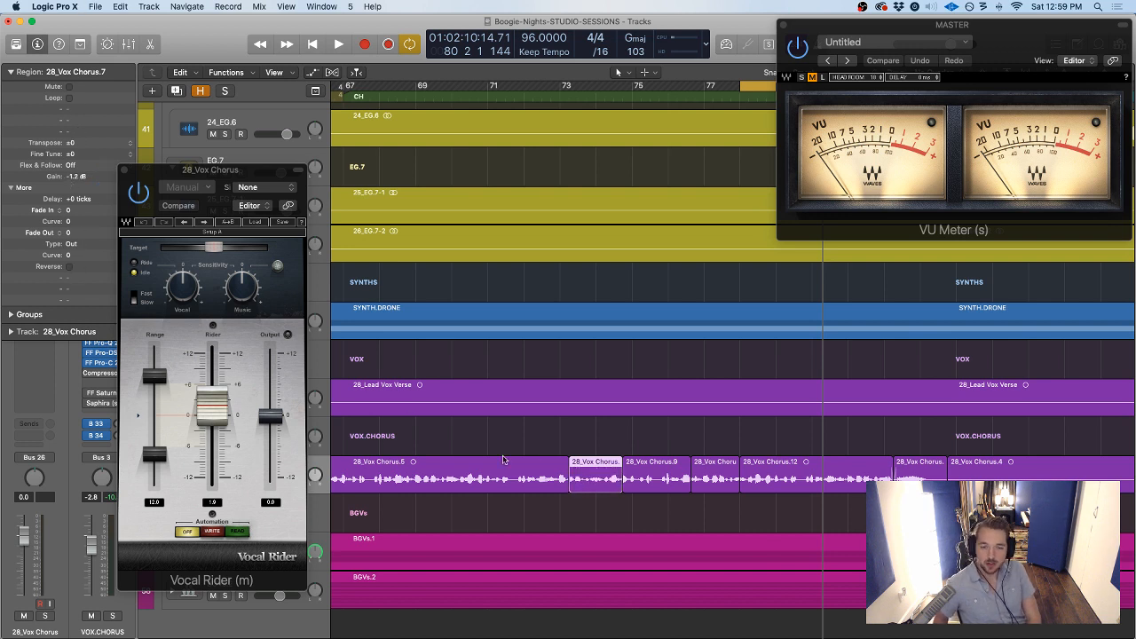
pyautogui.click(609, 430)
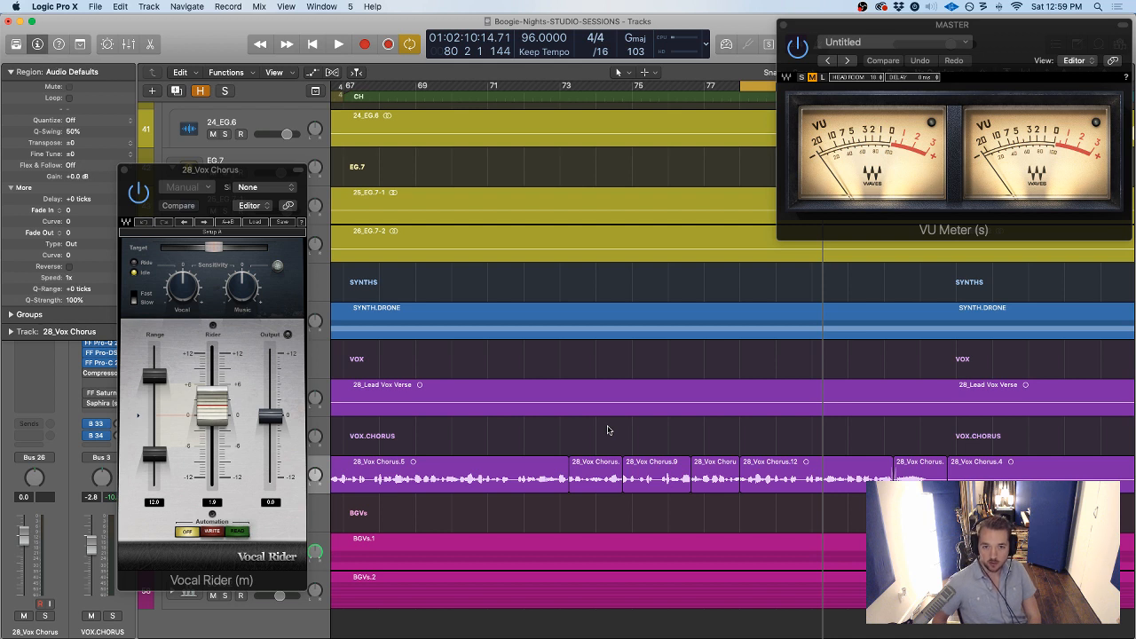
# Undo the gain change and the region splits on the 28_Vox Chorus track
pyautogui.press('super+z')
pyautogui.press('super+z')
pyautogui.press('super+z')
pyautogui.click(657, 441)
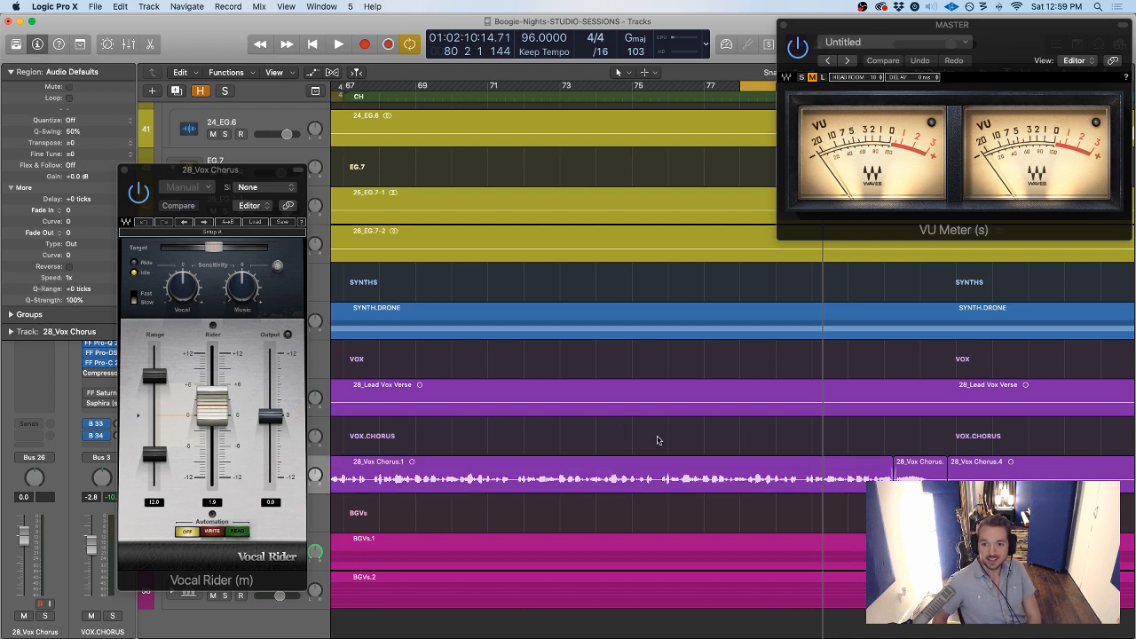
# Split the 28_Vox Chorus.1 region into three short word-length pieces around bar 72
pyautogui.click(912, 476)
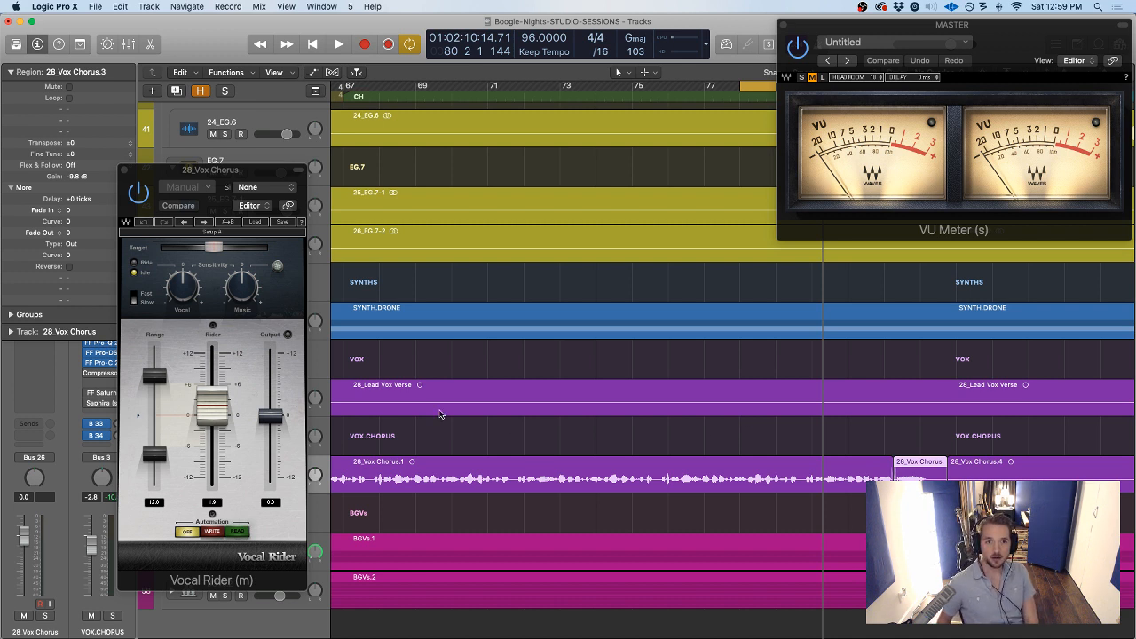
pyautogui.hscroll(-3, 437, 426)
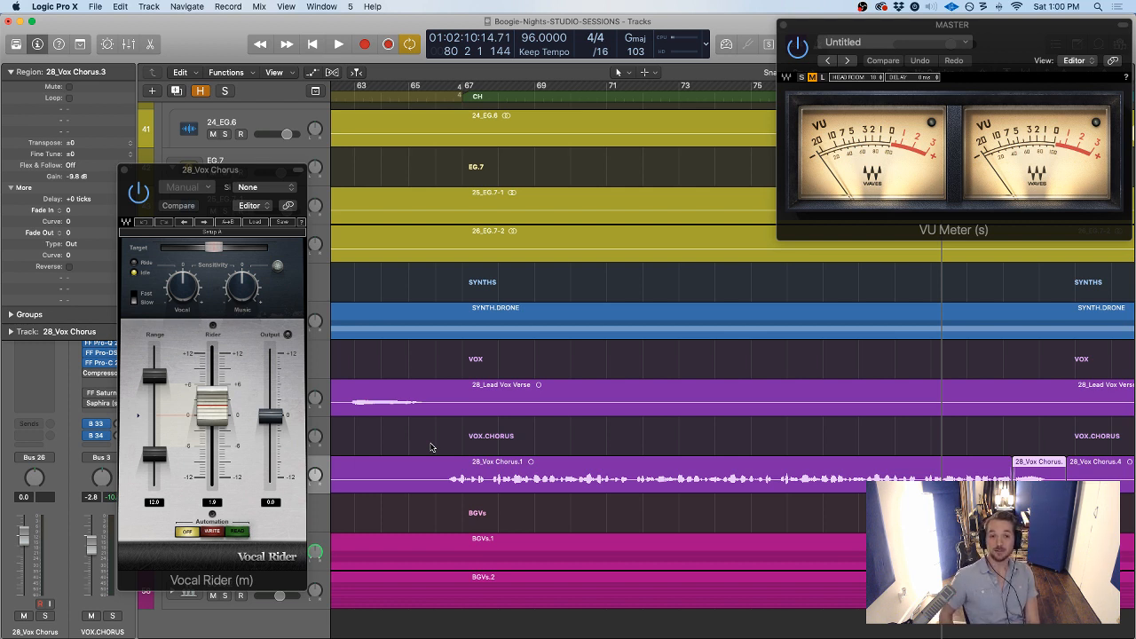
pyautogui.press('super+Right')
pyautogui.press('super+Right')
pyautogui.press('super+Right')
pyautogui.press('super+Right')
pyautogui.press('super+Right')
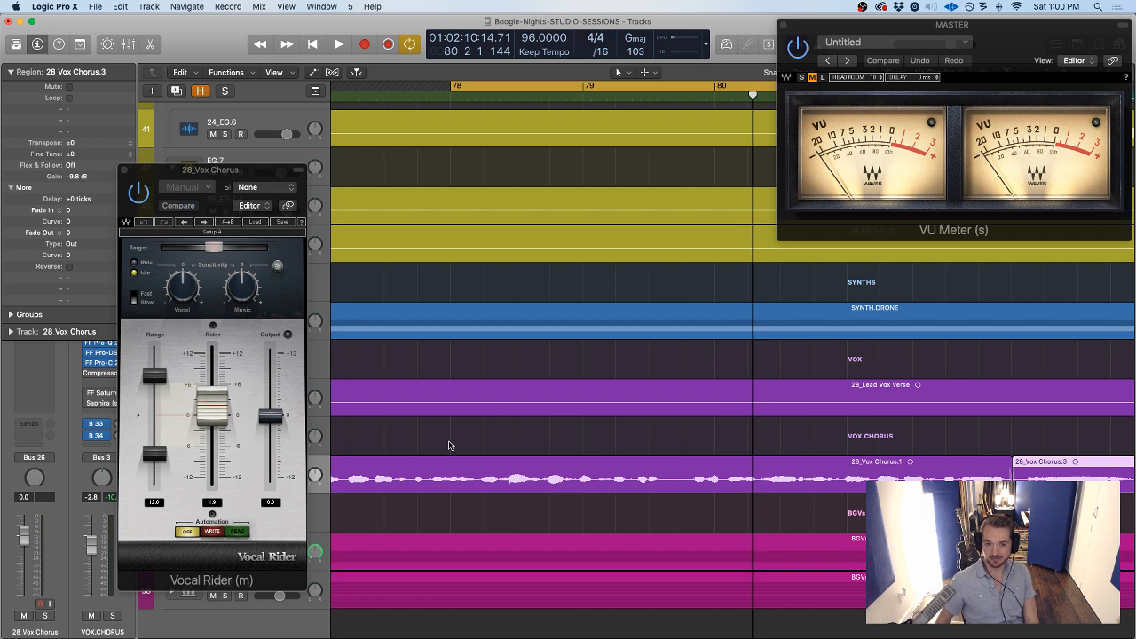
pyautogui.hscroll(-10, 450, 446)
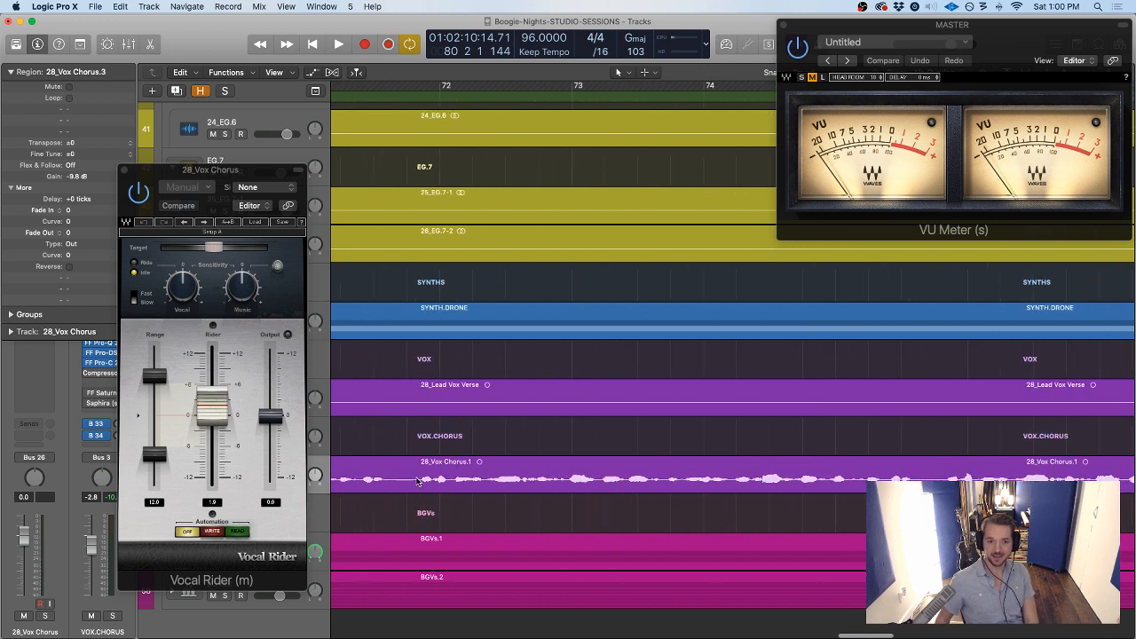
pyautogui.moveTo(416, 483); pyautogui.dragTo(479, 479)
pyautogui.click(430, 478)
pyautogui.click(468, 487)
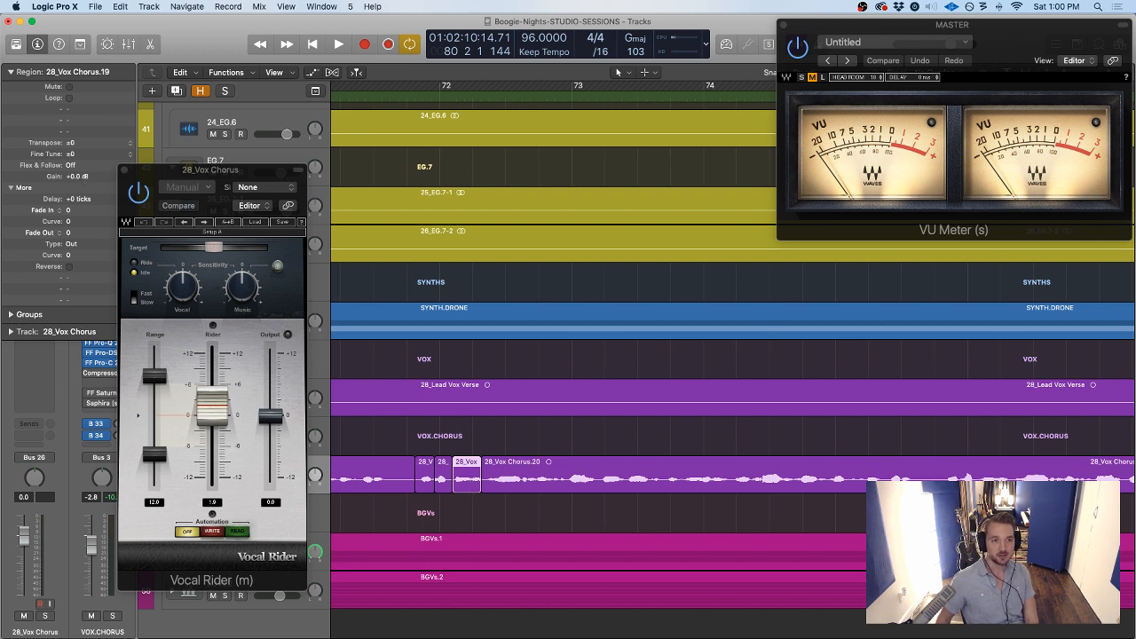
# Undo the word-length splits around bar 72 and deselect the region
pyautogui.click(411, 469)
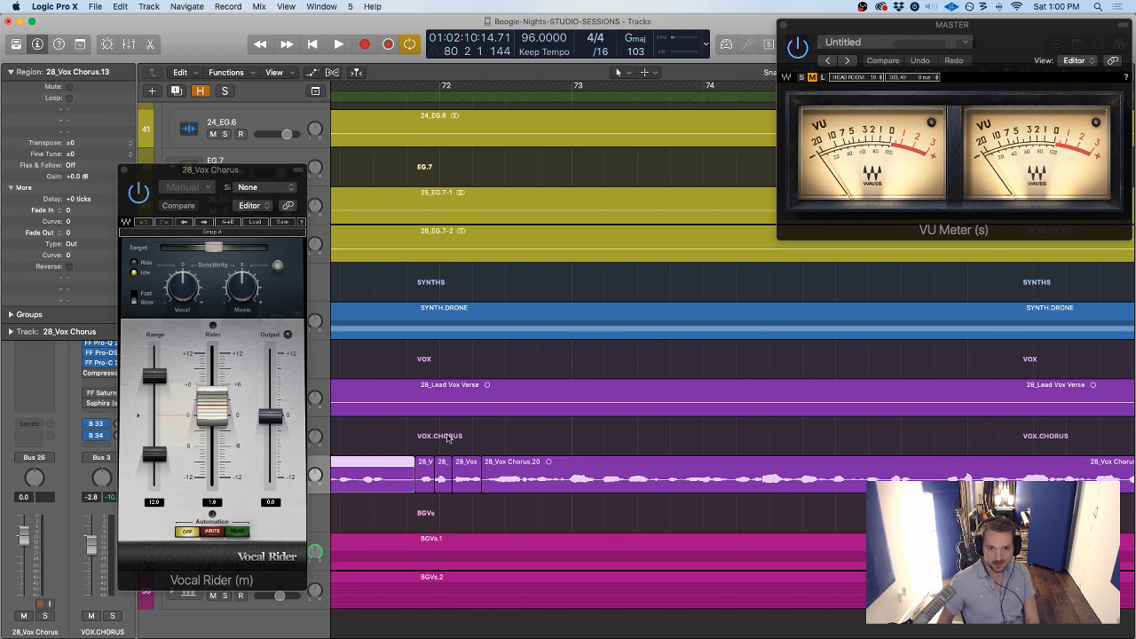
pyautogui.press('super+z')
pyautogui.press('super+z')
pyautogui.press('super+z')
pyautogui.click(472, 438)
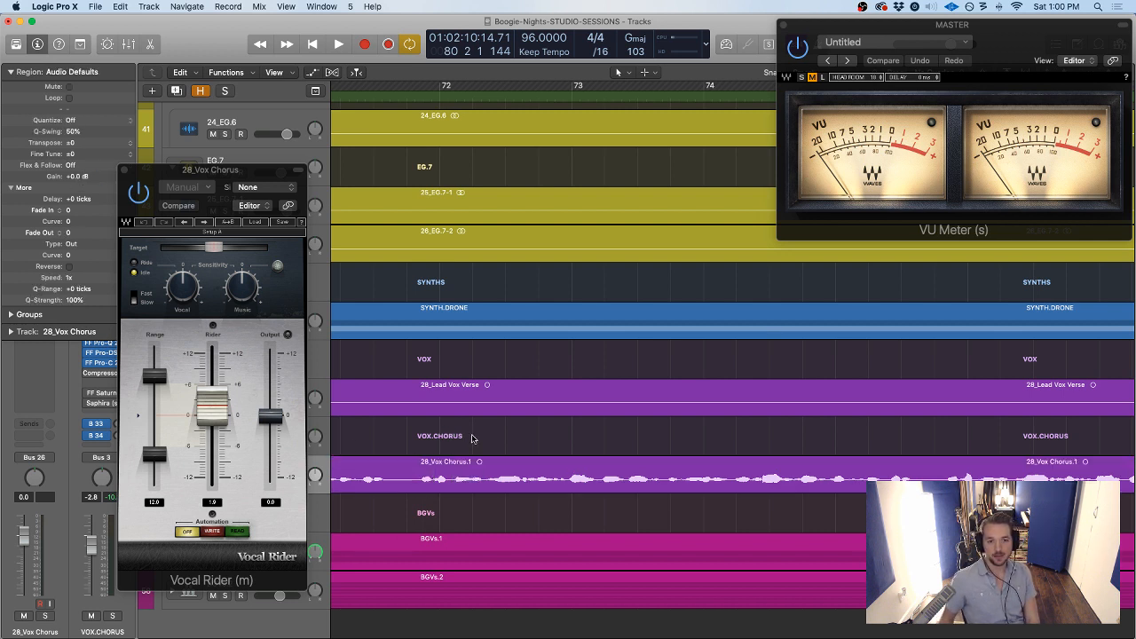
# Place the playhead at bar 66, just before the chorus vocal, and move the Vocal Rider window clear of the channel strips
pyautogui.press('super+Left')
pyautogui.press('super+Left')
pyautogui.press('super+Left')
pyautogui.press('super+Left')
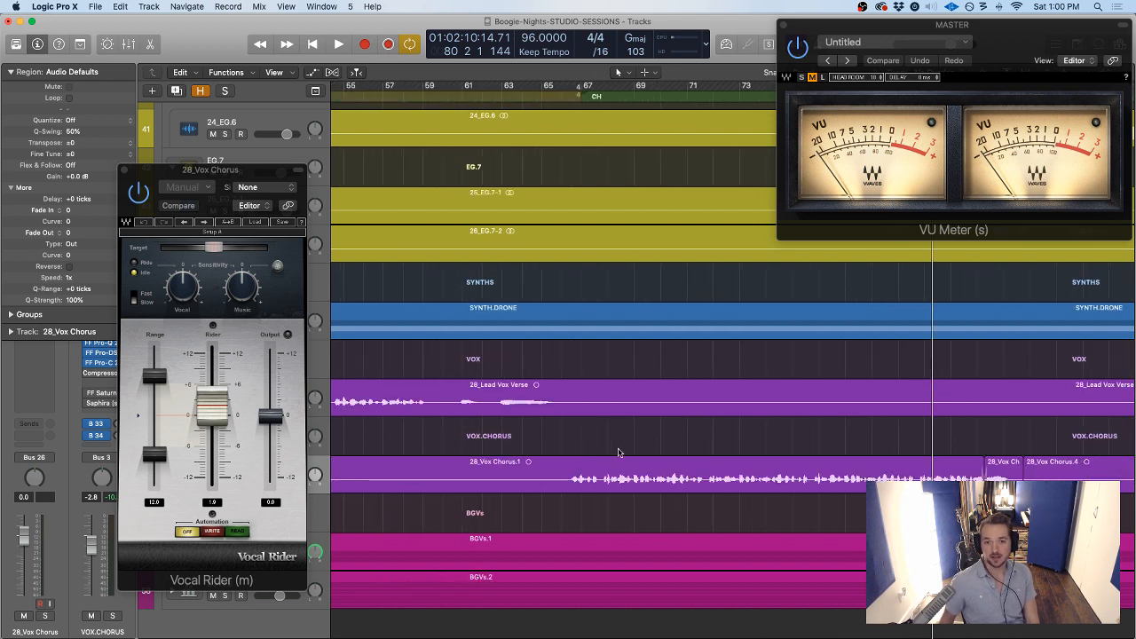
pyautogui.click(562, 95)
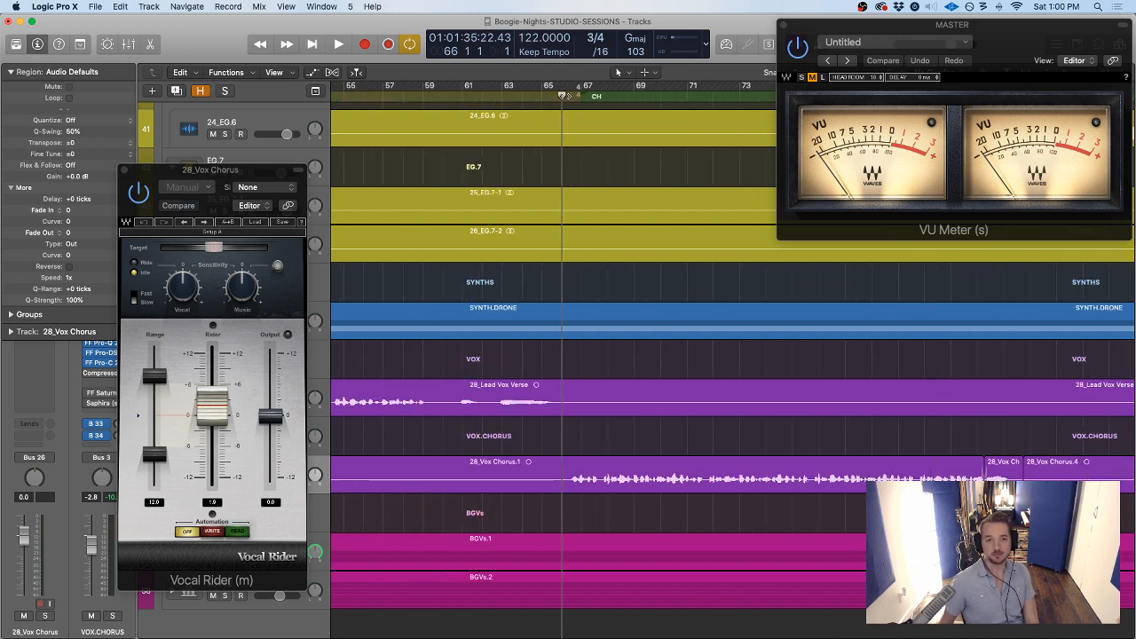
pyautogui.moveTo(285, 170); pyautogui.dragTo(424, 115)
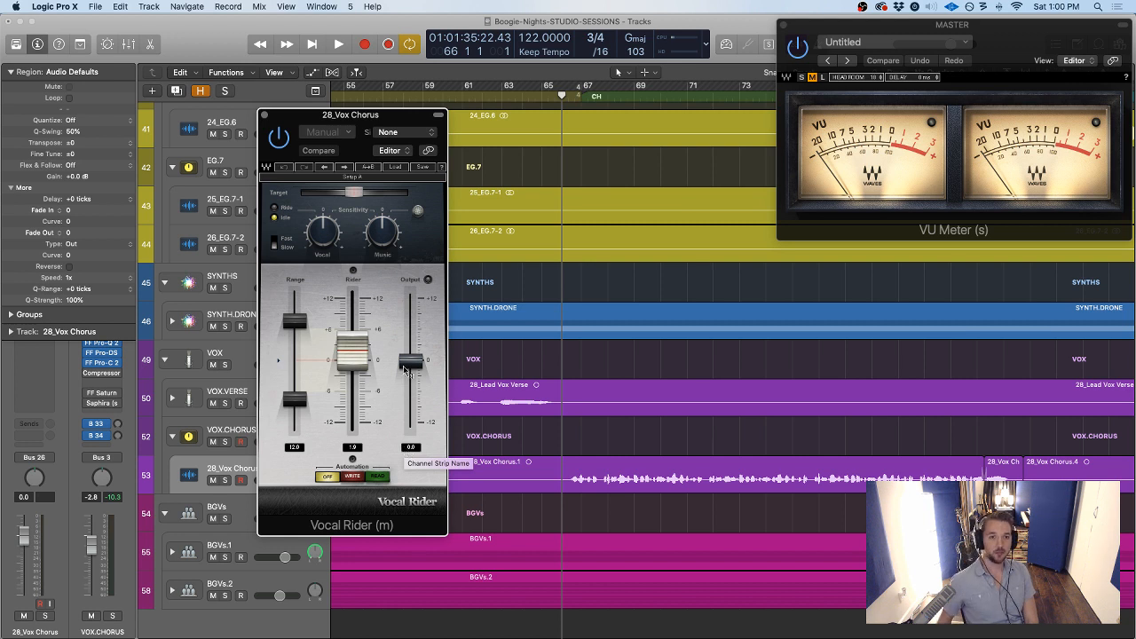
pyautogui.moveTo(372, 120); pyautogui.dragTo(389, 154)
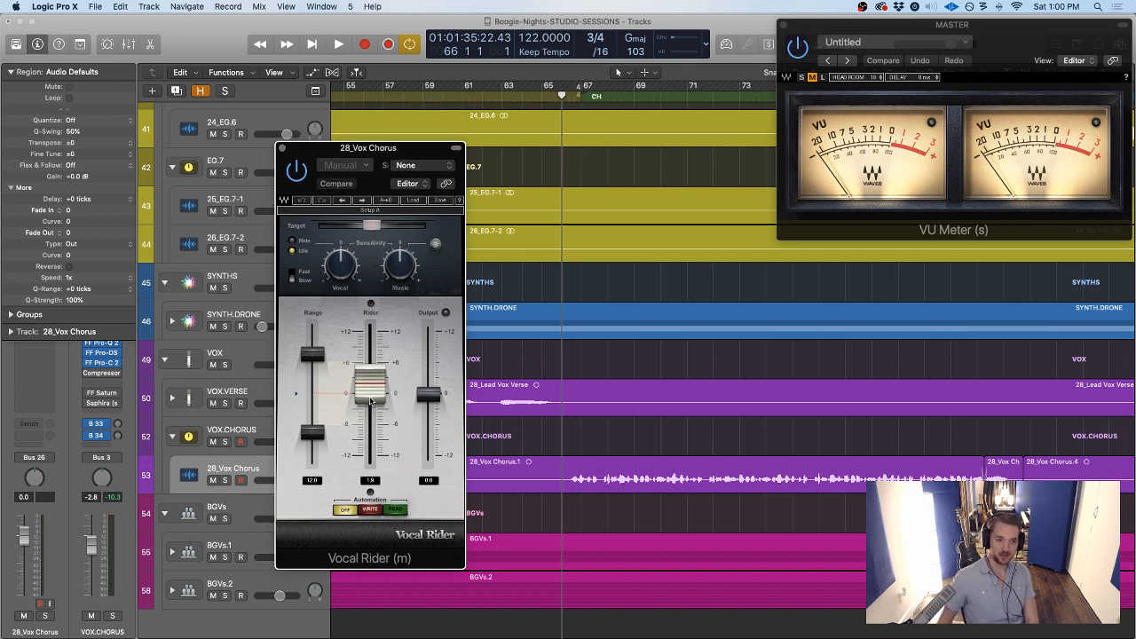
# Collapse the region parameters, reselect the 28_Vox Chorus track and move the Vocal Rider window clear of the track headers
pyautogui.click(8, 71)
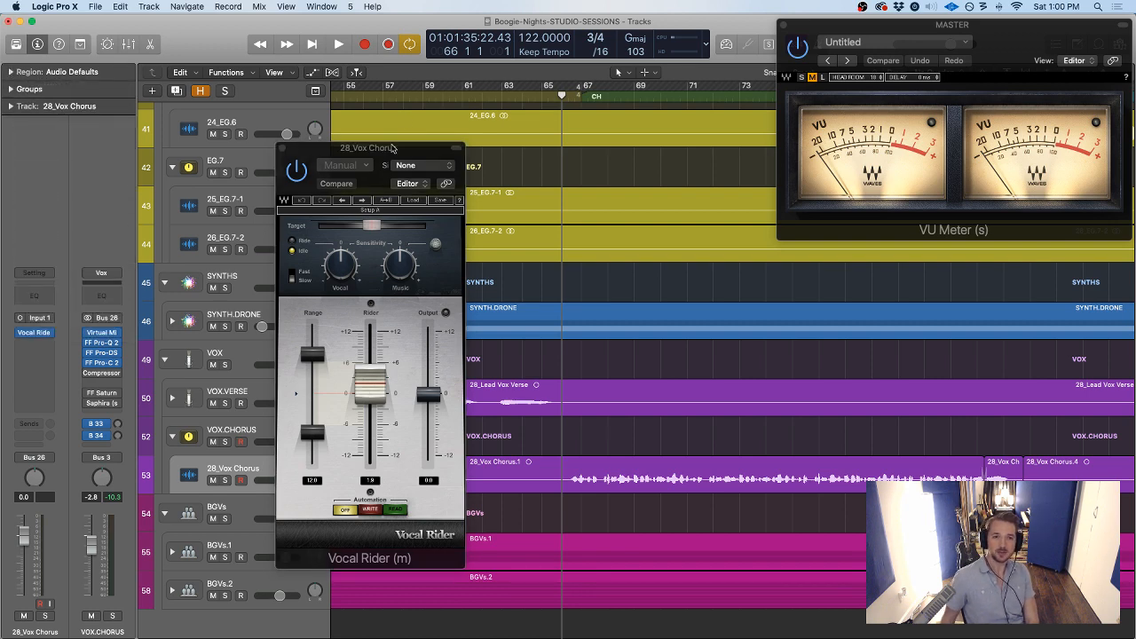
pyautogui.moveTo(388, 152); pyautogui.dragTo(434, 174)
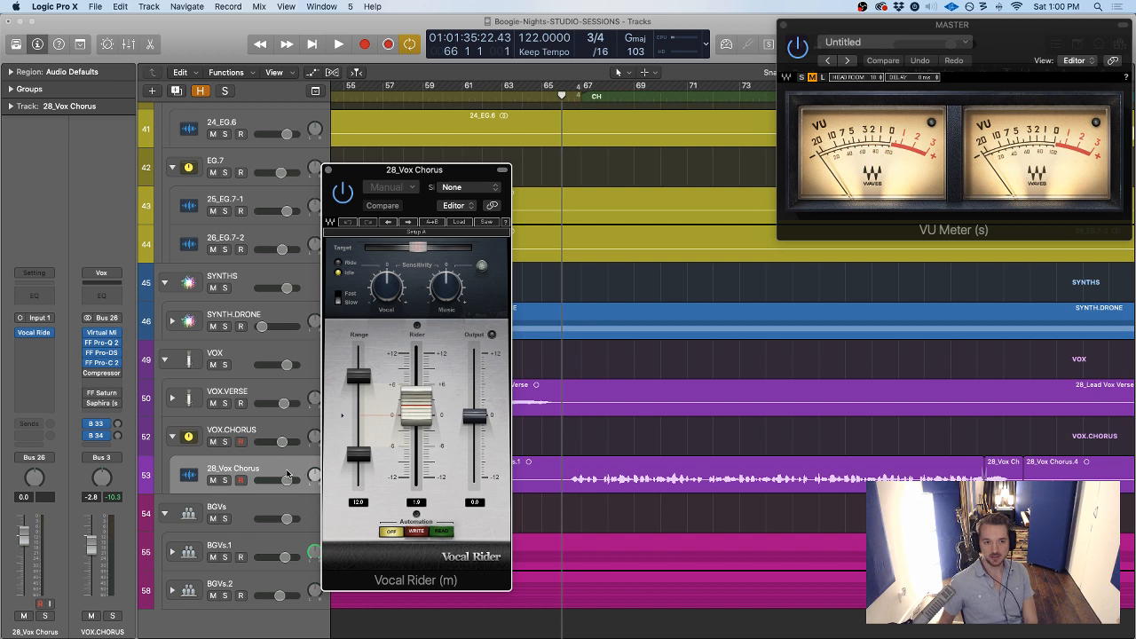
pyautogui.click(255, 469)
pyautogui.click(241, 441)
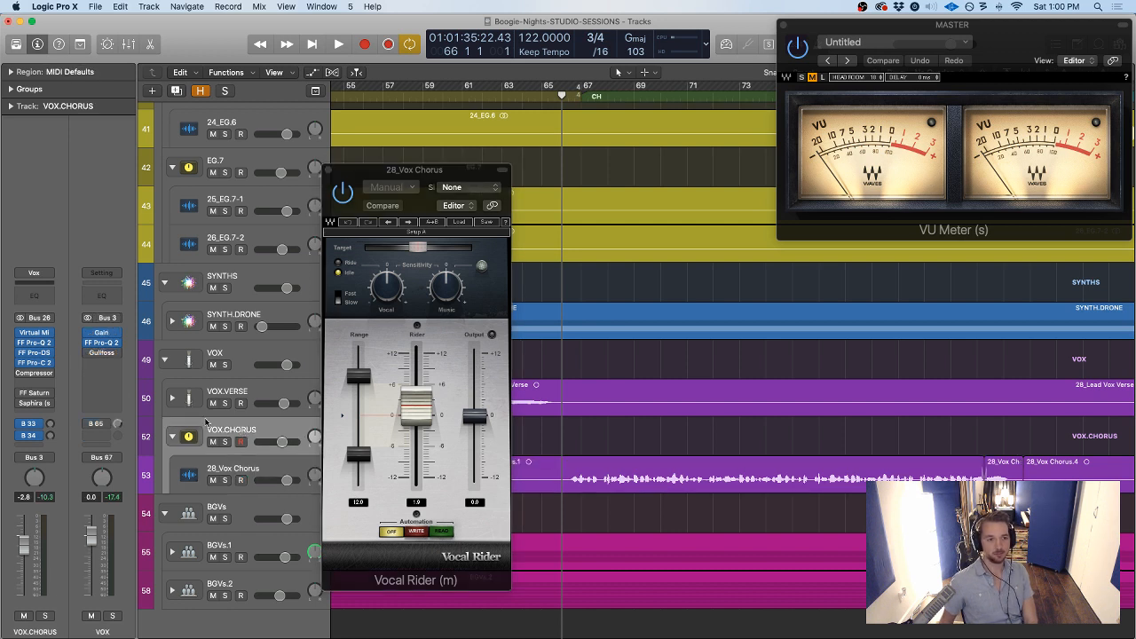
pyautogui.click(251, 470)
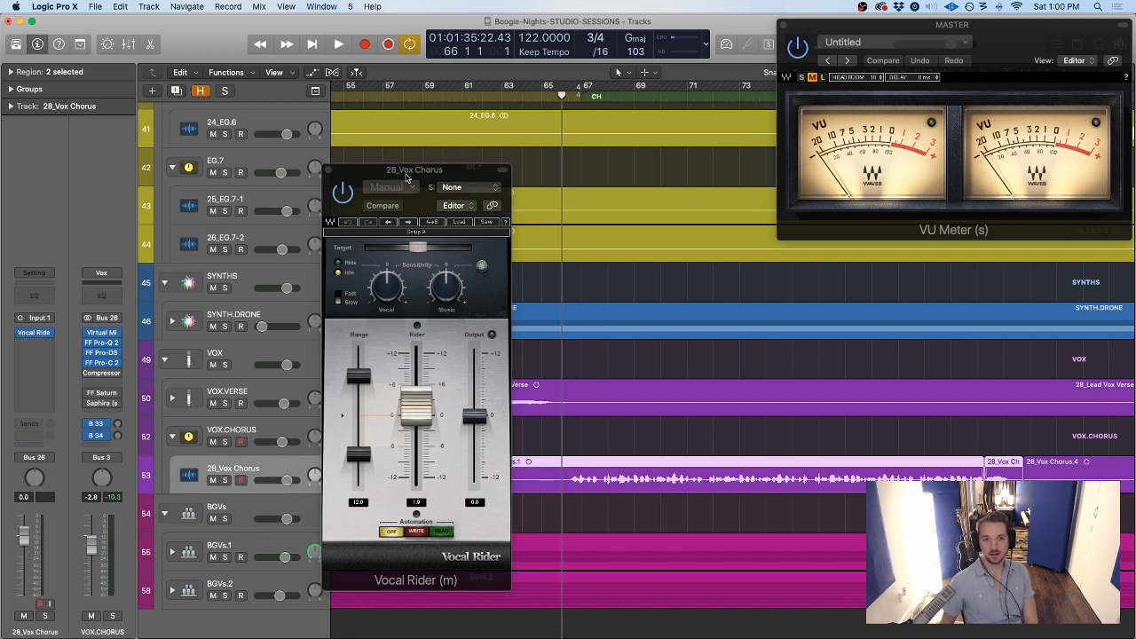
pyautogui.moveTo(408, 177); pyautogui.dragTo(443, 164)
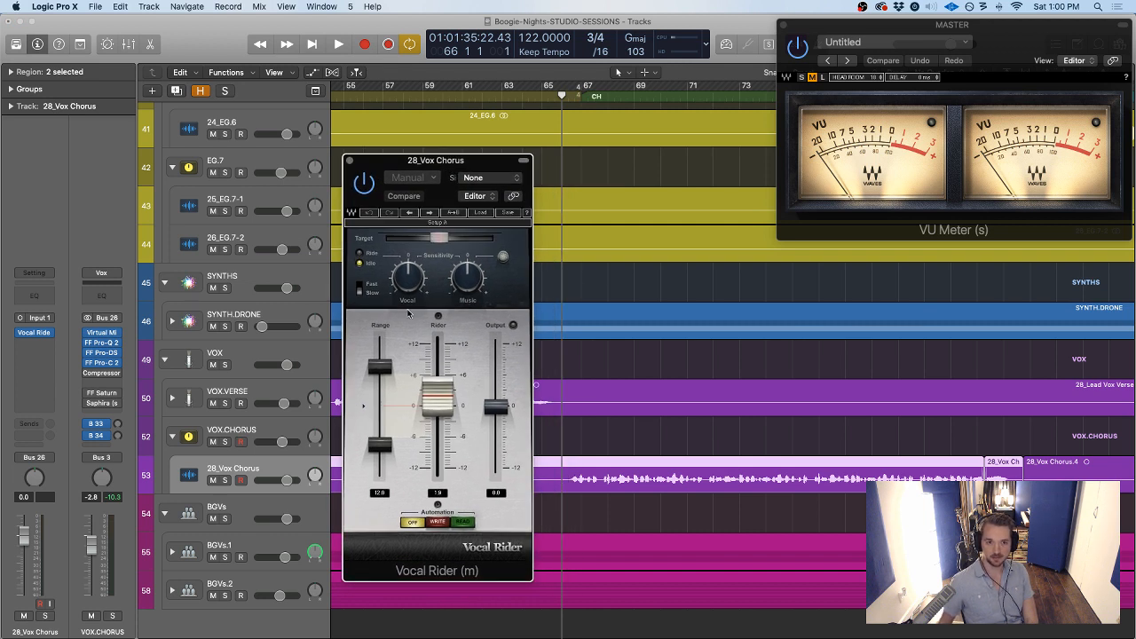
# Play the chorus vocal and raise Vocal Rider's target level slightly
pyautogui.press('space')
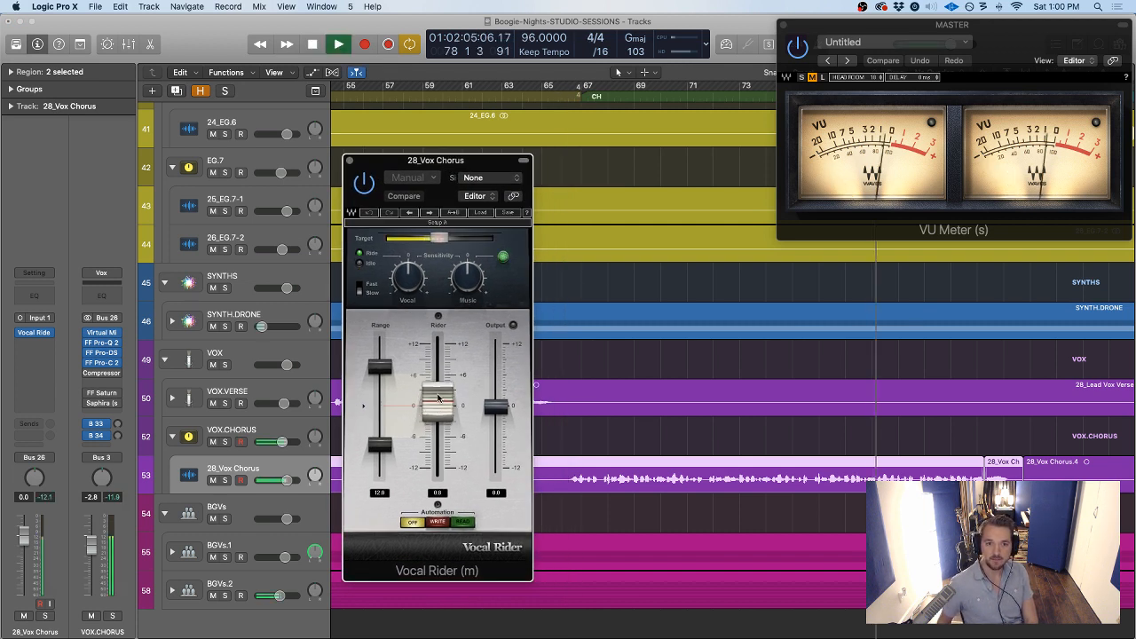
pyautogui.press('space')
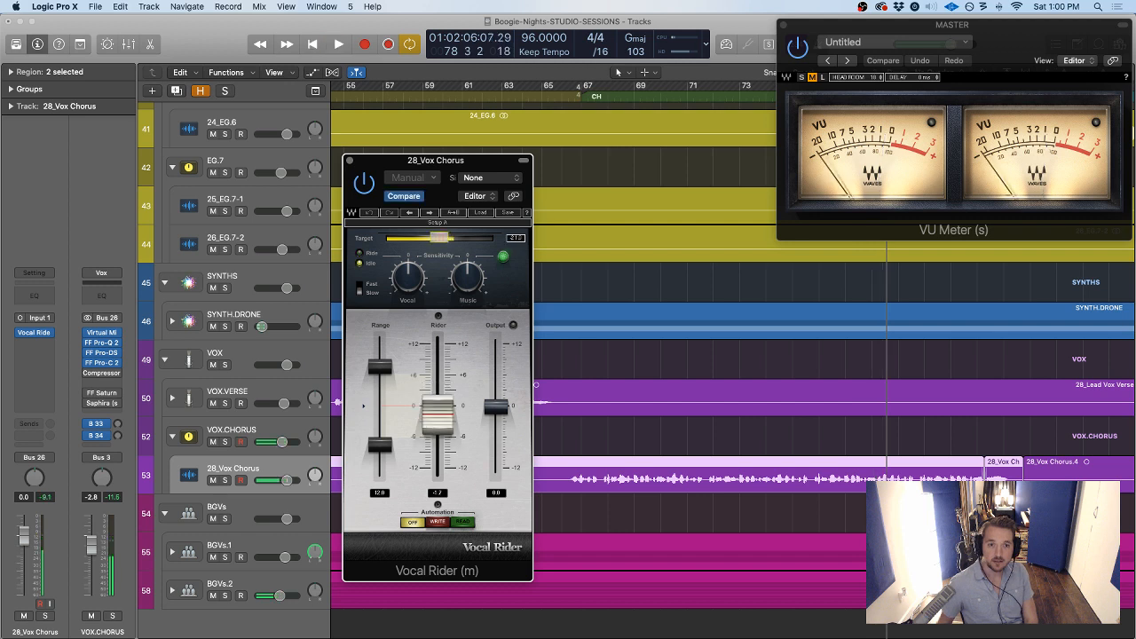
pyautogui.moveTo(440, 238); pyautogui.dragTo(447, 238)
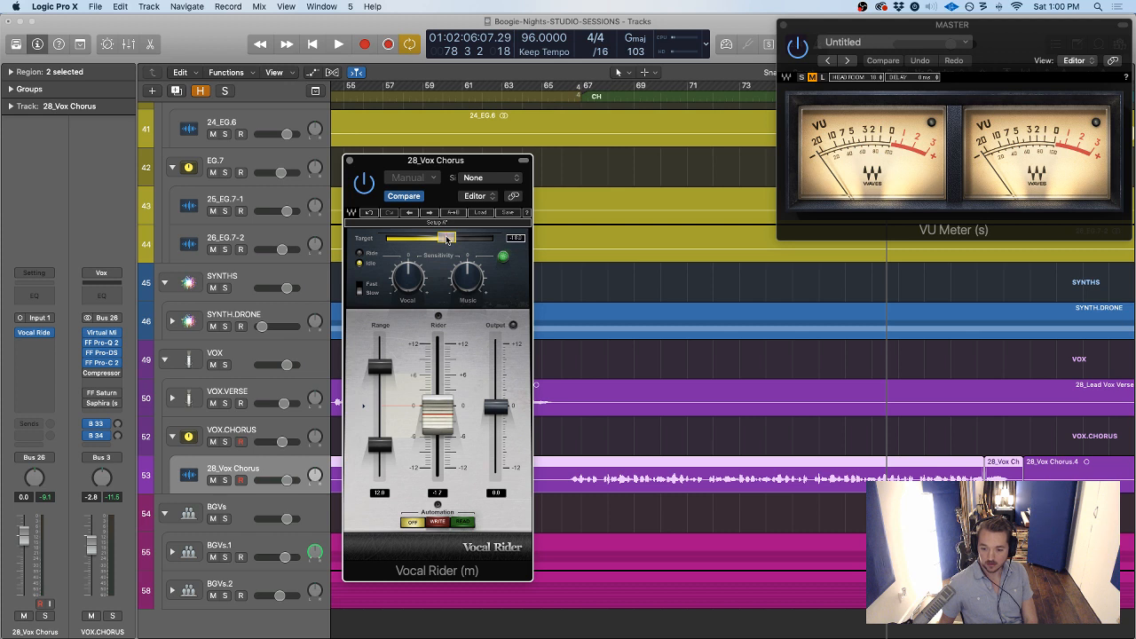
pyautogui.press('space')
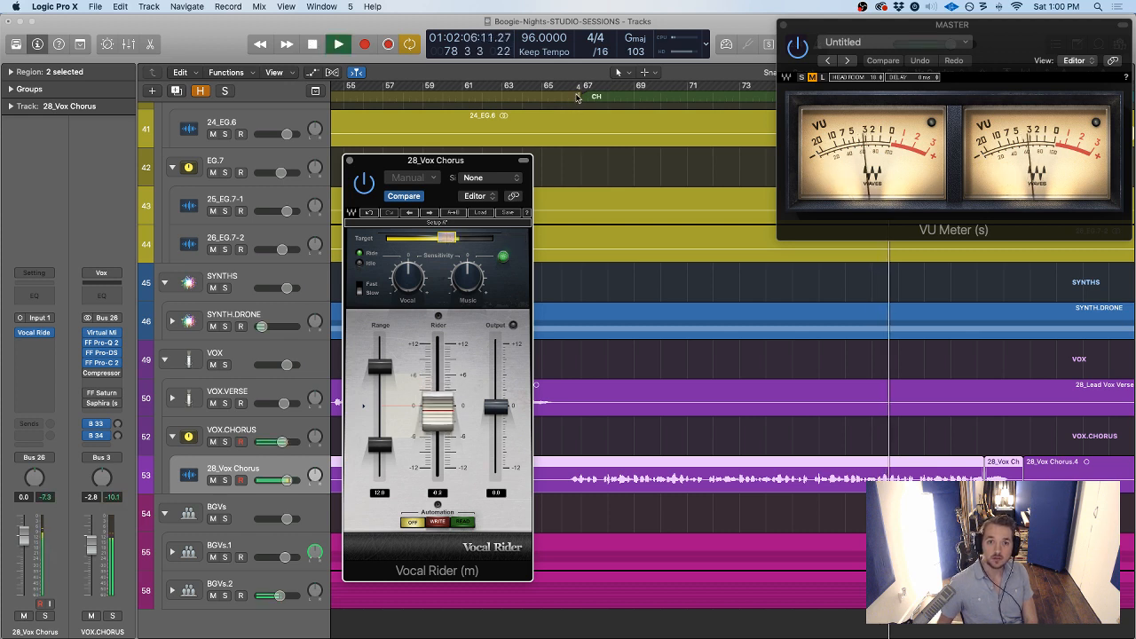
# Play from the start of the chorus, lower Vocal Rider's music sensitivity, raise its vocal sensitivity and compare against bypass
pyautogui.click(581, 95)
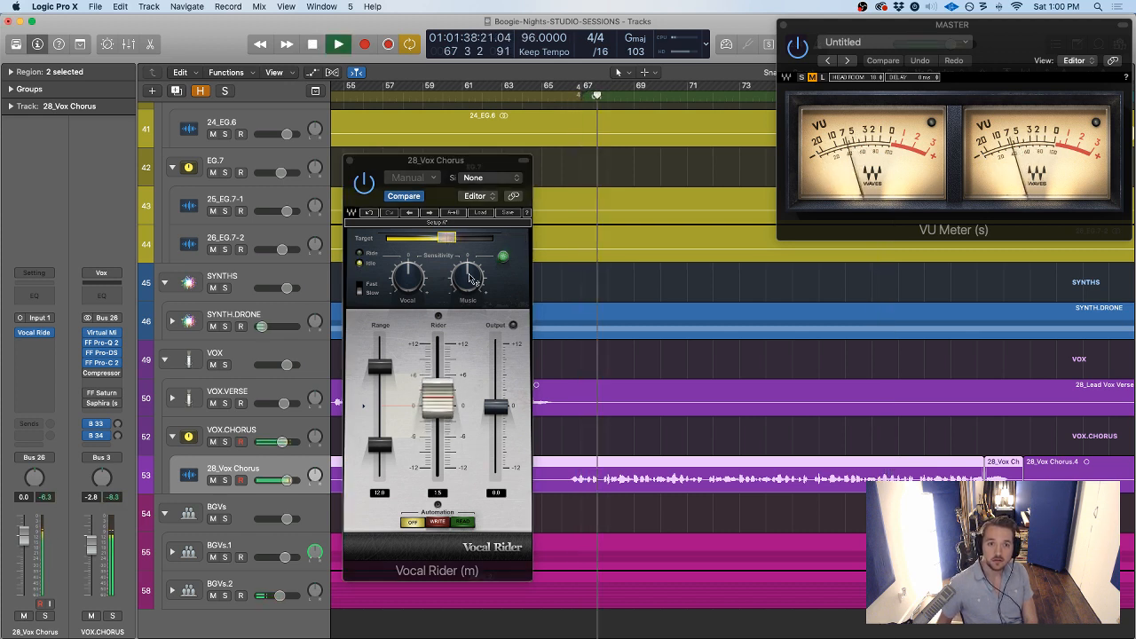
pyautogui.click(470, 279)
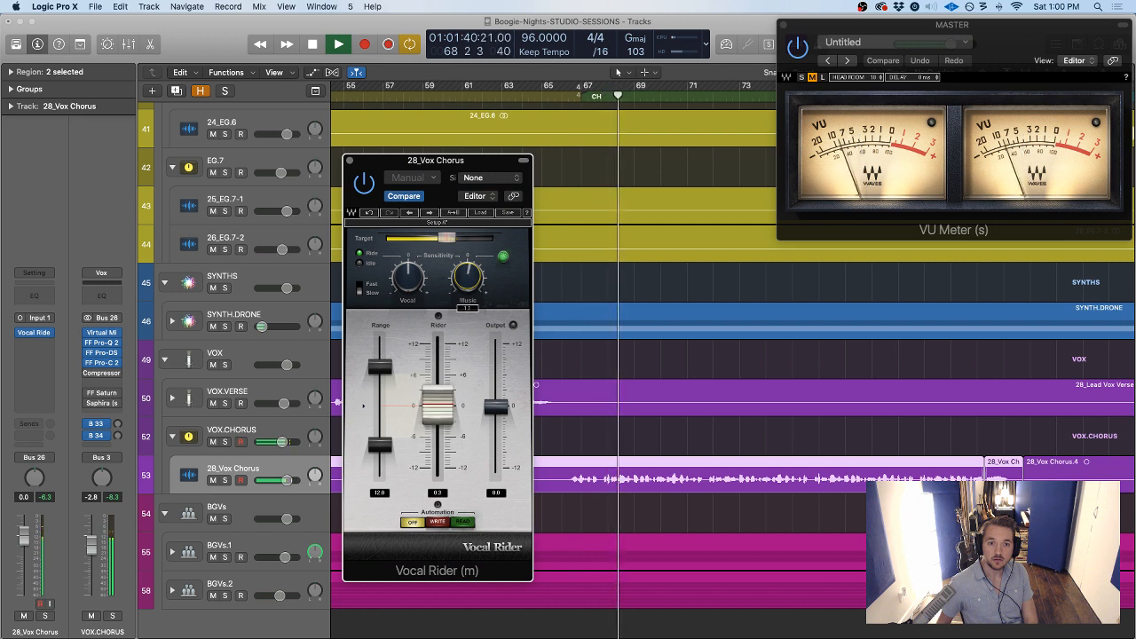
pyautogui.click(409, 281)
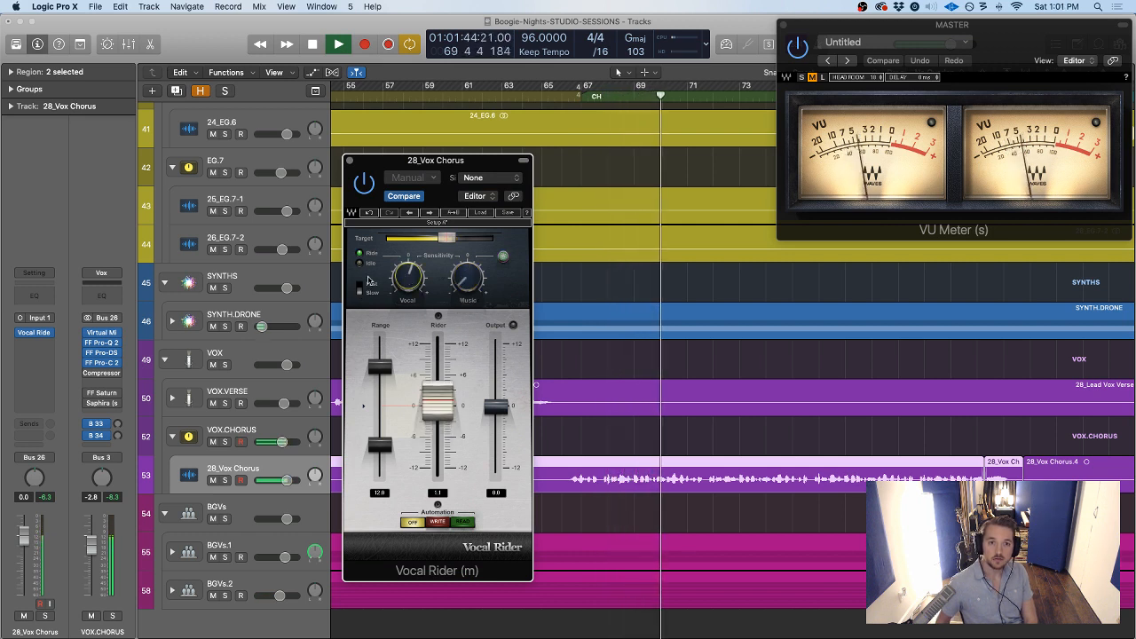
pyautogui.click(365, 185)
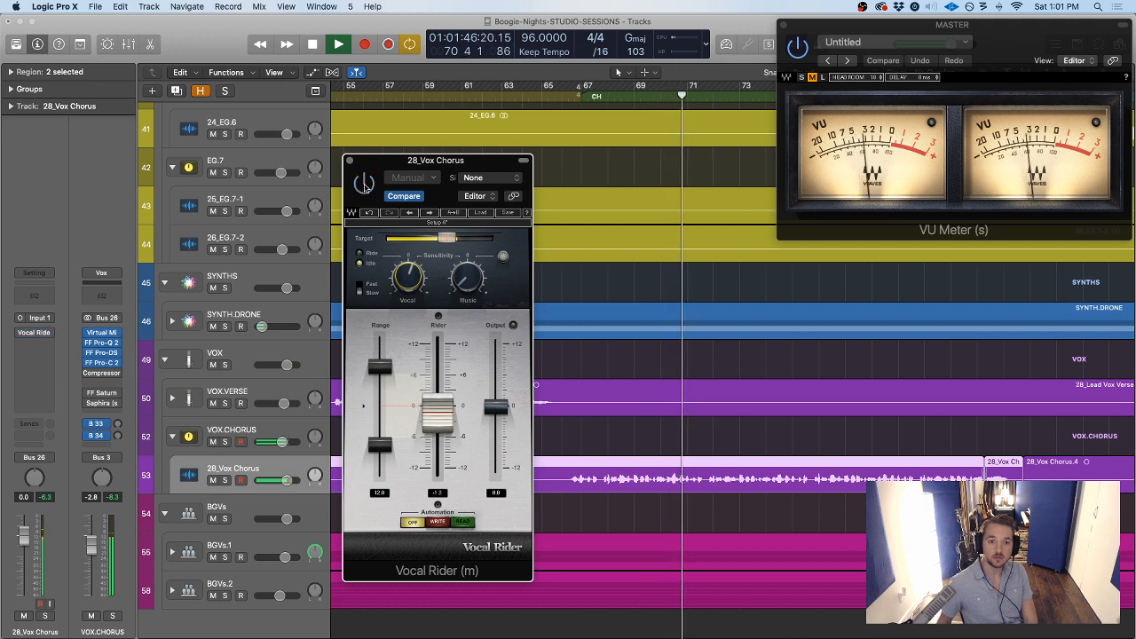
pyautogui.click(365, 184)
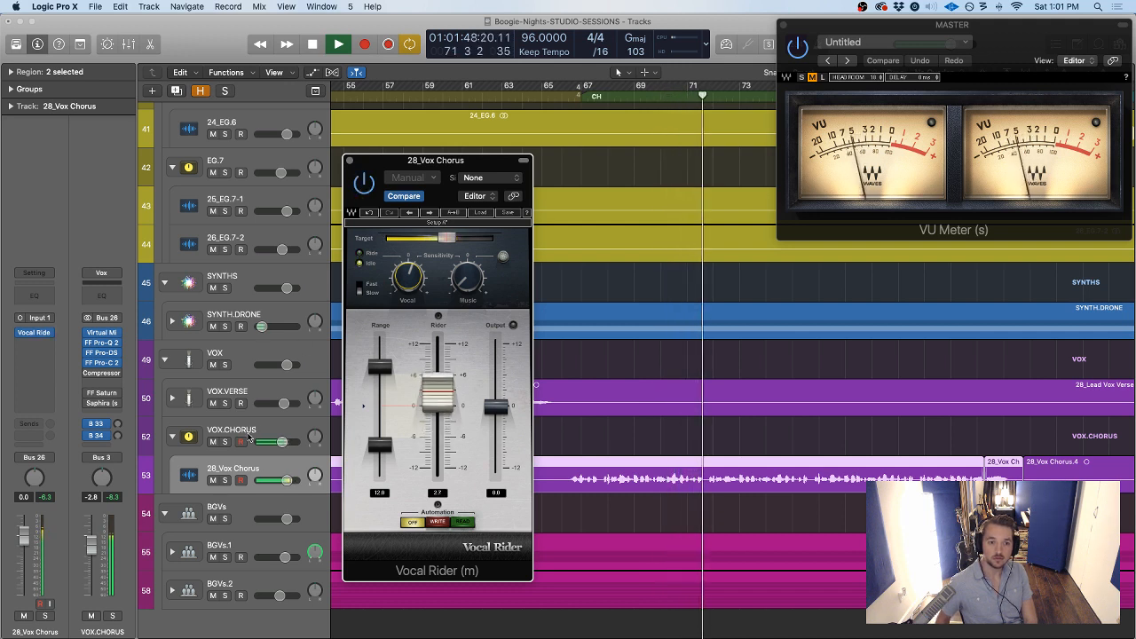
# Trim the Virtual Channel input slightly in Virtual Mix Rack on VOX.CHORUS, stop playback and close the plug-in
pyautogui.click(263, 433)
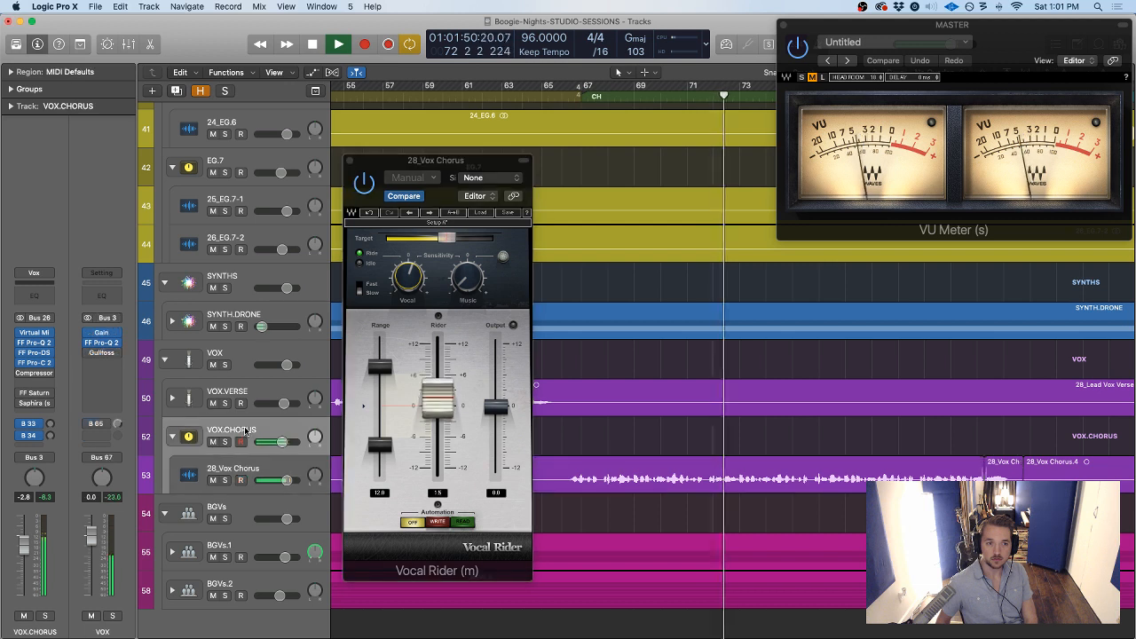
pyautogui.click(32, 333)
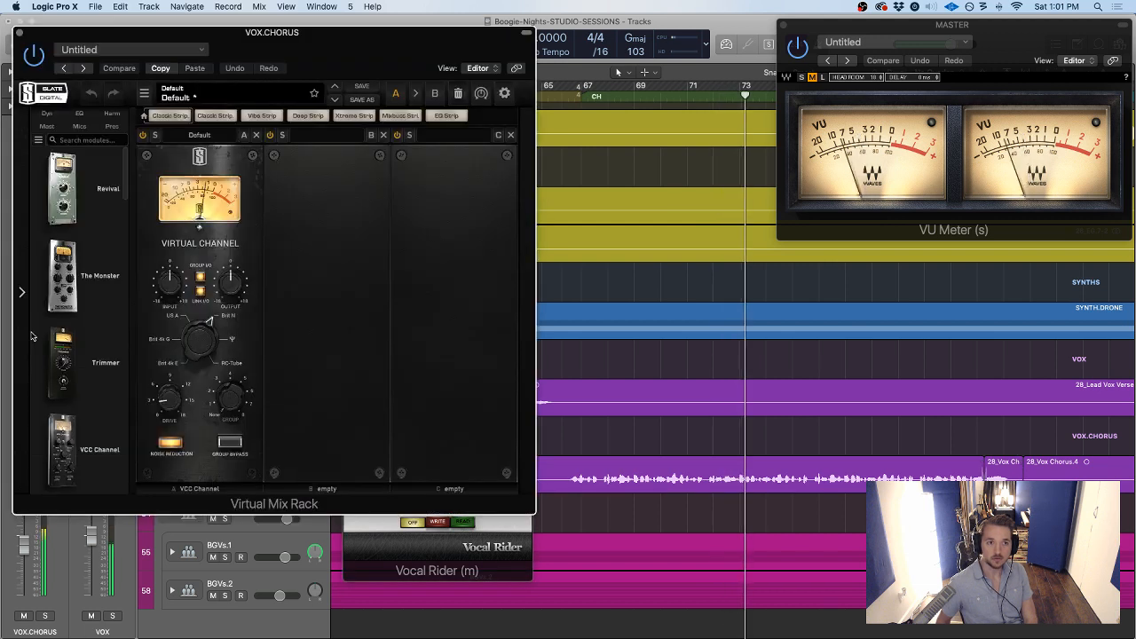
pyautogui.moveTo(170, 281); pyautogui.dragTo(175, 286)
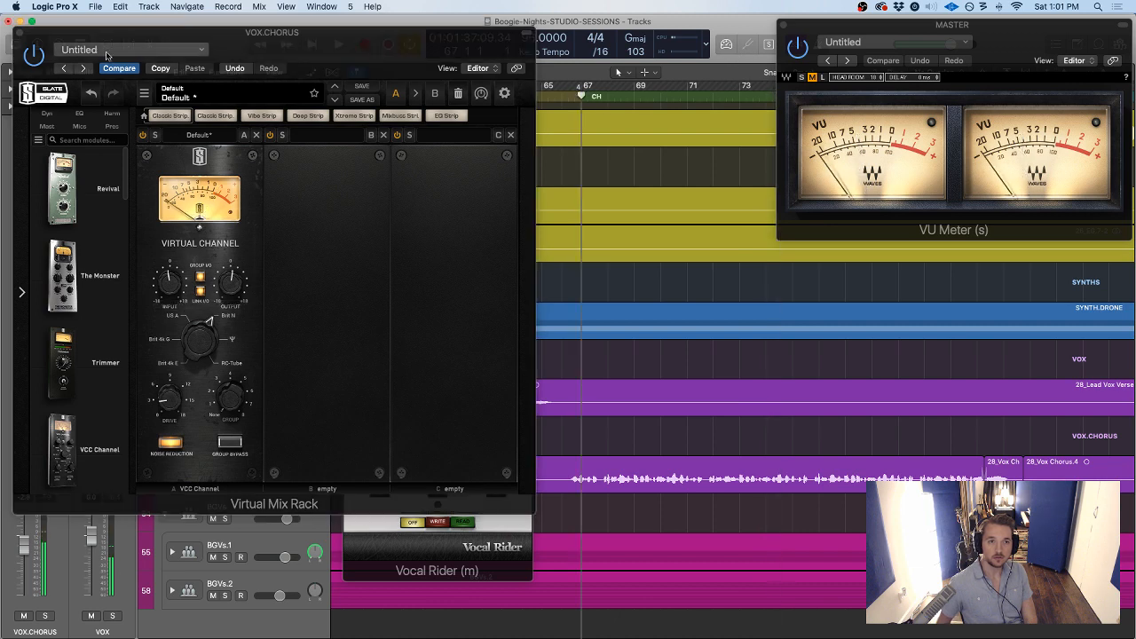
pyautogui.press('space')
pyautogui.click(18, 33)
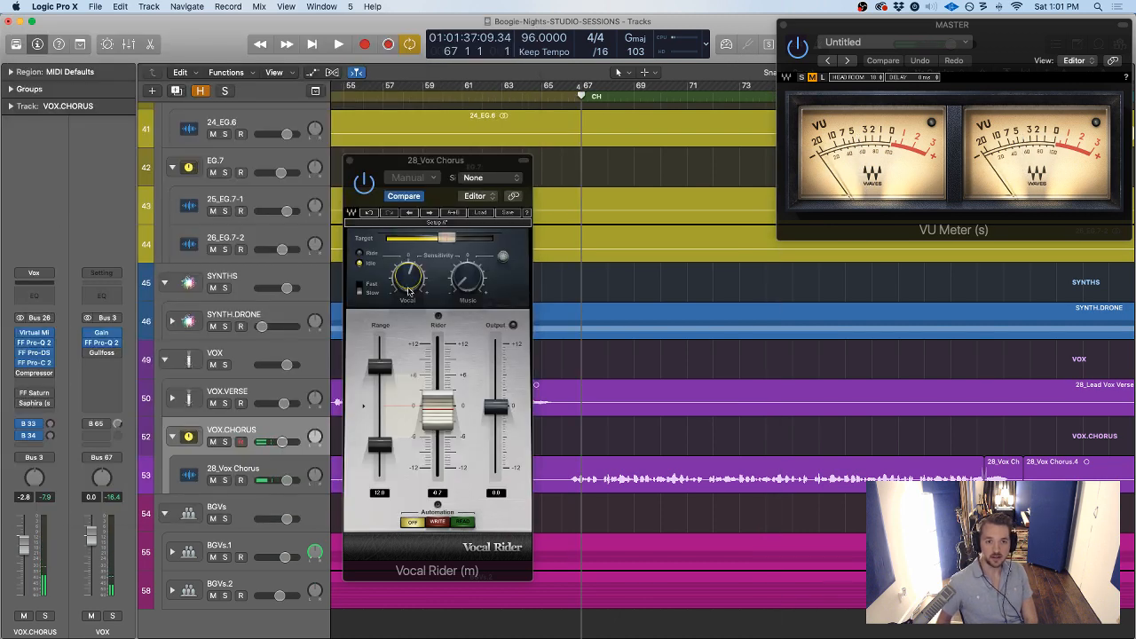
# Close Vocal Rider and audition VOX.CHORUS's Pro-Q 2 EQ against bypass, as well as its Pro-DS de-esser, during playback
pyautogui.click(348, 161)
pyautogui.click(33, 343)
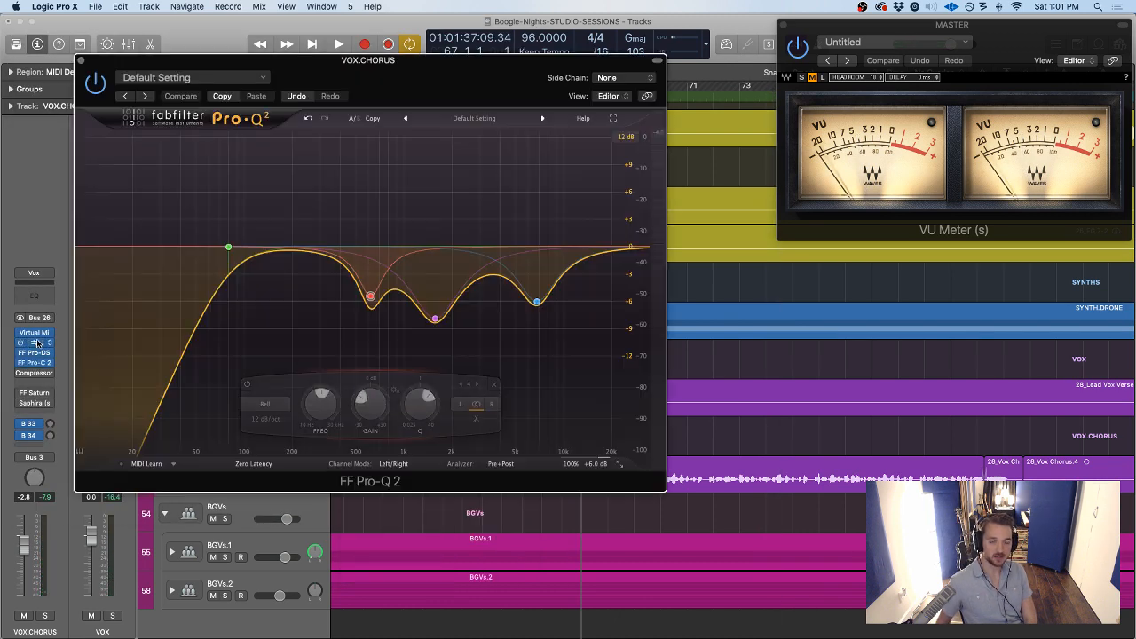
pyautogui.moveTo(376, 81); pyautogui.dragTo(566, 98)
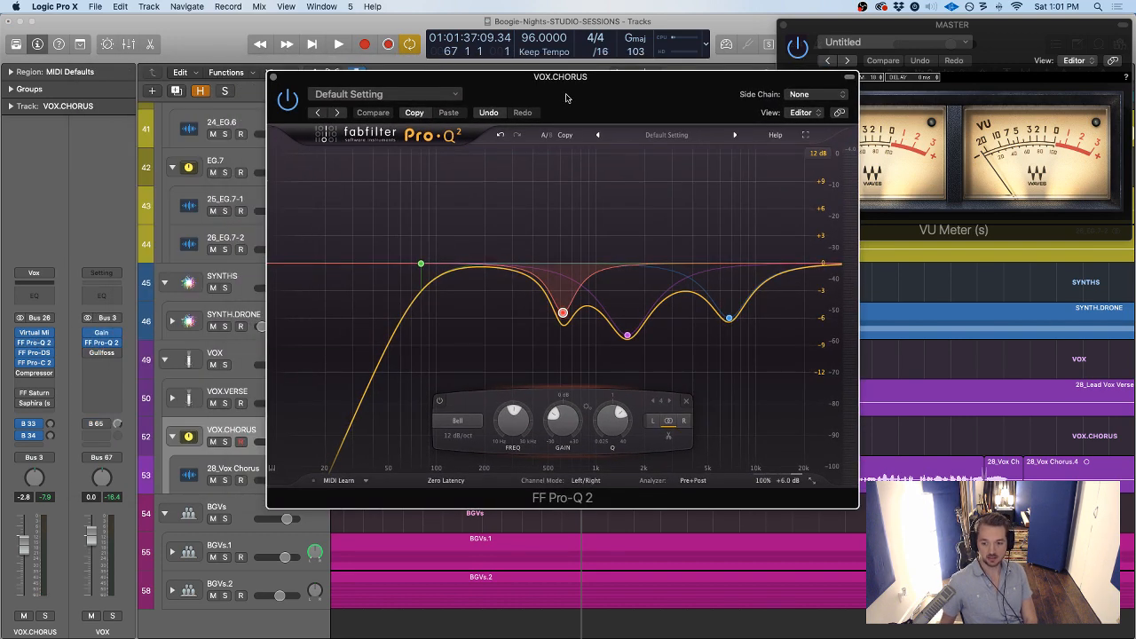
pyautogui.press('space')
pyautogui.moveTo(637, 94); pyautogui.dragTo(486, 114)
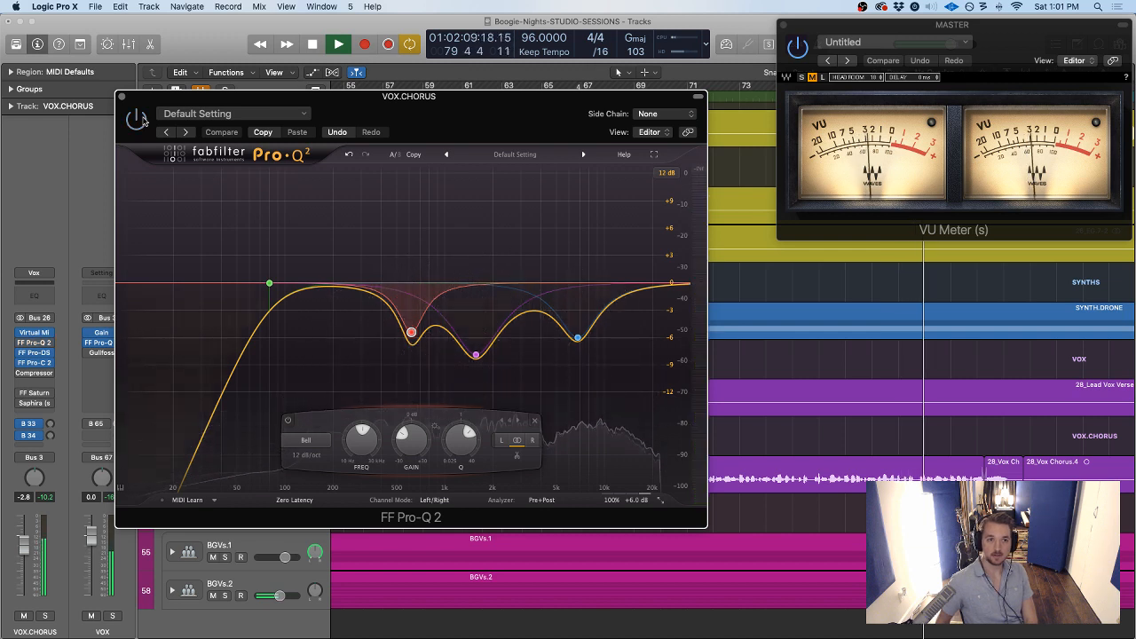
pyautogui.click(122, 96)
pyautogui.press('space')
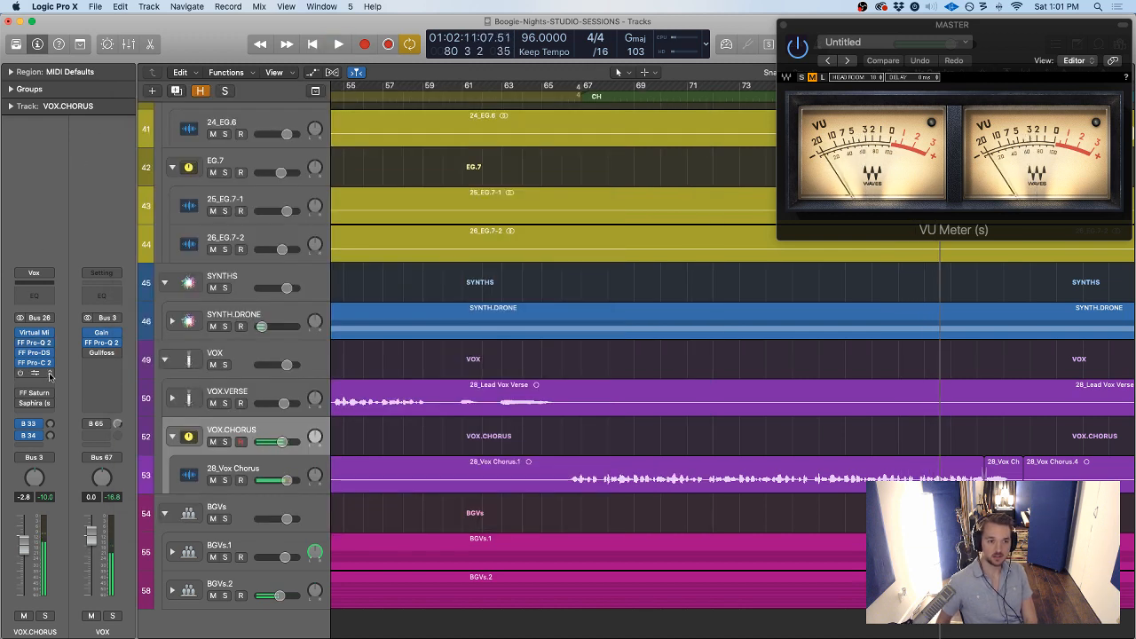
pyautogui.click(34, 353)
pyautogui.press('space')
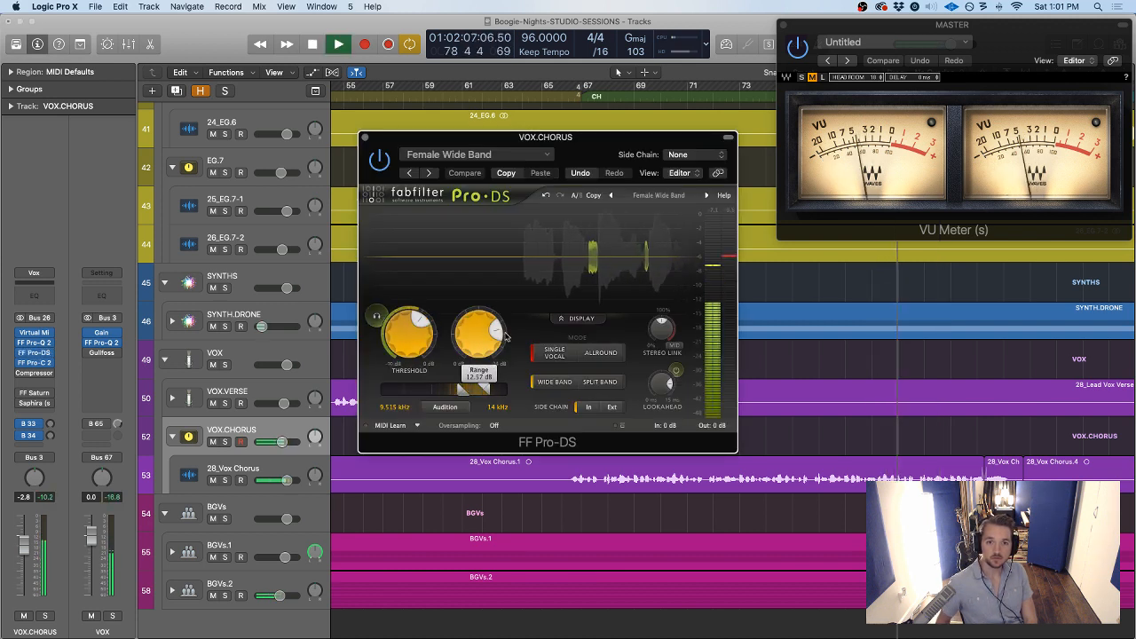
# Fine-tune the Pro-C 2 threshold on VOX.CHORUS while the chorus plays
pyautogui.click(34, 362)
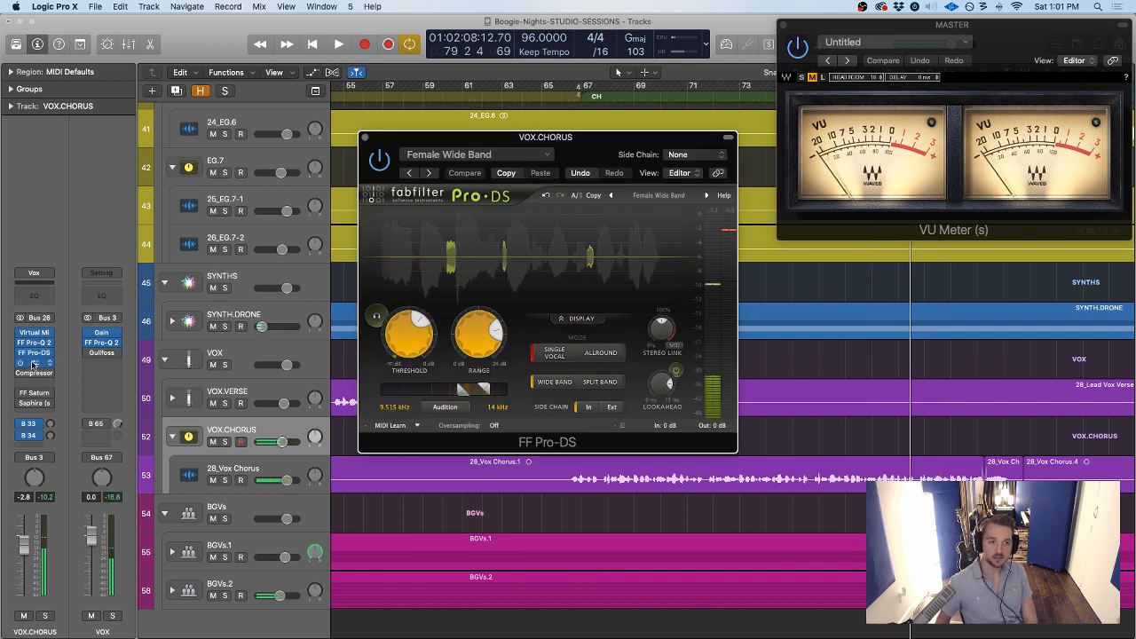
pyautogui.press('space')
pyautogui.moveTo(522, 53); pyautogui.dragTo(525, 99)
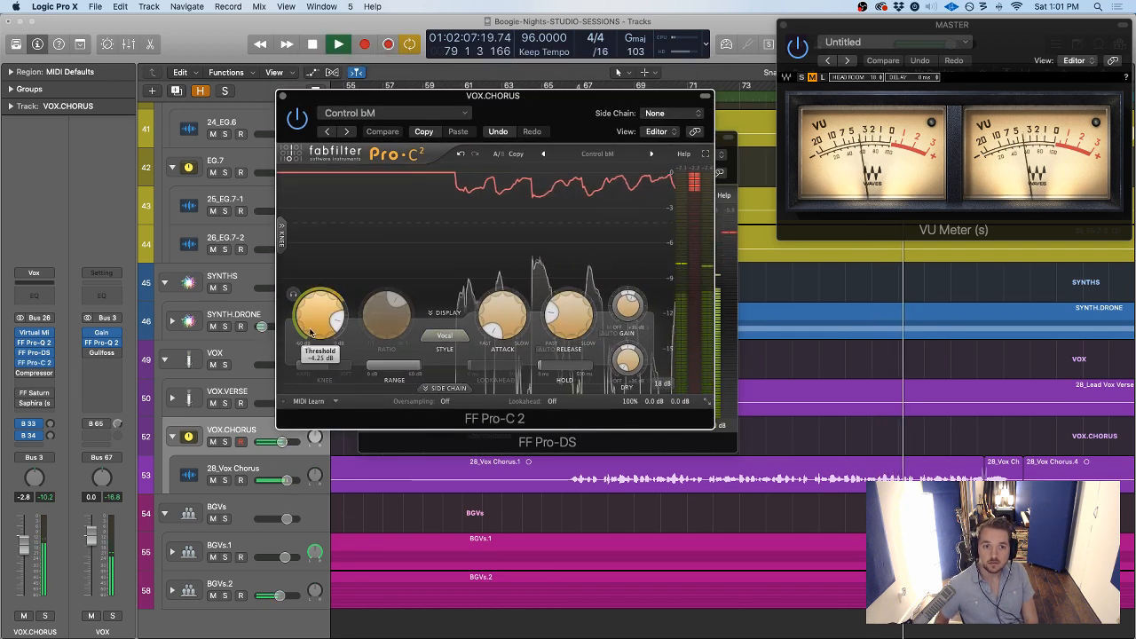
pyautogui.moveTo(311, 330); pyautogui.dragTo(319, 324)
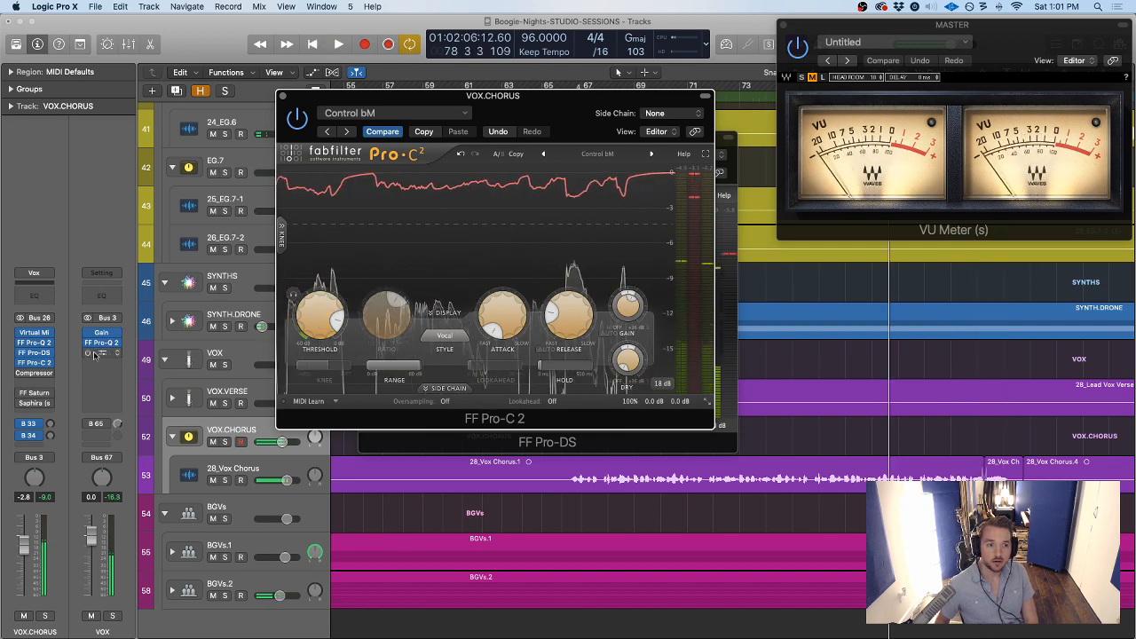
pyautogui.press('space')
# Solo VOX.CHORUS and reopen Vocal Rider on the 28_Vox Chorus track in front of the compressor window
pyautogui.click(45, 617)
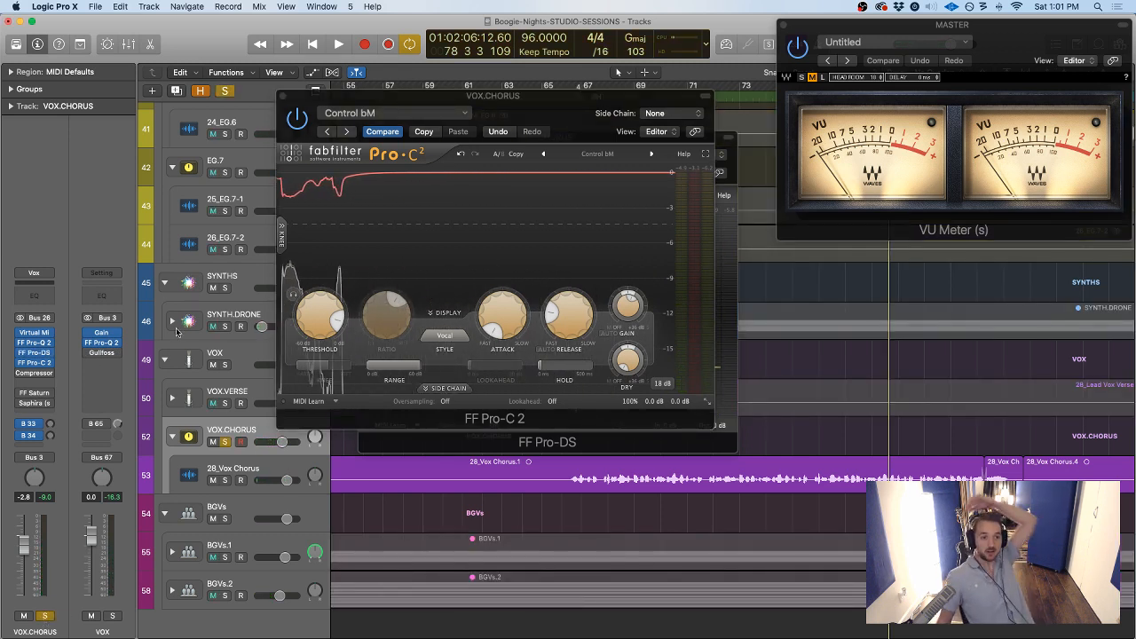
pyautogui.click(231, 468)
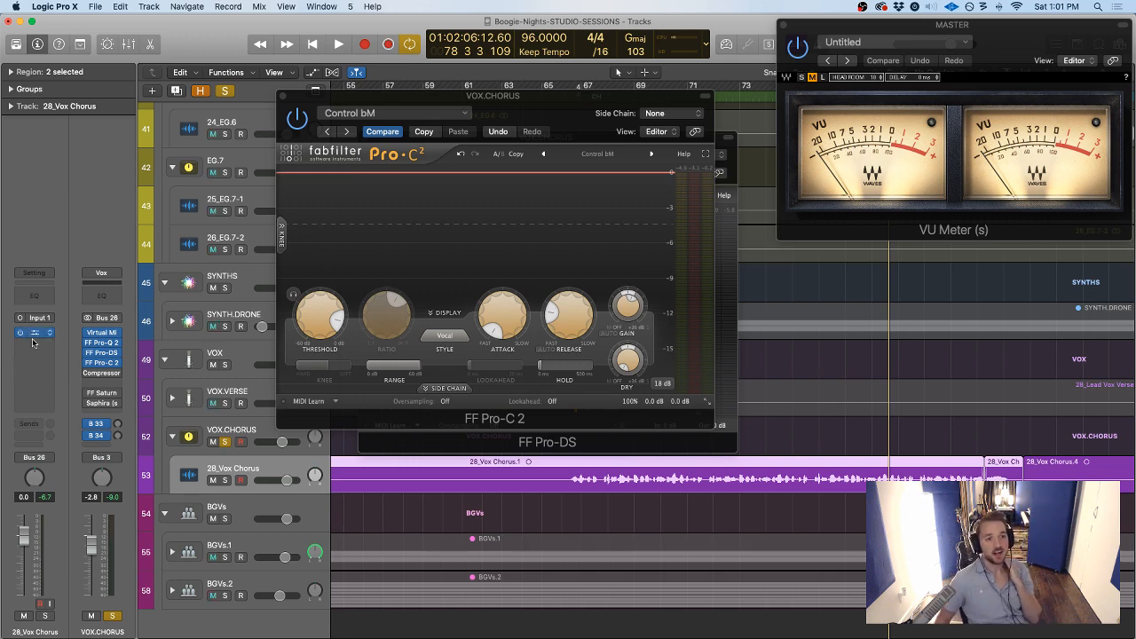
pyautogui.click(34, 337)
pyautogui.moveTo(487, 161); pyautogui.dragTo(557, 132)
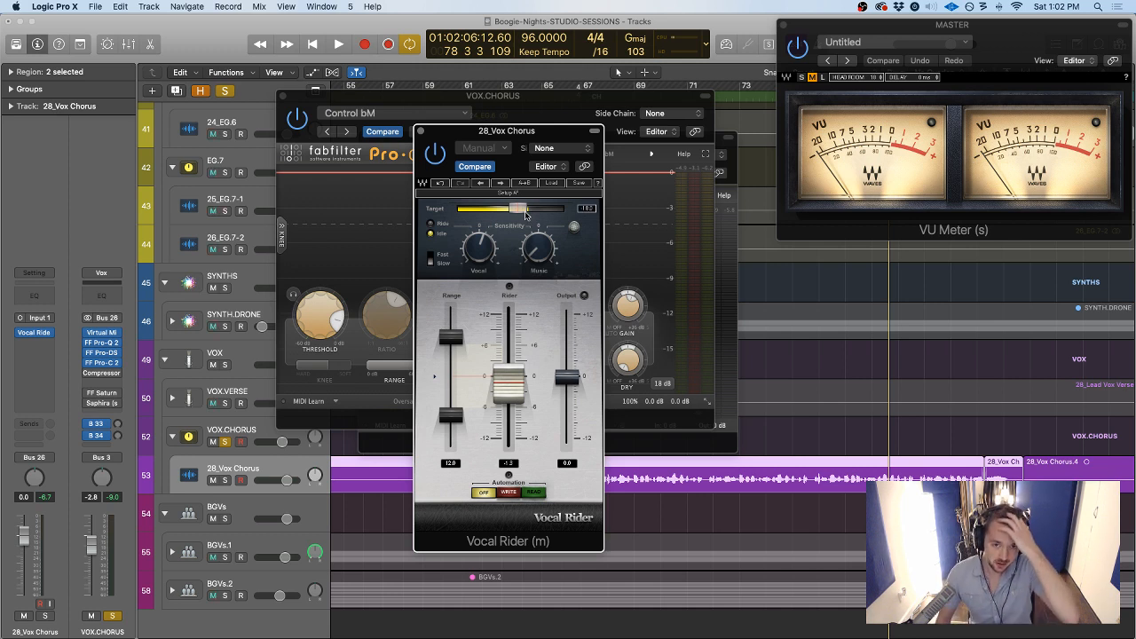
# Try a lower Vocal Rider target and return it to its previous setting
pyautogui.moveTo(512, 385)
pyautogui.mouseDown()
pyautogui.moveTo(513, 350)
pyautogui.moveTo(515, 364)
pyautogui.mouseUp()
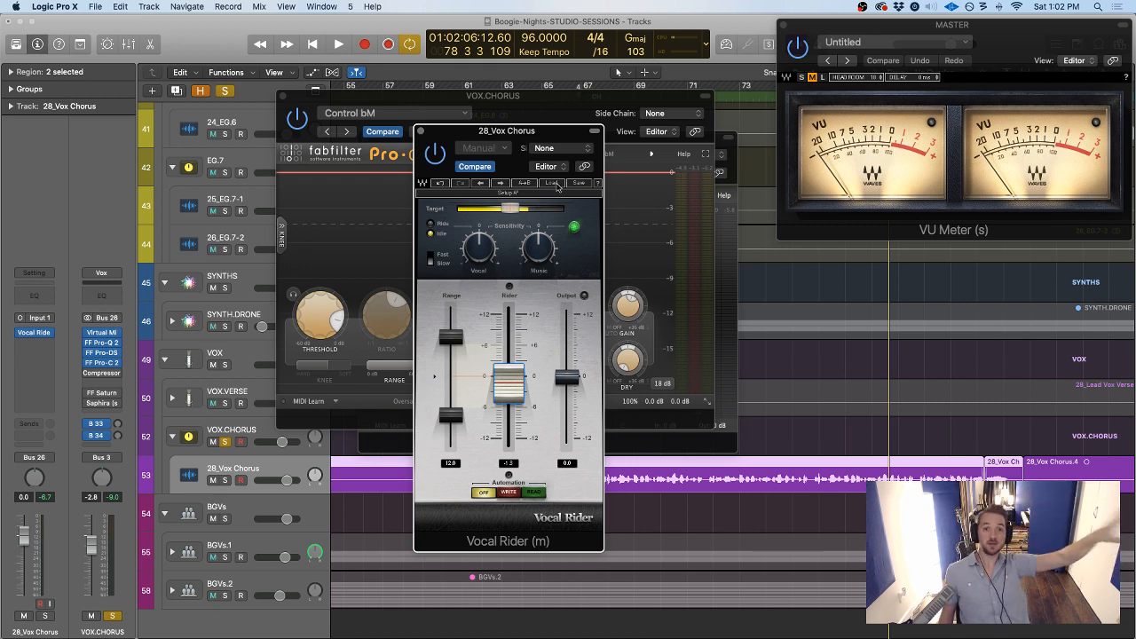
pyautogui.click(509, 209)
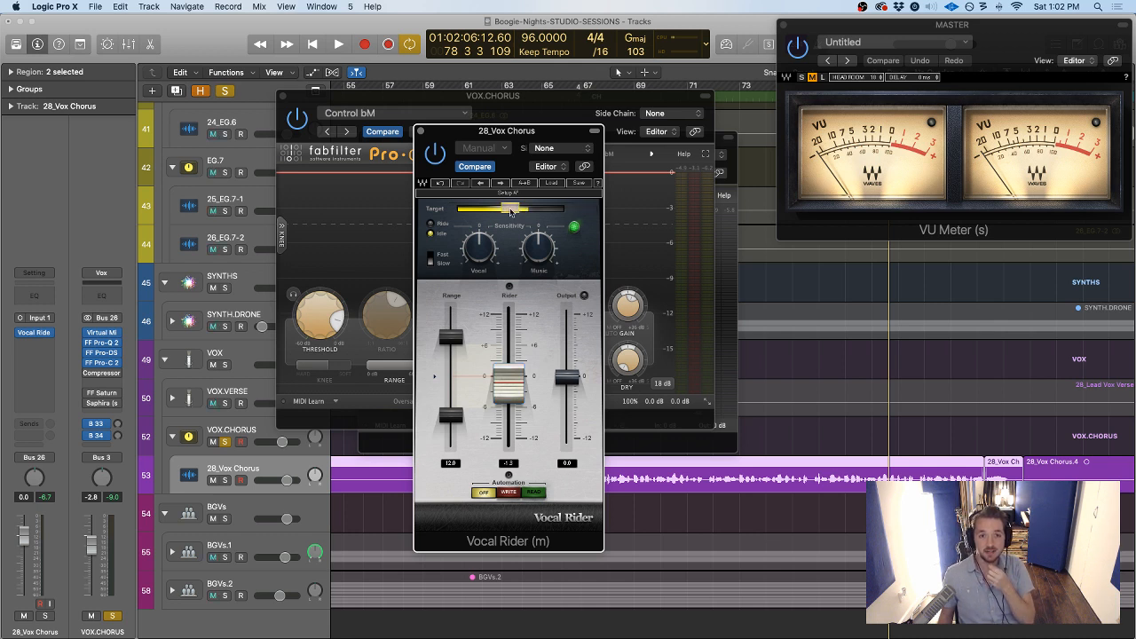
pyautogui.moveTo(523, 209); pyautogui.dragTo(518, 209)
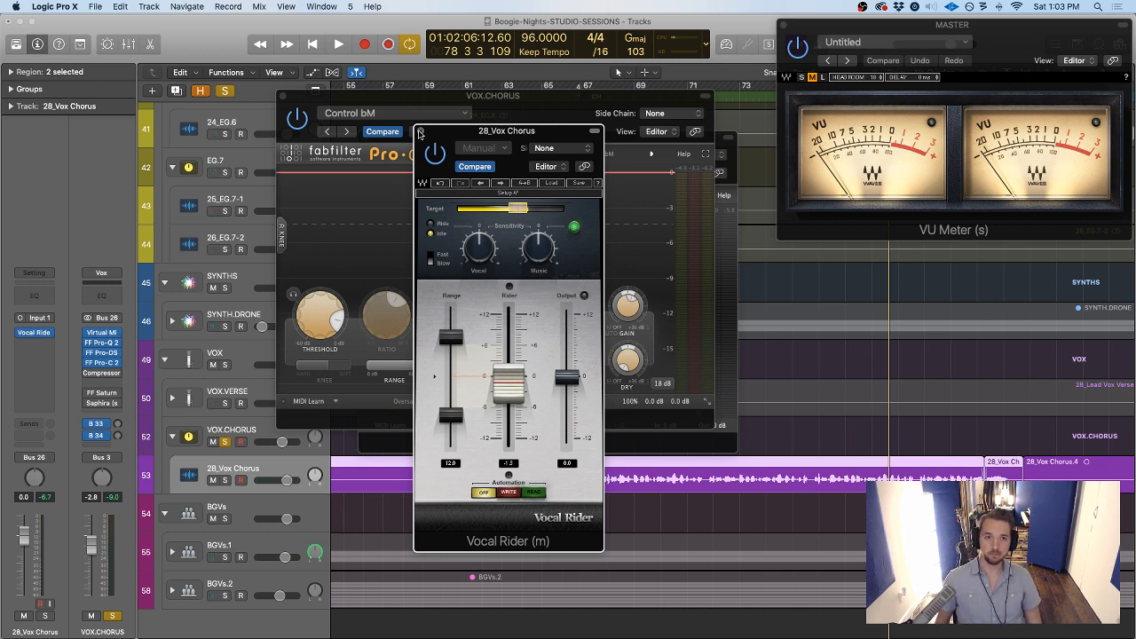
# Close Vocal Rider, move the Pro-C 2 window clear and compare its compression on VOX.CHORUS against bypass during playback
pyautogui.click(421, 130)
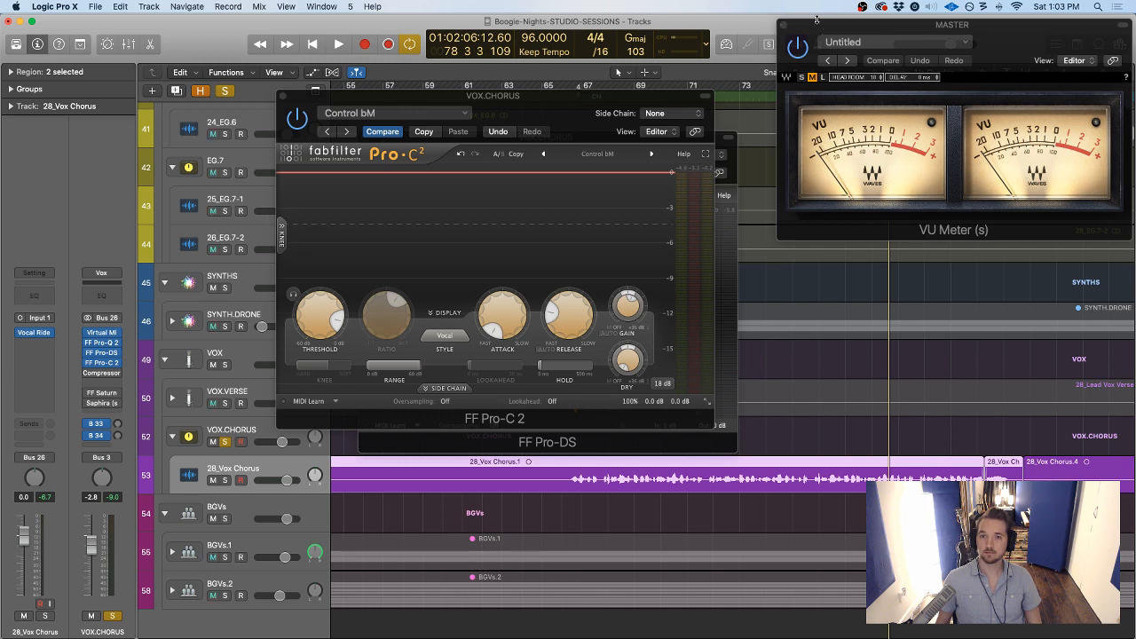
pyautogui.click(502, 100)
pyautogui.moveTo(502, 104); pyautogui.dragTo(450, 159)
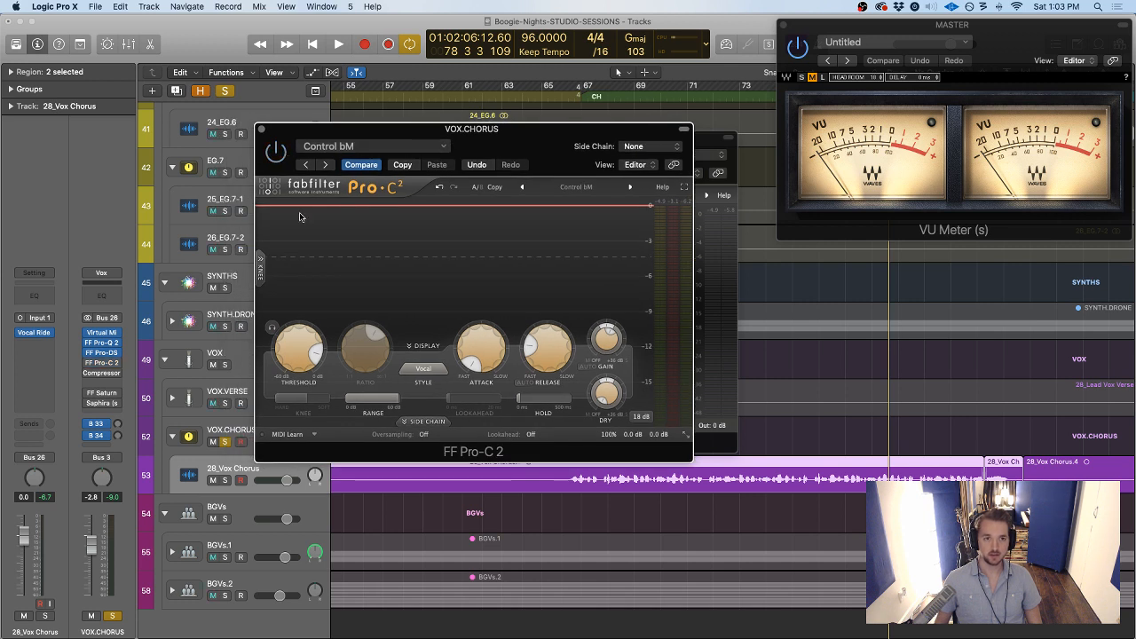
pyautogui.press('space')
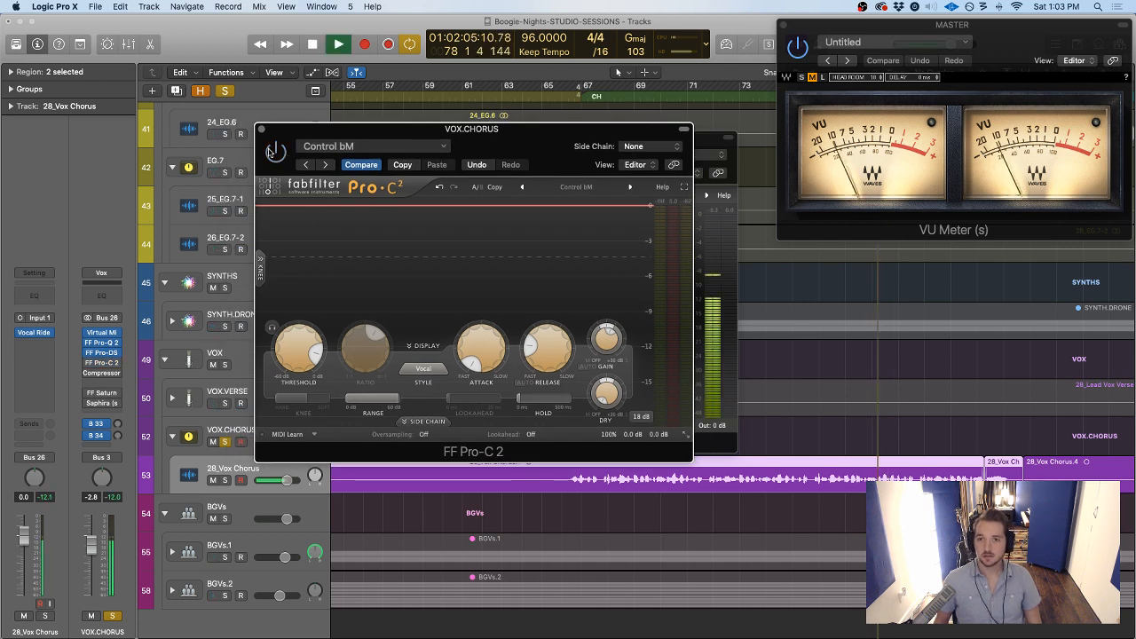
pyautogui.press('space')
pyautogui.click(269, 153)
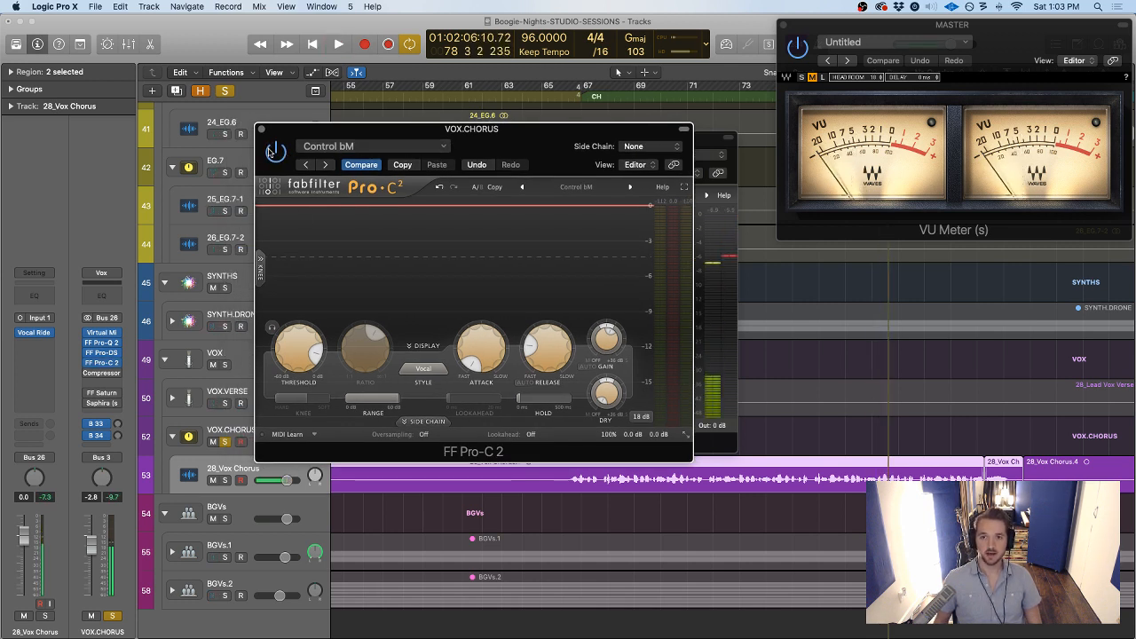
pyautogui.press('space')
pyautogui.press('space')
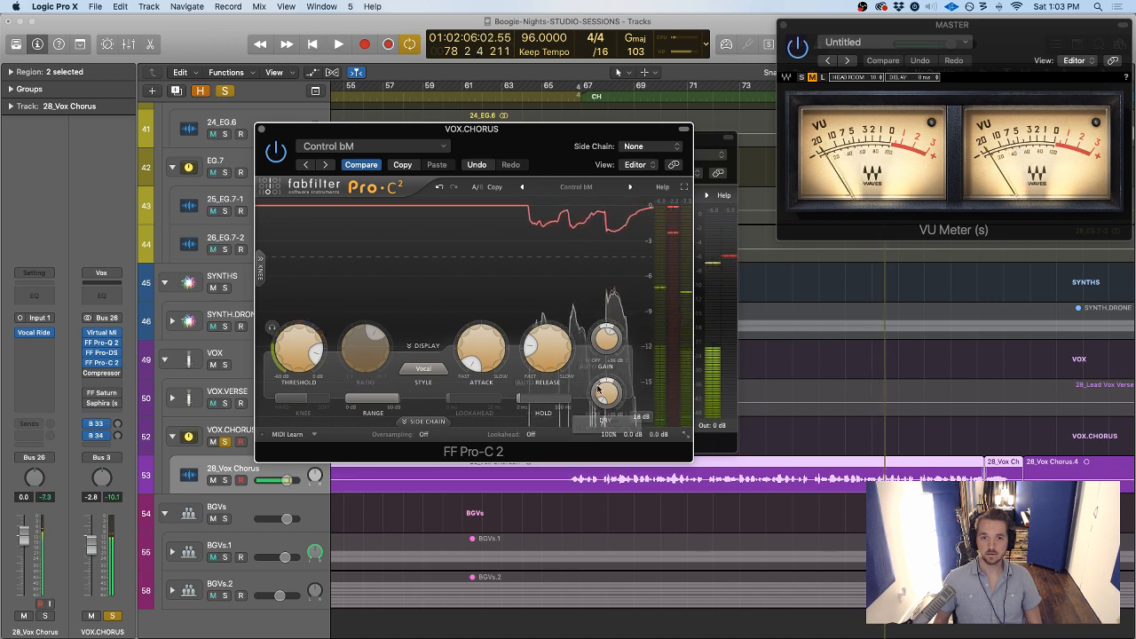
# Set Pro-C 2's wet gain to about +1.56 dB, check it against bypass and close the compressor's window
pyautogui.moveTo(607, 343); pyautogui.dragTo(606, 350)
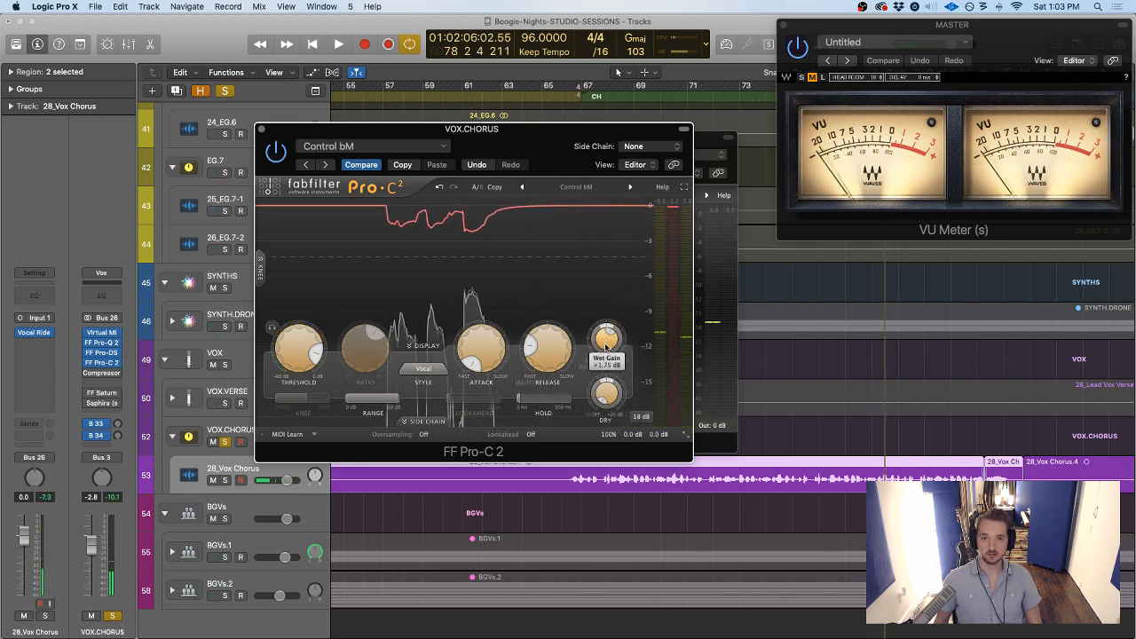
pyautogui.press('space')
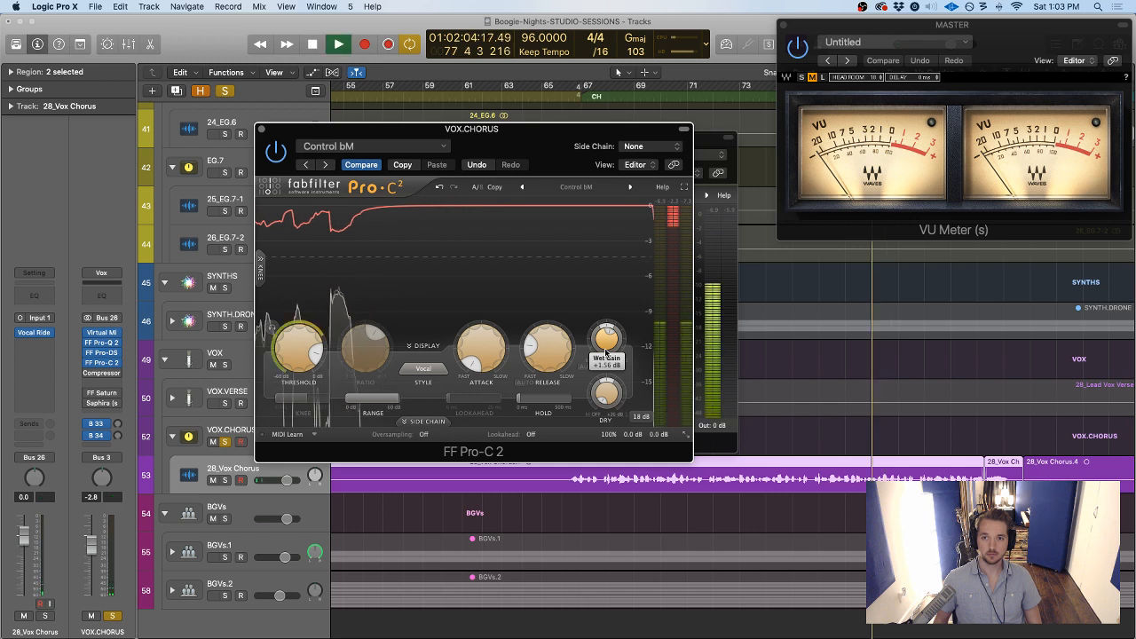
pyautogui.press('space')
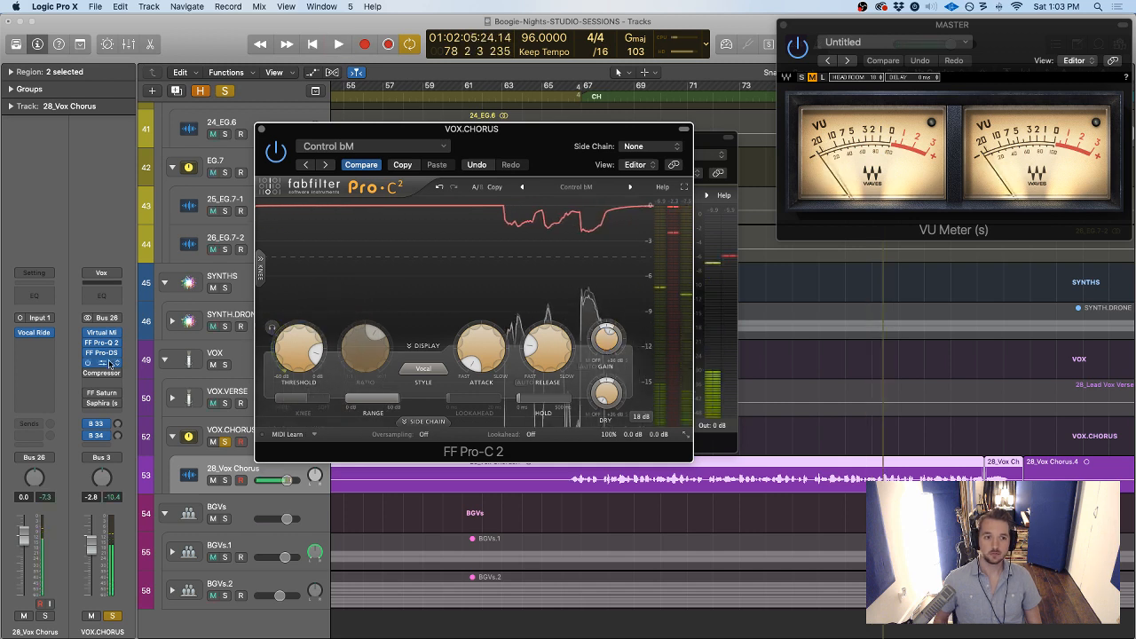
pyautogui.press('space')
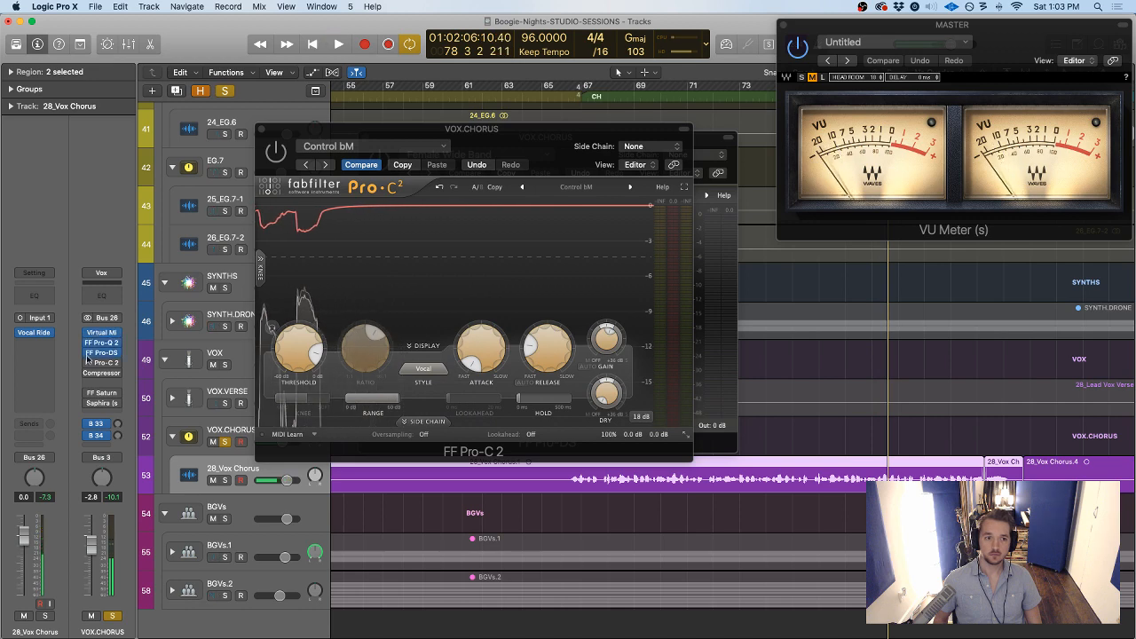
pyautogui.press('space')
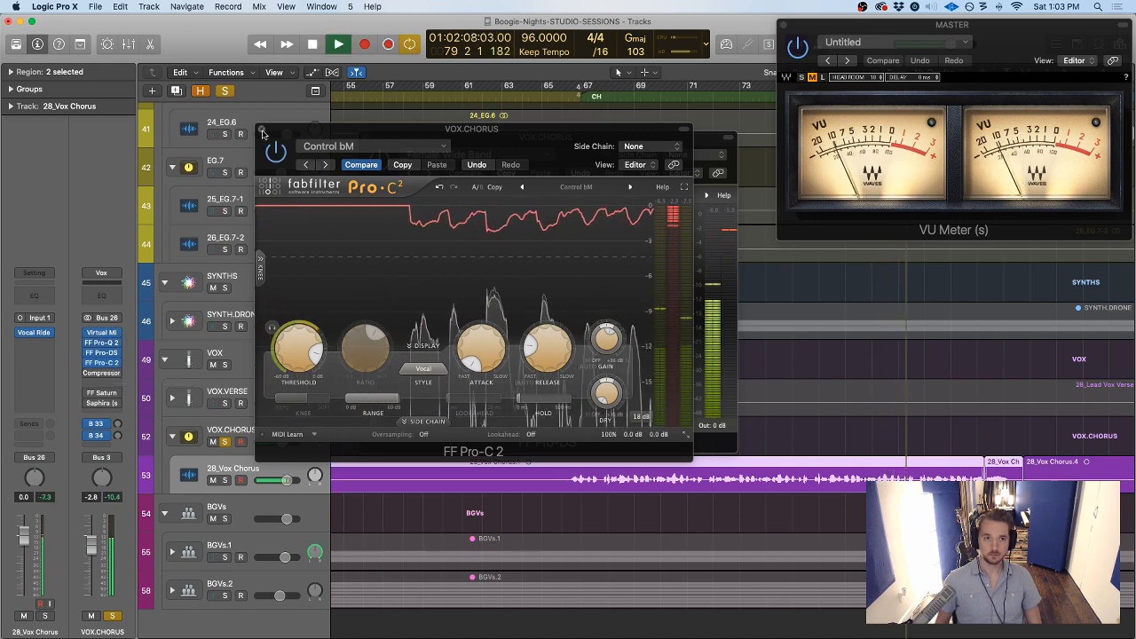
pyautogui.click(101, 352)
pyautogui.press('space')
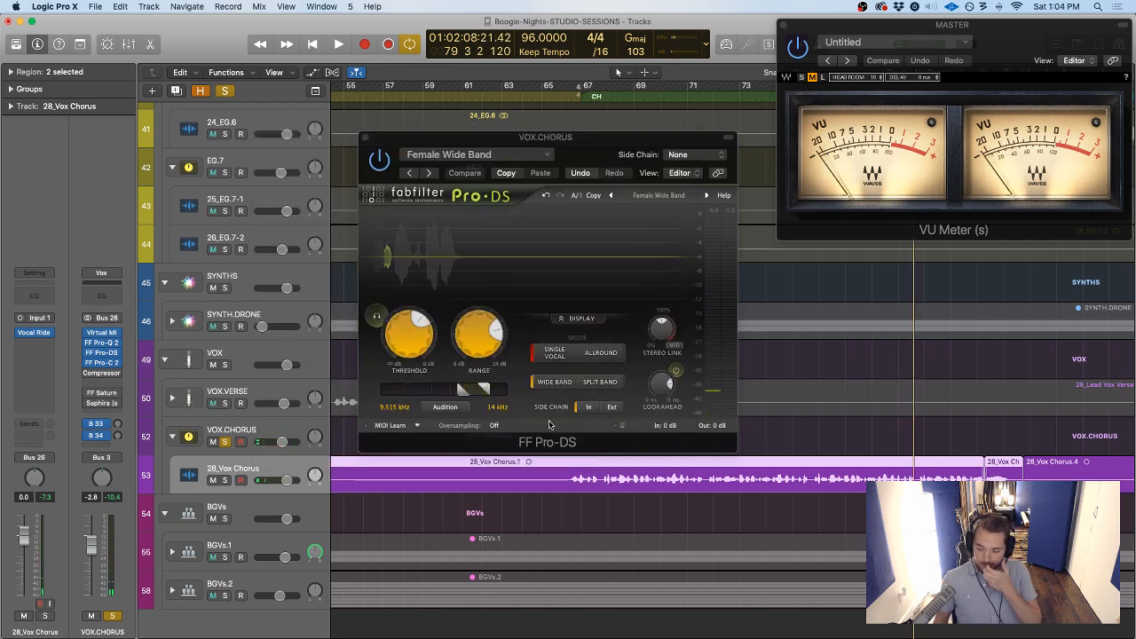
# Reopen Vocal Rider on 28_Vox Chorus and audition the vocal with its target raised to 0.0
pyautogui.click(33, 332)
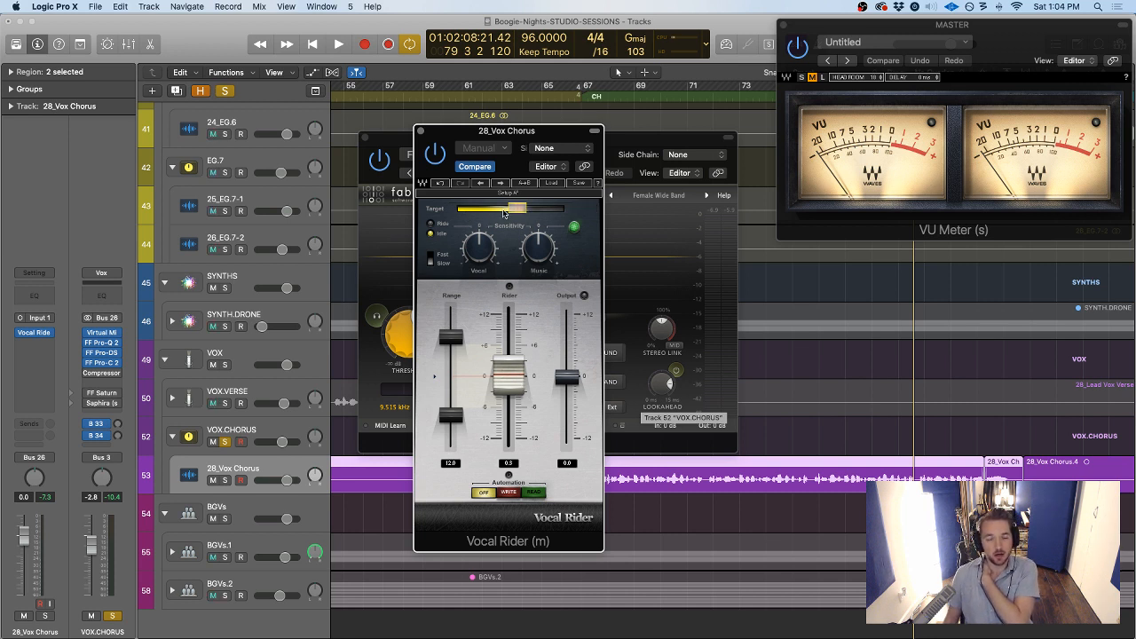
pyautogui.click(516, 211)
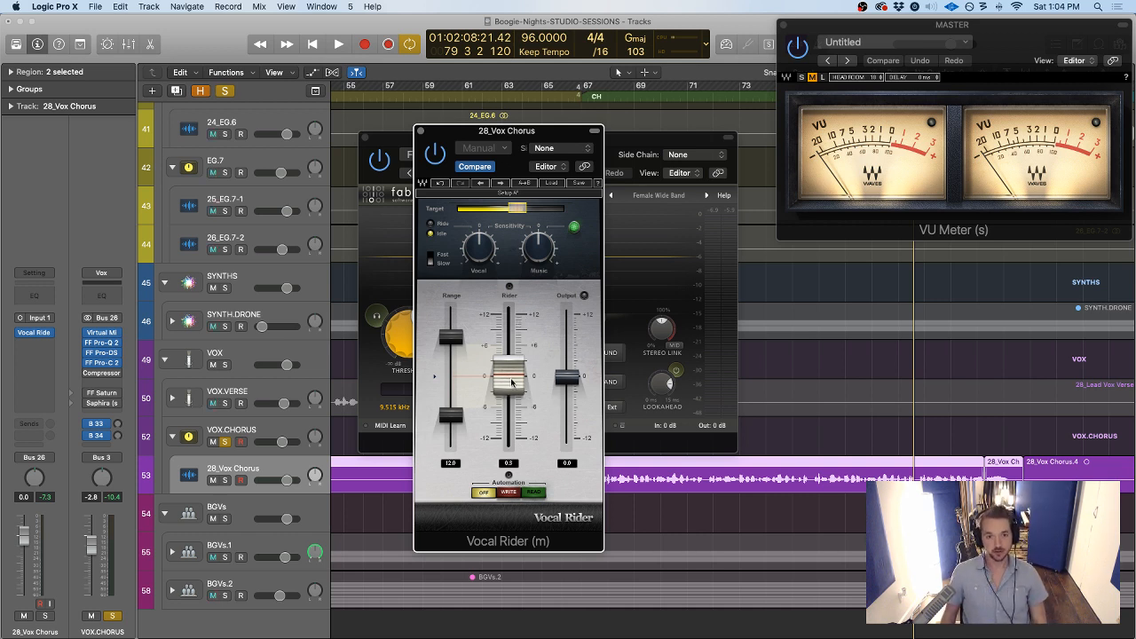
pyautogui.moveTo(518, 209); pyautogui.dragTo(563, 209)
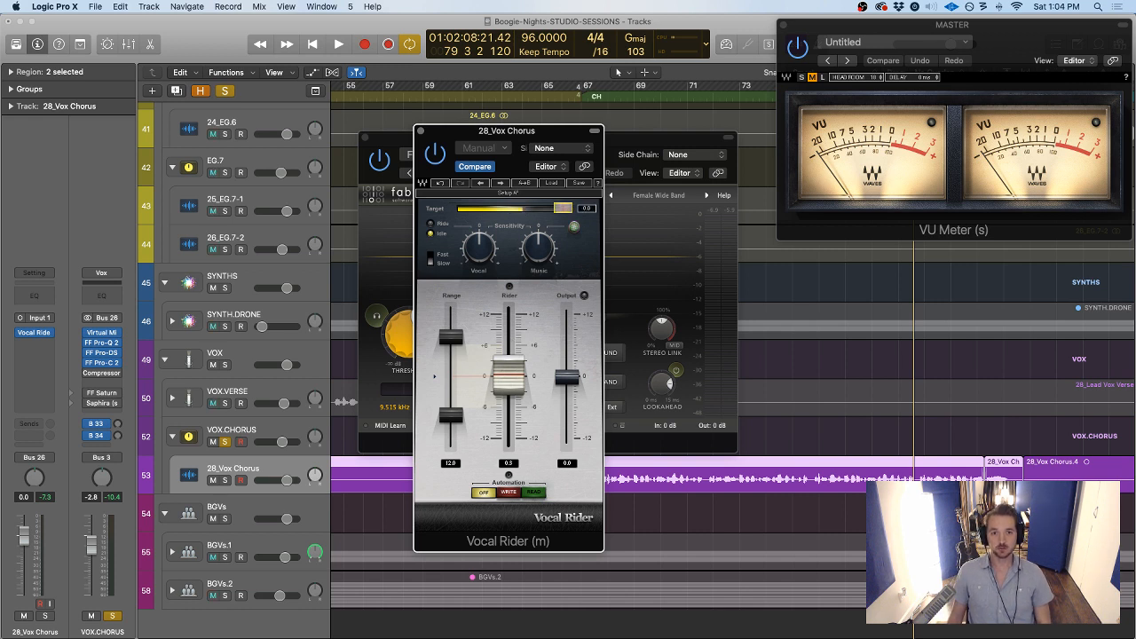
pyautogui.press('space')
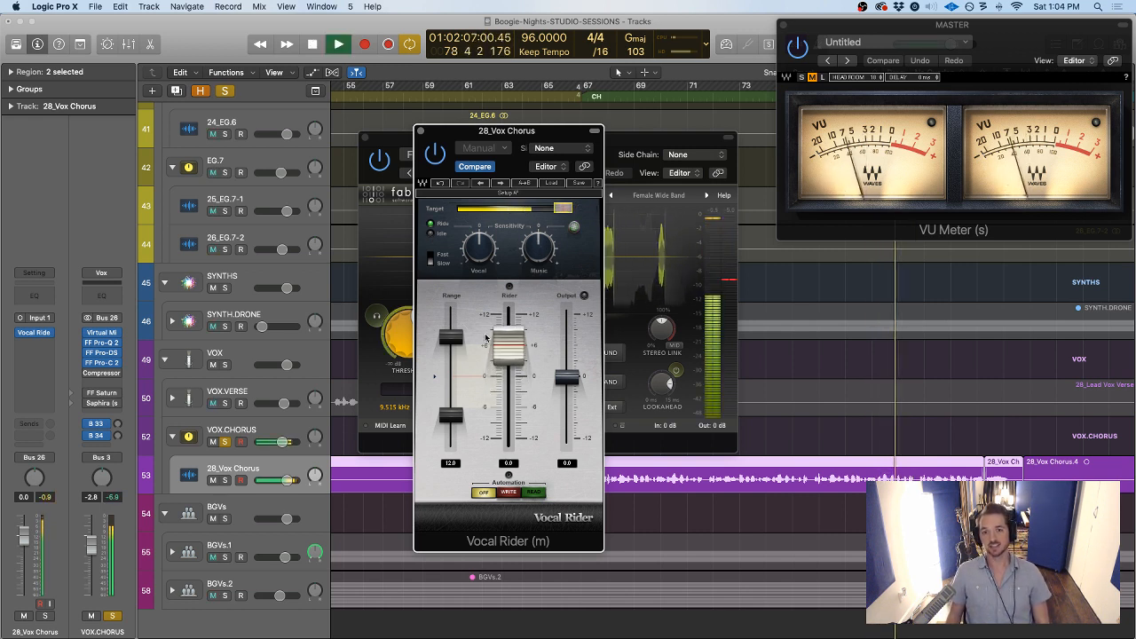
pyautogui.press('space')
# Lower the Vocal Rider target to -42.0 and audition the chorus vocal
pyautogui.moveTo(563, 209); pyautogui.dragTo(458, 209)
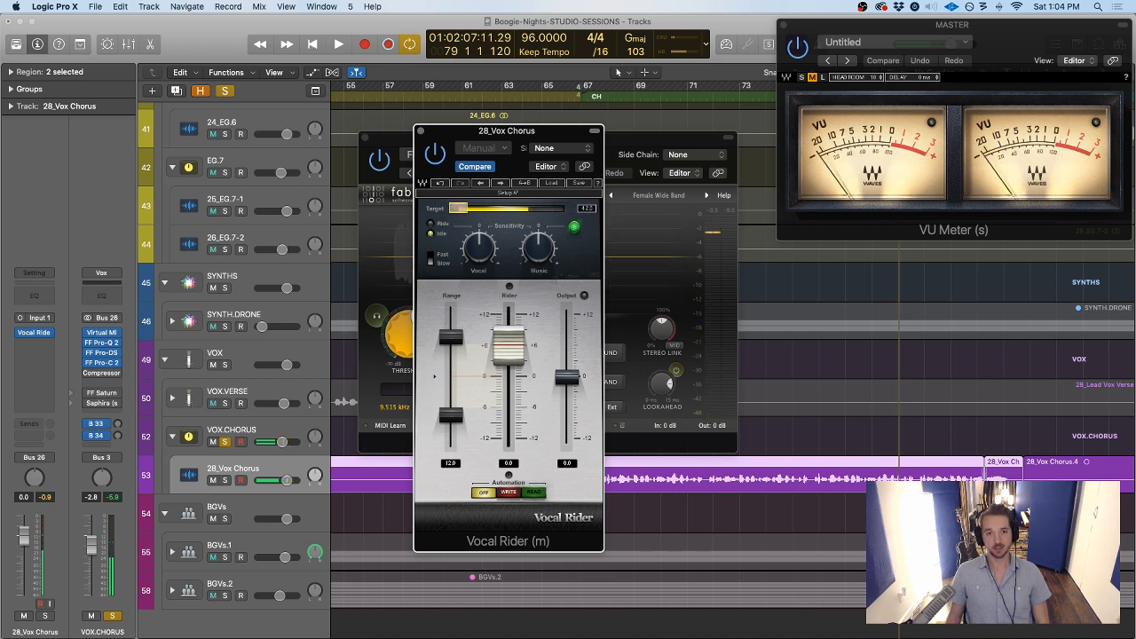
pyautogui.press('space')
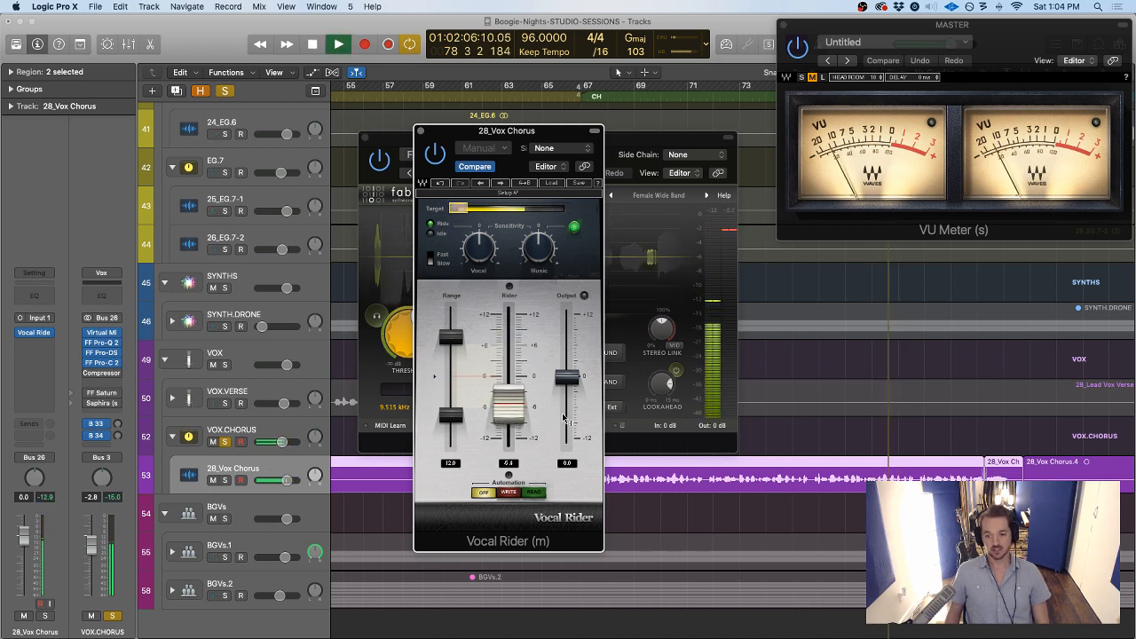
pyautogui.press('space')
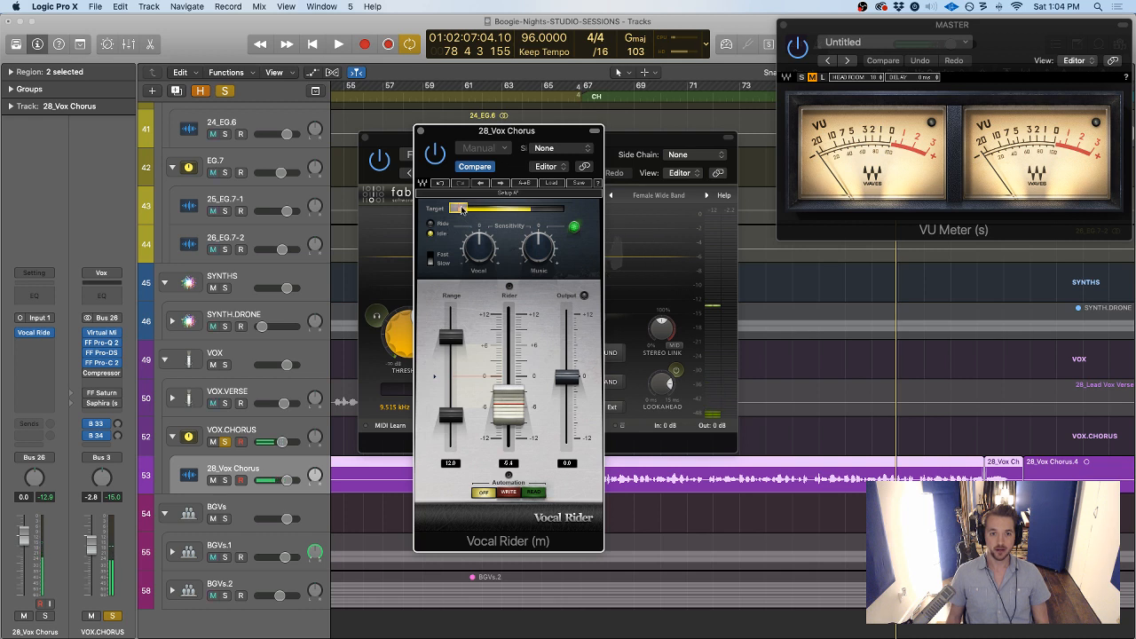
# Return the Vocal Rider target to about -18.1 and play the chorus to listen to its riding
pyautogui.moveTo(453, 210); pyautogui.dragTo(515, 209)
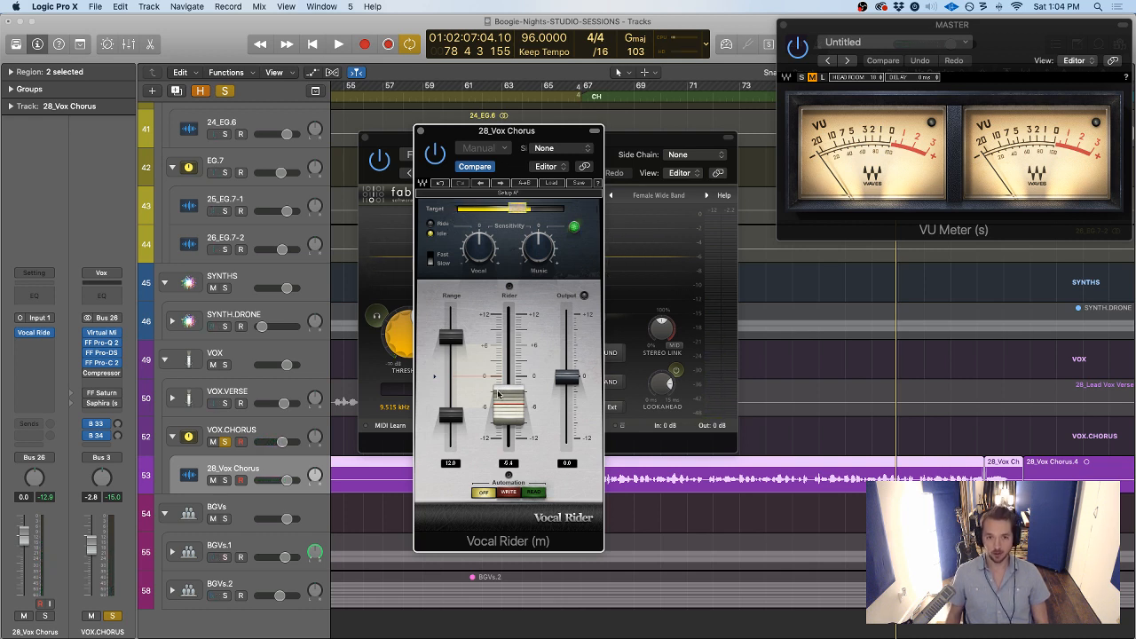
pyautogui.press('space')
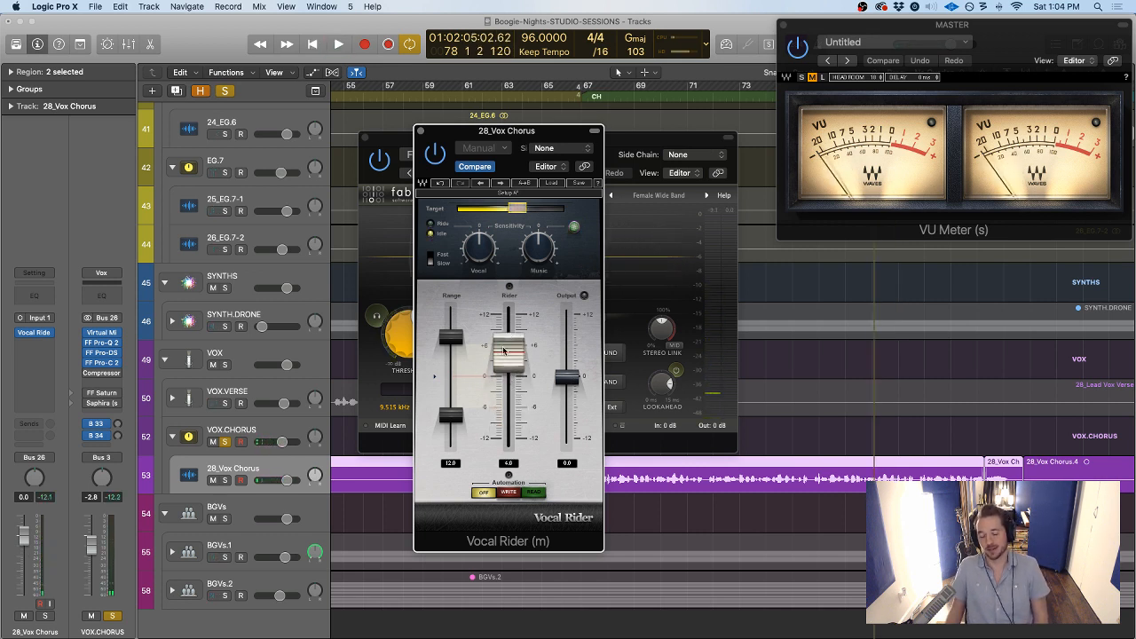
pyautogui.press('space')
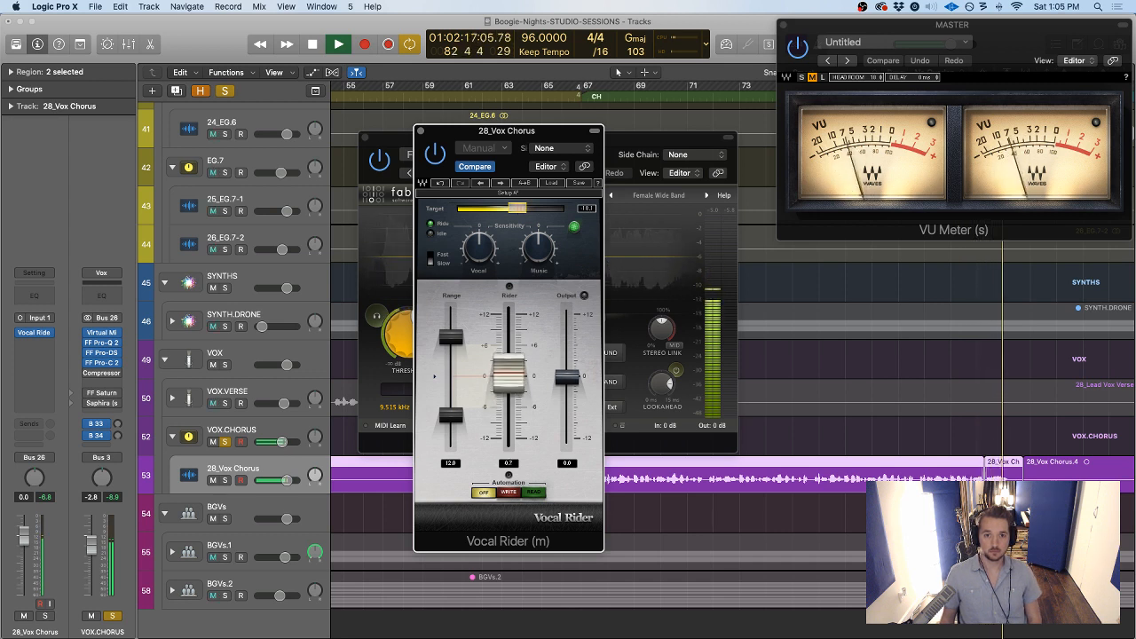
pyautogui.press('space')
# Close Vocal Rider and Pro-DS, and open VOX.CHORUS's bypassed Compressor beside the VU meter with the chorus playing
pyautogui.click(421, 131)
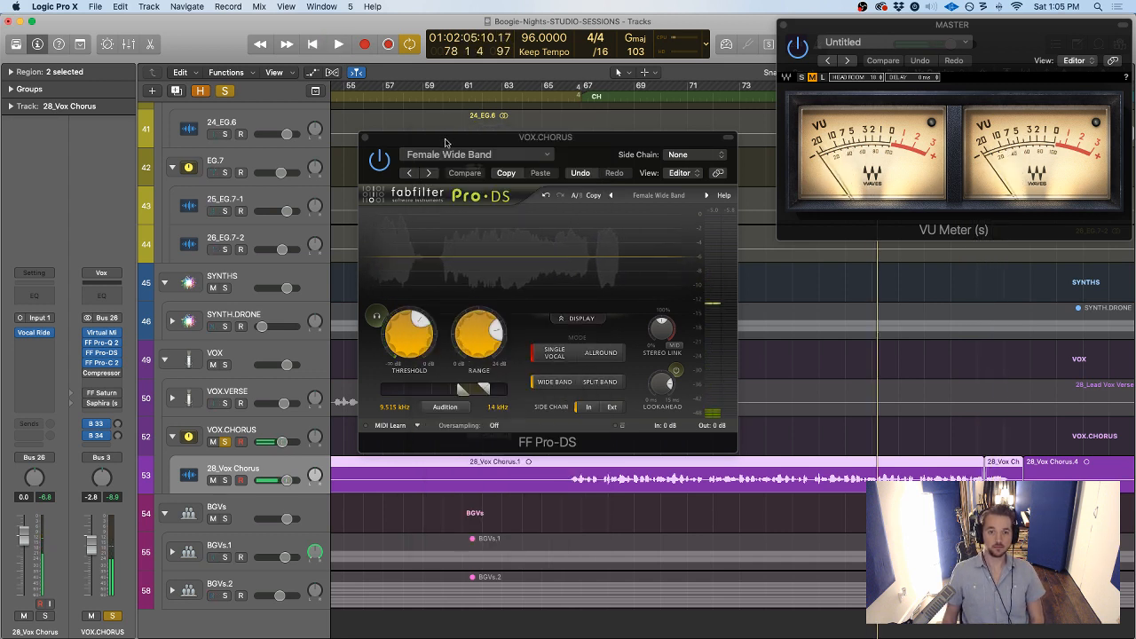
pyautogui.moveTo(371, 151); pyautogui.dragTo(346, 143)
pyautogui.click(337, 133)
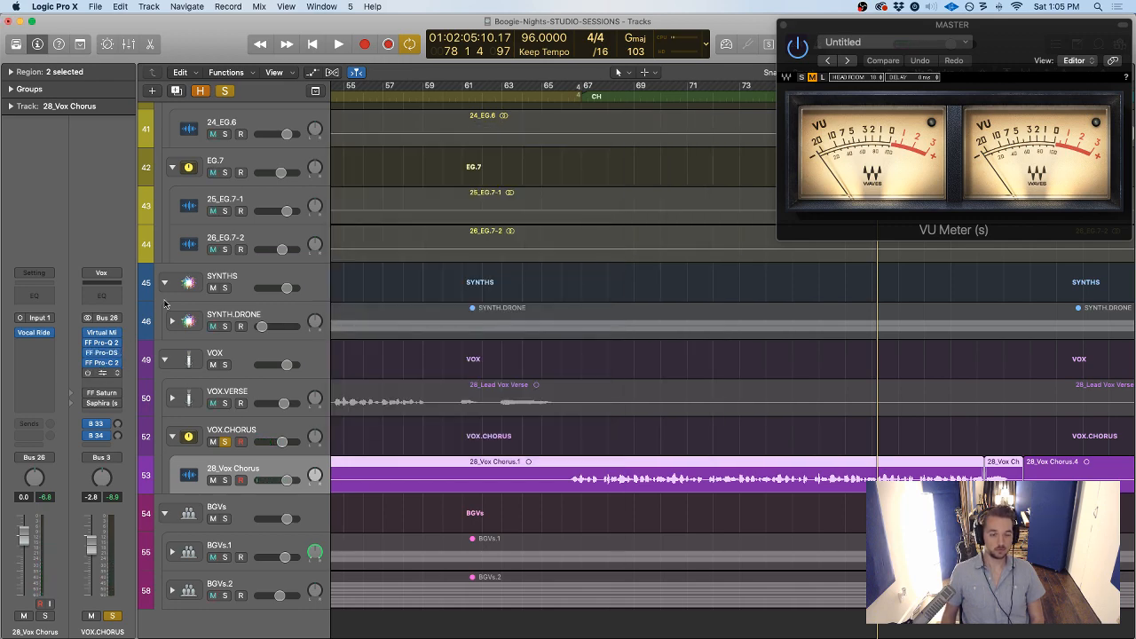
pyautogui.moveTo(763, 104); pyautogui.dragTo(568, 250)
pyautogui.press('s')
pyautogui.press('space')
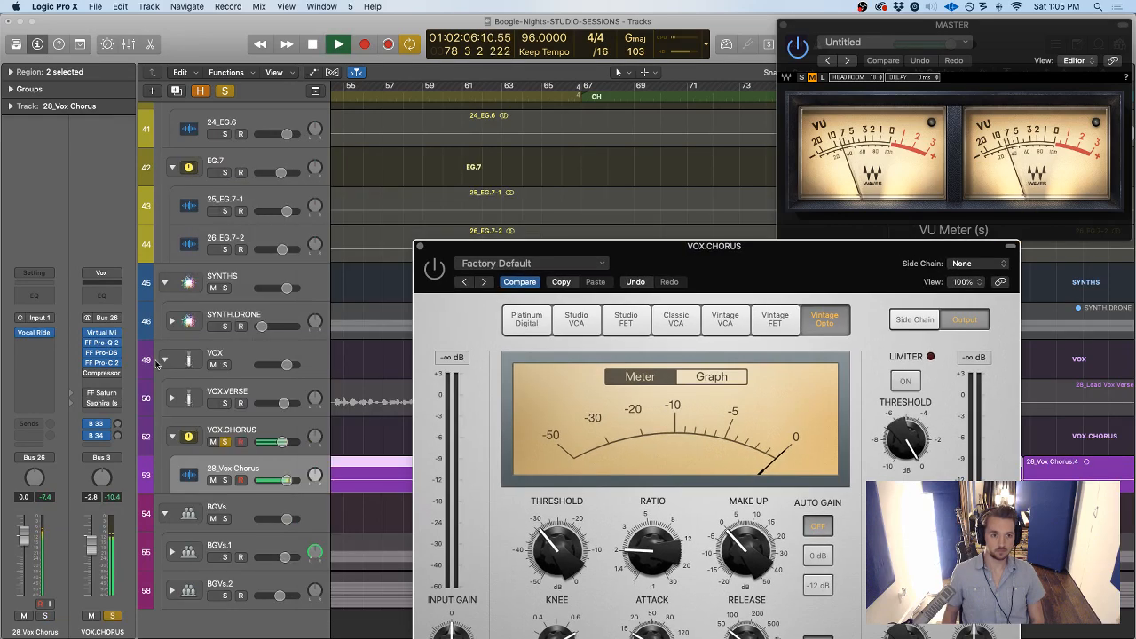
pyautogui.moveTo(669, 262); pyautogui.dragTo(320, 139)
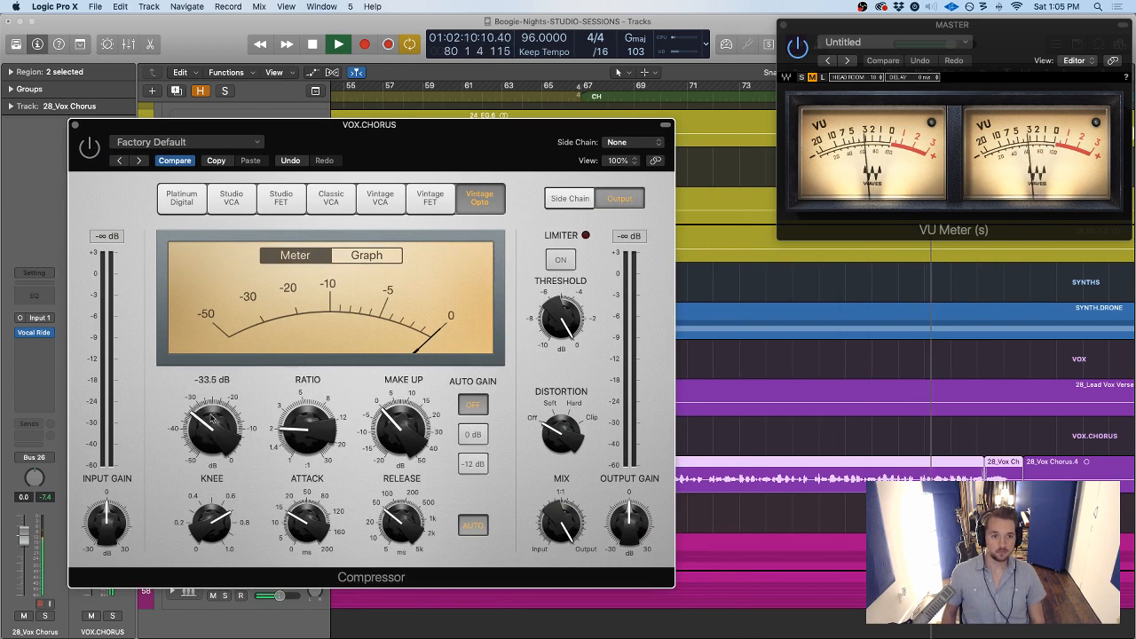
# Enable the Vintage Opto Compressor with a threshold of about -31 dB, a higher ratio and Soft distortion
pyautogui.moveTo(212, 419)
pyautogui.mouseDown()
pyautogui.moveTo(224, 435)
pyautogui.moveTo(215, 422)
pyautogui.mouseUp()
pyautogui.click(89, 147)
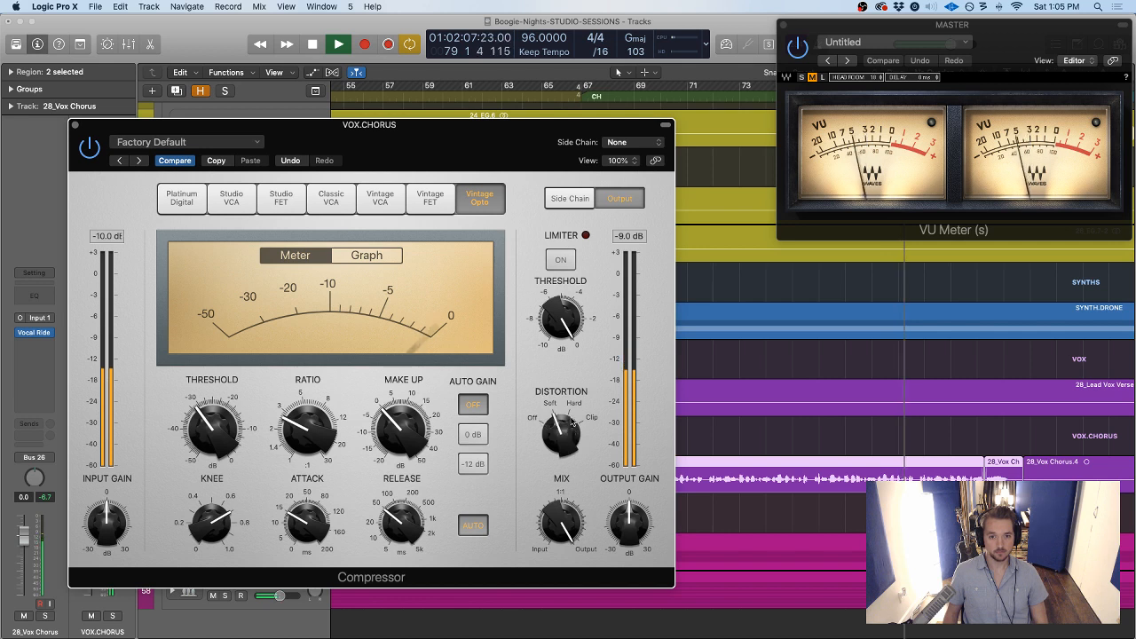
pyautogui.moveTo(296, 425); pyautogui.dragTo(296, 426)
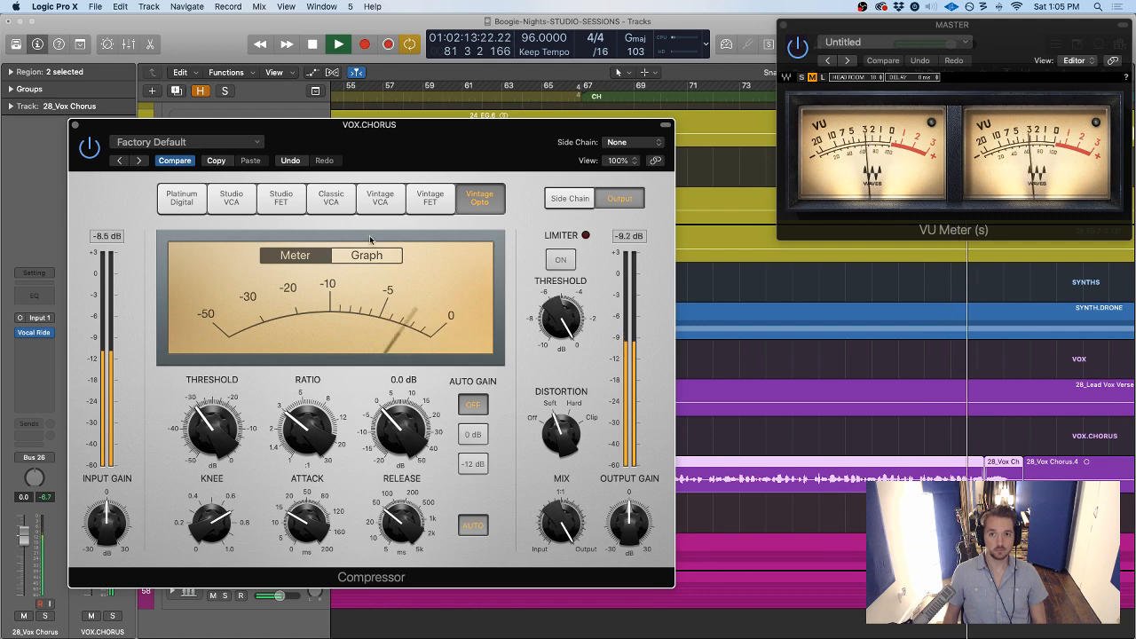
pyautogui.press('space')
# Solo 28_Vox Chorus and compare the VOX.CHORUS Compressor against bypass during playback
pyautogui.moveTo(355, 128); pyautogui.dragTo(383, 107)
pyautogui.press('space')
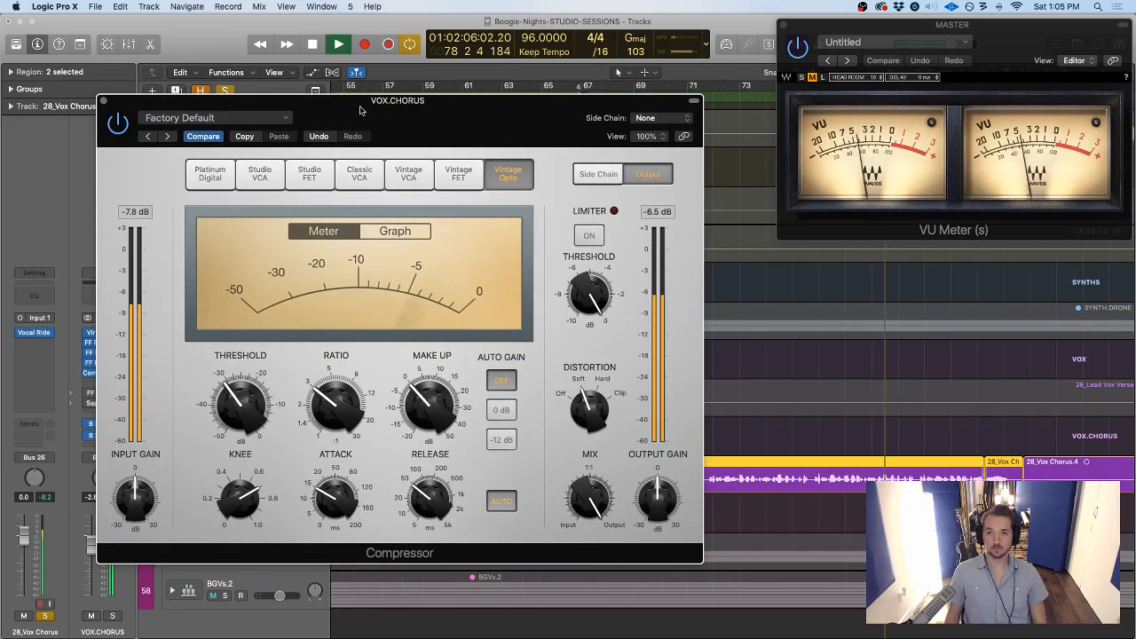
pyautogui.click(118, 125)
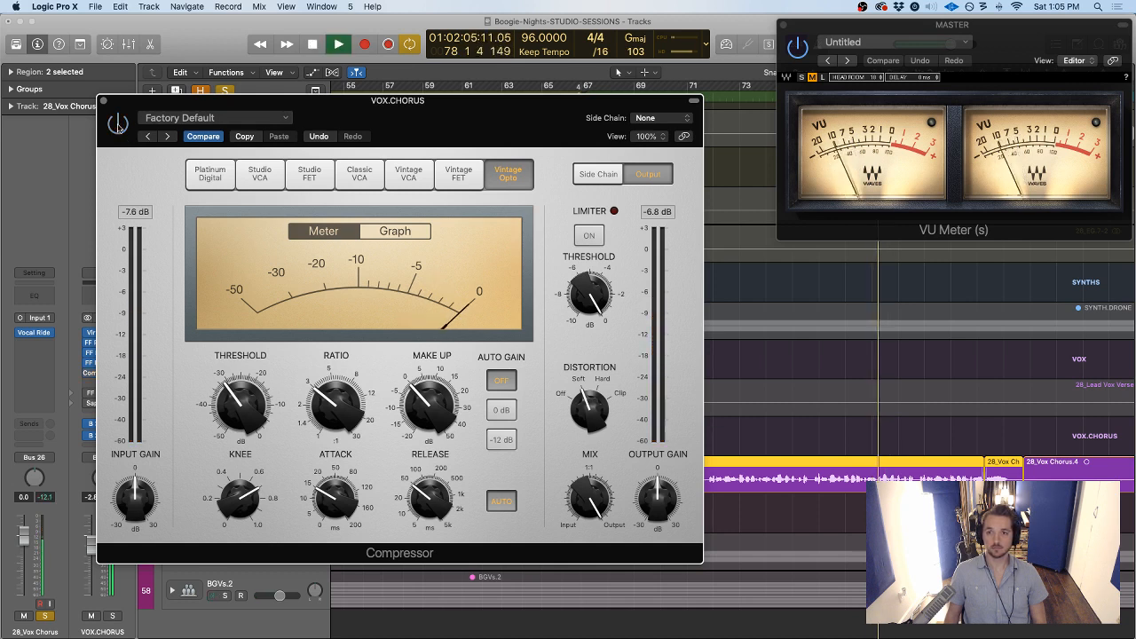
pyautogui.click(118, 125)
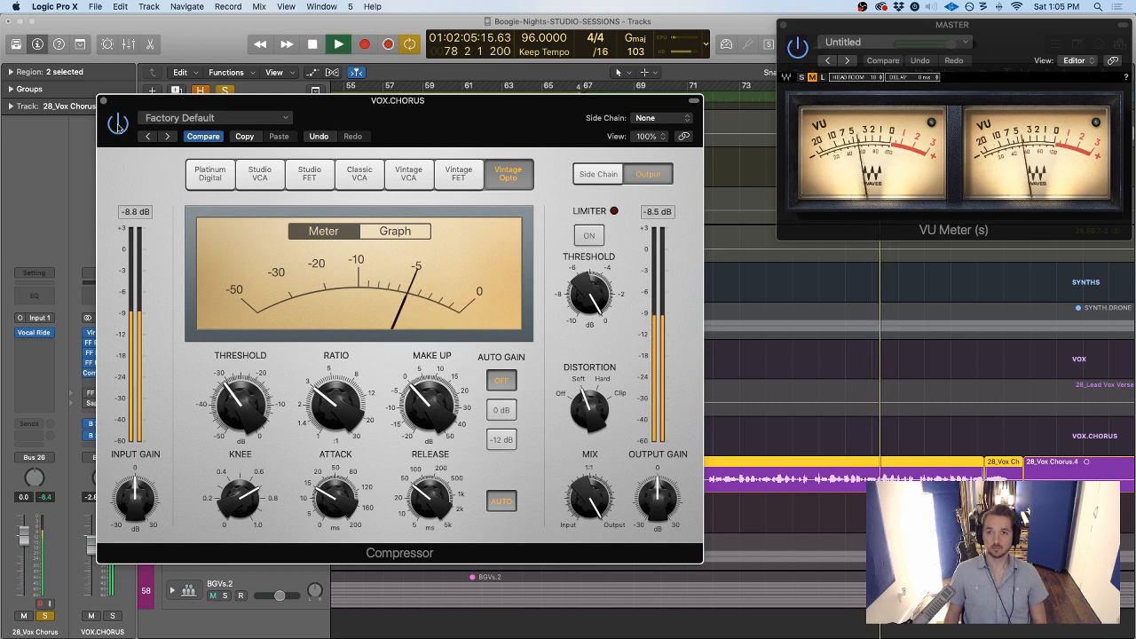
pyautogui.moveTo(427, 399)
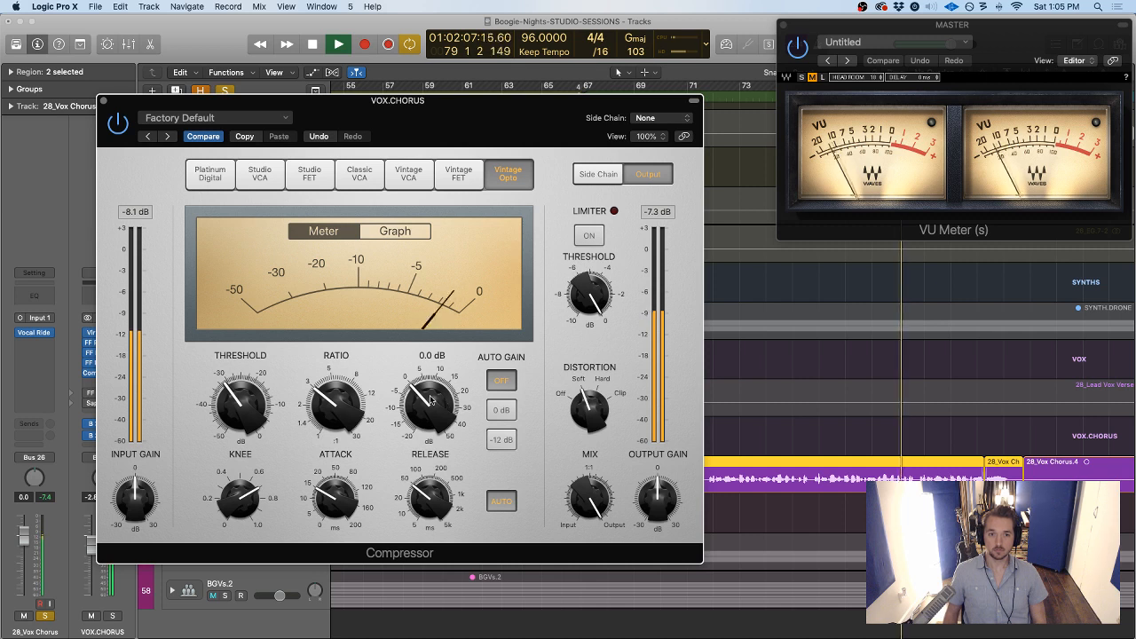
pyautogui.press('space')
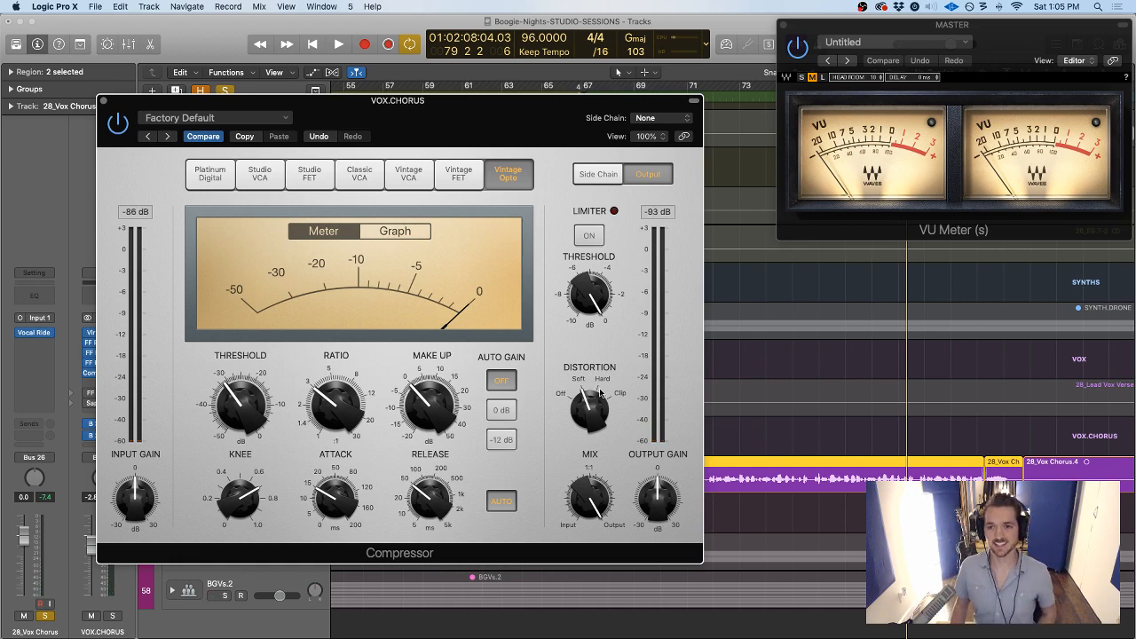
# Set the Compressor's knee to 0.8 and check it in the full mix, moving the plug-in window out of the way
pyautogui.moveTo(504, 124); pyautogui.dragTo(505, 75)
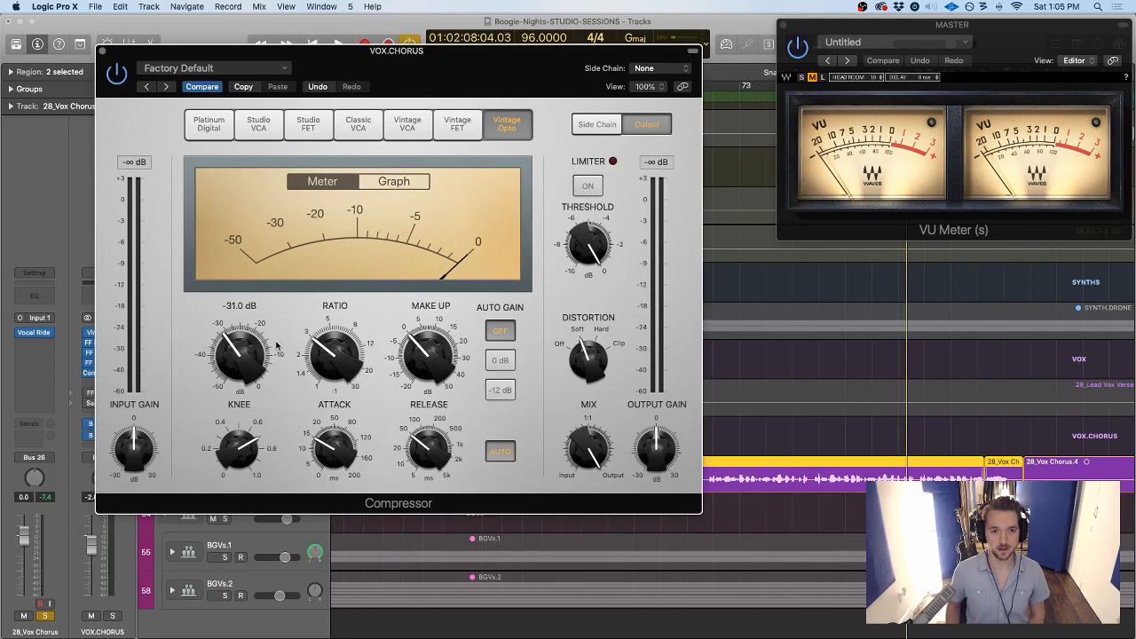
pyautogui.moveTo(234, 433); pyautogui.dragTo(220, 490)
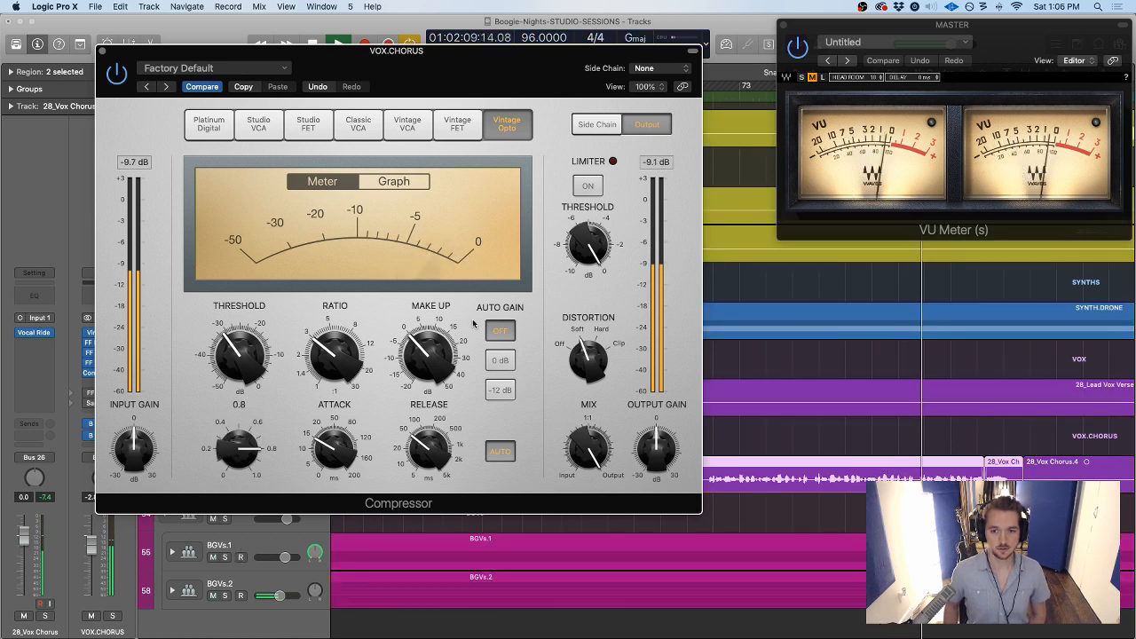
pyautogui.moveTo(425, 71); pyautogui.dragTo(416, 62)
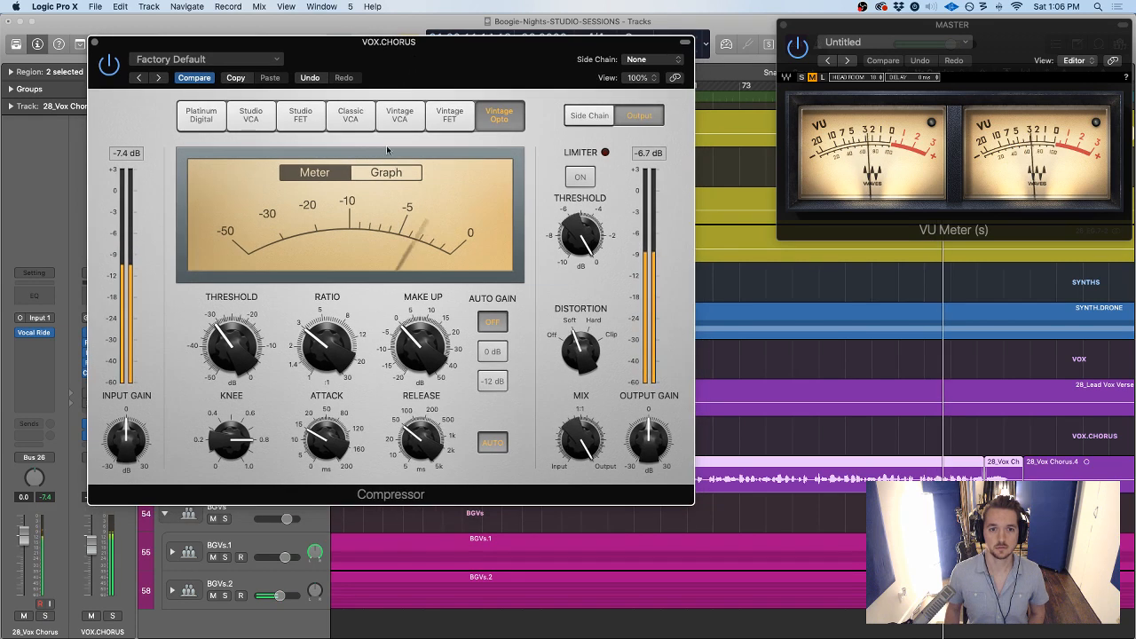
# Raise the VOX.CHORUS Compressor's threshold to -29.0 dB, close the plug-in and select the VOX.CHORUS track
pyautogui.click(245, 346)
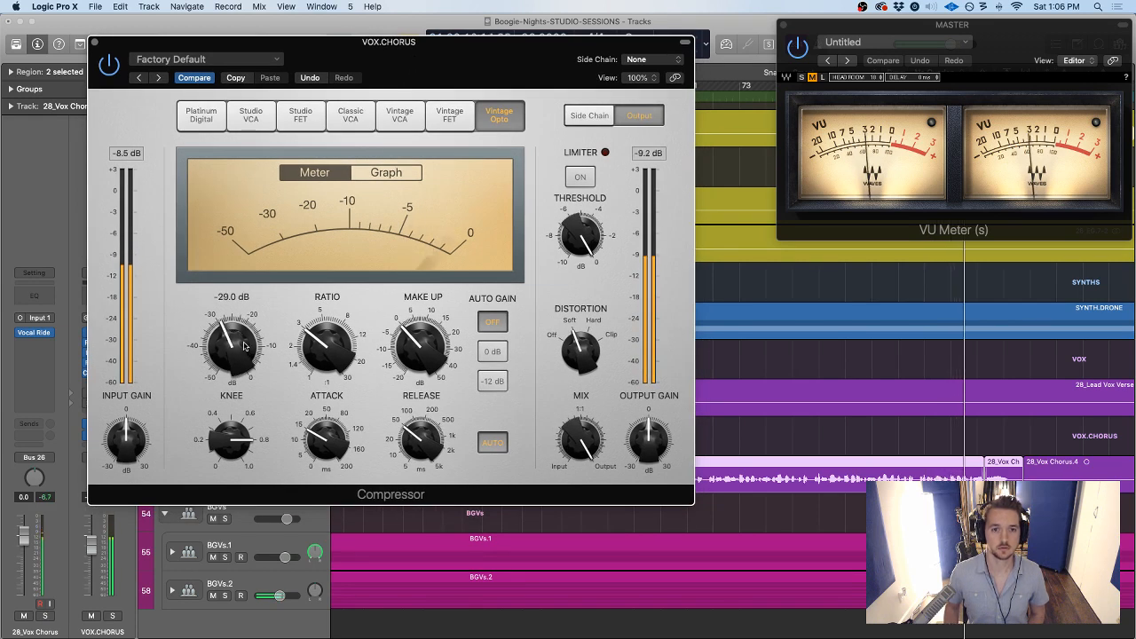
pyautogui.click(94, 42)
pyautogui.click(286, 451)
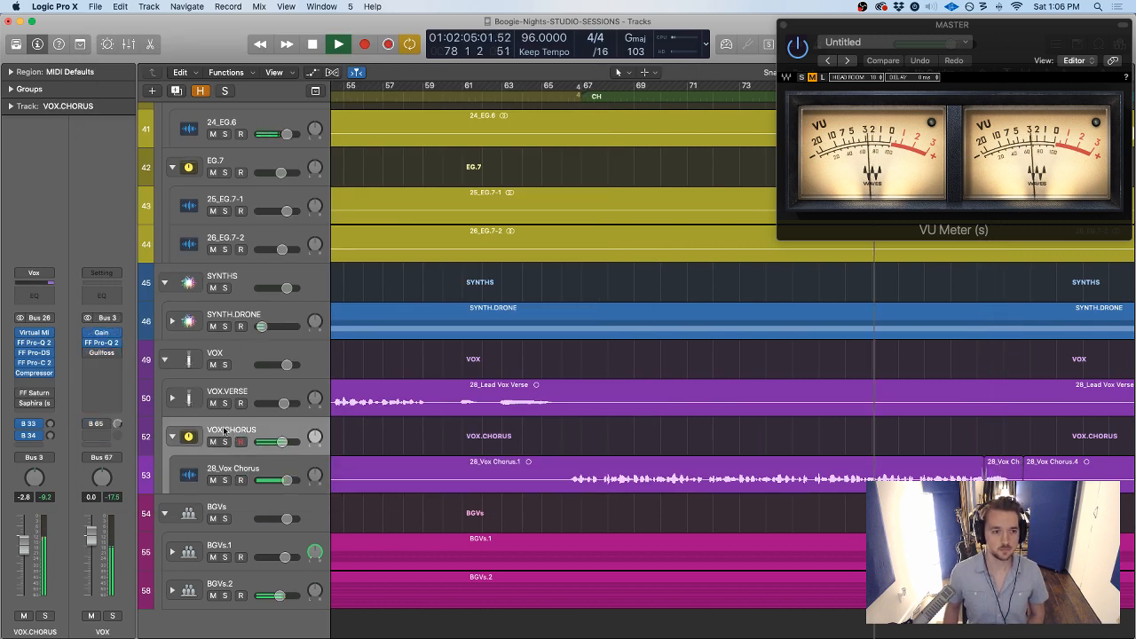
# Play the chorus in short passes, comparing VOX.CHORUS with Pro-C 2 and the Compressor bypassed and enabled
pyautogui.press('space')
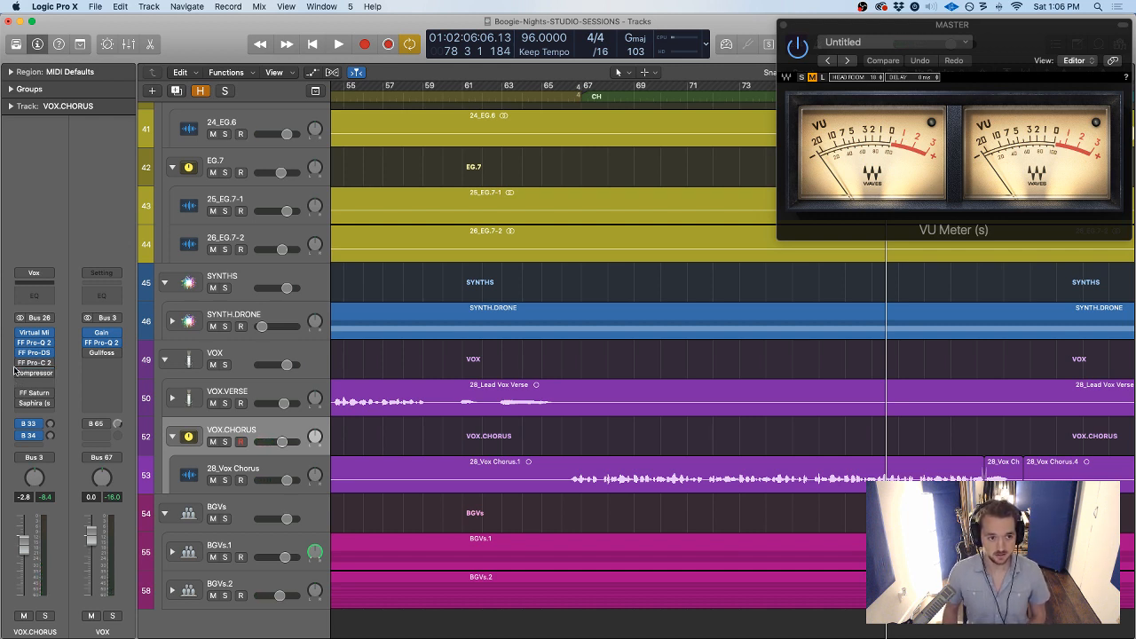
pyautogui.press('space')
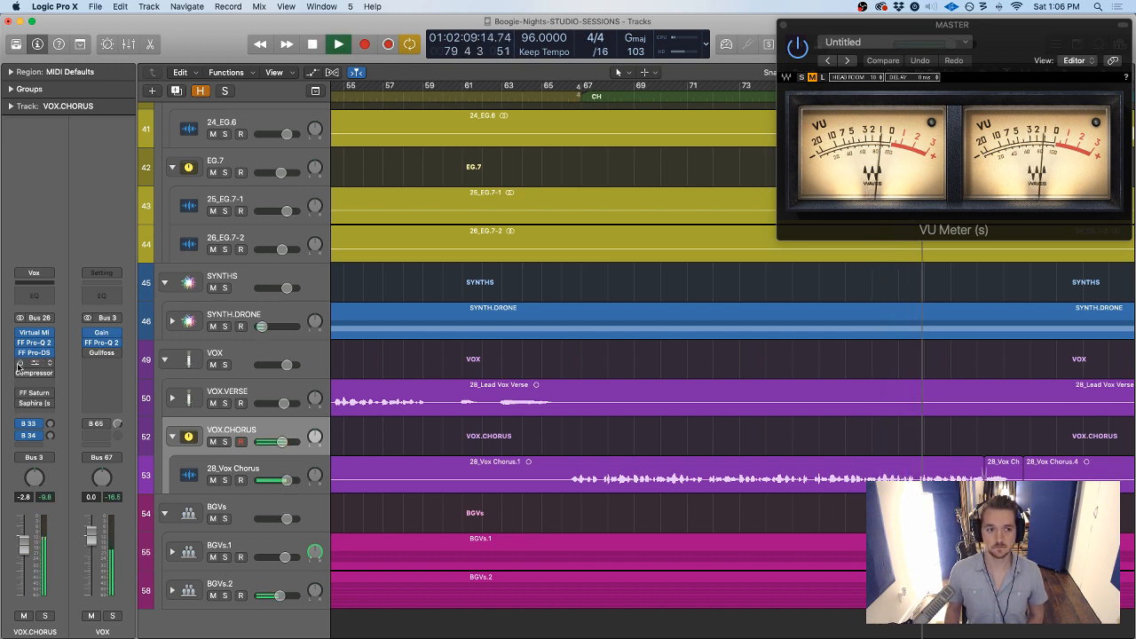
pyautogui.press('space')
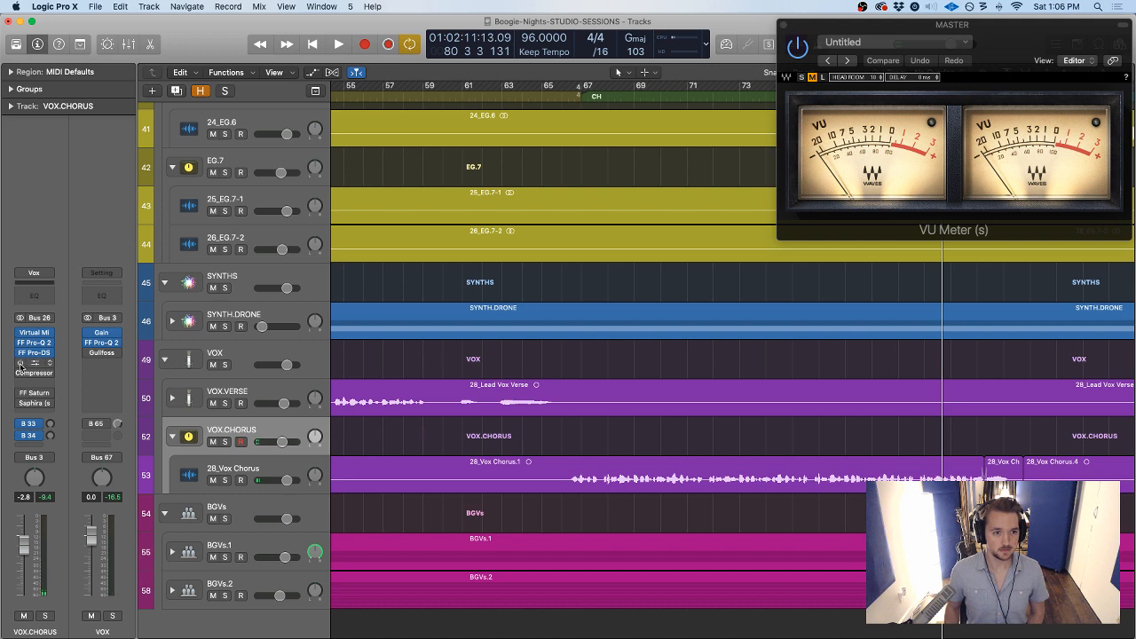
pyautogui.press('space')
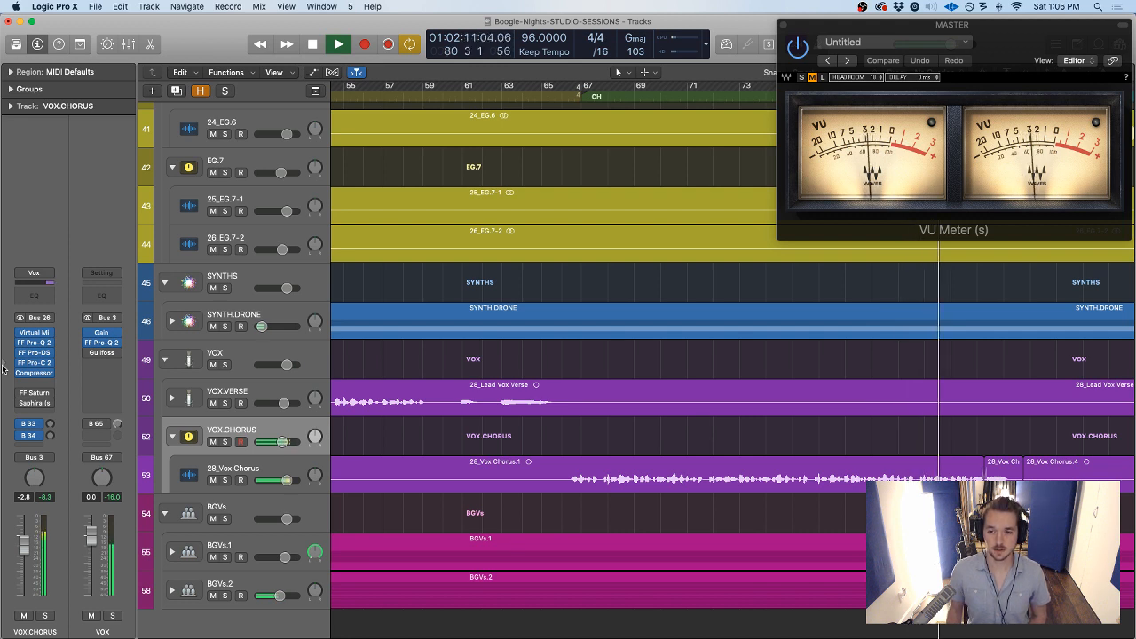
pyautogui.press('space')
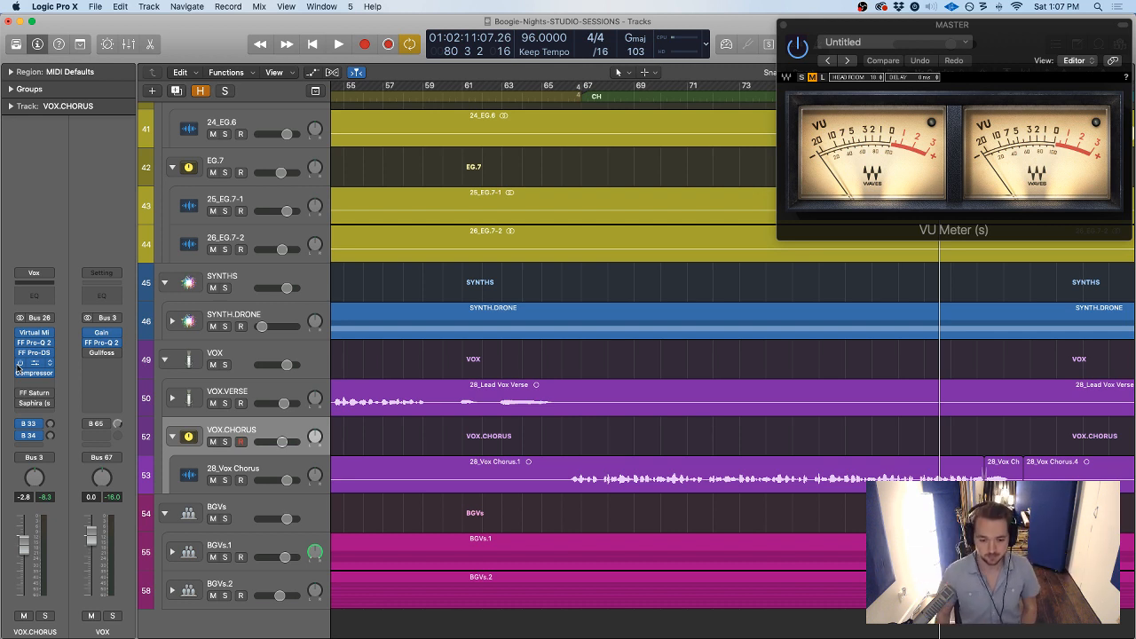
pyautogui.press('super+Tab')
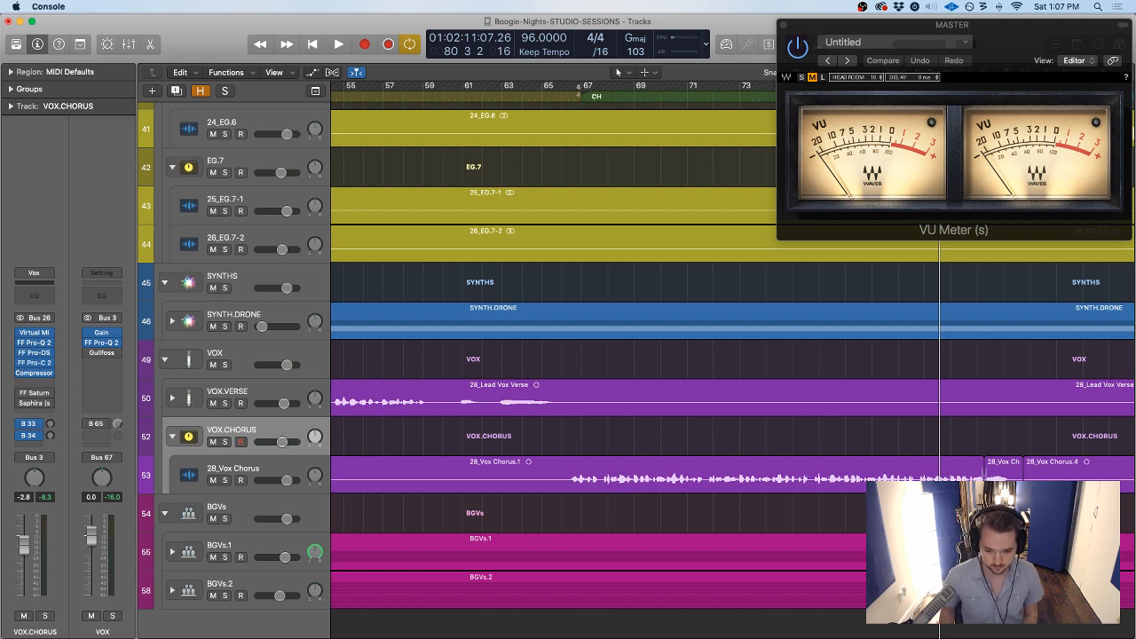
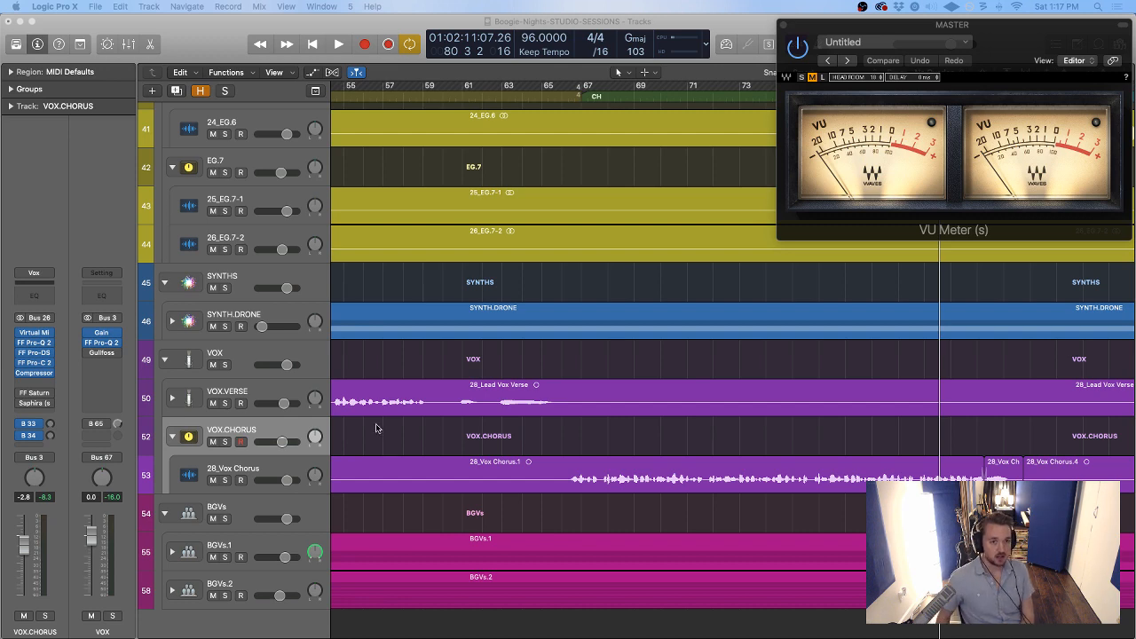
# Look over the guitar and vocal tracks, then select the 28_Vox Chorus regions and fit the whole arrangement in view
pyautogui.scroll(10, 382, 453)
pyautogui.scroll(-1, 373, 458)
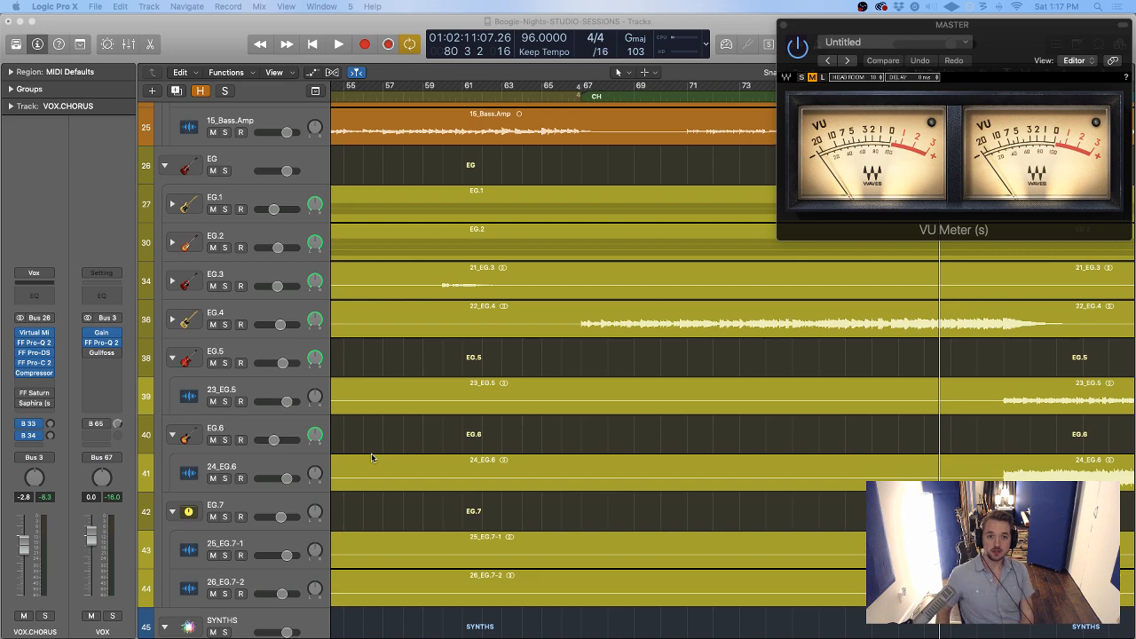
pyautogui.scroll(-10, 418, 436)
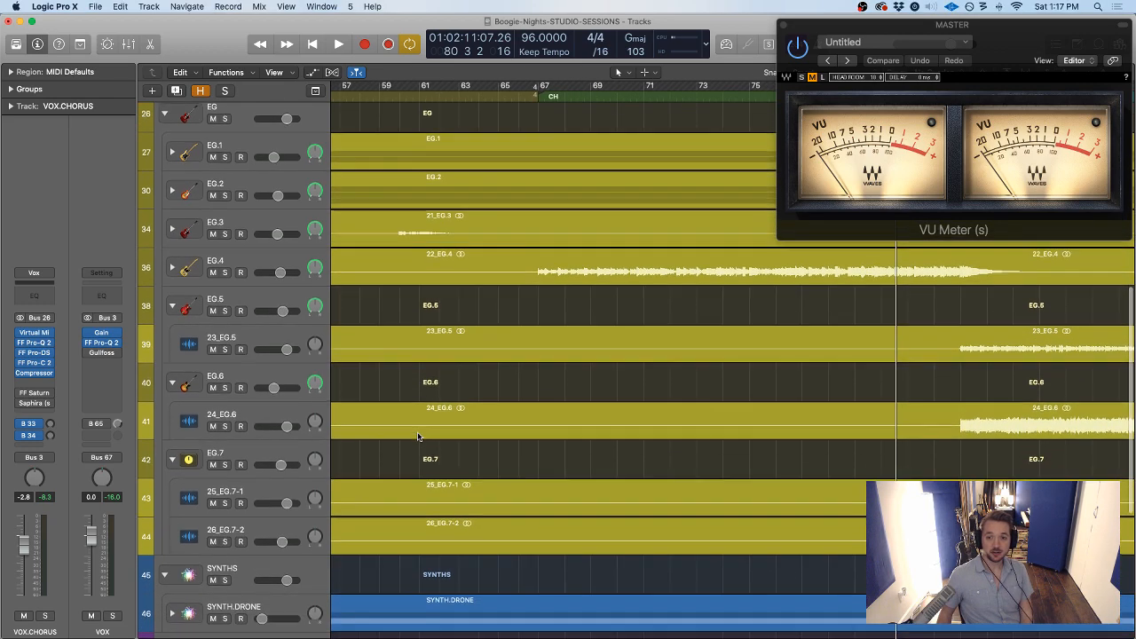
pyautogui.hscroll(5, 415, 439)
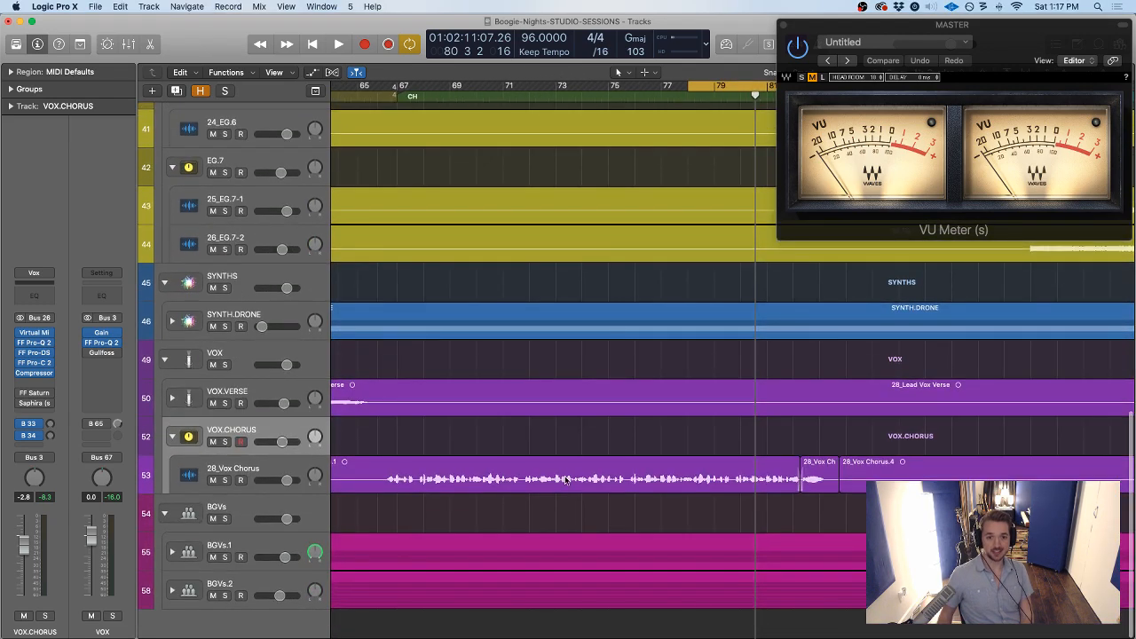
pyautogui.click(419, 437)
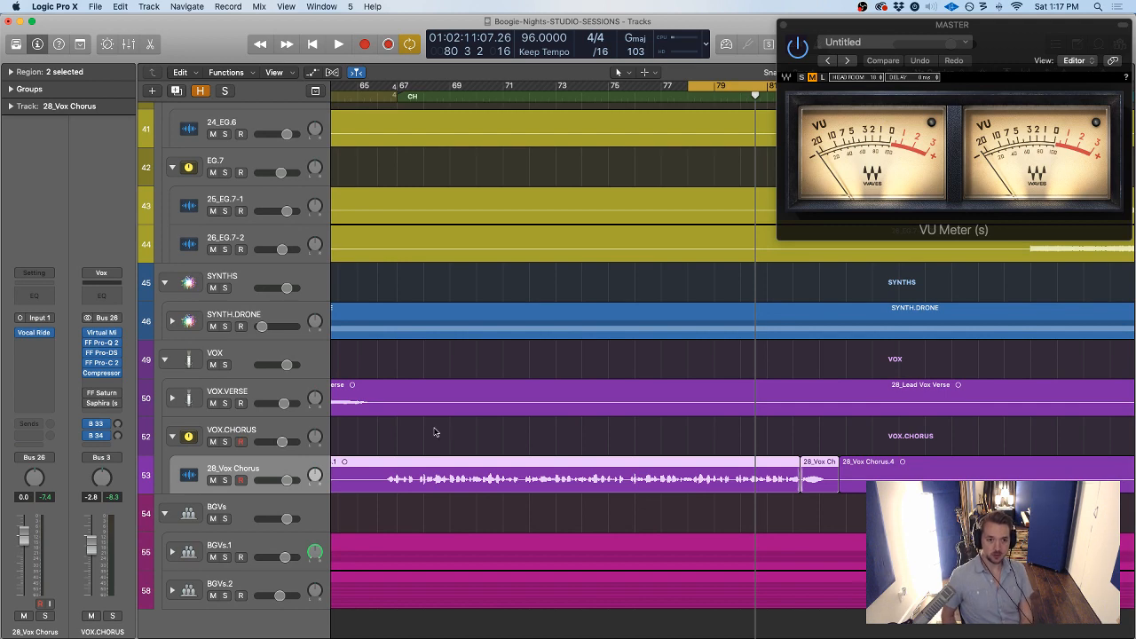
pyautogui.press('z')
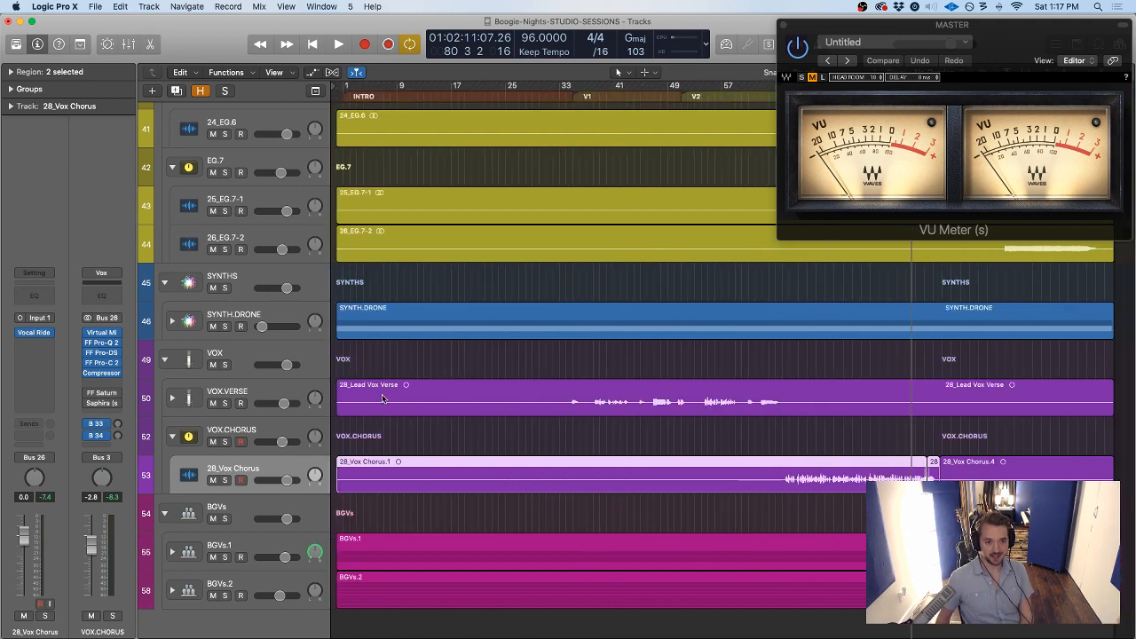
# Examine the mixer's channel strips, plug-ins and bus routing, then return to the arrangement
pyautogui.click(354, 438)
pyautogui.press('x')
pyautogui.hscroll(2, 568, 377)
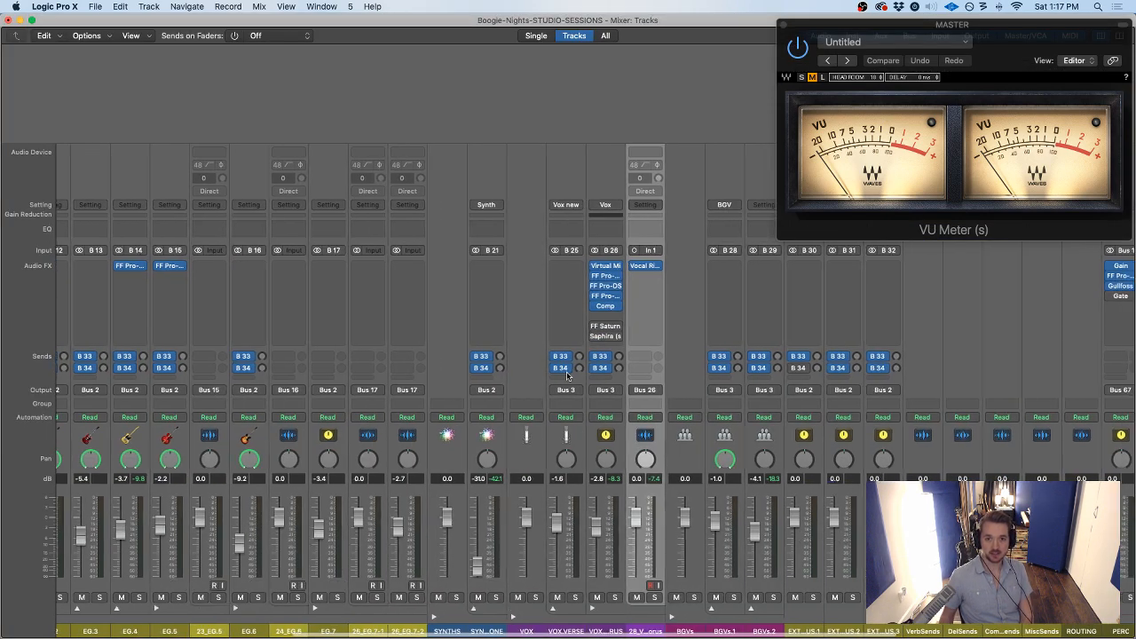
pyautogui.hscroll(-12, 566, 377)
pyautogui.hscroll(8, 559, 379)
pyautogui.hscroll(10, 560, 379)
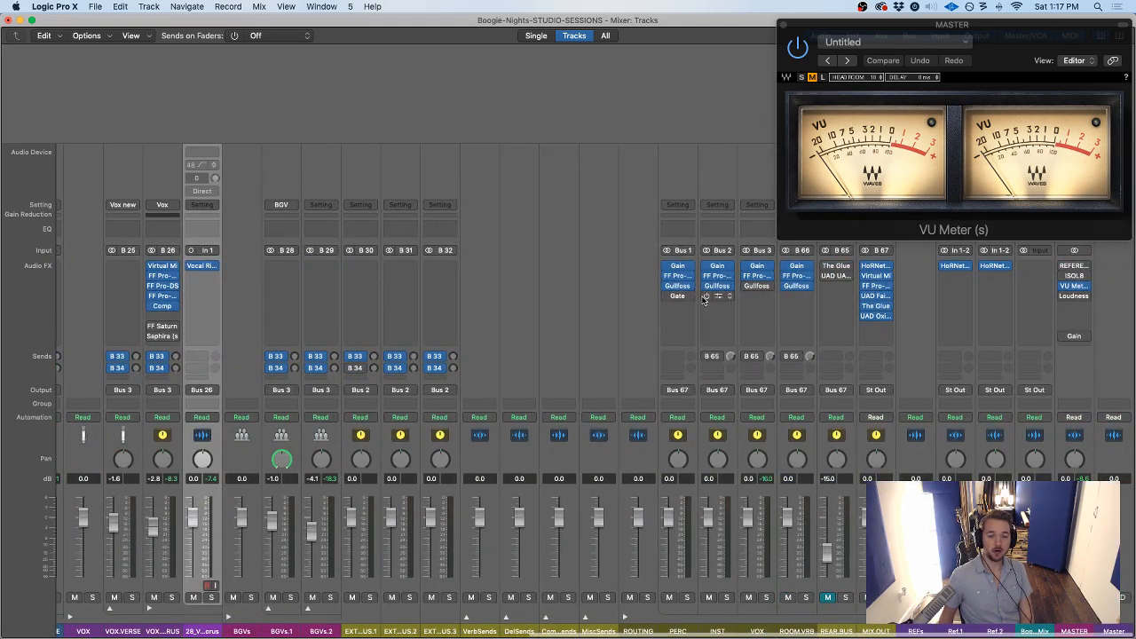
pyautogui.hscroll(-4, 516, 302)
pyautogui.press('super+grave')
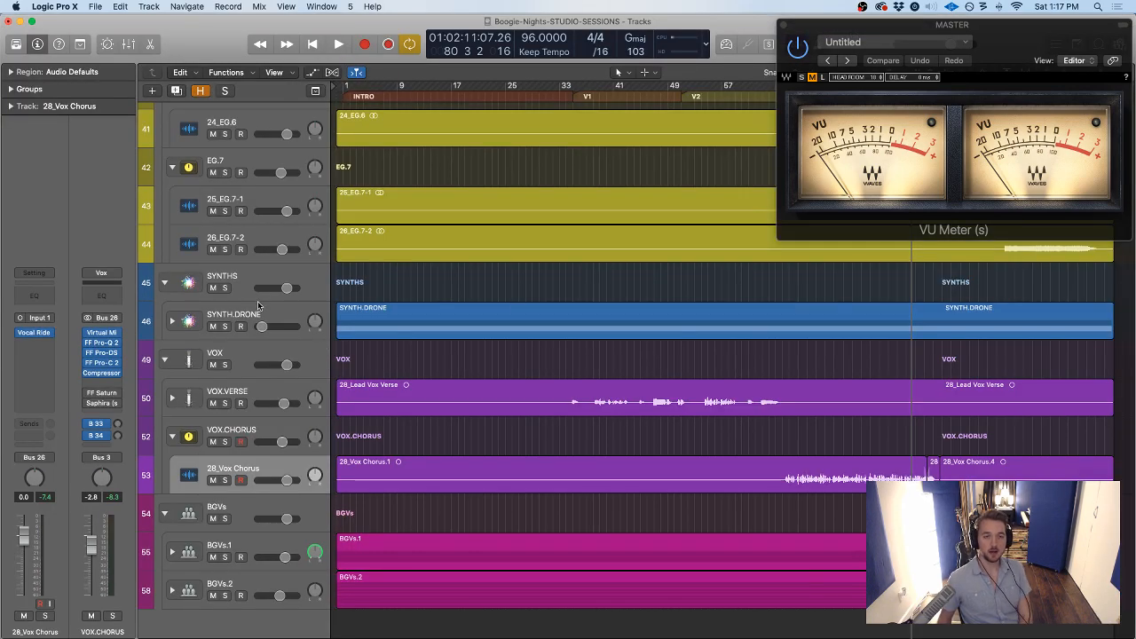
# Review the track list from the drums and bass through the guitars to the vocals
pyautogui.scroll(15, 257, 305)
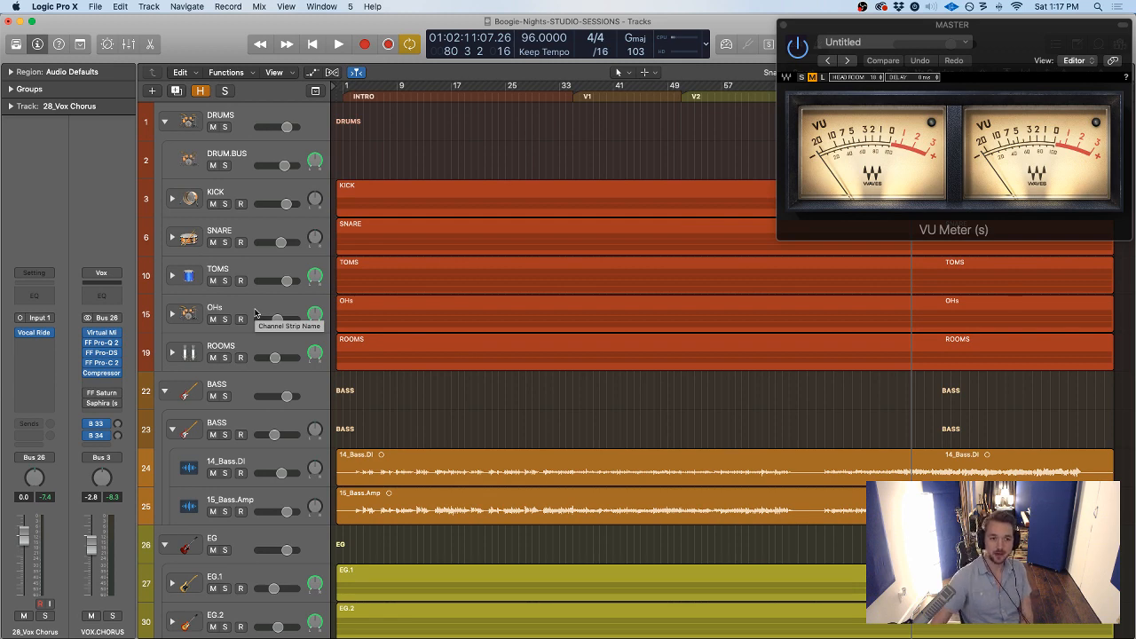
pyautogui.scroll(-5, 238, 444)
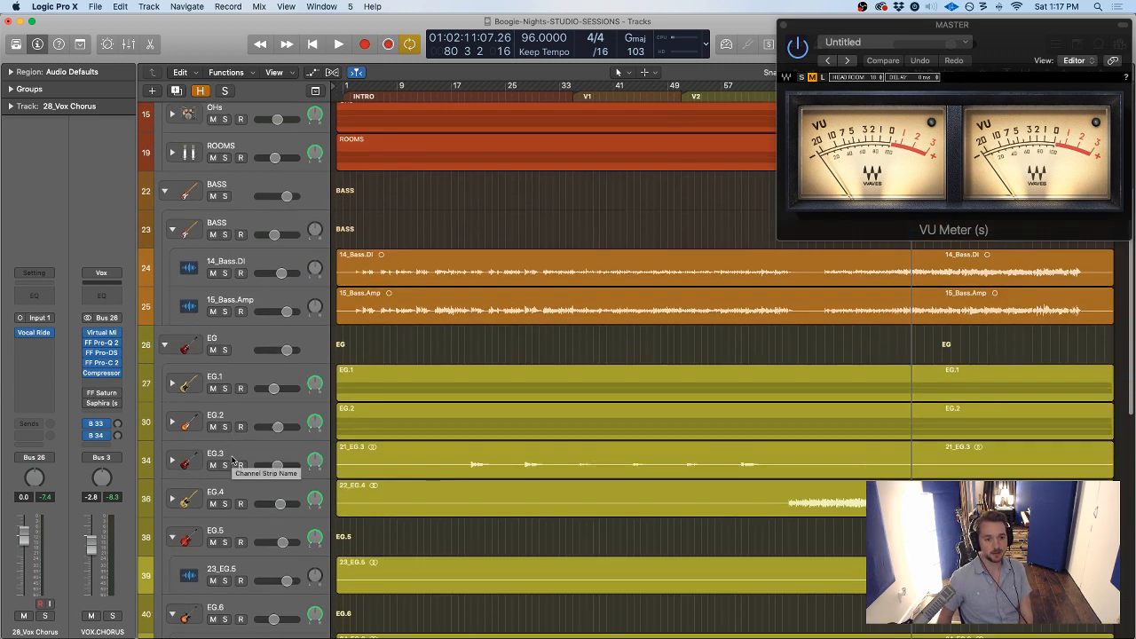
pyautogui.scroll(-3, 258, 511)
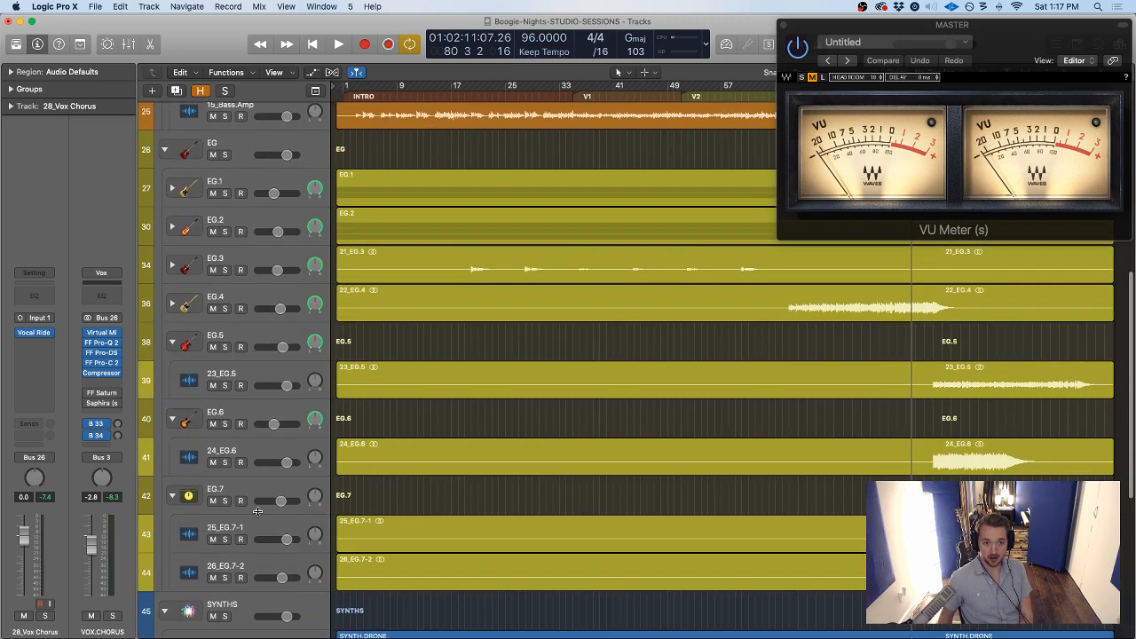
pyautogui.scroll(3, 222, 432)
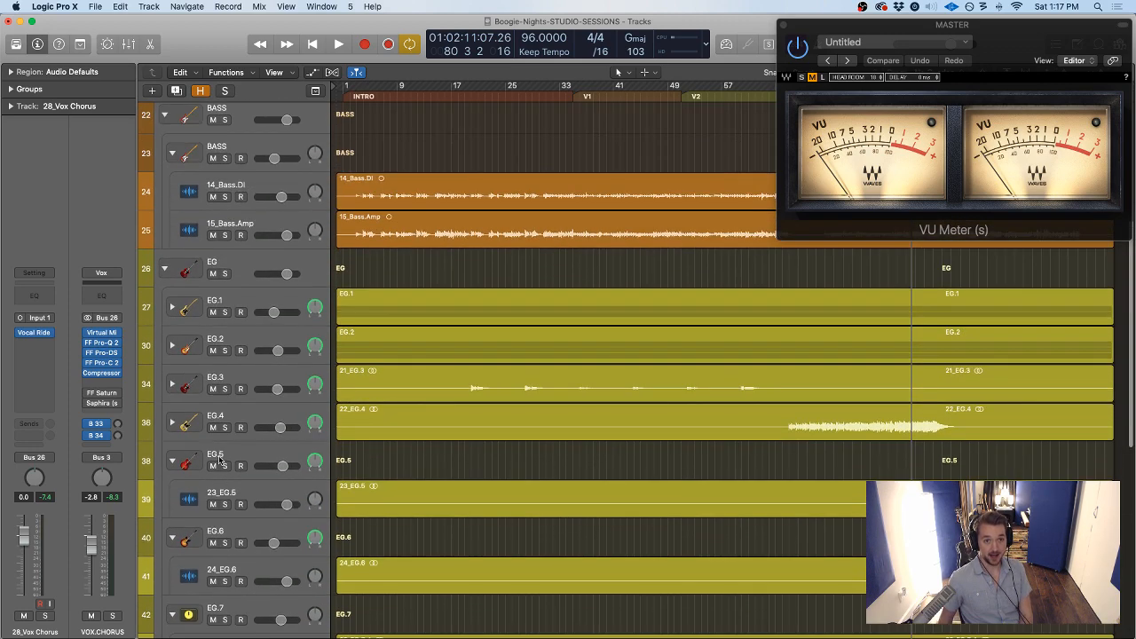
pyautogui.scroll(7, 218, 459)
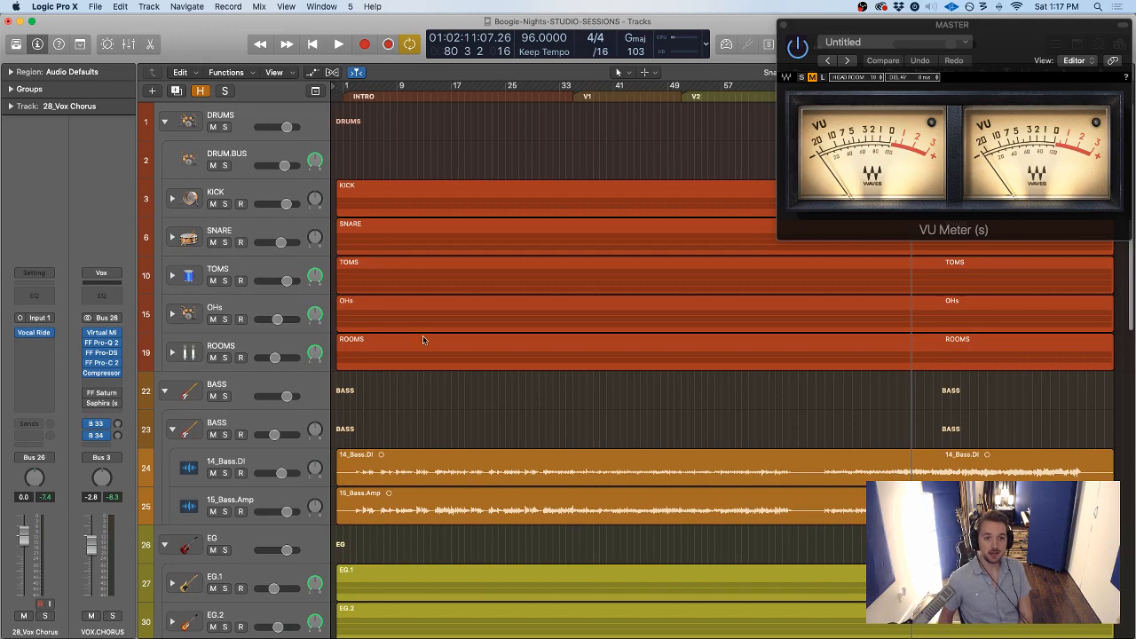
pyautogui.scroll(-10, 240, 337)
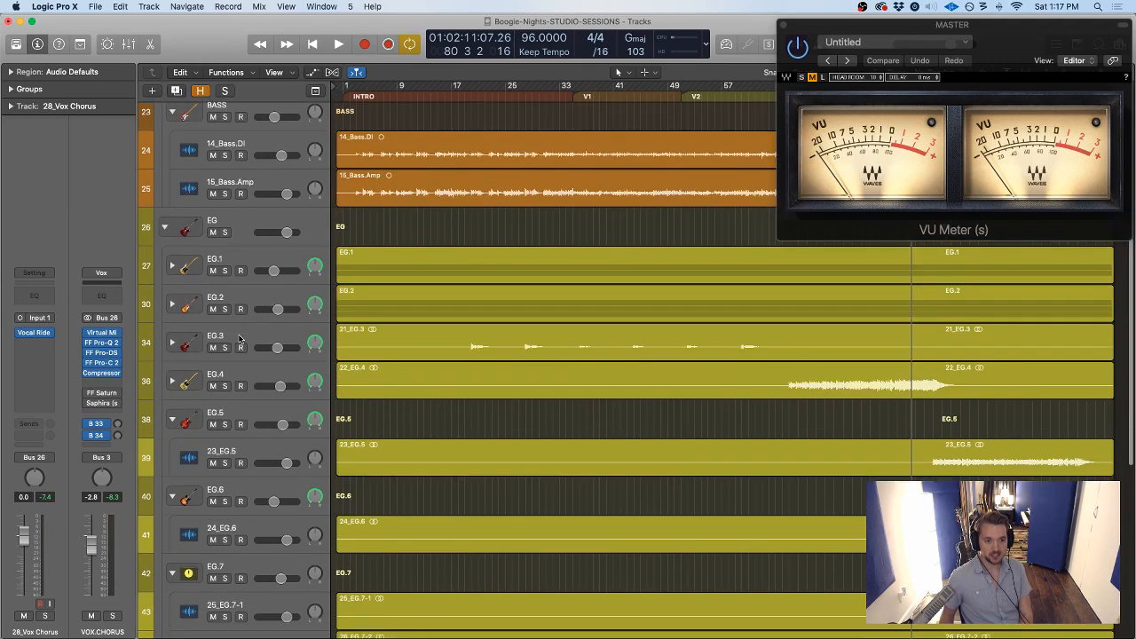
pyautogui.scroll(-3, 235, 333)
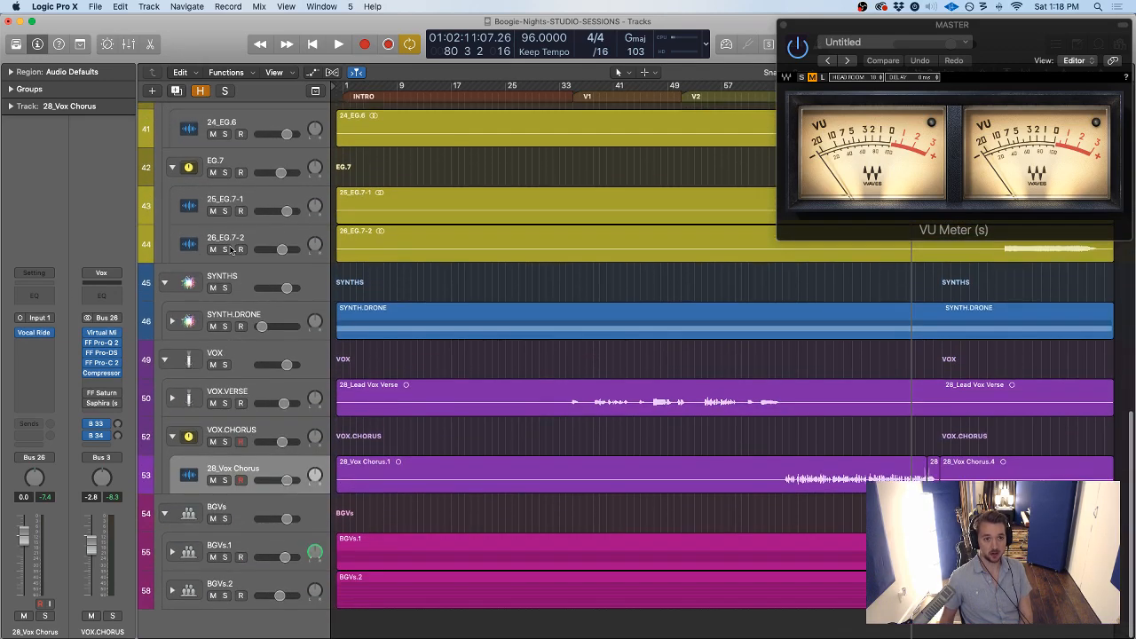
# Select SYNTH.DRONE, dismiss the input-source alert and move the VU Meter window to the middle of the arrangement
pyautogui.click(240, 326)
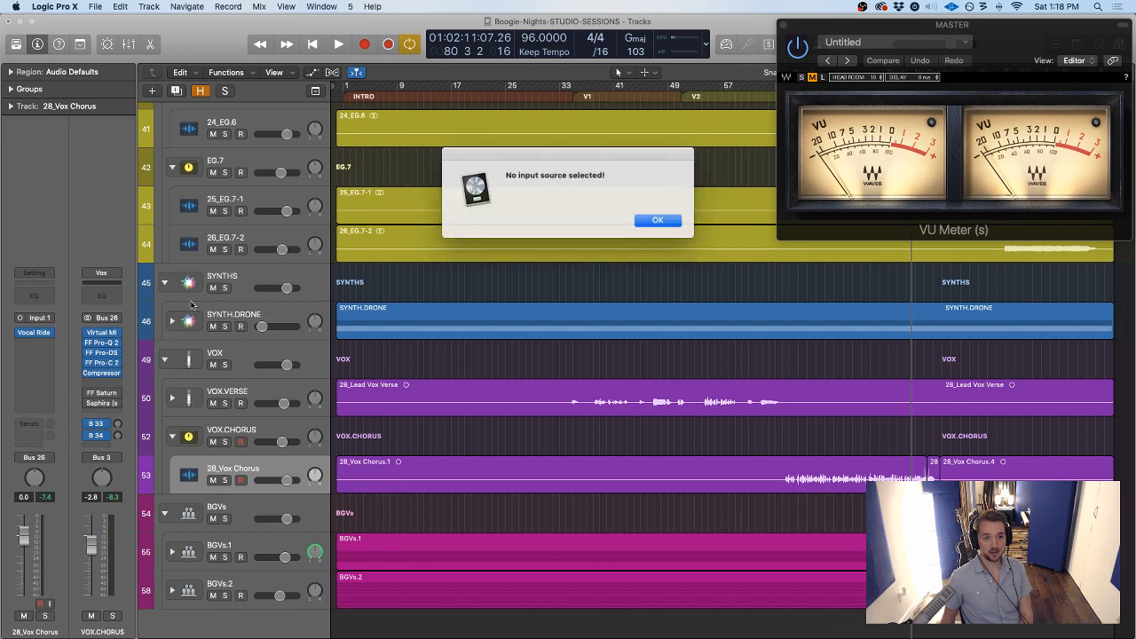
pyautogui.click(658, 220)
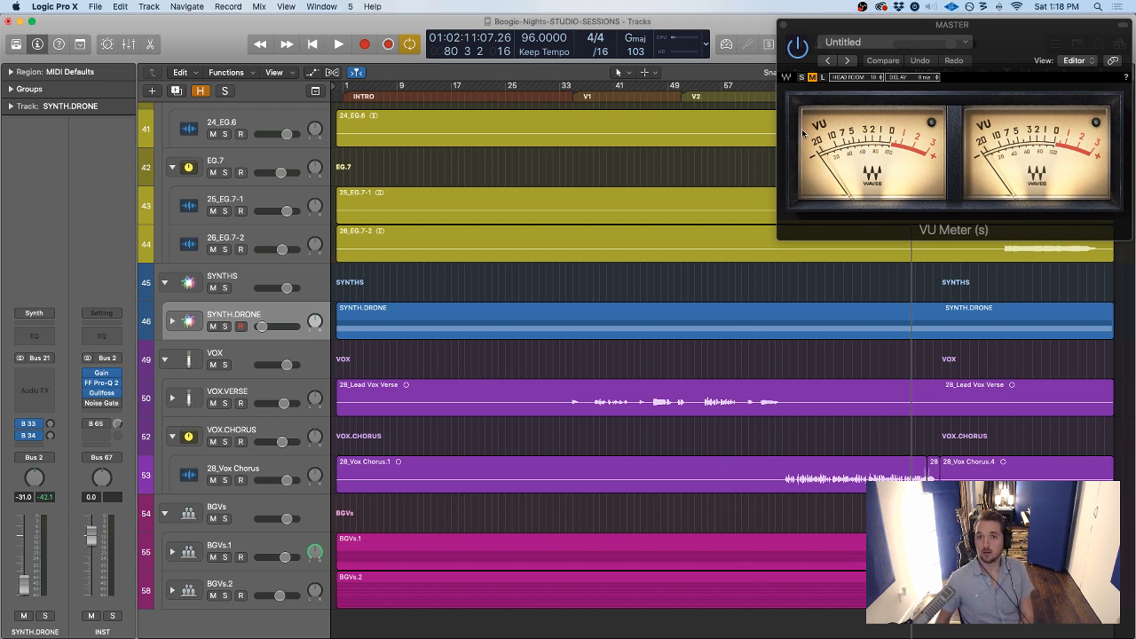
pyautogui.moveTo(850, 29); pyautogui.dragTo(564, 71)
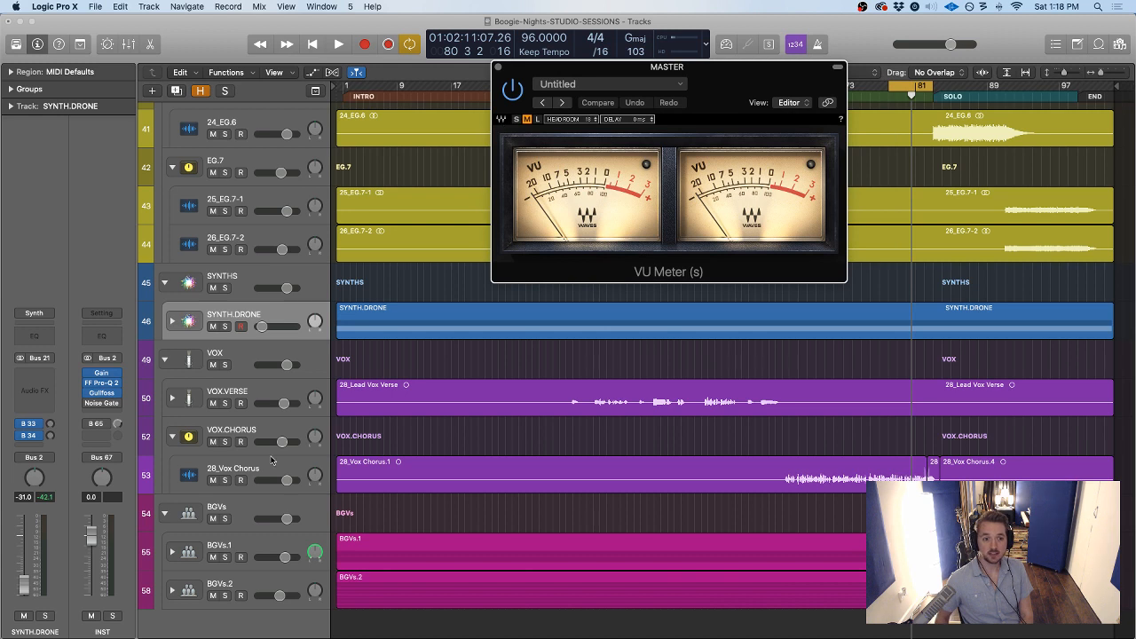
# Open the bypassed FF Saturn on VOX.CHORUS and place its window just below the VU Meter's scales
pyautogui.click(244, 428)
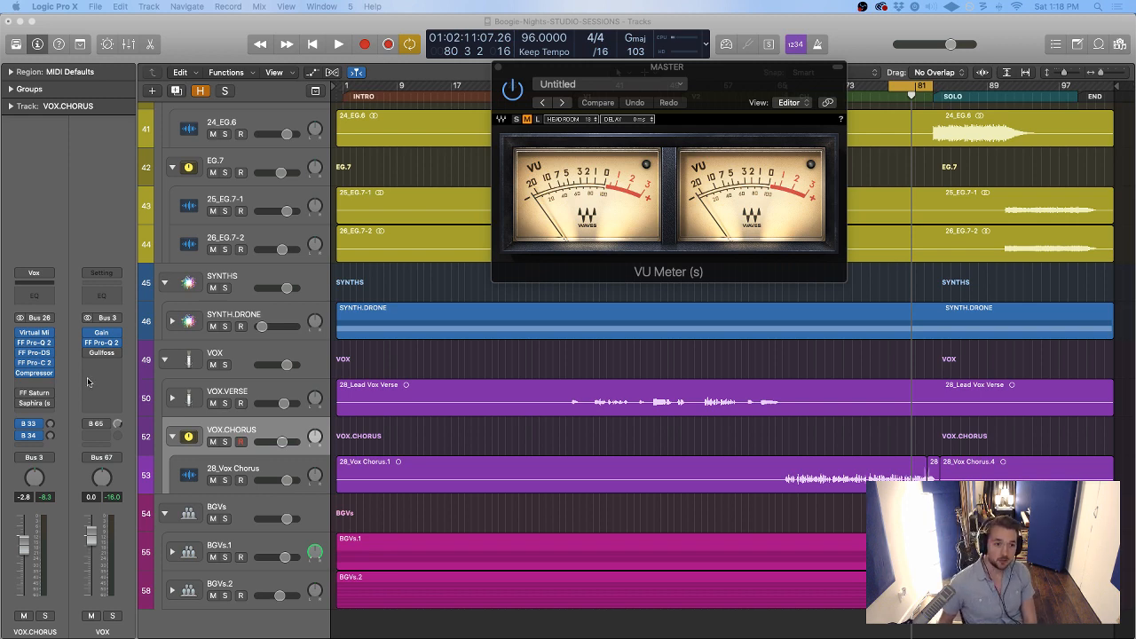
pyautogui.click(34, 392)
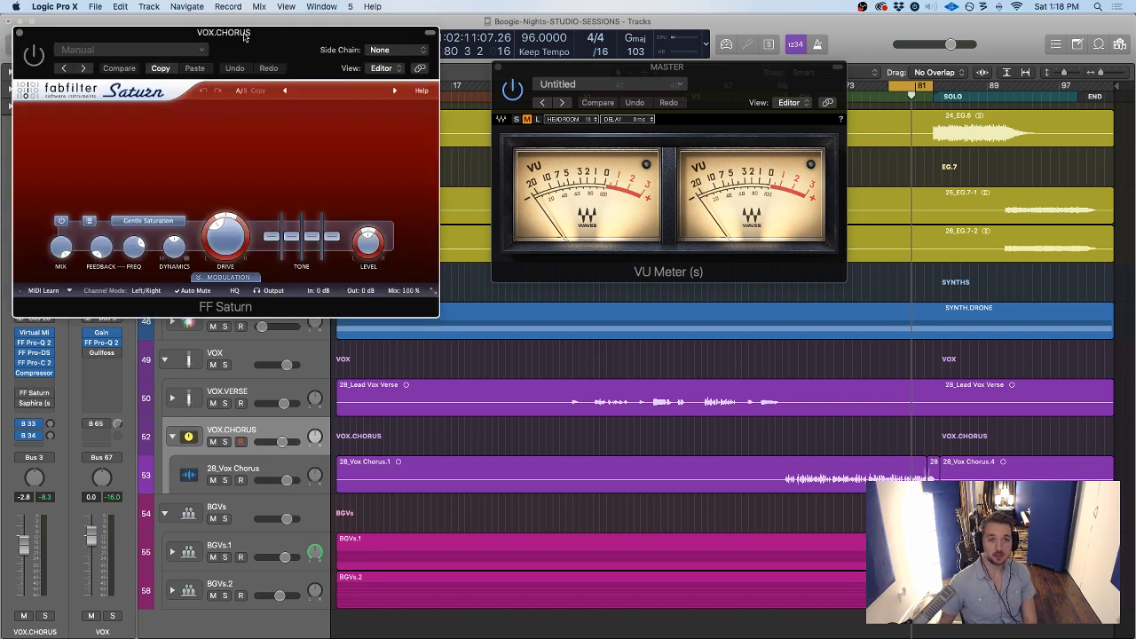
pyautogui.moveTo(245, 36); pyautogui.dragTo(455, 307)
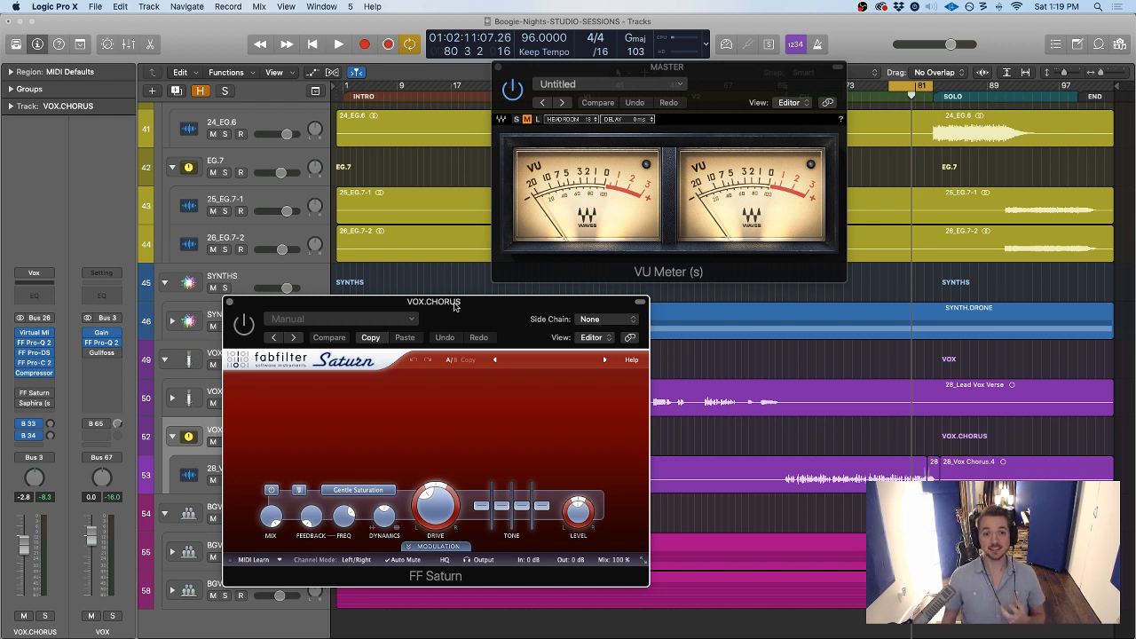
pyautogui.moveTo(455, 307); pyautogui.dragTo(611, 240)
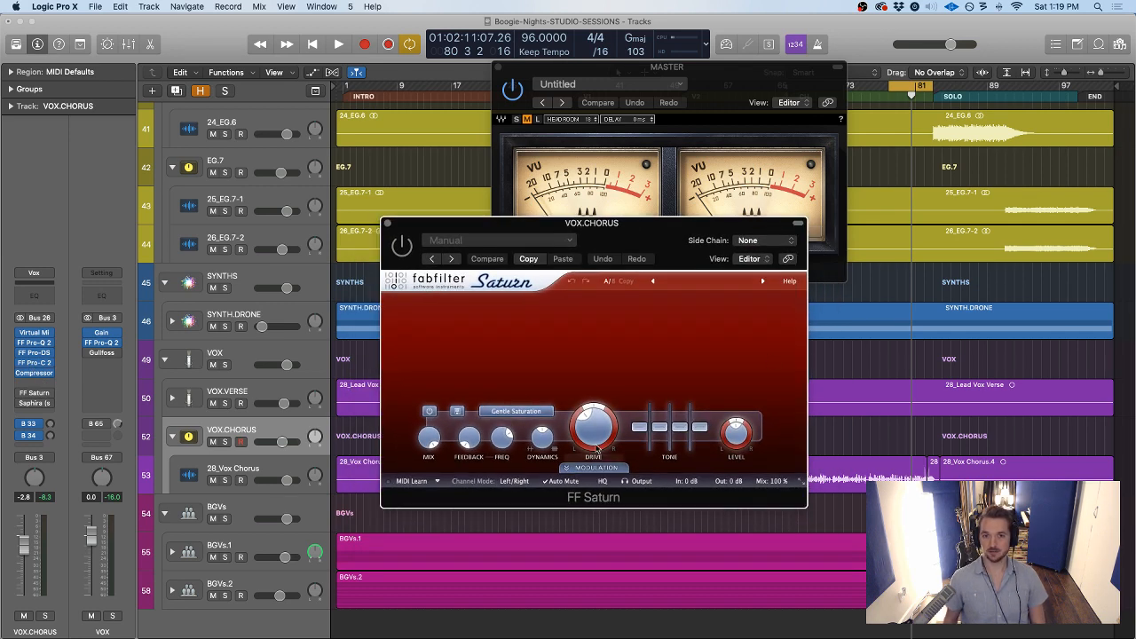
# Keep Saturn's Gentle Saturation style, set the Band 1 drive to 0% and solo VOX.CHORUS during playback
pyautogui.click(516, 412)
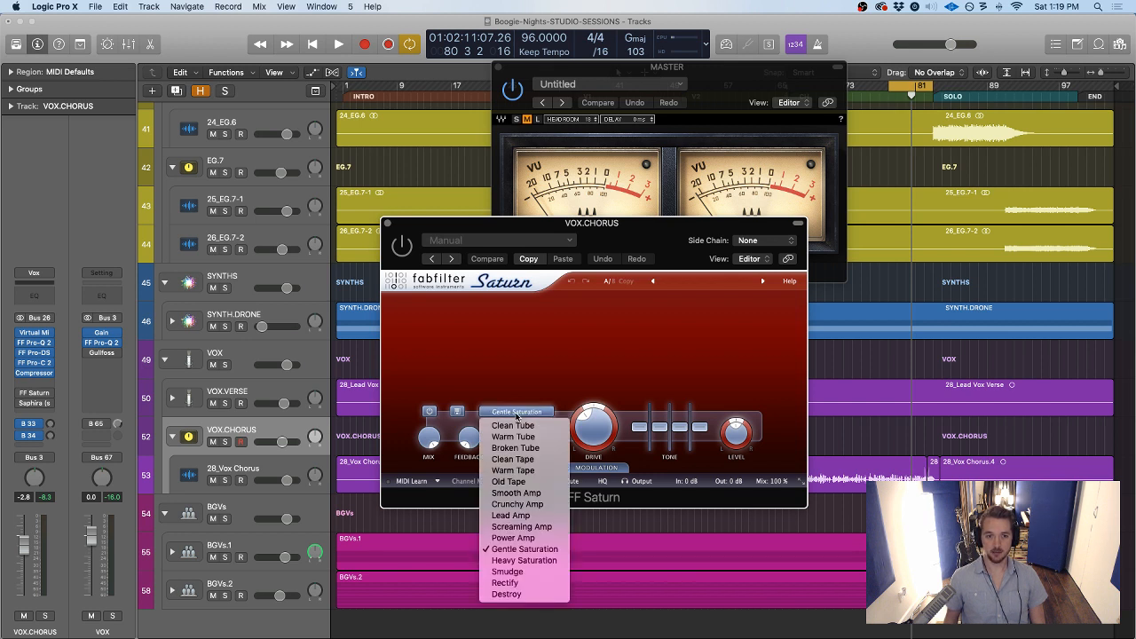
pyautogui.click(520, 553)
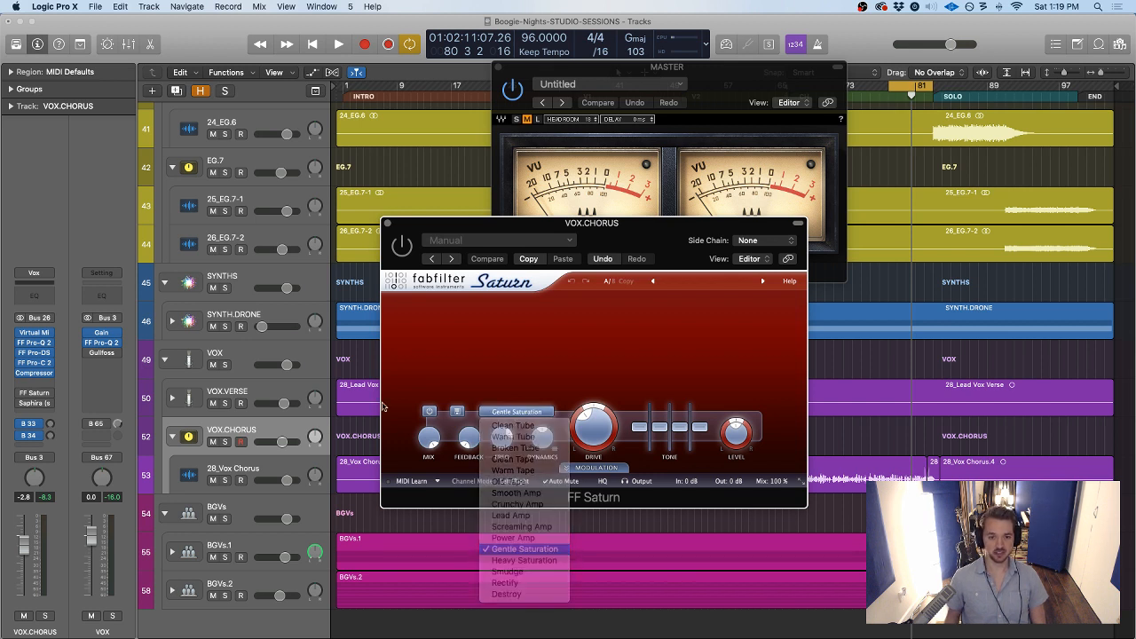
pyautogui.moveTo(593, 430); pyautogui.dragTo(586, 494)
pyautogui.moveTo(542, 438); pyautogui.dragTo(598, 446)
pyautogui.press('space')
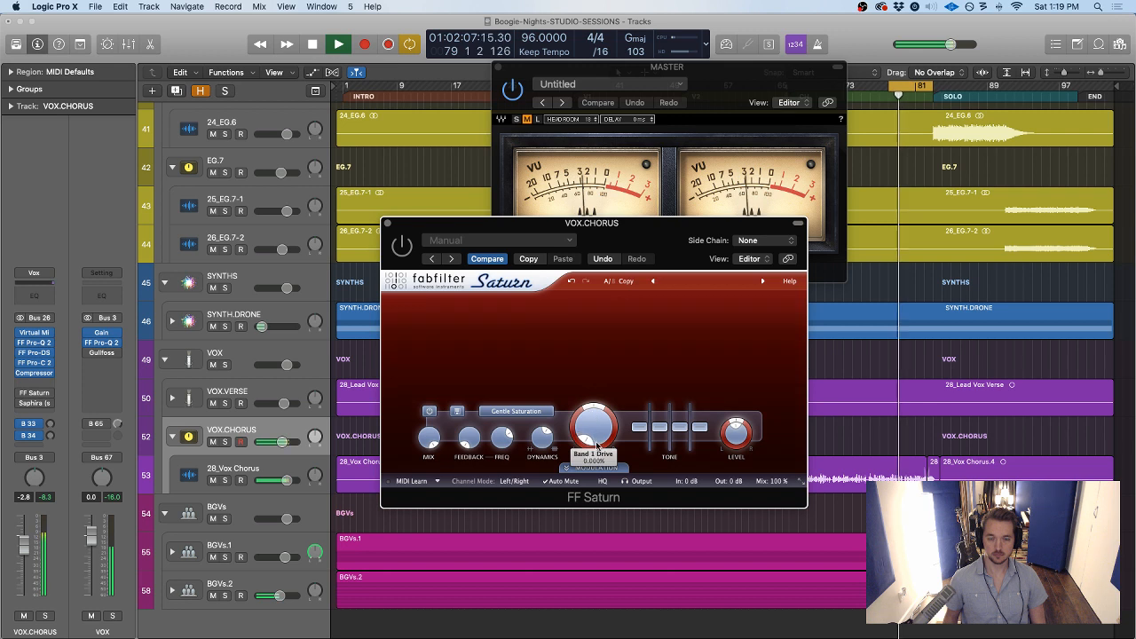
pyautogui.press('s')
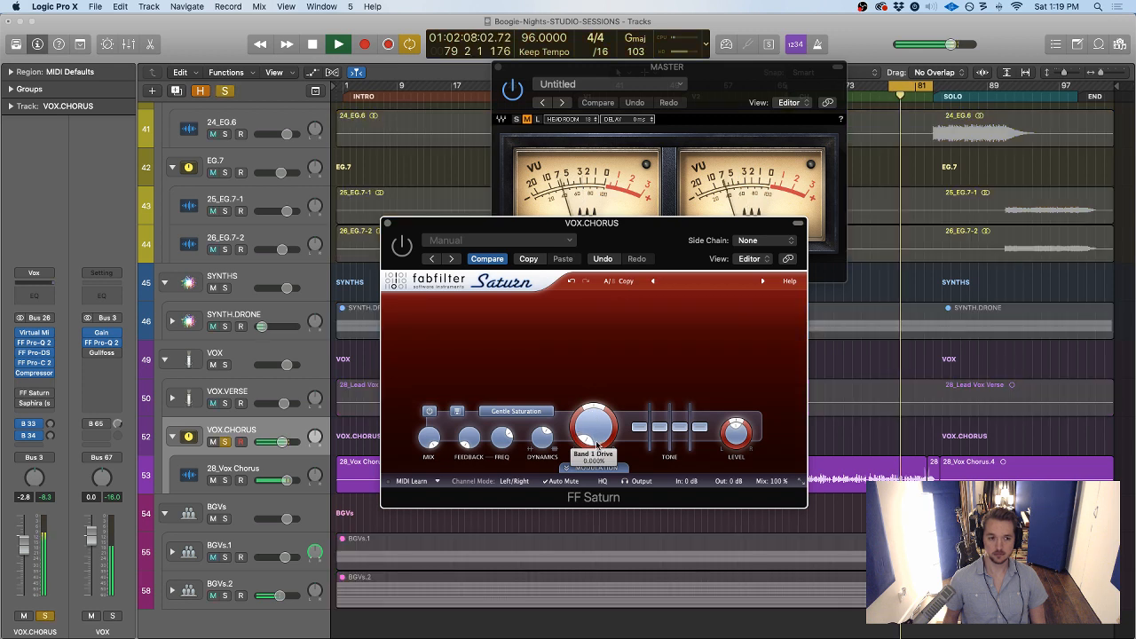
# Enable Saturn on VOX.CHORUS, stop playback, unsolo the track and lower its channel volume to -5.0 dB
pyautogui.click(402, 246)
pyautogui.press('space')
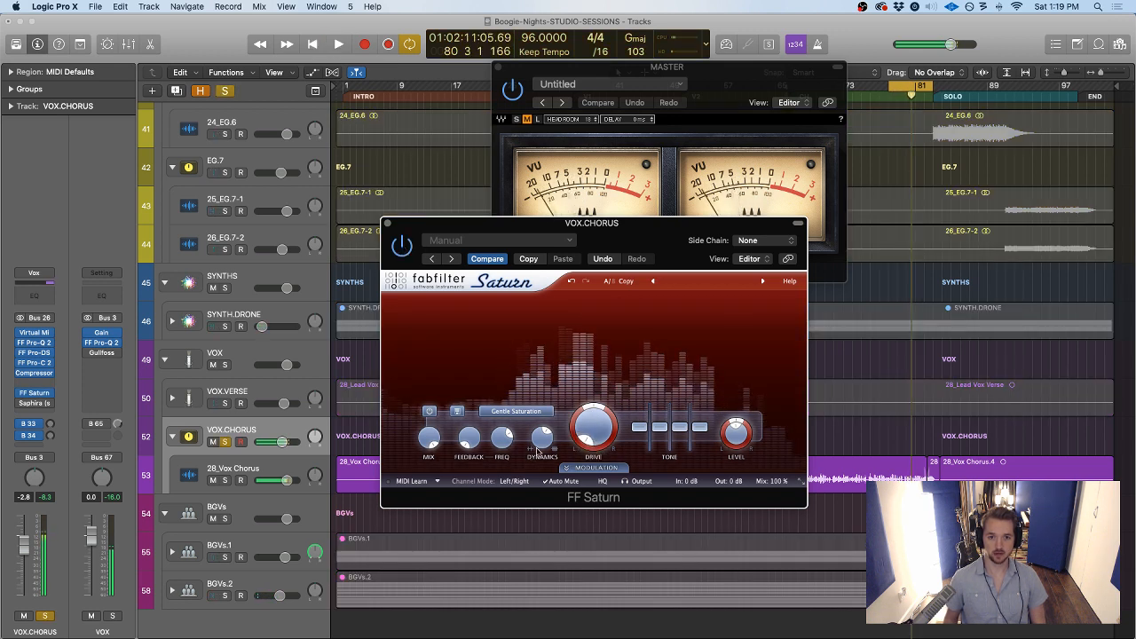
pyautogui.press('s')
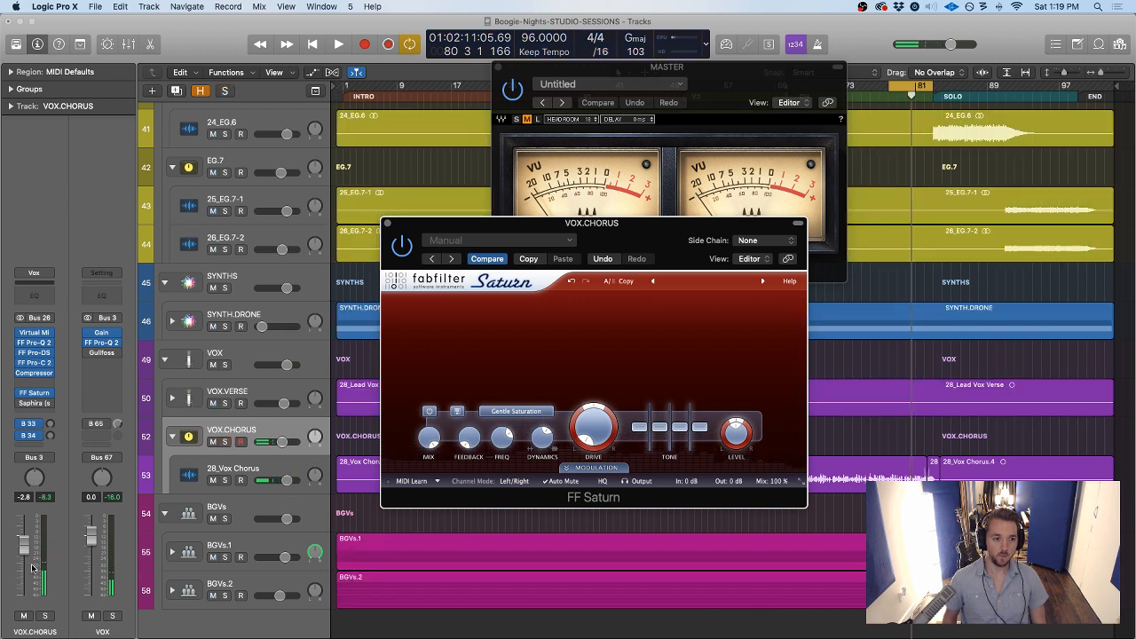
pyautogui.moveTo(26, 548); pyautogui.dragTo(24, 559)
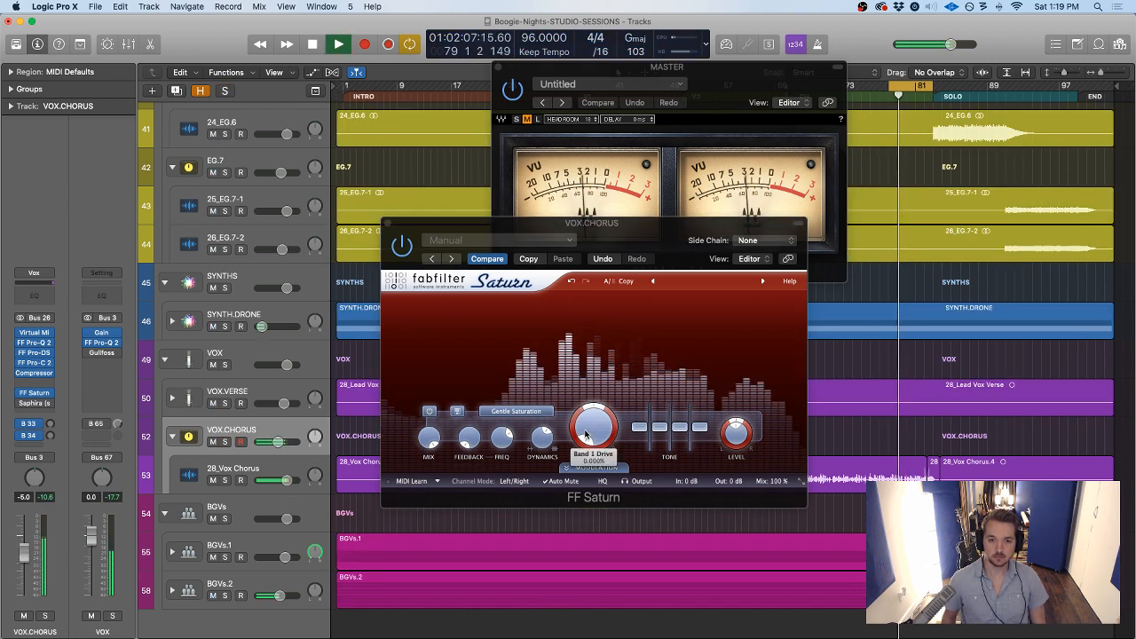
# Set Saturn's Band 1 drive to about 29% during playback, checking the vocal in the full mix and briefly in solo
pyautogui.click(586, 422)
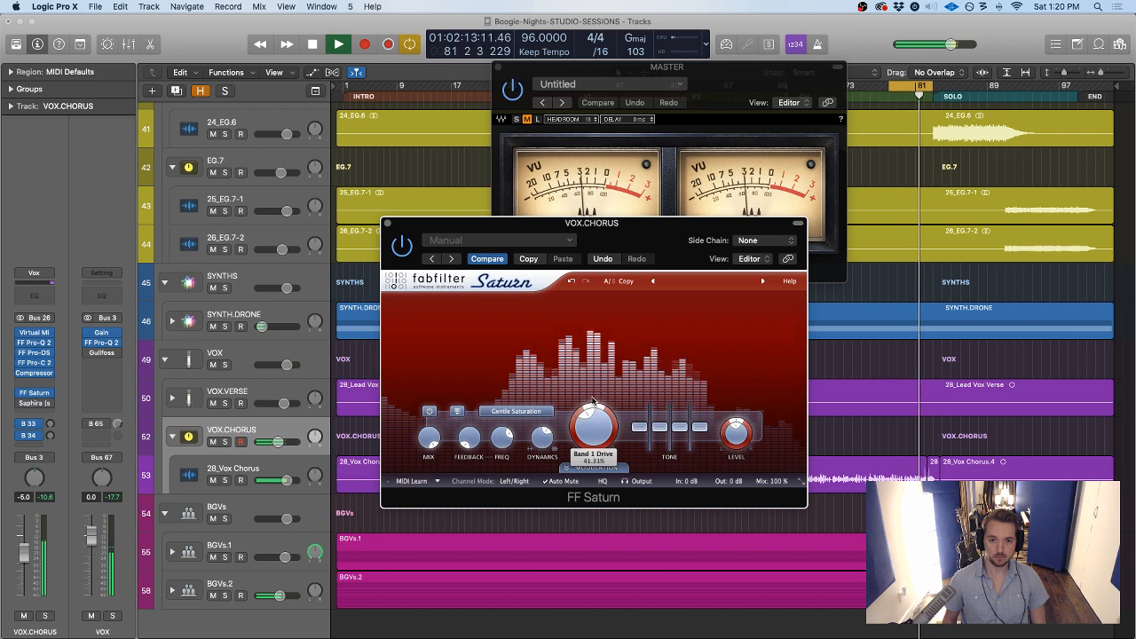
pyautogui.moveTo(592, 364); pyautogui.dragTo(589, 323)
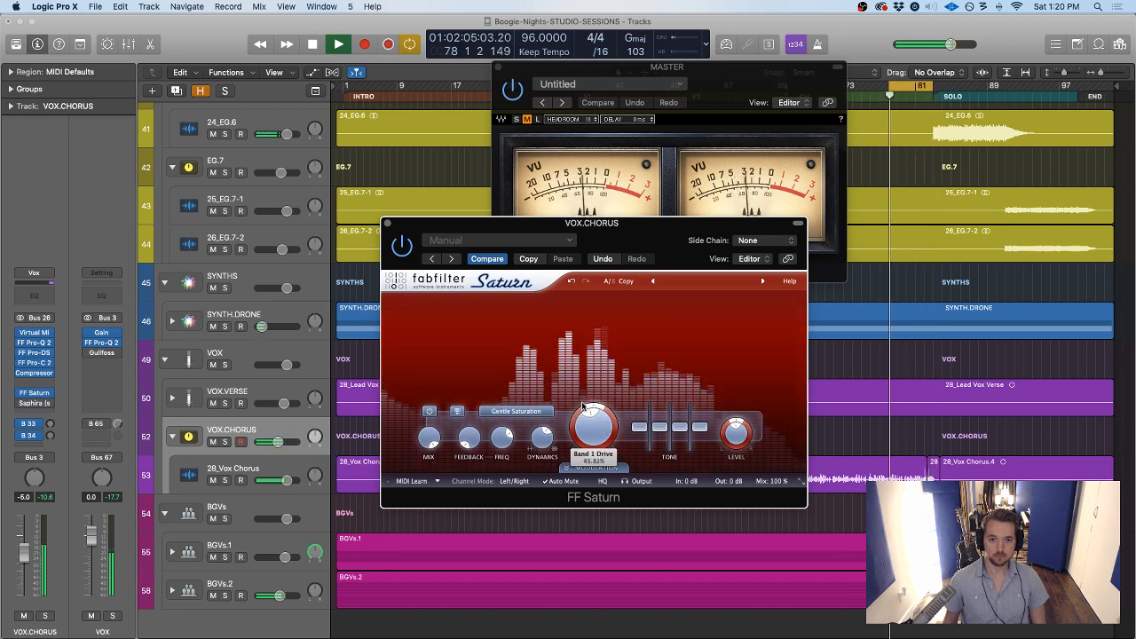
pyautogui.press('s')
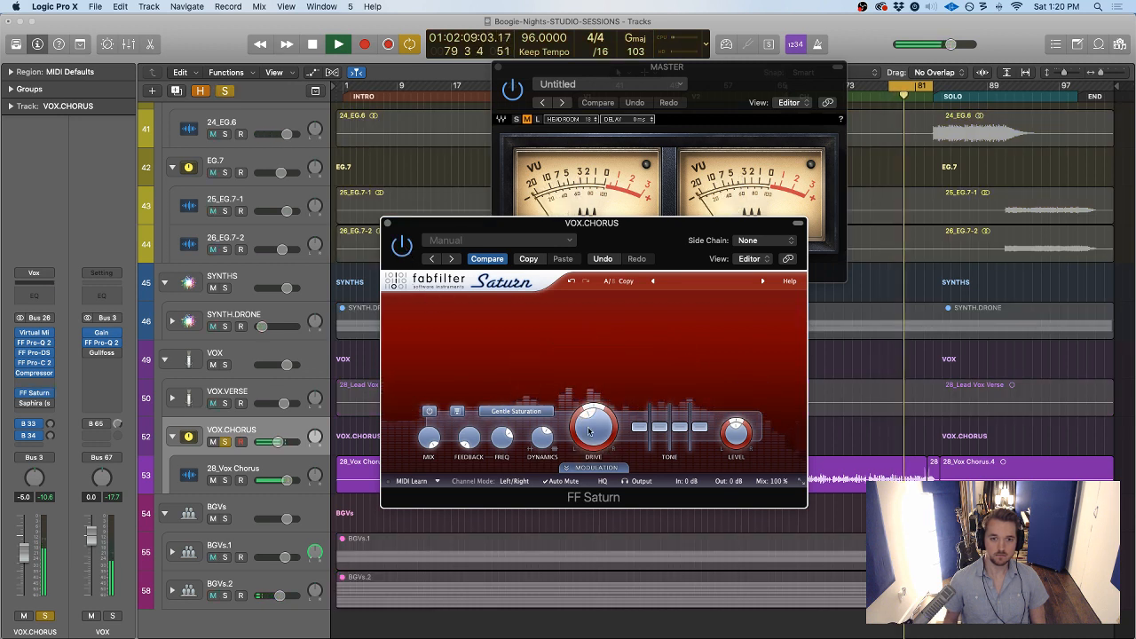
pyautogui.press('s')
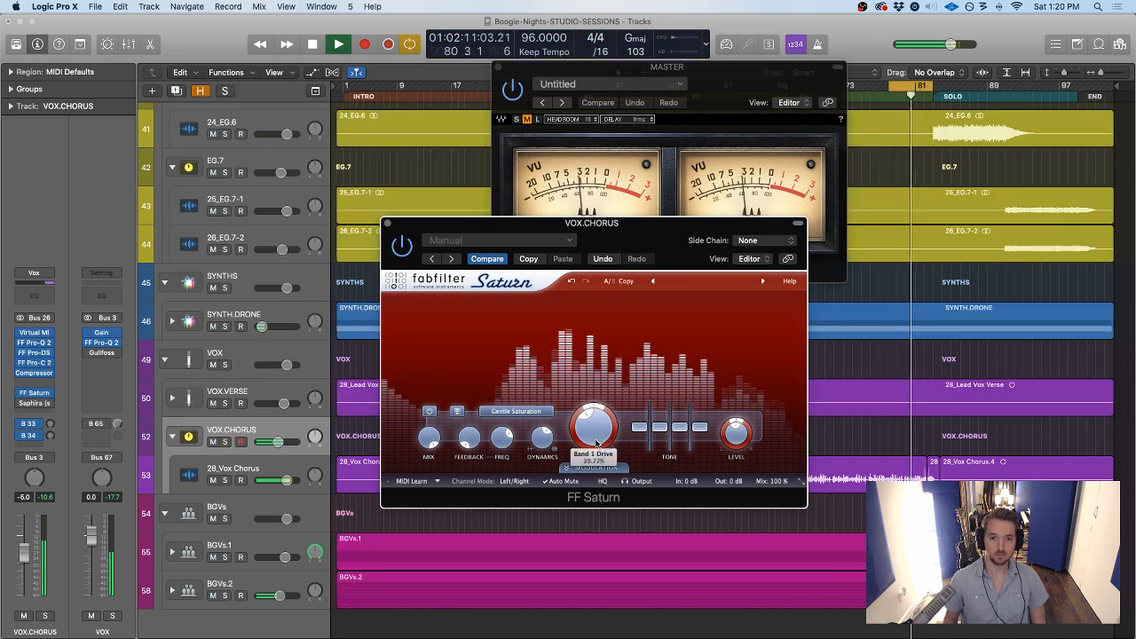
pyautogui.moveTo(593, 455)
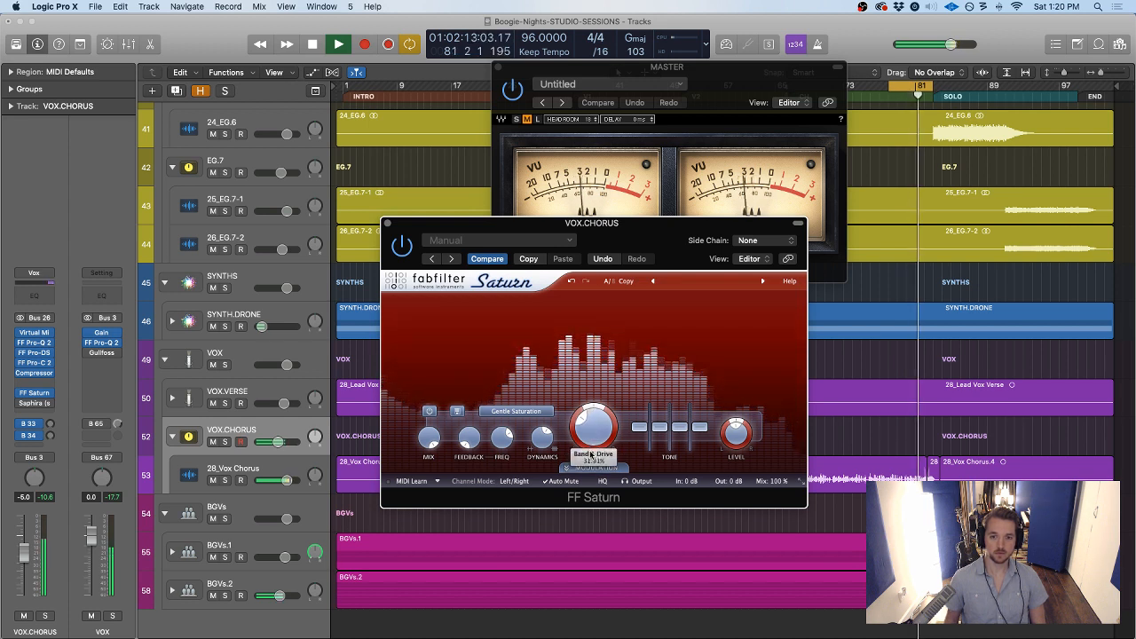
pyautogui.moveTo(586, 434); pyautogui.dragTo(586, 437)
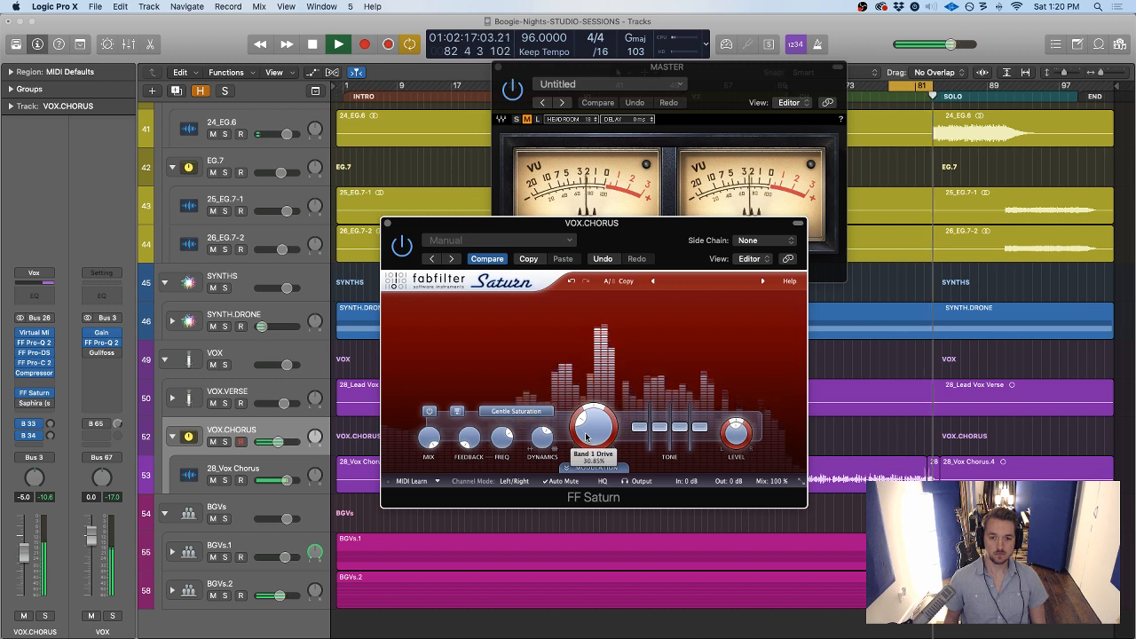
pyautogui.moveTo(595, 431); pyautogui.dragTo(595, 434)
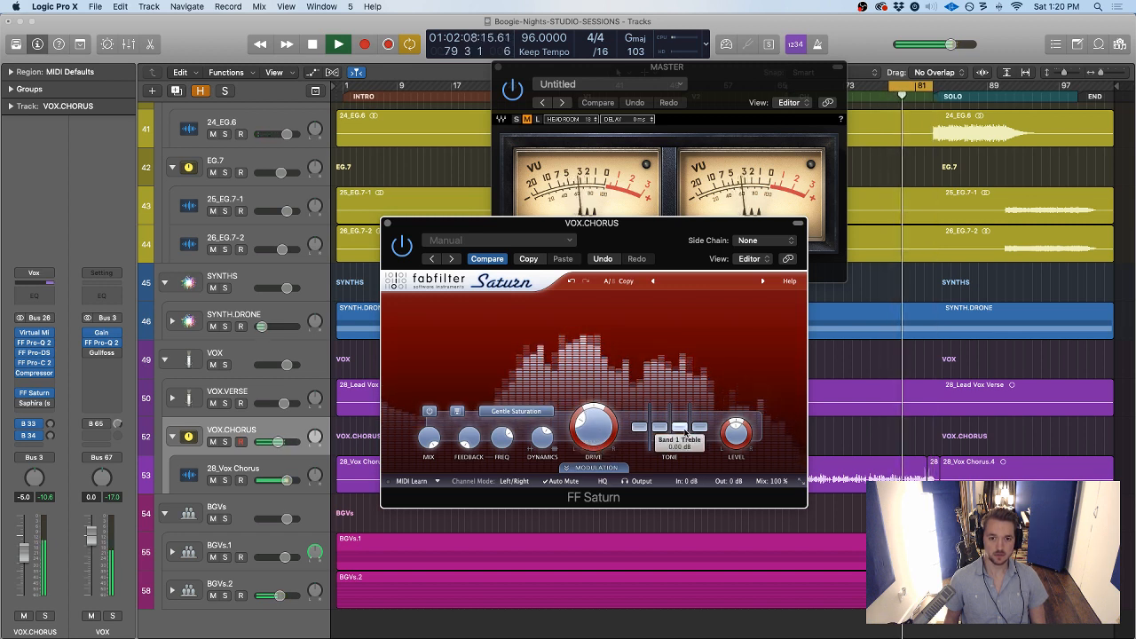
pyautogui.press('space')
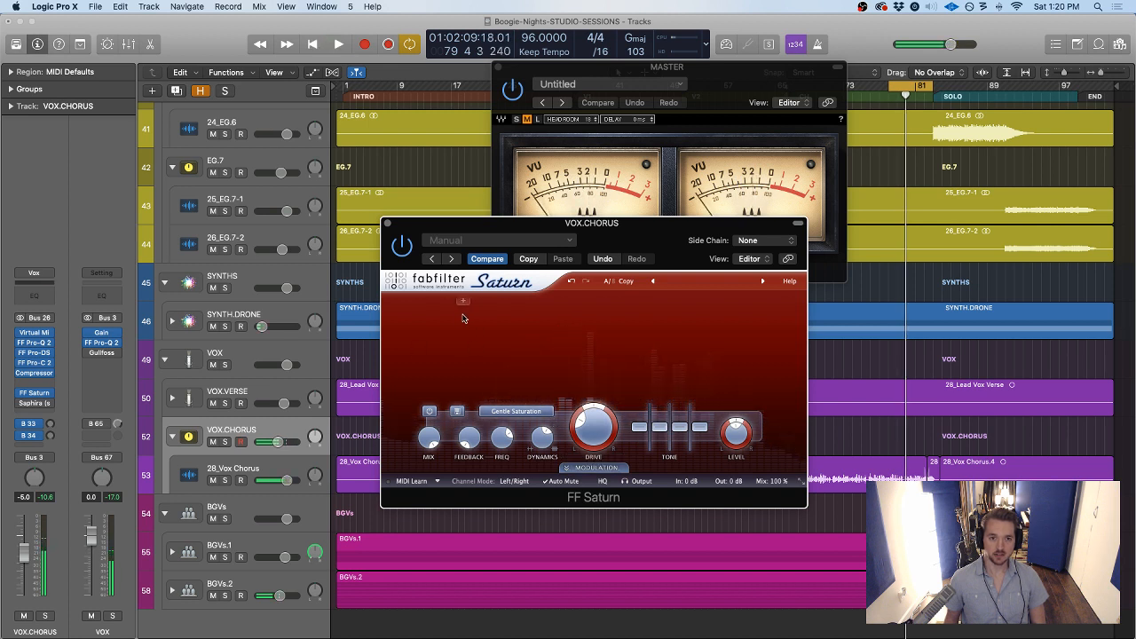
# Split Saturn into two bands, move the crossover slightly higher and bypass the low band
pyautogui.click(466, 305)
pyautogui.click(422, 333)
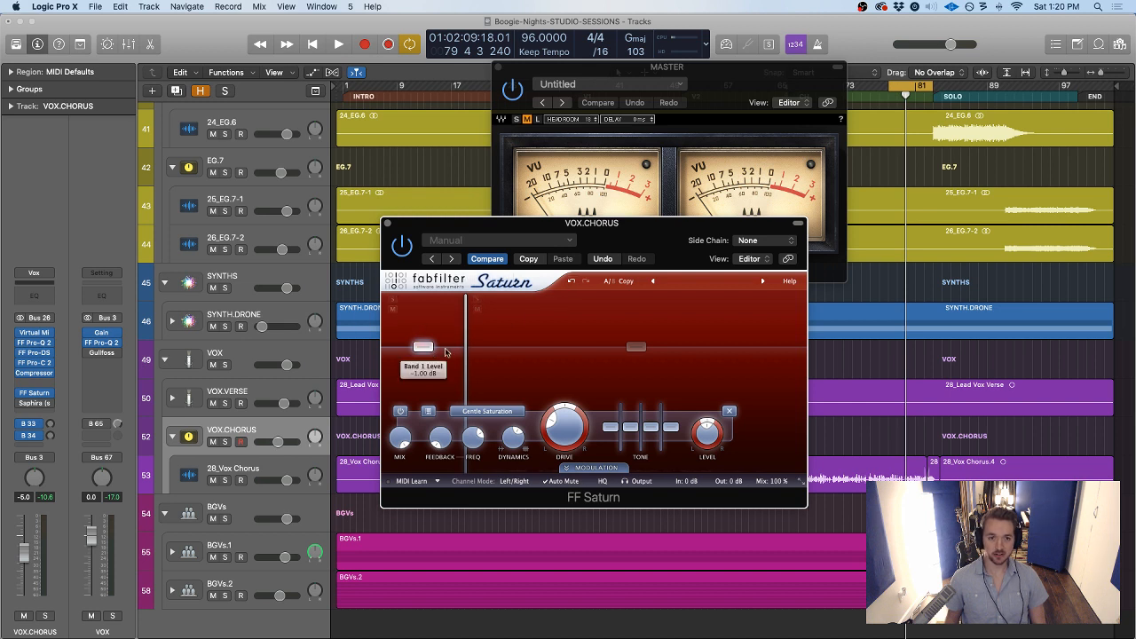
pyautogui.moveTo(467, 349); pyautogui.dragTo(493, 349)
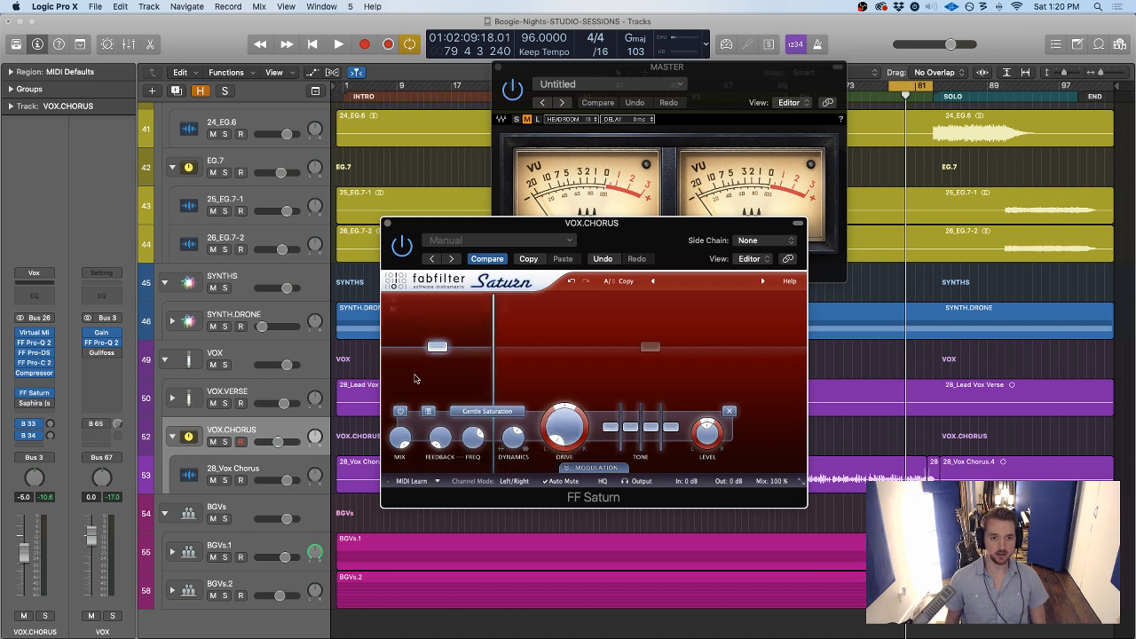
pyautogui.click(401, 412)
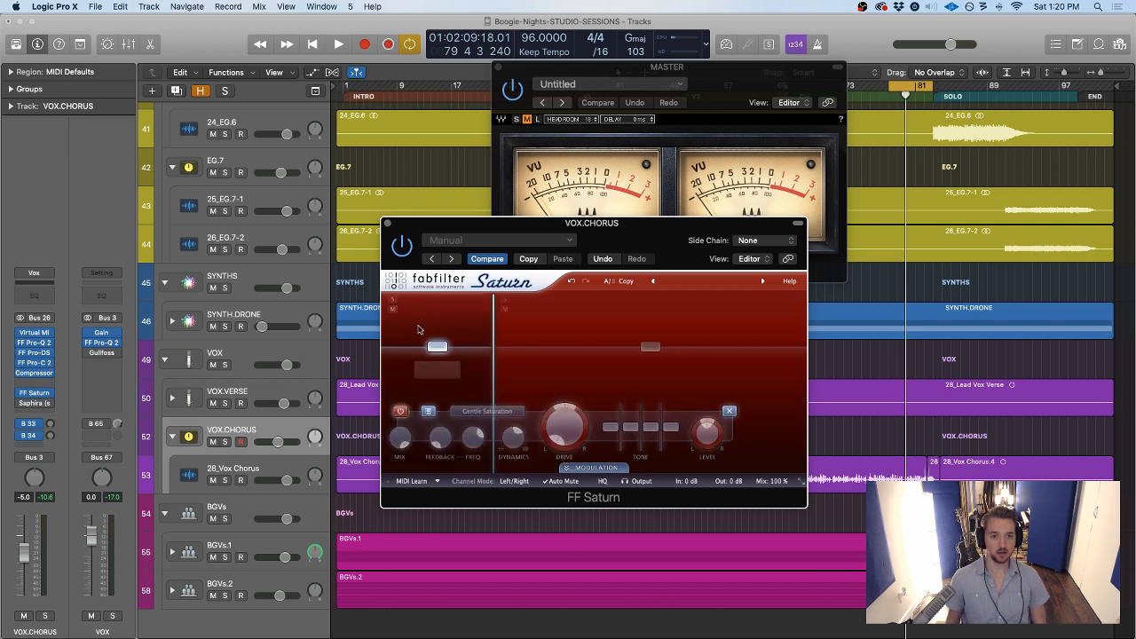
# Fine-tune the crossover frequency between Saturn's two bands while listening, with Band 2 selected
pyautogui.moveTo(494, 360); pyautogui.dragTo(500, 360)
pyautogui.click(580, 364)
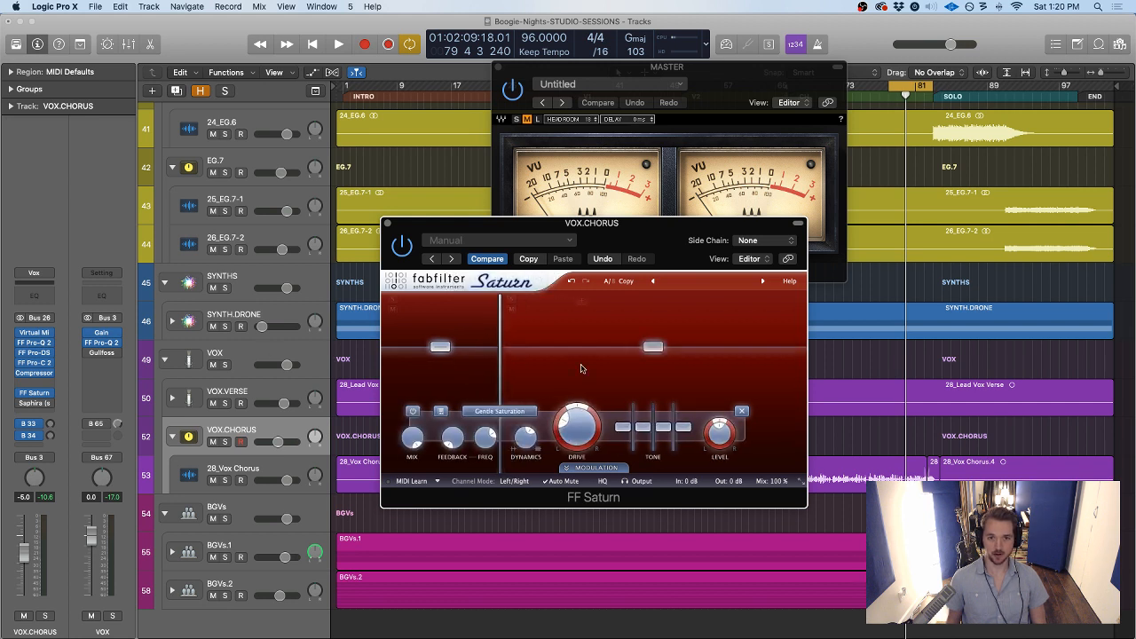
pyautogui.press('space')
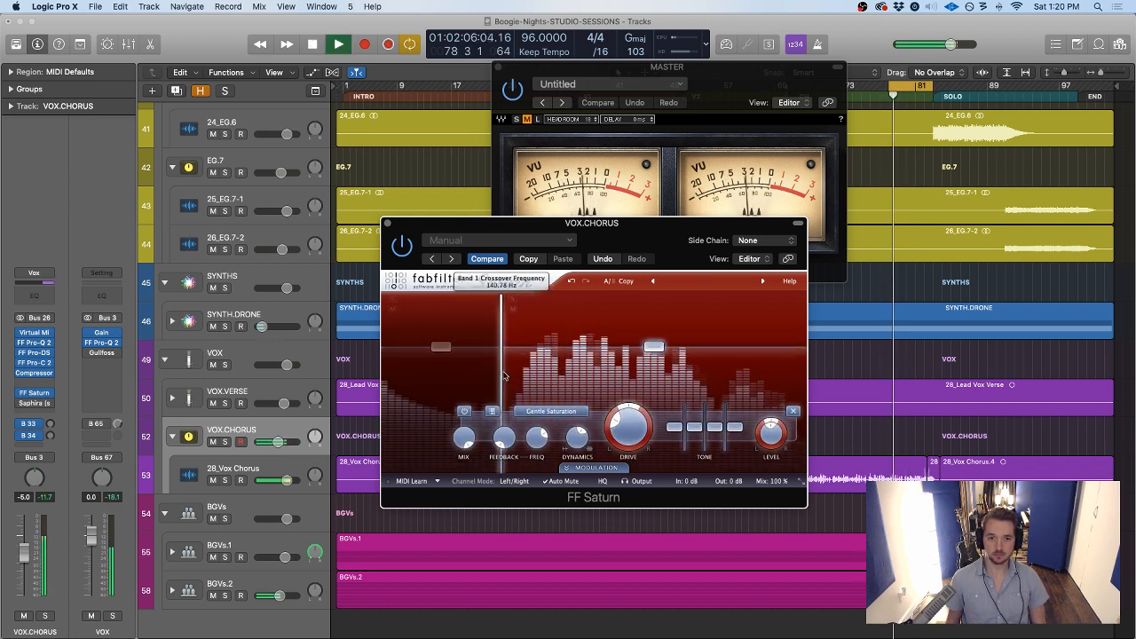
pyautogui.moveTo(500, 364)
pyautogui.mouseDown()
pyautogui.moveTo(621, 364)
pyautogui.moveTo(501, 367)
pyautogui.moveTo(516, 368)
pyautogui.mouseUp()
pyautogui.press('space')
# Solo VOX.CHORUS and arrange the Saturn and VU Meter windows side by side without overlap
pyautogui.moveTo(541, 227); pyautogui.dragTo(310, 192)
pyautogui.press('s')
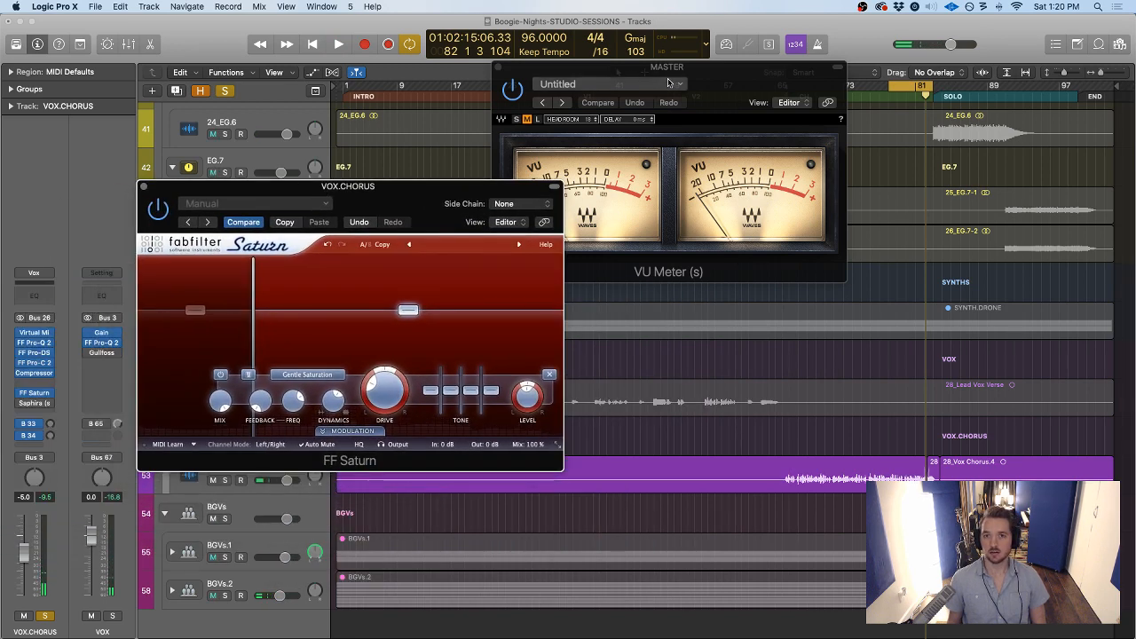
pyautogui.moveTo(674, 69); pyautogui.dragTo(814, 117)
pyautogui.moveTo(373, 195); pyautogui.dragTo(432, 198)
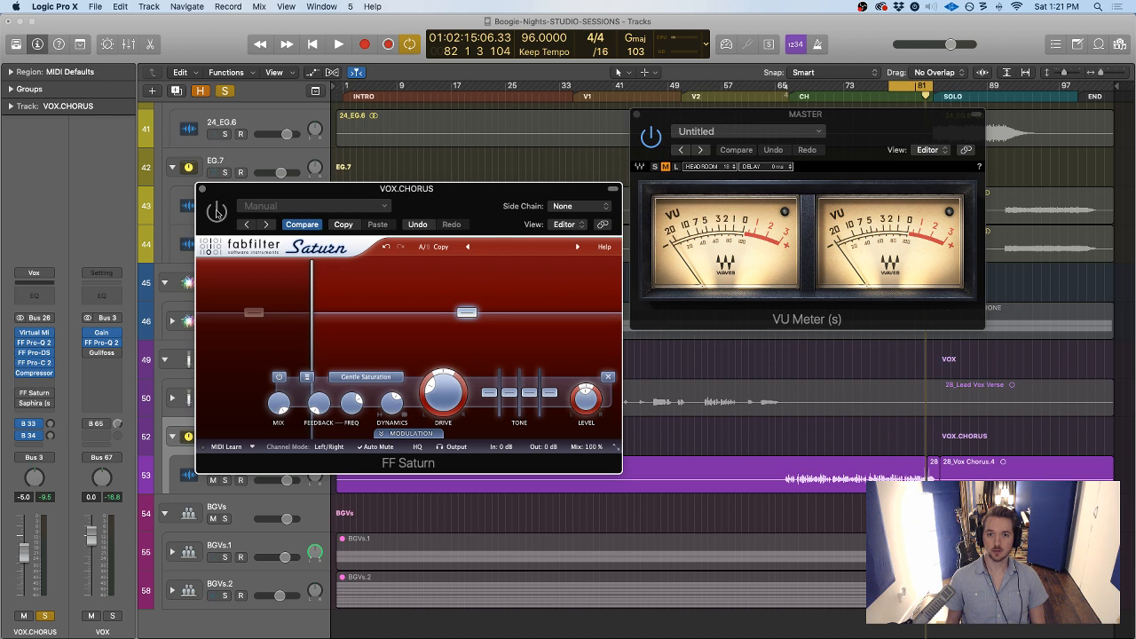
# Compare the soloed vocal's level on the VU Meter with Saturn bypassed and active
pyautogui.press('space')
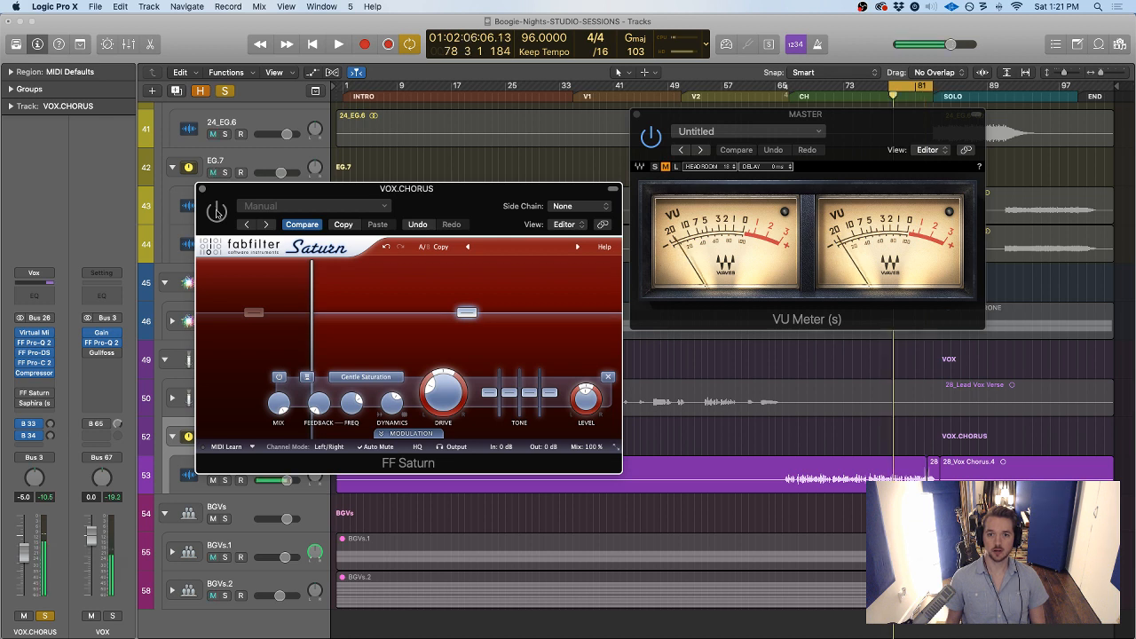
pyautogui.click(217, 212)
pyautogui.press('space')
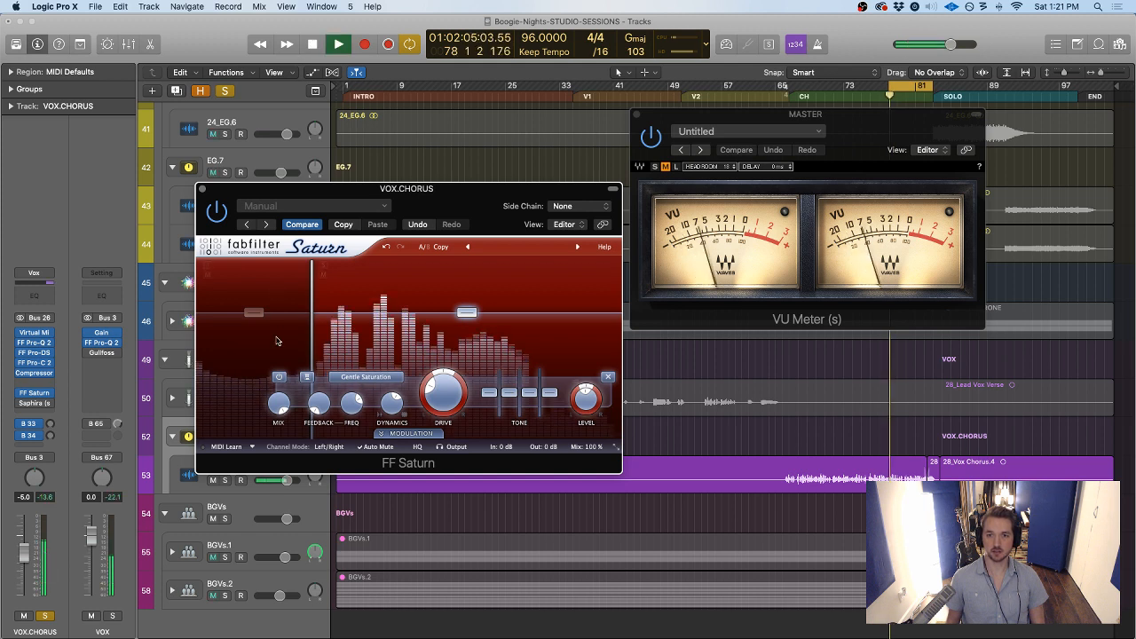
pyautogui.press('space')
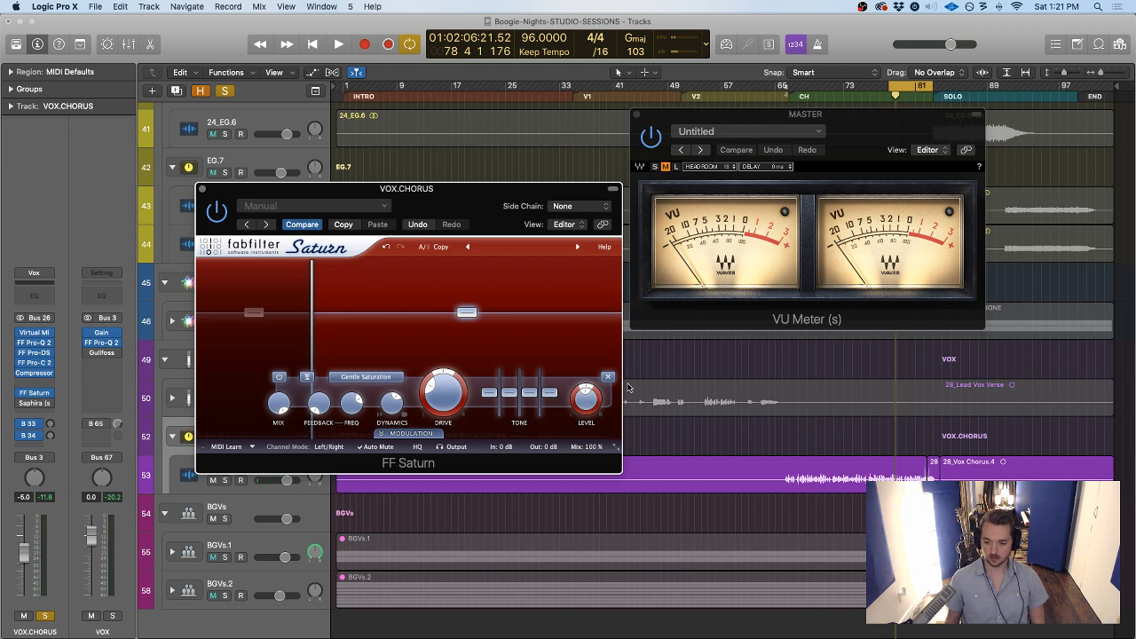
pyautogui.press('space')
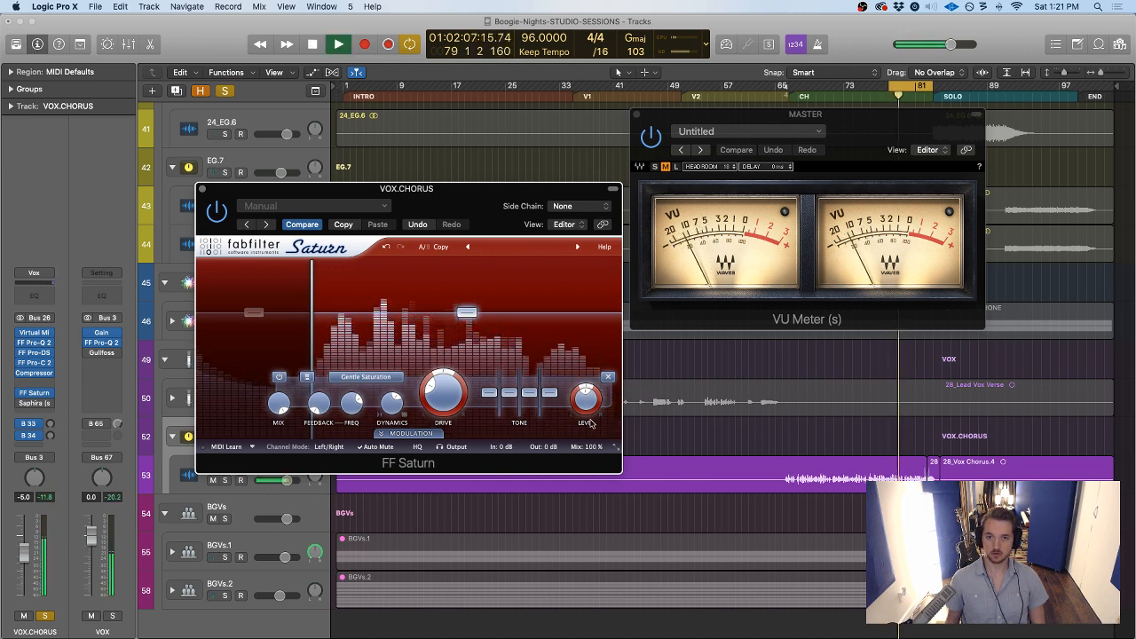
pyautogui.press('space')
# Move Saturn's window clear of the 28_Vox Chorus track and audition the vocal in solo and in the full mix
pyautogui.moveTo(363, 195); pyautogui.dragTo(339, 171)
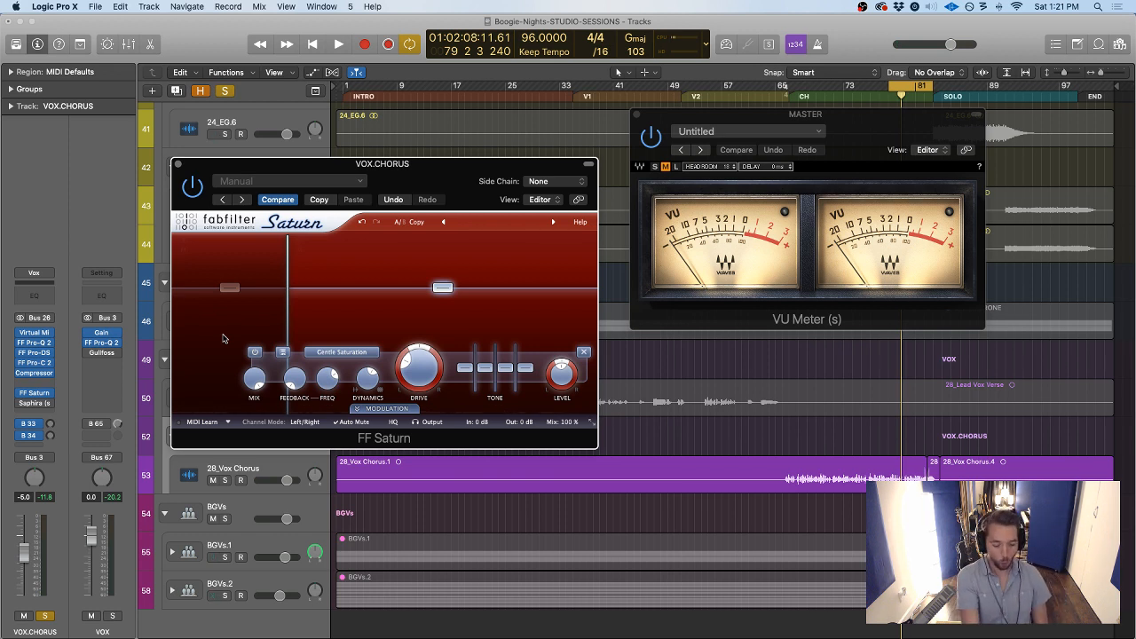
pyautogui.press('space')
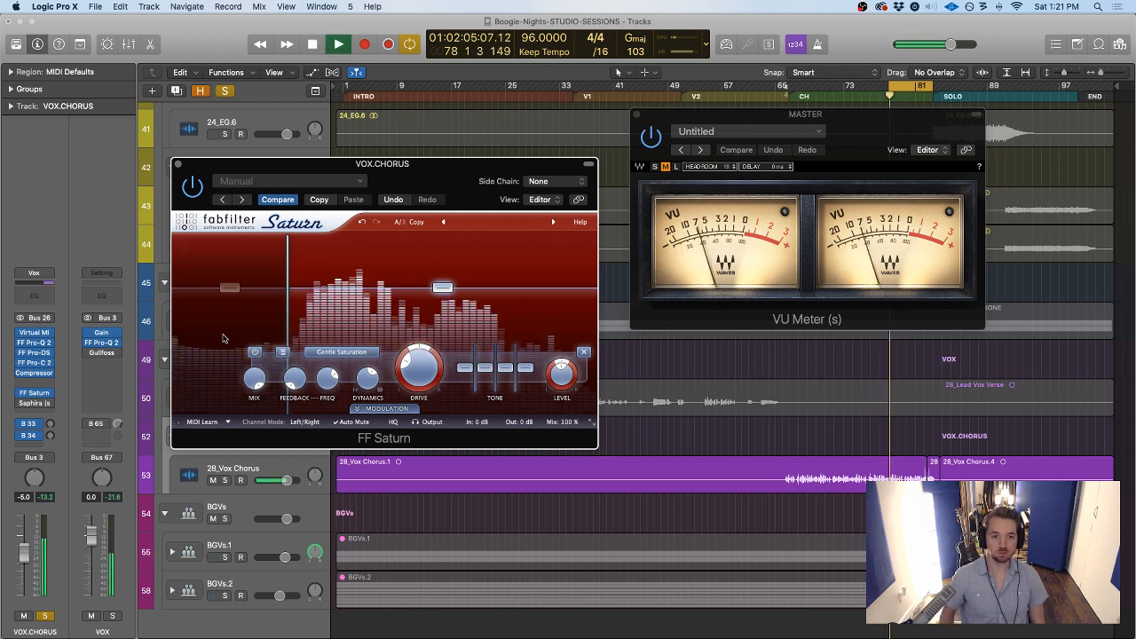
pyautogui.press('s')
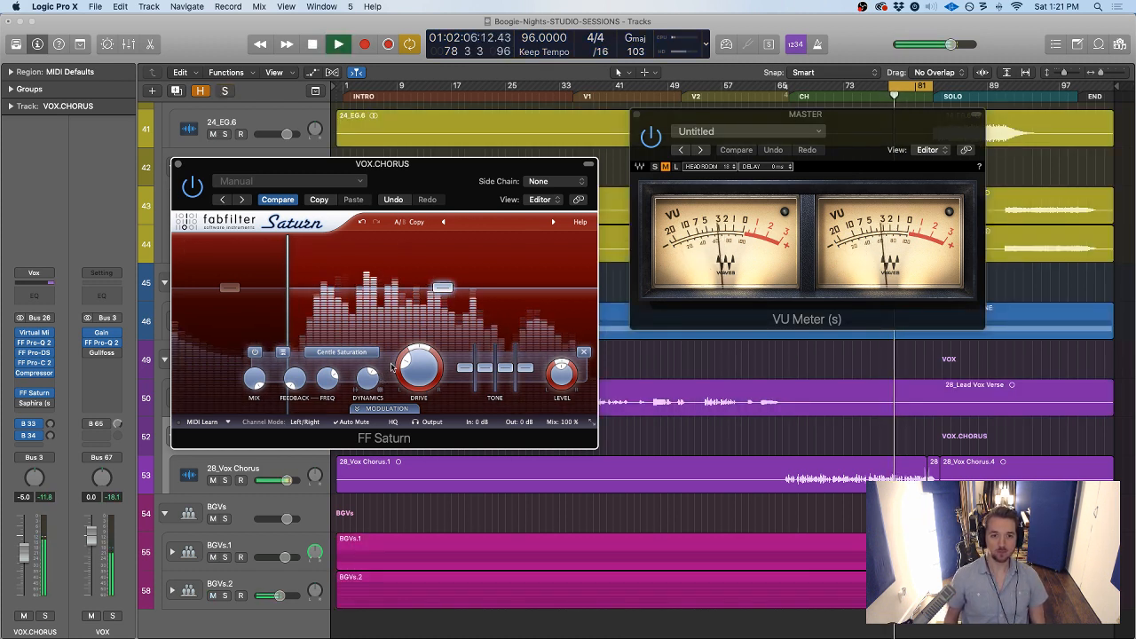
pyautogui.moveTo(422, 377)
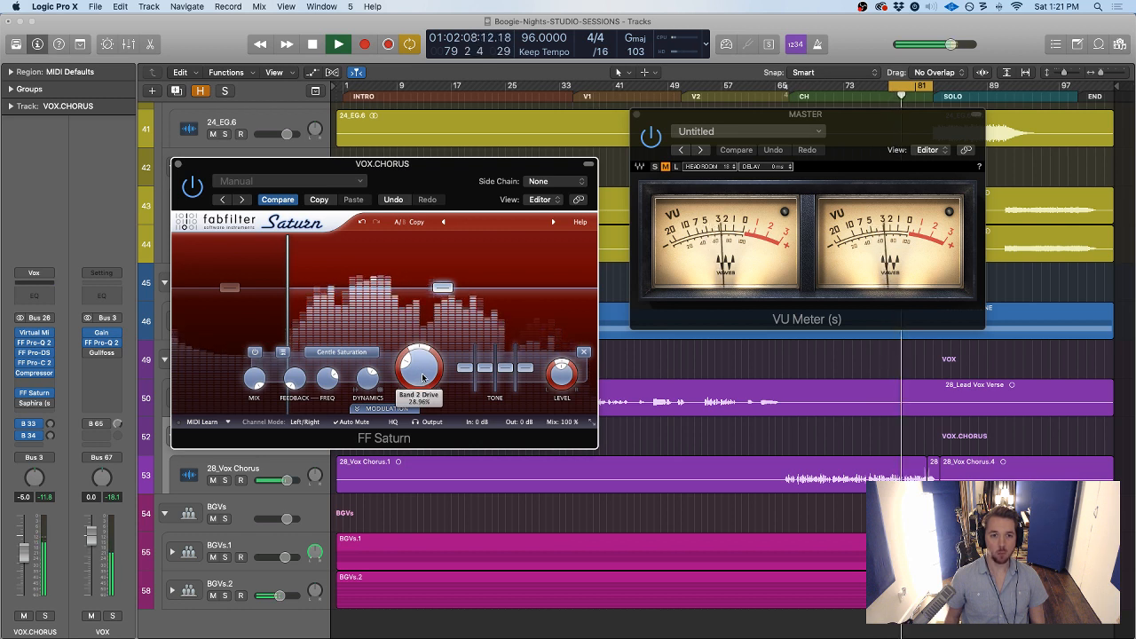
pyautogui.press('space')
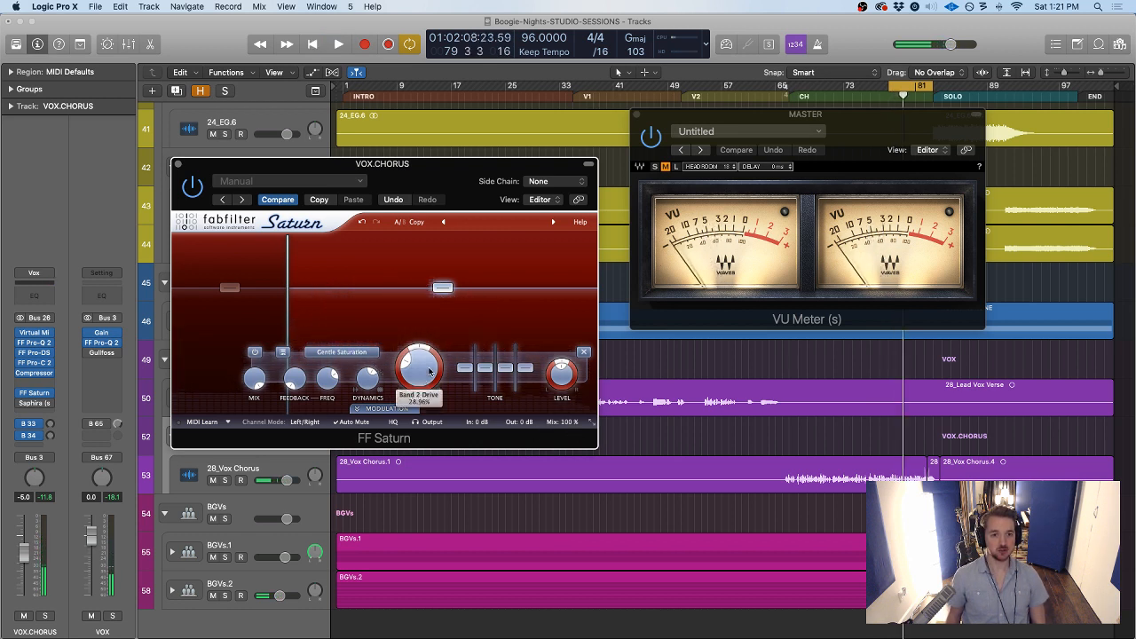
# Raise Saturn's Band 2 drive to about 59% and reduce its overall mix to 39% during playback
pyautogui.moveTo(430, 329); pyautogui.dragTo(429, 322)
pyautogui.press('space')
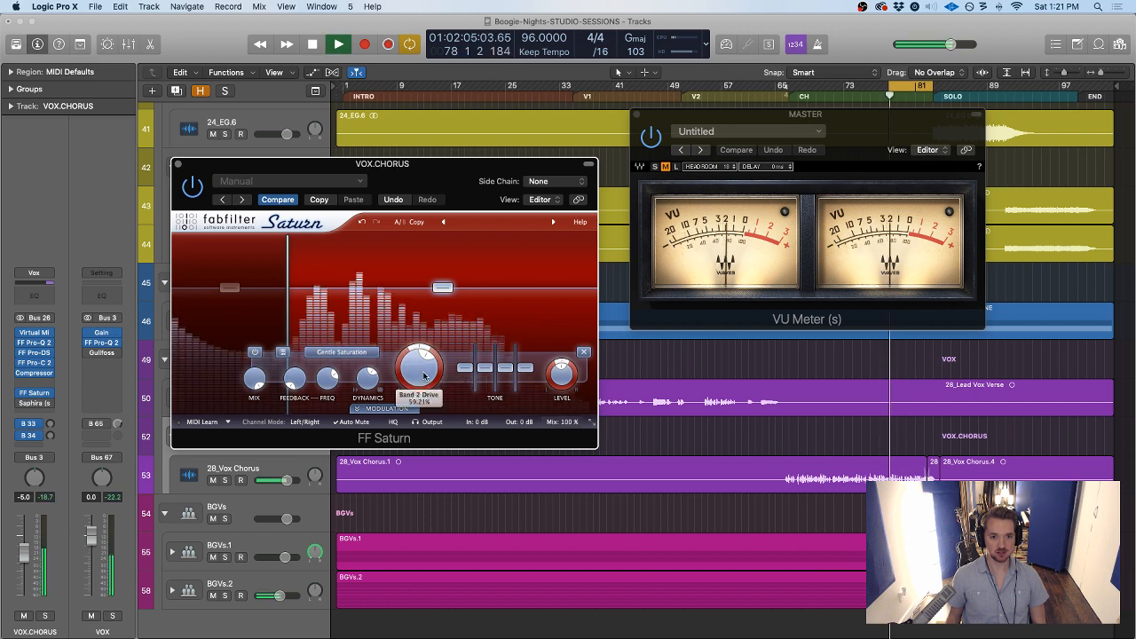
pyautogui.moveTo(562, 402)
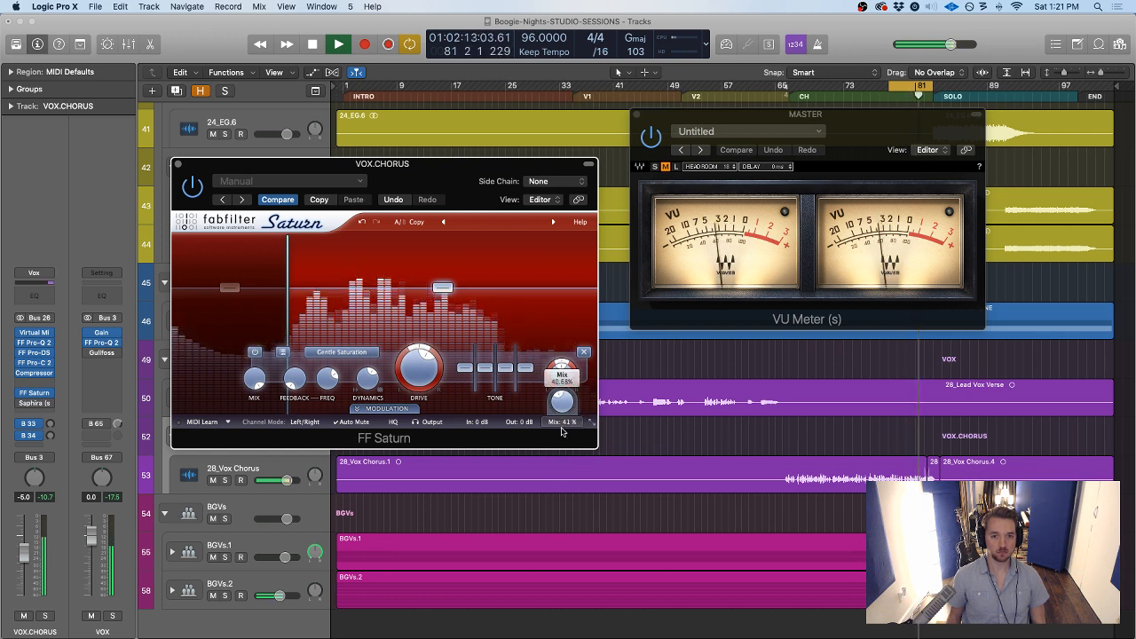
pyautogui.moveTo(564, 400); pyautogui.dragTo(564, 404)
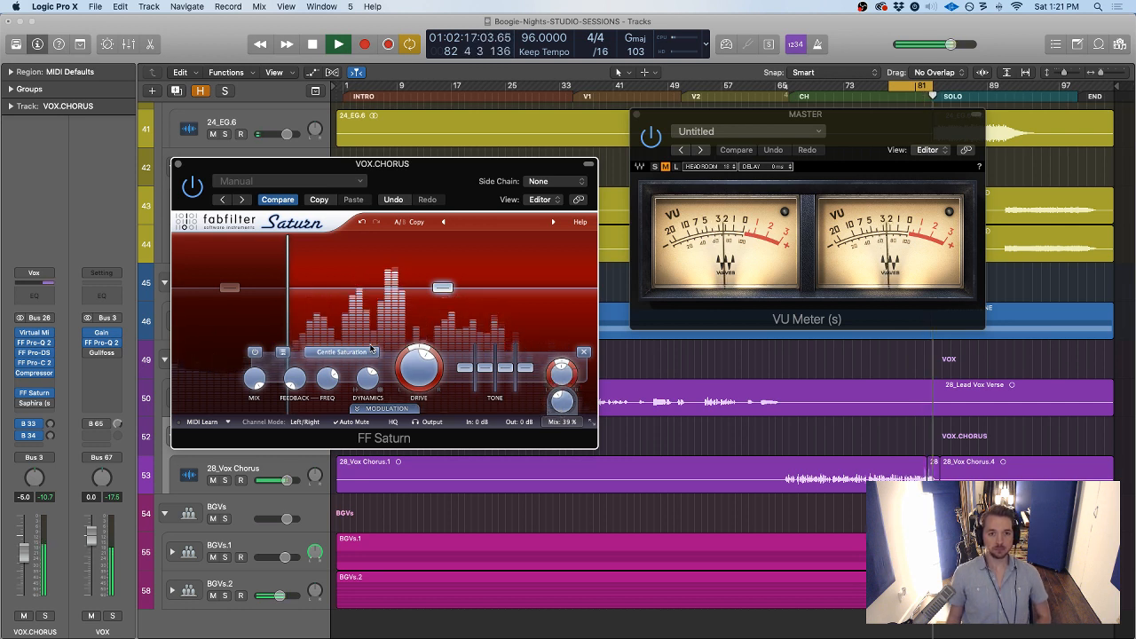
# Solo VOX.CHORUS and compare its level on the VU Meter with Saturn switched on and bypassed
pyautogui.click(195, 189)
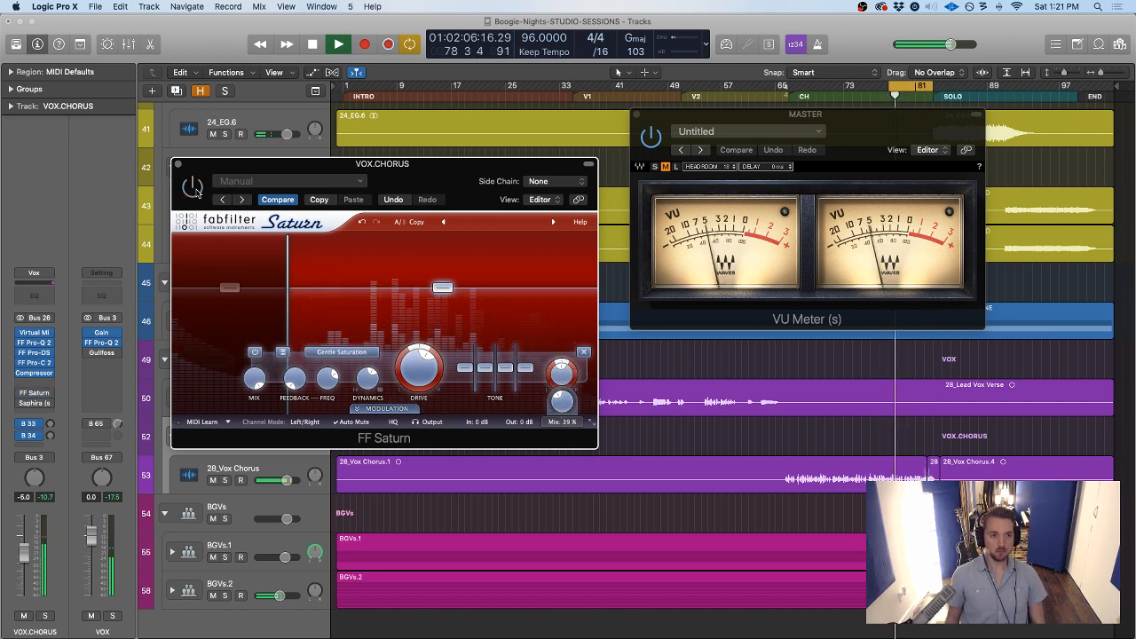
pyautogui.press('space')
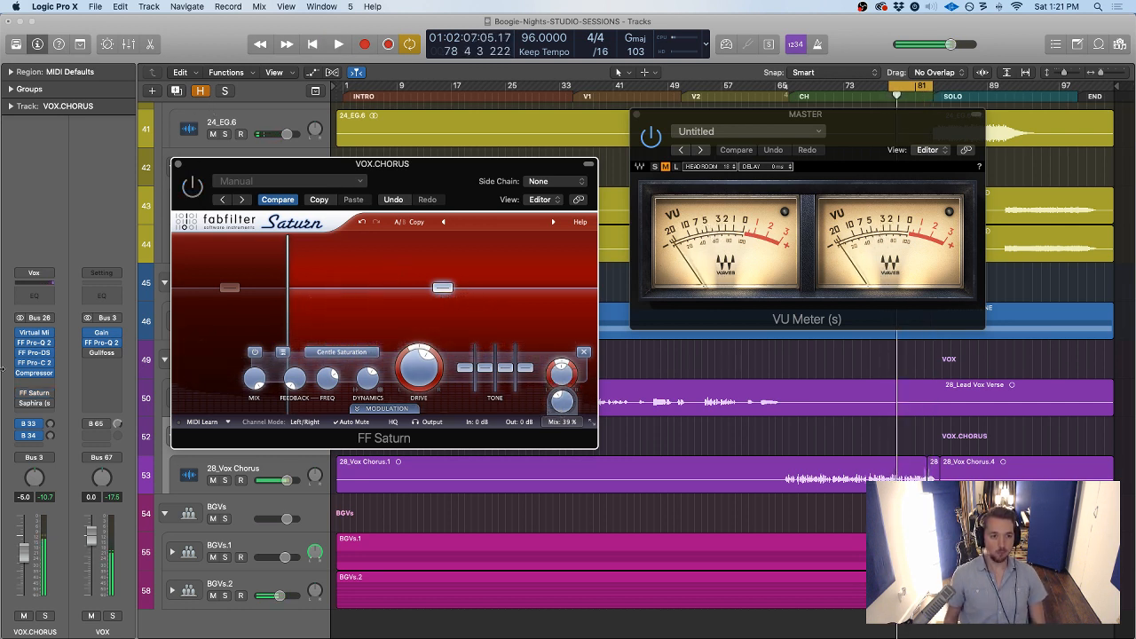
pyautogui.click(45, 615)
pyautogui.click(193, 187)
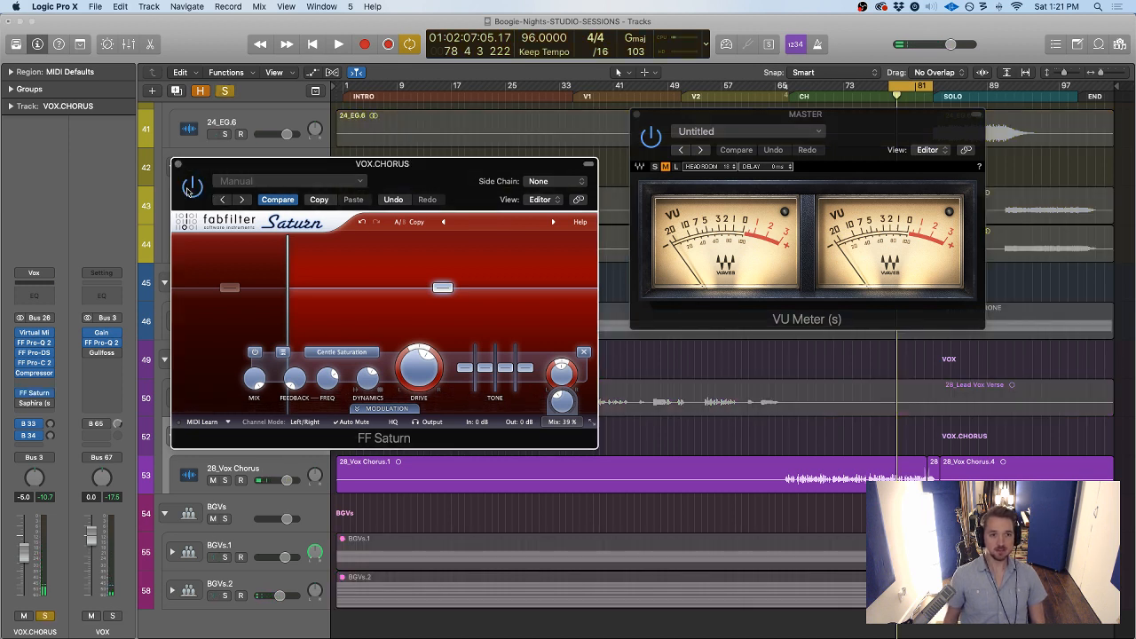
pyautogui.press('space')
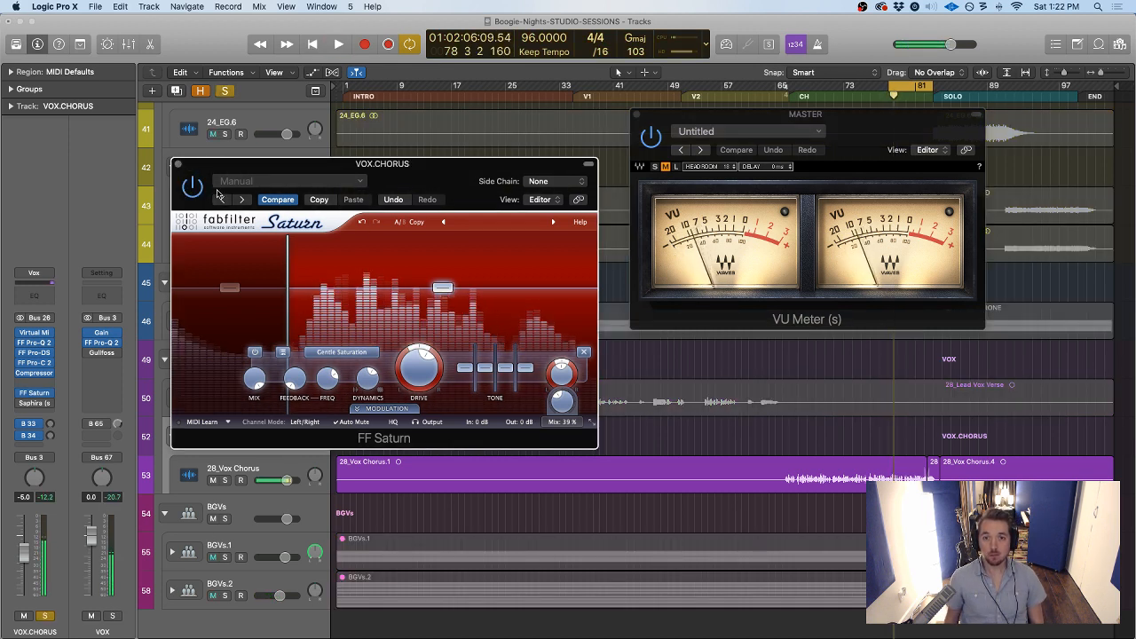
pyautogui.press('space')
pyautogui.click(193, 188)
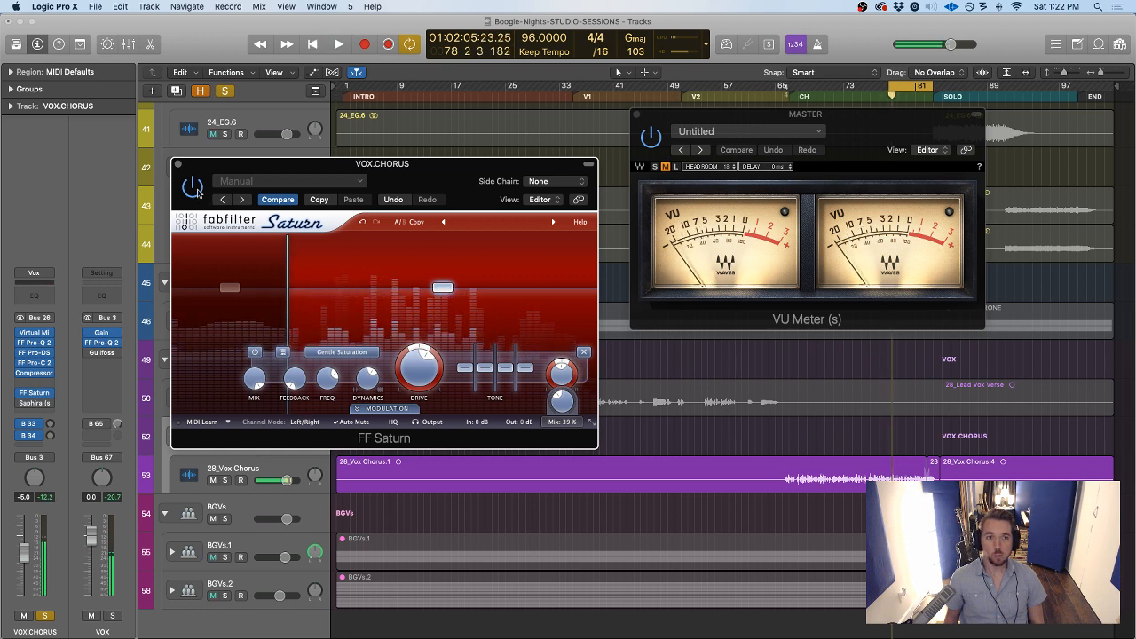
# Raise Saturn's output gain to +1 dB while the soloed VOX.CHORUS plays
pyautogui.press('space')
pyautogui.press('space')
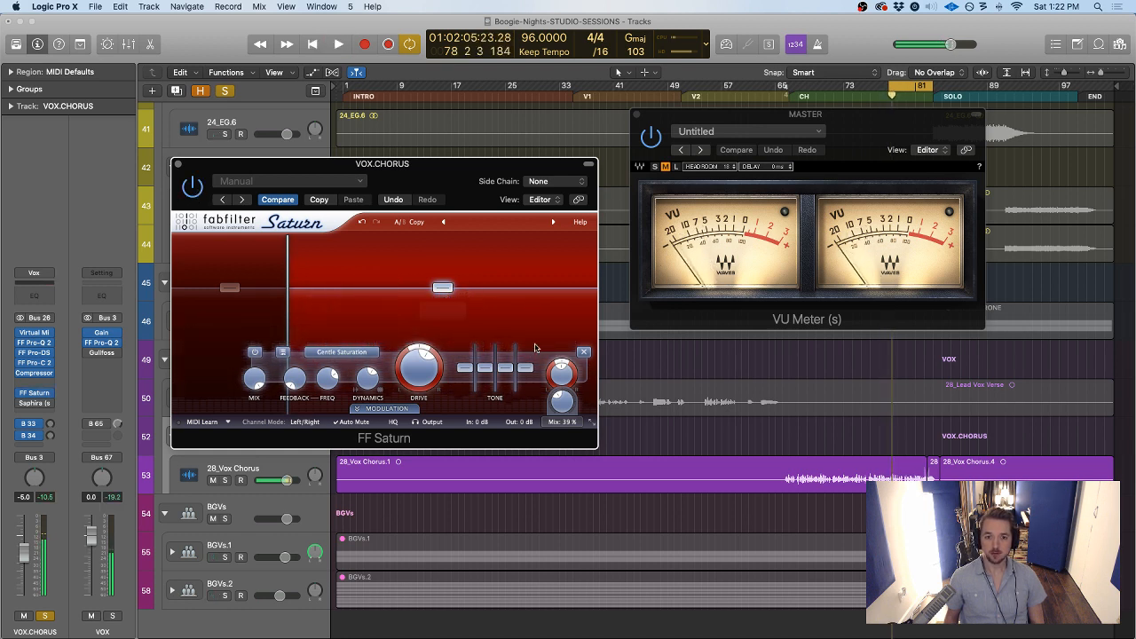
pyautogui.moveTo(559, 394)
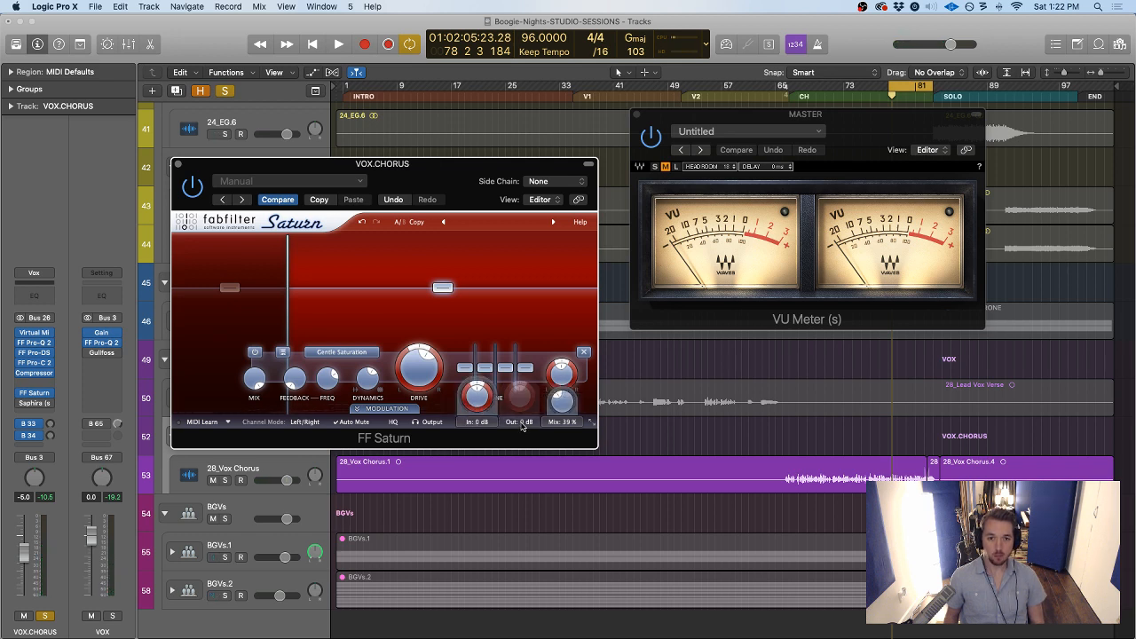
pyautogui.moveTo(519, 397)
pyautogui.press('space')
pyautogui.scroll(3, 519, 394)
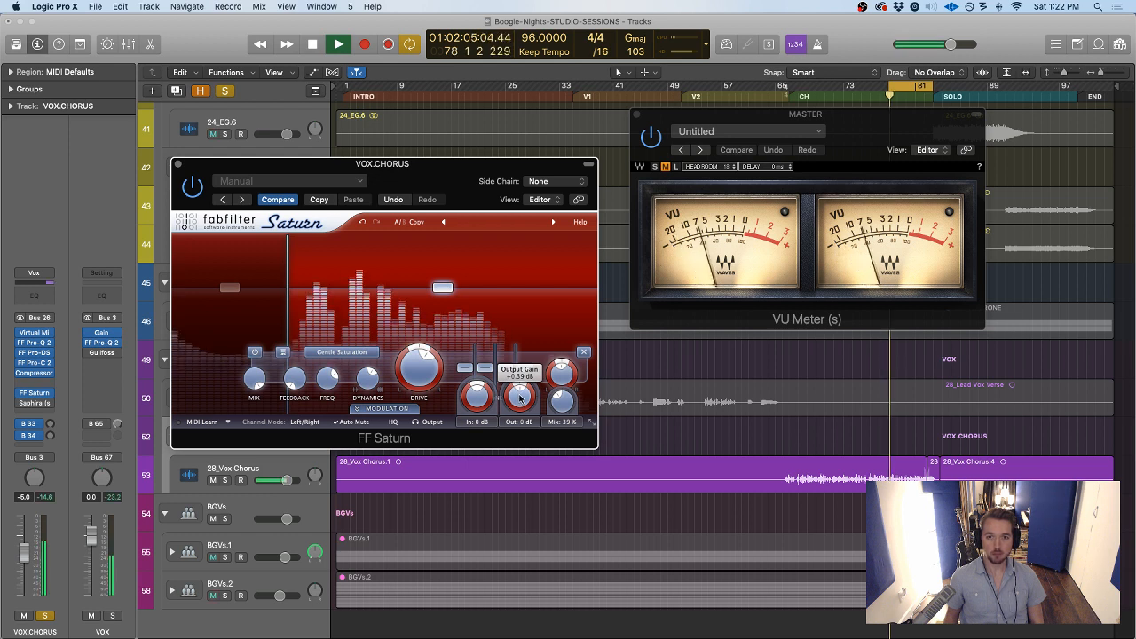
pyautogui.scroll(1, 519, 396)
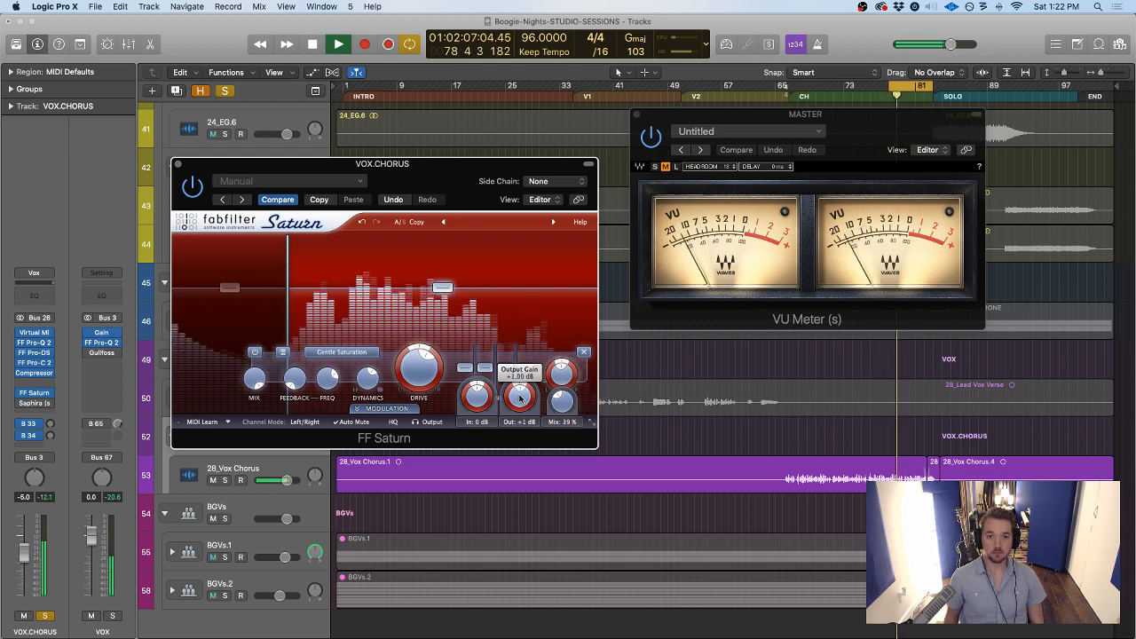
# Compare VOX.CHORUS with Saturn bypassed and active, first in solo and in the full mix
pyautogui.press('space')
pyautogui.press('space')
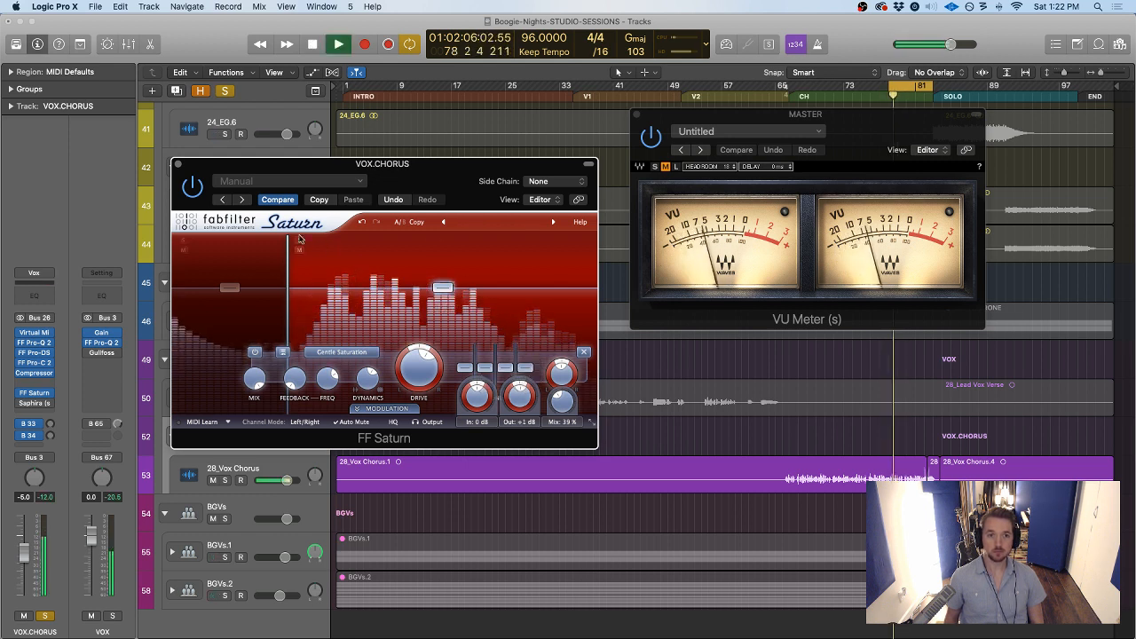
pyautogui.click(192, 187)
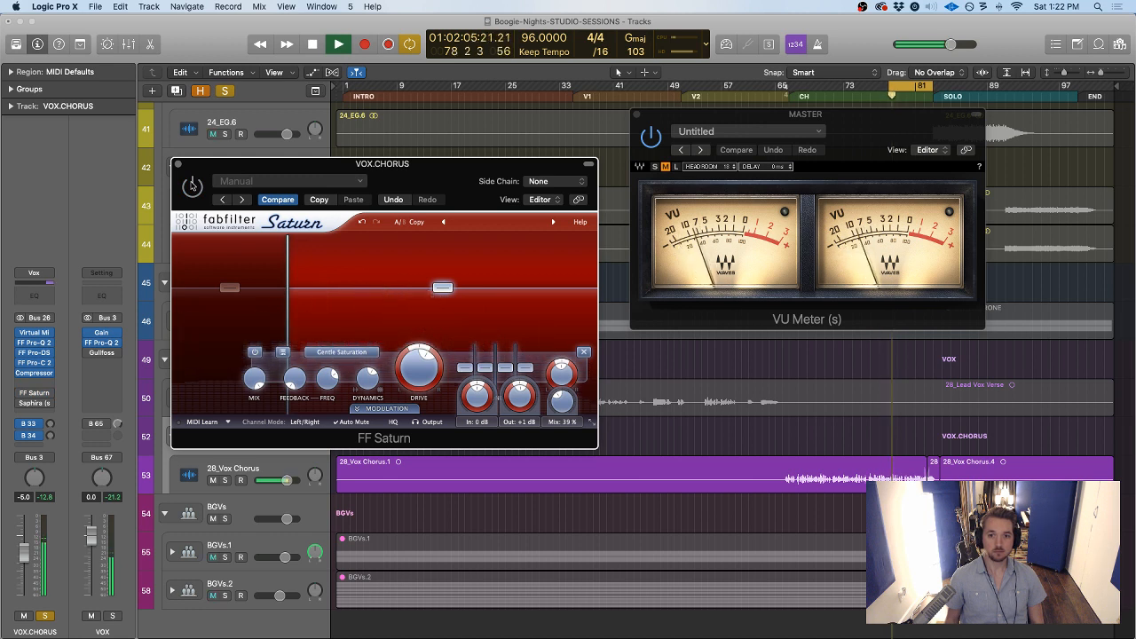
pyautogui.press('s')
pyautogui.click(192, 188)
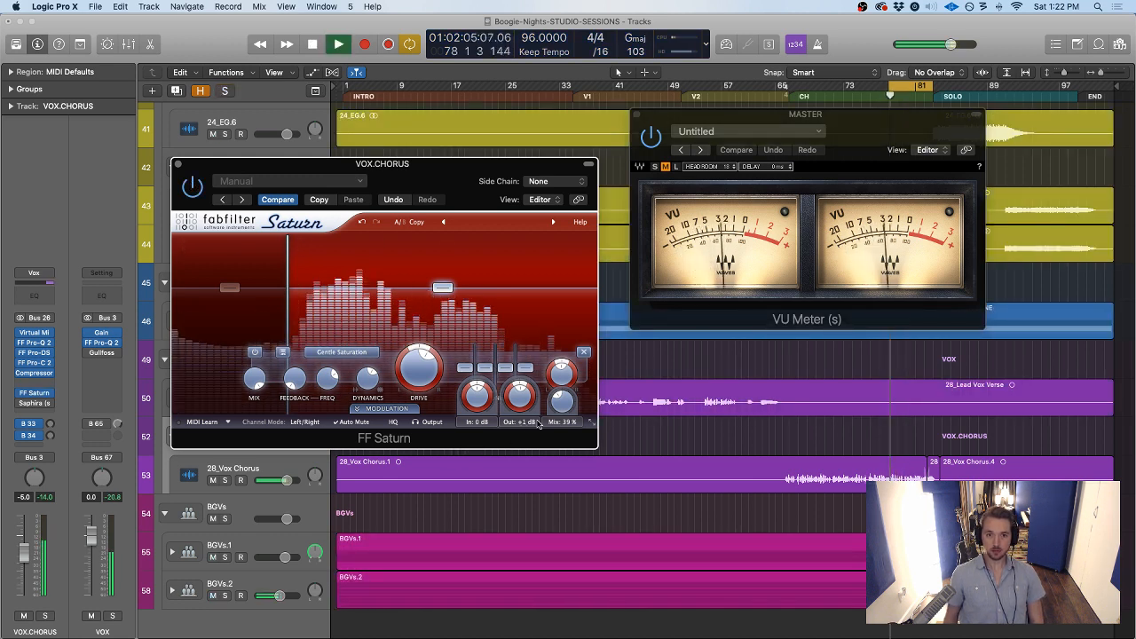
# Reduce Saturn's overall mix to 20% and return its output gain to 0 dB during full-mix playback, finishing with its window closed
pyautogui.moveTo(562, 403); pyautogui.dragTo(562, 406)
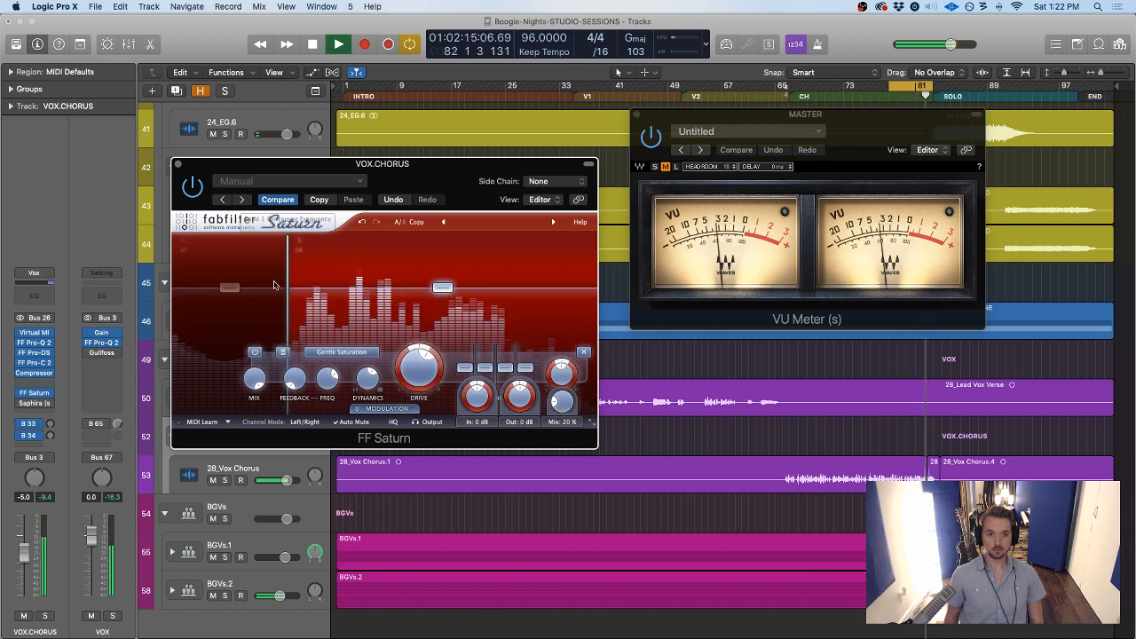
pyautogui.press('space')
pyautogui.click(177, 164)
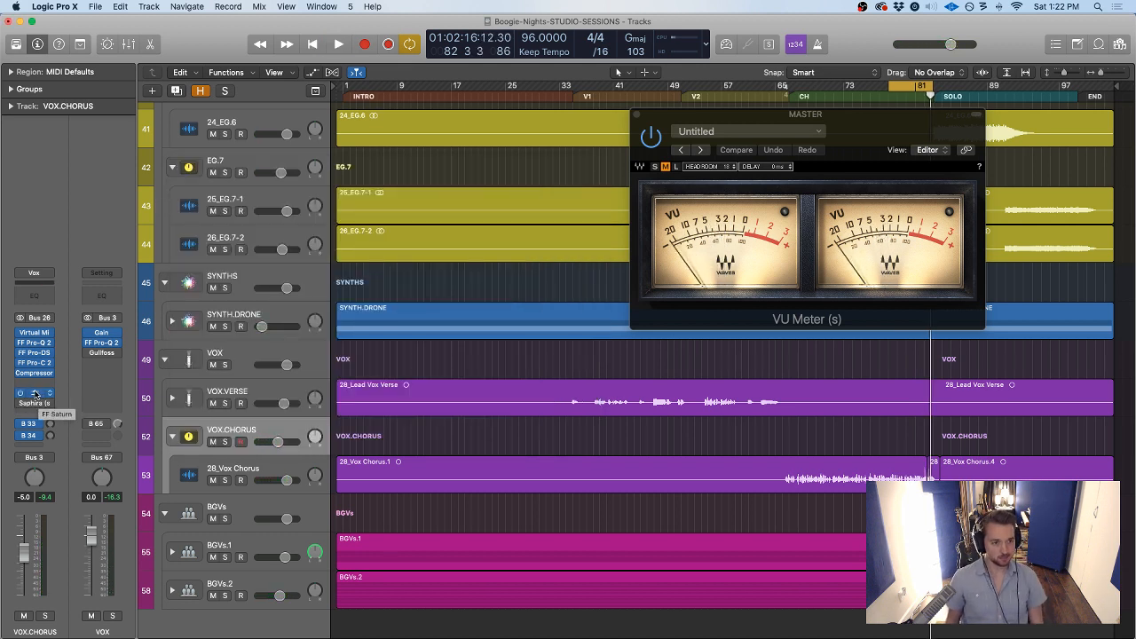
# Audition VOX.CHORUS in solo and review Saturn's settings, finishing with the plug-in window closed and the solo off
pyautogui.press('space')
pyautogui.press('s')
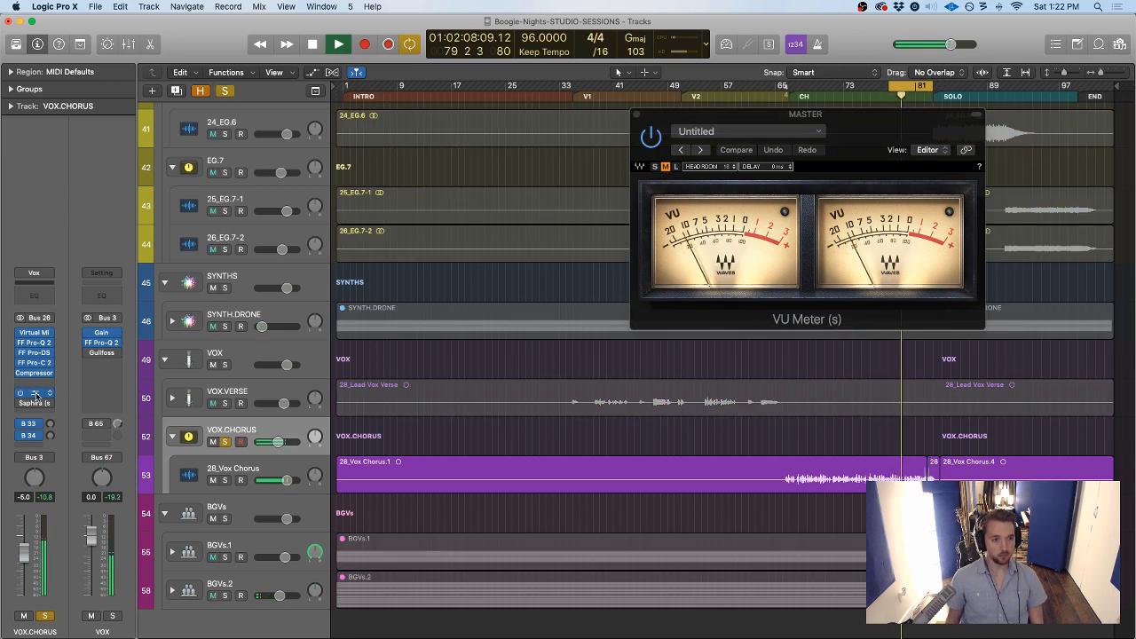
pyautogui.click(34, 393)
pyautogui.moveTo(565, 405)
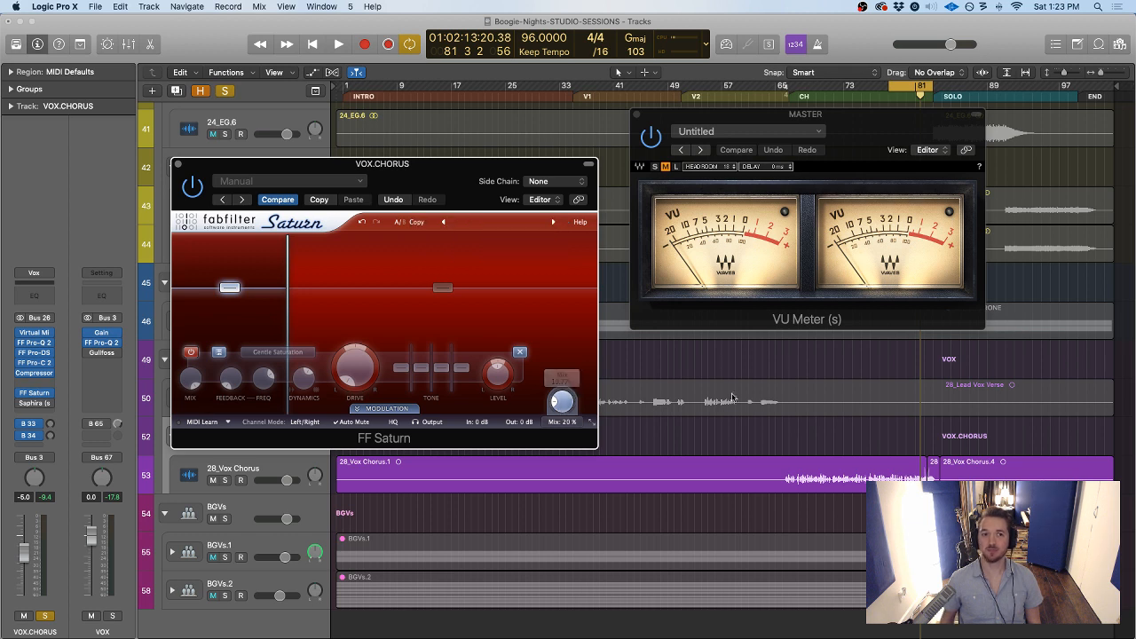
pyautogui.click(176, 165)
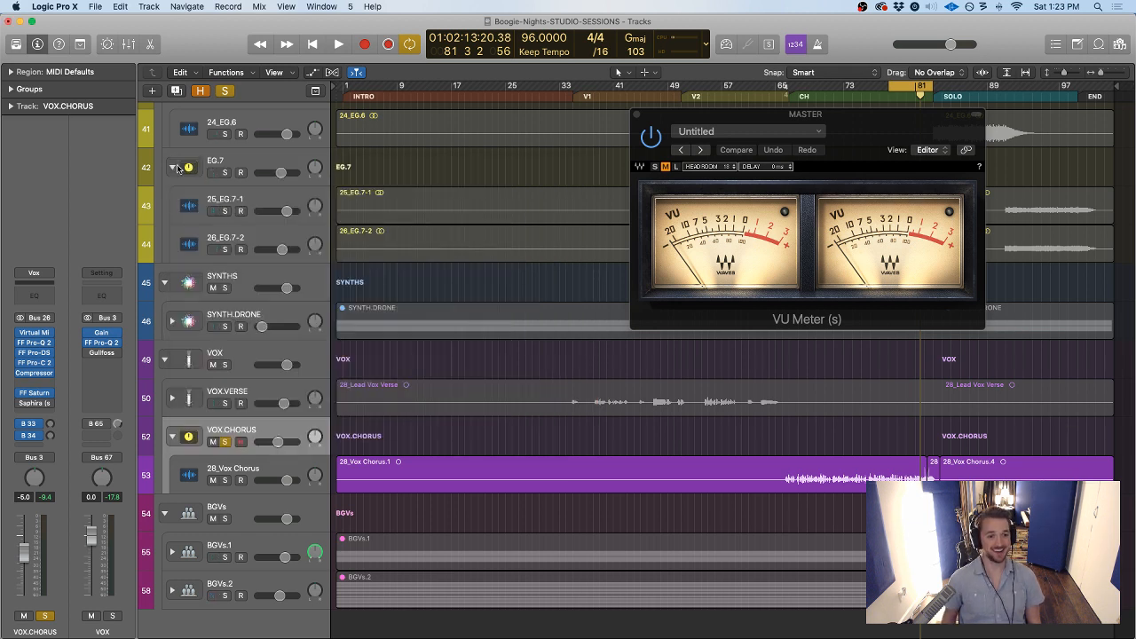
pyautogui.press('s')
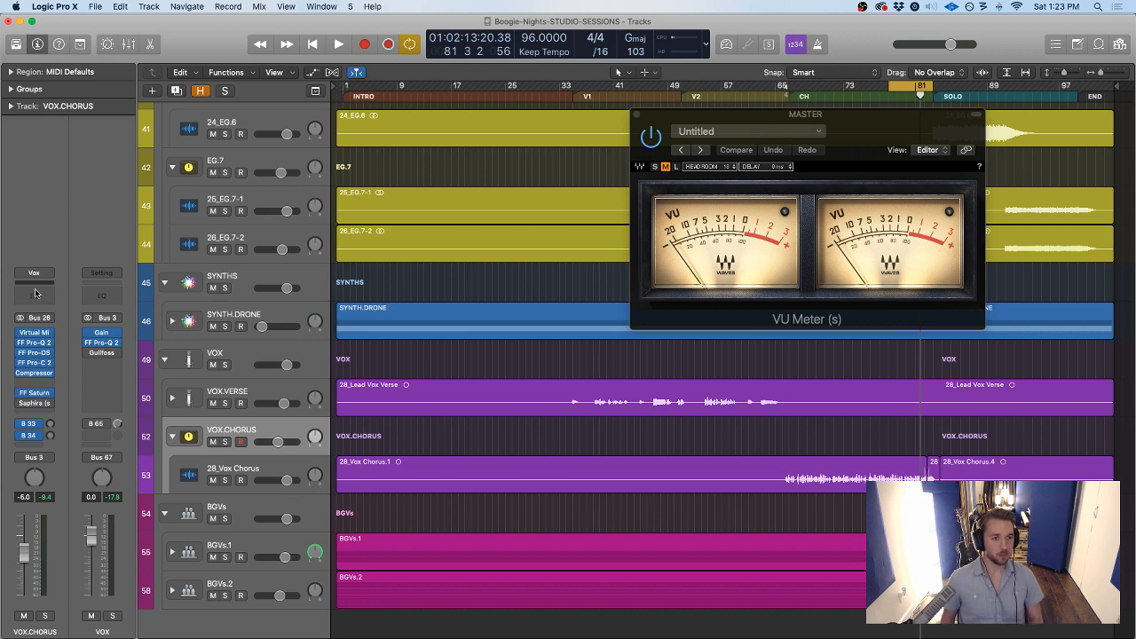
# Insert a stereo FF Pro-Q 2 after FF Saturn on the VOX.CHORUS channel
pyautogui.click(34, 383)
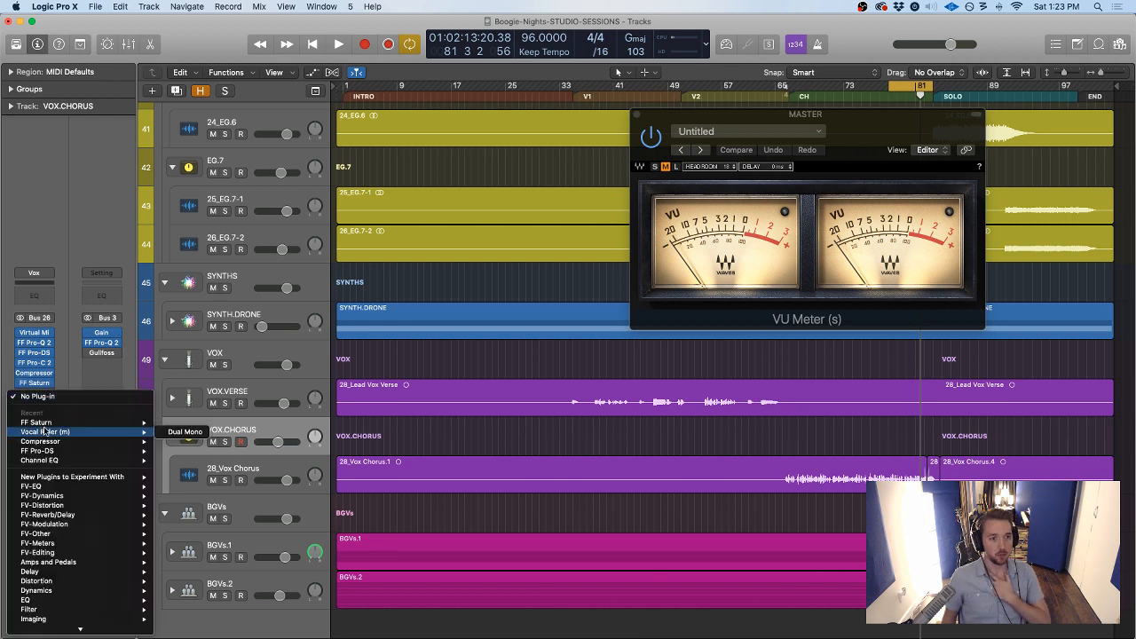
pyautogui.moveTo(44, 462)
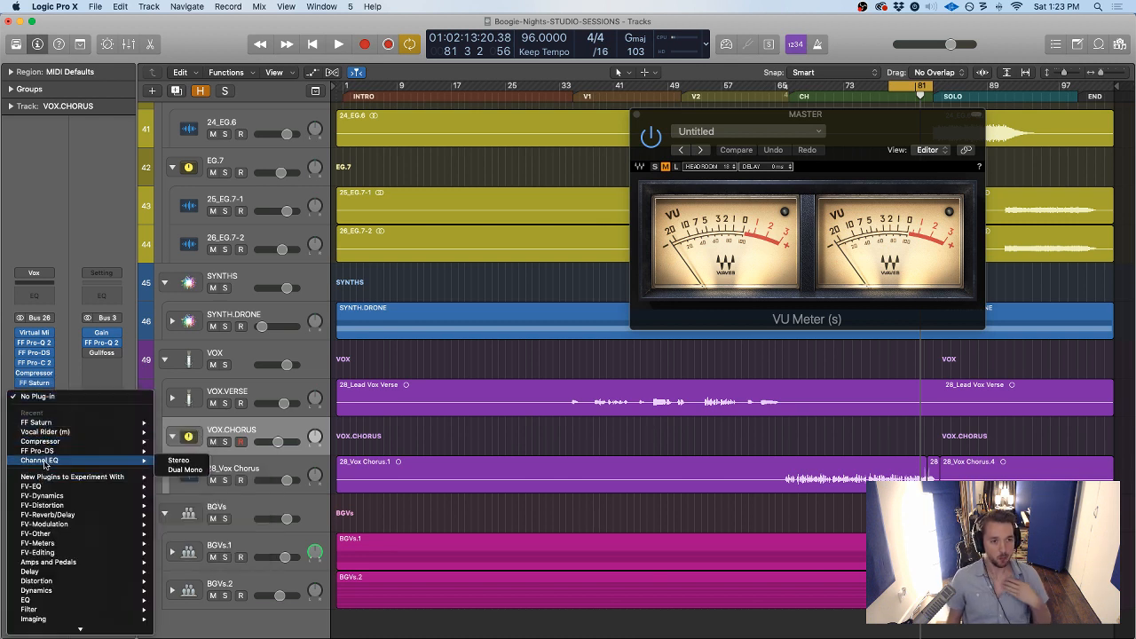
pyautogui.moveTo(44, 489)
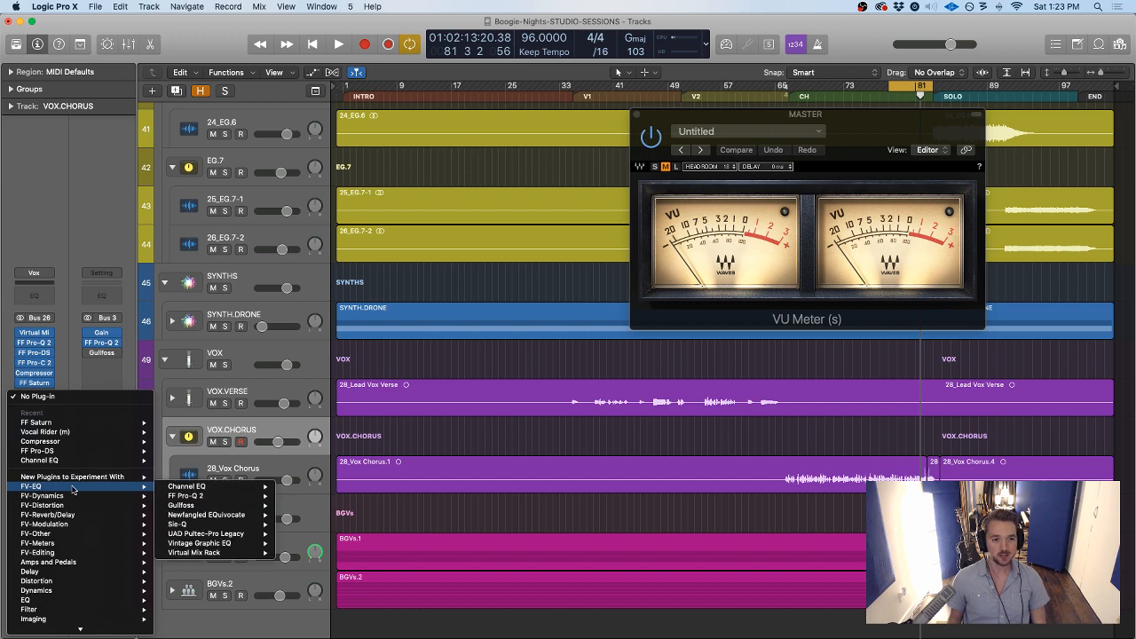
pyautogui.moveTo(258, 495)
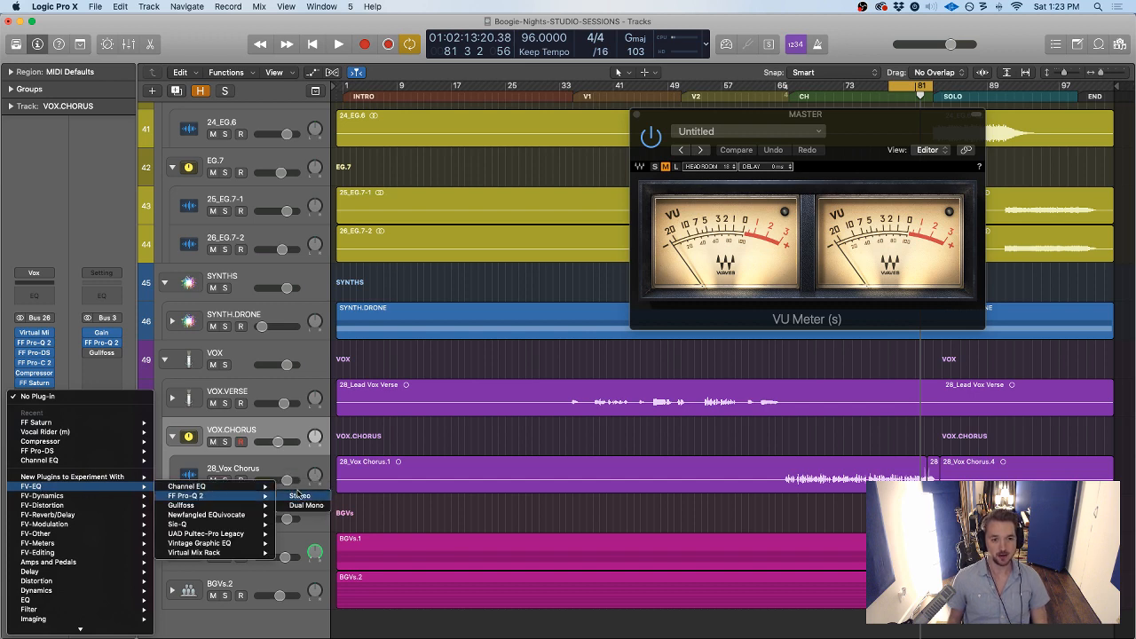
pyautogui.click(300, 497)
# Reposition the new equalizer window and close the master VU Meter window
pyautogui.moveTo(318, 28); pyautogui.dragTo(588, 156)
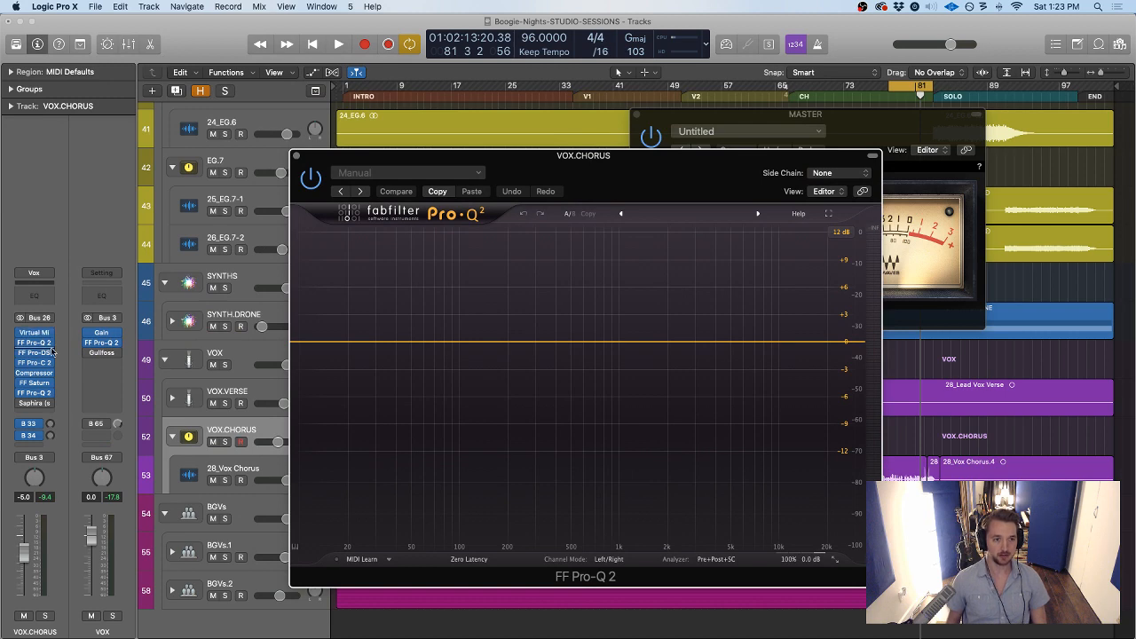
pyautogui.moveTo(628, 181); pyautogui.dragTo(673, 151)
pyautogui.click(793, 125)
pyautogui.click(638, 115)
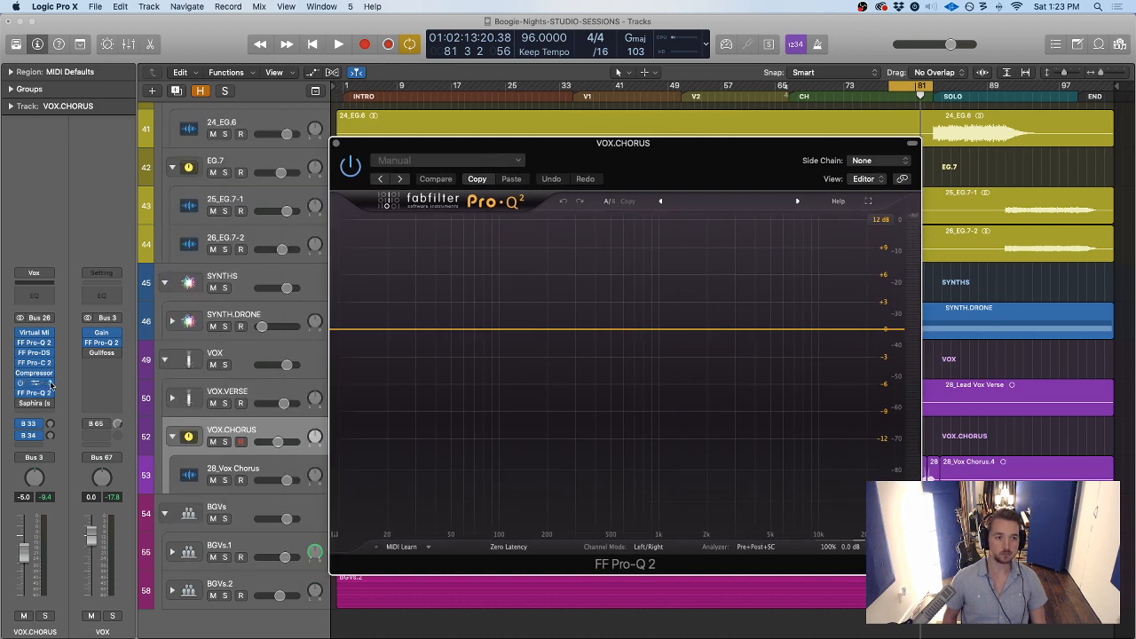
# Play the chorus vocal through the new equalizer and add a bell band at about 726 Hz with +7.18 dB
pyautogui.press('space')
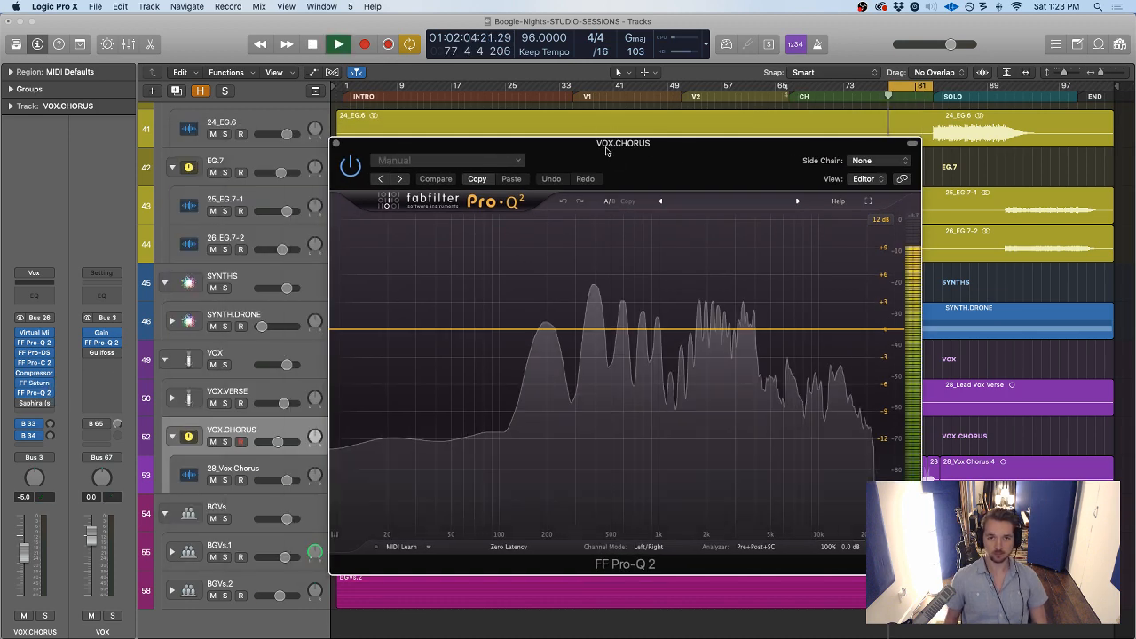
pyautogui.moveTo(616, 145); pyautogui.dragTo(586, 133)
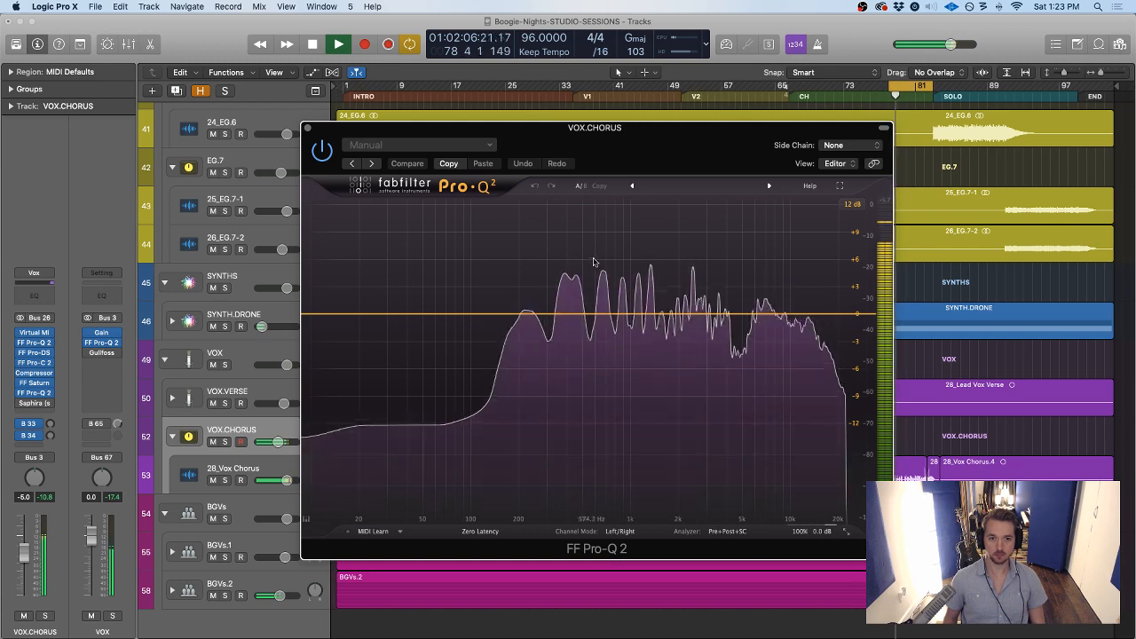
pyautogui.press('space')
pyautogui.doubleClick(518, 234)
pyautogui.moveTo(515, 234); pyautogui.dragTo(609, 249)
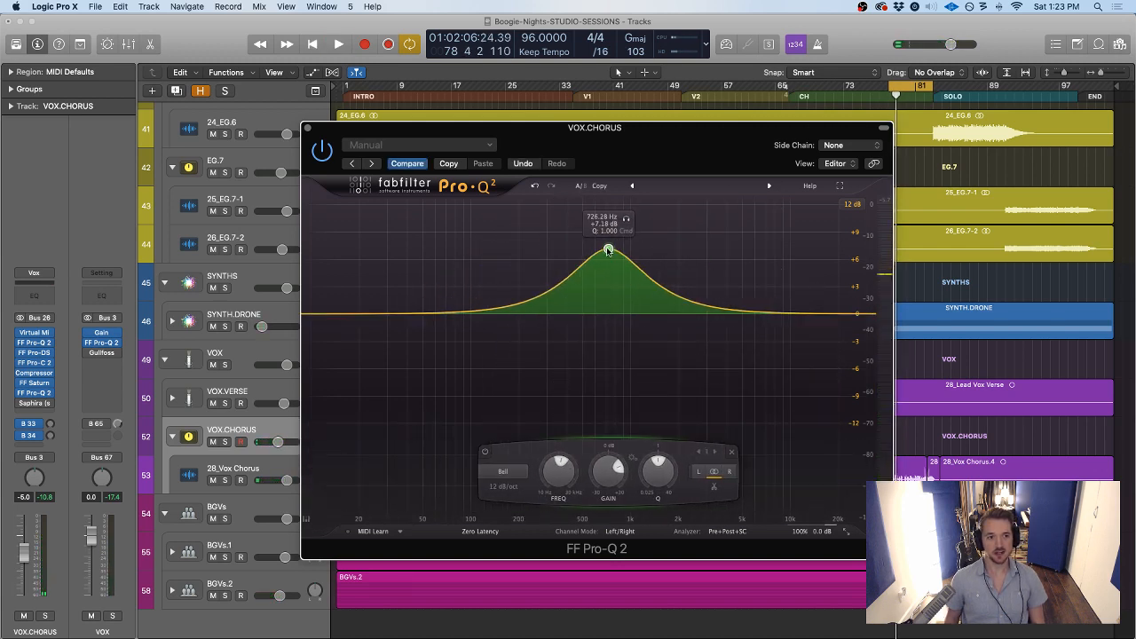
# Review the band settings in the first FF Pro-Q 2 on the VOX.CHORUS channel and close it
pyautogui.click(34, 343)
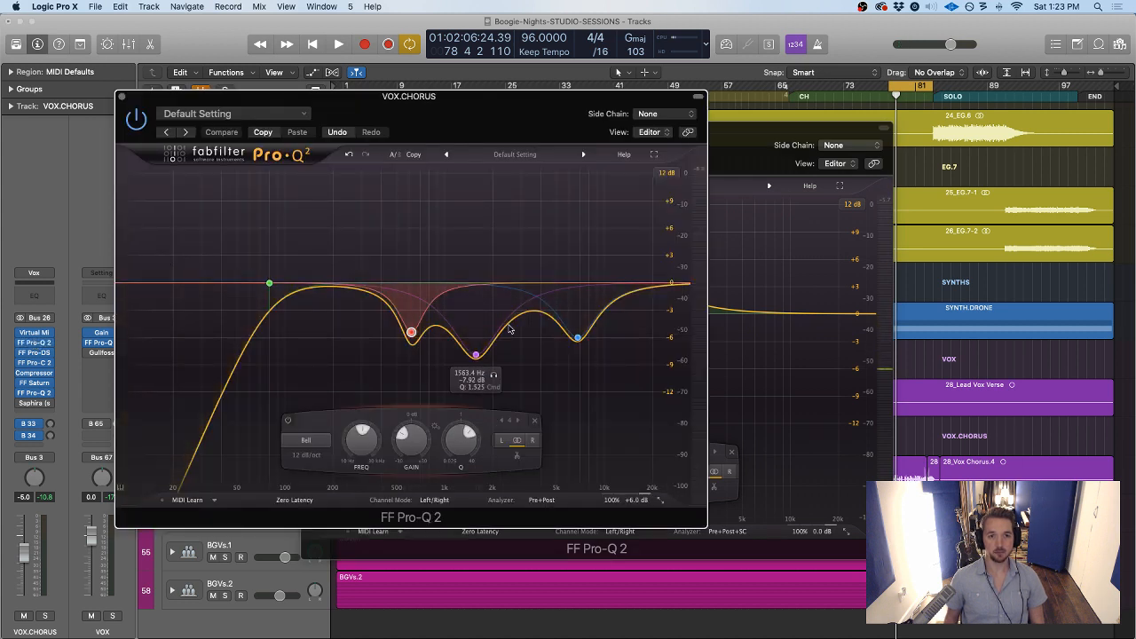
pyautogui.click(122, 96)
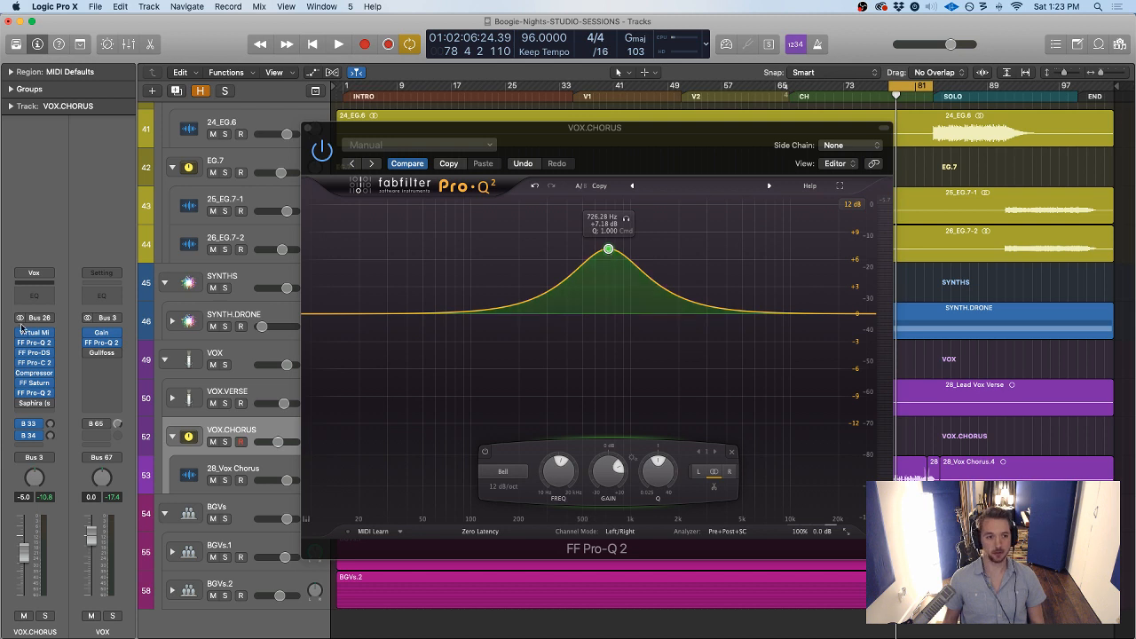
# Sweep the bell band during playback to about 2890 Hz with a +10.20 dB boost and a Q of 1.979
pyautogui.moveTo(608, 251); pyautogui.dragTo(707, 234)
pyautogui.press('space')
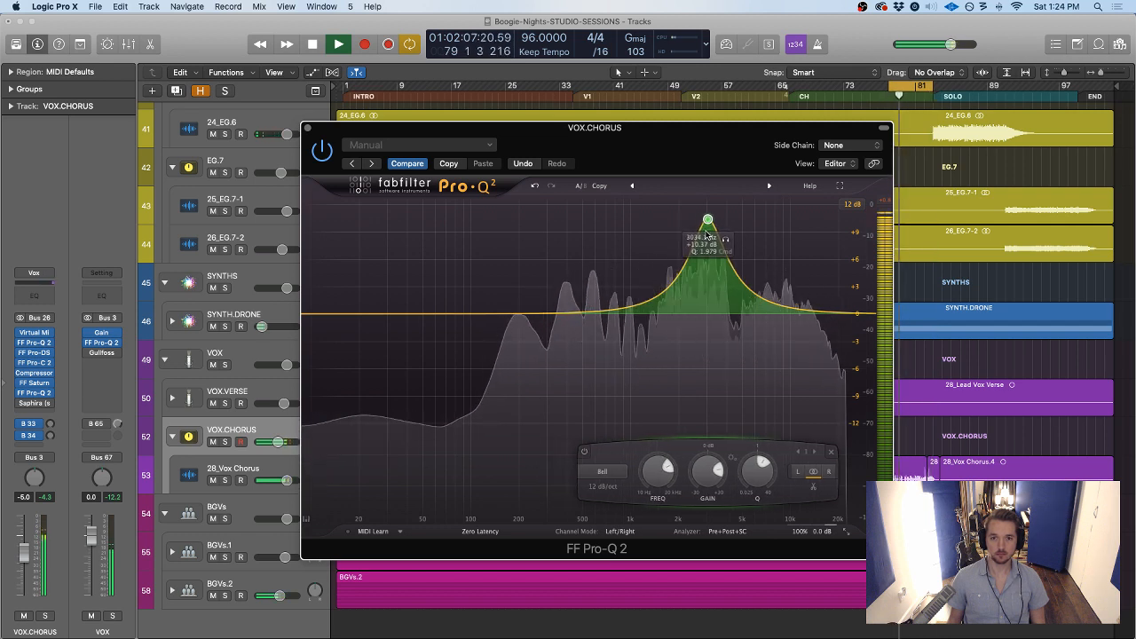
pyautogui.moveTo(708, 234)
pyautogui.mouseDown()
pyautogui.moveTo(664, 235)
pyautogui.moveTo(717, 235)
pyautogui.moveTo(694, 235)
pyautogui.moveTo(704, 236)
pyautogui.mouseUp()
pyautogui.press('space')
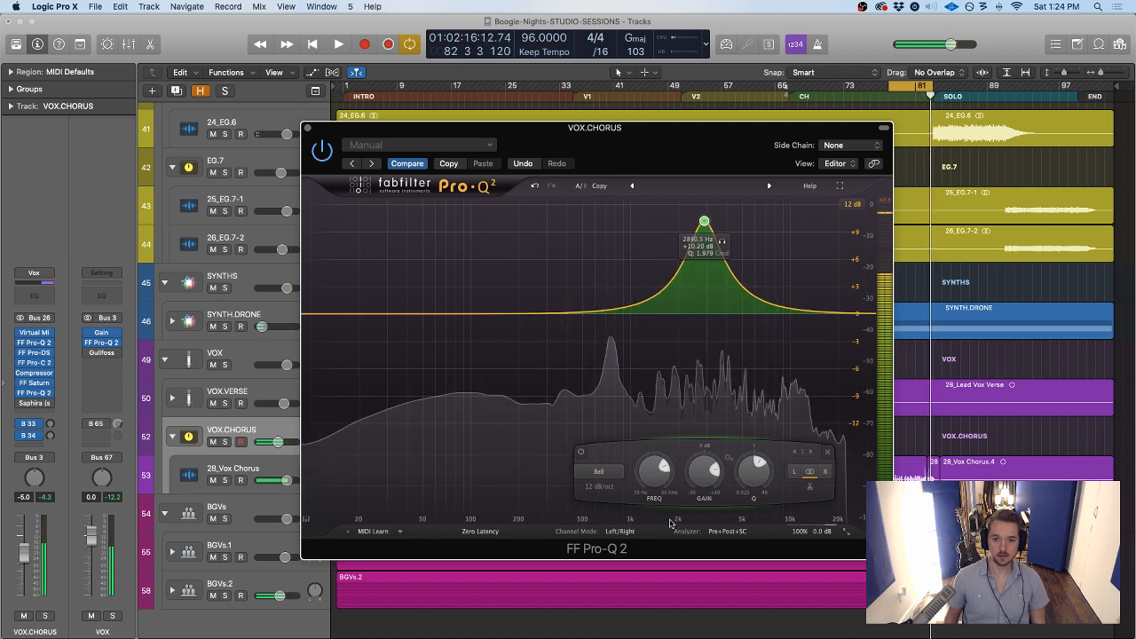
# Turn the 2890 Hz bell into a cut of about -2.22 dB while the chorus plays
pyautogui.moveTo(704, 472); pyautogui.dragTo(710, 538)
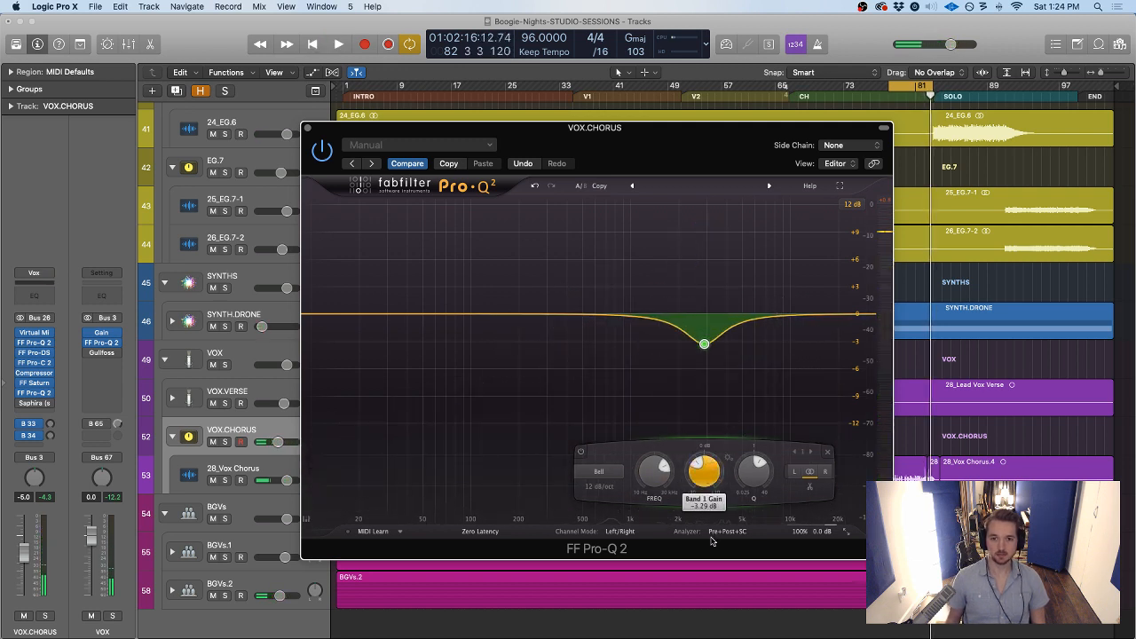
pyautogui.press('space')
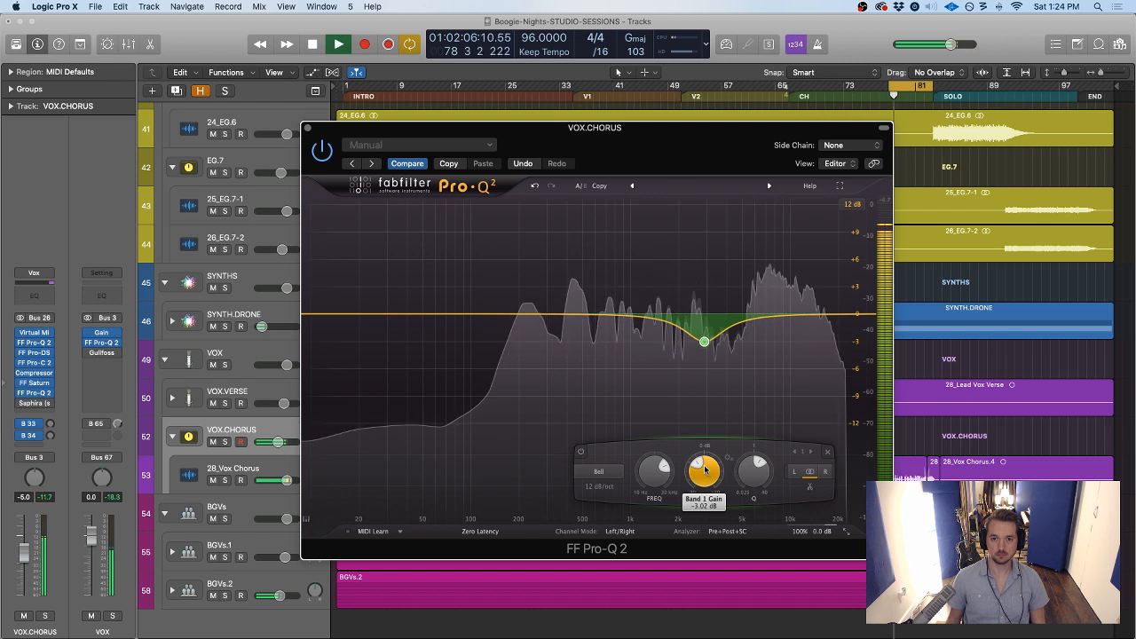
pyautogui.moveTo(705, 470); pyautogui.dragTo(705, 464)
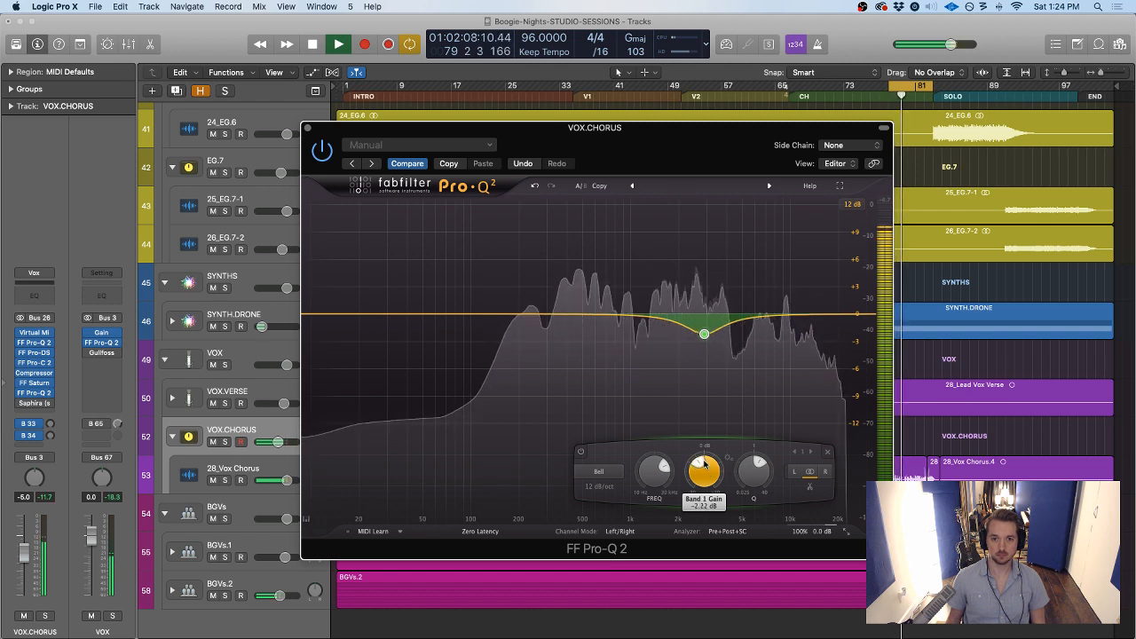
# Add a second bell band, settle it at about 8200 Hz with -1.54 dB and Q 1.805, and stop playback
pyautogui.doubleClick(560, 244)
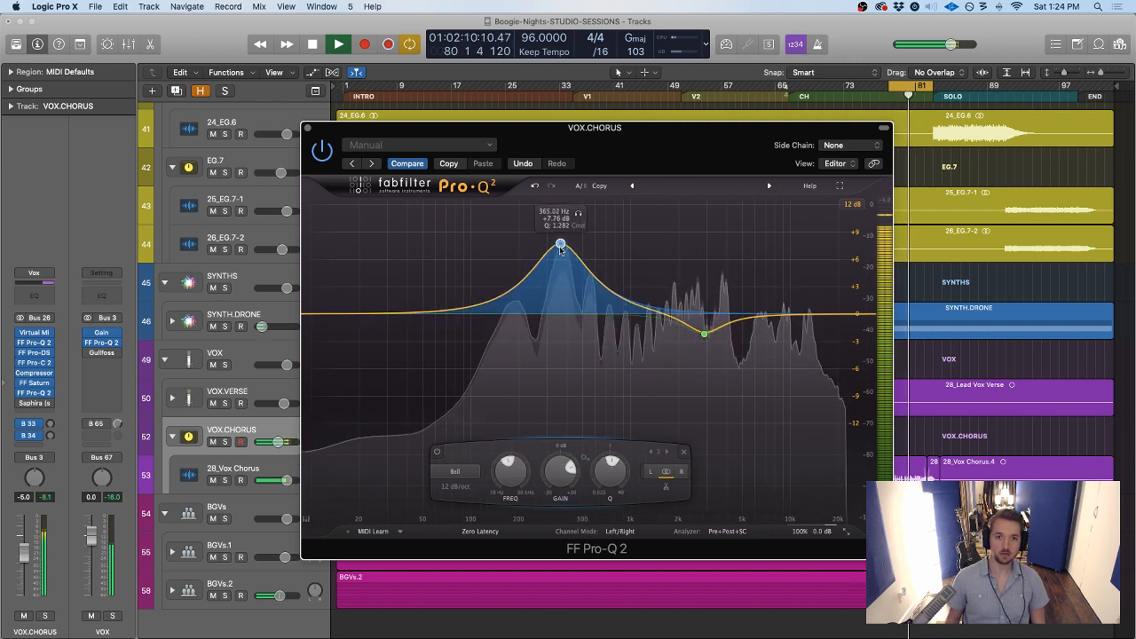
pyautogui.moveTo(561, 244); pyautogui.dragTo(776, 328)
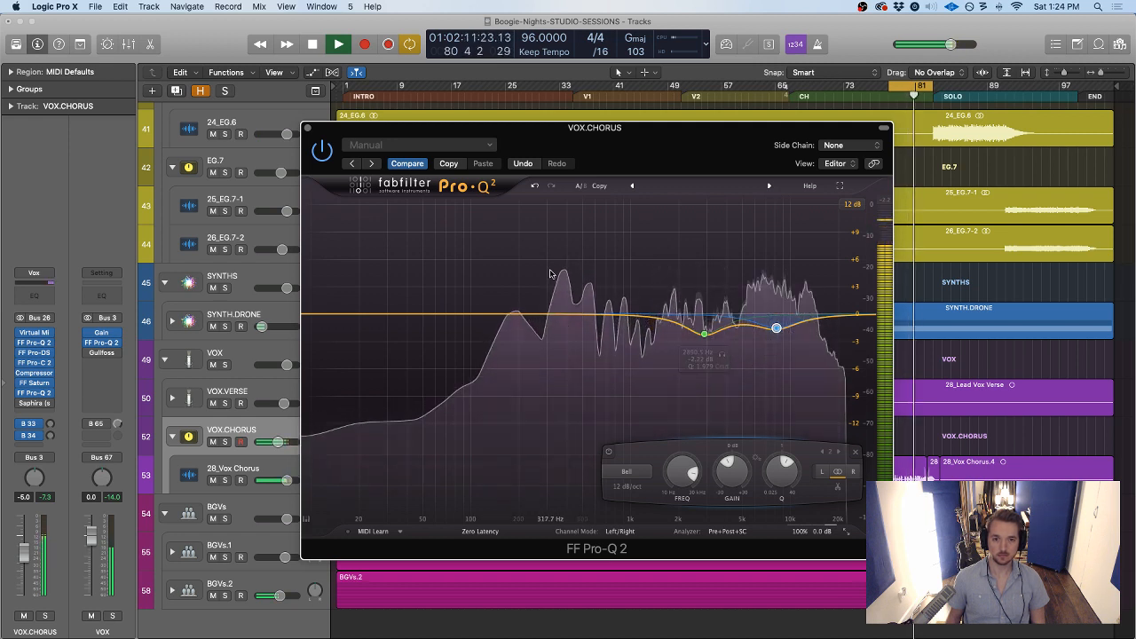
pyautogui.press('space')
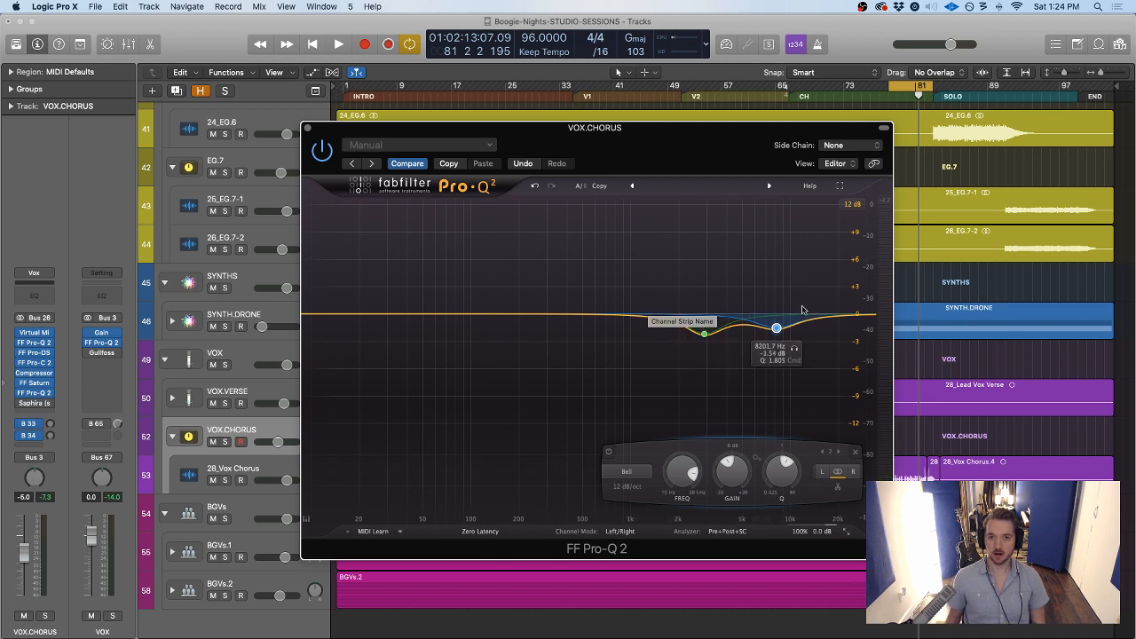
# Add a band at about 15183 Hz and change its shape to High Shelf
pyautogui.doubleClick(819, 285)
pyautogui.rightClick(818, 322)
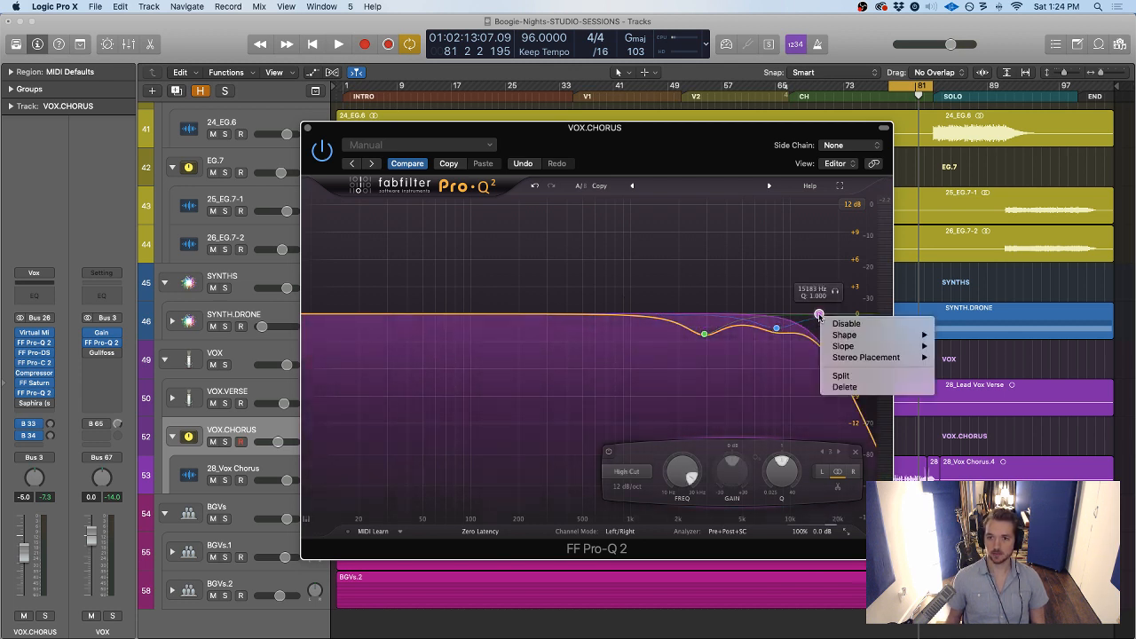
pyautogui.moveTo(858, 338)
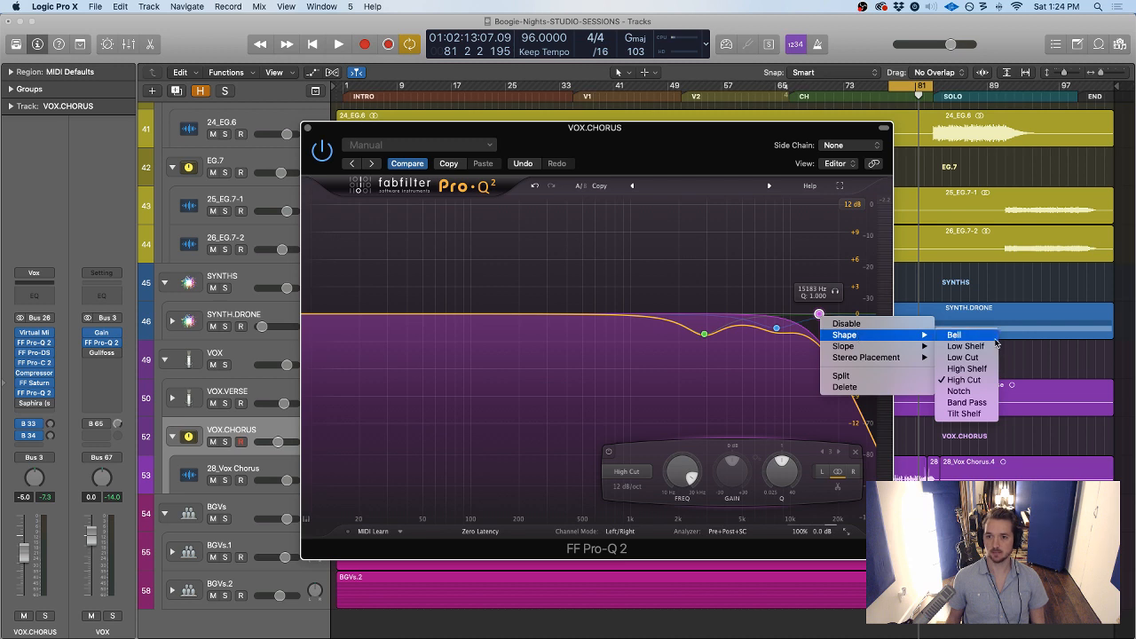
pyautogui.click(967, 369)
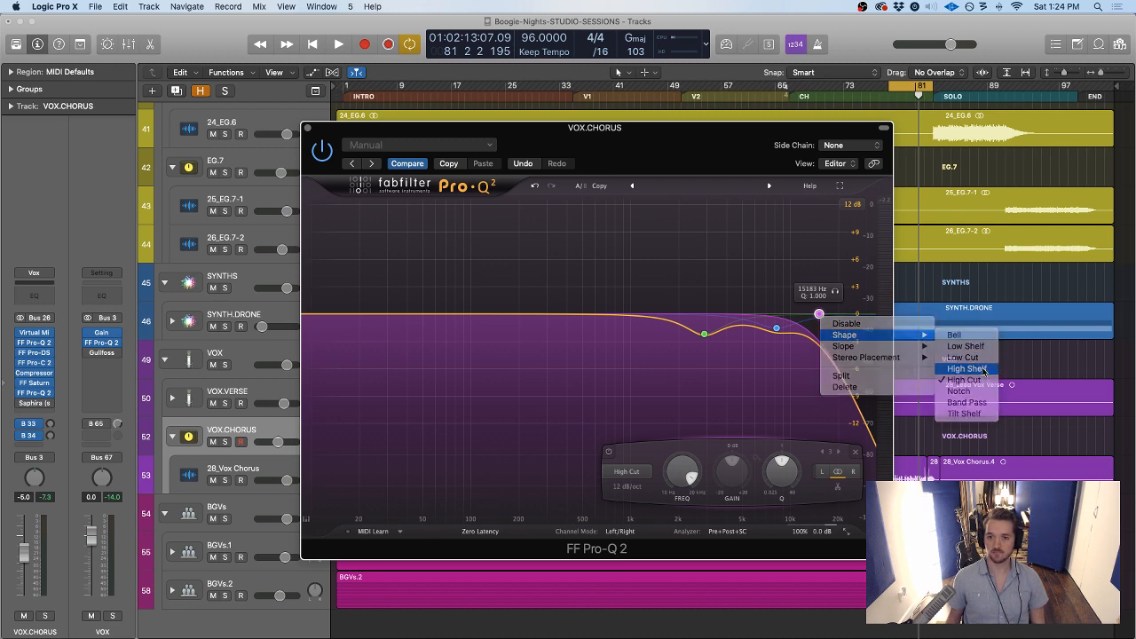
# Move the high shelf to about 5308 Hz with +15.87 dB during playback and solo the VOX.CHORUS track
pyautogui.press('space')
pyautogui.moveTo(818, 315); pyautogui.dragTo(742, 297)
pyautogui.press('s')
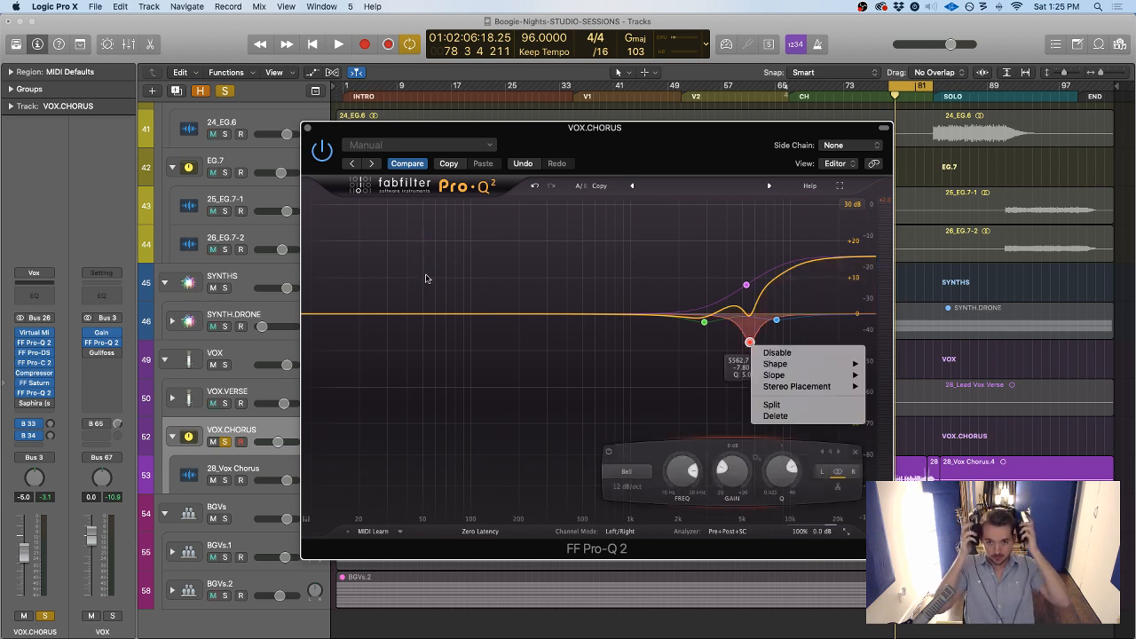
# Close the equalizer window and the project's Tracks and Mixer windows
pyautogui.click(307, 131)
pyautogui.click(307, 130)
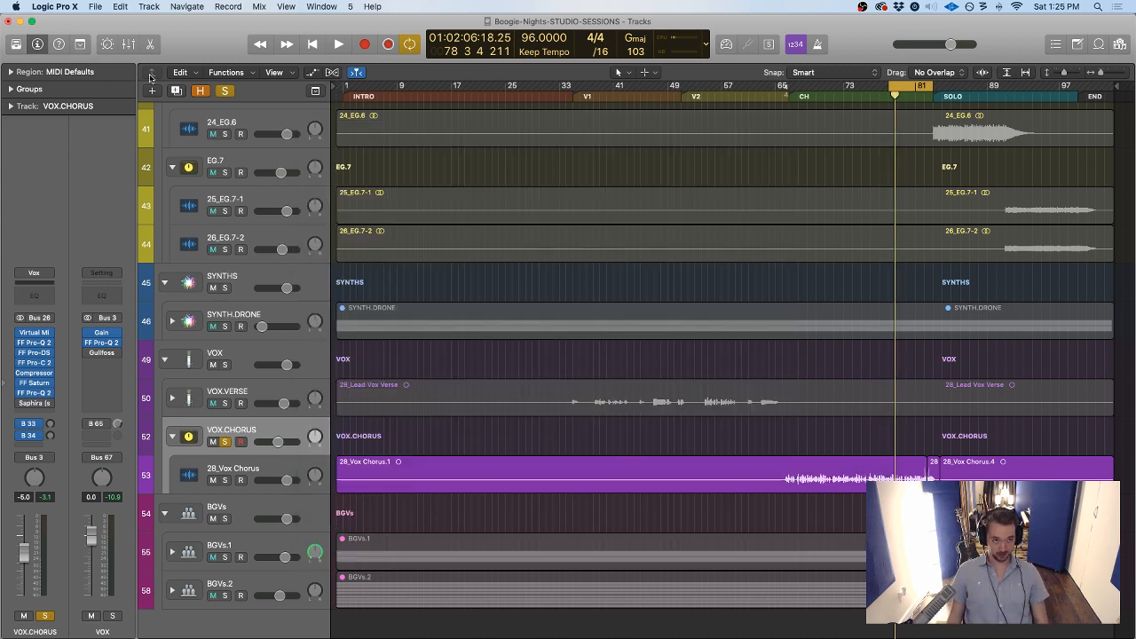
pyautogui.click(6, 19)
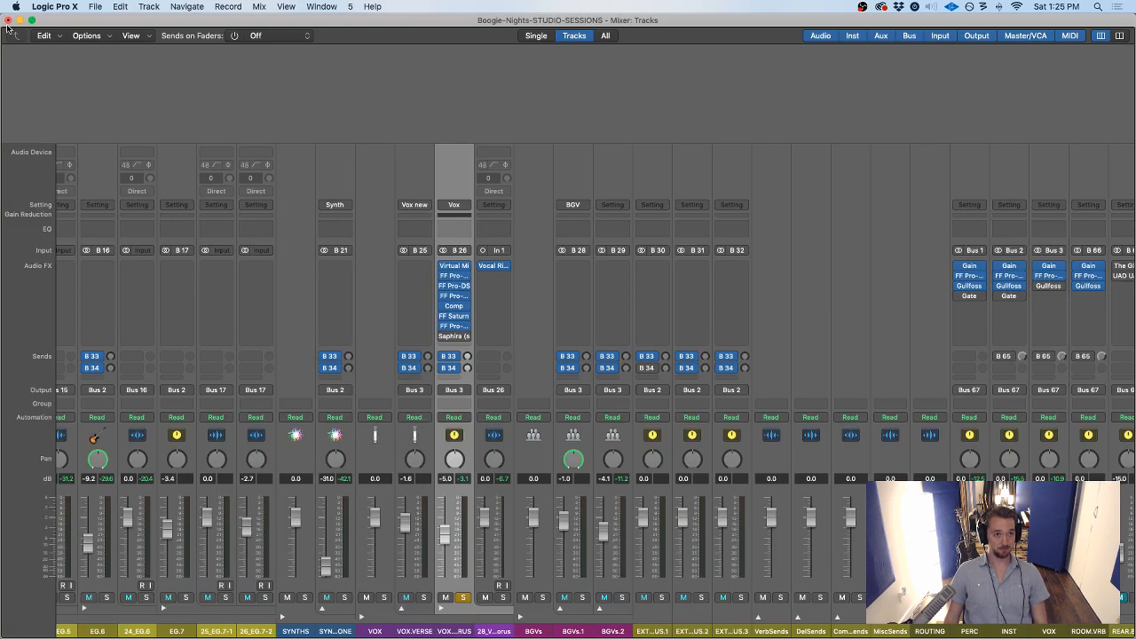
pyautogui.click(6, 20)
pyautogui.click(671, 221)
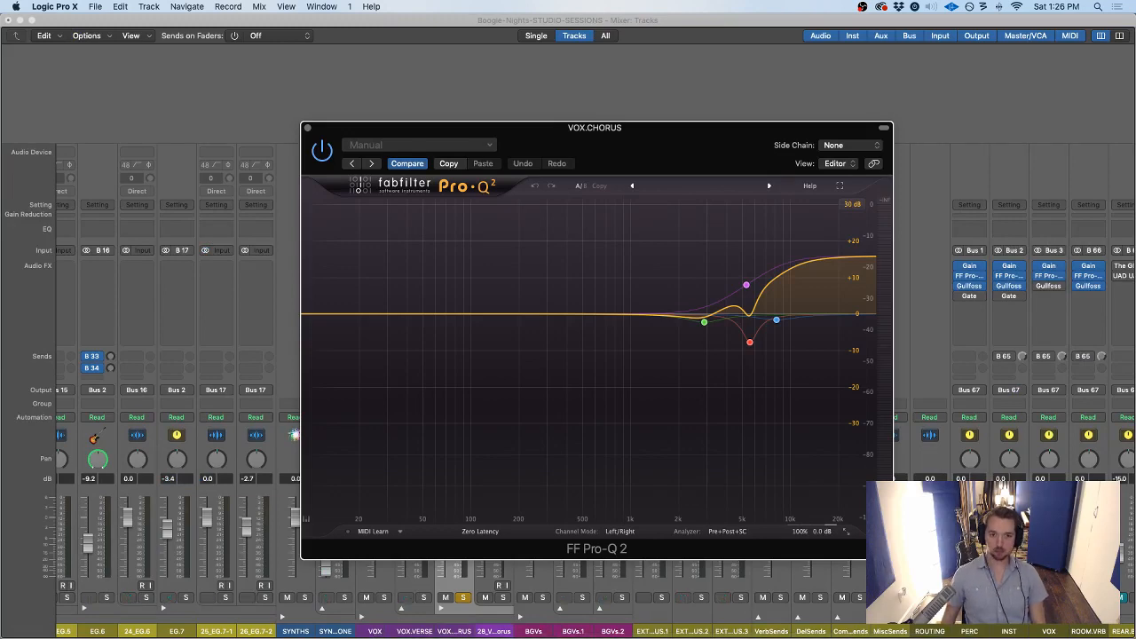
# Listen to the soloed vocal through the equalizer and delete the narrow bell cut at about 5562 Hz
pyautogui.moveTo(630, 139); pyautogui.dragTo(620, 98)
pyautogui.press('space')
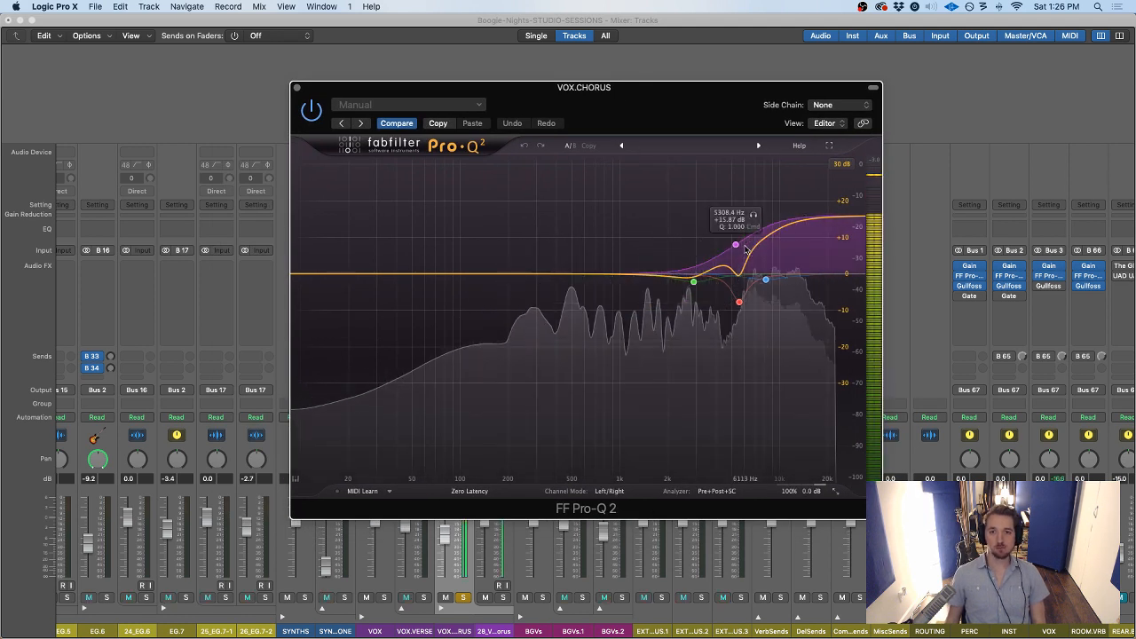
pyautogui.rightClick(736, 246)
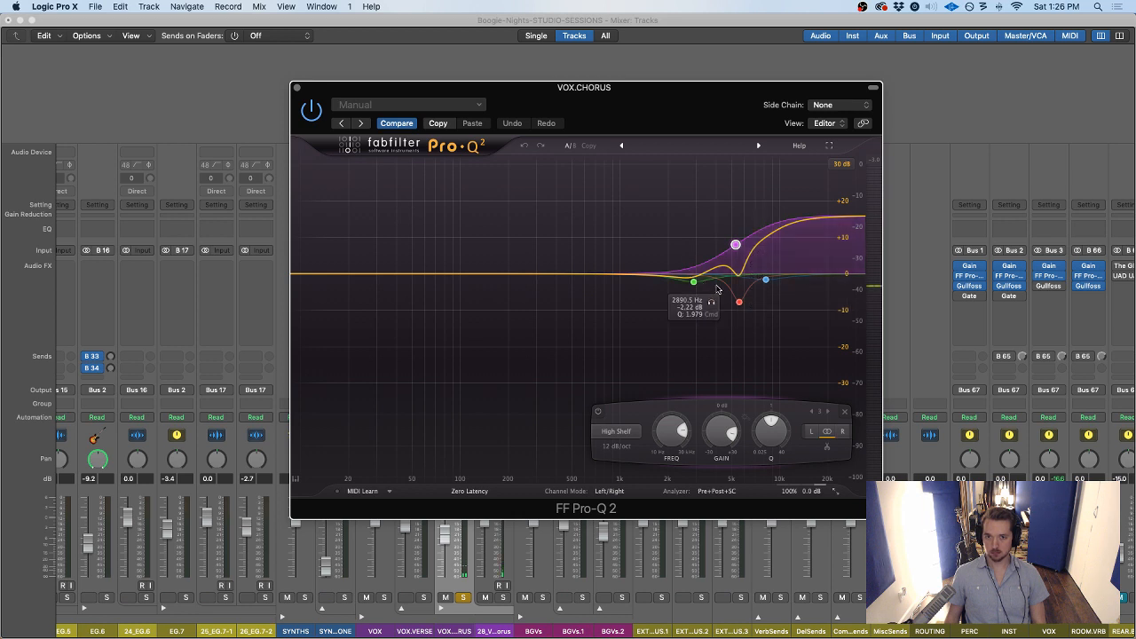
pyautogui.rightClick(740, 303)
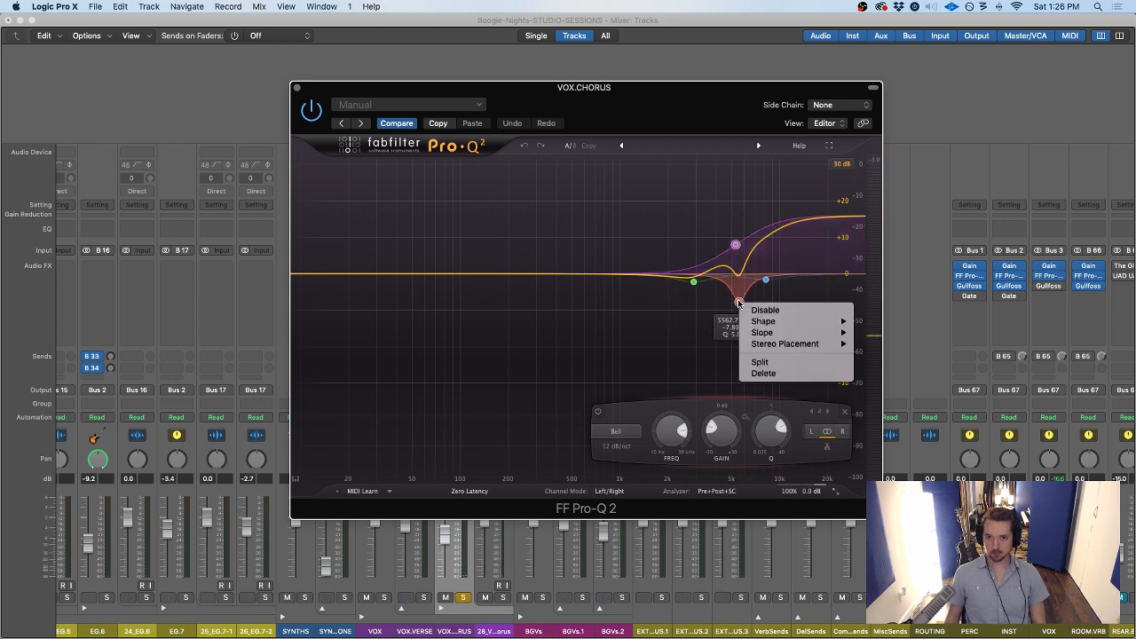
pyautogui.click(762, 373)
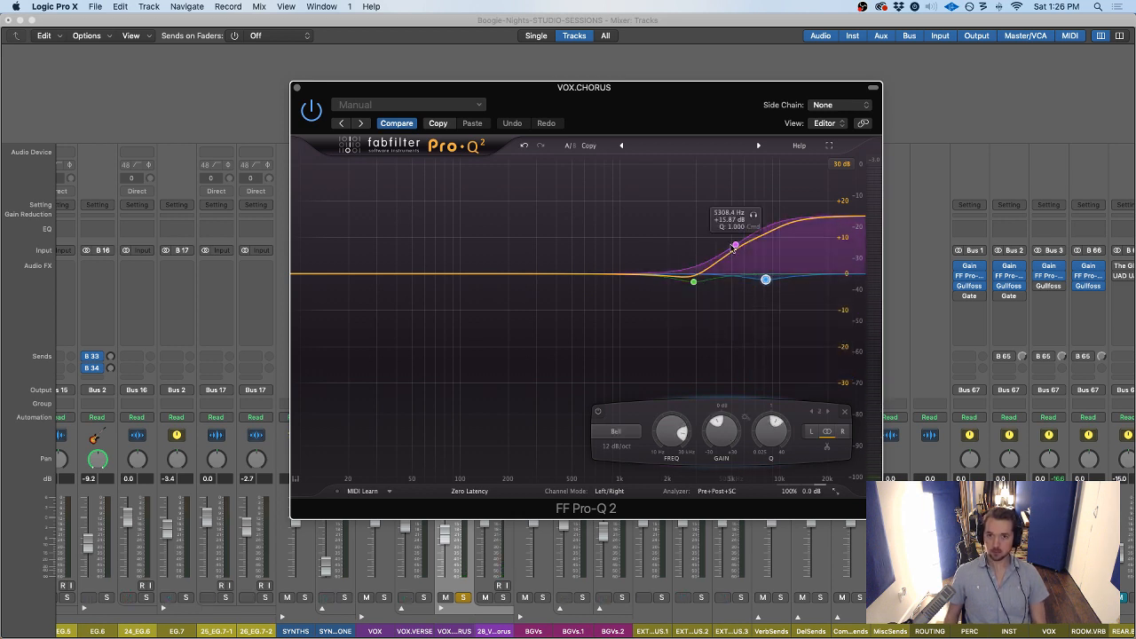
# Lower the high shelf to about +2.76 dB at 5598 Hz and set the equalizer's display range to 12 dB
pyautogui.moveTo(748, 256); pyautogui.dragTo(734, 291)
pyautogui.click(842, 164)
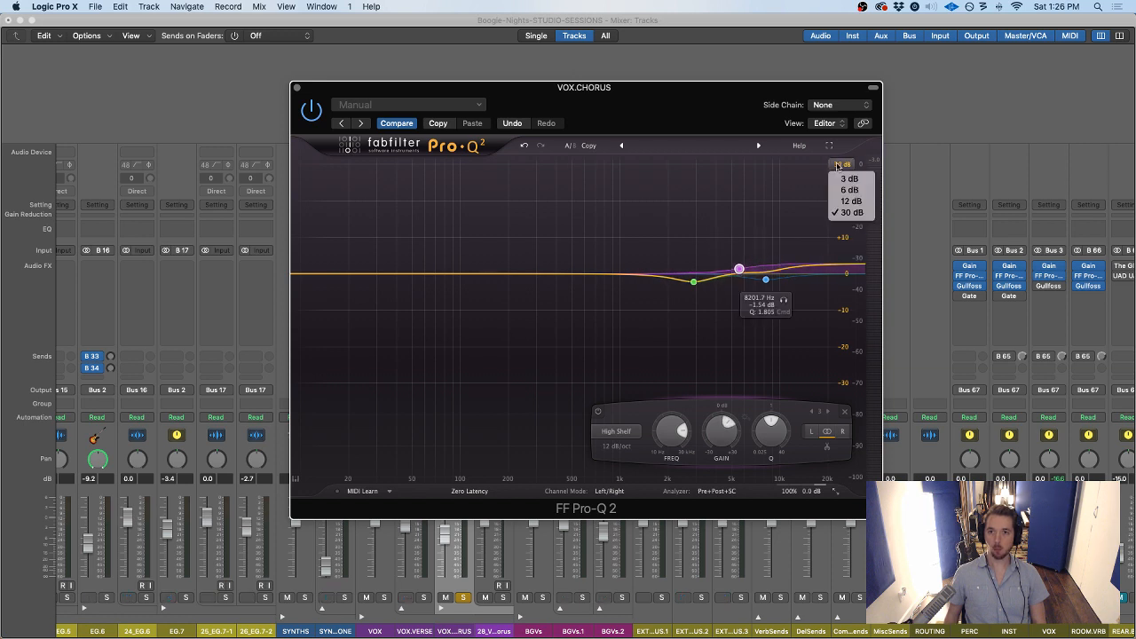
pyautogui.click(840, 201)
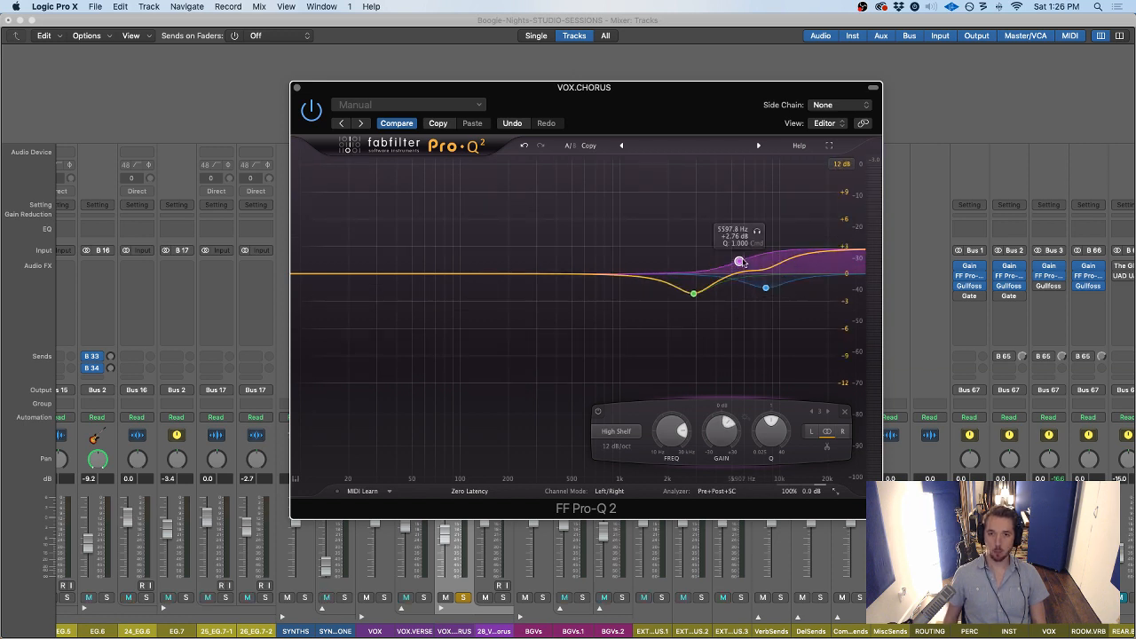
# Adjust the high shelf during playback to about 9797 Hz with +3.09 dB and a Q of 3.310
pyautogui.press('space')
pyautogui.moveTo(742, 267); pyautogui.dragTo(793, 245)
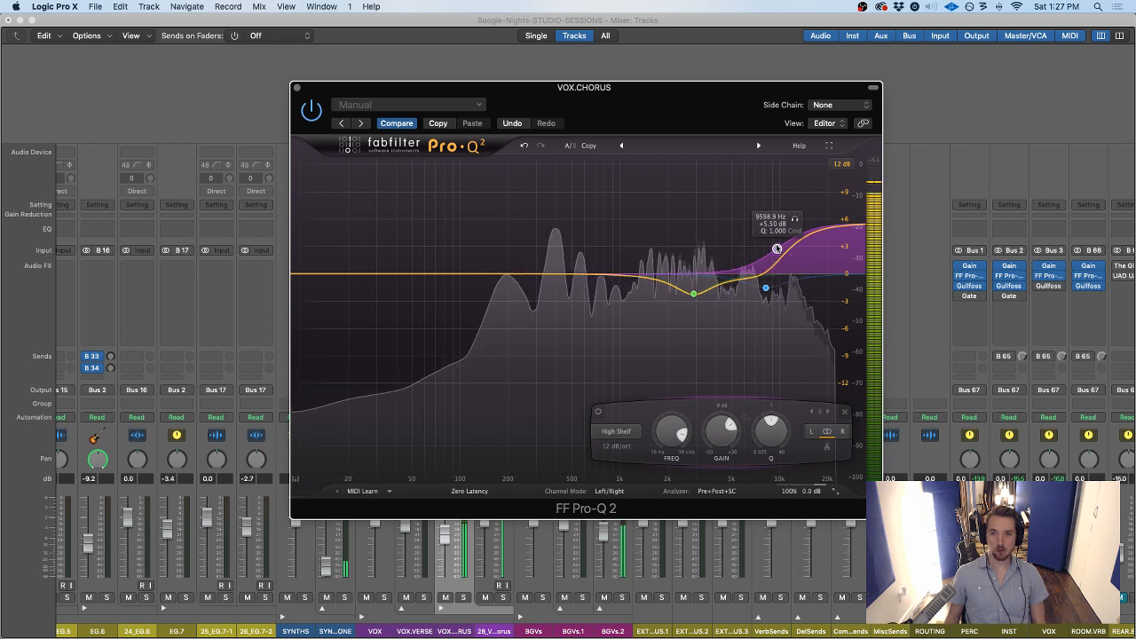
pyautogui.scroll(3, 778, 253)
pyautogui.moveTo(778, 263); pyautogui.dragTo(772, 224)
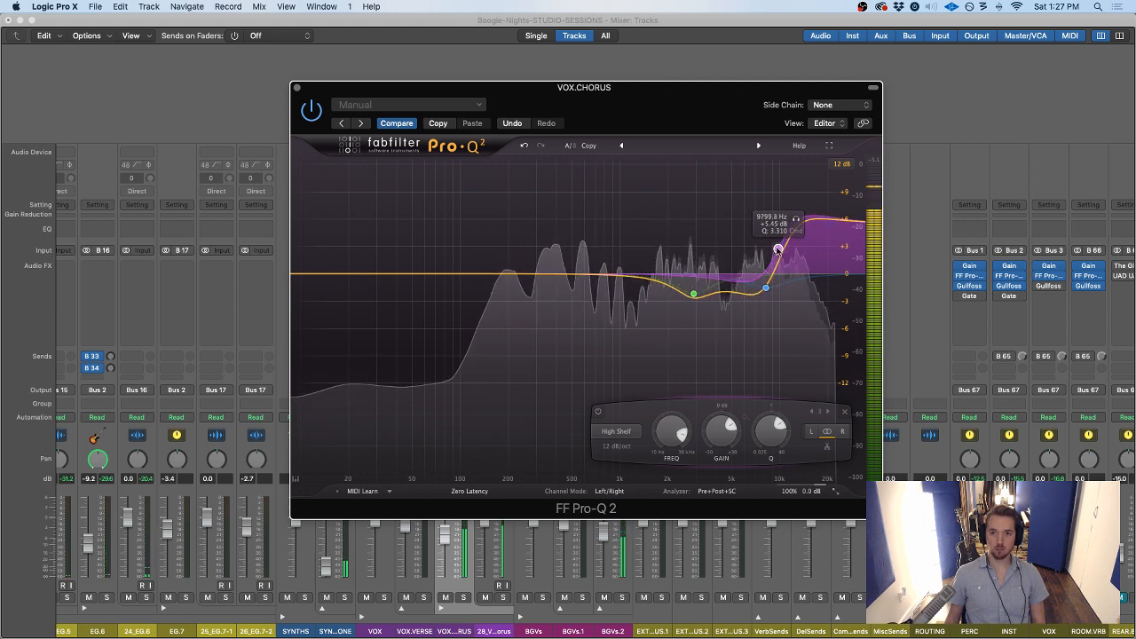
pyautogui.moveTo(778, 250); pyautogui.dragTo(777, 263)
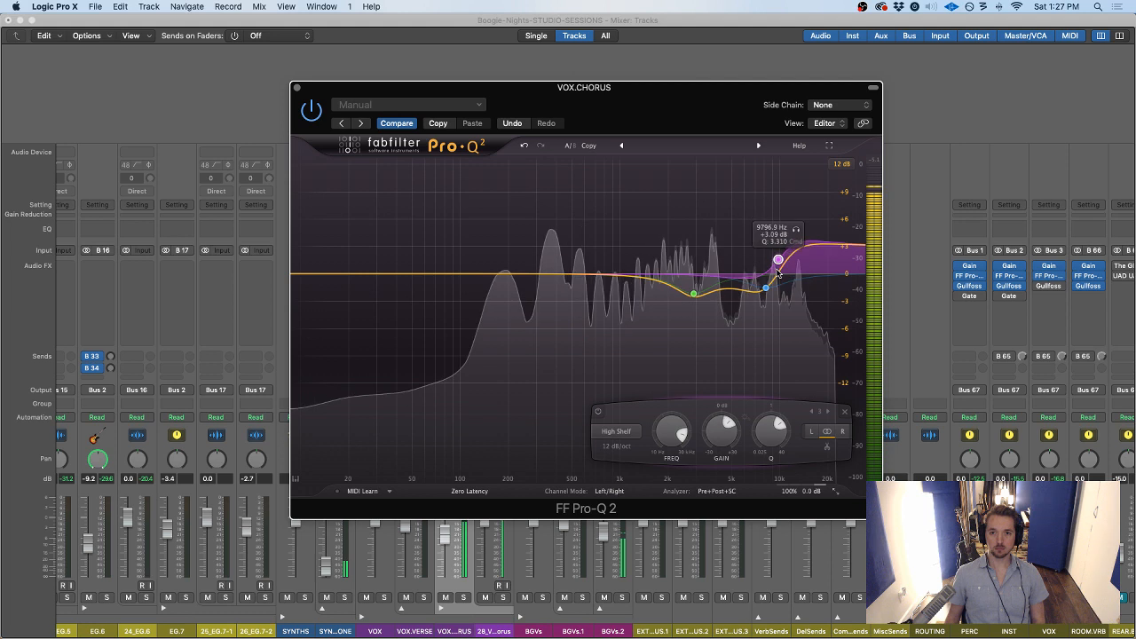
# Disable the high shelf and re-enable it during playback to compare the vocal without and with the boost
pyautogui.rightClick(783, 258)
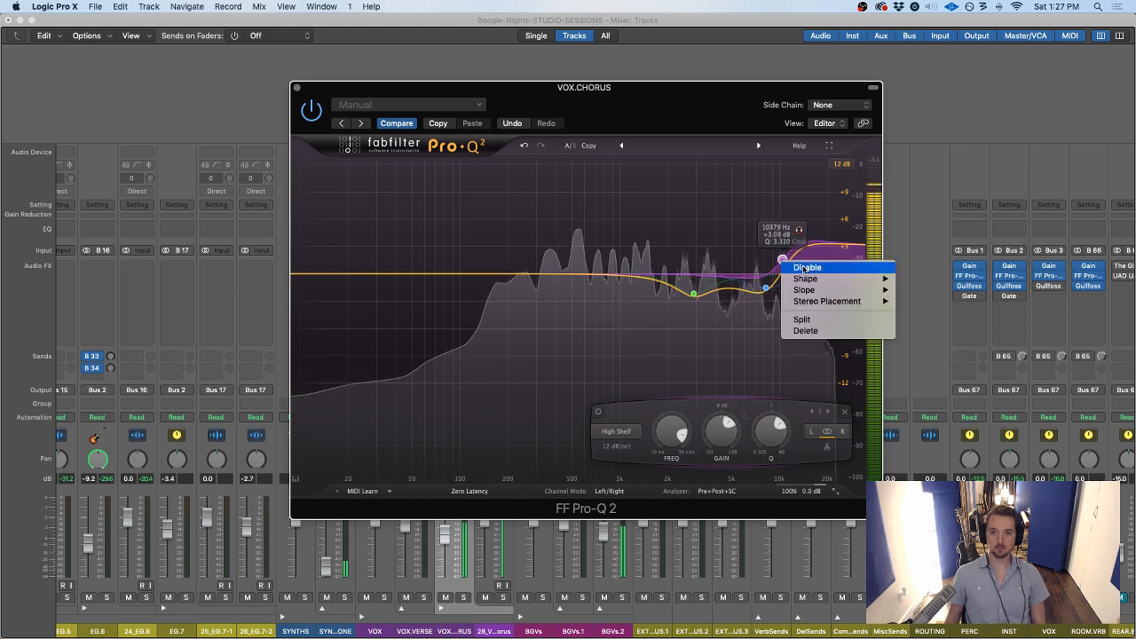
pyautogui.click(805, 268)
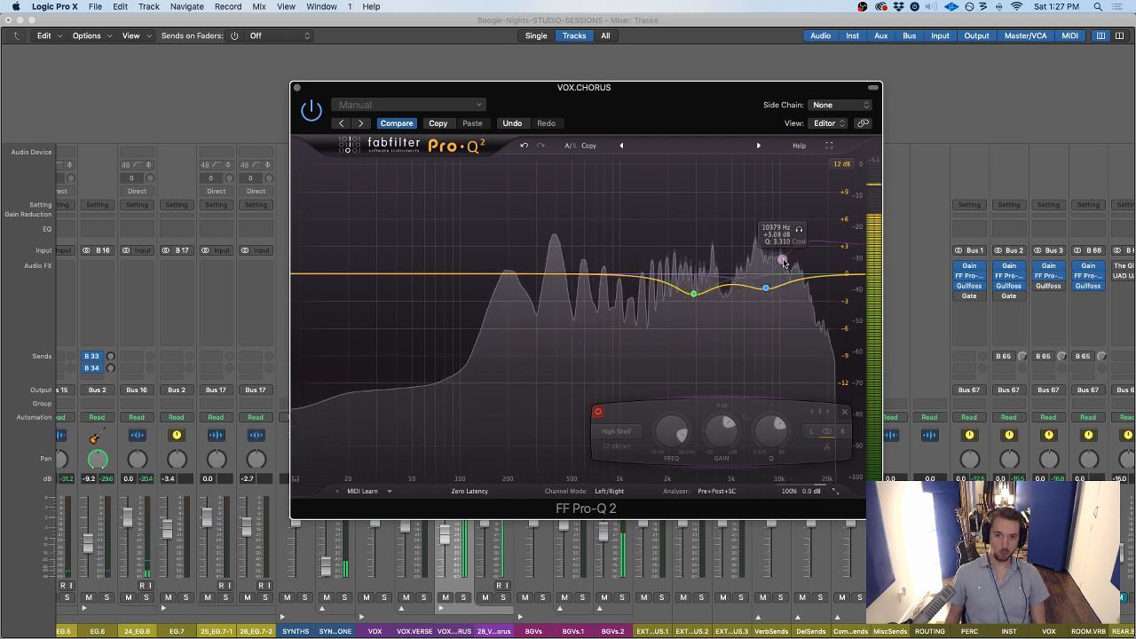
pyautogui.rightClick(784, 262)
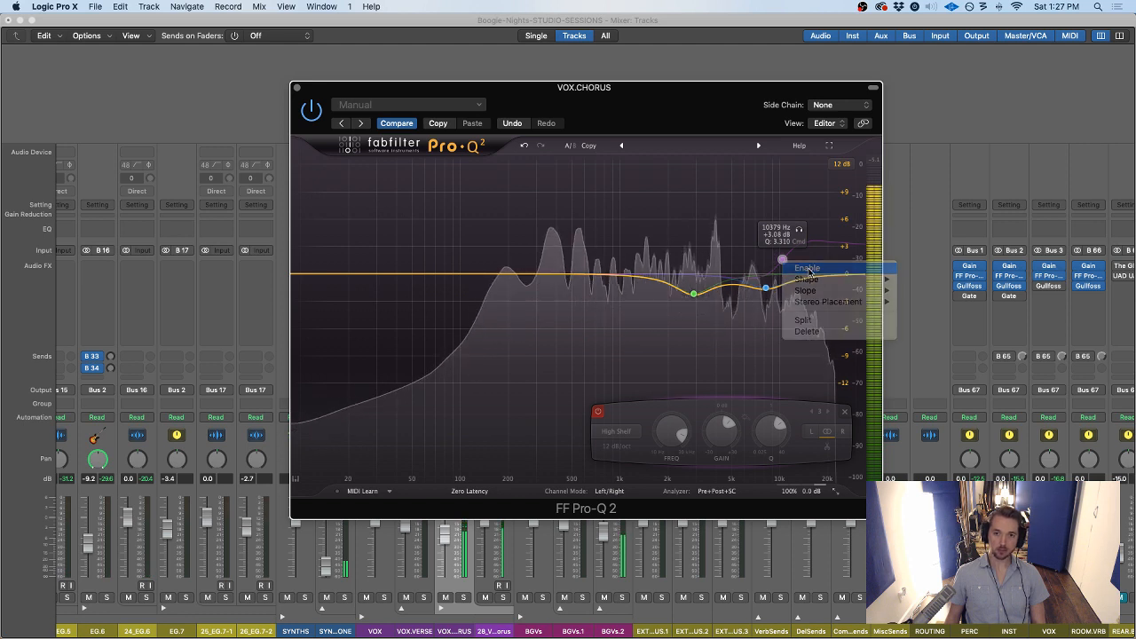
pyautogui.click(803, 267)
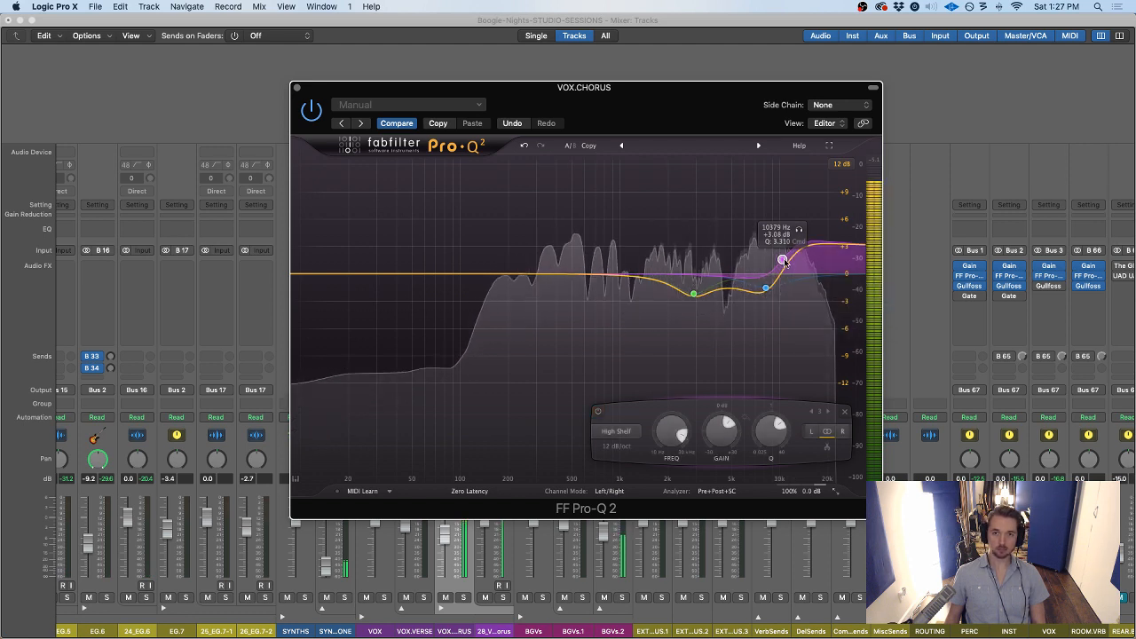
# Bring the high shelf down to a slight cut of about -0.99 dB at 7904 Hz while listening to the vocal
pyautogui.moveTo(785, 263); pyautogui.dragTo(786, 273)
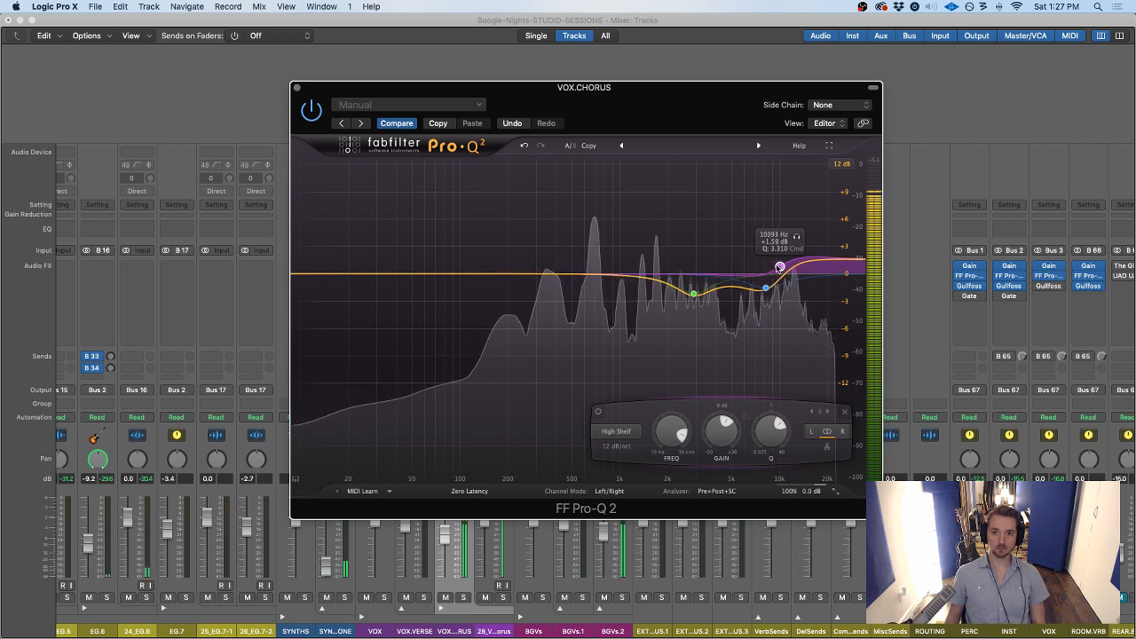
pyautogui.moveTo(773, 266); pyautogui.dragTo(774, 267)
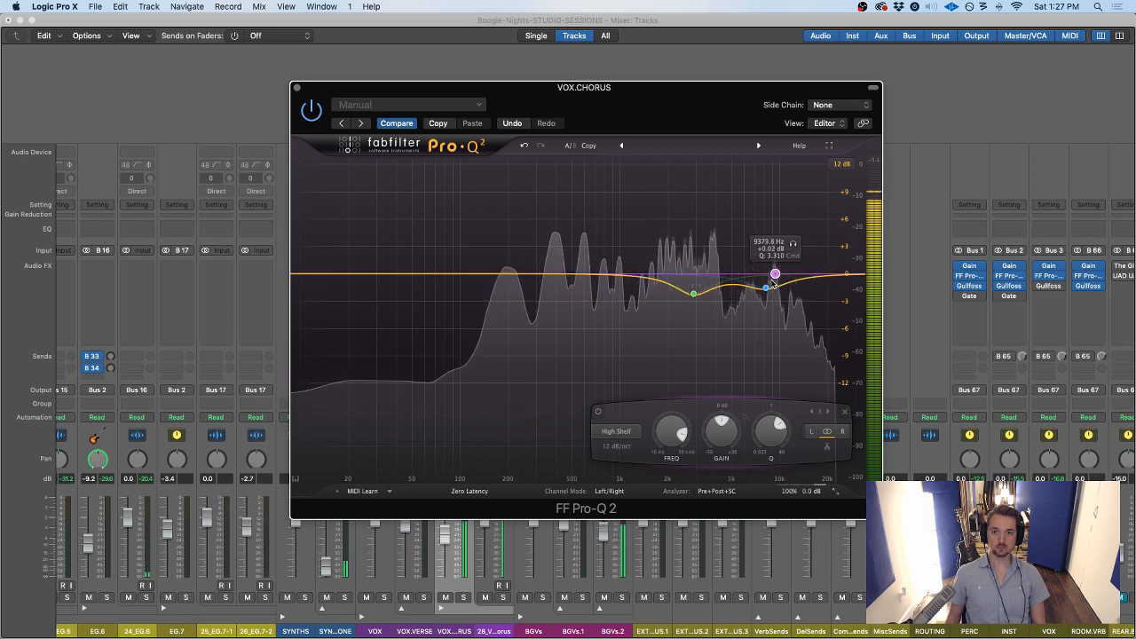
pyautogui.moveTo(762, 317); pyautogui.dragTo(761, 329)
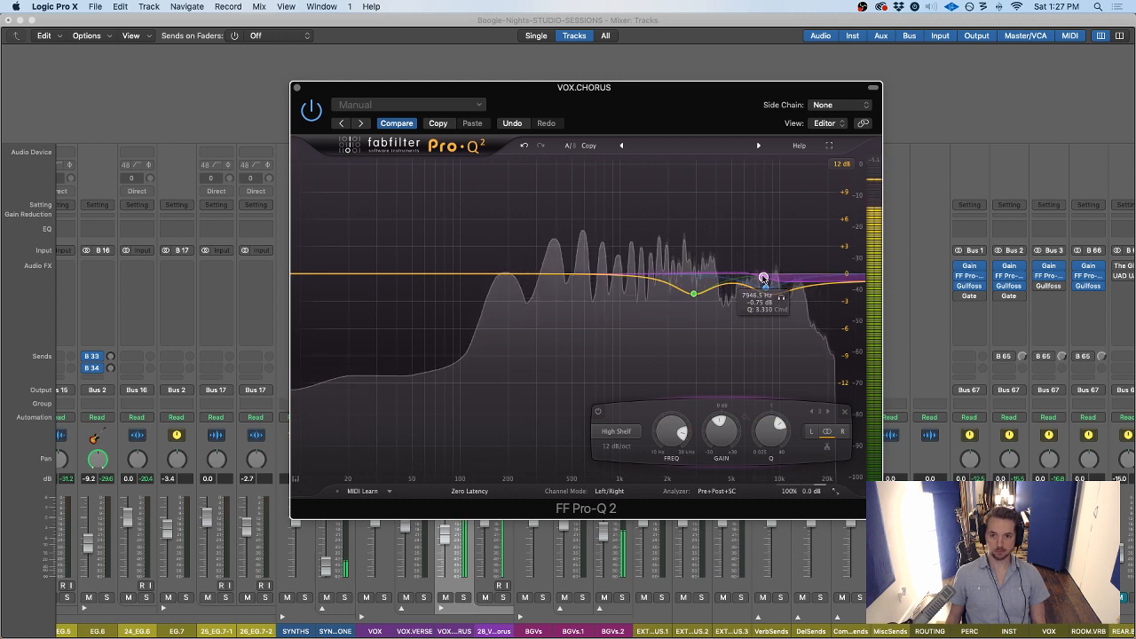
pyautogui.moveTo(763, 274); pyautogui.dragTo(764, 280)
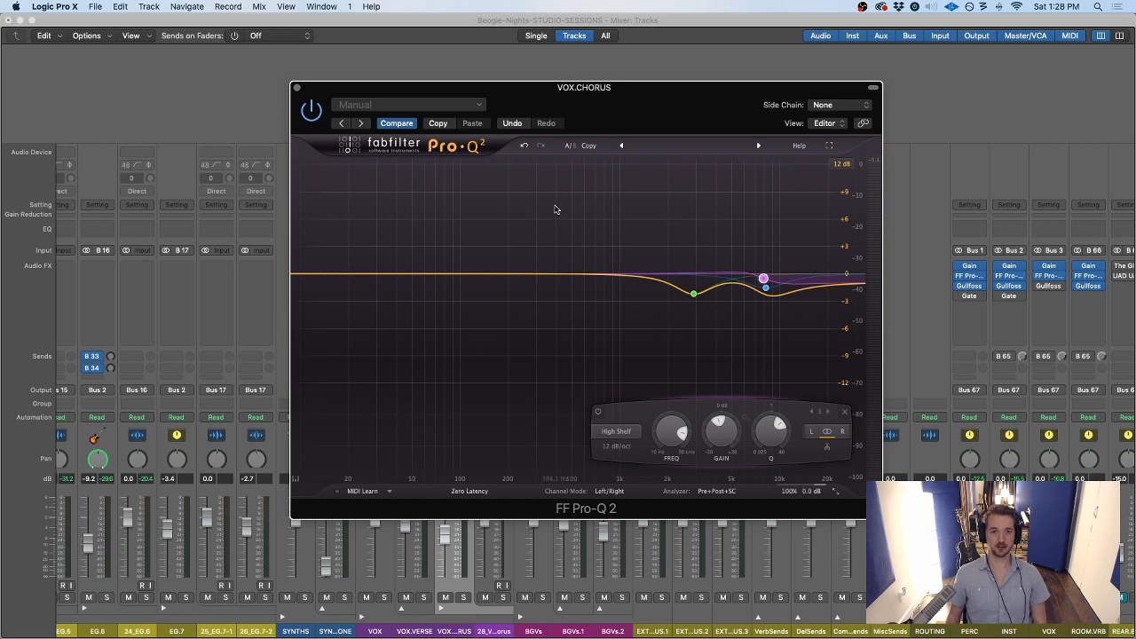
# Add a bell boost of about +2.20 dB at 188 Hz with a Q of 1.110 to warm the vocal
pyautogui.moveTo(634, 96); pyautogui.dragTo(574, 96)
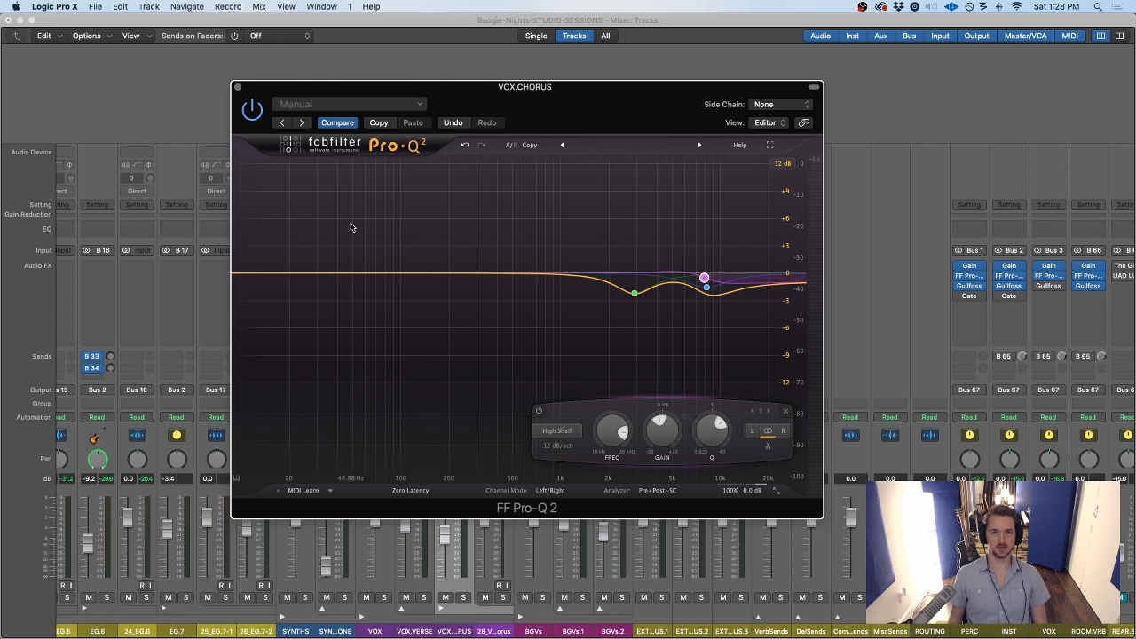
pyautogui.moveTo(364, 219); pyautogui.dragTo(445, 253)
pyautogui.press('space')
pyautogui.scroll(5, 516, 191)
pyautogui.scroll(-2, 506, 191)
pyautogui.scroll(-3, 446, 248)
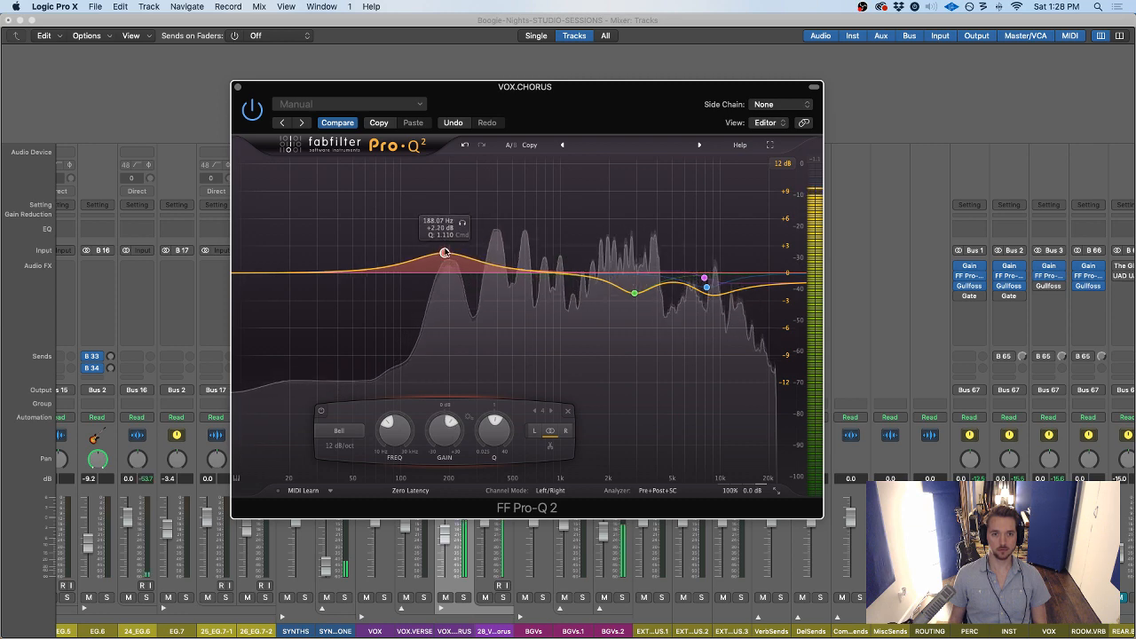
# Open the other Pro-Q 2 on the chorus vocal, raise its low cut to about 112.55 Hz and set the slope to 24 dB/oct
pyautogui.moveTo(343, 92); pyautogui.dragTo(681, 84)
pyautogui.click(453, 286)
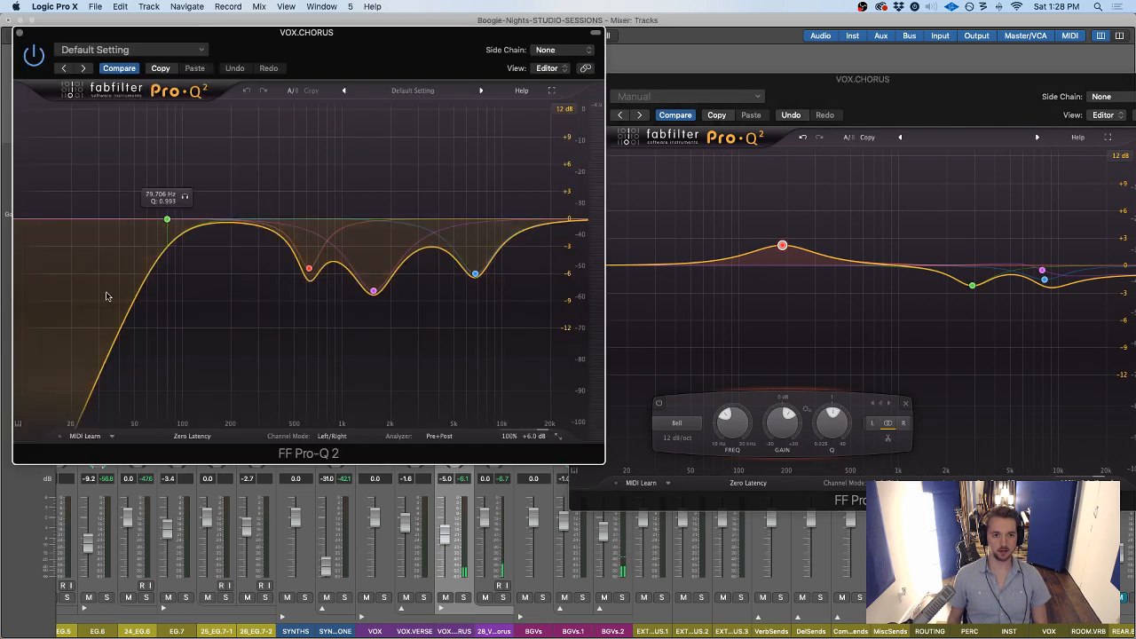
pyautogui.moveTo(167, 220); pyautogui.dragTo(191, 220)
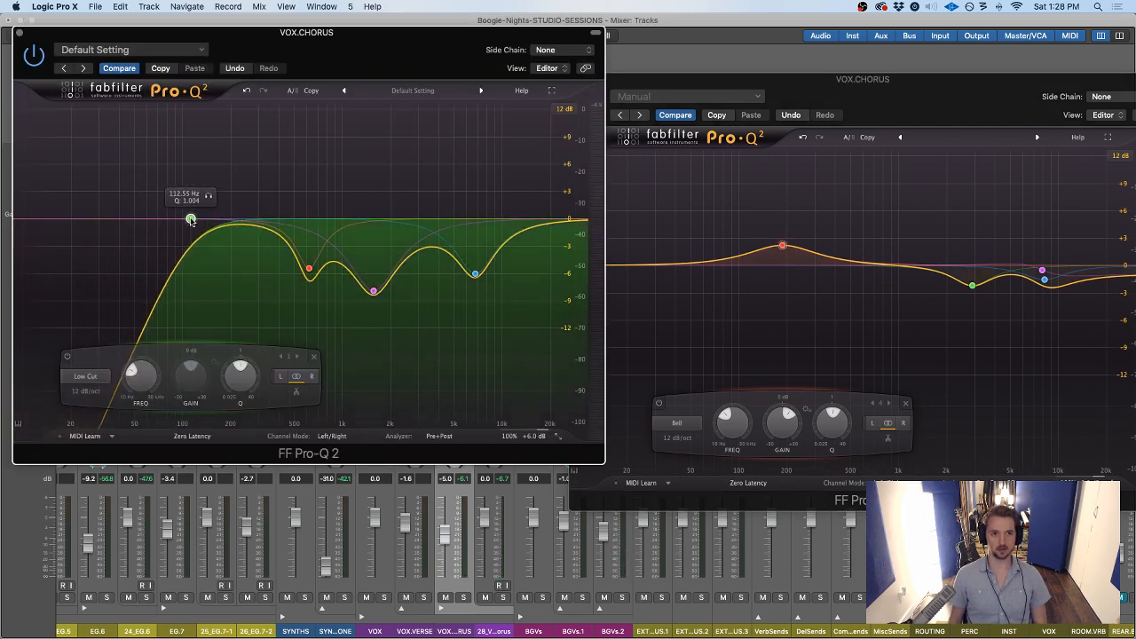
pyautogui.click(85, 390)
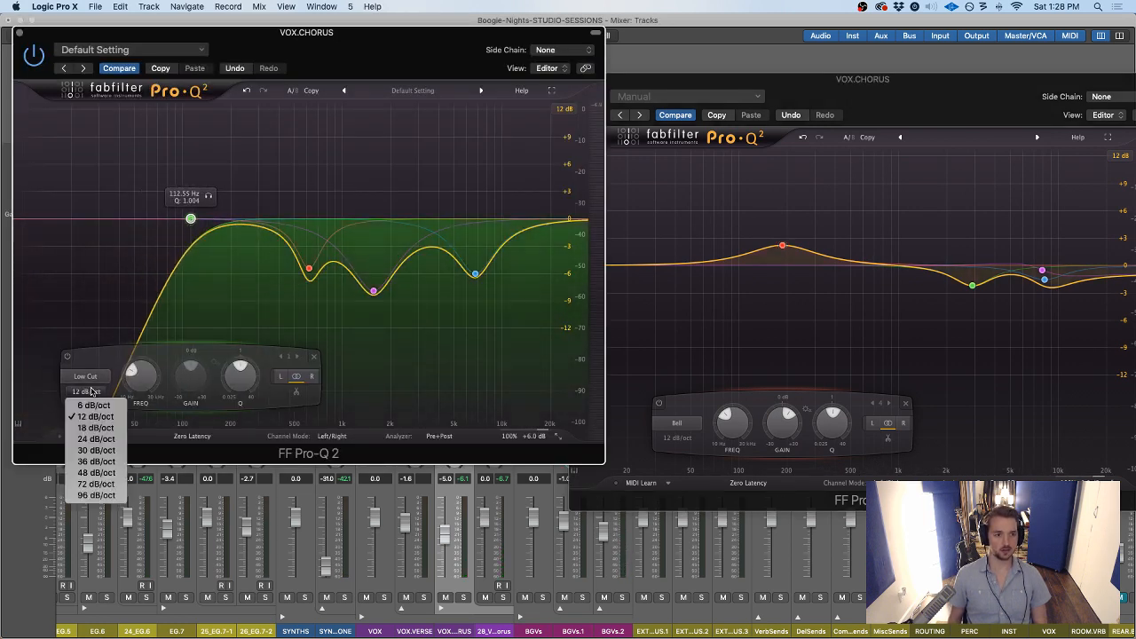
pyautogui.click(85, 439)
# Play the vocal, fine-tune that low cut to about 103.61 Hz and close its equalizer window
pyautogui.press('space')
pyautogui.moveTo(718, 82); pyautogui.dragTo(726, 62)
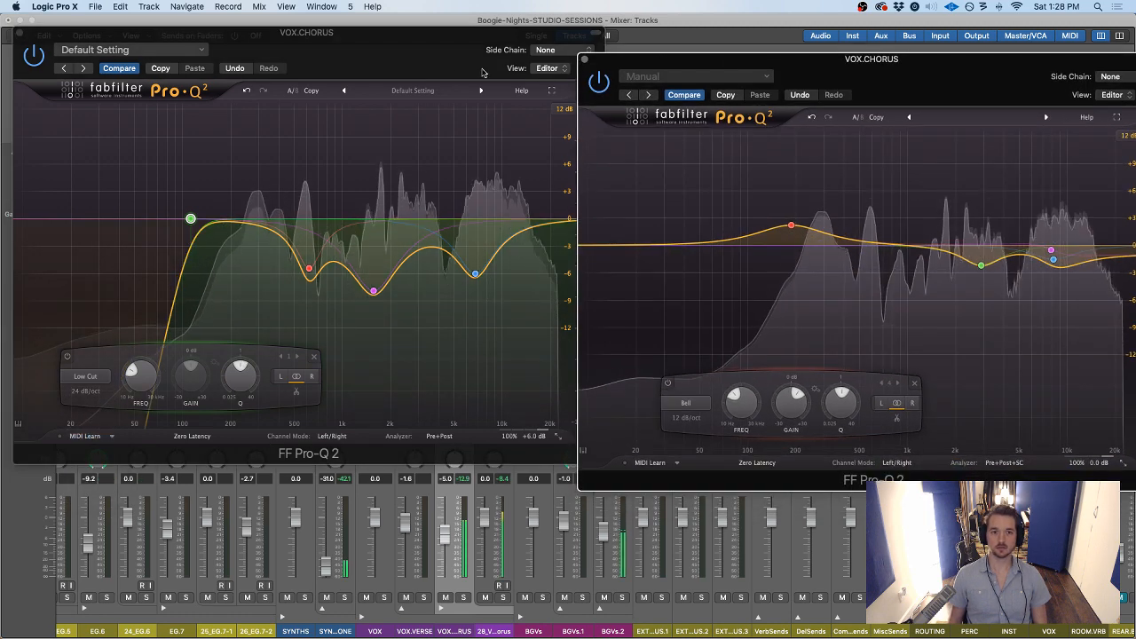
pyautogui.click(191, 220)
pyautogui.moveTo(190, 220)
pyautogui.mouseDown()
pyautogui.moveTo(208, 214)
pyautogui.moveTo(184, 218)
pyautogui.mouseUp()
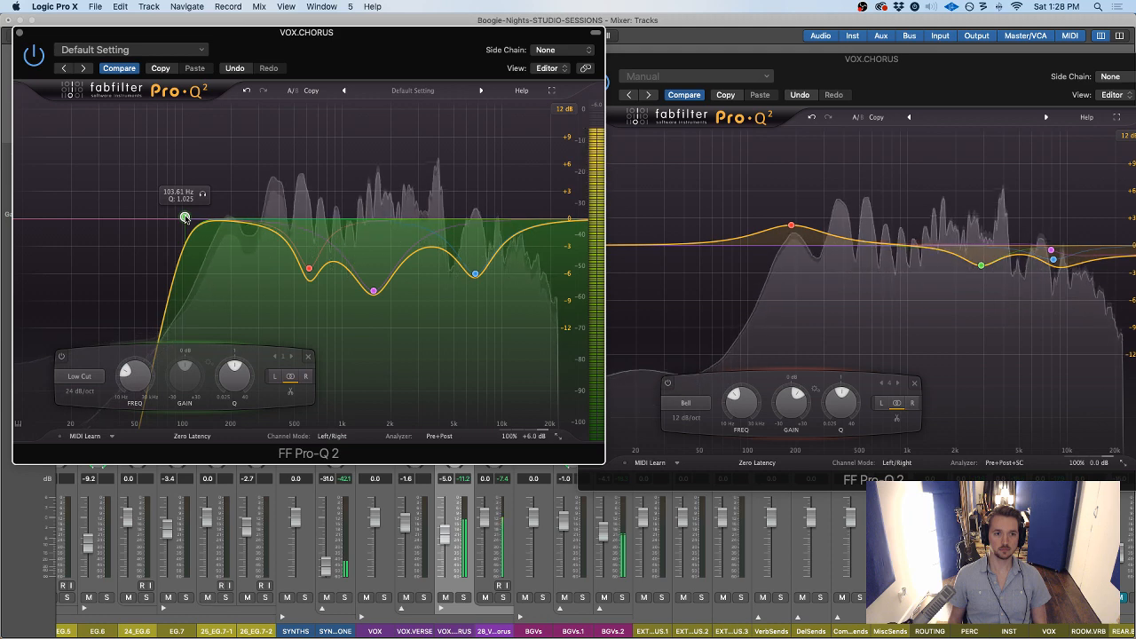
pyautogui.click(20, 33)
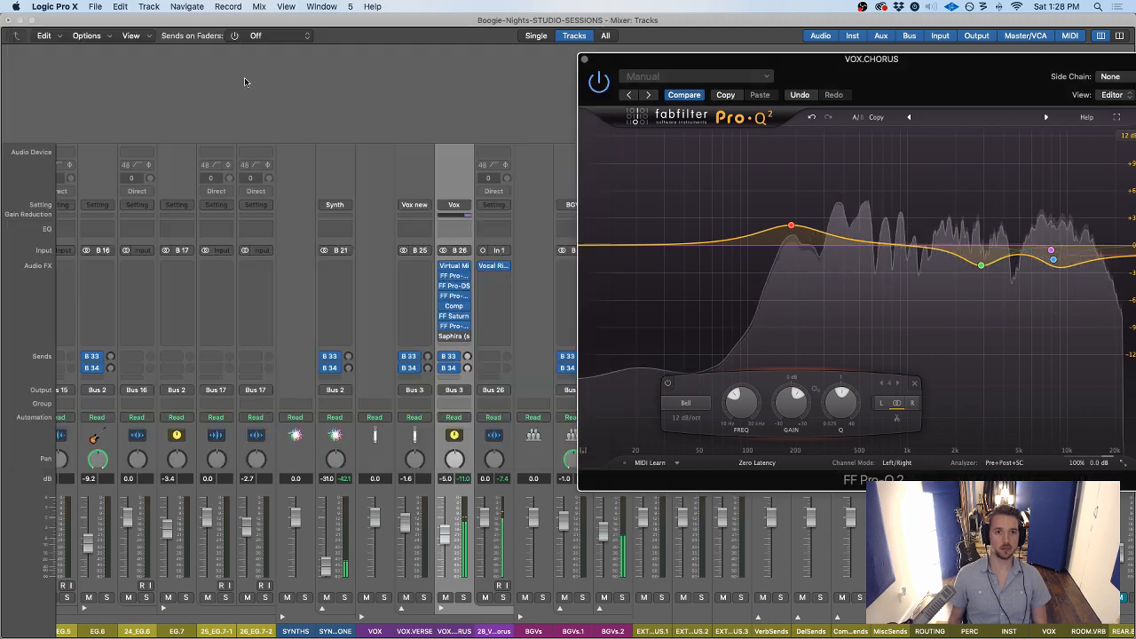
# Add a low cut filter to the remaining equalizer at about 93.5 Hz with a Q of 1.034
pyautogui.moveTo(768, 78); pyautogui.dragTo(453, 76)
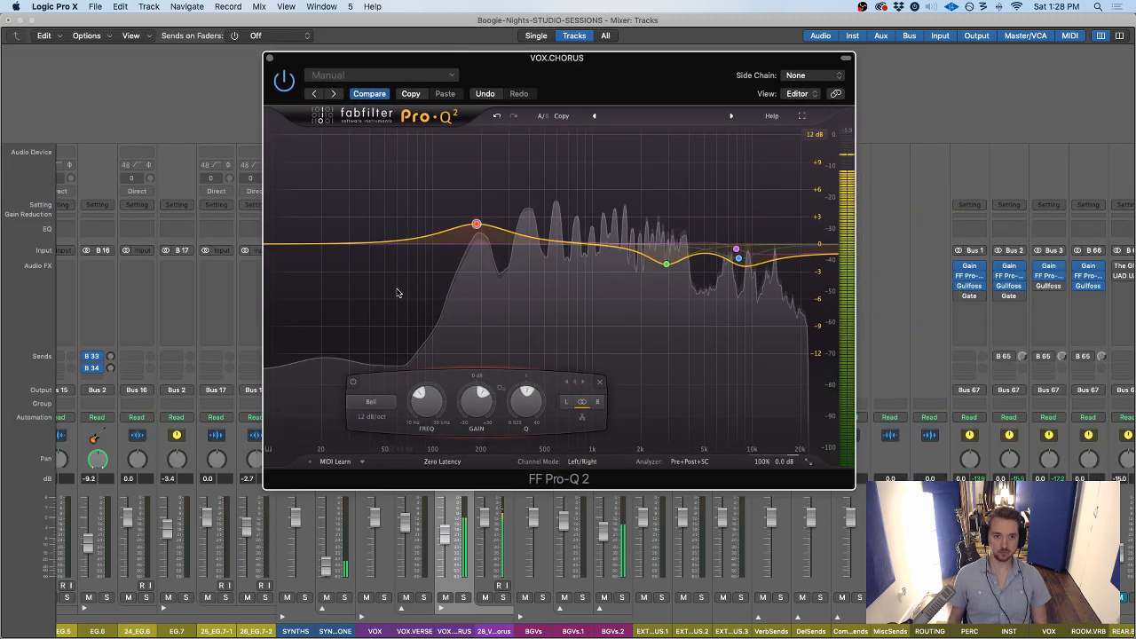
pyautogui.doubleClick(337, 257)
pyautogui.rightClick(335, 257)
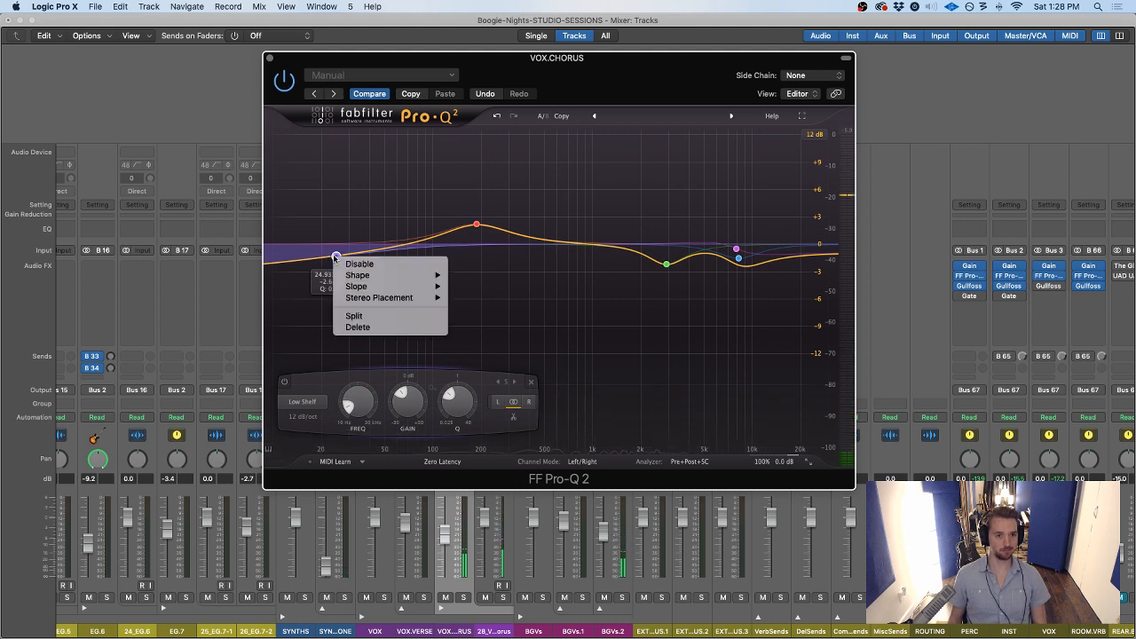
pyautogui.moveTo(363, 278)
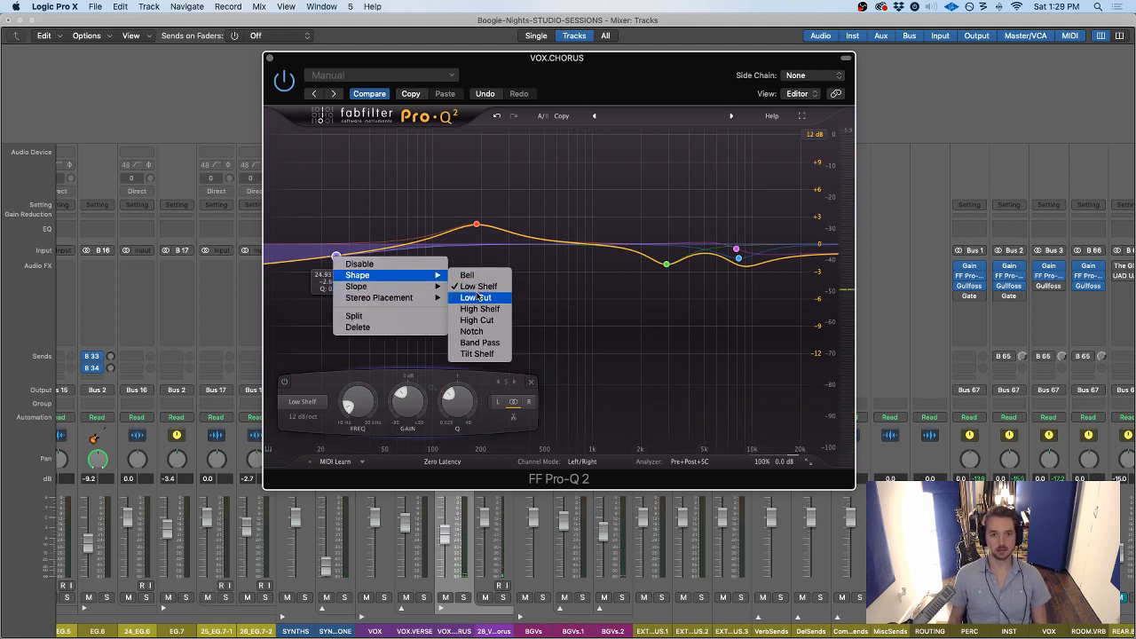
pyautogui.click(479, 298)
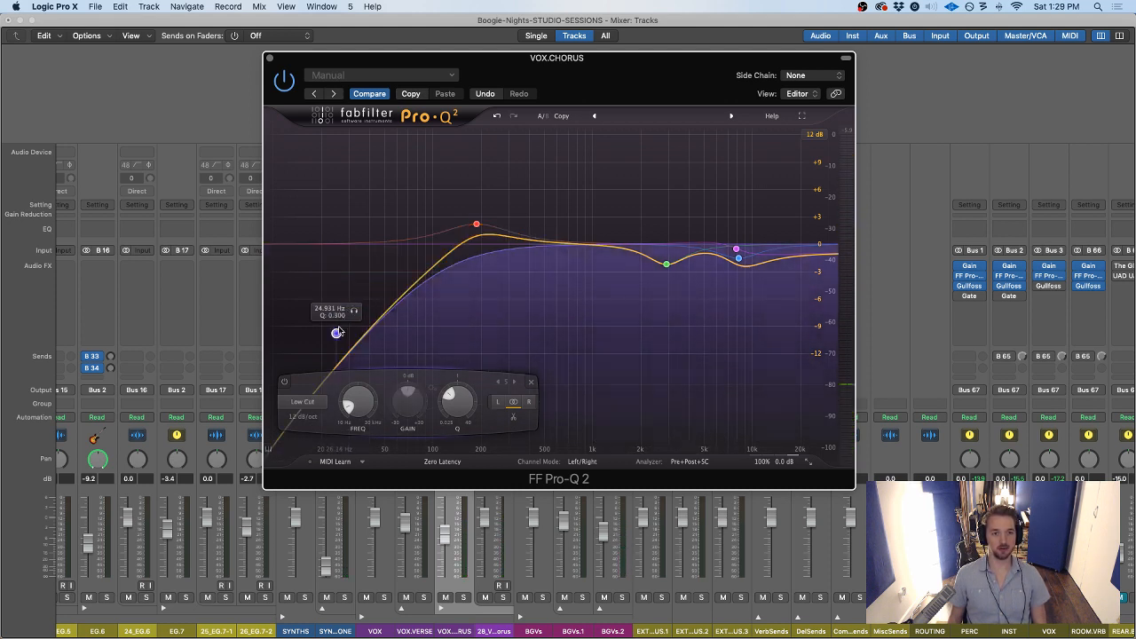
pyautogui.moveTo(336, 337); pyautogui.dragTo(428, 242)
pyautogui.press('space')
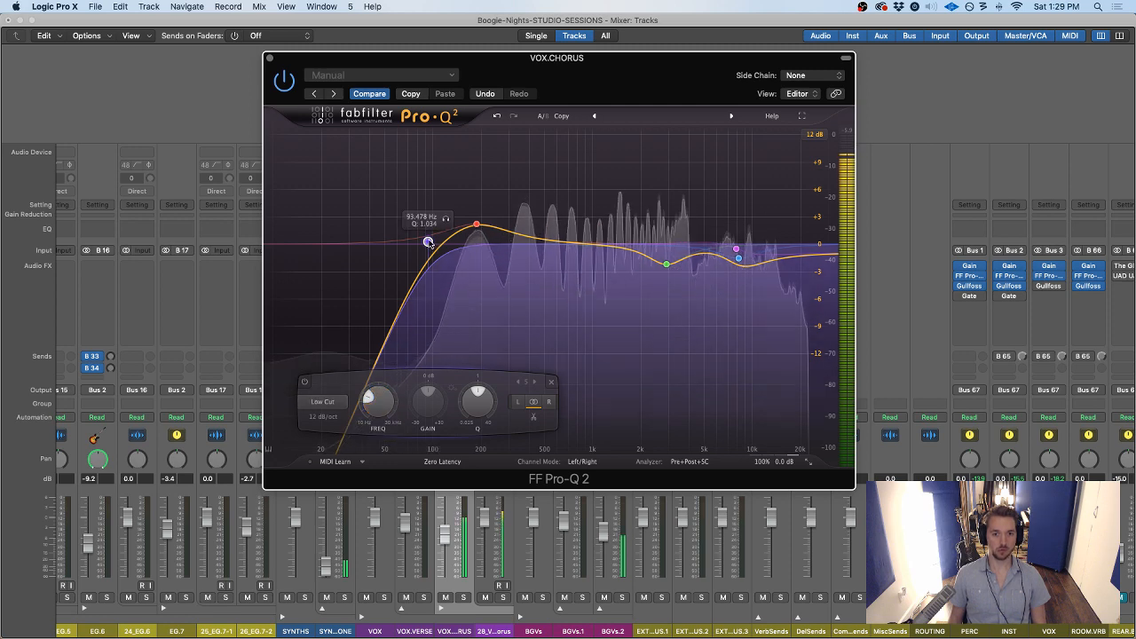
# Shift the low bell boost to about 232.5 Hz at +2.06 dB during playback
pyautogui.moveTo(635, 66); pyautogui.dragTo(486, 77)
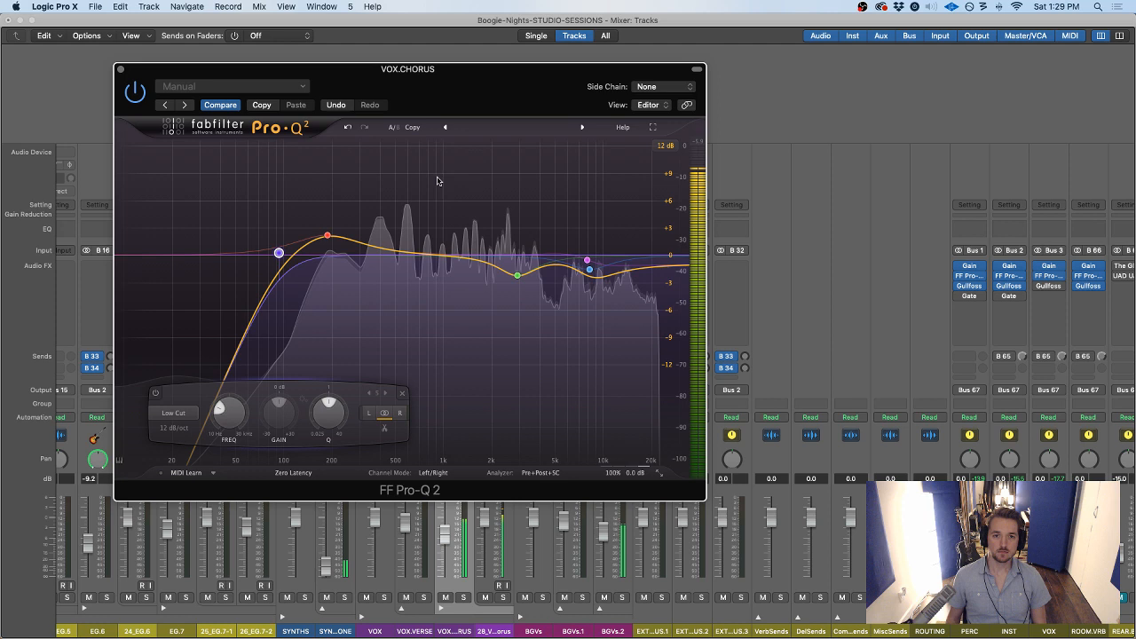
pyautogui.click(328, 235)
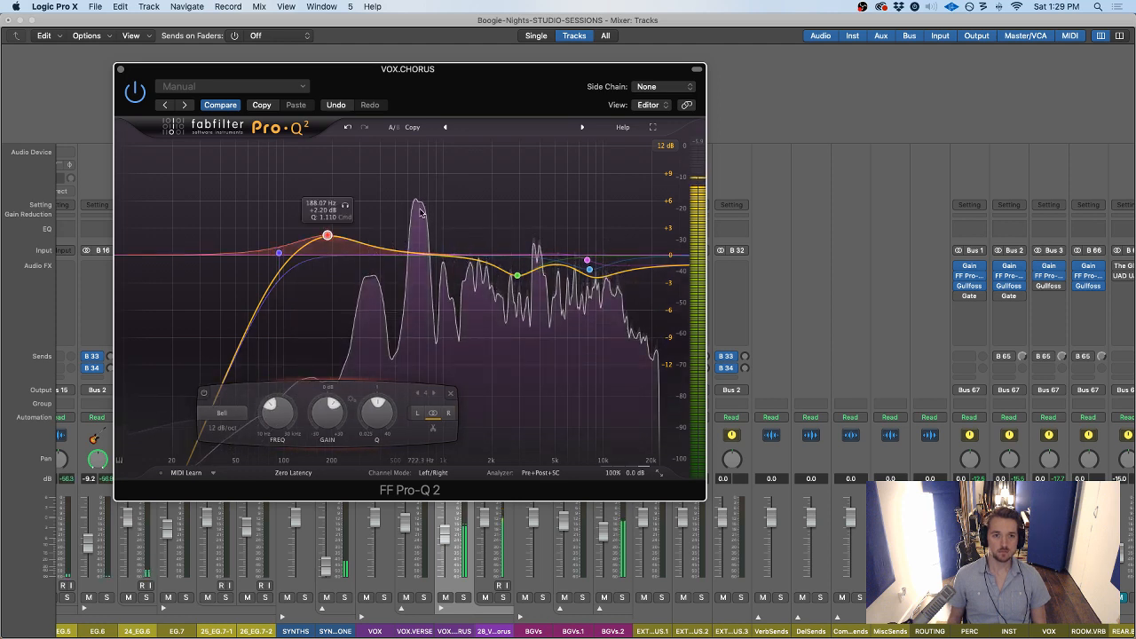
pyautogui.moveTo(327, 235); pyautogui.dragTo(342, 238)
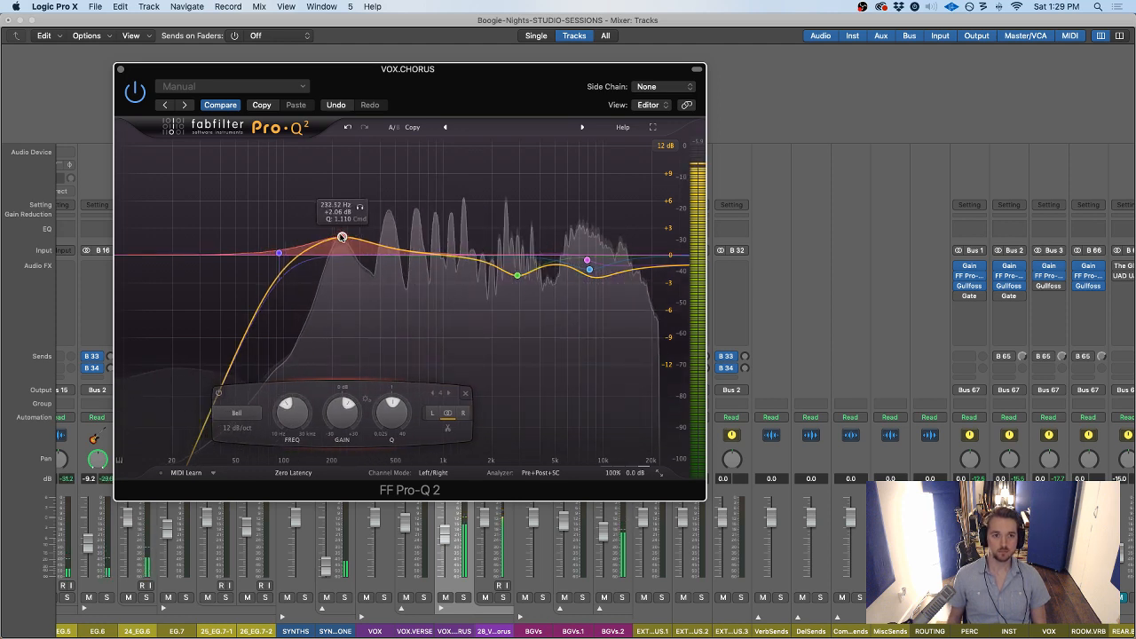
# Add a bell just above 500 Hz, sweep it with a strong boost, and turn it into a shallow cut of about 1.5 dB
pyautogui.doubleClick(398, 176)
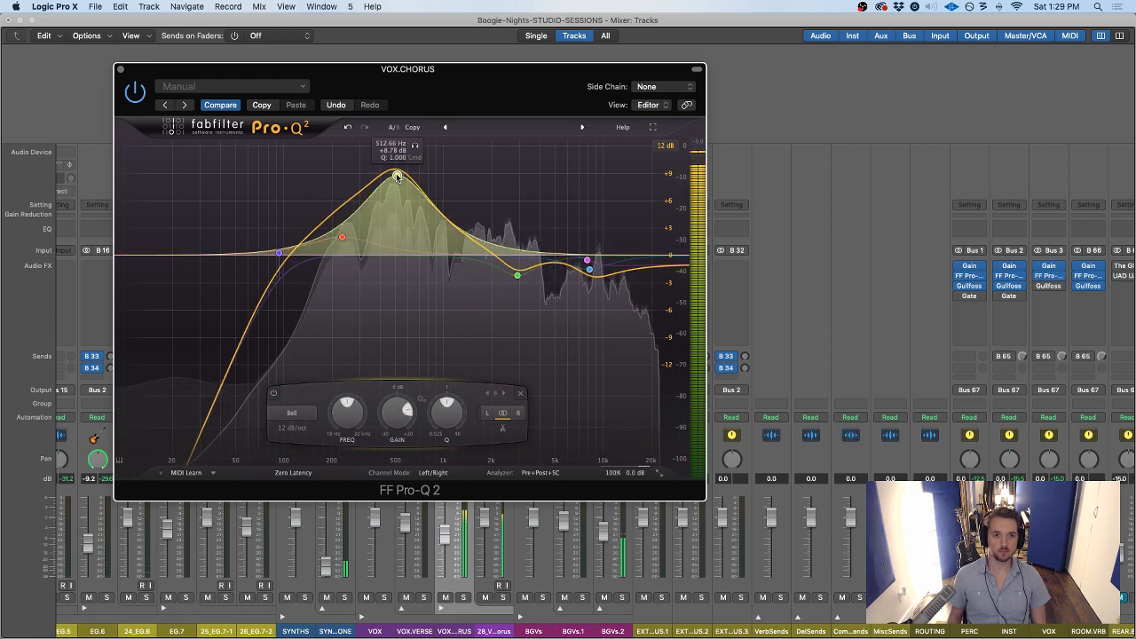
pyautogui.moveTo(398, 176)
pyautogui.mouseDown()
pyautogui.moveTo(380, 175)
pyautogui.moveTo(473, 181)
pyautogui.moveTo(423, 179)
pyautogui.moveTo(405, 163)
pyautogui.mouseUp()
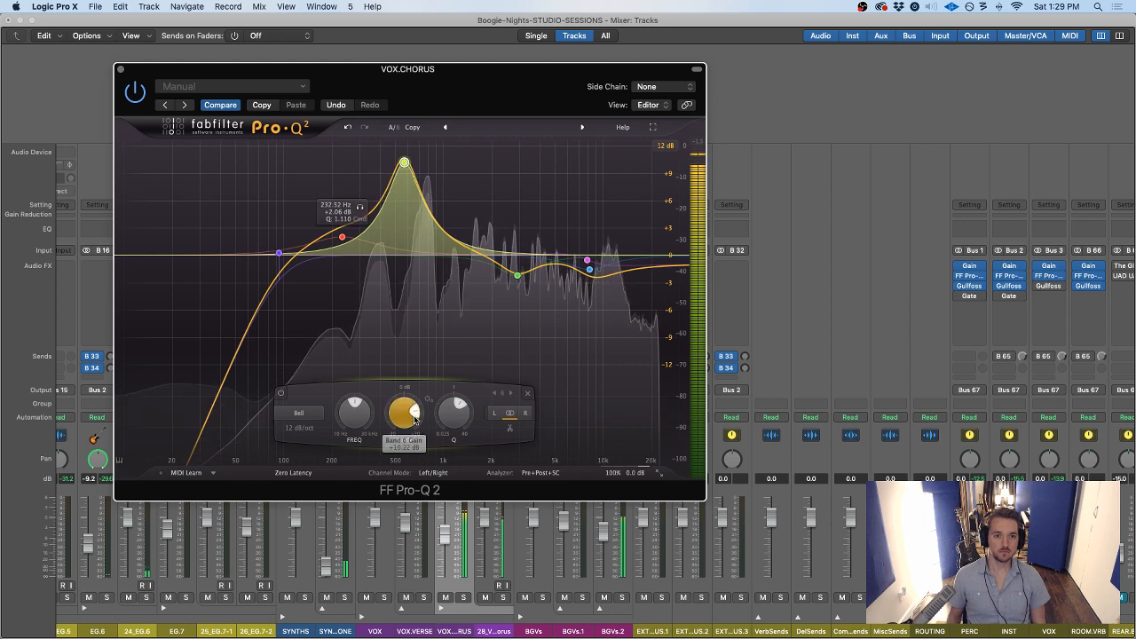
pyautogui.moveTo(407, 414); pyautogui.dragTo(405, 466)
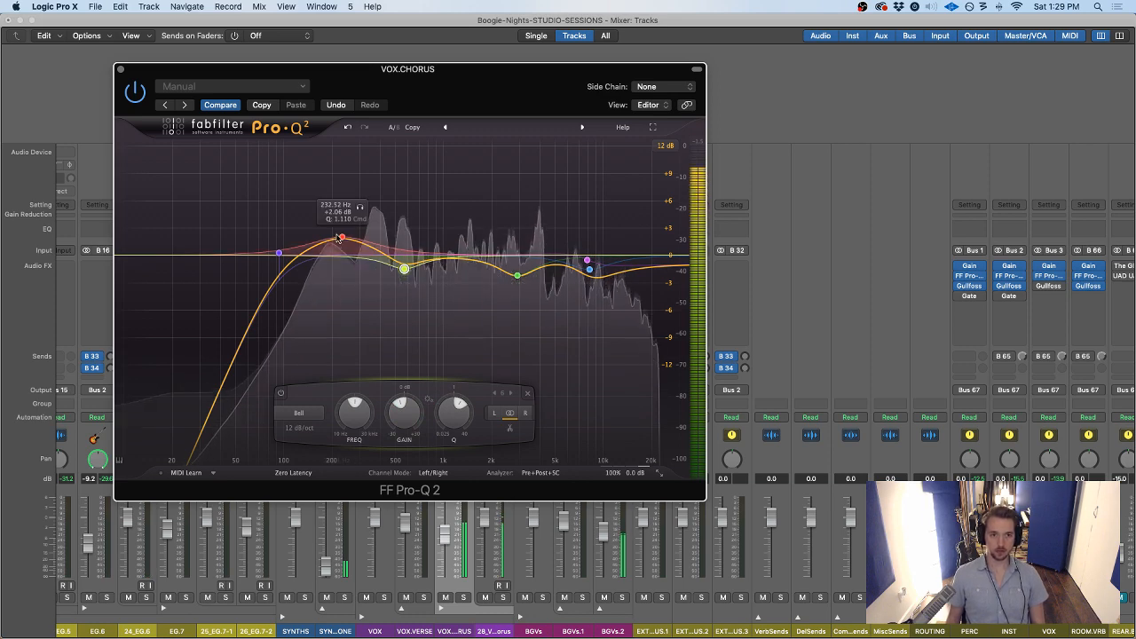
# Solo the chorus vocal channel, open the VU Meter on the master channel and arrange it beside the equalizer window
pyautogui.press('space')
pyautogui.click(464, 597)
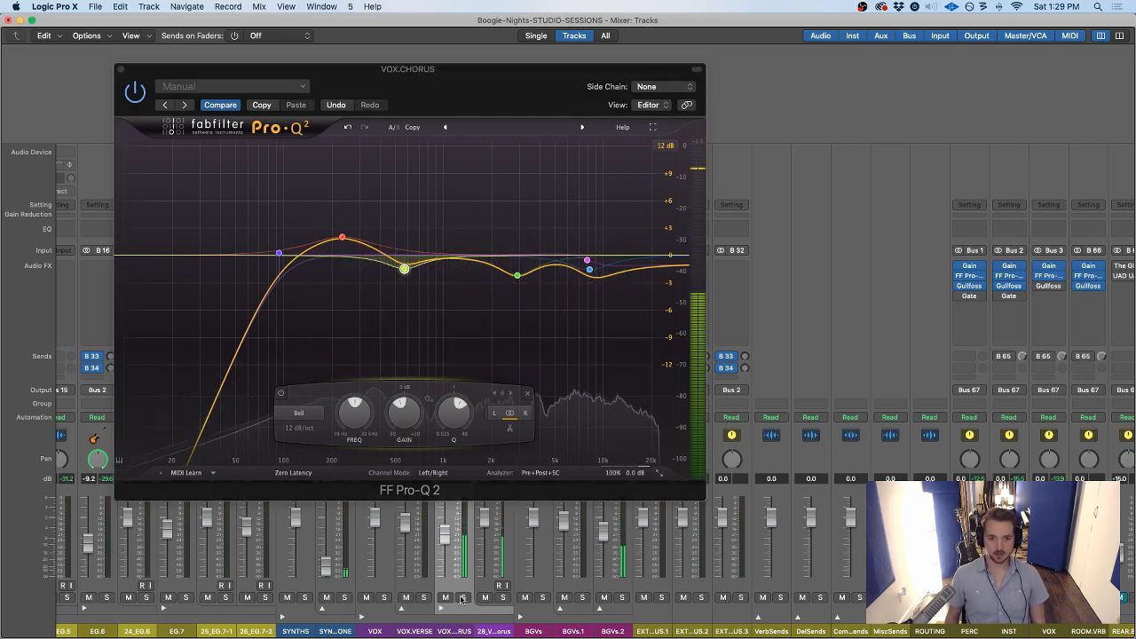
pyautogui.hscroll(8, 853, 233)
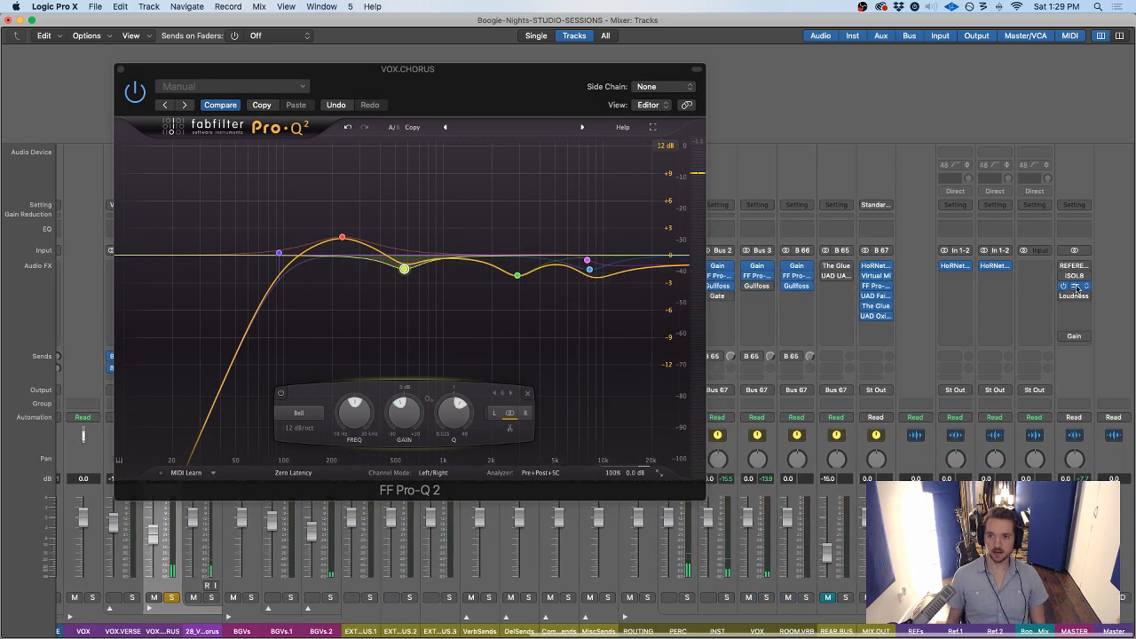
pyautogui.click(1074, 286)
pyautogui.moveTo(289, 32); pyautogui.dragTo(992, 54)
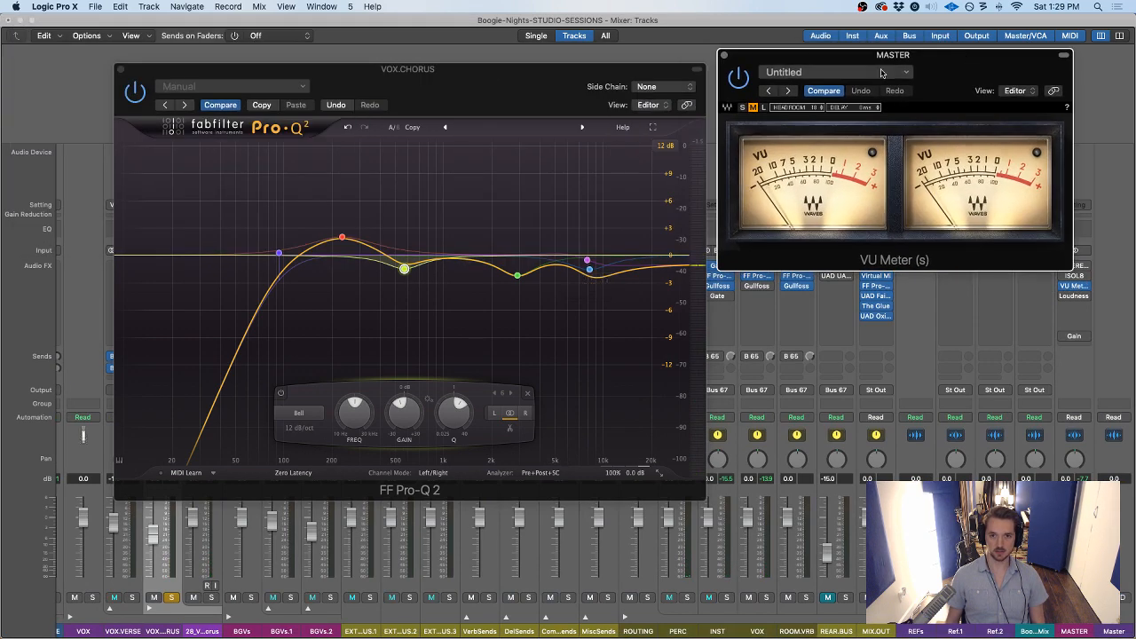
pyautogui.moveTo(479, 79); pyautogui.dragTo(401, 84)
pyautogui.hscroll(-2, 857, 529)
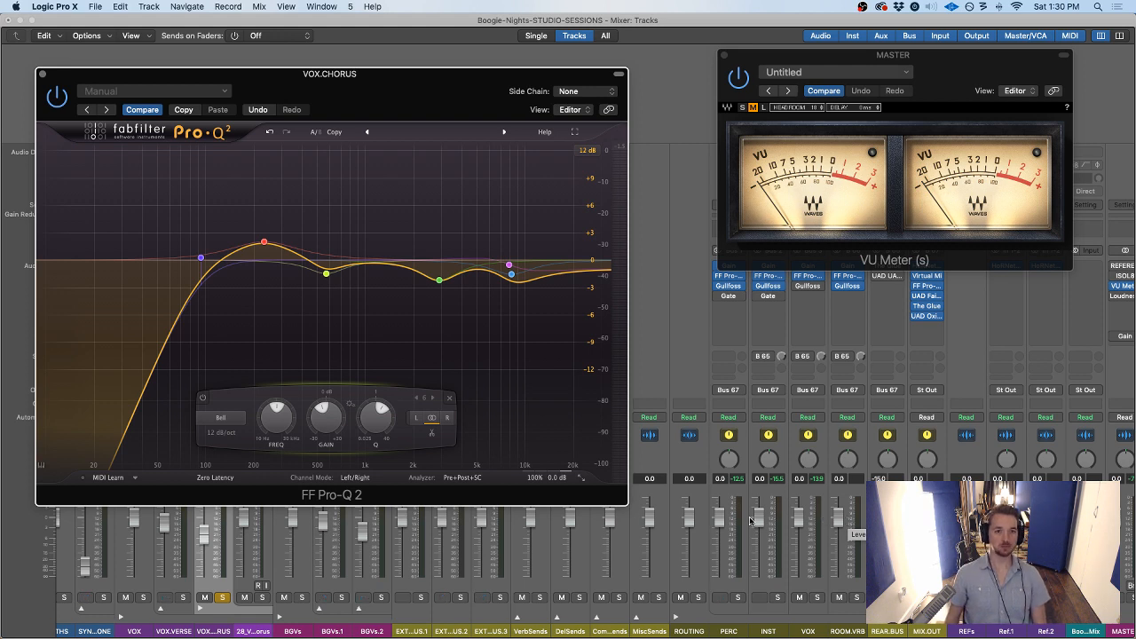
# Play the soloed vocal and compare its VU level with the equalizer active and bypassed
pyautogui.press('space')
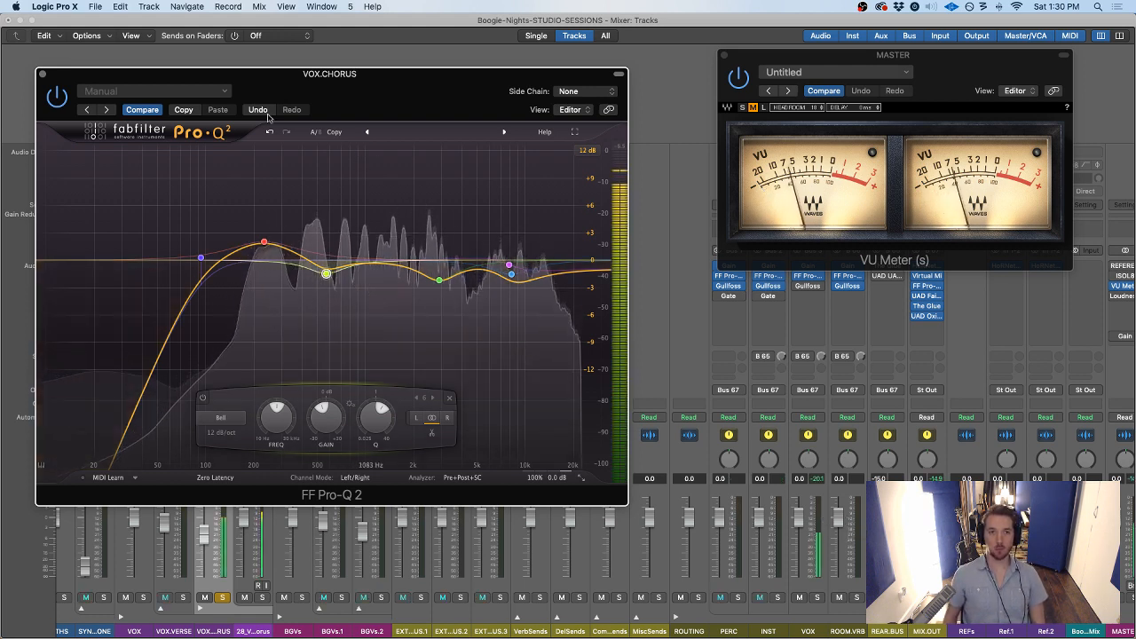
pyautogui.click(59, 100)
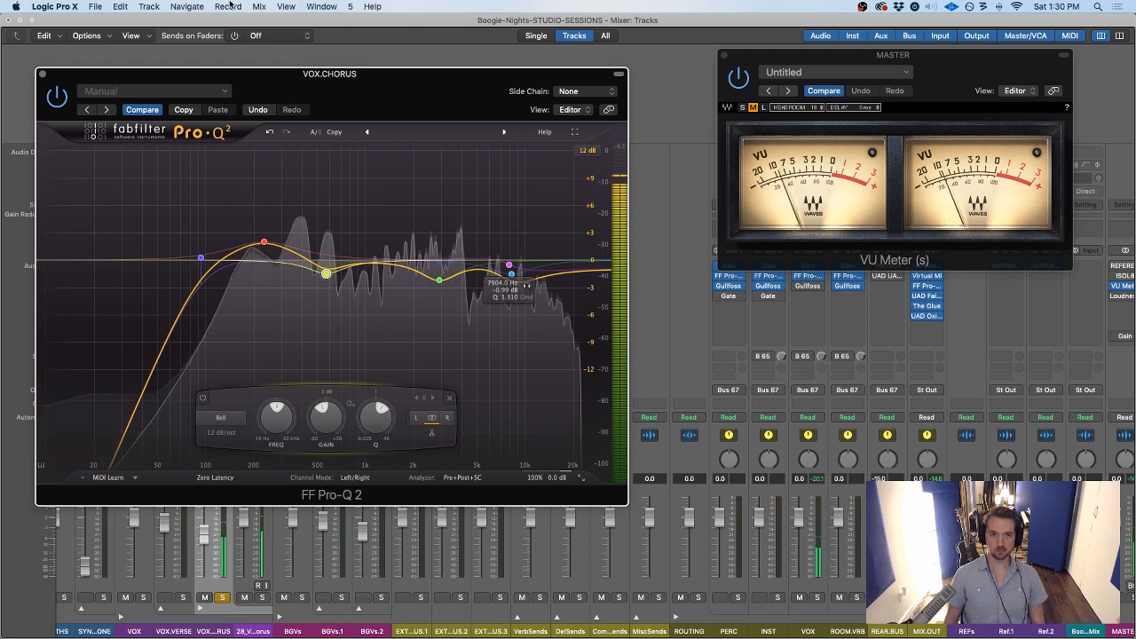
pyautogui.moveTo(303, 92); pyautogui.dragTo(602, 113)
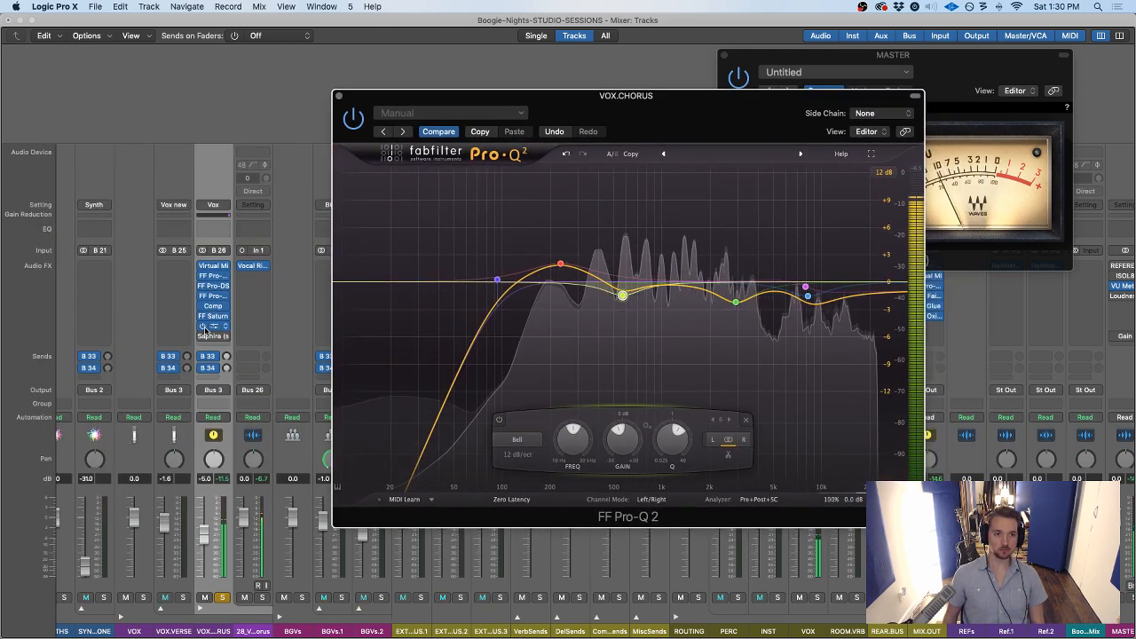
pyautogui.press('space')
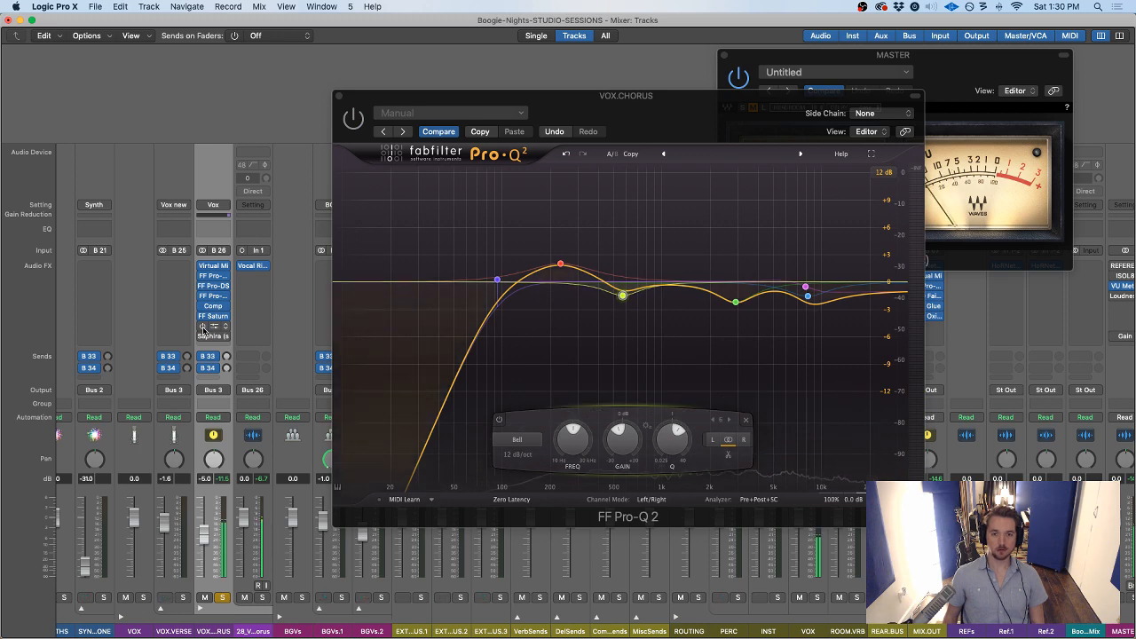
# Move the equalizer window clear of the VU Meter, set its Gain Scale to 136%, and start playback
pyautogui.moveTo(632, 111); pyautogui.dragTo(533, 100)
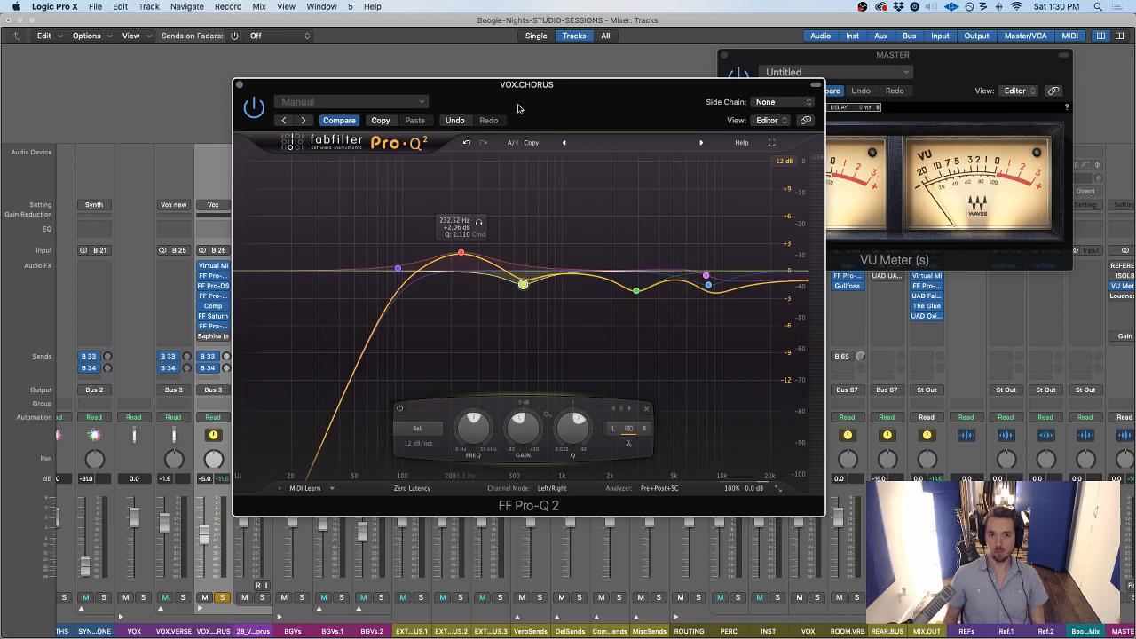
pyautogui.moveTo(532, 97); pyautogui.dragTo(438, 90)
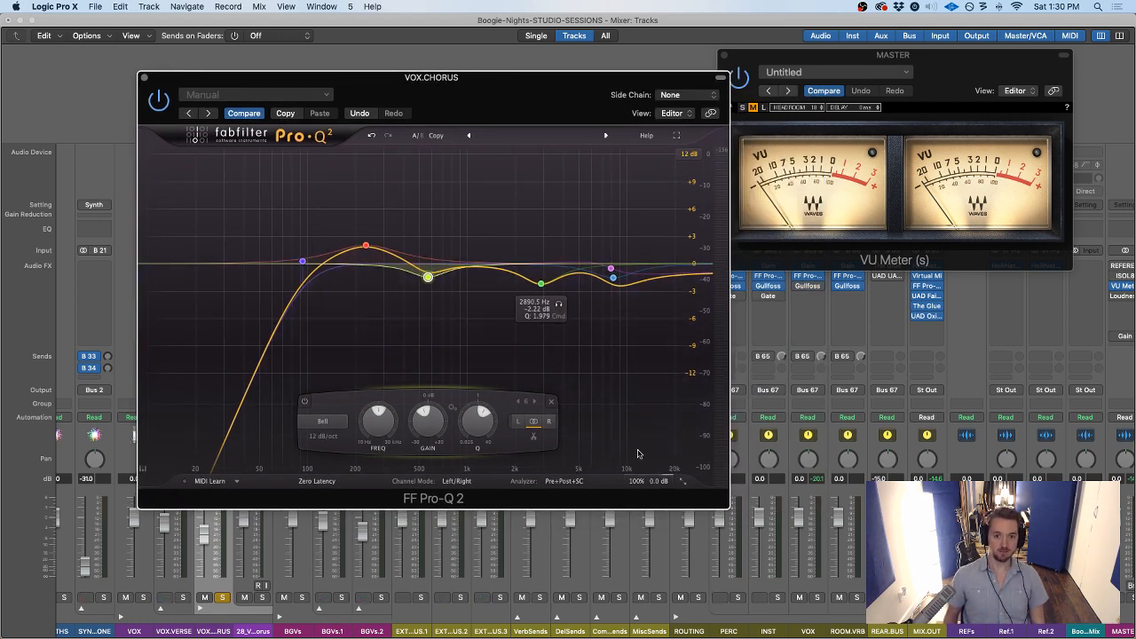
pyautogui.moveTo(645, 484)
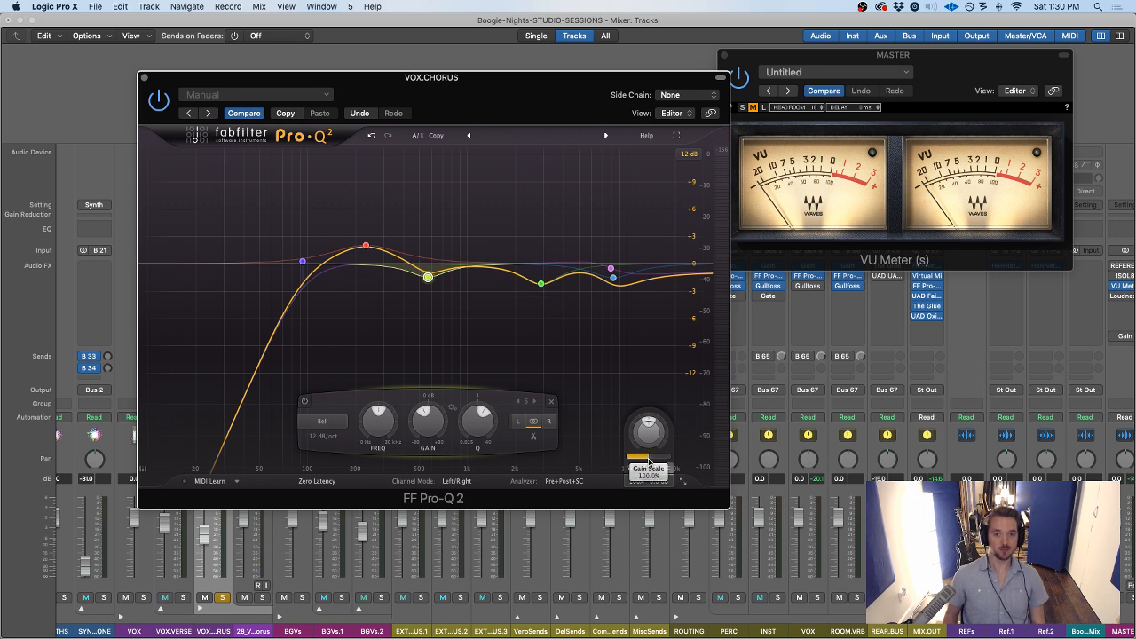
pyautogui.moveTo(657, 459)
pyautogui.mouseDown()
pyautogui.moveTo(587, 453)
pyautogui.moveTo(708, 458)
pyautogui.moveTo(663, 459)
pyautogui.mouseUp()
pyautogui.press('space')
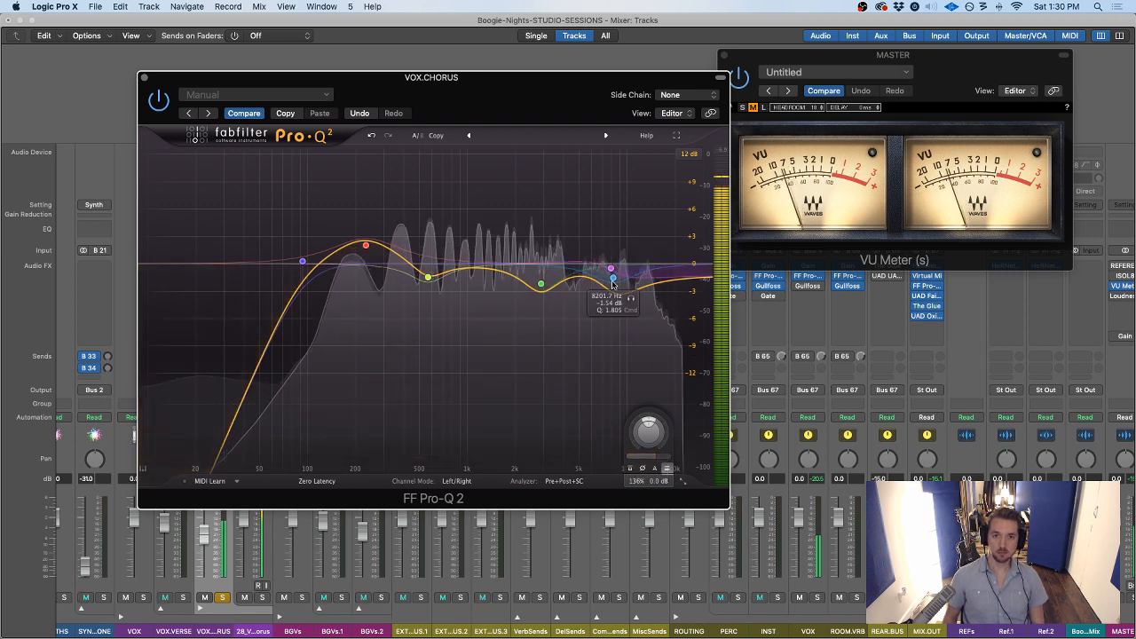
# Raise the high shelf slightly around 7.7 kHz and trim the low bell boost a little during playback
pyautogui.moveTo(613, 268); pyautogui.dragTo(610, 263)
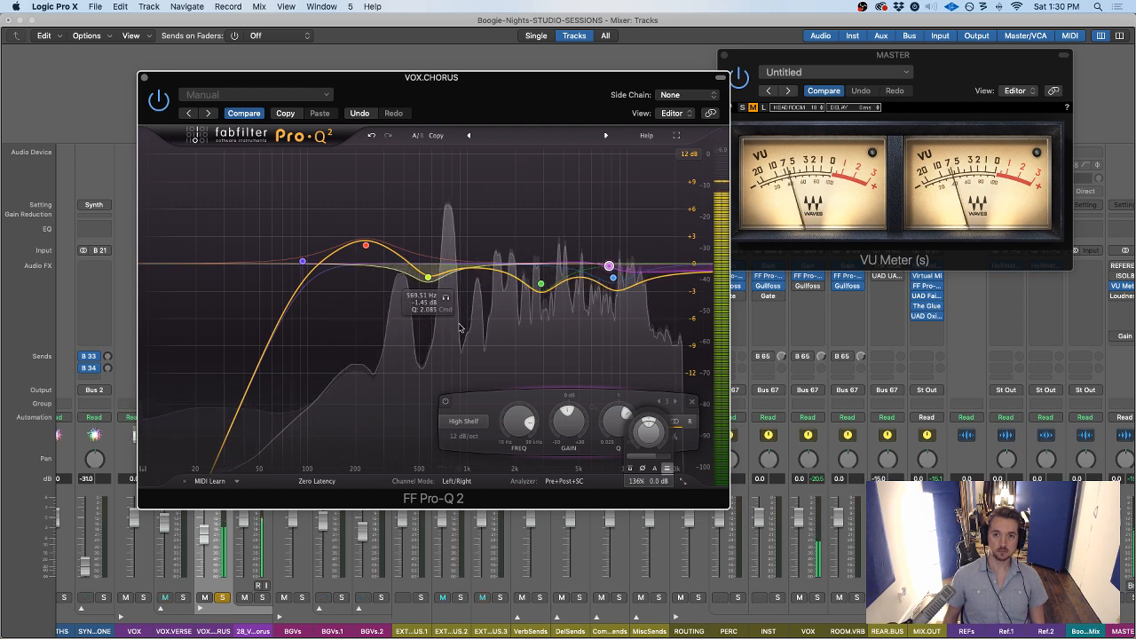
pyautogui.moveTo(499, 94); pyautogui.dragTo(630, 85)
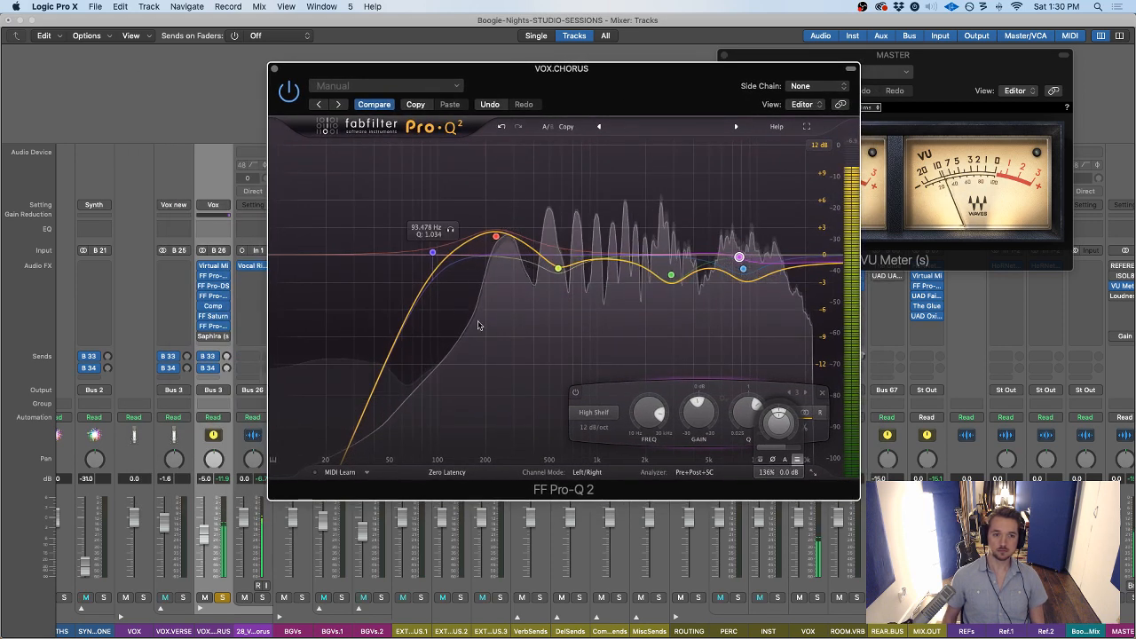
pyautogui.click(496, 241)
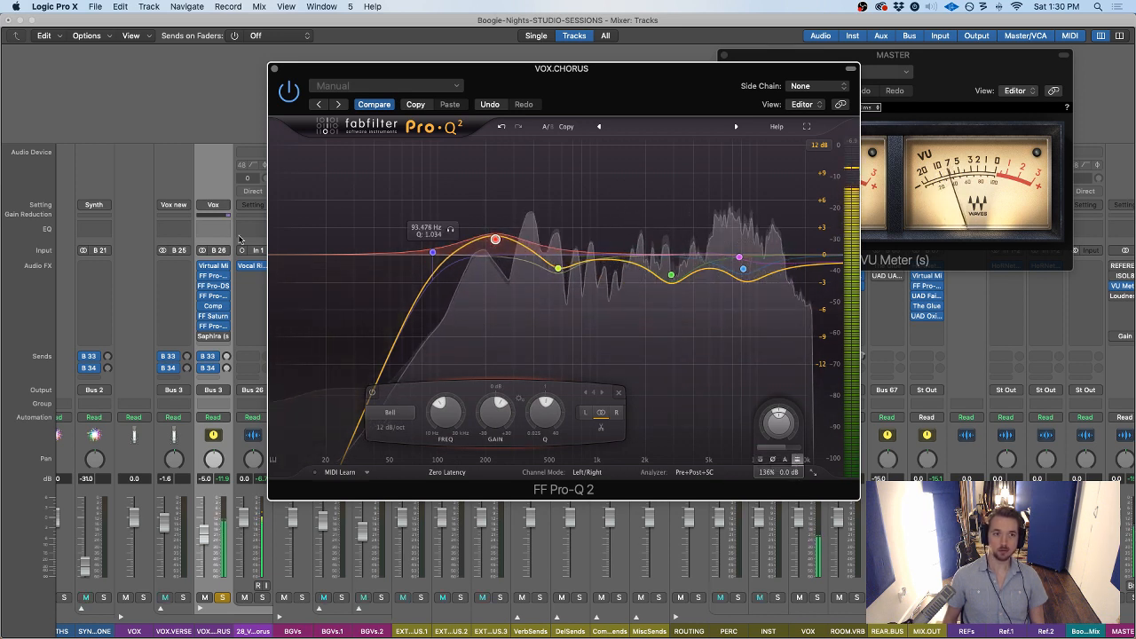
# Compare the VU Meter level with the chorus vocal's equalizer active and bypassed, both soloed and in the full mix
pyautogui.moveTo(632, 69); pyautogui.dragTo(454, 68)
pyautogui.press('s')
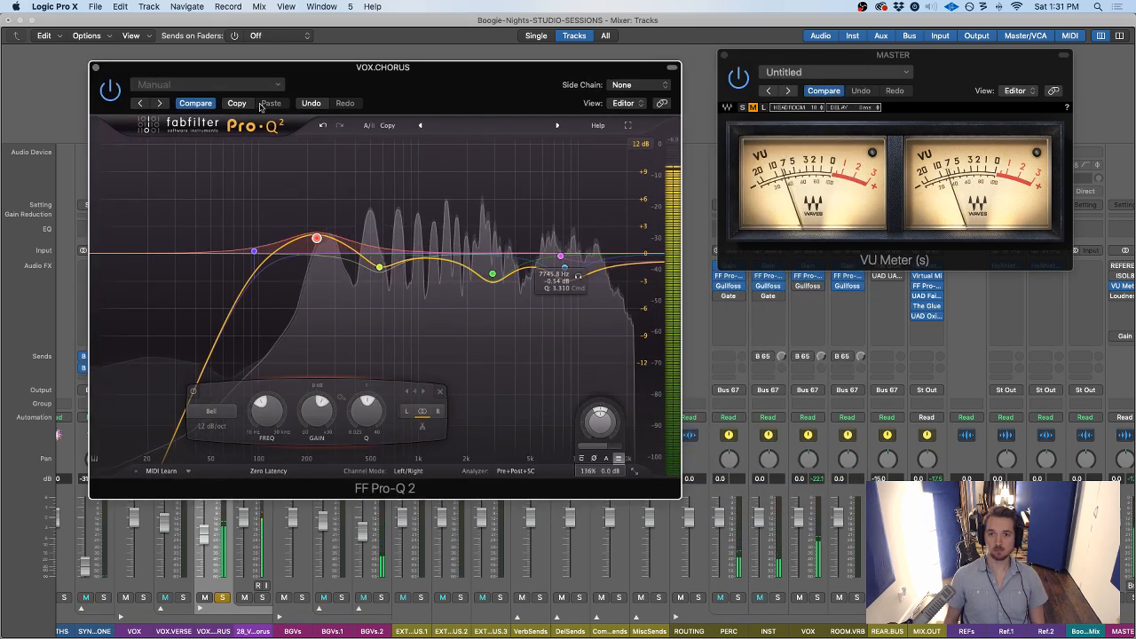
pyautogui.click(109, 91)
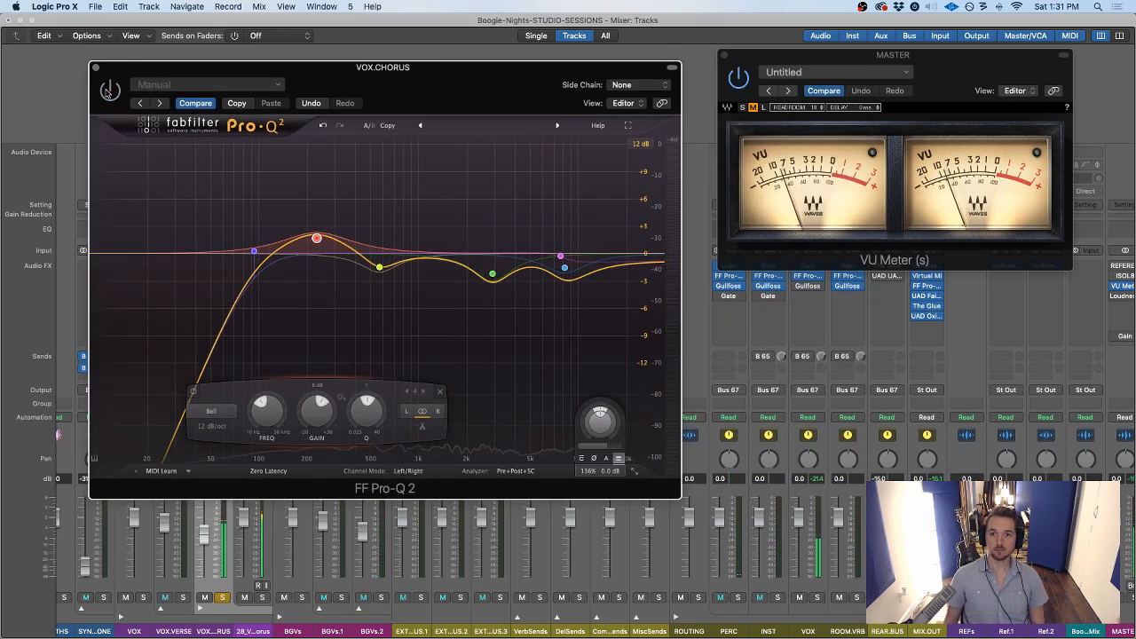
pyautogui.click(109, 91)
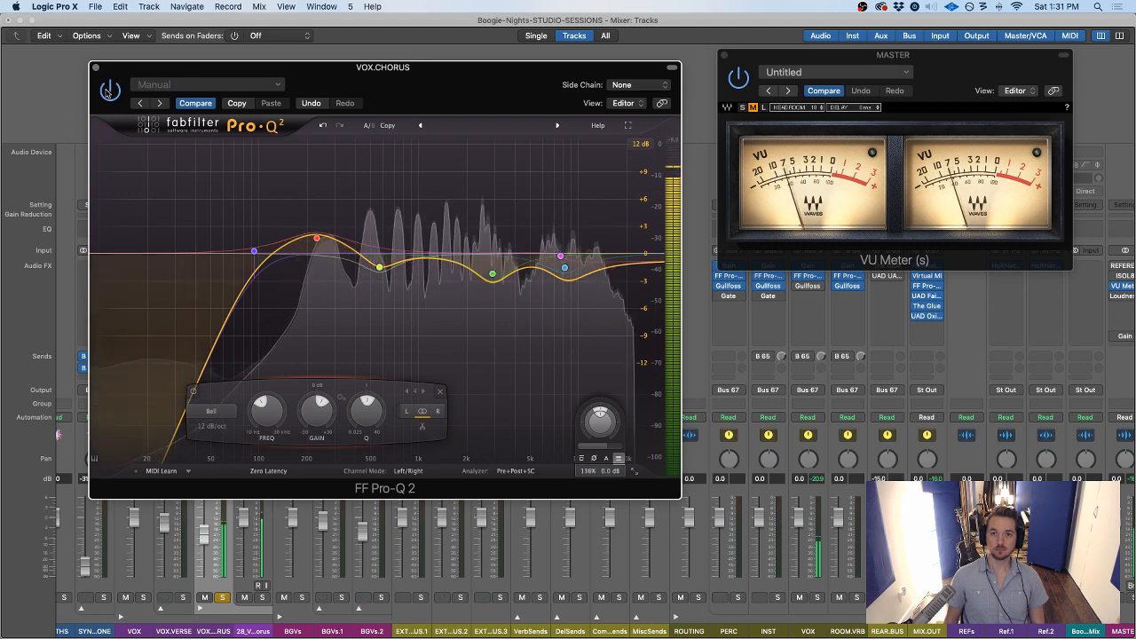
pyautogui.click(109, 91)
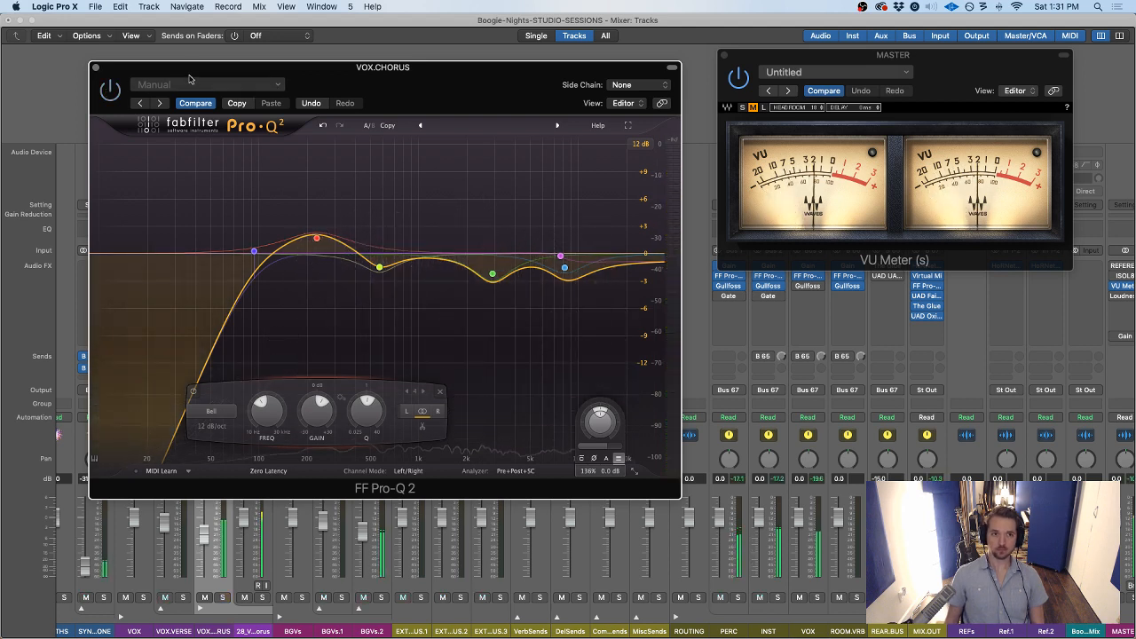
pyautogui.click(110, 89)
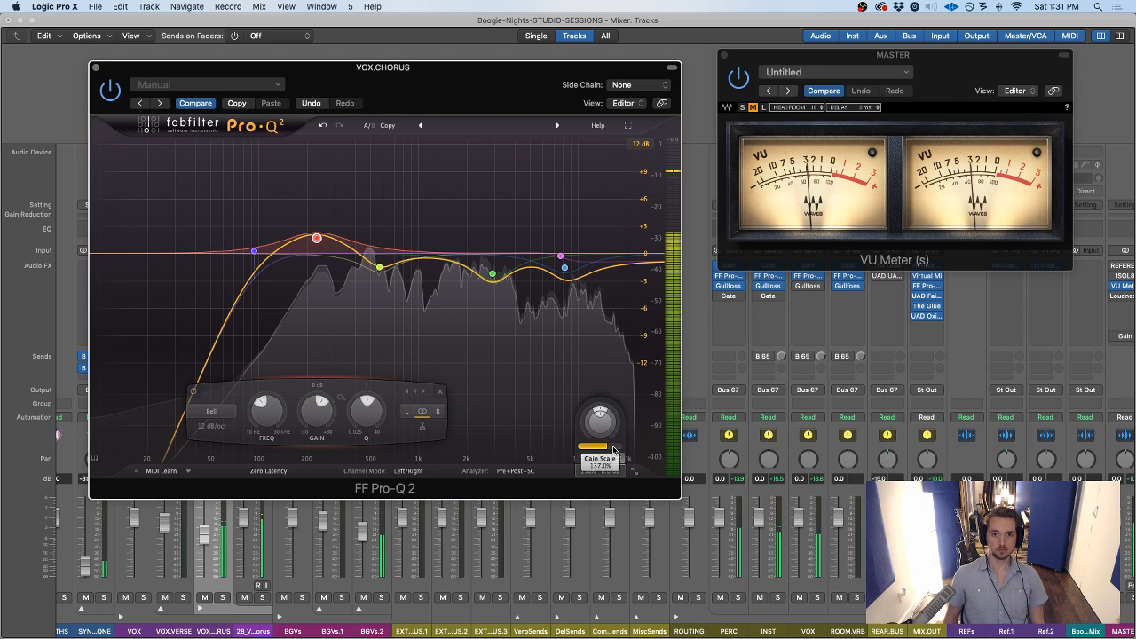
# Lower the low bell to +0.44 dB at about 228.9 Hz and set the equalizer's output level to +1.3 dB
pyautogui.moveTo(317, 238); pyautogui.dragTo(315, 249)
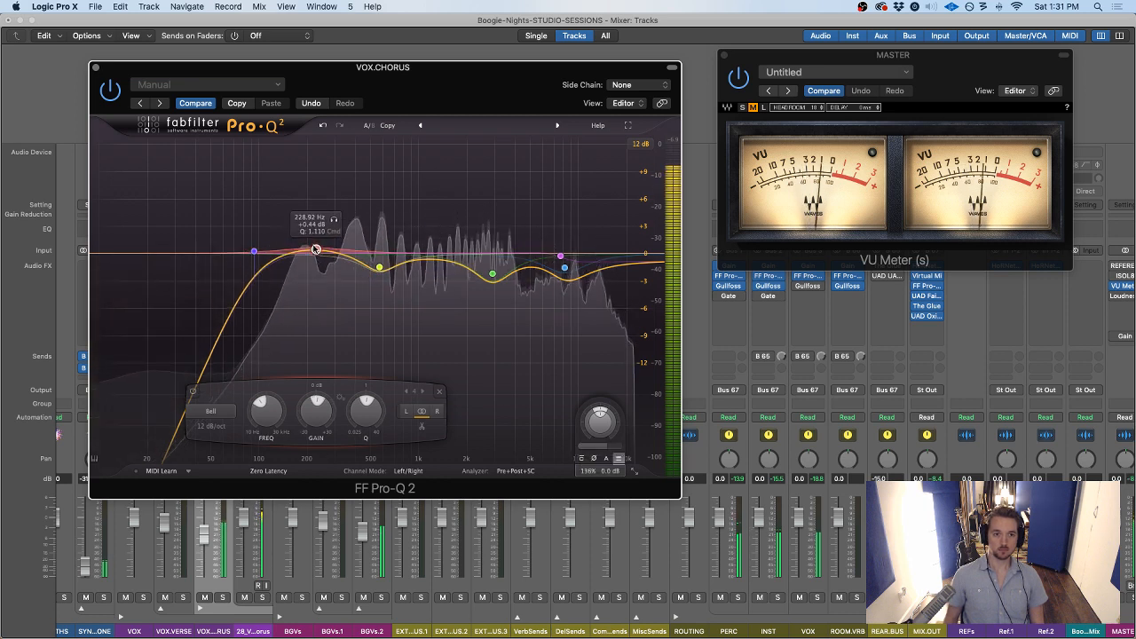
pyautogui.press('s')
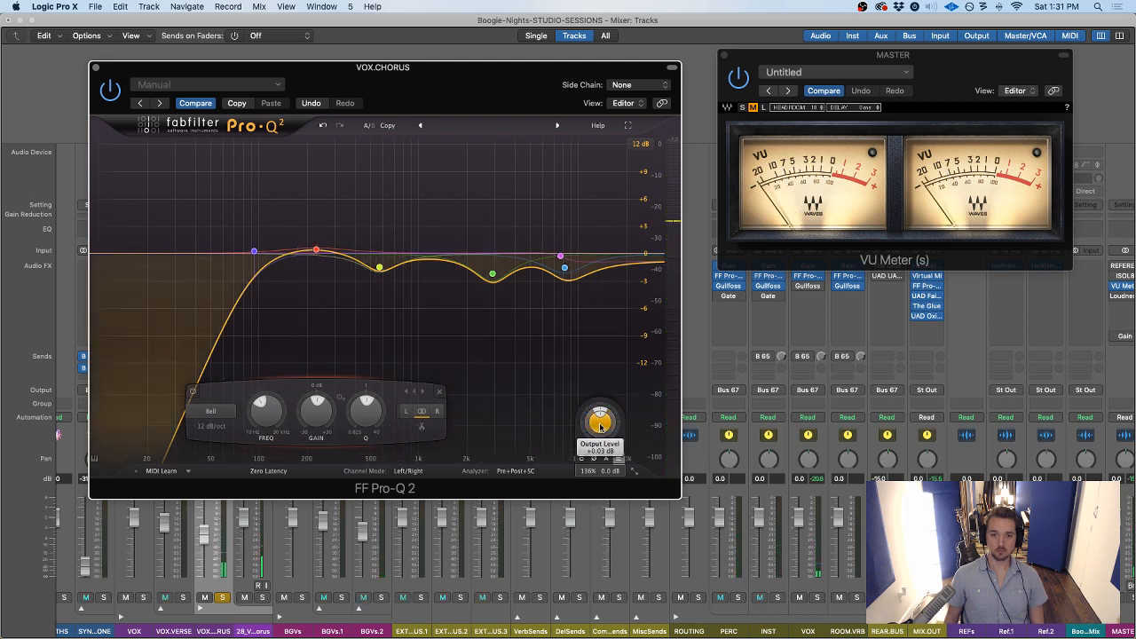
pyautogui.scroll(1, 603, 422)
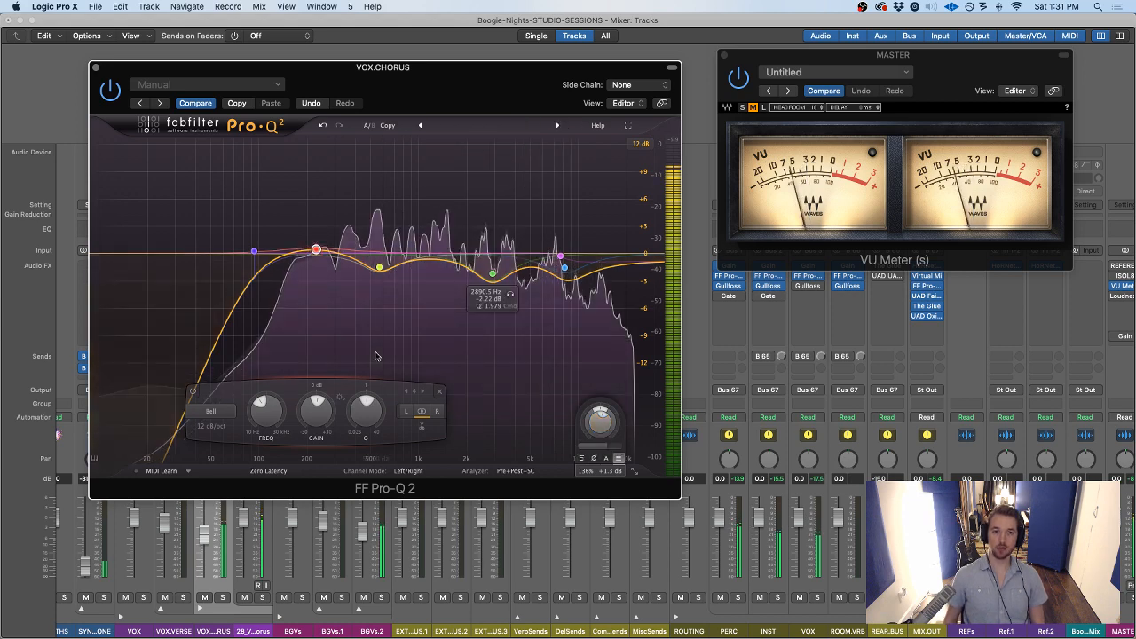
# Close the master channel's VU Meter, then stop playback and select the Ref.1 reference track
pyautogui.moveTo(116, 72); pyautogui.dragTo(72, 64)
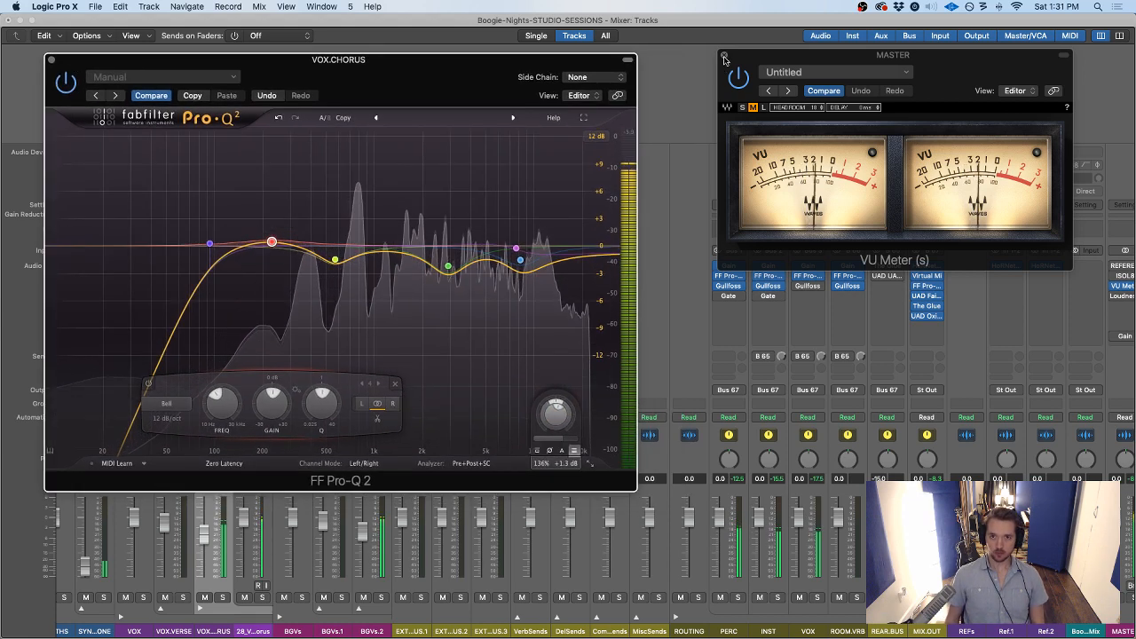
pyautogui.click(725, 60)
pyautogui.hscroll(3, 894, 338)
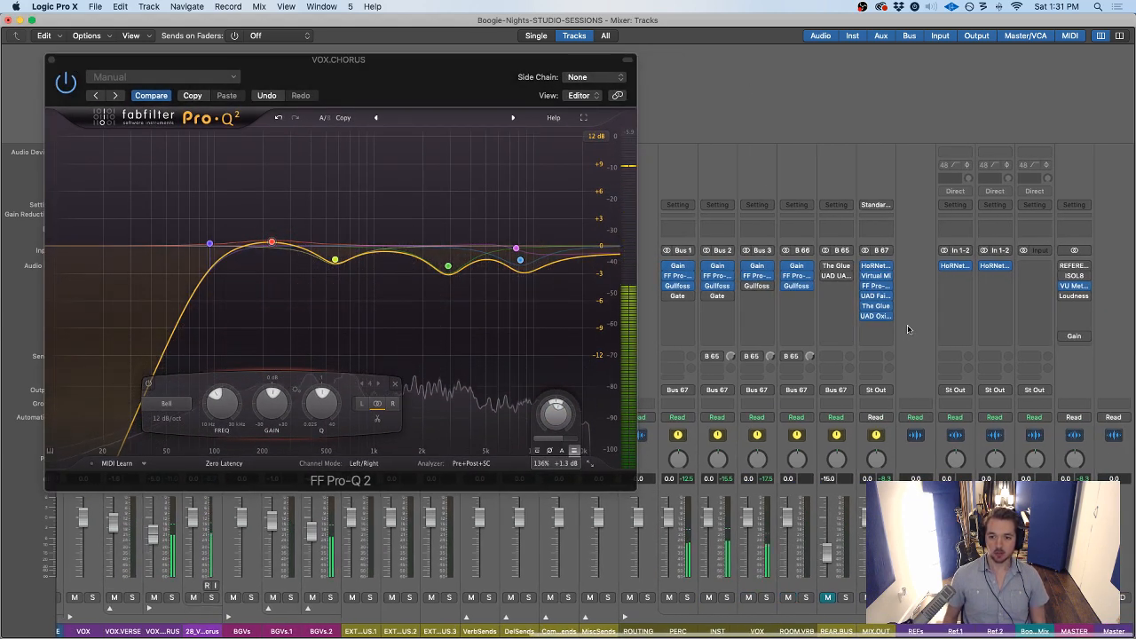
pyautogui.press('space')
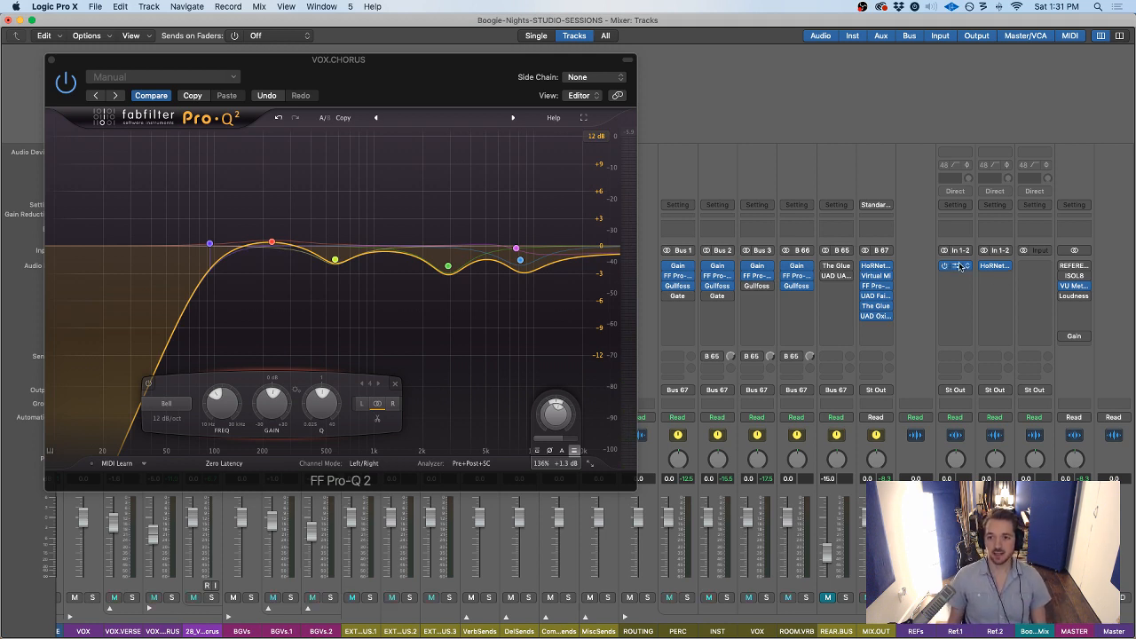
pyautogui.click(971, 629)
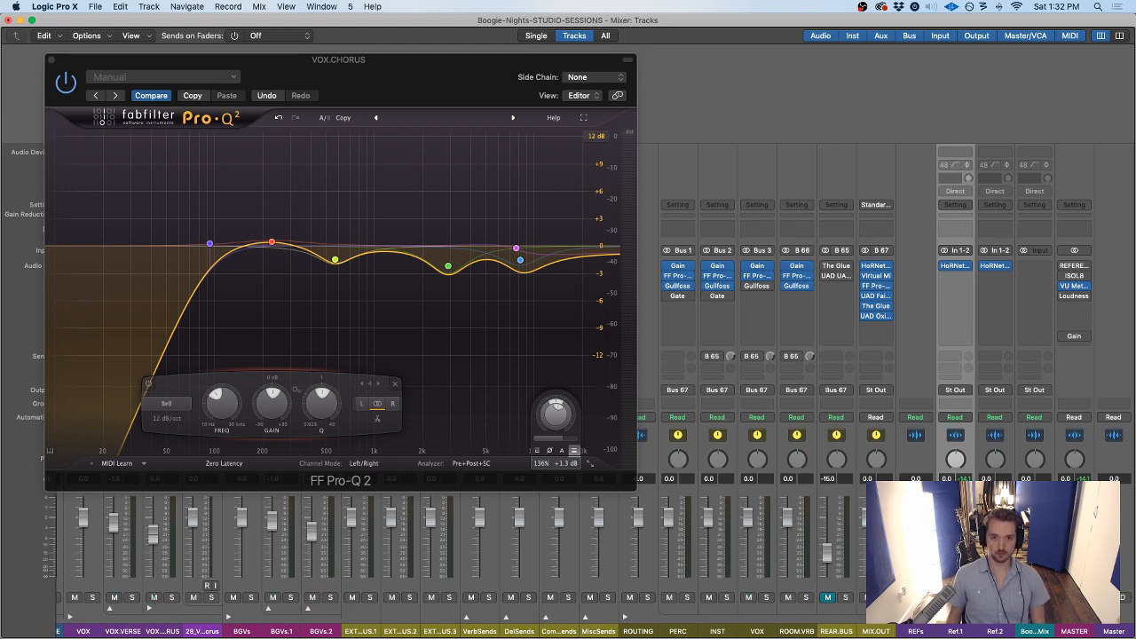
# Play the mix and check the chorus vocal against FF Saturn's bypass, keeping its insert slots uncovered by the equalizer window
pyautogui.press('space')
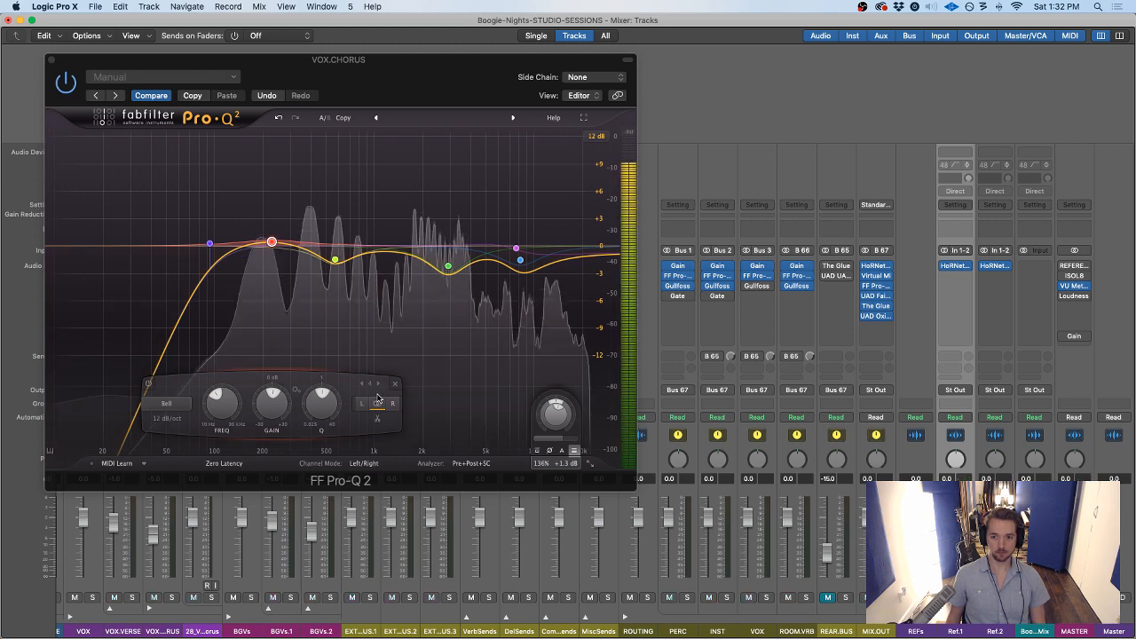
pyautogui.moveTo(416, 80); pyautogui.dragTo(654, 145)
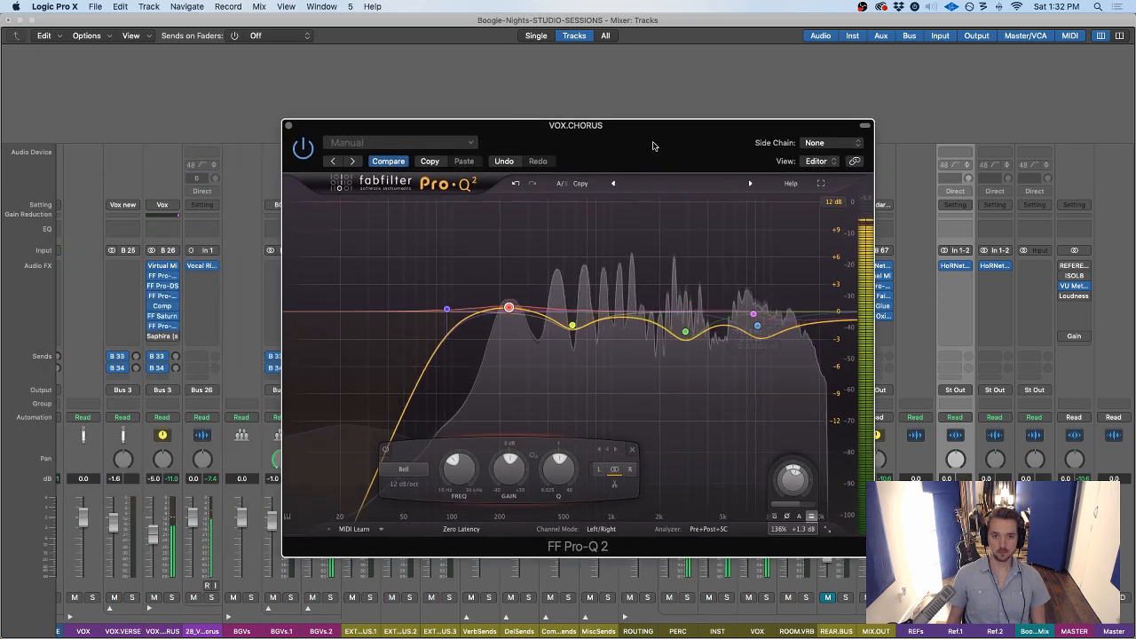
pyautogui.moveTo(556, 129)
pyautogui.mouseDown()
pyautogui.moveTo(580, 129)
pyautogui.moveTo(567, 135)
pyautogui.mouseUp()
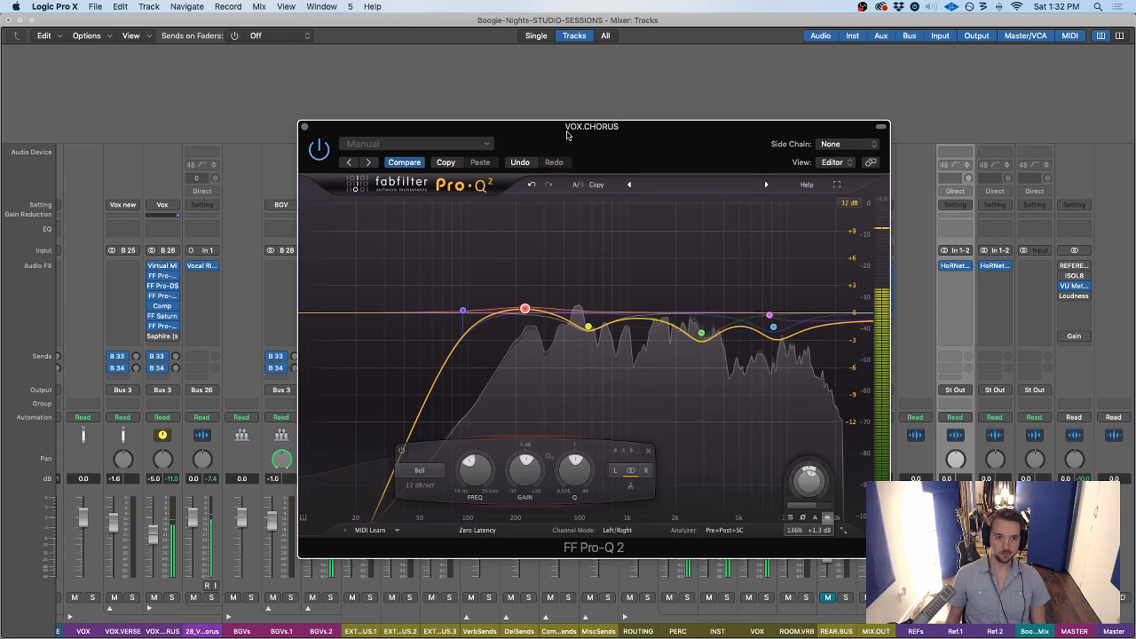
pyautogui.click(151, 317)
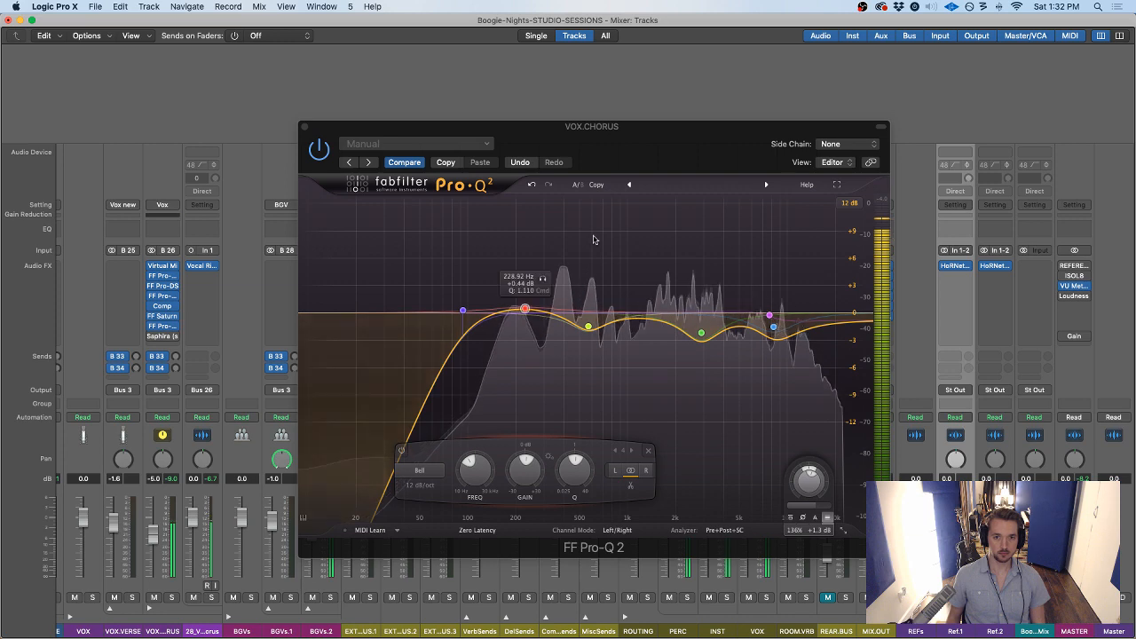
# Open the FF Saturn insert on the chorus vocal channel to inspect its saturation settings
pyautogui.moveTo(550, 126); pyautogui.dragTo(491, 98)
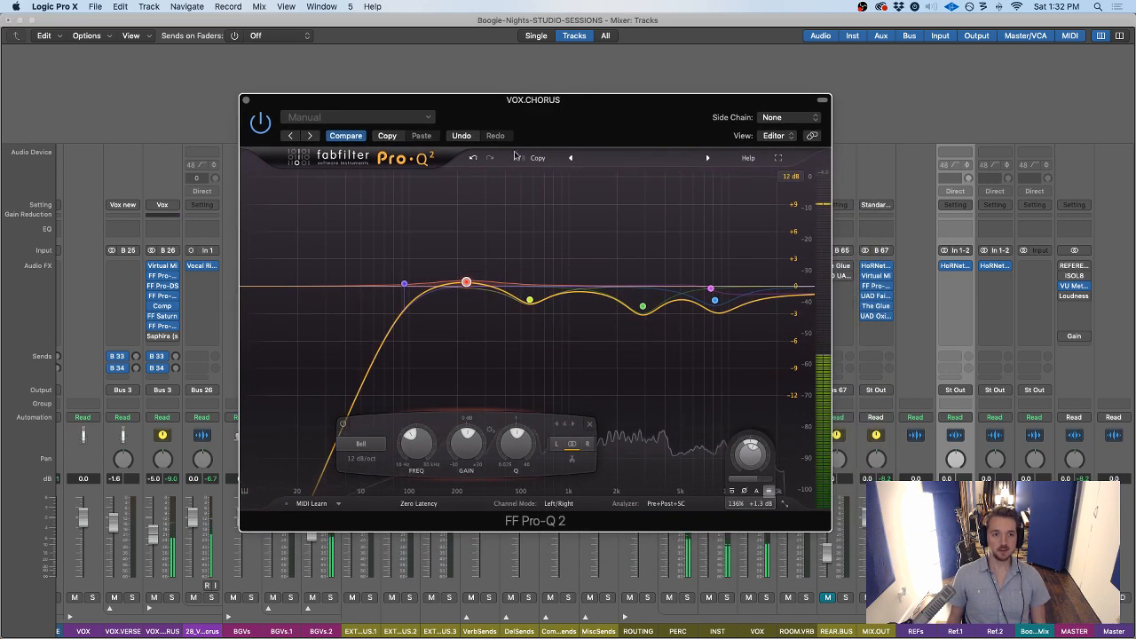
pyautogui.click(165, 326)
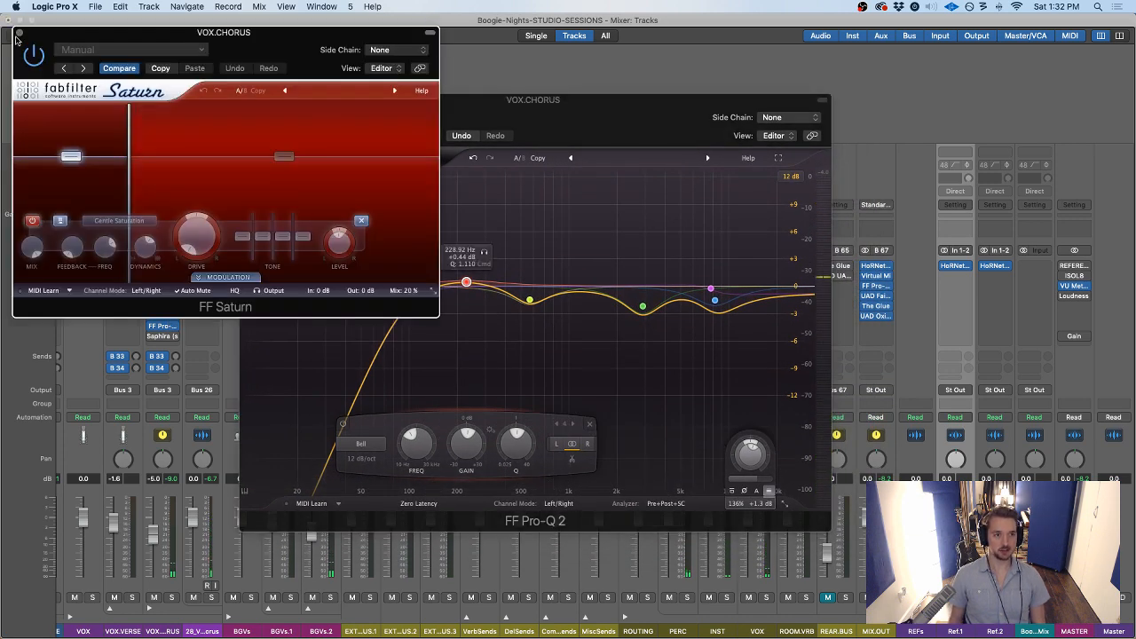
pyautogui.click(19, 34)
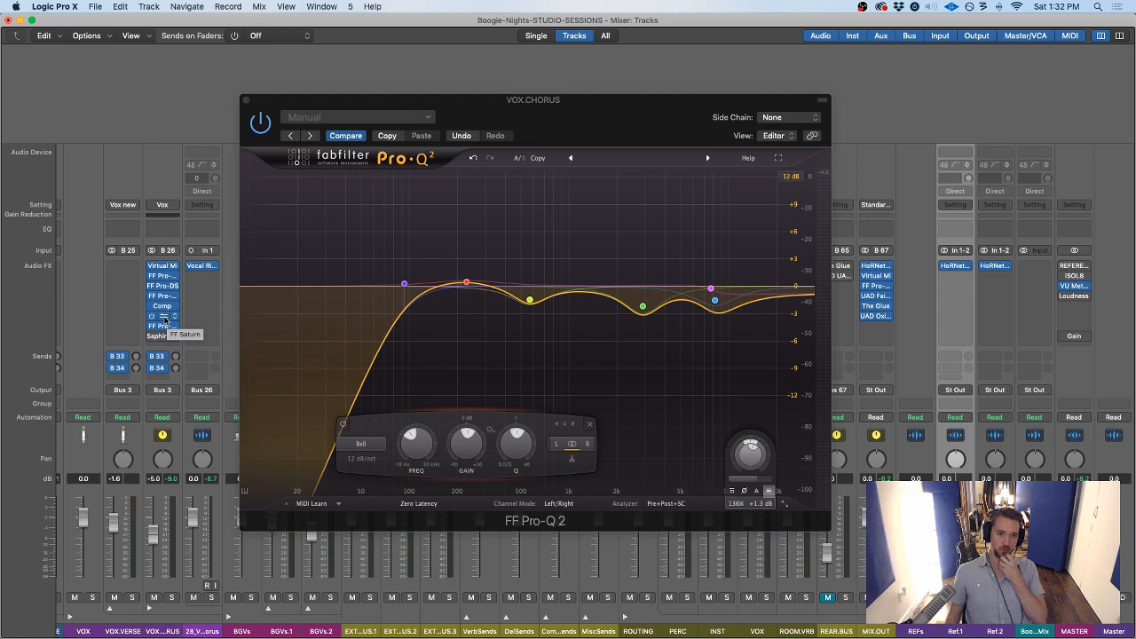
pyautogui.click(165, 319)
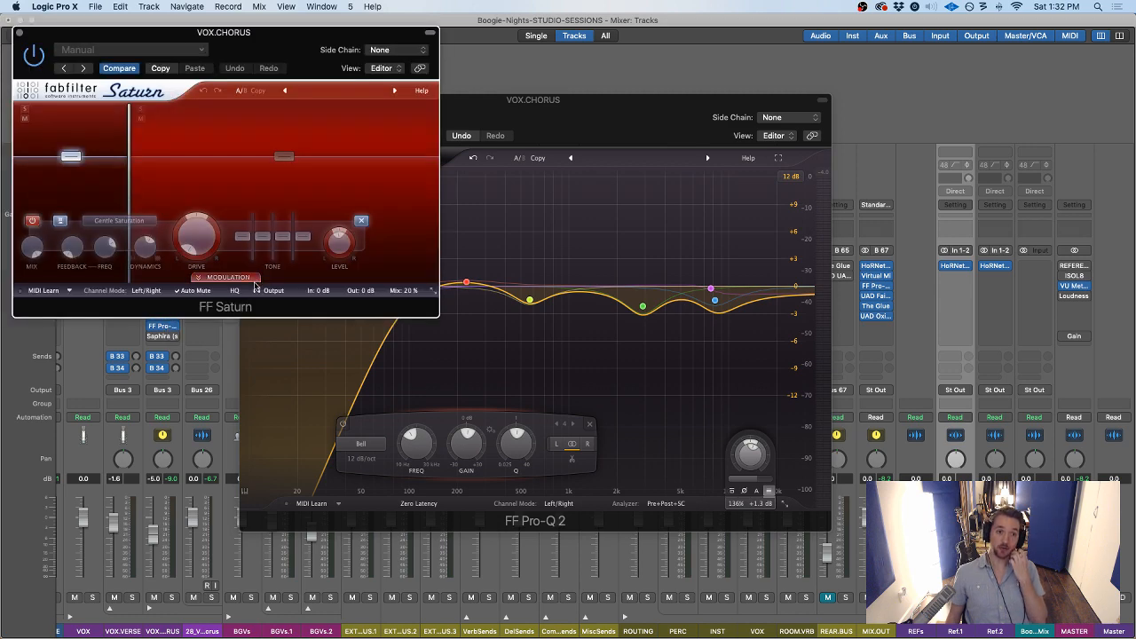
pyautogui.moveTo(237, 44)
pyautogui.mouseDown()
pyautogui.moveTo(246, 41)
pyautogui.moveTo(239, 56)
pyautogui.mouseUp()
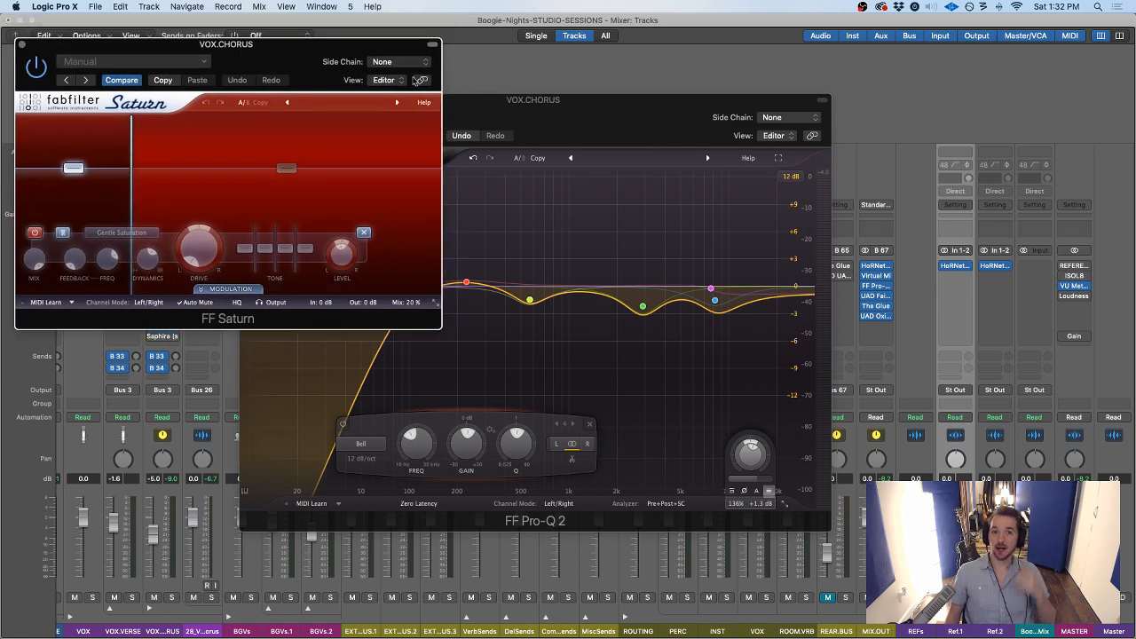
# Arrange the chorus vocal's FF Saturn and FF Pro-Q 2 windows side by side
pyautogui.moveTo(527, 105); pyautogui.dragTo(742, 51)
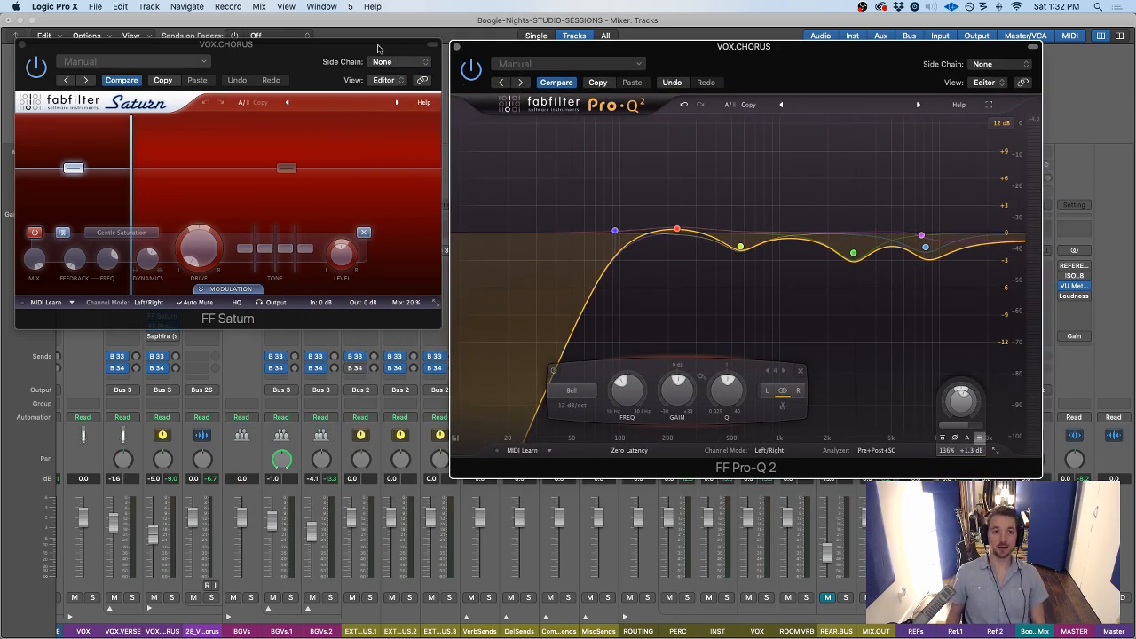
pyautogui.moveTo(377, 49)
pyautogui.mouseDown()
pyautogui.moveTo(390, 53)
pyautogui.moveTo(379, 56)
pyautogui.mouseUp()
pyautogui.moveTo(513, 51); pyautogui.dragTo(508, 57)
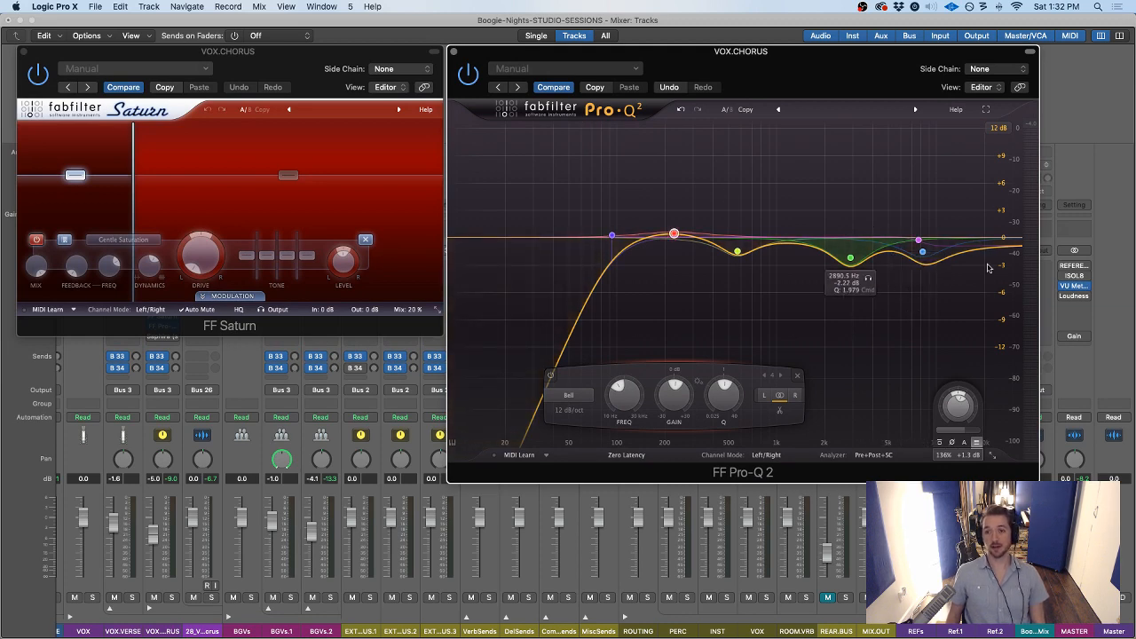
pyautogui.moveTo(861, 67); pyautogui.dragTo(575, 97)
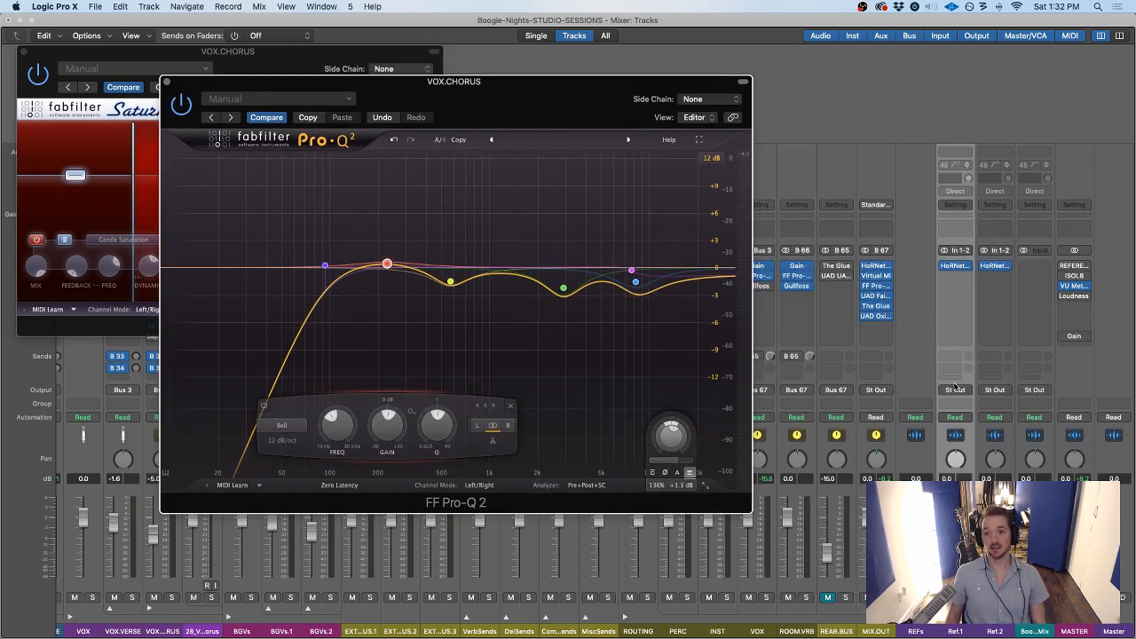
pyautogui.moveTo(549, 116); pyautogui.dragTo(874, 60)
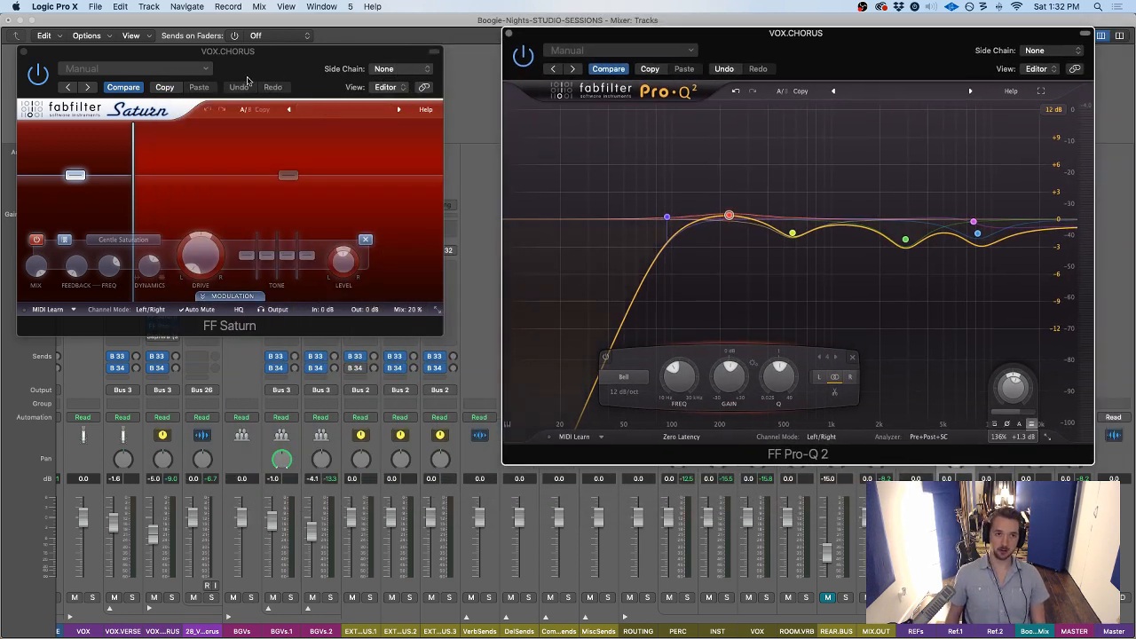
pyautogui.moveTo(209, 79); pyautogui.dragTo(251, 77)
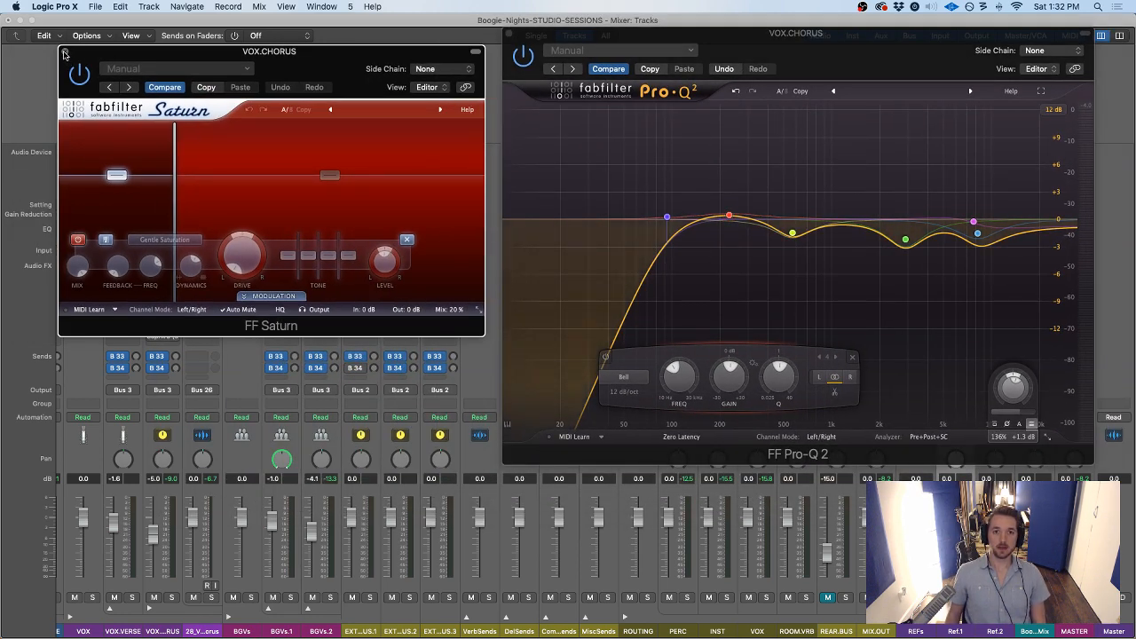
pyautogui.moveTo(109, 56); pyautogui.dragTo(109, 73)
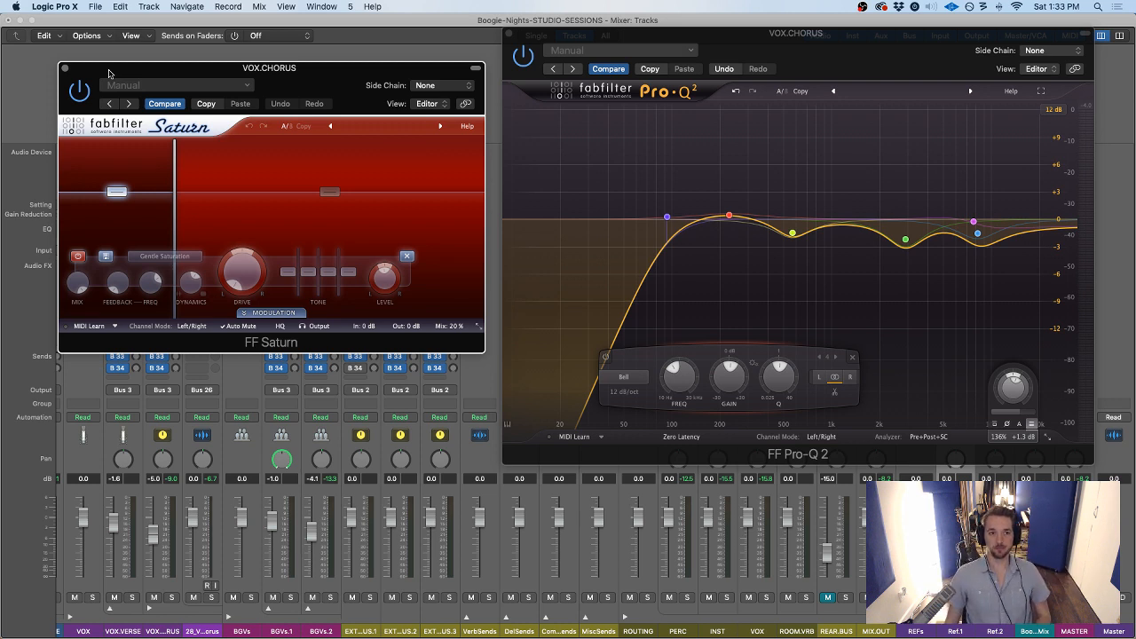
pyautogui.moveTo(109, 73)
pyautogui.mouseDown()
pyautogui.moveTo(135, 67)
pyautogui.moveTo(123, 69)
pyautogui.mouseUp()
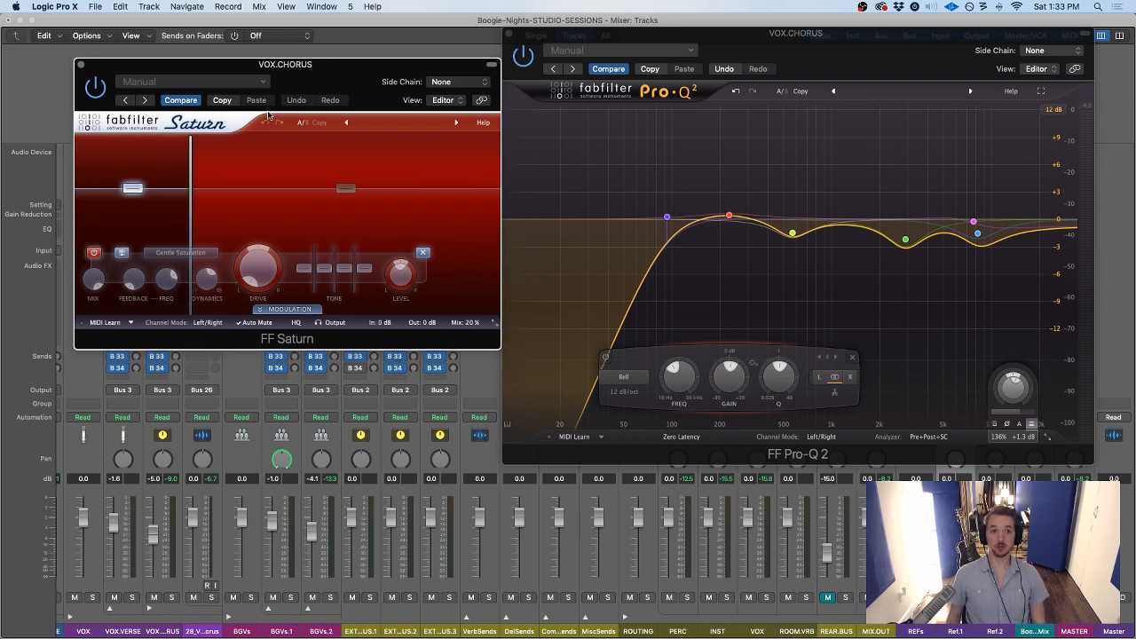
# Close both chorus vocal plug-in windows, then play the mix and compare the vocal with its insert chain bypassed and active
pyautogui.click(80, 67)
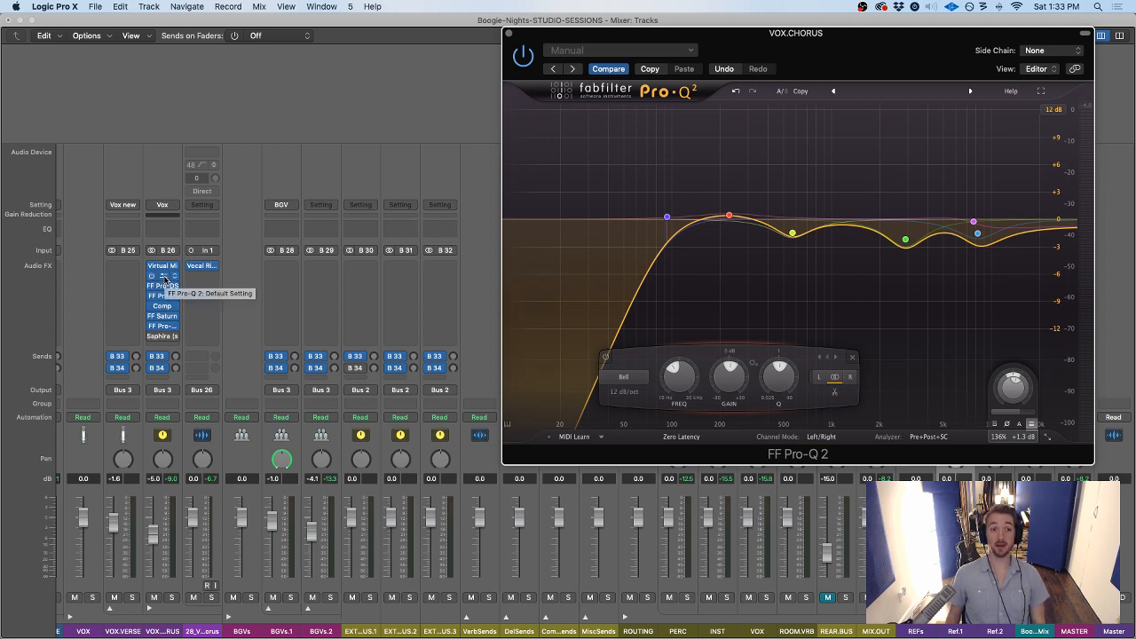
pyautogui.click(510, 34)
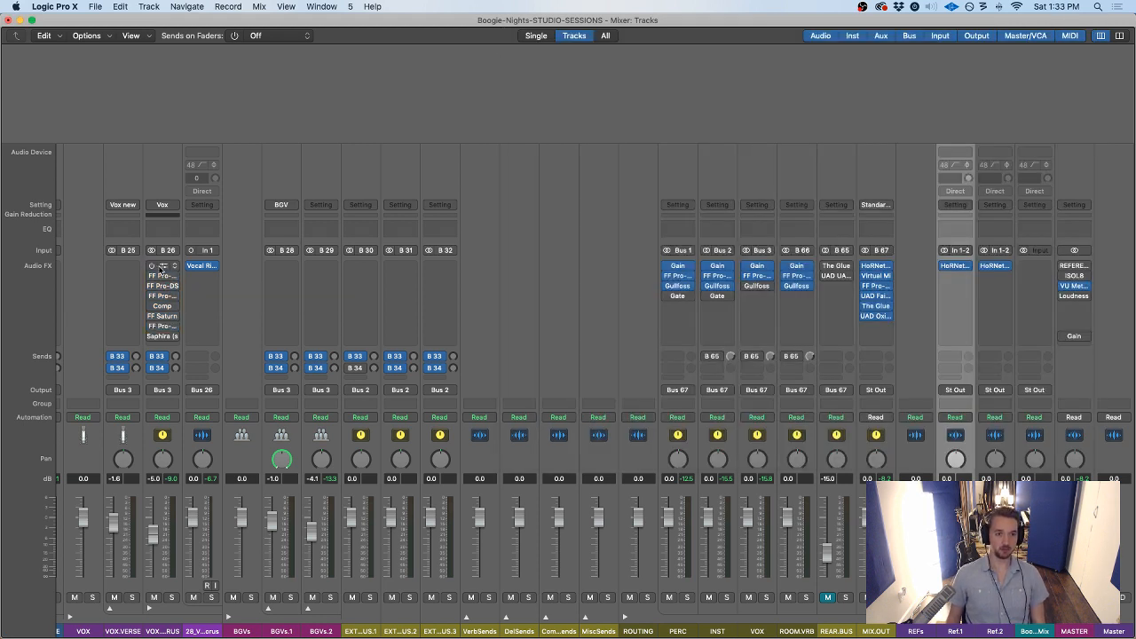
pyautogui.press('space')
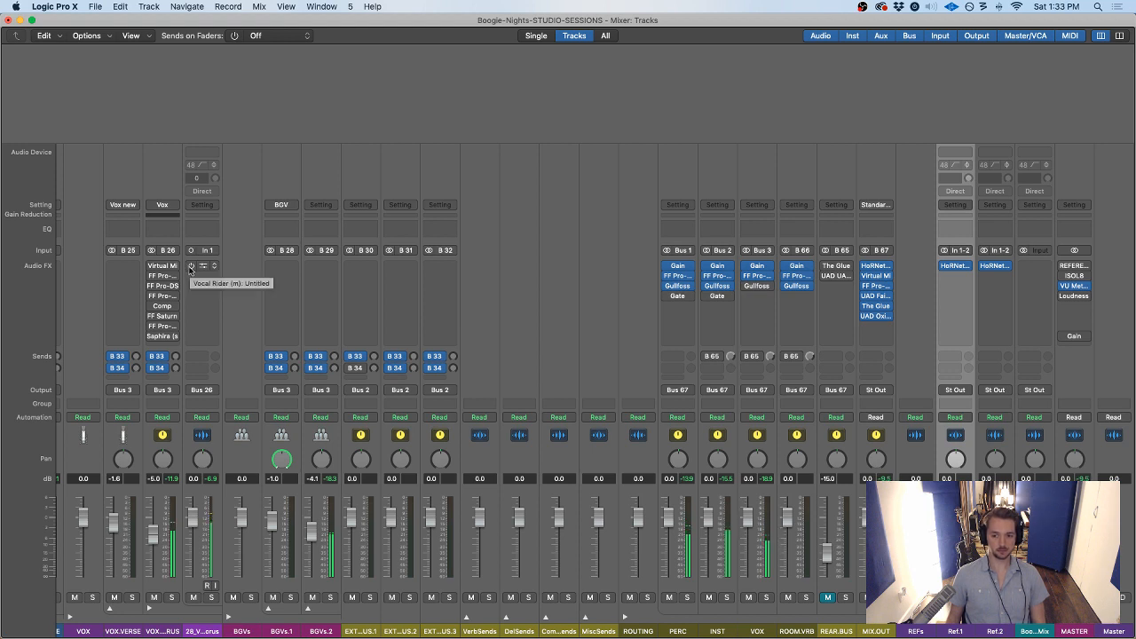
pyautogui.click(191, 269)
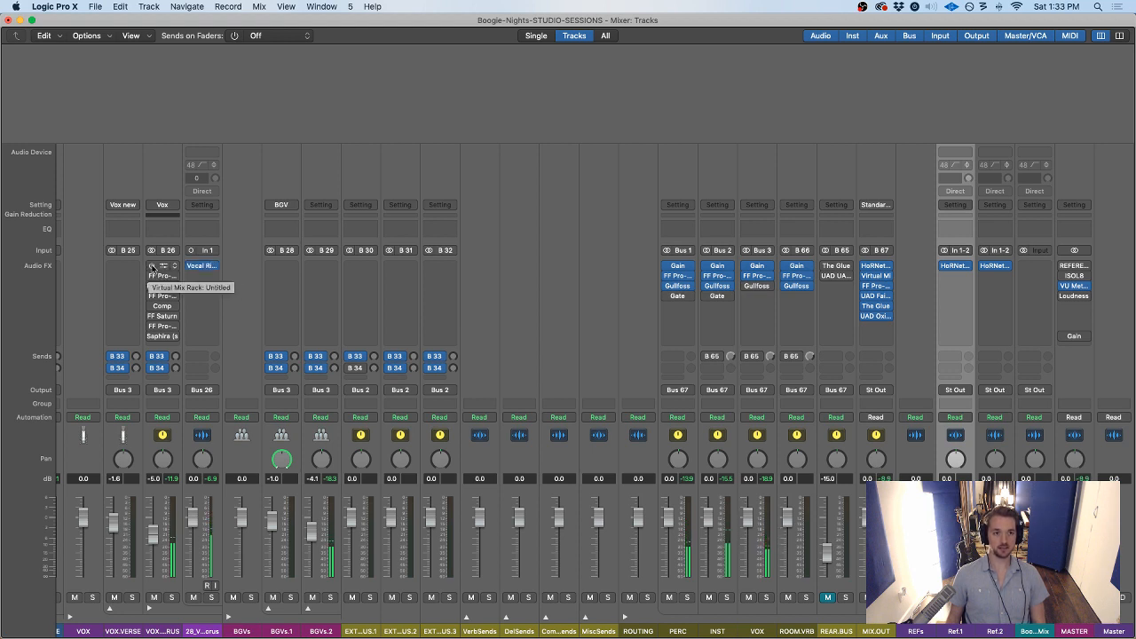
pyautogui.moveTo(152, 267); pyautogui.dragTo(153, 328)
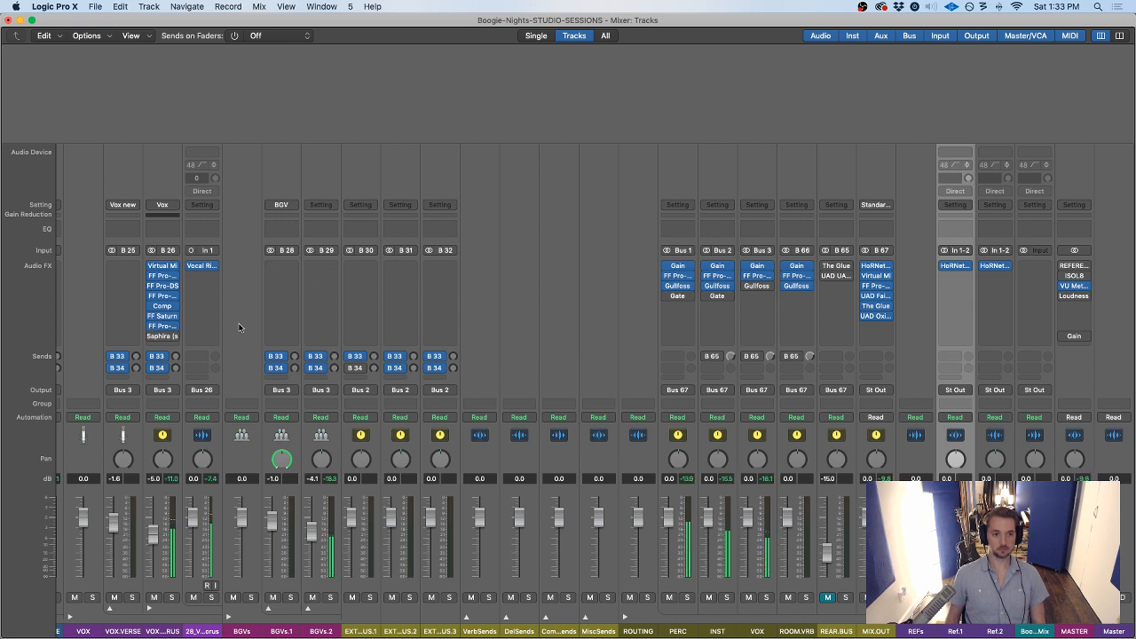
# Open FF Saturn on the chorus vocal, inspect its upper band's saturation settings, and close the plug-in
pyautogui.click(162, 316)
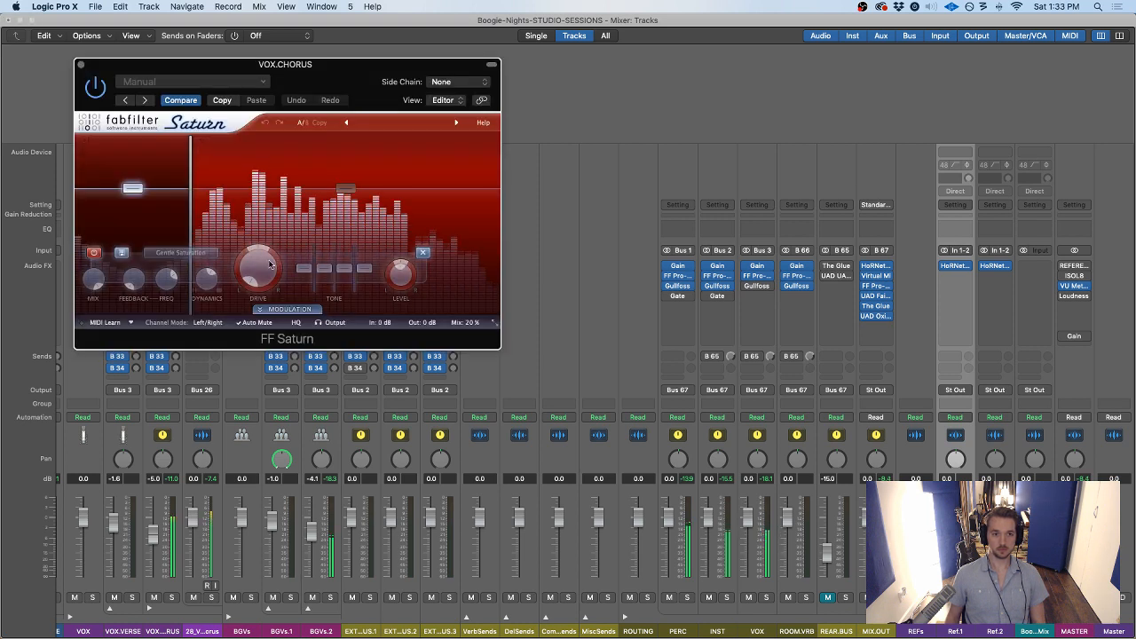
pyautogui.click(306, 220)
pyautogui.moveTo(325, 286)
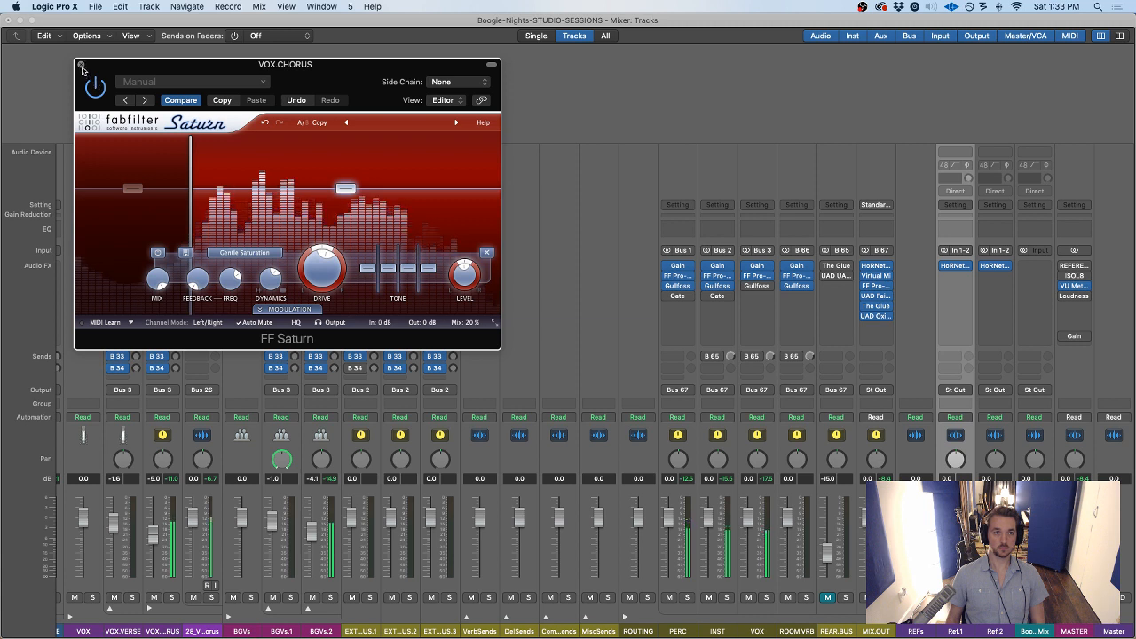
pyautogui.click(81, 66)
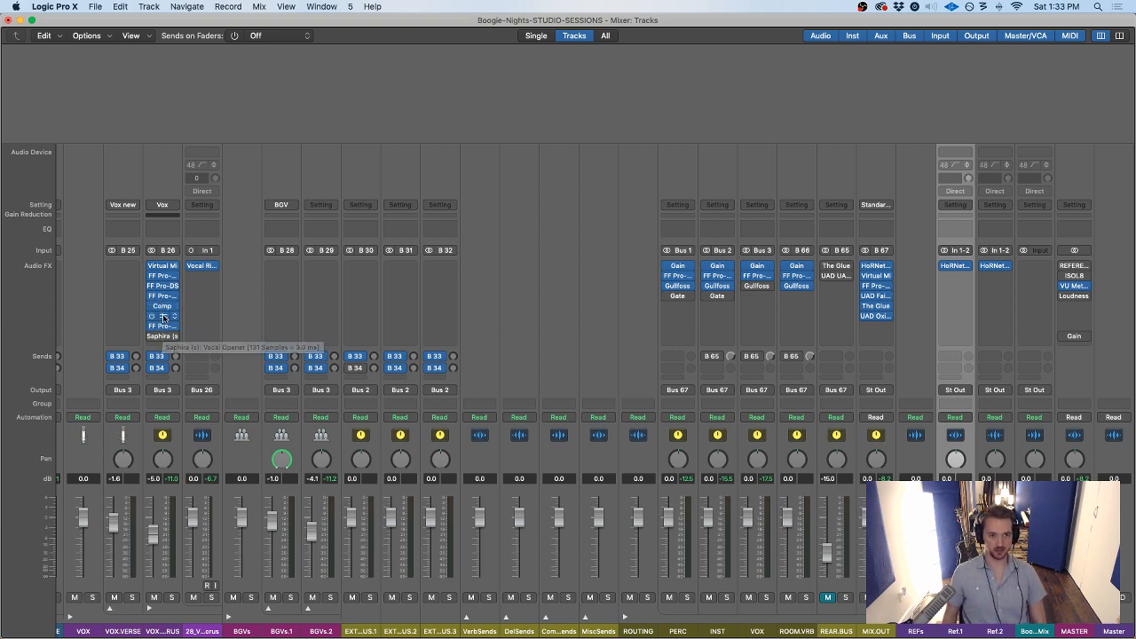
# Select the chorus vocal channel in the mixer
pyautogui.click(240, 222)
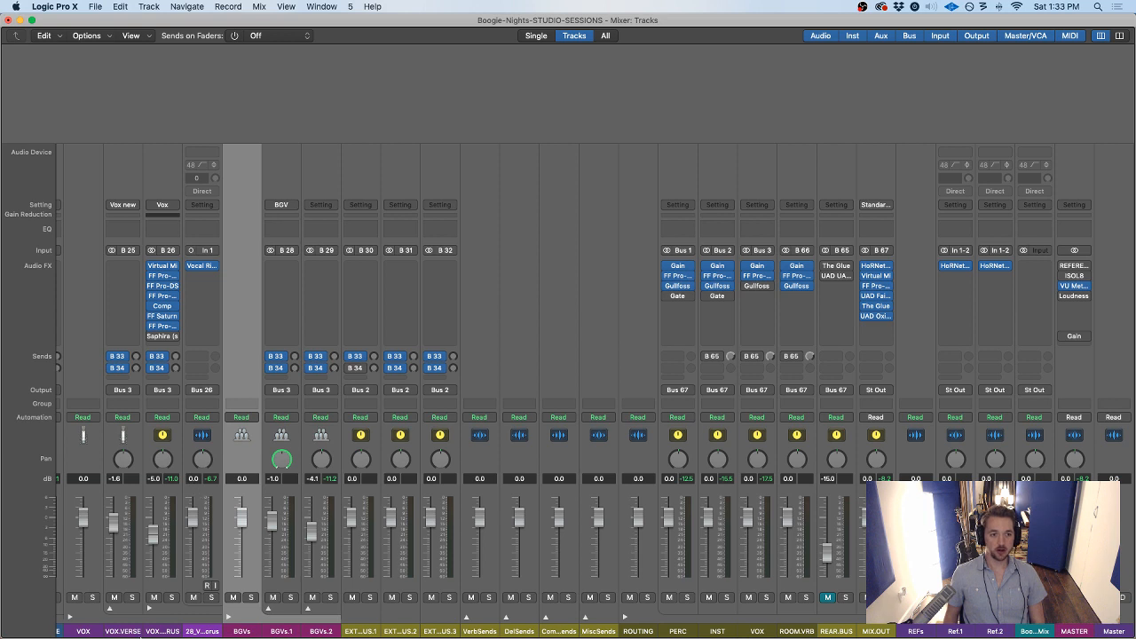
pyautogui.click(162, 629)
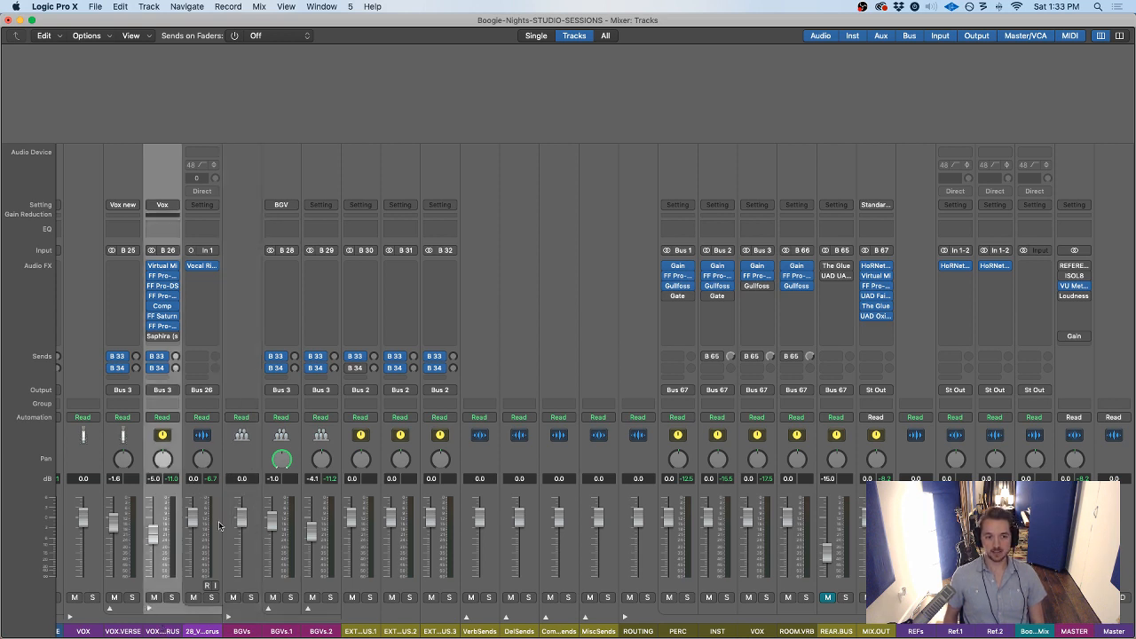
pyautogui.hscroll(-2, 572, 258)
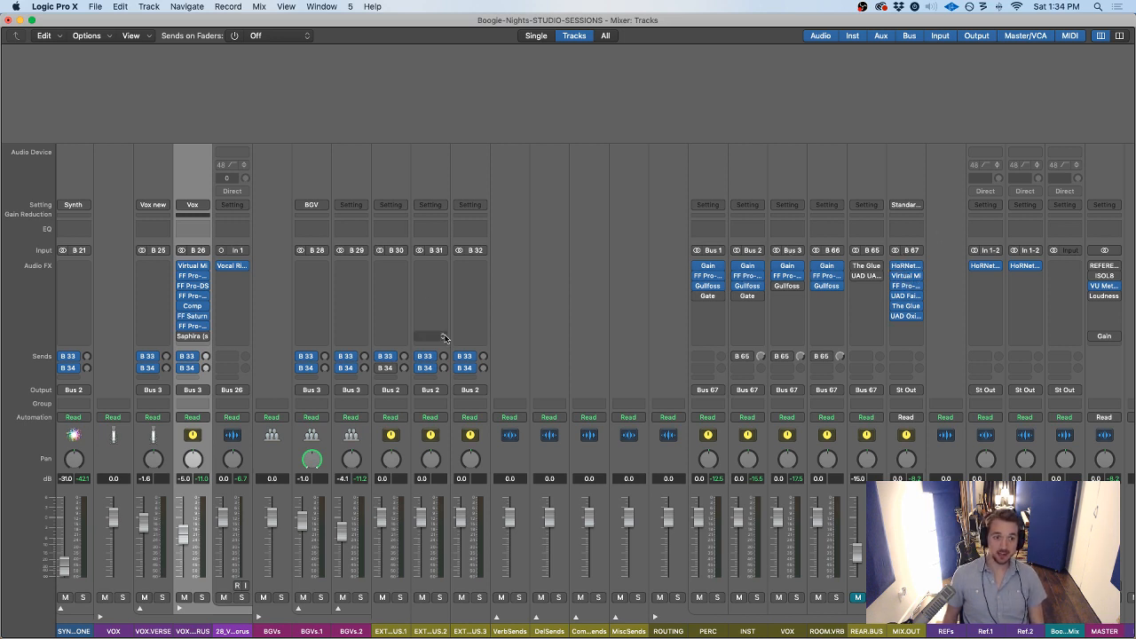
# Open UAD Fairchild 670 and The Glue on the MIX.OUT channel and arrange their windows side by side
pyautogui.click(906, 297)
pyautogui.click(907, 306)
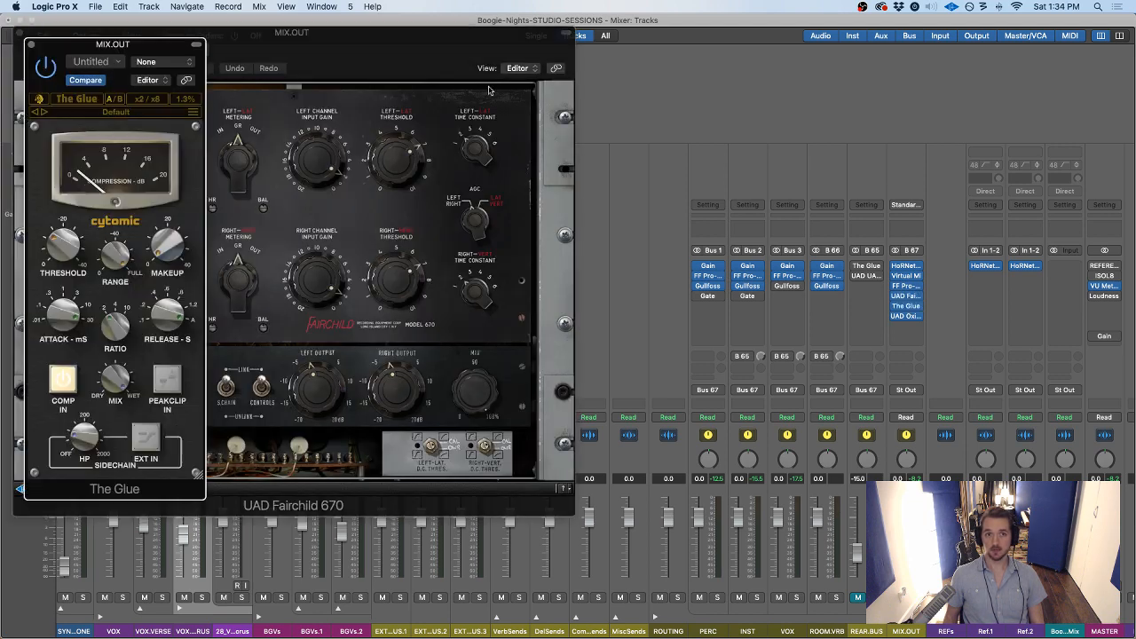
pyautogui.moveTo(82, 48); pyautogui.dragTo(904, 55)
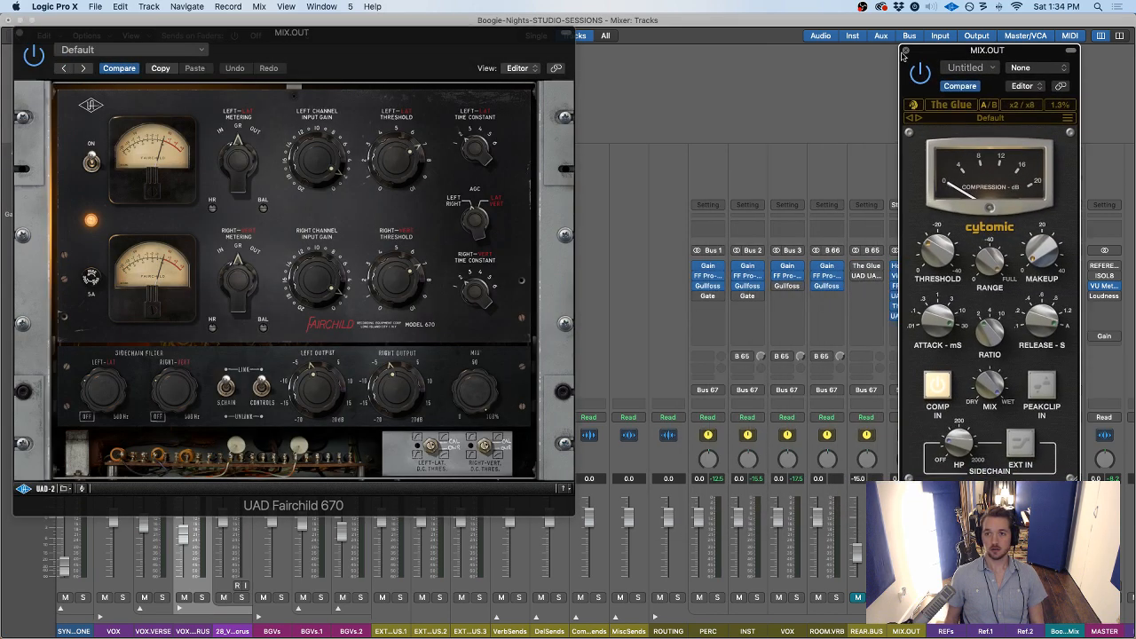
pyautogui.moveTo(361, 56); pyautogui.dragTo(649, 65)
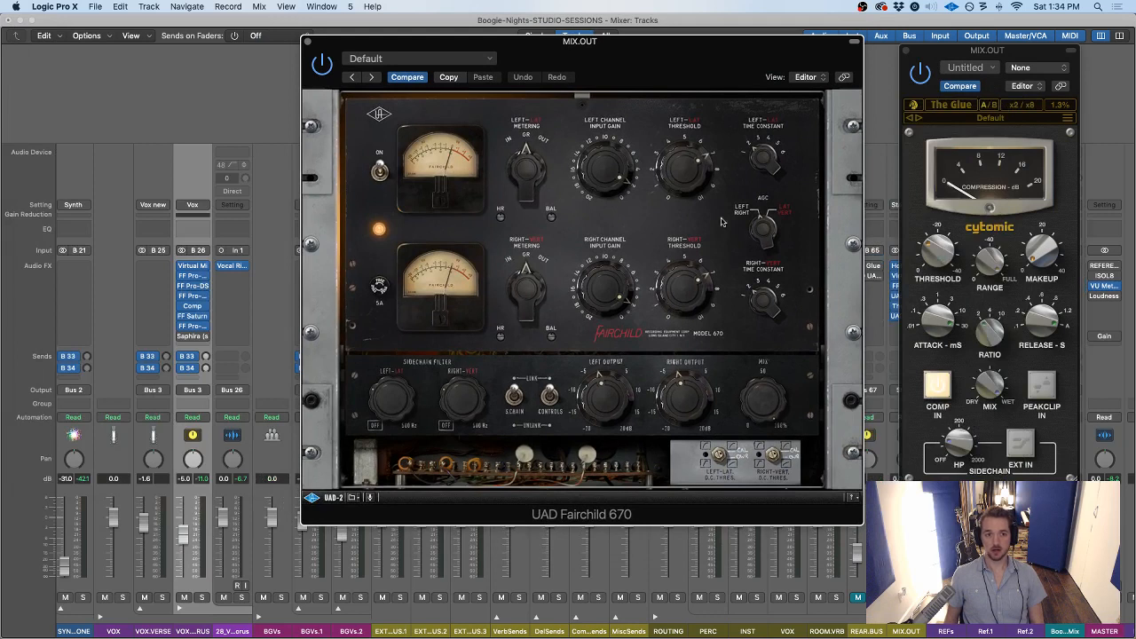
# Play the mix and lower the chorus vocal fader to -5.6 dB
pyautogui.press('space')
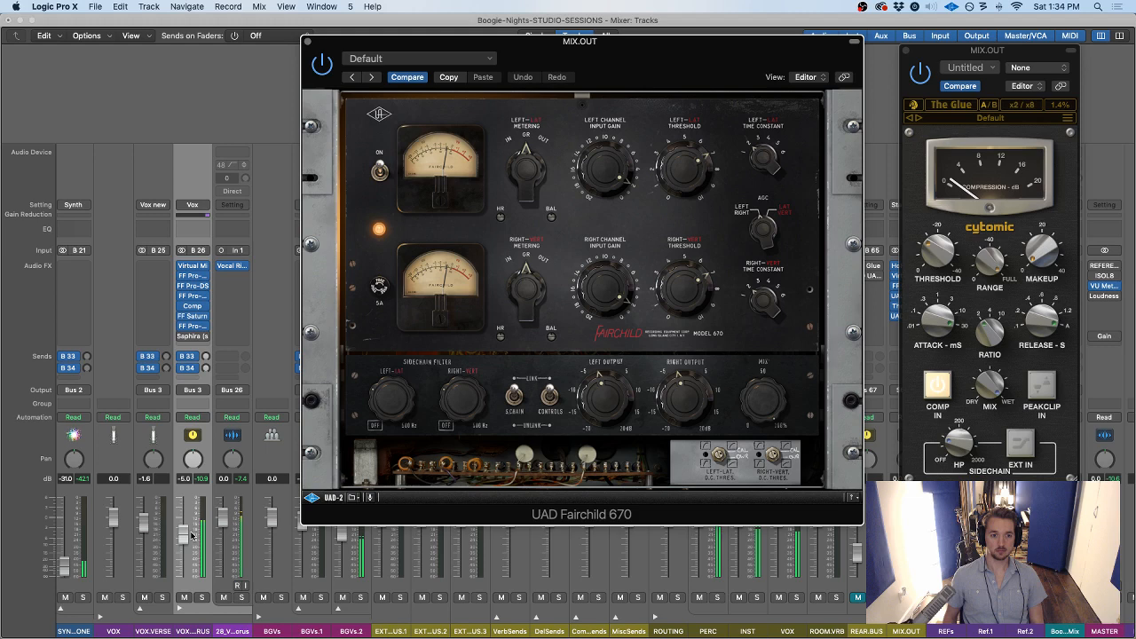
pyautogui.moveTo(191, 534); pyautogui.dragTo(184, 541)
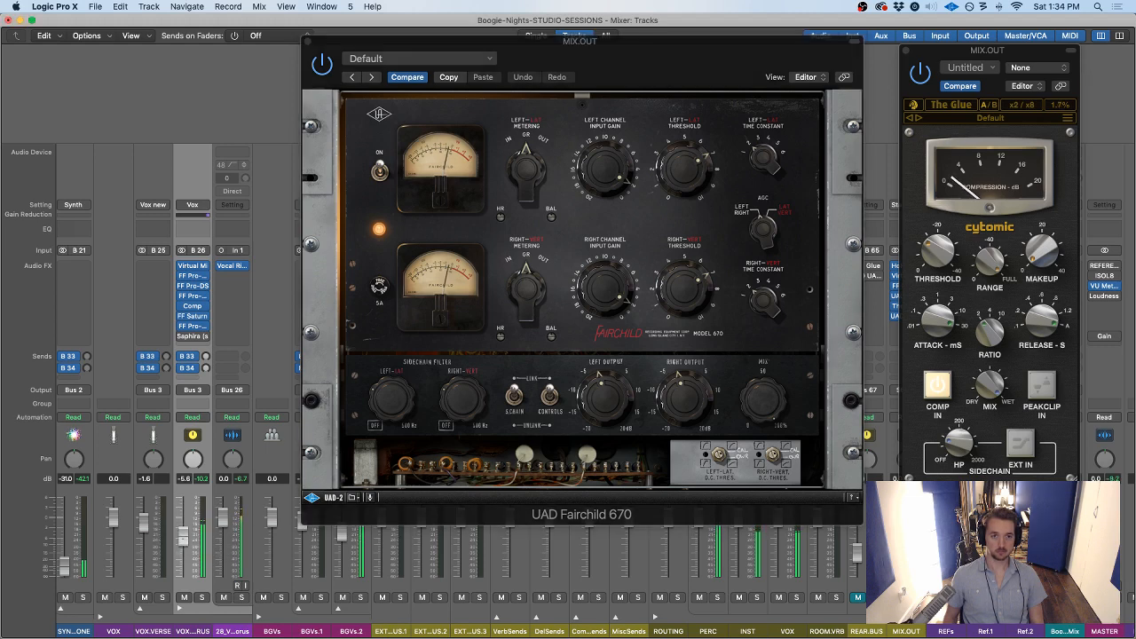
# Turn up the Fairchild 670's linked thresholds slightly and reposition its window between the chorus vocal channel and The Glue
pyautogui.click(683, 180)
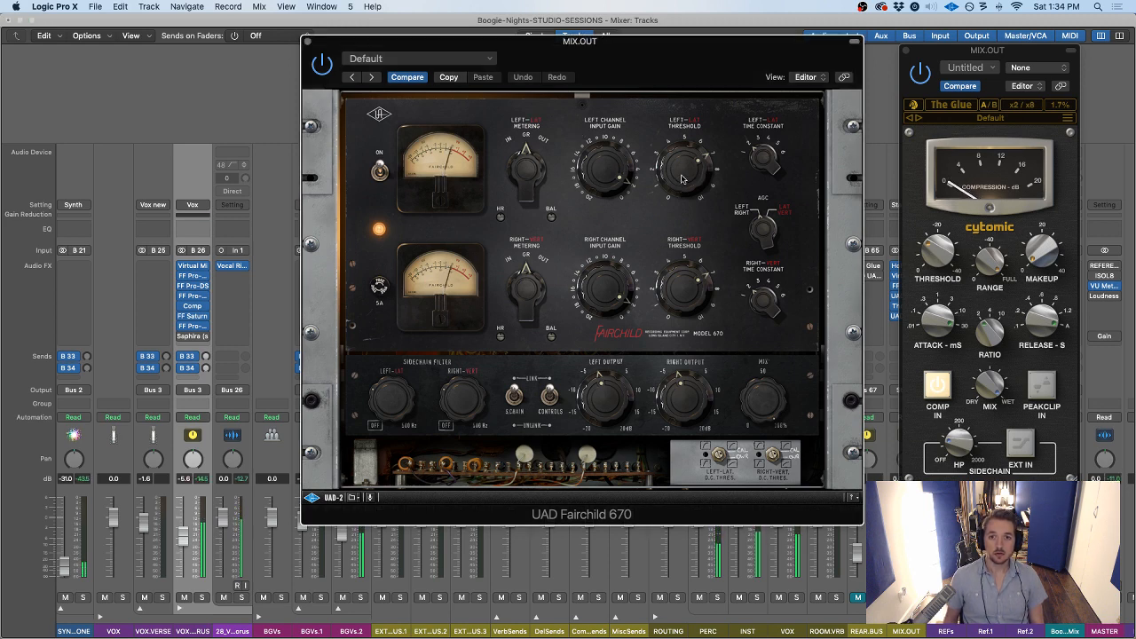
pyautogui.moveTo(683, 180); pyautogui.dragTo(683, 174)
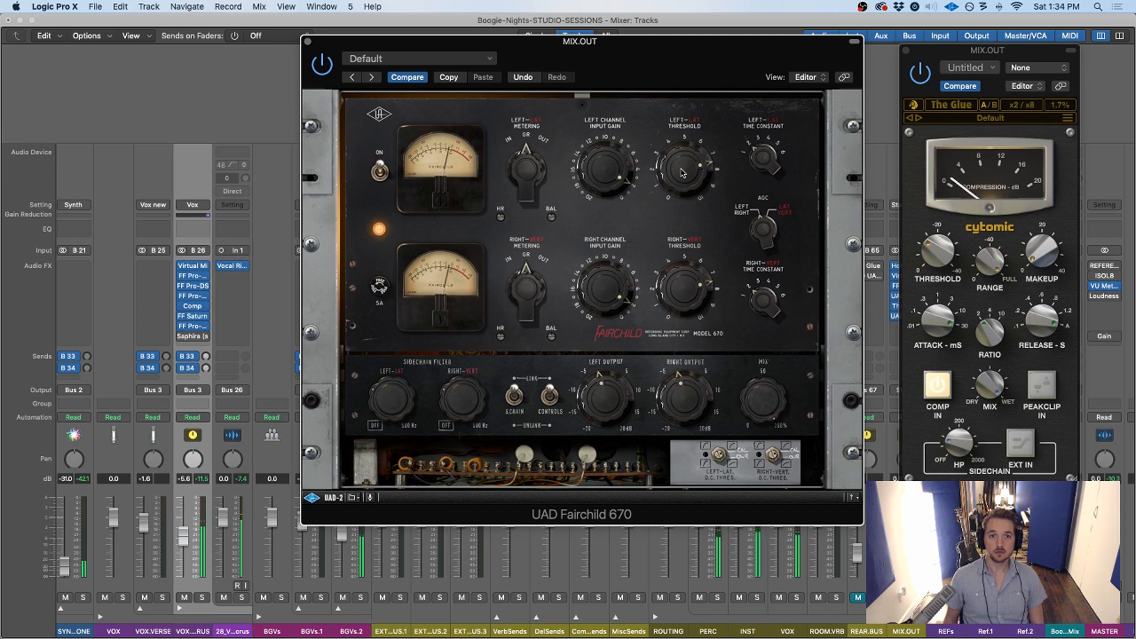
pyautogui.moveTo(645, 52); pyautogui.dragTo(545, 51)
pyautogui.moveTo(936, 241)
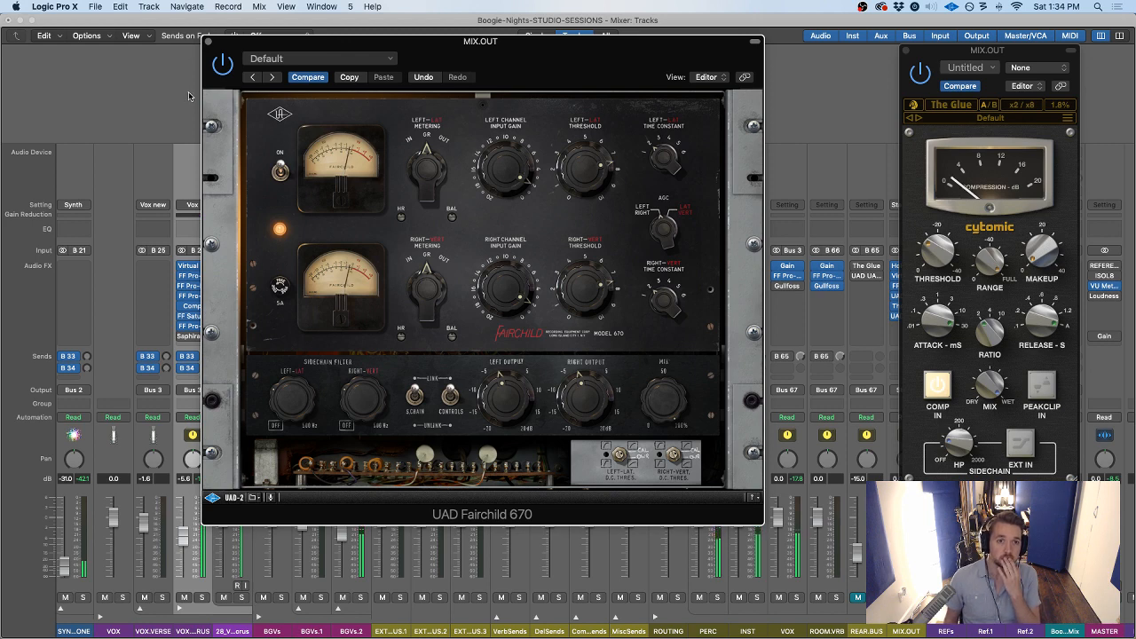
pyautogui.moveTo(452, 56); pyautogui.dragTo(521, 55)
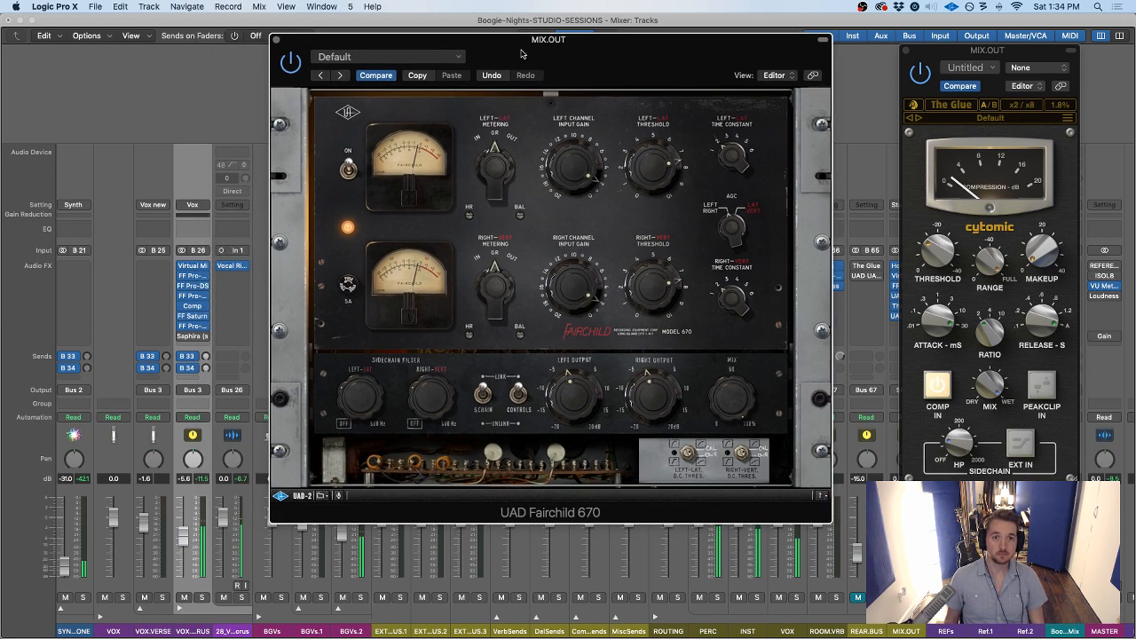
# Lower the chorus vocal fader to -7.8 dB and the EG.4 guitar fader to -5.0 dB
pyautogui.moveTo(182, 543); pyautogui.dragTo(183, 548)
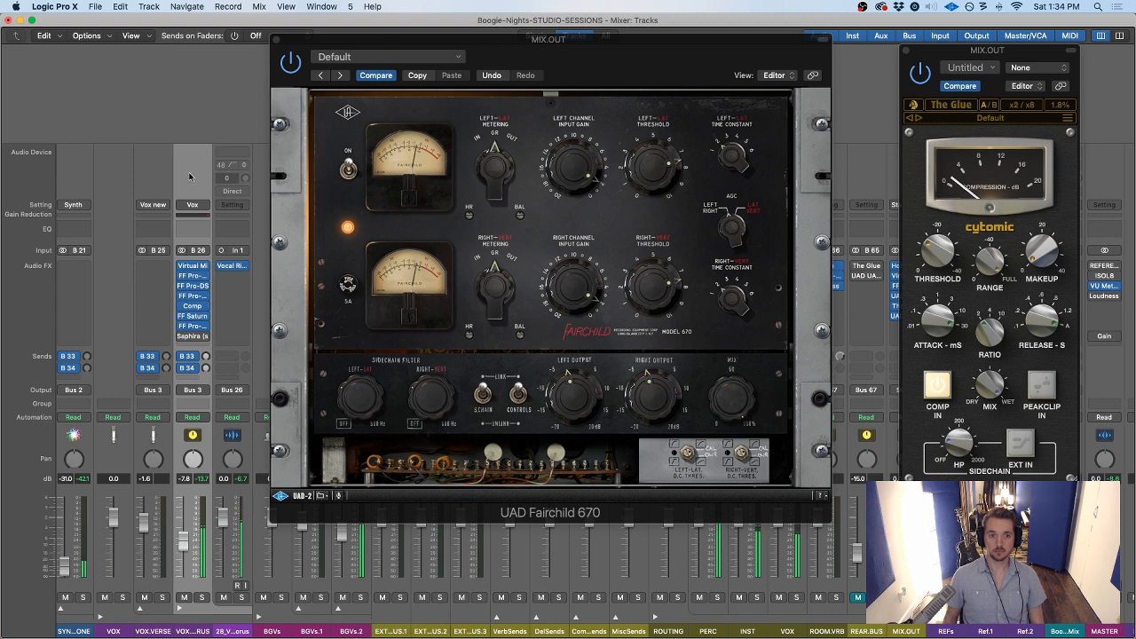
pyautogui.hscroll(-5, 187, 501)
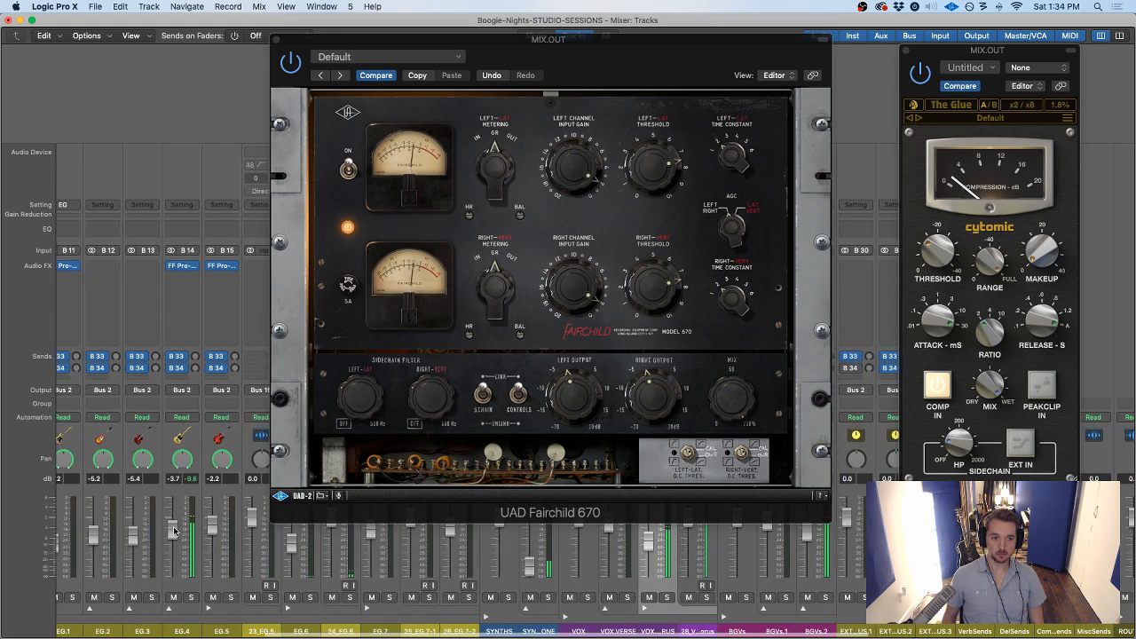
pyautogui.moveTo(174, 531); pyautogui.dragTo(174, 537)
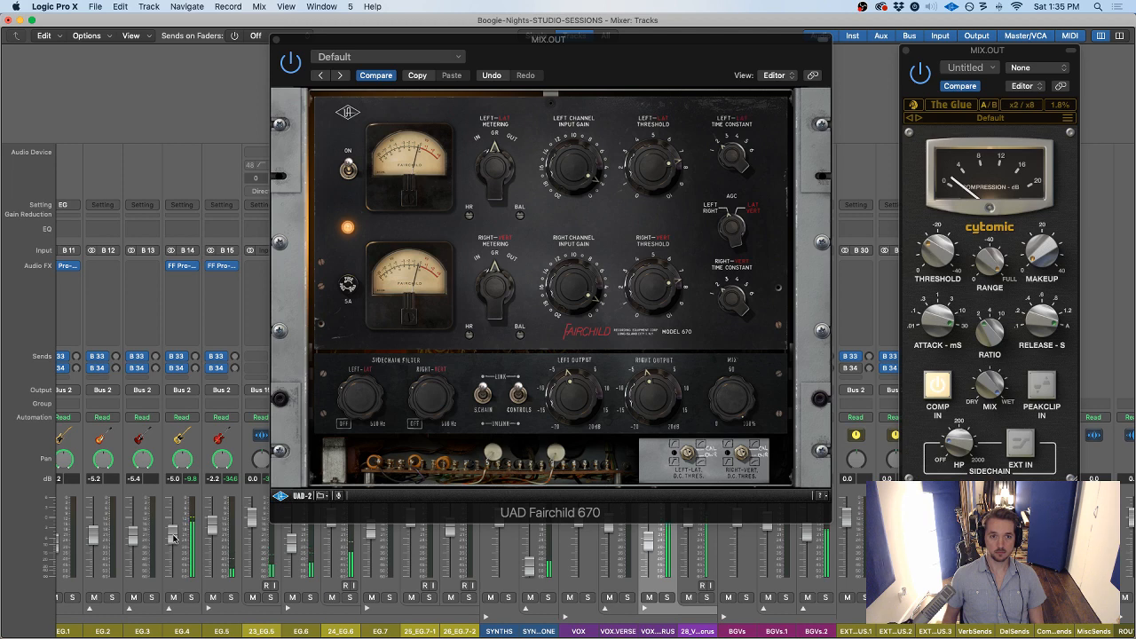
# Check the Fairchild 670's input metering, return it to gain reduction metering, and turn up the linked thresholds further
pyautogui.click(500, 169)
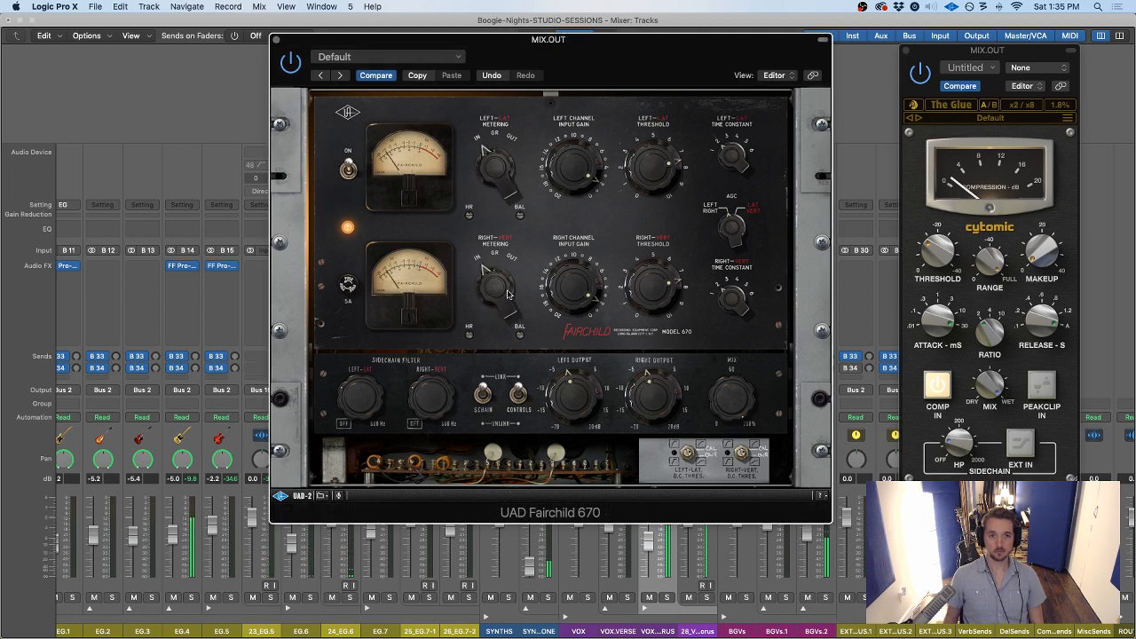
pyautogui.click(500, 169)
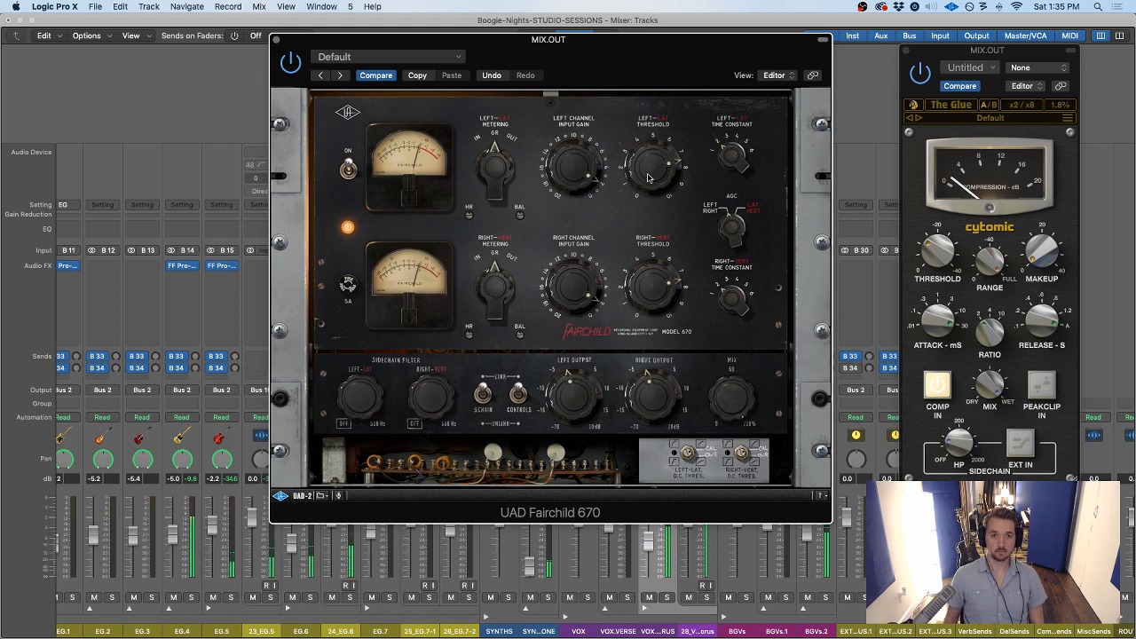
pyautogui.moveTo(648, 180); pyautogui.dragTo(649, 167)
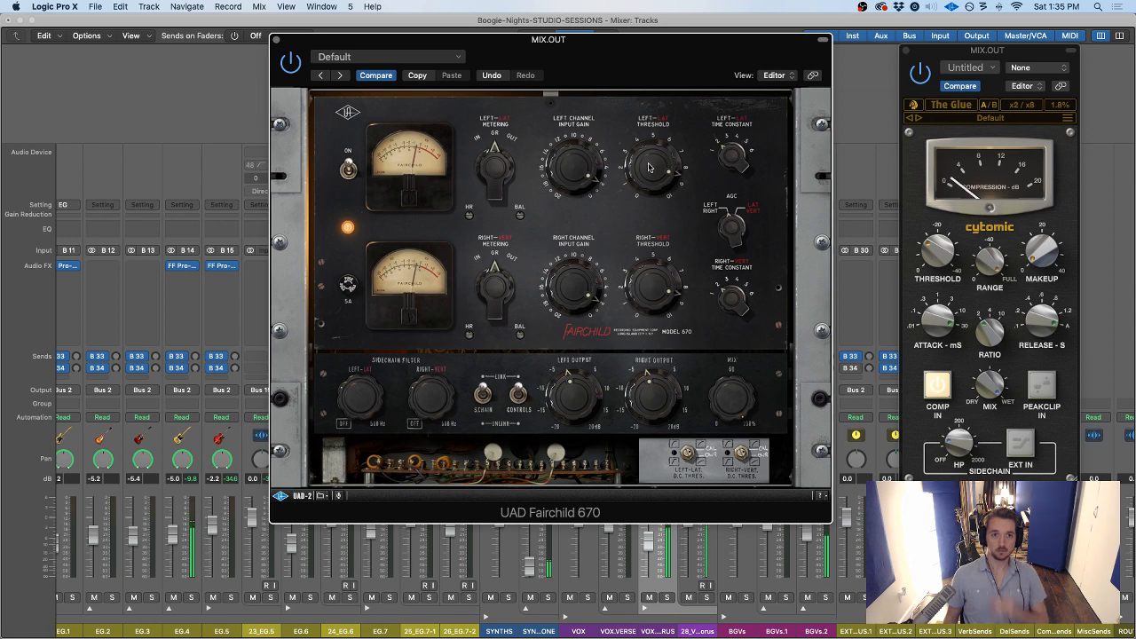
pyautogui.moveTo(649, 167); pyautogui.dragTo(649, 163)
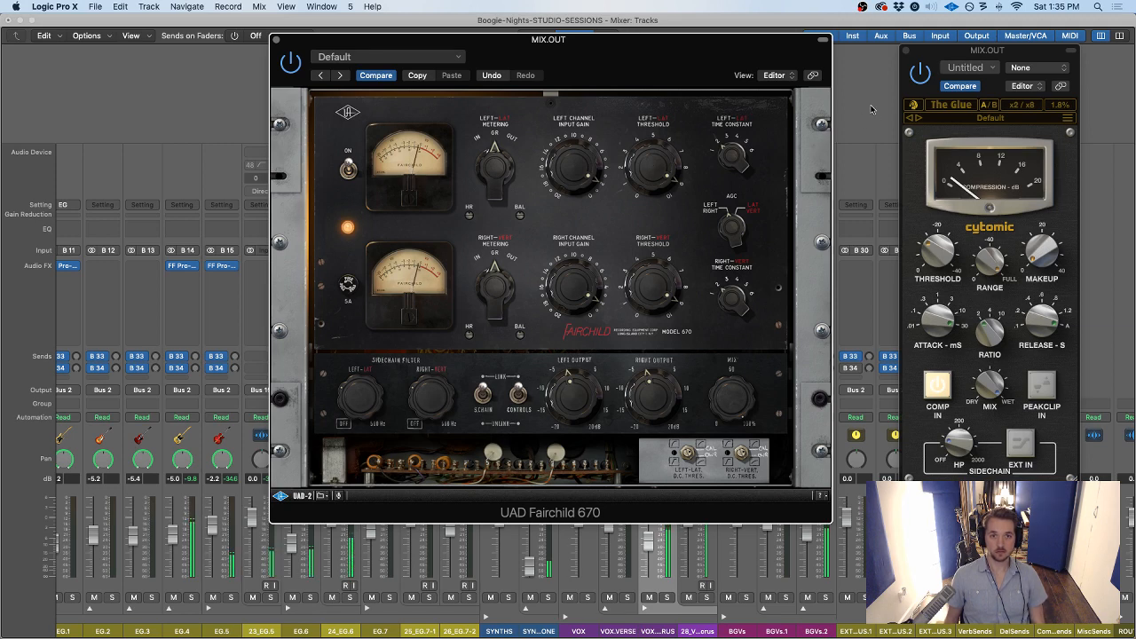
# Close The Glue, open the master channel's VU Meter, and arrange it beside the Fairchild 670 without overlap
pyautogui.click(907, 51)
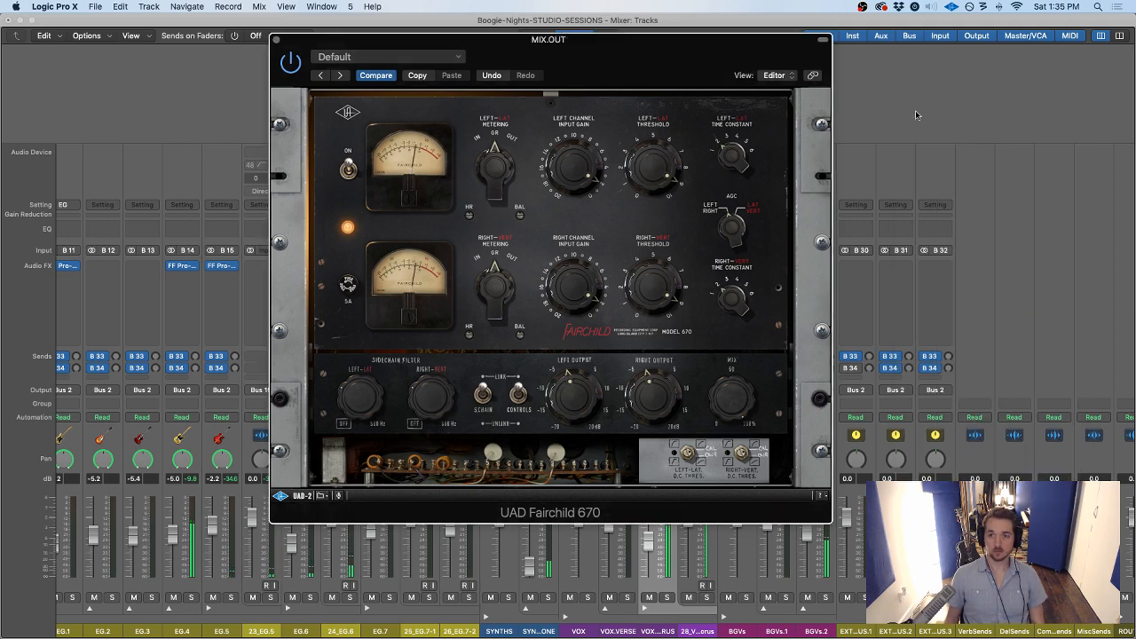
pyautogui.hscroll(10, 996, 417)
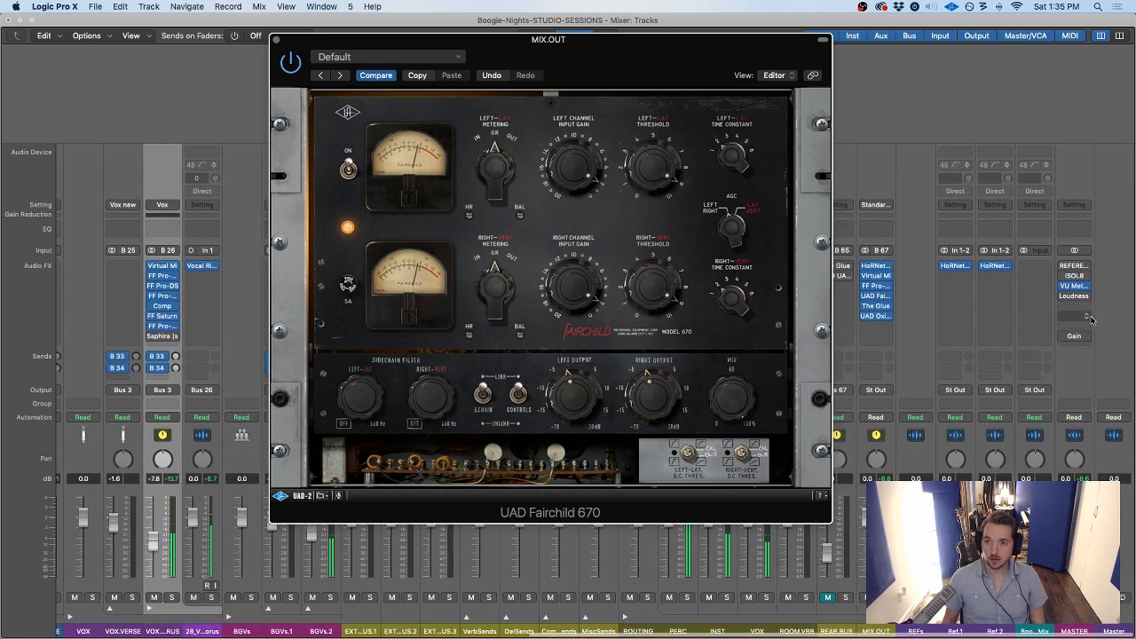
pyautogui.click(1074, 286)
pyautogui.moveTo(899, 55); pyautogui.dragTo(379, 67)
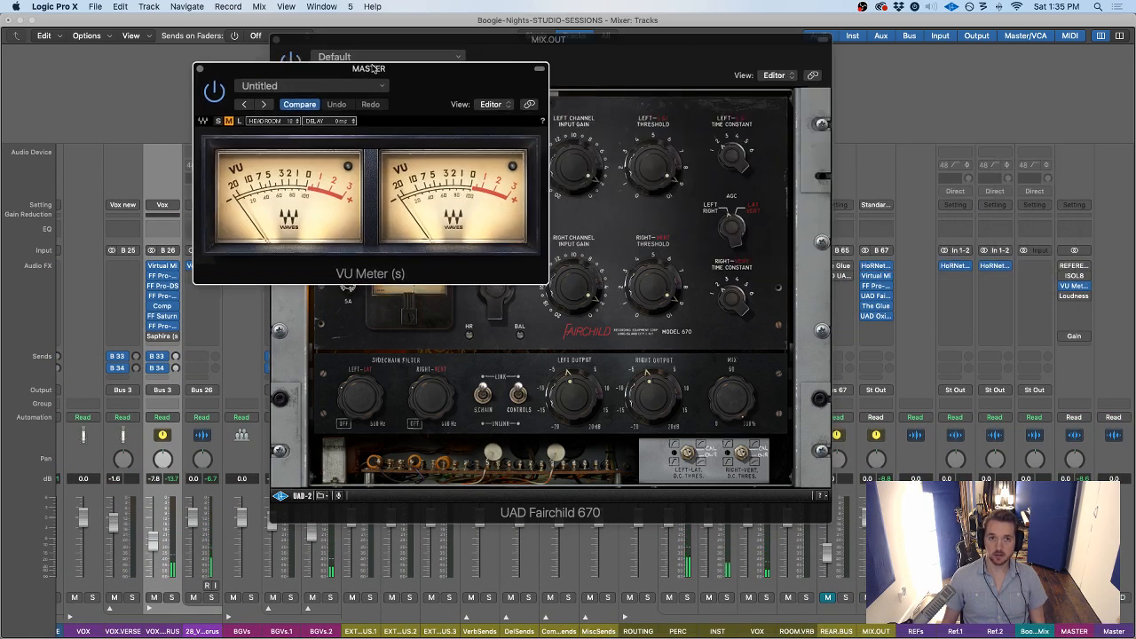
pyautogui.moveTo(603, 56); pyautogui.dragTo(387, 154)
pyautogui.moveTo(426, 79); pyautogui.dragTo(993, 42)
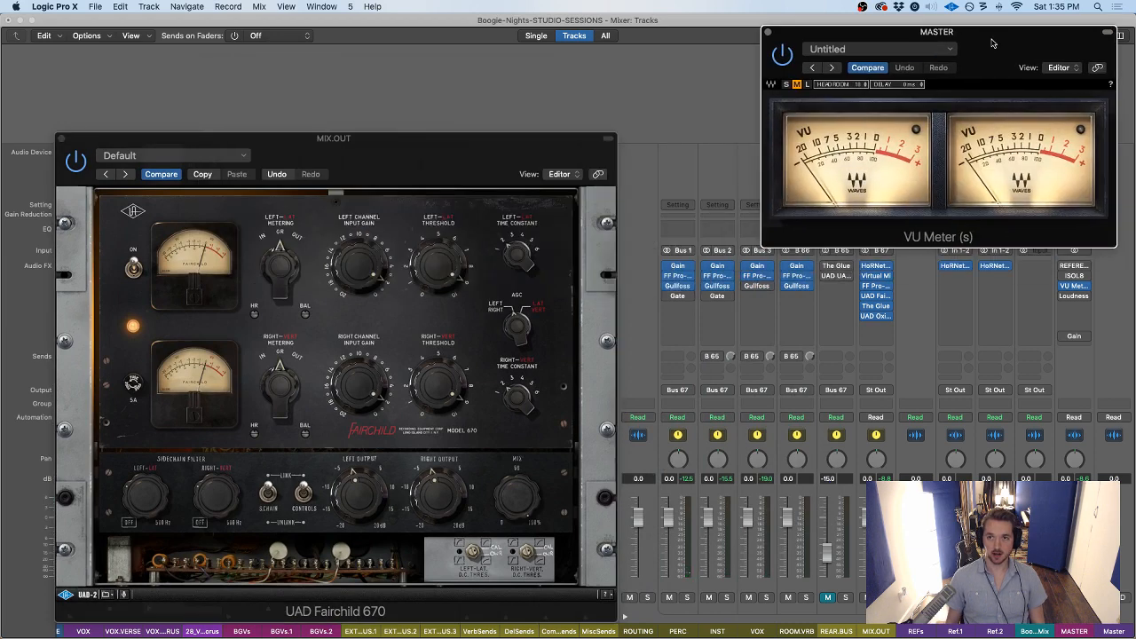
# Play the mix and compare its level on the VU Meter with the Fairchild 670 bypassed and active
pyautogui.press('space')
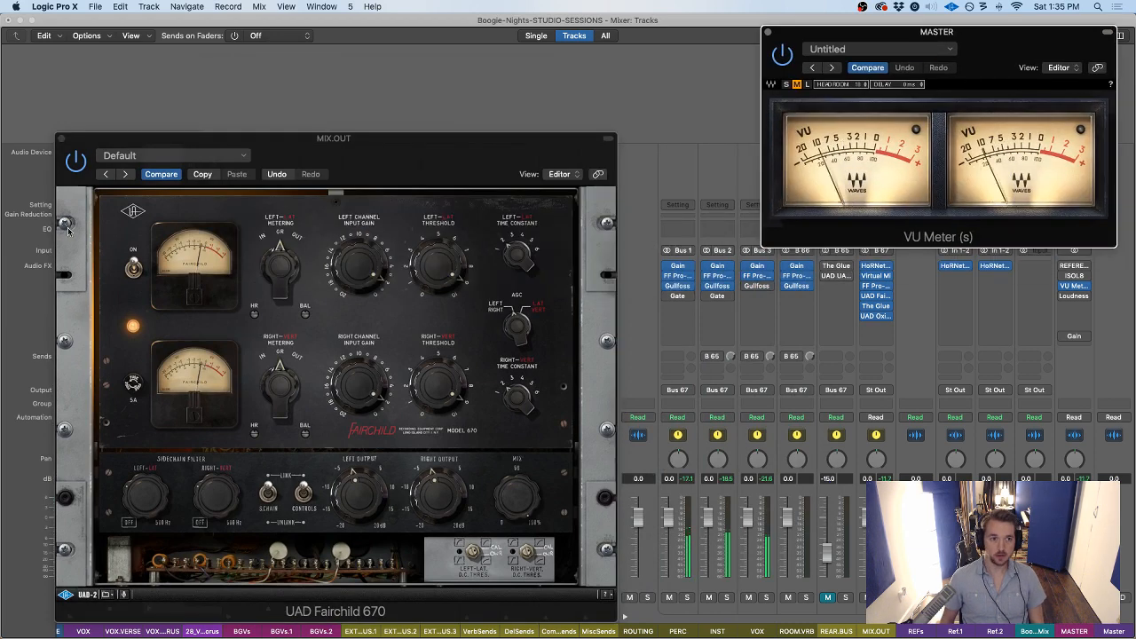
pyautogui.click(71, 164)
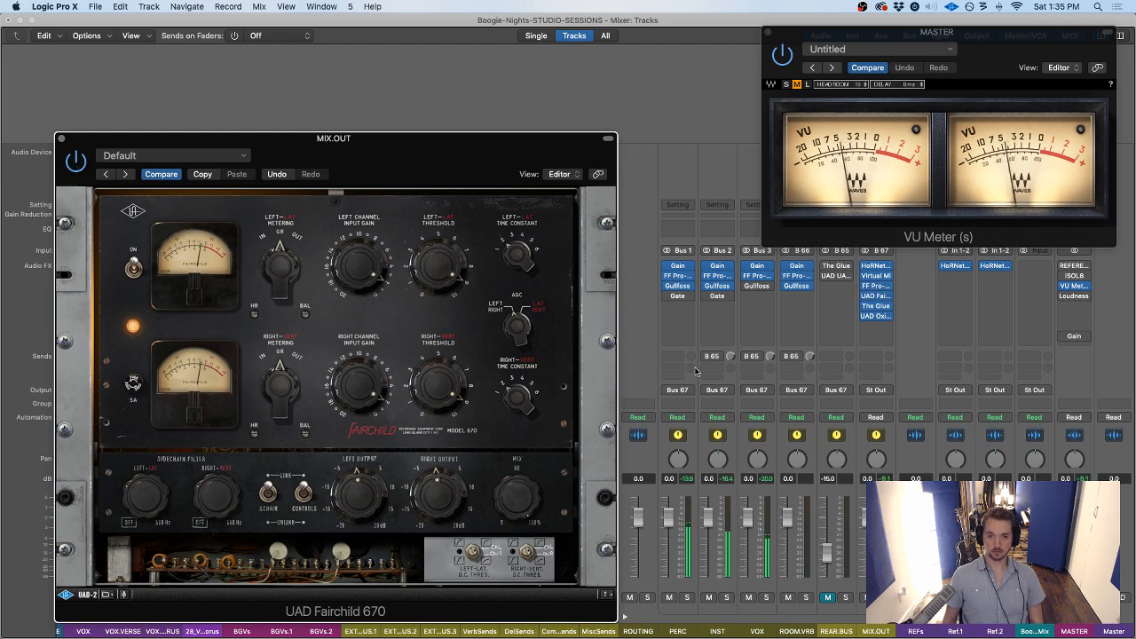
# Reopen The Glue on MIX.OUT and place it over the Fairchild 670, keeping the VU Meter uncovered
pyautogui.click(877, 307)
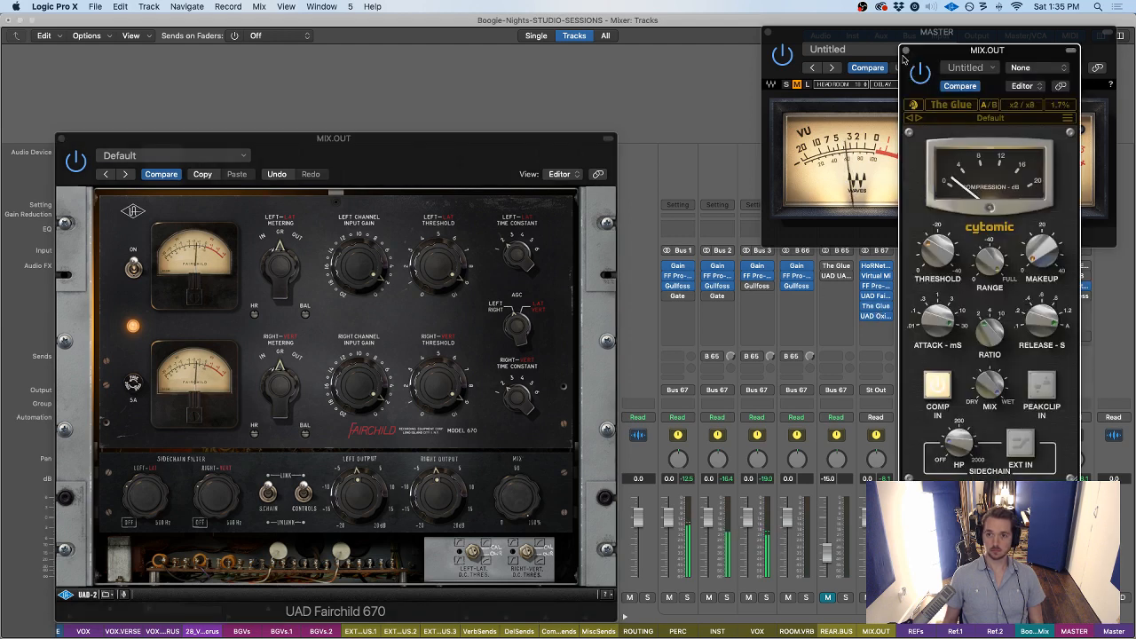
pyautogui.moveTo(915, 64); pyautogui.dragTo(323, 131)
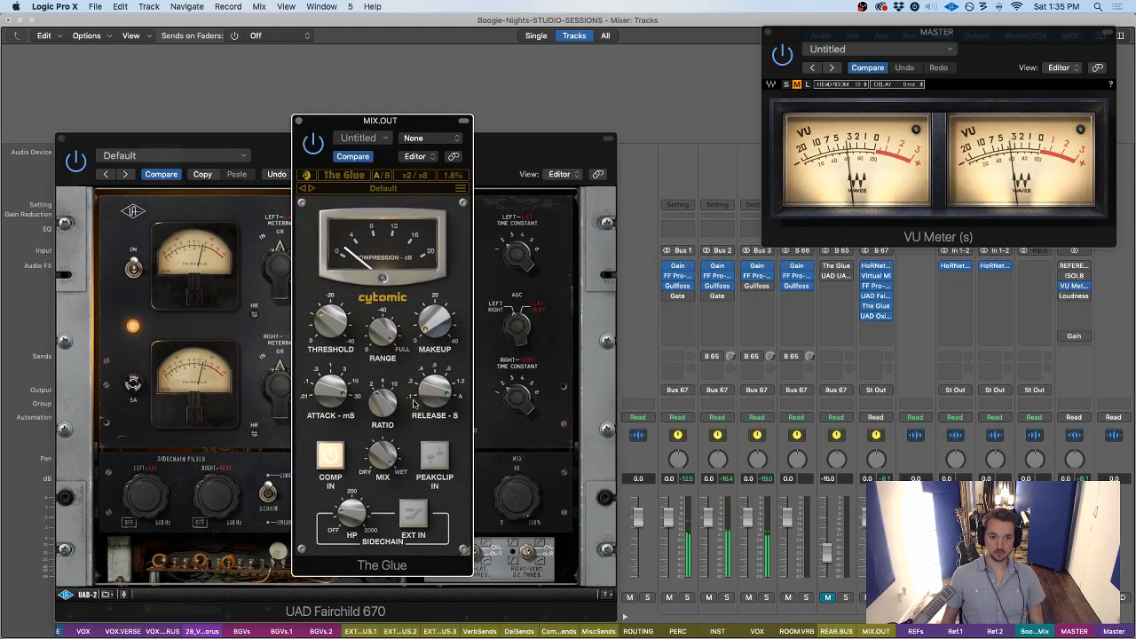
# Adjust The Glue's release on MIX.OUT and compare the mix with the compressor bypassed and active
pyautogui.moveTo(433, 397); pyautogui.dragTo(433, 477)
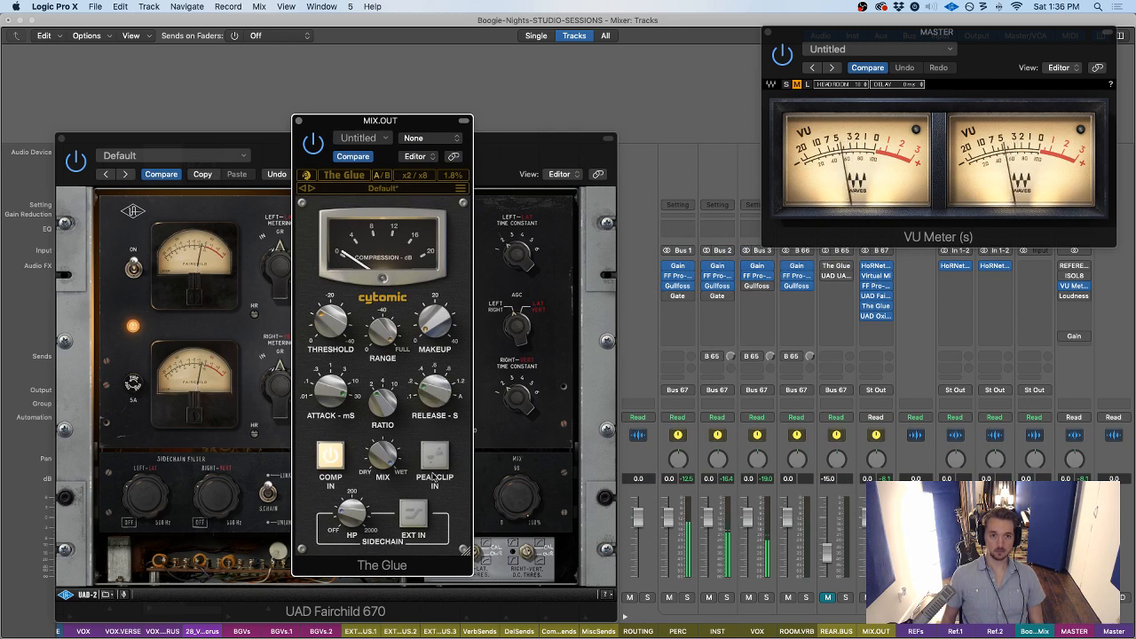
pyautogui.click(308, 147)
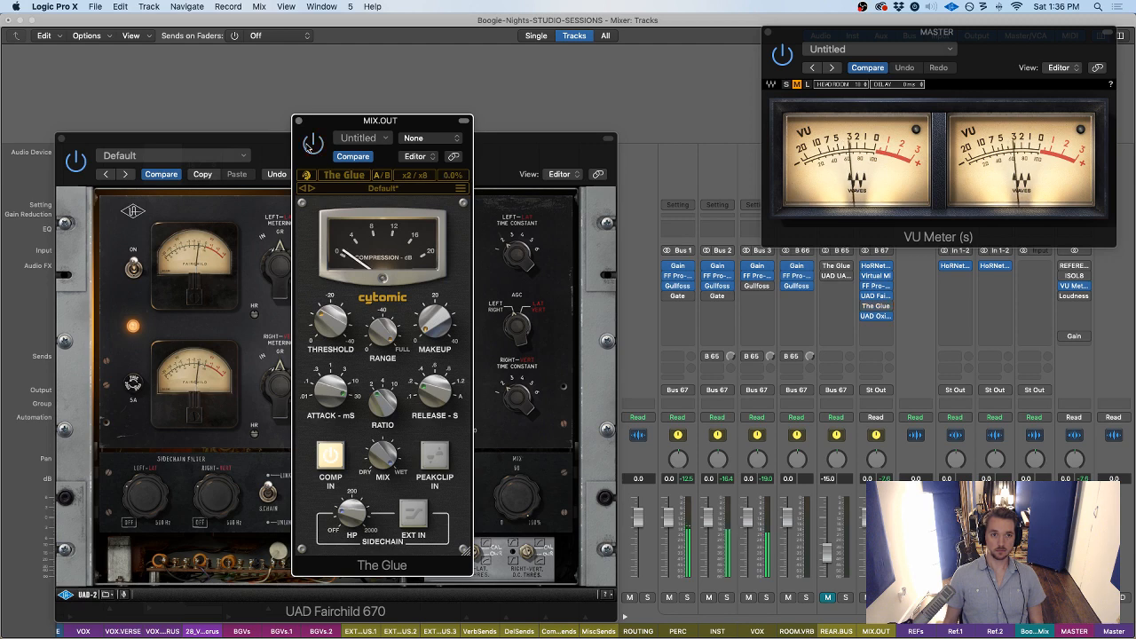
pyautogui.click(311, 145)
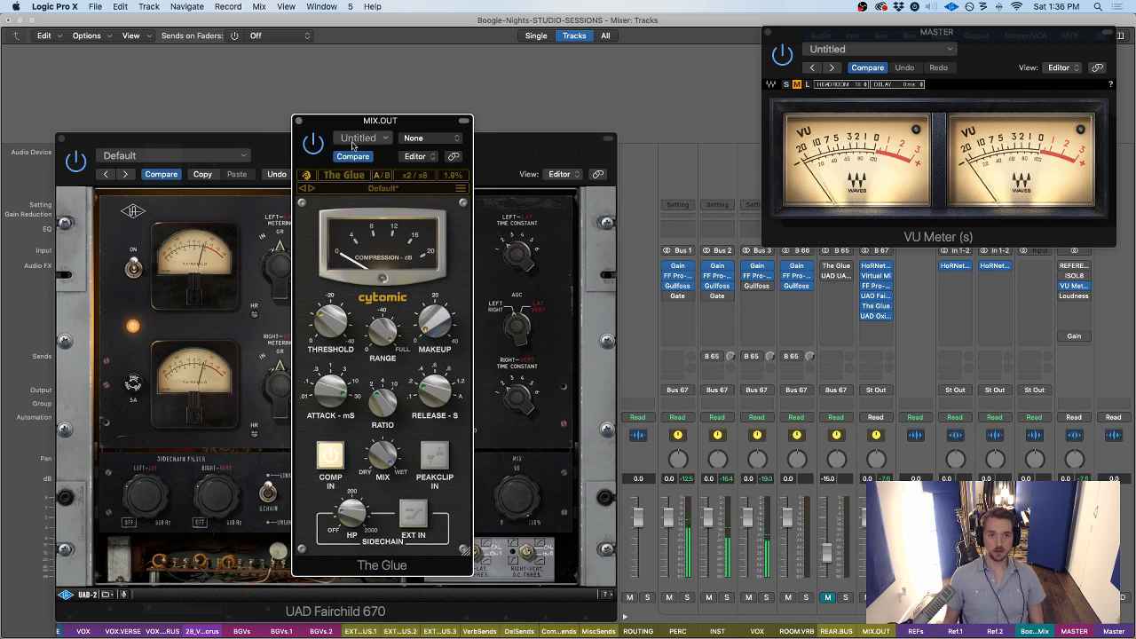
# Move The Glue clear of the Fairchild 670's controls and fine-tune its release and threshold
pyautogui.moveTo(364, 122); pyautogui.dragTo(628, 126)
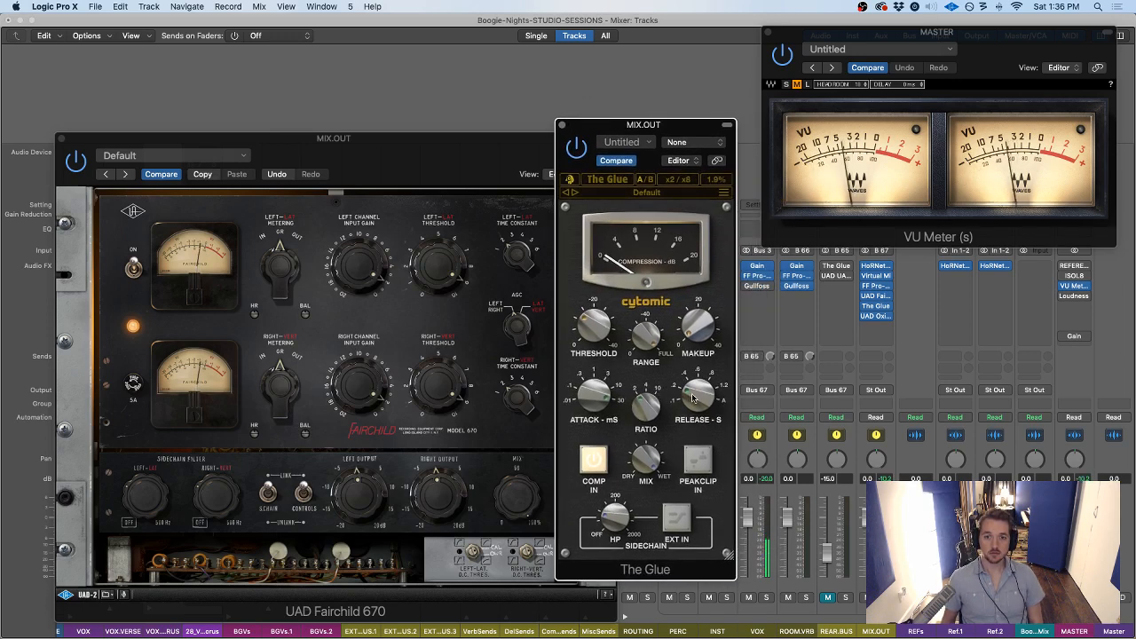
pyautogui.moveTo(694, 397); pyautogui.dragTo(697, 386)
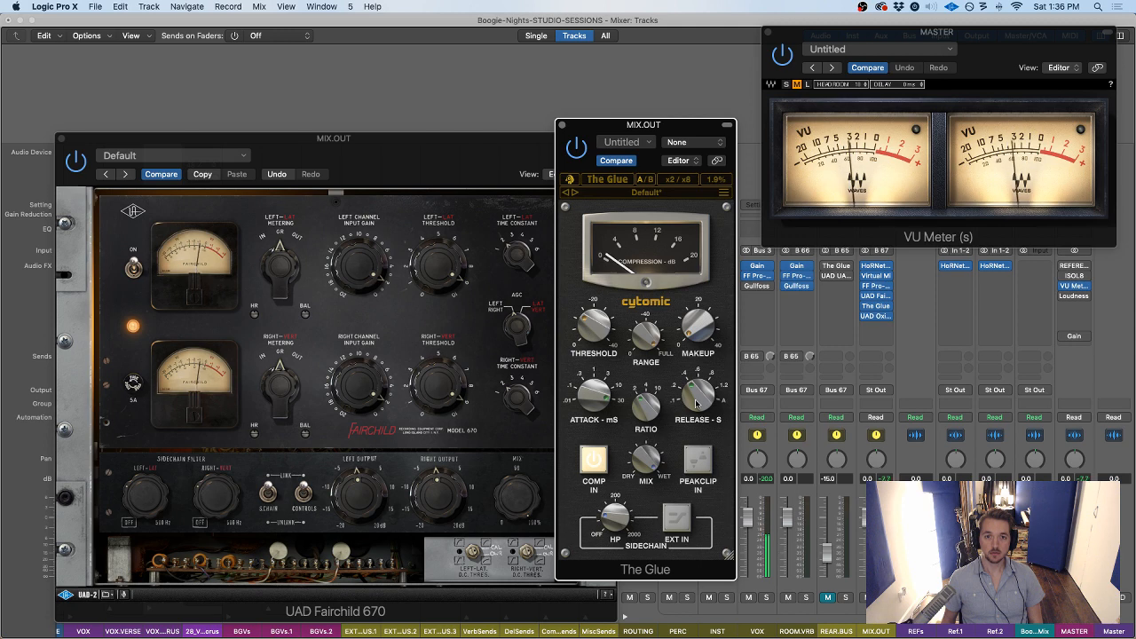
pyautogui.moveTo(593, 327); pyautogui.dragTo(593, 316)
pyautogui.moveTo(695, 387); pyautogui.dragTo(690, 397)
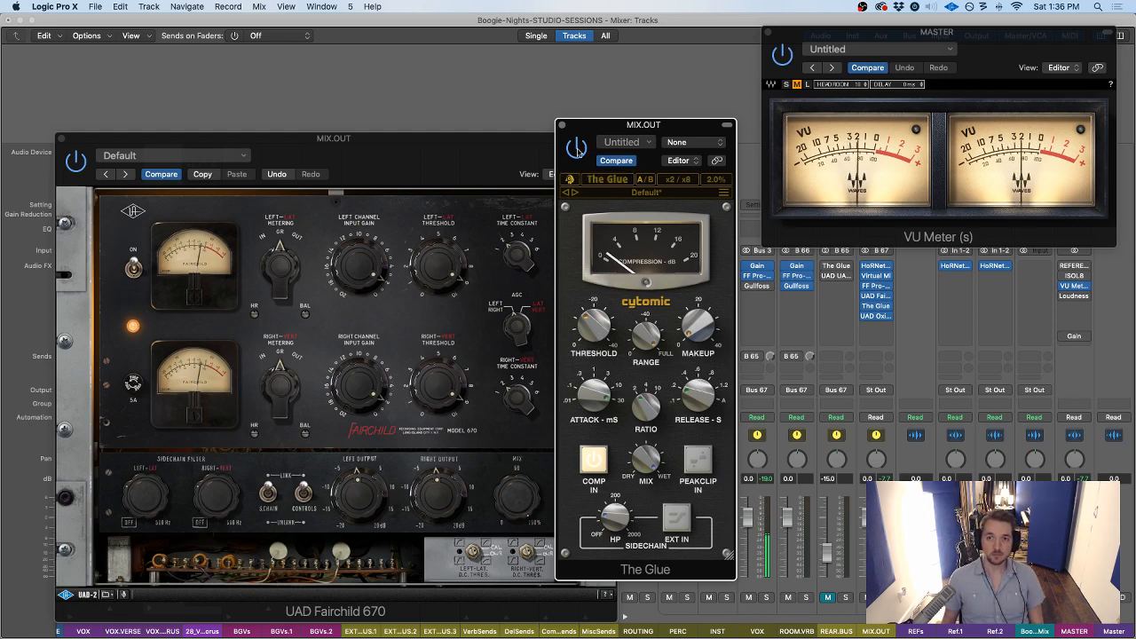
# Set The Glue's threshold to -15.9 dB while comparing the mix with the compressor bypassed and active
pyautogui.click(577, 148)
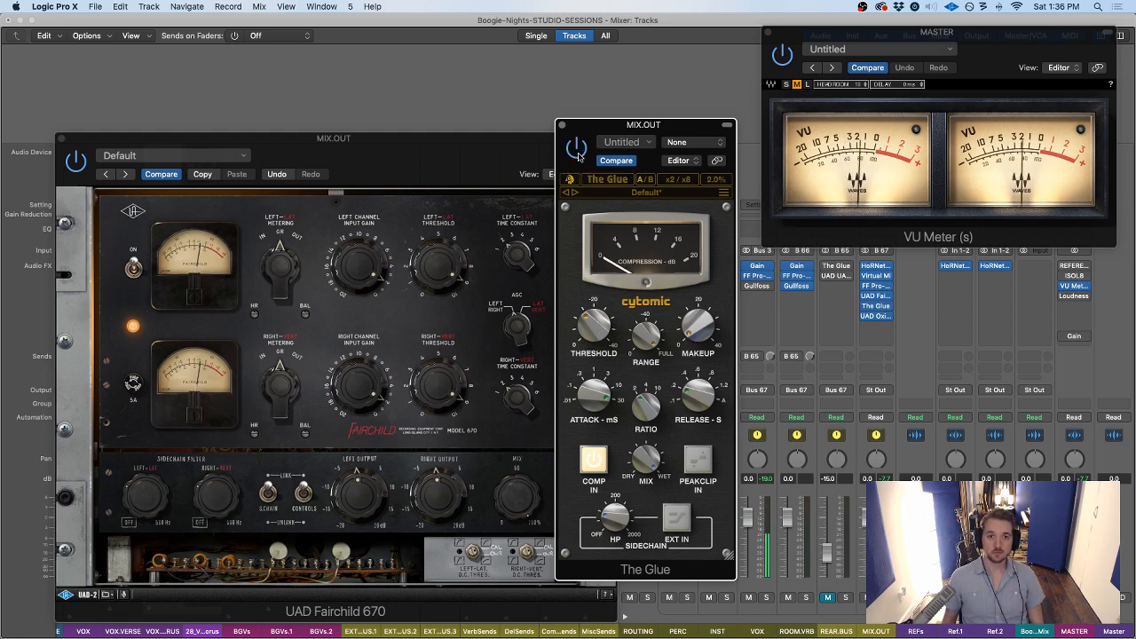
pyautogui.click(577, 150)
pyautogui.moveTo(601, 309); pyautogui.dragTo(602, 312)
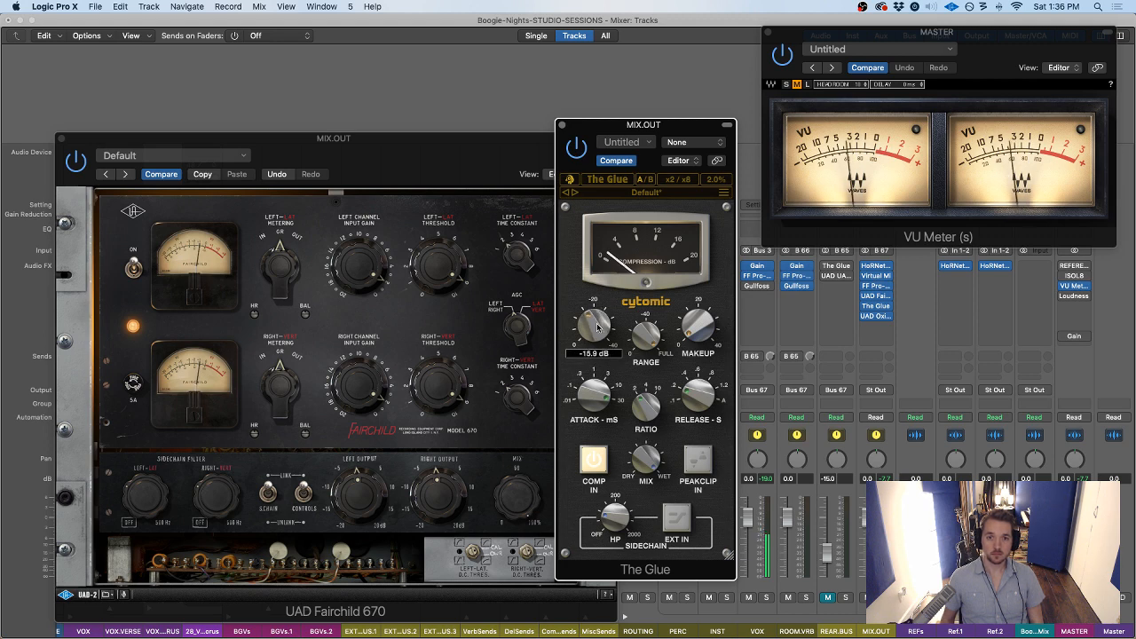
pyautogui.click(575, 148)
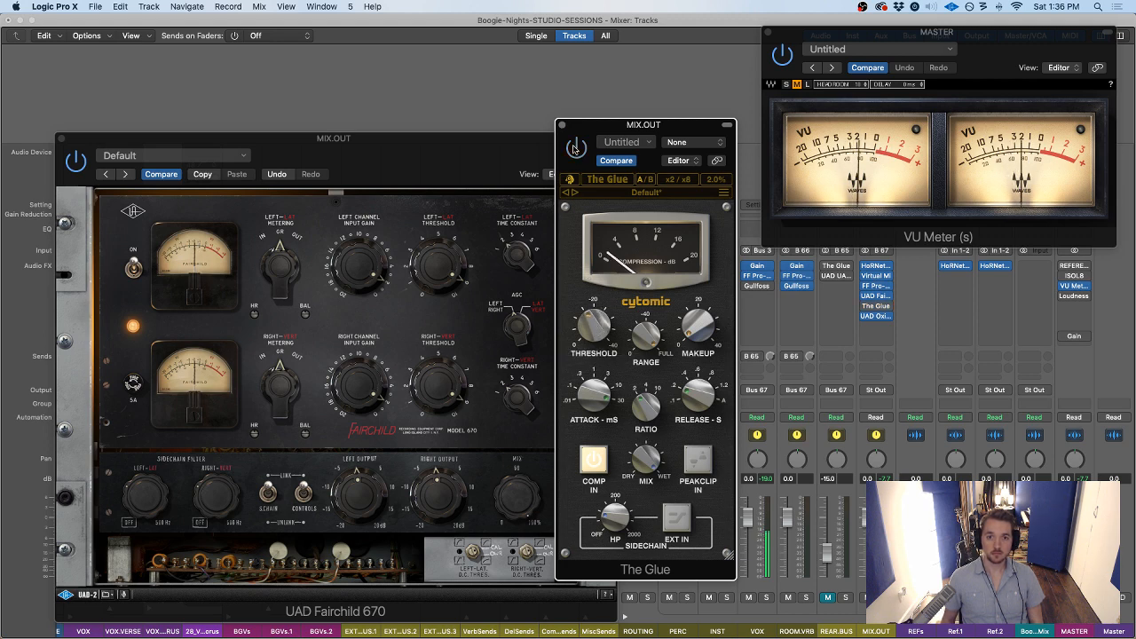
pyautogui.click(576, 148)
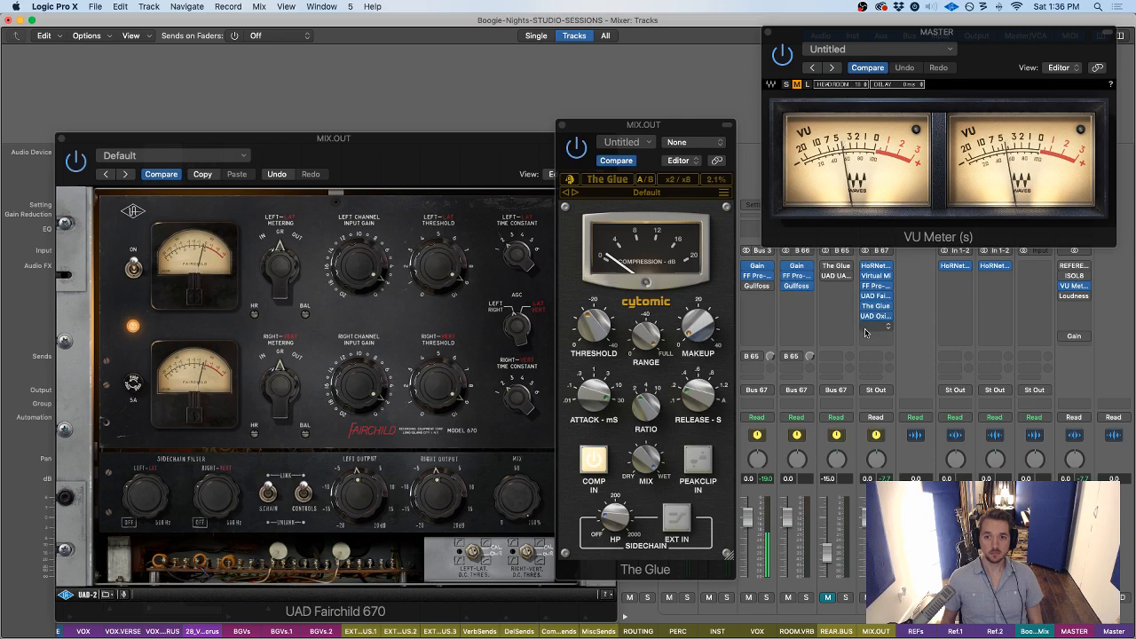
# Hide the Fairchild 670 and The Glue windows and select the KICK channel in the drum section of the mixer
pyautogui.press('v')
pyautogui.hscroll(-2, 686, 521)
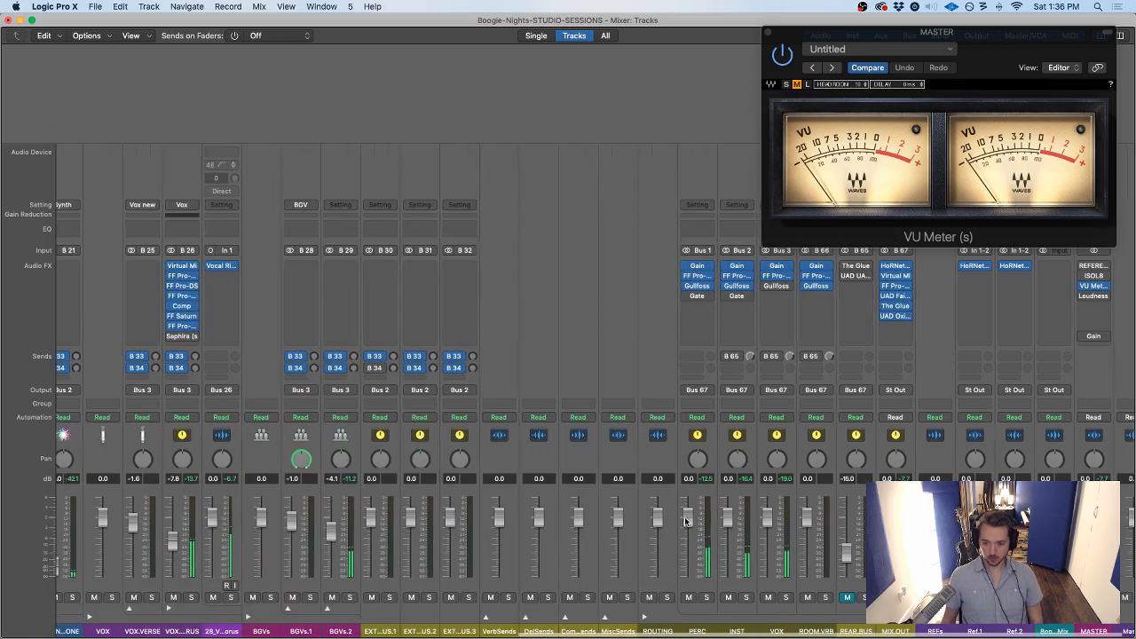
pyautogui.hscroll(-10, 685, 521)
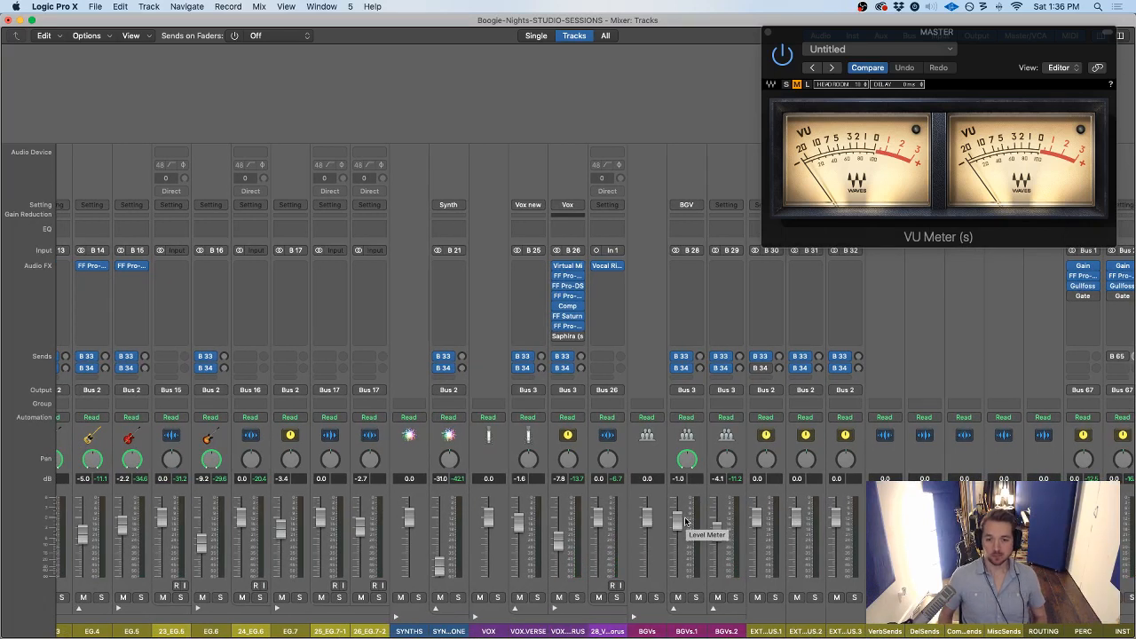
pyautogui.click(484, 312)
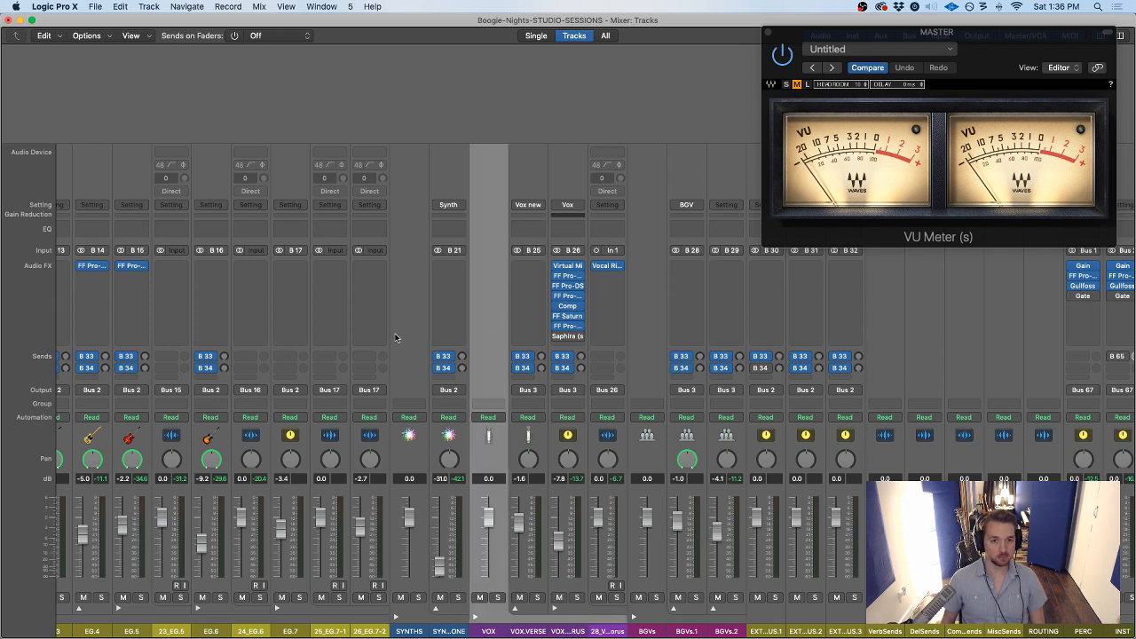
pyautogui.click(397, 336)
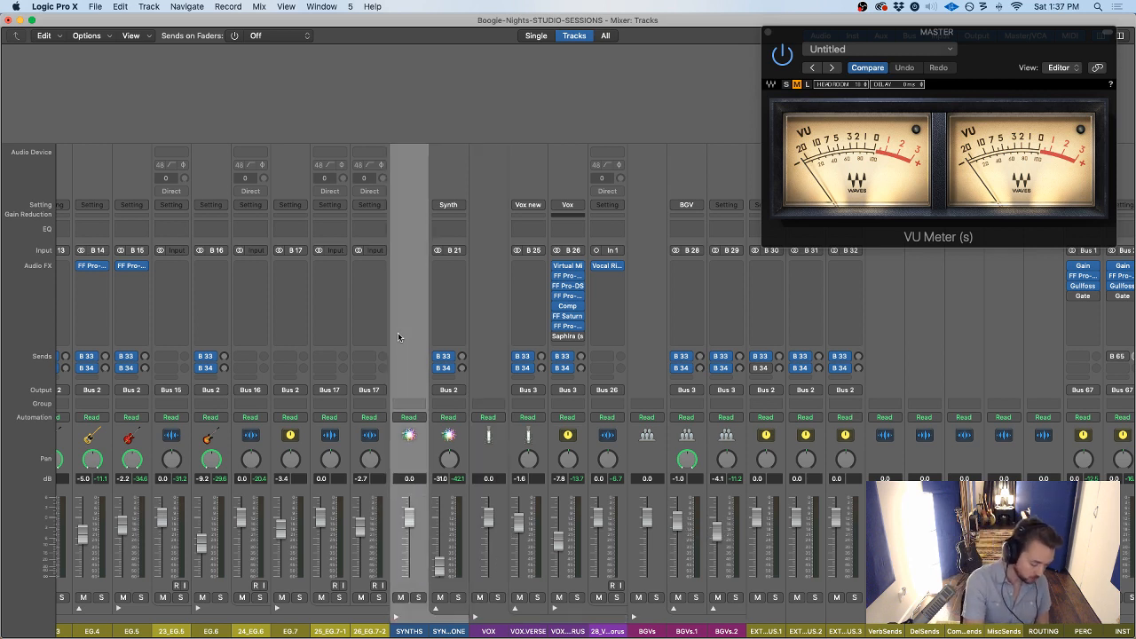
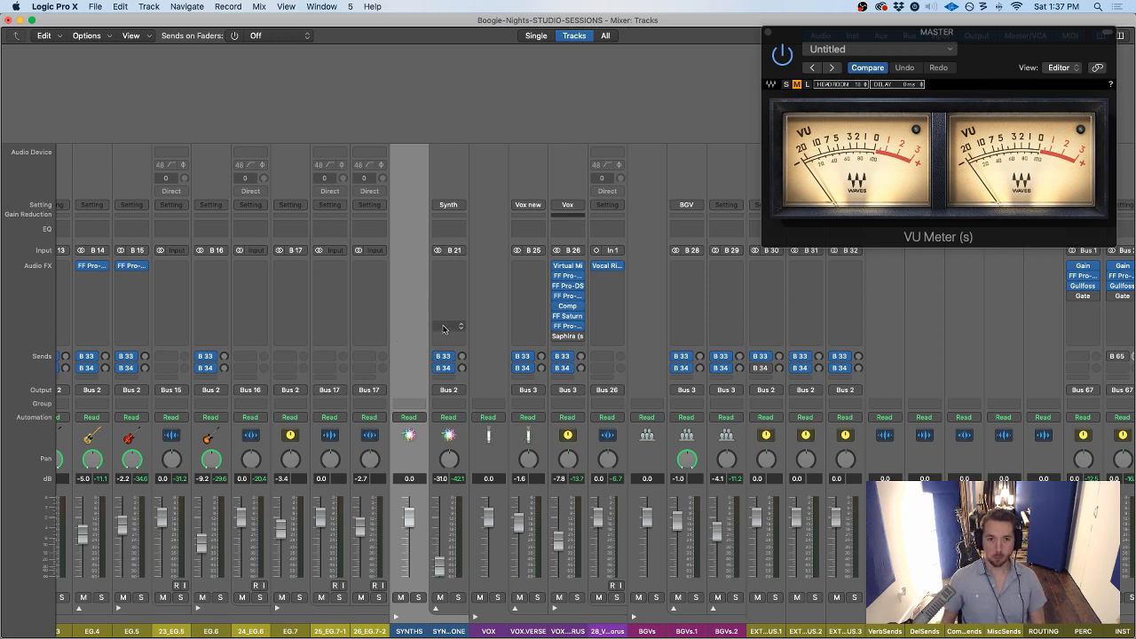
pyautogui.hscroll(-10, 437, 344)
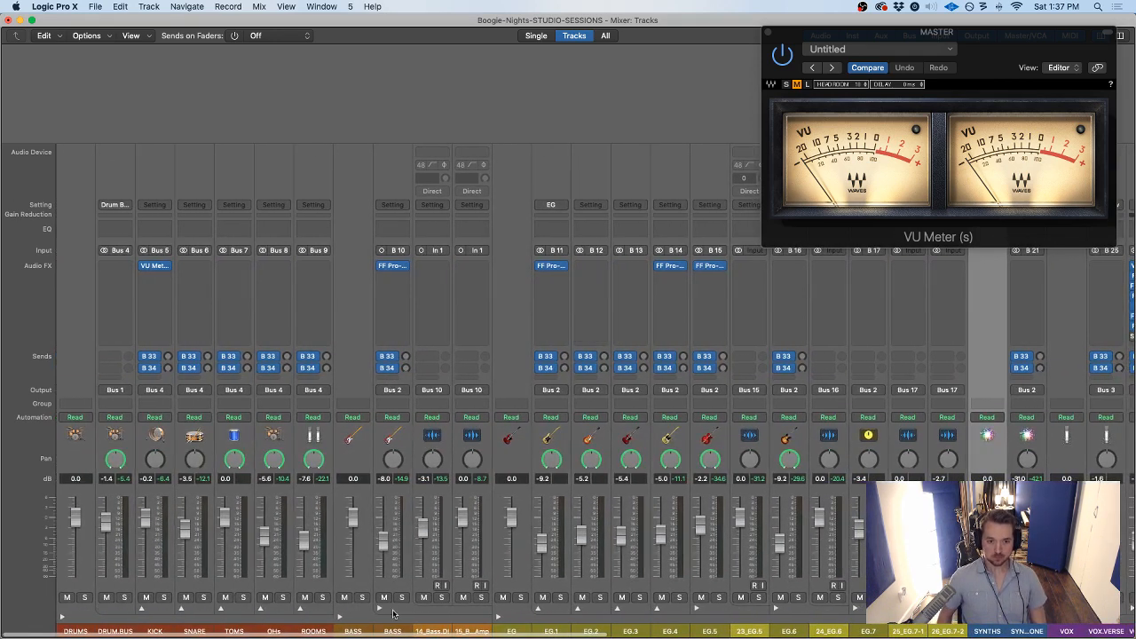
pyautogui.click(349, 235)
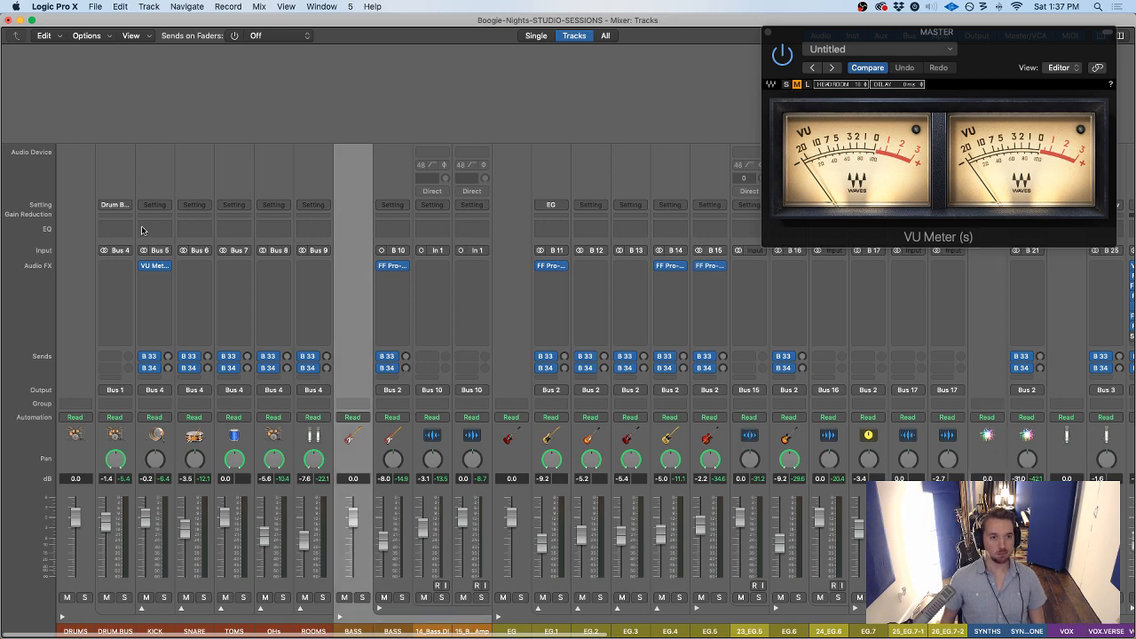
pyautogui.click(156, 177)
# Solo DRUM.BUS in the arrangement, play the drums, and shift the VU Meter window slightly aside
pyautogui.press('super+1')
pyautogui.scroll(3, 410, 253)
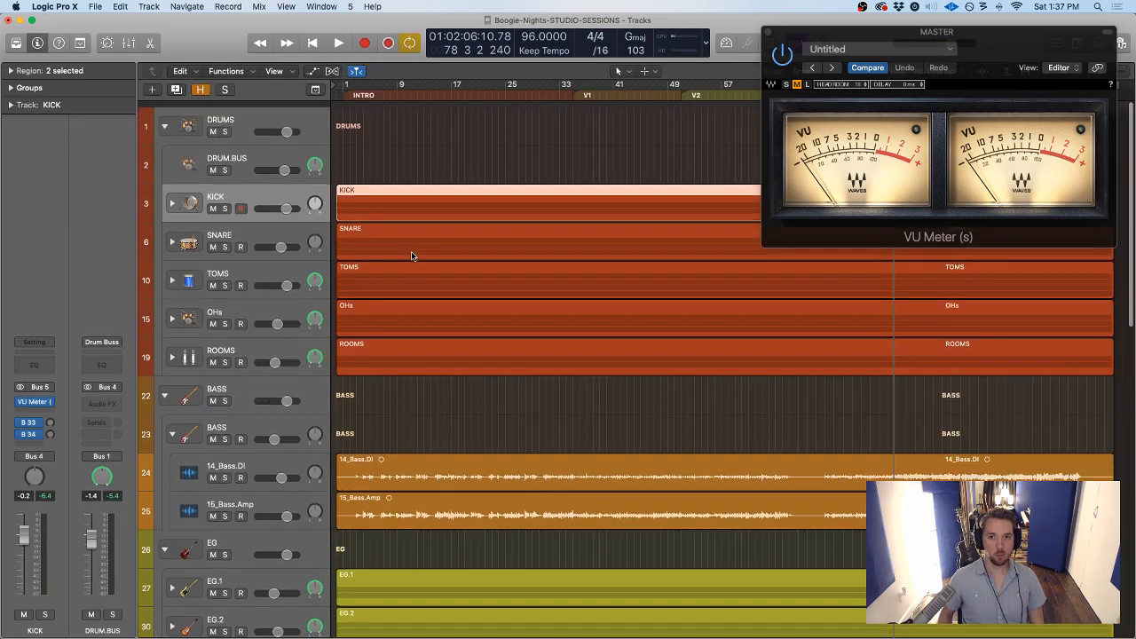
pyautogui.click(225, 164)
pyautogui.press('space')
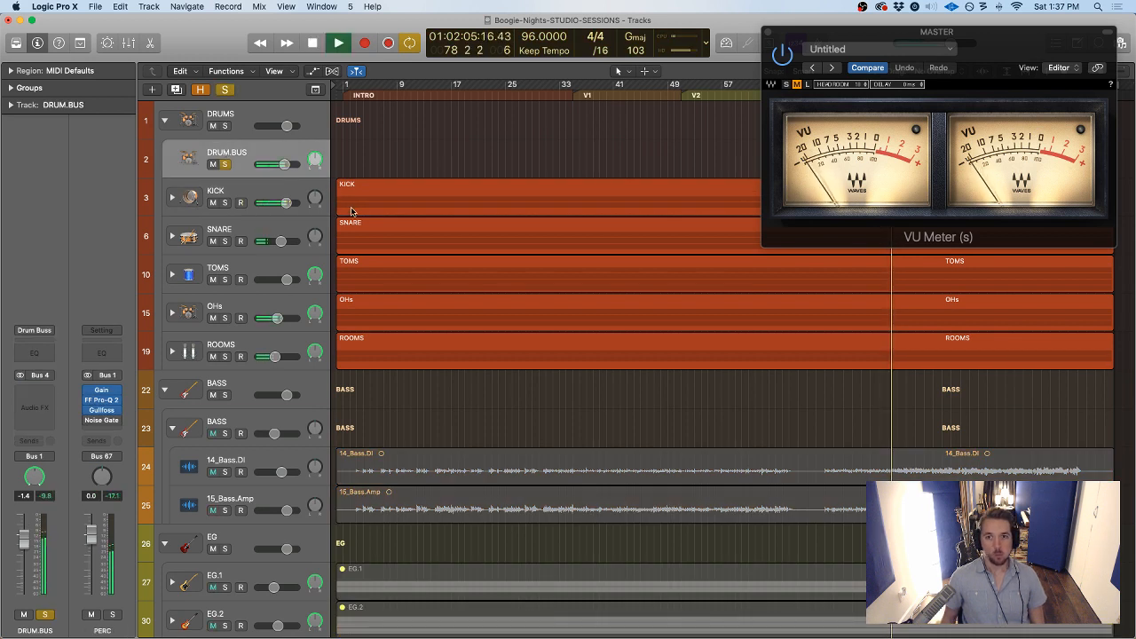
pyautogui.moveTo(820, 35); pyautogui.dragTo(828, 32)
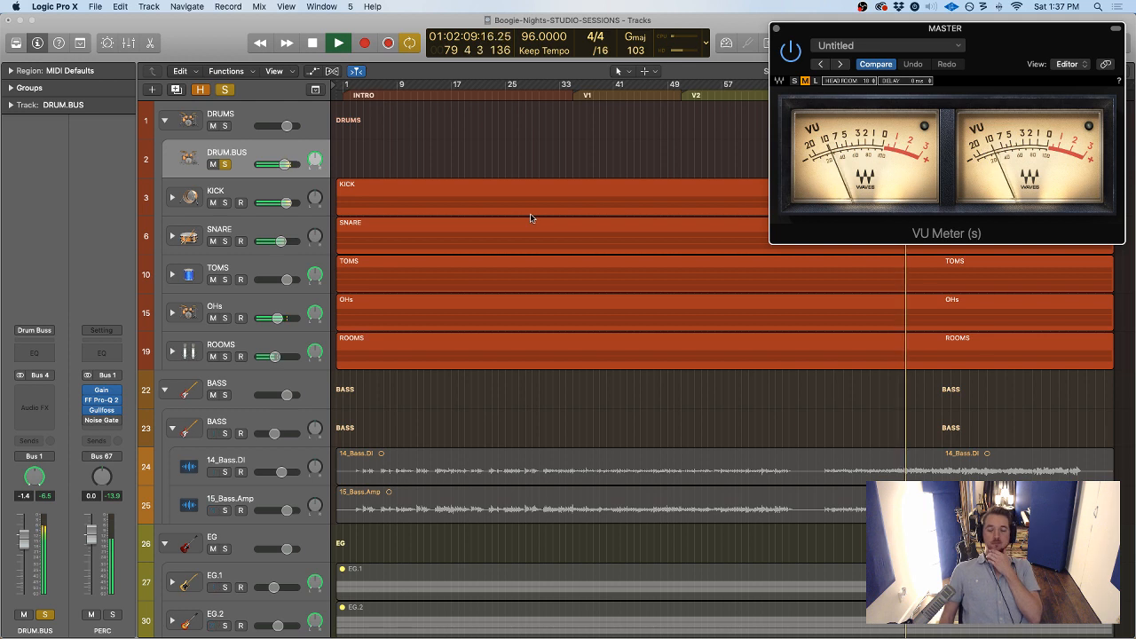
# Inspect the KICK and SNARE channel strips during the soloed playback, ending with the transport stopped and DRUM.BUS unsoloed
pyautogui.click(227, 188)
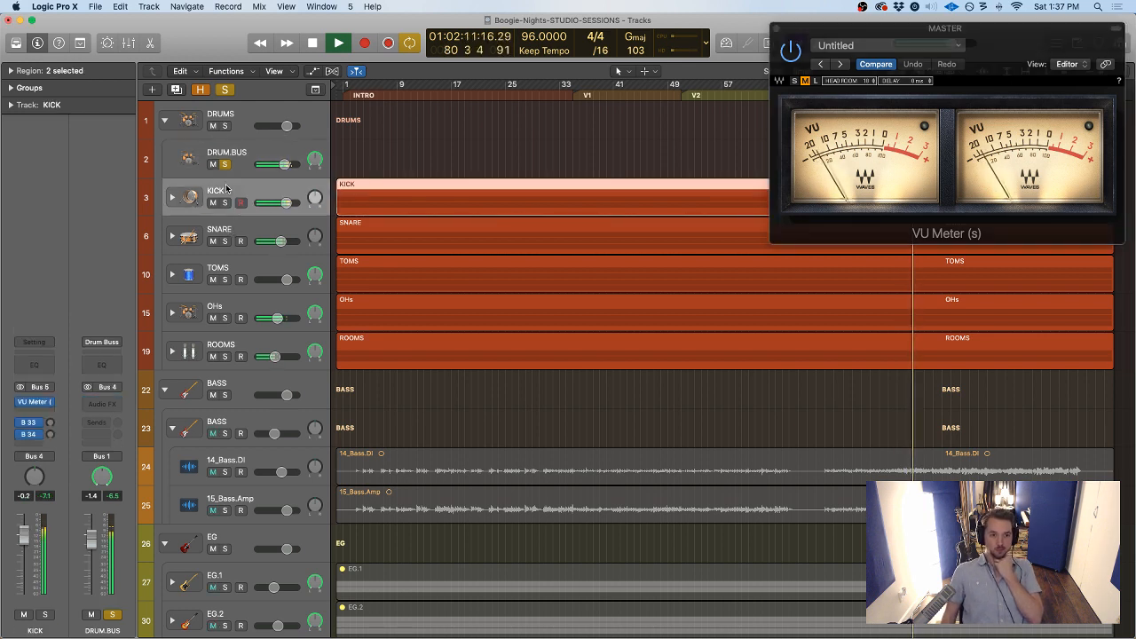
pyautogui.click(224, 223)
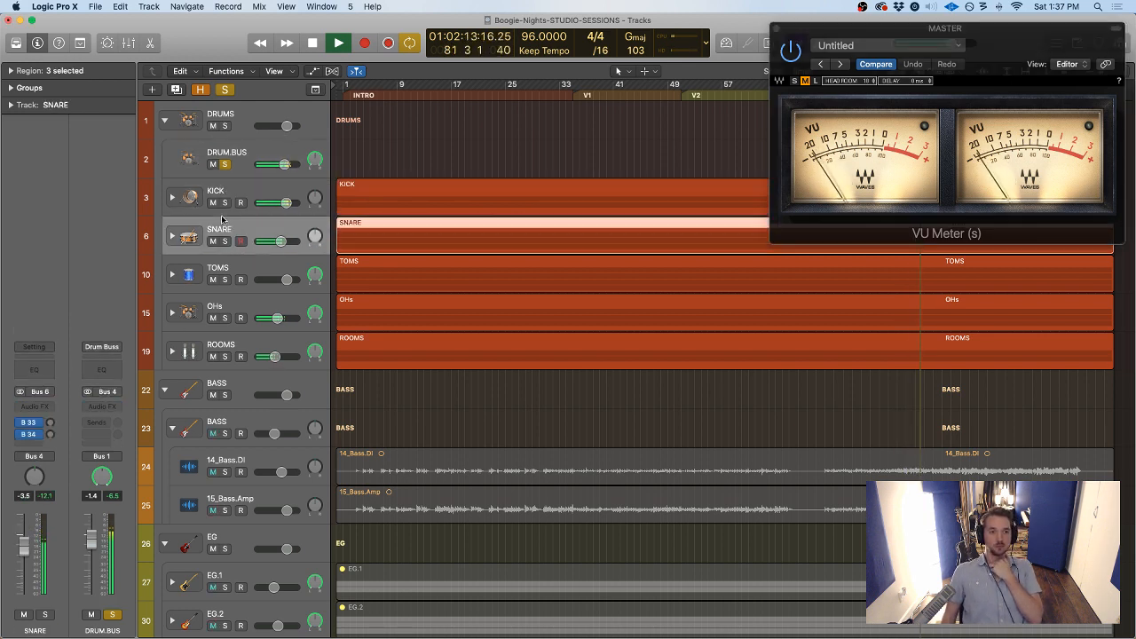
pyautogui.click(221, 194)
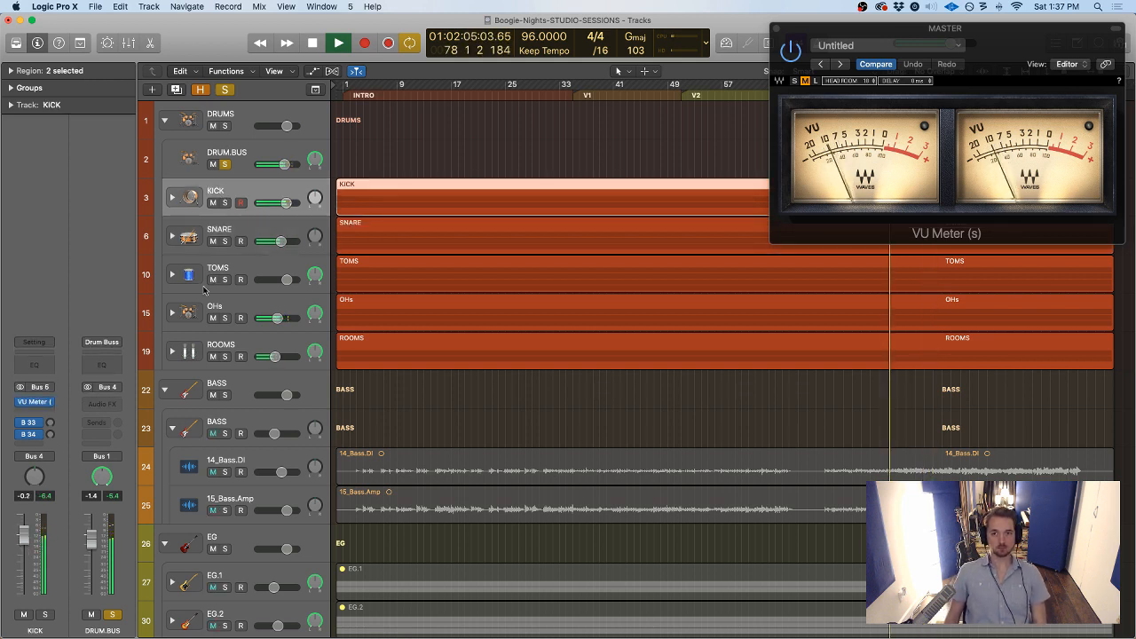
pyautogui.press('space')
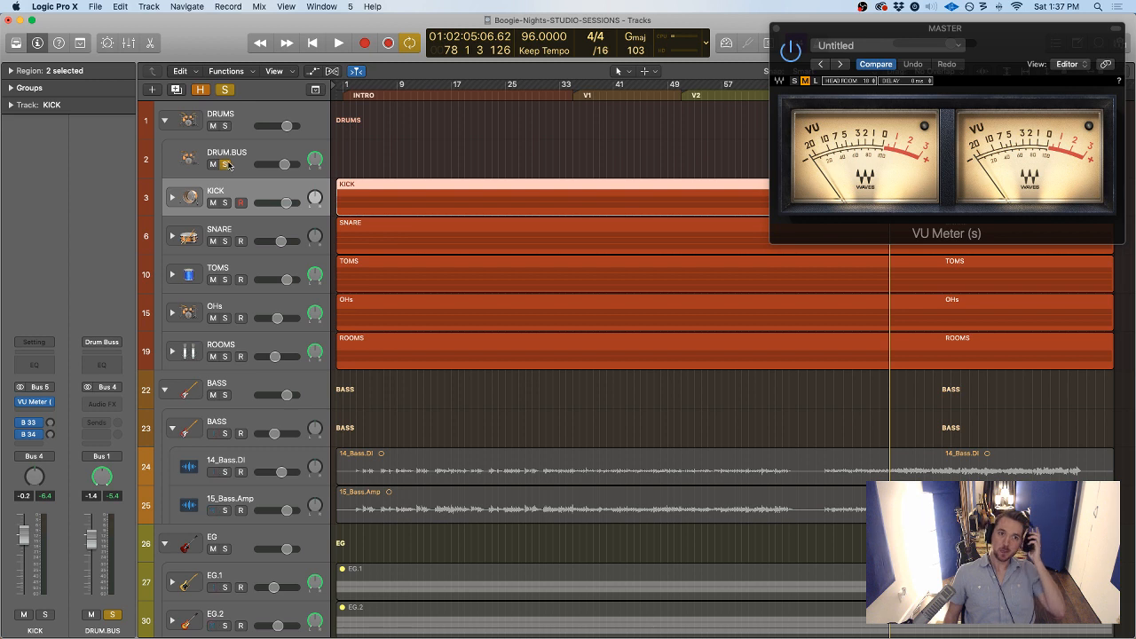
pyautogui.click(225, 165)
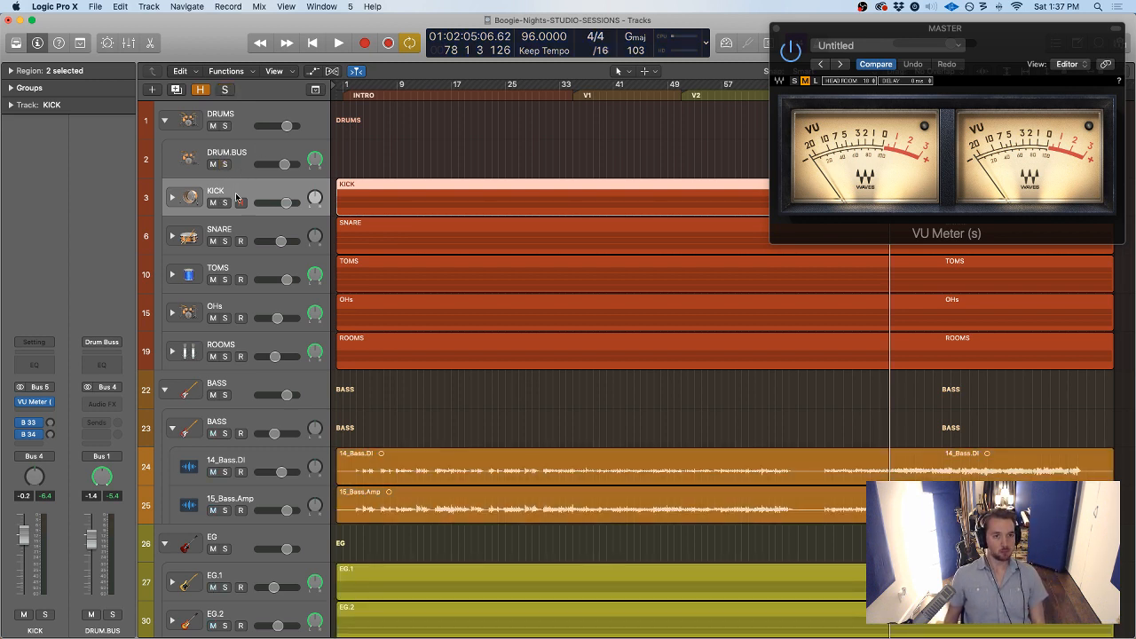
# Return to the mixer and load the user channel strip setting Kick from 1 - DRUMS on the KICK channel
pyautogui.press('x')
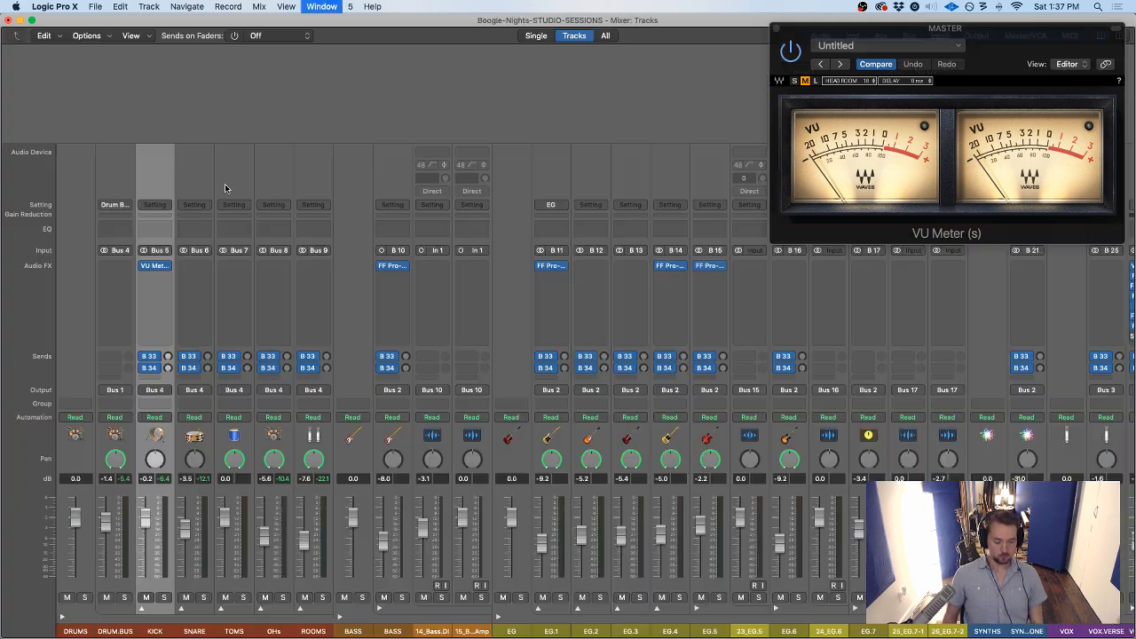
pyautogui.click(166, 271)
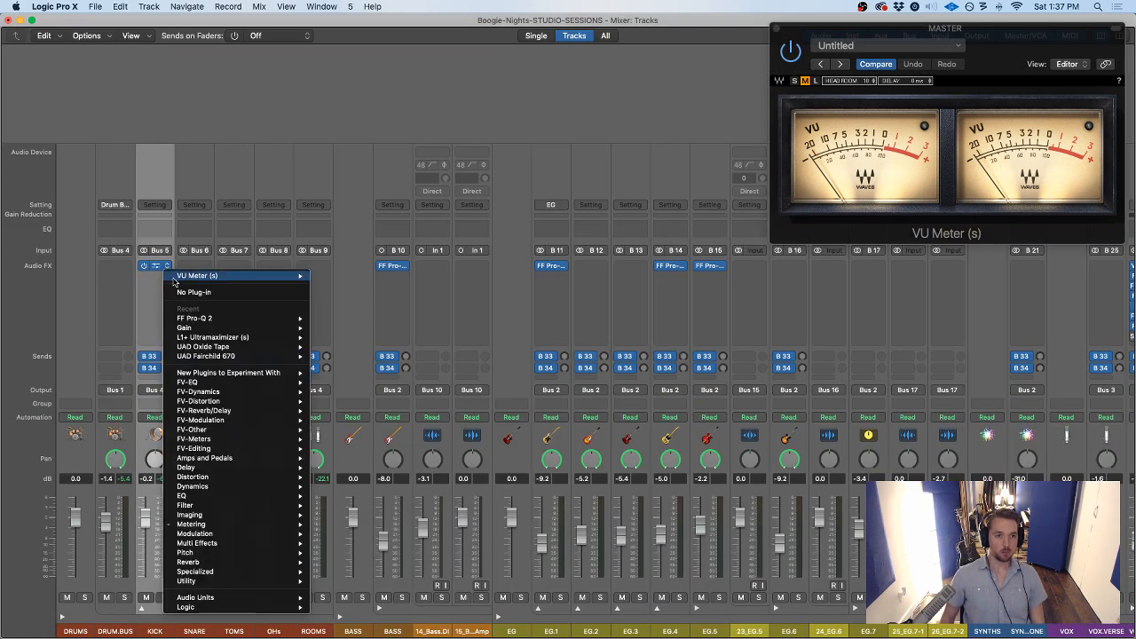
pyautogui.click(150, 215)
pyautogui.click(153, 207)
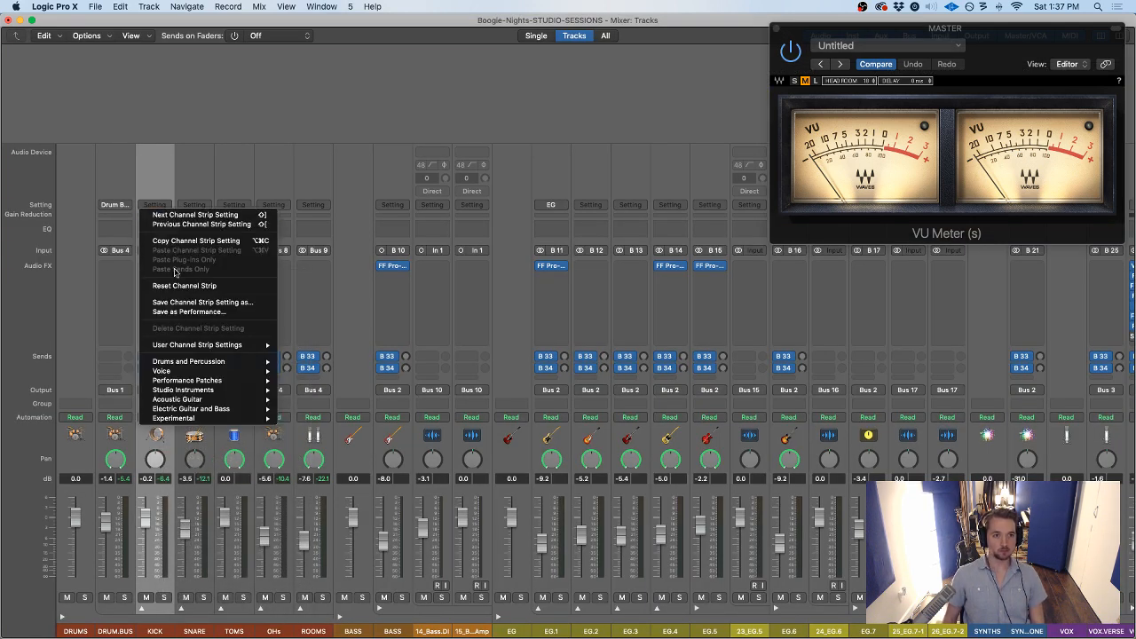
pyautogui.moveTo(192, 345)
pyautogui.moveTo(287, 345)
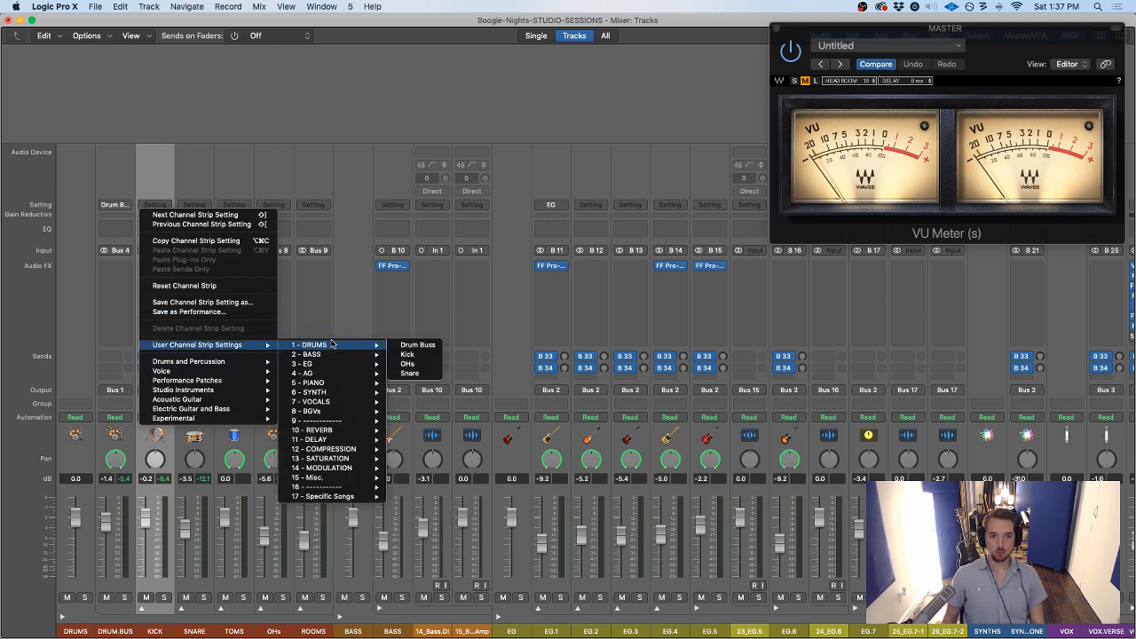
pyautogui.click(404, 354)
# Load the user channel strip setting Snare from 1 - DRUMS on the SNARE channel
pyautogui.click(209, 207)
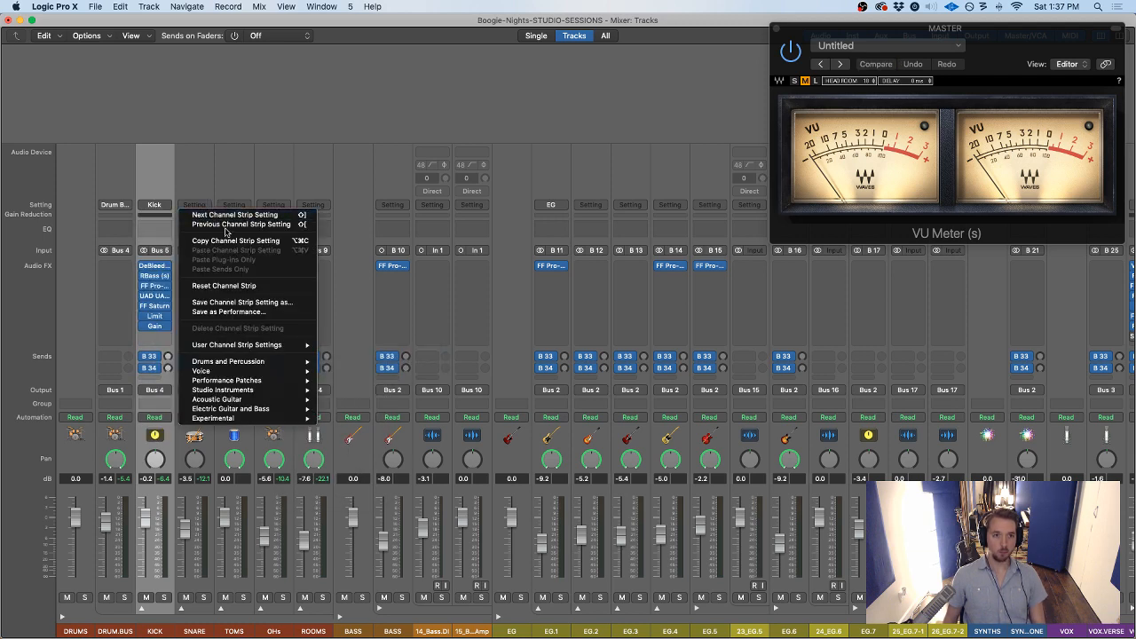
pyautogui.moveTo(266, 345)
pyautogui.moveTo(355, 345)
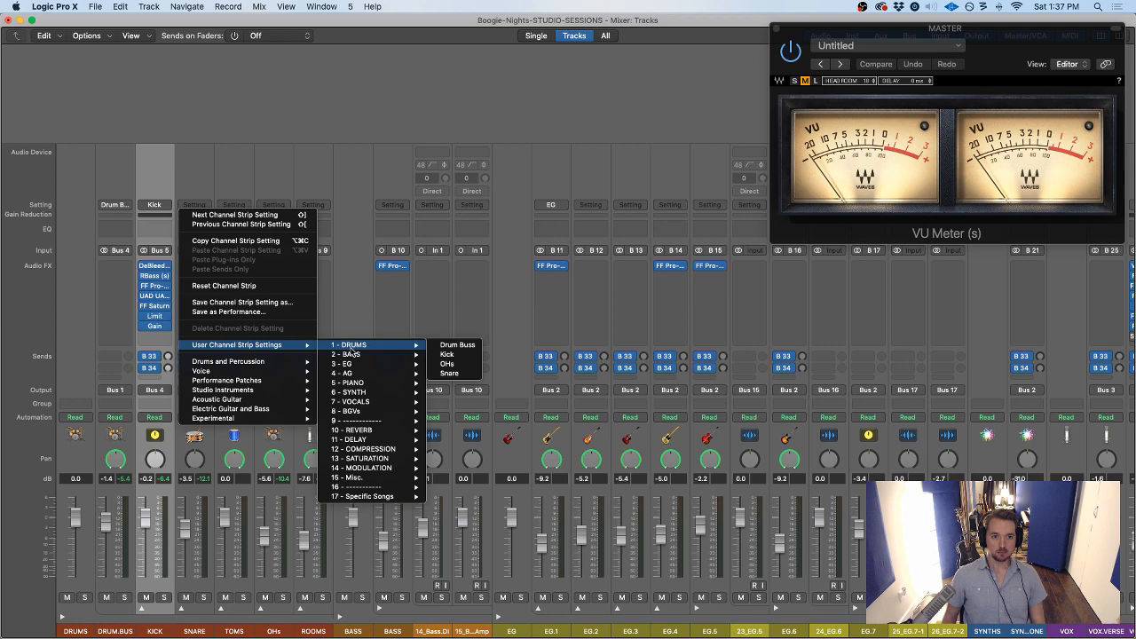
pyautogui.click(466, 373)
# Load the user channel strip setting OHs from 1 - DRUMS on the OHs channel
pyautogui.click(277, 210)
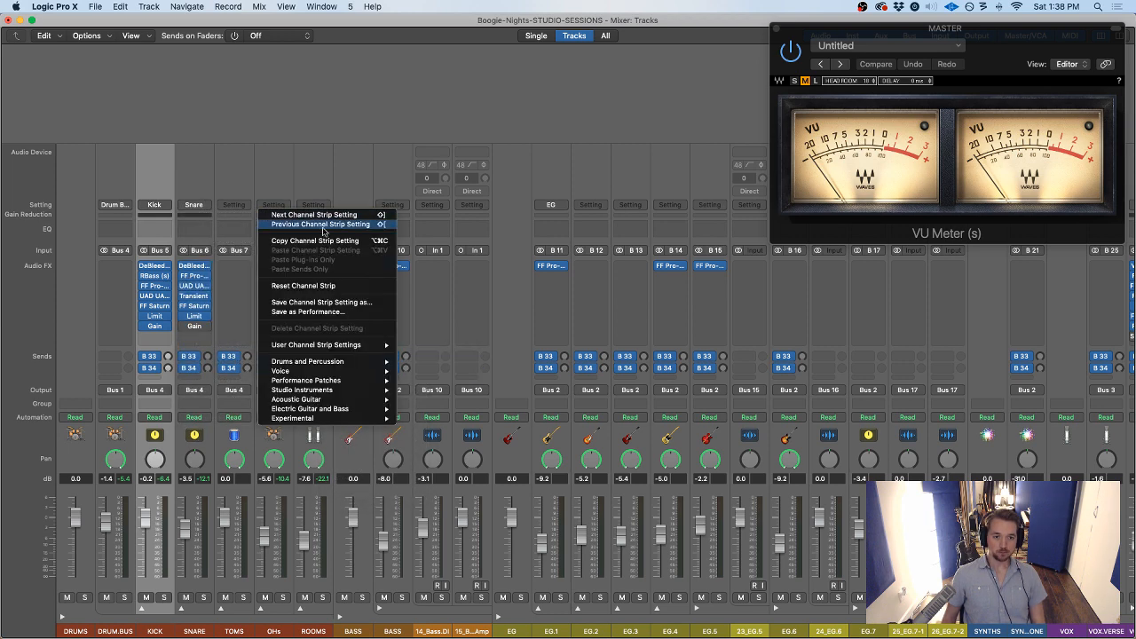
pyautogui.moveTo(324, 345)
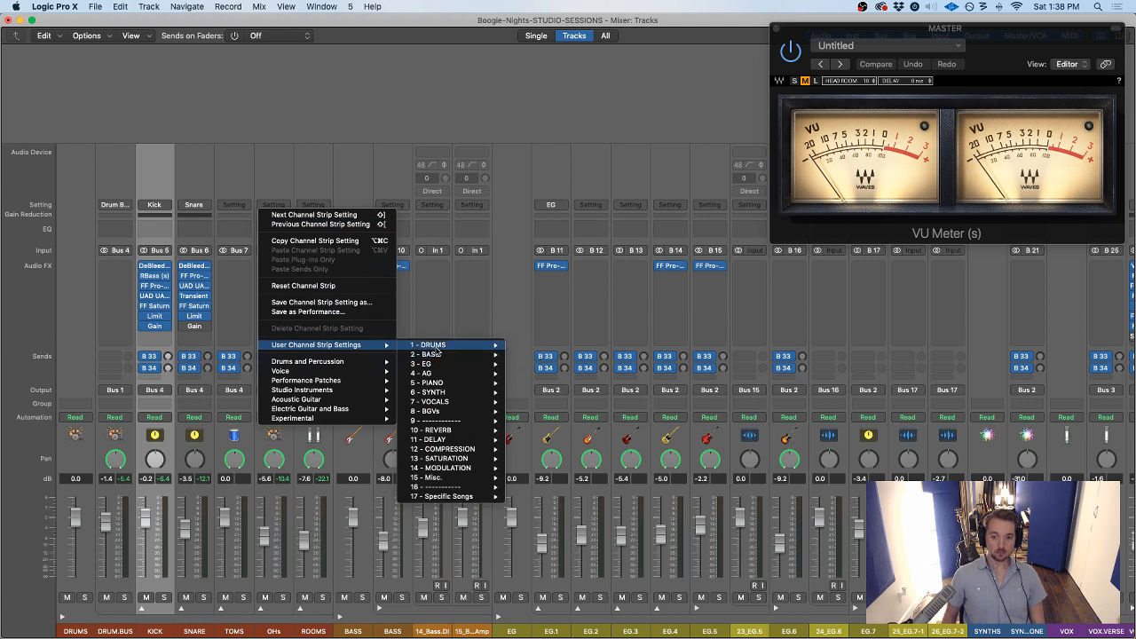
pyautogui.moveTo(437, 348)
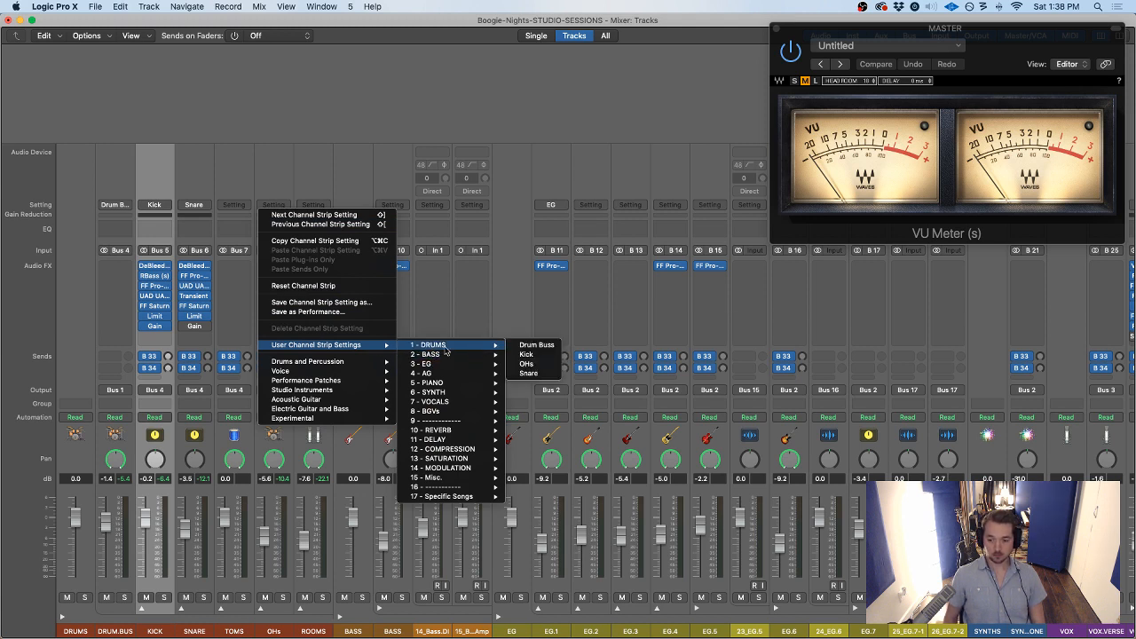
pyautogui.click(526, 364)
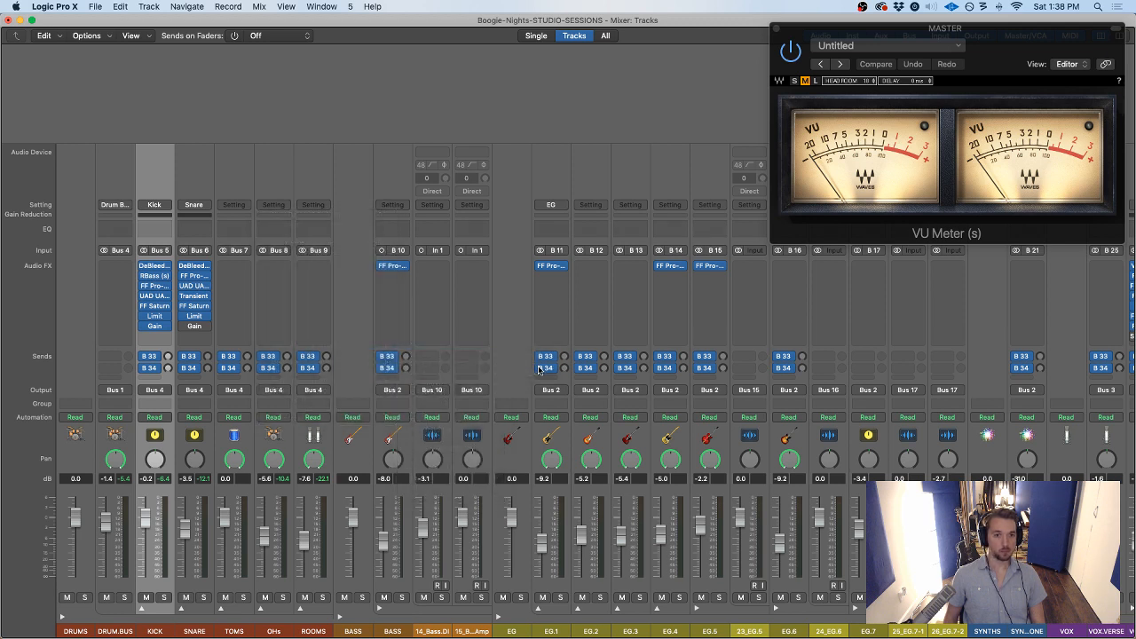
pyautogui.click(114, 205)
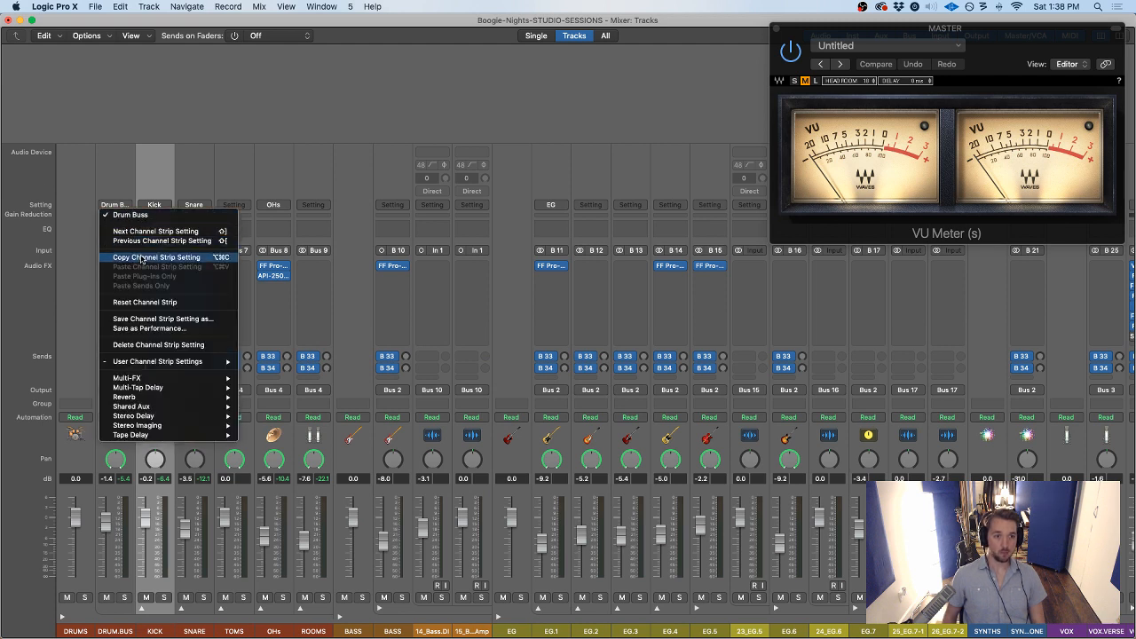
pyautogui.click(57, 232)
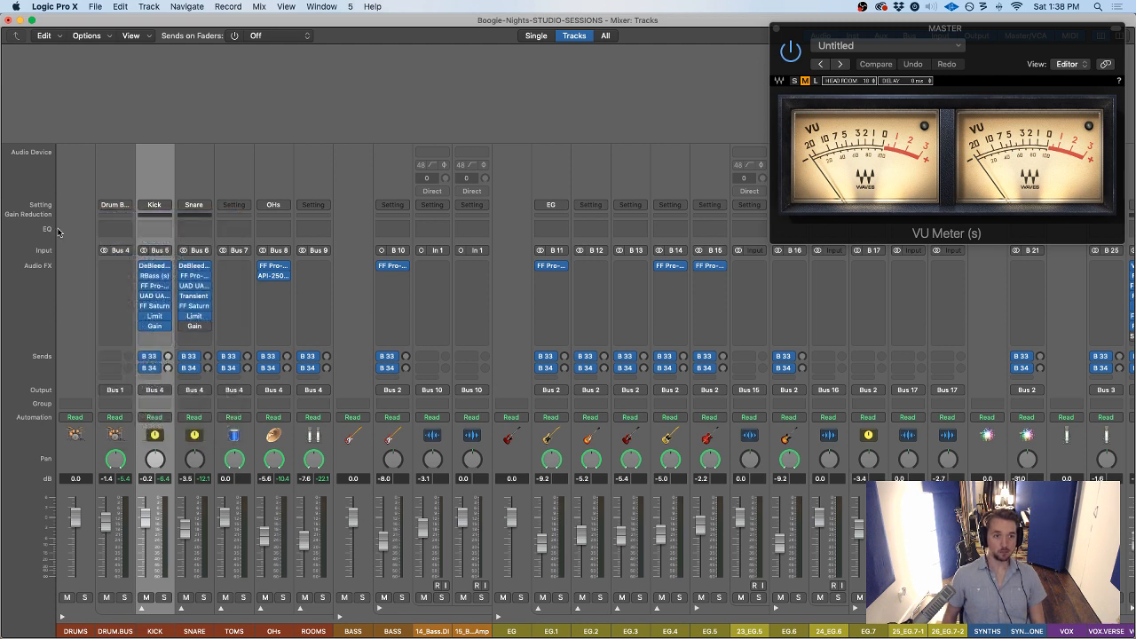
pyautogui.click(123, 206)
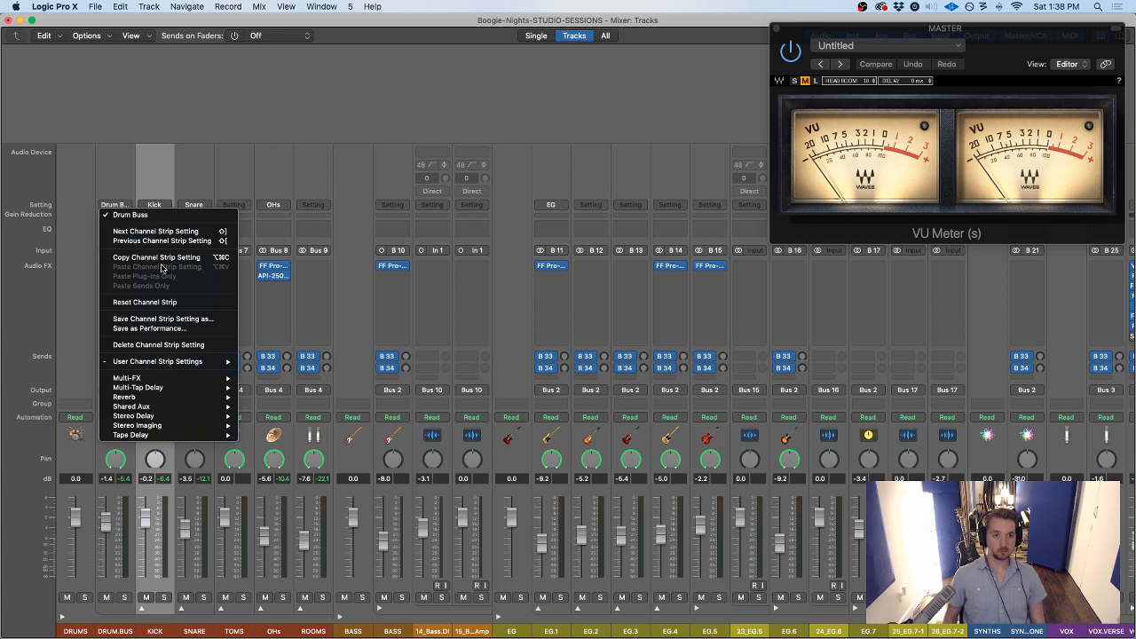
pyautogui.click(151, 239)
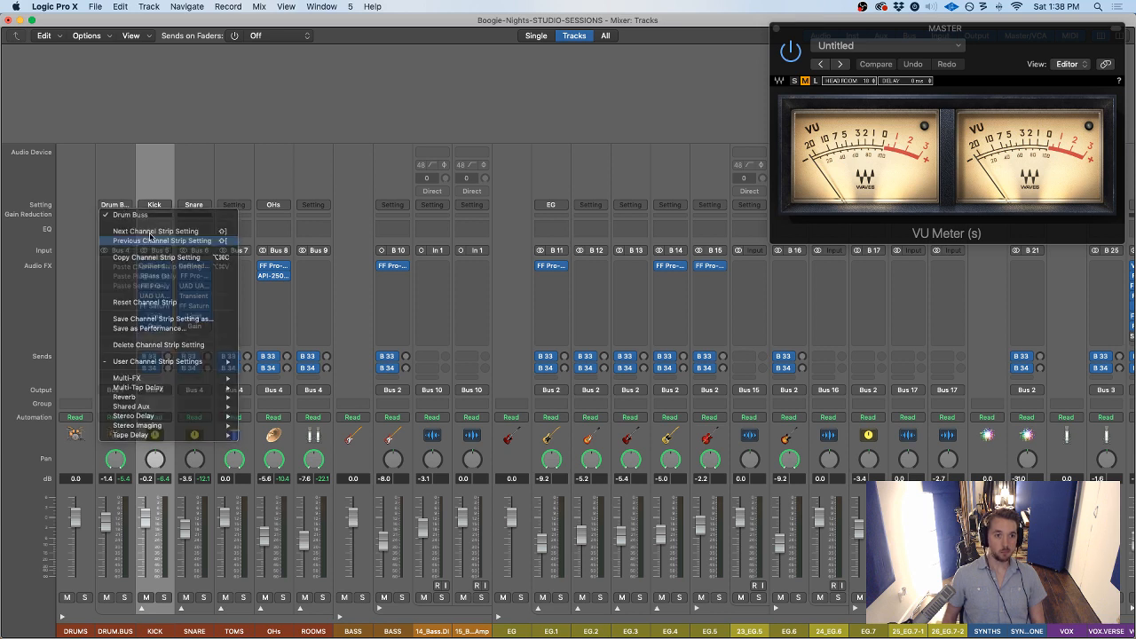
# Load the user channel strip setting Drum Buss on the DRUM.BUS channel
pyautogui.click(115, 205)
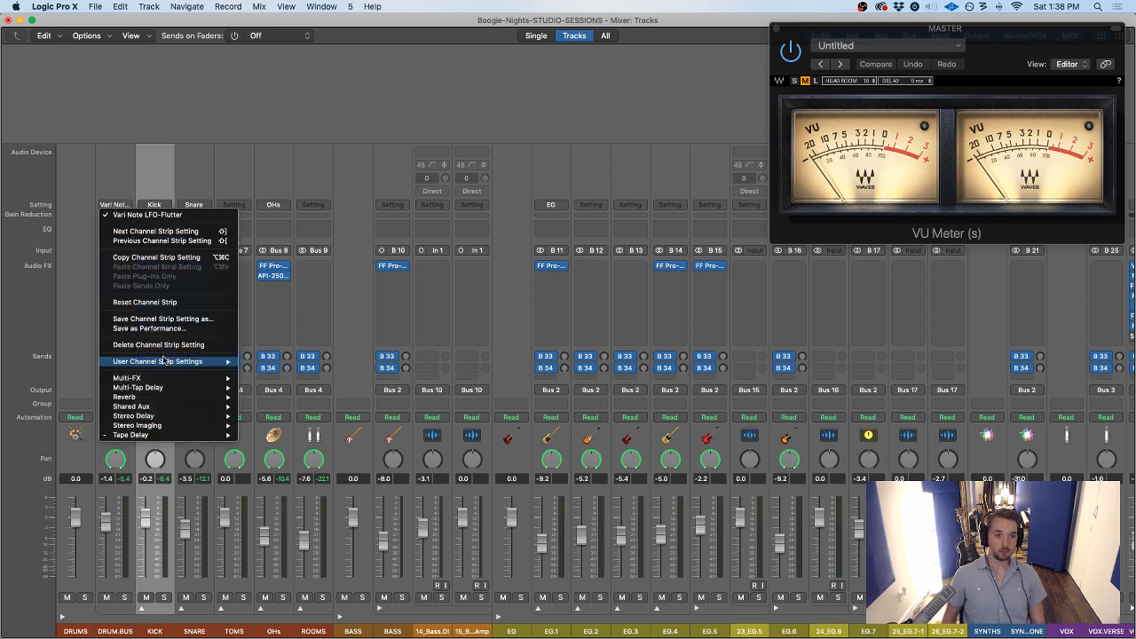
pyautogui.moveTo(169, 361)
pyautogui.moveTo(293, 362)
pyautogui.click(387, 364)
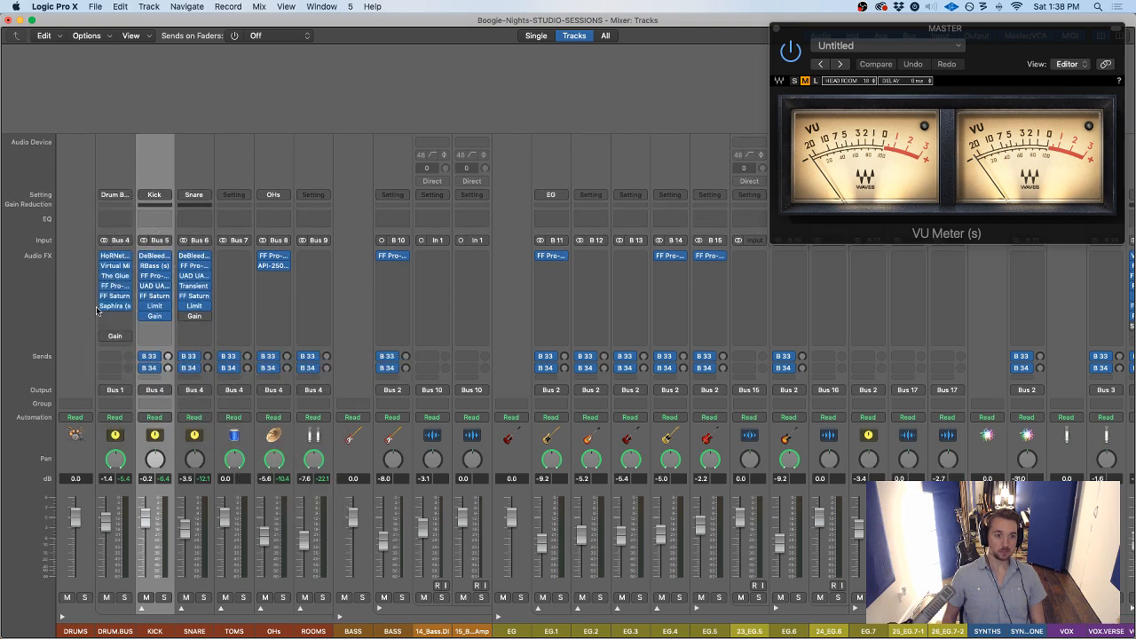
# Bypass every plug-in on the DRUM.BUS, KICK, SNARE and OHs channels
pyautogui.click(98, 309)
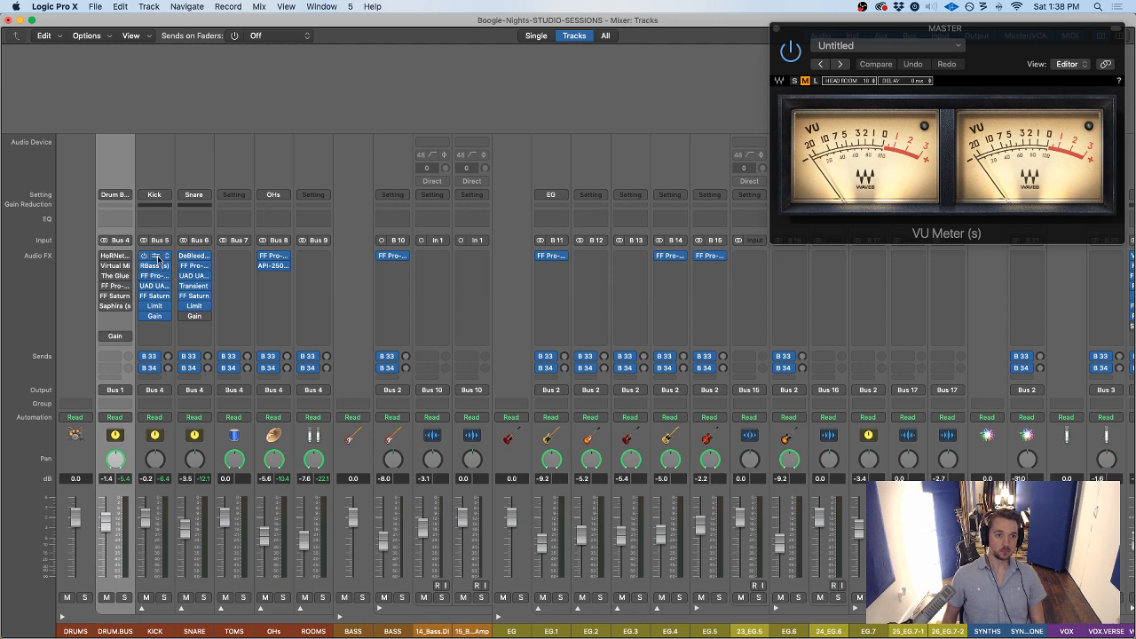
pyautogui.moveTo(142, 257); pyautogui.dragTo(144, 319)
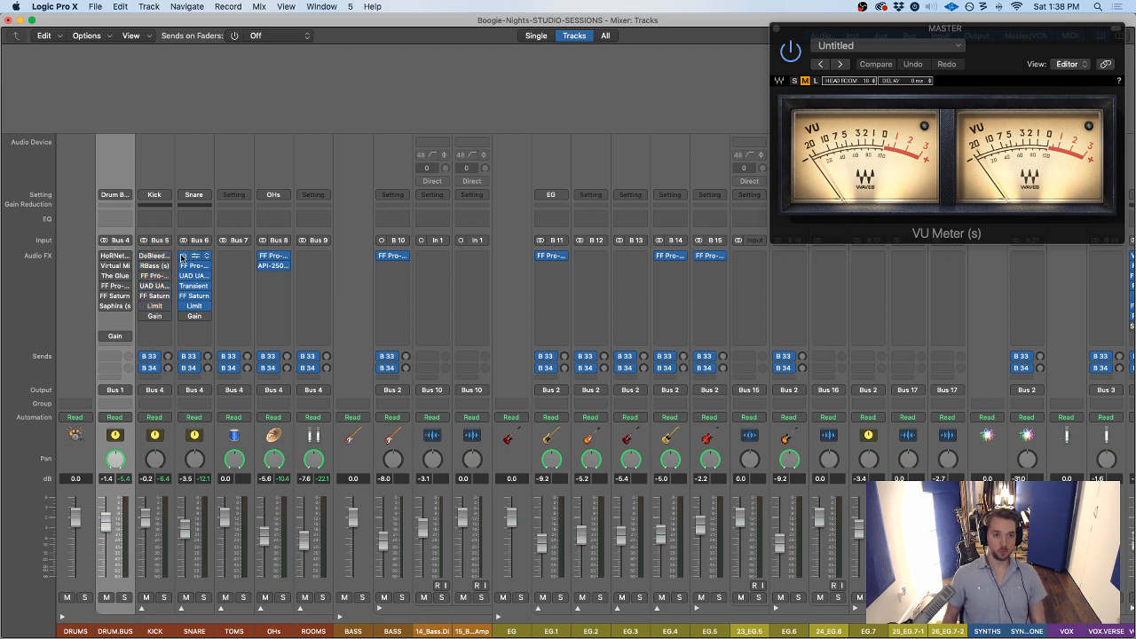
pyautogui.moveTo(182, 257); pyautogui.dragTo(183, 318)
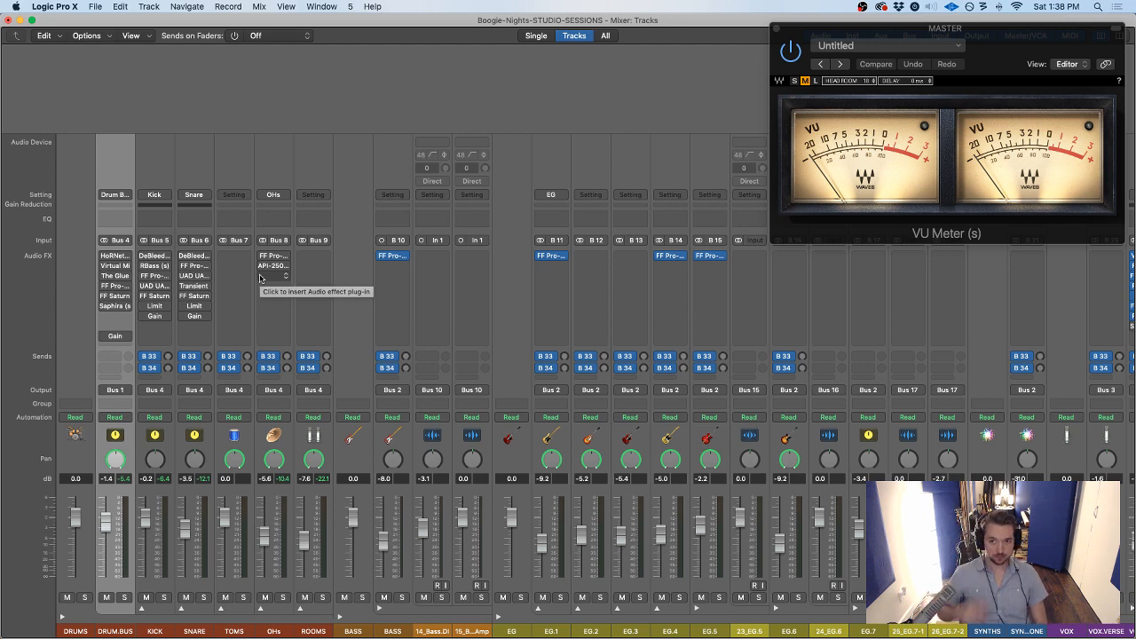
# Select the KICK and SNARE channels together and remove the DeBleed plug-in from their first effect slot
pyautogui.moveTo(142, 258)
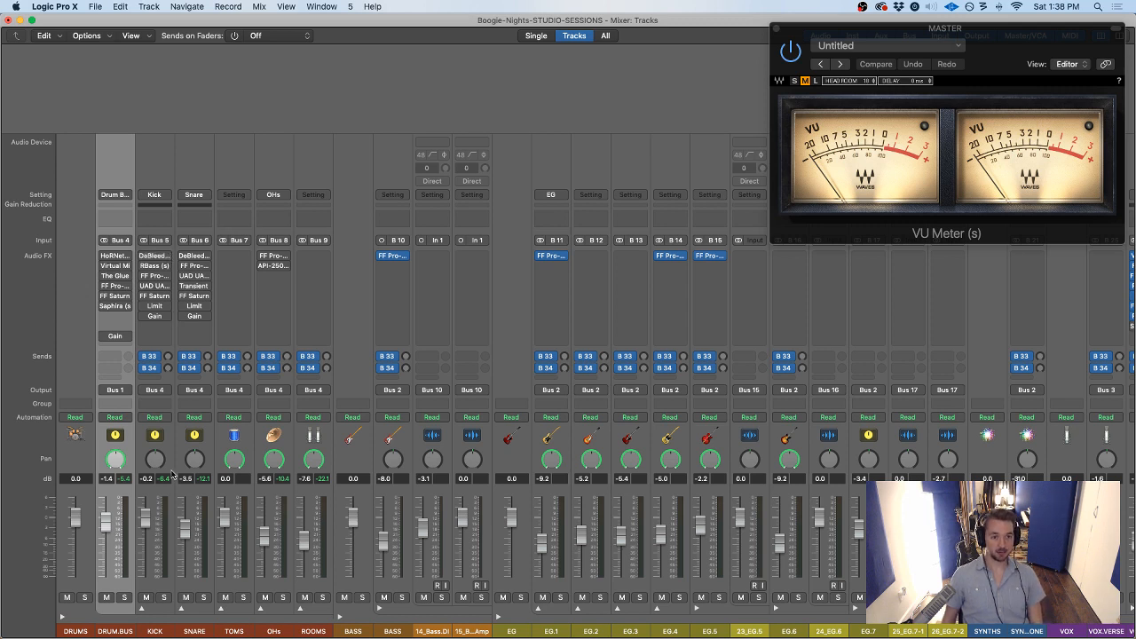
pyautogui.click(156, 631)
pyautogui.keyDown('shift'); pyautogui.click(190, 631); pyautogui.keyUp('shift')
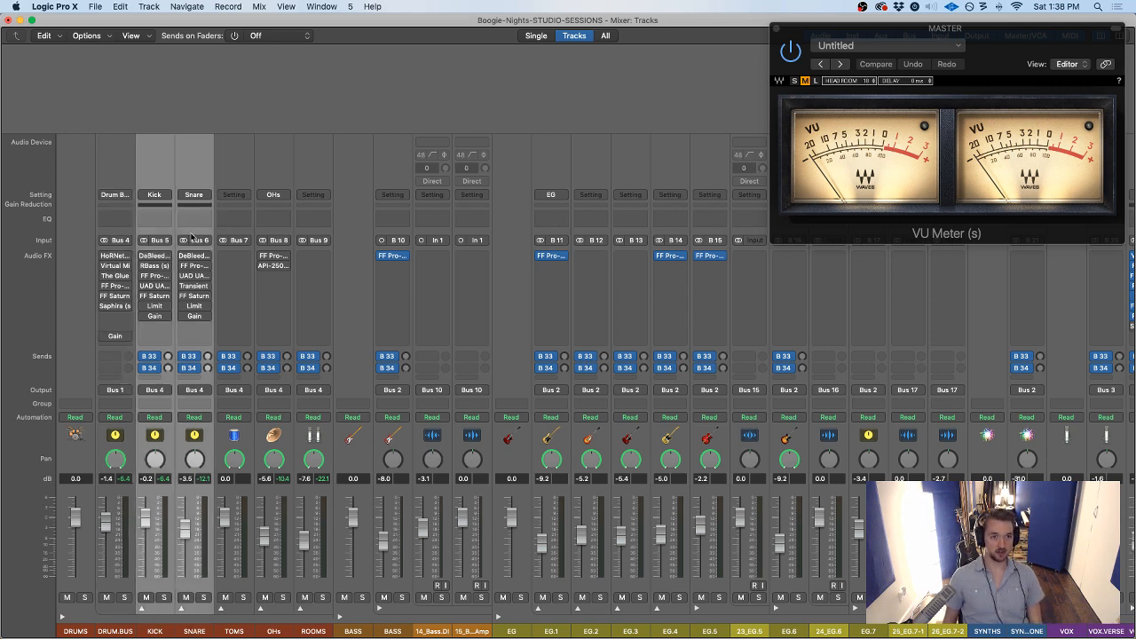
pyautogui.click(168, 256)
pyautogui.click(187, 283)
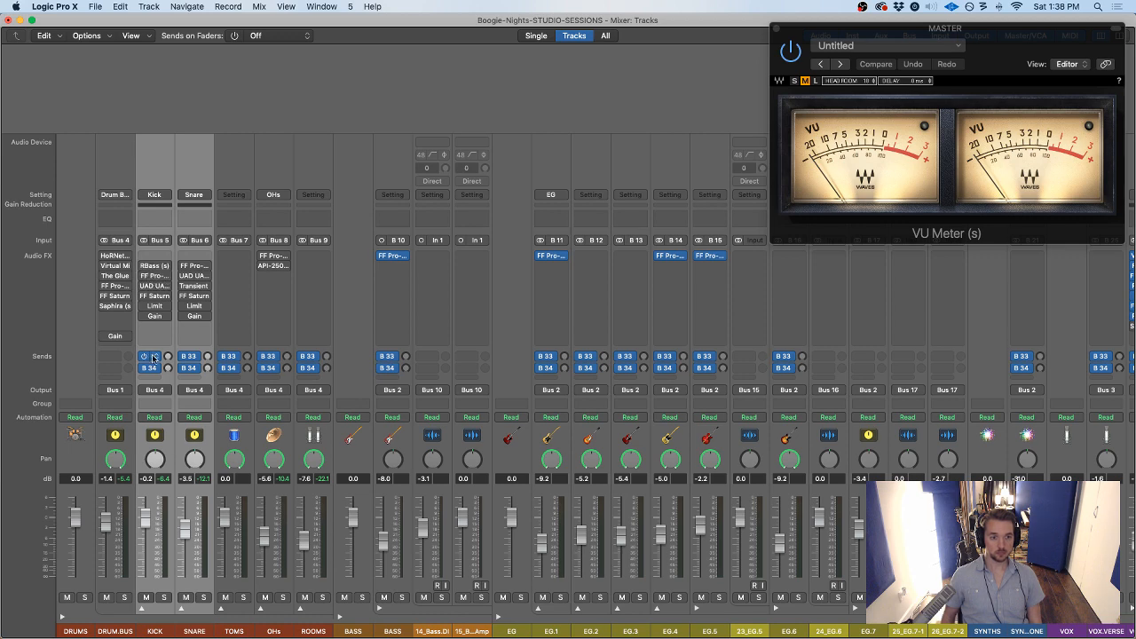
# Return to the tracks window with only KICK selected, move the VU Meter aside, and play KICK in solo
pyautogui.click(156, 629)
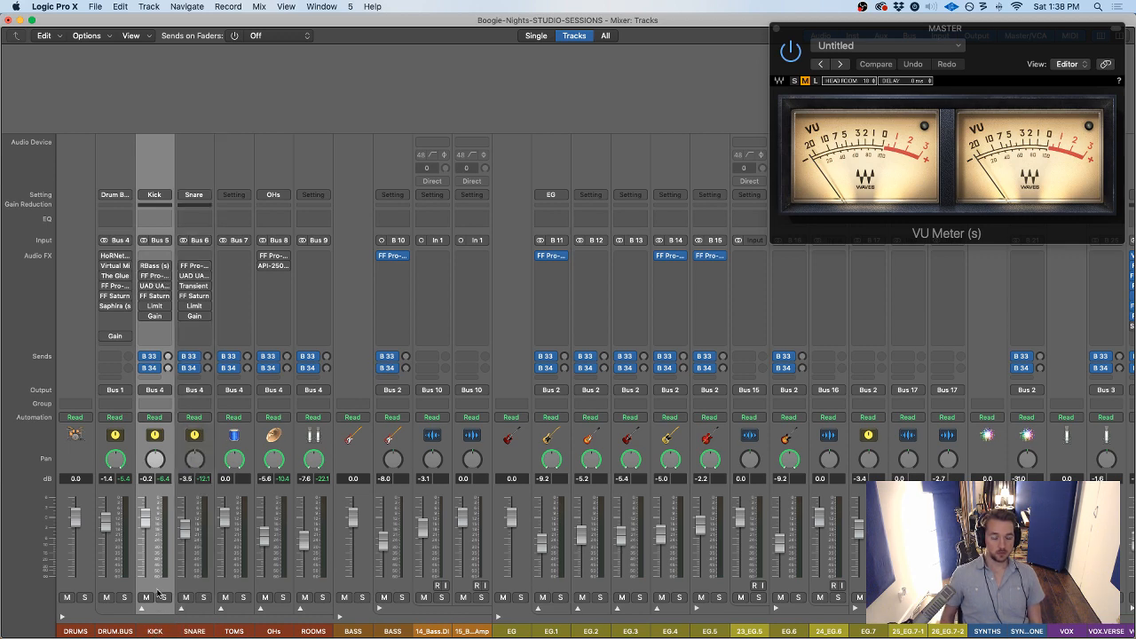
pyautogui.press('super+w')
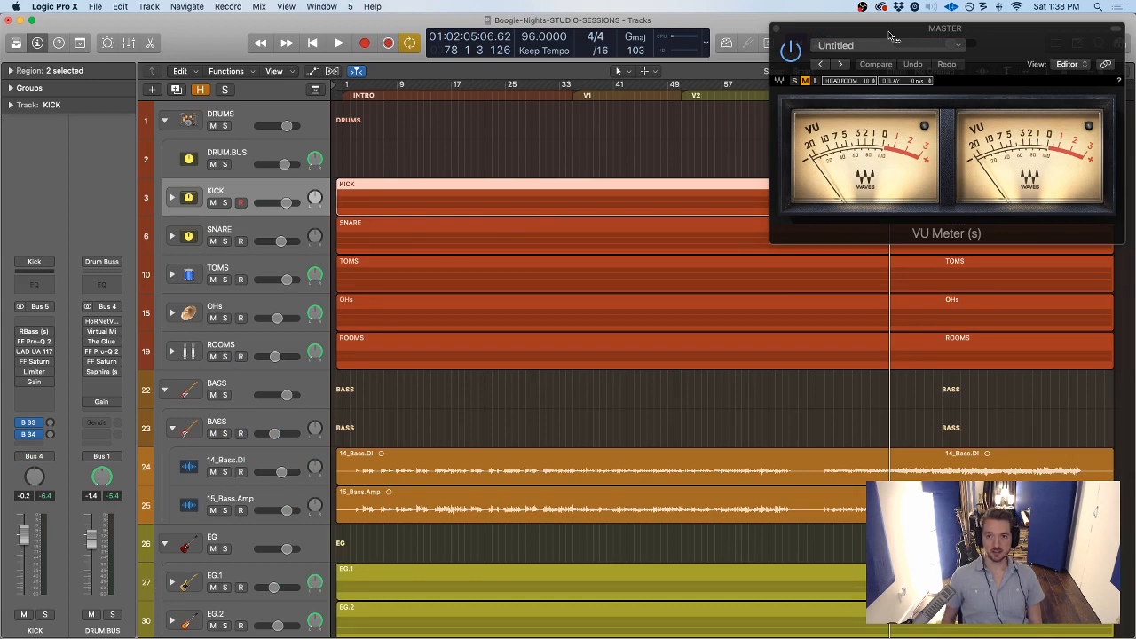
pyautogui.moveTo(890, 35); pyautogui.dragTo(570, 58)
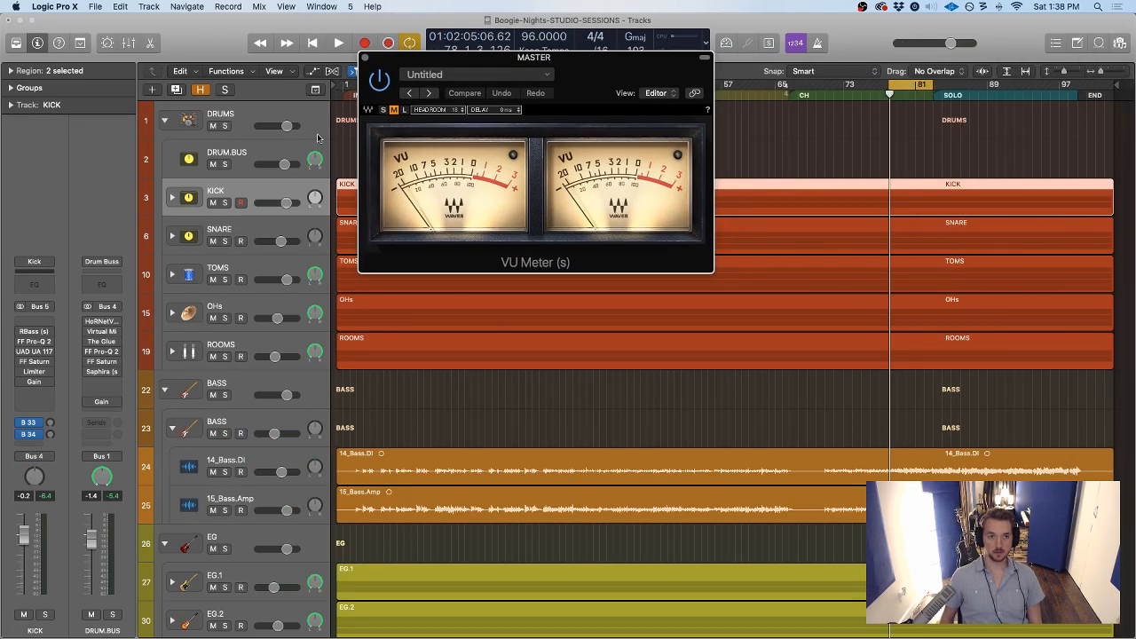
pyautogui.click(224, 203)
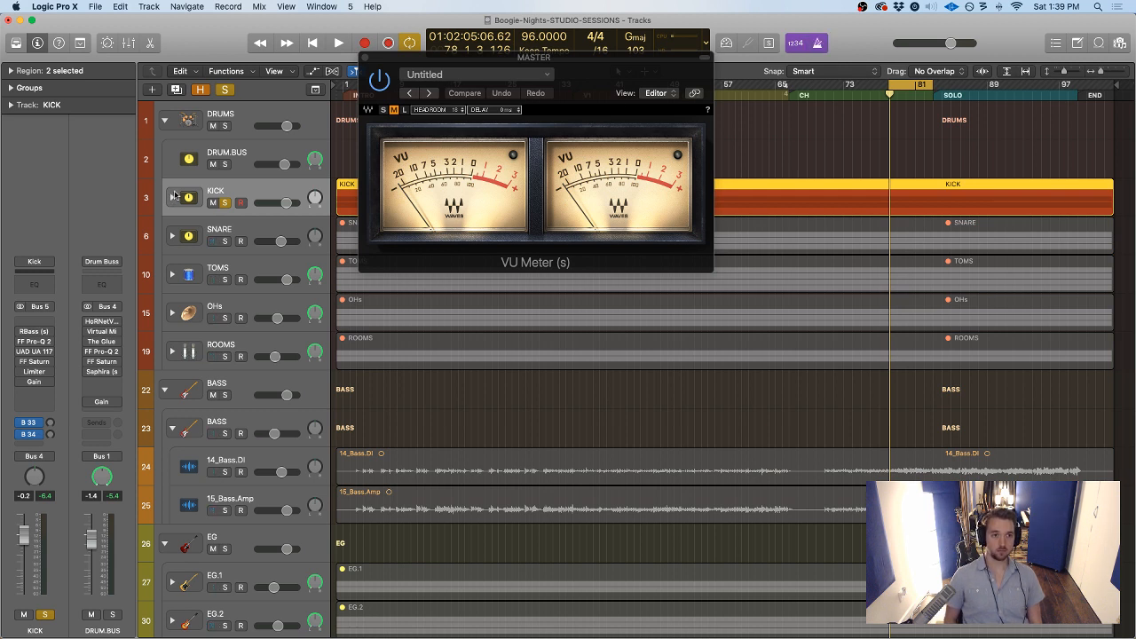
pyautogui.press('space')
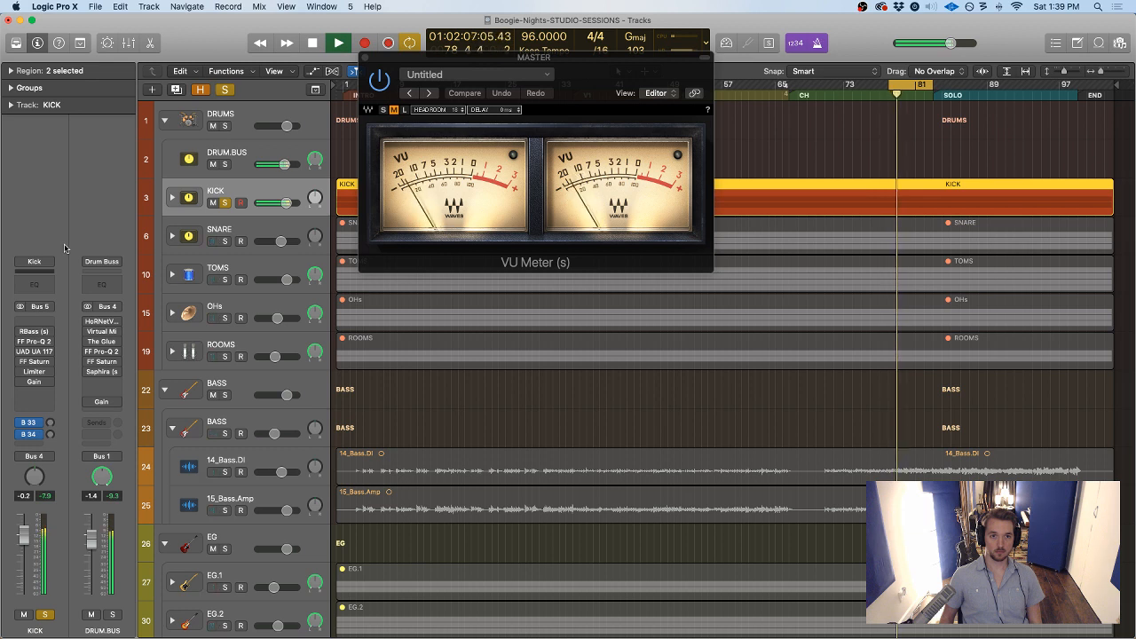
pyautogui.click(46, 352)
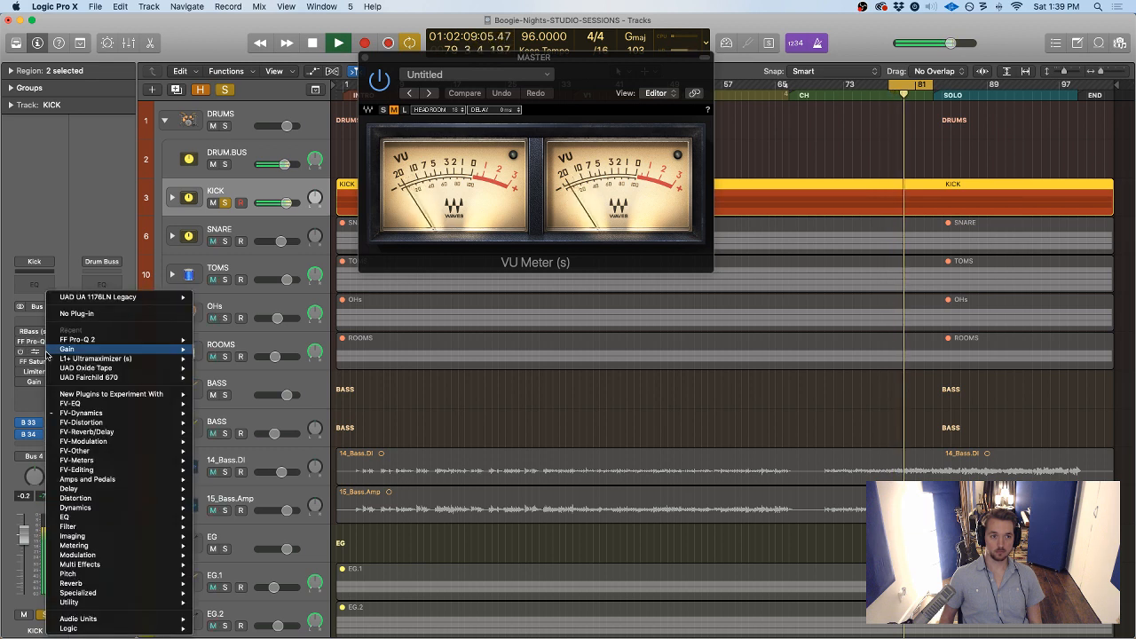
pyautogui.click(40, 355)
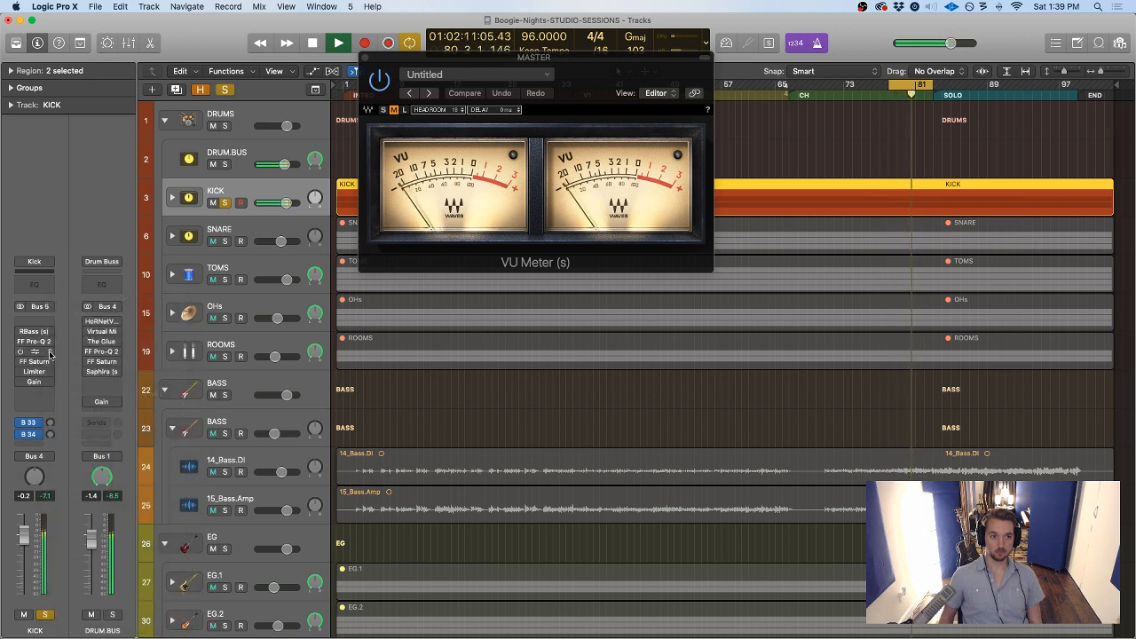
pyautogui.press('e')
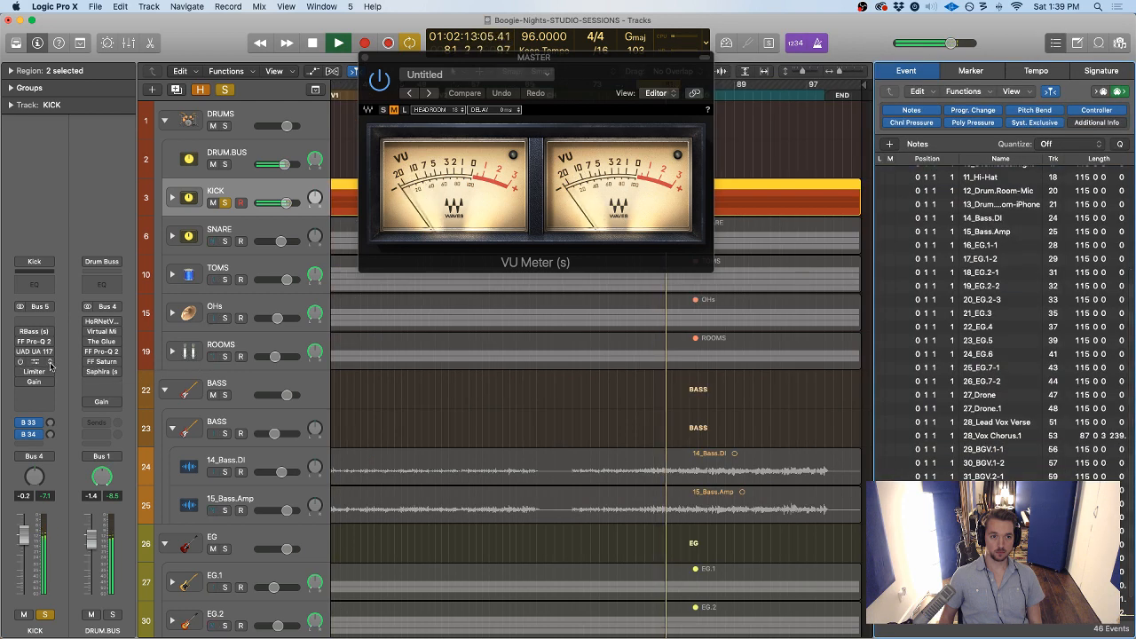
pyautogui.press('e')
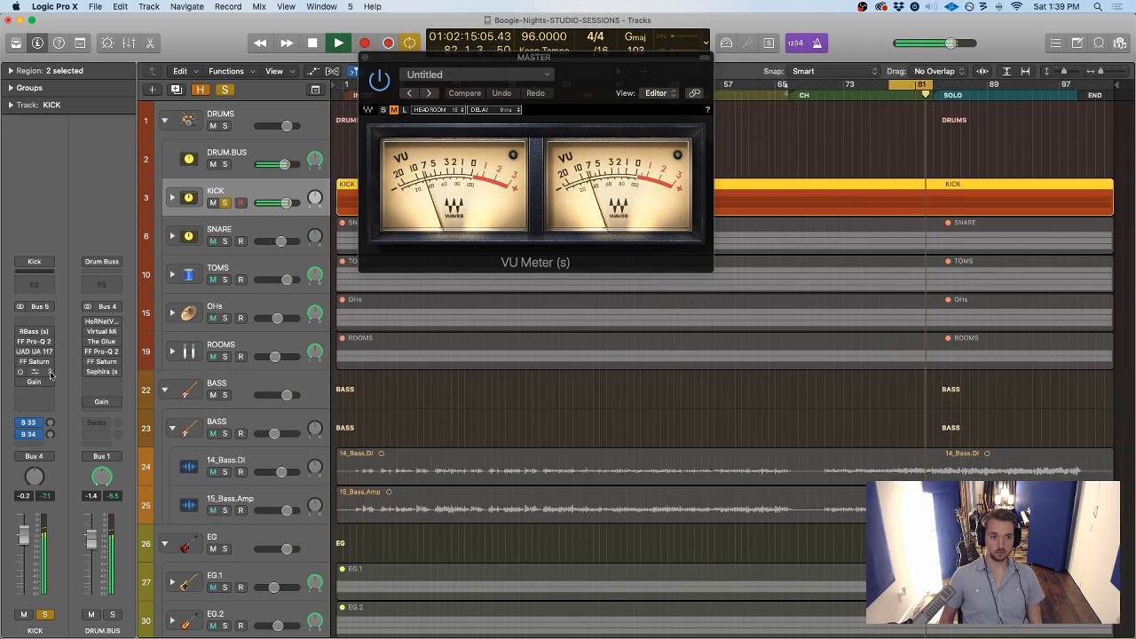
# Try removing the UAD UA 1176LN Legacy from the KICK channel, undo the removal, and stop playback
pyautogui.click(49, 352)
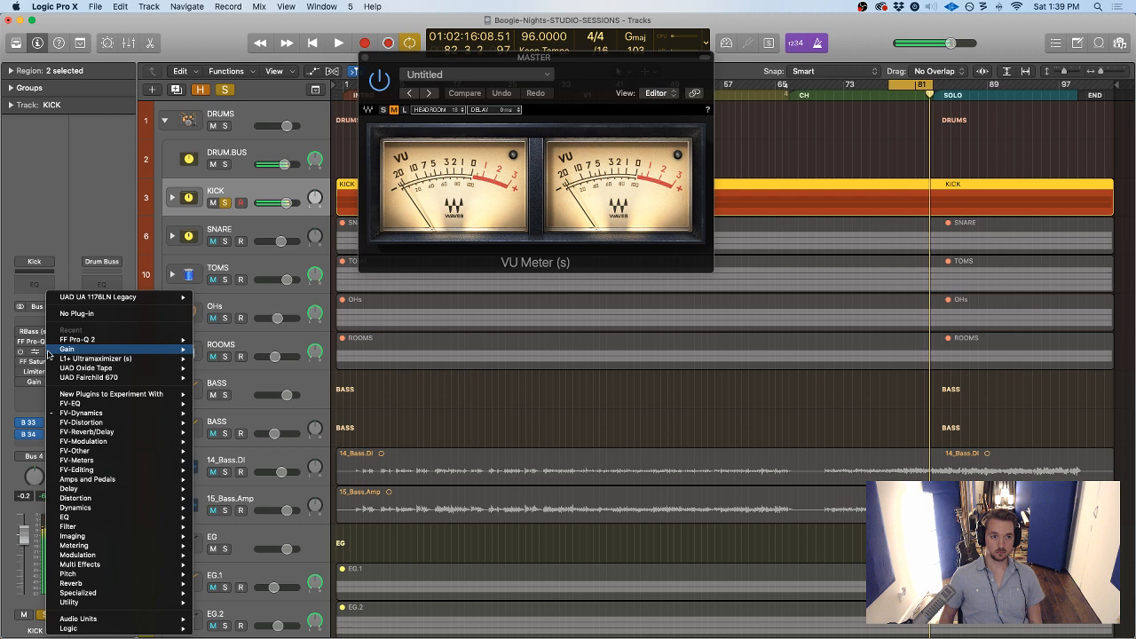
pyautogui.click(80, 316)
pyautogui.press('space')
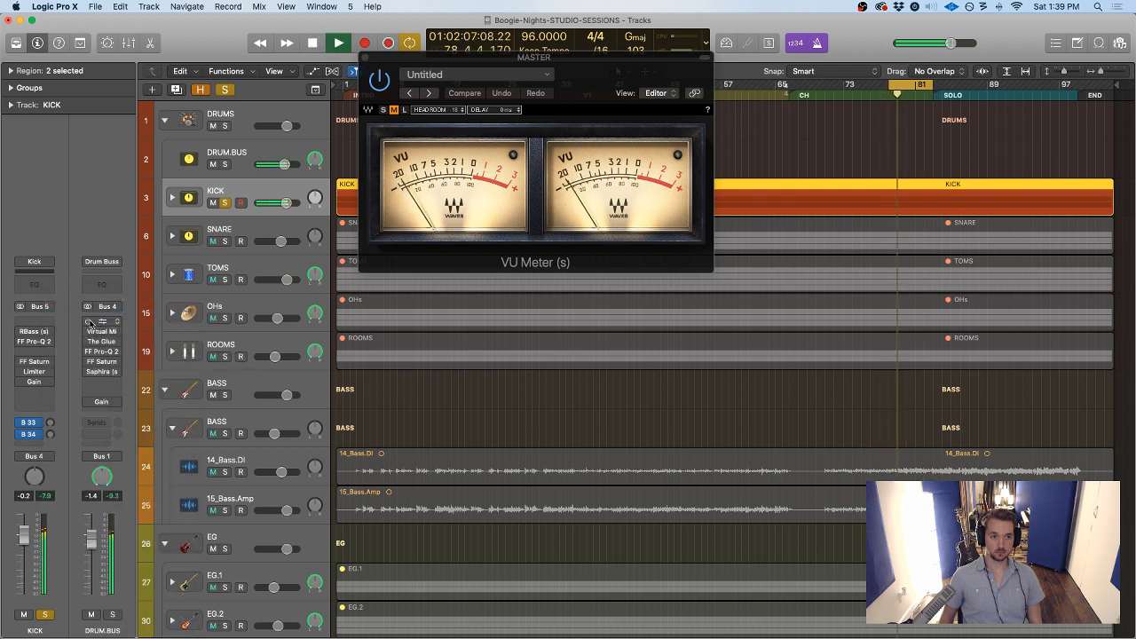
pyautogui.press('super+z')
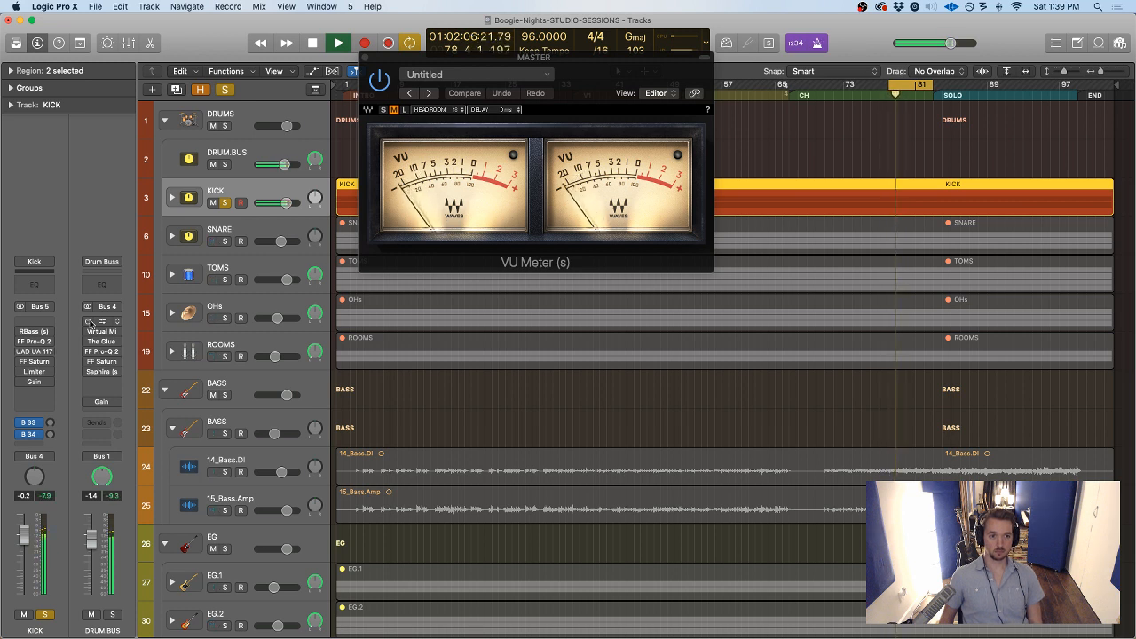
pyautogui.press('space')
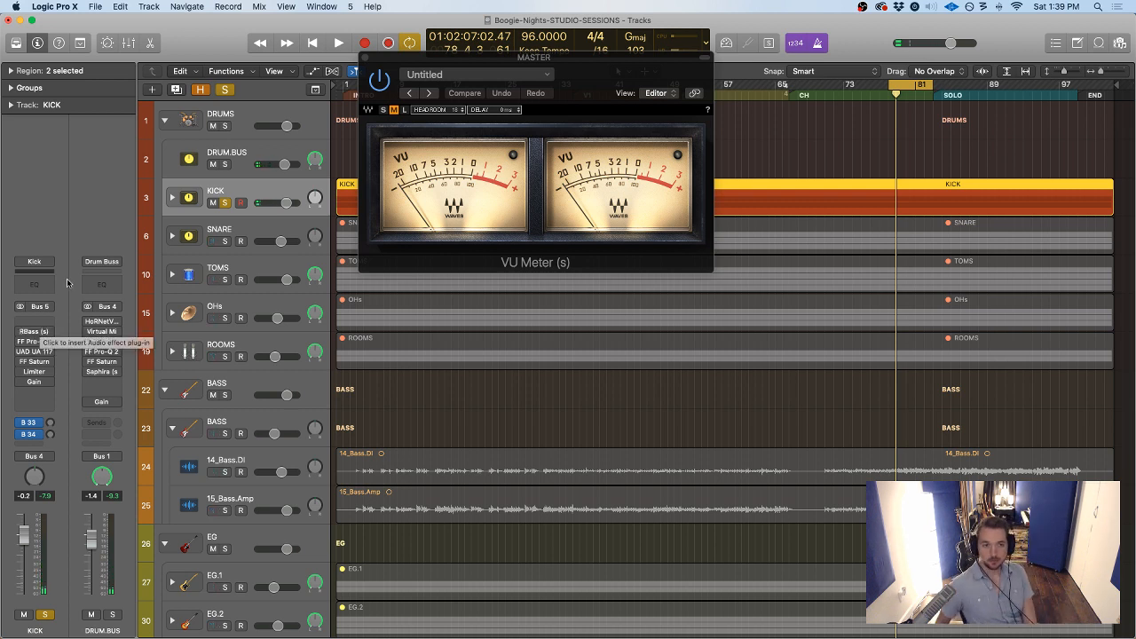
# Audition KICK and DRUM.BUS in solo during playback, ending with the transport stopped and both tracks unsoloed
pyautogui.press('s')
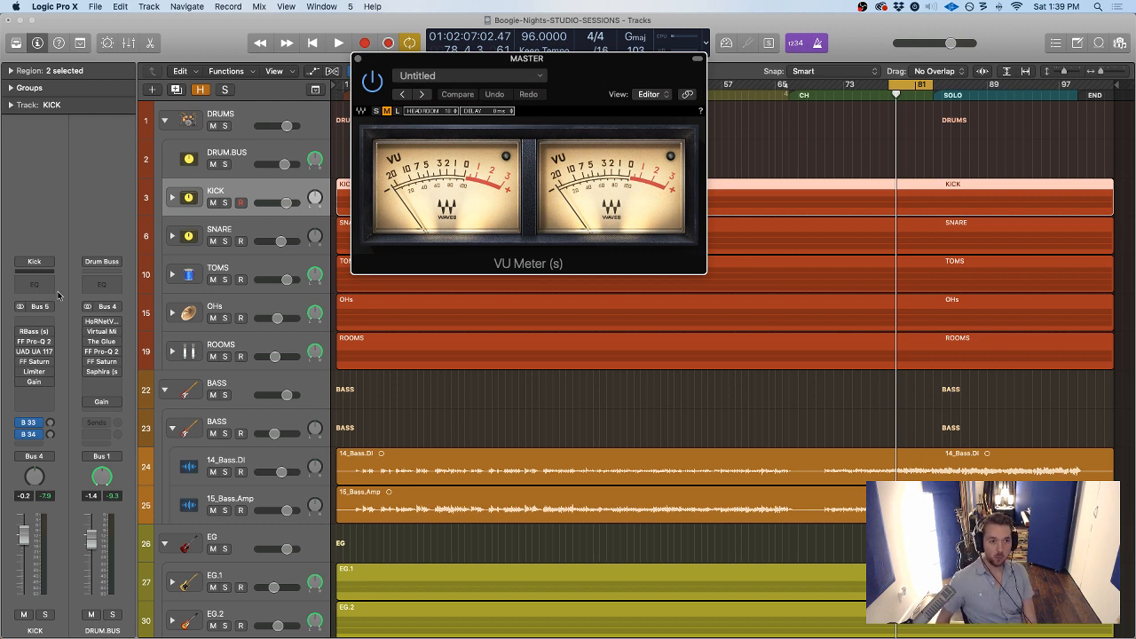
pyautogui.press('space')
pyautogui.press('s')
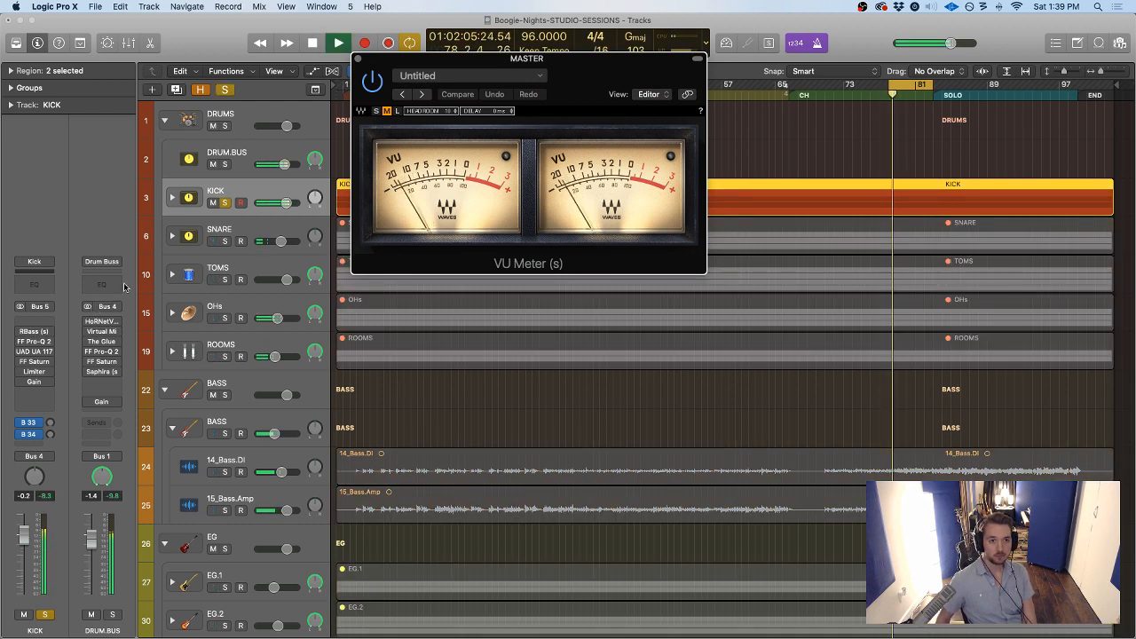
pyautogui.press('s')
pyautogui.click(225, 165)
pyautogui.click(227, 154)
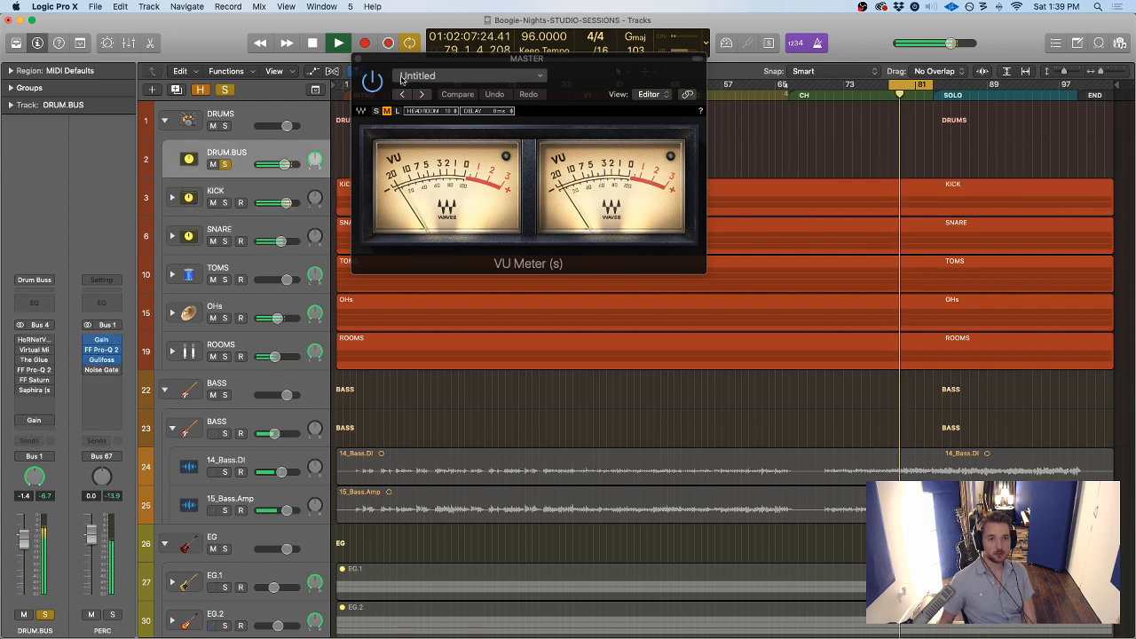
pyautogui.moveTo(416, 63); pyautogui.dragTo(409, 62)
pyautogui.press('space')
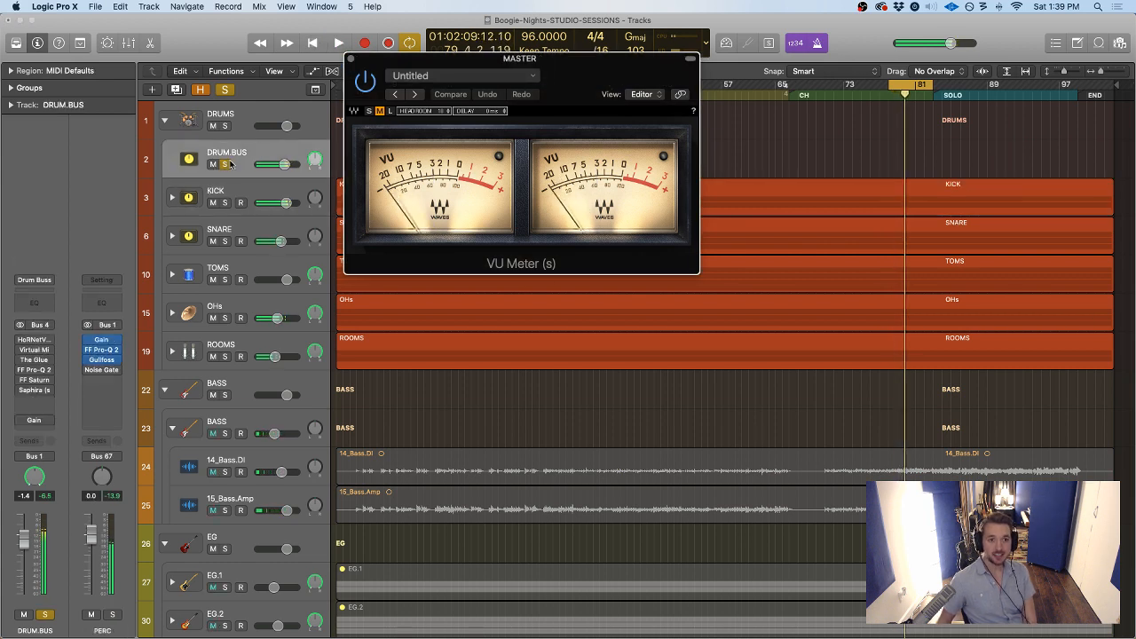
pyautogui.click(227, 165)
# Select the OHs track and open its FF Pro-Q 2 equalizer, placing the plug-in window clear of the channel strips
pyautogui.click(251, 311)
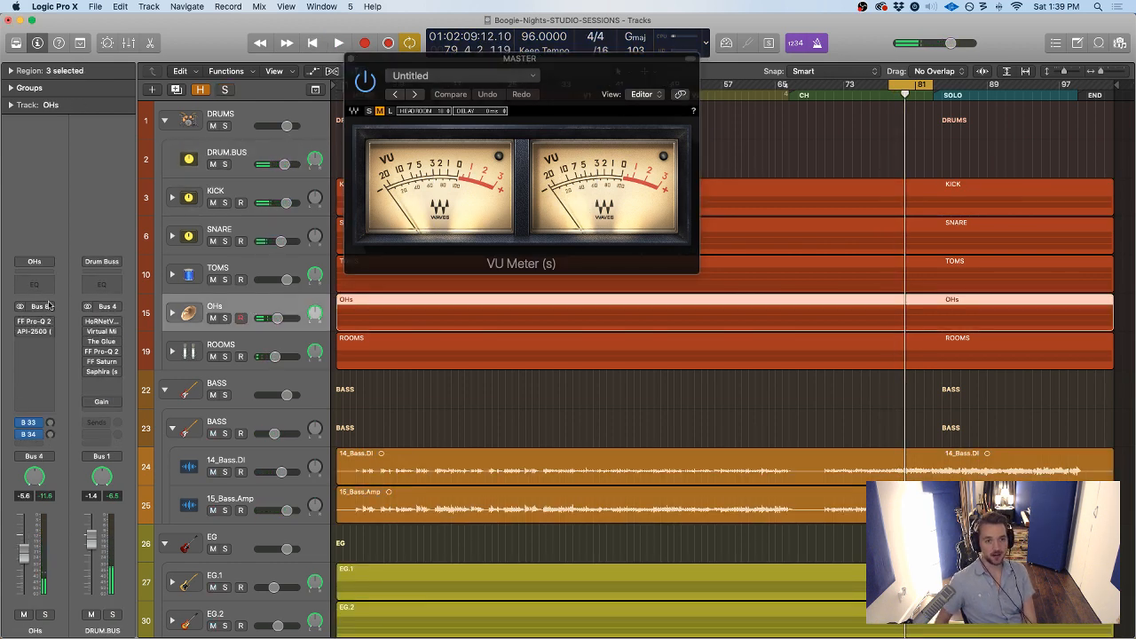
pyautogui.click(271, 348)
pyautogui.click(245, 305)
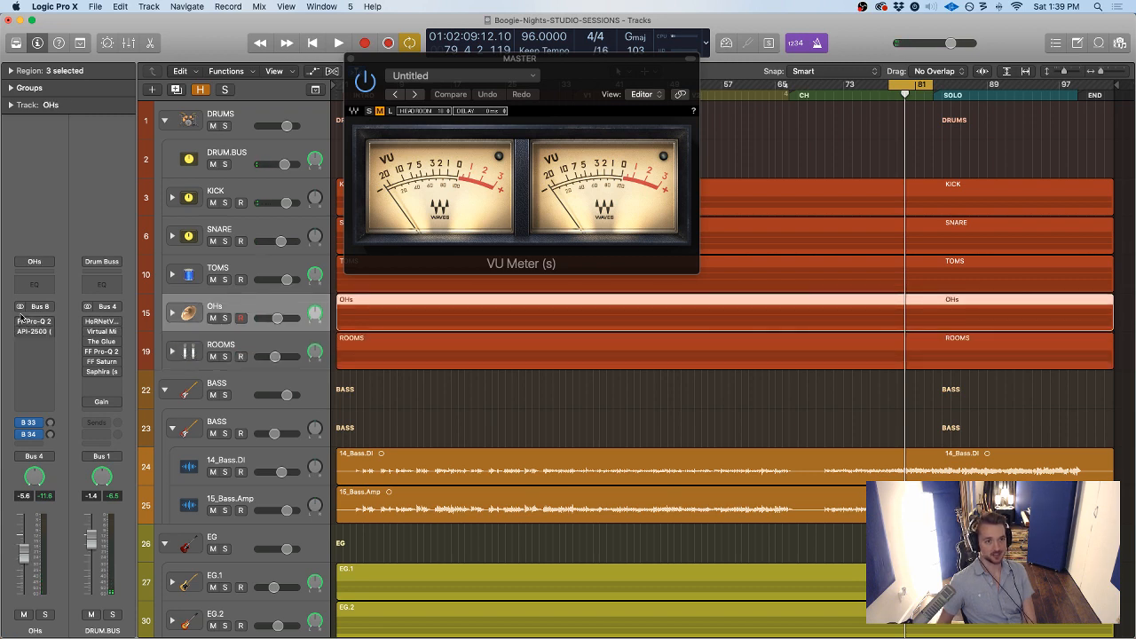
pyautogui.click(33, 323)
pyautogui.moveTo(284, 39); pyautogui.dragTo(383, 138)
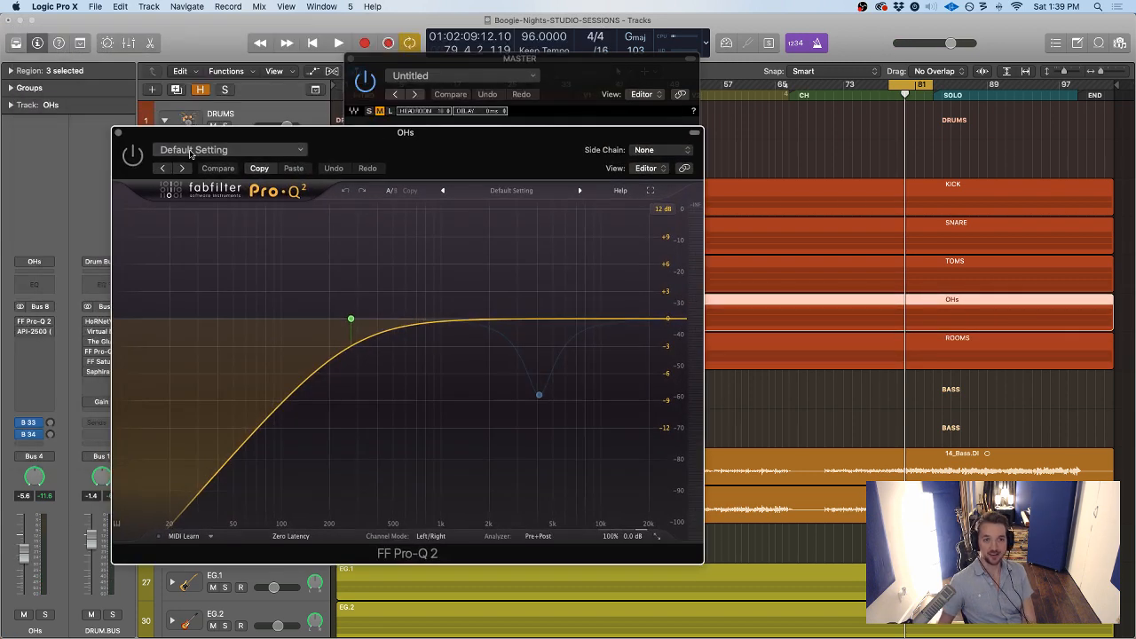
# Enable FF Pro-Q 2 on the OHs channel and play the overheads in solo
pyautogui.press('space')
pyautogui.moveTo(467, 160); pyautogui.dragTo(475, 131)
pyautogui.press('s')
pyautogui.click(223, 166)
# Add a bell band to the OHs EQ, sweep it through the spectrum, and cut about 3.3 dB near 12 kHz
pyautogui.doubleClick(479, 256)
pyautogui.moveTo(479, 256); pyautogui.dragTo(445, 245)
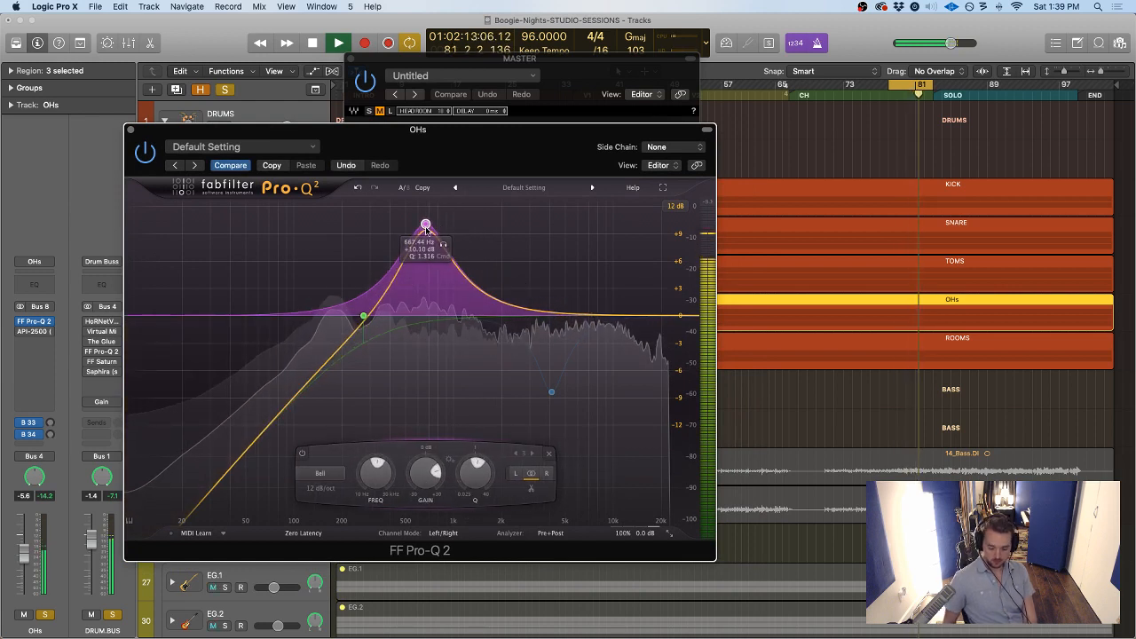
pyautogui.moveTo(426, 225); pyautogui.dragTo(626, 322)
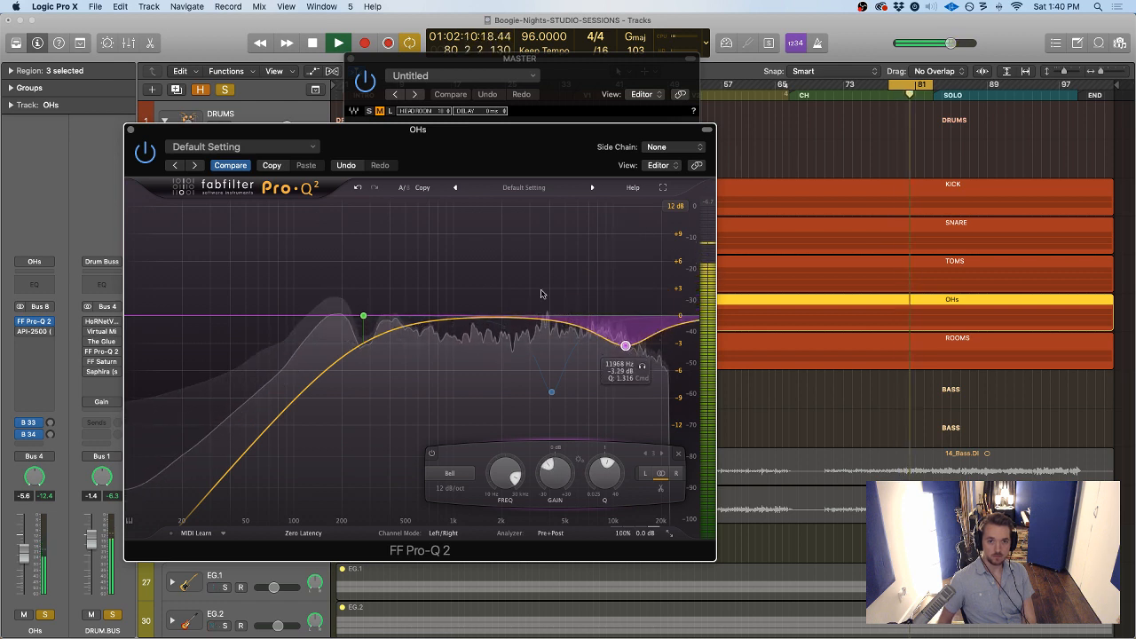
# Add a bell band to the OHs EQ and cut about 5.5 dB near 487 Hz with a Q of about 1.7
pyautogui.doubleClick(455, 253)
pyautogui.scroll(3, 457, 231)
pyautogui.moveTo(455, 252); pyautogui.dragTo(404, 224)
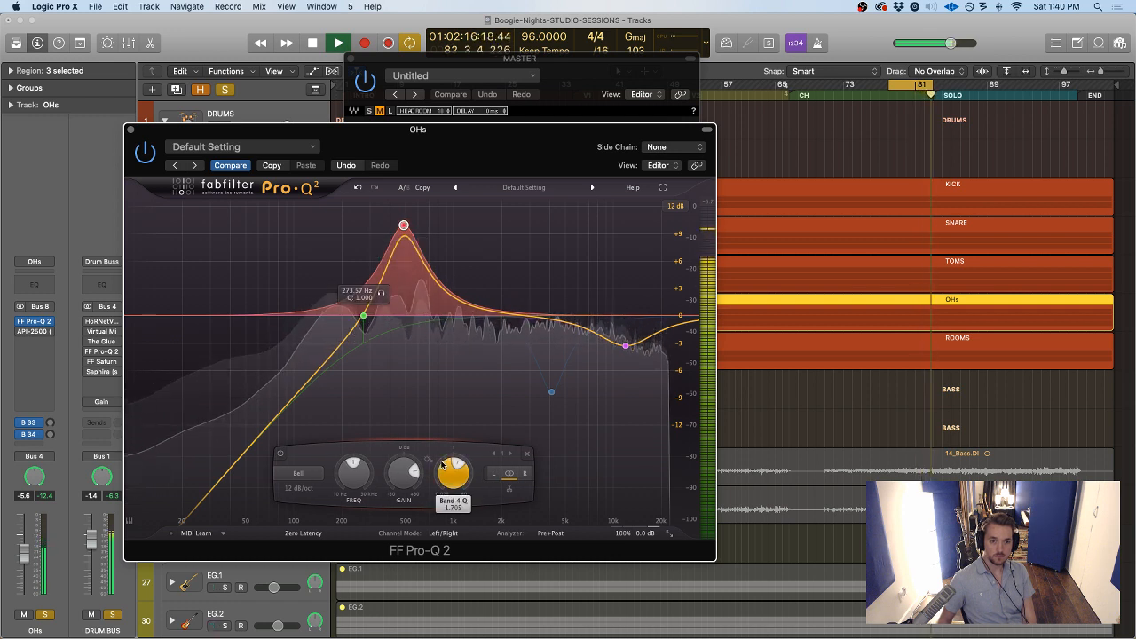
pyautogui.moveTo(403, 472); pyautogui.dragTo(405, 528)
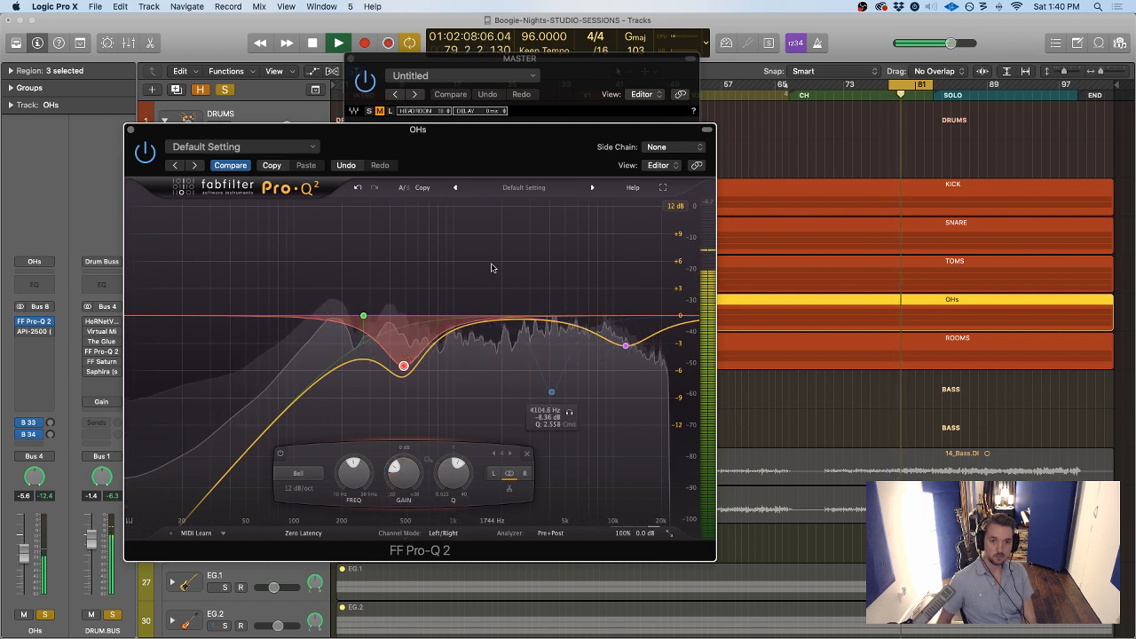
# Add another bell band to the OHs EQ, sweep it through the upper mids, and cut a few dB near 2.1 kHz
pyautogui.moveTo(492, 267); pyautogui.dragTo(526, 246)
pyautogui.scroll(5, 526, 249)
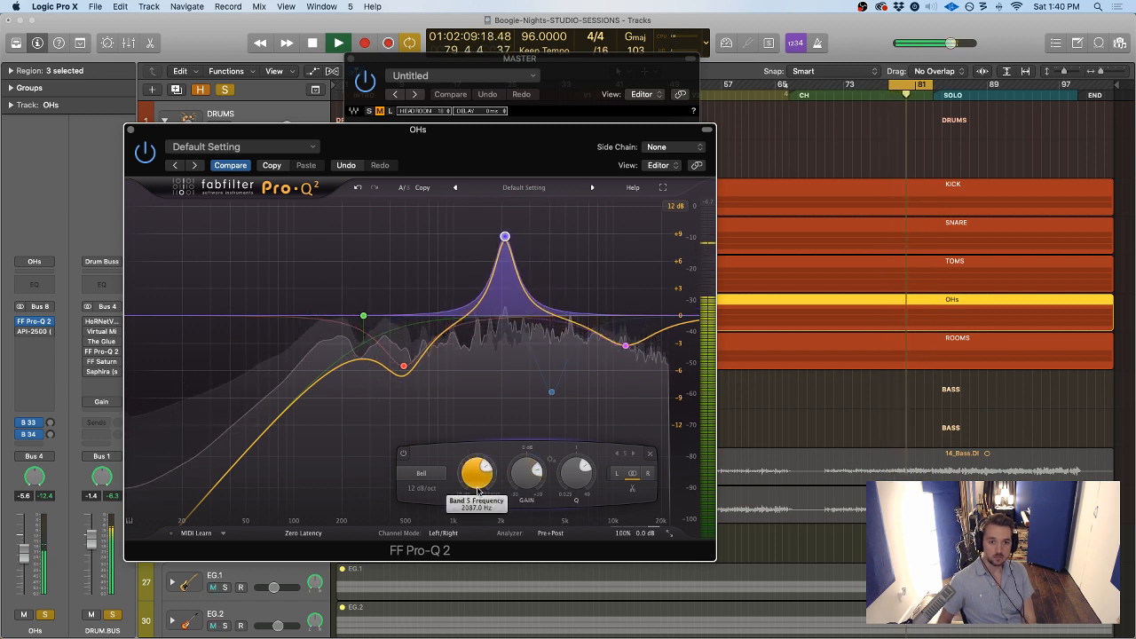
pyautogui.moveTo(526, 473); pyautogui.dragTo(527, 542)
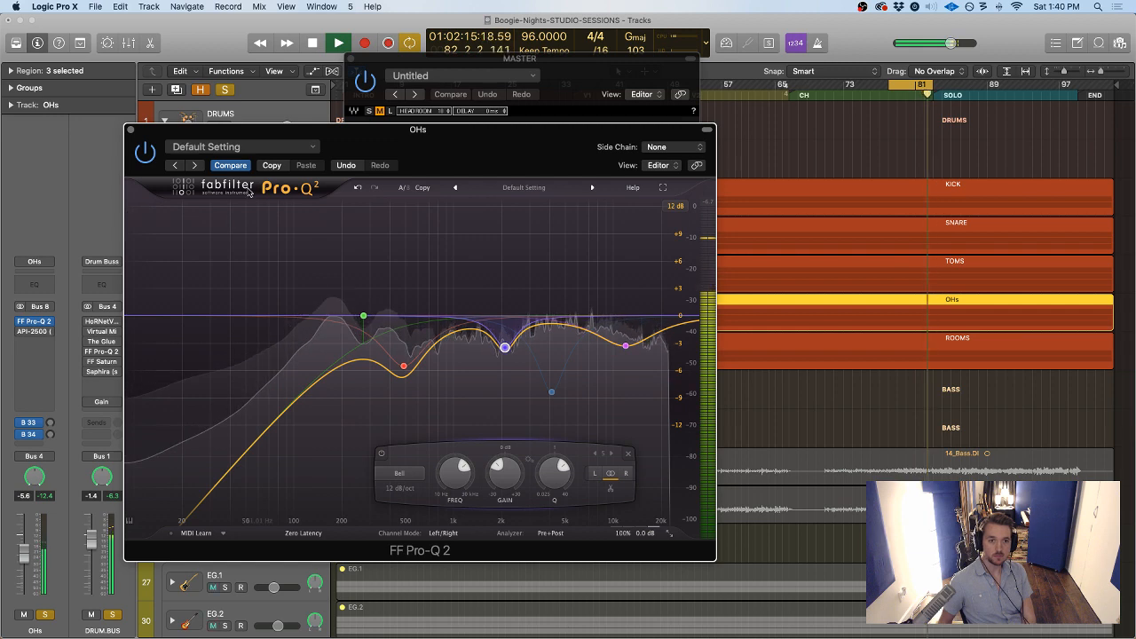
# Take DRUM.BUS out of solo, uncover the track list by moving the EQ window, and stop playback
pyautogui.moveTo(230, 135); pyautogui.dragTo(351, 133)
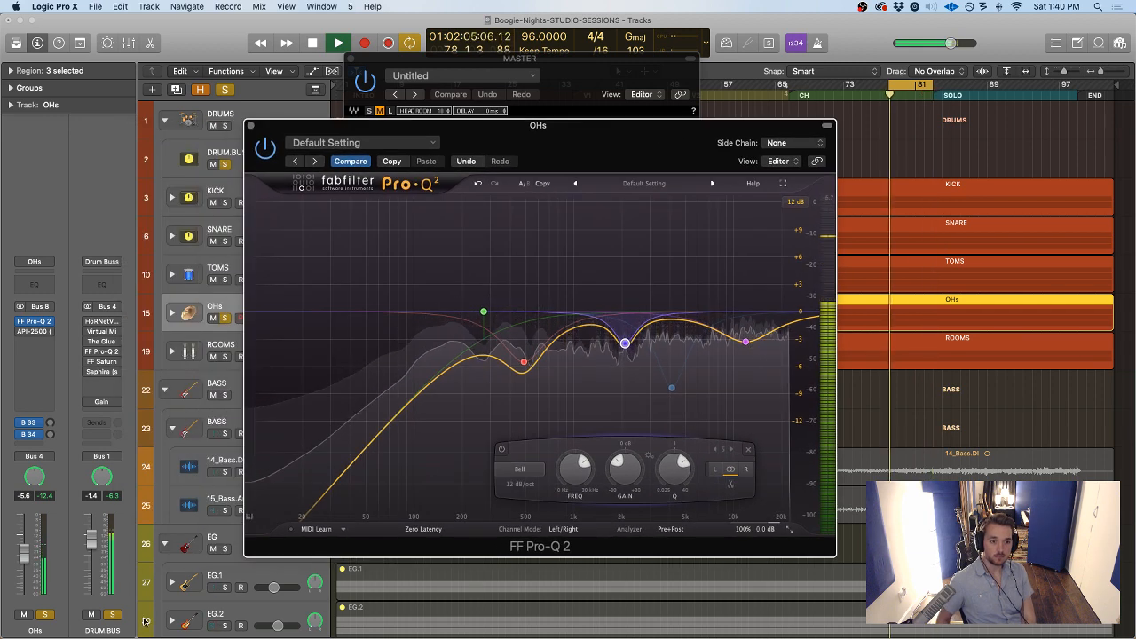
pyautogui.click(112, 615)
pyautogui.click(113, 616)
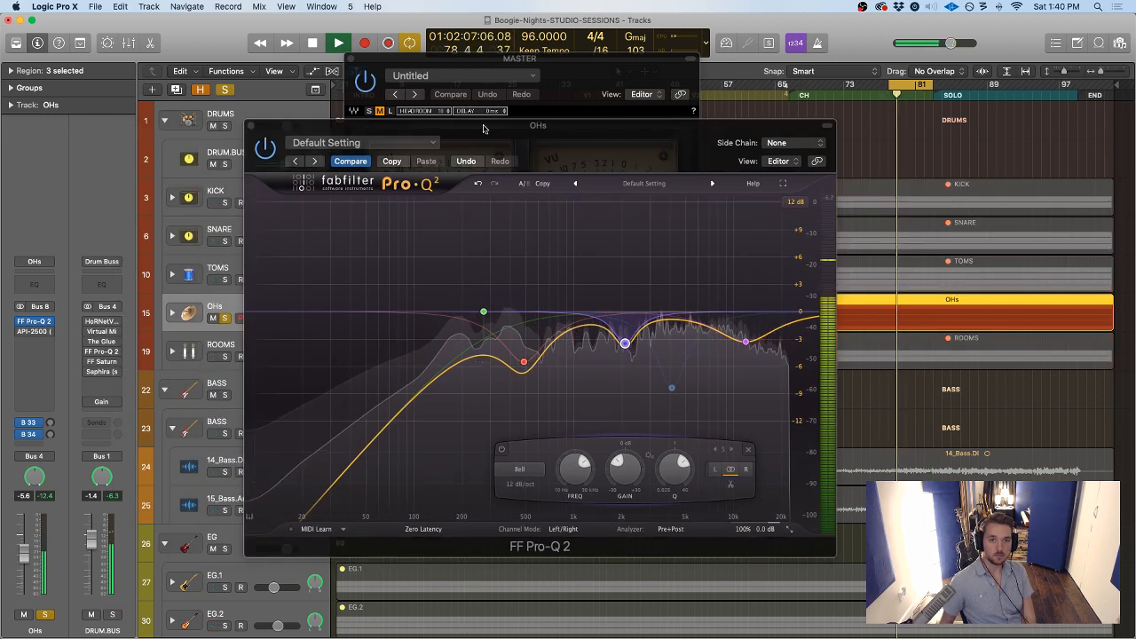
pyautogui.moveTo(358, 133); pyautogui.dragTo(322, 130)
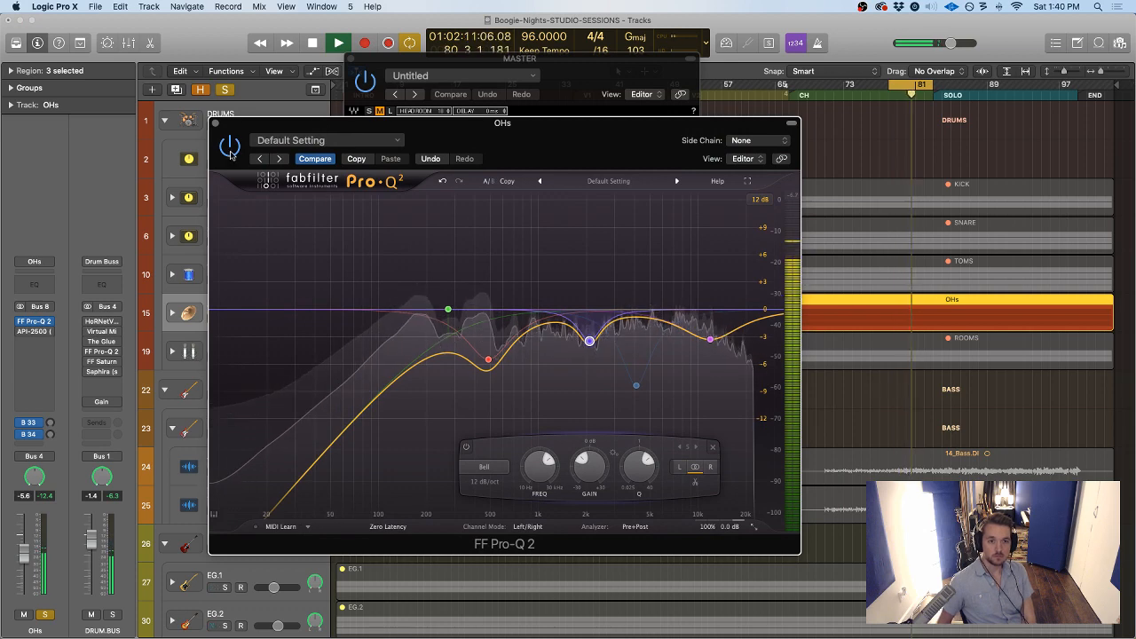
pyautogui.moveTo(253, 135); pyautogui.dragTo(427, 130)
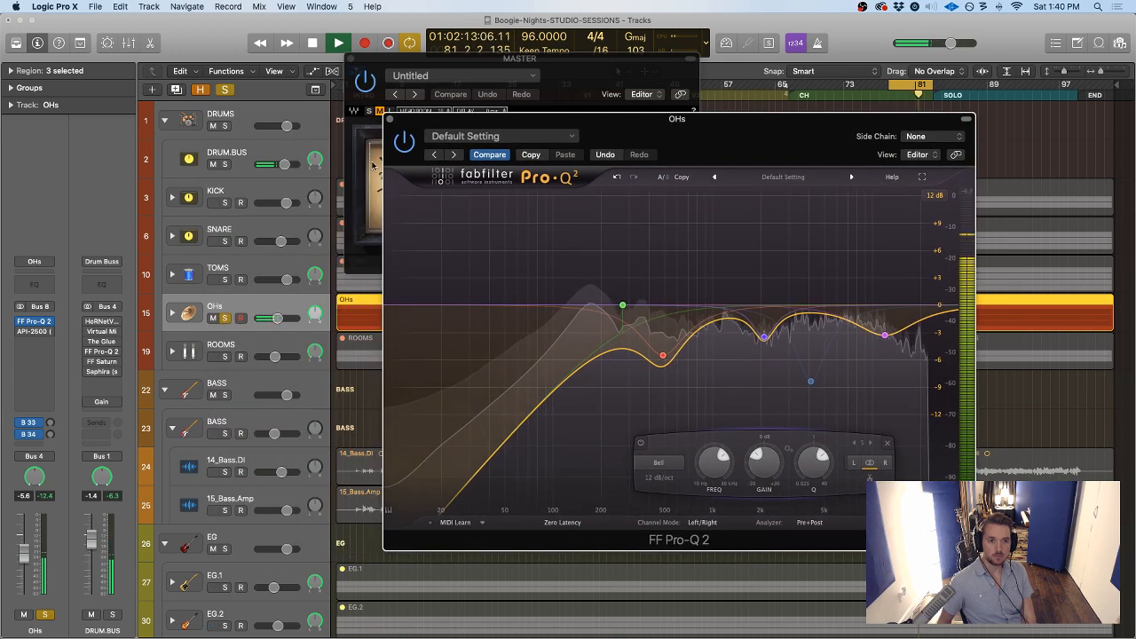
pyautogui.press('space')
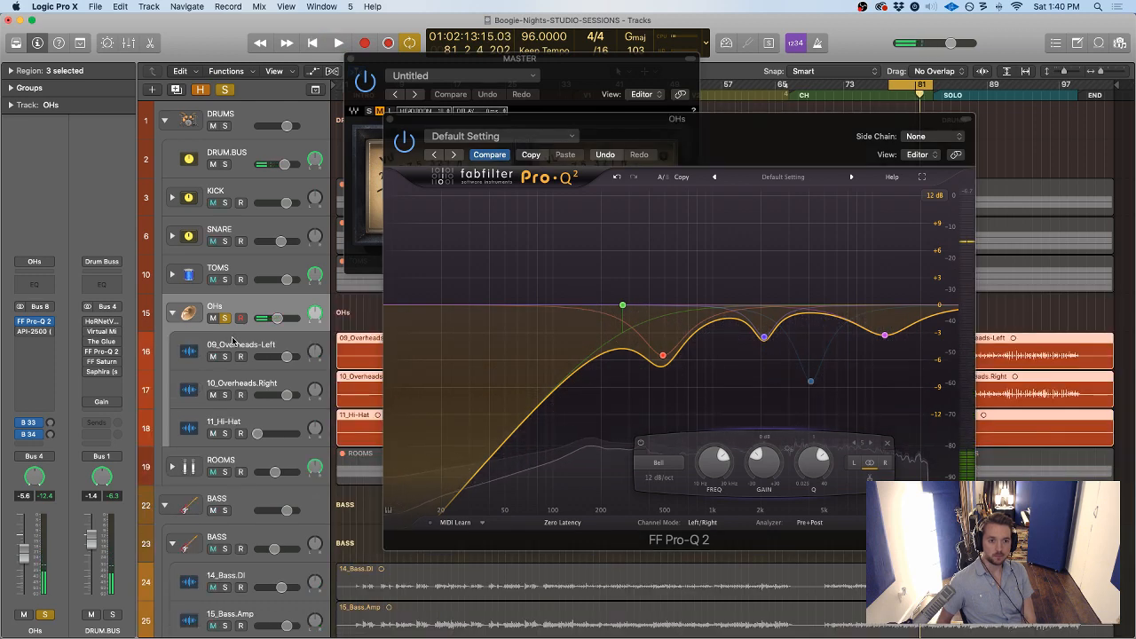
# Expand the OHs stack and insert a mono Auto-Align on 09_Overheads-Left, keeping its window clear of the track list
pyautogui.click(173, 313)
pyautogui.moveTo(575, 121); pyautogui.dragTo(587, 49)
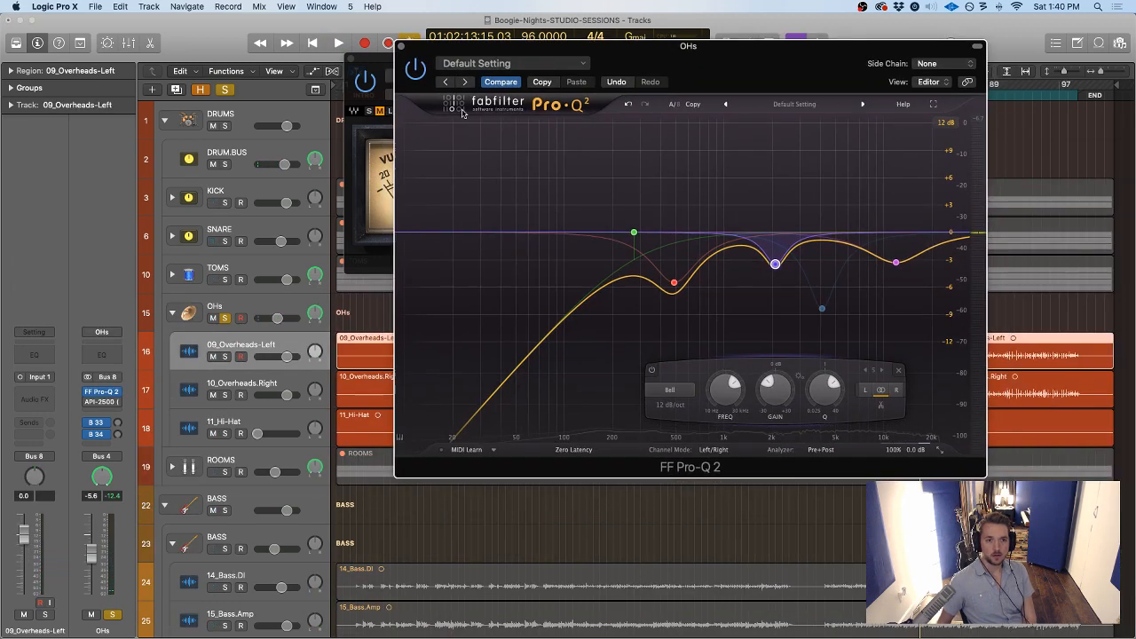
pyautogui.click(25, 398)
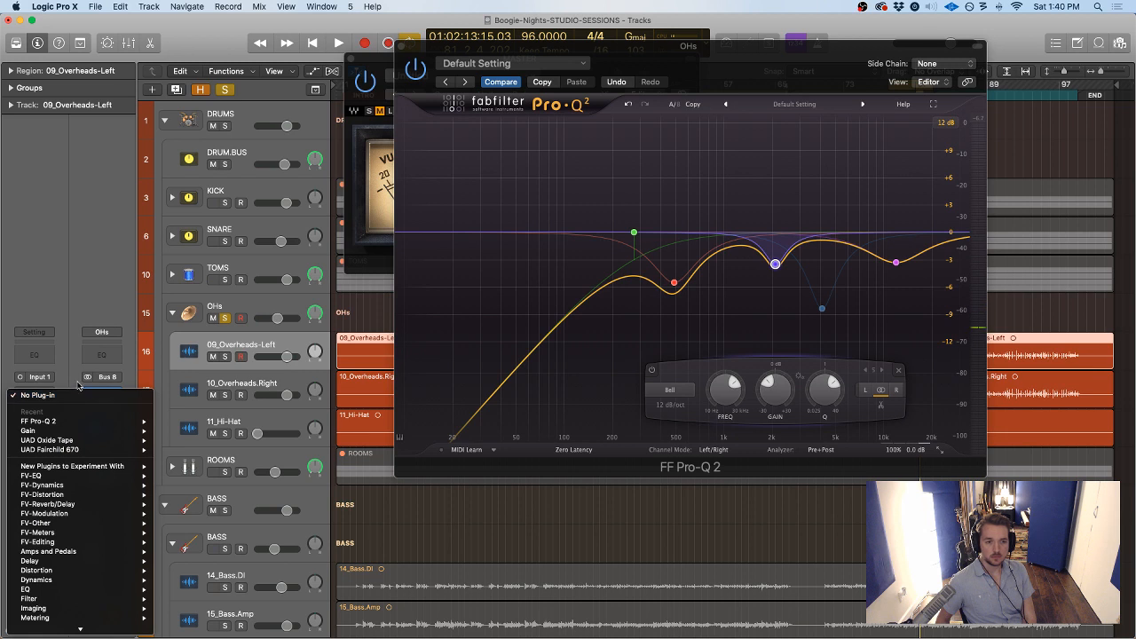
pyautogui.moveTo(82, 467)
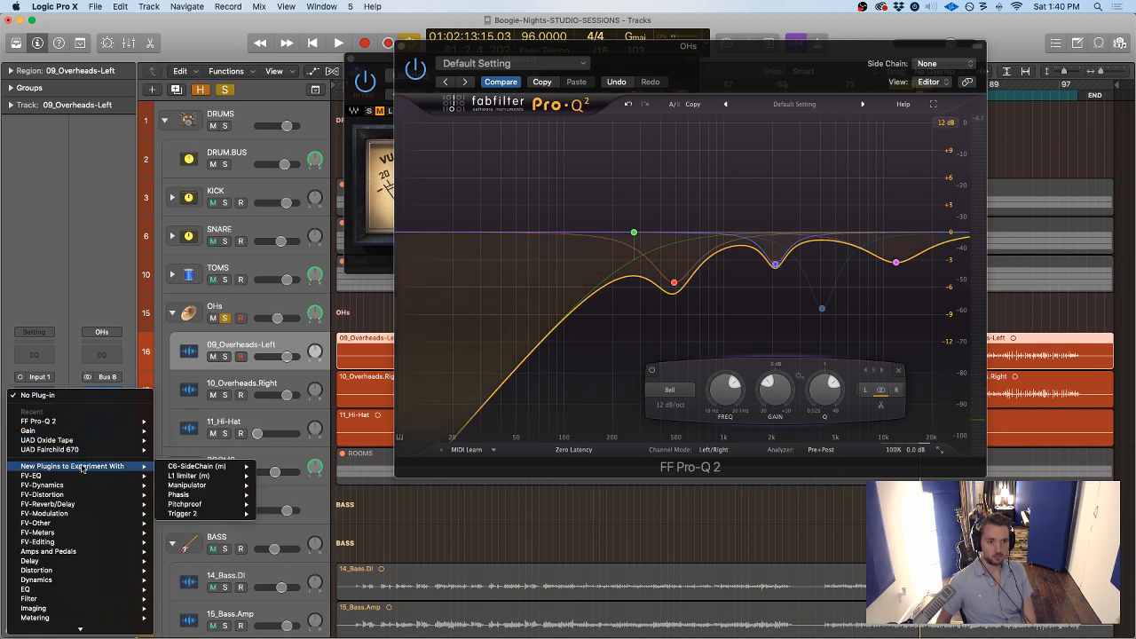
pyautogui.moveTo(173, 468)
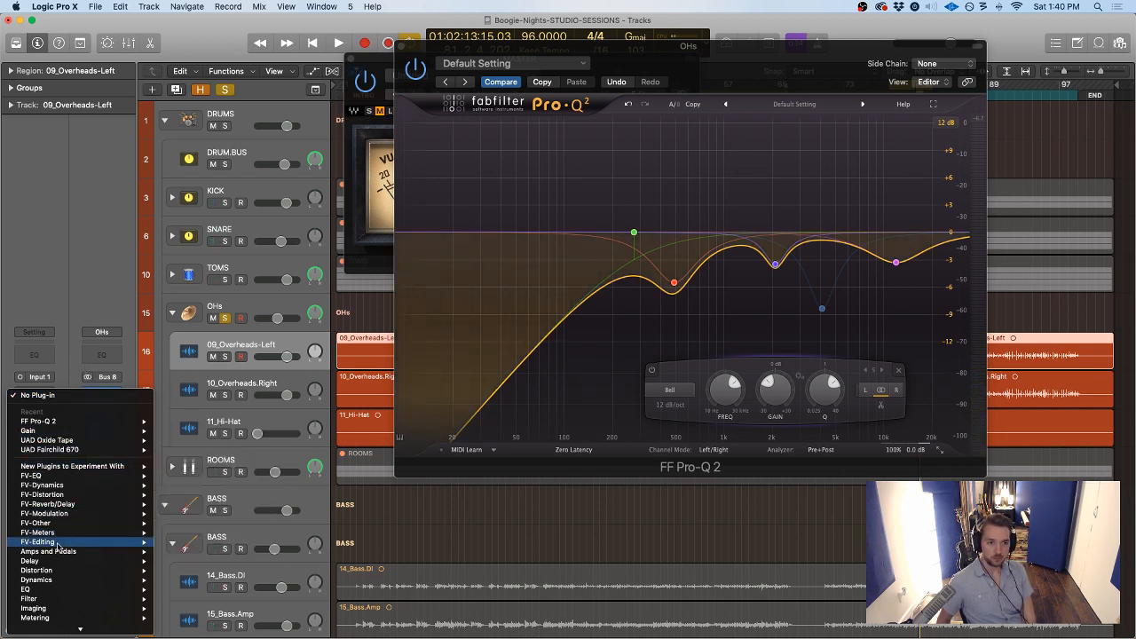
pyautogui.moveTo(133, 541)
pyautogui.moveTo(215, 492)
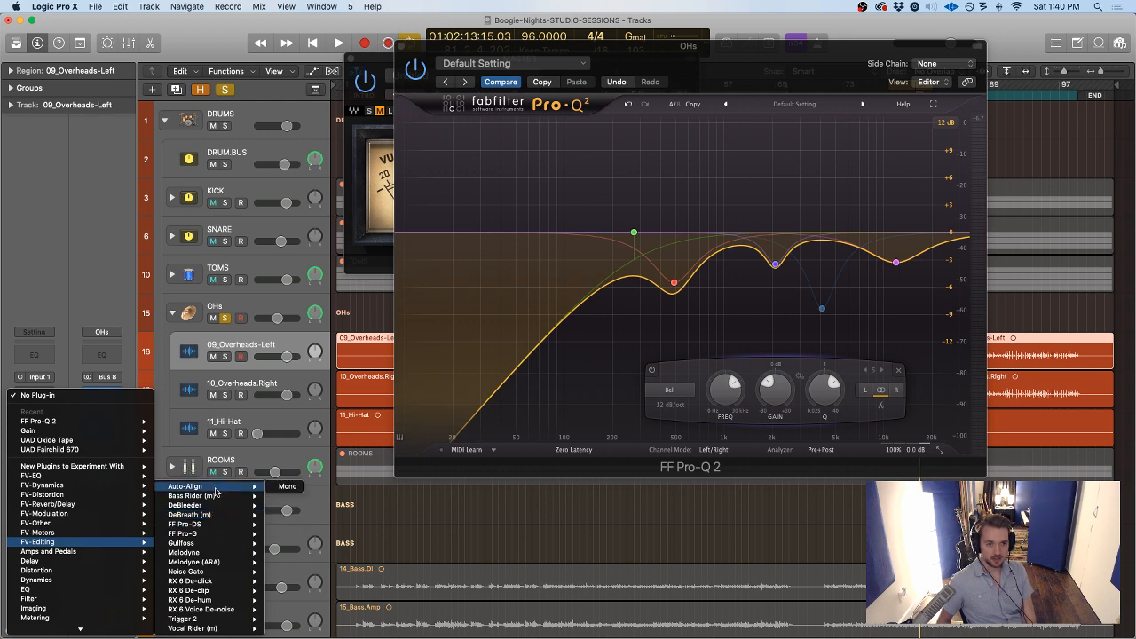
pyautogui.click(286, 487)
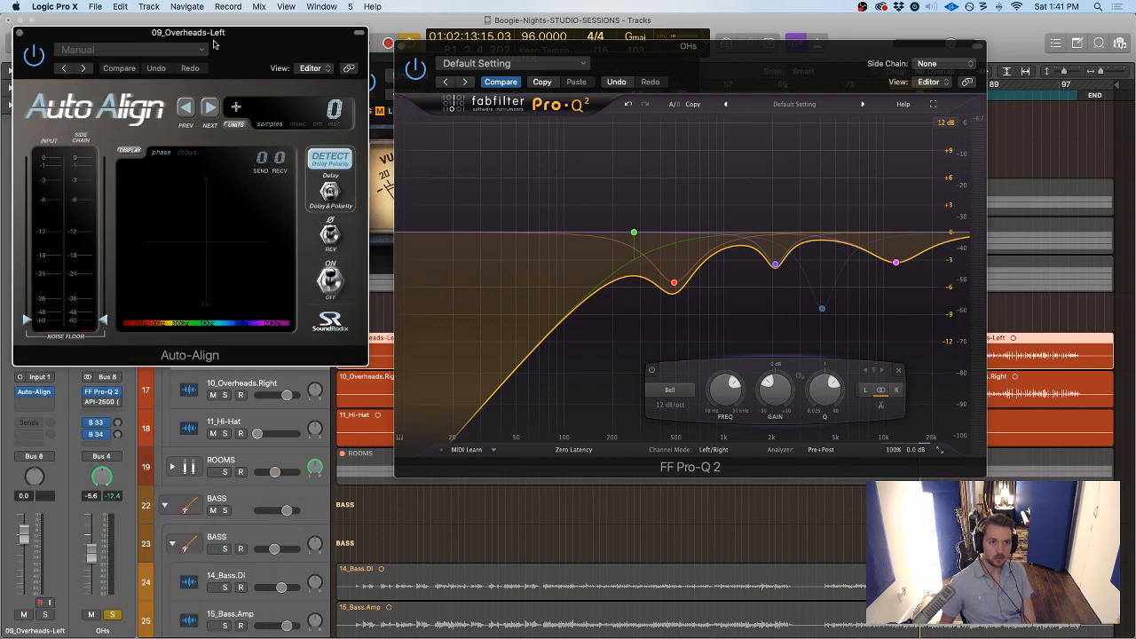
pyautogui.moveTo(213, 44); pyautogui.dragTo(730, 63)
# Insert a mono Auto-Align on 10_Overheads.Right and place its window clear of the channel strips
pyautogui.click(249, 387)
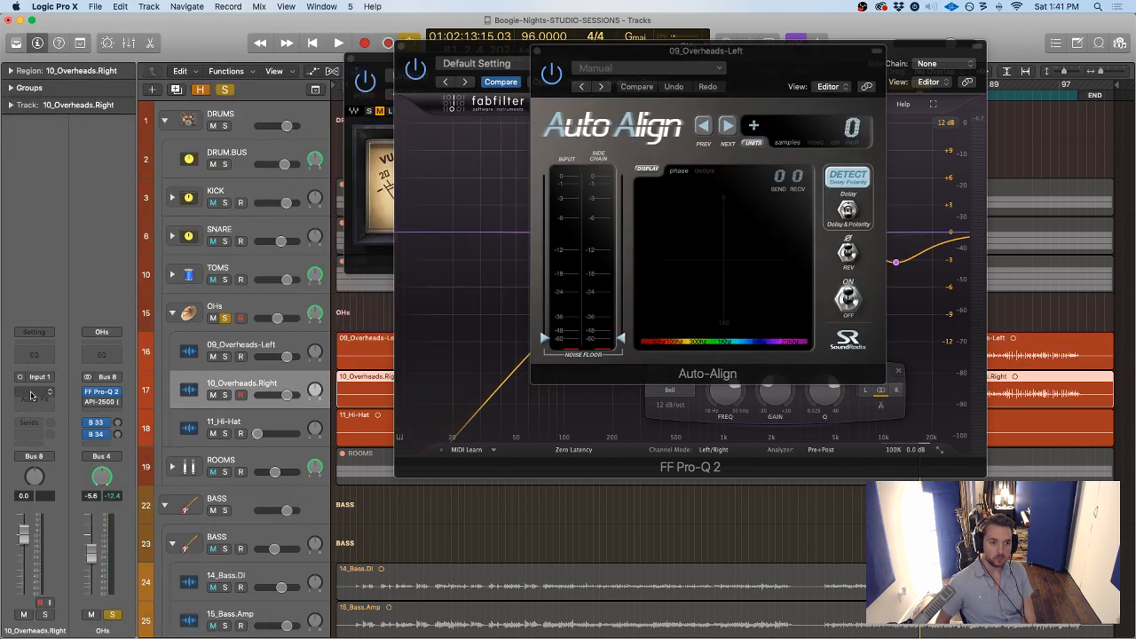
pyautogui.click(31, 396)
pyautogui.moveTo(64, 426)
pyautogui.click(185, 426)
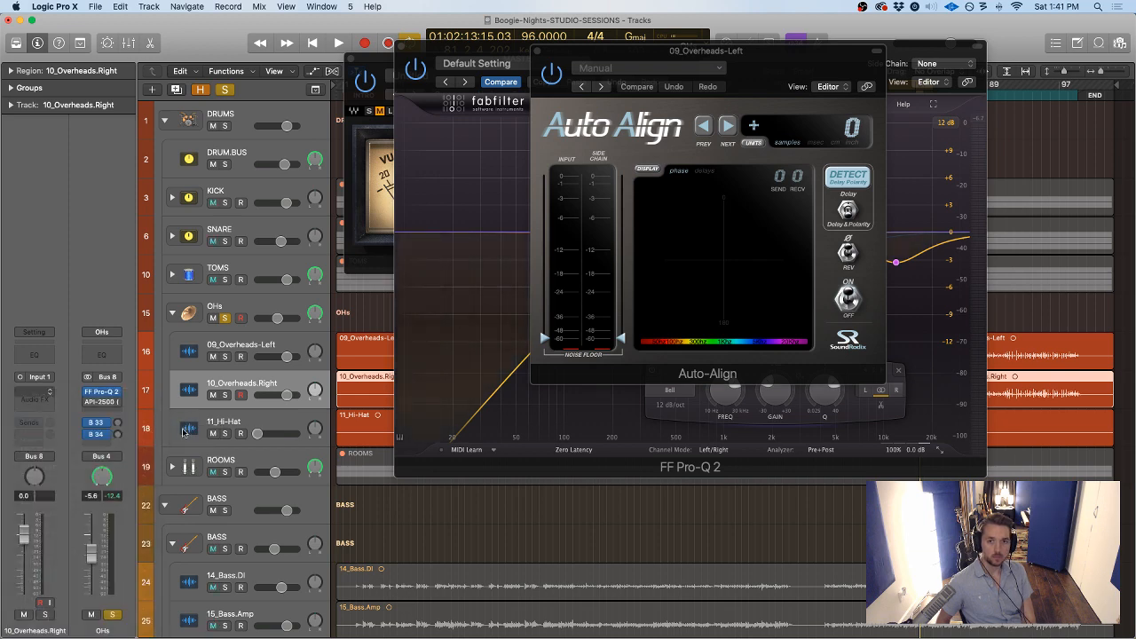
pyautogui.moveTo(249, 69); pyautogui.dragTo(922, 262)
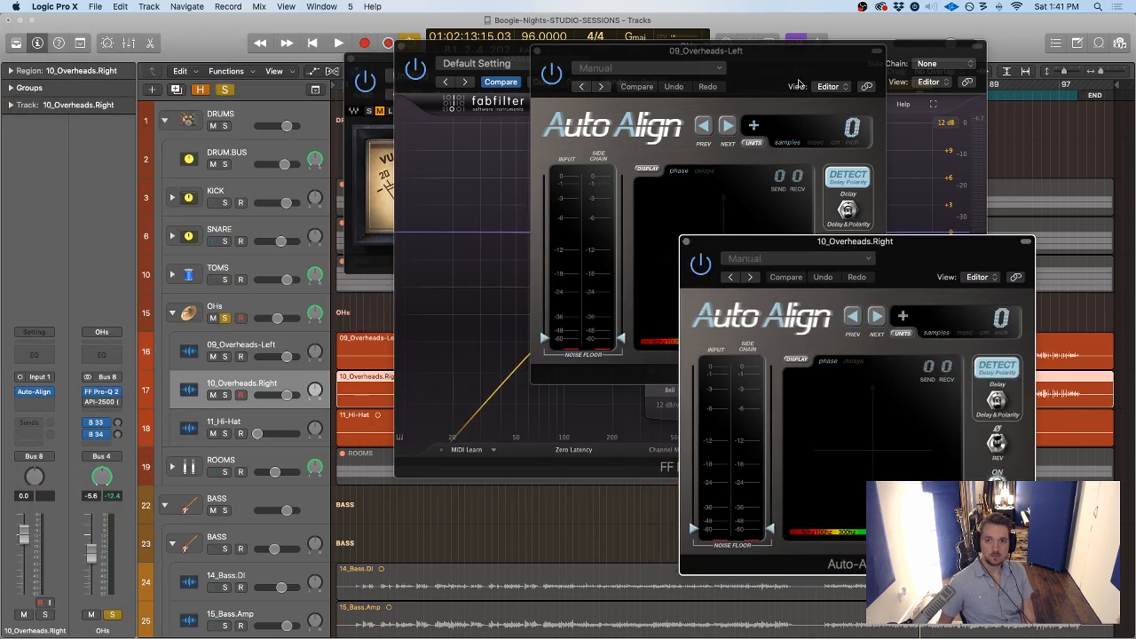
# Set Auto-Align to send 1 on the left overhead and receive 1 on the right, and play the overheads for detection
pyautogui.moveTo(798, 84); pyautogui.dragTo(382, 80)
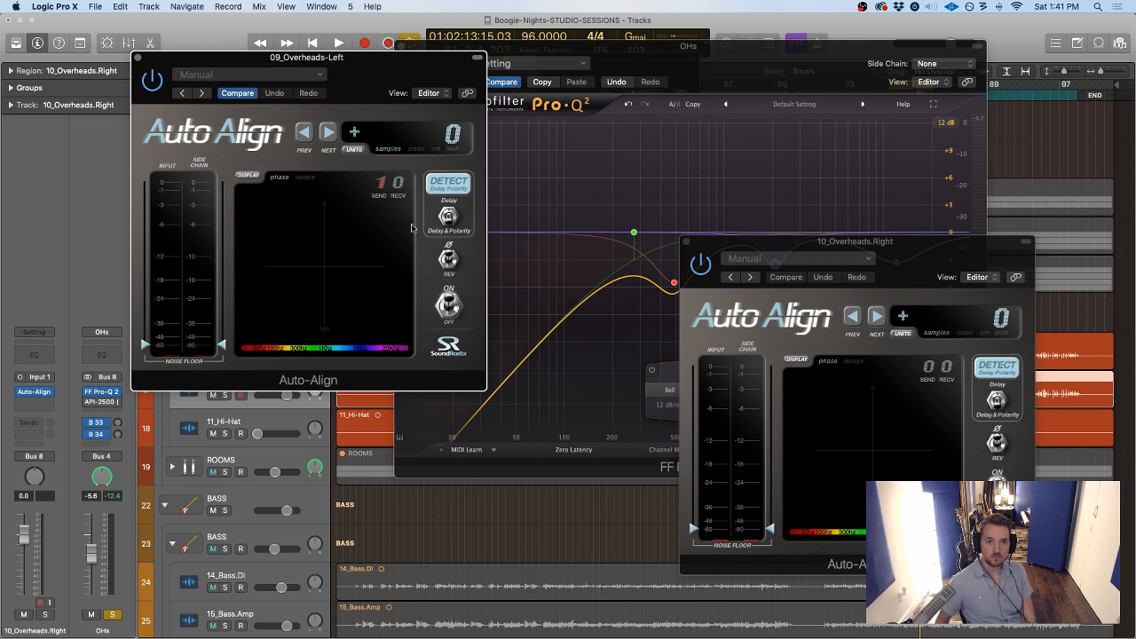
pyautogui.click(996, 369)
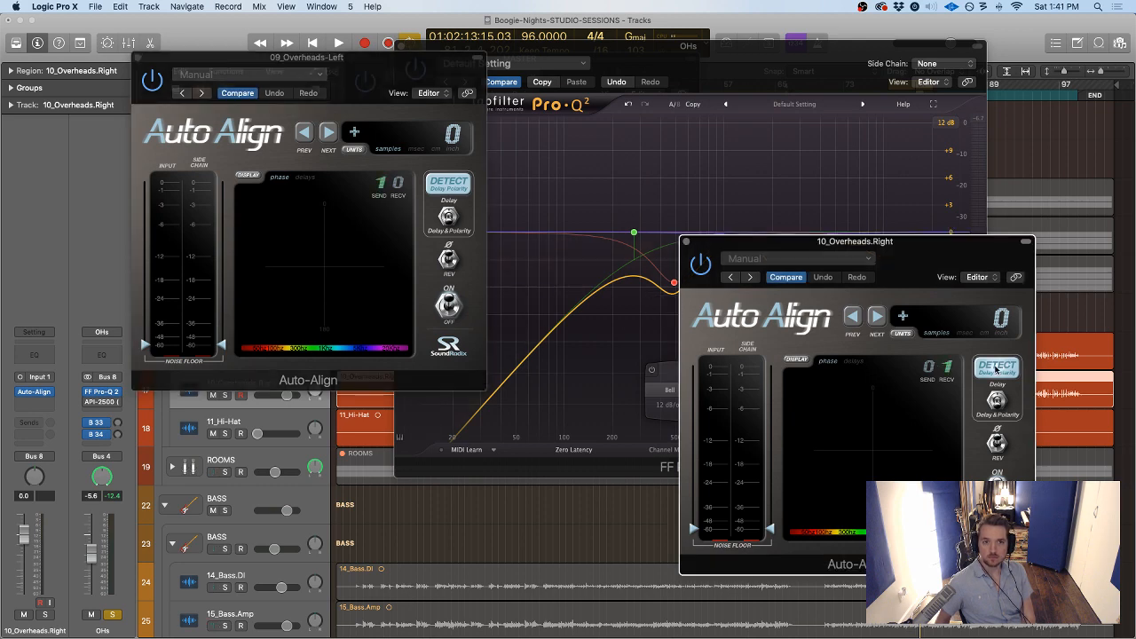
pyautogui.press('space')
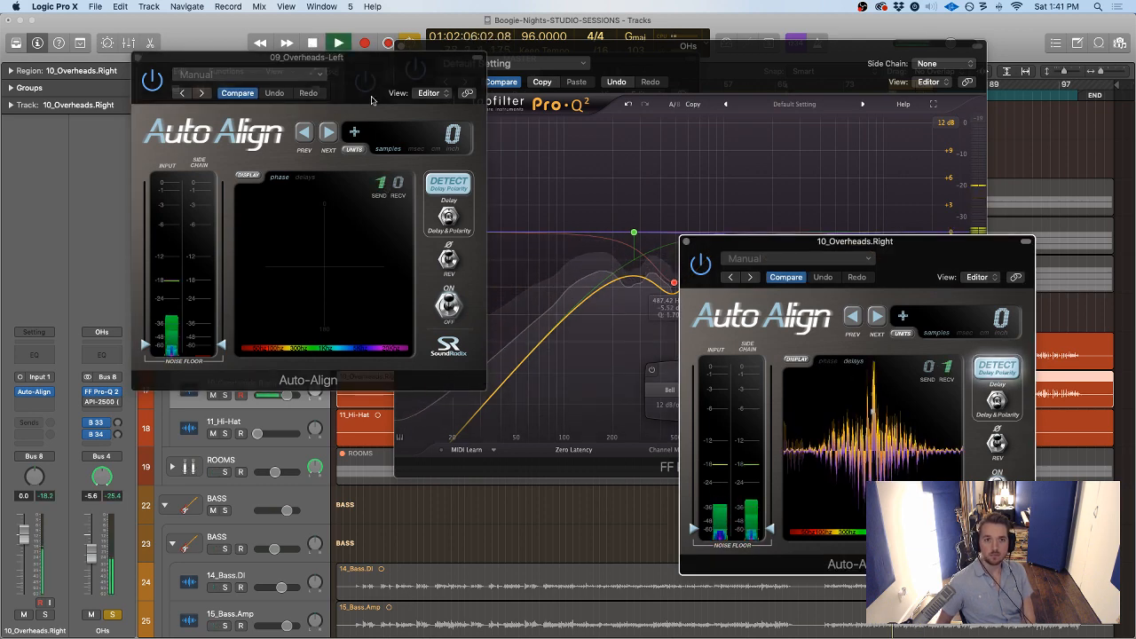
pyautogui.moveTo(363, 70); pyautogui.dragTo(539, 255)
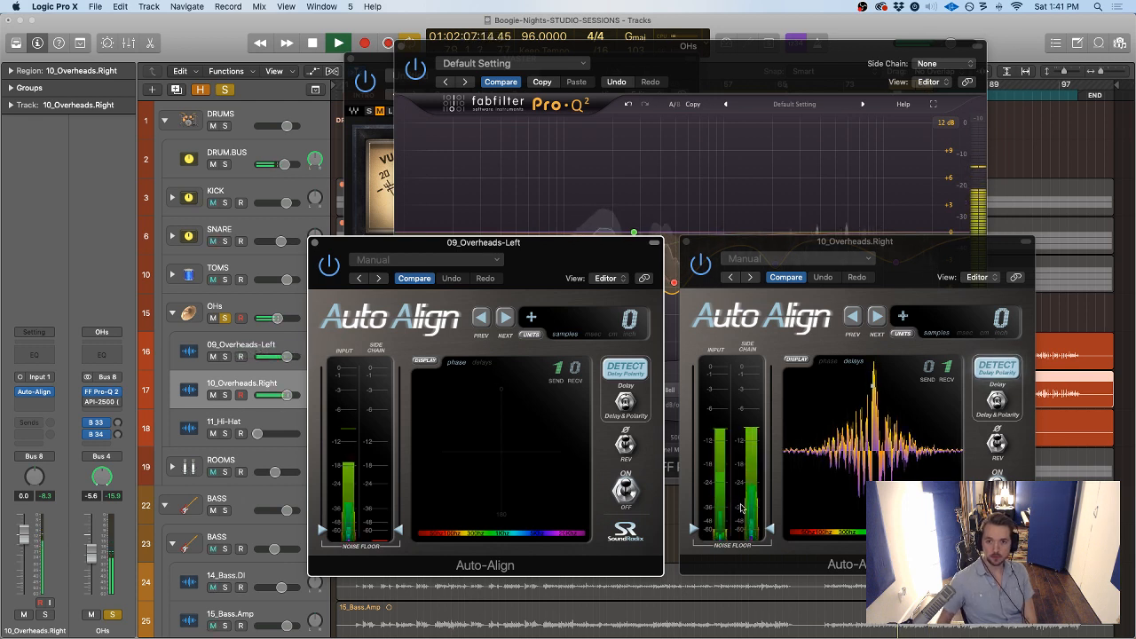
# Raise the noise floor thresholds in both Auto-Align instances and run detection again on the right overhead
pyautogui.moveTo(696, 531); pyautogui.dragTo(700, 505)
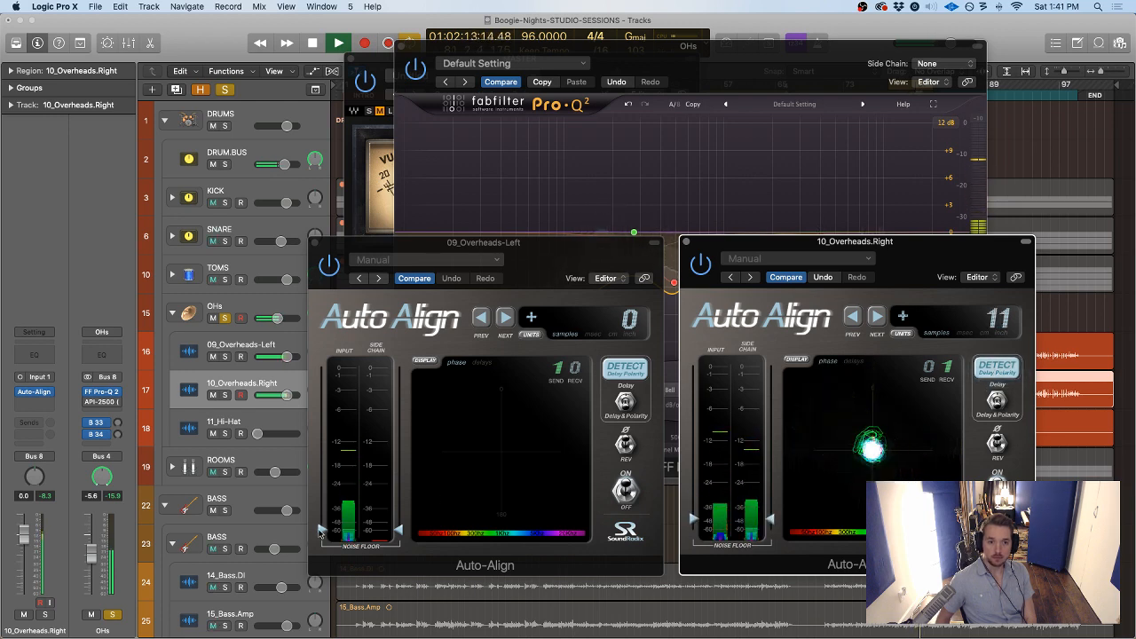
pyautogui.moveTo(322, 531); pyautogui.dragTo(321, 524)
pyautogui.click(988, 372)
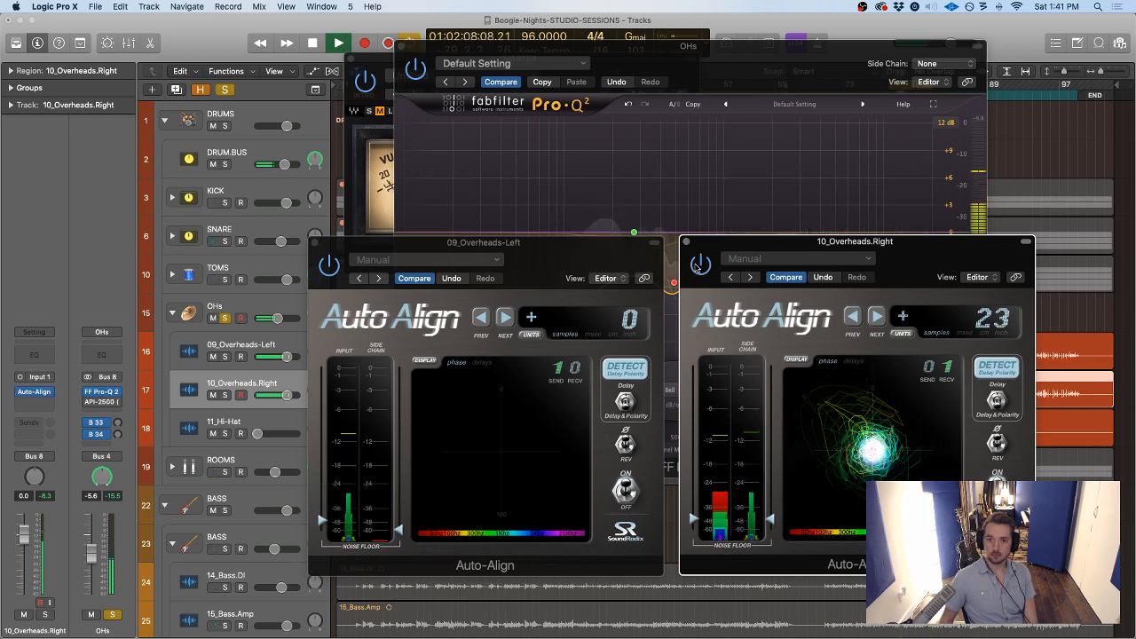
# Stop playback and close the Auto-Align windows of both overhead tracks
pyautogui.press('space')
pyautogui.click(686, 240)
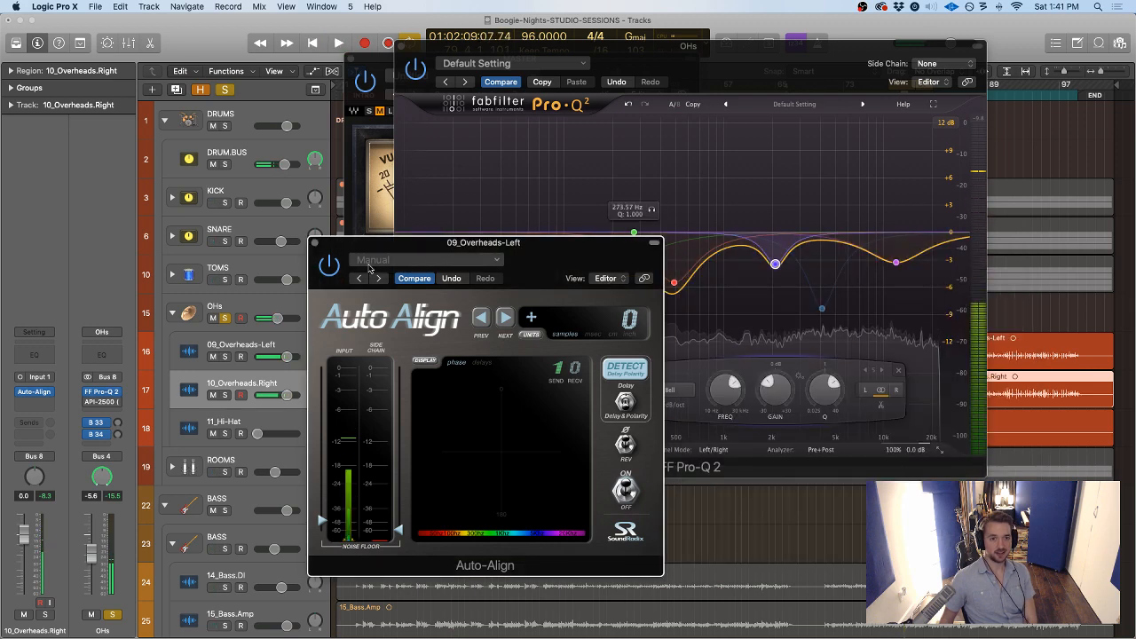
pyautogui.click(314, 243)
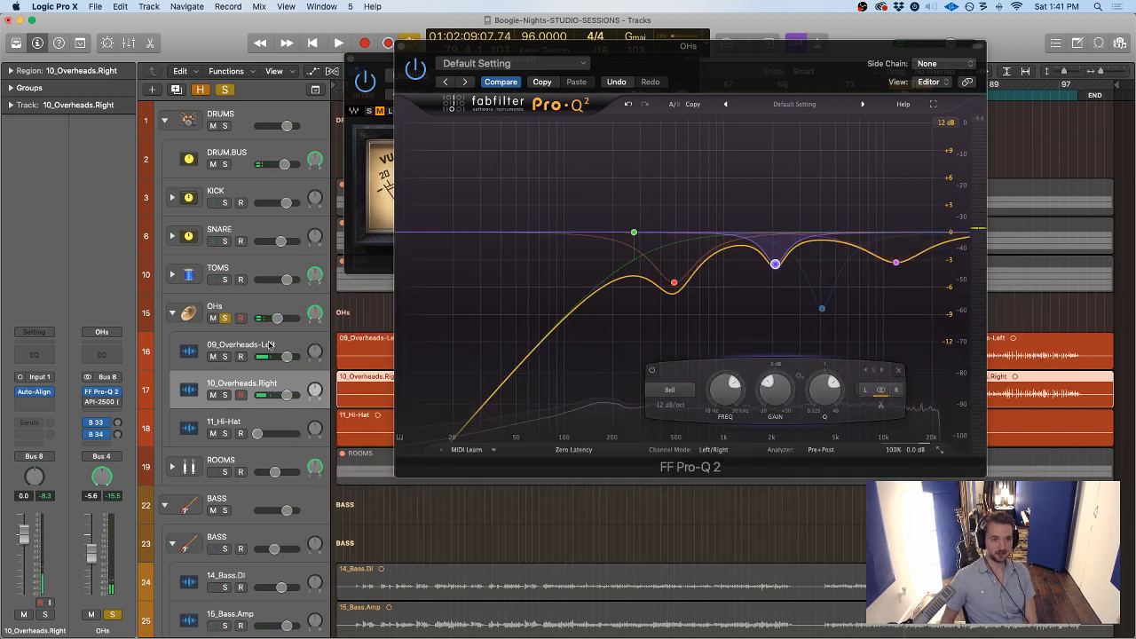
# Select and solo the OHs track, and arrange the EQ and master VU Meter windows side by side
pyautogui.click(225, 318)
pyautogui.click(244, 299)
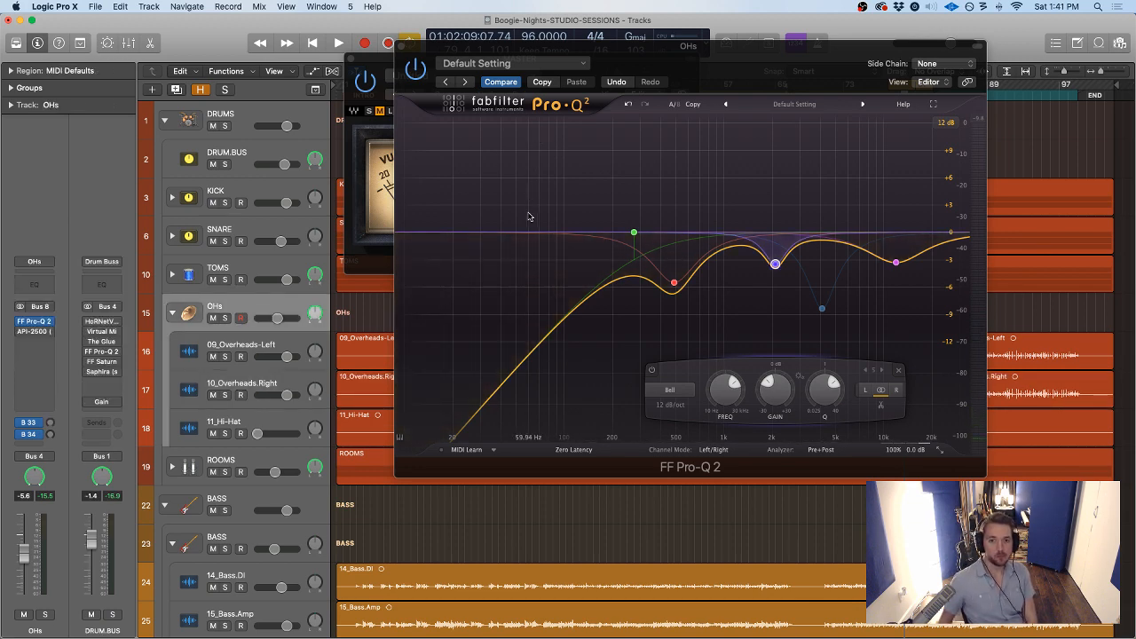
pyautogui.press('s')
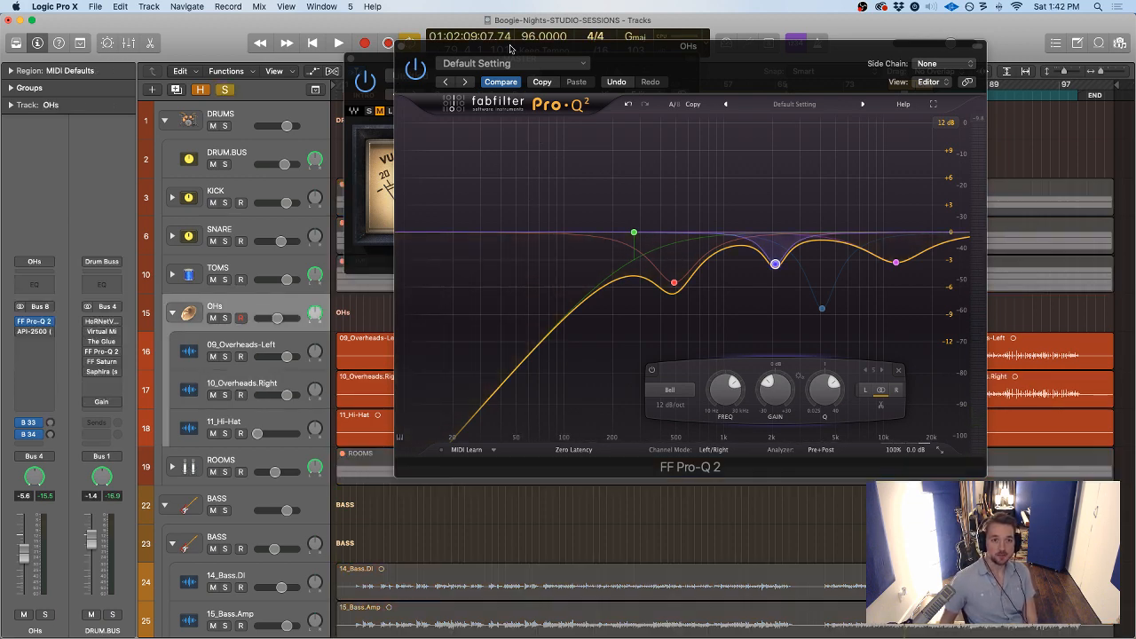
pyautogui.moveTo(513, 53); pyautogui.dragTo(314, 86)
pyautogui.moveTo(404, 63); pyautogui.dragTo(829, 27)
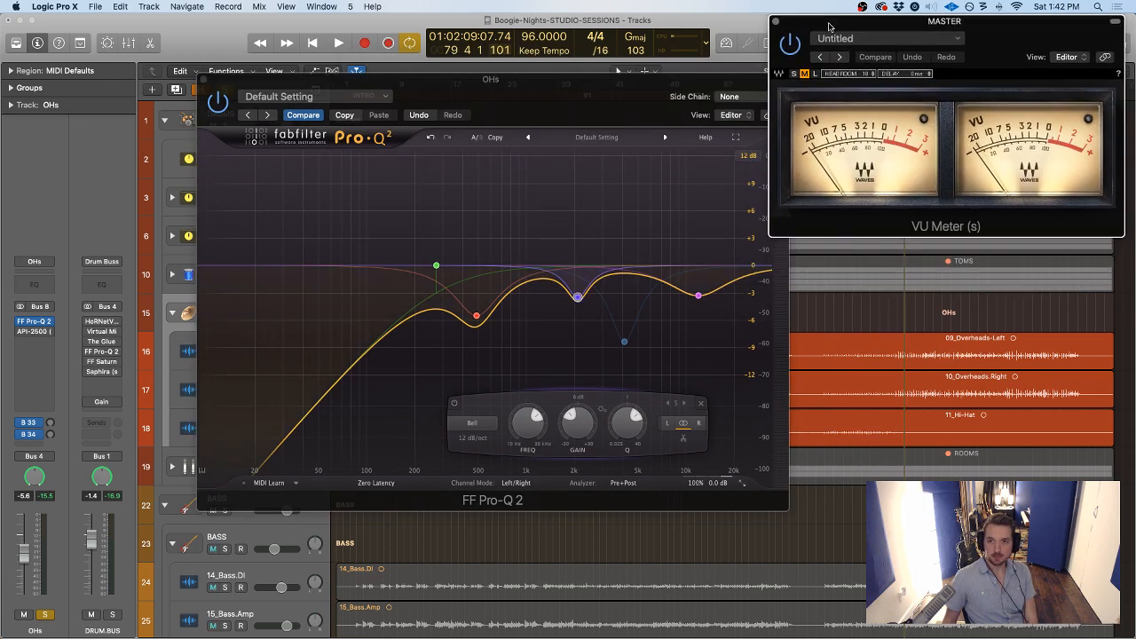
pyautogui.moveTo(672, 90); pyautogui.dragTo(590, 81)
# Bypass FF Pro-Q 2 on the soloed overheads and set the master VU Meter's headroom to 28
pyautogui.press('space')
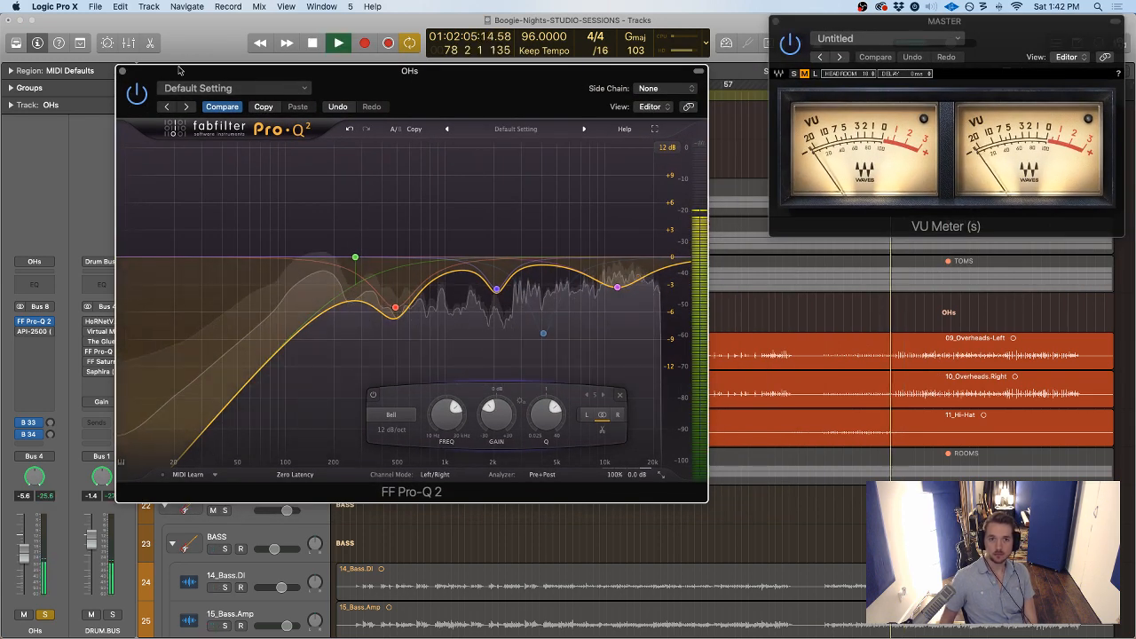
pyautogui.press('space')
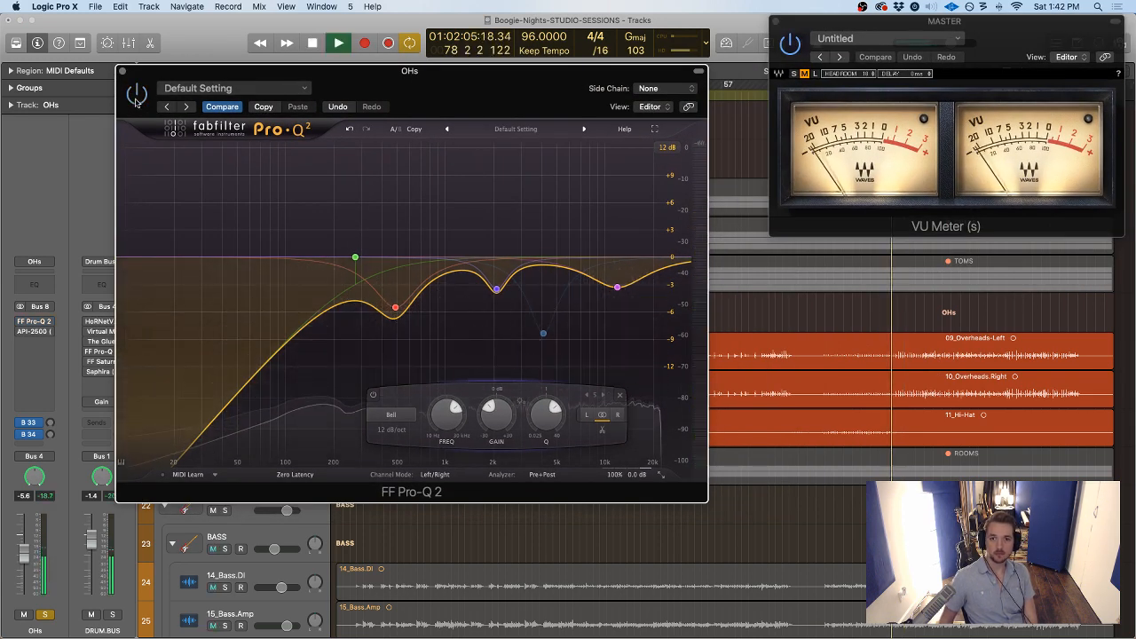
pyautogui.press('space')
pyautogui.click(878, 82)
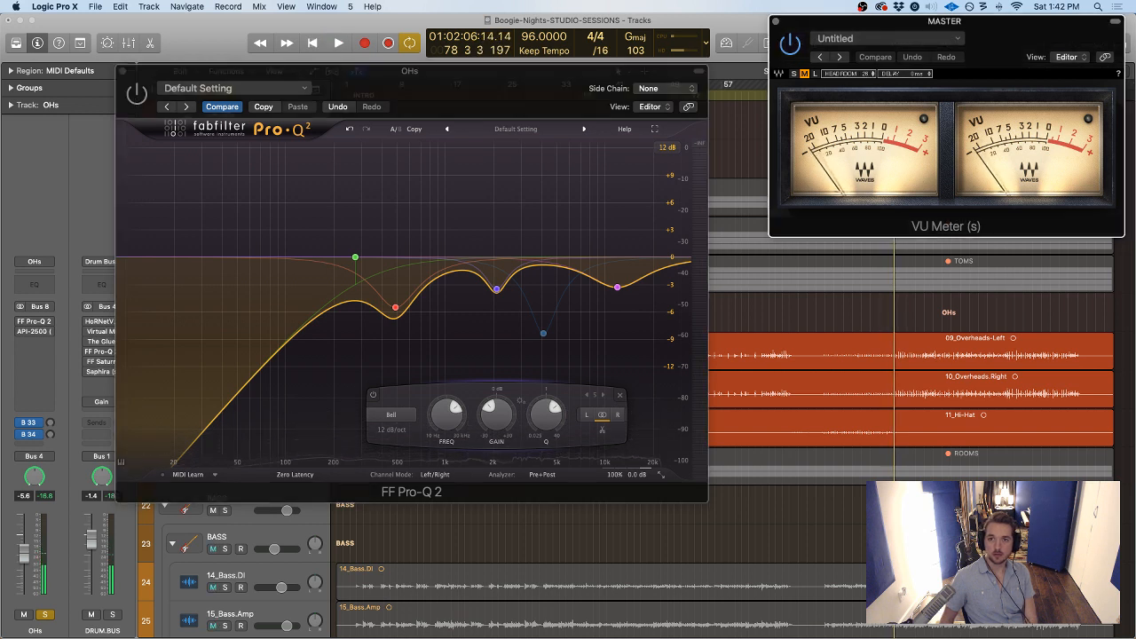
# Re-enable FF Pro-Q 2 on the soloed overheads and raise its output level to +4.8 dB during playback
pyautogui.press('space')
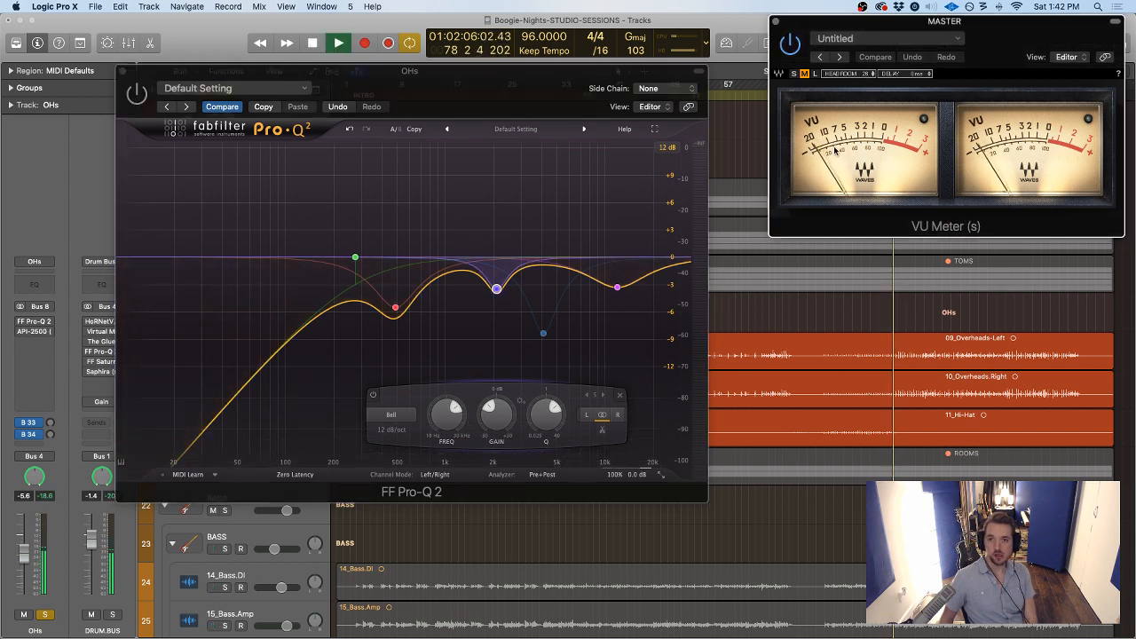
pyautogui.click(138, 95)
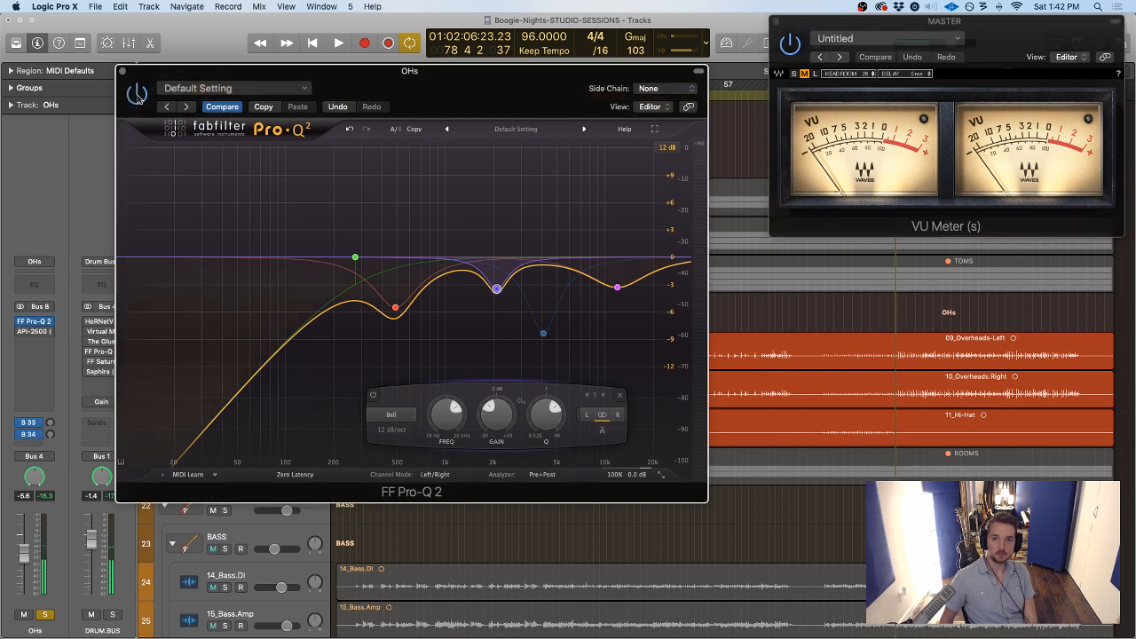
pyautogui.press('space')
pyautogui.moveTo(631, 473)
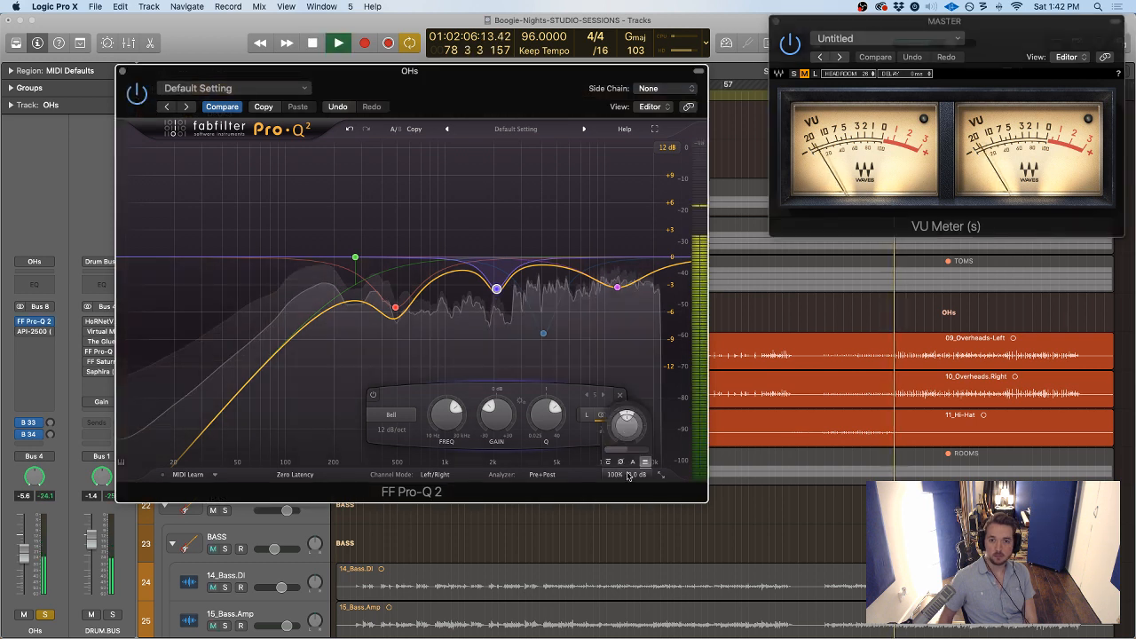
pyautogui.moveTo(626, 428); pyautogui.dragTo(626, 402)
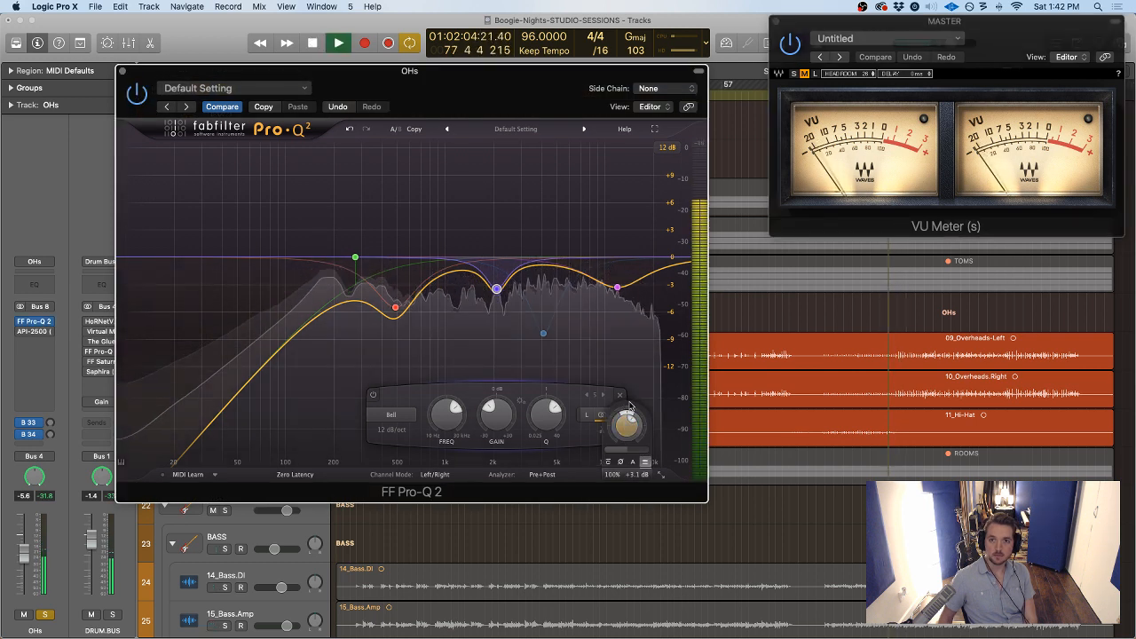
pyautogui.press('space')
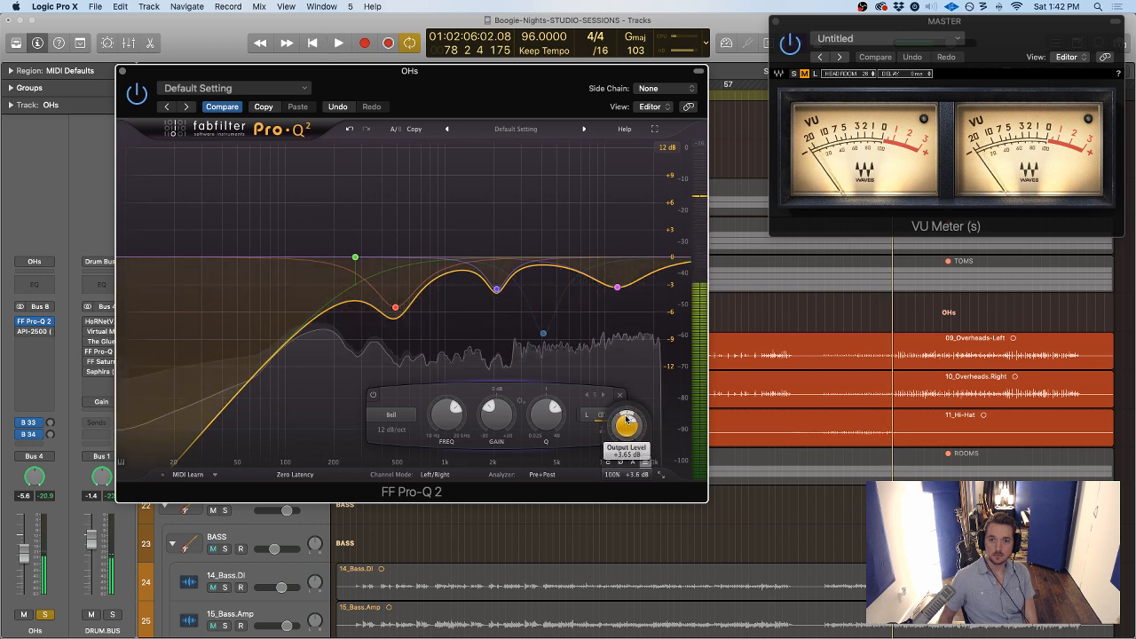
pyautogui.moveTo(627, 441); pyautogui.dragTo(626, 430)
pyautogui.press('space')
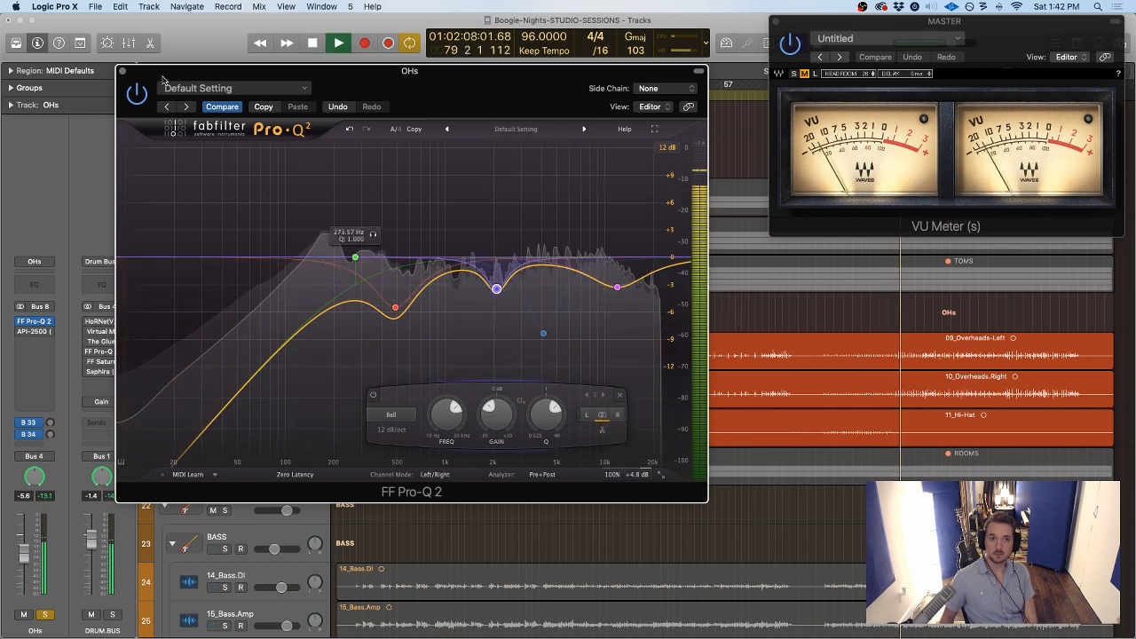
# Compare the overheads' level on the master VU Meter with FF Pro-Q 2 bypassed and active, ending with it active
pyautogui.press('space')
pyautogui.press('space')
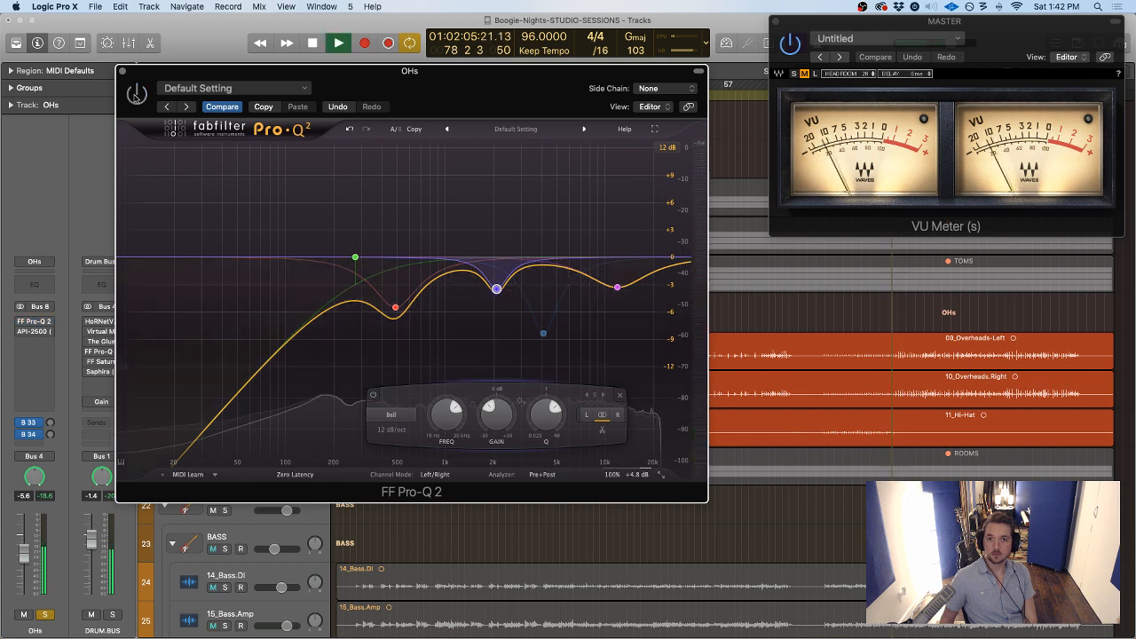
pyautogui.click(135, 94)
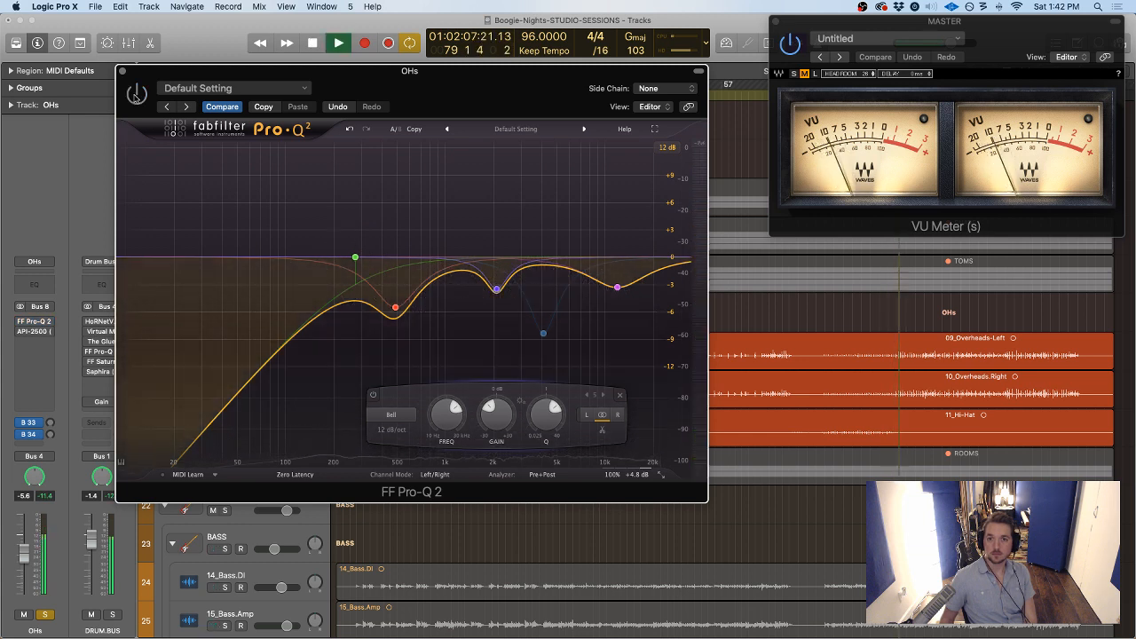
pyautogui.press('space')
pyautogui.press('space')
pyautogui.click(136, 95)
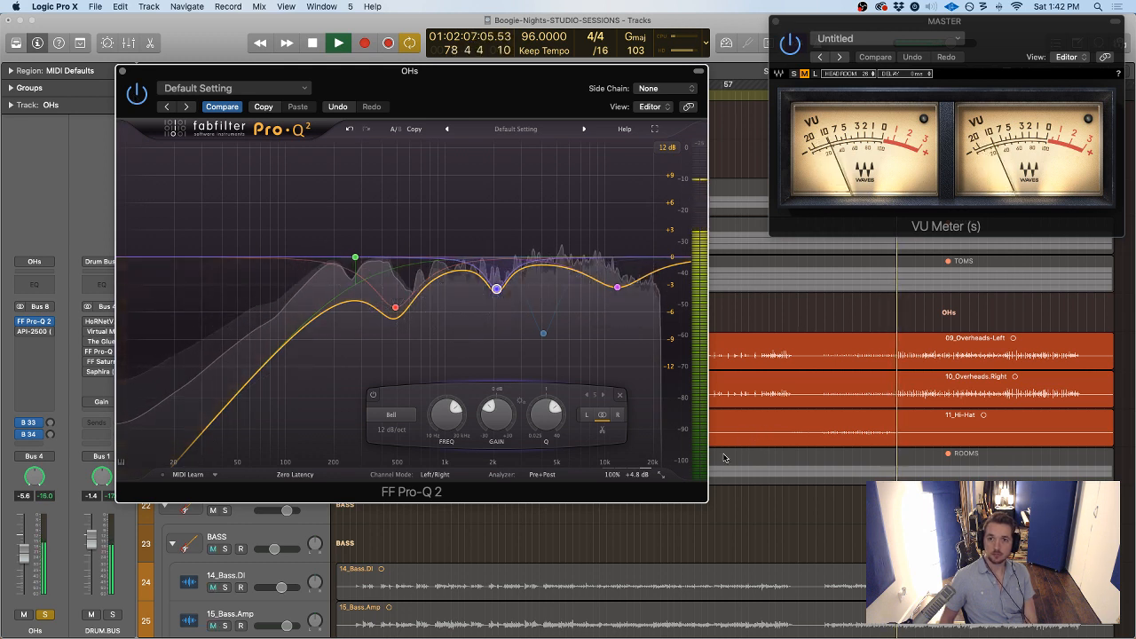
pyautogui.moveTo(636, 475)
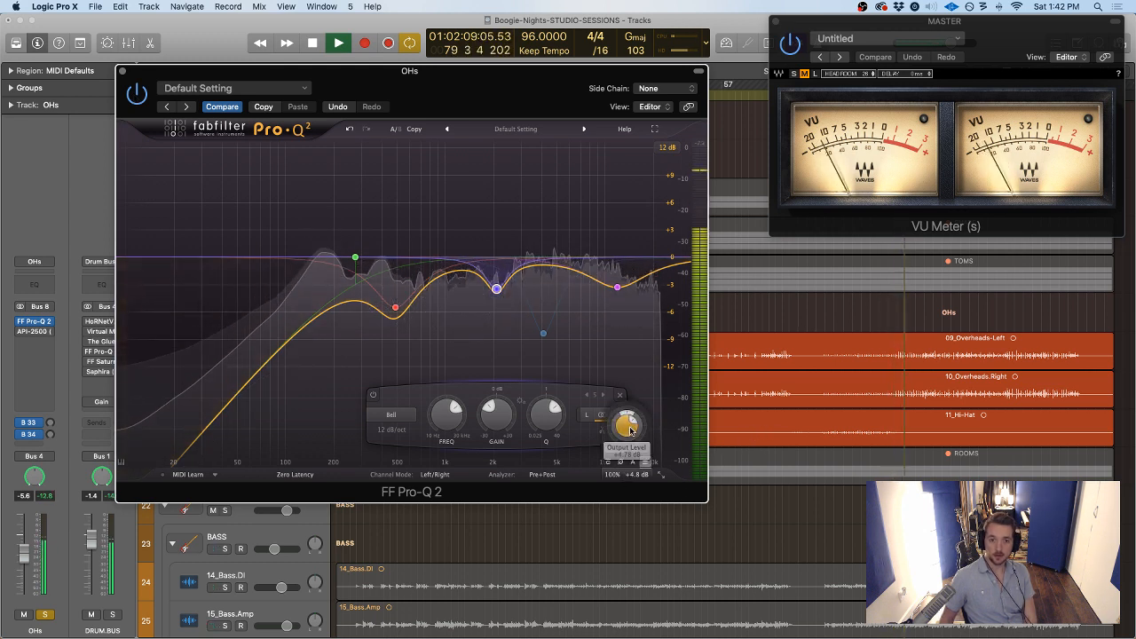
pyautogui.press('space')
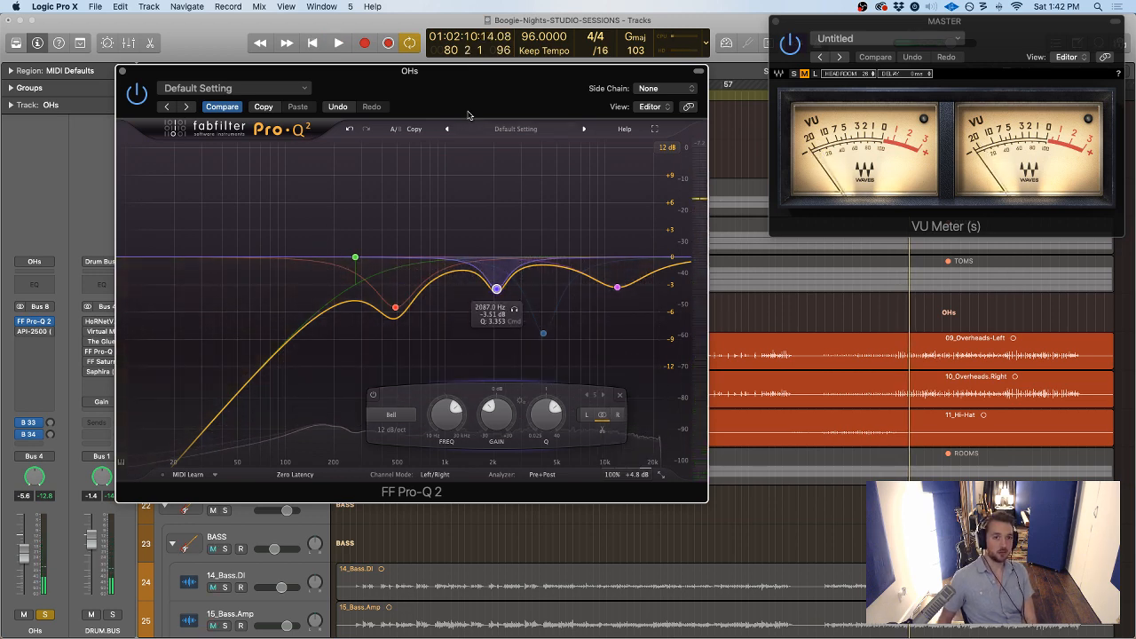
# Unsolo the OHs track, play the full drums, and set the master VU Meter's headroom to 18
pyautogui.moveTo(463, 83); pyautogui.dragTo(627, 187)
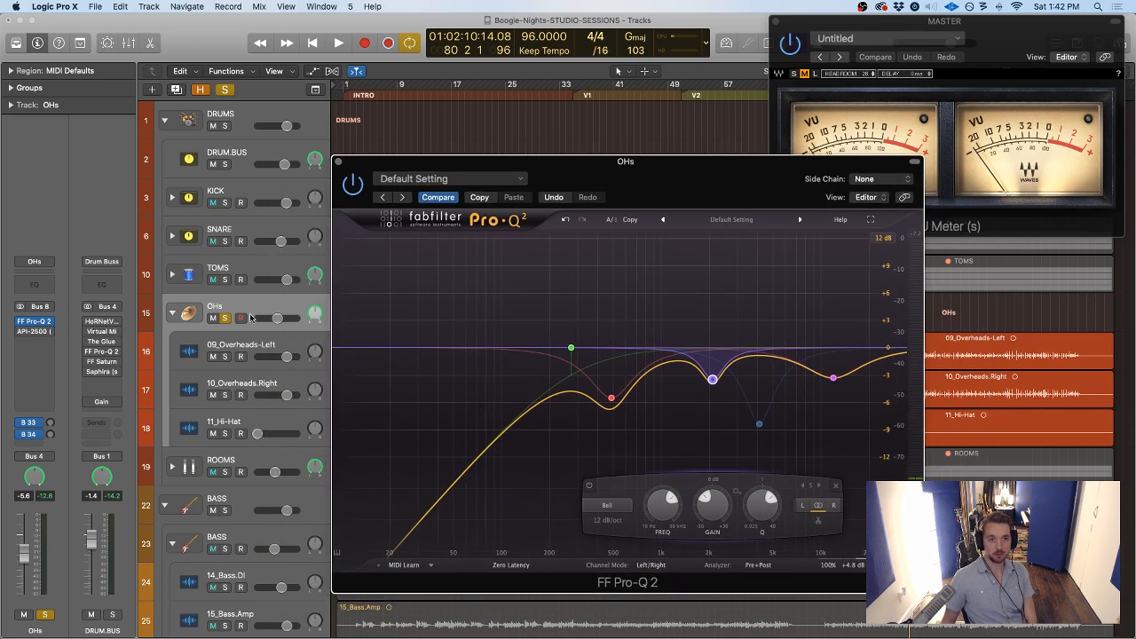
pyautogui.click(227, 318)
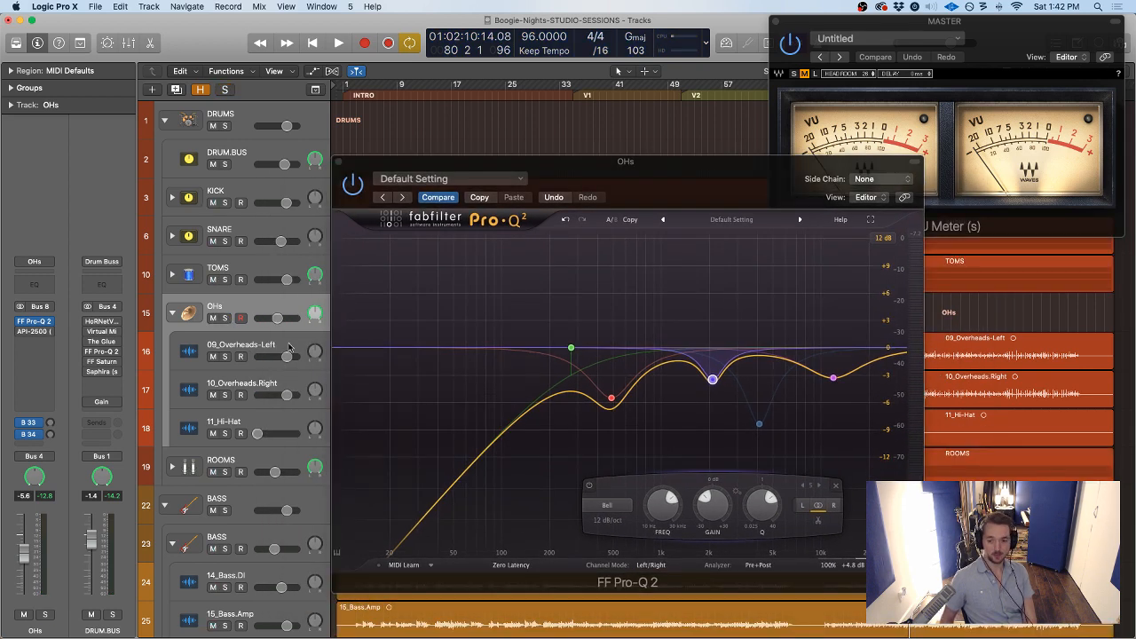
pyautogui.press('space')
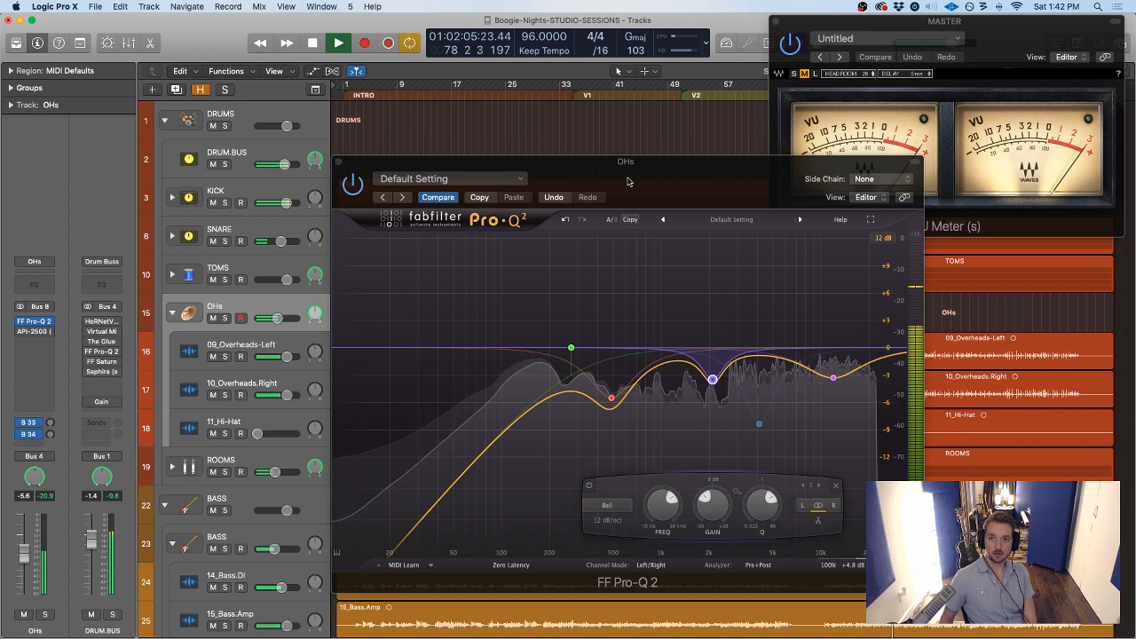
pyautogui.click(834, 78)
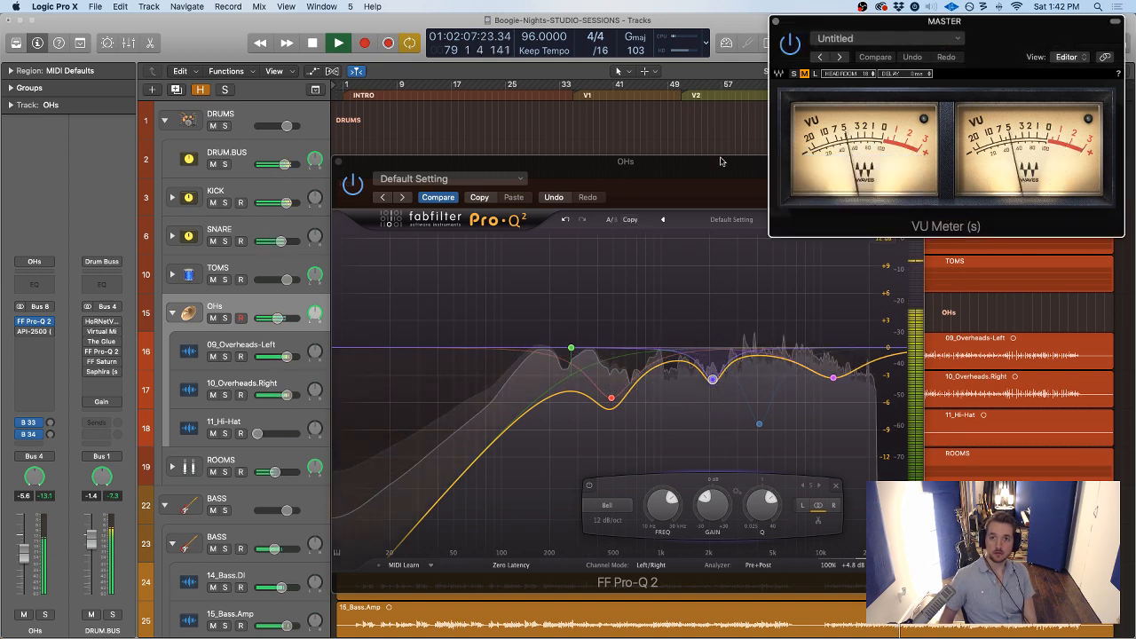
pyautogui.click(681, 178)
pyautogui.moveTo(681, 178); pyautogui.dragTo(740, 105)
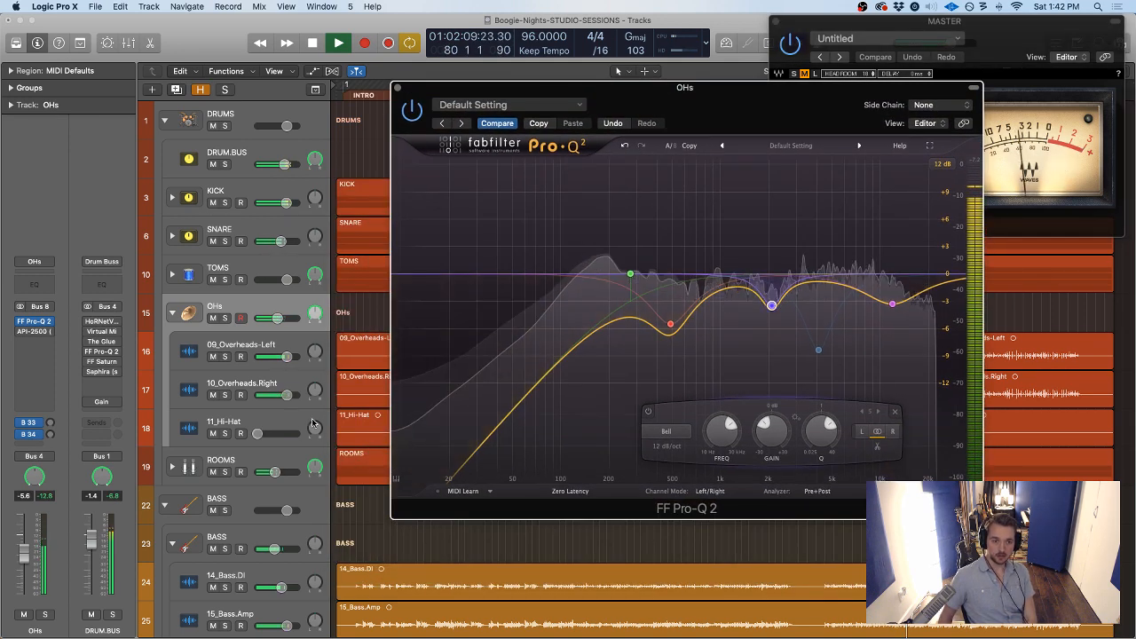
# Solo the ROOMS track, close the overheads' EQ window, and insert a stereo FF Pro-Q 2 on ROOMS
pyautogui.click(226, 471)
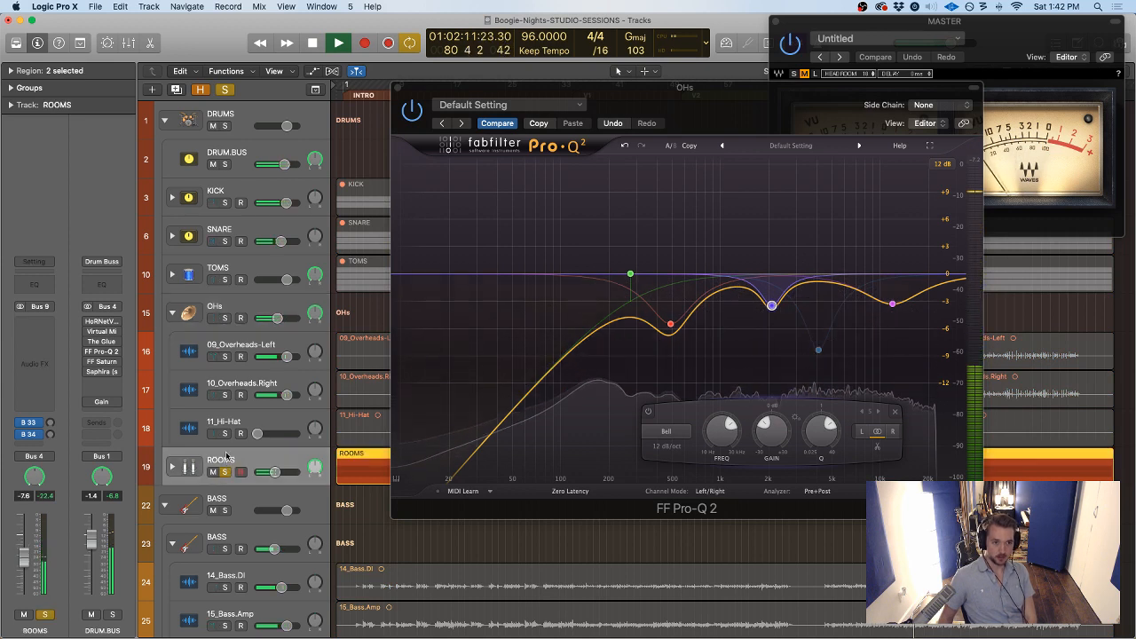
pyautogui.press('space')
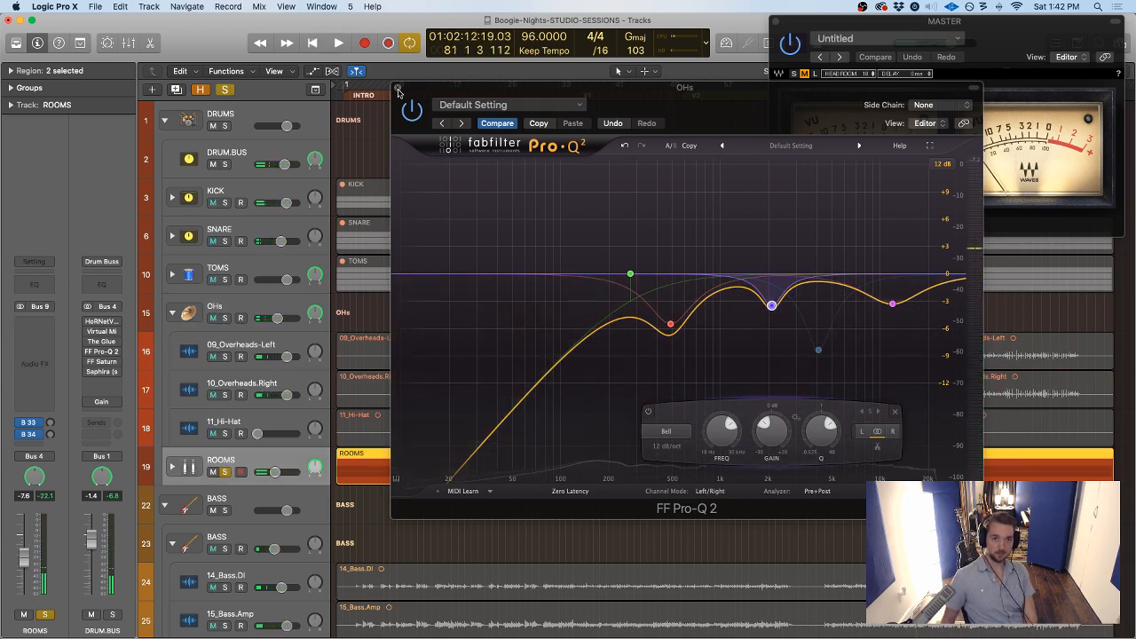
pyautogui.click(398, 91)
pyautogui.click(25, 323)
pyautogui.moveTo(65, 364)
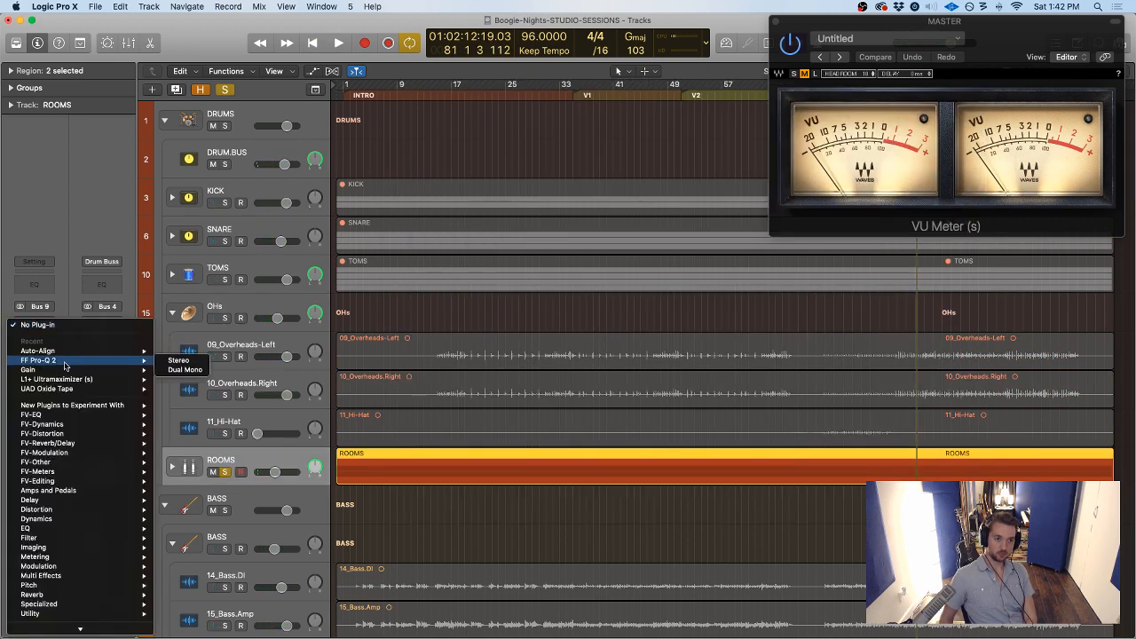
pyautogui.click(194, 362)
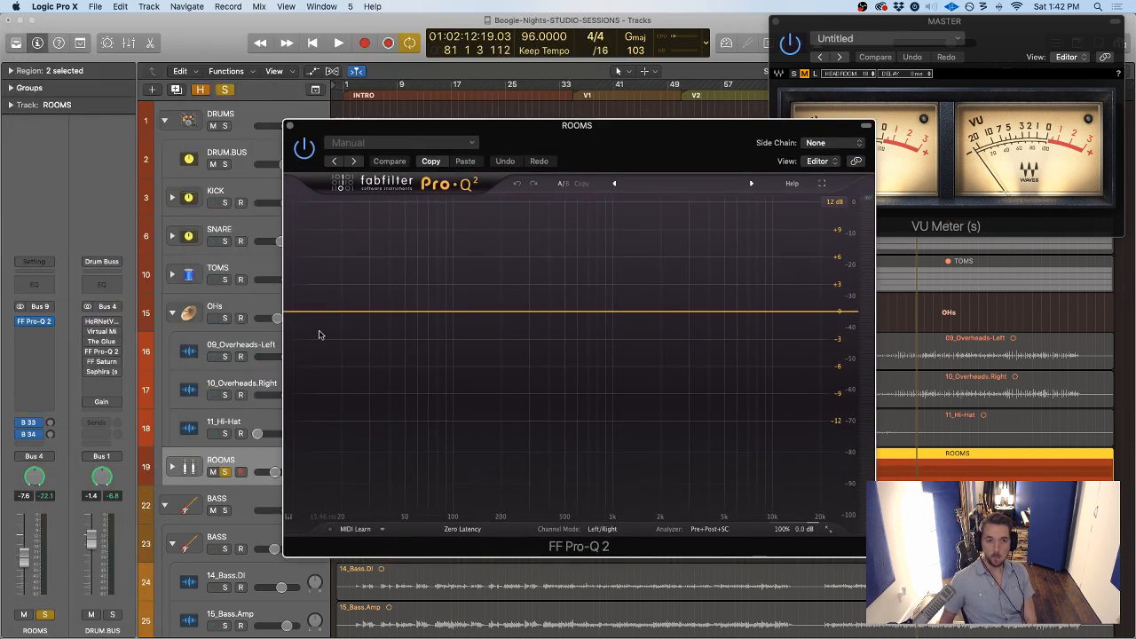
# Add a low cut at about 83 Hz to the ROOMS EQ and start playback
pyautogui.doubleClick(322, 354)
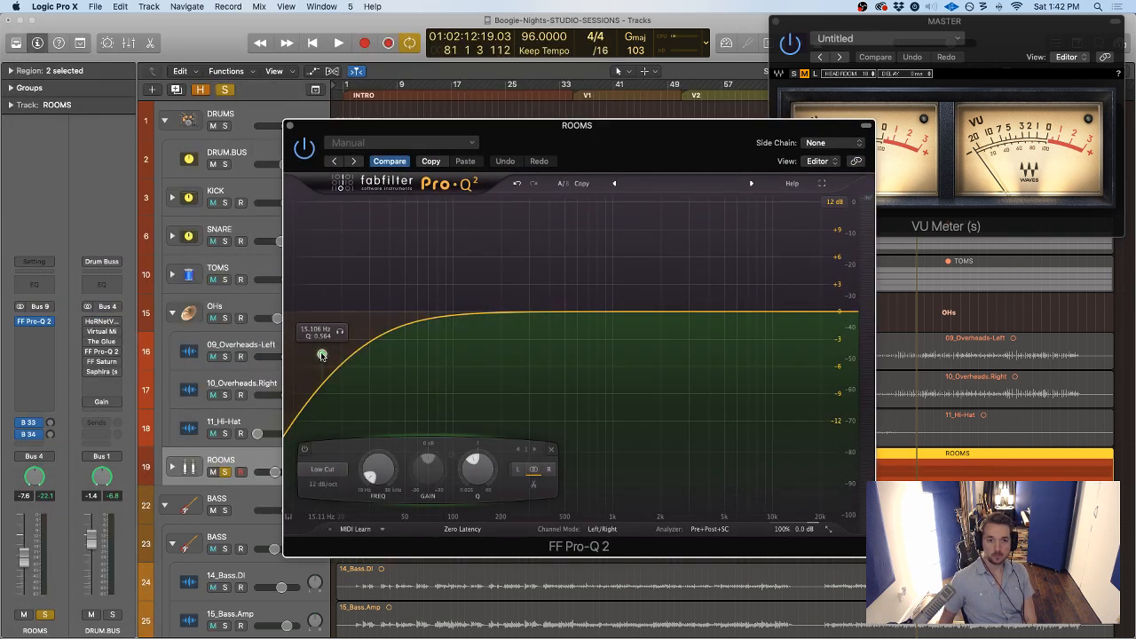
pyautogui.moveTo(322, 354); pyautogui.dragTo(440, 352)
pyautogui.press('space')
# Solo DRUM.BUS alongside ROOMS and cut 3000 Hz by about 4.1 dB with a Q of about 2 on the ROOMS EQ
pyautogui.moveTo(528, 260); pyautogui.dragTo(758, 231)
pyautogui.click(225, 162)
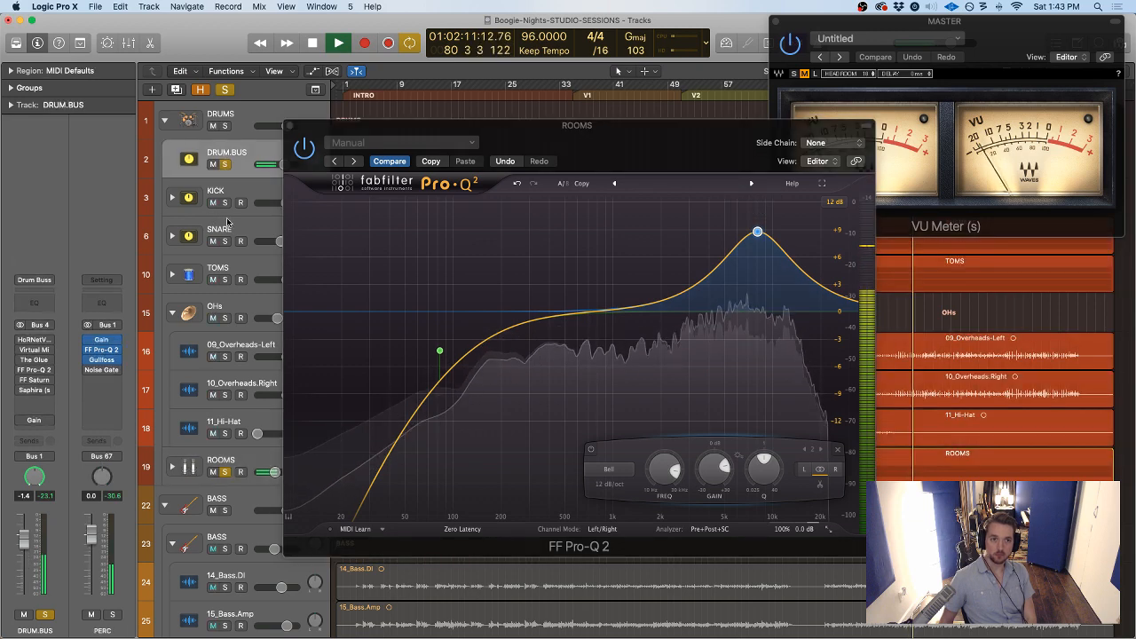
pyautogui.click(758, 235)
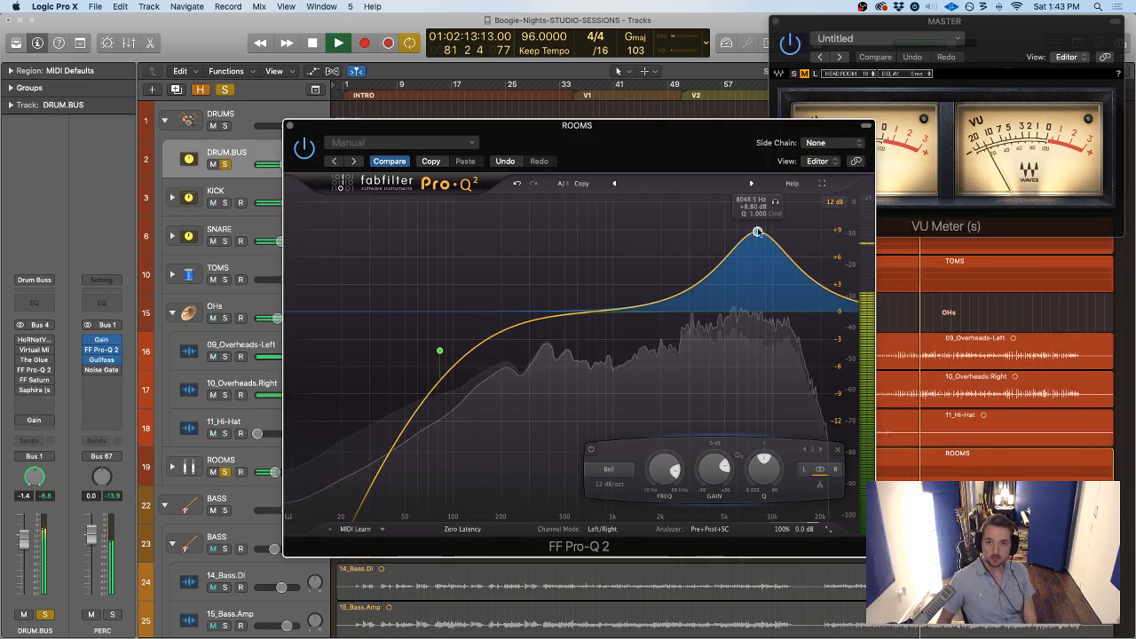
pyautogui.scroll(4, 759, 237)
pyautogui.moveTo(757, 234); pyautogui.dragTo(689, 234)
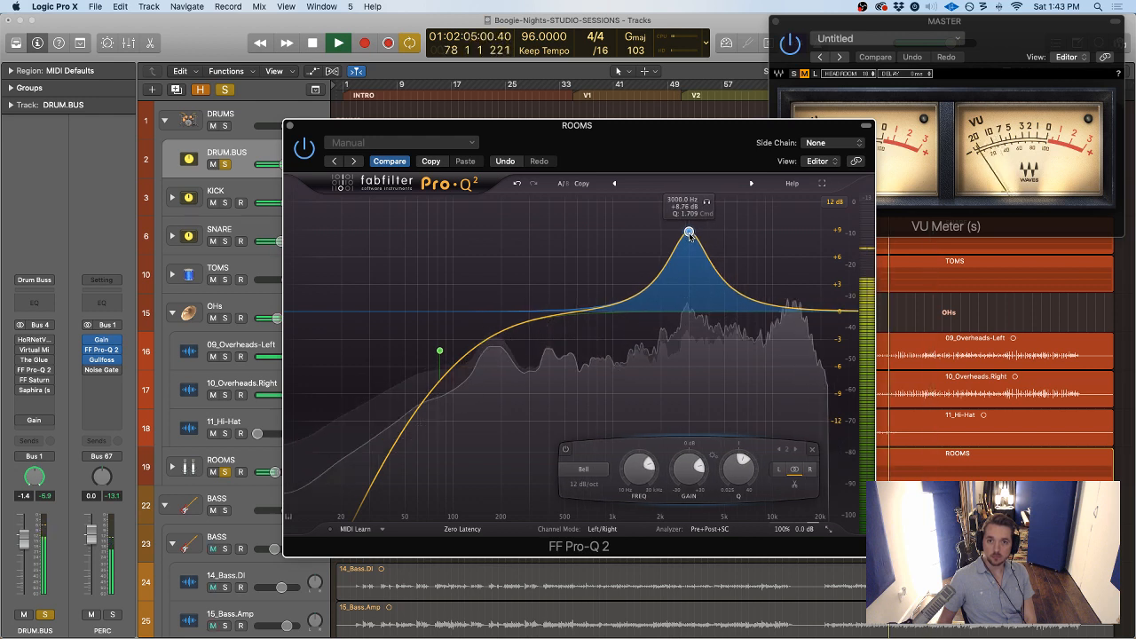
pyautogui.moveTo(684, 469); pyautogui.dragTo(685, 524)
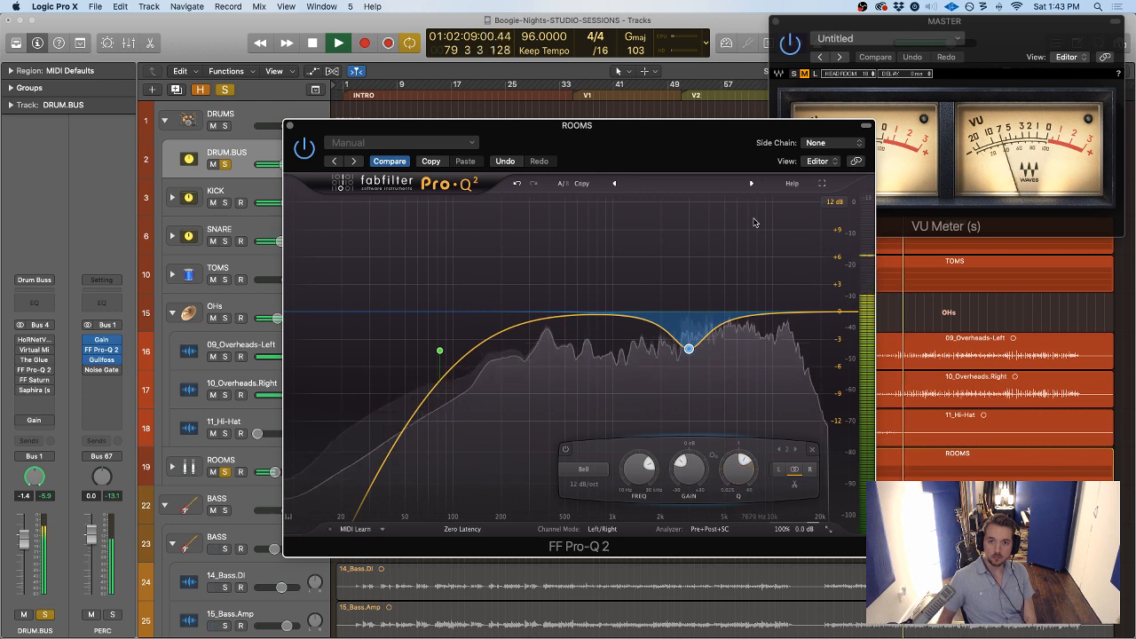
# Sweep a boosted narrow bell to about 13 kHz on the ROOMS EQ and turn it into a slight cut
pyautogui.moveTo(741, 236); pyautogui.dragTo(788, 210)
pyautogui.scroll(3, 790, 212)
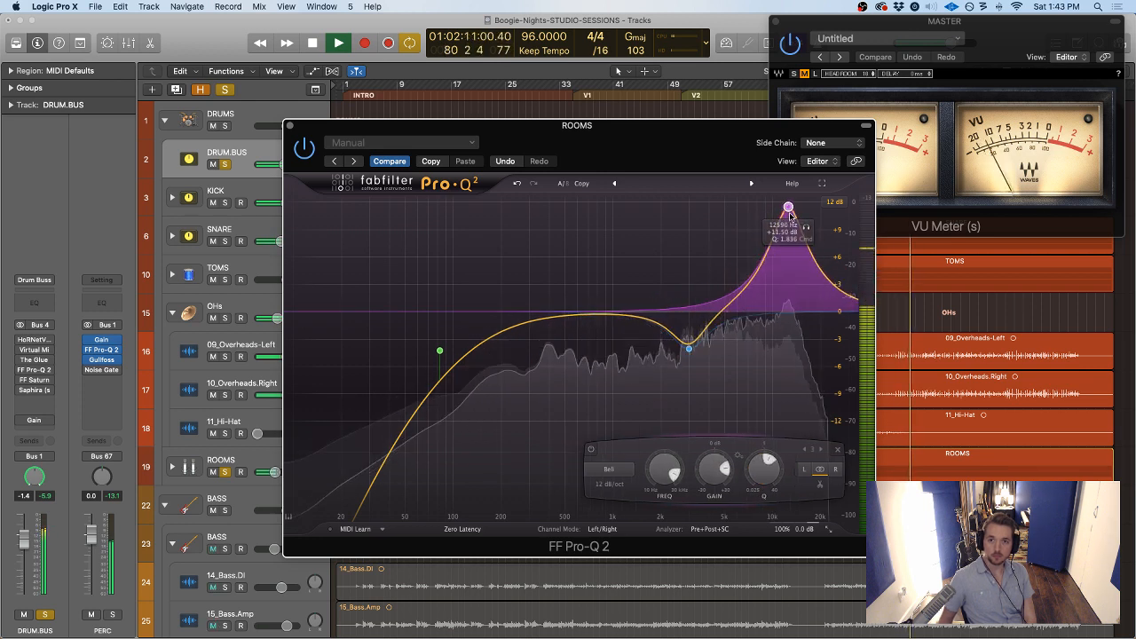
pyautogui.scroll(5, 790, 210)
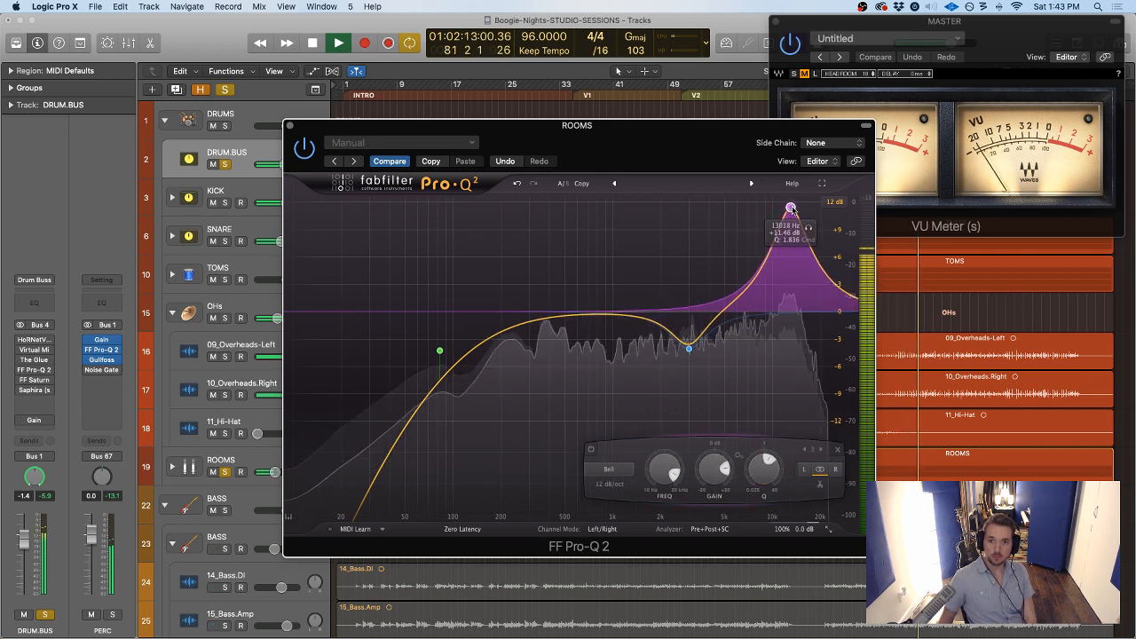
pyautogui.moveTo(709, 475); pyautogui.dragTo(713, 517)
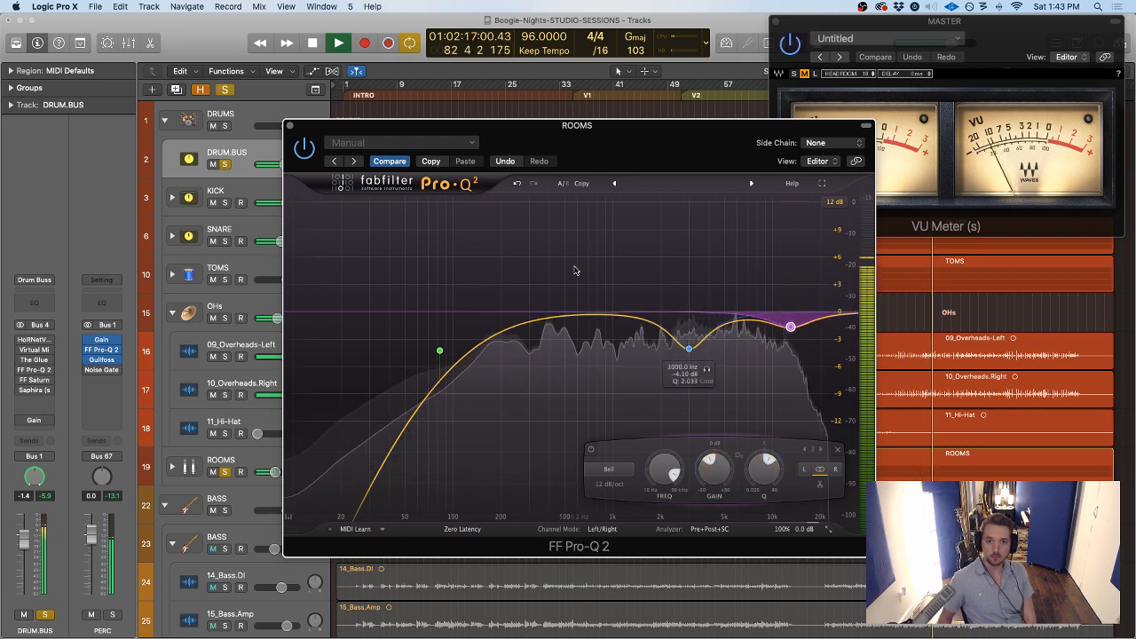
# Unsolo DRUM.BUS and add a slight bell cut at about 364 Hz with a Q of about 2 to the ROOMS EQ
pyautogui.moveTo(575, 270); pyautogui.dragTo(588, 249)
pyautogui.scroll(6, 575, 242)
pyautogui.scroll(-4, 576, 246)
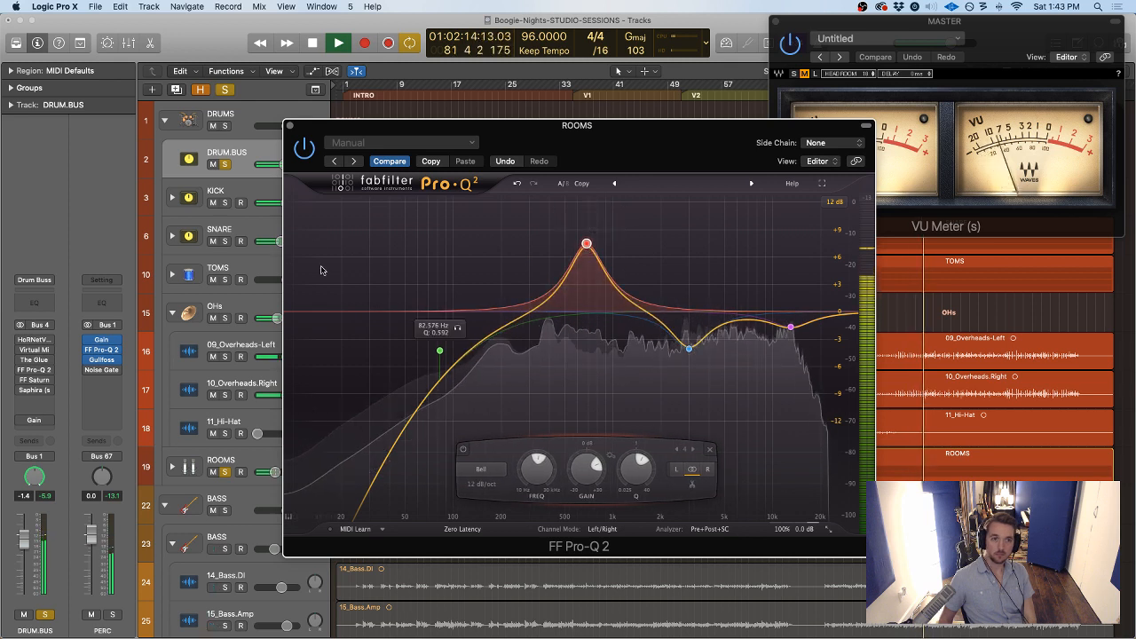
pyautogui.click(224, 164)
pyautogui.moveTo(587, 244); pyautogui.dragTo(545, 211)
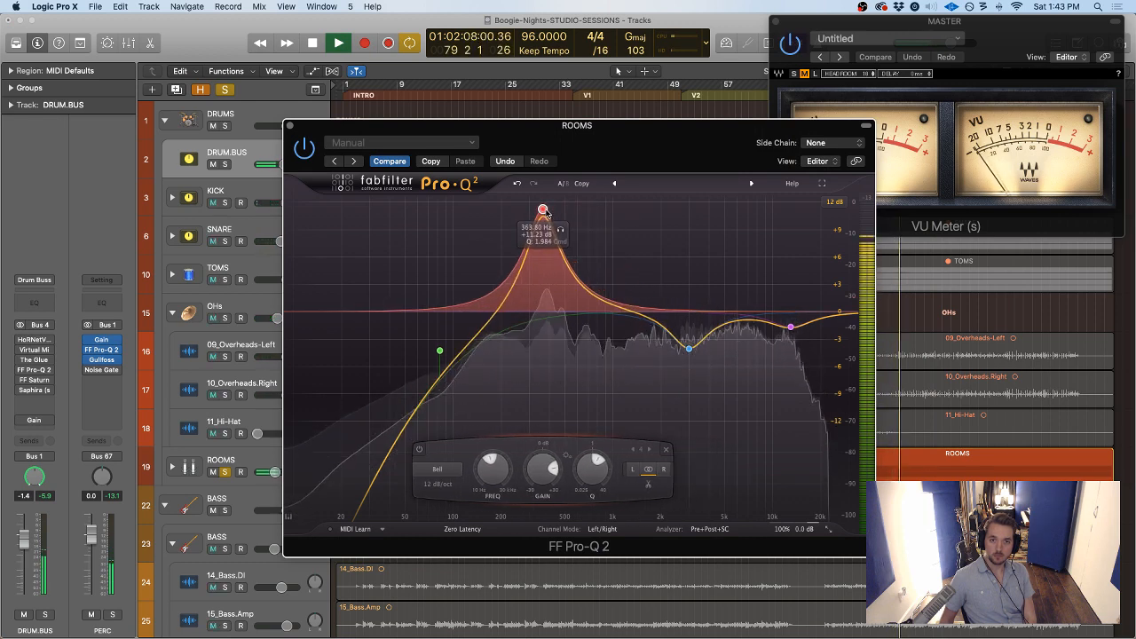
pyautogui.moveTo(542, 469); pyautogui.dragTo(543, 522)
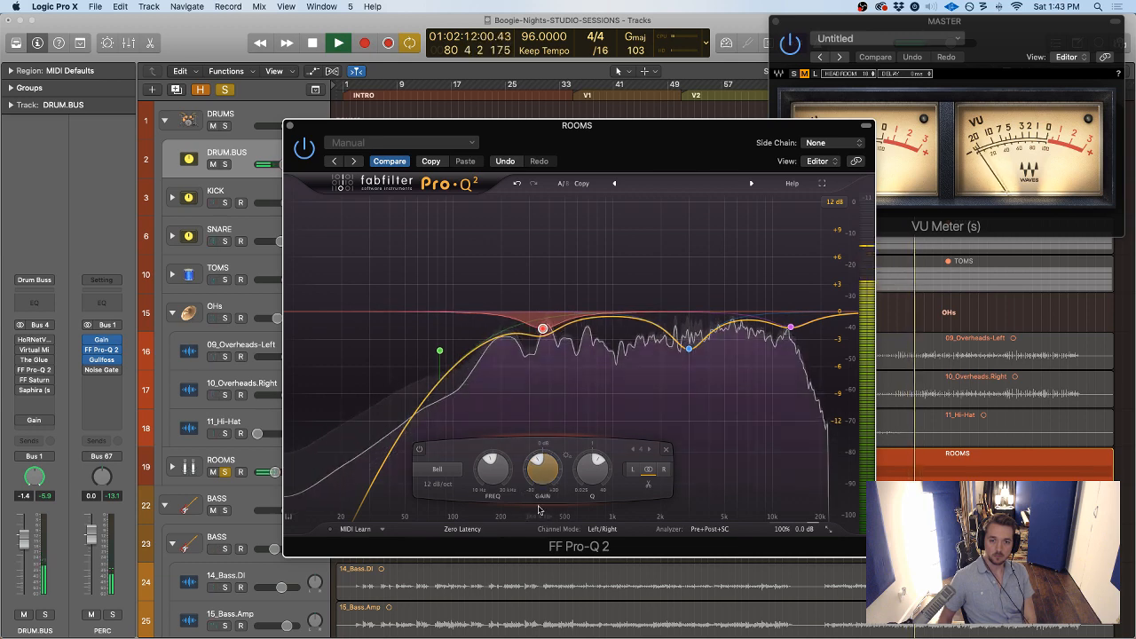
# Add a bell cut of about 3 dB just above 1 kHz to the ROOMS EQ and adjust its Q
pyautogui.moveTo(622, 263); pyautogui.dragTo(620, 240)
pyautogui.scroll(5, 625, 241)
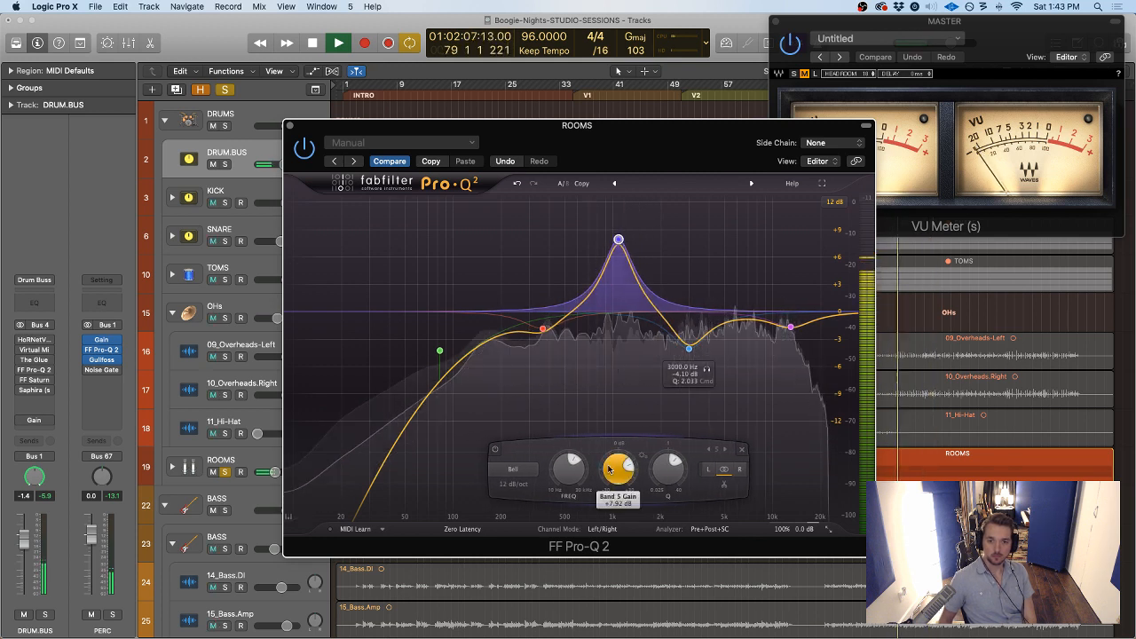
pyautogui.moveTo(618, 469); pyautogui.dragTo(623, 527)
pyautogui.moveTo(670, 453)
pyautogui.mouseDown()
pyautogui.moveTo(667, 463)
pyautogui.moveTo(677, 455)
pyautogui.mouseUp()
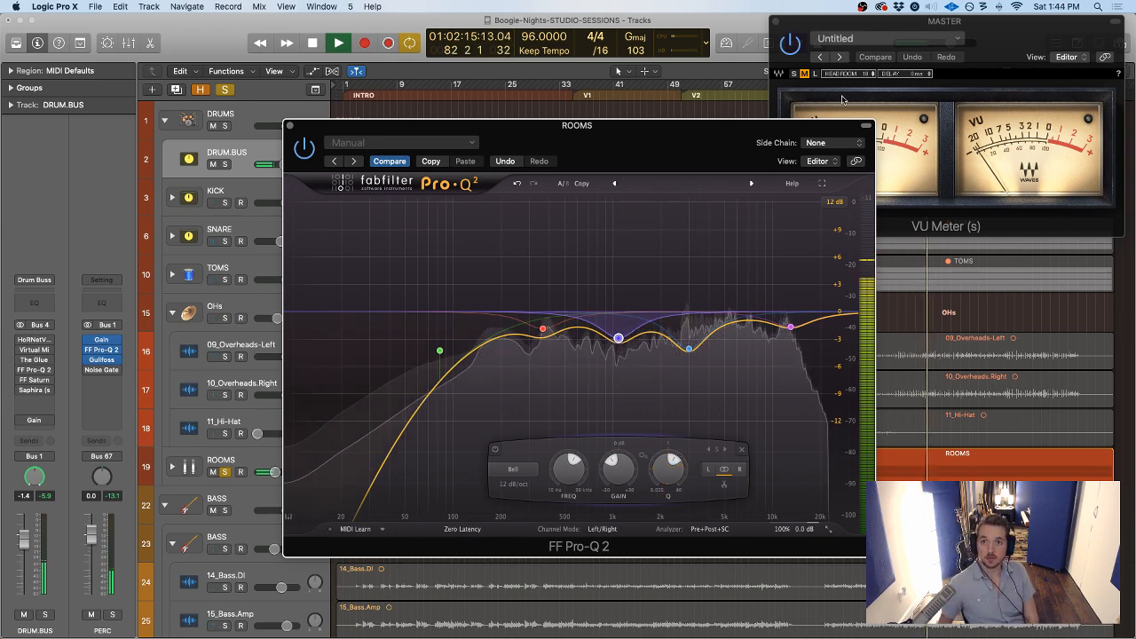
# Try the master VU meter at its large size beside the ROOMS EQ while playing the loop
pyautogui.moveTo(764, 146); pyautogui.dragTo(599, 130)
pyautogui.press('space')
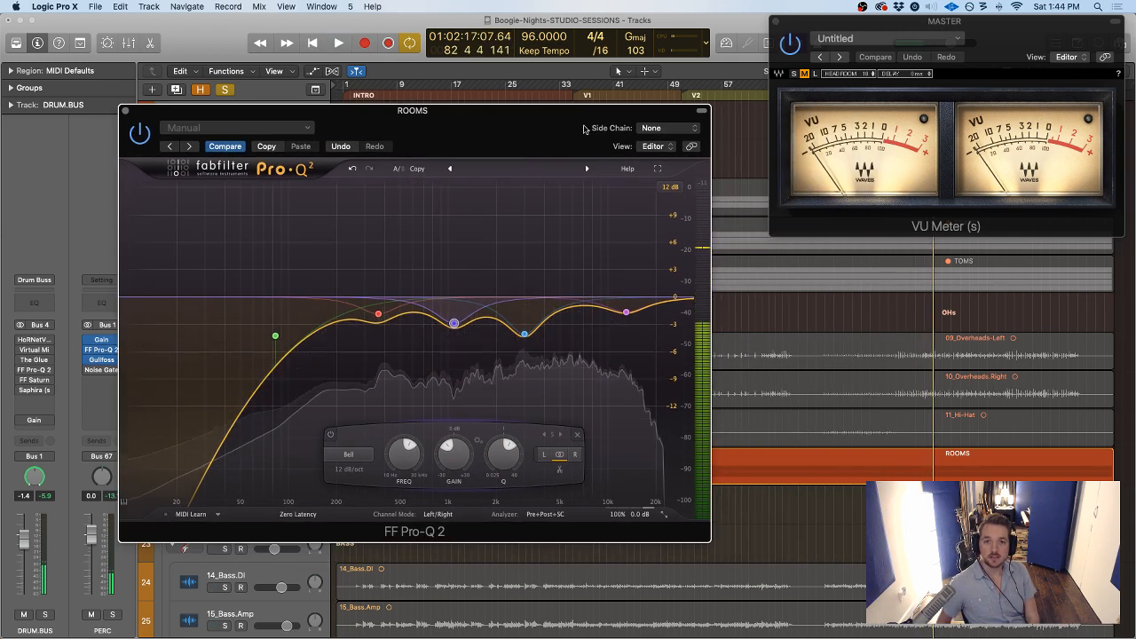
pyautogui.click(815, 74)
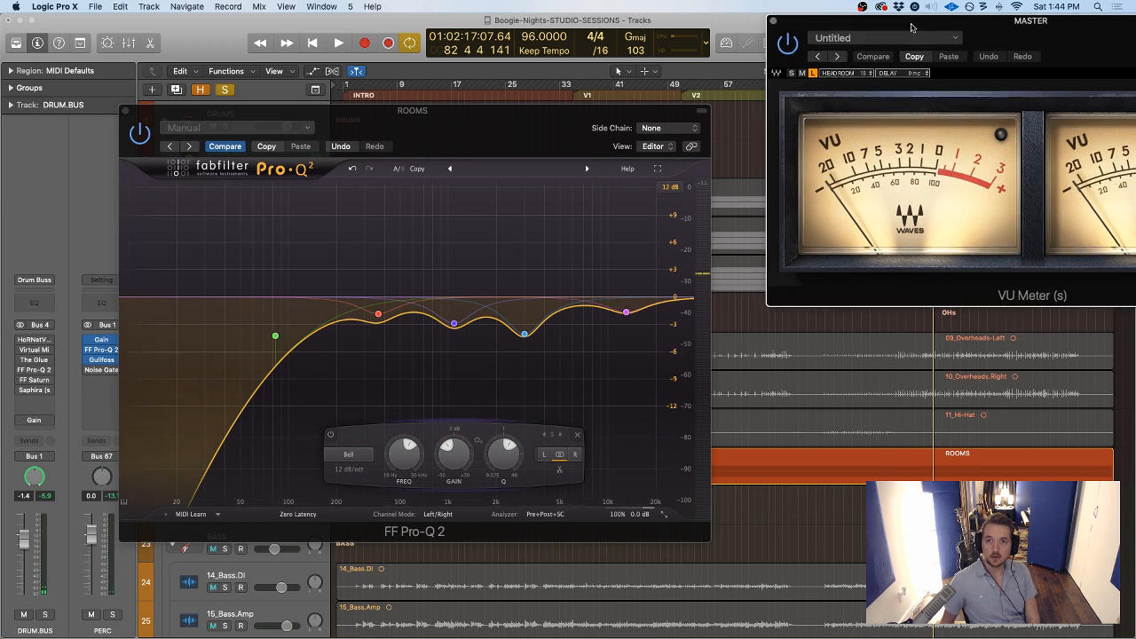
pyautogui.moveTo(523, 110); pyautogui.dragTo(489, 109)
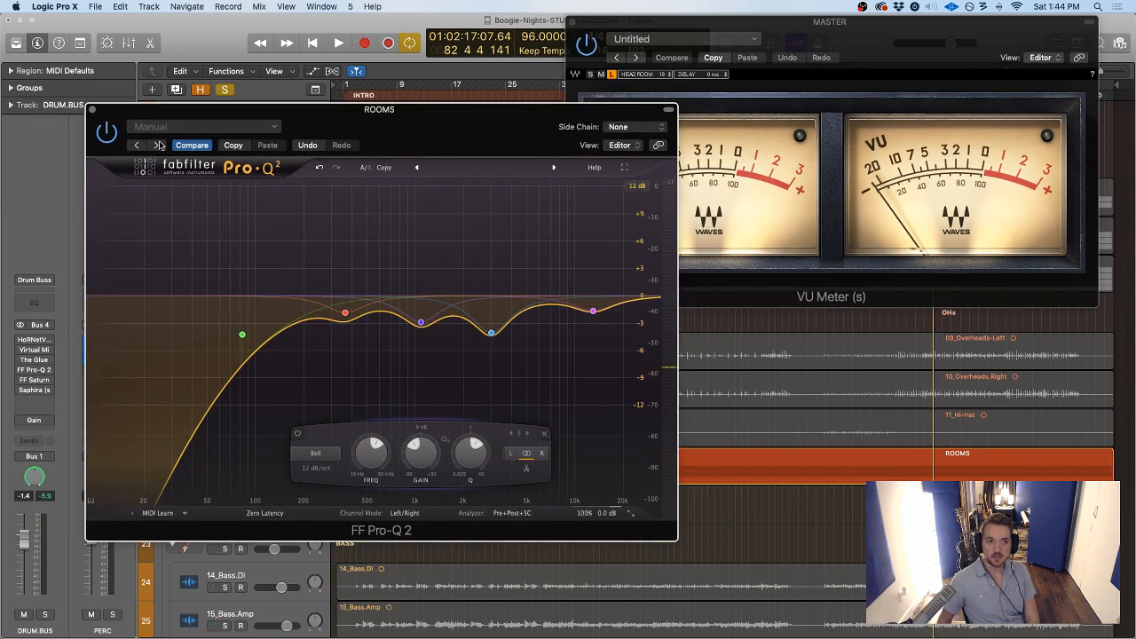
pyautogui.press('space')
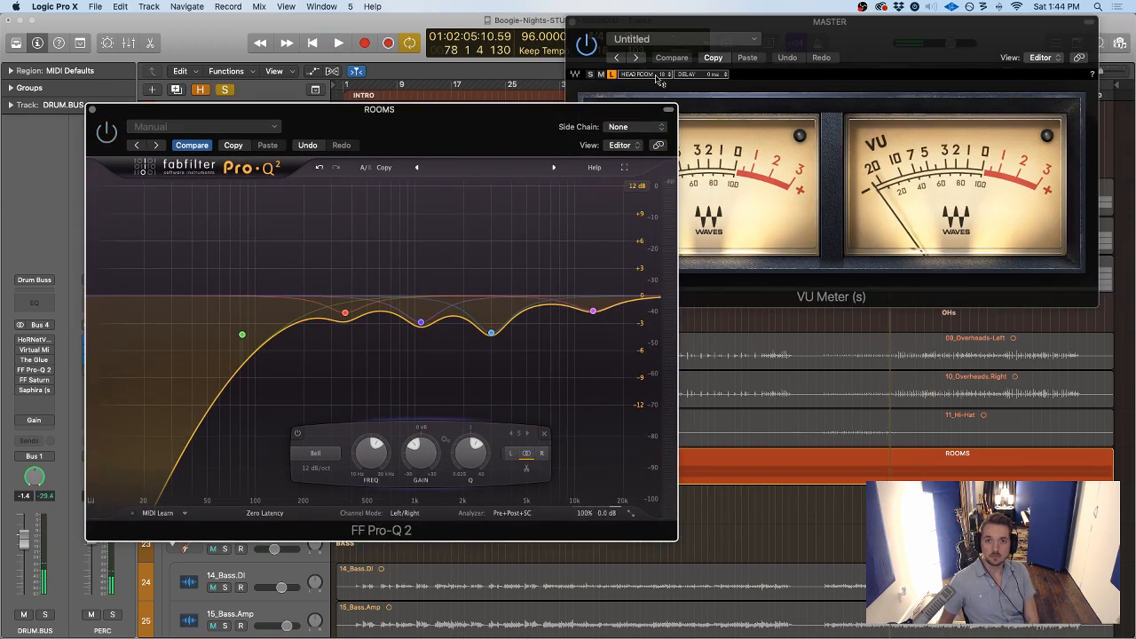
# Bypass the ROOMS EQ and set the master VU meter to a headroom of 25 at medium size, with both windows arranged side by side
pyautogui.click(640, 93)
pyautogui.moveTo(484, 125); pyautogui.dragTo(798, 99)
pyautogui.press('space')
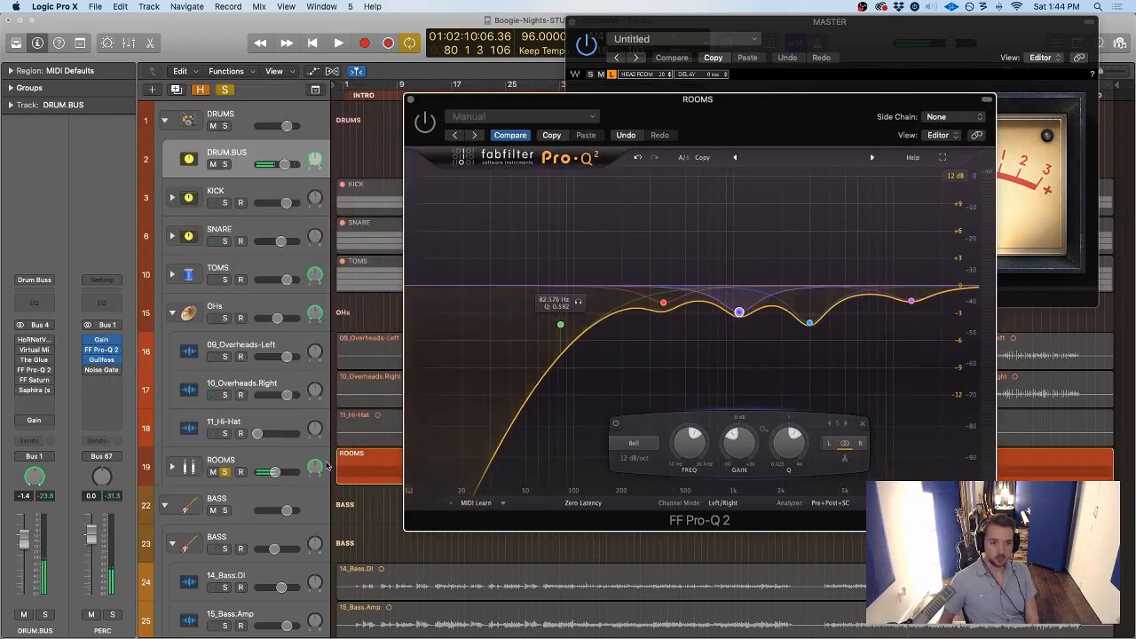
pyautogui.click(609, 83)
pyautogui.moveTo(759, 22); pyautogui.dragTo(936, 7)
pyautogui.moveTo(655, 99); pyautogui.dragTo(591, 99)
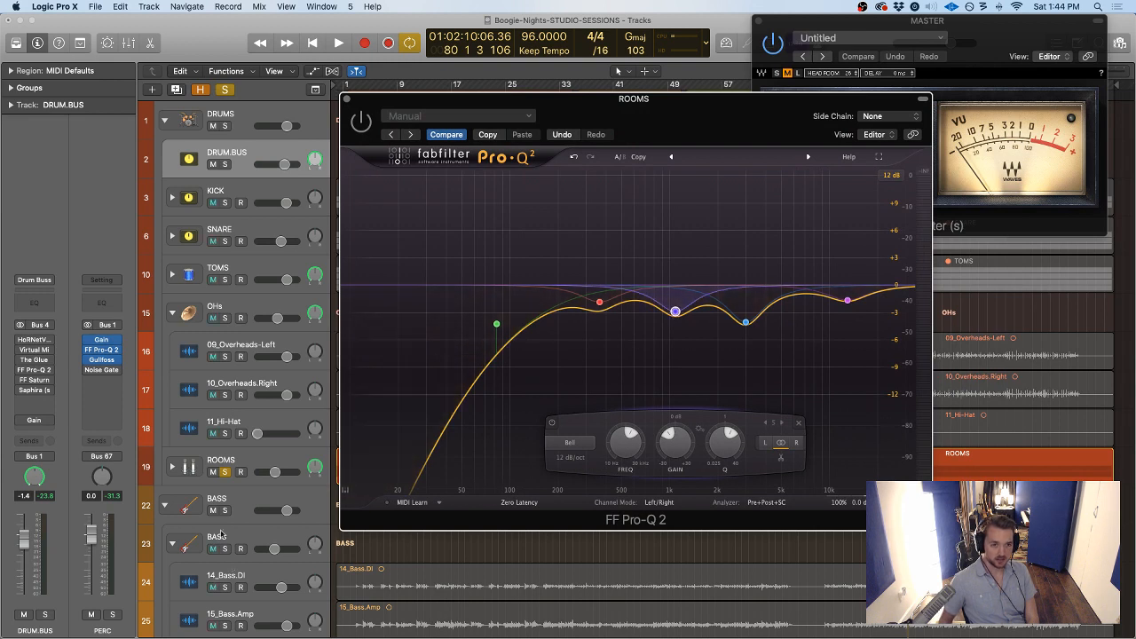
# Insert a Gain plug-in after the EQ on the ROOMS track and set its gain to +10.3 dB
pyautogui.click(213, 465)
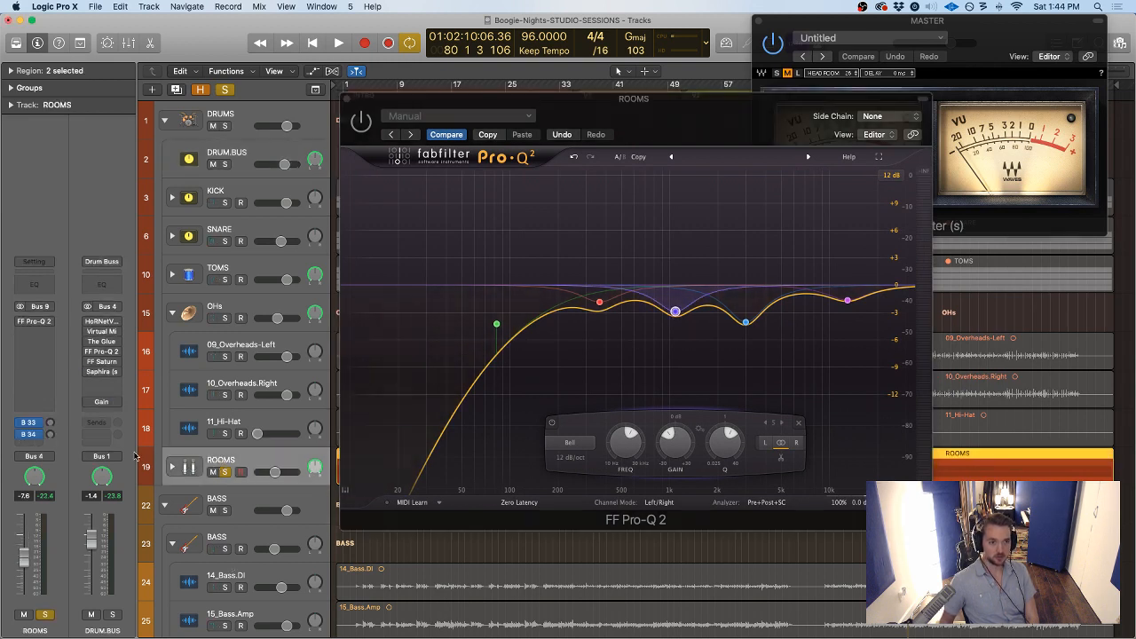
pyautogui.click(33, 354)
pyautogui.moveTo(33, 392)
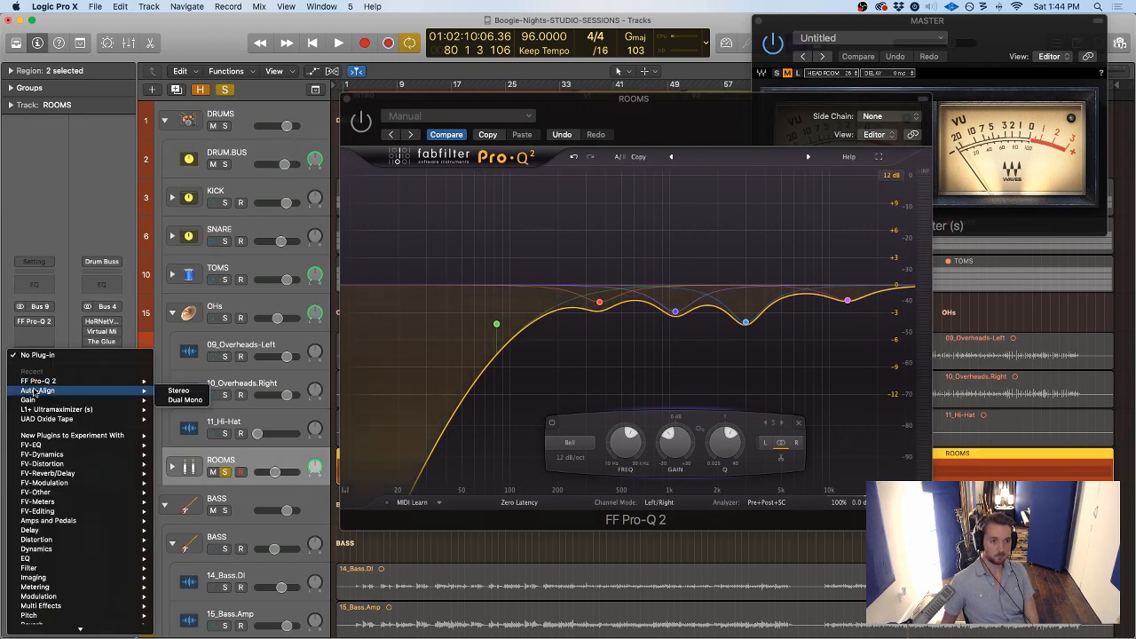
pyautogui.click(173, 401)
pyautogui.moveTo(43, 128); pyautogui.dragTo(42, 102)
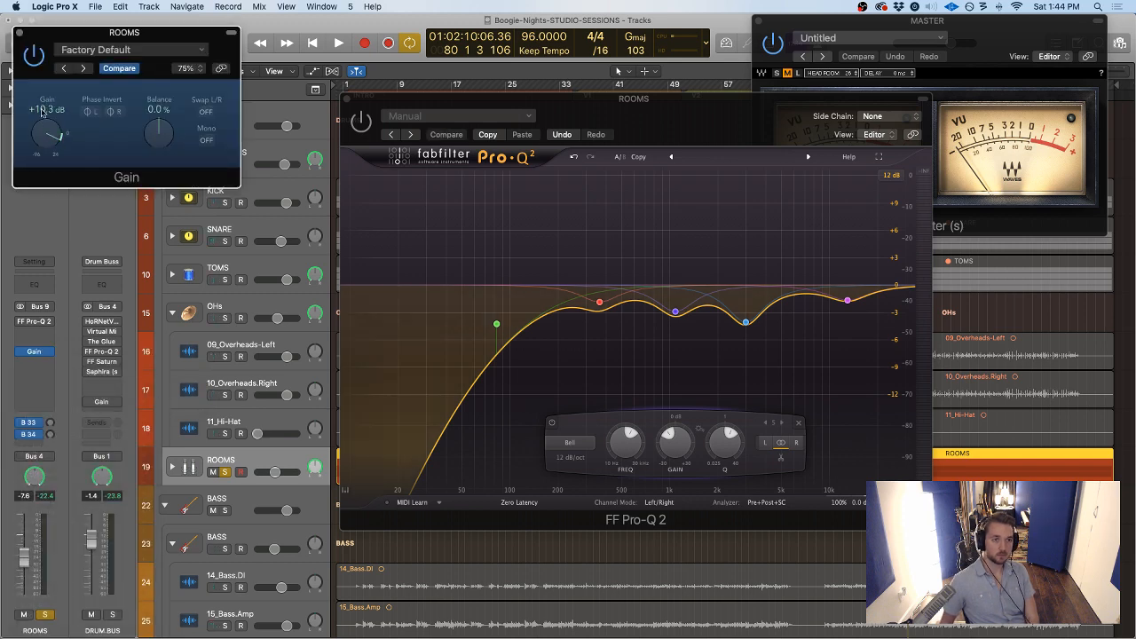
# Play the soloed ROOMS with the EQ bypassed and then enabled, comparing both levels on the VU meter
pyautogui.moveTo(366, 118); pyautogui.dragTo(162, 126)
pyautogui.press('space')
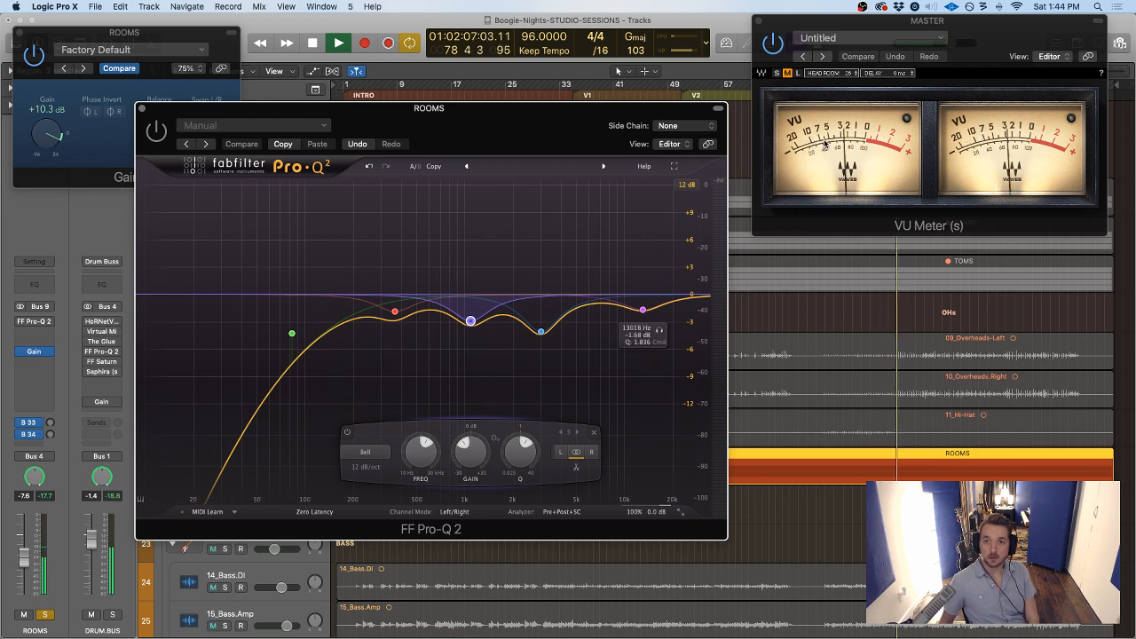
pyautogui.press('space')
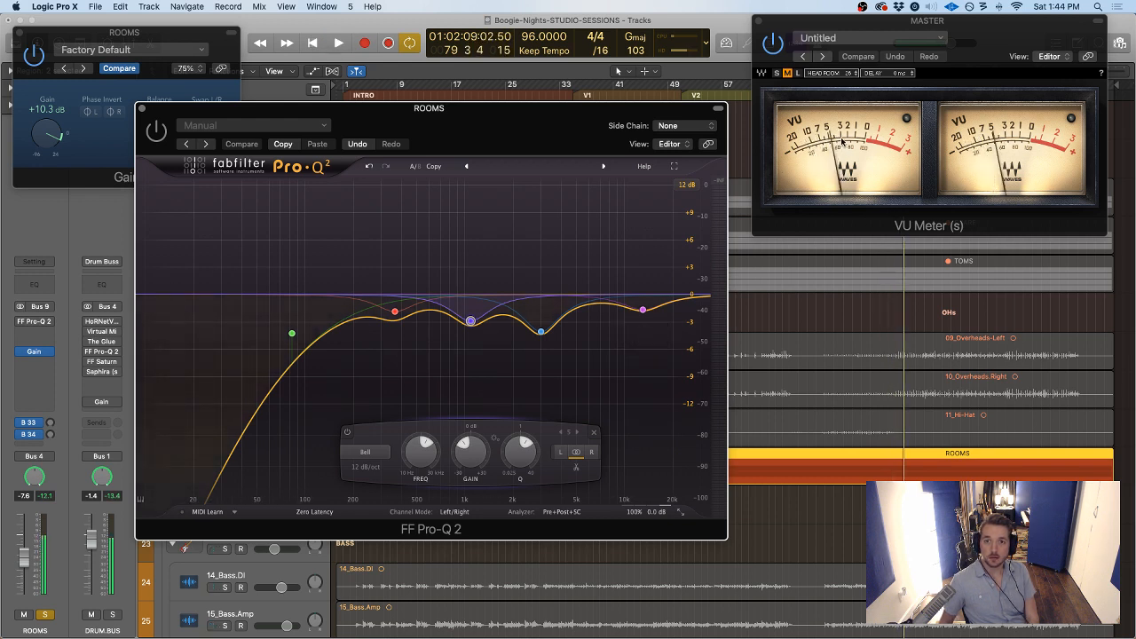
pyautogui.moveTo(334, 122); pyautogui.dragTo(331, 120)
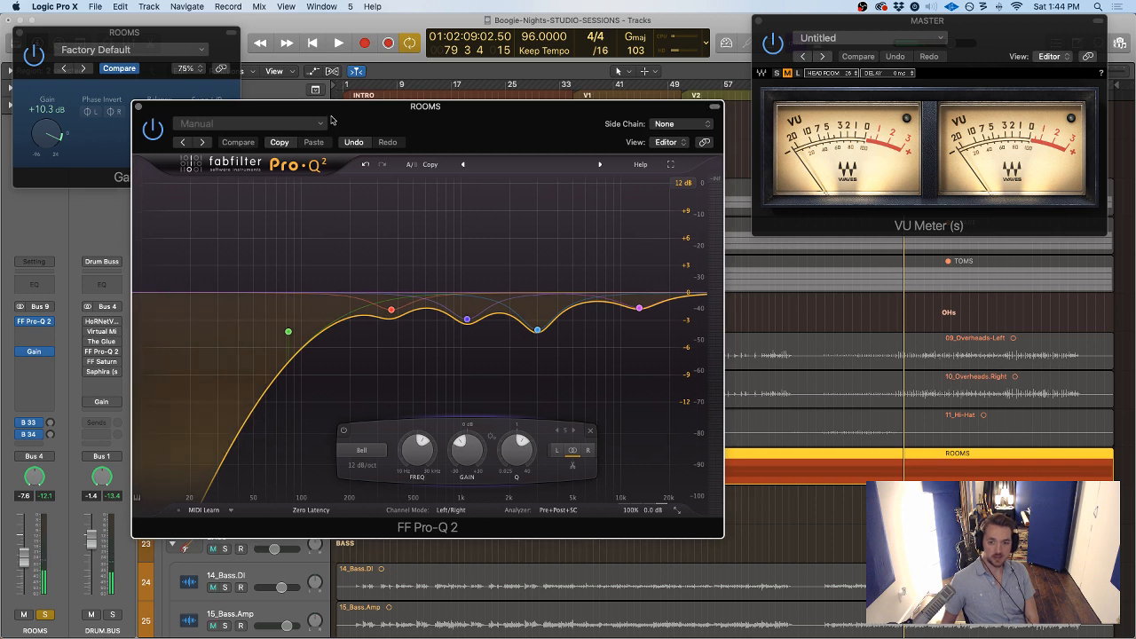
pyautogui.press('space')
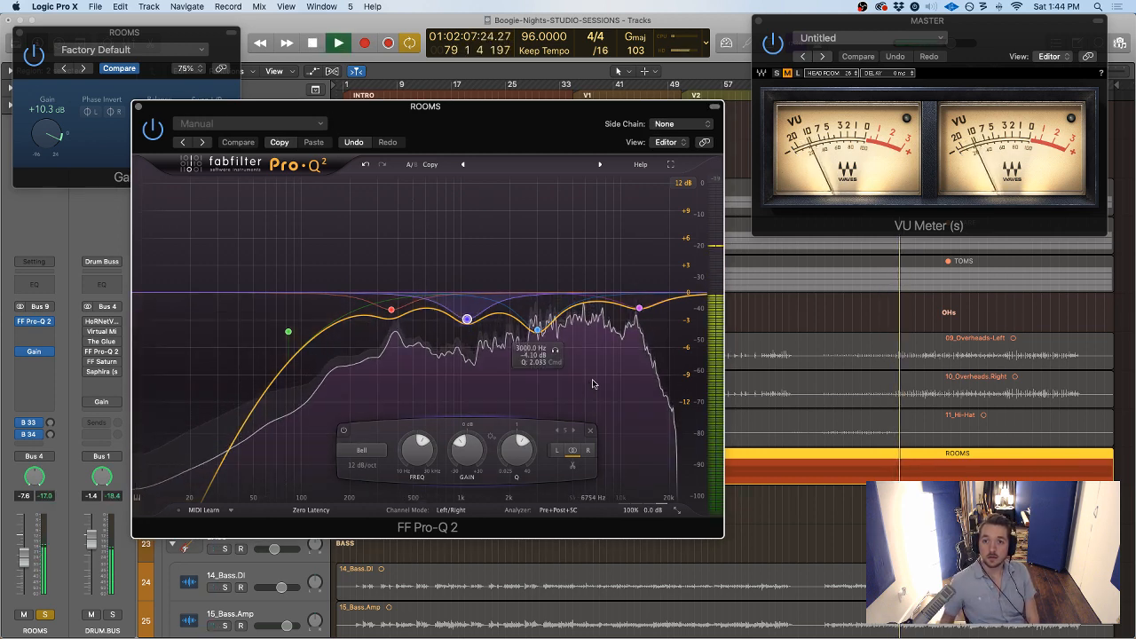
pyautogui.press('space')
# Raise the ROOMS EQ's output level to about +2.3 dB, check the match by toggling bypass during playback, and close the EQ
pyautogui.moveTo(642, 459); pyautogui.dragTo(641, 448)
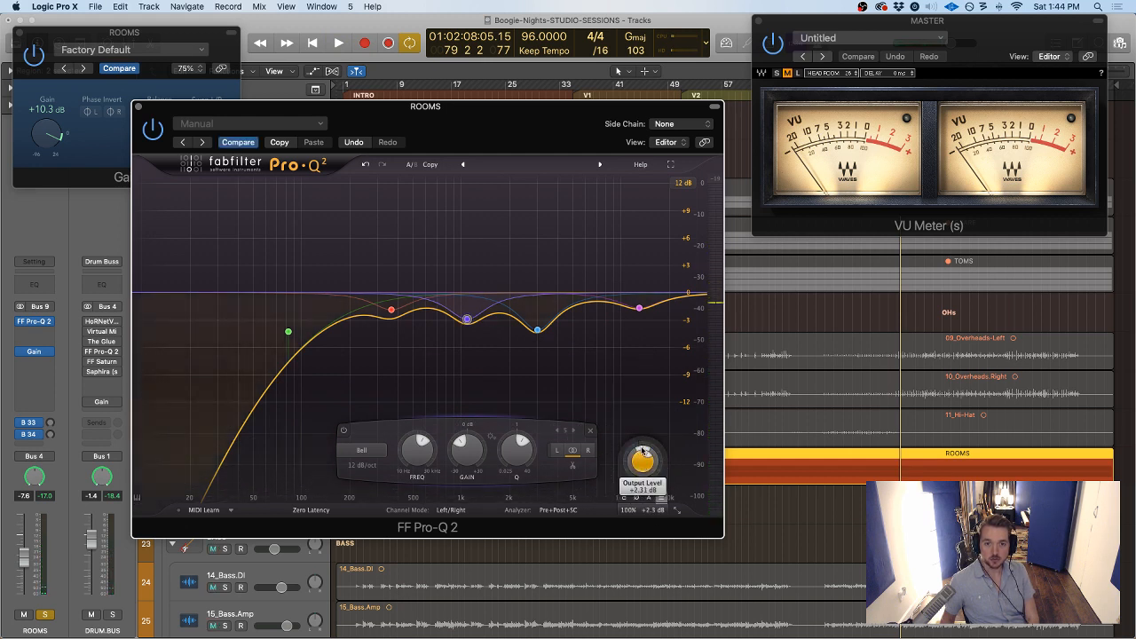
pyautogui.press('space')
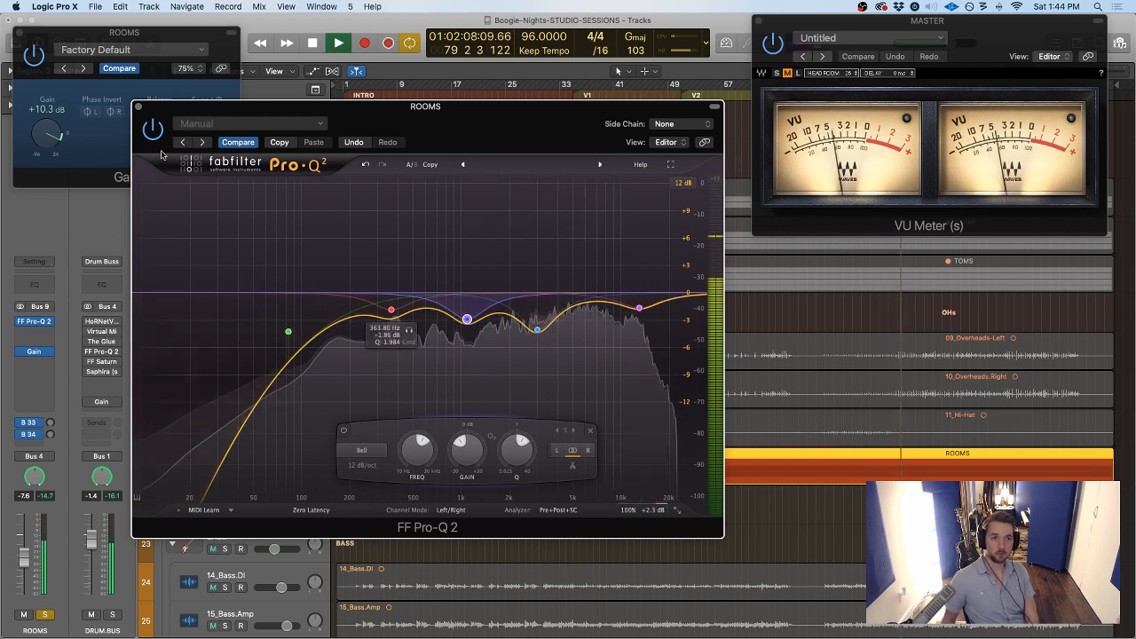
pyautogui.click(150, 132)
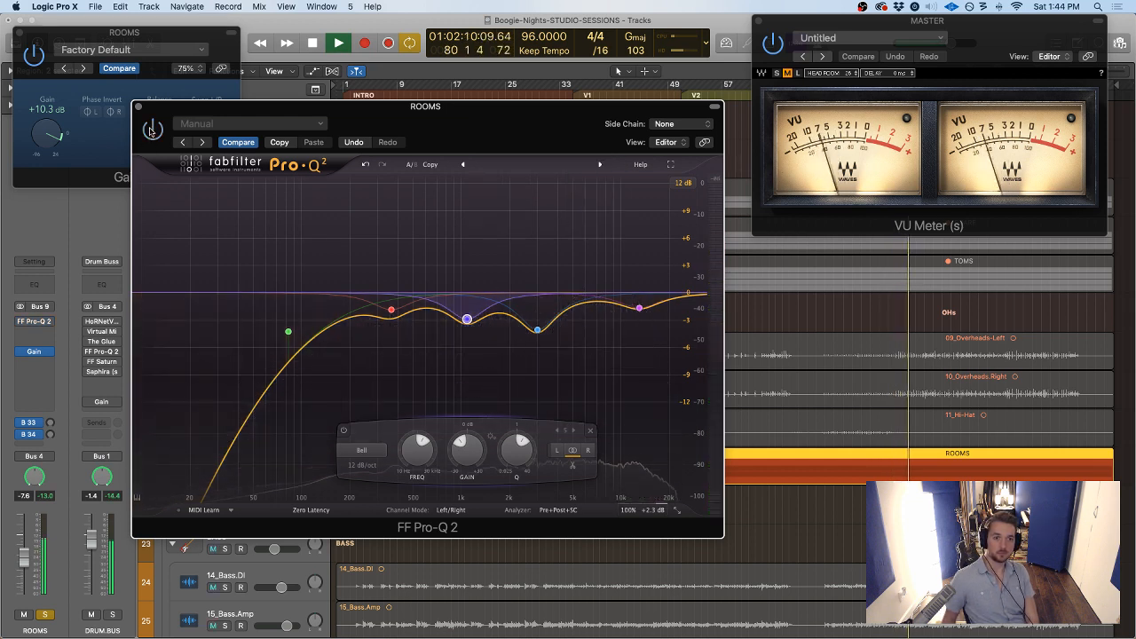
pyautogui.click(150, 132)
pyautogui.press('space')
pyautogui.click(138, 107)
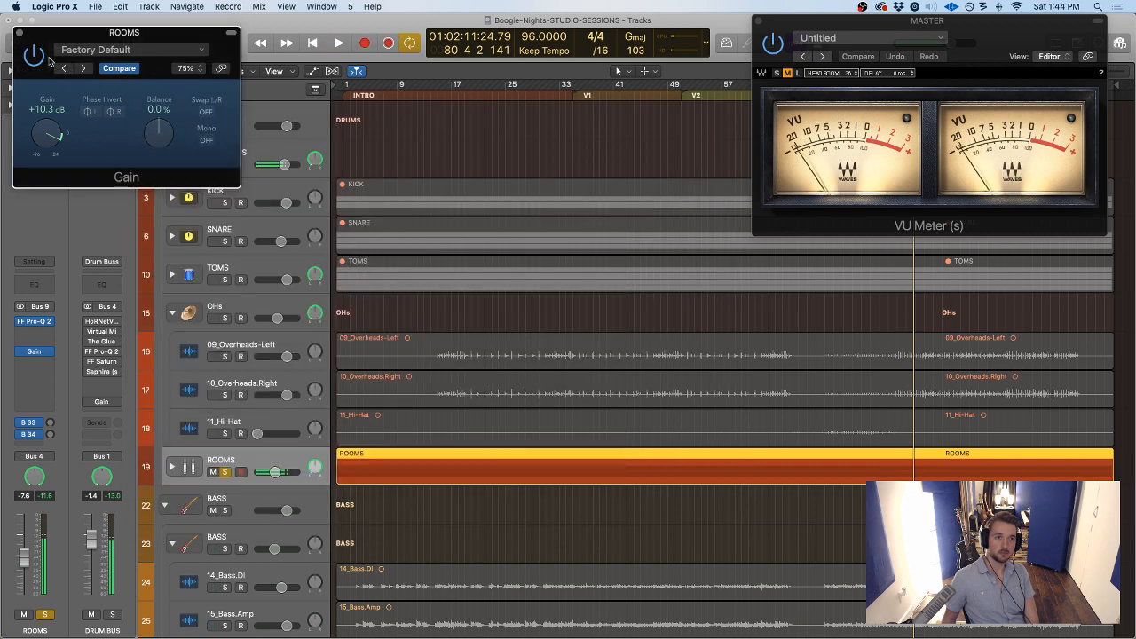
# Clear the ROOMS solo and remove the Gain plug-in from the track
pyautogui.click(18, 33)
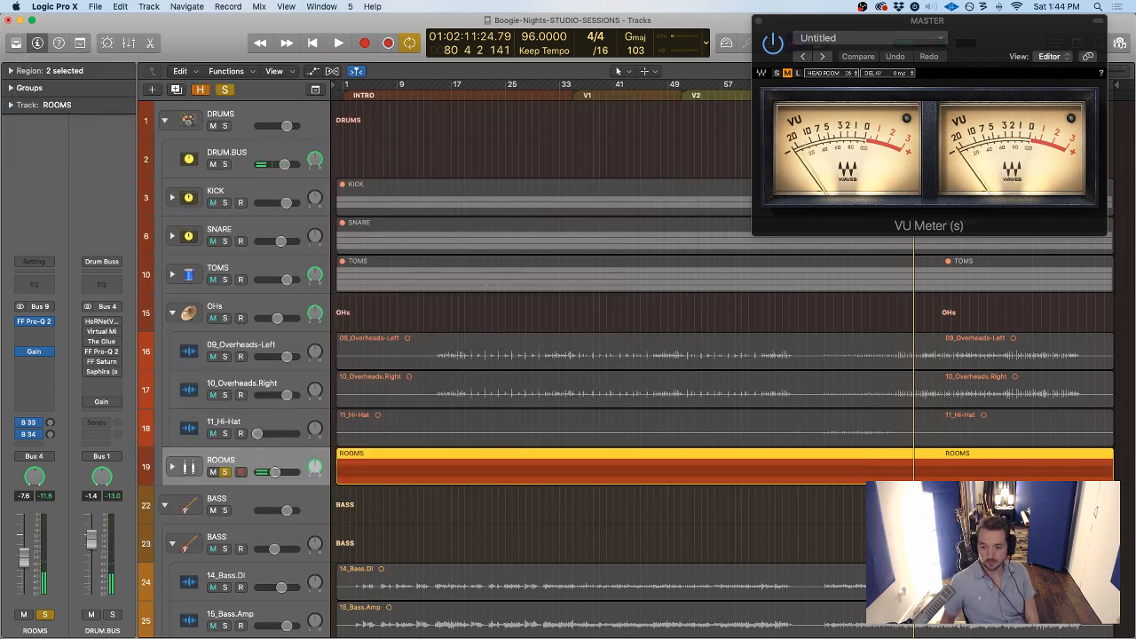
pyautogui.press('s')
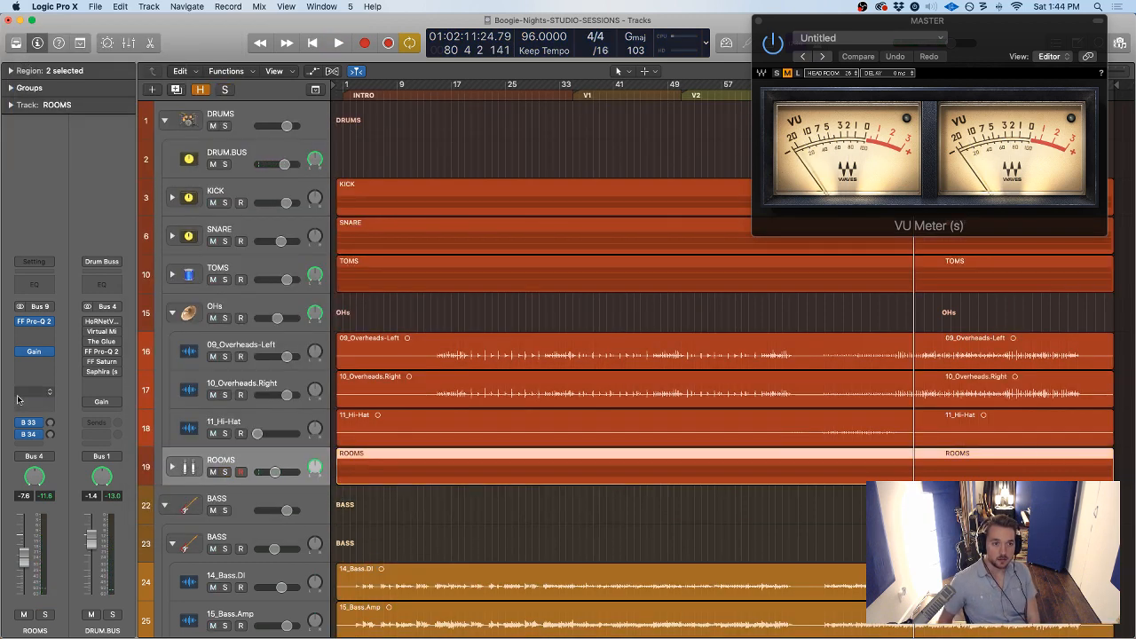
pyautogui.click(50, 352)
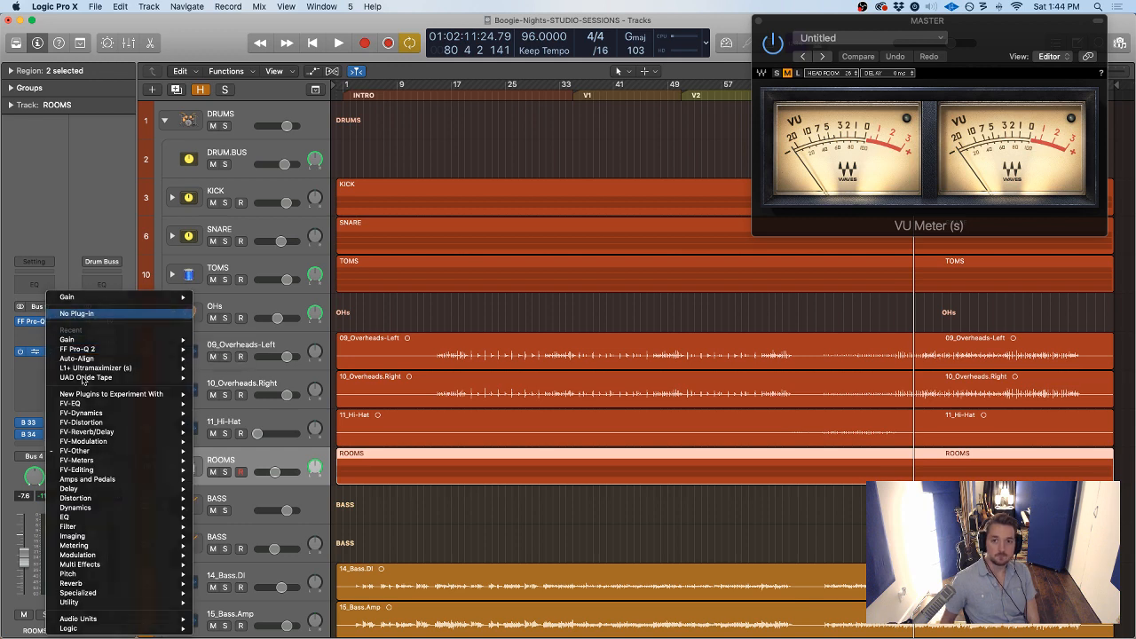
pyautogui.click(79, 313)
# Reset the VU meter's headroom to 18 and set the OHs volume to -3.4 dB while playing the full mix
pyautogui.keyDown('alt'); pyautogui.click(853, 74); pyautogui.keyUp('alt')
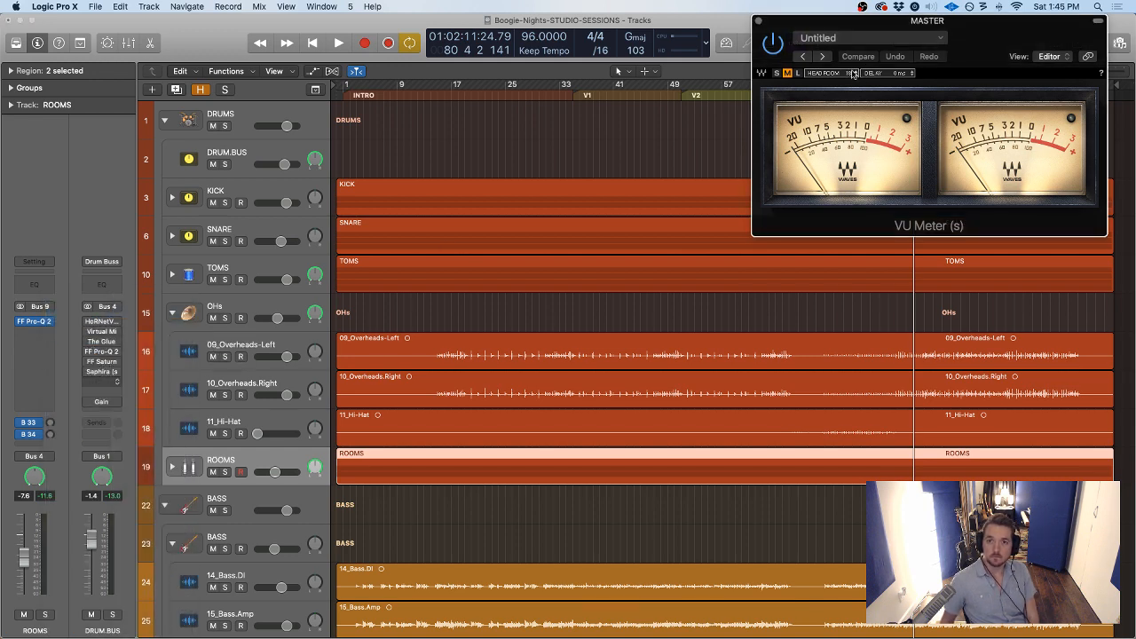
pyautogui.click(625, 143)
pyautogui.press('space')
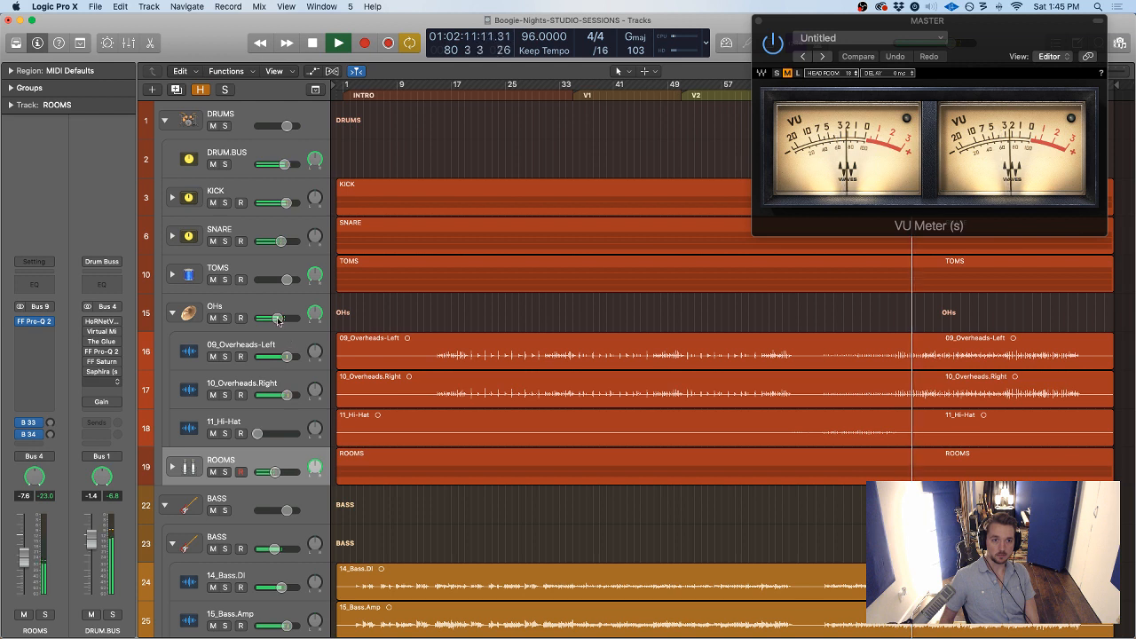
pyautogui.moveTo(278, 320); pyautogui.dragTo(279, 320)
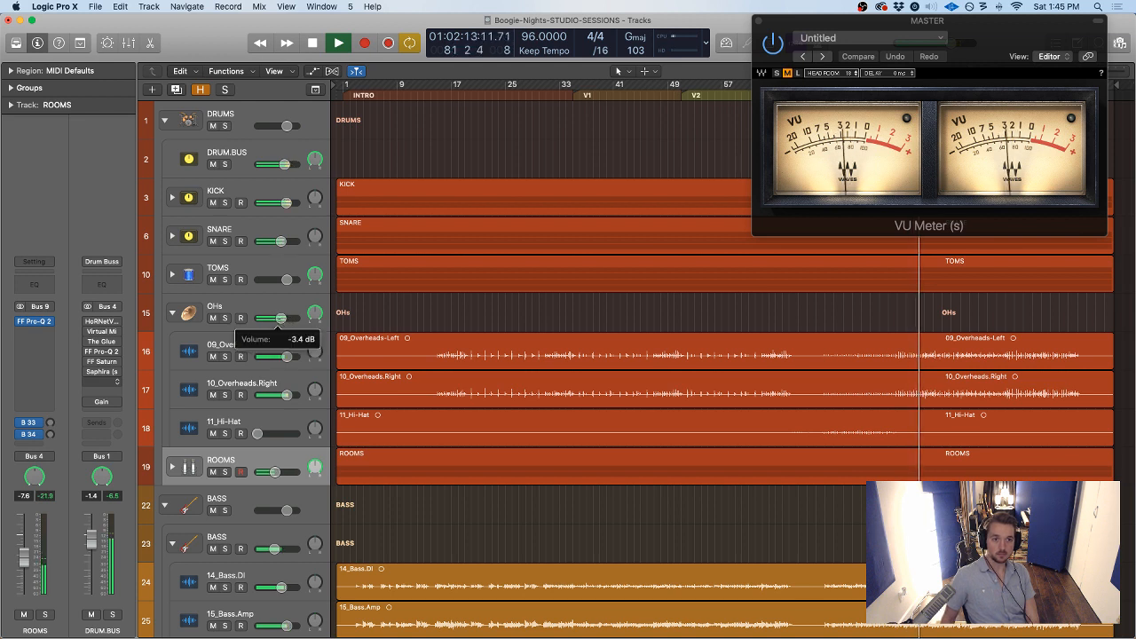
pyautogui.press('space')
# Solo the DRUM.BUS track and open the mixer
pyautogui.click(244, 168)
pyautogui.click(225, 164)
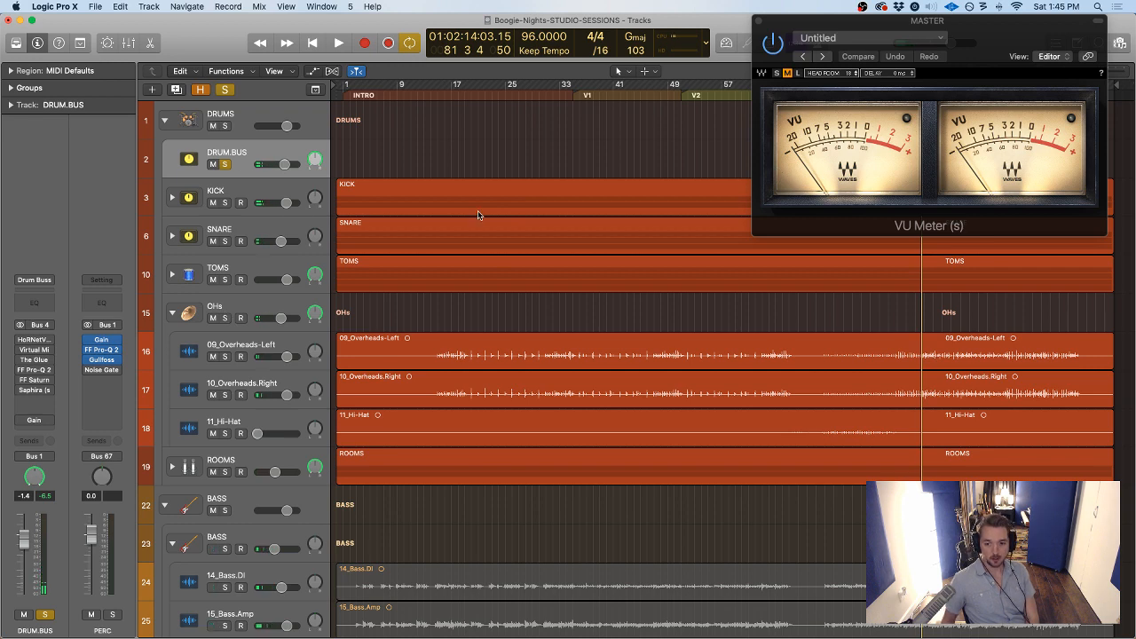
pyautogui.press('x')
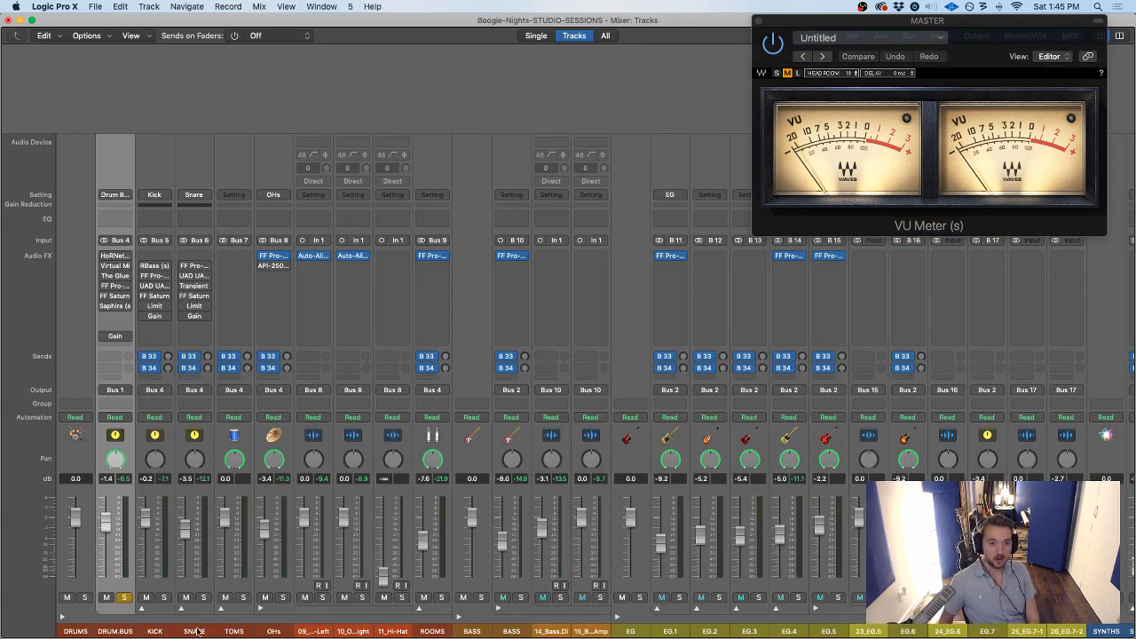
# Collapse the OHs stack, select OHs and ROOMS together, and compare the playback with both EQs bypassed and enabled
pyautogui.click(272, 629)
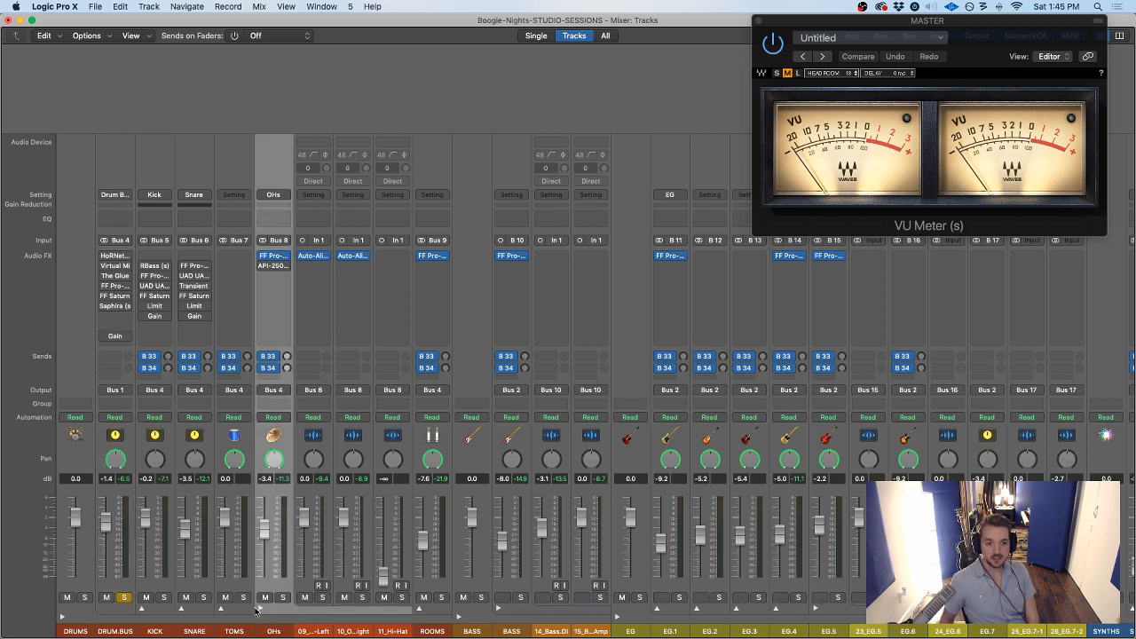
pyautogui.click(258, 609)
pyautogui.keyDown('shift'); pyautogui.click(314, 630); pyautogui.keyUp('shift')
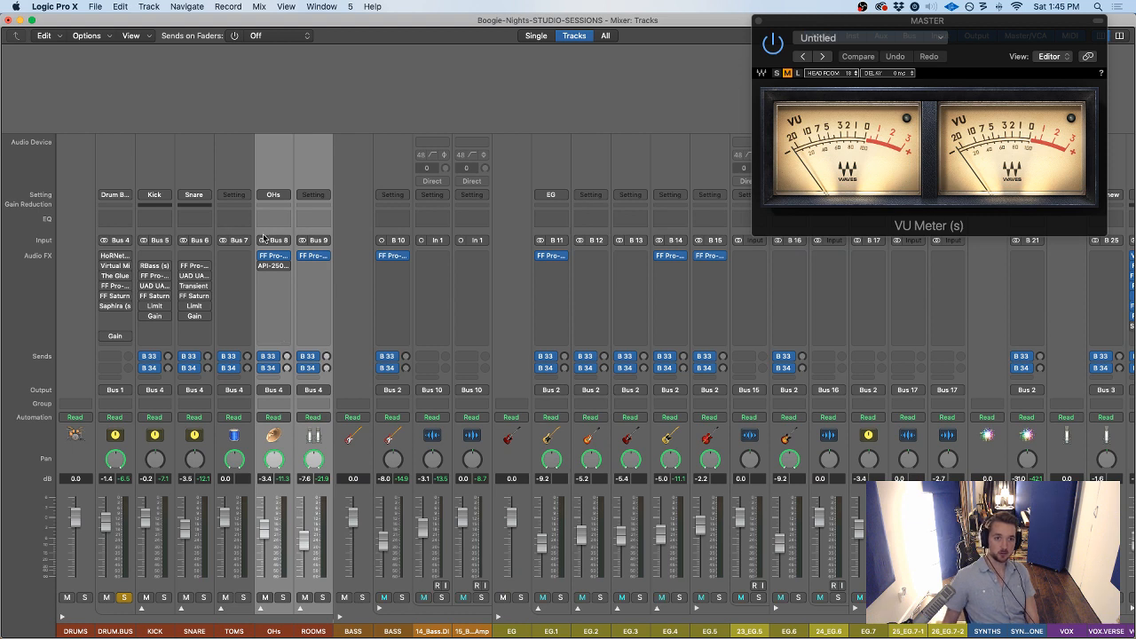
pyautogui.press('space')
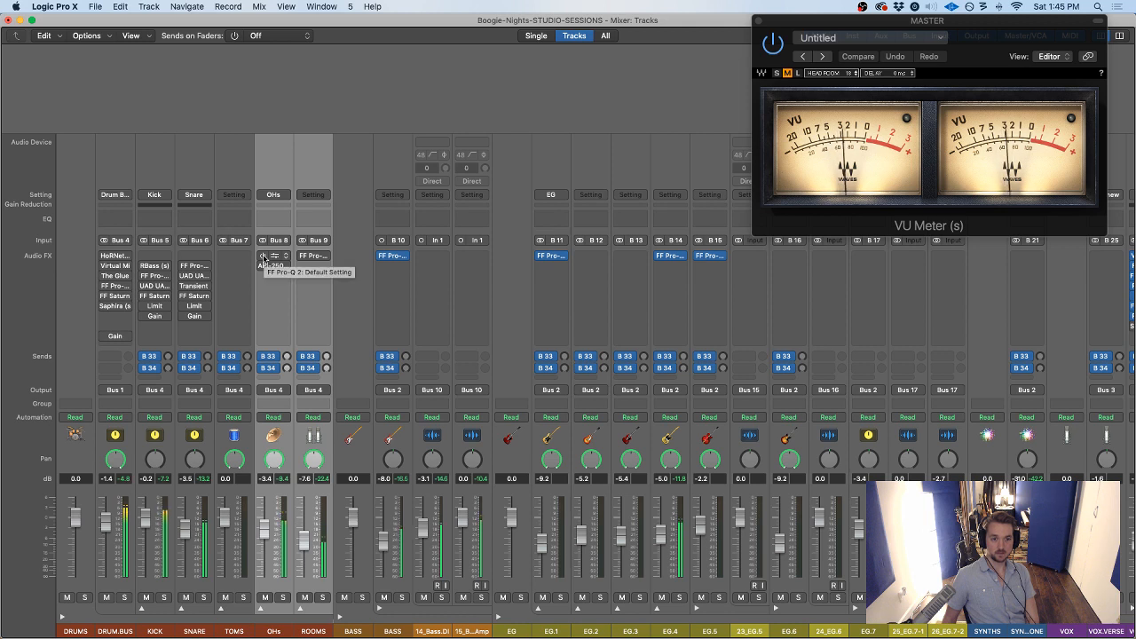
pyautogui.click(262, 256)
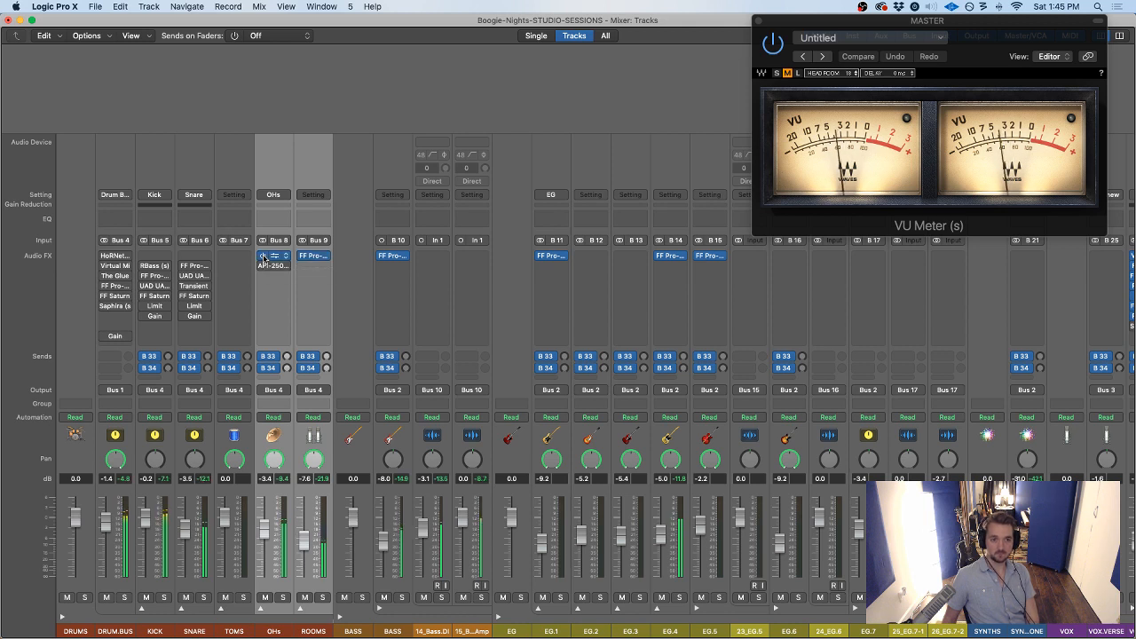
# Raise the OHs and ROOMS faders together to about -1.0 dB and -5.2 dB
pyautogui.click(272, 632)
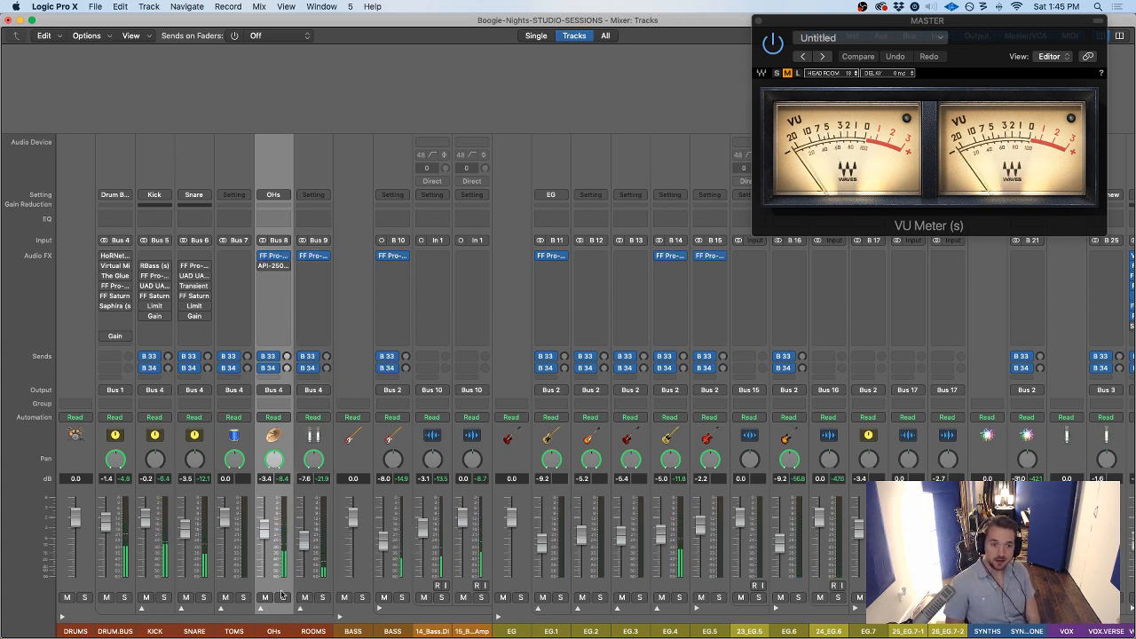
pyautogui.keyDown('shift'); pyautogui.click(317, 632); pyautogui.keyUp('shift')
pyautogui.moveTo(304, 539); pyautogui.dragTo(305, 533)
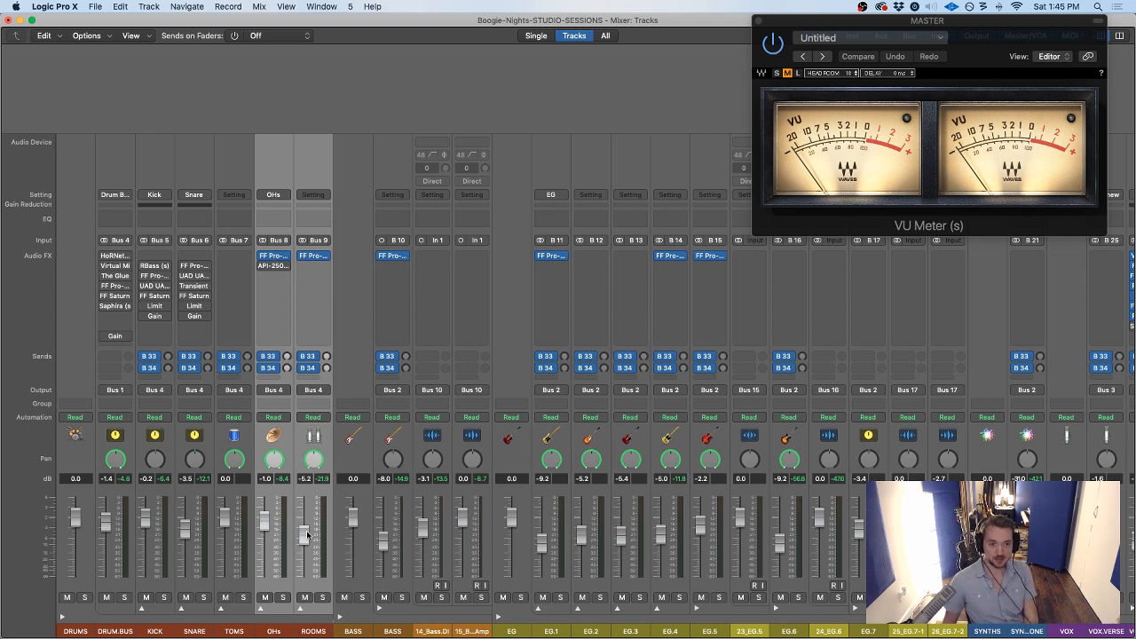
# Rebalance the drum faders during playback: DRUM.BUS to -2.2 dB, OHs to -4.2 dB and ROOMS to -4.0 dB
pyautogui.click(274, 630)
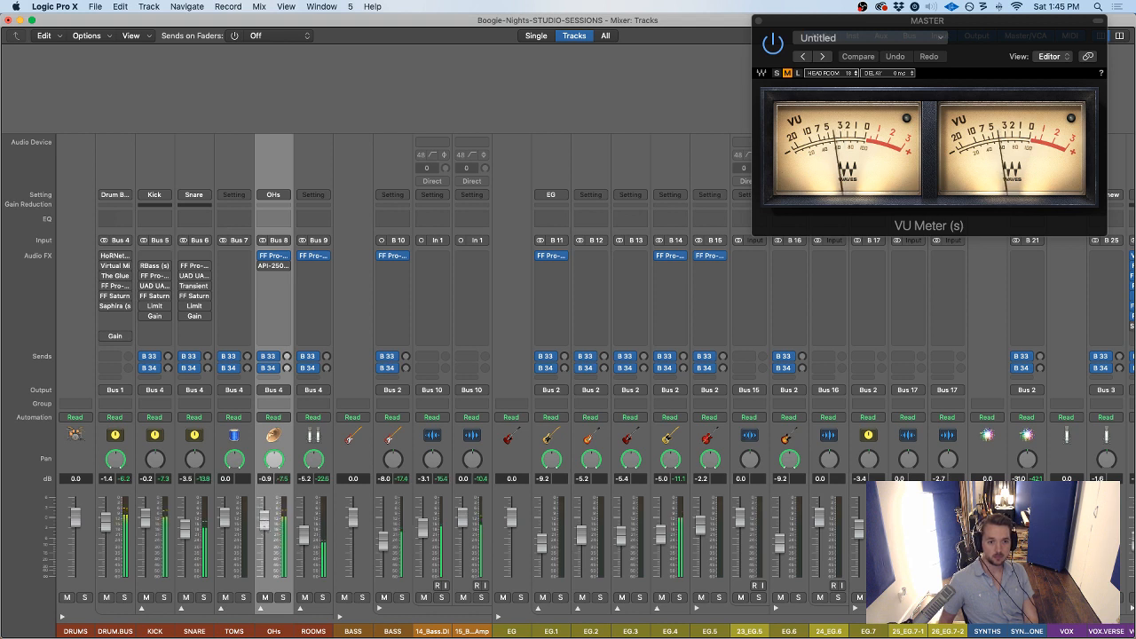
pyautogui.moveTo(106, 520); pyautogui.dragTo(105, 536)
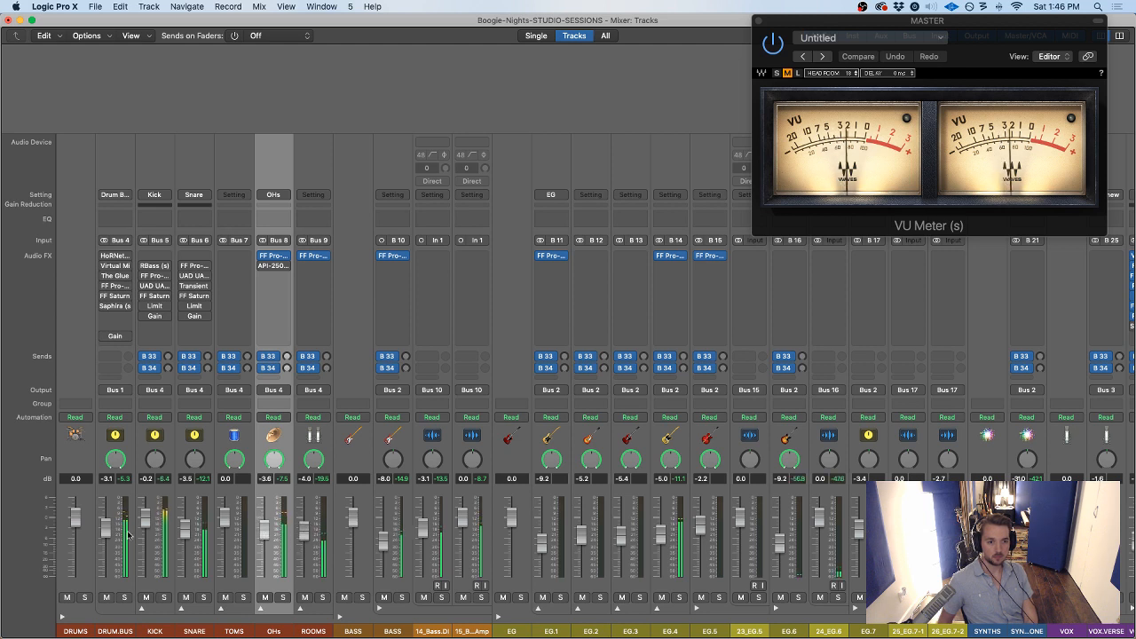
pyautogui.moveTo(109, 528); pyautogui.dragTo(108, 524)
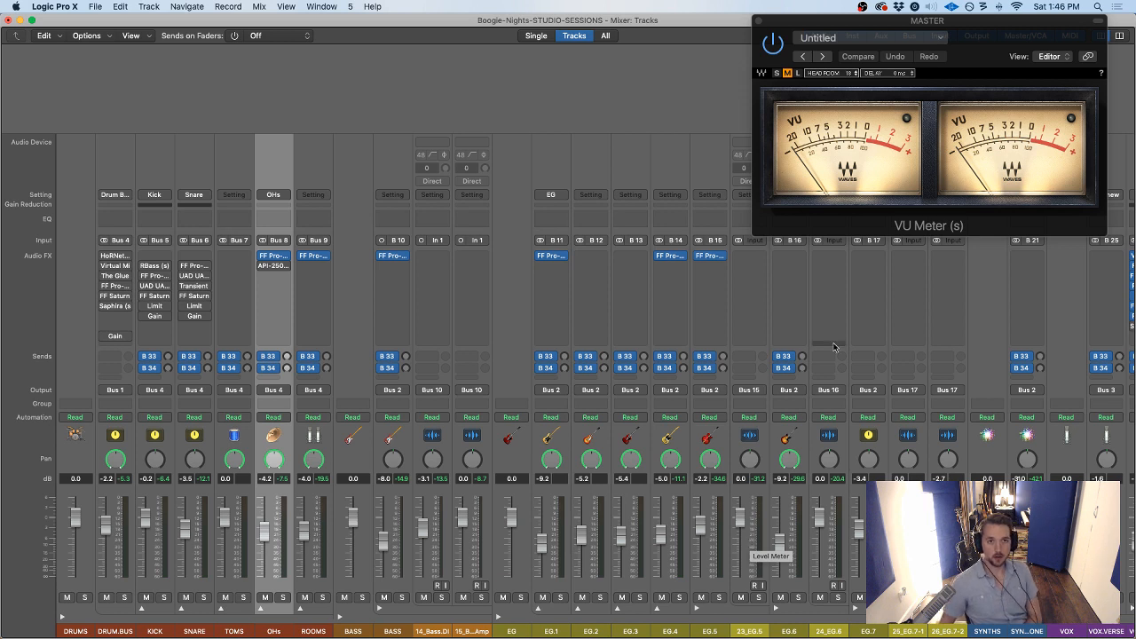
pyautogui.click(520, 117)
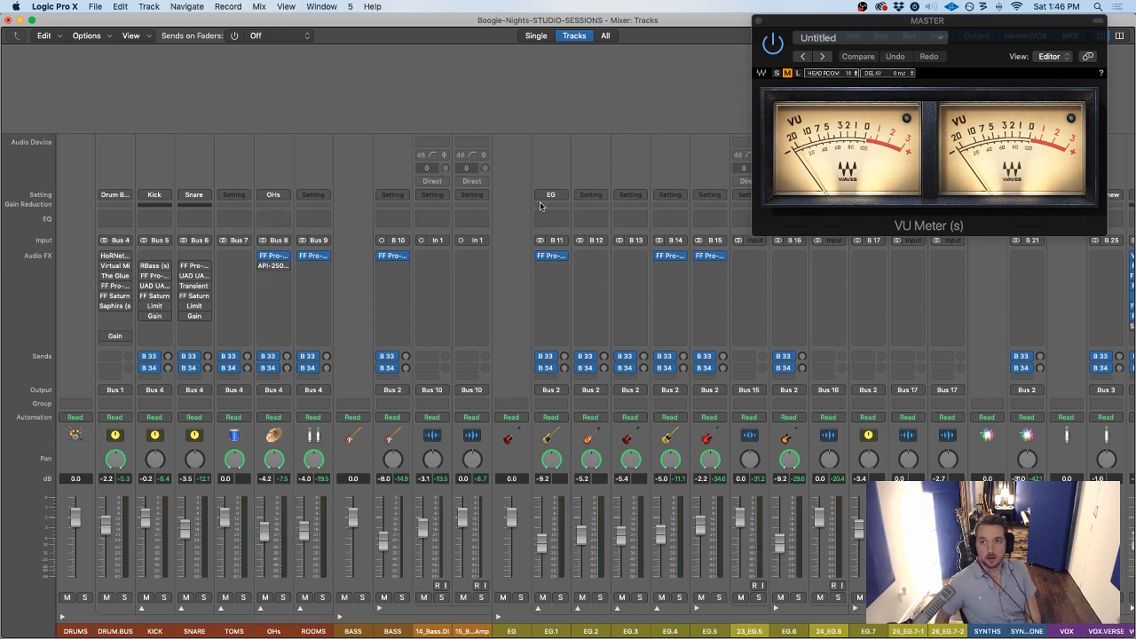
# Expand the OHs stack and inspect the Auto-Align plug-ins on the left and right overhead tracks, closing both windows when done
pyautogui.moveTo(870, 25); pyautogui.dragTo(897, 20)
pyautogui.click(586, 128)
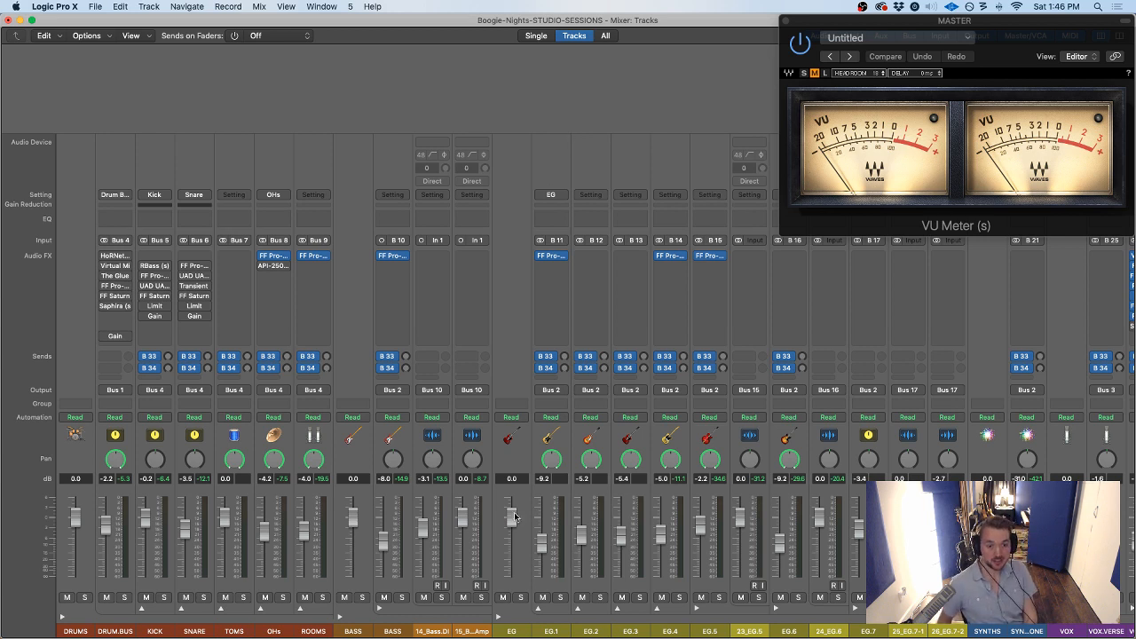
pyautogui.click(263, 614)
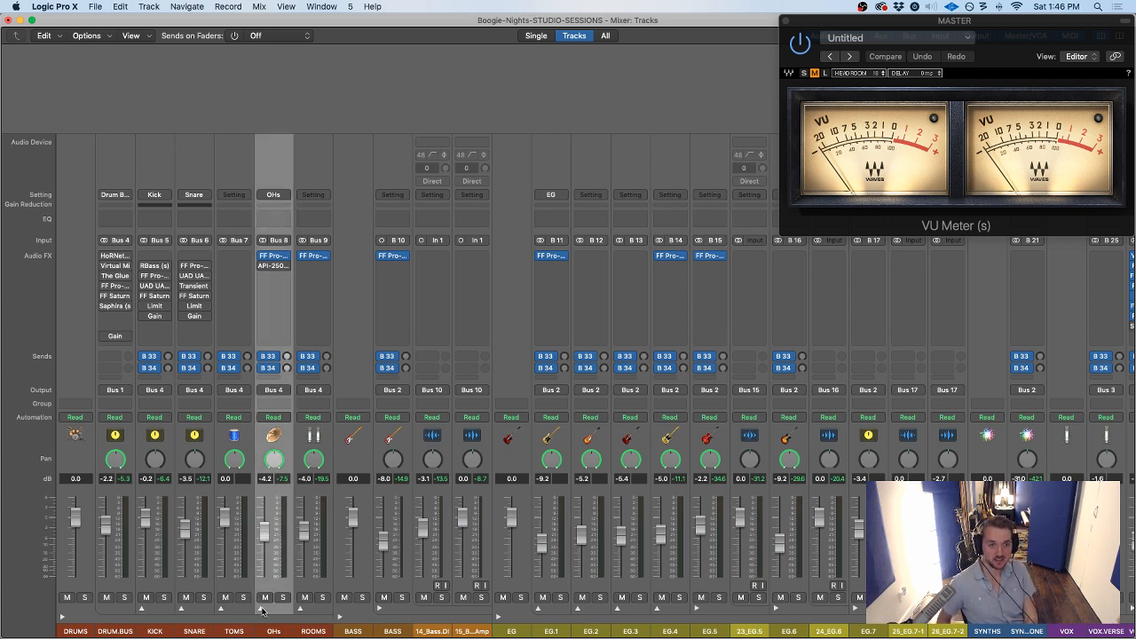
pyautogui.click(261, 609)
pyautogui.click(313, 265)
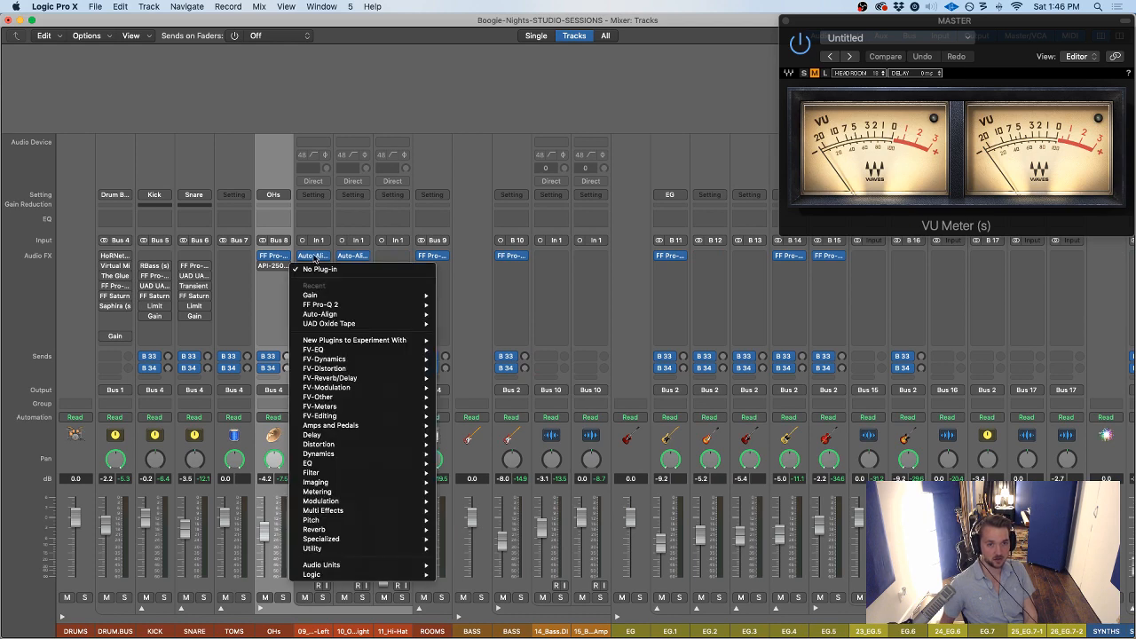
pyautogui.click(314, 257)
pyautogui.click(313, 257)
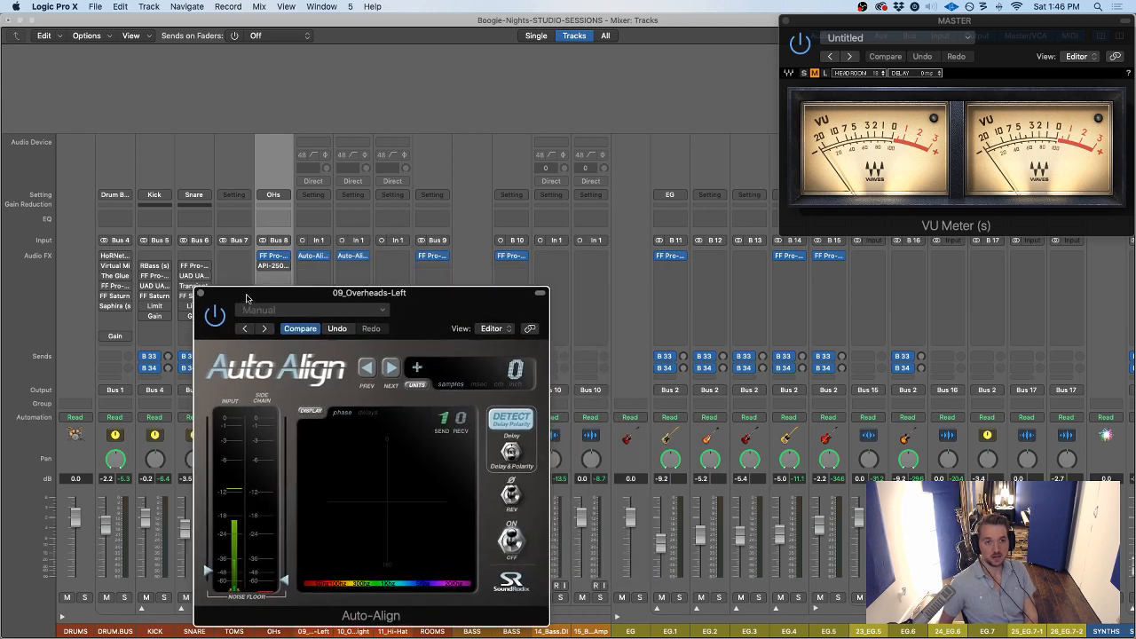
pyautogui.click(353, 256)
pyautogui.moveTo(843, 254); pyautogui.dragTo(750, 304)
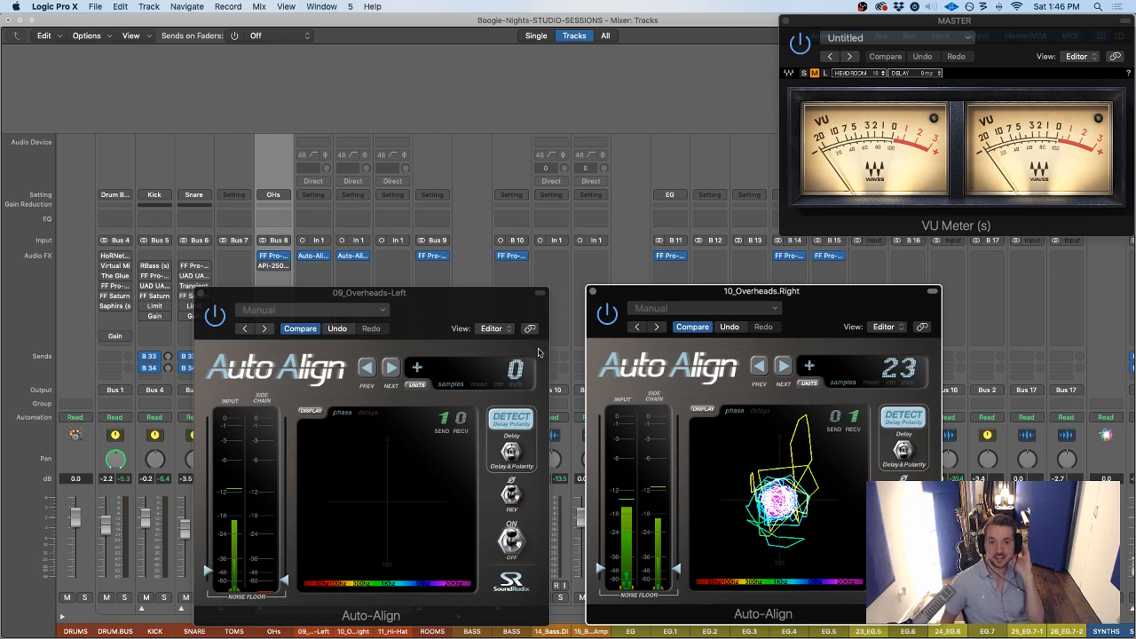
pyautogui.moveTo(622, 294); pyautogui.dragTo(594, 293)
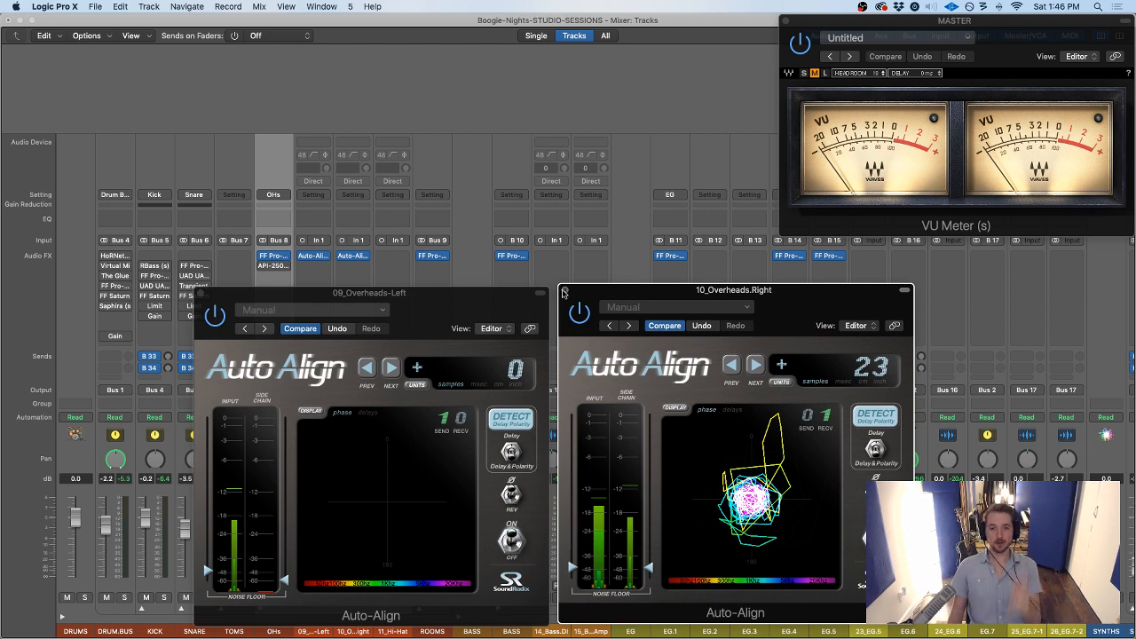
pyautogui.click(565, 292)
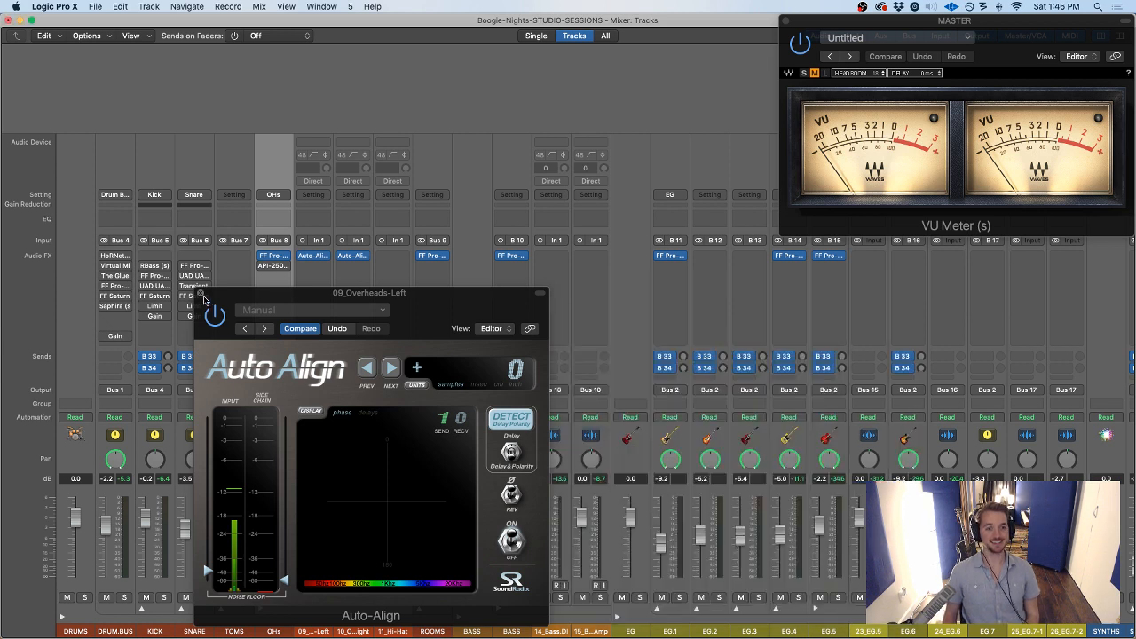
pyautogui.click(201, 294)
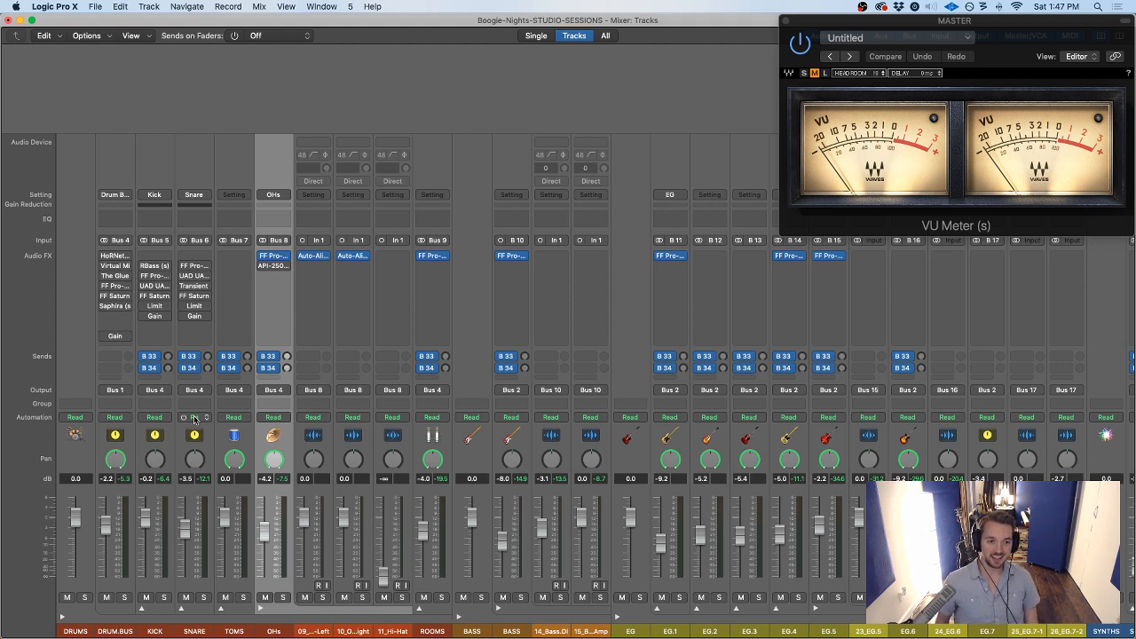
# Audition the KICK channel in solo, unsolo it to hear the full mix, and collapse the OHs stack
pyautogui.click(163, 597)
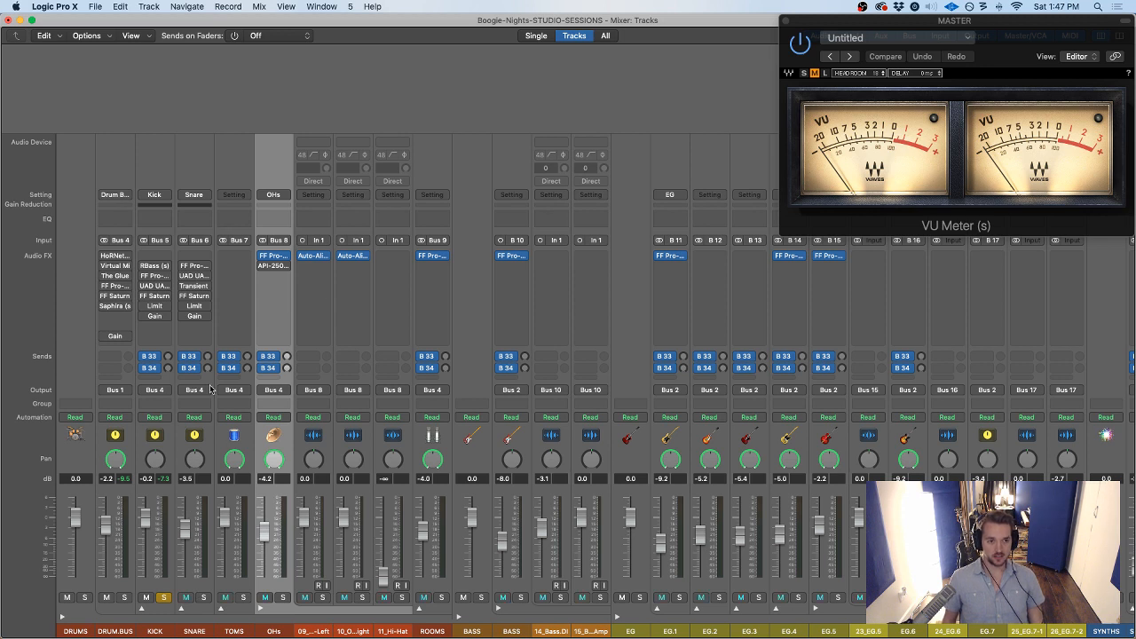
pyautogui.click(163, 597)
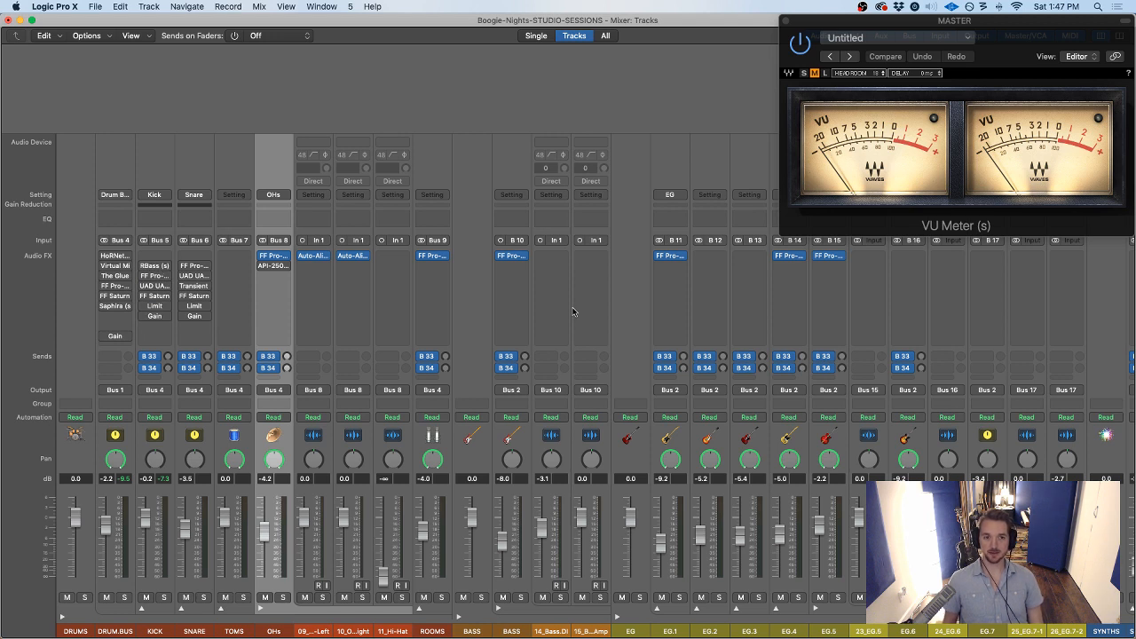
pyautogui.click(646, 92)
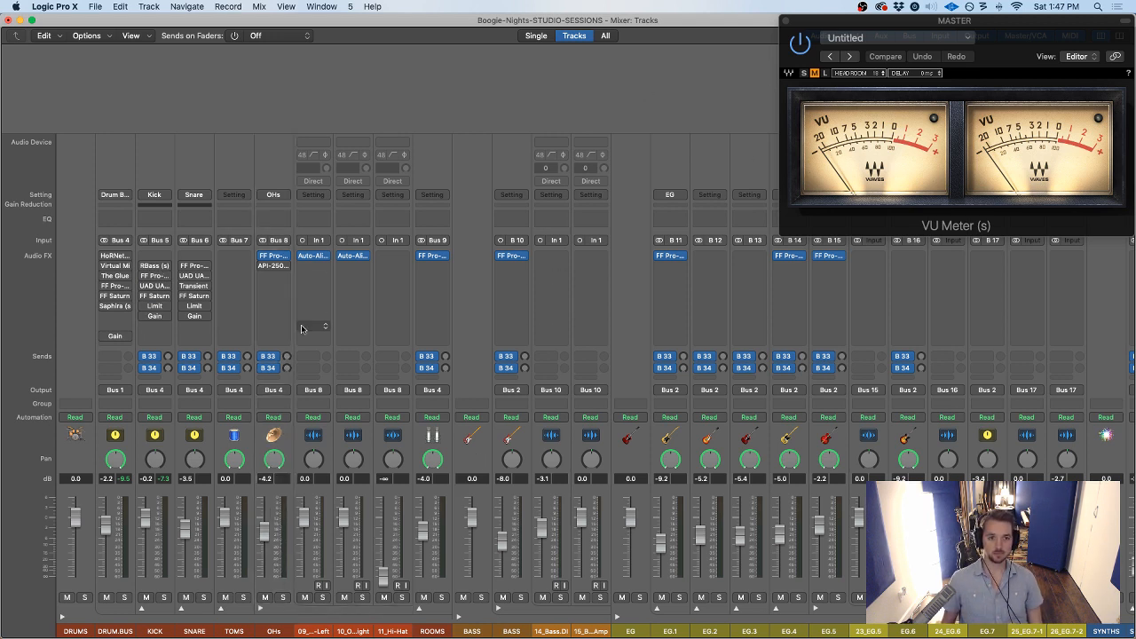
pyautogui.press('space')
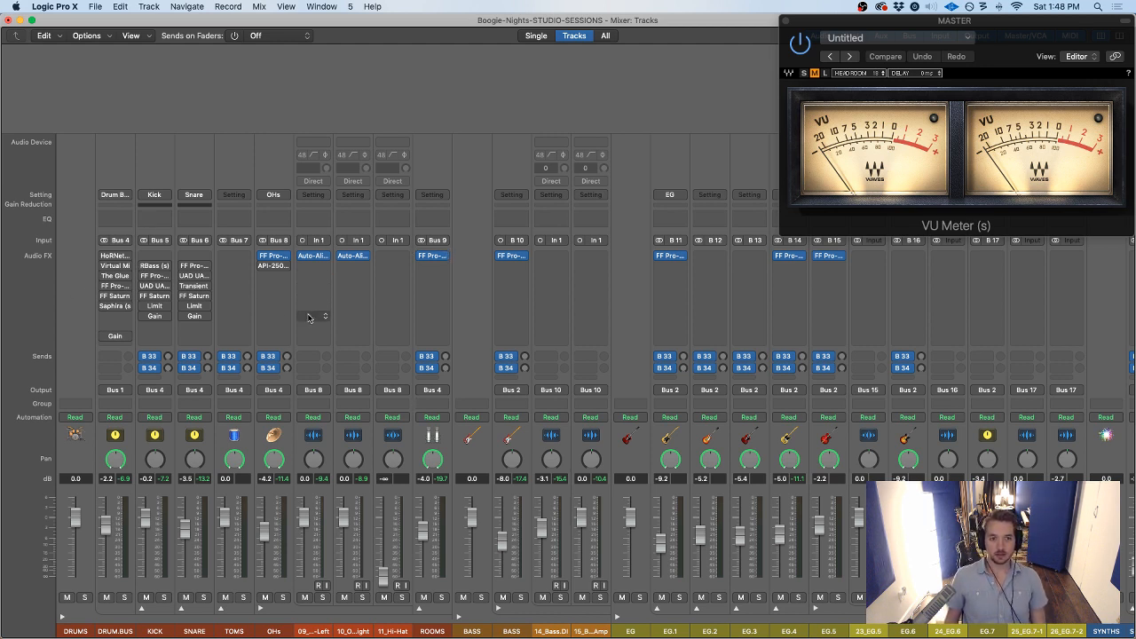
pyautogui.click(261, 609)
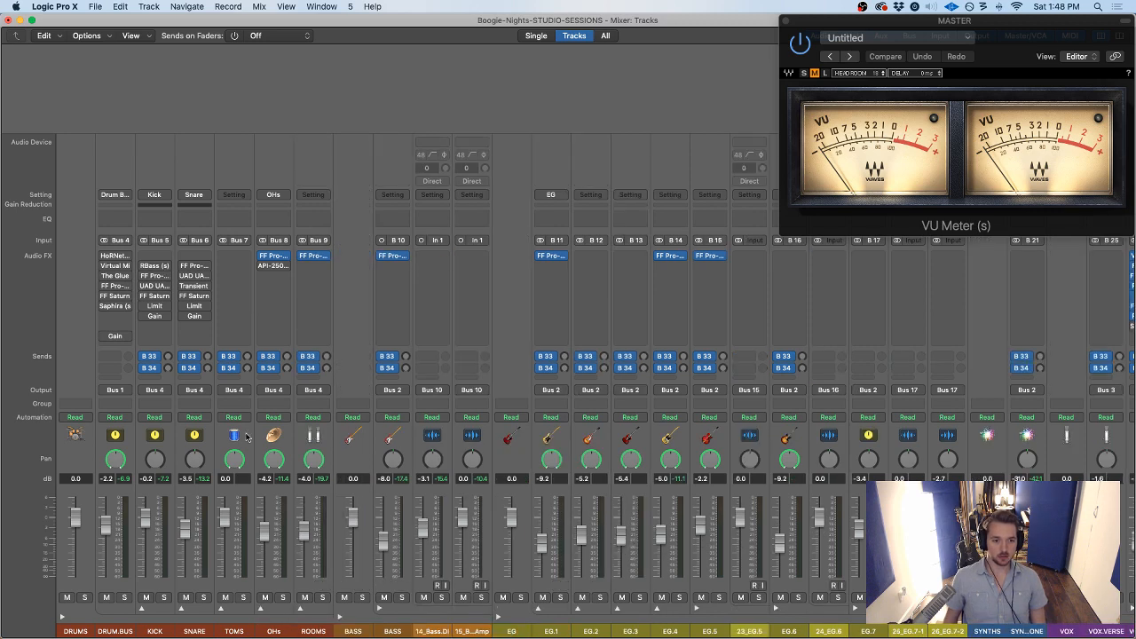
# Open the FF Pro-Q 2 on the KICK channel and enable it during playback, keeping its window clear of the VU meter
pyautogui.click(156, 278)
pyautogui.moveTo(296, 27); pyautogui.dragTo(461, 167)
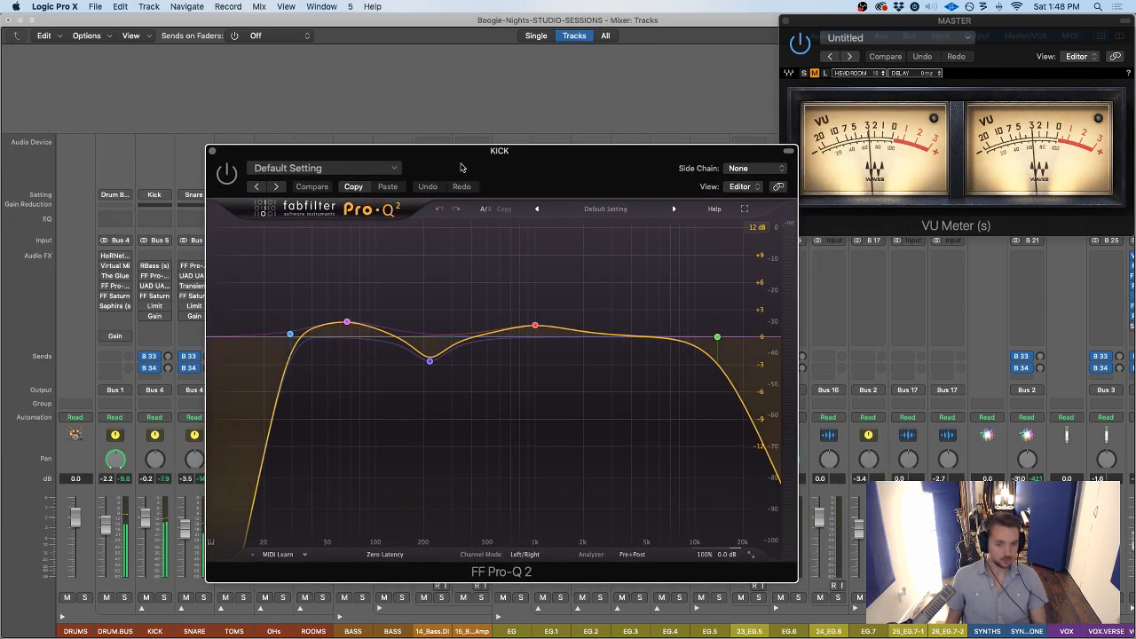
pyautogui.click(228, 175)
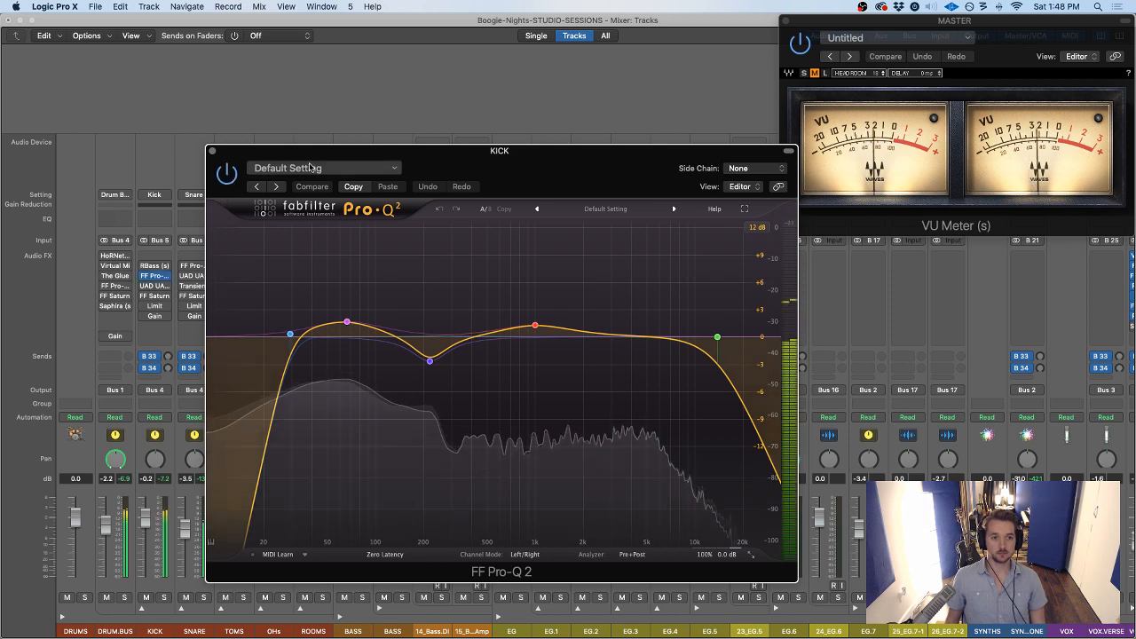
pyautogui.moveTo(310, 168); pyautogui.dragTo(292, 156)
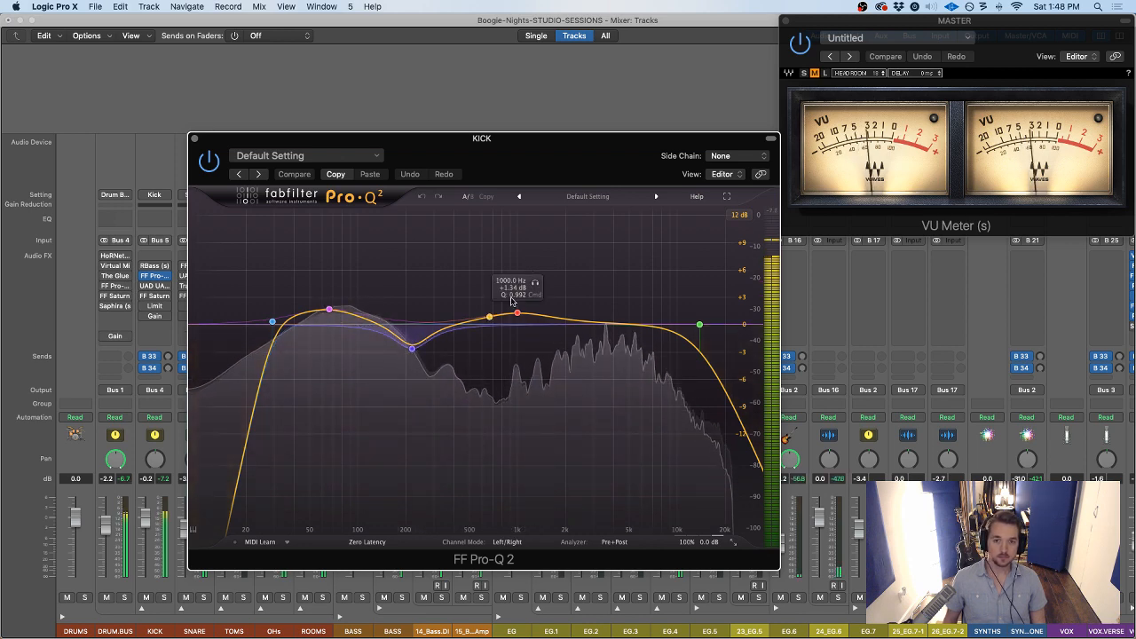
pyautogui.moveTo(545, 177); pyautogui.dragTo(377, 126)
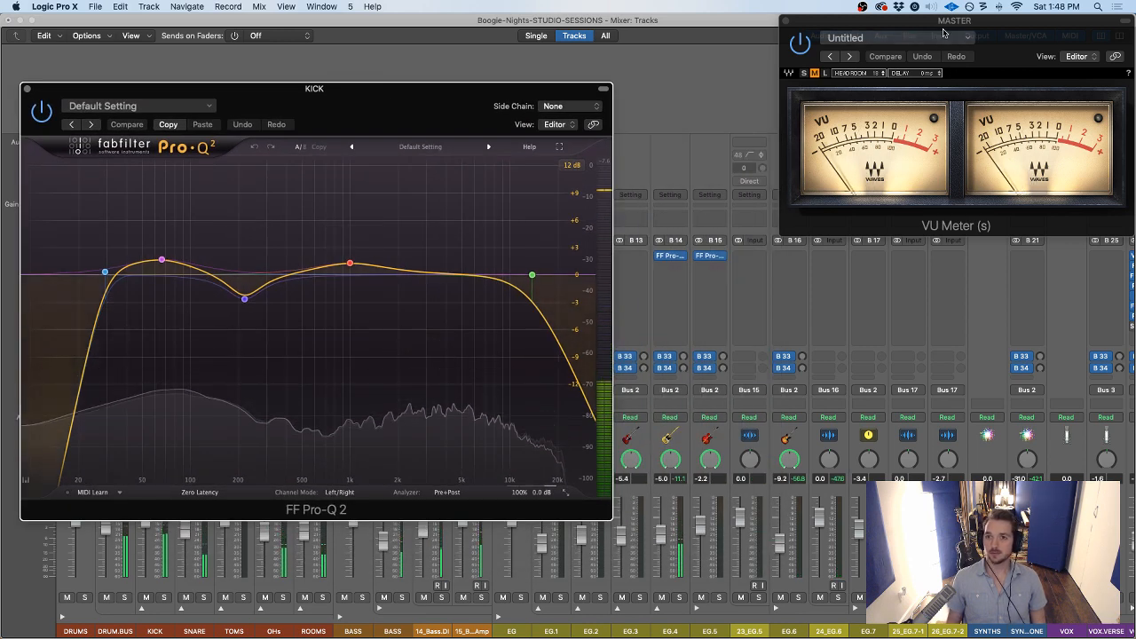
pyautogui.moveTo(954, 20); pyautogui.dragTo(944, 43)
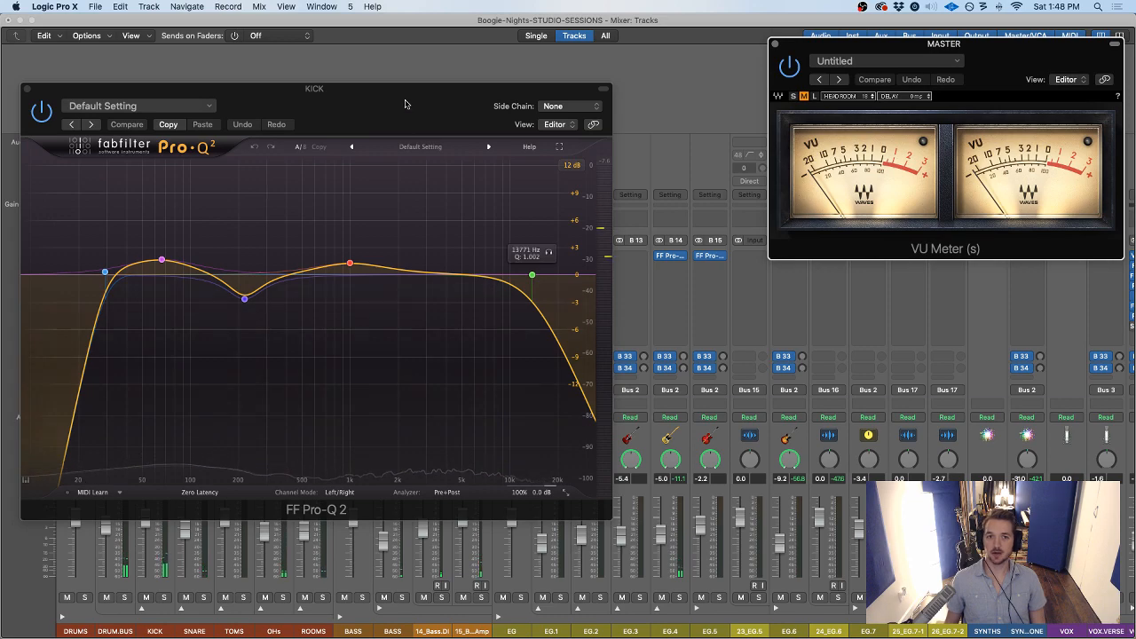
pyautogui.moveTo(427, 89); pyautogui.dragTo(553, 98)
pyautogui.hscroll(10, 568, 577)
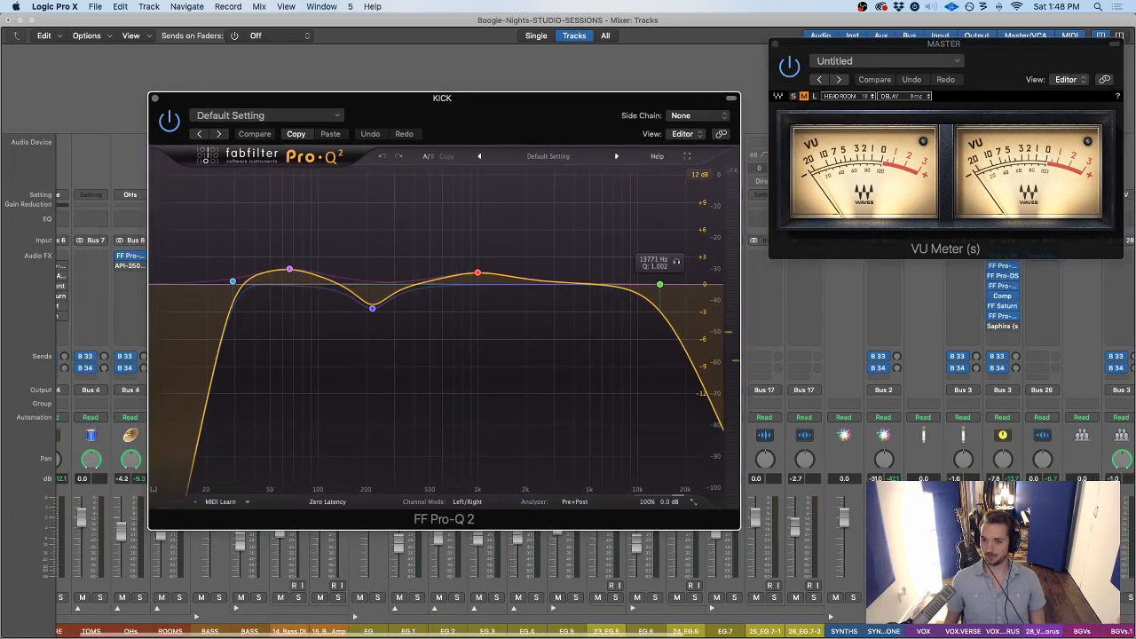
pyautogui.hscroll(-10, 569, 577)
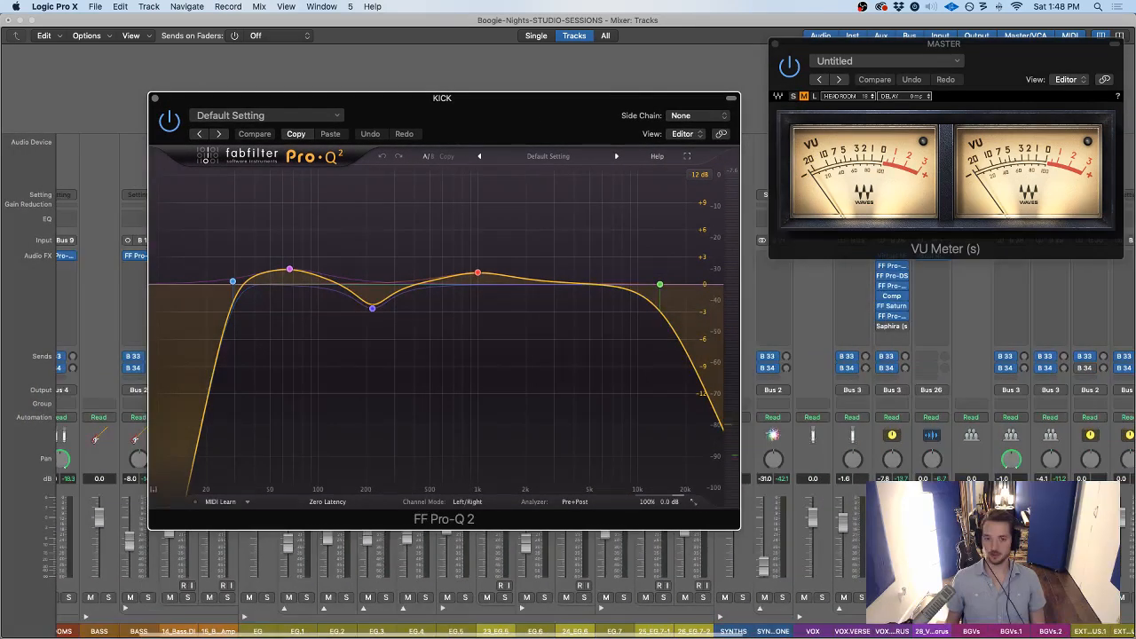
pyautogui.hscroll(-3, 568, 577)
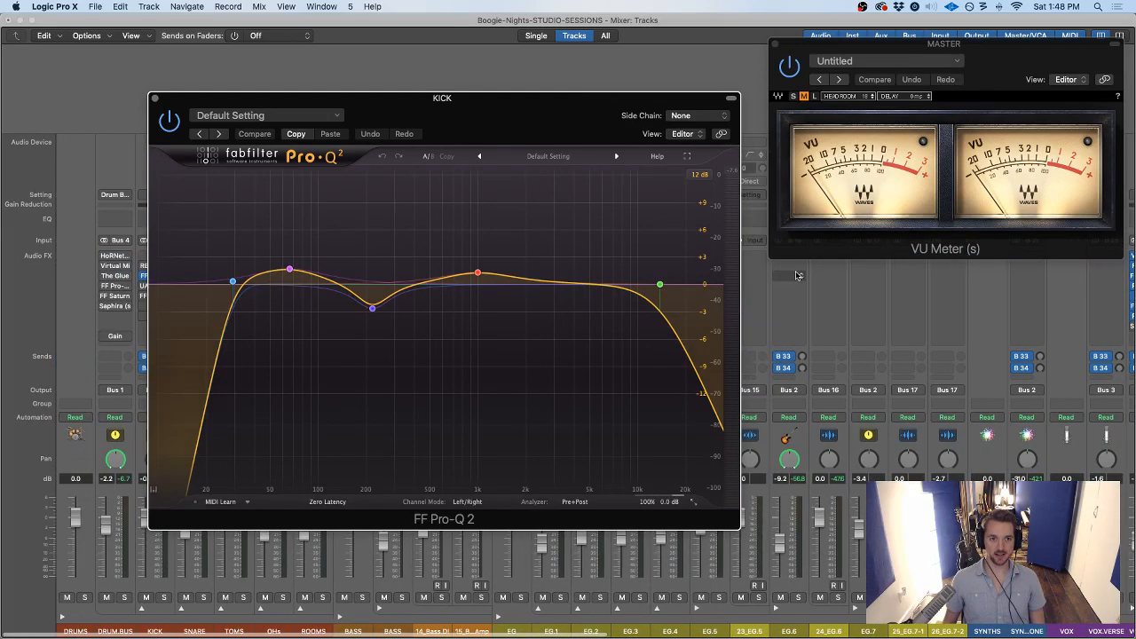
# Flatten the kick EQ's boosts: lower the 67 Hz bell to +0.25 dB and the 1 kHz bell to nearly 0 dB
pyautogui.moveTo(447, 117); pyautogui.dragTo(518, 114)
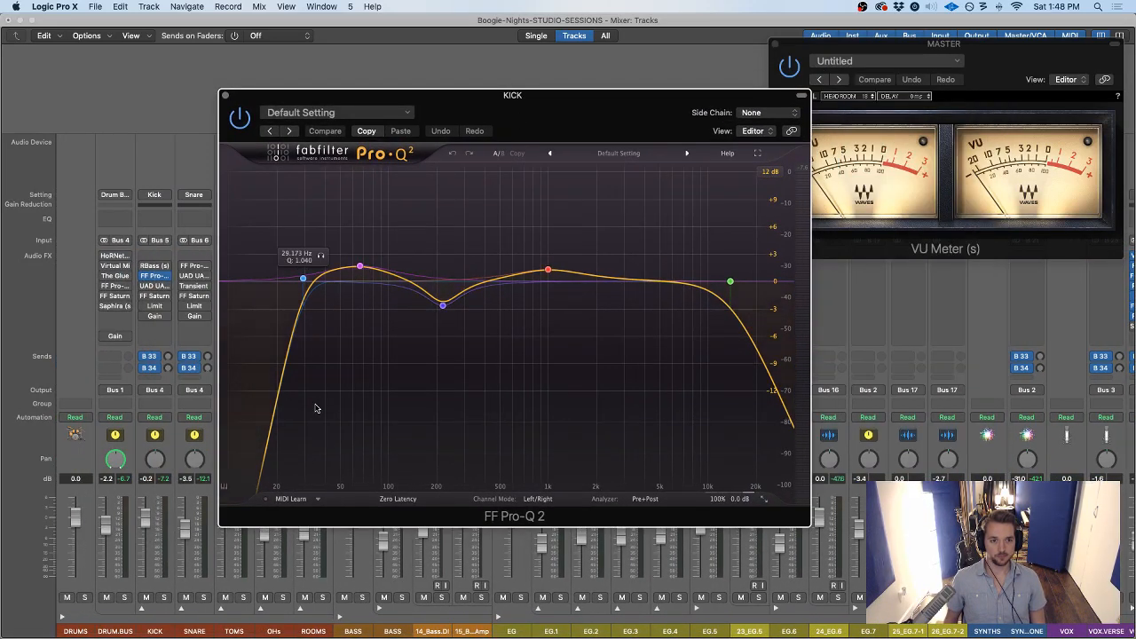
pyautogui.moveTo(360, 269); pyautogui.dragTo(362, 279)
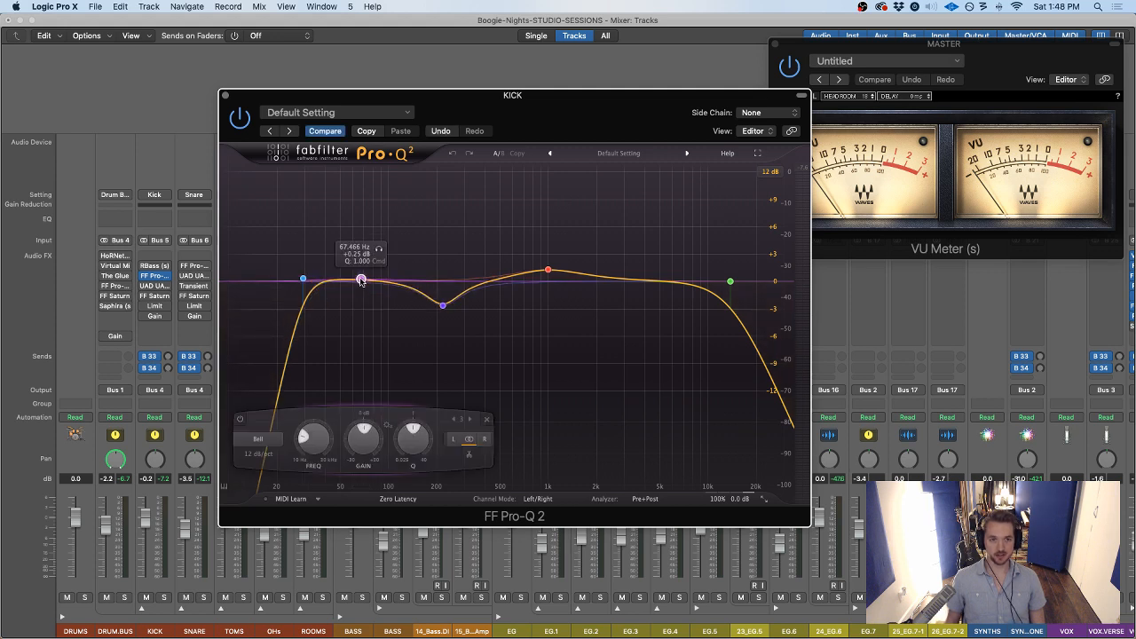
pyautogui.moveTo(549, 273); pyautogui.dragTo(548, 279)
pyautogui.press('space')
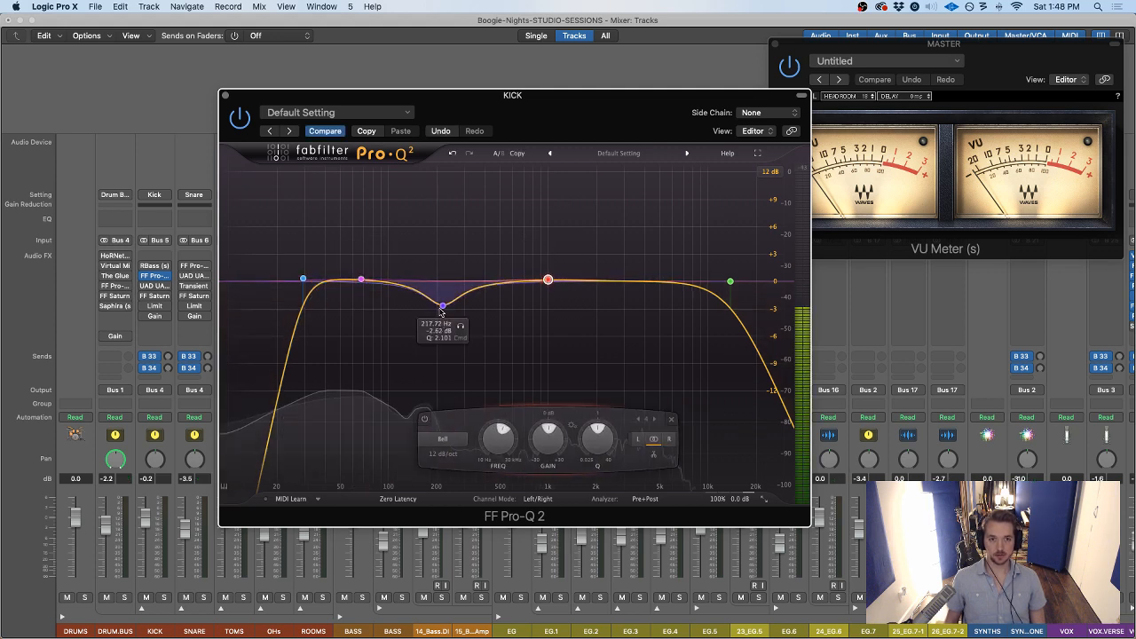
# Boost the kick EQ's low-mid bell to about 12 dB, solo DRUM.BUS, and set the bell to -3.14 dB at 183.64 Hz with Q 0.750
pyautogui.moveTo(443, 305); pyautogui.dragTo(441, 189)
pyautogui.scroll(-5, 428, 189)
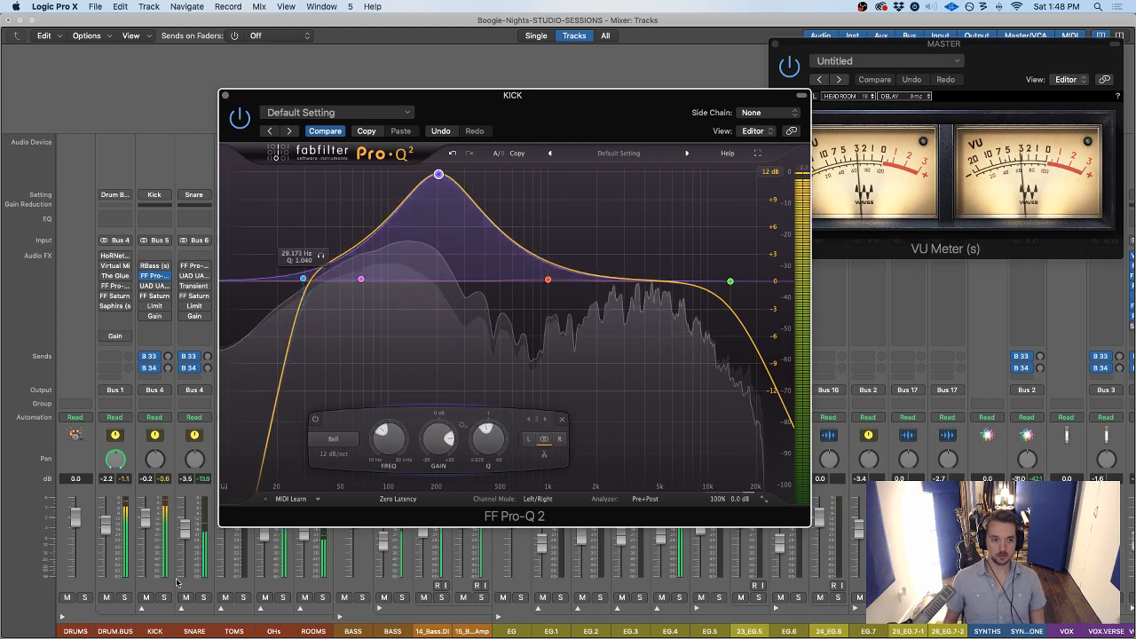
pyautogui.click(123, 597)
pyautogui.moveTo(439, 174); pyautogui.dragTo(431, 310)
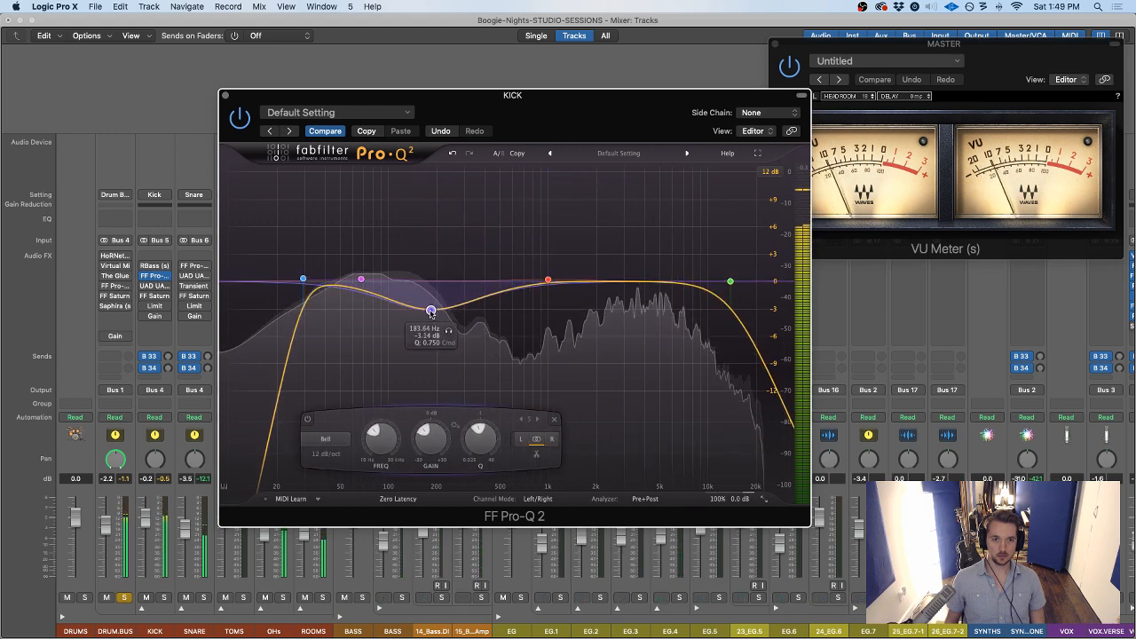
# Refine the kick EQ: low bell +2.17 dB at 72.568 Hz, low-mid cut slightly higher in frequency, high cut at about 6 kHz
pyautogui.moveTo(361, 280); pyautogui.dragTo(366, 262)
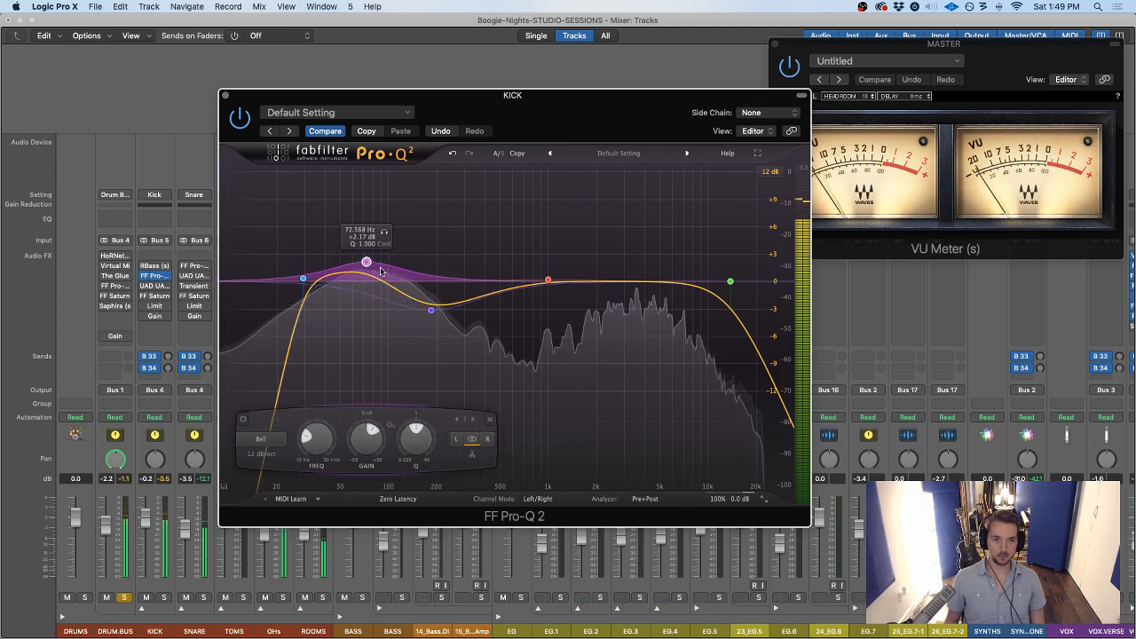
pyautogui.moveTo(431, 313); pyautogui.dragTo(441, 311)
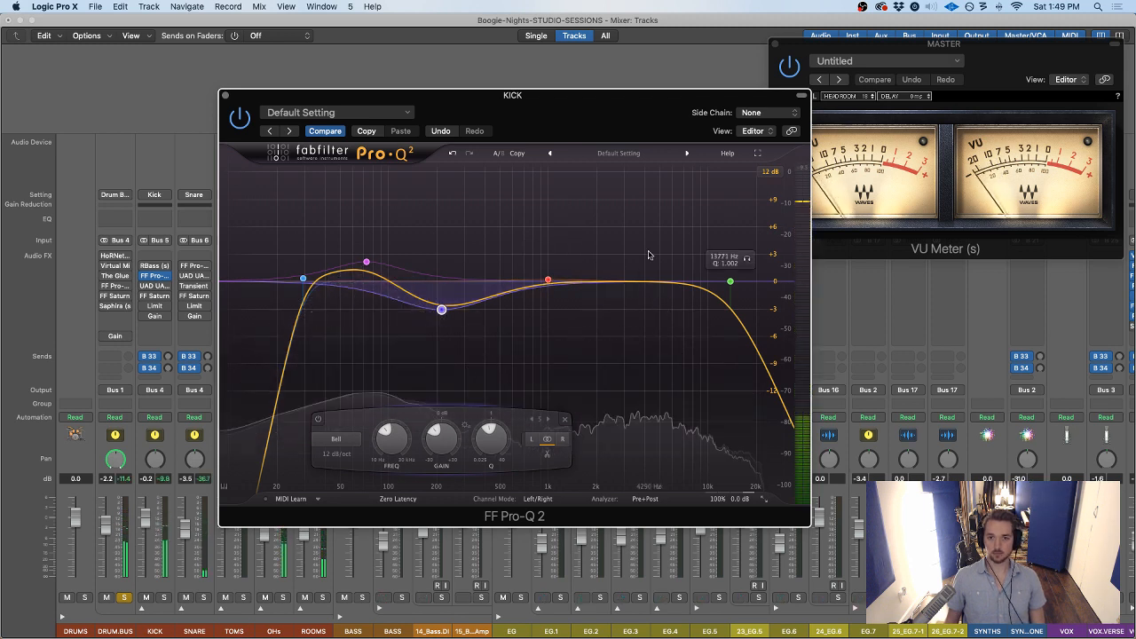
pyautogui.moveTo(730, 282); pyautogui.dragTo(674, 281)
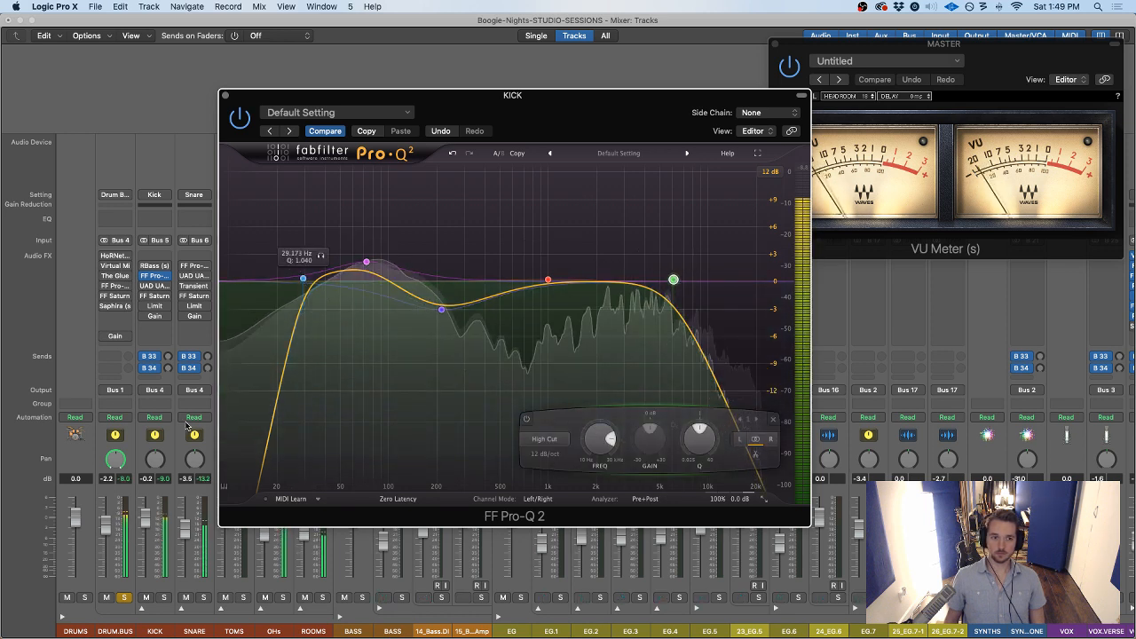
# Open the UAD UA 1176LN Legacy on the KICK channel, place it clear of the channel's plug-in slots, and enable it
pyautogui.click(158, 559)
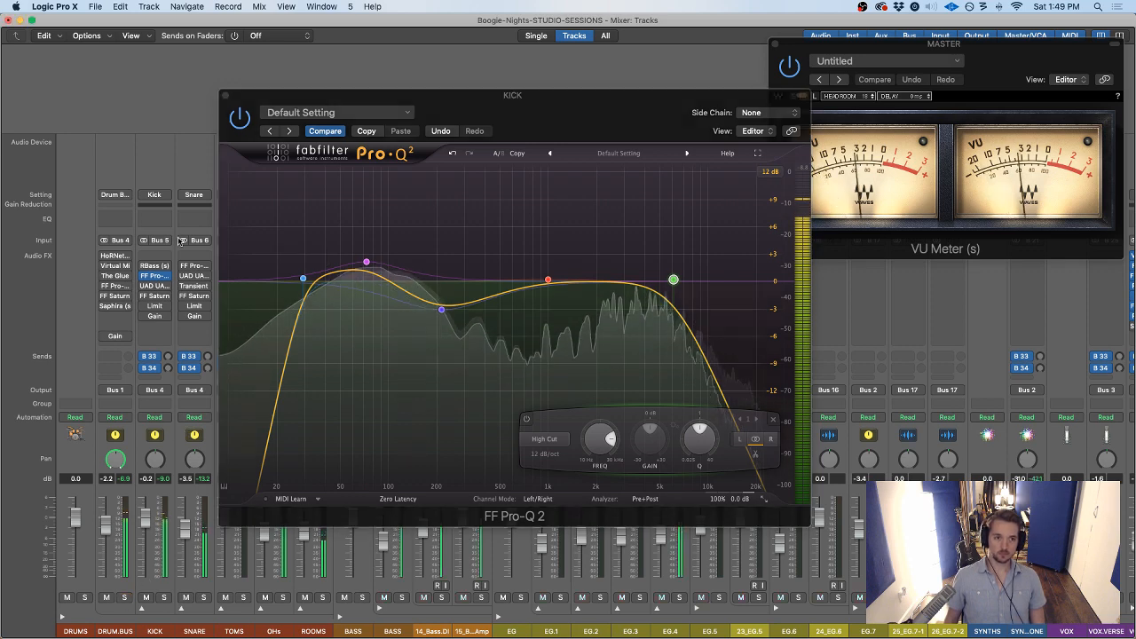
pyautogui.click(155, 286)
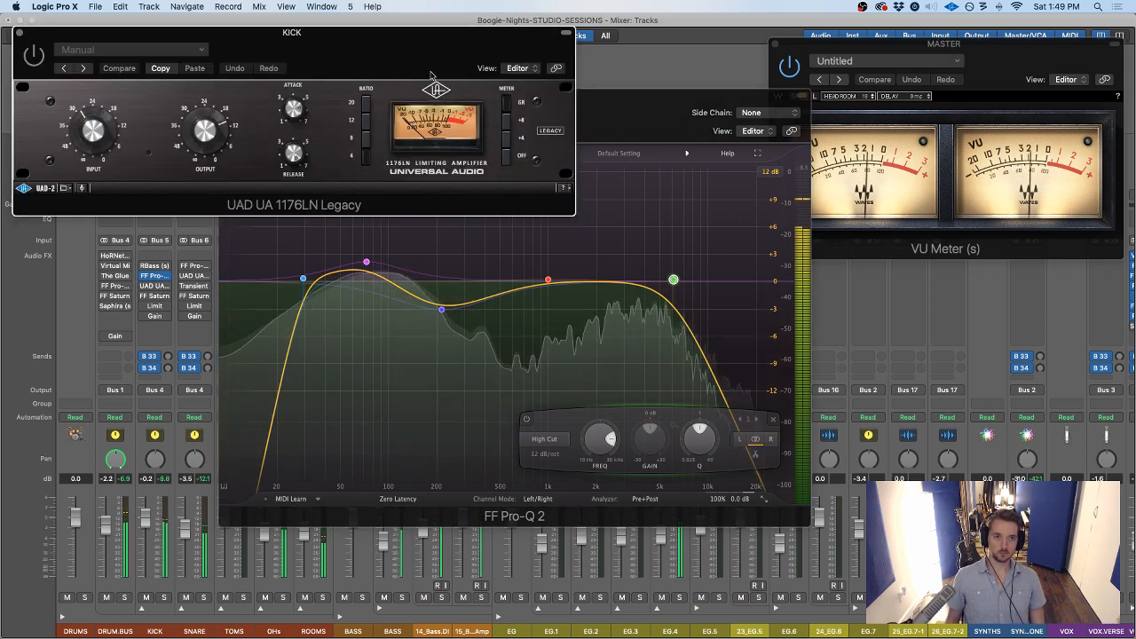
pyautogui.moveTo(400, 32); pyautogui.dragTo(679, 141)
pyautogui.moveTo(562, 102); pyautogui.dragTo(786, 97)
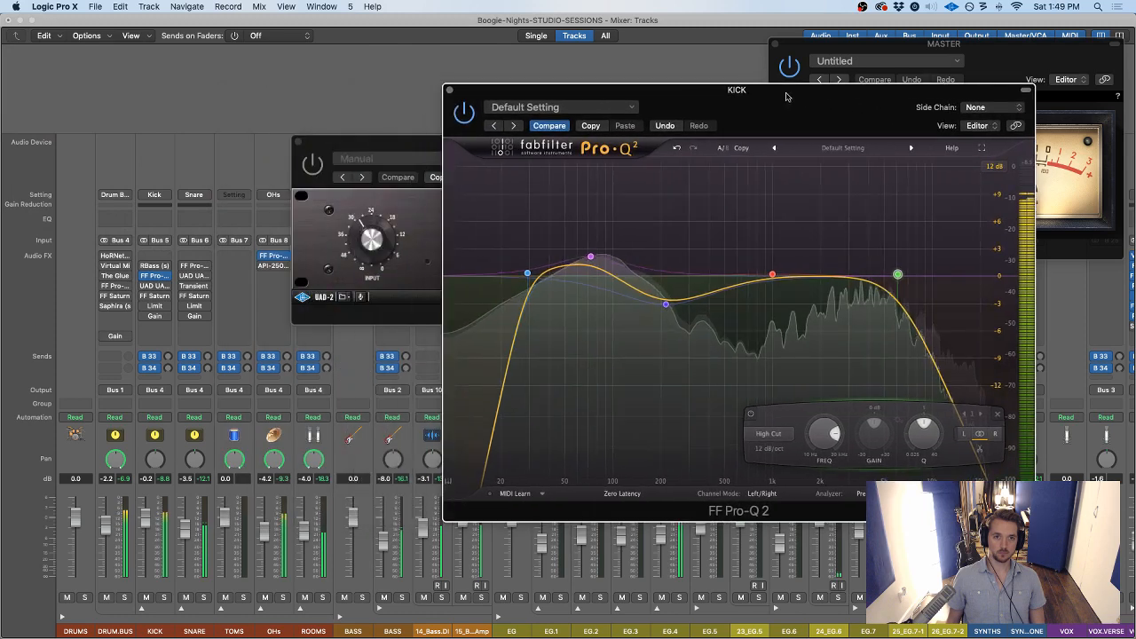
pyautogui.click(314, 182)
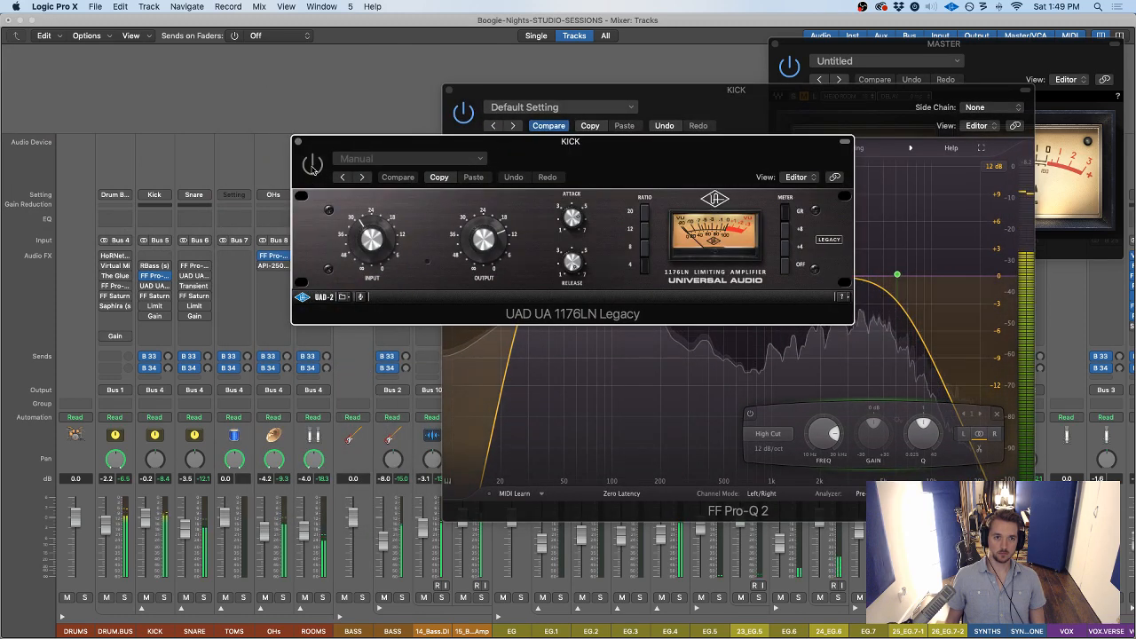
pyautogui.moveTo(354, 148); pyautogui.dragTo(328, 169)
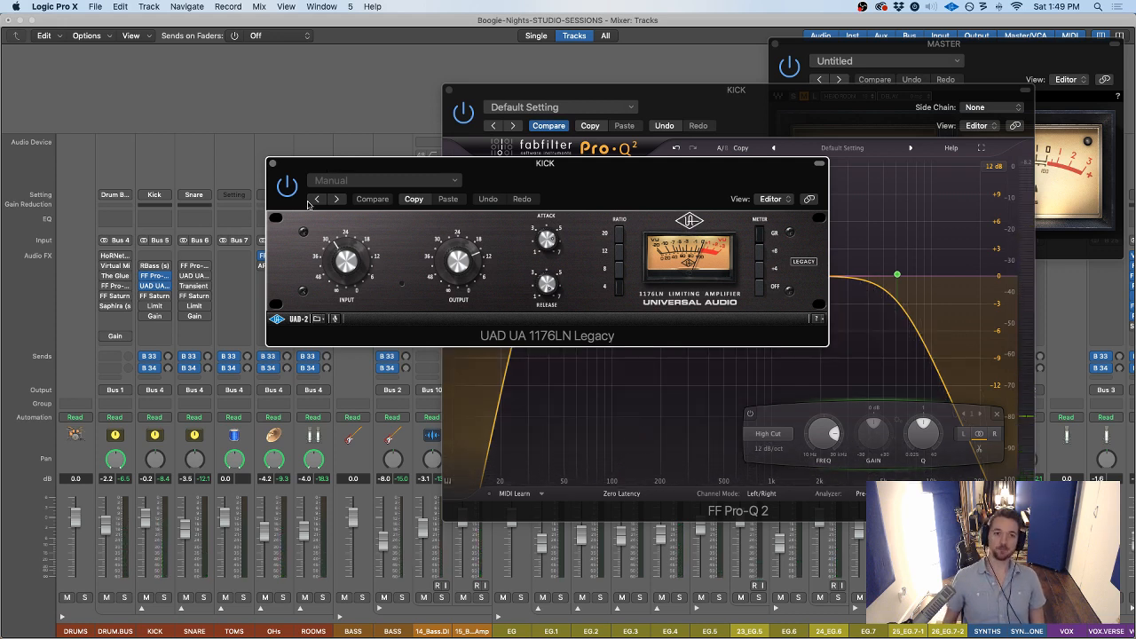
pyautogui.moveTo(409, 164); pyautogui.dragTo(344, 197)
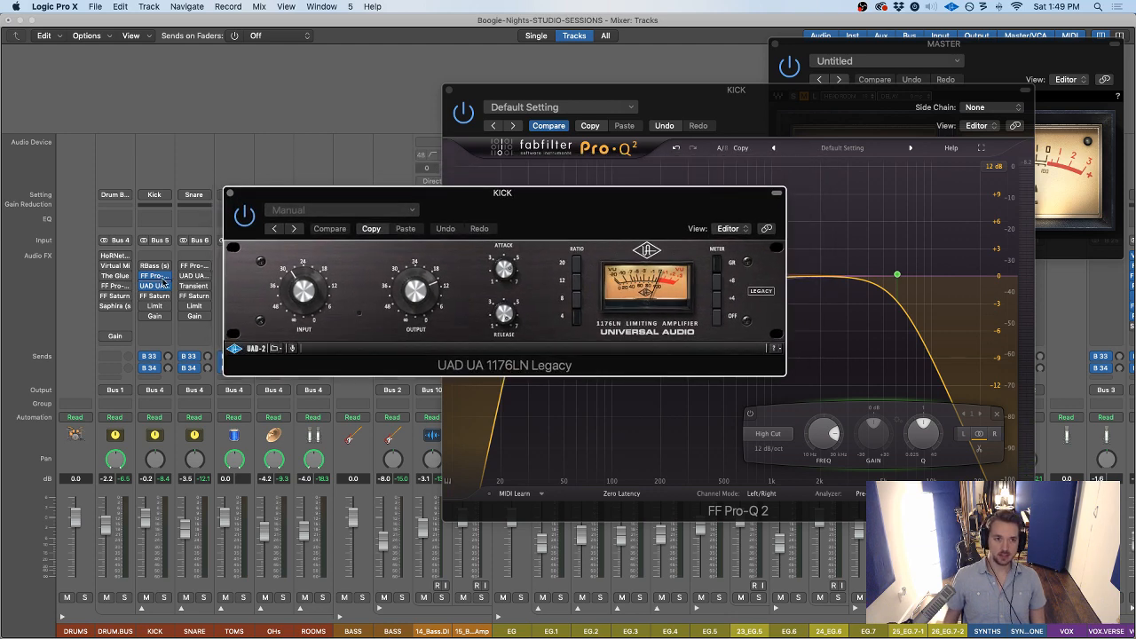
# Bypass the UAD UA 1176LN Legacy on the KICK channel, and close its window and the kick's FabFilter Pro-Q 2 window
pyautogui.click(164, 283)
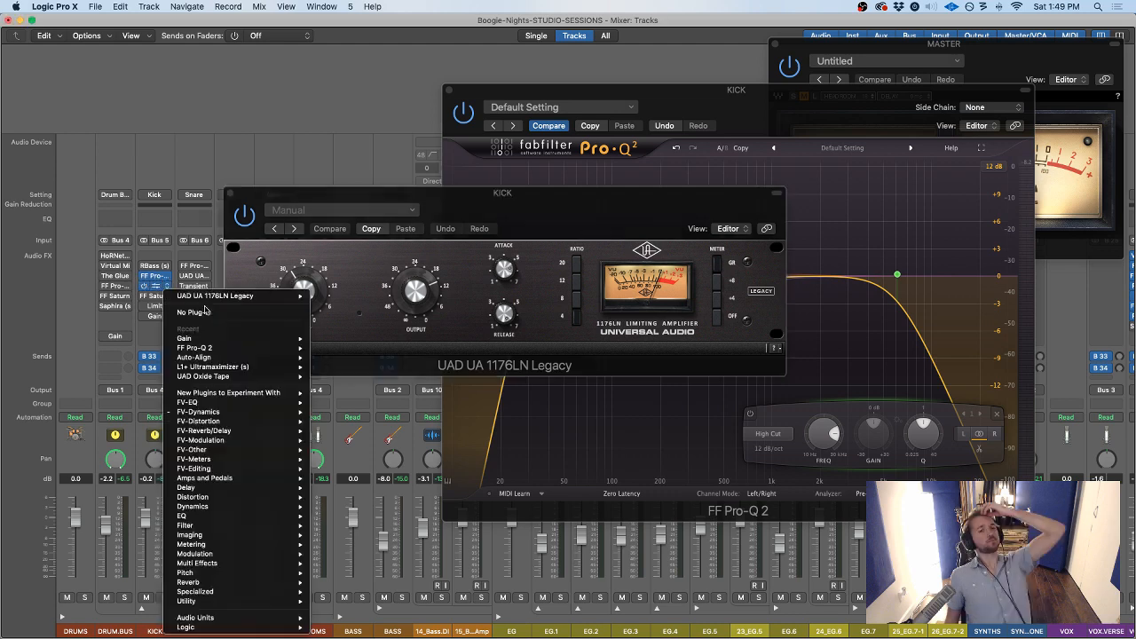
pyautogui.click(240, 253)
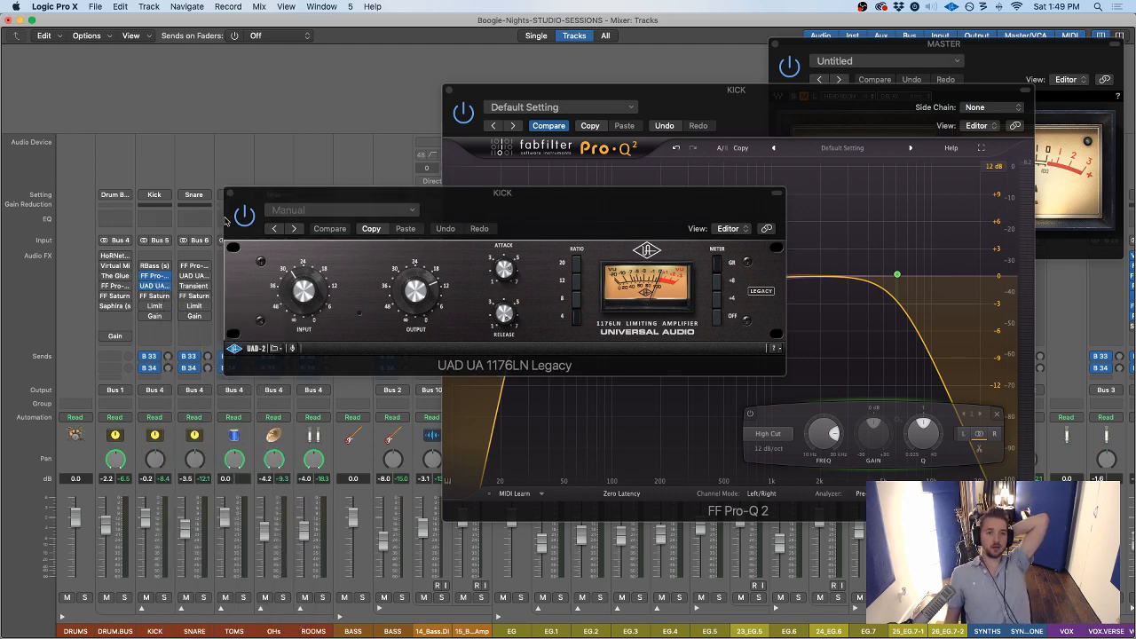
pyautogui.click(236, 213)
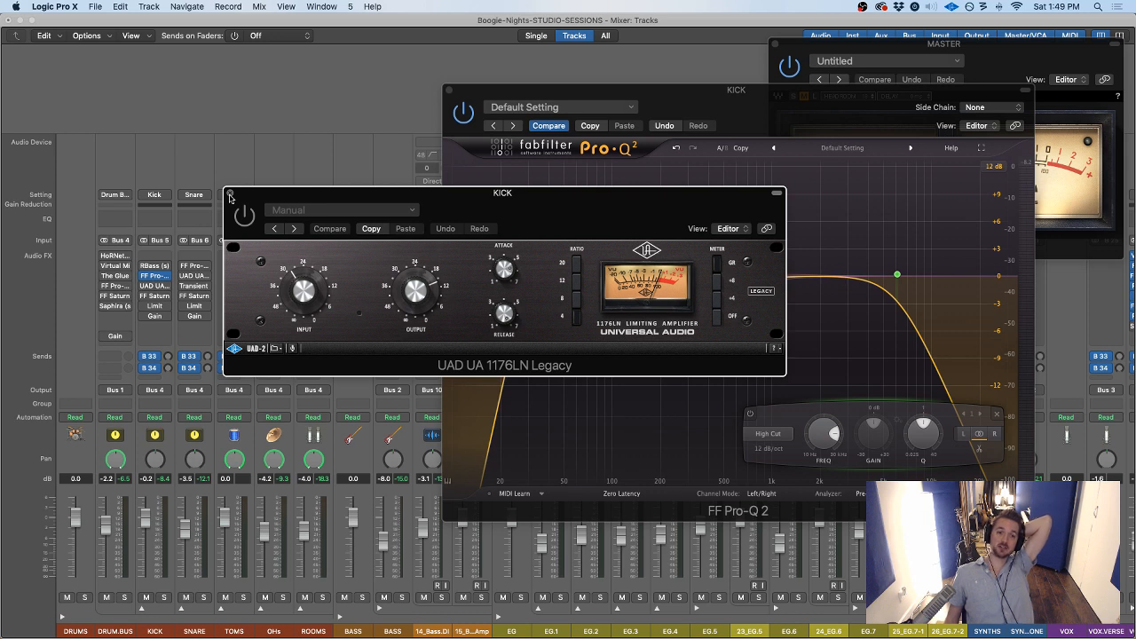
pyautogui.click(230, 194)
pyautogui.click(278, 164)
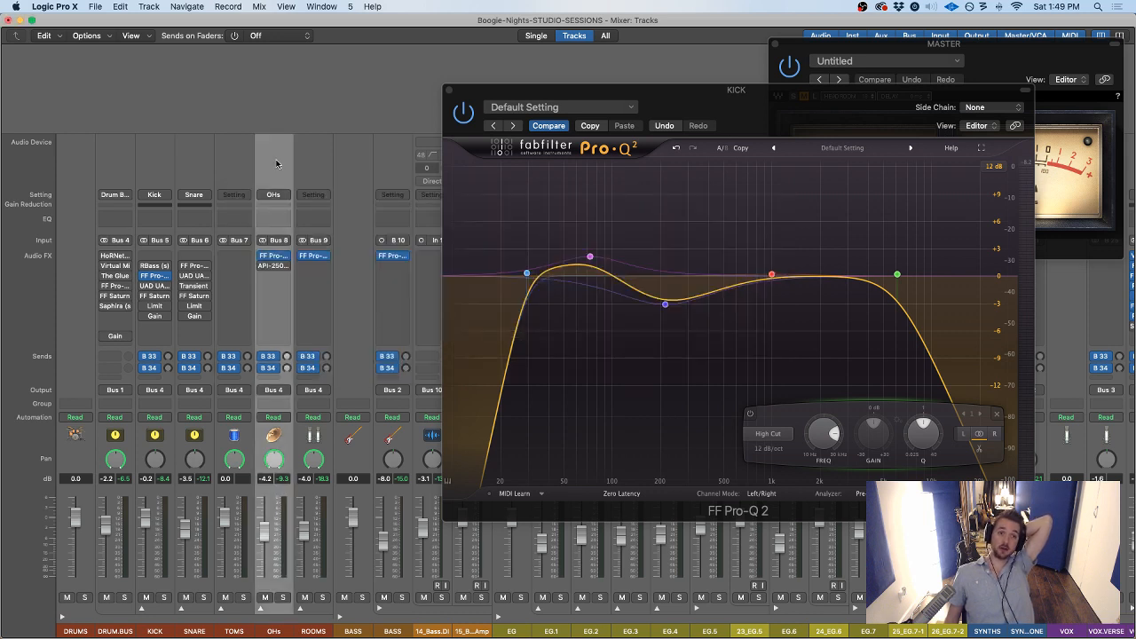
pyautogui.click(250, 166)
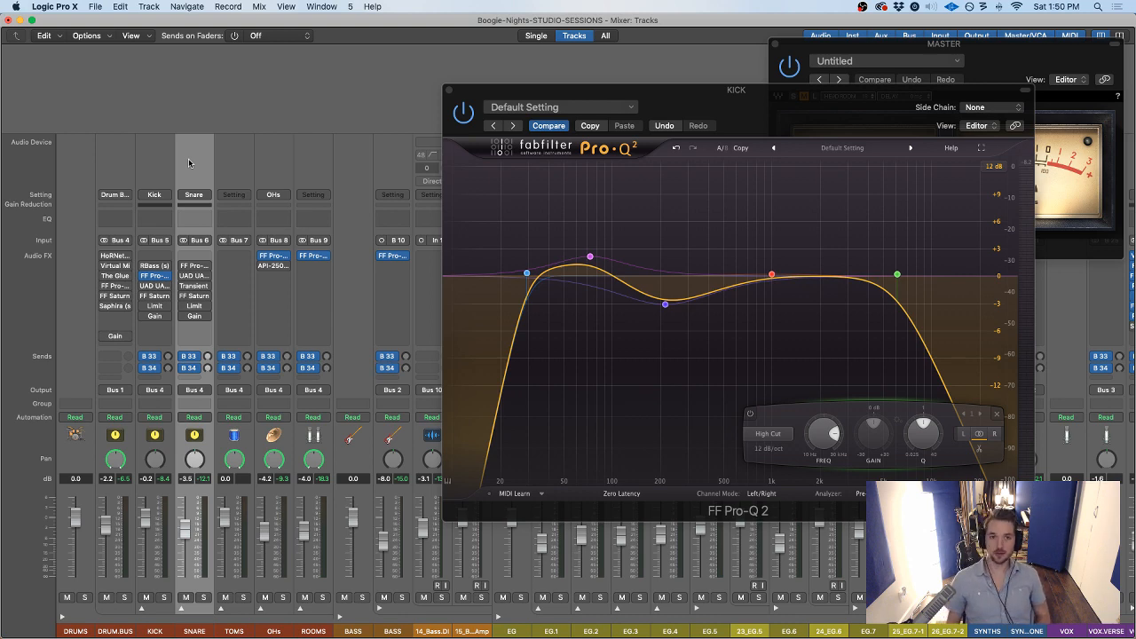
pyautogui.moveTo(460, 95); pyautogui.dragTo(394, 90)
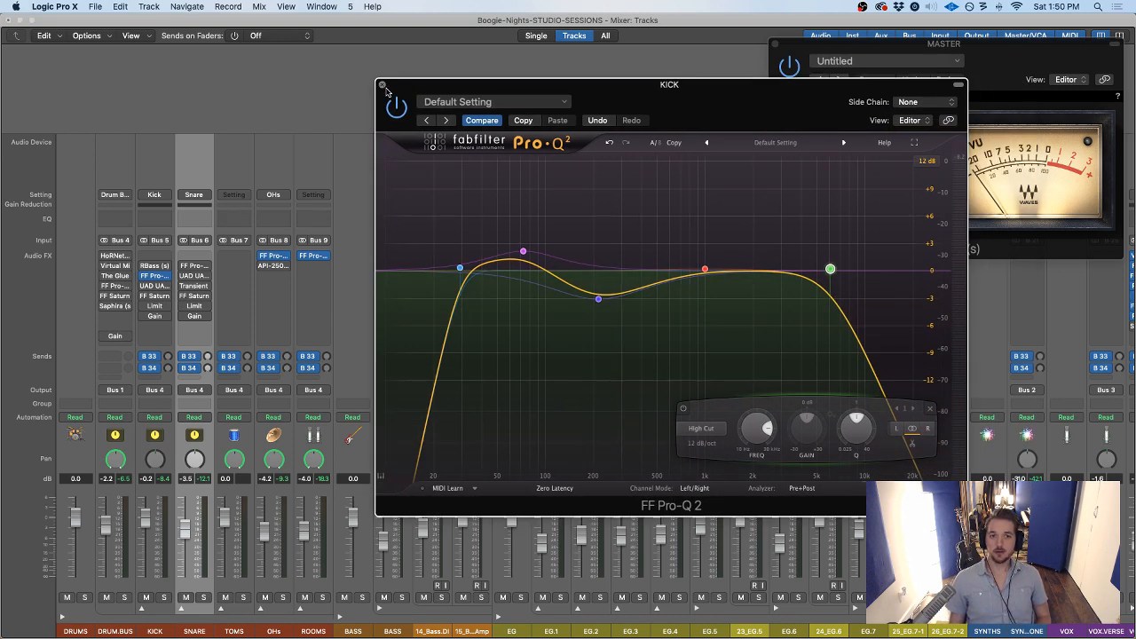
pyautogui.click(381, 84)
pyautogui.click(401, 142)
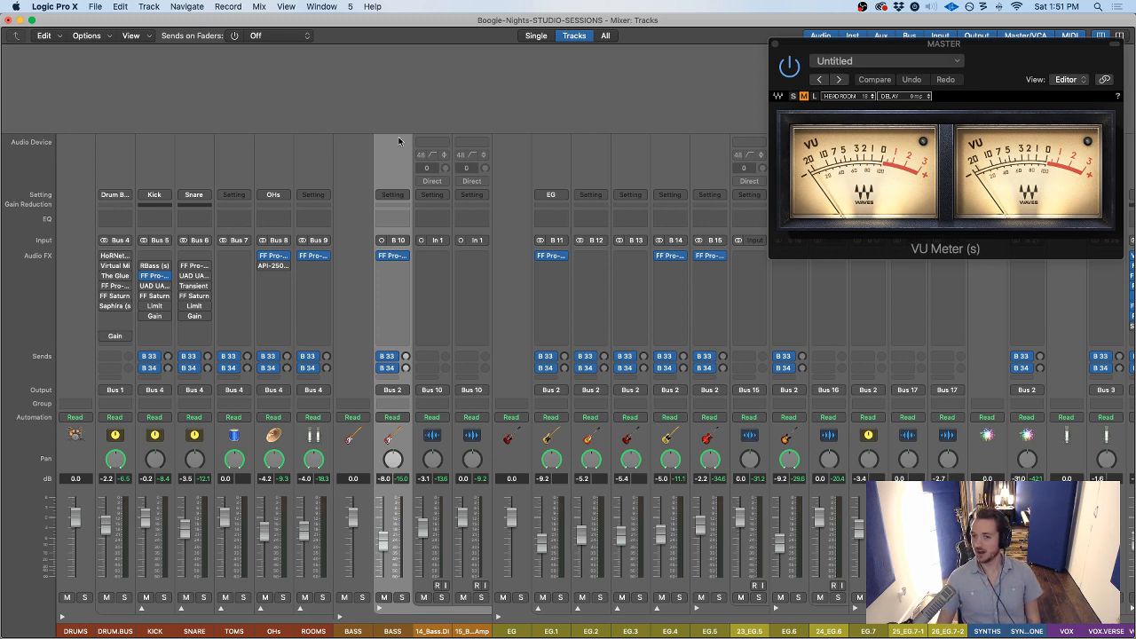
pyautogui.click(338, 188)
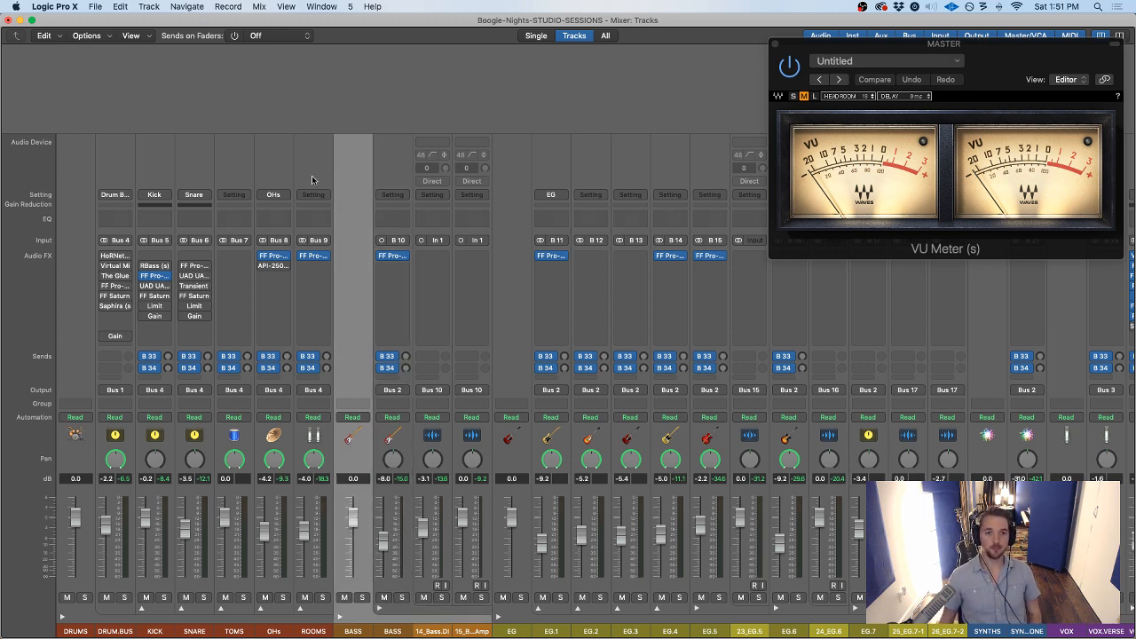
pyautogui.click(312, 180)
pyautogui.click(282, 179)
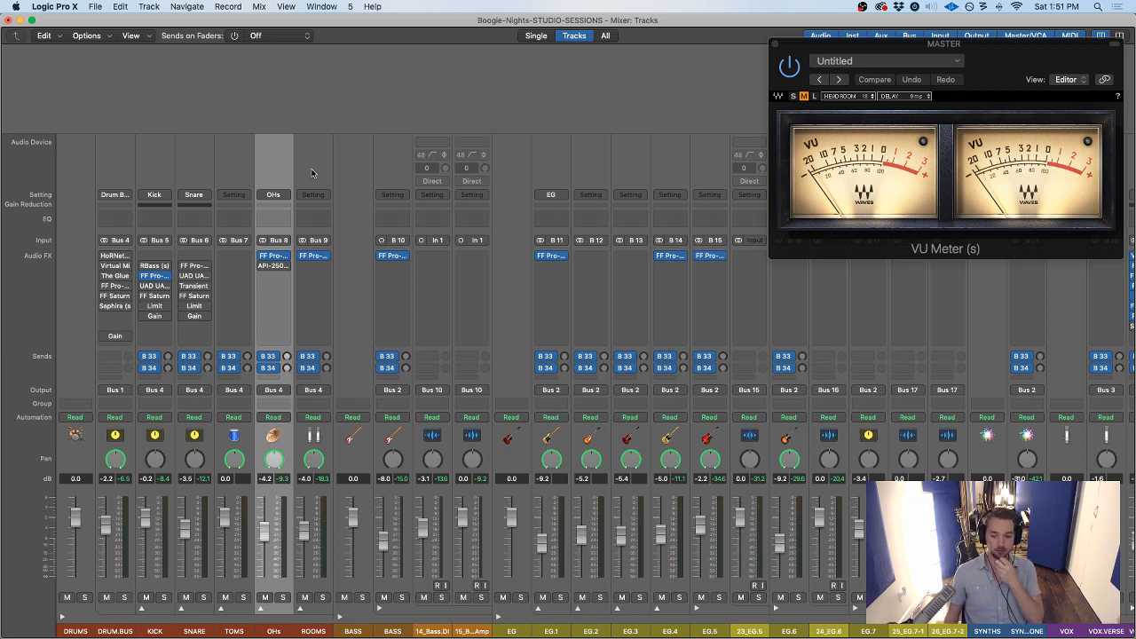
pyautogui.click(312, 172)
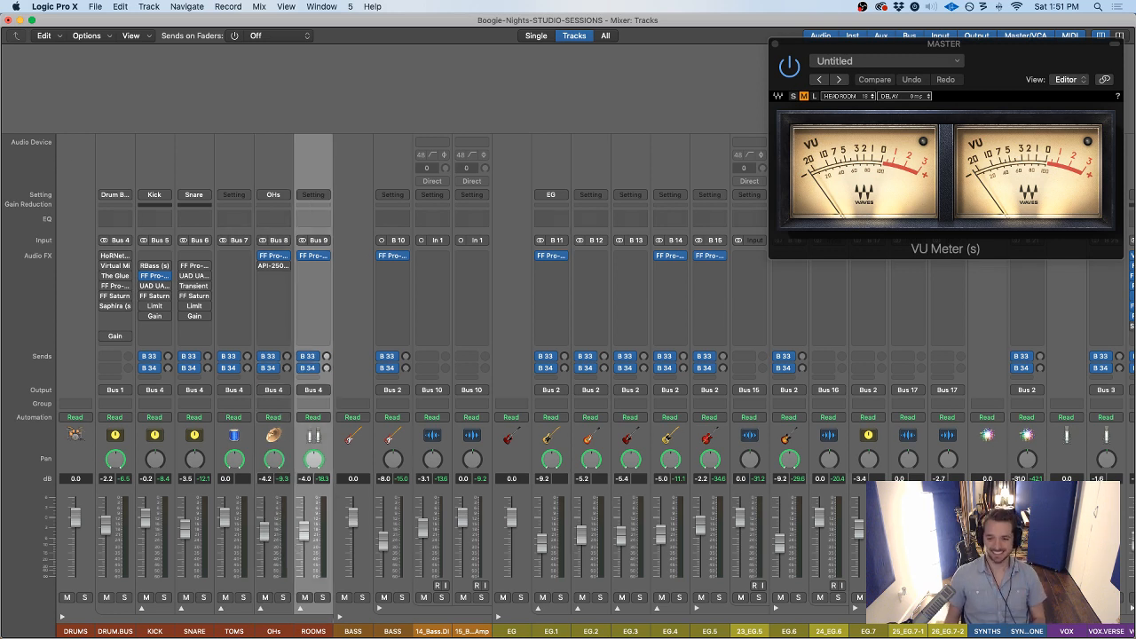
pyautogui.press('super+Tab')
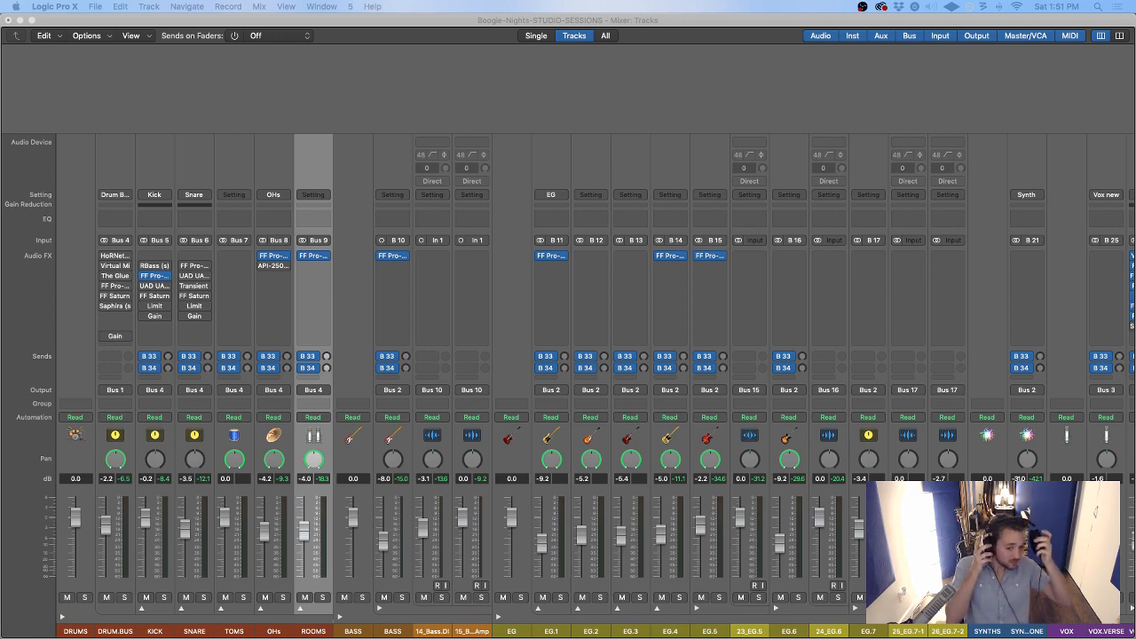